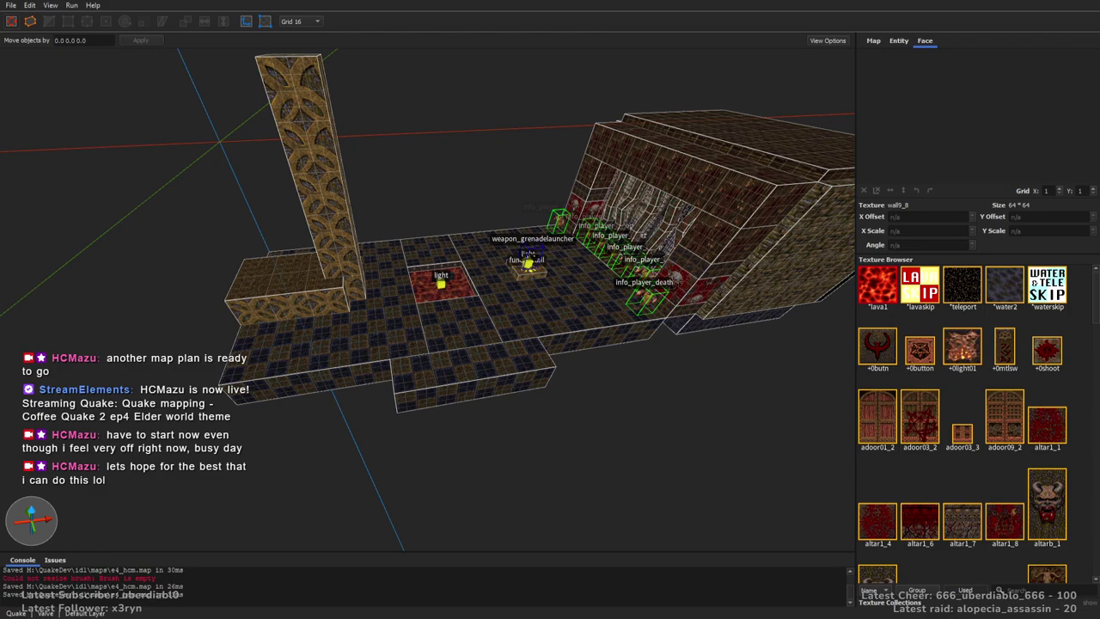
# Draw a block textured wizwood1_8 at the floor's outer corner, beside the raised metal-sided platform
pyautogui.moveTo(533, 206); pyautogui.dragTo(448, 327, button='right')
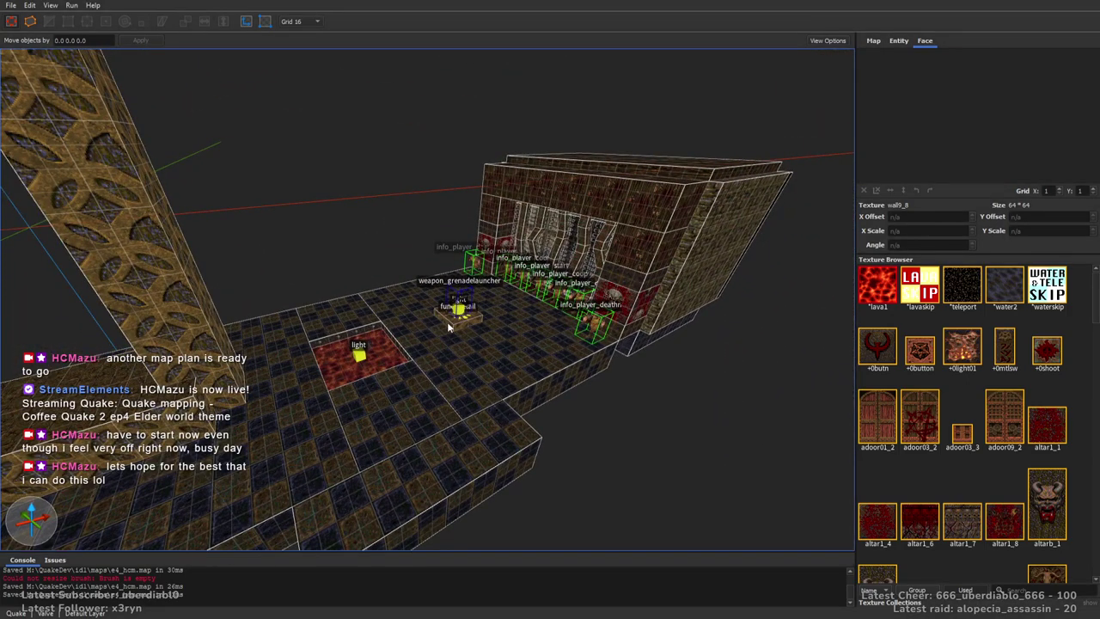
pyautogui.moveTo(562, 351); pyautogui.dragTo(547, 306, button='right')
pyautogui.scroll(3, 533, 335)
pyautogui.scroll(-5, 566, 306)
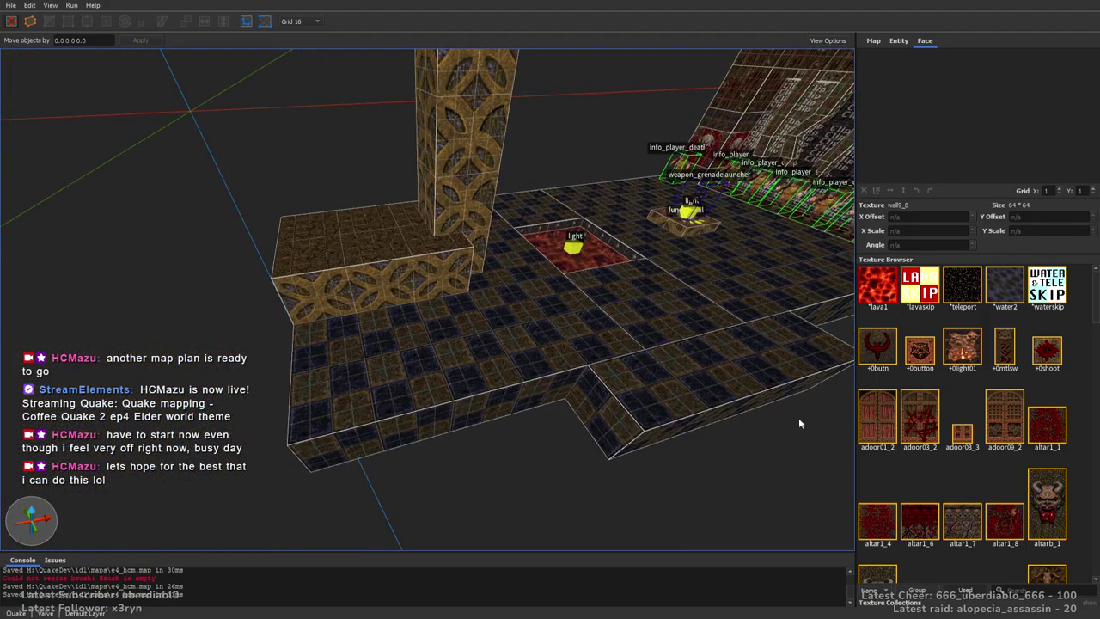
pyautogui.moveTo(1095, 283); pyautogui.dragTo(1071, 513)
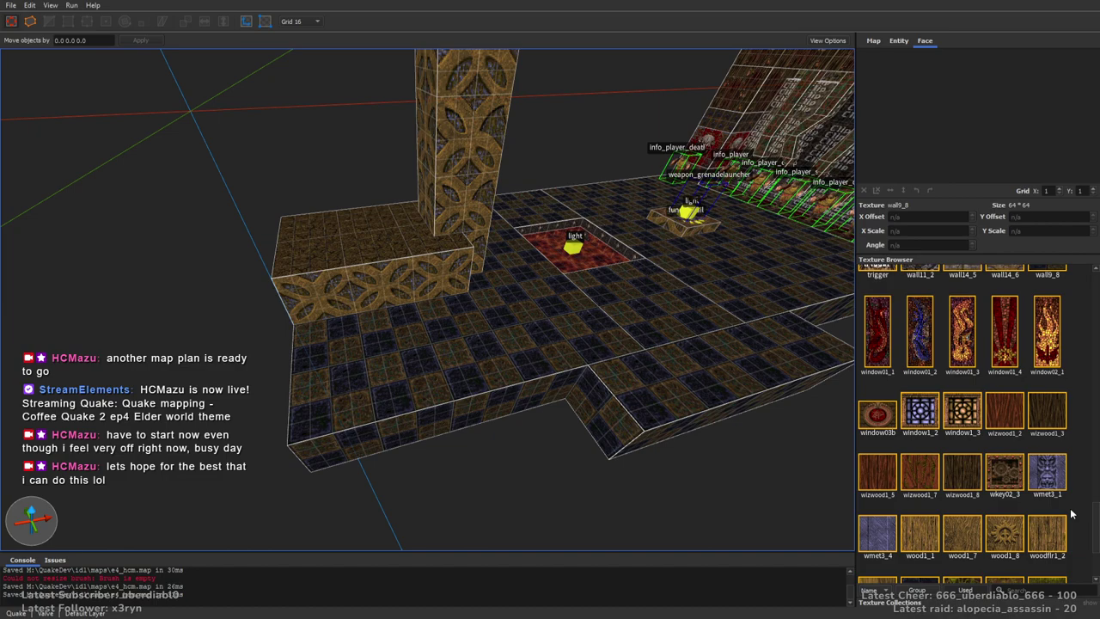
pyautogui.click(962, 472)
pyautogui.moveTo(511, 293); pyautogui.dragTo(486, 306, button='right')
pyautogui.moveTo(352, 292); pyautogui.dragTo(346, 264)
pyautogui.press('d')
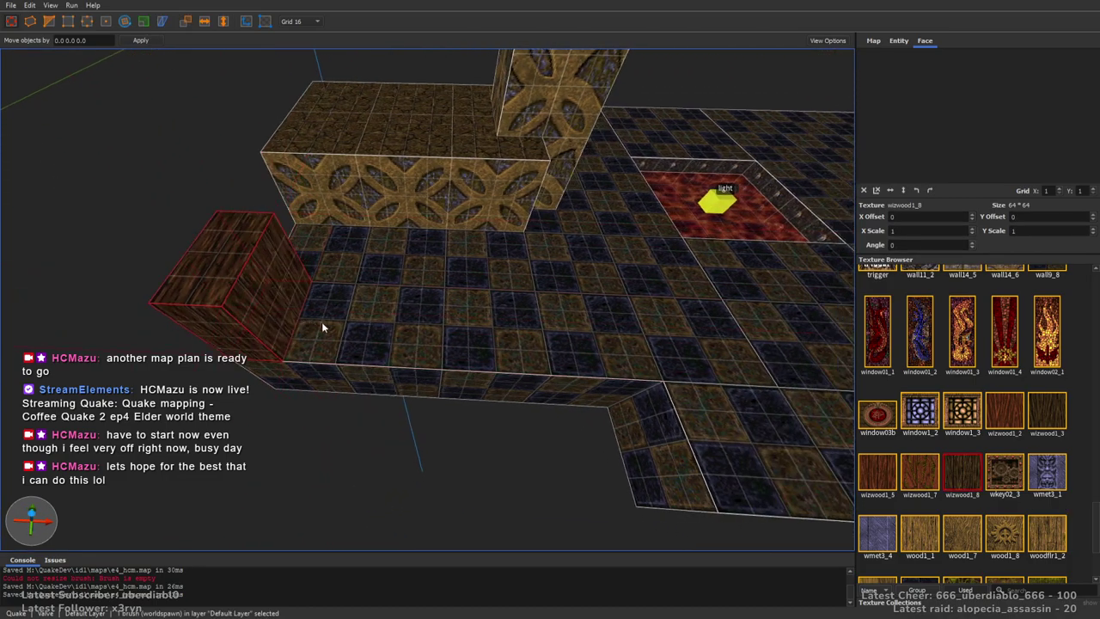
# Build a short wood staircase from the block and place a matching copy on the opposite side of the raised platform
pyautogui.moveTo(277, 292)
pyautogui.mouseDown()
pyautogui.moveTo(432, 323)
pyautogui.moveTo(418, 334)
pyautogui.mouseUp()
pyautogui.hotkey('ctrl', 's')
pyautogui.keyDown('ctrl'); pyautogui.click(354, 317); pyautogui.keyUp('ctrl')
pyautogui.keyDown('ctrl'); pyautogui.click(283, 288); pyautogui.keyUp('ctrl')
pyautogui.keyDown('ctrl'); pyautogui.click(228, 281); pyautogui.keyUp('ctrl')
pyautogui.moveTo(228, 281)
pyautogui.keyDown('alt'); pyautogui.mouseDown(button='right')
pyautogui.moveTo(576, 326)
pyautogui.moveTo(523, 432)
pyautogui.moveTo(410, 253)
pyautogui.moveTo(379, 264)
pyautogui.moveTo(479, 253)
pyautogui.moveTo(477, 273)
pyautogui.moveTo(658, 240)
pyautogui.mouseUp(button='right'); pyautogui.keyUp('alt')
pyautogui.click(478, 254)
pyautogui.moveTo(658, 239)
pyautogui.mouseDown()
pyautogui.moveTo(596, 312)
pyautogui.moveTo(516, 481)
pyautogui.mouseUp()
# Enlarge the new platform brush behind the raised block and both staircases to 512 by 192 units
pyautogui.moveTo(515, 481)
pyautogui.keyDown('alt'); pyautogui.mouseDown(button='right')
pyautogui.moveTo(452, 369)
pyautogui.moveTo(254, 298)
pyautogui.mouseUp(button='right'); pyautogui.keyUp('alt')
pyautogui.press('Up')
pyautogui.press('Up')
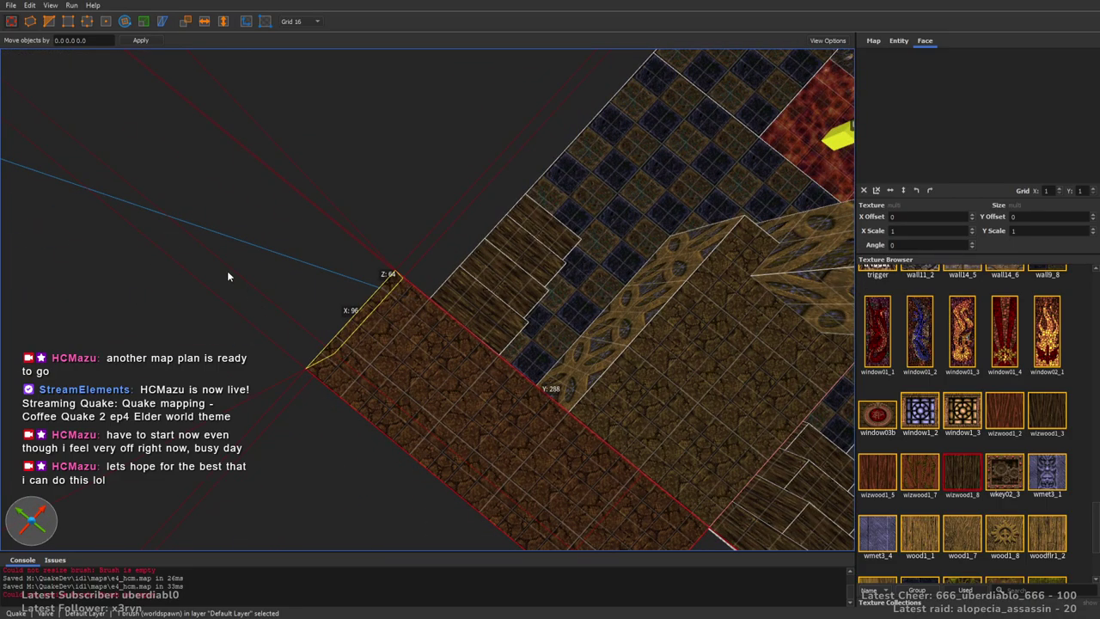
pyautogui.keyDown('alt'); pyautogui.moveTo(205, 250); pyautogui.dragTo(284, 254, button='right'); pyautogui.keyUp('alt')
pyautogui.moveTo(503, 336)
pyautogui.keyDown('shift'); pyautogui.mouseDown()
pyautogui.moveTo(692, 359)
pyautogui.moveTo(670, 358)
pyautogui.mouseUp(); pyautogui.keyUp('shift')
pyautogui.keyDown('alt'); pyautogui.moveTo(670, 359); pyautogui.dragTo(542, 350, button='right'); pyautogui.keyUp('alt')
pyautogui.moveTo(166, 276)
pyautogui.keyDown('alt'); pyautogui.mouseDown(button='right')
pyautogui.moveTo(97, 277)
pyautogui.moveTo(265, 300)
pyautogui.moveTo(380, 267)
pyautogui.mouseUp(button='right'); pyautogui.keyUp('alt')
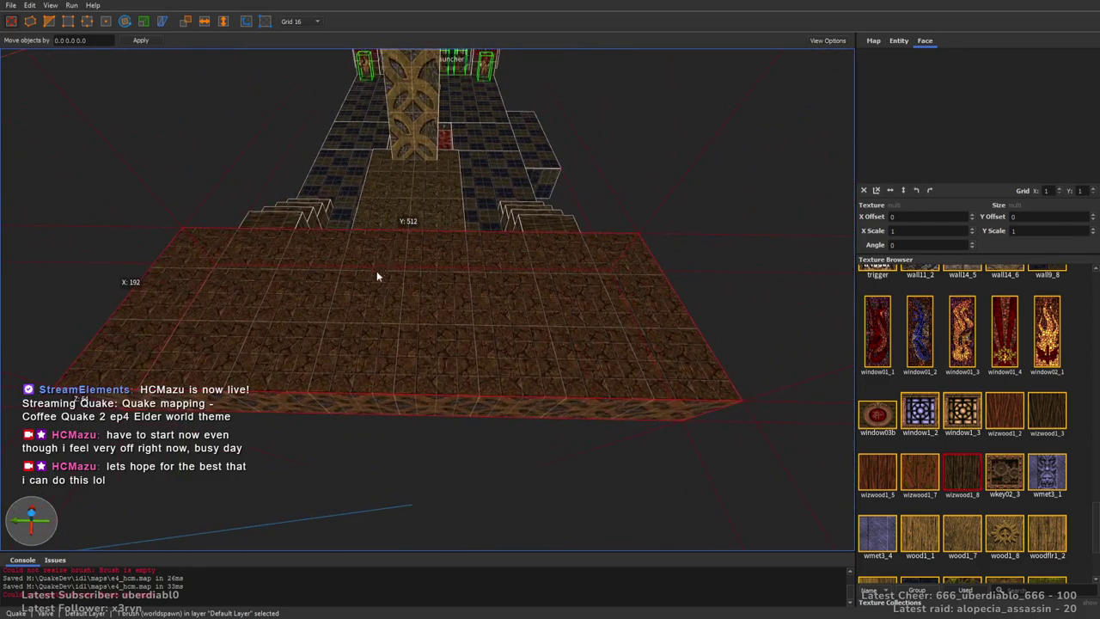
# Add two protruding blocks along the wide platform's outer edge, 64 units deep and separated by a central gap
pyautogui.keyDown('shift'); pyautogui.moveTo(329, 410); pyautogui.dragTo(329, 469); pyautogui.keyUp('shift')
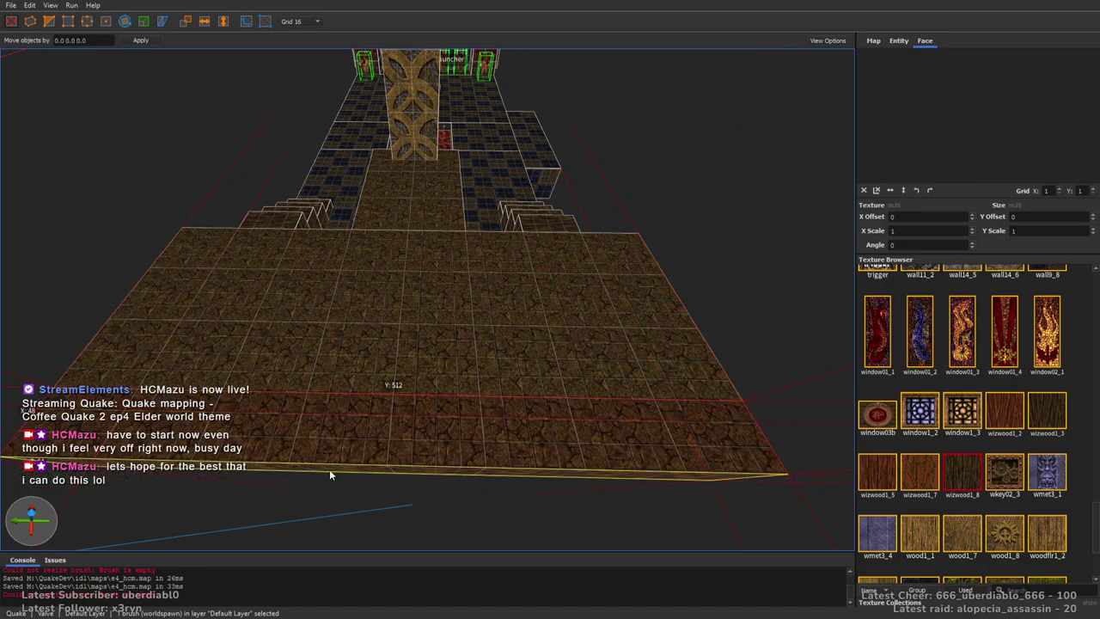
pyautogui.moveTo(786, 406)
pyautogui.keyDown('shift'); pyautogui.mouseDown()
pyautogui.moveTo(626, 442)
pyautogui.moveTo(418, 443)
pyautogui.moveTo(319, 416)
pyautogui.moveTo(370, 425)
pyautogui.mouseUp(); pyautogui.keyUp('shift')
pyautogui.keyDown('ctrl'); pyautogui.click(525, 428); pyautogui.keyUp('ctrl')
pyautogui.keyDown('shift'); pyautogui.moveTo(524, 427); pyautogui.dragTo(574, 500); pyautogui.keyUp('shift')
# Apply the metal5_6 texture to the outer faces of the two protruding blocks
pyautogui.moveTo(657, 418); pyautogui.dragTo(515, 378, button='right')
pyautogui.keyDown('shift'); pyautogui.click(516, 376); pyautogui.keyUp('shift')
pyautogui.keyDown('ctrl'); pyautogui.keyDown('shift'); pyautogui.click(795, 356); pyautogui.keyUp('shift'); pyautogui.keyUp('ctrl')
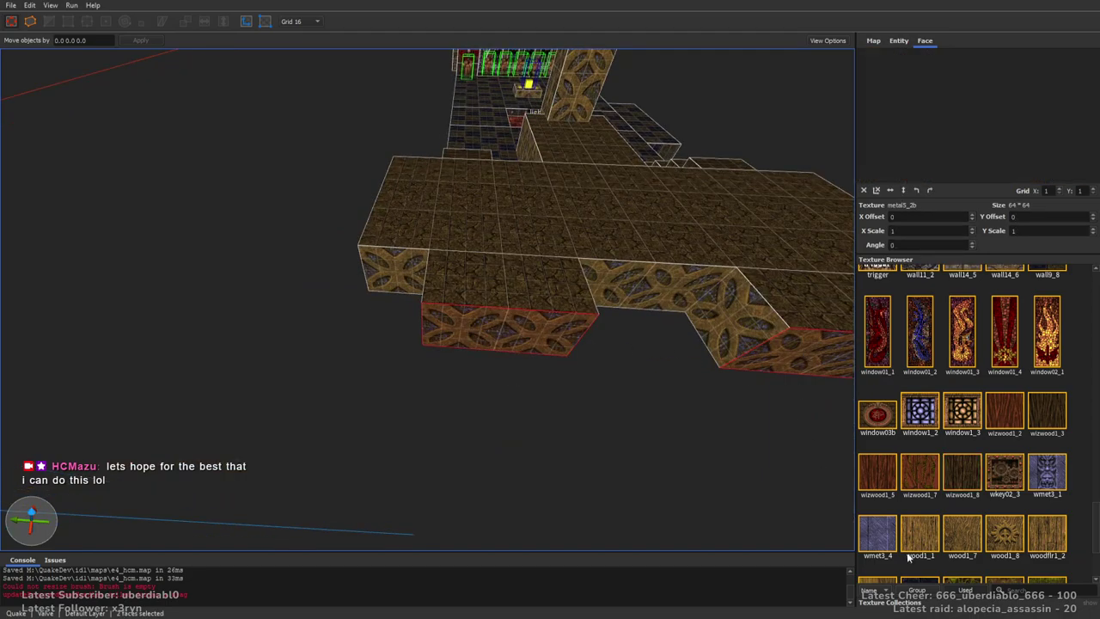
pyautogui.moveTo(1098, 533); pyautogui.dragTo(1092, 479)
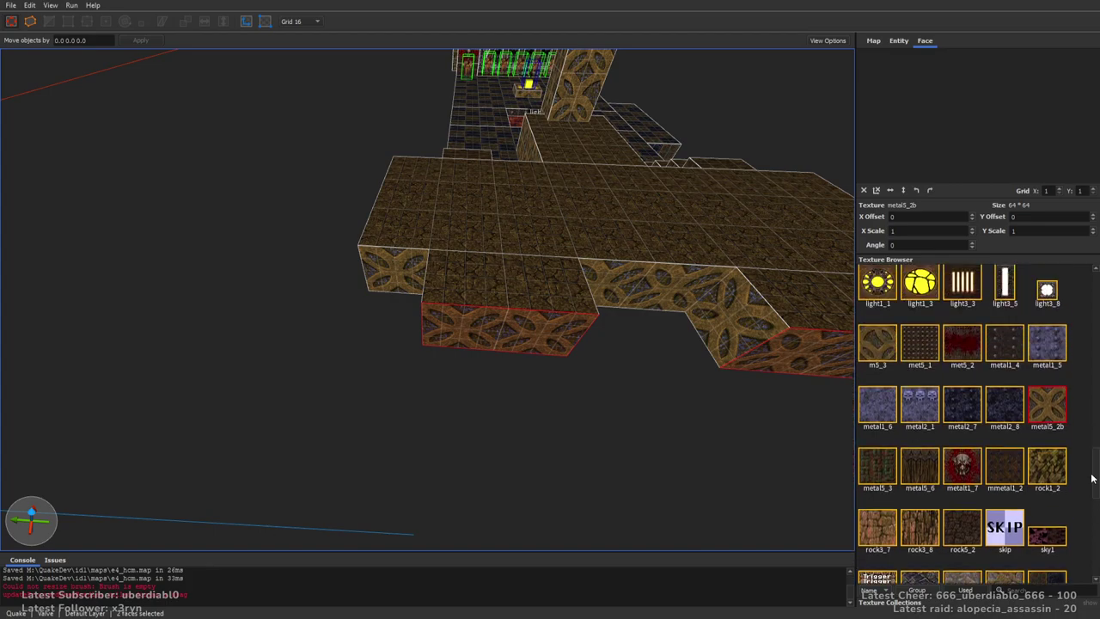
pyautogui.click(919, 467)
pyautogui.hotkey('ctrl', 'u')
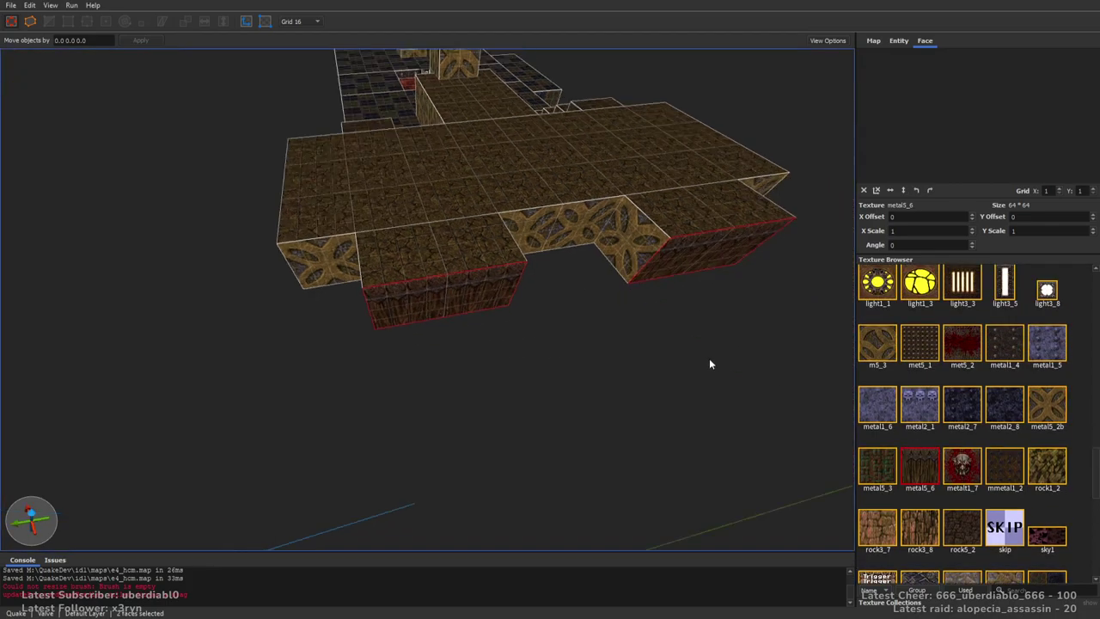
# Extrude 64-unit-high pillar sections beneath both protruding blocks and texture them with mmetal1_2
pyautogui.keyDown('ctrl'); pyautogui.keyDown('shift'); pyautogui.moveTo(354, 275); pyautogui.dragTo(382, 418); pyautogui.keyUp('shift'); pyautogui.keyUp('ctrl')
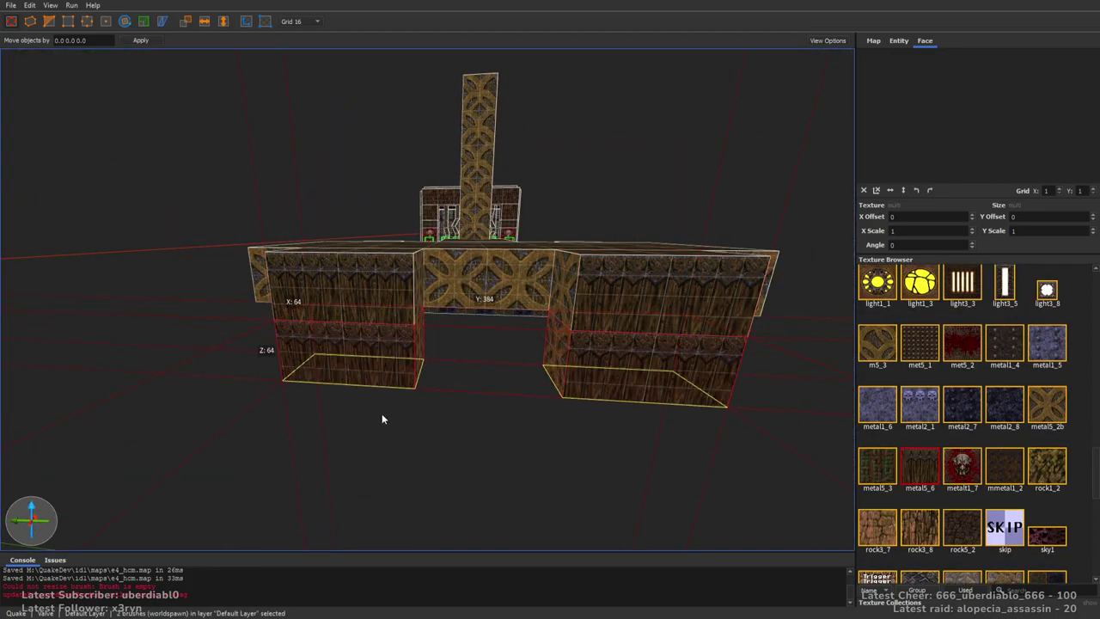
pyautogui.click(1005, 466)
pyautogui.moveTo(653, 370)
pyautogui.mouseDown(button='right')
pyautogui.moveTo(576, 295)
pyautogui.moveTo(523, 381)
pyautogui.moveTo(556, 388)
pyautogui.moveTo(614, 366)
pyautogui.mouseUp(button='right')
pyautogui.click(509, 359)
# Extrude a 16-unit-thick floor slab from the first pillar's base, texture it rock5_2 and lengthen it to 160 units
pyautogui.moveTo(615, 366)
pyautogui.keyDown('shift'); pyautogui.mouseDown()
pyautogui.moveTo(484, 368)
pyautogui.moveTo(525, 442)
pyautogui.mouseUp(); pyautogui.keyUp('shift')
pyautogui.moveTo(525, 441)
pyautogui.mouseDown(button='right')
pyautogui.moveTo(549, 358)
pyautogui.moveTo(576, 392)
pyautogui.mouseUp(button='right')
pyautogui.moveTo(627, 288); pyautogui.dragTo(650, 350)
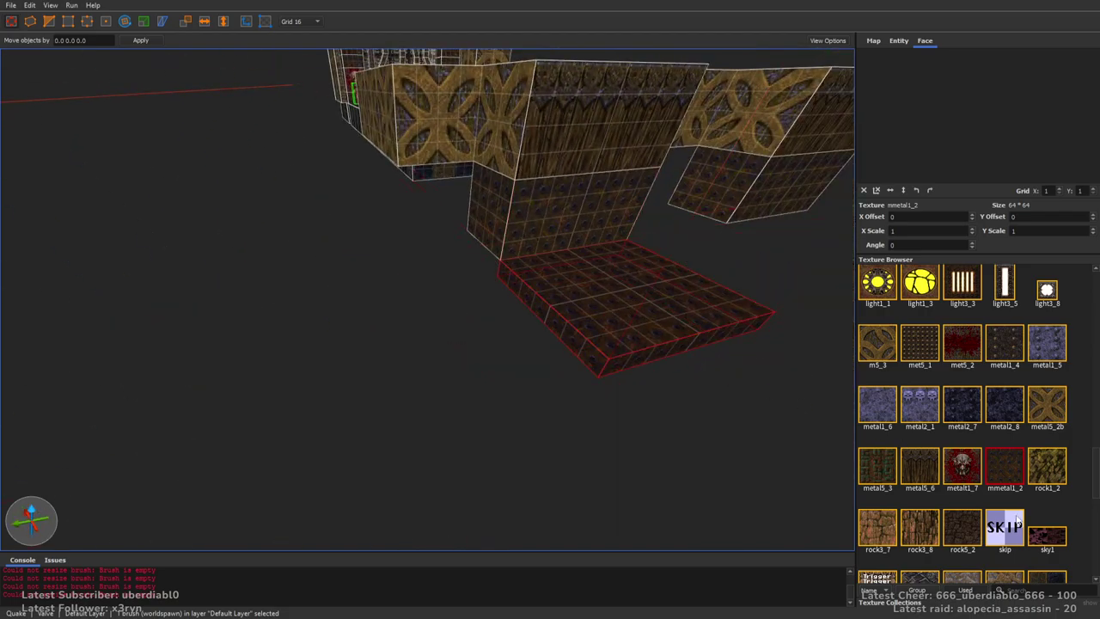
pyautogui.click(963, 527)
pyautogui.moveTo(584, 336); pyautogui.dragTo(297, 330, button='right')
pyautogui.moveTo(296, 331)
pyautogui.mouseDown()
pyautogui.moveTo(233, 332)
pyautogui.moveTo(263, 326)
pyautogui.mouseUp()
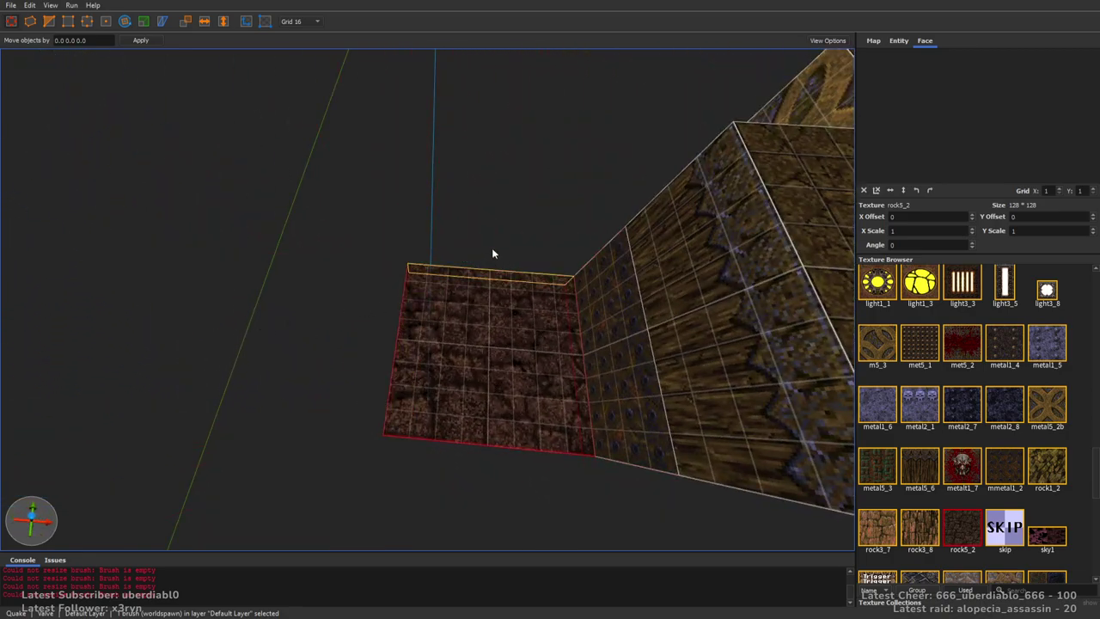
pyautogui.moveTo(529, 248)
pyautogui.mouseDown()
pyautogui.moveTo(533, 183)
pyautogui.moveTo(539, 218)
pyautogui.mouseUp()
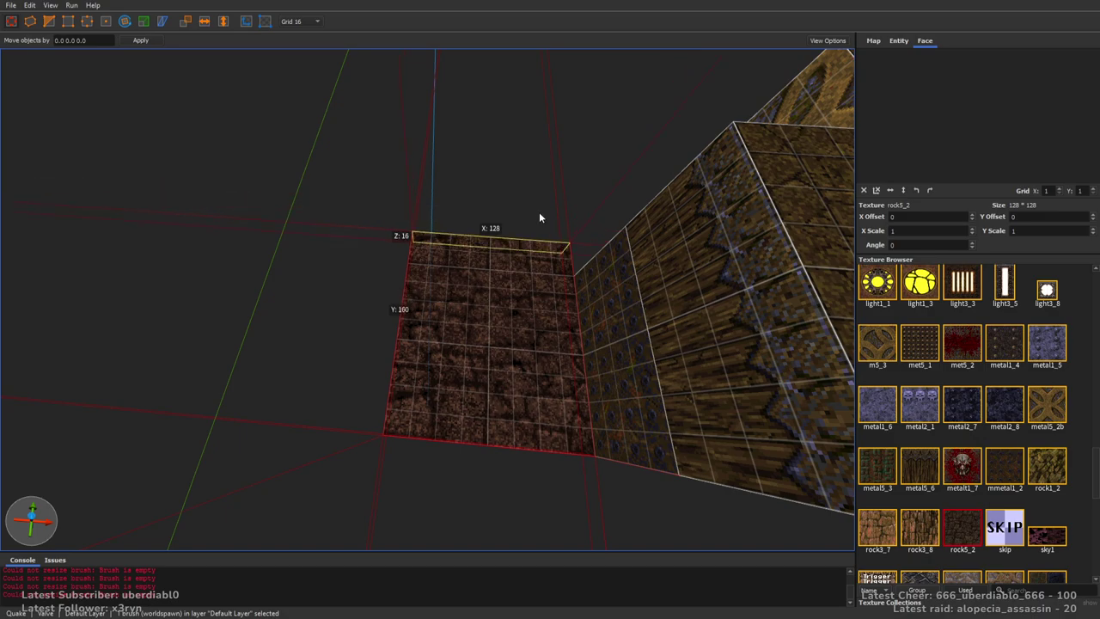
# Extrude another 16-unit-thick rock slab from the first slab's side and adjust its edges
pyautogui.moveTo(277, 312)
pyautogui.mouseDown()
pyautogui.moveTo(334, 157)
pyautogui.moveTo(352, 184)
pyautogui.mouseUp()
pyautogui.moveTo(352, 184)
pyautogui.mouseDown(button='right')
pyautogui.moveTo(413, 300)
pyautogui.moveTo(195, 278)
pyautogui.mouseUp(button='right')
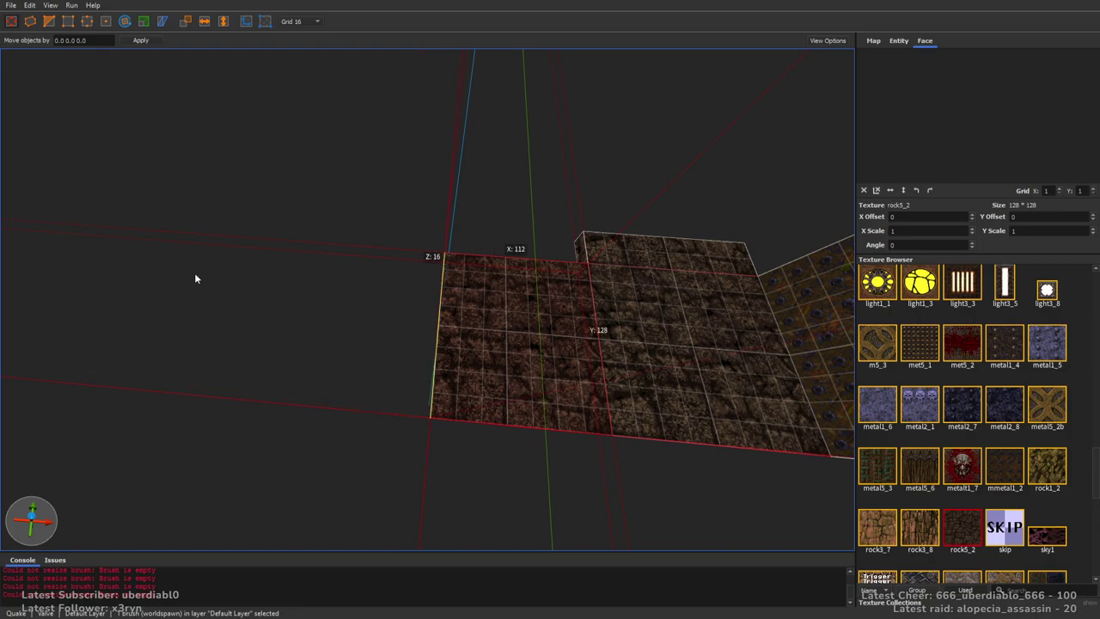
pyautogui.moveTo(195, 275)
pyautogui.keyDown('shift'); pyautogui.mouseDown()
pyautogui.moveTo(310, 290)
pyautogui.moveTo(226, 348)
pyautogui.mouseUp(); pyautogui.keyUp('shift')
pyautogui.keyDown('shift'); pyautogui.moveTo(482, 191); pyautogui.dragTo(469, 247); pyautogui.keyUp('shift')
pyautogui.moveTo(469, 247)
pyautogui.mouseDown(button='right')
pyautogui.moveTo(562, 312)
pyautogui.moveTo(572, 332)
pyautogui.moveTo(532, 229)
pyautogui.mouseUp(button='right')
# Select the outer rock floor slabs together and extend their shared side toward the gap between the pillars
pyautogui.keyDown('ctrl'); pyautogui.click(532, 230); pyautogui.keyUp('ctrl')
pyautogui.click(532, 232)
pyautogui.keyDown('ctrl'); pyautogui.click(405, 233); pyautogui.keyUp('ctrl')
pyautogui.keyDown('ctrl'); pyautogui.click(437, 233); pyautogui.keyUp('ctrl')
pyautogui.moveTo(519, 267)
pyautogui.keyDown('shift'); pyautogui.mouseDown()
pyautogui.moveTo(501, 418)
pyautogui.moveTo(507, 411)
pyautogui.mouseUp(); pyautogui.keyUp('shift')
# Place a matching rock slab at the base of the second pillar and extend it outward
pyautogui.click(607, 322)
pyautogui.moveTo(603, 448)
pyautogui.mouseDown(button='right')
pyautogui.moveTo(594, 309)
pyautogui.moveTo(633, 336)
pyautogui.moveTo(395, 259)
pyautogui.mouseUp(button='right')
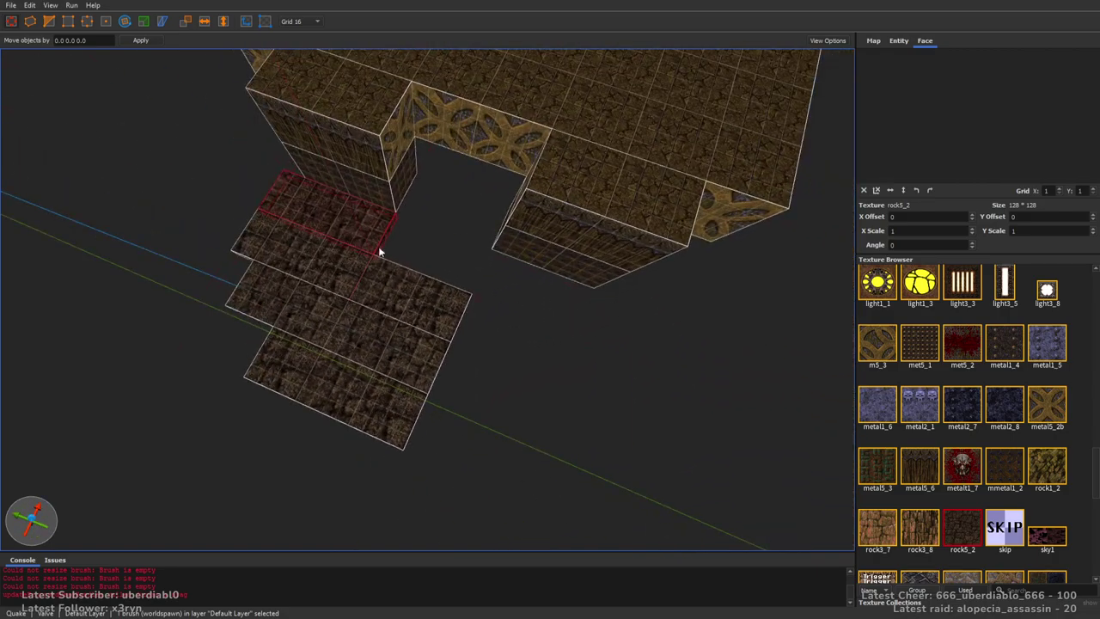
pyautogui.moveTo(319, 209); pyautogui.dragTo(617, 339)
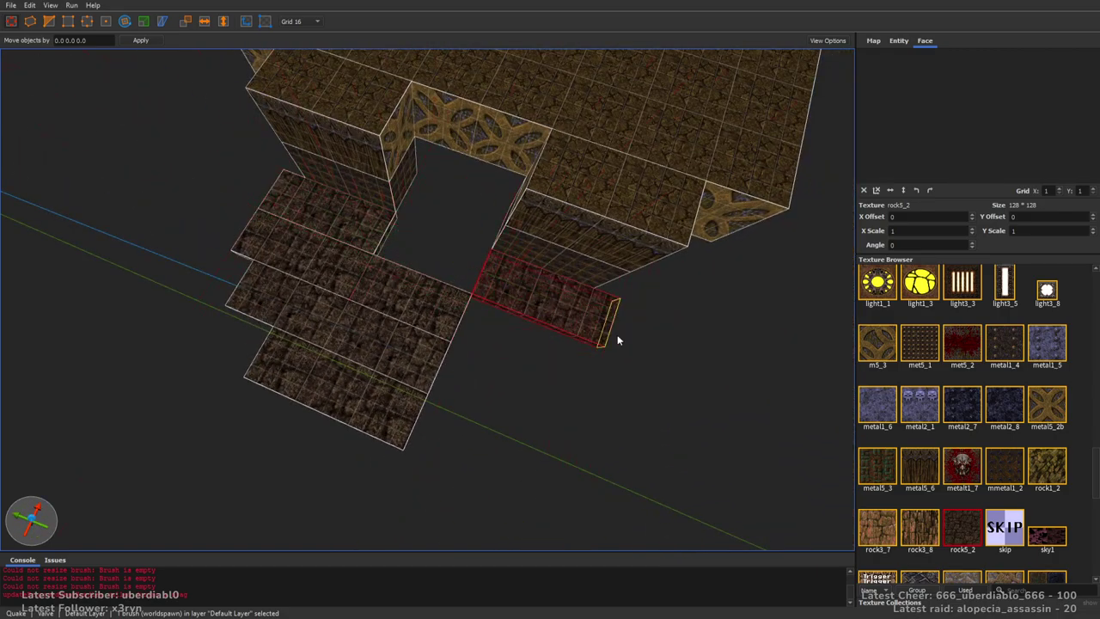
pyautogui.moveTo(591, 329)
pyautogui.mouseDown(button='right')
pyautogui.moveTo(512, 321)
pyautogui.moveTo(406, 254)
pyautogui.moveTo(479, 295)
pyautogui.mouseUp(button='right')
pyautogui.moveTo(479, 295)
pyautogui.mouseDown()
pyautogui.moveTo(422, 312)
pyautogui.moveTo(447, 364)
pyautogui.moveTo(187, 393)
pyautogui.moveTo(368, 368)
pyautogui.moveTo(250, 383)
pyautogui.moveTo(278, 383)
pyautogui.mouseUp()
# Extrude a large rock floor slab outward from the outermost stepped slab
pyautogui.scroll(5, 366, 370)
pyautogui.moveTo(277, 383); pyautogui.dragTo(331, 324, button='right')
pyautogui.moveTo(331, 324)
pyautogui.mouseDown()
pyautogui.moveTo(272, 290)
pyautogui.moveTo(484, 235)
pyautogui.moveTo(478, 196)
pyautogui.mouseUp()
pyautogui.moveTo(388, 310)
pyautogui.mouseDown()
pyautogui.moveTo(248, 334)
pyautogui.moveTo(29, 327)
pyautogui.moveTo(182, 331)
pyautogui.mouseUp()
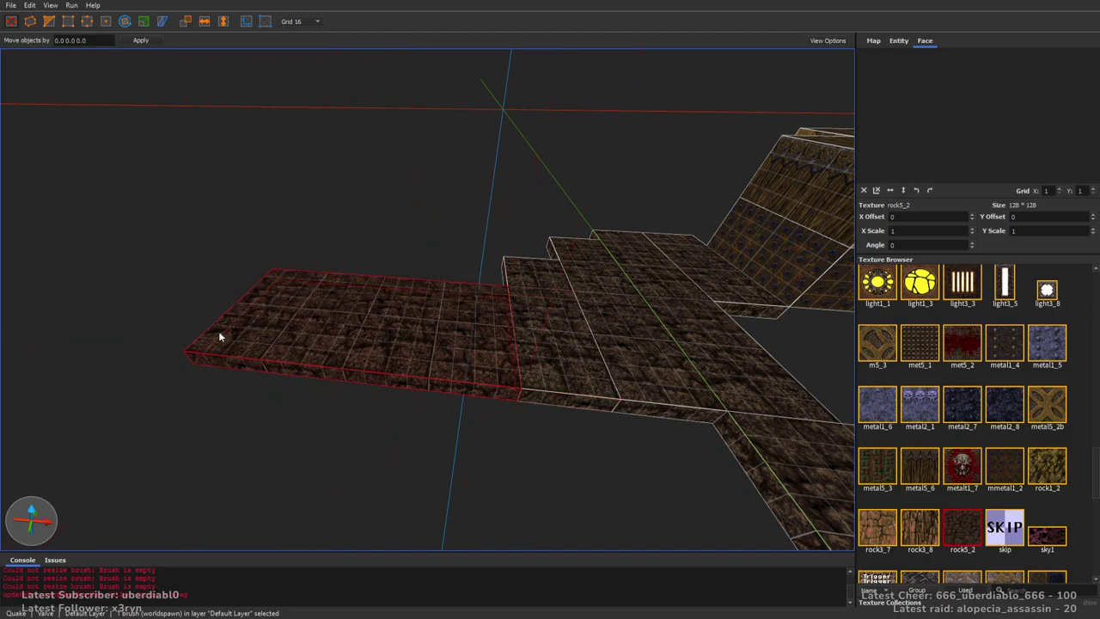
# Widen the rock floor by extruding a large adjoining slab along its long side
pyautogui.moveTo(181, 330); pyautogui.dragTo(379, 332, button='right')
pyautogui.moveTo(378, 331)
pyautogui.mouseDown()
pyautogui.moveTo(385, 366)
pyautogui.moveTo(382, 347)
pyautogui.mouseUp()
pyautogui.moveTo(382, 347); pyautogui.dragTo(501, 260, button='right')
pyautogui.moveTo(502, 260)
pyautogui.mouseDown()
pyautogui.moveTo(504, 226)
pyautogui.moveTo(522, 252)
pyautogui.moveTo(455, 223)
pyautogui.moveTo(444, 474)
pyautogui.mouseUp()
pyautogui.click(375, 256)
pyautogui.moveTo(384, 265); pyautogui.dragTo(386, 398)
pyautogui.moveTo(387, 398); pyautogui.dragTo(524, 369, button='right')
# Add and resize further rock slabs to complete the outer end of the large floor
pyautogui.moveTo(365, 271); pyautogui.dragTo(225, 257)
pyautogui.moveTo(225, 258)
pyautogui.mouseDown(button='right')
pyautogui.moveTo(382, 269)
pyautogui.moveTo(603, 349)
pyautogui.moveTo(526, 350)
pyautogui.moveTo(516, 363)
pyautogui.mouseUp(button='right')
pyautogui.scroll(3, 384, 281)
pyautogui.scroll(3, 509, 359)
pyautogui.moveTo(219, 390)
pyautogui.mouseDown()
pyautogui.moveTo(220, 488)
pyautogui.moveTo(224, 511)
pyautogui.moveTo(226, 482)
pyautogui.moveTo(232, 496)
pyautogui.moveTo(239, 548)
pyautogui.mouseUp()
pyautogui.keyDown('shift'); pyautogui.moveTo(574, 391); pyautogui.dragTo(550, 395); pyautogui.keyUp('shift')
# Place a copy of the four-step wood staircase at the large rock floor's outer edge and widen it
pyautogui.moveTo(550, 395)
pyautogui.mouseDown(button='right')
pyautogui.moveTo(793, 356)
pyautogui.moveTo(666, 368)
pyautogui.moveTo(650, 319)
pyautogui.moveTo(633, 410)
pyautogui.moveTo(312, 290)
pyautogui.moveTo(229, 189)
pyautogui.moveTo(227, 224)
pyautogui.mouseUp(button='right')
pyautogui.click(640, 318)
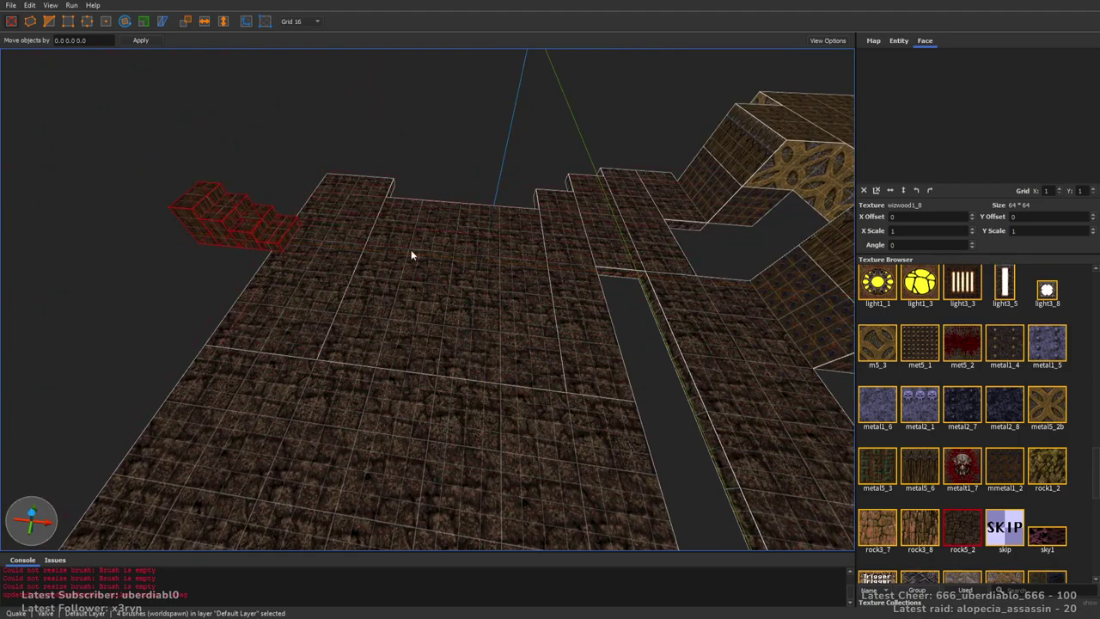
pyautogui.hotkey('ctrl', 'u')
pyautogui.keyDown('shift'); pyautogui.moveTo(434, 255); pyautogui.dragTo(146, 250); pyautogui.keyUp('shift')
pyautogui.moveTo(541, 381); pyautogui.dragTo(528, 402, button='right')
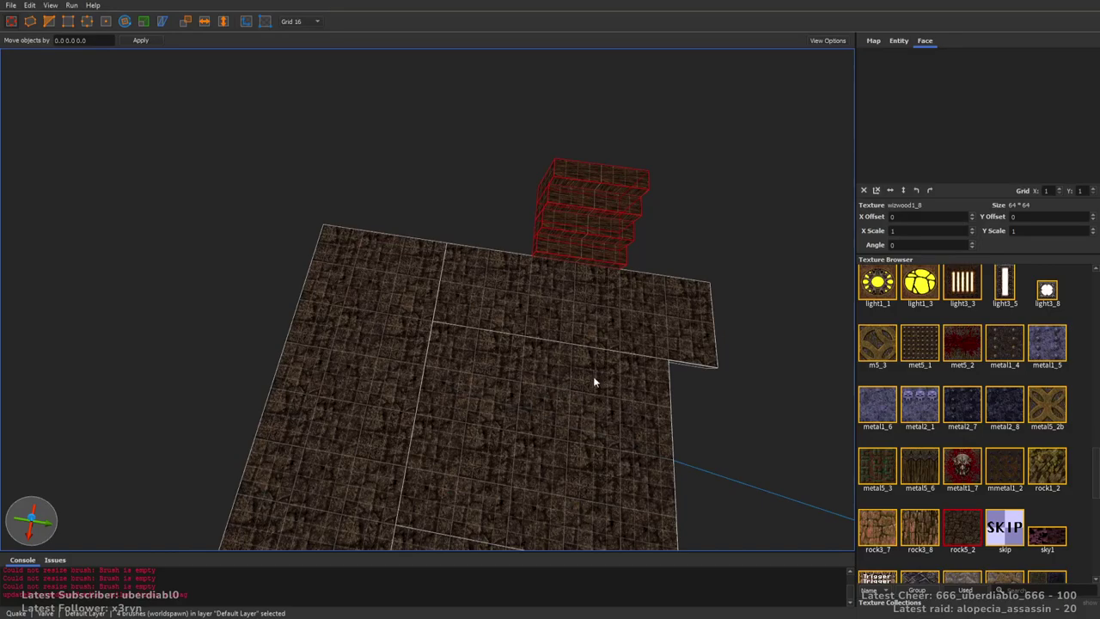
# Place a second, rotated copy of the four-step wood staircase along the neighbouring edge of the rock floor
pyautogui.moveTo(592, 375); pyautogui.dragTo(569, 311, button='middle')
pyautogui.moveTo(579, 317); pyautogui.dragTo(506, 321, button='right')
pyautogui.moveTo(622, 300)
pyautogui.mouseDown(button='right')
pyautogui.moveTo(310, 138)
pyautogui.moveTo(429, 168)
pyautogui.moveTo(373, 216)
pyautogui.mouseUp(button='right')
pyautogui.moveTo(372, 216)
pyautogui.mouseDown()
pyautogui.moveTo(295, 220)
pyautogui.moveTo(292, 241)
pyautogui.moveTo(248, 259)
pyautogui.moveTo(238, 282)
pyautogui.mouseUp()
pyautogui.moveTo(388, 283)
pyautogui.mouseDown(button='right')
pyautogui.moveTo(481, 307)
pyautogui.moveTo(624, 262)
pyautogui.moveTo(672, 285)
pyautogui.mouseUp(button='right')
pyautogui.click(673, 285)
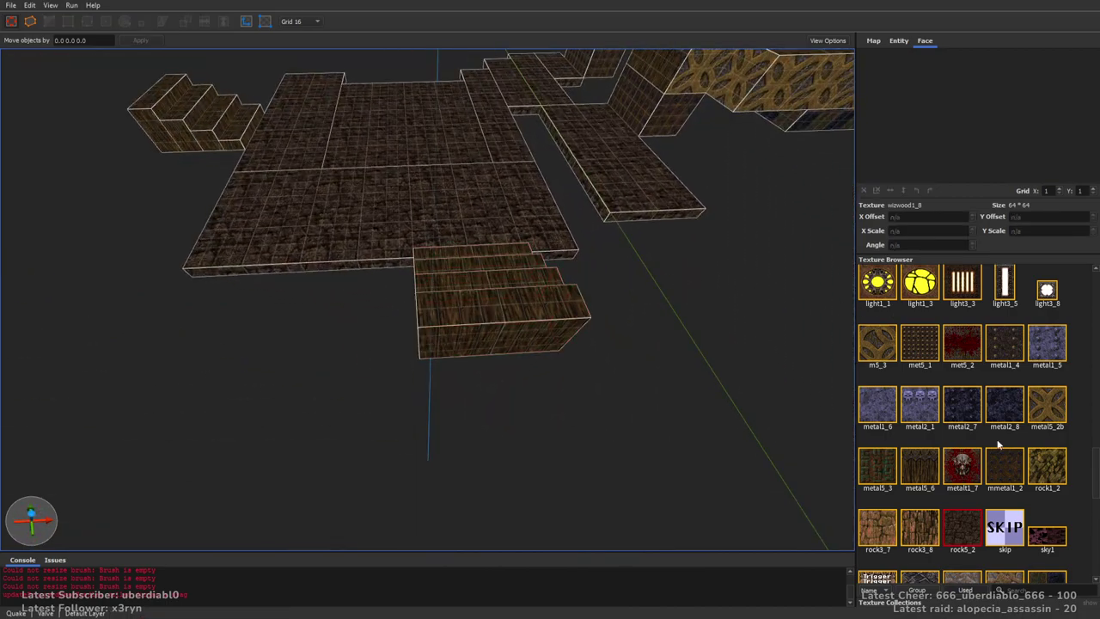
# Draw a walkway slab textured city4_6 at the top of the second staircase and extend it sideways
pyautogui.moveTo(1094, 462); pyautogui.dragTo(1080, 366)
pyautogui.click(872, 417)
pyautogui.scroll(5, 625, 255)
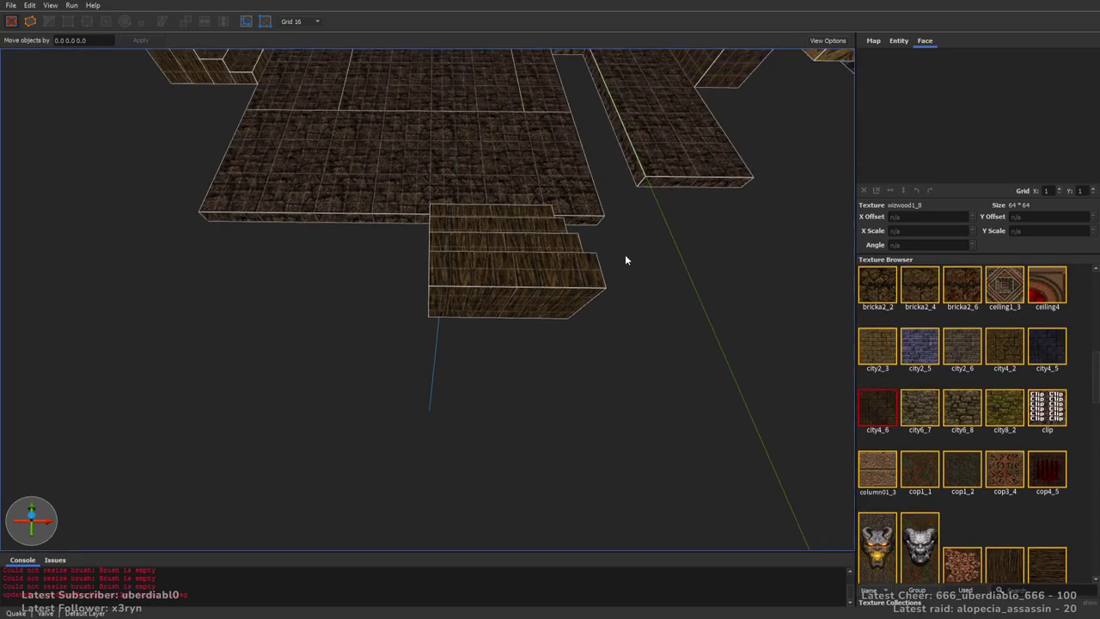
pyautogui.moveTo(594, 266); pyautogui.dragTo(466, 319)
pyautogui.scroll(3, 516, 315)
pyautogui.moveTo(463, 367)
pyautogui.mouseDown()
pyautogui.moveTo(451, 465)
pyautogui.moveTo(452, 449)
pyautogui.mouseUp()
pyautogui.scroll(2, 439, 344)
pyautogui.moveTo(439, 345); pyautogui.dragTo(327, 336, button='right')
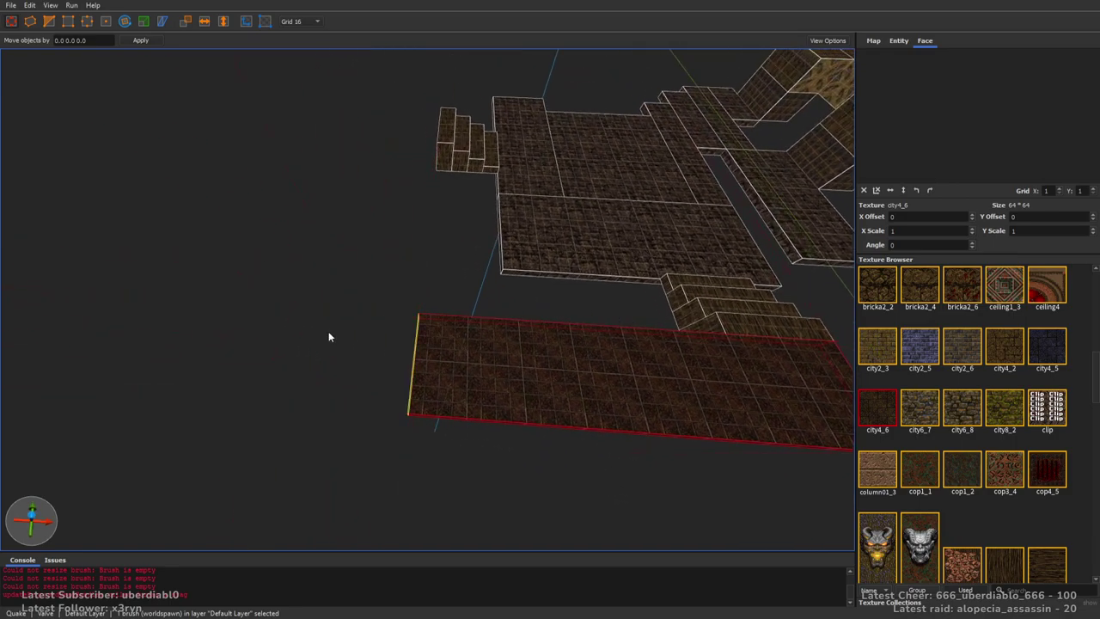
# Build a long city4_6 walkway strip with a side slab beyond the other staircase at the outer edge
pyautogui.moveTo(338, 329)
pyautogui.mouseDown()
pyautogui.moveTo(252, 355)
pyautogui.moveTo(221, 346)
pyautogui.moveTo(232, 346)
pyautogui.mouseUp()
pyautogui.moveTo(369, 226)
pyautogui.mouseDown(button='right')
pyautogui.moveTo(520, 256)
pyautogui.moveTo(604, 258)
pyautogui.moveTo(631, 245)
pyautogui.moveTo(358, 332)
pyautogui.mouseUp(button='right')
pyautogui.moveTo(199, 344)
pyautogui.mouseDown()
pyautogui.moveTo(115, 347)
pyautogui.moveTo(157, 346)
pyautogui.mouseUp()
pyautogui.moveTo(158, 347)
pyautogui.mouseDown(button='right')
pyautogui.moveTo(413, 297)
pyautogui.moveTo(393, 331)
pyautogui.mouseUp(button='right')
pyautogui.moveTo(392, 336)
pyautogui.mouseDown()
pyautogui.moveTo(78, 346)
pyautogui.moveTo(324, 326)
pyautogui.moveTo(461, 506)
pyautogui.moveTo(459, 547)
pyautogui.mouseUp()
pyautogui.moveTo(458, 547)
pyautogui.mouseDown(button='right')
pyautogui.moveTo(567, 433)
pyautogui.moveTo(759, 348)
pyautogui.mouseUp(button='right')
# Shape the end of the front walkway into an angle by moving its corner vertex -64 units along X
pyautogui.moveTo(759, 347)
pyautogui.mouseDown()
pyautogui.moveTo(286, 363)
pyautogui.moveTo(319, 363)
pyautogui.moveTo(326, 378)
pyautogui.mouseUp()
pyautogui.moveTo(319, 430)
pyautogui.keyDown('ctrl'); pyautogui.mouseDown()
pyautogui.moveTo(245, 363)
pyautogui.moveTo(489, 369)
pyautogui.mouseUp(); pyautogui.keyUp('ctrl')
pyautogui.moveTo(489, 375)
pyautogui.mouseDown(button='right')
pyautogui.moveTo(469, 307)
pyautogui.moveTo(523, 332)
pyautogui.moveTo(246, 342)
pyautogui.mouseUp(button='right')
pyautogui.moveTo(246, 342)
pyautogui.keyDown('shift'); pyautogui.mouseDown()
pyautogui.moveTo(356, 336)
pyautogui.moveTo(495, 369)
pyautogui.moveTo(457, 369)
pyautogui.mouseUp(); pyautogui.keyUp('shift')
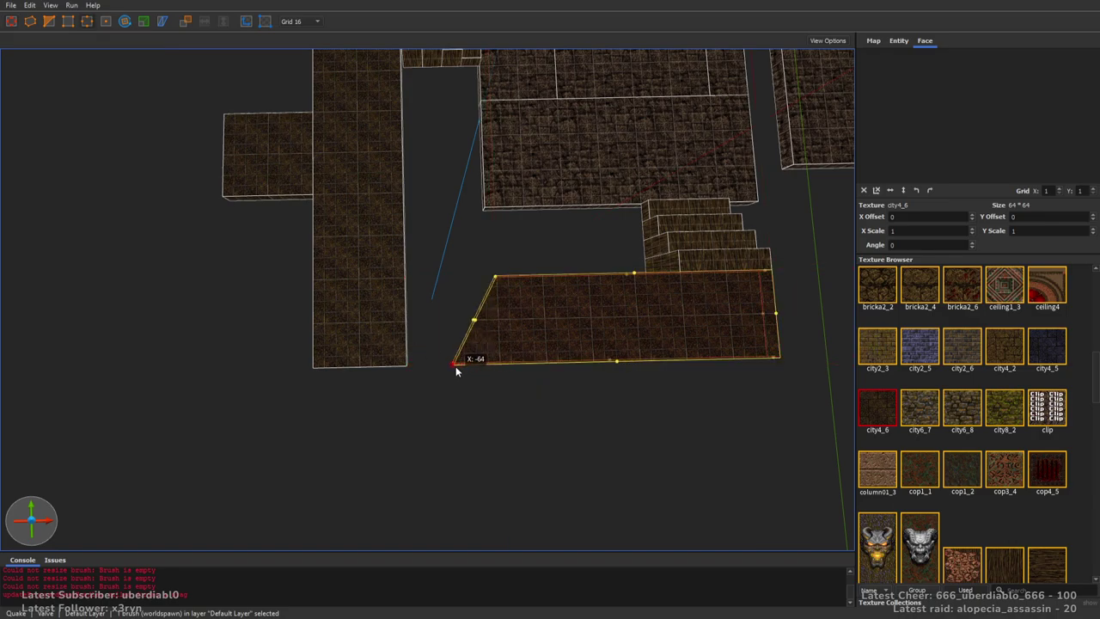
pyautogui.press('Escape')
pyautogui.press('Escape')
# Shorten the long walkway strip and angle its end with the vertex tool to face the front walkway
pyautogui.click(352, 311)
pyautogui.moveTo(378, 365)
pyautogui.keyDown('shift'); pyautogui.mouseDown()
pyautogui.moveTo(375, 245)
pyautogui.moveTo(322, 206)
pyautogui.moveTo(316, 234)
pyautogui.moveTo(326, 239)
pyautogui.mouseUp(); pyautogui.keyUp('shift')
pyautogui.press('v')
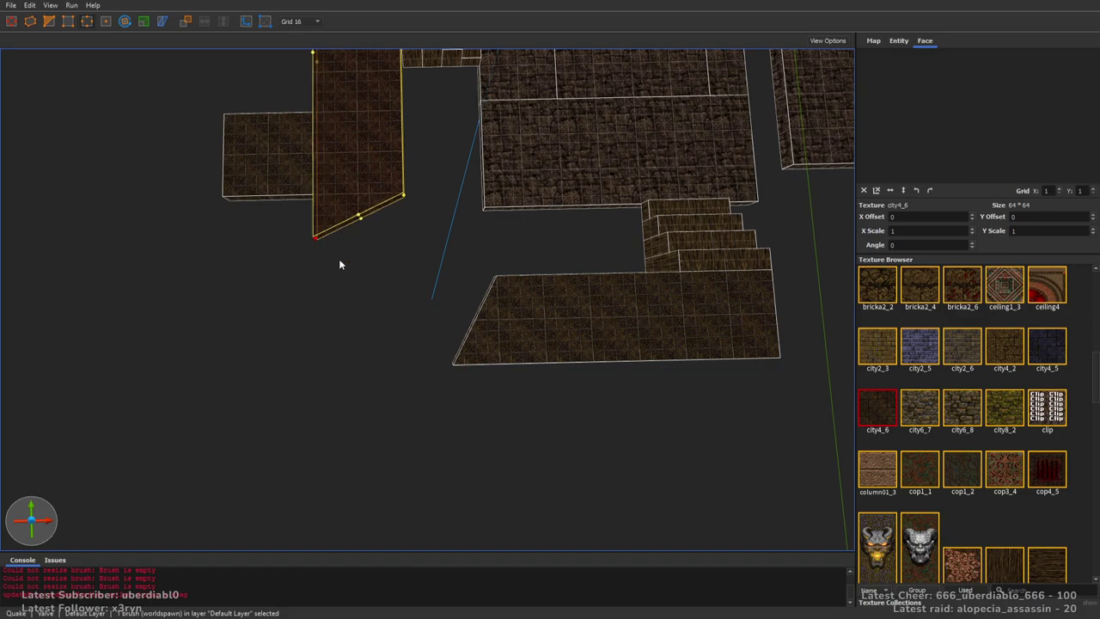
pyautogui.press('Escape')
pyautogui.press('Escape')
# Bridge the angled ends of the two walkways with a diagonal corner section
pyautogui.moveTo(381, 243); pyautogui.dragTo(532, 257, button='right')
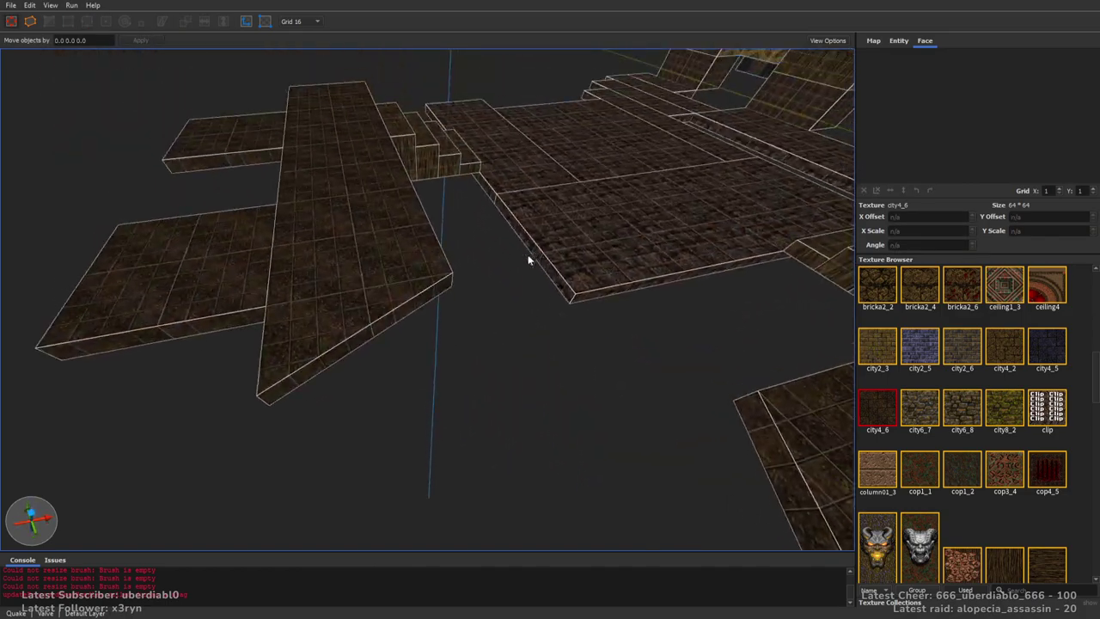
pyautogui.keyDown('shift'); pyautogui.click(423, 305); pyautogui.keyUp('shift')
pyautogui.keyDown('shift'); pyautogui.moveTo(761, 435); pyautogui.dragTo(757, 433); pyautogui.keyUp('shift')
pyautogui.press('Escape')
pyautogui.moveTo(743, 436); pyautogui.dragTo(588, 401, button='right')
# Use the 128 by 128 side slab to extend the walkway layout beside the front section
pyautogui.click(229, 183)
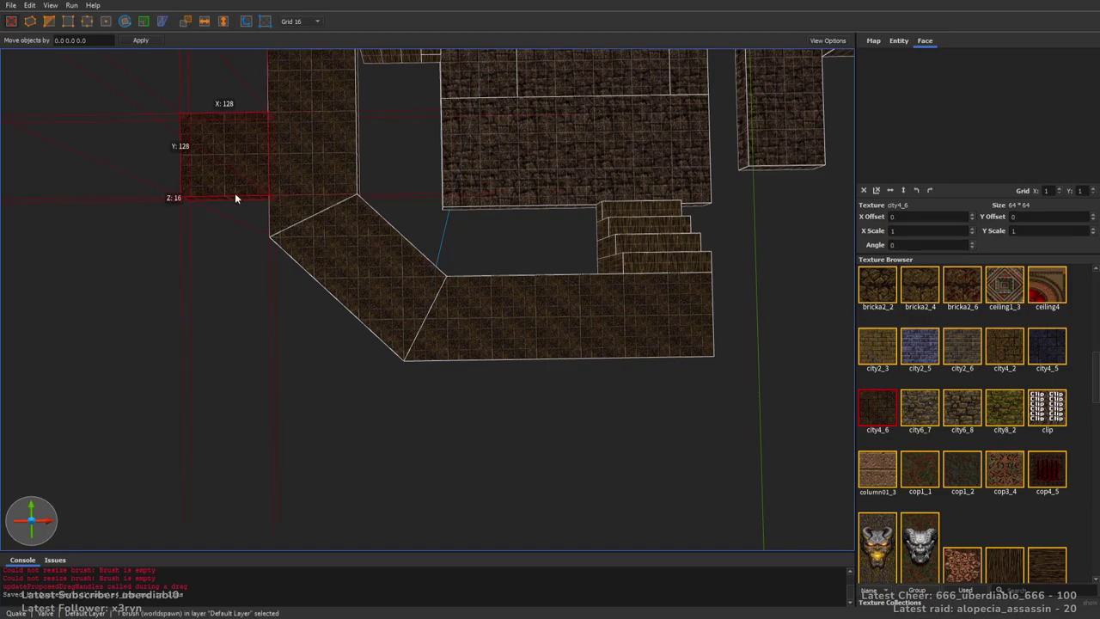
pyautogui.moveTo(238, 164)
pyautogui.mouseDown()
pyautogui.moveTo(387, 448)
pyautogui.moveTo(531, 434)
pyautogui.moveTo(535, 411)
pyautogui.mouseUp()
pyautogui.moveTo(558, 336)
pyautogui.mouseDown(button='right')
pyautogui.moveTo(596, 346)
pyautogui.moveTo(489, 309)
pyautogui.moveTo(506, 306)
pyautogui.moveTo(435, 313)
pyautogui.moveTo(542, 304)
pyautogui.mouseUp(button='right')
pyautogui.click(436, 313)
pyautogui.click(516, 309)
pyautogui.moveTo(507, 312)
pyautogui.mouseDown()
pyautogui.moveTo(407, 330)
pyautogui.moveTo(438, 335)
pyautogui.mouseUp()
# Copy the wood staircase to the end of the long rock slab by the second pillar and fit the adjoining walkway
pyautogui.click(404, 176)
pyautogui.moveTo(409, 165)
pyautogui.keyDown('ctrl'); pyautogui.mouseDown()
pyautogui.moveTo(388, 181)
pyautogui.moveTo(382, 358)
pyautogui.mouseUp(); pyautogui.keyUp('ctrl')
pyautogui.click(381, 357)
pyautogui.moveTo(355, 398)
pyautogui.mouseDown(button='right')
pyautogui.moveTo(515, 312)
pyautogui.moveTo(385, 200)
pyautogui.moveTo(462, 243)
pyautogui.moveTo(518, 248)
pyautogui.mouseUp(button='right')
pyautogui.keyDown('shift'); pyautogui.moveTo(461, 328); pyautogui.dragTo(734, 321); pyautogui.keyUp('shift')
pyautogui.moveTo(535, 275)
pyautogui.keyDown('shift'); pyautogui.mouseDown()
pyautogui.moveTo(445, 157)
pyautogui.moveTo(446, 166)
pyautogui.mouseUp(); pyautogui.keyUp('shift')
pyautogui.keyDown('shift'); pyautogui.moveTo(297, 249); pyautogui.dragTo(416, 249); pyautogui.keyUp('shift')
# Resize the walkway slabs above the copied staircase and angle their facing ends toward each other
pyautogui.moveTo(484, 292); pyautogui.dragTo(451, 202, button='right')
pyautogui.keyDown('shift'); pyautogui.moveTo(484, 356); pyautogui.dragTo(490, 297); pyautogui.keyUp('shift')
pyautogui.click(531, 248)
pyautogui.moveTo(535, 243)
pyautogui.keyDown('shift'); pyautogui.mouseDown()
pyautogui.moveTo(409, 268)
pyautogui.moveTo(459, 250)
pyautogui.mouseUp(); pyautogui.keyUp('shift')
pyautogui.click(498, 151)
pyautogui.moveTo(534, 164)
pyautogui.keyDown('alt'); pyautogui.mouseDown()
pyautogui.moveTo(557, 186)
pyautogui.moveTo(505, 206)
pyautogui.mouseUp(); pyautogui.keyUp('alt')
# Select the two facing angled walkway ends and join them with a convex connecting section
pyautogui.keyDown('shift'); pyautogui.click(504, 198); pyautogui.keyUp('shift')
pyautogui.moveTo(503, 199)
pyautogui.mouseDown(button='right')
pyautogui.moveTo(544, 212)
pyautogui.moveTo(483, 196)
pyautogui.mouseUp(button='right')
pyautogui.keyDown('shift'); pyautogui.click(483, 196); pyautogui.keyUp('shift')
pyautogui.keyDown('ctrl'); pyautogui.keyDown('shift'); pyautogui.click(365, 196); pyautogui.keyUp('shift'); pyautogui.keyUp('ctrl')
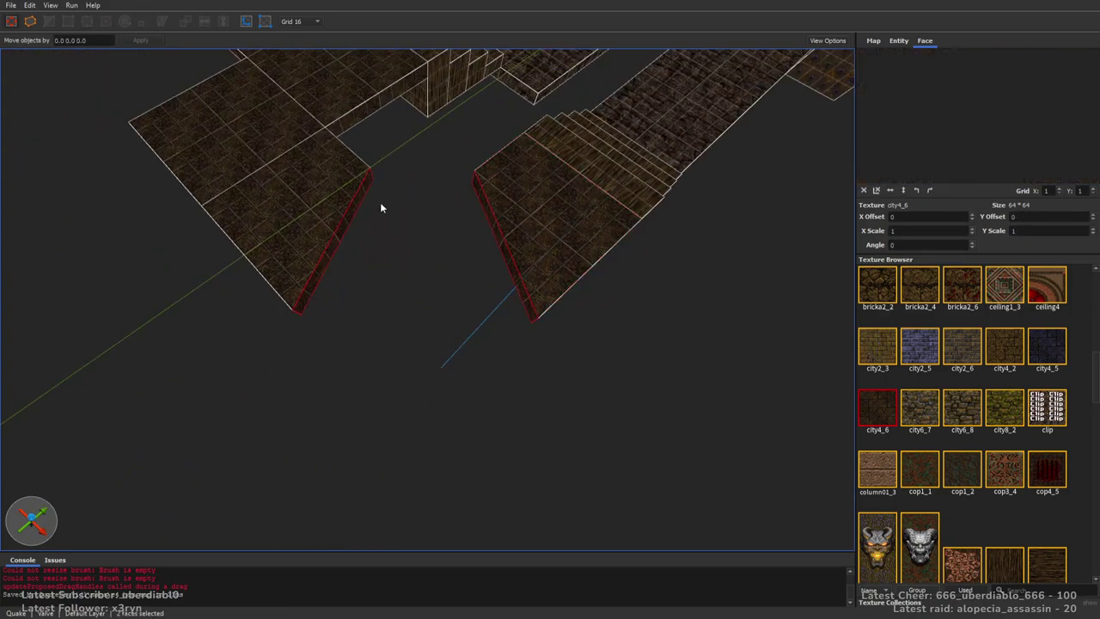
pyautogui.hotkey('ctrl', 'j')
pyautogui.press('Escape')
# Copy the four-step wood staircase to the outer side of the rock floor beside the first pillar
pyautogui.moveTo(544, 249)
pyautogui.mouseDown(button='right')
pyautogui.moveTo(565, 238)
pyautogui.moveTo(532, 344)
pyautogui.moveTo(555, 310)
pyautogui.moveTo(666, 396)
pyautogui.moveTo(459, 364)
pyautogui.moveTo(542, 363)
pyautogui.moveTo(433, 375)
pyautogui.moveTo(529, 303)
pyautogui.moveTo(509, 354)
pyautogui.moveTo(520, 359)
pyautogui.moveTo(518, 287)
pyautogui.moveTo(643, 329)
pyautogui.moveTo(567, 317)
pyautogui.moveTo(592, 297)
pyautogui.moveTo(596, 270)
pyautogui.mouseUp(button='right')
pyautogui.click(540, 222)
pyautogui.keyDown('ctrl'); pyautogui.click(554, 209); pyautogui.keyUp('ctrl')
pyautogui.keyDown('ctrl'); pyautogui.click(567, 197); pyautogui.keyUp('ctrl')
pyautogui.keyDown('ctrl'); pyautogui.click(530, 237); pyautogui.keyUp('ctrl')
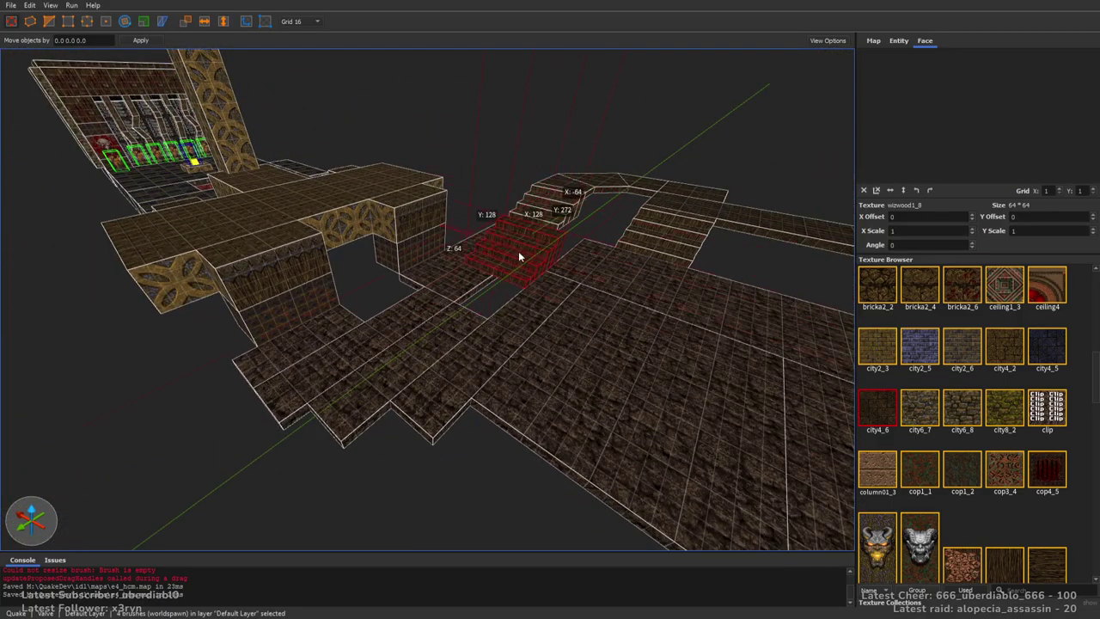
pyautogui.keyDown('ctrl'); pyautogui.moveTo(531, 237); pyautogui.dragTo(298, 359); pyautogui.keyUp('ctrl')
pyautogui.moveTo(300, 358); pyautogui.dragTo(564, 297, button='right')
pyautogui.scroll(-5, 565, 297)
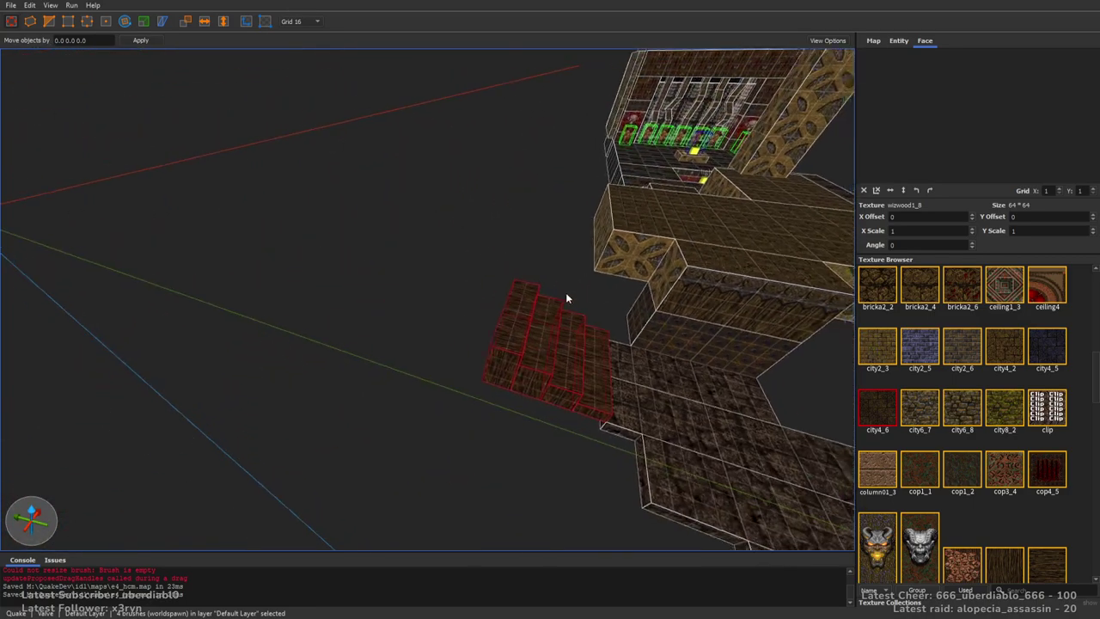
pyautogui.press('d')
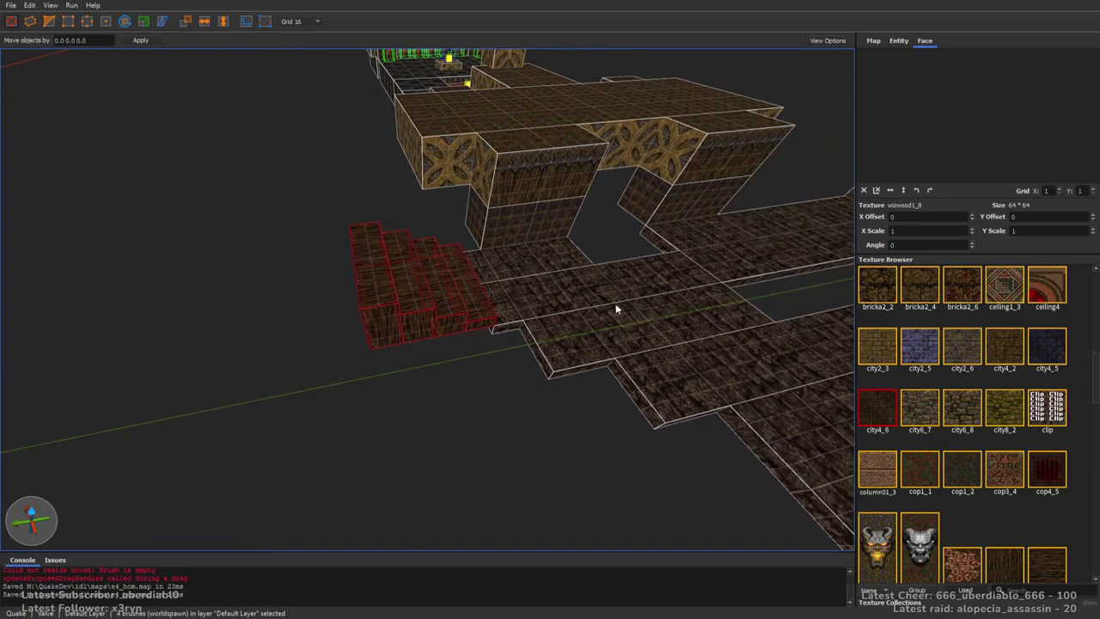
pyautogui.press('a')
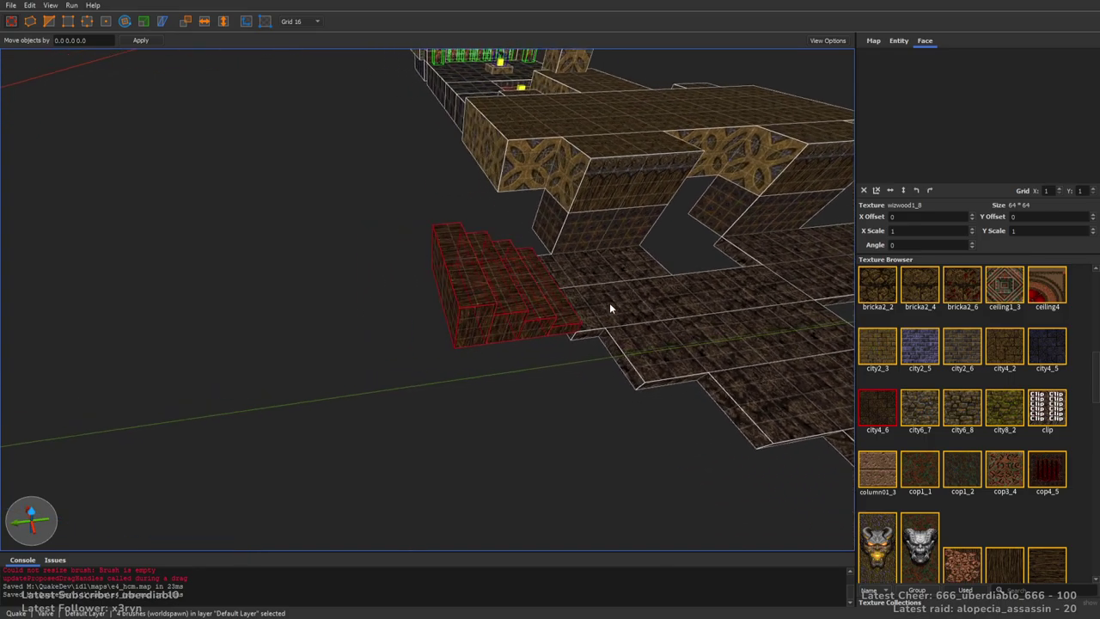
pyautogui.press('Escape')
# Draw a city4_2 landing at the top of the copied staircase, 160 units long and 16 units thick
pyautogui.click(1003, 348)
pyautogui.moveTo(851, 309); pyautogui.dragTo(512, 298, button='right')
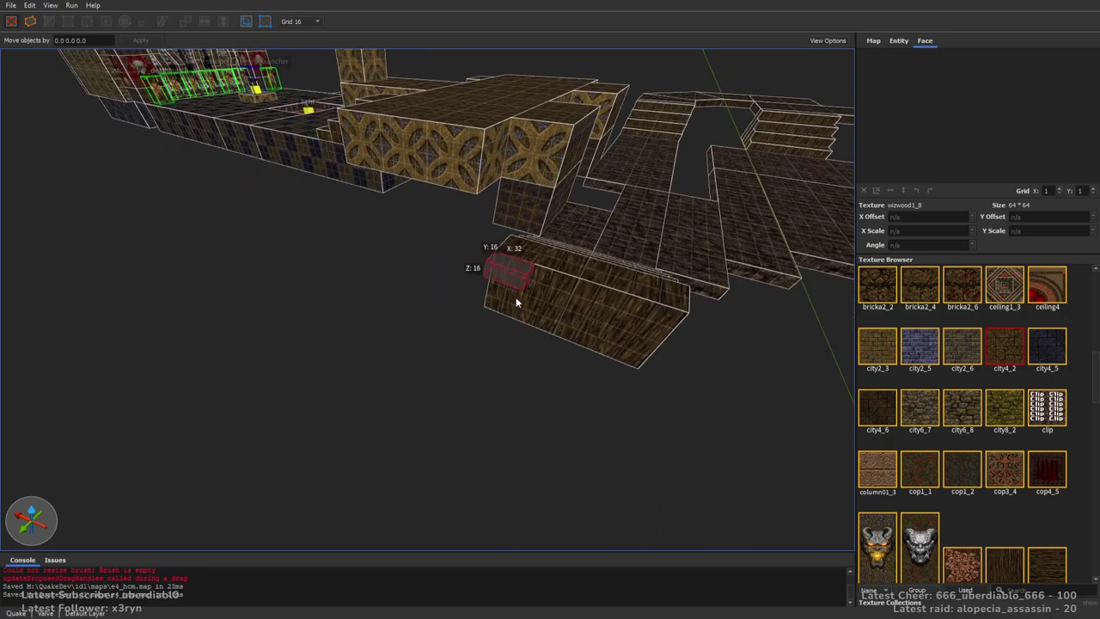
pyautogui.moveTo(512, 292); pyautogui.dragTo(475, 408)
pyautogui.moveTo(474, 408)
pyautogui.mouseDown(button='right')
pyautogui.moveTo(658, 364)
pyautogui.moveTo(464, 314)
pyautogui.mouseUp(button='right')
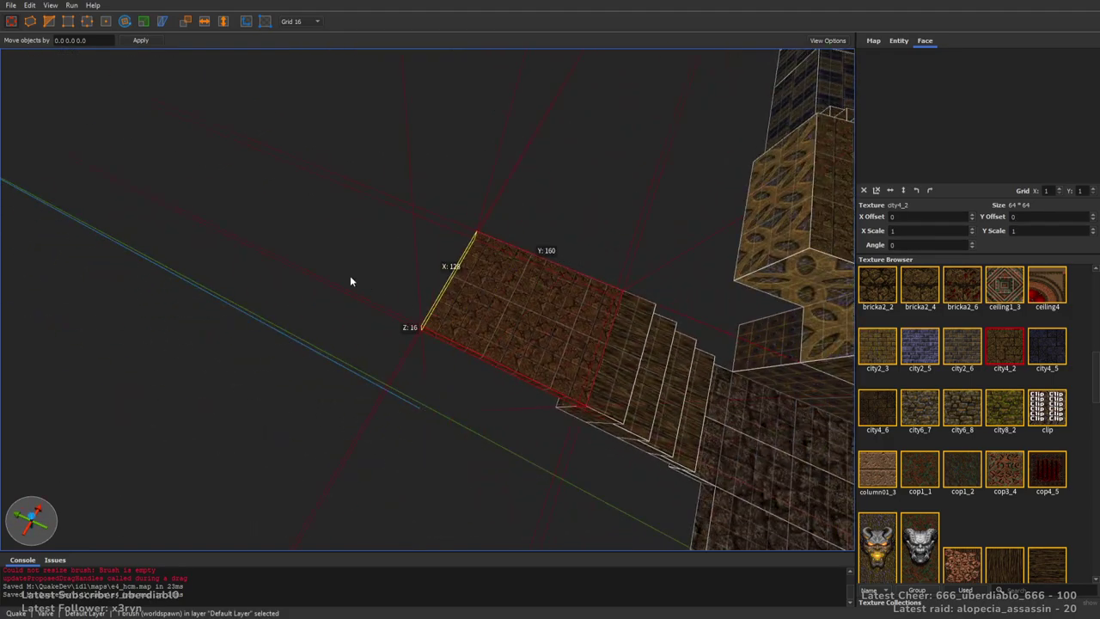
# Pull one outer corner edge of the city4_2 landing outward so its free end runs at an angle
pyautogui.moveTo(349, 281)
pyautogui.mouseDown(button='right')
pyautogui.moveTo(559, 306)
pyautogui.moveTo(472, 321)
pyautogui.moveTo(482, 300)
pyautogui.mouseUp(button='right')
pyautogui.moveTo(484, 229); pyautogui.dragTo(392, 278, button='right')
pyautogui.press('e')
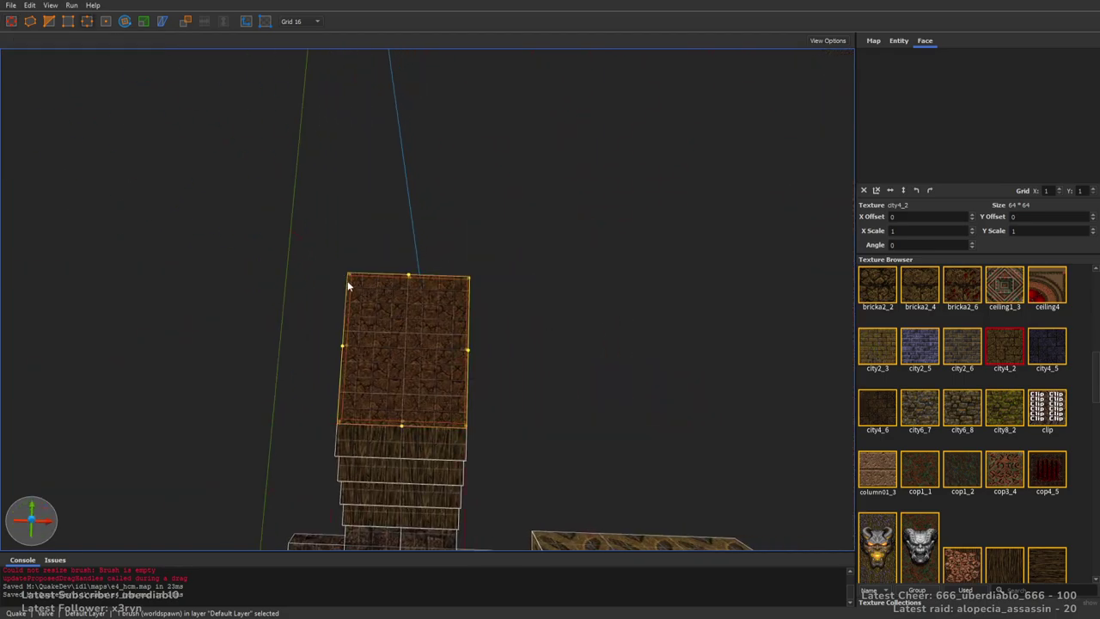
pyautogui.moveTo(349, 253); pyautogui.dragTo(351, 228)
pyautogui.moveTo(351, 228)
pyautogui.mouseDown(button='right')
pyautogui.moveTo(476, 226)
pyautogui.moveTo(307, 215)
pyautogui.moveTo(397, 187)
pyautogui.mouseUp(button='right')
pyautogui.press('e')
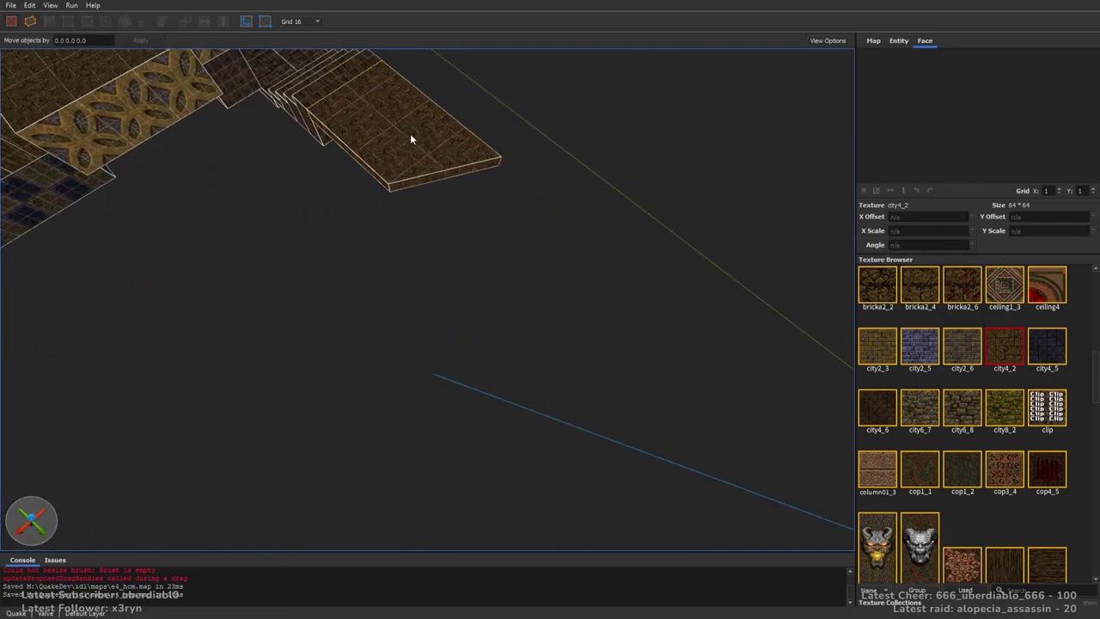
# Paste a 224 × 128 × 16 angled walkway slab, mirror it and position it beyond the landing's angled end
pyautogui.hotkey('ctrl', 'v')
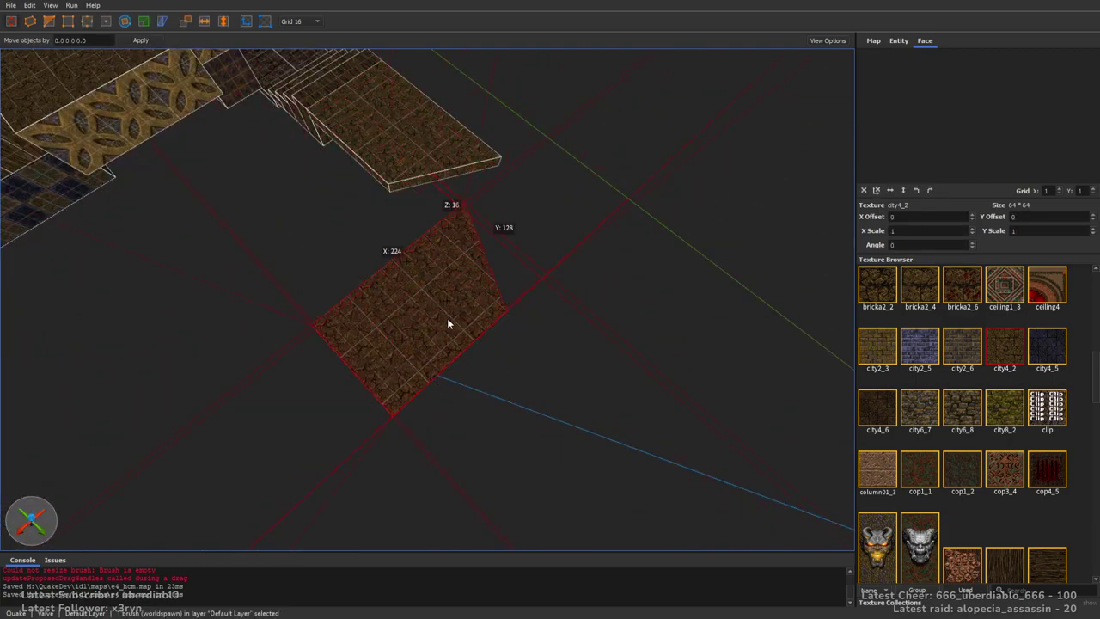
pyautogui.moveTo(447, 318); pyautogui.dragTo(321, 224, button='right')
pyautogui.moveTo(430, 258)
pyautogui.mouseDown(button='right')
pyautogui.moveTo(468, 222)
pyautogui.moveTo(524, 240)
pyautogui.moveTo(399, 153)
pyautogui.mouseUp(button='right')
pyautogui.click(202, 22)
pyautogui.click(203, 21)
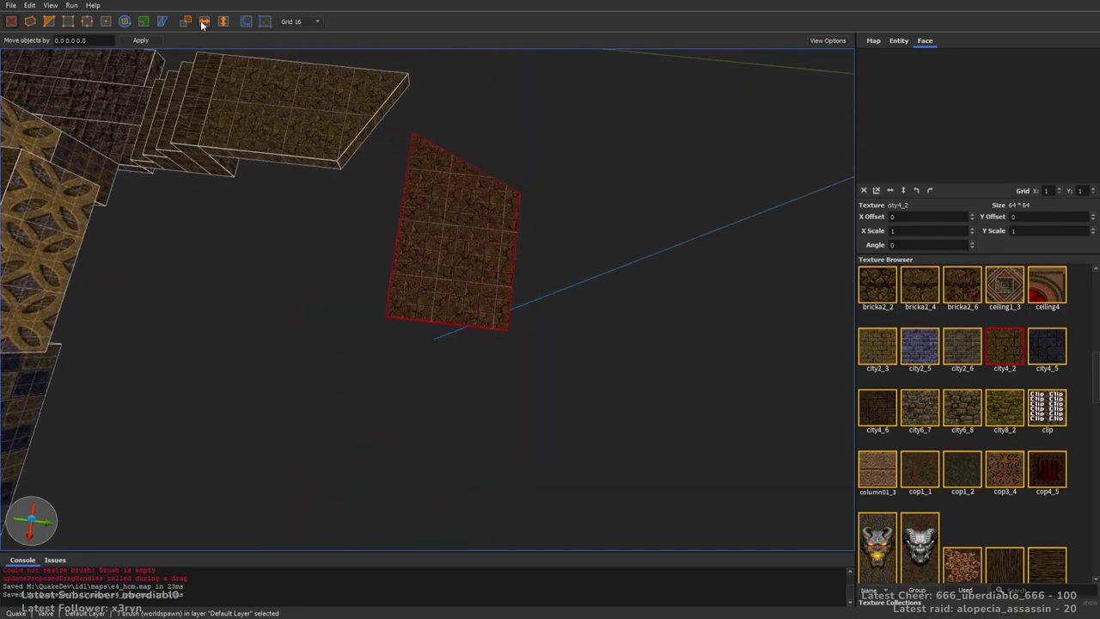
pyautogui.moveTo(468, 262)
pyautogui.mouseDown()
pyautogui.moveTo(479, 274)
pyautogui.moveTo(418, 224)
pyautogui.moveTo(466, 275)
pyautogui.mouseUp()
# Select the facing angled ends of the landing and the pasted slab and join them with a convex corner section
pyautogui.moveTo(465, 275)
pyautogui.mouseDown(button='right')
pyautogui.moveTo(452, 238)
pyautogui.moveTo(538, 199)
pyautogui.mouseUp(button='right')
pyautogui.keyDown('shift'); pyautogui.click(535, 199); pyautogui.keyUp('shift')
pyautogui.click(364, 242)
pyautogui.moveTo(363, 242)
pyautogui.mouseDown(button='right')
pyautogui.moveTo(454, 261)
pyautogui.moveTo(536, 313)
pyautogui.moveTo(556, 331)
pyautogui.moveTo(547, 341)
pyautogui.moveTo(510, 295)
pyautogui.moveTo(546, 277)
pyautogui.moveTo(611, 297)
pyautogui.moveTo(690, 297)
pyautogui.moveTo(611, 275)
pyautogui.mouseUp(button='right')
pyautogui.click(486, 263)
pyautogui.scroll(-3, 575, 282)
pyautogui.moveTo(457, 273)
pyautogui.mouseDown()
pyautogui.moveTo(435, 339)
pyautogui.moveTo(360, 251)
pyautogui.mouseUp()
pyautogui.moveTo(359, 251)
pyautogui.mouseDown(button='right')
pyautogui.moveTo(540, 269)
pyautogui.moveTo(529, 272)
pyautogui.mouseUp(button='right')
pyautogui.moveTo(461, 189); pyautogui.dragTo(464, 161)
pyautogui.press('Delete')
# Copy the four-step wood staircase beside the platform to the start floor's open outer side and widen it
pyautogui.moveTo(589, 191)
pyautogui.mouseDown(button='right')
pyautogui.moveTo(483, 149)
pyautogui.moveTo(361, 283)
pyautogui.mouseUp(button='right')
pyautogui.moveTo(361, 284)
pyautogui.mouseDown()
pyautogui.moveTo(384, 303)
pyautogui.moveTo(388, 212)
pyautogui.moveTo(375, 199)
pyautogui.moveTo(418, 234)
pyautogui.mouseUp()
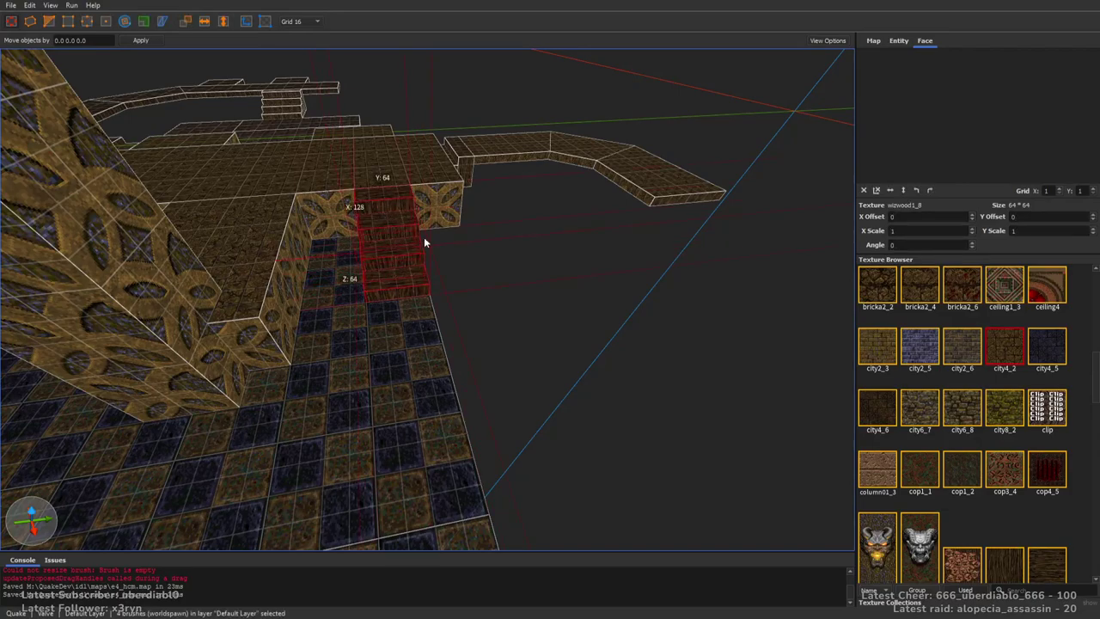
pyautogui.moveTo(418, 234); pyautogui.dragTo(310, 302, button='right')
pyautogui.moveTo(432, 300); pyautogui.dragTo(497, 333)
pyautogui.scroll(3, 497, 334)
pyautogui.scroll(-2, 496, 333)
pyautogui.moveTo(506, 376)
pyautogui.mouseDown()
pyautogui.moveTo(459, 315)
pyautogui.moveTo(403, 295)
pyautogui.moveTo(404, 319)
pyautogui.mouseUp()
pyautogui.moveTo(405, 319)
pyautogui.mouseDown(button='right')
pyautogui.moveTo(511, 312)
pyautogui.moveTo(318, 316)
pyautogui.moveTo(651, 227)
pyautogui.mouseUp(button='right')
pyautogui.moveTo(650, 227)
pyautogui.mouseDown()
pyautogui.moveTo(493, 255)
pyautogui.moveTo(480, 269)
pyautogui.mouseUp()
pyautogui.moveTo(480, 269)
pyautogui.mouseDown(button='right')
pyautogui.moveTo(462, 241)
pyautogui.moveTo(613, 241)
pyautogui.moveTo(574, 289)
pyautogui.moveTo(621, 228)
pyautogui.moveTo(587, 233)
pyautogui.moveTo(646, 145)
pyautogui.moveTo(624, 167)
pyautogui.moveTo(629, 141)
pyautogui.moveTo(498, 224)
pyautogui.moveTo(452, 216)
pyautogui.moveTo(490, 231)
pyautogui.moveTo(451, 236)
pyautogui.mouseUp(button='right')
pyautogui.press('Escape')
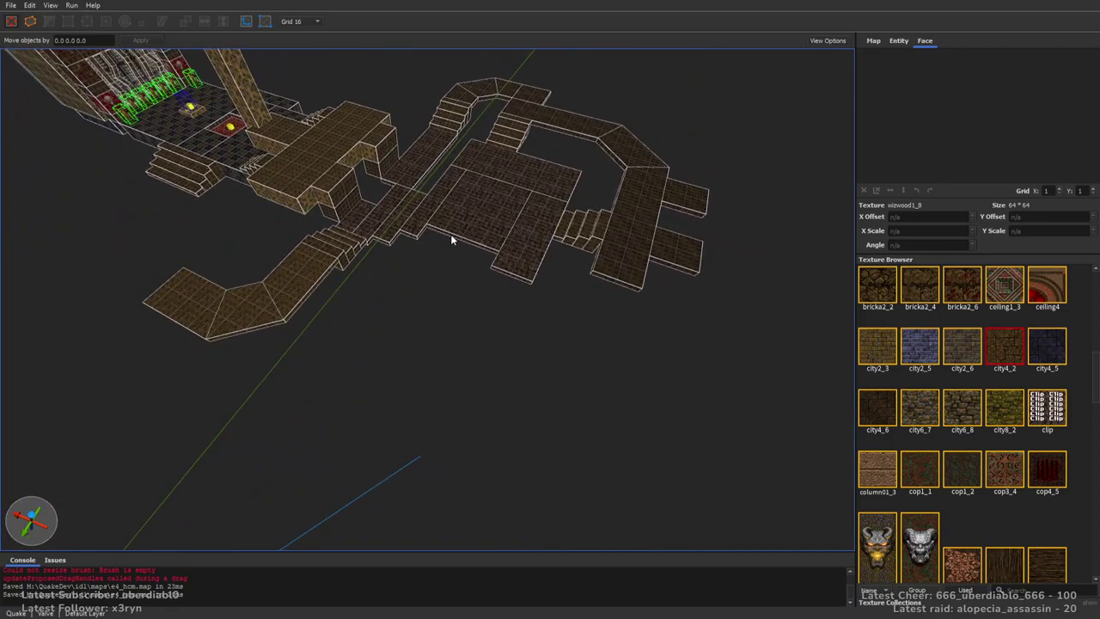
# Lower the connected rock floors, wood stairs and walkways together and stretch the supporting pillar bases down to meet them
pyautogui.moveTo(242, 295)
pyautogui.keyDown('ctrl'); pyautogui.mouseDown()
pyautogui.moveTo(214, 312)
pyautogui.moveTo(402, 211)
pyautogui.moveTo(433, 144)
pyautogui.moveTo(486, 92)
pyautogui.moveTo(510, 143)
pyautogui.moveTo(440, 190)
pyautogui.moveTo(601, 238)
pyautogui.moveTo(579, 221)
pyautogui.moveTo(616, 128)
pyautogui.moveTo(685, 268)
pyautogui.mouseUp(); pyautogui.keyUp('ctrl')
pyautogui.moveTo(683, 244)
pyautogui.mouseDown(button='right')
pyautogui.moveTo(659, 255)
pyautogui.moveTo(628, 211)
pyautogui.moveTo(606, 220)
pyautogui.moveTo(618, 221)
pyautogui.moveTo(621, 238)
pyautogui.moveTo(601, 216)
pyautogui.mouseUp(button='right')
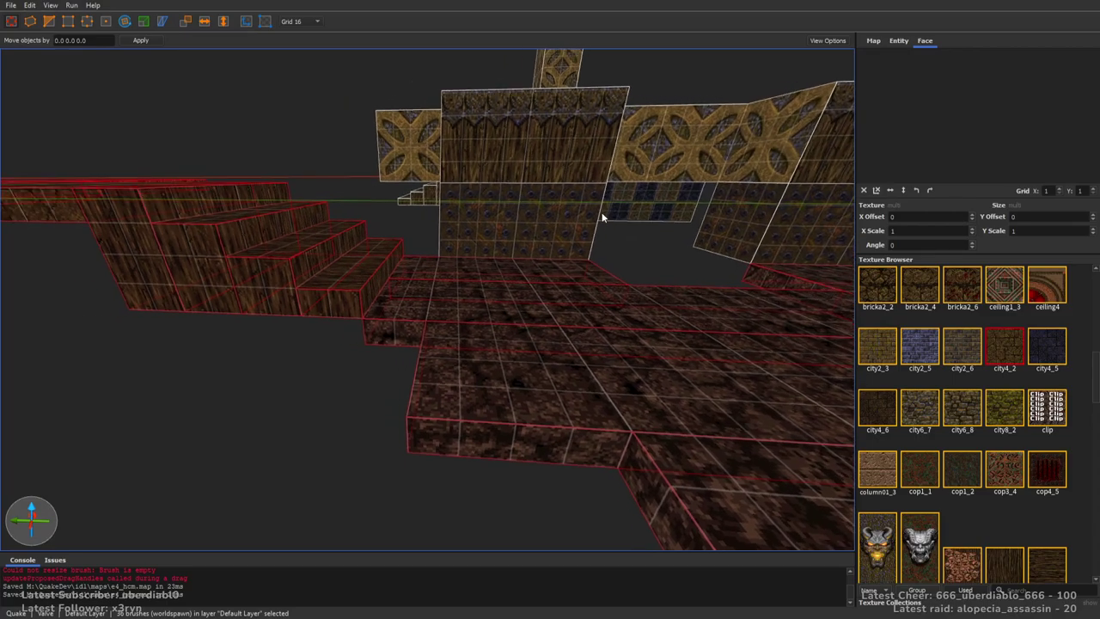
pyautogui.moveTo(593, 267)
pyautogui.keyDown('alt'); pyautogui.mouseDown()
pyautogui.moveTo(555, 302)
pyautogui.moveTo(552, 380)
pyautogui.mouseUp(); pyautogui.keyUp('alt')
pyautogui.click(555, 226)
pyautogui.keyDown('ctrl'); pyautogui.click(735, 273); pyautogui.keyUp('ctrl')
pyautogui.moveTo(735, 273)
pyautogui.keyDown('shift'); pyautogui.mouseDown()
pyautogui.moveTo(734, 383)
pyautogui.moveTo(737, 370)
pyautogui.mouseUp(); pyautogui.keyUp('shift')
pyautogui.click(621, 287)
# Draw a floor01_5 slab at the foot of the wide wood staircase, matching its width, and stretch it outward
pyautogui.moveTo(621, 287)
pyautogui.mouseDown(button='right')
pyautogui.moveTo(668, 311)
pyautogui.moveTo(734, 310)
pyautogui.moveTo(670, 337)
pyautogui.moveTo(611, 260)
pyautogui.moveTo(679, 231)
pyautogui.moveTo(665, 194)
pyautogui.moveTo(455, 206)
pyautogui.mouseUp(button='right')
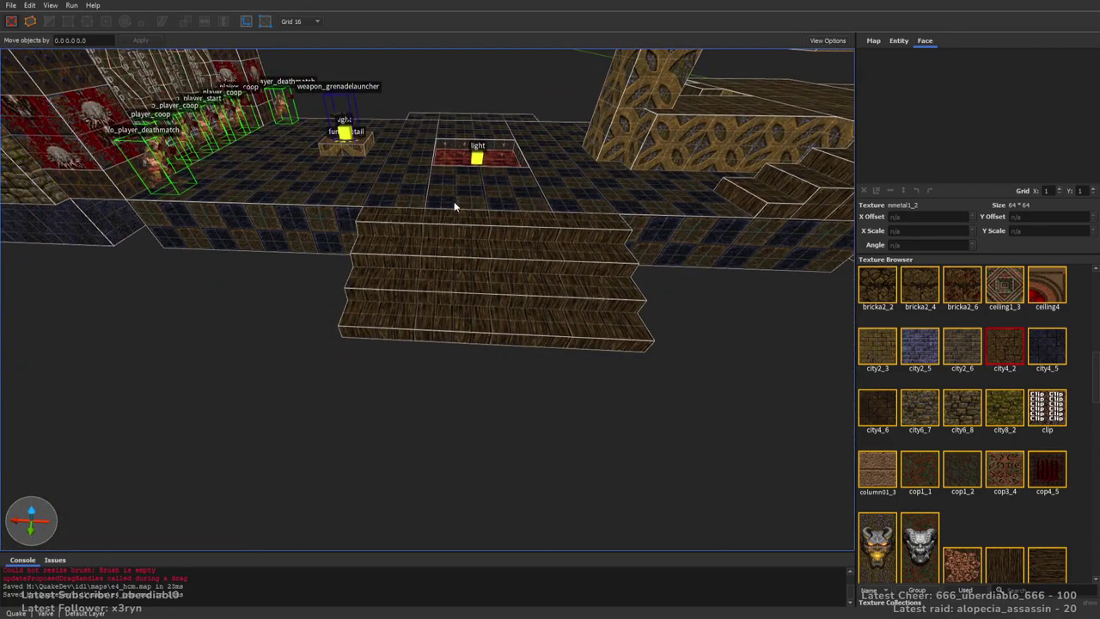
pyautogui.moveTo(1094, 368); pyautogui.dragTo(1090, 429)
pyautogui.click(878, 316)
pyautogui.moveTo(817, 300); pyautogui.dragTo(337, 303, button='right')
pyautogui.moveTo(336, 302)
pyautogui.mouseDown()
pyautogui.moveTo(603, 353)
pyautogui.moveTo(583, 374)
pyautogui.mouseUp()
pyautogui.moveTo(583, 373)
pyautogui.mouseDown(button='right')
pyautogui.moveTo(675, 307)
pyautogui.moveTo(640, 257)
pyautogui.moveTo(651, 326)
pyautogui.moveTo(592, 356)
pyautogui.moveTo(716, 353)
pyautogui.moveTo(582, 310)
pyautogui.mouseUp(button='right')
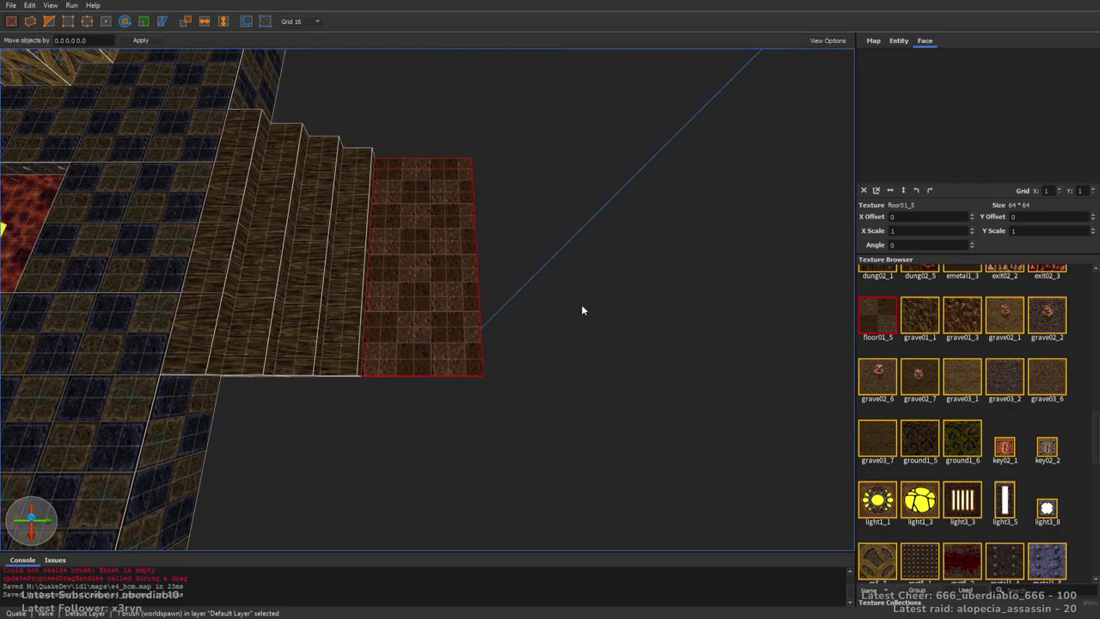
pyautogui.moveTo(575, 291); pyautogui.dragTo(521, 292)
pyautogui.moveTo(561, 291)
pyautogui.mouseDown(button='right')
pyautogui.moveTo(562, 280)
pyautogui.moveTo(432, 278)
pyautogui.mouseUp(button='right')
pyautogui.moveTo(342, 266)
pyautogui.mouseDown()
pyautogui.moveTo(347, 255)
pyautogui.moveTo(758, 297)
pyautogui.moveTo(700, 309)
pyautogui.mouseUp()
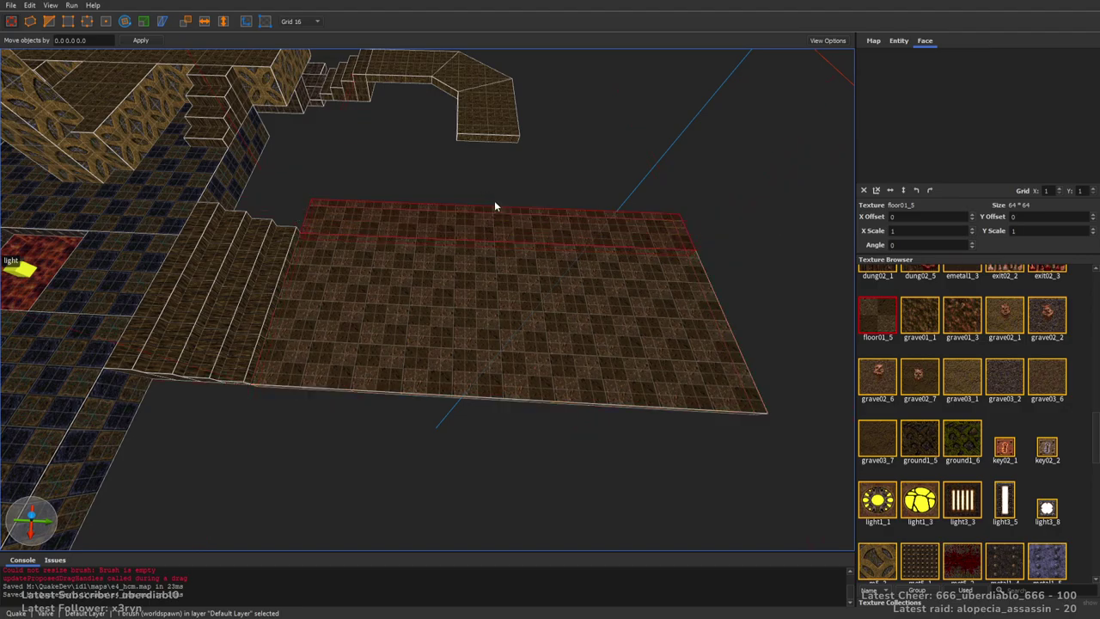
# Add 128 × 128 × 16 floor01_5 side extensions on both sides of the long floor near the wide stairs
pyautogui.scroll(5, 494, 201)
pyautogui.moveTo(349, 258)
pyautogui.mouseDown(button='right')
pyautogui.moveTo(488, 378)
pyautogui.moveTo(829, 242)
pyautogui.mouseUp(button='right')
pyautogui.moveTo(736, 232); pyautogui.dragTo(449, 239)
pyautogui.moveTo(484, 246)
pyautogui.mouseDown(button='right')
pyautogui.moveTo(582, 226)
pyautogui.moveTo(383, 301)
pyautogui.moveTo(456, 269)
pyautogui.mouseUp(button='right')
pyautogui.moveTo(368, 307)
pyautogui.keyDown('ctrl'); pyautogui.mouseDown()
pyautogui.moveTo(564, 283)
pyautogui.moveTo(651, 301)
pyautogui.mouseUp(); pyautogui.keyUp('ctrl')
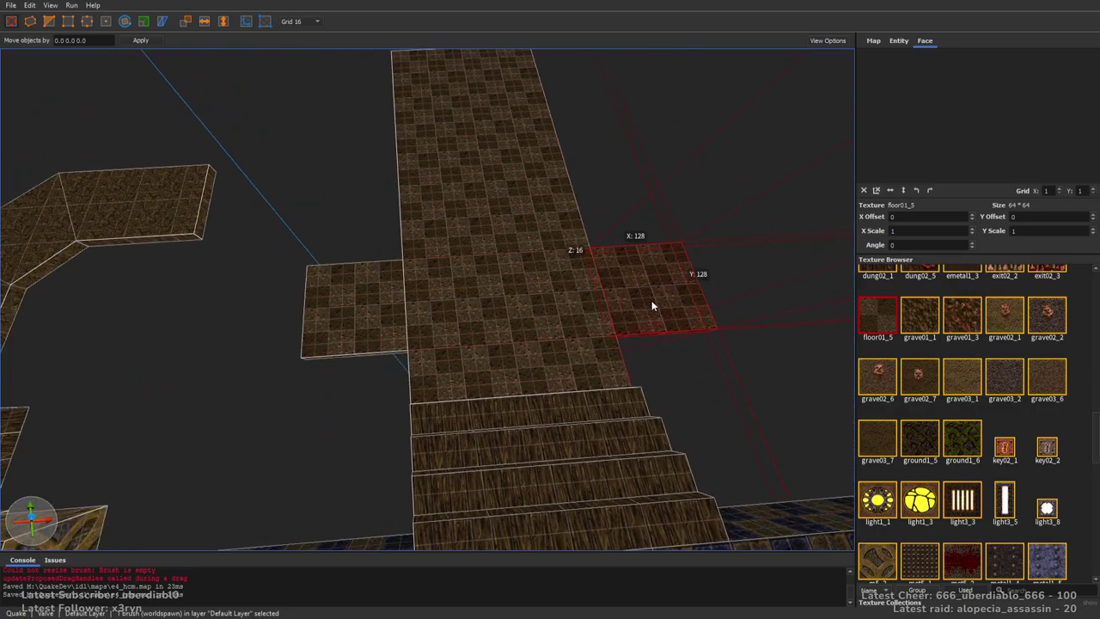
pyautogui.press('Escape')
# Lengthen the end slab of the city4_2 walkway until it reaches beside the floor01_5 side extension
pyautogui.moveTo(652, 300)
pyautogui.mouseDown(button='right')
pyautogui.moveTo(645, 309)
pyautogui.moveTo(338, 209)
pyautogui.moveTo(520, 147)
pyautogui.mouseUp(button='right')
pyautogui.click(339, 209)
pyautogui.moveTo(520, 147)
pyautogui.mouseDown()
pyautogui.moveTo(818, 163)
pyautogui.moveTo(773, 163)
pyautogui.moveTo(865, 148)
pyautogui.mouseUp()
pyautogui.moveTo(849, 160)
pyautogui.mouseDown(button='right')
pyautogui.moveTo(747, 232)
pyautogui.moveTo(494, 212)
pyautogui.moveTo(506, 216)
pyautogui.mouseUp(button='right')
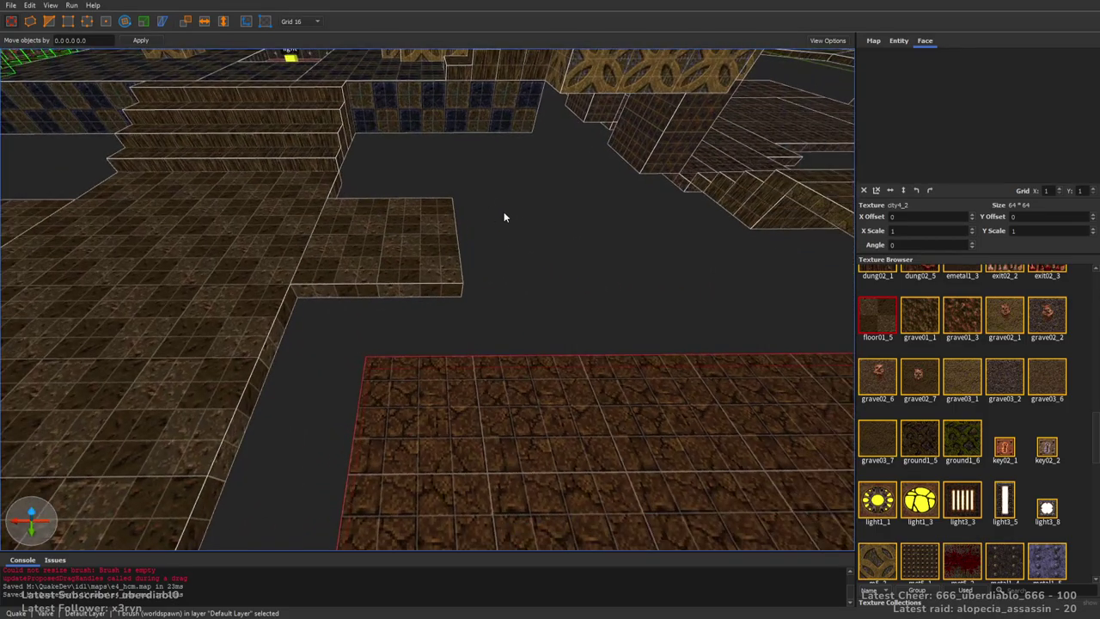
pyautogui.press('Escape')
# Draw a cop4_5 block bridging the gap between the floor01_5 side extension and the city4_2 walkway end
pyautogui.click(949, 560)
pyautogui.scroll(5, 1096, 437)
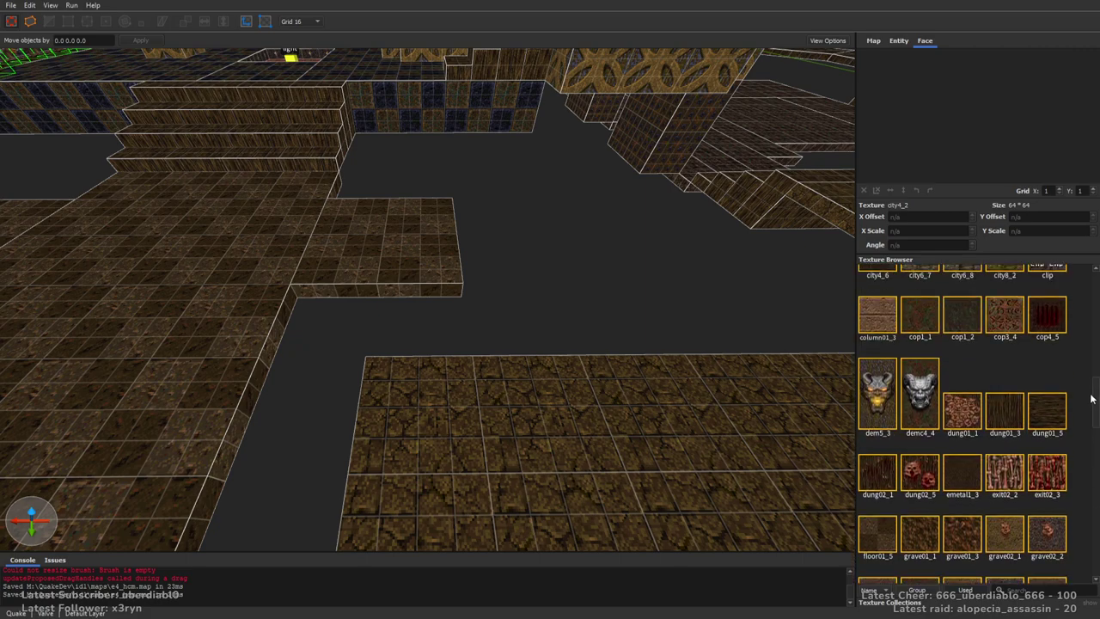
pyautogui.scroll(2, 1087, 372)
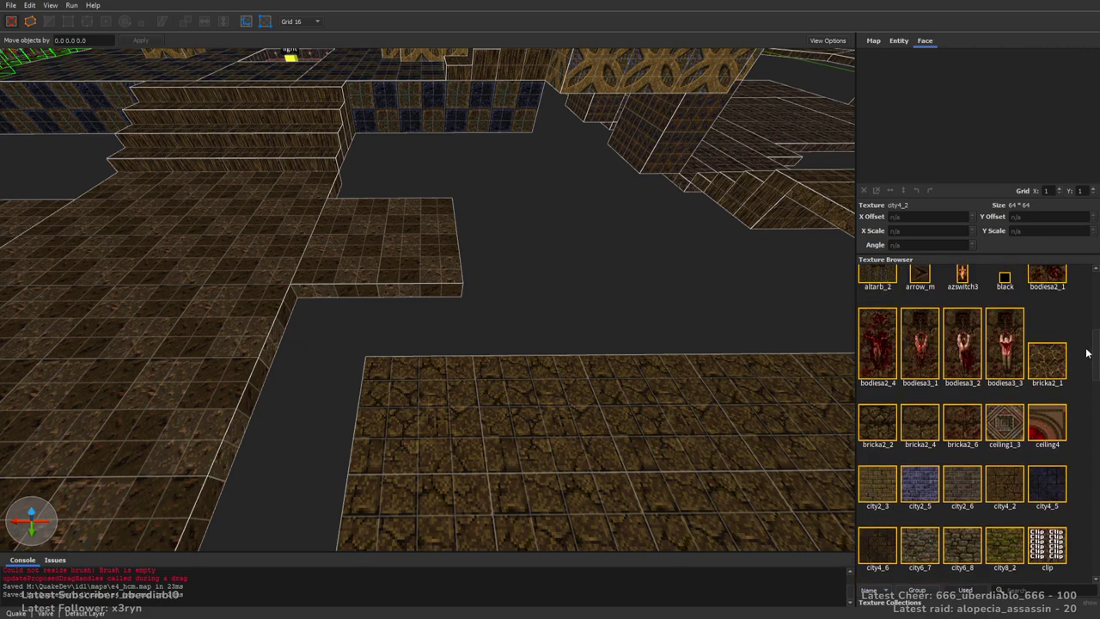
pyautogui.scroll(-2, 1086, 353)
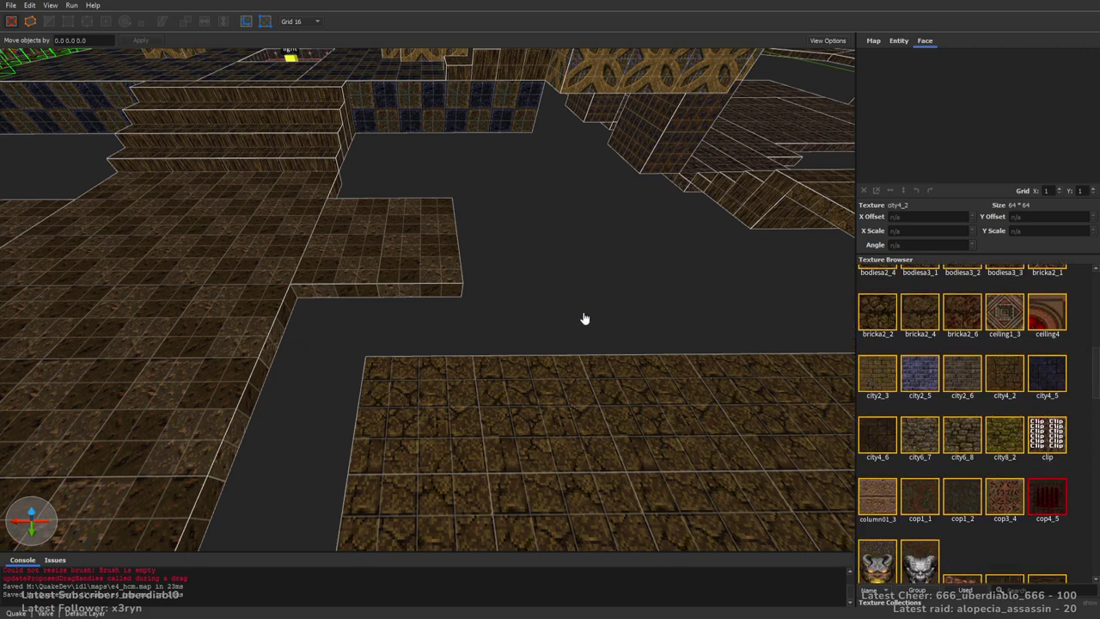
pyautogui.moveTo(378, 273); pyautogui.dragTo(453, 330)
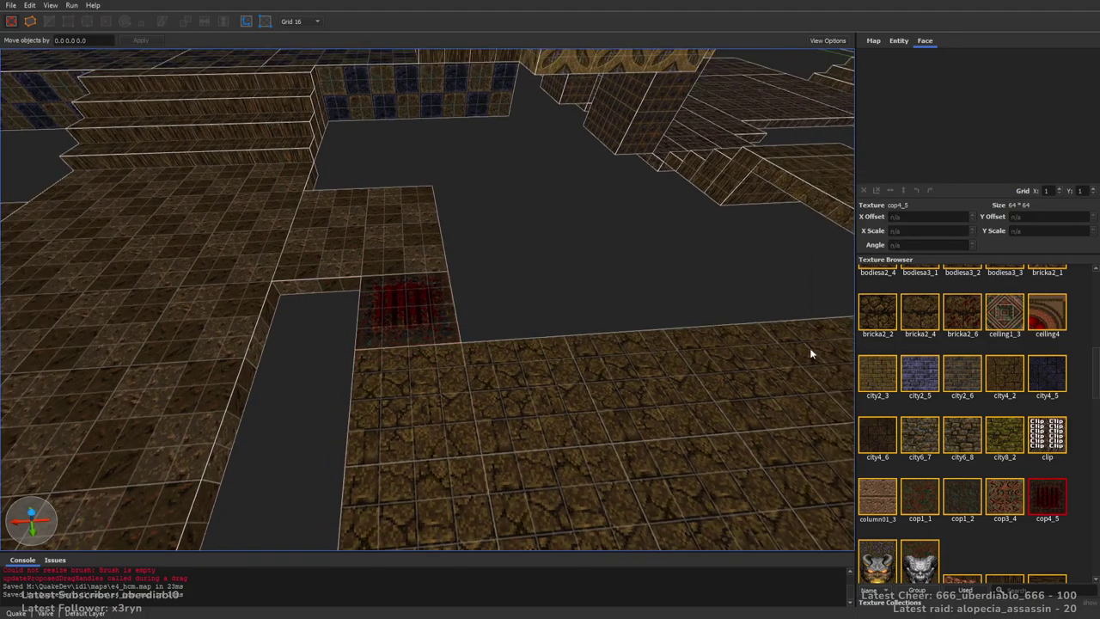
# Retexture the bridging block with bodiesa3_1 and stretch it upward into a tall block
pyautogui.scroll(-3, 804, 354)
pyautogui.scroll(2, 446, 311)
pyautogui.moveTo(431, 302)
pyautogui.mouseDown()
pyautogui.moveTo(485, 362)
pyautogui.moveTo(530, 166)
pyautogui.mouseUp()
pyautogui.keyDown('alt'); pyautogui.moveTo(530, 165); pyautogui.dragTo(552, 213, button='right'); pyautogui.keyUp('alt')
pyautogui.keyDown('shift'); pyautogui.moveTo(551, 216); pyautogui.dragTo(556, 275); pyautogui.keyUp('shift')
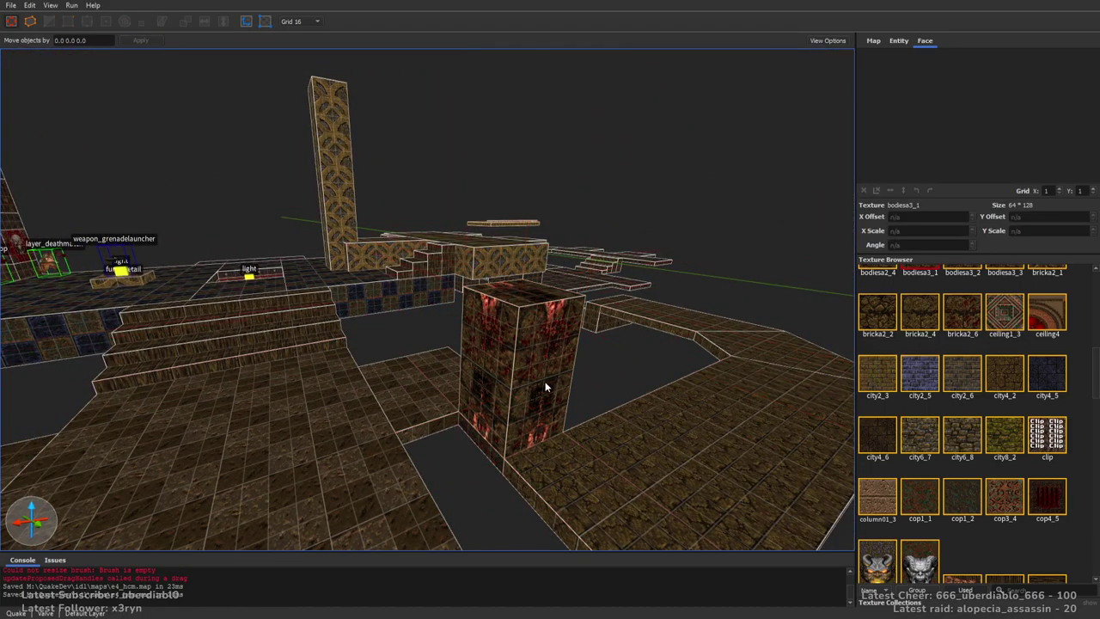
pyautogui.keyDown('shift'); pyautogui.click(546, 381); pyautogui.keyUp('shift')
pyautogui.scroll(4, 550, 382)
pyautogui.press('Escape')
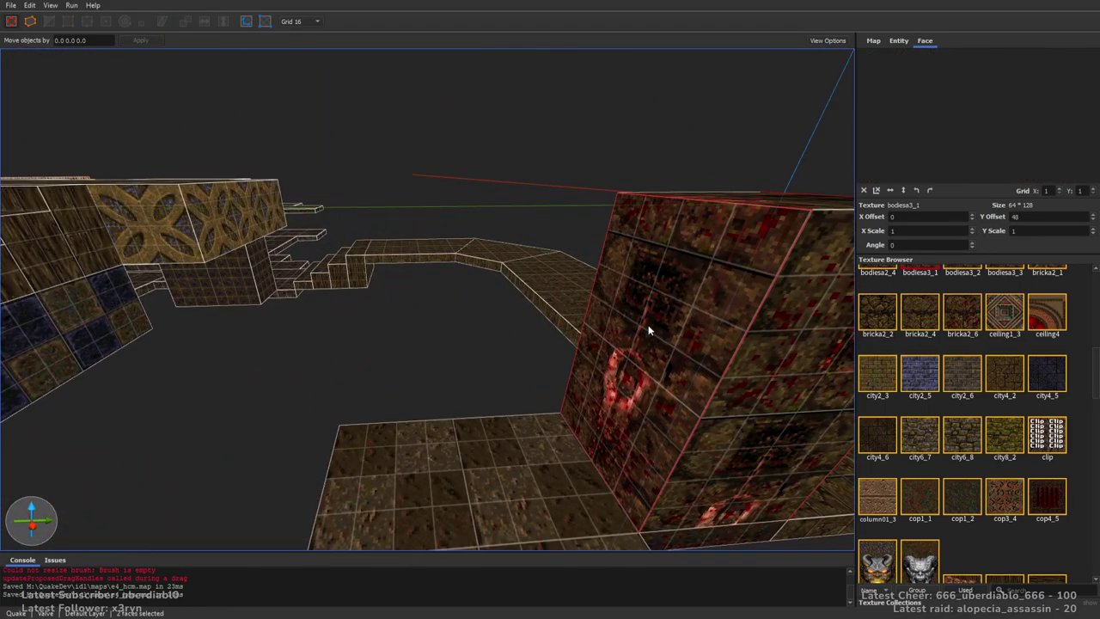
pyautogui.keyDown('alt'); pyautogui.moveTo(646, 326); pyautogui.dragTo(653, 366, button='right'); pyautogui.keyUp('alt')
# Draw cop1_1 floor slabs along the outer sides of the city4_2 walkway around its angled corner
pyautogui.keyDown('alt'); pyautogui.moveTo(670, 273); pyautogui.dragTo(592, 299, button='right'); pyautogui.keyUp('alt')
pyautogui.click(920, 498)
pyautogui.moveTo(522, 265)
pyautogui.keyDown('alt'); pyautogui.mouseDown(button='right')
pyautogui.moveTo(540, 273)
pyautogui.moveTo(593, 256)
pyautogui.mouseUp(button='right'); pyautogui.keyUp('alt')
pyautogui.moveTo(567, 259)
pyautogui.mouseDown()
pyautogui.moveTo(450, 325)
pyautogui.moveTo(450, 472)
pyautogui.moveTo(453, 417)
pyautogui.moveTo(451, 430)
pyautogui.mouseUp()
pyautogui.keyDown('alt'); pyautogui.moveTo(451, 430); pyautogui.dragTo(531, 322, button='right'); pyautogui.keyUp('alt')
pyautogui.moveTo(550, 293)
pyautogui.mouseDown()
pyautogui.moveTo(432, 309)
pyautogui.moveTo(422, 216)
pyautogui.moveTo(421, 237)
pyautogui.mouseUp()
pyautogui.moveTo(421, 236)
pyautogui.keyDown('alt'); pyautogui.mouseDown(button='right')
pyautogui.moveTo(491, 207)
pyautogui.moveTo(526, 222)
pyautogui.mouseUp(button='right'); pyautogui.keyUp('alt')
pyautogui.press('Escape')
pyautogui.moveTo(542, 120)
pyautogui.mouseDown()
pyautogui.moveTo(553, 117)
pyautogui.moveTo(552, 375)
pyautogui.moveTo(571, 379)
pyautogui.moveTo(128, 337)
pyautogui.moveTo(16, 344)
pyautogui.moveTo(467, 550)
pyautogui.moveTo(471, 461)
pyautogui.mouseUp()
pyautogui.keyDown('alt'); pyautogui.moveTo(471, 461); pyautogui.dragTo(645, 400, button='right'); pyautogui.keyUp('alt')
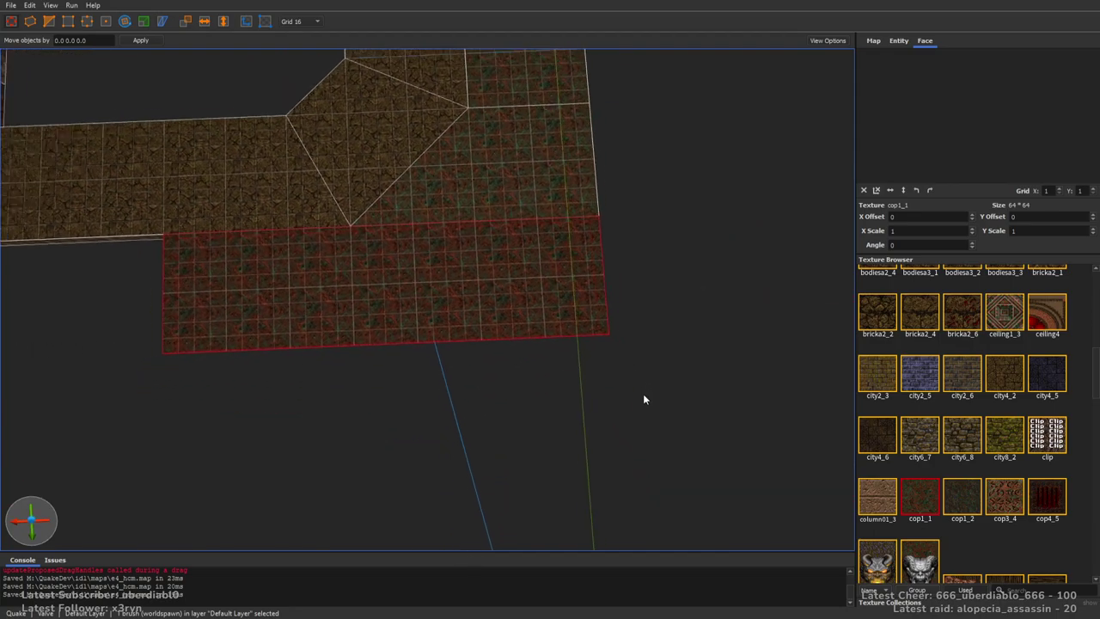
# Add 64-unit-wide cop1_1 strips along the two outer edges of the new floor, with a separate square at their corner
pyautogui.moveTo(413, 304)
pyautogui.keyDown('ctrl'); pyautogui.mouseDown()
pyautogui.moveTo(524, 440)
pyautogui.moveTo(544, 412)
pyautogui.moveTo(575, 415)
pyautogui.mouseUp(); pyautogui.keyUp('ctrl')
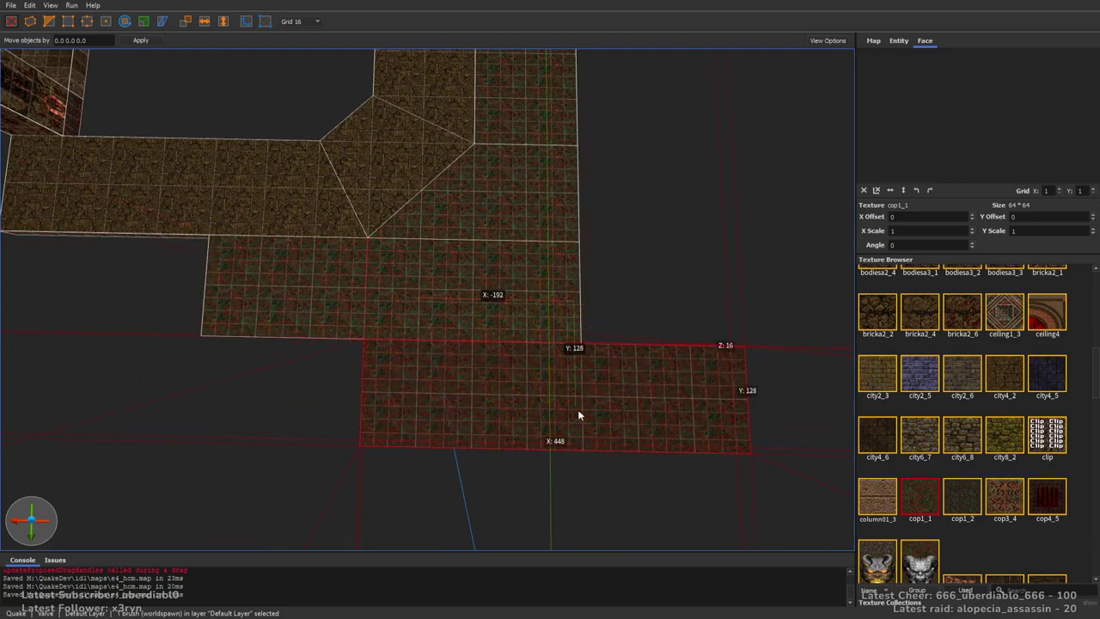
pyautogui.keyDown('shift'); pyautogui.moveTo(557, 488); pyautogui.dragTo(561, 453); pyautogui.keyUp('shift')
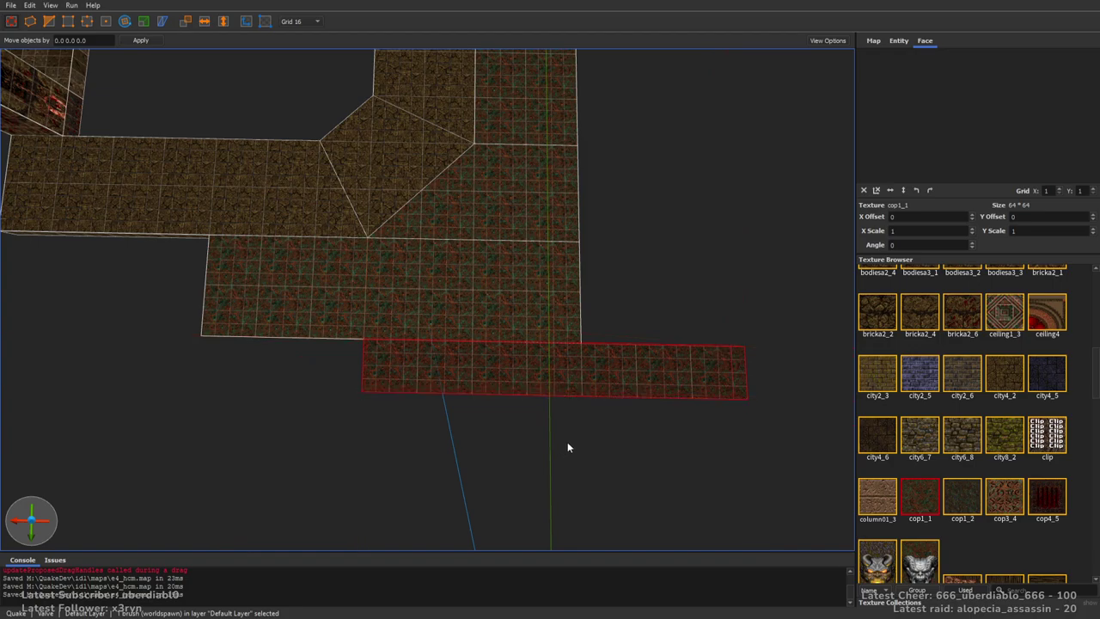
pyautogui.moveTo(762, 358)
pyautogui.keyDown('shift'); pyautogui.mouseDown()
pyautogui.moveTo(623, 367)
pyautogui.moveTo(630, 386)
pyautogui.moveTo(693, 384)
pyautogui.mouseUp(); pyautogui.keyUp('shift')
pyautogui.keyDown('shift'); pyautogui.moveTo(612, 342); pyautogui.dragTo(614, 117); pyautogui.keyUp('shift')
pyautogui.moveTo(613, 117)
pyautogui.mouseDown(button='right')
pyautogui.moveTo(608, 230)
pyautogui.moveTo(591, 228)
pyautogui.mouseUp(button='right')
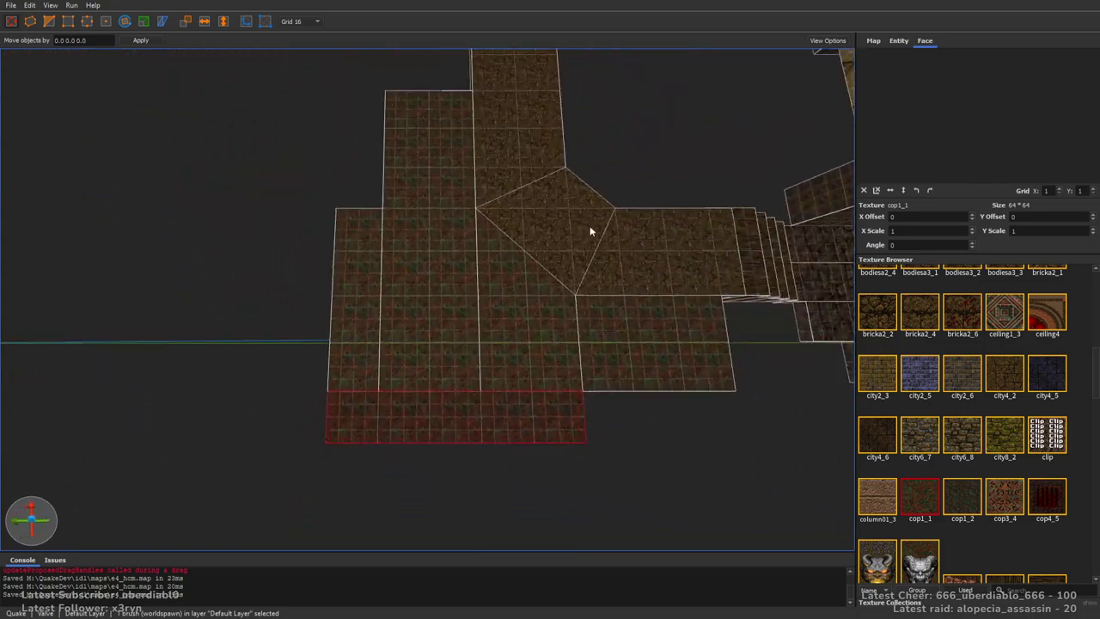
pyautogui.keyDown('ctrl'); pyautogui.keyDown('shift'); pyautogui.moveTo(328, 432); pyautogui.dragTo(342, 427); pyautogui.keyUp('shift'); pyautogui.keyUp('ctrl')
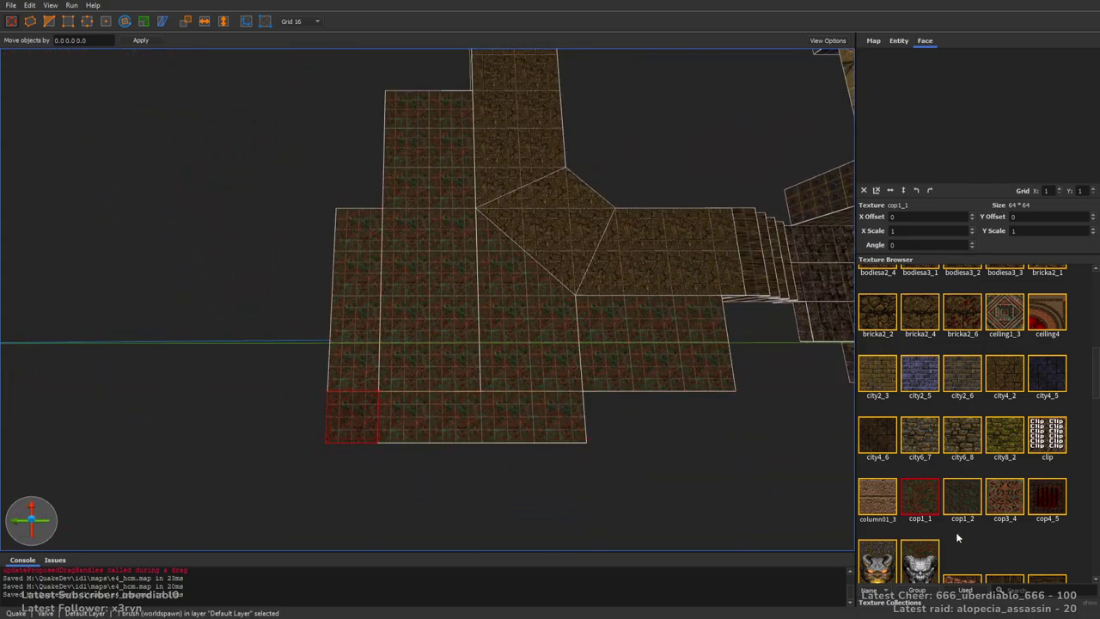
# Try the light textures on the corner square and apply light3_3
pyautogui.moveTo(1097, 362); pyautogui.dragTo(1095, 421)
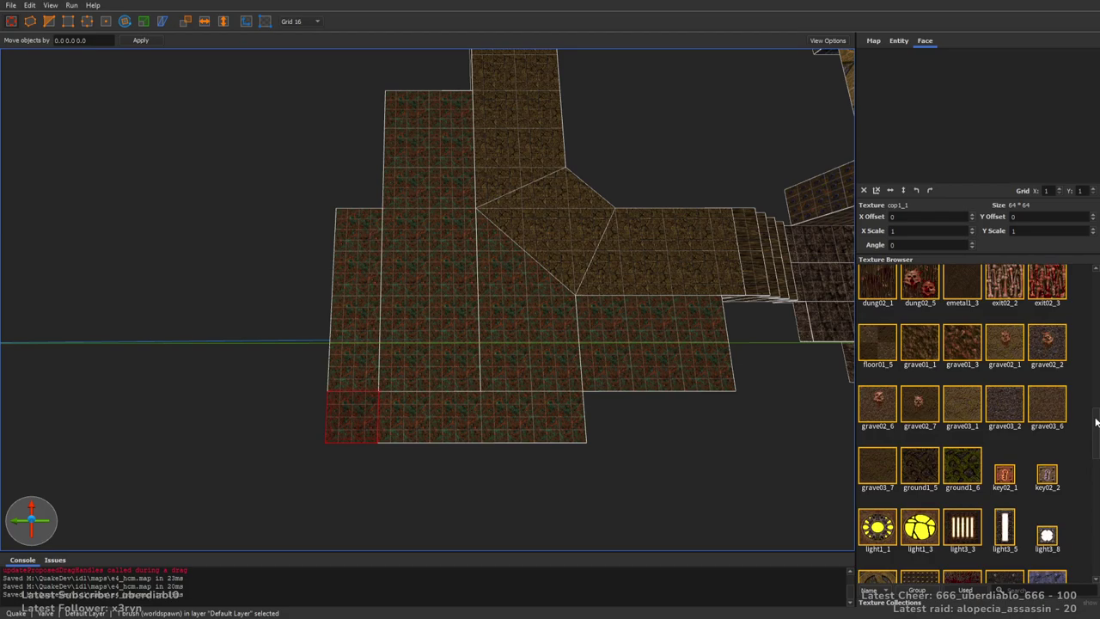
pyautogui.click(971, 547)
pyautogui.click(936, 542)
pyautogui.click(880, 538)
pyautogui.click(934, 537)
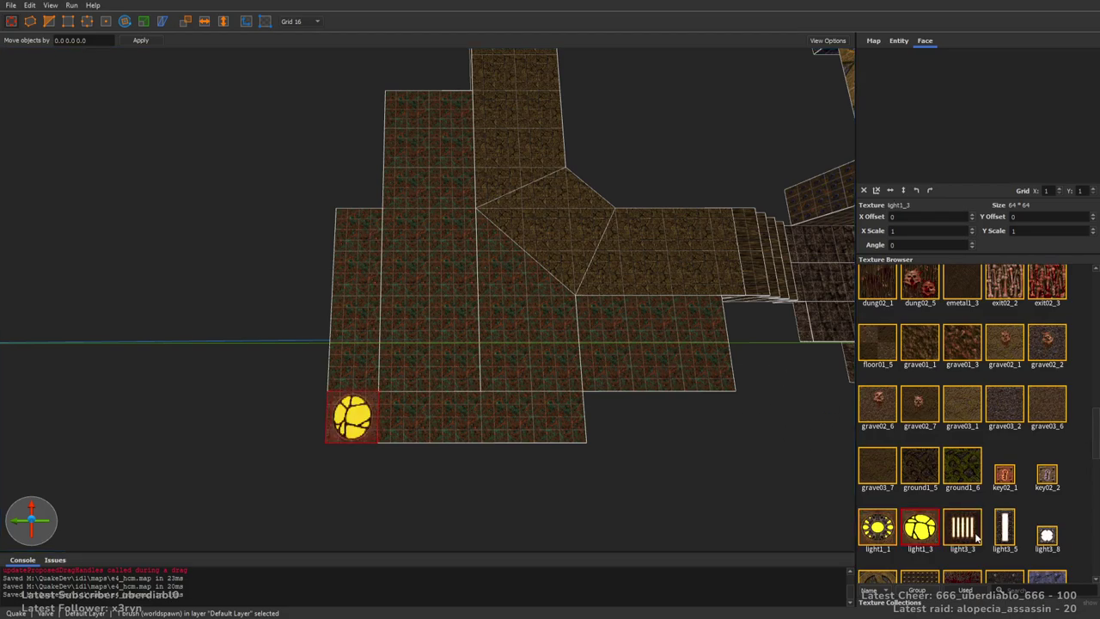
pyautogui.click(963, 529)
# Copy the light entity from the grenade launcher pedestal and place it over the light3_3 square, using grid 8 for positioning
pyautogui.moveTo(680, 336)
pyautogui.mouseDown(button='right')
pyautogui.moveTo(684, 254)
pyautogui.moveTo(780, 315)
pyautogui.moveTo(624, 249)
pyautogui.moveTo(123, 204)
pyautogui.mouseUp(button='right')
pyautogui.click(120, 199)
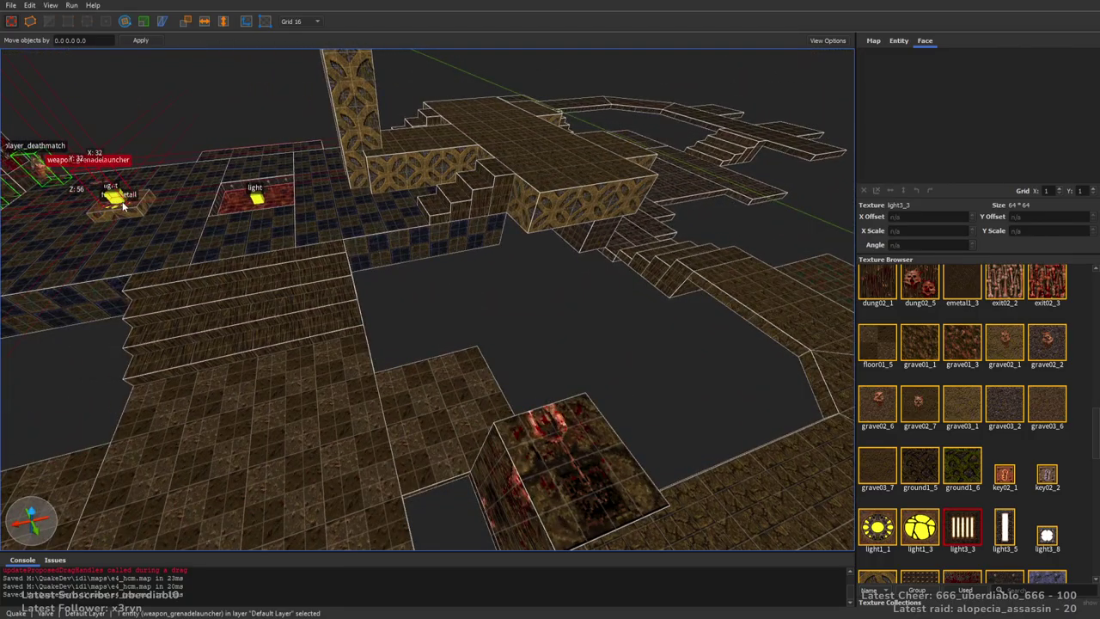
pyautogui.click(123, 204)
pyautogui.hotkey('ctrl', 'u')
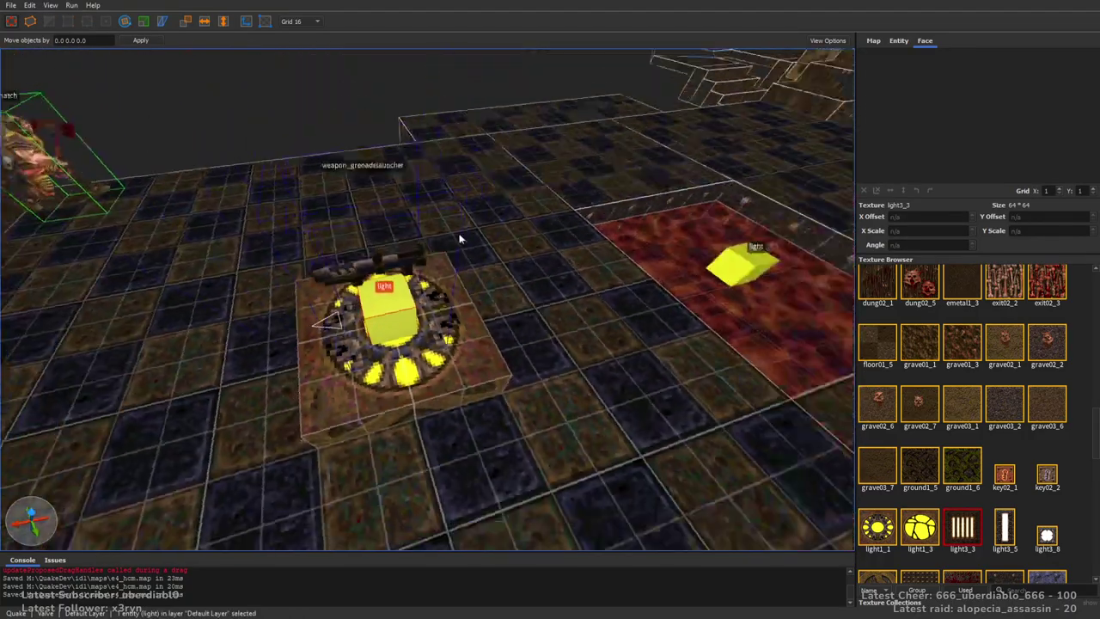
pyautogui.moveTo(459, 239); pyautogui.dragTo(507, 433, button='right')
pyautogui.hotkey('ctrl', 'v')
pyautogui.moveTo(504, 437); pyautogui.dragTo(490, 412)
pyautogui.press('[')
pyautogui.scroll(3, 583, 364)
pyautogui.scroll(-5, 584, 365)
# Remove the _color property from the copied light entity and deselect it
pyautogui.click(898, 40)
pyautogui.click(909, 107)
pyautogui.press('Up')
pyautogui.press('Up')
pyautogui.press('Up')
pyautogui.press('Up')
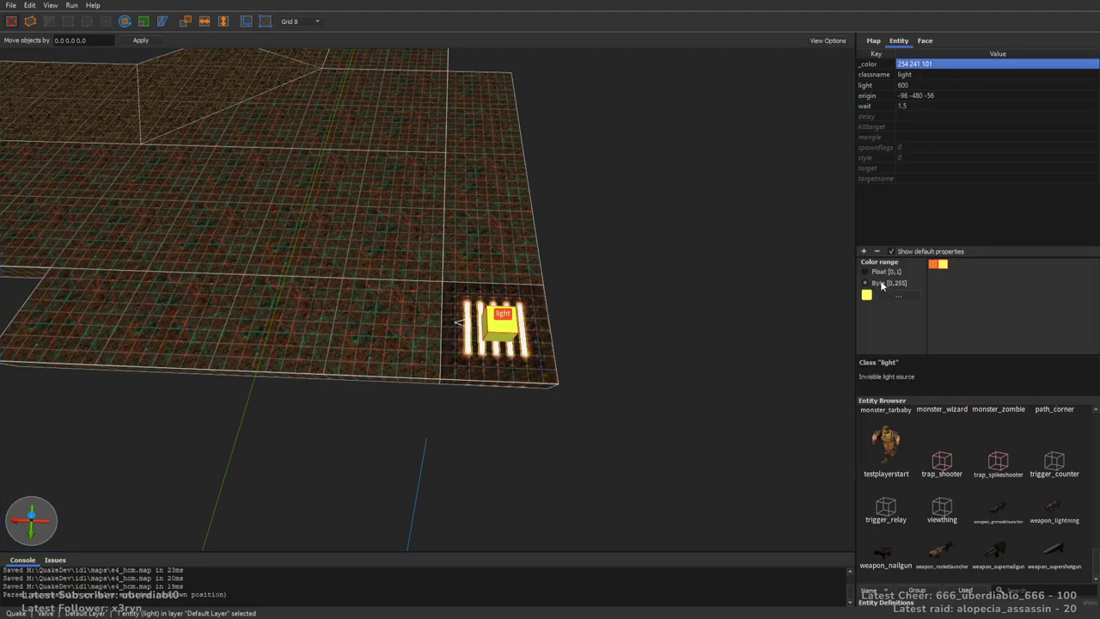
pyautogui.click(877, 251)
pyautogui.moveTo(642, 184); pyautogui.dragTo(681, 198, button='right')
pyautogui.press('Escape')
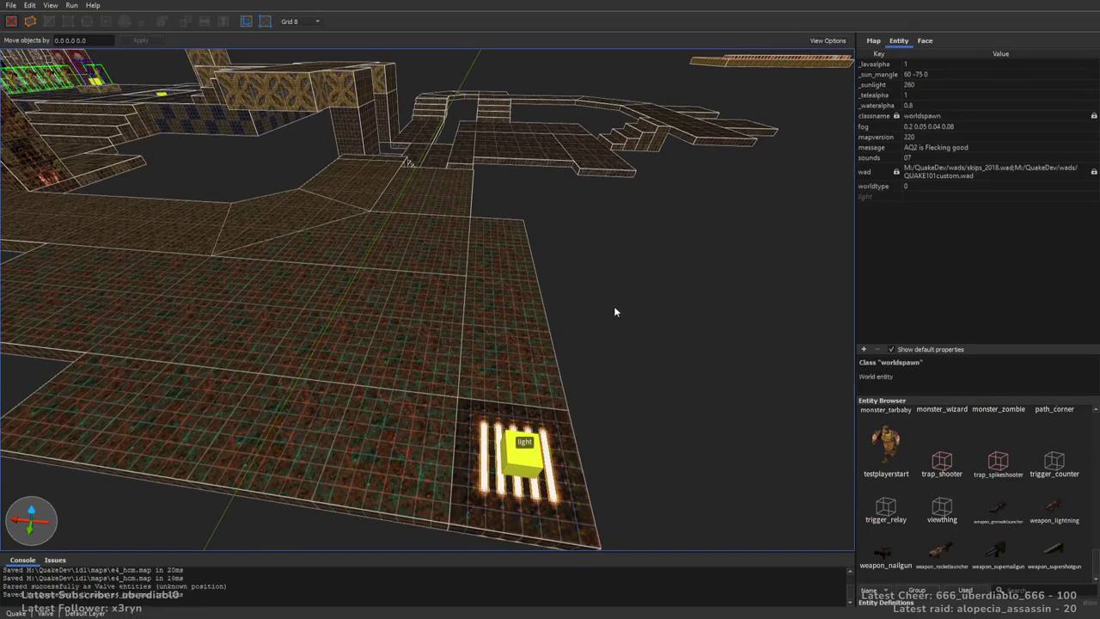
# Add a narrower floor01_5 slab centred on the outer end of the long floor01_5 floor
pyautogui.moveTo(597, 308); pyautogui.dragTo(608, 249, button='right')
pyautogui.scroll(5, 608, 244)
pyautogui.scroll(-10, 631, 319)
pyautogui.moveTo(631, 319)
pyautogui.mouseDown(button='right')
pyautogui.moveTo(678, 280)
pyautogui.moveTo(808, 289)
pyautogui.moveTo(659, 318)
pyautogui.mouseUp(button='right')
pyautogui.click(523, 309)
pyautogui.moveTo(612, 307); pyautogui.dragTo(488, 312)
pyautogui.moveTo(489, 312)
pyautogui.mouseDown(button='right')
pyautogui.moveTo(596, 329)
pyautogui.moveTo(471, 327)
pyautogui.mouseUp(button='right')
pyautogui.moveTo(438, 316)
pyautogui.mouseDown()
pyautogui.moveTo(443, 426)
pyautogui.moveTo(444, 405)
pyautogui.mouseUp()
pyautogui.moveTo(612, 361)
pyautogui.mouseDown()
pyautogui.moveTo(582, 343)
pyautogui.moveTo(533, 342)
pyautogui.mouseUp()
pyautogui.moveTo(206, 352); pyautogui.dragTo(270, 336)
# Try the ground1_6 and grave03_2 textures on the narrow end slab and browse the remaining textures for alternatives
pyautogui.click(925, 41)
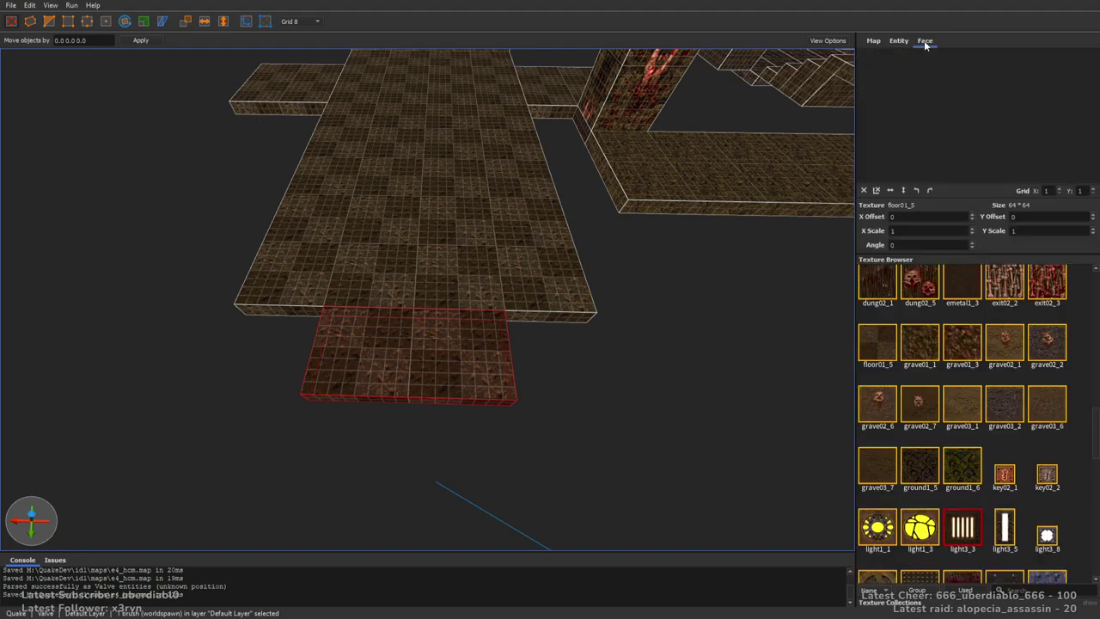
pyautogui.click(966, 467)
pyautogui.click(1022, 416)
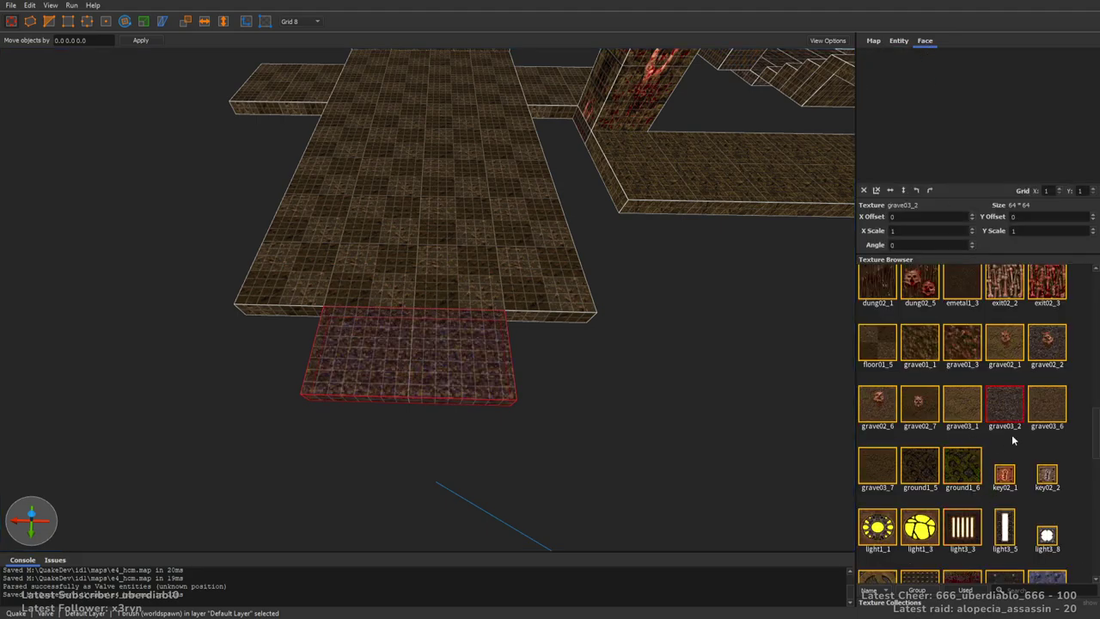
pyautogui.scroll(-10, 1081, 430)
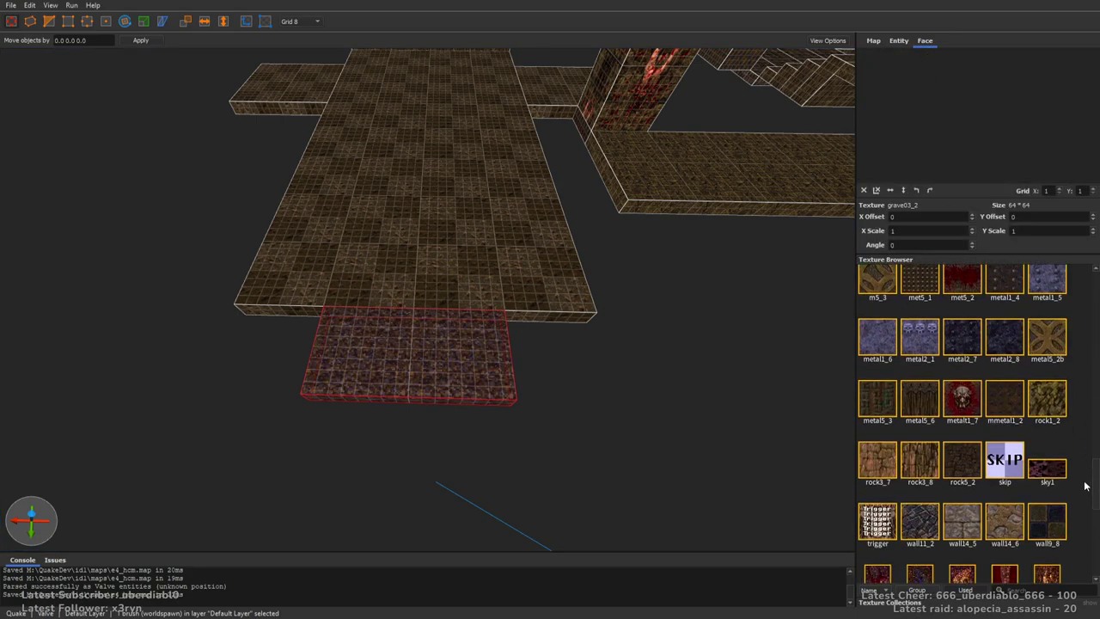
pyautogui.scroll(-5, 1084, 487)
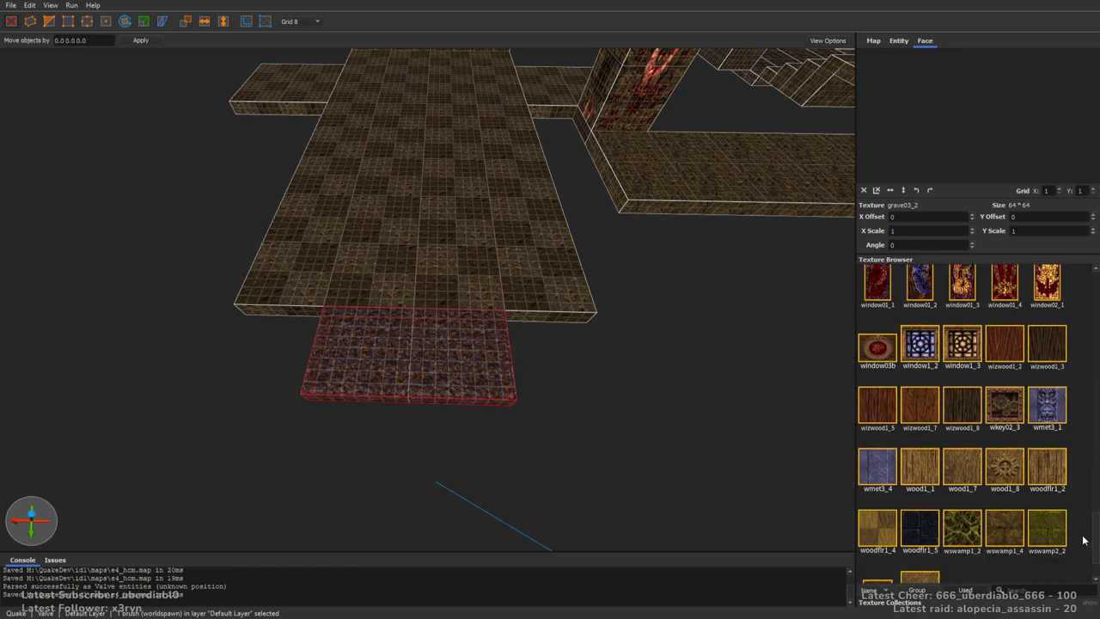
pyautogui.scroll(-2, 1083, 540)
pyautogui.scroll(5, 1071, 495)
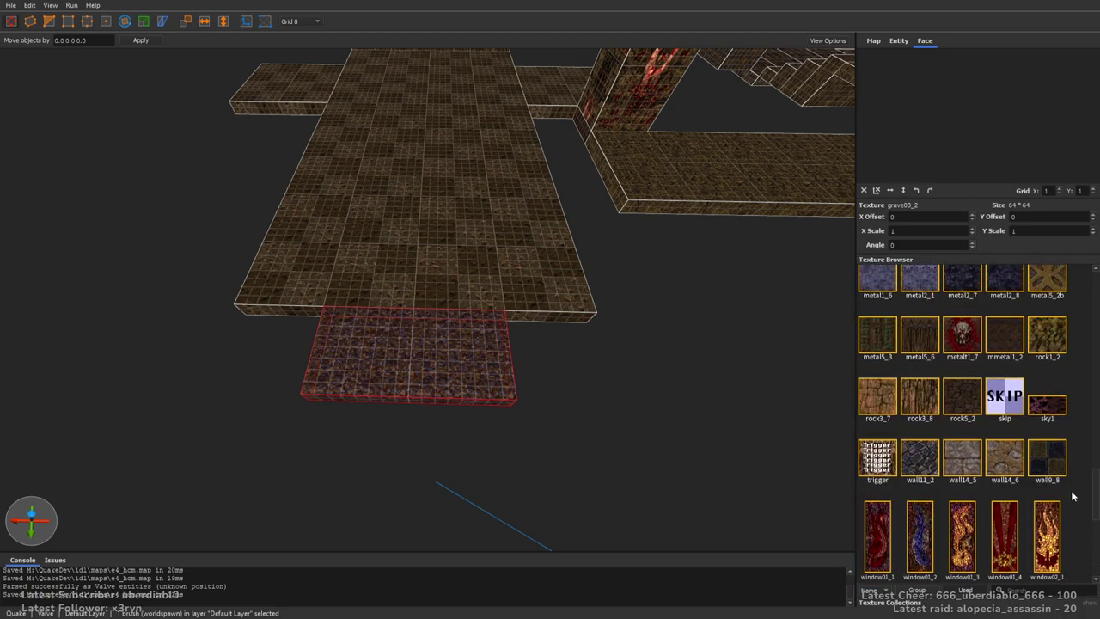
pyautogui.scroll(-5, 1066, 529)
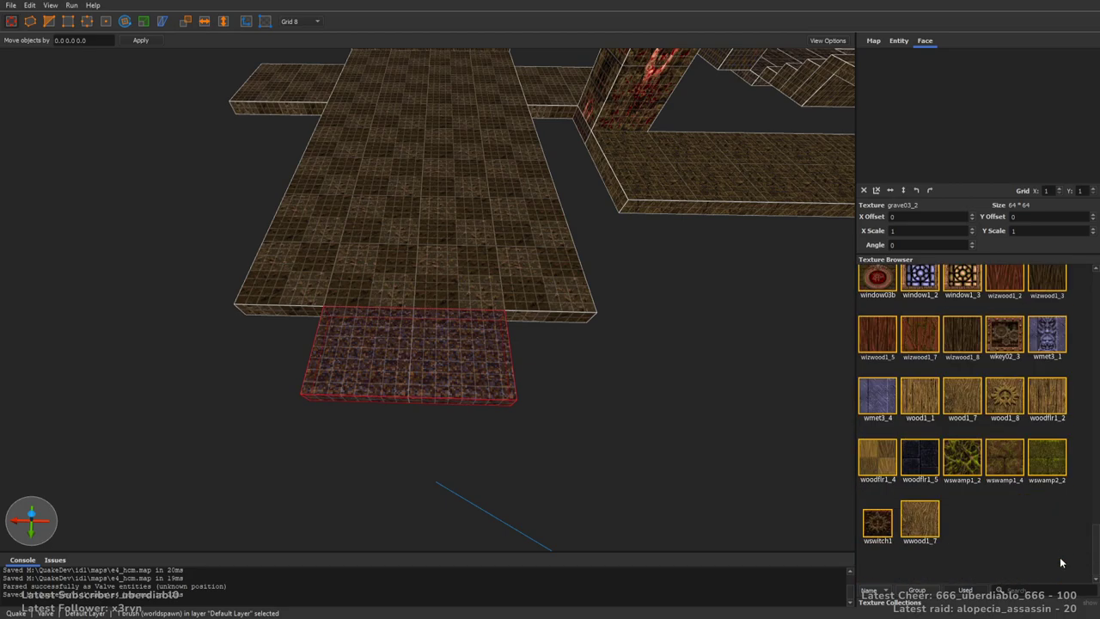
pyautogui.scroll(5, 1059, 557)
pyautogui.scroll(3, 1062, 499)
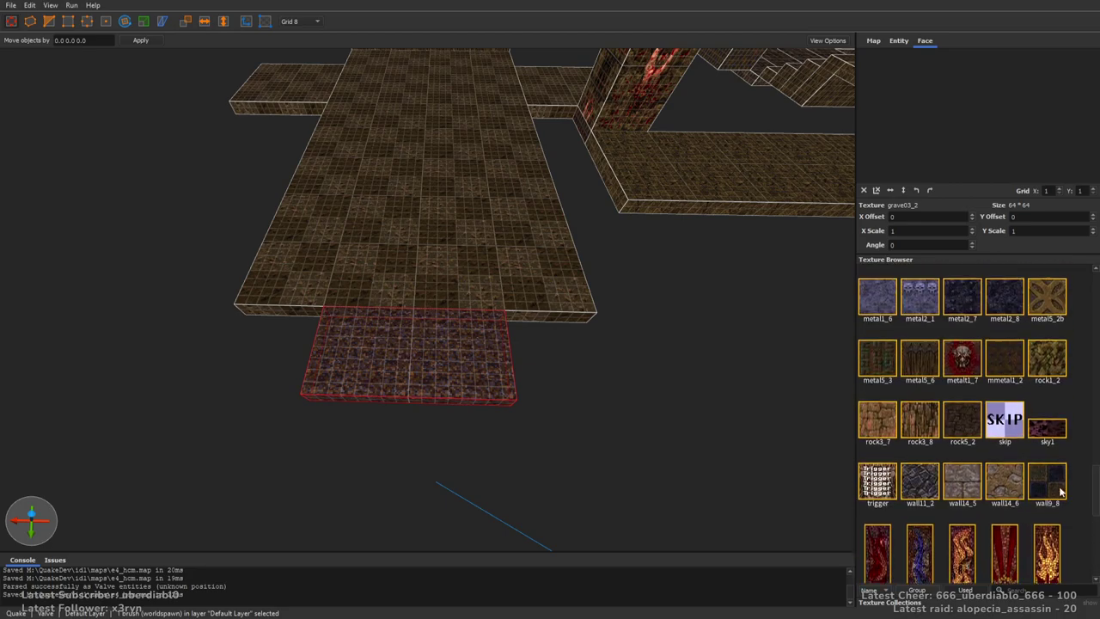
# Draw a metal1_4 block 128 x 192 beside the lava pit at grid 16 and trim it from below to a raised slab 32 thick
pyautogui.click(1012, 376)
pyautogui.moveTo(602, 258); pyautogui.dragTo(636, 210, button='right')
pyautogui.click(636, 210)
pyautogui.moveTo(579, 270)
pyautogui.mouseDown(button='right')
pyautogui.moveTo(596, 291)
pyautogui.moveTo(559, 263)
pyautogui.moveTo(523, 255)
pyautogui.moveTo(356, 312)
pyautogui.moveTo(250, 289)
pyautogui.mouseUp(button='right')
pyautogui.scroll(-5, 594, 291)
pyautogui.scroll(6, 523, 257)
pyautogui.moveTo(250, 288)
pyautogui.mouseDown()
pyautogui.moveTo(444, 383)
pyautogui.moveTo(440, 396)
pyautogui.mouseUp()
pyautogui.moveTo(440, 389)
pyautogui.mouseDown(button='right')
pyautogui.moveTo(445, 437)
pyautogui.moveTo(422, 386)
pyautogui.mouseUp(button='right')
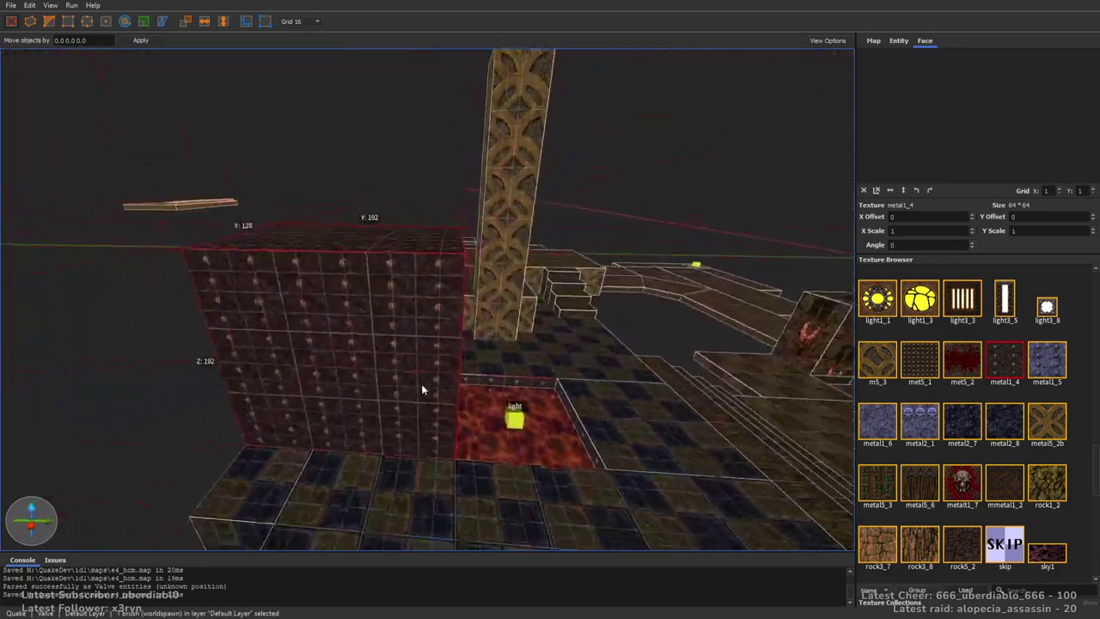
pyautogui.keyDown('shift'); pyautogui.moveTo(404, 510); pyautogui.dragTo(419, 322); pyautogui.keyUp('shift')
pyautogui.moveTo(420, 321); pyautogui.dragTo(606, 233, button='right')
# Split 16-unit border strips off three sides of the raised slab, leaving a centre brush 96 wide
pyautogui.keyDown('shift'); pyautogui.moveTo(499, 267); pyautogui.dragTo(544, 273); pyautogui.keyUp('shift')
pyautogui.moveTo(545, 290); pyautogui.dragTo(457, 177, button='right')
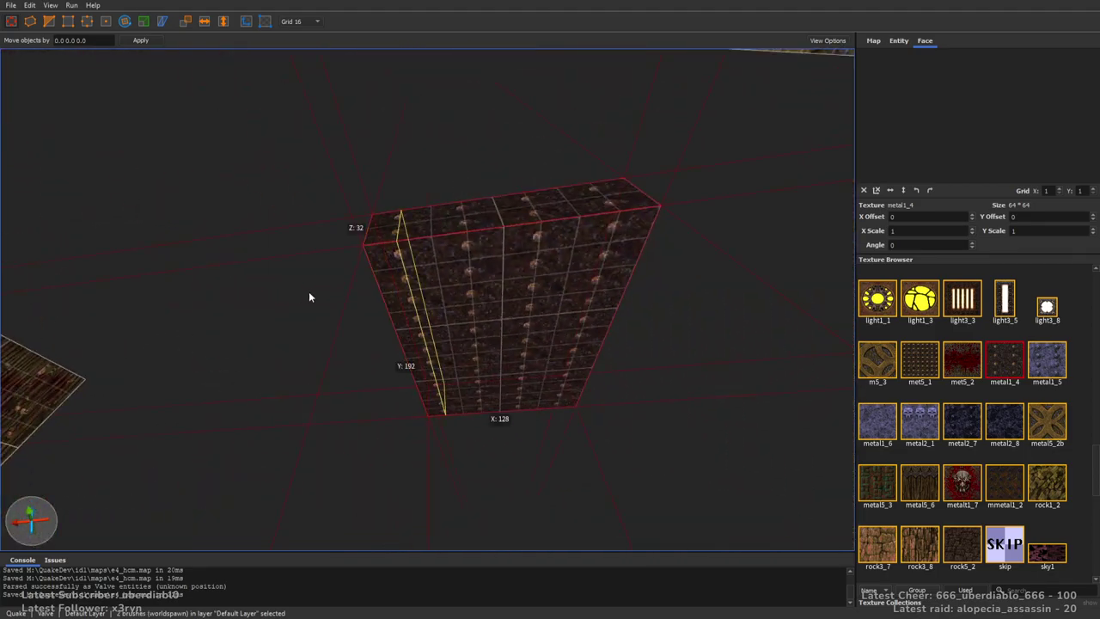
pyautogui.click(551, 237)
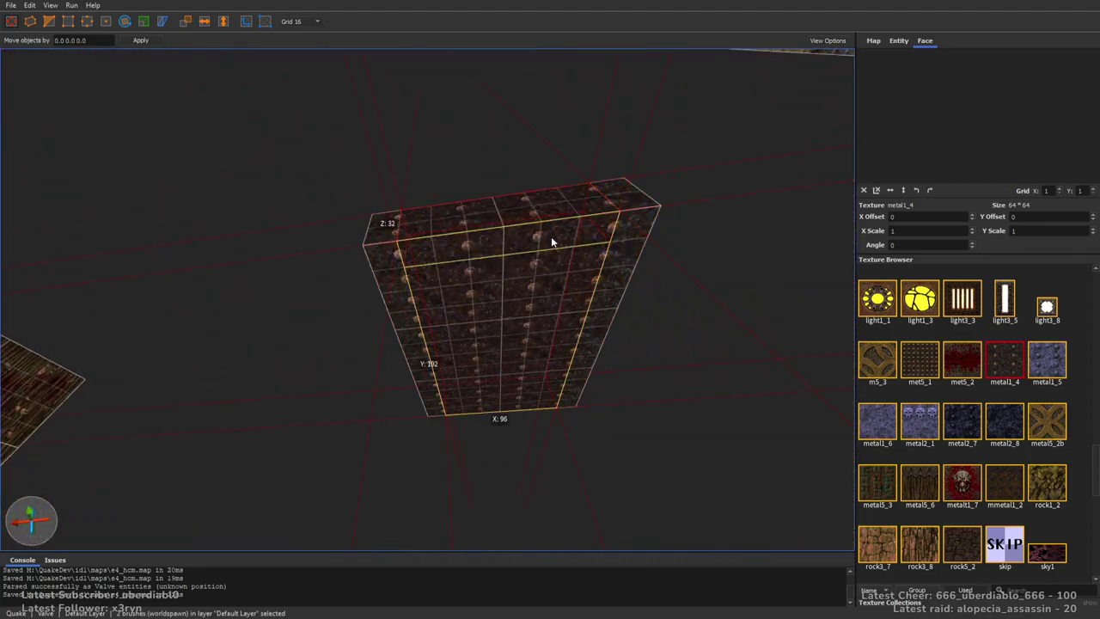
# Try metalt1_7, metal5_6 and mmetal1_2 on the slab's centre brush, apply wizwood1_8, and deselect it
pyautogui.click(950, 486)
pyautogui.click(916, 487)
pyautogui.click(1016, 484)
pyautogui.scroll(-6, 997, 481)
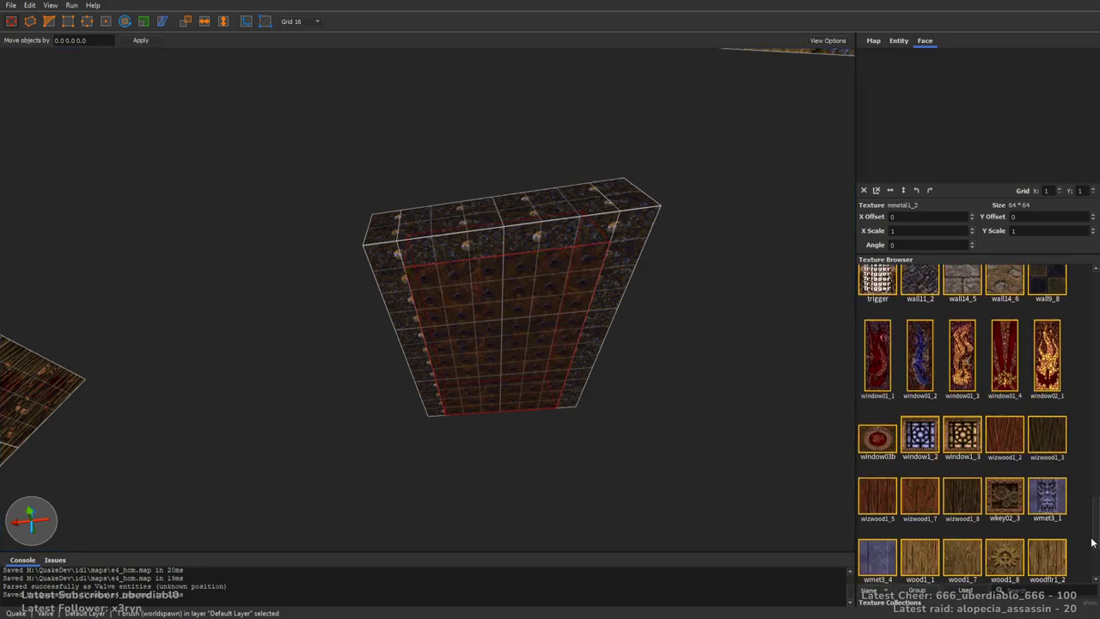
pyautogui.click(966, 337)
pyautogui.moveTo(550, 327)
pyautogui.mouseDown(button='right')
pyautogui.moveTo(593, 255)
pyautogui.moveTo(634, 238)
pyautogui.mouseUp(button='right')
pyautogui.press('Escape')
# Apply met5_1 to the top and bottom faces of the slab's three border strips and save the map
pyautogui.moveTo(527, 275); pyautogui.dragTo(594, 278, button='right')
pyautogui.keyDown('shift'); pyautogui.click(560, 255); pyautogui.keyUp('shift')
pyautogui.keyDown('ctrl'); pyautogui.keyDown('shift'); pyautogui.click(482, 248); pyautogui.keyUp('shift'); pyautogui.keyUp('ctrl')
pyautogui.keyDown('ctrl'); pyautogui.keyDown('shift'); pyautogui.click(397, 251); pyautogui.keyUp('shift'); pyautogui.keyUp('ctrl')
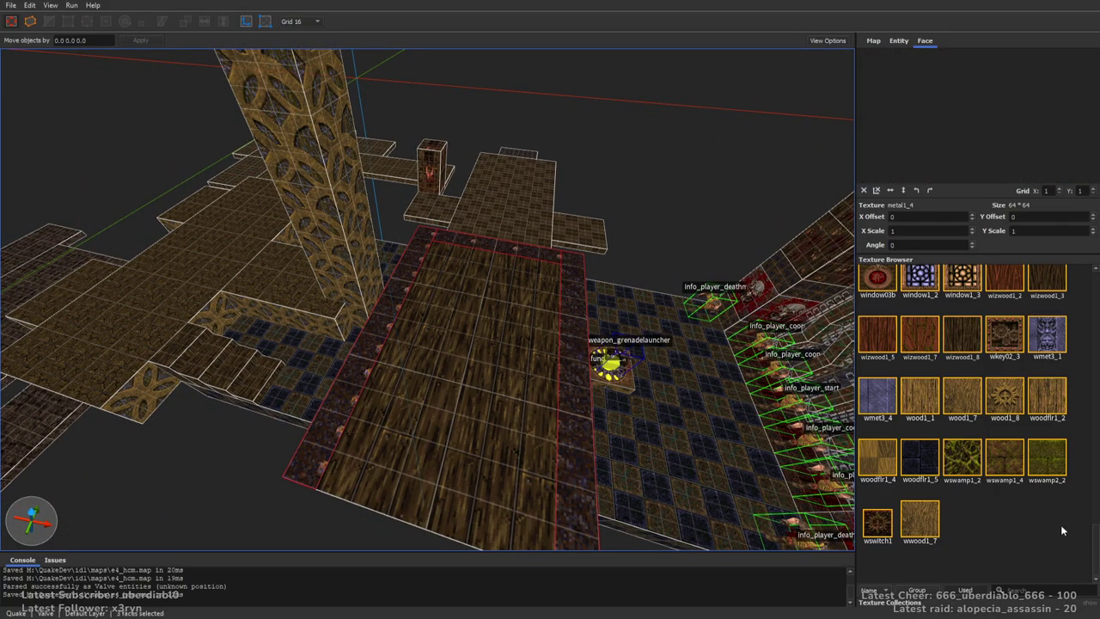
pyautogui.scroll(10, 1095, 540)
pyautogui.click(919, 421)
pyautogui.moveTo(550, 284)
pyautogui.mouseDown(button='right')
pyautogui.moveTo(596, 255)
pyautogui.moveTo(719, 118)
pyautogui.moveTo(765, 115)
pyautogui.mouseUp(button='right')
pyautogui.keyDown('shift'); pyautogui.click(468, 107); pyautogui.keyUp('shift')
pyautogui.click(919, 450)
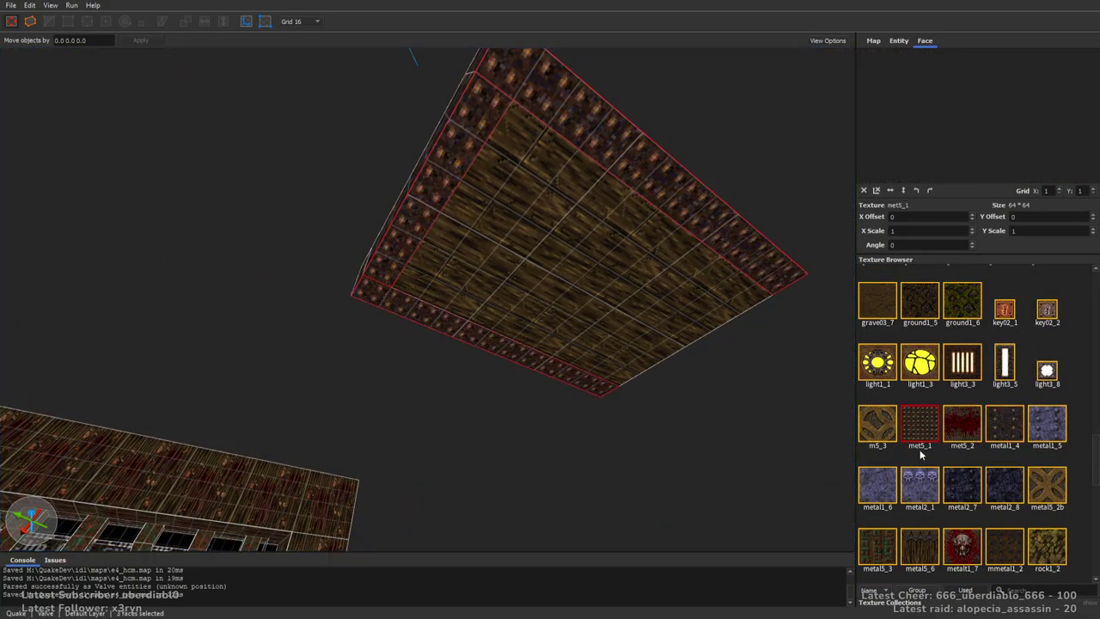
pyautogui.hotkey('ctrl', 's')
pyautogui.moveTo(658, 328)
pyautogui.mouseDown(button='right')
pyautogui.moveTo(557, 413)
pyautogui.moveTo(554, 385)
pyautogui.moveTo(646, 362)
pyautogui.mouseUp(button='right')
# Place an item_key1 entity on the wooden centre of the raised slab and deselect it
pyautogui.click(899, 42)
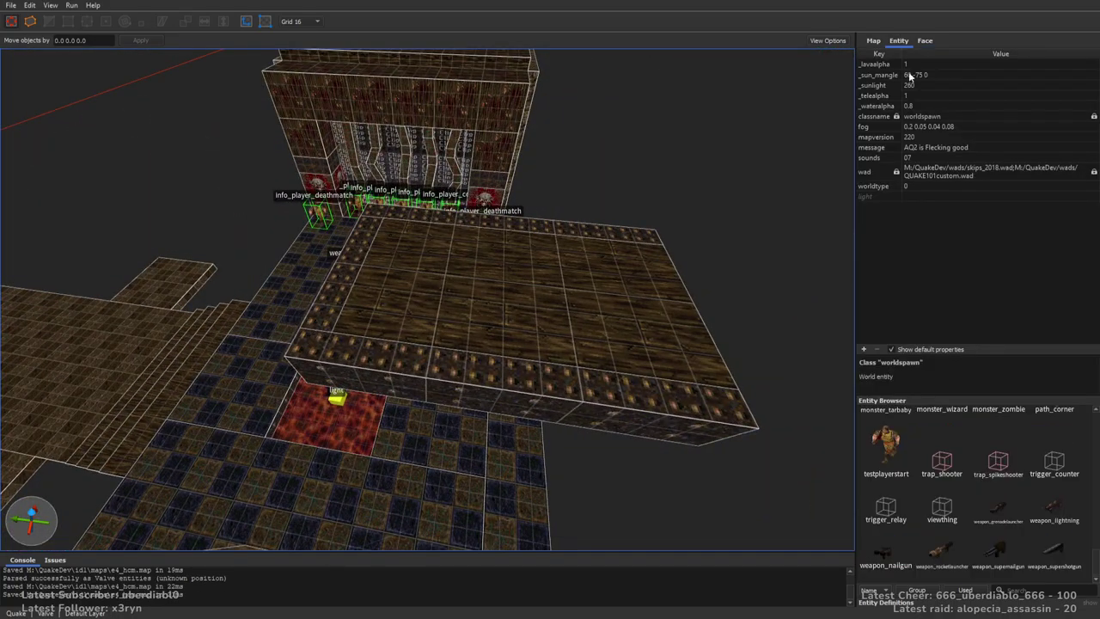
pyautogui.moveTo(1096, 554); pyautogui.dragTo(1094, 469)
pyautogui.moveTo(886, 478); pyautogui.dragTo(445, 286)
pyautogui.moveTo(444, 285)
pyautogui.mouseDown(button='right')
pyautogui.moveTo(713, 325)
pyautogui.moveTo(521, 317)
pyautogui.moveTo(533, 328)
pyautogui.moveTo(569, 300)
pyautogui.moveTo(596, 300)
pyautogui.moveTo(617, 343)
pyautogui.moveTo(550, 315)
pyautogui.moveTo(571, 331)
pyautogui.mouseUp(button='right')
pyautogui.press('Escape')
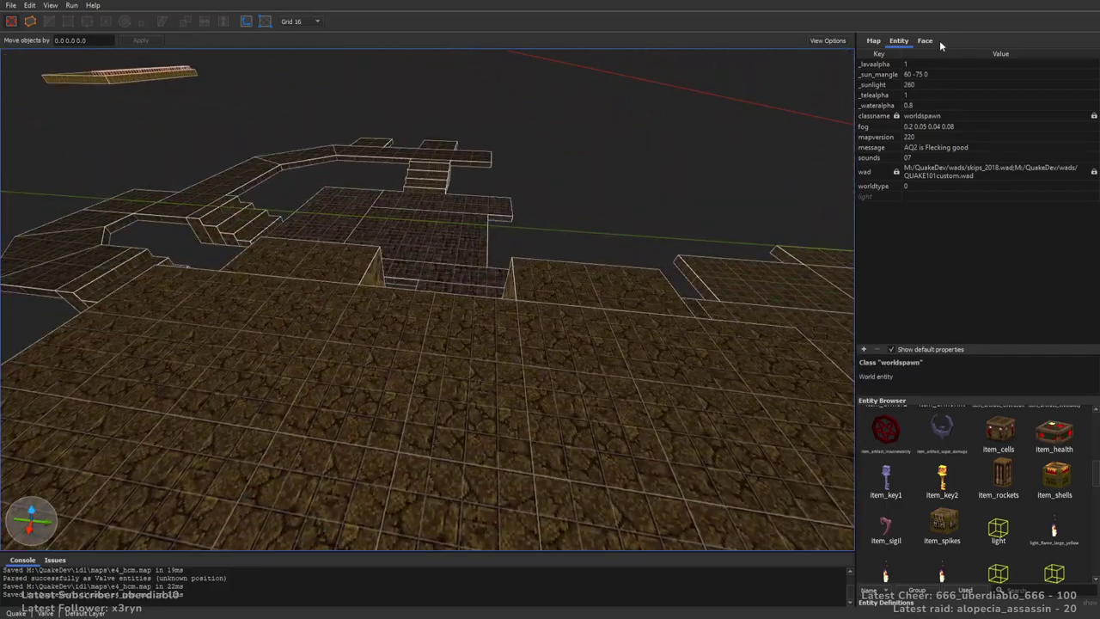
# Draw an altar1_6 block 48 x 96 on the rock platform in front of the notch and raise it to 64 high
pyautogui.click(926, 40)
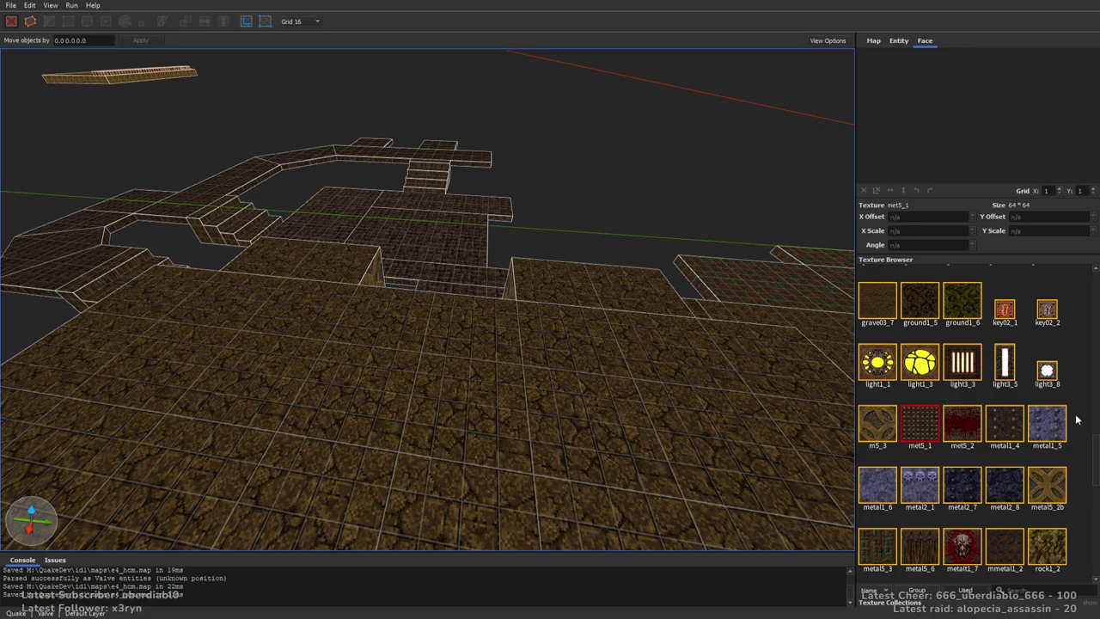
pyautogui.scroll(-8, 1093, 457)
pyautogui.scroll(5, 1093, 458)
pyautogui.moveTo(1093, 458); pyautogui.dragTo(1086, 304)
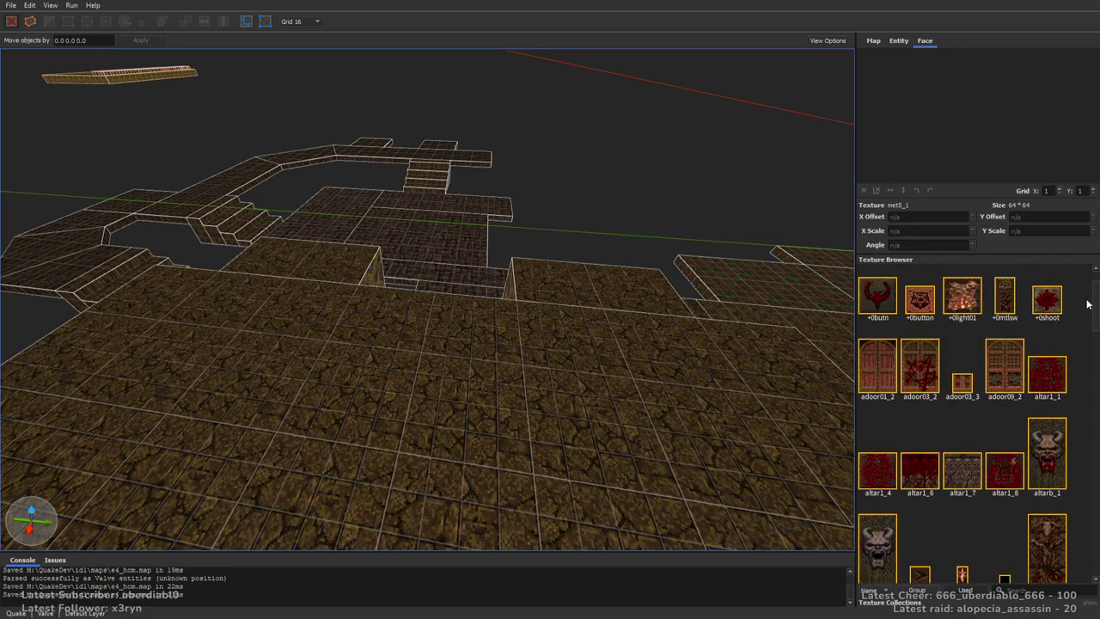
pyautogui.click(937, 472)
pyautogui.scroll(3, 394, 211)
pyautogui.scroll(-3, 364, 287)
pyautogui.moveTo(364, 287)
pyautogui.mouseDown()
pyautogui.moveTo(395, 331)
pyautogui.moveTo(513, 351)
pyautogui.mouseUp()
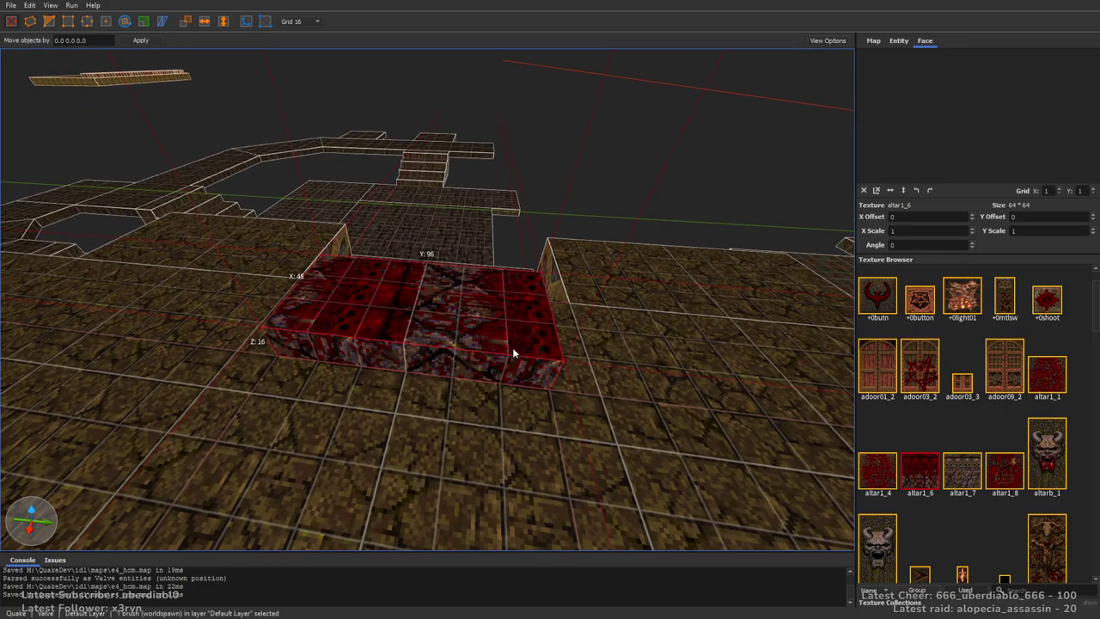
pyautogui.keyDown('alt'); pyautogui.moveTo(514, 352); pyautogui.dragTo(537, 309, button='right'); pyautogui.keyUp('alt')
pyautogui.moveTo(538, 310)
pyautogui.keyDown('shift'); pyautogui.mouseDown()
pyautogui.moveTo(515, 229)
pyautogui.moveTo(521, 246)
pyautogui.mouseUp(); pyautogui.keyUp('shift')
pyautogui.keyDown('alt'); pyautogui.moveTo(521, 246); pyautogui.dragTo(558, 251, button='right'); pyautogui.keyUp('alt')
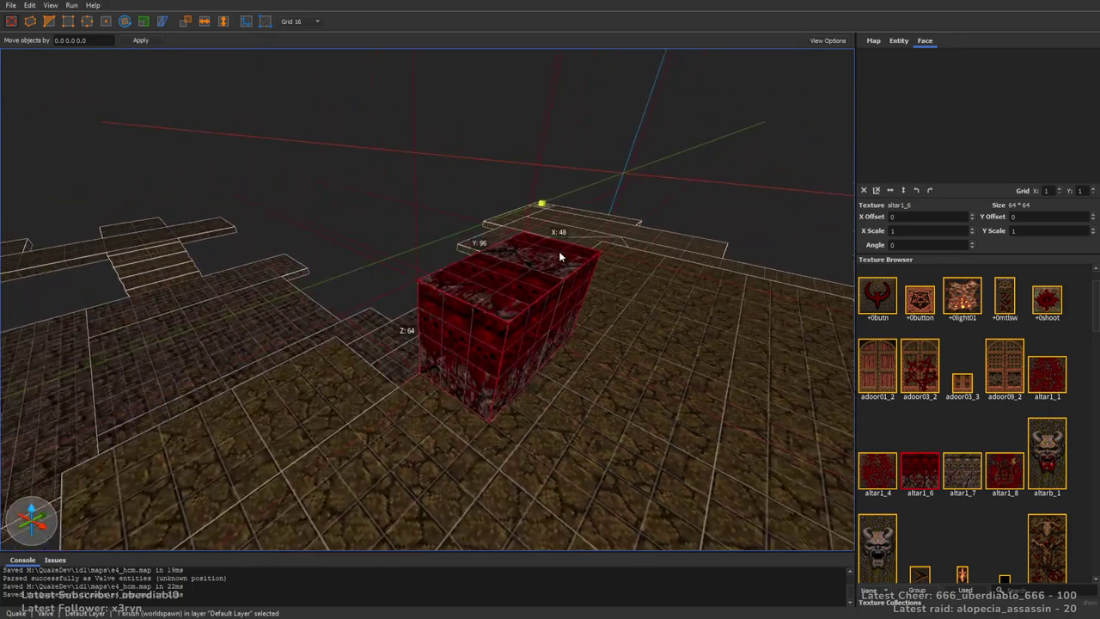
# Try altar1_4 on the top face of the altar block and apply altar1_1 to it
pyautogui.keyDown('shift'); pyautogui.click(511, 280); pyautogui.keyUp('shift')
pyautogui.scroll(-2, 707, 351)
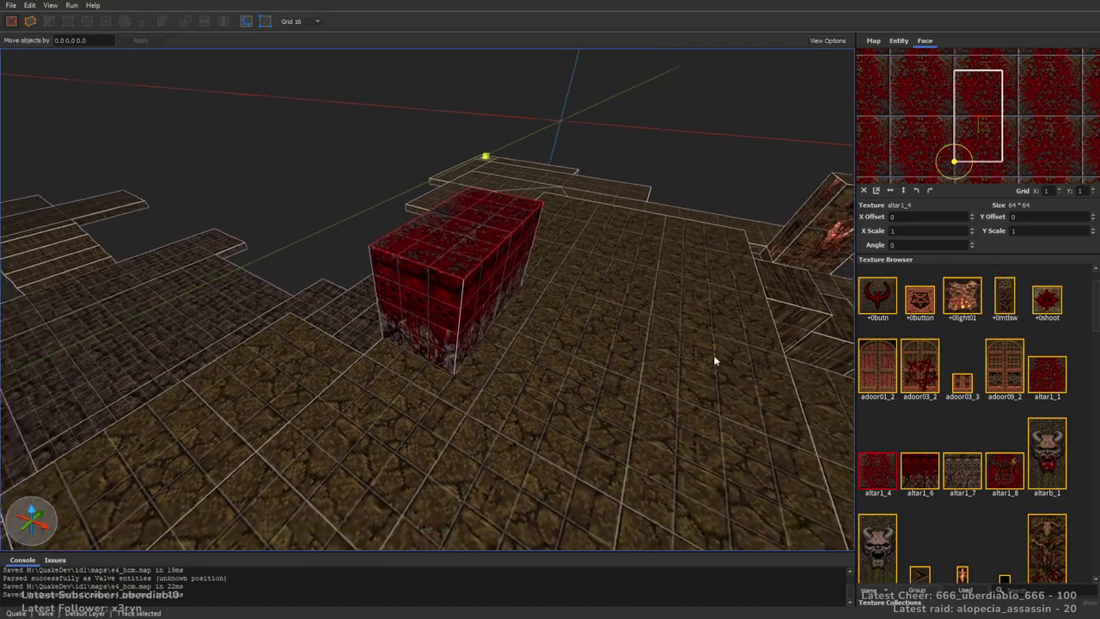
pyautogui.keyDown('alt'); pyautogui.moveTo(714, 359); pyautogui.dragTo(756, 357, button='right'); pyautogui.keyUp('alt')
pyautogui.click(1047, 374)
# Draw a metal5_3 block 112 x 112 x 120 on the lower floor against the platform's support at grid 8
pyautogui.moveTo(688, 290); pyautogui.dragTo(666, 169, button='right')
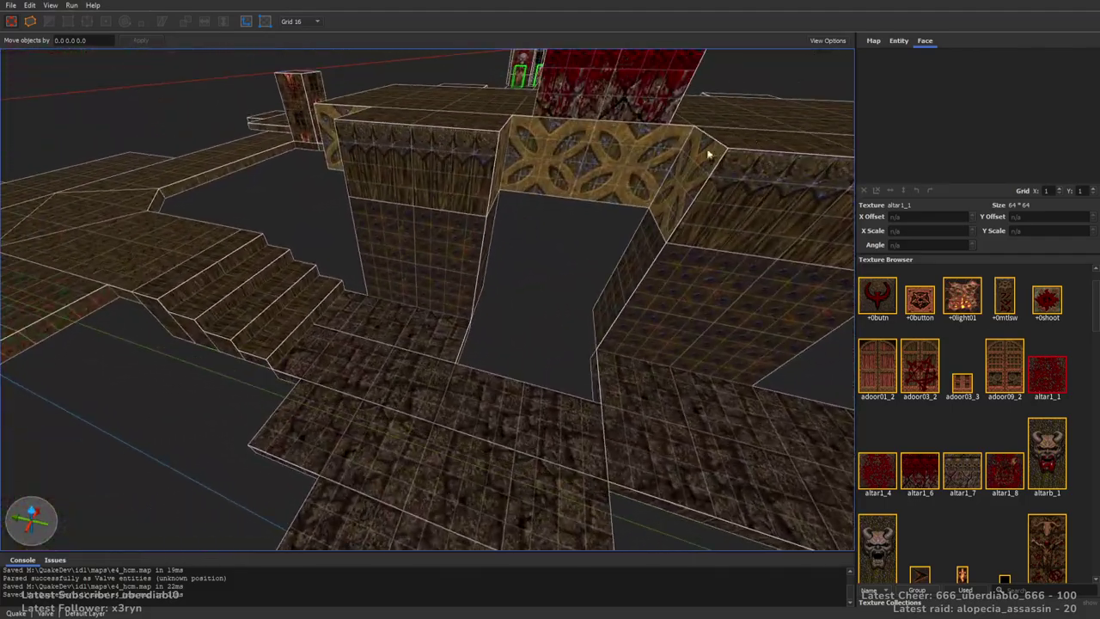
pyautogui.moveTo(1093, 311); pyautogui.dragTo(1093, 504)
pyautogui.click(877, 307)
pyautogui.moveTo(807, 288); pyautogui.dragTo(430, 290, button='right')
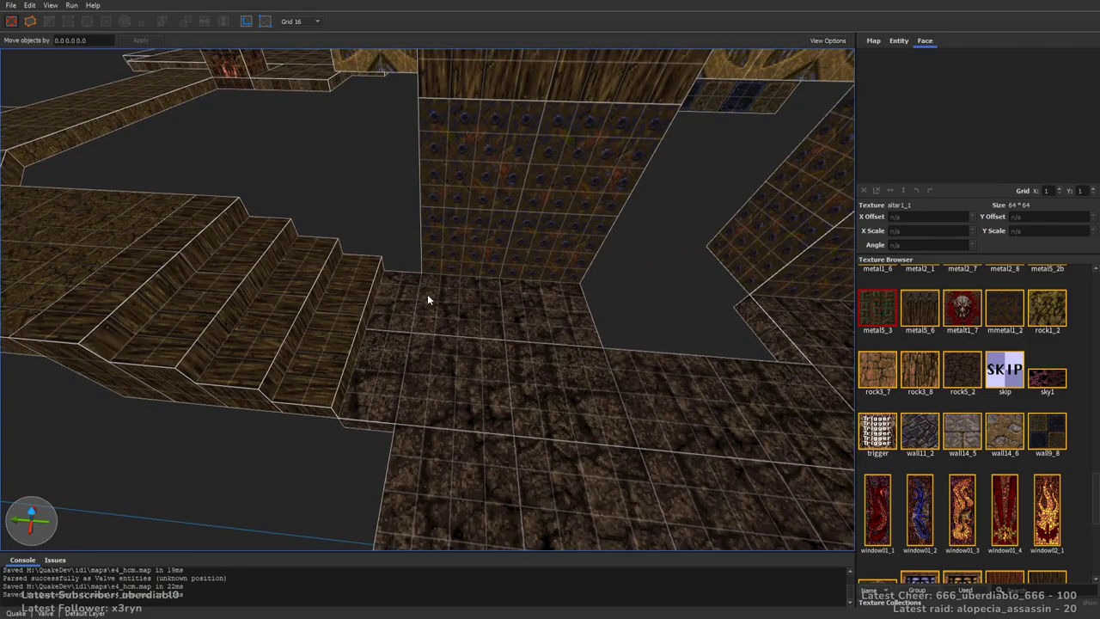
pyautogui.press('-')
pyautogui.moveTo(433, 289)
pyautogui.mouseDown()
pyautogui.moveTo(502, 425)
pyautogui.moveTo(514, 427)
pyautogui.moveTo(514, 344)
pyautogui.moveTo(476, 426)
pyautogui.moveTo(489, 323)
pyautogui.mouseUp()
pyautogui.scroll(2, 445, 304)
pyautogui.moveTo(559, 322)
pyautogui.mouseDown(button='right')
pyautogui.moveTo(616, 314)
pyautogui.moveTo(615, 335)
pyautogui.moveTo(600, 325)
pyautogui.mouseUp(button='right')
pyautogui.scroll(2, 616, 314)
pyautogui.press('Escape')
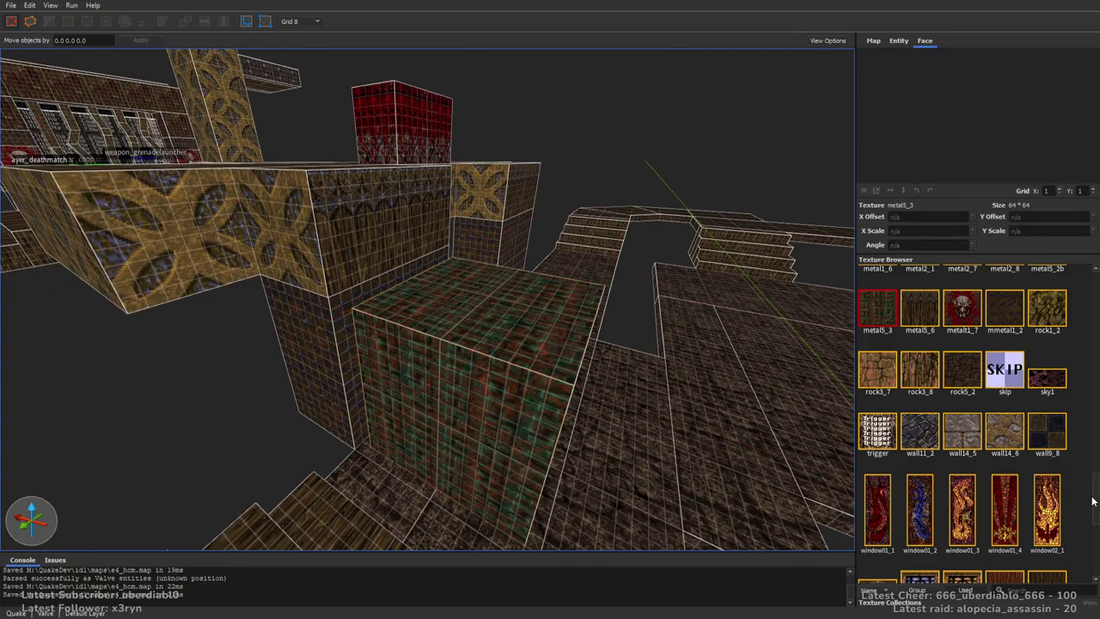
# Draw a 32 x 32 x 8 base plate on top of the metal5_3 block and texture it with met5_1
pyautogui.scroll(6, 531, 210)
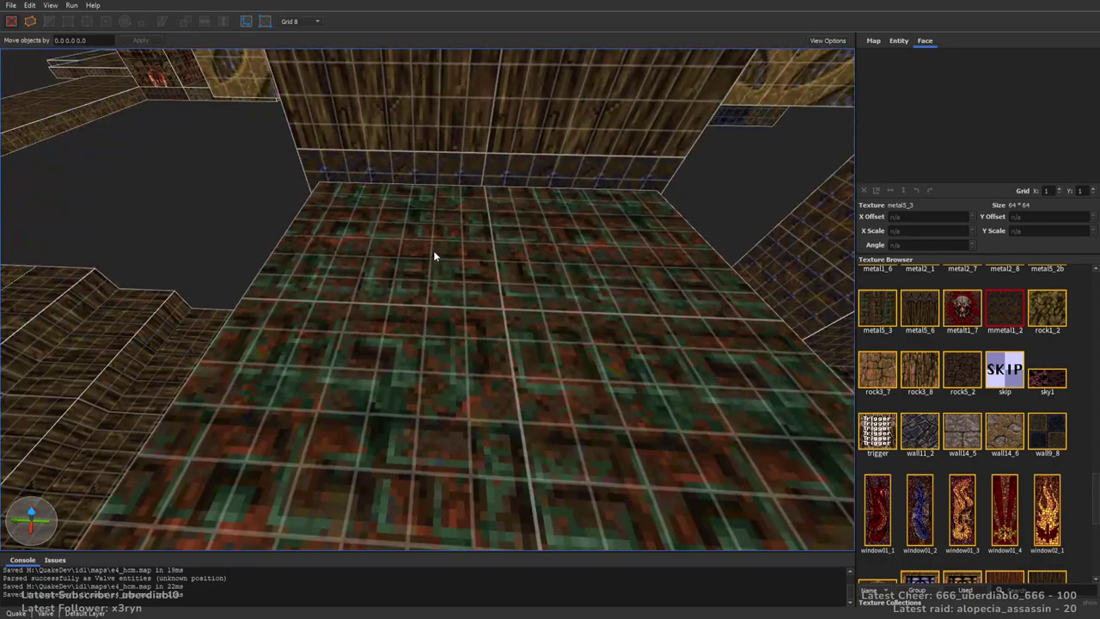
pyautogui.scroll(-3, 433, 250)
pyautogui.click(434, 253)
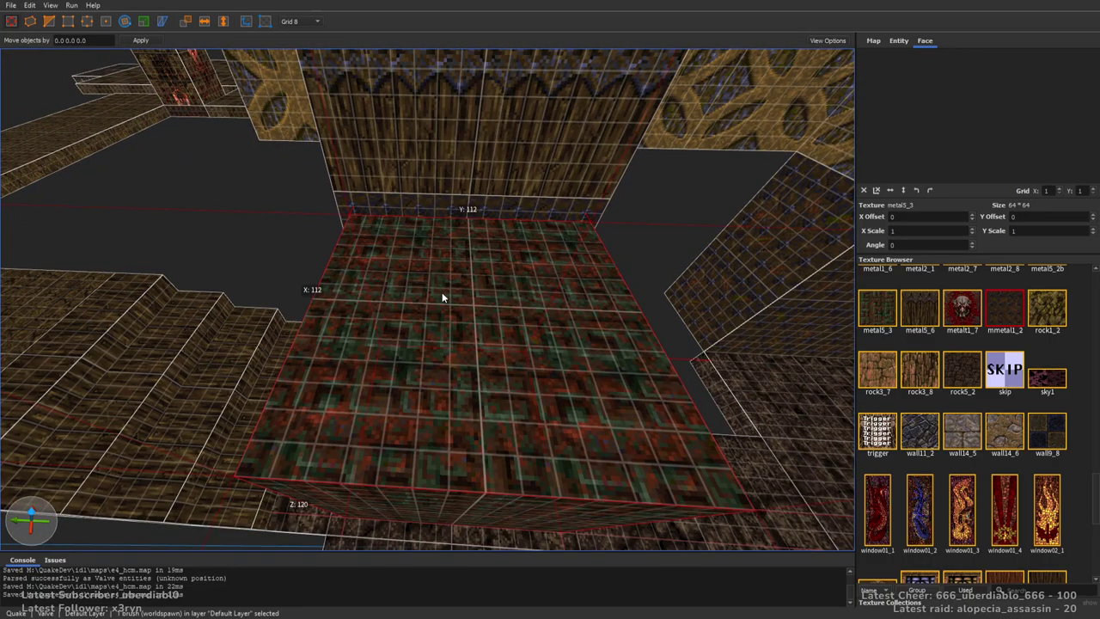
pyautogui.press('Escape')
pyautogui.moveTo(438, 284); pyautogui.dragTo(515, 336)
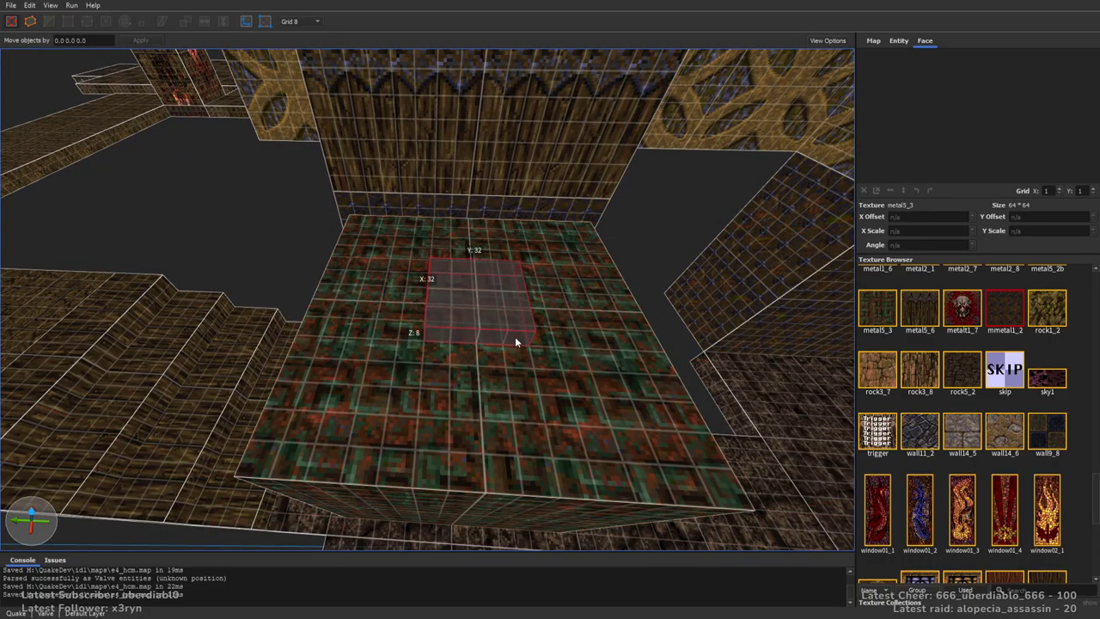
pyautogui.moveTo(514, 336); pyautogui.dragTo(404, 284, button='right')
pyautogui.moveTo(1094, 505); pyautogui.dragTo(1095, 475)
pyautogui.click(917, 378)
pyautogui.moveTo(584, 258)
pyautogui.mouseDown(button='right')
pyautogui.moveTo(665, 228)
pyautogui.moveTo(536, 326)
pyautogui.mouseUp(button='right')
# Draw a 16 x 16 metal1_4 rod centred on the base plate and raise it to 80 high
pyautogui.moveTo(487, 315); pyautogui.dragTo(502, 328)
pyautogui.click(1011, 373)
pyautogui.moveTo(736, 364); pyautogui.dragTo(509, 336, button='right')
pyautogui.keyDown('shift'); pyautogui.moveTo(508, 336); pyautogui.dragTo(552, 140); pyautogui.keyUp('shift')
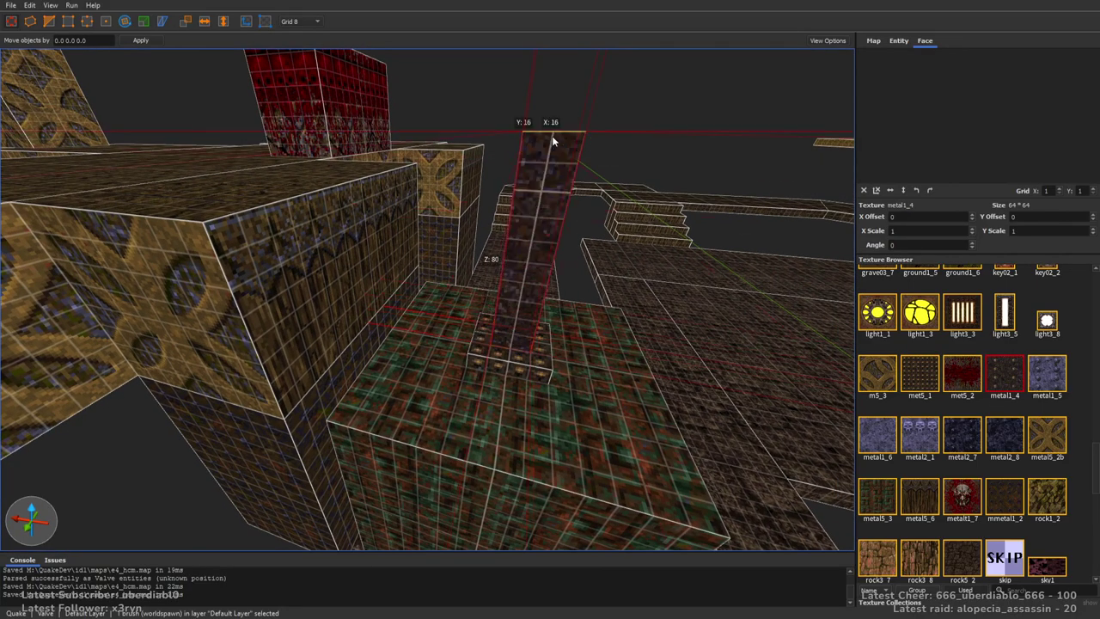
# Try mmetal1_2, metal1_4 and met5_1 on the rod and apply metal2_8
pyautogui.moveTo(552, 140); pyautogui.dragTo(639, 214, button='right')
pyautogui.scroll(-2, 636, 212)
pyautogui.scroll(-3, 636, 212)
pyautogui.click(1005, 503)
pyautogui.click(1011, 370)
pyautogui.click(939, 378)
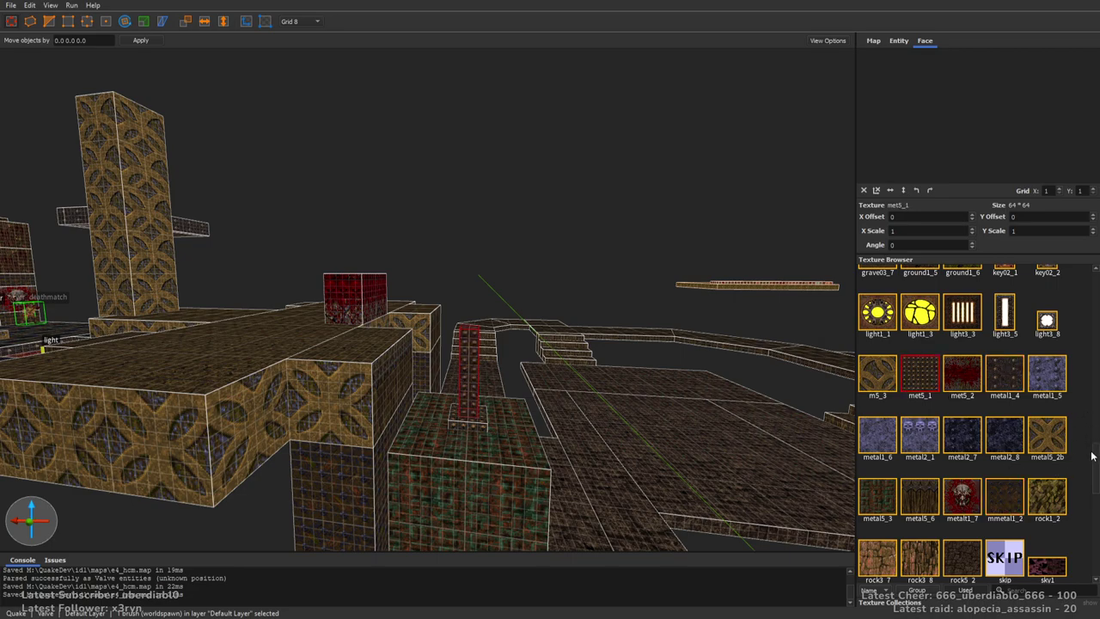
pyautogui.scroll(-1, 1092, 455)
pyautogui.click(1005, 351)
# Extend the rod upward until the block, plate and rod together are 488 tall, and turn the three brushes into a func_door
pyautogui.moveTo(687, 309); pyautogui.dragTo(468, 347, button='right')
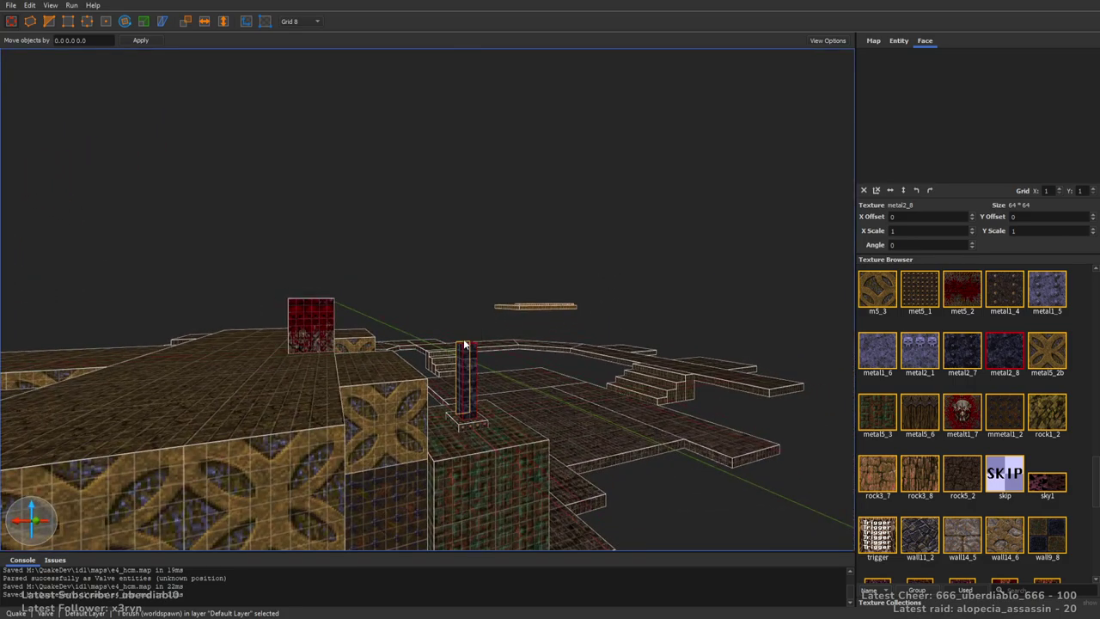
pyautogui.keyDown('shift'); pyautogui.moveTo(471, 342); pyautogui.dragTo(474, 81); pyautogui.keyUp('shift')
pyautogui.moveTo(474, 81)
pyautogui.mouseDown(button='right')
pyautogui.moveTo(592, 276)
pyautogui.moveTo(485, 365)
pyautogui.mouseUp(button='right')
pyautogui.keyDown('ctrl'); pyautogui.click(485, 364); pyautogui.keyUp('ctrl')
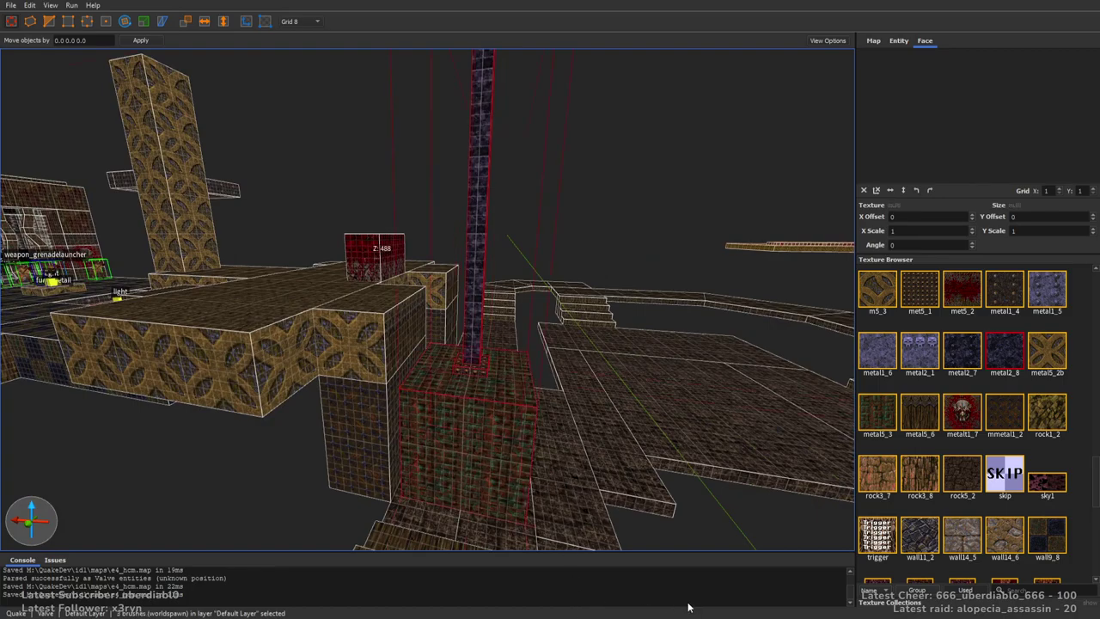
pyautogui.moveTo(779, 544); pyautogui.dragTo(549, 342, button='right')
pyautogui.click(549, 342)
# Trim the func_door's block from below to 112 high and duplicate the assembly in front of the neighbouring support
pyautogui.keyDown('shift'); pyautogui.moveTo(508, 505); pyautogui.dragTo(507, 487); pyautogui.keyUp('shift')
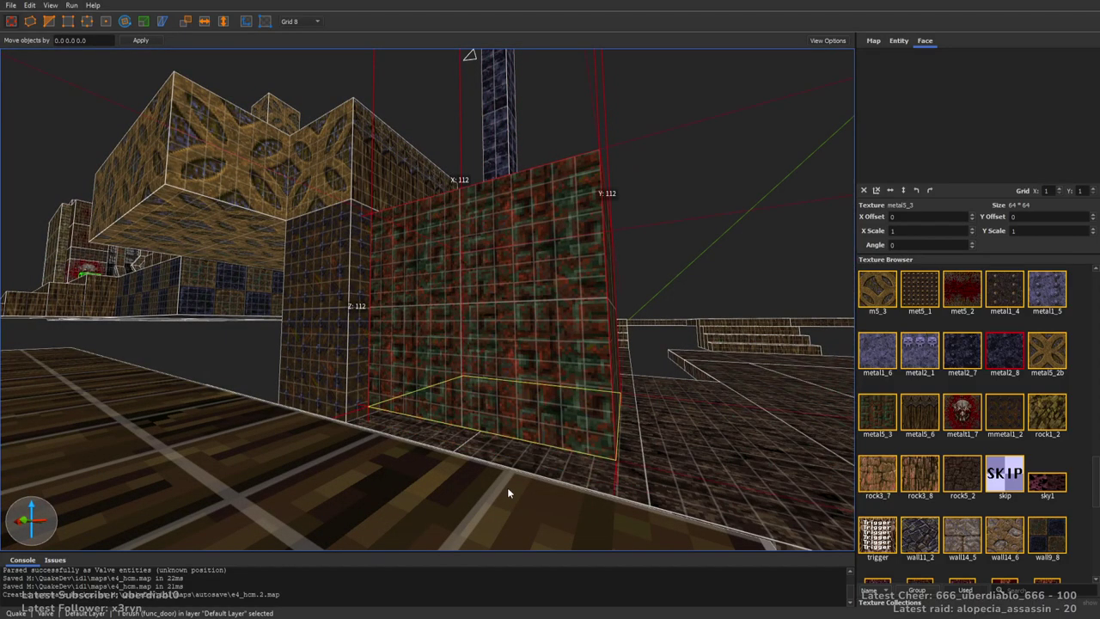
pyautogui.moveTo(507, 487)
pyautogui.mouseDown(button='right')
pyautogui.moveTo(596, 331)
pyautogui.moveTo(608, 350)
pyautogui.moveTo(537, 353)
pyautogui.moveTo(530, 228)
pyautogui.moveTo(542, 363)
pyautogui.moveTo(393, 364)
pyautogui.moveTo(553, 286)
pyautogui.moveTo(585, 306)
pyautogui.moveTo(351, 336)
pyautogui.moveTo(376, 324)
pyautogui.moveTo(580, 335)
pyautogui.moveTo(486, 339)
pyautogui.moveTo(507, 289)
pyautogui.moveTo(544, 298)
pyautogui.moveTo(613, 286)
pyautogui.moveTo(511, 311)
pyautogui.mouseUp(button='right')
# Select both func_door assemblies and set their angle to -1 and lip to 256
pyautogui.keyDown('ctrl'); pyautogui.click(415, 435); pyautogui.keyUp('ctrl')
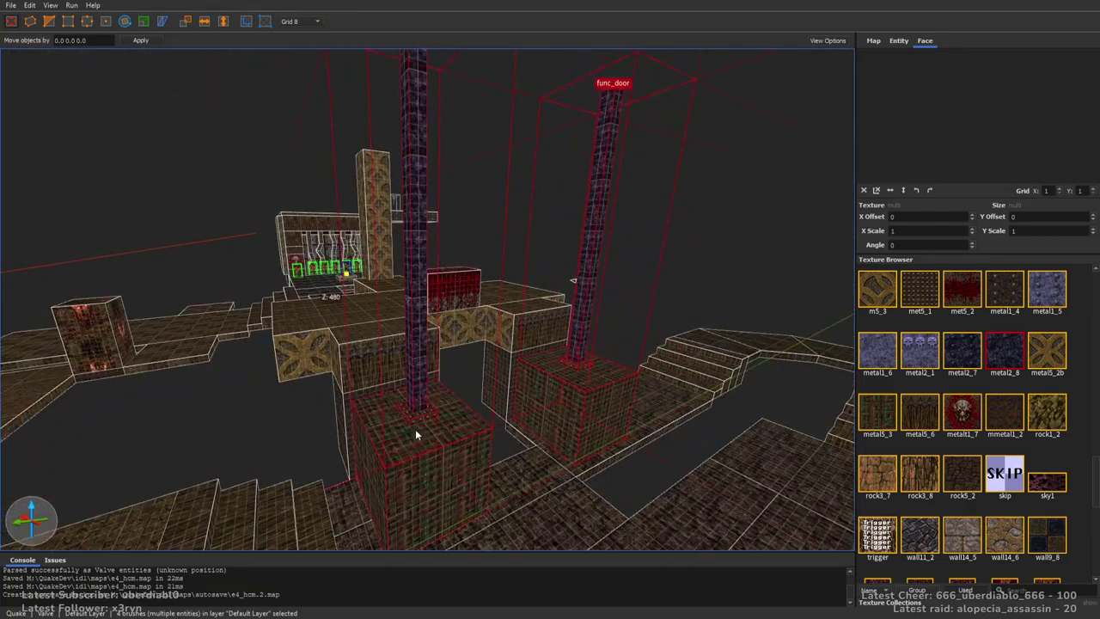
pyautogui.click(898, 42)
pyautogui.doubleClick(916, 75)
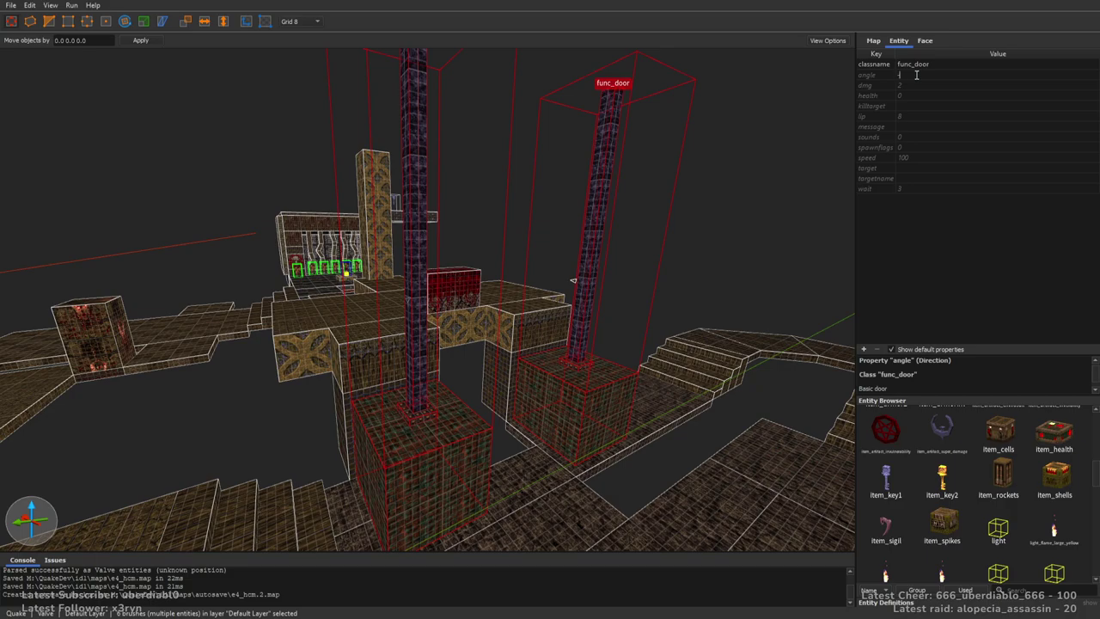
pyautogui.write('-1')
pyautogui.press('Return')
pyautogui.doubleClick(918, 116)
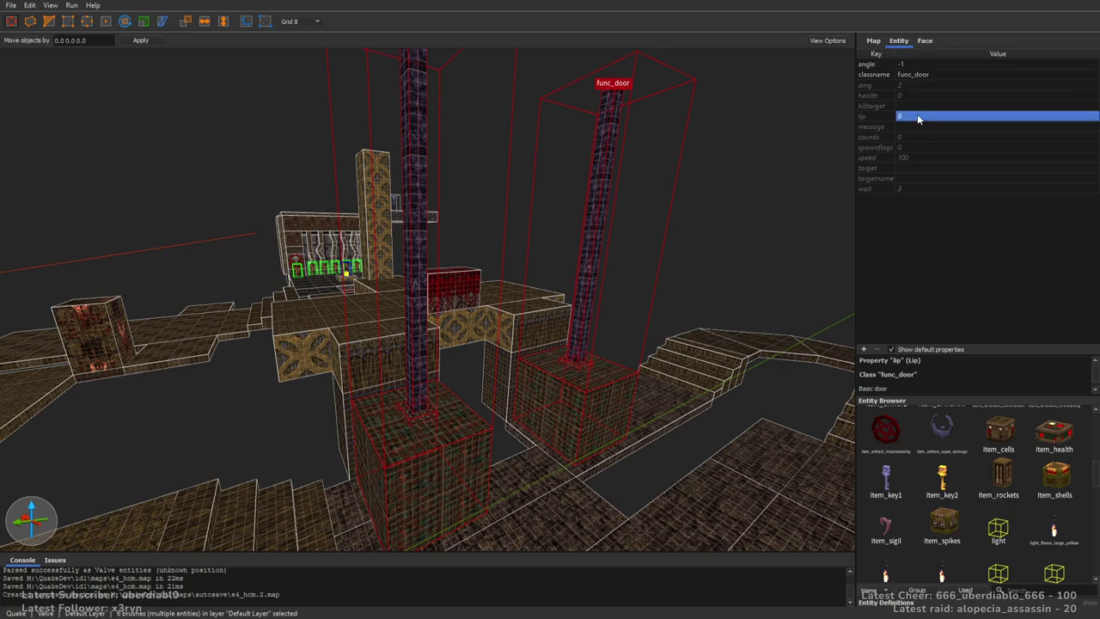
pyautogui.write('25')
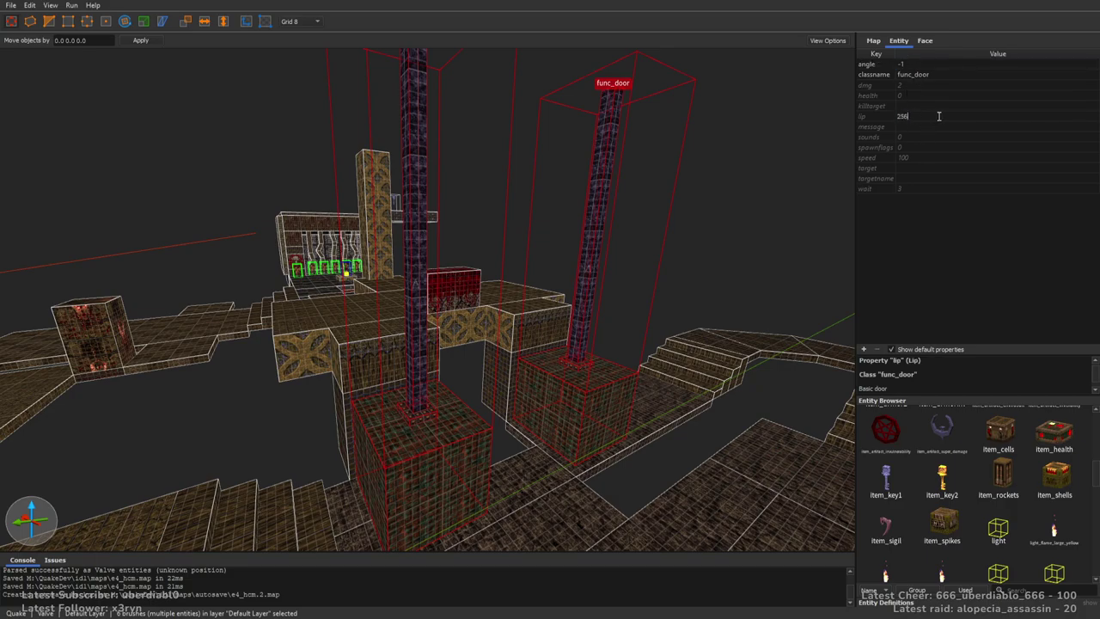
pyautogui.write('6')
pyautogui.press('Return')
# Set the func_doors' sounds to 1 and speed to 80
pyautogui.click(916, 138)
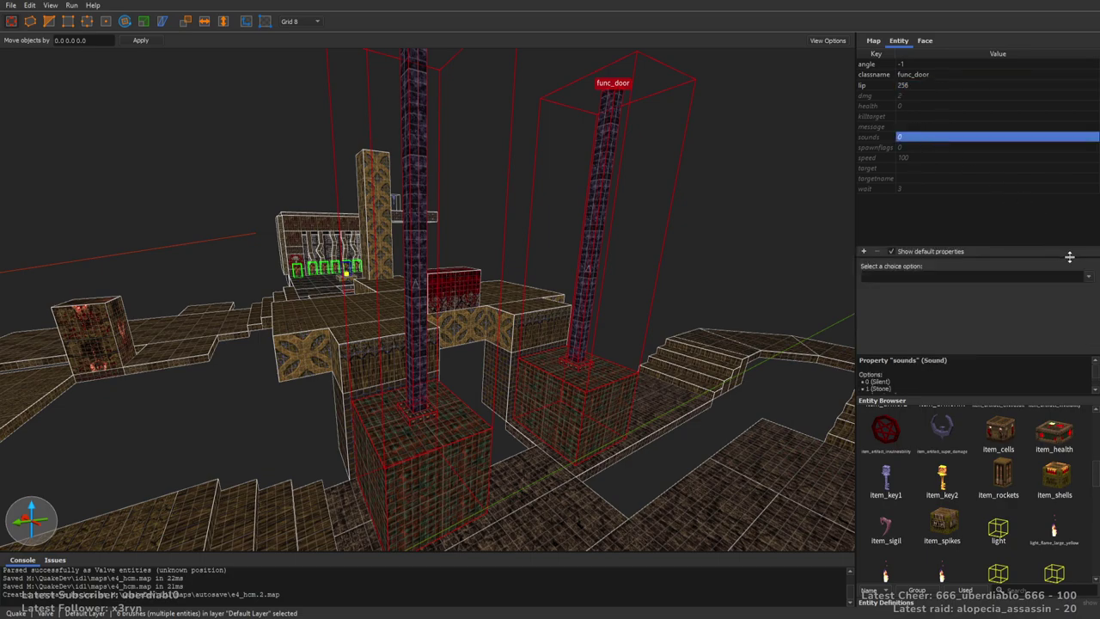
pyautogui.click(904, 276)
pyautogui.write('1')
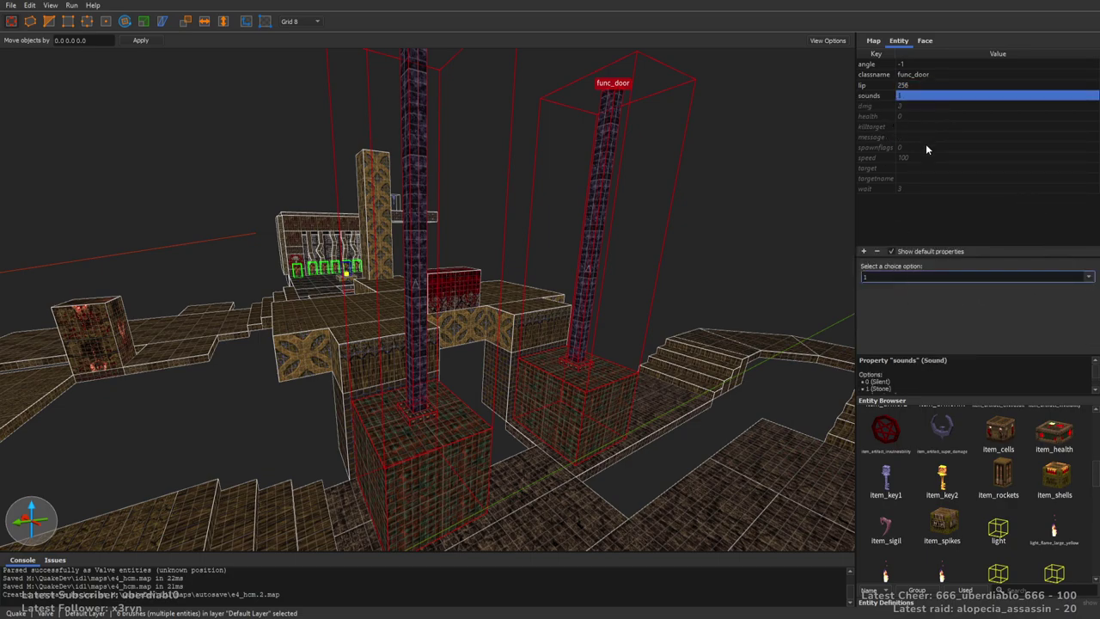
pyautogui.doubleClick(919, 157)
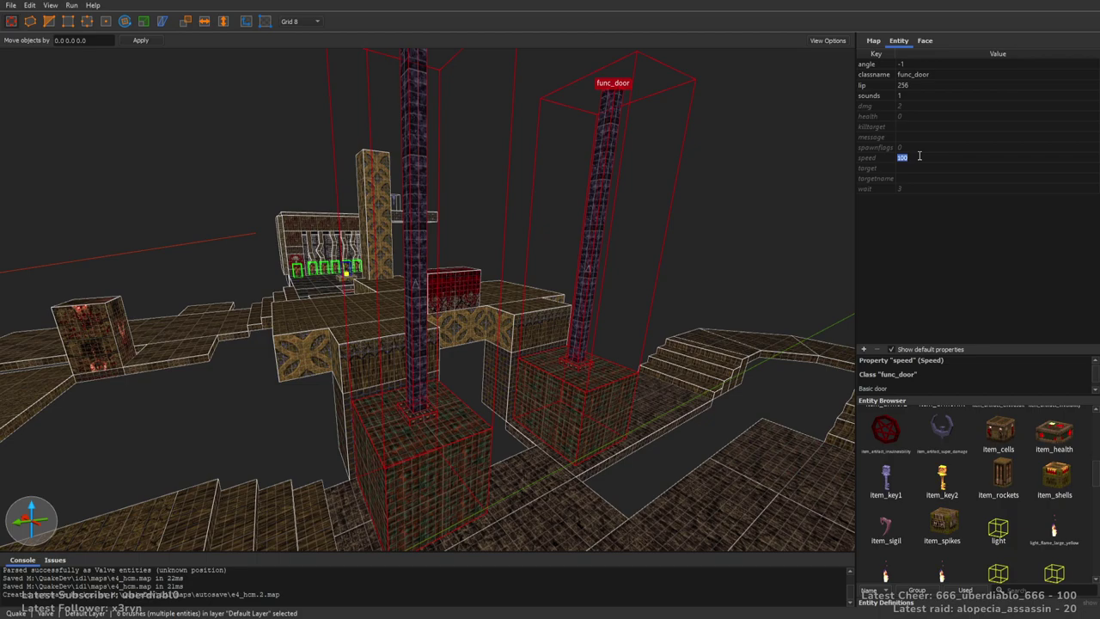
pyautogui.write('80')
pyautogui.press('Return')
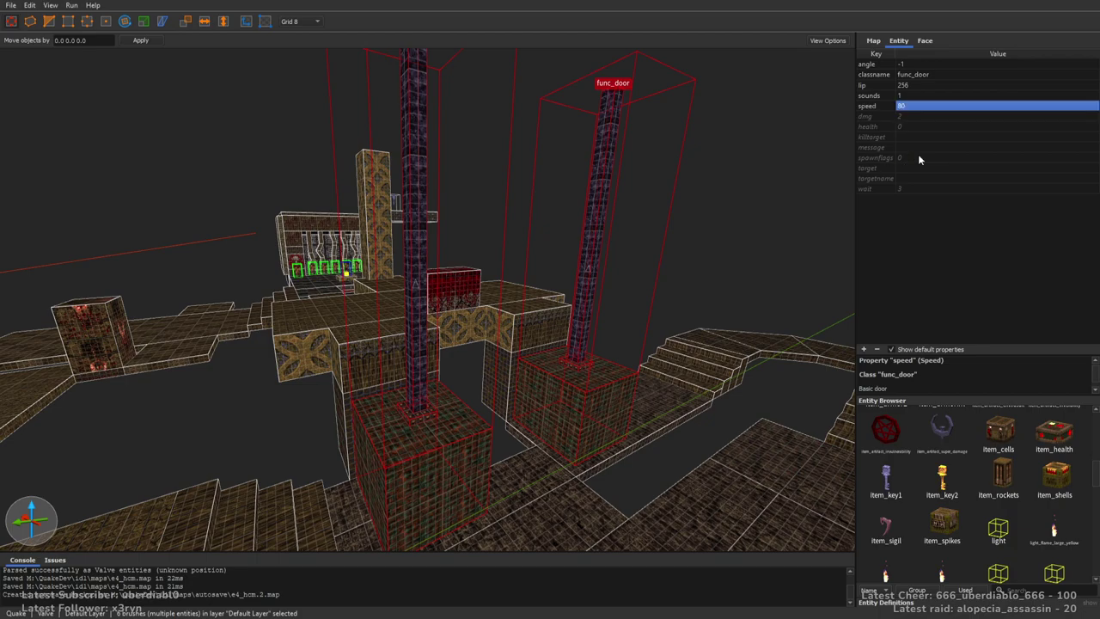
# Give both func_doors wait -1 and targetname lift1, and enable the Don't link spawnflag
pyautogui.doubleClick(913, 189)
pyautogui.write('-1')
pyautogui.press('Return')
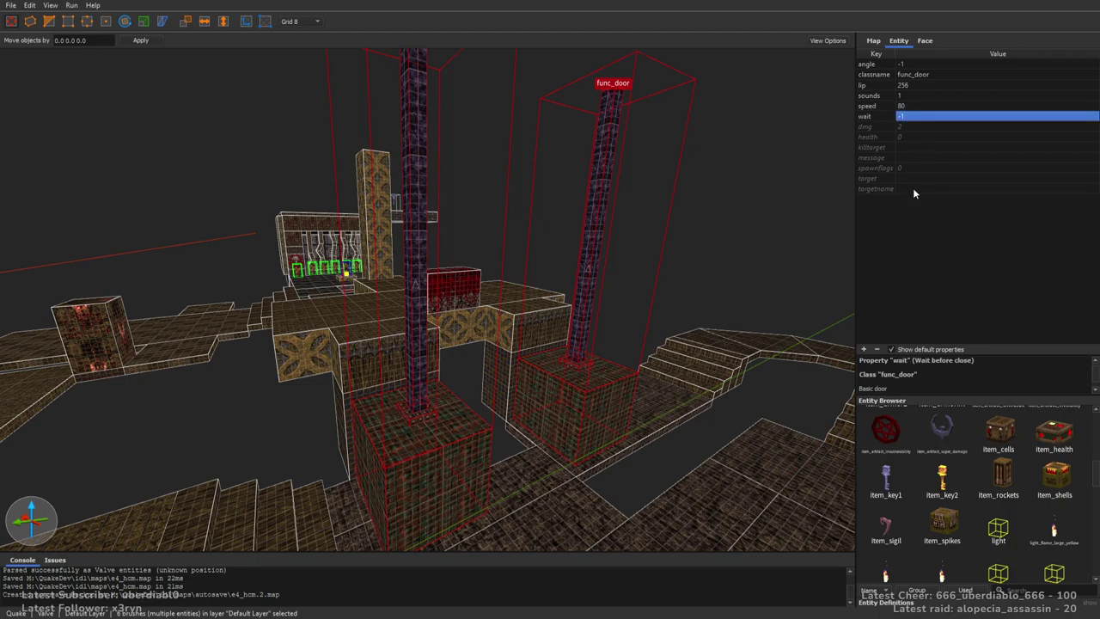
pyautogui.click(913, 189)
pyautogui.write('lift1')
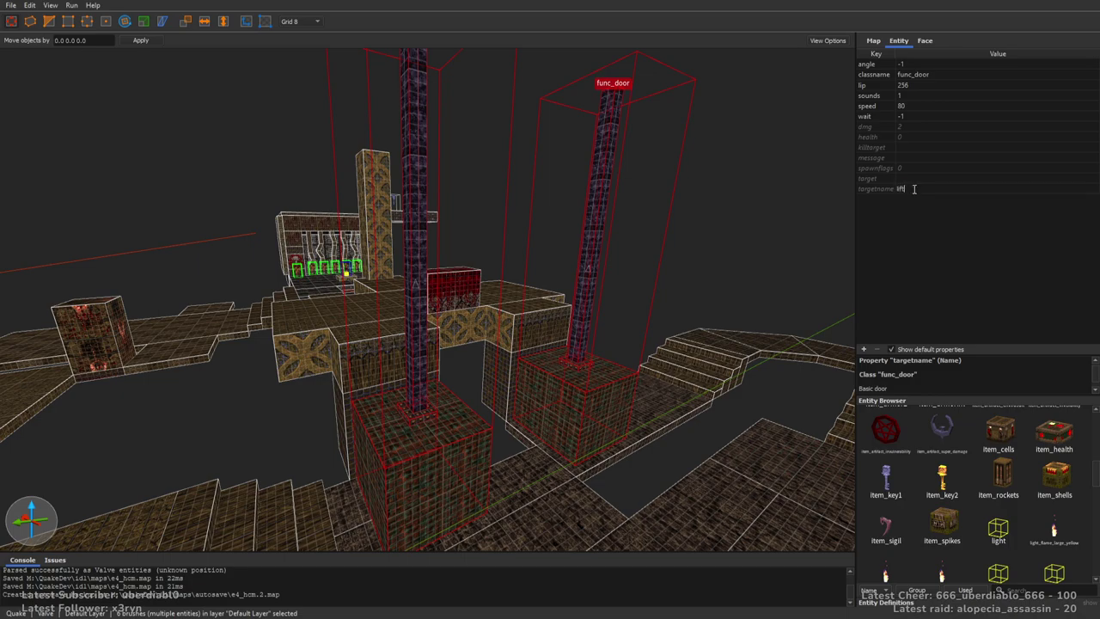
pyautogui.press('Return')
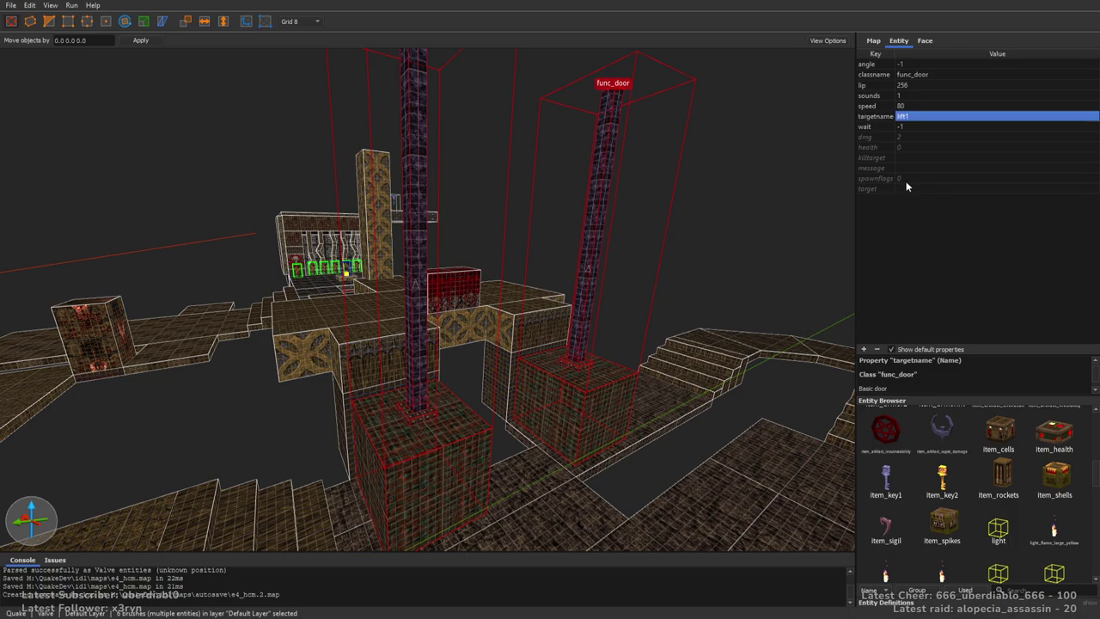
pyautogui.click(914, 179)
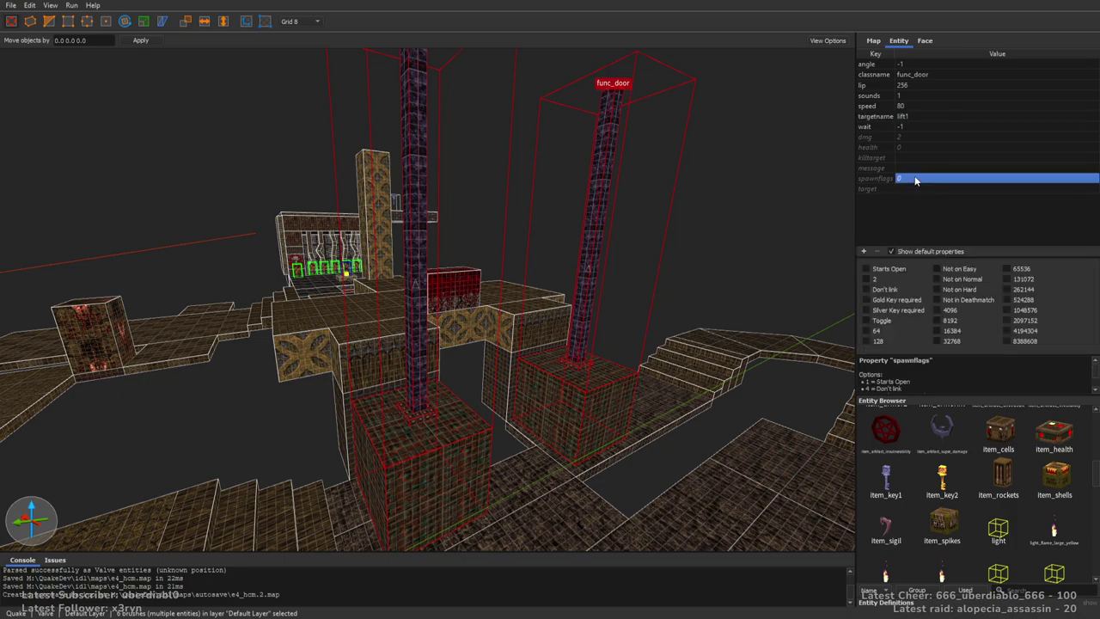
pyautogui.click(879, 290)
pyautogui.moveTo(716, 254); pyautogui.dragTo(582, 388, button='right')
pyautogui.click(581, 389)
pyautogui.doubleClick(631, 410)
pyautogui.moveTo(705, 343)
pyautogui.mouseDown(button='right')
pyautogui.moveTo(681, 361)
pyautogui.moveTo(540, 388)
pyautogui.moveTo(656, 373)
pyautogui.moveTo(650, 356)
pyautogui.moveTo(386, 410)
pyautogui.moveTo(685, 350)
pyautogui.moveTo(582, 363)
pyautogui.moveTo(593, 361)
pyautogui.mouseUp(button='right')
pyautogui.press('Escape')
pyautogui.press('w')
pyautogui.press('s')
# Draw a wall9_8 block over the lower walkway, beside the raised platform near the lifts
pyautogui.click(924, 40)
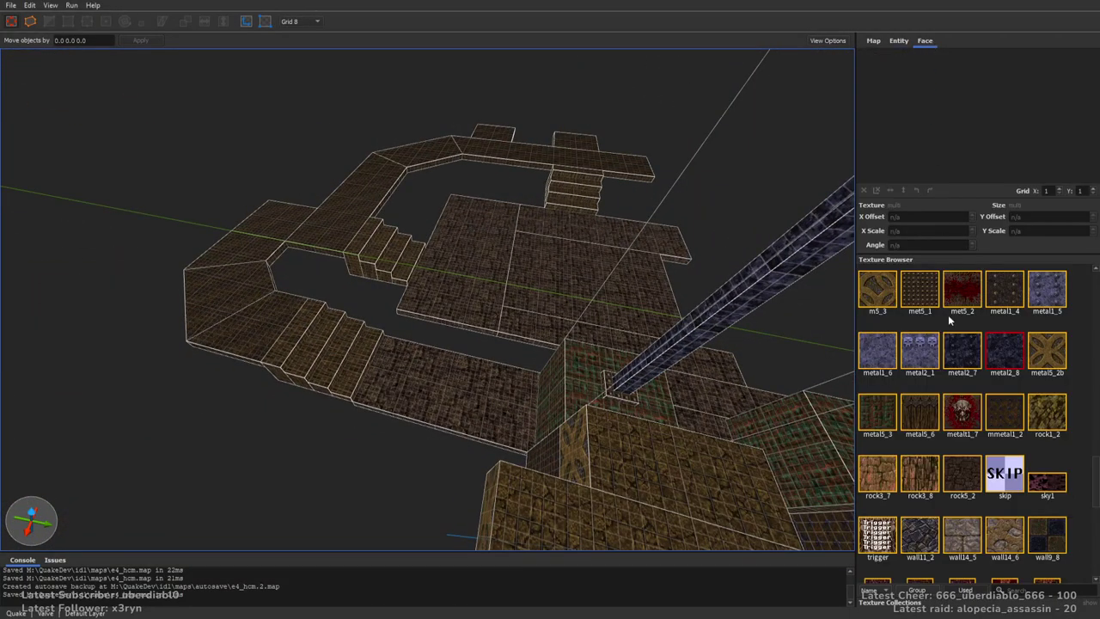
pyautogui.press('w')
pyautogui.moveTo(608, 306); pyautogui.dragTo(666, 326, button='right')
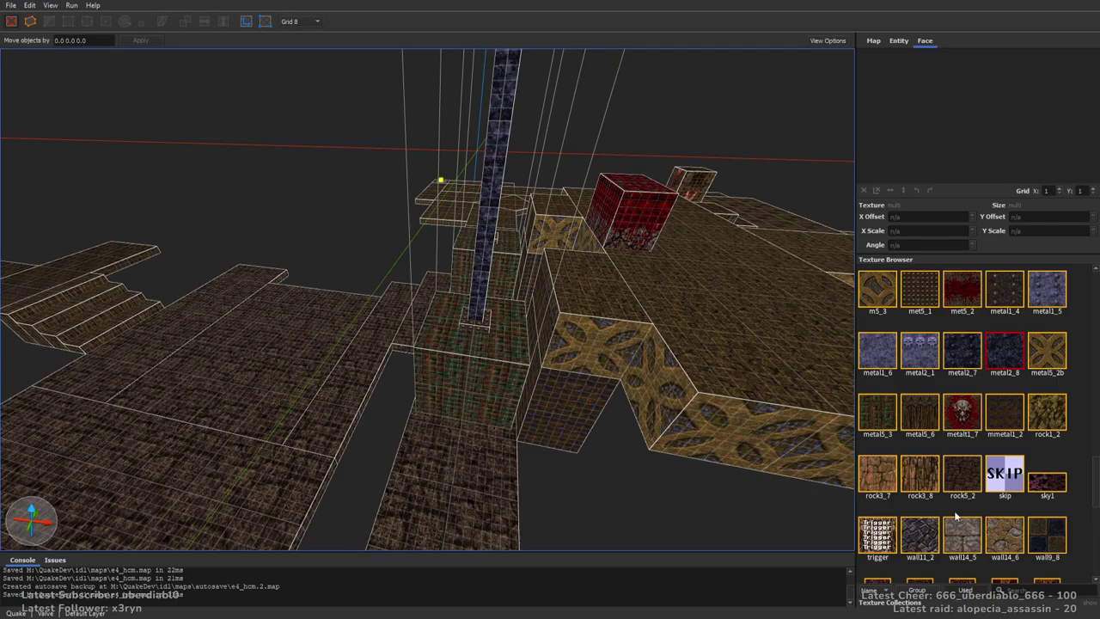
pyautogui.click(1046, 534)
pyautogui.moveTo(601, 361); pyautogui.dragTo(426, 382, button='right')
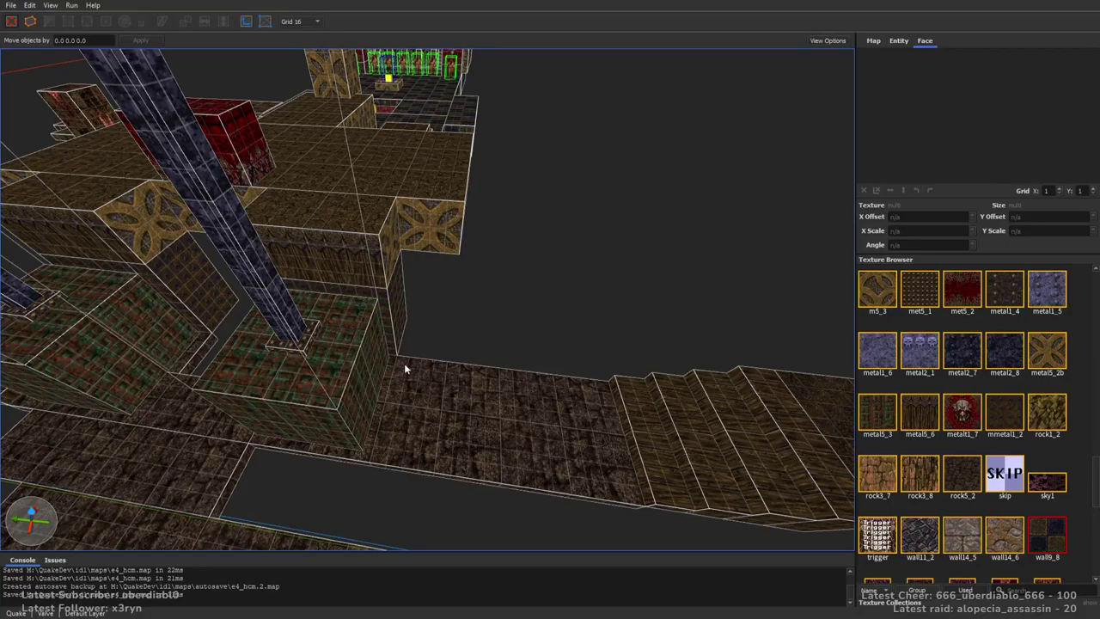
pyautogui.moveTo(466, 418)
pyautogui.mouseDown()
pyautogui.moveTo(494, 465)
pyautogui.moveTo(495, 230)
pyautogui.mouseUp()
pyautogui.moveTo(495, 230)
pyautogui.mouseDown(button='right')
pyautogui.moveTo(524, 324)
pyautogui.moveTo(502, 401)
pyautogui.mouseUp(button='right')
# Reshape the wall9_8 block into a thin flat slab alongside the front lift
pyautogui.keyDown('shift'); pyautogui.moveTo(507, 243); pyautogui.dragTo(528, 348); pyautogui.keyUp('shift')
pyautogui.moveTo(529, 347); pyautogui.dragTo(530, 238, button='right')
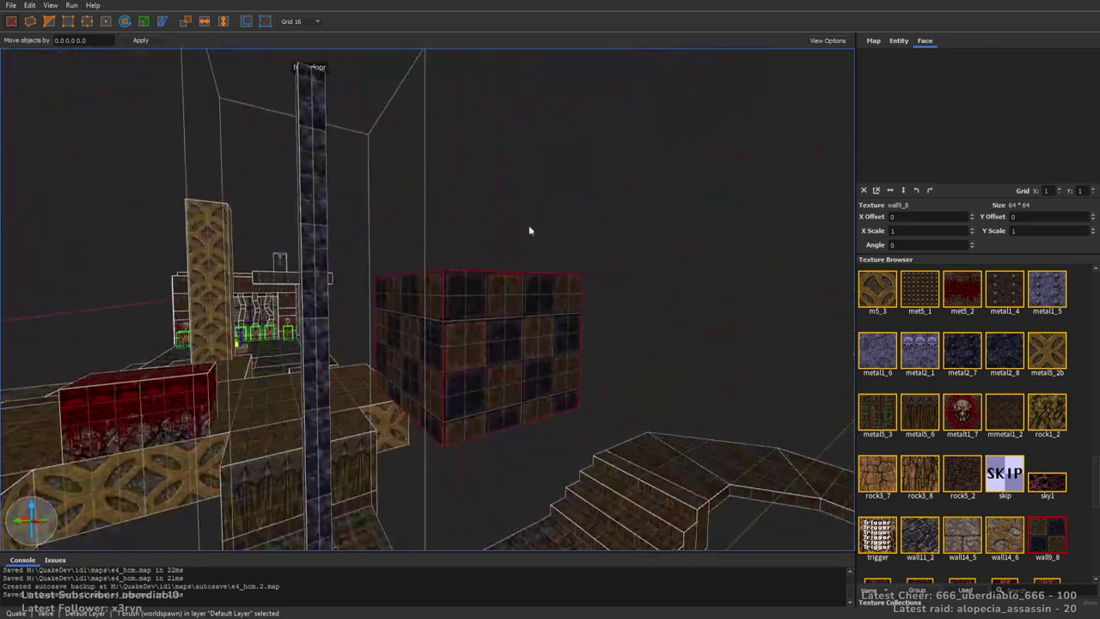
pyautogui.keyDown('shift'); pyautogui.moveTo(519, 241); pyautogui.dragTo(497, 365); pyautogui.keyUp('shift')
pyautogui.moveTo(582, 343); pyautogui.dragTo(544, 352, button='right')
pyautogui.moveTo(524, 320)
pyautogui.keyDown('shift'); pyautogui.mouseDown()
pyautogui.moveTo(504, 287)
pyautogui.moveTo(520, 116)
pyautogui.moveTo(501, 313)
pyautogui.moveTo(541, 324)
pyautogui.mouseUp(); pyautogui.keyUp('shift')
pyautogui.moveTo(541, 324)
pyautogui.mouseDown(button='right')
pyautogui.moveTo(563, 285)
pyautogui.moveTo(557, 321)
pyautogui.moveTo(567, 305)
pyautogui.moveTo(371, 311)
pyautogui.moveTo(381, 360)
pyautogui.moveTo(574, 322)
pyautogui.moveTo(628, 334)
pyautogui.moveTo(601, 318)
pyautogui.moveTo(594, 287)
pyautogui.moveTo(654, 307)
pyautogui.mouseUp(button='right')
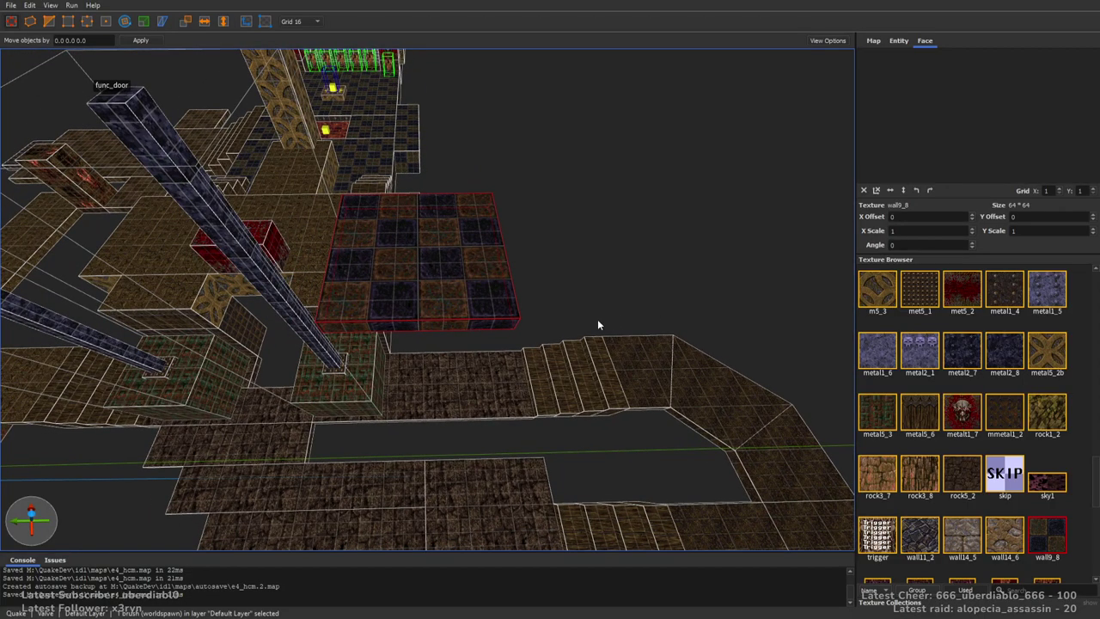
# Extend the wall9_8 slab outward into a wide raised floor reaching towards the start area
pyautogui.keyDown('shift'); pyautogui.moveTo(553, 254); pyautogui.dragTo(730, 249); pyautogui.keyUp('shift')
pyautogui.moveTo(730, 249)
pyautogui.mouseDown(button='right')
pyautogui.moveTo(625, 288)
pyautogui.moveTo(651, 205)
pyautogui.mouseUp(button='right')
pyautogui.moveTo(651, 205)
pyautogui.keyDown('shift'); pyautogui.mouseDown()
pyautogui.moveTo(712, 219)
pyautogui.moveTo(693, 221)
pyautogui.mouseUp(); pyautogui.keyUp('shift')
pyautogui.moveTo(516, 278)
pyautogui.keyDown('shift'); pyautogui.mouseDown()
pyautogui.moveTo(508, 446)
pyautogui.moveTo(510, 397)
pyautogui.mouseUp(); pyautogui.keyUp('shift')
pyautogui.moveTo(511, 397)
pyautogui.mouseDown(button='right')
pyautogui.moveTo(573, 337)
pyautogui.moveTo(514, 344)
pyautogui.moveTo(694, 232)
pyautogui.moveTo(731, 270)
pyautogui.moveTo(620, 269)
pyautogui.mouseUp(button='right')
pyautogui.keyDown('shift'); pyautogui.moveTo(432, 187); pyautogui.dragTo(619, 183); pyautogui.keyUp('shift')
pyautogui.moveTo(403, 122)
pyautogui.keyDown('shift'); pyautogui.mouseDown()
pyautogui.moveTo(403, 56)
pyautogui.moveTo(408, 142)
pyautogui.mouseUp(); pyautogui.keyUp('shift')
pyautogui.moveTo(396, 491)
pyautogui.keyDown('shift'); pyautogui.mouseDown()
pyautogui.moveTo(407, 401)
pyautogui.moveTo(407, 411)
pyautogui.mouseUp(); pyautogui.keyUp('shift')
pyautogui.moveTo(562, 300)
pyautogui.mouseDown(button='right')
pyautogui.moveTo(521, 285)
pyautogui.moveTo(505, 239)
pyautogui.moveTo(462, 208)
pyautogui.moveTo(387, 240)
pyautogui.mouseUp(button='right')
# Duplicate the four wizwood1_8 steps by the start area onto the raised floor and stretch them across its width
pyautogui.click(380, 244)
pyautogui.keyDown('ctrl'); pyautogui.click(397, 256); pyautogui.keyUp('ctrl')
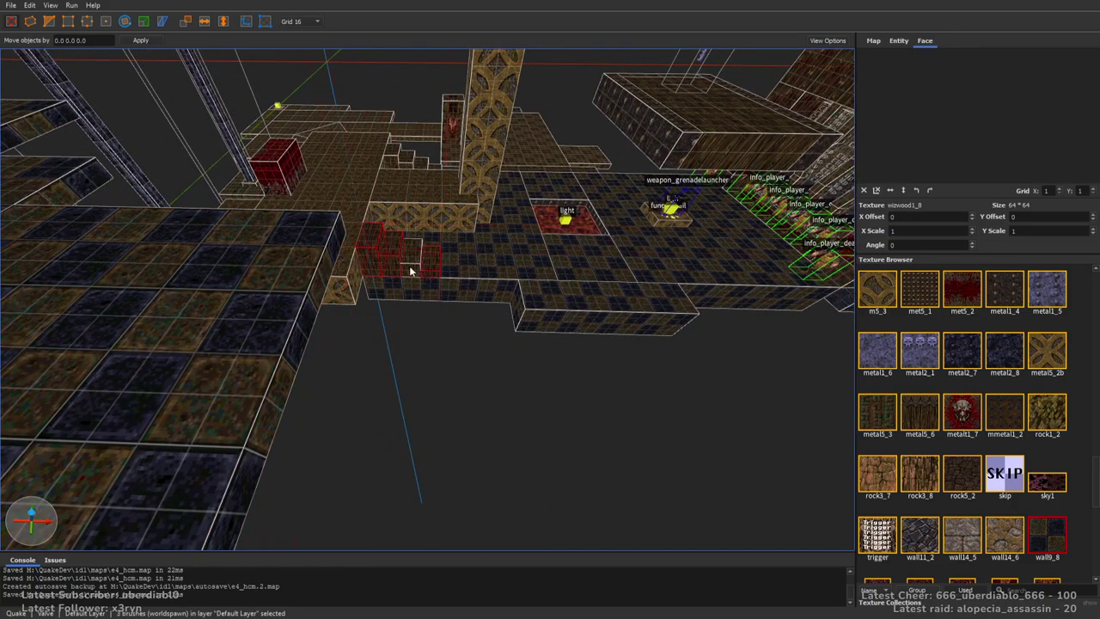
pyautogui.scroll(-5, 411, 271)
pyautogui.keyDown('ctrl'); pyautogui.click(445, 268); pyautogui.keyUp('ctrl')
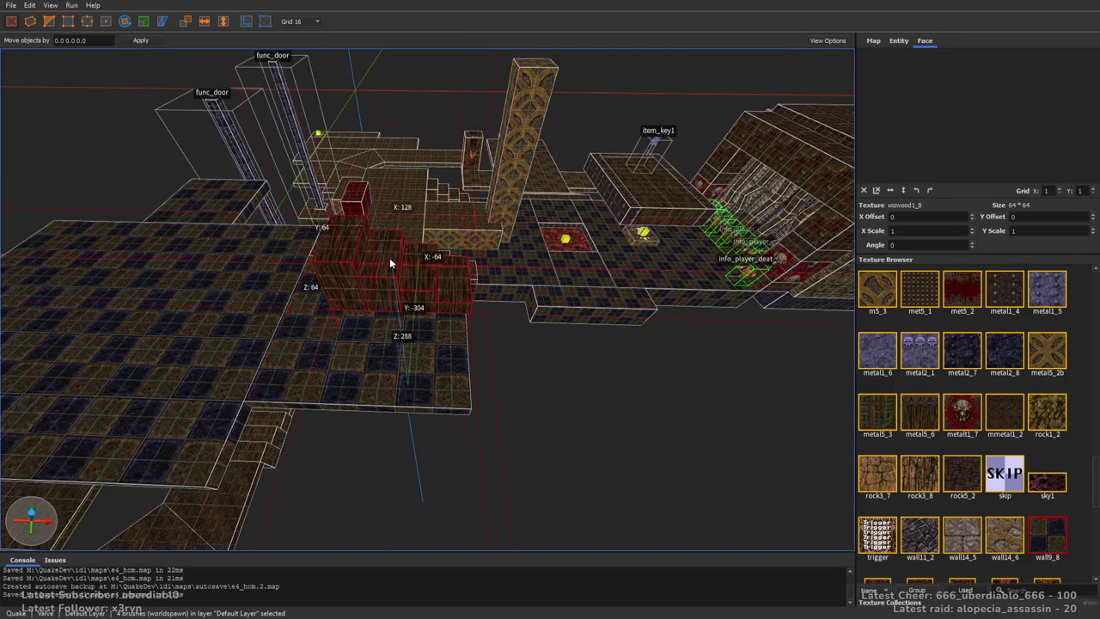
pyautogui.hotkey('ctrl', 'f')
pyautogui.scroll(3, 390, 257)
pyautogui.moveTo(401, 263)
pyautogui.keyDown('alt'); pyautogui.mouseDown(button='right')
pyautogui.moveTo(413, 302)
pyautogui.moveTo(517, 297)
pyautogui.moveTo(399, 281)
pyautogui.moveTo(315, 287)
pyautogui.moveTo(636, 378)
pyautogui.moveTo(353, 366)
pyautogui.mouseUp(button='right'); pyautogui.keyUp('alt')
# Duplicate the 192 x 192 x 16 floor slab under the new steps and fit the copy against the top step
pyautogui.keyDown('shift'); pyautogui.click(321, 391); pyautogui.keyUp('shift')
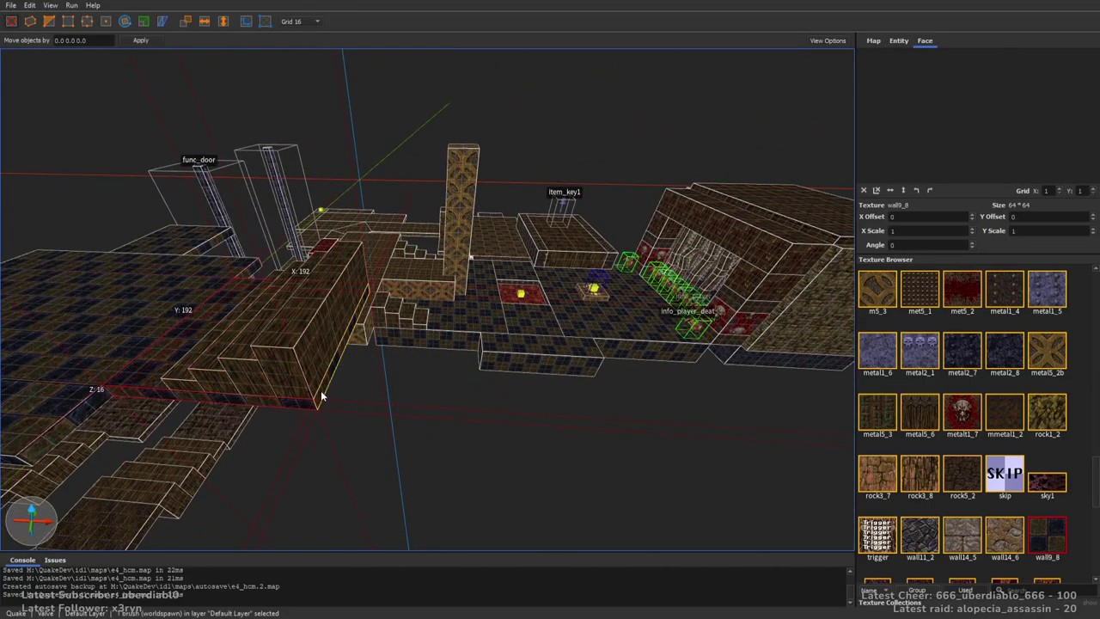
pyautogui.moveTo(328, 398)
pyautogui.mouseDown()
pyautogui.moveTo(373, 407)
pyautogui.moveTo(358, 393)
pyautogui.moveTo(347, 416)
pyautogui.mouseUp()
pyautogui.moveTo(319, 410); pyautogui.dragTo(378, 268, button='middle')
pyautogui.moveTo(378, 268); pyautogui.dragTo(526, 293)
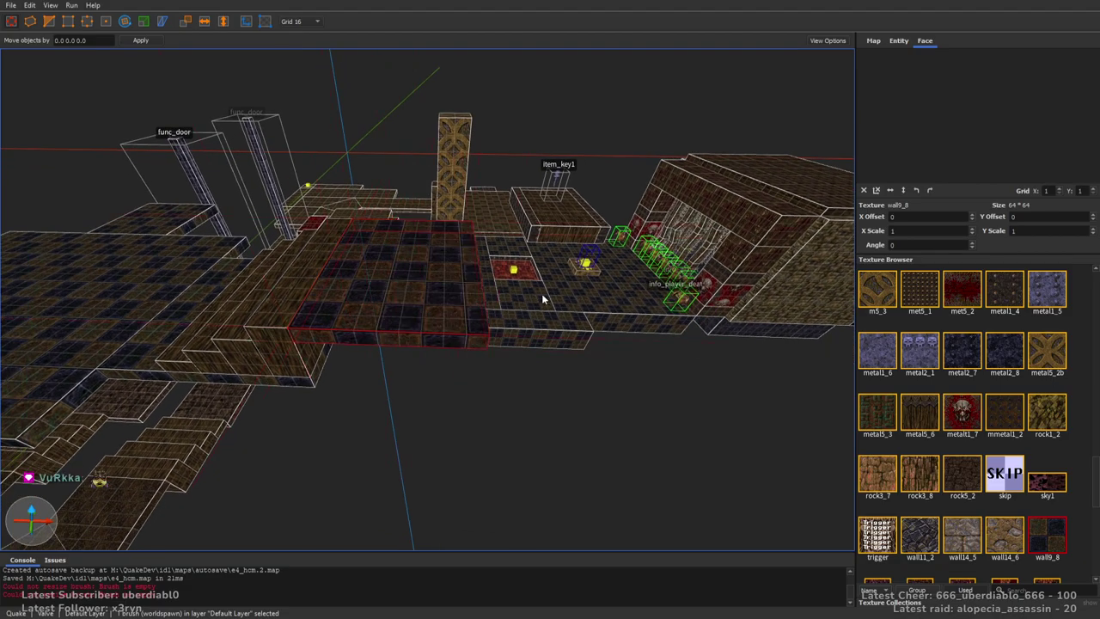
pyautogui.moveTo(642, 298); pyautogui.dragTo(508, 314, button='middle')
pyautogui.click(514, 331)
pyautogui.keyDown('ctrl'); pyautogui.click(522, 381); pyautogui.keyUp('ctrl')
pyautogui.keyDown('ctrl'); pyautogui.click(445, 273); pyautogui.keyUp('ctrl')
pyautogui.moveTo(453, 385); pyautogui.dragTo(458, 361, button='middle')
pyautogui.moveTo(458, 361)
pyautogui.keyDown('alt'); pyautogui.mouseDown()
pyautogui.moveTo(454, 249)
pyautogui.moveTo(456, 273)
pyautogui.mouseUp(); pyautogui.keyUp('alt')
pyautogui.press('Escape')
pyautogui.moveTo(498, 245)
pyautogui.mouseDown(button='middle')
pyautogui.moveTo(475, 244)
pyautogui.moveTo(611, 320)
pyautogui.moveTo(416, 299)
pyautogui.mouseUp(button='middle')
pyautogui.scroll(3, 416, 299)
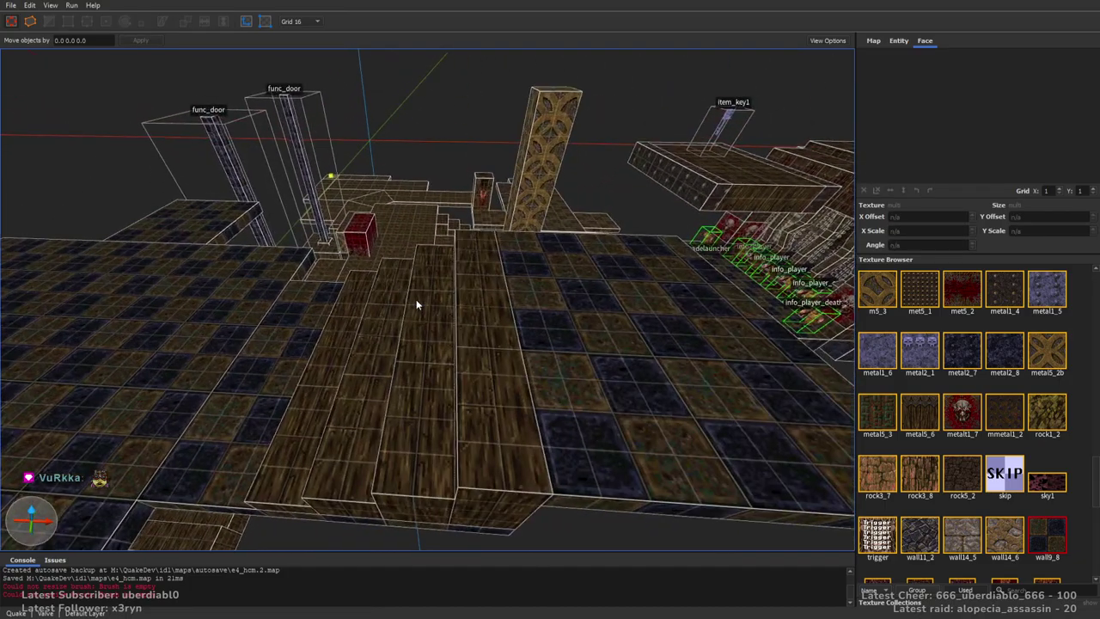
# Extend the wall9_8 slab at the top of the steps to 640 long, running alongside the start area
pyautogui.click(416, 299)
pyautogui.scroll(4, 438, 361)
pyautogui.scroll(-5, 430, 348)
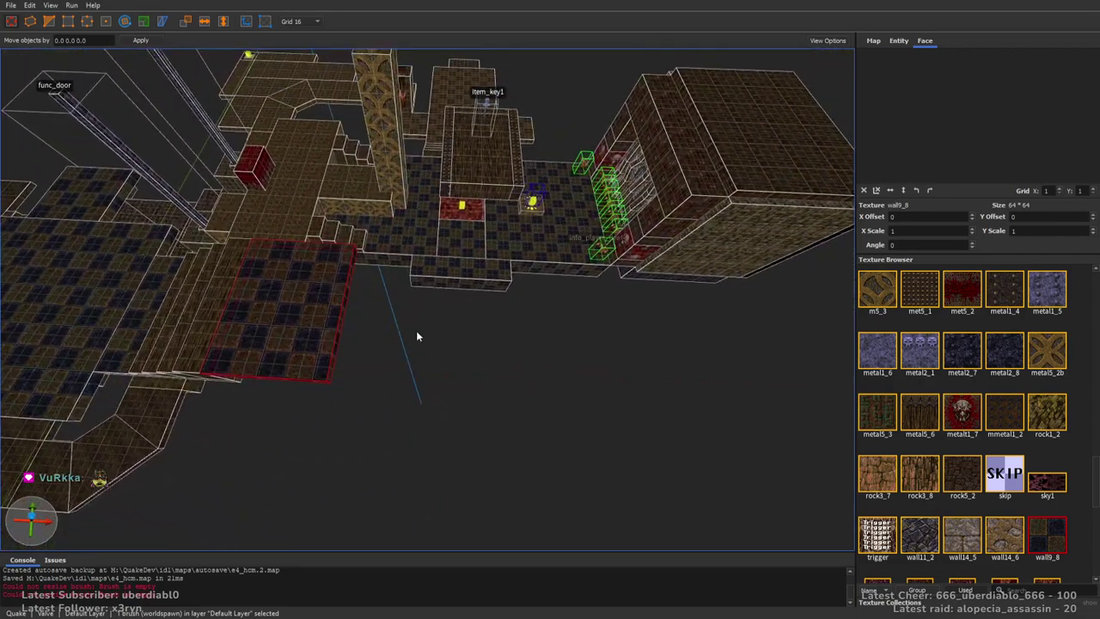
pyautogui.keyDown('shift'); pyautogui.moveTo(499, 273); pyautogui.dragTo(994, 300); pyautogui.keyUp('shift')
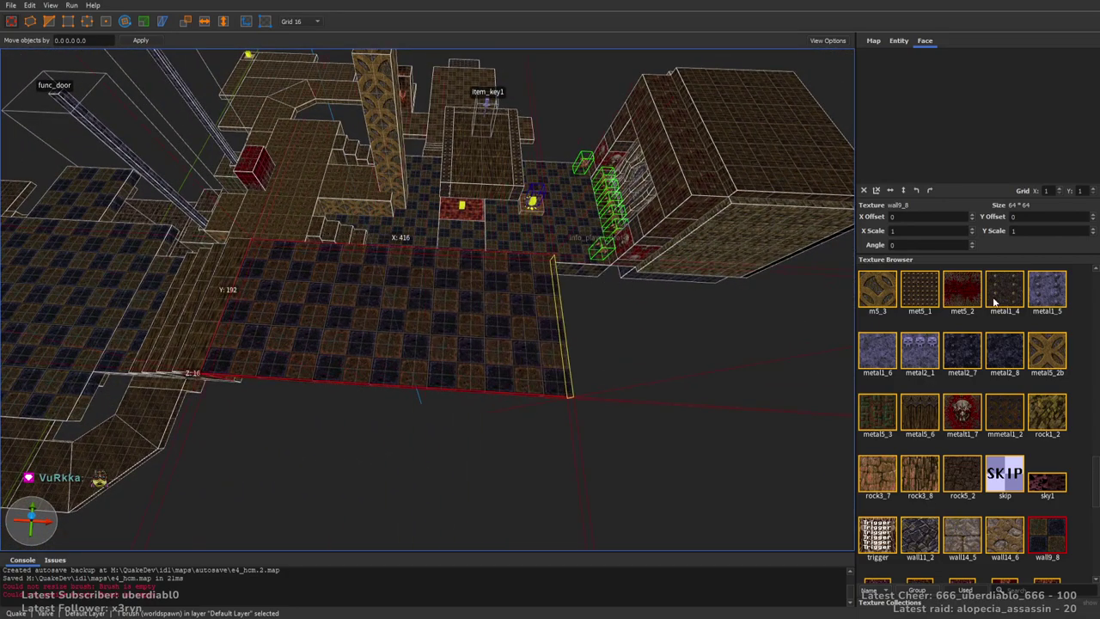
pyautogui.moveTo(643, 318)
pyautogui.keyDown('shift'); pyautogui.mouseDown()
pyautogui.moveTo(871, 319)
pyautogui.moveTo(859, 318)
pyautogui.mouseUp(); pyautogui.keyUp('shift')
# Add a 128 x 128 x 16 walkway from the long floor to the key platform, with narrow strips along both sides
pyautogui.moveTo(721, 261)
pyautogui.mouseDown()
pyautogui.moveTo(523, 180)
pyautogui.moveTo(284, 182)
pyautogui.moveTo(446, 185)
pyautogui.mouseUp()
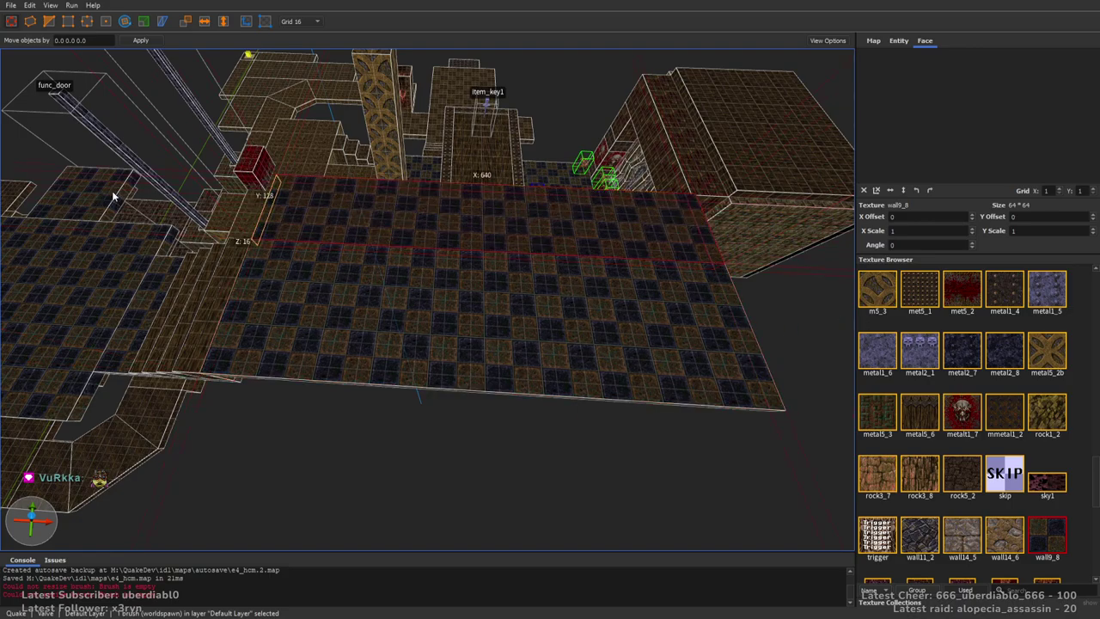
pyautogui.moveTo(355, 209); pyautogui.dragTo(568, 178, button='right')
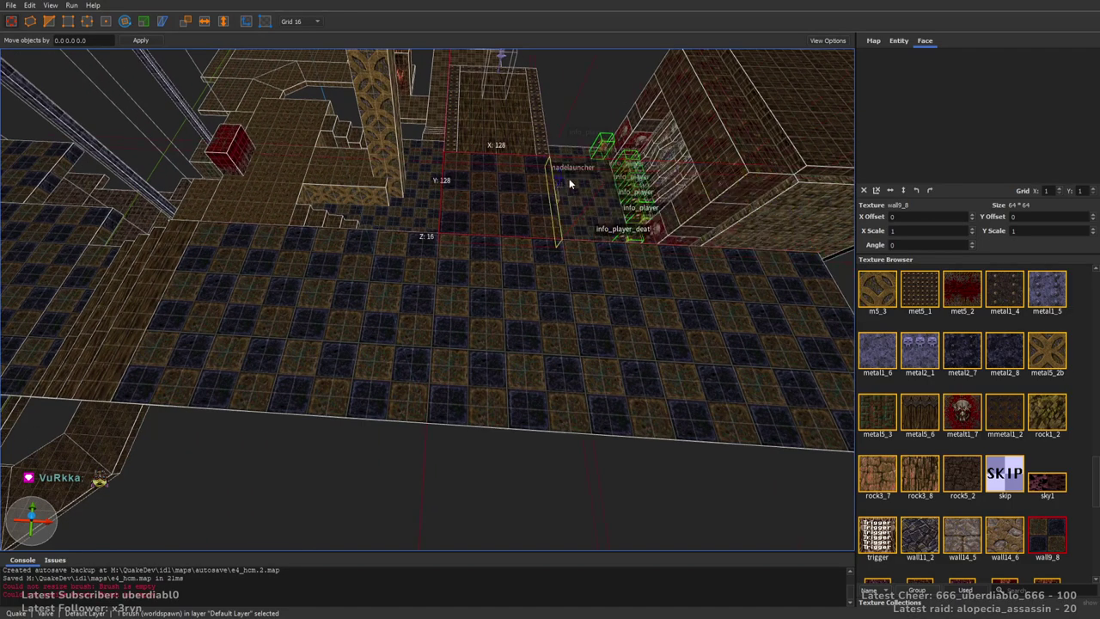
pyautogui.moveTo(553, 271); pyautogui.dragTo(539, 284, button='right')
pyautogui.moveTo(539, 284)
pyautogui.keyDown('shift'); pyautogui.mouseDown()
pyautogui.moveTo(397, 289)
pyautogui.moveTo(208, 269)
pyautogui.moveTo(410, 235)
pyautogui.mouseUp(); pyautogui.keyUp('shift')
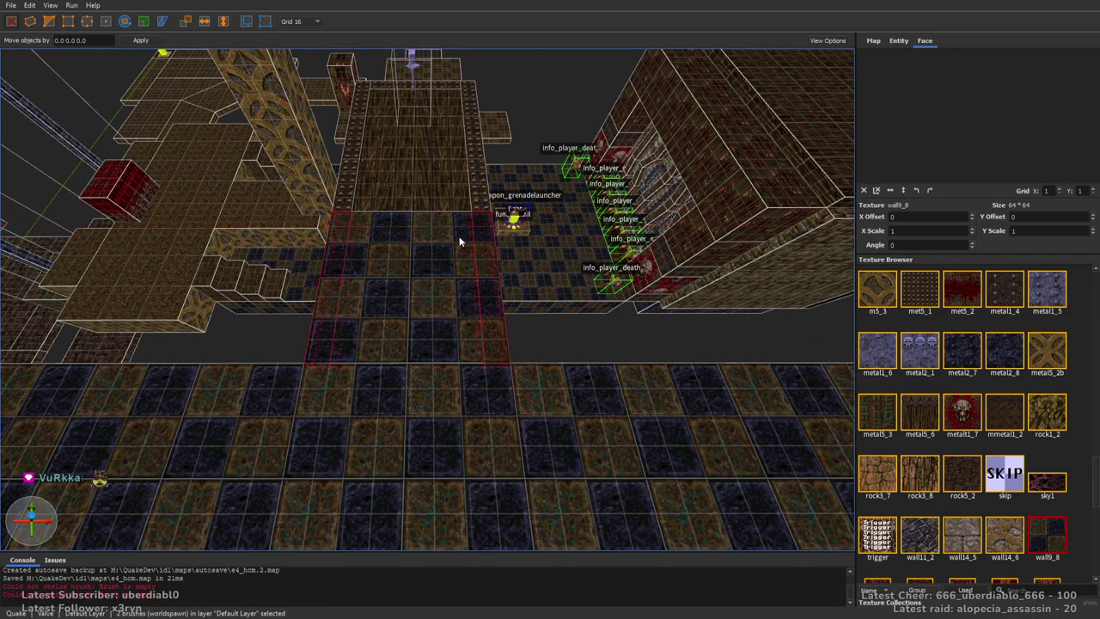
# Texture the walkway's side strips with met5_1 and its centre with the key platform's wizwood1_8
pyautogui.click(906, 296)
pyautogui.moveTo(584, 249); pyautogui.dragTo(526, 236, button='right')
pyautogui.click(440, 364)
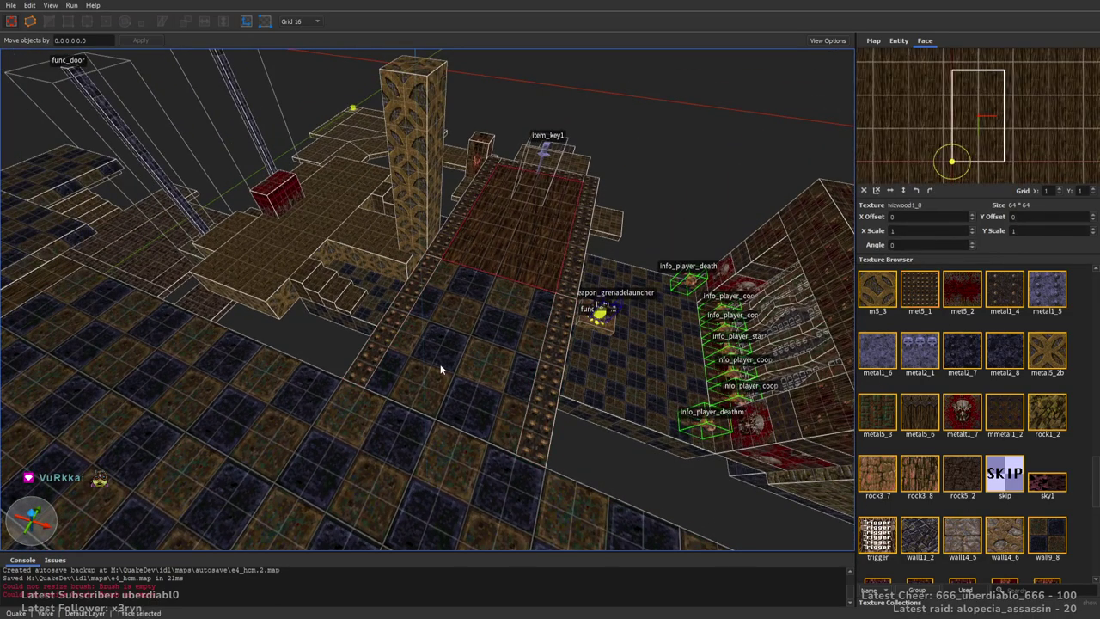
# Open a gap in the long wall9_8 floor in line with the walkway and extend the walkway brushes through it
pyautogui.hotkey('ctrl', 'u')
pyautogui.moveTo(657, 348)
pyautogui.mouseDown()
pyautogui.moveTo(602, 315)
pyautogui.moveTo(484, 317)
pyautogui.mouseUp()
pyautogui.press('Return')
pyautogui.click(425, 317)
pyautogui.keyDown('shift'); pyautogui.moveTo(417, 319); pyautogui.dragTo(398, 255); pyautogui.keyUp('shift')
pyautogui.click(385, 245)
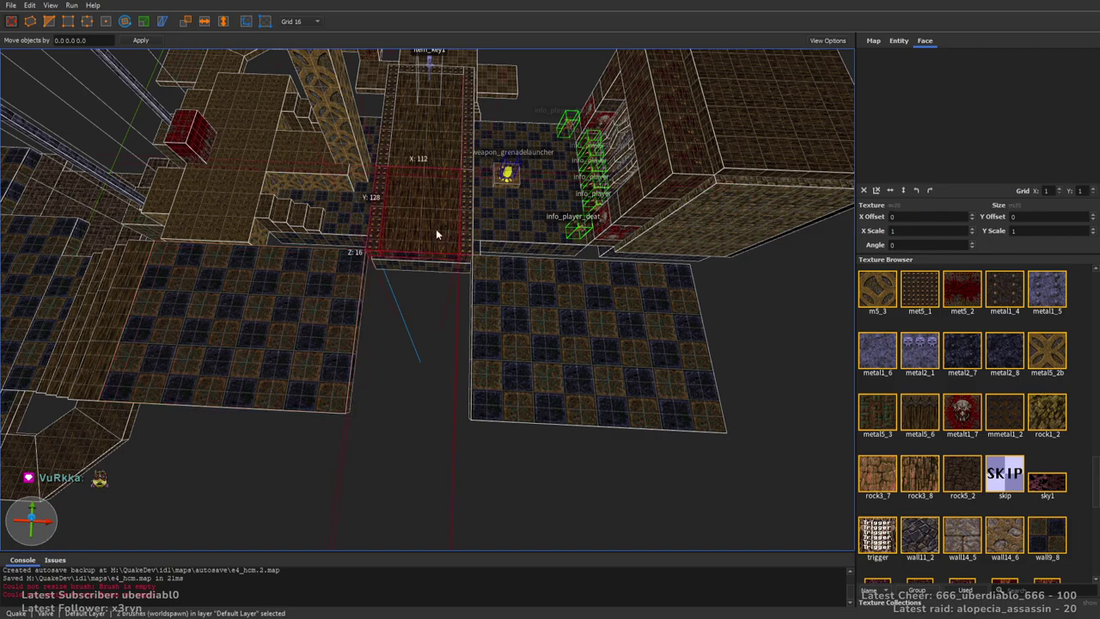
pyautogui.keyDown('shift'); pyautogui.moveTo(459, 266); pyautogui.dragTo(456, 419); pyautogui.keyUp('shift')
pyautogui.press('Escape')
# Extend the tall m5_3 pillar beside the start area upward
pyautogui.moveTo(546, 378)
pyautogui.mouseDown(button='right')
pyautogui.moveTo(547, 336)
pyautogui.moveTo(481, 290)
pyautogui.moveTo(380, 287)
pyautogui.moveTo(402, 246)
pyautogui.moveTo(555, 263)
pyautogui.moveTo(555, 246)
pyautogui.moveTo(480, 277)
pyautogui.moveTo(478, 226)
pyautogui.mouseUp(button='right')
pyautogui.click(478, 225)
pyautogui.keyDown('shift'); pyautogui.moveTo(478, 225); pyautogui.dragTo(479, 29); pyautogui.keyUp('shift')
pyautogui.moveTo(495, 101)
pyautogui.mouseDown(button='right')
pyautogui.moveTo(606, 182)
pyautogui.moveTo(588, 290)
pyautogui.moveTo(596, 276)
pyautogui.moveTo(467, 302)
pyautogui.moveTo(418, 363)
pyautogui.moveTo(562, 321)
pyautogui.moveTo(589, 299)
pyautogui.moveTo(660, 335)
pyautogui.moveTo(622, 321)
pyautogui.moveTo(608, 298)
pyautogui.mouseUp(button='right')
pyautogui.press('Escape')
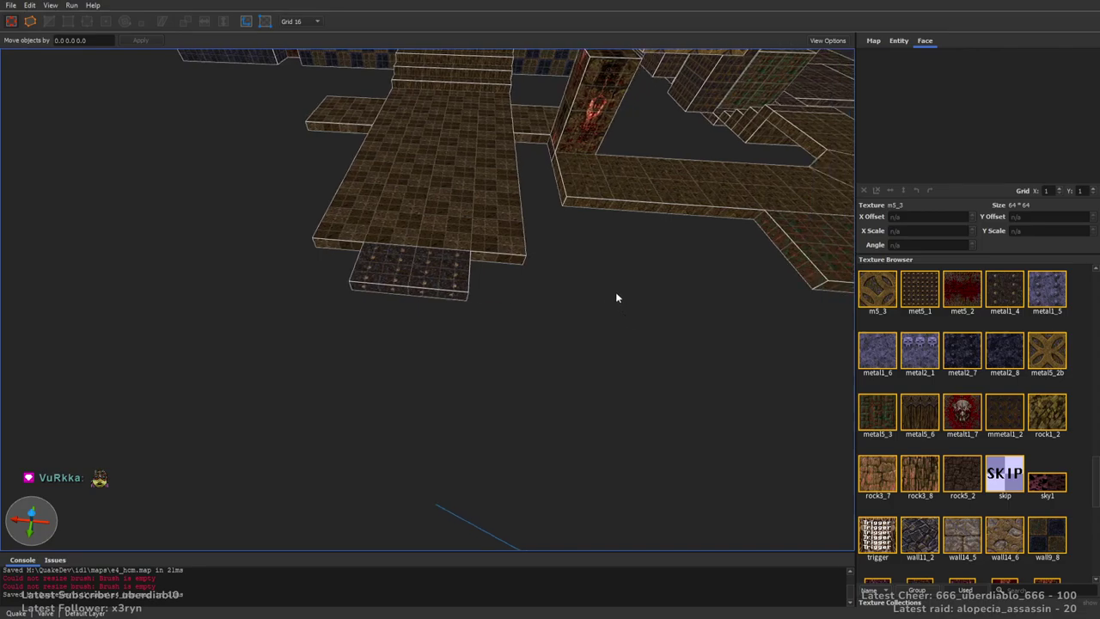
# Draw a floor01_5 slab 256 wide against the studded metal plate at the end of the lower floor
pyautogui.click(976, 469)
pyautogui.moveTo(1090, 468); pyautogui.dragTo(1096, 516)
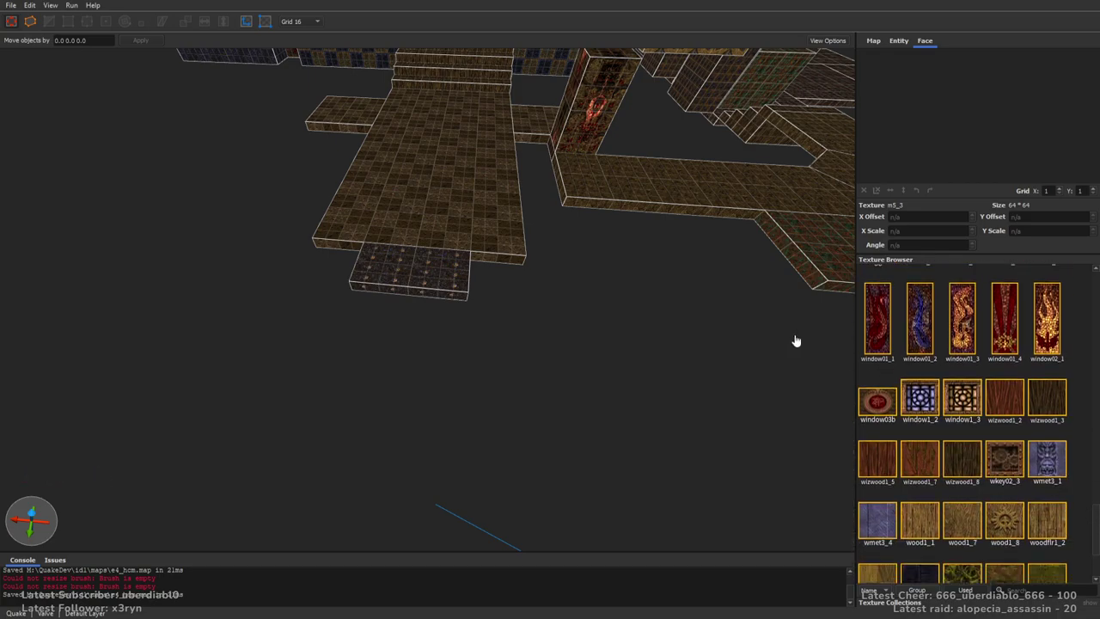
pyautogui.moveTo(519, 230)
pyautogui.mouseDown()
pyautogui.moveTo(485, 257)
pyautogui.moveTo(477, 390)
pyautogui.mouseUp()
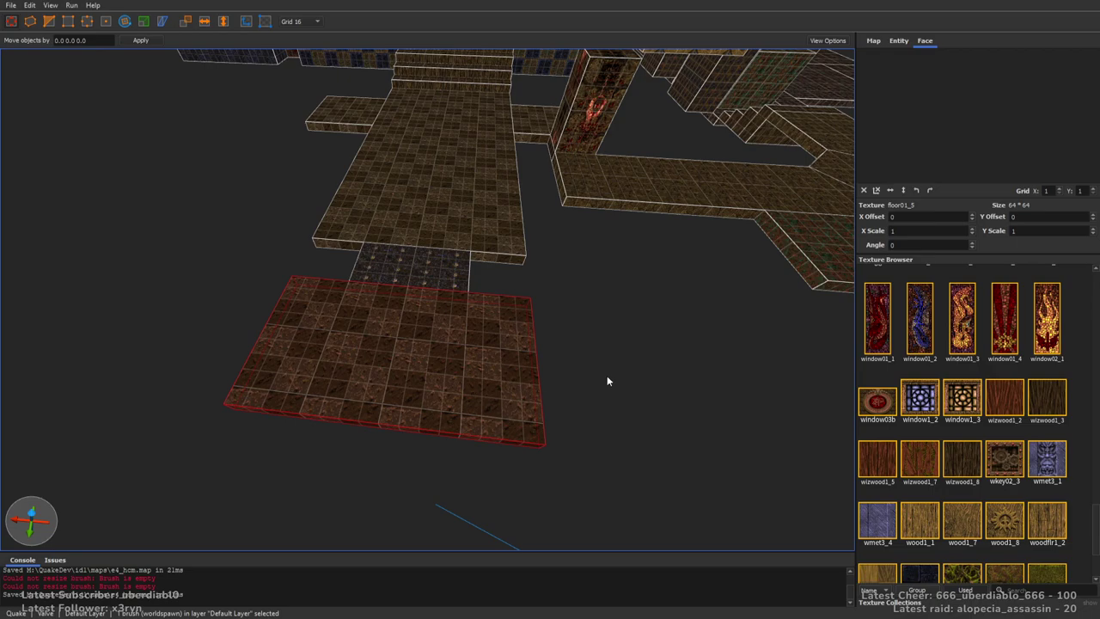
pyautogui.moveTo(415, 421)
pyautogui.mouseDown(button='right')
pyautogui.moveTo(580, 286)
pyautogui.moveTo(592, 293)
pyautogui.mouseUp(button='right')
pyautogui.keyDown('shift'); pyautogui.moveTo(592, 293); pyautogui.dragTo(472, 266); pyautogui.keyUp('shift')
pyautogui.moveTo(409, 250); pyautogui.dragTo(458, 243, button='right')
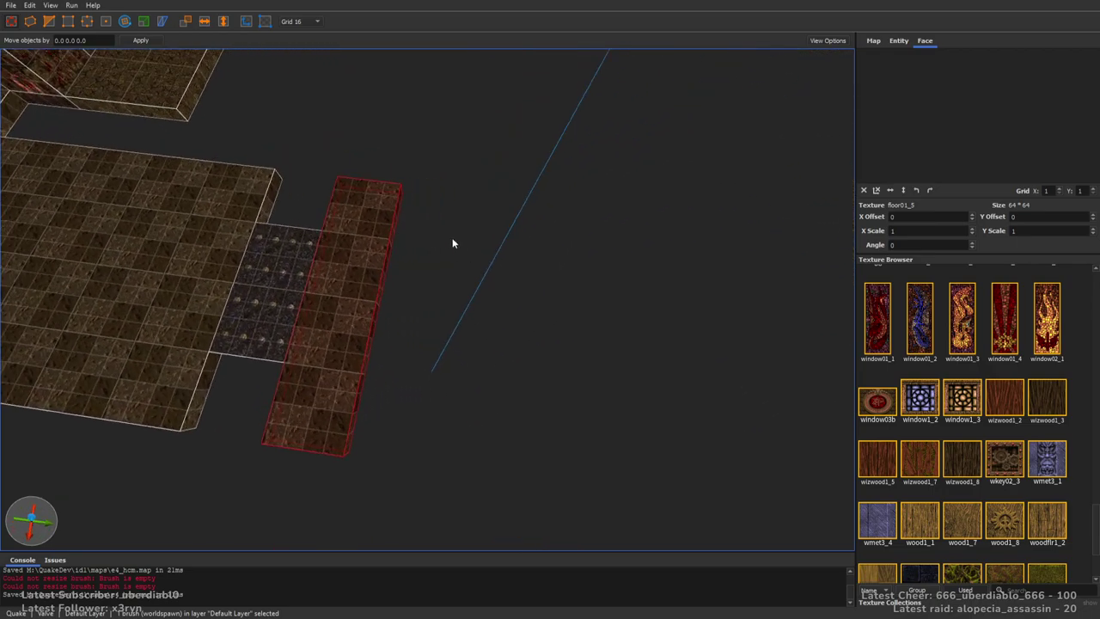
# Extend the floor01_5 slab to 192 deep and clip its outer side diagonally
pyautogui.keyDown('shift'); pyautogui.moveTo(404, 194); pyautogui.dragTo(525, 207); pyautogui.keyUp('shift')
pyautogui.click(546, 306)
pyautogui.click(400, 275)
# Duplicate the diagonally clipped floor01_5 slab, then mirror and place the copy so its diagonal side faces the original's across a gap
pyautogui.moveTo(400, 275)
pyautogui.mouseDown(button='right')
pyautogui.moveTo(481, 278)
pyautogui.moveTo(293, 290)
pyautogui.mouseUp(button='right')
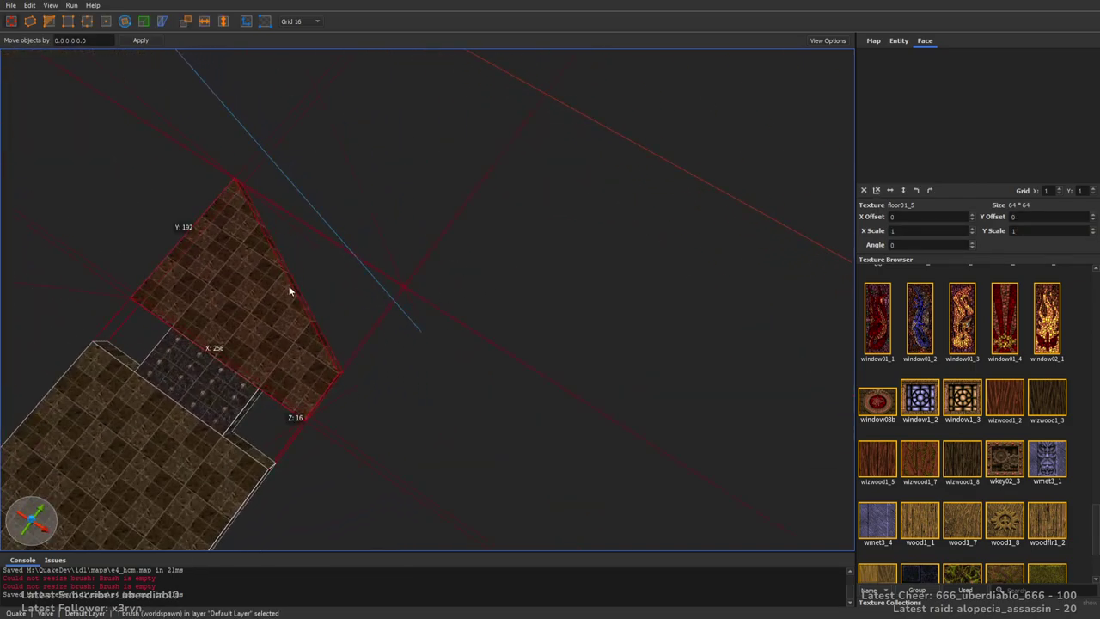
pyautogui.keyDown('ctrl'); pyautogui.moveTo(292, 290); pyautogui.dragTo(545, 262); pyautogui.keyUp('ctrl')
pyautogui.moveTo(545, 262)
pyautogui.mouseDown(button='right')
pyautogui.moveTo(532, 233)
pyautogui.moveTo(481, 198)
pyautogui.mouseUp(button='right')
pyautogui.click(211, 21)
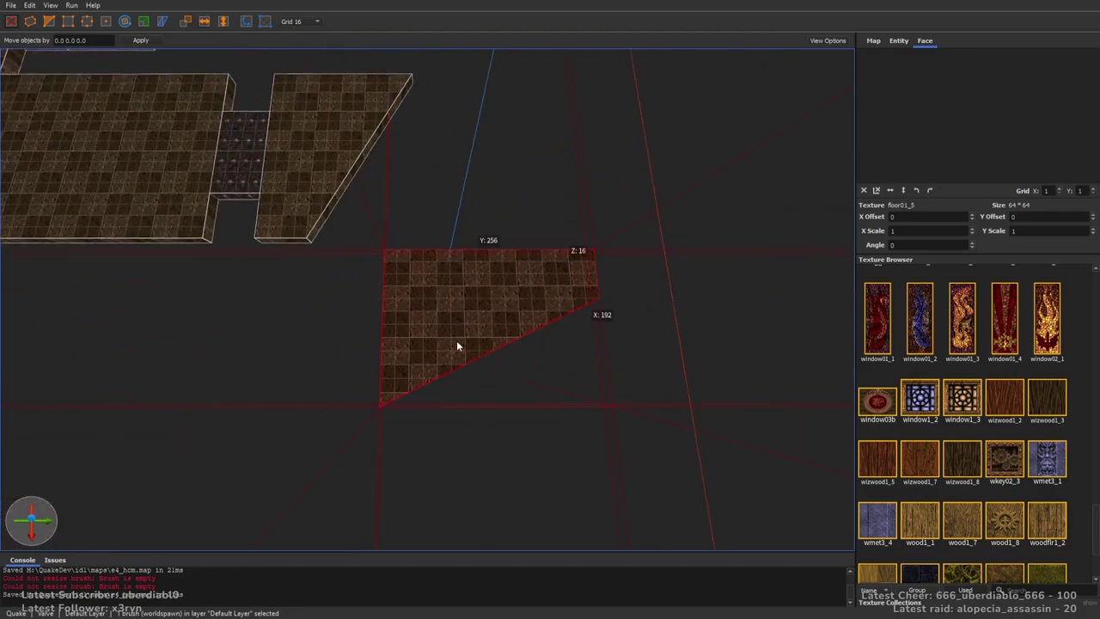
pyautogui.click(206, 22)
pyautogui.moveTo(393, 162); pyautogui.dragTo(554, 273, button='right')
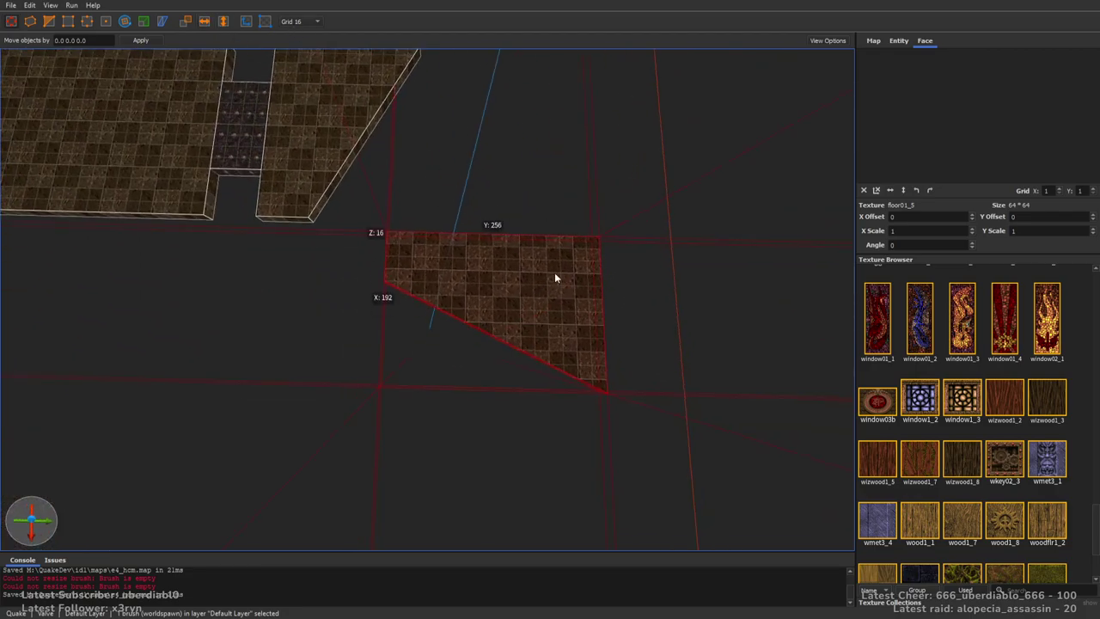
pyautogui.click(214, 22)
pyautogui.moveTo(439, 296)
pyautogui.mouseDown()
pyautogui.moveTo(360, 216)
pyautogui.moveTo(473, 305)
pyautogui.moveTo(632, 307)
pyautogui.mouseUp()
# Bridge the gap between the two slabs by selecting their facing diagonal sides and convex-merging them into a floor01_5 brush
pyautogui.moveTo(632, 307)
pyautogui.mouseDown(button='right')
pyautogui.moveTo(453, 256)
pyautogui.moveTo(545, 224)
pyautogui.mouseUp(button='right')
pyautogui.keyDown('shift'); pyautogui.click(544, 224); pyautogui.keyUp('shift')
pyautogui.keyDown('ctrl'); pyautogui.keyDown('shift'); pyautogui.click(322, 248); pyautogui.keyUp('shift'); pyautogui.keyUp('ctrl')
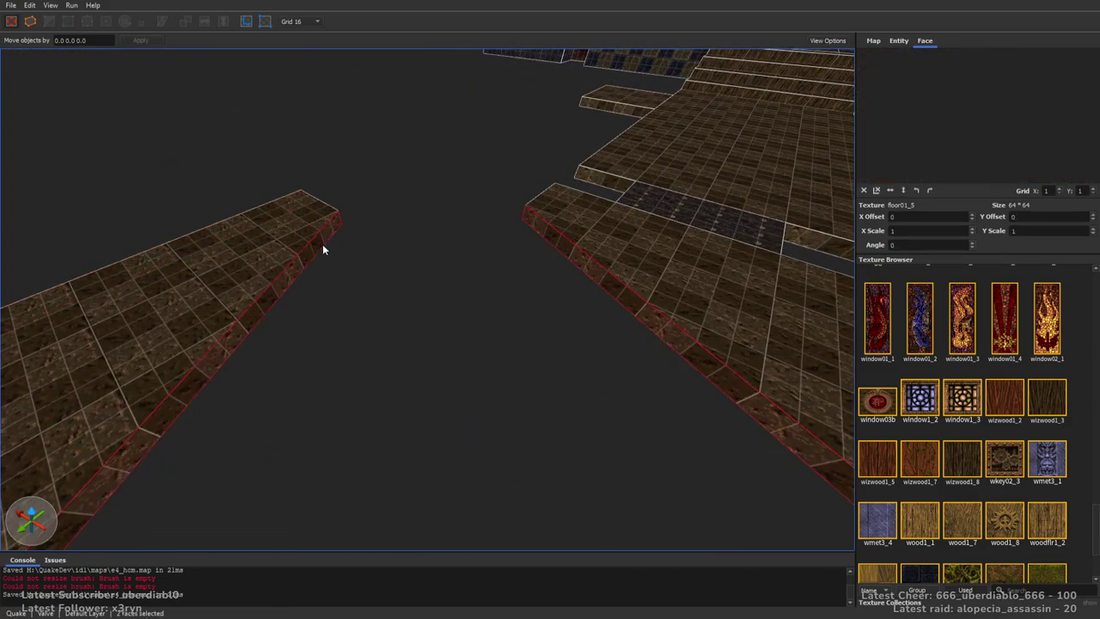
pyautogui.hotkey('ctrl', 'j')
pyautogui.moveTo(322, 250); pyautogui.dragTo(586, 338, button='right')
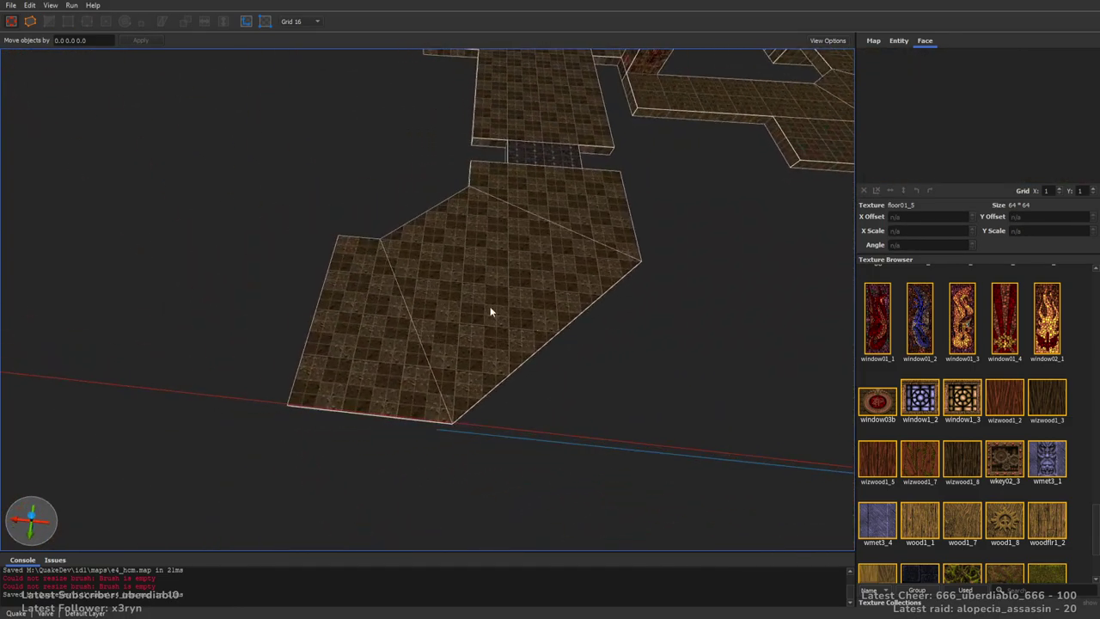
# Copy the studded metal1_4 plate to the far end of the second clipped slab
pyautogui.click(555, 167)
pyautogui.moveTo(555, 167)
pyautogui.mouseDown()
pyautogui.moveTo(327, 325)
pyautogui.moveTo(271, 340)
pyautogui.mouseUp()
pyautogui.scroll(5, 293, 335)
pyautogui.moveTo(376, 365)
pyautogui.mouseDown(button='right')
pyautogui.moveTo(496, 358)
pyautogui.moveTo(521, 380)
pyautogui.mouseUp(button='right')
pyautogui.click(521, 380)
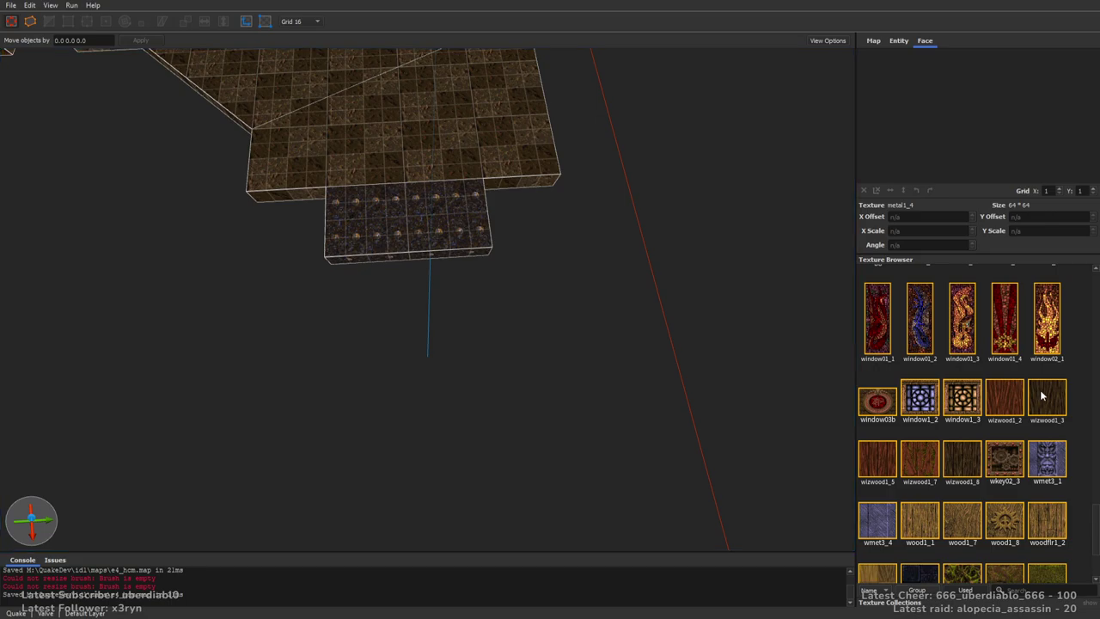
# Draw a large wizwood1_3 floor beyond the copied studded plate and extend its sides outward
pyautogui.click(1042, 395)
pyautogui.scroll(3, 475, 309)
pyautogui.scroll(3, 482, 316)
pyautogui.moveTo(471, 312)
pyautogui.mouseDown()
pyautogui.moveTo(334, 424)
pyautogui.moveTo(281, 434)
pyautogui.moveTo(643, 341)
pyautogui.moveTo(736, 378)
pyautogui.moveTo(773, 378)
pyautogui.mouseUp()
pyautogui.scroll(-3, 395, 370)
pyautogui.moveTo(773, 378); pyautogui.dragTo(652, 359, button='right')
pyautogui.keyDown('shift'); pyautogui.moveTo(652, 354); pyautogui.dragTo(804, 313); pyautogui.keyUp('shift')
pyautogui.moveTo(804, 313); pyautogui.dragTo(671, 388, button='right')
pyautogui.moveTo(671, 387)
pyautogui.keyDown('shift'); pyautogui.mouseDown()
pyautogui.moveTo(737, 375)
pyautogui.moveTo(715, 368)
pyautogui.mouseUp(); pyautogui.keyUp('shift')
pyautogui.click(848, 163)
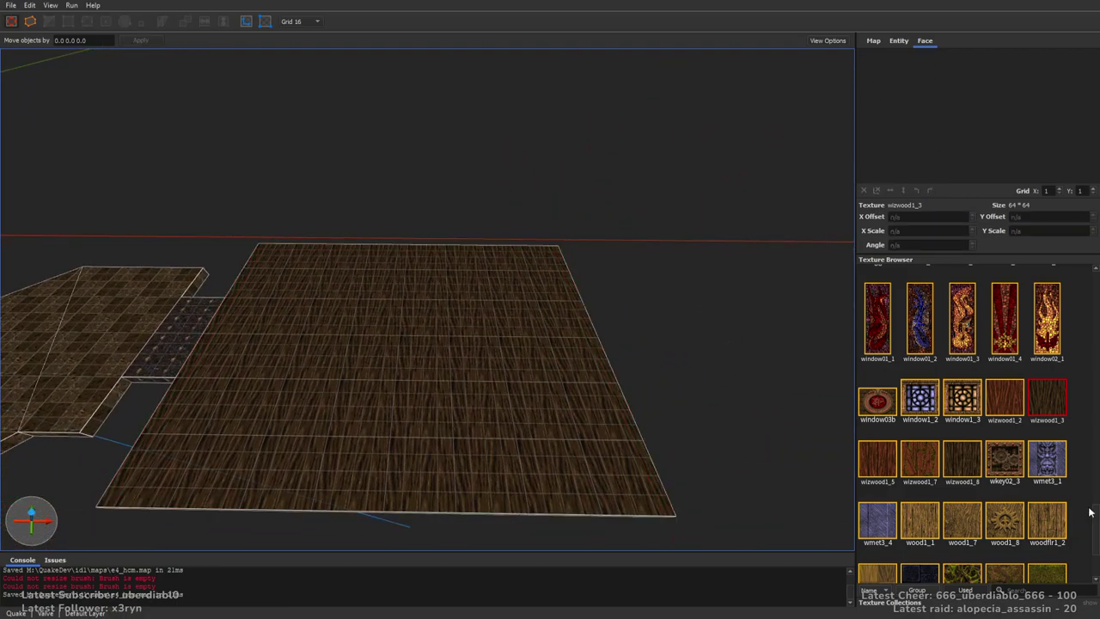
# Create a trigger-textured trigger_changelevel brush across the far end of the wooden floor and set its map to start
pyautogui.scroll(5, 1095, 529)
pyautogui.moveTo(618, 360)
pyautogui.mouseDown(button='right')
pyautogui.moveTo(608, 319)
pyautogui.moveTo(423, 342)
pyautogui.mouseUp(button='right')
pyautogui.moveTo(332, 317)
pyautogui.mouseDown()
pyautogui.moveTo(640, 372)
pyautogui.moveTo(604, 287)
pyautogui.mouseUp()
pyautogui.moveTo(604, 287)
pyautogui.mouseDown(button='right')
pyautogui.moveTo(601, 198)
pyautogui.moveTo(696, 211)
pyautogui.mouseUp(button='right')
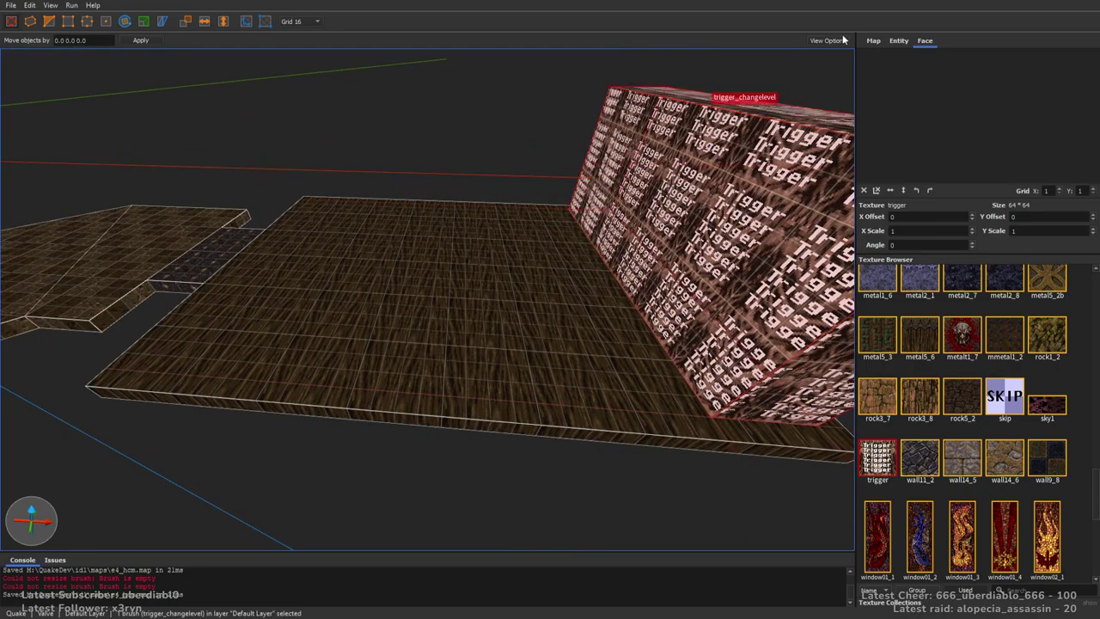
pyautogui.click(896, 41)
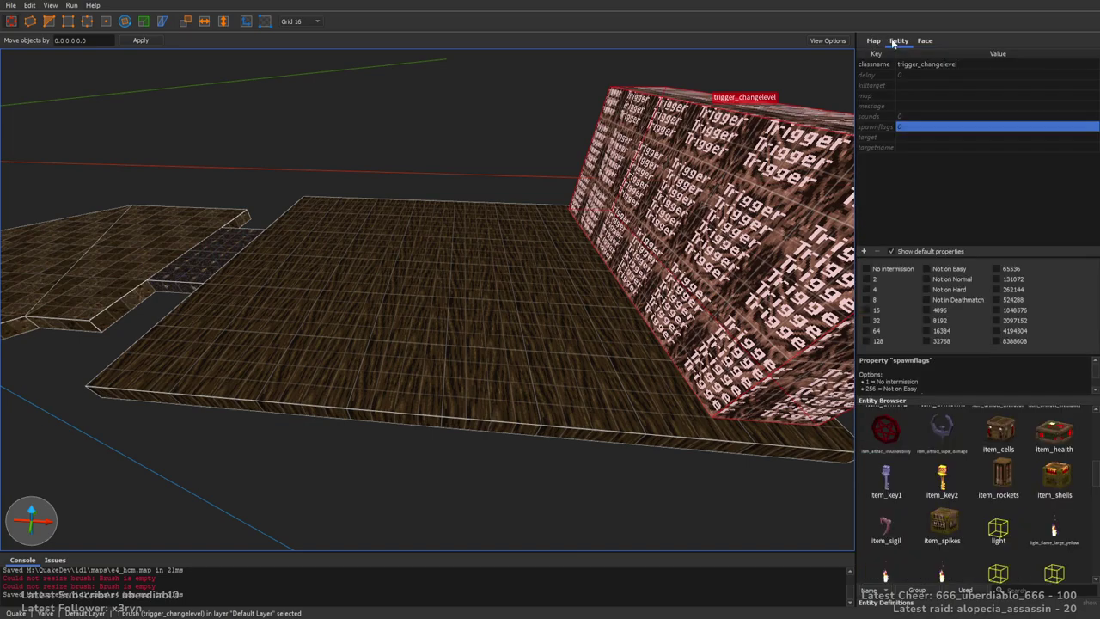
pyautogui.click(915, 94)
pyautogui.write('start')
pyautogui.press('Return')
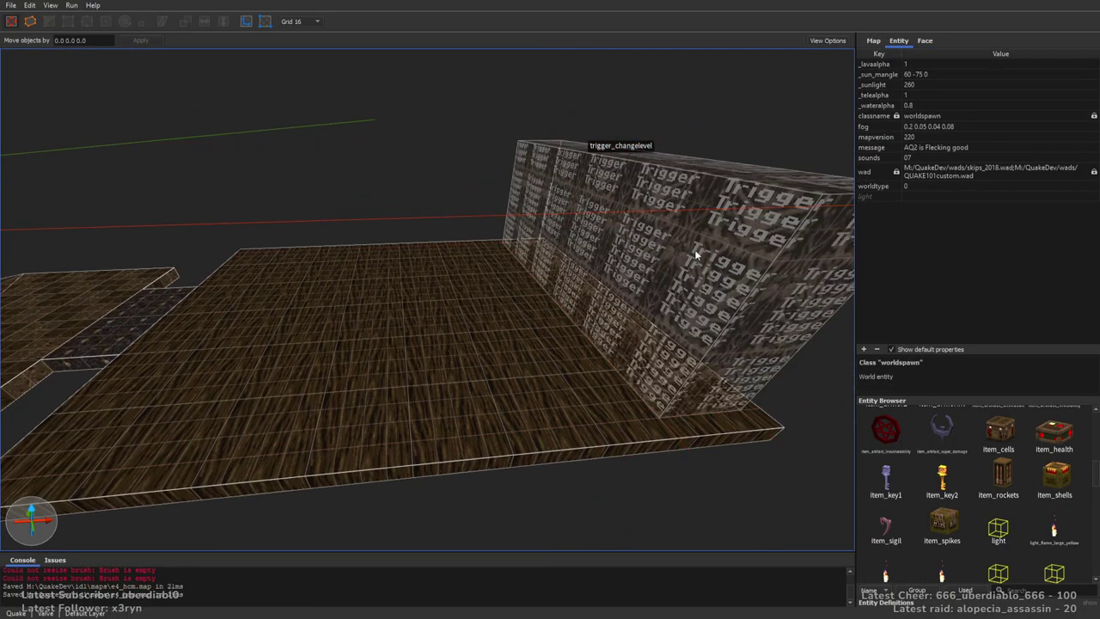
# Apply the metal5_6 texture to the outer side faces of the three joined floor01_5 slabs
pyautogui.moveTo(696, 255)
pyautogui.mouseDown(button='right')
pyautogui.moveTo(503, 292)
pyautogui.moveTo(569, 254)
pyautogui.moveTo(553, 278)
pyautogui.moveTo(653, 272)
pyautogui.moveTo(611, 282)
pyautogui.moveTo(528, 225)
pyautogui.moveTo(559, 240)
pyautogui.moveTo(539, 125)
pyautogui.moveTo(535, 169)
pyautogui.moveTo(508, 164)
pyautogui.mouseUp(button='right')
pyautogui.click(545, 263)
pyautogui.keyDown('ctrl'); pyautogui.click(184, 300); pyautogui.keyUp('ctrl')
pyautogui.moveTo(374, 226)
pyautogui.mouseDown(button='right')
pyautogui.moveTo(452, 238)
pyautogui.moveTo(441, 211)
pyautogui.mouseUp(button='right')
pyautogui.keyDown('shift'); pyautogui.click(350, 180); pyautogui.keyUp('shift')
pyautogui.moveTo(351, 180); pyautogui.dragTo(397, 230, button='right')
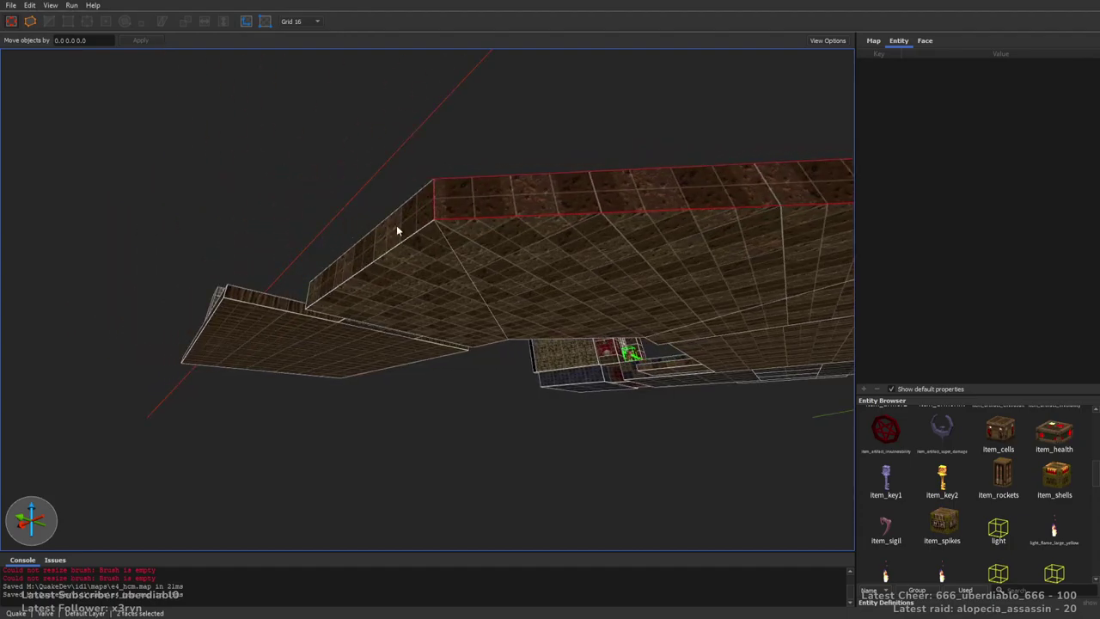
pyautogui.click(924, 40)
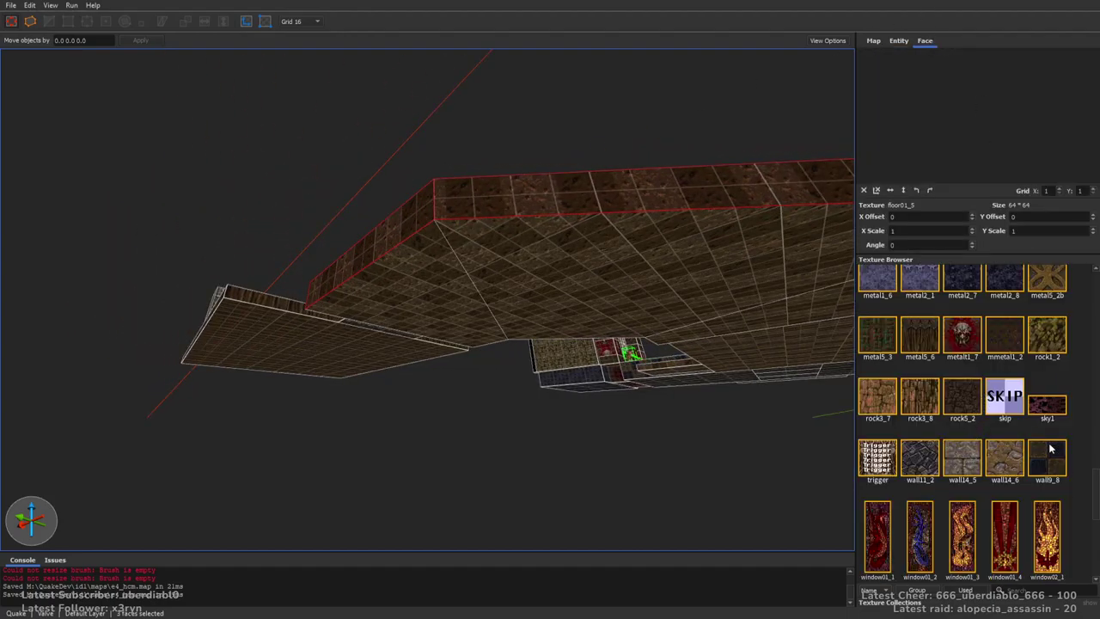
pyautogui.click(1047, 449)
pyautogui.click(1005, 344)
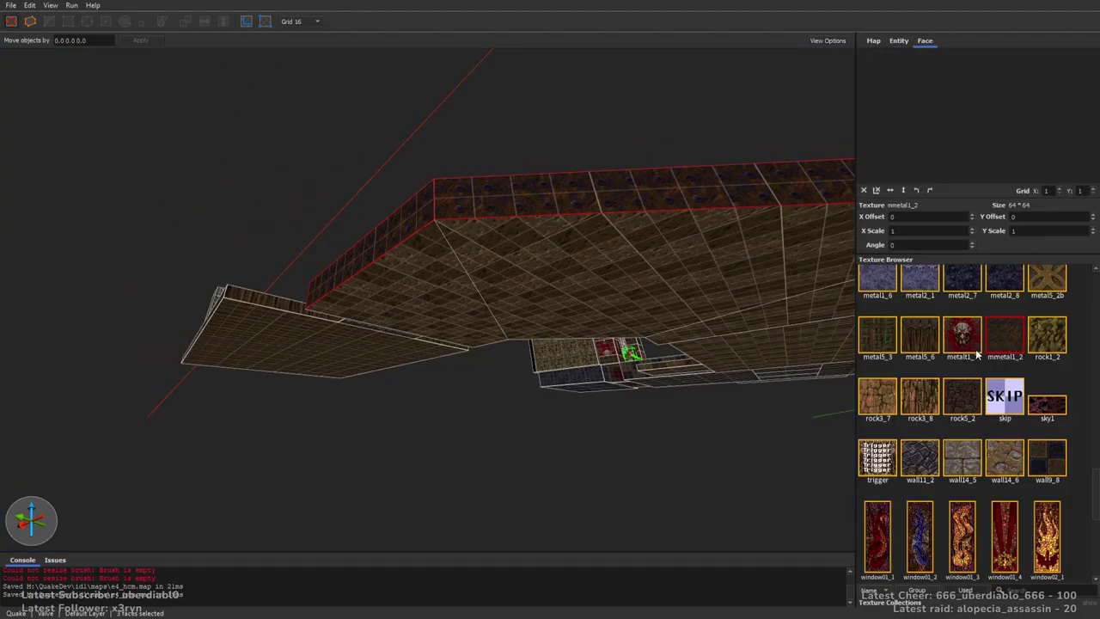
pyautogui.click(920, 337)
pyautogui.moveTo(696, 311); pyautogui.dragTo(541, 331, button='right')
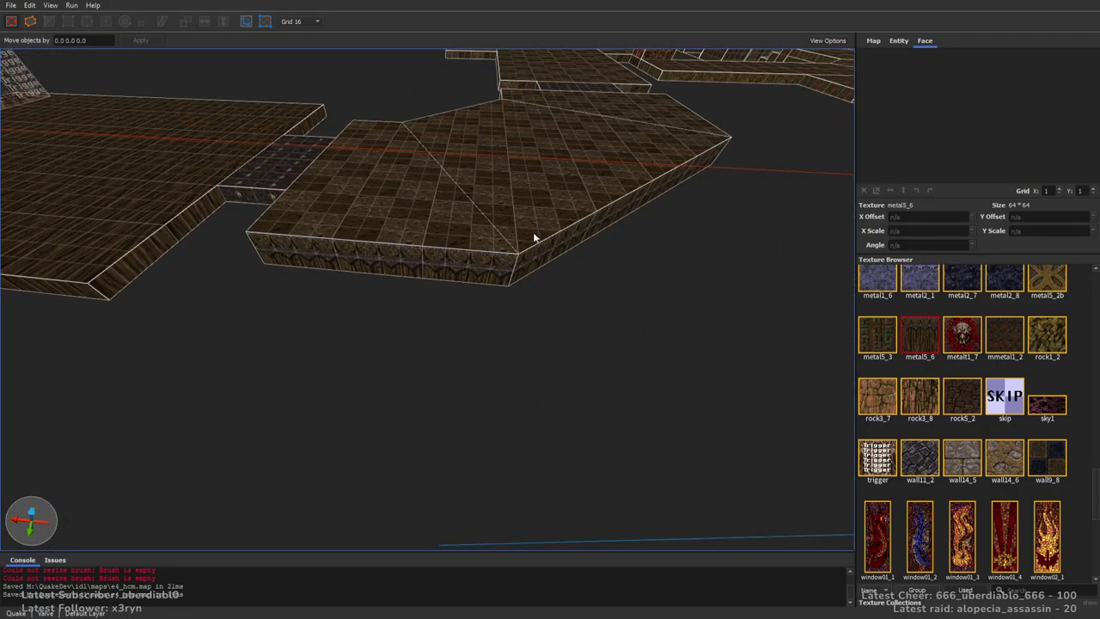
# Duplicate the three joined slabs below the originals and thicken the copies to 32 units
pyautogui.moveTo(533, 231)
pyautogui.mouseDown(button='right')
pyautogui.moveTo(580, 230)
pyautogui.moveTo(490, 240)
pyautogui.mouseUp(button='right')
pyautogui.click(490, 241)
pyautogui.moveTo(509, 93)
pyautogui.mouseDown(button='right')
pyautogui.moveTo(548, 216)
pyautogui.moveTo(516, 233)
pyautogui.moveTo(552, 184)
pyautogui.moveTo(469, 233)
pyautogui.mouseUp(button='right')
pyautogui.keyDown('ctrl'); pyautogui.click(444, 255); pyautogui.keyUp('ctrl')
pyautogui.scroll(3, 476, 243)
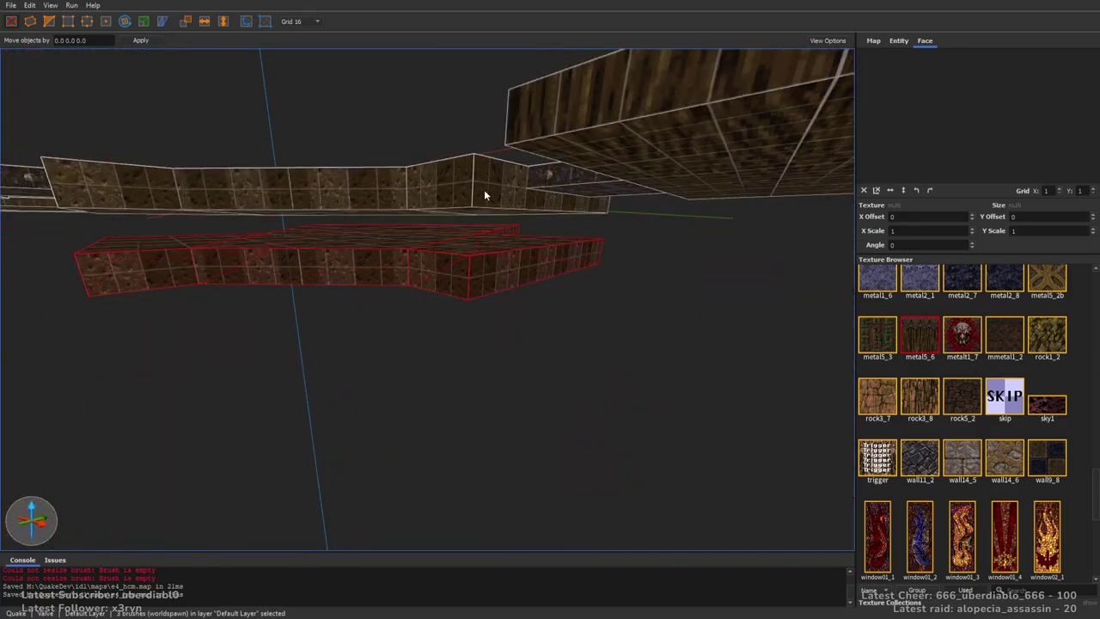
pyautogui.moveTo(484, 272)
pyautogui.keyDown('shift'); pyautogui.mouseDown()
pyautogui.moveTo(483, 361)
pyautogui.moveTo(489, 171)
pyautogui.moveTo(487, 214)
pyautogui.mouseUp(); pyautogui.keyUp('shift')
pyautogui.keyDown('shift'); pyautogui.moveTo(507, 376); pyautogui.dragTo(507, 443); pyautogui.keyUp('shift')
pyautogui.keyDown('shift'); pyautogui.moveTo(474, 141); pyautogui.dragTo(467, 373); pyautogui.keyUp('shift')
# Place a mirrored copy of the lower three-slab platform against the original to form a full platform with projecting arms
pyautogui.moveTo(467, 375); pyautogui.dragTo(793, 372, button='right')
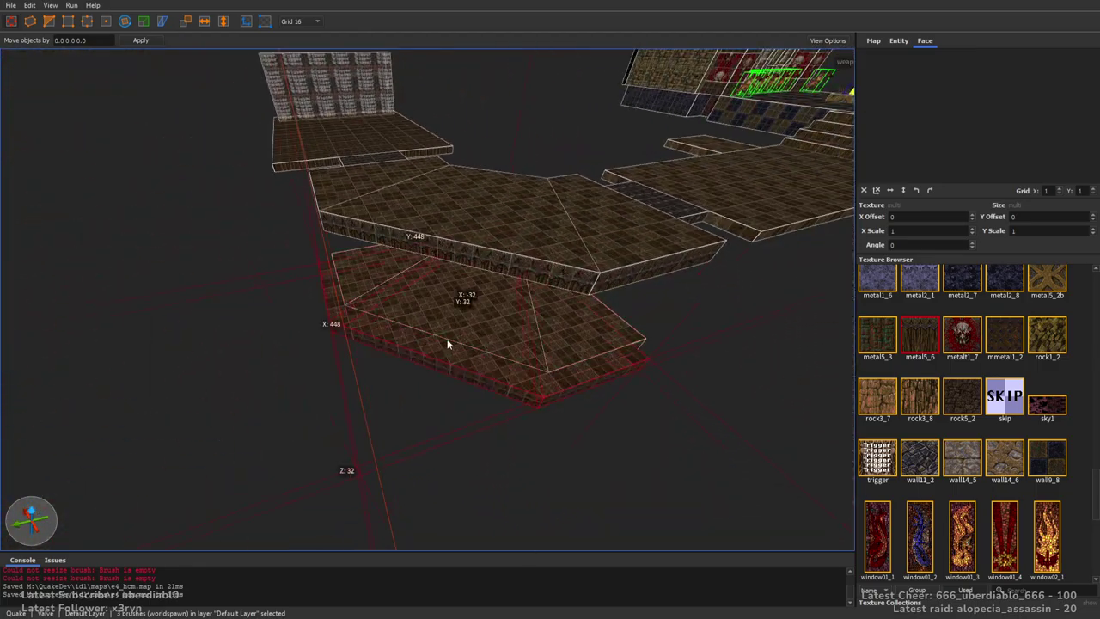
pyautogui.keyDown('shift'); pyautogui.moveTo(456, 318); pyautogui.dragTo(373, 435); pyautogui.keyUp('shift')
pyautogui.moveTo(373, 436)
pyautogui.mouseDown(button='right')
pyautogui.moveTo(386, 393)
pyautogui.moveTo(707, 400)
pyautogui.moveTo(528, 336)
pyautogui.moveTo(560, 336)
pyautogui.mouseUp(button='right')
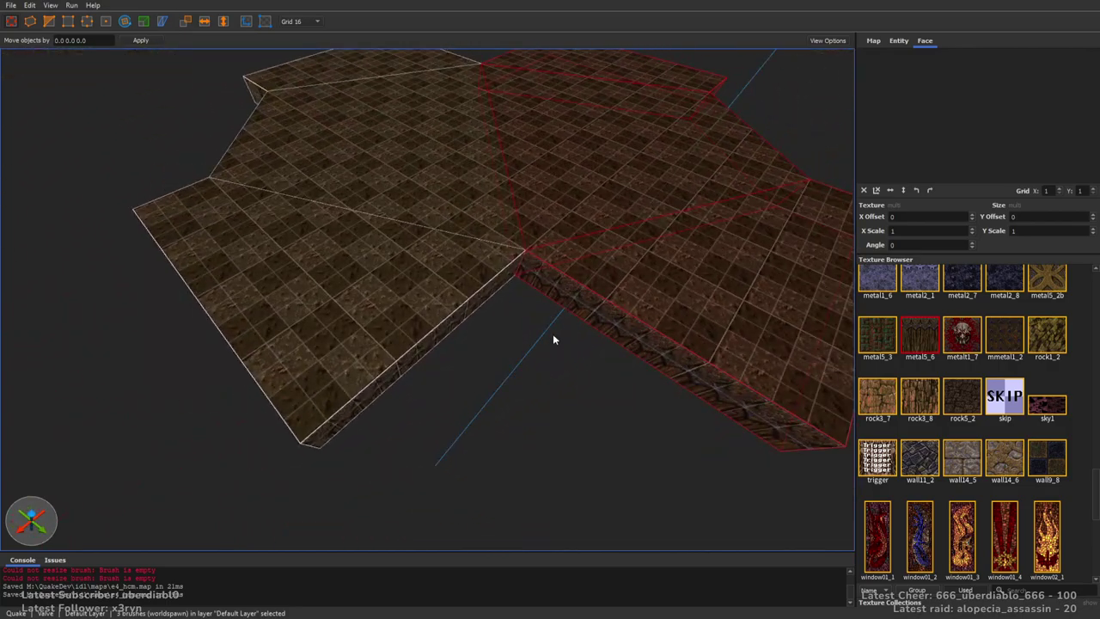
# Fill the platform's inner corner with a triangular 64 by 64 floor01_5 brush and place a copy in the opposite corner
pyautogui.click(553, 333)
pyautogui.moveTo(508, 273)
pyautogui.mouseDown()
pyautogui.moveTo(530, 373)
pyautogui.moveTo(544, 303)
pyautogui.moveTo(545, 373)
pyautogui.moveTo(551, 365)
pyautogui.mouseUp()
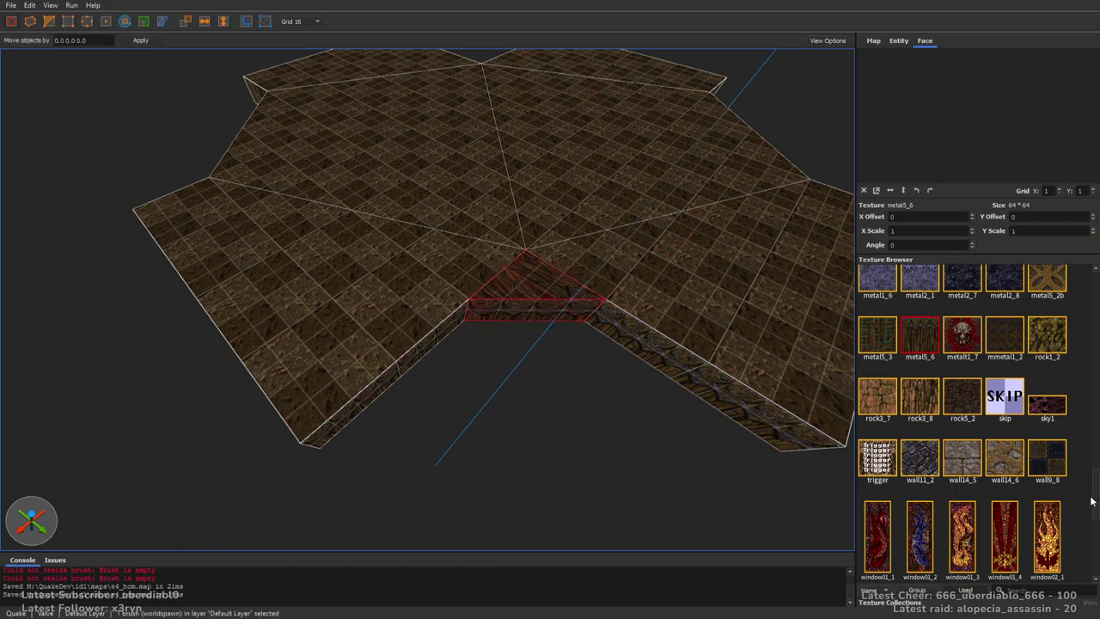
pyautogui.scroll(8, 1090, 464)
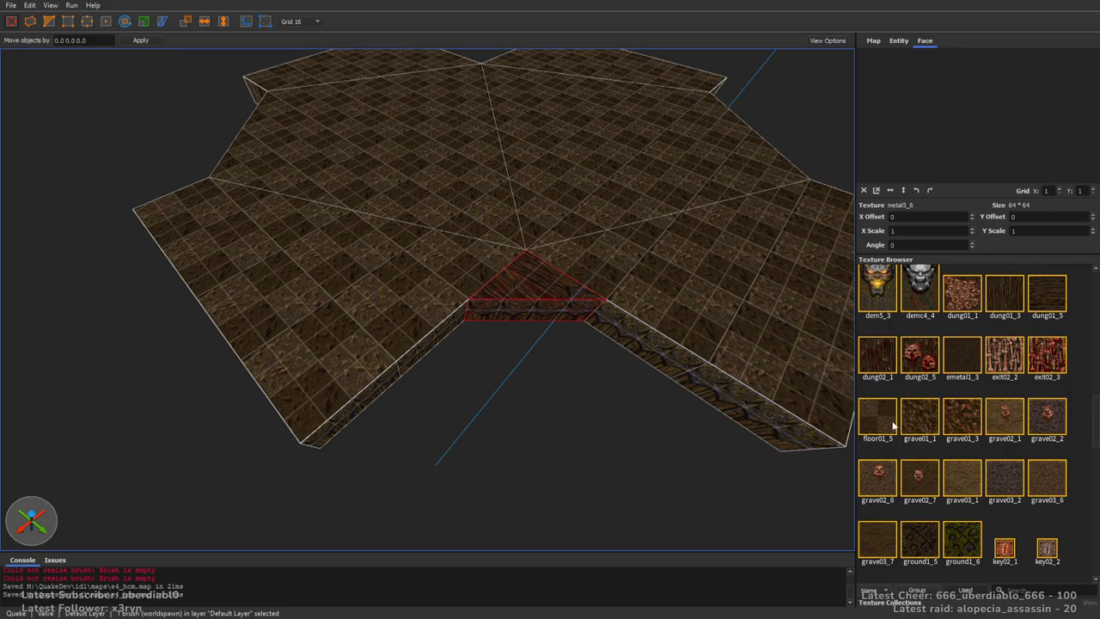
pyautogui.click(893, 426)
pyautogui.moveTo(552, 322)
pyautogui.mouseDown(button='right')
pyautogui.moveTo(612, 323)
pyautogui.moveTo(604, 437)
pyautogui.moveTo(354, 288)
pyautogui.mouseUp(button='right')
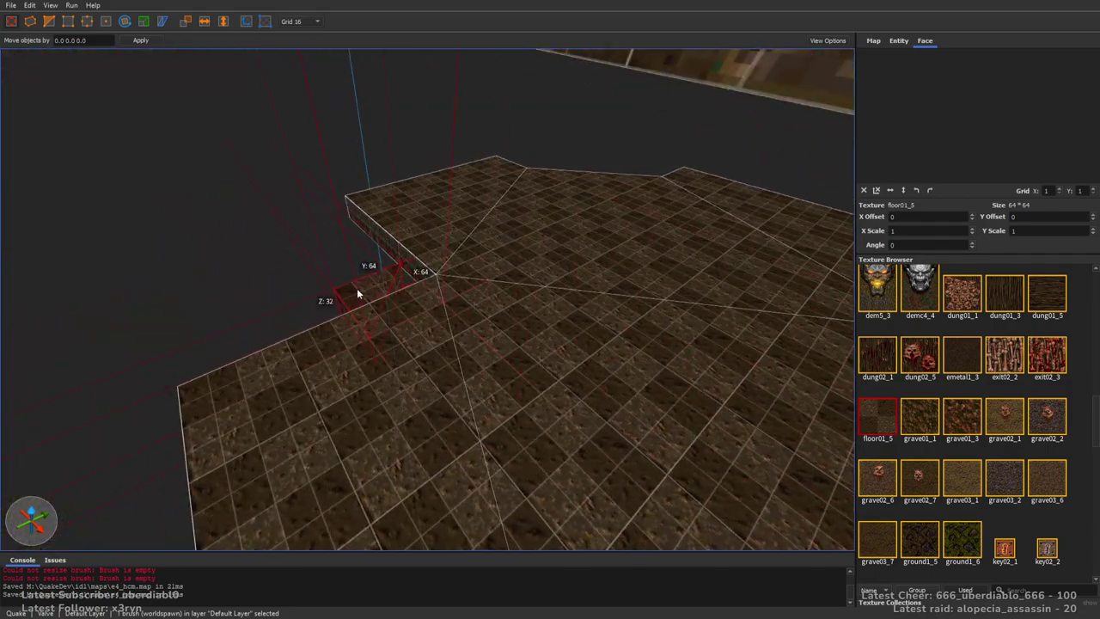
pyautogui.scroll(3, 358, 288)
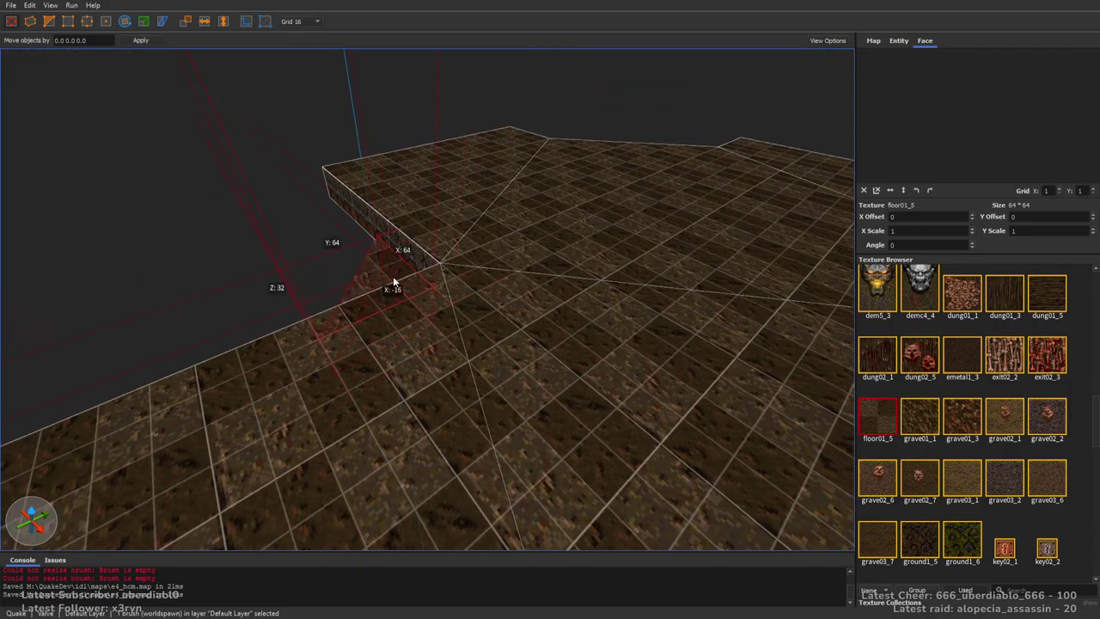
pyautogui.press('Escape')
# Enlarge the triangular corner fillers outward along the arms of the lower platform
pyautogui.moveTo(404, 258)
pyautogui.mouseDown(button='right')
pyautogui.moveTo(531, 314)
pyautogui.moveTo(624, 313)
pyautogui.mouseUp(button='right')
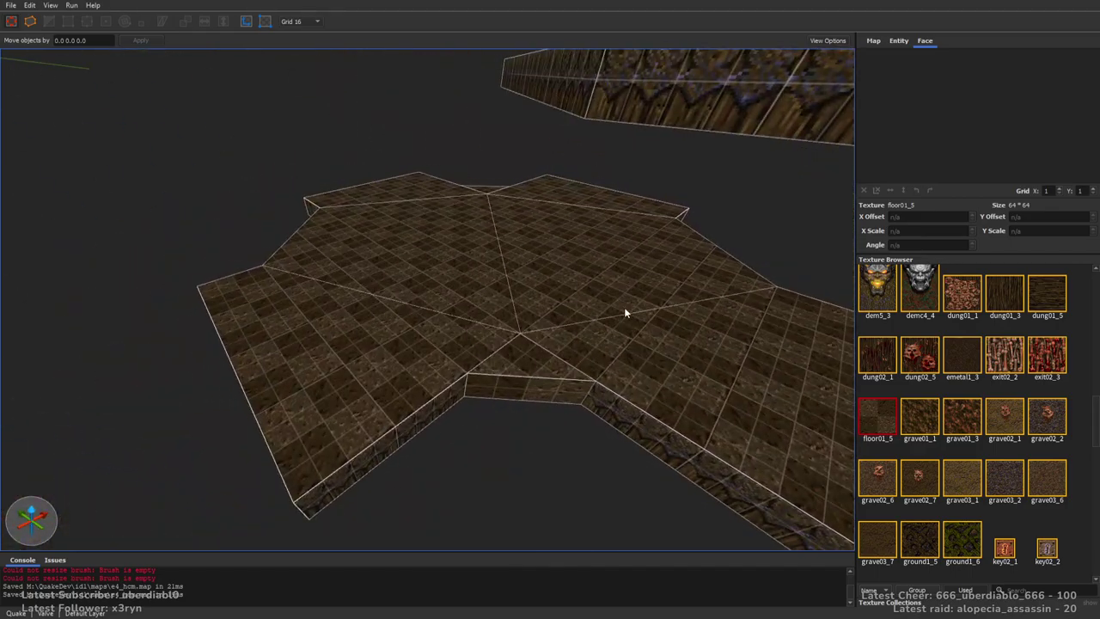
pyautogui.scroll(3, 624, 313)
pyautogui.moveTo(564, 344); pyautogui.dragTo(572, 401, button='right')
pyautogui.scroll(2, 571, 402)
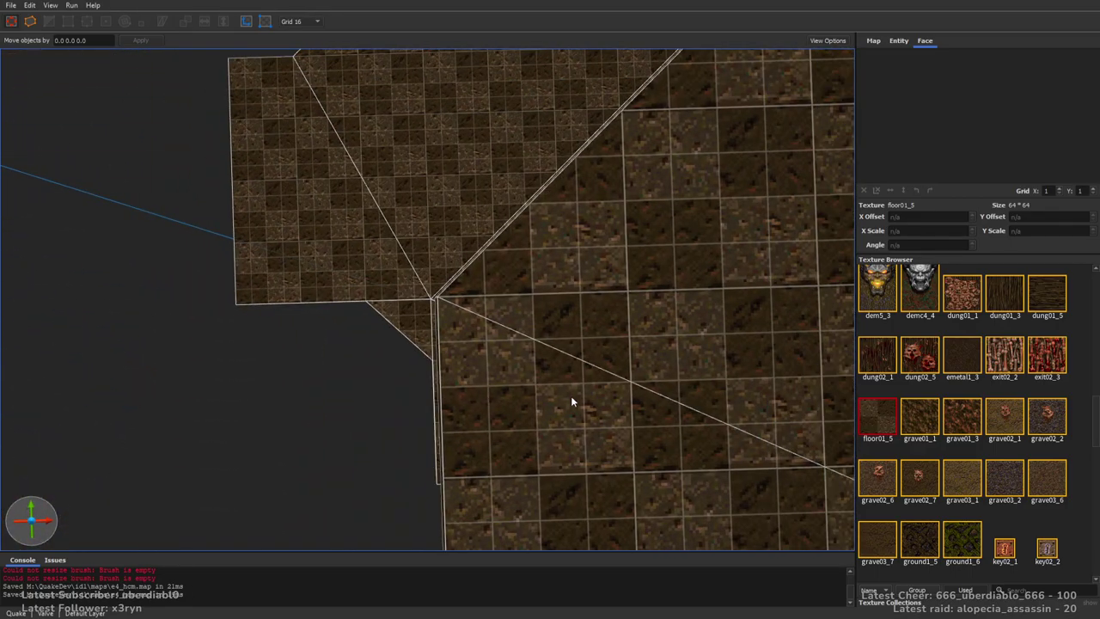
pyautogui.press('a')
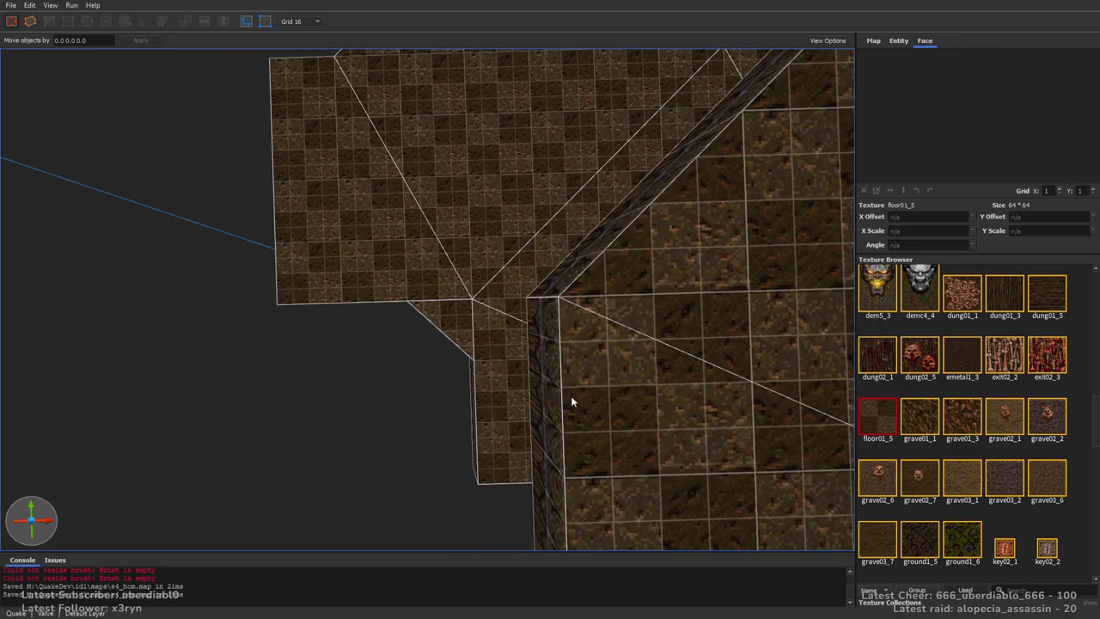
pyautogui.moveTo(571, 401); pyautogui.dragTo(506, 310, button='right')
pyautogui.moveTo(505, 304)
pyautogui.mouseDown()
pyautogui.moveTo(521, 292)
pyautogui.moveTo(612, 308)
pyautogui.moveTo(472, 301)
pyautogui.mouseUp()
pyautogui.moveTo(615, 356)
pyautogui.mouseDown(button='right')
pyautogui.moveTo(642, 330)
pyautogui.moveTo(741, 329)
pyautogui.moveTo(530, 285)
pyautogui.moveTo(371, 298)
pyautogui.mouseUp(button='right')
pyautogui.moveTo(372, 298)
pyautogui.mouseDown()
pyautogui.moveTo(401, 306)
pyautogui.moveTo(388, 311)
pyautogui.mouseUp()
pyautogui.moveTo(388, 311)
pyautogui.mouseDown(button='right')
pyautogui.moveTo(530, 326)
pyautogui.moveTo(539, 301)
pyautogui.moveTo(597, 277)
pyautogui.moveTo(443, 297)
pyautogui.moveTo(618, 302)
pyautogui.moveTo(604, 300)
pyautogui.moveTo(619, 360)
pyautogui.moveTo(575, 361)
pyautogui.moveTo(547, 379)
pyautogui.moveTo(554, 336)
pyautogui.mouseUp(button='right')
pyautogui.press('Escape')
# Add an emetal1_3 block 128 wide, 64 deep and 32 high at the end of one platform arm and another on an adjacent arm
pyautogui.click(971, 355)
pyautogui.moveTo(513, 302); pyautogui.dragTo(516, 301, button='right')
pyautogui.moveTo(302, 344)
pyautogui.mouseDown()
pyautogui.moveTo(502, 364)
pyautogui.moveTo(515, 404)
pyautogui.moveTo(505, 373)
pyautogui.moveTo(503, 433)
pyautogui.moveTo(493, 412)
pyautogui.mouseUp()
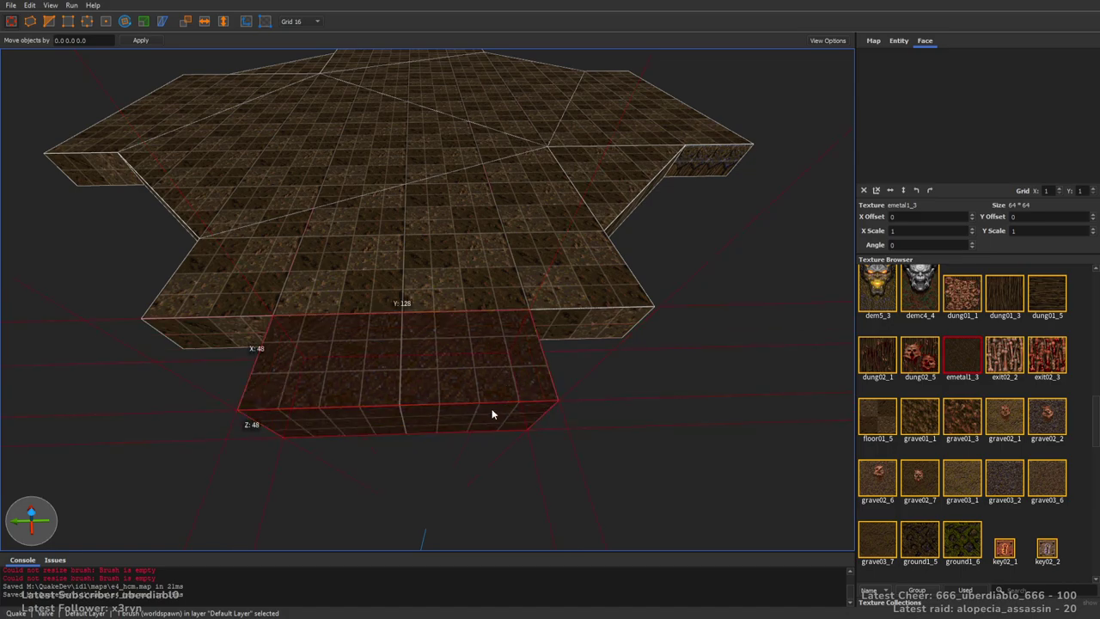
pyautogui.moveTo(496, 425)
pyautogui.mouseDown(button='right')
pyautogui.moveTo(424, 407)
pyautogui.moveTo(609, 386)
pyautogui.moveTo(722, 264)
pyautogui.mouseUp(button='right')
pyautogui.scroll(-5, 618, 375)
pyautogui.moveTo(722, 263); pyautogui.dragTo(397, 421)
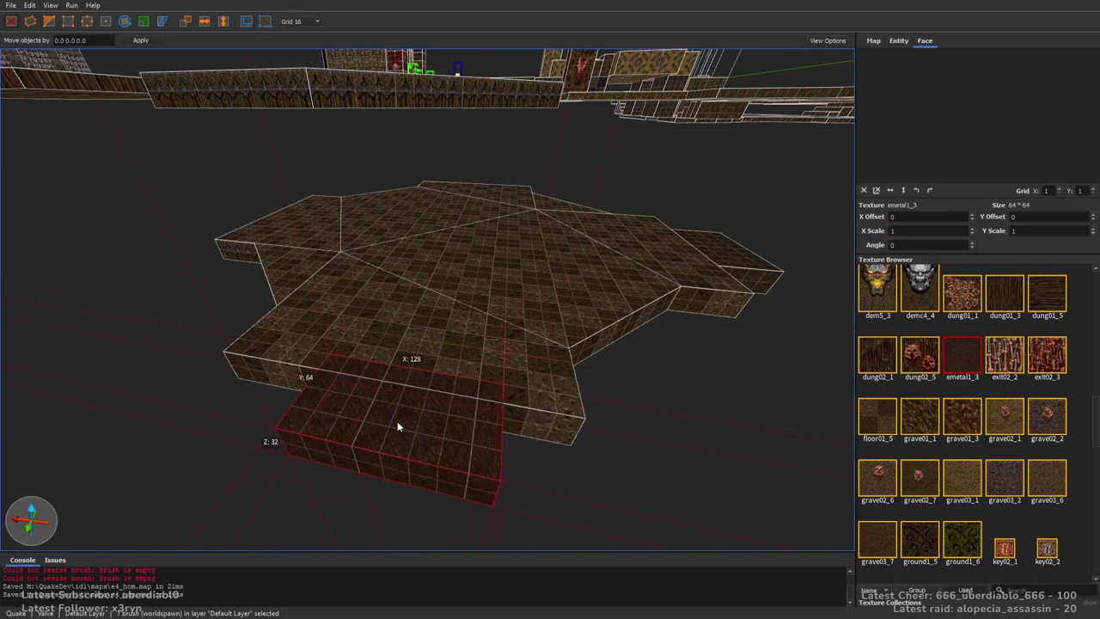
pyautogui.scroll(3, 397, 421)
pyautogui.moveTo(507, 451)
pyautogui.mouseDown(button='right')
pyautogui.moveTo(516, 319)
pyautogui.moveTo(503, 341)
pyautogui.moveTo(593, 333)
pyautogui.mouseUp(button='right')
pyautogui.click(593, 333)
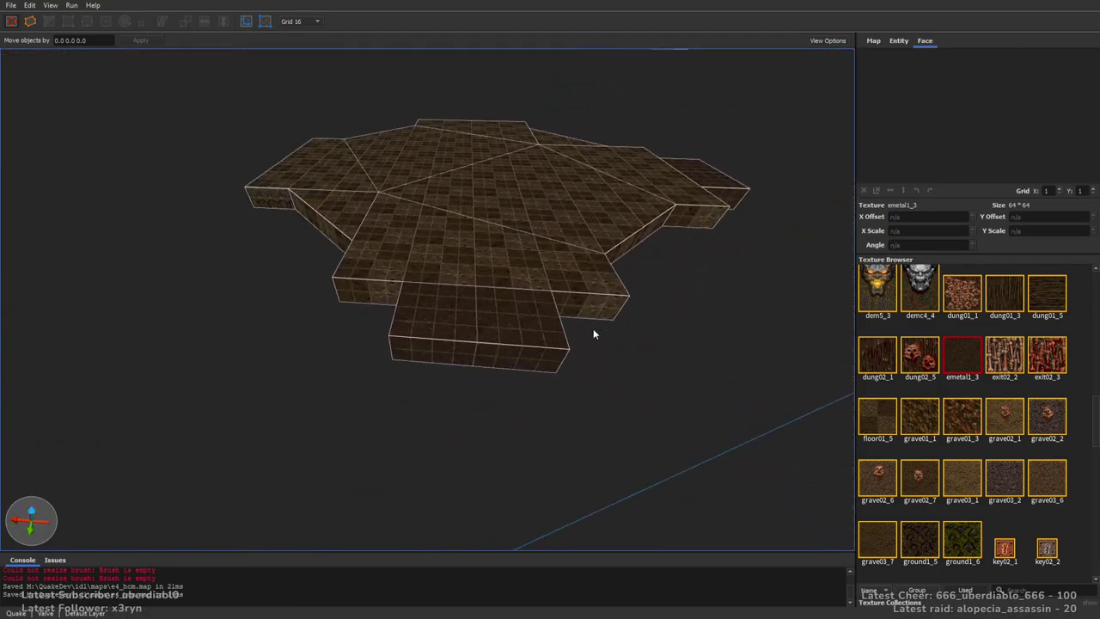
# Draw a floor01_5 slab 256 wide and 32 high against the emetal1_3 block and extend it outward
pyautogui.moveTo(503, 337); pyautogui.dragTo(510, 345, button='right')
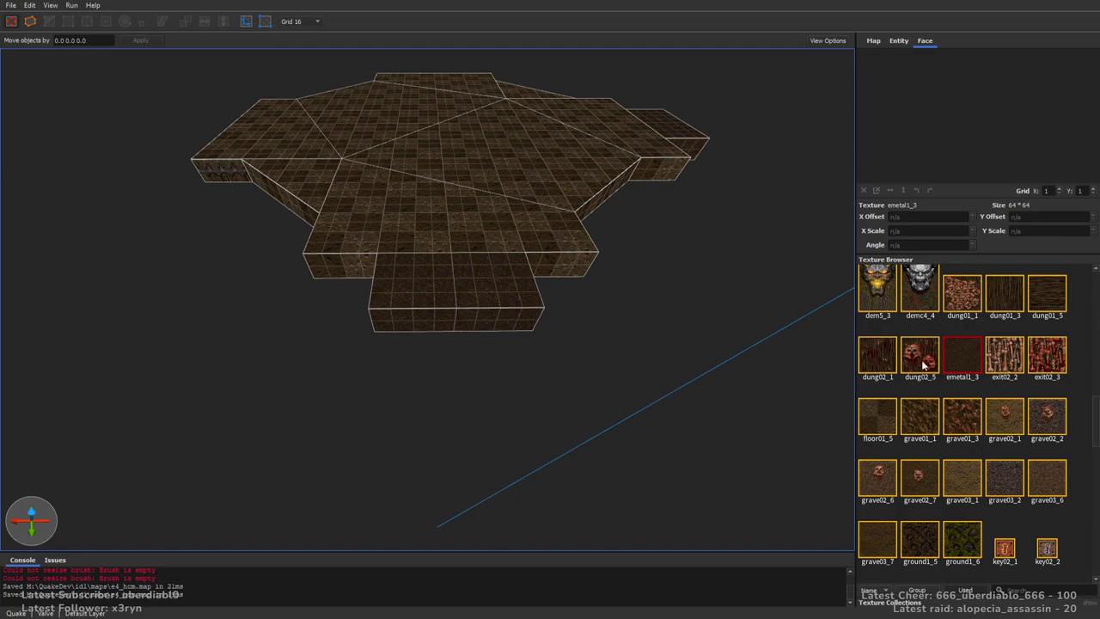
pyautogui.click(891, 430)
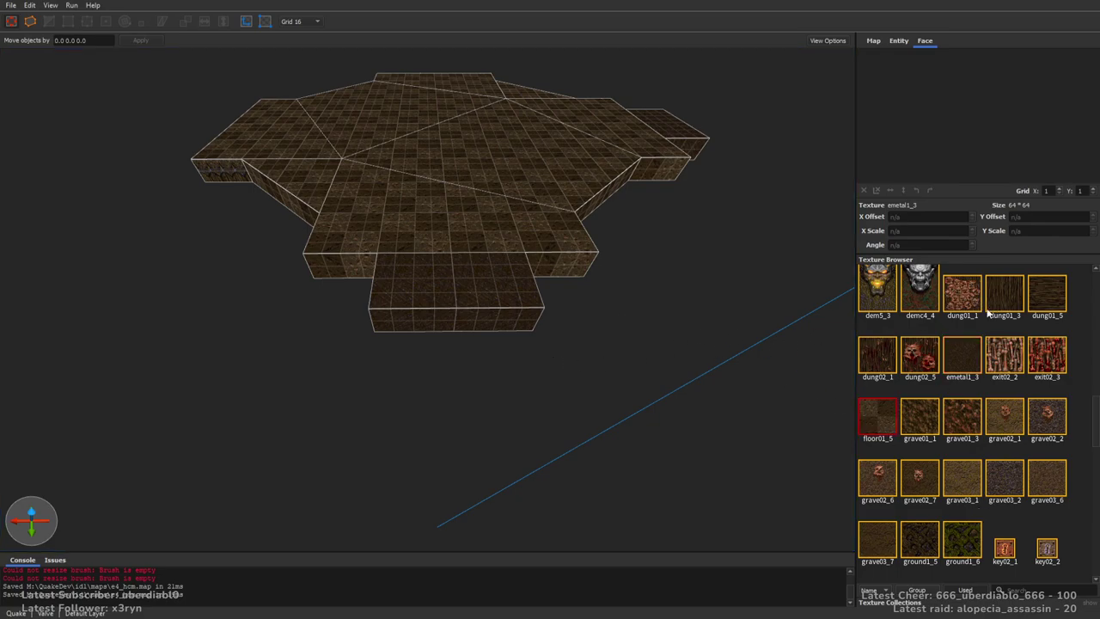
pyautogui.moveTo(380, 312); pyautogui.dragTo(380, 318, button='right')
pyautogui.moveTo(352, 329)
pyautogui.mouseDown()
pyautogui.moveTo(272, 424)
pyautogui.moveTo(314, 356)
pyautogui.moveTo(687, 404)
pyautogui.moveTo(653, 391)
pyautogui.mouseUp()
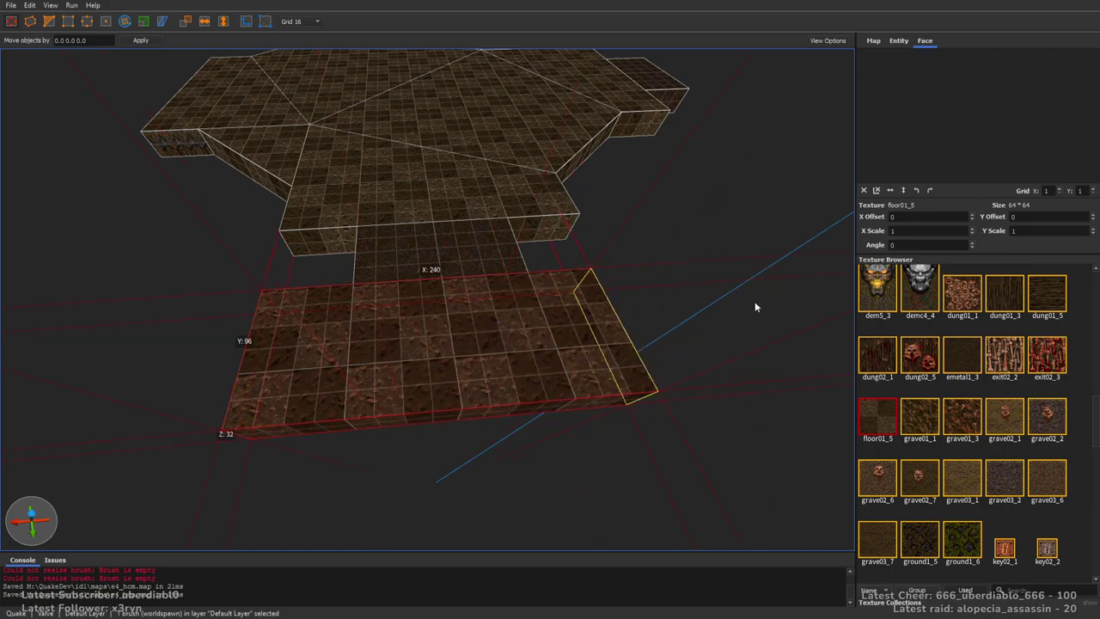
pyautogui.moveTo(618, 331); pyautogui.dragTo(573, 342, button='right')
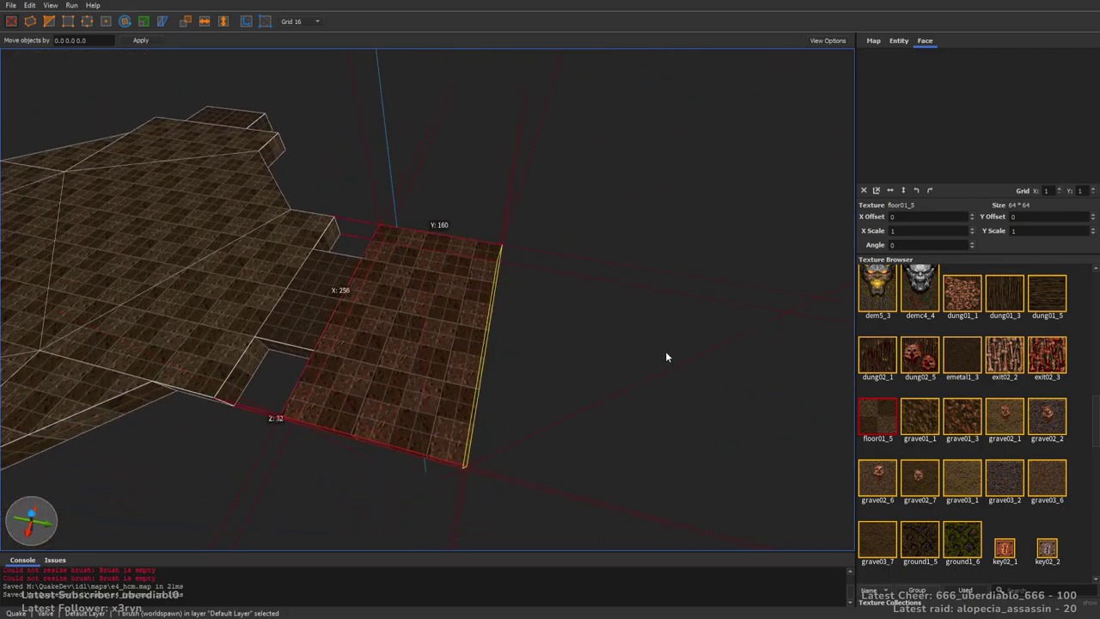
pyautogui.keyDown('shift'); pyautogui.moveTo(666, 356); pyautogui.dragTo(792, 378); pyautogui.keyUp('shift')
# Extrude a narrower slab from the side of the new floor, flush with its outer edge, and texture it metal5_3
pyautogui.moveTo(628, 334)
pyautogui.mouseDown(button='right')
pyautogui.moveTo(504, 321)
pyautogui.moveTo(429, 339)
pyautogui.mouseUp(button='right')
pyautogui.keyDown('ctrl'); pyautogui.keyDown('shift'); pyautogui.moveTo(384, 230); pyautogui.dragTo(456, 313); pyautogui.keyUp('shift'); pyautogui.keyUp('ctrl')
pyautogui.keyDown('ctrl'); pyautogui.keyDown('shift'); pyautogui.moveTo(473, 237); pyautogui.dragTo(491, 234); pyautogui.keyUp('shift'); pyautogui.keyUp('ctrl')
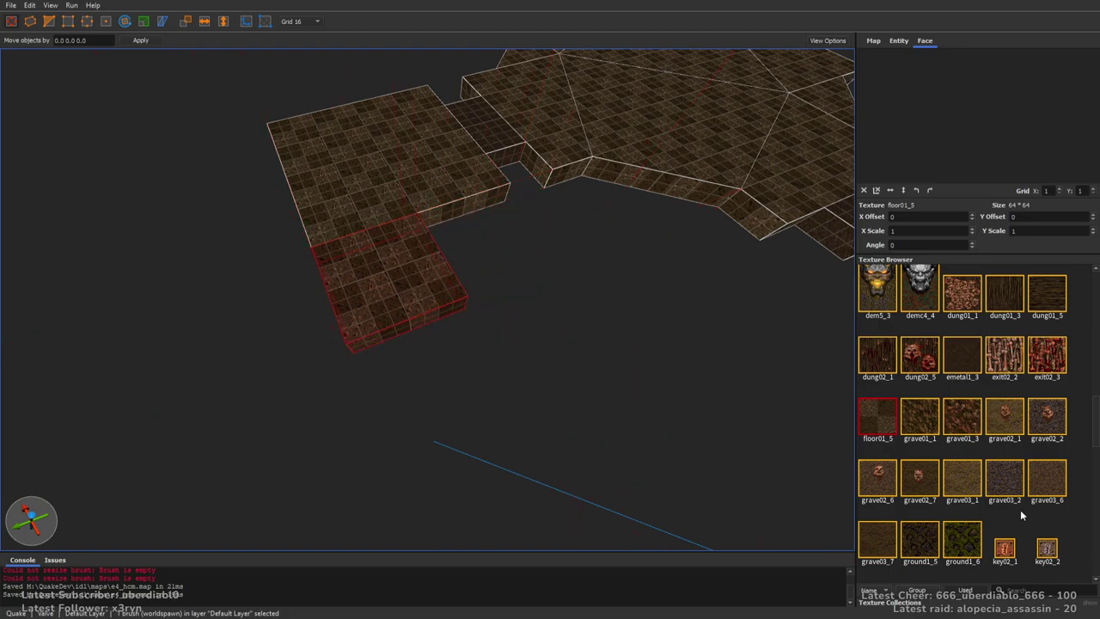
pyautogui.moveTo(1093, 427); pyautogui.dragTo(1093, 496)
pyautogui.click(877, 354)
# Add a floor01_5 corner piece with a diagonal edge along the outer side of the new floor
pyautogui.moveTo(567, 288)
pyautogui.keyDown('alt'); pyautogui.mouseDown(button='right')
pyautogui.moveTo(598, 267)
pyautogui.moveTo(556, 287)
pyautogui.mouseUp(button='right'); pyautogui.keyUp('alt')
pyautogui.click(556, 287)
pyautogui.moveTo(536, 300)
pyautogui.keyDown('ctrl'); pyautogui.keyDown('shift'); pyautogui.mouseDown()
pyautogui.moveTo(507, 375)
pyautogui.moveTo(518, 338)
pyautogui.mouseUp(); pyautogui.keyUp('shift'); pyautogui.keyUp('ctrl')
pyautogui.scroll(3, 525, 333)
pyautogui.press('v')
pyautogui.moveTo(766, 370)
pyautogui.mouseDown()
pyautogui.moveTo(538, 370)
pyautogui.moveTo(500, 393)
pyautogui.moveTo(464, 444)
pyautogui.moveTo(350, 440)
pyautogui.mouseUp()
pyautogui.click(448, 421)
# Add a floor01_5 slab continuing past the diagonal corner piece, opposite the metal5_3 block, and lengthen it outward
pyautogui.moveTo(542, 344)
pyautogui.mouseDown(button='right')
pyautogui.moveTo(483, 348)
pyautogui.moveTo(611, 341)
pyautogui.moveTo(371, 326)
pyautogui.mouseUp(button='right')
pyautogui.click(371, 327)
pyautogui.moveTo(364, 451)
pyautogui.mouseDown(button='right')
pyautogui.moveTo(214, 307)
pyautogui.moveTo(412, 358)
pyautogui.mouseUp(button='right')
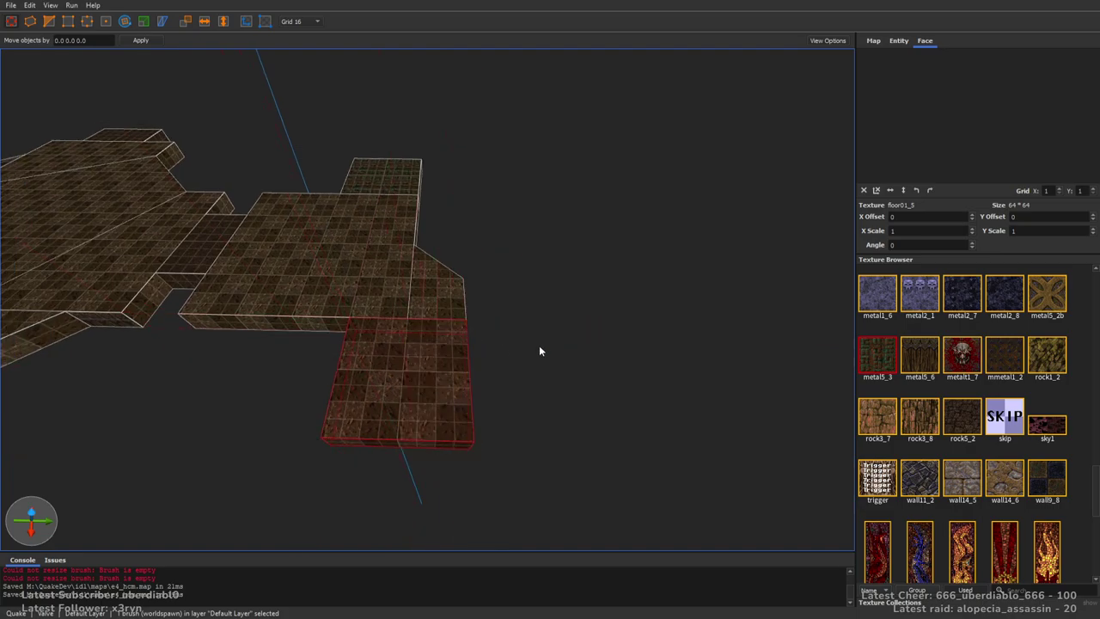
pyautogui.moveTo(540, 349); pyautogui.dragTo(690, 376, button='right')
pyautogui.keyDown('shift'); pyautogui.moveTo(689, 375); pyautogui.dragTo(851, 371); pyautogui.keyUp('shift')
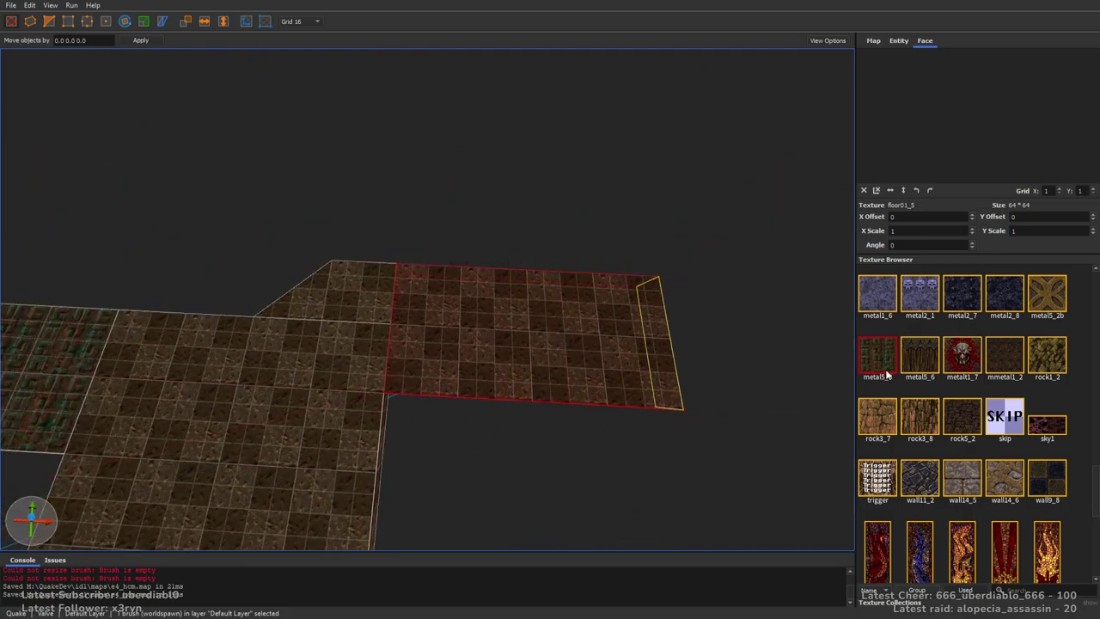
# Extend the outer edge of the wall9_8 floor beside the long walkway near the player start
pyautogui.click(708, 306)
pyautogui.moveTo(708, 306)
pyautogui.mouseDown(button='right')
pyautogui.moveTo(622, 306)
pyautogui.moveTo(722, 349)
pyautogui.moveTo(562, 329)
pyautogui.moveTo(564, 297)
pyautogui.moveTo(560, 314)
pyautogui.moveTo(555, 300)
pyautogui.moveTo(523, 307)
pyautogui.moveTo(567, 307)
pyautogui.moveTo(550, 332)
pyautogui.moveTo(563, 338)
pyautogui.moveTo(630, 301)
pyautogui.moveTo(683, 313)
pyautogui.moveTo(607, 326)
pyautogui.moveTo(542, 238)
pyautogui.moveTo(518, 229)
pyautogui.moveTo(606, 311)
pyautogui.moveTo(562, 307)
pyautogui.mouseUp(button='right')
pyautogui.click(549, 342)
pyautogui.keyDown('shift'); pyautogui.moveTo(550, 342); pyautogui.dragTo(500, 459); pyautogui.keyUp('shift')
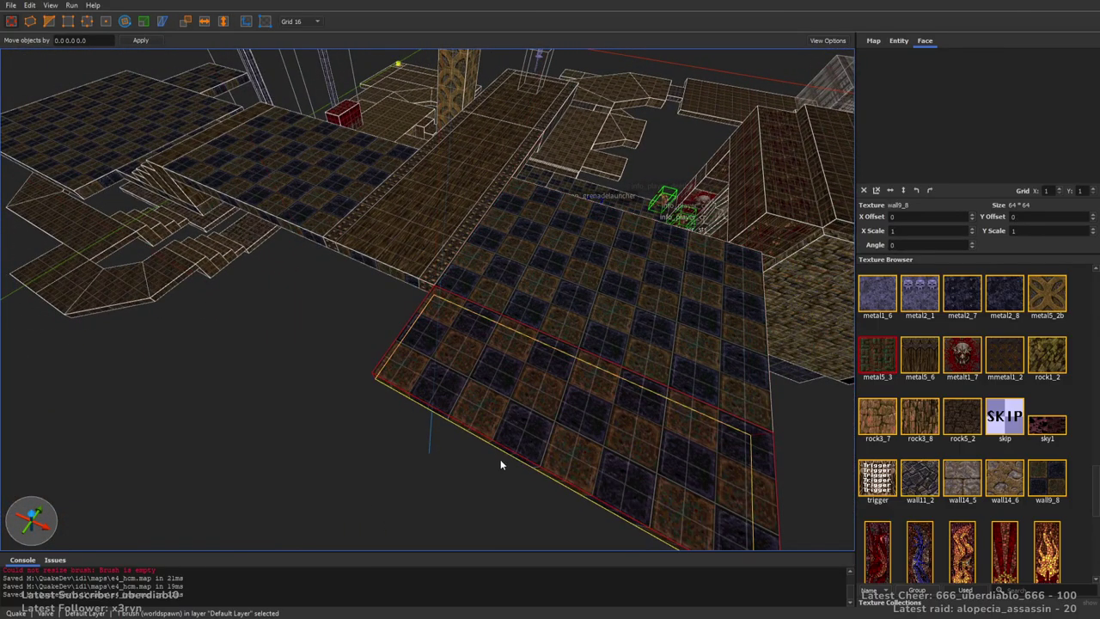
# Narrow the outer wall9_8 floor piece from both sides, texture it metal2_7, and copy it to the opposite side of the walkway
pyautogui.moveTo(377, 310)
pyautogui.keyDown('shift'); pyautogui.mouseDown()
pyautogui.moveTo(456, 329)
pyautogui.moveTo(338, 304)
pyautogui.mouseUp(); pyautogui.keyUp('shift')
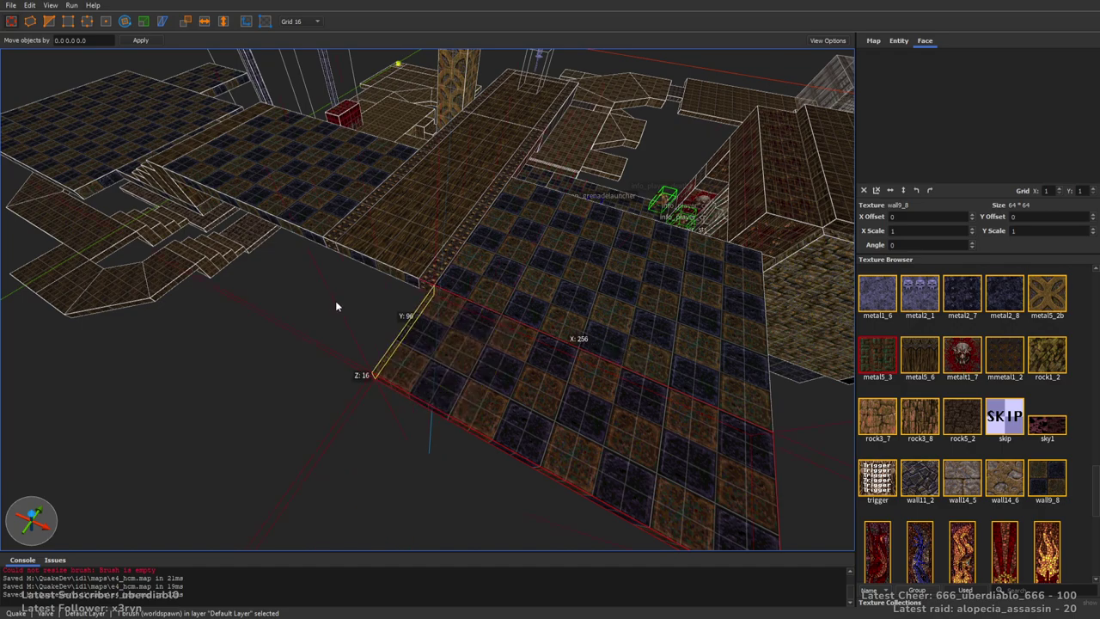
pyautogui.moveTo(332, 305)
pyautogui.mouseDown(button='right')
pyautogui.moveTo(422, 319)
pyautogui.moveTo(260, 273)
pyautogui.mouseUp(button='right')
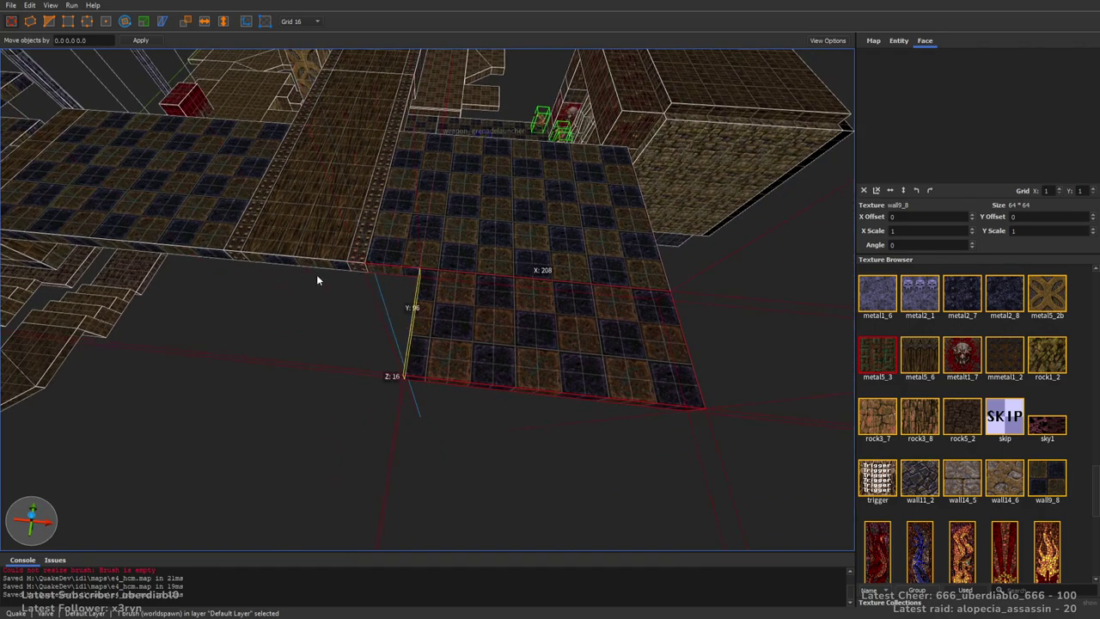
pyautogui.moveTo(700, 344)
pyautogui.keyDown('shift'); pyautogui.mouseDown()
pyautogui.moveTo(744, 323)
pyautogui.moveTo(591, 402)
pyautogui.moveTo(604, 399)
pyautogui.moveTo(614, 322)
pyautogui.mouseUp(); pyautogui.keyUp('shift')
pyautogui.click(977, 294)
pyautogui.moveTo(711, 295)
pyautogui.keyDown('ctrl'); pyautogui.mouseDown()
pyautogui.moveTo(325, 300)
pyautogui.moveTo(442, 442)
pyautogui.mouseUp(); pyautogui.keyUp('ctrl')
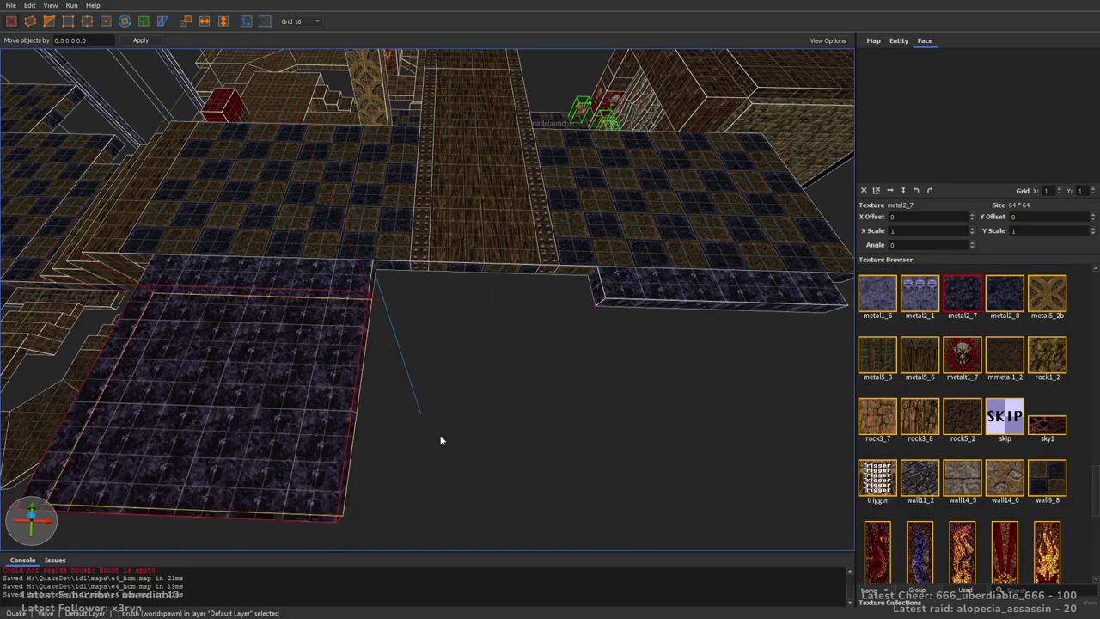
# Texture the large slab beyond the metal2_7 strip metal2_8 and duplicate it 384 units along X to the matching opposite side
pyautogui.click(1004, 293)
pyautogui.keyDown('ctrl'); pyautogui.moveTo(269, 412); pyautogui.dragTo(633, 399); pyautogui.keyUp('ctrl')
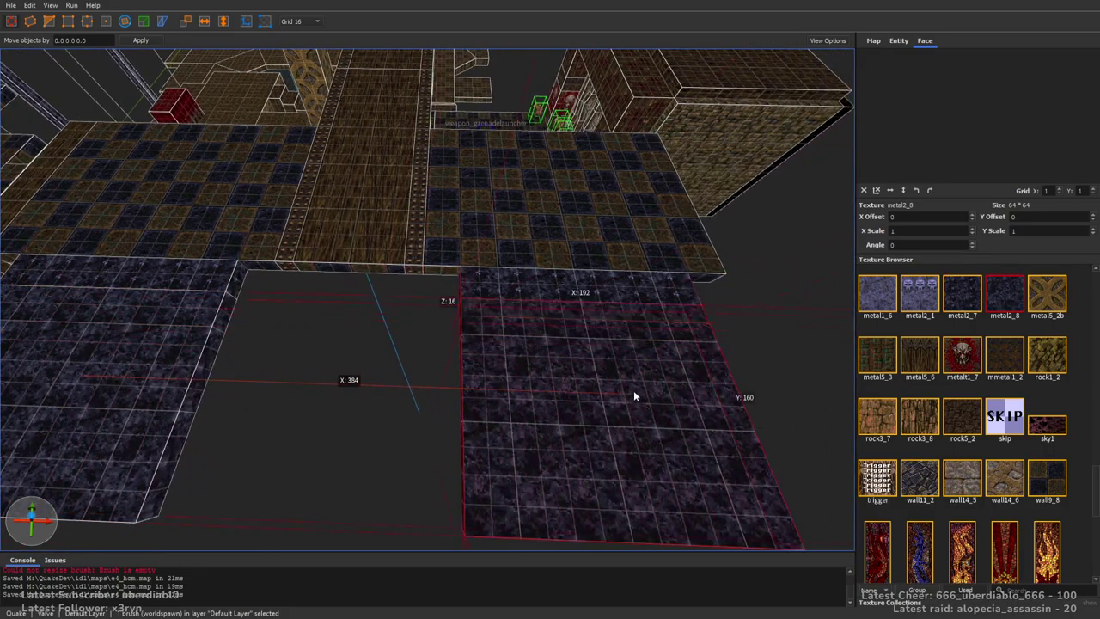
pyautogui.scroll(-3, 533, 395)
pyautogui.keyDown('ctrl'); pyautogui.click(273, 352); pyautogui.keyUp('ctrl')
pyautogui.scroll(2, 378, 361)
pyautogui.scroll(-2, 486, 376)
pyautogui.press('Escape')
# Extrude a wide slab beyond the narrow connector at the end of the lower angular platform and texture it met5_2
pyautogui.moveTo(489, 375); pyautogui.dragTo(545, 369, button='right')
pyautogui.scroll(-3, 496, 370)
pyautogui.scroll(5, 545, 368)
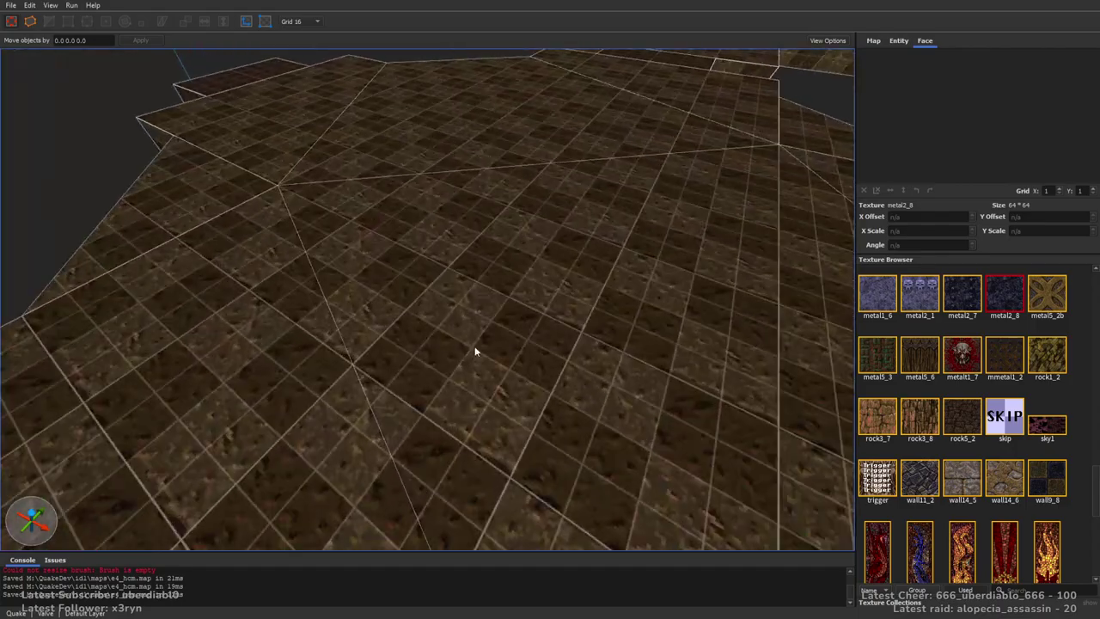
pyautogui.scroll(-3, 474, 345)
pyautogui.moveTo(474, 345)
pyautogui.mouseDown(button='right')
pyautogui.moveTo(528, 285)
pyautogui.moveTo(631, 352)
pyautogui.moveTo(500, 332)
pyautogui.moveTo(442, 241)
pyautogui.mouseUp(button='right')
pyautogui.scroll(-3, 549, 331)
pyautogui.click(440, 261)
pyautogui.moveTo(440, 261)
pyautogui.keyDown('ctrl'); pyautogui.keyDown('shift'); pyautogui.mouseDown()
pyautogui.moveTo(468, 376)
pyautogui.moveTo(428, 225)
pyautogui.mouseUp(); pyautogui.keyUp('shift'); pyautogui.keyUp('ctrl')
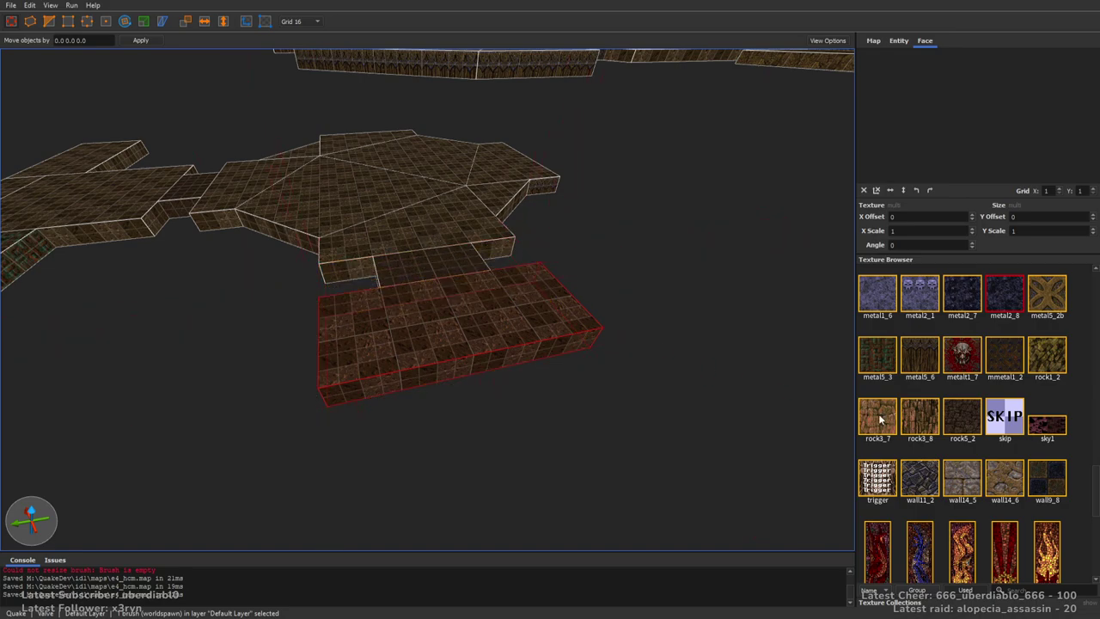
pyautogui.moveTo(1091, 482); pyautogui.dragTo(1075, 446)
pyautogui.click(958, 465)
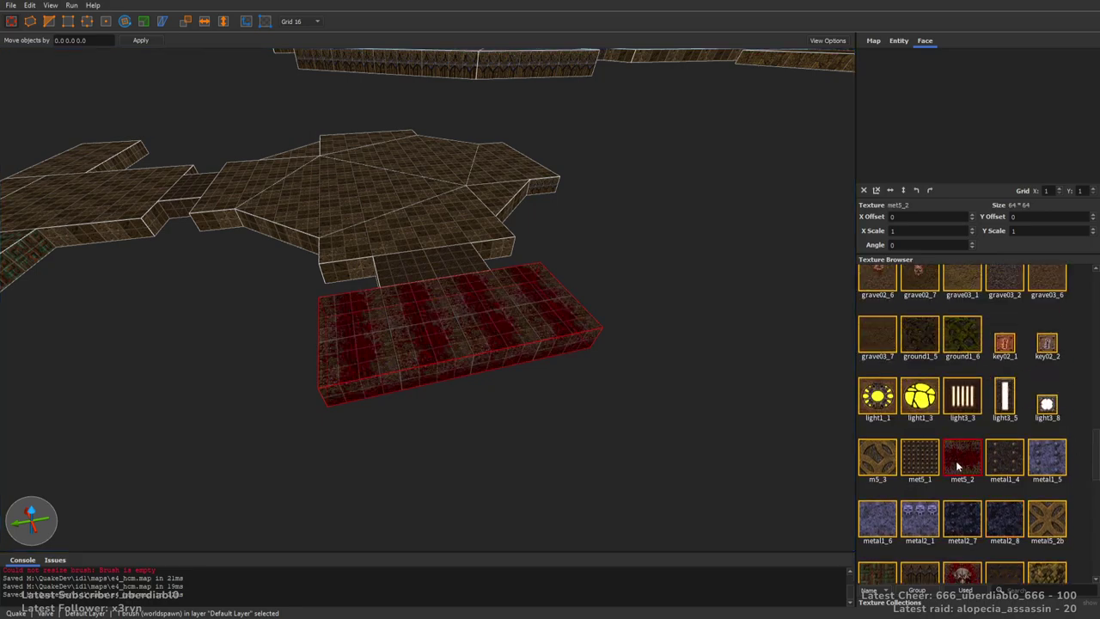
# Lengthen the met5_2 slab outward to make a 256 by 256 unit square, 32 units thick
pyautogui.moveTo(602, 352)
pyautogui.mouseDown(button='middle')
pyautogui.moveTo(653, 377)
pyautogui.moveTo(414, 288)
pyautogui.mouseUp(button='middle')
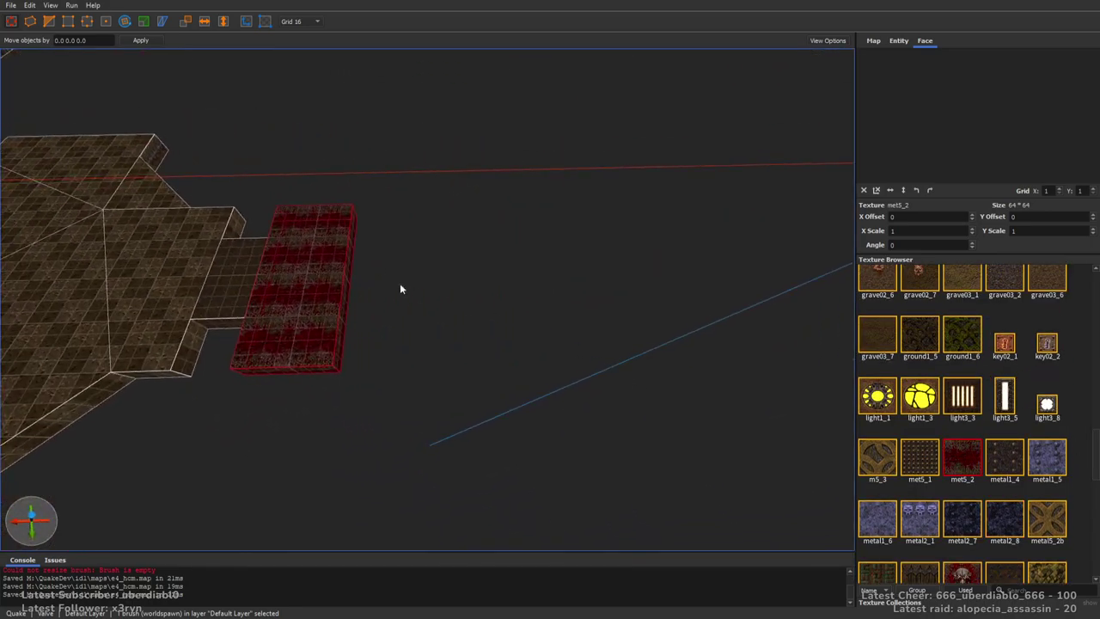
pyautogui.moveTo(352, 244); pyautogui.dragTo(498, 261)
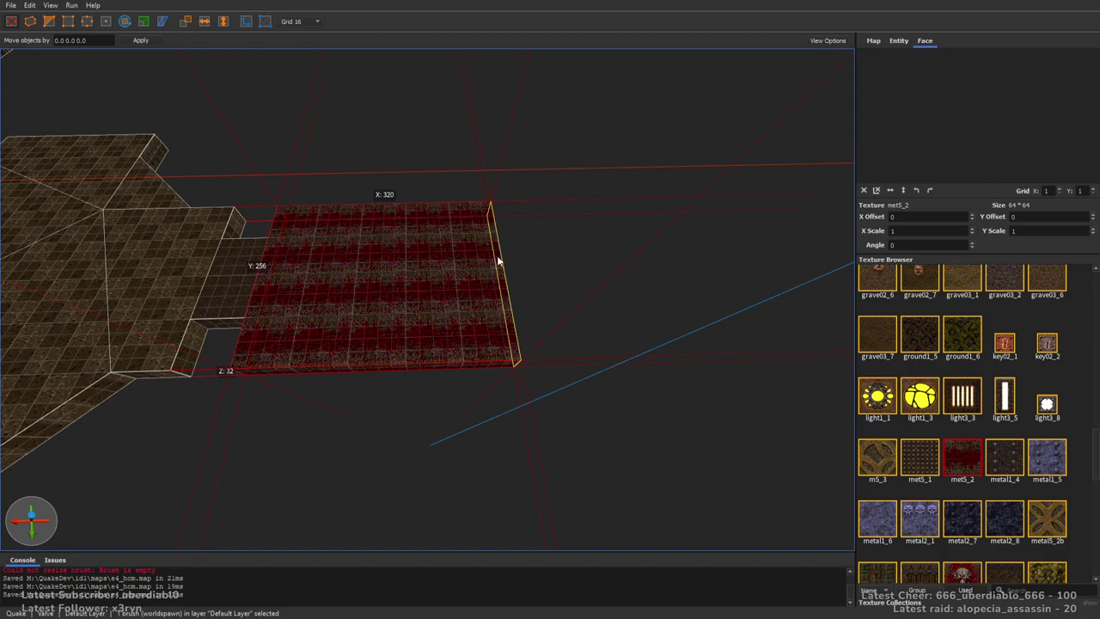
pyautogui.moveTo(498, 262); pyautogui.dragTo(451, 264)
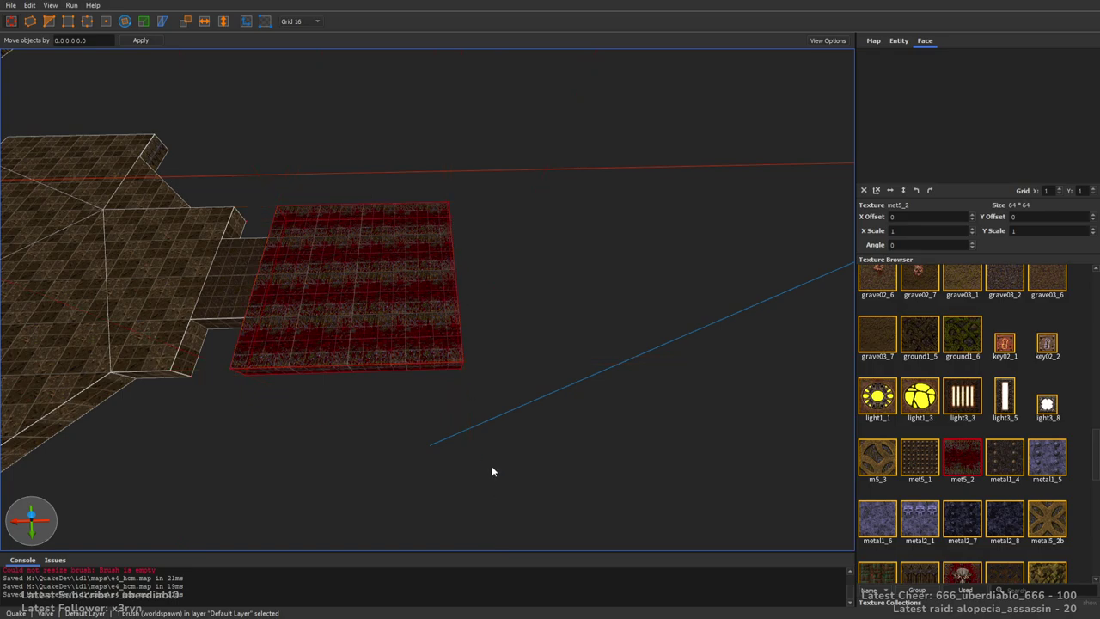
# Duplicate the square met5_2 slab outward along X and add a shorter met5_2 slab at the far end
pyautogui.moveTo(344, 274)
pyautogui.keyDown('ctrl'); pyautogui.mouseDown()
pyautogui.moveTo(538, 313)
pyautogui.moveTo(540, 276)
pyautogui.mouseUp(); pyautogui.keyUp('ctrl')
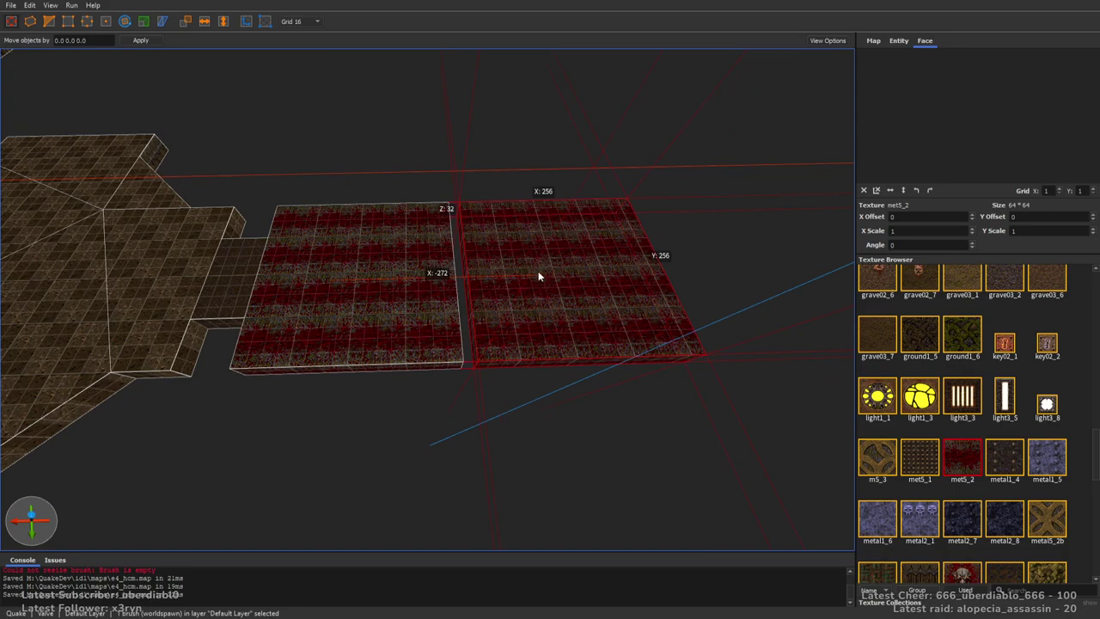
pyautogui.scroll(6, 528, 274)
pyautogui.moveTo(622, 285); pyautogui.dragTo(628, 253)
pyautogui.press('d')
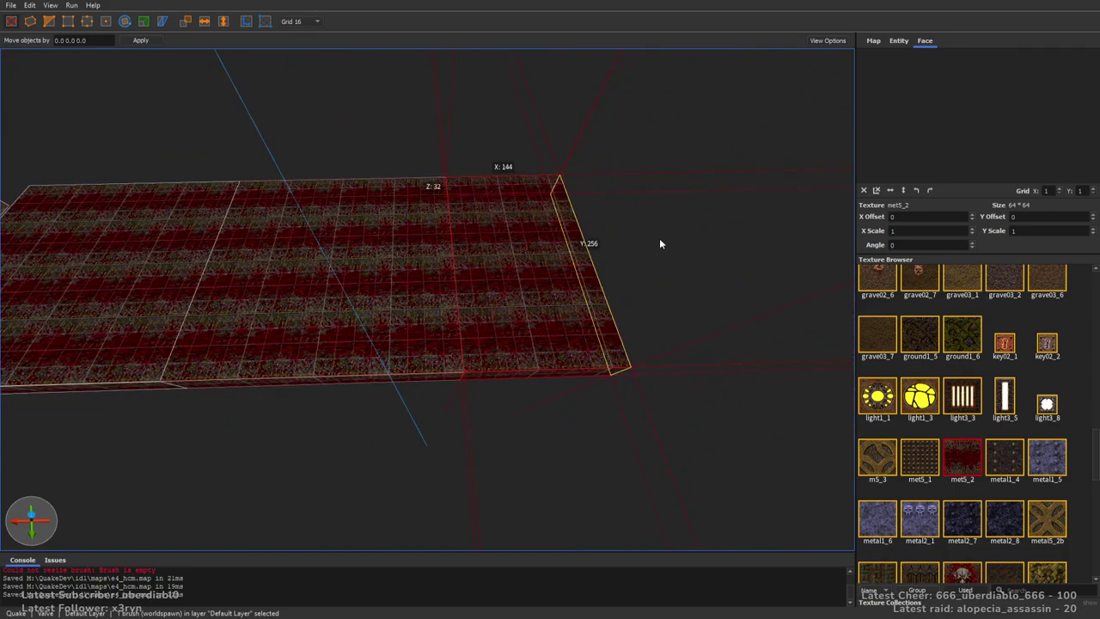
pyautogui.moveTo(649, 251); pyautogui.dragTo(511, 260, button='right')
# Rework the middle of the met5_2 floor into two side-by-side panels, each 320 by 128 units and 32 units thick
pyautogui.keyDown('ctrl'); pyautogui.click(366, 270); pyautogui.keyUp('ctrl')
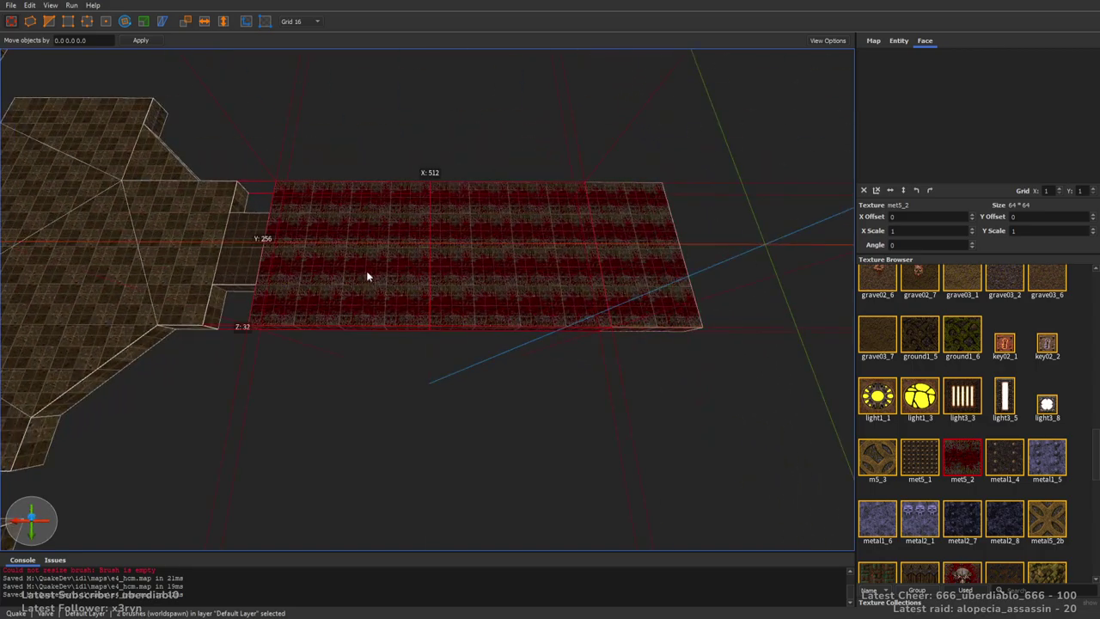
pyautogui.scroll(4, 565, 275)
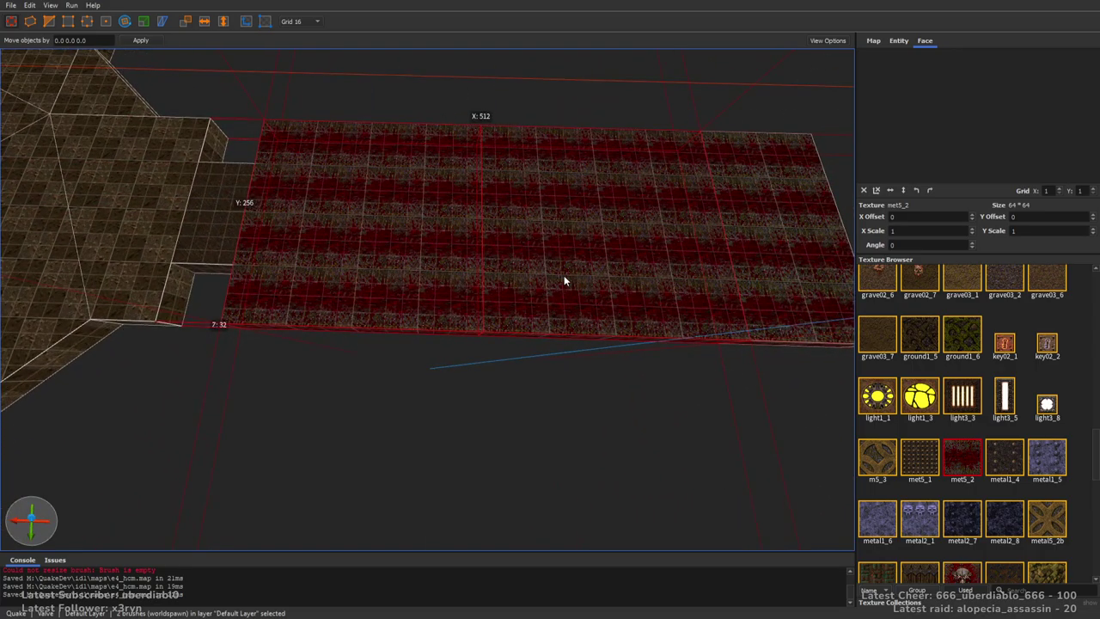
pyautogui.click(452, 275)
pyautogui.press('Escape')
pyautogui.moveTo(482, 199); pyautogui.dragTo(638, 204)
pyautogui.click(425, 226)
pyautogui.moveTo(424, 226)
pyautogui.mouseDown()
pyautogui.moveTo(588, 204)
pyautogui.moveTo(680, 219)
pyautogui.moveTo(652, 192)
pyautogui.moveTo(600, 197)
pyautogui.mouseUp()
pyautogui.click(681, 215)
# Turn the two long middle met5_2 panels into separate func_door entities
pyautogui.click(507, 301)
pyautogui.moveTo(520, 311)
pyautogui.mouseDown(button='right')
pyautogui.moveTo(581, 292)
pyautogui.moveTo(506, 241)
pyautogui.moveTo(527, 263)
pyautogui.moveTo(502, 263)
pyautogui.mouseUp(button='right')
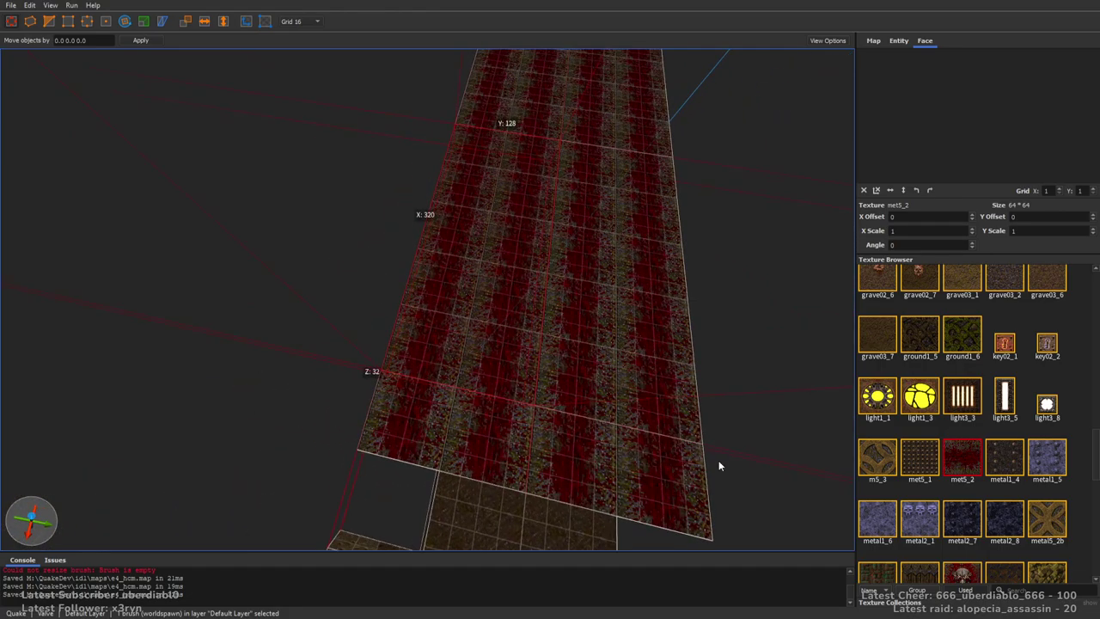
pyautogui.moveTo(775, 523); pyautogui.dragTo(556, 289, button='right')
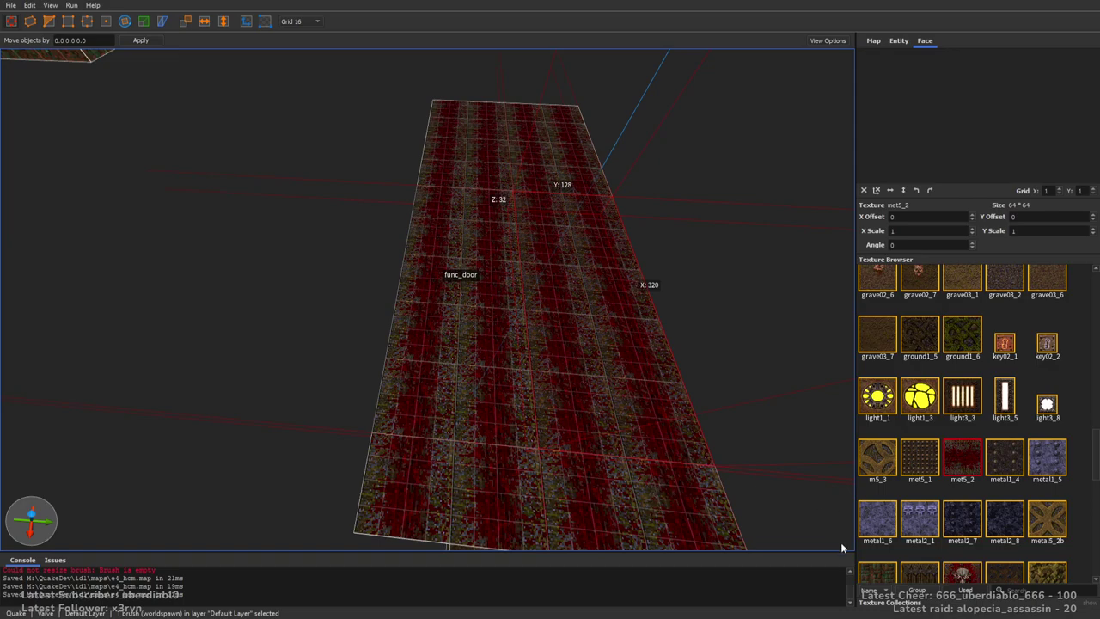
pyautogui.moveTo(768, 482)
pyautogui.mouseDown(button='right')
pyautogui.moveTo(620, 342)
pyautogui.moveTo(510, 285)
pyautogui.moveTo(544, 302)
pyautogui.moveTo(525, 299)
pyautogui.mouseUp(button='right')
pyautogui.press('Escape')
# Create a cop1_1 slab over the met5_2 floor and adjust its length
pyautogui.scroll(5, 521, 294)
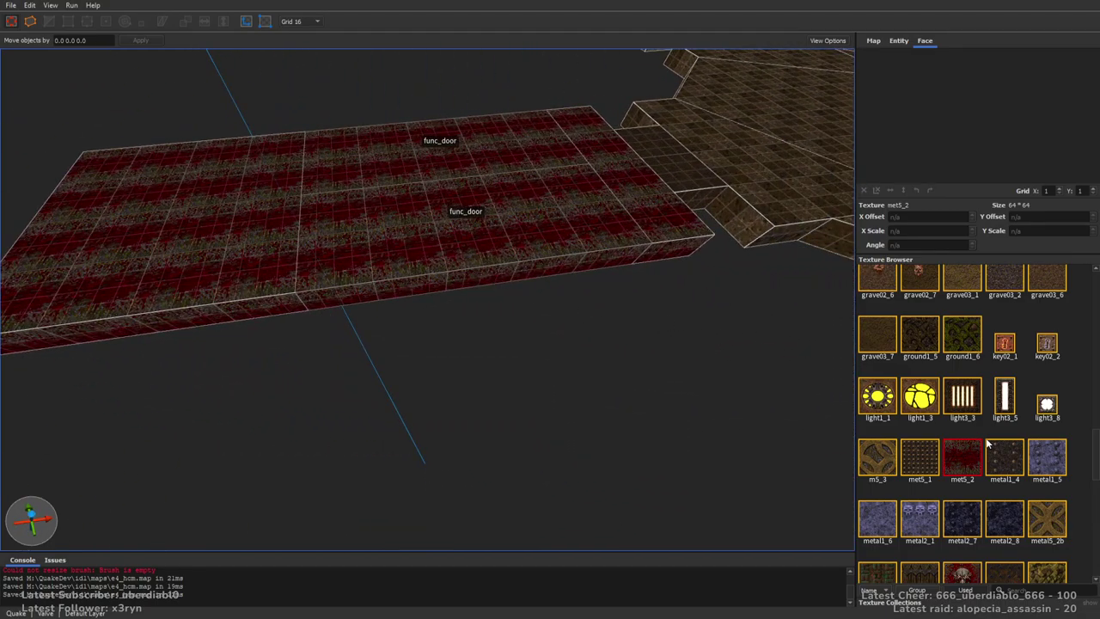
pyautogui.moveTo(1096, 442); pyautogui.dragTo(1095, 398)
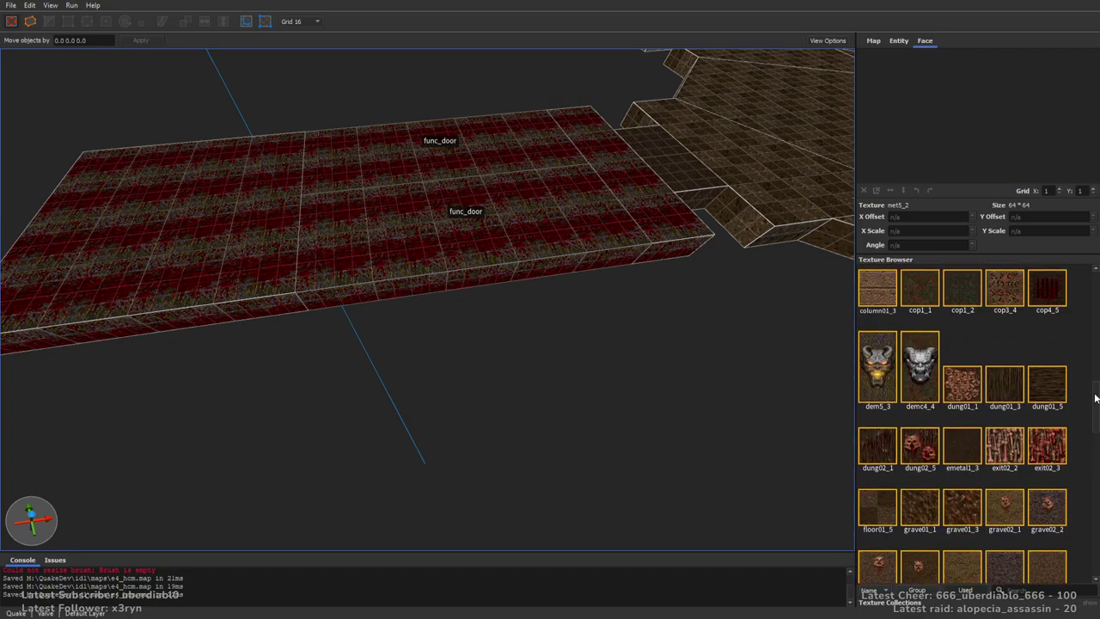
pyautogui.click(933, 294)
pyautogui.moveTo(585, 248)
pyautogui.mouseDown(button='right')
pyautogui.moveTo(564, 243)
pyautogui.moveTo(585, 339)
pyautogui.moveTo(458, 213)
pyautogui.mouseUp(button='right')
pyautogui.moveTo(459, 213)
pyautogui.mouseDown()
pyautogui.moveTo(368, 169)
pyautogui.moveTo(375, 161)
pyautogui.mouseUp()
pyautogui.moveTo(375, 162)
pyautogui.mouseDown(button='right')
pyautogui.moveTo(418, 154)
pyautogui.moveTo(631, 171)
pyautogui.moveTo(627, 206)
pyautogui.moveTo(338, 223)
pyautogui.mouseUp(button='right')
pyautogui.keyDown('shift'); pyautogui.moveTo(337, 223); pyautogui.dragTo(250, 210); pyautogui.keyUp('shift')
pyautogui.moveTo(250, 210)
pyautogui.mouseDown(button='right')
pyautogui.moveTo(427, 269)
pyautogui.moveTo(427, 181)
pyautogui.mouseUp(button='right')
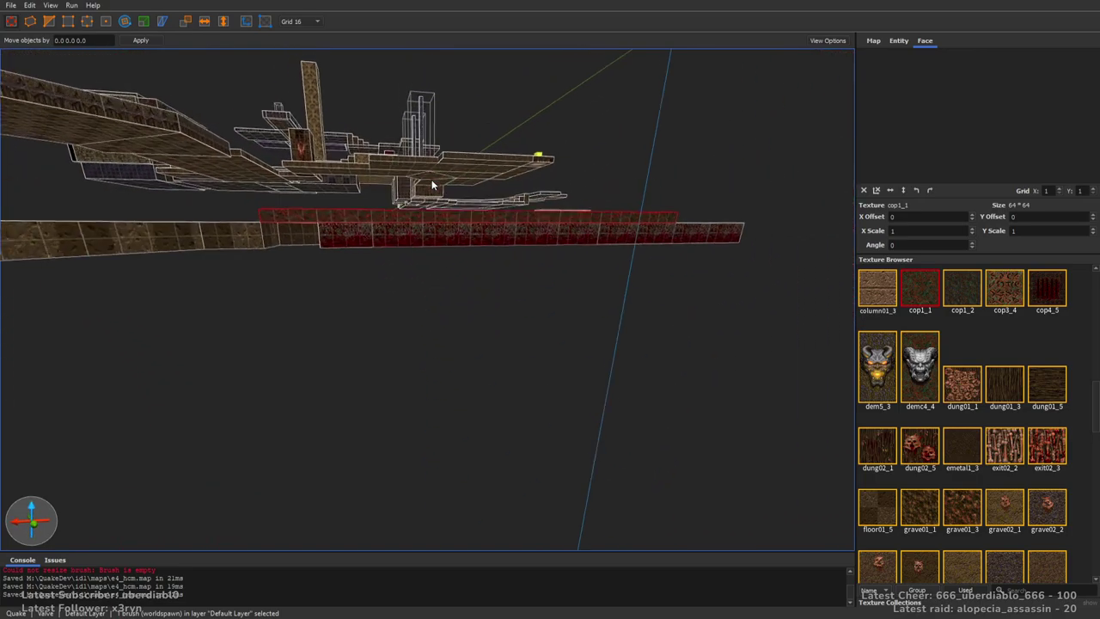
# Lower the cop1_1 slab well below the met5_2 doors and widen its sides into a large floor
pyautogui.moveTo(447, 361)
pyautogui.keyDown('shift'); pyautogui.mouseDown()
pyautogui.moveTo(451, 497)
pyautogui.moveTo(450, 488)
pyautogui.mouseUp(); pyautogui.keyUp('shift')
pyautogui.keyDown('shift'); pyautogui.moveTo(519, 100); pyautogui.dragTo(526, 367); pyautogui.keyUp('shift')
pyautogui.scroll(5, 541, 335)
pyautogui.moveTo(558, 307); pyautogui.dragTo(594, 326, button='right')
pyautogui.keyDown('shift'); pyautogui.moveTo(595, 327); pyautogui.dragTo(721, 364); pyautogui.keyUp('shift')
pyautogui.moveTo(721, 364); pyautogui.dragTo(322, 314, button='right')
pyautogui.keyDown('shift'); pyautogui.moveTo(321, 315); pyautogui.dragTo(277, 304); pyautogui.keyUp('shift')
pyautogui.moveTo(276, 304); pyautogui.dragTo(416, 337, button='right')
pyautogui.press('Escape')
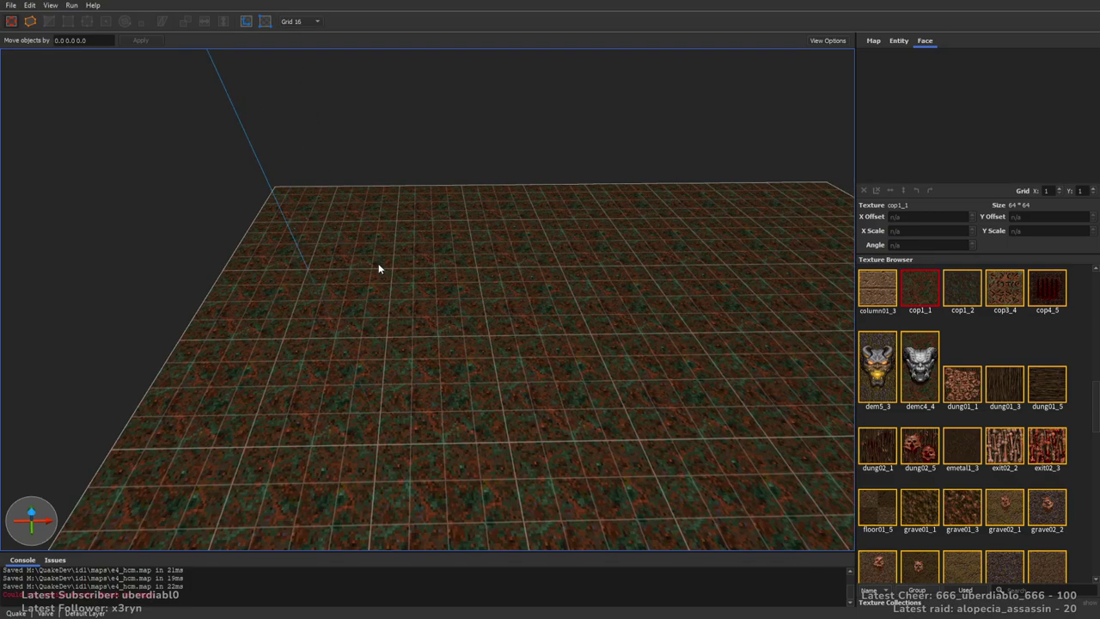
# Build a tall square pillar on the large cop1_1 floor and texture it woodflr1_2
pyautogui.moveTo(372, 264); pyautogui.dragTo(368, 67)
pyautogui.moveTo(367, 67)
pyautogui.mouseDown(button='right')
pyautogui.moveTo(406, 153)
pyautogui.moveTo(393, 194)
pyautogui.mouseUp(button='right')
pyautogui.moveTo(392, 194); pyautogui.dragTo(425, 168)
pyautogui.moveTo(1095, 419); pyautogui.dragTo(1093, 563)
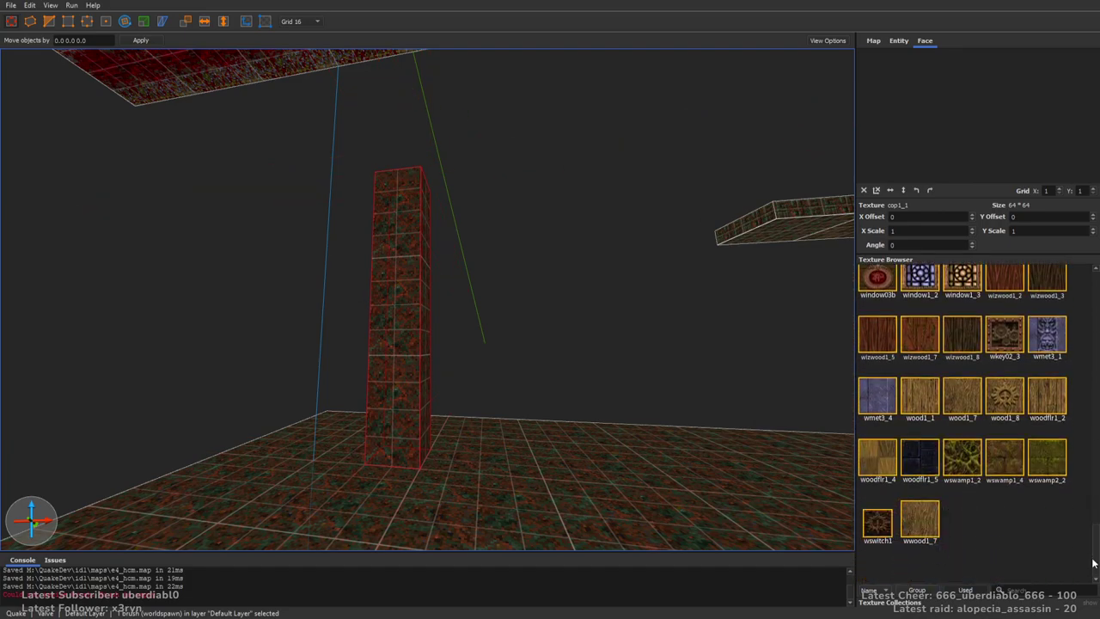
pyautogui.click(1047, 396)
# Duplicate the woodflr1_2 pillar to make four pillars across the cop1_1 floor
pyautogui.moveTo(607, 278); pyautogui.dragTo(695, 357, button='right')
pyautogui.keyDown('ctrl'); pyautogui.moveTo(290, 257); pyautogui.dragTo(519, 351); pyautogui.keyUp('ctrl')
pyautogui.keyDown('ctrl'); pyautogui.click(284, 253); pyautogui.keyUp('ctrl')
# Copy the four wizwood1_8 stair brushes from the upper area and place them against the edge of the cop1_1 floor
pyautogui.moveTo(285, 253)
pyautogui.mouseDown(button='right')
pyautogui.moveTo(349, 256)
pyautogui.moveTo(504, 307)
pyautogui.moveTo(337, 227)
pyautogui.moveTo(366, 209)
pyautogui.moveTo(500, 233)
pyautogui.moveTo(547, 227)
pyautogui.moveTo(450, 255)
pyautogui.moveTo(613, 204)
pyautogui.moveTo(596, 206)
pyautogui.moveTo(604, 235)
pyautogui.moveTo(567, 238)
pyautogui.moveTo(564, 330)
pyautogui.moveTo(651, 298)
pyautogui.moveTo(516, 292)
pyautogui.moveTo(653, 295)
pyautogui.moveTo(555, 286)
pyautogui.moveTo(522, 203)
pyautogui.moveTo(472, 187)
pyautogui.moveTo(602, 249)
pyautogui.moveTo(603, 307)
pyautogui.moveTo(581, 338)
pyautogui.mouseUp(button='right')
pyautogui.click(547, 225)
pyautogui.click(633, 318)
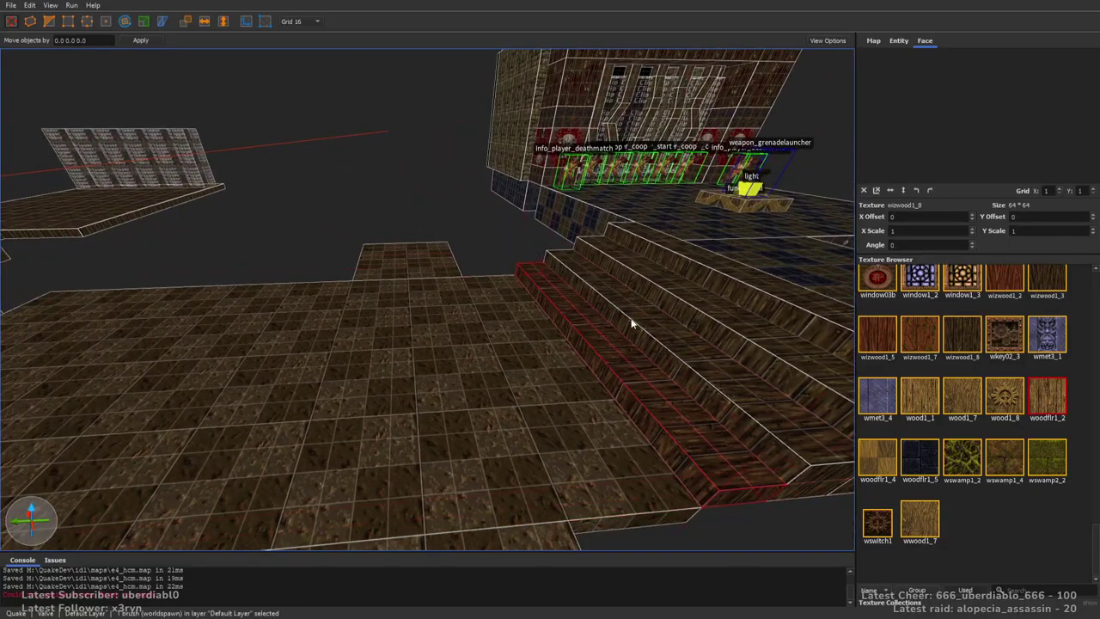
pyautogui.moveTo(672, 259)
pyautogui.mouseDown(button='right')
pyautogui.moveTo(731, 332)
pyautogui.moveTo(344, 401)
pyautogui.moveTo(456, 432)
pyautogui.moveTo(573, 391)
pyautogui.moveTo(699, 215)
pyautogui.mouseUp(button='right')
pyautogui.moveTo(700, 215)
pyautogui.mouseDown()
pyautogui.moveTo(521, 319)
pyautogui.moveTo(459, 339)
pyautogui.moveTo(369, 449)
pyautogui.mouseUp()
pyautogui.moveTo(368, 449)
pyautogui.mouseDown(button='right')
pyautogui.moveTo(594, 464)
pyautogui.moveTo(407, 329)
pyautogui.mouseUp(button='right')
pyautogui.hotkey('ctrl', 'u')
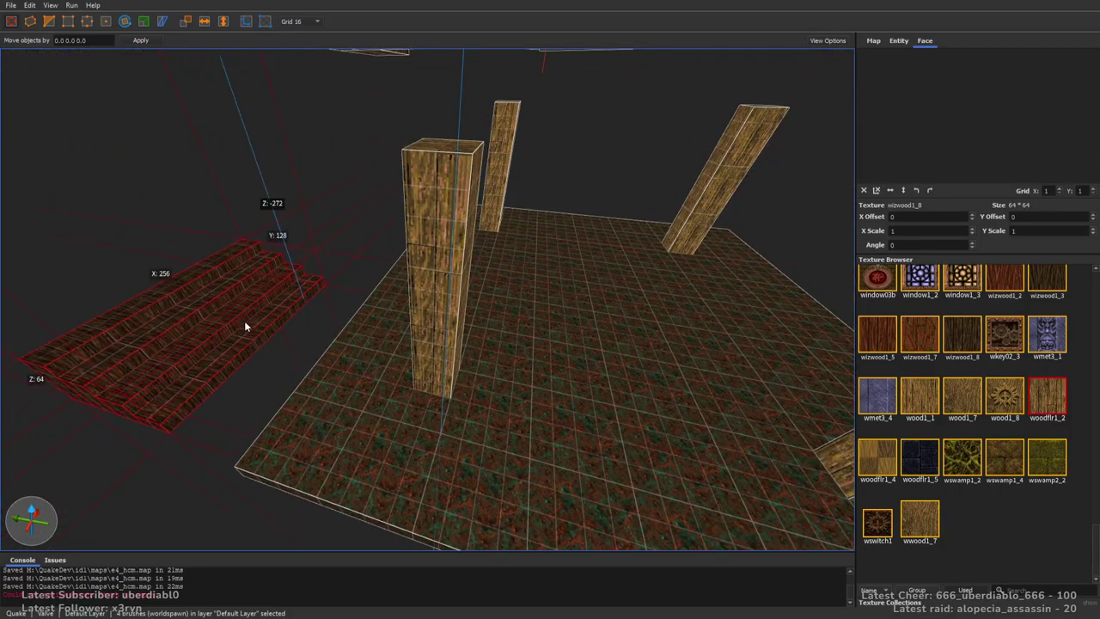
pyautogui.moveTo(301, 318)
pyautogui.keyDown('alt'); pyautogui.mouseDown(button='right')
pyautogui.moveTo(312, 270)
pyautogui.moveTo(395, 422)
pyautogui.moveTo(413, 326)
pyautogui.moveTo(454, 344)
pyautogui.moveTo(545, 344)
pyautogui.moveTo(569, 324)
pyautogui.moveTo(592, 327)
pyautogui.moveTo(547, 356)
pyautogui.mouseUp(button='right'); pyautogui.keyUp('alt')
pyautogui.press('Escape')
# Create a 32-unit-thick city4_2 slab at the outer side of the copied stairs and extend it into a wide platform
pyautogui.moveTo(1091, 544); pyautogui.dragTo(1071, 356)
pyautogui.click(1000, 462)
pyautogui.keyDown('alt'); pyautogui.moveTo(559, 292); pyautogui.dragTo(415, 275, button='right'); pyautogui.keyUp('alt')
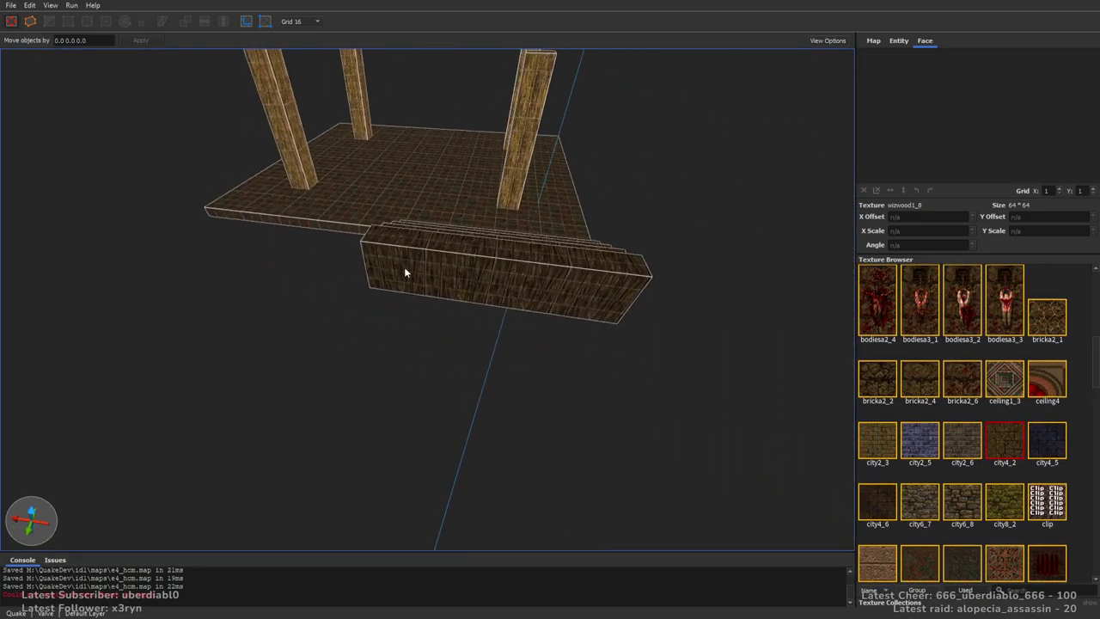
pyautogui.moveTo(368, 254); pyautogui.dragTo(470, 420)
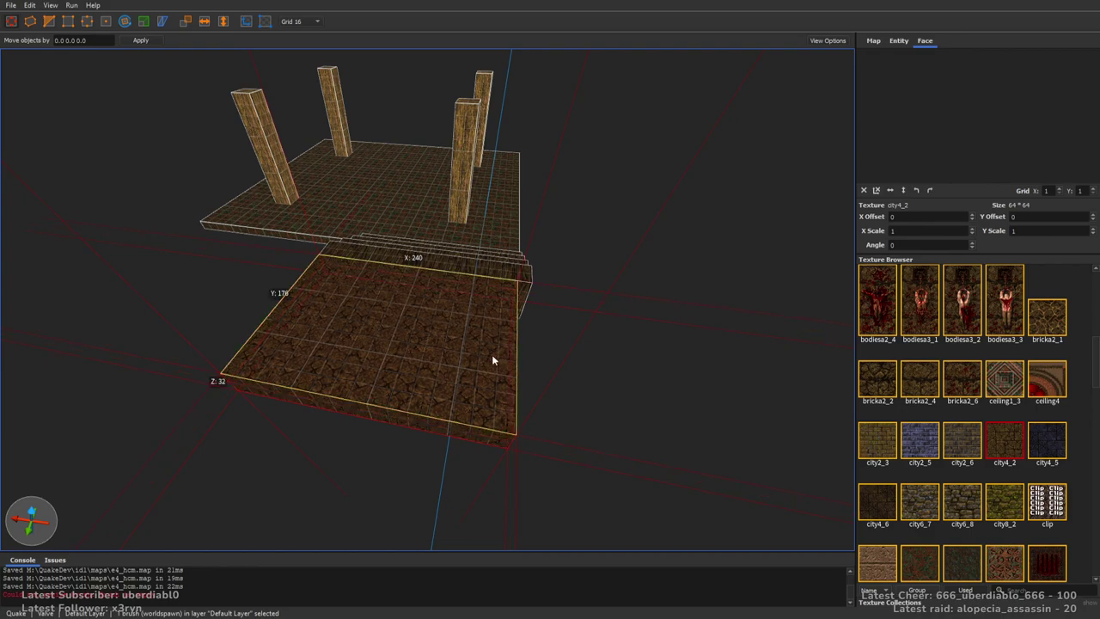
pyautogui.moveTo(574, 351)
pyautogui.keyDown('alt'); pyautogui.mouseDown(button='right')
pyautogui.moveTo(658, 373)
pyautogui.moveTo(594, 388)
pyautogui.moveTo(655, 374)
pyautogui.moveTo(621, 348)
pyautogui.mouseUp(button='right'); pyautogui.keyUp('alt')
pyautogui.moveTo(387, 334)
pyautogui.keyDown('shift'); pyautogui.mouseDown()
pyautogui.moveTo(171, 344)
pyautogui.moveTo(212, 344)
pyautogui.mouseUp(); pyautogui.keyUp('shift')
# Extrude a 64-unit-wide strip from the side of the city4_2 platform and taper both its outer corners inward
pyautogui.moveTo(211, 344)
pyautogui.keyDown('alt'); pyautogui.mouseDown(button='right')
pyautogui.moveTo(467, 346)
pyautogui.moveTo(472, 369)
pyautogui.mouseUp(button='right'); pyautogui.keyUp('alt')
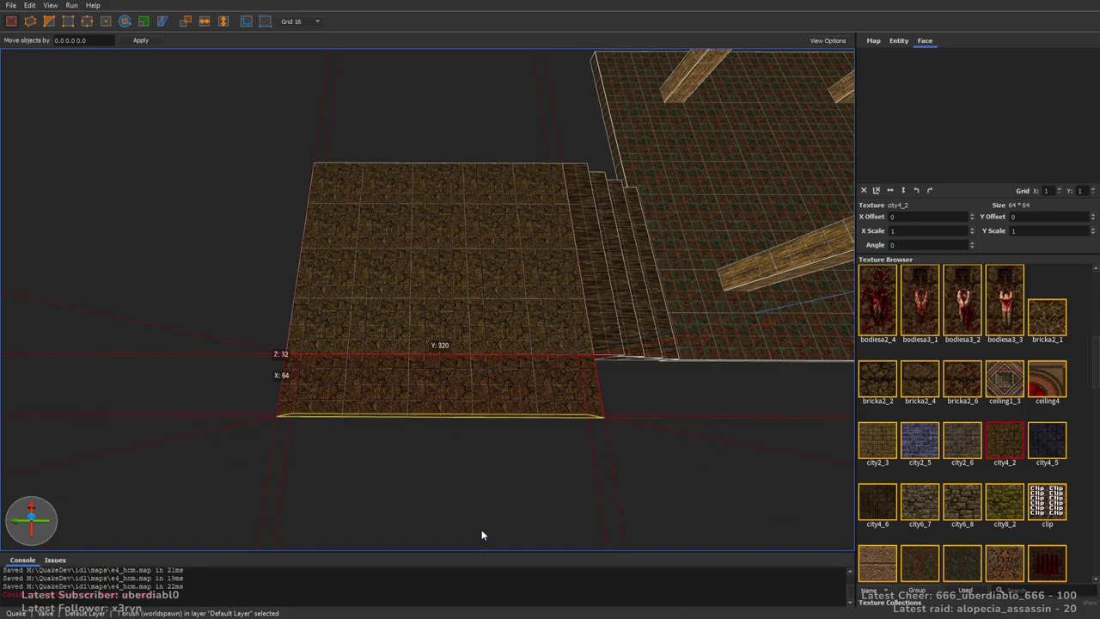
pyautogui.press('v')
pyautogui.moveTo(592, 416); pyautogui.dragTo(537, 417)
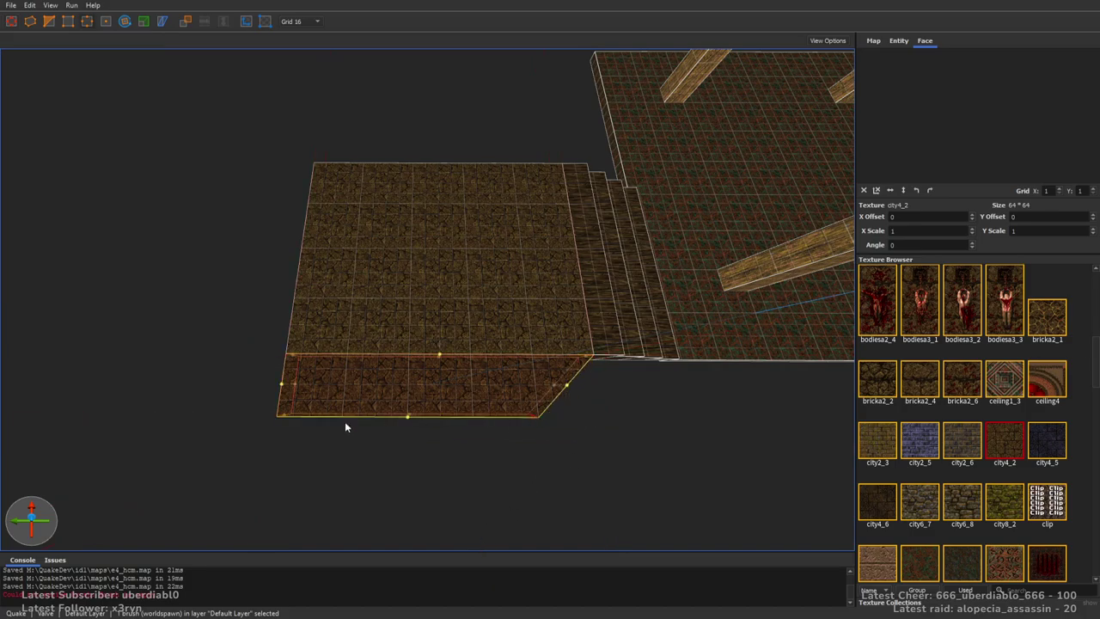
pyautogui.moveTo(280, 416); pyautogui.dragTo(336, 423)
pyautogui.press('v')
# Add a large city4_2 slab extending outward from the narrow edge of the tapered piece and adjust its size
pyautogui.moveTo(529, 377)
pyautogui.keyDown('alt'); pyautogui.mouseDown(button='right')
pyautogui.moveTo(482, 385)
pyautogui.moveTo(533, 356)
pyautogui.moveTo(462, 283)
pyautogui.mouseUp(button='right'); pyautogui.keyUp('alt')
pyautogui.moveTo(337, 285)
pyautogui.mouseDown()
pyautogui.moveTo(498, 383)
pyautogui.moveTo(535, 548)
pyautogui.mouseUp()
pyautogui.keyDown('alt'); pyautogui.moveTo(505, 472); pyautogui.dragTo(756, 451, button='right'); pyautogui.keyUp('alt')
pyautogui.moveTo(762, 452)
pyautogui.keyDown('shift'); pyautogui.mouseDown()
pyautogui.moveTo(811, 478)
pyautogui.moveTo(732, 456)
pyautogui.mouseUp(); pyautogui.keyUp('shift')
# Make a thin strip between the tapered piece and the large city4_2 slab, and texture it cop1_2
pyautogui.moveTo(373, 334); pyautogui.dragTo(416, 339)
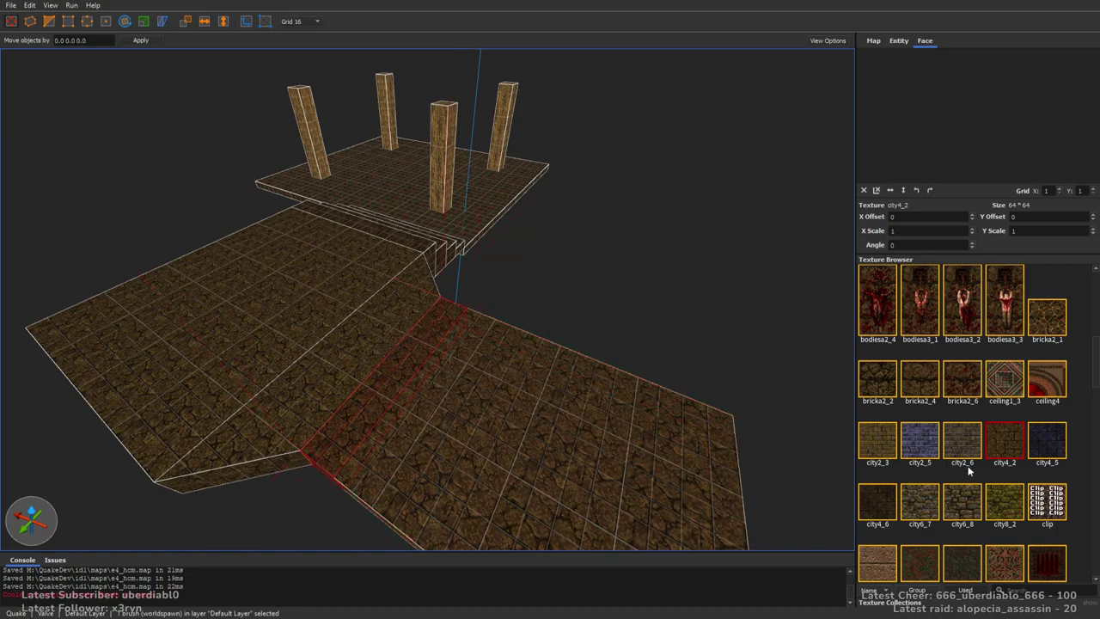
pyautogui.click(1046, 440)
pyautogui.moveTo(670, 379)
pyautogui.keyDown('alt'); pyautogui.mouseDown(button='right')
pyautogui.moveTo(606, 381)
pyautogui.moveTo(683, 379)
pyautogui.mouseUp(button='right'); pyautogui.keyUp('alt')
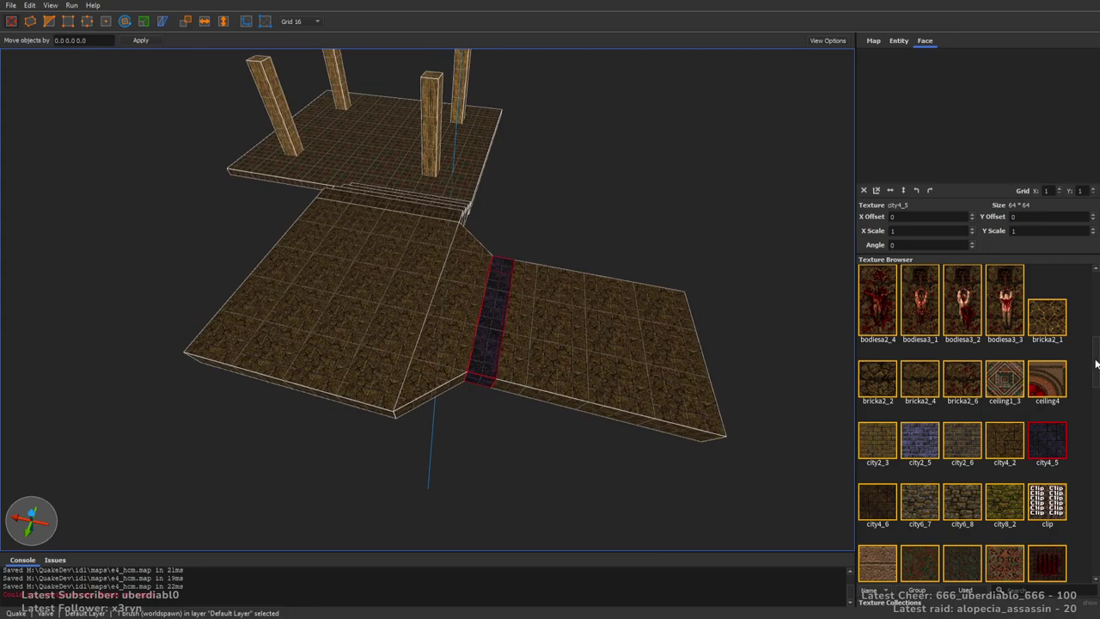
pyautogui.moveTo(1095, 364); pyautogui.dragTo(1096, 406)
pyautogui.click(976, 312)
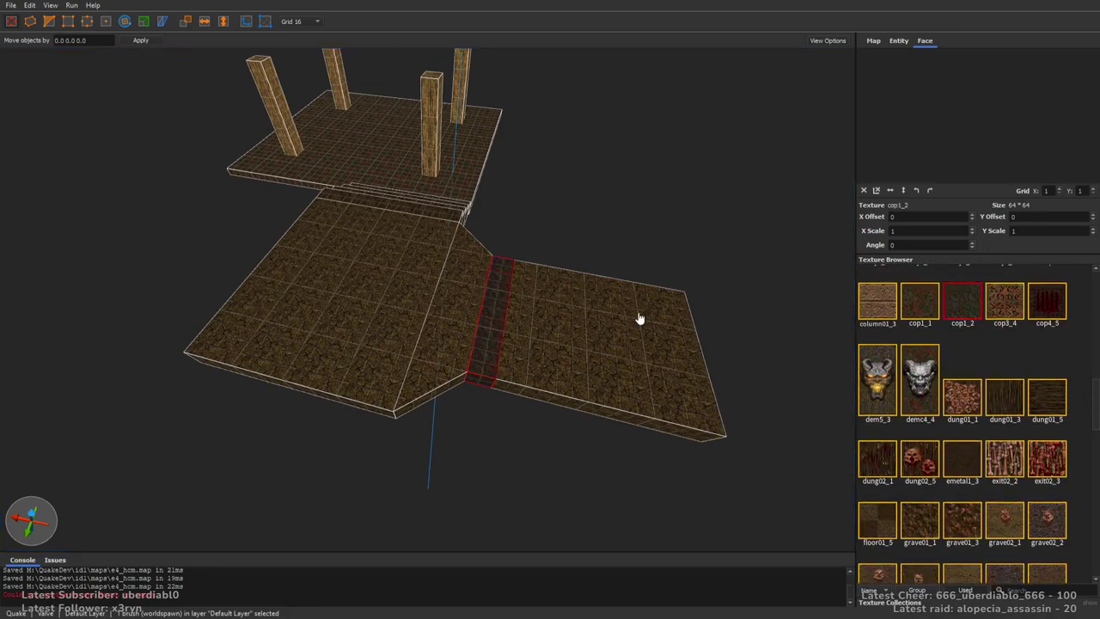
# Copy the wizwood1_8 stairs to the opposite end of the city4_2 platform and narrow the copy
pyautogui.keyDown('alt'); pyautogui.moveTo(662, 318); pyautogui.dragTo(589, 310, button='right'); pyautogui.keyUp('alt')
pyautogui.click(550, 339)
pyautogui.keyDown('alt'); pyautogui.moveTo(548, 341); pyautogui.dragTo(481, 342, button='right'); pyautogui.keyUp('alt')
pyautogui.click(520, 335)
pyautogui.click(549, 329)
pyautogui.moveTo(576, 413)
pyautogui.keyDown('alt'); pyautogui.mouseDown(button='right')
pyautogui.moveTo(473, 398)
pyautogui.moveTo(275, 398)
pyautogui.moveTo(419, 379)
pyautogui.moveTo(387, 288)
pyautogui.moveTo(437, 255)
pyautogui.moveTo(565, 318)
pyautogui.mouseUp(button='right'); pyautogui.keyUp('alt')
pyautogui.scroll(5, 275, 392)
pyautogui.hotkey('ctrl', 'u')
pyautogui.keyDown('alt'); pyautogui.moveTo(488, 324); pyautogui.dragTo(192, 352, button='right'); pyautogui.keyUp('alt')
pyautogui.moveTo(193, 352)
pyautogui.keyDown('shift'); pyautogui.mouseDown()
pyautogui.moveTo(241, 341)
pyautogui.moveTo(359, 358)
pyautogui.mouseUp(); pyautogui.keyUp('shift')
pyautogui.moveTo(359, 358)
pyautogui.keyDown('alt'); pyautogui.mouseDown(button='right')
pyautogui.moveTo(424, 430)
pyautogui.moveTo(479, 379)
pyautogui.moveTo(579, 341)
pyautogui.moveTo(504, 373)
pyautogui.moveTo(589, 361)
pyautogui.moveTo(731, 397)
pyautogui.moveTo(561, 349)
pyautogui.moveTo(617, 357)
pyautogui.moveTo(626, 320)
pyautogui.moveTo(608, 284)
pyautogui.moveTo(663, 376)
pyautogui.moveTo(693, 400)
pyautogui.moveTo(672, 398)
pyautogui.mouseUp(button='right'); pyautogui.keyUp('alt')
pyautogui.press('Escape')
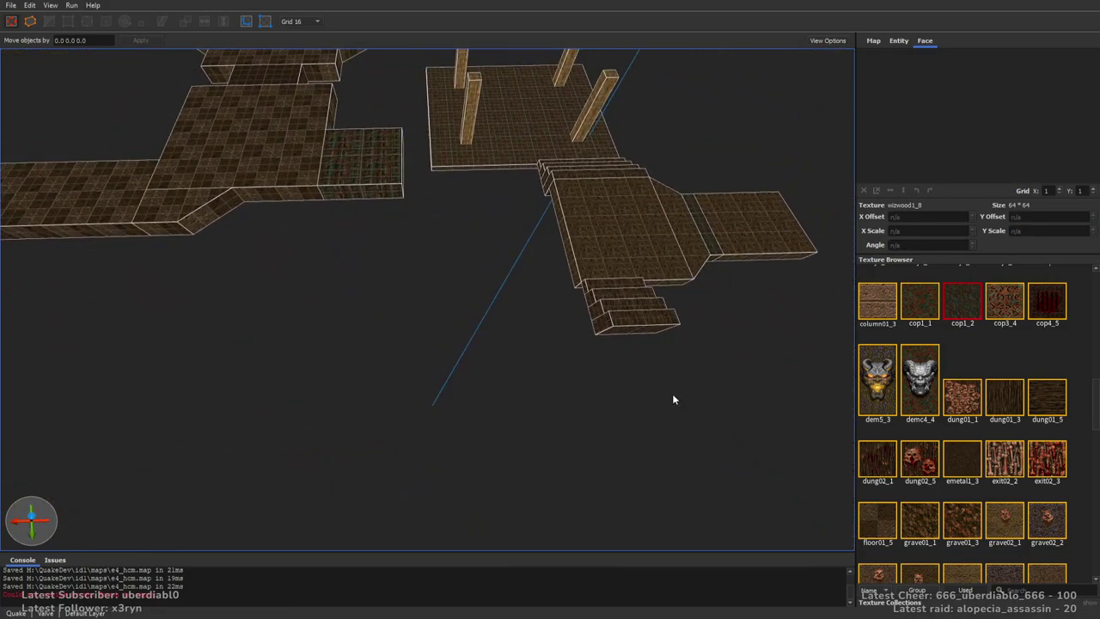
# Add a city4_2 slab of 128 by 192 units, 32 units thick, at the outer end of the narrowed stairs
pyautogui.press('d')
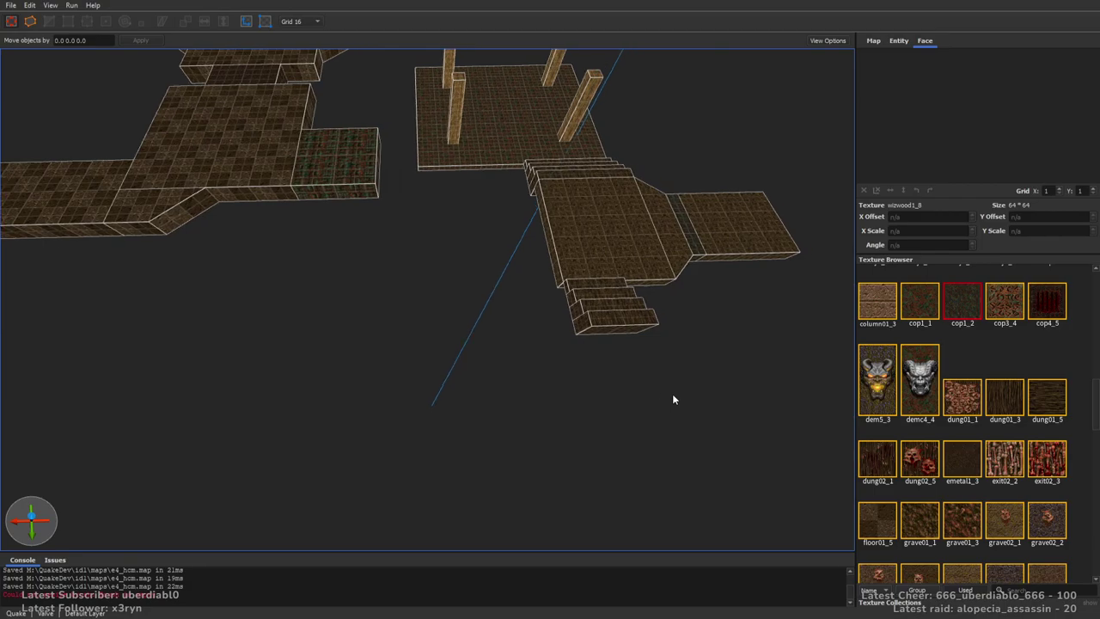
pyautogui.scroll(6, 666, 361)
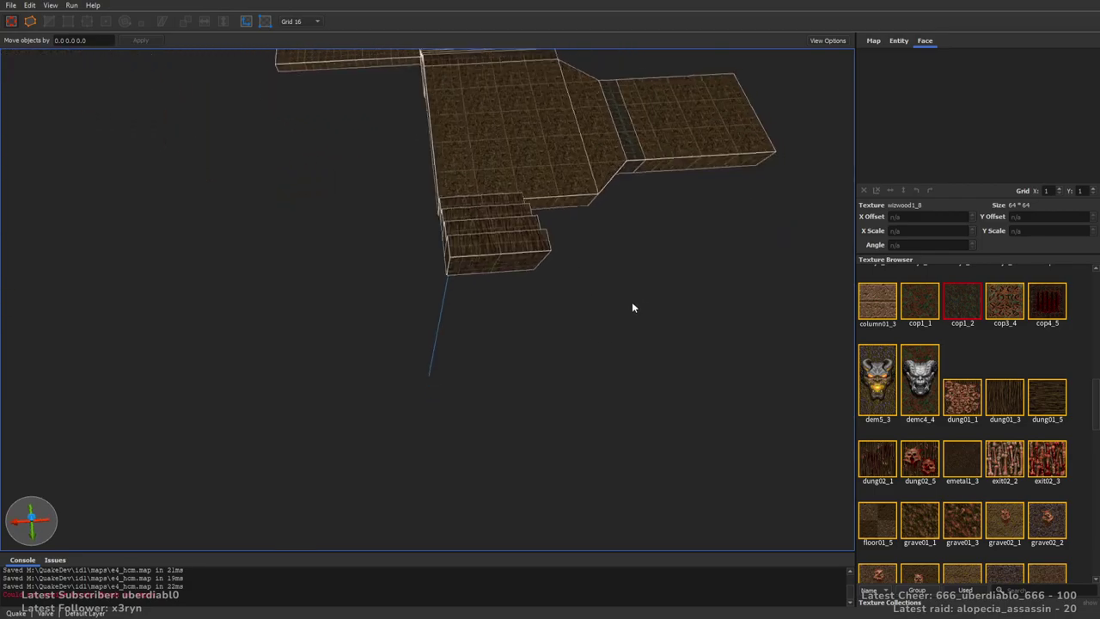
pyautogui.click(494, 144)
pyautogui.scroll(-6, 499, 224)
pyautogui.moveTo(484, 216)
pyautogui.mouseDown()
pyautogui.moveTo(357, 536)
pyautogui.moveTo(381, 436)
pyautogui.moveTo(386, 446)
pyautogui.moveTo(432, 410)
pyautogui.moveTo(623, 402)
pyautogui.mouseUp()
pyautogui.moveTo(623, 401); pyautogui.dragTo(110, 300, button='right')
pyautogui.keyDown('shift'); pyautogui.moveTo(111, 300); pyautogui.dragTo(272, 319); pyautogui.keyUp('shift')
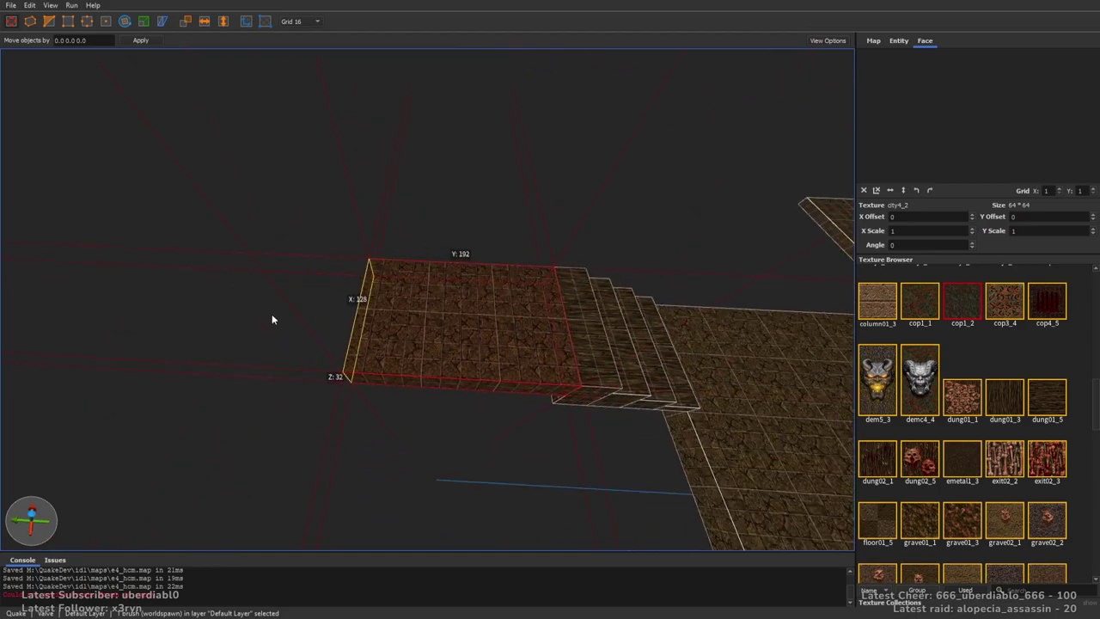
pyautogui.scroll(5, 526, 384)
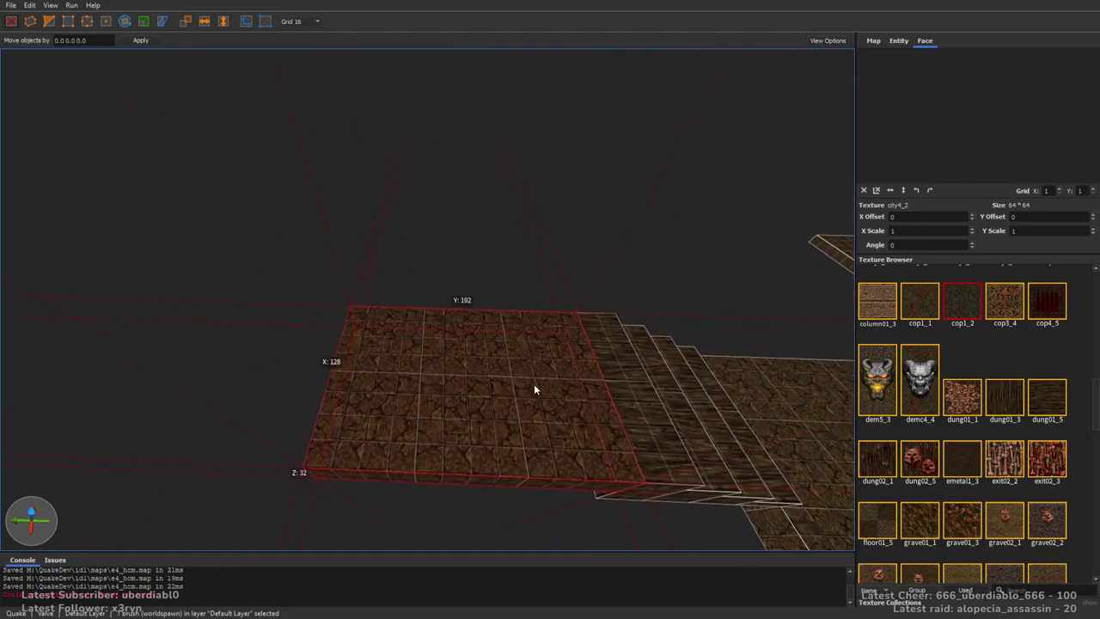
# Shorten the new city4_2 slab and pull one outer corner sideways to widen its far edge
pyautogui.moveTo(335, 378)
pyautogui.keyDown('shift'); pyautogui.mouseDown()
pyautogui.moveTo(310, 375)
pyautogui.moveTo(363, 366)
pyautogui.mouseUp(); pyautogui.keyUp('shift')
pyautogui.press('v')
pyautogui.press('pageup')
pyautogui.press('pageup')
pyautogui.press('pageup')
pyautogui.press('pageup')
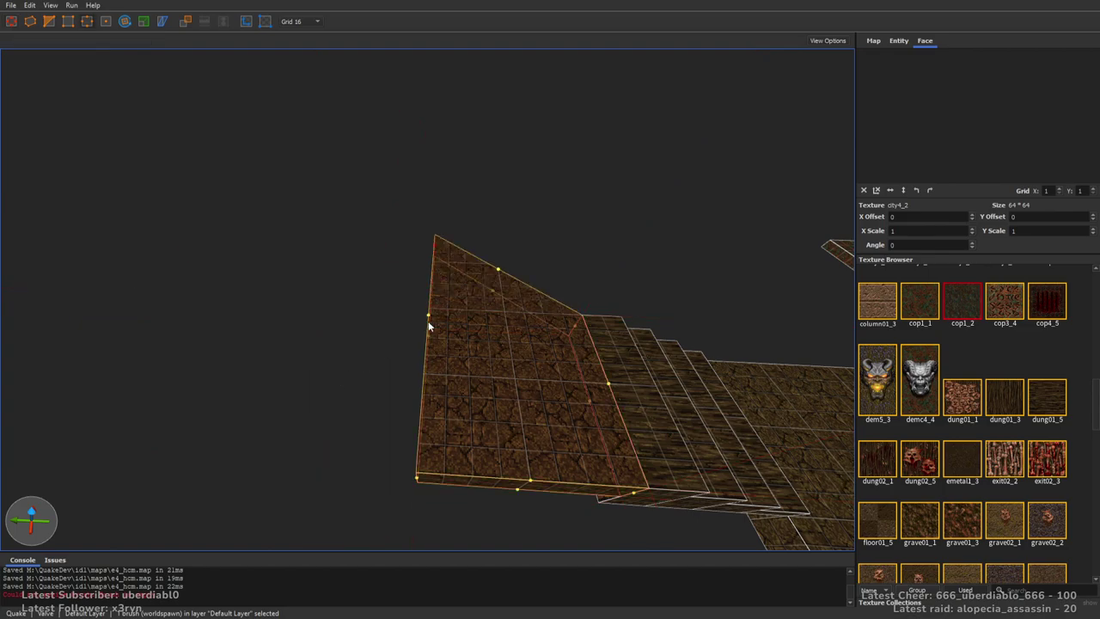
pyautogui.press('v')
pyautogui.moveTo(429, 325)
pyautogui.mouseDown(button='right')
pyautogui.moveTo(415, 325)
pyautogui.moveTo(524, 333)
pyautogui.mouseUp(button='right')
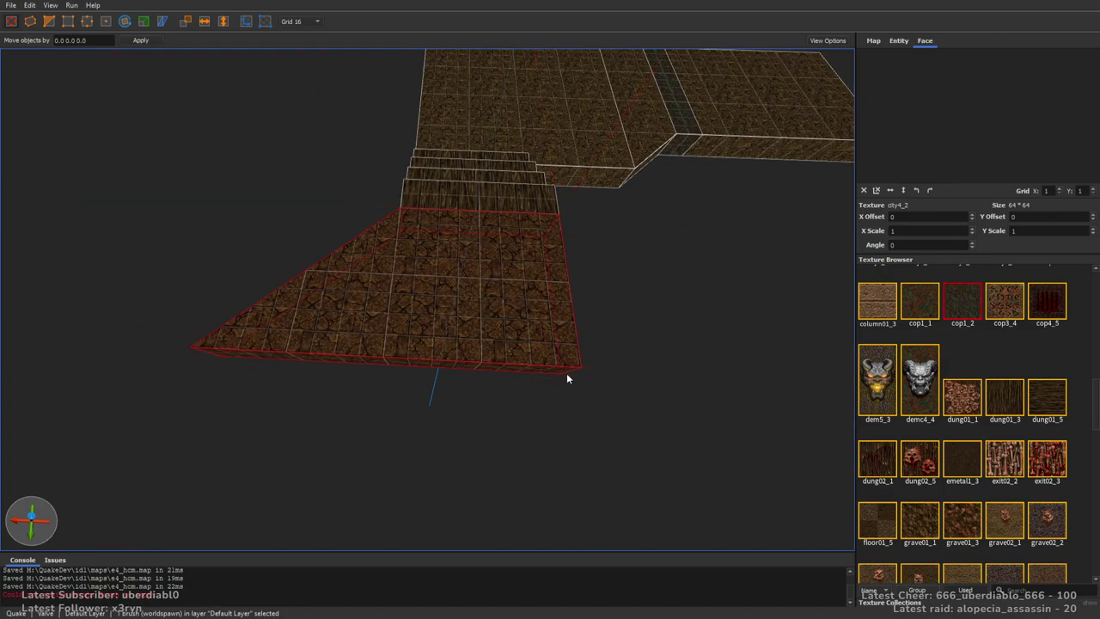
# Clip the slab diagonally through points 128 832 -448 and 64 768 -448 and delete the cut-off corner
pyautogui.press('v')
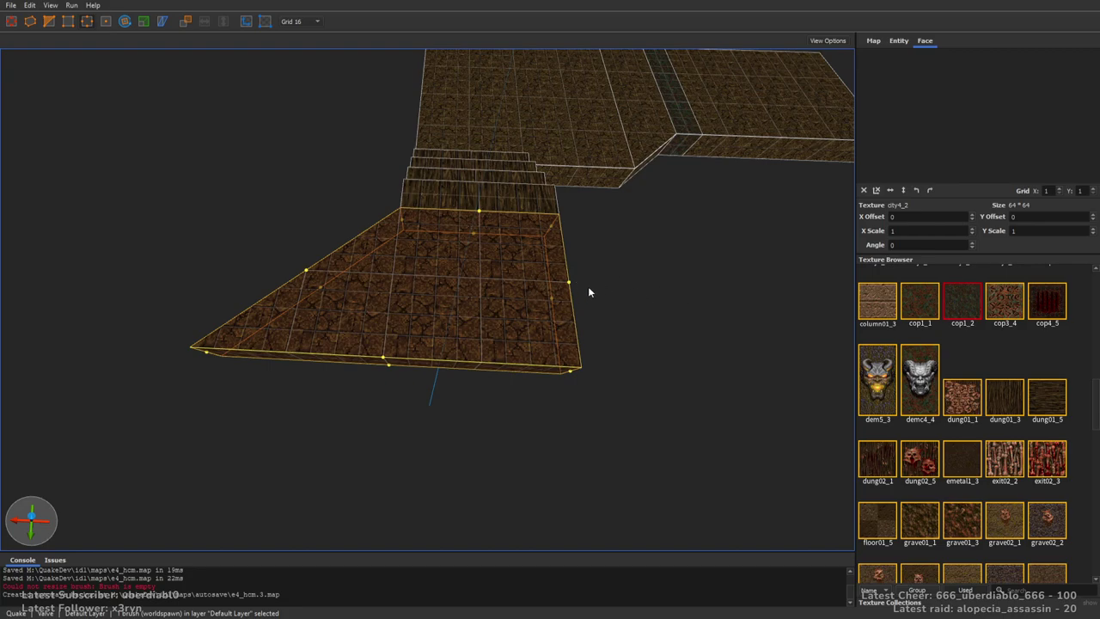
pyautogui.press('v')
pyautogui.press('e')
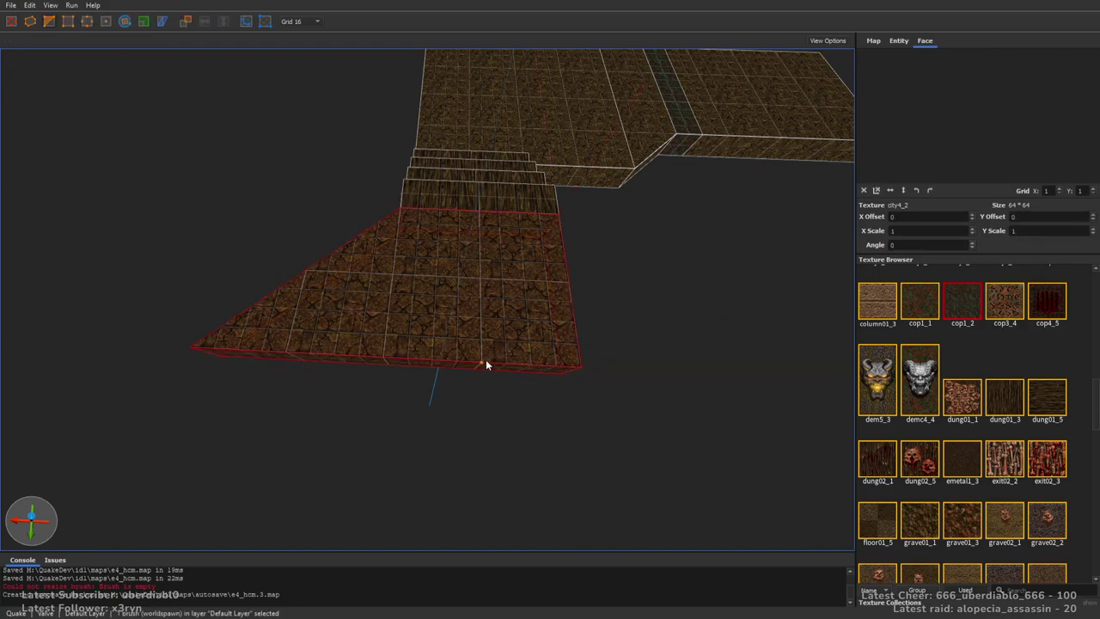
pyautogui.click(565, 286)
pyautogui.press('Tab')
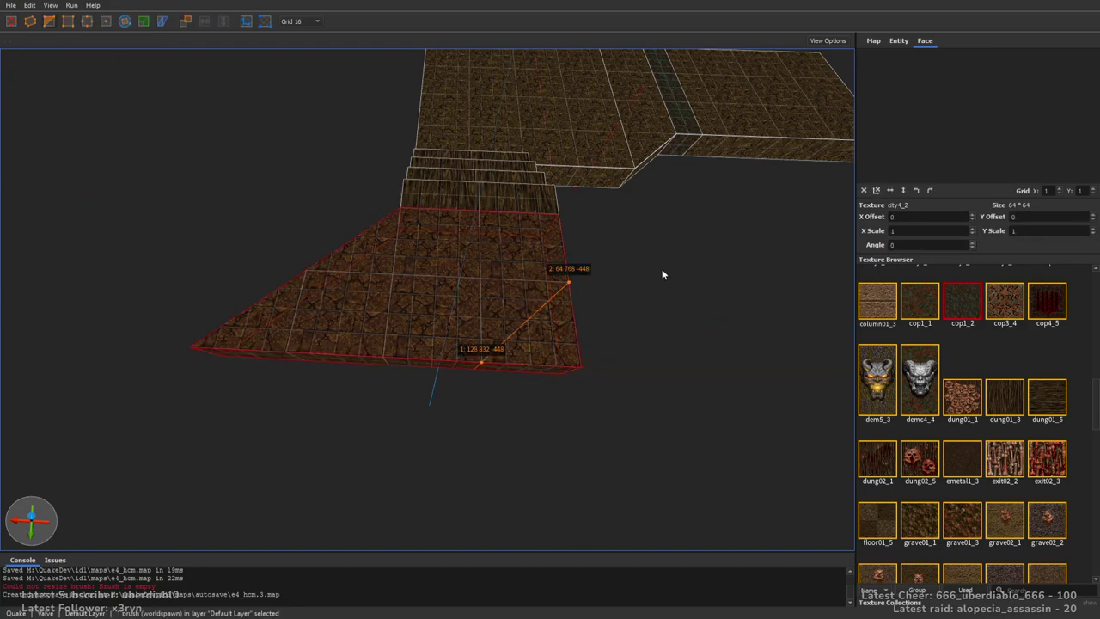
pyautogui.press('Return')
pyautogui.press('Escape')
pyautogui.press('Escape')
pyautogui.click(565, 333)
pyautogui.press('Delete')
# Stretch the outer edge of the trimmed slab diagonally outward to form an angled walkway
pyautogui.click(425, 342)
pyautogui.press('v')
pyautogui.moveTo(476, 368)
pyautogui.mouseDown()
pyautogui.moveTo(315, 515)
pyautogui.moveTo(244, 550)
pyautogui.mouseUp()
pyautogui.moveTo(244, 550)
pyautogui.mouseDown(button='right')
pyautogui.moveTo(494, 449)
pyautogui.moveTo(581, 452)
pyautogui.moveTo(621, 405)
pyautogui.moveTo(598, 370)
pyautogui.moveTo(664, 344)
pyautogui.moveTo(574, 346)
pyautogui.moveTo(524, 290)
pyautogui.moveTo(599, 327)
pyautogui.mouseUp(button='right')
pyautogui.press('Escape')
pyautogui.press('Escape')
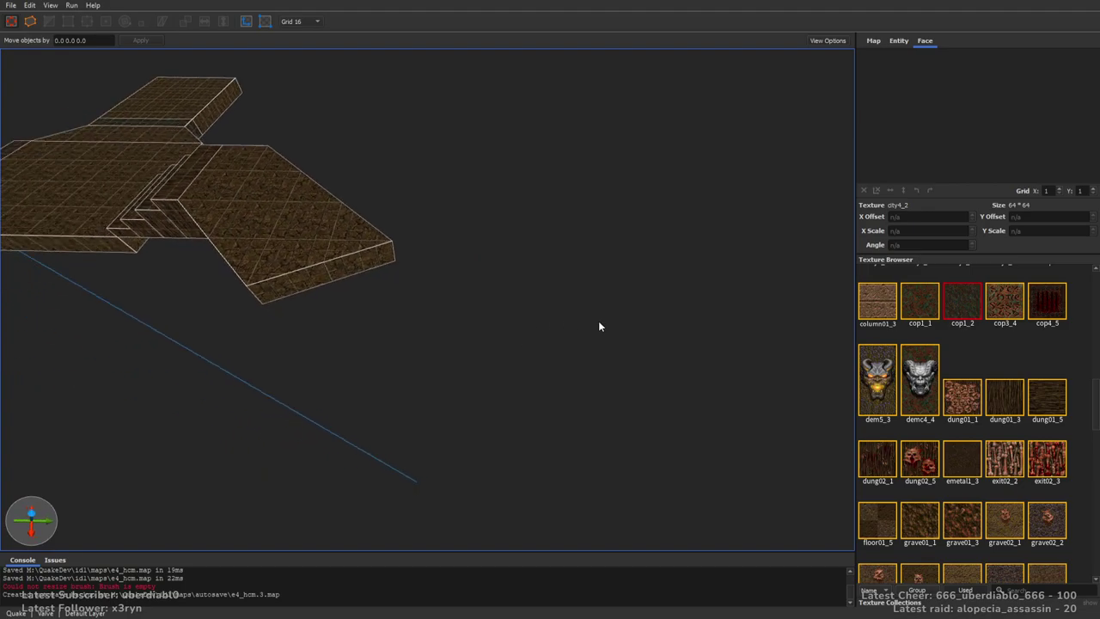
# Paste a city4_2 slab of 256 by 320 units, 32 units thick, at the outer end of the angled walkway
pyautogui.moveTo(238, 190); pyautogui.dragTo(223, 161, button='right')
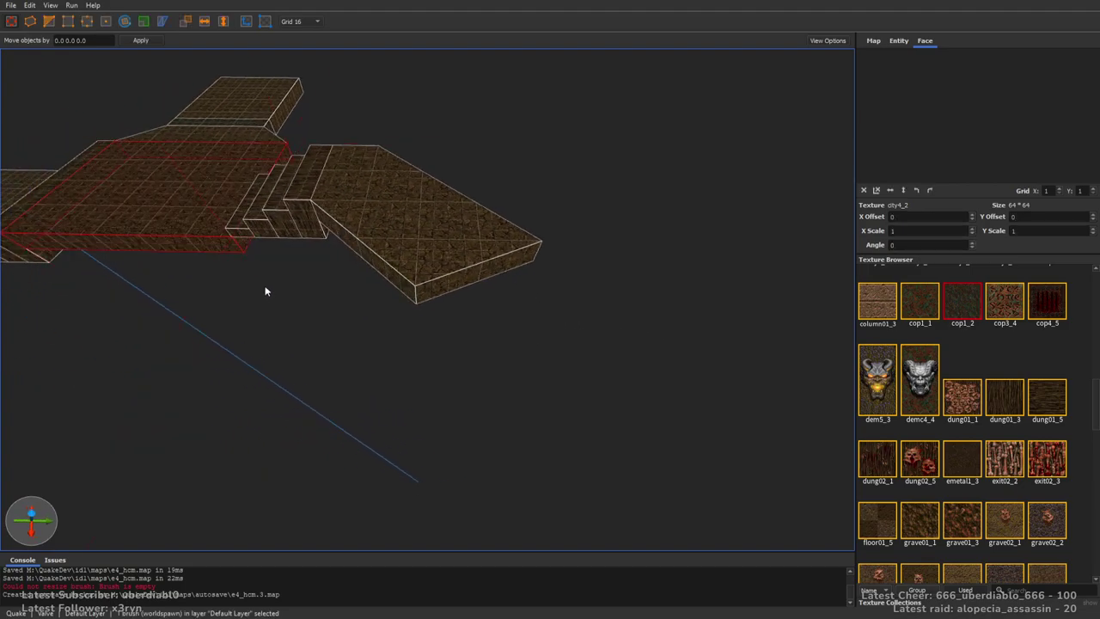
pyautogui.hotkey('ctrl', 'v')
pyautogui.moveTo(504, 445)
pyautogui.mouseDown()
pyautogui.moveTo(479, 401)
pyautogui.moveTo(474, 314)
pyautogui.moveTo(474, 345)
pyautogui.mouseUp()
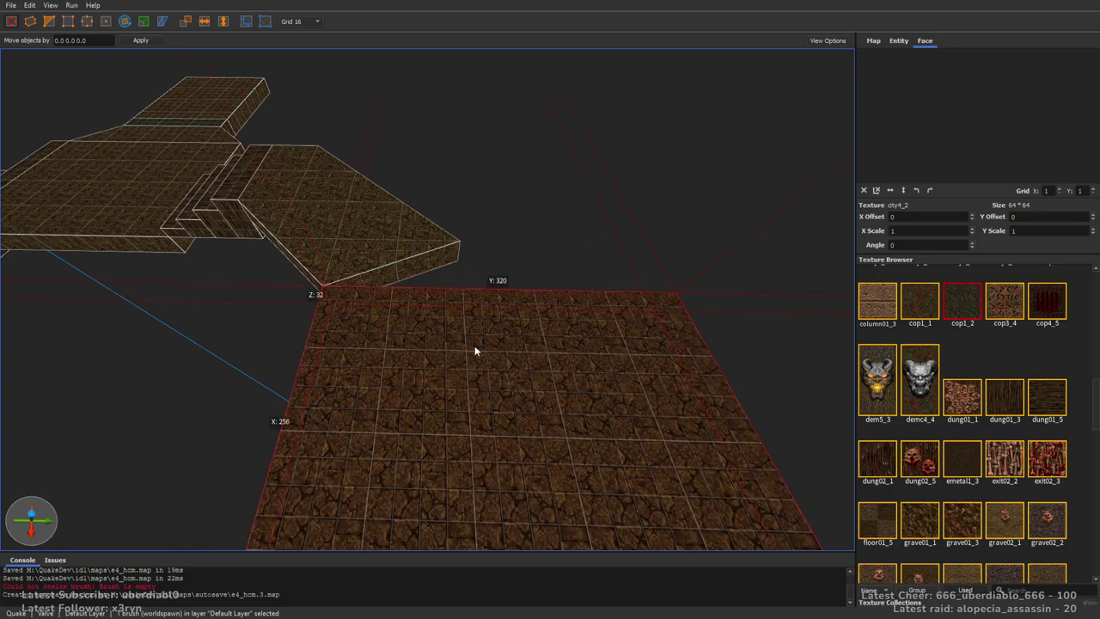
pyautogui.moveTo(605, 325)
pyautogui.mouseDown(button='right')
pyautogui.moveTo(441, 322)
pyautogui.moveTo(452, 275)
pyautogui.moveTo(503, 302)
pyautogui.moveTo(725, 355)
pyautogui.mouseUp(button='right')
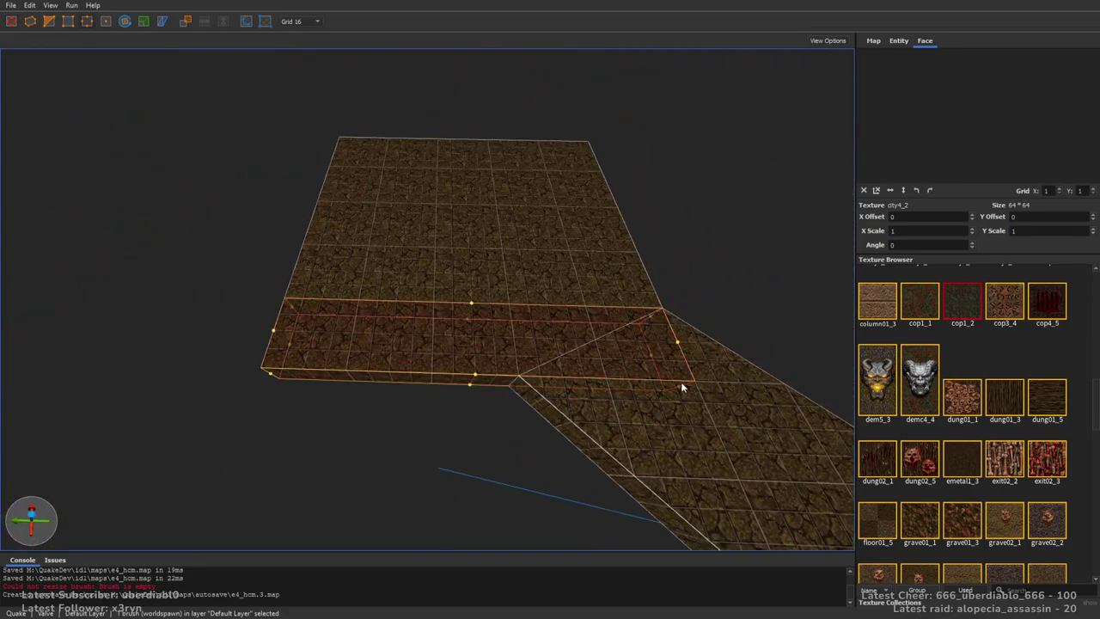
# Fit the strip pieces beside the angled walkway and resize the three-piece platform to 448 by 256 units
pyautogui.moveTo(310, 372)
pyautogui.keyDown('shift'); pyautogui.mouseDown()
pyautogui.moveTo(386, 253)
pyautogui.moveTo(434, 287)
pyautogui.moveTo(434, 498)
pyautogui.moveTo(433, 478)
pyautogui.moveTo(528, 410)
pyautogui.moveTo(474, 354)
pyautogui.moveTo(573, 376)
pyautogui.moveTo(648, 368)
pyautogui.moveTo(541, 370)
pyautogui.mouseUp(); pyautogui.keyUp('shift')
pyautogui.moveTo(540, 370); pyautogui.dragTo(385, 333, button='middle')
pyautogui.keyDown('ctrl'); pyautogui.click(385, 334); pyautogui.keyUp('ctrl')
pyautogui.keyDown('ctrl'); pyautogui.click(260, 347); pyautogui.keyUp('ctrl')
pyautogui.moveTo(503, 411)
pyautogui.keyDown('shift'); pyautogui.mouseDown()
pyautogui.moveTo(503, 451)
pyautogui.moveTo(495, 426)
pyautogui.mouseUp(); pyautogui.keyUp('shift')
pyautogui.moveTo(495, 426); pyautogui.dragTo(412, 294, button='right')
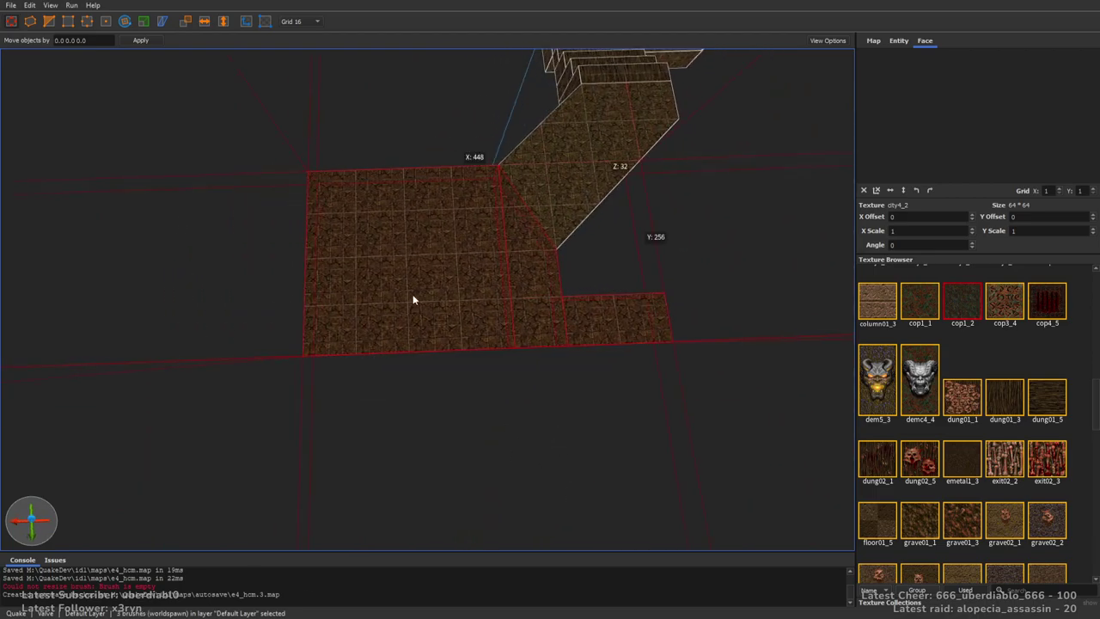
# Resize the piece at the platform's far end and move its outer corner inward to taper it
pyautogui.click(412, 294)
pyautogui.moveTo(570, 370); pyautogui.dragTo(191, 267, button='right')
pyautogui.moveTo(192, 267)
pyautogui.keyDown('shift'); pyautogui.mouseDown()
pyautogui.moveTo(338, 273)
pyautogui.moveTo(329, 319)
pyautogui.moveTo(232, 307)
pyautogui.moveTo(261, 305)
pyautogui.mouseUp(); pyautogui.keyUp('shift')
pyautogui.press('v')
pyautogui.moveTo(336, 388); pyautogui.dragTo(341, 343)
pyautogui.moveTo(341, 343); pyautogui.dragTo(570, 295, button='middle')
pyautogui.press('v')
# Add a city4_2 slab of 128 by 192 units, 32 units thick, beyond the tapered piece
pyautogui.moveTo(580, 364); pyautogui.dragTo(387, 276)
pyautogui.moveTo(386, 378)
pyautogui.keyDown('shift'); pyautogui.mouseDown()
pyautogui.moveTo(389, 425)
pyautogui.moveTo(399, 393)
pyautogui.mouseUp(); pyautogui.keyUp('shift')
pyautogui.moveTo(399, 393)
pyautogui.mouseDown(button='middle')
pyautogui.moveTo(464, 372)
pyautogui.moveTo(444, 373)
pyautogui.moveTo(508, 336)
pyautogui.mouseUp(button='middle')
pyautogui.moveTo(562, 301); pyautogui.dragTo(443, 295, button='middle')
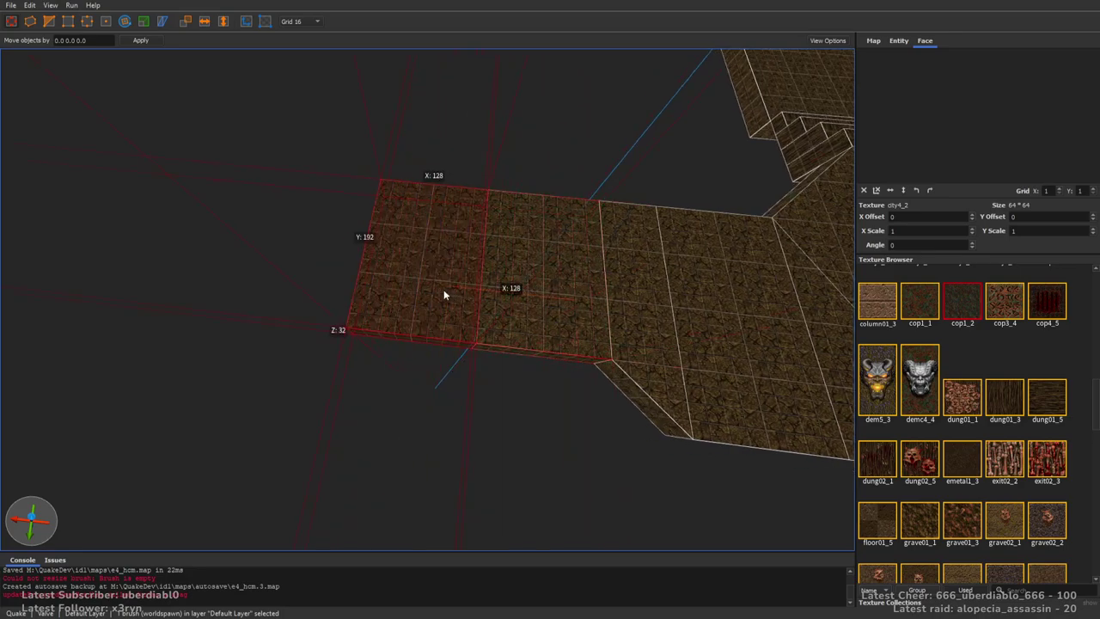
# Skew the next walkway piece sideways and add an end piece with one slanted side beyond it
pyautogui.keyDown('shift'); pyautogui.moveTo(339, 243); pyautogui.dragTo(321, 245); pyautogui.keyUp('shift')
pyautogui.press('v')
pyautogui.moveTo(434, 189); pyautogui.dragTo(438, 155)
pyautogui.moveTo(438, 159); pyautogui.dragTo(559, 312, button='right')
pyautogui.press('v')
pyautogui.moveTo(469, 371)
pyautogui.mouseDown()
pyautogui.moveTo(403, 424)
pyautogui.moveTo(458, 397)
pyautogui.mouseUp()
pyautogui.moveTo(458, 397); pyautogui.dragTo(513, 404, button='right')
pyautogui.click(498, 348)
pyautogui.scroll(3, 498, 348)
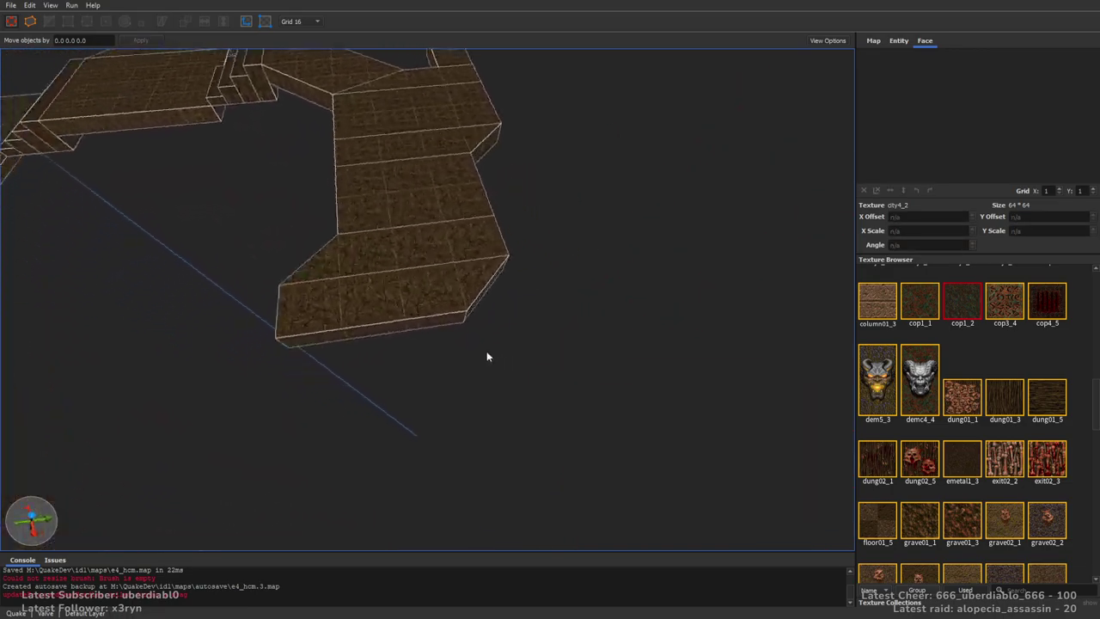
# Copy the wizwood1_8 stairs to the outer end of the walkway and align them with its end piece
pyautogui.click(435, 279)
pyautogui.moveTo(434, 280)
pyautogui.keyDown('ctrl'); pyautogui.mouseDown()
pyautogui.moveTo(392, 373)
pyautogui.moveTo(371, 376)
pyautogui.mouseUp(); pyautogui.keyUp('ctrl')
pyautogui.moveTo(570, 355)
pyautogui.mouseDown()
pyautogui.moveTo(502, 375)
pyautogui.moveTo(562, 375)
pyautogui.mouseUp()
pyautogui.moveTo(562, 376); pyautogui.dragTo(612, 396, button='right')
pyautogui.moveTo(612, 396)
pyautogui.mouseDown()
pyautogui.moveTo(592, 351)
pyautogui.moveTo(579, 351)
pyautogui.mouseUp()
pyautogui.moveTo(579, 351)
pyautogui.mouseDown(button='right')
pyautogui.moveTo(473, 329)
pyautogui.moveTo(539, 343)
pyautogui.moveTo(562, 319)
pyautogui.moveTo(530, 327)
pyautogui.moveTo(312, 292)
pyautogui.moveTo(451, 421)
pyautogui.moveTo(457, 474)
pyautogui.moveTo(565, 407)
pyautogui.moveTo(563, 380)
pyautogui.moveTo(594, 417)
pyautogui.moveTo(590, 385)
pyautogui.moveTo(562, 412)
pyautogui.moveTo(594, 449)
pyautogui.moveTo(630, 437)
pyautogui.moveTo(548, 334)
pyautogui.moveTo(459, 320)
pyautogui.moveTo(589, 339)
pyautogui.moveTo(510, 343)
pyautogui.moveTo(564, 314)
pyautogui.moveTo(483, 327)
pyautogui.moveTo(594, 319)
pyautogui.moveTo(580, 349)
pyautogui.mouseUp(button='right')
pyautogui.scroll(5, 562, 320)
pyautogui.click(331, 286)
pyautogui.keyDown('ctrl'); pyautogui.click(312, 338); pyautogui.keyUp('ctrl')
pyautogui.keyDown('ctrl'); pyautogui.click(305, 338); pyautogui.keyUp('ctrl')
pyautogui.keyDown('ctrl'); pyautogui.click(315, 302); pyautogui.keyUp('ctrl')
pyautogui.click(578, 356)
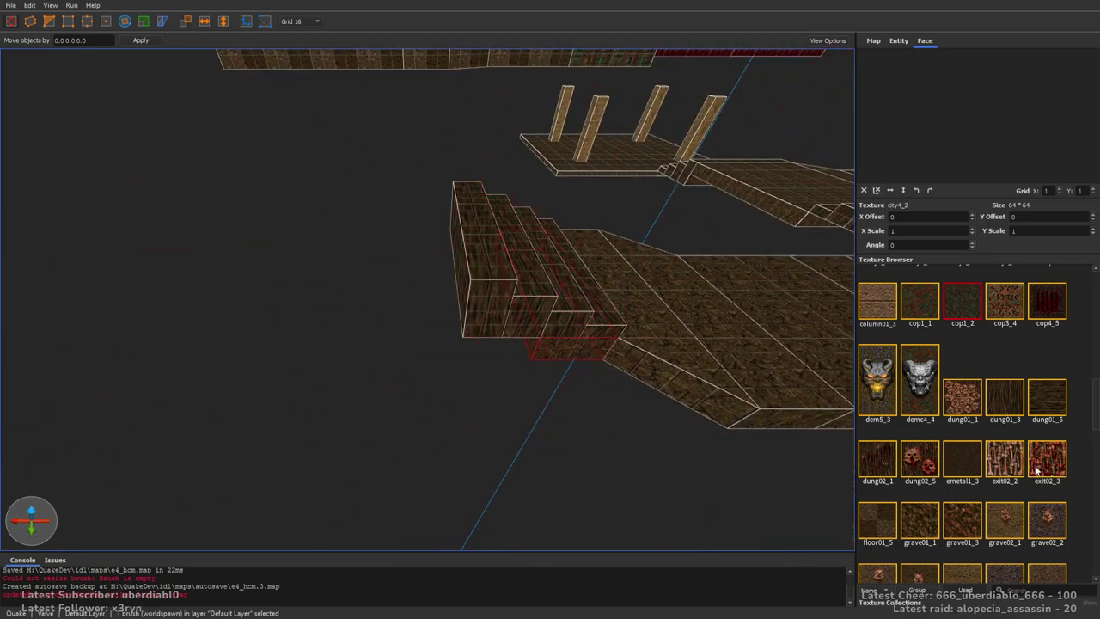
# Place the city4_2 slab from beneath the stairs at their outer end as a landing
pyautogui.press('Escape')
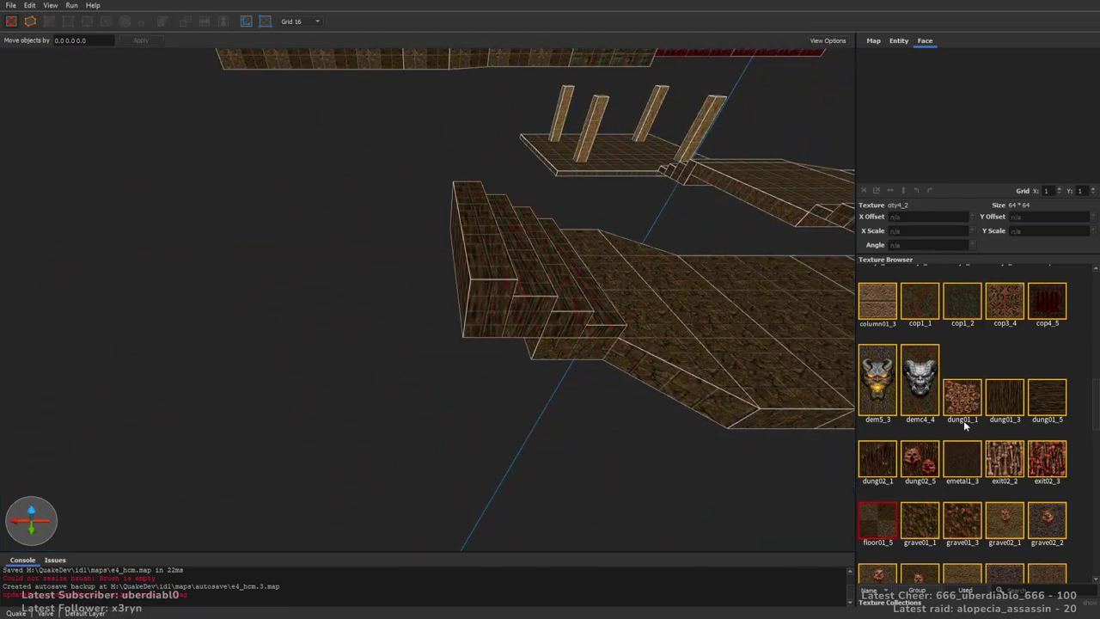
pyautogui.click(570, 356)
pyautogui.moveTo(541, 351)
pyautogui.mouseDown()
pyautogui.moveTo(413, 336)
pyautogui.moveTo(422, 287)
pyautogui.mouseUp()
pyautogui.moveTo(422, 287); pyautogui.dragTo(472, 320, button='right')
pyautogui.moveTo(375, 180); pyautogui.dragTo(561, 241, button='right')
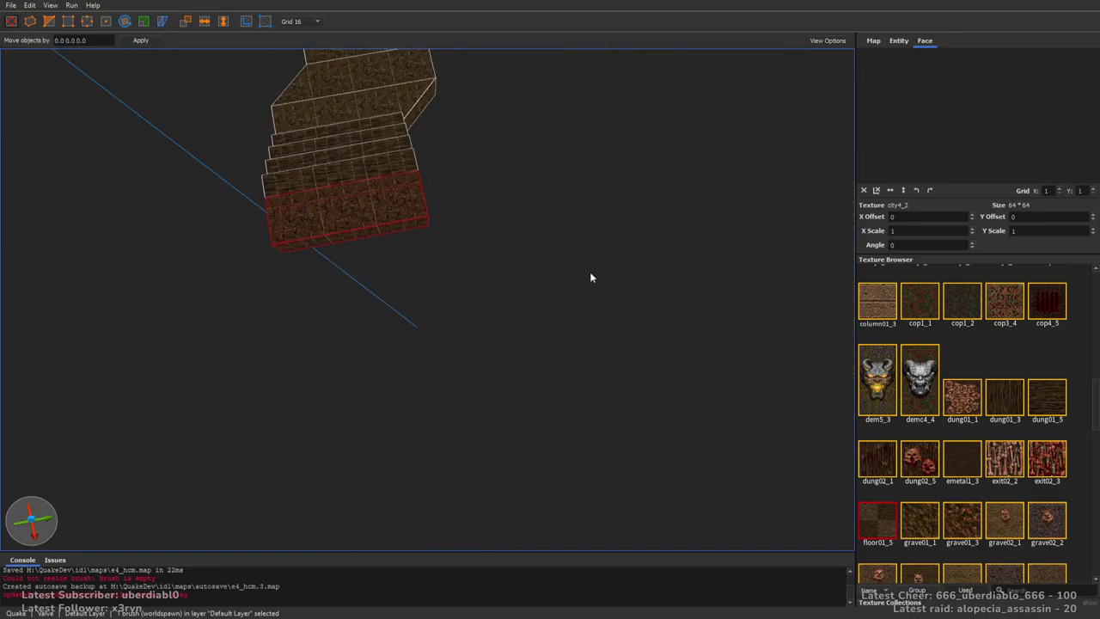
# Pull both outer corners of the landing slab sideways to flare its far edge
pyautogui.moveTo(574, 226); pyautogui.dragTo(527, 233, button='right')
pyautogui.press('v')
pyautogui.press('Right')
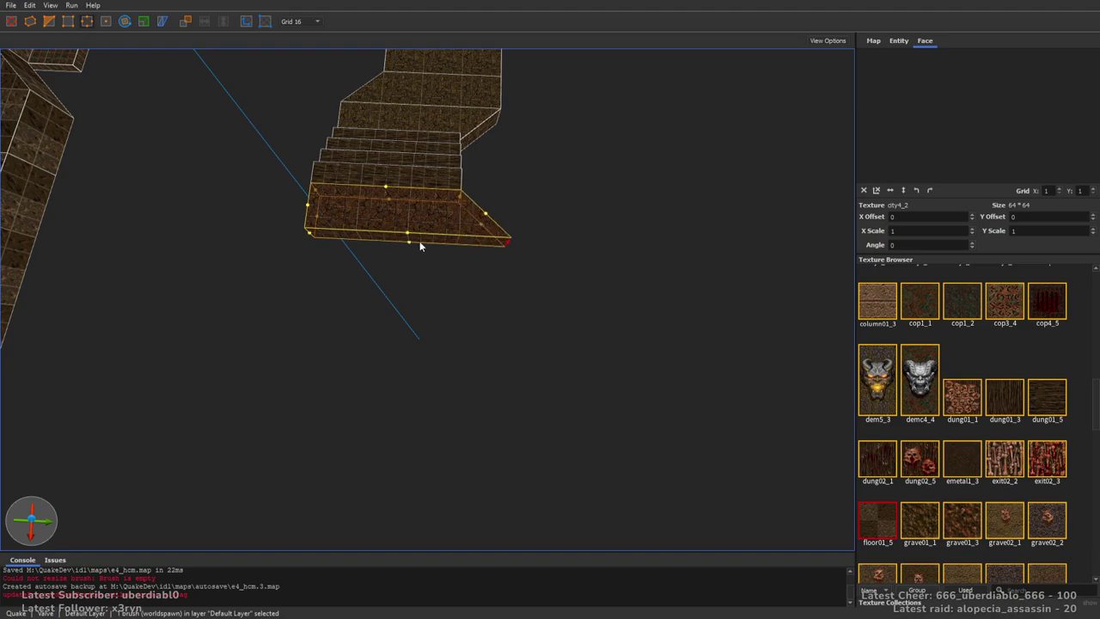
pyautogui.click(308, 232)
pyautogui.press('Left')
pyautogui.press('Left')
pyautogui.scroll(-5, 310, 232)
pyautogui.press('v')
pyautogui.press('Escape')
# Add a rectangular city4_2 slab along the wide edge of the flared landing
pyautogui.moveTo(405, 221); pyautogui.dragTo(501, 249, button='right')
pyautogui.scroll(3, 462, 240)
pyautogui.moveTo(555, 247)
pyautogui.mouseDown(button='right')
pyautogui.moveTo(574, 249)
pyautogui.moveTo(498, 212)
pyautogui.moveTo(515, 230)
pyautogui.mouseUp(button='right')
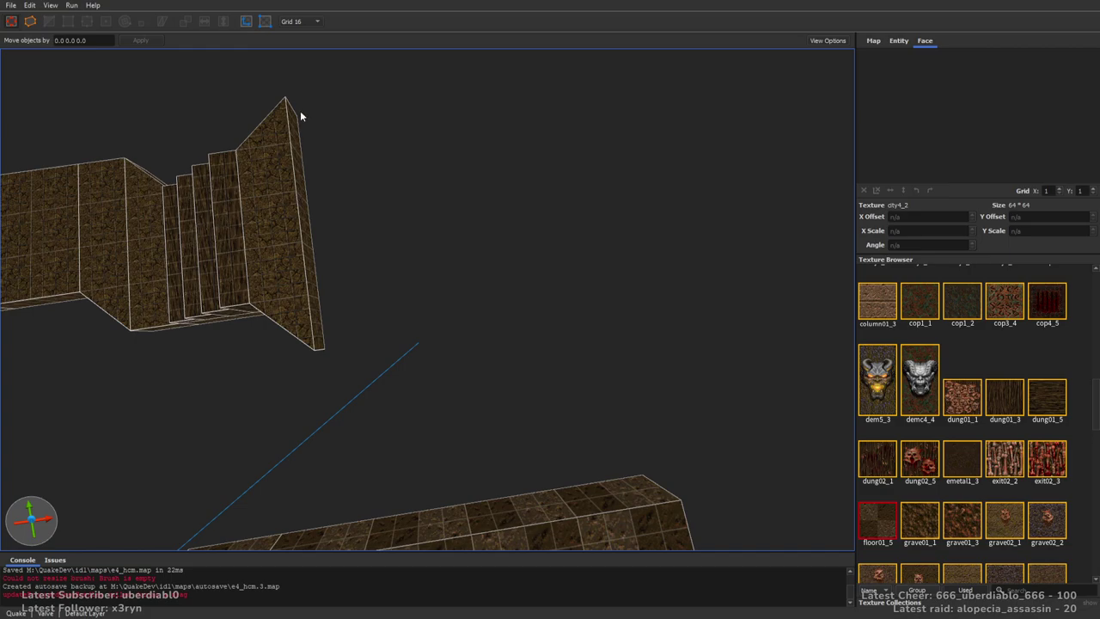
pyautogui.moveTo(299, 110); pyautogui.dragTo(373, 140, button='right')
pyautogui.click(209, 169)
pyautogui.click(147, 160)
pyautogui.moveTo(142, 167)
pyautogui.mouseDown()
pyautogui.moveTo(417, 203)
pyautogui.moveTo(414, 190)
pyautogui.moveTo(386, 336)
pyautogui.moveTo(542, 287)
pyautogui.moveTo(491, 260)
pyautogui.moveTo(478, 221)
pyautogui.mouseUp()
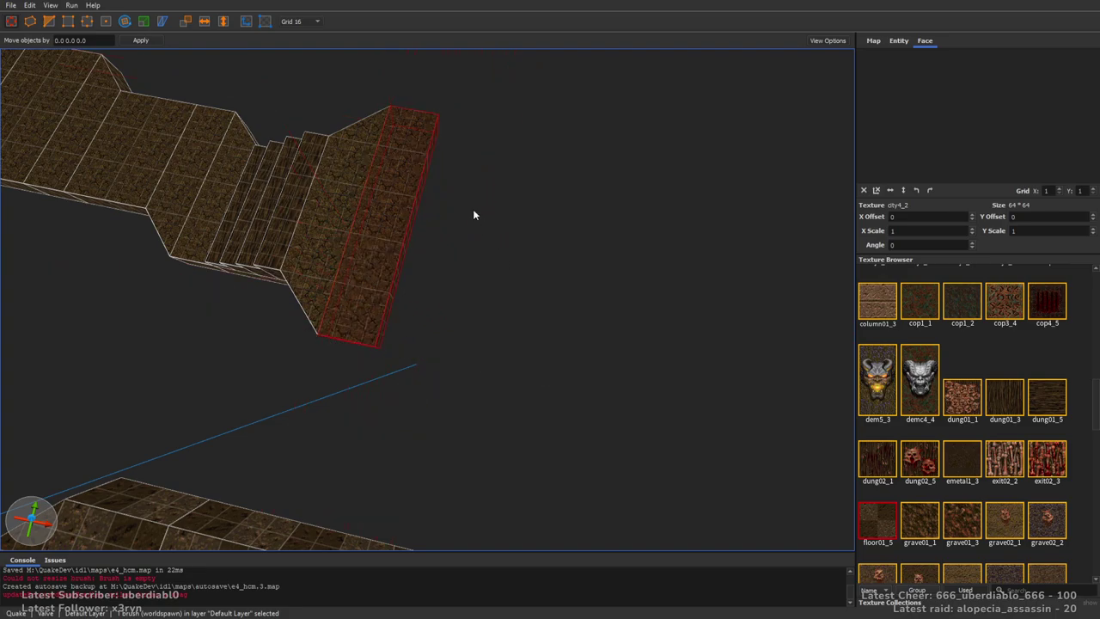
# Add a second city4_2 slab of 64 by 304 units, 32 units thick, beyond the first and slant one end
pyautogui.moveTo(430, 164); pyautogui.dragTo(487, 179)
pyautogui.moveTo(661, 248); pyautogui.dragTo(562, 243, button='right')
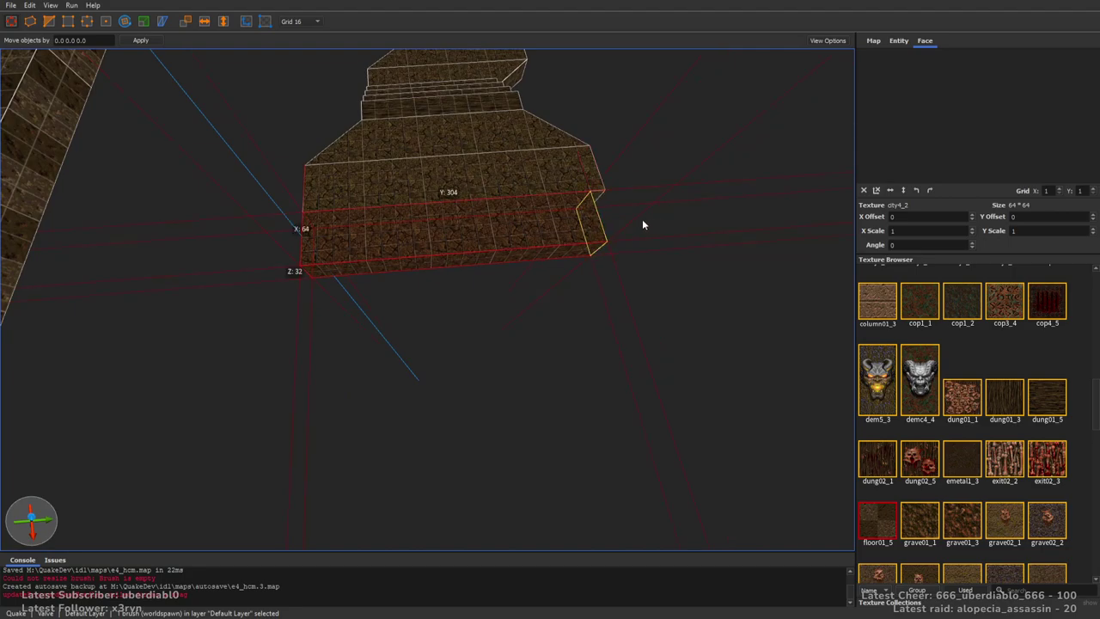
pyautogui.press('v')
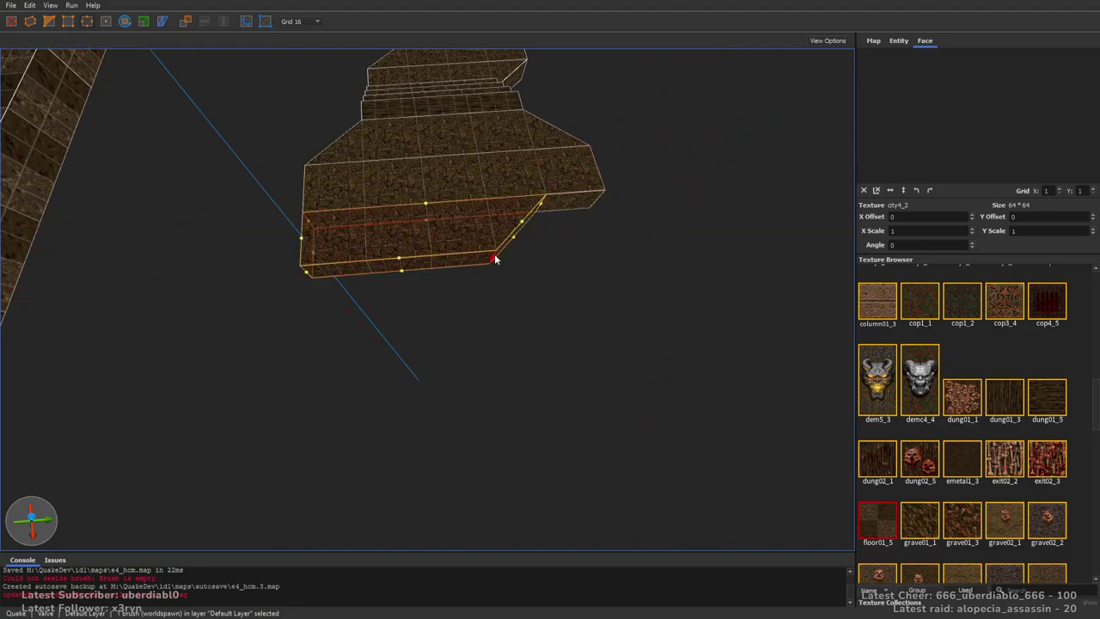
pyautogui.press('Escape')
pyautogui.moveTo(494, 258)
pyautogui.mouseDown(button='right')
pyautogui.moveTo(574, 262)
pyautogui.moveTo(424, 234)
pyautogui.mouseUp(button='right')
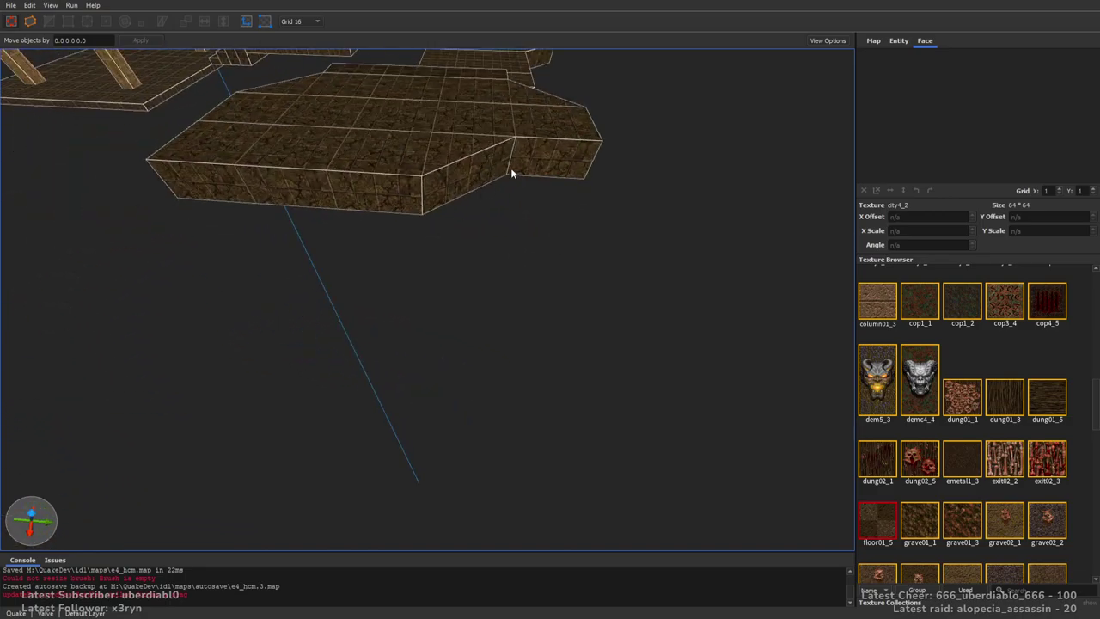
# Build a large cop1_2 floor slab off the platform's outer edge with a thin matching slab on top
pyautogui.moveTo(576, 171)
pyautogui.mouseDown()
pyautogui.moveTo(138, 230)
pyautogui.moveTo(146, 239)
pyautogui.mouseUp()
pyautogui.click(960, 299)
pyautogui.moveTo(679, 276); pyautogui.dragTo(545, 278, button='right')
pyautogui.moveTo(547, 281)
pyautogui.keyDown('shift'); pyautogui.mouseDown()
pyautogui.moveTo(343, 291)
pyautogui.moveTo(385, 297)
pyautogui.mouseUp(); pyautogui.keyUp('shift')
pyautogui.moveTo(406, 280); pyautogui.dragTo(319, 330, button='right')
pyautogui.moveTo(319, 330)
pyautogui.keyDown('shift'); pyautogui.mouseDown()
pyautogui.moveTo(239, 330)
pyautogui.moveTo(348, 335)
pyautogui.mouseUp(); pyautogui.keyUp('shift')
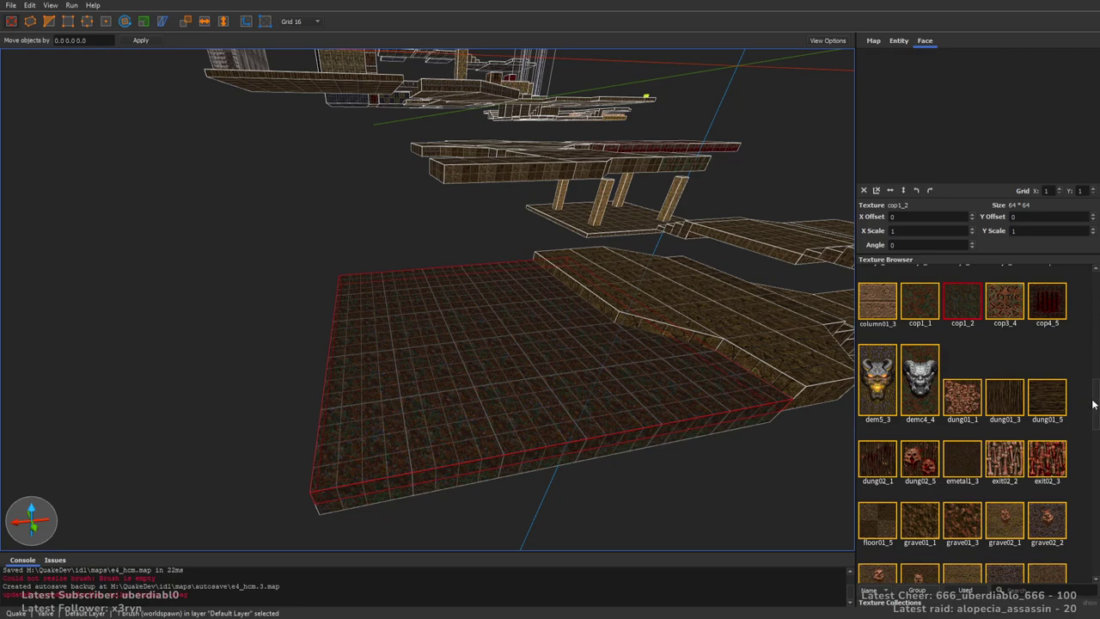
# Texture the thin upper slab with *lavaskip and its top face with *lava1
pyautogui.moveTo(1093, 404); pyautogui.dragTo(1090, 288)
pyautogui.click(918, 286)
pyautogui.moveTo(559, 309)
pyautogui.mouseDown(button='right')
pyautogui.moveTo(471, 318)
pyautogui.moveTo(504, 216)
pyautogui.mouseUp(button='right')
pyautogui.keyDown('shift'); pyautogui.click(479, 319); pyautogui.keyUp('shift')
pyautogui.click(877, 286)
# Copy the slanted city4_2 piece to the far side of the lava, turn it around and resize it to 112 by 176 units
pyautogui.click(507, 318)
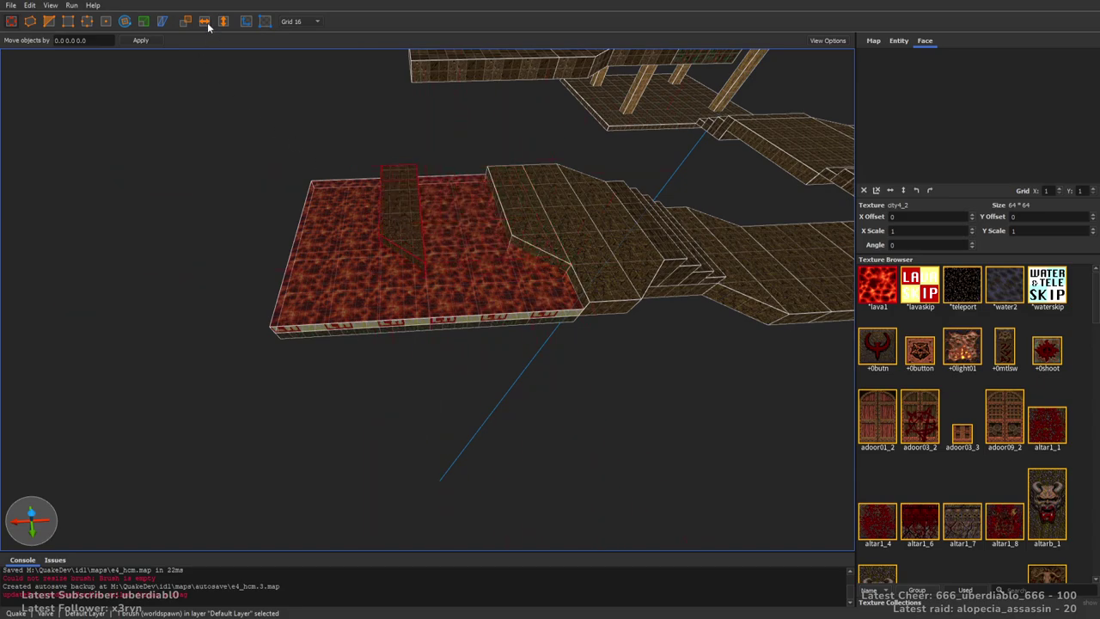
pyautogui.moveTo(412, 215); pyautogui.dragTo(439, 219, button='right')
pyautogui.moveTo(481, 267)
pyautogui.mouseDown(button='right')
pyautogui.moveTo(551, 273)
pyautogui.moveTo(476, 284)
pyautogui.mouseUp(button='right')
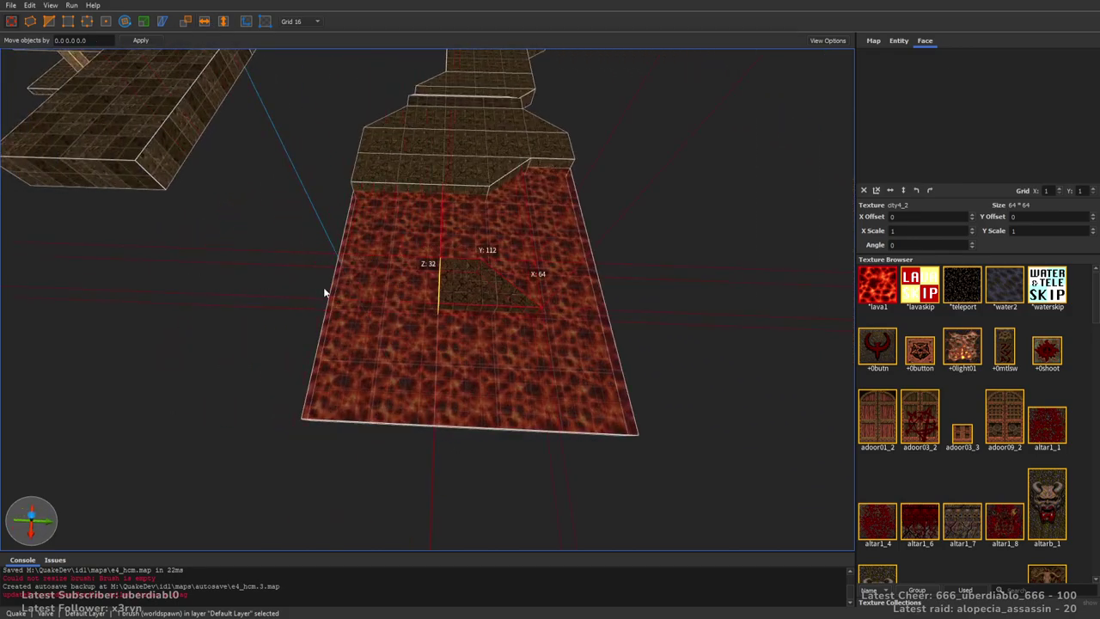
pyautogui.moveTo(399, 282)
pyautogui.mouseDown(button='right')
pyautogui.moveTo(512, 273)
pyautogui.moveTo(398, 284)
pyautogui.moveTo(368, 181)
pyautogui.mouseUp(button='right')
pyautogui.moveTo(479, 193)
pyautogui.mouseDown(button='right')
pyautogui.moveTo(523, 227)
pyautogui.moveTo(508, 171)
pyautogui.moveTo(471, 171)
pyautogui.mouseUp(button='right')
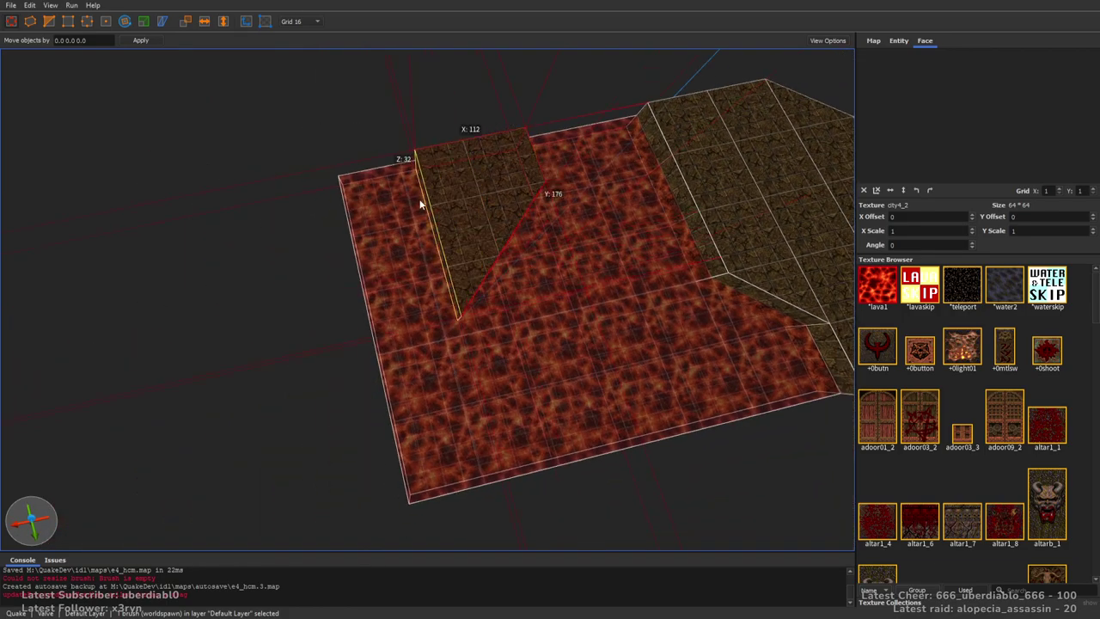
# Add a second city4_2 block along the far side of the lava and extend both blocks to 160 units high
pyautogui.moveTo(412, 211)
pyautogui.mouseDown(button='right')
pyautogui.moveTo(566, 254)
pyautogui.moveTo(545, 249)
pyautogui.mouseUp(button='right')
pyautogui.moveTo(727, 238)
pyautogui.mouseDown(button='right')
pyautogui.moveTo(693, 299)
pyautogui.moveTo(688, 194)
pyautogui.moveTo(270, 246)
pyautogui.mouseUp(button='right')
pyautogui.moveTo(393, 270); pyautogui.dragTo(410, 216, button='right')
pyautogui.scroll(-2, 411, 216)
pyautogui.keyDown('ctrl'); pyautogui.click(409, 312); pyautogui.keyUp('ctrl')
pyautogui.moveTo(392, 312)
pyautogui.keyDown('shift'); pyautogui.mouseDown()
pyautogui.moveTo(387, 214)
pyautogui.moveTo(388, 241)
pyautogui.mouseUp(); pyautogui.keyUp('shift')
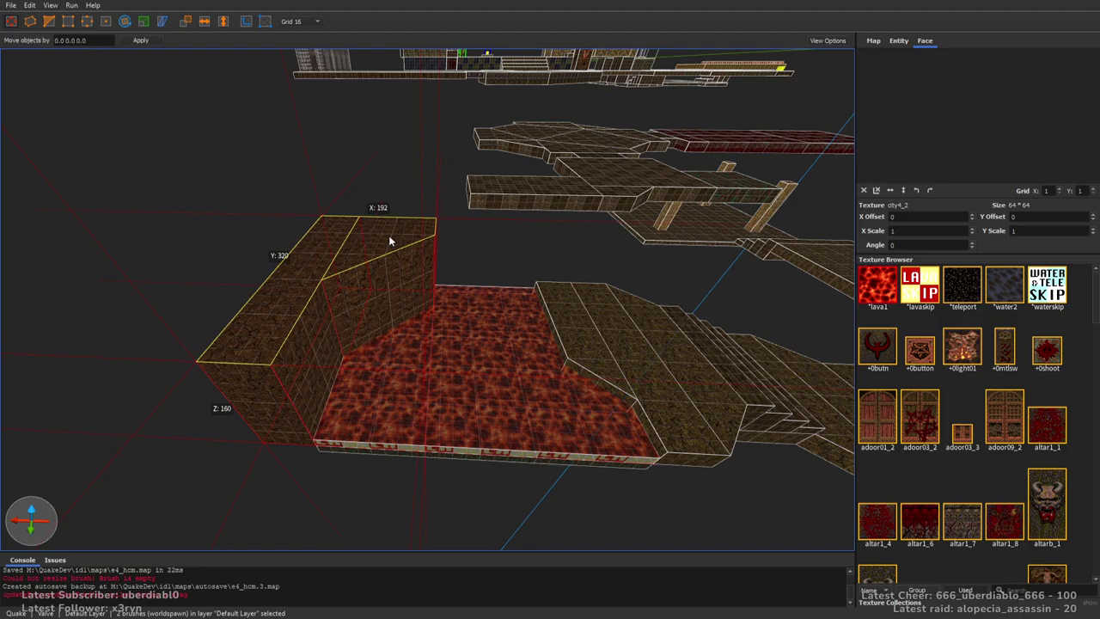
# Copy the four wizwood1_8 steps beside the tall city4_2 blocks, rotate them a quarter turn and align them vertically
pyautogui.scroll(5, 388, 239)
pyautogui.moveTo(550, 273)
pyautogui.mouseDown(button='right')
pyautogui.moveTo(572, 238)
pyautogui.moveTo(580, 294)
pyautogui.moveTo(668, 301)
pyautogui.moveTo(543, 280)
pyautogui.moveTo(580, 275)
pyautogui.moveTo(550, 273)
pyautogui.mouseUp(button='right')
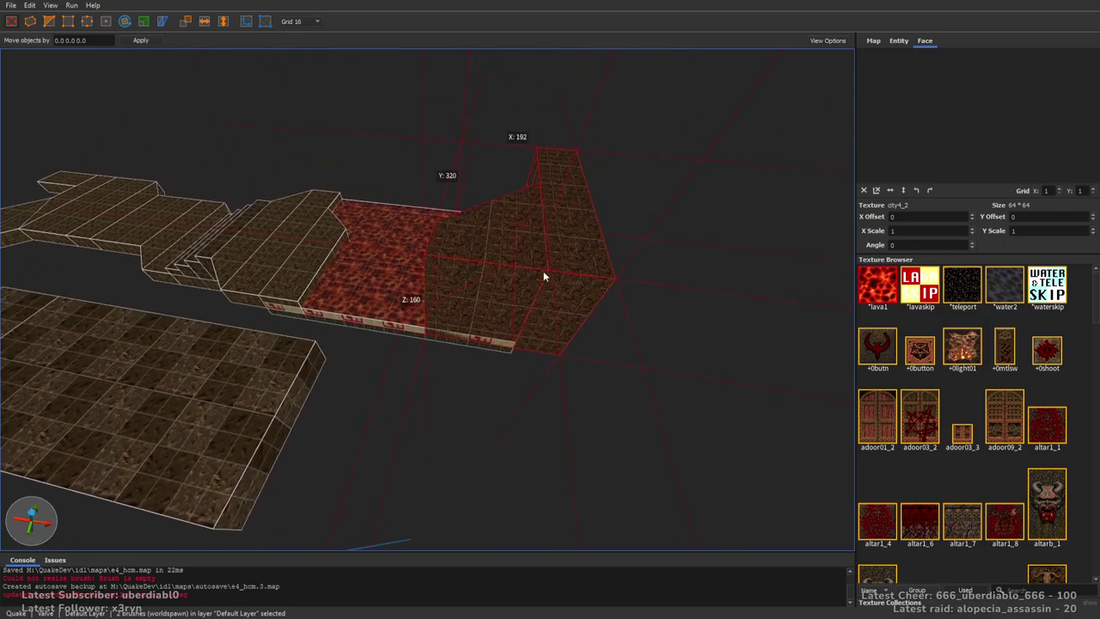
pyautogui.press('Escape')
pyautogui.click(221, 240)
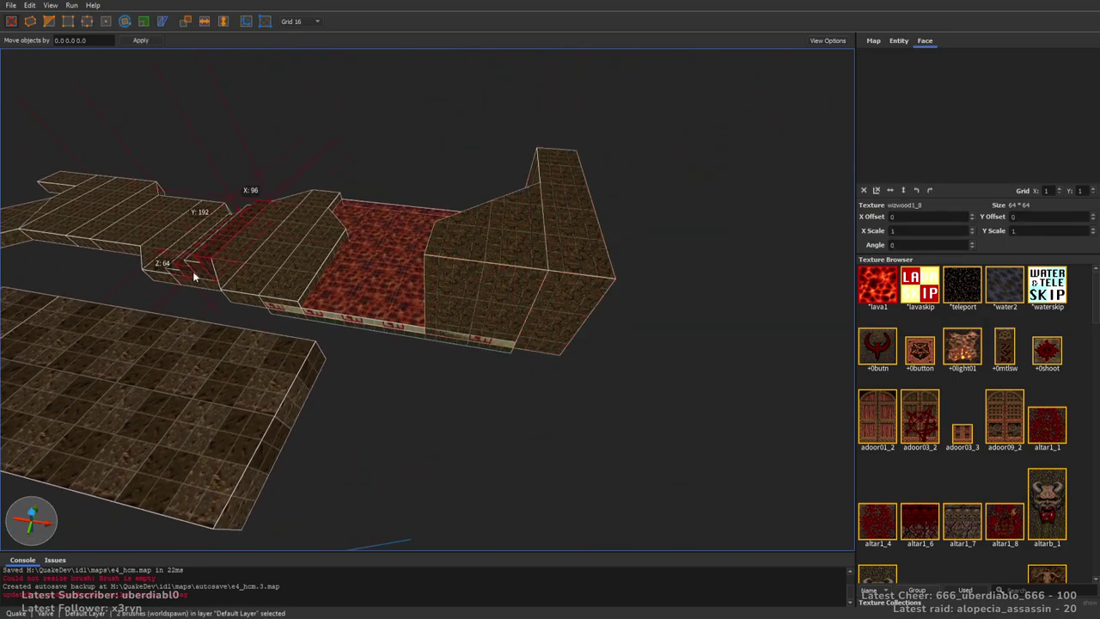
pyautogui.keyDown('ctrl'); pyautogui.click(184, 259); pyautogui.keyUp('ctrl')
pyautogui.keyDown('ctrl'); pyautogui.click(206, 249); pyautogui.keyUp('ctrl')
pyautogui.keyDown('ctrl'); pyautogui.click(232, 241); pyautogui.keyUp('ctrl')
pyautogui.moveTo(232, 240)
pyautogui.mouseDown()
pyautogui.moveTo(438, 391)
pyautogui.moveTo(439, 344)
pyautogui.mouseUp()
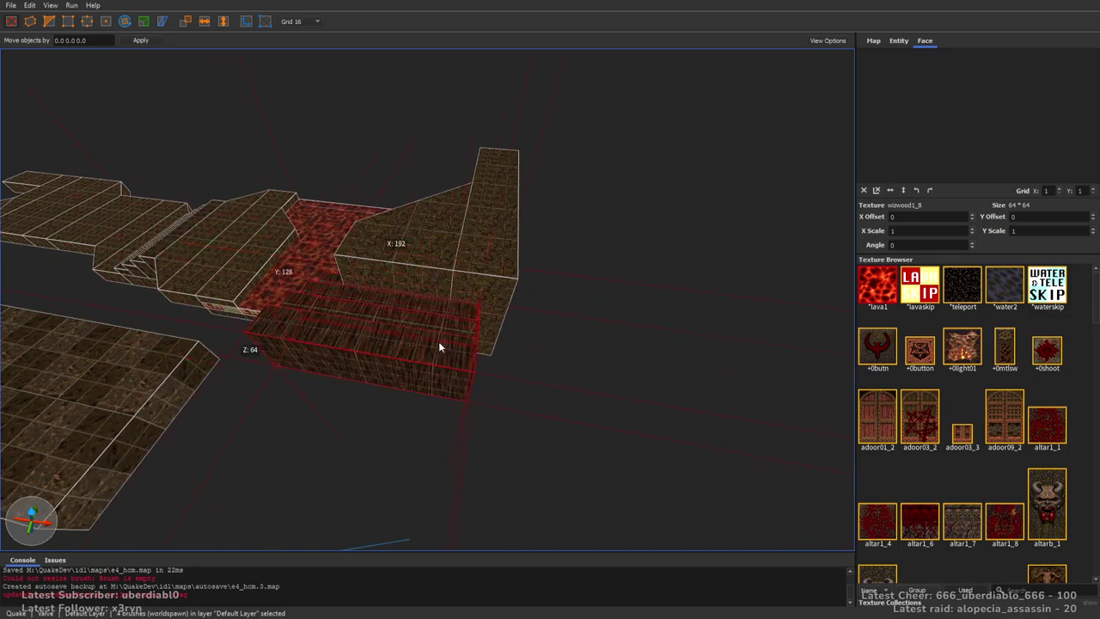
pyautogui.scroll(5, 438, 341)
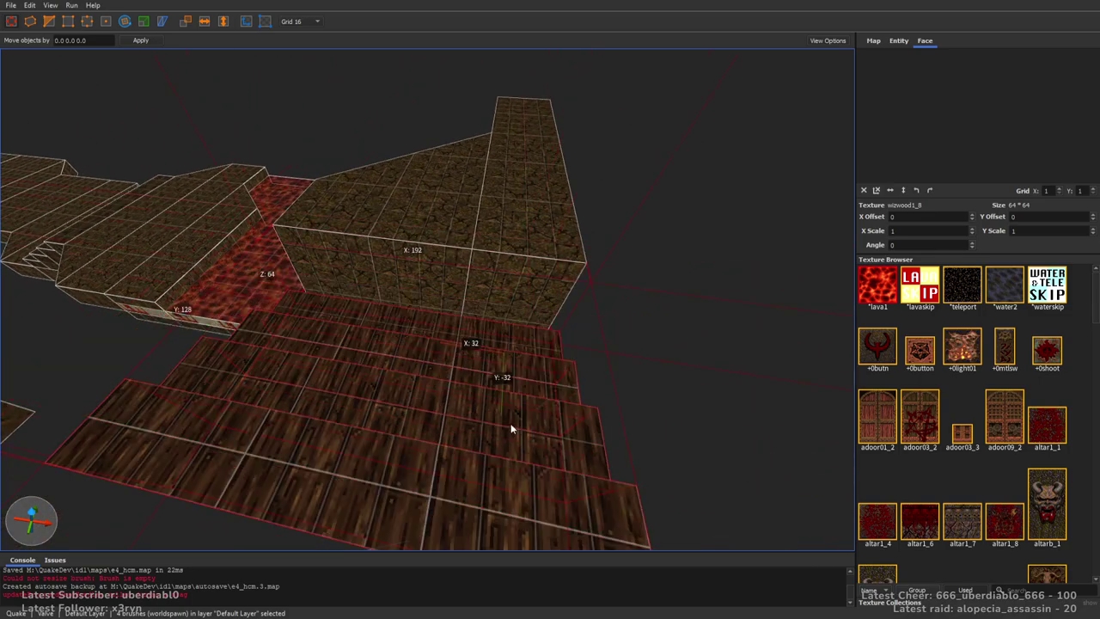
pyautogui.keyDown('alt'); pyautogui.moveTo(510, 409); pyautogui.dragTo(507, 338); pyautogui.keyUp('alt')
pyautogui.moveTo(508, 339)
pyautogui.mouseDown(button='right')
pyautogui.moveTo(507, 315)
pyautogui.moveTo(486, 336)
pyautogui.moveTo(595, 306)
pyautogui.moveTo(573, 351)
pyautogui.moveTo(474, 339)
pyautogui.mouseUp(button='right')
# Copy two of the wizwood1_8 steps, rotate them a quarter turn and narrow them to 128 units toward the upper walkway
pyautogui.click(459, 341)
pyautogui.keyDown('ctrl'); pyautogui.click(395, 404); pyautogui.keyUp('ctrl')
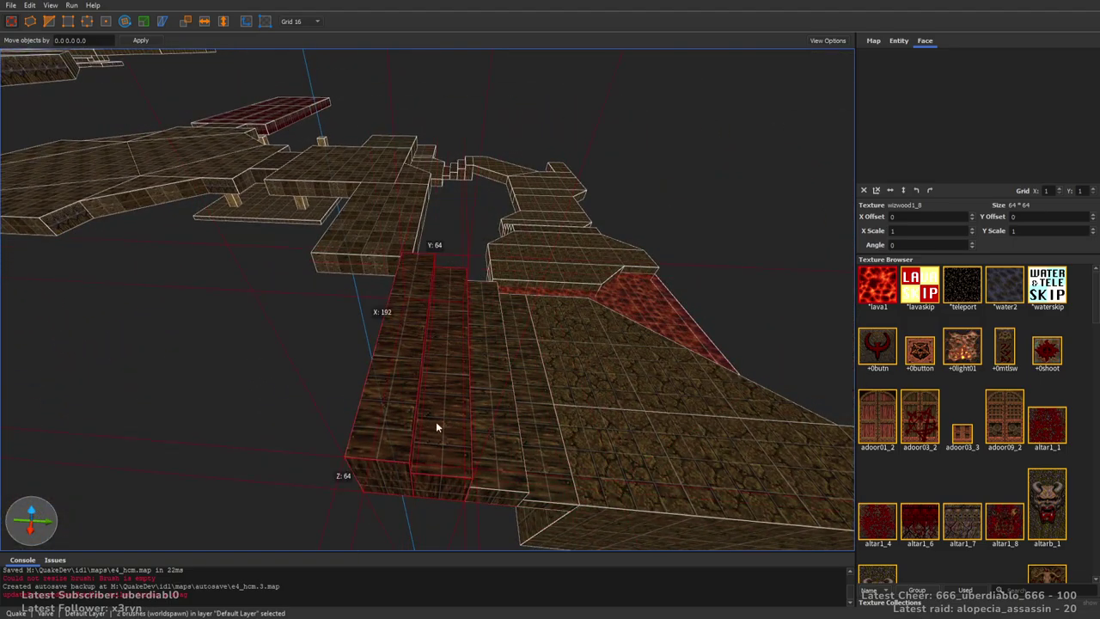
pyautogui.keyDown('ctrl'); pyautogui.moveTo(435, 419); pyautogui.dragTo(304, 352); pyautogui.keyUp('ctrl')
pyautogui.moveTo(304, 352)
pyautogui.mouseDown(button='right')
pyautogui.moveTo(443, 337)
pyautogui.moveTo(314, 328)
pyautogui.moveTo(467, 337)
pyautogui.moveTo(421, 330)
pyautogui.mouseUp(button='right')
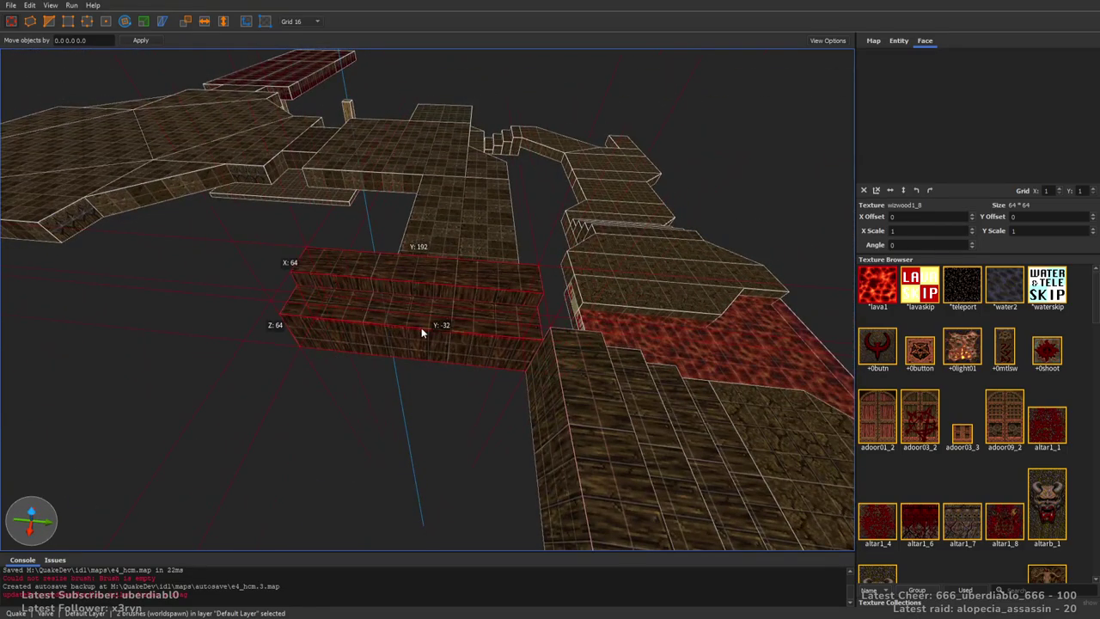
pyautogui.moveTo(269, 310)
pyautogui.mouseDown(button='right')
pyautogui.moveTo(313, 302)
pyautogui.moveTo(458, 316)
pyautogui.mouseUp(button='right')
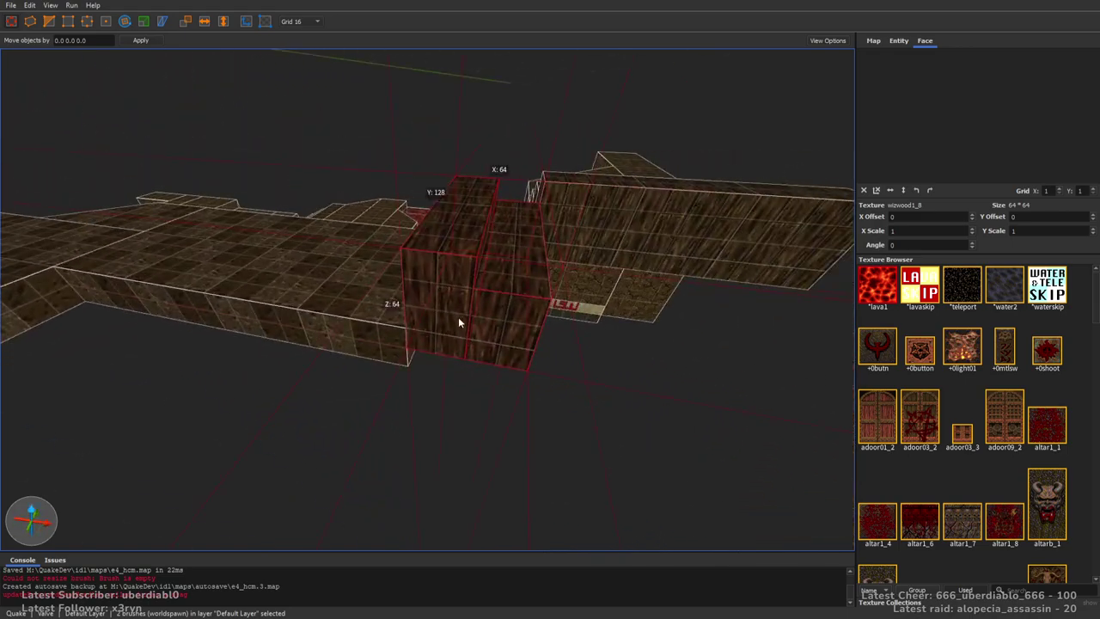
pyautogui.moveTo(472, 275)
pyautogui.mouseDown(button='right')
pyautogui.moveTo(527, 311)
pyautogui.moveTo(552, 304)
pyautogui.moveTo(429, 303)
pyautogui.moveTo(363, 241)
pyautogui.mouseUp(button='right')
# Draw a 192 by 128 slab, 16 units thick, between the two stair flights and texture it altar1_1
pyautogui.moveTo(364, 241)
pyautogui.mouseDown()
pyautogui.moveTo(350, 281)
pyautogui.moveTo(453, 401)
pyautogui.mouseUp()
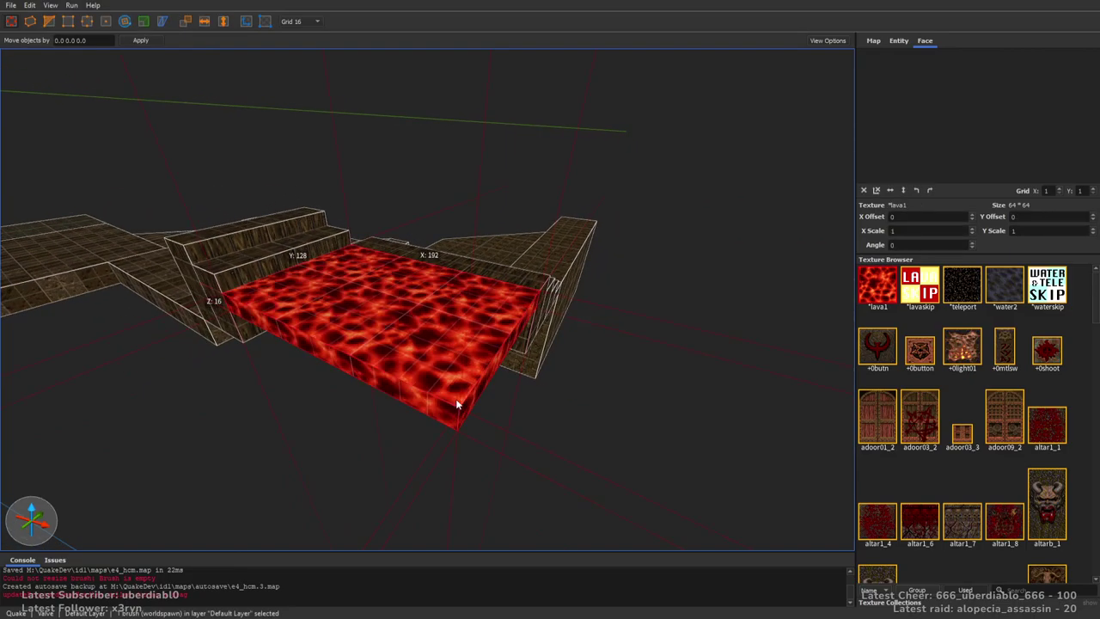
pyautogui.click(1001, 514)
pyautogui.click(1047, 423)
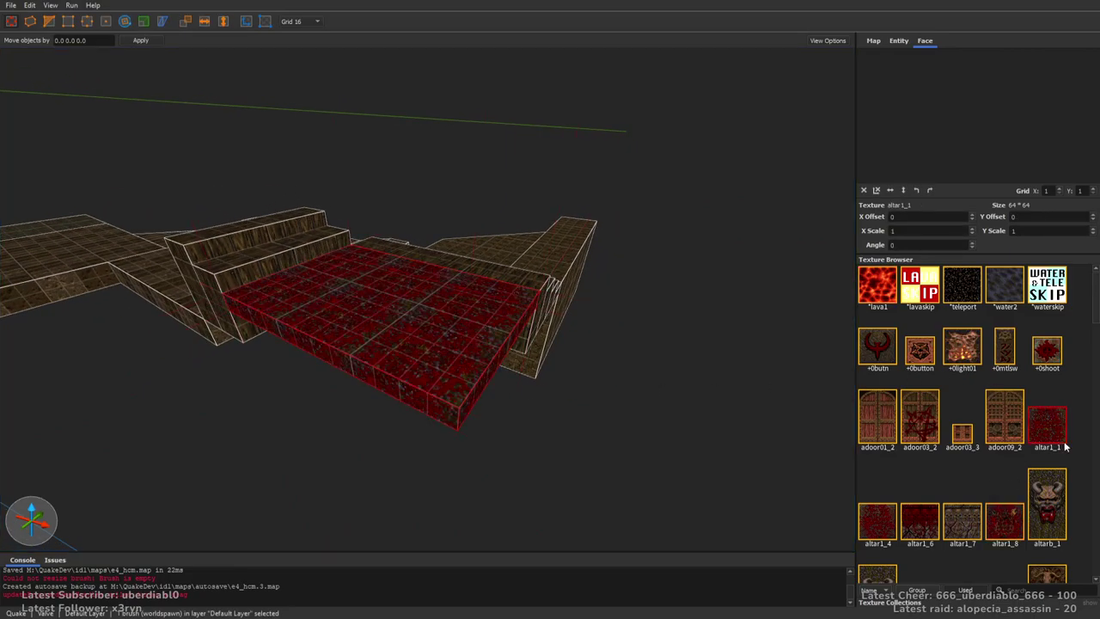
# Draw a wall9_8 block at the end of the green-patterned metal landing and stretch it upward into a tall support wall
pyautogui.moveTo(746, 345); pyautogui.dragTo(616, 375, button='right')
pyautogui.moveTo(544, 374); pyautogui.dragTo(599, 315, button='right')
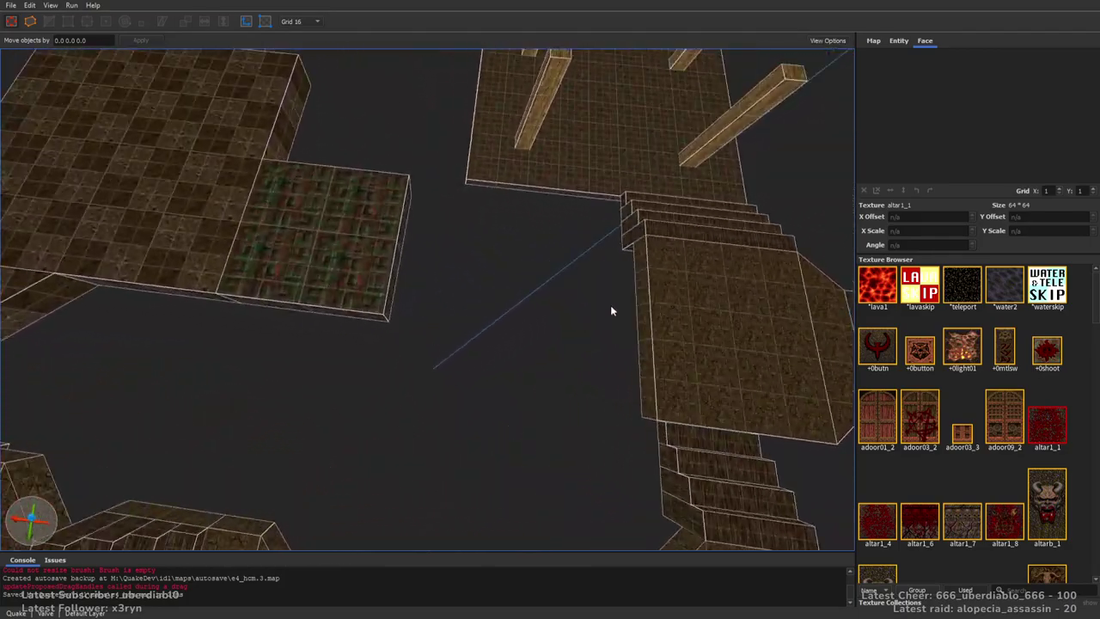
pyautogui.moveTo(1092, 307); pyautogui.dragTo(1072, 522)
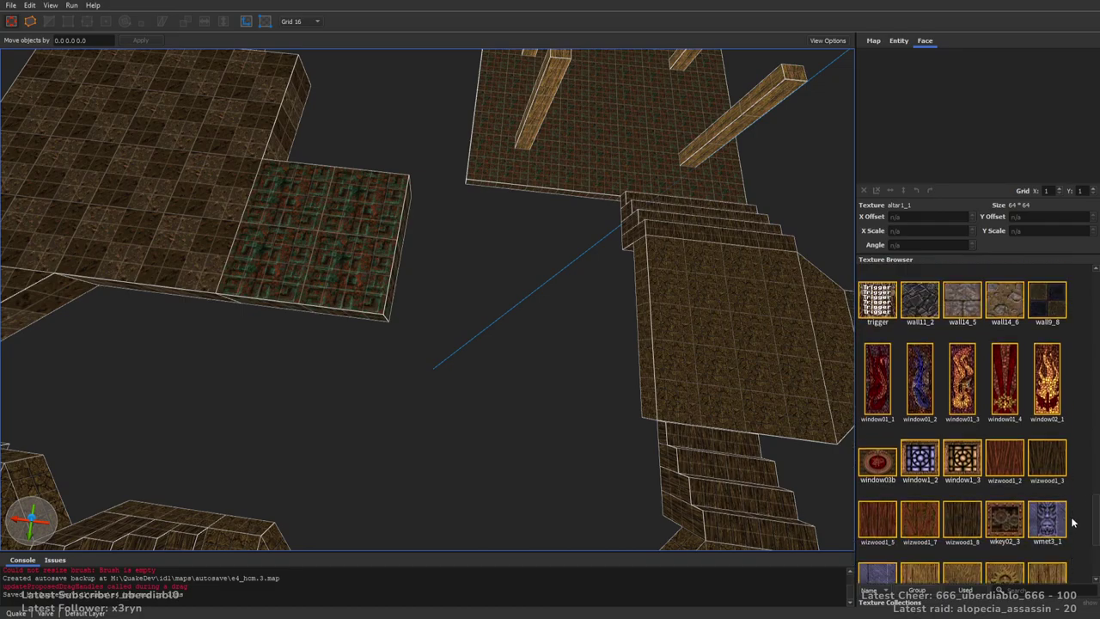
pyautogui.click(1041, 314)
pyautogui.moveTo(824, 292); pyautogui.dragTo(368, 252, button='right')
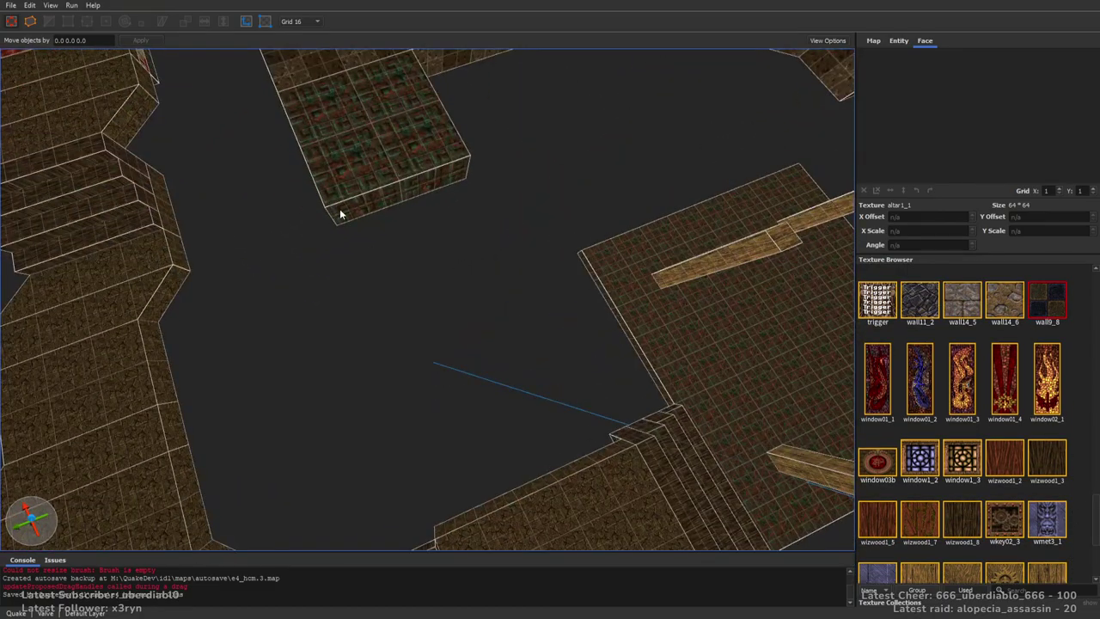
pyautogui.moveTo(337, 214)
pyautogui.mouseDown()
pyautogui.moveTo(504, 231)
pyautogui.moveTo(454, 125)
pyautogui.mouseUp()
pyautogui.moveTo(453, 125); pyautogui.dragTo(612, 169, button='right')
pyautogui.keyDown('shift'); pyautogui.moveTo(611, 164); pyautogui.dragTo(603, 131); pyautogui.keyUp('shift')
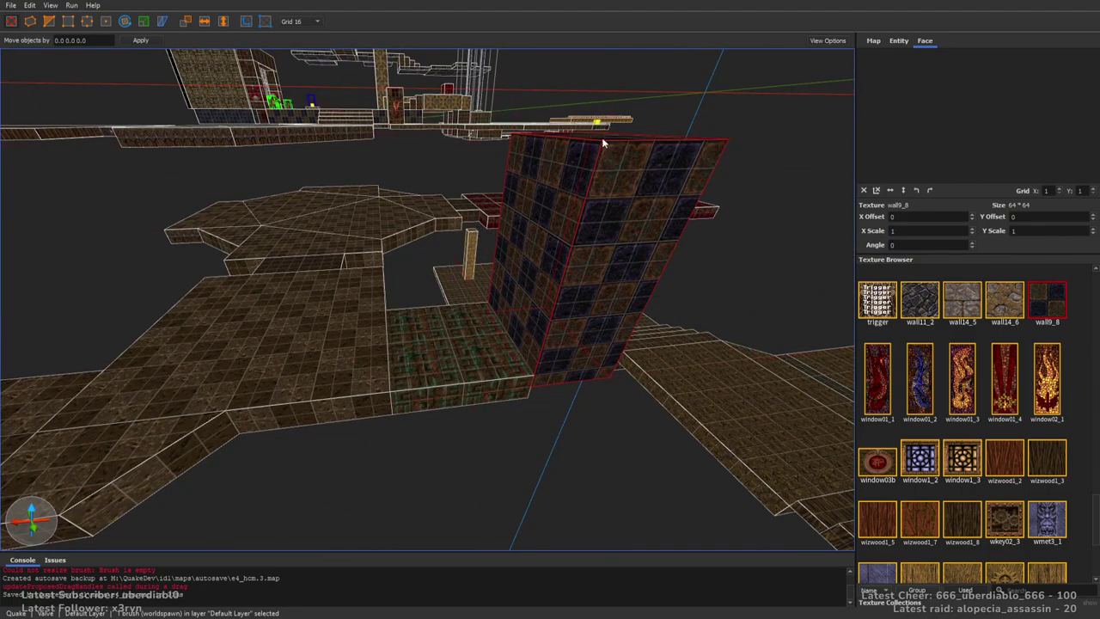
pyautogui.keyDown('shift'); pyautogui.moveTo(598, 84); pyautogui.dragTo(597, 59); pyautogui.keyUp('shift')
# Extrude a section outward from the tall wall9_8 support and thin it from below into a slab level with its top
pyautogui.moveTo(597, 58); pyautogui.dragTo(602, 314, button='right')
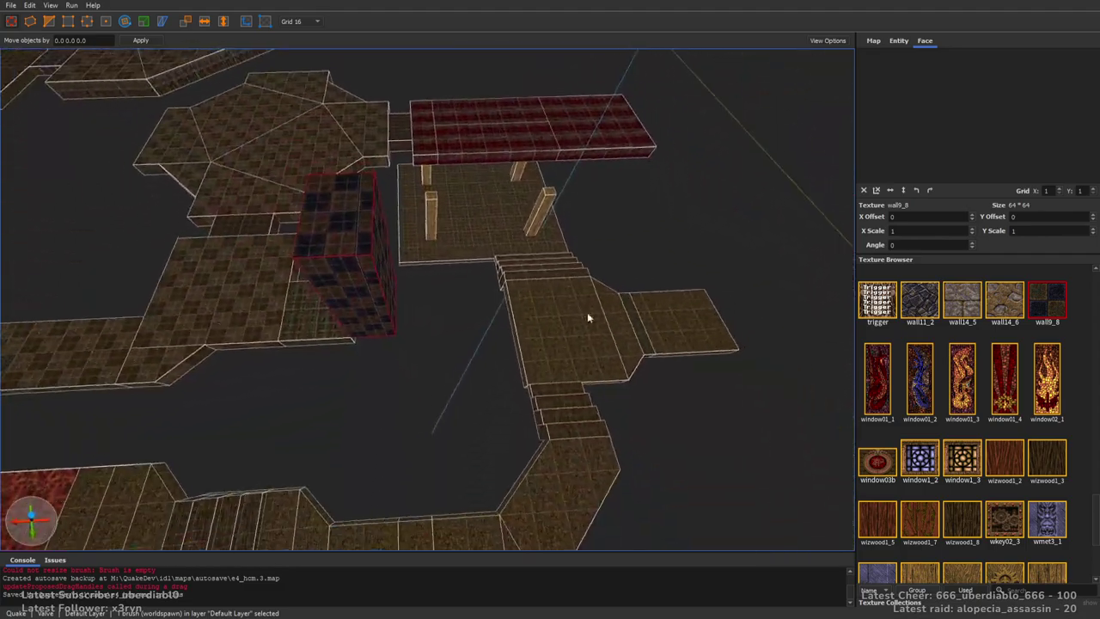
pyautogui.moveTo(557, 255)
pyautogui.keyDown('shift'); pyautogui.mouseDown()
pyautogui.moveTo(508, 258)
pyautogui.moveTo(706, 261)
pyautogui.moveTo(696, 260)
pyautogui.mouseUp(); pyautogui.keyUp('shift')
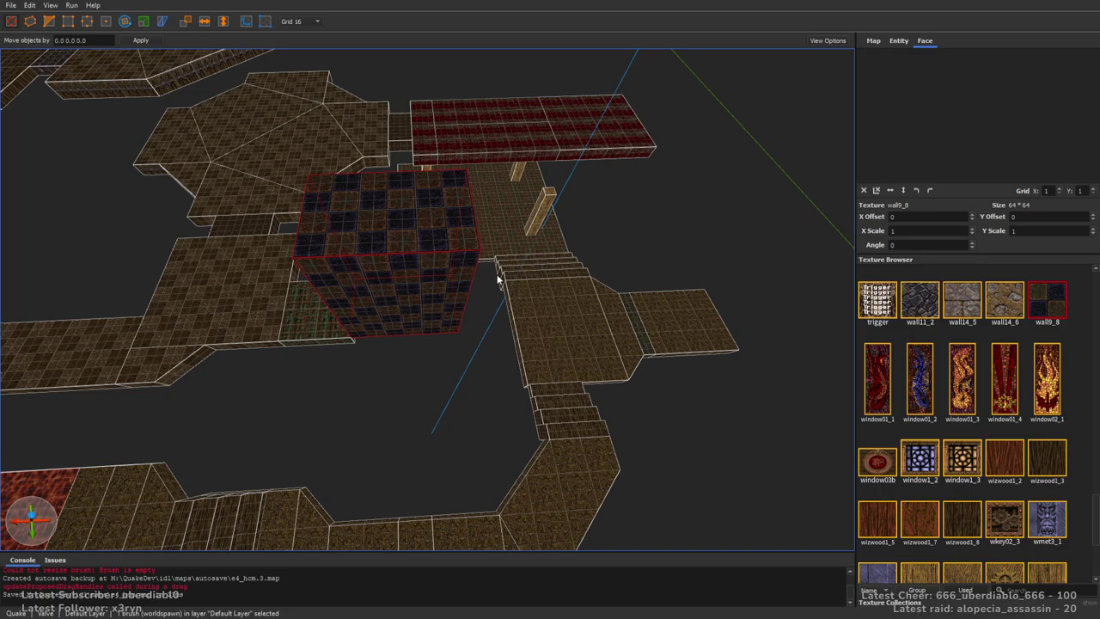
pyautogui.press('w')
pyautogui.press('a')
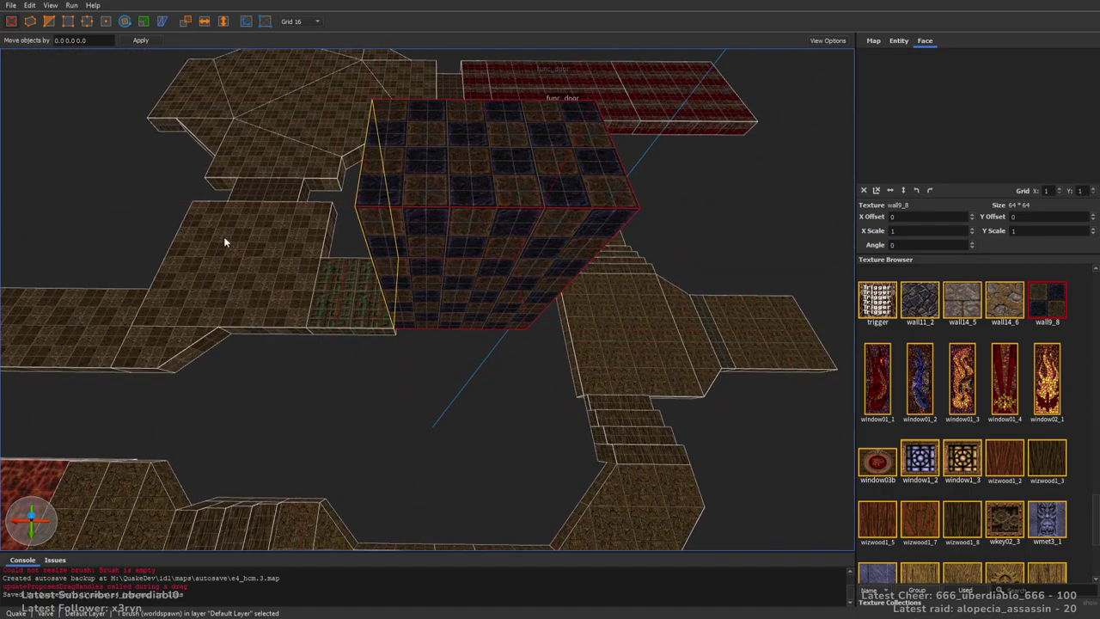
pyautogui.moveTo(489, 254)
pyautogui.keyDown('shift'); pyautogui.mouseDown()
pyautogui.moveTo(492, 275)
pyautogui.moveTo(474, 267)
pyautogui.mouseUp(); pyautogui.keyUp('shift')
pyautogui.moveTo(435, 243); pyautogui.dragTo(569, 238, button='right')
pyautogui.moveTo(569, 238)
pyautogui.keyDown('shift'); pyautogui.mouseDown()
pyautogui.moveTo(628, 243)
pyautogui.moveTo(590, 300)
pyautogui.moveTo(529, 327)
pyautogui.moveTo(567, 326)
pyautogui.mouseUp(); pyautogui.keyUp('shift')
pyautogui.moveTo(568, 326)
pyautogui.mouseDown(button='right')
pyautogui.moveTo(618, 325)
pyautogui.moveTo(469, 238)
pyautogui.mouseUp(button='right')
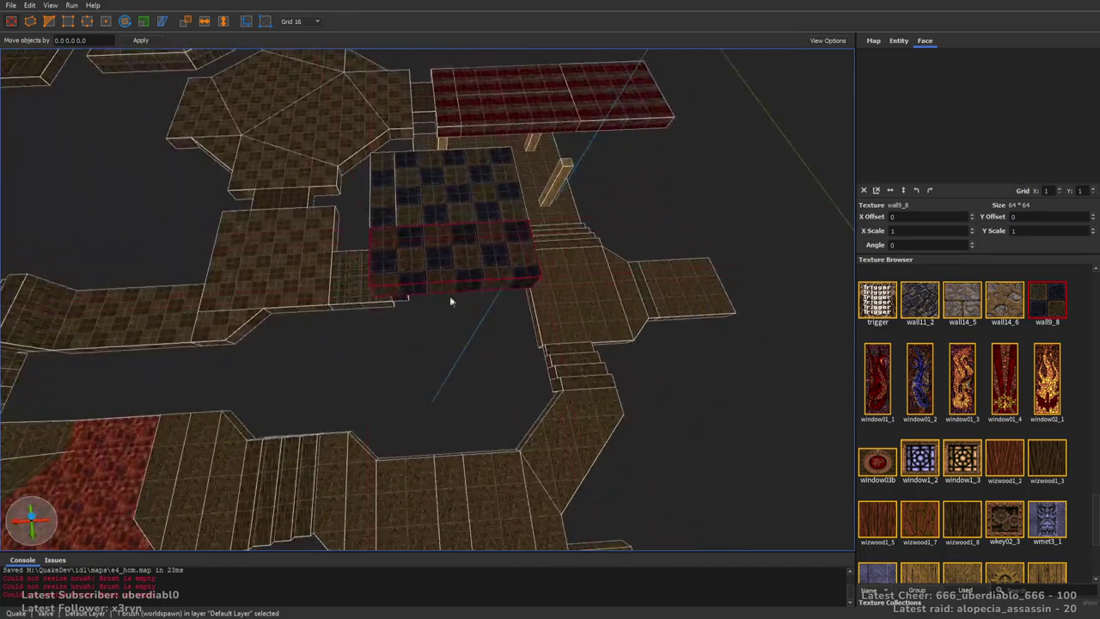
# Extrude further wall9_8 slab sections on both sides to enlarge the upper platform above the walkways
pyautogui.moveTo(416, 296)
pyautogui.keyDown('shift'); pyautogui.mouseDown()
pyautogui.moveTo(436, 305)
pyautogui.moveTo(439, 389)
pyautogui.mouseUp(); pyautogui.keyUp('shift')
pyautogui.moveTo(439, 388)
pyautogui.mouseDown(button='right')
pyautogui.moveTo(615, 332)
pyautogui.moveTo(549, 324)
pyautogui.mouseUp(button='right')
pyautogui.moveTo(547, 300)
pyautogui.keyDown('shift'); pyautogui.mouseDown()
pyautogui.moveTo(798, 297)
pyautogui.moveTo(785, 293)
pyautogui.mouseUp(); pyautogui.keyUp('shift')
pyautogui.moveTo(785, 293)
pyautogui.mouseDown(button='right')
pyautogui.moveTo(619, 304)
pyautogui.moveTo(490, 280)
pyautogui.mouseUp(button='right')
pyautogui.moveTo(490, 281)
pyautogui.keyDown('shift'); pyautogui.mouseDown()
pyautogui.moveTo(418, 307)
pyautogui.moveTo(381, 484)
pyautogui.mouseUp(); pyautogui.keyUp('shift')
pyautogui.moveTo(381, 483)
pyautogui.mouseDown(button='right')
pyautogui.moveTo(398, 442)
pyautogui.moveTo(334, 247)
pyautogui.mouseUp(button='right')
pyautogui.moveTo(334, 247)
pyautogui.keyDown('shift'); pyautogui.mouseDown()
pyautogui.moveTo(459, 300)
pyautogui.moveTo(422, 182)
pyautogui.moveTo(429, 174)
pyautogui.moveTo(563, 287)
pyautogui.moveTo(552, 285)
pyautogui.mouseUp(); pyautogui.keyUp('shift')
pyautogui.moveTo(553, 285)
pyautogui.mouseDown(button='right')
pyautogui.moveTo(613, 314)
pyautogui.moveTo(447, 272)
pyautogui.mouseUp(button='right')
pyautogui.moveTo(443, 268)
pyautogui.keyDown('shift'); pyautogui.mouseDown()
pyautogui.moveTo(471, 395)
pyautogui.moveTo(467, 382)
pyautogui.mouseUp(); pyautogui.keyUp('shift')
pyautogui.moveTo(591, 349); pyautogui.dragTo(495, 262, button='right')
pyautogui.moveTo(495, 262)
pyautogui.keyDown('shift'); pyautogui.mouseDown()
pyautogui.moveTo(592, 250)
pyautogui.moveTo(636, 266)
pyautogui.mouseUp(); pyautogui.keyUp('shift')
# Pull in the corner edges of the wall9_8 platform's end section to bevel its two outer corners
pyautogui.click(469, 362)
pyautogui.press('v')
pyautogui.moveTo(519, 406)
pyautogui.mouseDown()
pyautogui.moveTo(383, 408)
pyautogui.moveTo(441, 406)
pyautogui.moveTo(351, 400)
pyautogui.moveTo(311, 380)
pyautogui.mouseUp()
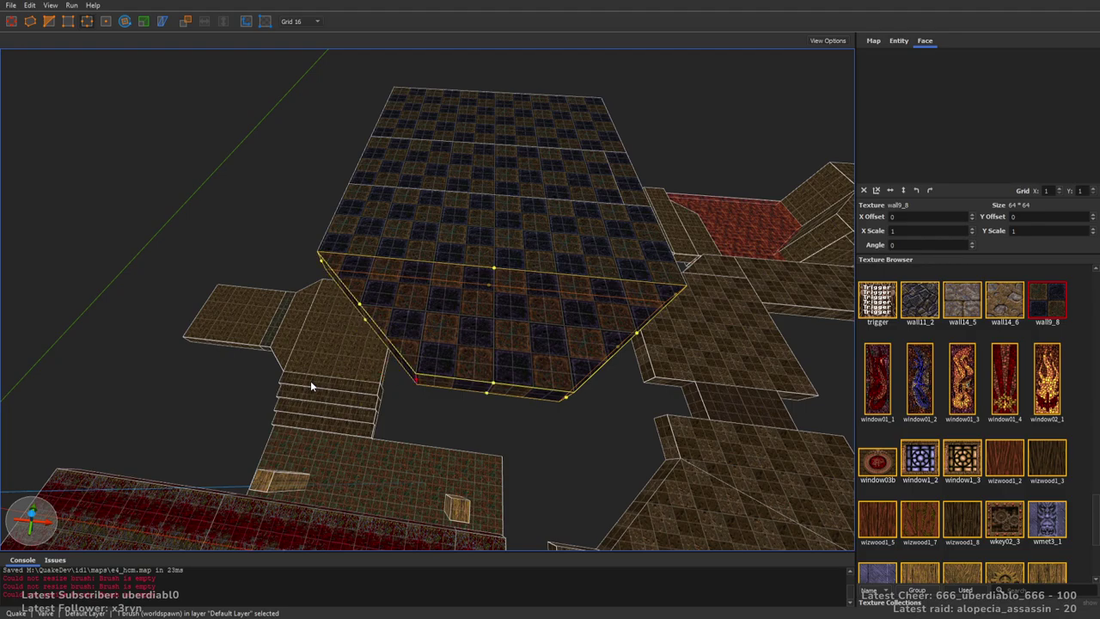
pyautogui.press('Escape')
# Extrude a diagonal section from the platform's beveled corner and move its outer face farther out
pyautogui.moveTo(322, 375)
pyautogui.mouseDown(button='right')
pyautogui.moveTo(420, 304)
pyautogui.moveTo(523, 326)
pyautogui.moveTo(420, 329)
pyautogui.moveTo(530, 312)
pyautogui.mouseUp(button='right')
pyautogui.scroll(2, 530, 313)
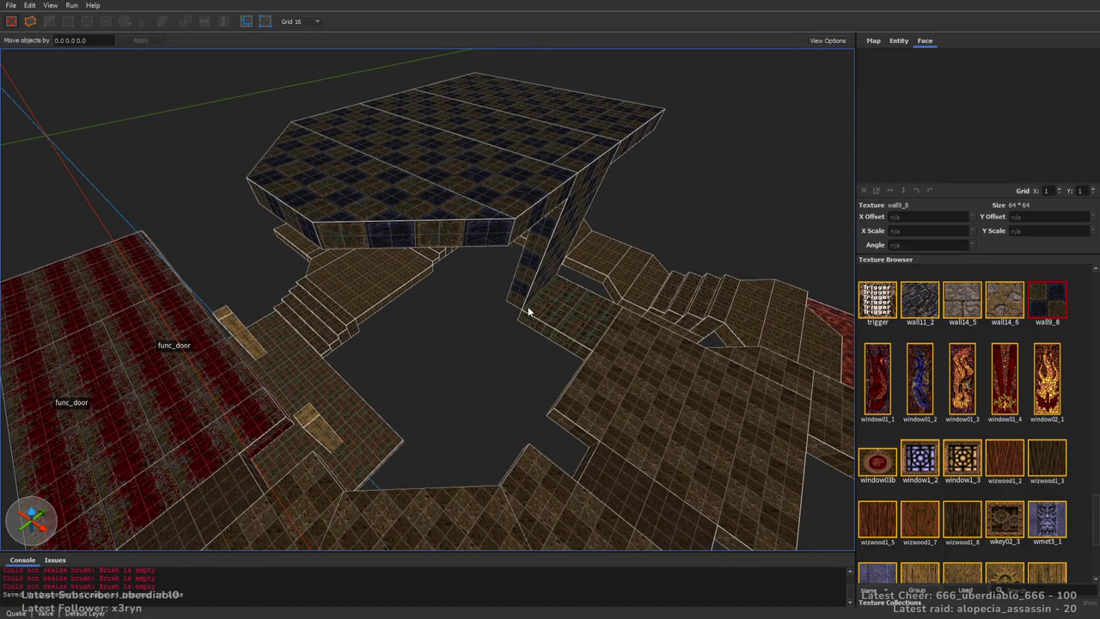
pyautogui.moveTo(486, 313)
pyautogui.mouseDown(button='right')
pyautogui.moveTo(590, 319)
pyautogui.moveTo(483, 312)
pyautogui.mouseUp(button='right')
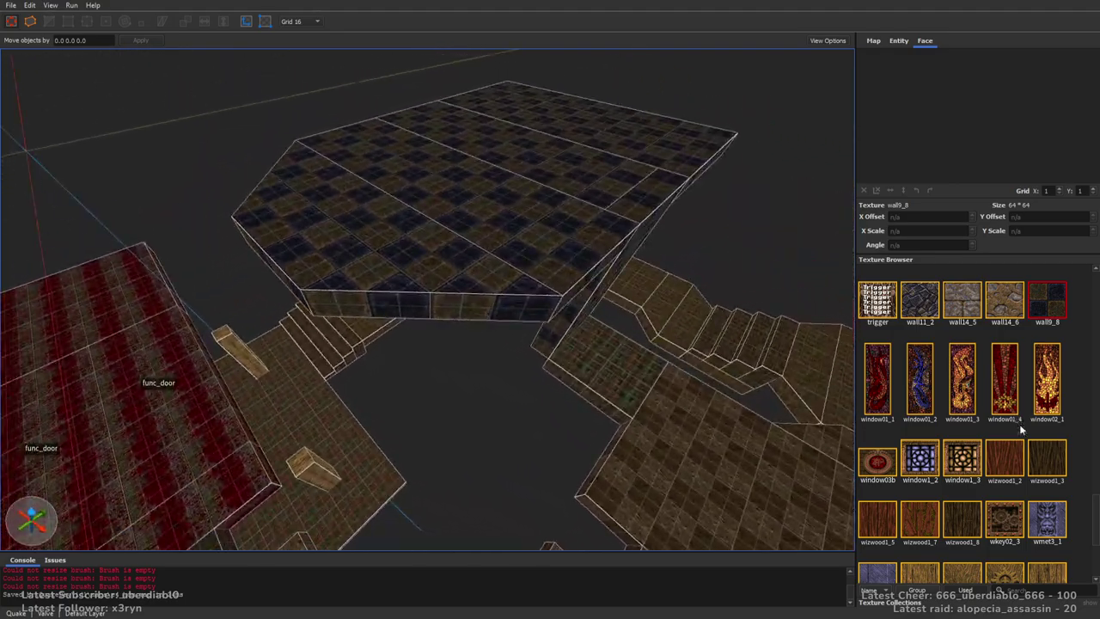
pyautogui.scroll(3, 300, 297)
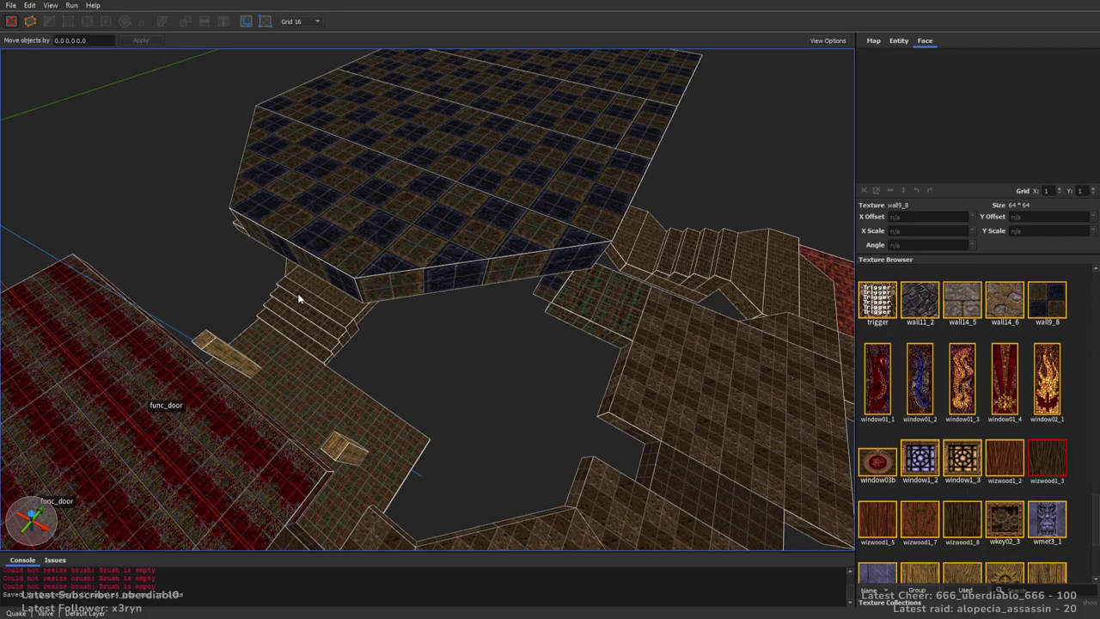
pyautogui.click(469, 276)
pyautogui.moveTo(469, 277)
pyautogui.keyDown('shift'); pyautogui.mouseDown()
pyautogui.moveTo(489, 333)
pyautogui.moveTo(516, 354)
pyautogui.moveTo(636, 396)
pyautogui.moveTo(590, 378)
pyautogui.moveTo(619, 387)
pyautogui.moveTo(667, 368)
pyautogui.moveTo(518, 388)
pyautogui.moveTo(527, 394)
pyautogui.mouseUp(); pyautogui.keyUp('shift')
pyautogui.press('space')
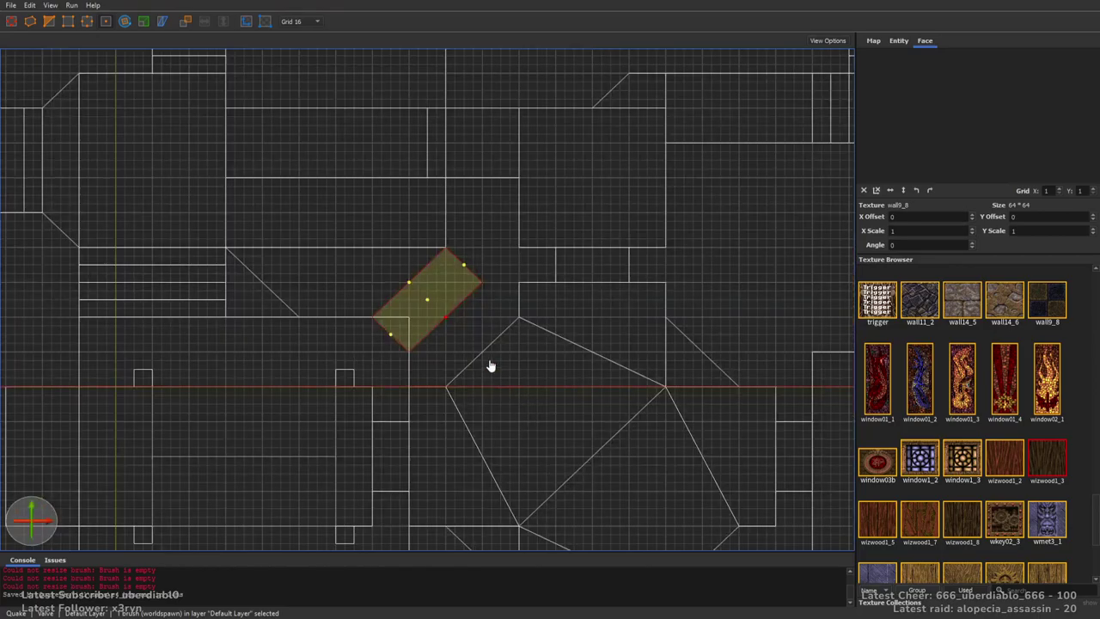
pyautogui.moveTo(445, 322); pyautogui.dragTo(484, 354)
pyautogui.hotkey('ctrl', 'Tab')
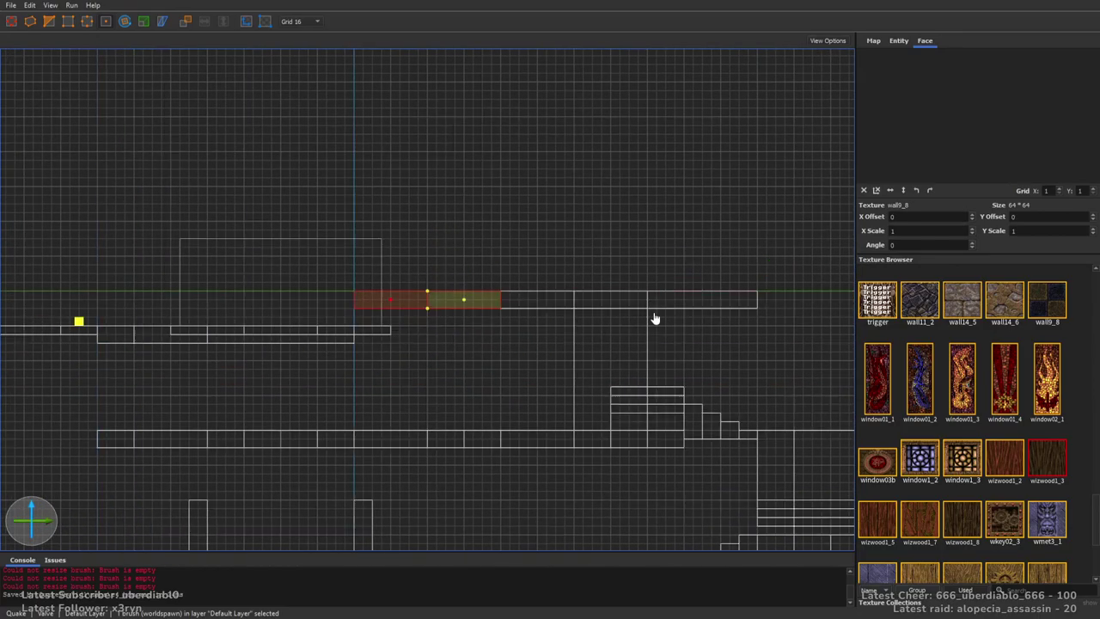
pyautogui.hotkey('ctrl', 'Tab')
# Texture the diagonal section wizwood1_3, extrude more sections from it and raise them into ascending steps, the last 112 units high
pyautogui.moveTo(472, 315)
pyautogui.mouseDown(button='right')
pyautogui.moveTo(534, 299)
pyautogui.moveTo(515, 287)
pyautogui.moveTo(1042, 467)
pyautogui.mouseUp(button='right')
pyautogui.click(535, 298)
pyautogui.click(1042, 467)
pyautogui.moveTo(493, 295)
pyautogui.mouseDown(button='right')
pyautogui.moveTo(485, 285)
pyautogui.moveTo(450, 335)
pyautogui.mouseUp(button='right')
pyautogui.keyDown('shift'); pyautogui.moveTo(368, 349); pyautogui.dragTo(514, 320); pyautogui.keyUp('shift')
pyautogui.moveTo(360, 317)
pyautogui.keyDown('shift'); pyautogui.mouseDown()
pyautogui.moveTo(239, 305)
pyautogui.moveTo(375, 305)
pyautogui.moveTo(274, 295)
pyautogui.moveTo(586, 323)
pyautogui.moveTo(417, 361)
pyautogui.moveTo(421, 340)
pyautogui.moveTo(438, 350)
pyautogui.moveTo(459, 340)
pyautogui.moveTo(489, 366)
pyautogui.moveTo(489, 326)
pyautogui.mouseUp(); pyautogui.keyUp('shift')
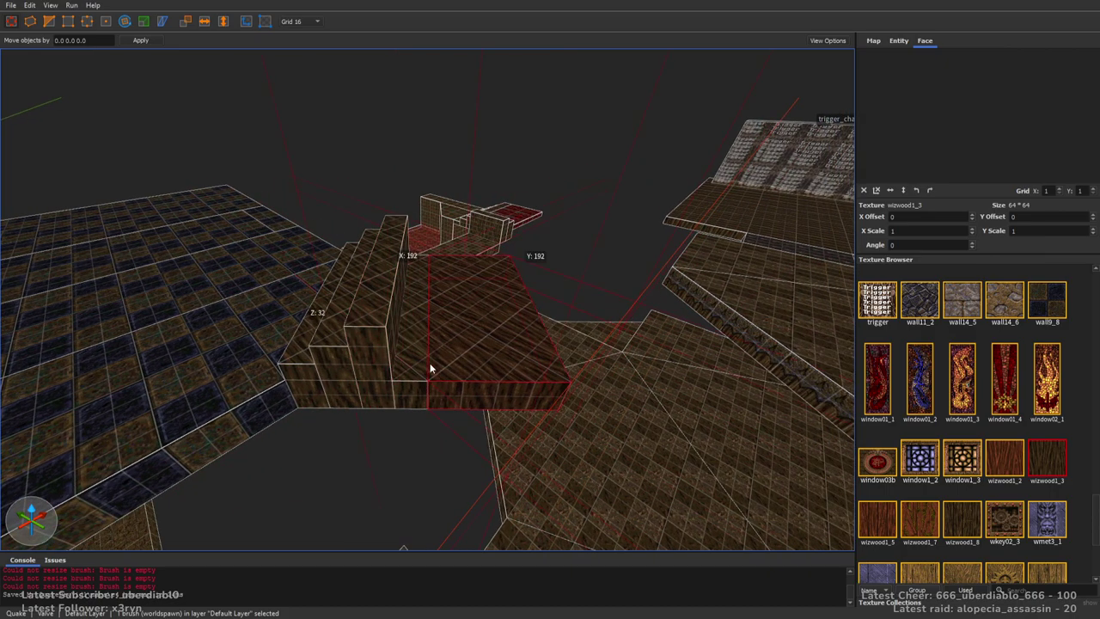
pyautogui.click(418, 355)
pyautogui.keyDown('shift'); pyautogui.moveTo(418, 355); pyautogui.dragTo(422, 289); pyautogui.keyUp('shift')
pyautogui.click(503, 376)
pyautogui.keyDown('shift'); pyautogui.moveTo(503, 375); pyautogui.dragTo(498, 262); pyautogui.keyUp('shift')
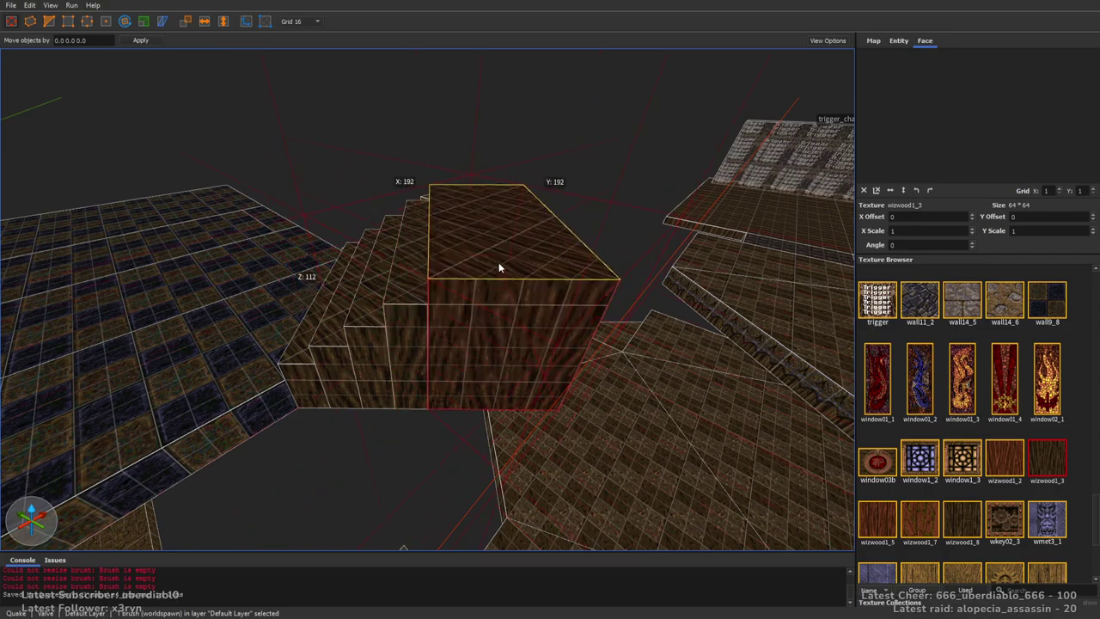
# Extend a 320-unit wizwood1_3 support from the stair top to the lower floor and extrude a 272 by 272 platform slab
pyautogui.keyDown('shift'); pyautogui.moveTo(261, 306); pyautogui.dragTo(515, 369); pyautogui.keyUp('shift')
pyautogui.moveTo(515, 369); pyautogui.dragTo(527, 355, button='right')
pyautogui.press('d')
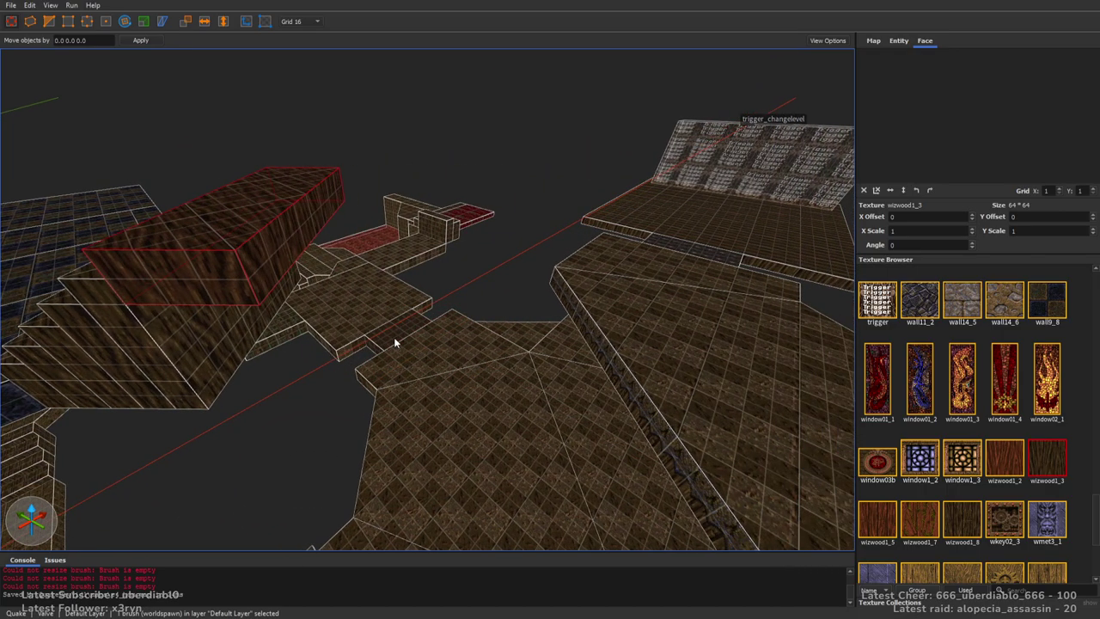
pyautogui.keyDown('shift'); pyautogui.moveTo(280, 333); pyautogui.dragTo(301, 525); pyautogui.keyUp('shift')
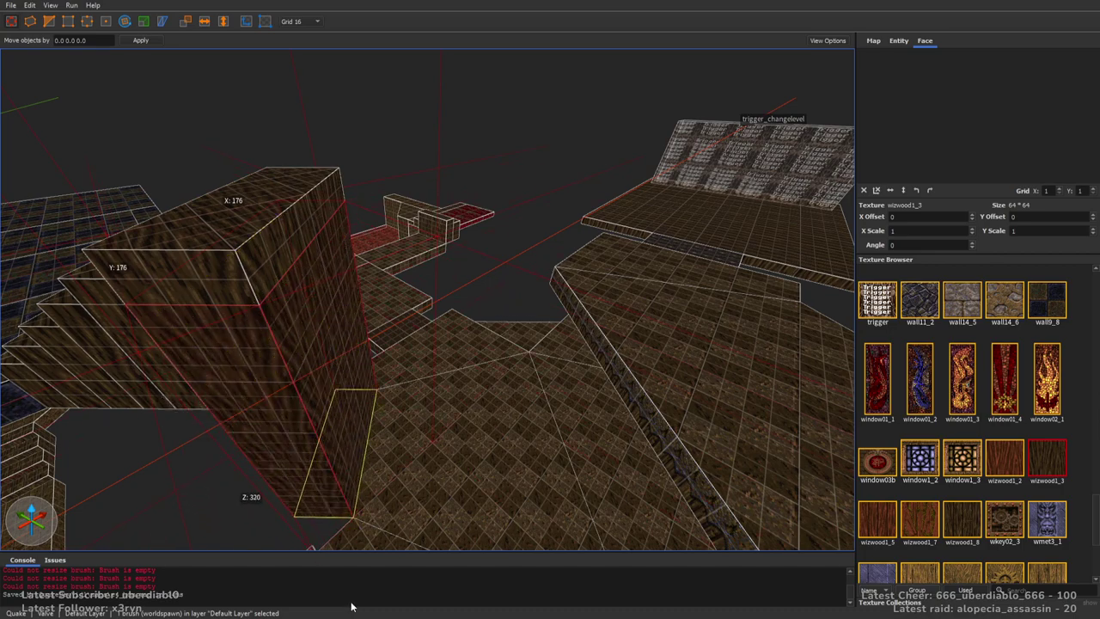
pyautogui.scroll(-2, 306, 260)
pyautogui.keyDown('shift'); pyautogui.moveTo(323, 249); pyautogui.dragTo(488, 250); pyautogui.keyUp('shift')
pyautogui.moveTo(487, 250)
pyautogui.mouseDown(button='right')
pyautogui.moveTo(556, 290)
pyautogui.moveTo(496, 297)
pyautogui.moveTo(489, 251)
pyautogui.moveTo(457, 311)
pyautogui.mouseUp(button='right')
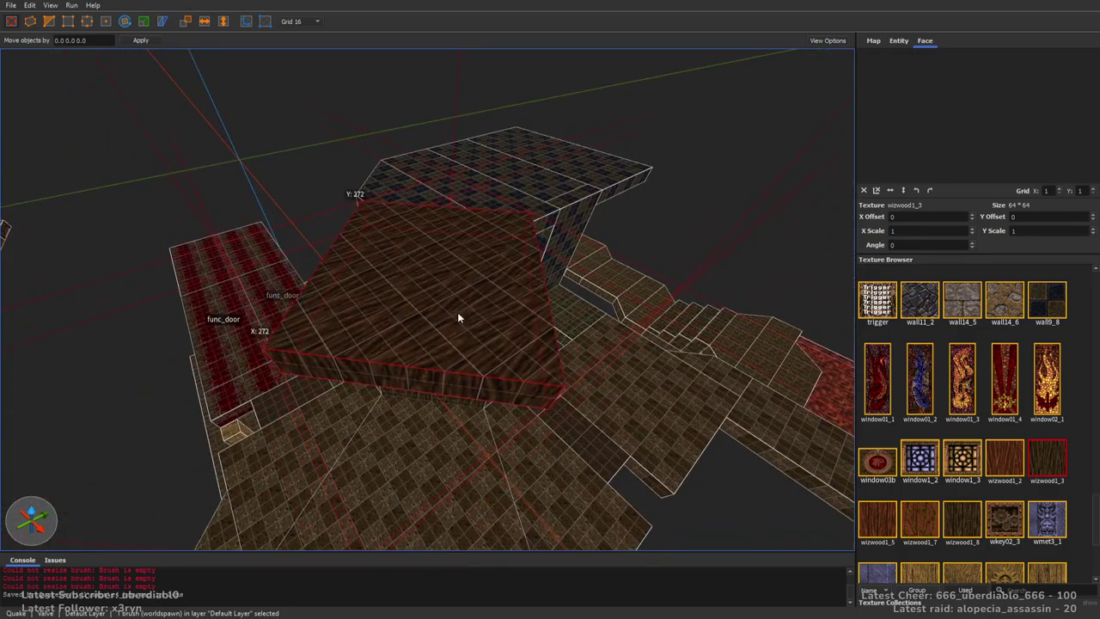
# Place an item_key2 entity on the new wizwood1_3 platform
pyautogui.press('Escape')
pyautogui.click(899, 41)
pyautogui.moveTo(942, 482)
pyautogui.mouseDown()
pyautogui.moveTo(842, 387)
pyautogui.moveTo(522, 312)
pyautogui.moveTo(519, 323)
pyautogui.mouseUp()
pyautogui.moveTo(615, 281)
pyautogui.mouseDown(button='right')
pyautogui.moveTo(764, 256)
pyautogui.moveTo(616, 277)
pyautogui.moveTo(658, 300)
pyautogui.moveTo(711, 278)
pyautogui.moveTo(523, 314)
pyautogui.moveTo(685, 360)
pyautogui.moveTo(705, 307)
pyautogui.moveTo(742, 298)
pyautogui.moveTo(560, 323)
pyautogui.moveTo(493, 365)
pyautogui.moveTo(466, 344)
pyautogui.mouseUp(button='right')
pyautogui.press('Escape')
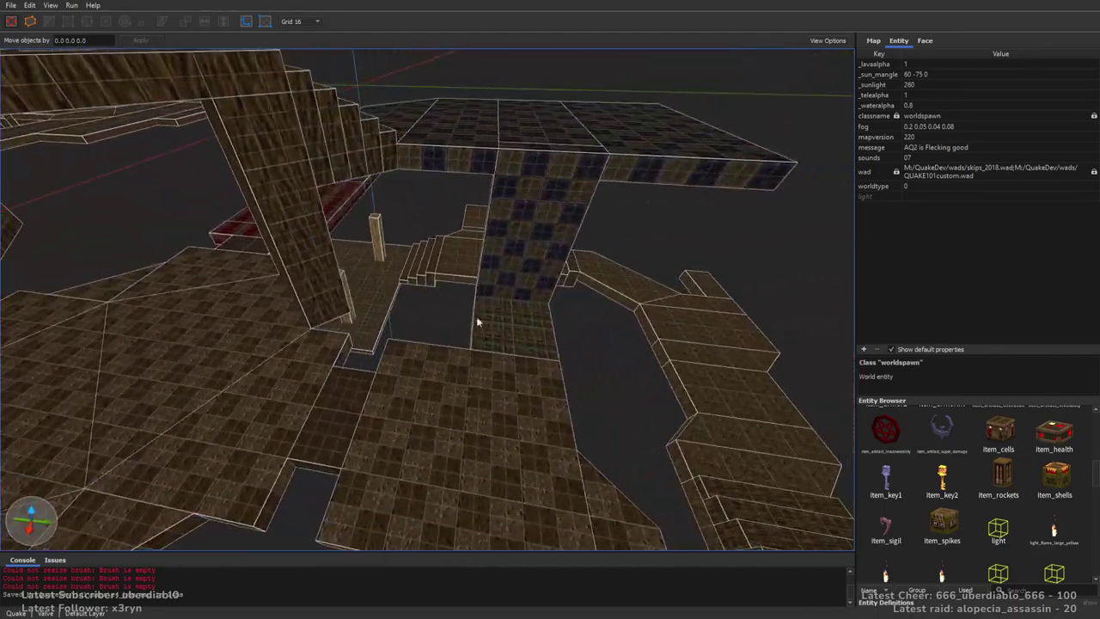
# Try several textures on the front face of the wall9_8 support and apply metal2_7 to it
pyautogui.keyDown('shift'); pyautogui.click(542, 230); pyautogui.keyUp('shift')
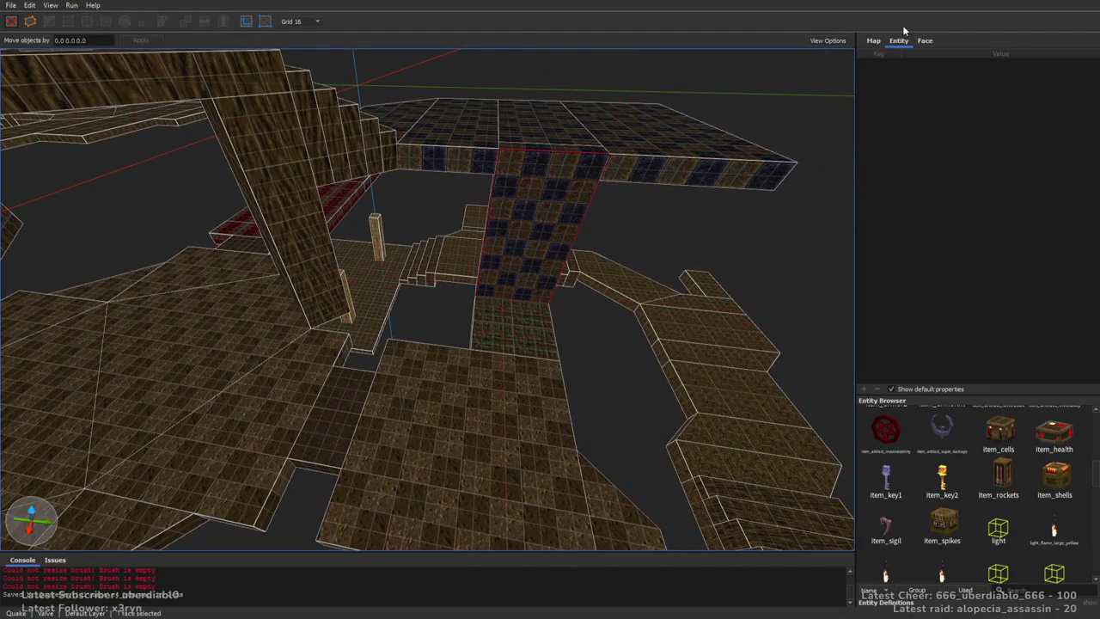
pyautogui.click(924, 43)
pyautogui.click(1020, 508)
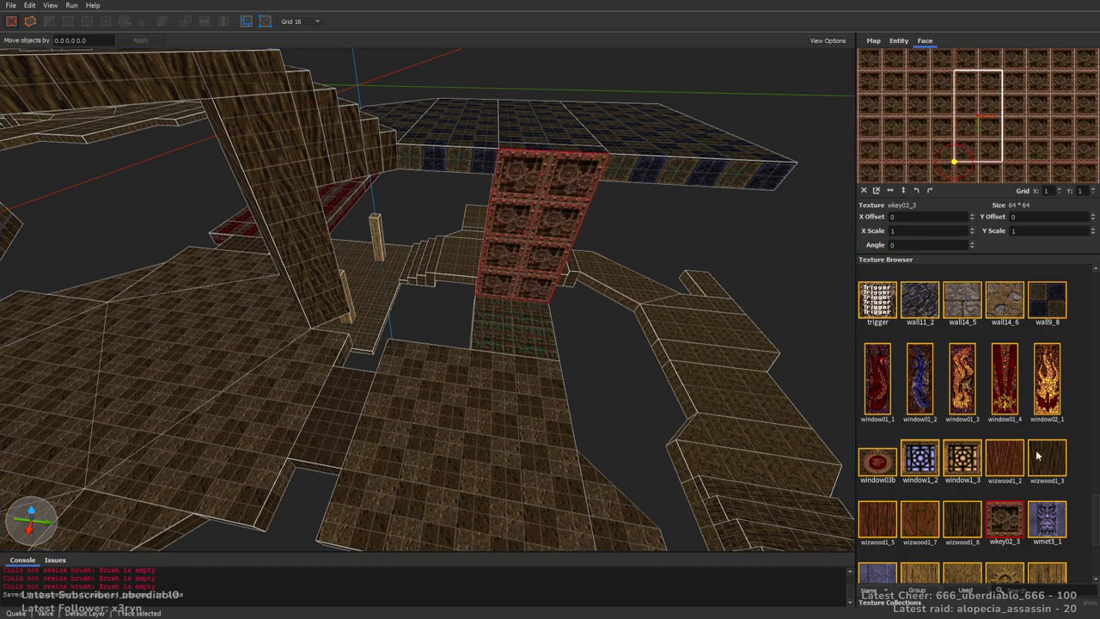
pyautogui.moveTo(1097, 507); pyautogui.dragTo(1087, 563)
pyautogui.click(1042, 471)
pyautogui.click(920, 478)
pyautogui.click(925, 513)
pyautogui.click(972, 401)
pyautogui.click(1002, 396)
pyautogui.click(960, 326)
pyautogui.scroll(15, 1088, 490)
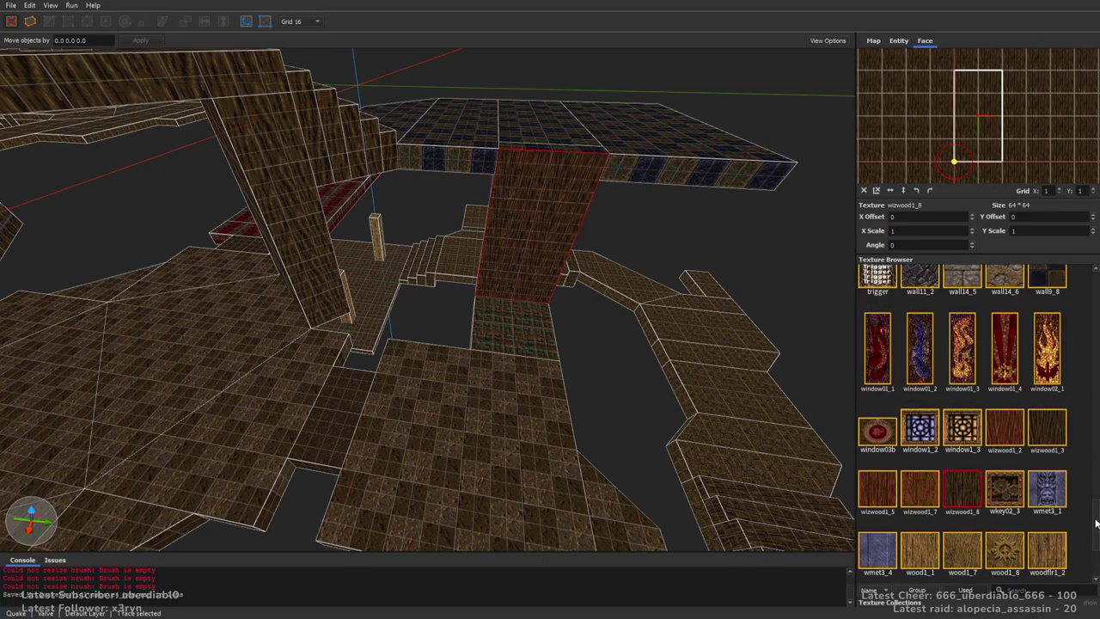
pyautogui.click(956, 379)
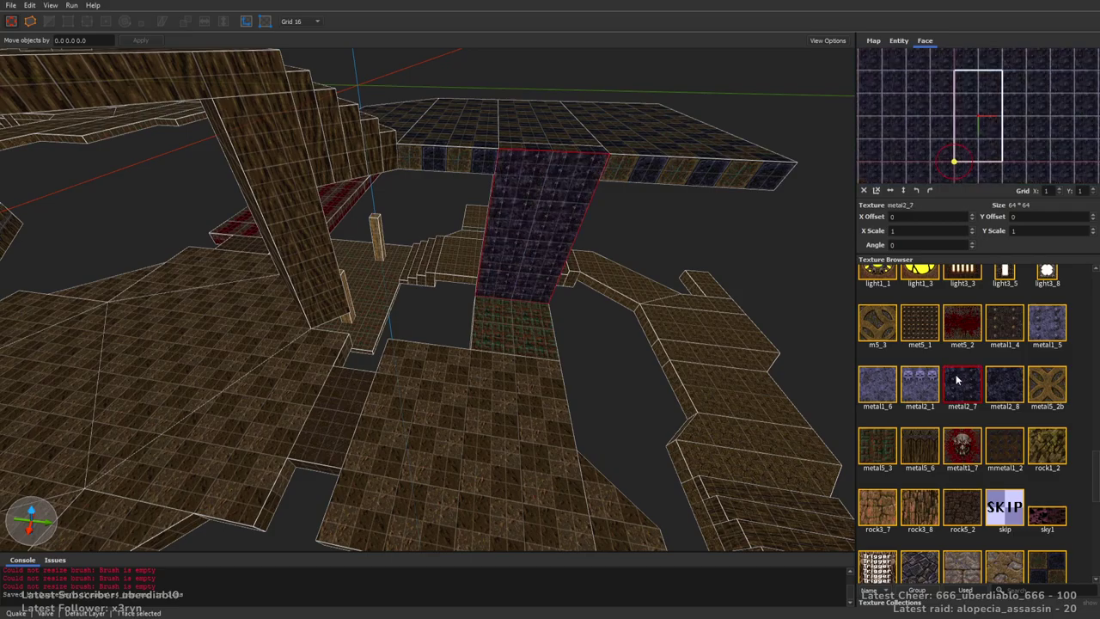
pyautogui.press('Escape')
# Extrude additional floor01_5 slab sections to extend the raised floor near the start area
pyautogui.moveTo(608, 242); pyautogui.dragTo(645, 303, button='right')
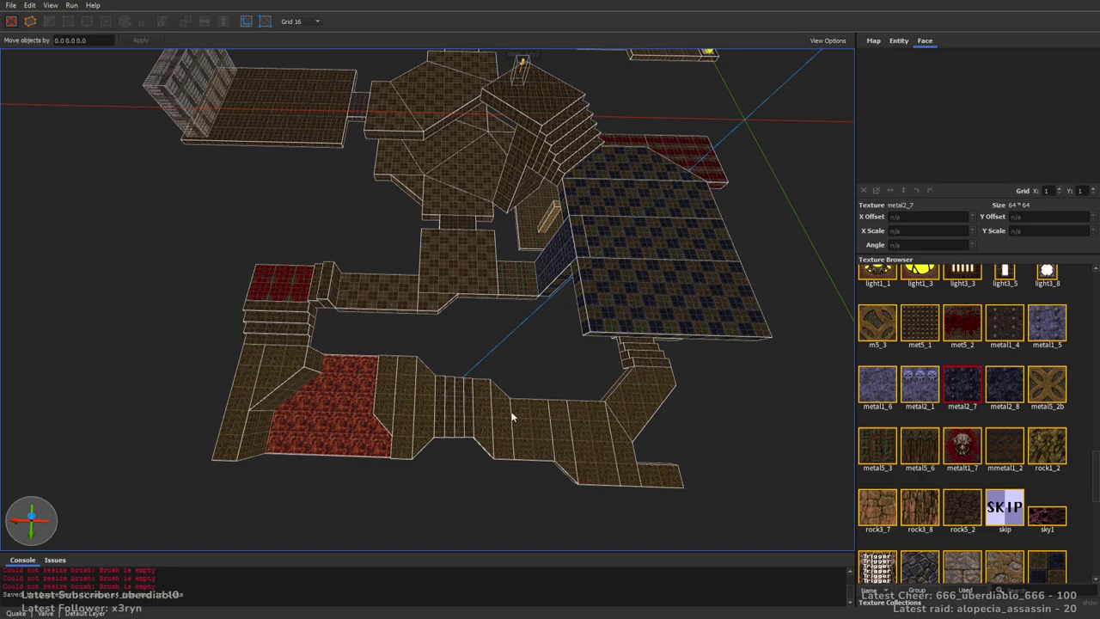
pyautogui.moveTo(458, 270)
pyautogui.mouseDown(button='right')
pyautogui.moveTo(496, 225)
pyautogui.moveTo(493, 196)
pyautogui.moveTo(470, 171)
pyautogui.moveTo(424, 184)
pyautogui.moveTo(634, 312)
pyautogui.moveTo(456, 226)
pyautogui.moveTo(487, 353)
pyautogui.mouseUp(button='right')
pyautogui.click(468, 353)
pyautogui.keyDown('shift'); pyautogui.moveTo(466, 351); pyautogui.dragTo(331, 375); pyautogui.keyUp('shift')
pyautogui.moveTo(380, 279)
pyautogui.mouseDown(button='right')
pyautogui.moveTo(404, 283)
pyautogui.moveTo(460, 407)
pyautogui.moveTo(475, 273)
pyautogui.moveTo(525, 244)
pyautogui.moveTo(558, 248)
pyautogui.mouseUp(button='right')
pyautogui.moveTo(638, 291)
pyautogui.keyDown('alt'); pyautogui.mouseDown()
pyautogui.moveTo(644, 225)
pyautogui.moveTo(638, 313)
pyautogui.moveTo(640, 299)
pyautogui.mouseUp(); pyautogui.keyUp('alt')
pyautogui.moveTo(640, 299)
pyautogui.mouseDown(button='right')
pyautogui.moveTo(682, 281)
pyautogui.moveTo(750, 299)
pyautogui.moveTo(696, 326)
pyautogui.moveTo(656, 250)
pyautogui.moveTo(751, 237)
pyautogui.moveTo(457, 222)
pyautogui.moveTo(611, 247)
pyautogui.moveTo(545, 273)
pyautogui.moveTo(482, 273)
pyautogui.mouseUp(button='right')
pyautogui.moveTo(369, 180)
pyautogui.keyDown('shift'); pyautogui.mouseDown()
pyautogui.moveTo(307, 177)
pyautogui.moveTo(502, 158)
pyautogui.moveTo(649, 181)
pyautogui.moveTo(458, 222)
pyautogui.moveTo(481, 319)
pyautogui.mouseUp(); pyautogui.keyUp('shift')
pyautogui.moveTo(714, 249)
pyautogui.keyDown('shift'); pyautogui.mouseDown()
pyautogui.moveTo(514, 249)
pyautogui.moveTo(551, 254)
pyautogui.mouseUp(); pyautogui.keyUp('shift')
pyautogui.keyDown('alt'); pyautogui.moveTo(665, 260); pyautogui.dragTo(543, 272, button='right'); pyautogui.keyUp('alt')
pyautogui.moveTo(578, 266)
pyautogui.keyDown('shift'); pyautogui.mouseDown()
pyautogui.moveTo(609, 314)
pyautogui.moveTo(557, 310)
pyautogui.moveTo(602, 324)
pyautogui.mouseUp(); pyautogui.keyUp('shift')
pyautogui.press('Escape')
pyautogui.moveTo(609, 328)
pyautogui.keyDown('alt'); pyautogui.mouseDown(button='right')
pyautogui.moveTo(628, 329)
pyautogui.moveTo(598, 314)
pyautogui.moveTo(488, 322)
pyautogui.mouseUp(button='right'); pyautogui.keyUp('alt')
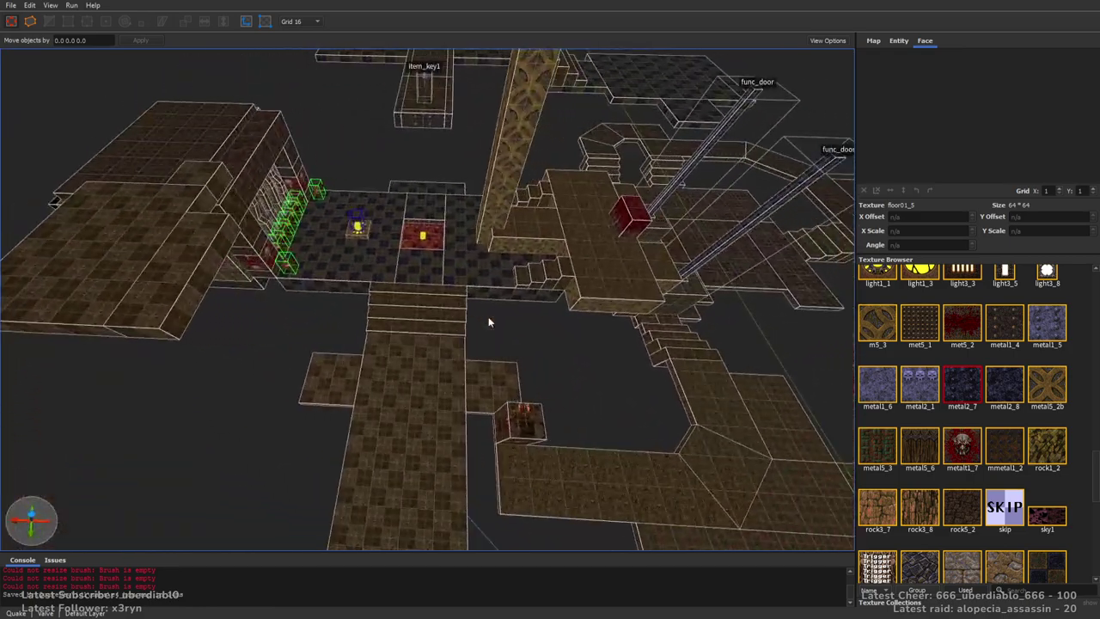
# Reposition and resize the 64 by 192 floor01_5 end section of the raised floor in the top view
pyautogui.click(134, 237)
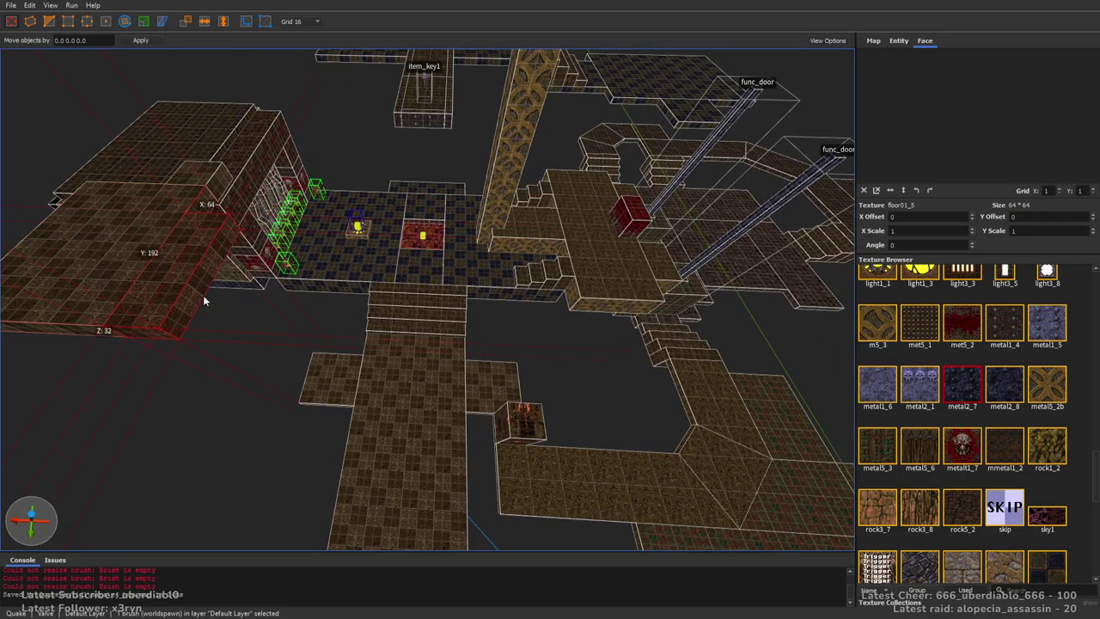
pyautogui.hotkey('ctrl', 'Tab')
pyautogui.moveTo(418, 300)
pyautogui.mouseDown()
pyautogui.moveTo(350, 344)
pyautogui.moveTo(362, 340)
pyautogui.mouseUp()
pyautogui.moveTo(423, 319)
pyautogui.mouseDown(button='middle')
pyautogui.moveTo(513, 274)
pyautogui.moveTo(513, 307)
pyautogui.mouseUp(button='middle')
pyautogui.moveTo(488, 394); pyautogui.dragTo(484, 351)
pyautogui.moveTo(379, 278); pyautogui.dragTo(269, 287)
pyautogui.moveTo(397, 210); pyautogui.dragTo(400, 134)
pyautogui.moveTo(553, 179)
pyautogui.mouseDown()
pyautogui.moveTo(508, 182)
pyautogui.moveTo(521, 182)
pyautogui.mouseUp()
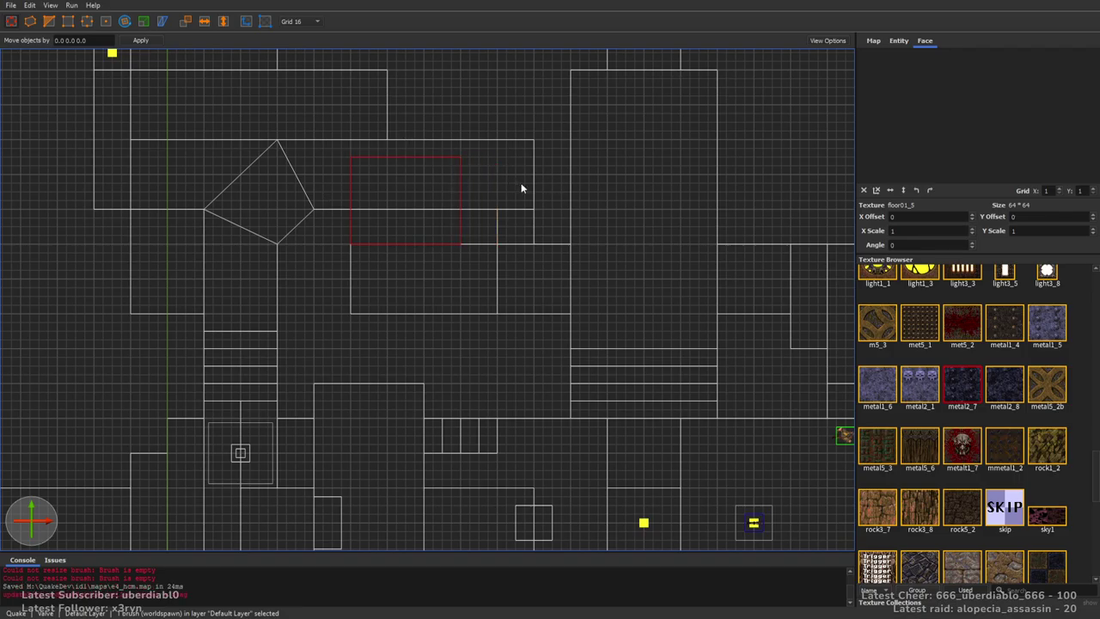
pyautogui.click(519, 260)
pyautogui.hotkey('ctrl', 'Tab')
pyautogui.hotkey('ctrl', 'Tab')
# Extend the top of the tall m5_3 pillar beside the start area farther upward
pyautogui.moveTo(486, 288)
pyautogui.mouseDown(button='right')
pyautogui.moveTo(607, 268)
pyautogui.moveTo(578, 303)
pyautogui.moveTo(493, 301)
pyautogui.moveTo(521, 278)
pyautogui.moveTo(490, 246)
pyautogui.mouseUp(button='right')
pyautogui.click(491, 246)
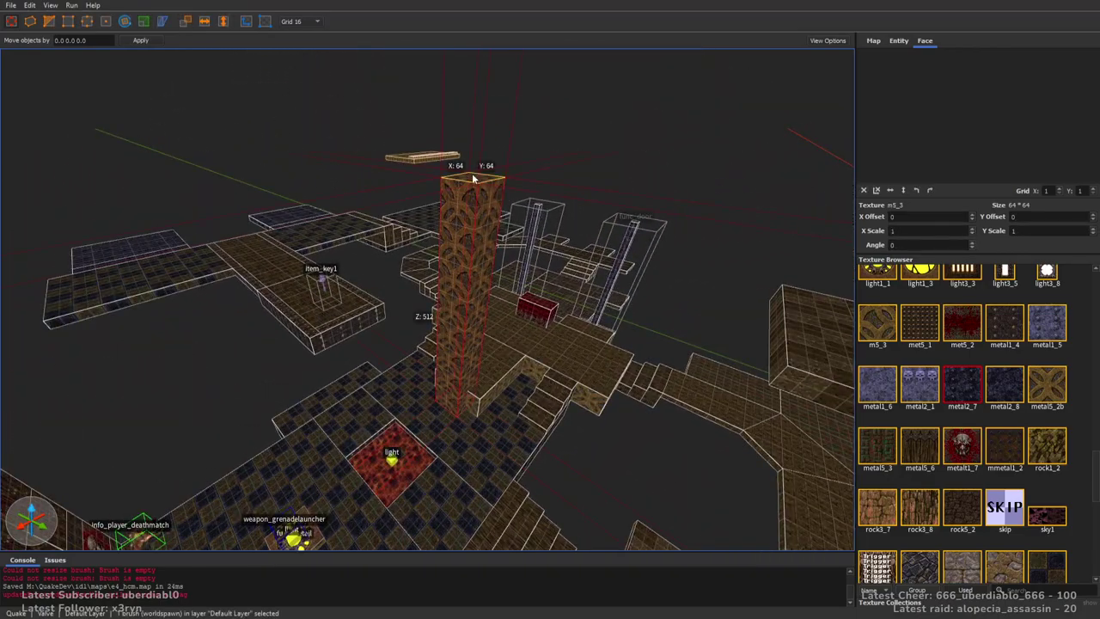
pyautogui.moveTo(480, 74)
pyautogui.mouseDown(button='right')
pyautogui.moveTo(579, 227)
pyautogui.moveTo(488, 292)
pyautogui.moveTo(520, 298)
pyautogui.moveTo(572, 271)
pyautogui.moveTo(537, 267)
pyautogui.mouseUp(button='right')
pyautogui.click(578, 229)
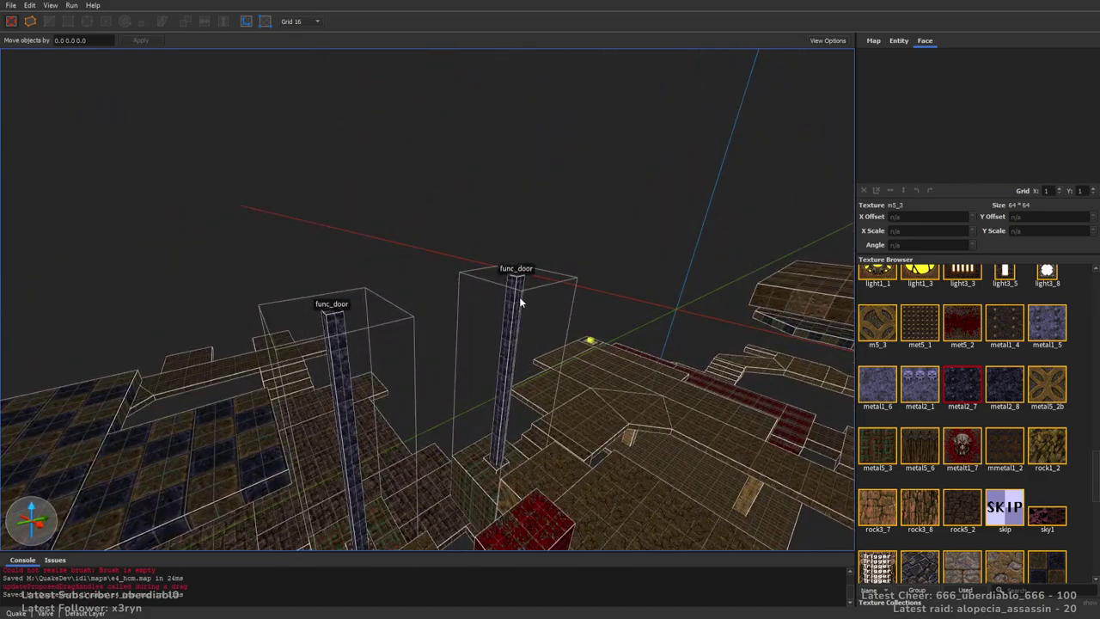
# Extend both thin metal2_8 func_door columns upward to 576 units tall and save the map
pyautogui.click(519, 296)
pyautogui.keyDown('ctrl'); pyautogui.click(330, 308); pyautogui.keyUp('ctrl')
pyautogui.keyDown('shift'); pyautogui.moveTo(330, 308); pyautogui.dragTo(325, 44); pyautogui.keyUp('shift')
pyautogui.scroll(-5, 418, 133)
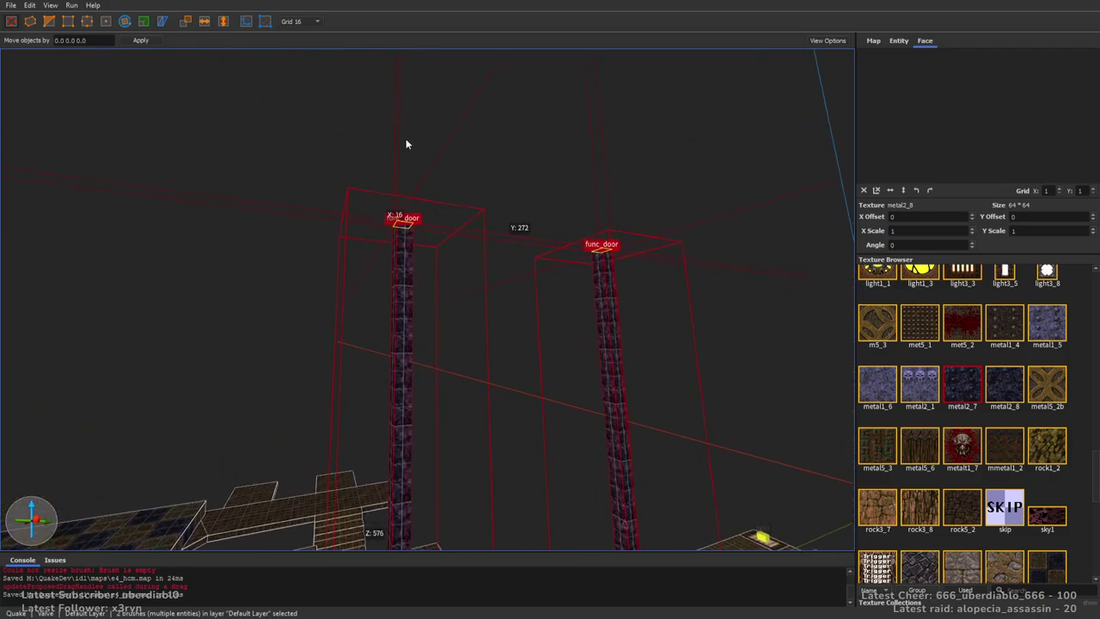
pyautogui.click(405, 141)
pyautogui.hotkey('ctrl', 's')
# Turn the 64 by 64 by 128 bodiesa3_1 block beside the walkway into a func_door
pyautogui.moveTo(461, 170)
pyautogui.mouseDown(button='right')
pyautogui.moveTo(449, 240)
pyautogui.moveTo(519, 271)
pyautogui.moveTo(609, 248)
pyautogui.moveTo(579, 238)
pyautogui.moveTo(415, 246)
pyautogui.moveTo(410, 239)
pyautogui.moveTo(470, 247)
pyautogui.moveTo(511, 220)
pyautogui.moveTo(508, 238)
pyautogui.moveTo(388, 215)
pyautogui.moveTo(418, 219)
pyautogui.moveTo(553, 320)
pyautogui.moveTo(481, 392)
pyautogui.moveTo(704, 348)
pyautogui.moveTo(460, 361)
pyautogui.mouseUp(button='right')
pyautogui.scroll(5, 591, 261)
pyautogui.click(460, 361)
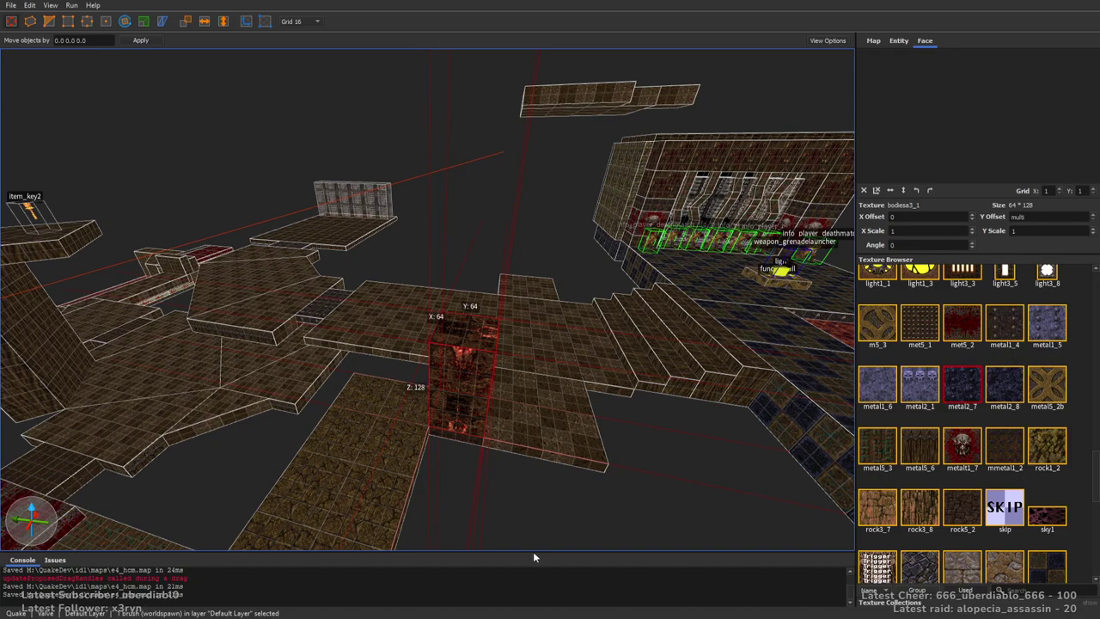
pyautogui.rightClick(758, 522)
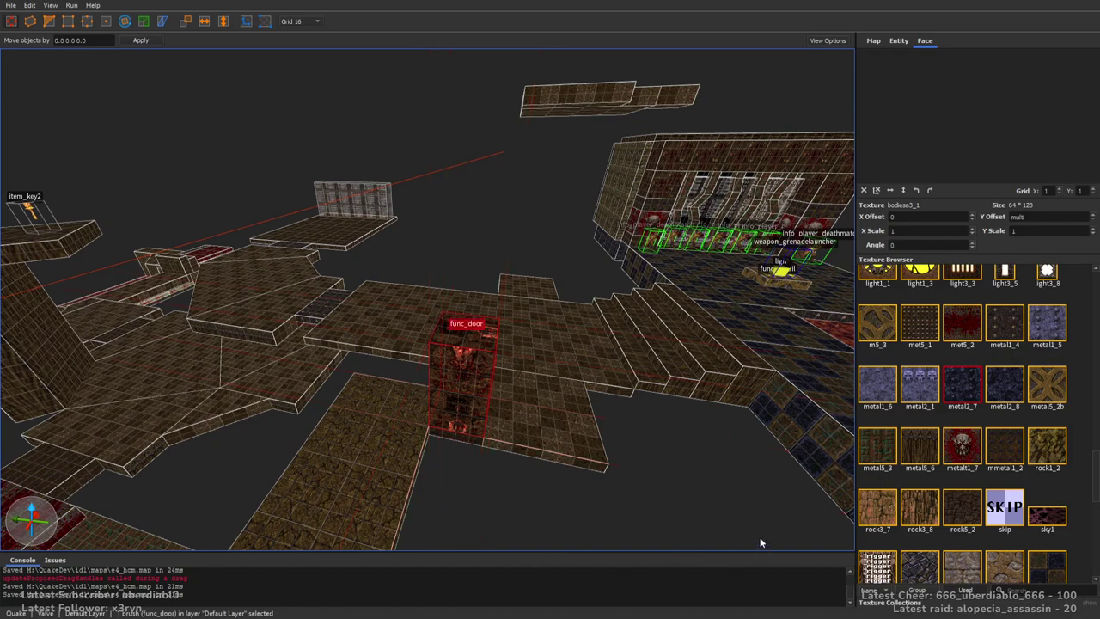
# Set the bodiesa3_1 func_door's angle to -1 and its sounds to 1
pyautogui.click(900, 41)
pyautogui.click(926, 74)
pyautogui.write('-1')
pyautogui.press('Return')
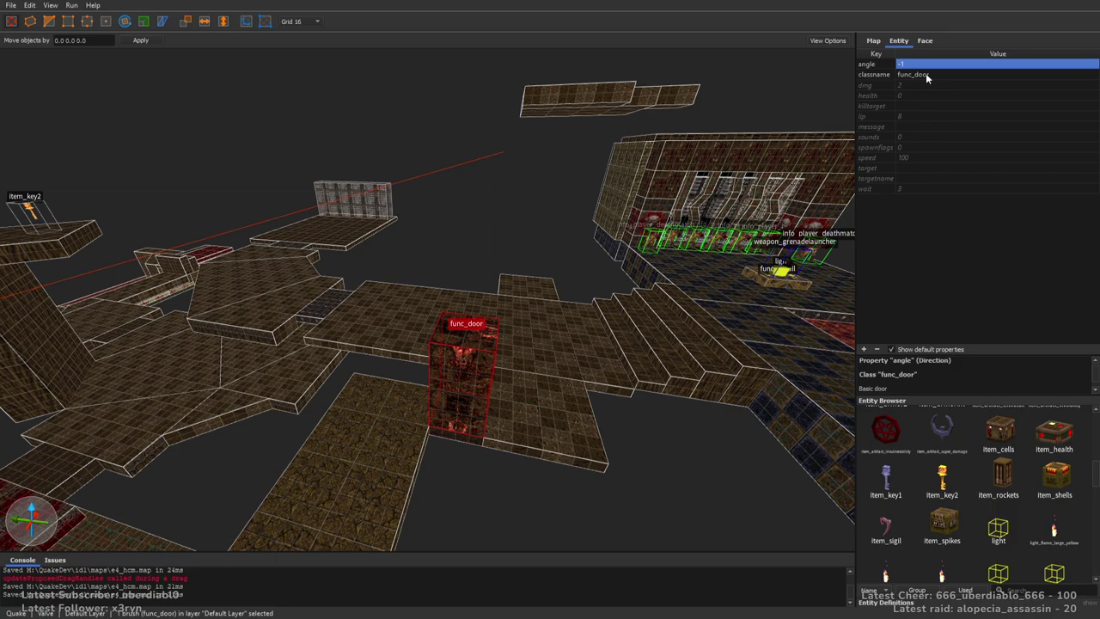
pyautogui.click(914, 138)
pyautogui.click(1086, 280)
pyautogui.click(971, 291)
pyautogui.click(921, 130)
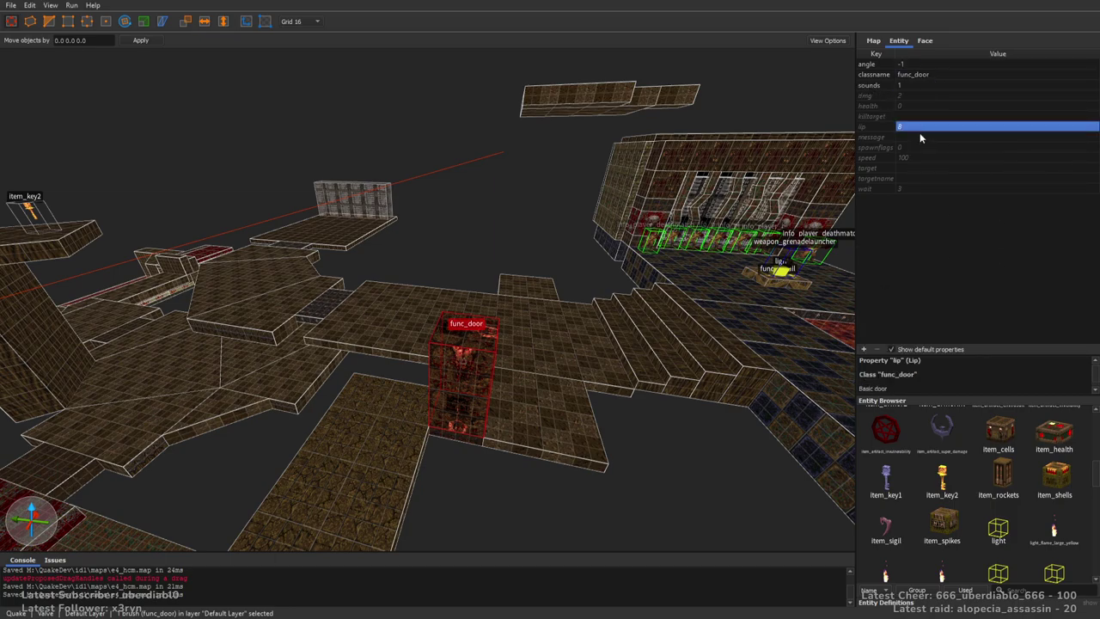
# Set the bodiesa3_1 func_door's wait to -1 and give it a targetname
pyautogui.click(913, 147)
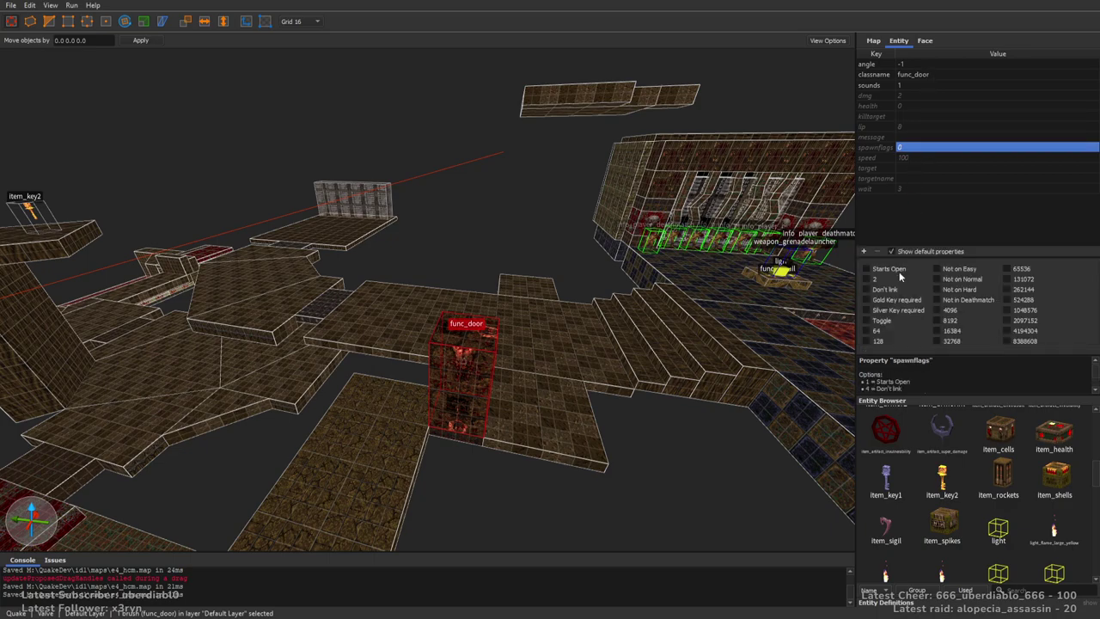
pyautogui.click(907, 188)
pyautogui.click(906, 188)
pyautogui.write('-1')
pyautogui.press('Return')
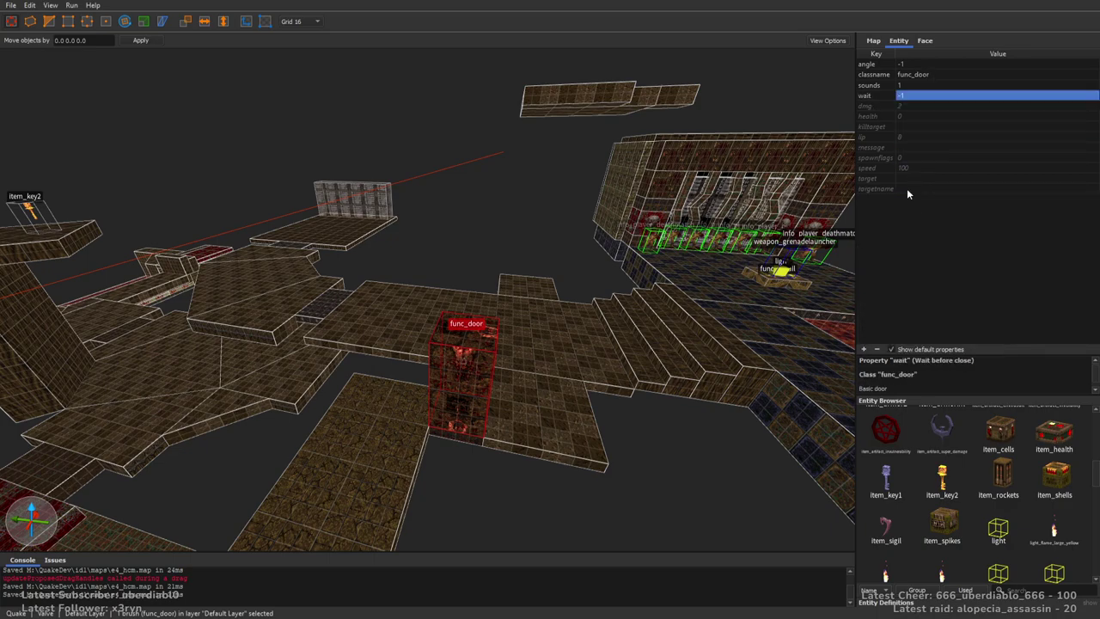
pyautogui.click(920, 188)
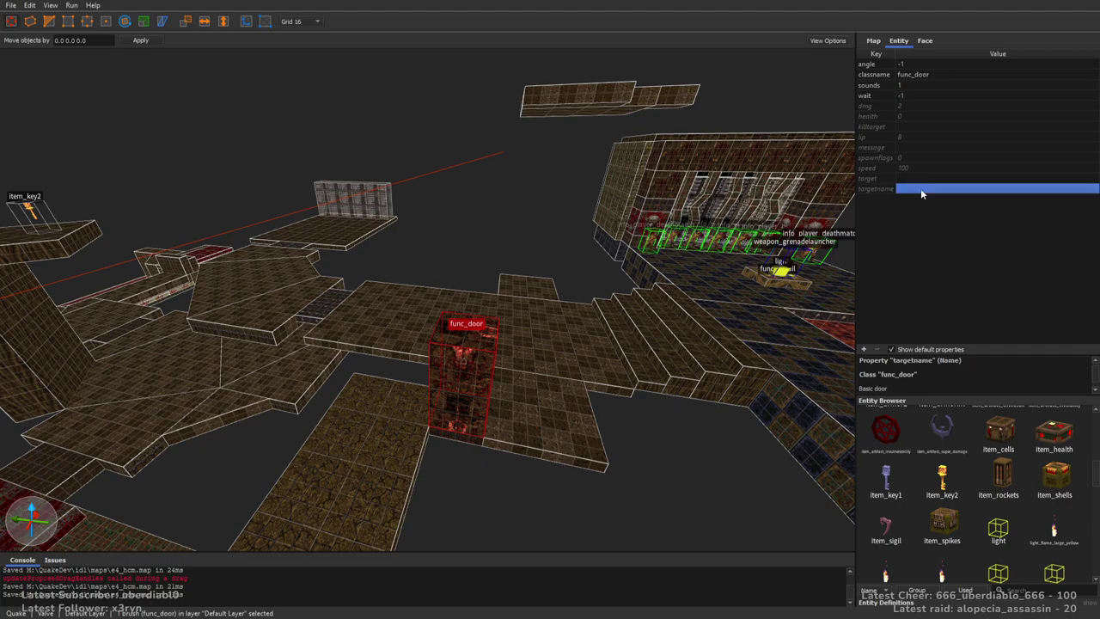
pyautogui.write('doo')
pyautogui.press('Return')
pyautogui.moveTo(525, 223); pyautogui.dragTo(644, 315, button='right')
pyautogui.press('Escape')
# Select both func_door halves of the red striped floor and set their angle to 270
pyautogui.moveTo(669, 349)
pyautogui.mouseDown(button='right')
pyautogui.moveTo(688, 318)
pyautogui.moveTo(540, 328)
pyautogui.mouseUp(button='right')
pyautogui.click(612, 241)
pyautogui.moveTo(612, 241)
pyautogui.mouseDown(button='right')
pyautogui.moveTo(539, 355)
pyautogui.moveTo(638, 324)
pyautogui.moveTo(468, 318)
pyautogui.moveTo(504, 339)
pyautogui.mouseUp(button='right')
pyautogui.keyDown('ctrl'); pyautogui.click(504, 339); pyautogui.keyUp('ctrl')
pyautogui.doubleClick(917, 74)
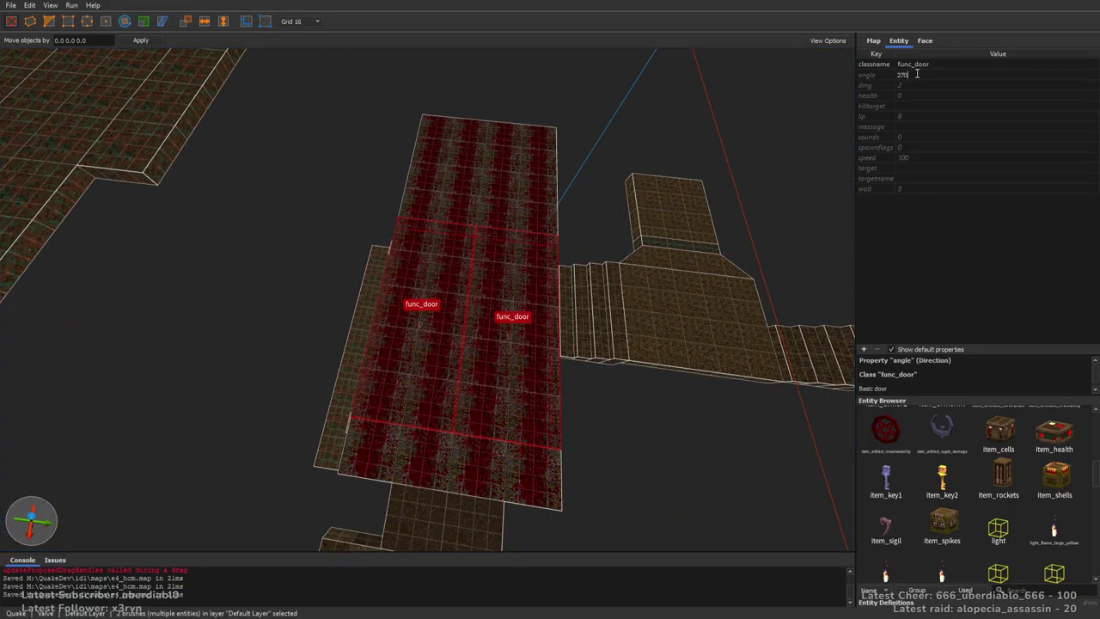
pyautogui.write('270')
pyautogui.press('Return')
# Set the angle of the func_door half nearer the side stairs to 90
pyautogui.moveTo(559, 353); pyautogui.dragTo(535, 351, button='right')
pyautogui.click(533, 352)
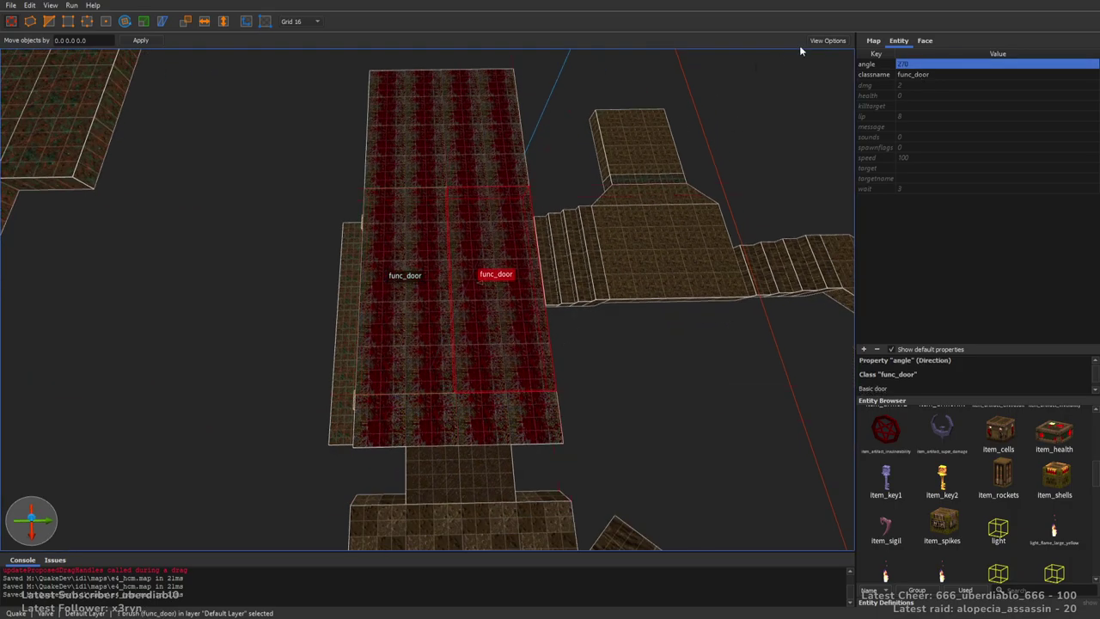
pyautogui.doubleClick(915, 65)
pyautogui.write('90')
pyautogui.press('Return')
# Give both red floor func_doors the targetname trapdoor and a wait of -1
pyautogui.moveTo(430, 258); pyautogui.dragTo(437, 256, button='right')
pyautogui.keyDown('ctrl'); pyautogui.click(437, 256); pyautogui.keyUp('ctrl')
pyautogui.click(932, 177)
pyautogui.click(933, 177)
pyautogui.write('trapdoor')
pyautogui.press('Return')
pyautogui.click(912, 187)
pyautogui.click(911, 187)
pyautogui.write('-1')
pyautogui.press('Return')
# Set both trapdoor func_doors' speed to 150, sounds to 3 and lip to -8
pyautogui.doubleClick(914, 178)
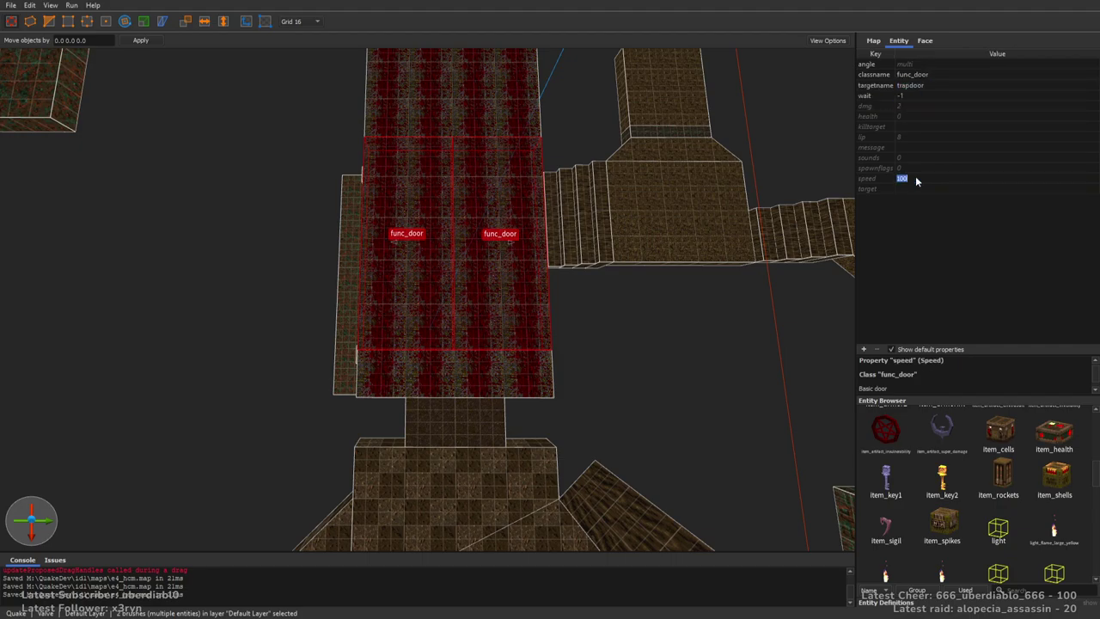
pyautogui.write('150')
pyautogui.press('Return')
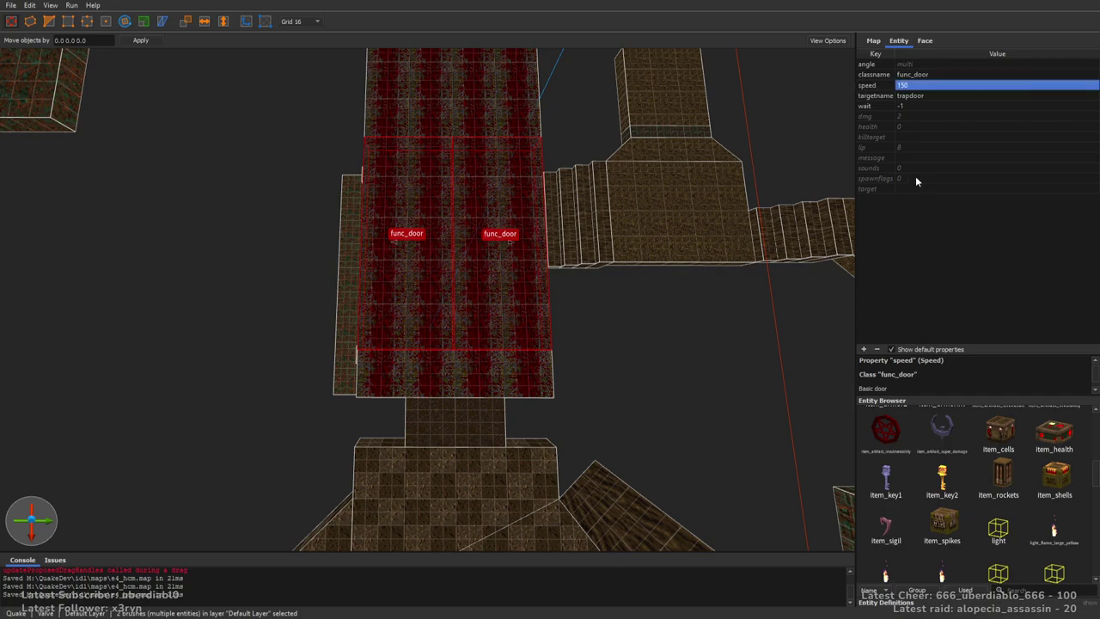
pyautogui.click(922, 167)
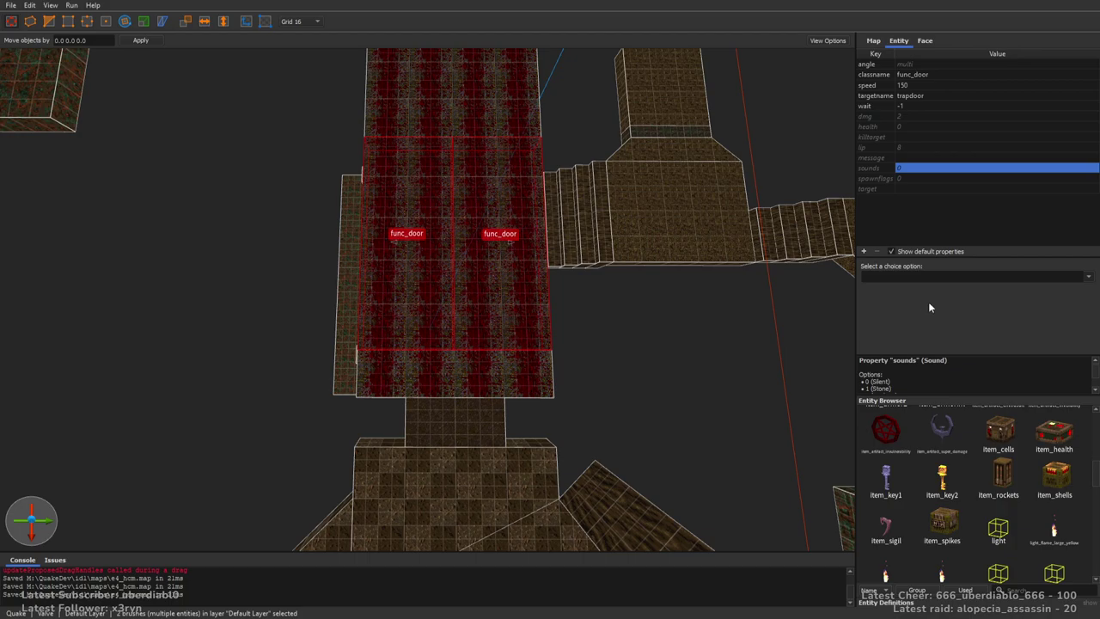
pyautogui.write('3')
pyautogui.doubleClick(907, 157)
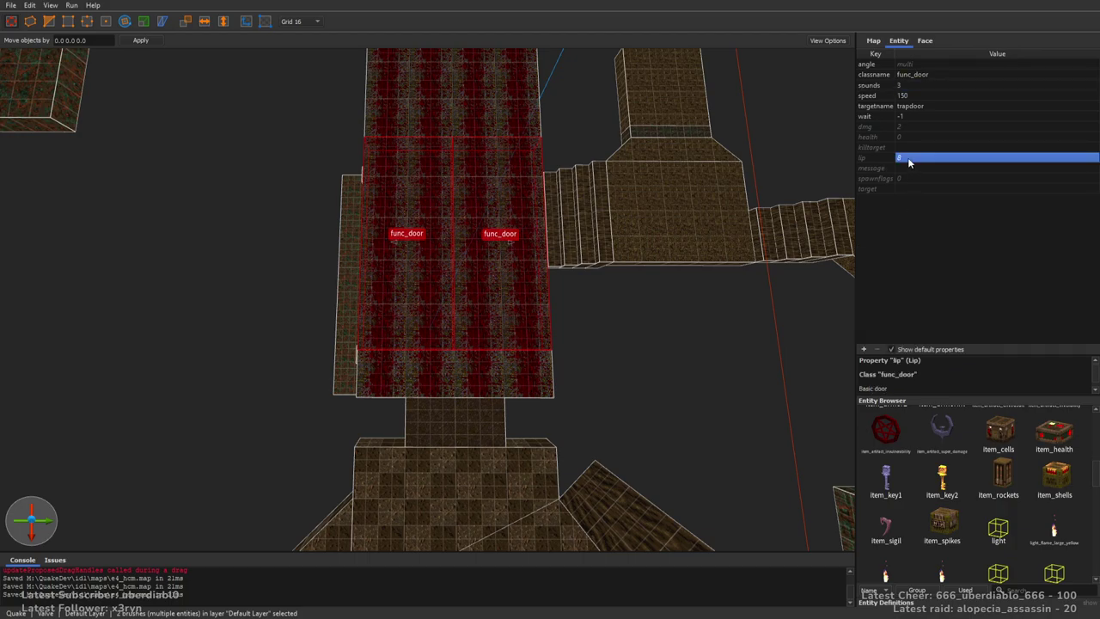
pyautogui.write('-8')
pyautogui.press('Return')
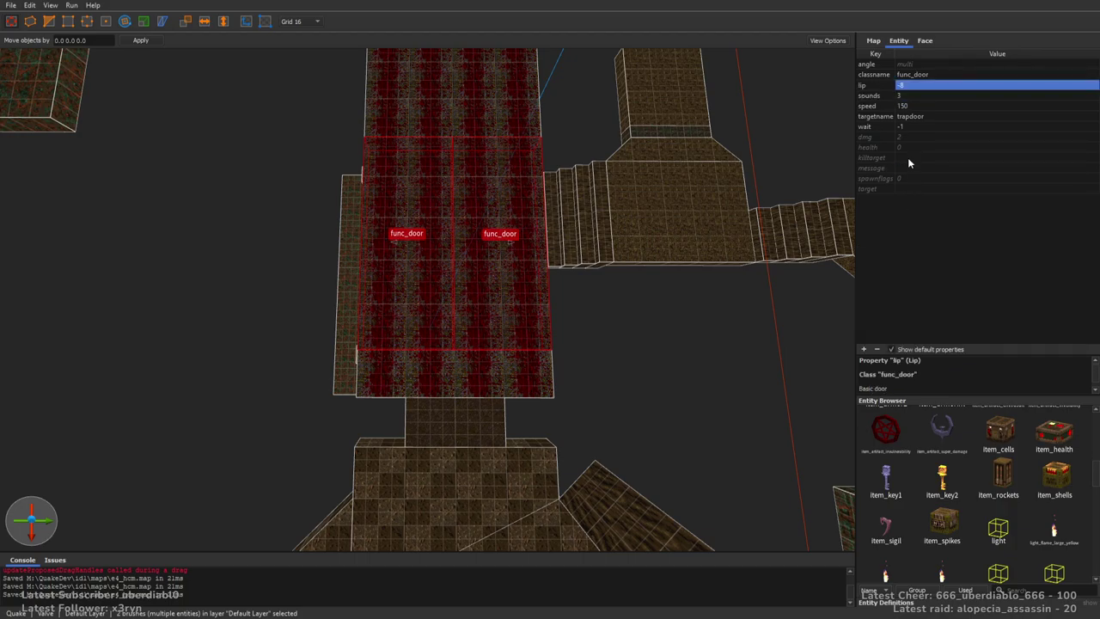
# Enable the Toggle and Don't link spawnflags on both trapdoor func_doors and deselect them
pyautogui.click(902, 179)
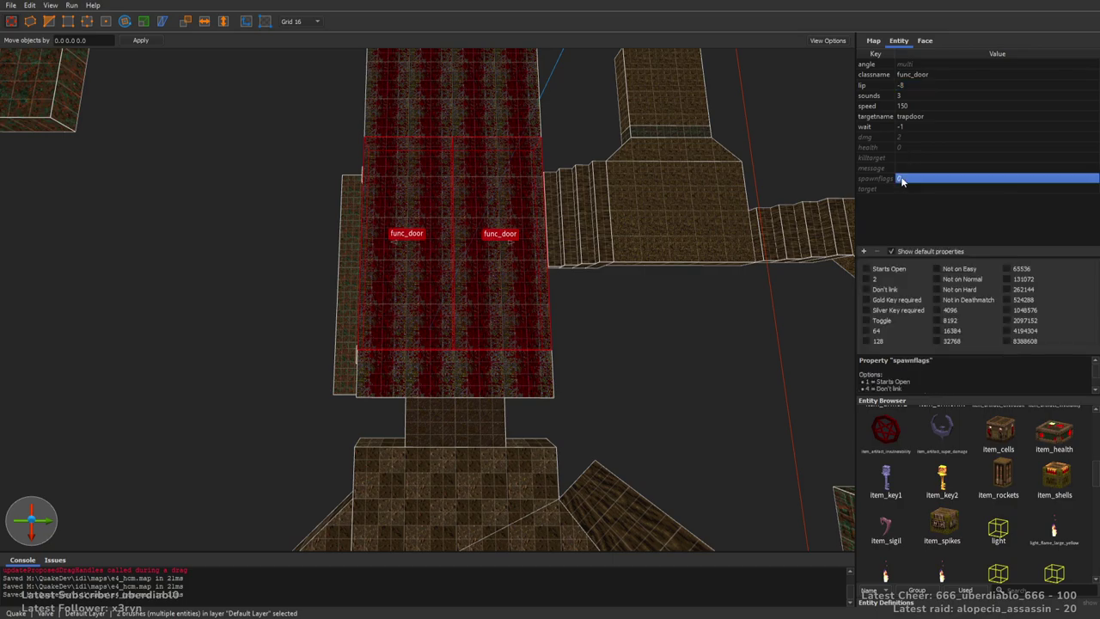
pyautogui.click(883, 319)
pyautogui.click(885, 289)
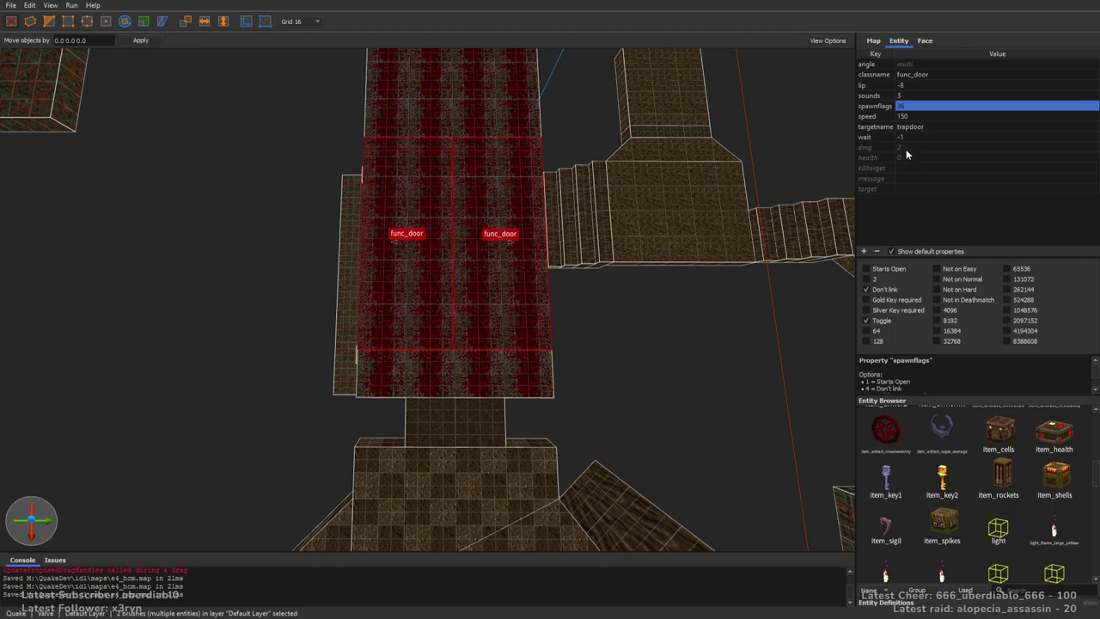
pyautogui.moveTo(712, 191); pyautogui.dragTo(718, 171, button='right')
pyautogui.click(718, 171)
# Draw a metal5_3 block across the far end of the red striped floor, 64 by 256 and 256 units tall
pyautogui.moveTo(505, 216)
pyautogui.mouseDown(button='right')
pyautogui.moveTo(550, 182)
pyautogui.moveTo(550, 255)
pyautogui.moveTo(944, 76)
pyautogui.mouseUp(button='right')
pyautogui.click(924, 41)
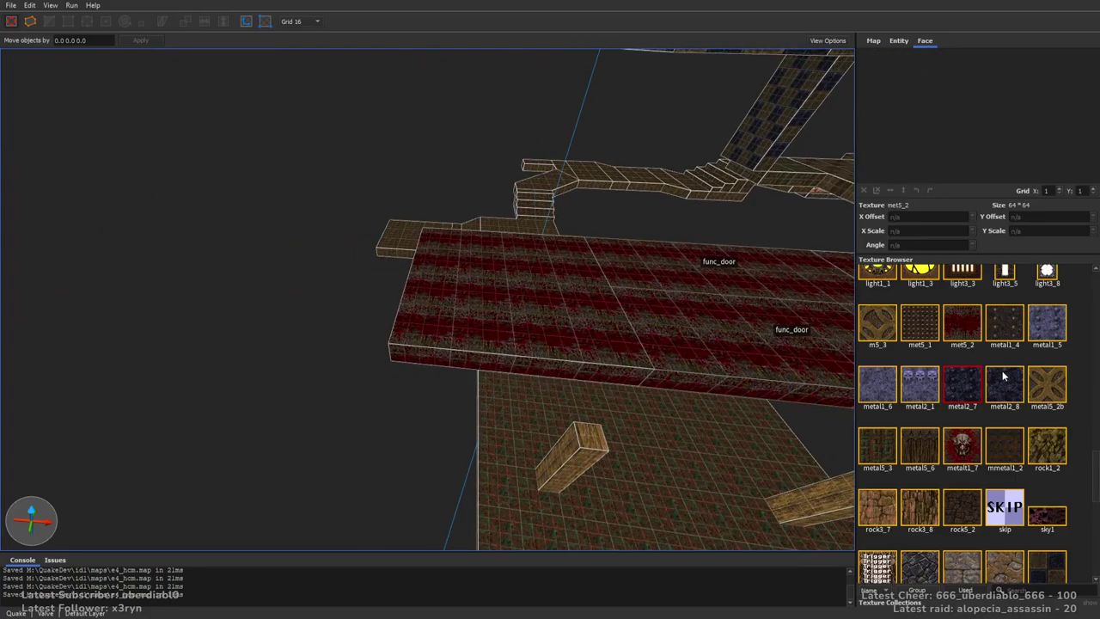
pyautogui.click(1011, 404)
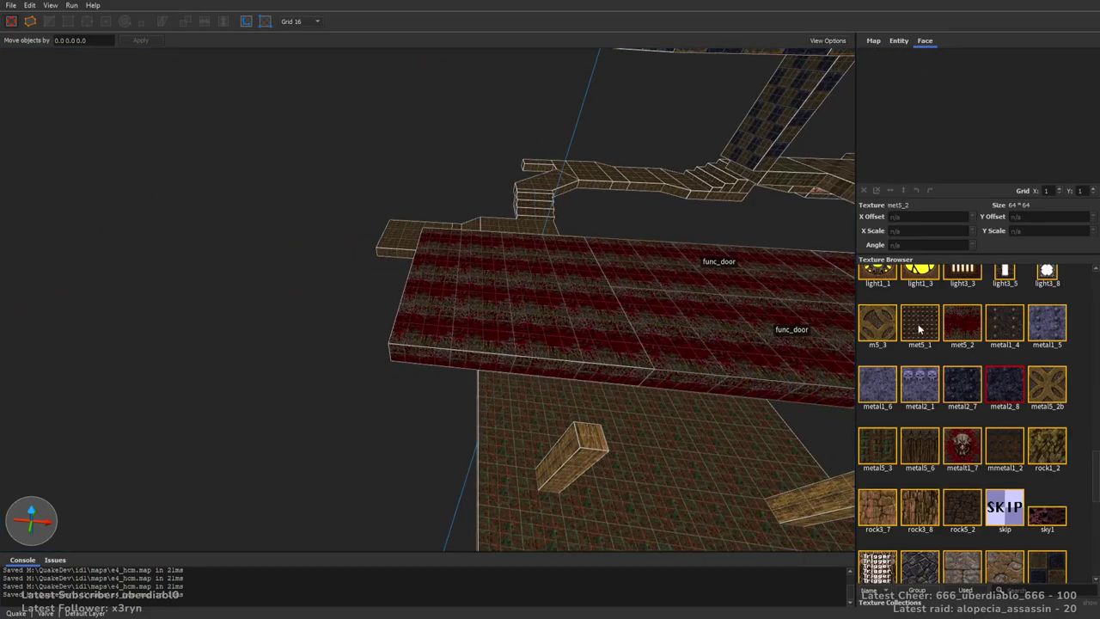
pyautogui.click(921, 462)
pyautogui.click(891, 454)
pyautogui.moveTo(837, 412); pyautogui.dragTo(494, 325, button='right')
pyautogui.moveTo(338, 260); pyautogui.dragTo(556, 323)
pyautogui.moveTo(556, 323)
pyautogui.mouseDown(button='right')
pyautogui.moveTo(424, 216)
pyautogui.moveTo(541, 305)
pyautogui.mouseUp(button='right')
pyautogui.keyDown('shift'); pyautogui.moveTo(541, 305); pyautogui.dragTo(585, 171); pyautogui.keyUp('shift')
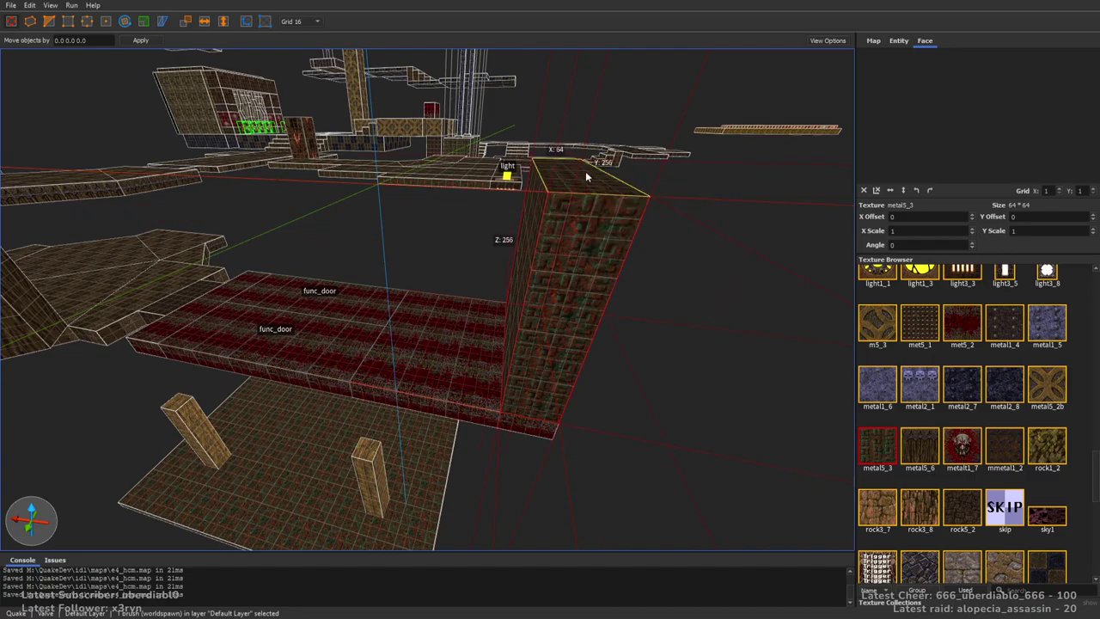
# Lower the top of the metal5_3 wall block to a height of 192 units
pyautogui.scroll(3, 585, 171)
pyautogui.moveTo(585, 171); pyautogui.dragTo(614, 117, button='right')
pyautogui.keyDown('shift'); pyautogui.moveTo(614, 117); pyautogui.dragTo(612, 177); pyautogui.keyUp('shift')
pyautogui.moveTo(612, 176); pyautogui.dragTo(781, 197, button='right')
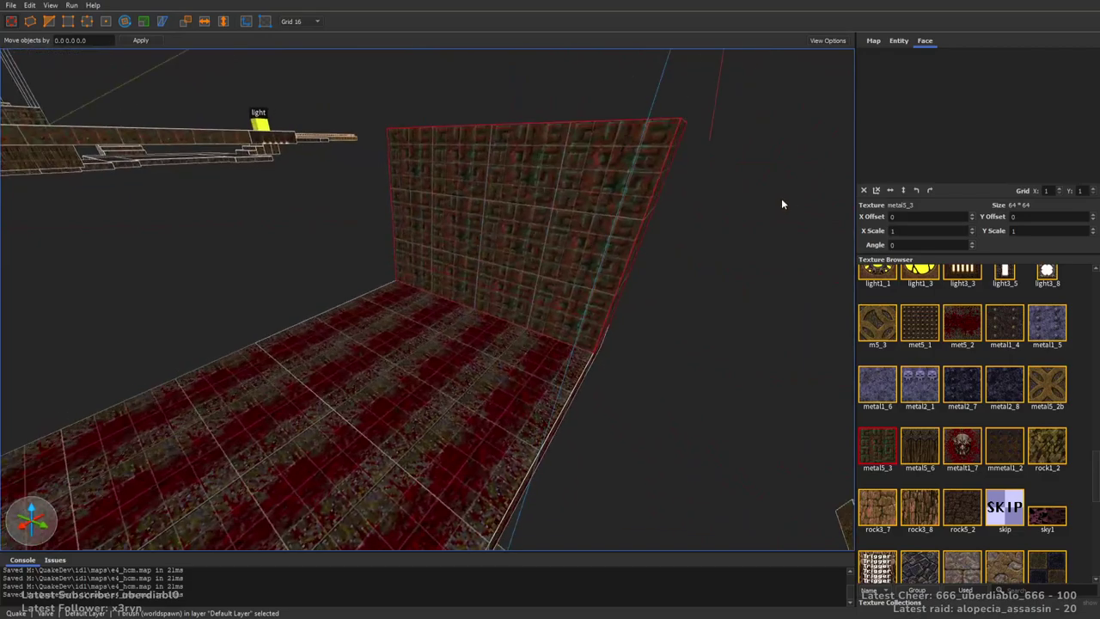
pyautogui.click(819, 279)
# Draw a small altar1_1 block, 48 by 16 by 16 units, against the lower corner of the metal5_3 wall
pyautogui.moveTo(1096, 478); pyautogui.dragTo(1065, 311)
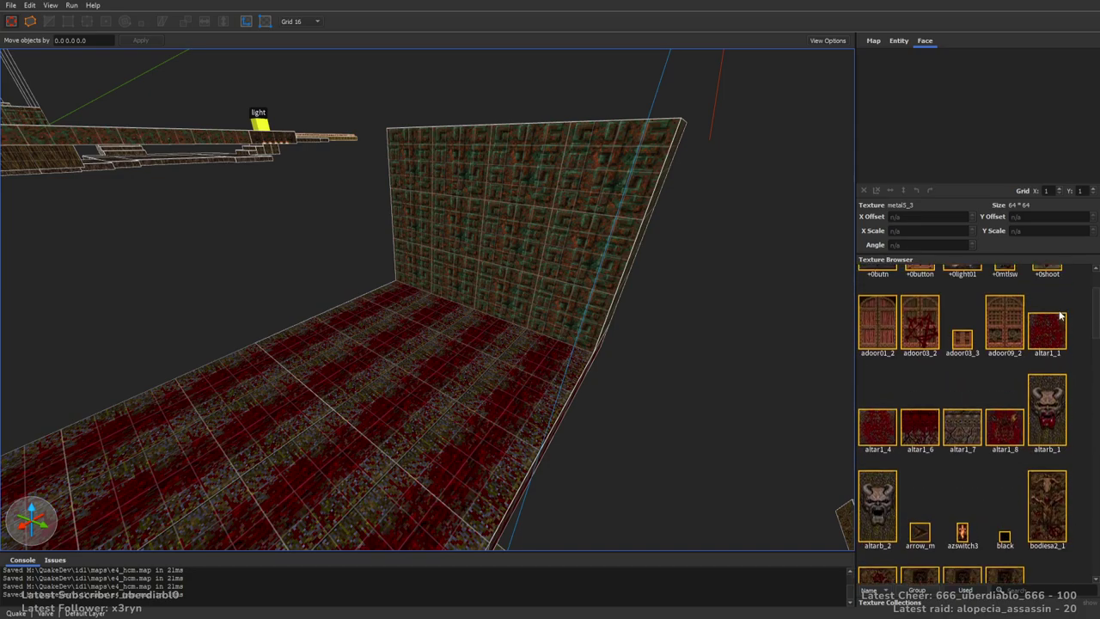
pyautogui.moveTo(398, 278)
pyautogui.mouseDown(button='right')
pyautogui.moveTo(402, 228)
pyautogui.moveTo(406, 258)
pyautogui.mouseUp(button='right')
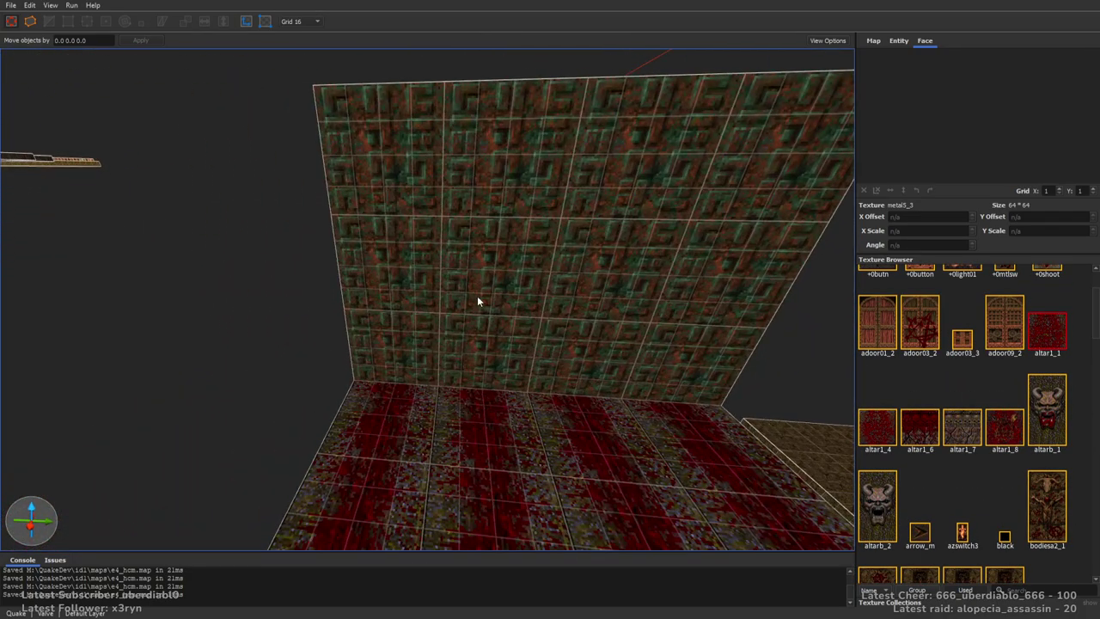
pyautogui.moveTo(319, 332)
pyautogui.mouseDown(button='right')
pyautogui.moveTo(386, 307)
pyautogui.moveTo(374, 334)
pyautogui.mouseUp(button='right')
pyautogui.moveTo(350, 351)
pyautogui.mouseDown()
pyautogui.moveTo(346, 387)
pyautogui.moveTo(333, 389)
pyautogui.moveTo(344, 391)
pyautogui.mouseUp()
pyautogui.scroll(3, 335, 413)
# Shape the small altar1_1 block into a pointed spike by editing its outer end vertices on Grid 4
pyautogui.press('v')
pyautogui.press('[')
pyautogui.press('[')
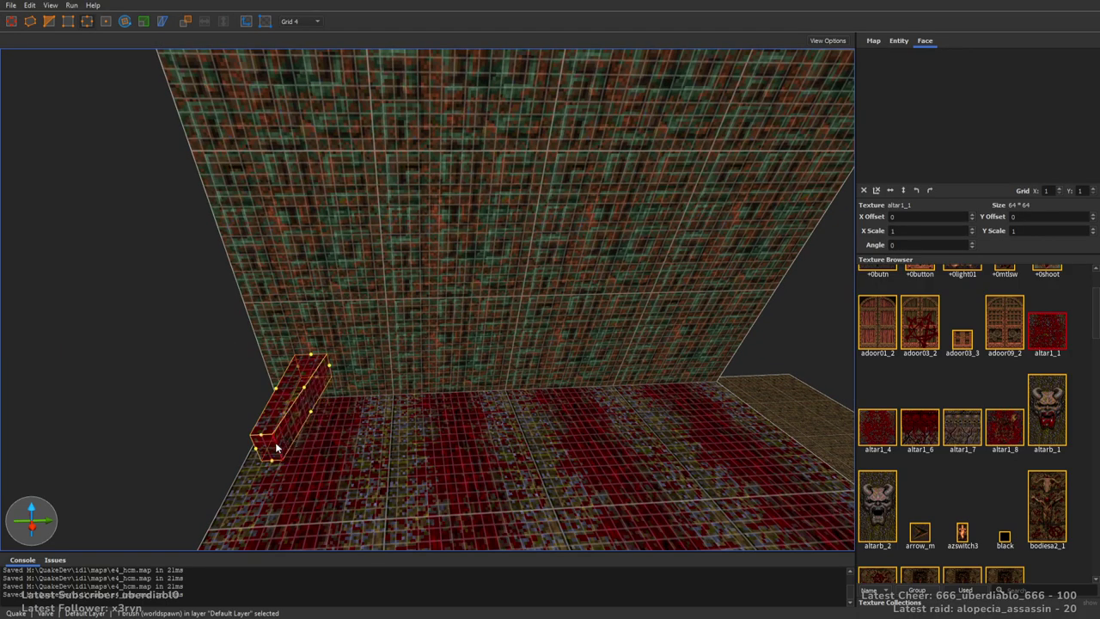
pyautogui.moveTo(282, 458); pyautogui.dragTo(277, 440)
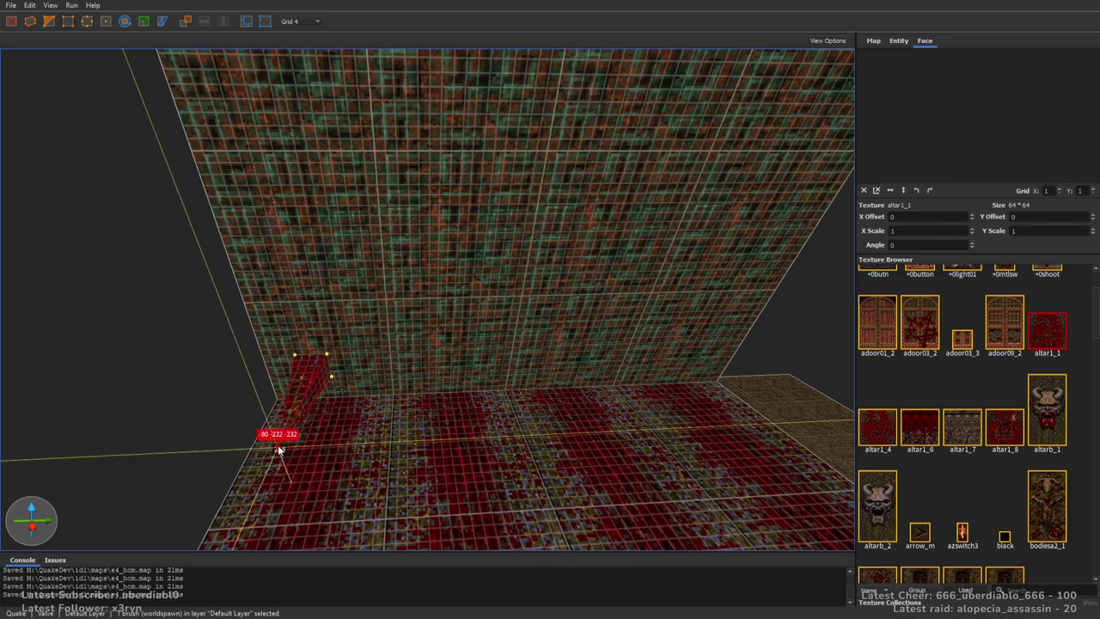
pyautogui.press('v')
# Duplicate the altar1_1 spike repeatedly to scatter spikes over the whole face of the metal5_3 wall
pyautogui.press('+')
pyautogui.press('+')
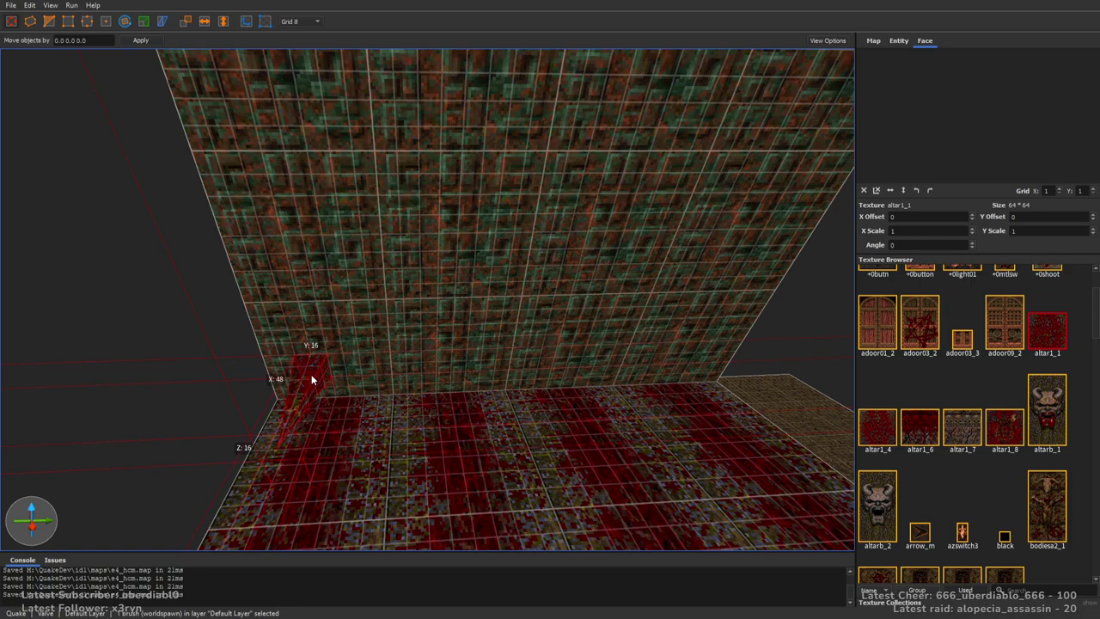
pyautogui.scroll(-2, 395, 310)
pyautogui.moveTo(315, 367)
pyautogui.keyDown('ctrl'); pyautogui.mouseDown()
pyautogui.moveTo(505, 369)
pyautogui.moveTo(582, 354)
pyautogui.moveTo(659, 376)
pyautogui.moveTo(676, 323)
pyautogui.moveTo(695, 358)
pyautogui.moveTo(697, 326)
pyautogui.moveTo(614, 334)
pyautogui.moveTo(618, 369)
pyautogui.moveTo(464, 339)
pyautogui.mouseUp(); pyautogui.keyUp('ctrl')
pyautogui.click(349, 354)
pyautogui.keyDown('ctrl'); pyautogui.moveTo(349, 354); pyautogui.dragTo(369, 148); pyautogui.keyUp('ctrl')
pyautogui.moveTo(370, 148); pyautogui.dragTo(300, 295, button='right')
pyautogui.keyDown('ctrl'); pyautogui.moveTo(403, 279); pyautogui.dragTo(312, 265); pyautogui.keyUp('ctrl')
pyautogui.keyDown('alt'); pyautogui.moveTo(312, 265); pyautogui.dragTo(361, 295, button='right'); pyautogui.keyUp('alt')
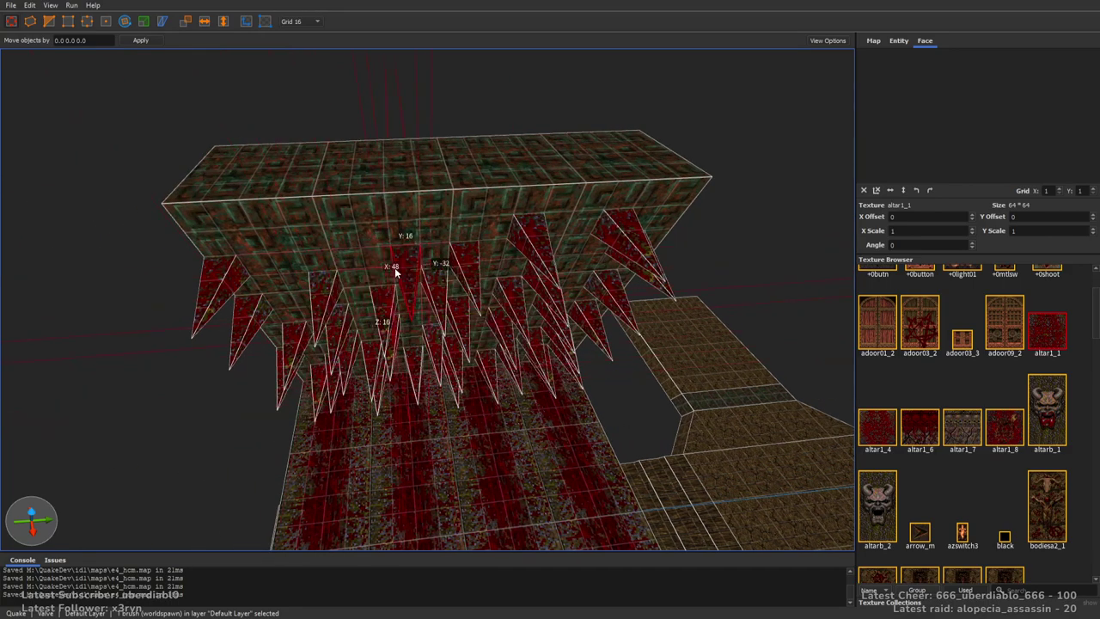
pyautogui.keyDown('ctrl'); pyautogui.moveTo(395, 267); pyautogui.dragTo(275, 254); pyautogui.keyUp('ctrl')
pyautogui.press('Escape')
# Select the metal5_3 wall and all its spikes using an enclosing brush and turn them into one func_door
pyautogui.keyDown('alt'); pyautogui.moveTo(307, 292); pyautogui.dragTo(352, 307, button='right'); pyautogui.keyUp('alt')
pyautogui.click(508, 128)
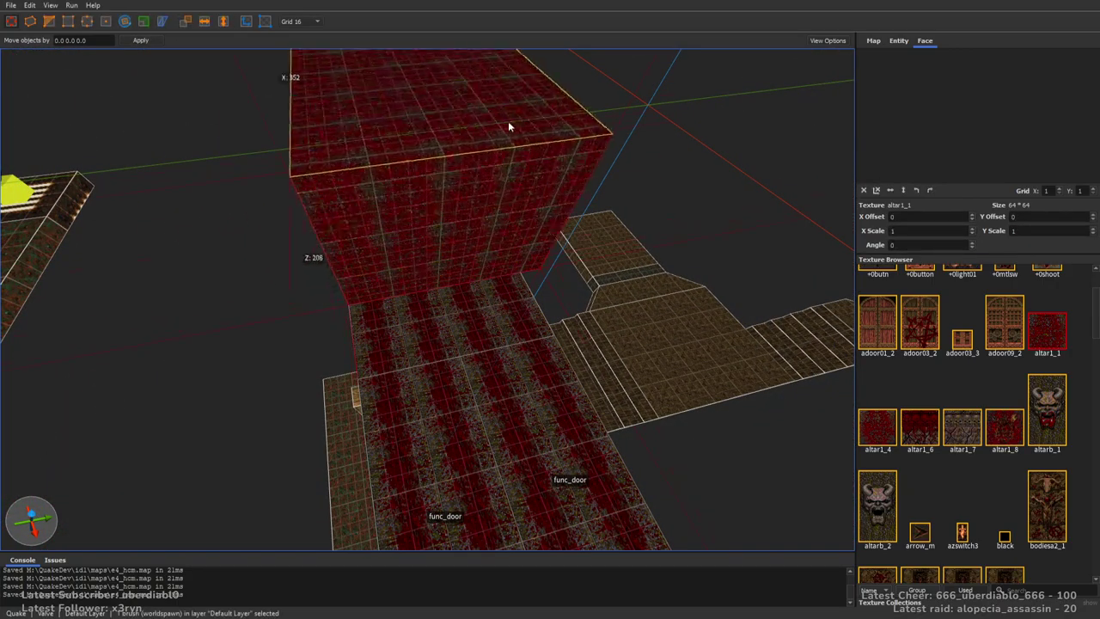
pyautogui.keyDown('alt'); pyautogui.moveTo(458, 245); pyautogui.dragTo(407, 218, button='right'); pyautogui.keyUp('alt')
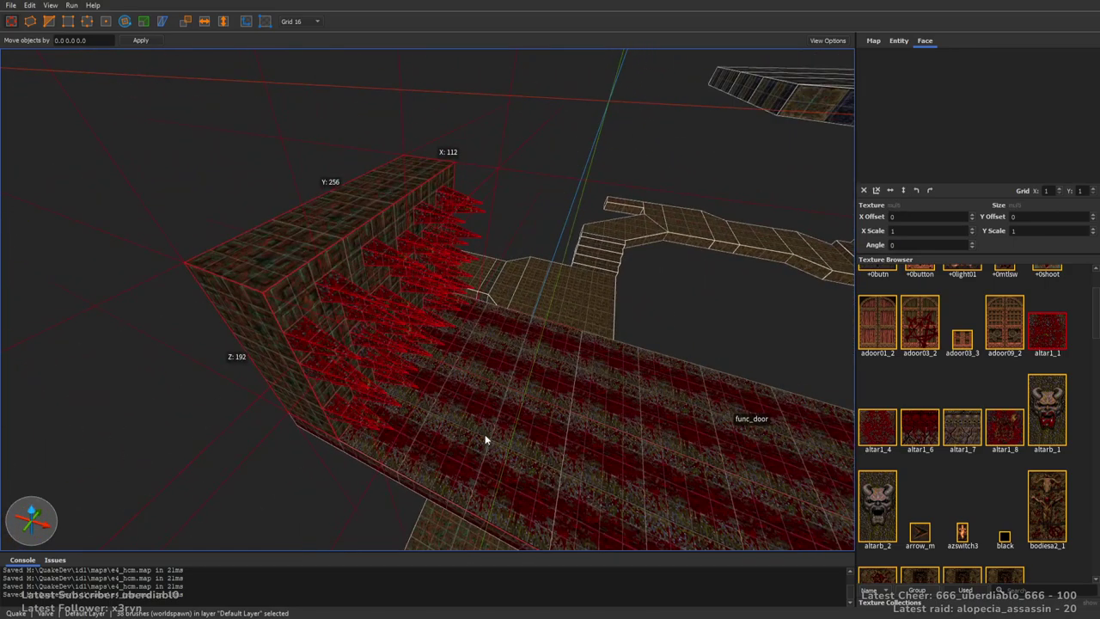
pyautogui.hotkey('ctrl', 'z')
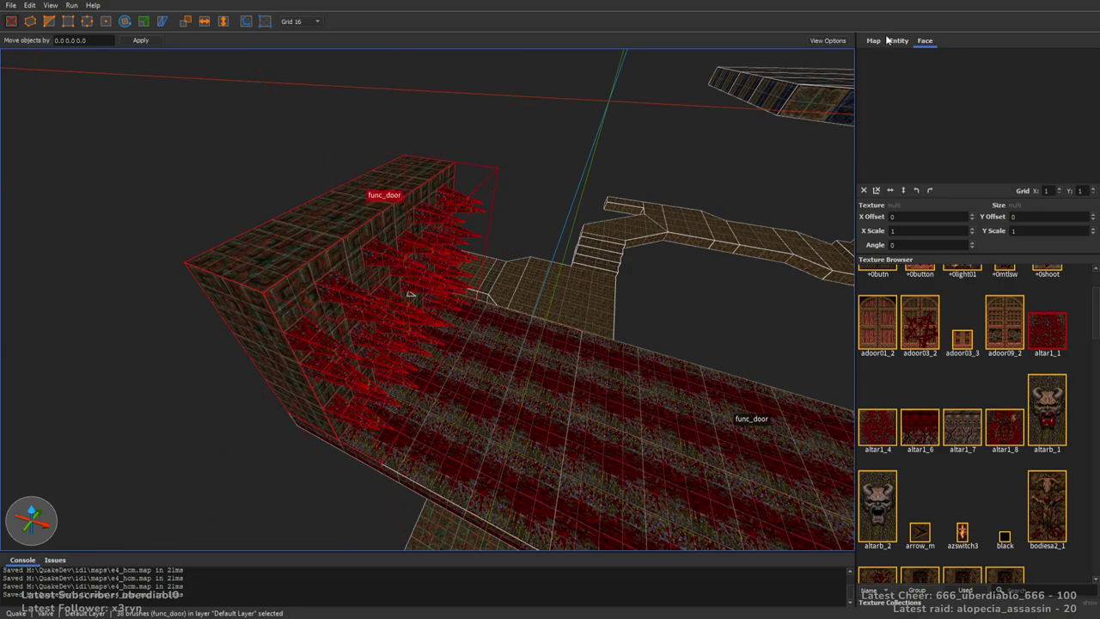
# Set the spiked wall func_door's angle to 360
pyautogui.click(900, 41)
pyautogui.doubleClick(931, 74)
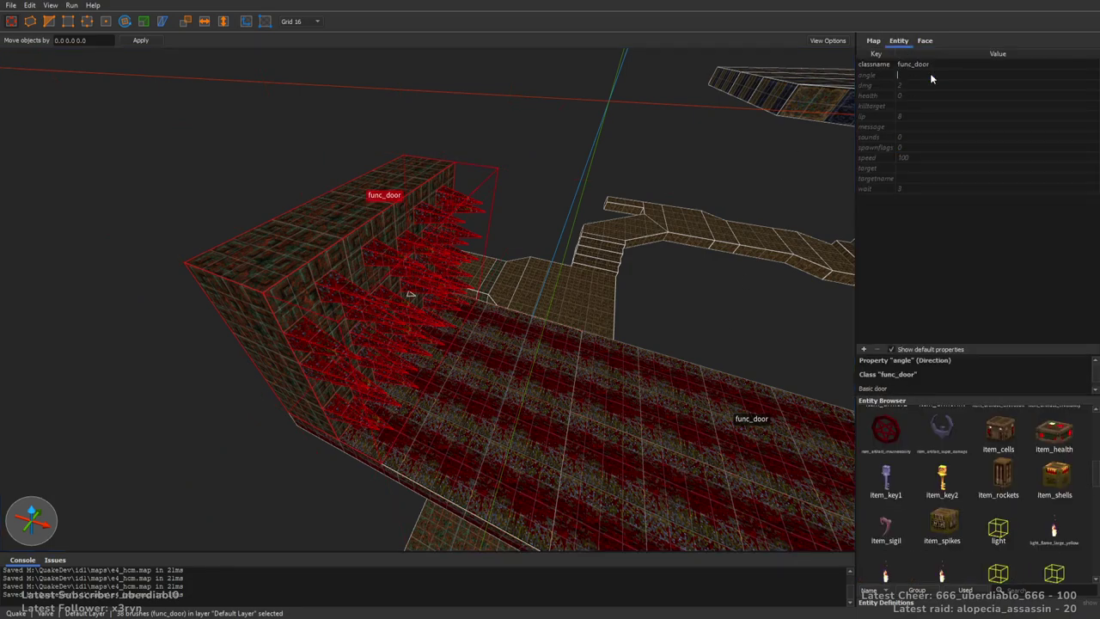
pyautogui.write('90')
pyautogui.press('Return')
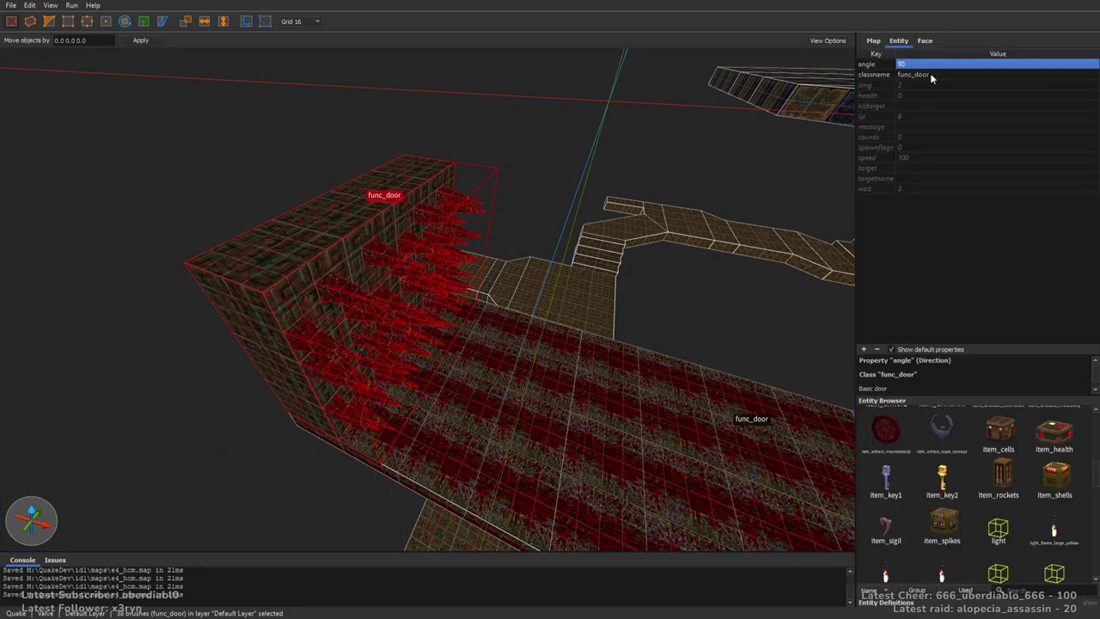
pyautogui.doubleClick(939, 62)
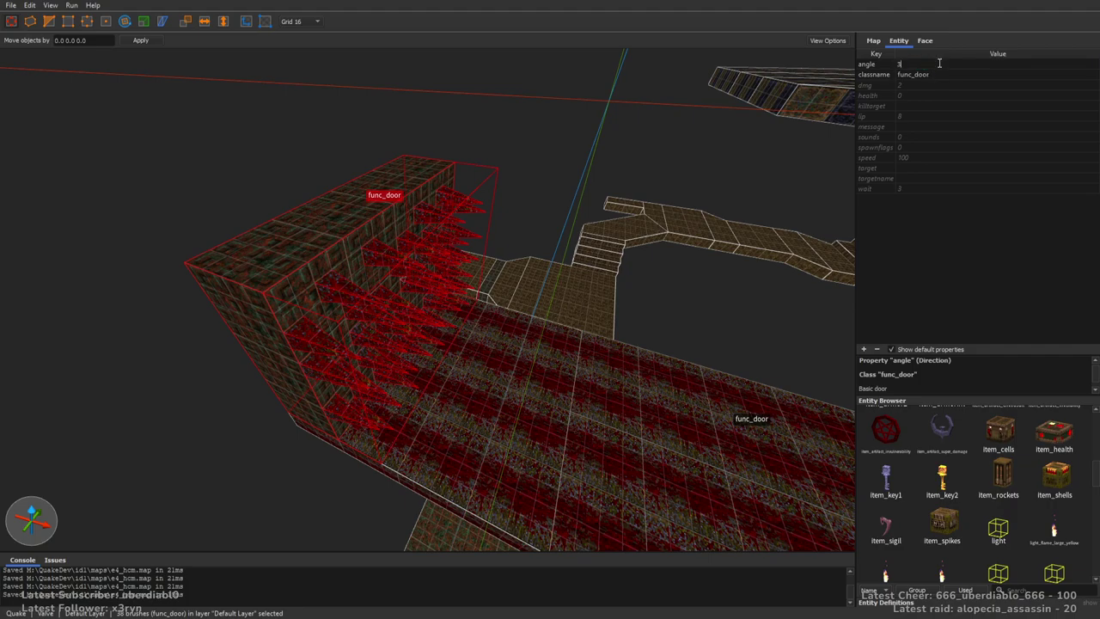
pyautogui.write('360')
pyautogui.press('Return')
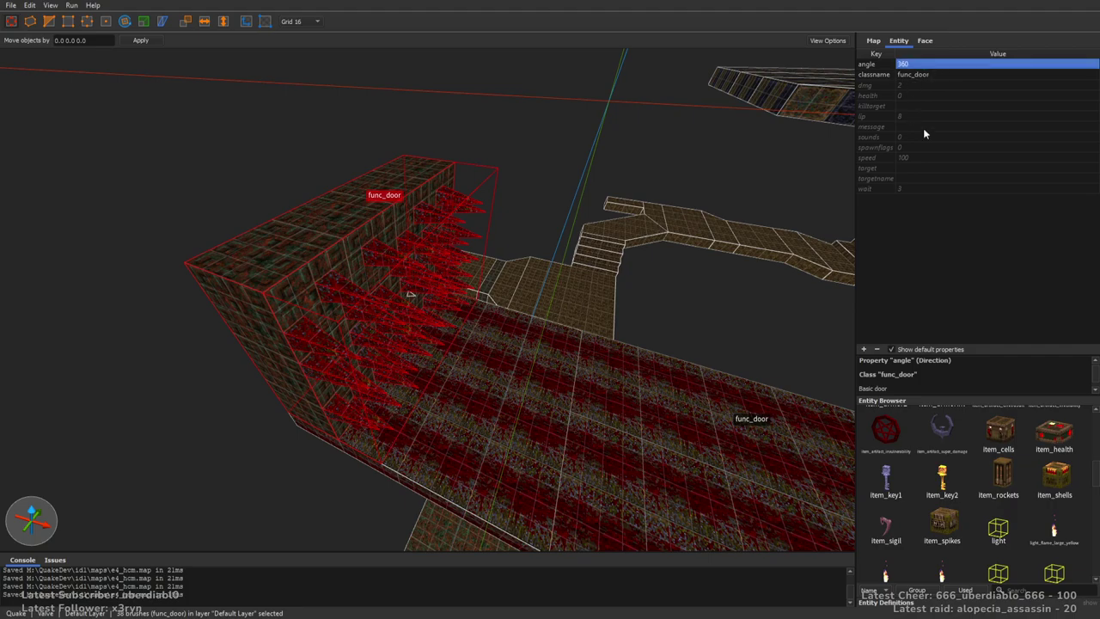
# Set the spiked wall func_door's lip to -384
pyautogui.moveTo(652, 138)
pyautogui.mouseDown(button='right')
pyautogui.moveTo(594, 171)
pyautogui.moveTo(642, 200)
pyautogui.moveTo(938, 104)
pyautogui.mouseUp(button='right')
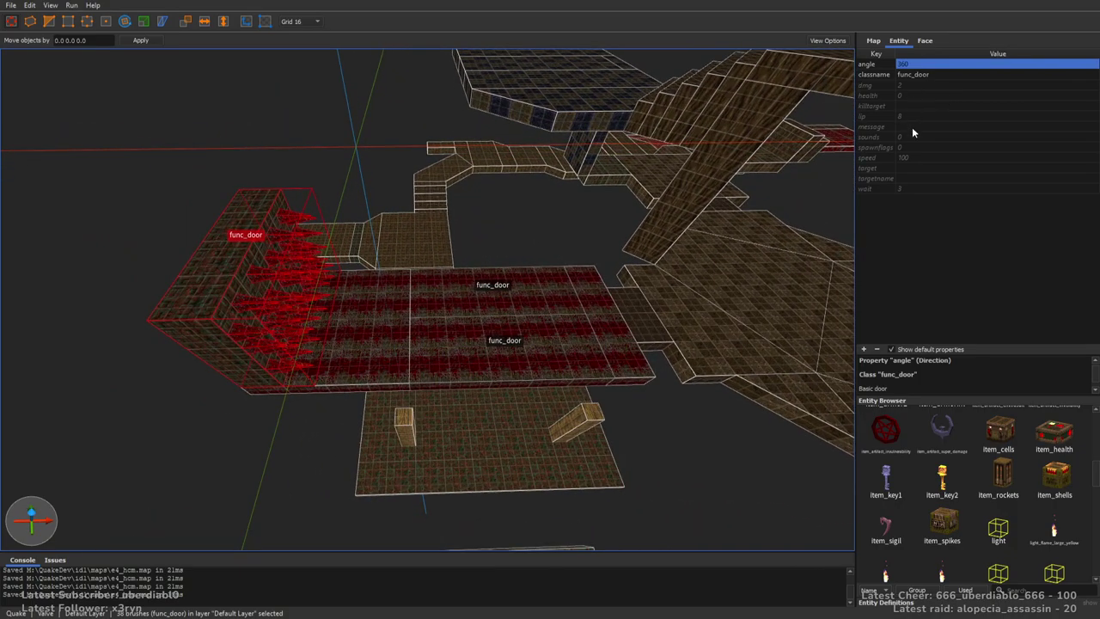
pyautogui.doubleClick(906, 116)
pyautogui.write('-384')
pyautogui.press('Return')
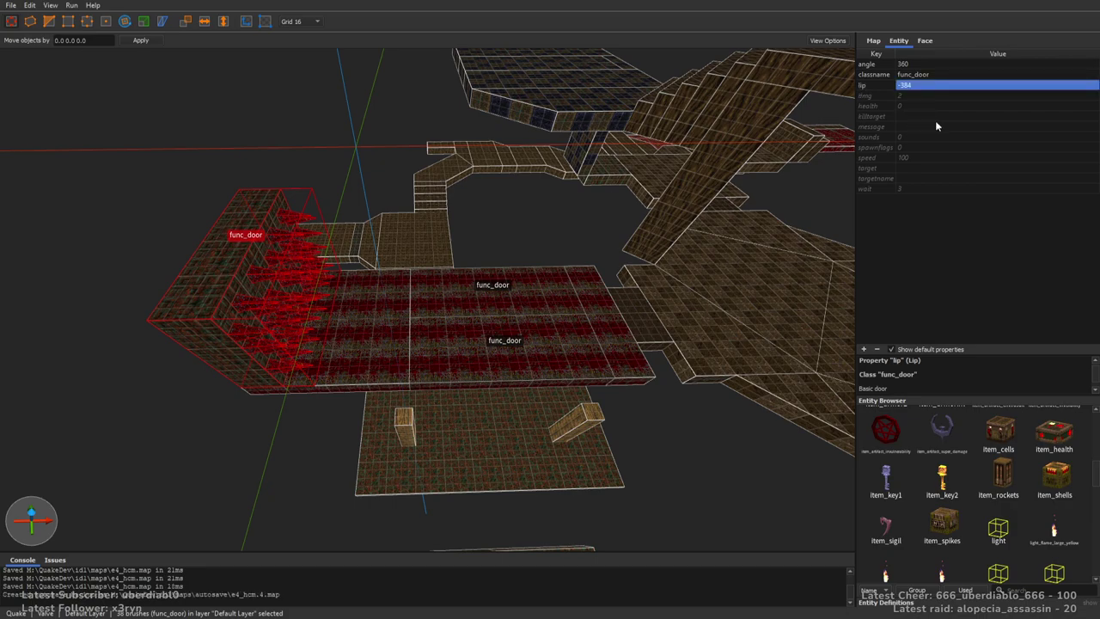
# Set the spiked wall func_door's sounds to 4 and its speed to 50
pyautogui.click(921, 139)
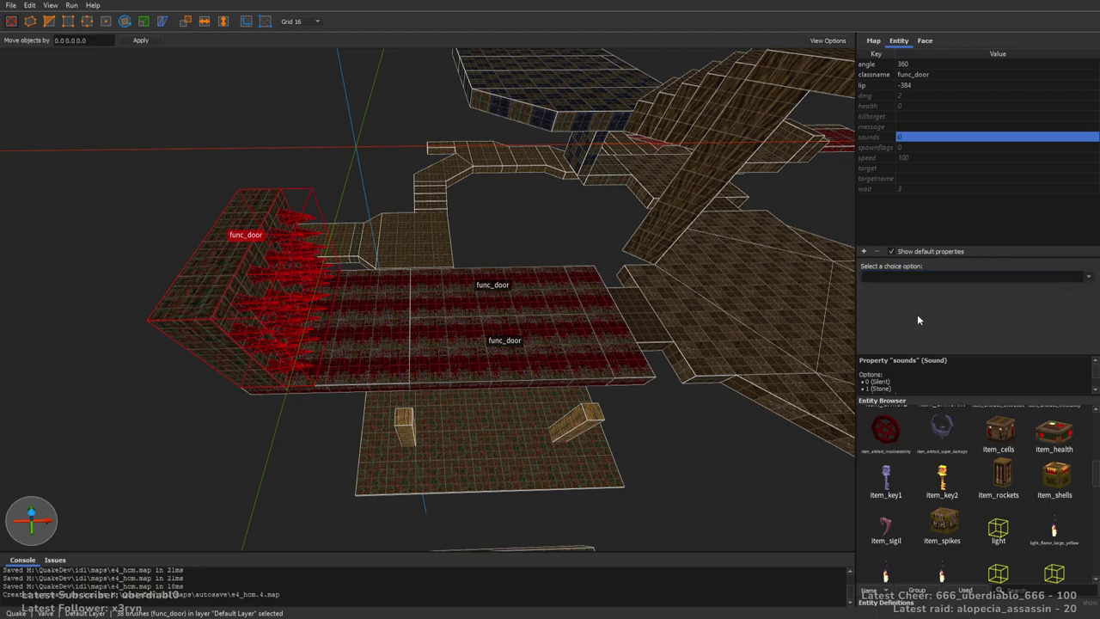
pyautogui.write('4')
pyautogui.press('Return')
pyautogui.doubleClick(911, 159)
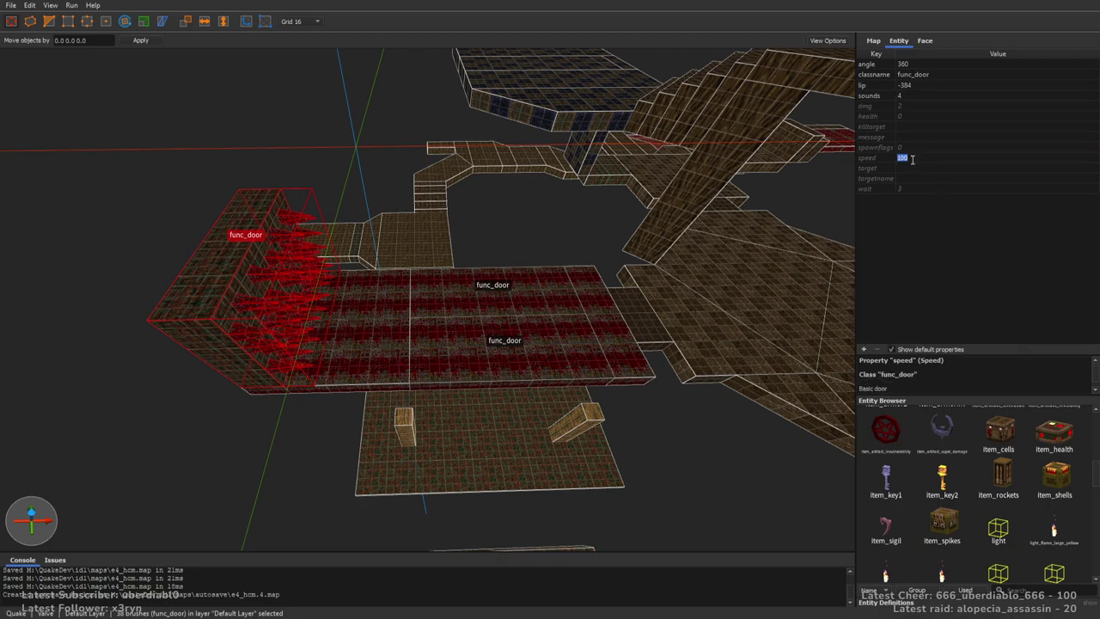
pyautogui.write('50')
pyautogui.press('Return')
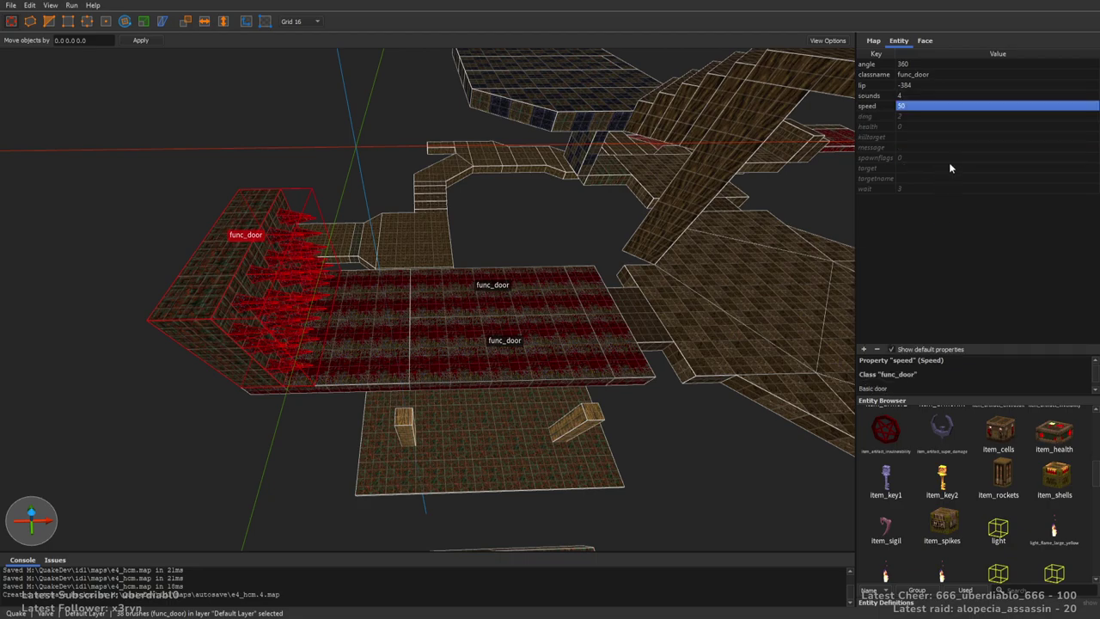
# Give the spiked wall func_door the targetname crusher and set its wait to 2
pyautogui.doubleClick(910, 178)
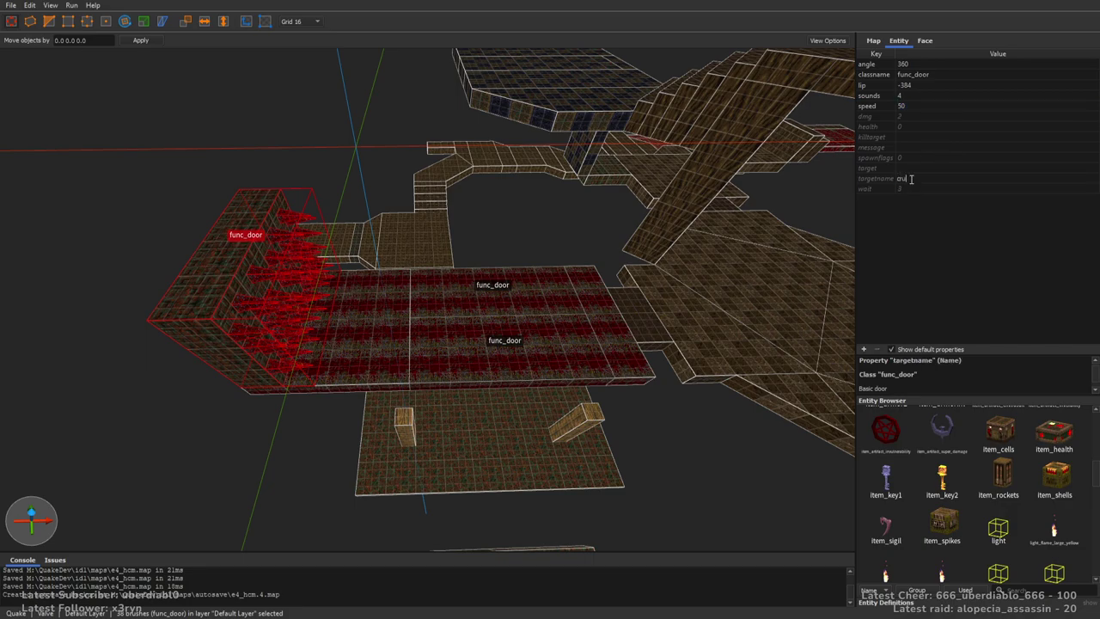
pyautogui.press('Return')
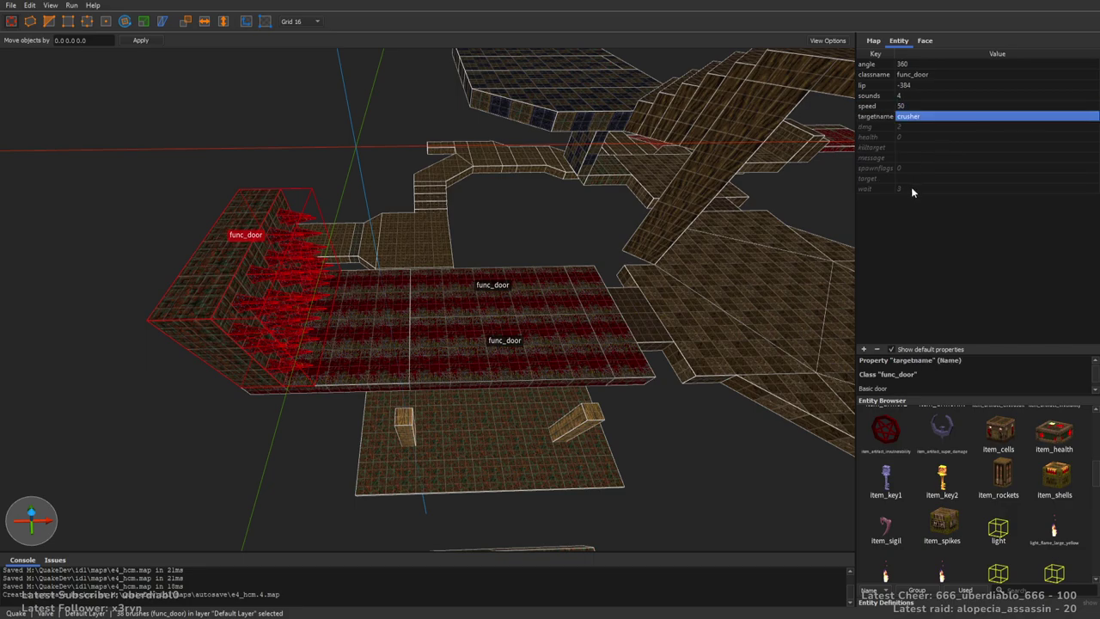
pyautogui.doubleClick(911, 187)
pyautogui.write('2')
# Enable the Don't link and Toggle spawnflags on the spiked wall func_door
pyautogui.doubleClick(903, 178)
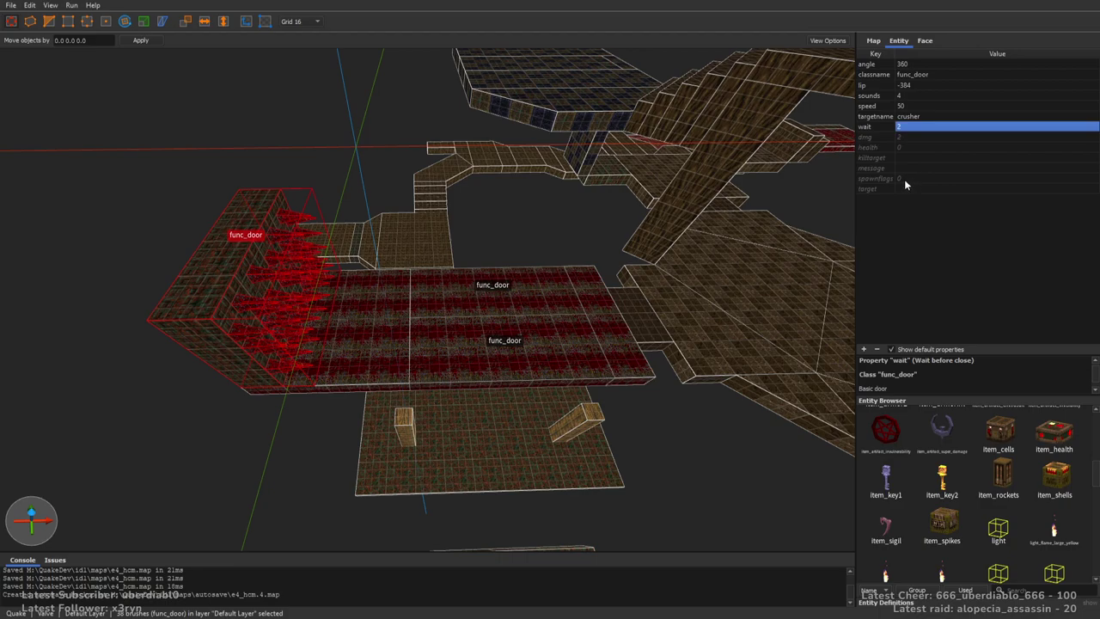
pyautogui.click(887, 289)
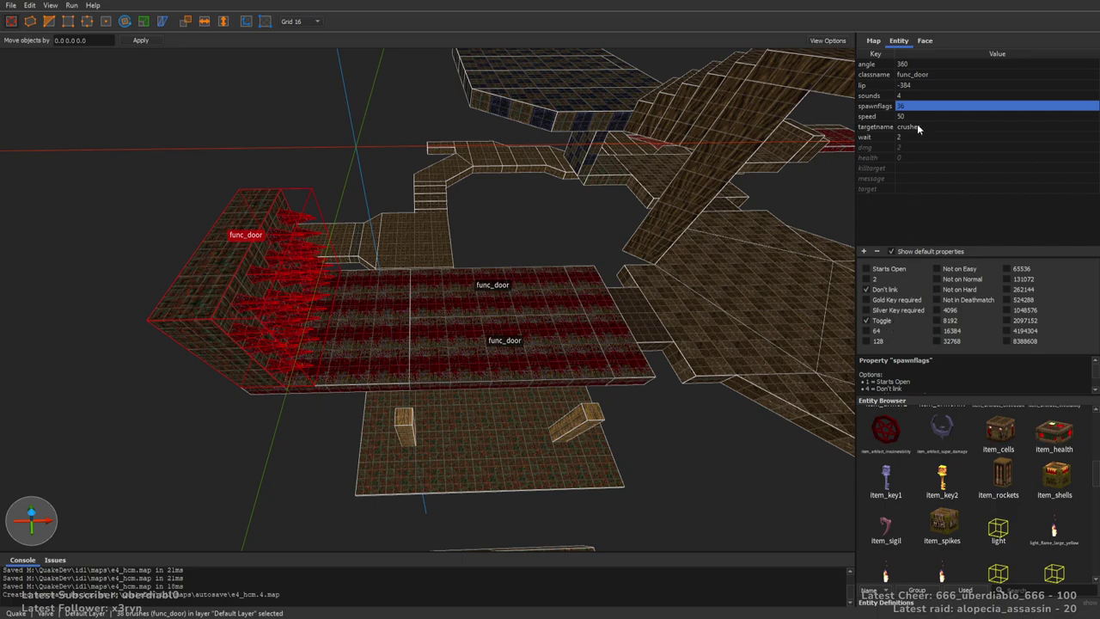
pyautogui.scroll(-5, 628, 201)
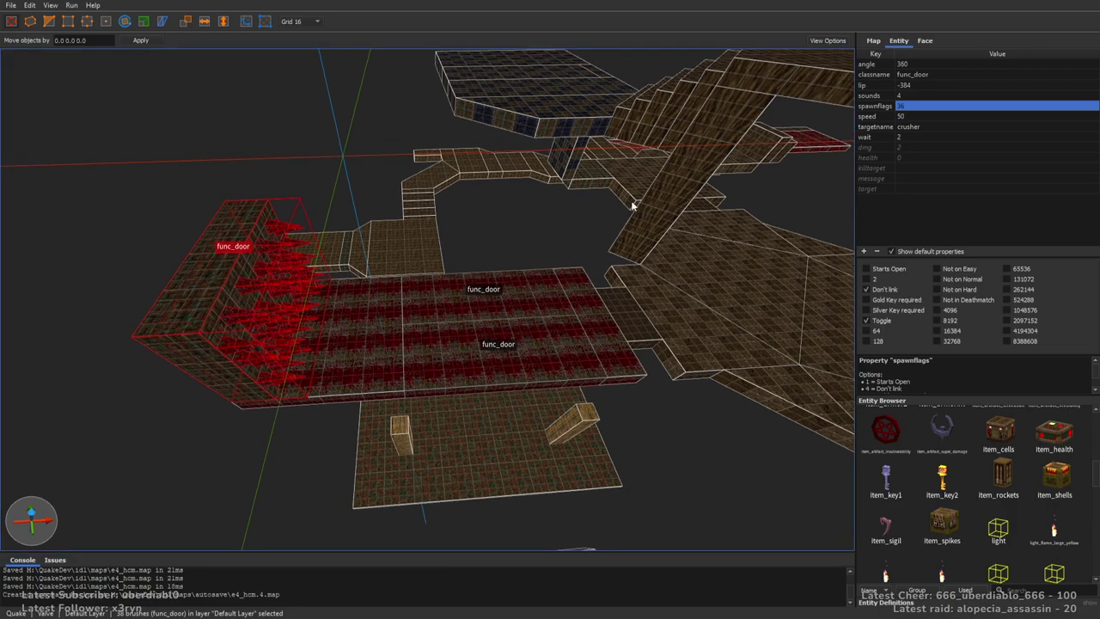
pyautogui.scroll(5, 710, 232)
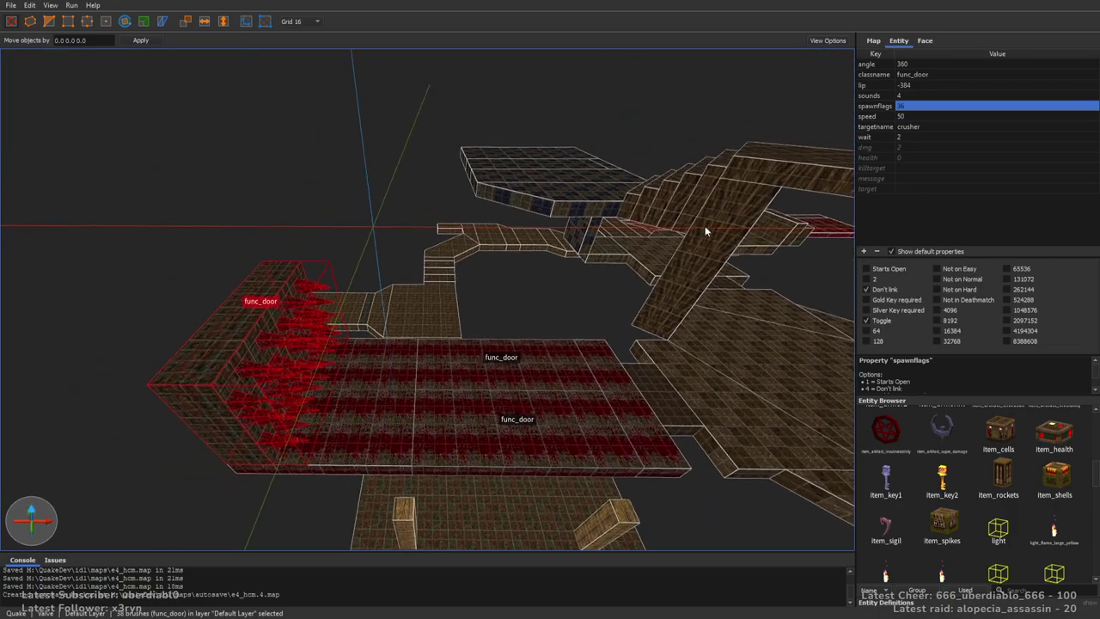
pyautogui.press('Escape')
# Build a trigger-textured brush 32 by 224 units and 160 high across the red trapdoor floor in front of the spikes
pyautogui.click(924, 40)
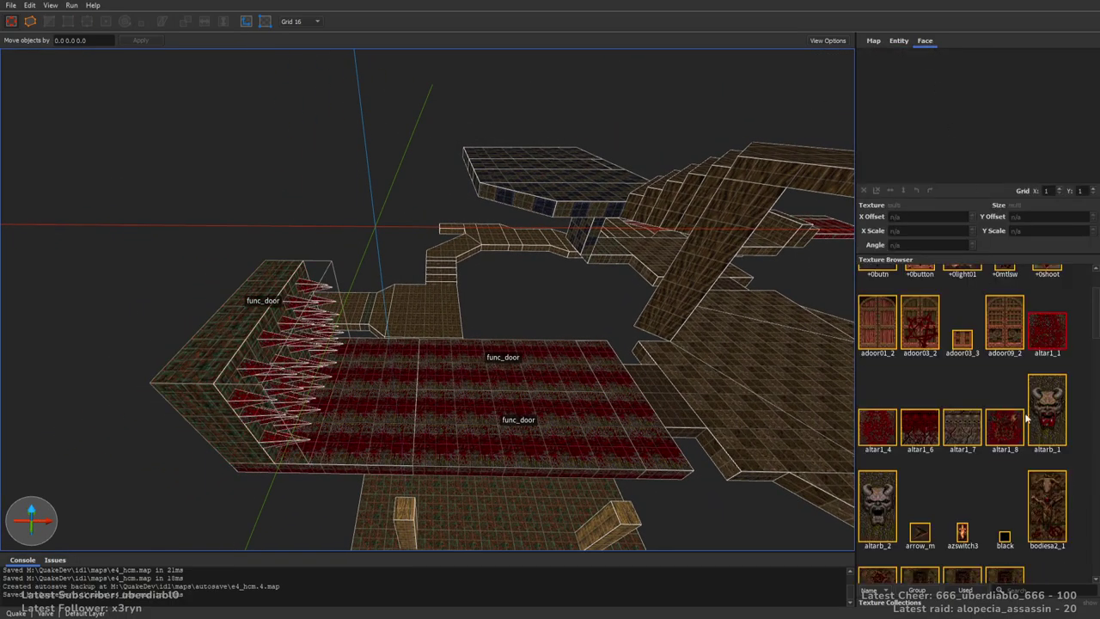
pyautogui.moveTo(1096, 300); pyautogui.dragTo(1084, 494)
pyautogui.scroll(8, 555, 231)
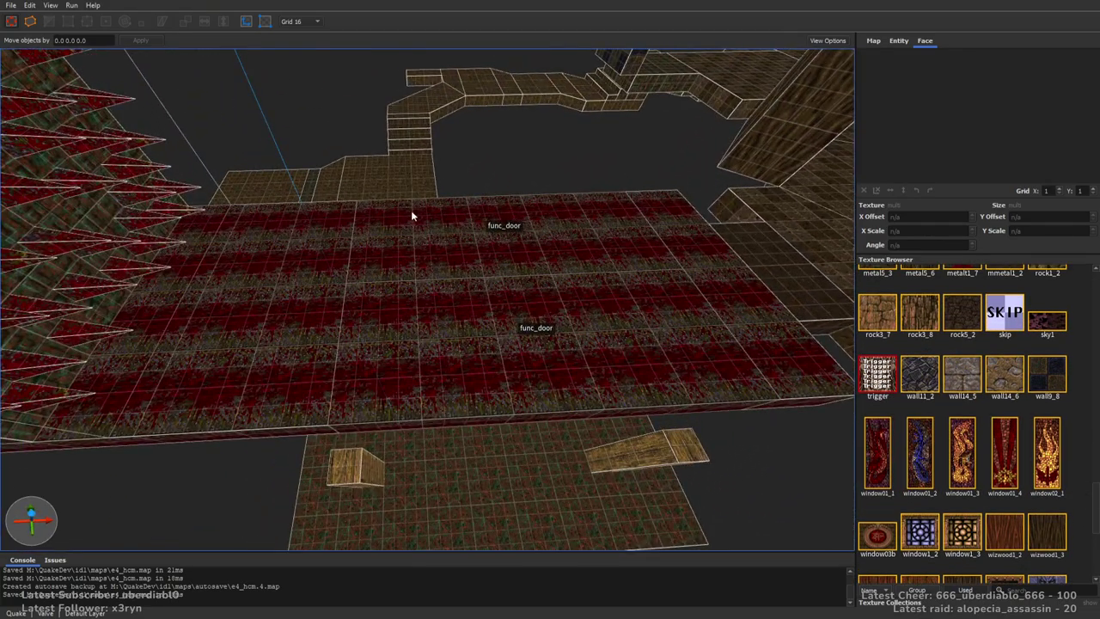
pyautogui.moveTo(411, 210); pyautogui.dragTo(436, 380)
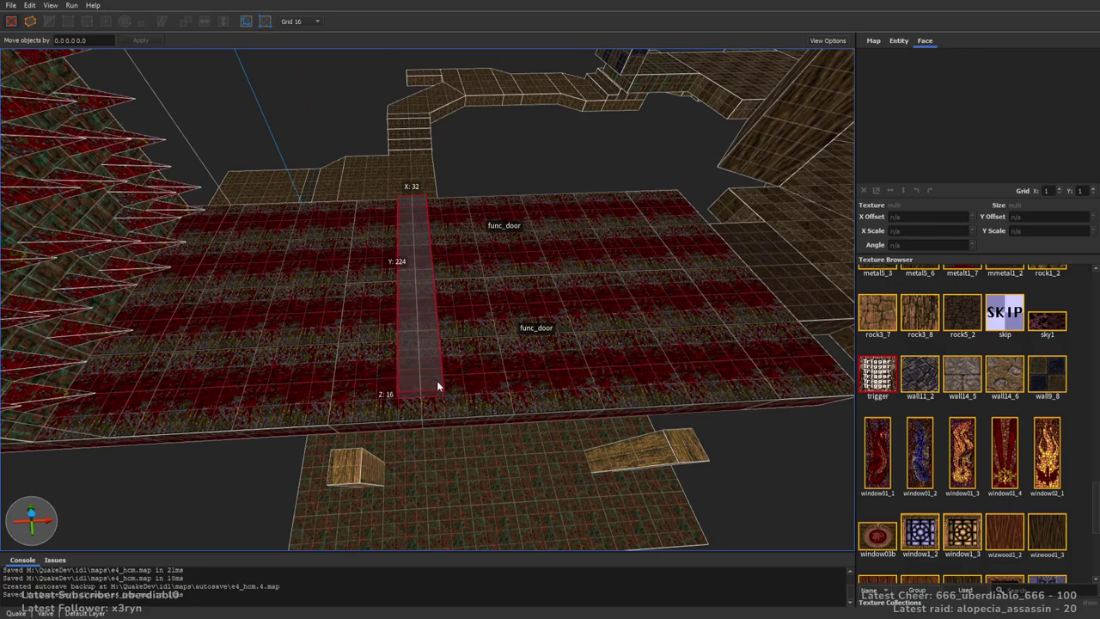
pyautogui.moveTo(436, 381); pyautogui.dragTo(516, 316, button='right')
pyautogui.keyDown('shift'); pyautogui.moveTo(531, 339); pyautogui.dragTo(581, 211); pyautogui.keyUp('shift')
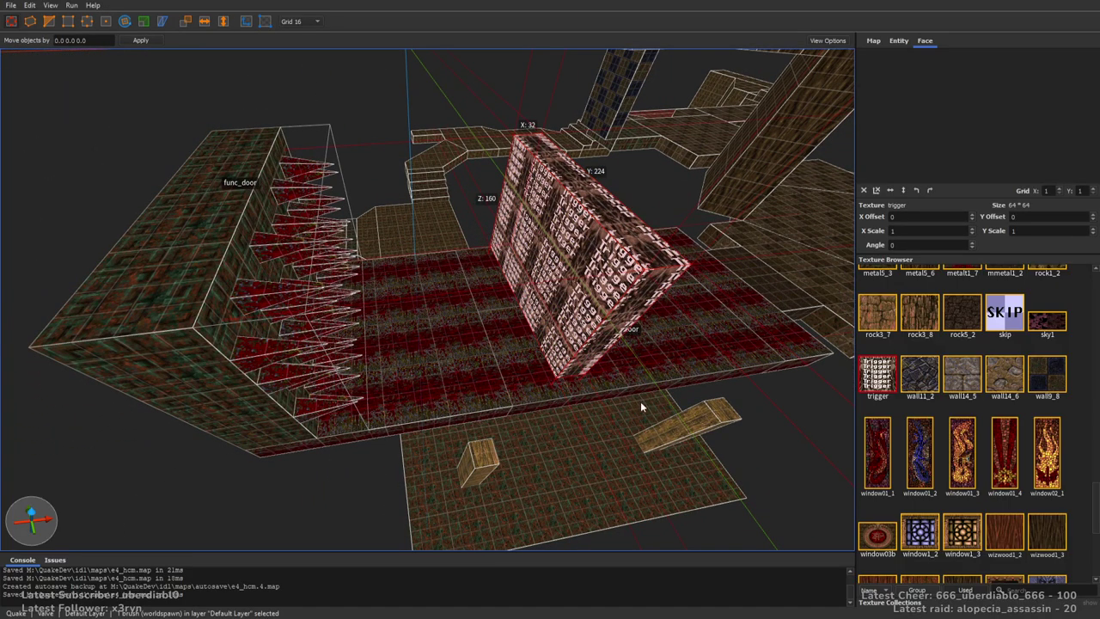
# Turn the trigger brush into a trigger_once with its target set to crusher
pyautogui.click(898, 41)
pyautogui.doubleClick(913, 137)
pyautogui.write('cr')
pyautogui.press('Tab')
pyautogui.moveTo(697, 172); pyautogui.dragTo(753, 268, button='right')
pyautogui.click(754, 269)
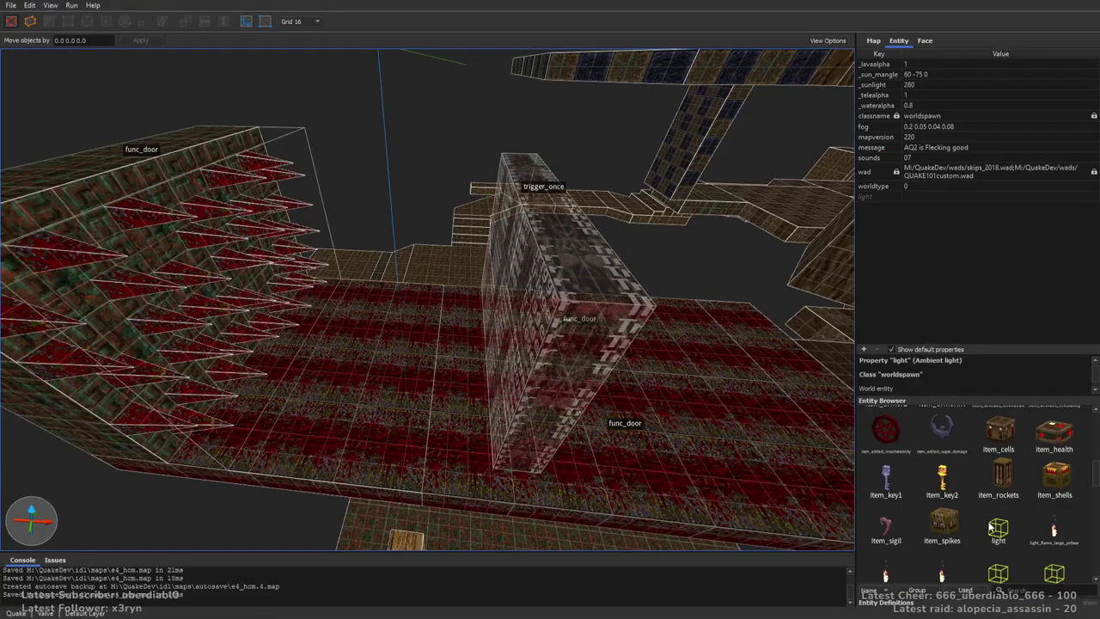
# Place a light at one side of the spiked wall and duplicate it to the opposite side
pyautogui.moveTo(997, 527); pyautogui.dragTo(393, 429)
pyautogui.moveTo(393, 430); pyautogui.dragTo(307, 380, button='right')
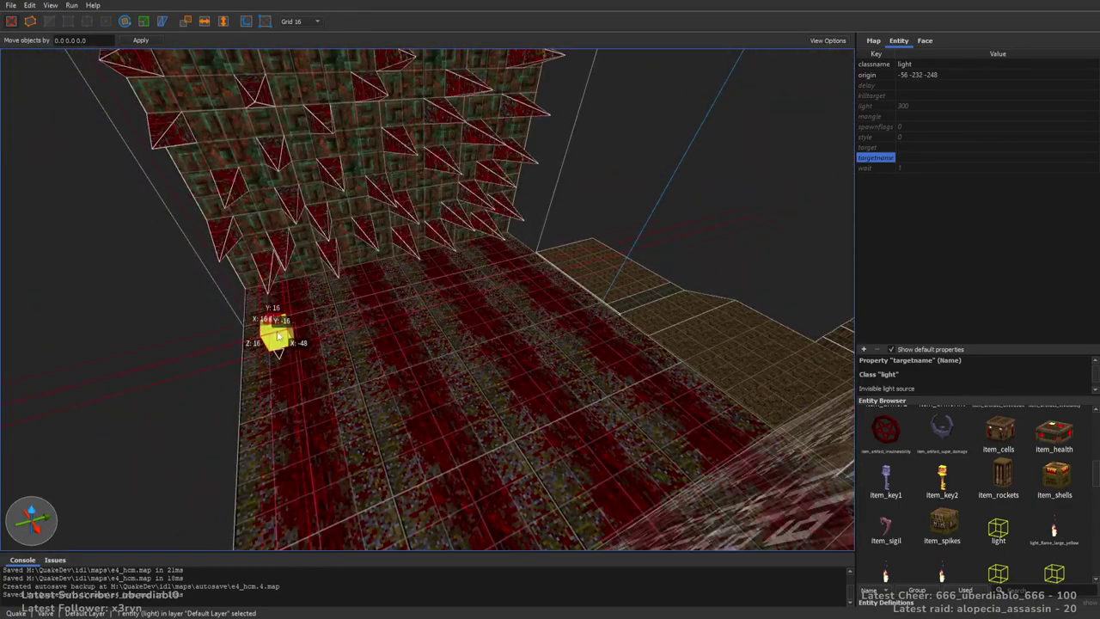
pyautogui.moveTo(280, 335); pyautogui.dragTo(296, 316, button='right')
pyautogui.keyDown('alt'); pyautogui.moveTo(294, 314); pyautogui.dragTo(615, 266); pyautogui.keyUp('alt')
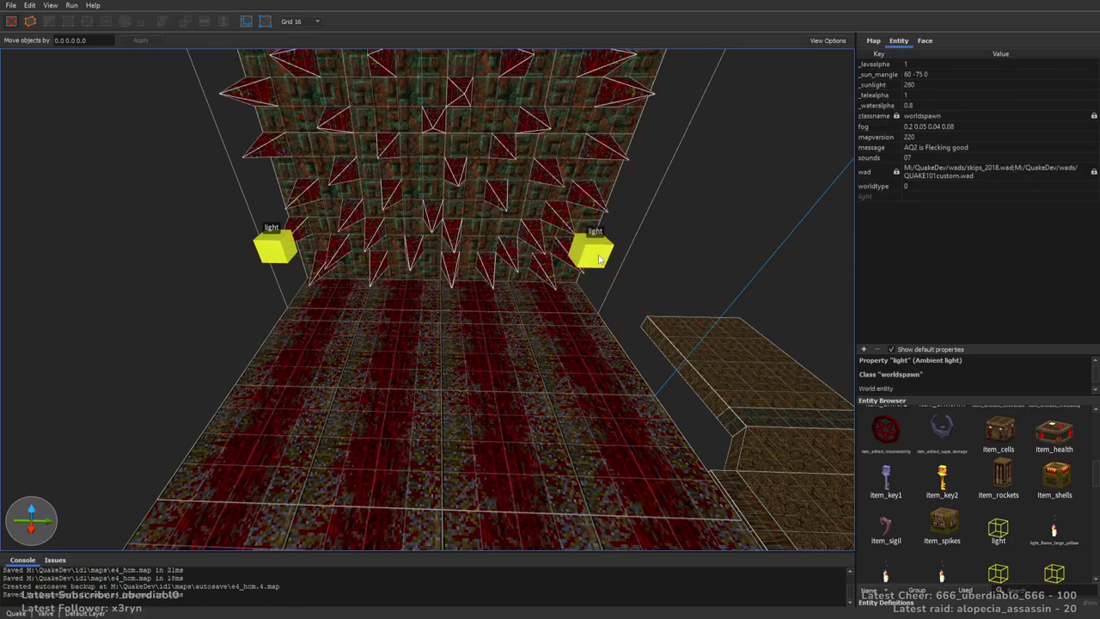
pyautogui.press('Right')
# Set both lights' targetname to crusher and their wait to 0.8
pyautogui.keyDown('ctrl'); pyautogui.click(273, 246); pyautogui.keyUp('ctrl')
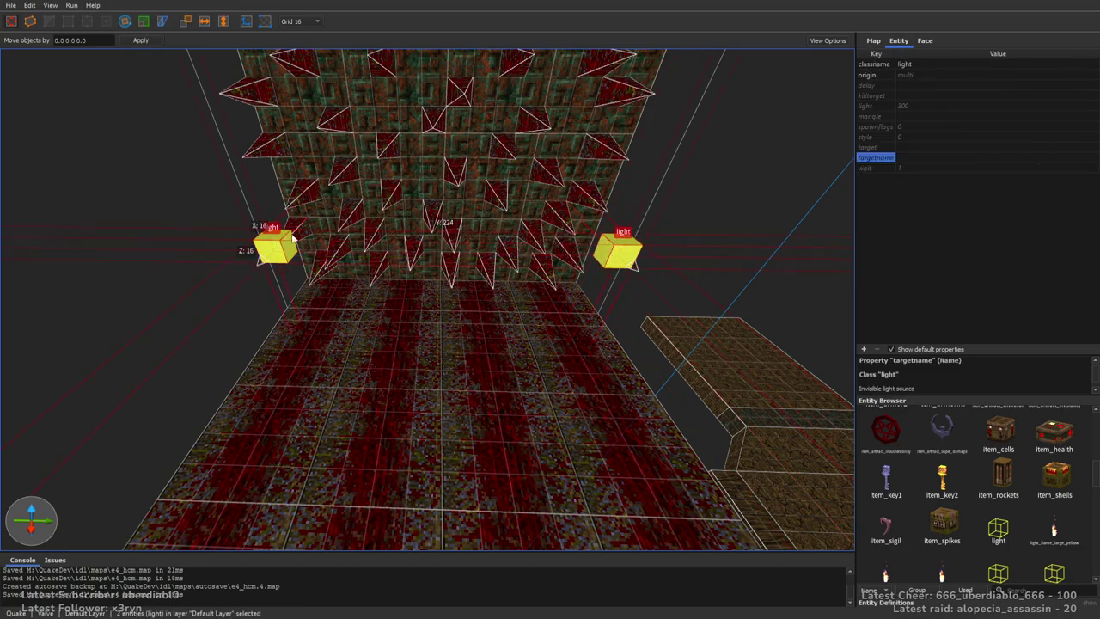
pyautogui.doubleClick(928, 158)
pyautogui.write('crusher')
pyautogui.press('Return')
pyautogui.doubleClick(930, 167)
pyautogui.write('0.')
pyautogui.press('Return')
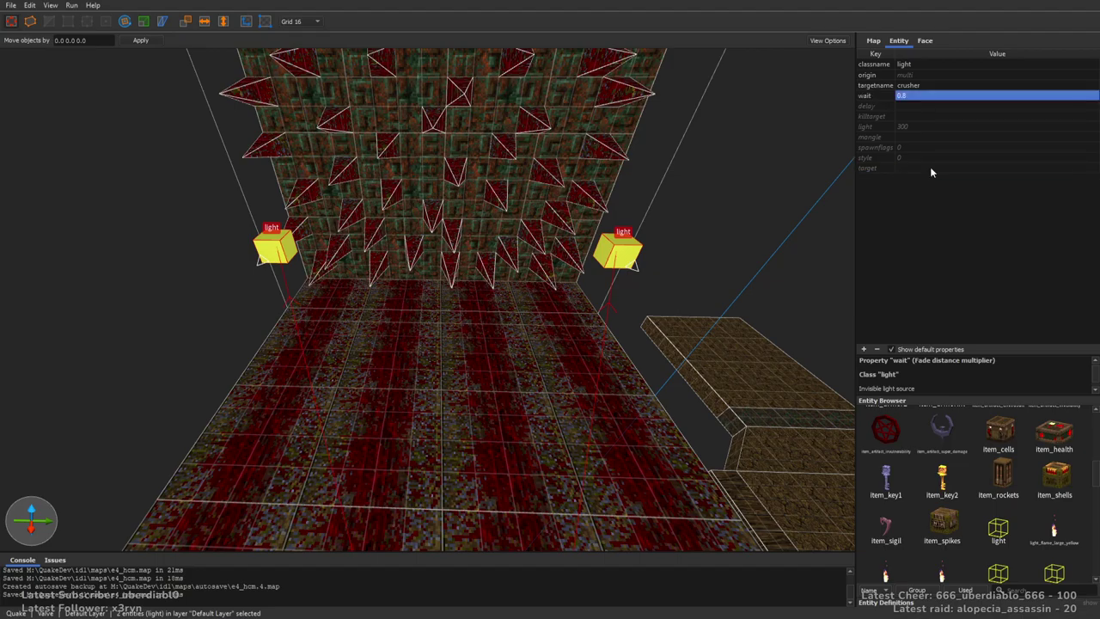
pyautogui.scroll(-3, 560, 262)
pyautogui.press('Escape')
pyautogui.scroll(10, 563, 258)
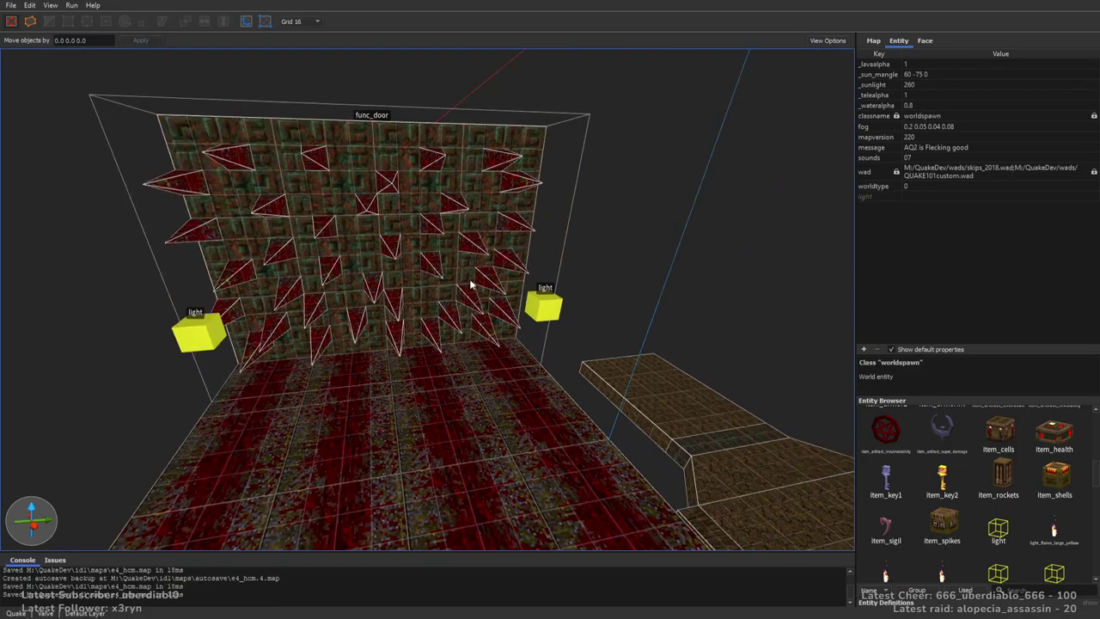
pyautogui.scroll(10, 561, 271)
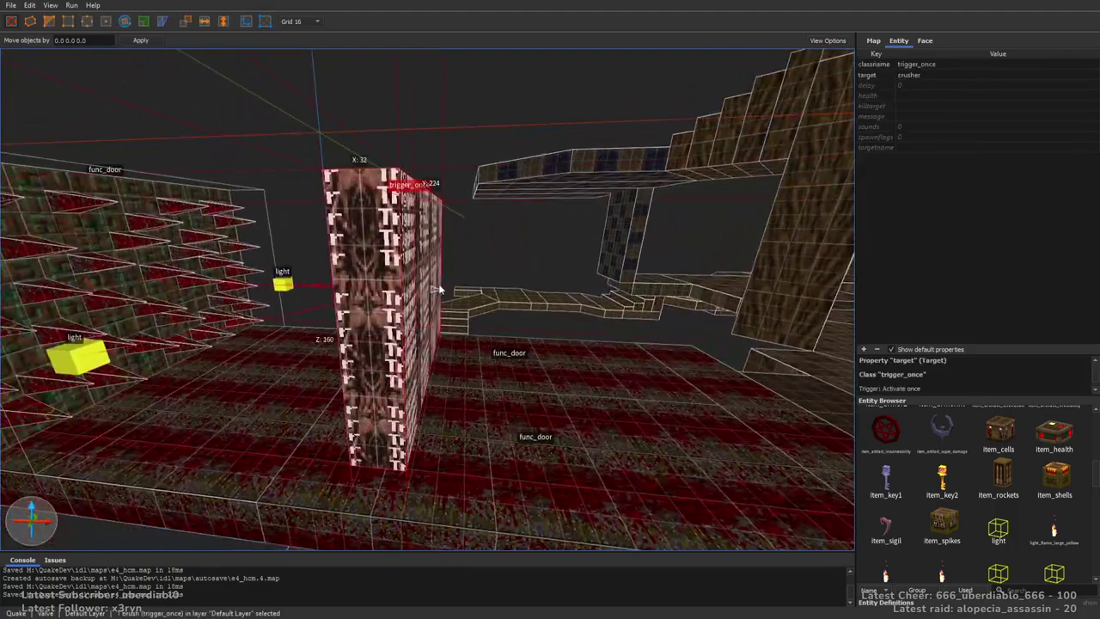
# Draw a flat brush with the adoor03_2 texture on the dark metal threshold between the two brown floors
pyautogui.moveTo(672, 248); pyautogui.dragTo(542, 239, button='right')
pyautogui.scroll(6, 545, 244)
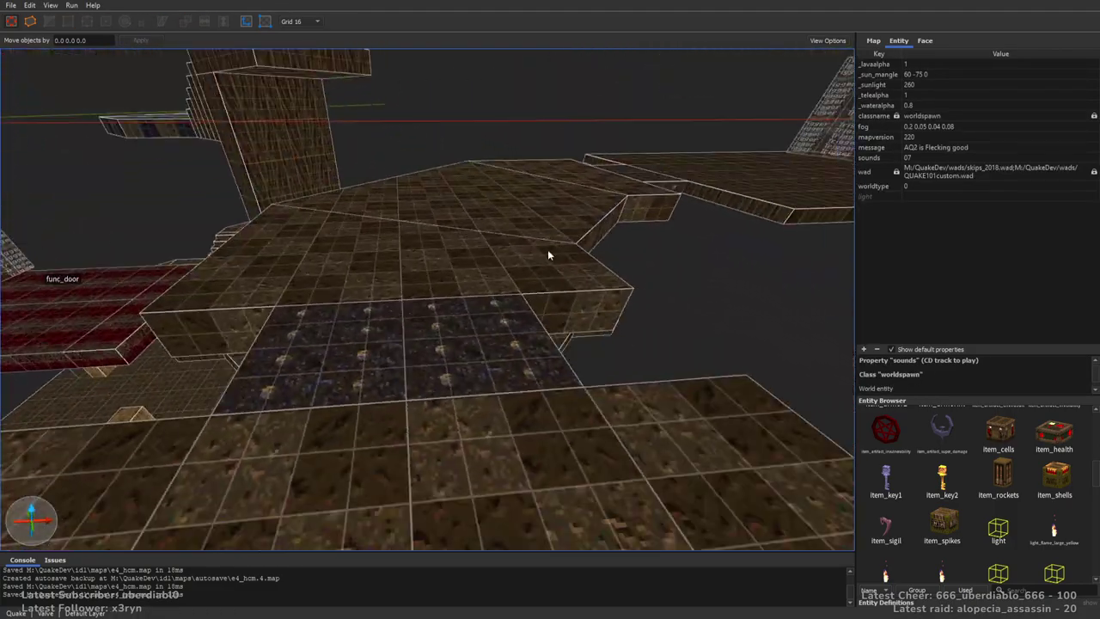
pyautogui.click(925, 41)
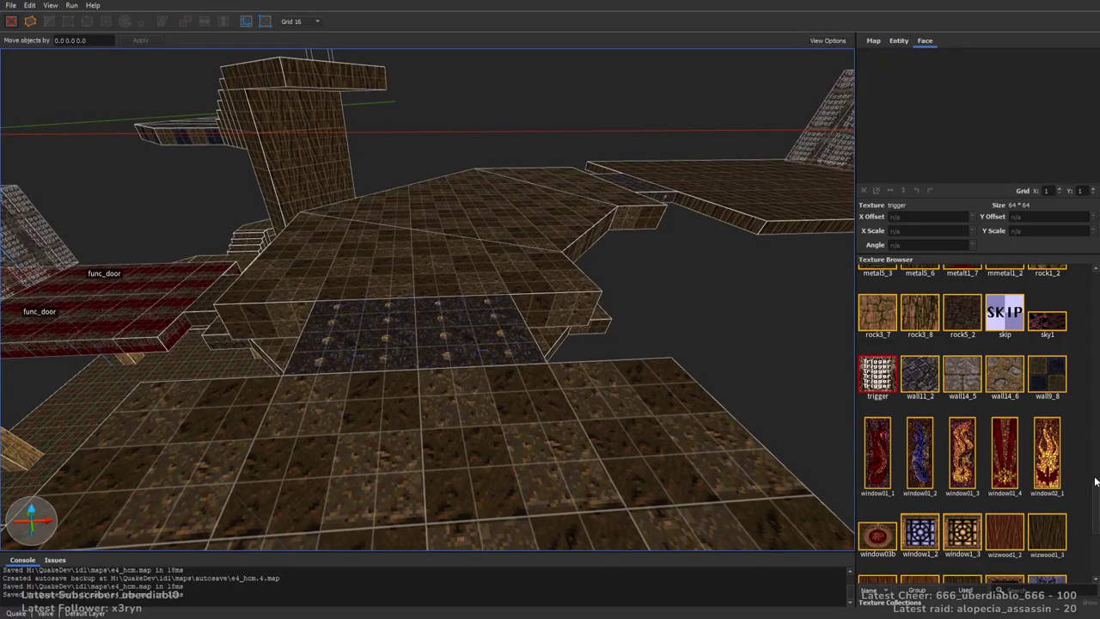
pyautogui.scroll(10, 1090, 456)
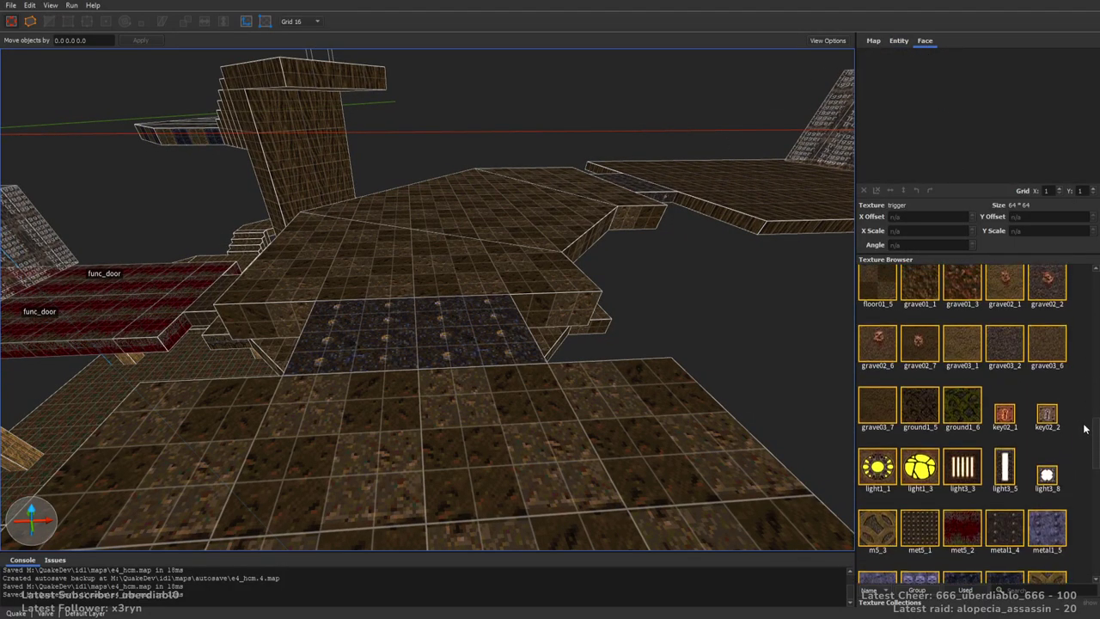
pyautogui.scroll(15, 1084, 387)
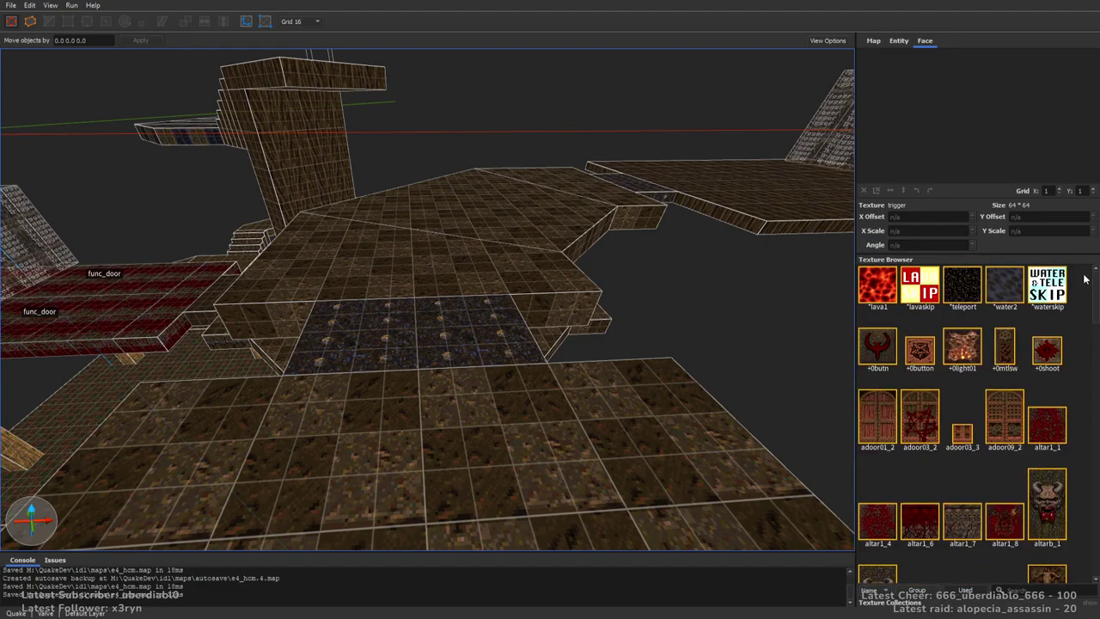
pyautogui.click(918, 421)
pyautogui.scroll(5, 553, 216)
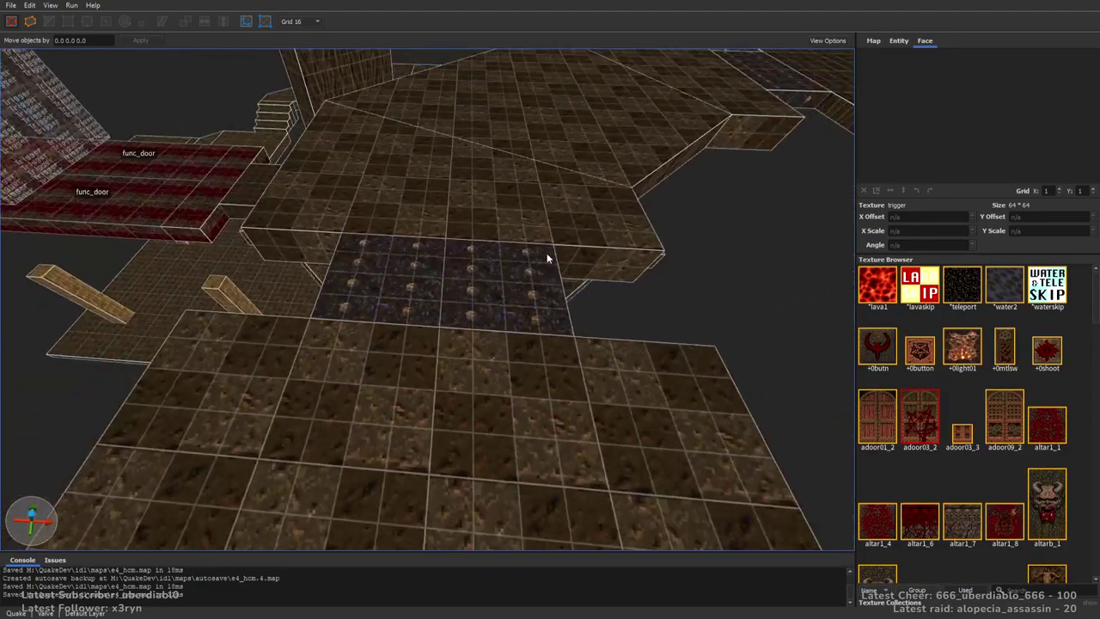
pyautogui.moveTo(340, 263); pyautogui.dragTo(423, 289)
pyautogui.scroll(-4, 517, 258)
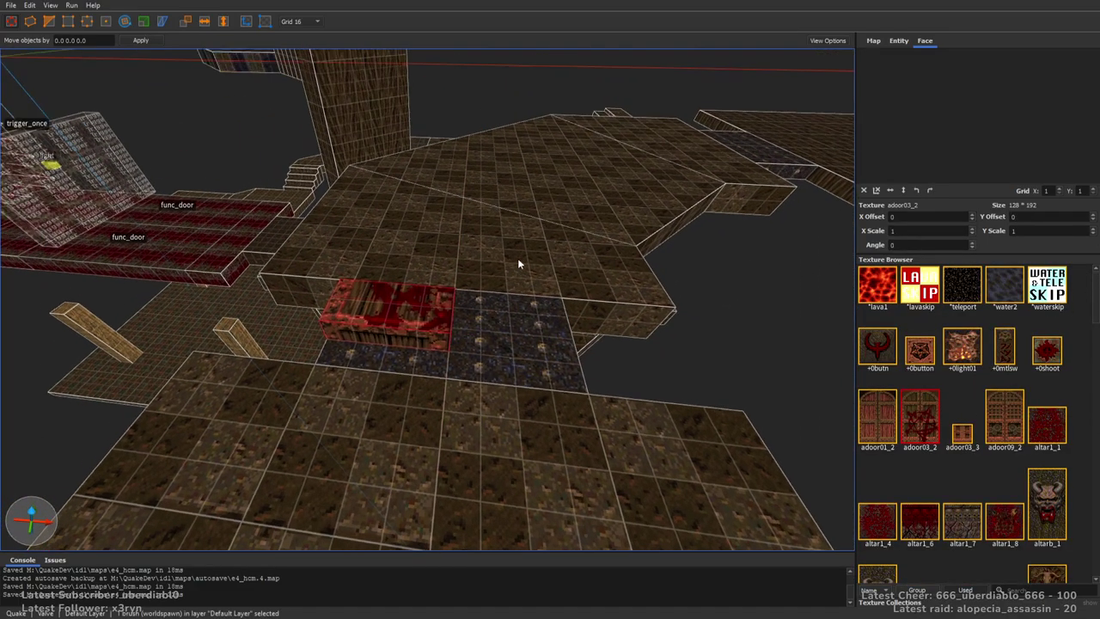
# Resize the adoor03_2 brush into an upright door 128 wide, 32 thick and 192 high
pyautogui.moveTo(599, 311)
pyautogui.keyDown('shift'); pyautogui.mouseDown()
pyautogui.moveTo(696, 318)
pyautogui.moveTo(476, 164)
pyautogui.mouseUp(); pyautogui.keyUp('shift')
pyautogui.moveTo(476, 164)
pyautogui.mouseDown(button='right')
pyautogui.moveTo(573, 118)
pyautogui.moveTo(450, 251)
pyautogui.mouseUp(button='right')
pyautogui.moveTo(451, 256)
pyautogui.keyDown('shift'); pyautogui.mouseDown()
pyautogui.moveTo(449, 25)
pyautogui.moveTo(454, 49)
pyautogui.mouseUp(); pyautogui.keyUp('shift')
pyautogui.moveTo(460, 488)
pyautogui.keyDown('shift'); pyautogui.mouseDown()
pyautogui.moveTo(462, 498)
pyautogui.moveTo(455, 416)
pyautogui.mouseUp(); pyautogui.keyUp('shift')
pyautogui.keyDown('shift'); pyautogui.moveTo(496, 300); pyautogui.dragTo(496, 343); pyautogui.keyUp('shift')
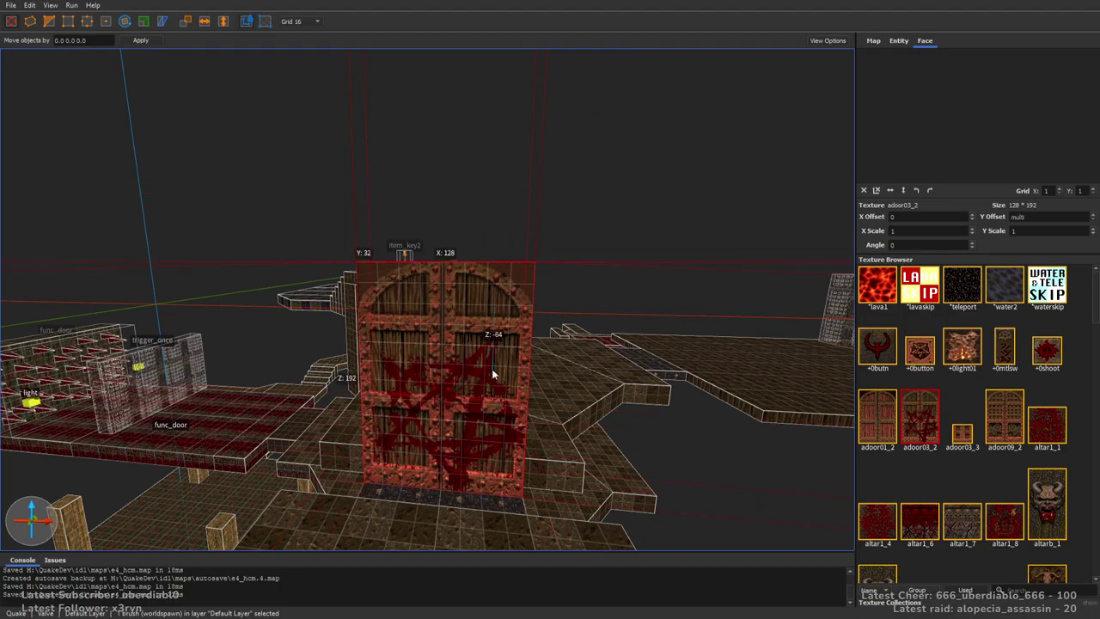
# Split the adoor03_2 door vertically down the middle into two halves with the Clip tool
pyautogui.scroll(5, 507, 264)
pyautogui.press('c')
pyautogui.press('Escape')
pyautogui.press('Escape')
pyautogui.press('Escape')
# Apply the adoor03_3 texture to the narrow side faces of the door halves
pyautogui.moveTo(618, 152)
pyautogui.mouseDown(button='right')
pyautogui.moveTo(412, 287)
pyautogui.moveTo(479, 282)
pyautogui.mouseUp(button='right')
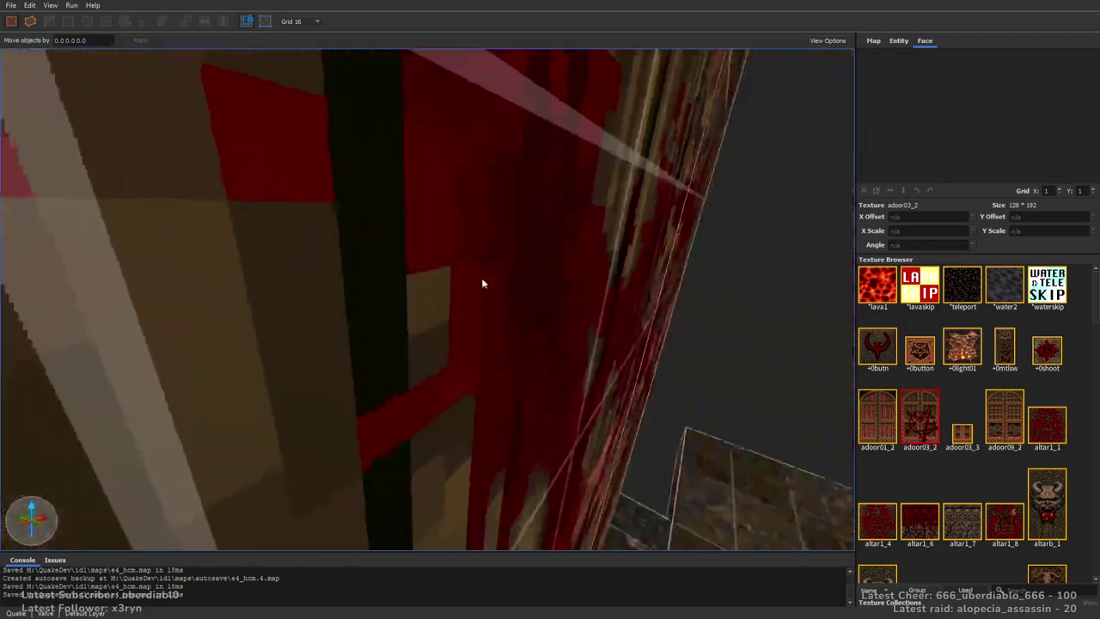
pyautogui.scroll(-3, 478, 282)
pyautogui.keyDown('shift'); pyautogui.click(421, 312); pyautogui.keyUp('shift')
pyautogui.moveTo(421, 312); pyautogui.dragTo(318, 310, button='right')
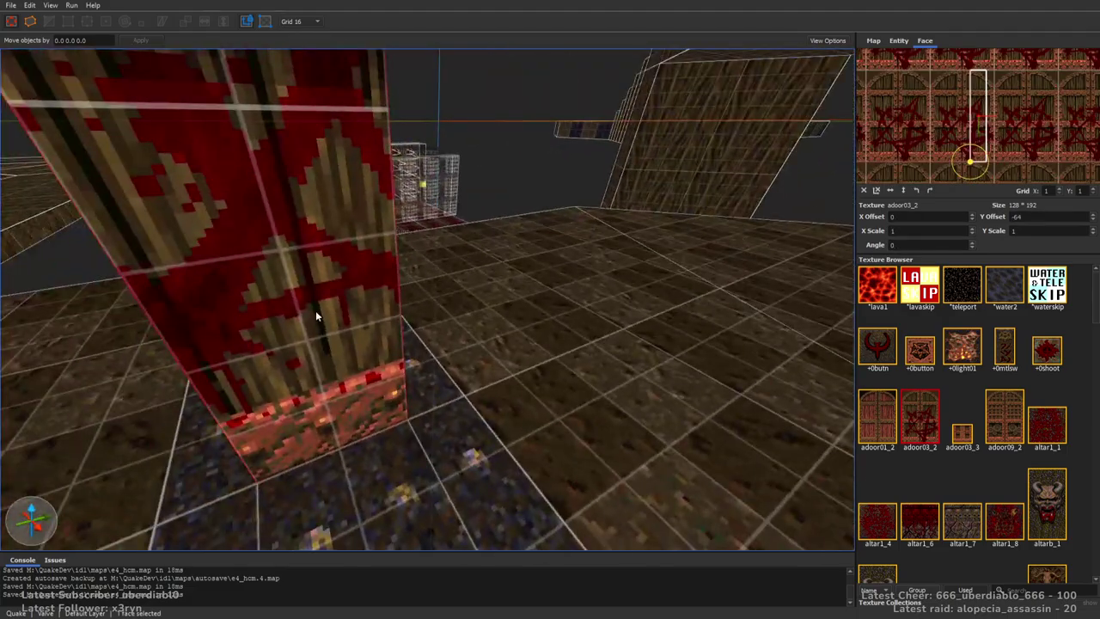
pyautogui.keyDown('ctrl'); pyautogui.keyDown('shift'); pyautogui.click(393, 372); pyautogui.keyUp('shift'); pyautogui.keyUp('ctrl')
pyautogui.moveTo(394, 371)
pyautogui.mouseDown(button='right')
pyautogui.moveTo(612, 307)
pyautogui.moveTo(432, 356)
pyautogui.moveTo(473, 359)
pyautogui.moveTo(491, 282)
pyautogui.moveTo(495, 365)
pyautogui.moveTo(508, 364)
pyautogui.moveTo(495, 286)
pyautogui.mouseUp(button='right')
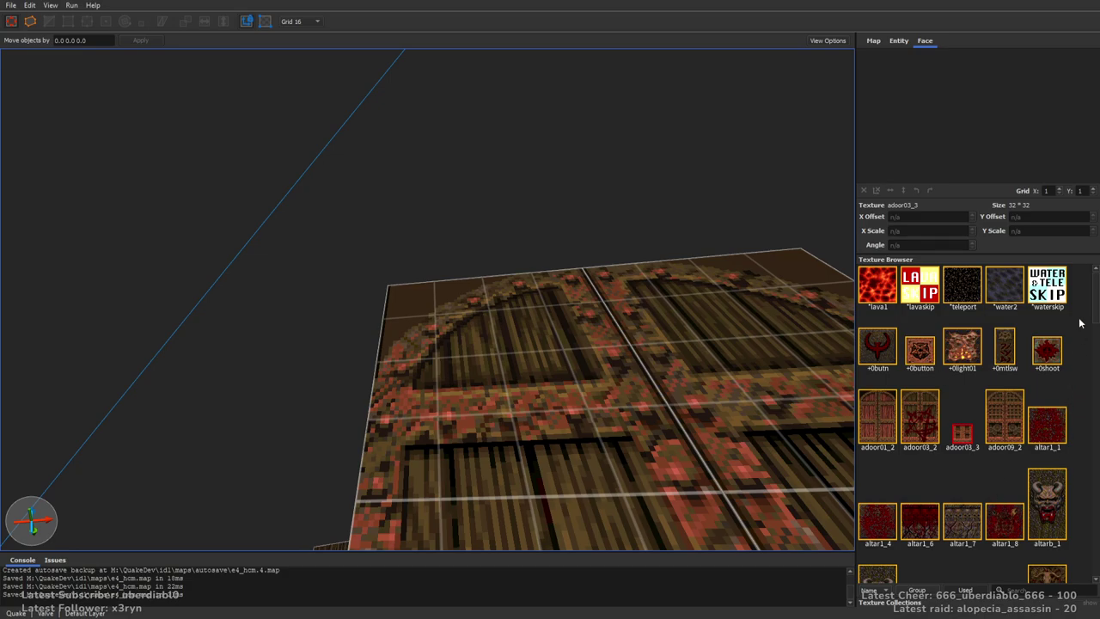
# Draw a small emetal1_3 brush on the top corner of one door half using grid 8
pyautogui.scroll(-10, 1093, 297)
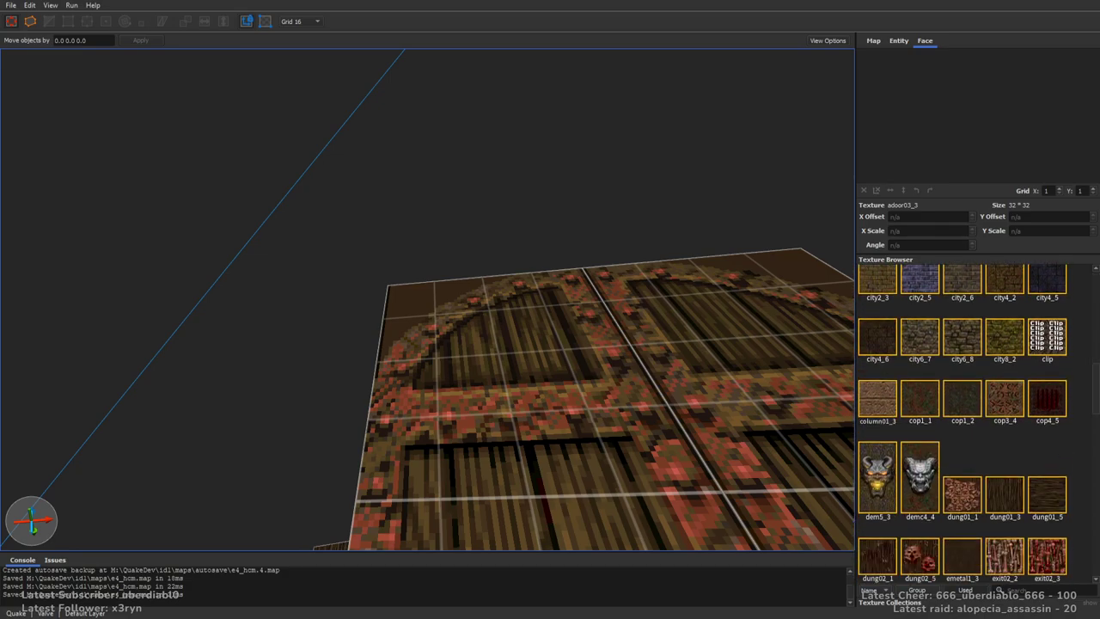
pyautogui.scroll(-2, 962, 421)
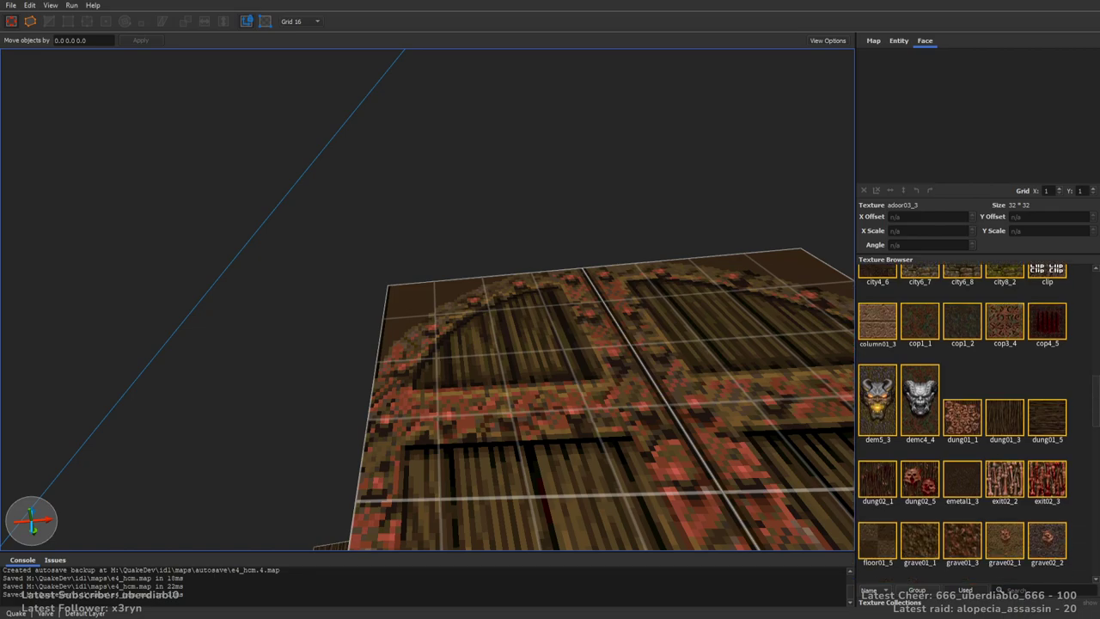
pyautogui.hotkey('ctrl', 'u')
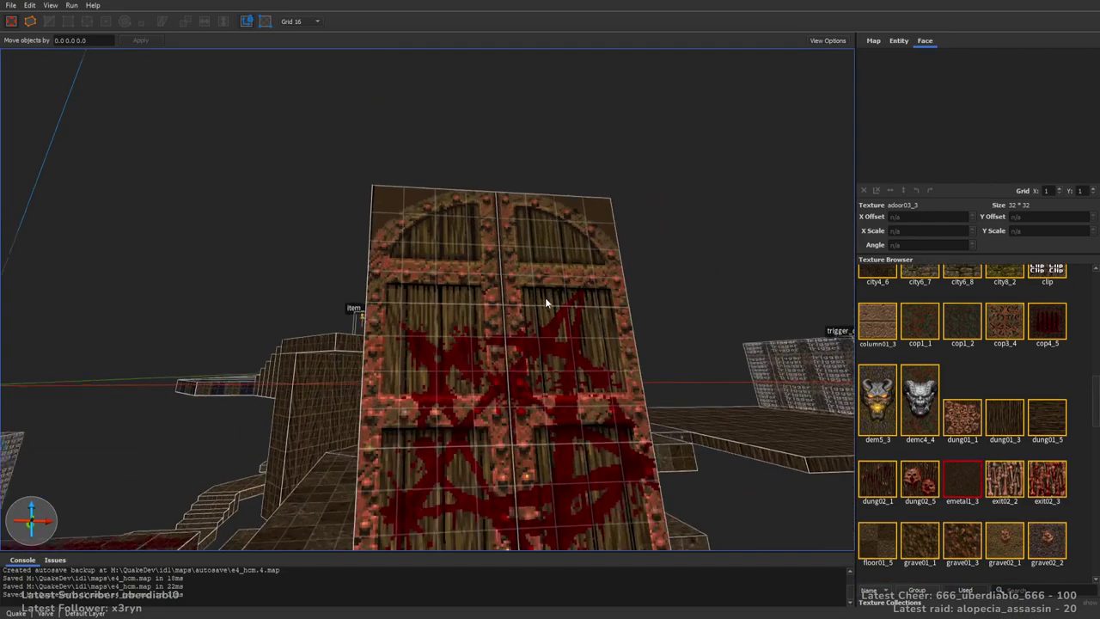
pyautogui.press('[')
pyautogui.moveTo(453, 322)
pyautogui.keyDown('alt'); pyautogui.mouseDown(button='right')
pyautogui.moveTo(402, 256)
pyautogui.moveTo(381, 255)
pyautogui.mouseUp(button='right'); pyautogui.keyUp('alt')
pyautogui.moveTo(381, 256); pyautogui.dragTo(483, 183)
pyautogui.moveTo(484, 184)
pyautogui.keyDown('alt'); pyautogui.mouseDown(button='right')
pyautogui.moveTo(525, 273)
pyautogui.moveTo(475, 301)
pyautogui.moveTo(560, 226)
pyautogui.moveTo(587, 234)
pyautogui.mouseUp(button='right'); pyautogui.keyUp('alt')
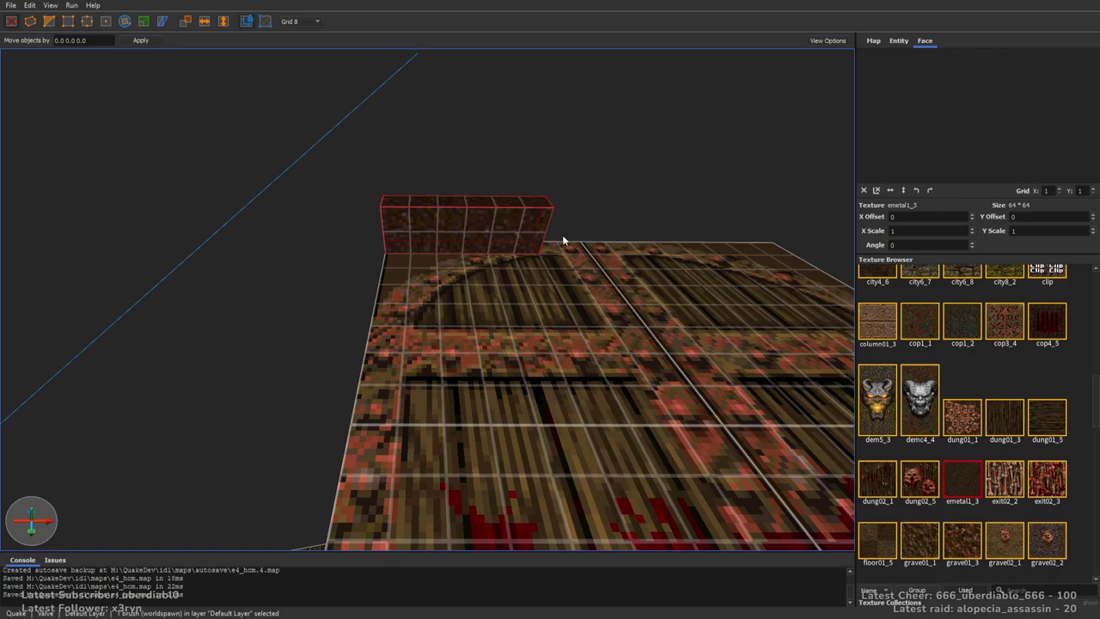
# Shape the emetal1_3 brushes along the door's arched top corner by shifting their edges, the first one by 24 units in X
pyautogui.press('e')
pyautogui.moveTo(539, 234); pyautogui.dragTo(458, 235)
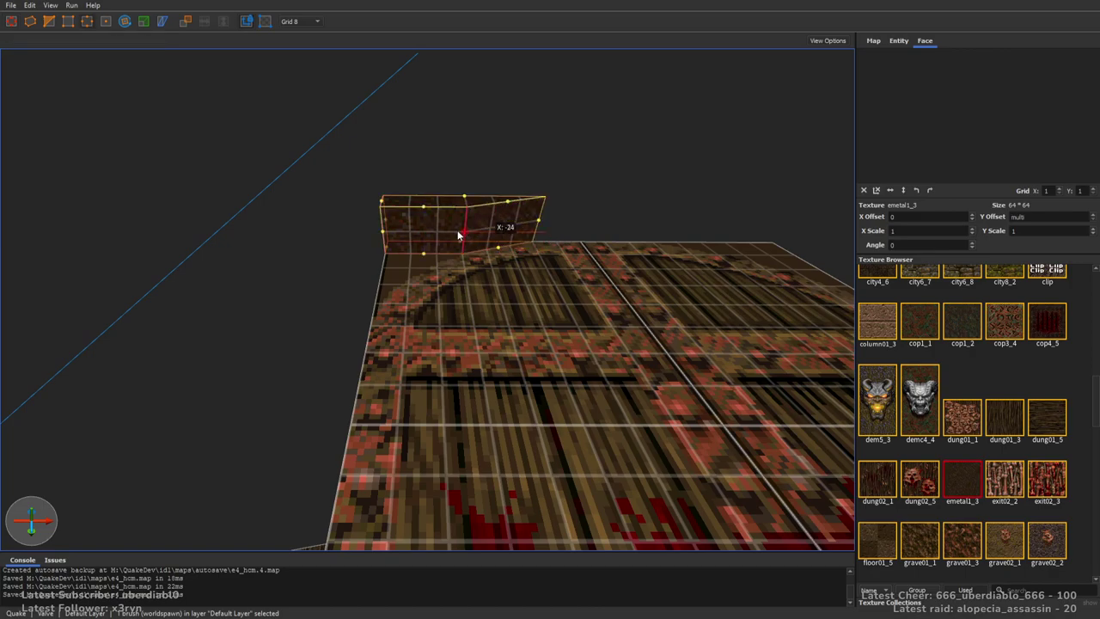
pyautogui.press('e')
pyautogui.click(440, 249)
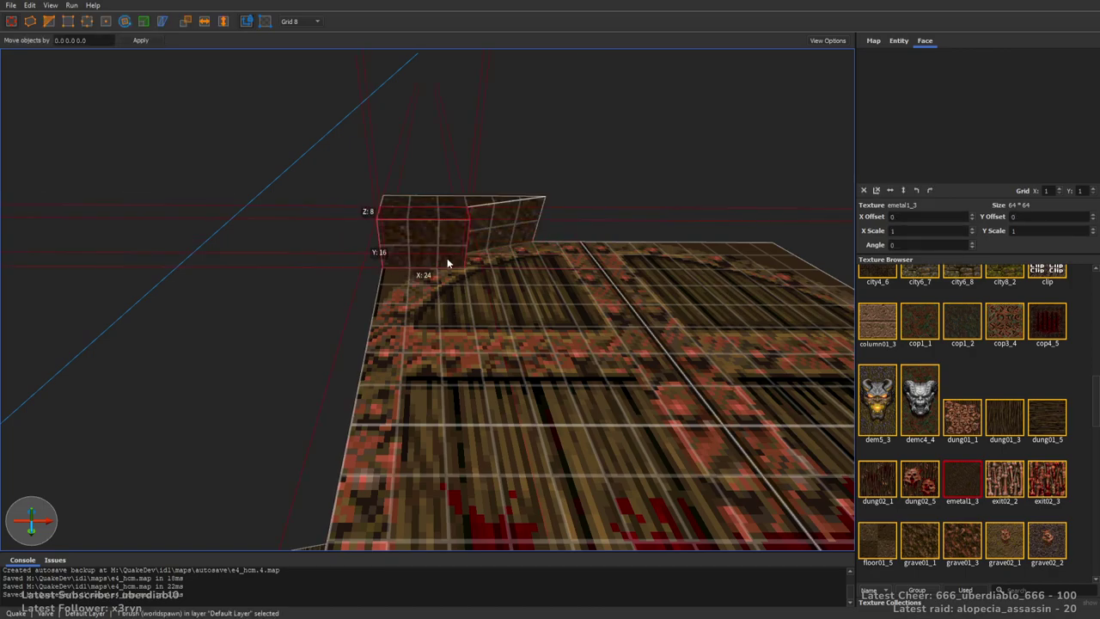
pyautogui.press('e')
pyautogui.press('e')
pyautogui.moveTo(393, 264)
pyautogui.mouseDown()
pyautogui.moveTo(423, 245)
pyautogui.moveTo(417, 294)
pyautogui.mouseUp()
pyautogui.press('e')
pyautogui.press('Down')
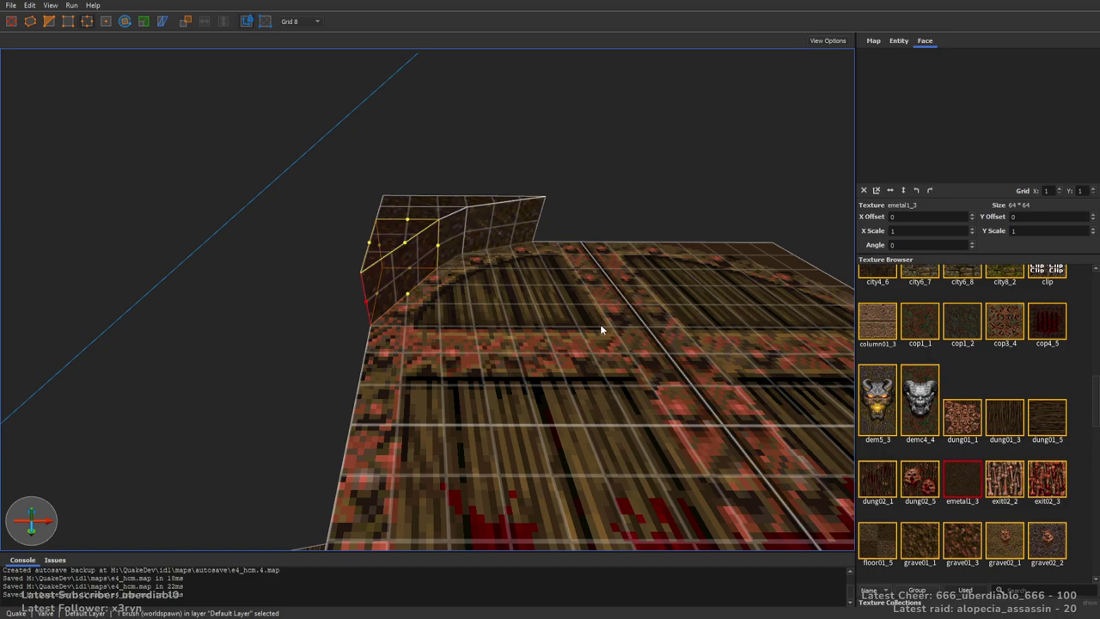
# Adjust the vertical edge at the outer corner of the arch trim brushes so they fill the door's top corner
pyautogui.press('e')
pyautogui.keyDown('ctrl'); pyautogui.click(438, 238); pyautogui.keyUp('ctrl')
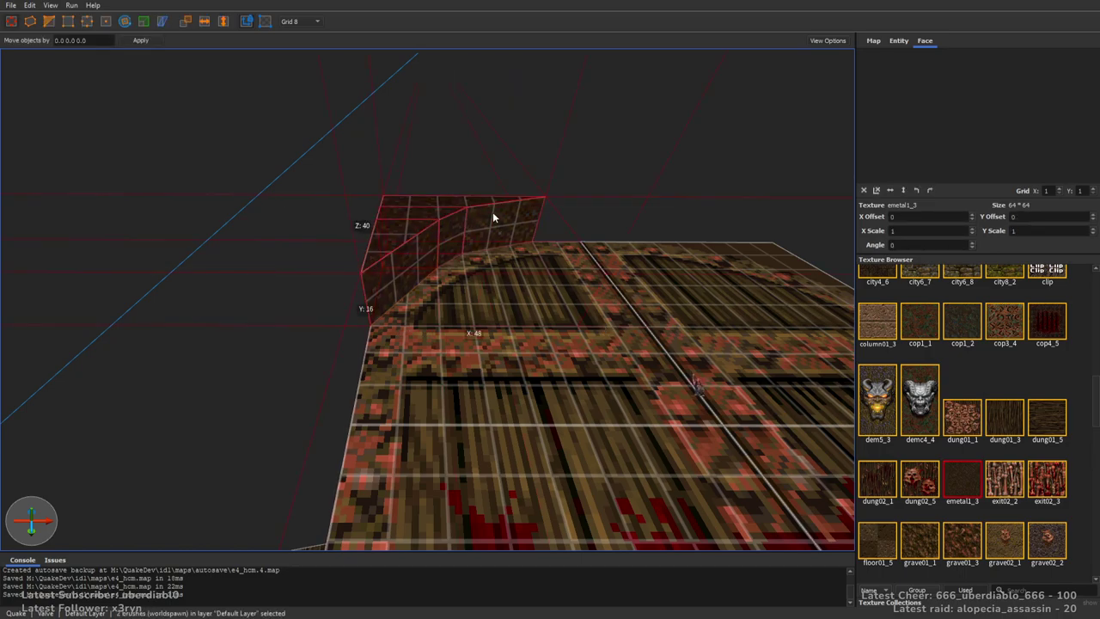
pyautogui.press('e')
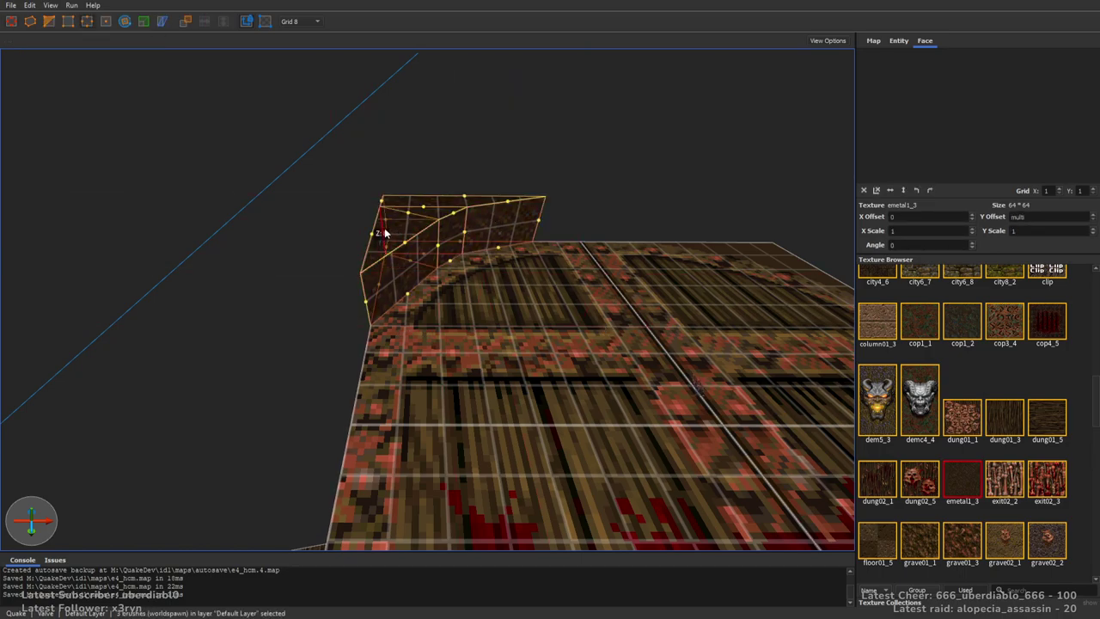
pyautogui.press('Escape')
pyautogui.press('Escape')
# Duplicate the arch trim brushes and mirror the copies onto the top corner of the other door half
pyautogui.moveTo(525, 290); pyautogui.dragTo(610, 277, button='right')
pyautogui.keyDown('ctrl'); pyautogui.click(283, 262); pyautogui.keyUp('ctrl')
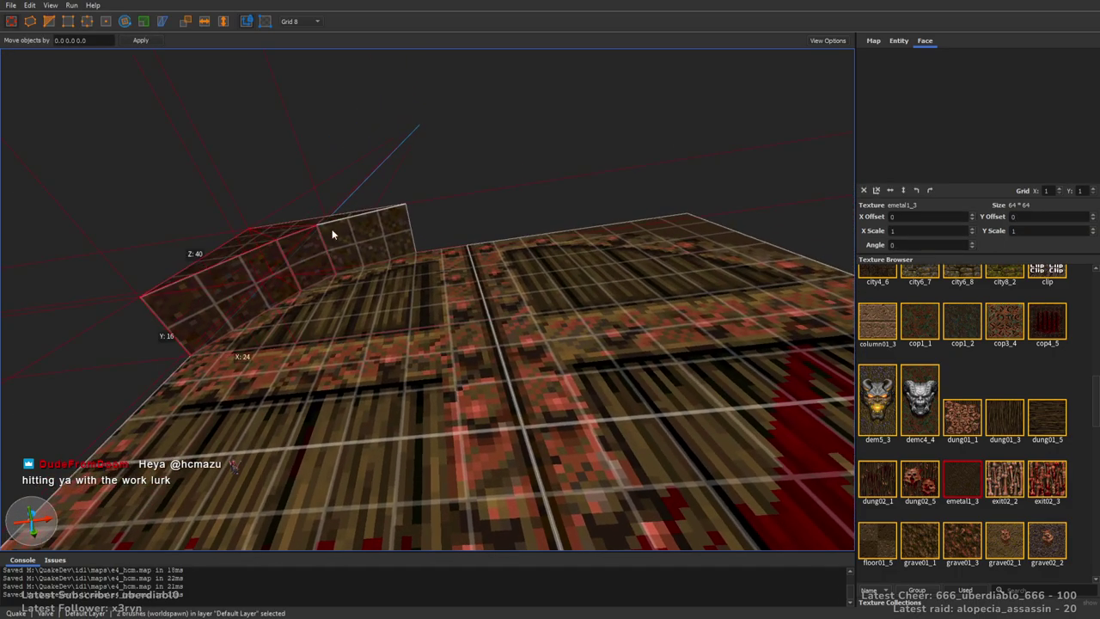
pyautogui.keyDown('ctrl'); pyautogui.click(368, 217); pyautogui.keyUp('ctrl')
pyautogui.moveTo(639, 281)
pyautogui.mouseDown(button='right')
pyautogui.moveTo(549, 373)
pyautogui.moveTo(278, 353)
pyautogui.mouseUp(button='right')
pyautogui.moveTo(385, 359)
pyautogui.mouseDown(button='right')
pyautogui.moveTo(498, 344)
pyautogui.moveTo(554, 321)
pyautogui.moveTo(284, 284)
pyautogui.mouseUp(button='right')
pyautogui.moveTo(311, 289); pyautogui.dragTo(468, 282)
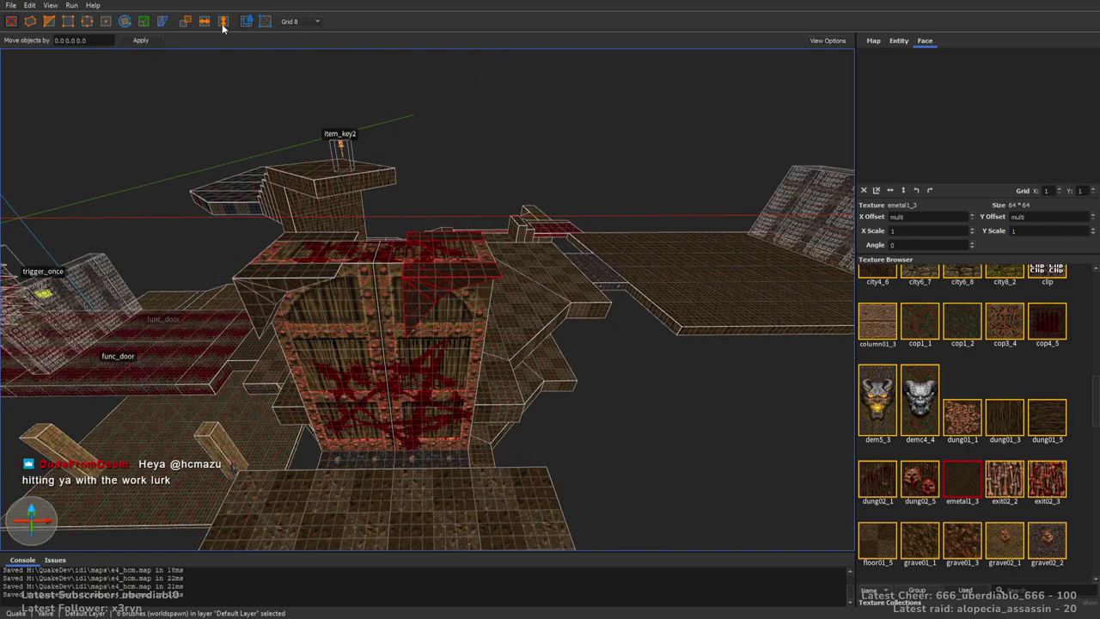
# Select all twelve arch trim brushes around the door top and group them into a func_detail entity
pyautogui.scroll(3, 493, 203)
pyautogui.keyDown('ctrl'); pyautogui.click(215, 275); pyautogui.keyUp('ctrl')
pyautogui.moveTo(195, 314)
pyautogui.mouseDown(button='right')
pyautogui.moveTo(339, 295)
pyautogui.moveTo(481, 296)
pyautogui.moveTo(545, 312)
pyautogui.mouseUp(button='right')
pyautogui.keyDown('ctrl'); pyautogui.click(568, 354); pyautogui.keyUp('ctrl')
pyautogui.moveTo(569, 354); pyautogui.dragTo(556, 209, button='right')
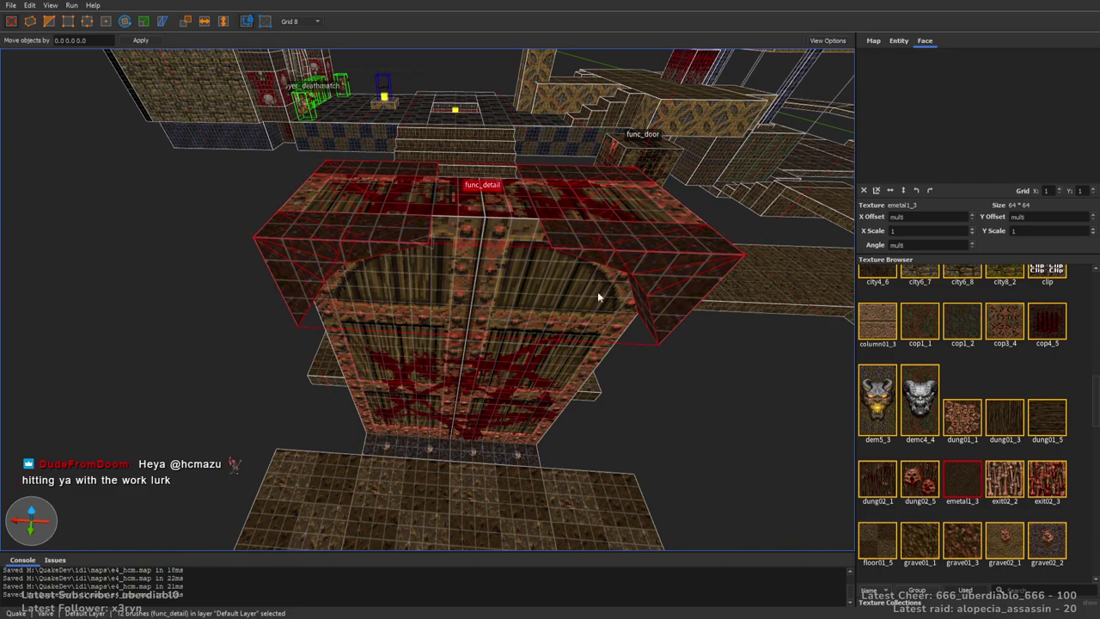
# Add a _phong property with value 1 to the arch trim's func_detail
pyautogui.click(897, 42)
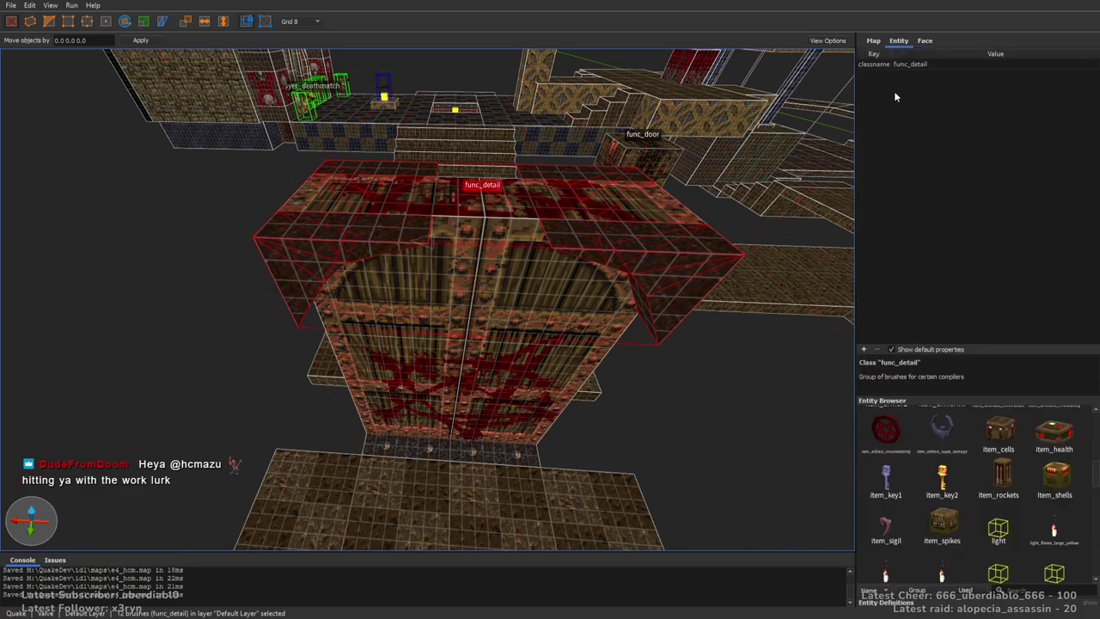
pyautogui.click(862, 349)
pyautogui.write('_phong')
pyautogui.press('Return')
pyautogui.write('1')
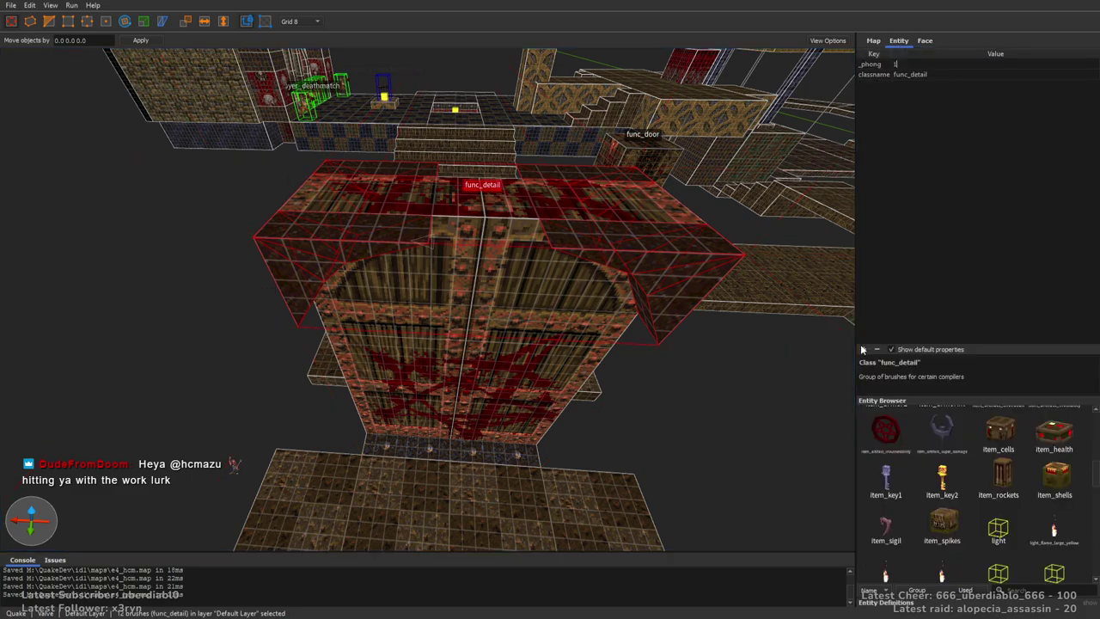
# Turn the two door halves into separate func_door entities, one with angle 180 and the other with angle 360
pyautogui.moveTo(344, 240)
pyautogui.mouseDown(button='right')
pyautogui.moveTo(409, 269)
pyautogui.moveTo(338, 273)
pyautogui.mouseUp(button='right')
pyautogui.click(409, 269)
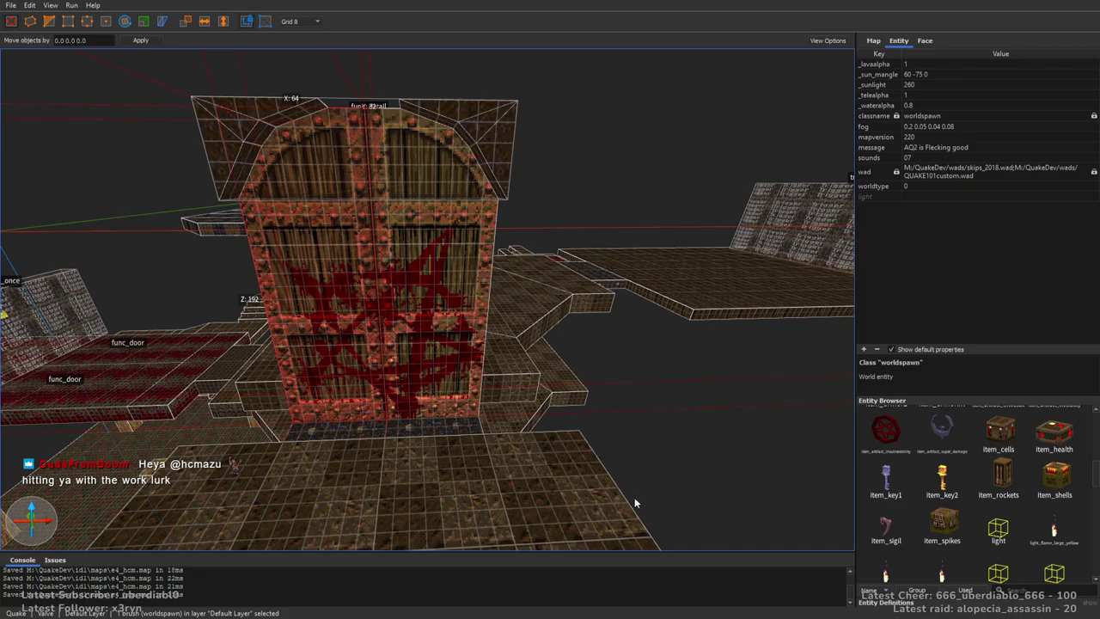
pyautogui.moveTo(619, 517); pyautogui.dragTo(535, 388, button='right')
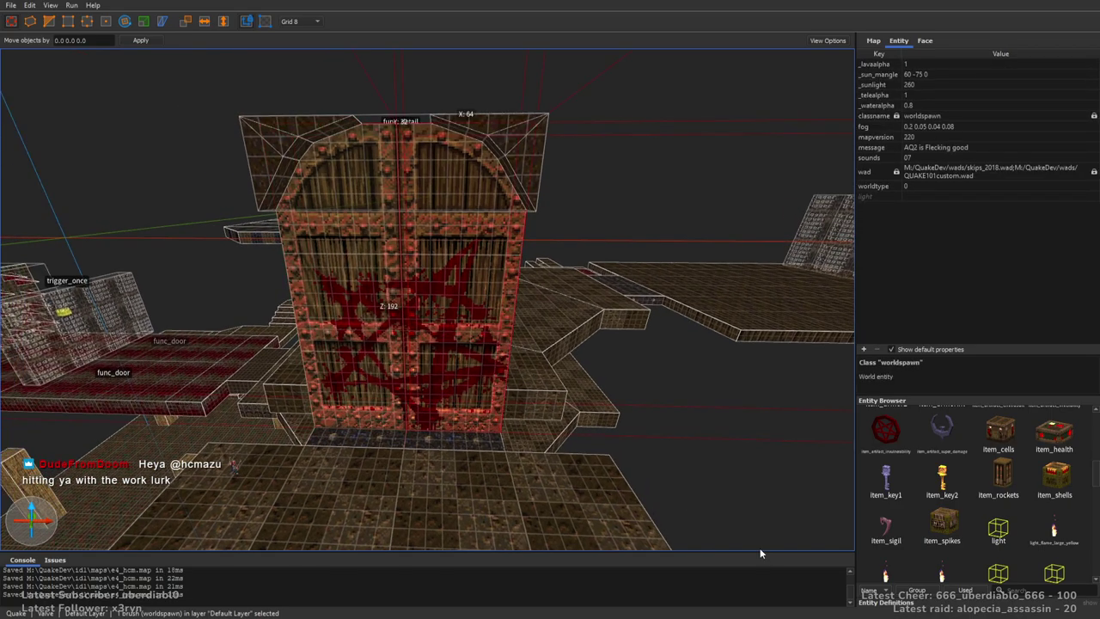
pyautogui.click(374, 340)
pyautogui.click(375, 339)
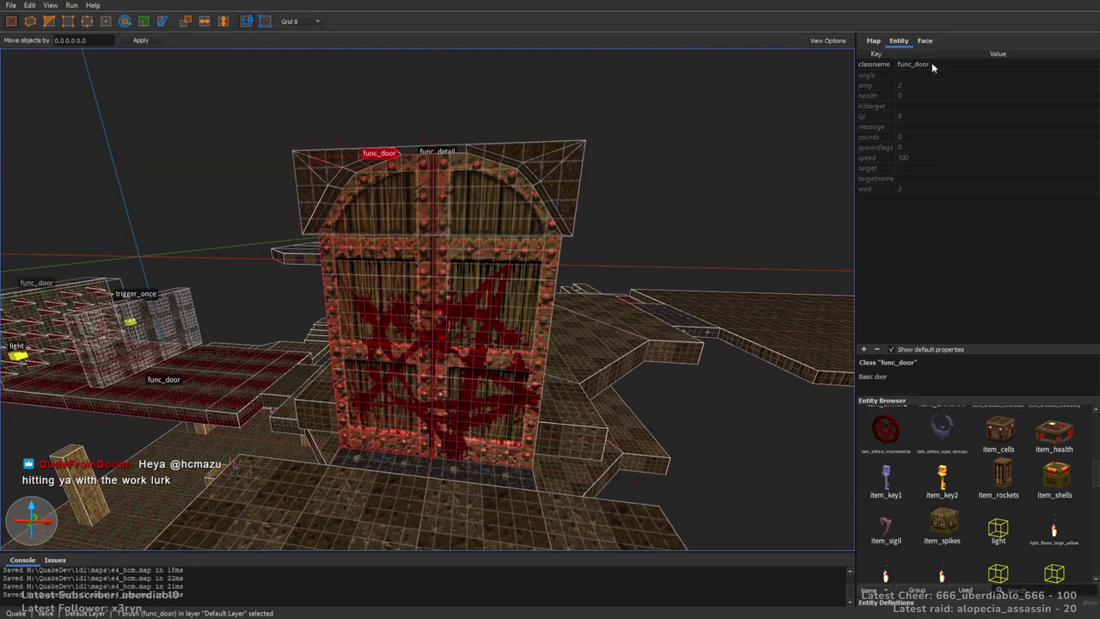
pyautogui.doubleClick(911, 75)
pyautogui.write('180')
pyautogui.press('Return')
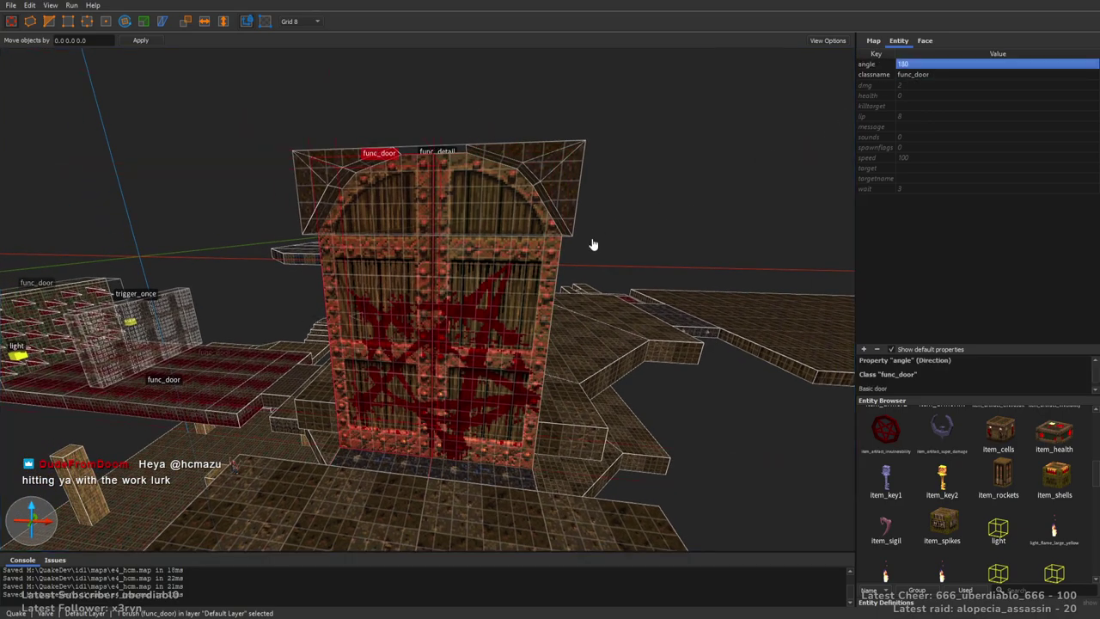
pyautogui.moveTo(601, 237); pyautogui.dragTo(467, 231, button='right')
pyautogui.click(466, 231)
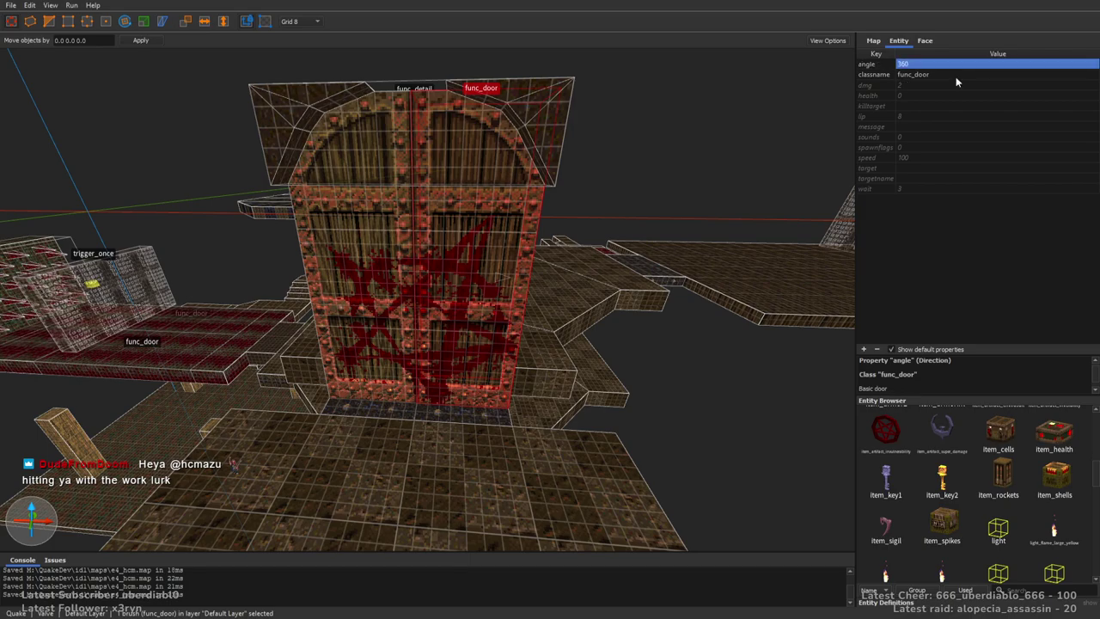
# Select both func_door halves and set their lip to 4
pyautogui.moveTo(559, 164); pyautogui.dragTo(413, 214, button='right')
pyautogui.click(595, 193)
pyautogui.keyDown('ctrl'); pyautogui.click(412, 214); pyautogui.keyUp('ctrl')
pyautogui.doubleClick(916, 117)
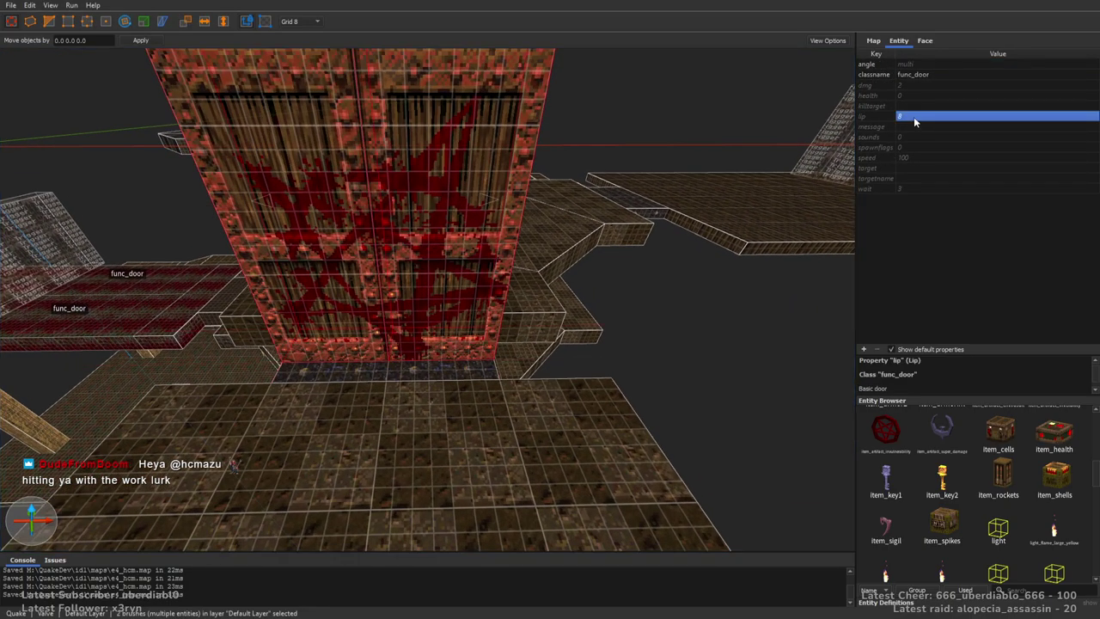
pyautogui.write('4')
pyautogui.press('Return')
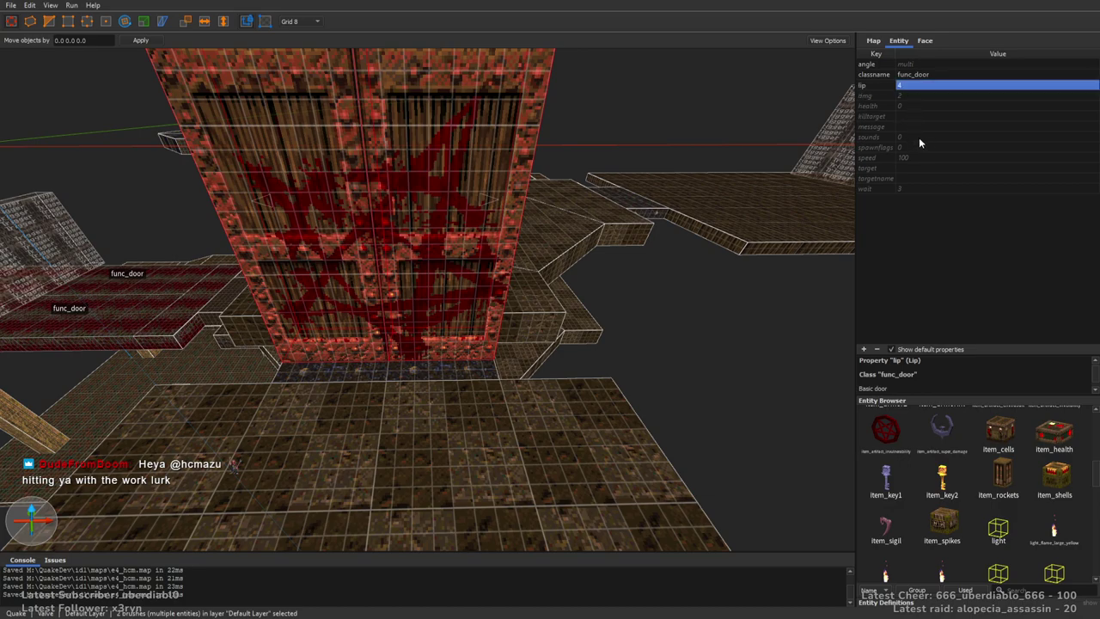
# Set the sounds of both door halves to 1 and their speed to 150
pyautogui.click(913, 138)
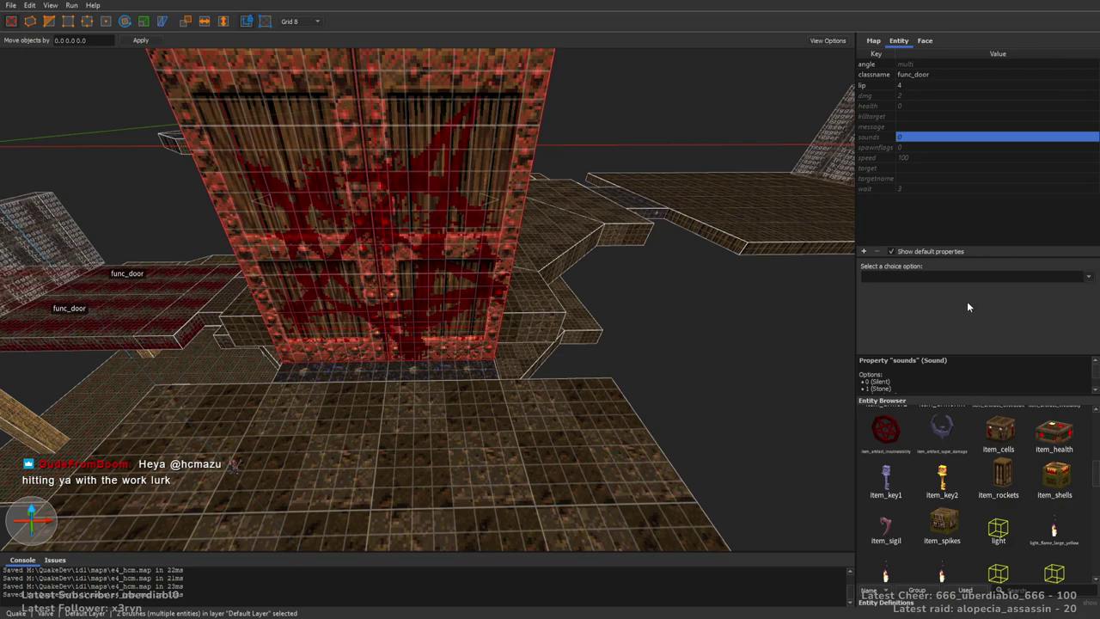
pyautogui.write('1')
pyautogui.press('Return')
pyautogui.doubleClick(918, 159)
pyautogui.write('150')
pyautogui.press('Return')
# Make both door halves require the silver key and set their wait to -1
pyautogui.click(918, 159)
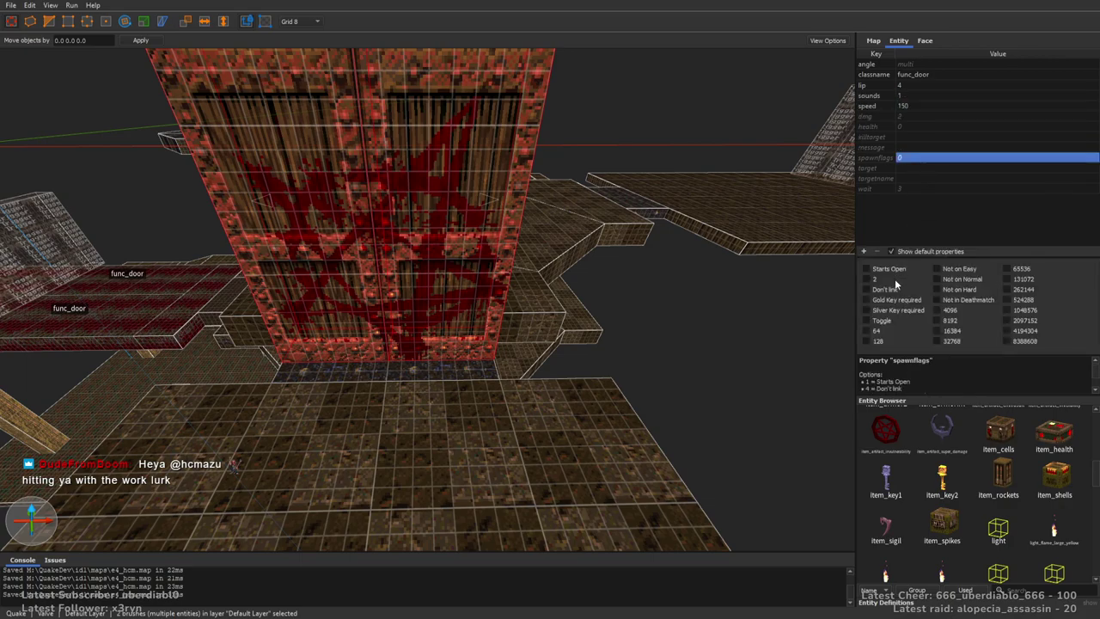
pyautogui.click(889, 311)
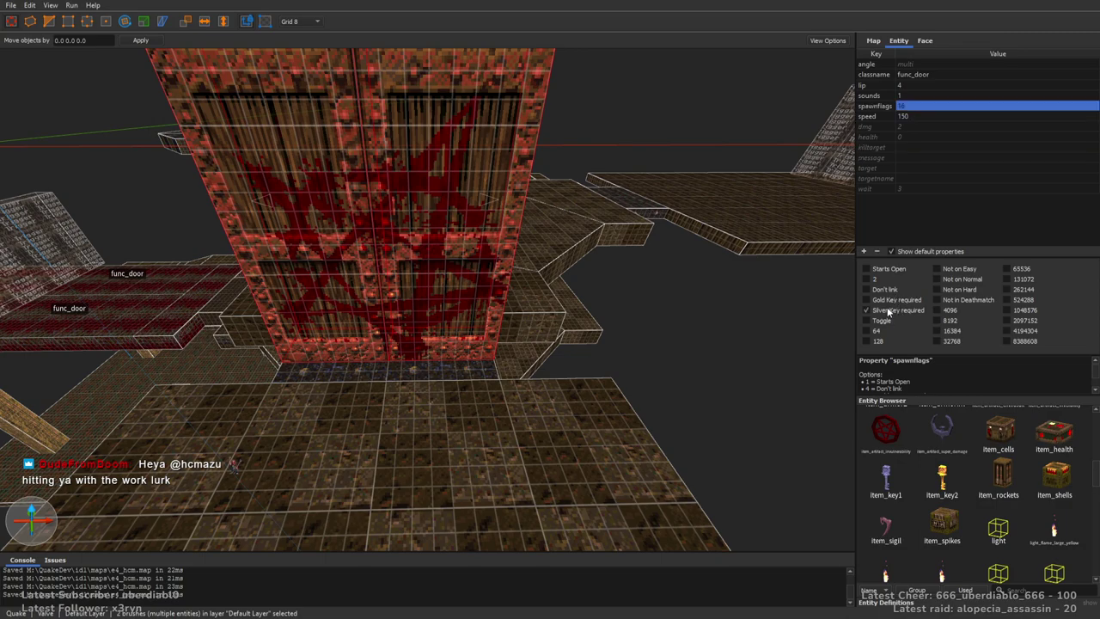
pyautogui.click(918, 179)
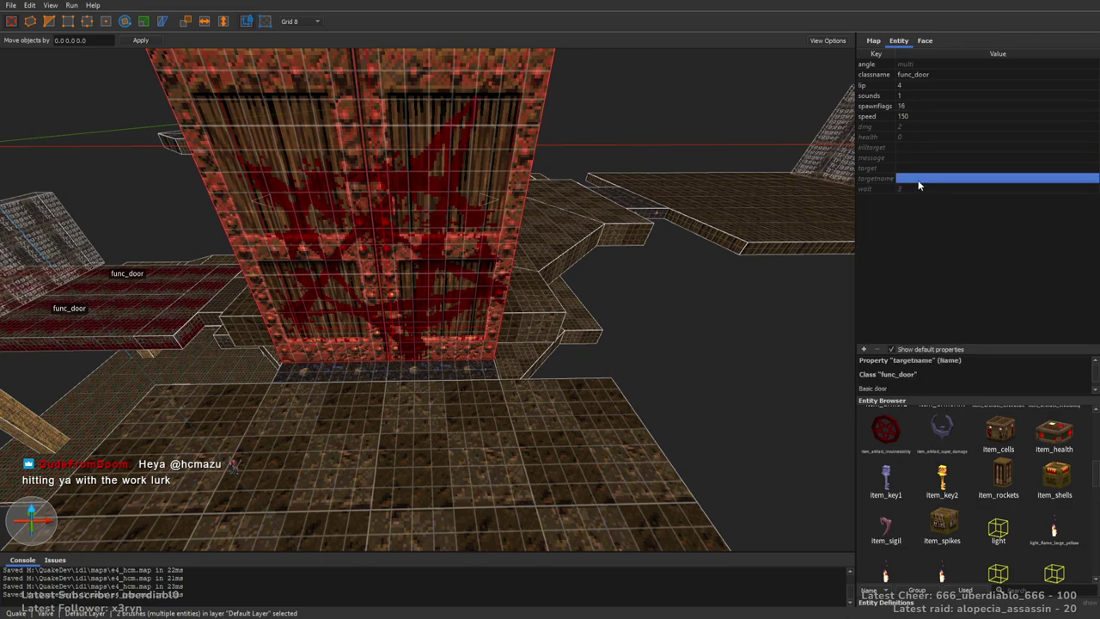
pyautogui.doubleClick(910, 187)
pyautogui.write('1')
pyautogui.press('Return')
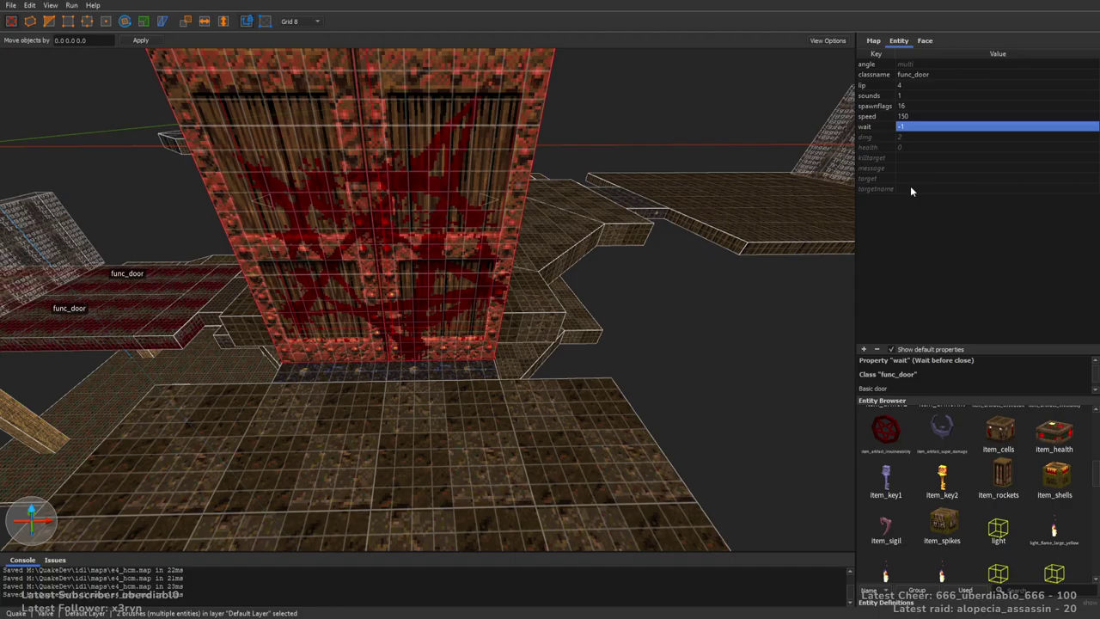
# Draw a 64 by 64 emetal1_3 pillar, 192 high, beside the door using grid 16
pyautogui.moveTo(761, 191); pyautogui.dragTo(598, 218, button='right')
pyautogui.click(660, 229)
pyautogui.click(925, 41)
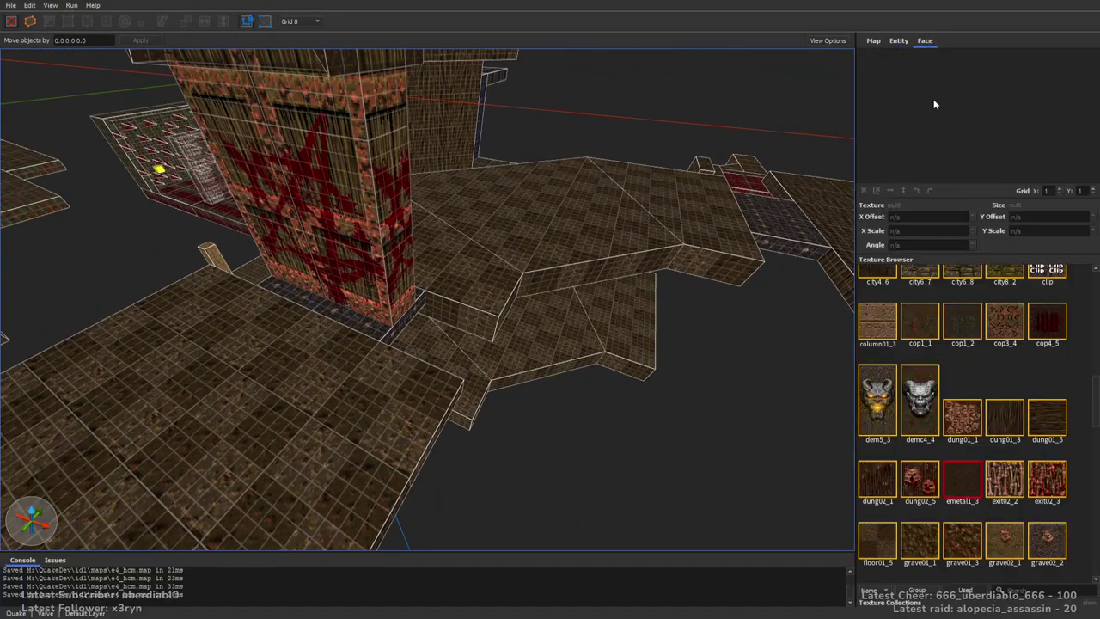
pyautogui.press('+')
pyautogui.scroll(5, 573, 263)
pyautogui.click(450, 354)
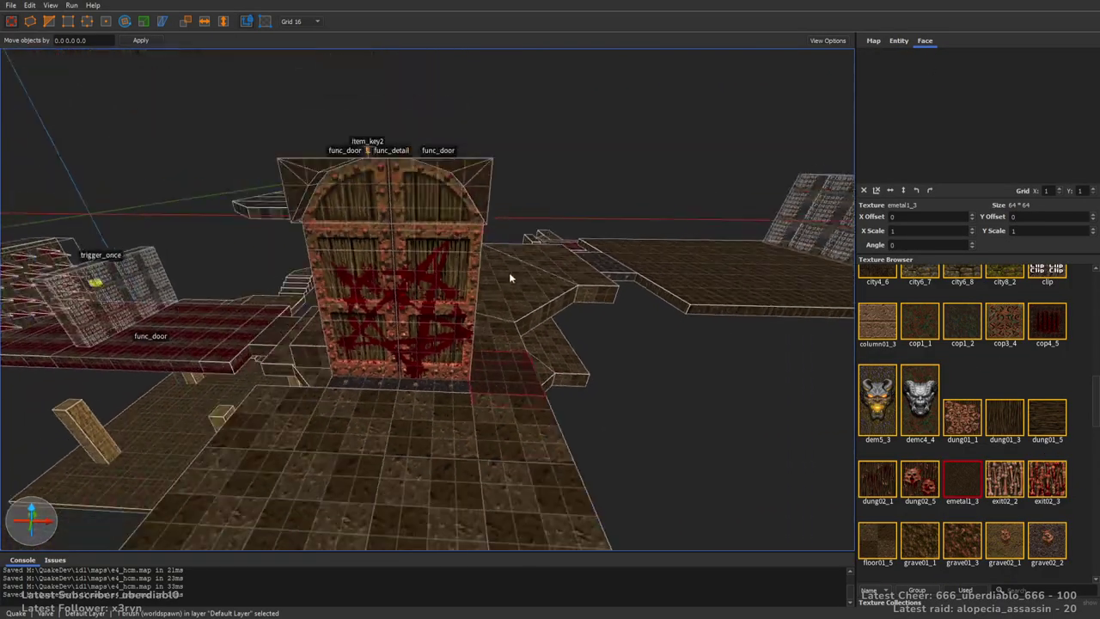
pyautogui.moveTo(510, 274); pyautogui.dragTo(527, 166)
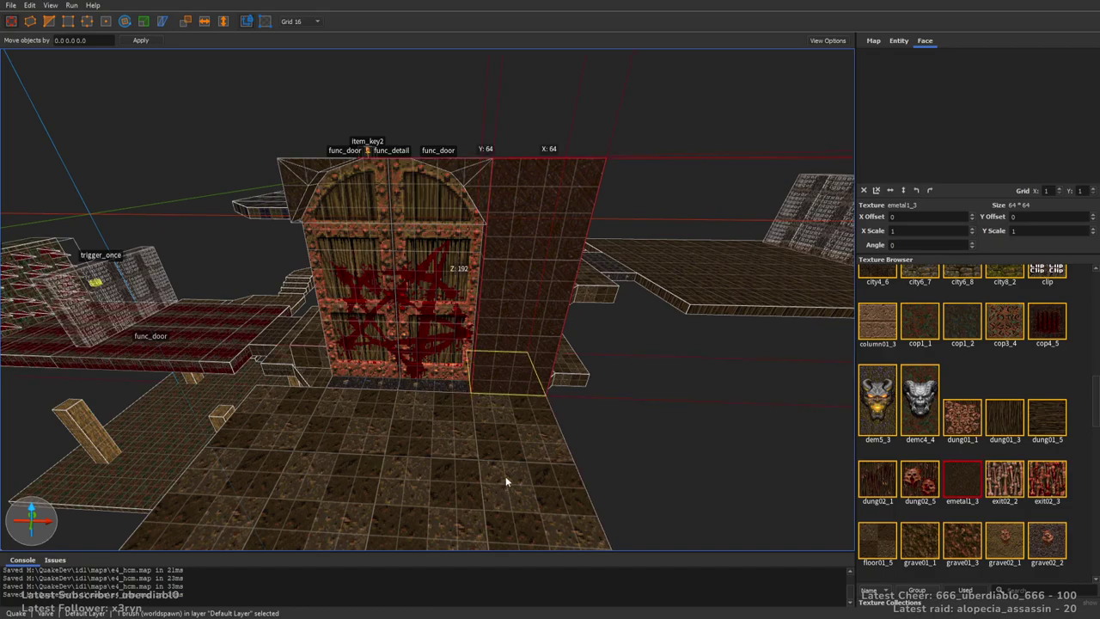
# Turn off texture lock, duplicate the pillar to the door's other side and add a 64 by 64 block above it
pyautogui.scroll(2, 507, 371)
pyautogui.click(247, 21)
pyautogui.moveTo(598, 384)
pyautogui.mouseDown()
pyautogui.moveTo(237, 378)
pyautogui.moveTo(247, 368)
pyautogui.moveTo(274, 374)
pyautogui.mouseUp()
pyautogui.scroll(-5, 496, 245)
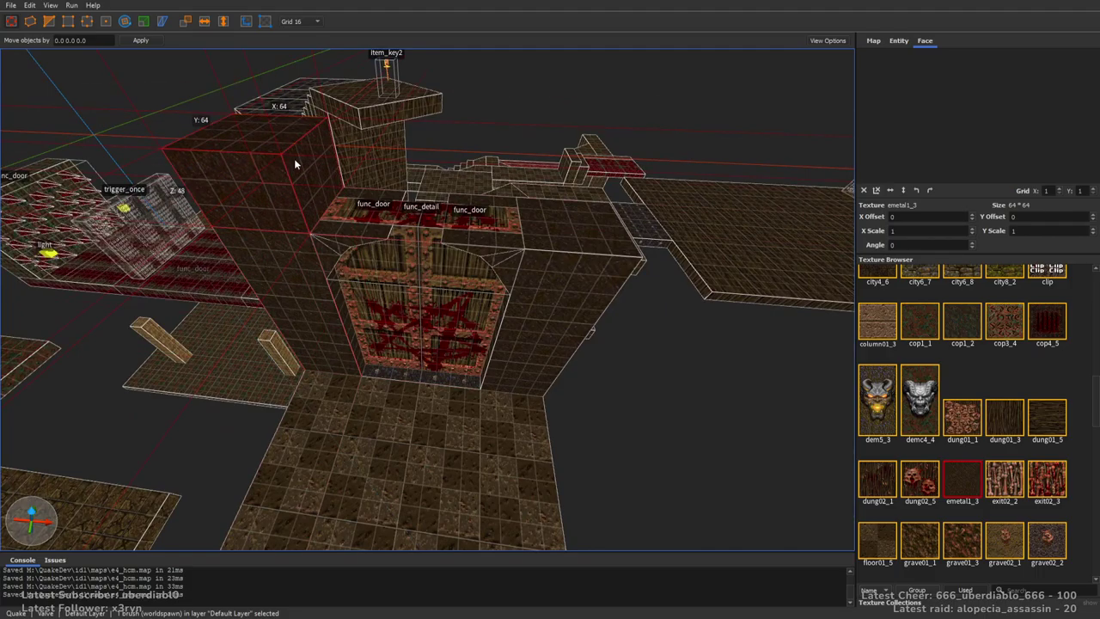
# Extend the block above the pillar across the door top to span both pillars
pyautogui.keyDown('shift'); pyautogui.moveTo(304, 148); pyautogui.dragTo(634, 175); pyautogui.keyUp('shift')
pyautogui.moveTo(657, 177)
pyautogui.mouseDown(button='right')
pyautogui.moveTo(647, 239)
pyautogui.moveTo(660, 134)
pyautogui.moveTo(634, 157)
pyautogui.moveTo(638, 185)
pyautogui.mouseUp(button='right')
pyautogui.click(634, 157)
pyautogui.scroll(3, 579, 201)
pyautogui.scroll(-2, 566, 364)
# Cut both door pillars into sections that isolate a 32-unit square panel on each side of the door
pyautogui.click(566, 364)
pyautogui.scroll(-3, 637, 191)
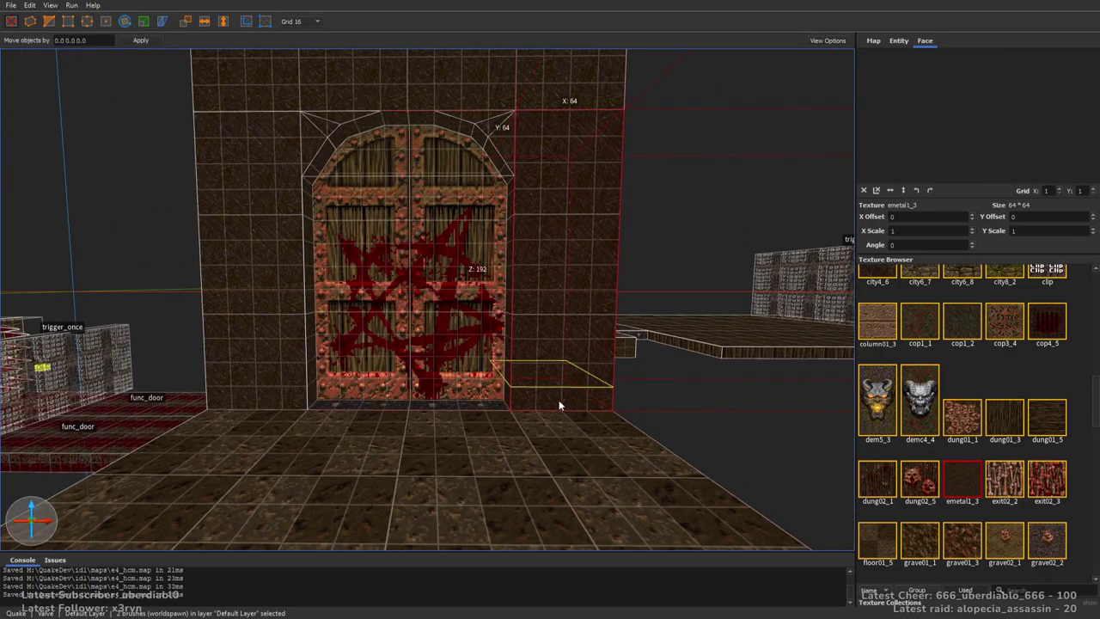
pyautogui.keyDown('ctrl'); pyautogui.click(560, 364); pyautogui.keyUp('ctrl')
pyautogui.click(199, 315)
pyautogui.click(273, 314)
pyautogui.keyDown('ctrl'); pyautogui.click(554, 301); pyautogui.keyUp('ctrl')
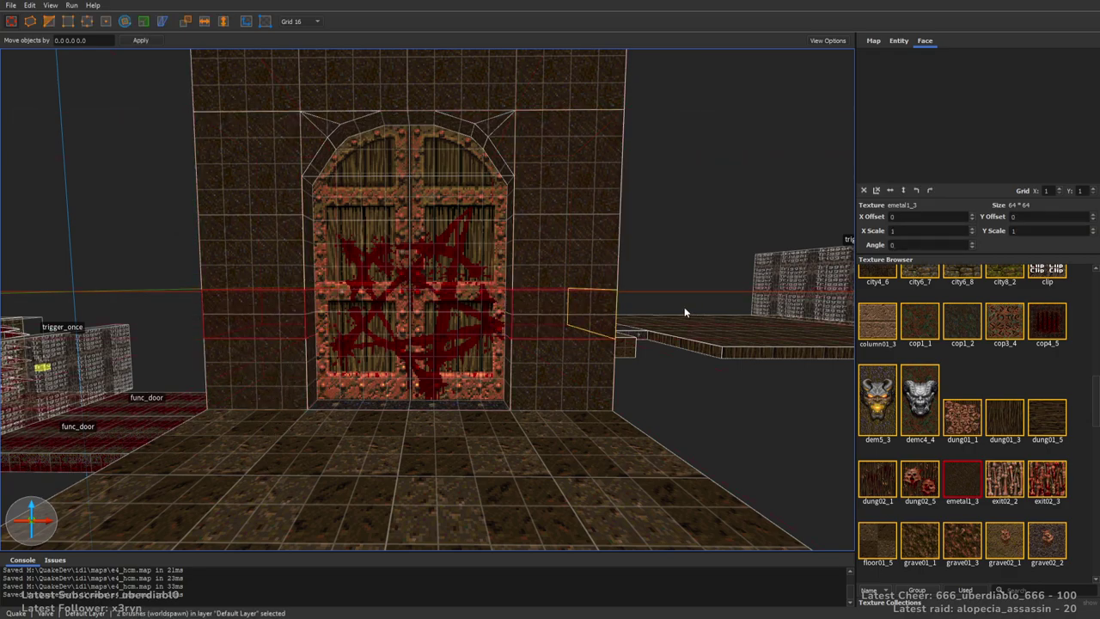
pyautogui.keyDown('ctrl'); pyautogui.click(593, 314); pyautogui.keyUp('ctrl')
pyautogui.keyDown('ctrl'); pyautogui.click(215, 305); pyautogui.keyUp('ctrl')
pyautogui.keyDown('ctrl'); pyautogui.click(204, 299); pyautogui.keyUp('ctrl')
# Apply the key02_2 texture to the four square panel faces on the front and back of the pillars
pyautogui.keyDown('shift'); pyautogui.click(553, 312); pyautogui.keyUp('shift')
pyautogui.keyDown('ctrl'); pyautogui.keyDown('shift'); pyautogui.click(249, 327); pyautogui.keyUp('shift'); pyautogui.keyUp('ctrl')
pyautogui.moveTo(249, 328)
pyautogui.mouseDown(button='right')
pyautogui.moveTo(480, 288)
pyautogui.moveTo(699, 295)
pyautogui.moveTo(601, 282)
pyautogui.mouseUp(button='right')
pyautogui.keyDown('ctrl'); pyautogui.keyDown('shift'); pyautogui.click(256, 312); pyautogui.keyUp('shift'); pyautogui.keyUp('ctrl')
pyautogui.moveTo(1088, 420); pyautogui.dragTo(1084, 458)
pyautogui.click(1046, 400)
pyautogui.scroll(-2, 716, 285)
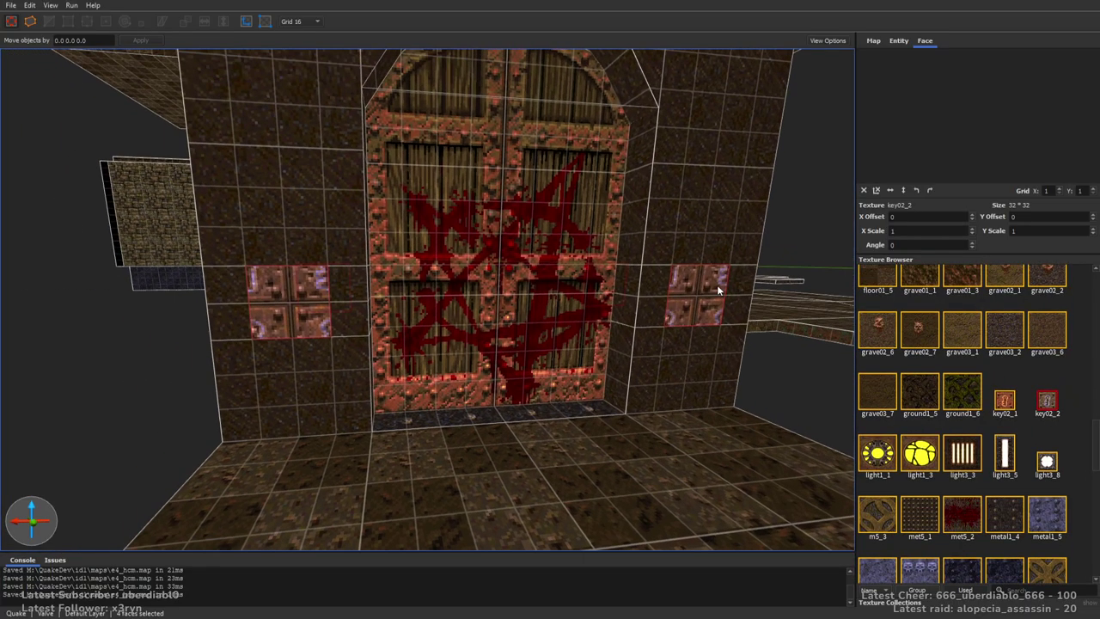
# Place a light entity in front of the key panel on one door pillar using grid 8
pyautogui.press('Escape')
pyautogui.scroll(5, 377, 331)
pyautogui.scroll(-5, 481, 327)
pyautogui.scroll(2, 507, 305)
pyautogui.keyDown('alt'); pyautogui.moveTo(507, 305); pyautogui.dragTo(507, 361, button='right'); pyautogui.keyUp('alt')
pyautogui.click(897, 41)
pyautogui.moveTo(998, 529); pyautogui.dragTo(520, 361)
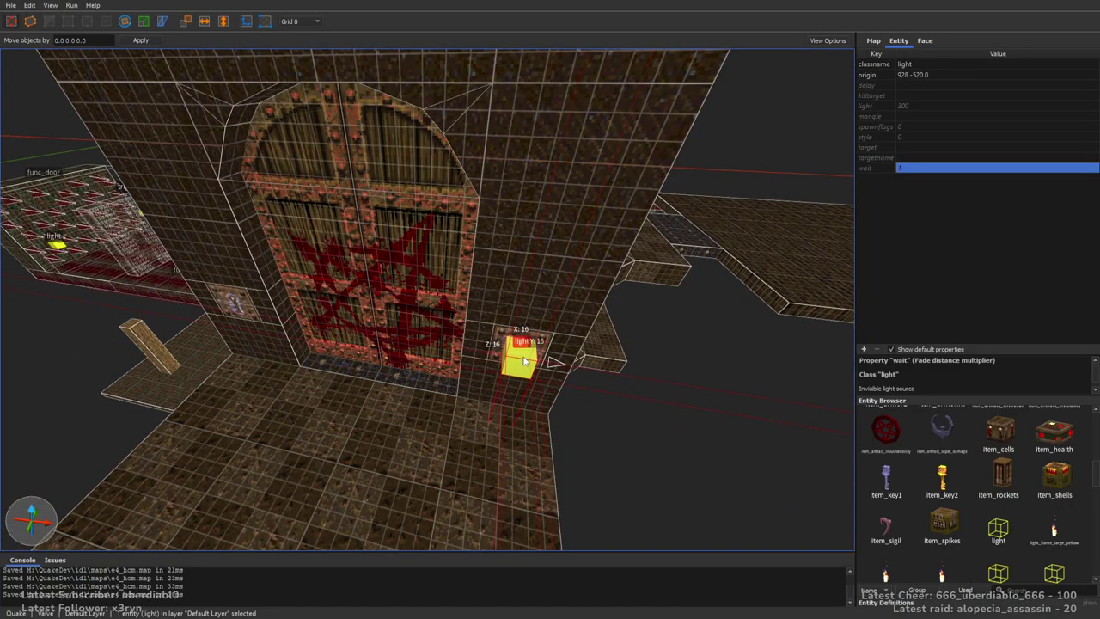
# Set the key panel light's brightness to 400 and its wait to 2
pyautogui.click(916, 105)
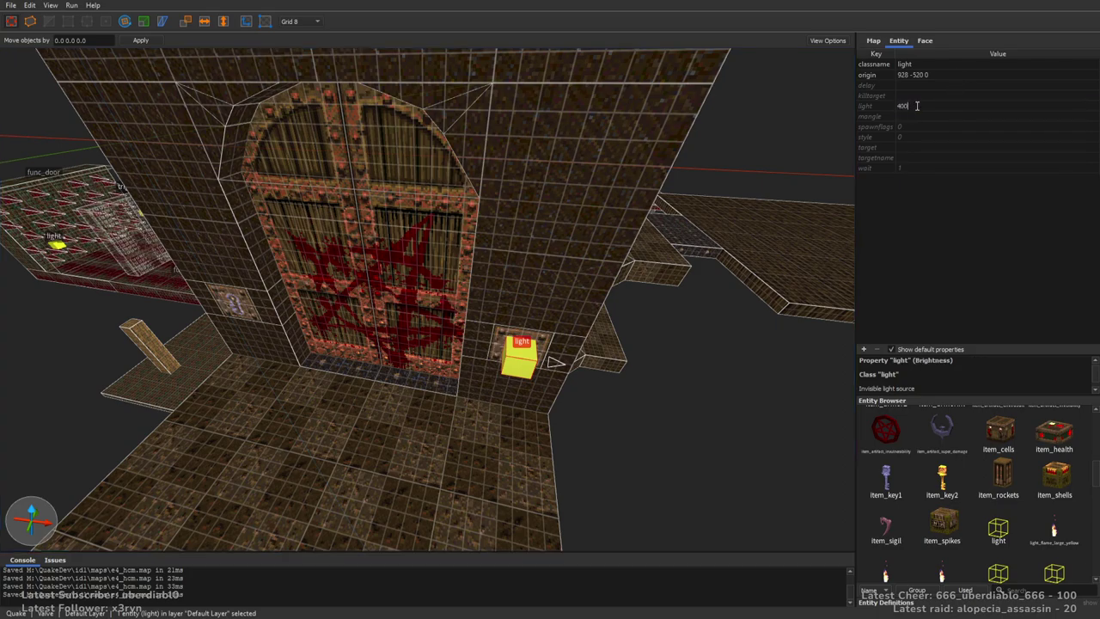
pyautogui.press('Return')
pyautogui.click(913, 166)
pyautogui.write('2')
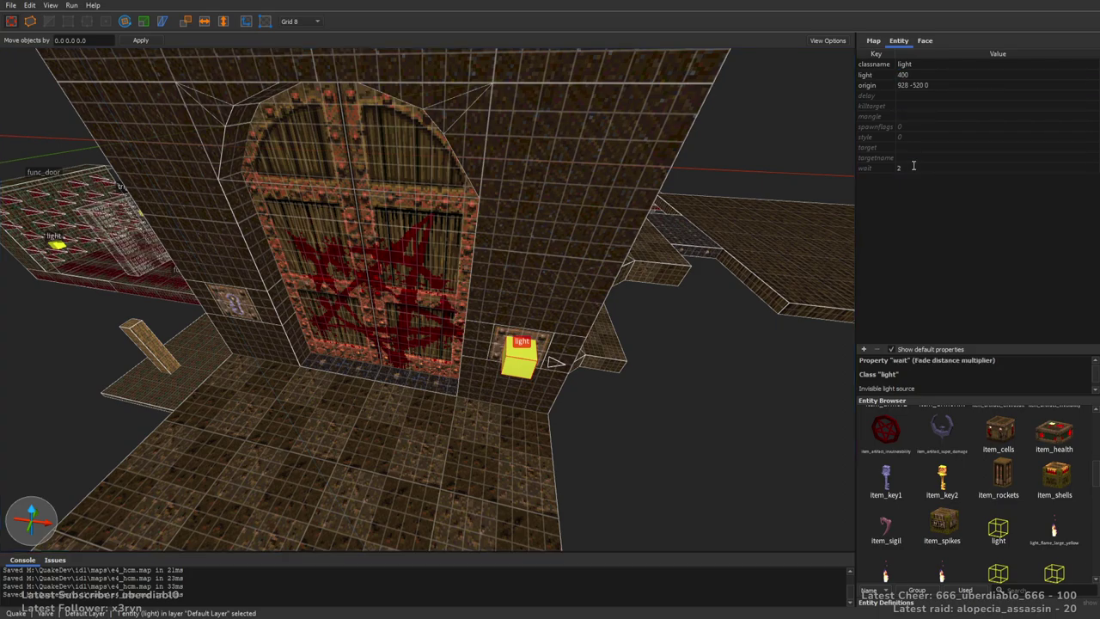
pyautogui.press('Return')
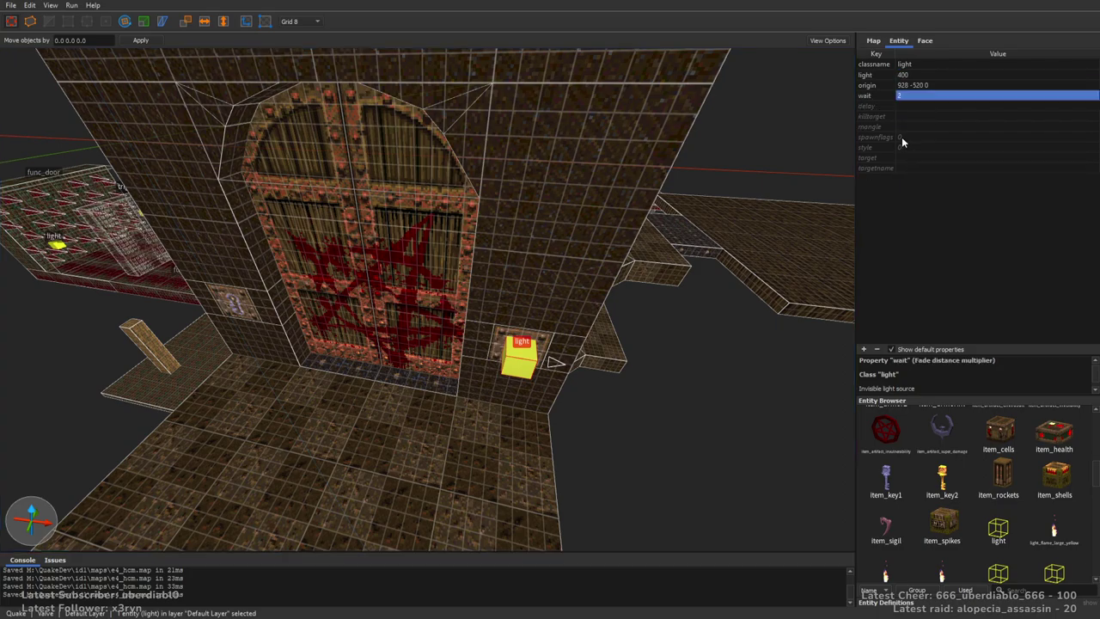
# Add a _color property of 125 160 255 to the key panel light
pyautogui.click(866, 349)
pyautogui.write('_color')
pyautogui.press('Tab')
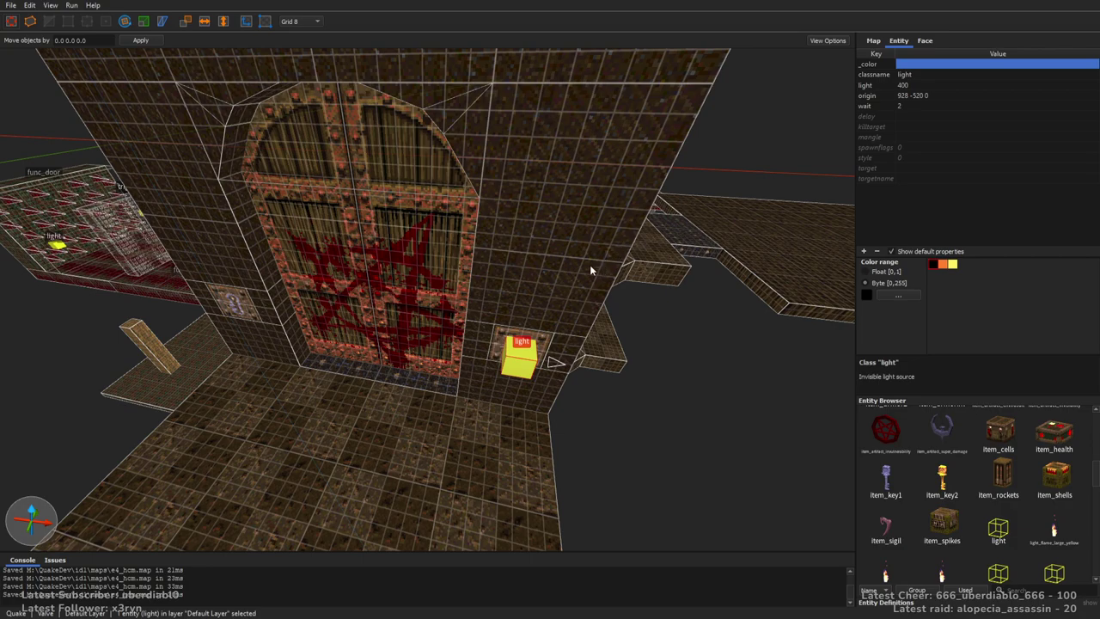
# Duplicate the light to the remaining key panels on both sides of the door wall
pyautogui.moveTo(622, 415); pyautogui.dragTo(624, 320, button='right')
pyautogui.keyDown('ctrl'); pyautogui.moveTo(624, 320); pyautogui.dragTo(293, 387); pyautogui.keyUp('ctrl')
pyautogui.keyDown('ctrl'); pyautogui.click(624, 319); pyautogui.keyUp('ctrl')
pyautogui.moveTo(623, 320)
pyautogui.mouseDown(button='right')
pyautogui.moveTo(575, 326)
pyautogui.moveTo(487, 262)
pyautogui.moveTo(510, 292)
pyautogui.moveTo(487, 274)
pyautogui.moveTo(381, 331)
pyautogui.moveTo(437, 292)
pyautogui.moveTo(523, 288)
pyautogui.moveTo(458, 170)
pyautogui.mouseUp(button='right')
# Duplicate the complete door assembly with its wall and lights, placing the copy at the threshold to the trigger_changelevel exit platform
pyautogui.press('Escape')
pyautogui.scroll(-5, 487, 273)
pyautogui.press('+')
pyautogui.click(447, 289)
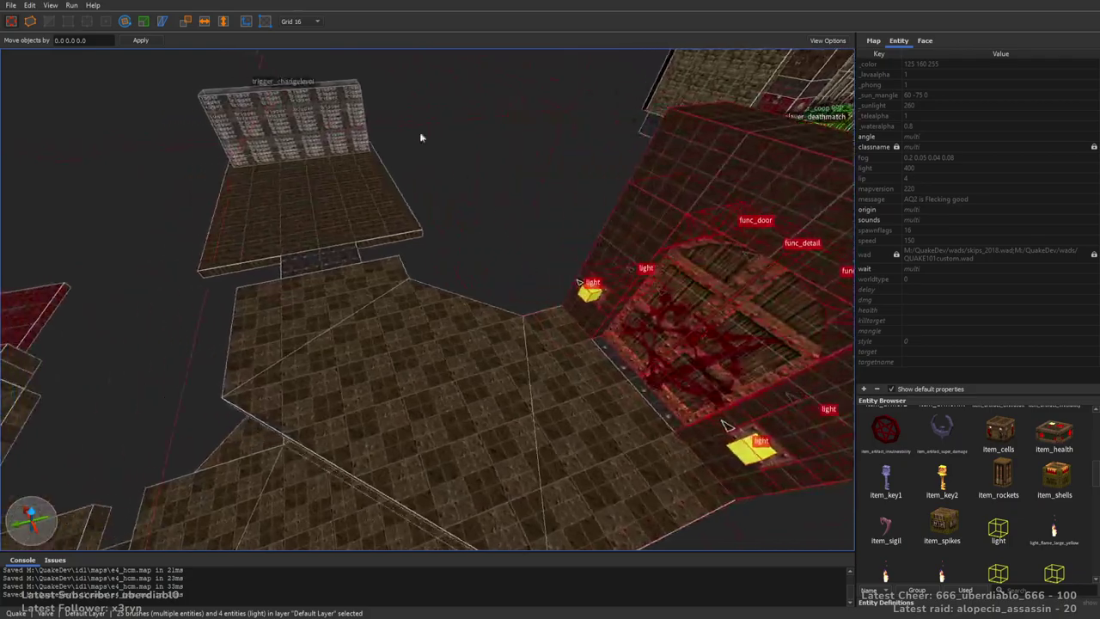
pyautogui.moveTo(533, 206); pyautogui.dragTo(314, 304, button='right')
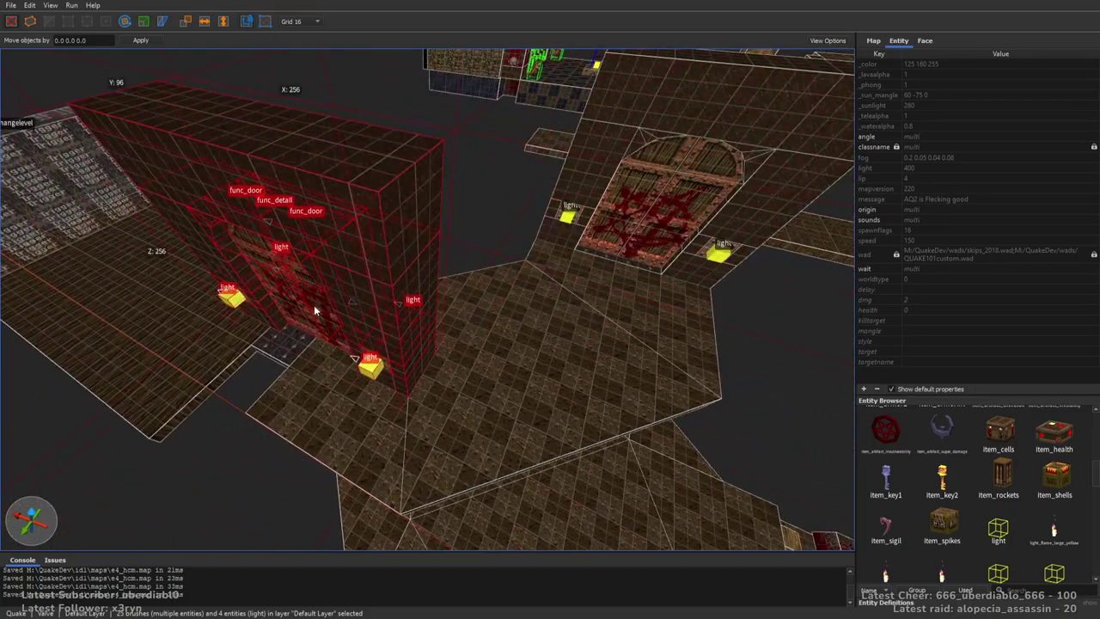
# Apply the key02_1 texture to the four key-plate faces beside the arched double door, on both sides of the wall
pyautogui.scroll(8, 313, 304)
pyautogui.hotkey('ctrl', 'u')
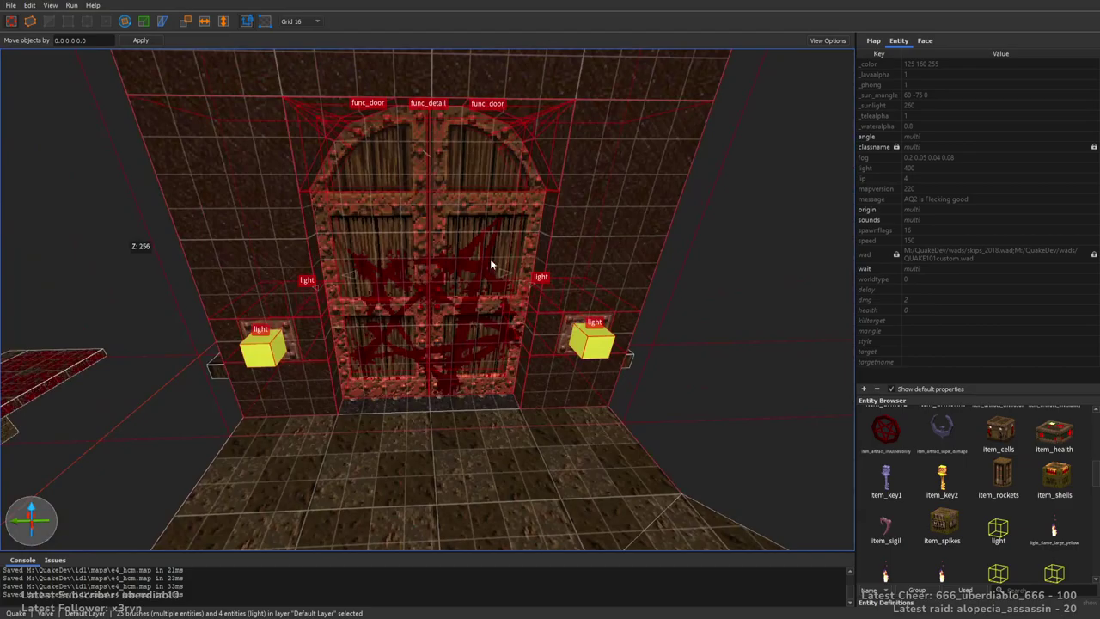
pyautogui.press('Escape')
pyautogui.keyDown('shift'); pyautogui.click(575, 330); pyautogui.keyUp('shift')
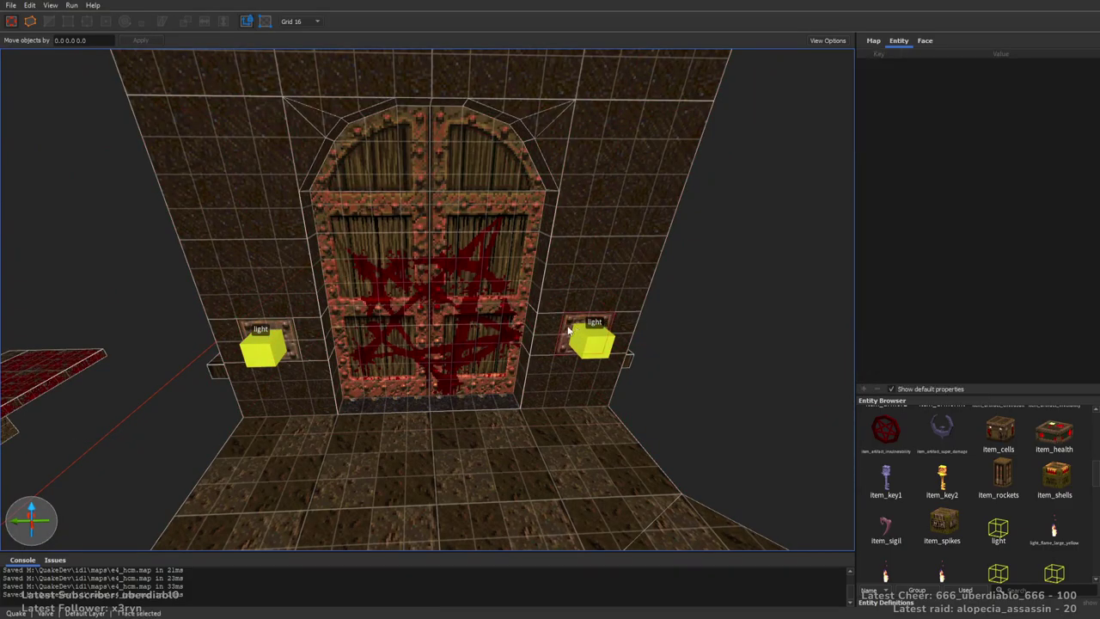
pyautogui.keyDown('shift'); pyautogui.click(272, 334); pyautogui.keyUp('shift')
pyautogui.keyDown('alt'); pyautogui.moveTo(271, 333); pyautogui.dragTo(685, 376, button='right'); pyautogui.keyUp('alt')
pyautogui.keyDown('shift'); pyautogui.click(685, 376); pyautogui.keyUp('shift')
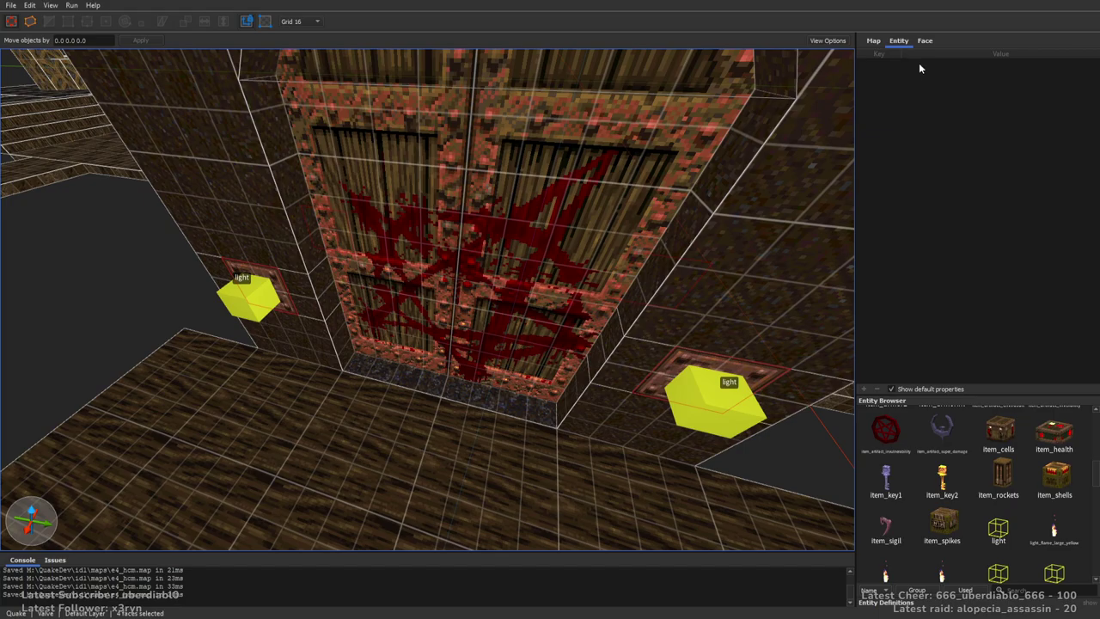
pyautogui.click(924, 41)
pyautogui.click(1005, 400)
pyautogui.keyDown('alt'); pyautogui.moveTo(602, 257); pyautogui.dragTo(663, 224, button='right'); pyautogui.keyUp('alt')
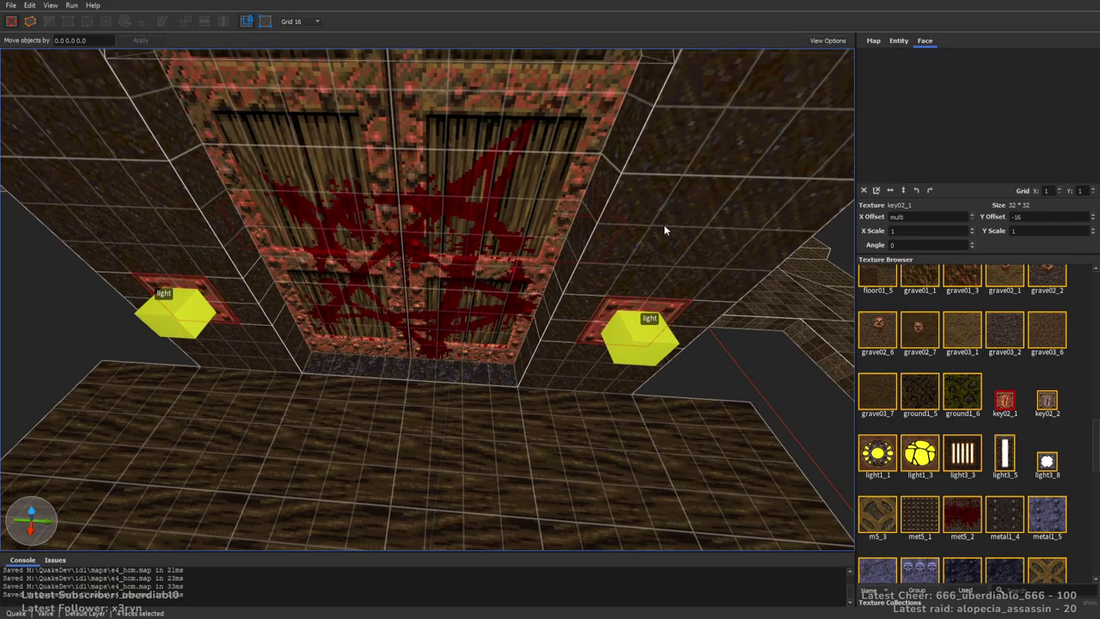
# Set the _color of the four lights around the arched door to the yellow swatch
pyautogui.click(640, 339)
pyautogui.keyDown('ctrl'); pyautogui.click(196, 316); pyautogui.keyUp('ctrl')
pyautogui.keyDown('alt'); pyautogui.moveTo(196, 316); pyautogui.dragTo(663, 309, button='right'); pyautogui.keyUp('alt')
pyautogui.keyDown('ctrl'); pyautogui.click(244, 342); pyautogui.keyUp('ctrl')
pyautogui.keyDown('ctrl'); pyautogui.click(227, 334); pyautogui.keyUp('ctrl')
pyautogui.click(898, 41)
pyautogui.click(911, 66)
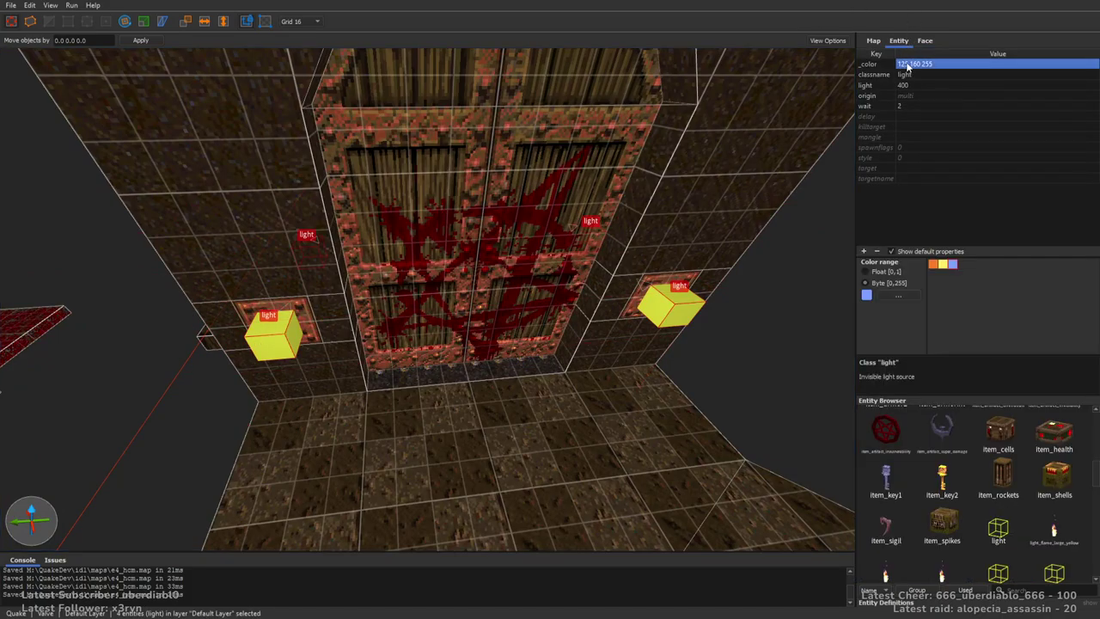
pyautogui.click(945, 266)
pyautogui.moveTo(601, 224); pyautogui.dragTo(675, 189, button='right')
pyautogui.press('Escape')
pyautogui.moveTo(578, 232); pyautogui.dragTo(619, 291, button='right')
pyautogui.scroll(2, 697, 235)
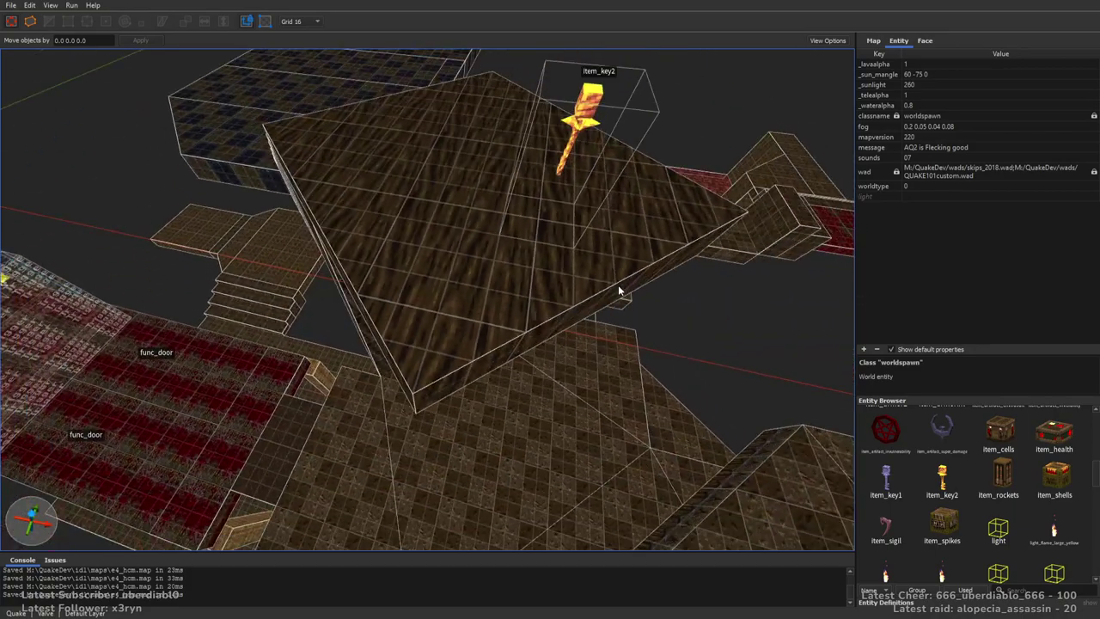
# Draw a 32 × 32 × 192 pillar on the corner of the gold key's platform and texture it with metal2_8
pyautogui.click(28, 24)
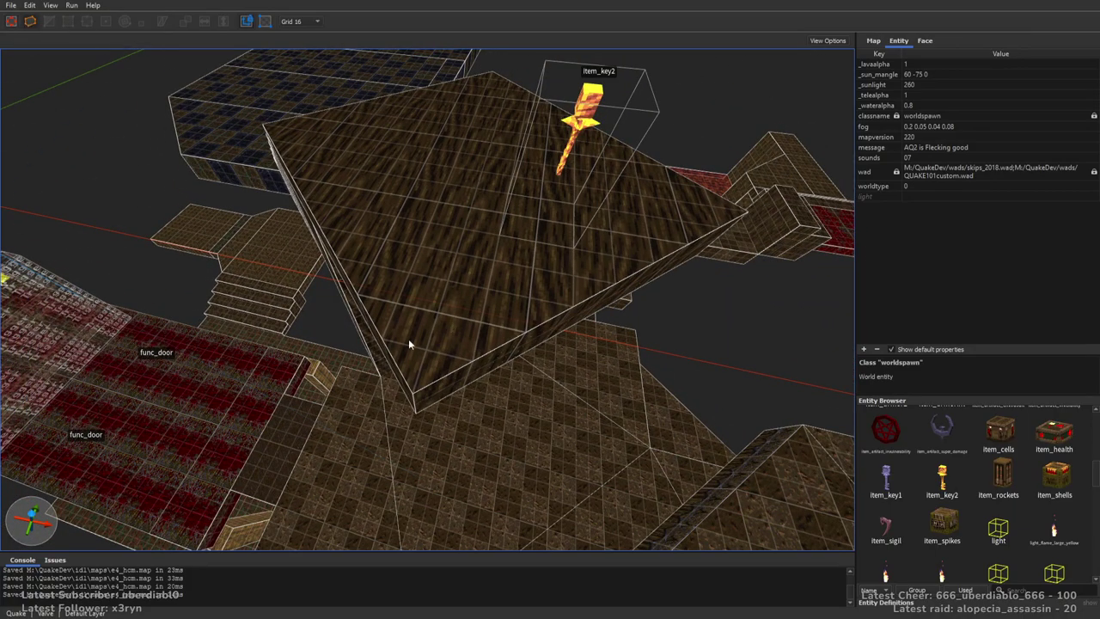
pyautogui.moveTo(425, 376)
pyautogui.mouseDown(button='right')
pyautogui.moveTo(581, 291)
pyautogui.moveTo(481, 404)
pyautogui.mouseUp(button='right')
pyautogui.moveTo(445, 438)
pyautogui.mouseDown()
pyautogui.moveTo(459, 430)
pyautogui.moveTo(462, 120)
pyautogui.mouseUp()
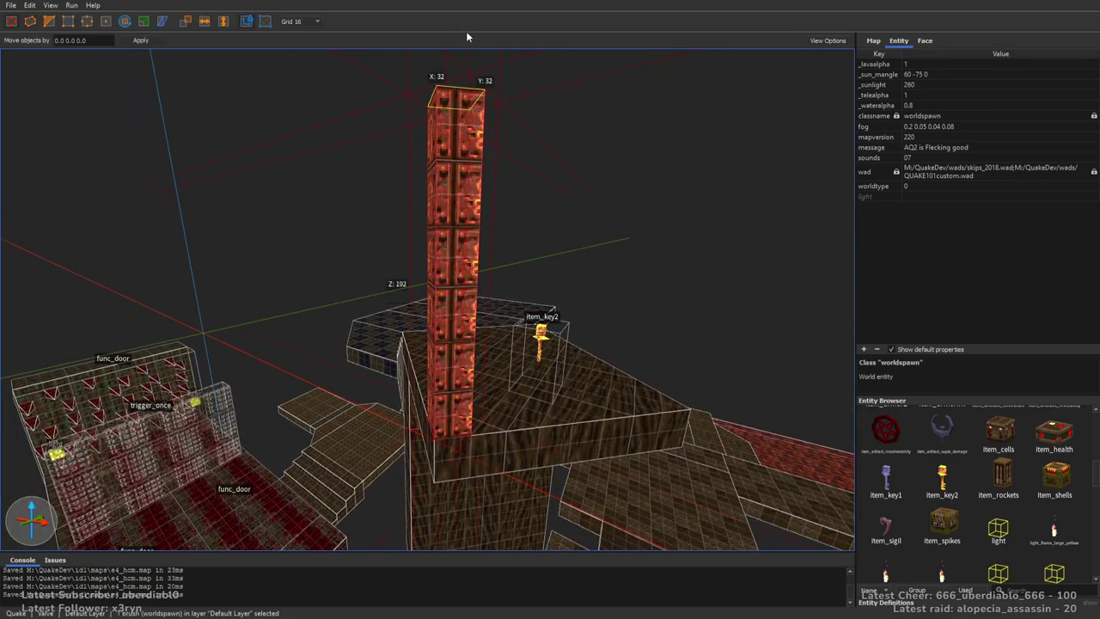
pyautogui.click(923, 41)
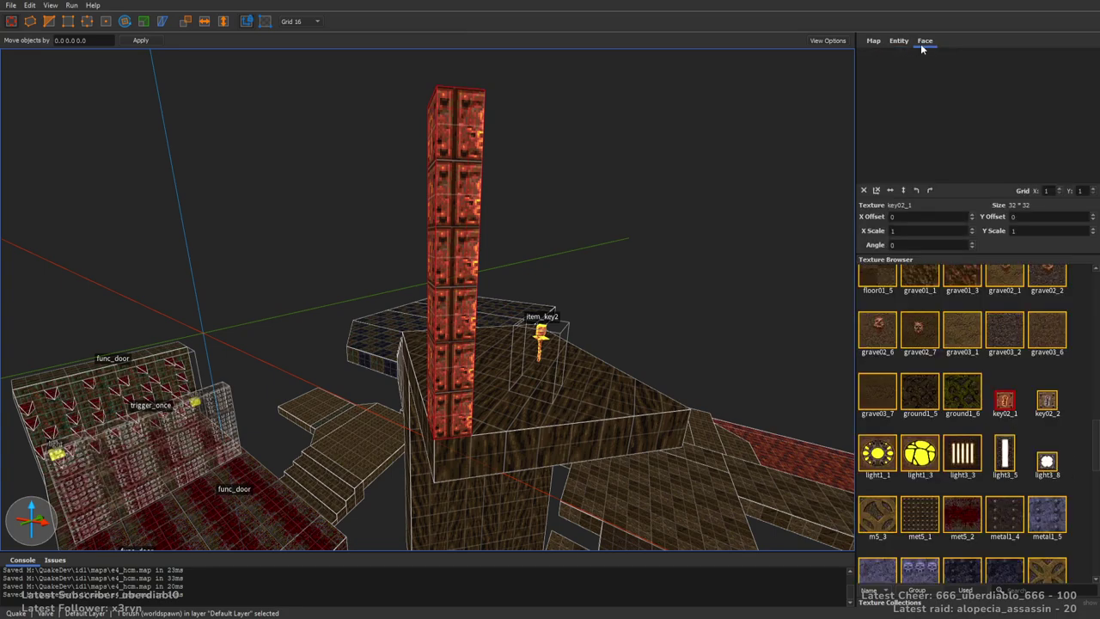
pyautogui.click(1040, 523)
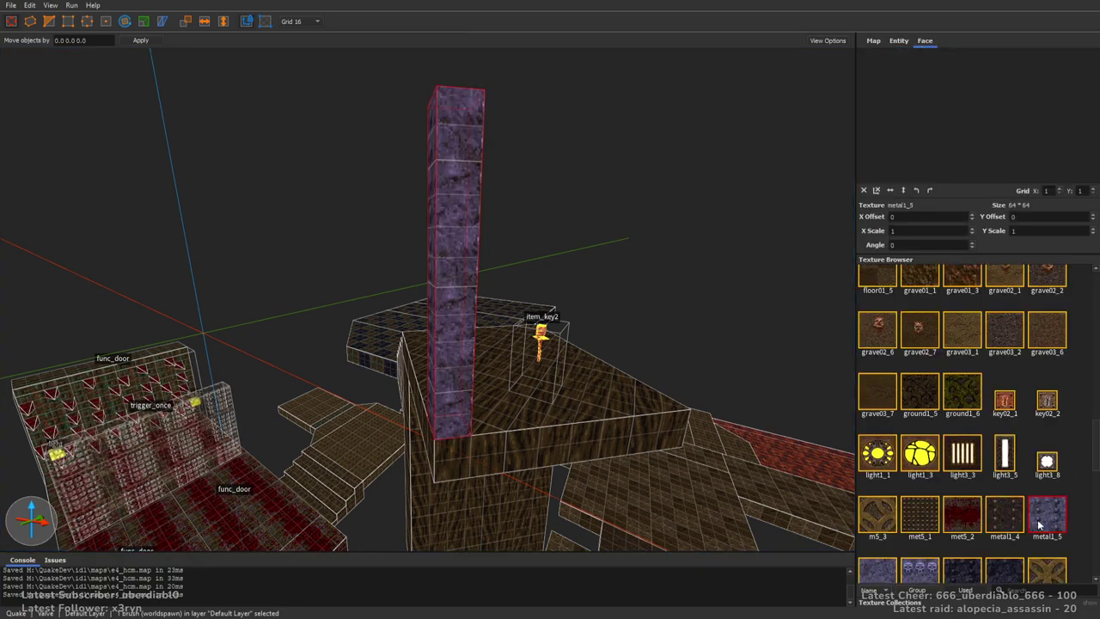
pyautogui.click(999, 572)
# Duplicate the metal2_8 pillar along the edge of the gold key's platform to another corner
pyautogui.moveTo(711, 295); pyautogui.dragTo(483, 275, button='right')
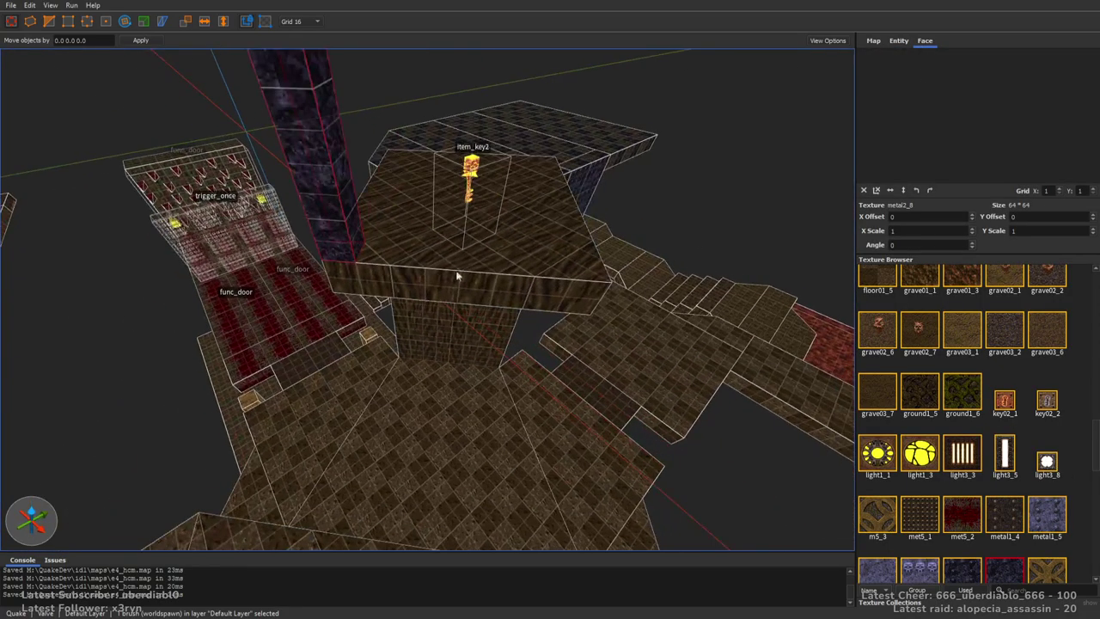
pyautogui.keyDown('ctrl'); pyautogui.moveTo(483, 275); pyautogui.dragTo(589, 271); pyautogui.keyUp('ctrl')
pyautogui.moveTo(758, 337)
pyautogui.mouseDown(button='right')
pyautogui.moveTo(705, 319)
pyautogui.moveTo(644, 336)
pyautogui.moveTo(587, 333)
pyautogui.moveTo(653, 314)
pyautogui.moveTo(662, 267)
pyautogui.moveTo(759, 298)
pyautogui.moveTo(636, 302)
pyautogui.moveTo(732, 307)
pyautogui.moveTo(710, 301)
pyautogui.moveTo(682, 266)
pyautogui.moveTo(695, 270)
pyautogui.moveTo(597, 338)
pyautogui.mouseUp(button='right')
pyautogui.press('Escape')
# Draw a metal2_8 wall 192 wide, 32 thick and 192 high along the inner edge of the dark floor slab
pyautogui.moveTo(409, 362)
pyautogui.mouseDown()
pyautogui.moveTo(676, 391)
pyautogui.moveTo(672, 162)
pyautogui.moveTo(701, 73)
pyautogui.mouseUp()
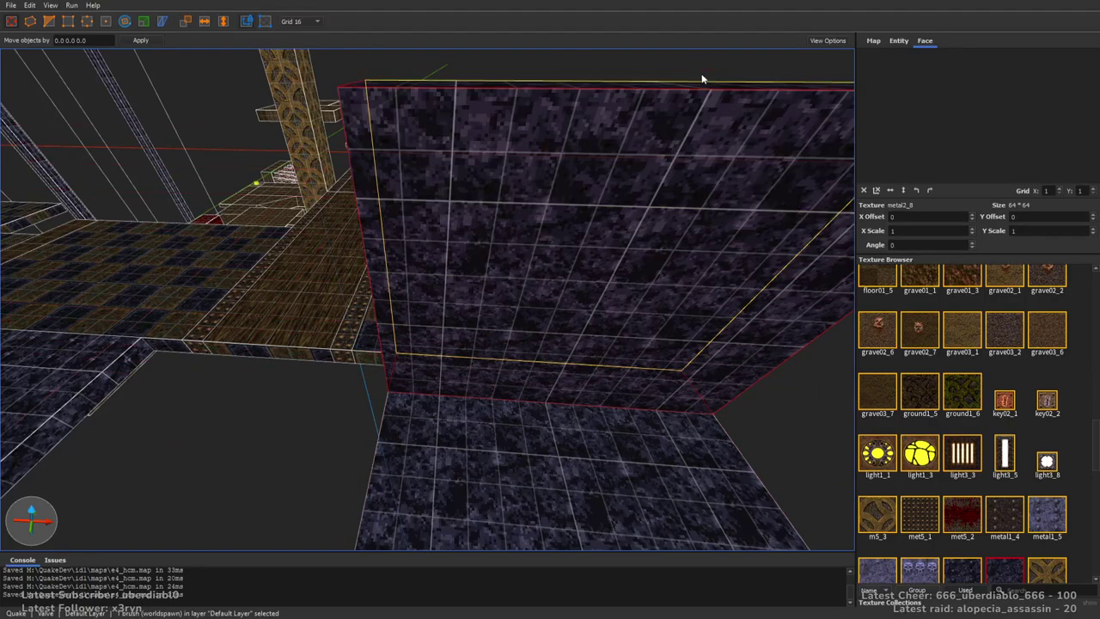
pyautogui.moveTo(701, 73); pyautogui.dragTo(618, 172, button='right')
pyautogui.moveTo(619, 172); pyautogui.dragTo(515, 232)
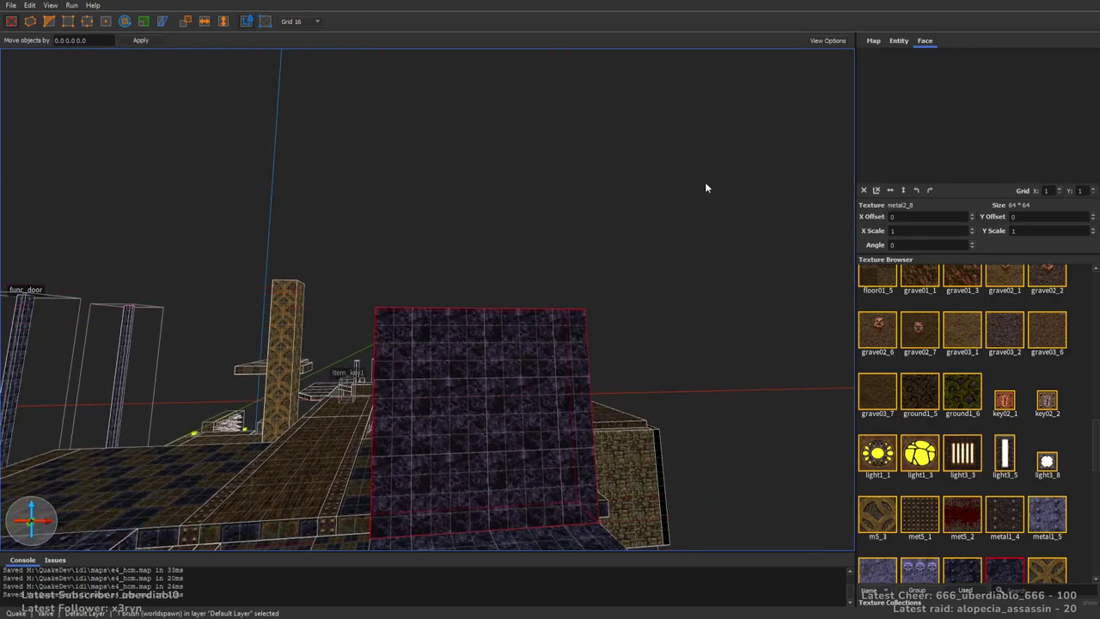
pyautogui.moveTo(705, 187); pyautogui.dragTo(690, 246, button='right')
pyautogui.scroll(3, 690, 247)
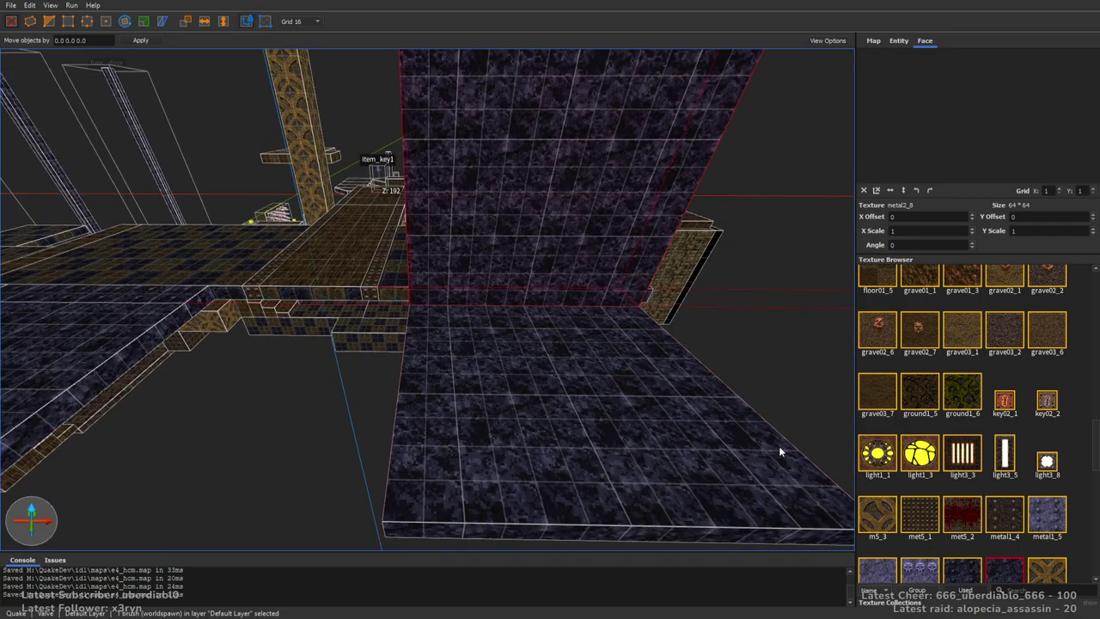
# Make the new wall a func_door with angle -1 and lip 8
pyautogui.click(898, 40)
pyautogui.click(916, 74)
pyautogui.write('-1')
pyautogui.press('Return')
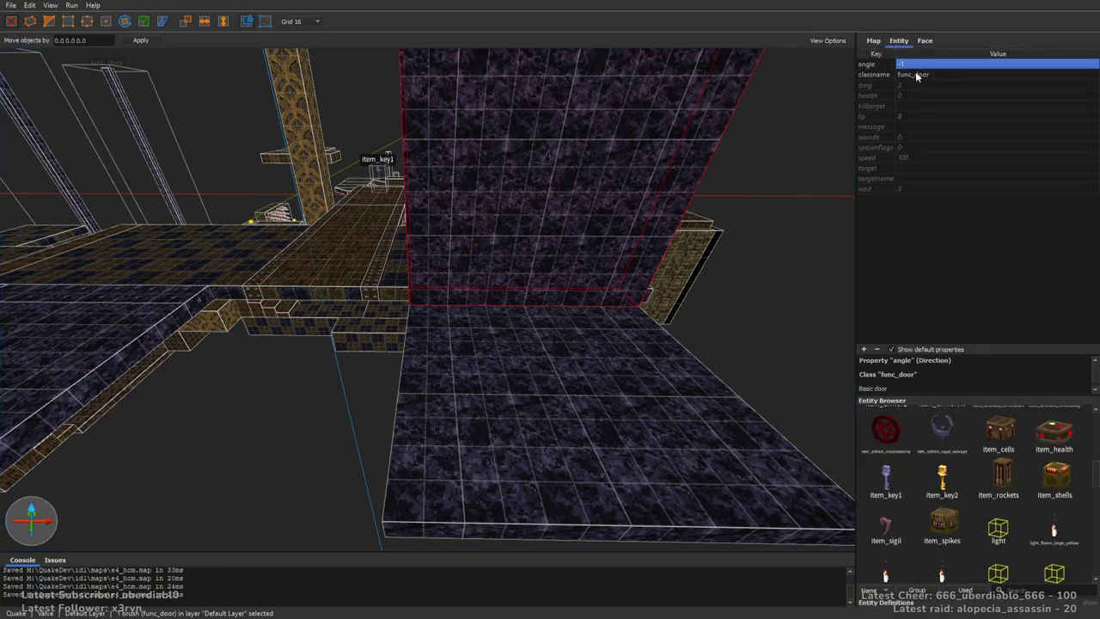
pyautogui.click(915, 115)
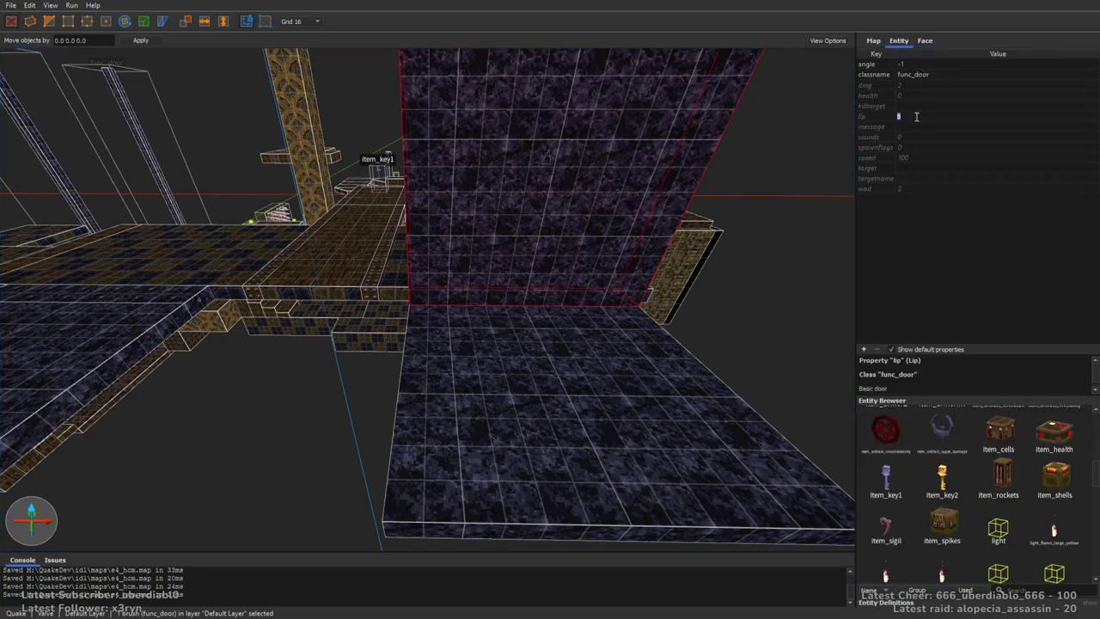
pyautogui.press('Return')
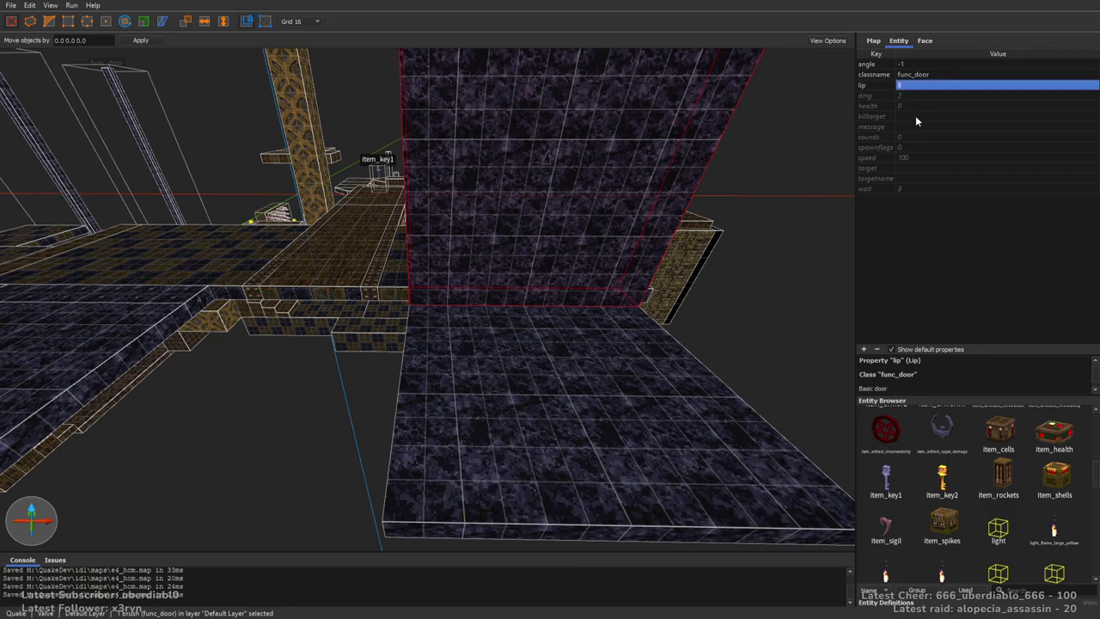
# Set the func_door wall's sounds to 1 and its speed to 150
pyautogui.click(909, 137)
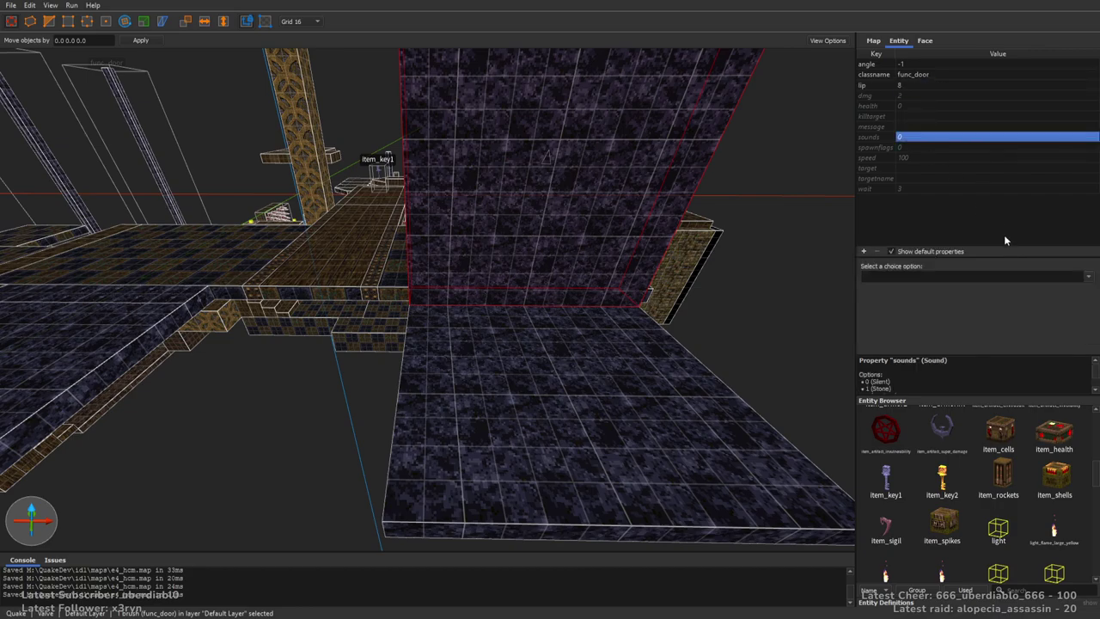
pyautogui.write('1')
pyautogui.press('Return')
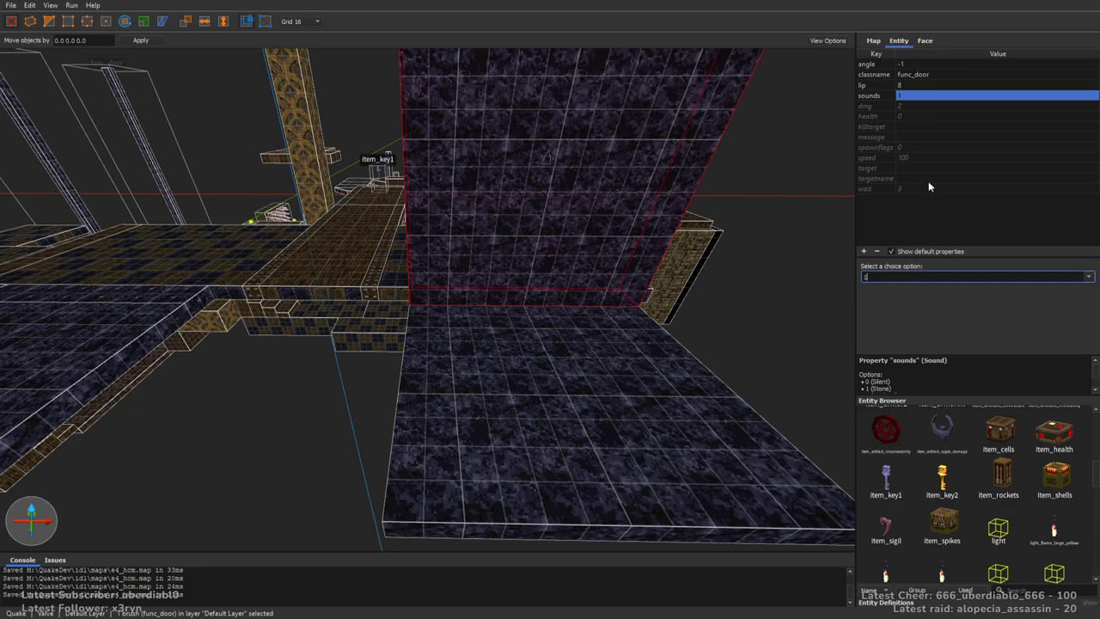
pyautogui.doubleClick(911, 157)
pyautogui.write('1')
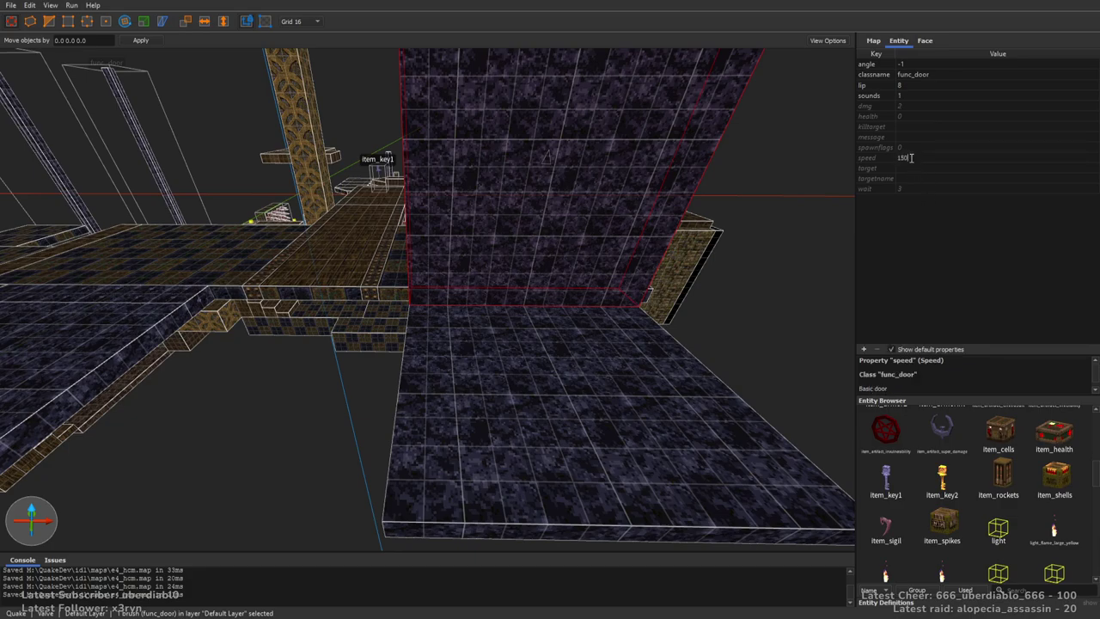
pyautogui.write('50')
pyautogui.press('Return')
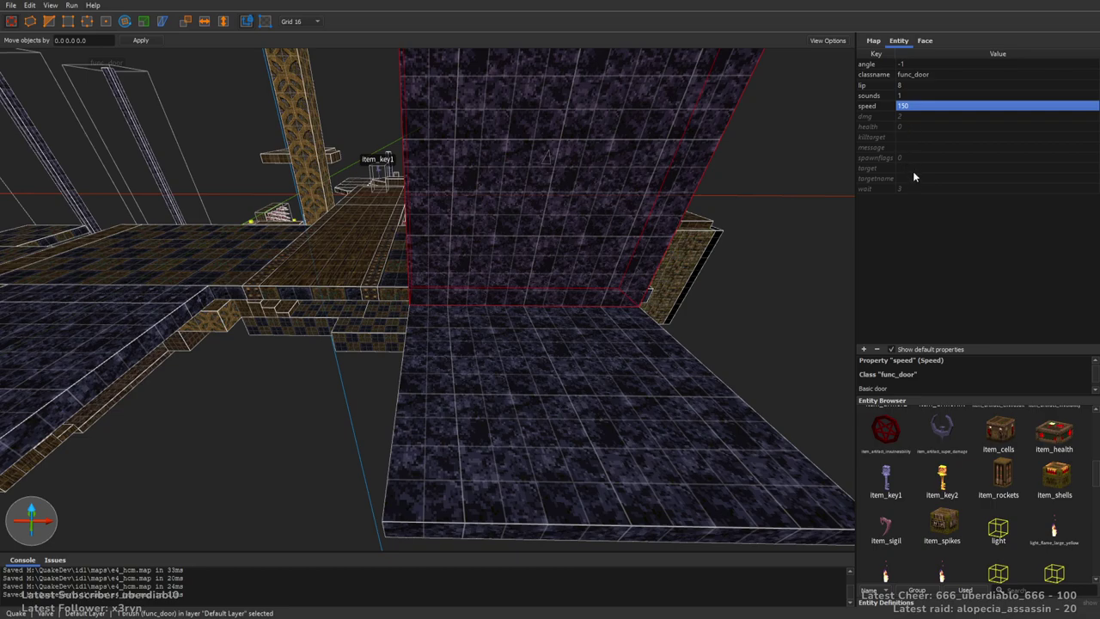
# Set the func_door wall's wait to -1 and its targetname to closet1
pyautogui.doubleClick(906, 190)
pyautogui.write('-1')
pyautogui.press('Return')
pyautogui.doubleClick(906, 190)
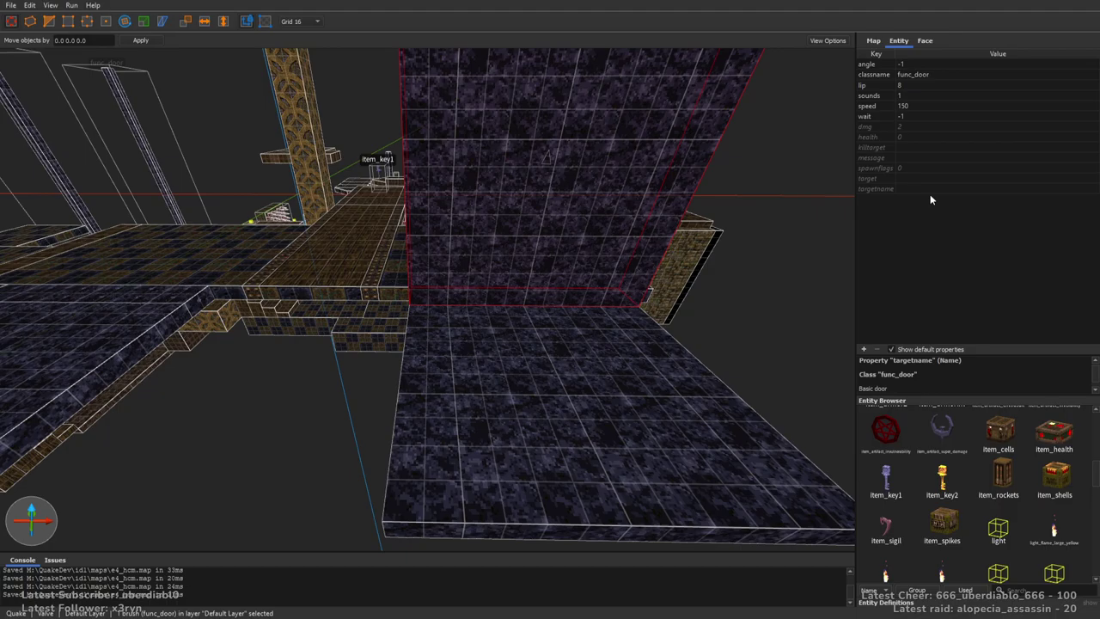
pyautogui.write('closet1')
pyautogui.press('Return')
# Duplicate the closet1 door 384 units along negative X onto the matching dark floor slab
pyautogui.moveTo(349, 207)
pyautogui.mouseDown(button='right')
pyautogui.moveTo(357, 139)
pyautogui.moveTo(358, 220)
pyautogui.mouseUp(button='right')
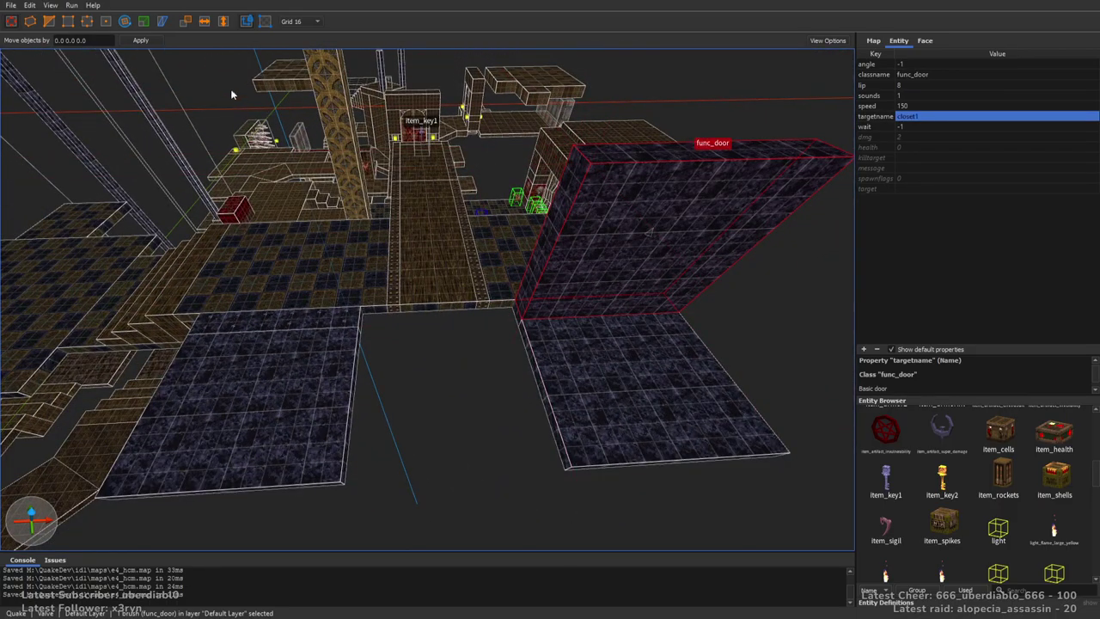
pyautogui.keyDown('ctrl'); pyautogui.moveTo(608, 284); pyautogui.dragTo(219, 287); pyautogui.keyUp('ctrl')
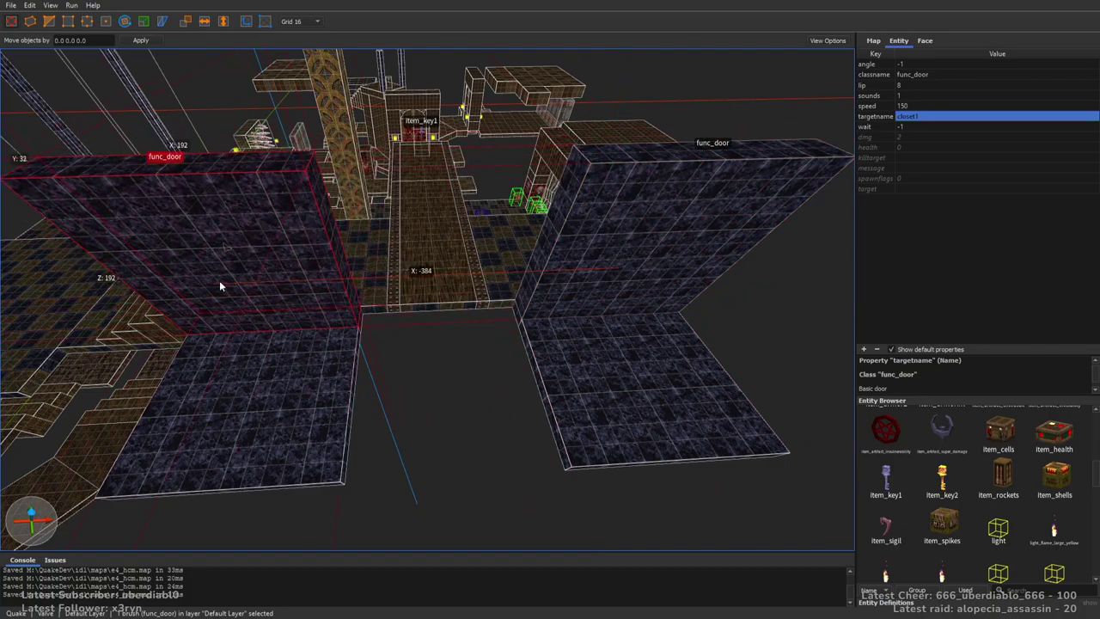
pyautogui.moveTo(530, 303)
pyautogui.mouseDown(button='right')
pyautogui.moveTo(561, 305)
pyautogui.moveTo(619, 277)
pyautogui.mouseUp(button='right')
# Place rotated copies of the closet door on the brown stone floor as two parallel side walls
pyautogui.moveTo(737, 166)
pyautogui.mouseDown(button='right')
pyautogui.moveTo(456, 142)
pyautogui.moveTo(470, 223)
pyautogui.moveTo(609, 160)
pyautogui.mouseUp(button='right')
pyautogui.moveTo(609, 160)
pyautogui.mouseDown()
pyautogui.moveTo(573, 317)
pyautogui.moveTo(572, 376)
pyautogui.moveTo(536, 397)
pyautogui.moveTo(530, 437)
pyautogui.mouseUp()
pyautogui.moveTo(530, 438)
pyautogui.mouseDown(button='right')
pyautogui.moveTo(569, 437)
pyautogui.moveTo(459, 421)
pyautogui.mouseUp(button='right')
pyautogui.moveTo(631, 441); pyautogui.dragTo(508, 450, button='right')
pyautogui.keyDown('ctrl'); pyautogui.moveTo(307, 392); pyautogui.dragTo(636, 421); pyautogui.keyUp('ctrl')
pyautogui.moveTo(636, 421)
pyautogui.mouseDown(button='right')
pyautogui.moveTo(649, 417)
pyautogui.moveTo(602, 481)
pyautogui.mouseUp(button='right')
pyautogui.moveTo(579, 228); pyautogui.dragTo(511, 229)
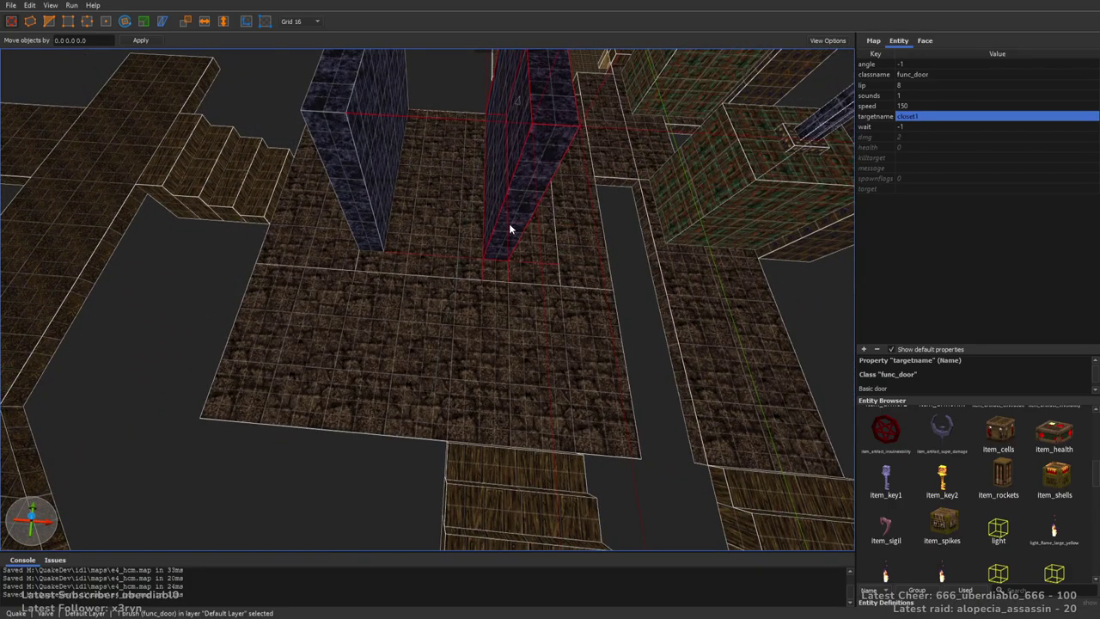
# Add a rotated door copy as the end wall across the two parallel doors and shorten it to fit between them
pyautogui.moveTo(534, 273); pyautogui.dragTo(528, 242, button='right')
pyautogui.moveTo(533, 261); pyautogui.dragTo(434, 375)
pyautogui.hotkey('alt', 'Right')
pyautogui.press('Down')
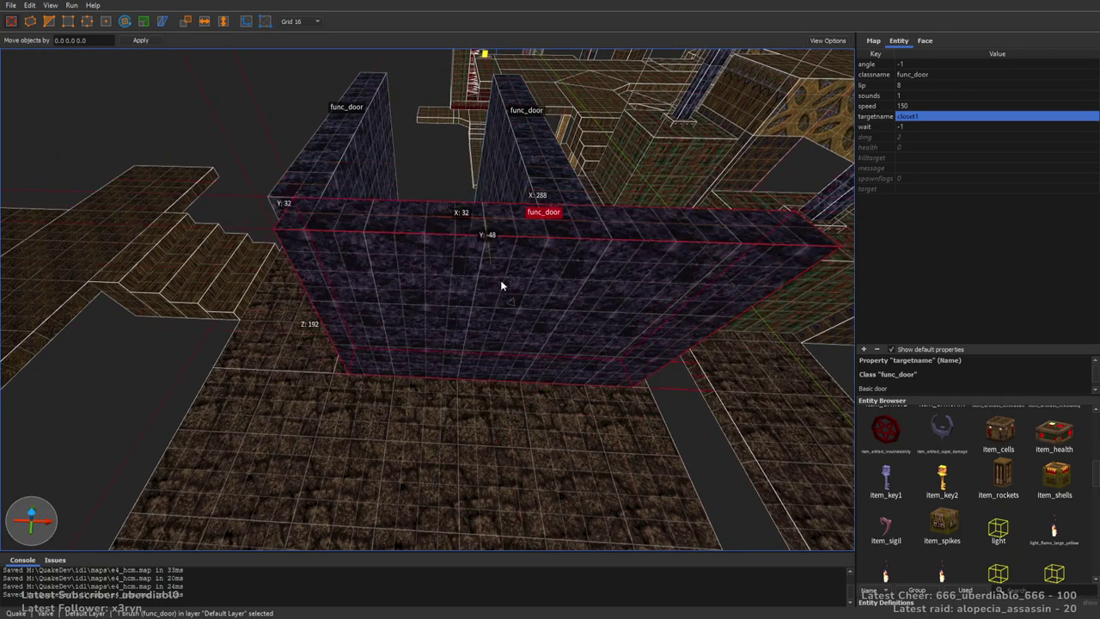
pyautogui.moveTo(494, 282); pyautogui.dragTo(519, 272)
pyautogui.moveTo(564, 275); pyautogui.dragTo(754, 240, button='middle')
pyautogui.keyDown('shift'); pyautogui.moveTo(753, 241); pyautogui.dragTo(412, 240); pyautogui.keyUp('shift')
# Set the targetname of the three func_door walls on the brown stone floor to closet2
pyautogui.keyDown('ctrl'); pyautogui.click(417, 171); pyautogui.keyUp('ctrl')
pyautogui.click(934, 116)
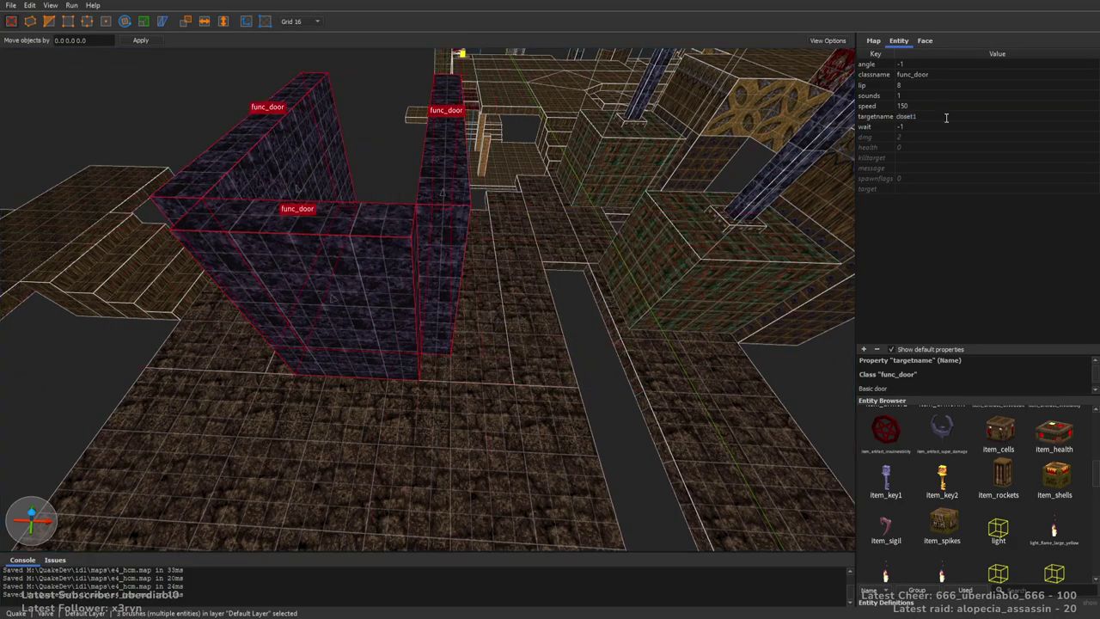
pyautogui.press('Return')
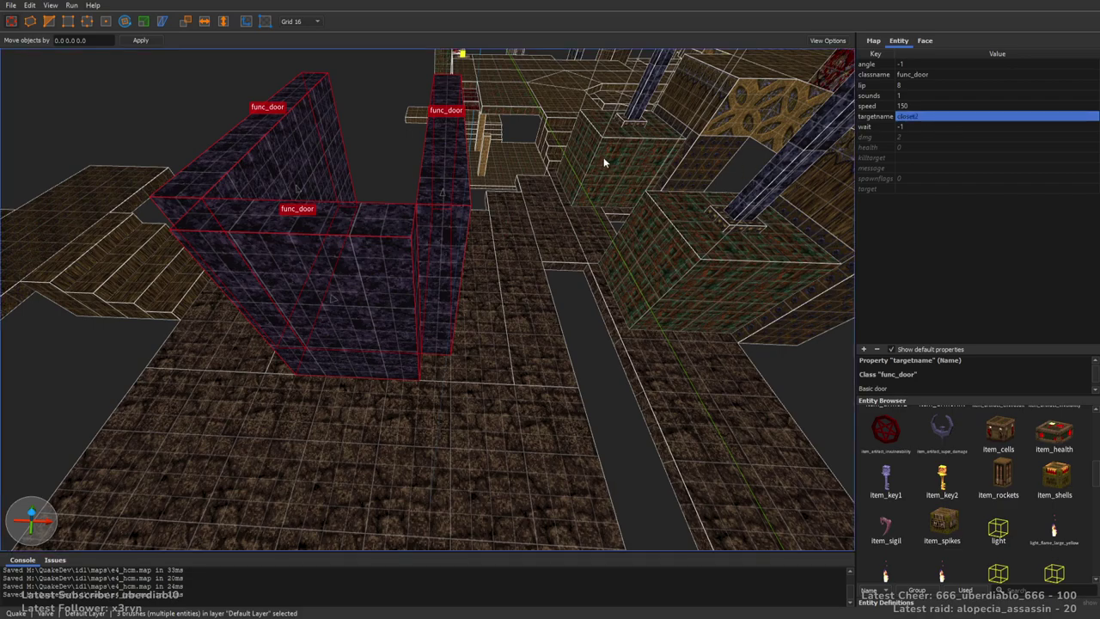
pyautogui.moveTo(604, 156); pyautogui.dragTo(653, 171, button='right')
pyautogui.press('Escape')
# Draw a full-height wood1_1 post filling the open corner between the end and side closet doors
pyautogui.click(924, 41)
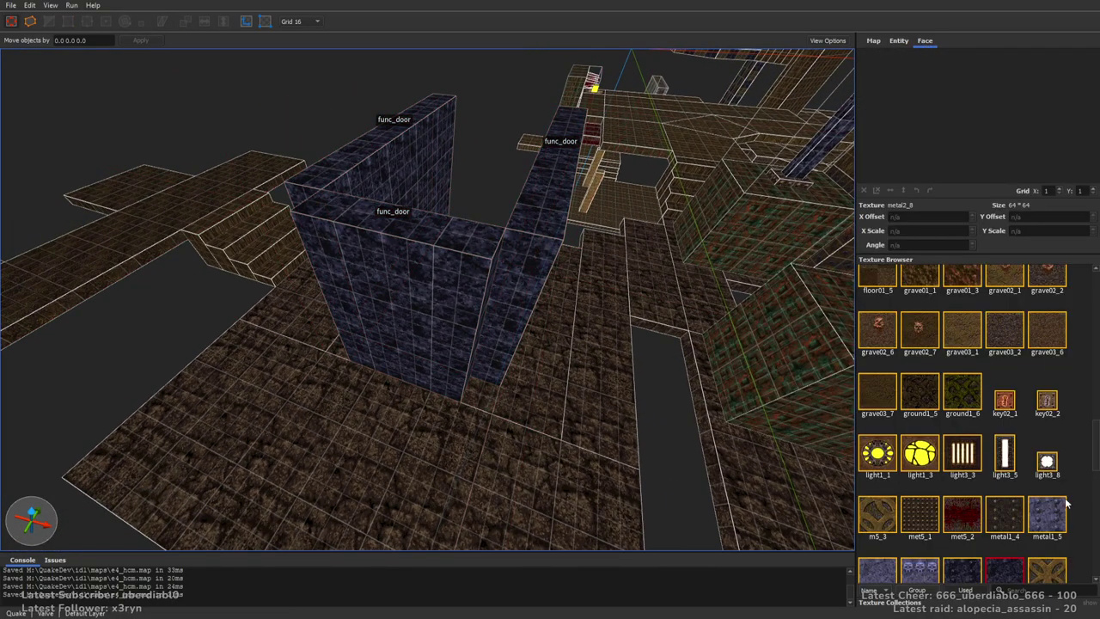
pyautogui.moveTo(1095, 451); pyautogui.dragTo(1090, 584)
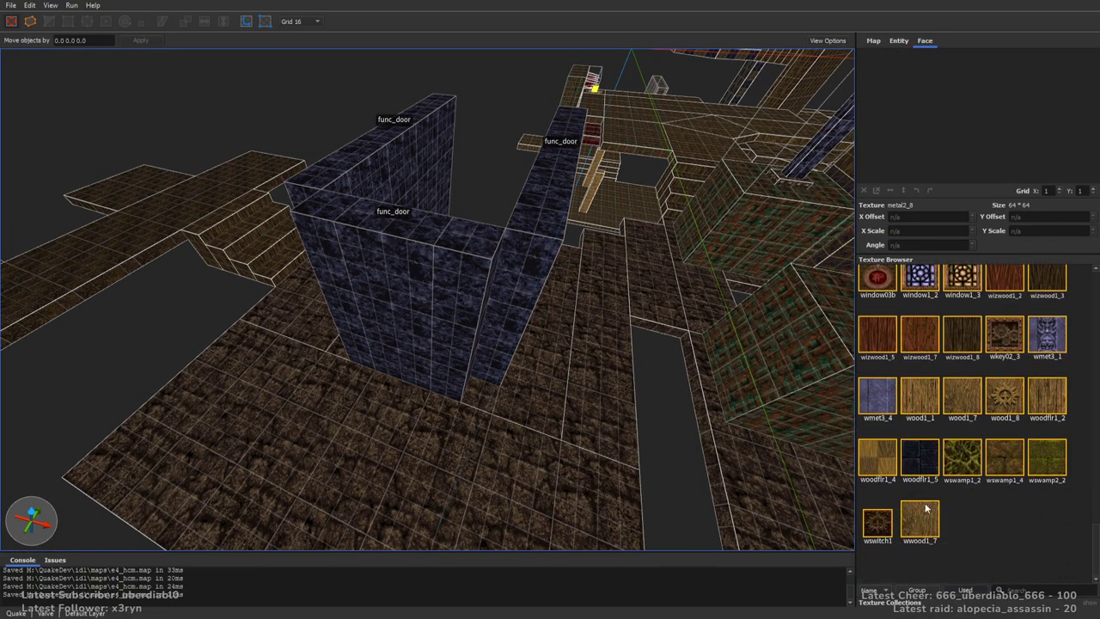
pyautogui.click(928, 404)
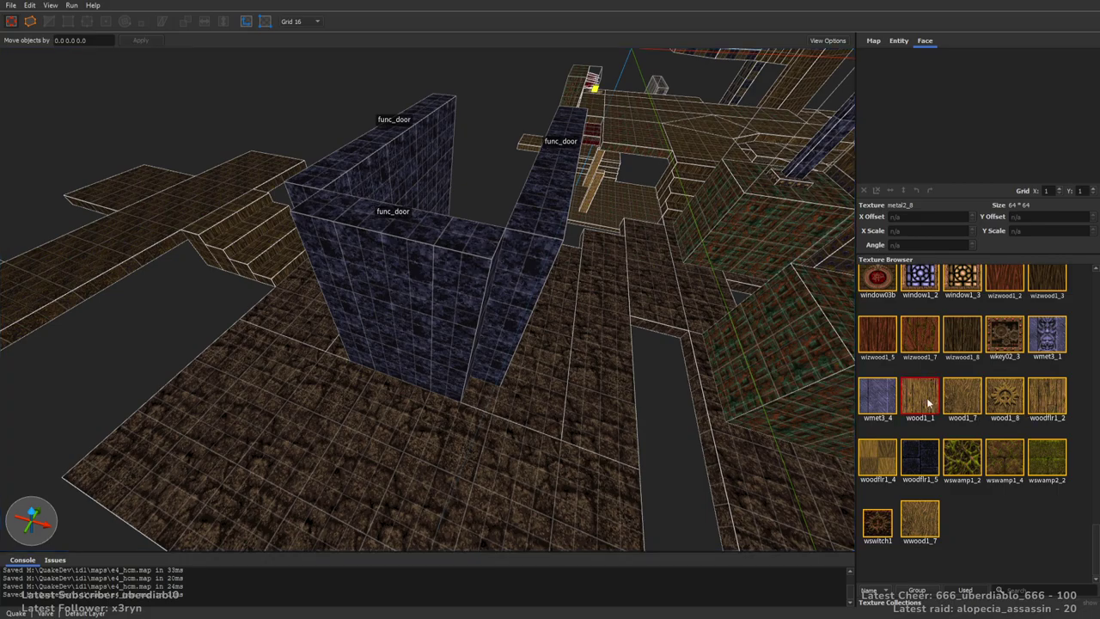
pyautogui.click(1041, 398)
pyautogui.moveTo(730, 310)
pyautogui.mouseDown(button='right')
pyautogui.moveTo(626, 290)
pyautogui.moveTo(547, 253)
pyautogui.moveTo(602, 275)
pyautogui.mouseUp(button='right')
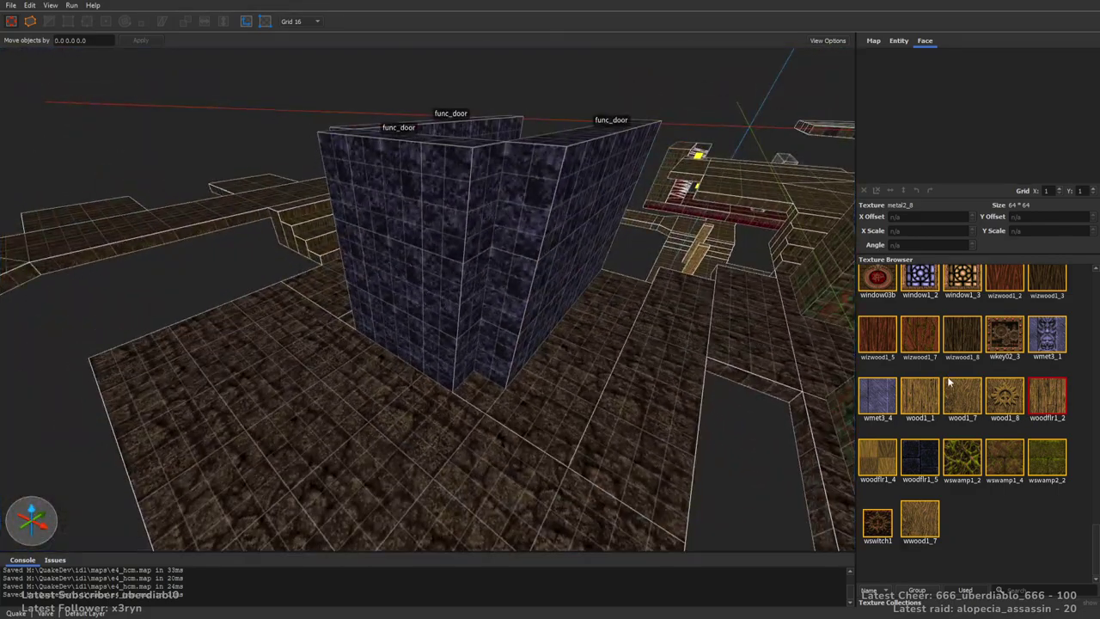
pyautogui.moveTo(516, 361); pyautogui.dragTo(447, 344, button='right')
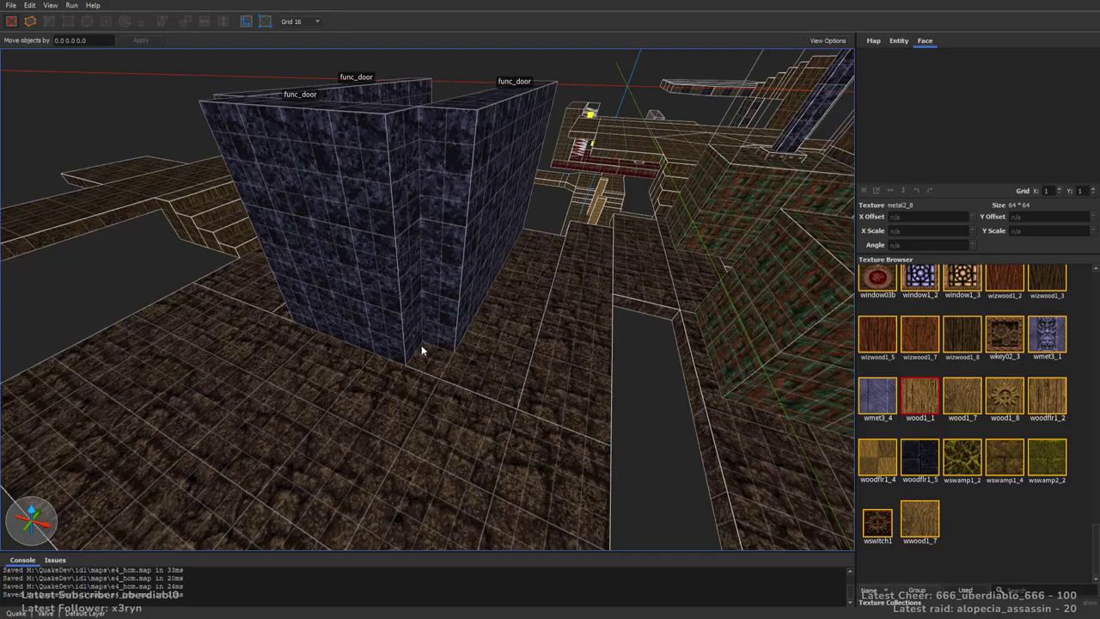
pyautogui.moveTo(437, 369)
pyautogui.mouseDown()
pyautogui.moveTo(449, 123)
pyautogui.moveTo(435, 246)
pyautogui.mouseUp()
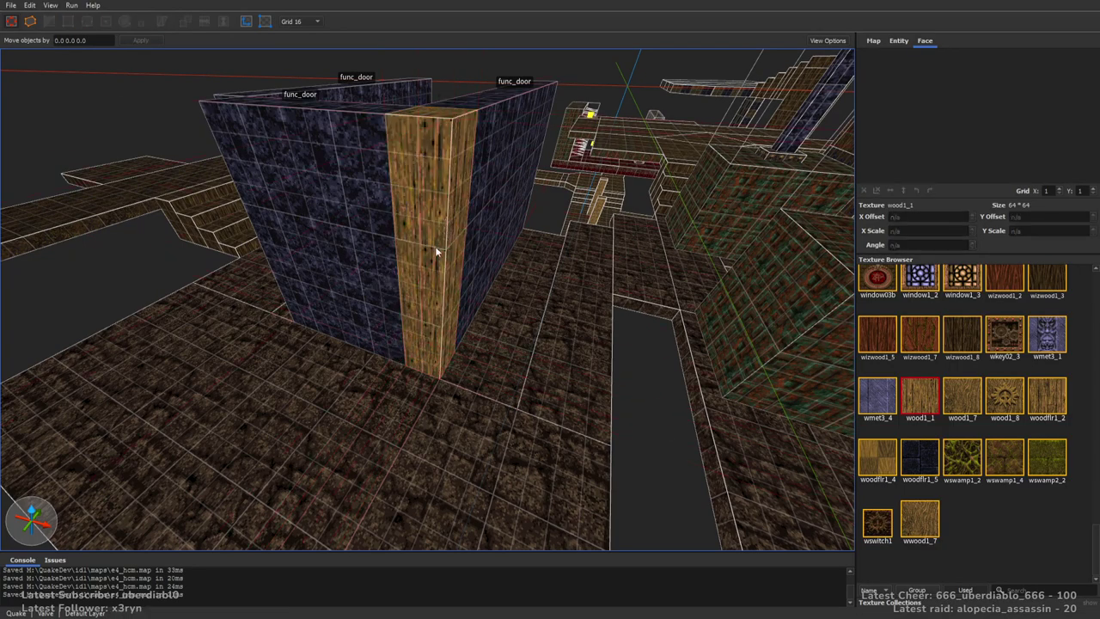
pyautogui.scroll(3, 496, 256)
pyautogui.moveTo(497, 262)
pyautogui.mouseDown(button='right')
pyautogui.moveTo(454, 319)
pyautogui.moveTo(471, 300)
pyautogui.moveTo(491, 326)
pyautogui.moveTo(537, 290)
pyautogui.moveTo(614, 283)
pyautogui.moveTo(555, 319)
pyautogui.moveTo(640, 340)
pyautogui.moveTo(699, 321)
pyautogui.moveTo(675, 315)
pyautogui.moveTo(709, 313)
pyautogui.moveTo(752, 256)
pyautogui.mouseUp(button='right')
pyautogui.press('Escape')
# Place rotated copies of the metal2_8 closet door on the mossy green floor as the end and side walls of a closet
pyautogui.click(320, 312)
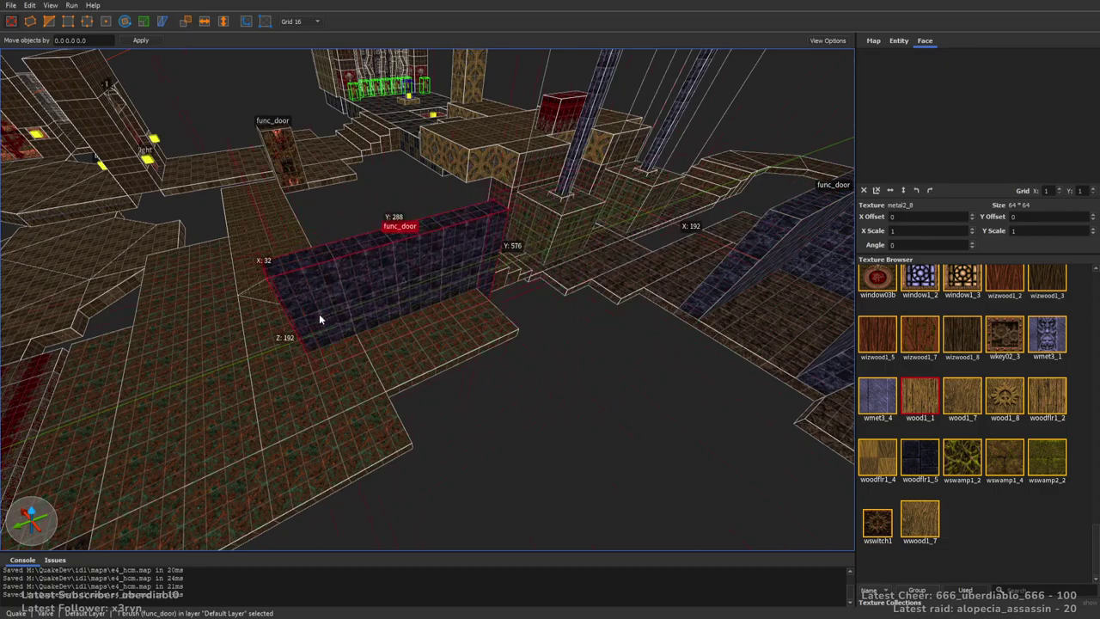
pyautogui.moveTo(293, 337); pyautogui.dragTo(290, 280, button='right')
pyautogui.scroll(5, 290, 281)
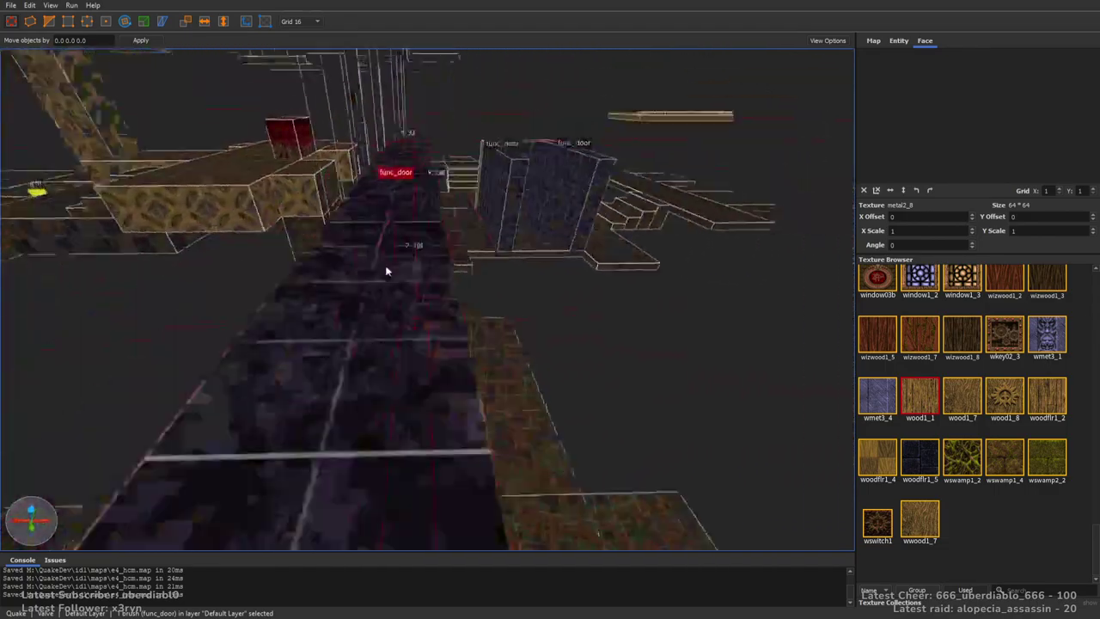
pyautogui.moveTo(485, 272); pyautogui.dragTo(600, 155, button='right')
pyautogui.moveTo(606, 147); pyautogui.dragTo(324, 307)
pyautogui.moveTo(324, 306); pyautogui.dragTo(509, 285, button='right')
pyautogui.click(510, 285)
pyautogui.moveTo(525, 234)
pyautogui.keyDown('shift'); pyautogui.mouseDown()
pyautogui.moveTo(317, 269)
pyautogui.moveTo(326, 233)
pyautogui.moveTo(323, 266)
pyautogui.mouseUp(); pyautogui.keyUp('shift')
# Set the targetname of the three func_door walls on the mossy green floor to closet3
pyautogui.press('Escape')
pyautogui.click(542, 173)
pyautogui.keyDown('ctrl'); pyautogui.click(213, 229); pyautogui.keyUp('ctrl')
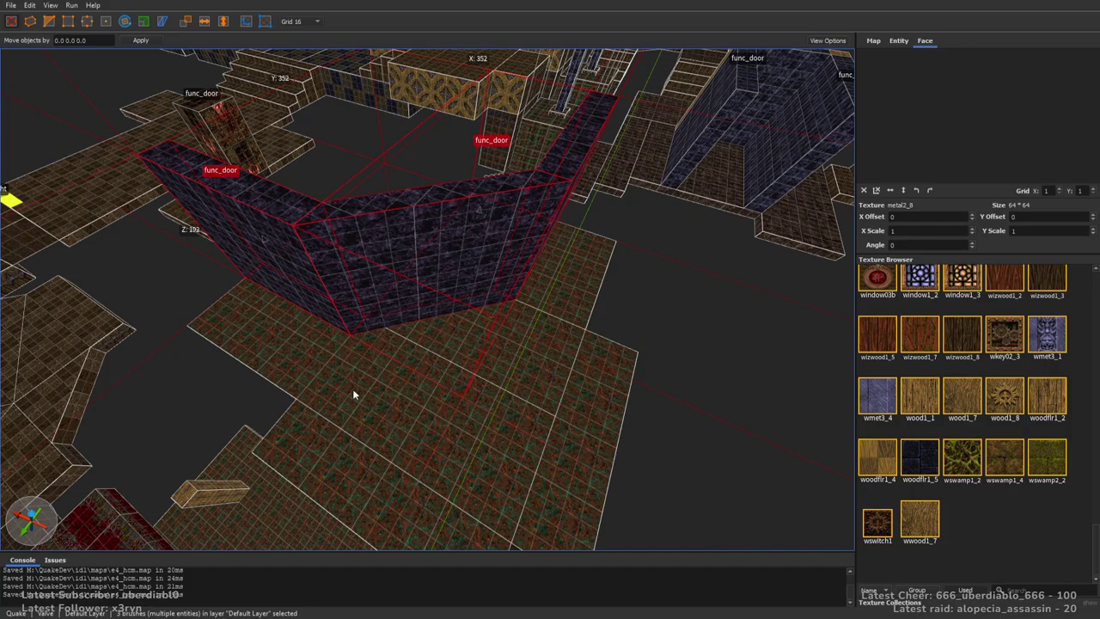
pyautogui.moveTo(513, 242); pyautogui.dragTo(496, 198, button='right')
pyautogui.click(899, 40)
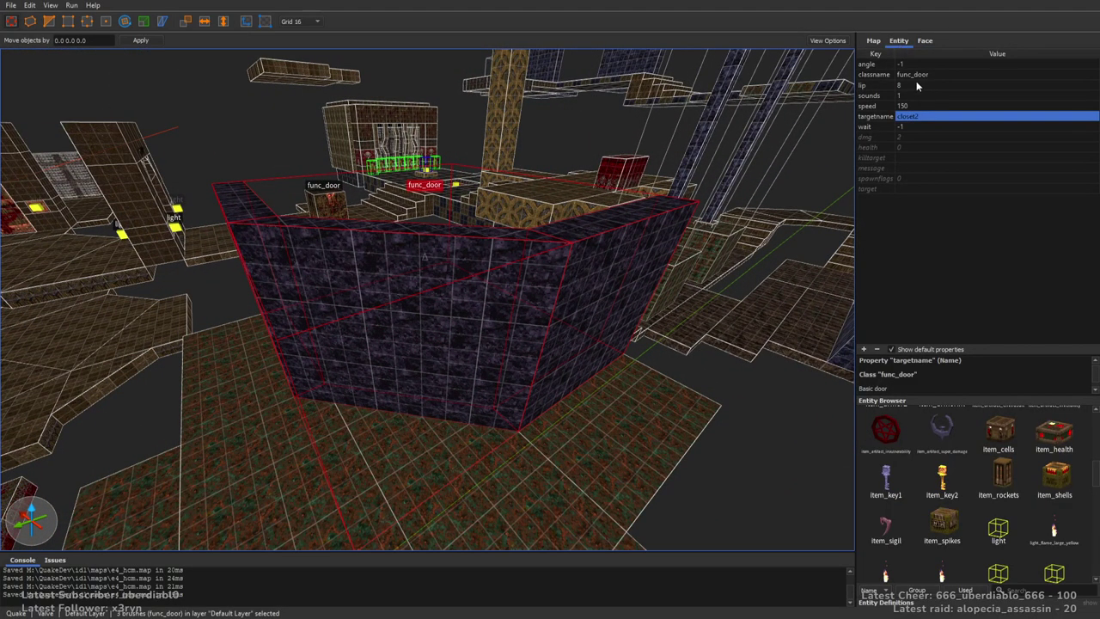
pyautogui.click(939, 117)
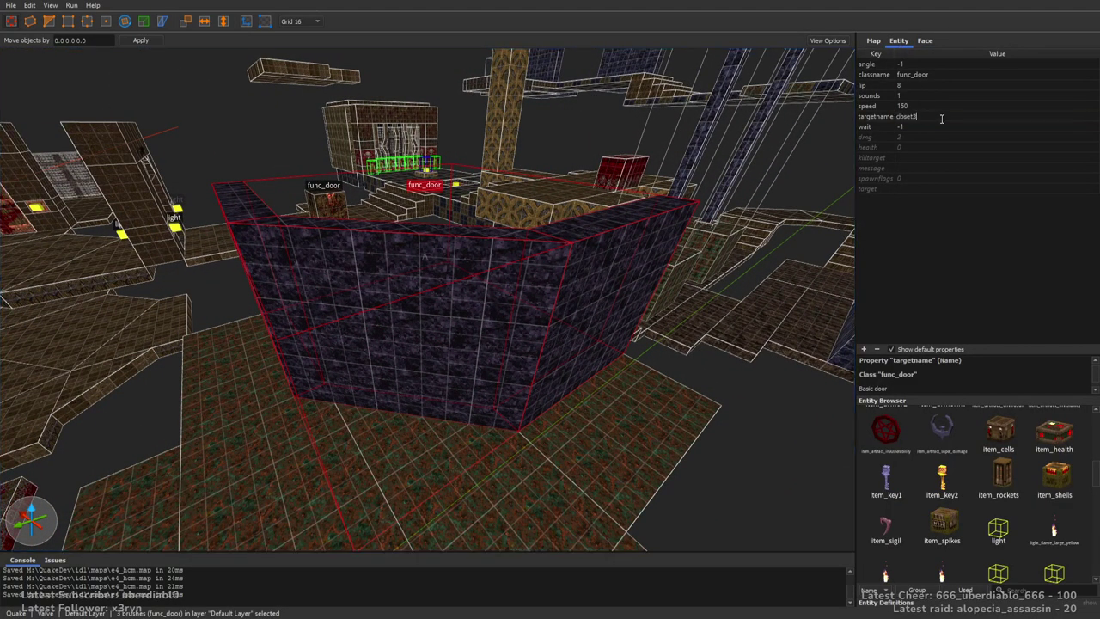
pyautogui.press('Return')
pyautogui.moveTo(619, 198); pyautogui.dragTo(514, 240, button='right')
pyautogui.press('Escape')
# Place a copy of the bloodstained double-door wall with its four lights on the lower brown floor beside the wooden wall
pyautogui.click(508, 296)
pyautogui.press('Escape')
pyautogui.scroll(5, 541, 242)
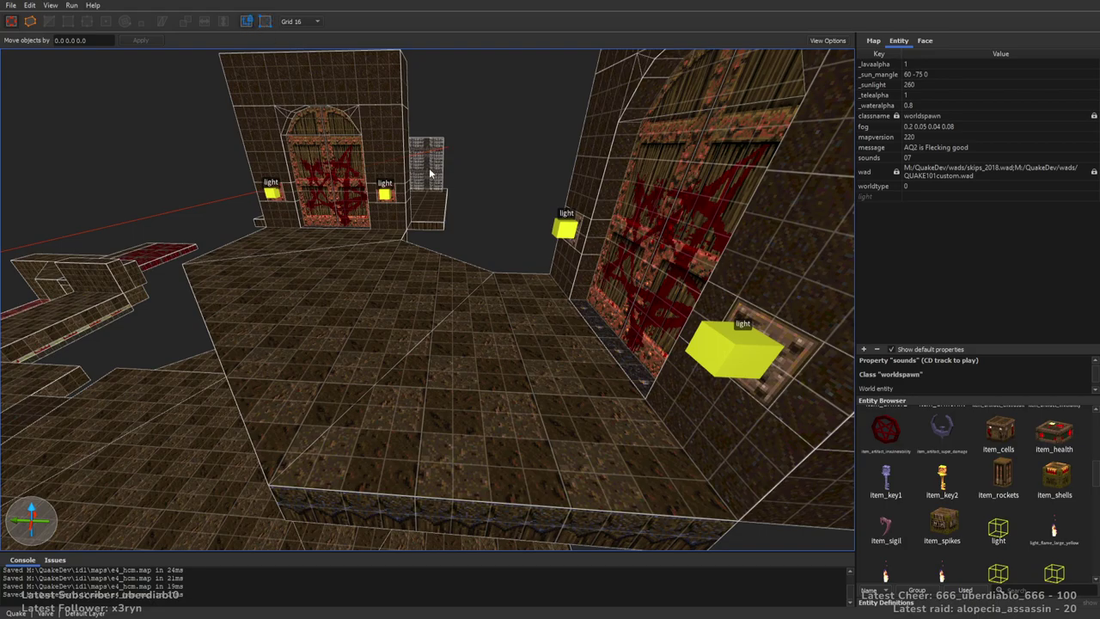
pyautogui.scroll(-3, 423, 163)
pyautogui.scroll(-3, 443, 230)
pyautogui.moveTo(361, 249)
pyautogui.mouseDown()
pyautogui.moveTo(450, 289)
pyautogui.moveTo(417, 114)
pyautogui.mouseUp()
pyautogui.hotkey('ctrl', 'z')
pyautogui.hotkey('ctrl', 'u')
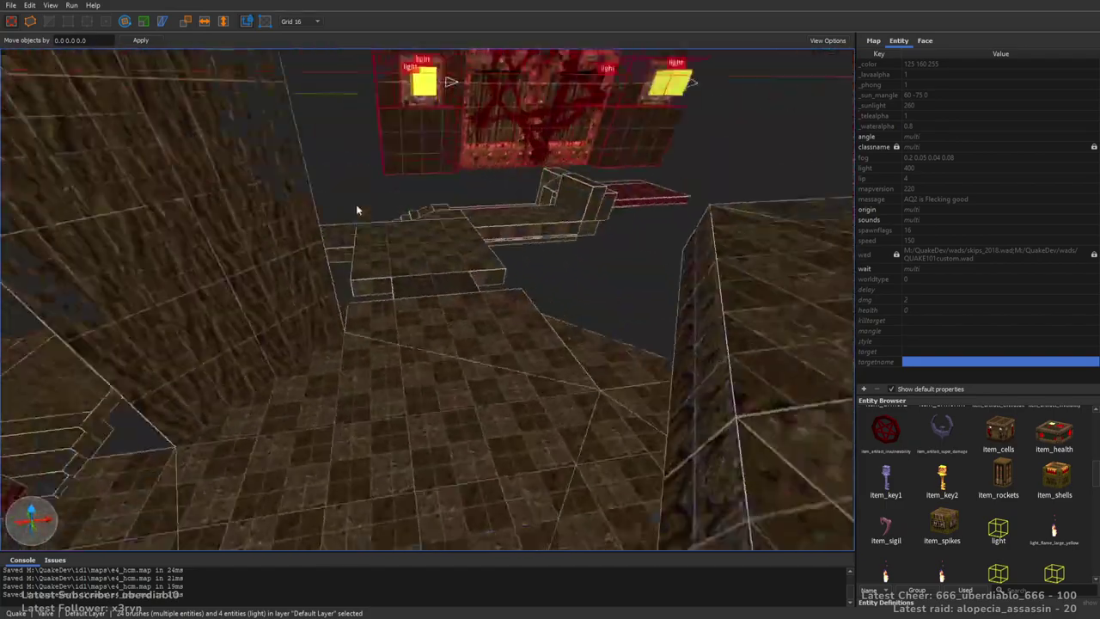
pyautogui.scroll(6, 468, 356)
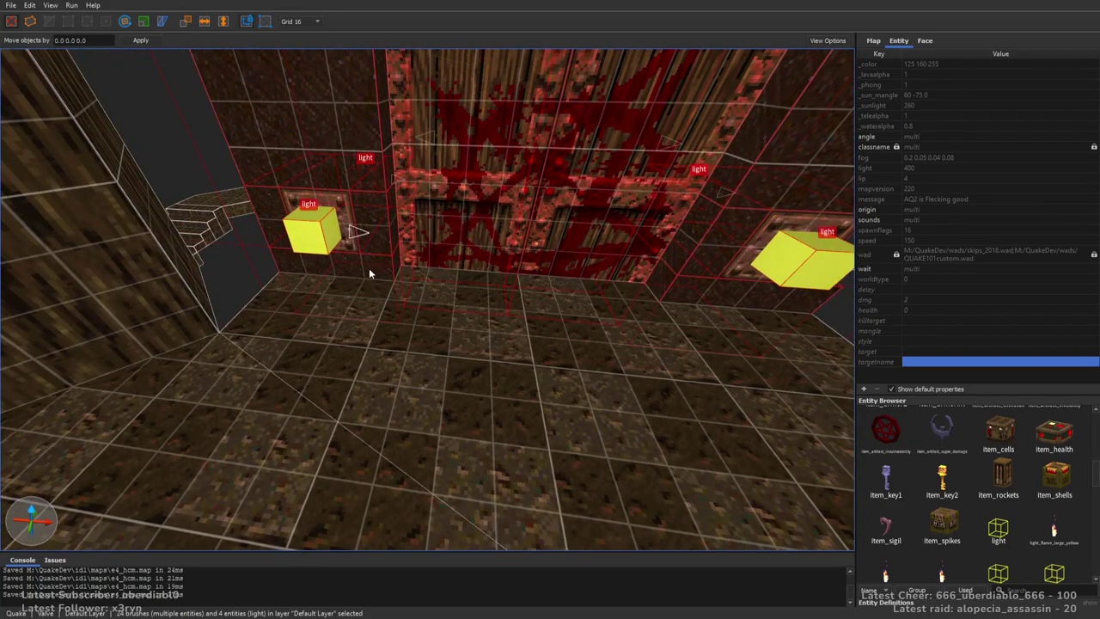
pyautogui.moveTo(369, 268); pyautogui.dragTo(385, 212, button='middle')
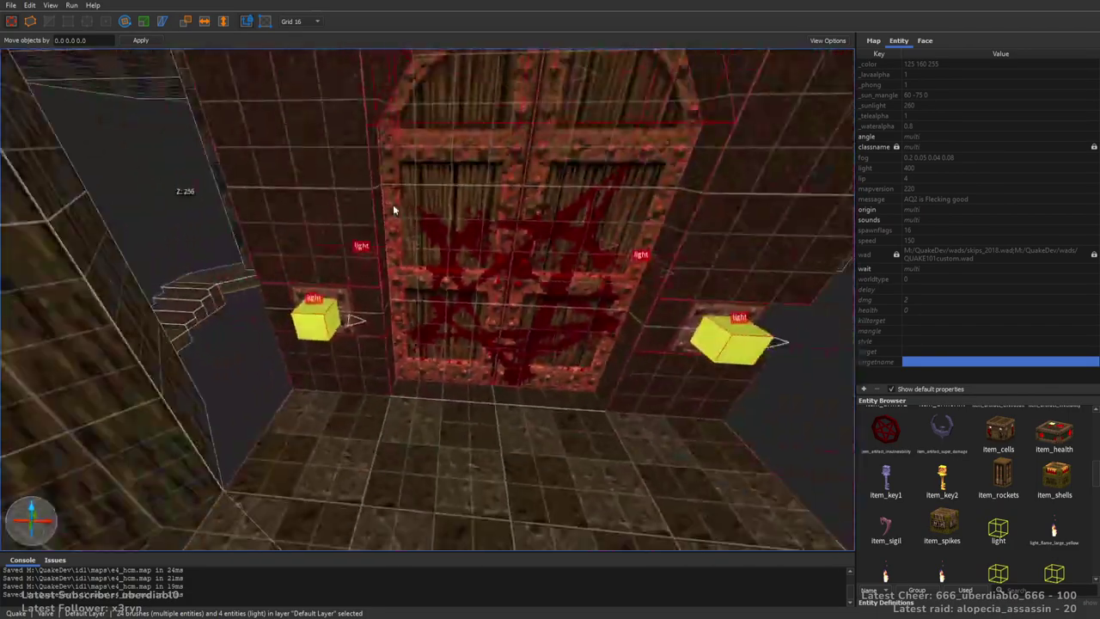
# Apply the light3_8 texture to the two lamp panels beside the copied double door
pyautogui.click(320, 329)
pyautogui.moveTo(333, 304); pyautogui.dragTo(481, 296, button='middle')
pyautogui.click(249, 340)
pyautogui.keyDown('ctrl'); pyautogui.click(643, 287); pyautogui.keyUp('ctrl')
pyautogui.click(926, 40)
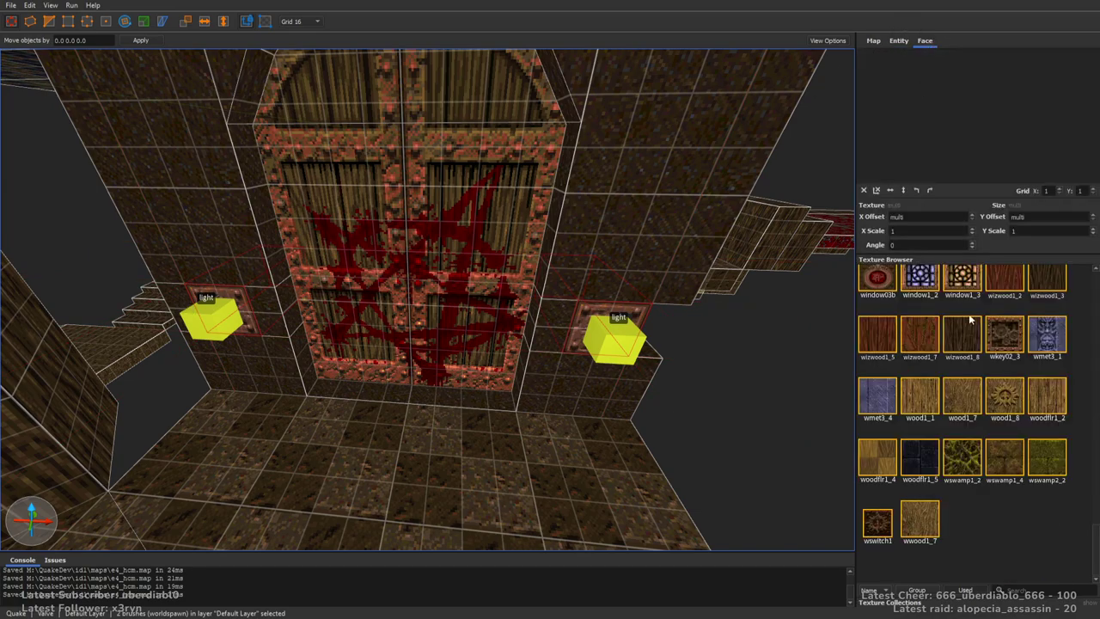
pyautogui.moveTo(1088, 526); pyautogui.dragTo(1084, 435)
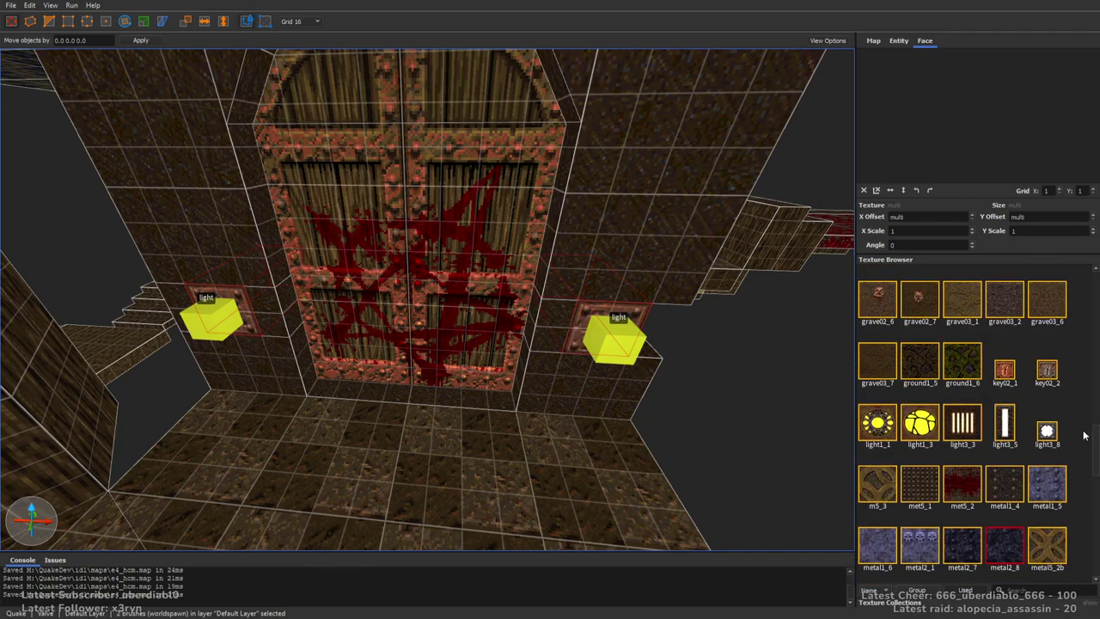
pyautogui.click(1050, 434)
pyautogui.keyDown('alt'); pyautogui.moveTo(740, 242); pyautogui.dragTo(641, 267, button='right'); pyautogui.keyUp('alt')
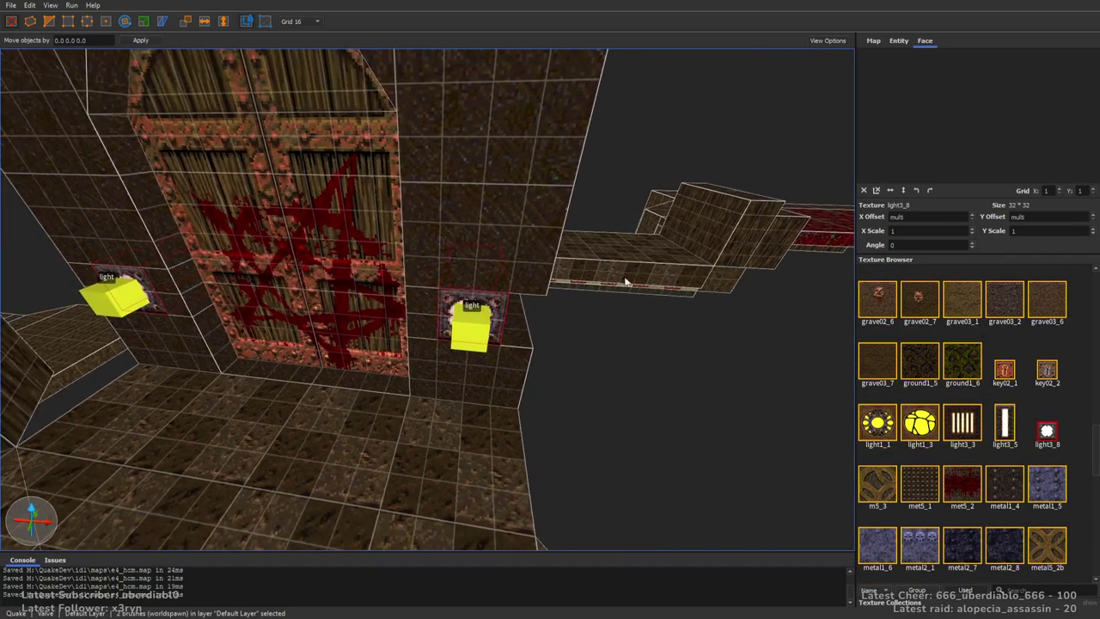
# Select the four lights of the copied doorway together and open their _color value
pyautogui.click(434, 322)
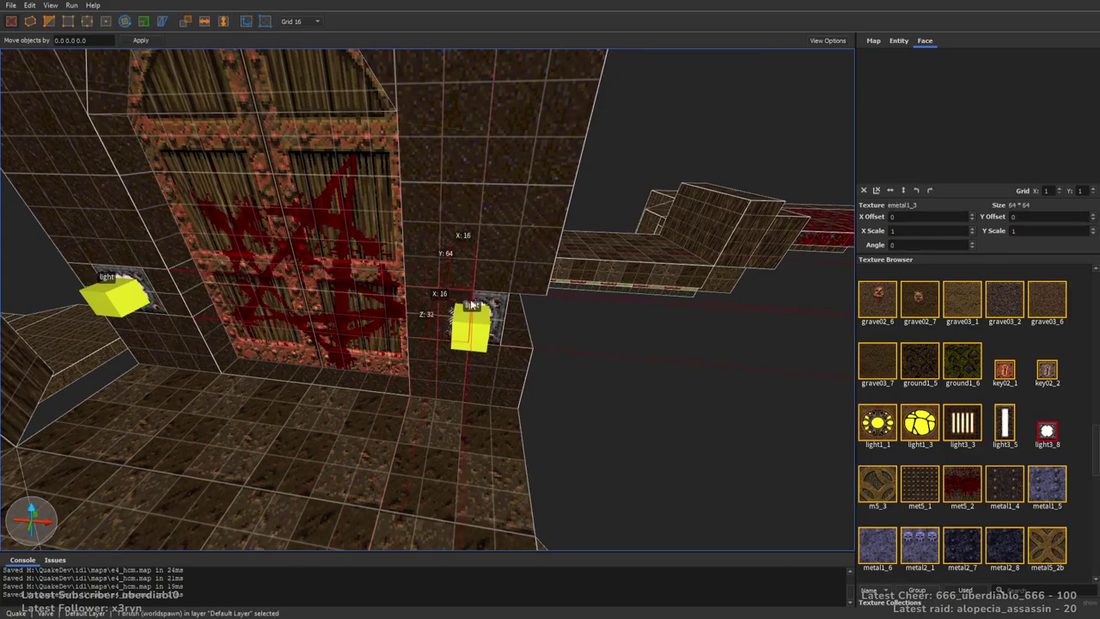
pyautogui.keyDown('alt'); pyautogui.moveTo(510, 303); pyautogui.dragTo(585, 279, button='right'); pyautogui.keyUp('alt')
pyautogui.click(486, 325)
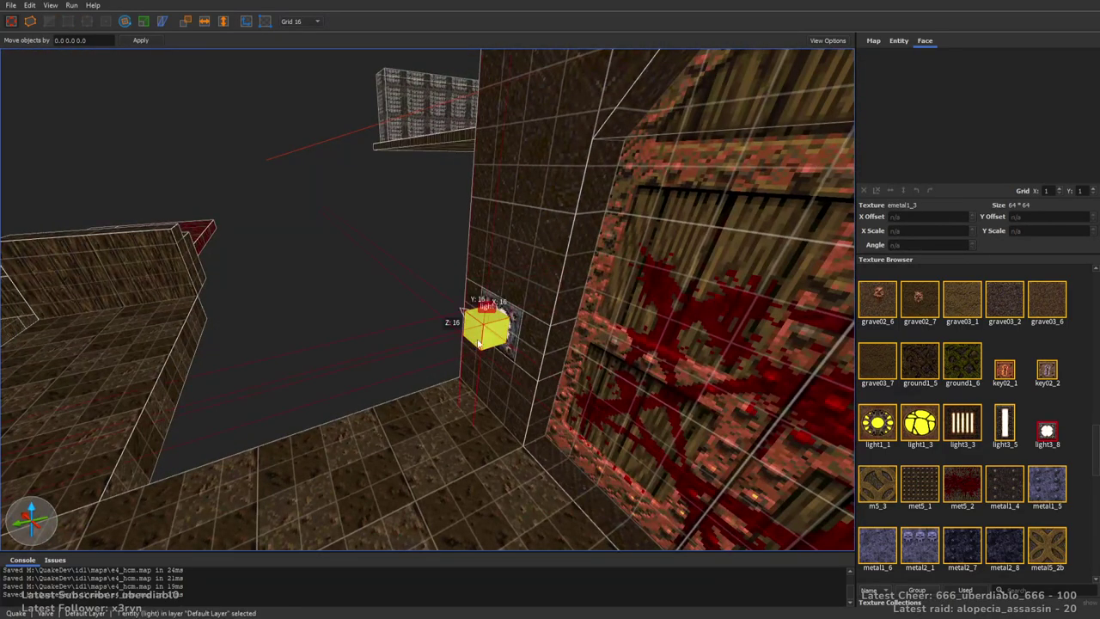
pyautogui.keyDown('alt'); pyautogui.moveTo(486, 325); pyautogui.dragTo(576, 347, button='right'); pyautogui.keyUp('alt')
pyautogui.keyDown('ctrl'); pyautogui.click(698, 423); pyautogui.keyUp('ctrl')
pyautogui.keyDown('alt'); pyautogui.moveTo(697, 423); pyautogui.dragTo(510, 297, button='right'); pyautogui.keyUp('alt')
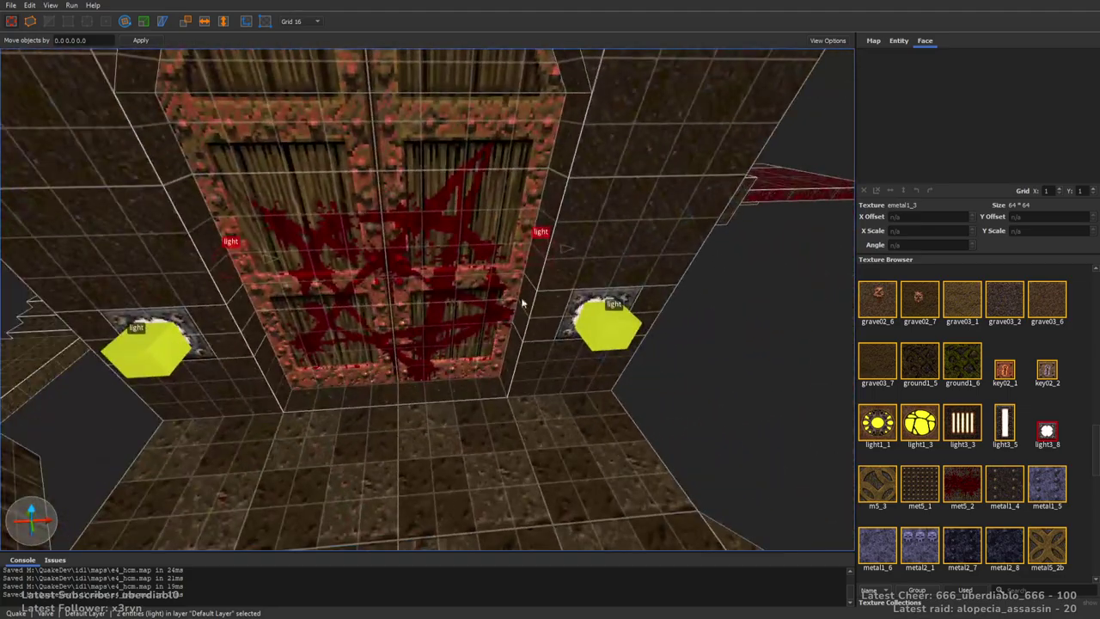
pyautogui.keyDown('ctrl'); pyautogui.click(146, 348); pyautogui.keyUp('ctrl')
pyautogui.click(899, 41)
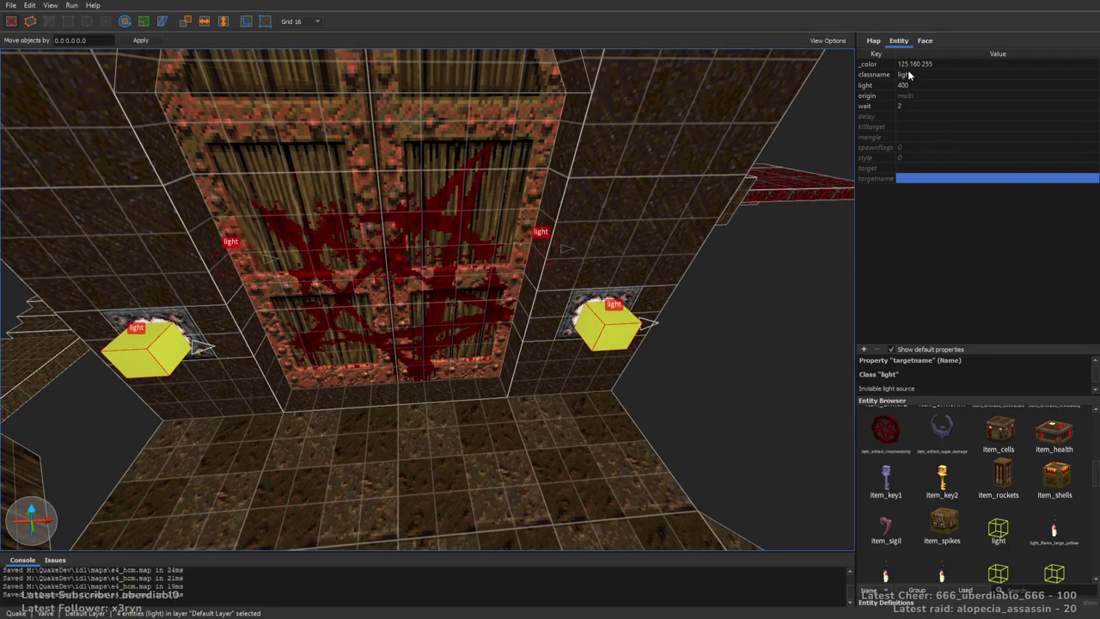
pyautogui.click(905, 67)
pyautogui.keyDown('alt'); pyautogui.moveTo(550, 223); pyautogui.dragTo(625, 198, button='right'); pyautogui.keyUp('alt')
pyautogui.press('Escape')
# Clear the Silver Key required spawnflag on both func_door leaves of the copied doorway
pyautogui.moveTo(534, 292)
pyautogui.mouseDown(button='right')
pyautogui.moveTo(582, 277)
pyautogui.moveTo(644, 294)
pyautogui.moveTo(522, 287)
pyautogui.mouseUp(button='right')
pyautogui.click(414, 272)
pyautogui.keyDown('ctrl'); pyautogui.click(415, 271); pyautogui.keyUp('ctrl')
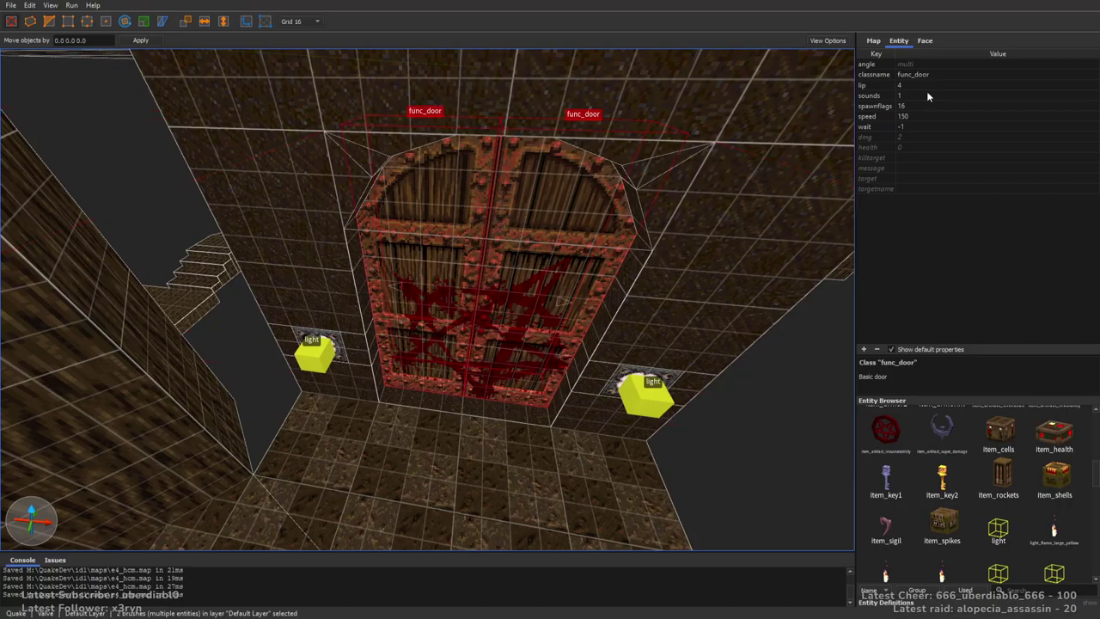
pyautogui.click(902, 107)
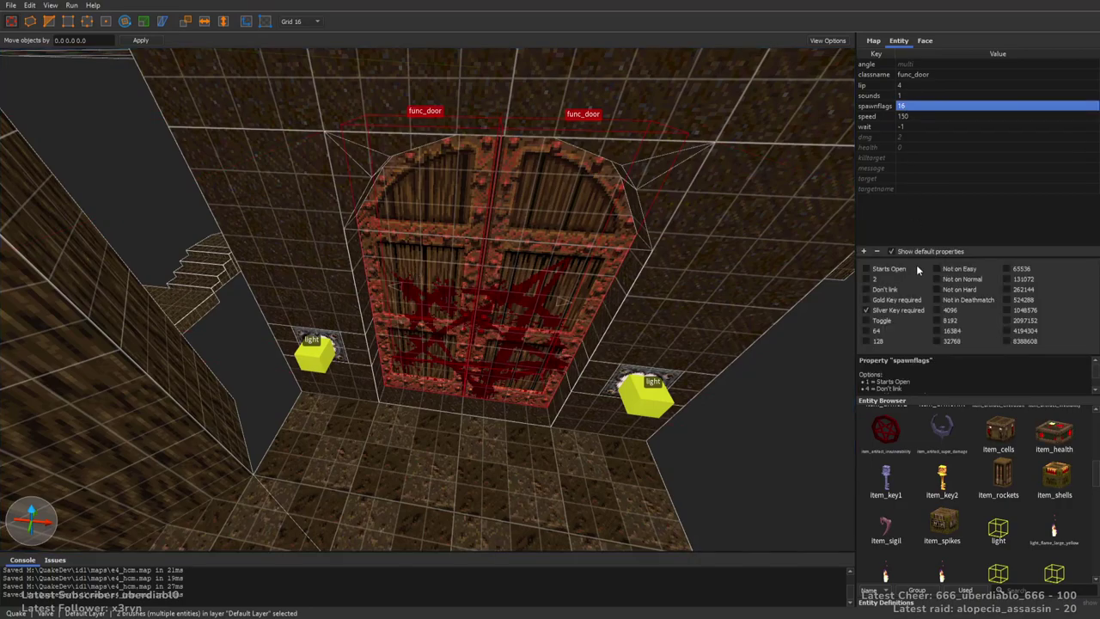
pyautogui.click(891, 315)
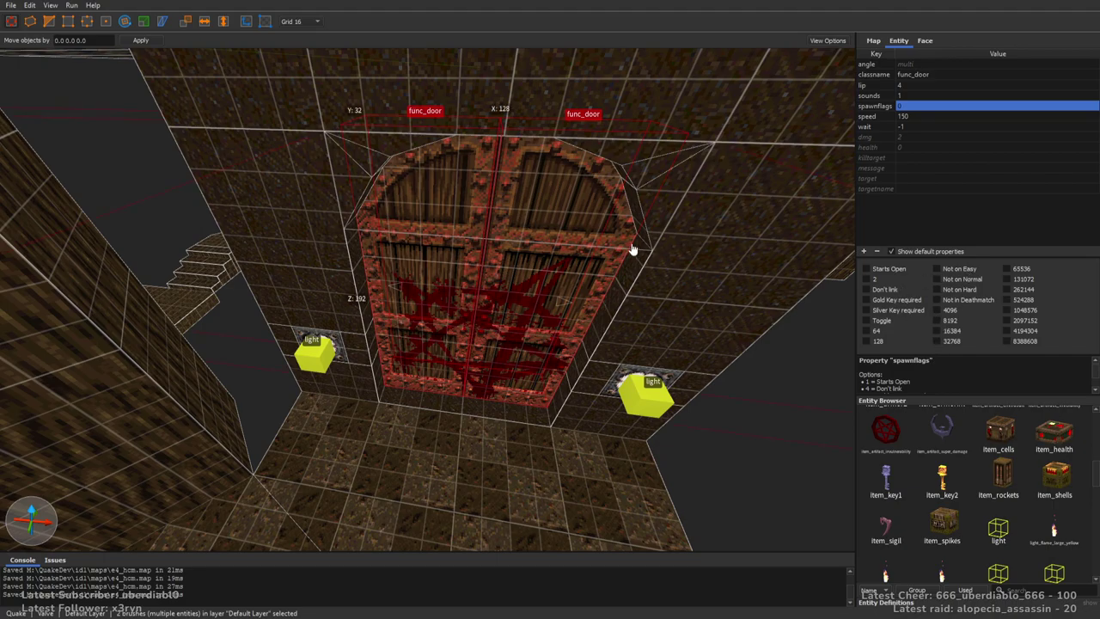
pyautogui.scroll(3, 634, 222)
pyautogui.press('Escape')
# Retexture the front and back faces of both copied door leaves with adoor01_2
pyautogui.moveTo(354, 288); pyautogui.dragTo(596, 278, button='right')
pyautogui.click(925, 41)
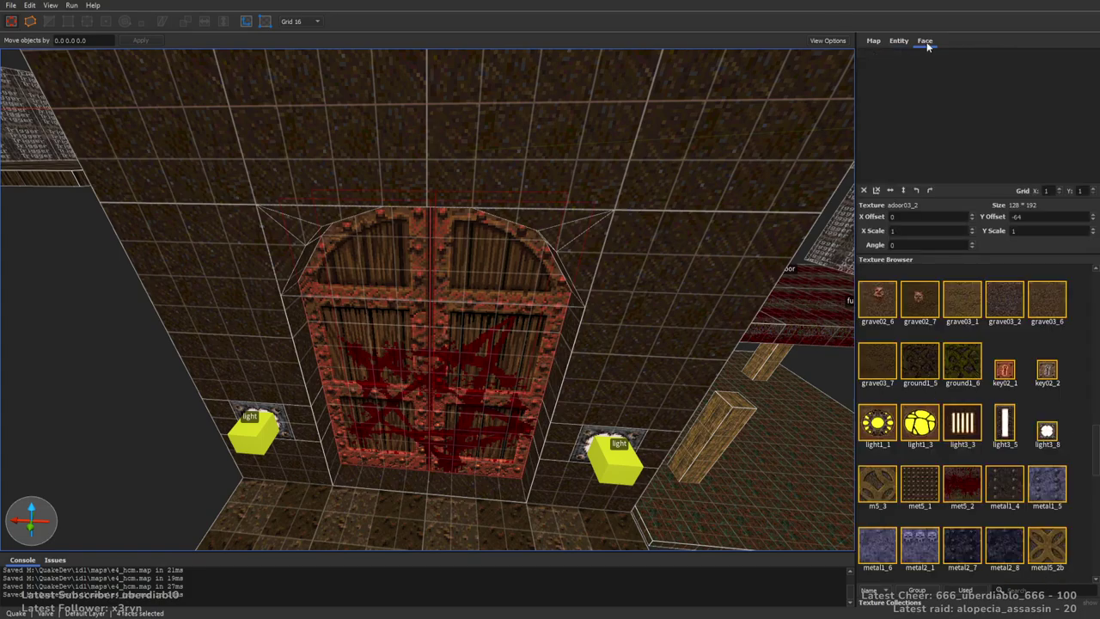
pyautogui.scroll(-10, 1081, 443)
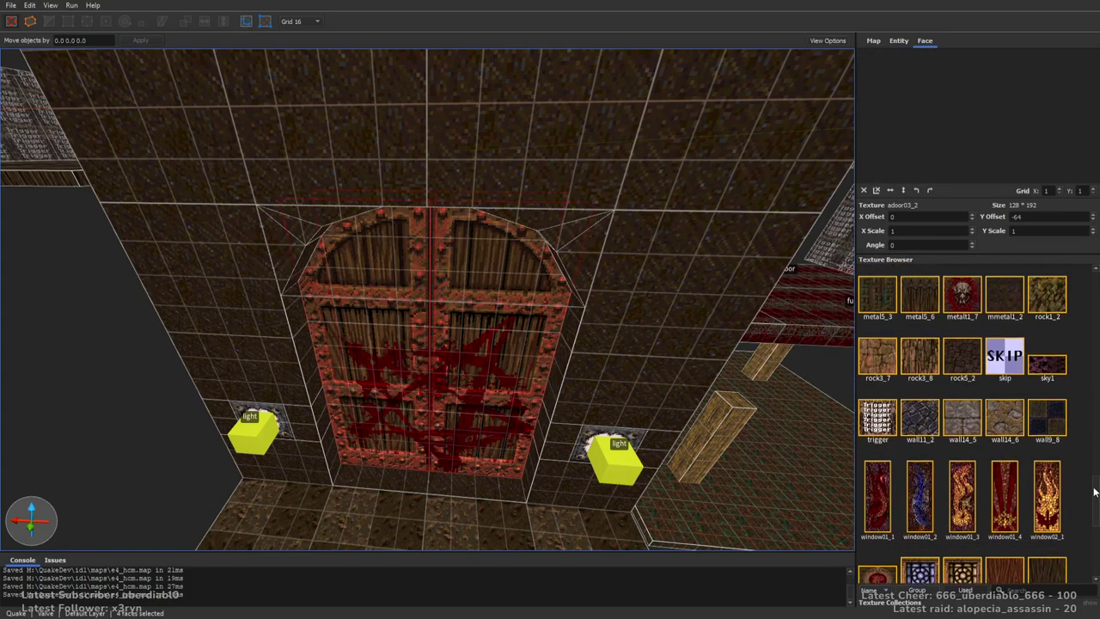
pyautogui.scroll(8, 1079, 461)
pyautogui.scroll(15, 1076, 421)
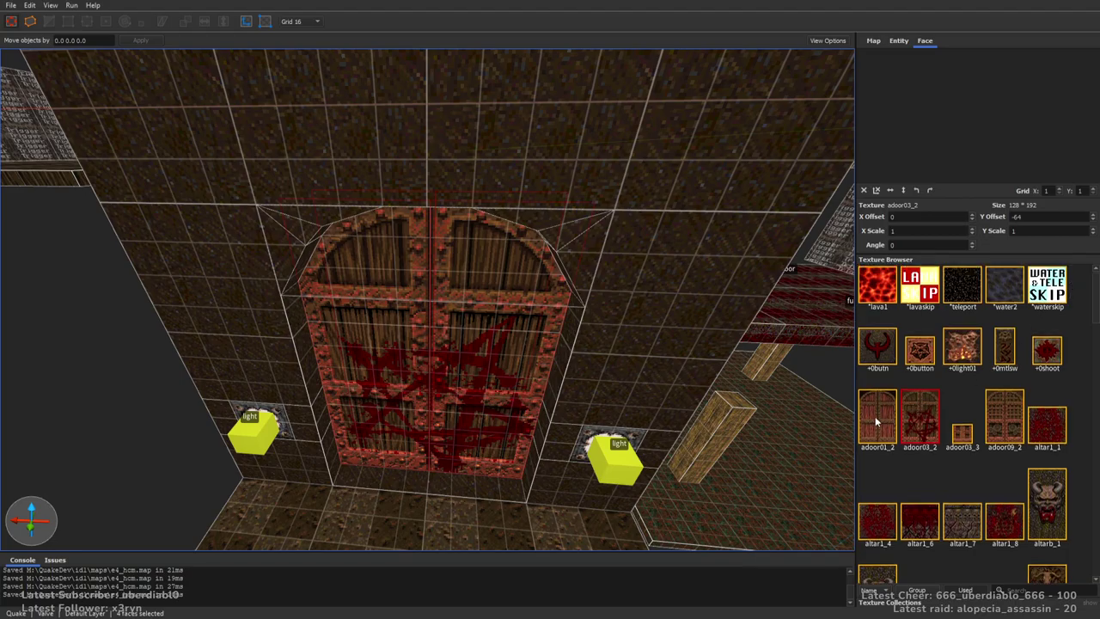
pyautogui.click(876, 421)
# Place a rotated copy of the reworked doorway with its lights at the edge of the red-floored room
pyautogui.moveTo(566, 259); pyautogui.dragTo(737, 248, button='right')
pyautogui.click(692, 241)
pyautogui.keyDown('ctrl'); pyautogui.click(605, 251); pyautogui.keyUp('ctrl')
pyautogui.moveTo(437, 120)
pyautogui.mouseDown(button='right')
pyautogui.moveTo(658, 184)
pyautogui.moveTo(645, 392)
pyautogui.moveTo(377, 281)
pyautogui.moveTo(540, 392)
pyautogui.moveTo(508, 356)
pyautogui.mouseUp(button='right')
pyautogui.press('Escape')
pyautogui.click(541, 184)
pyautogui.moveTo(614, 248)
pyautogui.mouseDown(button='right')
pyautogui.moveTo(368, 322)
pyautogui.moveTo(536, 410)
pyautogui.moveTo(387, 315)
pyautogui.moveTo(497, 349)
pyautogui.moveTo(747, 326)
pyautogui.moveTo(734, 346)
pyautogui.moveTo(686, 274)
pyautogui.moveTo(535, 284)
pyautogui.mouseUp(button='right')
pyautogui.press('Escape')
# Apply the adoor09_2 texture to the front and back faces of both door leaves at the red-floored room
pyautogui.click(535, 285)
pyautogui.keyDown('ctrl'); pyautogui.click(440, 318); pyautogui.keyUp('ctrl')
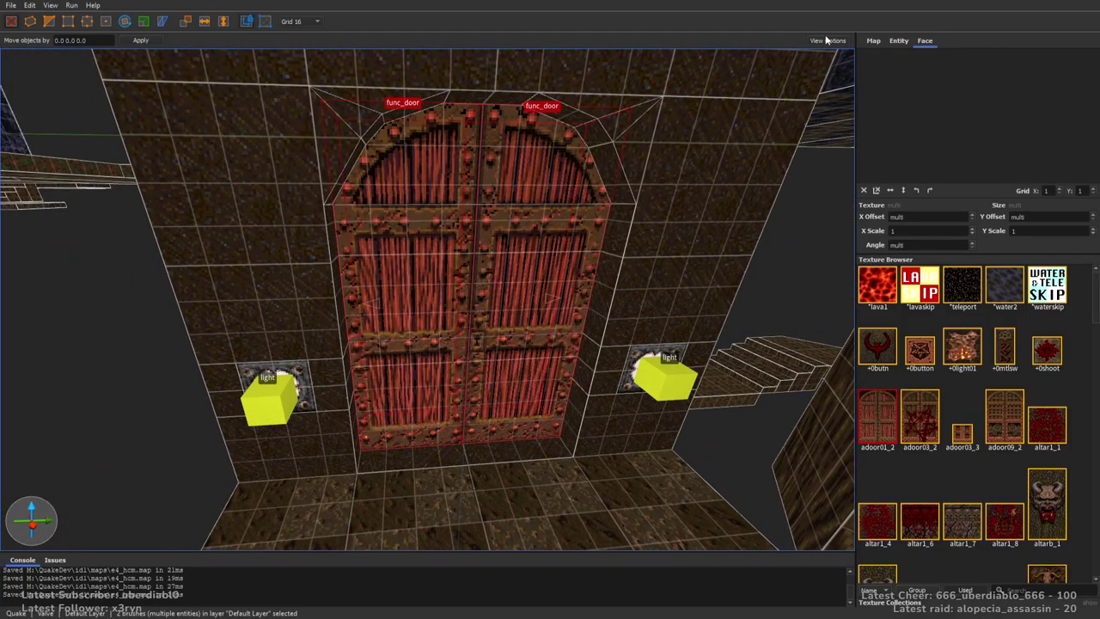
pyautogui.moveTo(731, 155); pyautogui.dragTo(631, 232, button='right')
pyautogui.keyDown('shift'); pyautogui.click(508, 298); pyautogui.keyUp('shift')
pyautogui.moveTo(508, 297)
pyautogui.mouseDown(button='right')
pyautogui.moveTo(412, 281)
pyautogui.moveTo(606, 275)
pyautogui.mouseUp(button='right')
pyautogui.keyDown('shift'); pyautogui.click(358, 303); pyautogui.keyUp('shift')
pyautogui.moveTo(358, 302); pyautogui.dragTo(567, 273, button='right')
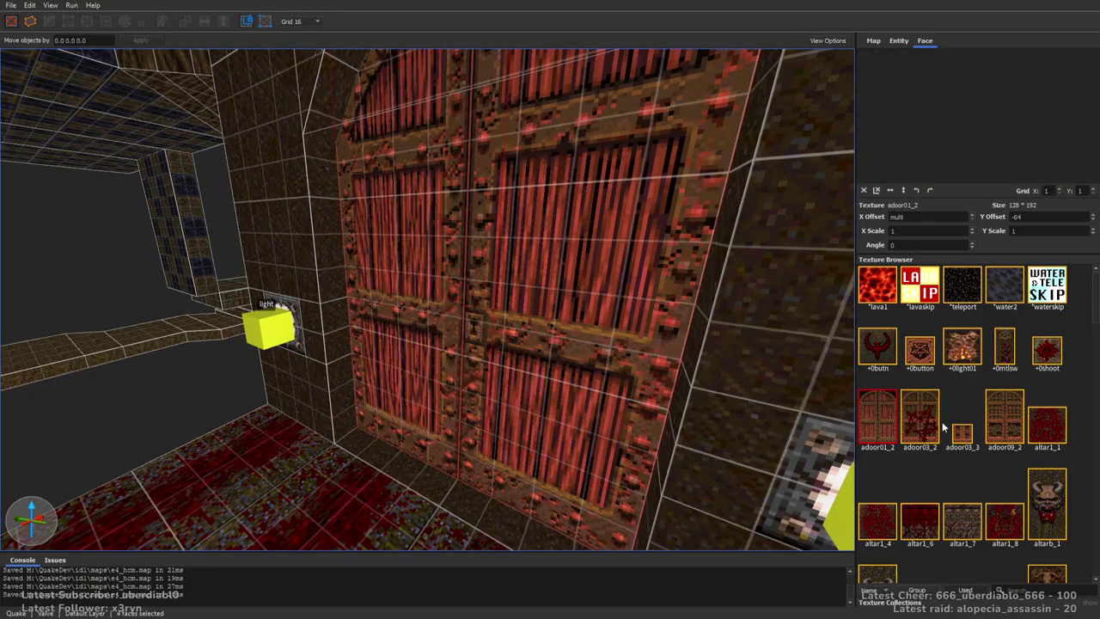
pyautogui.click(988, 426)
pyautogui.moveTo(671, 257); pyautogui.dragTo(440, 275, button='right')
# Set the targetname of the two adoor09_2 func_door leaves to crusher
pyautogui.click(902, 40)
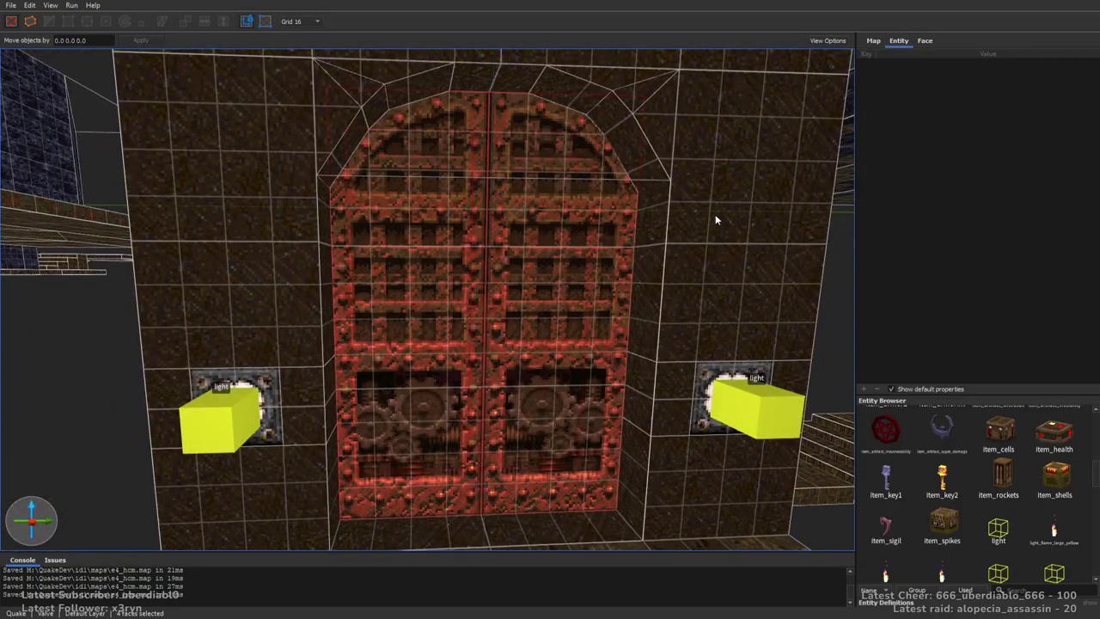
pyautogui.moveTo(725, 203); pyautogui.dragTo(667, 238, button='right')
pyautogui.click(668, 238)
pyautogui.scroll(-5, 668, 238)
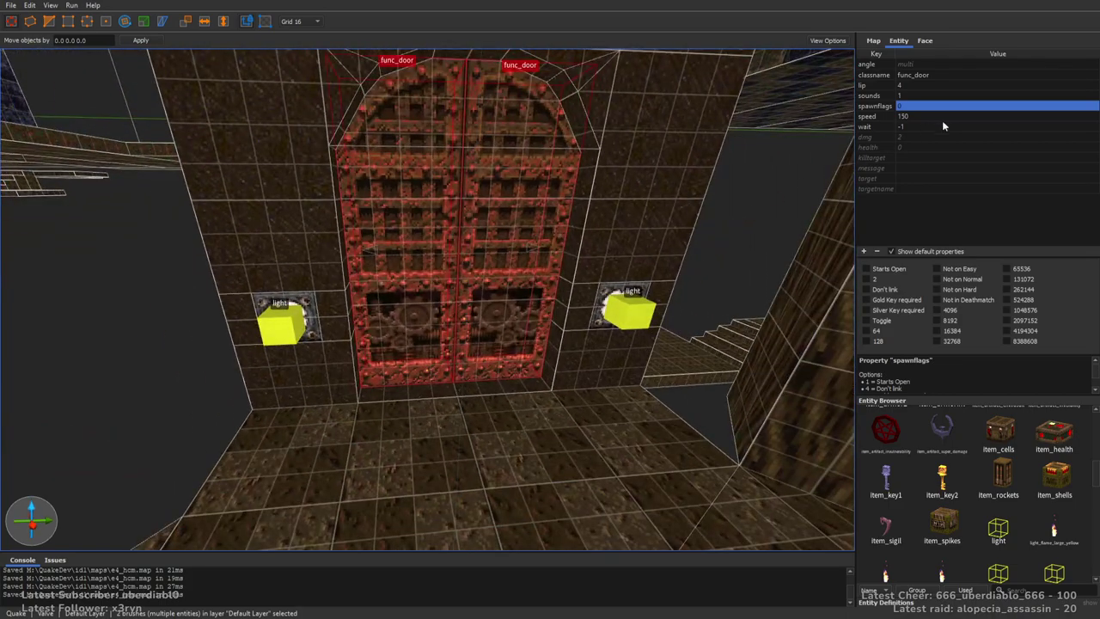
pyautogui.click(913, 189)
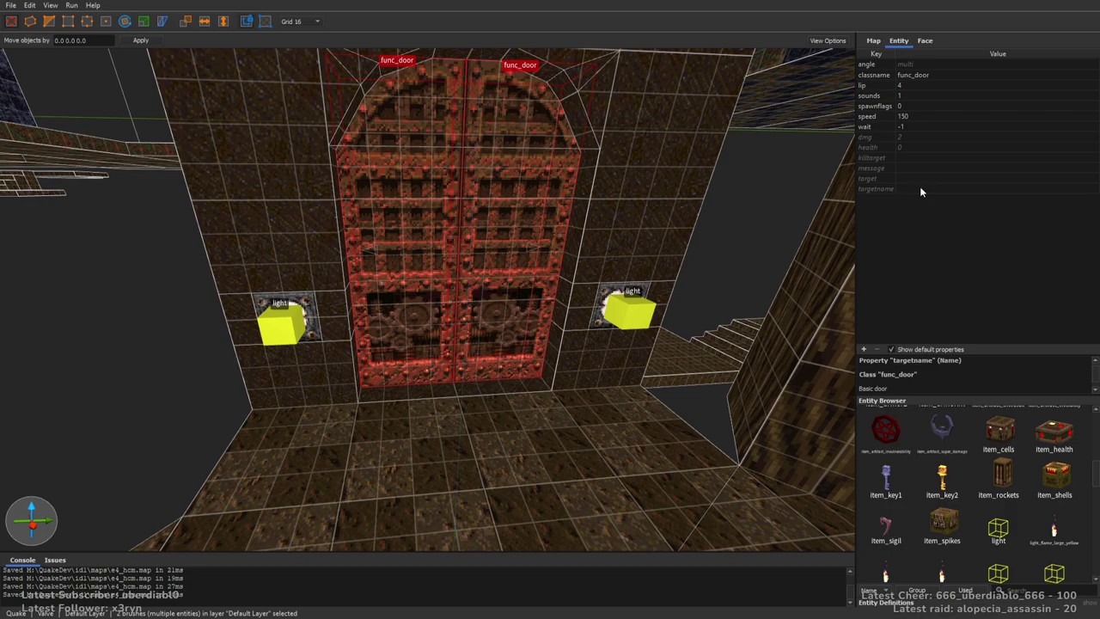
pyautogui.write('crusher')
pyautogui.press('Return')
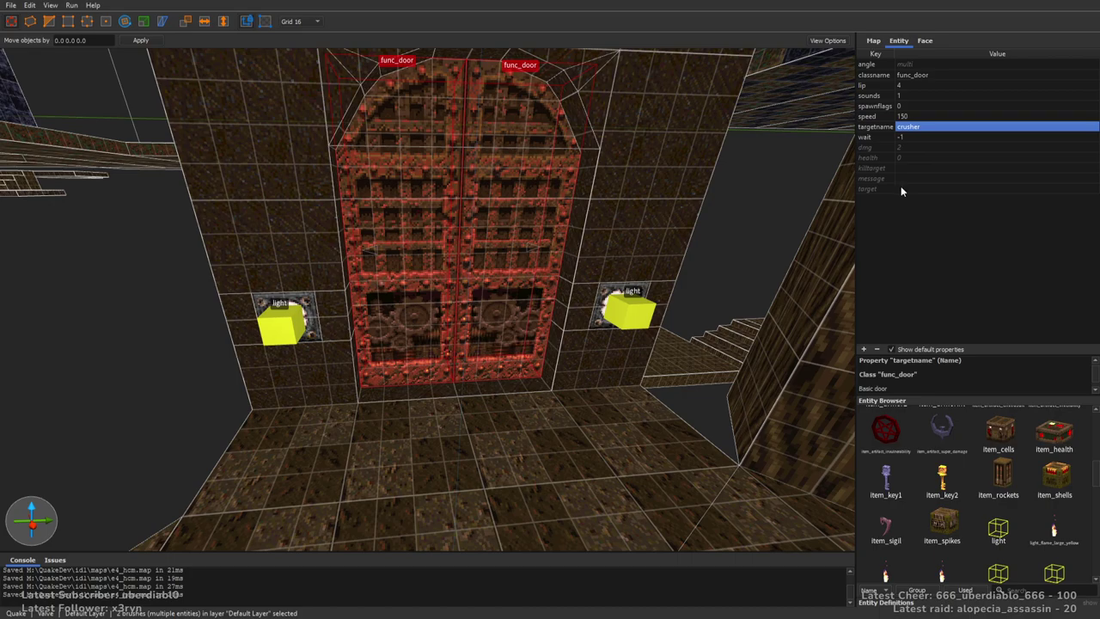
# Enable the Starts Open, Don't link and Toggle spawnflags on the two crusher door leaves
pyautogui.click(928, 105)
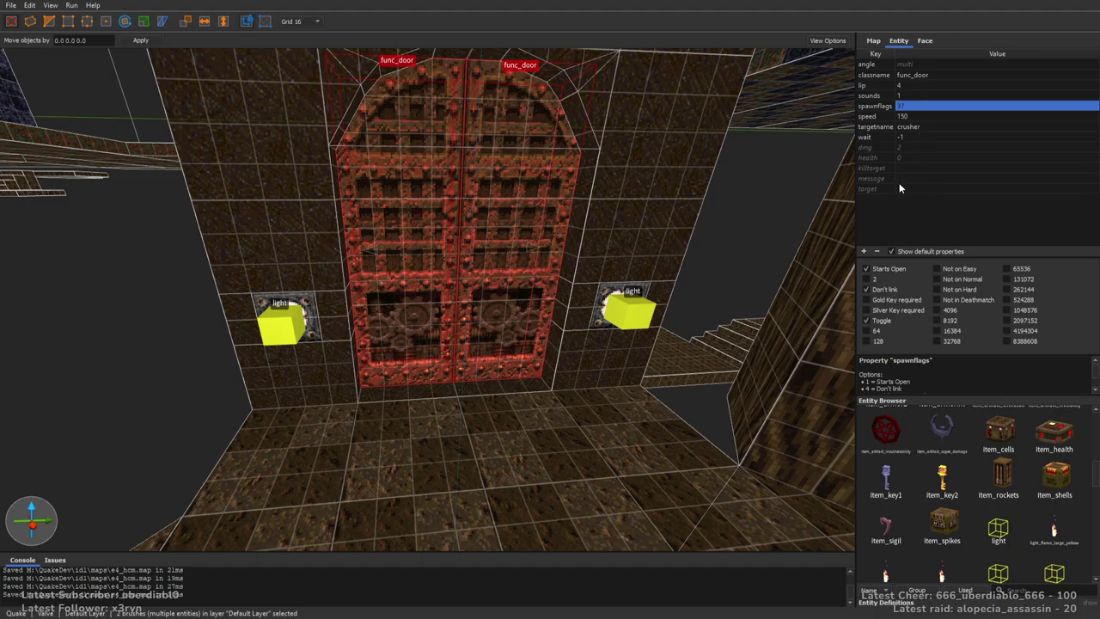
pyautogui.moveTo(898, 198); pyautogui.dragTo(810, 221, button='right')
pyautogui.press('Escape')
# Place an item_key2 gold key on the red floor next to the trigger volume in the spiked crusher room
pyautogui.moveTo(603, 279); pyautogui.dragTo(600, 342, button='right')
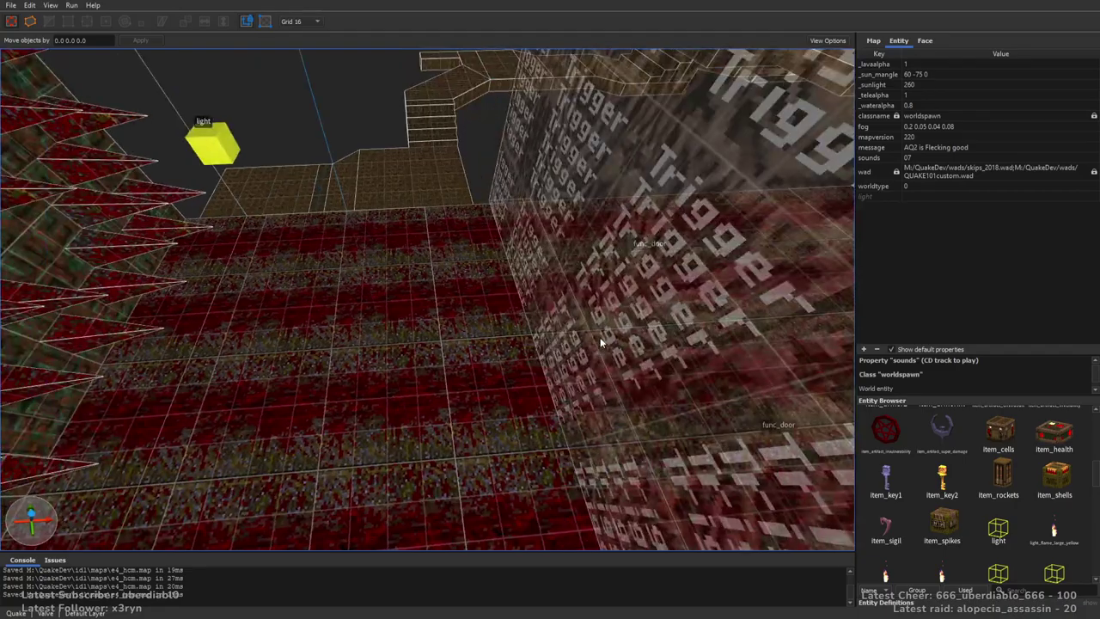
pyautogui.moveTo(951, 487); pyautogui.dragTo(476, 334)
pyautogui.moveTo(473, 360); pyautogui.dragTo(514, 325, button='right')
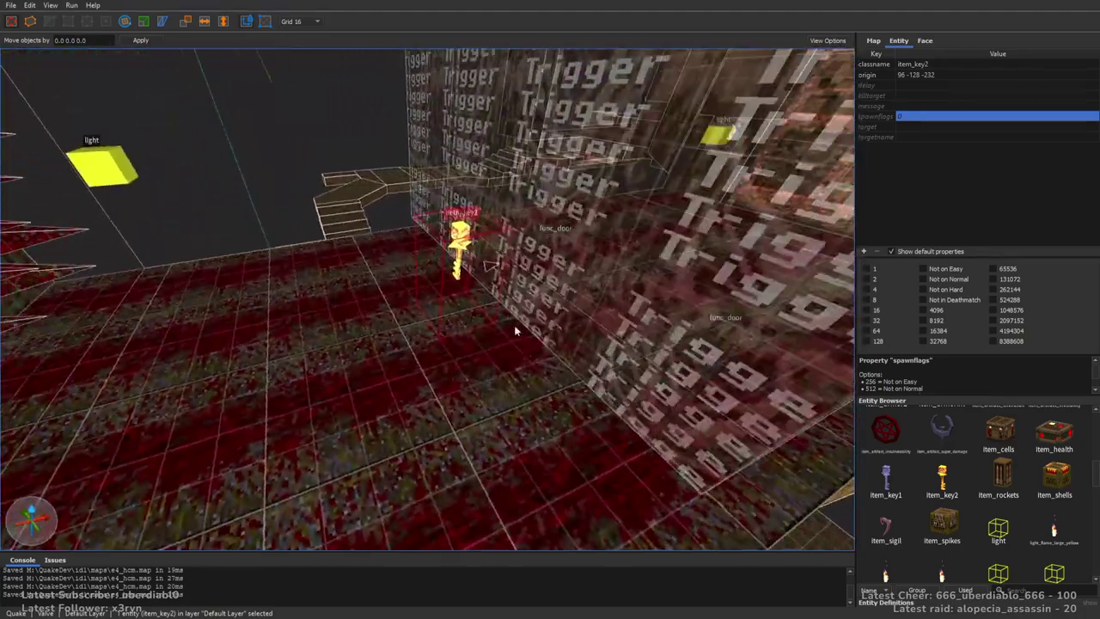
pyautogui.moveTo(617, 210)
pyautogui.mouseDown(button='right')
pyautogui.moveTo(593, 213)
pyautogui.moveTo(616, 211)
pyautogui.mouseUp(button='right')
pyautogui.press('Escape')
# Place a light entity directly below the gold key on the 8-unit grid, with light 500 and wait 6
pyautogui.moveTo(998, 529); pyautogui.dragTo(475, 322)
pyautogui.press('[')
pyautogui.doubleClick(918, 105)
pyautogui.write('500')
pyautogui.press('Return')
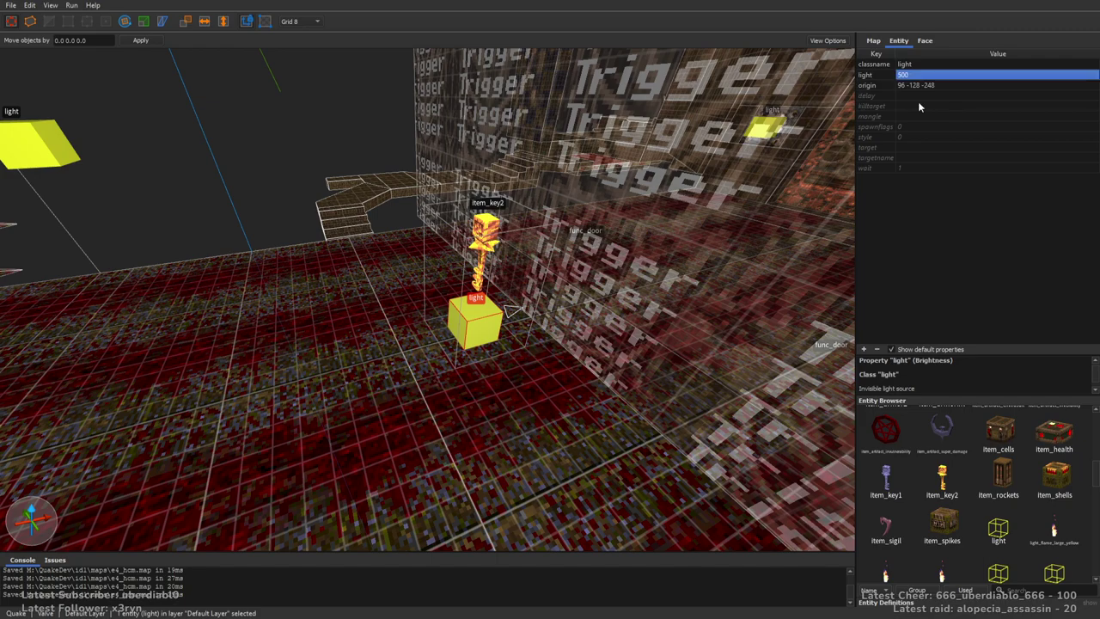
pyautogui.doubleClick(903, 169)
pyautogui.write('6')
pyautogui.press('Return')
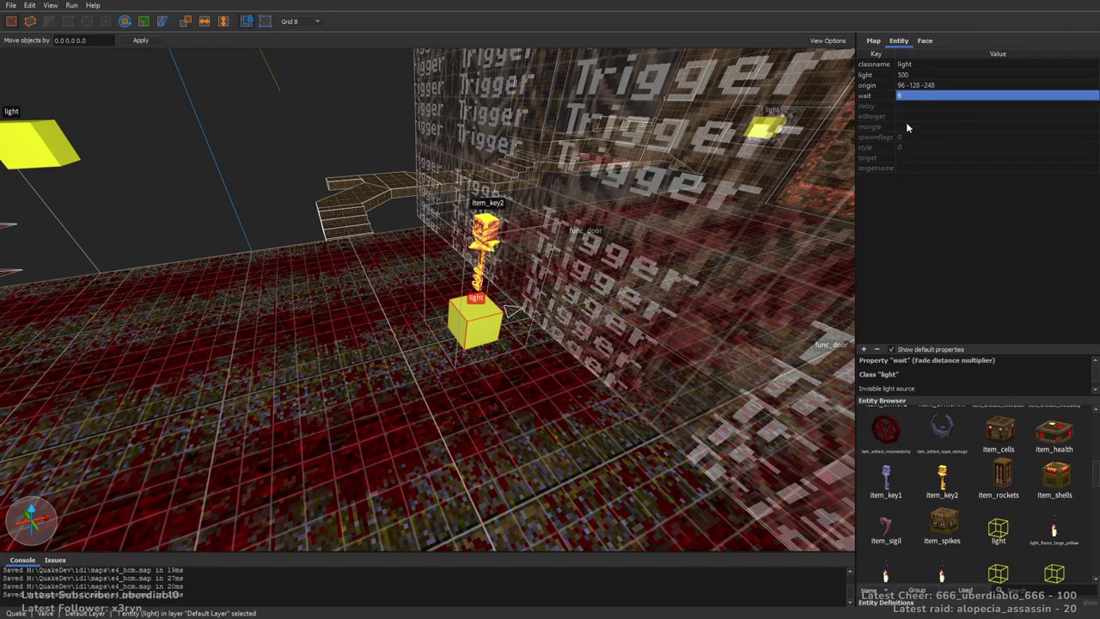
# Add a _color property to the light below the gold key and assign it the pale yellow colour
pyautogui.click(864, 349)
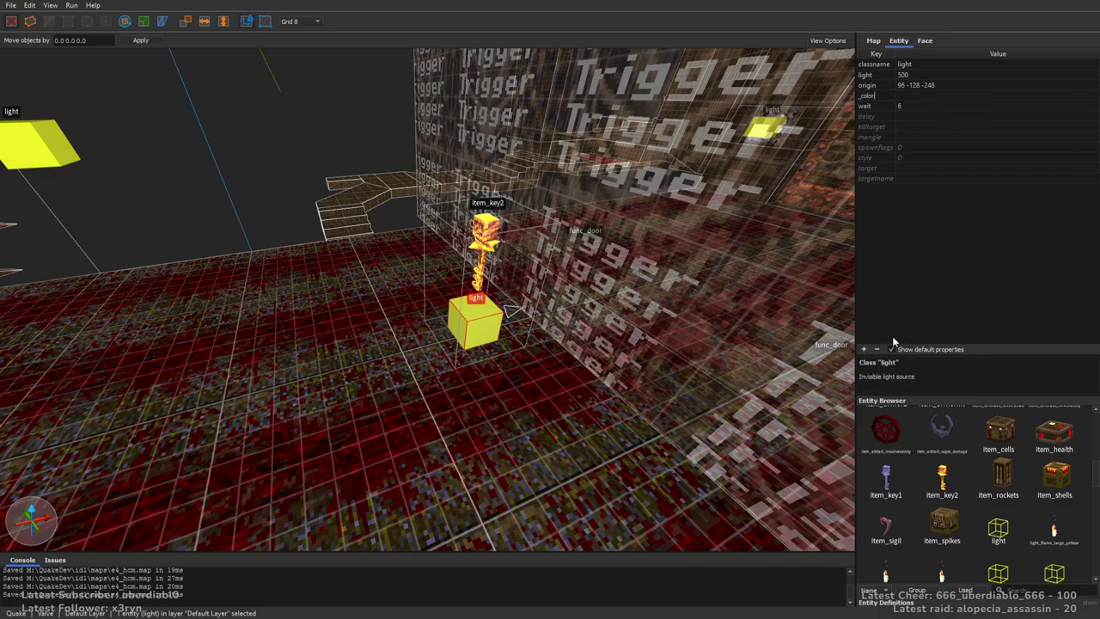
pyautogui.write('_color')
pyautogui.press('Return')
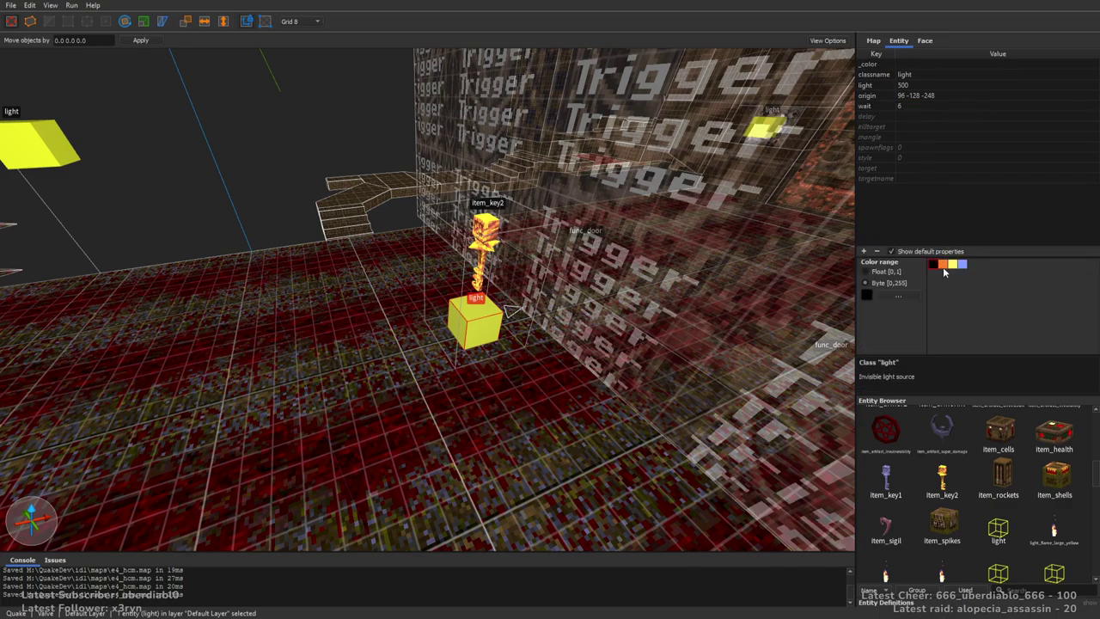
pyautogui.click(953, 265)
pyautogui.moveTo(732, 281); pyautogui.dragTo(720, 286, button='right')
pyautogui.press('Escape')
pyautogui.moveTo(550, 325)
pyautogui.mouseDown(button='right')
pyautogui.moveTo(476, 331)
pyautogui.moveTo(390, 318)
pyautogui.moveTo(548, 352)
pyautogui.moveTo(549, 327)
pyautogui.mouseUp(button='right')
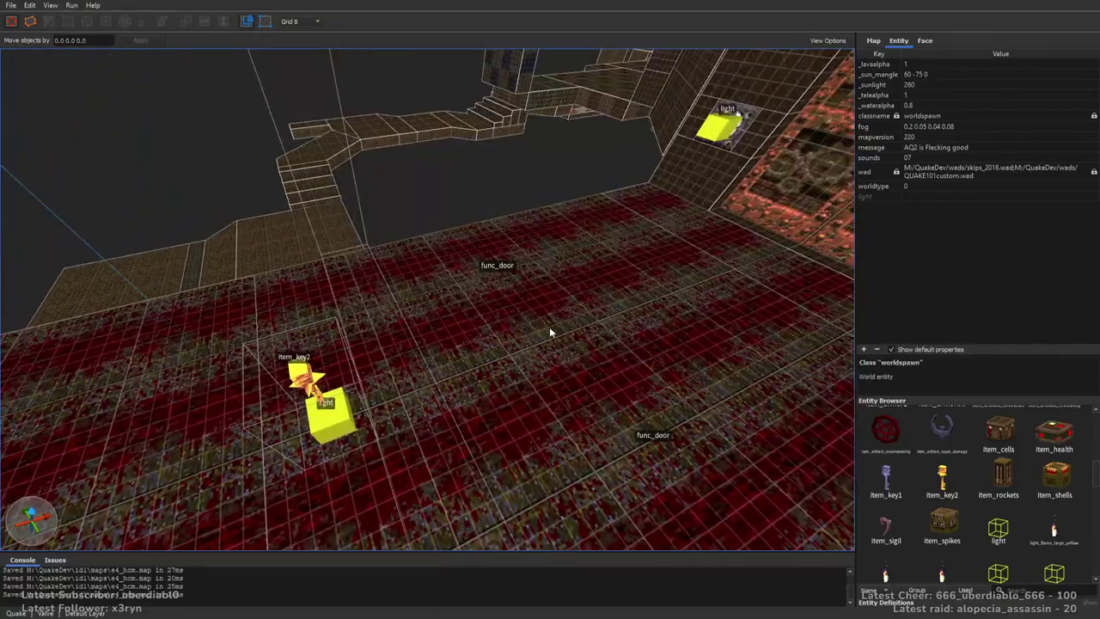
# Clip a section 96 units wide and 48 units high out of the emetal1_3 block above the crusher room's double doors
pyautogui.click(549, 327)
pyautogui.moveTo(615, 376); pyautogui.dragTo(674, 251, button='right')
pyautogui.press('Escape')
pyautogui.click(924, 40)
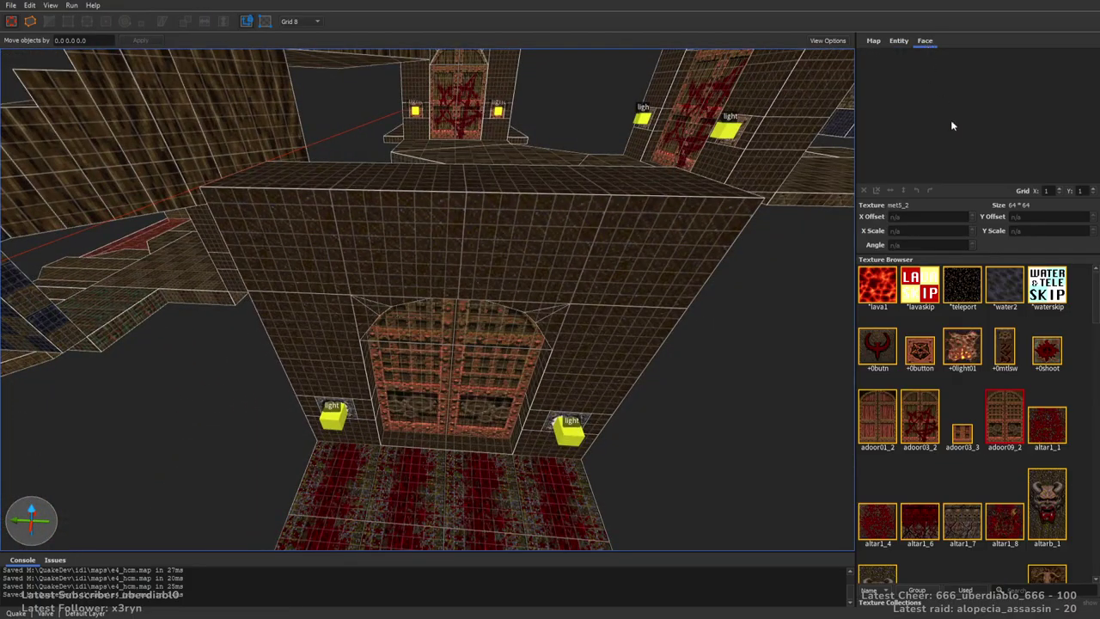
pyautogui.scroll(5, 617, 227)
pyautogui.scroll(-6, 505, 251)
pyautogui.click(496, 257)
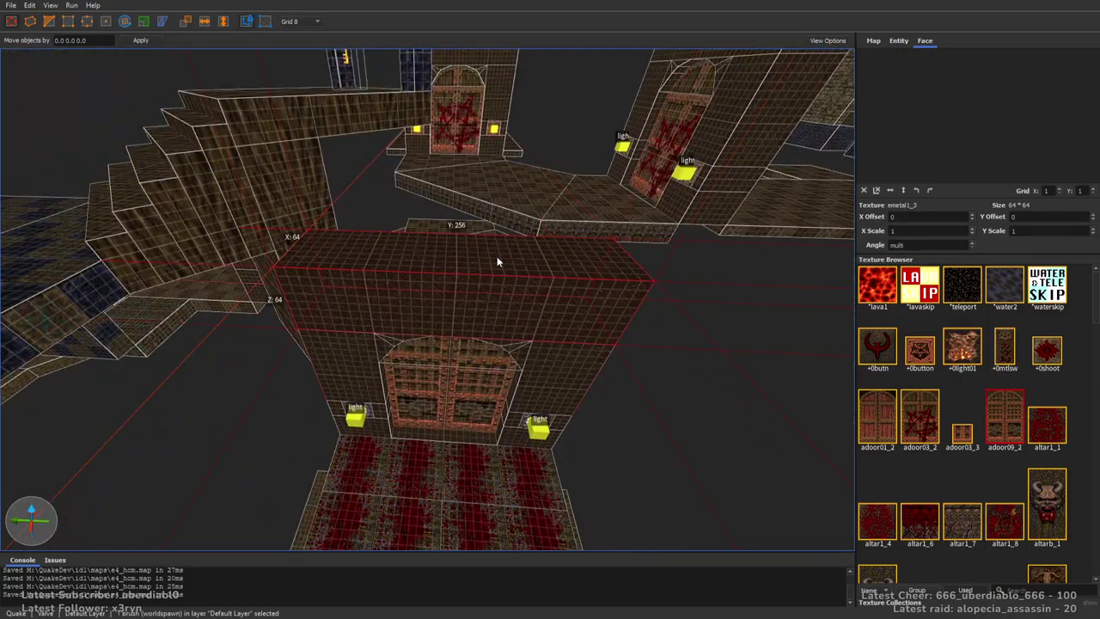
pyautogui.scroll(3, 497, 256)
pyautogui.moveTo(497, 256)
pyautogui.mouseDown(button='right')
pyautogui.moveTo(559, 265)
pyautogui.moveTo(498, 262)
pyautogui.moveTo(516, 306)
pyautogui.moveTo(504, 271)
pyautogui.mouseUp(button='right')
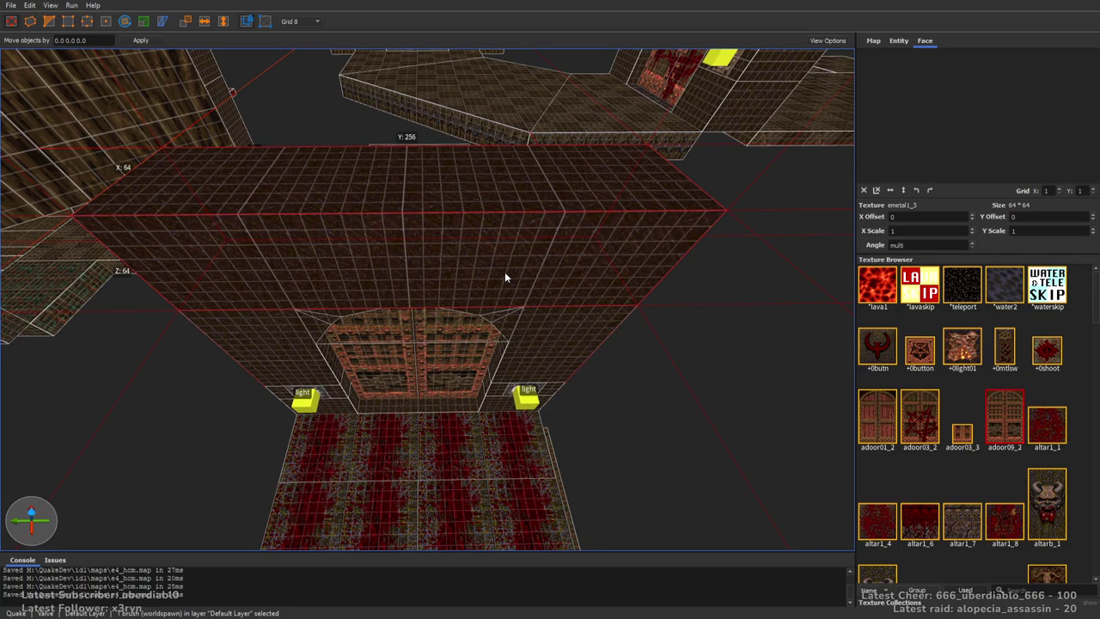
pyautogui.press('c')
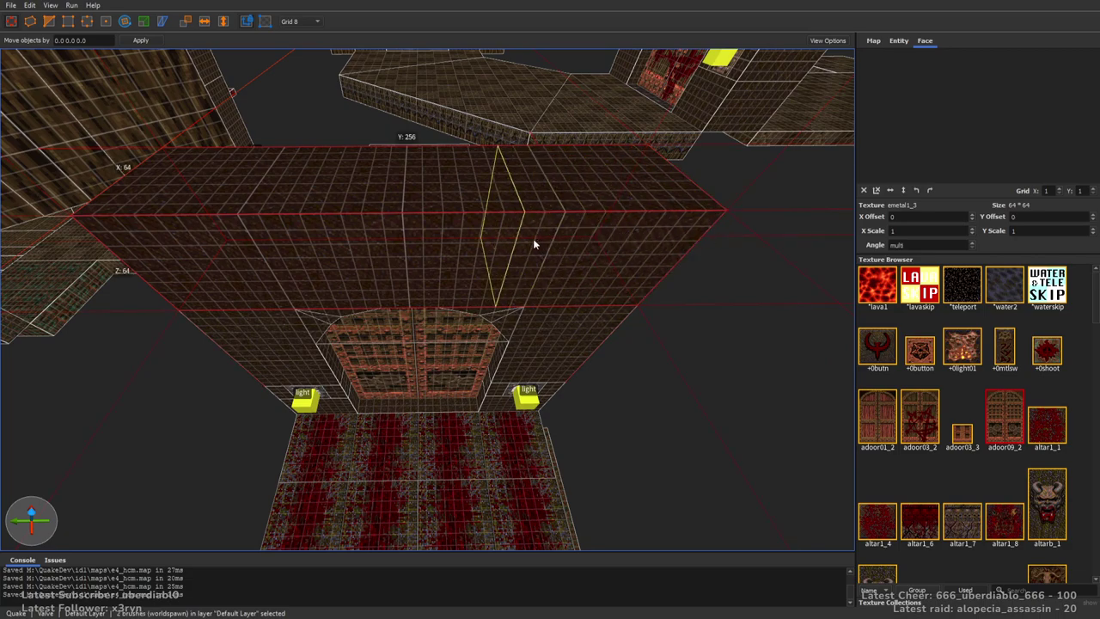
pyautogui.press('Return')
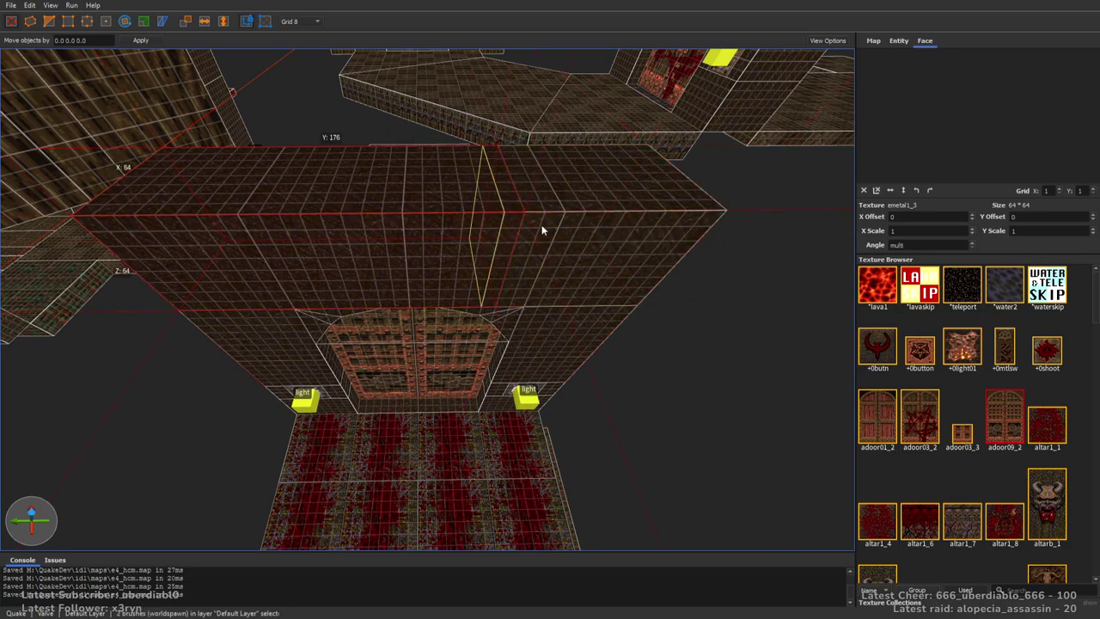
pyautogui.press('Return')
pyautogui.moveTo(414, 277); pyautogui.dragTo(519, 203, button='right')
pyautogui.press('Return')
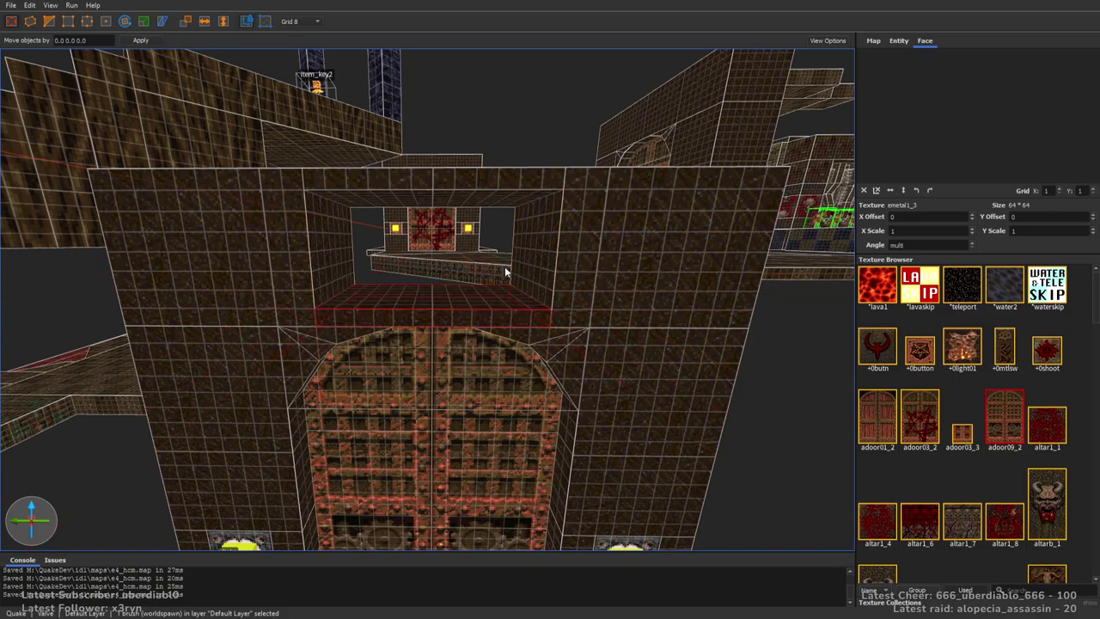
# Restore the removed section above the doors and clip it to 40 units deep to form a recess in the wall
pyautogui.scroll(3, 504, 266)
pyautogui.hotkey('ctrl', 'z')
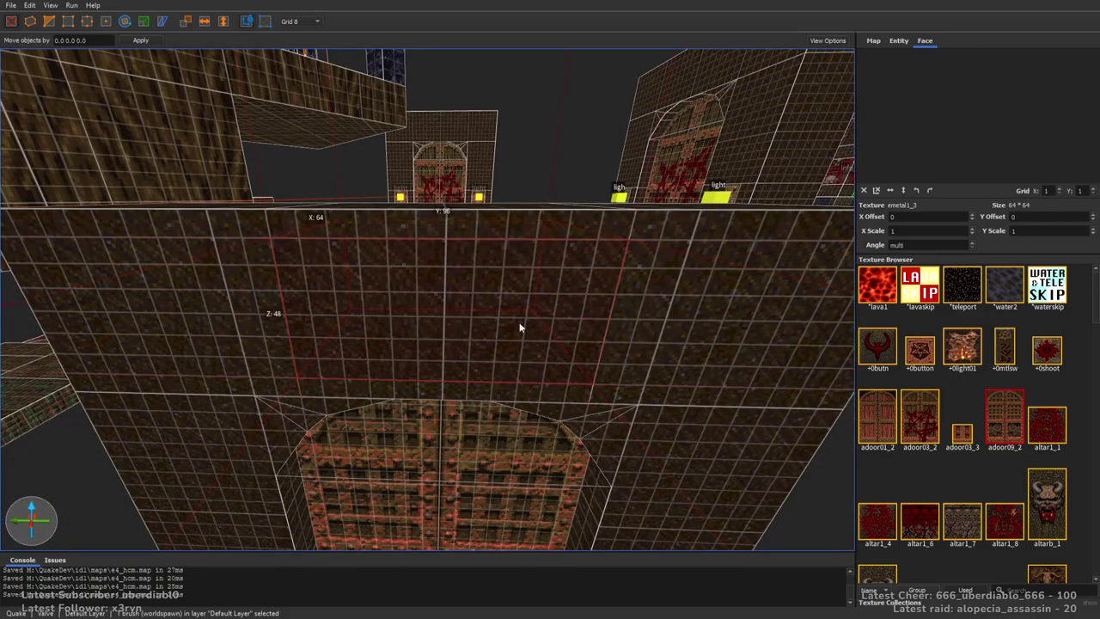
pyautogui.moveTo(508, 291)
pyautogui.mouseDown(button='right')
pyautogui.moveTo(529, 297)
pyautogui.moveTo(515, 274)
pyautogui.mouseUp(button='right')
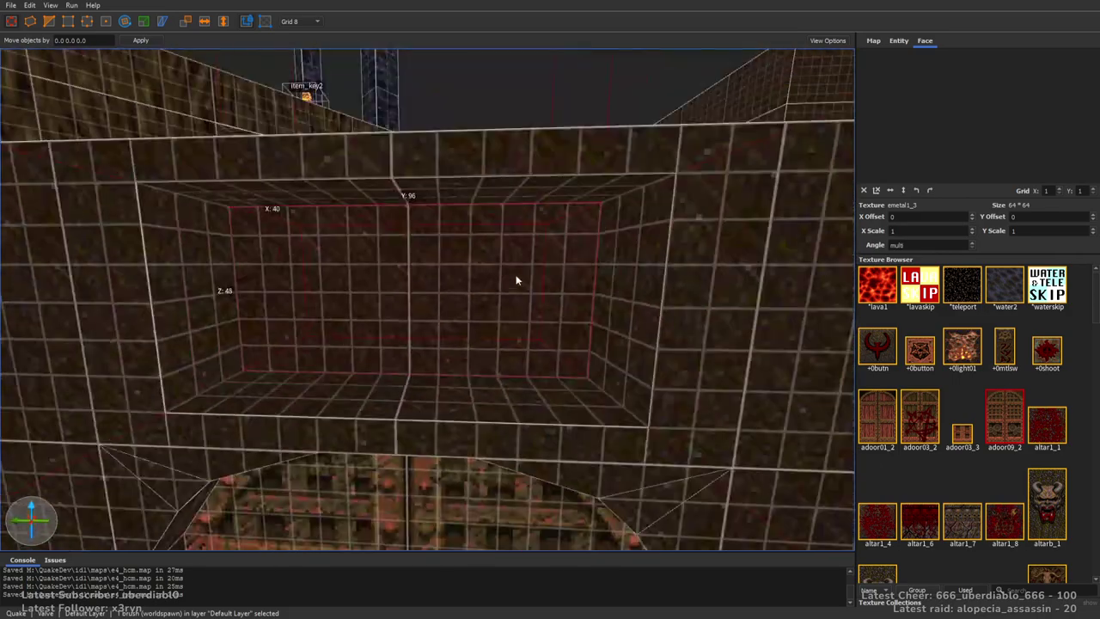
pyautogui.press('Escape')
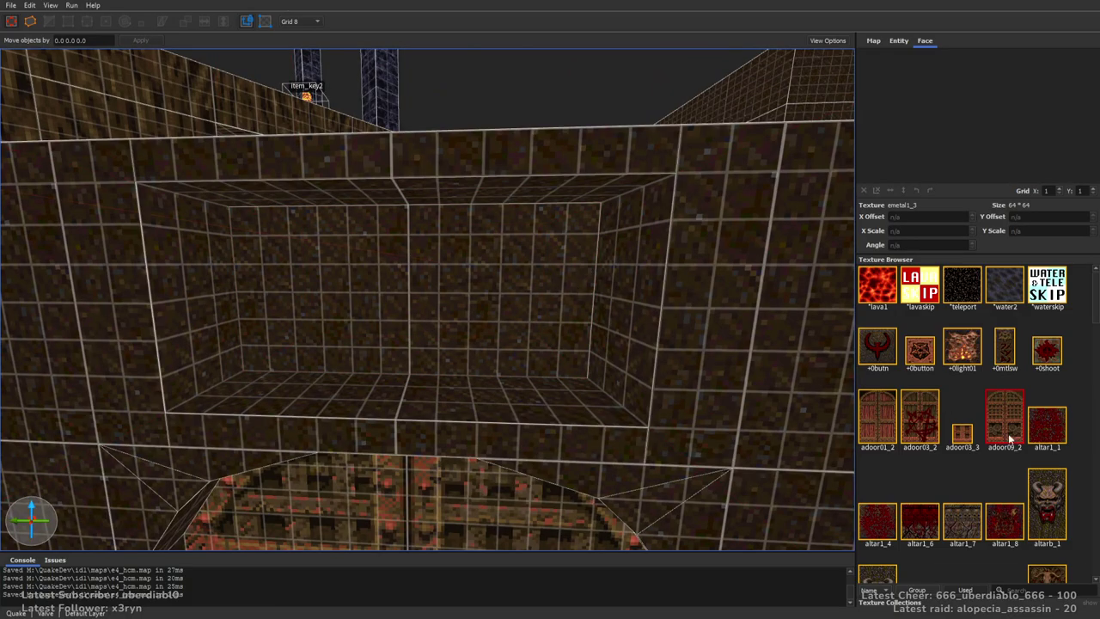
# Create a 48 by 48 by 8 unit brush with the +0shoot texture, aligned to its front, against the recess's back wall
pyautogui.scroll(3, 483, 238)
pyautogui.moveTo(484, 238); pyautogui.dragTo(427, 295, button='right')
pyautogui.moveTo(441, 301)
pyautogui.mouseDown()
pyautogui.moveTo(448, 162)
pyautogui.moveTo(289, 261)
pyautogui.moveTo(163, 273)
pyautogui.mouseUp()
pyautogui.moveTo(457, 287); pyautogui.dragTo(452, 235, button='right')
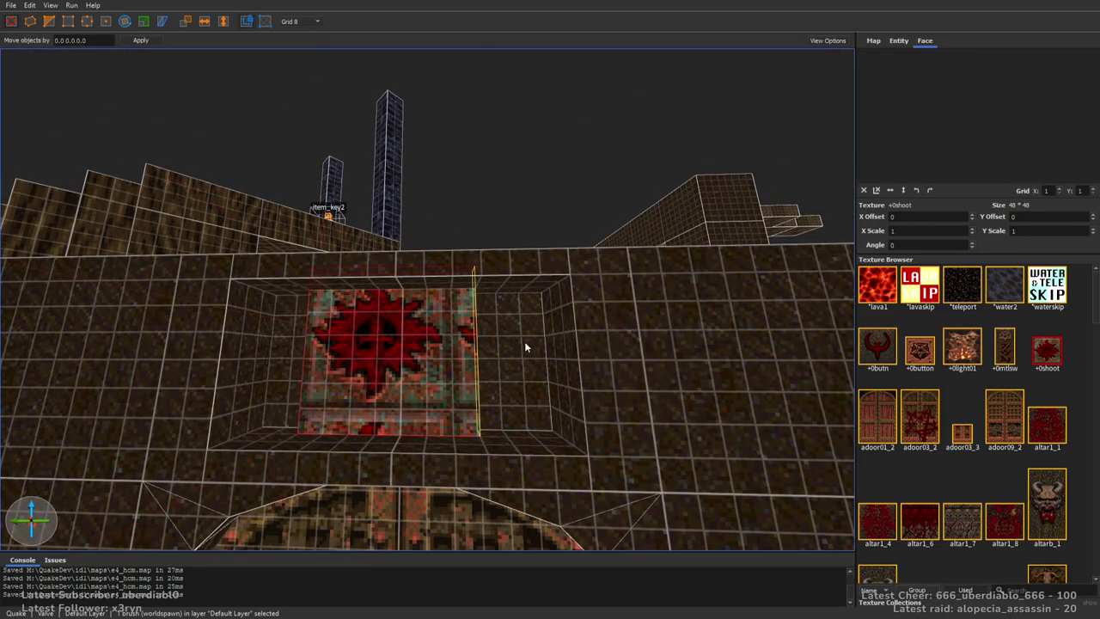
pyautogui.moveTo(478, 393)
pyautogui.keyDown('shift'); pyautogui.mouseDown()
pyautogui.moveTo(396, 273)
pyautogui.moveTo(370, 277)
pyautogui.mouseUp(); pyautogui.keyUp('shift')
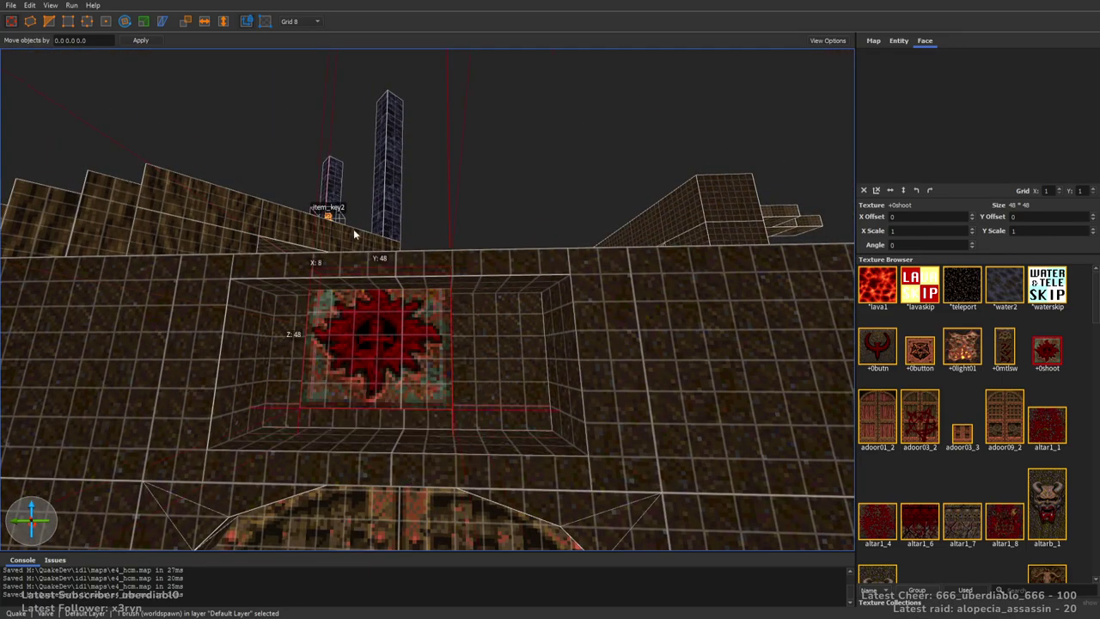
pyautogui.moveTo(399, 359)
pyautogui.mouseDown(button='right')
pyautogui.moveTo(445, 315)
pyautogui.moveTo(403, 307)
pyautogui.moveTo(538, 320)
pyautogui.moveTo(516, 299)
pyautogui.moveTo(464, 368)
pyautogui.mouseUp(button='right')
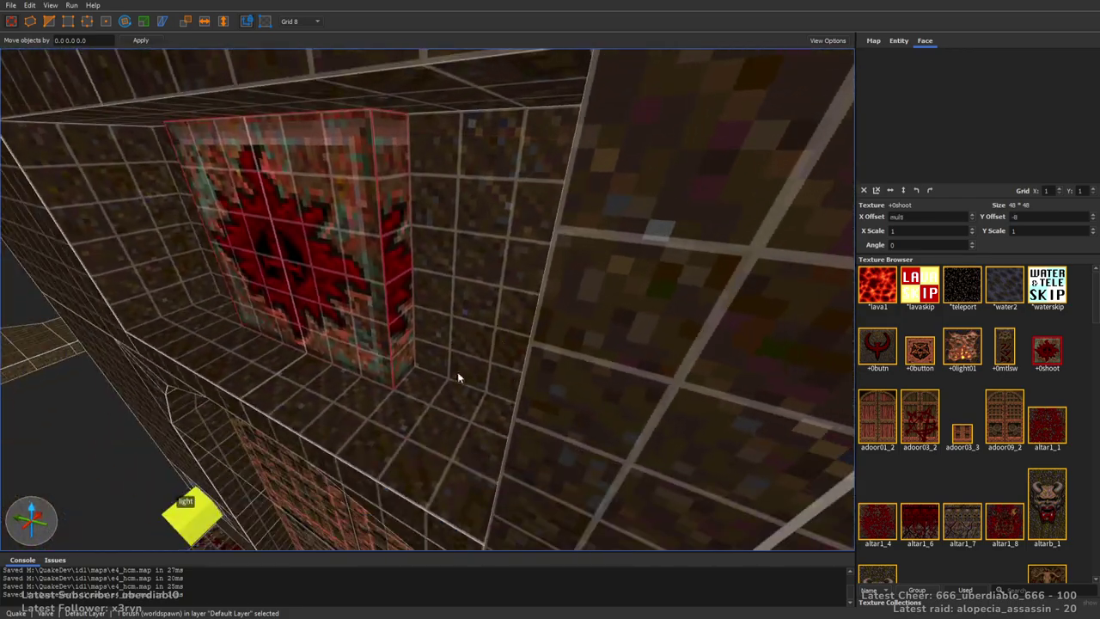
# Apply the met5_1 texture to the four side faces of the +0shoot brush
pyautogui.press('Escape')
pyautogui.keyDown('shift'); pyautogui.click(405, 326); pyautogui.keyUp('shift')
pyautogui.moveTo(405, 326)
pyautogui.mouseDown(button='right')
pyautogui.moveTo(454, 323)
pyautogui.moveTo(503, 272)
pyautogui.moveTo(530, 306)
pyautogui.moveTo(553, 289)
pyautogui.mouseUp(button='right')
pyautogui.keyDown('ctrl'); pyautogui.keyDown('shift'); pyautogui.click(447, 311); pyautogui.keyUp('shift'); pyautogui.keyUp('ctrl')
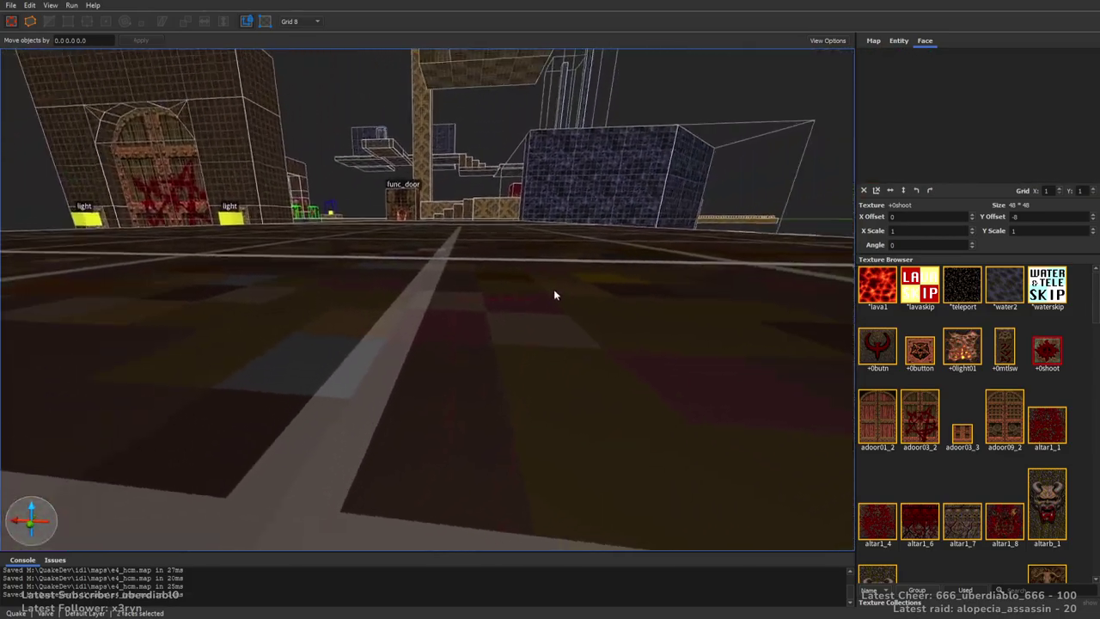
pyautogui.scroll(3, 554, 289)
pyautogui.moveTo(580, 335)
pyautogui.mouseDown(button='right')
pyautogui.moveTo(551, 276)
pyautogui.moveTo(552, 325)
pyautogui.mouseUp(button='right')
pyautogui.hotkey('ctrl', 'u')
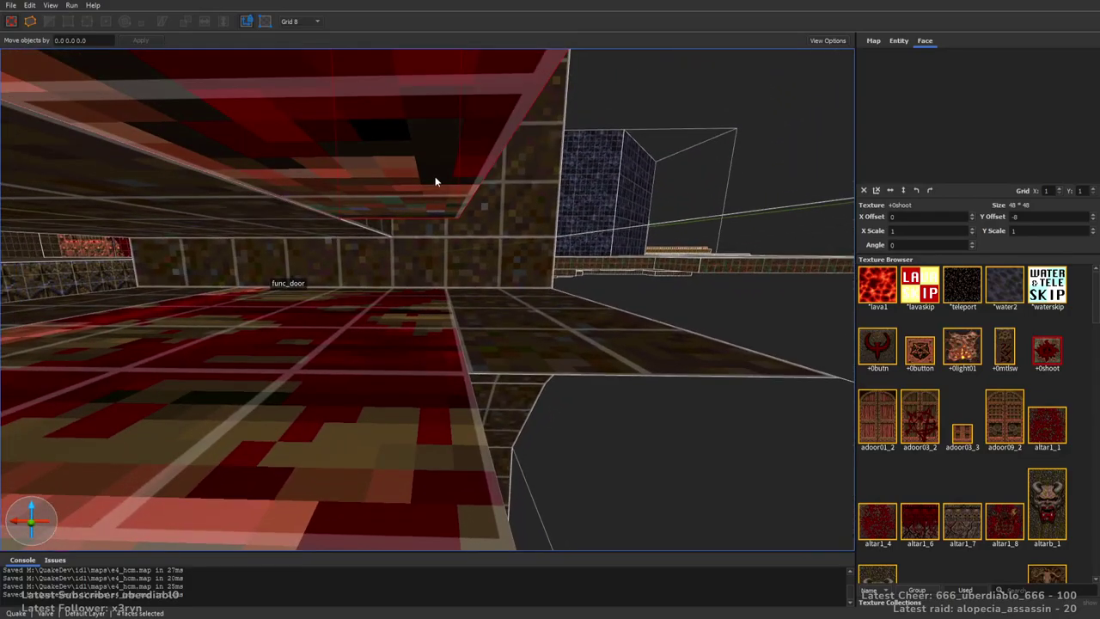
pyautogui.scroll(-1, 1094, 316)
pyautogui.scroll(-20, 1095, 316)
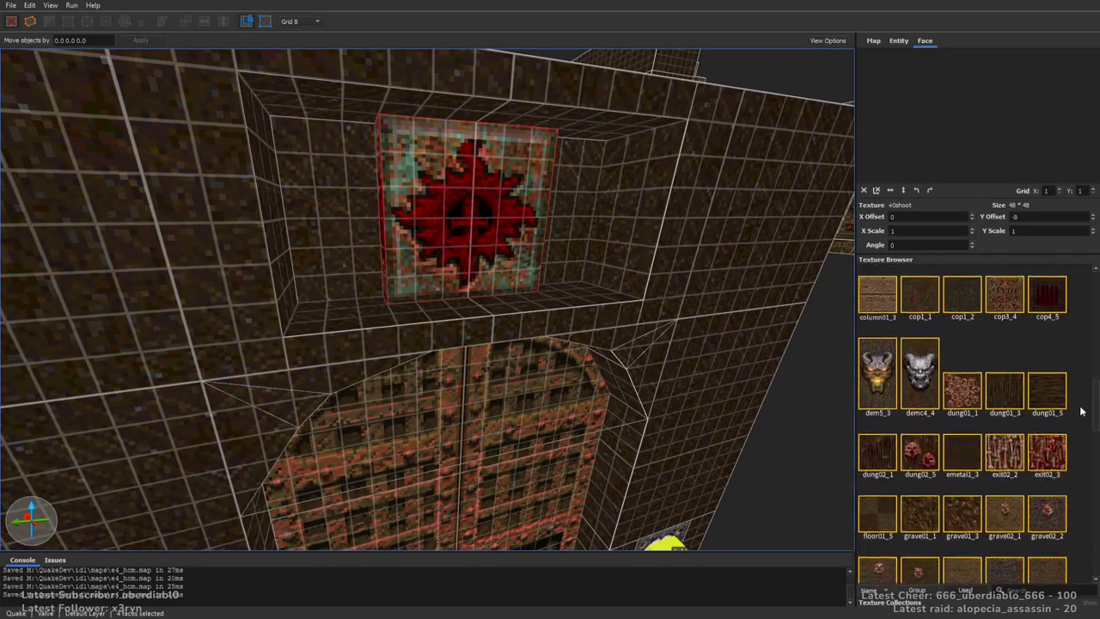
pyautogui.press('Escape')
pyautogui.click(920, 313)
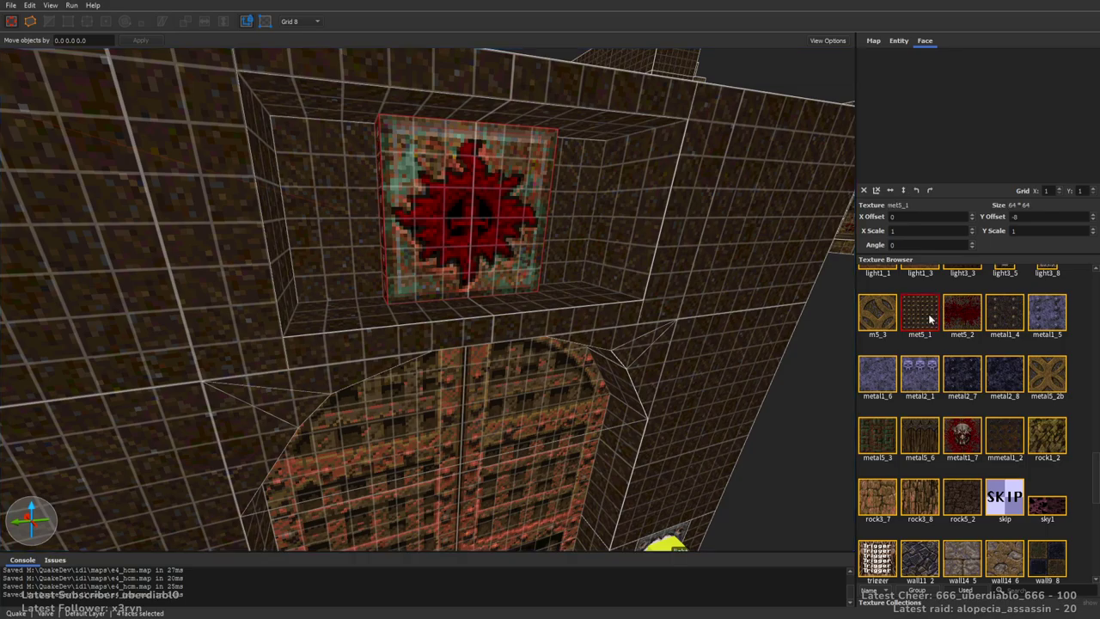
pyautogui.moveTo(459, 351)
pyautogui.keyDown('alt'); pyautogui.mouseDown(button='right')
pyautogui.moveTo(594, 323)
pyautogui.moveTo(520, 305)
pyautogui.mouseUp(button='right'); pyautogui.keyUp('alt')
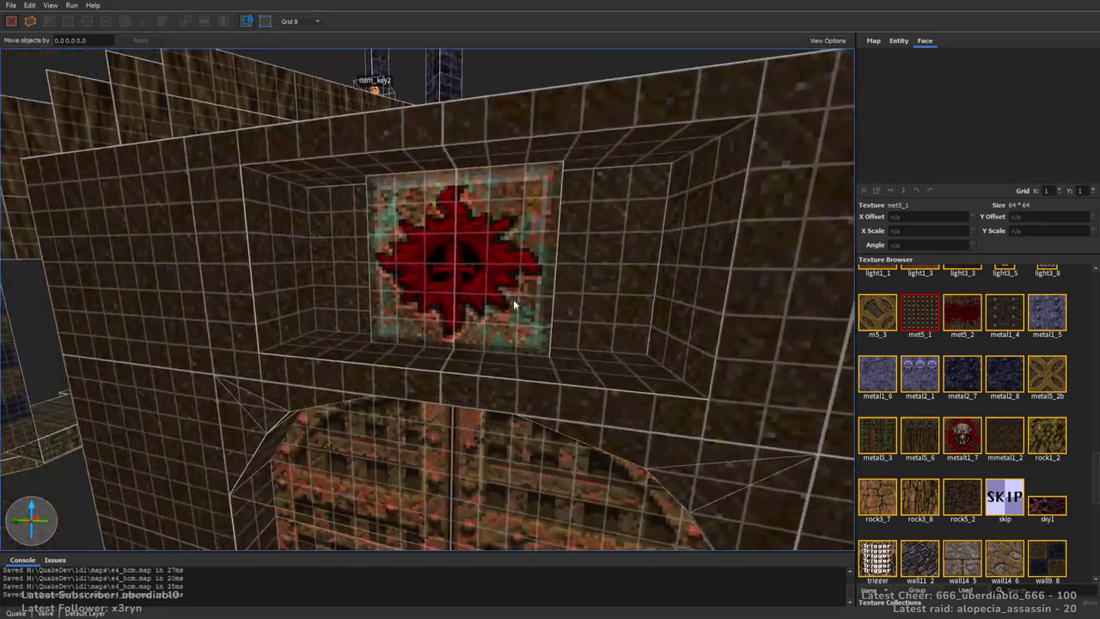
# Turn the +0shoot brush into a func_button entity and set its angle to 360
pyautogui.click(482, 269)
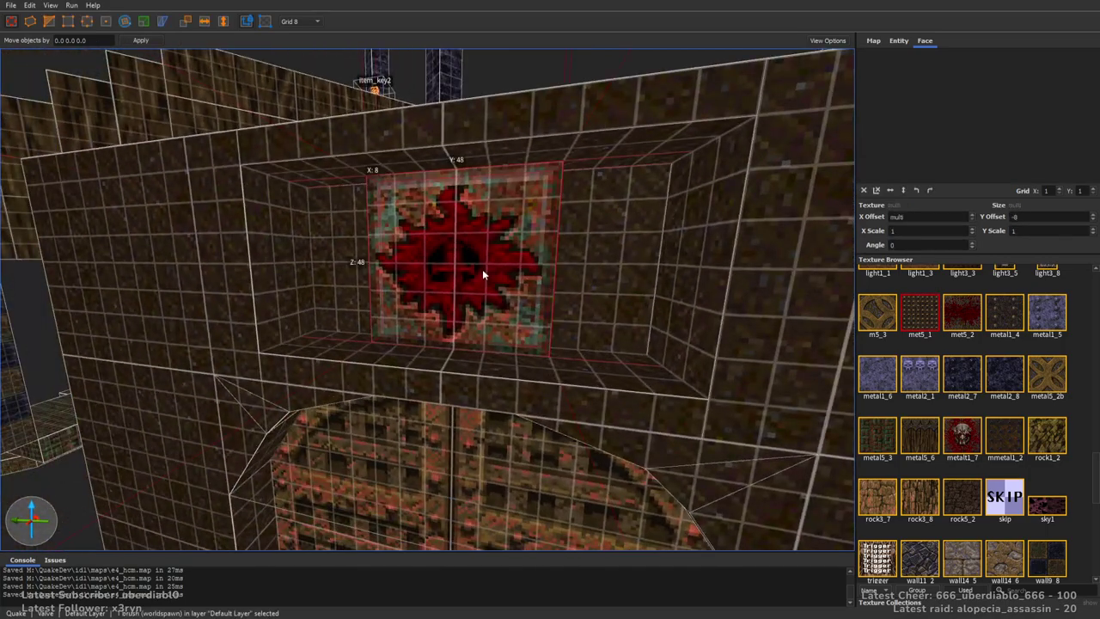
pyautogui.rightClick(763, 477)
pyautogui.click(800, 277)
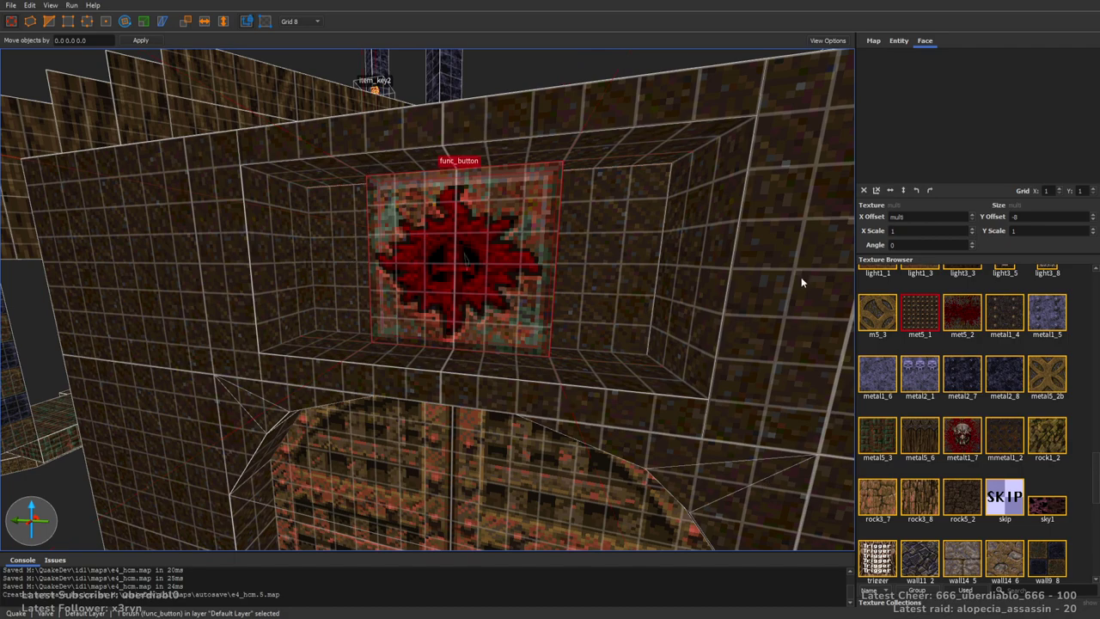
pyautogui.click(898, 40)
pyautogui.doubleClick(908, 75)
pyautogui.write('27')
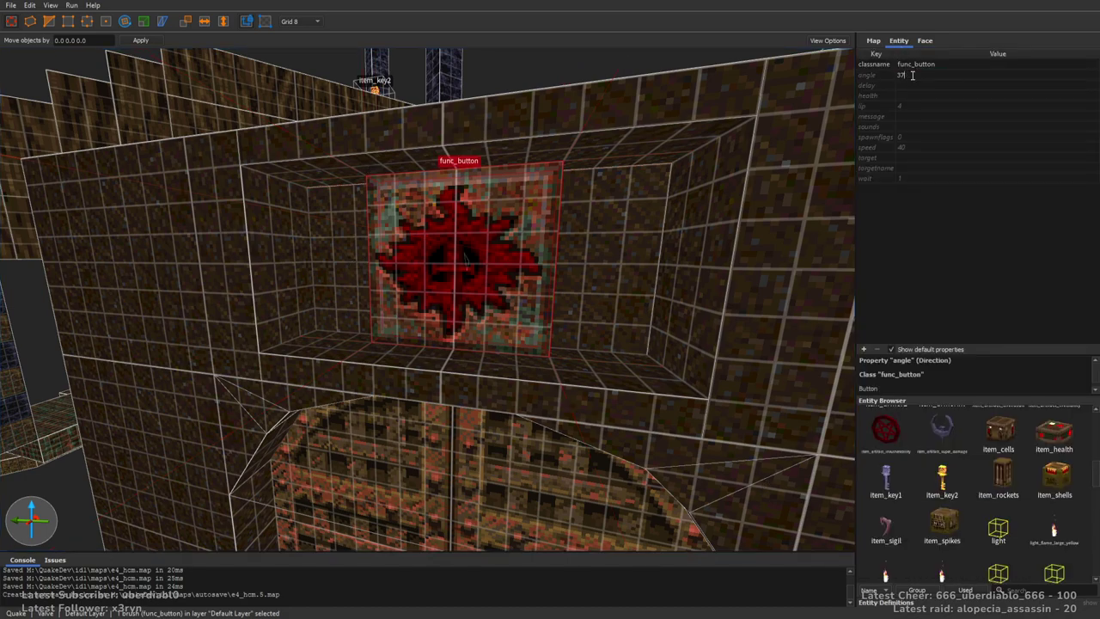
pyautogui.write('0')
pyautogui.press('Return')
# Set the func_button's lip to 2, wait to -1 and target to trapdoor
pyautogui.doubleClick(912, 105)
pyautogui.write('2')
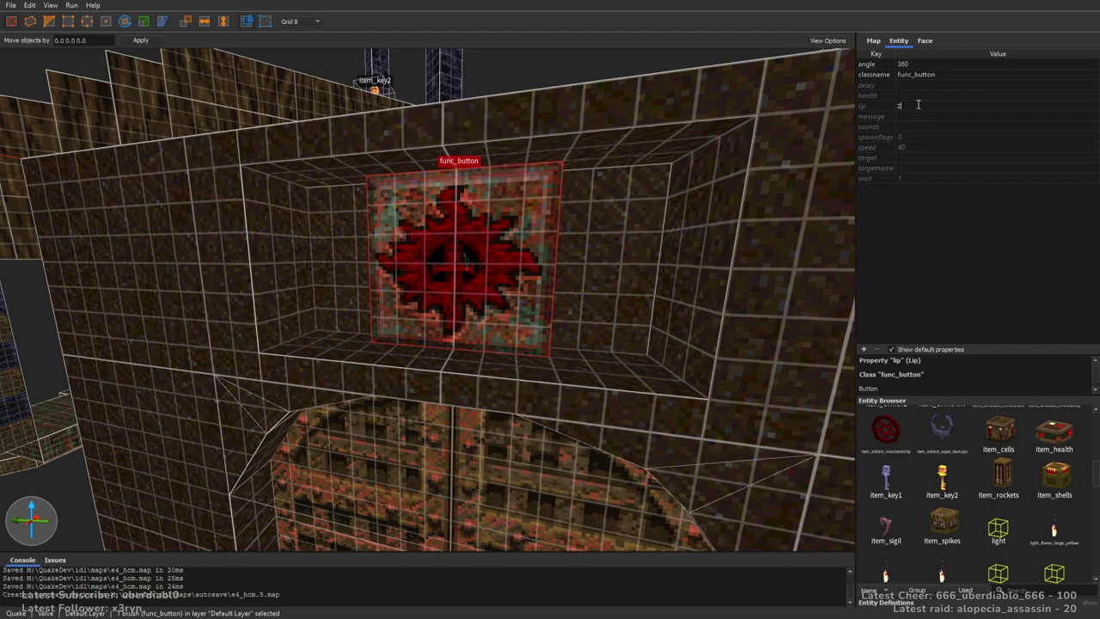
pyautogui.press('Return')
pyautogui.doubleClick(921, 177)
pyautogui.write('-1')
pyautogui.press('Return')
pyautogui.doubleClick(930, 169)
pyautogui.write('trapdoor')
pyautogui.press('Tab')
pyautogui.click(906, 159)
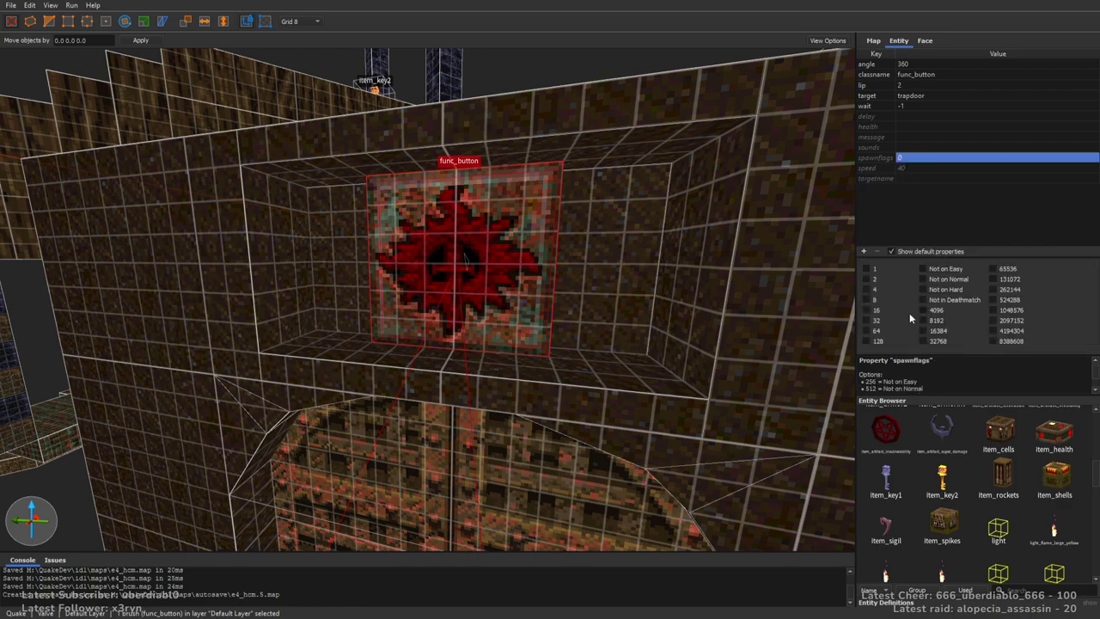
# Set the func_button's speed to 80 and sounds to 2
pyautogui.doubleClick(920, 168)
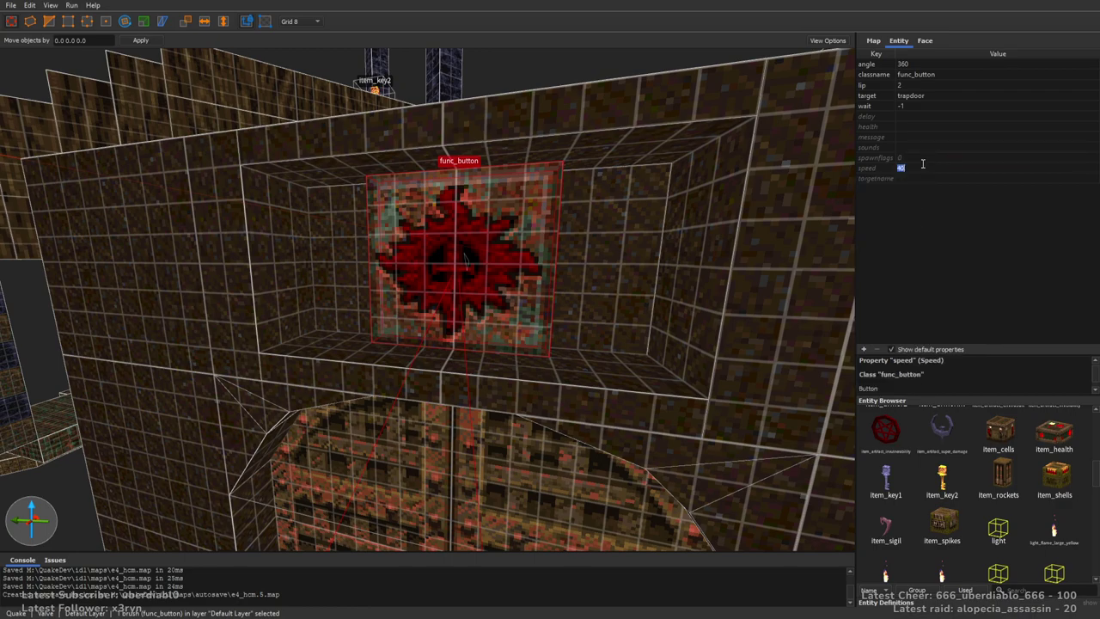
pyautogui.write('80')
pyautogui.press('Return')
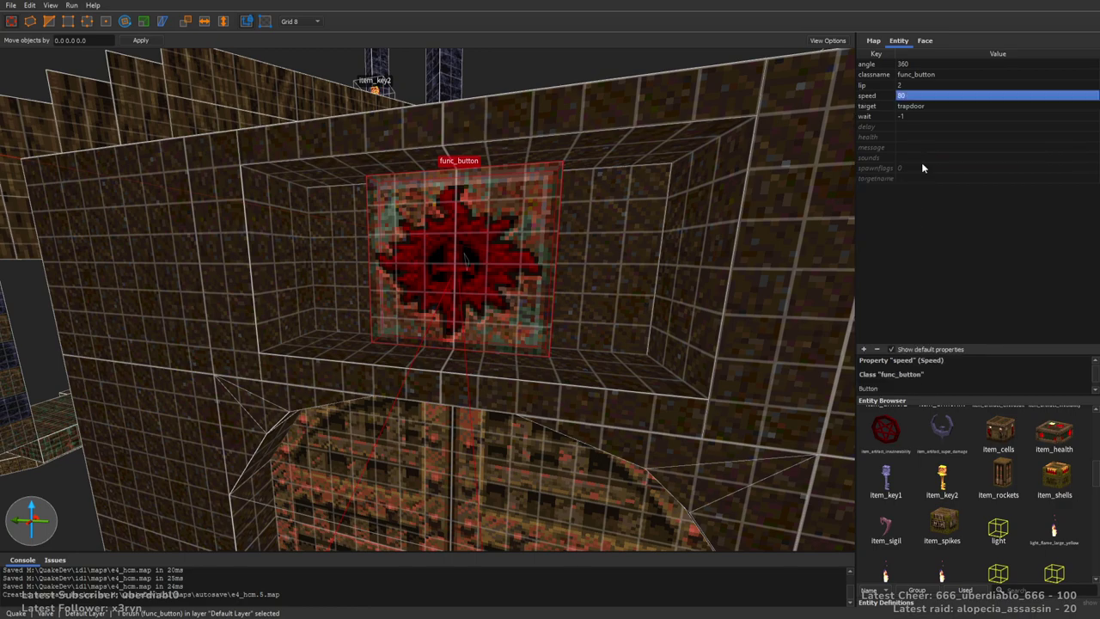
pyautogui.click(918, 160)
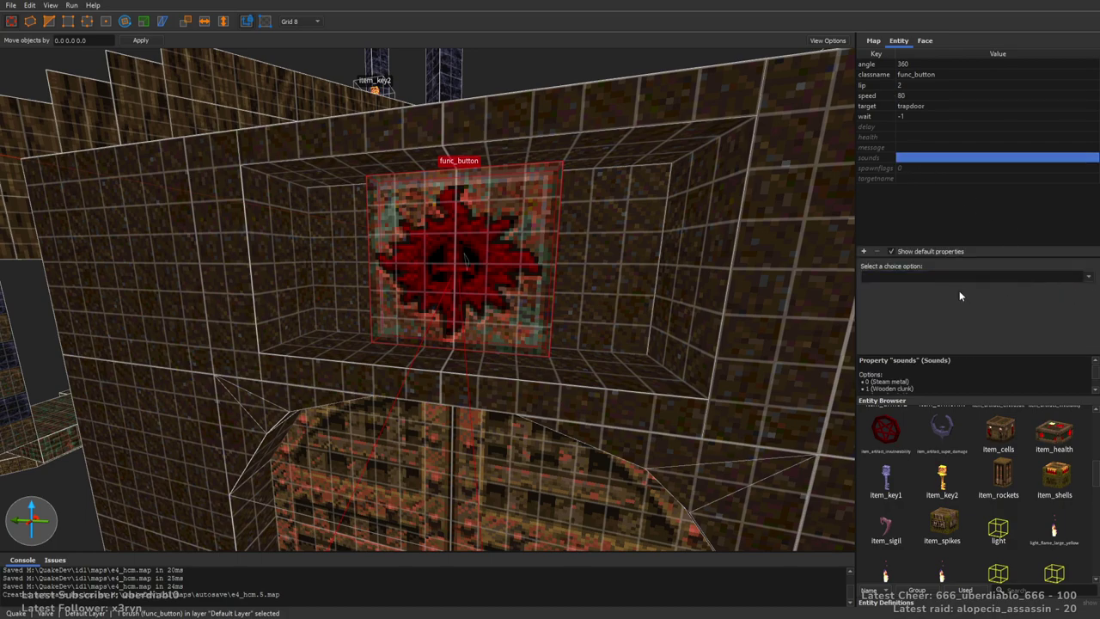
pyautogui.write('2')
# Give the func_button the message "floor opens..." and a health of 1
pyautogui.click(907, 159)
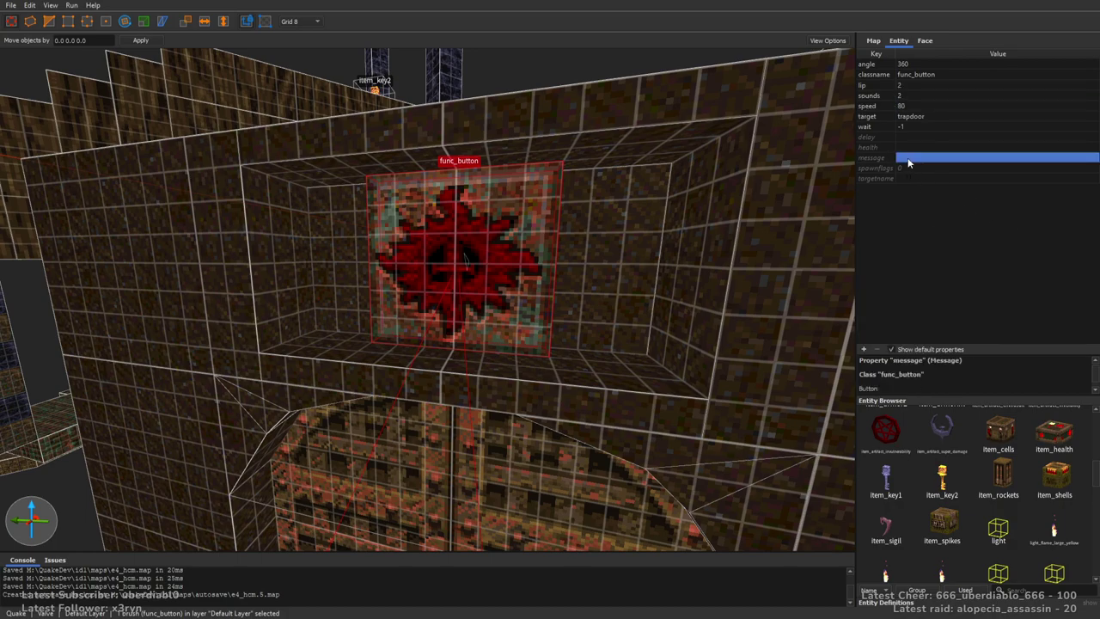
pyautogui.write('floor opens...')
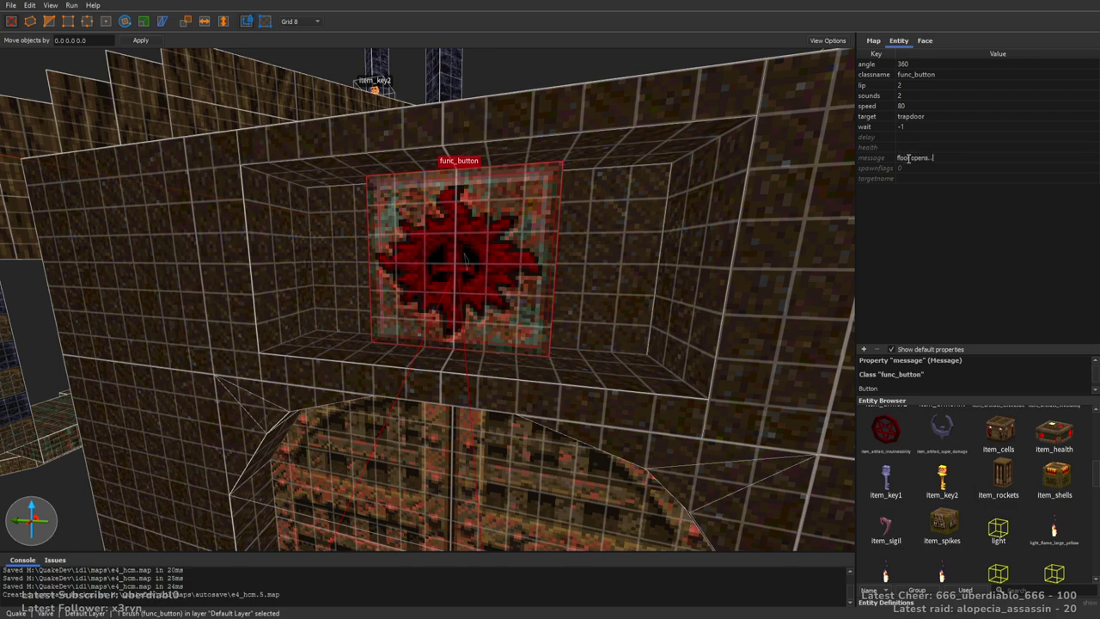
pyautogui.press('Return')
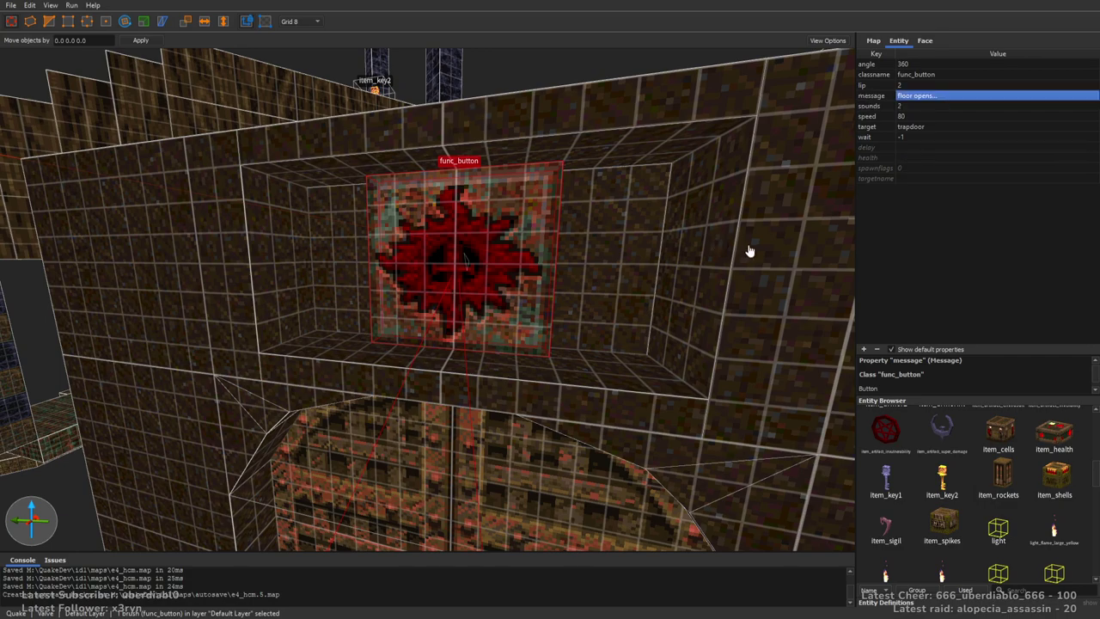
pyautogui.doubleClick(997, 157)
pyautogui.write('1')
pyautogui.press('Return')
# Fit a metal2_8 func_door panel over the shootable button's recess, using the 4-unit grid
pyautogui.moveTo(670, 262)
pyautogui.mouseDown(button='right')
pyautogui.moveTo(698, 262)
pyautogui.moveTo(596, 336)
pyautogui.moveTo(605, 337)
pyautogui.mouseUp(button='right')
pyautogui.press('Escape')
pyautogui.scroll(-3, 693, 260)
pyautogui.click(924, 40)
pyautogui.moveTo(550, 180)
pyautogui.mouseDown(button='right')
pyautogui.moveTo(685, 210)
pyautogui.moveTo(681, 223)
pyautogui.moveTo(584, 228)
pyautogui.moveTo(393, 226)
pyautogui.moveTo(374, 199)
pyautogui.moveTo(401, 197)
pyautogui.moveTo(466, 238)
pyautogui.moveTo(297, 243)
pyautogui.moveTo(639, 255)
pyautogui.moveTo(599, 400)
pyautogui.moveTo(604, 259)
pyautogui.moveTo(553, 128)
pyautogui.mouseUp(button='right')
pyautogui.click(682, 223)
pyautogui.keyDown('shift'); pyautogui.moveTo(498, 74); pyautogui.dragTo(504, 307); pyautogui.keyUp('shift')
pyautogui.moveTo(503, 307)
pyautogui.mouseDown(button='right')
pyautogui.moveTo(575, 316)
pyautogui.moveTo(634, 364)
pyautogui.moveTo(572, 381)
pyautogui.mouseUp(button='right')
pyautogui.press('[')
pyautogui.moveTo(572, 381)
pyautogui.keyDown('shift'); pyautogui.mouseDown()
pyautogui.moveTo(565, 358)
pyautogui.moveTo(578, 335)
pyautogui.moveTo(809, 314)
pyautogui.mouseUp(); pyautogui.keyUp('shift')
pyautogui.moveTo(810, 313)
pyautogui.mouseDown(button='right')
pyautogui.moveTo(562, 313)
pyautogui.moveTo(574, 314)
pyautogui.moveTo(553, 304)
pyautogui.moveTo(561, 246)
pyautogui.moveTo(555, 253)
pyautogui.moveTo(579, 224)
pyautogui.mouseUp(button='right')
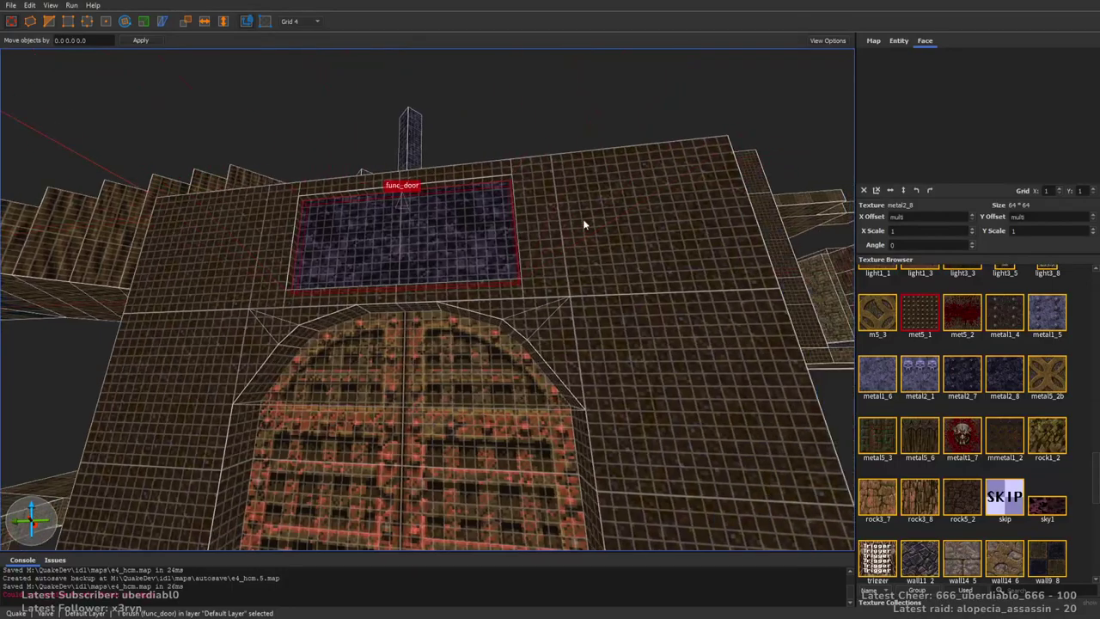
# Set the recess cover func_door's targetname to crusher, speed to 20 and sounds to 4
pyautogui.click(897, 41)
pyautogui.click(924, 116)
pyautogui.write('drusher')
pyautogui.click(927, 105)
pyautogui.write('20')
pyautogui.press('Return')
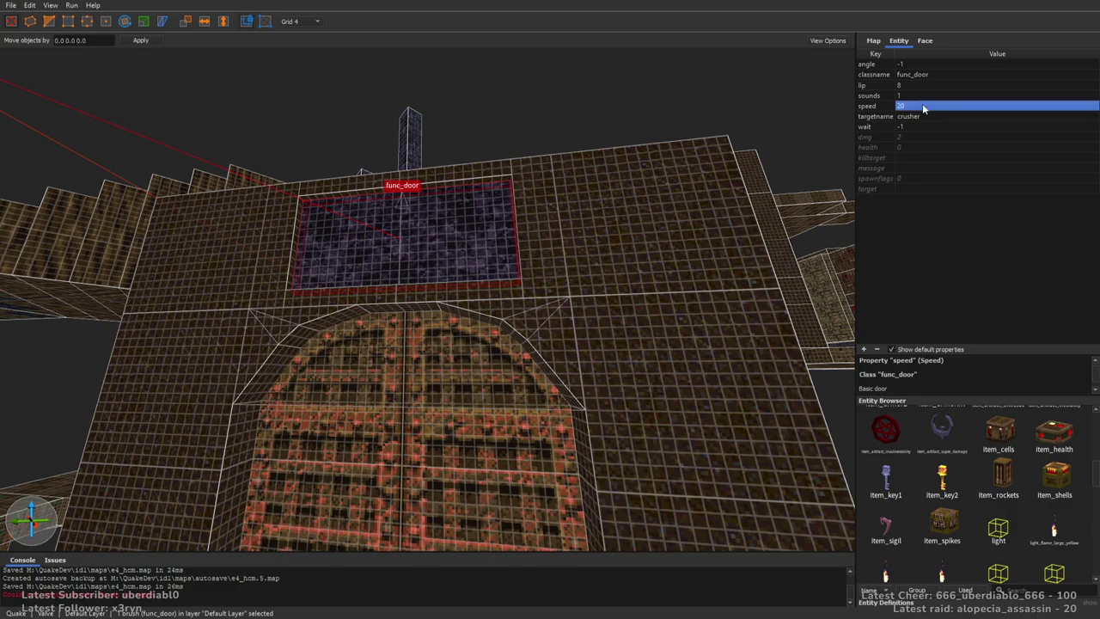
pyautogui.click(916, 97)
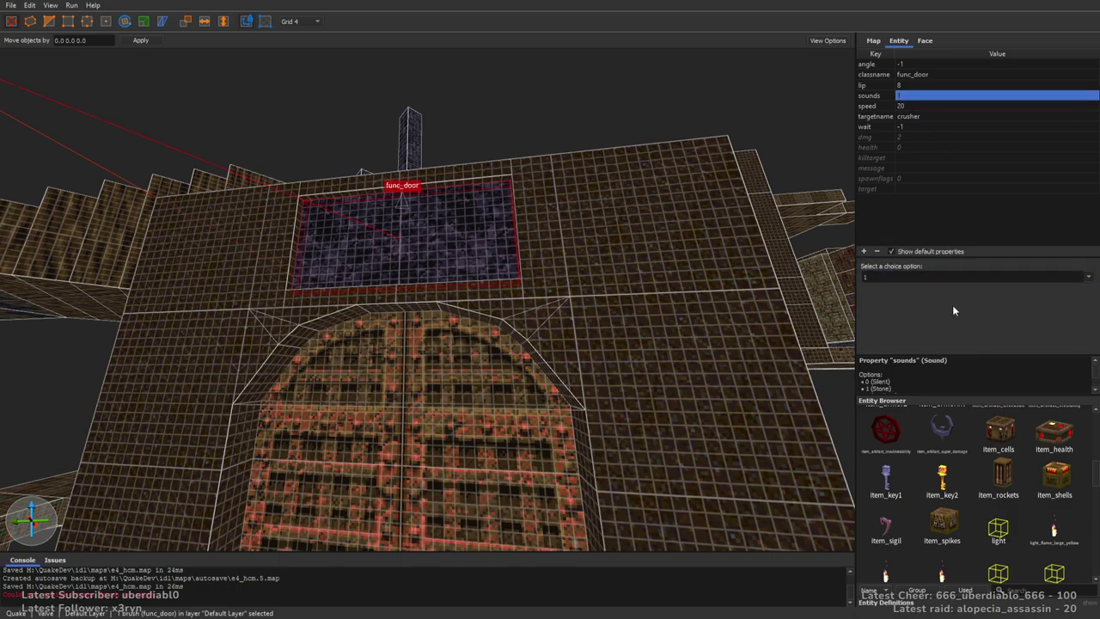
pyautogui.write('4')
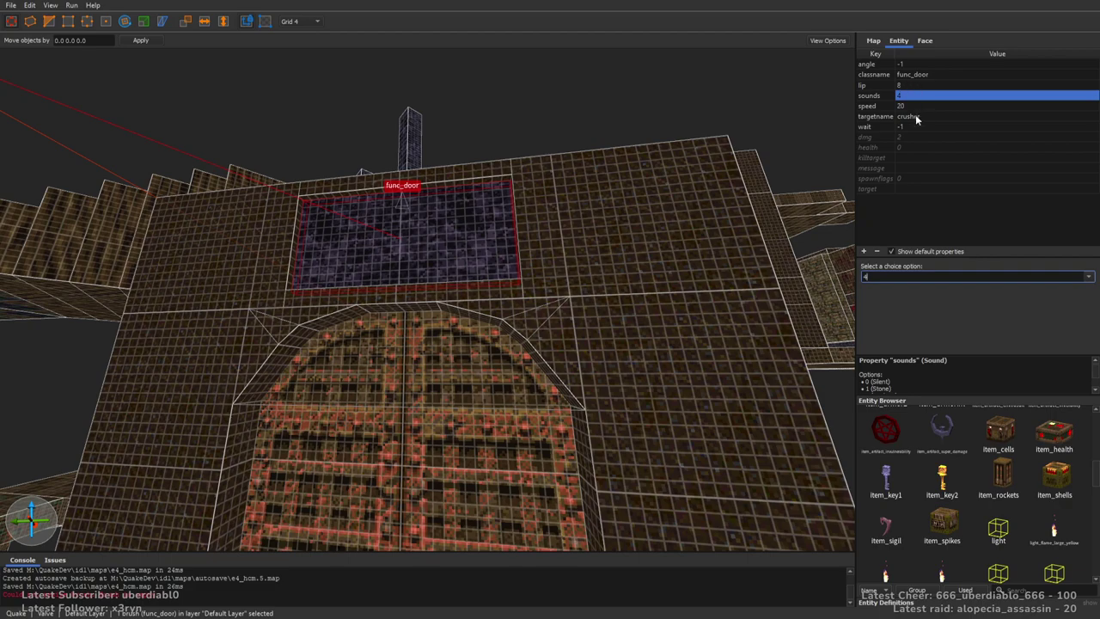
# Enable the Don't link and Toggle spawnflags on the recess cover func_door
pyautogui.click(914, 181)
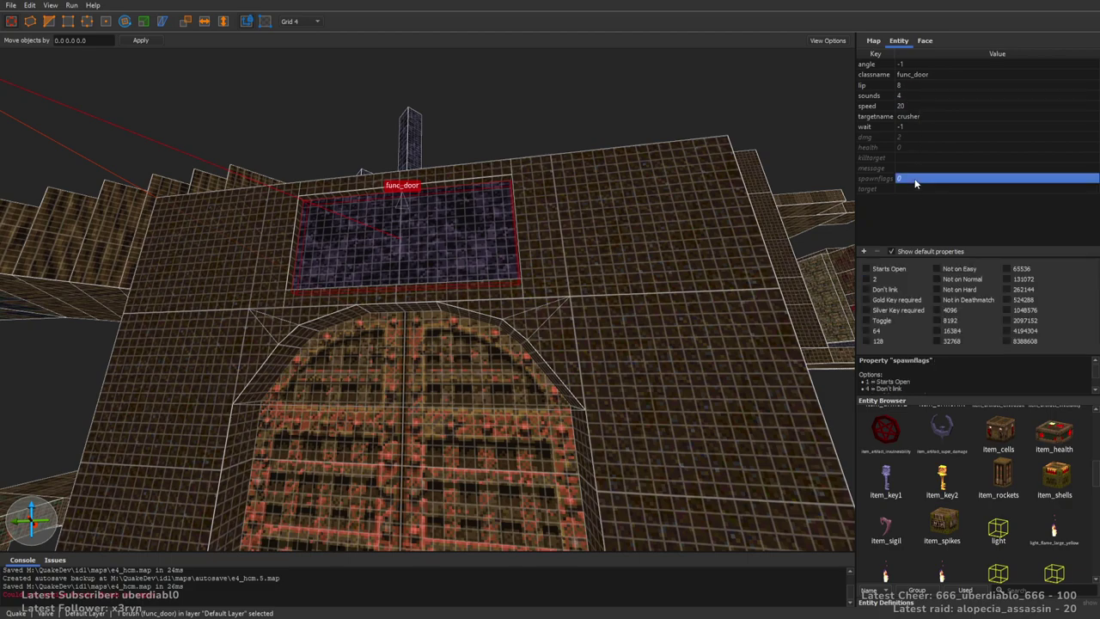
pyautogui.click(888, 290)
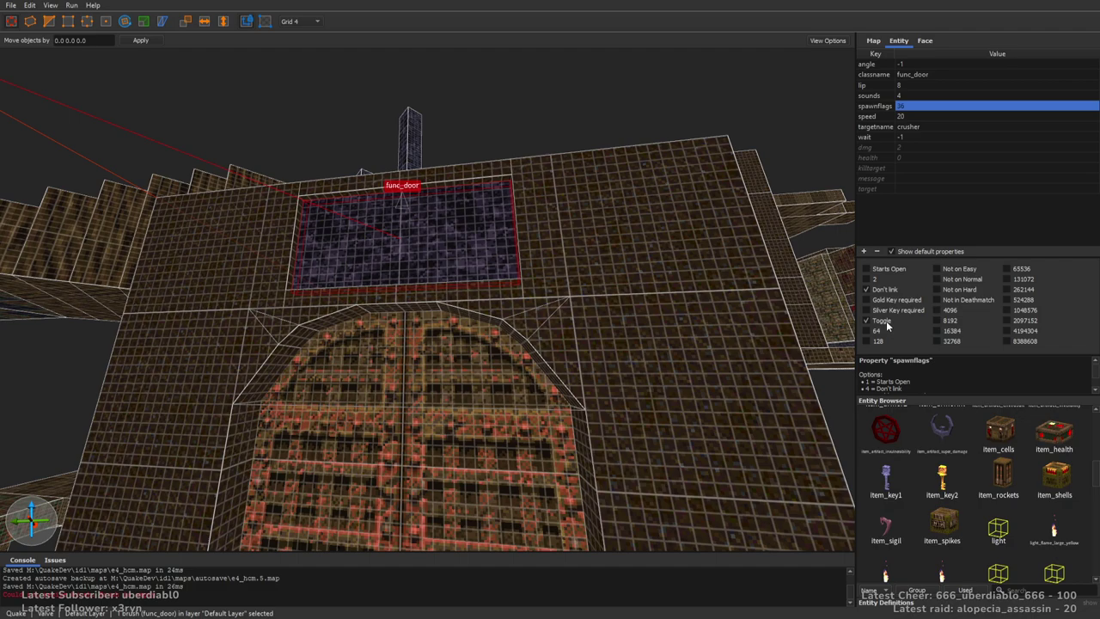
pyautogui.moveTo(605, 213); pyautogui.dragTo(605, 213, button='right')
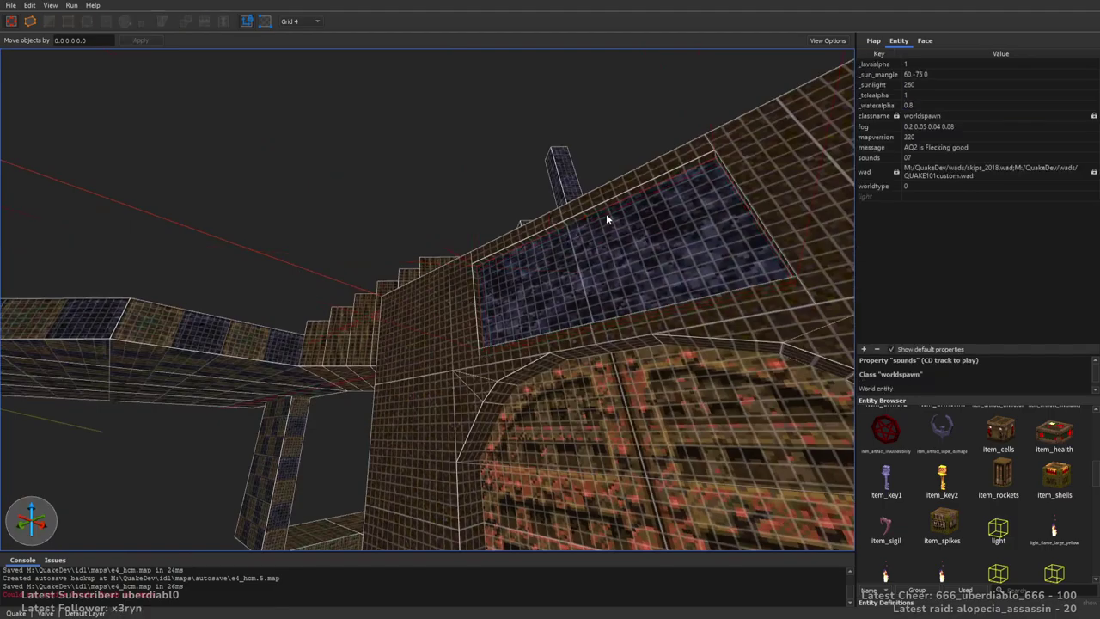
# Place a light entity at the shootable button's recess above the arched doors, at origin 456 -128 -28
pyautogui.scroll(5, 631, 275)
pyautogui.moveTo(620, 292)
pyautogui.mouseDown(button='right')
pyautogui.moveTo(533, 319)
pyautogui.moveTo(570, 347)
pyautogui.moveTo(560, 351)
pyautogui.moveTo(567, 404)
pyautogui.mouseUp(button='right')
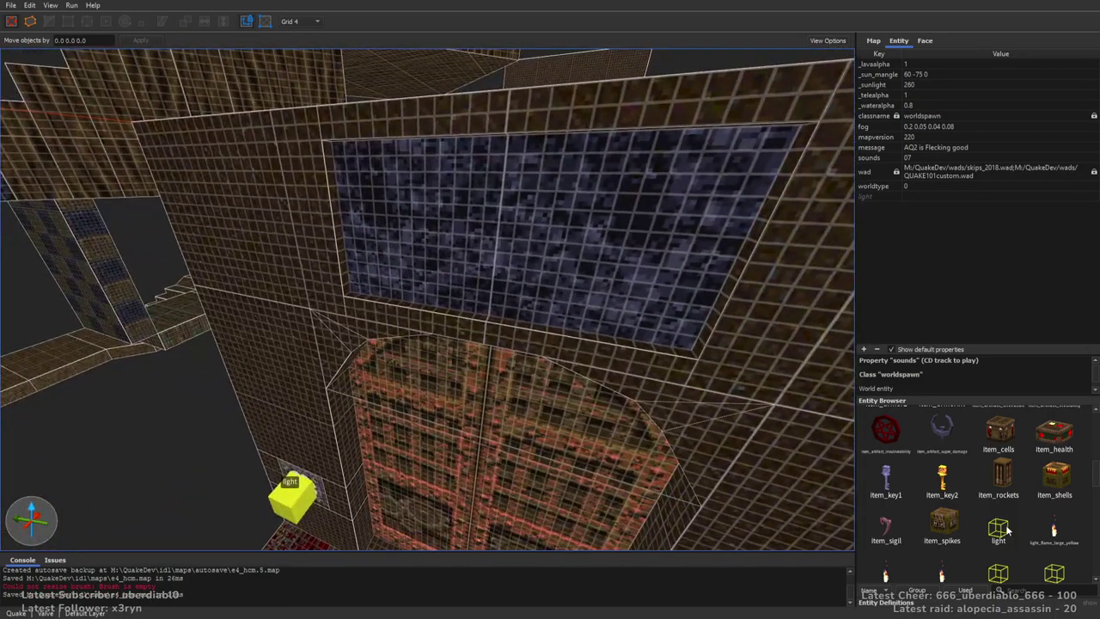
pyautogui.moveTo(998, 529); pyautogui.dragTo(506, 245)
pyautogui.press('pageup')
pyautogui.press('pageup')
pyautogui.press('pageup')
pyautogui.moveTo(510, 246); pyautogui.dragTo(569, 254, button='right')
pyautogui.press('Right')
pyautogui.press('Right')
pyautogui.press('Right')
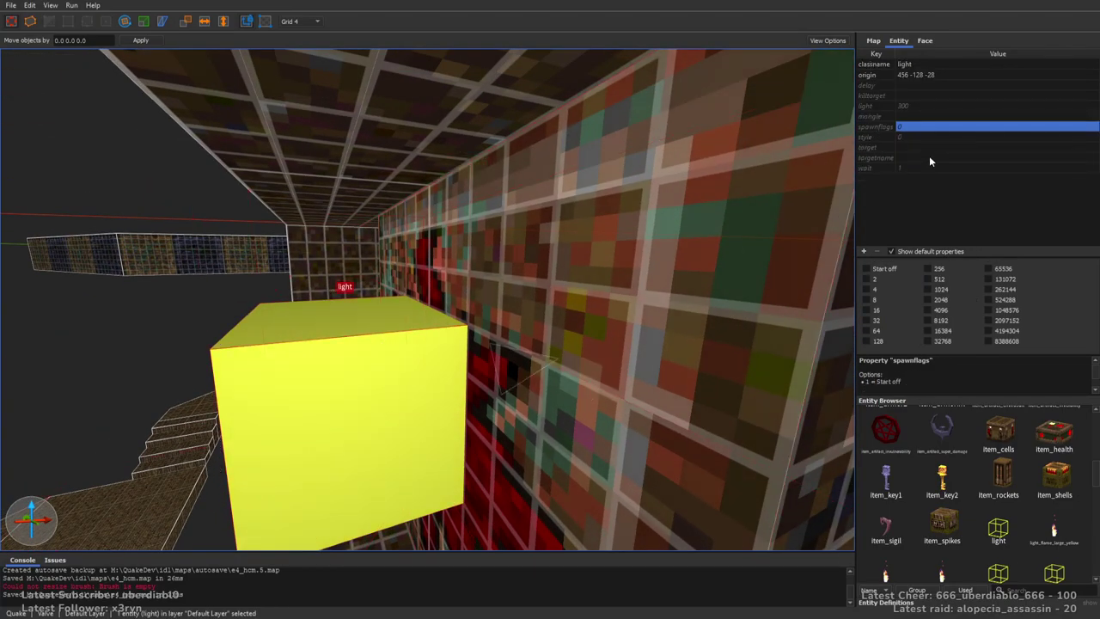
# Give the new light the targetname trapdoor and a brightness of 500
pyautogui.click(915, 157)
pyautogui.write('trapdoor')
pyautogui.doubleClick(917, 116)
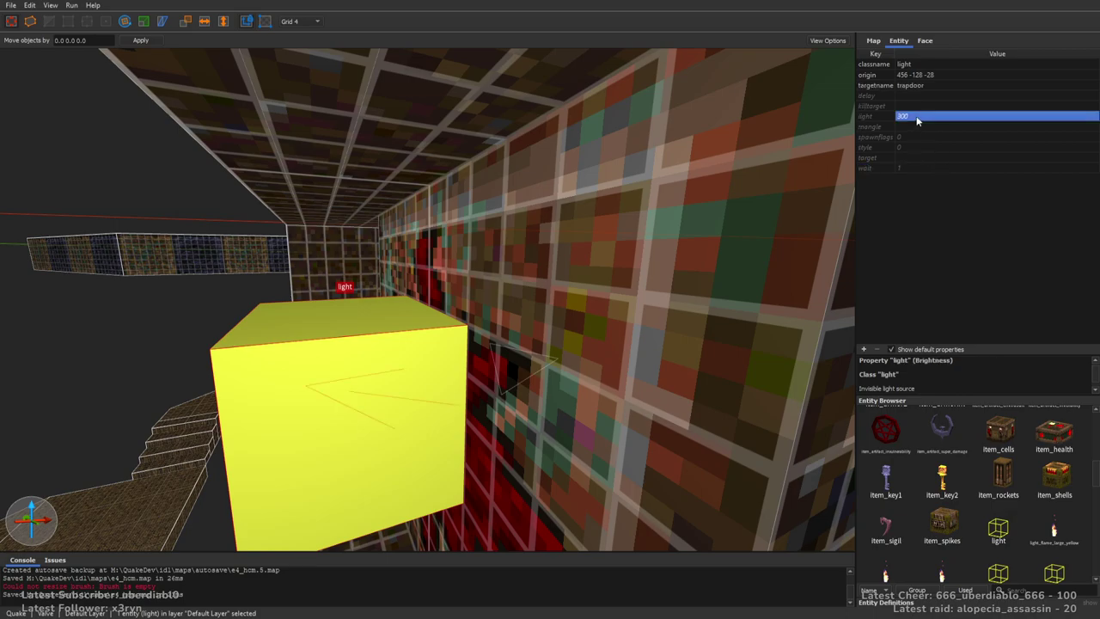
pyautogui.write('40')
pyautogui.write('500')
pyautogui.press('Return')
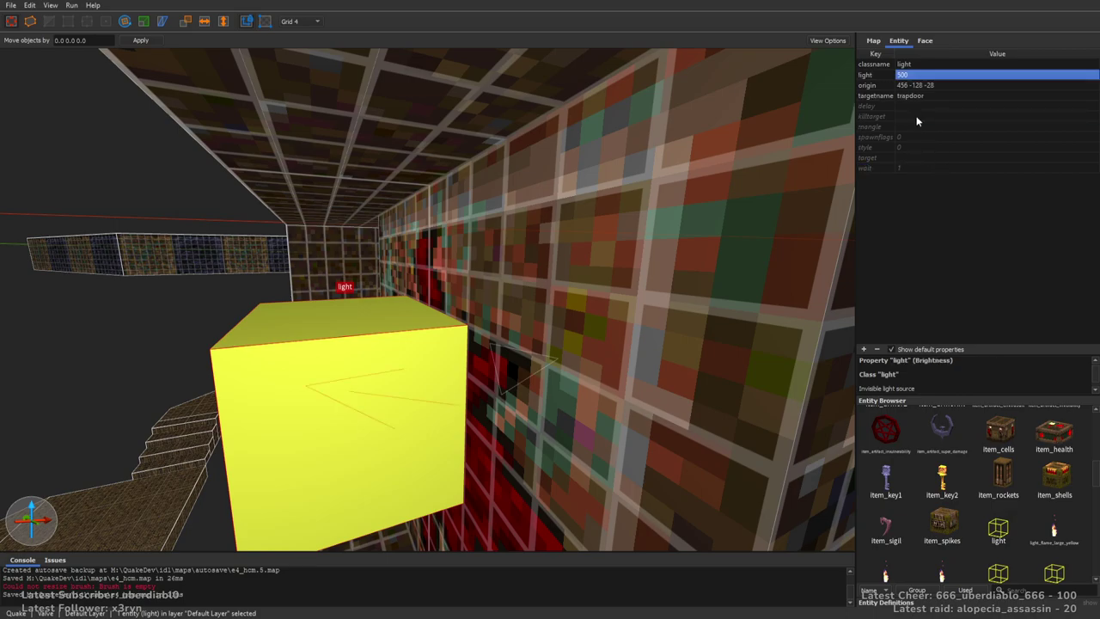
# Set the trapdoor light's wait to 4 and add a _color property to it
pyautogui.doubleClick(925, 168)
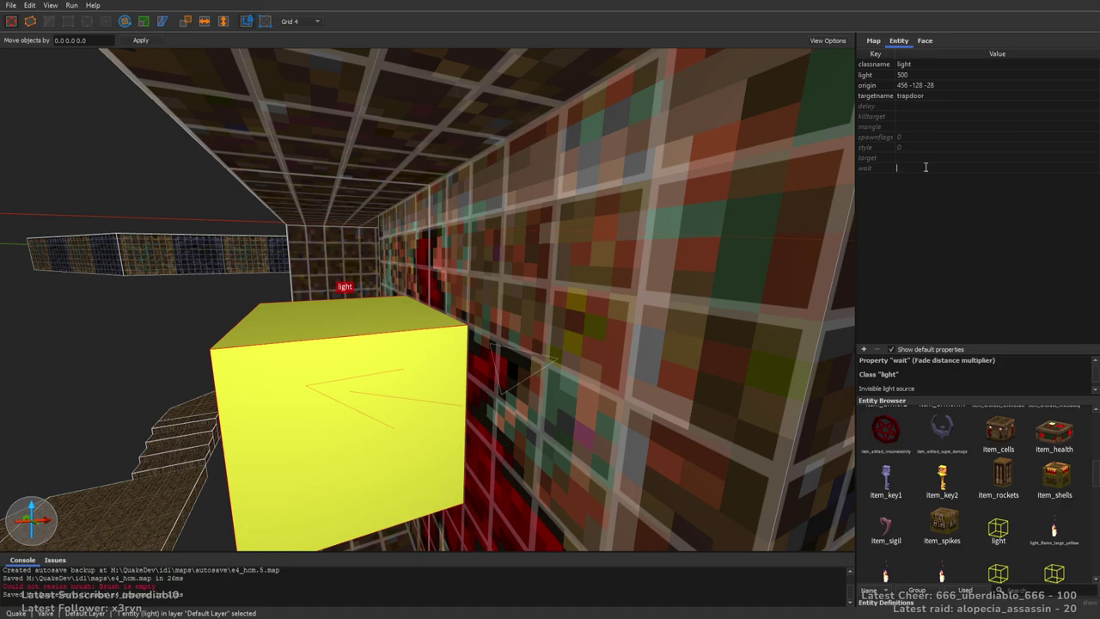
pyautogui.write('2')
pyautogui.press('Return')
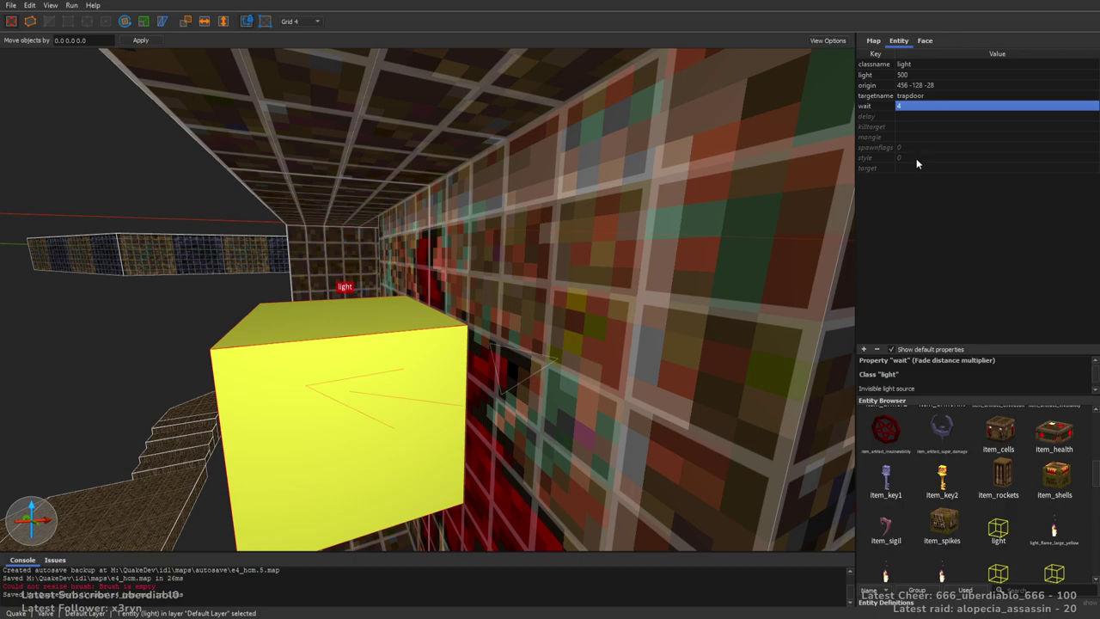
pyautogui.click(864, 350)
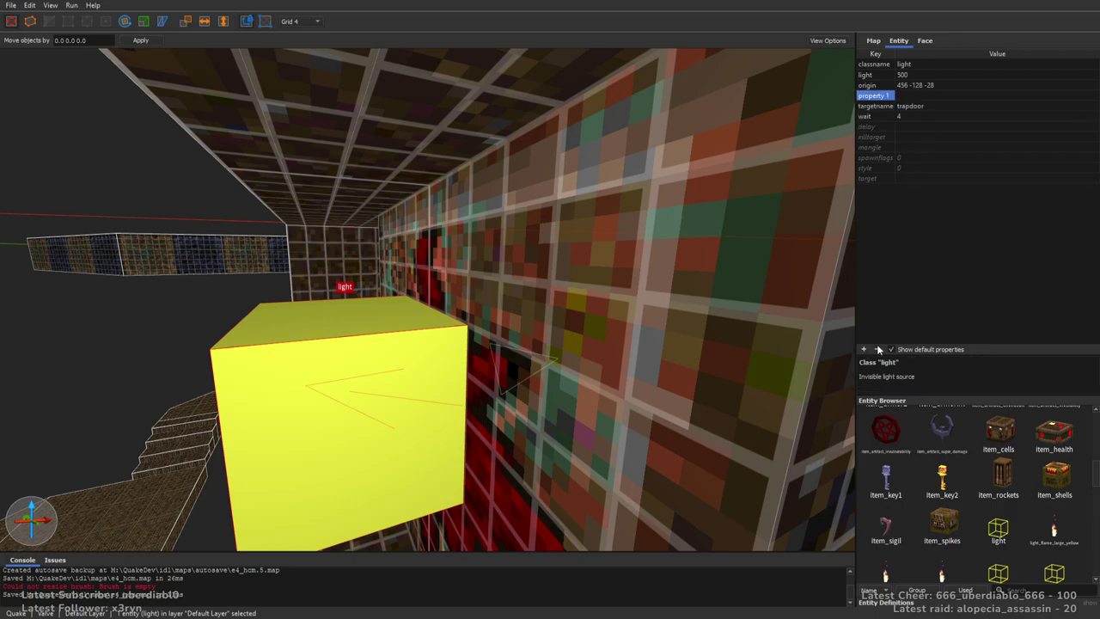
pyautogui.write('_color')
pyautogui.press('Return')
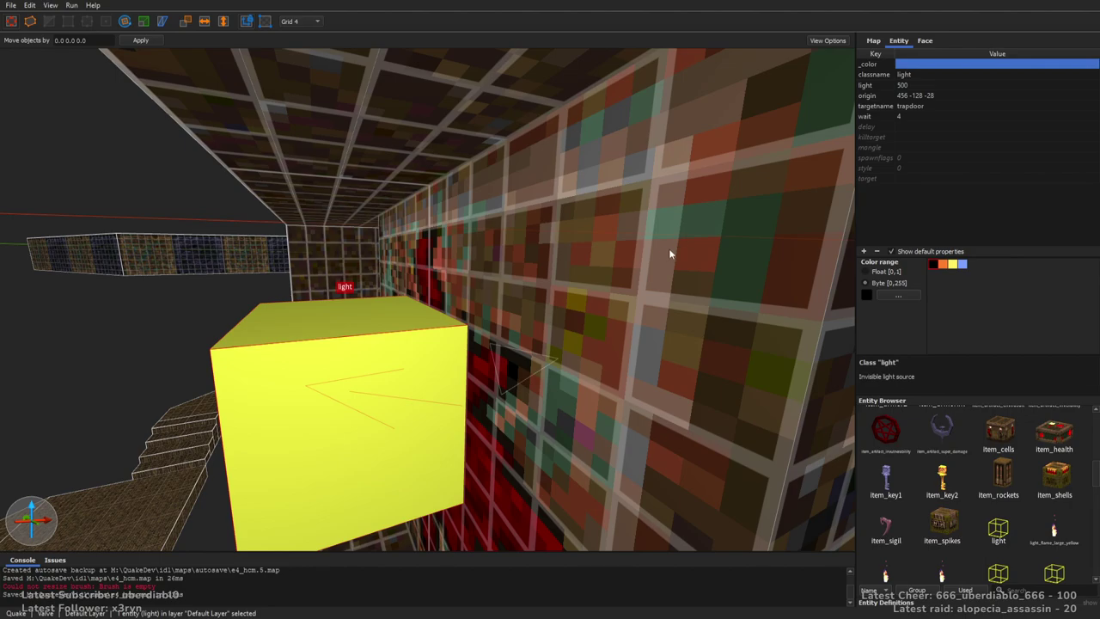
pyautogui.press('Escape')
# Place a copy of the closet3 func_door on the rock path beside the steps and set its targetname to closet4
pyautogui.moveTo(633, 401); pyautogui.dragTo(746, 321, button='middle')
pyautogui.click(528, 200)
pyautogui.moveTo(529, 200)
pyautogui.mouseDown(button='middle')
pyautogui.moveTo(531, 229)
pyautogui.moveTo(515, 191)
pyautogui.moveTo(582, 297)
pyautogui.moveTo(481, 344)
pyautogui.moveTo(452, 339)
pyautogui.moveTo(447, 361)
pyautogui.moveTo(297, 285)
pyautogui.moveTo(604, 346)
pyautogui.moveTo(526, 331)
pyautogui.moveTo(636, 300)
pyautogui.moveTo(764, 375)
pyautogui.moveTo(781, 358)
pyautogui.moveTo(770, 363)
pyautogui.moveTo(738, 187)
pyautogui.mouseUp(button='middle')
pyautogui.press('Escape')
pyautogui.press('5')
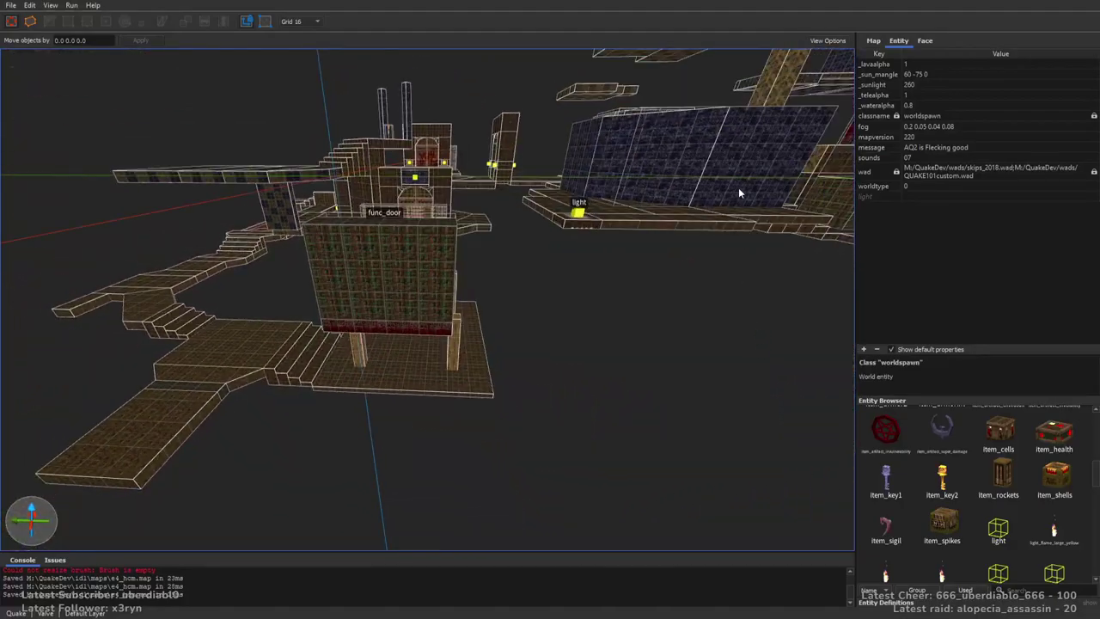
pyautogui.click(738, 188)
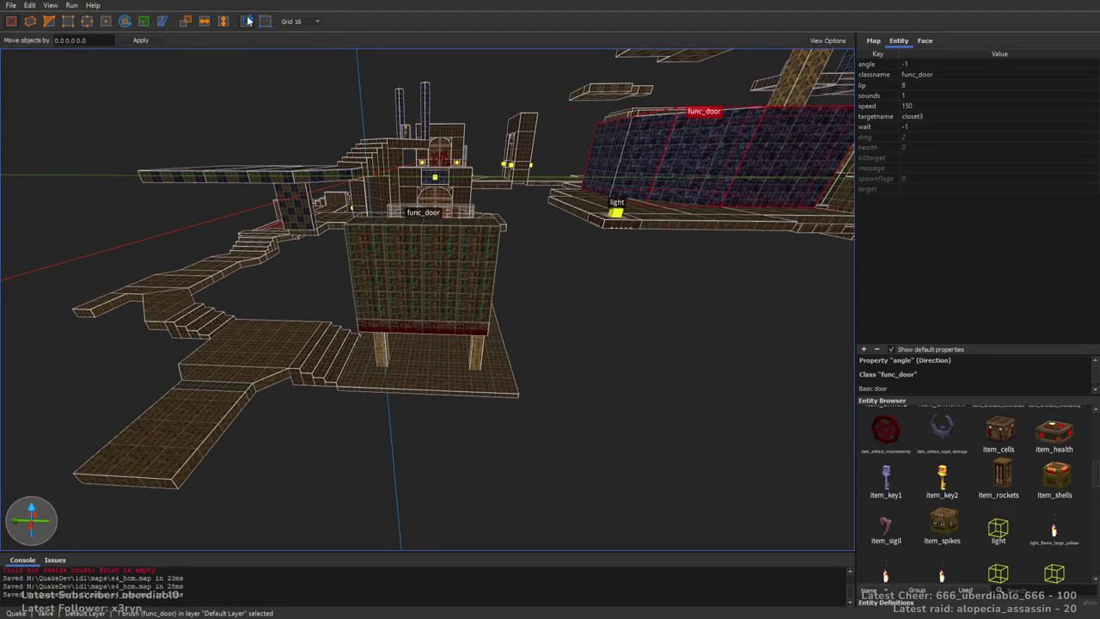
pyautogui.moveTo(773, 163)
pyautogui.mouseDown(button='middle')
pyautogui.moveTo(459, 228)
pyautogui.moveTo(363, 159)
pyautogui.moveTo(358, 238)
pyautogui.moveTo(390, 235)
pyautogui.moveTo(376, 221)
pyautogui.moveTo(374, 378)
pyautogui.moveTo(361, 387)
pyautogui.mouseUp(button='middle')
pyautogui.moveTo(361, 387)
pyautogui.mouseDown()
pyautogui.moveTo(318, 345)
pyautogui.moveTo(324, 383)
pyautogui.moveTo(316, 379)
pyautogui.moveTo(367, 386)
pyautogui.mouseUp()
pyautogui.moveTo(367, 385); pyautogui.dragTo(675, 367, button='middle')
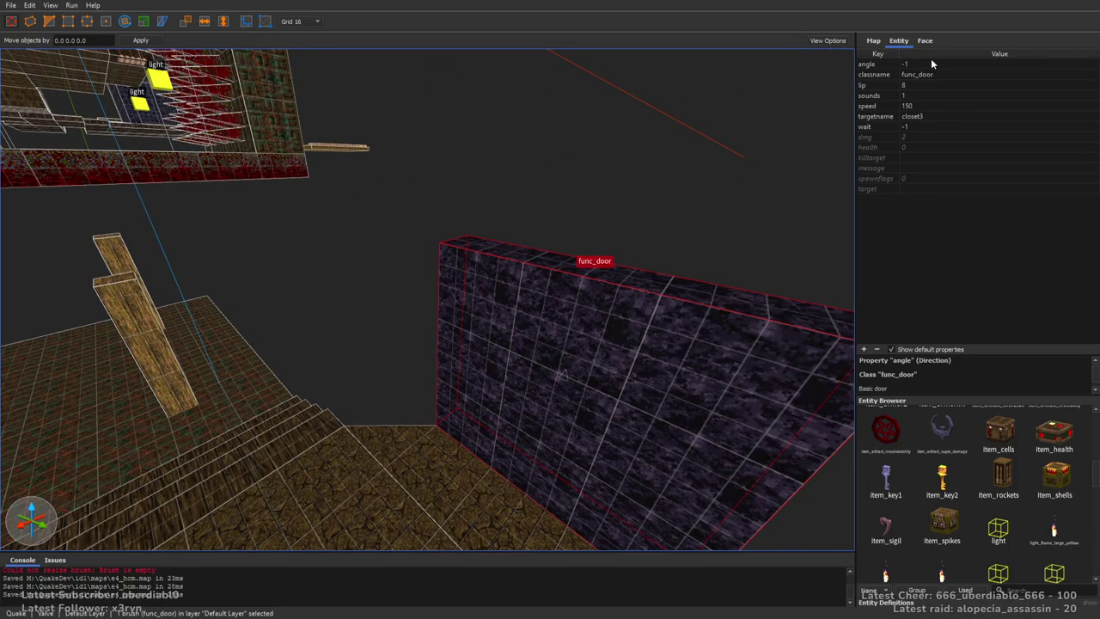
pyautogui.click(954, 116)
pyautogui.press('Return')
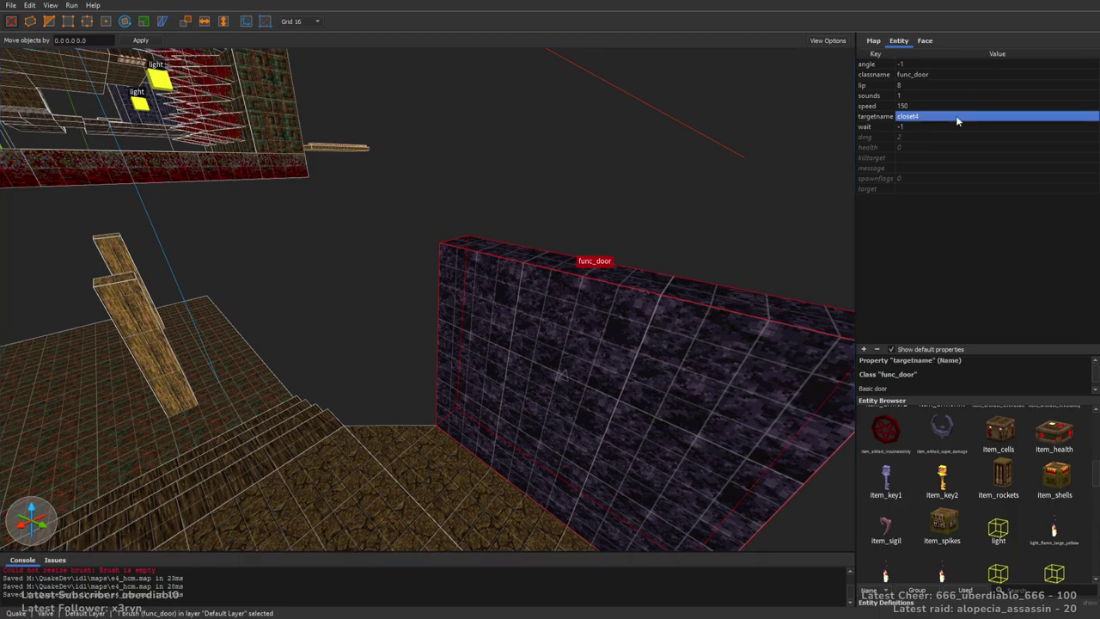
# Draw a 64 × 32 × 32 block textured with metal2_1 above the edge of the lava pool
pyautogui.moveTo(809, 157); pyautogui.dragTo(802, 238, button='middle')
pyautogui.click(737, 168)
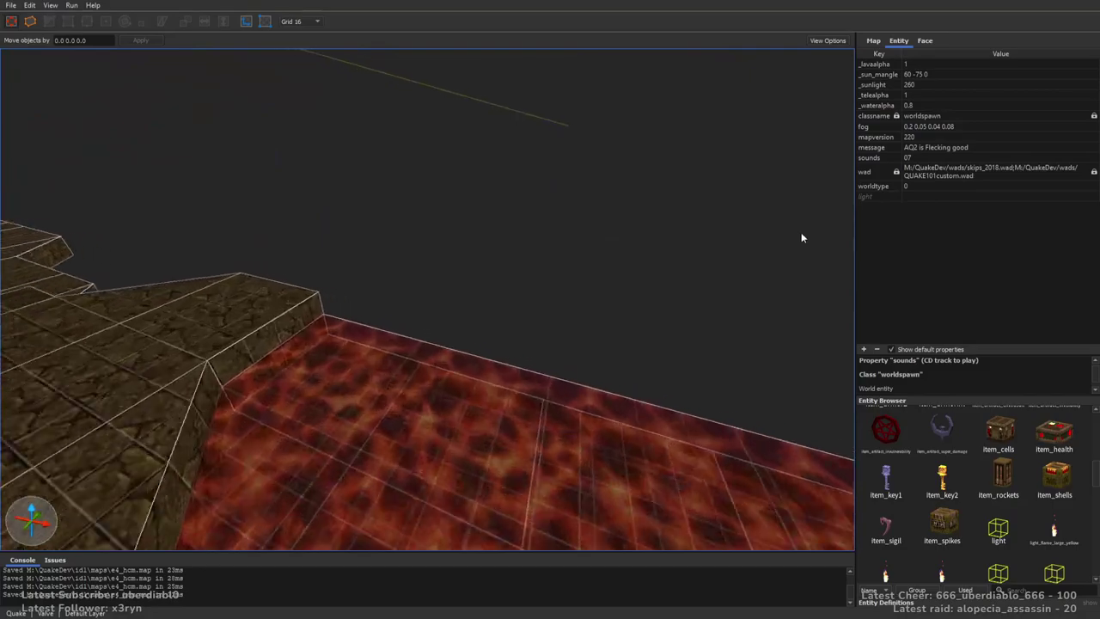
pyautogui.click(924, 40)
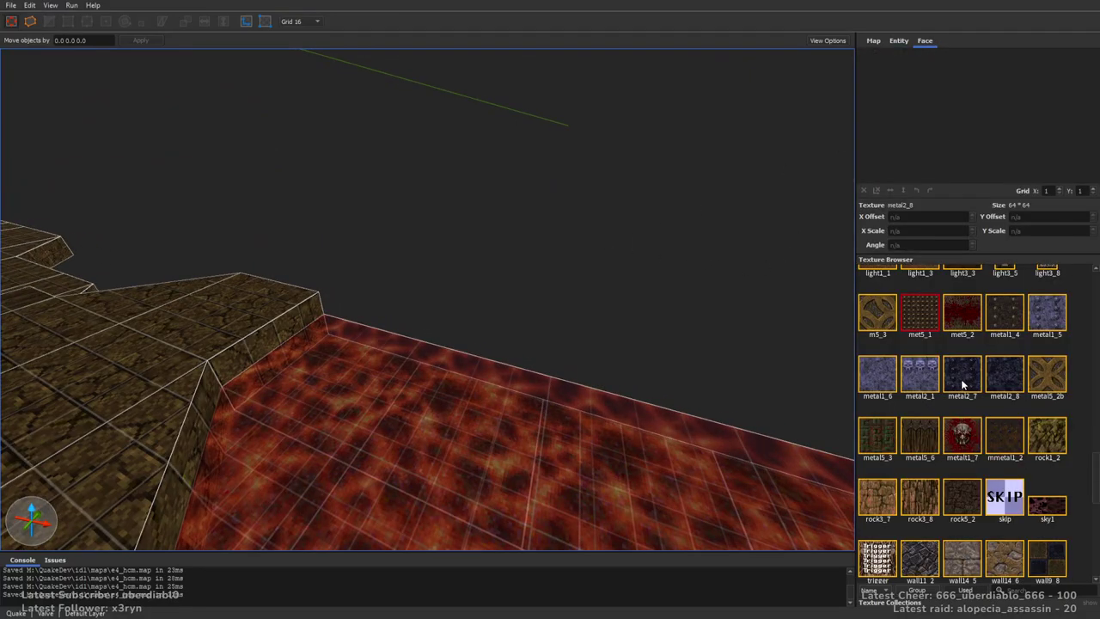
pyautogui.click(919, 375)
pyautogui.moveTo(650, 309); pyautogui.dragTo(673, 313, button='middle')
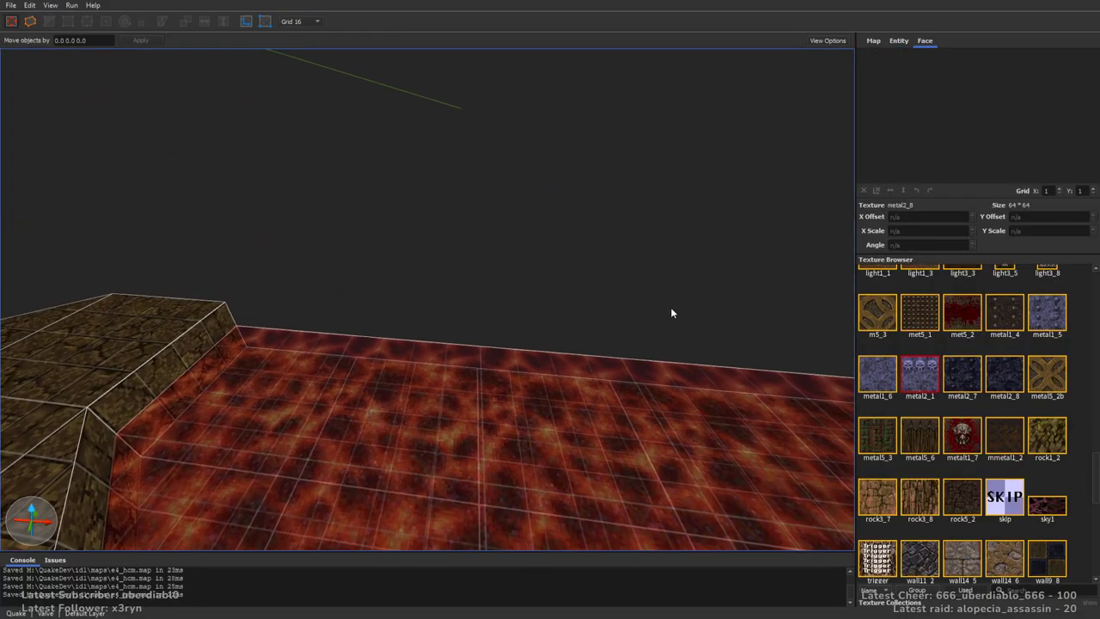
pyautogui.moveTo(366, 345)
pyautogui.mouseDown()
pyautogui.moveTo(468, 371)
pyautogui.moveTo(452, 296)
pyautogui.moveTo(463, 198)
pyautogui.mouseUp()
pyautogui.keyDown('shift'); pyautogui.moveTo(449, 462); pyautogui.dragTo(459, 377); pyautogui.keyUp('shift')
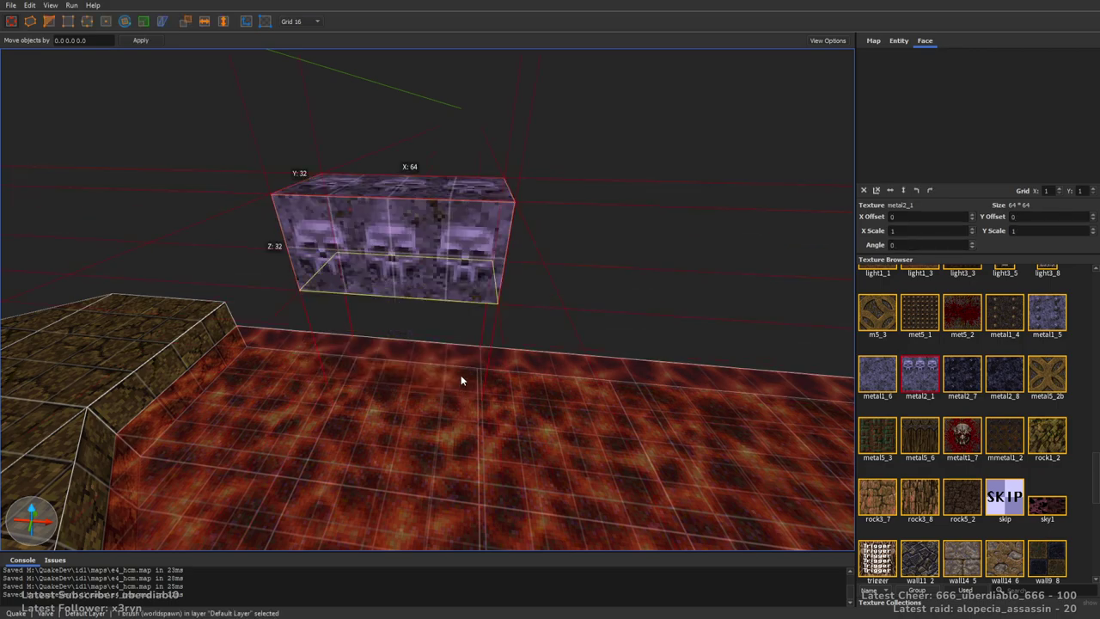
# Retexture the top of the skull block with metal1_6
pyautogui.moveTo(460, 377); pyautogui.dragTo(499, 372, button='middle')
pyautogui.moveTo(499, 371); pyautogui.dragTo(567, 329, button='right')
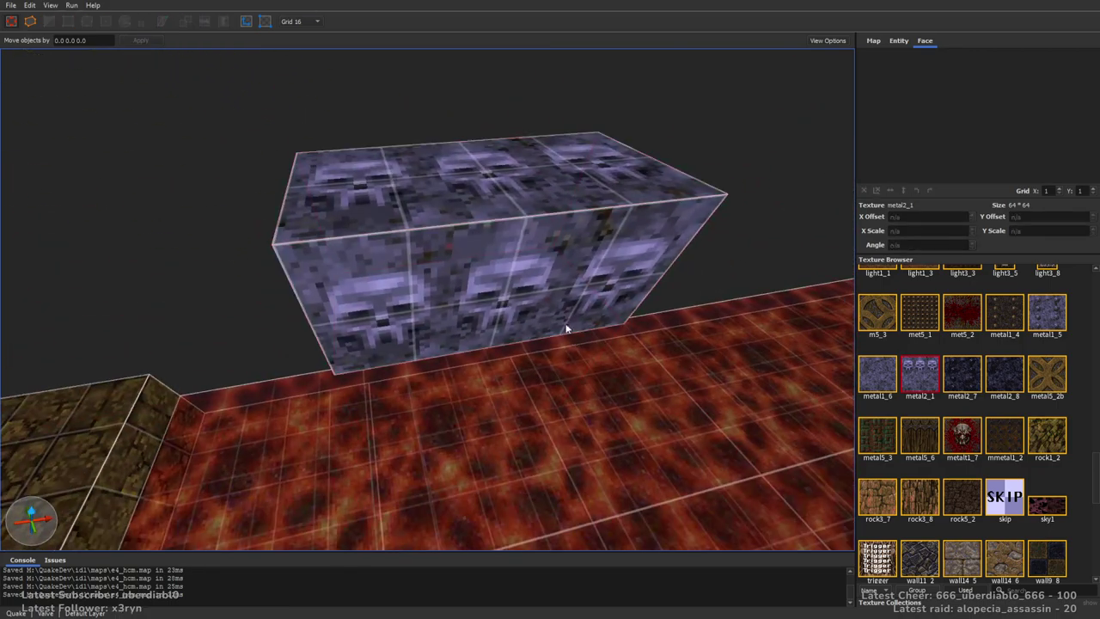
pyautogui.click(540, 193)
pyautogui.moveTo(540, 193)
pyautogui.mouseDown(button='right')
pyautogui.moveTo(552, 139)
pyautogui.moveTo(478, 177)
pyautogui.moveTo(611, 294)
pyautogui.moveTo(611, 340)
pyautogui.mouseUp(button='right')
pyautogui.keyDown('ctrl'); pyautogui.keyDown('shift'); pyautogui.click(479, 177); pyautogui.keyUp('shift'); pyautogui.keyUp('ctrl')
pyautogui.click(521, 285)
pyautogui.moveTo(680, 343); pyautogui.dragTo(673, 373, button='right')
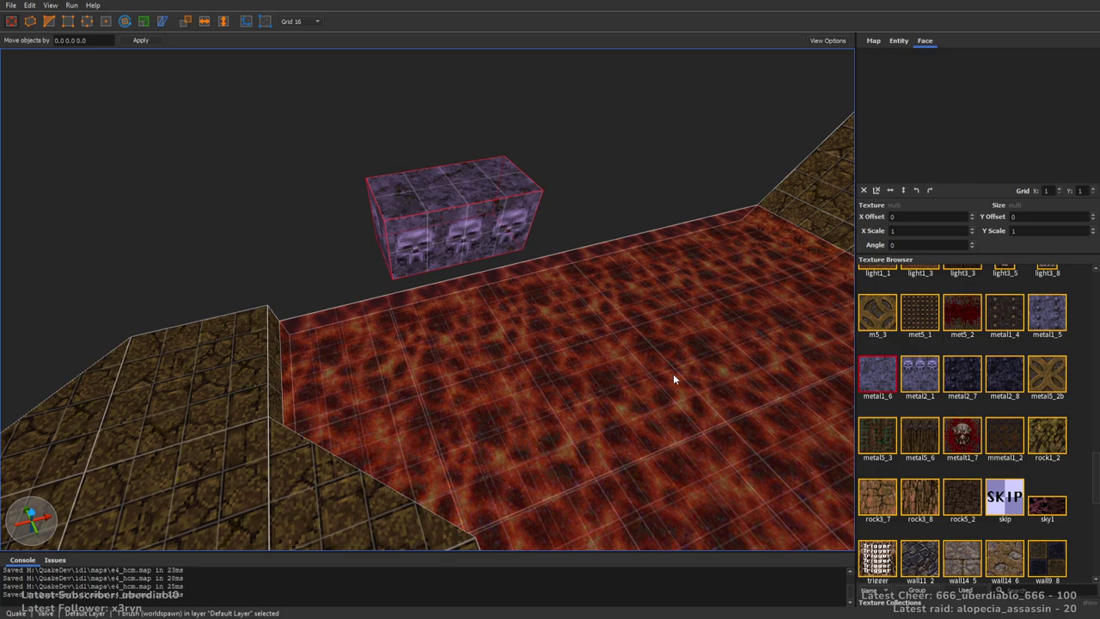
# Move the skull block to the rock ledge and, with texture lock on, place two rising copies along the lava's edge
pyautogui.moveTo(500, 229)
pyautogui.mouseDown()
pyautogui.moveTo(517, 275)
pyautogui.moveTo(498, 210)
pyautogui.moveTo(307, 217)
pyautogui.moveTo(307, 270)
pyautogui.moveTo(355, 319)
pyautogui.mouseUp()
pyautogui.click(247, 21)
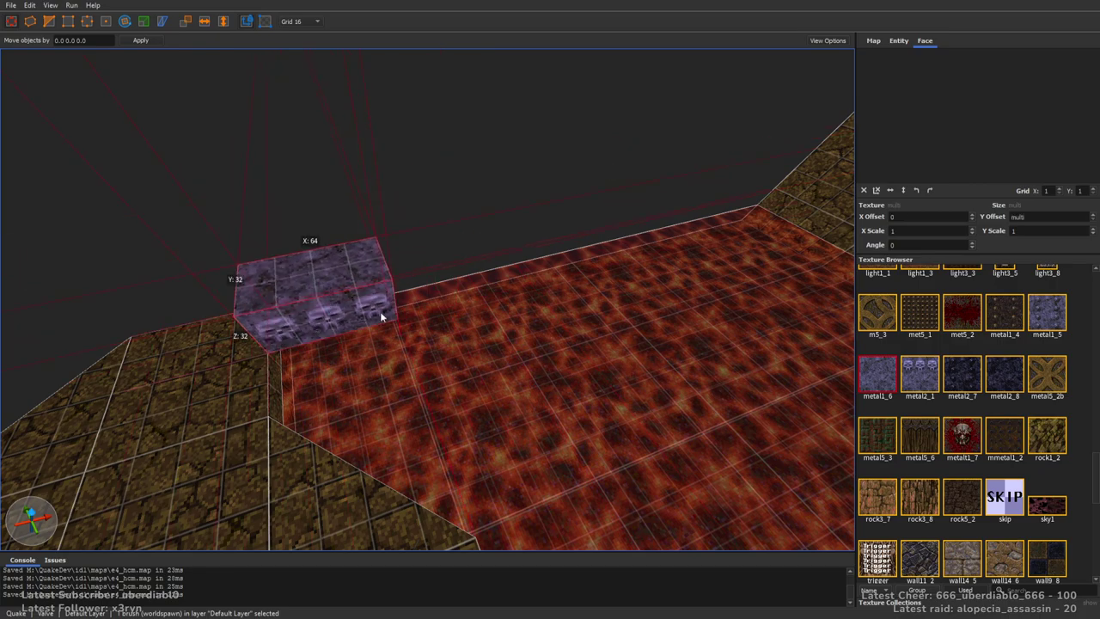
pyautogui.moveTo(355, 319); pyautogui.dragTo(447, 294, button='right')
pyautogui.moveTo(331, 297)
pyautogui.keyDown('ctrl'); pyautogui.mouseDown()
pyautogui.moveTo(577, 316)
pyautogui.moveTo(563, 312)
pyautogui.moveTo(569, 278)
pyautogui.mouseUp(); pyautogui.keyUp('ctrl')
pyautogui.moveTo(569, 278); pyautogui.dragTo(439, 306, button='right')
pyautogui.moveTo(440, 307)
pyautogui.mouseDown()
pyautogui.moveTo(455, 291)
pyautogui.moveTo(619, 290)
pyautogui.mouseUp()
pyautogui.moveTo(619, 289); pyautogui.dragTo(338, 292, button='right')
pyautogui.moveTo(337, 292)
pyautogui.mouseDown()
pyautogui.moveTo(481, 288)
pyautogui.moveTo(471, 239)
pyautogui.mouseUp()
pyautogui.moveTo(474, 237)
pyautogui.mouseDown(button='right')
pyautogui.moveTo(512, 180)
pyautogui.moveTo(492, 227)
pyautogui.moveTo(535, 232)
pyautogui.moveTo(561, 266)
pyautogui.mouseUp(button='right')
# Reduce the depth of all three skull blocks to 24 units using the 8-unit grid
pyautogui.scroll(-5, 492, 227)
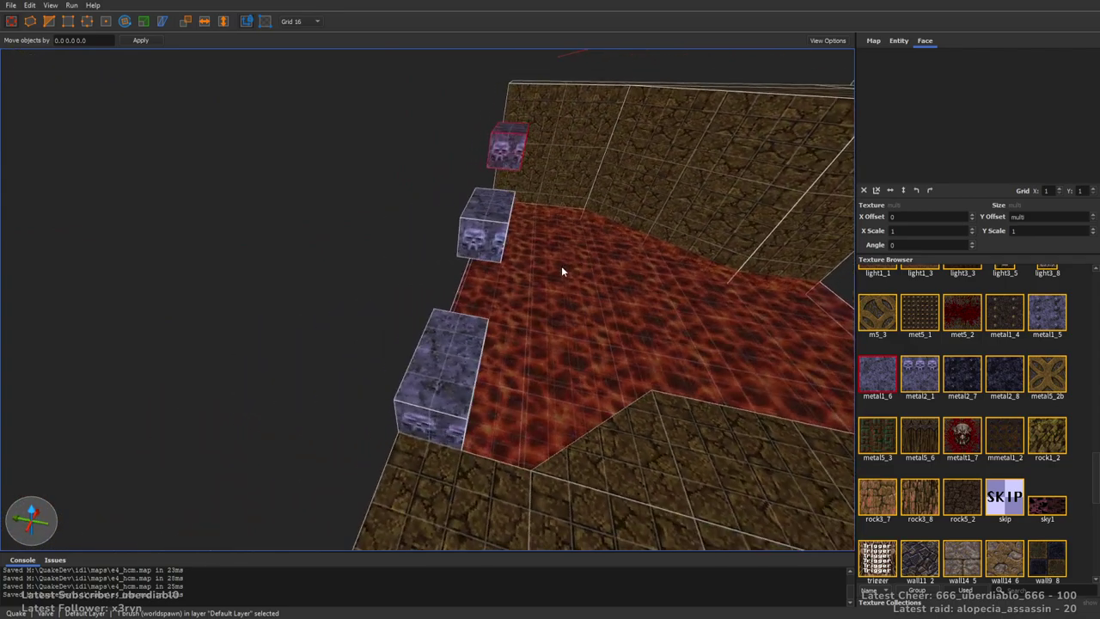
pyautogui.keyDown('ctrl'); pyautogui.click(438, 369); pyautogui.keyUp('ctrl')
pyautogui.press('Down')
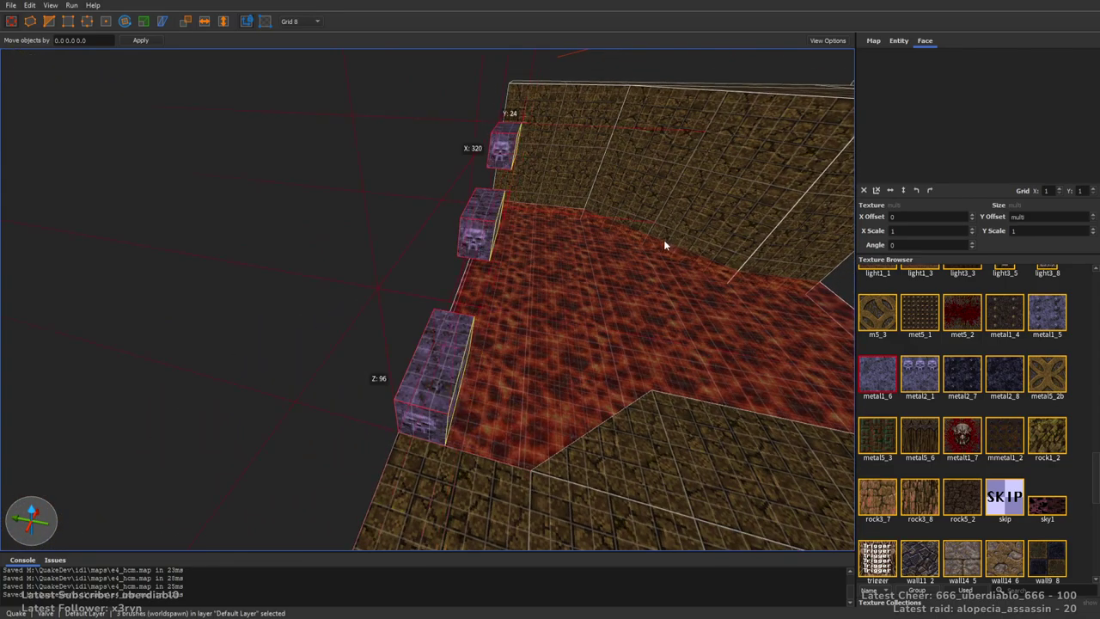
pyautogui.press('Escape')
pyautogui.moveTo(683, 332); pyautogui.dragTo(654, 315, button='right')
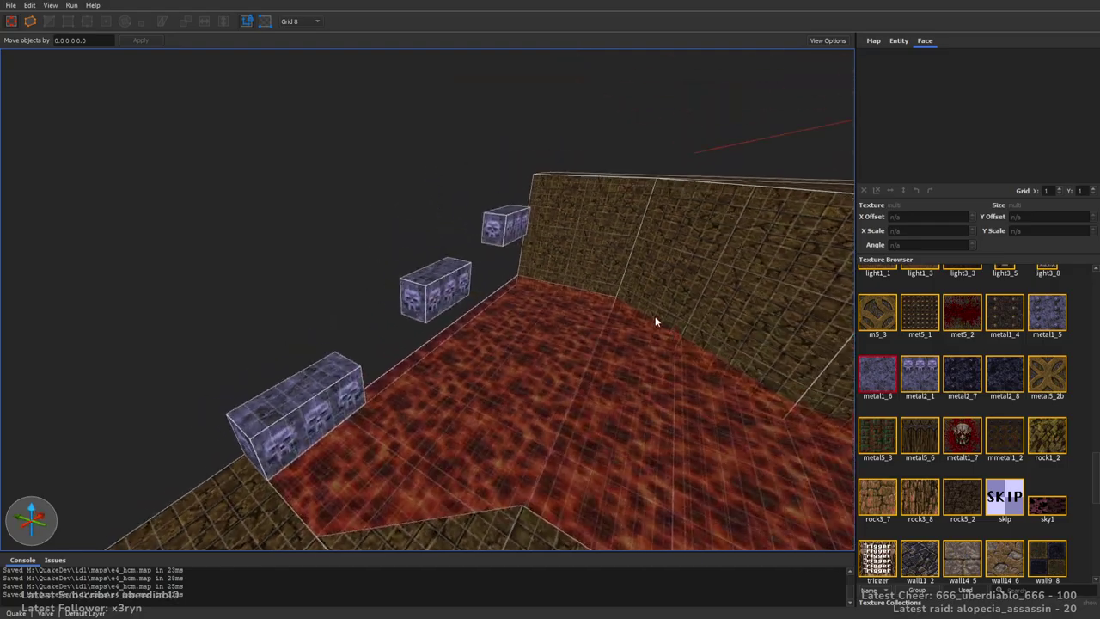
# Shape a metal5_3 slab measuring 128 × 96 × 32 level with the checkered walkway beside the blue metal wall
pyautogui.moveTo(486, 335)
pyautogui.mouseDown(button='right')
pyautogui.moveTo(755, 329)
pyautogui.moveTo(857, 354)
pyautogui.moveTo(542, 348)
pyautogui.moveTo(432, 309)
pyautogui.moveTo(469, 303)
pyautogui.moveTo(440, 330)
pyautogui.moveTo(493, 319)
pyautogui.moveTo(459, 417)
pyautogui.mouseUp(button='right')
pyautogui.click(459, 417)
pyautogui.moveTo(486, 248)
pyautogui.keyDown('shift'); pyautogui.mouseDown()
pyautogui.moveTo(504, 91)
pyautogui.moveTo(498, 115)
pyautogui.mouseUp(); pyautogui.keyUp('shift')
pyautogui.moveTo(498, 115); pyautogui.dragTo(456, 351, button='right')
pyautogui.keyDown('shift'); pyautogui.moveTo(456, 381); pyautogui.dragTo(493, 51); pyautogui.keyUp('shift')
pyautogui.moveTo(494, 51)
pyautogui.mouseDown(button='right')
pyautogui.moveTo(513, 164)
pyautogui.moveTo(491, 228)
pyautogui.mouseUp(button='right')
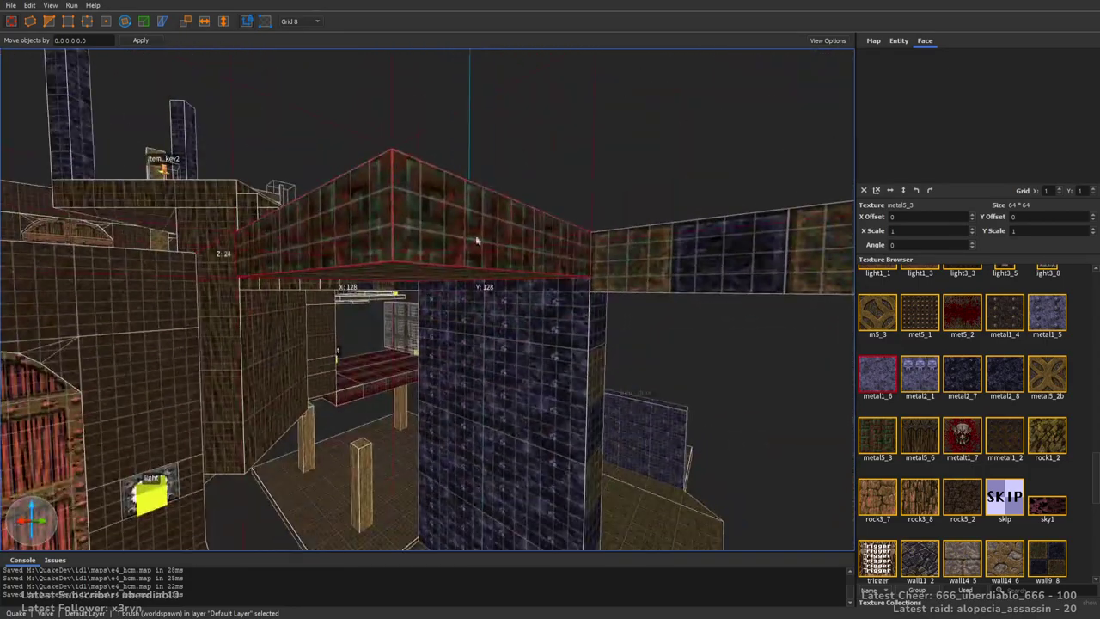
pyautogui.keyDown('shift'); pyautogui.moveTo(401, 277); pyautogui.dragTo(417, 292); pyautogui.keyUp('shift')
pyautogui.moveTo(418, 293); pyautogui.dragTo(589, 344, button='right')
pyautogui.moveTo(590, 344)
pyautogui.keyDown('shift'); pyautogui.mouseDown()
pyautogui.moveTo(648, 327)
pyautogui.moveTo(456, 315)
pyautogui.moveTo(456, 330)
pyautogui.mouseUp(); pyautogui.keyUp('shift')
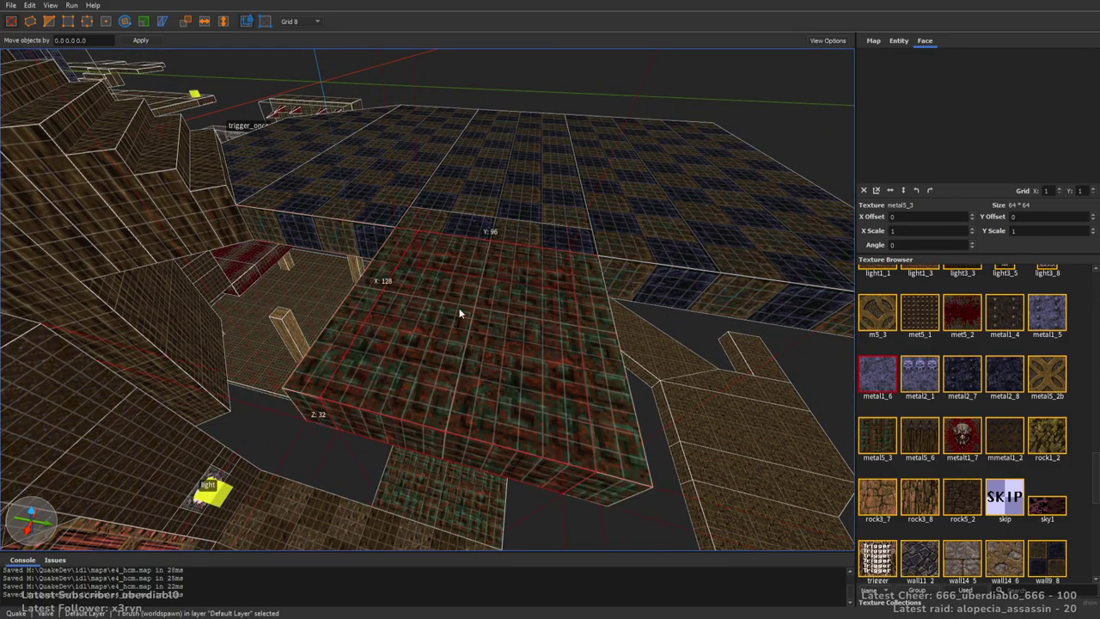
# Divide the slab into a centre with border strips, apply met5_1 to the centre and make the pieces a func_plat
pyautogui.keyDown('shift'); pyautogui.moveTo(505, 227); pyautogui.dragTo(502, 241); pyautogui.keyUp('shift')
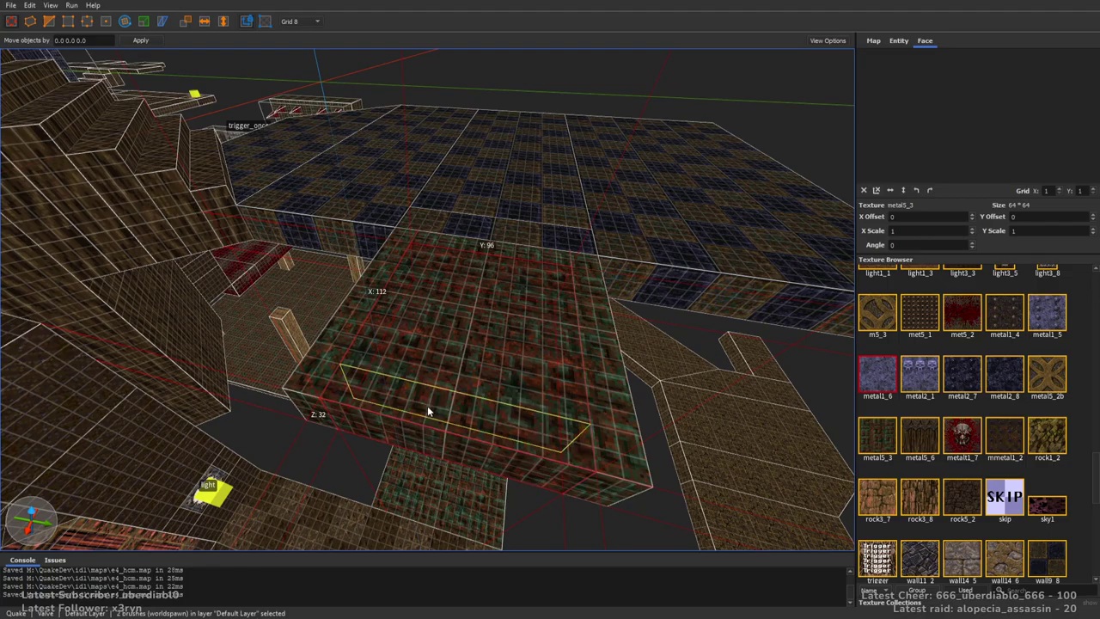
pyautogui.click(468, 328)
pyautogui.click(919, 313)
pyautogui.moveTo(619, 292)
pyautogui.mouseDown(button='right')
pyautogui.moveTo(581, 277)
pyautogui.moveTo(577, 159)
pyautogui.moveTo(572, 189)
pyautogui.moveTo(550, 194)
pyautogui.mouseUp(button='right')
pyautogui.click(536, 248)
pyautogui.click(536, 247)
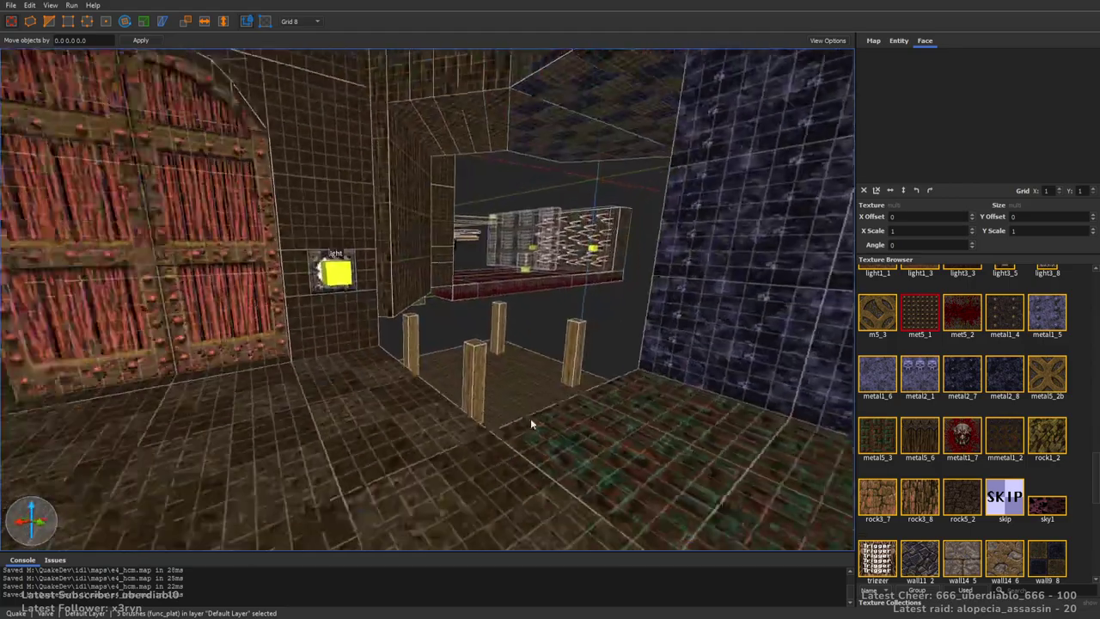
# Delete the gold key from the crusher room's blood-stained metal floor
pyautogui.press('s')
pyautogui.moveTo(557, 432); pyautogui.dragTo(592, 404, button='right')
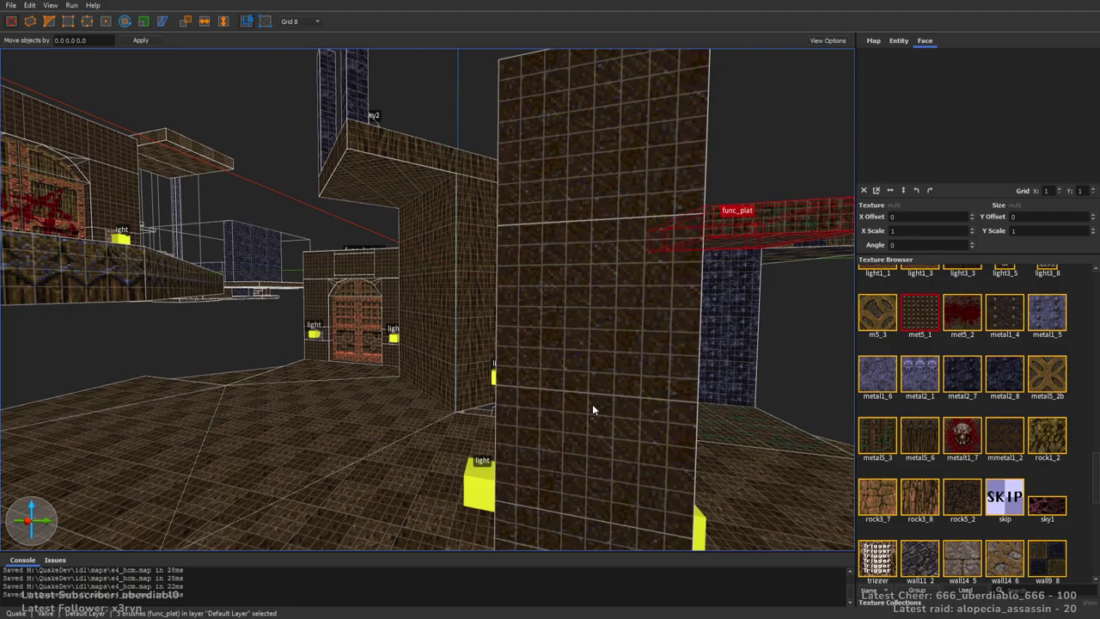
pyautogui.moveTo(632, 391); pyautogui.dragTo(563, 291, button='right')
pyautogui.click(563, 289)
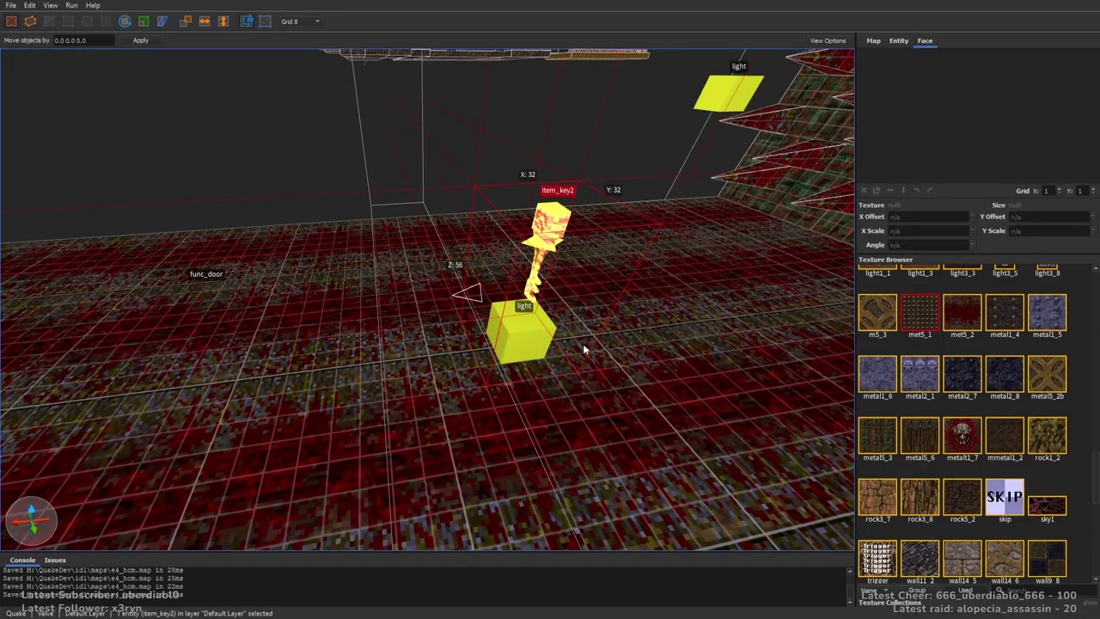
pyautogui.press('Delete')
# Relocate the light from the crusher room floor to beneath the gold key on the wooden ledge
pyautogui.click(515, 323)
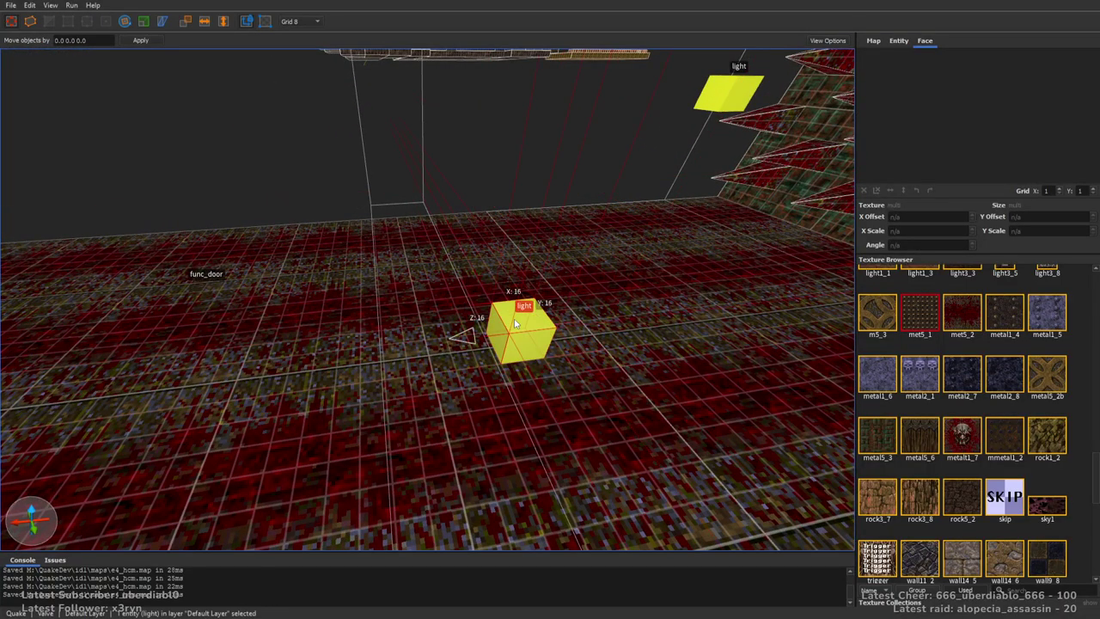
pyautogui.press('Delete')
pyautogui.moveTo(661, 356); pyautogui.dragTo(490, 373, button='right')
pyautogui.hotkey('ctrl', 'z')
pyautogui.press('Escape')
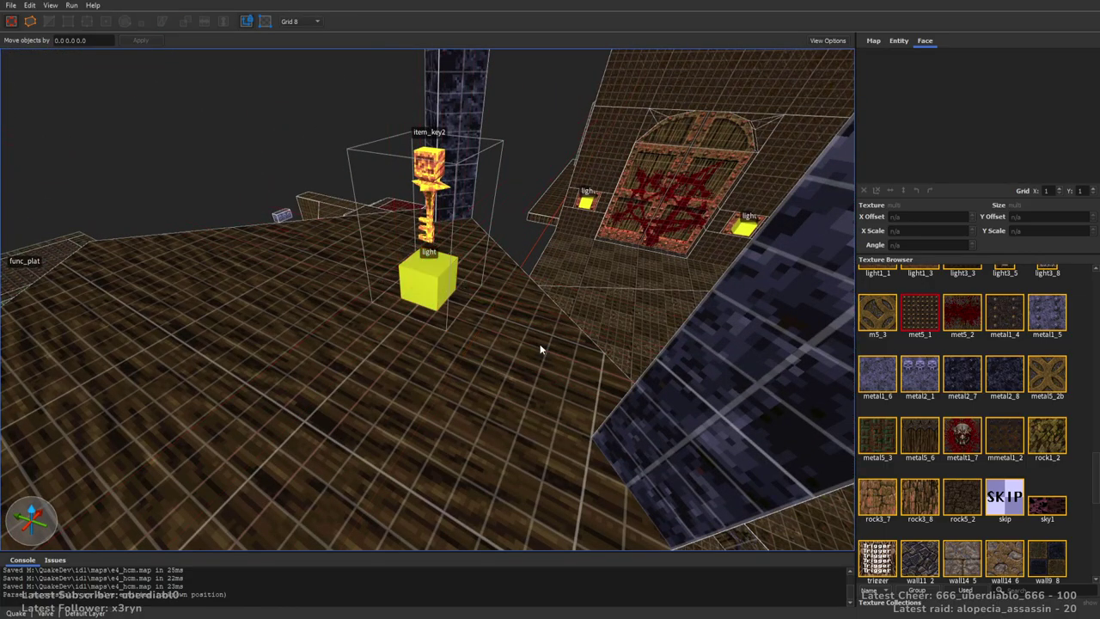
# Set the speed of both halves of the arched crusher-room door to 300
pyautogui.moveTo(565, 337)
pyautogui.mouseDown(button='right')
pyautogui.moveTo(605, 321)
pyautogui.moveTo(432, 336)
pyautogui.moveTo(483, 319)
pyautogui.moveTo(513, 324)
pyautogui.moveTo(562, 302)
pyautogui.mouseUp(button='right')
pyautogui.click(438, 283)
pyautogui.keyDown('ctrl'); pyautogui.click(467, 273); pyautogui.keyUp('ctrl')
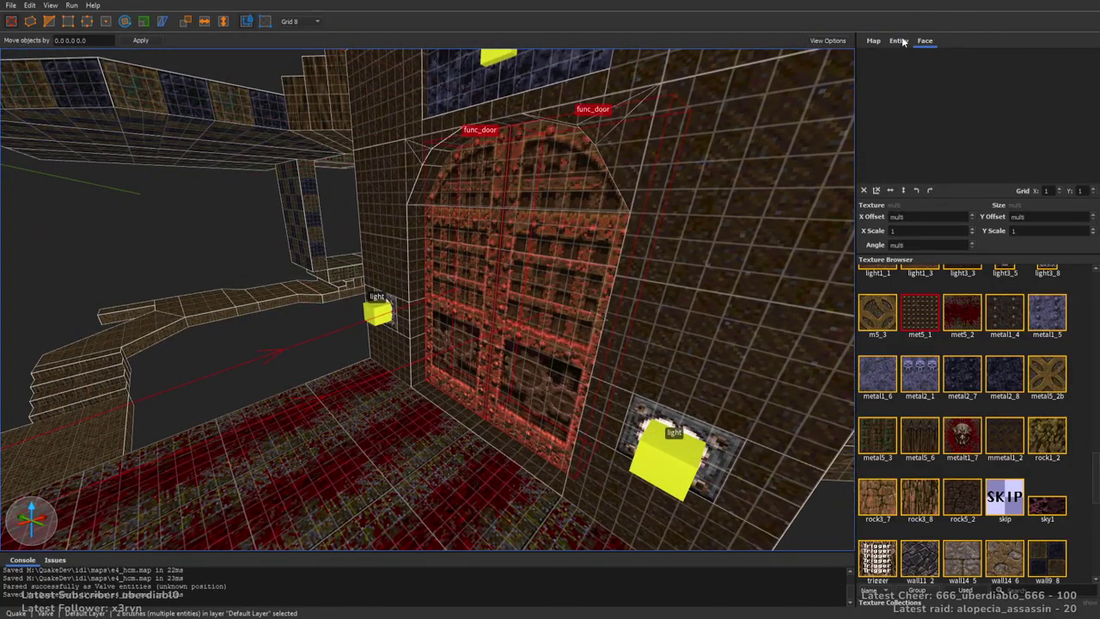
pyautogui.click(898, 41)
pyautogui.doubleClick(918, 117)
pyautogui.write('3')
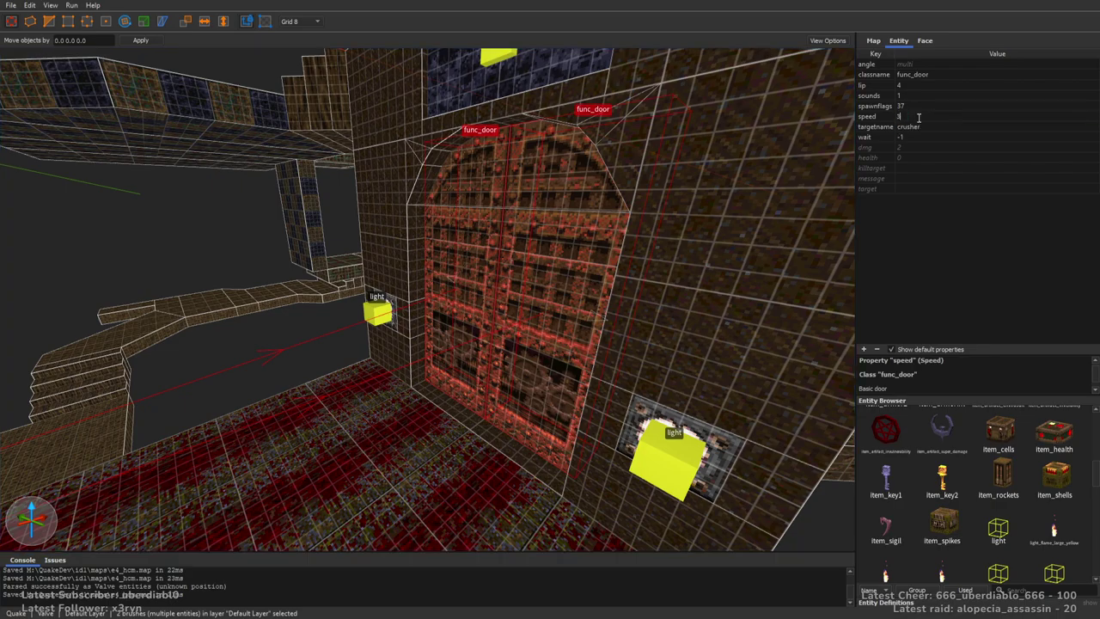
pyautogui.write('00')
pyautogui.press('Return')
pyautogui.moveTo(722, 198); pyautogui.dragTo(659, 330, button='right')
pyautogui.press('Escape')
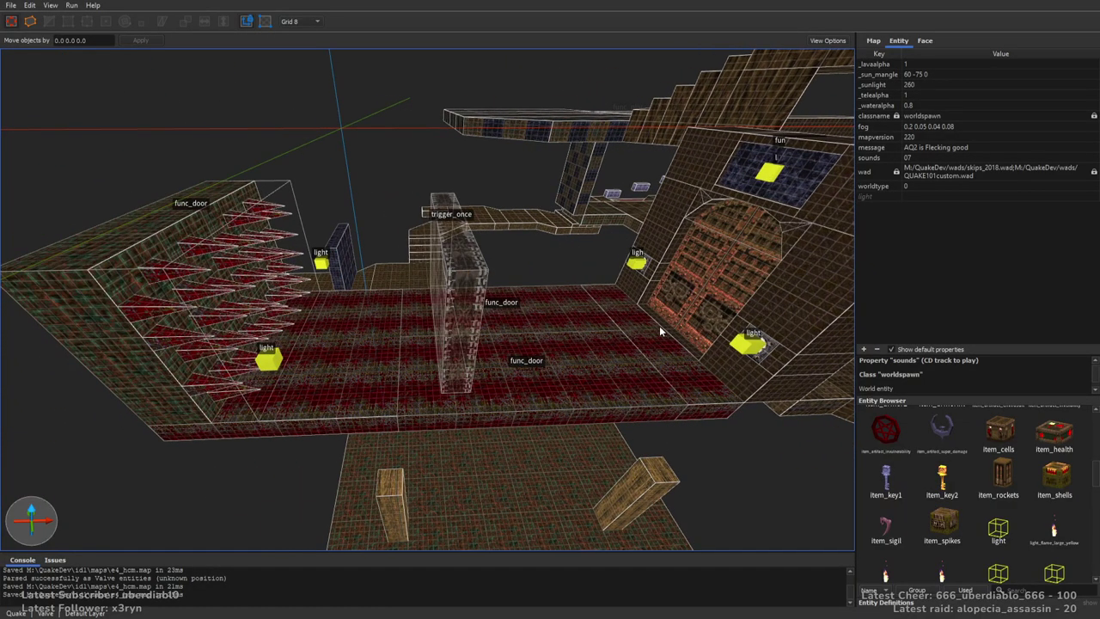
# Set the spiked crusher wall's wait to -1
pyautogui.click(245, 234)
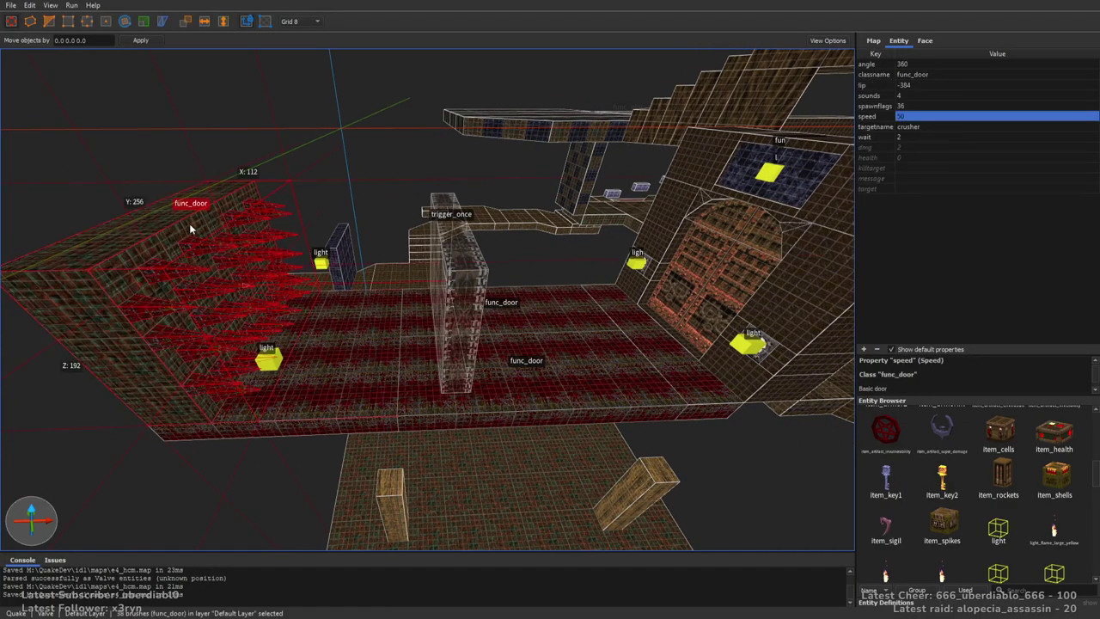
pyautogui.click(928, 105)
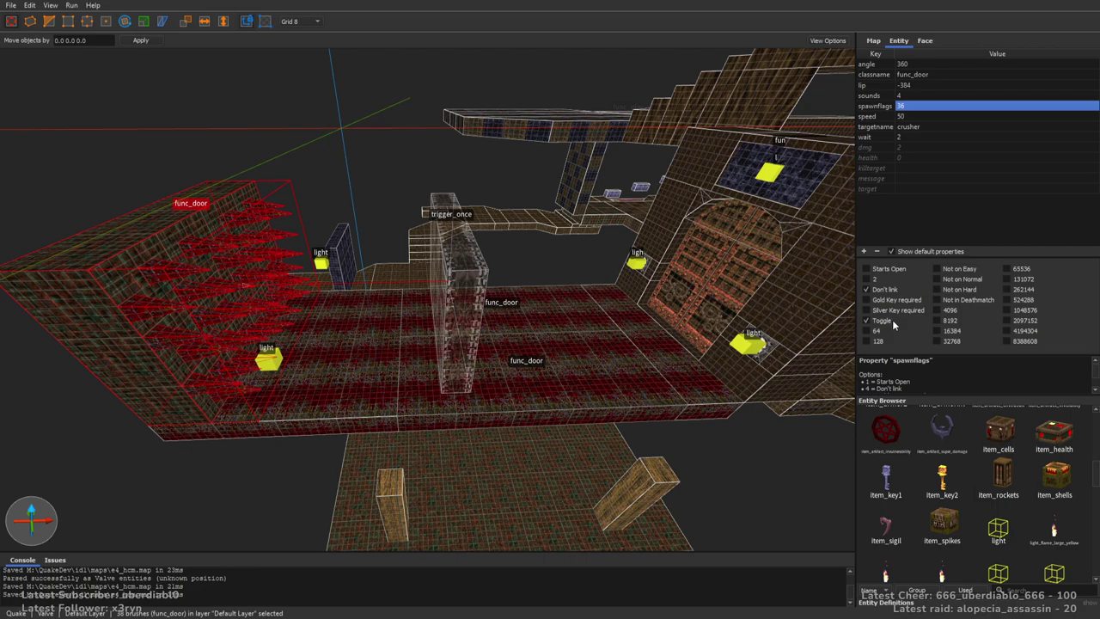
pyautogui.doubleClick(916, 137)
pyautogui.write('-1')
pyautogui.press('Return')
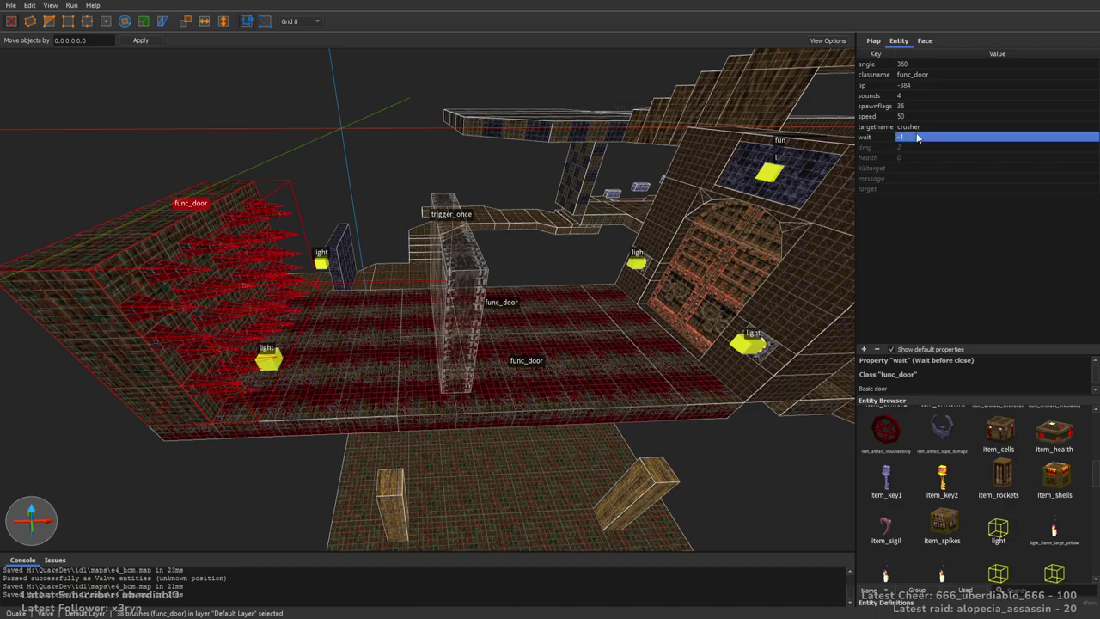
pyautogui.scroll(3, 660, 242)
pyautogui.click(659, 243)
pyautogui.scroll(3, 651, 254)
pyautogui.moveTo(1096, 464); pyautogui.dragTo(1096, 567)
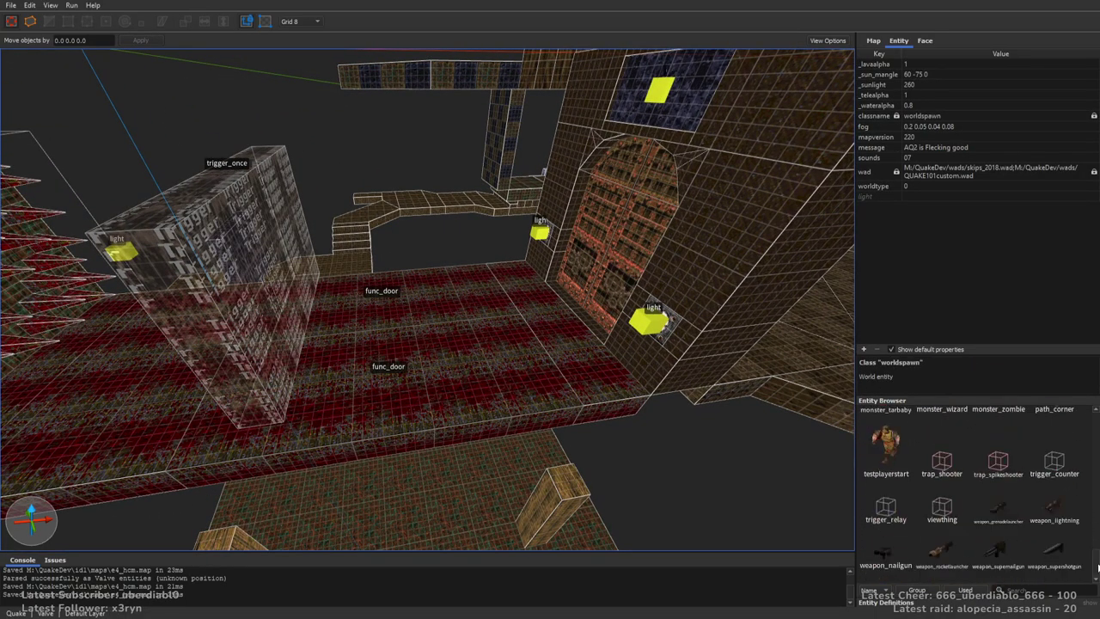
pyautogui.scroll(3, 386, 252)
pyautogui.click(382, 256)
pyautogui.scroll(3, 653, 288)
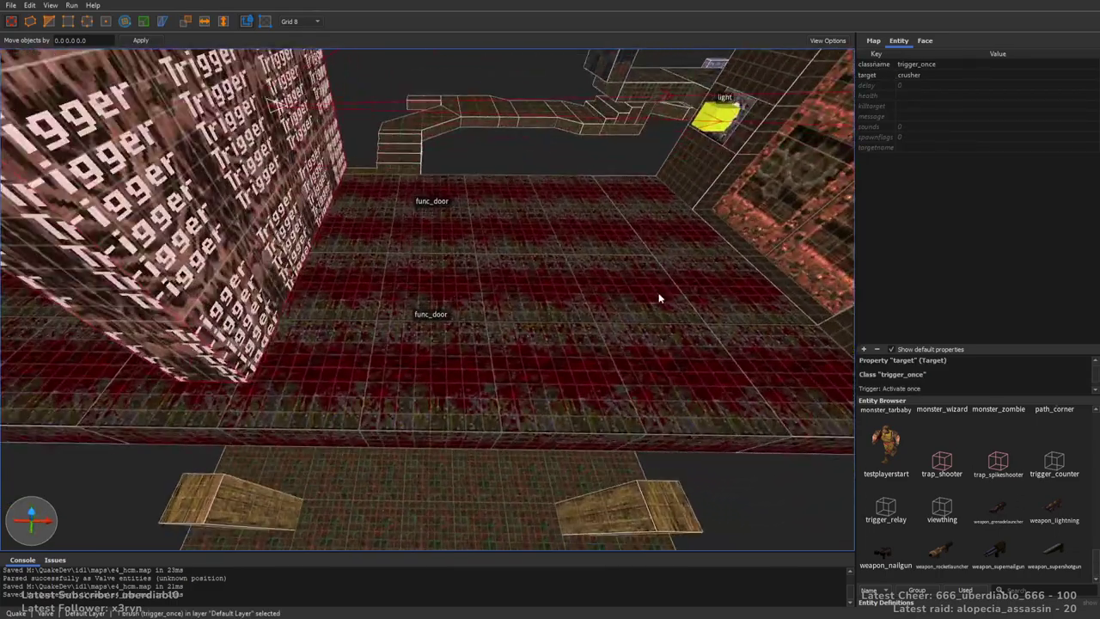
pyautogui.moveTo(885, 507); pyautogui.dragTo(348, 362)
pyautogui.click(917, 137)
pyautogui.click(937, 148)
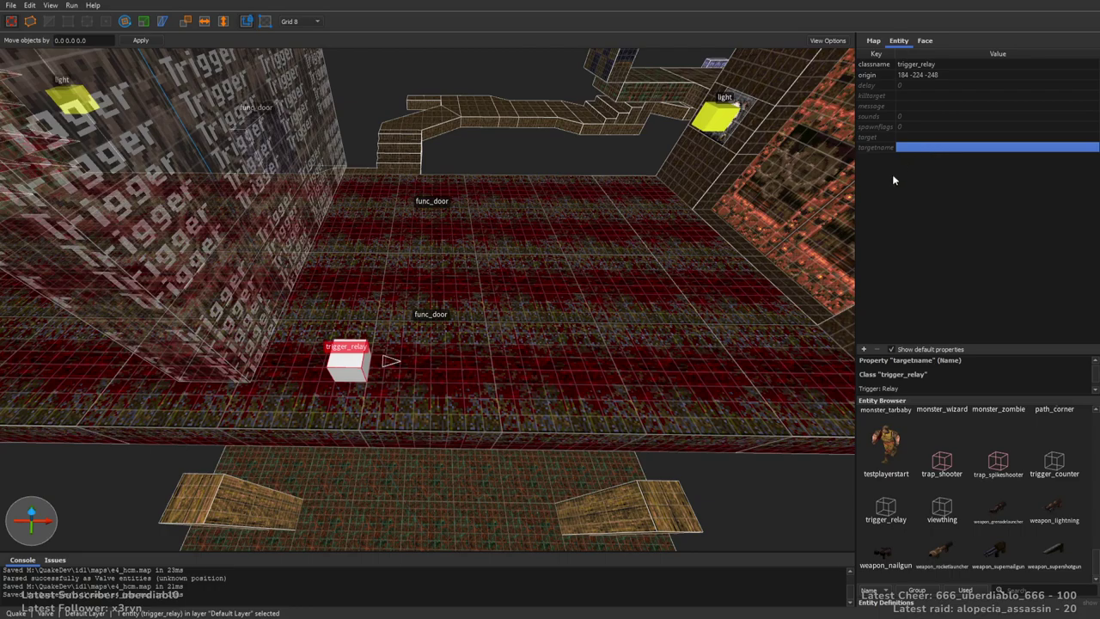
pyautogui.press('Escape')
pyautogui.moveTo(550, 275); pyautogui.dragTo(583, 257, button='right')
pyautogui.click(317, 371)
pyautogui.press('Delete')
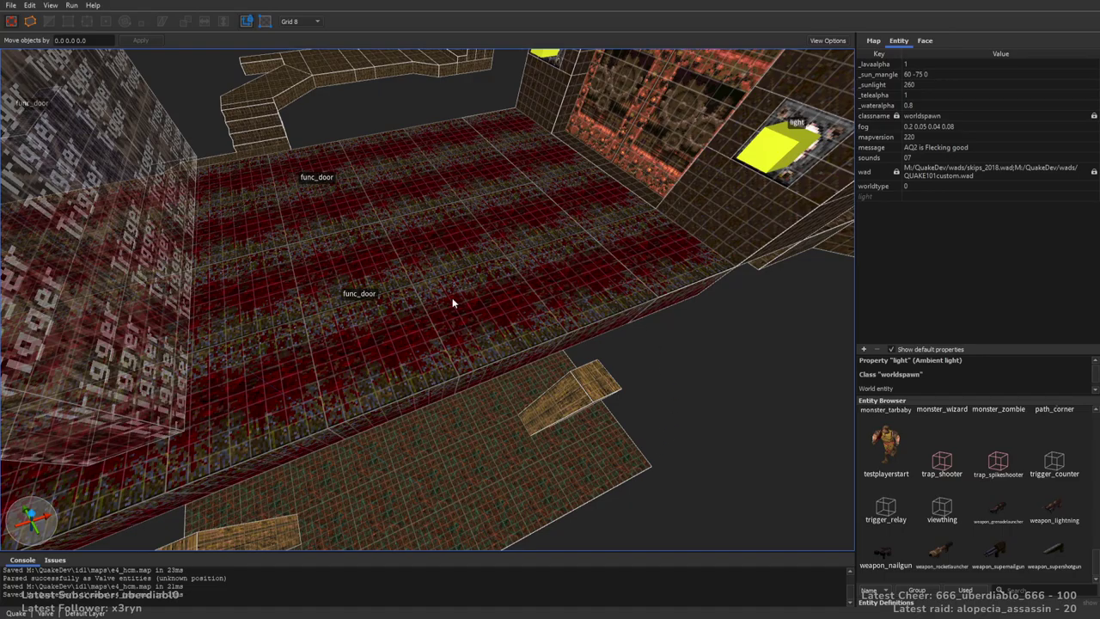
# At grid size 32, build a tall mmetal1_2 closet block on the checkered platform for the blue metal door
pyautogui.moveTo(476, 273); pyautogui.dragTo(741, 176, button='right')
pyautogui.press('+')
pyautogui.press('+')
pyautogui.click(926, 40)
pyautogui.click(1018, 431)
pyautogui.moveTo(541, 279)
pyautogui.mouseDown(button='right')
pyautogui.moveTo(540, 268)
pyautogui.moveTo(447, 294)
pyautogui.mouseUp(button='right')
pyautogui.moveTo(447, 294); pyautogui.dragTo(408, 203)
pyautogui.moveTo(408, 204)
pyautogui.mouseDown(button='right')
pyautogui.moveTo(473, 197)
pyautogui.moveTo(422, 250)
pyautogui.mouseUp(button='right')
pyautogui.keyDown('shift'); pyautogui.moveTo(397, 243); pyautogui.dragTo(523, 87); pyautogui.keyUp('shift')
pyautogui.moveTo(521, 98)
pyautogui.mouseDown(button='right')
pyautogui.moveTo(552, 147)
pyautogui.moveTo(516, 147)
pyautogui.moveTo(607, 206)
pyautogui.moveTo(559, 233)
pyautogui.moveTo(473, 319)
pyautogui.moveTo(536, 253)
pyautogui.moveTo(626, 238)
pyautogui.moveTo(527, 309)
pyautogui.mouseUp(button='right')
# Set the blue metal closet door's targetname to closet5
pyautogui.click(545, 258)
pyautogui.scroll(6, 539, 274)
pyautogui.click(898, 40)
pyautogui.doubleClick(937, 116)
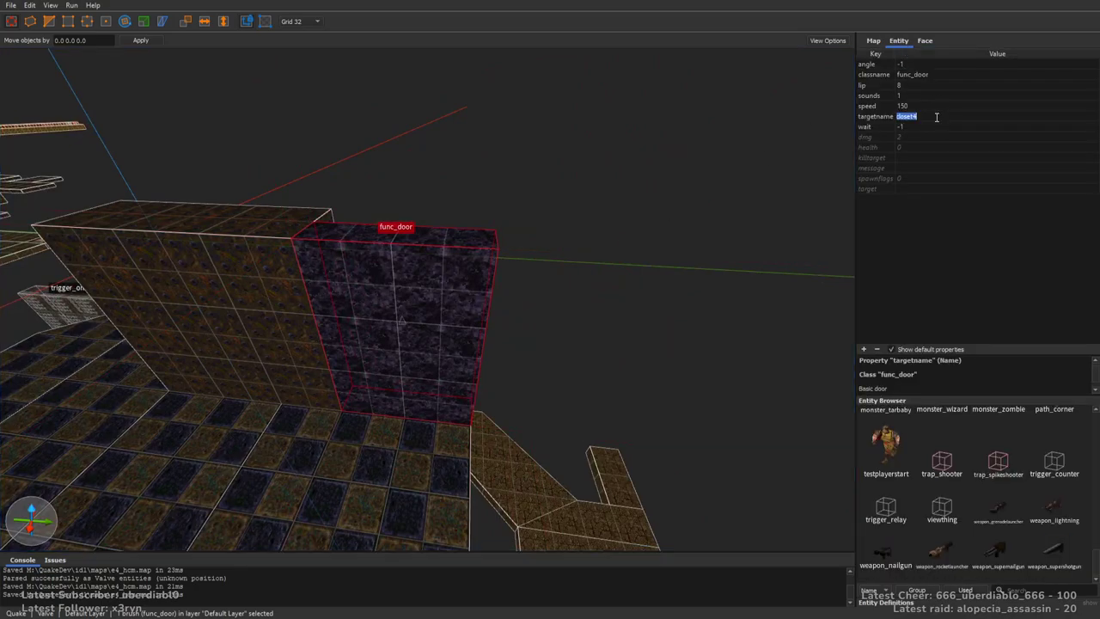
pyautogui.write('closet5')
pyautogui.press('Return')
pyautogui.moveTo(481, 249); pyautogui.dragTo(516, 293, button='right')
pyautogui.scroll(-5, 440, 224)
pyautogui.click(504, 197)
pyautogui.click(314, 319)
pyautogui.moveTo(315, 320); pyautogui.dragTo(295, 306, button='right')
pyautogui.moveTo(295, 306); pyautogui.dragTo(364, 286)
pyautogui.press('4')
pyautogui.keyDown('alt'); pyautogui.moveTo(363, 240); pyautogui.dragTo(373, 282); pyautogui.keyUp('alt')
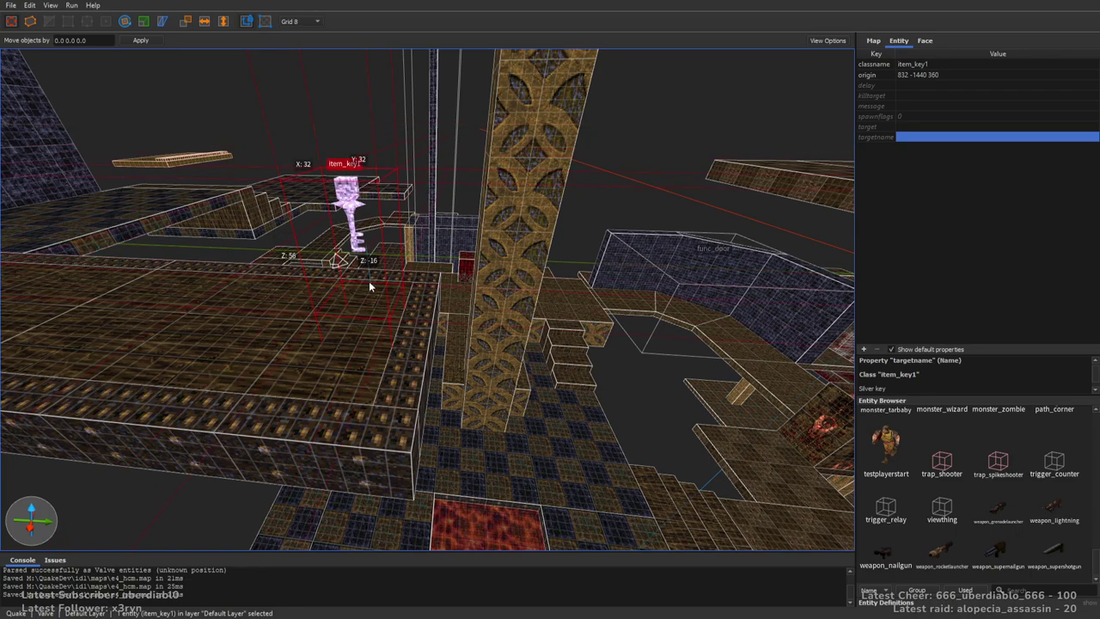
# Draw a small blue metal pedestal beneath the silver key and save the map
pyautogui.press('Escape')
pyautogui.click(925, 40)
pyautogui.moveTo(550, 266)
pyautogui.mouseDown(button='right')
pyautogui.moveTo(508, 256)
pyautogui.moveTo(460, 281)
pyautogui.mouseUp(button='right')
pyautogui.moveTo(461, 281)
pyautogui.mouseDown()
pyautogui.moveTo(415, 284)
pyautogui.moveTo(508, 270)
pyautogui.mouseUp()
pyautogui.moveTo(508, 271)
pyautogui.mouseDown(button='right')
pyautogui.moveTo(541, 274)
pyautogui.moveTo(506, 254)
pyautogui.moveTo(381, 275)
pyautogui.moveTo(407, 295)
pyautogui.moveTo(457, 252)
pyautogui.mouseUp(button='right')
pyautogui.press('Escape')
pyautogui.hotkey('ctrl', 's')
pyautogui.moveTo(580, 312)
pyautogui.mouseDown(button='right')
pyautogui.moveTo(438, 305)
pyautogui.moveTo(456, 297)
pyautogui.moveTo(600, 327)
pyautogui.moveTo(604, 283)
pyautogui.moveTo(592, 272)
pyautogui.moveTo(583, 288)
pyautogui.moveTo(640, 432)
pyautogui.mouseUp(button='right')
pyautogui.click(643, 433)
pyautogui.moveTo(617, 390); pyautogui.dragTo(413, 295, button='right')
pyautogui.moveTo(413, 294); pyautogui.dragTo(437, 287)
pyautogui.click(897, 42)
pyautogui.click(904, 66)
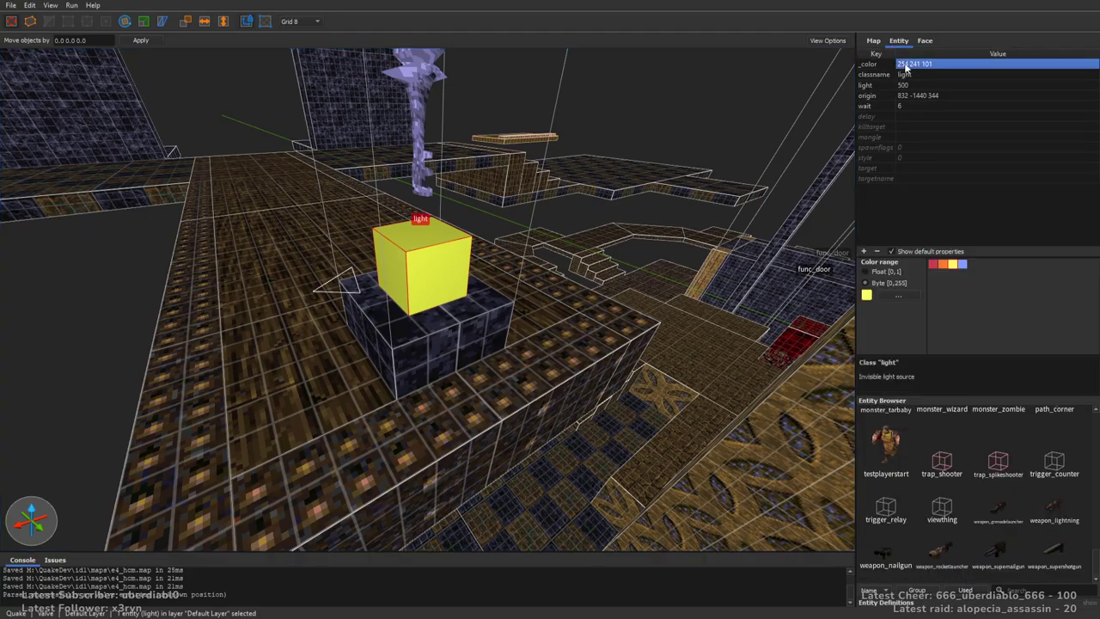
# Draw a 32 × 32 × 64 block on the dark stone ledge and apply the grave03_1 texture
pyautogui.moveTo(516, 301)
pyautogui.mouseDown(button='right')
pyautogui.moveTo(543, 306)
pyautogui.moveTo(533, 315)
pyautogui.moveTo(539, 333)
pyautogui.moveTo(545, 285)
pyautogui.moveTo(506, 240)
pyautogui.moveTo(556, 255)
pyautogui.moveTo(527, 327)
pyautogui.moveTo(555, 319)
pyautogui.moveTo(493, 274)
pyautogui.moveTo(545, 278)
pyautogui.moveTo(422, 241)
pyautogui.moveTo(576, 226)
pyautogui.moveTo(628, 243)
pyautogui.moveTo(581, 273)
pyautogui.moveTo(699, 270)
pyautogui.moveTo(727, 236)
pyautogui.moveTo(769, 262)
pyautogui.moveTo(490, 263)
pyautogui.moveTo(418, 315)
pyautogui.mouseUp(button='right')
pyautogui.click(537, 305)
pyautogui.press('+')
pyautogui.moveTo(407, 320)
pyautogui.mouseDown()
pyautogui.moveTo(457, 324)
pyautogui.moveTo(456, 172)
pyautogui.mouseUp()
pyautogui.click(933, 41)
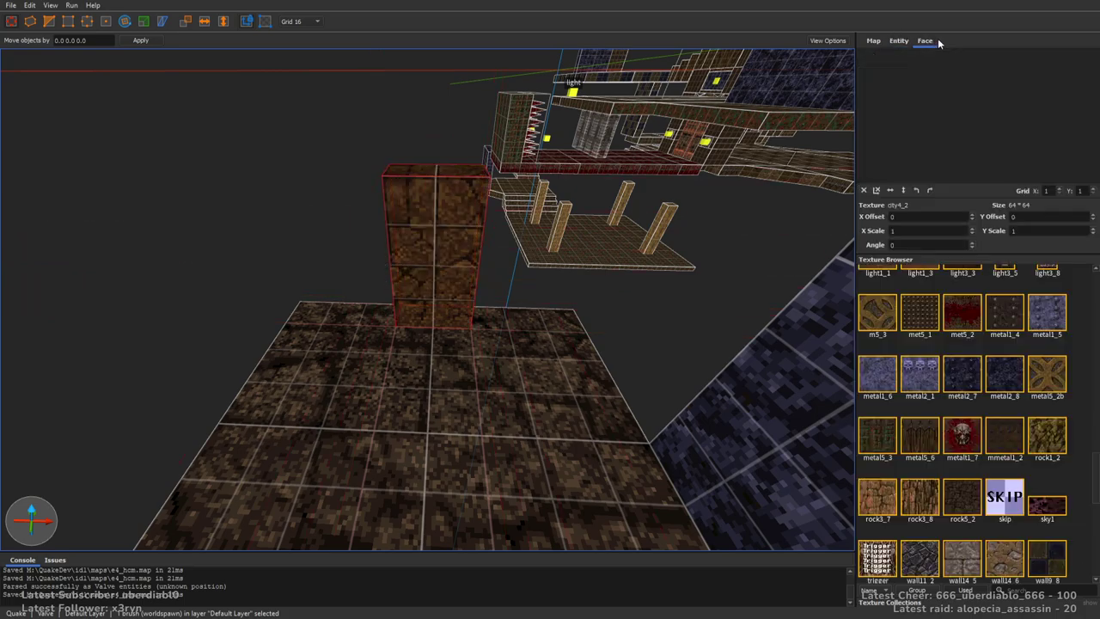
pyautogui.click(1050, 385)
pyautogui.moveTo(1092, 478); pyautogui.dragTo(1092, 425)
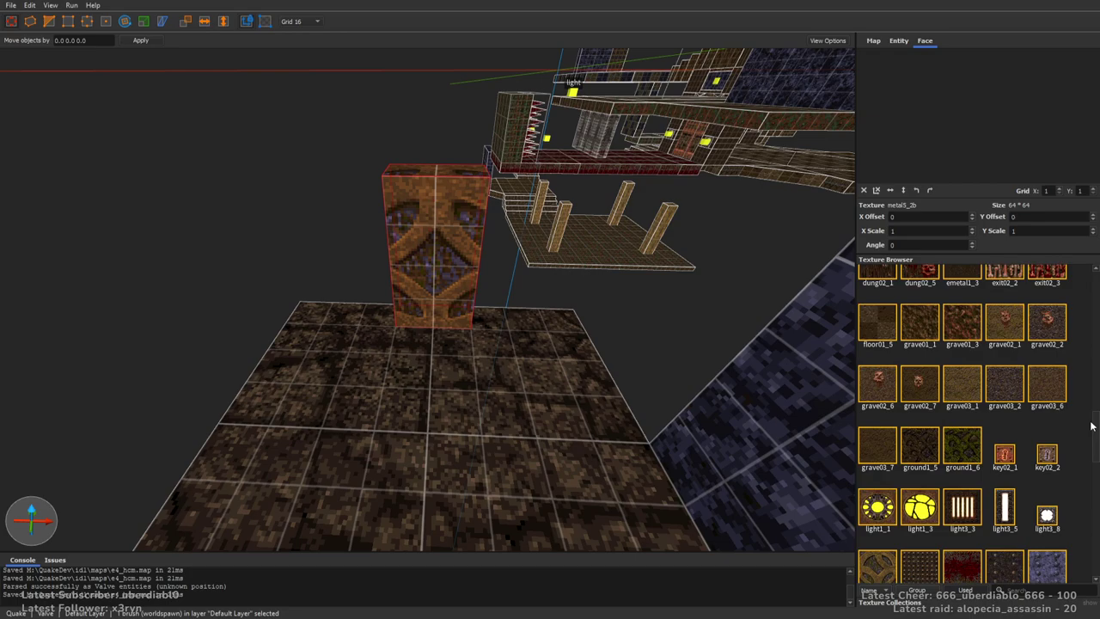
pyautogui.click(958, 387)
pyautogui.moveTo(707, 342); pyautogui.dragTo(573, 291, button='right')
# Widen the block sideways and apply the +0button texture to its front face
pyautogui.press('Escape')
pyautogui.click(418, 277)
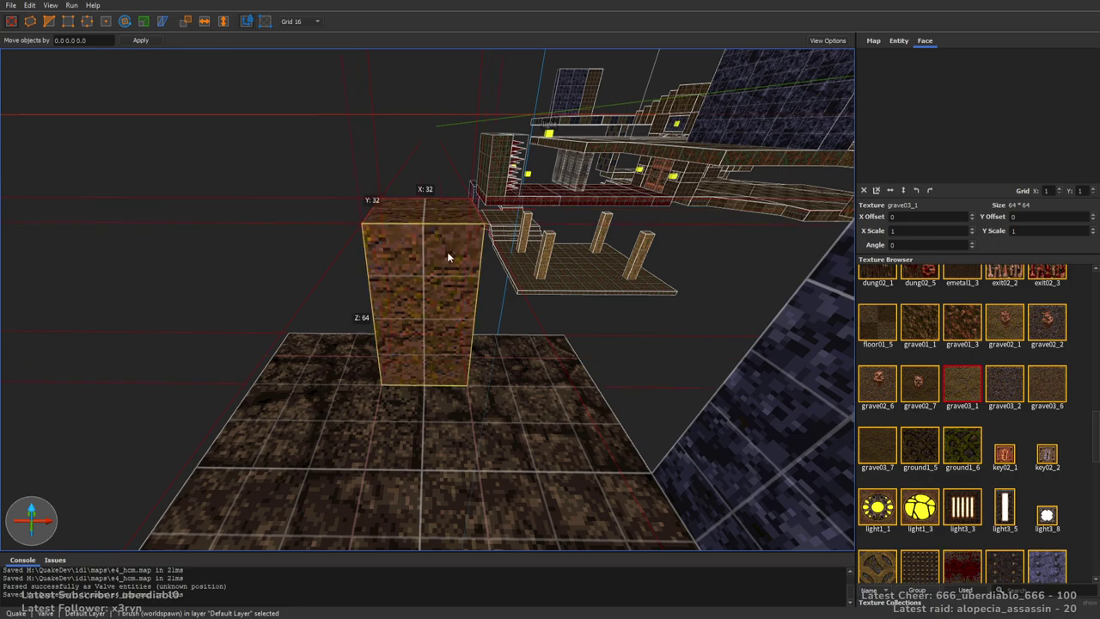
pyautogui.keyDown('shift'); pyautogui.moveTo(445, 242); pyautogui.dragTo(593, 279); pyautogui.keyUp('shift')
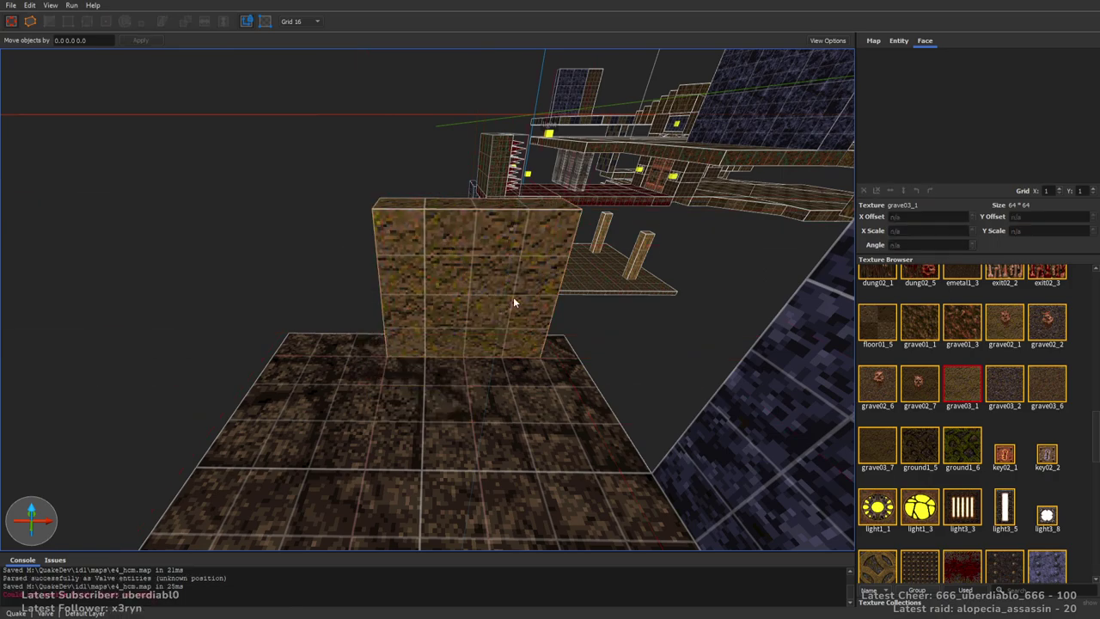
pyautogui.keyDown('shift'); pyautogui.click(564, 301); pyautogui.keyUp('shift')
pyautogui.moveTo(1094, 429); pyautogui.dragTo(1091, 290)
pyautogui.click(933, 344)
pyautogui.moveTo(605, 225); pyautogui.dragTo(551, 248, button='right')
# Resize the button block to 48 × 16 × 48 so its front fits a single pentagram tile
pyautogui.keyDown('shift'); pyautogui.click(514, 379); pyautogui.keyUp('shift')
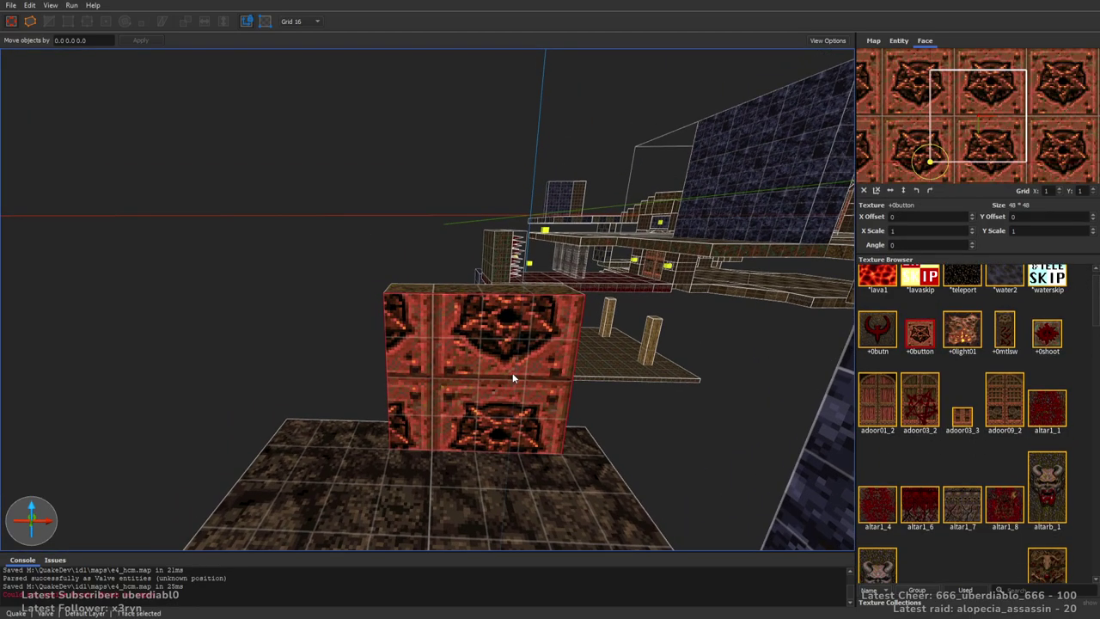
pyautogui.keyDown('shift'); pyautogui.click(514, 379); pyautogui.keyUp('shift')
pyautogui.click(513, 378)
pyautogui.keyDown('shift'); pyautogui.moveTo(408, 370); pyautogui.dragTo(290, 361); pyautogui.keyUp('shift')
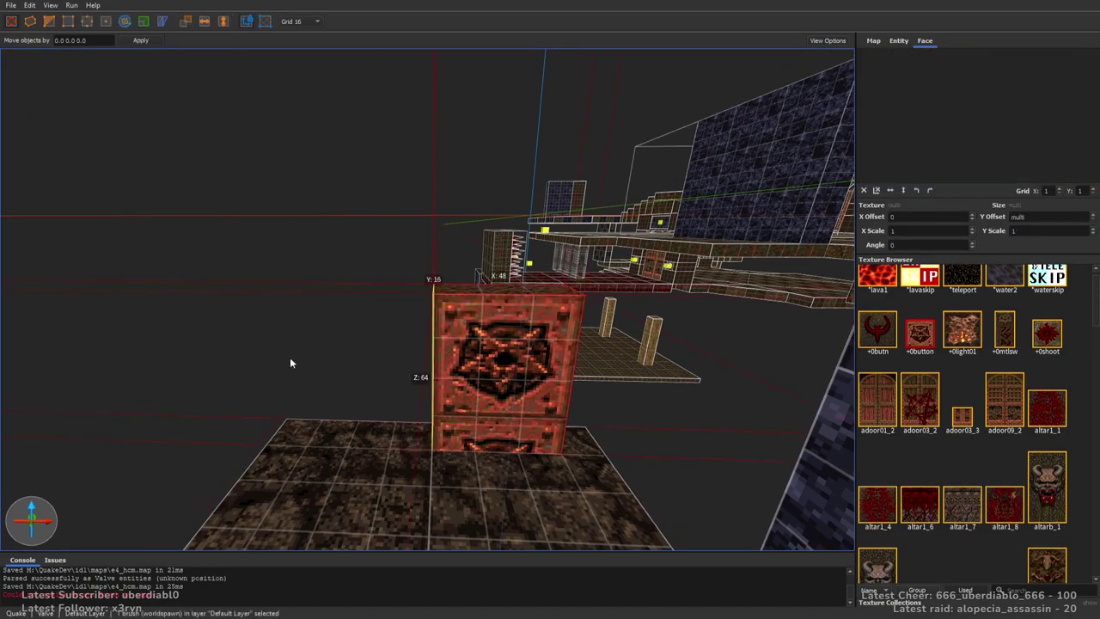
pyautogui.keyDown('shift'); pyautogui.moveTo(499, 438); pyautogui.dragTo(505, 513); pyautogui.keyUp('shift')
pyautogui.moveTo(464, 336); pyautogui.dragTo(412, 352)
pyautogui.press('[')
pyautogui.moveTo(413, 352); pyautogui.dragTo(489, 324, button='right')
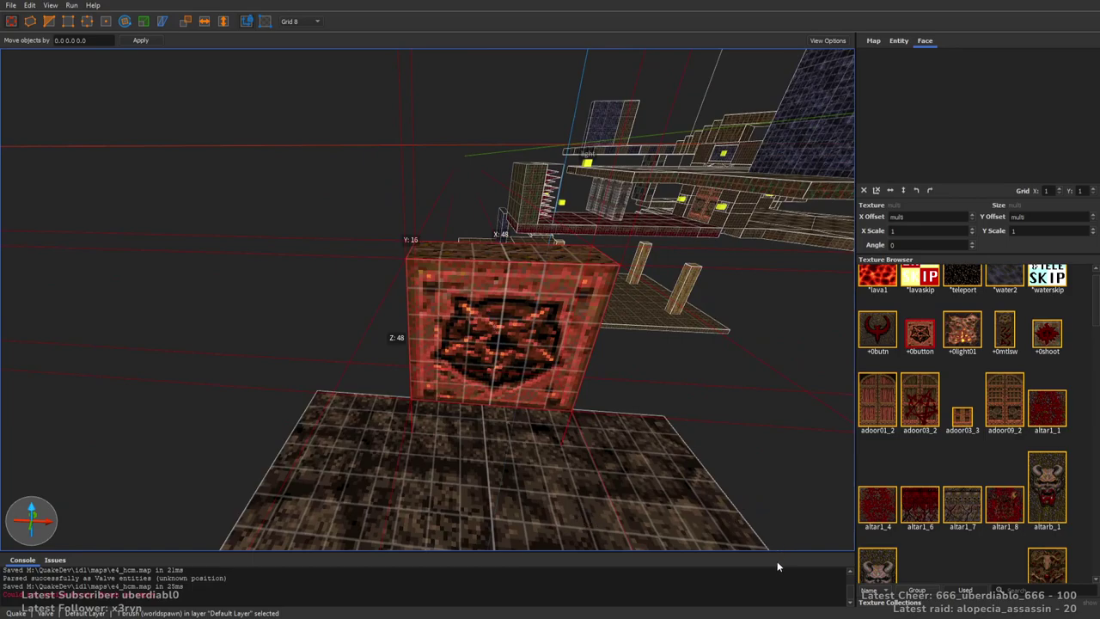
# Make the pentagram block a func_button with angle 90, lip 2 and sounds 2
pyautogui.click(898, 42)
pyautogui.doubleClick(942, 75)
pyautogui.write('90')
pyautogui.press('Return')
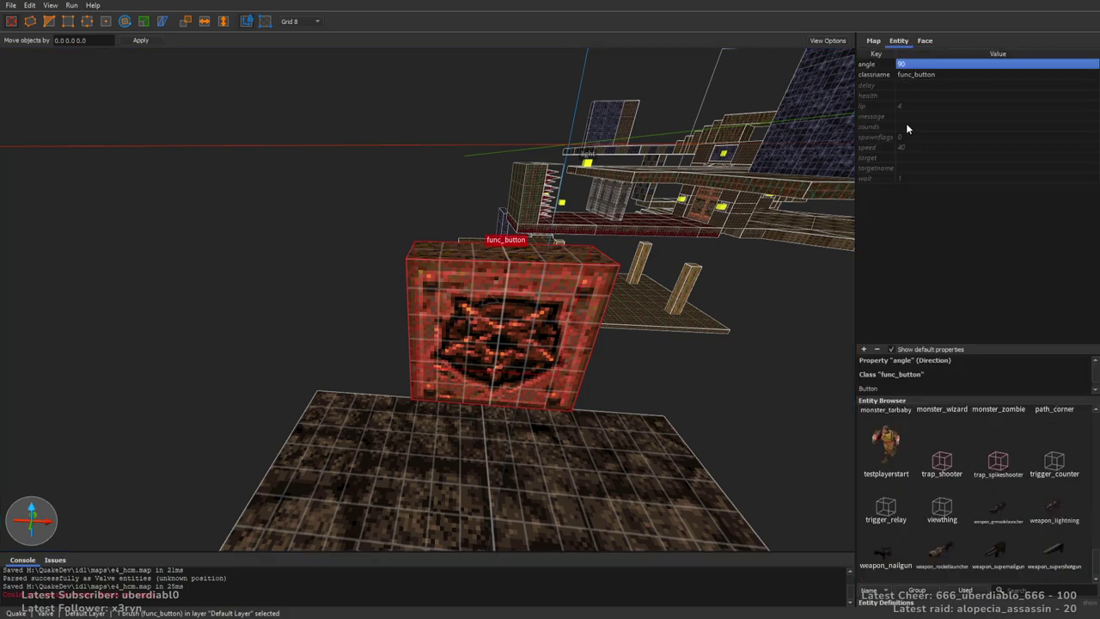
pyautogui.doubleClick(921, 105)
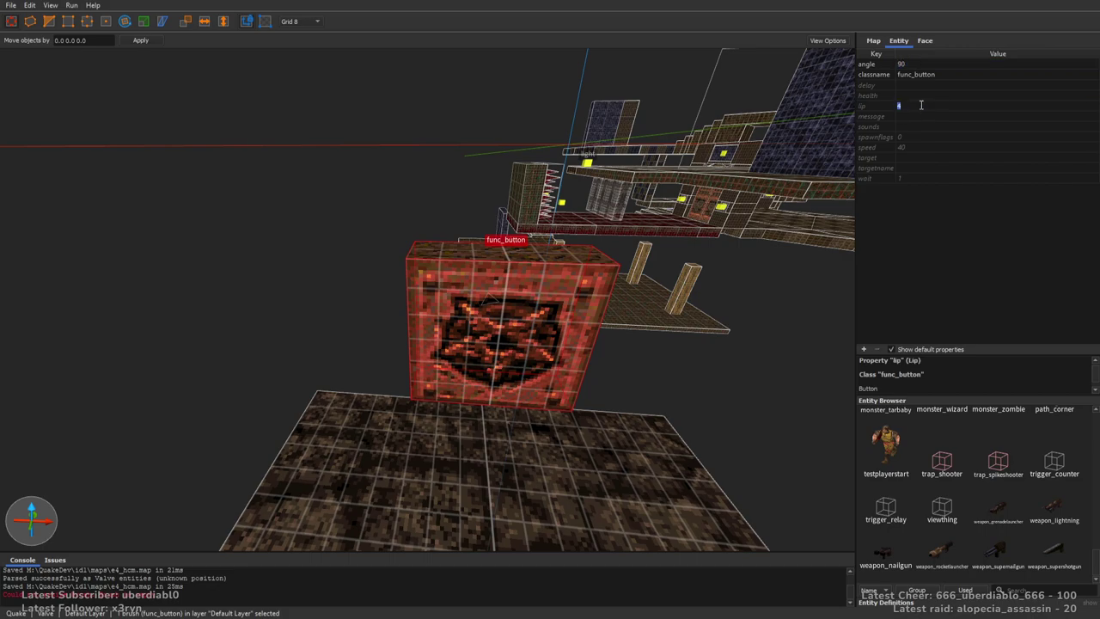
pyautogui.press('Return')
pyautogui.click(911, 127)
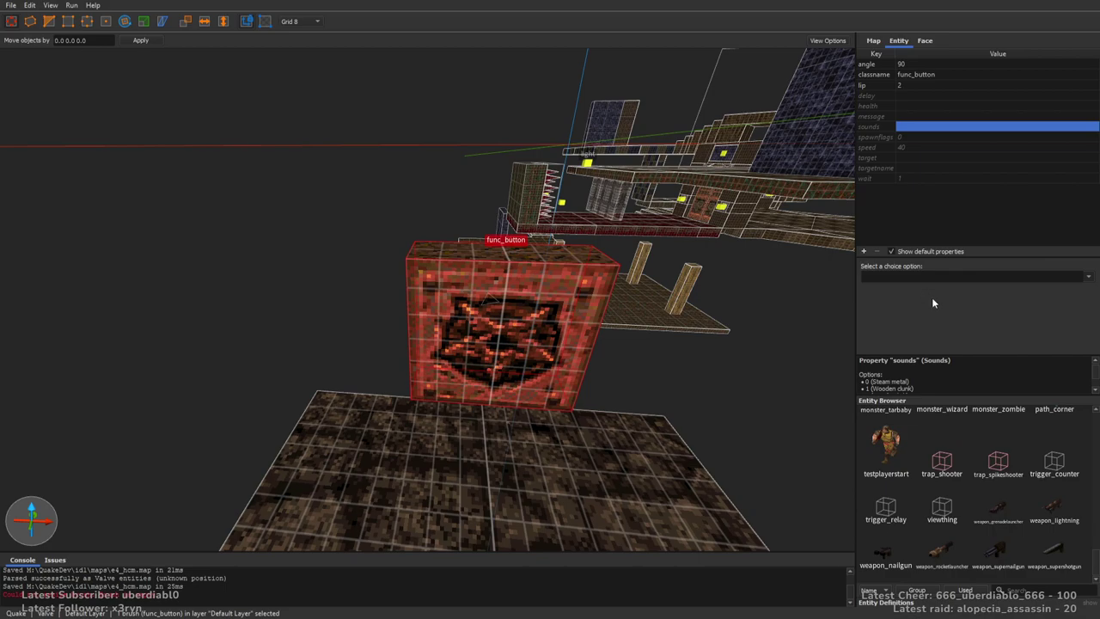
pyautogui.write('2')
pyautogui.press('Return')
# Set the button's lip to 4 and its message to "Platforms shift..."
pyautogui.click(907, 85)
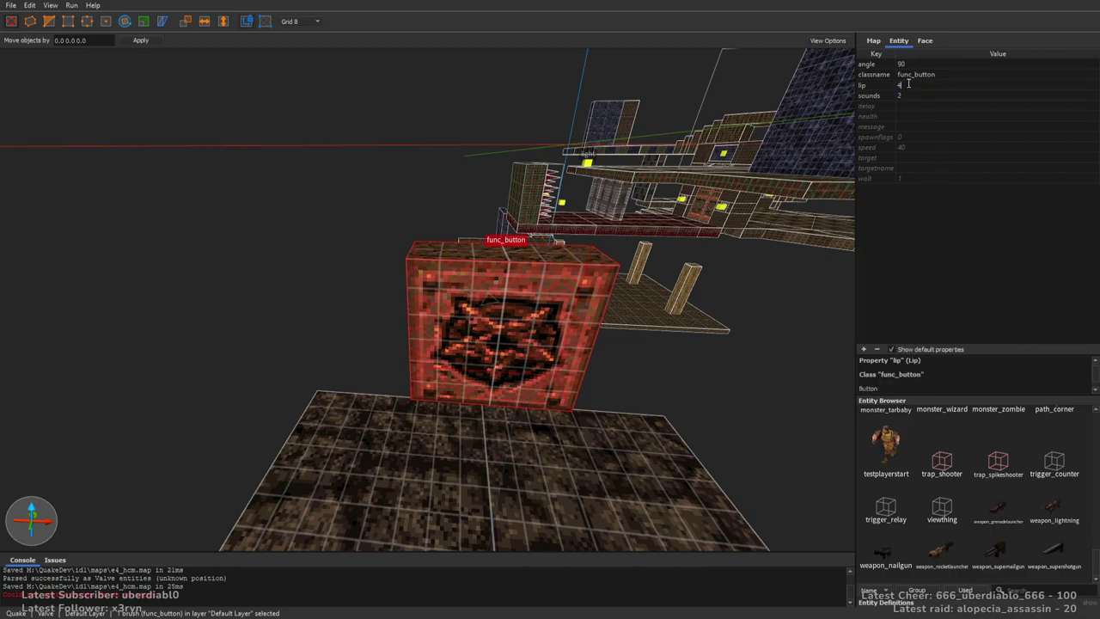
pyautogui.press('Return')
pyautogui.click(914, 126)
pyautogui.press('Return')
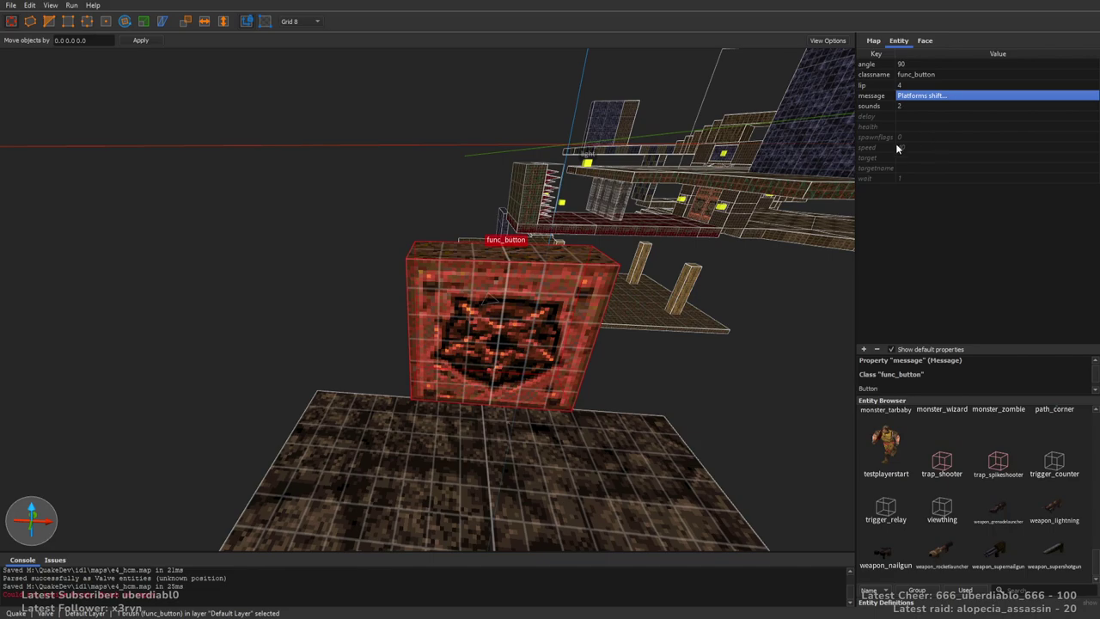
pyautogui.click(919, 138)
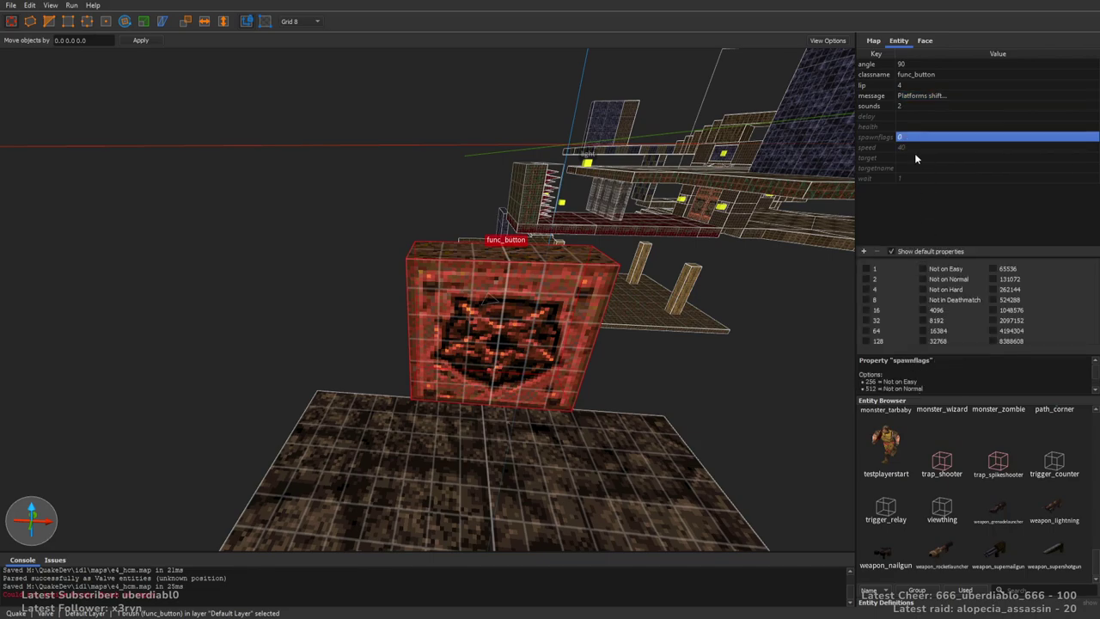
pyautogui.click(921, 149)
pyautogui.click(890, 118)
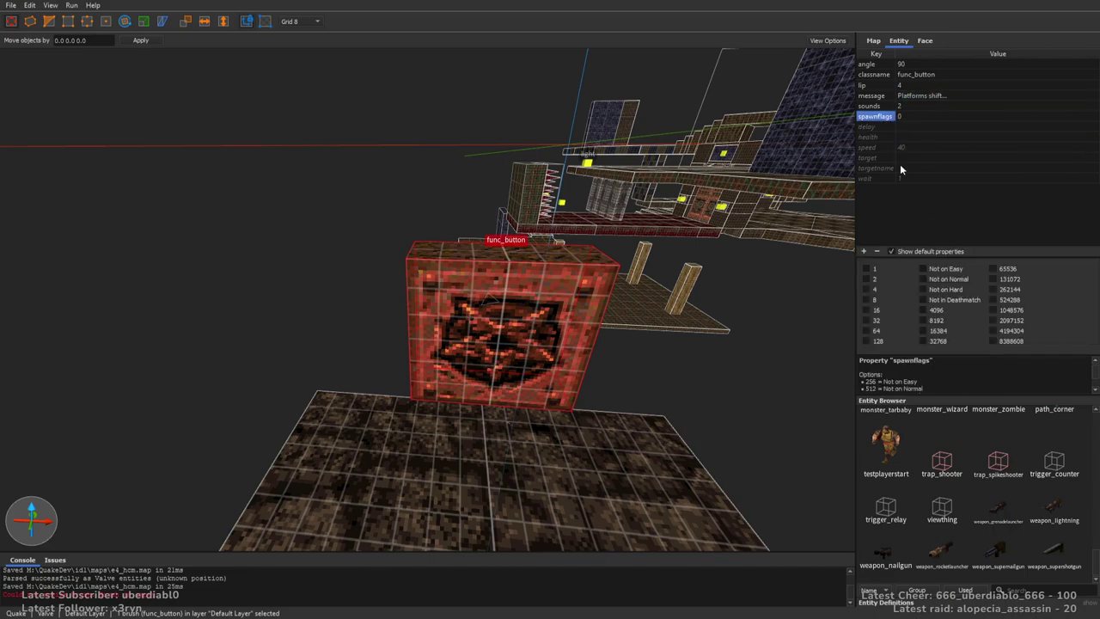
pyautogui.click(877, 252)
# Set the button's speed to 60 and its target to platforms
pyautogui.doubleClick(916, 148)
pyautogui.write('80')
pyautogui.press('Return')
pyautogui.doubleClick(909, 157)
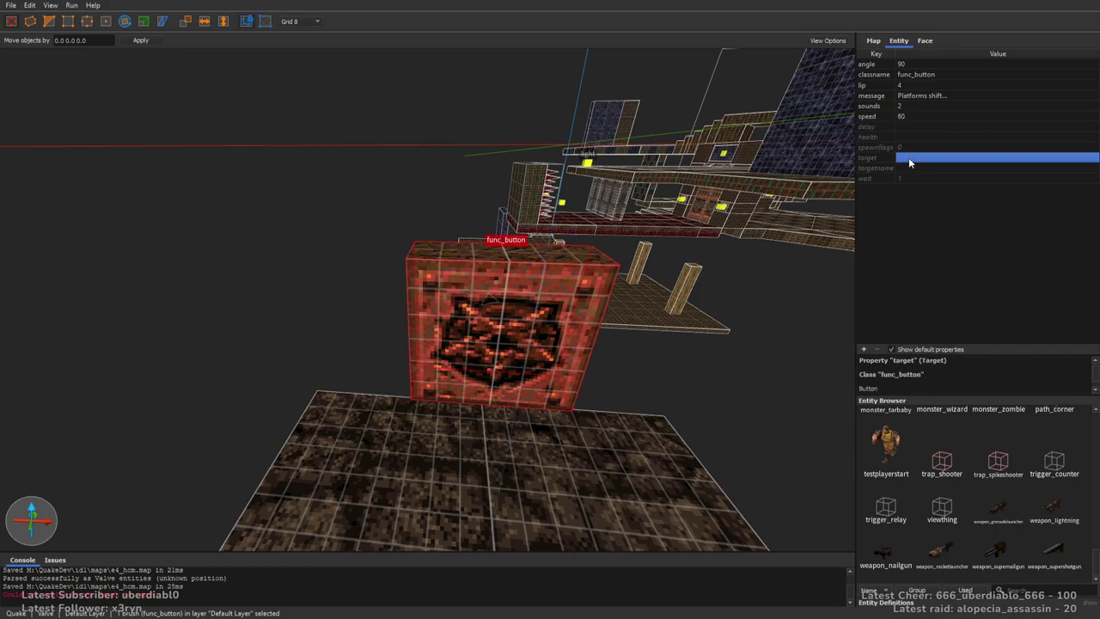
pyautogui.write('p')
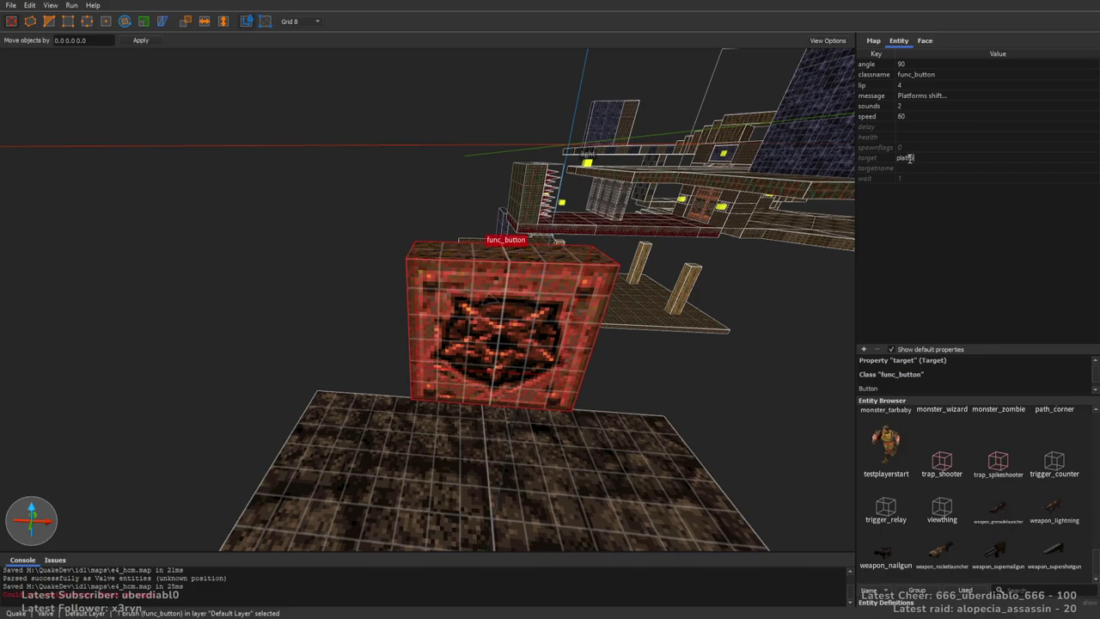
pyautogui.write('latforms')
pyautogui.press('Return')
# Change the button's target to lift1 and set its wait to 4
pyautogui.doubleClick(933, 126)
pyautogui.write('lift1')
pyautogui.press('Tab')
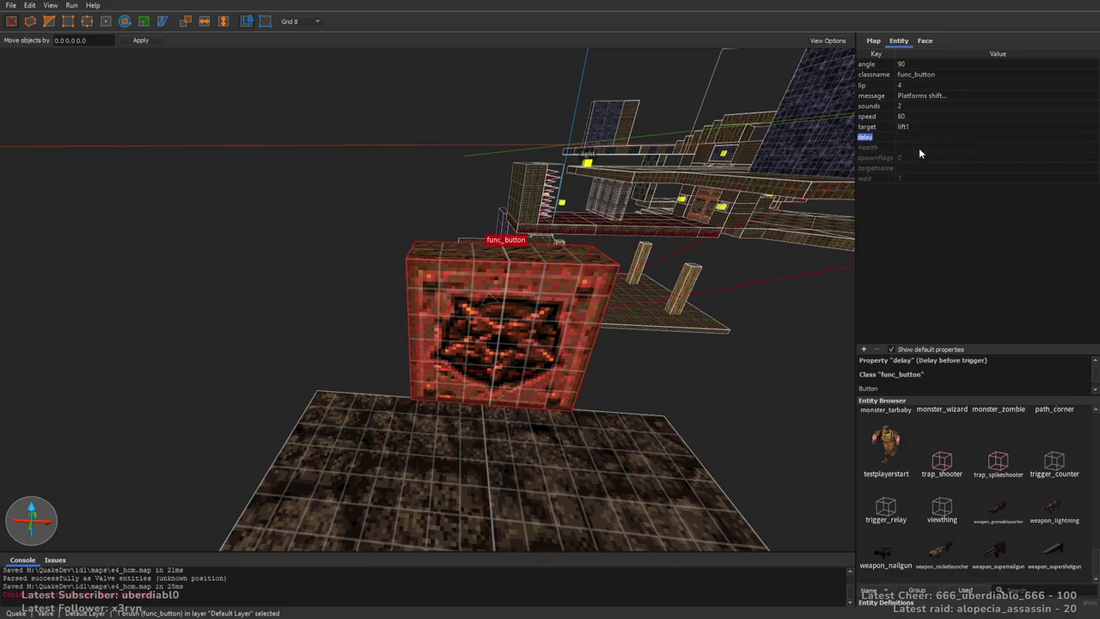
pyautogui.doubleClick(914, 177)
pyautogui.press('Return')
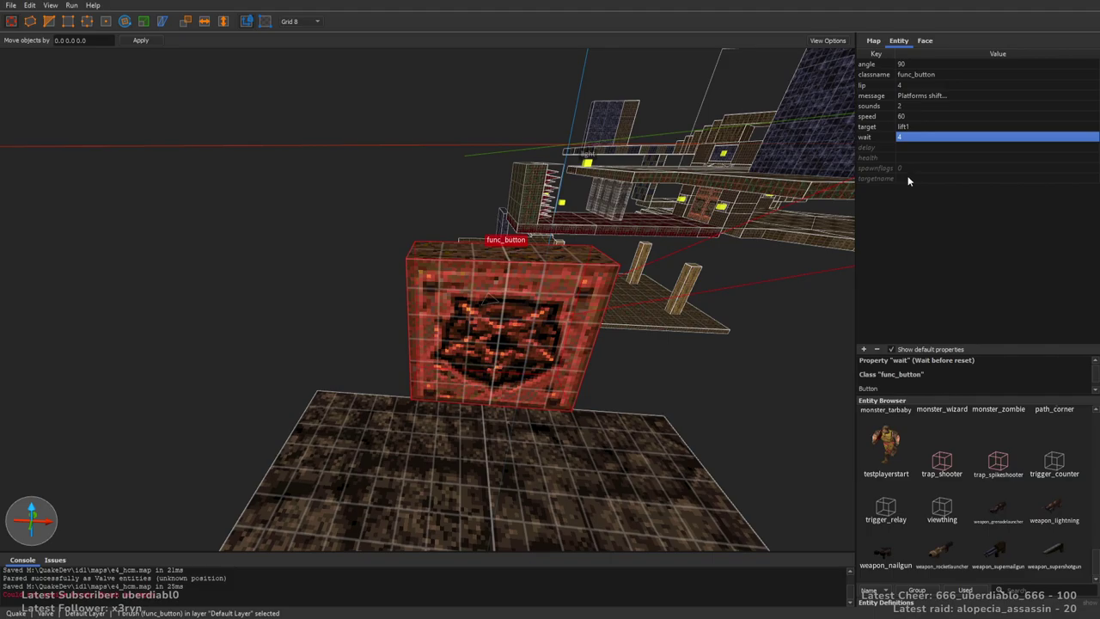
pyautogui.click(906, 169)
# Move the button to the walkway beside the green lift block and rotate it to angle 180
pyautogui.moveTo(774, 241); pyautogui.dragTo(515, 258, button='right')
pyautogui.keyDown('ctrl'); pyautogui.moveTo(227, 314); pyautogui.dragTo(296, 376); pyautogui.keyUp('ctrl')
pyautogui.moveTo(297, 377); pyautogui.dragTo(407, 327, button='right')
pyautogui.moveTo(439, 294); pyautogui.dragTo(480, 295, button='right')
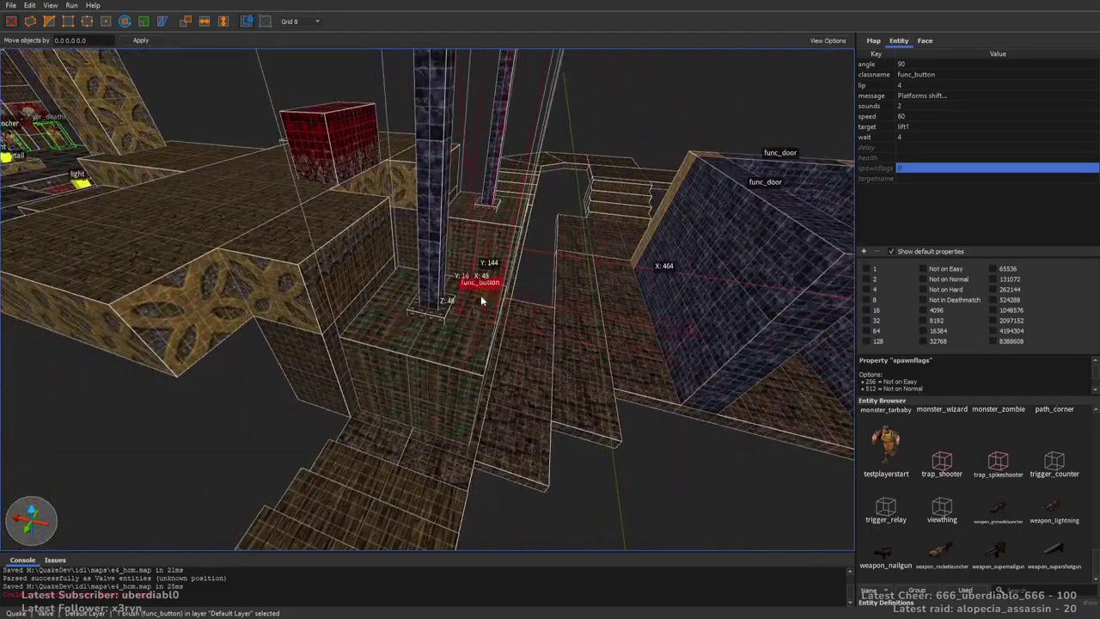
pyautogui.moveTo(515, 133)
pyautogui.mouseDown(button='right')
pyautogui.moveTo(579, 139)
pyautogui.moveTo(420, 241)
pyautogui.moveTo(434, 232)
pyautogui.moveTo(540, 263)
pyautogui.moveTo(475, 256)
pyautogui.moveTo(596, 240)
pyautogui.mouseUp(button='right')
pyautogui.hotkey('alt', 'Left')
pyautogui.scroll(-5, 473, 221)
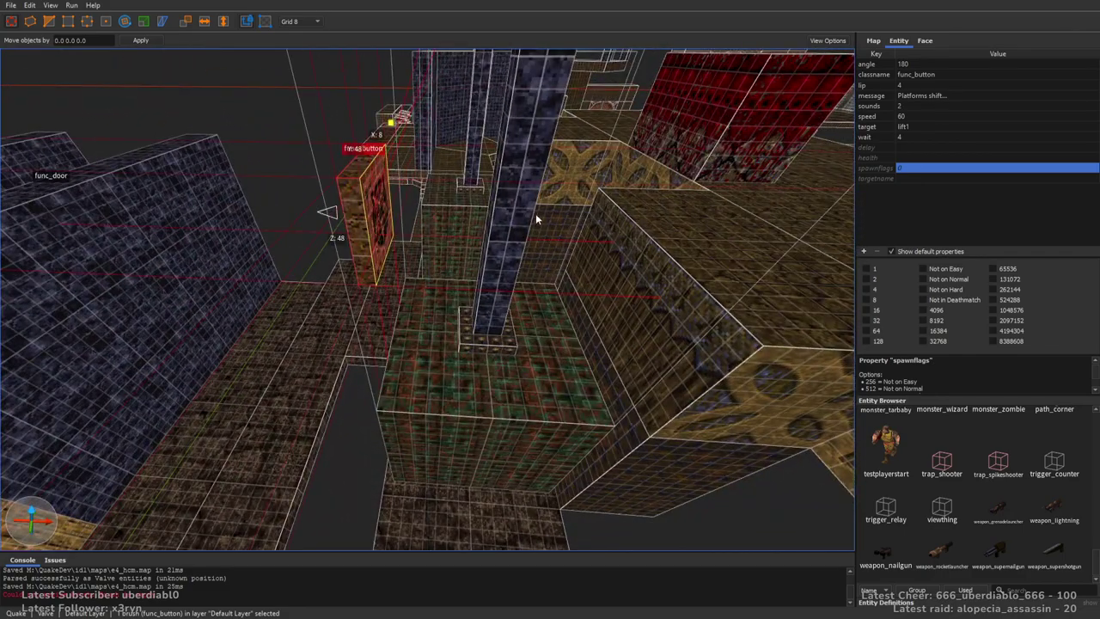
# Raise the button above the walkway and adjust its position near the stairs behind the blue pillar
pyautogui.moveTo(582, 312); pyautogui.dragTo(633, 284, button='right')
pyautogui.keyDown('alt'); pyautogui.moveTo(382, 330); pyautogui.dragTo(386, 250); pyautogui.keyUp('alt')
pyautogui.moveTo(430, 229)
pyautogui.mouseDown(button='right')
pyautogui.moveTo(412, 164)
pyautogui.moveTo(427, 207)
pyautogui.moveTo(471, 220)
pyautogui.moveTo(456, 274)
pyautogui.mouseUp(button='right')
pyautogui.moveTo(364, 344); pyautogui.dragTo(362, 316)
pyautogui.moveTo(362, 316); pyautogui.dragTo(377, 310, button='right')
pyautogui.press('s')
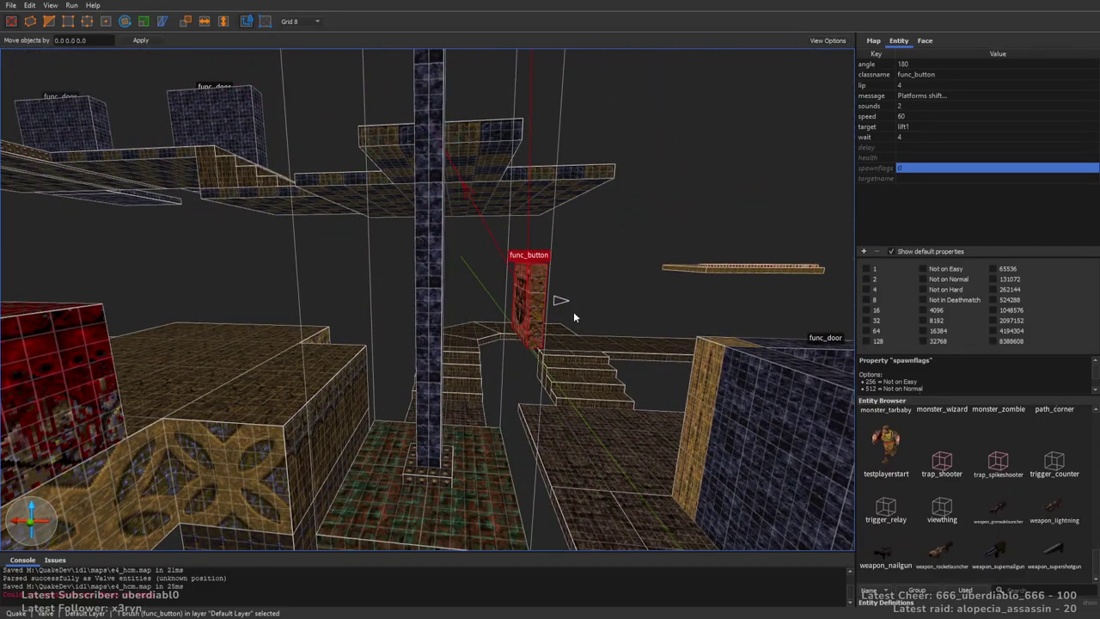
pyautogui.press('s')
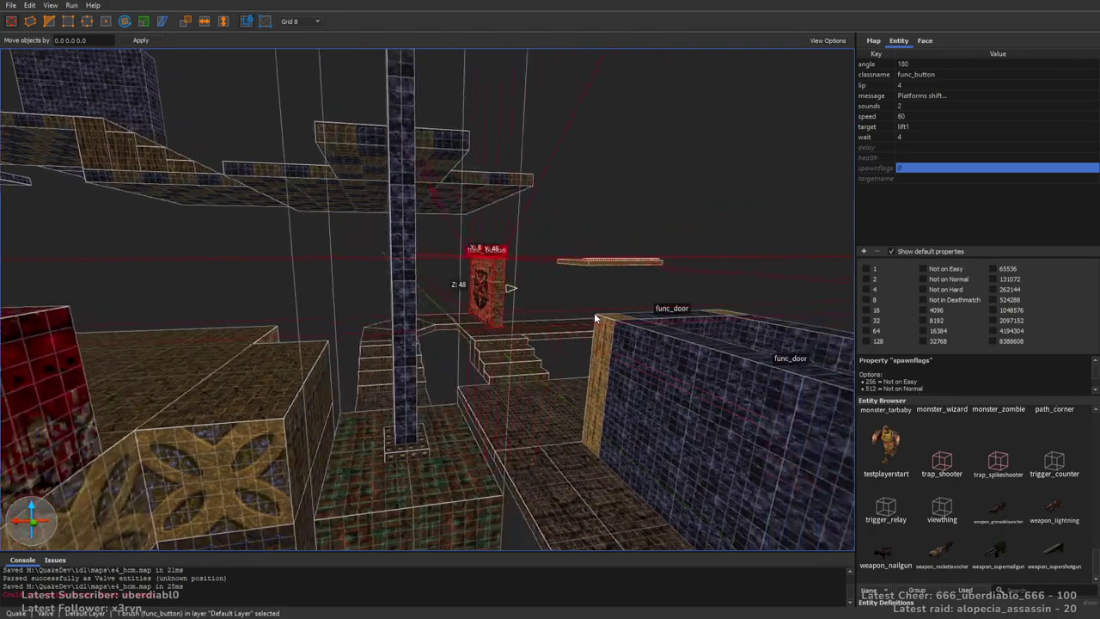
# Adjust the button's height and finish positioning it above the walkway near the stairs
pyautogui.keyDown('alt'); pyautogui.moveTo(491, 320); pyautogui.dragTo(512, 138); pyautogui.keyUp('alt')
pyautogui.moveTo(512, 138); pyautogui.dragTo(515, 346, button='right')
pyautogui.keyDown('alt'); pyautogui.moveTo(516, 345); pyautogui.dragTo(512, 230); pyautogui.keyUp('alt')
pyautogui.moveTo(513, 231); pyautogui.dragTo(569, 373, button='right')
pyautogui.press('Escape')
# Build a tall pillar with the altar1_7 texture at the edge of the dark walkway, working on grid 16
pyautogui.click(924, 41)
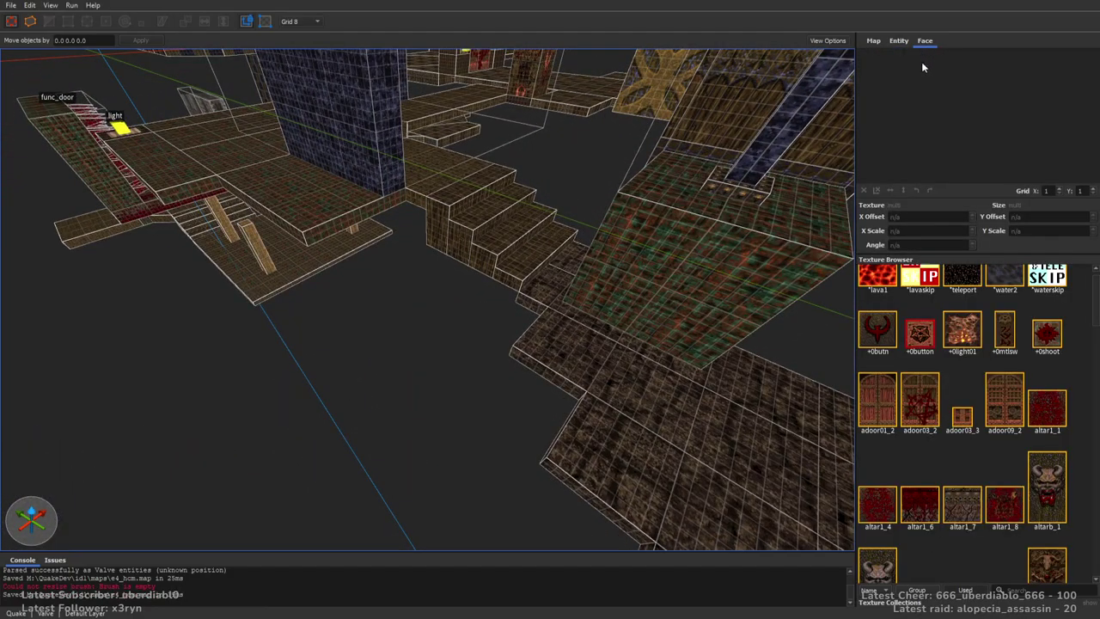
pyautogui.click(962, 505)
pyautogui.press('+')
pyautogui.scroll(5, 532, 293)
pyautogui.moveTo(531, 293); pyautogui.dragTo(617, 328, button='right')
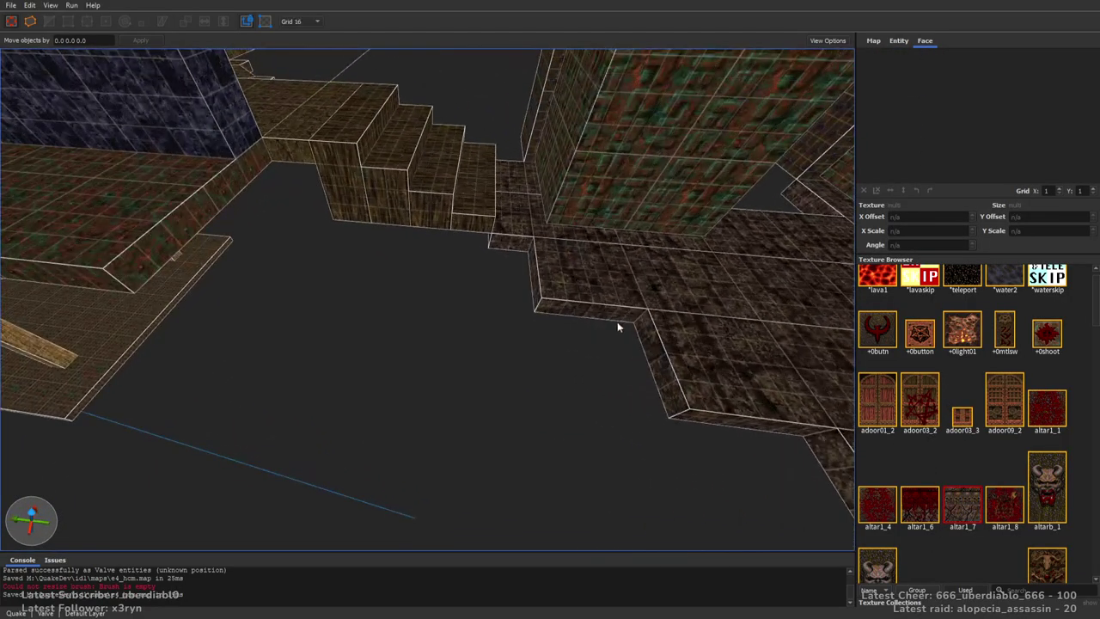
pyautogui.click(561, 378)
pyautogui.keyDown('shift'); pyautogui.moveTo(560, 378); pyautogui.dragTo(662, 214); pyautogui.keyUp('shift')
pyautogui.moveTo(663, 214)
pyautogui.mouseDown(button='right')
pyautogui.moveTo(582, 241)
pyautogui.moveTo(443, 343)
pyautogui.mouseUp(button='right')
pyautogui.moveTo(443, 344)
pyautogui.keyDown('shift'); pyautogui.mouseDown()
pyautogui.moveTo(429, 309)
pyautogui.moveTo(434, 206)
pyautogui.mouseUp(); pyautogui.keyUp('shift')
pyautogui.moveTo(434, 206)
pyautogui.mouseDown(button='right')
pyautogui.moveTo(546, 211)
pyautogui.moveTo(567, 162)
pyautogui.moveTo(560, 177)
pyautogui.moveTo(255, 324)
pyautogui.mouseUp(button='right')
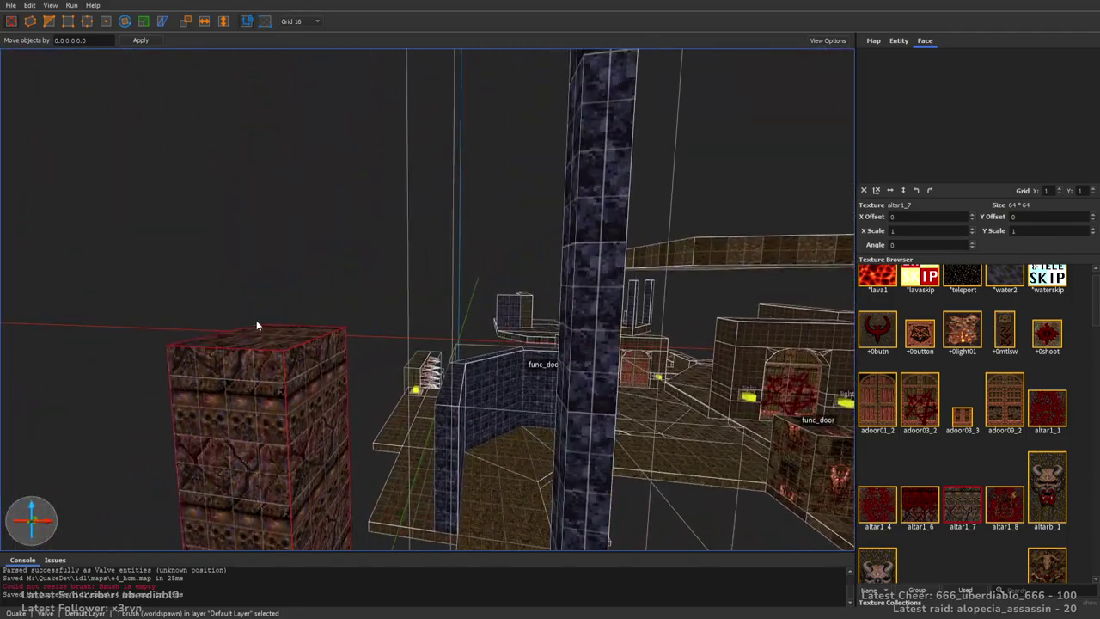
pyautogui.keyDown('shift'); pyautogui.moveTo(281, 300); pyautogui.dragTo(287, 248); pyautogui.keyUp('shift')
# Paste a copy of the blue skull block beside the new altar1_7 pillar
pyautogui.click(397, 278)
pyautogui.scroll(5, 397, 279)
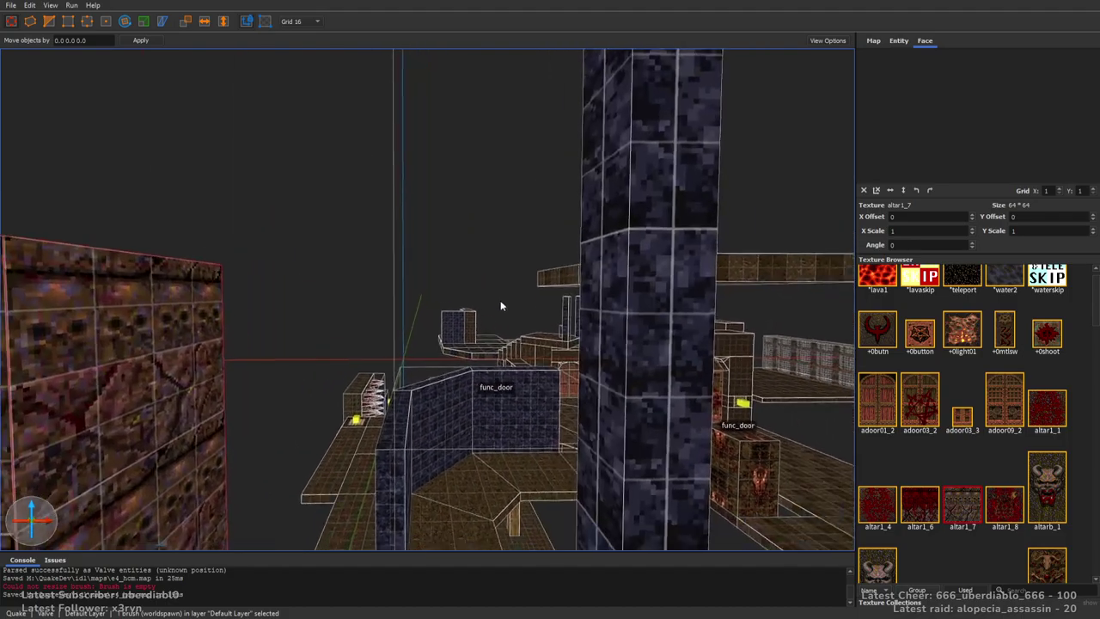
pyautogui.scroll(-5, 520, 308)
pyautogui.moveTo(550, 284)
pyautogui.mouseDown(button='right')
pyautogui.moveTo(596, 255)
pyautogui.moveTo(577, 338)
pyautogui.moveTo(538, 269)
pyautogui.mouseUp(button='right')
pyautogui.click(577, 337)
pyautogui.scroll(6, 447, 252)
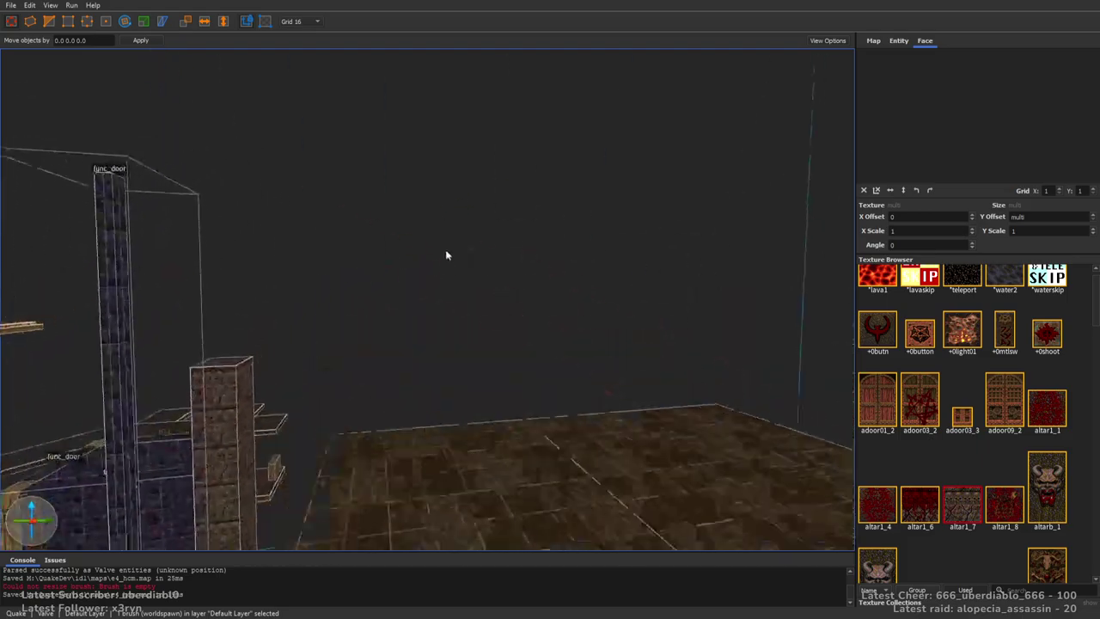
pyautogui.scroll(-5, 447, 271)
pyautogui.hotkey('ctrl', 'v')
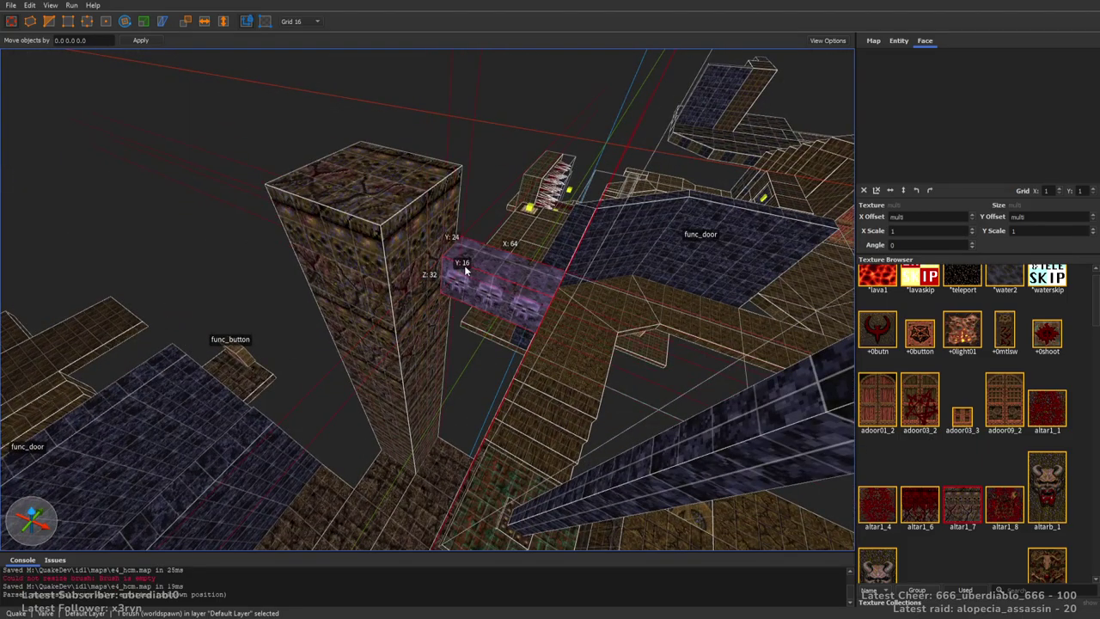
# Align the pasted skull block against the upper part of the pillar
pyautogui.scroll(5, 481, 258)
pyautogui.moveTo(499, 256); pyautogui.dragTo(431, 286, button='right')
pyautogui.press('[')
pyautogui.scroll(-4, 486, 312)
pyautogui.moveTo(512, 312)
pyautogui.mouseDown(button='right')
pyautogui.moveTo(484, 326)
pyautogui.moveTo(480, 295)
pyautogui.moveTo(539, 364)
pyautogui.moveTo(480, 319)
pyautogui.moveTo(544, 300)
pyautogui.moveTo(516, 289)
pyautogui.moveTo(524, 292)
pyautogui.moveTo(472, 236)
pyautogui.mouseUp(button='right')
pyautogui.scroll(3, 480, 296)
pyautogui.scroll(-3, 540, 361)
pyautogui.press('Escape')
# Draw a 16-unit-thick altar1_1 slab from the pillar's top and extend it into an L-shaped red walkway
pyautogui.click(1042, 404)
pyautogui.press('+')
pyautogui.moveTo(420, 220); pyautogui.dragTo(443, 387)
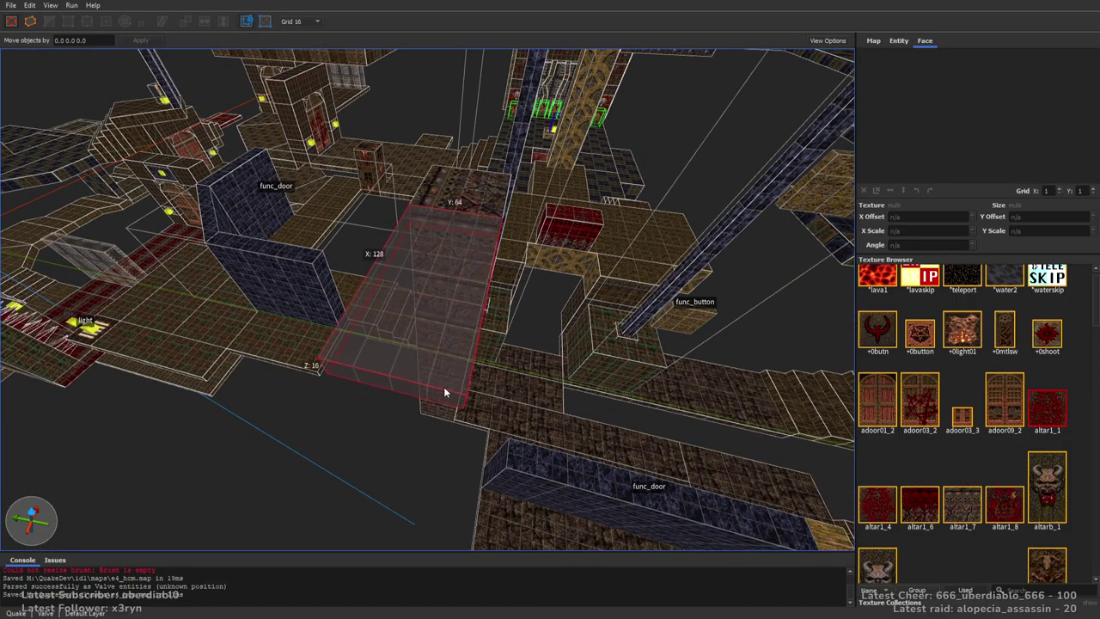
pyautogui.click(467, 195)
pyautogui.moveTo(440, 311); pyautogui.dragTo(403, 319, button='right')
pyautogui.moveTo(403, 319)
pyautogui.keyDown('shift'); pyautogui.mouseDown()
pyautogui.moveTo(324, 246)
pyautogui.moveTo(243, 244)
pyautogui.mouseUp(); pyautogui.keyUp('shift')
pyautogui.keyDown('shift'); pyautogui.moveTo(361, 222); pyautogui.dragTo(459, 71); pyautogui.keyUp('shift')
pyautogui.moveTo(526, 163)
pyautogui.keyDown('shift'); pyautogui.mouseDown()
pyautogui.moveTo(507, 189)
pyautogui.moveTo(429, 195)
pyautogui.moveTo(396, 166)
pyautogui.mouseUp(); pyautogui.keyUp('shift')
pyautogui.moveTo(395, 166)
pyautogui.mouseDown(button='right')
pyautogui.moveTo(449, 189)
pyautogui.moveTo(556, 162)
pyautogui.mouseUp(button='right')
pyautogui.keyDown('shift'); pyautogui.moveTo(342, 297); pyautogui.dragTo(225, 300); pyautogui.keyUp('shift')
pyautogui.press('Escape')
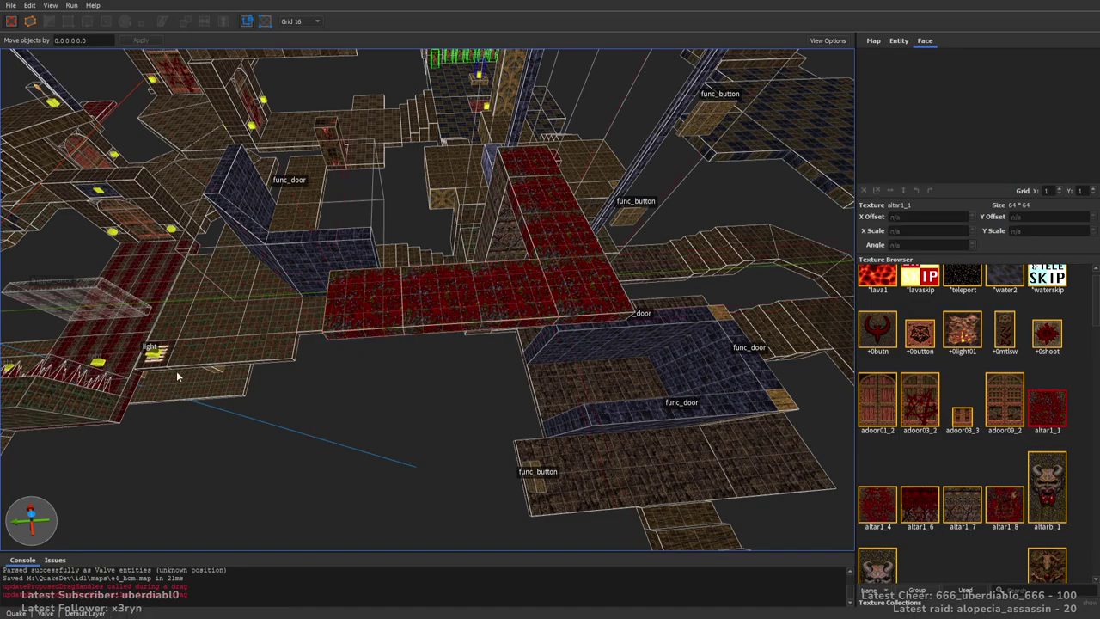
# Texture the red walkway's end with light3_3 and place a copy of the floor light above it
pyautogui.hotkey('ctrl', 'z')
pyautogui.click(154, 352)
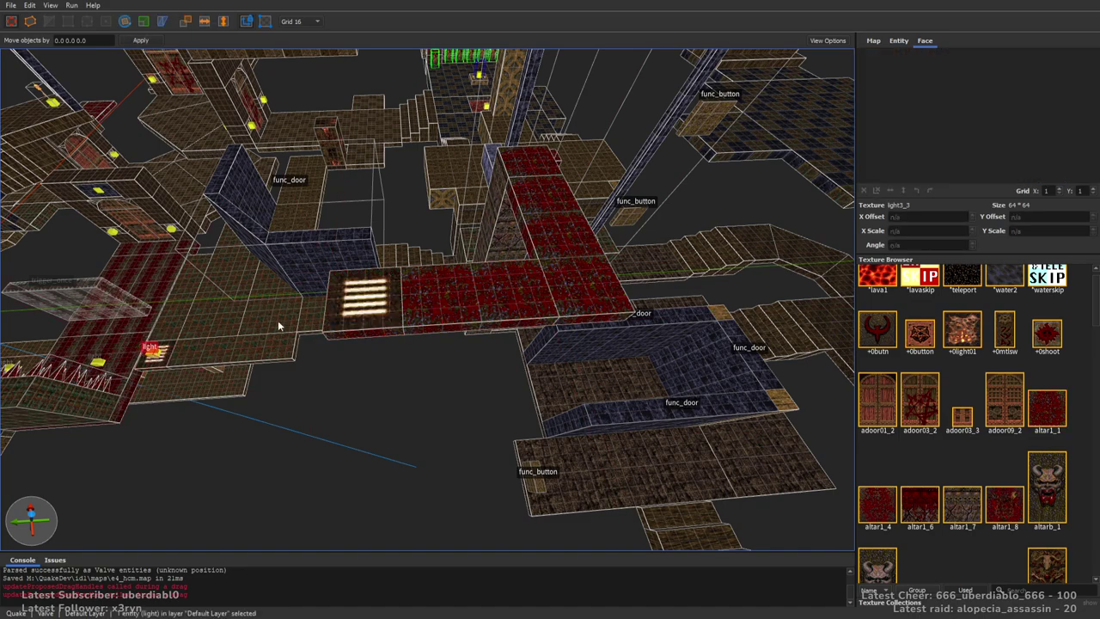
pyautogui.hotkey('ctrl', 'v')
pyautogui.press('[')
pyautogui.press('Escape')
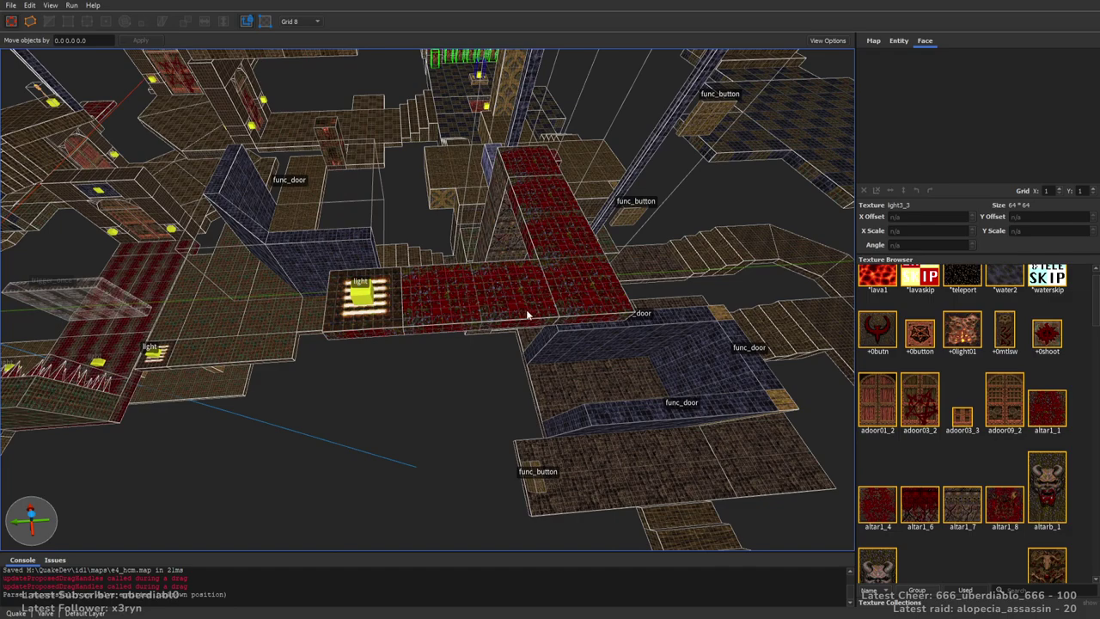
# Place an item_armor2 on the lit panel at the end of the red walkway
pyautogui.click(898, 41)
pyautogui.moveTo(1095, 557); pyautogui.dragTo(1080, 447)
pyautogui.moveTo(885, 537); pyautogui.dragTo(378, 310)
pyautogui.press('Escape')
# Draw a trigger-textured block around the armor and make it a trigger_secret
pyautogui.click(924, 41)
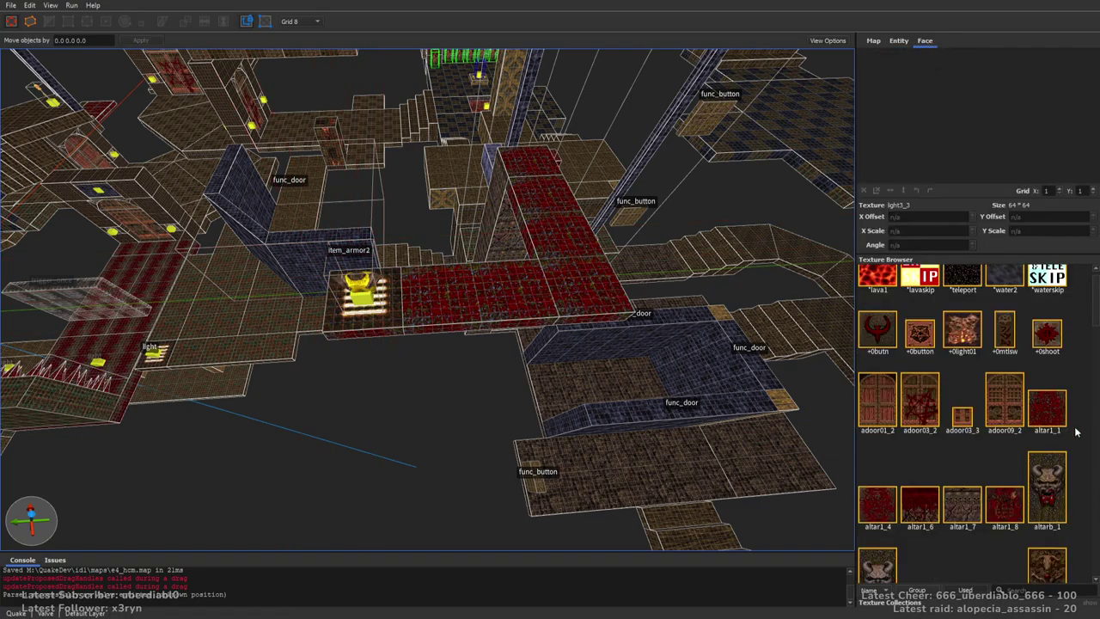
pyautogui.moveTo(1094, 305); pyautogui.dragTo(1085, 526)
pyautogui.scroll(6, 617, 289)
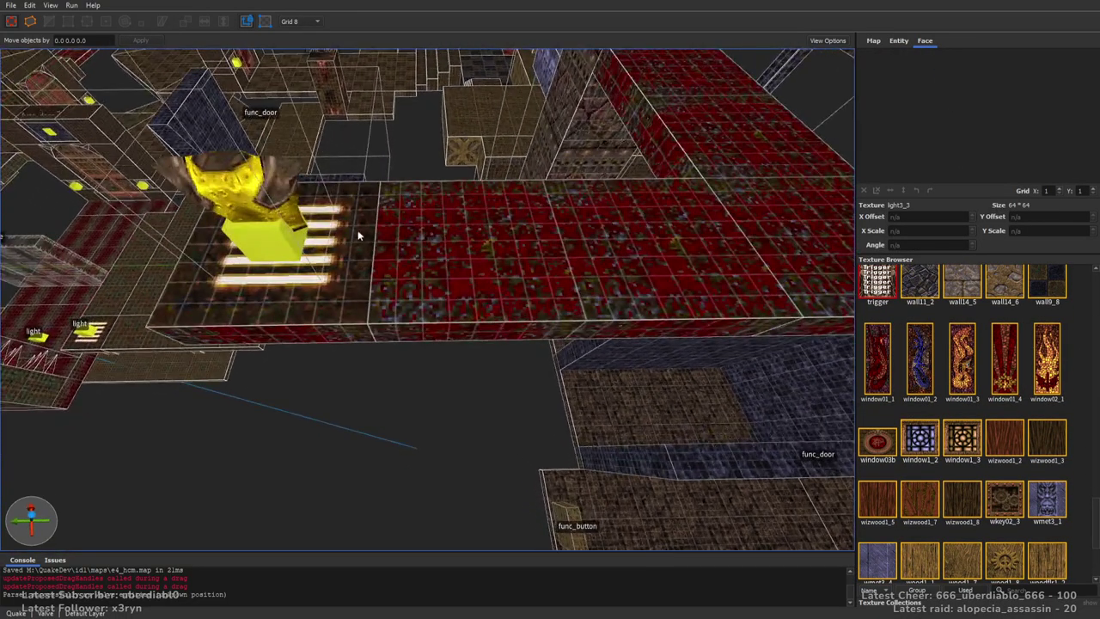
pyautogui.press('+')
pyautogui.scroll(2, 434, 216)
pyautogui.moveTo(431, 233)
pyautogui.mouseDown()
pyautogui.moveTo(470, 275)
pyautogui.moveTo(474, 301)
pyautogui.moveTo(463, 265)
pyautogui.moveTo(473, 171)
pyautogui.mouseUp()
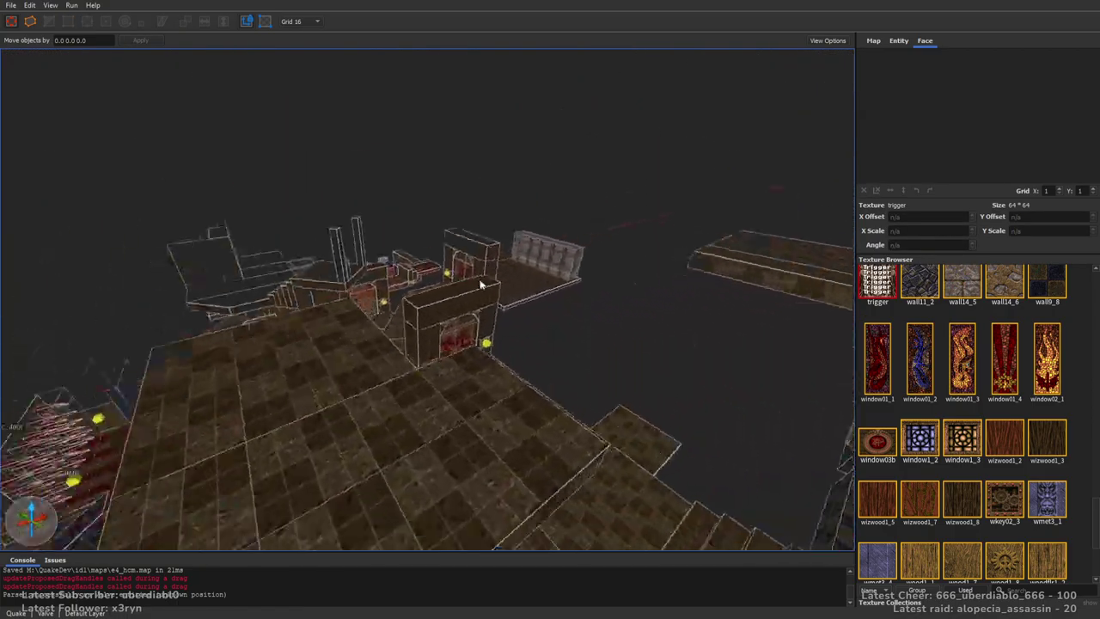
pyautogui.moveTo(430, 291); pyautogui.dragTo(452, 429)
pyautogui.moveTo(452, 430)
pyautogui.mouseDown(button='right')
pyautogui.moveTo(496, 366)
pyautogui.moveTo(564, 355)
pyautogui.mouseUp(button='right')
pyautogui.moveTo(565, 355)
pyautogui.keyDown('shift'); pyautogui.mouseDown()
pyautogui.moveTo(619, 318)
pyautogui.moveTo(624, 258)
pyautogui.mouseUp(); pyautogui.keyUp('shift')
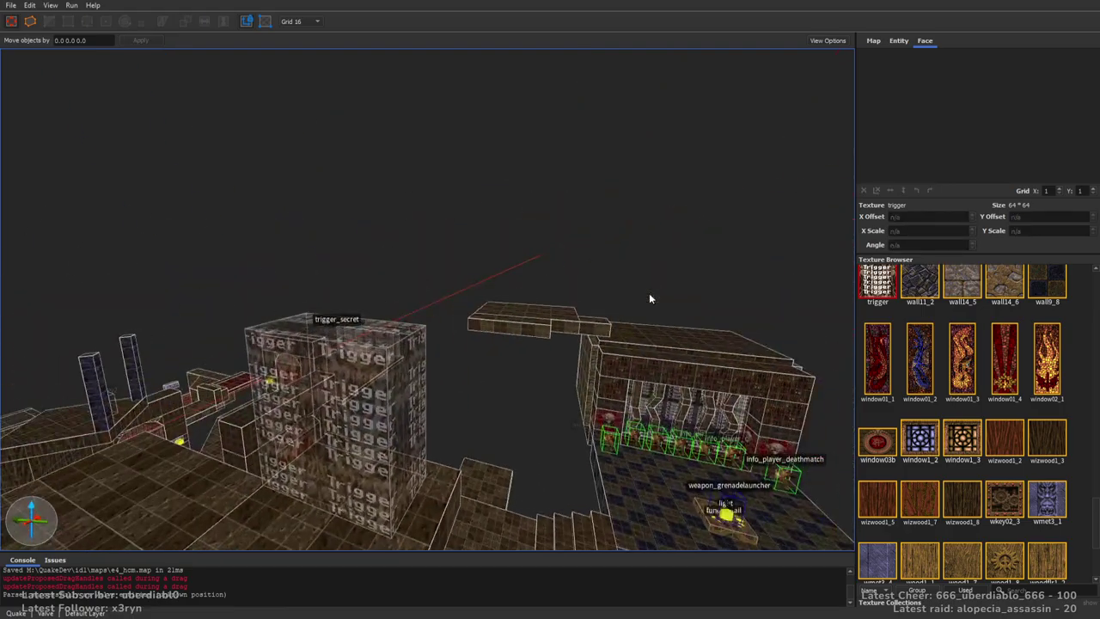
# Build wall14_5 stone walls along the sides of the player-start room's checkered floor and raise them to 640 units
pyautogui.moveTo(648, 298); pyautogui.dragTo(635, 323, button='right')
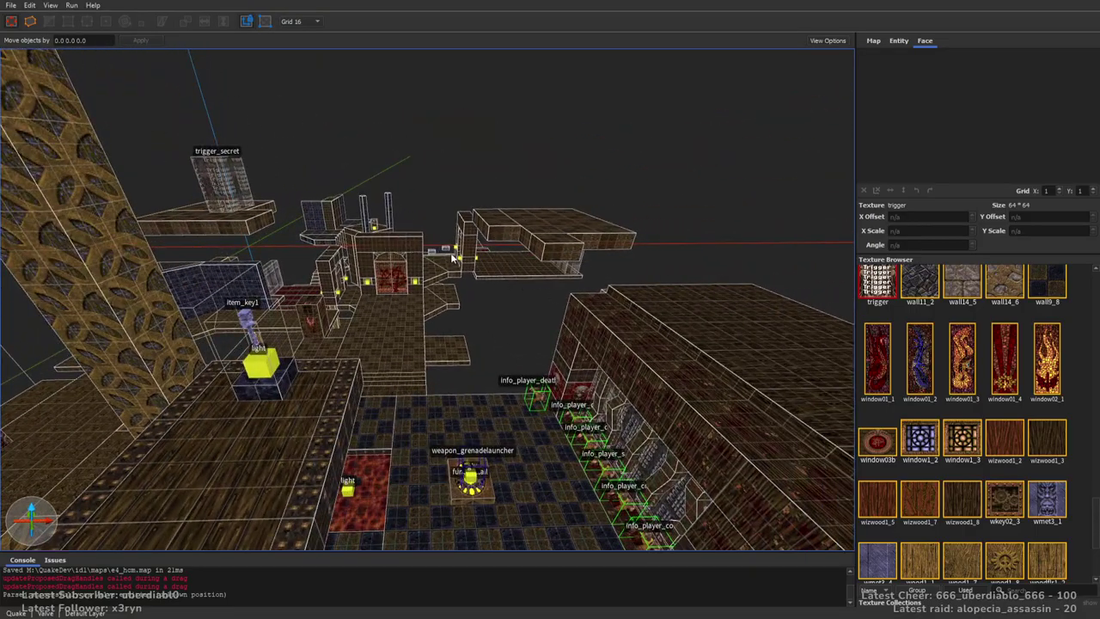
pyautogui.moveTo(446, 254); pyautogui.dragTo(650, 399, button='right')
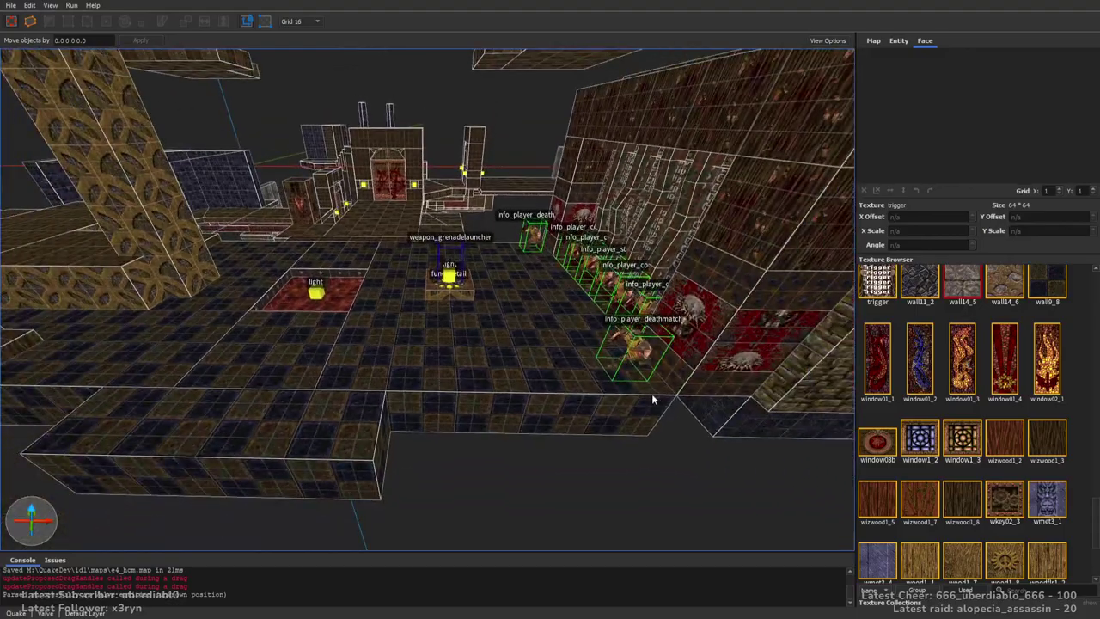
pyautogui.moveTo(646, 410)
pyautogui.mouseDown()
pyautogui.moveTo(388, 439)
pyautogui.moveTo(491, 250)
pyautogui.moveTo(522, 423)
pyautogui.mouseUp()
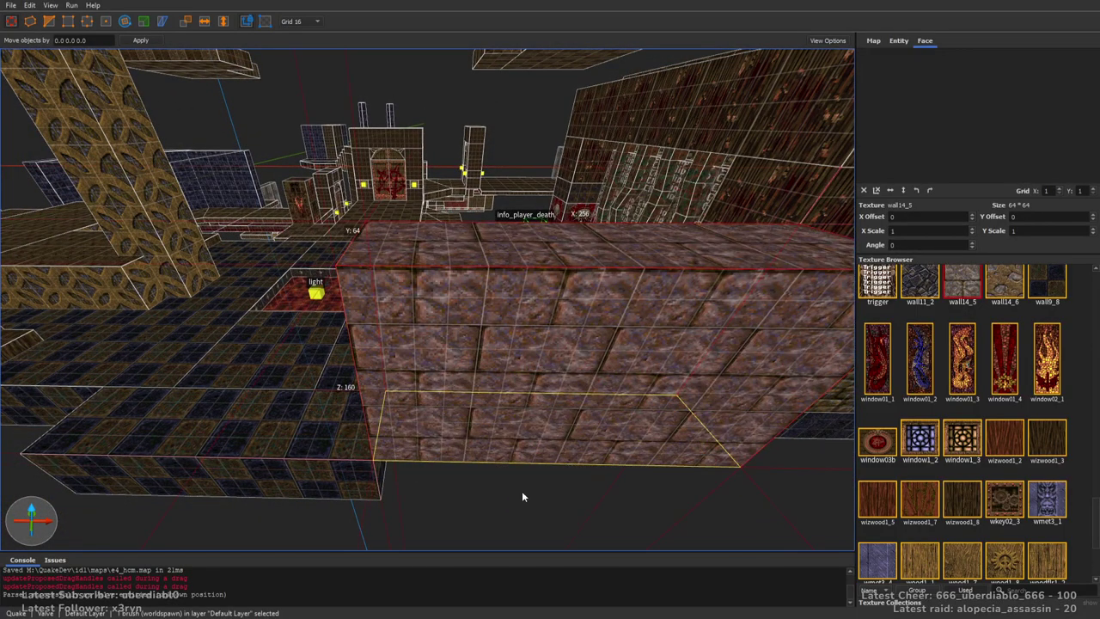
pyautogui.moveTo(609, 426)
pyautogui.mouseDown(button='right')
pyautogui.moveTo(508, 412)
pyautogui.moveTo(466, 355)
pyautogui.moveTo(564, 296)
pyautogui.moveTo(693, 293)
pyautogui.moveTo(477, 316)
pyautogui.mouseUp(button='right')
pyautogui.moveTo(495, 221)
pyautogui.keyDown('shift'); pyautogui.mouseDown()
pyautogui.moveTo(500, 196)
pyautogui.moveTo(503, 217)
pyautogui.mouseUp(); pyautogui.keyUp('shift')
pyautogui.moveTo(503, 217)
pyautogui.mouseDown(button='right')
pyautogui.moveTo(531, 257)
pyautogui.moveTo(420, 324)
pyautogui.moveTo(487, 366)
pyautogui.moveTo(475, 411)
pyautogui.moveTo(447, 421)
pyautogui.moveTo(489, 393)
pyautogui.moveTo(395, 391)
pyautogui.mouseUp(button='right')
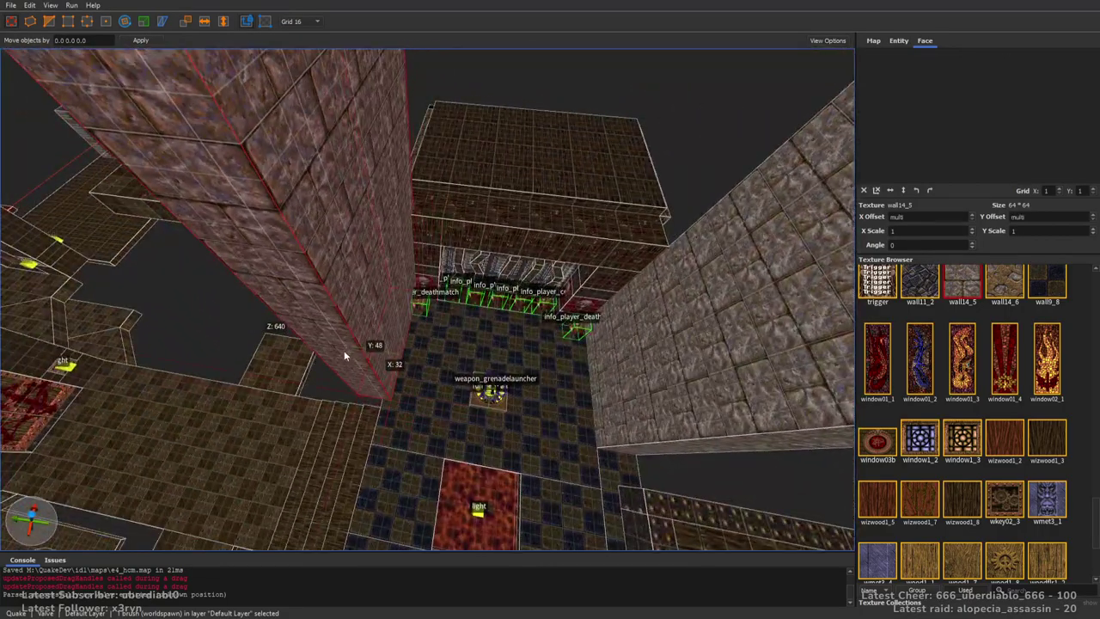
# Open a gap in the 64-unit-wide stone column at the wall's end, leaving a 128-unit-high section above it
pyautogui.moveTo(364, 344)
pyautogui.mouseDown(button='right')
pyautogui.moveTo(527, 298)
pyautogui.moveTo(544, 383)
pyautogui.moveTo(592, 191)
pyautogui.moveTo(405, 288)
pyautogui.moveTo(568, 276)
pyautogui.mouseUp(button='right')
pyautogui.moveTo(525, 282); pyautogui.dragTo(540, 101, button='right')
pyautogui.click(516, 94)
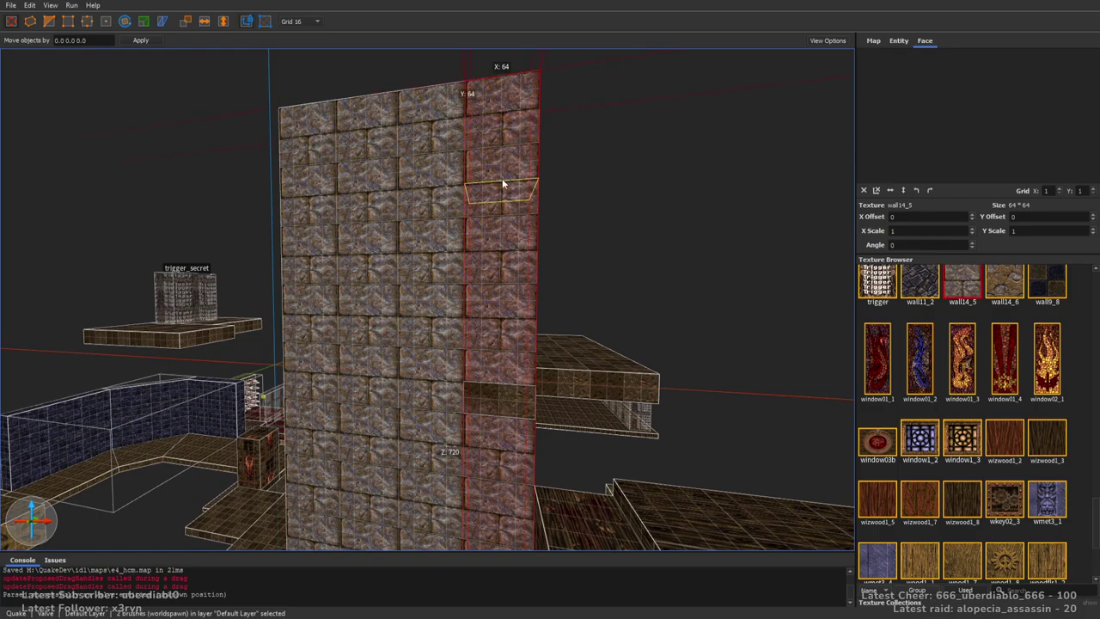
pyautogui.keyDown('shift'); pyautogui.moveTo(504, 206); pyautogui.dragTo(529, 388); pyautogui.keyUp('shift')
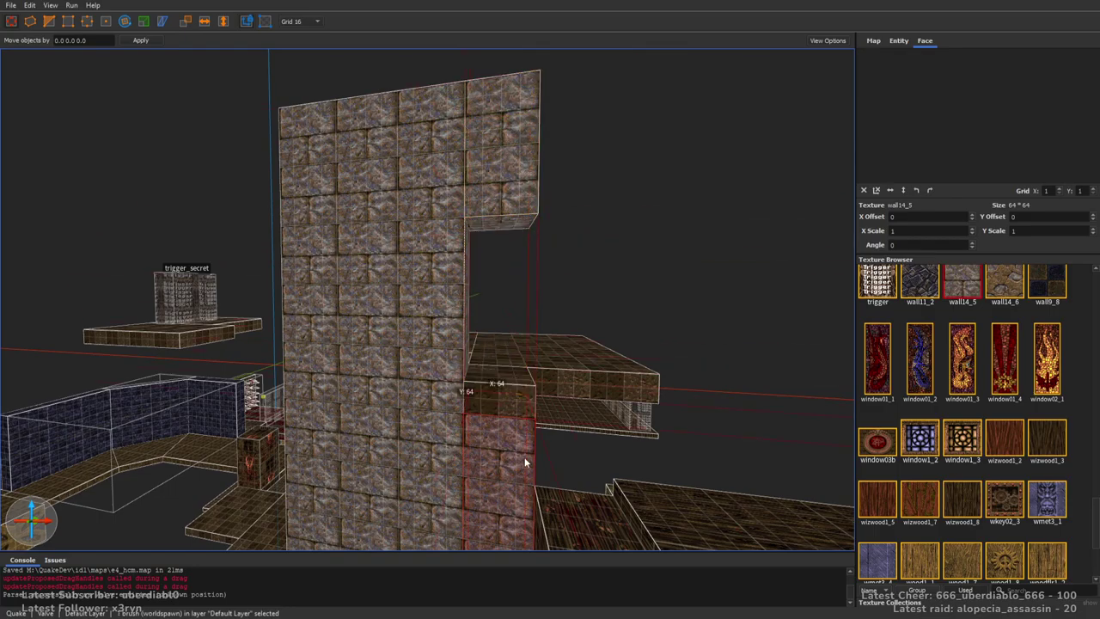
pyautogui.keyDown('shift'); pyautogui.moveTo(524, 458); pyautogui.dragTo(484, 451); pyautogui.keyUp('shift')
pyautogui.keyDown('shift'); pyautogui.click(499, 389); pyautogui.keyUp('shift')
pyautogui.press('Escape')
# Add a wizwood1_2 support block with a sloped face beneath the plank floor and save the map
pyautogui.moveTo(499, 389); pyautogui.dragTo(799, 267, button='right')
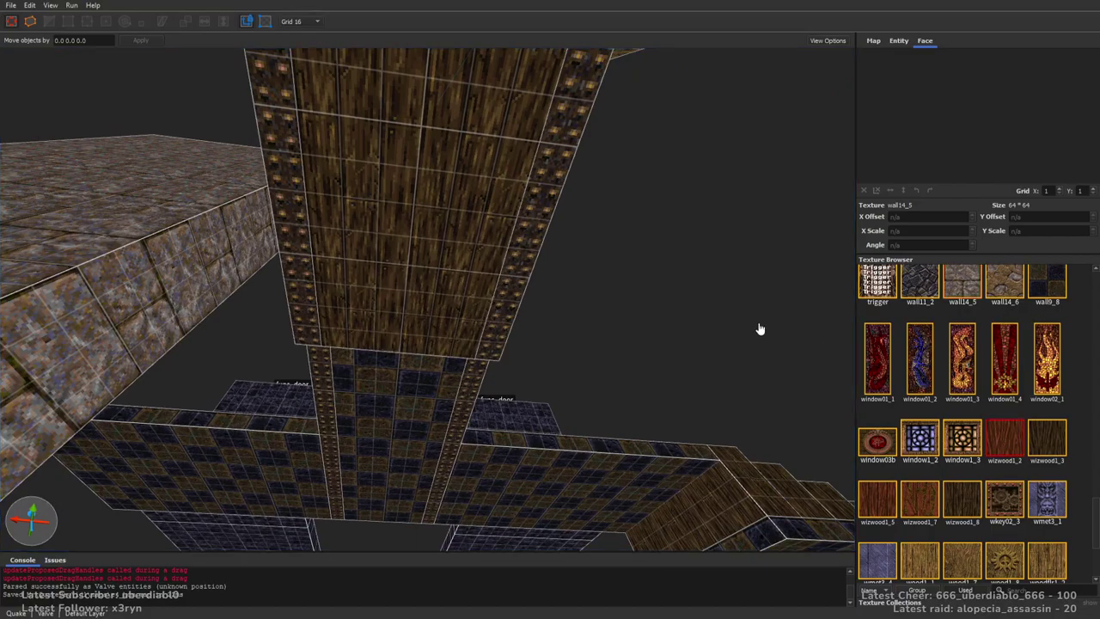
pyautogui.scroll(3, 424, 346)
pyautogui.moveTo(412, 319); pyautogui.dragTo(412, 366)
pyautogui.moveTo(412, 366)
pyautogui.mouseDown(button='right')
pyautogui.moveTo(505, 397)
pyautogui.moveTo(453, 380)
pyautogui.mouseUp(button='right')
pyautogui.moveTo(447, 380)
pyautogui.keyDown('shift'); pyautogui.mouseDown()
pyautogui.moveTo(449, 454)
pyautogui.moveTo(455, 440)
pyautogui.mouseUp(); pyautogui.keyUp('shift')
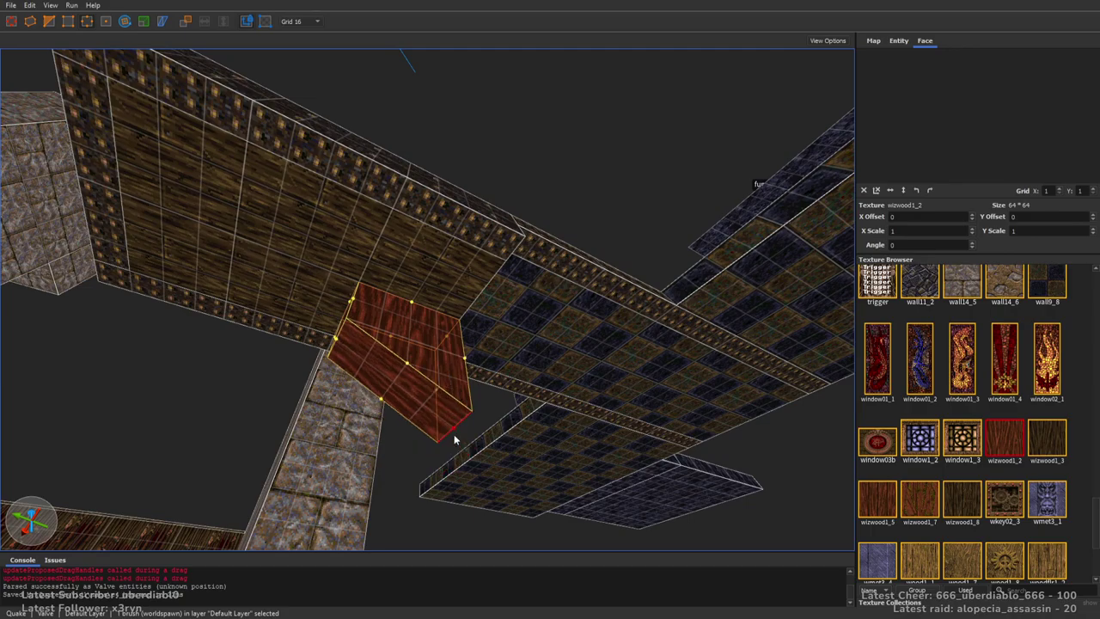
pyautogui.press('Escape')
pyautogui.moveTo(521, 315)
pyautogui.mouseDown(button='right')
pyautogui.moveTo(558, 318)
pyautogui.moveTo(538, 324)
pyautogui.moveTo(595, 281)
pyautogui.moveTo(490, 422)
pyautogui.moveTo(695, 327)
pyautogui.moveTo(436, 302)
pyautogui.moveTo(567, 409)
pyautogui.moveTo(414, 332)
pyautogui.moveTo(534, 370)
pyautogui.moveTo(482, 341)
pyautogui.moveTo(530, 298)
pyautogui.moveTo(582, 290)
pyautogui.moveTo(582, 312)
pyautogui.moveTo(544, 261)
pyautogui.moveTo(580, 315)
pyautogui.moveTo(592, 275)
pyautogui.mouseUp(button='right')
pyautogui.hotkey('ctrl', 's')
# Place skull block copies on one of the stone walls beside the player starts
pyautogui.click(413, 331)
pyautogui.scroll(-5, 482, 342)
pyautogui.moveTo(592, 275)
pyautogui.keyDown('ctrl'); pyautogui.mouseDown()
pyautogui.moveTo(329, 268)
pyautogui.moveTo(331, 232)
pyautogui.mouseUp(); pyautogui.keyUp('ctrl')
pyautogui.moveTo(331, 232)
pyautogui.mouseDown(button='right')
pyautogui.moveTo(440, 216)
pyautogui.moveTo(292, 199)
pyautogui.moveTo(391, 229)
pyautogui.moveTo(531, 225)
pyautogui.mouseUp(button='right')
pyautogui.scroll(-3, 531, 225)
pyautogui.moveTo(432, 199); pyautogui.dragTo(471, 205)
pyautogui.moveTo(633, 245)
pyautogui.mouseDown(button='right')
pyautogui.moveTo(559, 264)
pyautogui.moveTo(634, 236)
pyautogui.mouseUp(button='right')
pyautogui.click(634, 237)
pyautogui.scroll(6, 620, 259)
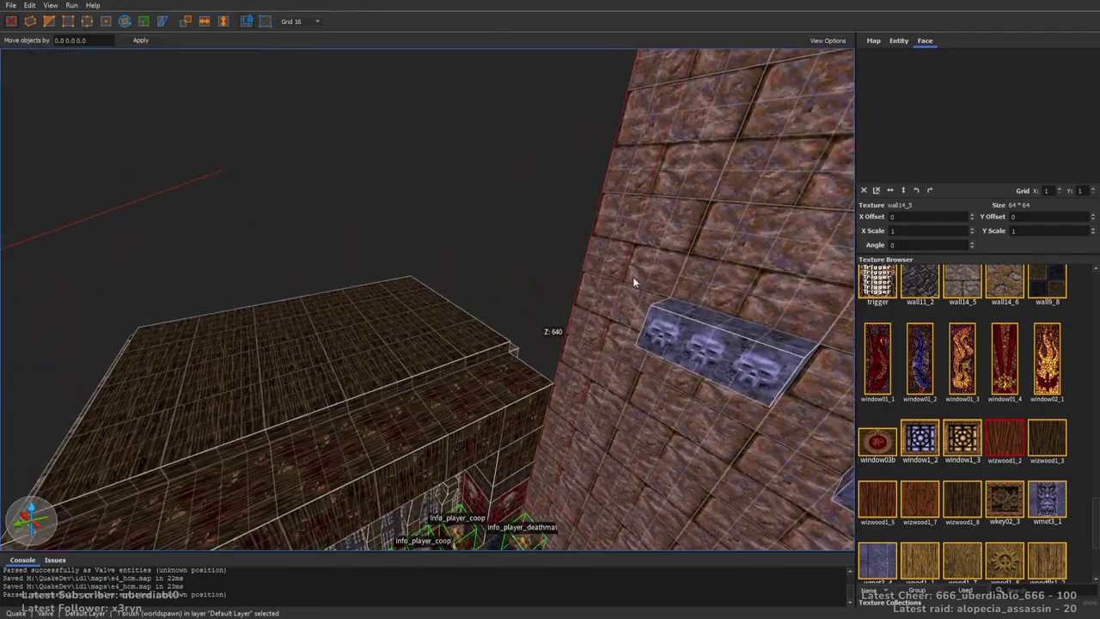
# Duplicate the skull blocks onto the opposite stone wall, aligning them on grid 8
pyautogui.moveTo(632, 276)
pyautogui.mouseDown(button='right')
pyautogui.moveTo(467, 302)
pyautogui.moveTo(490, 299)
pyautogui.mouseUp(button='right')
pyautogui.scroll(5, 592, 299)
pyautogui.click(670, 303)
pyautogui.moveTo(674, 305)
pyautogui.mouseDown()
pyautogui.moveTo(195, 241)
pyautogui.moveTo(258, 314)
pyautogui.moveTo(404, 332)
pyautogui.moveTo(382, 293)
pyautogui.moveTo(444, 305)
pyautogui.moveTo(458, 350)
pyautogui.moveTo(348, 339)
pyautogui.moveTo(323, 291)
pyautogui.moveTo(215, 313)
pyautogui.moveTo(226, 321)
pyautogui.mouseUp()
pyautogui.press('[')
pyautogui.scroll(2, 459, 280)
pyautogui.moveTo(225, 322)
pyautogui.mouseDown(button='right')
pyautogui.moveTo(439, 308)
pyautogui.moveTo(325, 298)
pyautogui.moveTo(384, 309)
pyautogui.moveTo(684, 295)
pyautogui.mouseUp(button='right')
pyautogui.press('Escape')
pyautogui.scroll(3, 683, 295)
pyautogui.moveTo(763, 294)
pyautogui.mouseDown(button='right')
pyautogui.moveTo(627, 334)
pyautogui.moveTo(579, 319)
pyautogui.moveTo(638, 300)
pyautogui.moveTo(748, 342)
pyautogui.moveTo(833, 348)
pyautogui.moveTo(750, 343)
pyautogui.mouseUp(button='right')
pyautogui.scroll(5, 653, 318)
pyautogui.scroll(-3, 749, 343)
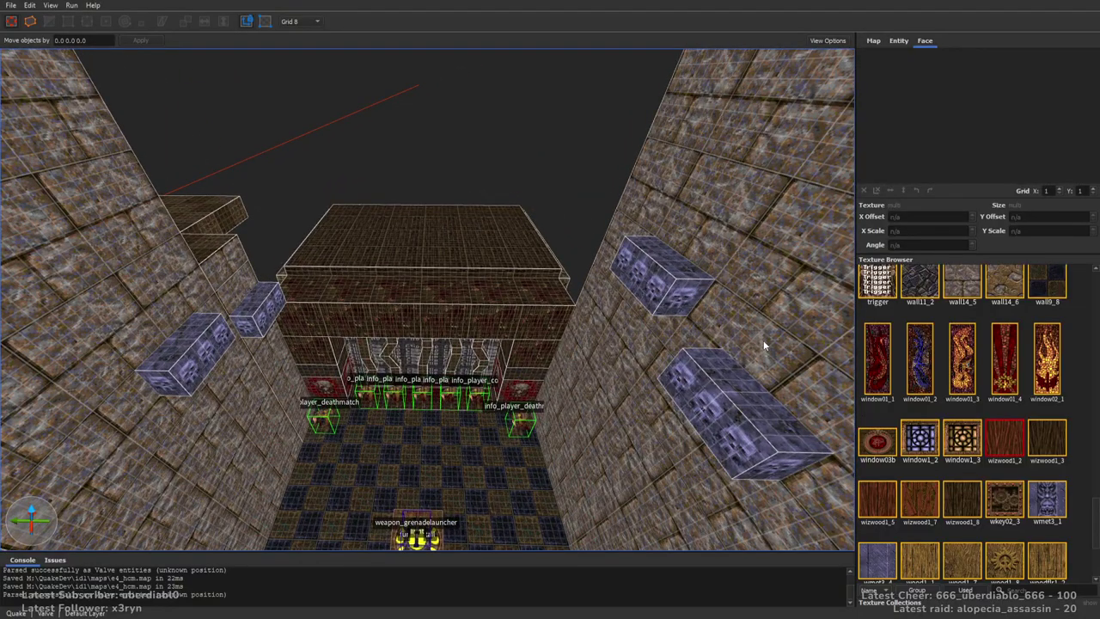
# Draw a wizwood1_3 wooden wall beside the stone wall on grid 16 and raise its top
pyautogui.moveTo(579, 269); pyautogui.dragTo(834, 348, button='right')
pyautogui.click(1049, 434)
pyautogui.moveTo(687, 327)
pyautogui.mouseDown(button='right')
pyautogui.moveTo(639, 299)
pyautogui.moveTo(422, 349)
pyautogui.mouseUp(button='right')
pyautogui.press('+')
pyautogui.click(401, 349)
pyautogui.moveTo(400, 348); pyautogui.dragTo(452, 202)
pyautogui.moveTo(452, 202)
pyautogui.mouseDown(button='right')
pyautogui.moveTo(580, 115)
pyautogui.moveTo(647, 160)
pyautogui.mouseUp(button='right')
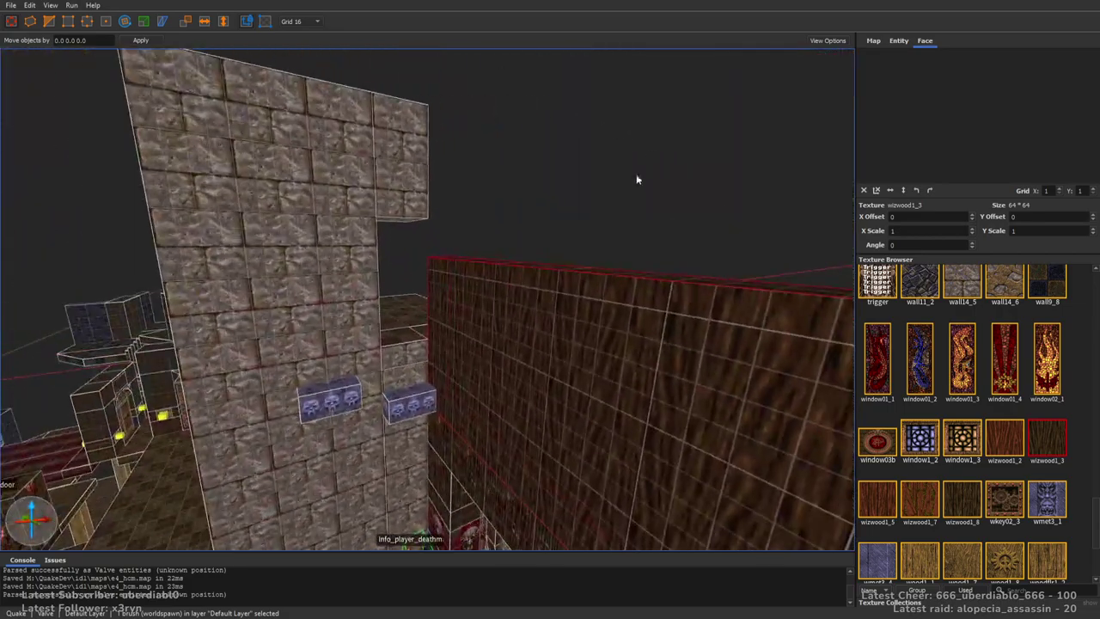
pyautogui.keyDown('shift'); pyautogui.moveTo(525, 182); pyautogui.dragTo(531, 24); pyautogui.keyUp('shift')
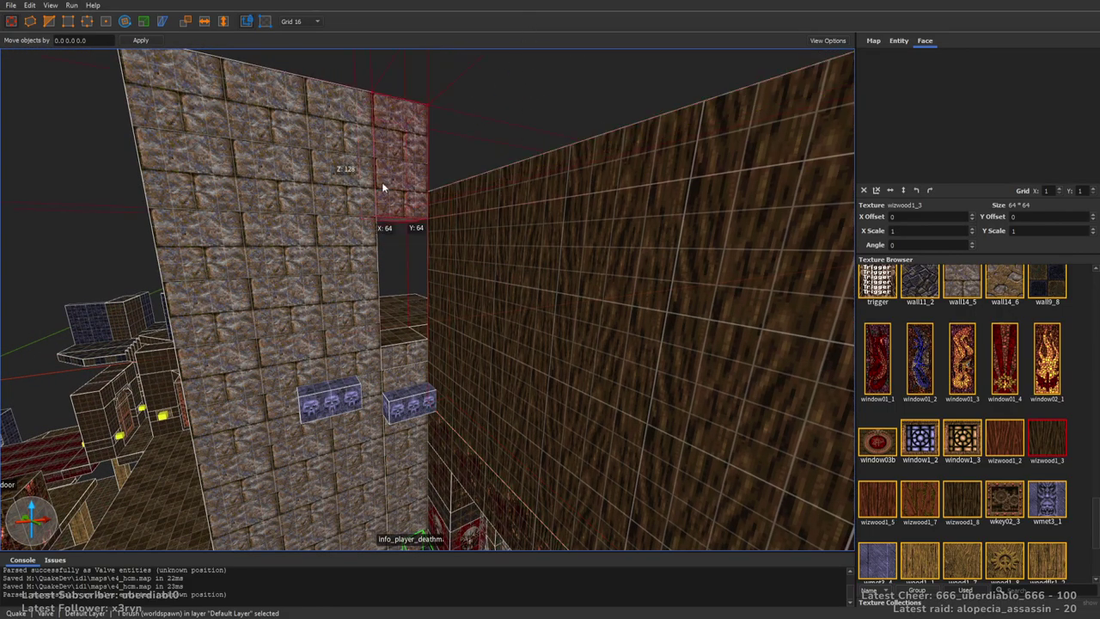
# Resize the stone section above the wall opening to extend it
pyautogui.moveTo(382, 181); pyautogui.dragTo(317, 231, button='right')
pyautogui.moveTo(316, 231)
pyautogui.keyDown('shift'); pyautogui.mouseDown()
pyautogui.moveTo(645, 243)
pyautogui.moveTo(601, 221)
pyautogui.mouseUp(); pyautogui.keyUp('shift')
pyautogui.moveTo(601, 221)
pyautogui.mouseDown(button='right')
pyautogui.moveTo(593, 266)
pyautogui.moveTo(498, 243)
pyautogui.moveTo(434, 301)
pyautogui.mouseUp(button='right')
pyautogui.moveTo(434, 301)
pyautogui.keyDown('shift'); pyautogui.mouseDown()
pyautogui.moveTo(326, 293)
pyautogui.moveTo(481, 275)
pyautogui.mouseUp(); pyautogui.keyUp('shift')
pyautogui.press('Escape')
# Examine the entity properties of the bloody-face func_door
pyautogui.moveTo(481, 273)
pyautogui.mouseDown(button='right')
pyautogui.moveTo(515, 319)
pyautogui.moveTo(536, 311)
pyautogui.moveTo(473, 301)
pyautogui.moveTo(598, 331)
pyautogui.moveTo(690, 328)
pyautogui.moveTo(795, 345)
pyautogui.moveTo(535, 332)
pyautogui.moveTo(555, 323)
pyautogui.moveTo(626, 345)
pyautogui.moveTo(599, 294)
pyautogui.moveTo(626, 256)
pyautogui.moveTo(607, 348)
pyautogui.moveTo(665, 374)
pyautogui.mouseUp(button='right')
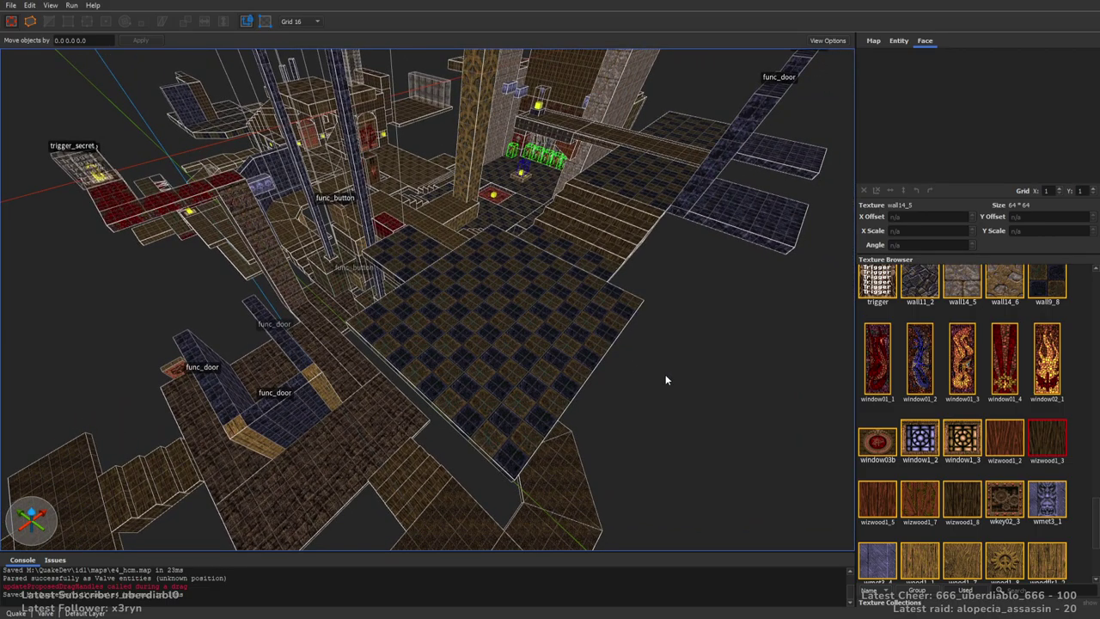
pyautogui.moveTo(665, 374); pyautogui.dragTo(587, 322, button='right')
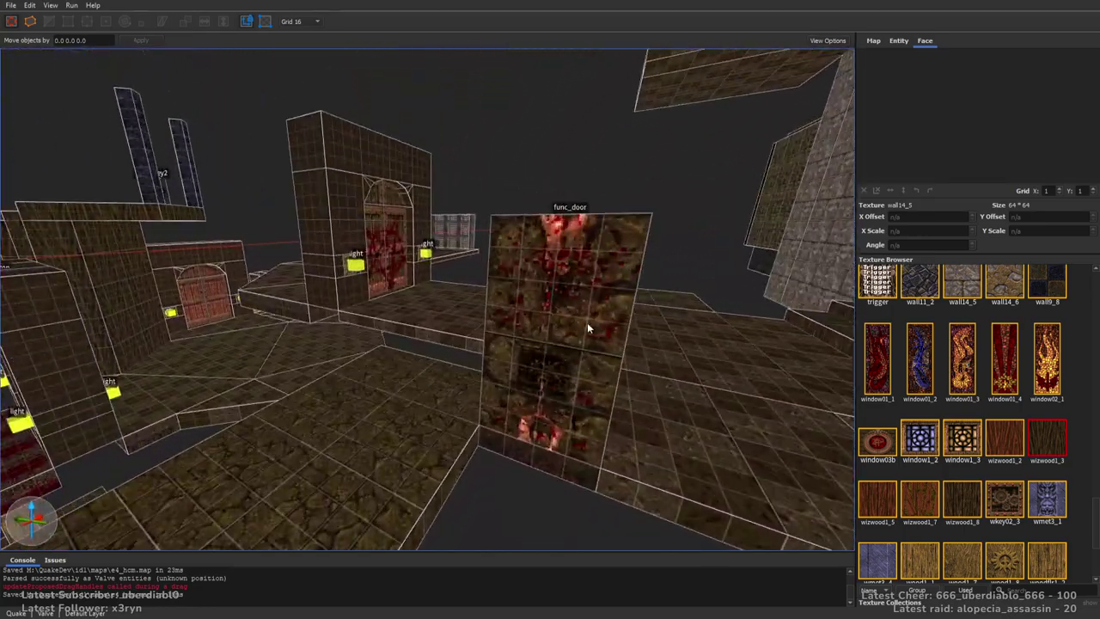
pyautogui.click(587, 322)
pyautogui.click(896, 43)
pyautogui.moveTo(653, 193); pyautogui.dragTo(631, 252, button='right')
pyautogui.press('Escape')
pyautogui.scroll(-10, 631, 251)
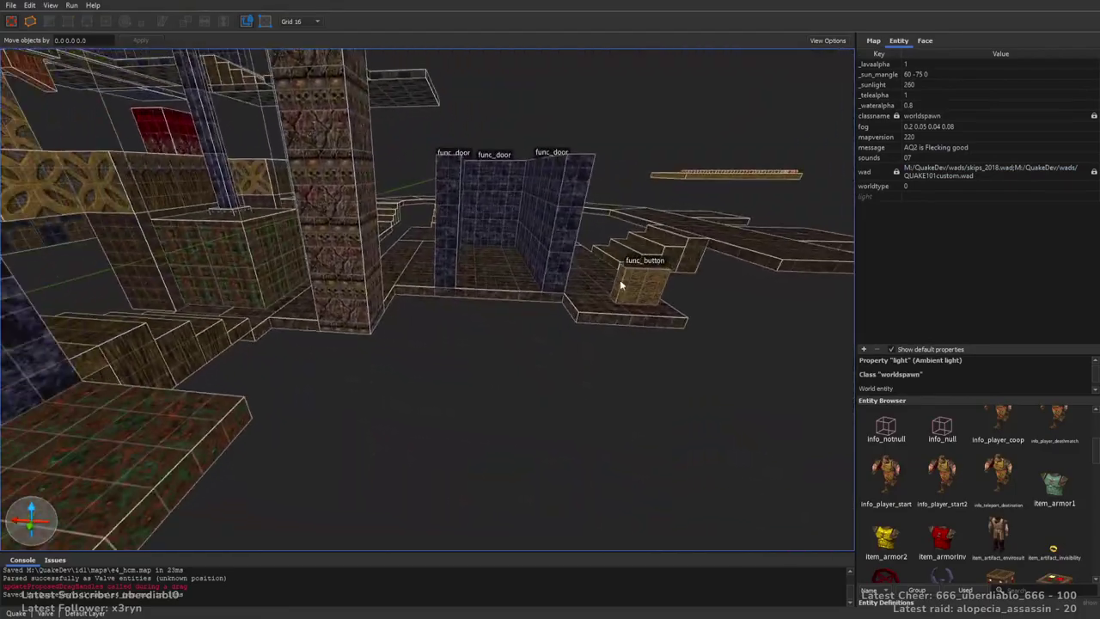
# Place a copy of the lift func_button on the edge of the stone walkway opposite the bloody-face door
pyautogui.click(618, 277)
pyautogui.moveTo(640, 265); pyautogui.dragTo(393, 550, button='middle')
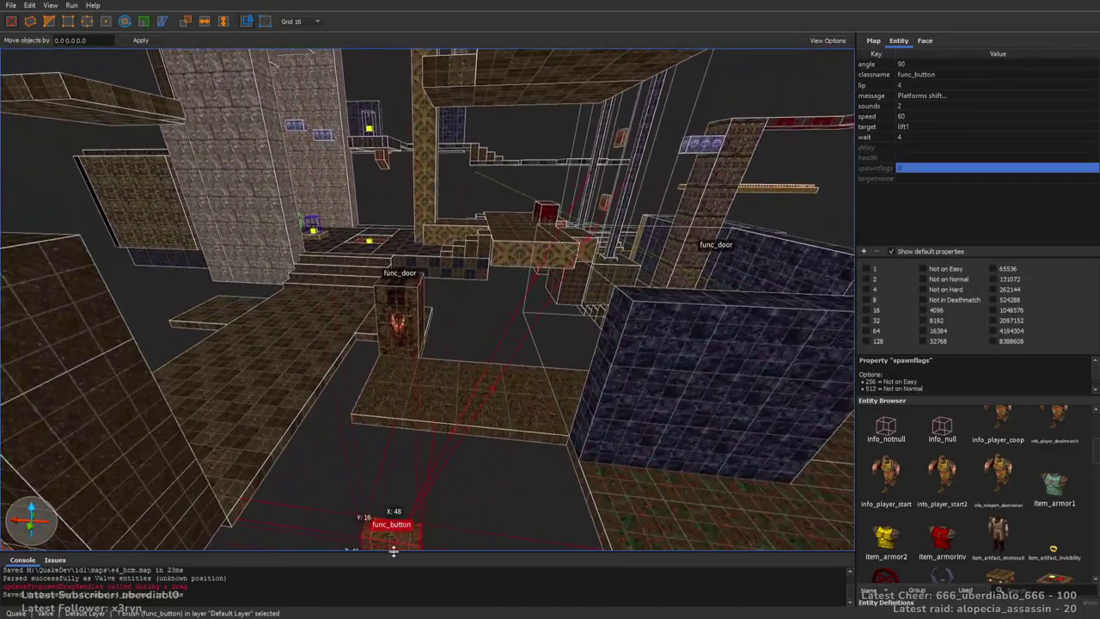
pyautogui.moveTo(393, 550)
pyautogui.mouseDown()
pyautogui.moveTo(391, 306)
pyautogui.moveTo(391, 551)
pyautogui.mouseUp()
pyautogui.click(65, 561)
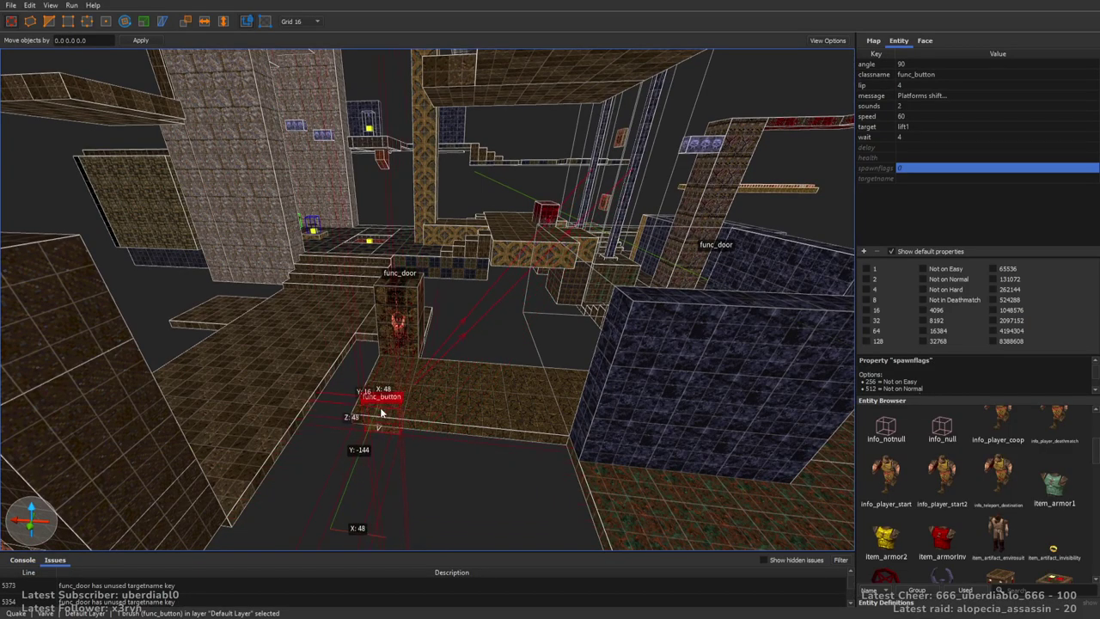
pyautogui.scroll(10, 383, 413)
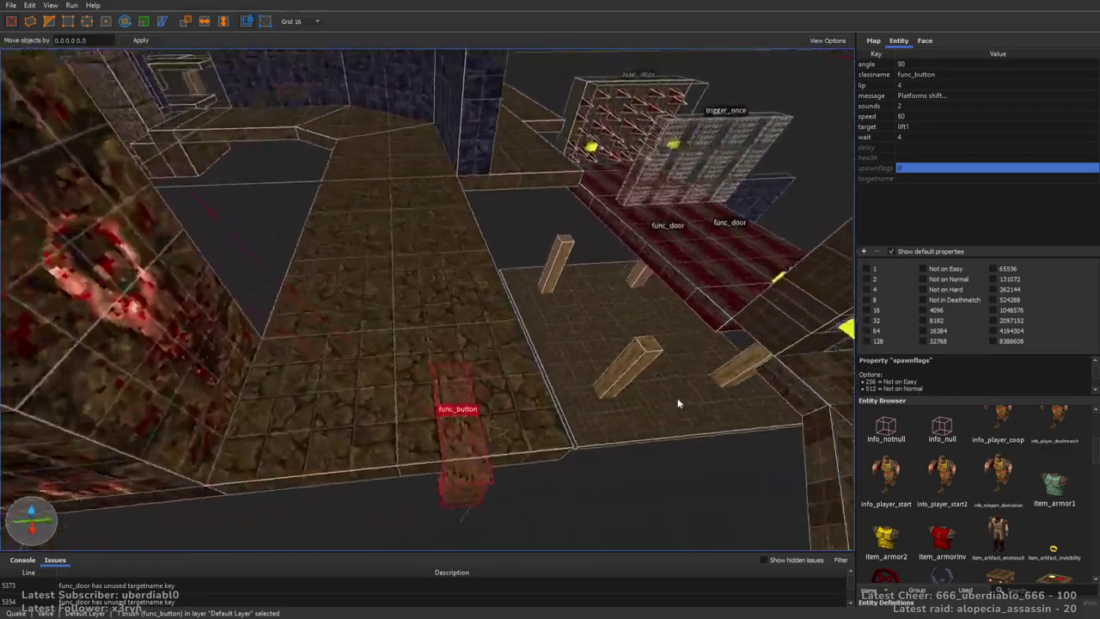
pyautogui.moveTo(676, 401); pyautogui.dragTo(478, 287, button='middle')
pyautogui.moveTo(479, 287); pyautogui.dragTo(568, 241)
pyautogui.moveTo(594, 288); pyautogui.dragTo(606, 249)
pyautogui.moveTo(606, 249); pyautogui.dragTo(676, 268, button='right')
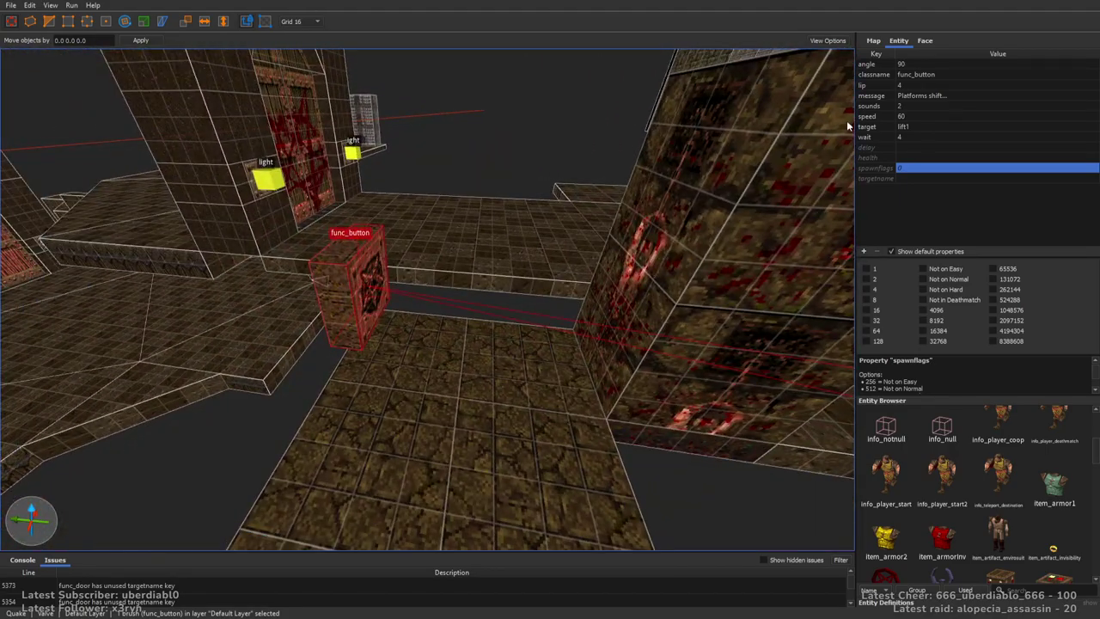
# Set the placed button's message to "hidden door opens" and its target to door1
pyautogui.doubleClick(932, 95)
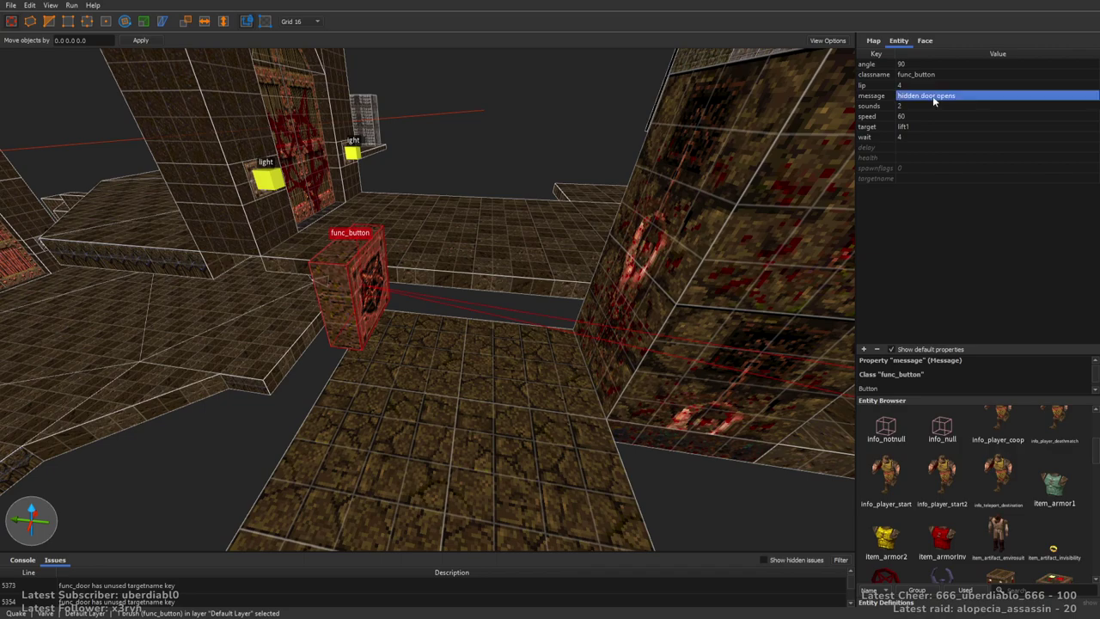
pyautogui.doubleClick(916, 127)
pyautogui.write('door1')
pyautogui.press('Tab')
pyautogui.moveTo(604, 269); pyautogui.dragTo(632, 272, button='right')
pyautogui.click(635, 273)
pyautogui.moveTo(495, 283); pyautogui.dragTo(524, 353, button='right')
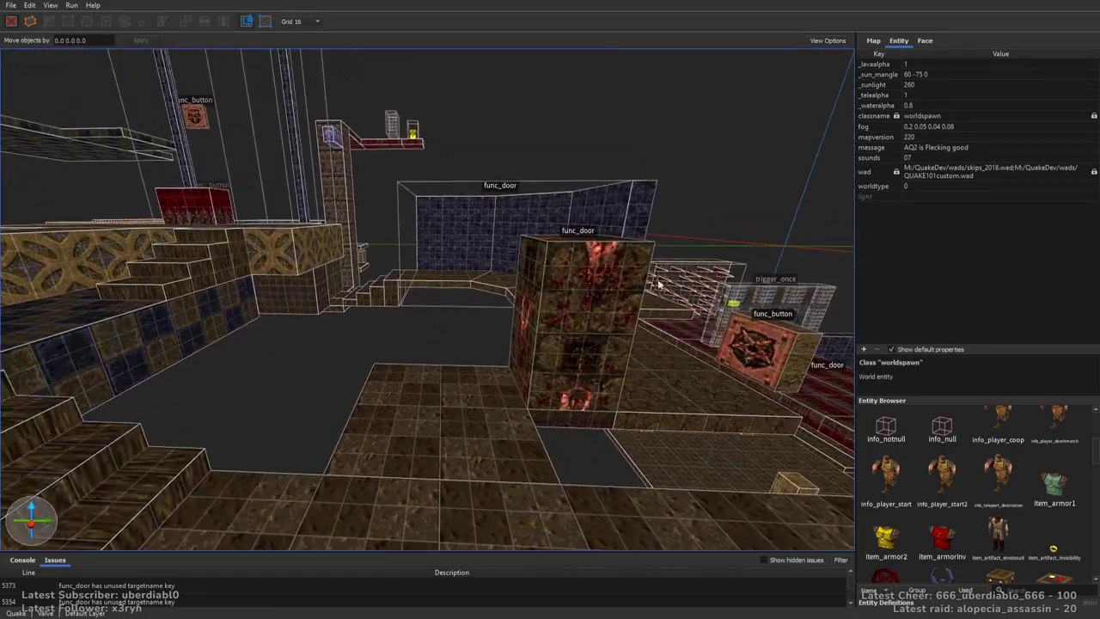
# Draw a trigger-textured brush measuring 96 by 48 by 80 units on the stone walkway beside the blue wall func_door
pyautogui.click(528, 356)
pyautogui.moveTo(682, 364); pyautogui.dragTo(682, 368, button='right')
pyautogui.press('Escape')
pyautogui.moveTo(591, 370)
pyautogui.mouseDown(button='right')
pyautogui.moveTo(530, 314)
pyautogui.moveTo(677, 342)
pyautogui.moveTo(598, 325)
pyautogui.moveTo(645, 308)
pyautogui.moveTo(730, 325)
pyautogui.moveTo(595, 359)
pyautogui.moveTo(678, 363)
pyautogui.moveTo(694, 348)
pyautogui.moveTo(677, 369)
pyautogui.moveTo(808, 365)
pyautogui.moveTo(559, 363)
pyautogui.moveTo(582, 352)
pyautogui.moveTo(591, 372)
pyautogui.moveTo(581, 437)
pyautogui.moveTo(705, 336)
pyautogui.moveTo(772, 336)
pyautogui.moveTo(761, 319)
pyautogui.moveTo(583, 333)
pyautogui.moveTo(730, 329)
pyautogui.moveTo(485, 359)
pyautogui.moveTo(602, 340)
pyautogui.moveTo(516, 319)
pyautogui.moveTo(439, 321)
pyautogui.mouseUp(button='right')
pyautogui.click(924, 40)
pyautogui.moveTo(367, 259)
pyautogui.mouseDown()
pyautogui.moveTo(539, 311)
pyautogui.moveTo(504, 286)
pyautogui.moveTo(503, 163)
pyautogui.mouseUp()
pyautogui.moveTo(504, 163); pyautogui.dragTo(616, 164, button='right')
pyautogui.click(616, 164)
pyautogui.click(898, 40)
pyautogui.moveTo(481, 258); pyautogui.dragTo(421, 268, button='right')
pyautogui.click(421, 268)
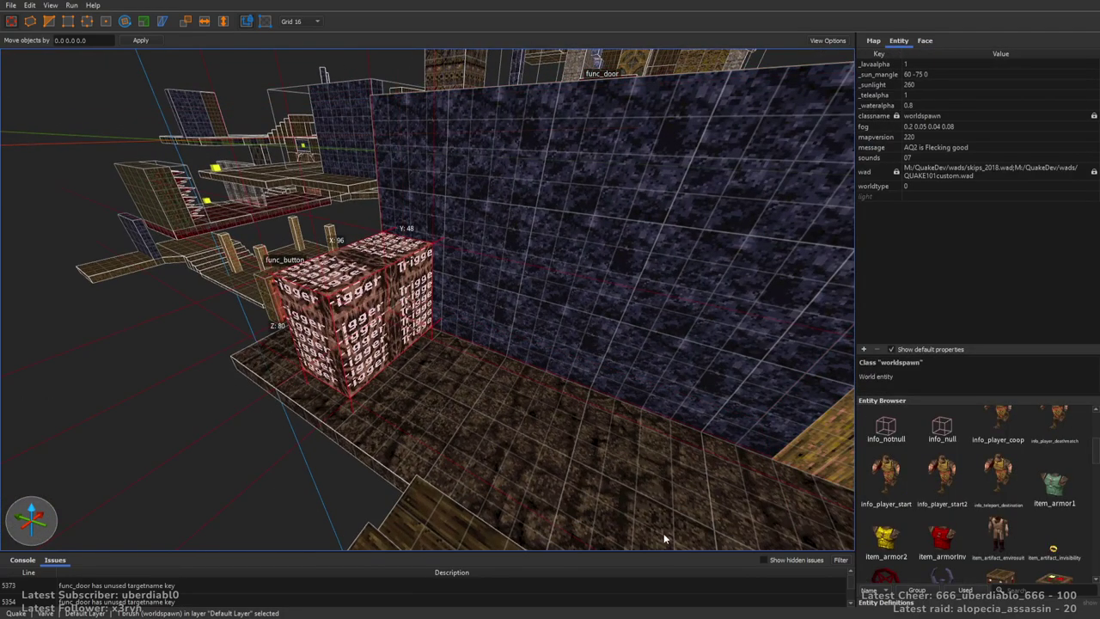
# Turn the trigger brush beside the blue func_door into a trigger_once and set its target to door1
pyautogui.click(744, 358)
pyautogui.click(927, 137)
pyautogui.write('d')
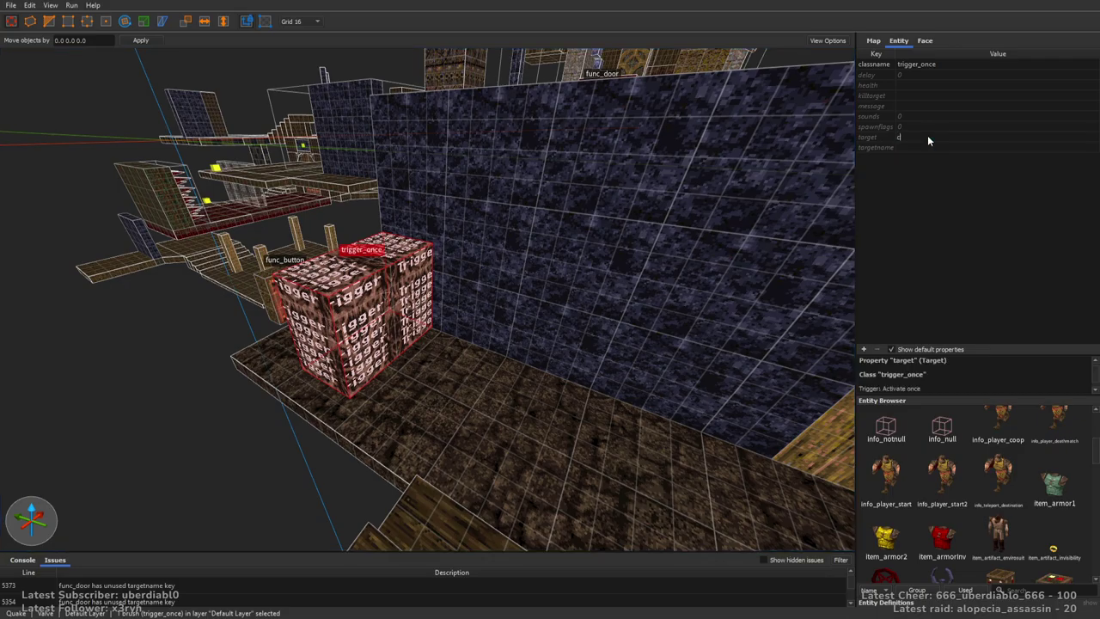
pyautogui.write('oor1')
pyautogui.press('Return')
# Add a 96 by 64 by 128 trigger volume on the floor between the blue walls and end its target name in 3
pyautogui.moveTo(619, 340); pyautogui.dragTo(394, 337, button='right')
pyautogui.moveTo(330, 329)
pyautogui.mouseDown()
pyautogui.moveTo(465, 380)
pyautogui.moveTo(481, 326)
pyautogui.moveTo(464, 411)
pyautogui.moveTo(455, 170)
pyautogui.mouseUp()
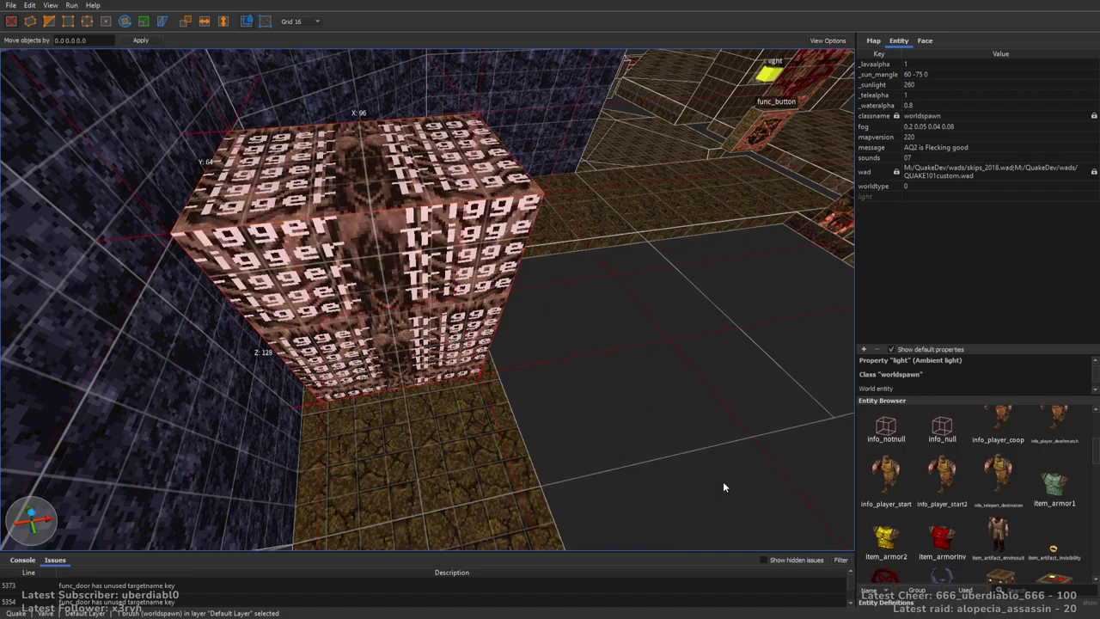
pyautogui.click(909, 138)
pyautogui.press('BackSpace')
pyautogui.write('3')
pyautogui.press('Return')
pyautogui.moveTo(515, 258)
pyautogui.mouseDown(button='right')
pyautogui.moveTo(429, 275)
pyautogui.moveTo(559, 217)
pyautogui.moveTo(546, 269)
pyautogui.mouseUp(button='right')
pyautogui.moveTo(562, 313); pyautogui.dragTo(524, 306, button='right')
pyautogui.click(553, 304)
pyautogui.press('Escape')
pyautogui.moveTo(516, 313)
pyautogui.mouseDown(button='right')
pyautogui.moveTo(571, 306)
pyautogui.moveTo(644, 350)
pyautogui.moveTo(355, 326)
pyautogui.moveTo(550, 318)
pyautogui.moveTo(466, 370)
pyautogui.moveTo(534, 309)
pyautogui.moveTo(558, 369)
pyautogui.moveTo(567, 354)
pyautogui.mouseUp(button='right')
pyautogui.click(493, 345)
pyautogui.press('Escape')
# Draw a trigger brush about 96 by 296 units along the wooden key walkway, raise it 8 units and extend it upward
pyautogui.click(924, 40)
pyautogui.moveTo(653, 241); pyautogui.dragTo(568, 252, button='right')
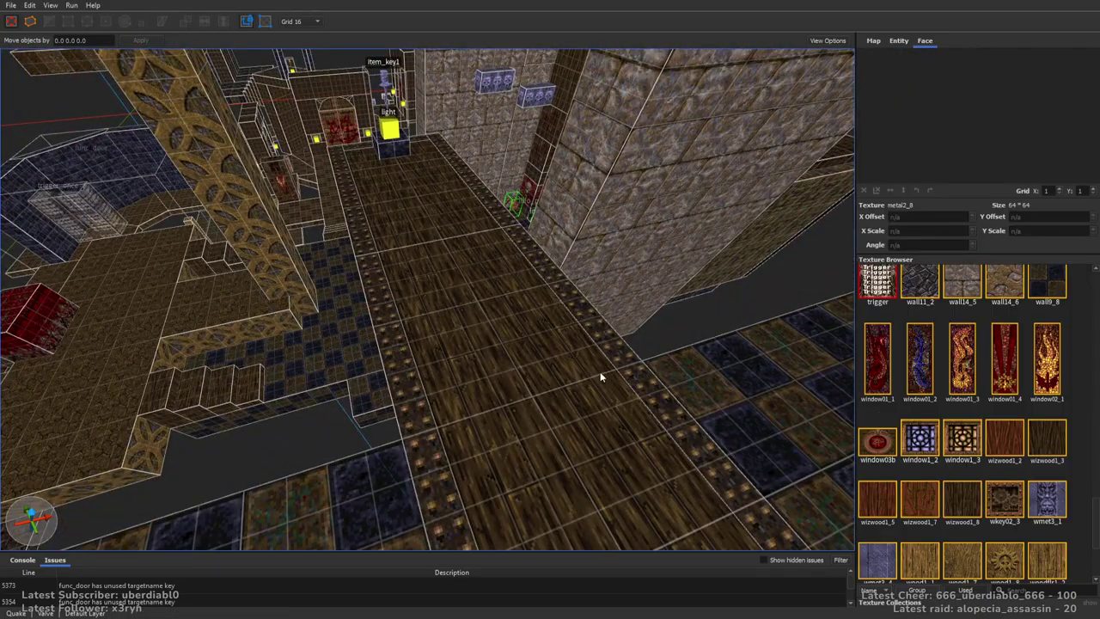
pyautogui.moveTo(568, 346)
pyautogui.mouseDown()
pyautogui.moveTo(454, 305)
pyautogui.moveTo(382, 251)
pyautogui.mouseUp()
pyautogui.moveTo(382, 251)
pyautogui.mouseDown(button='right')
pyautogui.moveTo(498, 267)
pyautogui.moveTo(516, 284)
pyautogui.mouseUp(button='right')
pyautogui.moveTo(614, 262); pyautogui.dragTo(398, 311)
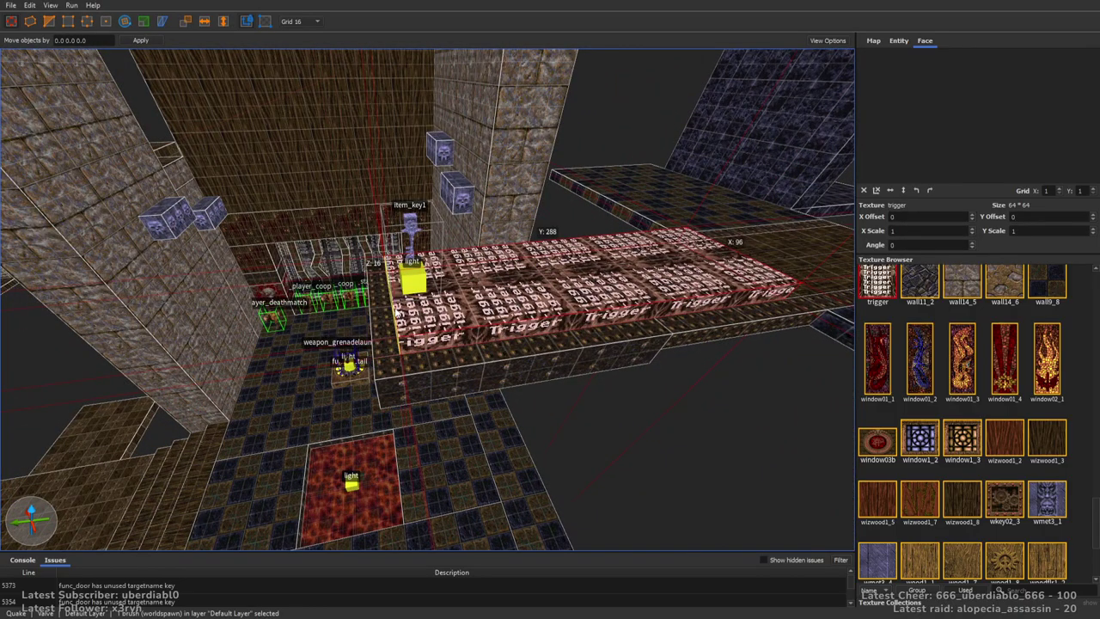
pyautogui.press('[')
pyautogui.press('pageup')
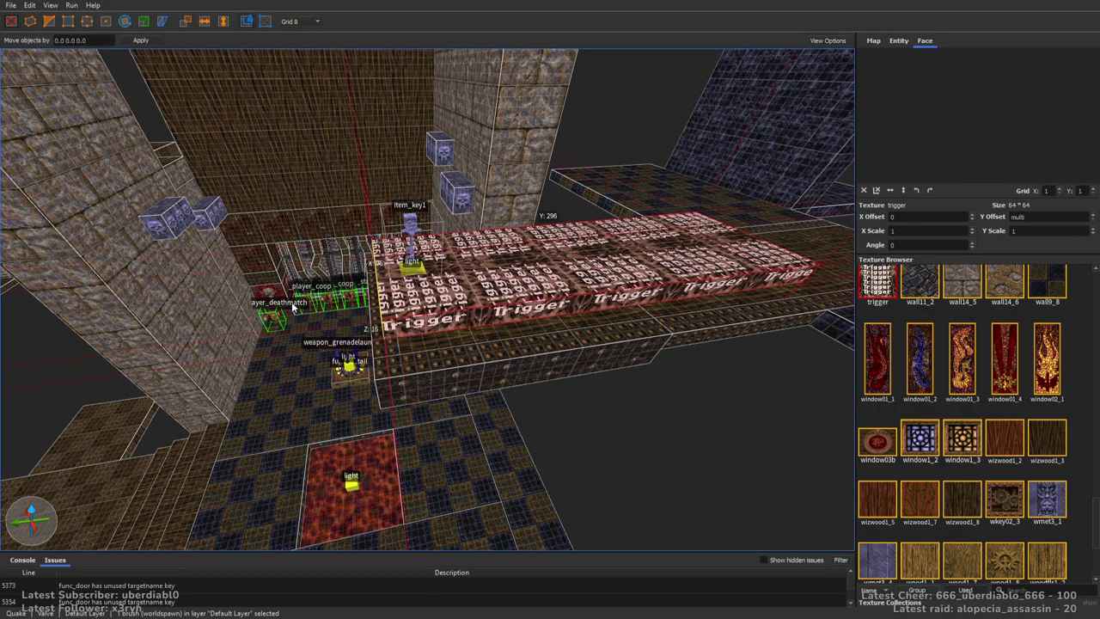
pyautogui.keyDown('shift'); pyautogui.moveTo(378, 302); pyautogui.dragTo(639, 205); pyautogui.keyUp('shift')
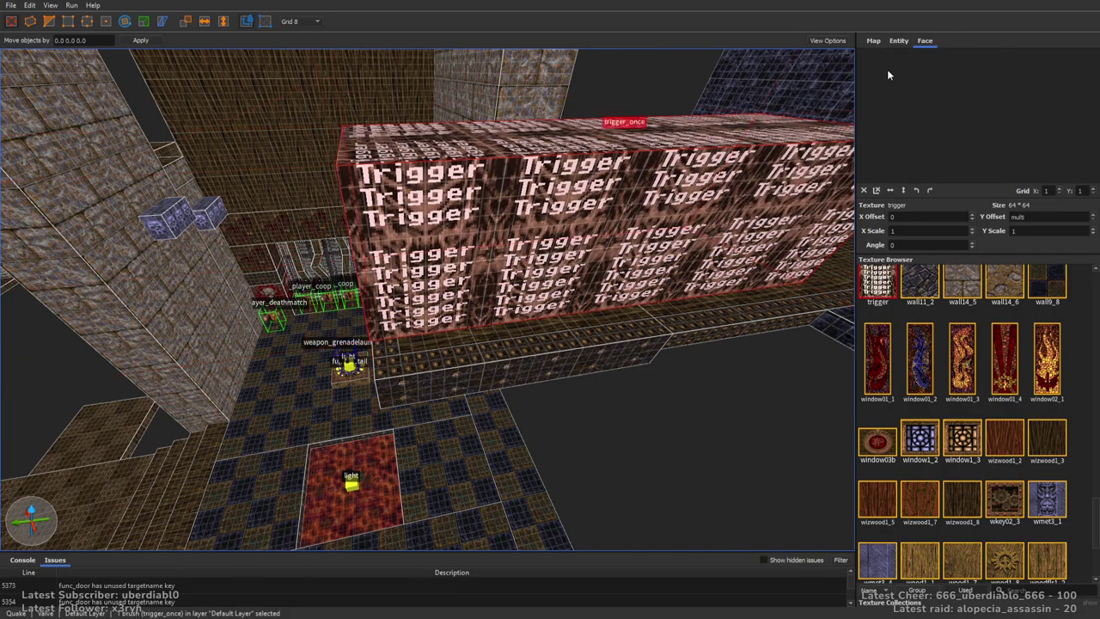
# Set the target of the key walkway's trigger_once to closet1
pyautogui.click(898, 41)
pyautogui.doubleClick(918, 137)
pyautogui.write('closet1')
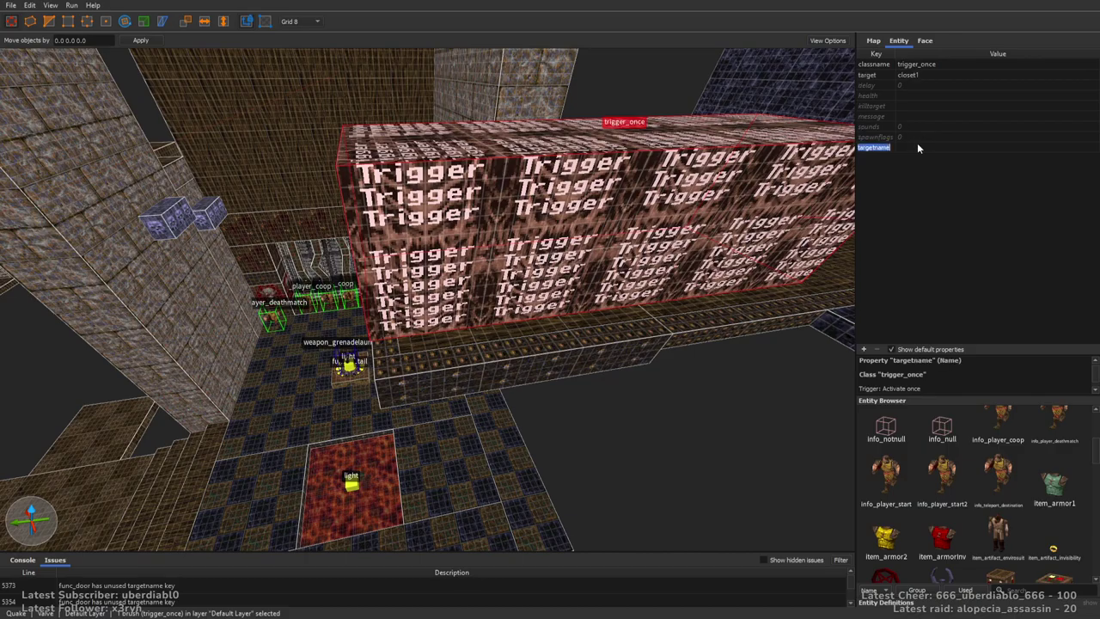
# Build a tall wall section beside the main walkway next to the bloody-face func_door
pyautogui.moveTo(846, 172); pyautogui.dragTo(743, 217, button='right')
pyautogui.click(744, 216)
pyautogui.moveTo(699, 282)
pyautogui.mouseDown(button='right')
pyautogui.moveTo(698, 345)
pyautogui.moveTo(599, 381)
pyautogui.moveTo(573, 352)
pyautogui.moveTo(508, 344)
pyautogui.moveTo(532, 349)
pyautogui.moveTo(500, 365)
pyautogui.moveTo(525, 334)
pyautogui.moveTo(486, 414)
pyautogui.moveTo(564, 345)
pyautogui.moveTo(648, 322)
pyautogui.moveTo(438, 345)
pyautogui.moveTo(516, 406)
pyautogui.moveTo(565, 396)
pyautogui.moveTo(551, 398)
pyautogui.moveTo(498, 316)
pyautogui.moveTo(545, 350)
pyautogui.moveTo(495, 314)
pyautogui.moveTo(532, 310)
pyautogui.moveTo(550, 258)
pyautogui.mouseUp(button='right')
pyautogui.click(502, 335)
pyautogui.keyDown('shift'); pyautogui.moveTo(560, 163); pyautogui.dragTo(495, 404); pyautogui.keyUp('shift')
pyautogui.moveTo(493, 405); pyautogui.dragTo(424, 152, button='right')
pyautogui.press('+')
pyautogui.moveTo(410, 339)
pyautogui.mouseDown(button='right')
pyautogui.moveTo(404, 400)
pyautogui.moveTo(515, 315)
pyautogui.moveTo(298, 253)
pyautogui.moveTo(486, 304)
pyautogui.moveTo(523, 255)
pyautogui.mouseUp(button='right')
# Apply the wall14_5 stone texture to the tall wall beside the bloody-face func_door
pyautogui.keyDown('shift'); pyautogui.click(404, 400); pyautogui.keyUp('shift')
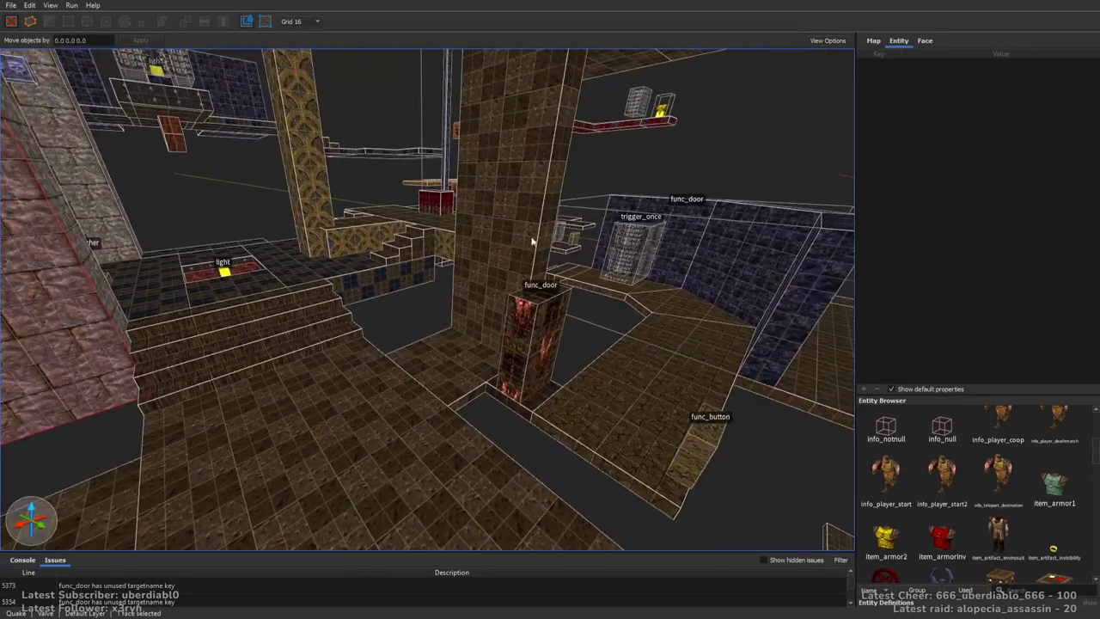
pyautogui.click(544, 312)
pyautogui.moveTo(545, 312)
pyautogui.mouseDown(button='right')
pyautogui.moveTo(527, 289)
pyautogui.moveTo(589, 322)
pyautogui.moveTo(550, 452)
pyautogui.moveTo(540, 452)
pyautogui.moveTo(653, 437)
pyautogui.moveTo(547, 445)
pyautogui.moveTo(419, 293)
pyautogui.mouseUp(button='right')
pyautogui.click(418, 292)
pyautogui.keyDown('shift'); pyautogui.moveTo(418, 292); pyautogui.dragTo(501, 284); pyautogui.keyUp('shift')
pyautogui.moveTo(508, 292); pyautogui.dragTo(735, 329, button='right')
pyautogui.moveTo(615, 327); pyautogui.dragTo(462, 308, button='right')
# Draw a 16 by 16 unit vertical beam in the wizwood1_3 texture against the tall stone wall and lengthen it downward
pyautogui.click(925, 40)
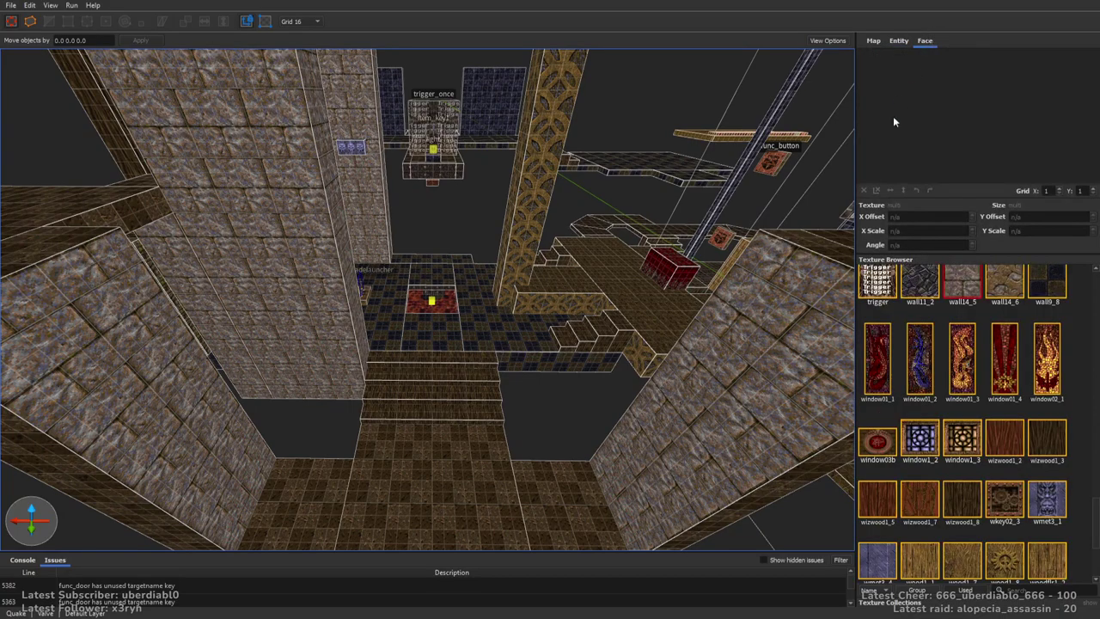
pyautogui.click(1047, 438)
pyautogui.moveTo(741, 315); pyautogui.dragTo(386, 280, button='right')
pyautogui.scroll(3, 542, 221)
pyautogui.moveTo(384, 332)
pyautogui.mouseDown()
pyautogui.moveTo(382, 313)
pyautogui.moveTo(356, 313)
pyautogui.mouseUp()
pyautogui.moveTo(356, 313)
pyautogui.mouseDown(button='right')
pyautogui.moveTo(487, 388)
pyautogui.moveTo(531, 269)
pyautogui.mouseUp(button='right')
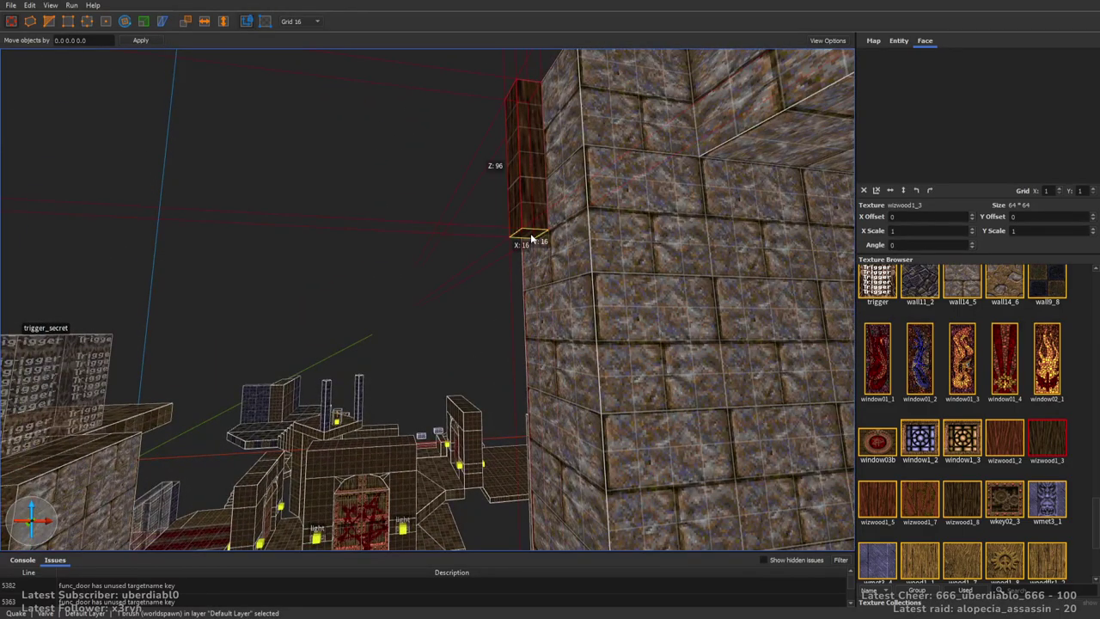
pyautogui.moveTo(519, 402); pyautogui.dragTo(528, 447)
# Add a 112 by 112 unit wooden platform, 16 units thick, at the lower end of the vertical beam
pyautogui.moveTo(527, 447); pyautogui.dragTo(653, 252, button='right')
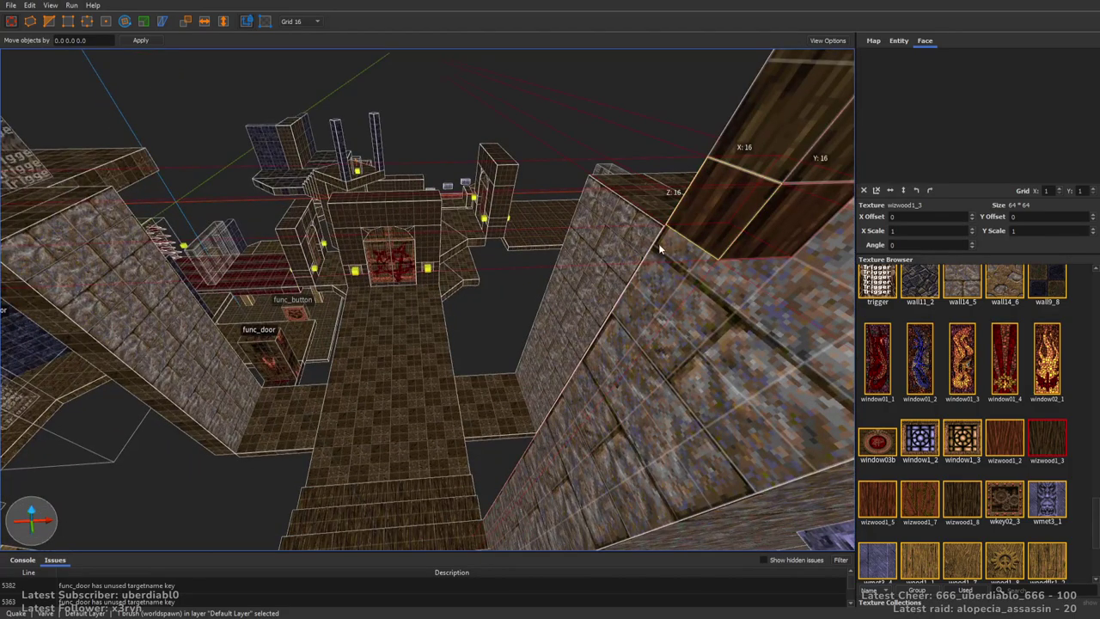
pyautogui.keyDown('shift'); pyautogui.moveTo(665, 249); pyautogui.dragTo(521, 258); pyautogui.keyUp('shift')
pyautogui.moveTo(521, 258); pyautogui.dragTo(543, 251, button='right')
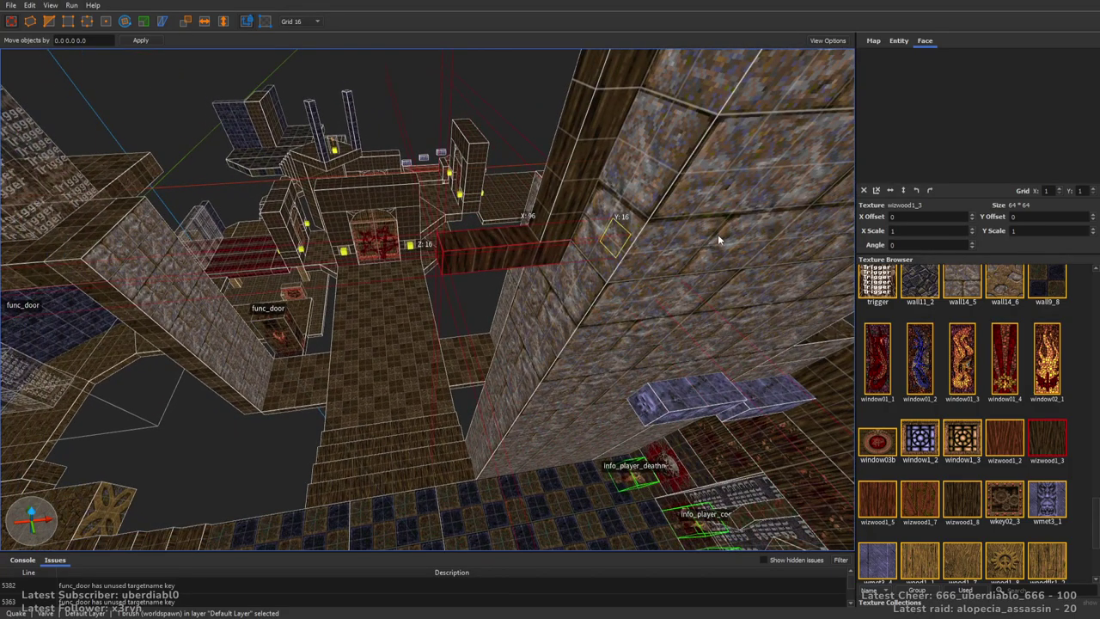
pyautogui.keyDown('shift'); pyautogui.moveTo(533, 252); pyautogui.dragTo(560, 315); pyautogui.keyUp('shift')
pyautogui.moveTo(561, 315)
pyautogui.mouseDown(button='right')
pyautogui.moveTo(662, 317)
pyautogui.moveTo(327, 249)
pyautogui.mouseUp(button='right')
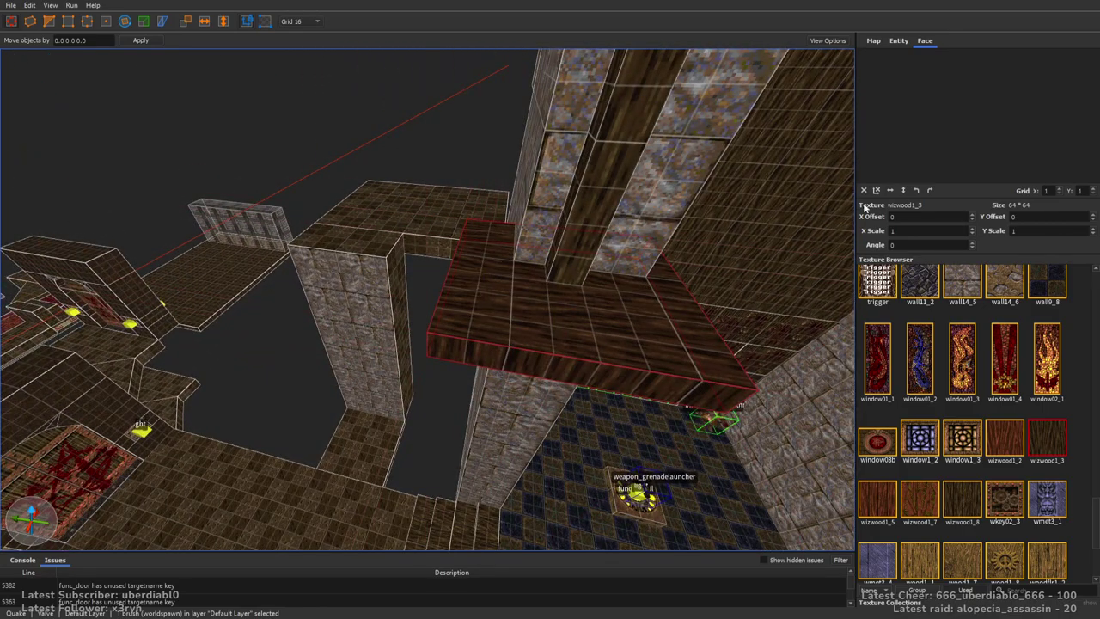
# Add a 16 by 16 by 32 post under the wooden platform and pull its bottom centre down into a point
pyautogui.click(559, 228)
pyautogui.moveTo(559, 229); pyautogui.dragTo(464, 269, button='right')
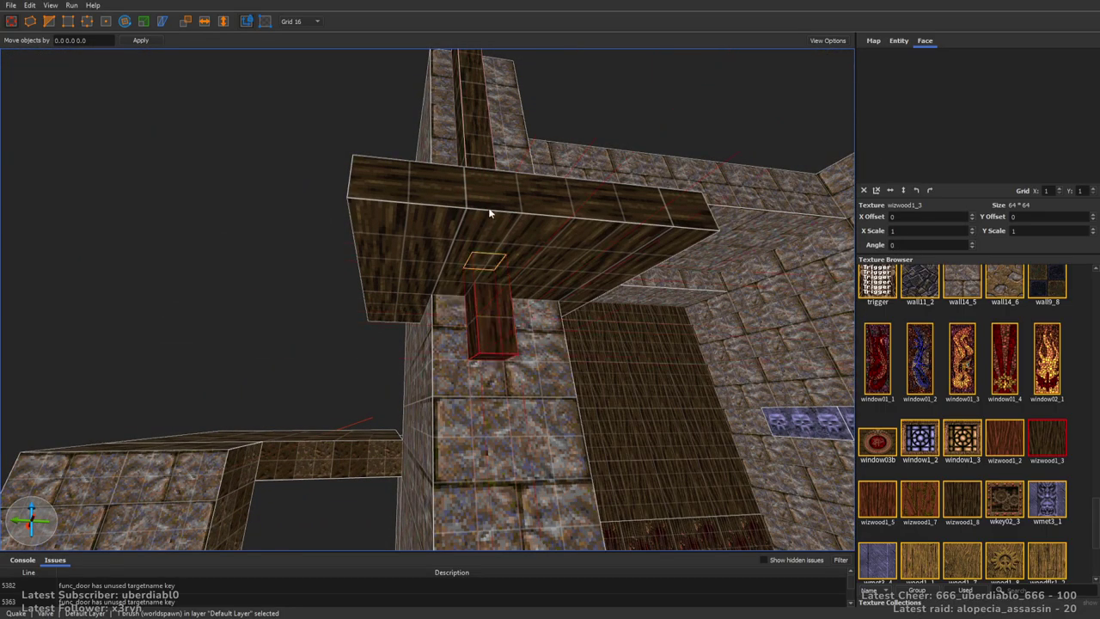
pyautogui.scroll(4, 510, 301)
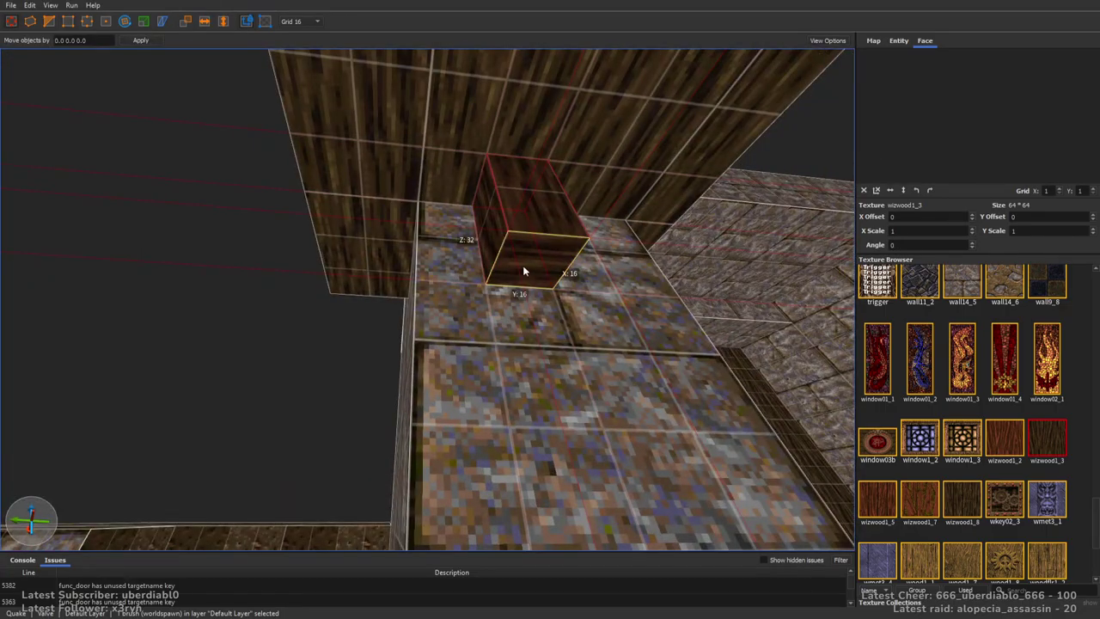
pyautogui.press('[')
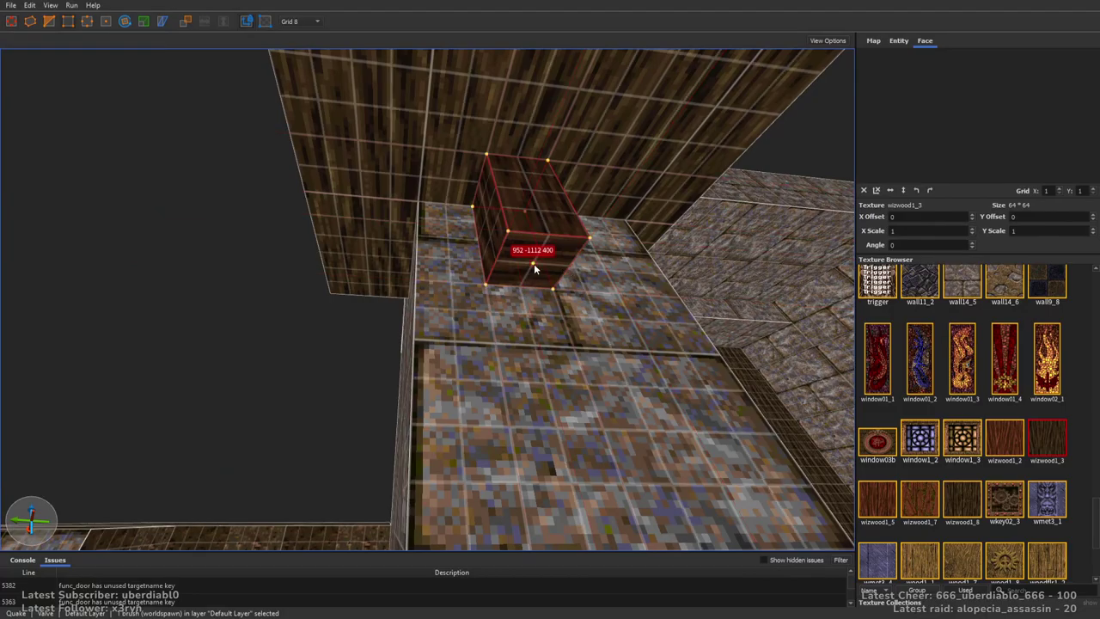
pyautogui.moveTo(536, 284); pyautogui.dragTo(546, 342)
pyautogui.press('Escape')
pyautogui.press('Escape')
# Select the beam, platform and pointed post and move them together over the centre of the main walkway
pyautogui.moveTo(559, 300)
pyautogui.mouseDown(button='right')
pyautogui.moveTo(572, 189)
pyautogui.moveTo(581, 336)
pyautogui.moveTo(441, 255)
pyautogui.mouseUp(button='right')
pyautogui.click(440, 254)
pyautogui.moveTo(420, 214)
pyautogui.mouseDown(button='right')
pyautogui.moveTo(432, 186)
pyautogui.moveTo(518, 270)
pyautogui.moveTo(538, 229)
pyautogui.moveTo(516, 312)
pyautogui.moveTo(495, 318)
pyautogui.moveTo(555, 310)
pyautogui.moveTo(482, 347)
pyautogui.moveTo(392, 308)
pyautogui.moveTo(436, 371)
pyautogui.moveTo(563, 366)
pyautogui.mouseUp(button='right')
pyautogui.hotkey('ctrl', 'Tab')
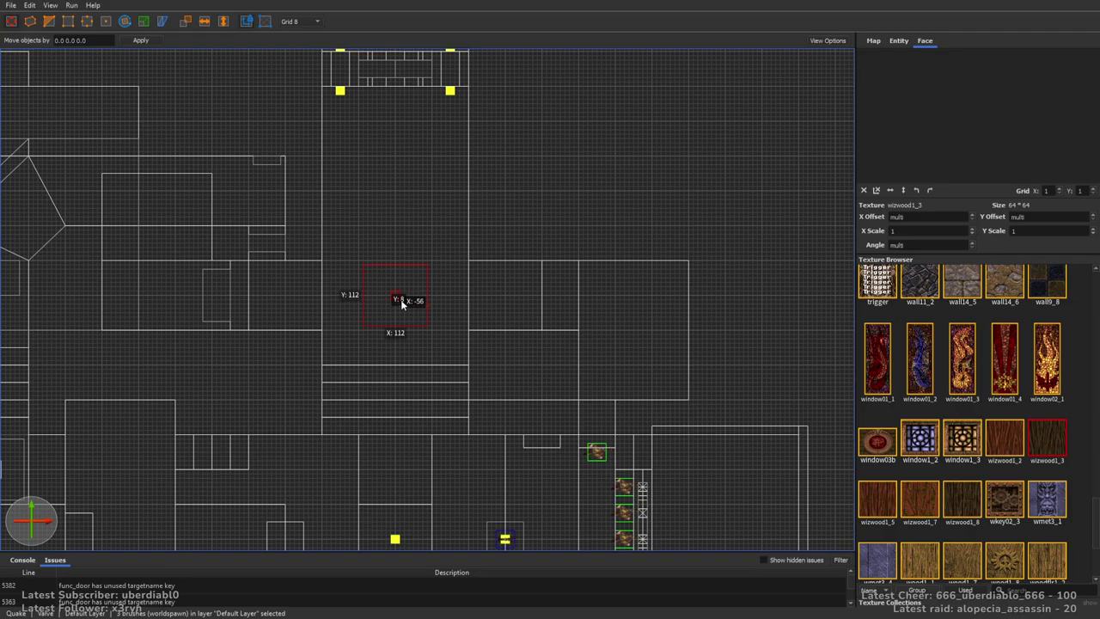
pyautogui.hotkey('ctrl', 'Tab')
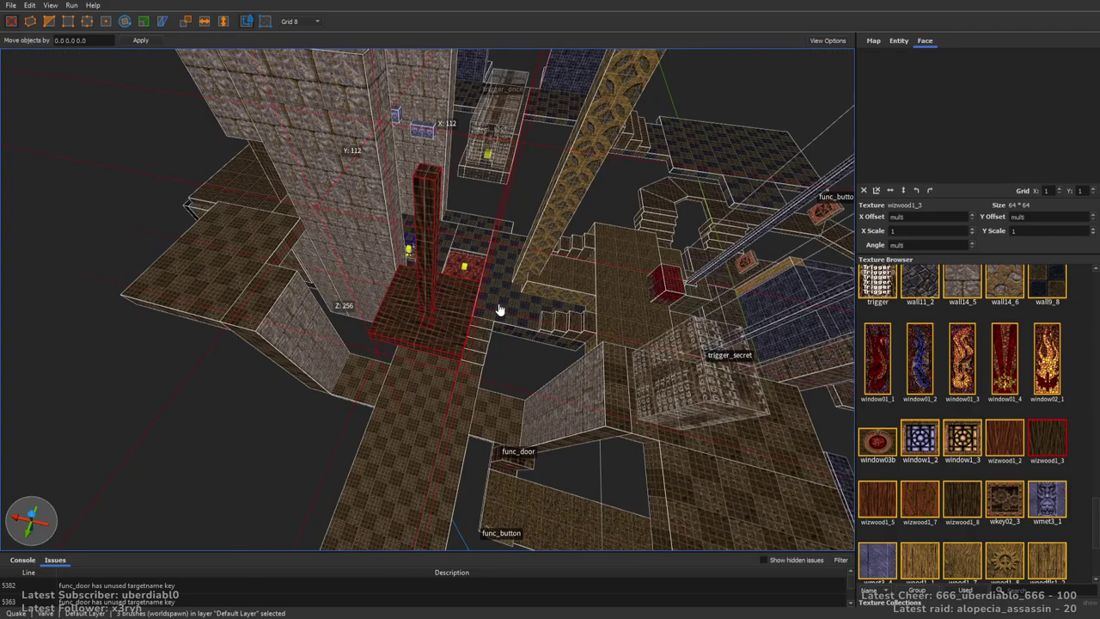
# Lower the platform and its pointed post by 96 units and stretch the beam down to meet the platform
pyautogui.scroll(3, 499, 303)
pyautogui.moveTo(523, 287)
pyautogui.mouseDown(button='right')
pyautogui.moveTo(518, 238)
pyautogui.moveTo(504, 261)
pyautogui.mouseUp(button='right')
pyautogui.click(493, 249)
pyautogui.moveTo(489, 245)
pyautogui.keyDown('alt'); pyautogui.mouseDown()
pyautogui.moveTo(474, 416)
pyautogui.moveTo(477, 396)
pyautogui.mouseUp(); pyautogui.keyUp('alt')
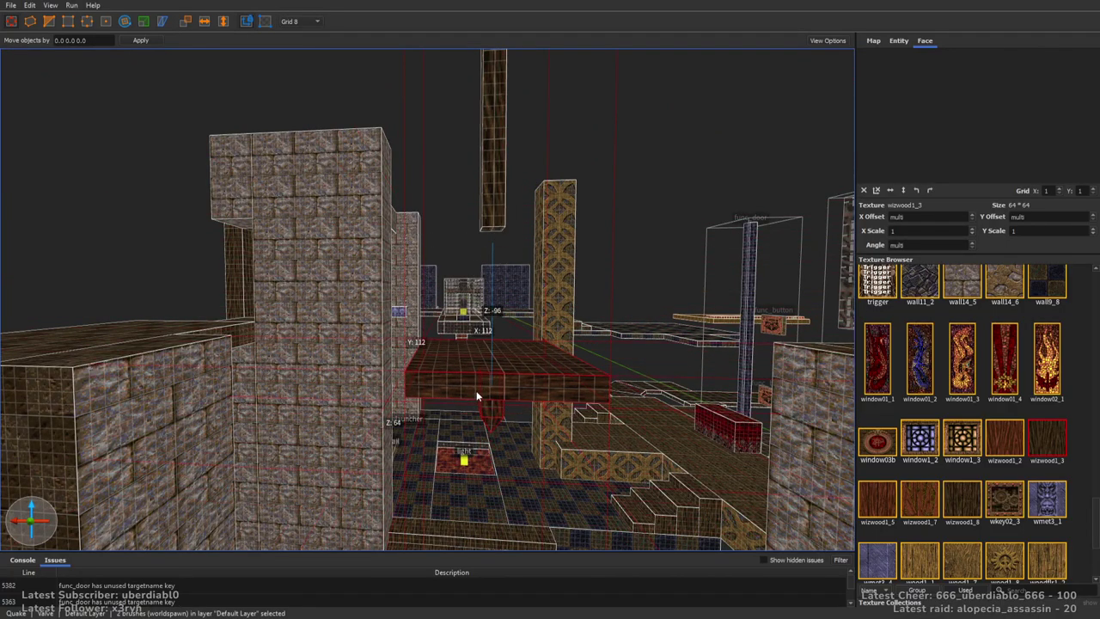
pyautogui.click(497, 210)
pyautogui.moveTo(494, 397); pyautogui.dragTo(596, 418, button='right')
pyautogui.press('Escape')
# Resize the hanging wooden platform to 128 by 128 units around the beam
pyautogui.click(454, 317)
pyautogui.moveTo(454, 316); pyautogui.dragTo(511, 314, button='right')
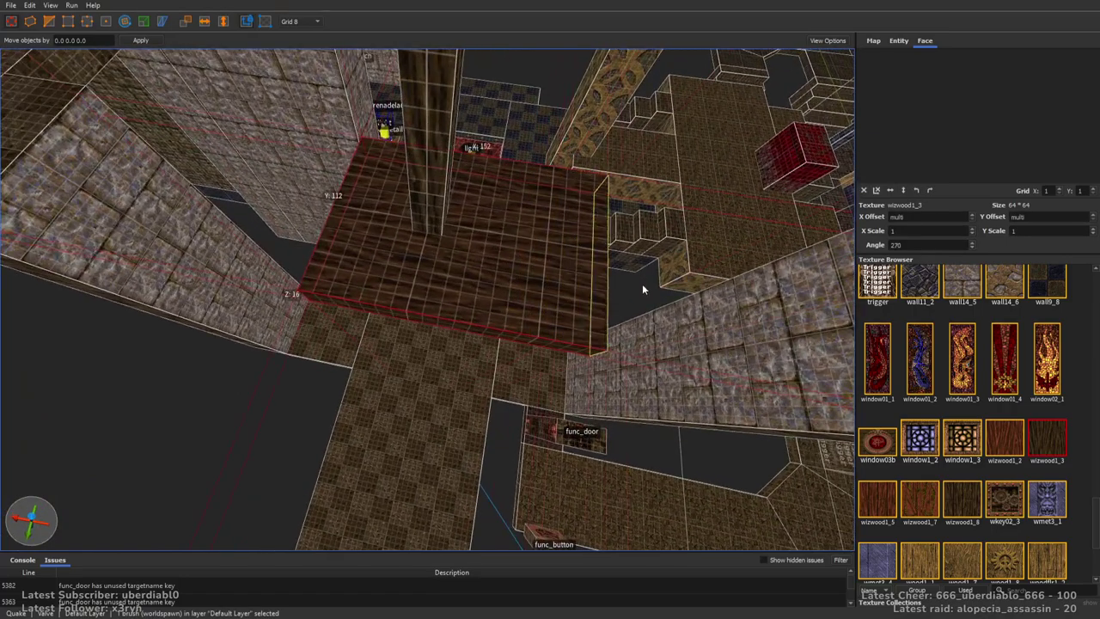
pyautogui.moveTo(217, 209); pyautogui.dragTo(232, 211)
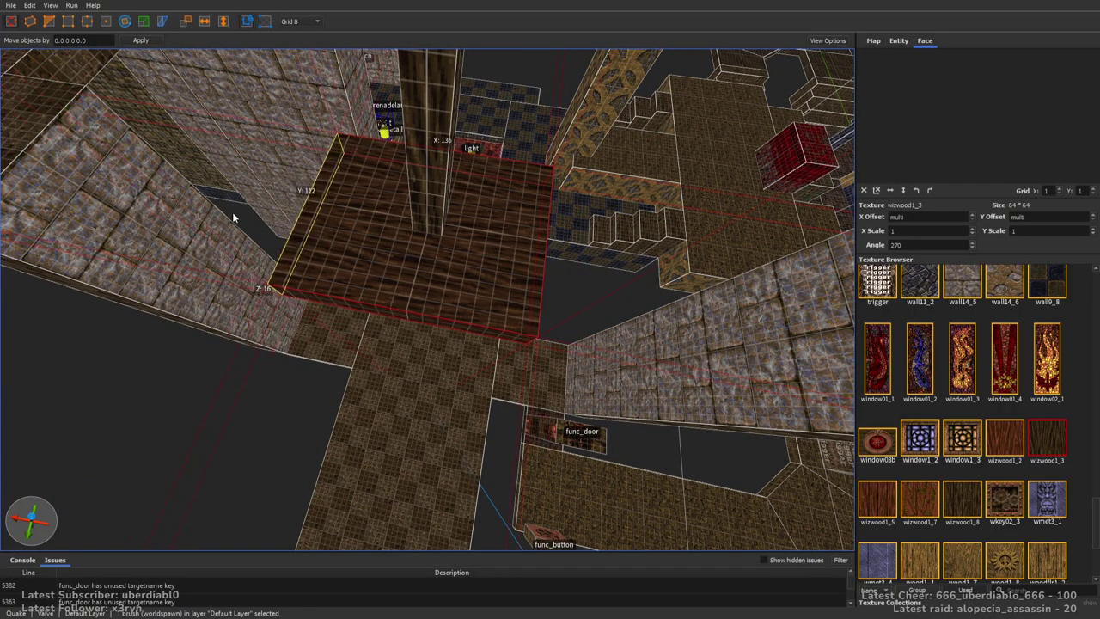
pyautogui.keyDown('shift'); pyautogui.moveTo(464, 341); pyautogui.dragTo(475, 346); pyautogui.keyUp('shift')
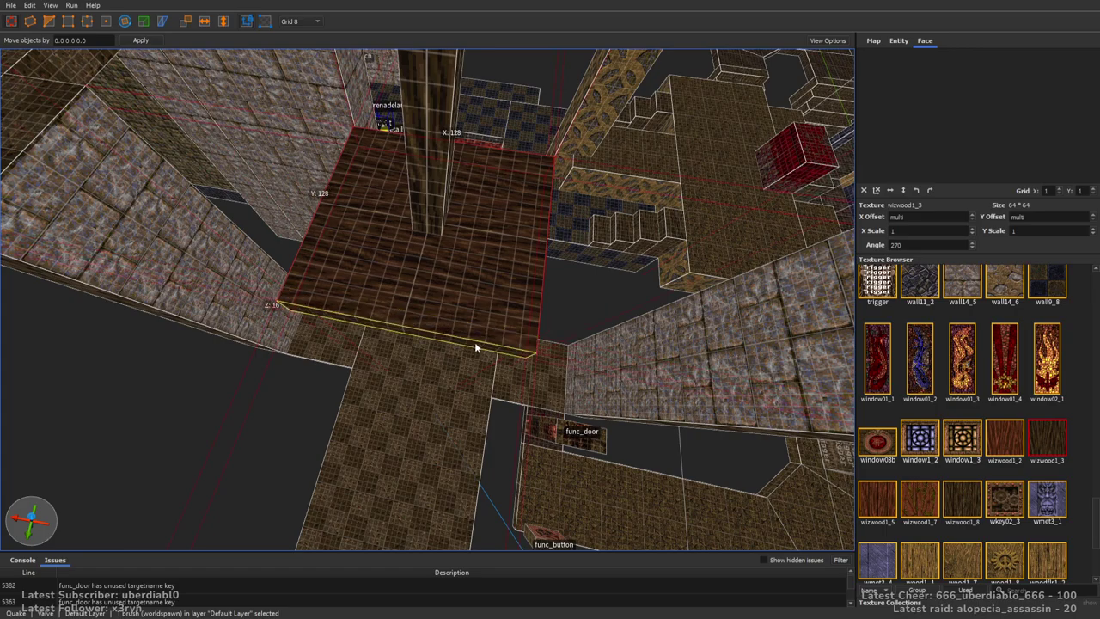
# Split narrow border strips off all four edges of the hanging platform
pyautogui.moveTo(485, 301); pyautogui.dragTo(432, 263, button='right')
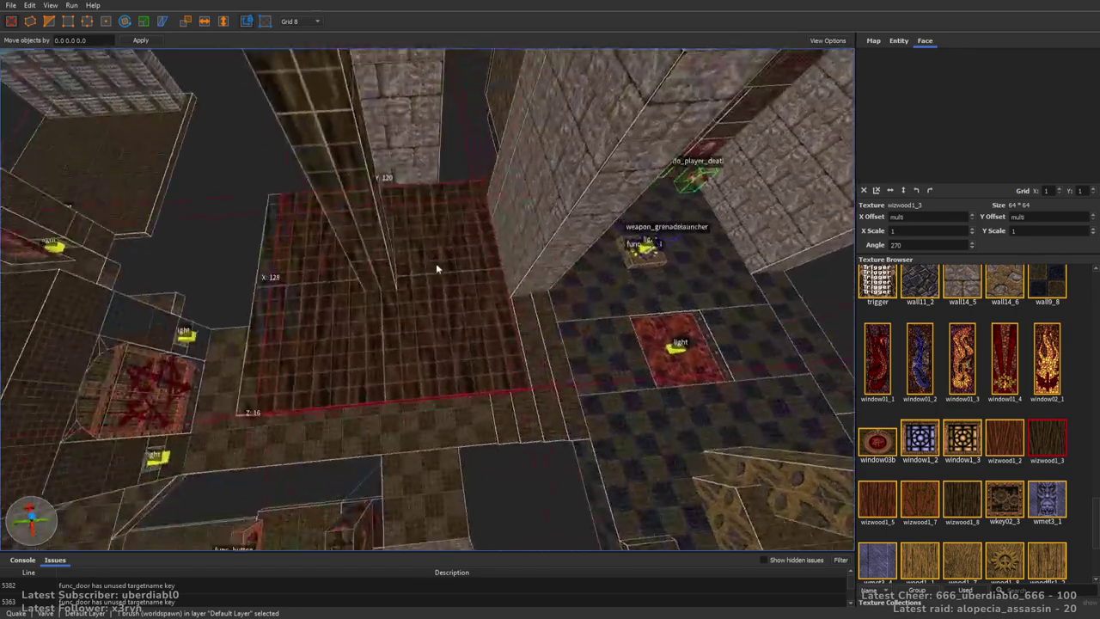
pyautogui.click(471, 271)
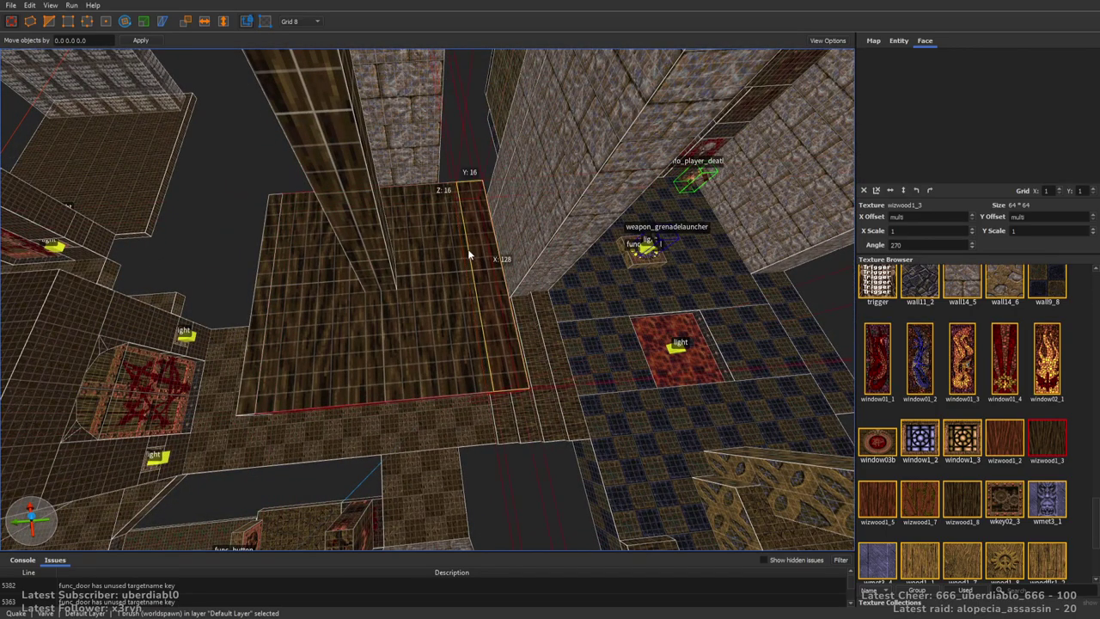
pyautogui.hotkey('ctrl', 'z')
pyautogui.moveTo(437, 165); pyautogui.dragTo(579, 383, button='right')
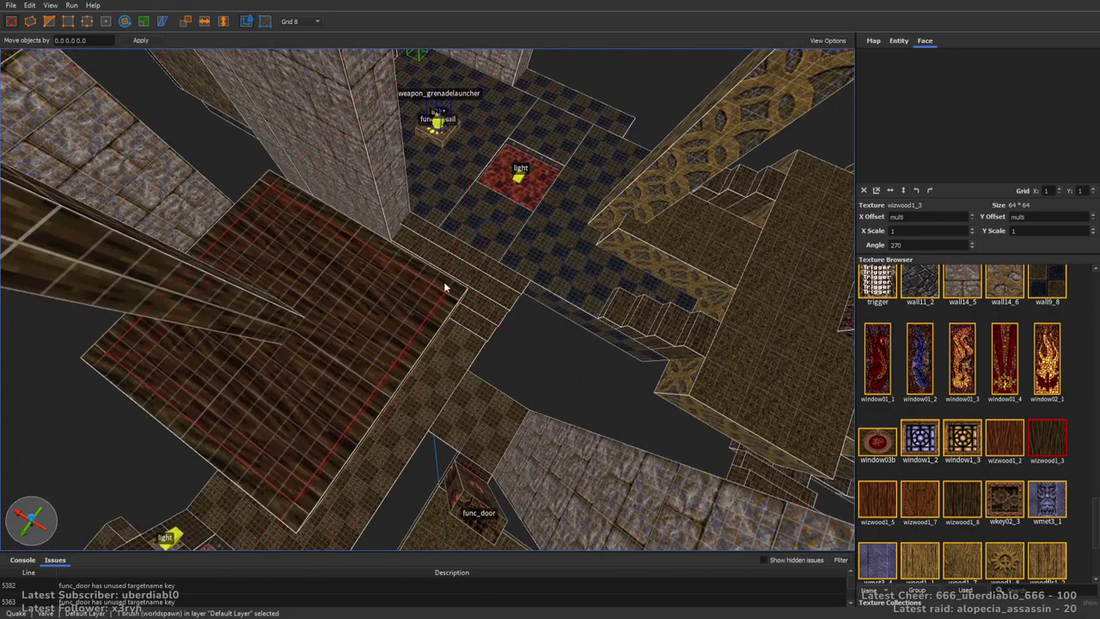
pyautogui.moveTo(447, 324); pyautogui.dragTo(538, 312, button='right')
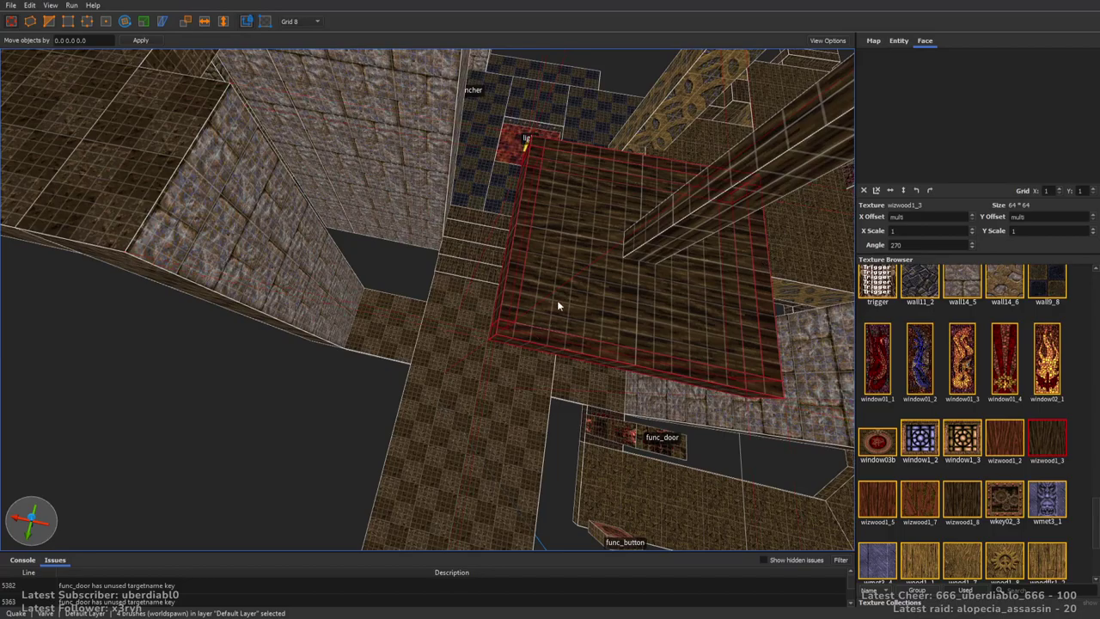
# Apply the studded met5_1 texture to the border strips around the hanging platform
pyautogui.moveTo(1094, 496); pyautogui.dragTo(1091, 462)
pyautogui.moveTo(511, 366)
pyautogui.mouseDown(button='right')
pyautogui.moveTo(533, 353)
pyautogui.moveTo(510, 366)
pyautogui.mouseUp(button='right')
pyautogui.click(511, 366)
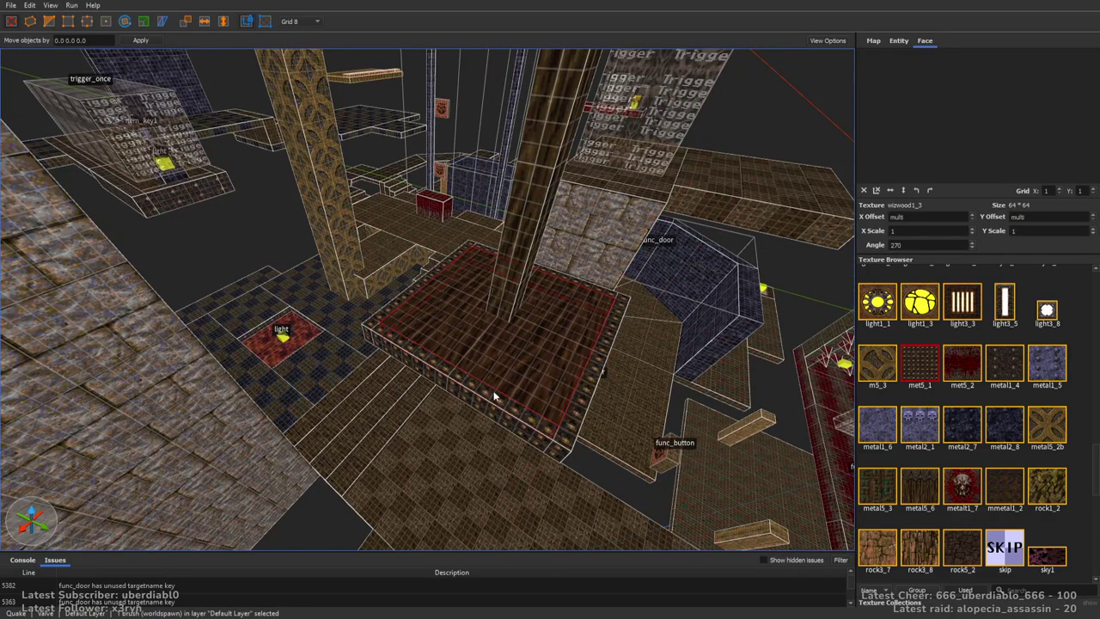
pyautogui.press('Escape')
pyautogui.click(445, 309)
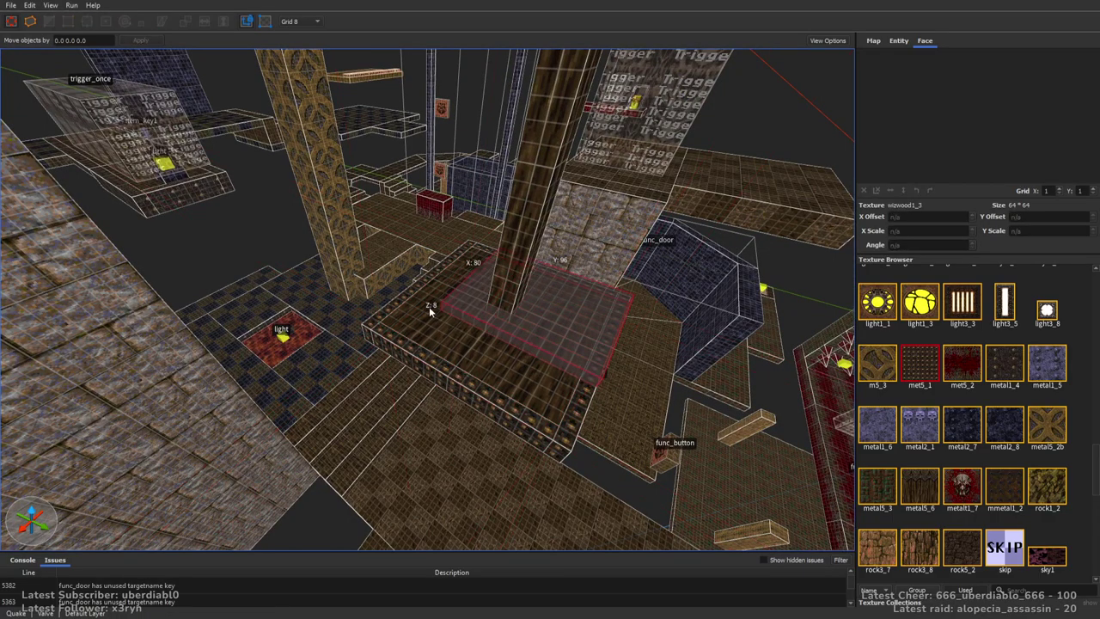
pyautogui.moveTo(445, 308); pyautogui.dragTo(473, 437, button='right')
pyautogui.hotkey('ctrl', 'z')
# Group the beam, platform, border and post brushes into a func_detail and give it a _phong value of 1
pyautogui.moveTo(577, 358); pyautogui.dragTo(444, 378, button='right')
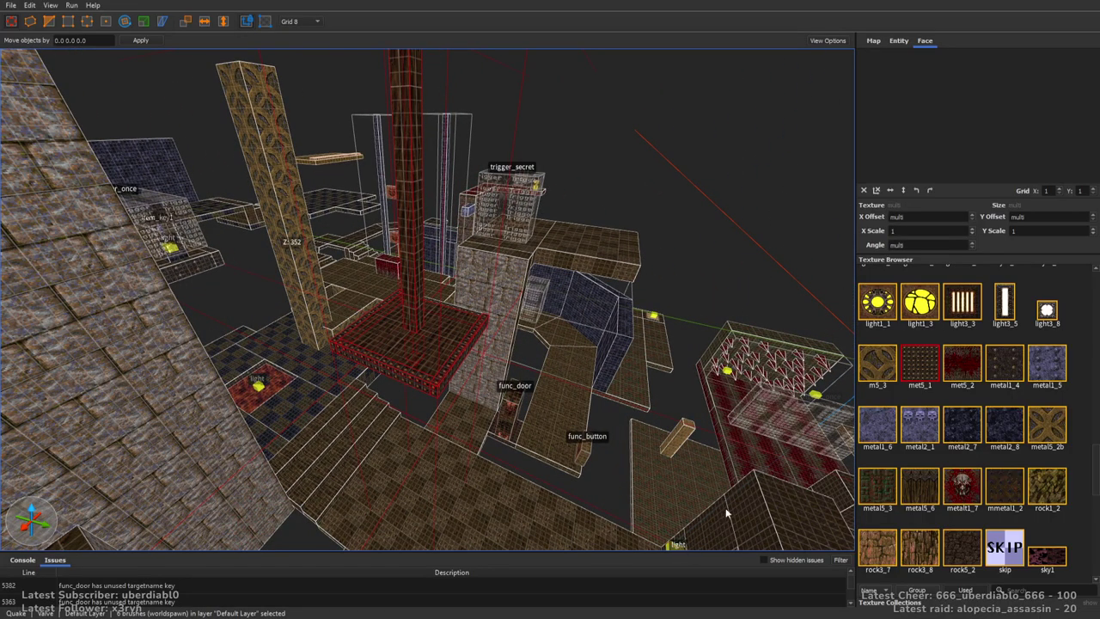
pyautogui.click(898, 41)
pyautogui.click(864, 349)
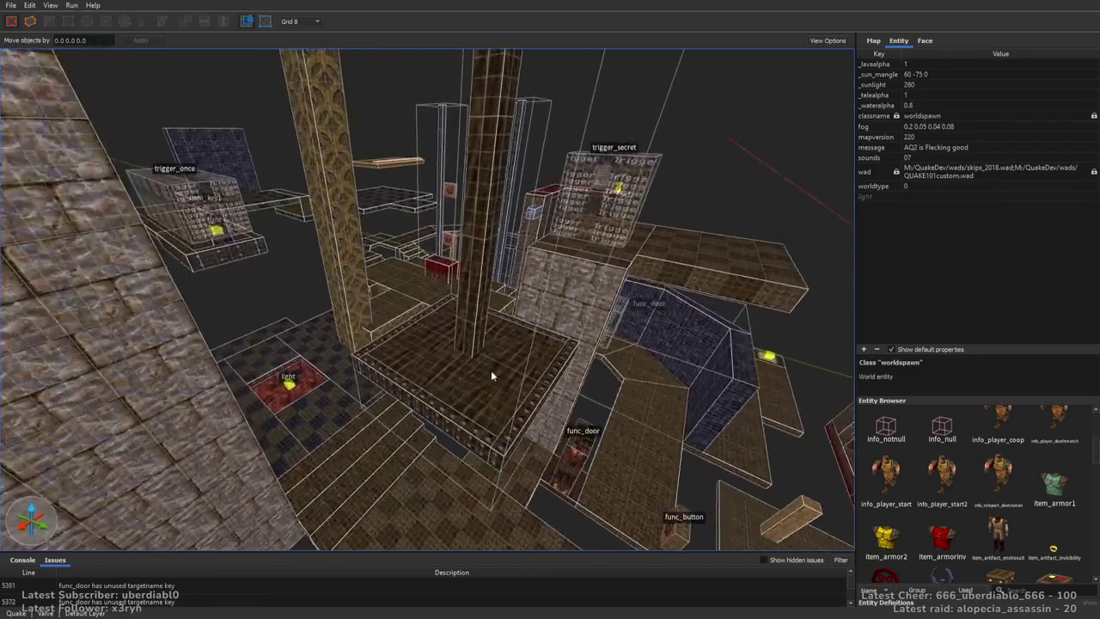
pyautogui.click(491, 371)
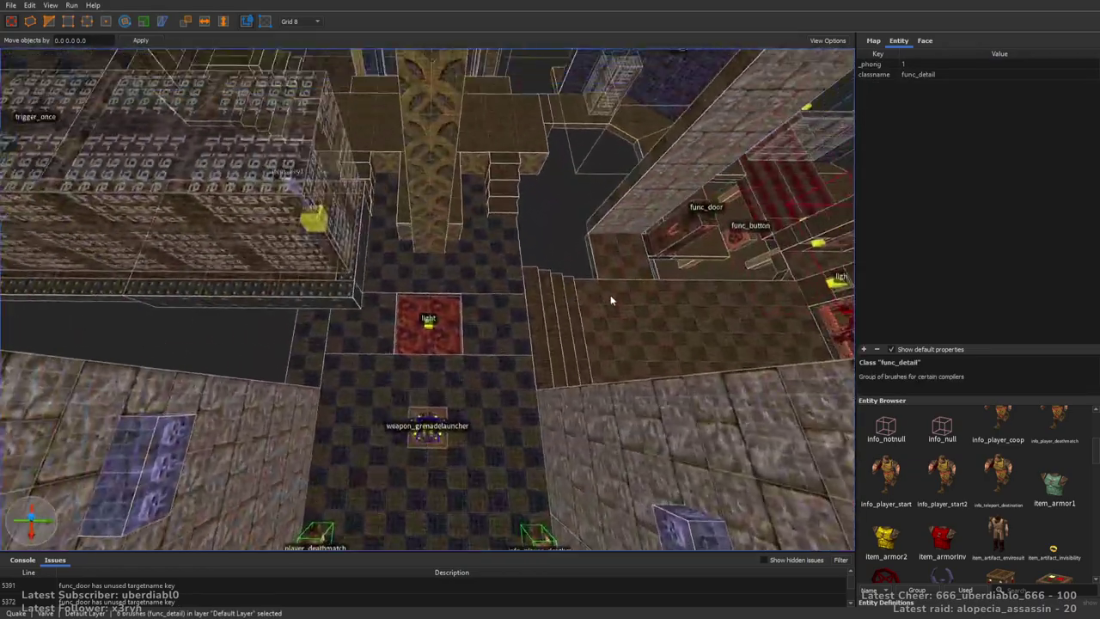
# Duplicate the hanging wooden platform and place the copy over the ledge between the two small stair flights
pyautogui.moveTo(610, 294)
pyautogui.mouseDown(button='right')
pyautogui.moveTo(567, 238)
pyautogui.moveTo(741, 216)
pyautogui.moveTo(715, 225)
pyautogui.moveTo(574, 361)
pyautogui.moveTo(644, 262)
pyautogui.moveTo(764, 239)
pyautogui.moveTo(749, 211)
pyautogui.moveTo(587, 292)
pyautogui.moveTo(552, 297)
pyautogui.moveTo(593, 322)
pyautogui.moveTo(680, 342)
pyautogui.mouseUp(button='right')
pyautogui.press('Escape')
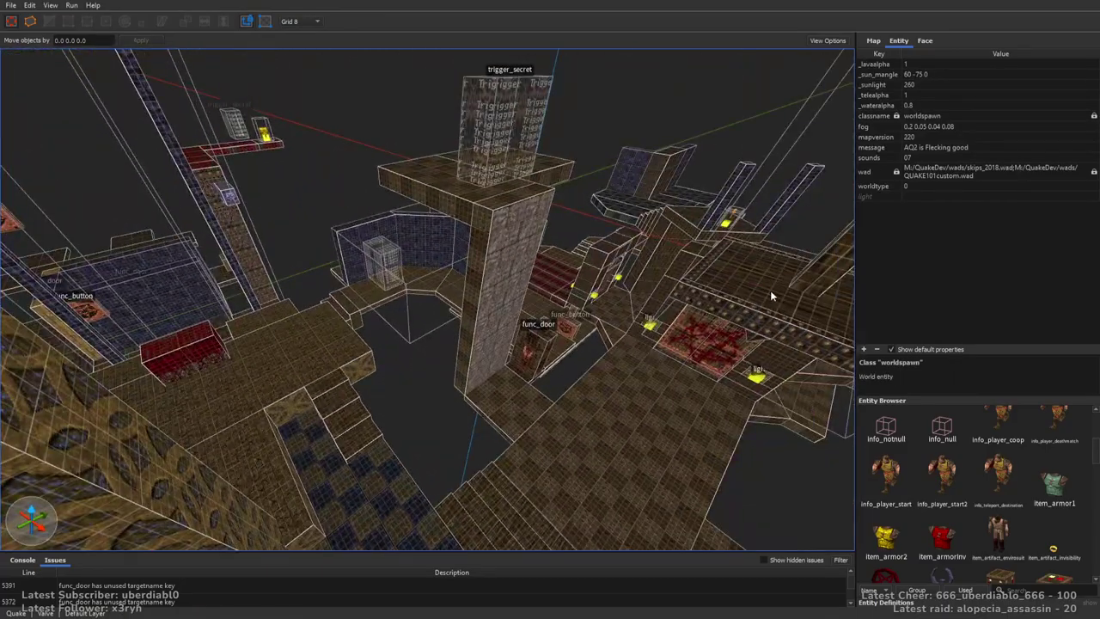
pyautogui.click(770, 290)
pyautogui.moveTo(770, 289)
pyautogui.mouseDown(button='right')
pyautogui.moveTo(529, 328)
pyautogui.moveTo(561, 314)
pyautogui.moveTo(543, 314)
pyautogui.moveTo(525, 363)
pyautogui.mouseUp(button='right')
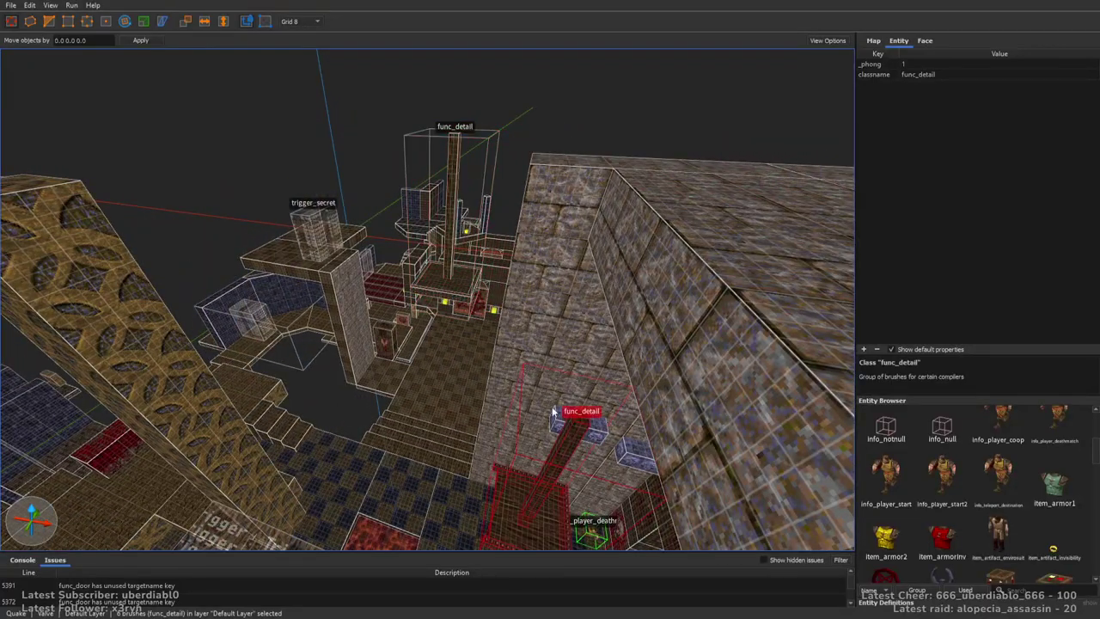
pyautogui.moveTo(550, 409); pyautogui.dragTo(416, 257, button='right')
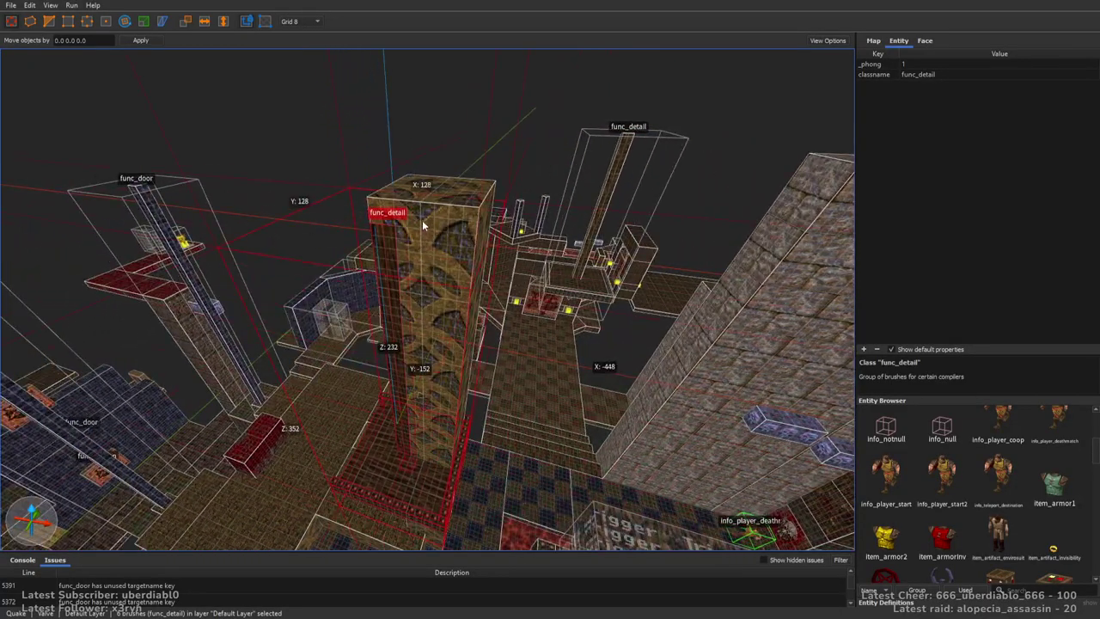
pyautogui.moveTo(386, 217); pyautogui.dragTo(575, 232, button='right')
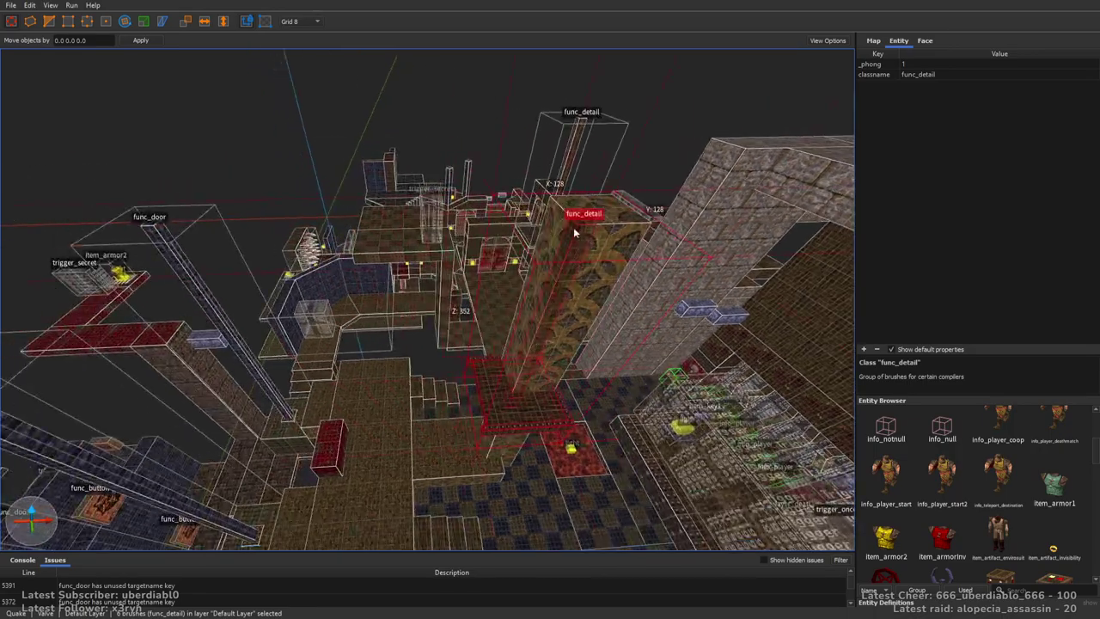
pyautogui.moveTo(575, 232); pyautogui.dragTo(472, 228)
pyautogui.hotkey('ctrl', 'Tab')
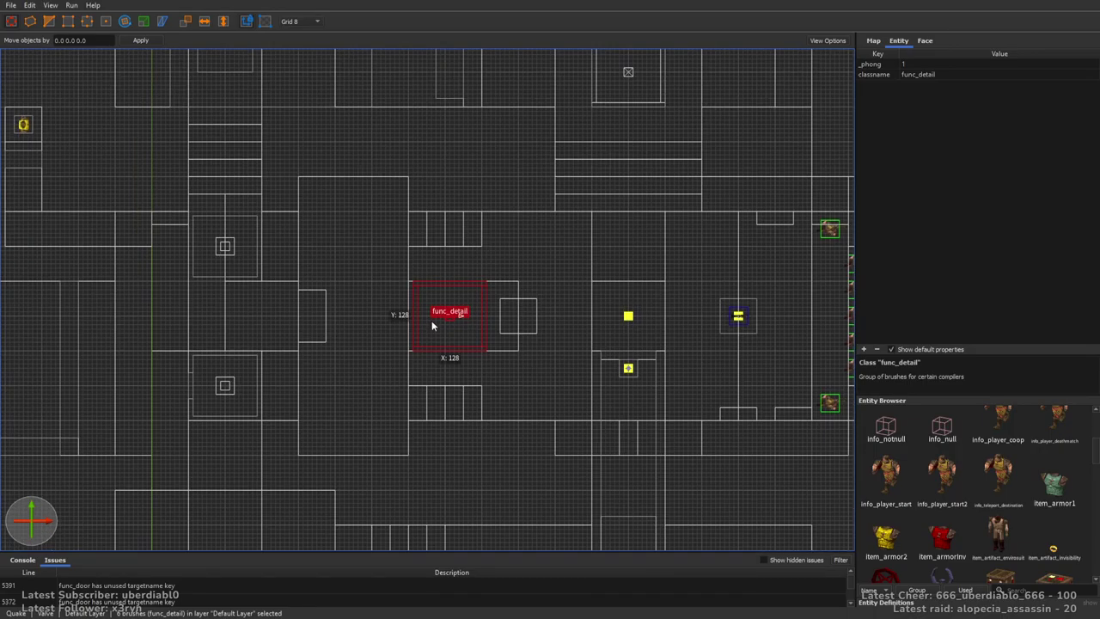
pyautogui.moveTo(360, 326); pyautogui.dragTo(390, 329)
# Duplicate the hanging platform again and centre this copy above the grenade launcher
pyautogui.hotkey('ctrl', 'Tab')
pyautogui.hotkey('ctrl', 'Tab')
pyautogui.moveTo(550, 292)
pyautogui.mouseDown(button='right')
pyautogui.moveTo(572, 297)
pyautogui.moveTo(744, 253)
pyautogui.moveTo(597, 290)
pyautogui.moveTo(588, 249)
pyautogui.moveTo(522, 325)
pyautogui.mouseUp(button='right')
pyautogui.moveTo(276, 323); pyautogui.dragTo(541, 336, button='right')
pyautogui.hotkey('ctrl', 'Tab')
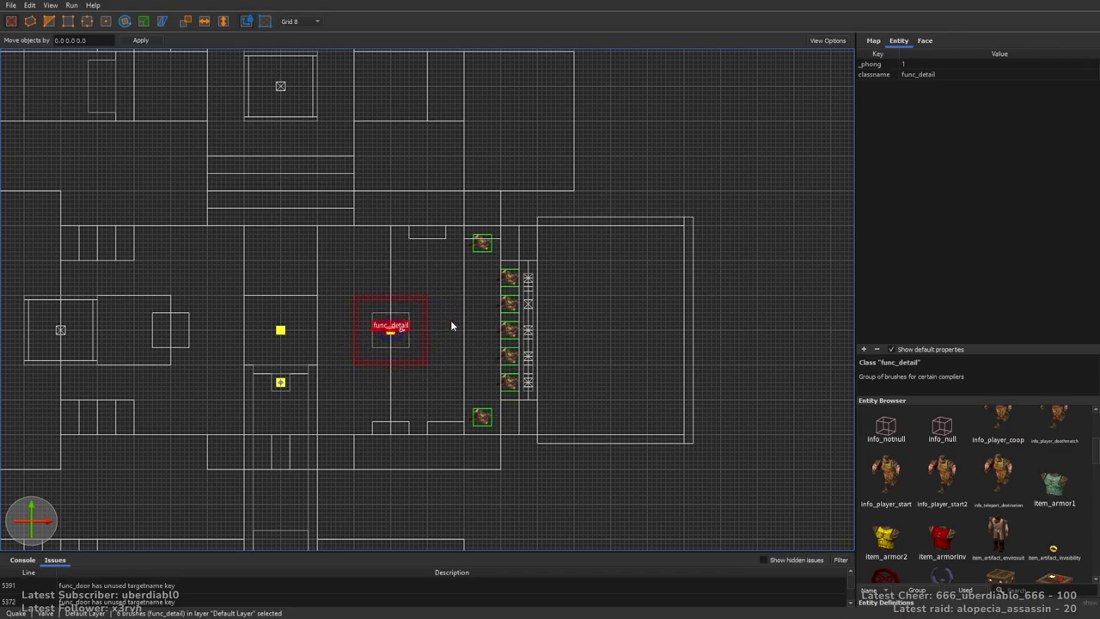
pyautogui.hotkey('ctrl', 'Tab')
pyautogui.hotkey('ctrl', 'Tab')
pyautogui.moveTo(449, 320); pyautogui.dragTo(658, 220, button='right')
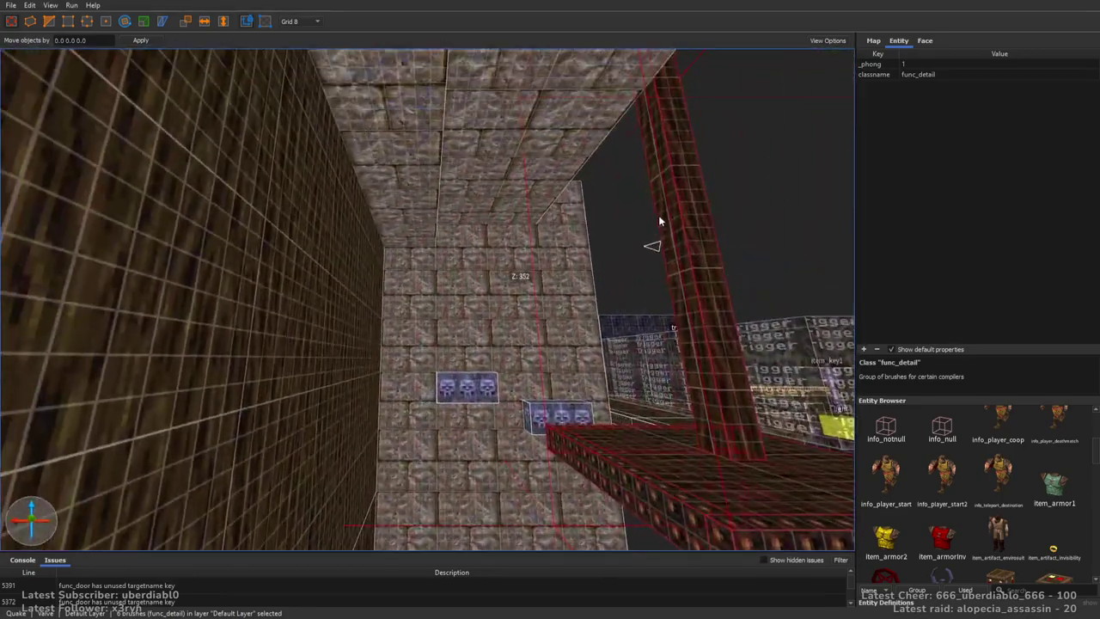
# Adjust the platform above the grenade launcher and shorten it to 264 units tall so its beam ends at the stone ceiling
pyautogui.press('Left')
pyautogui.press('Left')
pyautogui.press('Left')
pyautogui.press('Right')
pyautogui.press('Right')
pyautogui.press('Right')
pyautogui.press('d')
pyautogui.moveTo(658, 221); pyautogui.dragTo(495, 75, button='right')
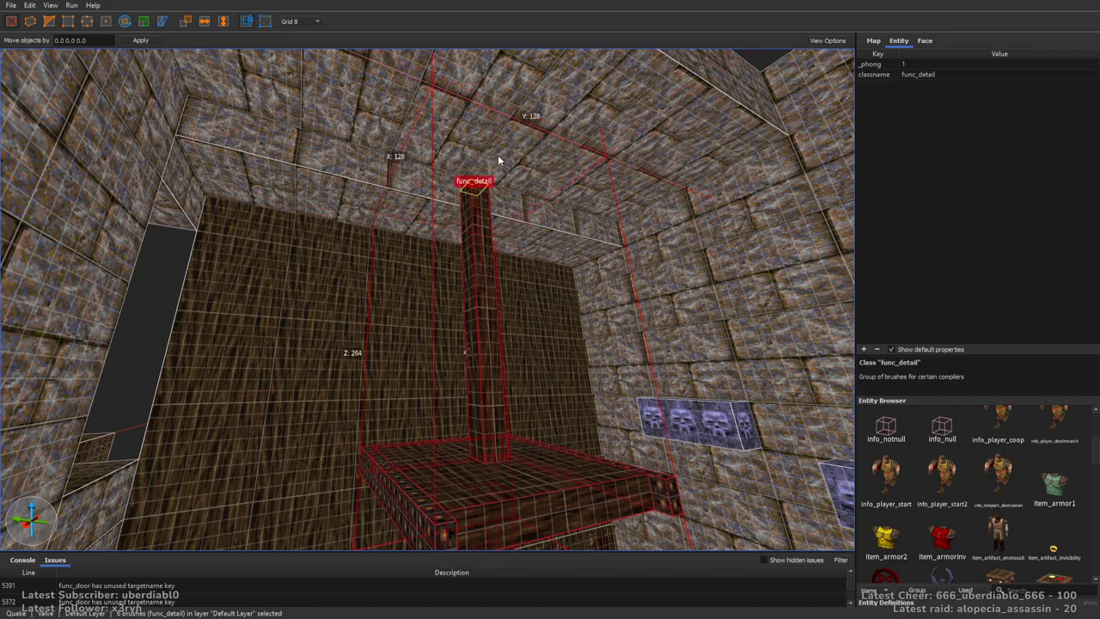
pyautogui.moveTo(504, 389)
pyautogui.keyDown('alt'); pyautogui.mouseDown()
pyautogui.moveTo(498, 324)
pyautogui.moveTo(542, 285)
pyautogui.mouseUp(); pyautogui.keyUp('alt')
# Inspect the skull-textured blocks on the tall stone wall beside the new hanging platform
pyautogui.moveTo(542, 285)
pyautogui.mouseDown(button='right')
pyautogui.moveTo(483, 238)
pyautogui.moveTo(536, 241)
pyautogui.moveTo(461, 351)
pyautogui.moveTo(484, 431)
pyautogui.moveTo(551, 437)
pyautogui.moveTo(459, 418)
pyautogui.moveTo(459, 403)
pyautogui.moveTo(418, 425)
pyautogui.moveTo(402, 457)
pyautogui.moveTo(437, 339)
pyautogui.mouseUp(button='right')
pyautogui.click(437, 339)
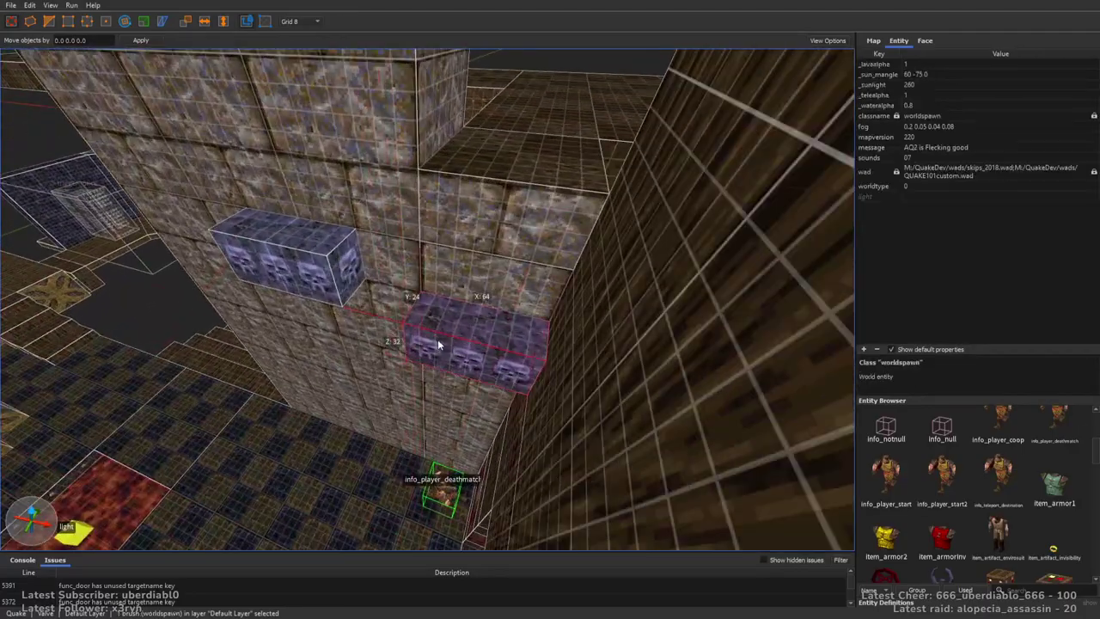
pyautogui.press('Escape')
pyautogui.moveTo(532, 320)
pyautogui.mouseDown(button='right')
pyautogui.moveTo(594, 275)
pyautogui.moveTo(602, 285)
pyautogui.moveTo(567, 285)
pyautogui.moveTo(650, 352)
pyautogui.moveTo(585, 351)
pyautogui.moveTo(550, 327)
pyautogui.moveTo(756, 329)
pyautogui.moveTo(746, 326)
pyautogui.moveTo(680, 330)
pyautogui.moveTo(702, 343)
pyautogui.moveTo(756, 344)
pyautogui.moveTo(802, 315)
pyautogui.moveTo(708, 307)
pyautogui.moveTo(535, 367)
pyautogui.moveTo(811, 332)
pyautogui.moveTo(711, 301)
pyautogui.moveTo(729, 297)
pyautogui.moveTo(698, 319)
pyautogui.moveTo(586, 336)
pyautogui.moveTo(661, 318)
pyautogui.moveTo(568, 322)
pyautogui.moveTo(559, 307)
pyautogui.moveTo(621, 298)
pyautogui.moveTo(499, 265)
pyautogui.mouseUp(button='right')
pyautogui.click(569, 233)
pyautogui.press('Escape')
pyautogui.moveTo(572, 294)
pyautogui.mouseDown(button='right')
pyautogui.moveTo(535, 341)
pyautogui.moveTo(476, 359)
pyautogui.mouseUp(button='right')
# Measure the lift's travel with a temporary brush spanning from the floor to the underside of the func_plat
pyautogui.keyDown('shift'); pyautogui.moveTo(504, 297); pyautogui.dragTo(531, 76); pyautogui.keyUp('shift')
pyautogui.moveTo(531, 76); pyautogui.dragTo(554, 90, button='right')
pyautogui.moveTo(550, 253); pyautogui.dragTo(540, 231, button='right')
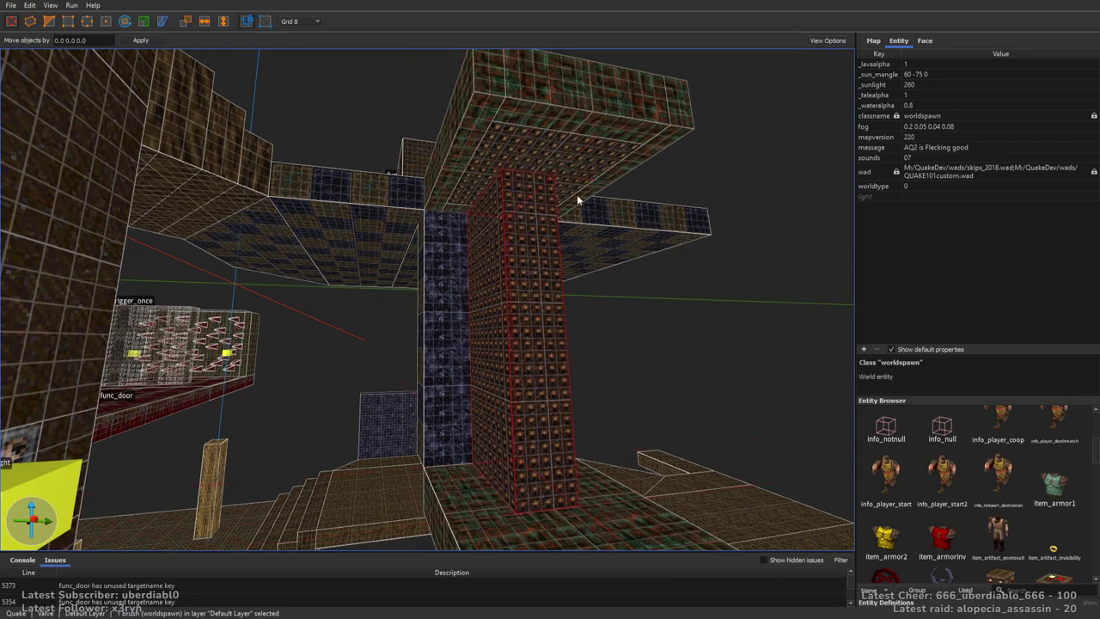
pyautogui.moveTo(577, 194); pyautogui.dragTo(500, 242, button='right')
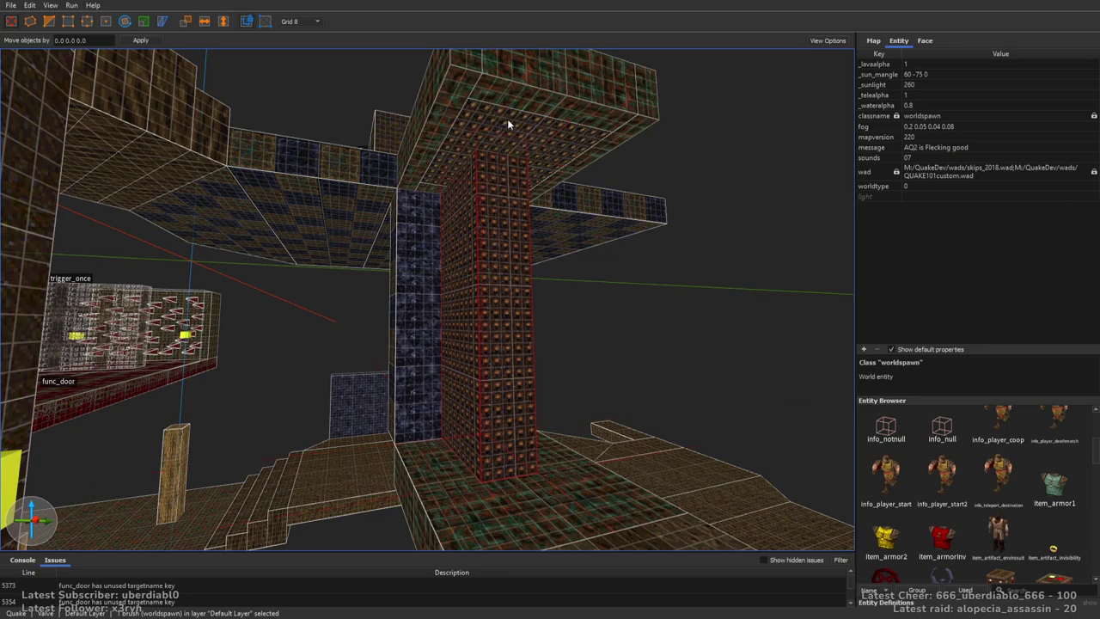
# Give the func_plat a height of 240, sounds 2, speed 200 and the targetname lift2
pyautogui.click(535, 127)
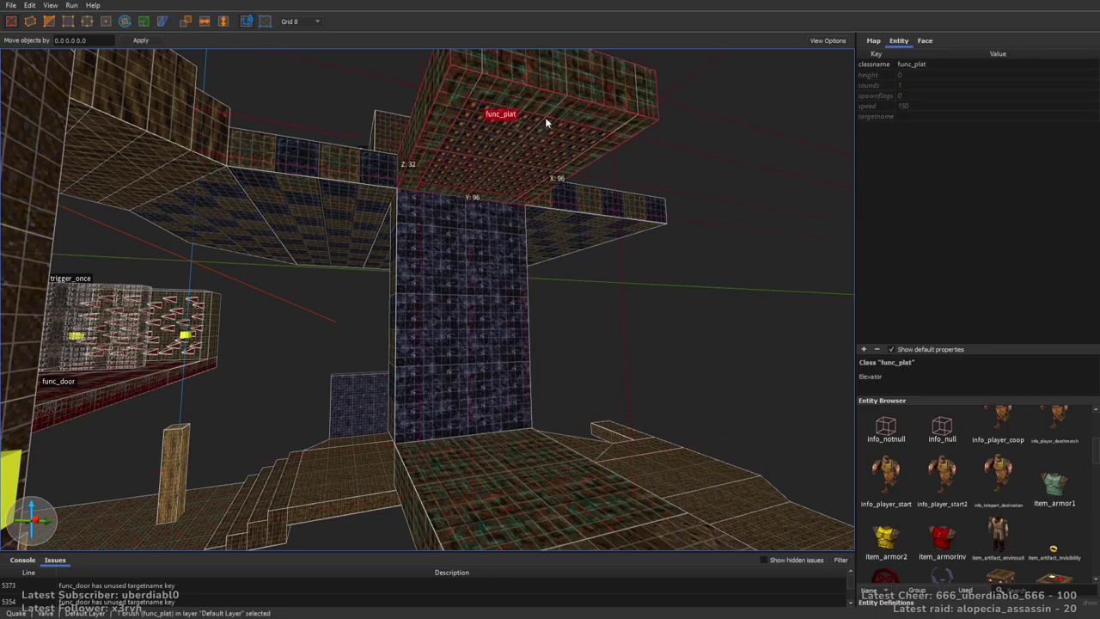
pyautogui.doubleClick(927, 76)
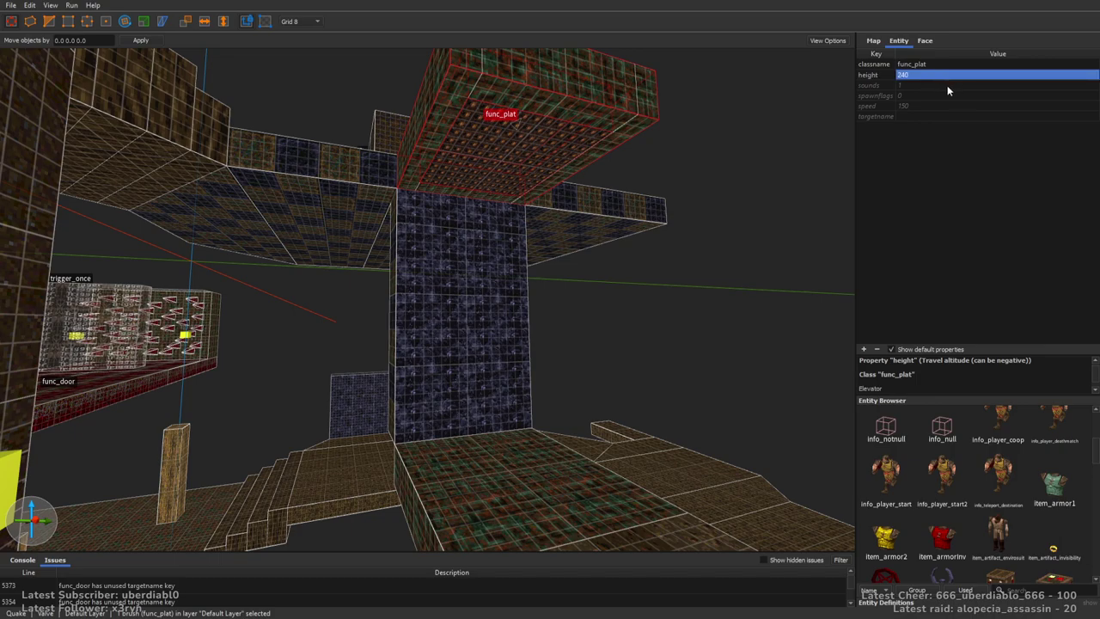
pyautogui.click(921, 87)
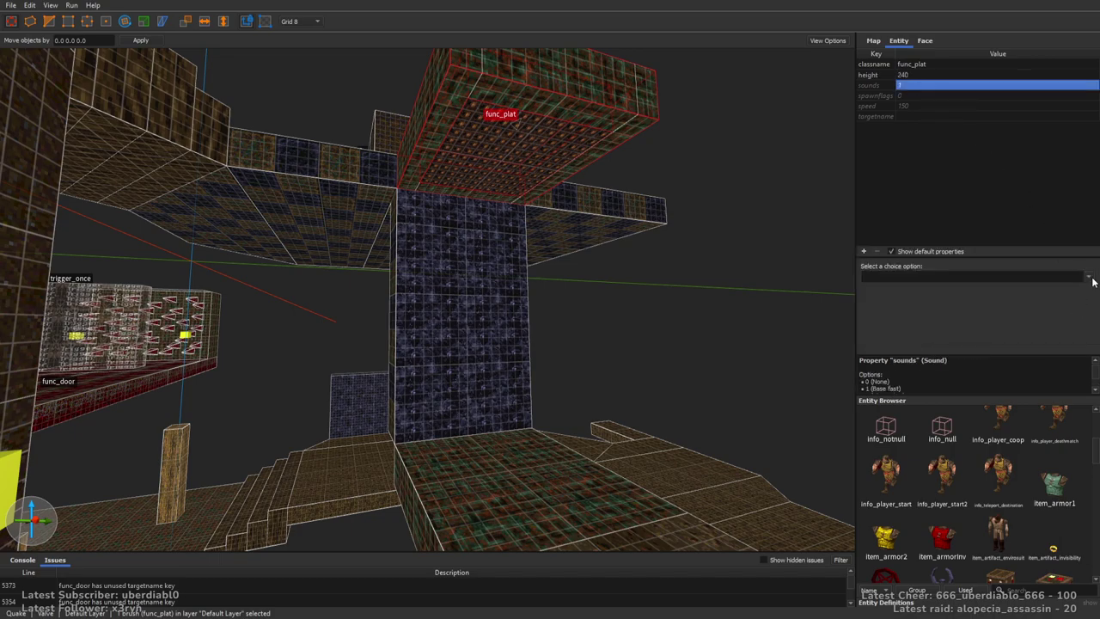
pyautogui.write('2')
pyautogui.press('Return')
pyautogui.click(898, 96)
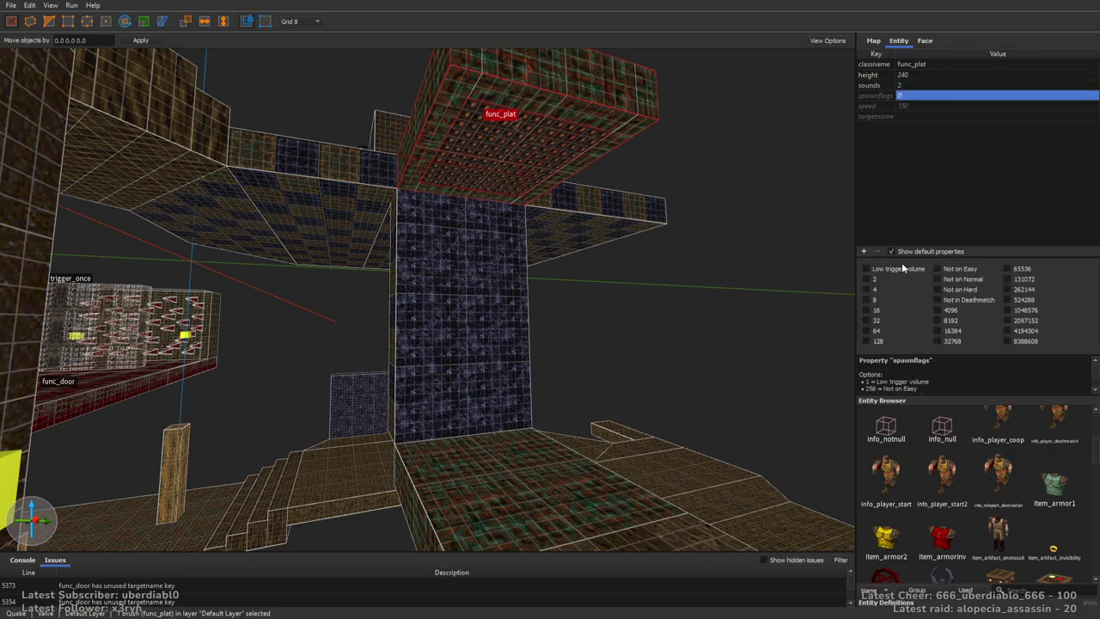
pyautogui.doubleClick(923, 105)
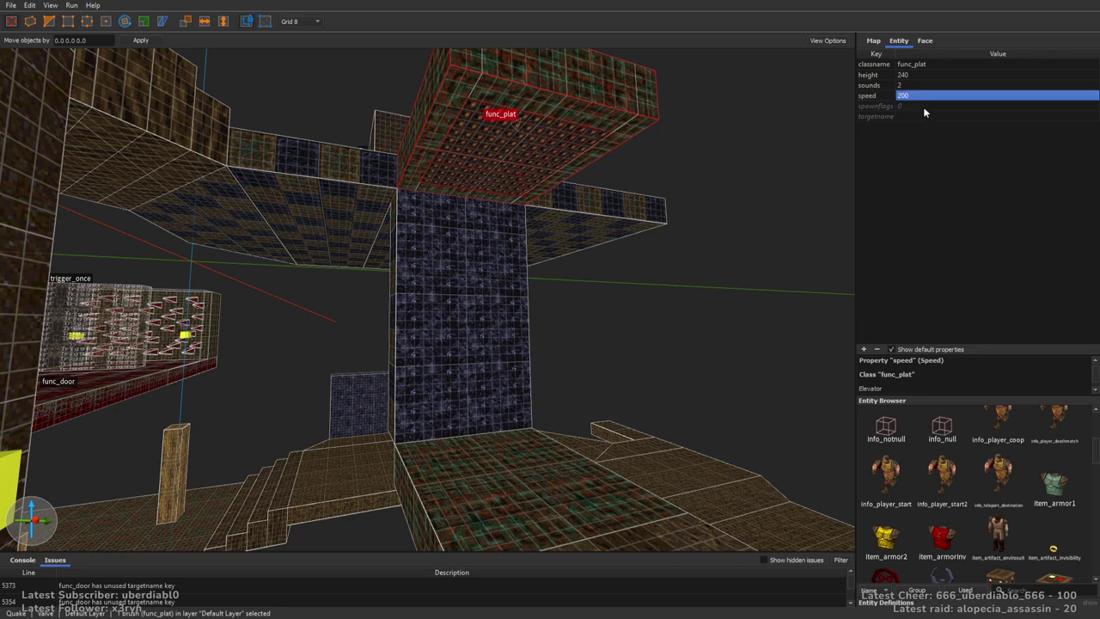
pyautogui.click(916, 116)
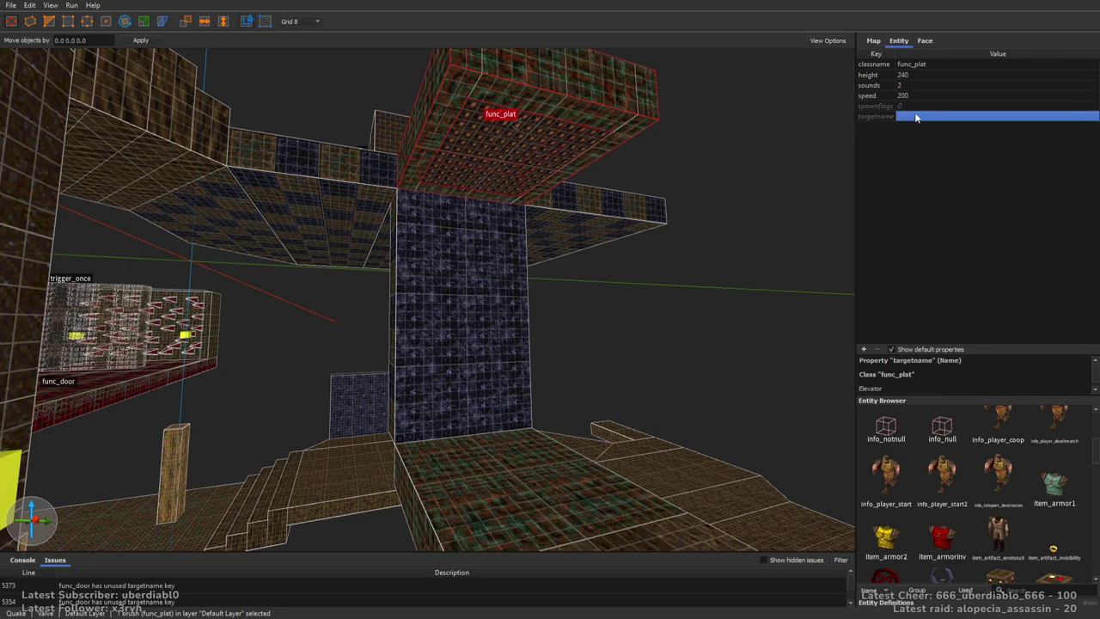
pyautogui.write('lf')
pyautogui.press('Return')
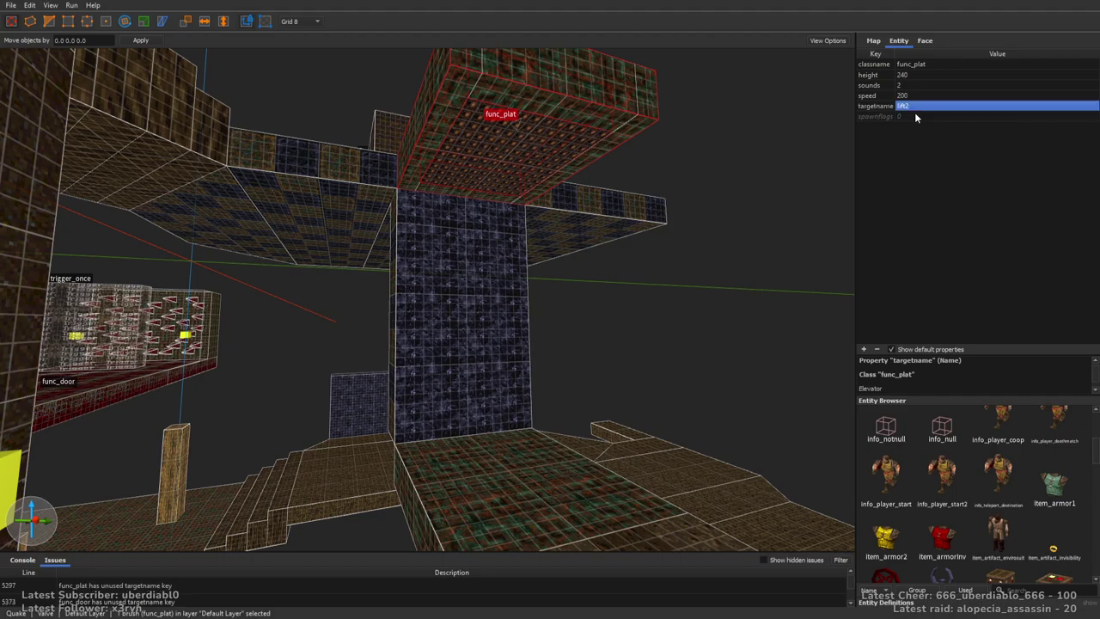
# Turn the func_button around and position it at the edge of the red-floored platform
pyautogui.click(592, 260)
pyautogui.moveTo(592, 261)
pyautogui.mouseDown(button='right')
pyautogui.moveTo(650, 246)
pyautogui.moveTo(713, 258)
pyautogui.moveTo(774, 289)
pyautogui.moveTo(702, 338)
pyautogui.moveTo(682, 327)
pyautogui.moveTo(662, 253)
pyautogui.moveTo(643, 265)
pyautogui.moveTo(710, 229)
pyautogui.moveTo(714, 277)
pyautogui.moveTo(692, 290)
pyautogui.moveTo(367, 292)
pyautogui.moveTo(497, 289)
pyautogui.moveTo(516, 207)
pyautogui.moveTo(553, 210)
pyautogui.moveTo(578, 293)
pyautogui.moveTo(504, 254)
pyautogui.moveTo(525, 273)
pyautogui.moveTo(395, 249)
pyautogui.mouseUp(button='right')
pyautogui.click(367, 291)
pyautogui.hotkey('alt', 'Left')
pyautogui.hotkey('alt', 'Left')
pyautogui.moveTo(395, 249); pyautogui.dragTo(411, 250)
pyautogui.moveTo(411, 250)
pyautogui.mouseDown(button='right')
pyautogui.moveTo(462, 243)
pyautogui.moveTo(500, 217)
pyautogui.mouseUp(button='right')
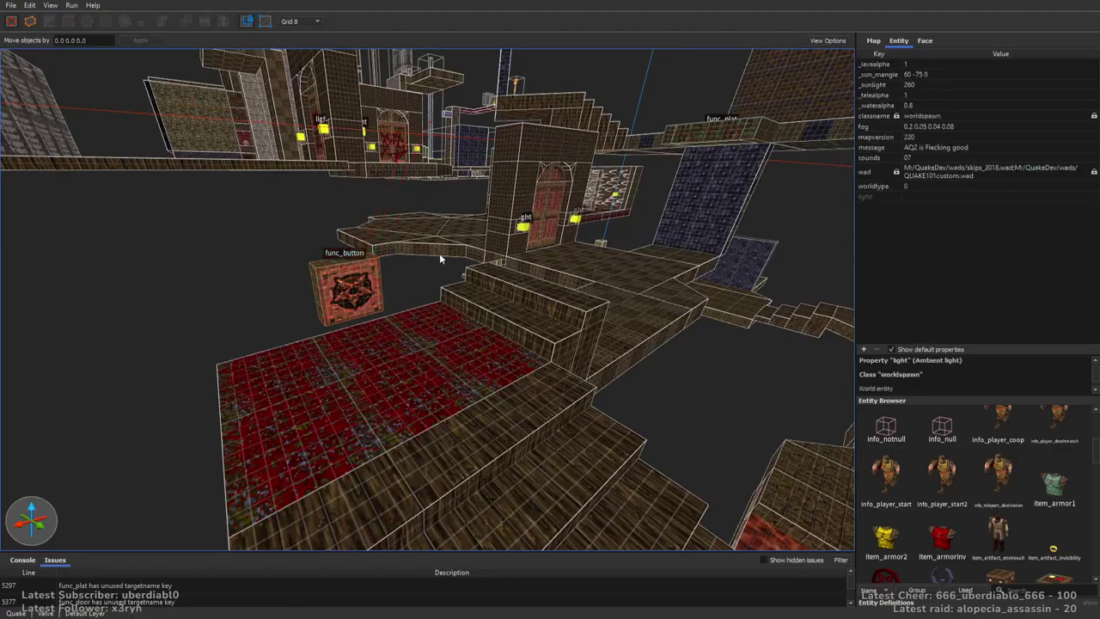
# Set the button's target to lift2, its message to "Lift lowered" and its wait to -1
pyautogui.doubleClick(928, 126)
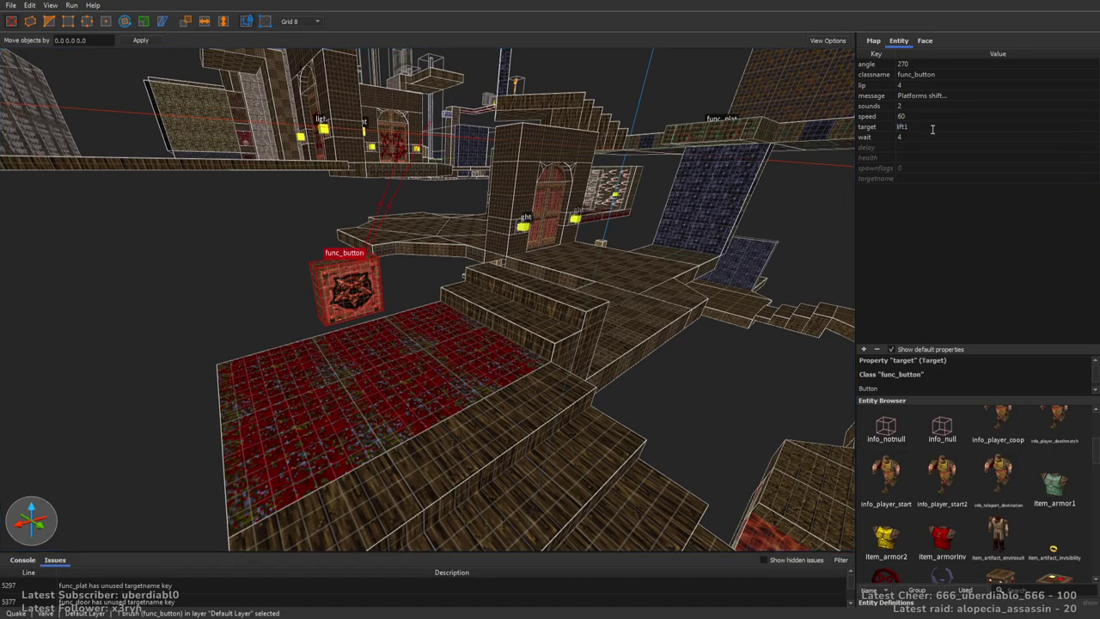
pyautogui.doubleClick(945, 95)
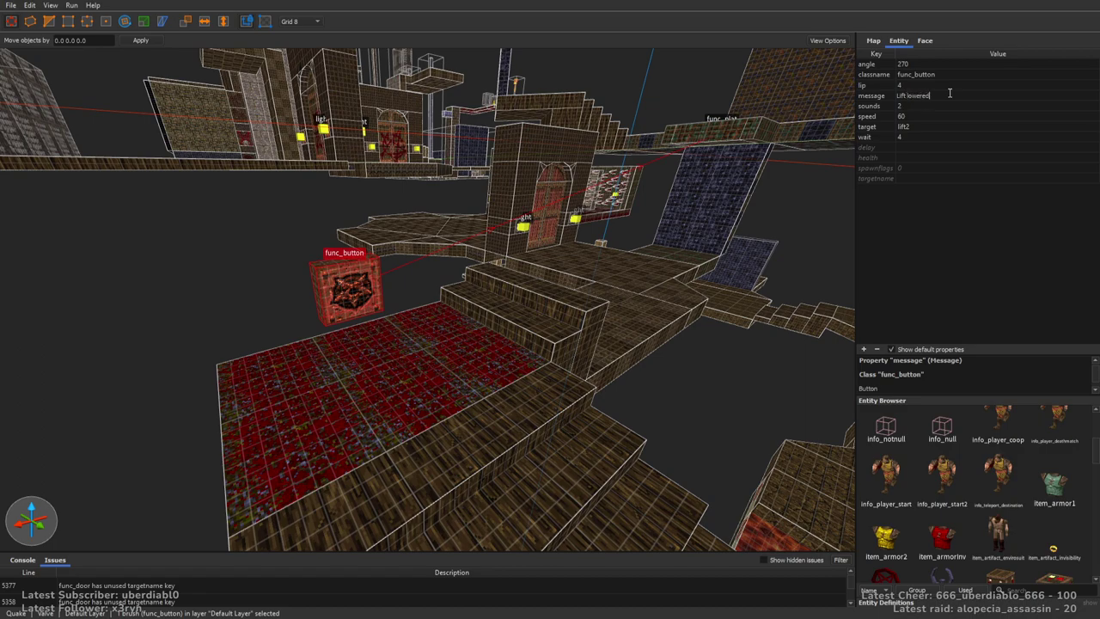
pyautogui.moveTo(702, 191); pyautogui.dragTo(670, 217, button='right')
pyautogui.doubleClick(951, 138)
pyautogui.write('-1')
pyautogui.click(669, 217)
# Set the wait of the func_button that opens the hidden door1 to -1
pyautogui.scroll(5, 653, 282)
pyautogui.moveTo(653, 285); pyautogui.dragTo(682, 342, button='right')
pyautogui.click(682, 342)
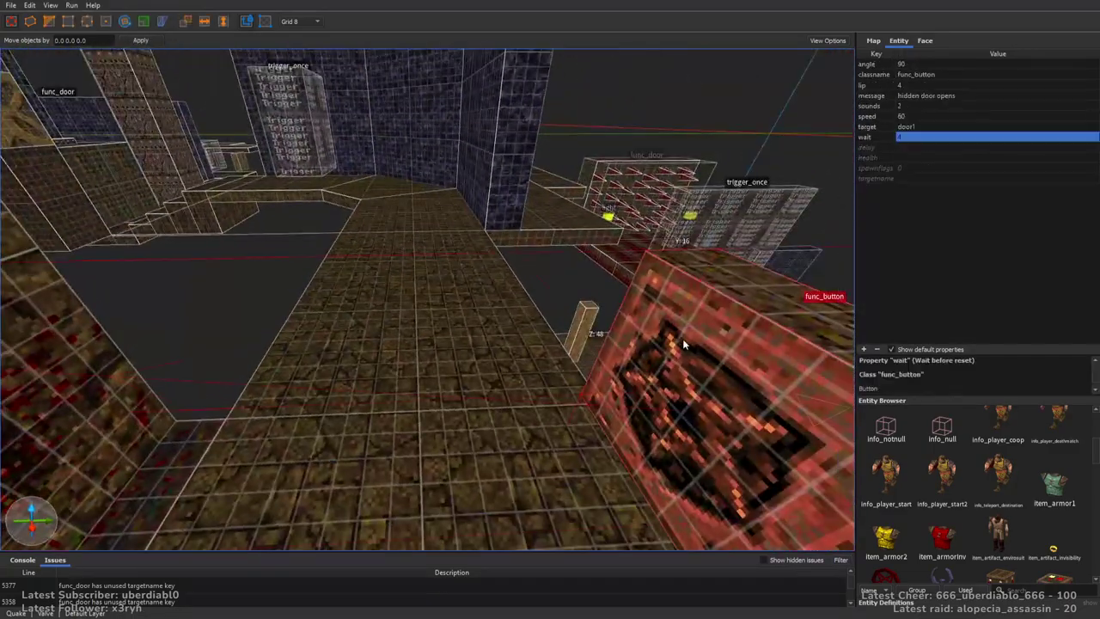
pyautogui.doubleClick(919, 138)
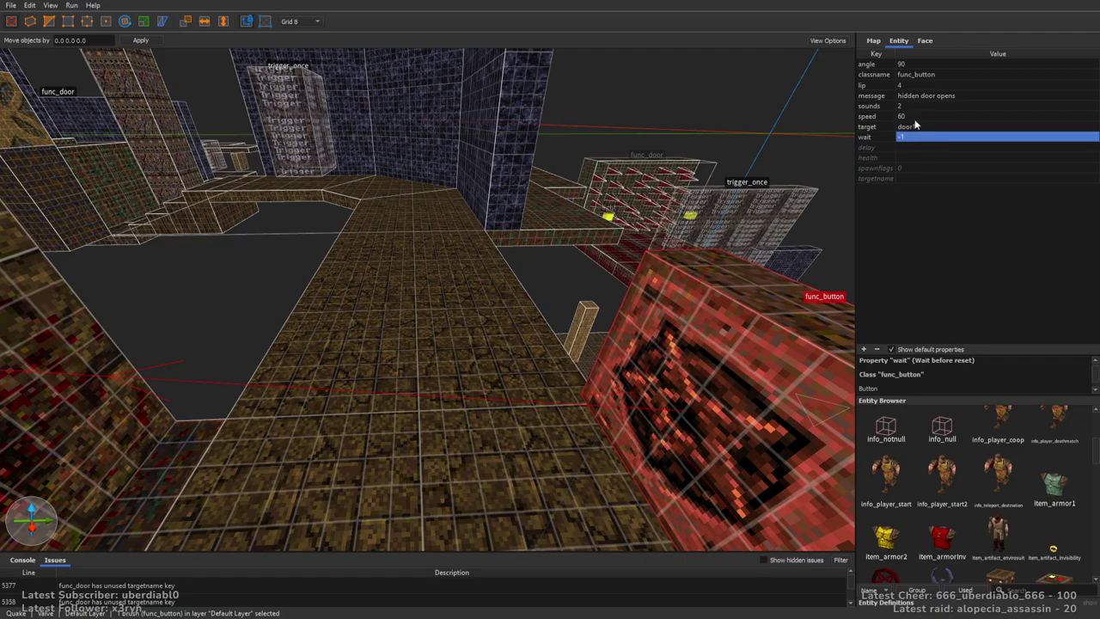
pyautogui.click(913, 107)
# Draw a wall brush with the metal1_4 texture beside the blue func_door on the checkered floor, using grid 16
pyautogui.press('Escape')
pyautogui.moveTo(633, 218); pyautogui.dragTo(650, 220, button='right')
pyautogui.click(650, 220)
pyautogui.moveTo(744, 265); pyautogui.dragTo(591, 279, button='right')
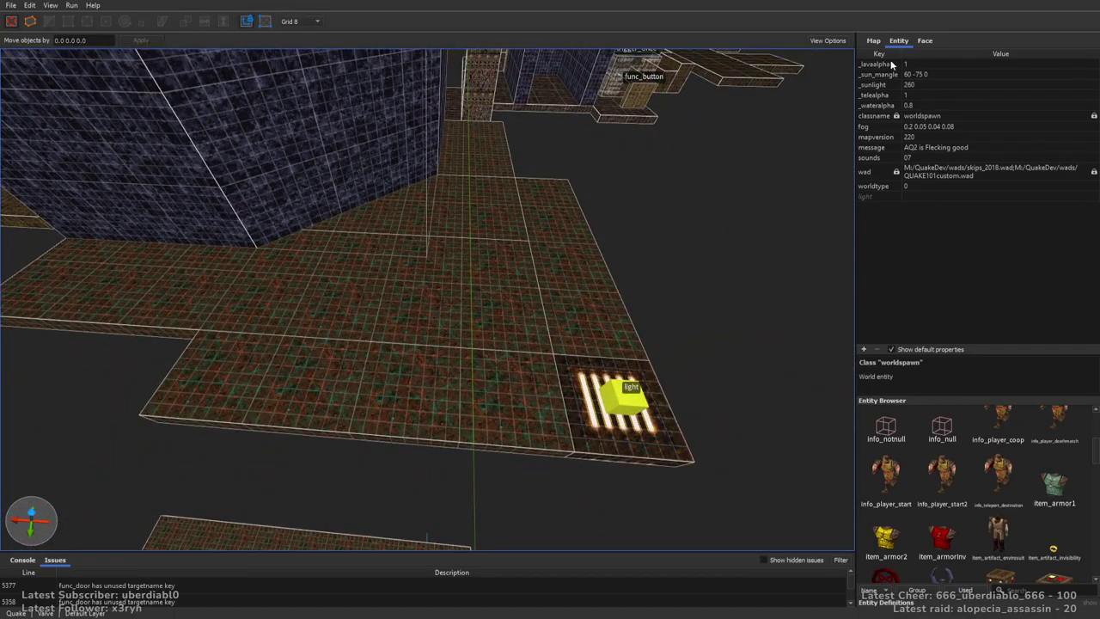
pyautogui.click(924, 40)
pyautogui.click(997, 365)
pyautogui.moveTo(515, 234); pyautogui.dragTo(543, 230, button='right')
pyautogui.press('+')
pyautogui.moveTo(430, 285)
pyautogui.mouseDown()
pyautogui.moveTo(431, 250)
pyautogui.moveTo(546, 152)
pyautogui.mouseUp()
pyautogui.moveTo(545, 151); pyautogui.dragTo(486, 252, button='right')
pyautogui.press('Escape')
pyautogui.moveTo(599, 242)
pyautogui.mouseDown(button='right')
pyautogui.moveTo(519, 269)
pyautogui.moveTo(577, 312)
pyautogui.moveTo(638, 262)
pyautogui.moveTo(668, 208)
pyautogui.moveTo(786, 223)
pyautogui.moveTo(506, 287)
pyautogui.moveTo(645, 332)
pyautogui.moveTo(646, 299)
pyautogui.moveTo(533, 253)
pyautogui.moveTo(605, 290)
pyautogui.moveTo(516, 312)
pyautogui.moveTo(566, 298)
pyautogui.moveTo(779, 300)
pyautogui.moveTo(680, 325)
pyautogui.moveTo(695, 290)
pyautogui.moveTo(608, 391)
pyautogui.mouseUp(button='right')
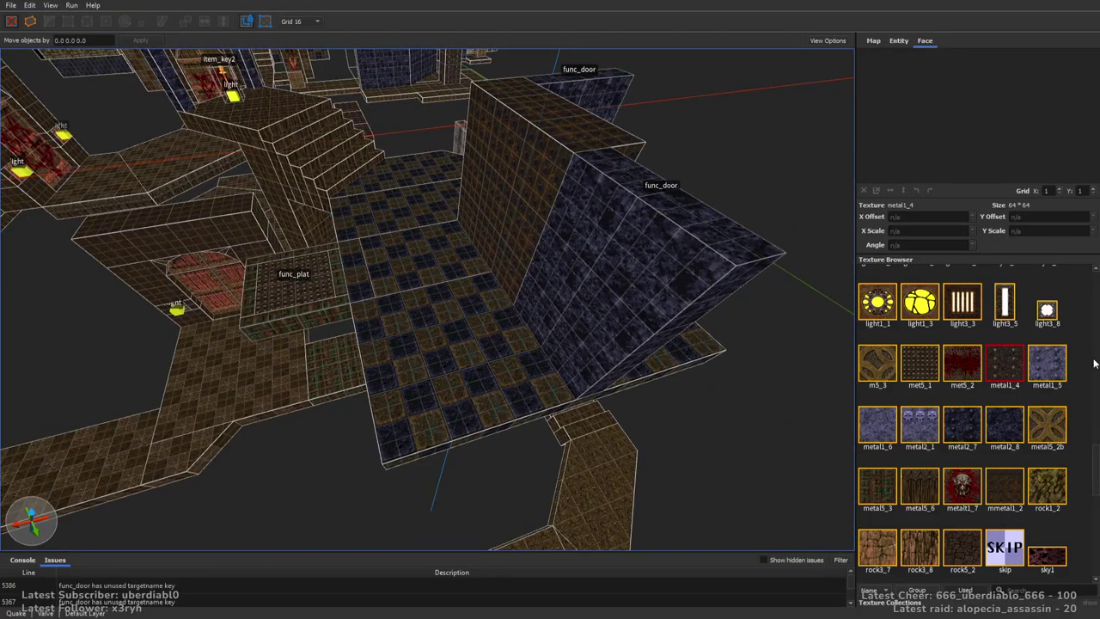
# Draw a trigger-textured brush 32 by 192 by 112 units on the checkered floor in front of the func_plat lift
pyautogui.scroll(-5, 1087, 491)
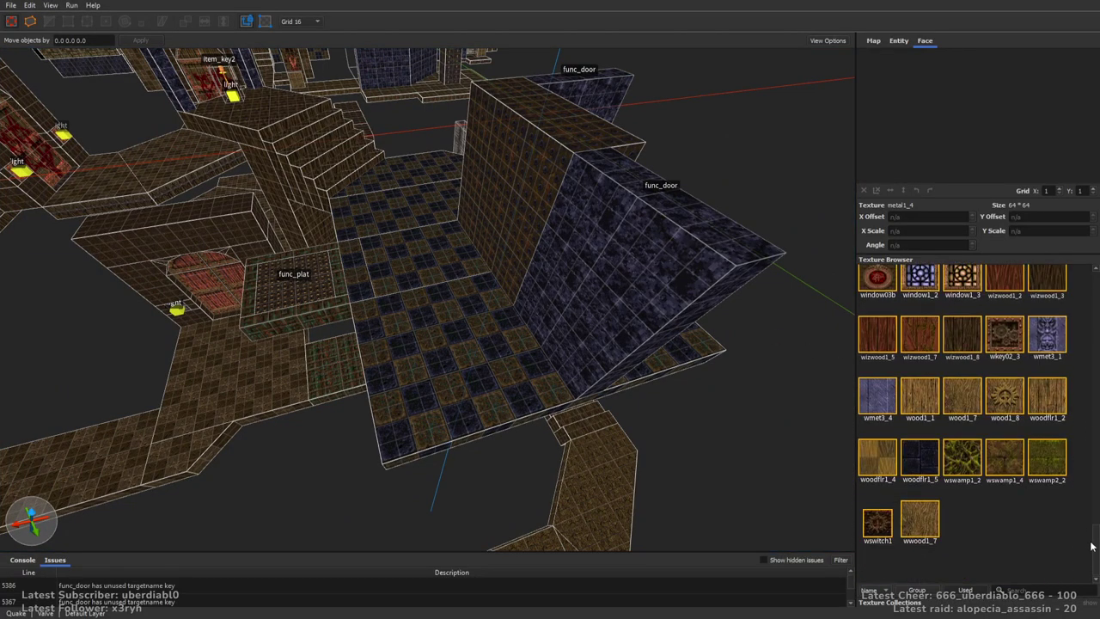
pyautogui.moveTo(624, 305); pyautogui.dragTo(417, 277, button='right')
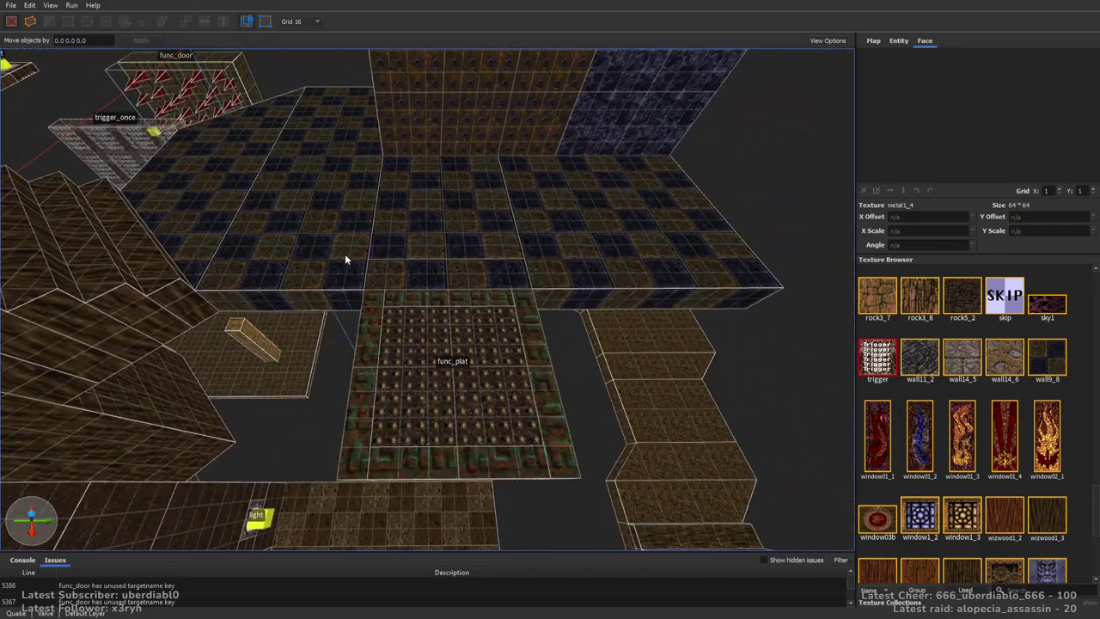
pyautogui.moveTo(547, 273); pyautogui.dragTo(577, 145)
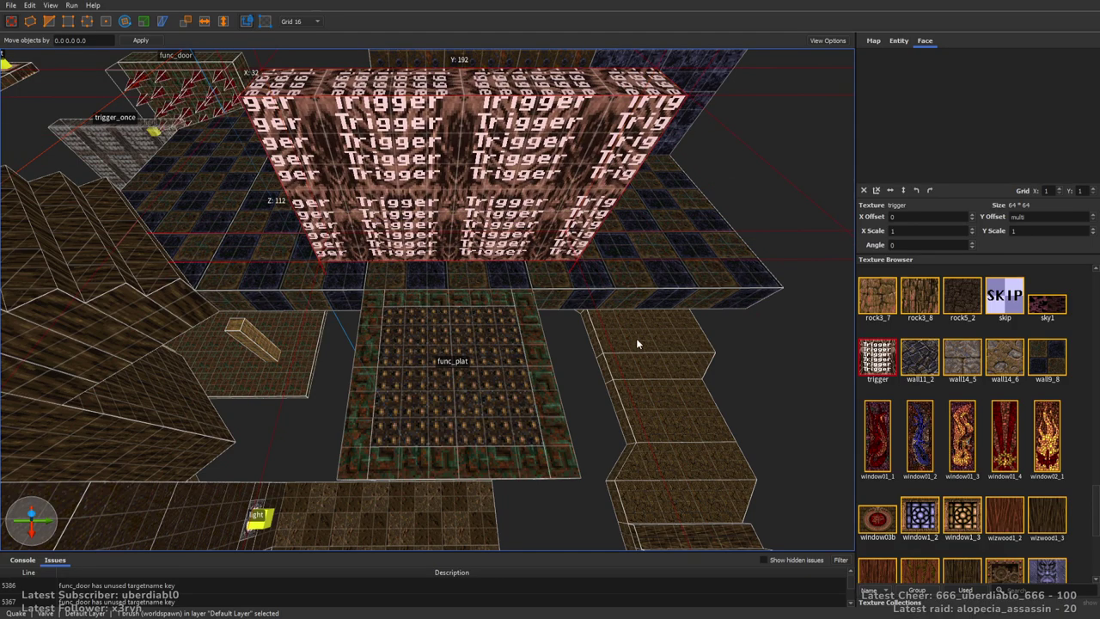
# Fill in the target property of the new trigger in front of the lift
pyautogui.click(897, 41)
pyautogui.click(916, 137)
pyautogui.write('c')
pyautogui.press('Return')
pyautogui.moveTo(653, 197)
pyautogui.mouseDown(button='right')
pyautogui.moveTo(634, 201)
pyautogui.moveTo(616, 294)
pyautogui.moveTo(540, 291)
pyautogui.moveTo(516, 304)
pyautogui.moveTo(635, 313)
pyautogui.moveTo(513, 344)
pyautogui.moveTo(508, 422)
pyautogui.moveTo(450, 315)
pyautogui.moveTo(522, 295)
pyautogui.moveTo(456, 293)
pyautogui.moveTo(518, 383)
pyautogui.mouseUp(button='right')
pyautogui.press('Escape')
# Enclose the func_door closet with stone walls, including a 32 by 32 corner column 640 units tall
pyautogui.press('w')
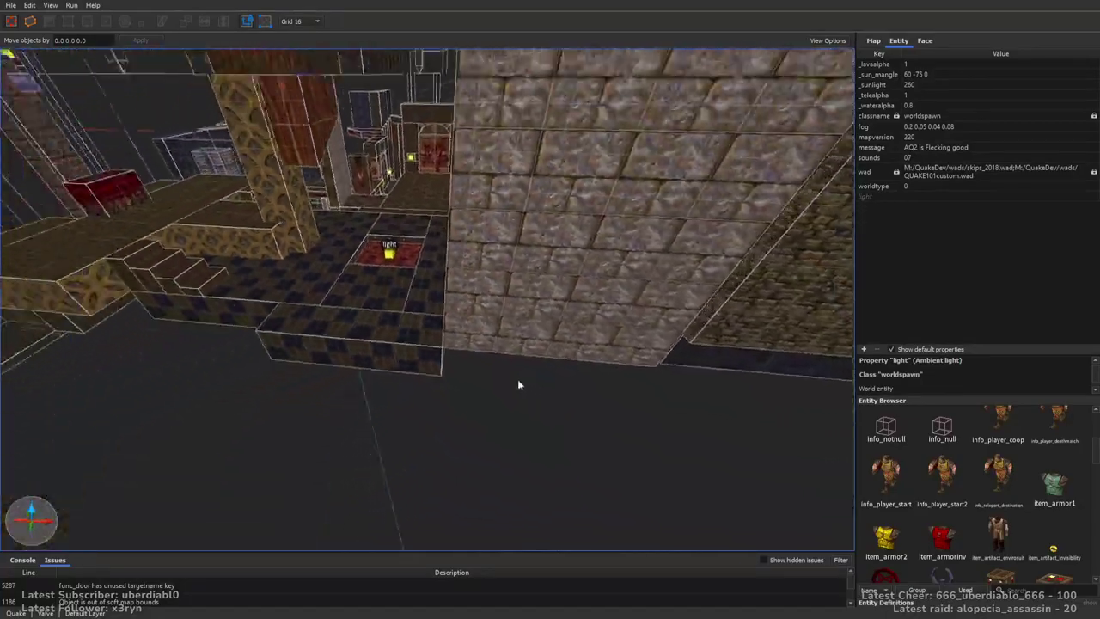
pyautogui.click(509, 313)
pyautogui.moveTo(508, 313)
pyautogui.mouseDown(button='right')
pyautogui.moveTo(516, 235)
pyautogui.moveTo(513, 381)
pyautogui.moveTo(516, 366)
pyautogui.moveTo(455, 490)
pyautogui.moveTo(521, 412)
pyautogui.moveTo(742, 307)
pyautogui.mouseUp(button='right')
pyautogui.moveTo(208, 287)
pyautogui.mouseDown(button='right')
pyautogui.moveTo(480, 360)
pyautogui.moveTo(393, 375)
pyautogui.moveTo(333, 423)
pyautogui.moveTo(402, 372)
pyautogui.moveTo(432, 370)
pyautogui.moveTo(538, 428)
pyautogui.moveTo(373, 421)
pyautogui.moveTo(597, 425)
pyautogui.moveTo(634, 437)
pyautogui.moveTo(521, 448)
pyautogui.moveTo(538, 479)
pyautogui.moveTo(573, 433)
pyautogui.moveTo(507, 438)
pyautogui.moveTo(385, 392)
pyautogui.moveTo(497, 397)
pyautogui.moveTo(538, 374)
pyautogui.moveTo(515, 452)
pyautogui.moveTo(568, 459)
pyautogui.moveTo(656, 456)
pyautogui.moveTo(661, 421)
pyautogui.moveTo(534, 428)
pyautogui.moveTo(498, 537)
pyautogui.moveTo(567, 394)
pyautogui.moveTo(567, 427)
pyautogui.moveTo(603, 421)
pyautogui.moveTo(509, 446)
pyautogui.mouseUp(button='right')
pyautogui.click(536, 415)
pyautogui.keyDown('ctrl'); pyautogui.keyDown('shift'); pyautogui.moveTo(509, 441); pyautogui.dragTo(473, 439); pyautogui.keyUp('shift'); pyautogui.keyUp('ctrl')
pyautogui.moveTo(473, 439); pyautogui.dragTo(485, 422, button='right')
pyautogui.click(524, 330)
pyautogui.moveTo(466, 336)
pyautogui.mouseDown(button='right')
pyautogui.moveTo(572, 319)
pyautogui.moveTo(626, 221)
pyautogui.mouseUp(button='right')
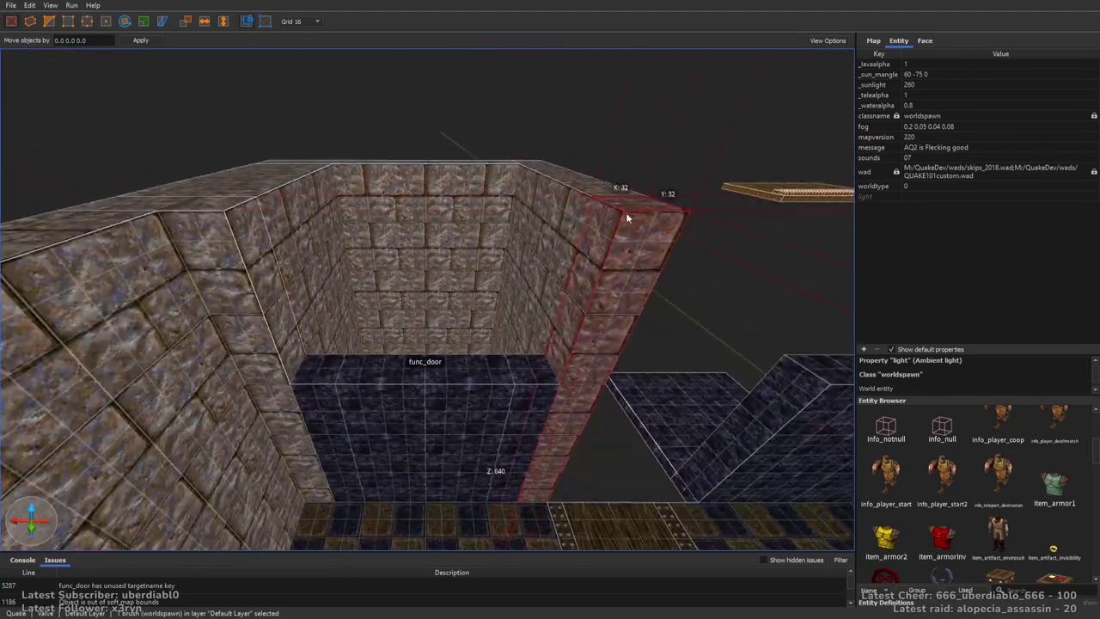
# Extend the stone wall section above the hidden doors along X to span both closet openings
pyautogui.click(587, 384)
pyautogui.moveTo(587, 383)
pyautogui.mouseDown(button='right')
pyautogui.moveTo(287, 346)
pyautogui.moveTo(442, 329)
pyautogui.moveTo(450, 339)
pyautogui.mouseUp(button='right')
pyautogui.moveTo(450, 338); pyautogui.dragTo(172, 321, button='middle')
pyautogui.keyDown('shift'); pyautogui.moveTo(172, 321); pyautogui.dragTo(361, 333); pyautogui.keyUp('shift')
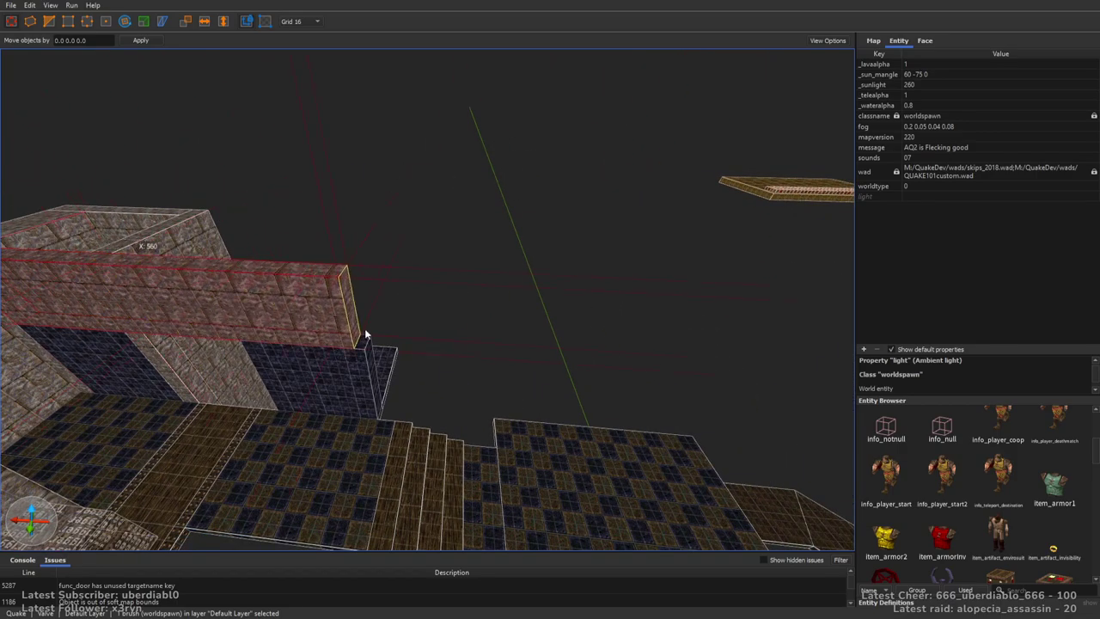
pyautogui.moveTo(292, 367)
pyautogui.keyDown('shift'); pyautogui.mouseDown()
pyautogui.moveTo(172, 361)
pyautogui.moveTo(255, 373)
pyautogui.mouseUp(); pyautogui.keyUp('shift')
# Stretch a 32-unit-thick, 512-unit-tall stone wall to 256 units along the back of the second closet
pyautogui.moveTo(255, 373)
pyautogui.mouseDown(button='right')
pyautogui.moveTo(454, 384)
pyautogui.moveTo(338, 398)
pyautogui.moveTo(429, 311)
pyautogui.mouseUp(button='right')
pyautogui.moveTo(448, 394)
pyautogui.keyDown('shift'); pyautogui.mouseDown()
pyautogui.moveTo(583, 337)
pyautogui.moveTo(350, 390)
pyautogui.moveTo(406, 387)
pyautogui.mouseUp(); pyautogui.keyUp('shift')
pyautogui.hotkey('ctrl', 'z')
pyautogui.hotkey('ctrl', 'z')
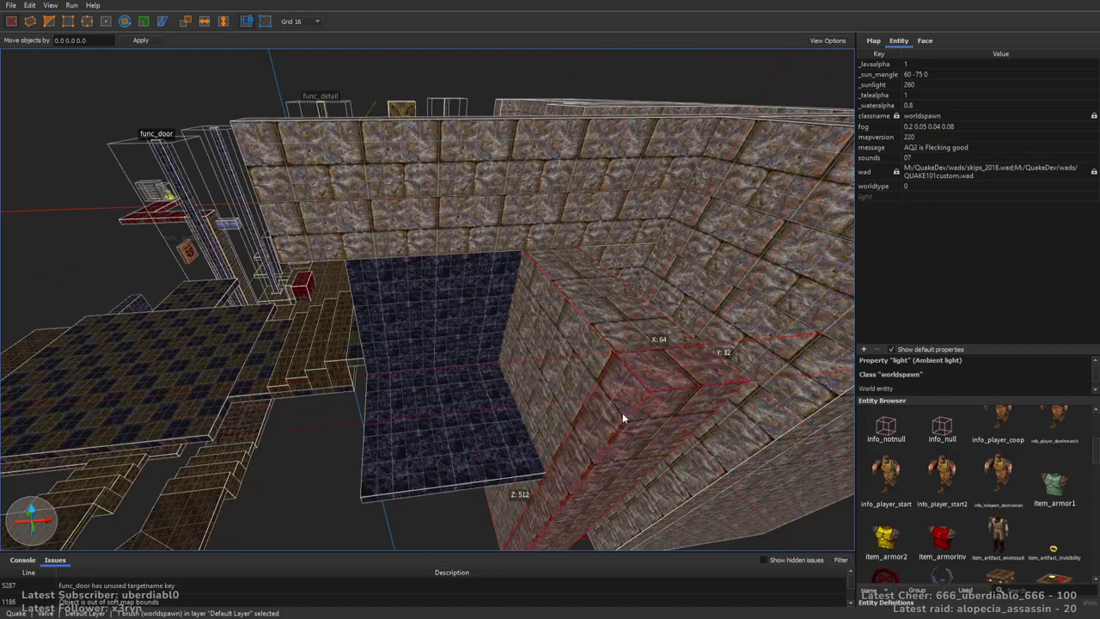
pyautogui.moveTo(636, 447)
pyautogui.mouseDown(button='right')
pyautogui.moveTo(643, 461)
pyautogui.moveTo(608, 383)
pyautogui.mouseUp(button='right')
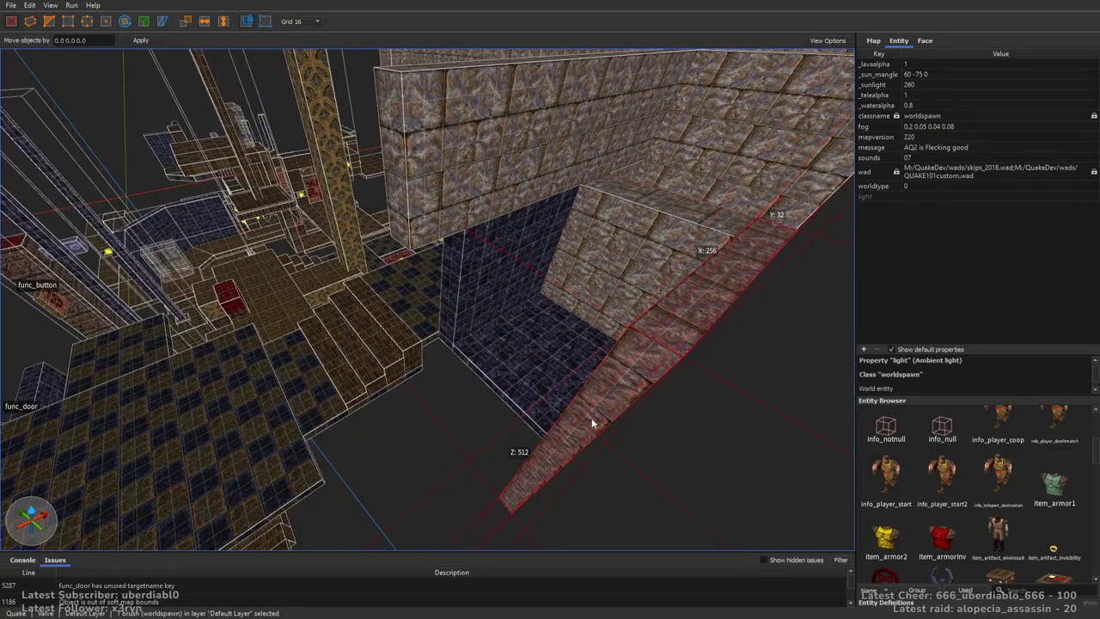
# Close the second closet's end with a rotated 32 by 224 by 512 stone wall and a 32 by 32 by 640 corner column
pyautogui.hotkey('alt', 'Left')
pyautogui.moveTo(406, 310)
pyautogui.mouseDown(button='right')
pyautogui.moveTo(422, 311)
pyautogui.moveTo(380, 332)
pyautogui.moveTo(537, 348)
pyautogui.moveTo(443, 289)
pyautogui.moveTo(487, 289)
pyautogui.moveTo(417, 209)
pyautogui.mouseUp(button='right')
pyautogui.press('pageup')
pyautogui.press('pageup')
pyautogui.moveTo(375, 209)
pyautogui.mouseDown()
pyautogui.moveTo(405, 219)
pyautogui.moveTo(400, 208)
pyautogui.mouseUp()
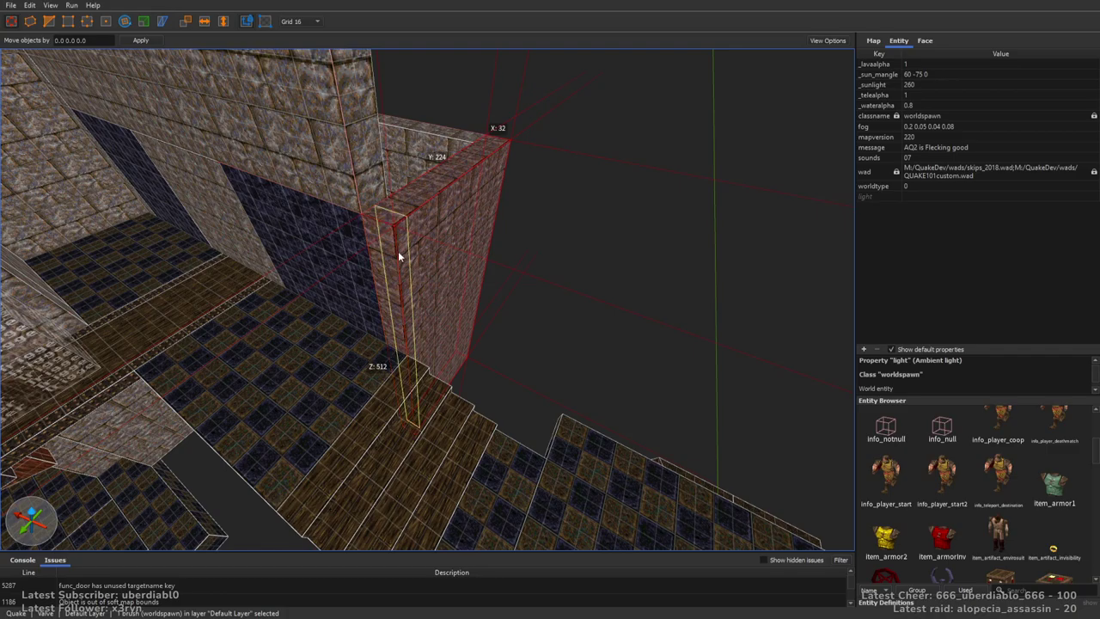
pyautogui.scroll(-4, 402, 271)
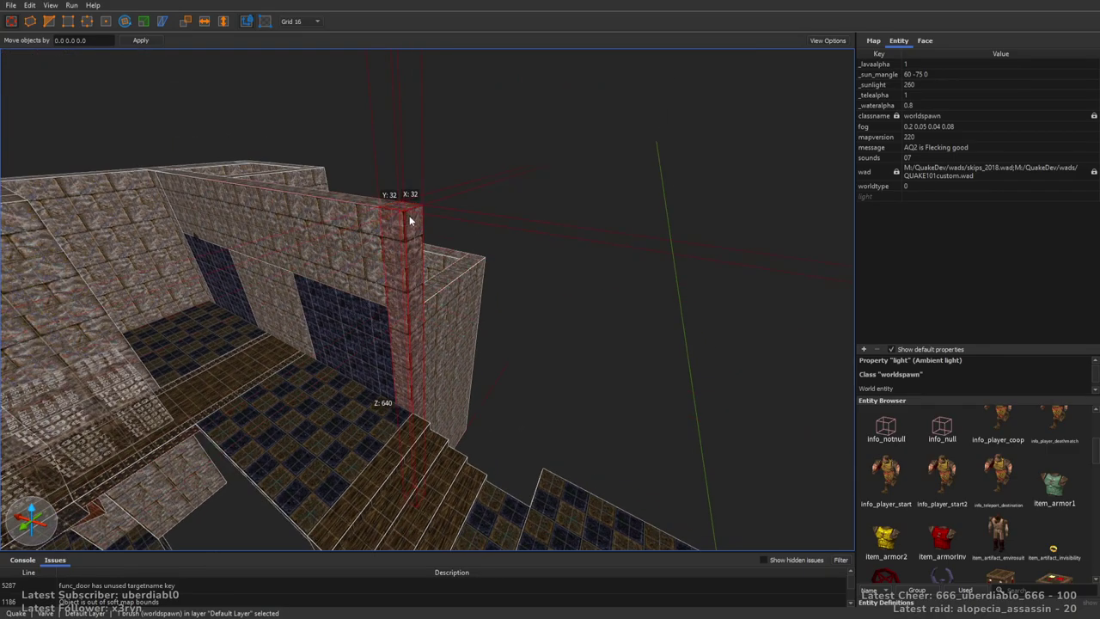
# Shape the stone corner piece beside the second closet into a 384-unit-tall wall section at the checkered platform's edge
pyautogui.scroll(5, 409, 219)
pyautogui.moveTo(369, 257); pyautogui.dragTo(395, 409, button='right')
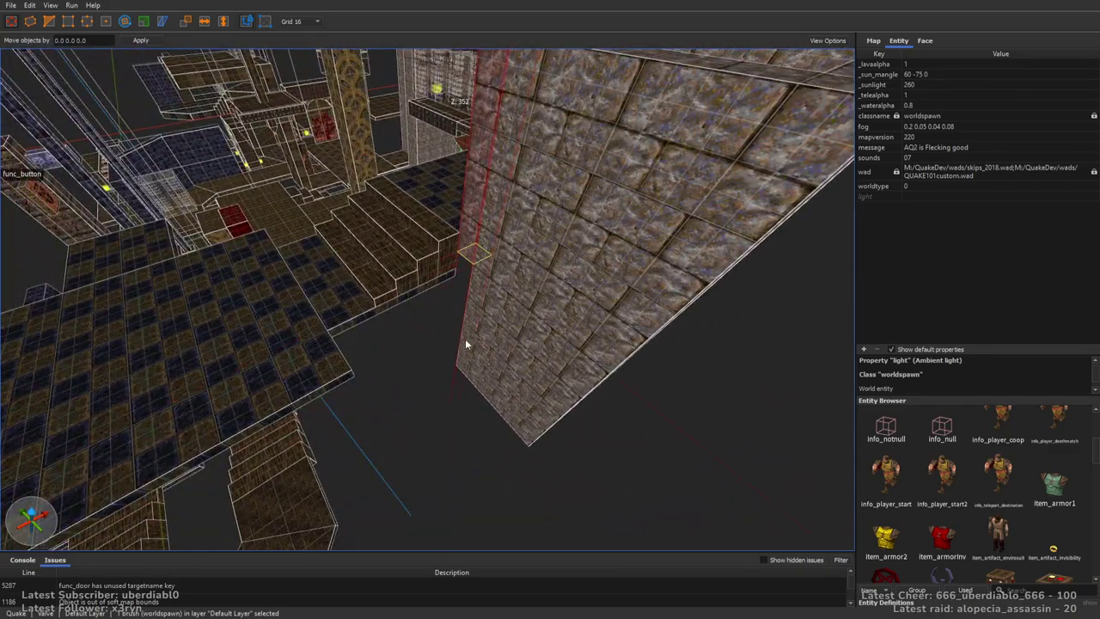
pyautogui.moveTo(465, 317); pyautogui.dragTo(433, 318, button='right')
pyautogui.scroll(-5, 586, 291)
pyautogui.moveTo(587, 295); pyautogui.dragTo(614, 319)
pyautogui.scroll(-3, 604, 318)
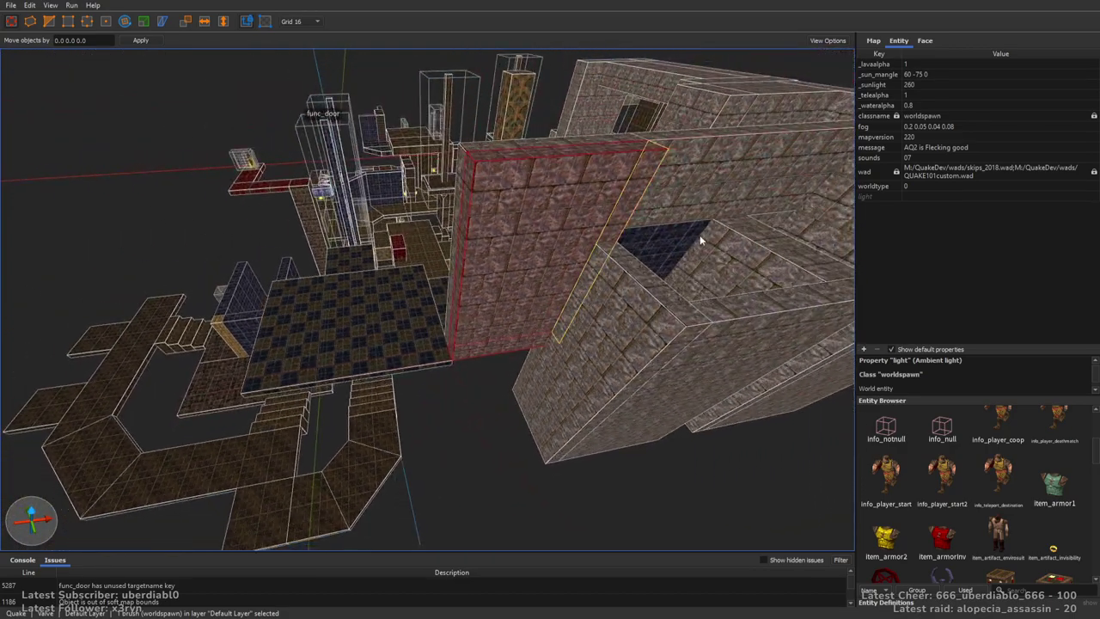
pyautogui.moveTo(477, 261)
pyautogui.mouseDown(button='right')
pyautogui.moveTo(489, 285)
pyautogui.moveTo(679, 344)
pyautogui.mouseUp(button='right')
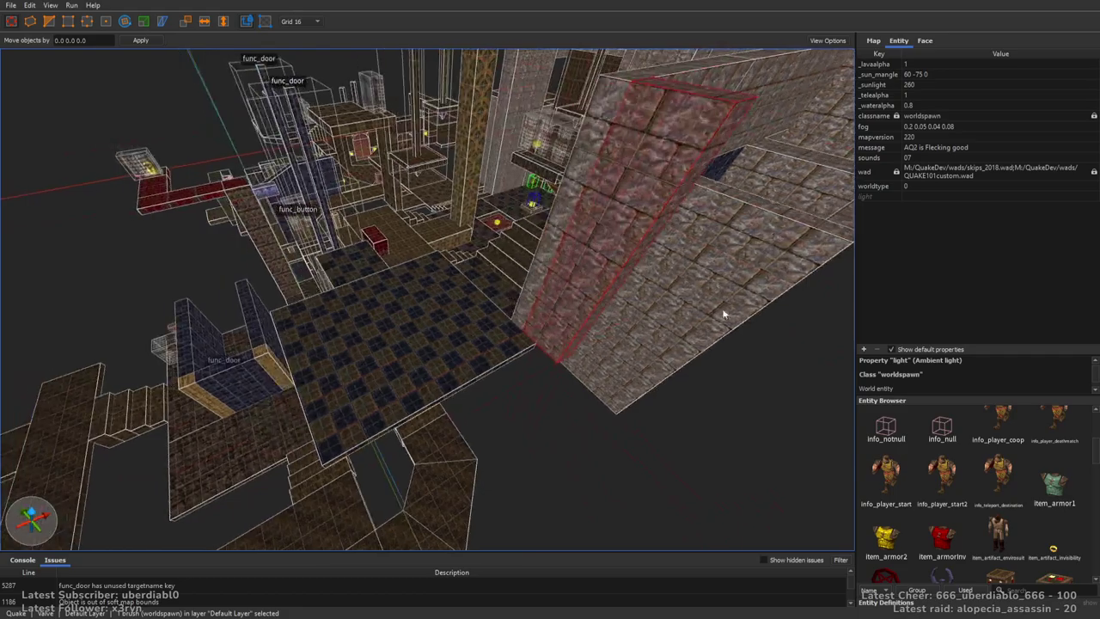
# Run a stone wall 384 units long and 384 units tall along the checkered platform's open edge and adjust its thickness
pyautogui.moveTo(587, 336)
pyautogui.mouseDown(button='right')
pyautogui.moveTo(447, 344)
pyautogui.moveTo(406, 367)
pyautogui.moveTo(566, 356)
pyautogui.mouseUp(button='right')
pyautogui.moveTo(566, 351); pyautogui.dragTo(548, 350)
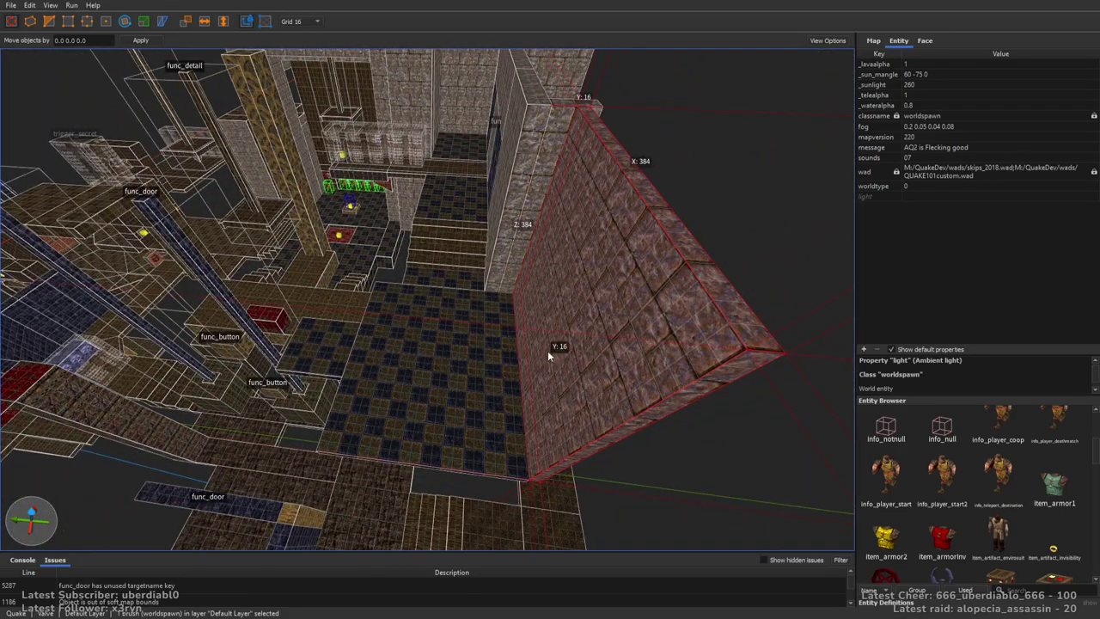
pyautogui.press('d')
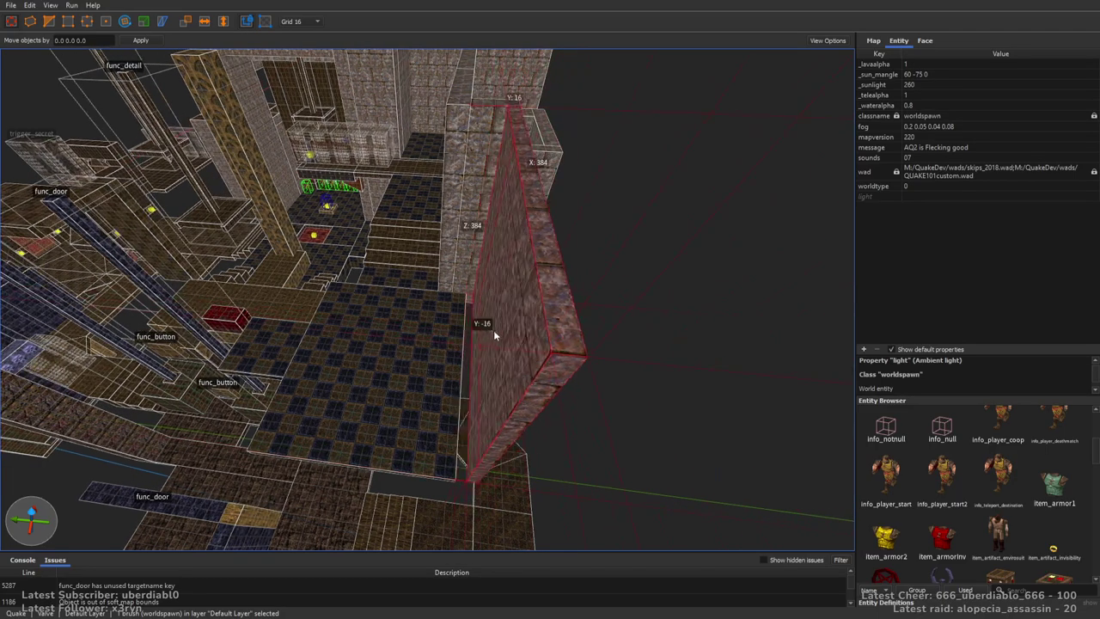
pyautogui.keyDown('shift'); pyautogui.moveTo(506, 328); pyautogui.dragTo(478, 327); pyautogui.keyUp('shift')
pyautogui.press('Escape')
pyautogui.press('w')
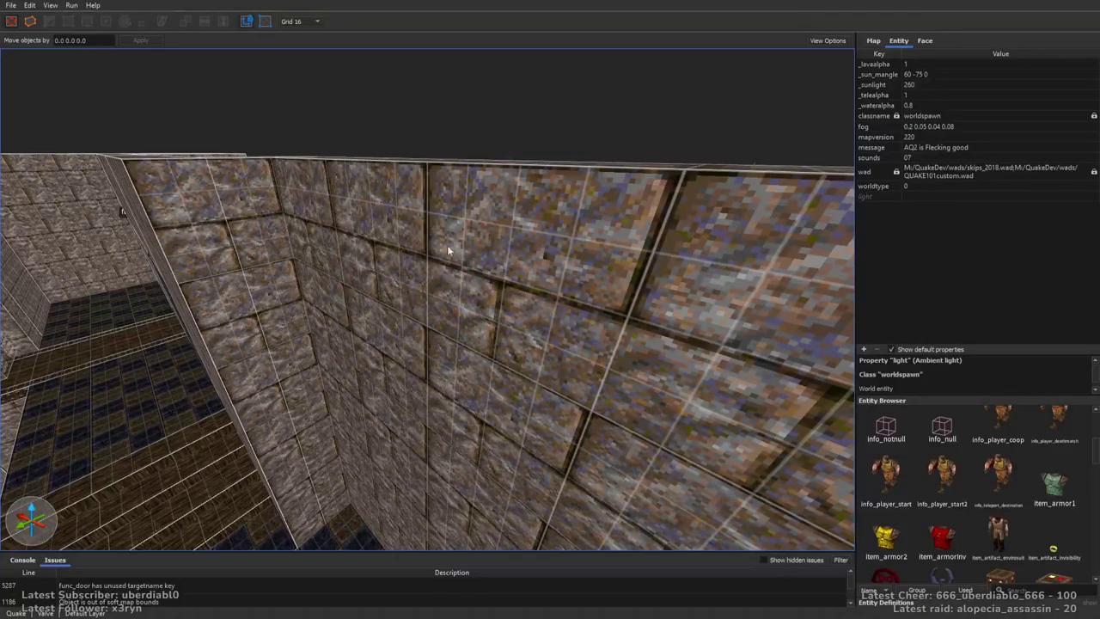
# Place a matching 384-unit-tall stone piece at the far corner of the checkered platform
pyautogui.press('s')
pyautogui.click(395, 220)
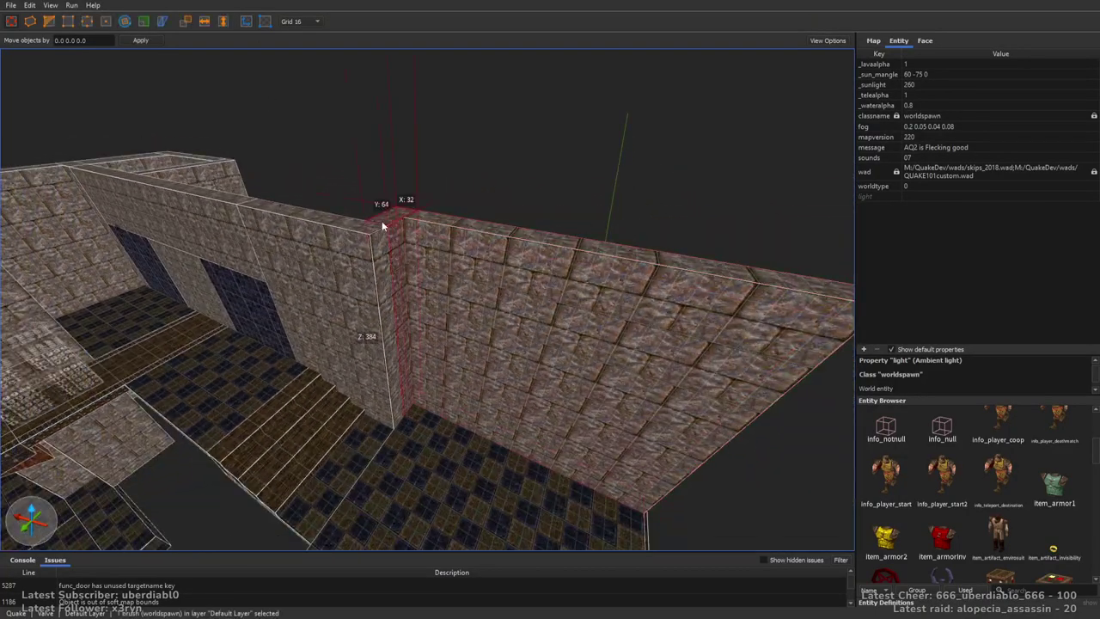
pyautogui.moveTo(395, 220)
pyautogui.keyDown('alt'); pyautogui.mouseDown(button='right')
pyautogui.moveTo(507, 392)
pyautogui.moveTo(523, 342)
pyautogui.moveTo(625, 341)
pyautogui.moveTo(564, 365)
pyautogui.moveTo(459, 367)
pyautogui.moveTo(579, 363)
pyautogui.moveTo(544, 337)
pyautogui.mouseUp(button='right'); pyautogui.keyUp('alt')
pyautogui.scroll(3, 459, 368)
pyautogui.moveTo(543, 337)
pyautogui.mouseDown()
pyautogui.moveTo(527, 362)
pyautogui.moveTo(436, 381)
pyautogui.moveTo(415, 364)
pyautogui.moveTo(428, 462)
pyautogui.moveTo(426, 427)
pyautogui.moveTo(431, 444)
pyautogui.mouseUp()
pyautogui.moveTo(431, 444)
pyautogui.keyDown('alt'); pyautogui.mouseDown(button='right')
pyautogui.moveTo(523, 401)
pyautogui.moveTo(590, 386)
pyautogui.mouseUp(button='right'); pyautogui.keyUp('alt')
pyautogui.moveTo(589, 386); pyautogui.dragTo(413, 373)
pyautogui.scroll(3, 449, 376)
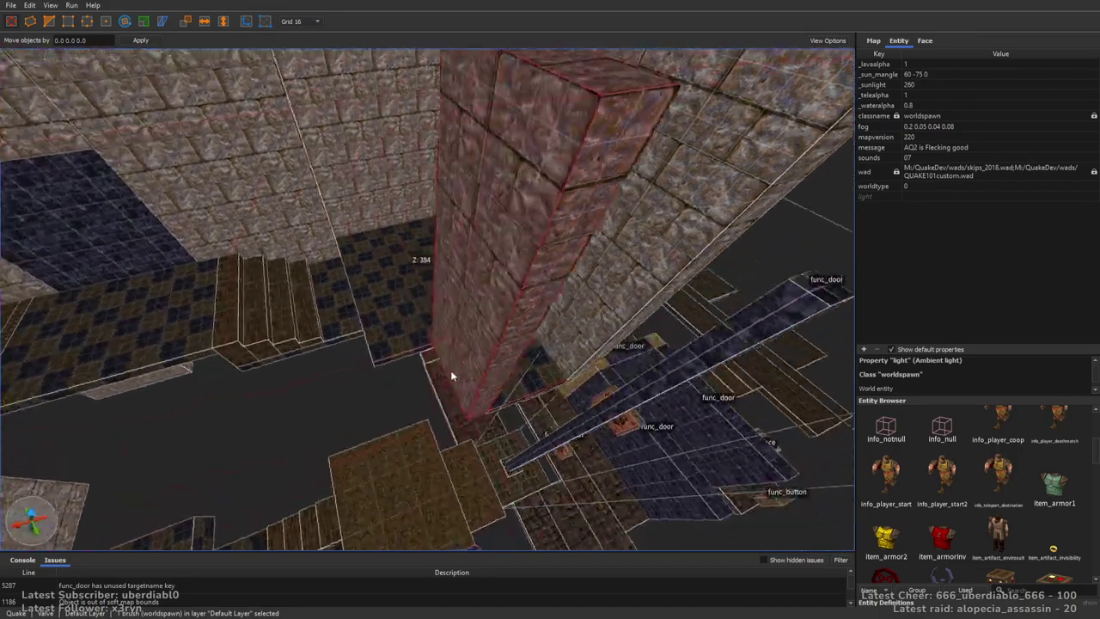
pyautogui.scroll(-4, 448, 376)
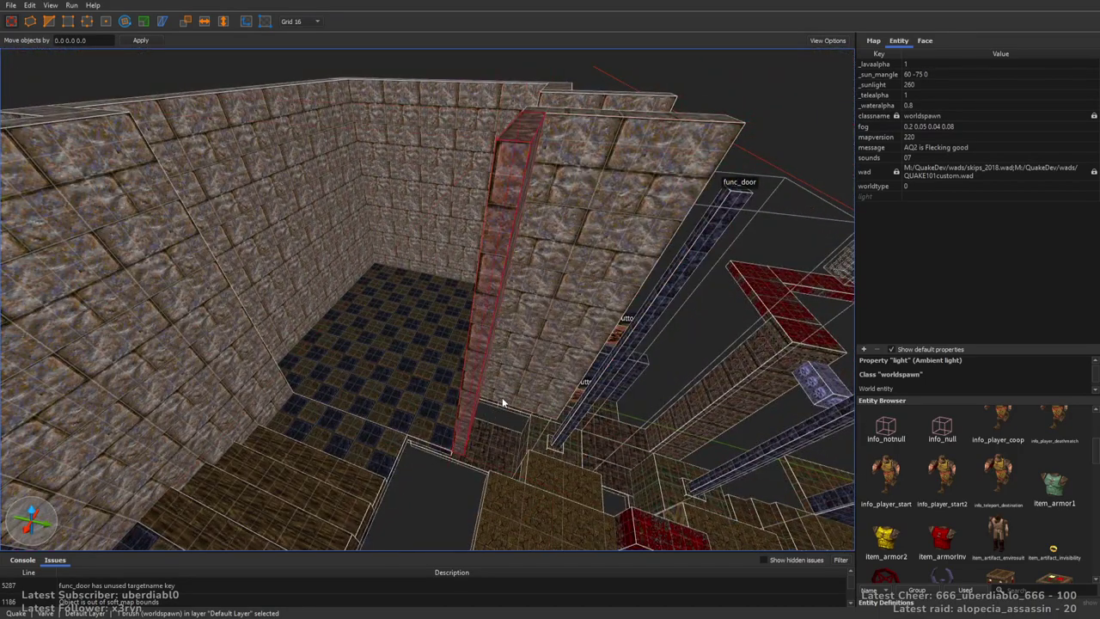
# Stretch the side faces of the far-corner stone piece to fit along the platform's edge above the steps
pyautogui.moveTo(461, 414)
pyautogui.keyDown('shift'); pyautogui.mouseDown()
pyautogui.moveTo(436, 436)
pyautogui.moveTo(357, 410)
pyautogui.mouseUp(); pyautogui.keyUp('shift')
pyautogui.keyDown('alt'); pyautogui.moveTo(357, 410); pyautogui.dragTo(621, 388, button='right'); pyautogui.keyUp('alt')
pyautogui.keyDown('shift'); pyautogui.moveTo(643, 397); pyautogui.dragTo(283, 380); pyautogui.keyUp('shift')
pyautogui.keyDown('shift'); pyautogui.moveTo(457, 417); pyautogui.dragTo(473, 368); pyautogui.keyUp('shift')
pyautogui.moveTo(473, 368)
pyautogui.keyDown('alt'); pyautogui.mouseDown(button='right')
pyautogui.moveTo(561, 363)
pyautogui.moveTo(535, 423)
pyautogui.moveTo(516, 409)
pyautogui.mouseUp(button='right'); pyautogui.keyUp('alt')
pyautogui.keyDown('shift'); pyautogui.moveTo(516, 402); pyautogui.dragTo(519, 413); pyautogui.keyUp('shift')
pyautogui.moveTo(520, 413)
pyautogui.keyDown('alt'); pyautogui.mouseDown(button='right')
pyautogui.moveTo(553, 415)
pyautogui.moveTo(647, 326)
pyautogui.mouseUp(button='right'); pyautogui.keyUp('alt')
# Extend the stone column down toward the lower floor so that it is 640 units tall
pyautogui.keyDown('shift'); pyautogui.moveTo(647, 325); pyautogui.dragTo(319, 336); pyautogui.keyUp('shift')
pyautogui.scroll(10, 451, 427)
pyautogui.keyDown('alt'); pyautogui.moveTo(385, 412); pyautogui.dragTo(449, 304, button='right'); pyautogui.keyUp('alt')
pyautogui.keyDown('alt'); pyautogui.moveTo(469, 512); pyautogui.dragTo(505, 421, button='right'); pyautogui.keyUp('alt')
pyautogui.keyDown('shift'); pyautogui.moveTo(506, 421); pyautogui.dragTo(518, 471); pyautogui.keyUp('shift')
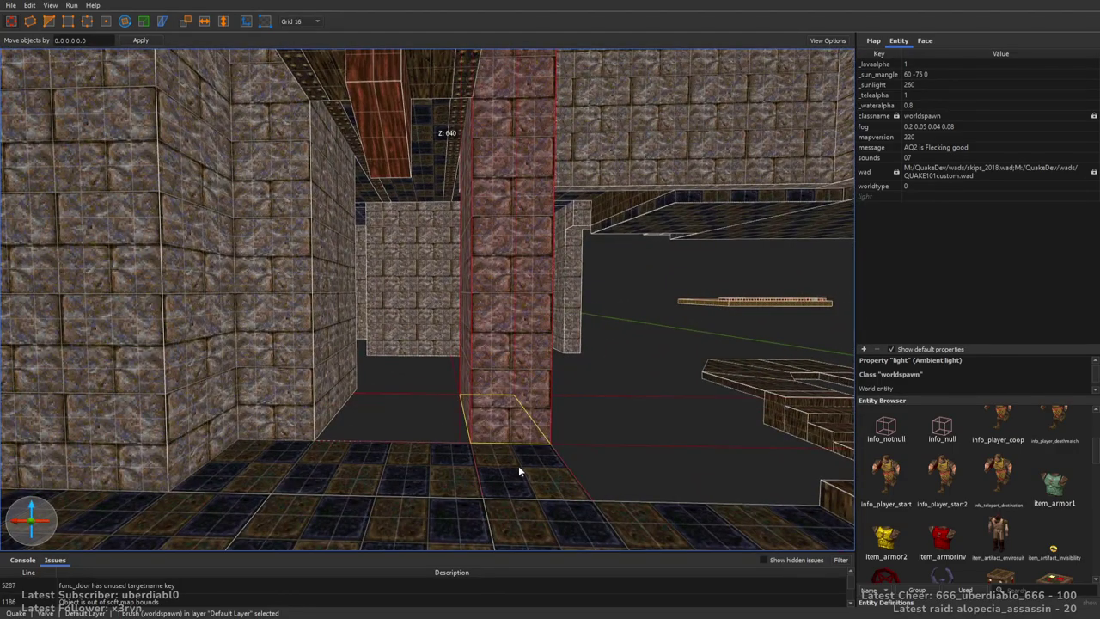
# Position a 640-unit-tall stone column beside the wooden stairs
pyautogui.moveTo(467, 307); pyautogui.dragTo(327, 303)
pyautogui.keyDown('alt'); pyautogui.moveTo(327, 303); pyautogui.dragTo(454, 226, button='right'); pyautogui.keyUp('alt')
pyautogui.moveTo(442, 68)
pyautogui.keyDown('shift'); pyautogui.mouseDown()
pyautogui.moveTo(468, 269)
pyautogui.moveTo(464, 254)
pyautogui.mouseUp(); pyautogui.keyUp('shift')
pyautogui.press('Escape')
pyautogui.moveTo(465, 255)
pyautogui.mouseDown(button='right')
pyautogui.moveTo(546, 301)
pyautogui.moveTo(496, 332)
pyautogui.moveTo(442, 294)
pyautogui.mouseUp(button='right')
# Widen the 64-unit-thick, 640-unit-tall stone wall beside the stairs to 256 units along X
pyautogui.click(445, 300)
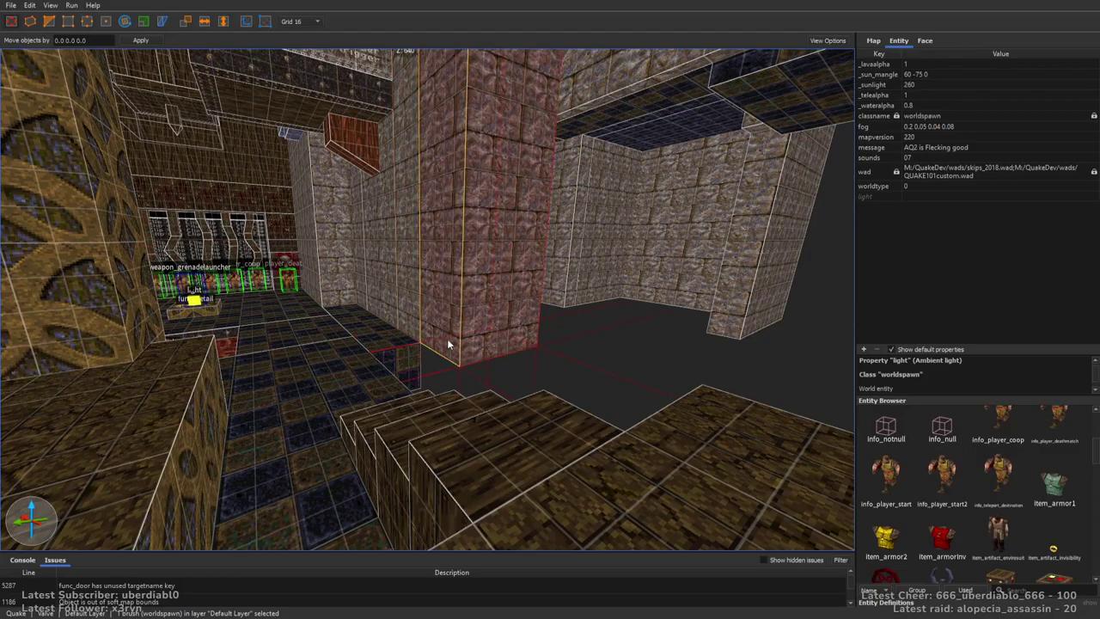
pyautogui.moveTo(393, 365); pyautogui.dragTo(582, 306, button='right')
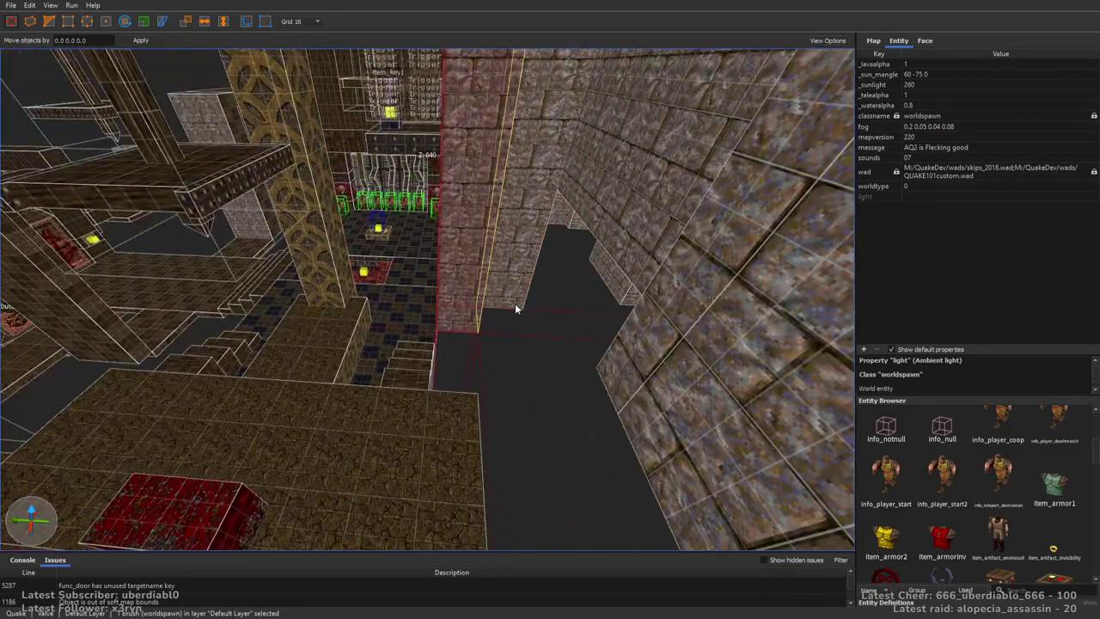
pyautogui.hotkey('ctrl', 'u')
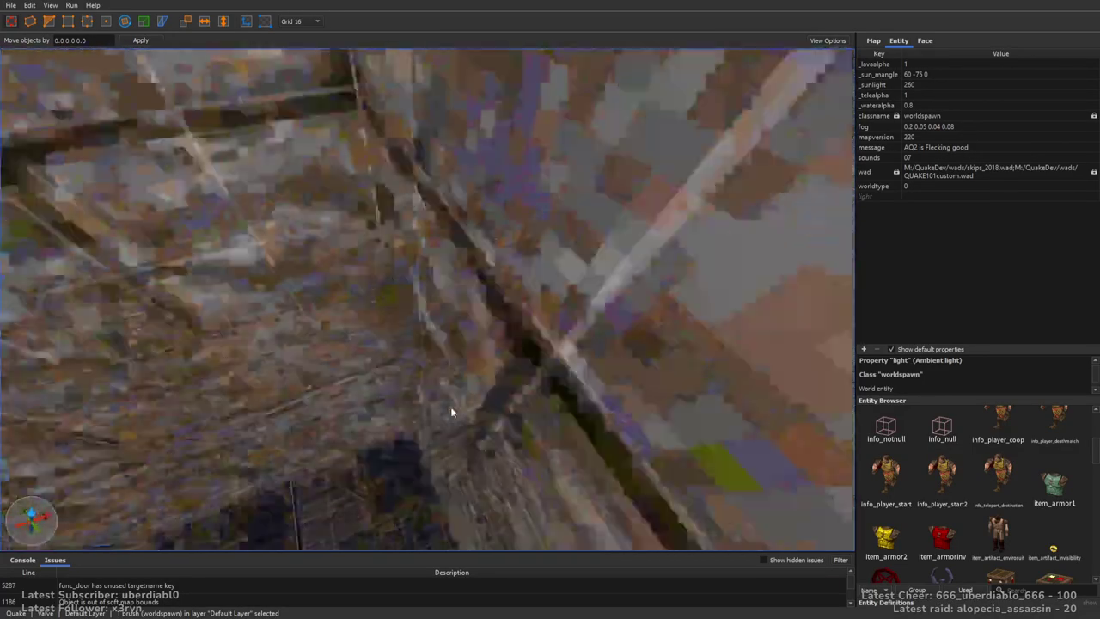
pyautogui.moveTo(414, 419)
pyautogui.mouseDown(button='right')
pyautogui.moveTo(430, 397)
pyautogui.moveTo(457, 417)
pyautogui.moveTo(444, 372)
pyautogui.mouseUp(button='right')
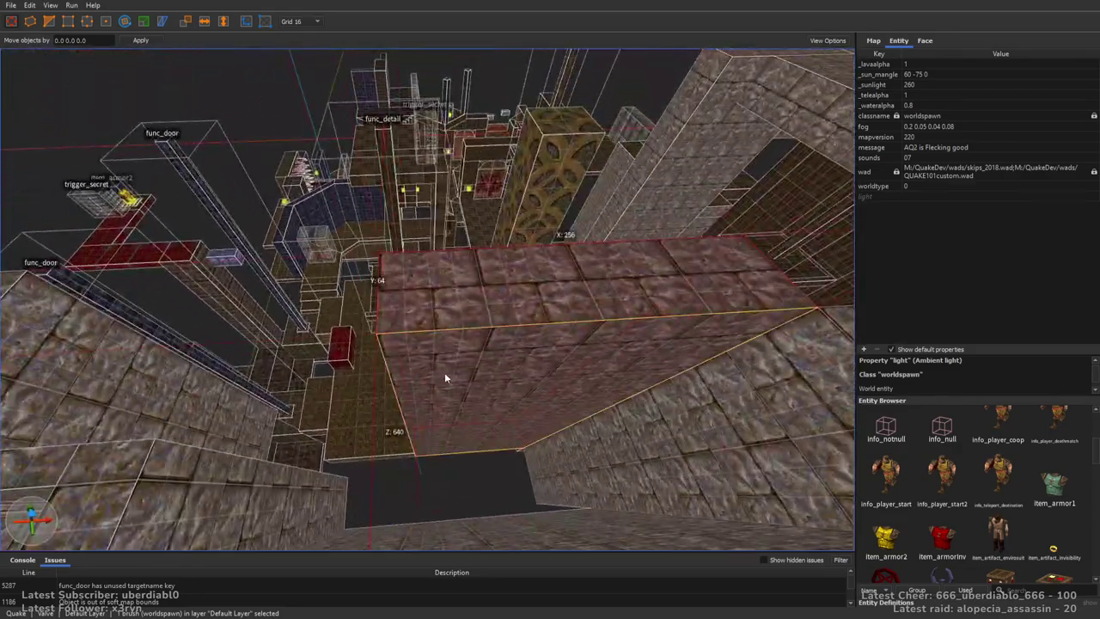
pyautogui.moveTo(455, 393)
pyautogui.keyDown('shift'); pyautogui.mouseDown()
pyautogui.moveTo(850, 295)
pyautogui.moveTo(750, 343)
pyautogui.moveTo(530, 332)
pyautogui.moveTo(596, 236)
pyautogui.moveTo(802, 316)
pyautogui.moveTo(375, 360)
pyautogui.mouseUp(); pyautogui.keyUp('shift')
# Fit the bottom and end faces of the tall stone wall to the edges of the cobbled landing
pyautogui.moveTo(375, 363)
pyautogui.mouseDown(button='right')
pyautogui.moveTo(409, 381)
pyautogui.moveTo(569, 375)
pyautogui.moveTo(587, 343)
pyautogui.mouseUp(button='right')
pyautogui.moveTo(587, 343)
pyautogui.keyDown('shift'); pyautogui.mouseDown()
pyautogui.moveTo(555, 344)
pyautogui.moveTo(465, 418)
pyautogui.mouseUp(); pyautogui.keyUp('shift')
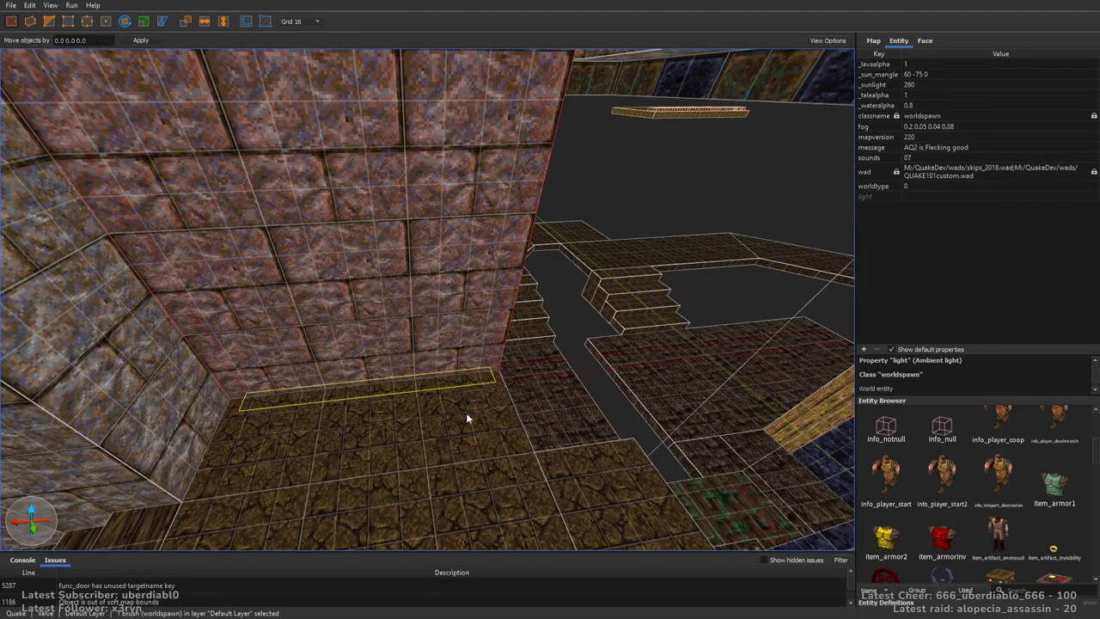
pyautogui.moveTo(470, 395)
pyautogui.mouseDown(button='right')
pyautogui.moveTo(671, 371)
pyautogui.moveTo(577, 376)
pyautogui.moveTo(567, 387)
pyautogui.mouseUp(button='right')
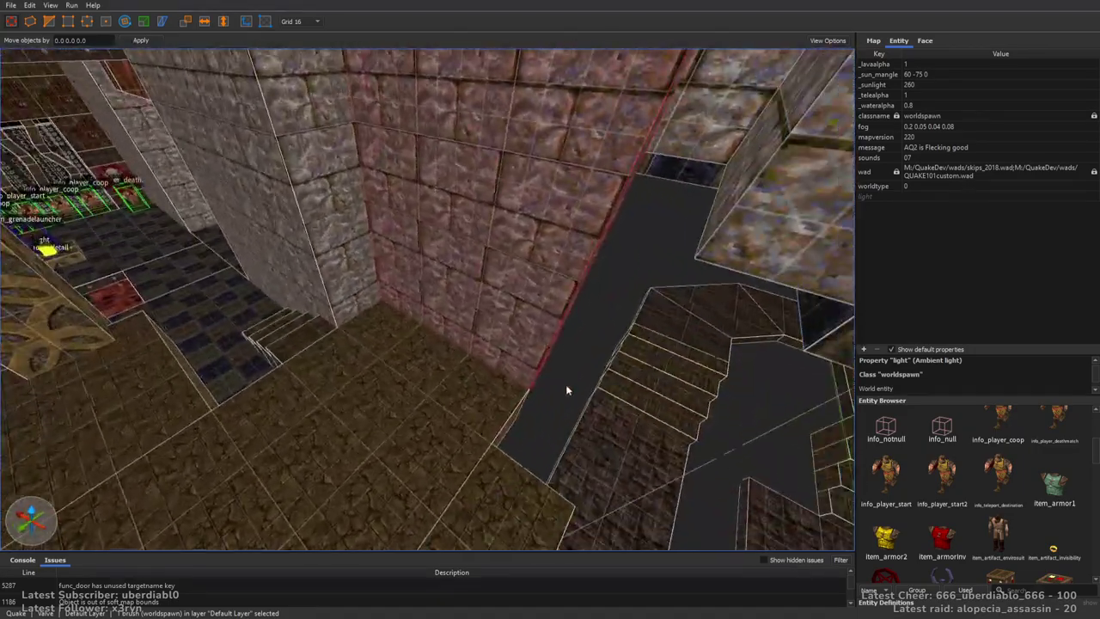
pyautogui.keyDown('shift'); pyautogui.moveTo(557, 352); pyautogui.dragTo(510, 421); pyautogui.keyUp('shift')
# Fill the corner between the stone walls on the checkered platform with a 384-unit-tall piece
pyautogui.moveTo(509, 415); pyautogui.dragTo(599, 408, button='right')
pyautogui.keyDown('shift'); pyautogui.moveTo(600, 409); pyautogui.dragTo(670, 405); pyautogui.keyUp('shift')
pyautogui.moveTo(670, 405)
pyautogui.mouseDown(button='right')
pyautogui.moveTo(629, 390)
pyautogui.moveTo(524, 441)
pyautogui.moveTo(504, 275)
pyautogui.mouseUp(button='right')
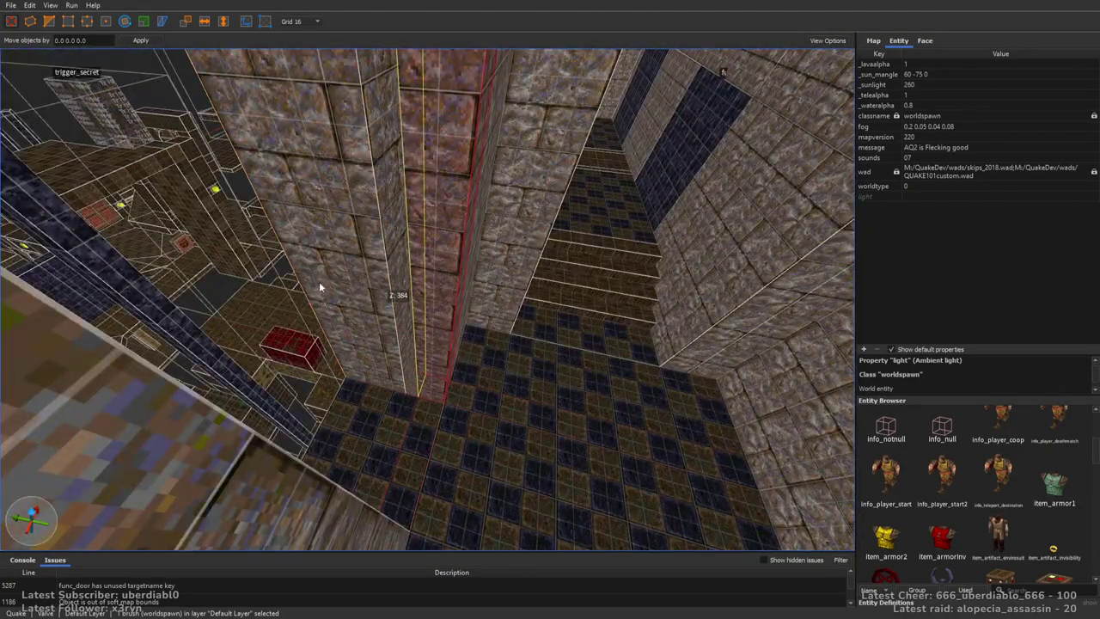
pyautogui.moveTo(286, 284)
pyautogui.mouseDown(button='right')
pyautogui.moveTo(386, 317)
pyautogui.moveTo(541, 321)
pyautogui.moveTo(547, 306)
pyautogui.moveTo(479, 245)
pyautogui.moveTo(565, 298)
pyautogui.moveTo(559, 327)
pyautogui.moveTo(543, 334)
pyautogui.moveTo(335, 309)
pyautogui.moveTo(493, 341)
pyautogui.moveTo(436, 288)
pyautogui.moveTo(418, 348)
pyautogui.moveTo(596, 301)
pyautogui.moveTo(668, 243)
pyautogui.moveTo(679, 346)
pyautogui.moveTo(476, 248)
pyautogui.moveTo(441, 252)
pyautogui.moveTo(510, 261)
pyautogui.moveTo(352, 270)
pyautogui.mouseUp(button='right')
# Close the gap above the stairway opening with a stone lintel 256 units wide, 64 units thick and 208 units tall
pyautogui.click(524, 331)
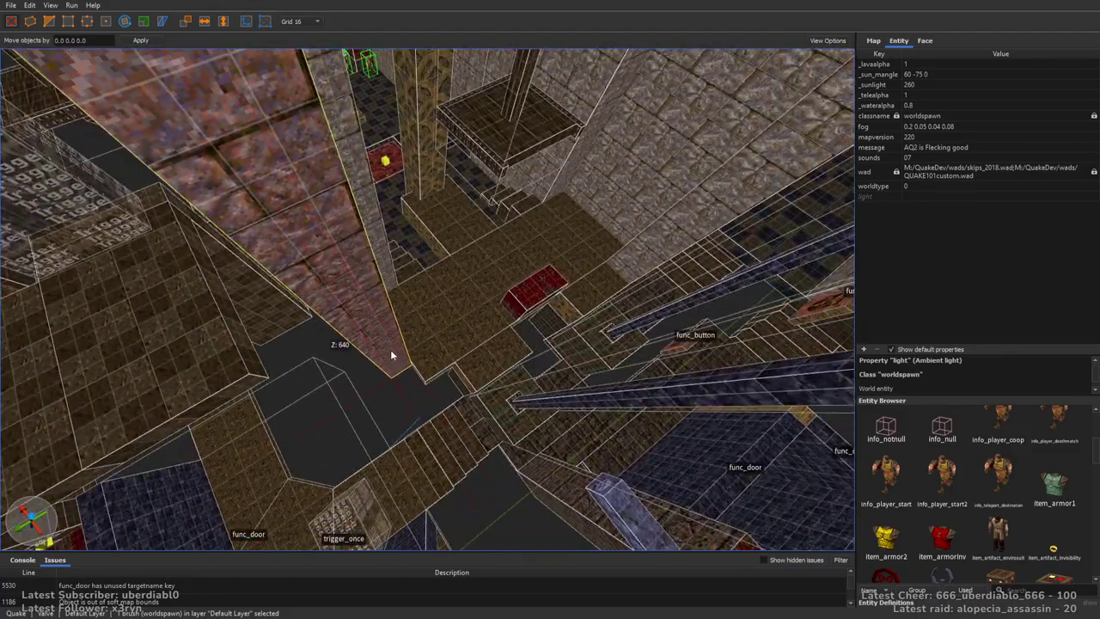
pyautogui.moveTo(404, 383)
pyautogui.mouseDown(button='right')
pyautogui.moveTo(312, 336)
pyautogui.moveTo(390, 312)
pyautogui.moveTo(185, 324)
pyautogui.moveTo(528, 325)
pyautogui.moveTo(307, 358)
pyautogui.mouseUp(button='right')
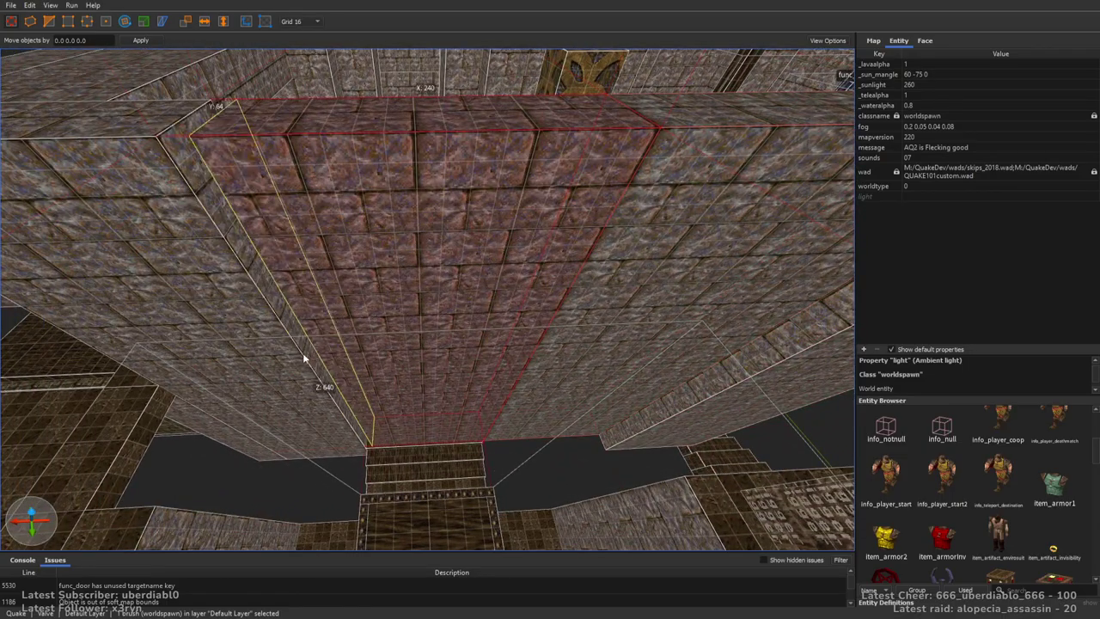
pyautogui.moveTo(408, 428)
pyautogui.mouseDown(button='right')
pyautogui.moveTo(454, 379)
pyautogui.moveTo(461, 348)
pyautogui.moveTo(465, 366)
pyautogui.moveTo(497, 378)
pyautogui.moveTo(688, 275)
pyautogui.mouseUp(button='right')
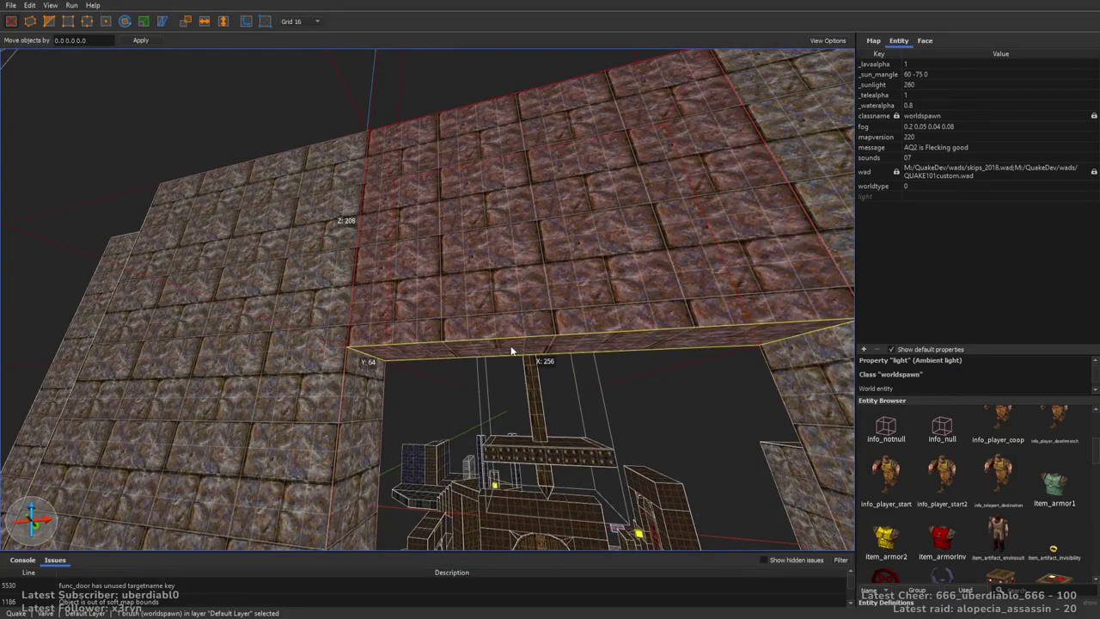
pyautogui.press('Escape')
# Place a stone wall section above the passage opening between the two alcoves behind the lifts
pyautogui.moveTo(516, 332)
pyautogui.mouseDown(button='right')
pyautogui.moveTo(550, 316)
pyautogui.moveTo(452, 351)
pyautogui.moveTo(537, 329)
pyautogui.moveTo(564, 366)
pyautogui.moveTo(602, 324)
pyautogui.mouseUp(button='right')
pyautogui.click(602, 323)
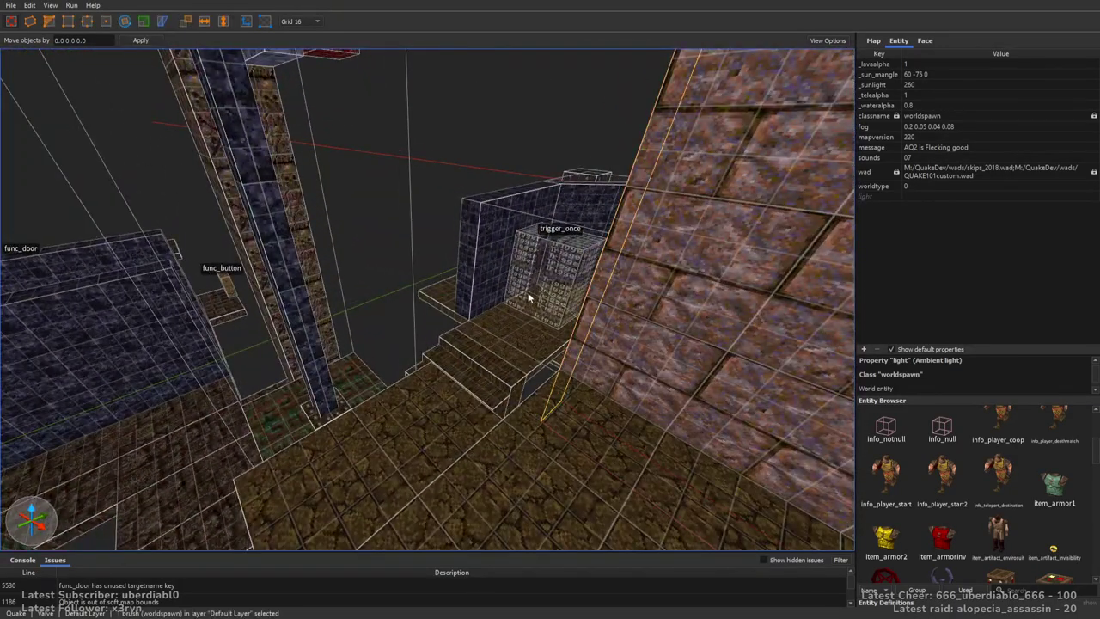
pyautogui.moveTo(468, 274)
pyautogui.mouseDown(button='right')
pyautogui.moveTo(535, 309)
pyautogui.moveTo(504, 386)
pyautogui.moveTo(540, 386)
pyautogui.moveTo(423, 432)
pyautogui.moveTo(447, 338)
pyautogui.moveTo(590, 319)
pyautogui.moveTo(483, 313)
pyautogui.moveTo(584, 312)
pyautogui.moveTo(508, 274)
pyautogui.moveTo(585, 286)
pyautogui.moveTo(576, 297)
pyautogui.mouseUp(button='right')
pyautogui.moveTo(215, 344)
pyautogui.mouseDown()
pyautogui.moveTo(497, 375)
pyautogui.moveTo(479, 380)
pyautogui.moveTo(517, 370)
pyautogui.mouseUp()
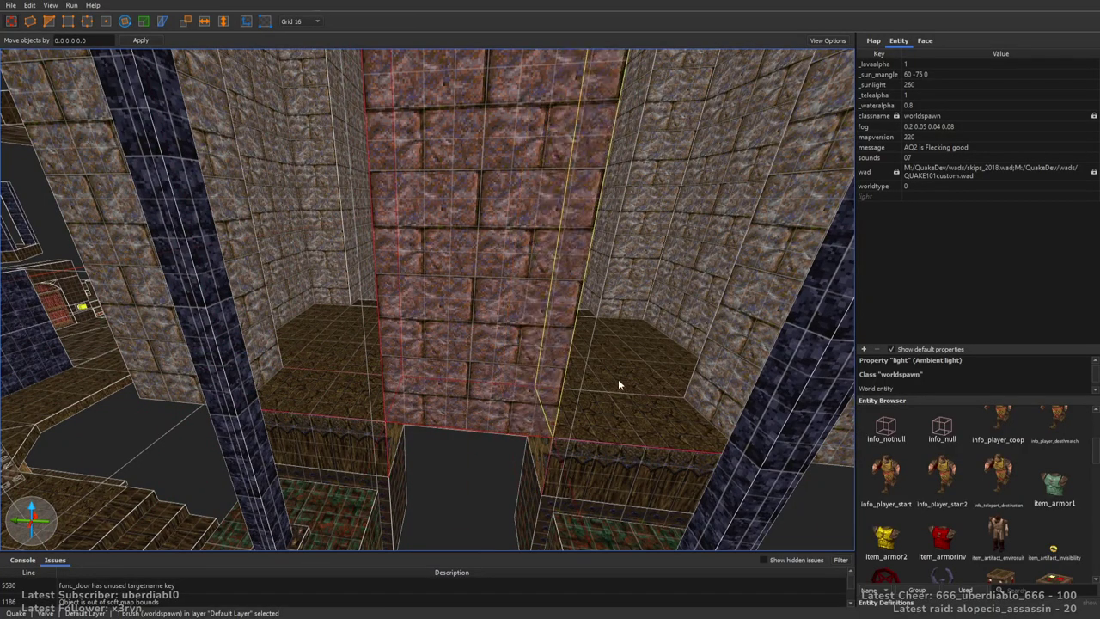
pyautogui.scroll(2, 614, 374)
pyautogui.moveTo(608, 367)
pyautogui.mouseDown(button='right')
pyautogui.moveTo(658, 420)
pyautogui.moveTo(413, 278)
pyautogui.moveTo(504, 209)
pyautogui.moveTo(328, 393)
pyautogui.mouseUp(button='right')
# Fill the alcoves beside the central section with matching stone walls behind the lift columns
pyautogui.click(370, 361)
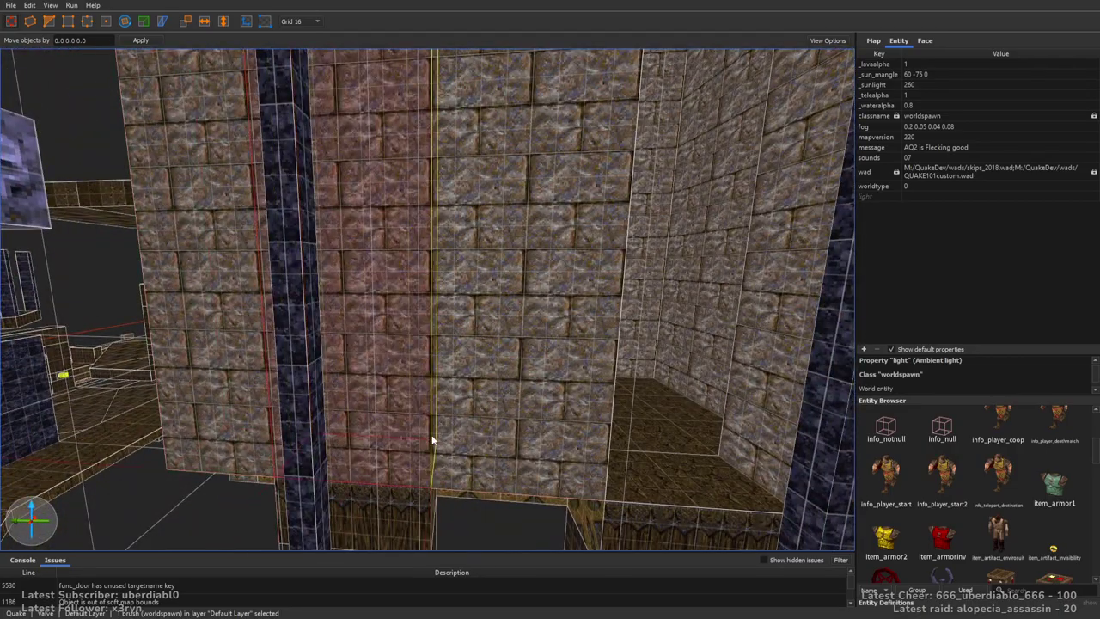
pyautogui.moveTo(395, 378); pyautogui.dragTo(407, 187)
pyautogui.moveTo(407, 187)
pyautogui.mouseDown(button='right')
pyautogui.moveTo(428, 109)
pyautogui.moveTo(409, 275)
pyautogui.mouseUp(button='right')
pyautogui.moveTo(409, 275)
pyautogui.mouseDown()
pyautogui.moveTo(490, 253)
pyautogui.moveTo(650, 253)
pyautogui.mouseUp()
pyautogui.moveTo(570, 284)
pyautogui.mouseDown(button='right')
pyautogui.moveTo(606, 228)
pyautogui.moveTo(727, 221)
pyautogui.moveTo(750, 263)
pyautogui.moveTo(581, 299)
pyautogui.moveTo(466, 266)
pyautogui.moveTo(555, 277)
pyautogui.moveTo(548, 310)
pyautogui.moveTo(503, 183)
pyautogui.moveTo(429, 206)
pyautogui.mouseUp(button='right')
pyautogui.press('Escape')
# Draw a tall block below the checkered platform beside the patterned pillar and texture it with wall14_5
pyautogui.moveTo(458, 140); pyautogui.dragTo(468, 45)
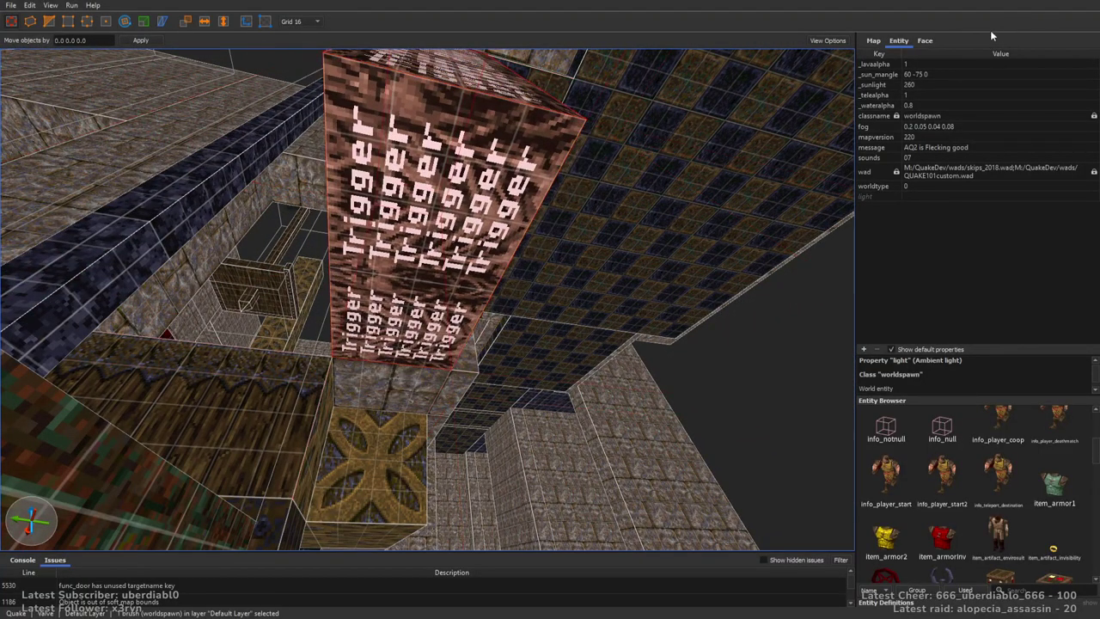
pyautogui.click(925, 40)
pyautogui.click(962, 357)
pyautogui.moveTo(653, 240)
pyautogui.mouseDown(button='right')
pyautogui.moveTo(621, 228)
pyautogui.moveTo(355, 320)
pyautogui.moveTo(479, 237)
pyautogui.moveTo(533, 223)
pyautogui.moveTo(601, 343)
pyautogui.moveTo(392, 270)
pyautogui.mouseUp(button='right')
pyautogui.keyDown('shift'); pyautogui.click(413, 233); pyautogui.keyUp('shift')
pyautogui.press('Escape')
# Draw a low block between the two green lift bases and texture it with bricka2_2
pyautogui.moveTo(541, 278)
pyautogui.mouseDown(button='right')
pyautogui.moveTo(579, 329)
pyautogui.moveTo(571, 298)
pyautogui.moveTo(653, 228)
pyautogui.moveTo(736, 246)
pyautogui.moveTo(589, 270)
pyautogui.moveTo(602, 299)
pyautogui.moveTo(530, 307)
pyautogui.moveTo(551, 359)
pyautogui.mouseUp(button='right')
pyautogui.moveTo(527, 381); pyautogui.dragTo(251, 333)
pyautogui.keyDown('shift'); pyautogui.moveTo(619, 410); pyautogui.dragTo(479, 216); pyautogui.keyUp('shift')
pyautogui.moveTo(479, 216); pyautogui.dragTo(1022, 393, button='right')
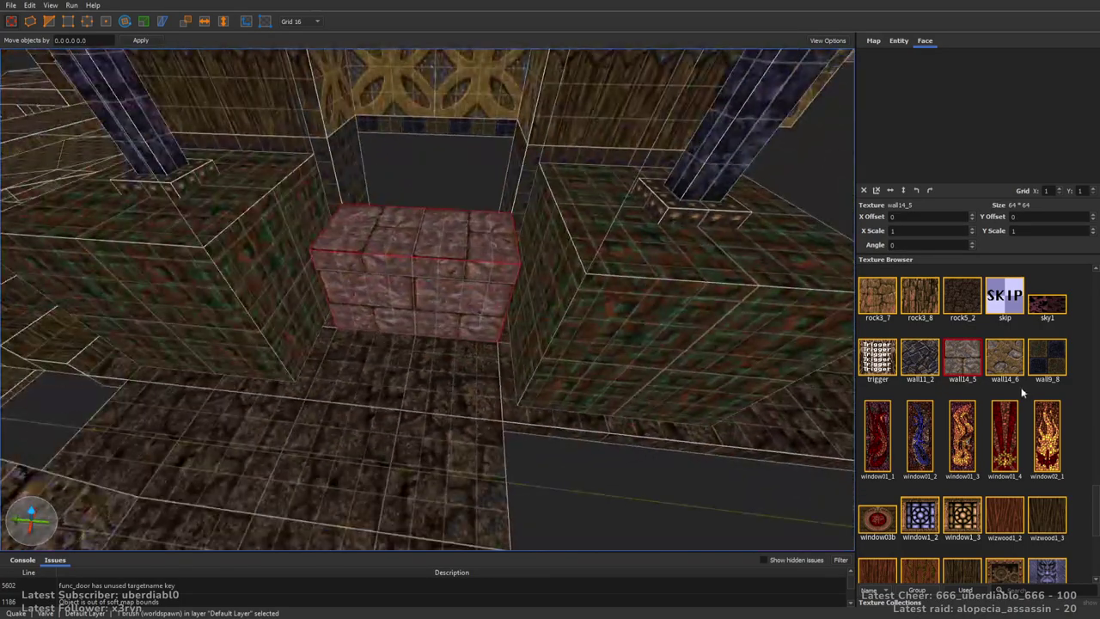
pyautogui.moveTo(1095, 500); pyautogui.dragTo(1096, 329)
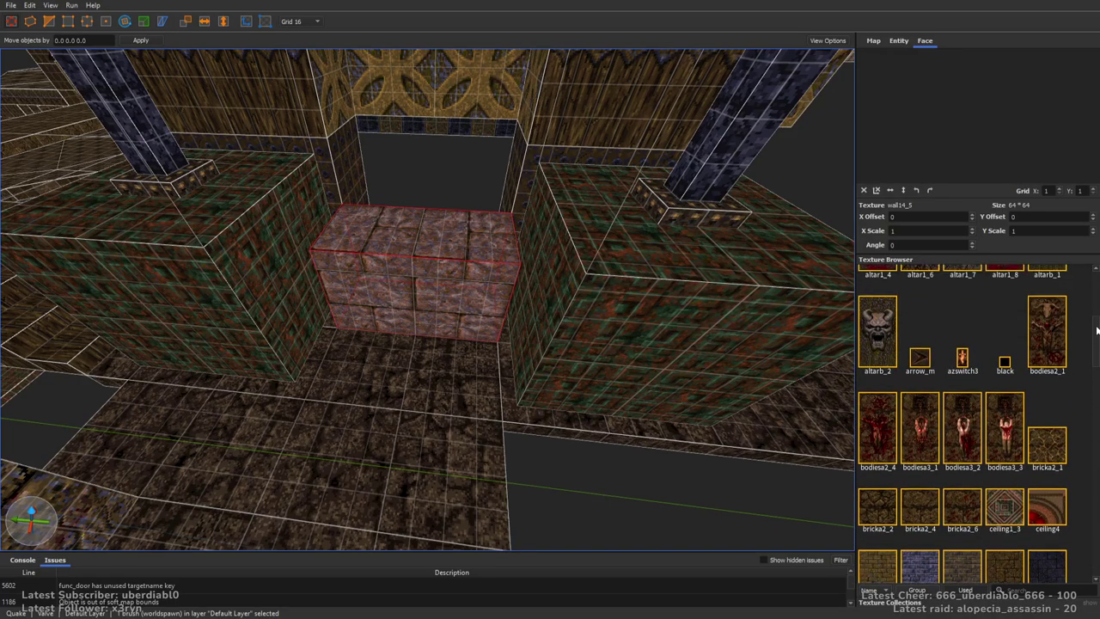
pyautogui.click(889, 513)
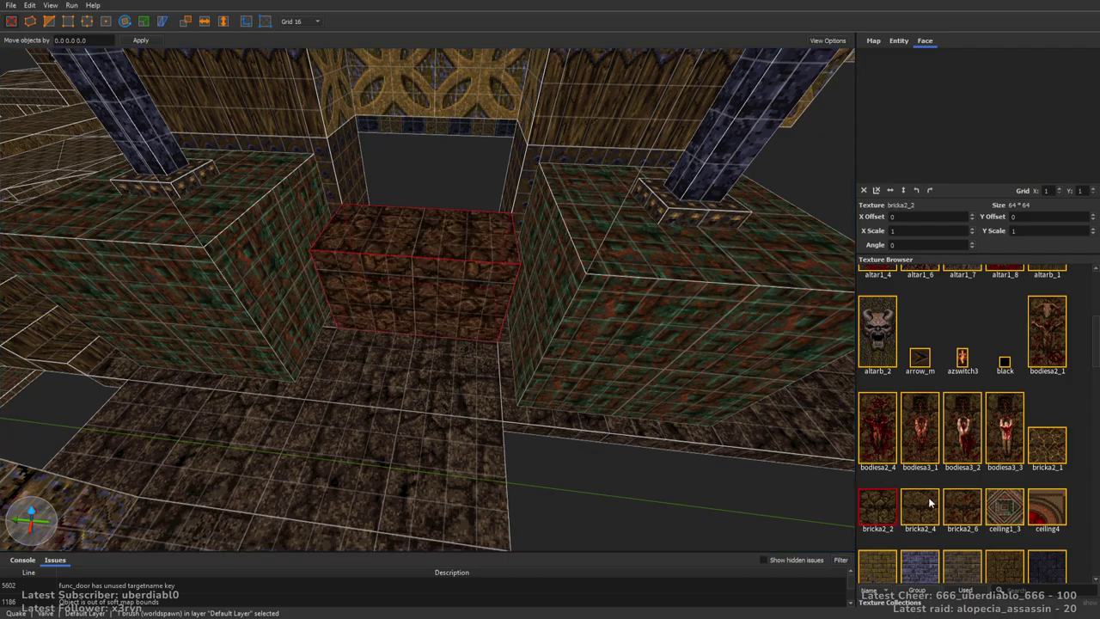
# Extend the bricka2_2 block up to the top of the stone walls between the two lift columns
pyautogui.scroll(3, 568, 361)
pyautogui.moveTo(568, 360); pyautogui.dragTo(564, 339, button='right')
pyautogui.moveTo(586, 55); pyautogui.dragTo(453, 306, button='right')
pyautogui.keyDown('shift'); pyautogui.moveTo(453, 307); pyautogui.dragTo(505, 88); pyautogui.keyUp('shift')
pyautogui.hotkey('ctrl', 'u')
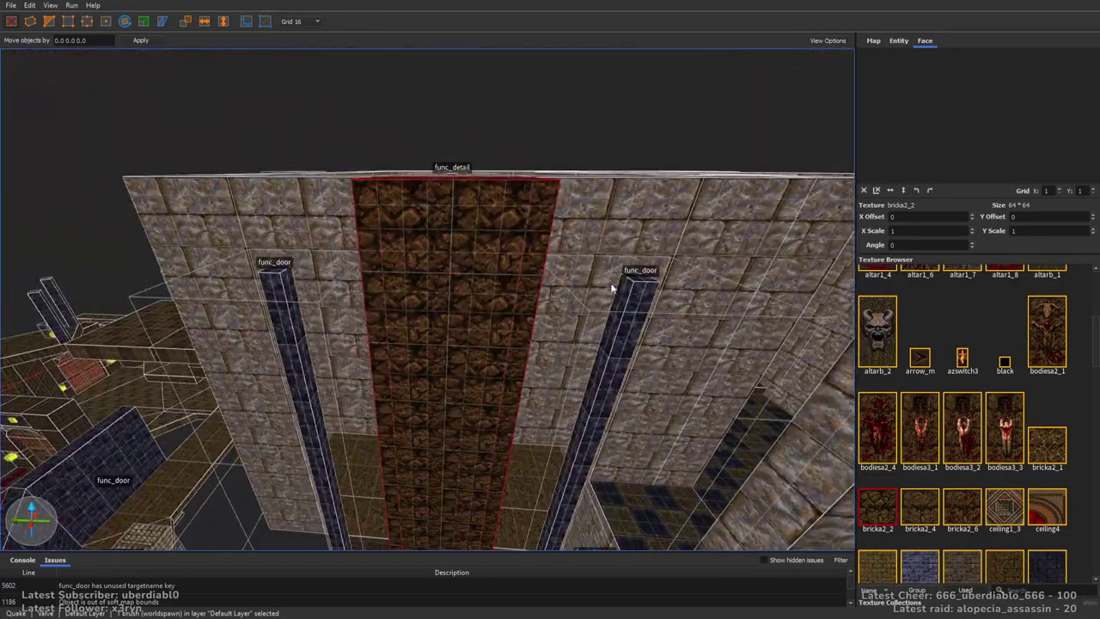
# Lower the tops of both func_door lift columns together to a height of 560 units
pyautogui.click(613, 288)
pyautogui.keyDown('ctrl'); pyautogui.click(283, 284); pyautogui.keyUp('ctrl')
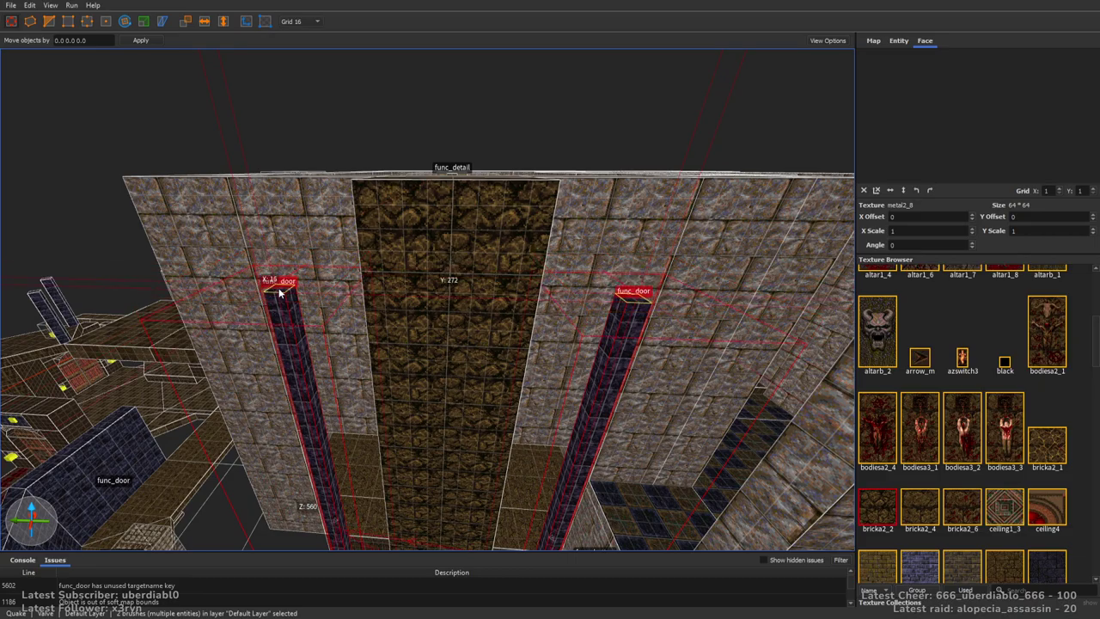
pyautogui.press('Escape')
# Build a bricka2_2 wall 64 units thick and 384 units long along one side of the lower walkway
pyautogui.moveTo(410, 252)
pyautogui.mouseDown(button='right')
pyautogui.moveTo(482, 252)
pyautogui.moveTo(481, 229)
pyautogui.moveTo(437, 329)
pyautogui.moveTo(524, 327)
pyautogui.moveTo(512, 313)
pyautogui.moveTo(351, 307)
pyautogui.moveTo(534, 332)
pyautogui.moveTo(518, 171)
pyautogui.moveTo(515, 400)
pyautogui.moveTo(521, 155)
pyautogui.moveTo(578, 242)
pyautogui.moveTo(519, 308)
pyautogui.moveTo(395, 326)
pyautogui.mouseUp(button='right')
pyautogui.click(535, 332)
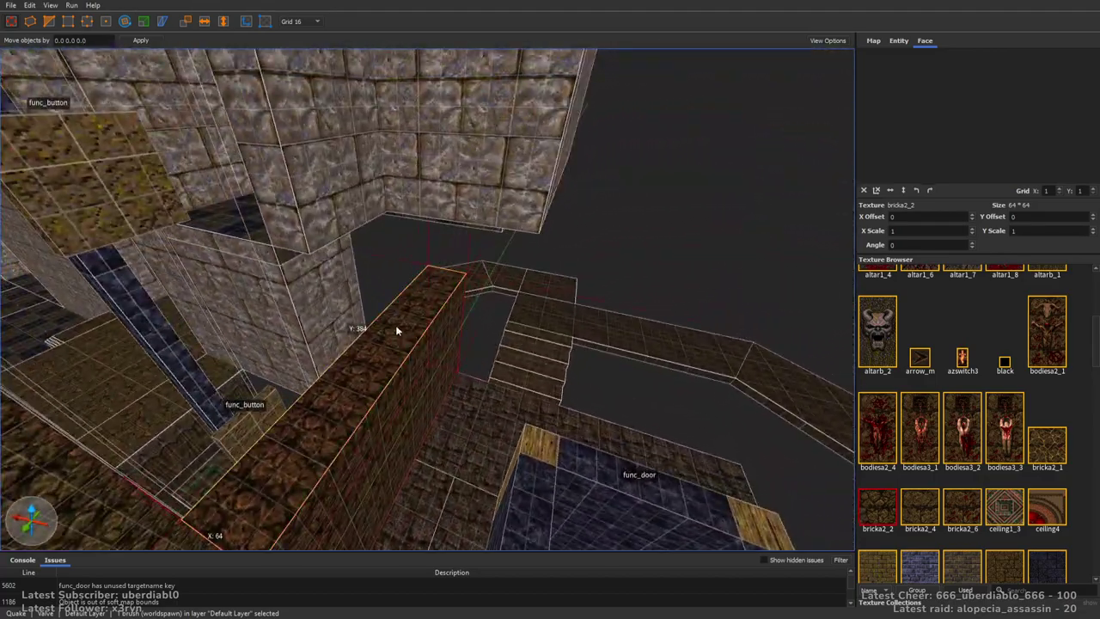
pyautogui.moveTo(398, 254)
pyautogui.mouseDown(button='right')
pyautogui.moveTo(555, 268)
pyautogui.moveTo(582, 290)
pyautogui.moveTo(625, 221)
pyautogui.moveTo(719, 229)
pyautogui.moveTo(628, 274)
pyautogui.mouseUp(button='right')
pyautogui.moveTo(528, 370)
pyautogui.mouseDown(button='right')
pyautogui.moveTo(332, 376)
pyautogui.moveTo(398, 373)
pyautogui.moveTo(466, 418)
pyautogui.moveTo(485, 388)
pyautogui.mouseUp(button='right')
pyautogui.keyDown('shift'); pyautogui.moveTo(485, 388); pyautogui.dragTo(509, 457); pyautogui.keyUp('shift')
pyautogui.moveTo(557, 416); pyautogui.dragTo(451, 309, button='right')
pyautogui.moveTo(451, 309); pyautogui.dragTo(452, 306)
# Lay a 48 by 512 unit bricka2_2 strip along the walkway's other side and raise it to 304 units
pyautogui.moveTo(452, 305)
pyautogui.mouseDown(button='right')
pyautogui.moveTo(562, 321)
pyautogui.moveTo(525, 317)
pyautogui.moveTo(548, 285)
pyautogui.moveTo(562, 315)
pyautogui.moveTo(515, 437)
pyautogui.moveTo(569, 511)
pyautogui.mouseUp(button='right')
pyautogui.click(570, 510)
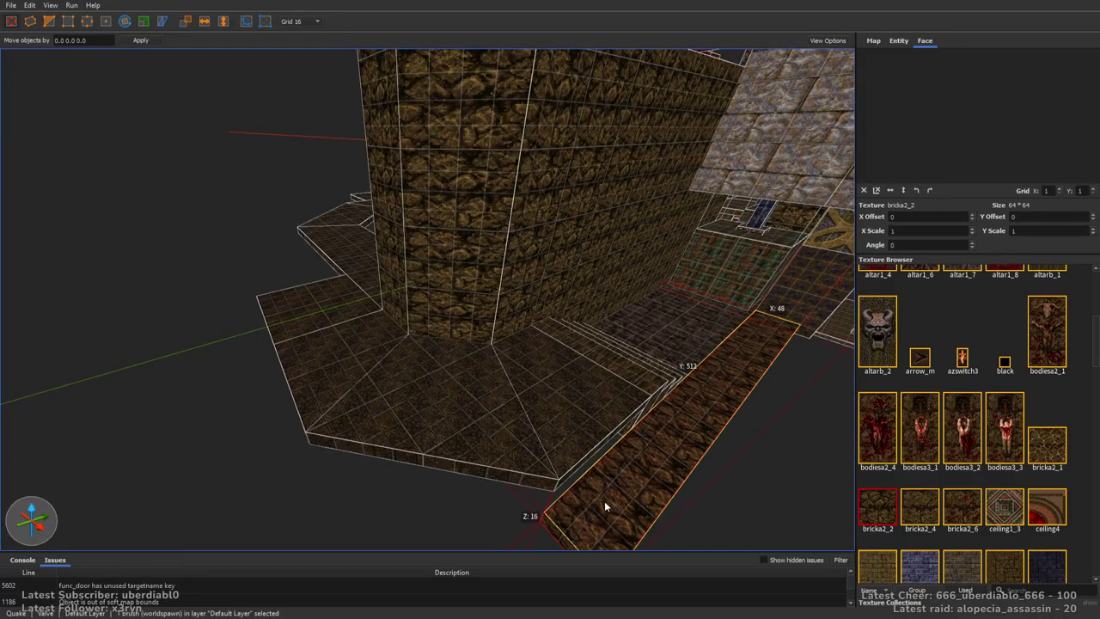
pyautogui.moveTo(596, 371); pyautogui.dragTo(624, 214, button='right')
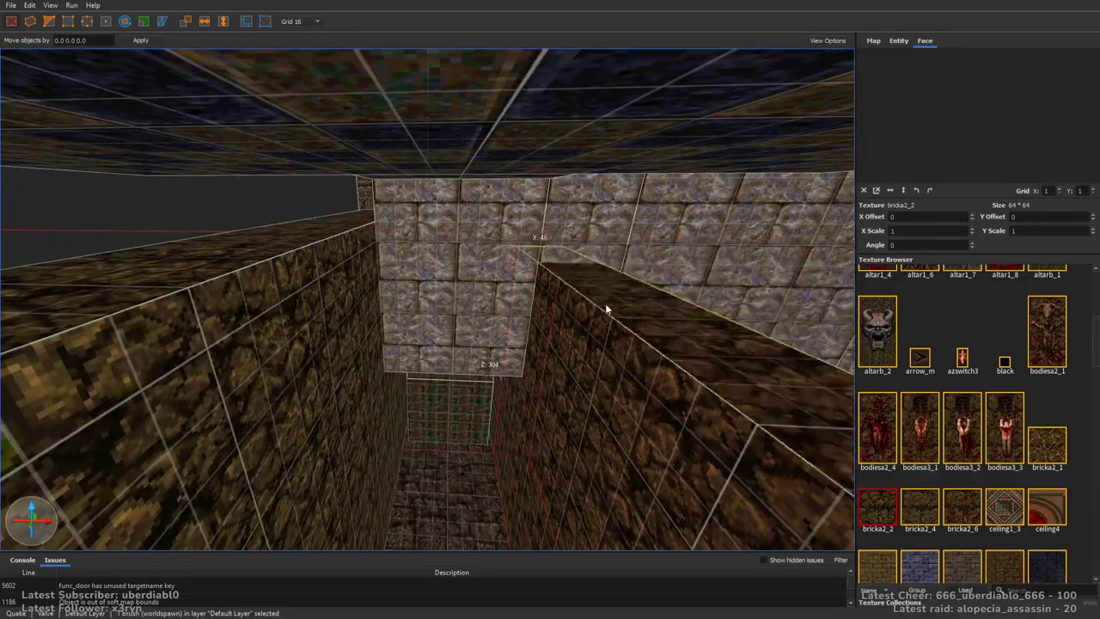
pyautogui.moveTo(587, 410); pyautogui.dragTo(279, 306, button='right')
# Fill the space above the doorway between the brick corridor walls with a bricka2_2 block 128 units wide and 128 units tall
pyautogui.keyDown('ctrl'); pyautogui.click(279, 306); pyautogui.keyUp('ctrl')
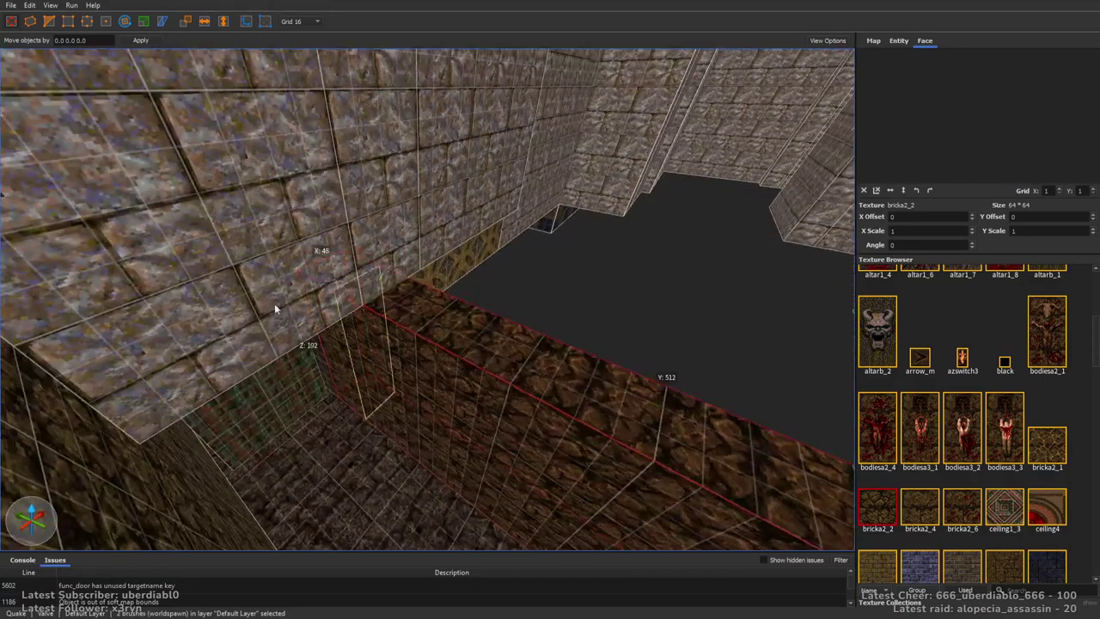
pyautogui.click(430, 319)
pyautogui.moveTo(430, 320)
pyautogui.mouseDown(button='right')
pyautogui.moveTo(447, 319)
pyautogui.moveTo(457, 393)
pyautogui.moveTo(464, 226)
pyautogui.moveTo(503, 249)
pyautogui.moveTo(412, 232)
pyautogui.mouseUp(button='right')
pyautogui.keyDown('ctrl'); pyautogui.click(143, 273); pyautogui.keyUp('ctrl')
pyautogui.keyDown('ctrl'); pyautogui.click(184, 238); pyautogui.keyUp('ctrl')
pyautogui.moveTo(184, 238)
pyautogui.mouseDown(button='right')
pyautogui.moveTo(400, 263)
pyautogui.moveTo(466, 239)
pyautogui.moveTo(479, 263)
pyautogui.moveTo(461, 275)
pyautogui.mouseUp(button='right')
pyautogui.moveTo(252, 327)
pyautogui.mouseDown()
pyautogui.moveTo(514, 361)
pyautogui.moveTo(499, 371)
pyautogui.moveTo(541, 430)
pyautogui.moveTo(521, 290)
pyautogui.moveTo(533, 63)
pyautogui.mouseUp()
pyautogui.moveTo(532, 62)
pyautogui.mouseDown(button='right')
pyautogui.moveTo(577, 253)
pyautogui.moveTo(572, 95)
pyautogui.mouseUp(button='right')
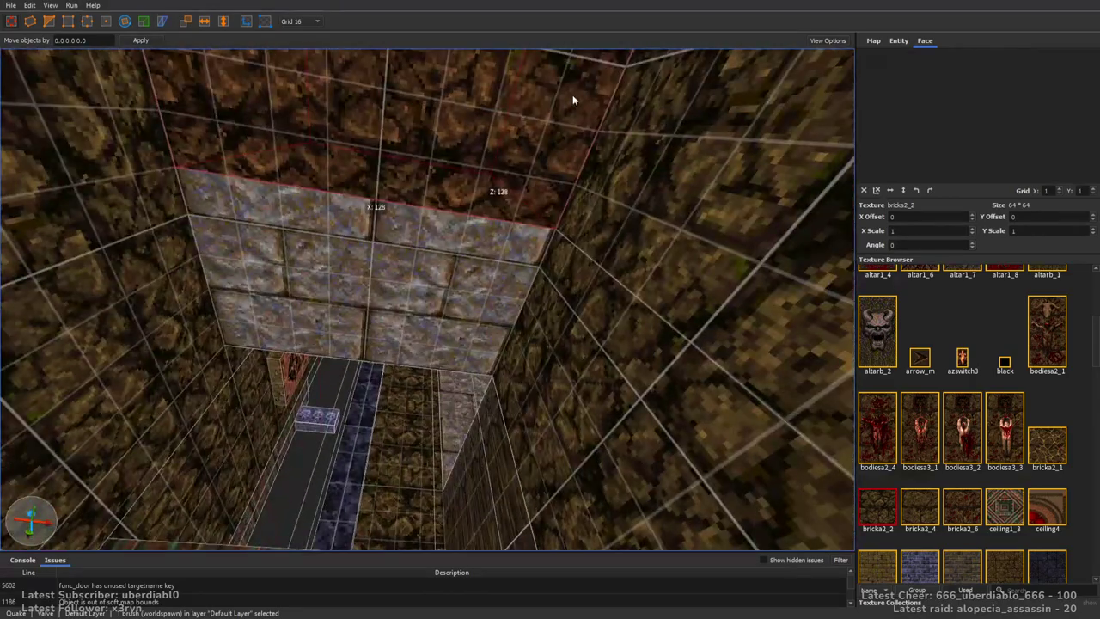
# Lay bricka2_2 strips along the open outer edges of the lower walkway, next to the 48 by 432 unit wall
pyautogui.keyDown('shift'); pyautogui.click(483, 177); pyautogui.keyUp('shift')
pyautogui.press('Escape')
pyautogui.moveTo(465, 279)
pyautogui.mouseDown(button='right')
pyautogui.moveTo(579, 284)
pyautogui.moveTo(566, 313)
pyautogui.moveTo(518, 353)
pyautogui.moveTo(704, 406)
pyautogui.moveTo(633, 290)
pyautogui.mouseUp(button='right')
pyautogui.click(628, 241)
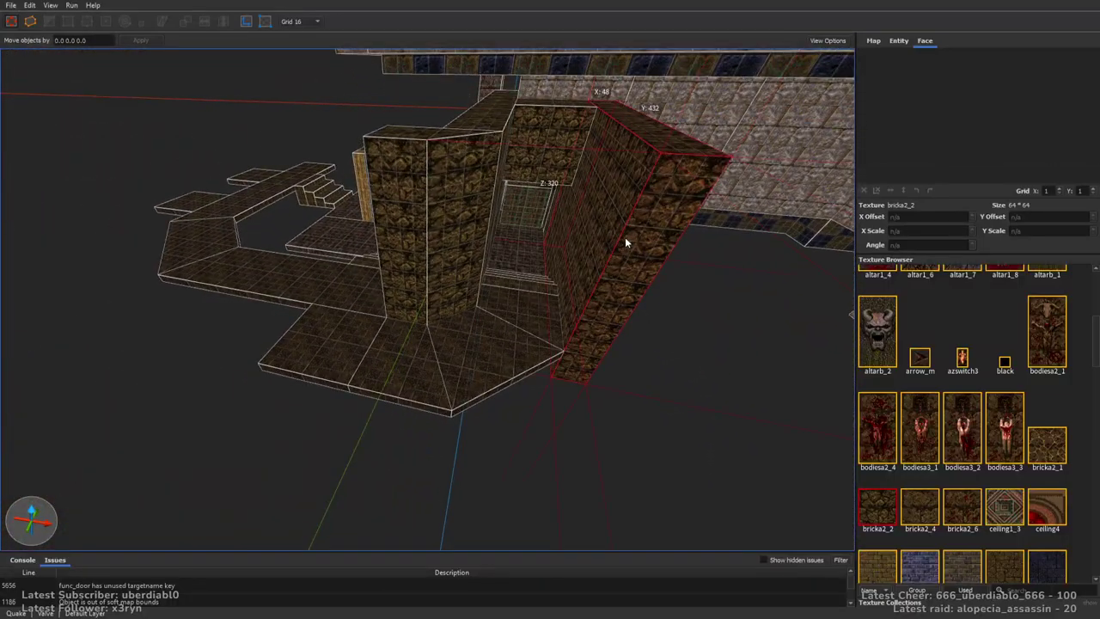
pyautogui.moveTo(628, 240); pyautogui.dragTo(601, 233, button='right')
pyautogui.moveTo(600, 234)
pyautogui.mouseDown()
pyautogui.moveTo(290, 323)
pyautogui.moveTo(316, 195)
pyautogui.moveTo(147, 232)
pyautogui.moveTo(167, 228)
pyautogui.mouseUp()
pyautogui.moveTo(167, 229); pyautogui.dragTo(450, 177, button='right')
pyautogui.keyDown('shift'); pyautogui.click(472, 179); pyautogui.keyUp('shift')
pyautogui.click(178, 330)
pyautogui.moveTo(419, 303)
pyautogui.mouseDown(button='right')
pyautogui.moveTo(501, 330)
pyautogui.moveTo(383, 273)
pyautogui.moveTo(527, 356)
pyautogui.moveTo(552, 342)
pyautogui.moveTo(507, 243)
pyautogui.moveTo(493, 321)
pyautogui.moveTo(400, 336)
pyautogui.moveTo(446, 344)
pyautogui.moveTo(560, 329)
pyautogui.moveTo(528, 456)
pyautogui.moveTo(692, 407)
pyautogui.moveTo(556, 327)
pyautogui.moveTo(567, 299)
pyautogui.moveTo(462, 278)
pyautogui.moveTo(529, 305)
pyautogui.moveTo(584, 246)
pyautogui.moveTo(246, 484)
pyautogui.moveTo(417, 370)
pyautogui.moveTo(420, 162)
pyautogui.moveTo(400, 123)
pyautogui.moveTo(413, 156)
pyautogui.moveTo(534, 231)
pyautogui.mouseUp(button='right')
# Raise the top faces of both walkway strips together to full wall height
pyautogui.click(552, 342)
pyautogui.keyDown('shift'); pyautogui.click(535, 230); pyautogui.keyUp('shift')
pyautogui.keyDown('ctrl'); pyautogui.keyDown('shift'); pyautogui.click(238, 339); pyautogui.keyUp('shift'); pyautogui.keyUp('ctrl')
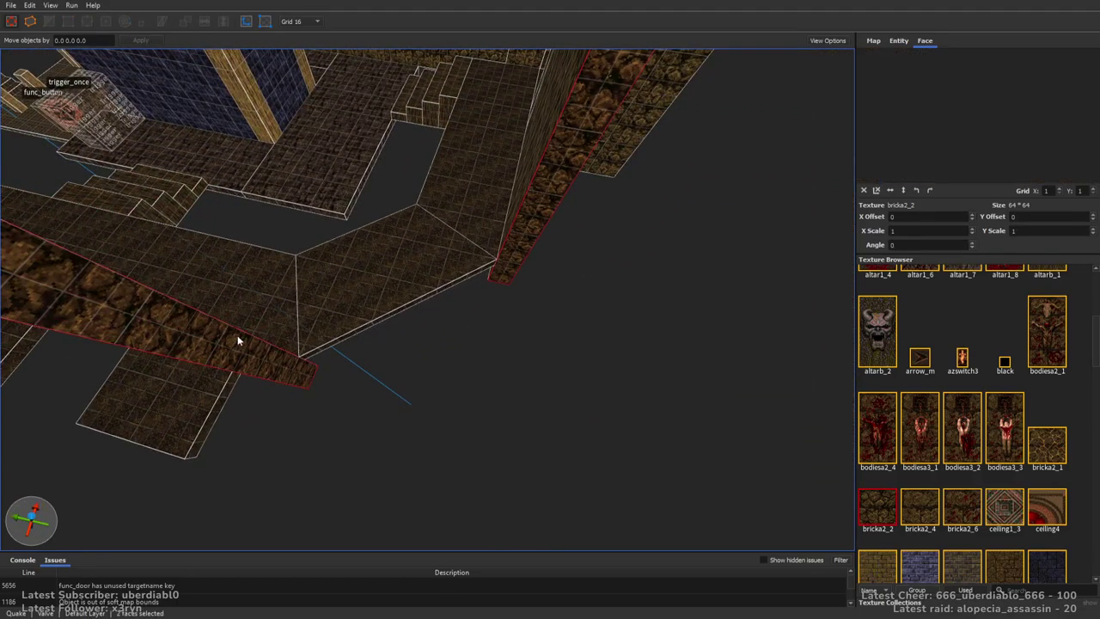
pyautogui.moveTo(238, 339)
pyautogui.mouseDown(button='right')
pyautogui.moveTo(426, 361)
pyautogui.moveTo(491, 335)
pyautogui.moveTo(437, 229)
pyautogui.moveTo(450, 250)
pyautogui.moveTo(513, 224)
pyautogui.moveTo(590, 240)
pyautogui.moveTo(592, 277)
pyautogui.moveTo(404, 267)
pyautogui.moveTo(592, 270)
pyautogui.moveTo(562, 277)
pyautogui.moveTo(559, 312)
pyautogui.moveTo(397, 337)
pyautogui.moveTo(425, 332)
pyautogui.moveTo(501, 430)
pyautogui.moveTo(544, 403)
pyautogui.moveTo(465, 371)
pyautogui.moveTo(553, 332)
pyautogui.moveTo(582, 275)
pyautogui.moveTo(621, 238)
pyautogui.moveTo(432, 392)
pyautogui.mouseUp(button='right')
pyautogui.click(436, 363)
pyautogui.keyDown('shift'); pyautogui.moveTo(432, 391); pyautogui.dragTo(393, 422); pyautogui.keyUp('shift')
pyautogui.moveTo(392, 422)
pyautogui.mouseDown(button='right')
pyautogui.moveTo(513, 424)
pyautogui.moveTo(554, 394)
pyautogui.mouseUp(button='right')
# Build a bricka2_2 wall 128 units wide and 320 units tall at the walkway's end and thicken it beside the func_door panels
pyautogui.moveTo(573, 304)
pyautogui.keyDown('shift'); pyautogui.mouseDown()
pyautogui.moveTo(559, 321)
pyautogui.moveTo(384, 323)
pyautogui.moveTo(454, 266)
pyautogui.moveTo(466, 363)
pyautogui.moveTo(456, 401)
pyautogui.mouseUp(); pyautogui.keyUp('shift')
pyautogui.moveTo(456, 400); pyautogui.dragTo(572, 333, button='right')
pyautogui.moveTo(474, 397); pyautogui.dragTo(592, 378, button='right')
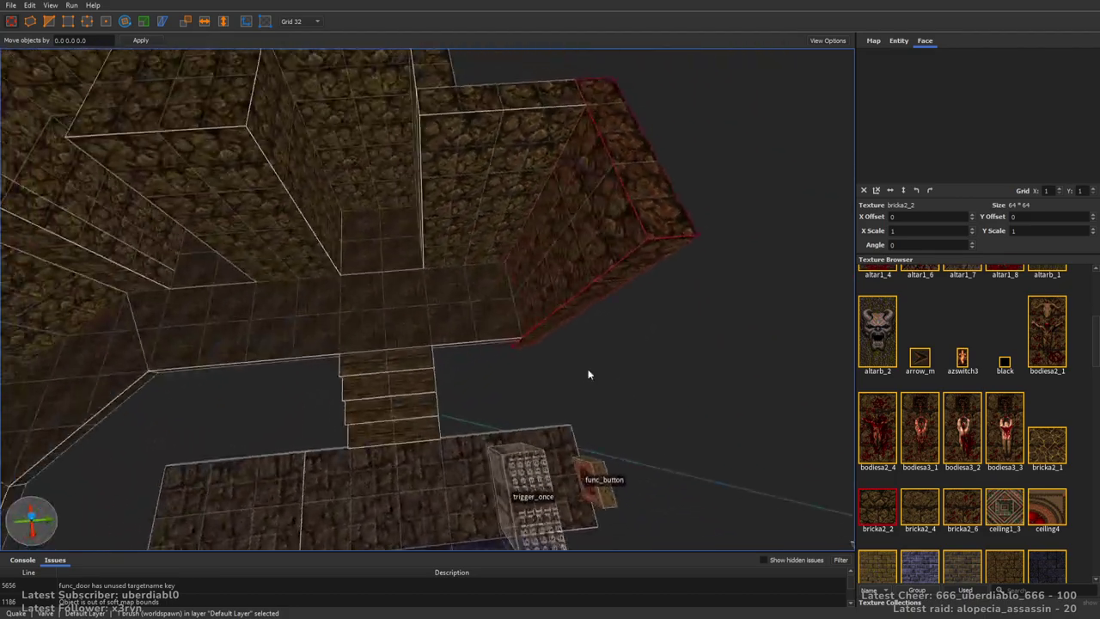
pyautogui.moveTo(562, 335)
pyautogui.mouseDown(button='right')
pyautogui.moveTo(462, 344)
pyautogui.moveTo(444, 336)
pyautogui.moveTo(417, 271)
pyautogui.moveTo(335, 302)
pyautogui.moveTo(508, 326)
pyautogui.moveTo(636, 384)
pyautogui.mouseUp(button='right')
pyautogui.moveTo(562, 386)
pyautogui.mouseDown(button='right')
pyautogui.moveTo(575, 394)
pyautogui.moveTo(607, 310)
pyautogui.moveTo(616, 336)
pyautogui.moveTo(454, 332)
pyautogui.moveTo(300, 398)
pyautogui.moveTo(535, 369)
pyautogui.mouseUp(button='right')
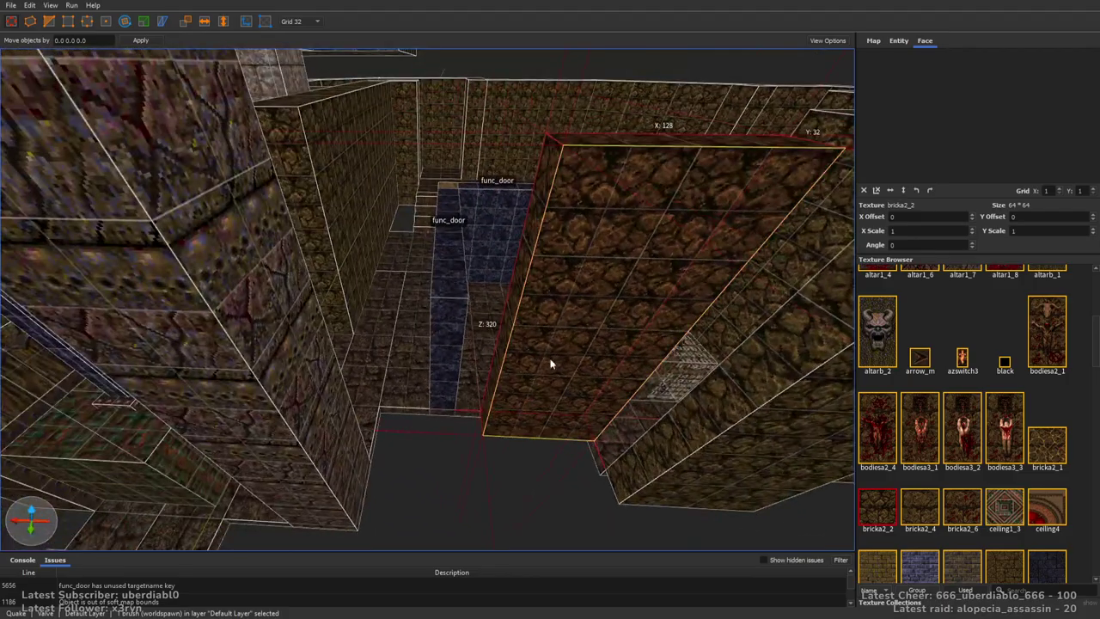
pyautogui.moveTo(547, 361)
pyautogui.keyDown('shift'); pyautogui.mouseDown()
pyautogui.moveTo(491, 384)
pyautogui.moveTo(396, 393)
pyautogui.moveTo(407, 405)
pyautogui.moveTo(220, 386)
pyautogui.moveTo(284, 364)
pyautogui.mouseUp(); pyautogui.keyUp('shift')
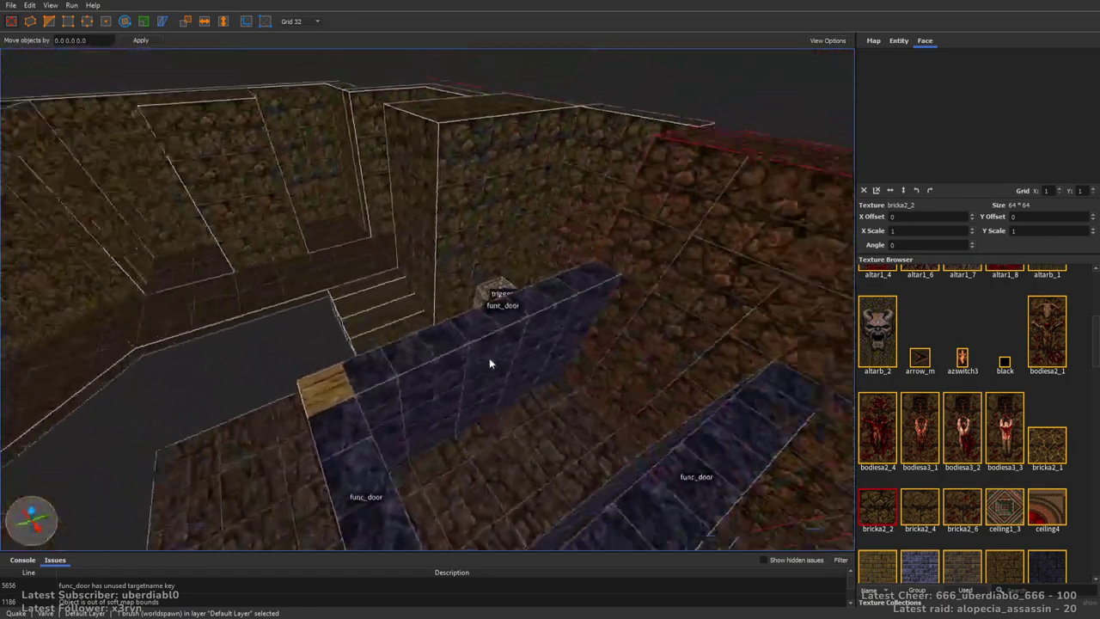
# Place a bricka2_2 block 128 by 192 by 320 units between the walkway and the func_door panels
pyautogui.moveTo(489, 363)
pyautogui.mouseDown(button='right')
pyautogui.moveTo(558, 361)
pyautogui.moveTo(619, 384)
pyautogui.mouseUp(button='right')
pyautogui.scroll(-3, 618, 383)
pyautogui.click(207, 294)
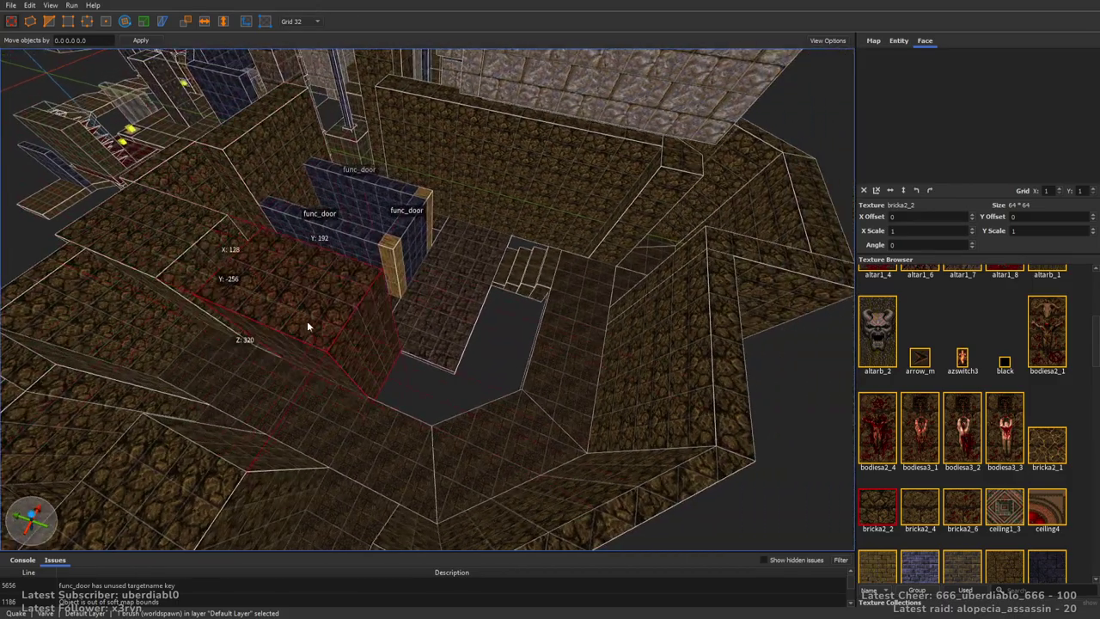
pyautogui.keyDown('shift'); pyautogui.moveTo(309, 326); pyautogui.dragTo(394, 359); pyautogui.keyUp('shift')
pyautogui.moveTo(395, 360)
pyautogui.mouseDown(button='right')
pyautogui.moveTo(419, 357)
pyautogui.moveTo(363, 353)
pyautogui.moveTo(464, 340)
pyautogui.moveTo(343, 334)
pyautogui.moveTo(409, 329)
pyautogui.moveTo(394, 356)
pyautogui.mouseUp(button='right')
pyautogui.moveTo(514, 335)
pyautogui.mouseDown(button='right')
pyautogui.moveTo(567, 324)
pyautogui.moveTo(534, 335)
pyautogui.mouseUp(button='right')
pyautogui.moveTo(260, 341)
pyautogui.mouseDown()
pyautogui.moveTo(542, 347)
pyautogui.moveTo(444, 335)
pyautogui.mouseUp()
pyautogui.moveTo(500, 336); pyautogui.dragTo(454, 235, button='right')
pyautogui.press('Escape')
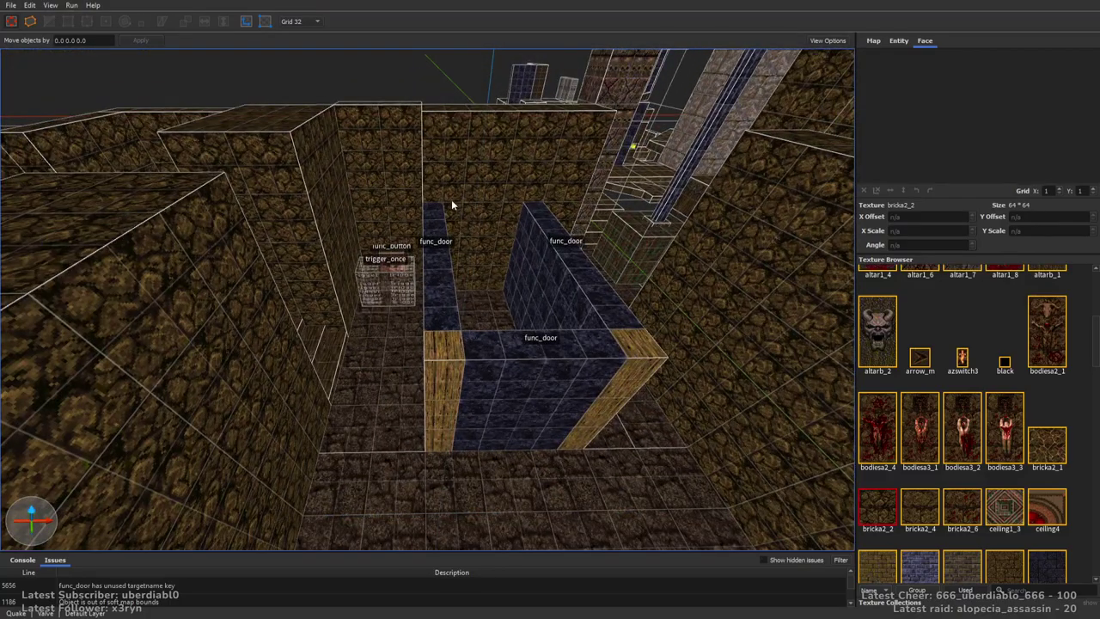
# Add a bricka2_2 ceiling block 128 by 96 units and 32 units thick between the tall brick walls
pyautogui.click(562, 194)
pyautogui.moveTo(526, 243)
pyautogui.mouseDown(button='right')
pyautogui.moveTo(379, 342)
pyautogui.moveTo(517, 202)
pyautogui.moveTo(714, 206)
pyautogui.moveTo(521, 259)
pyautogui.moveTo(535, 239)
pyautogui.moveTo(361, 287)
pyautogui.moveTo(424, 309)
pyautogui.moveTo(461, 295)
pyautogui.moveTo(479, 172)
pyautogui.mouseUp(button='right')
pyautogui.moveTo(368, 284)
pyautogui.mouseDown()
pyautogui.moveTo(526, 166)
pyautogui.moveTo(576, 98)
pyautogui.mouseUp()
pyautogui.moveTo(577, 98); pyautogui.dragTo(562, 177, button='right')
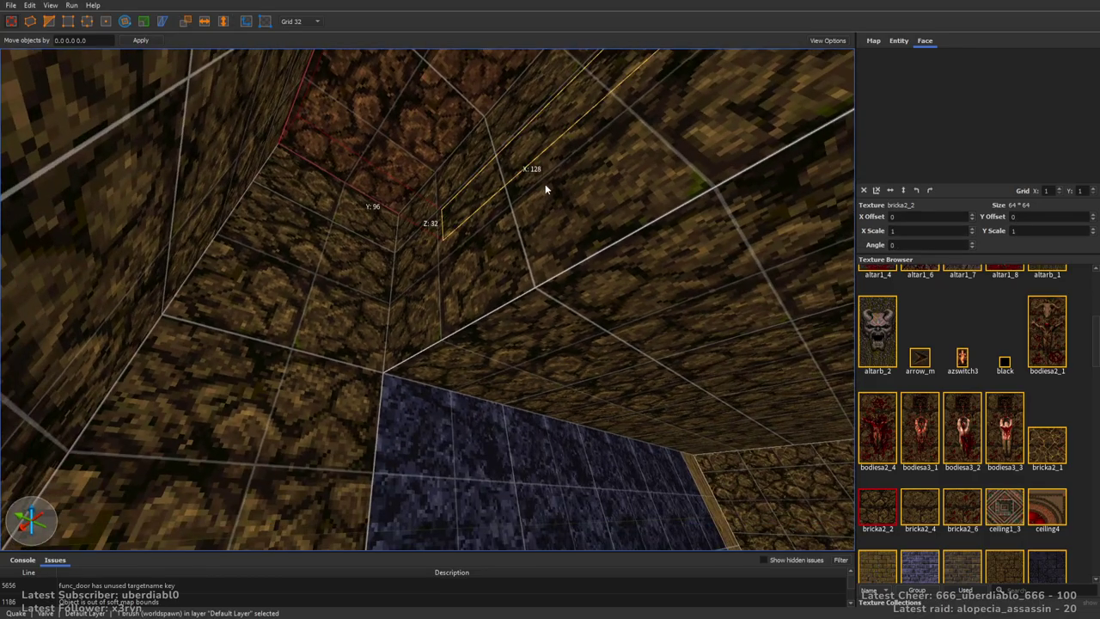
pyautogui.press('Escape')
# Roof over the func_door room with large bricka2_2 ceiling slabs spanning its brick walls
pyautogui.moveTo(495, 155)
pyautogui.mouseDown(button='right')
pyautogui.moveTo(432, 164)
pyautogui.moveTo(493, 207)
pyautogui.moveTo(587, 304)
pyautogui.moveTo(544, 273)
pyautogui.moveTo(653, 287)
pyautogui.moveTo(606, 297)
pyautogui.moveTo(565, 401)
pyautogui.moveTo(564, 362)
pyautogui.mouseUp(button='right')
pyautogui.click(498, 249)
pyautogui.moveTo(498, 248)
pyautogui.mouseDown(button='right')
pyautogui.moveTo(521, 358)
pyautogui.moveTo(493, 292)
pyautogui.moveTo(529, 303)
pyautogui.moveTo(478, 302)
pyautogui.moveTo(433, 277)
pyautogui.moveTo(409, 235)
pyautogui.moveTo(329, 308)
pyautogui.mouseUp(button='right')
pyautogui.press('Escape')
pyautogui.moveTo(329, 308)
pyautogui.mouseDown()
pyautogui.moveTo(330, 260)
pyautogui.moveTo(548, 342)
pyautogui.moveTo(522, 269)
pyautogui.moveTo(648, 276)
pyautogui.mouseUp()
pyautogui.moveTo(648, 277)
pyautogui.mouseDown(button='right')
pyautogui.moveTo(658, 311)
pyautogui.moveTo(650, 226)
pyautogui.moveTo(651, 252)
pyautogui.moveTo(741, 197)
pyautogui.moveTo(579, 360)
pyautogui.moveTo(386, 263)
pyautogui.moveTo(467, 295)
pyautogui.mouseUp(button='right')
pyautogui.scroll(-5, 466, 296)
pyautogui.press('Escape')
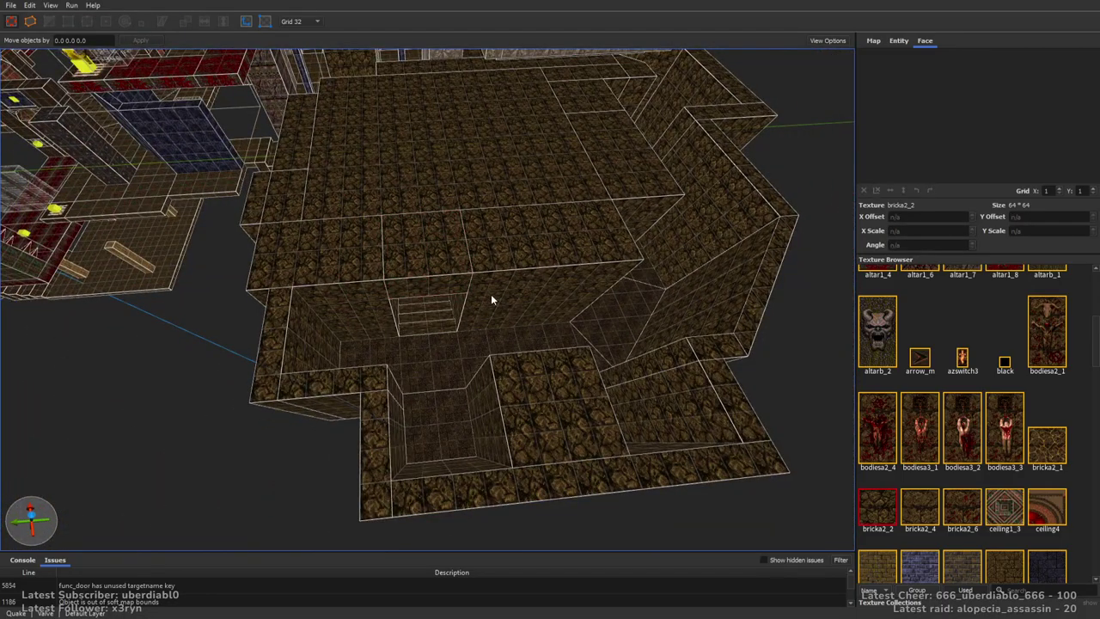
# Extend the bricka2_2 brickwork 576 units along Y beside the lift column and func_button panels
pyautogui.moveTo(494, 300); pyautogui.dragTo(444, 289, button='right')
pyautogui.scroll(10, 555, 227)
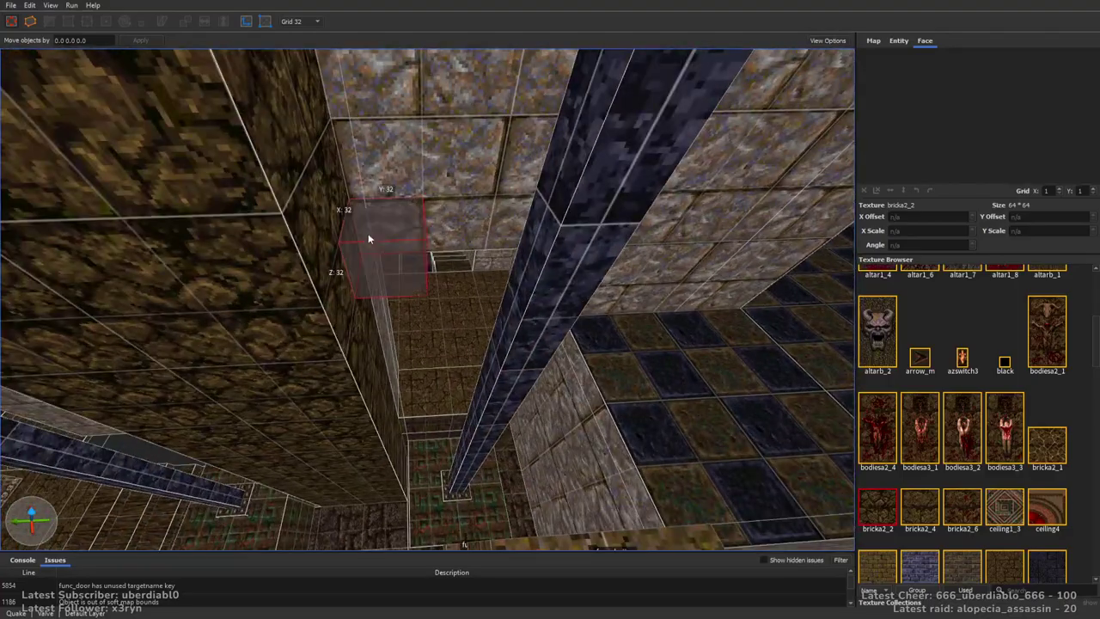
pyautogui.moveTo(365, 237); pyautogui.dragTo(444, 284, button='right')
pyautogui.click(444, 284)
pyautogui.moveTo(498, 241)
pyautogui.mouseDown(button='right')
pyautogui.moveTo(607, 264)
pyautogui.moveTo(568, 248)
pyautogui.moveTo(481, 300)
pyautogui.moveTo(422, 316)
pyautogui.mouseUp(button='right')
pyautogui.press('Escape')
pyautogui.click(408, 358)
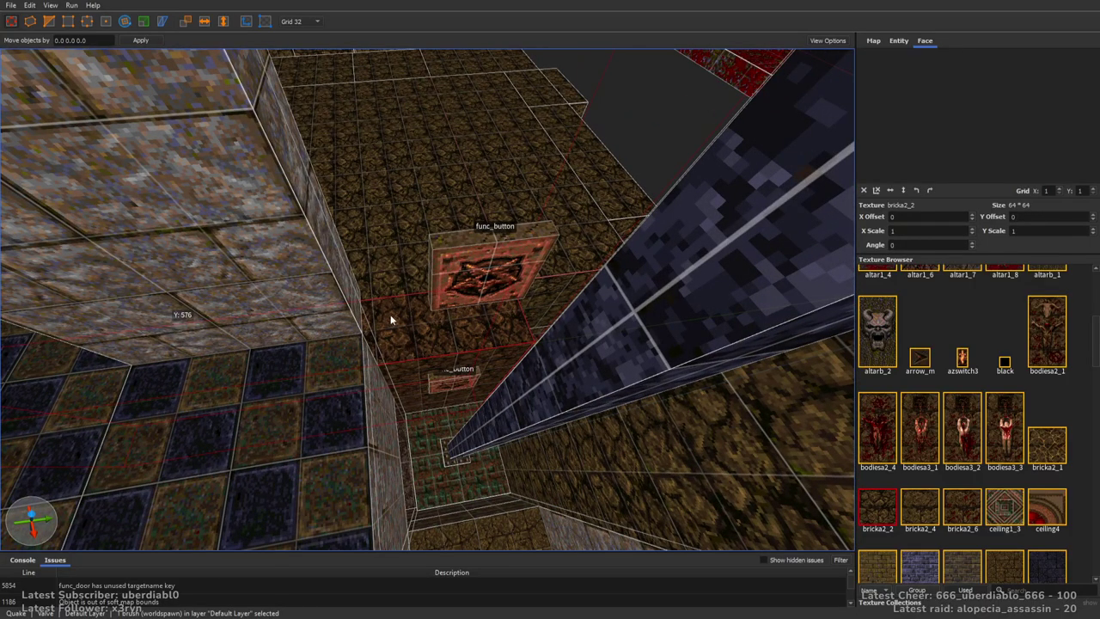
# Lay a bricka2_2 slab 160 by 96 units and 32 units thick above the lift, between the brick and stone walls
pyautogui.click(513, 122)
pyautogui.moveTo(513, 122)
pyautogui.mouseDown(button='right')
pyautogui.moveTo(543, 246)
pyautogui.moveTo(499, 103)
pyautogui.moveTo(556, 113)
pyautogui.moveTo(654, 211)
pyautogui.moveTo(601, 309)
pyautogui.moveTo(653, 275)
pyautogui.moveTo(687, 278)
pyautogui.moveTo(570, 361)
pyautogui.moveTo(449, 403)
pyautogui.moveTo(630, 388)
pyautogui.moveTo(523, 388)
pyautogui.moveTo(410, 361)
pyautogui.moveTo(645, 339)
pyautogui.moveTo(459, 332)
pyautogui.moveTo(450, 398)
pyautogui.moveTo(619, 378)
pyautogui.moveTo(619, 400)
pyautogui.moveTo(638, 345)
pyautogui.mouseUp(button='right')
pyautogui.moveTo(662, 303); pyautogui.dragTo(371, 355, button='right')
pyautogui.press('Escape')
pyautogui.click(287, 349)
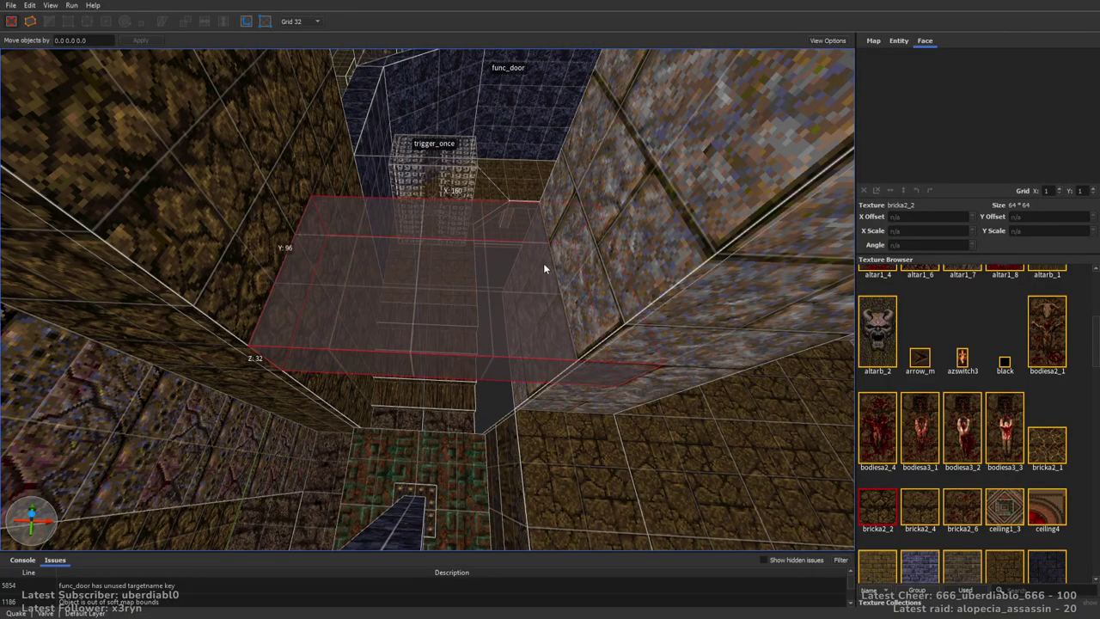
pyautogui.moveTo(503, 282)
pyautogui.mouseDown(button='right')
pyautogui.moveTo(547, 238)
pyautogui.moveTo(444, 386)
pyautogui.moveTo(491, 246)
pyautogui.moveTo(552, 332)
pyautogui.moveTo(637, 288)
pyautogui.mouseUp(button='right')
pyautogui.scroll(5, 553, 332)
pyautogui.scroll(-5, 555, 249)
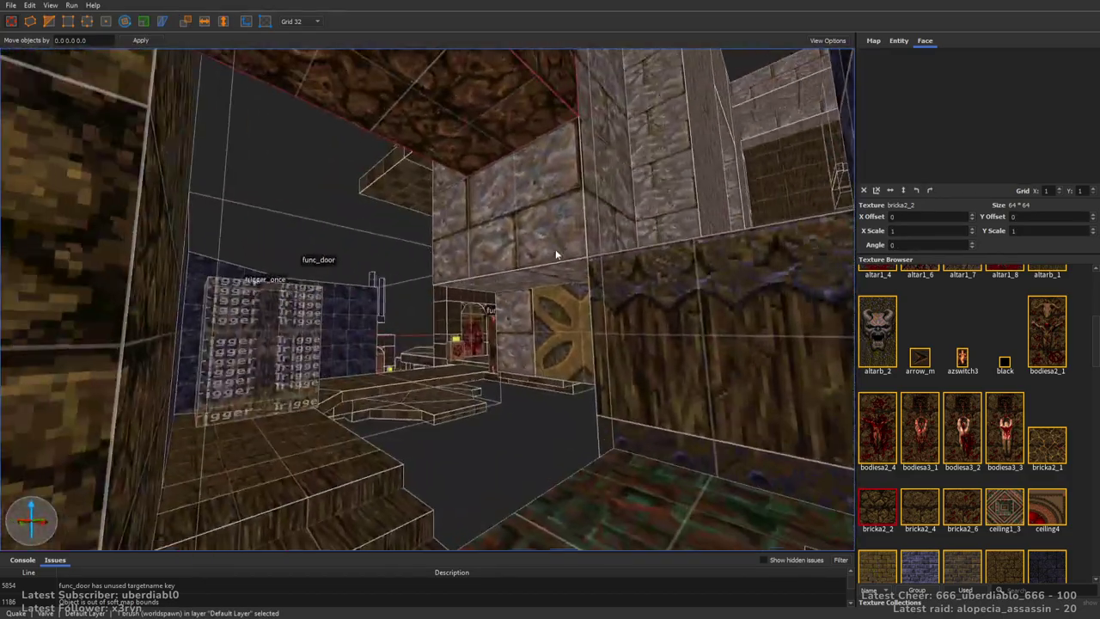
# Continue the bricka2_2 ceiling over the passage between the stone wall and the blue func_door
pyautogui.scroll(5, 511, 98)
pyautogui.moveTo(475, 412)
pyautogui.mouseDown(button='right')
pyautogui.moveTo(581, 366)
pyautogui.moveTo(524, 381)
pyautogui.moveTo(665, 341)
pyautogui.moveTo(654, 347)
pyautogui.moveTo(665, 303)
pyautogui.moveTo(484, 287)
pyautogui.moveTo(573, 250)
pyautogui.moveTo(544, 313)
pyautogui.moveTo(668, 297)
pyautogui.moveTo(661, 249)
pyautogui.moveTo(586, 300)
pyautogui.moveTo(587, 335)
pyautogui.moveTo(500, 373)
pyautogui.mouseUp(button='right')
pyautogui.scroll(-5, 523, 382)
pyautogui.scroll(-3, 665, 341)
pyautogui.moveTo(500, 373); pyautogui.dragTo(413, 406)
pyautogui.moveTo(510, 332)
pyautogui.mouseDown(button='right')
pyautogui.moveTo(619, 196)
pyautogui.moveTo(589, 209)
pyautogui.moveTo(626, 307)
pyautogui.moveTo(589, 250)
pyautogui.moveTo(482, 238)
pyautogui.moveTo(469, 305)
pyautogui.moveTo(421, 365)
pyautogui.moveTo(462, 355)
pyautogui.moveTo(266, 340)
pyautogui.moveTo(378, 401)
pyautogui.moveTo(483, 373)
pyautogui.moveTo(418, 270)
pyautogui.mouseUp(button='right')
pyautogui.moveTo(387, 240); pyautogui.dragTo(550, 387)
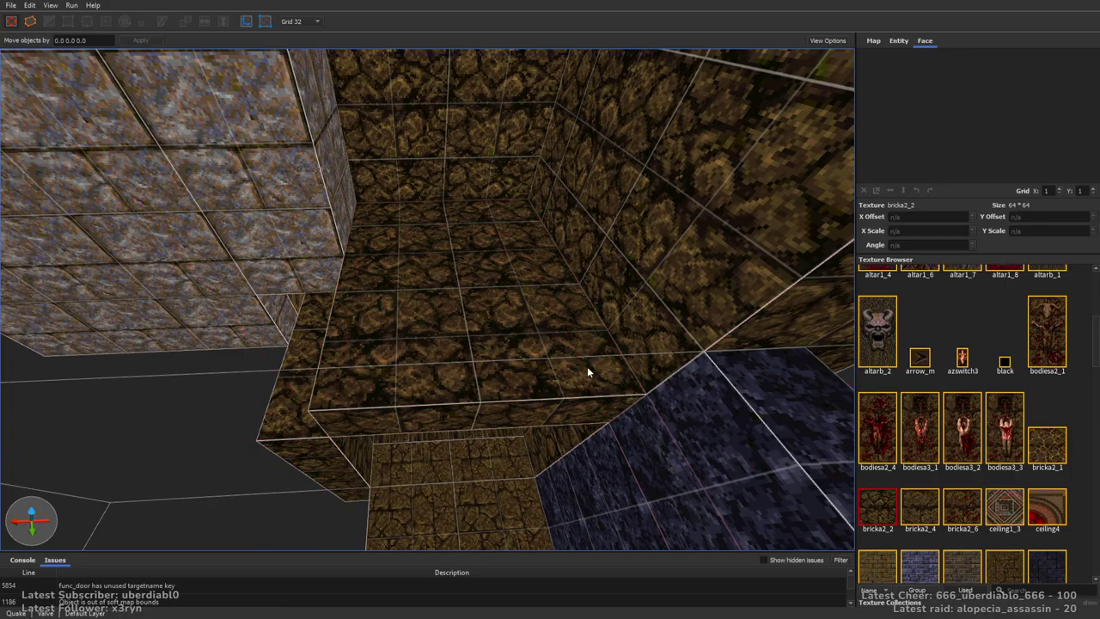
pyautogui.moveTo(534, 336)
pyautogui.mouseDown(button='right')
pyautogui.moveTo(580, 252)
pyautogui.moveTo(563, 268)
pyautogui.moveTo(479, 270)
pyautogui.mouseUp(button='right')
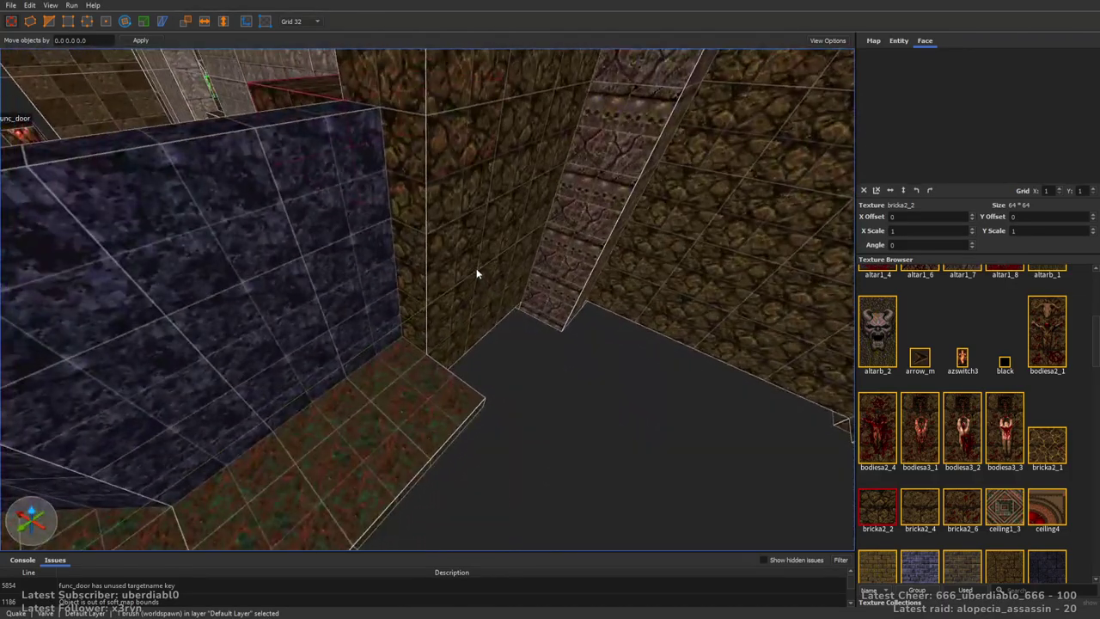
# Build a bricka2_2 wall 384 units long, 32 units thick and 192 units tall behind the blue func_door closet
pyautogui.moveTo(427, 341)
pyautogui.mouseDown()
pyautogui.moveTo(494, 351)
pyautogui.moveTo(480, 162)
pyautogui.mouseUp()
pyautogui.moveTo(480, 161)
pyautogui.mouseDown(button='right')
pyautogui.moveTo(633, 241)
pyautogui.moveTo(644, 336)
pyautogui.mouseUp(button='right')
pyautogui.moveTo(644, 336)
pyautogui.mouseDown()
pyautogui.moveTo(658, 392)
pyautogui.moveTo(423, 337)
pyautogui.moveTo(481, 334)
pyautogui.mouseUp()
pyautogui.moveTo(481, 334)
pyautogui.mouseDown(button='right')
pyautogui.moveTo(650, 355)
pyautogui.moveTo(498, 373)
pyautogui.mouseUp(button='right')
pyautogui.moveTo(499, 373)
pyautogui.mouseDown()
pyautogui.moveTo(680, 334)
pyautogui.moveTo(559, 335)
pyautogui.moveTo(301, 410)
pyautogui.moveTo(205, 394)
pyautogui.mouseUp()
pyautogui.moveTo(205, 393)
pyautogui.mouseDown(button='right')
pyautogui.moveTo(391, 368)
pyautogui.moveTo(619, 312)
pyautogui.mouseUp(button='right')
pyautogui.moveTo(619, 311)
pyautogui.mouseDown()
pyautogui.moveTo(570, 413)
pyautogui.moveTo(340, 300)
pyautogui.mouseUp()
pyautogui.moveTo(340, 301)
pyautogui.mouseDown(button='right')
pyautogui.moveTo(569, 359)
pyautogui.moveTo(592, 272)
pyautogui.mouseUp(button='right')
pyautogui.moveTo(592, 273); pyautogui.dragTo(482, 325)
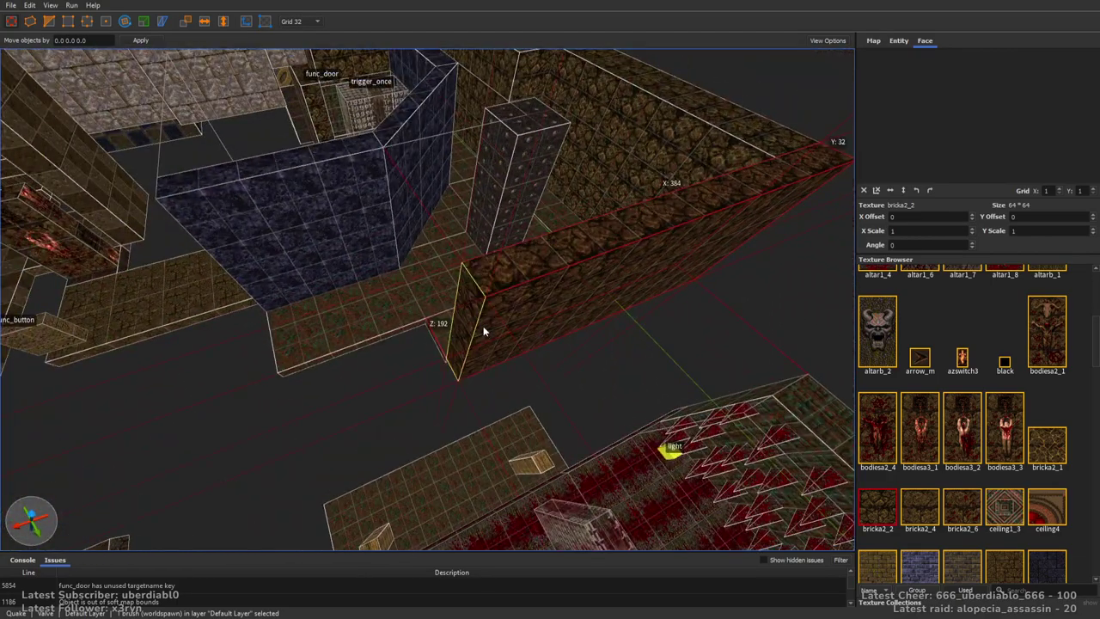
# Add a bricka2_2 wall 224 units long and 192 units tall beside the angled func_door and trigger_once
pyautogui.moveTo(470, 317)
pyautogui.mouseDown(button='right')
pyautogui.moveTo(515, 336)
pyautogui.moveTo(445, 249)
pyautogui.mouseUp(button='right')
pyautogui.moveTo(444, 248)
pyautogui.mouseDown()
pyautogui.moveTo(584, 289)
pyautogui.moveTo(494, 455)
pyautogui.moveTo(516, 404)
pyautogui.mouseUp()
pyautogui.moveTo(515, 404); pyautogui.dragTo(653, 447, button='right')
pyautogui.moveTo(520, 330)
pyautogui.mouseDown()
pyautogui.moveTo(496, 292)
pyautogui.moveTo(381, 409)
pyautogui.mouseUp()
pyautogui.moveTo(380, 410)
pyautogui.mouseDown(button='right')
pyautogui.moveTo(570, 408)
pyautogui.moveTo(444, 312)
pyautogui.mouseUp(button='right')
pyautogui.moveTo(590, 368); pyautogui.dragTo(595, 377, button='right')
pyautogui.moveTo(383, 355)
pyautogui.mouseDown(button='right')
pyautogui.moveTo(613, 359)
pyautogui.moveTo(592, 298)
pyautogui.mouseUp(button='right')
pyautogui.moveTo(592, 298)
pyautogui.mouseDown()
pyautogui.moveTo(591, 315)
pyautogui.moveTo(380, 314)
pyautogui.mouseUp()
pyautogui.moveTo(381, 314)
pyautogui.mouseDown(button='right')
pyautogui.moveTo(535, 300)
pyautogui.moveTo(527, 277)
pyautogui.moveTo(543, 211)
pyautogui.moveTo(493, 390)
pyautogui.moveTo(553, 361)
pyautogui.moveTo(714, 330)
pyautogui.moveTo(589, 348)
pyautogui.mouseUp(button='right')
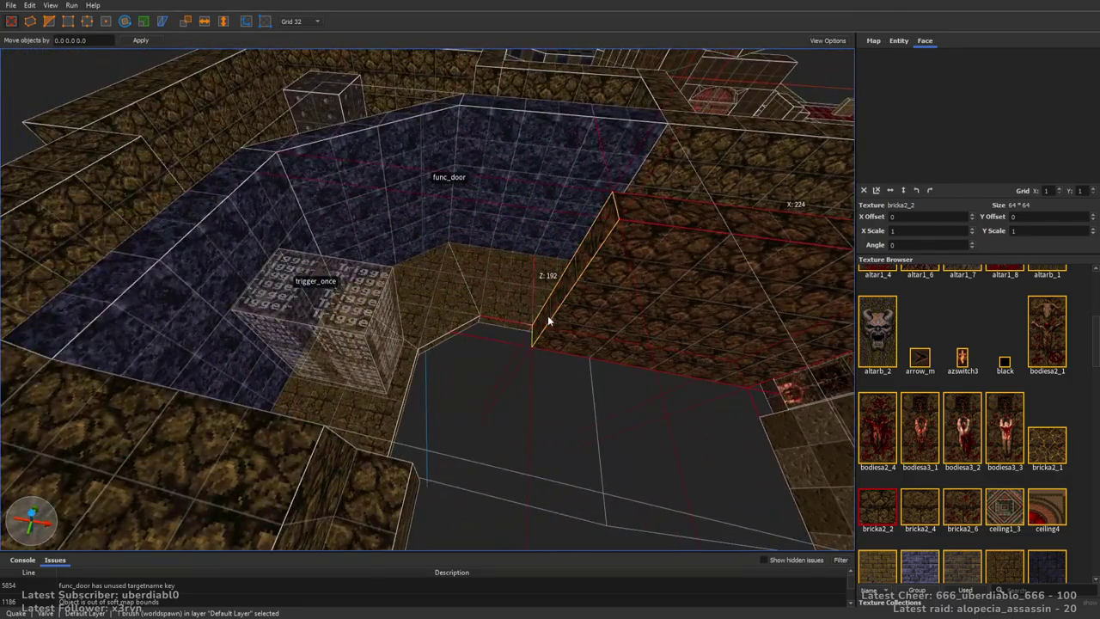
# Place another bricka2_2 wall across the open side by the trigger_once, reaching to the stone wall
pyautogui.moveTo(504, 312)
pyautogui.mouseDown(button='right')
pyautogui.moveTo(590, 327)
pyautogui.moveTo(590, 383)
pyautogui.moveTo(602, 400)
pyautogui.moveTo(350, 293)
pyautogui.mouseUp(button='right')
pyautogui.hotkey('alt', 'Up')
pyautogui.moveTo(443, 402)
pyautogui.mouseDown()
pyautogui.moveTo(537, 366)
pyautogui.moveTo(568, 403)
pyautogui.mouseUp()
pyautogui.moveTo(622, 311); pyautogui.dragTo(702, 260, button='right')
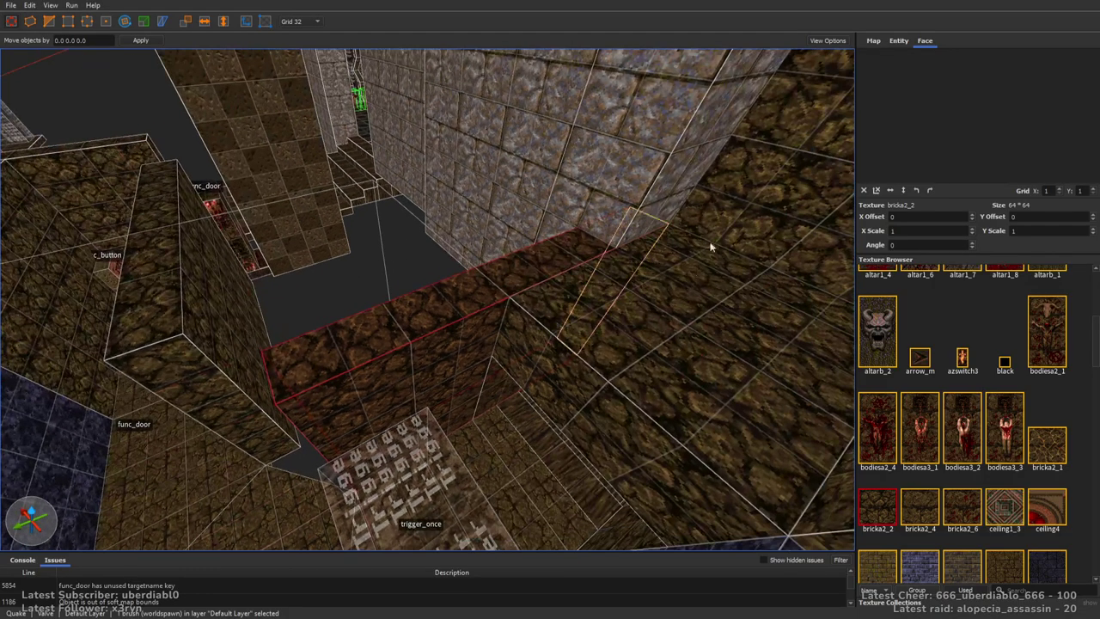
pyautogui.moveTo(556, 284); pyautogui.dragTo(550, 326, button='right')
# Fit the bricka2_2 wall ends together at the gap beside the angled closet floor
pyautogui.keyDown('shift'); pyautogui.click(454, 286); pyautogui.keyUp('shift')
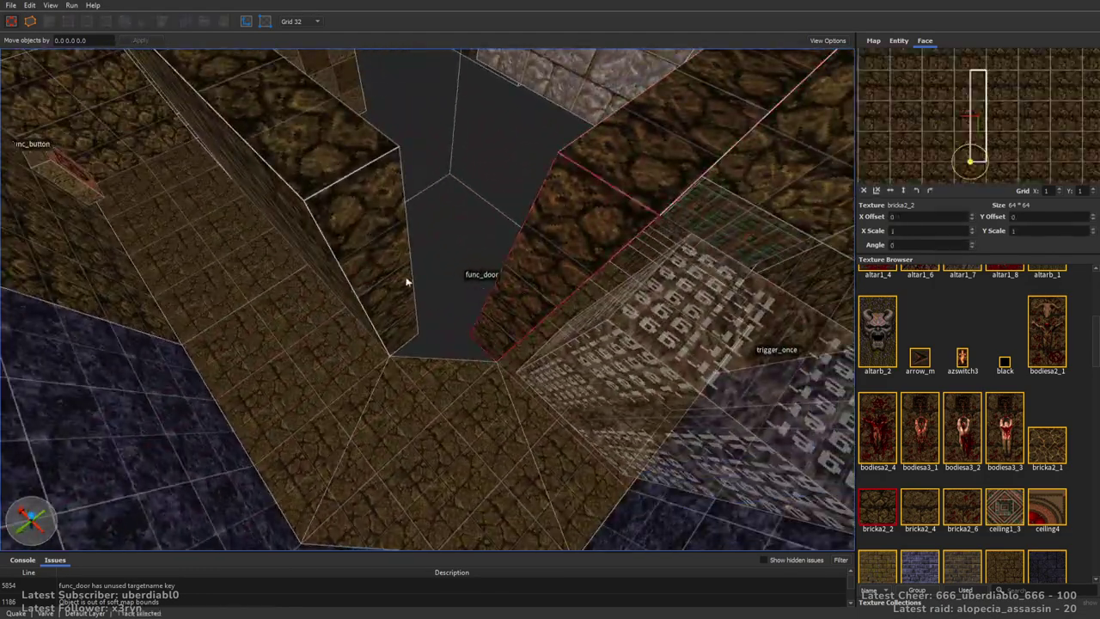
pyautogui.click(386, 259)
pyautogui.moveTo(387, 259)
pyautogui.mouseDown(button='right')
pyautogui.moveTo(509, 241)
pyautogui.moveTo(518, 311)
pyautogui.moveTo(405, 361)
pyautogui.moveTo(500, 312)
pyautogui.moveTo(458, 317)
pyautogui.moveTo(430, 295)
pyautogui.moveTo(399, 247)
pyautogui.moveTo(401, 212)
pyautogui.moveTo(436, 228)
pyautogui.moveTo(424, 360)
pyautogui.moveTo(453, 455)
pyautogui.moveTo(449, 409)
pyautogui.moveTo(478, 412)
pyautogui.mouseUp(button='right')
pyautogui.click(425, 360)
pyautogui.press('Escape')
# Draw bricka2_2 blocks in the opening above the passage between the stone walls
pyautogui.moveTo(505, 150)
pyautogui.mouseDown(button='right')
pyautogui.moveTo(508, 277)
pyautogui.moveTo(556, 273)
pyautogui.moveTo(469, 322)
pyautogui.moveTo(479, 309)
pyautogui.moveTo(243, 232)
pyautogui.moveTo(360, 247)
pyautogui.mouseUp(button='right')
pyautogui.moveTo(360, 248)
pyautogui.mouseDown()
pyautogui.moveTo(427, 246)
pyautogui.moveTo(431, 284)
pyautogui.mouseUp()
pyautogui.moveTo(432, 284)
pyautogui.mouseDown(button='right')
pyautogui.moveTo(556, 377)
pyautogui.moveTo(516, 342)
pyautogui.moveTo(425, 368)
pyautogui.moveTo(461, 176)
pyautogui.moveTo(360, 297)
pyautogui.moveTo(437, 323)
pyautogui.moveTo(430, 447)
pyautogui.moveTo(451, 413)
pyautogui.moveTo(498, 434)
pyautogui.moveTo(441, 294)
pyautogui.moveTo(436, 312)
pyautogui.moveTo(452, 318)
pyautogui.moveTo(487, 259)
pyautogui.moveTo(525, 327)
pyautogui.moveTo(528, 241)
pyautogui.moveTo(356, 331)
pyautogui.mouseUp(button='right')
pyautogui.moveTo(356, 331)
pyautogui.mouseDown()
pyautogui.moveTo(330, 314)
pyautogui.moveTo(469, 183)
pyautogui.moveTo(474, 264)
pyautogui.mouseUp()
pyautogui.moveTo(474, 263)
pyautogui.mouseDown(button='right')
pyautogui.moveTo(658, 326)
pyautogui.moveTo(692, 312)
pyautogui.moveTo(602, 283)
pyautogui.moveTo(368, 381)
pyautogui.mouseUp(button='right')
pyautogui.moveTo(369, 382); pyautogui.dragTo(401, 232)
pyautogui.moveTo(474, 229)
pyautogui.mouseDown(button='right')
pyautogui.moveTo(504, 236)
pyautogui.moveTo(496, 244)
pyautogui.mouseUp(button='right')
# Extend the two stacked bricka2_2 blocks beside the stone wall outward together
pyautogui.click(368, 120)
pyautogui.keyDown('ctrl'); pyautogui.click(454, 167); pyautogui.keyUp('ctrl')
pyautogui.moveTo(523, 81); pyautogui.dragTo(581, 91, button='right')
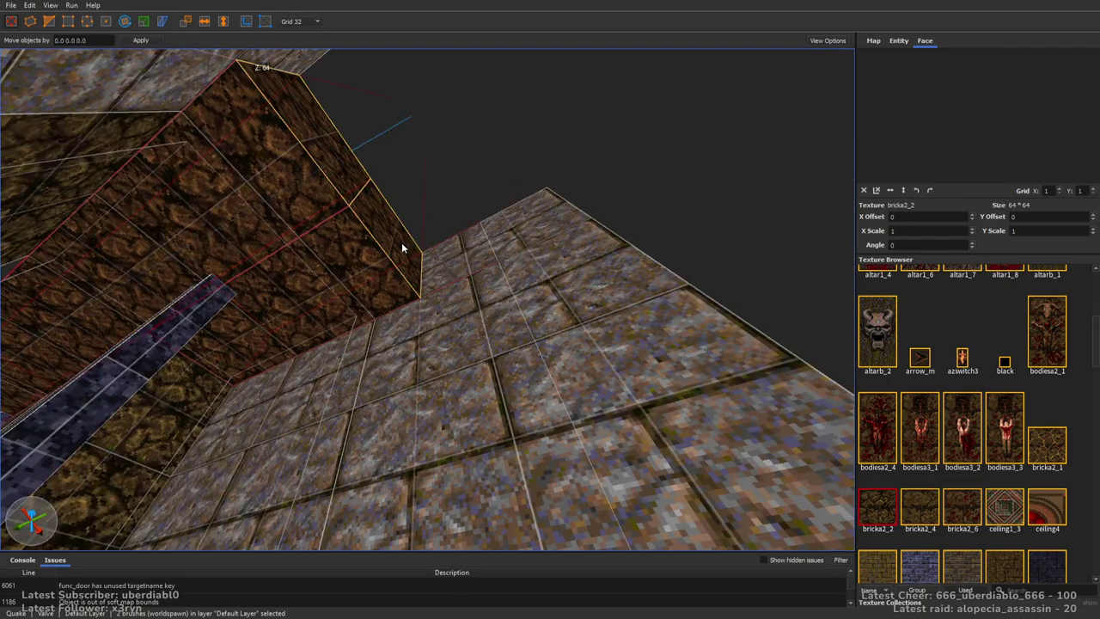
pyautogui.hotkey('ctrl', 'j')
pyautogui.press('Escape')
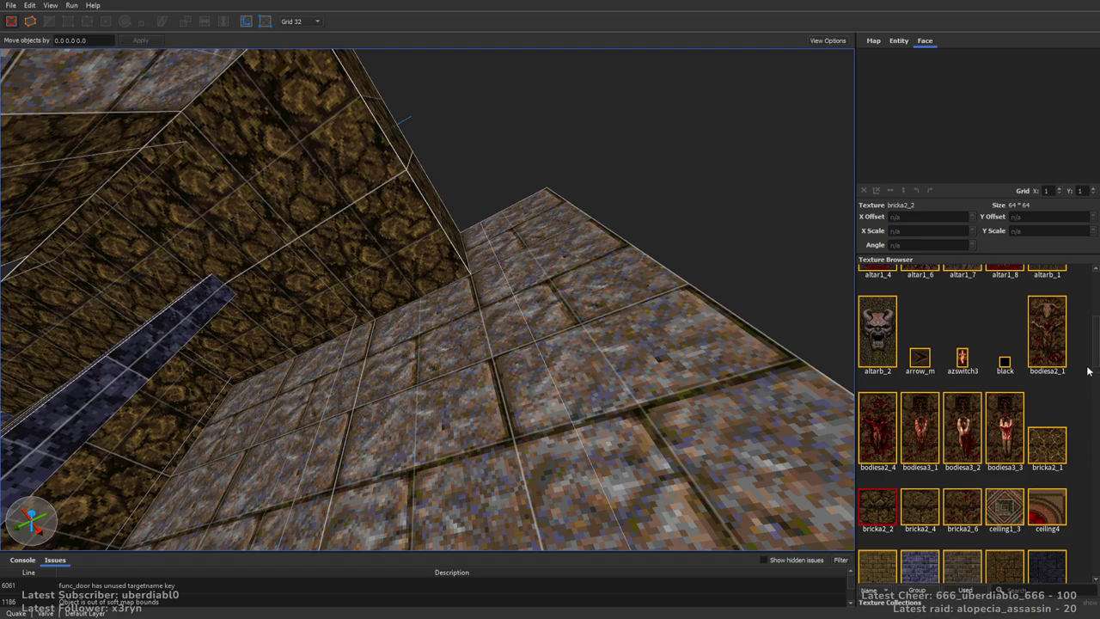
# Choose the city6_7 texture and draw a block 128 by 32 by 64 units bridging the gap between the stone walls
pyautogui.moveTo(1096, 342); pyautogui.dragTo(1085, 389)
pyautogui.click(919, 341)
pyautogui.moveTo(602, 257)
pyautogui.mouseDown(button='right')
pyautogui.moveTo(653, 244)
pyautogui.moveTo(364, 295)
pyautogui.mouseUp(button='right')
pyautogui.moveTo(364, 295)
pyautogui.mouseDown()
pyautogui.moveTo(486, 246)
pyautogui.moveTo(499, 271)
pyautogui.mouseUp()
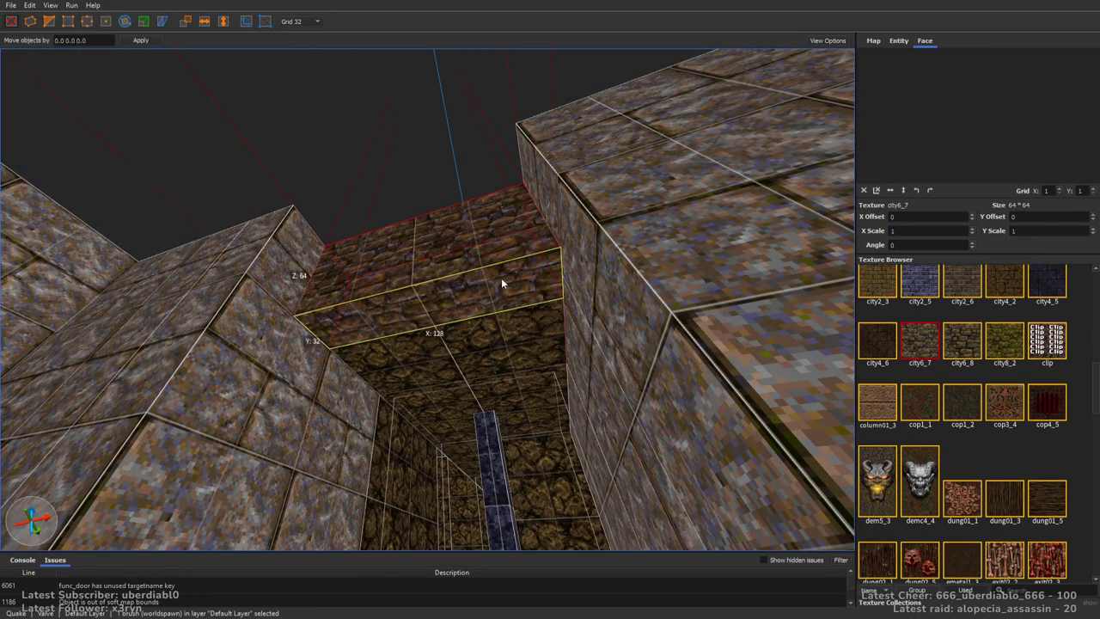
# Choose the wall14_5 texture and build a stone block at the edge of the checkered platform
pyautogui.scroll(5, 565, 279)
pyautogui.moveTo(565, 279)
pyautogui.mouseDown(button='right')
pyautogui.moveTo(514, 320)
pyautogui.moveTo(491, 302)
pyautogui.moveTo(535, 309)
pyautogui.moveTo(418, 290)
pyautogui.moveTo(520, 315)
pyautogui.moveTo(707, 307)
pyautogui.moveTo(522, 324)
pyautogui.moveTo(567, 381)
pyautogui.moveTo(550, 287)
pyautogui.moveTo(434, 313)
pyautogui.moveTo(602, 312)
pyautogui.moveTo(469, 304)
pyautogui.moveTo(550, 319)
pyautogui.moveTo(577, 300)
pyautogui.moveTo(457, 366)
pyautogui.mouseUp(button='right')
pyautogui.scroll(6, 512, 320)
pyautogui.scroll(-5, 456, 366)
pyautogui.scroll(-10, 962, 413)
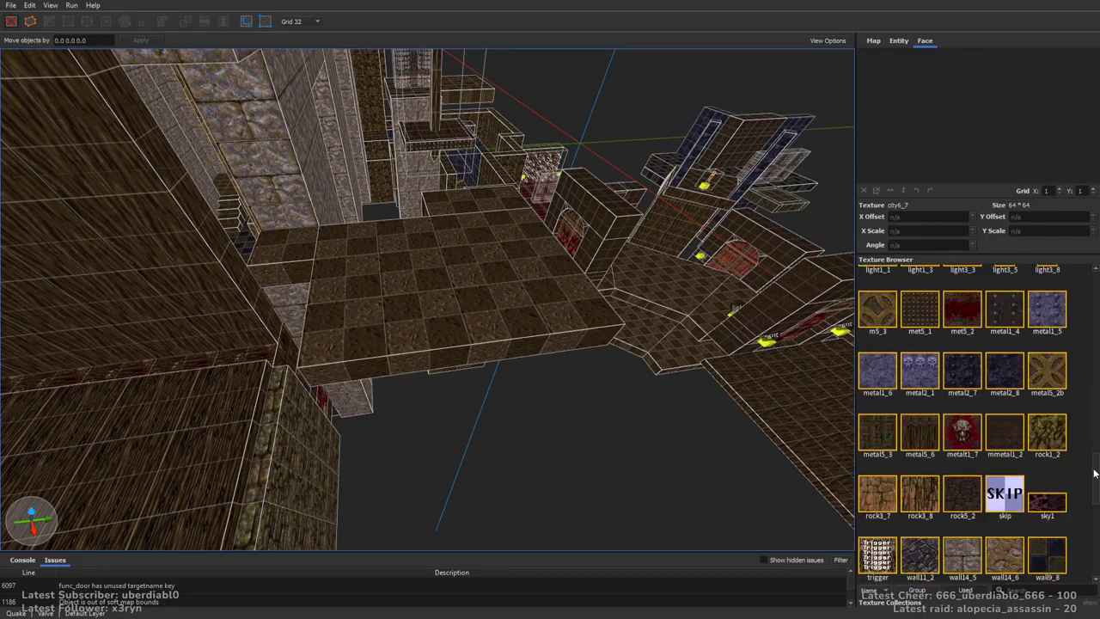
pyautogui.moveTo(481, 284)
pyautogui.mouseDown(button='right')
pyautogui.moveTo(497, 272)
pyautogui.moveTo(406, 220)
pyautogui.mouseUp(button='right')
pyautogui.moveTo(405, 220)
pyautogui.mouseDown()
pyautogui.moveTo(379, 226)
pyautogui.moveTo(394, 284)
pyautogui.moveTo(356, 319)
pyautogui.mouseUp()
pyautogui.moveTo(356, 319); pyautogui.dragTo(424, 263, button='right')
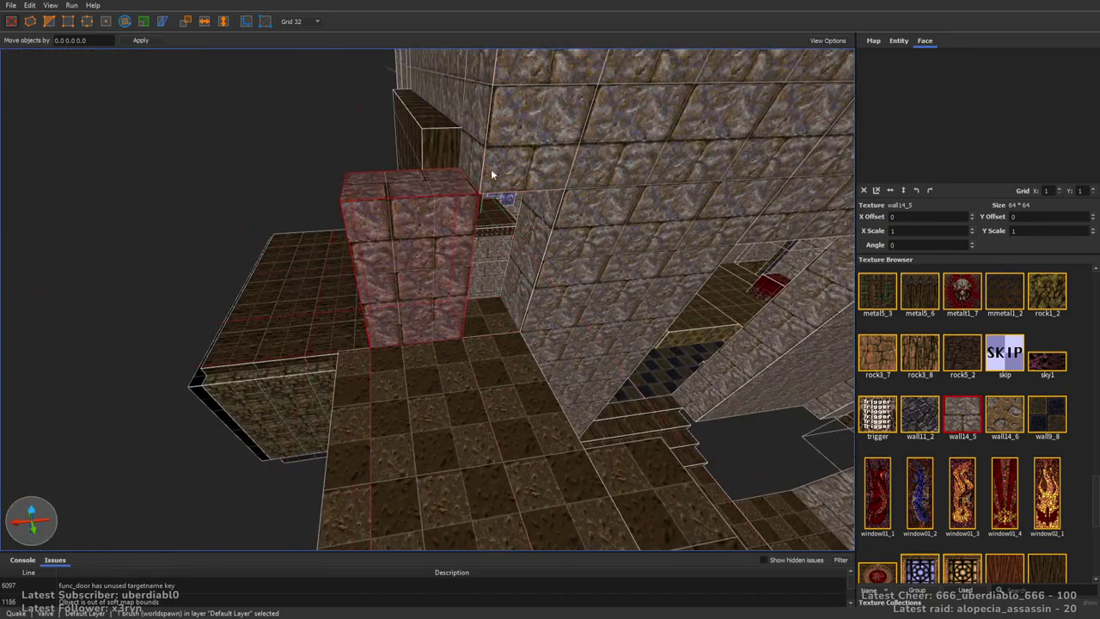
# Fit the wall14_5 block to the neighbouring stone wall and draw another along the checkered platform's edge
pyautogui.click(533, 236)
pyautogui.moveTo(530, 274)
pyautogui.mouseDown(button='right')
pyautogui.moveTo(523, 245)
pyautogui.moveTo(538, 252)
pyautogui.moveTo(525, 294)
pyautogui.mouseUp(button='right')
pyautogui.click(525, 294)
pyautogui.moveTo(462, 309)
pyautogui.keyDown('shift'); pyautogui.mouseDown()
pyautogui.moveTo(448, 307)
pyautogui.moveTo(462, 303)
pyautogui.mouseUp(); pyautogui.keyUp('shift')
pyautogui.moveTo(462, 304); pyautogui.dragTo(304, 281, button='right')
pyautogui.moveTo(283, 261); pyautogui.dragTo(414, 397)
pyautogui.moveTo(414, 397)
pyautogui.mouseDown(button='right')
pyautogui.moveTo(591, 370)
pyautogui.moveTo(448, 372)
pyautogui.mouseUp(button='right')
# Stretch the new wall14_5 wall along the platform edge and adjust its faces to meet the adjoining stone walls
pyautogui.moveTo(147, 321)
pyautogui.mouseDown(button='right')
pyautogui.moveTo(173, 351)
pyautogui.moveTo(101, 369)
pyautogui.mouseUp(button='right')
pyautogui.keyDown('shift'); pyautogui.moveTo(101, 370); pyautogui.dragTo(376, 365); pyautogui.keyUp('shift')
pyautogui.moveTo(377, 365); pyautogui.dragTo(504, 326, button='right')
pyautogui.moveTo(439, 287); pyautogui.dragTo(368, 390)
pyautogui.moveTo(368, 390)
pyautogui.mouseDown(button='right')
pyautogui.moveTo(455, 349)
pyautogui.moveTo(481, 284)
pyautogui.mouseUp(button='right')
pyautogui.moveTo(481, 284)
pyautogui.keyDown('shift'); pyautogui.mouseDown()
pyautogui.moveTo(491, 258)
pyautogui.moveTo(459, 240)
pyautogui.mouseUp(); pyautogui.keyUp('shift')
pyautogui.moveTo(459, 240); pyautogui.dragTo(513, 260, button='right')
# Draw a tall wall14_5 wall along the side of the checkered platform facing the trigger_secret
pyautogui.moveTo(116, 246); pyautogui.dragTo(412, 253, button='right')
pyautogui.moveTo(412, 253); pyautogui.dragTo(429, 240)
pyautogui.moveTo(429, 240)
pyautogui.mouseDown(button='right')
pyautogui.moveTo(508, 258)
pyautogui.moveTo(262, 263)
pyautogui.moveTo(513, 289)
pyautogui.moveTo(446, 269)
pyautogui.mouseUp(button='right')
pyautogui.moveTo(631, 201); pyautogui.dragTo(557, 230, button='right')
pyautogui.moveTo(557, 230)
pyautogui.mouseDown()
pyautogui.moveTo(586, 232)
pyautogui.moveTo(503, 215)
pyautogui.moveTo(478, 408)
pyautogui.mouseUp()
pyautogui.moveTo(479, 408); pyautogui.dragTo(735, 322, button='right')
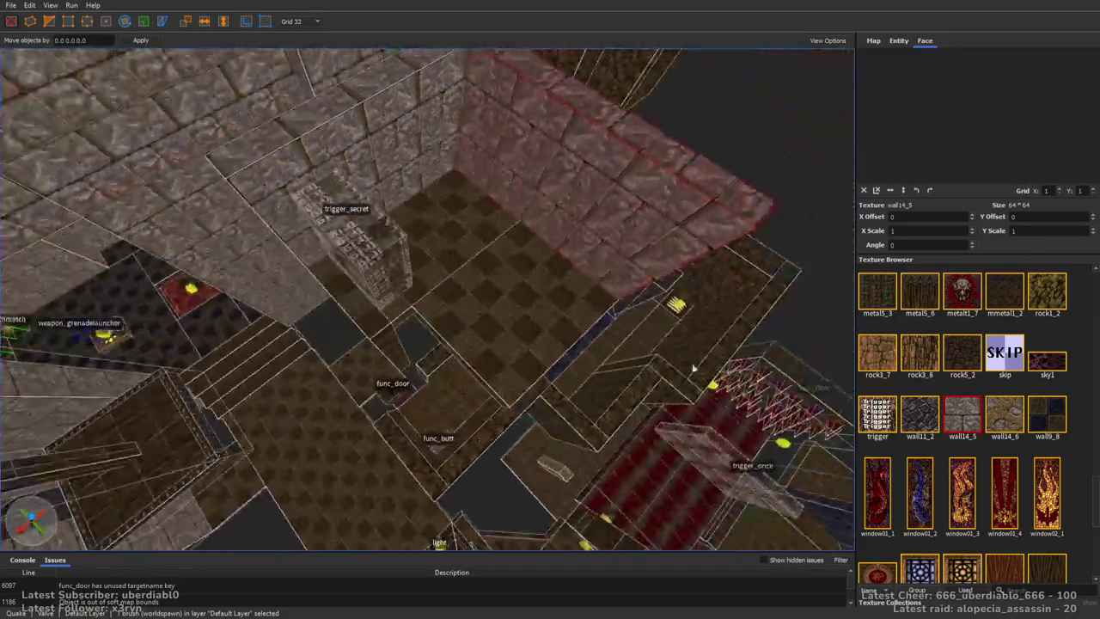
# Close off the remaining open side of the checkered platform with wall14_5 stone walls
pyautogui.moveTo(735, 322)
pyautogui.mouseDown()
pyautogui.moveTo(536, 421)
pyautogui.moveTo(527, 440)
pyautogui.moveTo(393, 287)
pyautogui.mouseUp()
pyautogui.moveTo(392, 287); pyautogui.dragTo(477, 299, button='right')
pyautogui.moveTo(476, 293)
pyautogui.mouseDown()
pyautogui.moveTo(340, 294)
pyautogui.moveTo(465, 253)
pyautogui.moveTo(475, 286)
pyautogui.mouseUp()
pyautogui.press('Escape')
pyautogui.moveTo(476, 290)
pyautogui.mouseDown(button='right')
pyautogui.moveTo(466, 270)
pyautogui.moveTo(643, 249)
pyautogui.moveTo(625, 229)
pyautogui.moveTo(648, 166)
pyautogui.moveTo(418, 196)
pyautogui.moveTo(562, 233)
pyautogui.moveTo(557, 170)
pyautogui.moveTo(516, 172)
pyautogui.moveTo(326, 245)
pyautogui.mouseUp(button='right')
pyautogui.moveTo(356, 176)
pyautogui.mouseDown()
pyautogui.moveTo(368, 197)
pyautogui.moveTo(321, 400)
pyautogui.moveTo(321, 363)
pyautogui.moveTo(564, 214)
pyautogui.moveTo(630, 196)
pyautogui.moveTo(680, 383)
pyautogui.moveTo(672, 334)
pyautogui.mouseUp()
# Stretch the small wall14_5 block beside the stairs under the wooden lift upward to close the opening in the stone wall
pyautogui.moveTo(638, 367)
pyautogui.mouseDown(button='right')
pyautogui.moveTo(526, 289)
pyautogui.moveTo(550, 313)
pyautogui.moveTo(539, 309)
pyautogui.moveTo(544, 360)
pyautogui.moveTo(666, 331)
pyautogui.moveTo(493, 185)
pyautogui.moveTo(369, 324)
pyautogui.mouseUp(button='right')
pyautogui.press('Escape')
pyautogui.click(448, 241)
pyautogui.press('Escape')
pyautogui.moveTo(503, 226)
pyautogui.mouseDown(button='right')
pyautogui.moveTo(450, 253)
pyautogui.moveTo(491, 255)
pyautogui.mouseUp(button='right')
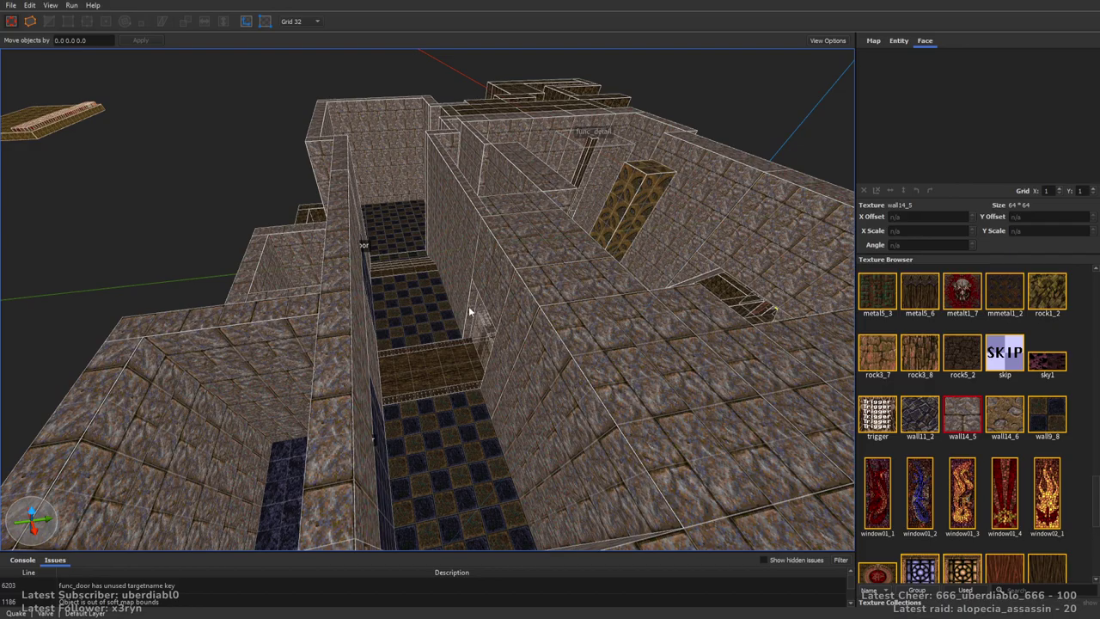
pyautogui.moveTo(459, 407); pyautogui.dragTo(461, 285, button='right')
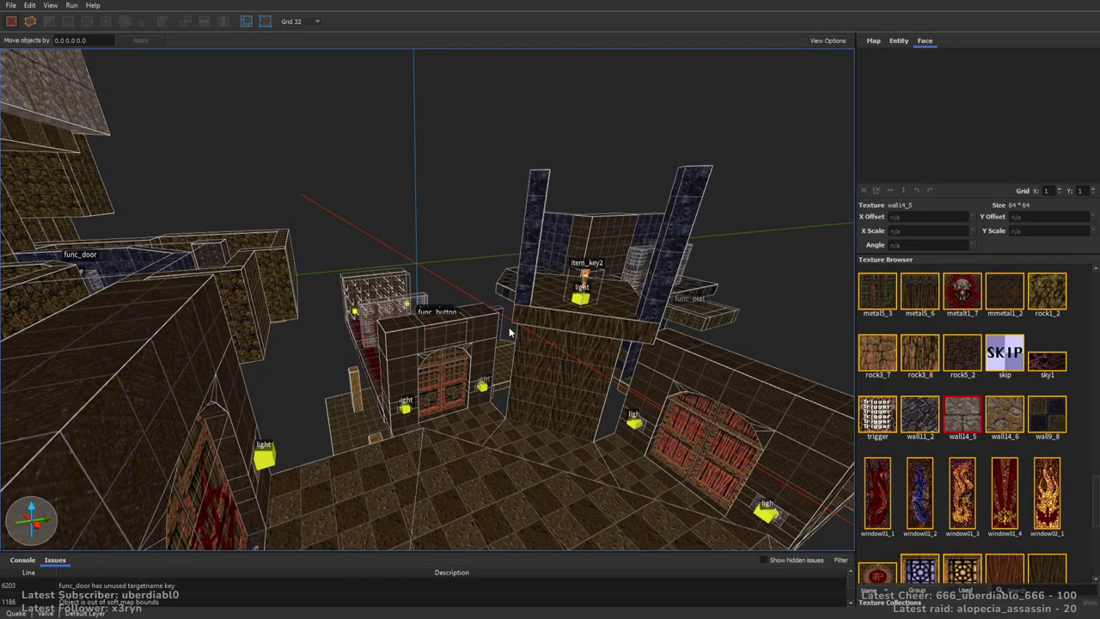
pyautogui.moveTo(625, 329)
pyautogui.mouseDown(button='right')
pyautogui.moveTo(542, 319)
pyautogui.moveTo(500, 333)
pyautogui.moveTo(512, 348)
pyautogui.moveTo(415, 334)
pyautogui.moveTo(572, 252)
pyautogui.moveTo(578, 361)
pyautogui.moveTo(544, 335)
pyautogui.moveTo(552, 386)
pyautogui.moveTo(489, 370)
pyautogui.moveTo(517, 389)
pyautogui.moveTo(464, 306)
pyautogui.moveTo(535, 403)
pyautogui.moveTo(640, 464)
pyautogui.moveTo(562, 392)
pyautogui.mouseUp(button='right')
pyautogui.click(572, 253)
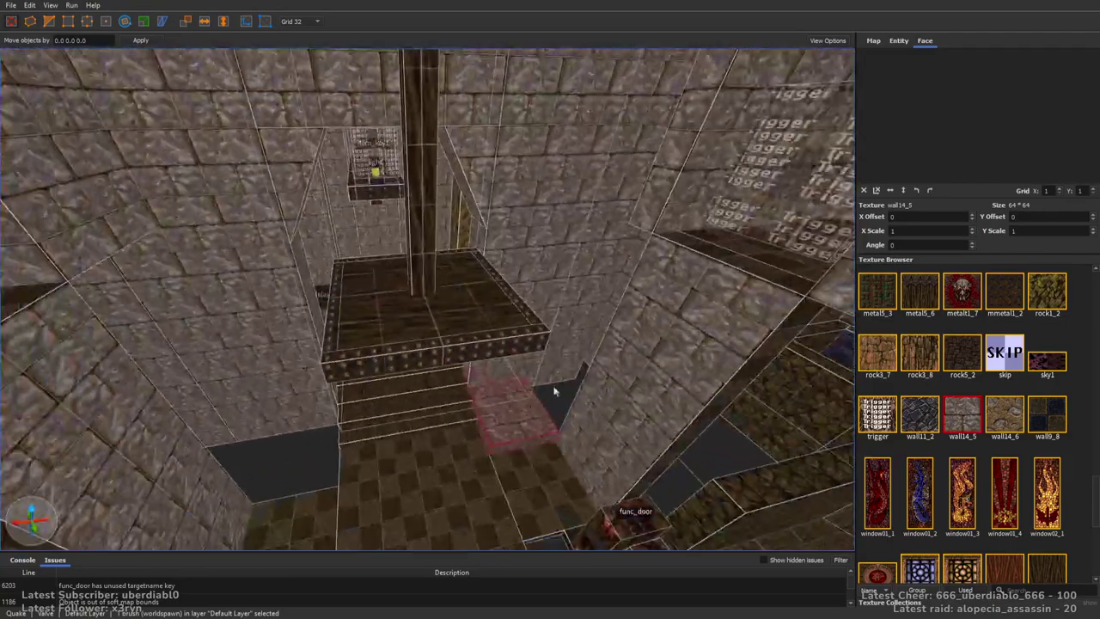
pyautogui.keyDown('shift'); pyautogui.moveTo(504, 393); pyautogui.dragTo(560, 140); pyautogui.keyUp('shift')
pyautogui.moveTo(559, 140)
pyautogui.mouseDown(button='right')
pyautogui.moveTo(583, 169)
pyautogui.moveTo(572, 215)
pyautogui.moveTo(607, 312)
pyautogui.moveTo(591, 315)
pyautogui.moveTo(584, 280)
pyautogui.moveTo(607, 329)
pyautogui.moveTo(582, 287)
pyautogui.moveTo(131, 290)
pyautogui.moveTo(361, 362)
pyautogui.moveTo(618, 297)
pyautogui.moveTo(387, 301)
pyautogui.mouseUp(button='right')
pyautogui.keyDown('shift'); pyautogui.moveTo(388, 302); pyautogui.dragTo(391, 249); pyautogui.keyUp('shift')
# Draw a 32 by 64 wall14_5 block beside the blood-stained func_door and raise it to 192 units
pyautogui.moveTo(390, 249)
pyautogui.mouseDown(button='right')
pyautogui.moveTo(442, 278)
pyautogui.moveTo(505, 340)
pyautogui.mouseUp(button='right')
pyautogui.moveTo(335, 322)
pyautogui.mouseDown(button='right')
pyautogui.moveTo(594, 321)
pyautogui.moveTo(483, 321)
pyautogui.moveTo(493, 343)
pyautogui.mouseUp(button='right')
pyautogui.click(290, 340)
pyautogui.moveTo(291, 339)
pyautogui.mouseDown(button='right')
pyautogui.moveTo(581, 273)
pyautogui.moveTo(196, 309)
pyautogui.moveTo(450, 370)
pyautogui.moveTo(486, 349)
pyautogui.moveTo(390, 352)
pyautogui.moveTo(498, 355)
pyautogui.moveTo(481, 341)
pyautogui.moveTo(450, 345)
pyautogui.mouseUp(button='right')
pyautogui.press('Escape')
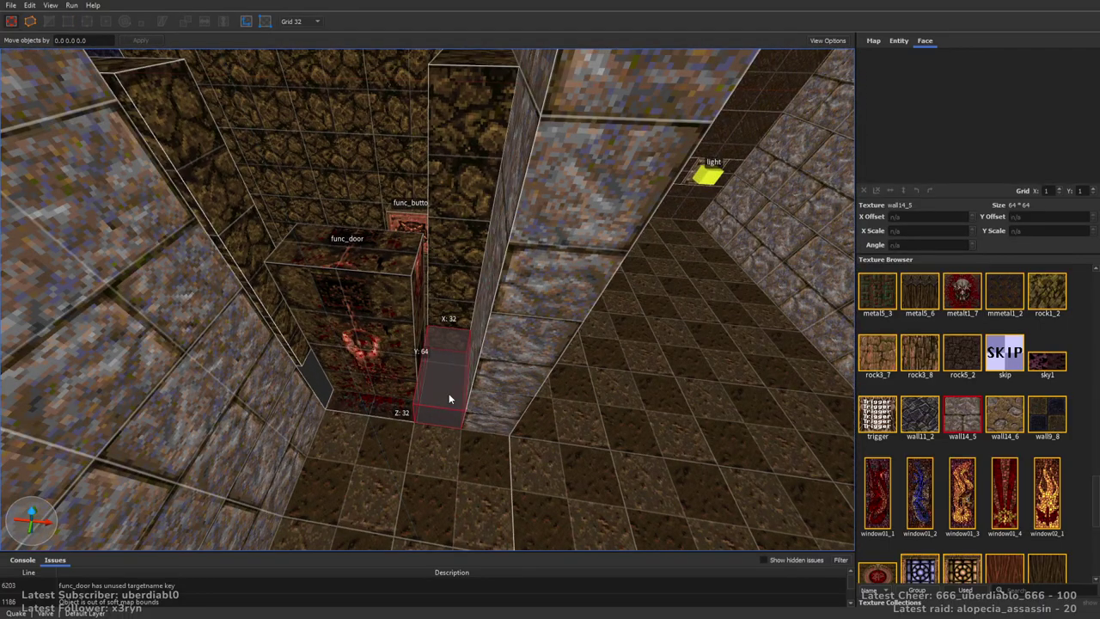
pyautogui.click(448, 393)
pyautogui.moveTo(457, 131)
pyautogui.mouseDown(button='right')
pyautogui.moveTo(528, 324)
pyautogui.moveTo(341, 364)
pyautogui.moveTo(530, 359)
pyautogui.moveTo(530, 341)
pyautogui.mouseUp(button='right')
pyautogui.scroll(6, 533, 311)
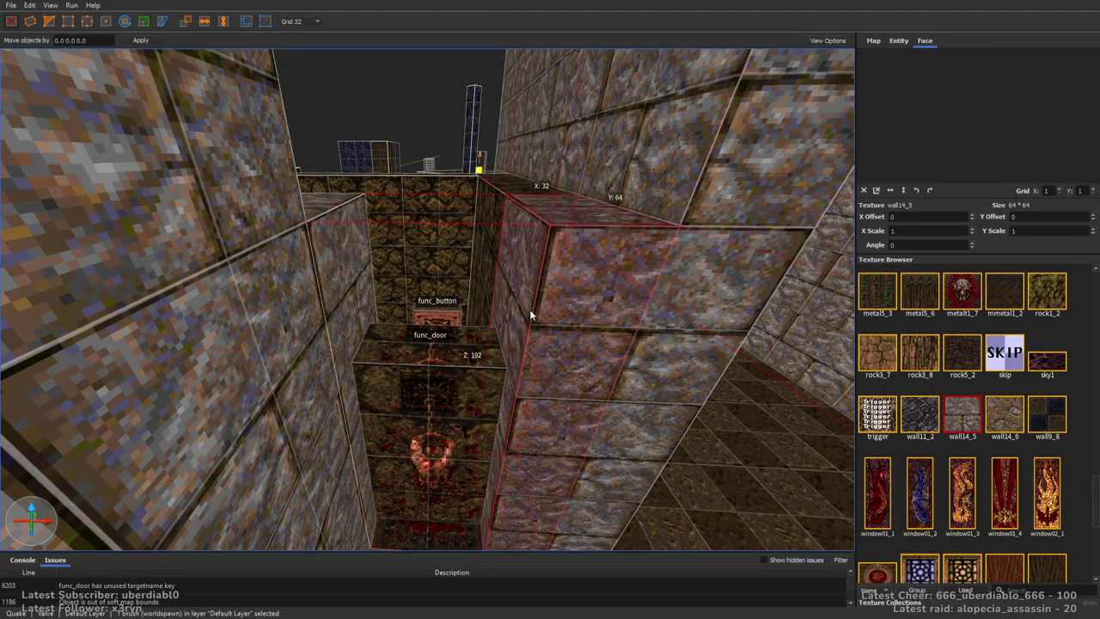
pyautogui.moveTo(462, 339); pyautogui.dragTo(448, 464, button='right')
# Add a 64 by 64 wall14_5 block above the func_door and stretch it up to the top of the stone walls
pyautogui.keyDown('ctrl'); pyautogui.click(468, 352); pyautogui.keyUp('ctrl')
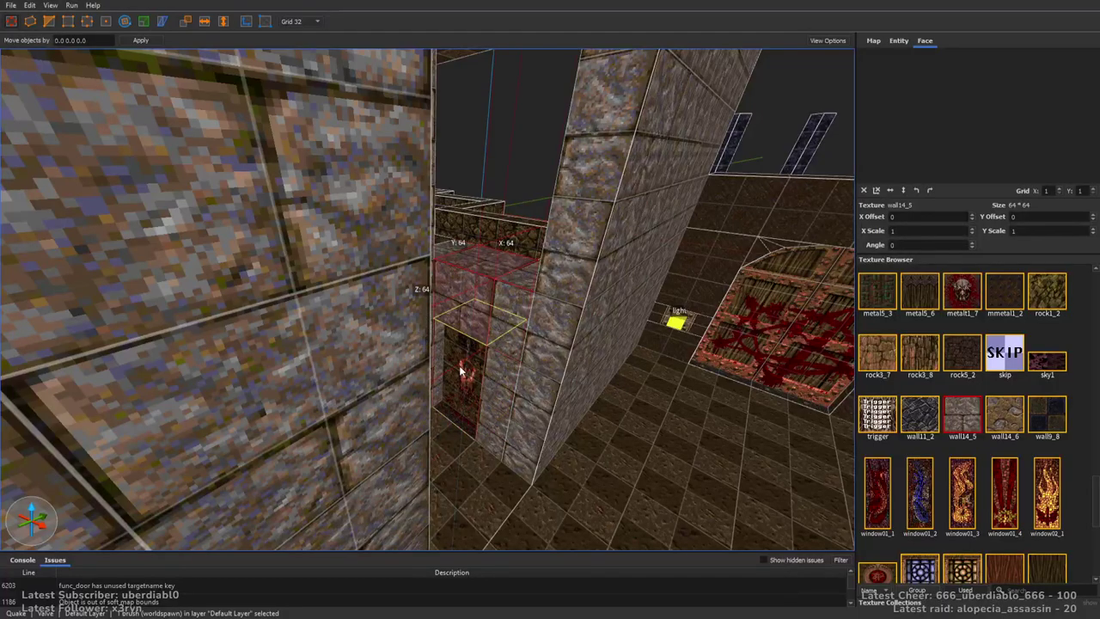
pyautogui.moveTo(516, 306); pyautogui.dragTo(479, 325, button='right')
pyautogui.moveTo(515, 447)
pyautogui.keyDown('shift'); pyautogui.mouseDown()
pyautogui.moveTo(505, 195)
pyautogui.moveTo(514, 27)
pyautogui.mouseUp(); pyautogui.keyUp('shift')
pyautogui.press('Escape')
# Texture the side face of the func_door opening with dark wood and the underside of its lintel with wall9_8
pyautogui.moveTo(561, 214); pyautogui.dragTo(467, 236, button='right')
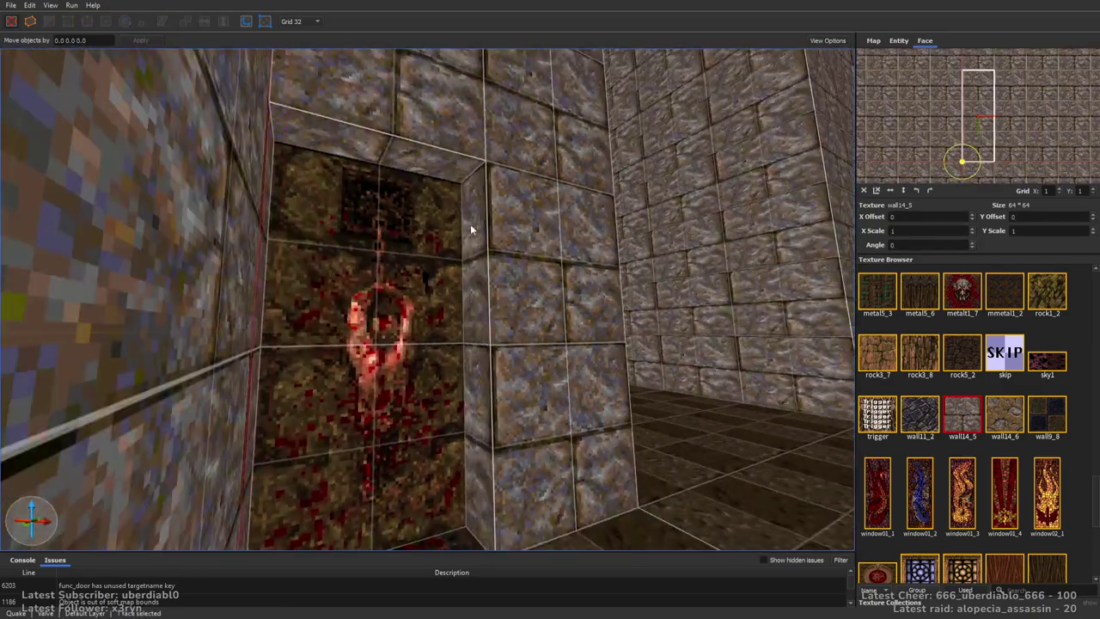
pyautogui.keyDown('shift'); pyautogui.click(482, 204); pyautogui.keyUp('shift')
pyautogui.moveTo(601, 301); pyautogui.dragTo(622, 291, button='right')
pyautogui.click(510, 209)
pyautogui.click(1046, 412)
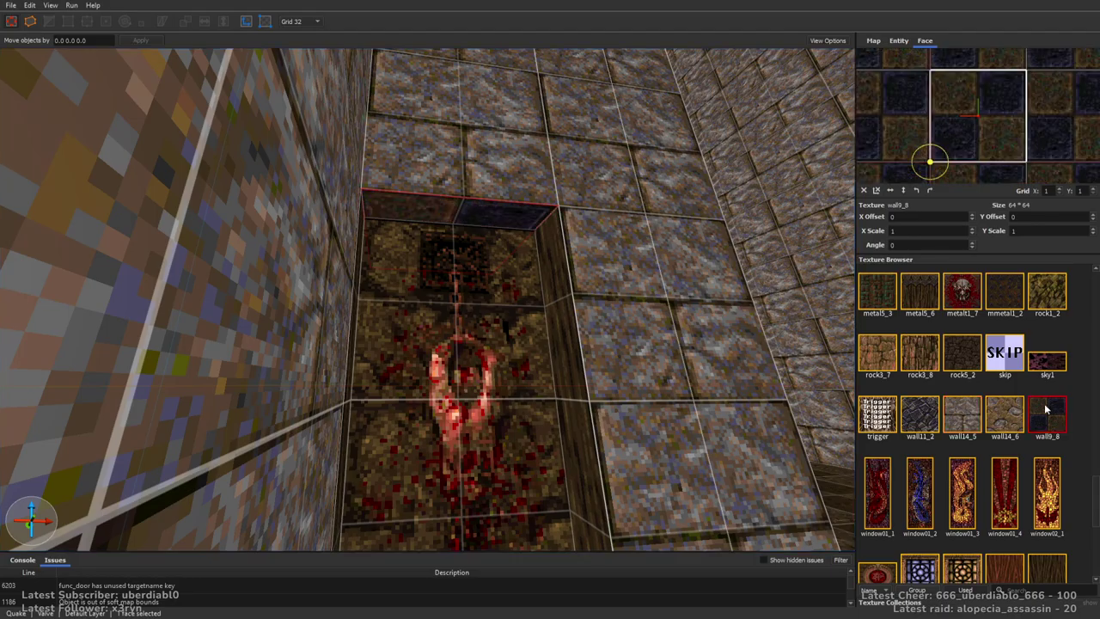
pyautogui.scroll(-3, 554, 296)
# Apply the bricka2_2 texture to the rear faces of the wall around the func_door opening
pyautogui.press('Escape')
pyautogui.moveTo(504, 315); pyautogui.dragTo(559, 225, button='right')
pyautogui.click(463, 214)
pyautogui.scroll(-3, 559, 225)
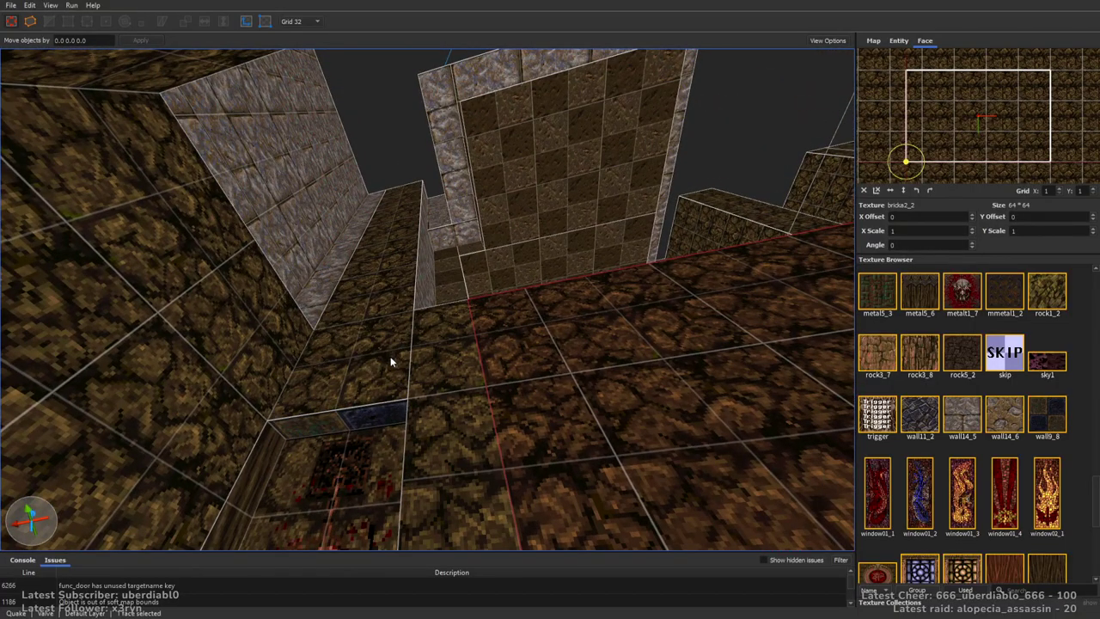
# Raise the 256 by 128 bricka2_2 block between the stone walls to their full height and texture it with wall14_5
pyautogui.press('Escape')
pyautogui.moveTo(498, 335)
pyautogui.mouseDown(button='right')
pyautogui.moveTo(589, 312)
pyautogui.moveTo(508, 387)
pyautogui.moveTo(489, 375)
pyautogui.moveTo(511, 348)
pyautogui.moveTo(356, 287)
pyautogui.moveTo(535, 370)
pyautogui.moveTo(523, 432)
pyautogui.moveTo(538, 345)
pyautogui.moveTo(511, 330)
pyautogui.mouseUp(button='right')
pyautogui.click(580, 259)
pyautogui.moveTo(581, 259)
pyautogui.mouseDown(button='right')
pyautogui.moveTo(450, 392)
pyautogui.moveTo(660, 347)
pyautogui.mouseUp(button='right')
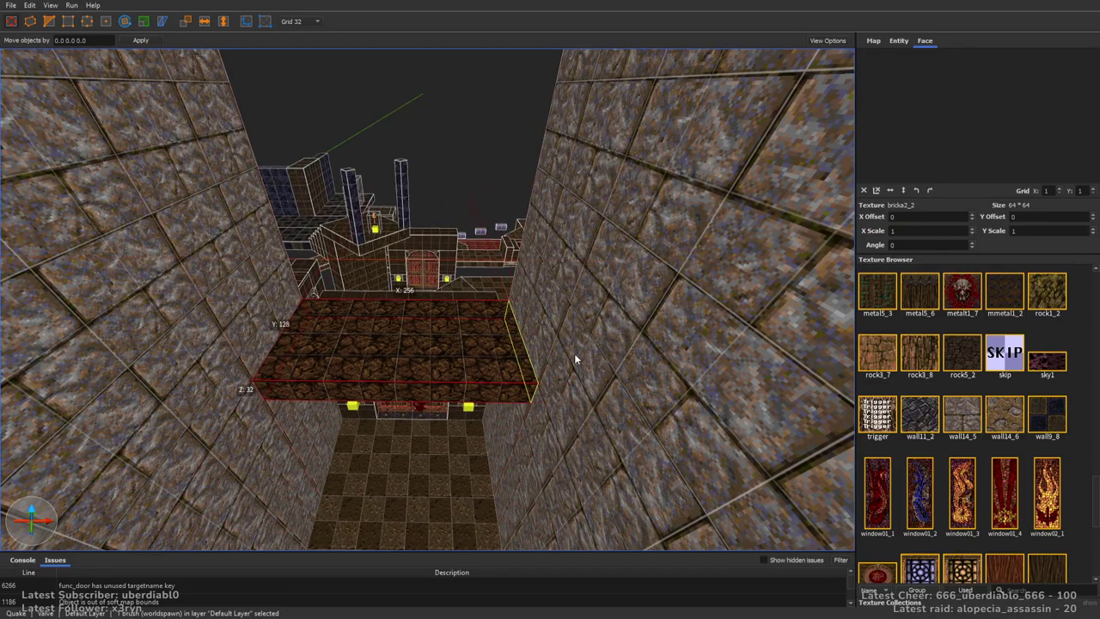
pyautogui.moveTo(575, 354); pyautogui.dragTo(563, 394, button='right')
pyautogui.moveTo(563, 395)
pyautogui.keyDown('shift'); pyautogui.mouseDown()
pyautogui.moveTo(503, 246)
pyautogui.moveTo(507, 224)
pyautogui.mouseUp(); pyautogui.keyUp('shift')
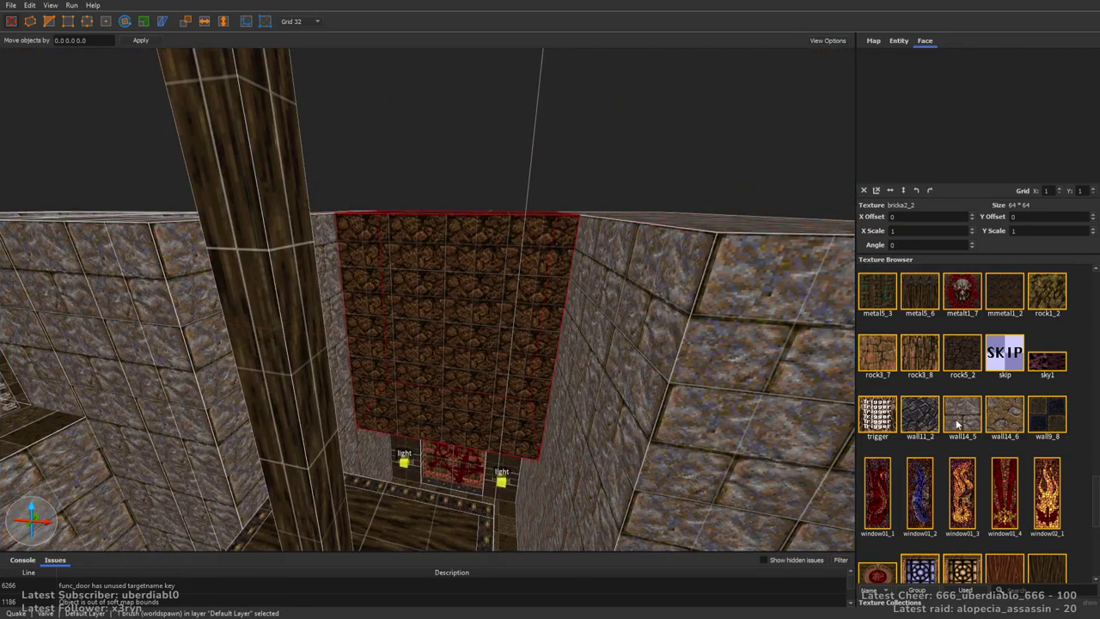
pyautogui.click(958, 423)
pyautogui.moveTo(621, 299)
pyautogui.mouseDown(button='right')
pyautogui.moveTo(544, 364)
pyautogui.moveTo(507, 325)
pyautogui.moveTo(527, 306)
pyautogui.moveTo(368, 298)
pyautogui.moveTo(429, 366)
pyautogui.moveTo(403, 326)
pyautogui.moveTo(439, 317)
pyautogui.mouseUp(button='right')
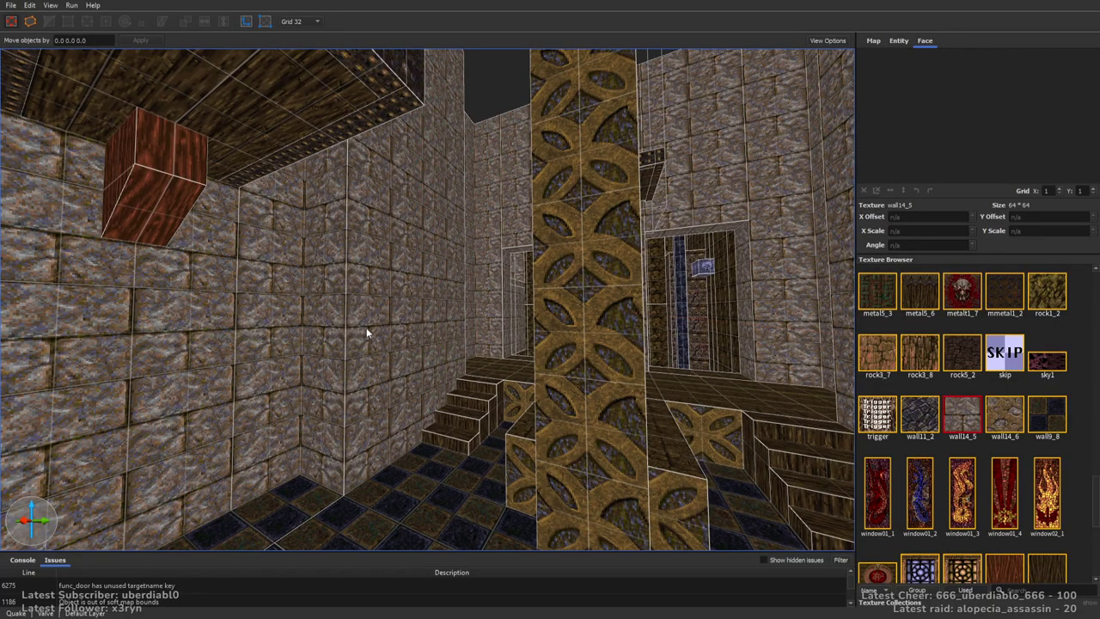
# Draw a 32 by 64 bricka2_4 pillar beside the blood-stained door and raise it well above the door frame
pyautogui.moveTo(355, 349); pyautogui.dragTo(474, 313, button='right')
pyautogui.scroll(-5, 1094, 423)
pyautogui.moveTo(1089, 575); pyautogui.dragTo(1084, 361)
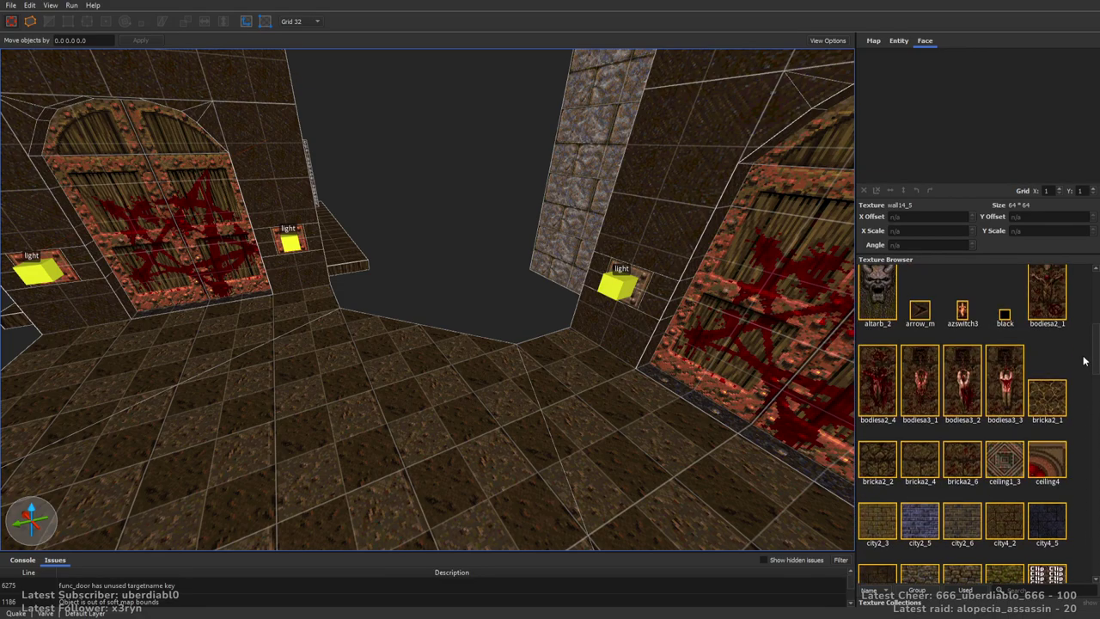
pyautogui.click(935, 464)
pyautogui.moveTo(468, 252); pyautogui.dragTo(521, 293, button='right')
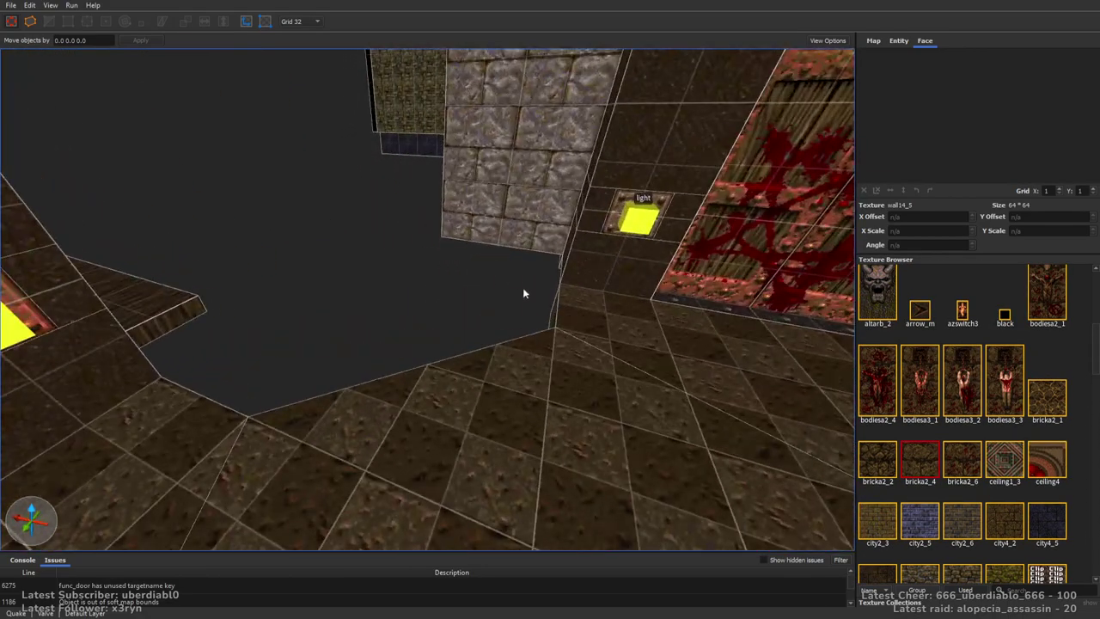
pyautogui.moveTo(581, 293)
pyautogui.mouseDown()
pyautogui.moveTo(547, 315)
pyautogui.moveTo(590, 189)
pyautogui.mouseUp()
pyautogui.moveTo(698, 271)
pyautogui.mouseDown(button='right')
pyautogui.moveTo(568, 302)
pyautogui.moveTo(546, 296)
pyautogui.mouseUp(button='right')
pyautogui.keyDown('shift'); pyautogui.moveTo(574, 371); pyautogui.dragTo(578, 276); pyautogui.keyUp('shift')
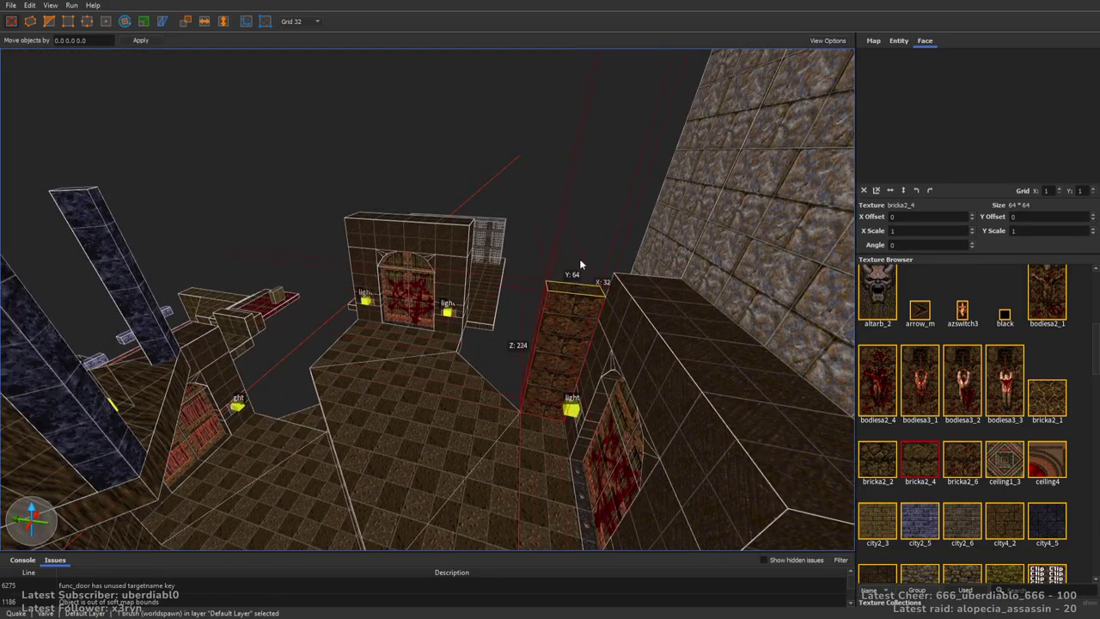
pyautogui.keyDown('shift'); pyautogui.moveTo(601, 193); pyautogui.dragTo(615, 161); pyautogui.keyUp('shift')
# Place a matching bricka2_4 pillar by the neighbouring door and fill the gap between both pillars with a wall from their facing sides
pyautogui.moveTo(615, 161)
pyautogui.mouseDown(button='right')
pyautogui.moveTo(575, 221)
pyautogui.moveTo(591, 295)
pyautogui.mouseUp(button='right')
pyautogui.moveTo(592, 301)
pyautogui.keyDown('ctrl'); pyautogui.mouseDown()
pyautogui.moveTo(319, 334)
pyautogui.moveTo(295, 373)
pyautogui.moveTo(337, 361)
pyautogui.mouseUp(); pyautogui.keyUp('ctrl')
pyautogui.press('Escape')
pyautogui.keyDown('shift'); pyautogui.click(386, 389); pyautogui.keyUp('shift')
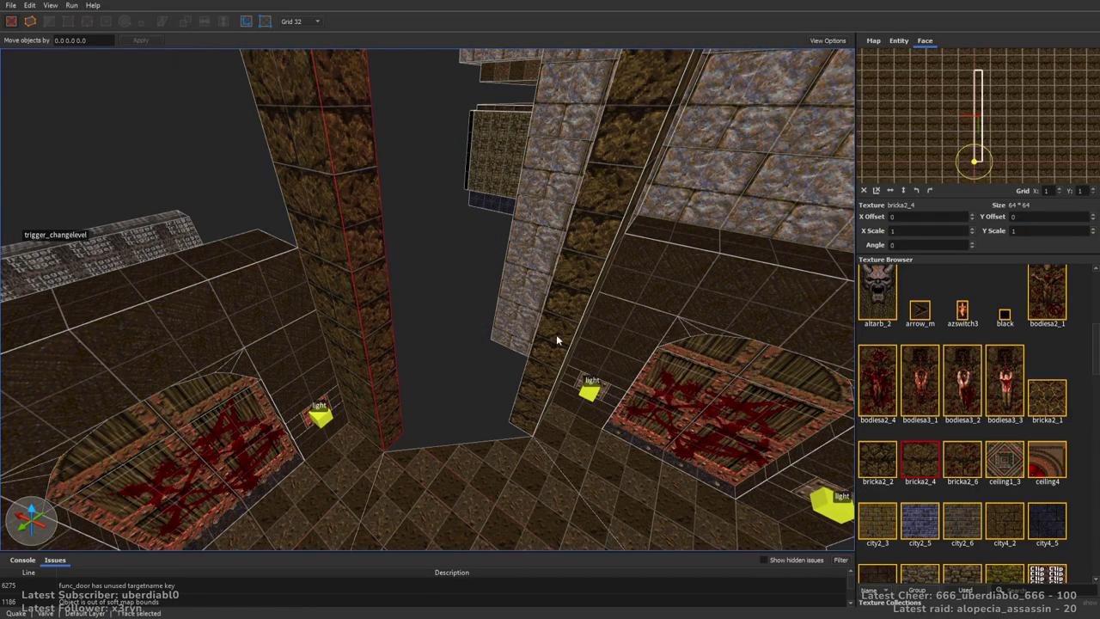
pyautogui.keyDown('shift'); pyautogui.click(557, 336); pyautogui.keyUp('shift')
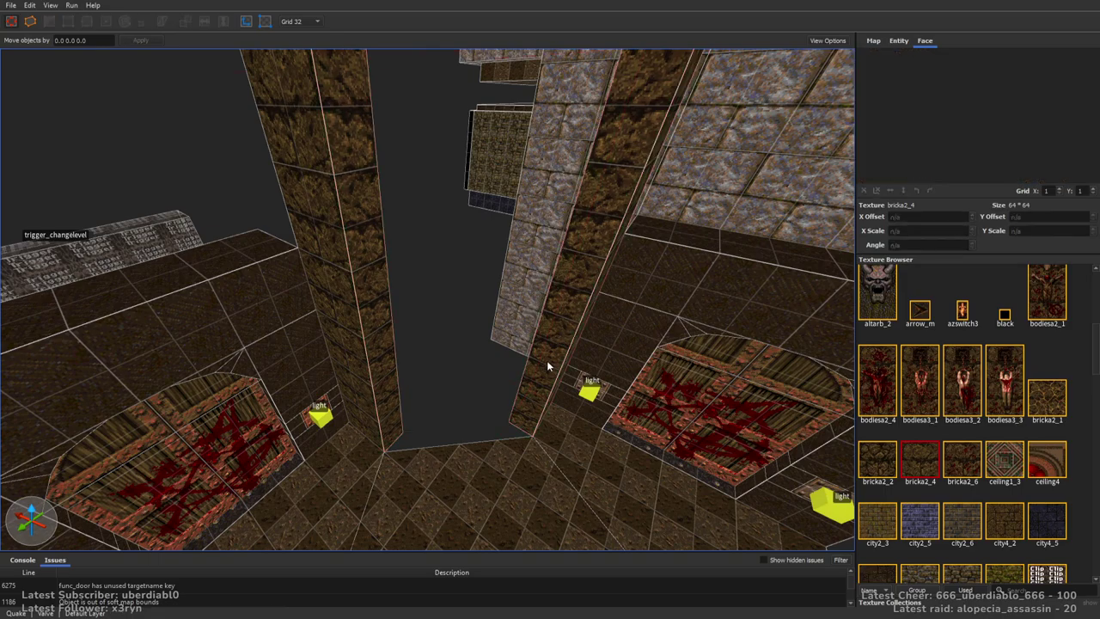
pyautogui.keyDown('ctrl'); pyautogui.keyDown('shift'); pyautogui.click(388, 364); pyautogui.keyUp('shift'); pyautogui.keyUp('ctrl')
pyautogui.scroll(3, 485, 396)
pyautogui.press('Escape')
pyautogui.moveTo(484, 396)
pyautogui.mouseDown(button='right')
pyautogui.moveTo(488, 340)
pyautogui.moveTo(563, 318)
pyautogui.moveTo(515, 334)
pyautogui.moveTo(393, 266)
pyautogui.mouseUp(button='right')
pyautogui.moveTo(392, 265)
pyautogui.mouseDown()
pyautogui.moveTo(378, 249)
pyautogui.moveTo(490, 369)
pyautogui.moveTo(468, 202)
pyautogui.moveTo(498, 222)
pyautogui.moveTo(458, 113)
pyautogui.moveTo(512, 202)
pyautogui.moveTo(493, 34)
pyautogui.mouseUp()
pyautogui.moveTo(492, 34); pyautogui.dragTo(639, 327, button='right')
pyautogui.moveTo(638, 327)
pyautogui.mouseDown()
pyautogui.moveTo(361, 444)
pyautogui.moveTo(357, 436)
pyautogui.moveTo(509, 198)
pyautogui.moveTo(516, 142)
pyautogui.mouseUp()
pyautogui.moveTo(517, 142)
pyautogui.mouseDown(button='right')
pyautogui.moveTo(607, 248)
pyautogui.moveTo(550, 285)
pyautogui.moveTo(483, 291)
pyautogui.moveTo(487, 305)
pyautogui.moveTo(601, 162)
pyautogui.mouseUp(button='right')
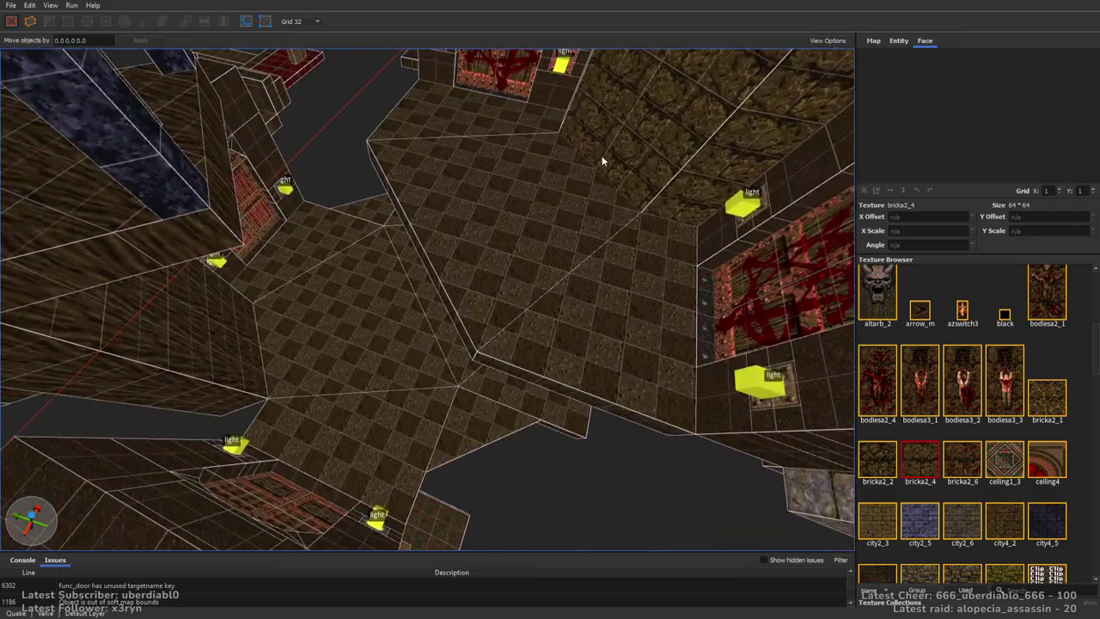
# Assemble a bricka2_4 column about 192 by 192 units and 160 high under the wooden key platform
pyautogui.moveTo(445, 351); pyautogui.dragTo(534, 328, button='right')
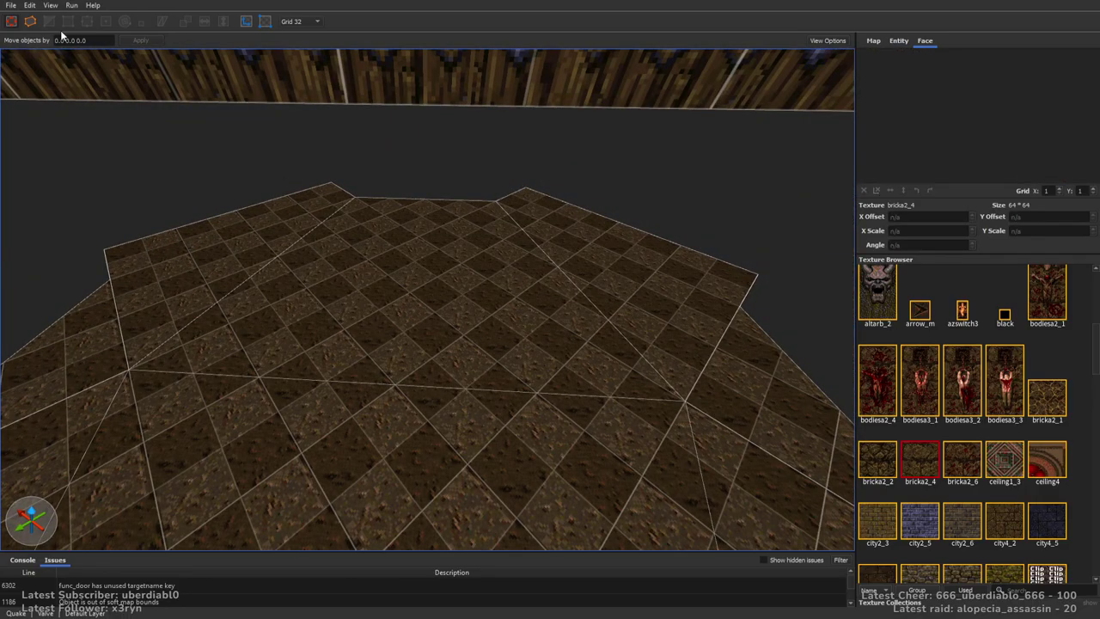
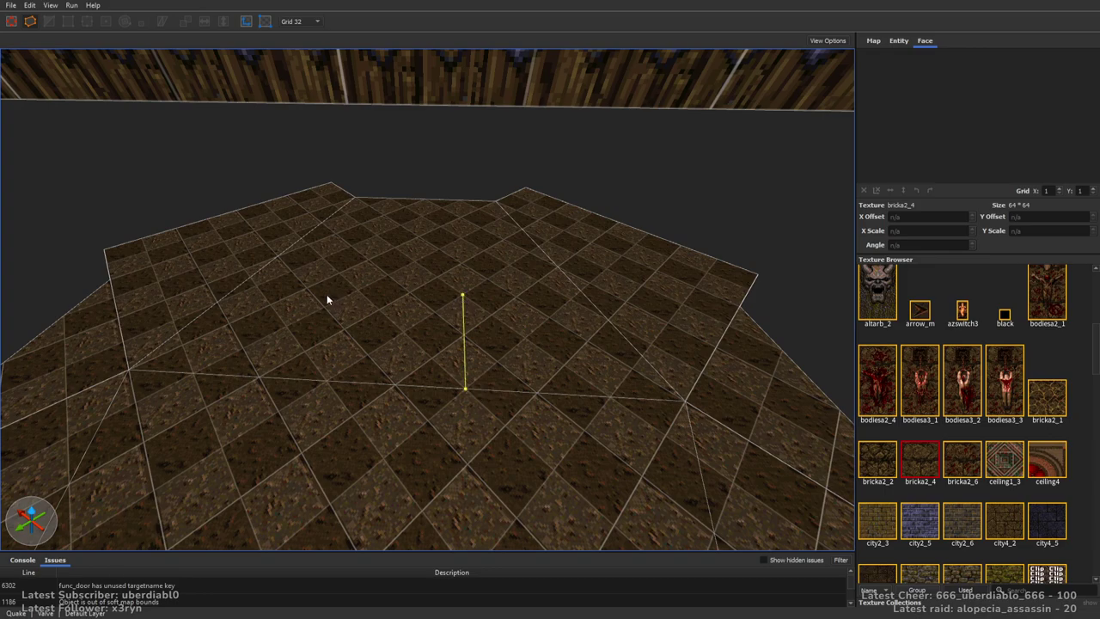
pyautogui.moveTo(516, 303); pyautogui.dragTo(531, 387)
pyautogui.click(274, 372)
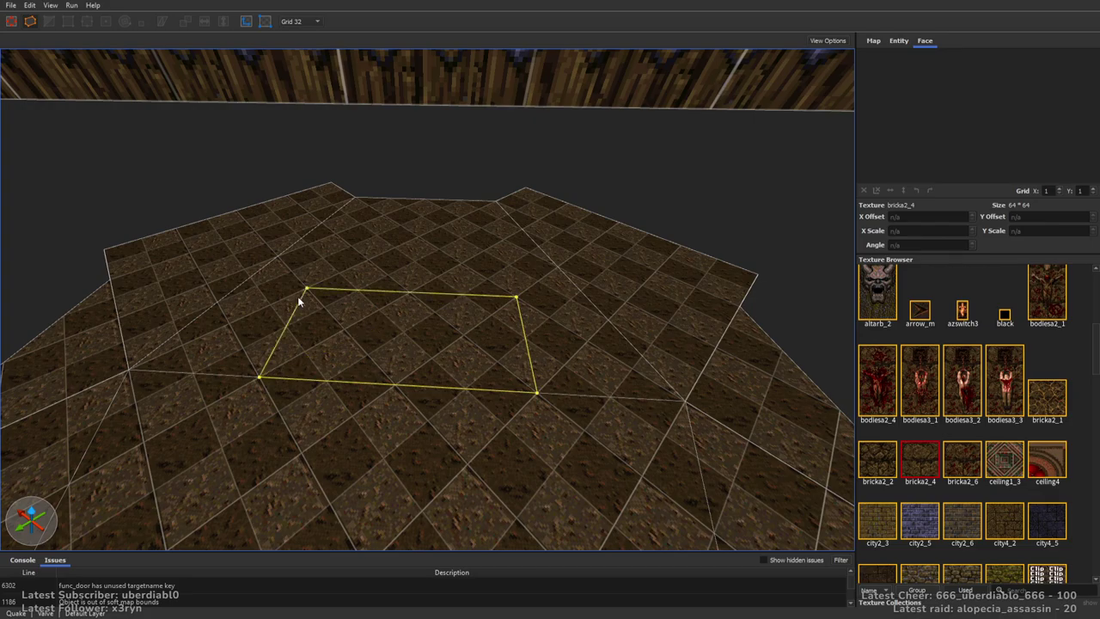
pyautogui.moveTo(414, 367)
pyautogui.mouseDown(button='right')
pyautogui.moveTo(432, 373)
pyautogui.moveTo(486, 327)
pyautogui.mouseUp(button='right')
pyautogui.keyDown('shift'); pyautogui.moveTo(486, 326); pyautogui.dragTo(454, 223); pyautogui.keyUp('shift')
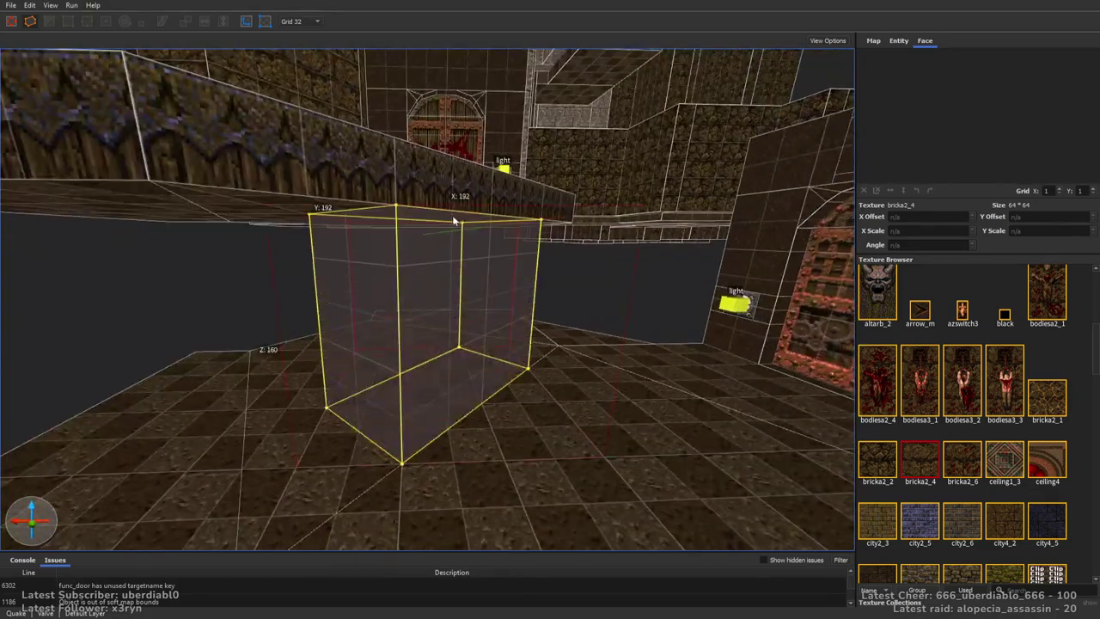
pyautogui.moveTo(486, 319)
pyautogui.mouseDown(button='right')
pyautogui.moveTo(400, 338)
pyautogui.moveTo(466, 353)
pyautogui.moveTo(420, 360)
pyautogui.moveTo(543, 339)
pyautogui.moveTo(442, 312)
pyautogui.moveTo(422, 351)
pyautogui.moveTo(464, 351)
pyautogui.moveTo(351, 356)
pyautogui.moveTo(470, 335)
pyautogui.mouseUp(button='right')
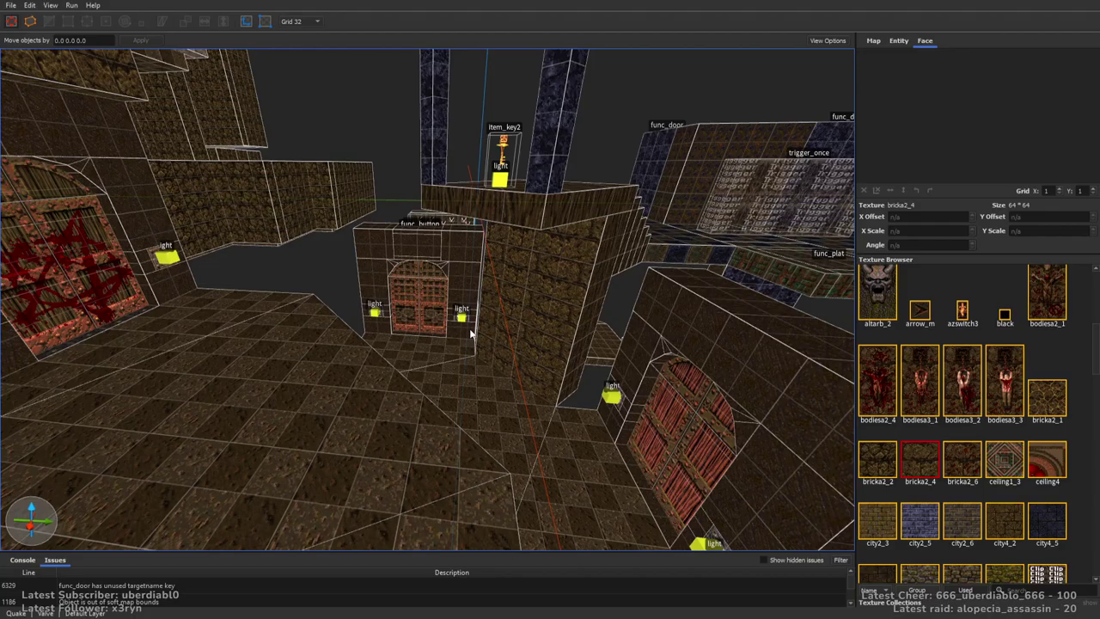
# Stretch the 32 by 32 bricka2_4 corner piece above the blood-stained door down to the checkered floor and fit its faces
pyautogui.moveTo(356, 328); pyautogui.dragTo(657, 215, button='right')
pyautogui.click(486, 121)
pyautogui.moveTo(486, 121); pyautogui.dragTo(515, 202, button='right')
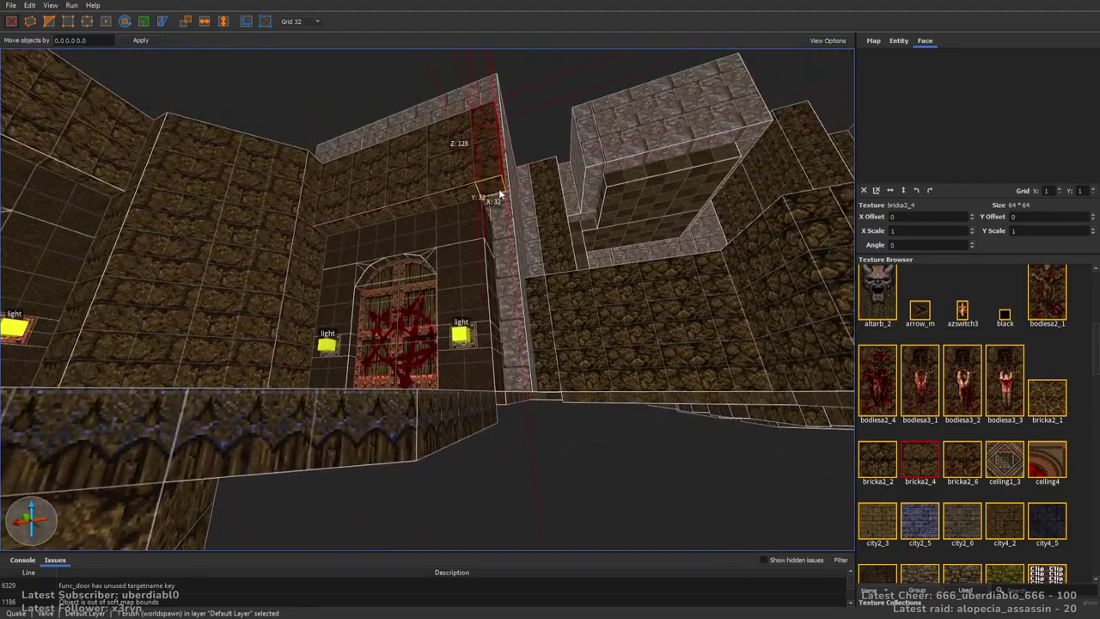
pyautogui.keyDown('shift'); pyautogui.moveTo(516, 202); pyautogui.dragTo(507, 447); pyautogui.keyUp('shift')
pyautogui.moveTo(507, 447); pyautogui.dragTo(560, 441, button='right')
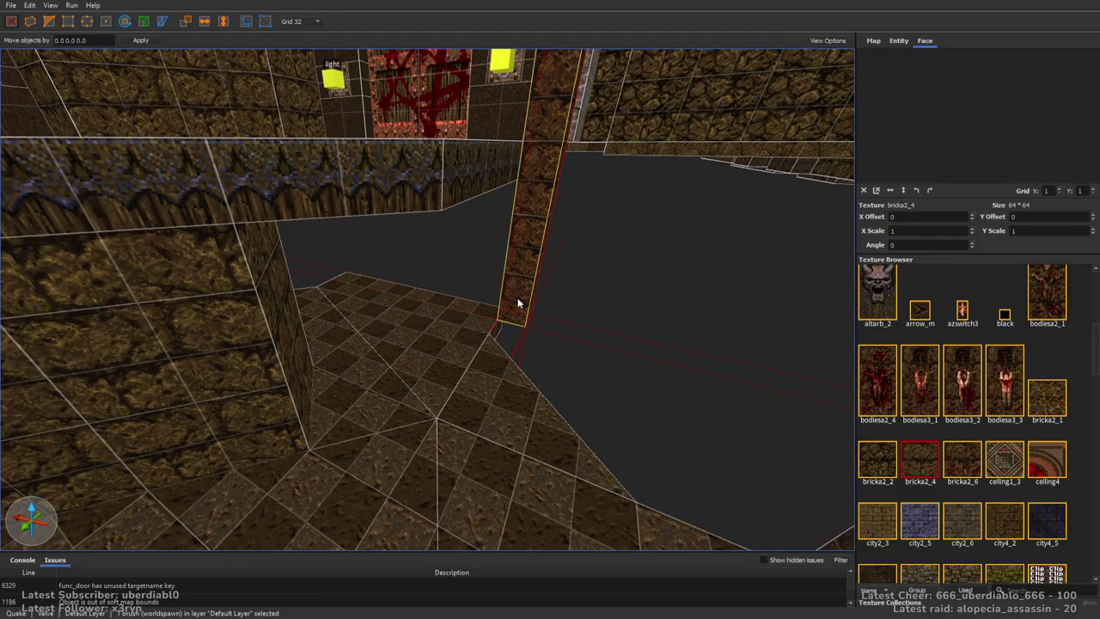
pyautogui.moveTo(520, 350); pyautogui.dragTo(383, 275, button='right')
pyautogui.keyDown('shift'); pyautogui.moveTo(383, 276); pyautogui.dragTo(497, 435); pyautogui.keyUp('shift')
pyautogui.moveTo(497, 434); pyautogui.dragTo(568, 356, button='right')
# Bridge the gap between the corner column and the neighbouring doorway with a bricka2_4 wall built from their facing sides
pyautogui.press('Escape')
pyautogui.keyDown('shift'); pyautogui.click(568, 351); pyautogui.keyUp('shift')
pyautogui.keyDown('ctrl'); pyautogui.keyDown('shift'); pyautogui.click(345, 320); pyautogui.keyUp('shift'); pyautogui.keyUp('ctrl')
pyautogui.keyDown('ctrl'); pyautogui.keyDown('shift'); pyautogui.click(331, 325); pyautogui.keyUp('shift'); pyautogui.keyUp('ctrl')
pyautogui.keyDown('ctrl'); pyautogui.keyDown('shift'); pyautogui.click(341, 319); pyautogui.keyUp('shift'); pyautogui.keyUp('ctrl')
pyautogui.press('Escape')
pyautogui.moveTo(427, 332); pyautogui.dragTo(540, 430, button='right')
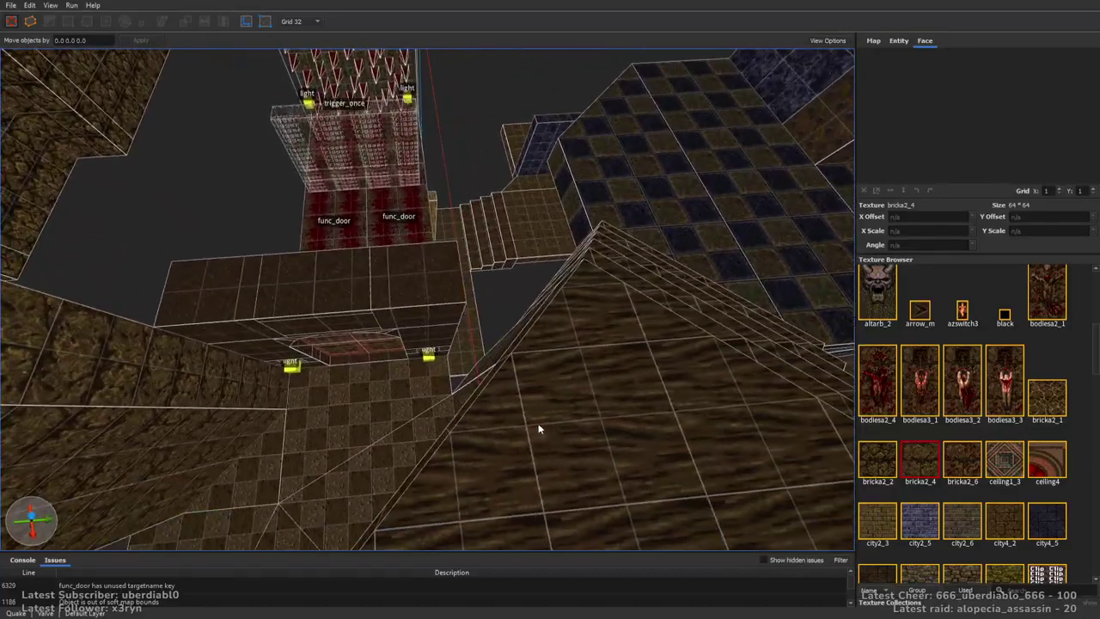
# Close the opposite side of the spike room's doorway with a tall bricka2_4 wall along the checkered floor
pyautogui.moveTo(203, 381)
pyautogui.mouseDown()
pyautogui.moveTo(515, 344)
pyautogui.moveTo(502, 333)
pyautogui.mouseUp()
pyautogui.moveTo(502, 333)
pyautogui.mouseDown(button='right')
pyautogui.moveTo(352, 348)
pyautogui.moveTo(392, 380)
pyautogui.moveTo(474, 339)
pyautogui.mouseUp(button='right')
pyautogui.press('Escape')
pyautogui.moveTo(396, 371)
pyautogui.mouseDown(button='right')
pyautogui.moveTo(453, 373)
pyautogui.moveTo(415, 356)
pyautogui.moveTo(403, 359)
pyautogui.moveTo(507, 351)
pyautogui.moveTo(481, 358)
pyautogui.mouseUp(button='right')
pyautogui.click(403, 359)
pyautogui.moveTo(447, 284)
pyautogui.mouseDown(button='right')
pyautogui.moveTo(496, 307)
pyautogui.moveTo(373, 263)
pyautogui.moveTo(466, 255)
pyautogui.mouseUp(button='right')
pyautogui.moveTo(496, 315)
pyautogui.mouseDown(button='right')
pyautogui.moveTo(503, 257)
pyautogui.moveTo(430, 258)
pyautogui.moveTo(425, 338)
pyautogui.moveTo(465, 336)
pyautogui.moveTo(438, 345)
pyautogui.mouseUp(button='right')
pyautogui.click(504, 258)
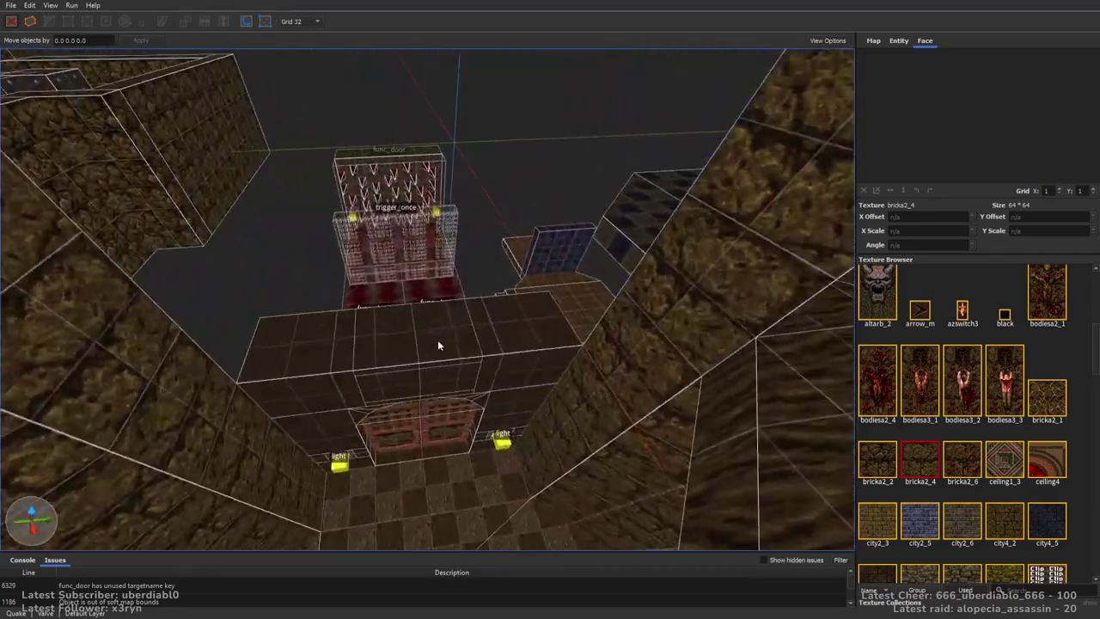
# Copy the three-piece bricka2_4 corner wall to the open corner beside the red wooden door
pyautogui.click(361, 381)
pyautogui.click(515, 370)
pyautogui.moveTo(584, 363)
pyautogui.mouseDown(button='right')
pyautogui.moveTo(565, 368)
pyautogui.moveTo(488, 97)
pyautogui.moveTo(343, 146)
pyautogui.moveTo(207, 168)
pyautogui.moveTo(426, 197)
pyautogui.moveTo(447, 268)
pyautogui.moveTo(599, 252)
pyautogui.moveTo(481, 258)
pyautogui.moveTo(393, 206)
pyautogui.mouseUp(button='right')
pyautogui.click(398, 131)
pyautogui.scroll(5, 456, 183)
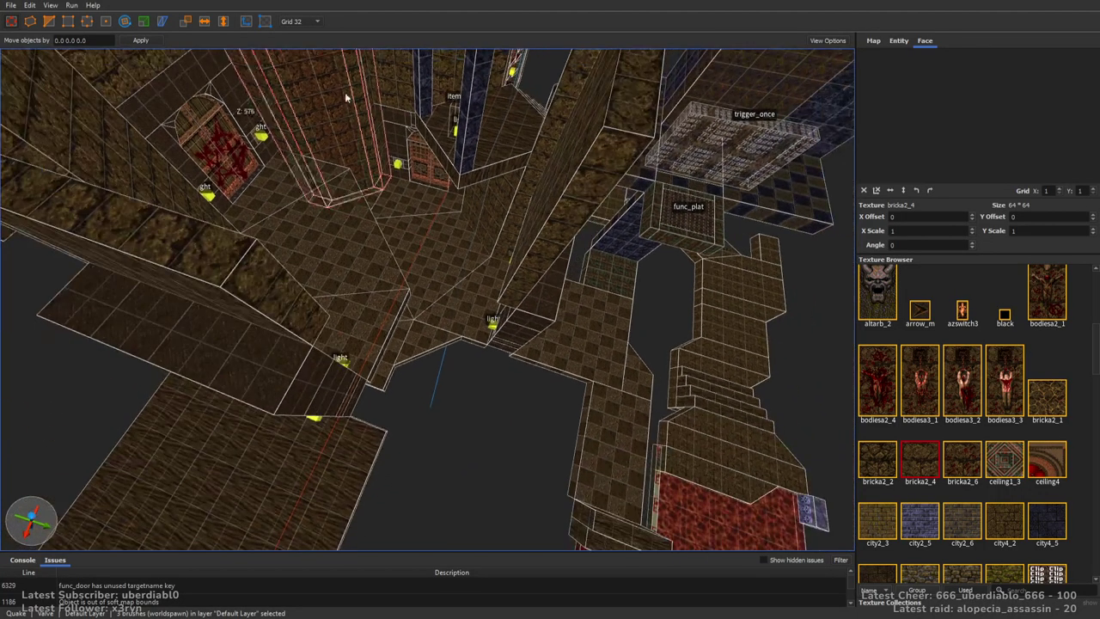
pyautogui.scroll(3, 461, 305)
pyautogui.moveTo(457, 306)
pyautogui.mouseDown(button='right')
pyautogui.moveTo(538, 225)
pyautogui.moveTo(511, 239)
pyautogui.moveTo(549, 242)
pyautogui.moveTo(545, 169)
pyautogui.moveTo(519, 136)
pyautogui.moveTo(559, 135)
pyautogui.moveTo(575, 115)
pyautogui.mouseUp(button='right')
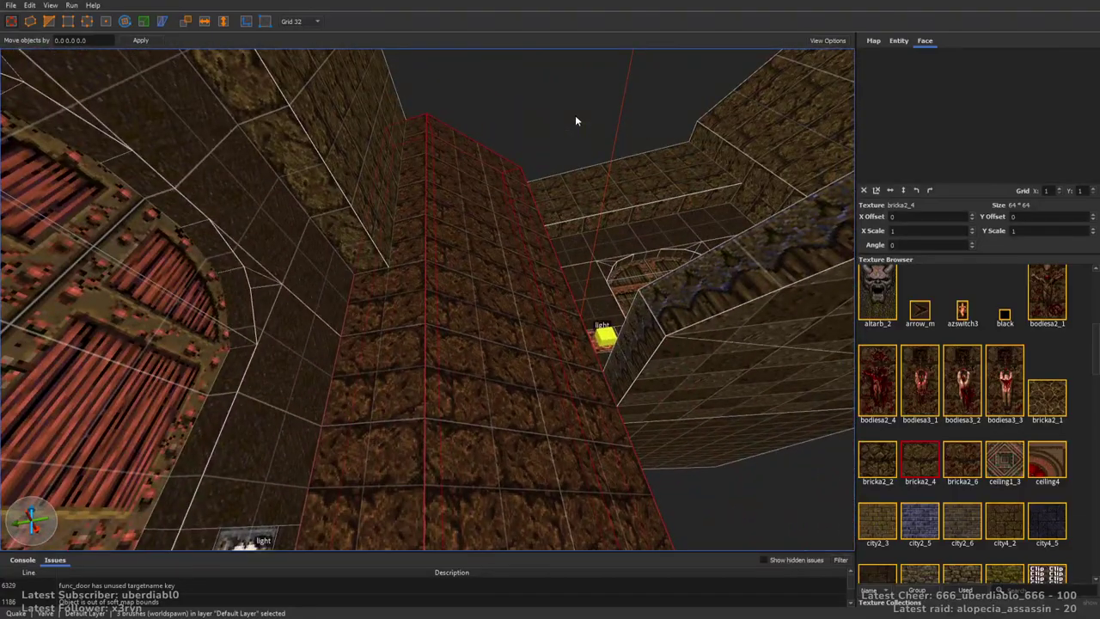
pyautogui.press('Escape')
# Enclose the spike-trap room and its blood-streaked floor with bricka2_6 walls
pyautogui.moveTo(550, 222)
pyautogui.mouseDown(button='right')
pyautogui.moveTo(399, 265)
pyautogui.moveTo(269, 271)
pyautogui.moveTo(405, 292)
pyautogui.moveTo(483, 280)
pyautogui.moveTo(646, 316)
pyautogui.mouseUp(button='right')
pyautogui.moveTo(499, 324)
pyautogui.mouseDown(button='right')
pyautogui.moveTo(422, 412)
pyautogui.moveTo(368, 410)
pyautogui.mouseUp(button='right')
pyautogui.click(368, 410)
pyautogui.moveTo(317, 229); pyautogui.dragTo(358, 141, button='right')
pyautogui.click(359, 141)
pyautogui.keyDown('ctrl'); pyautogui.click(653, 159); pyautogui.keyUp('ctrl')
pyautogui.moveTo(653, 159)
pyautogui.mouseDown(button='right')
pyautogui.moveTo(712, 359)
pyautogui.moveTo(386, 339)
pyautogui.moveTo(481, 315)
pyautogui.moveTo(487, 398)
pyautogui.mouseUp(button='right')
pyautogui.moveTo(486, 398)
pyautogui.mouseDown()
pyautogui.moveTo(516, 421)
pyautogui.moveTo(388, 437)
pyautogui.moveTo(425, 228)
pyautogui.mouseUp()
pyautogui.moveTo(425, 229)
pyautogui.mouseDown(button='right')
pyautogui.moveTo(517, 250)
pyautogui.moveTo(585, 222)
pyautogui.moveTo(386, 266)
pyautogui.moveTo(335, 336)
pyautogui.moveTo(595, 336)
pyautogui.moveTo(523, 311)
pyautogui.moveTo(476, 261)
pyautogui.moveTo(507, 344)
pyautogui.moveTo(422, 353)
pyautogui.moveTo(432, 352)
pyautogui.moveTo(423, 342)
pyautogui.moveTo(579, 347)
pyautogui.moveTo(427, 299)
pyautogui.moveTo(523, 326)
pyautogui.mouseUp(button='right')
pyautogui.press('Escape')
pyautogui.moveTo(524, 327); pyautogui.dragTo(498, 370)
pyautogui.moveTo(499, 369)
pyautogui.mouseDown(button='right')
pyautogui.moveTo(473, 341)
pyautogui.moveTo(504, 278)
pyautogui.moveTo(570, 253)
pyautogui.moveTo(628, 209)
pyautogui.moveTo(239, 191)
pyautogui.moveTo(427, 236)
pyautogui.moveTo(392, 152)
pyautogui.moveTo(385, 240)
pyautogui.moveTo(435, 361)
pyautogui.moveTo(446, 444)
pyautogui.moveTo(475, 334)
pyautogui.moveTo(550, 344)
pyautogui.moveTo(640, 377)
pyautogui.mouseUp(button='right')
pyautogui.click(647, 374)
pyautogui.moveTo(647, 374)
pyautogui.mouseDown()
pyautogui.moveTo(645, 356)
pyautogui.moveTo(238, 361)
pyautogui.mouseUp()
pyautogui.press('Escape')
pyautogui.moveTo(238, 361)
pyautogui.mouseDown(button='right')
pyautogui.moveTo(536, 282)
pyautogui.moveTo(506, 276)
pyautogui.mouseUp(button='right')
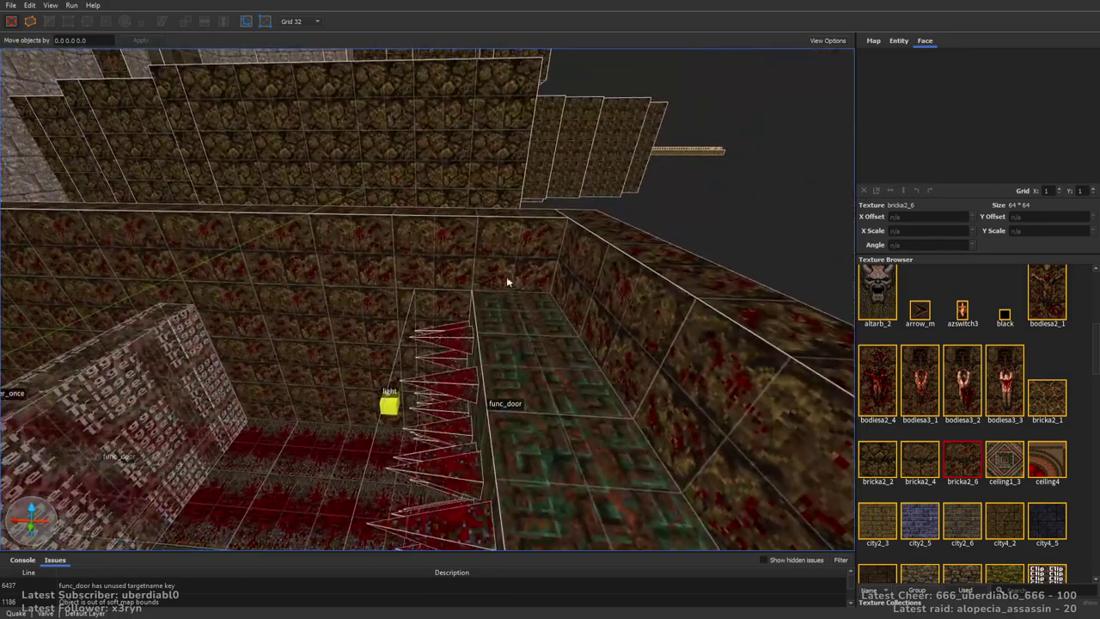
# Add bricka2_6 beams across the top of the spike-trap room and repeat them towards the entrance door
pyautogui.click(437, 236)
pyautogui.moveTo(437, 235); pyautogui.dragTo(443, 324, button='right')
pyautogui.moveTo(440, 401)
pyautogui.mouseDown(button='right')
pyautogui.moveTo(489, 370)
pyautogui.moveTo(404, 374)
pyautogui.mouseUp(button='right')
pyautogui.click(336, 377)
pyautogui.scroll(5, 439, 300)
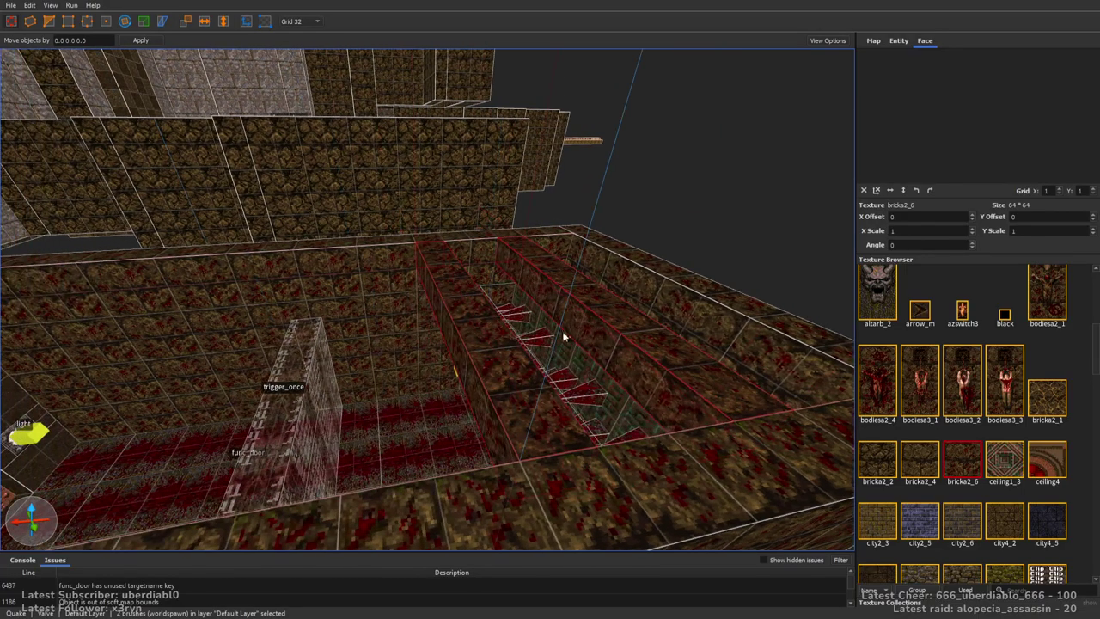
pyautogui.keyDown('ctrl'); pyautogui.click(312, 334); pyautogui.keyUp('ctrl')
pyautogui.scroll(-3, 312, 334)
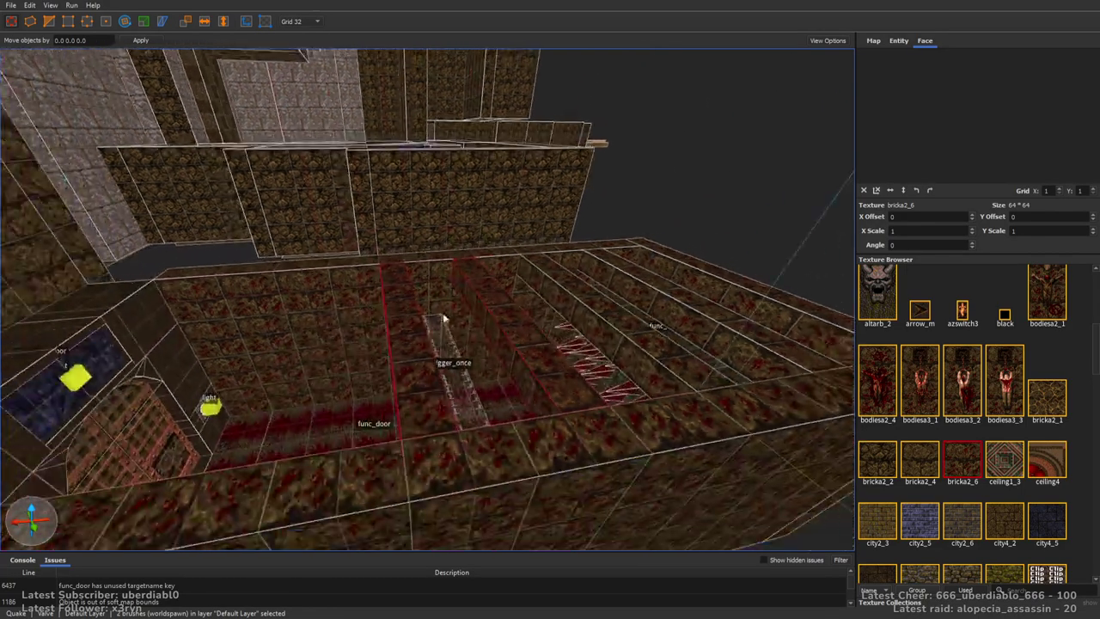
pyautogui.moveTo(314, 319); pyautogui.dragTo(457, 340, button='middle')
pyautogui.moveTo(457, 340)
pyautogui.mouseDown(button='right')
pyautogui.moveTo(432, 359)
pyautogui.moveTo(455, 264)
pyautogui.mouseUp(button='right')
pyautogui.click(455, 264)
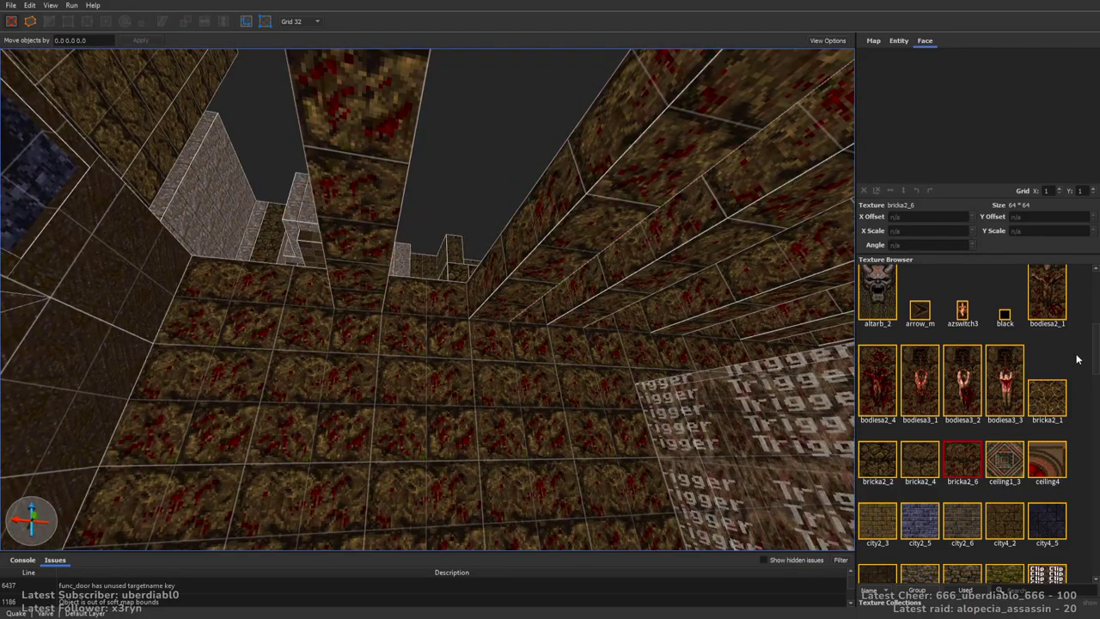
# Draw a bricka2_1 brush over the openings between the spike-trap room's ceiling beams
pyautogui.click(1047, 397)
pyautogui.moveTo(631, 434); pyautogui.dragTo(542, 380, button='right')
pyautogui.moveTo(277, 263)
pyautogui.mouseDown(button='right')
pyautogui.moveTo(329, 189)
pyautogui.moveTo(388, 156)
pyautogui.moveTo(409, 159)
pyautogui.moveTo(515, 275)
pyautogui.moveTo(472, 232)
pyautogui.moveTo(508, 317)
pyautogui.moveTo(519, 248)
pyautogui.moveTo(574, 225)
pyautogui.moveTo(308, 293)
pyautogui.moveTo(573, 316)
pyautogui.moveTo(385, 385)
pyautogui.moveTo(456, 370)
pyautogui.moveTo(572, 392)
pyautogui.moveTo(545, 410)
pyautogui.moveTo(596, 349)
pyautogui.moveTo(417, 384)
pyautogui.moveTo(418, 324)
pyautogui.moveTo(363, 289)
pyautogui.moveTo(527, 294)
pyautogui.moveTo(486, 315)
pyautogui.moveTo(445, 231)
pyautogui.moveTo(448, 303)
pyautogui.moveTo(212, 250)
pyautogui.mouseUp(button='right')
pyautogui.click(445, 230)
pyautogui.moveTo(212, 250)
pyautogui.mouseDown()
pyautogui.moveTo(477, 257)
pyautogui.moveTo(480, 392)
pyautogui.mouseUp()
# Line both sides of the pit beneath the blood-streaked trap floor with dung02_5 walls
pyautogui.moveTo(1093, 355); pyautogui.dragTo(1095, 413)
pyautogui.click(919, 412)
pyautogui.moveTo(571, 331)
pyautogui.mouseDown(button='right')
pyautogui.moveTo(564, 353)
pyautogui.moveTo(670, 341)
pyautogui.moveTo(679, 327)
pyautogui.moveTo(605, 292)
pyautogui.mouseUp(button='right')
pyautogui.moveTo(605, 292)
pyautogui.keyDown('shift'); pyautogui.mouseDown()
pyautogui.moveTo(203, 286)
pyautogui.moveTo(150, 296)
pyautogui.moveTo(223, 289)
pyautogui.mouseUp(); pyautogui.keyUp('shift')
pyautogui.scroll(5, 482, 295)
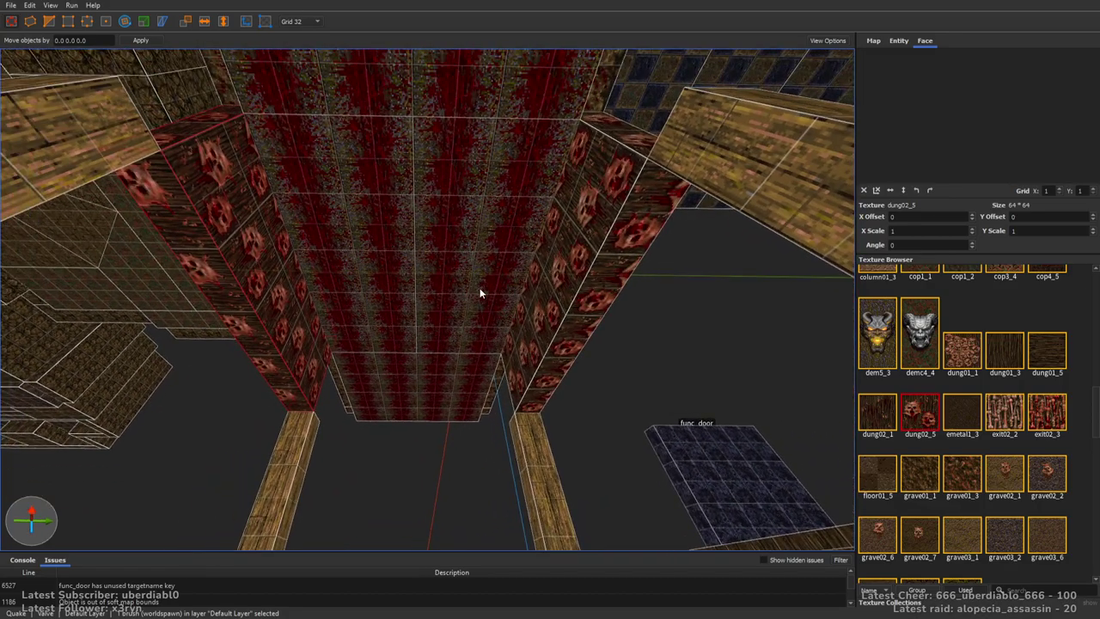
pyautogui.press('Escape')
# Draw a wood1_1 crossbeam 32 by 320 by 32 units across the end of the pit and rotate its texture
pyautogui.moveTo(432, 212); pyautogui.dragTo(515, 258, button='right')
pyautogui.moveTo(1092, 428); pyautogui.dragTo(1093, 529)
pyautogui.click(921, 448)
pyautogui.moveTo(552, 326); pyautogui.dragTo(344, 284, button='right')
pyautogui.moveTo(133, 258); pyautogui.dragTo(586, 315)
pyautogui.click(929, 190)
pyautogui.moveTo(645, 238)
pyautogui.mouseDown(button='right')
pyautogui.moveTo(504, 246)
pyautogui.moveTo(484, 369)
pyautogui.moveTo(303, 380)
pyautogui.moveTo(287, 369)
pyautogui.moveTo(251, 67)
pyautogui.mouseUp(button='right')
pyautogui.moveTo(248, 195)
pyautogui.mouseDown(button='right')
pyautogui.moveTo(355, 366)
pyautogui.moveTo(309, 332)
pyautogui.moveTo(445, 387)
pyautogui.mouseUp(button='right')
pyautogui.hotkey('alt', 'Up')
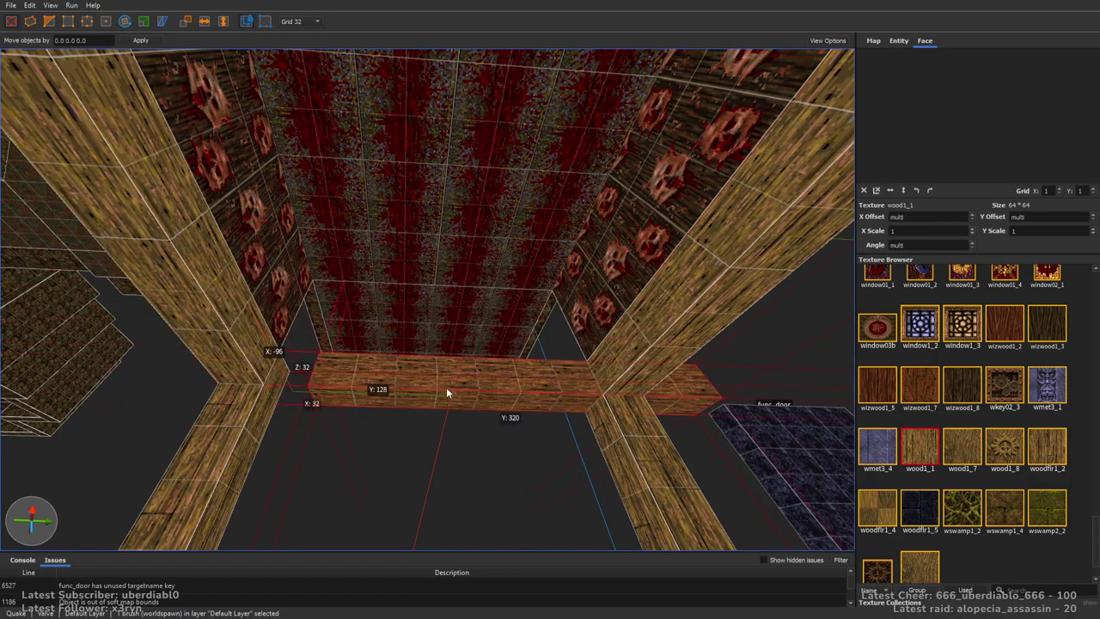
# Add a 32 by 256 wood1_1 panel on top of the crossbeam and raise it to 96 units
pyautogui.moveTo(627, 397); pyautogui.dragTo(582, 378, button='right')
pyautogui.press('Escape')
pyautogui.moveTo(179, 368)
pyautogui.mouseDown(button='right')
pyautogui.moveTo(578, 339)
pyautogui.moveTo(545, 305)
pyautogui.moveTo(412, 393)
pyautogui.moveTo(417, 344)
pyautogui.moveTo(631, 387)
pyautogui.moveTo(471, 465)
pyautogui.mouseUp(button='right')
pyautogui.click(470, 465)
pyautogui.keyDown('shift'); pyautogui.moveTo(505, 246); pyautogui.dragTo(515, 206); pyautogui.keyUp('shift')
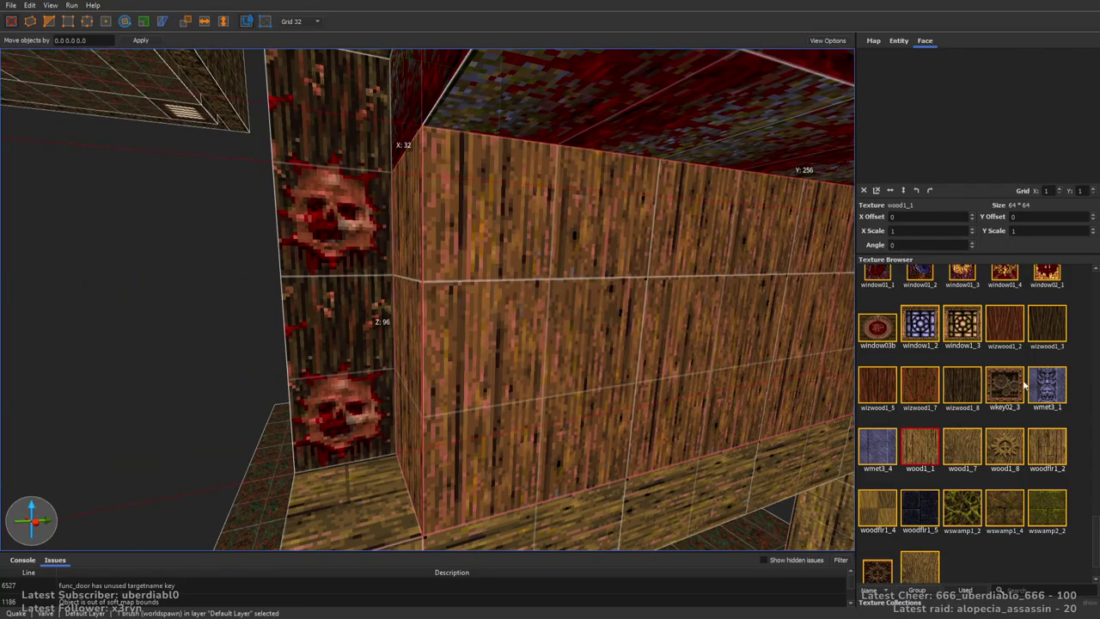
# Apply the dung02_5 skull texture to the plain wooden wall band above the beams
pyautogui.scroll(10, 1068, 516)
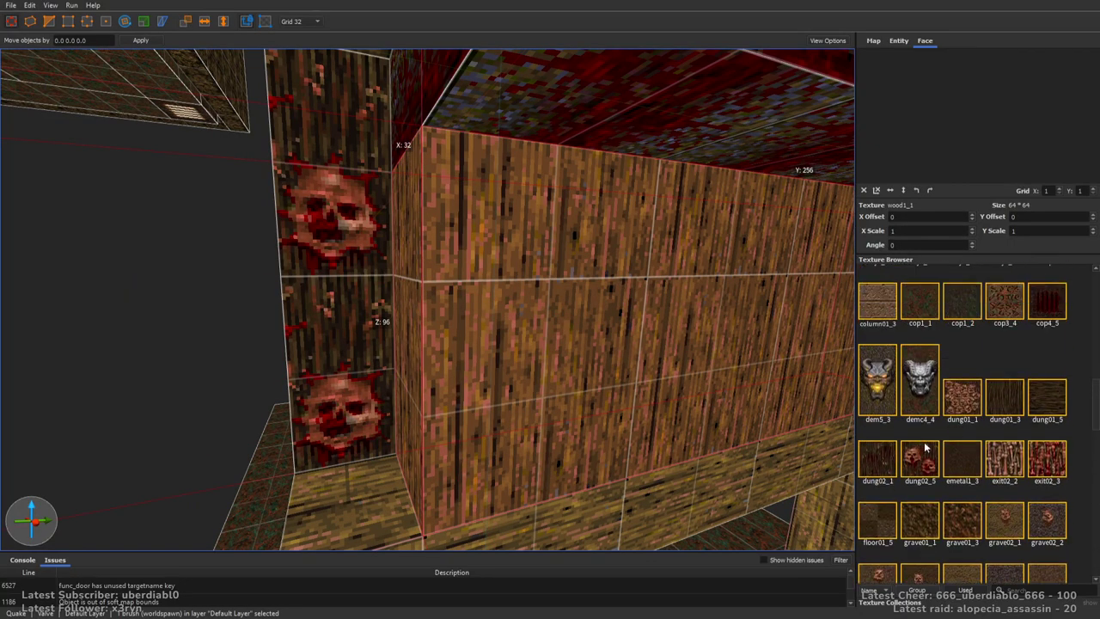
pyautogui.click(921, 451)
pyautogui.scroll(3, 466, 246)
pyautogui.moveTo(466, 245)
pyautogui.mouseDown(button='right')
pyautogui.moveTo(441, 358)
pyautogui.moveTo(354, 217)
pyautogui.moveTo(585, 242)
pyautogui.moveTo(597, 218)
pyautogui.moveTo(599, 251)
pyautogui.moveTo(628, 252)
pyautogui.mouseUp(button='right')
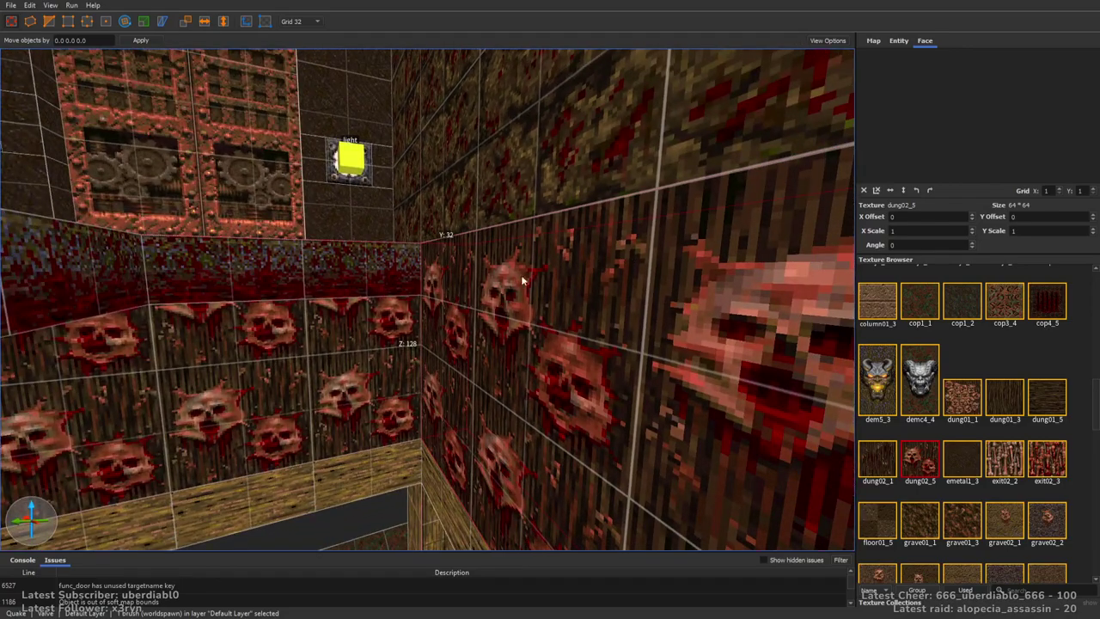
pyautogui.moveTo(445, 317)
pyautogui.mouseDown(button='right')
pyautogui.moveTo(453, 301)
pyautogui.moveTo(296, 273)
pyautogui.moveTo(520, 312)
pyautogui.moveTo(545, 346)
pyautogui.moveTo(449, 248)
pyautogui.moveTo(462, 328)
pyautogui.mouseUp(button='right')
# Apply the met5_2 texture to the band running above the skull-textured walls
pyautogui.click(520, 313)
pyautogui.click(498, 240)
pyautogui.moveTo(498, 239); pyautogui.dragTo(587, 311, button='right')
pyautogui.press('Escape')
pyautogui.moveTo(1094, 406); pyautogui.dragTo(1096, 482)
pyautogui.moveTo(601, 356)
pyautogui.mouseDown(button='right')
pyautogui.moveTo(476, 387)
pyautogui.moveTo(357, 449)
pyautogui.moveTo(516, 300)
pyautogui.moveTo(562, 286)
pyautogui.moveTo(549, 240)
pyautogui.moveTo(555, 332)
pyautogui.moveTo(214, 238)
pyautogui.moveTo(449, 272)
pyautogui.moveTo(356, 240)
pyautogui.moveTo(467, 245)
pyautogui.moveTo(521, 380)
pyautogui.moveTo(560, 387)
pyautogui.moveTo(608, 416)
pyautogui.moveTo(547, 356)
pyautogui.moveTo(468, 365)
pyautogui.mouseUp(button='right')
pyautogui.click(356, 449)
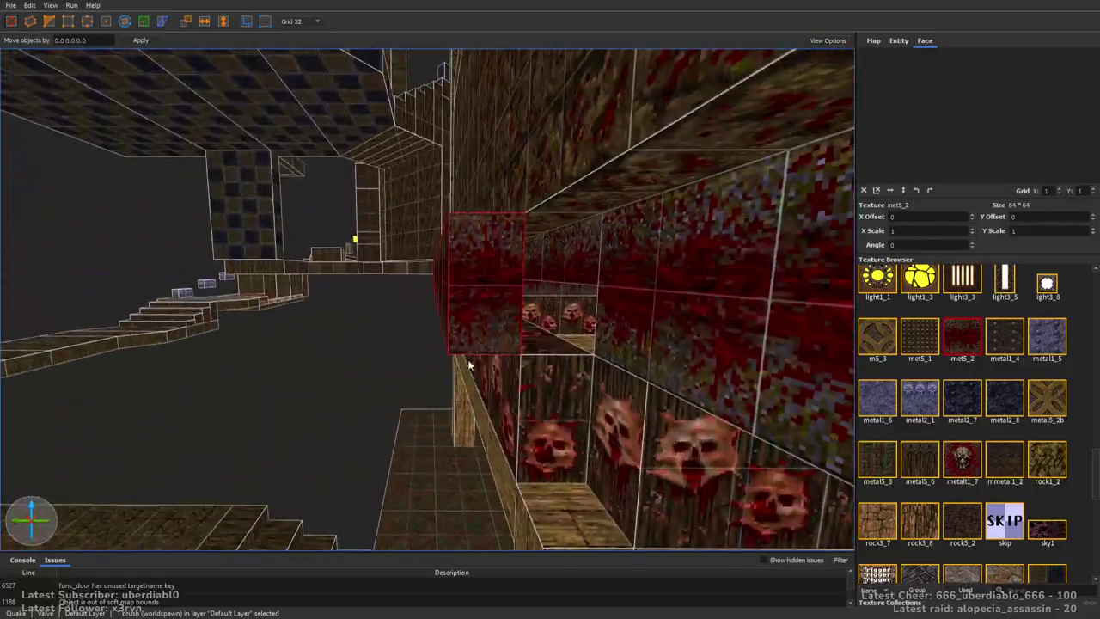
pyautogui.press('Escape')
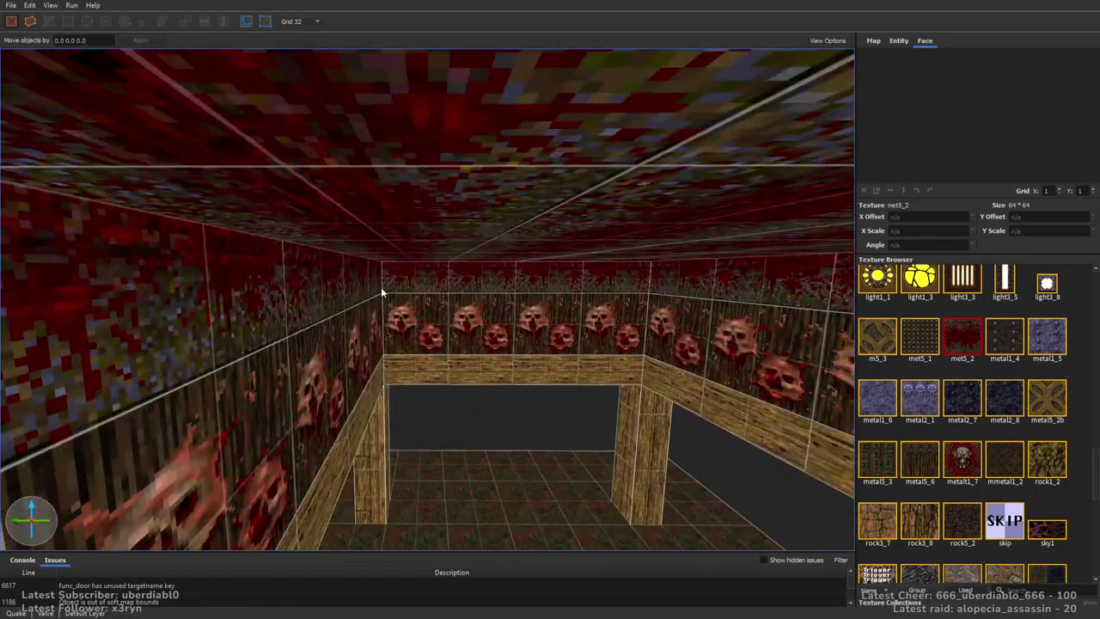
# Choose the rock1_2 texture and draw a 32 × 512 × 32 brush along the edge of the building's floor
pyautogui.moveTo(380, 287); pyautogui.dragTo(572, 346, button='right')
pyautogui.moveTo(462, 374); pyautogui.dragTo(528, 331, button='right')
pyautogui.moveTo(1095, 461); pyautogui.dragTo(1082, 560)
pyautogui.scroll(10, 1076, 524)
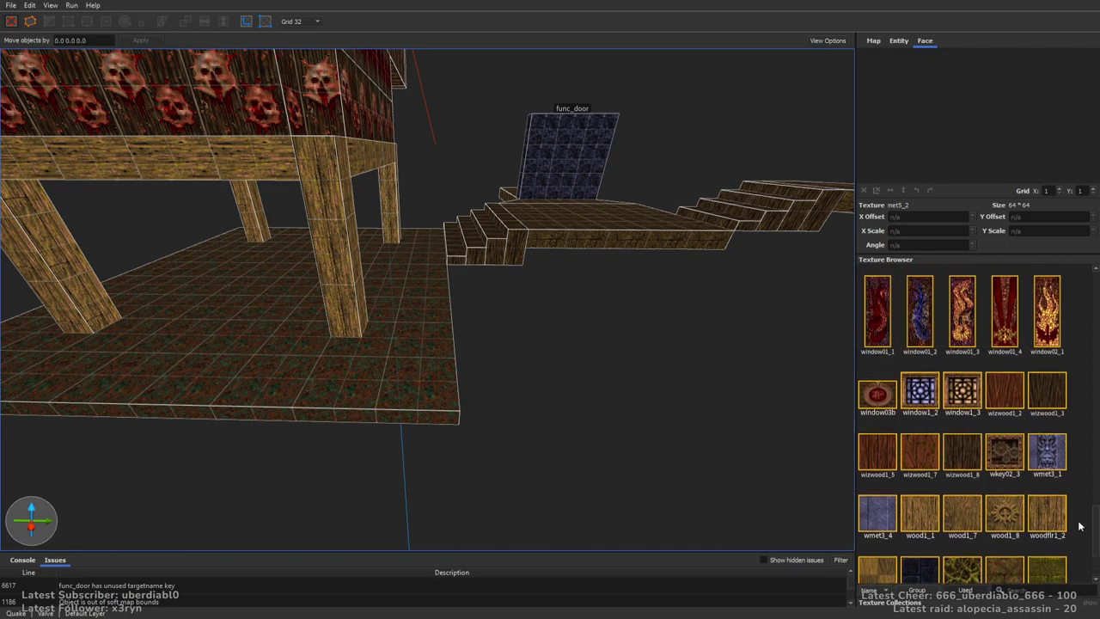
pyautogui.scroll(2, 1075, 488)
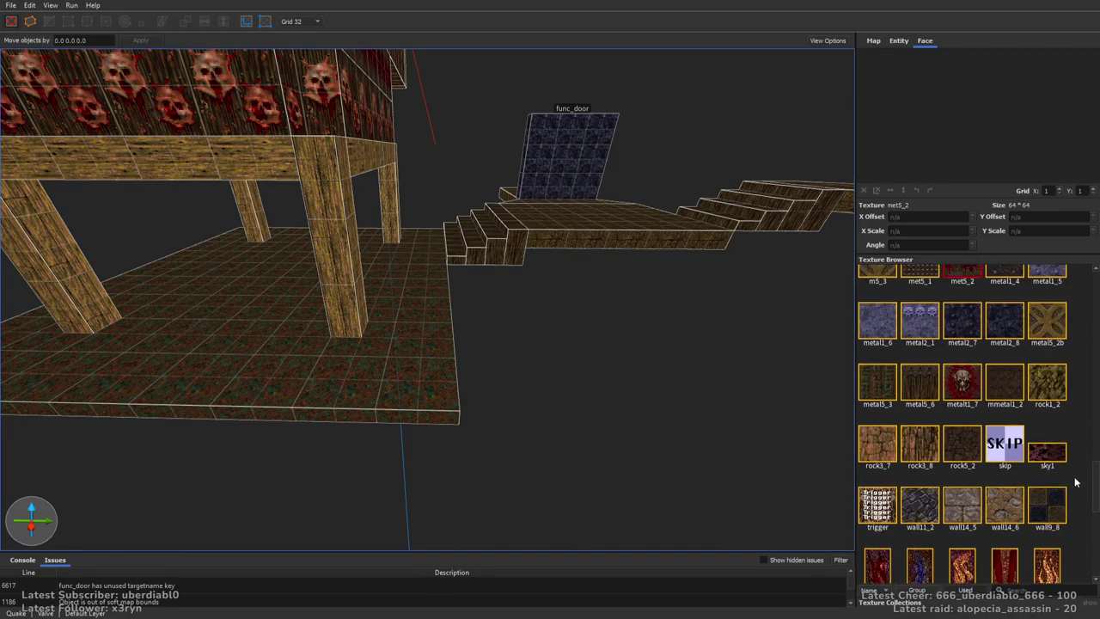
pyautogui.scroll(1, 1075, 481)
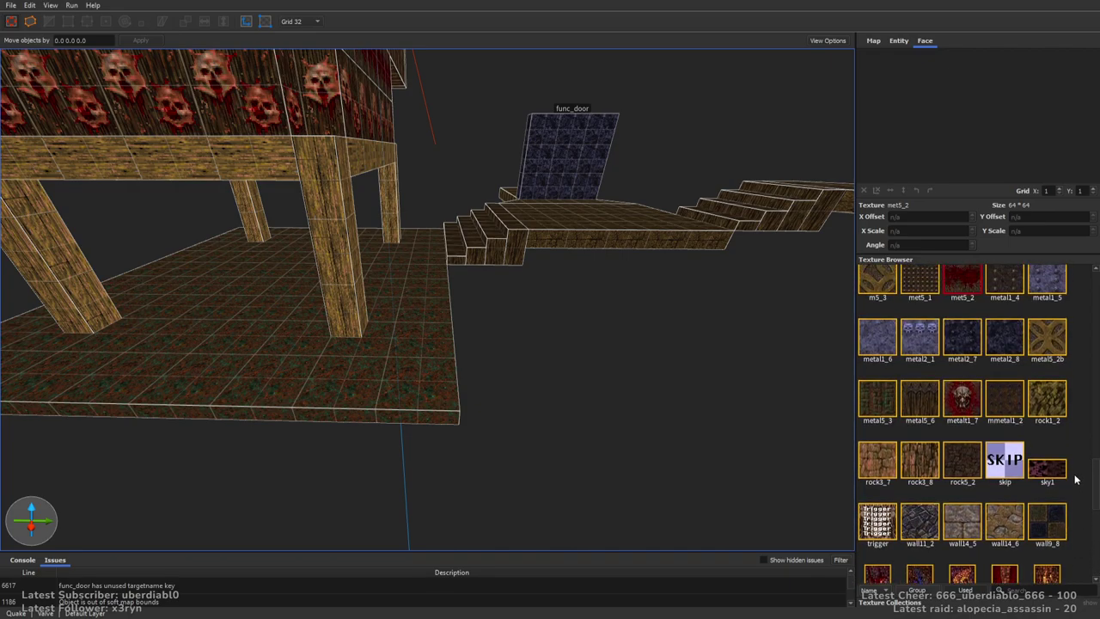
pyautogui.scroll(3, 1074, 477)
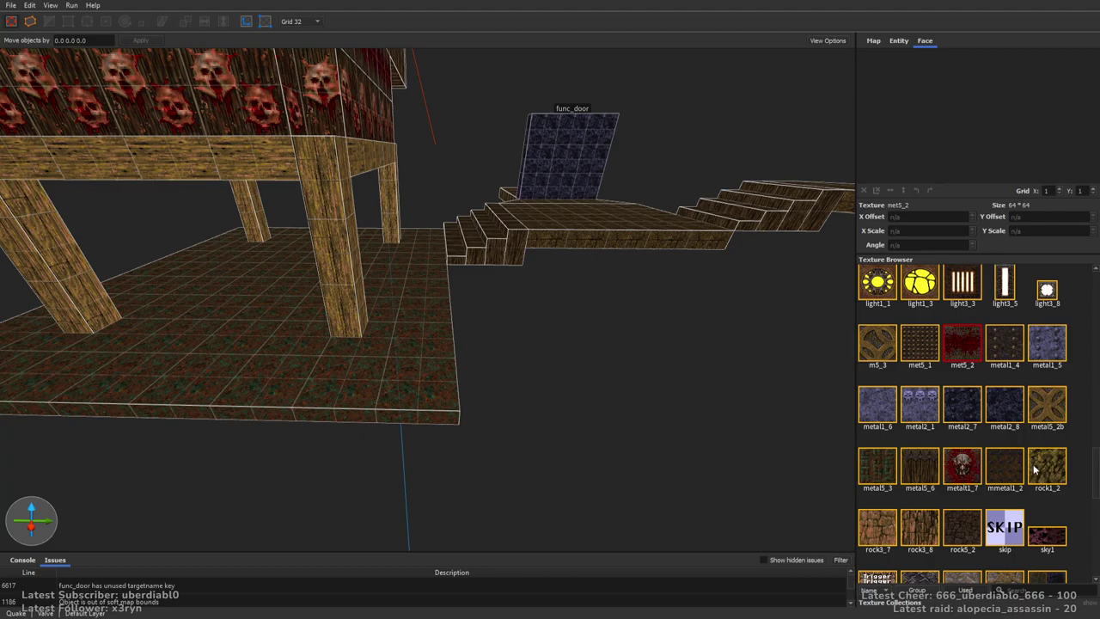
pyautogui.click(1040, 469)
pyautogui.scroll(6, 499, 335)
pyautogui.moveTo(604, 366)
pyautogui.mouseDown()
pyautogui.moveTo(504, 430)
pyautogui.moveTo(559, 472)
pyautogui.mouseUp()
pyautogui.moveTo(559, 471)
pyautogui.mouseDown(button='right')
pyautogui.moveTo(639, 435)
pyautogui.moveTo(499, 419)
pyautogui.mouseUp(button='right')
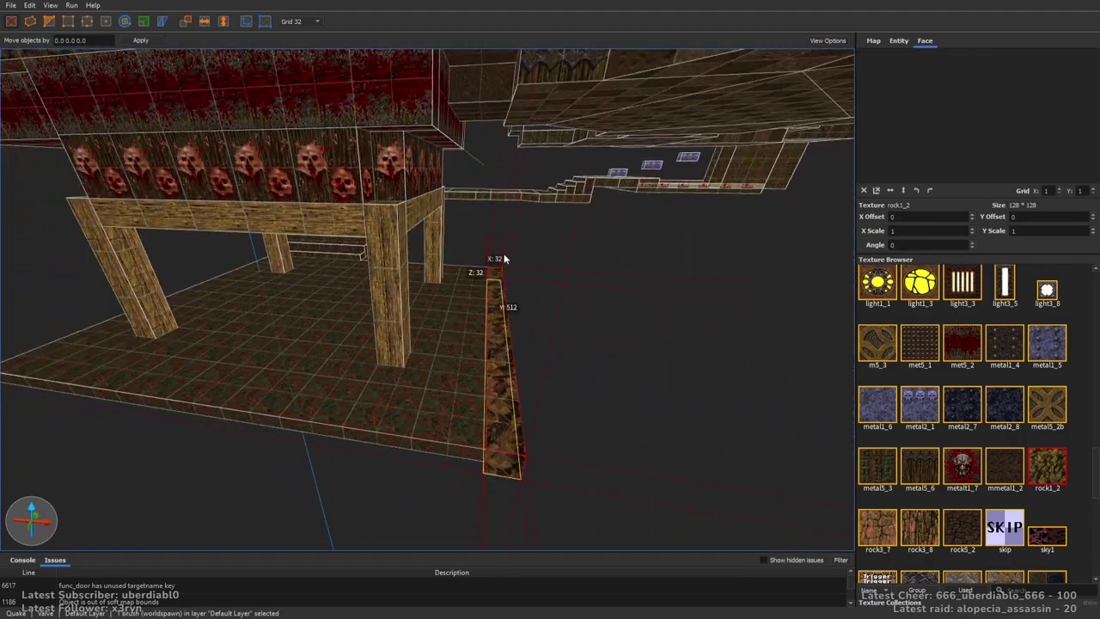
# Extend the rock1_2 strip upward and build matching rock walls around the floor
pyautogui.moveTo(497, 295)
pyautogui.keyDown('shift'); pyautogui.mouseDown()
pyautogui.moveTo(501, 206)
pyautogui.moveTo(499, 491)
pyautogui.mouseUp(); pyautogui.keyUp('shift')
pyautogui.moveTo(500, 490)
pyautogui.mouseDown(button='right')
pyautogui.moveTo(547, 413)
pyautogui.moveTo(719, 437)
pyautogui.moveTo(728, 337)
pyautogui.moveTo(351, 462)
pyautogui.moveTo(570, 456)
pyautogui.moveTo(591, 370)
pyautogui.moveTo(582, 358)
pyautogui.moveTo(393, 417)
pyautogui.moveTo(493, 422)
pyautogui.moveTo(605, 407)
pyautogui.moveTo(474, 400)
pyautogui.moveTo(302, 273)
pyautogui.moveTo(293, 281)
pyautogui.moveTo(420, 333)
pyautogui.moveTo(537, 362)
pyautogui.moveTo(568, 417)
pyautogui.moveTo(613, 412)
pyautogui.moveTo(453, 330)
pyautogui.mouseUp(button='right')
pyautogui.scroll(-3, 719, 437)
# Apply the met5_1 texture to the two wall-end brushes flanking the entrance steps
pyautogui.click(607, 262)
pyautogui.keyDown('ctrl'); pyautogui.click(299, 254); pyautogui.keyUp('ctrl')
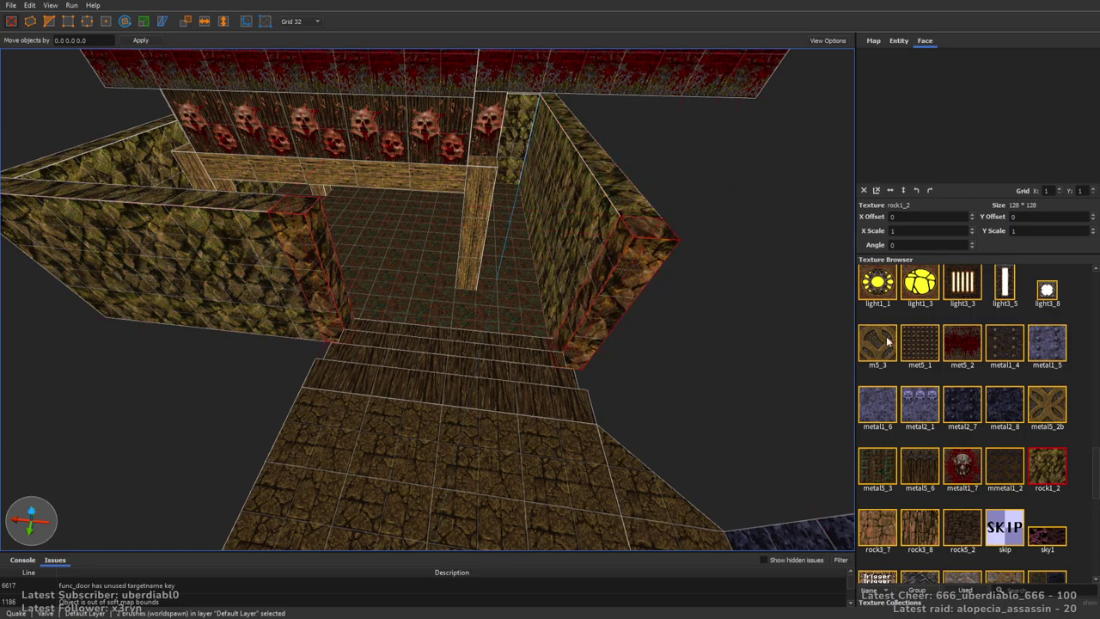
pyautogui.click(928, 354)
pyautogui.moveTo(602, 283); pyautogui.dragTo(590, 218, button='right')
pyautogui.press('Escape')
# Draw a met5_1 lintel across the entrance between the two metal pillars and raise its top
pyautogui.moveTo(653, 273); pyautogui.dragTo(397, 311)
pyautogui.moveTo(438, 344); pyautogui.dragTo(467, 339, button='right')
pyautogui.keyDown('ctrl'); pyautogui.click(466, 338); pyautogui.keyUp('ctrl')
pyautogui.keyDown('ctrl'); pyautogui.click(316, 219); pyautogui.keyUp('ctrl')
pyautogui.click(706, 233)
pyautogui.moveTo(575, 313)
pyautogui.mouseDown(button='right')
pyautogui.moveTo(590, 255)
pyautogui.moveTo(696, 271)
pyautogui.moveTo(655, 267)
pyautogui.moveTo(571, 312)
pyautogui.moveTo(470, 320)
pyautogui.moveTo(409, 309)
pyautogui.moveTo(449, 310)
pyautogui.mouseUp(button='right')
pyautogui.press('Escape')
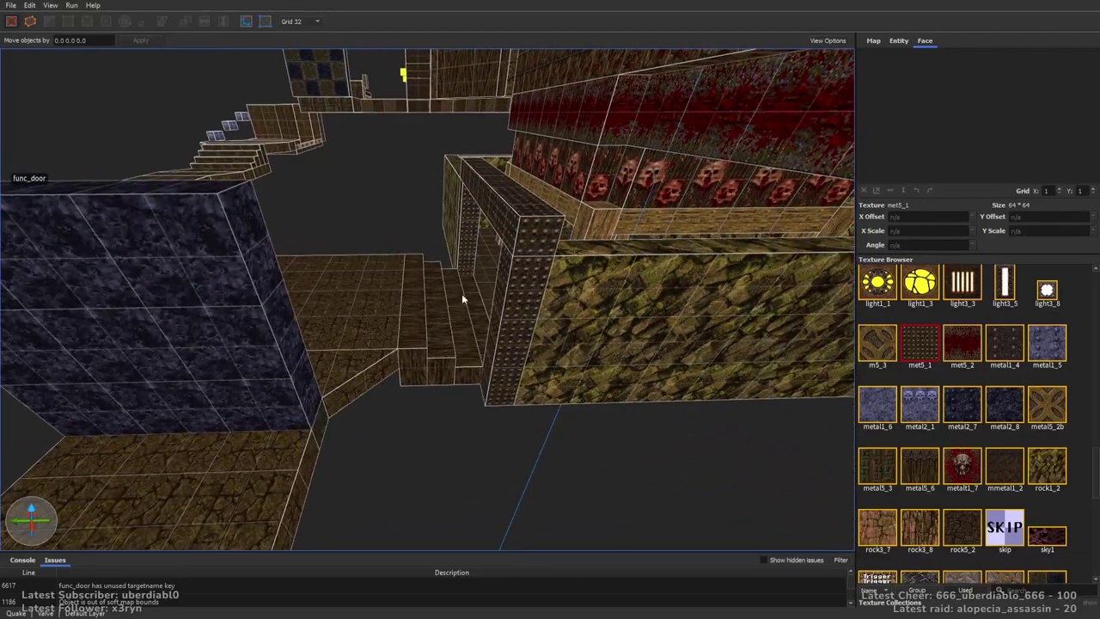
pyautogui.click(515, 191)
pyautogui.press('Escape')
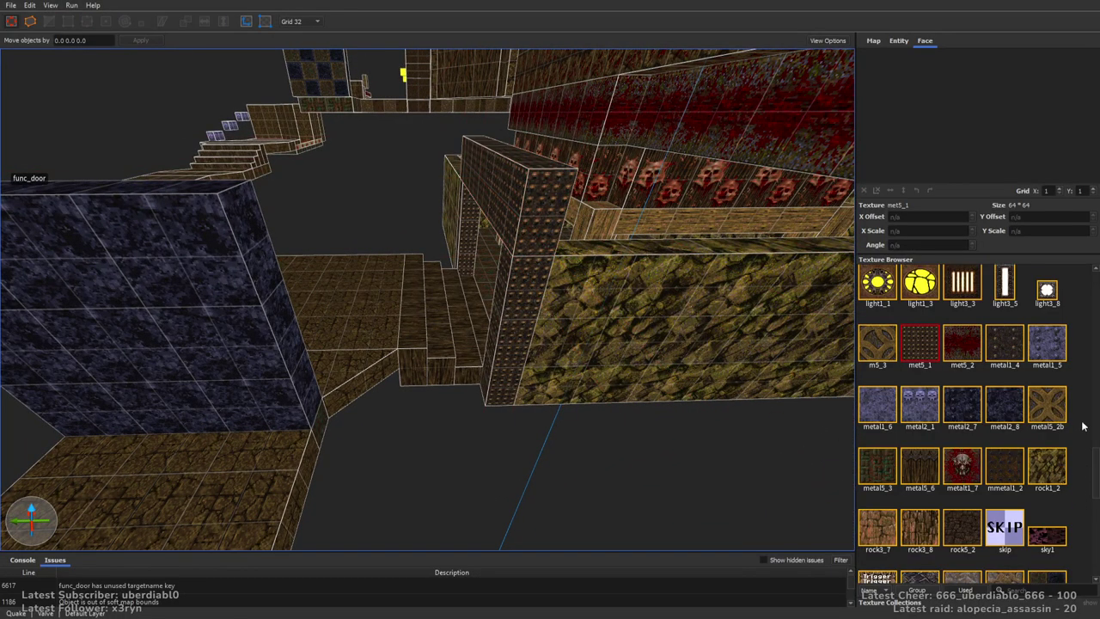
# Choose the bricka2_2 texture and add 256-unit-high walls beside the metal entrance frame and the blue door
pyautogui.scroll(-10, 1082, 481)
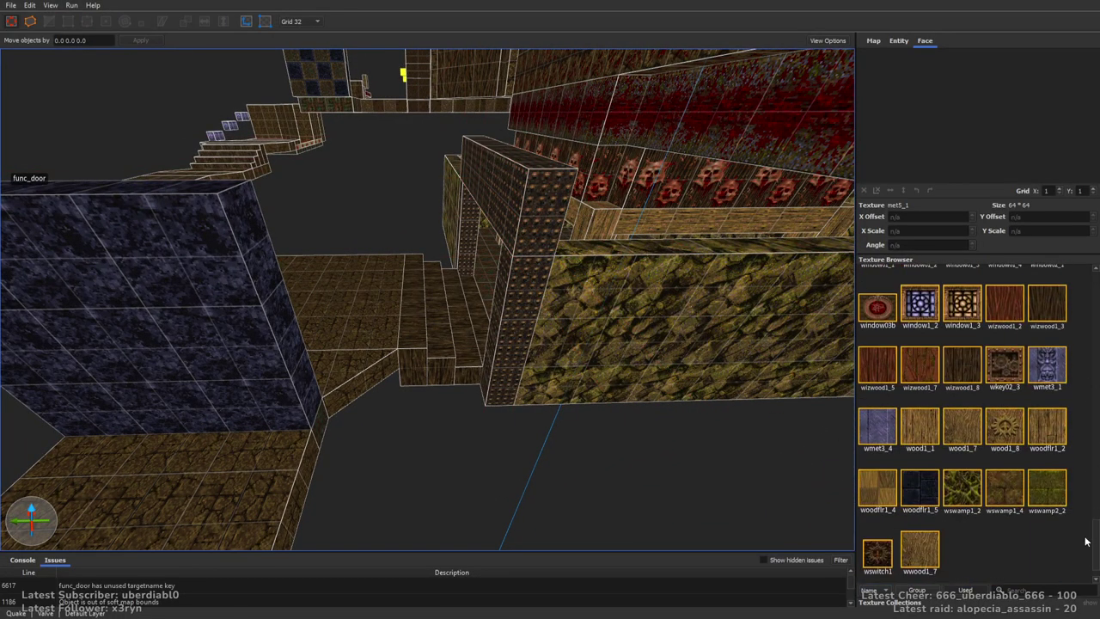
pyautogui.scroll(2, 1081, 362)
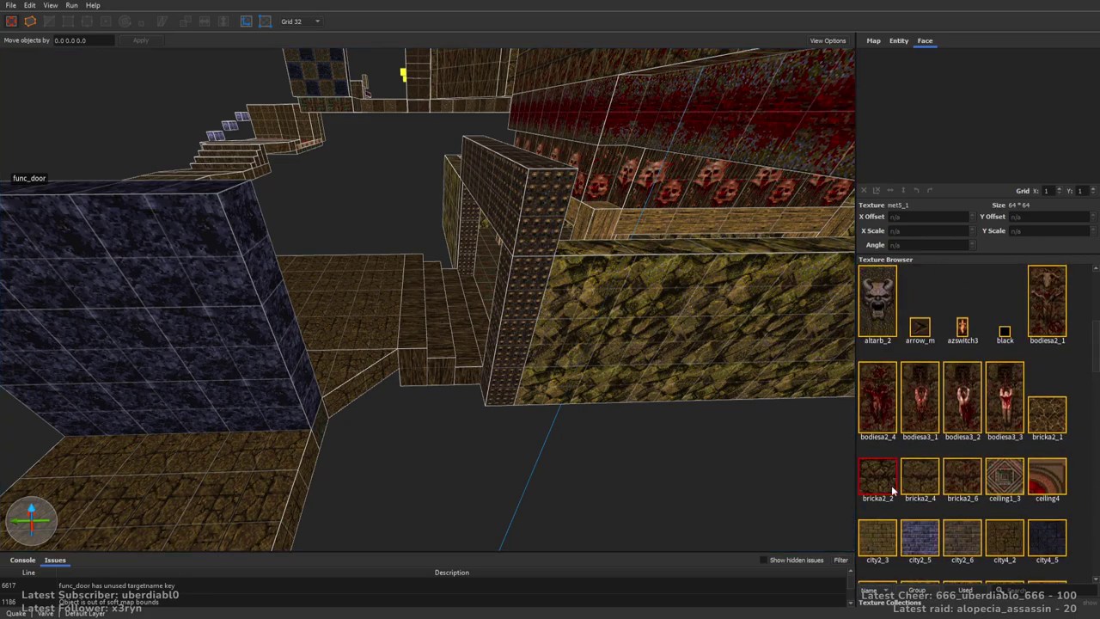
pyautogui.scroll(5, 524, 308)
pyautogui.moveTo(500, 342)
pyautogui.mouseDown()
pyautogui.moveTo(488, 330)
pyautogui.moveTo(549, 196)
pyautogui.moveTo(552, 303)
pyautogui.moveTo(563, 251)
pyautogui.mouseUp()
pyautogui.moveTo(563, 250)
pyautogui.keyDown('alt'); pyautogui.mouseDown(button='right')
pyautogui.moveTo(544, 281)
pyautogui.moveTo(495, 296)
pyautogui.mouseUp(button='right'); pyautogui.keyUp('alt')
pyautogui.scroll(3, 514, 373)
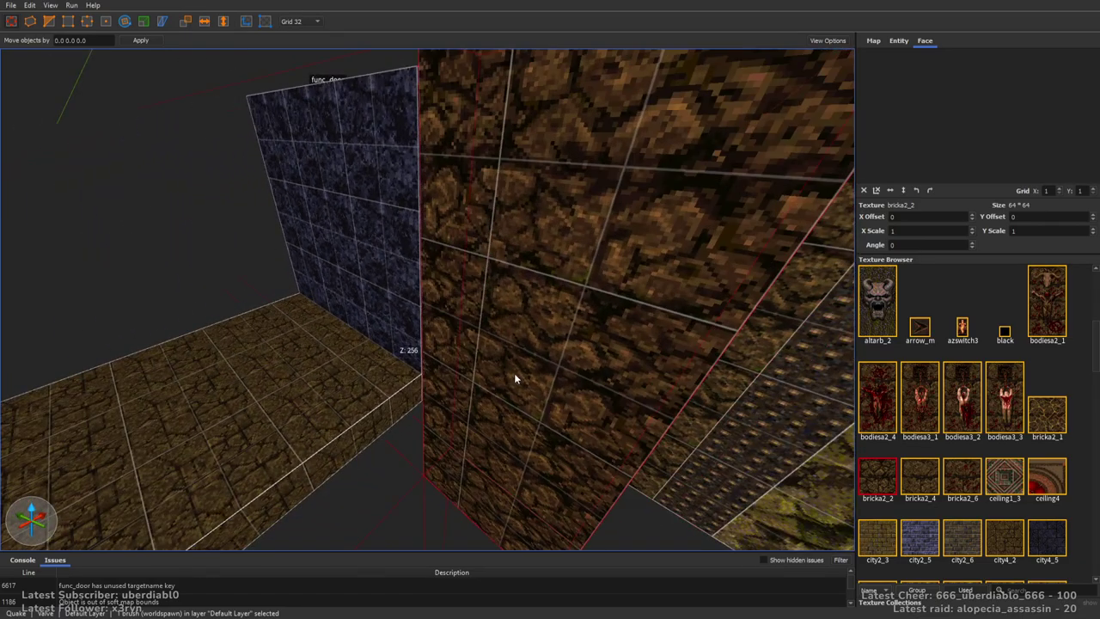
pyautogui.scroll(5, 514, 372)
pyautogui.moveTo(246, 479)
pyautogui.keyDown('alt'); pyautogui.mouseDown(button='right')
pyautogui.moveTo(231, 314)
pyautogui.moveTo(381, 336)
pyautogui.moveTo(275, 350)
pyautogui.moveTo(562, 328)
pyautogui.moveTo(502, 369)
pyautogui.mouseUp(button='right'); pyautogui.keyUp('alt')
pyautogui.click(462, 325)
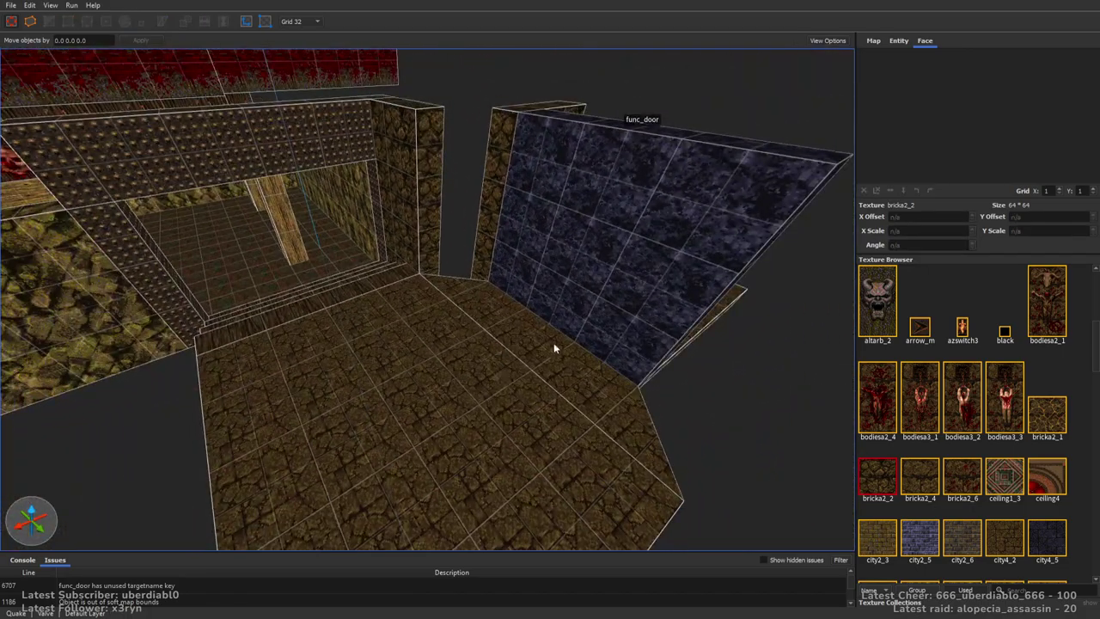
# Place a weapon_lightning entity on the landing in front of the blue door, using grid size 8
pyautogui.click(898, 41)
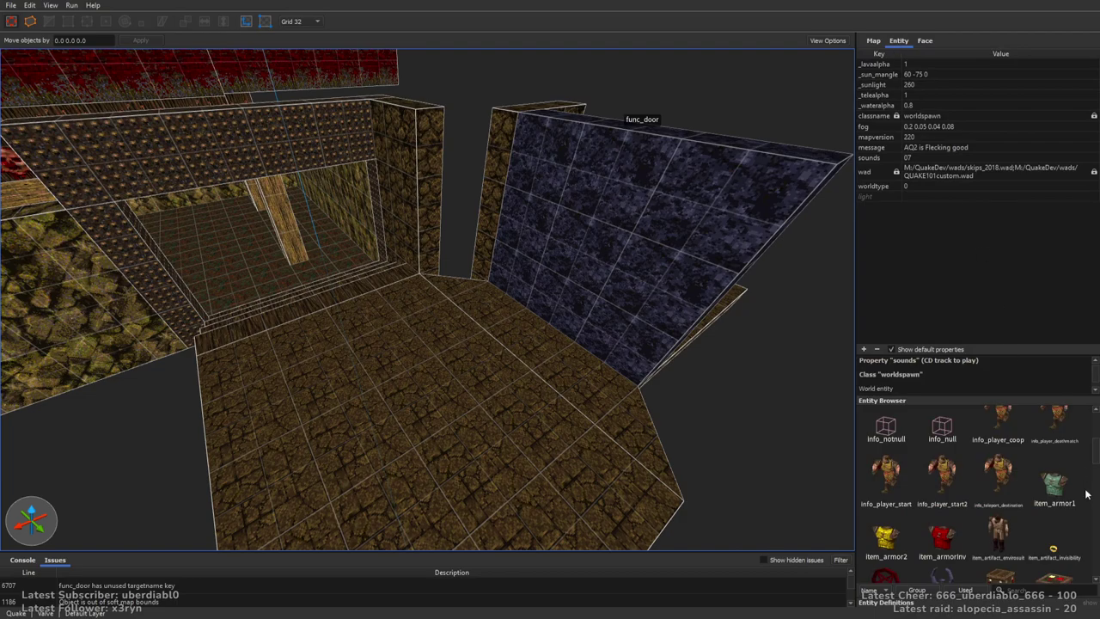
pyautogui.moveTo(1097, 453); pyautogui.dragTo(1063, 565)
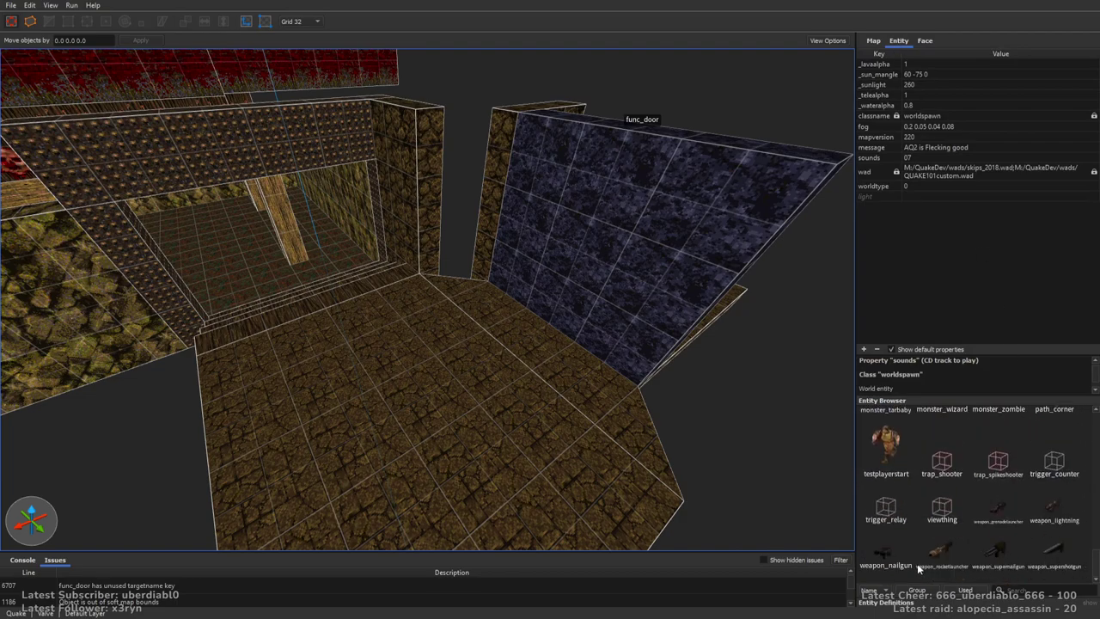
pyautogui.moveTo(1049, 507); pyautogui.dragTo(632, 324)
pyautogui.press('[')
pyautogui.press('[')
pyautogui.moveTo(633, 324); pyautogui.dragTo(687, 292, button='right')
pyautogui.press('Escape')
# Draw a 288 × 96 × 112 block with the trigger texture around the lightning gun on grid 16
pyautogui.click(924, 41)
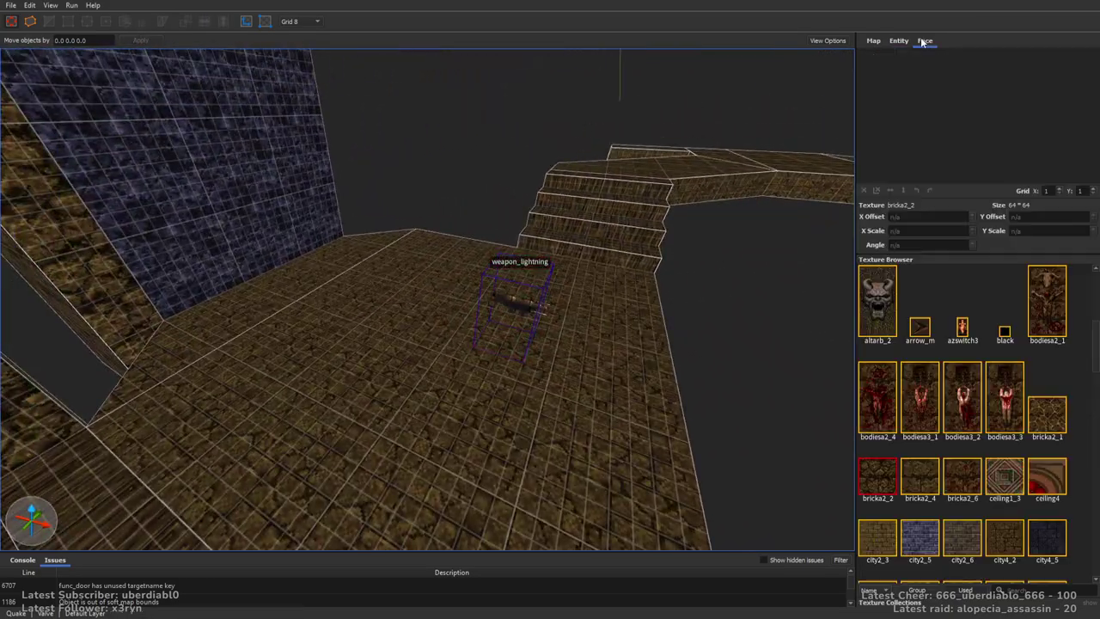
pyautogui.moveTo(1093, 348); pyautogui.dragTo(1080, 550)
pyautogui.scroll(3, 1081, 522)
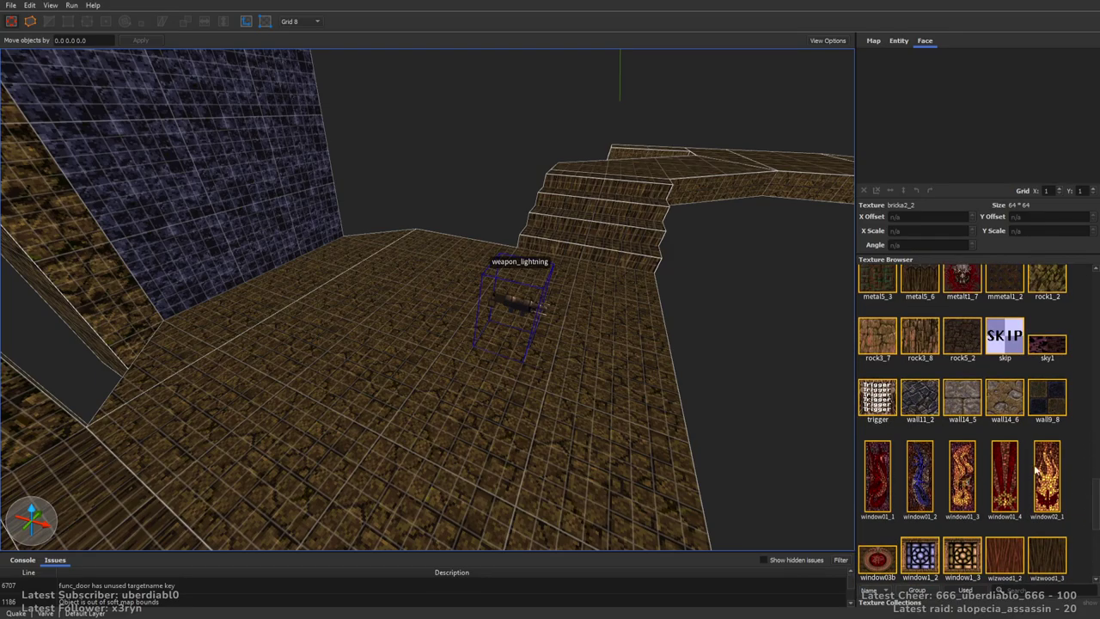
pyautogui.press(']')
pyautogui.scroll(-2, 550, 308)
pyautogui.moveTo(522, 273)
pyautogui.mouseDown()
pyautogui.moveTo(415, 318)
pyautogui.moveTo(287, 309)
pyautogui.mouseUp()
pyautogui.scroll(-2, 488, 319)
pyautogui.keyDown('shift'); pyautogui.moveTo(488, 319); pyautogui.dragTo(591, 493); pyautogui.keyUp('shift')
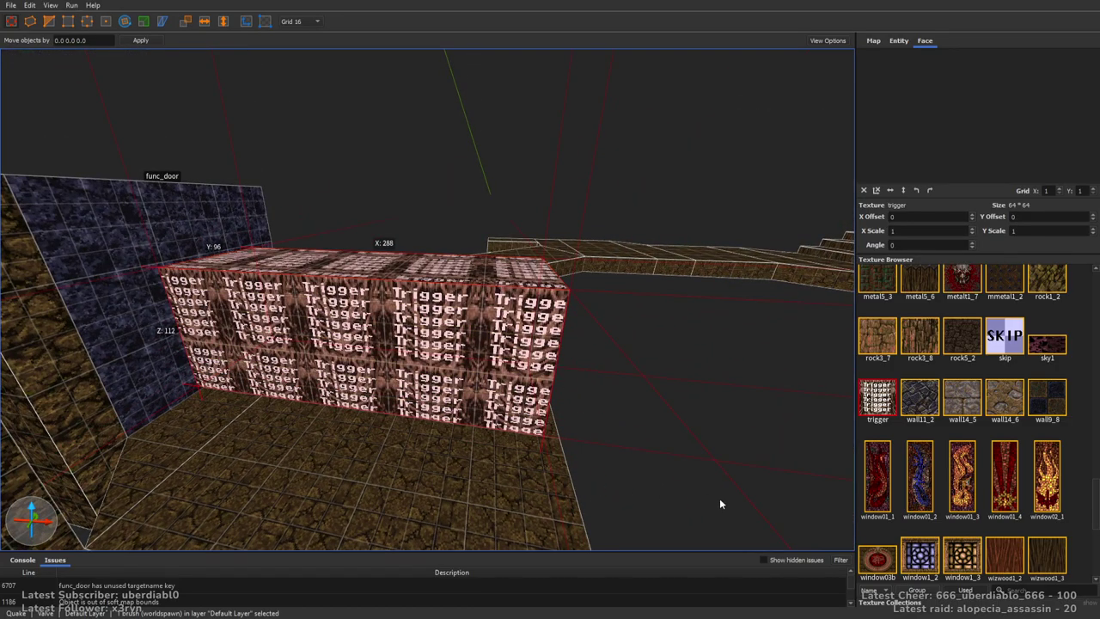
# Make the trigger block a trigger_once entity and set its target to "c"
pyautogui.click(898, 41)
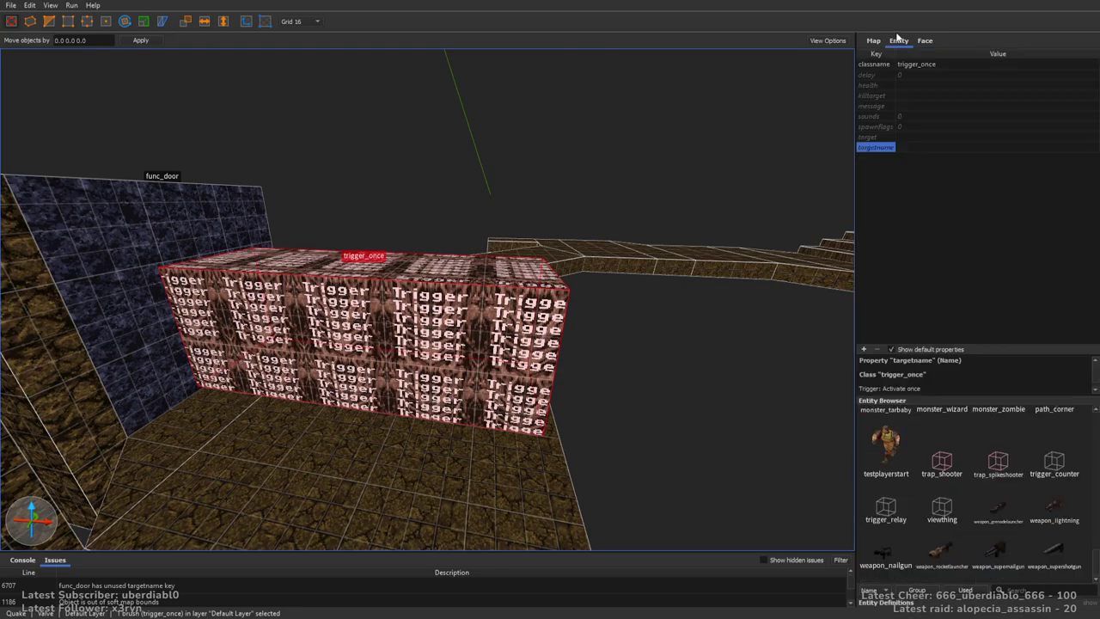
pyautogui.click(923, 136)
pyautogui.write('c')
pyautogui.press('Tab')
# Enclose the area behind the blue door with 256-unit-high brick walls, including one 16 × 224 units
pyautogui.moveTo(627, 206); pyautogui.dragTo(533, 249, button='right')
pyautogui.click(387, 258)
pyautogui.click(610, 319)
pyautogui.moveTo(609, 320)
pyautogui.mouseDown(button='right')
pyautogui.moveTo(719, 209)
pyautogui.moveTo(626, 245)
pyautogui.moveTo(669, 306)
pyautogui.moveTo(539, 361)
pyautogui.moveTo(396, 226)
pyautogui.moveTo(340, 206)
pyautogui.mouseUp(button='right')
pyautogui.click(668, 305)
pyautogui.click(340, 206)
pyautogui.moveTo(460, 244)
pyautogui.mouseDown()
pyautogui.moveTo(490, 278)
pyautogui.moveTo(651, 332)
pyautogui.moveTo(479, 206)
pyautogui.moveTo(515, 378)
pyautogui.mouseUp()
pyautogui.press('+')
pyautogui.scroll(-3, 519, 378)
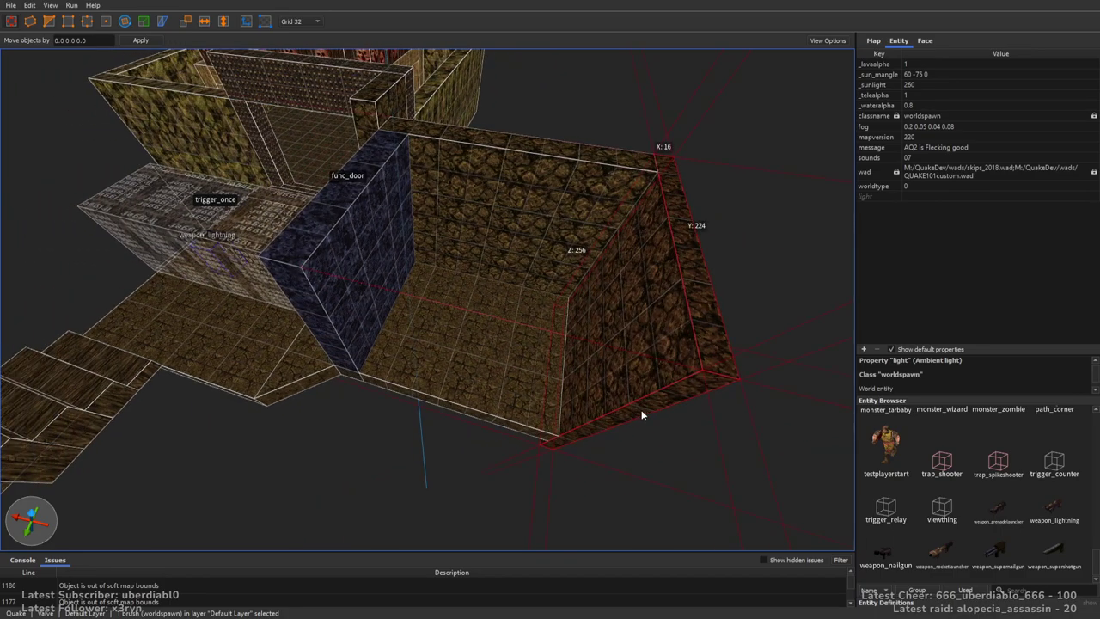
# Place a brick wall piece beside the stairs and bridge it to the door room's wall with an angled brush
pyautogui.moveTo(645, 427)
pyautogui.mouseDown(button='right')
pyautogui.moveTo(587, 403)
pyautogui.moveTo(639, 386)
pyautogui.moveTo(627, 385)
pyautogui.moveTo(661, 303)
pyautogui.moveTo(489, 359)
pyautogui.mouseUp(button='right')
pyautogui.scroll(-3, 619, 383)
pyautogui.moveTo(489, 359)
pyautogui.mouseDown()
pyautogui.moveTo(457, 336)
pyautogui.moveTo(742, 378)
pyautogui.moveTo(518, 371)
pyautogui.mouseUp()
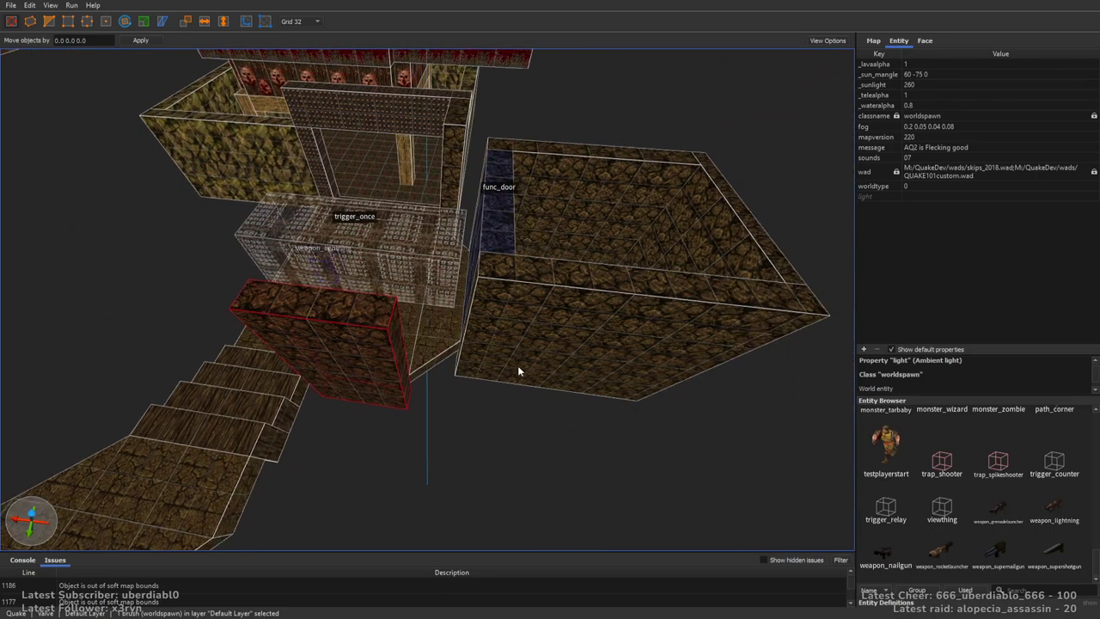
pyautogui.scroll(2, 517, 370)
pyautogui.keyDown('shift'); pyautogui.click(507, 246); pyautogui.keyUp('shift')
pyautogui.keyDown('ctrl'); pyautogui.keyDown('shift'); pyautogui.click(385, 359); pyautogui.keyUp('shift'); pyautogui.keyUp('ctrl')
pyautogui.click(386, 361)
# Fill the gap between the entrance's side wall and the door room's wall with an angled brick brush
pyautogui.moveTo(386, 361)
pyautogui.mouseDown(button='right')
pyautogui.moveTo(552, 356)
pyautogui.moveTo(437, 364)
pyautogui.mouseUp(button='right')
pyautogui.moveTo(326, 290); pyautogui.dragTo(445, 317, button='right')
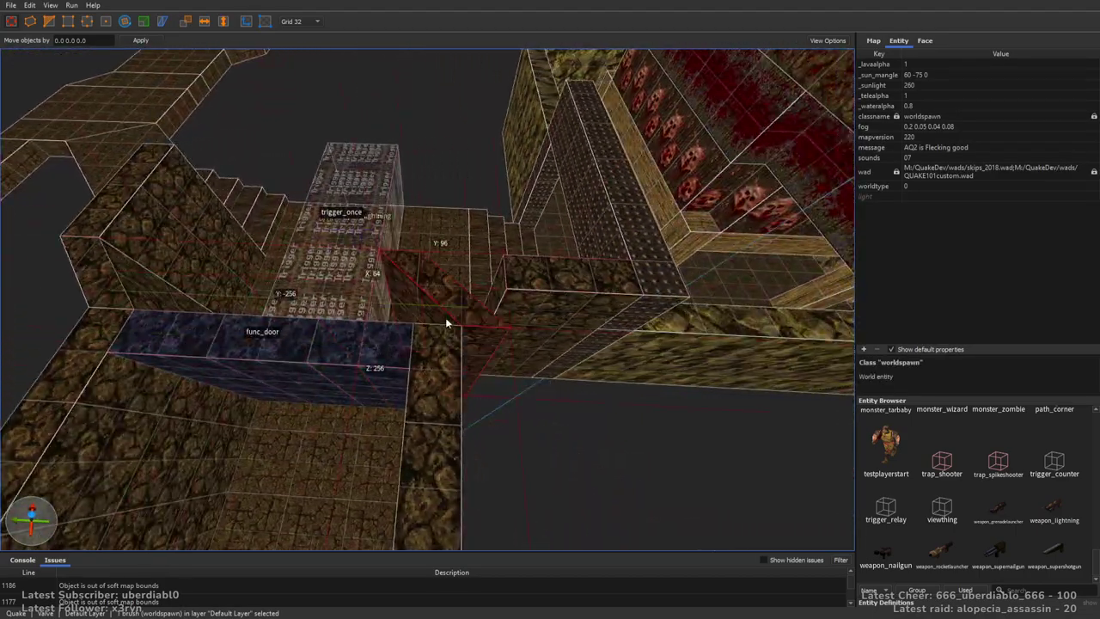
pyautogui.scroll(2, 447, 318)
pyautogui.scroll(5, 421, 314)
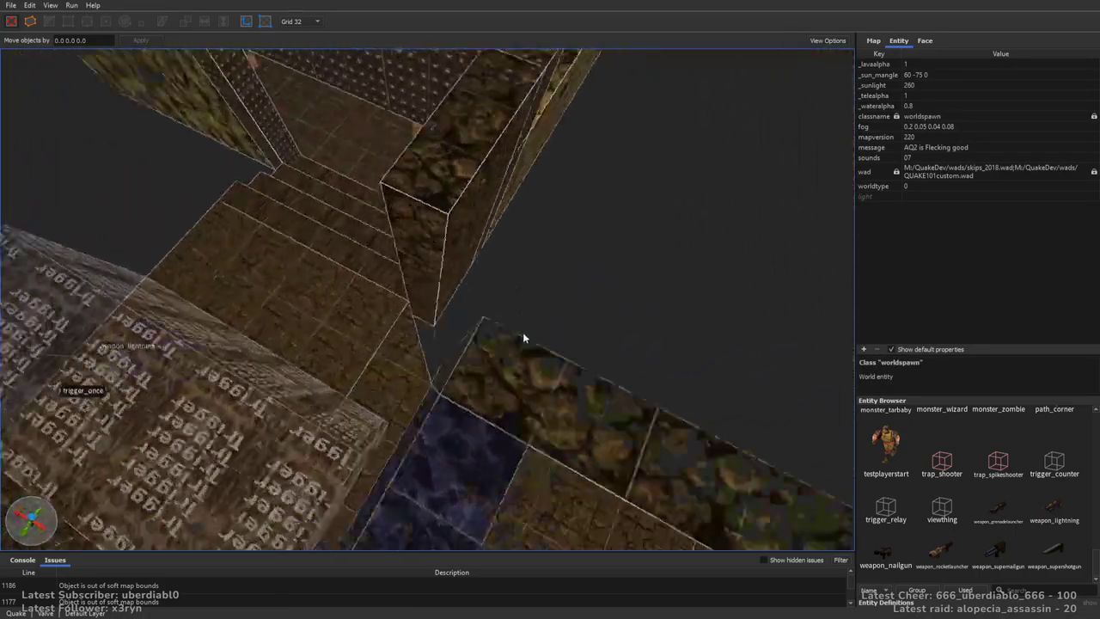
pyautogui.moveTo(517, 338); pyautogui.dragTo(467, 238, button='right')
pyautogui.hotkey('ctrl', 'z')
pyautogui.click(633, 344)
pyautogui.moveTo(633, 343); pyautogui.dragTo(566, 287, button='right')
pyautogui.scroll(3, 566, 287)
# Place a 32-unit-thick, 256-unit-high brick wall on the entrance's open side and extend it to 416 units long
pyautogui.moveTo(569, 179); pyautogui.dragTo(541, 210, button='right')
pyautogui.moveTo(245, 157); pyautogui.dragTo(255, 109)
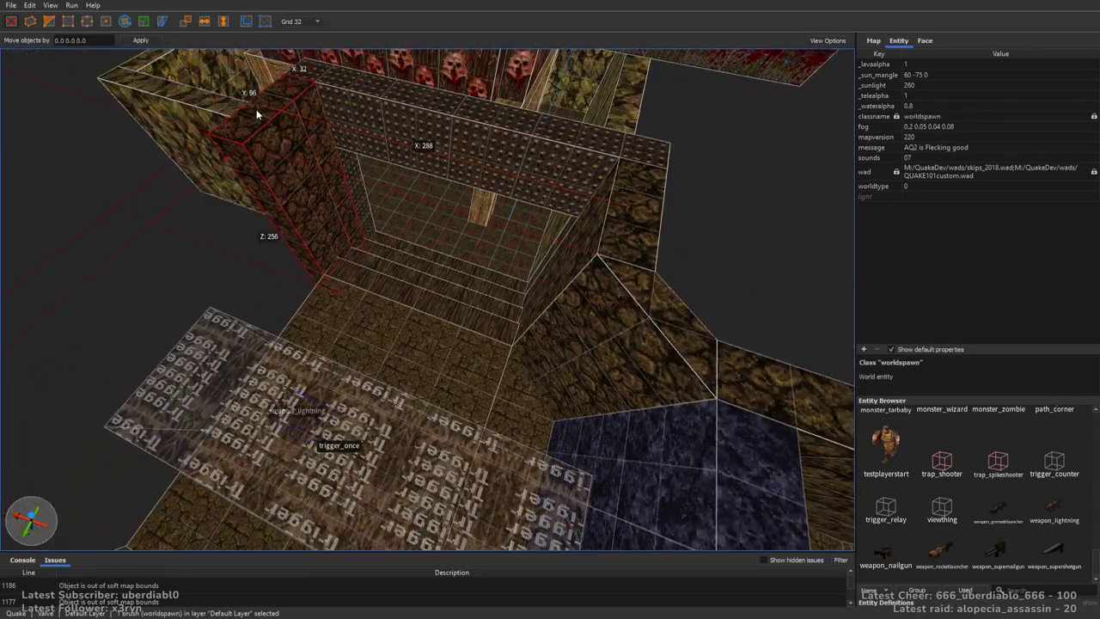
pyautogui.moveTo(255, 110); pyautogui.dragTo(661, 304, button='right')
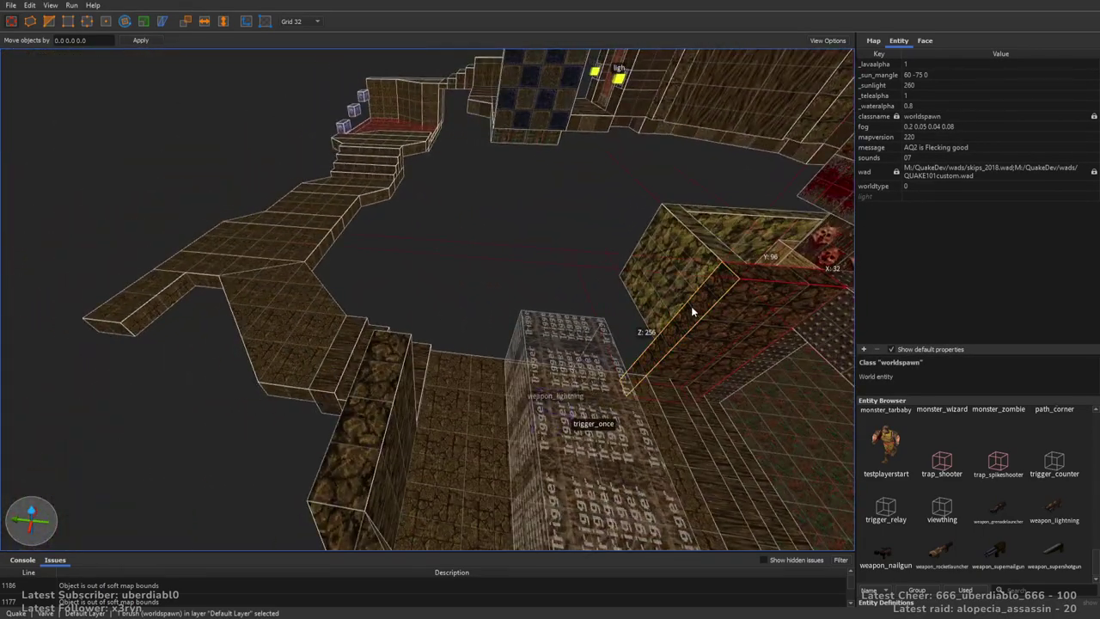
pyautogui.moveTo(429, 300)
pyautogui.mouseDown(button='right')
pyautogui.moveTo(644, 320)
pyautogui.moveTo(582, 304)
pyautogui.mouseUp(button='right')
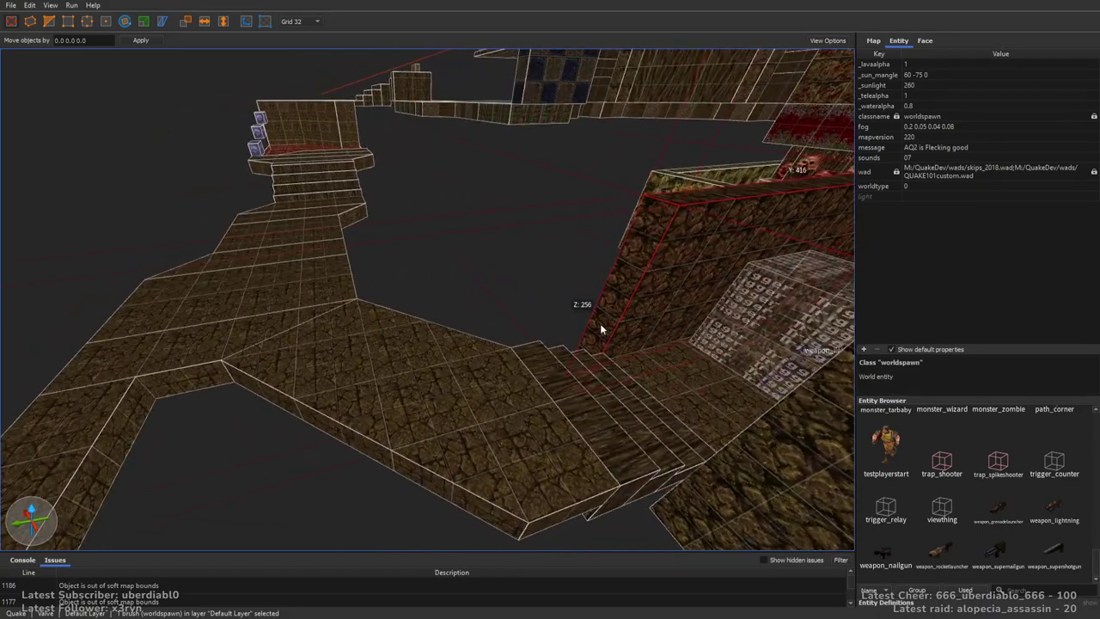
pyautogui.moveTo(510, 350); pyautogui.dragTo(585, 305, button='right')
# Add a brick wall piece beside the lower steps and move it out to the far corner of the walkway
pyautogui.moveTo(584, 305)
pyautogui.mouseDown()
pyautogui.moveTo(484, 393)
pyautogui.moveTo(687, 404)
pyautogui.moveTo(514, 363)
pyautogui.mouseUp()
pyautogui.moveTo(514, 363); pyautogui.dragTo(523, 367, button='right')
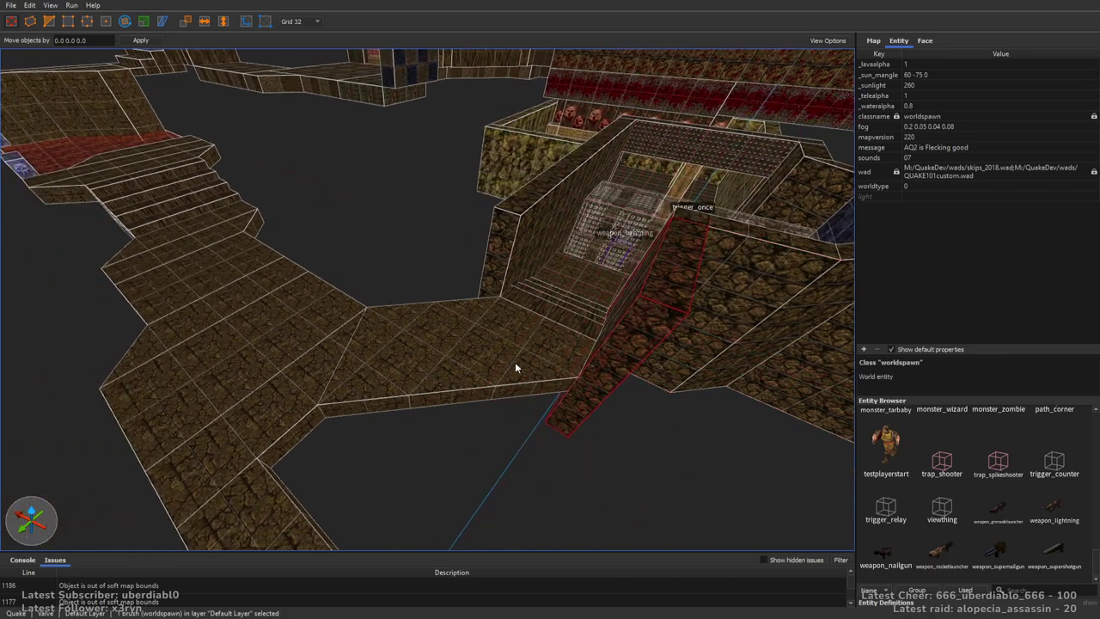
pyautogui.moveTo(594, 361)
pyautogui.mouseDown()
pyautogui.moveTo(555, 464)
pyautogui.moveTo(602, 387)
pyautogui.mouseUp()
pyautogui.moveTo(512, 263)
pyautogui.mouseDown(button='right')
pyautogui.moveTo(478, 296)
pyautogui.moveTo(354, 317)
pyautogui.mouseUp(button='right')
pyautogui.moveTo(449, 341)
pyautogui.mouseDown(button='right')
pyautogui.moveTo(491, 369)
pyautogui.moveTo(574, 363)
pyautogui.moveTo(672, 325)
pyautogui.mouseUp(button='right')
pyautogui.moveTo(694, 409)
pyautogui.mouseDown()
pyautogui.moveTo(584, 377)
pyautogui.moveTo(269, 405)
pyautogui.mouseUp()
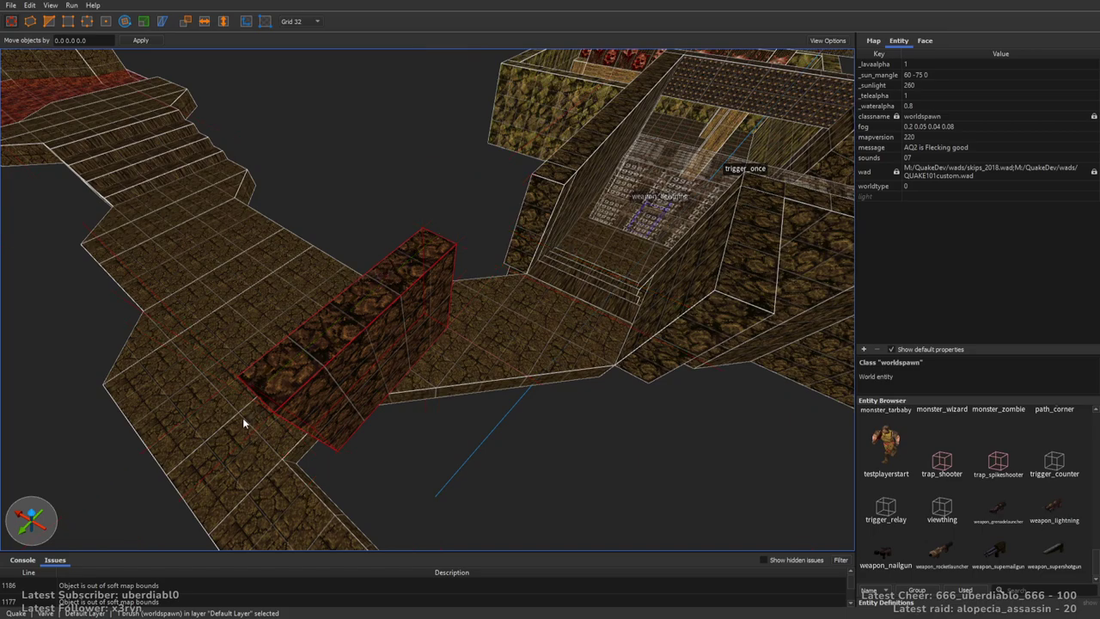
pyautogui.moveTo(311, 391)
pyautogui.mouseDown(button='right')
pyautogui.moveTo(427, 325)
pyautogui.moveTo(479, 343)
pyautogui.mouseUp(button='right')
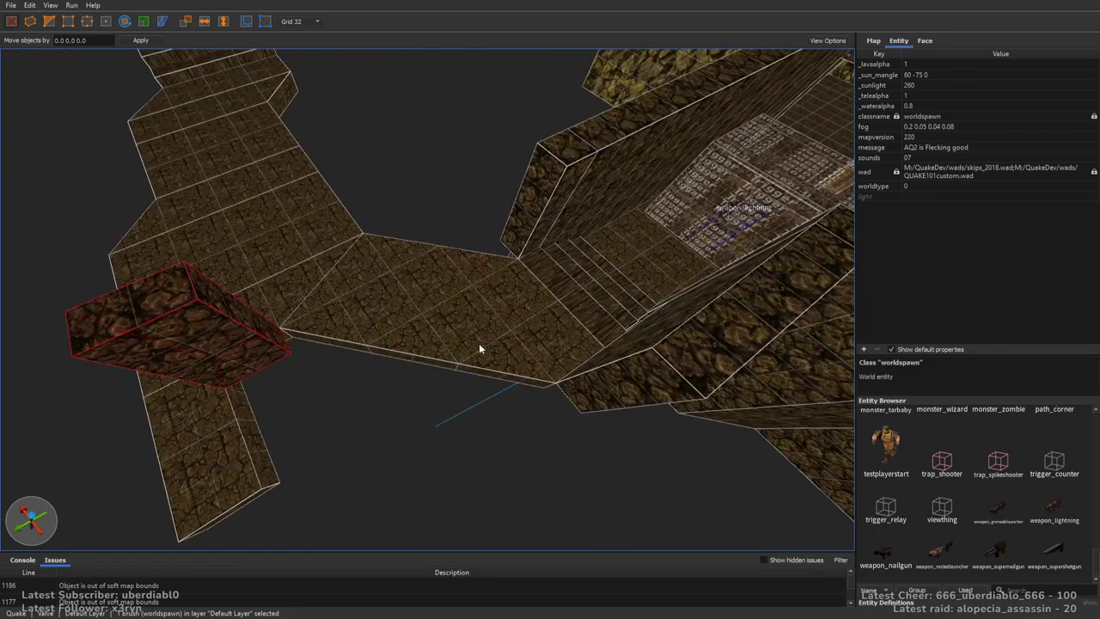
# Bridge the facing ends of the stair-side wall and the walkway wall piece with a new brush
pyautogui.keyDown('shift'); pyautogui.click(631, 370); pyautogui.keyUp('shift')
pyautogui.keyDown('ctrl'); pyautogui.keyDown('shift'); pyautogui.click(228, 311); pyautogui.keyUp('shift'); pyautogui.keyUp('ctrl')
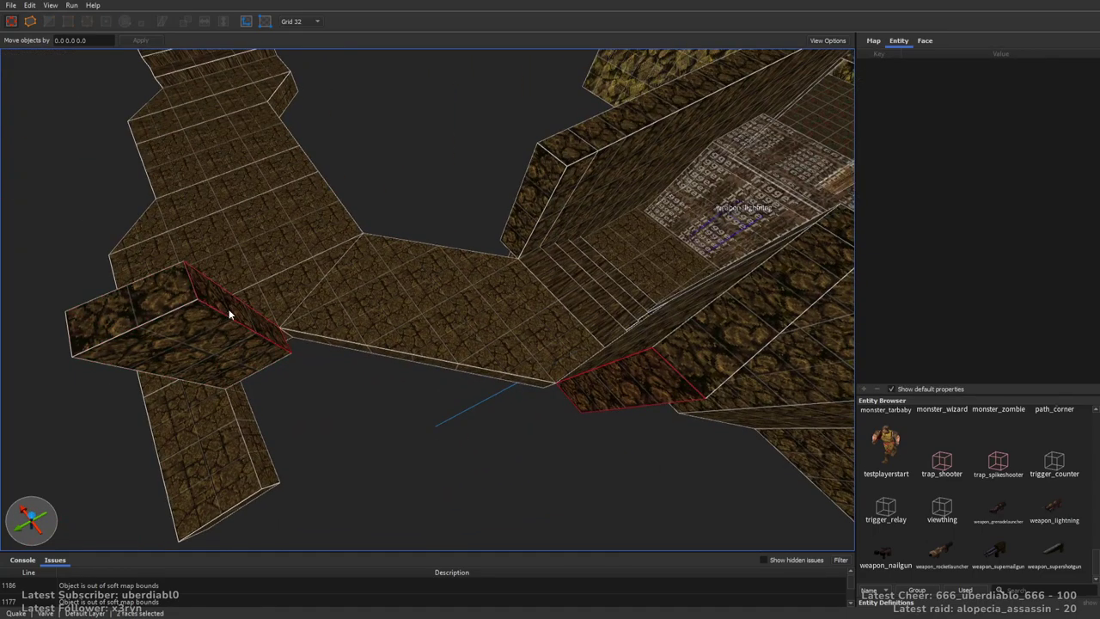
pyautogui.click(229, 309)
# Resize the brick wall piece on the walkway's open edge to 64 units long, 32 thick and 128 high
pyautogui.moveTo(229, 309)
pyautogui.mouseDown(button='right')
pyautogui.moveTo(405, 381)
pyautogui.moveTo(473, 372)
pyautogui.mouseUp(button='right')
pyautogui.moveTo(473, 376)
pyautogui.keyDown('shift'); pyautogui.mouseDown()
pyautogui.moveTo(624, 387)
pyautogui.moveTo(589, 396)
pyautogui.moveTo(607, 390)
pyautogui.mouseUp(); pyautogui.keyUp('shift')
pyautogui.moveTo(606, 390); pyautogui.dragTo(621, 395, button='right')
pyautogui.moveTo(622, 395)
pyautogui.keyDown('shift'); pyautogui.mouseDown()
pyautogui.moveTo(608, 461)
pyautogui.moveTo(369, 393)
pyautogui.mouseUp(); pyautogui.keyUp('shift')
pyautogui.moveTo(370, 393)
pyautogui.mouseDown(button='right')
pyautogui.moveTo(595, 405)
pyautogui.moveTo(620, 421)
pyautogui.moveTo(688, 355)
pyautogui.mouseUp(button='right')
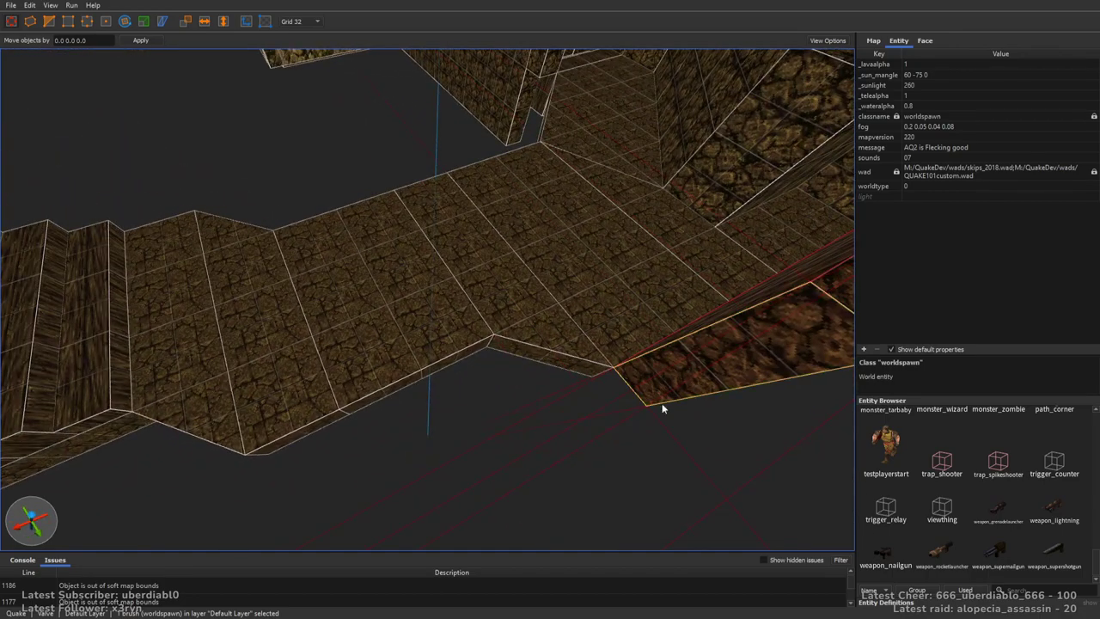
pyautogui.keyDown('shift'); pyautogui.moveTo(689, 354); pyautogui.dragTo(584, 455); pyautogui.keyUp('shift')
pyautogui.moveTo(586, 453); pyautogui.dragTo(560, 424, button='right')
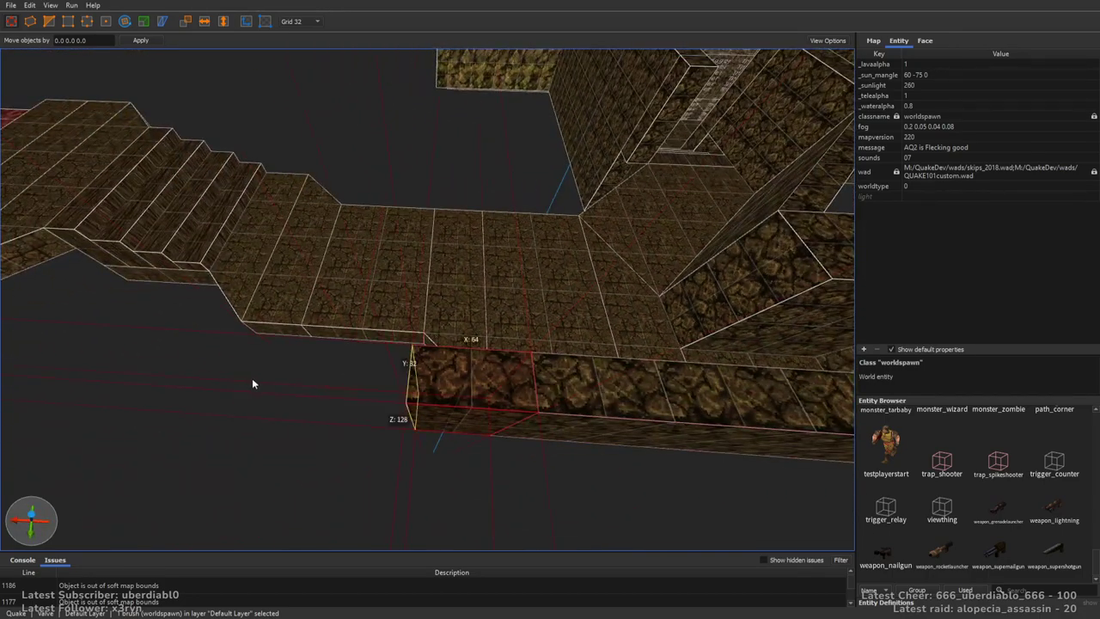
# Place another brick wall piece further along the walkway's edge and reshape the neighbouring piece's end to meet it
pyautogui.moveTo(465, 400)
pyautogui.mouseDown()
pyautogui.moveTo(297, 302)
pyautogui.moveTo(337, 295)
pyautogui.mouseUp()
pyautogui.click(417, 392)
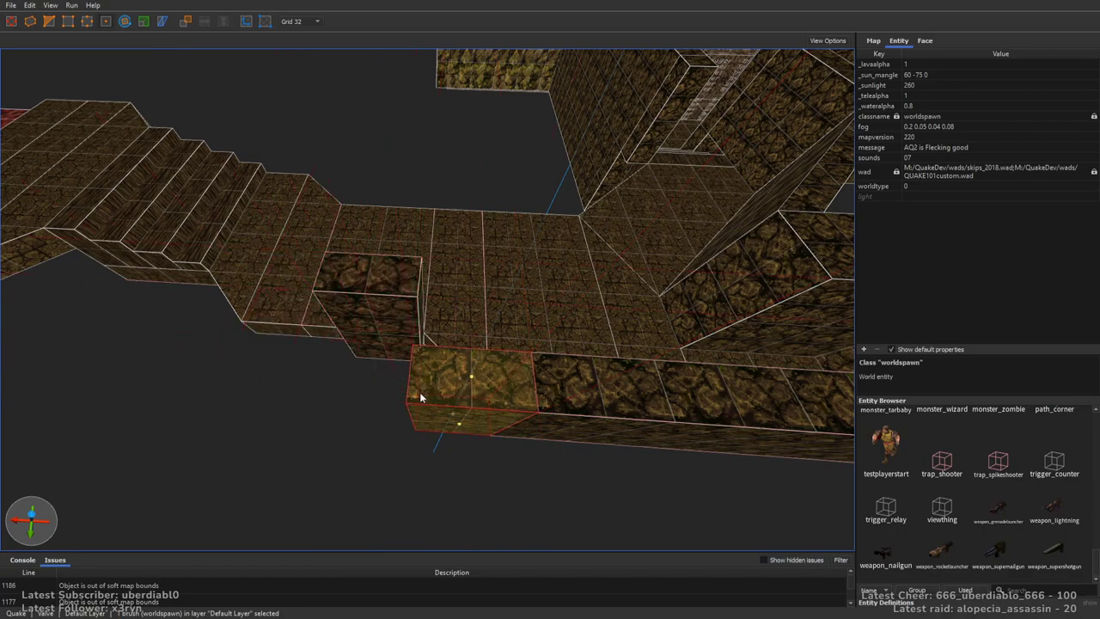
pyautogui.moveTo(413, 381); pyautogui.dragTo(437, 344)
pyautogui.press('Escape')
# Extend the new wall piece along the walkway's edge and place a further piece towards the steps
pyautogui.click(388, 304)
pyautogui.moveTo(389, 303); pyautogui.dragTo(623, 308, button='right')
pyautogui.keyDown('shift'); pyautogui.moveTo(622, 308); pyautogui.dragTo(475, 291); pyautogui.keyUp('shift')
pyautogui.moveTo(476, 291); pyautogui.dragTo(782, 384, button='right')
pyautogui.moveTo(756, 371)
pyautogui.mouseDown()
pyautogui.moveTo(344, 257)
pyautogui.moveTo(406, 279)
pyautogui.mouseUp()
pyautogui.moveTo(406, 279)
pyautogui.mouseDown(button='right')
pyautogui.moveTo(572, 266)
pyautogui.moveTo(587, 284)
pyautogui.mouseUp(button='right')
# Shape the wall pieces beside the steps so an angled section connects the walkway wall to the piece at the steps
pyautogui.click(473, 298)
pyautogui.moveTo(473, 298)
pyautogui.mouseDown()
pyautogui.moveTo(494, 425)
pyautogui.moveTo(559, 414)
pyautogui.mouseUp()
pyautogui.moveTo(559, 414); pyautogui.dragTo(484, 319, button='right')
pyautogui.click(488, 325)
pyautogui.moveTo(488, 325); pyautogui.dragTo(422, 435)
pyautogui.moveTo(422, 435); pyautogui.dragTo(371, 366, button='right')
# Select the three connected wall pieces beside the steps and raise their tops together
pyautogui.click(498, 421)
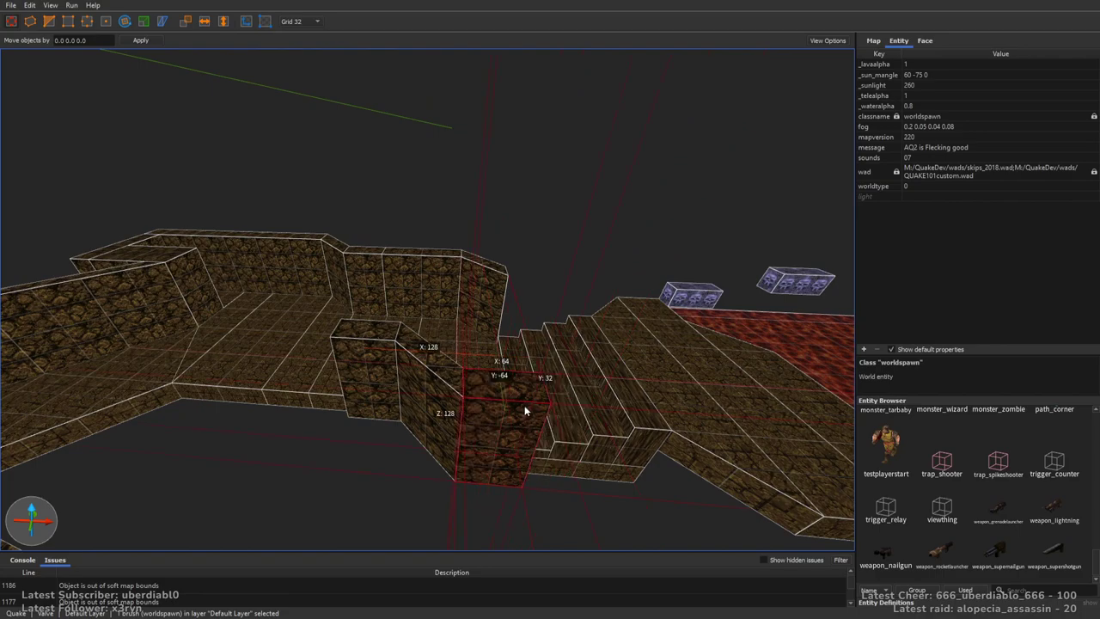
pyautogui.keyDown('ctrl'); pyautogui.click(379, 365); pyautogui.keyUp('ctrl')
pyautogui.keyDown('ctrl'); pyautogui.click(414, 288); pyautogui.keyUp('ctrl')
pyautogui.keyDown('shift'); pyautogui.moveTo(485, 282); pyautogui.dragTo(508, 109); pyautogui.keyUp('shift')
pyautogui.scroll(4, 515, 234)
pyautogui.scroll(-4, 515, 234)
# Add a brick wall piece on the walkway's opposite edge and bridge it to the entrance's side wall
pyautogui.moveTo(520, 268)
pyautogui.mouseDown()
pyautogui.moveTo(496, 272)
pyautogui.moveTo(522, 341)
pyautogui.moveTo(575, 350)
pyautogui.moveTo(347, 381)
pyautogui.mouseUp()
pyautogui.moveTo(347, 380)
pyautogui.mouseDown(button='right')
pyautogui.moveTo(484, 408)
pyautogui.moveTo(676, 405)
pyautogui.mouseUp(button='right')
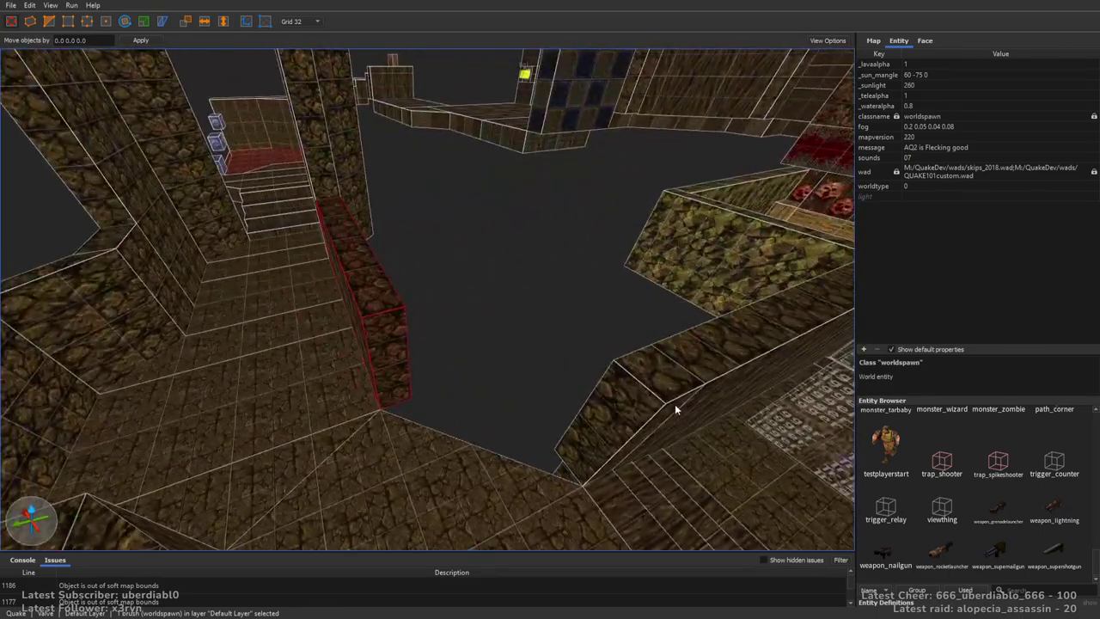
pyautogui.keyDown('shift'); pyautogui.click(619, 420); pyautogui.keyUp('shift')
pyautogui.keyDown('ctrl'); pyautogui.keyDown('shift'); pyautogui.click(383, 350); pyautogui.keyUp('shift'); pyautogui.keyUp('ctrl')
pyautogui.click(384, 350)
pyautogui.press('Escape')
# Extend the tall wall's end near the lava pool with an angled brick piece
pyautogui.moveTo(515, 330)
pyautogui.mouseDown(button='right')
pyautogui.moveTo(440, 349)
pyautogui.moveTo(503, 363)
pyautogui.moveTo(593, 344)
pyautogui.moveTo(528, 318)
pyautogui.moveTo(511, 290)
pyautogui.moveTo(470, 295)
pyautogui.moveTo(579, 294)
pyautogui.moveTo(541, 290)
pyautogui.moveTo(490, 332)
pyautogui.moveTo(679, 319)
pyautogui.moveTo(607, 320)
pyautogui.moveTo(628, 315)
pyautogui.moveTo(670, 312)
pyautogui.moveTo(518, 345)
pyautogui.moveTo(631, 418)
pyautogui.moveTo(558, 344)
pyautogui.moveTo(564, 366)
pyautogui.moveTo(610, 353)
pyautogui.mouseUp(button='right')
pyautogui.click(483, 392)
pyautogui.moveTo(484, 392); pyautogui.dragTo(516, 359, button='right')
pyautogui.click(539, 199)
pyautogui.moveTo(540, 199); pyautogui.dragTo(531, 337, button='right')
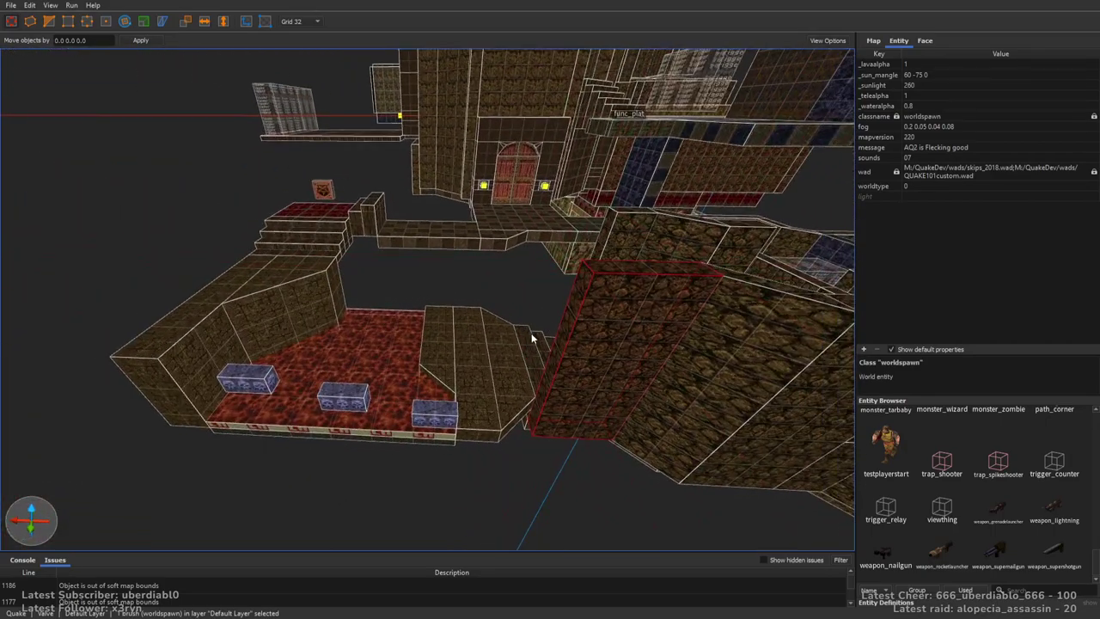
pyautogui.moveTo(565, 338)
pyautogui.mouseDown()
pyautogui.moveTo(501, 341)
pyautogui.moveTo(513, 398)
pyautogui.mouseUp()
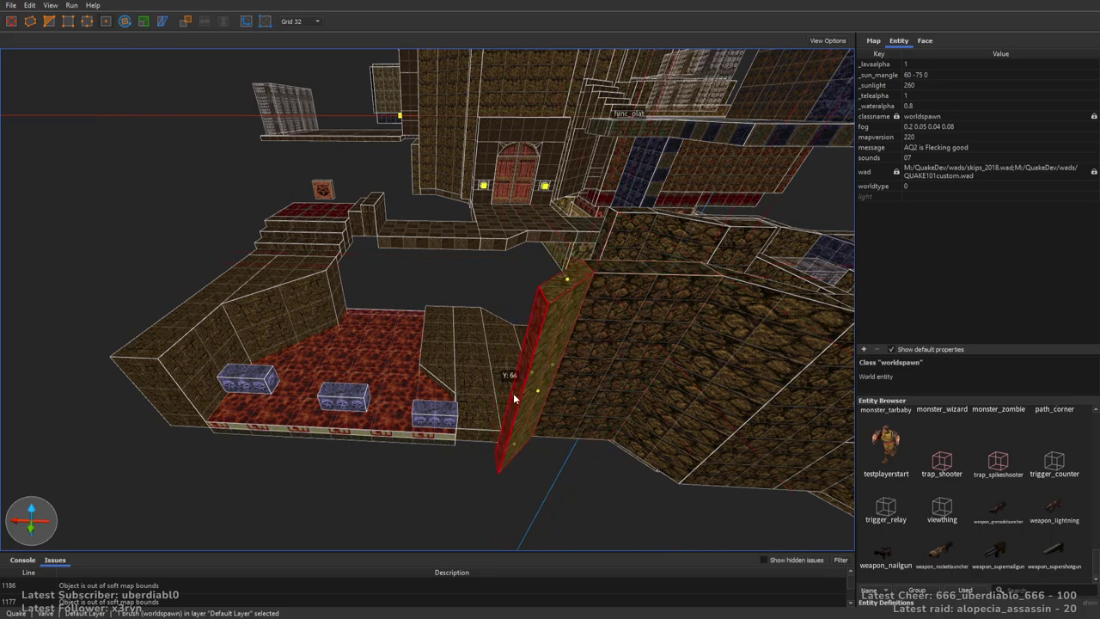
pyautogui.hotkey('alt', 'Up')
# Place a 512-unit-long, 32-unit-thick brick wall along the lava pool's outer side
pyautogui.moveTo(509, 447)
pyautogui.mouseDown(button='right')
pyautogui.moveTo(447, 430)
pyautogui.moveTo(515, 310)
pyautogui.mouseUp(button='right')
pyautogui.hotkey('ctrl', 'z')
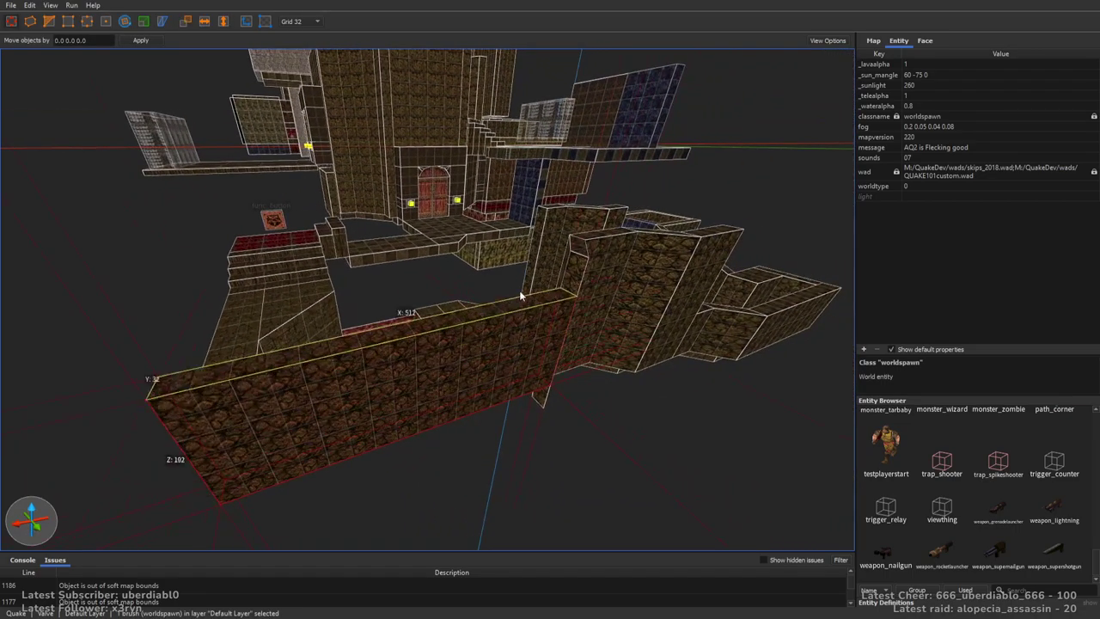
pyautogui.scroll(6, 500, 449)
pyautogui.moveTo(601, 459)
pyautogui.mouseDown(button='right')
pyautogui.moveTo(542, 400)
pyautogui.moveTo(560, 312)
pyautogui.moveTo(629, 340)
pyautogui.moveTo(469, 435)
pyautogui.moveTo(537, 383)
pyautogui.moveTo(394, 342)
pyautogui.mouseUp(button='right')
pyautogui.press('Escape')
# Build a brick wall 256 units long, 32 thick and 320 high along the lava pool's entrance-facing edge
pyautogui.scroll(5, 533, 383)
pyautogui.click(395, 342)
pyautogui.click(389, 360)
pyautogui.moveTo(393, 386); pyautogui.dragTo(376, 338, button='right')
pyautogui.keyDown('shift'); pyautogui.moveTo(398, 338); pyautogui.dragTo(519, 438); pyautogui.keyUp('shift')
pyautogui.moveTo(518, 438)
pyautogui.mouseDown(button='right')
pyautogui.moveTo(577, 467)
pyautogui.moveTo(527, 300)
pyautogui.moveTo(328, 389)
pyautogui.moveTo(278, 464)
pyautogui.moveTo(203, 502)
pyautogui.moveTo(453, 392)
pyautogui.mouseUp(button='right')
pyautogui.keyDown('shift'); pyautogui.moveTo(453, 393); pyautogui.dragTo(470, 382); pyautogui.keyUp('shift')
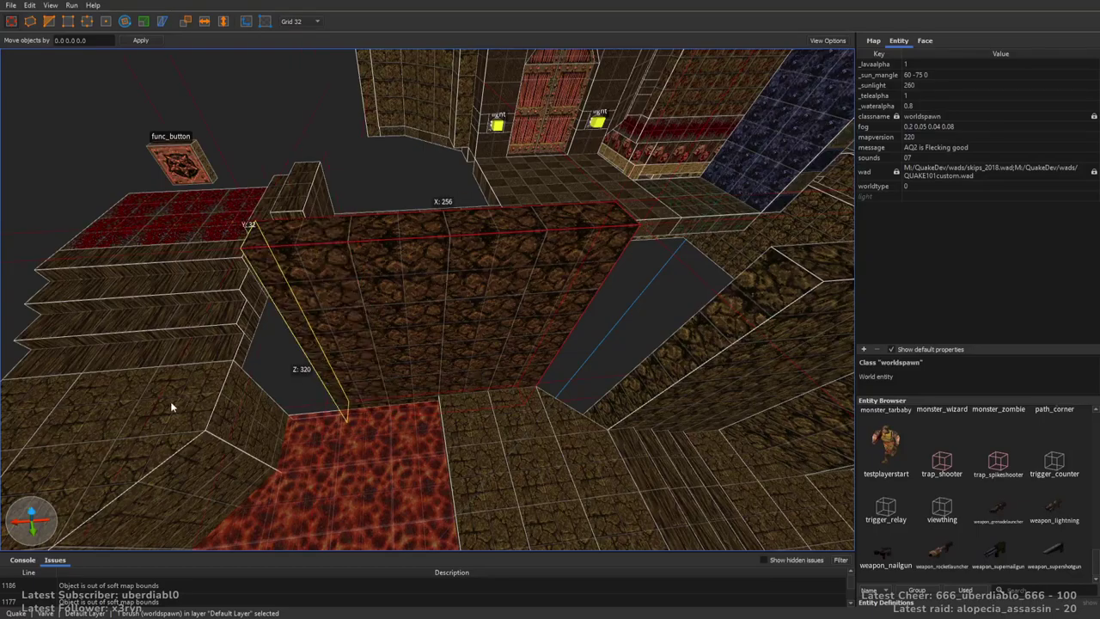
pyautogui.press('Escape')
# Bridge the facing ends of the lava pool wall and the adjacent walkway wall with a brush
pyautogui.moveTo(181, 373)
pyautogui.mouseDown(button='right')
pyautogui.moveTo(509, 352)
pyautogui.moveTo(567, 302)
pyautogui.moveTo(633, 364)
pyautogui.moveTo(450, 289)
pyautogui.mouseUp(button='right')
pyautogui.click(436, 281)
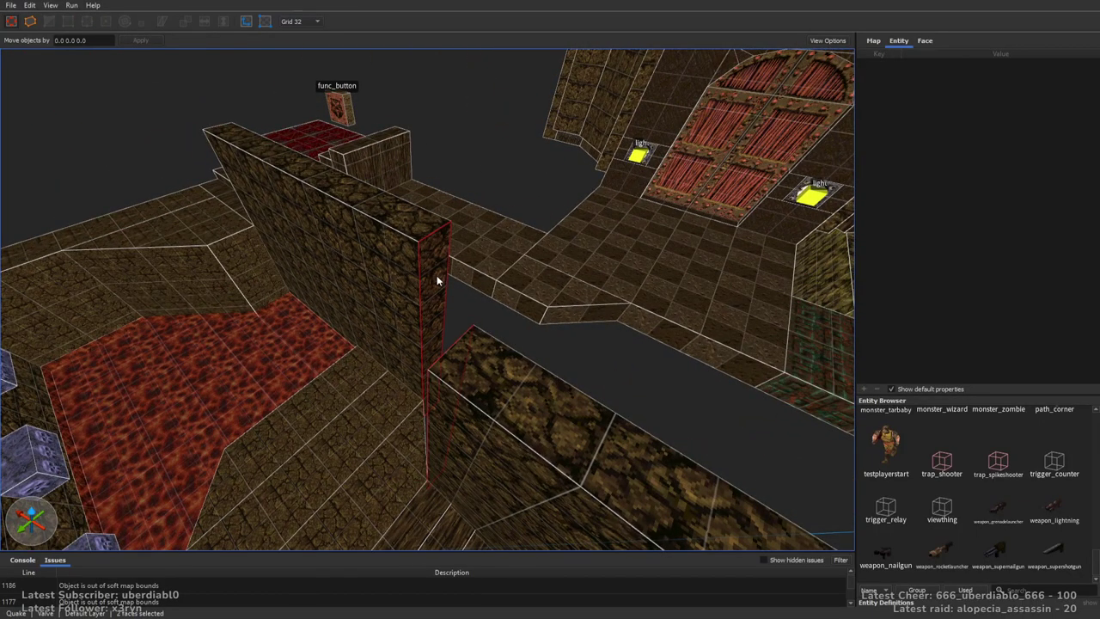
pyautogui.press('Escape')
# Extend a brick wall along the outer side of the steps and button platform and raise its top well above them
pyautogui.moveTo(622, 363)
pyautogui.mouseDown(button='right')
pyautogui.moveTo(576, 354)
pyautogui.moveTo(522, 397)
pyautogui.moveTo(589, 405)
pyautogui.moveTo(700, 384)
pyautogui.moveTo(651, 314)
pyautogui.mouseUp(button='right')
pyautogui.click(666, 333)
pyautogui.moveTo(651, 315)
pyautogui.keyDown('shift'); pyautogui.mouseDown()
pyautogui.moveTo(441, 352)
pyautogui.moveTo(472, 481)
pyautogui.moveTo(491, 349)
pyautogui.moveTo(493, 393)
pyautogui.mouseUp(); pyautogui.keyUp('shift')
pyautogui.moveTo(493, 393)
pyautogui.mouseDown(button='right')
pyautogui.moveTo(555, 400)
pyautogui.moveTo(488, 462)
pyautogui.moveTo(599, 395)
pyautogui.moveTo(437, 372)
pyautogui.moveTo(585, 365)
pyautogui.moveTo(576, 344)
pyautogui.mouseUp(button='right')
pyautogui.click(588, 329)
pyautogui.moveTo(588, 329)
pyautogui.keyDown('shift'); pyautogui.mouseDown()
pyautogui.moveTo(627, 163)
pyautogui.moveTo(625, 220)
pyautogui.moveTo(694, 25)
pyautogui.moveTo(654, 144)
pyautogui.mouseUp(); pyautogui.keyUp('shift')
pyautogui.moveTo(655, 150)
pyautogui.mouseDown(button='right')
pyautogui.moveTo(678, 136)
pyautogui.moveTo(540, 201)
pyautogui.moveTo(606, 172)
pyautogui.moveTo(628, 228)
pyautogui.mouseUp(button='right')
pyautogui.keyDown('shift'); pyautogui.moveTo(628, 228); pyautogui.dragTo(668, 117); pyautogui.keyUp('shift')
# Make the wall behind the skull blocks 256 units long and 32 thick and raise its top
pyautogui.click(551, 227)
pyautogui.scroll(5, 554, 226)
pyautogui.keyDown('shift'); pyautogui.moveTo(554, 230); pyautogui.dragTo(501, 234); pyautogui.keyUp('shift')
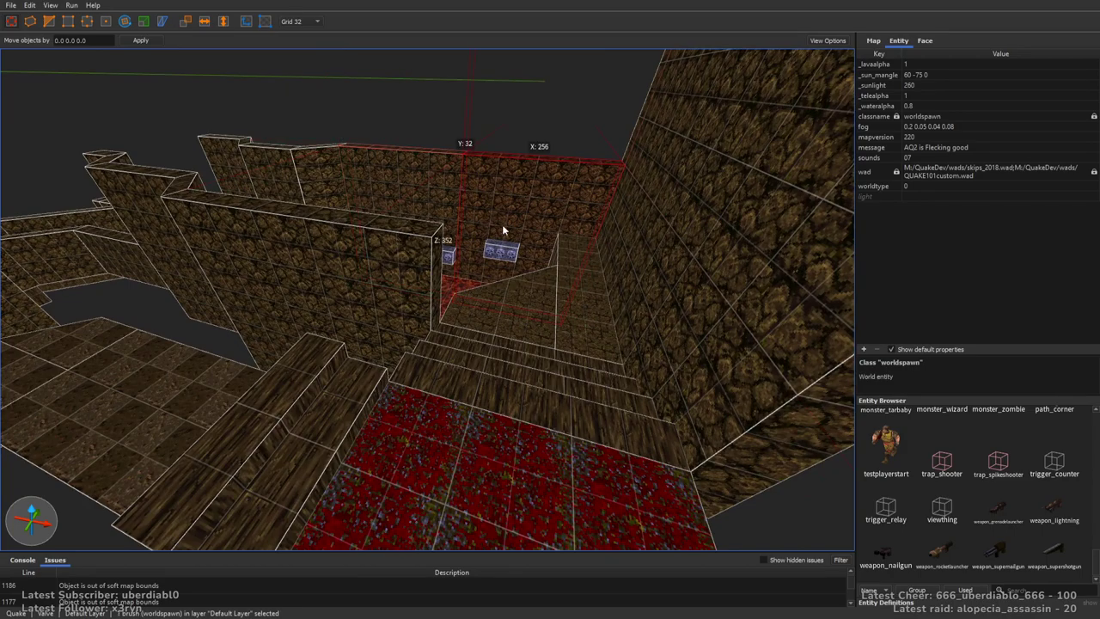
pyautogui.moveTo(501, 233); pyautogui.dragTo(536, 194, button='right')
pyautogui.keyDown('shift'); pyautogui.moveTo(540, 200); pyautogui.dragTo(562, 84); pyautogui.keyUp('shift')
# Raise the 64 by 128 brick block beside the button platform's steps to 512 units high
pyautogui.click(361, 262)
pyautogui.moveTo(361, 262); pyautogui.dragTo(427, 271, button='right')
pyautogui.click(462, 309)
pyautogui.moveTo(456, 422)
pyautogui.mouseDown(button='right')
pyautogui.moveTo(503, 386)
pyautogui.moveTo(455, 258)
pyautogui.mouseUp(button='right')
pyautogui.keyDown('shift'); pyautogui.moveTo(456, 258); pyautogui.dragTo(489, 144); pyautogui.keyUp('shift')
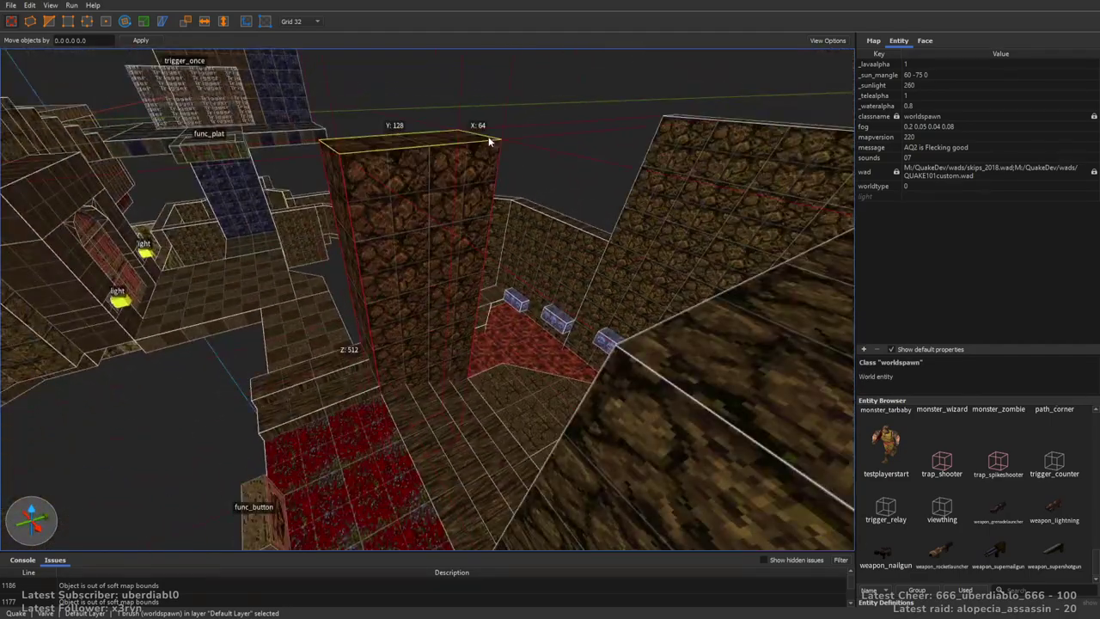
# Examine the new walls around the lava pool, steps and button platform from several sides
pyautogui.moveTo(605, 279); pyautogui.dragTo(556, 269, button='right')
pyautogui.moveTo(180, 321); pyautogui.dragTo(322, 239, button='right')
pyautogui.moveTo(393, 365)
pyautogui.mouseDown(button='right')
pyautogui.moveTo(434, 365)
pyautogui.moveTo(524, 318)
pyautogui.moveTo(489, 342)
pyautogui.moveTo(604, 363)
pyautogui.moveTo(555, 300)
pyautogui.moveTo(655, 368)
pyautogui.moveTo(673, 333)
pyautogui.moveTo(531, 252)
pyautogui.moveTo(599, 374)
pyautogui.moveTo(678, 367)
pyautogui.moveTo(644, 299)
pyautogui.moveTo(488, 427)
pyautogui.moveTo(645, 381)
pyautogui.moveTo(608, 377)
pyautogui.moveTo(774, 381)
pyautogui.moveTo(662, 263)
pyautogui.mouseUp(button='right')
pyautogui.press('Escape')
pyautogui.click(531, 252)
pyautogui.press('Escape')
pyautogui.scroll(-3, 660, 260)
pyautogui.scroll(10, 660, 260)
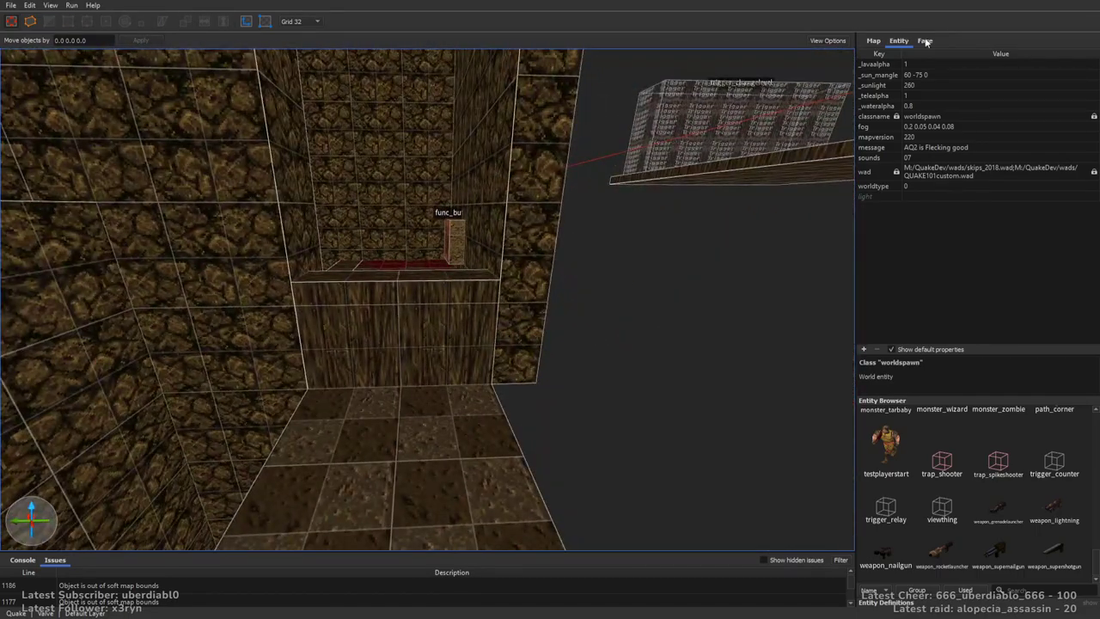
# Draw a wall with the wall14_5 texture along the checkered walkway's edge, raise it and extend it lengthwise
pyautogui.click(924, 40)
pyautogui.click(962, 396)
pyautogui.moveTo(636, 250); pyautogui.dragTo(319, 274, button='right')
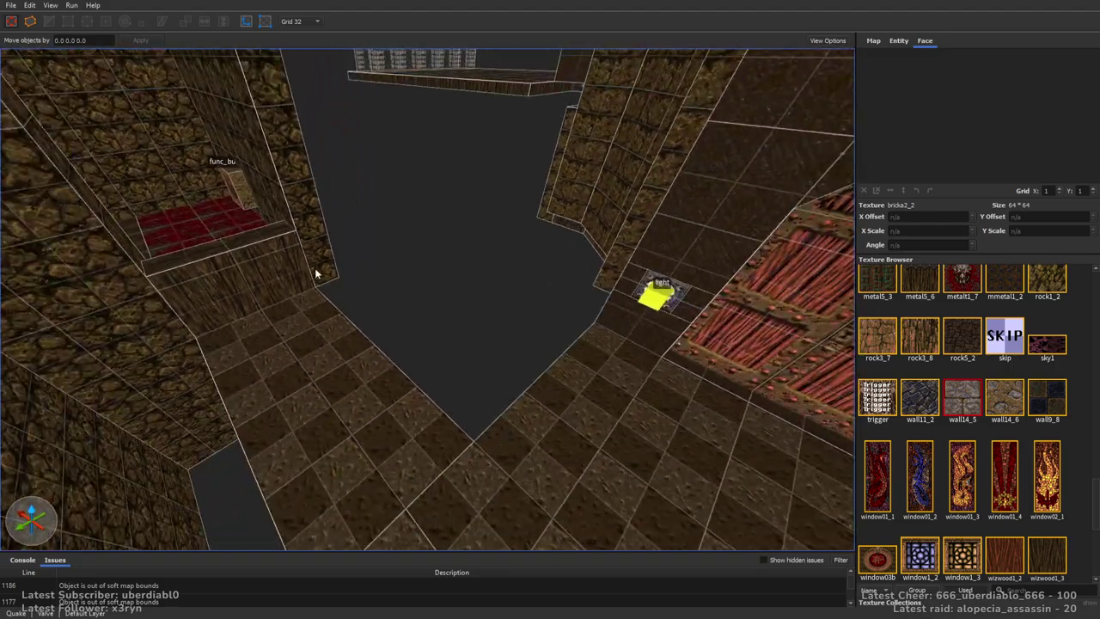
pyautogui.moveTo(319, 273); pyautogui.dragTo(445, 387)
pyautogui.moveTo(445, 387)
pyautogui.mouseDown(button='right')
pyautogui.moveTo(580, 415)
pyautogui.moveTo(492, 376)
pyautogui.mouseUp(button='right')
pyautogui.keyDown('shift'); pyautogui.moveTo(492, 376); pyautogui.dragTo(449, 225); pyautogui.keyUp('shift')
pyautogui.moveTo(444, 289)
pyautogui.keyDown('shift'); pyautogui.mouseDown()
pyautogui.moveTo(615, 324)
pyautogui.moveTo(751, 319)
pyautogui.mouseUp(); pyautogui.keyUp('shift')
# Add a second wall14_5 wall between the button walkway and the red door area
pyautogui.moveTo(751, 319)
pyautogui.mouseDown(button='right')
pyautogui.moveTo(647, 354)
pyautogui.moveTo(655, 306)
pyautogui.moveTo(802, 292)
pyautogui.moveTo(411, 269)
pyautogui.mouseUp(button='right')
pyautogui.press('Escape')
pyautogui.moveTo(275, 266)
pyautogui.mouseDown()
pyautogui.moveTo(523, 322)
pyautogui.moveTo(545, 319)
pyautogui.moveTo(532, 267)
pyautogui.moveTo(572, 291)
pyautogui.mouseUp()
pyautogui.moveTo(572, 291); pyautogui.dragTo(332, 354, button='right')
pyautogui.click(327, 348)
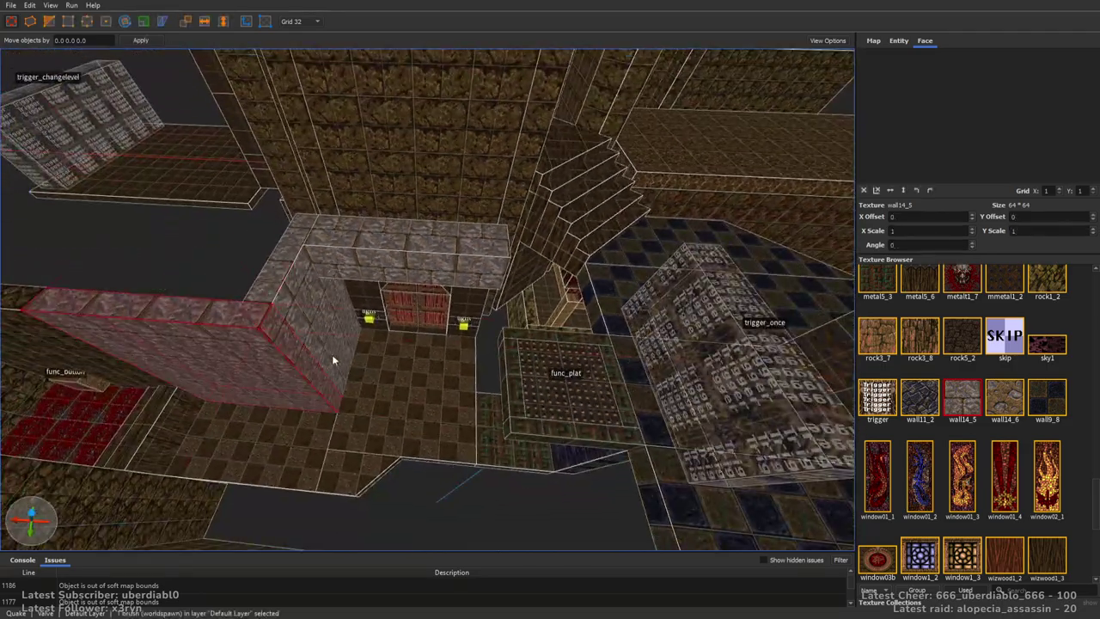
# Place a wall14_5 wall on the opposite side of the red door area beside the platform lift, then extend and raise it
pyautogui.moveTo(318, 325)
pyautogui.mouseDown()
pyautogui.moveTo(335, 306)
pyautogui.moveTo(552, 312)
pyautogui.moveTo(533, 314)
pyautogui.mouseUp()
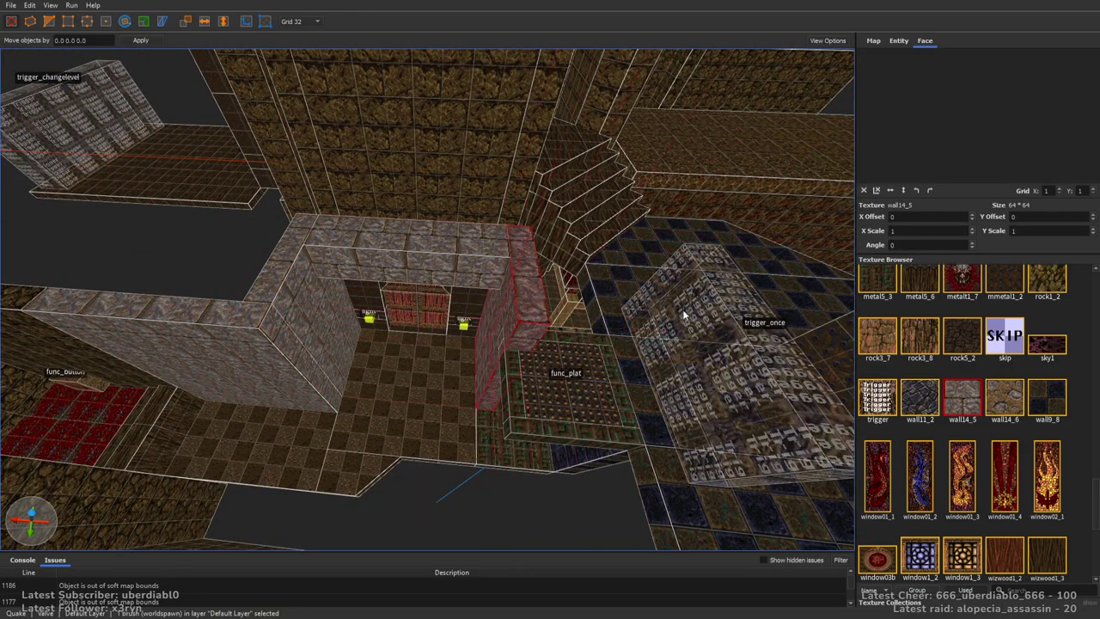
pyautogui.moveTo(532, 314); pyautogui.dragTo(504, 333, button='right')
pyautogui.keyDown('shift'); pyautogui.moveTo(504, 333); pyautogui.dragTo(297, 361); pyautogui.keyUp('shift')
pyautogui.moveTo(487, 399)
pyautogui.mouseDown(button='right')
pyautogui.moveTo(641, 400)
pyautogui.moveTo(418, 437)
pyautogui.moveTo(609, 418)
pyautogui.moveTo(612, 385)
pyautogui.moveTo(660, 354)
pyautogui.moveTo(536, 327)
pyautogui.mouseUp(button='right')
pyautogui.moveTo(536, 327)
pyautogui.keyDown('shift'); pyautogui.mouseDown()
pyautogui.moveTo(591, 119)
pyautogui.moveTo(604, 199)
pyautogui.mouseUp(); pyautogui.keyUp('shift')
pyautogui.moveTo(604, 199)
pyautogui.mouseDown(button='right')
pyautogui.moveTo(583, 237)
pyautogui.moveTo(659, 214)
pyautogui.mouseUp(button='right')
pyautogui.moveTo(513, 241)
pyautogui.mouseDown()
pyautogui.moveTo(319, 361)
pyautogui.moveTo(361, 319)
pyautogui.moveTo(417, 183)
pyautogui.mouseUp()
# Enclose the open pit beside the checkered entrance floor with taller wall14_5 walls
pyautogui.press('Escape')
pyautogui.moveTo(417, 184)
pyautogui.mouseDown(button='right')
pyautogui.moveTo(458, 290)
pyautogui.moveTo(526, 258)
pyautogui.mouseUp(button='right')
pyautogui.moveTo(526, 257)
pyautogui.mouseDown()
pyautogui.moveTo(522, 244)
pyautogui.moveTo(393, 349)
pyautogui.moveTo(396, 359)
pyautogui.moveTo(466, 310)
pyautogui.moveTo(498, 137)
pyautogui.mouseUp()
pyautogui.moveTo(498, 137); pyautogui.dragTo(545, 277, button='right')
pyautogui.moveTo(584, 330); pyautogui.dragTo(702, 342, button='right')
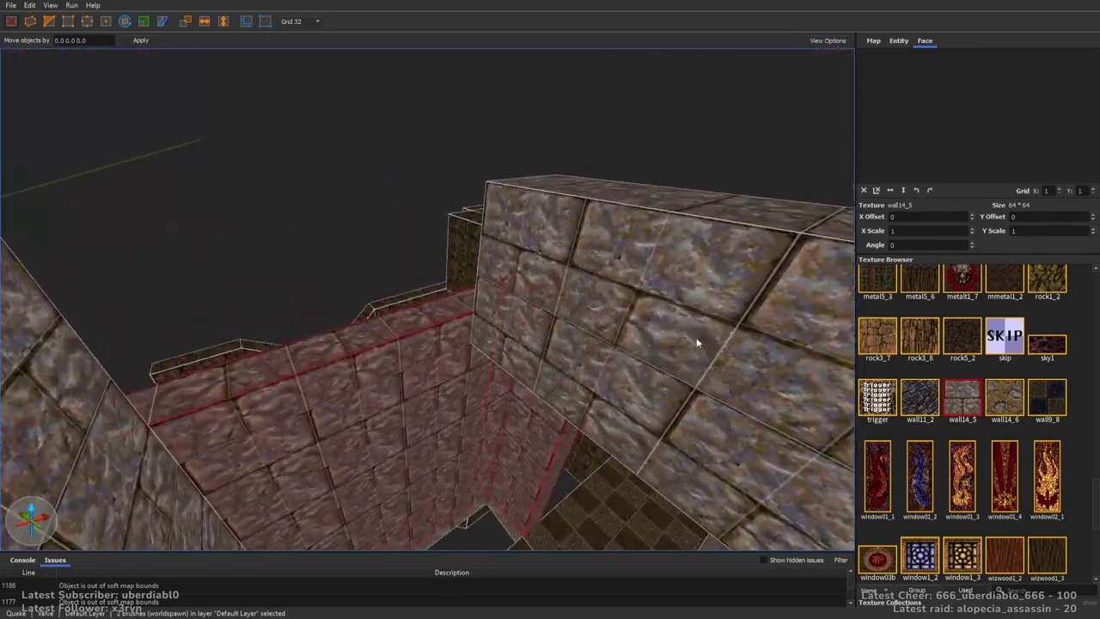
pyautogui.moveTo(559, 305)
pyautogui.mouseDown(button='right')
pyautogui.moveTo(579, 187)
pyautogui.moveTo(678, 200)
pyautogui.moveTo(594, 306)
pyautogui.moveTo(616, 287)
pyautogui.moveTo(565, 309)
pyautogui.moveTo(317, 320)
pyautogui.mouseUp(button='right')
pyautogui.press('Escape')
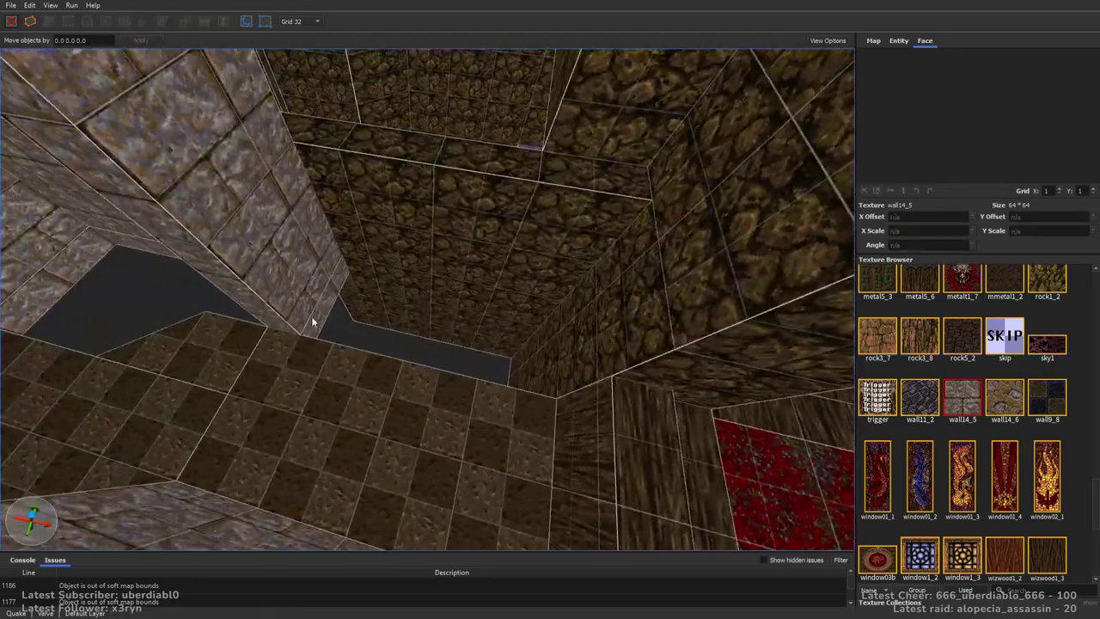
# Draw a wall14_5 wall 224 units long and 32 thick on the walkway's open edge and raise it to the neighbouring wall's height
pyautogui.moveTo(311, 319); pyautogui.dragTo(564, 366)
pyautogui.moveTo(563, 366)
pyautogui.mouseDown(button='right')
pyautogui.moveTo(503, 336)
pyautogui.moveTo(483, 442)
pyautogui.mouseUp(button='right')
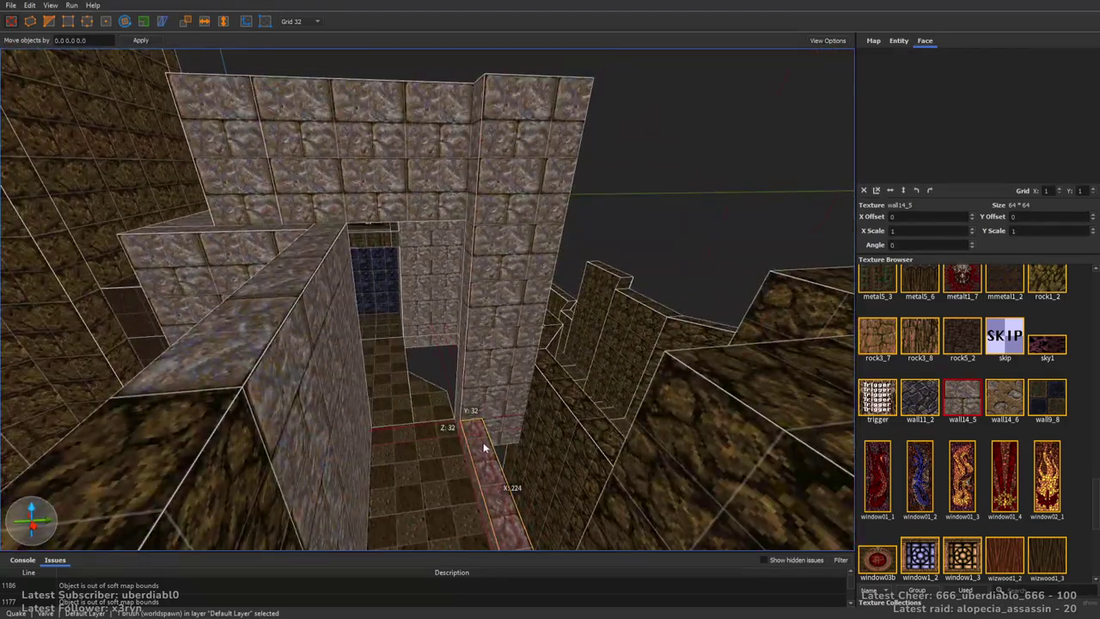
pyautogui.moveTo(483, 442); pyautogui.dragTo(505, 242)
pyautogui.press('Escape')
# Cover the checkered corridor leading to the button with a wall14_5 ceiling slab
pyautogui.moveTo(506, 243); pyautogui.dragTo(567, 296, button='right')
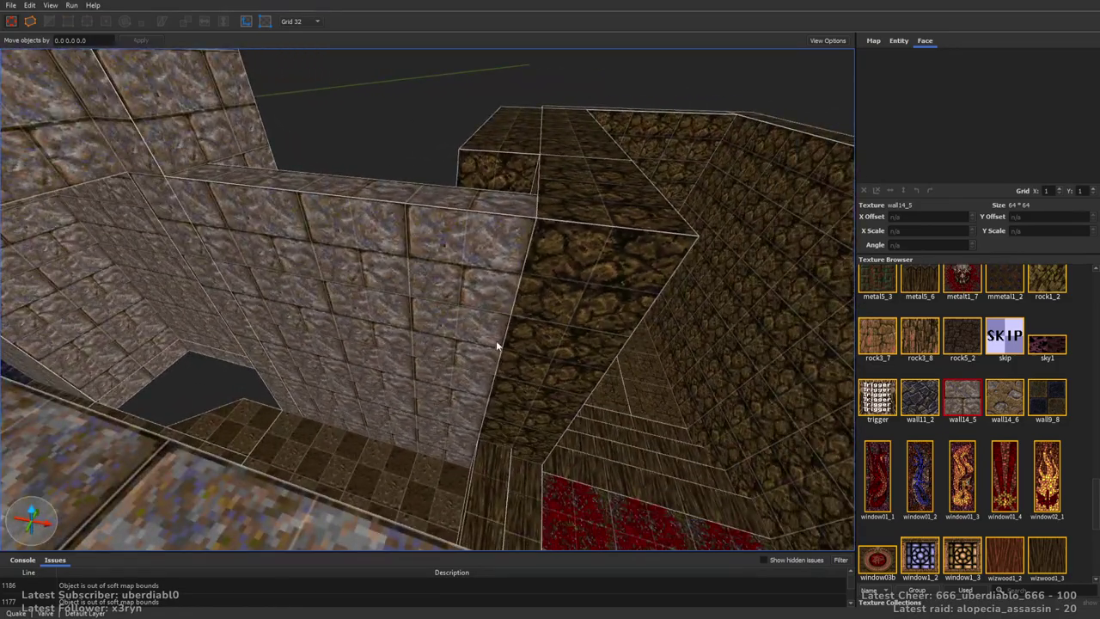
pyautogui.moveTo(500, 299)
pyautogui.mouseDown()
pyautogui.moveTo(320, 303)
pyautogui.moveTo(156, 354)
pyautogui.moveTo(384, 258)
pyautogui.mouseUp()
pyautogui.moveTo(384, 259)
pyautogui.mouseDown(button='right')
pyautogui.moveTo(364, 329)
pyautogui.moveTo(525, 224)
pyautogui.moveTo(513, 296)
pyautogui.mouseUp(button='right')
pyautogui.press('Escape')
pyautogui.scroll(5, 536, 297)
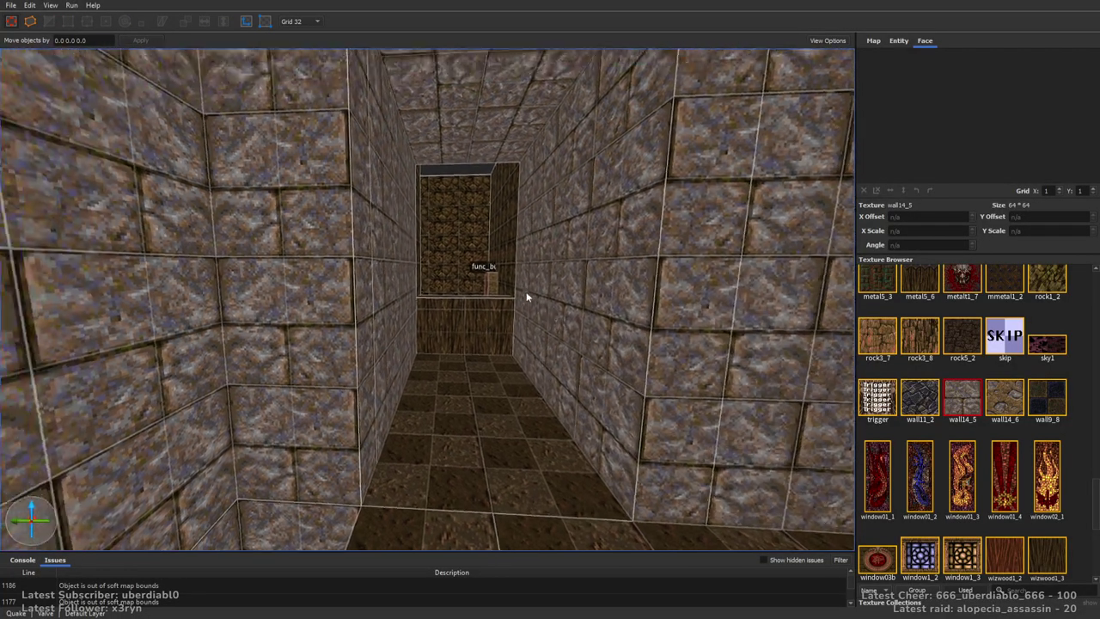
pyautogui.scroll(6, 570, 279)
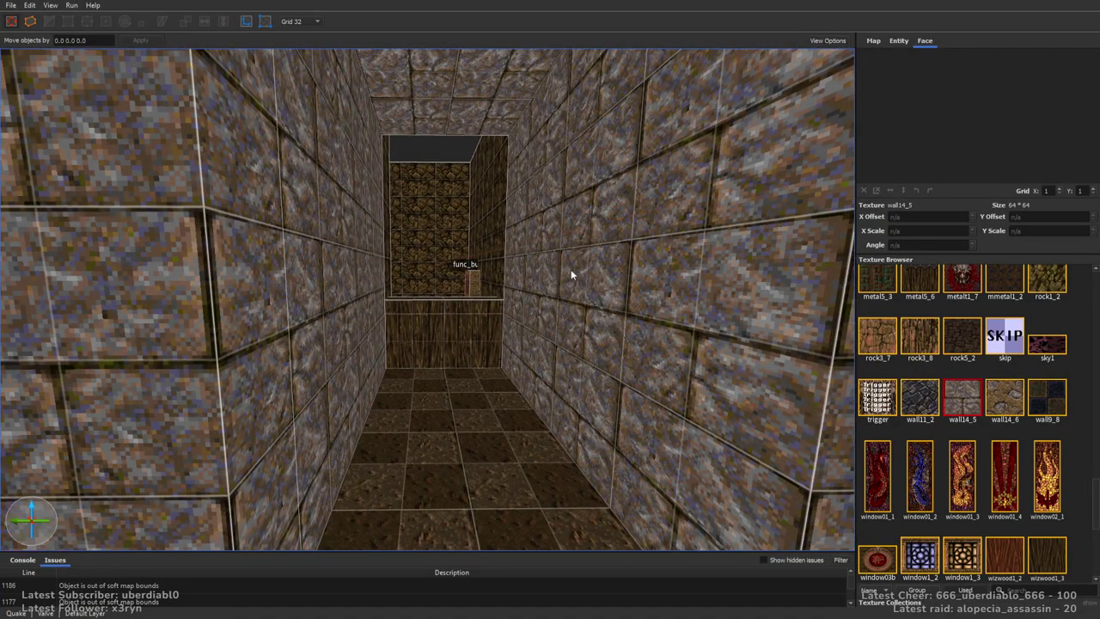
# Add a 64 by 128 wall14_5 ceiling block above the steps to the button platform
pyautogui.moveTo(560, 270)
pyautogui.mouseDown(button='right')
pyautogui.moveTo(542, 238)
pyautogui.moveTo(564, 251)
pyautogui.moveTo(503, 248)
pyautogui.moveTo(356, 177)
pyautogui.mouseUp(button='right')
pyautogui.scroll(4, 503, 251)
pyautogui.moveTo(356, 177)
pyautogui.mouseDown()
pyautogui.moveTo(492, 114)
pyautogui.moveTo(505, 164)
pyautogui.mouseUp()
pyautogui.scroll(4, 515, 197)
pyautogui.moveTo(523, 232)
pyautogui.mouseDown(button='right')
pyautogui.moveTo(548, 320)
pyautogui.moveTo(486, 167)
pyautogui.mouseUp(button='right')
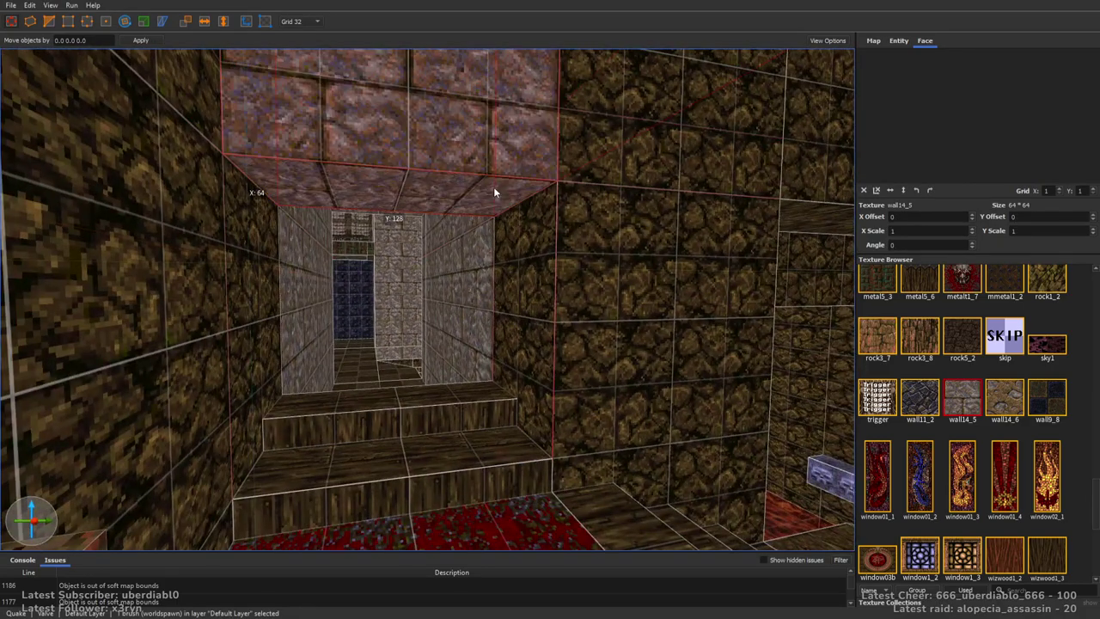
pyautogui.press('Escape')
# Retexture the ceiling block above the button platform's steps with wizwood1_3
pyautogui.scroll(5, 458, 224)
pyautogui.moveTo(458, 219)
pyautogui.mouseDown(button='right')
pyautogui.moveTo(457, 261)
pyautogui.moveTo(535, 277)
pyautogui.moveTo(542, 269)
pyautogui.mouseUp(button='right')
pyautogui.scroll(6, 487, 266)
pyautogui.moveTo(432, 262); pyautogui.dragTo(538, 181, button='right')
pyautogui.scroll(-2, 539, 181)
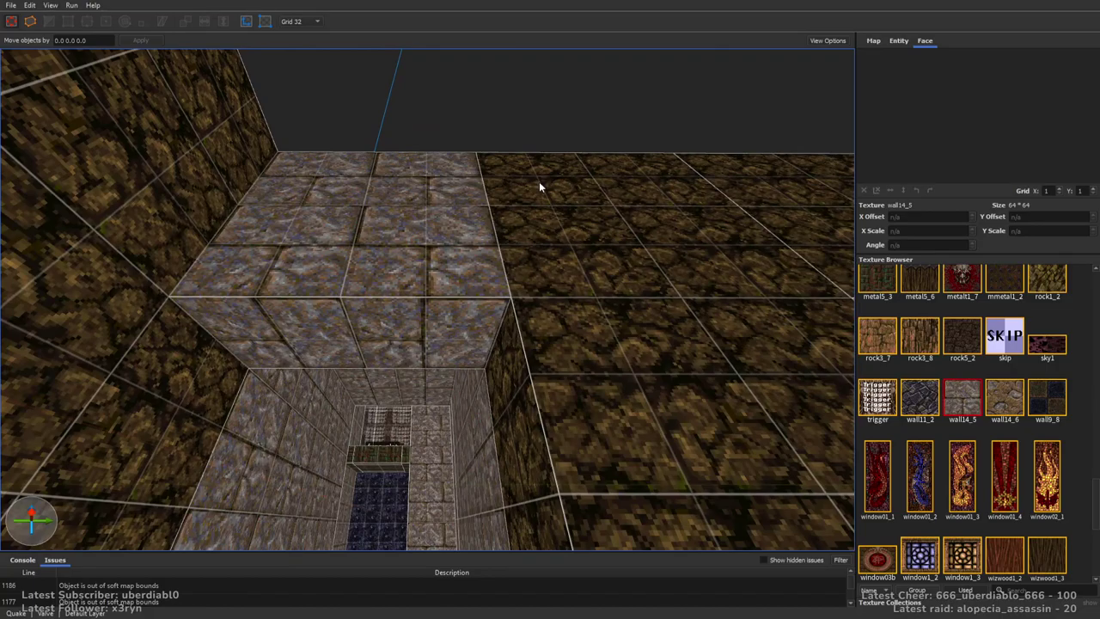
pyautogui.click(473, 247)
pyautogui.click(1064, 405)
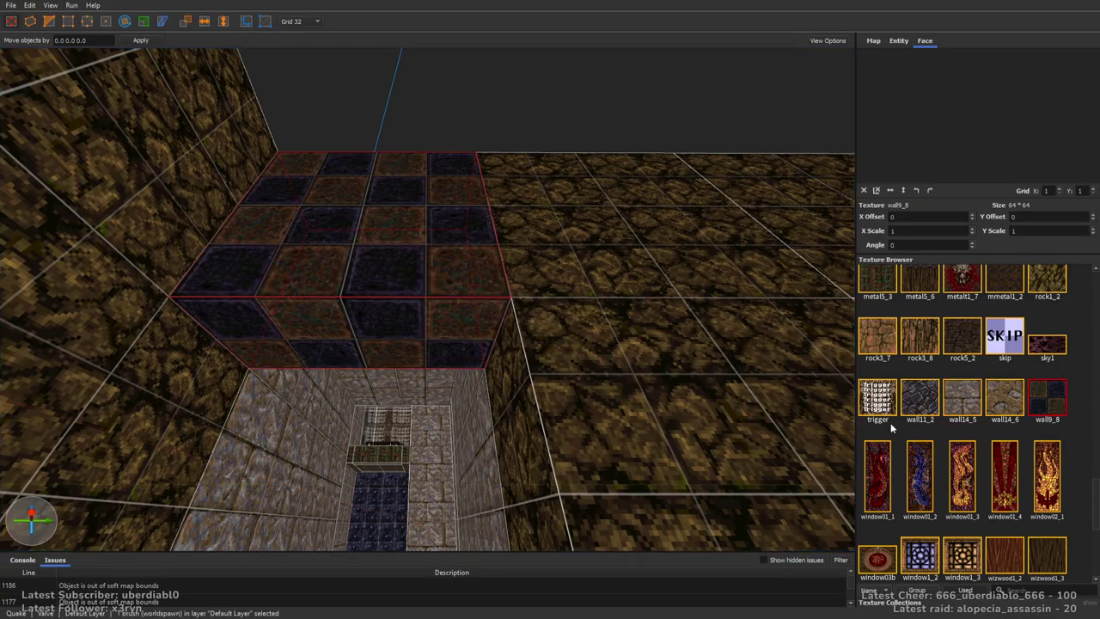
pyautogui.click(1052, 556)
pyautogui.moveTo(653, 343); pyautogui.dragTo(652, 298, button='right')
pyautogui.press('Escape')
# Fill the pit beside the checkered floor with a 256 by 128 brush textured rock5_2, using a grid of 16
pyautogui.scroll(5, 670, 228)
pyautogui.moveTo(670, 229)
pyautogui.mouseDown(button='right')
pyautogui.moveTo(527, 265)
pyautogui.moveTo(424, 256)
pyautogui.moveTo(482, 270)
pyautogui.moveTo(499, 342)
pyautogui.moveTo(712, 309)
pyautogui.moveTo(528, 308)
pyautogui.moveTo(512, 223)
pyautogui.mouseUp(button='right')
pyautogui.click(471, 186)
pyautogui.moveTo(516, 303)
pyautogui.mouseDown(button='right')
pyautogui.moveTo(471, 185)
pyautogui.moveTo(418, 149)
pyautogui.moveTo(518, 160)
pyautogui.moveTo(846, 391)
pyautogui.mouseUp(button='right')
pyautogui.click(948, 357)
pyautogui.press('[')
pyautogui.scroll(-3, 508, 301)
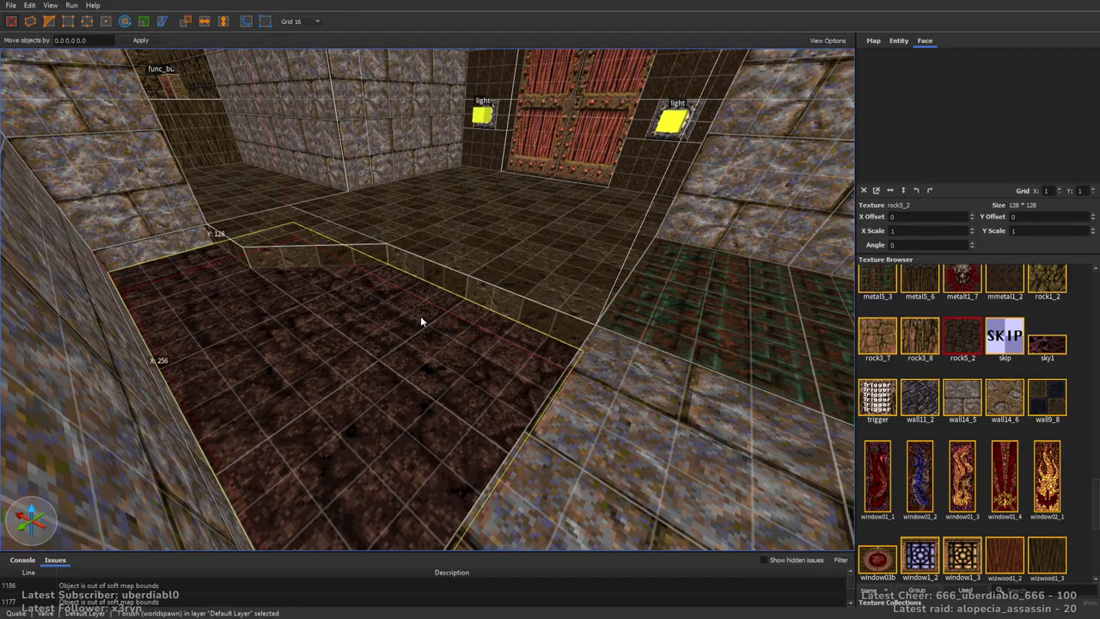
# Texture the brush in the pit with *lavaskip and its top face with *lava1
pyautogui.moveTo(1095, 496); pyautogui.dragTo(1077, 279)
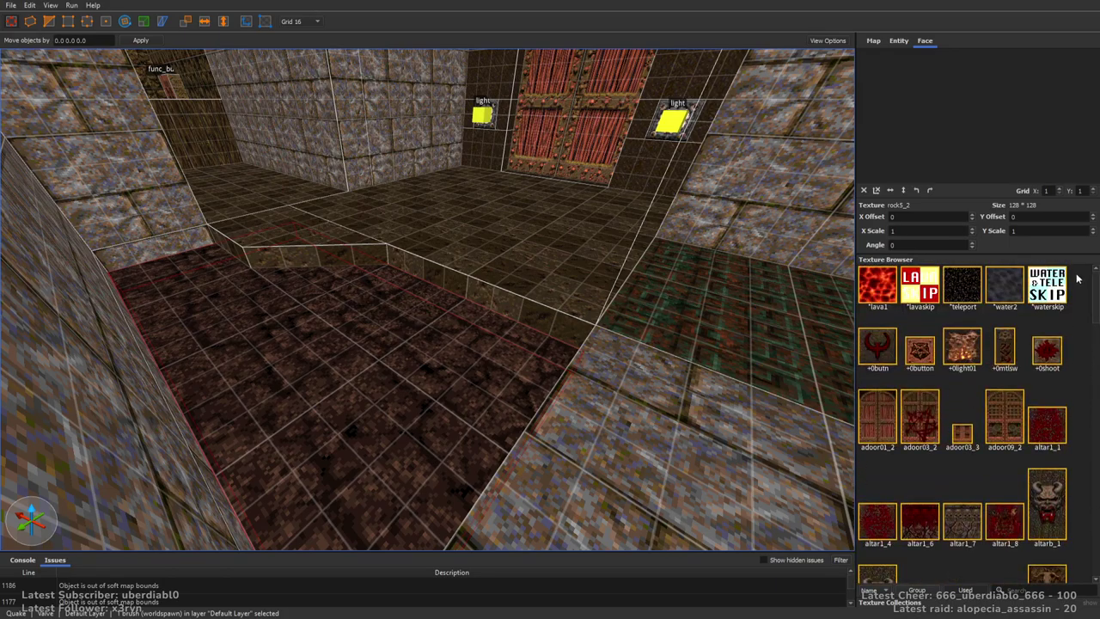
pyautogui.click(921, 292)
pyautogui.moveTo(343, 343); pyautogui.dragTo(420, 317, button='right')
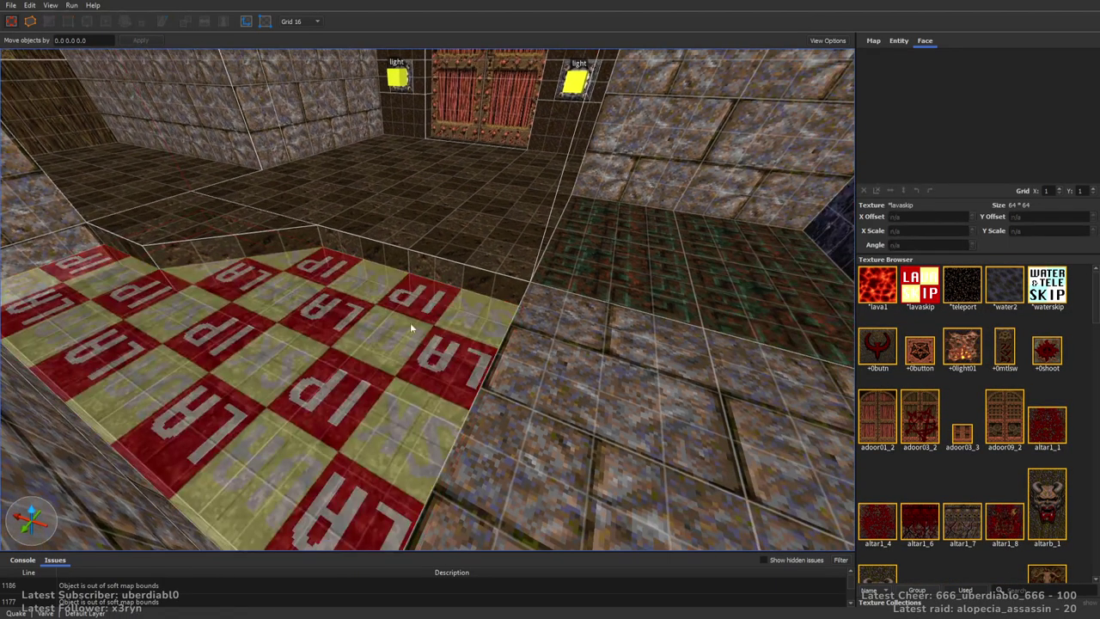
pyautogui.keyDown('shift'); pyautogui.click(420, 317); pyautogui.keyUp('shift')
pyautogui.click(878, 288)
# Place a wall14_5 block measuring 128 by 128 and 448 units high at the outer corner of the blue-tiled floor
pyautogui.moveTo(521, 191)
pyautogui.mouseDown(button='right')
pyautogui.moveTo(456, 270)
pyautogui.moveTo(535, 291)
pyautogui.moveTo(548, 239)
pyautogui.moveTo(576, 210)
pyautogui.moveTo(562, 321)
pyautogui.moveTo(644, 304)
pyautogui.moveTo(719, 252)
pyautogui.moveTo(720, 269)
pyautogui.moveTo(678, 297)
pyautogui.moveTo(550, 267)
pyautogui.moveTo(628, 295)
pyautogui.moveTo(376, 255)
pyautogui.mouseUp(button='right')
pyautogui.press('+')
pyautogui.click(411, 211)
pyautogui.moveTo(409, 272); pyautogui.dragTo(289, 303)
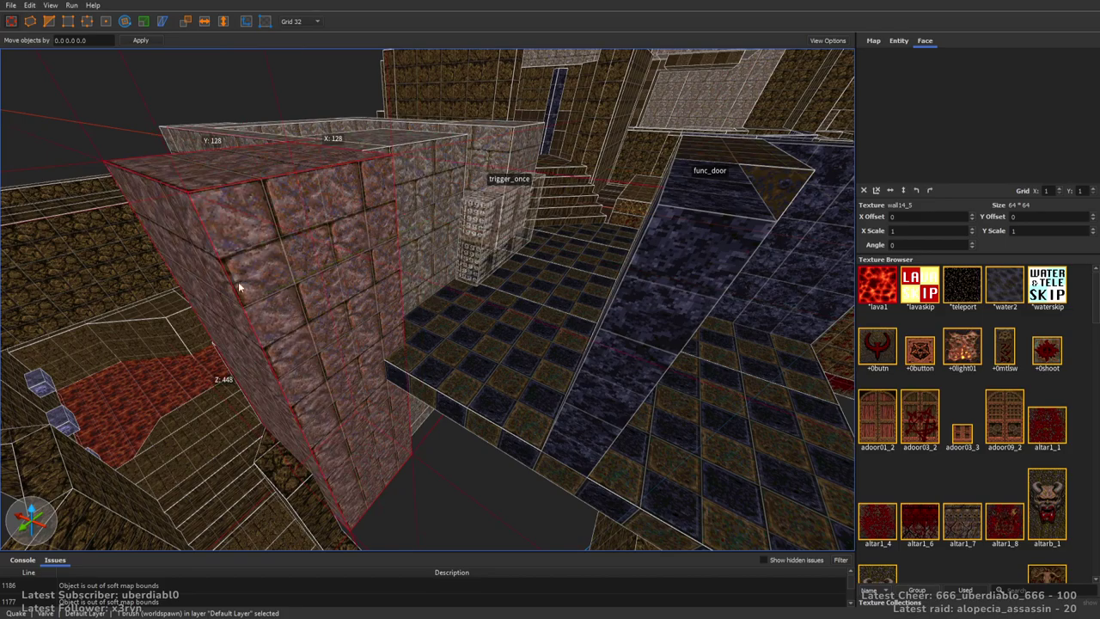
pyautogui.moveTo(172, 379)
pyautogui.mouseDown()
pyautogui.moveTo(329, 280)
pyautogui.moveTo(284, 329)
pyautogui.mouseUp()
# Build a wall14_5 wall 32 units thick and 192 high, extended to 448 units along the blue-tiled floor's open side
pyautogui.moveTo(383, 356)
pyautogui.mouseDown(button='right')
pyautogui.moveTo(405, 364)
pyautogui.moveTo(296, 242)
pyautogui.mouseUp(button='right')
pyautogui.moveTo(257, 246); pyautogui.dragTo(707, 354)
pyautogui.moveTo(706, 354)
pyautogui.mouseDown(button='right')
pyautogui.moveTo(447, 392)
pyautogui.moveTo(382, 391)
pyautogui.moveTo(498, 354)
pyautogui.moveTo(152, 283)
pyautogui.mouseUp(button='right')
pyautogui.hotkey('ctrl', 'z')
pyautogui.keyDown('shift'); pyautogui.moveTo(152, 282); pyautogui.dragTo(449, 325); pyautogui.keyUp('shift')
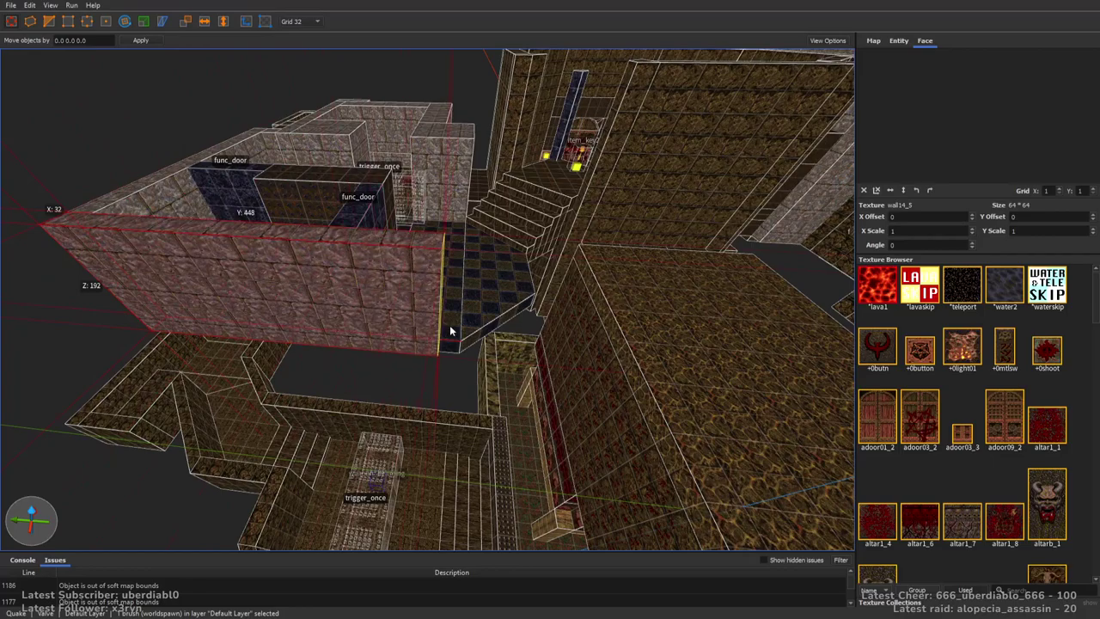
# Close the gap between the end of the stone wall and the stairs with a brush textured wall14_5
pyautogui.moveTo(649, 378); pyautogui.dragTo(298, 318, button='right')
pyautogui.moveTo(244, 323)
pyautogui.keyDown('ctrl'); pyautogui.keyDown('shift'); pyautogui.mouseDown()
pyautogui.moveTo(315, 356)
pyautogui.moveTo(444, 241)
pyautogui.mouseUp(); pyautogui.keyUp('shift'); pyautogui.keyUp('ctrl')
pyautogui.moveTo(444, 241)
pyautogui.mouseDown(button='right')
pyautogui.moveTo(385, 235)
pyautogui.moveTo(369, 290)
pyautogui.mouseUp(button='right')
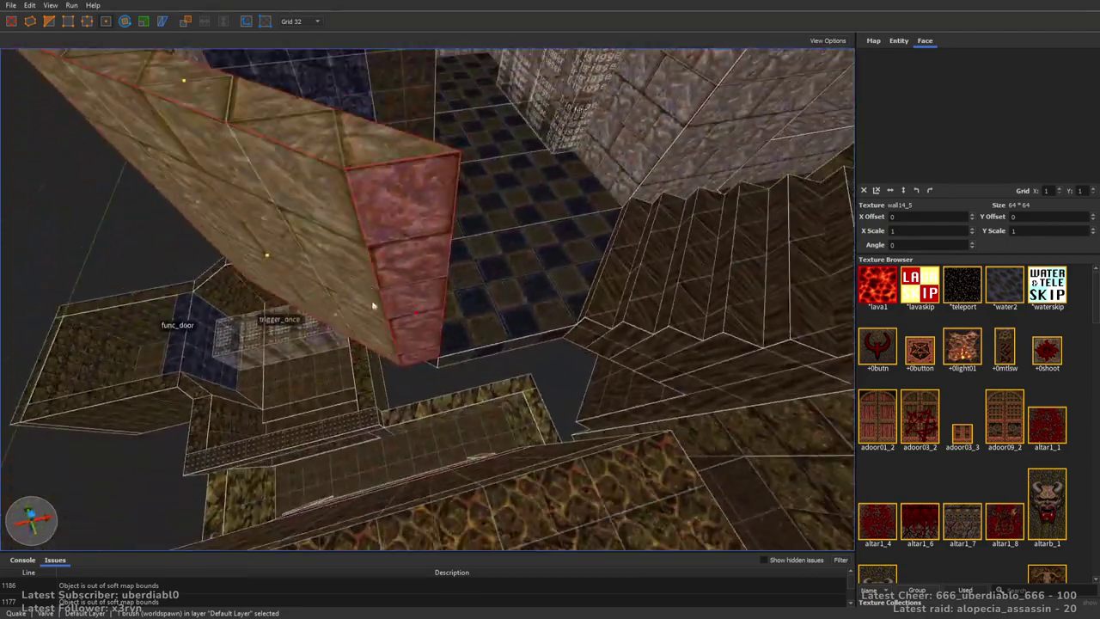
pyautogui.moveTo(414, 358)
pyautogui.mouseDown()
pyautogui.moveTo(570, 343)
pyautogui.moveTo(583, 198)
pyautogui.moveTo(709, 219)
pyautogui.mouseUp()
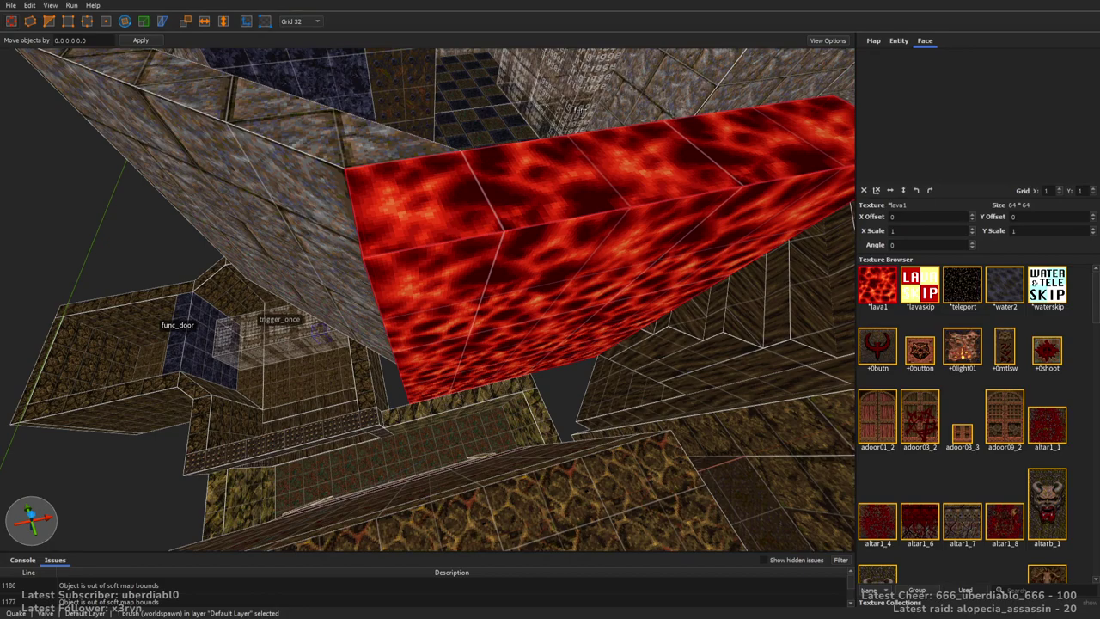
pyautogui.scroll(-15, 1086, 427)
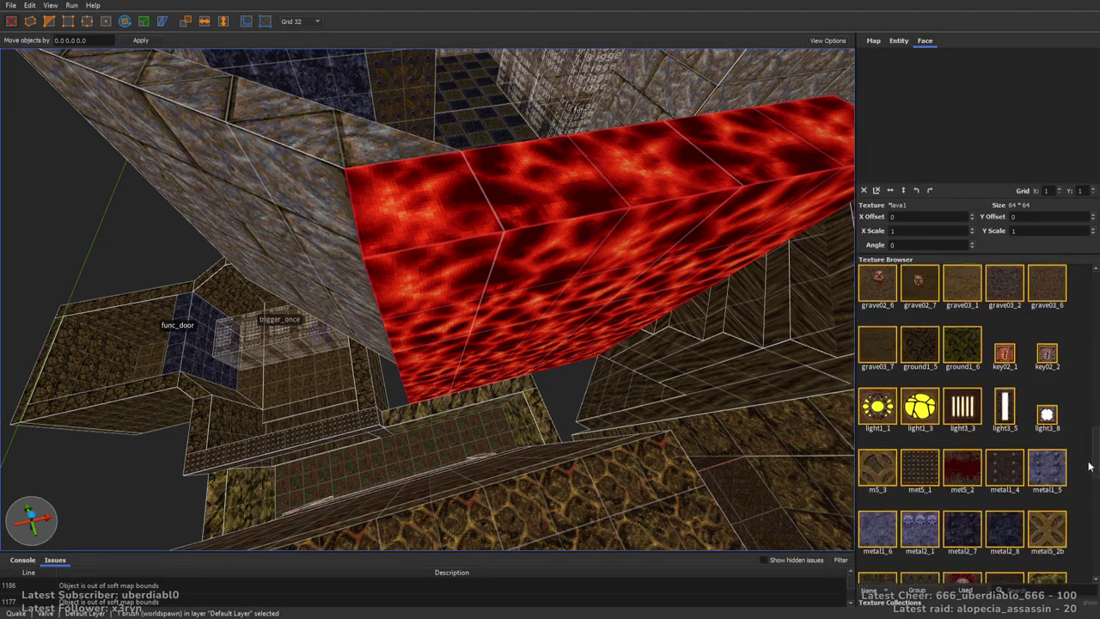
pyautogui.scroll(-10, 1086, 427)
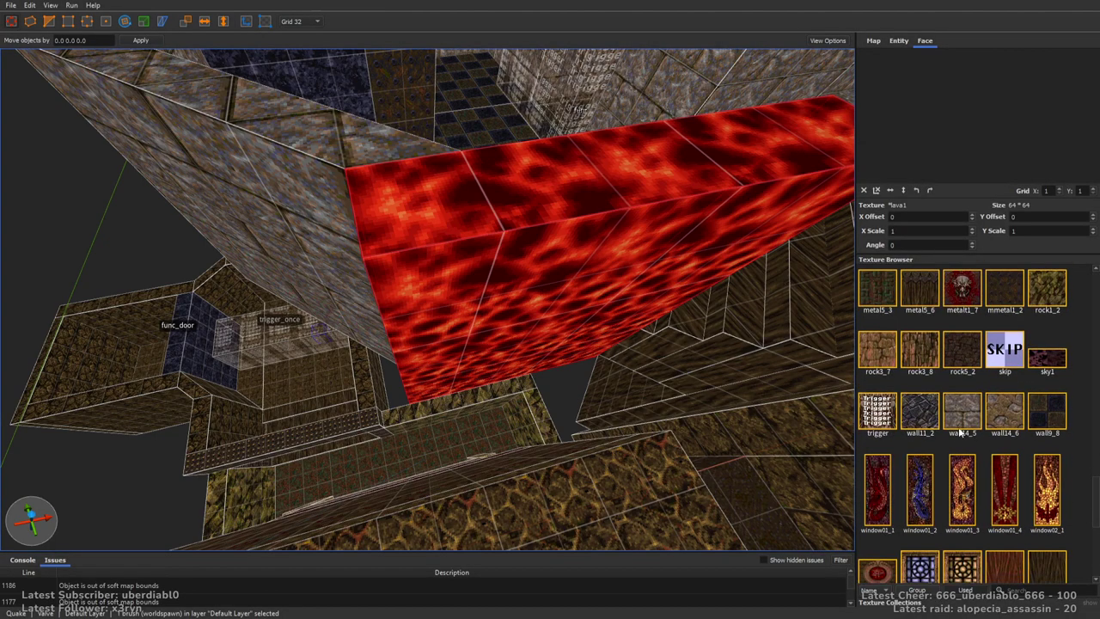
pyautogui.click(961, 428)
pyautogui.press('Escape')
# Place a 32 by 32 by 96 wizwood1_2 block beside the stairs and extend it into a tall side wall
pyautogui.moveTo(565, 214)
pyautogui.mouseDown(button='right')
pyautogui.moveTo(560, 260)
pyautogui.moveTo(576, 222)
pyautogui.moveTo(633, 258)
pyautogui.moveTo(699, 261)
pyautogui.moveTo(532, 239)
pyautogui.moveTo(471, 266)
pyautogui.moveTo(501, 238)
pyautogui.moveTo(496, 264)
pyautogui.moveTo(519, 308)
pyautogui.moveTo(468, 264)
pyautogui.mouseUp(button='right')
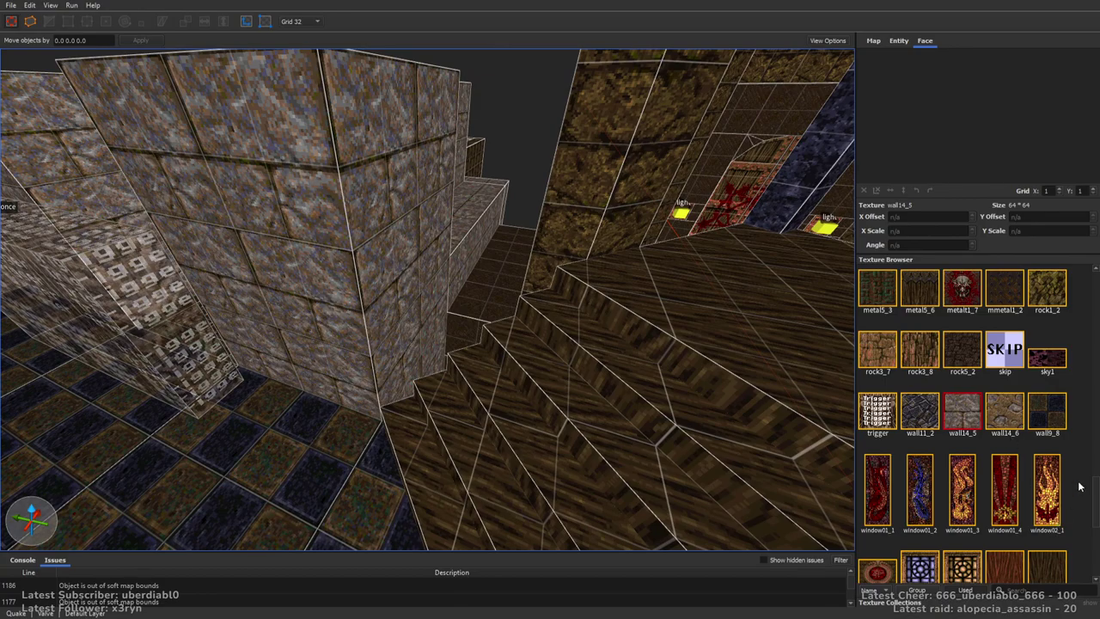
pyautogui.moveTo(601, 322); pyautogui.dragTo(446, 393, button='right')
pyautogui.moveTo(453, 406)
pyautogui.mouseDown()
pyautogui.moveTo(528, 318)
pyautogui.moveTo(458, 385)
pyautogui.moveTo(431, 475)
pyautogui.mouseUp()
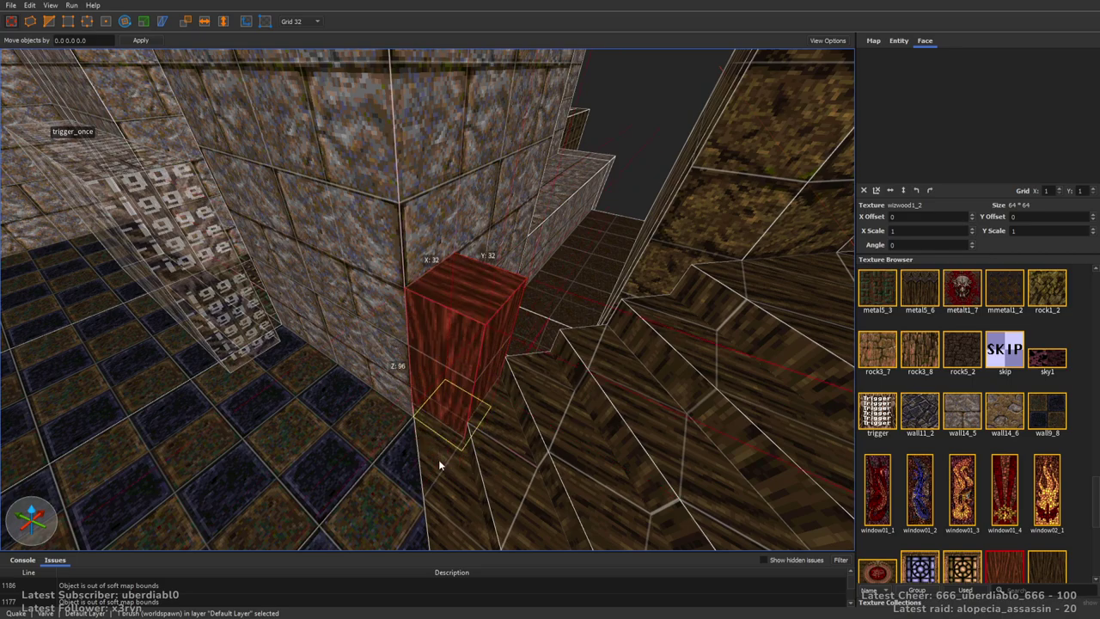
pyautogui.moveTo(438, 459); pyautogui.dragTo(442, 335, button='right')
pyautogui.keyDown('shift'); pyautogui.moveTo(441, 336); pyautogui.dragTo(429, 179); pyautogui.keyUp('shift')
pyautogui.moveTo(462, 171)
pyautogui.mouseDown(button='right')
pyautogui.moveTo(568, 196)
pyautogui.moveTo(550, 275)
pyautogui.mouseUp(button='right')
pyautogui.keyDown('shift'); pyautogui.moveTo(355, 337); pyautogui.dragTo(375, 102); pyautogui.keyUp('shift')
pyautogui.moveTo(375, 102)
pyautogui.mouseDown(button='right')
pyautogui.moveTo(508, 204)
pyautogui.moveTo(441, 331)
pyautogui.mouseUp(button='right')
pyautogui.moveTo(407, 340)
pyautogui.keyDown('shift'); pyautogui.mouseDown()
pyautogui.moveTo(488, 300)
pyautogui.moveTo(478, 304)
pyautogui.moveTo(492, 320)
pyautogui.mouseUp(); pyautogui.keyUp('shift')
# Duplicate the wizwood1_2 wall to the opposite side of the stairs and shape it to meet the adjoining walls
pyautogui.moveTo(447, 274); pyautogui.dragTo(453, 284, button='right')
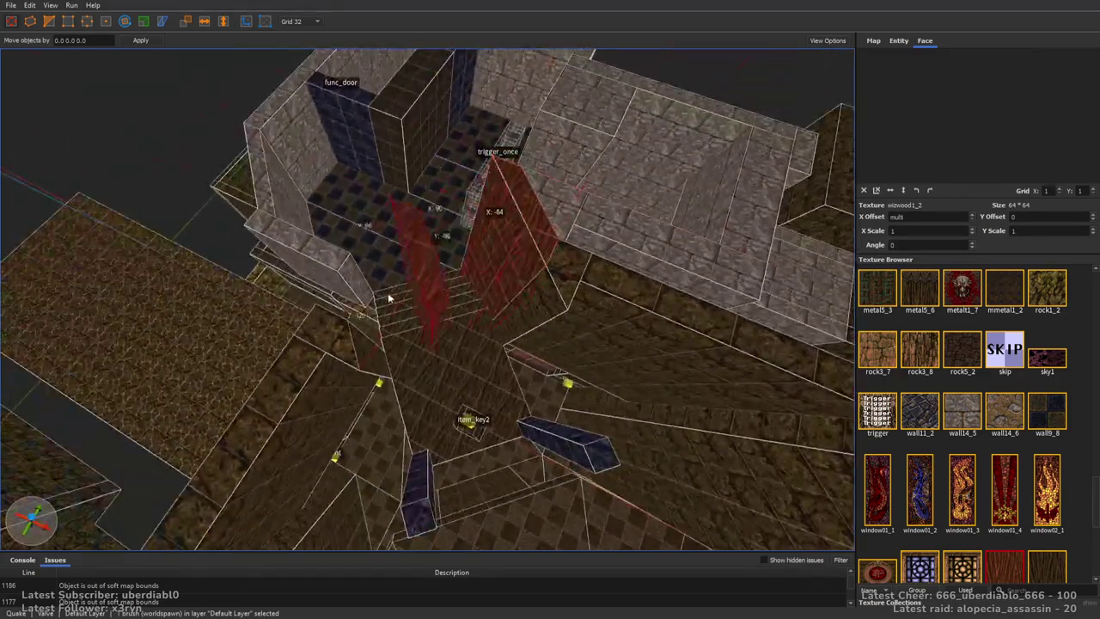
pyautogui.moveTo(407, 291); pyautogui.dragTo(312, 126)
pyautogui.scroll(3, 467, 210)
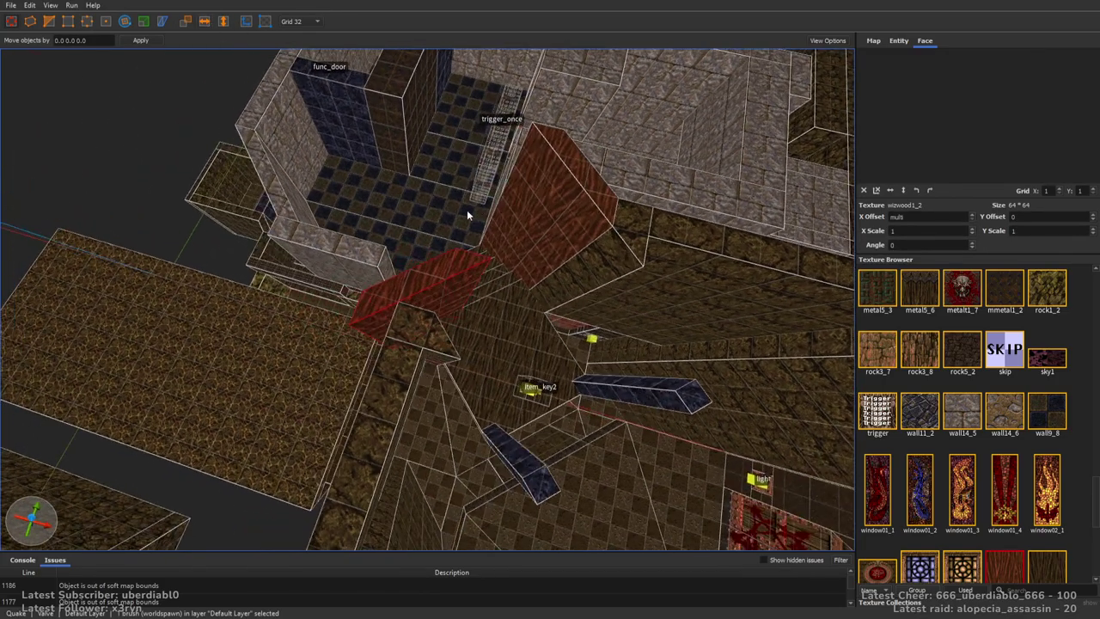
pyautogui.moveTo(466, 209); pyautogui.dragTo(484, 185, button='right')
pyautogui.moveTo(461, 287)
pyautogui.keyDown('shift'); pyautogui.mouseDown()
pyautogui.moveTo(393, 306)
pyautogui.moveTo(456, 277)
pyautogui.mouseUp(); pyautogui.keyUp('shift')
pyautogui.moveTo(456, 277)
pyautogui.mouseDown(button='right')
pyautogui.moveTo(496, 282)
pyautogui.moveTo(479, 282)
pyautogui.mouseUp(button='right')
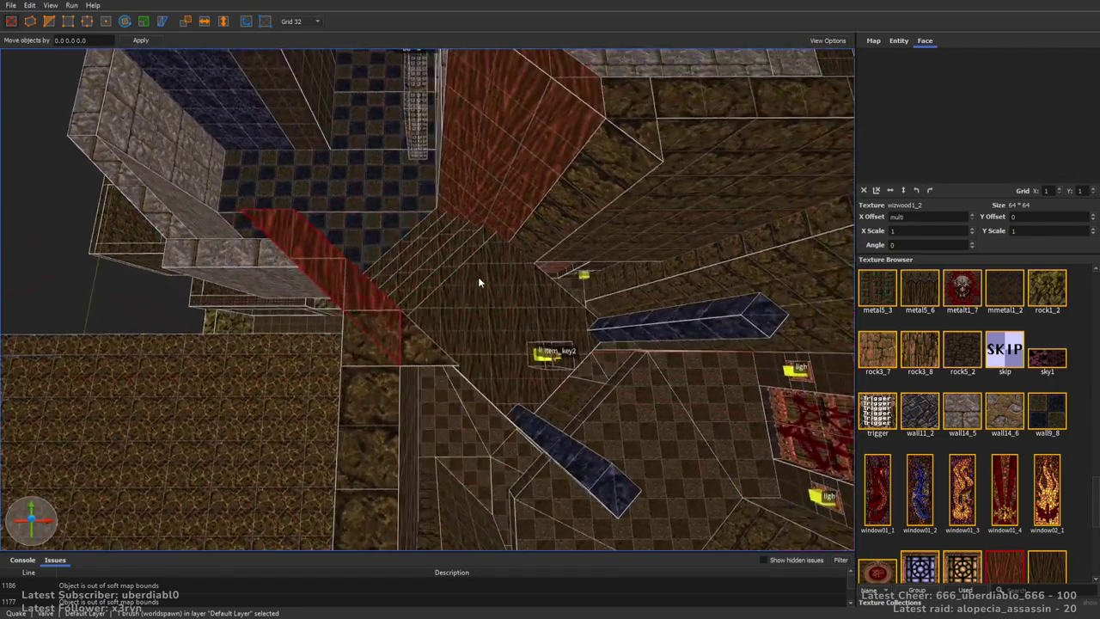
pyautogui.moveTo(408, 361)
pyautogui.mouseDown(button='right')
pyautogui.moveTo(396, 335)
pyautogui.moveTo(526, 334)
pyautogui.mouseUp(button='right')
pyautogui.keyDown('shift'); pyautogui.moveTo(491, 346); pyautogui.dragTo(487, 367); pyautogui.keyUp('shift')
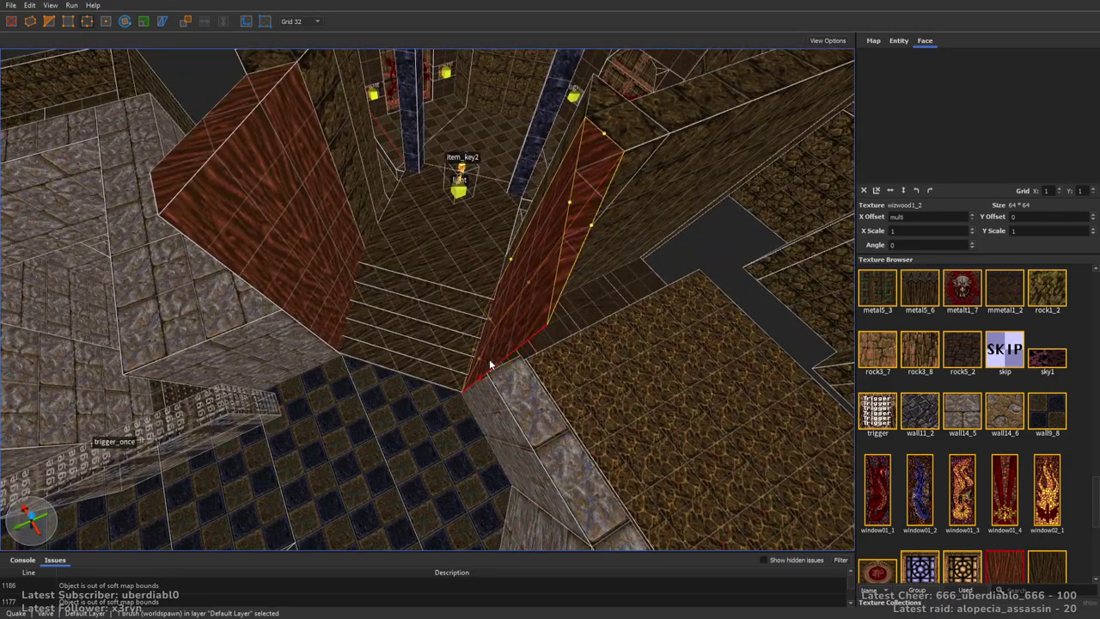
pyautogui.moveTo(526, 334)
pyautogui.mouseDown(button='right')
pyautogui.moveTo(484, 238)
pyautogui.moveTo(521, 238)
pyautogui.moveTo(545, 135)
pyautogui.moveTo(474, 307)
pyautogui.moveTo(434, 274)
pyautogui.mouseUp(button='right')
pyautogui.press('Escape')
# Texture the two narrow brick faces beside the wood walls with metal1_4
pyautogui.moveTo(484, 355); pyautogui.dragTo(504, 266, button='right')
pyautogui.press('w')
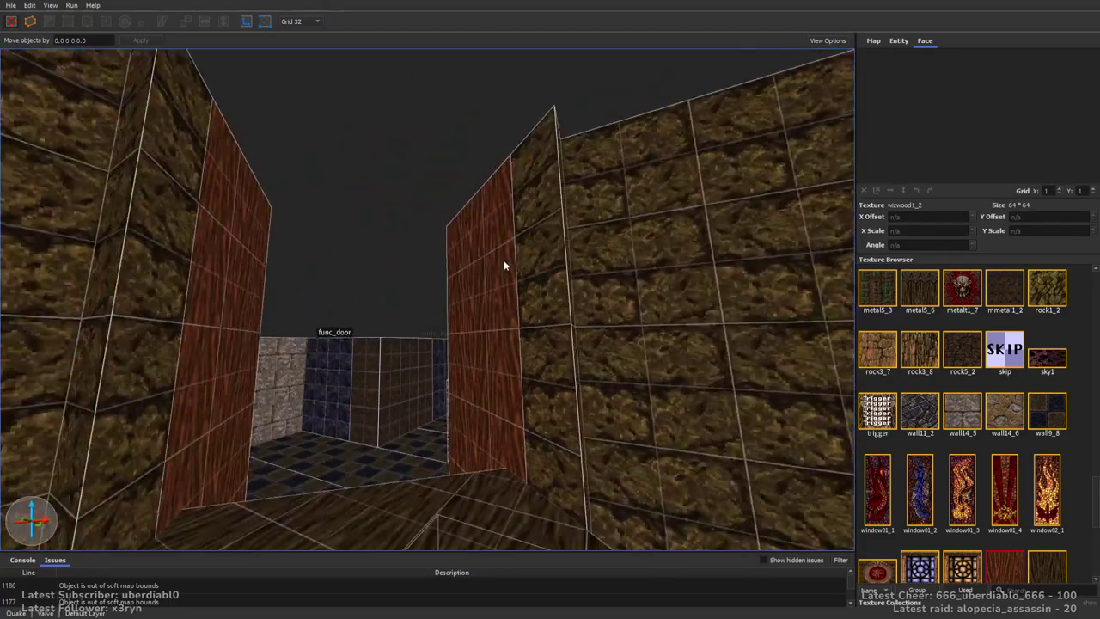
pyautogui.keyDown('shift'); pyautogui.click(258, 255); pyautogui.keyUp('shift')
pyautogui.keyDown('ctrl'); pyautogui.keyDown('shift'); pyautogui.click(177, 213); pyautogui.keyUp('shift'); pyautogui.keyUp('ctrl')
pyautogui.moveTo(178, 213); pyautogui.dragTo(396, 359, button='right')
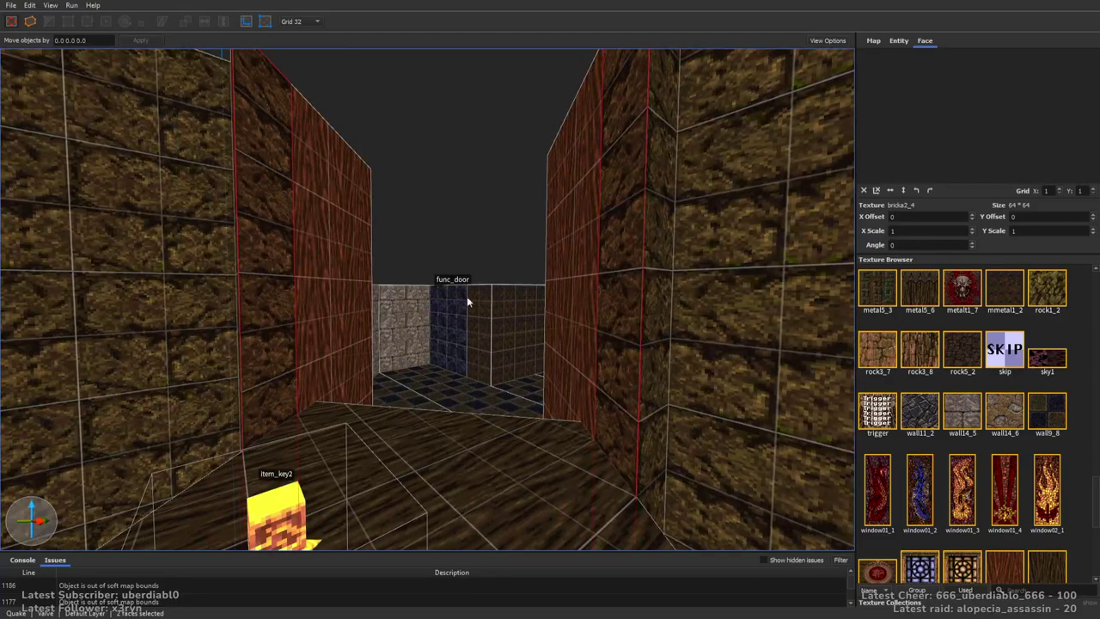
pyautogui.scroll(-5, 1083, 516)
pyautogui.scroll(10, 1074, 498)
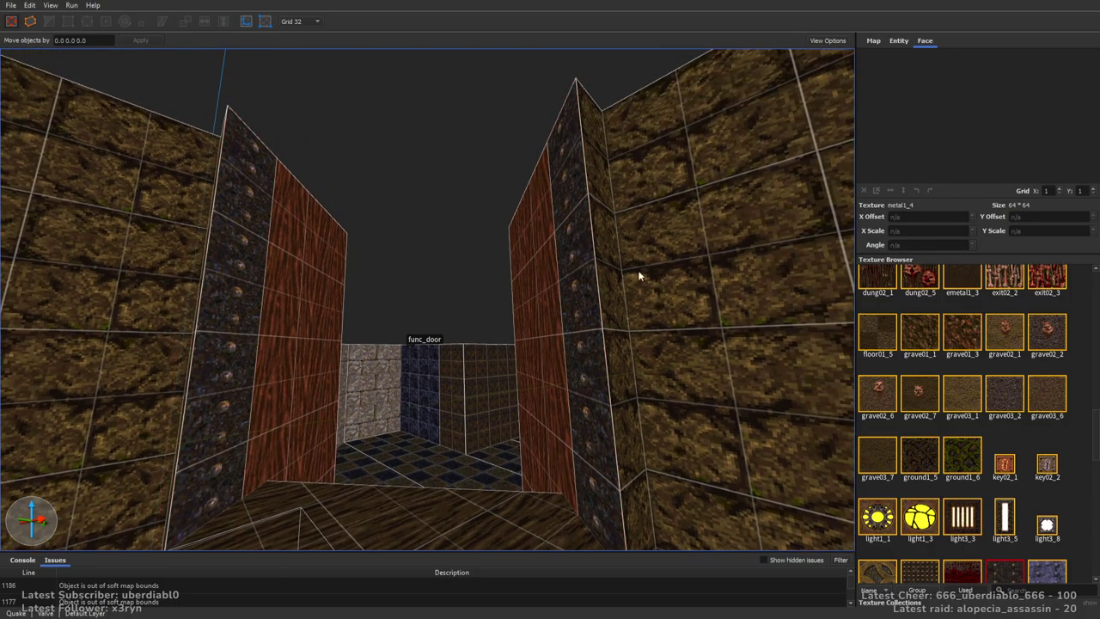
# Span the stair passage between the two wood walls with a metal1_4 beam
pyautogui.moveTo(638, 270); pyautogui.dragTo(29, 10, button='right')
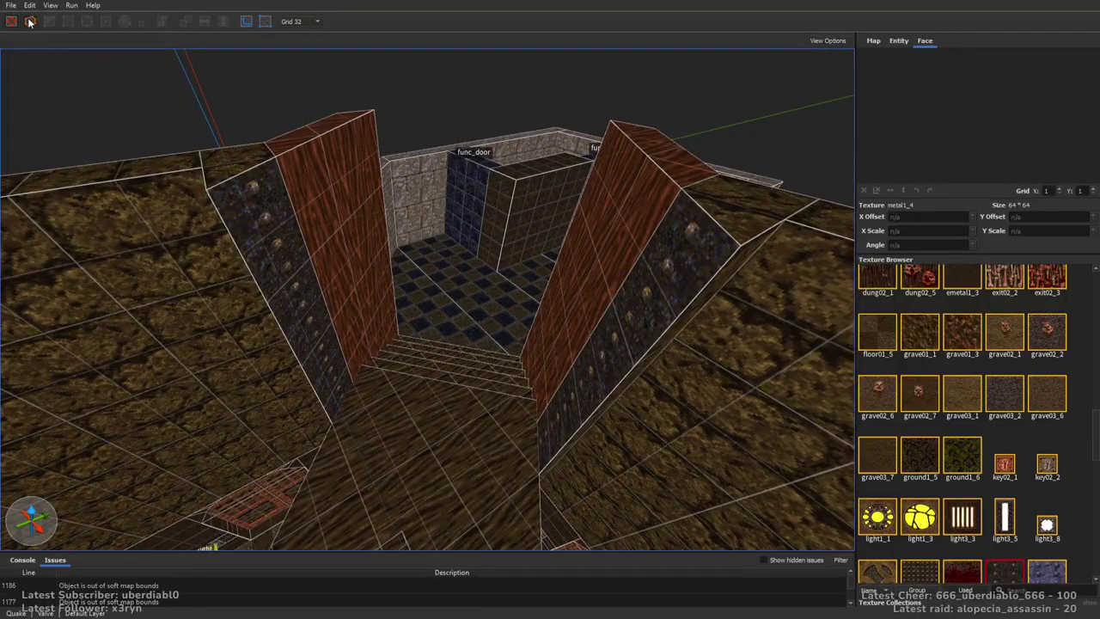
pyautogui.moveTo(225, 208); pyautogui.dragTo(549, 278, button='right')
pyautogui.moveTo(520, 202)
pyautogui.mouseDown(button='right')
pyautogui.moveTo(560, 226)
pyautogui.moveTo(570, 144)
pyautogui.moveTo(504, 195)
pyautogui.moveTo(522, 299)
pyautogui.moveTo(491, 236)
pyautogui.moveTo(530, 216)
pyautogui.moveTo(464, 225)
pyautogui.moveTo(491, 245)
pyautogui.moveTo(658, 225)
pyautogui.moveTo(639, 238)
pyautogui.moveTo(487, 237)
pyautogui.moveTo(522, 284)
pyautogui.moveTo(552, 273)
pyautogui.moveTo(889, 326)
pyautogui.mouseUp(button='right')
pyautogui.click(349, 239)
pyautogui.keyDown('ctrl'); pyautogui.click(556, 260); pyautogui.keyUp('ctrl')
pyautogui.press('Escape')
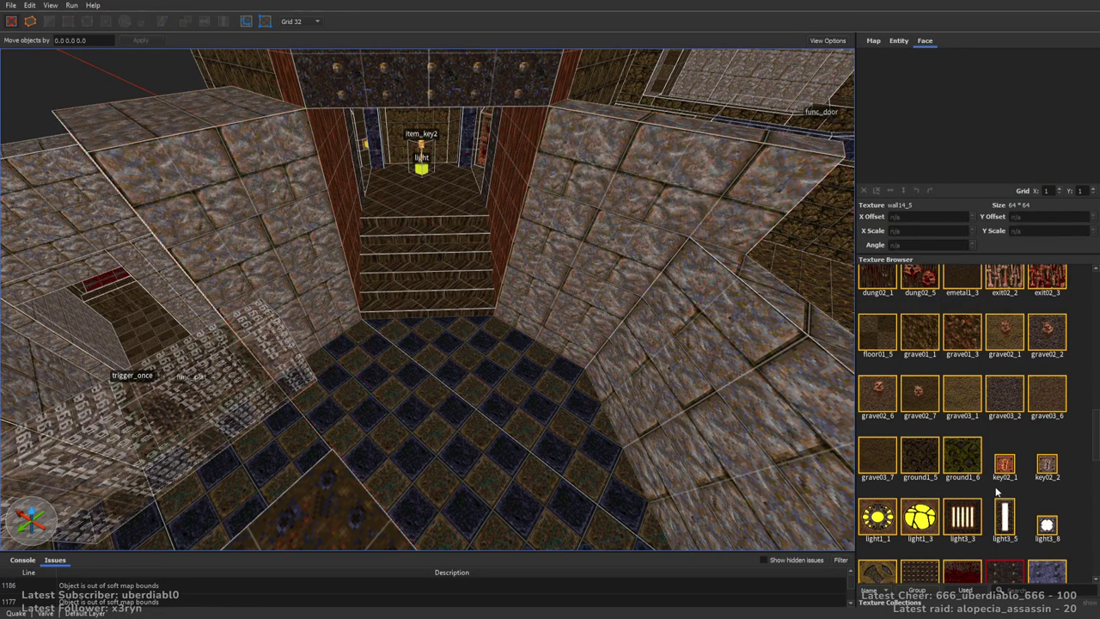
# Bridge the wall gap above the checkered floor with a wall14_5 beam measuring 192 by 64 by 64 units
pyautogui.scroll(-15, 1080, 440)
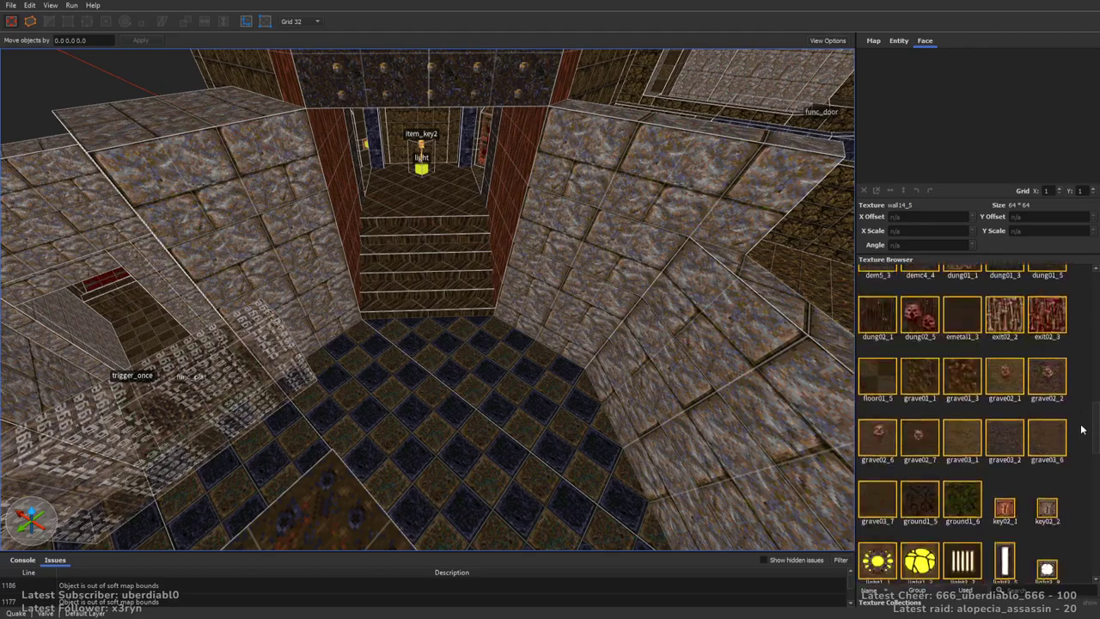
pyautogui.scroll(1, 962, 439)
pyautogui.moveTo(632, 287)
pyautogui.mouseDown(button='right')
pyautogui.moveTo(584, 184)
pyautogui.moveTo(550, 163)
pyautogui.mouseUp(button='right')
pyautogui.moveTo(550, 163)
pyautogui.mouseDown()
pyautogui.moveTo(559, 327)
pyautogui.moveTo(545, 385)
pyautogui.mouseUp()
pyautogui.moveTo(541, 274)
pyautogui.mouseDown(button='right')
pyautogui.moveTo(633, 336)
pyautogui.moveTo(660, 316)
pyautogui.mouseUp(button='right')
pyautogui.moveTo(661, 317); pyautogui.dragTo(335, 328)
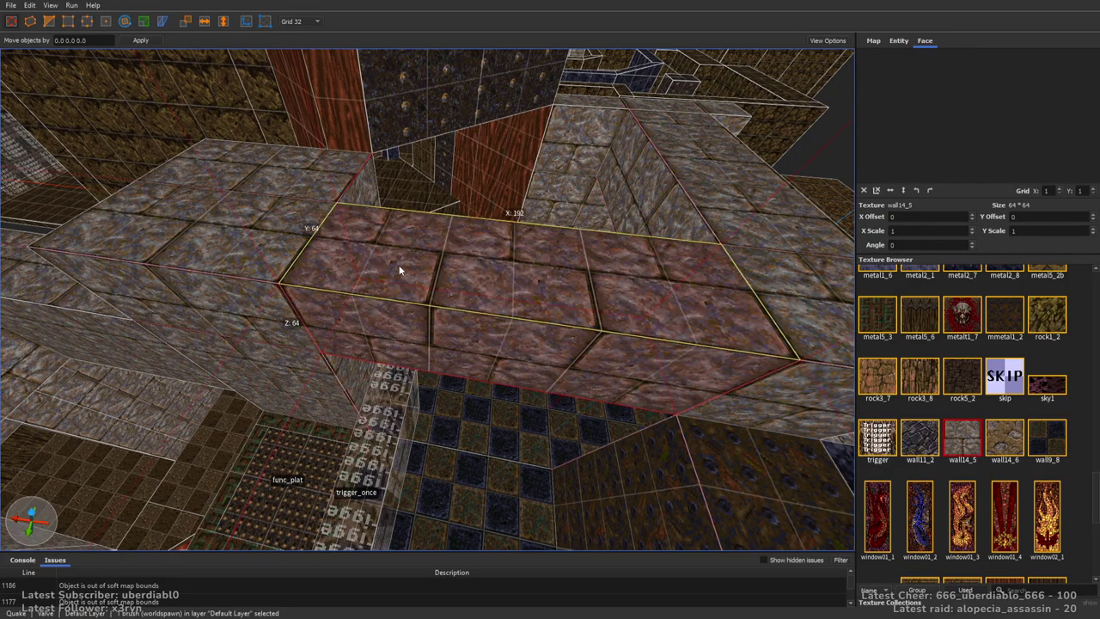
pyautogui.scroll(10, 490, 321)
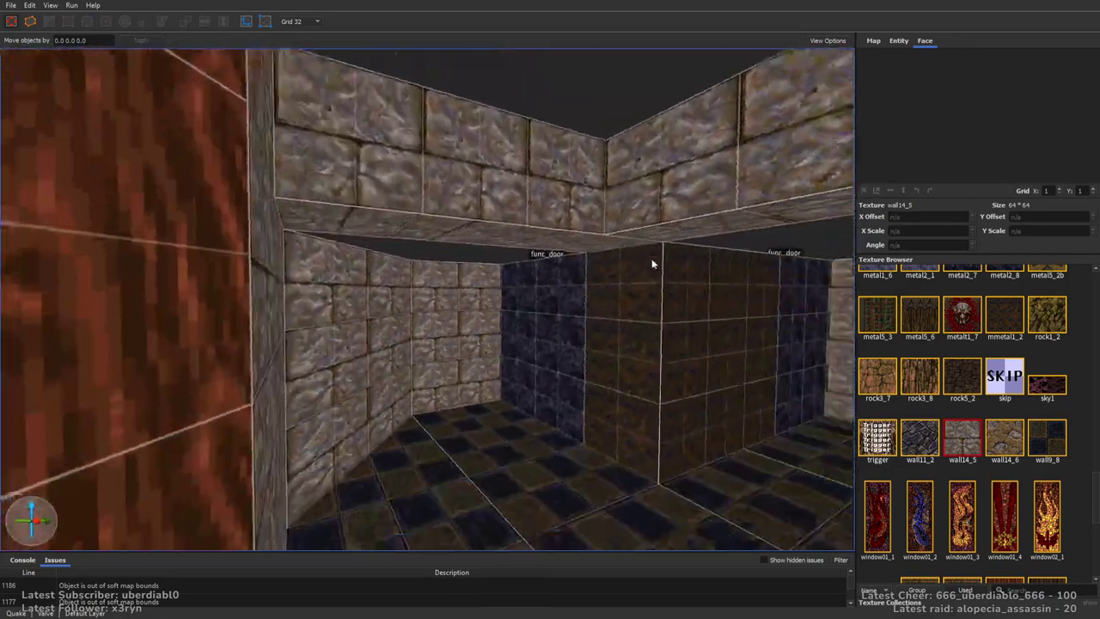
# Build metal5_3 pillars measuring 32 by 64 and 256 units high on both sides of the bloodstained door
pyautogui.moveTo(651, 263)
pyautogui.mouseDown(button='right')
pyautogui.moveTo(503, 275)
pyautogui.moveTo(538, 265)
pyautogui.moveTo(450, 263)
pyautogui.moveTo(653, 330)
pyautogui.moveTo(622, 376)
pyautogui.moveTo(594, 193)
pyautogui.moveTo(690, 236)
pyautogui.moveTo(727, 238)
pyautogui.moveTo(612, 206)
pyautogui.mouseUp(button='right')
pyautogui.scroll(-10, 623, 376)
pyautogui.scroll(10, 594, 194)
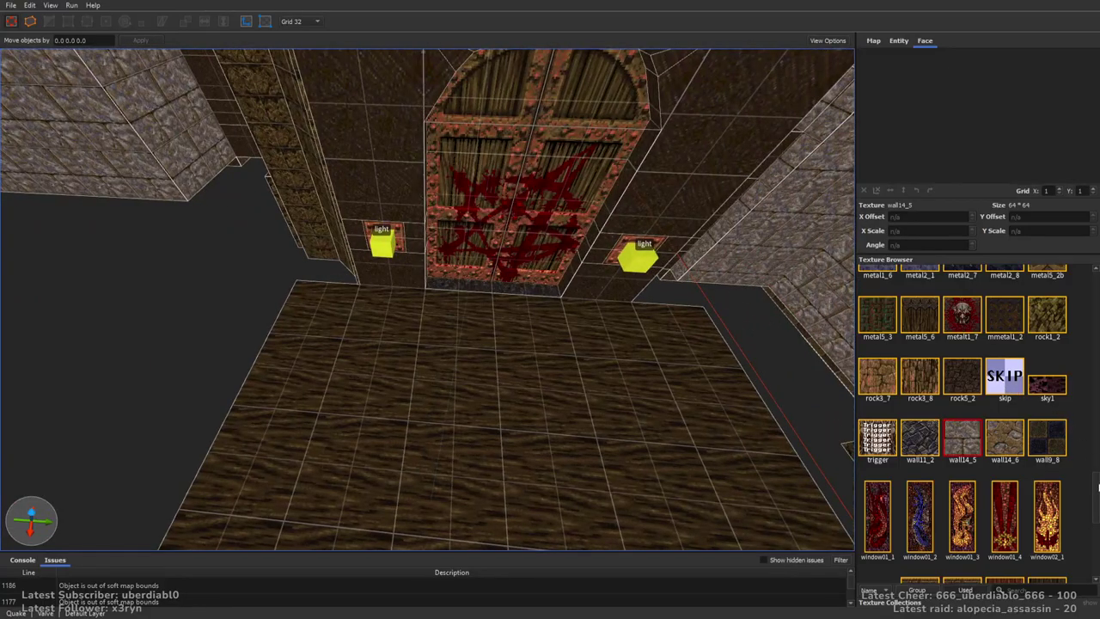
pyautogui.click(932, 384)
pyautogui.click(879, 316)
pyautogui.moveTo(567, 258)
pyautogui.mouseDown(button='right')
pyautogui.moveTo(531, 225)
pyautogui.moveTo(545, 290)
pyautogui.mouseUp(button='right')
pyautogui.moveTo(545, 289); pyautogui.dragTo(533, 307)
pyautogui.moveTo(533, 307); pyautogui.dragTo(359, 210, button='right')
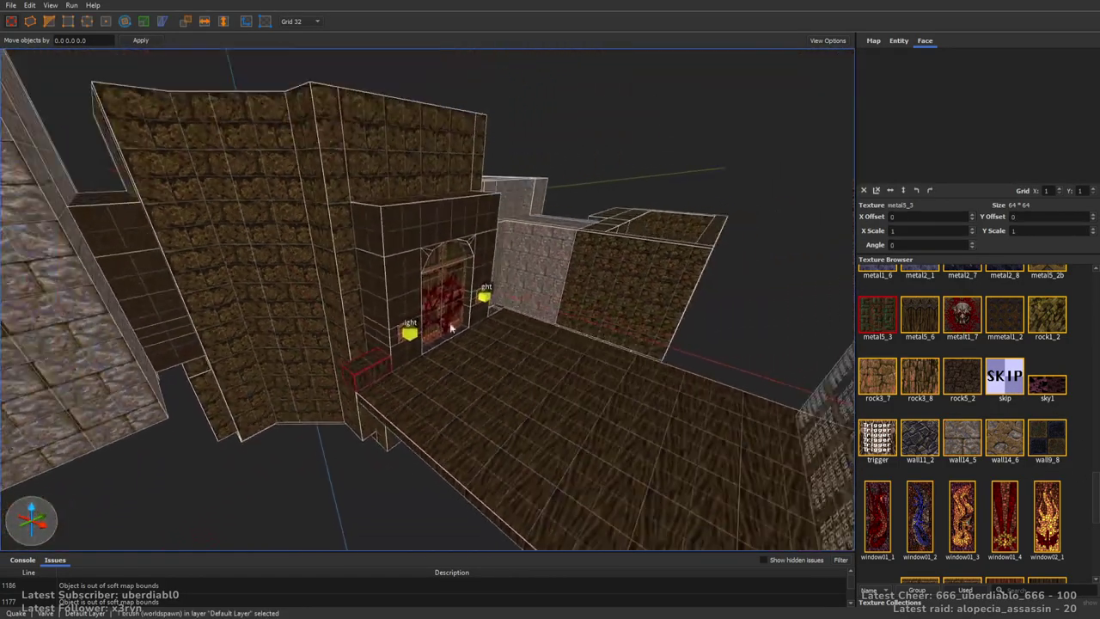
pyautogui.scroll(3, 359, 209)
pyautogui.moveTo(408, 281); pyautogui.dragTo(434, 303, button='right')
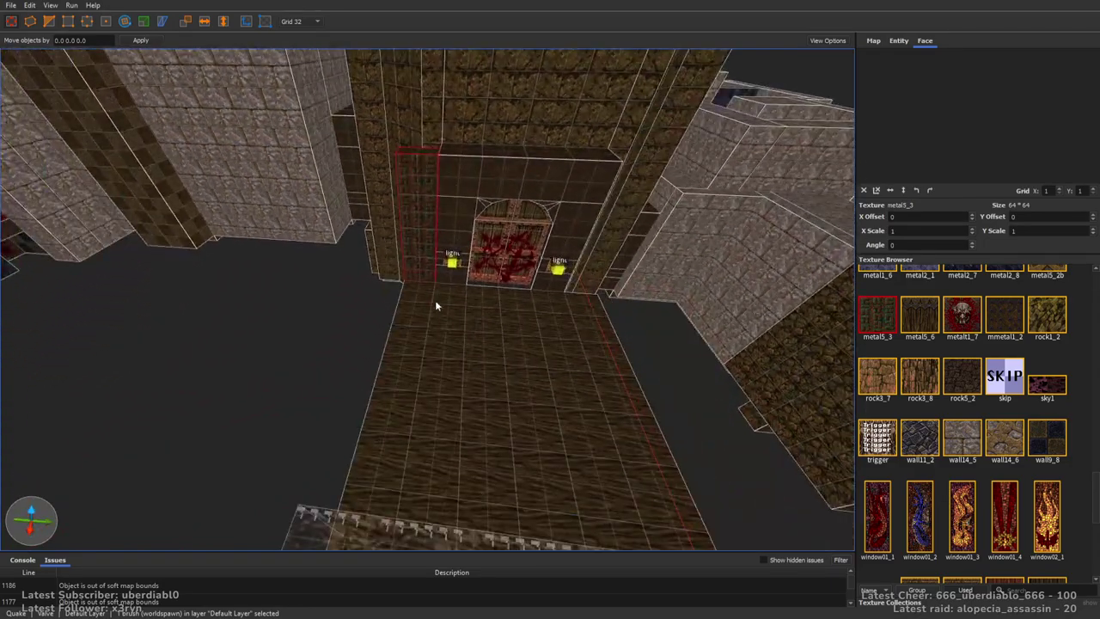
pyautogui.moveTo(418, 253); pyautogui.dragTo(541, 263, button='right')
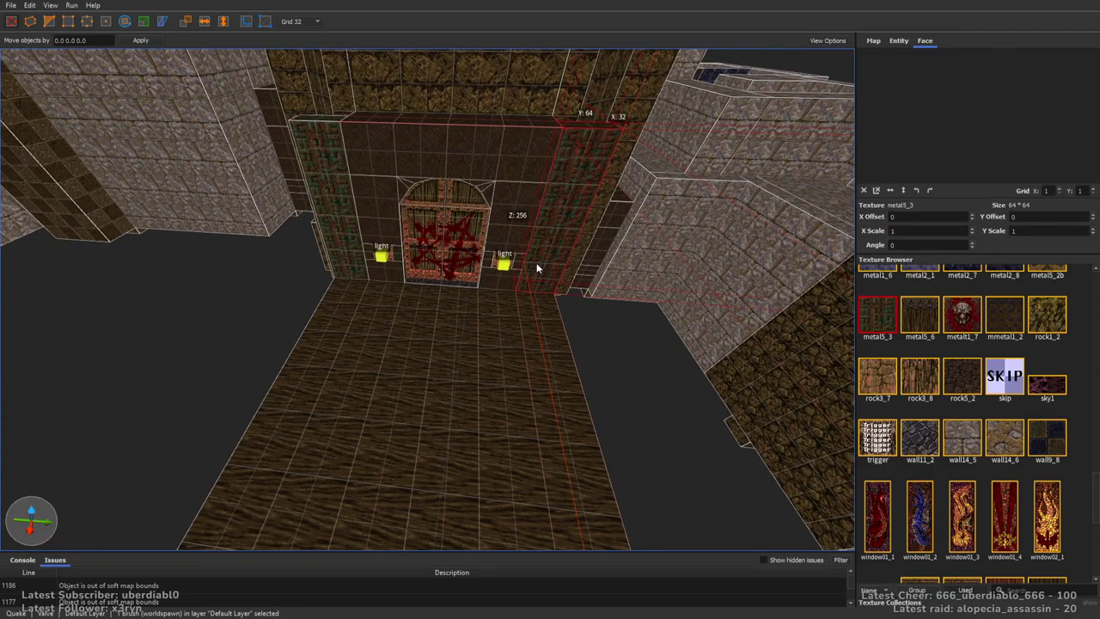
# Enclose the wooden floor with metal5_3 walls along both sides and across the far end behind trigger_changelevel
pyautogui.moveTo(603, 265)
pyautogui.mouseDown()
pyautogui.moveTo(639, 267)
pyautogui.moveTo(599, 206)
pyautogui.mouseUp()
pyautogui.moveTo(600, 206)
pyautogui.mouseDown(button='right')
pyautogui.moveTo(564, 233)
pyautogui.moveTo(516, 246)
pyautogui.moveTo(780, 295)
pyautogui.moveTo(627, 283)
pyautogui.moveTo(638, 290)
pyautogui.mouseUp(button='right')
pyautogui.moveTo(318, 256)
pyautogui.mouseDown(button='right')
pyautogui.moveTo(457, 296)
pyautogui.moveTo(404, 195)
pyautogui.moveTo(434, 195)
pyautogui.moveTo(508, 229)
pyautogui.mouseUp(button='right')
pyautogui.moveTo(508, 228)
pyautogui.mouseDown()
pyautogui.moveTo(249, 414)
pyautogui.moveTo(266, 416)
pyautogui.mouseUp()
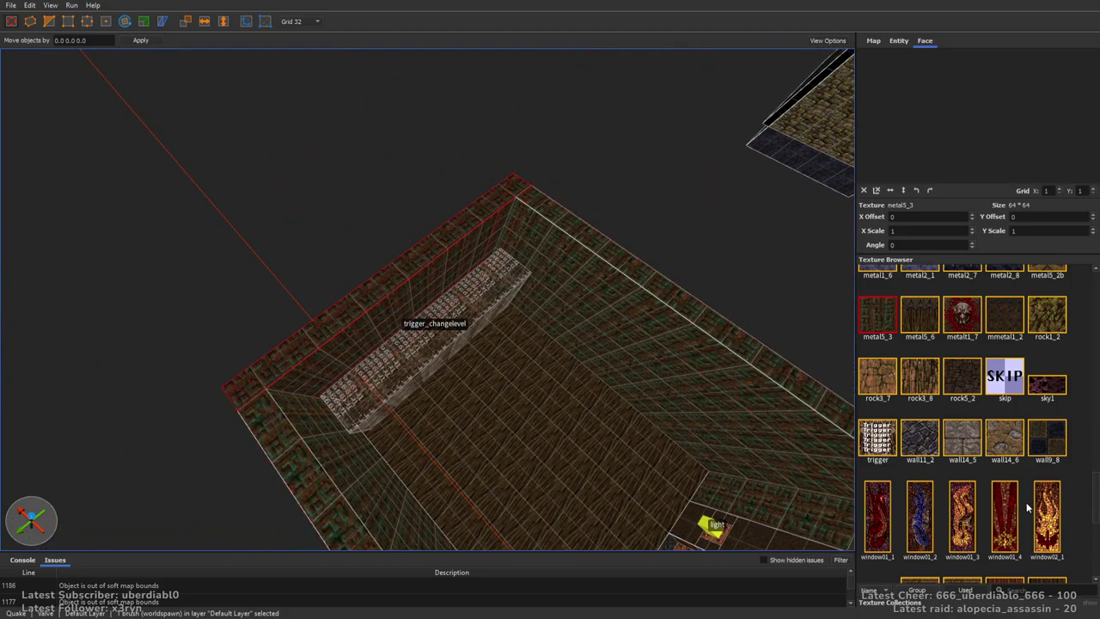
# Texture the end wall behind trigger_changelevel with black
pyautogui.scroll(-3, 1081, 495)
pyautogui.scroll(15, 1081, 495)
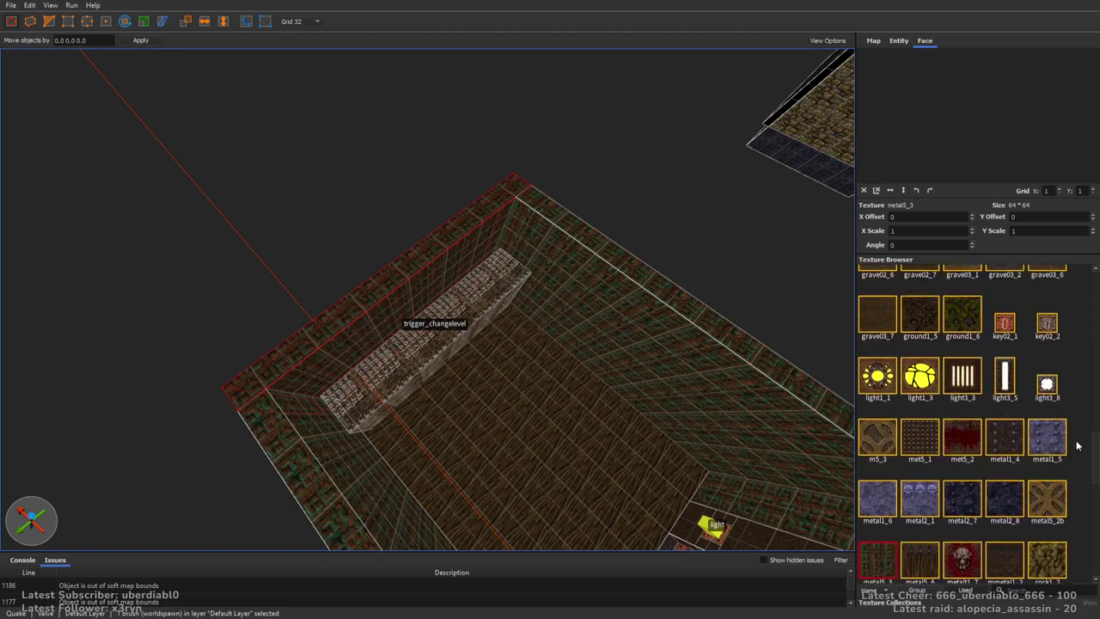
pyautogui.scroll(10, 1063, 342)
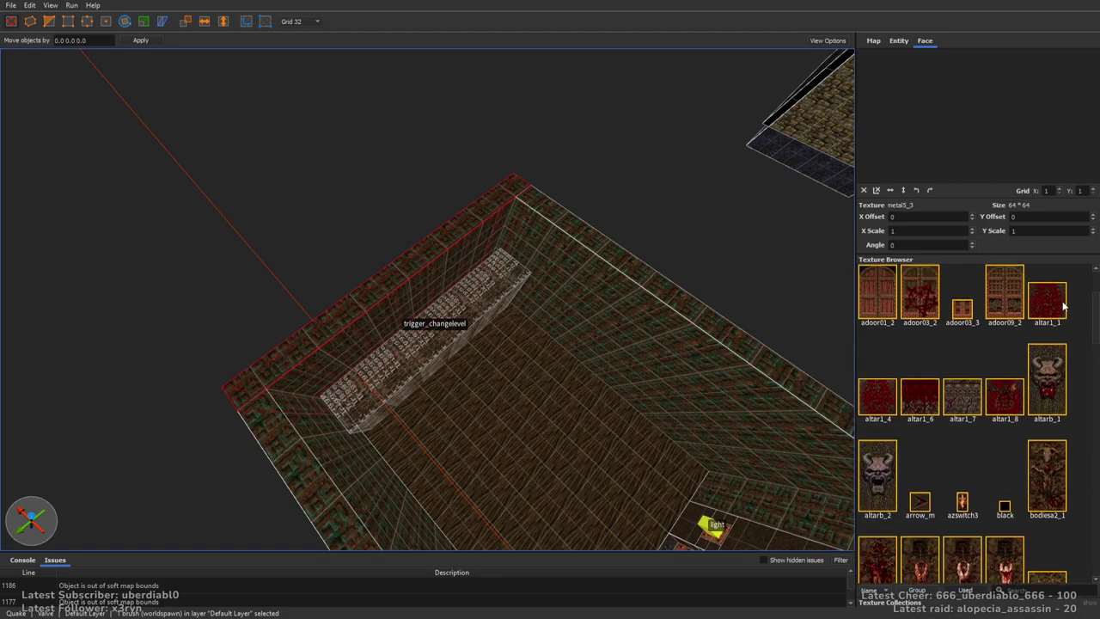
pyautogui.click(1005, 505)
pyautogui.moveTo(569, 318); pyautogui.dragTo(651, 319, button='right')
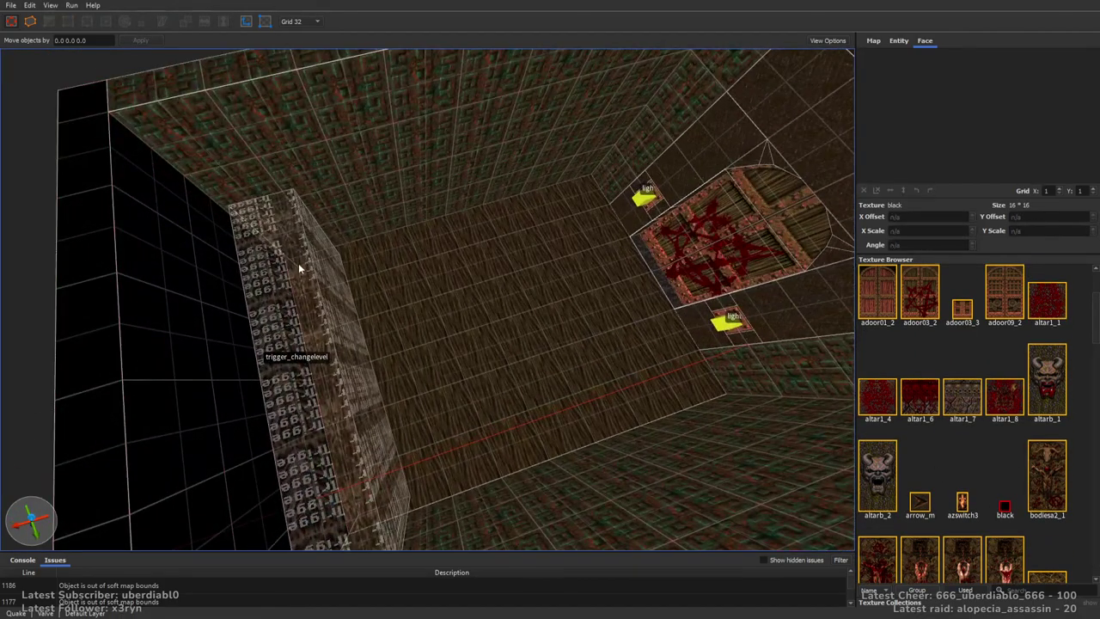
# Cover the exit room with a ceiling brush spanning from the black end wall to the door wall
pyautogui.click(299, 262)
pyautogui.keyDown('shift'); pyautogui.moveTo(299, 263); pyautogui.dragTo(548, 240); pyautogui.keyUp('shift')
pyautogui.moveTo(547, 240)
pyautogui.mouseDown(button='right')
pyautogui.moveTo(562, 220)
pyautogui.moveTo(476, 199)
pyautogui.moveTo(574, 213)
pyautogui.moveTo(364, 156)
pyautogui.moveTo(423, 205)
pyautogui.moveTo(516, 450)
pyautogui.mouseUp(button='right')
pyautogui.press('Escape')
pyautogui.click(497, 434)
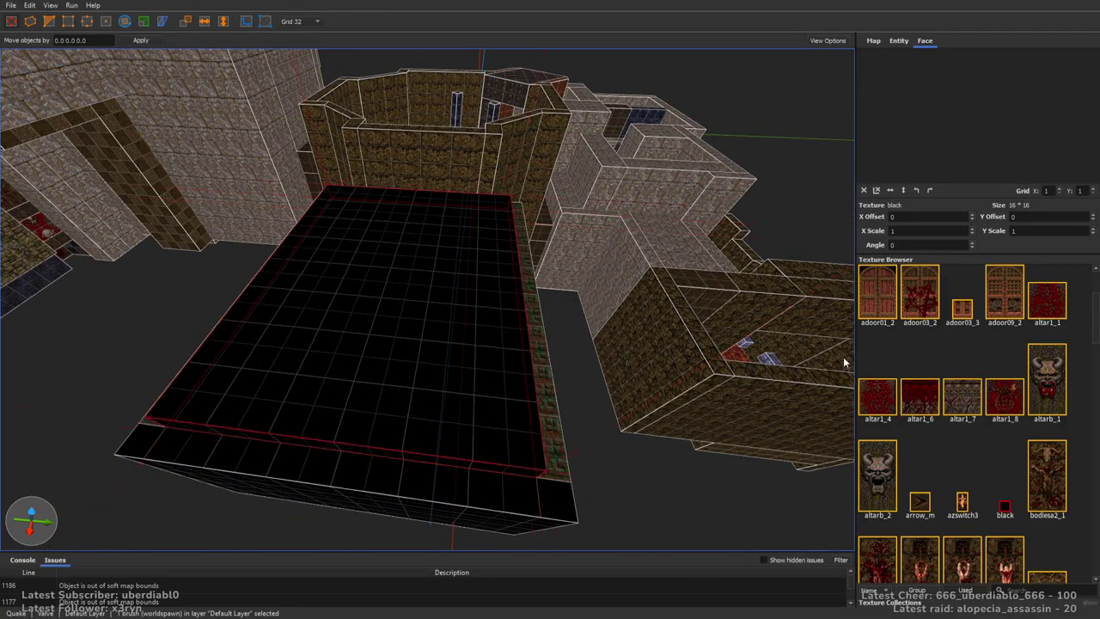
# Try altar1_4 and altar1_1 on the exit room's ceiling, and texture it with altar1_8
pyautogui.click(877, 397)
pyautogui.scroll(5, 590, 273)
pyautogui.moveTo(594, 283)
pyautogui.mouseDown(button='right')
pyautogui.moveTo(565, 164)
pyautogui.moveTo(572, 214)
pyautogui.moveTo(696, 244)
pyautogui.mouseUp(button='right')
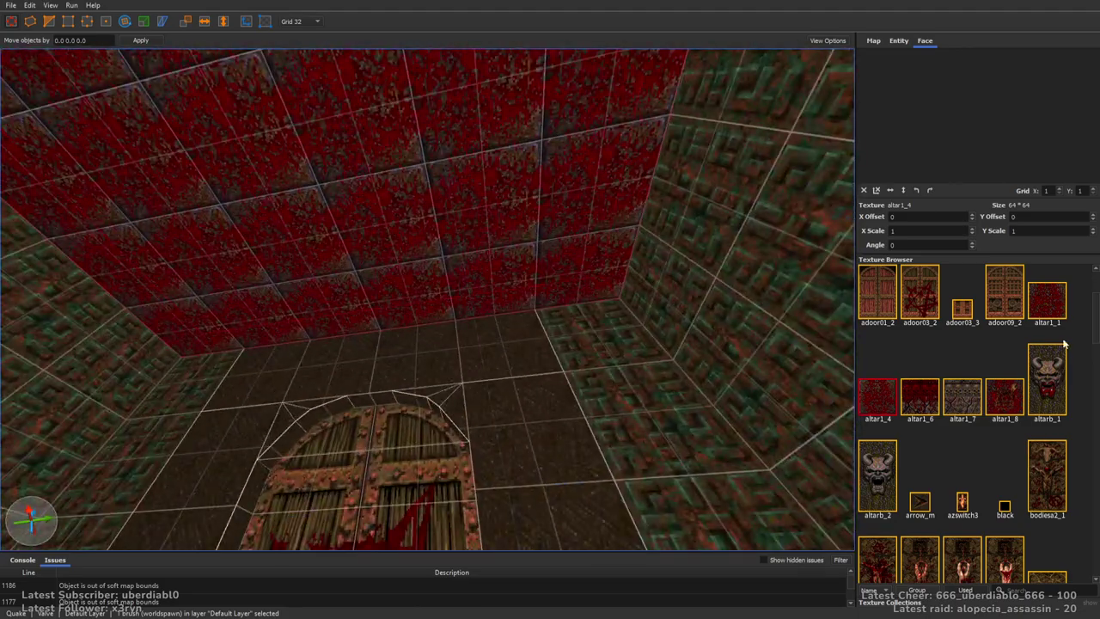
pyautogui.click(1050, 313)
pyautogui.click(1004, 397)
pyautogui.moveTo(650, 266); pyautogui.dragTo(505, 302, button='right')
pyautogui.press('Escape')
# Build two altar1_1 pillars measuring 32 by 32 and 256 units high against the exit room's metal5_3 side wall
pyautogui.moveTo(346, 280); pyautogui.dragTo(506, 304, button='right')
pyautogui.moveTo(619, 232)
pyautogui.mouseDown(button='right')
pyautogui.moveTo(563, 222)
pyautogui.moveTo(338, 239)
pyautogui.mouseUp(button='right')
pyautogui.moveTo(249, 200)
pyautogui.mouseDown()
pyautogui.moveTo(417, 217)
pyautogui.moveTo(484, 206)
pyautogui.mouseUp()
pyautogui.moveTo(484, 206)
pyautogui.mouseDown(button='right')
pyautogui.moveTo(569, 189)
pyautogui.moveTo(442, 305)
pyautogui.mouseUp(button='right')
pyautogui.keyDown('shift'); pyautogui.moveTo(442, 305); pyautogui.dragTo(500, 183); pyautogui.keyUp('shift')
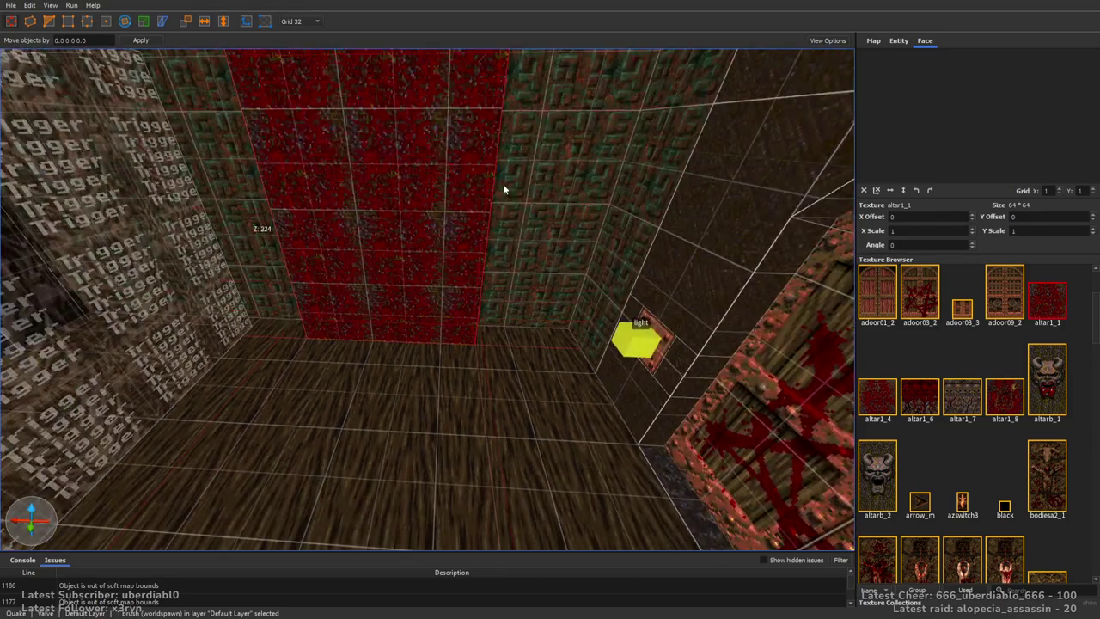
pyautogui.moveTo(500, 183); pyautogui.dragTo(452, 194, button='right')
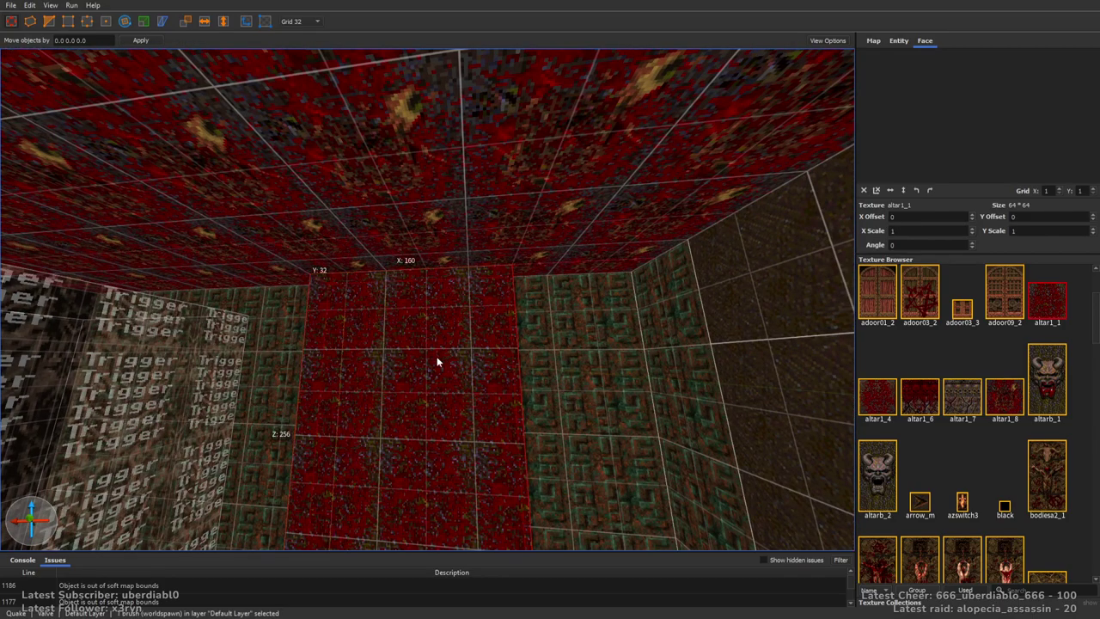
pyautogui.hotkey('ctrl', 'z')
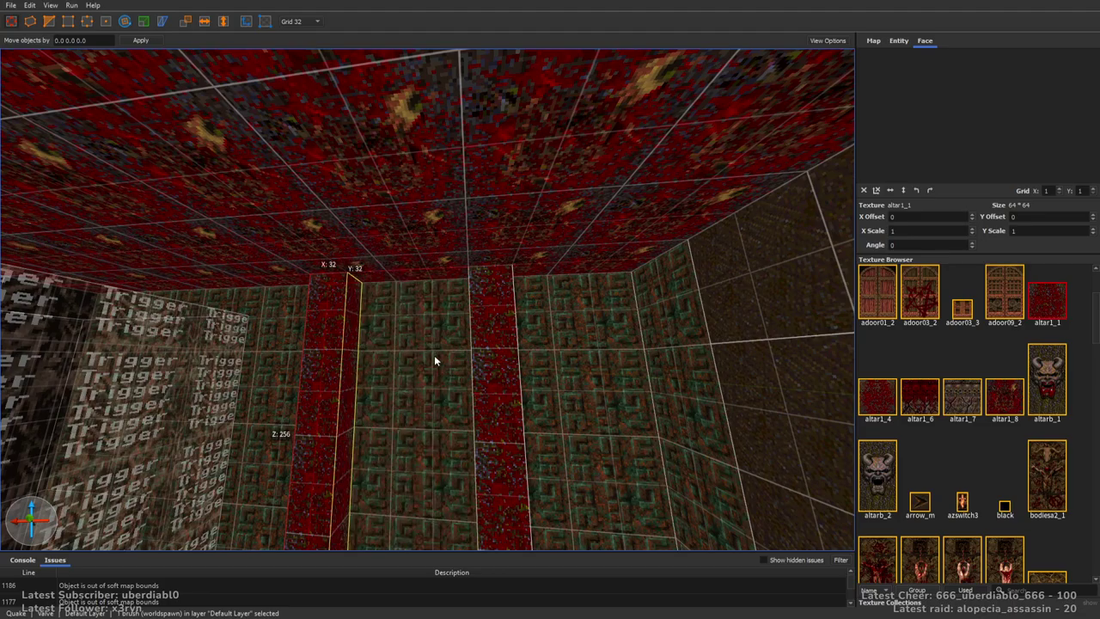
# Duplicate the altar1_1 pillars against the opposite side wall of the exit room
pyautogui.moveTo(518, 368); pyautogui.dragTo(111, 460, button='right')
pyautogui.moveTo(457, 361)
pyautogui.mouseDown(button='right')
pyautogui.moveTo(582, 358)
pyautogui.moveTo(385, 356)
pyautogui.moveTo(572, 363)
pyautogui.moveTo(567, 314)
pyautogui.mouseUp(button='right')
pyautogui.press('Escape')
pyautogui.moveTo(341, 295); pyautogui.dragTo(445, 354, button='right')
# Place a monster_shalrath with angle 180 in front of the exit room's door and add a copy beside it, using grid 16
pyautogui.click(898, 41)
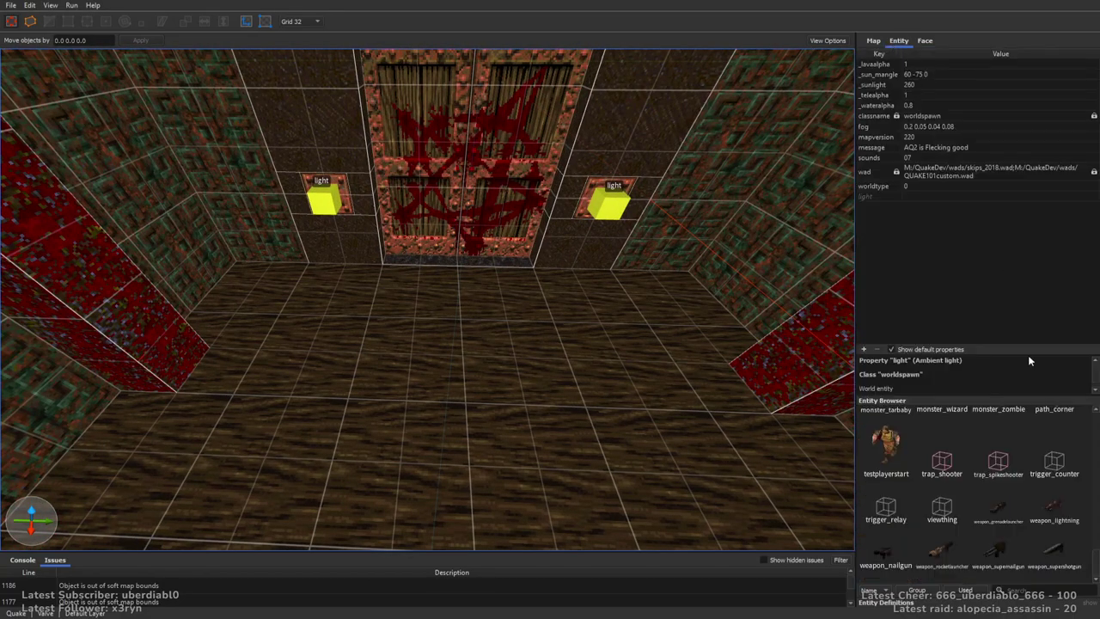
pyautogui.scroll(3, 1090, 538)
pyautogui.moveTo(997, 541); pyautogui.dragTo(520, 338)
pyautogui.press('-')
pyautogui.hotkey('ctrl', 'f')
pyautogui.press('Right')
pyautogui.press('Right')
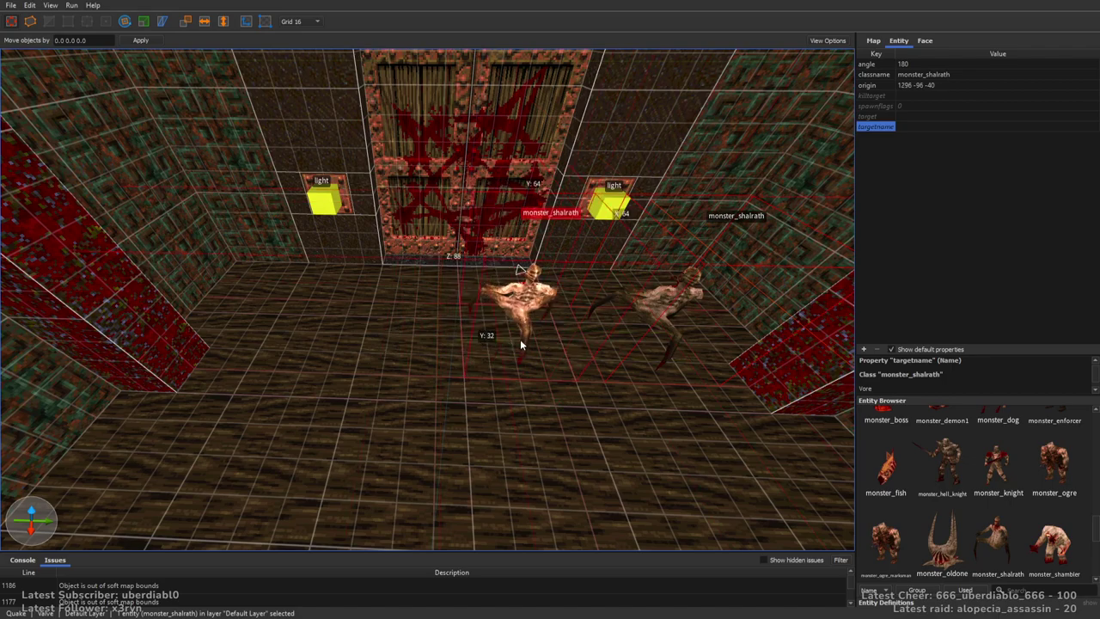
# Duplicate the monster_shalrath pair sideways to form a row of four before the door, using grid 8
pyautogui.moveTo(520, 338); pyautogui.dragTo(565, 326, button='right')
pyautogui.keyDown('ctrl'); pyautogui.click(565, 327); pyautogui.keyUp('ctrl')
pyautogui.press('[')
pyautogui.moveTo(562, 336); pyautogui.dragTo(244, 329)
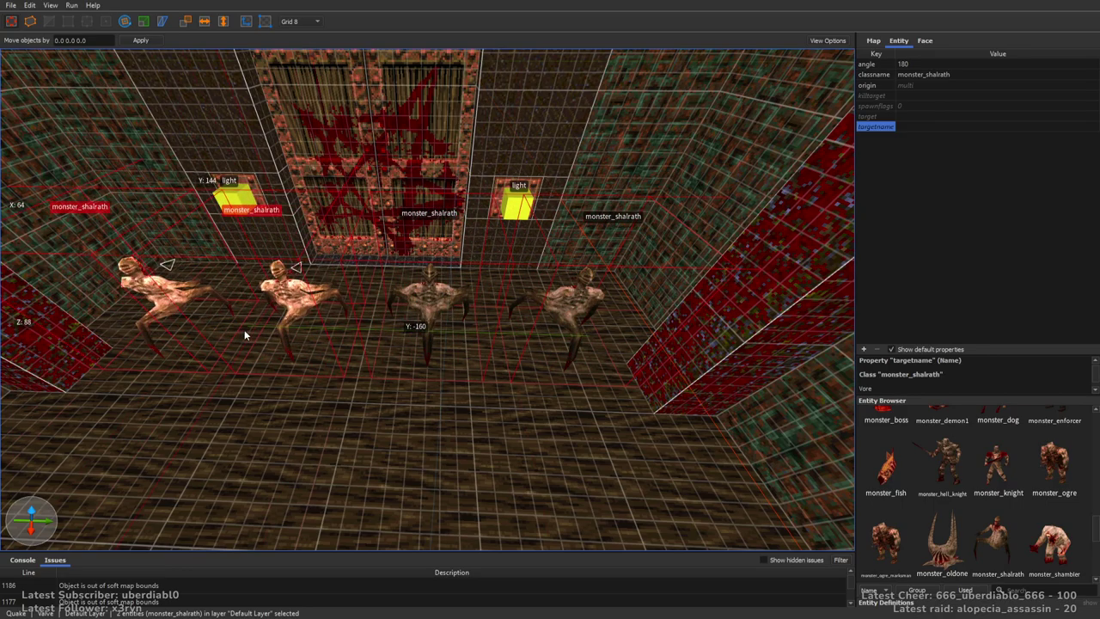
# Select the two outer monster_shalrath of the row before the door and edit their spawnflags
pyautogui.scroll(-5, 469, 354)
pyautogui.click(606, 361)
pyautogui.keyDown('ctrl'); pyautogui.click(271, 348); pyautogui.keyUp('ctrl')
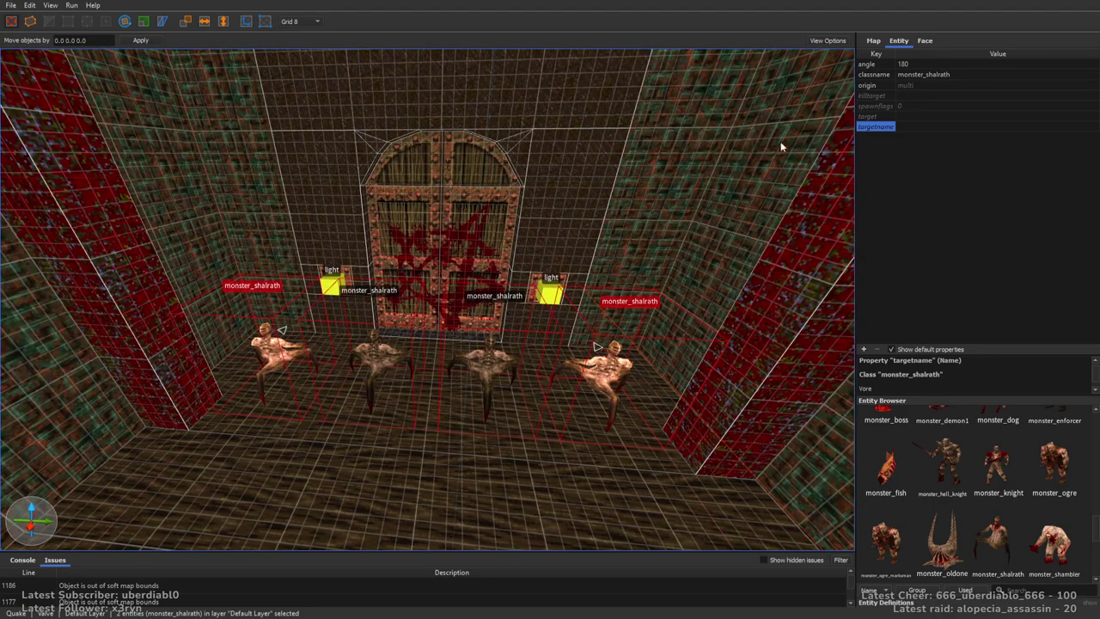
pyautogui.click(907, 103)
pyautogui.click(908, 265)
pyautogui.press('Escape')
# Draw a large sky1 ceiling brush over the big open stone room on grid 32 and align it with the wall tops
pyautogui.moveTo(773, 266); pyautogui.dragTo(599, 277, button='middle')
pyautogui.click(925, 41)
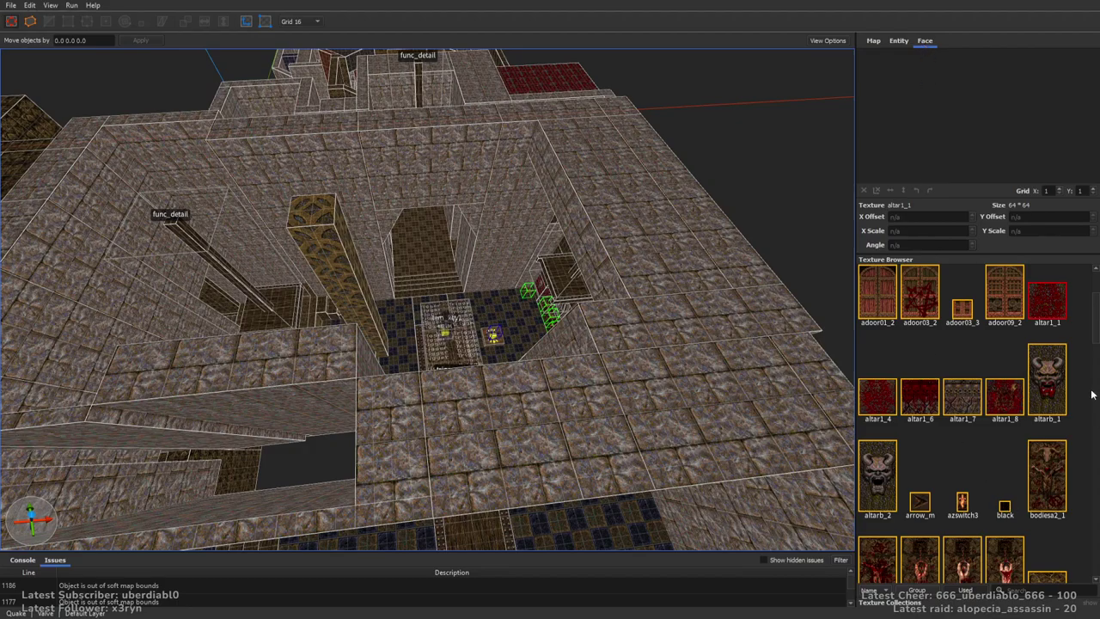
pyautogui.moveTo(1095, 314); pyautogui.dragTo(1082, 483)
pyautogui.moveTo(695, 304)
pyautogui.mouseDown(button='middle')
pyautogui.moveTo(605, 248)
pyautogui.moveTo(581, 204)
pyautogui.mouseUp(button='middle')
pyautogui.press('+')
pyautogui.moveTo(564, 192)
pyautogui.mouseDown()
pyautogui.moveTo(454, 298)
pyautogui.moveTo(376, 335)
pyautogui.mouseUp()
pyautogui.moveTo(375, 335)
pyautogui.mouseDown(button='middle')
pyautogui.moveTo(491, 300)
pyautogui.moveTo(481, 314)
pyautogui.mouseUp(button='middle')
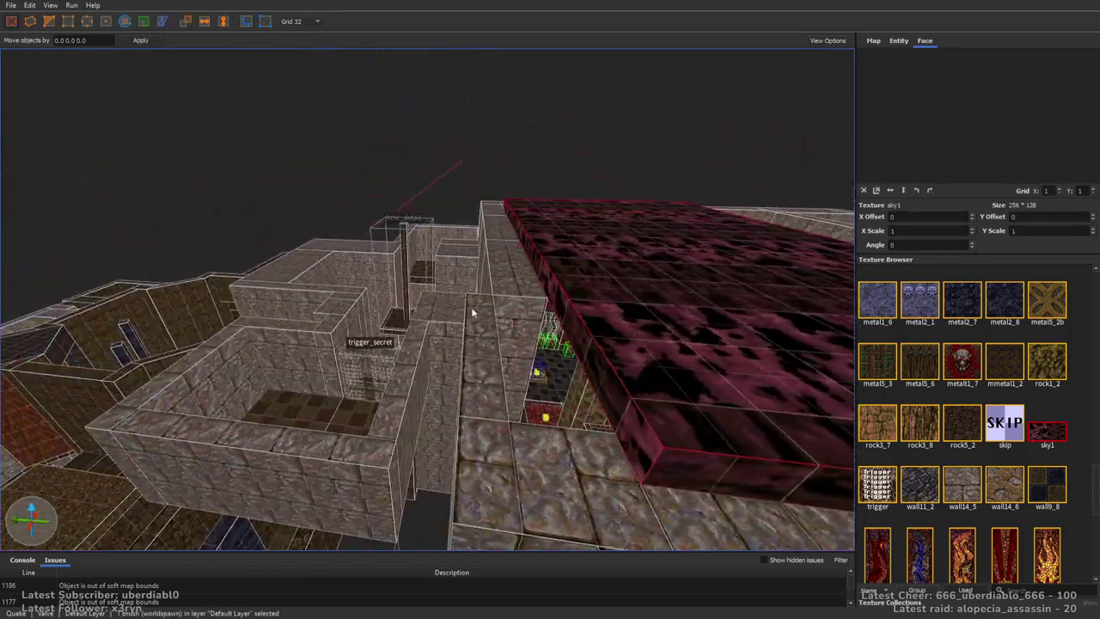
pyautogui.press('Left')
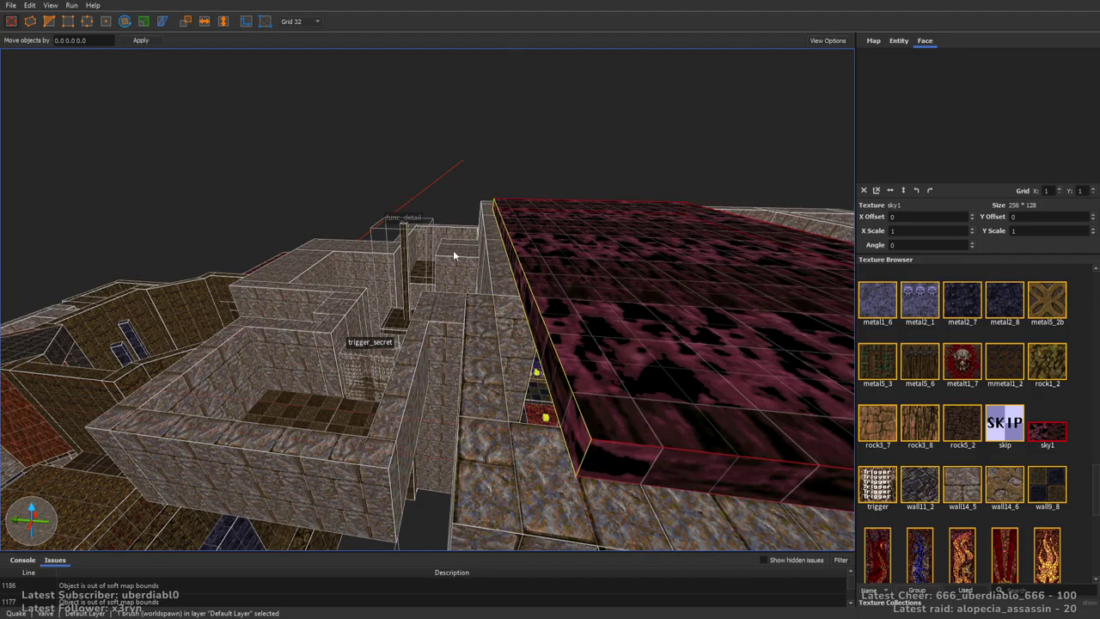
# Add more sky1 ceiling brushes over the open areas adjoining the big stone room
pyautogui.moveTo(516, 262)
pyautogui.mouseDown(button='middle')
pyautogui.moveTo(499, 263)
pyautogui.moveTo(553, 233)
pyautogui.moveTo(500, 238)
pyautogui.moveTo(393, 278)
pyautogui.moveTo(277, 258)
pyautogui.moveTo(552, 267)
pyautogui.mouseUp(button='middle')
pyautogui.scroll(3, 553, 233)
pyautogui.moveTo(551, 260); pyautogui.dragTo(539, 289, button='right')
pyautogui.moveTo(592, 239)
pyautogui.mouseDown()
pyautogui.moveTo(408, 307)
pyautogui.moveTo(420, 348)
pyautogui.mouseUp()
pyautogui.moveTo(488, 294)
pyautogui.mouseDown(button='middle')
pyautogui.moveTo(644, 287)
pyautogui.moveTo(490, 312)
pyautogui.moveTo(564, 271)
pyautogui.mouseUp(button='middle')
pyautogui.moveTo(564, 271)
pyautogui.mouseDown()
pyautogui.moveTo(787, 287)
pyautogui.moveTo(356, 267)
pyautogui.mouseUp()
pyautogui.click(459, 351)
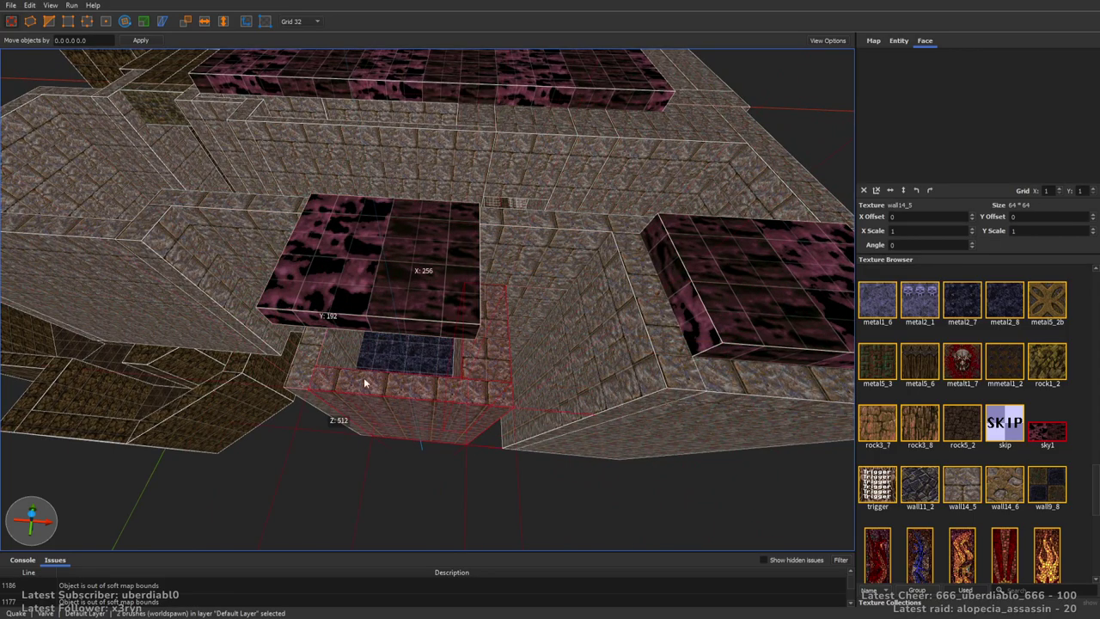
# Cover the small side shaft with a 192 by 160 sky1 brush 32 units thick, and roof the nearby stair passage with sky1
pyautogui.moveTo(420, 315); pyautogui.dragTo(427, 314, button='middle')
pyautogui.moveTo(427, 315)
pyautogui.mouseDown(button='right')
pyautogui.moveTo(486, 311)
pyautogui.moveTo(473, 314)
pyautogui.moveTo(539, 163)
pyautogui.moveTo(589, 179)
pyautogui.moveTo(609, 226)
pyautogui.moveTo(650, 143)
pyautogui.mouseUp(button='right')
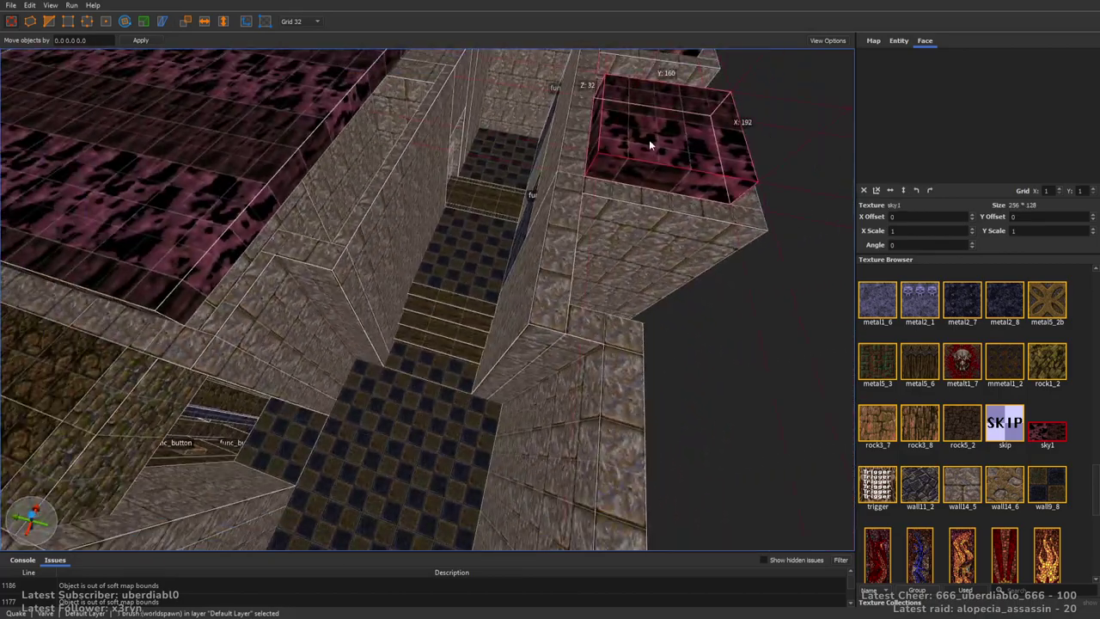
pyautogui.click(395, 222)
pyautogui.scroll(-10, 506, 246)
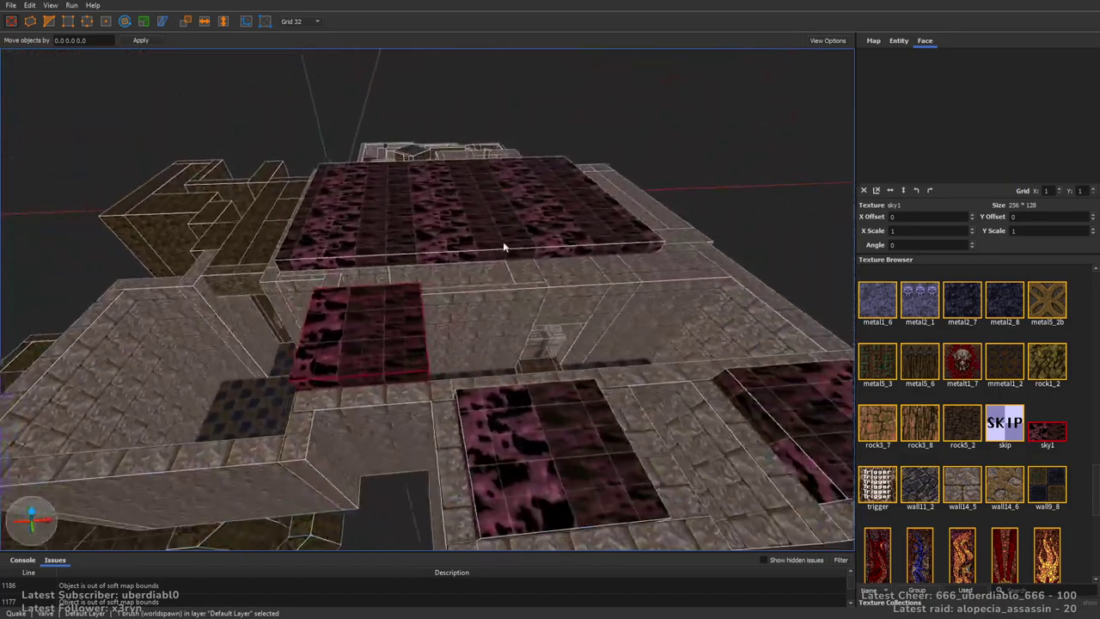
pyautogui.moveTo(845, 259)
pyautogui.mouseDown(button='right')
pyautogui.moveTo(741, 285)
pyautogui.moveTo(583, 296)
pyautogui.mouseUp(button='right')
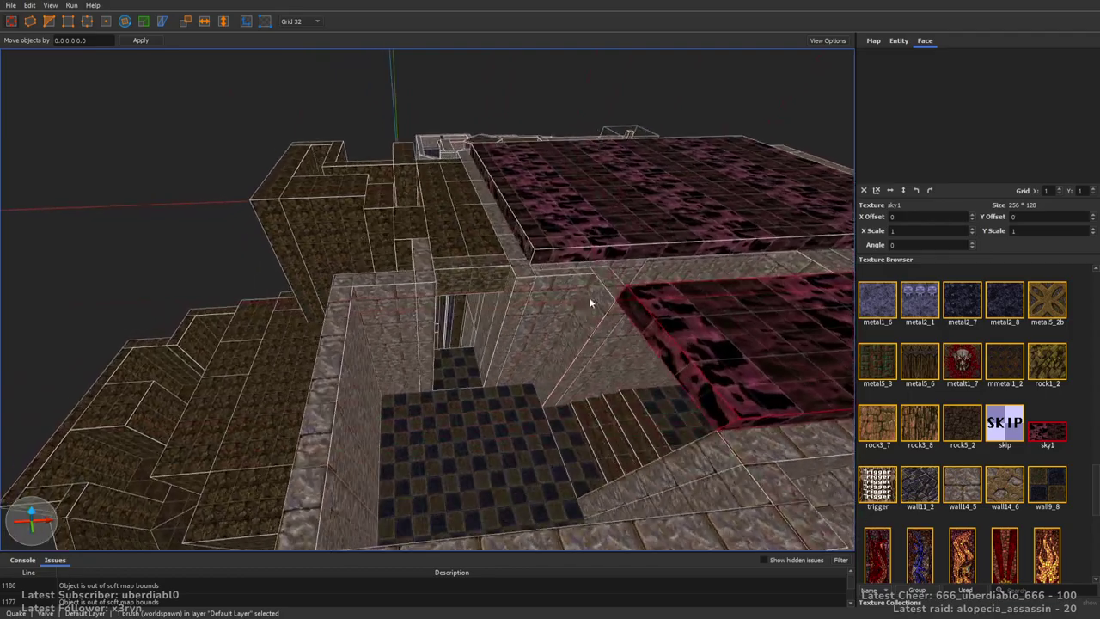
pyautogui.moveTo(637, 319)
pyautogui.mouseDown(button='right')
pyautogui.moveTo(363, 343)
pyautogui.moveTo(476, 319)
pyautogui.moveTo(350, 255)
pyautogui.moveTo(658, 290)
pyautogui.moveTo(458, 244)
pyautogui.moveTo(500, 236)
pyautogui.moveTo(495, 280)
pyautogui.mouseUp(button='right')
pyautogui.press('Escape')
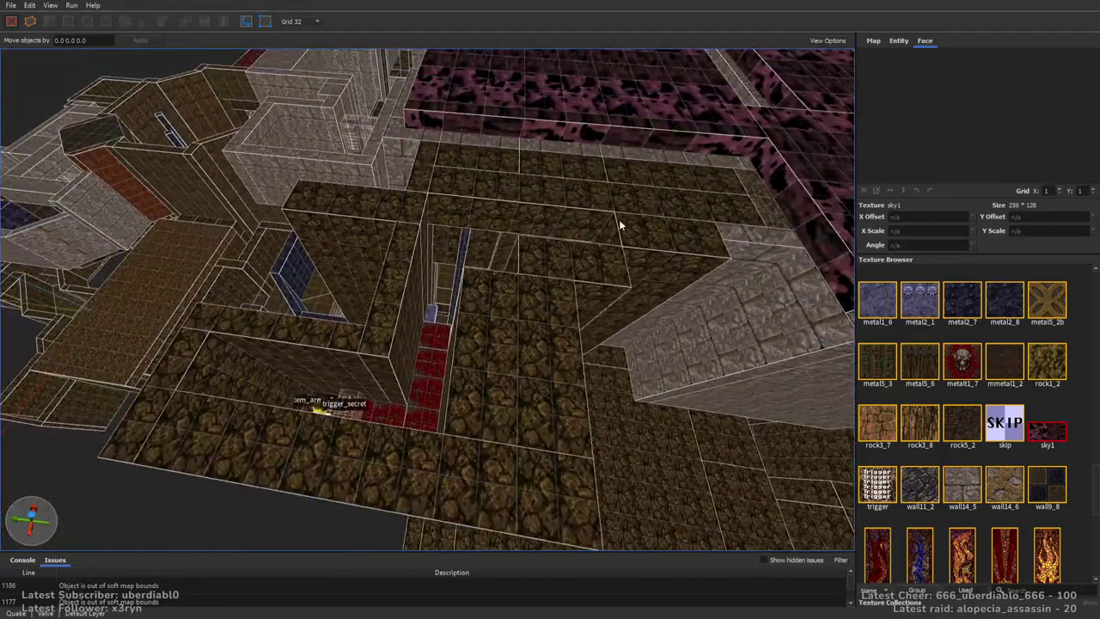
# Build a bricka2_2 brush measuring 64 by 128 and 128 units high above the red-floored secret corridor
pyautogui.moveTo(617, 217); pyautogui.dragTo(546, 260, button='right')
pyautogui.click(425, 345)
pyautogui.moveTo(425, 344)
pyautogui.mouseDown(button='right')
pyautogui.moveTo(516, 305)
pyautogui.moveTo(734, 159)
pyautogui.moveTo(563, 197)
pyautogui.moveTo(573, 221)
pyautogui.moveTo(526, 214)
pyautogui.moveTo(510, 258)
pyautogui.moveTo(506, 212)
pyautogui.moveTo(368, 155)
pyautogui.mouseUp(button='right')
pyautogui.scroll(5, 515, 305)
pyautogui.scroll(-5, 572, 306)
pyautogui.press('Escape')
pyautogui.scroll(3, 526, 215)
pyautogui.click(345, 222)
pyautogui.moveTo(346, 222)
pyautogui.mouseDown(button='right')
pyautogui.moveTo(522, 212)
pyautogui.moveTo(474, 106)
pyautogui.moveTo(526, 115)
pyautogui.mouseUp(button='right')
pyautogui.moveTo(525, 115)
pyautogui.mouseDown()
pyautogui.moveTo(488, 271)
pyautogui.moveTo(500, 102)
pyautogui.mouseUp()
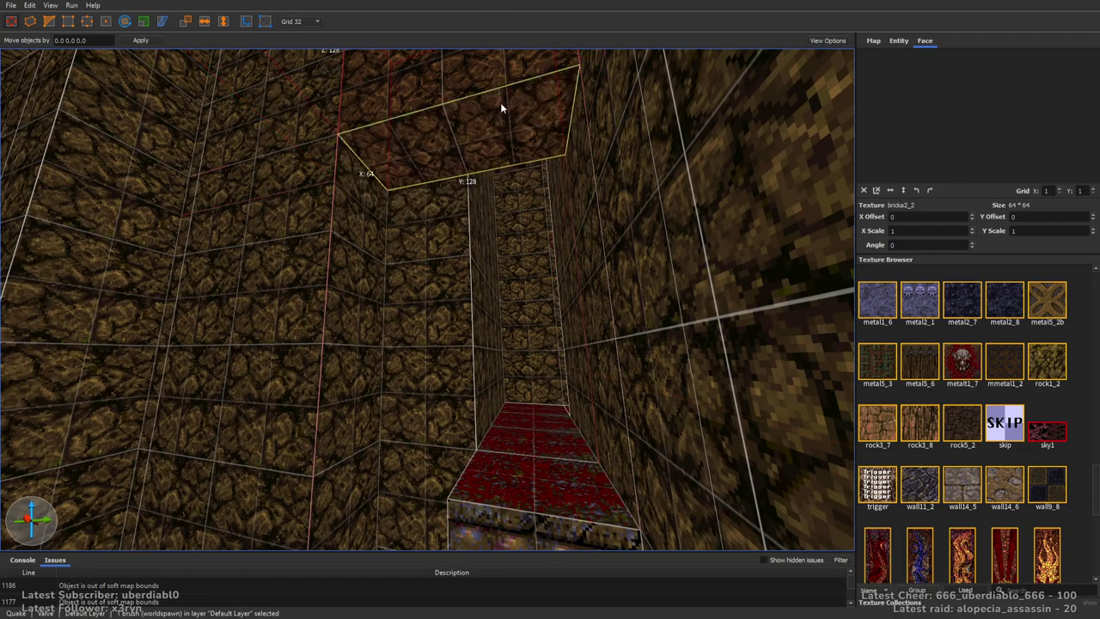
# Close the remaining ceiling gaps of the red-floored secret corridor with bricka2_2 brushwork
pyautogui.moveTo(500, 102); pyautogui.dragTo(521, 215, button='right')
pyautogui.moveTo(522, 214)
pyautogui.mouseDown()
pyautogui.moveTo(494, 294)
pyautogui.moveTo(493, 238)
pyautogui.mouseUp()
pyautogui.press('Escape')
pyautogui.moveTo(493, 238)
pyautogui.mouseDown(button='right')
pyautogui.moveTo(700, 238)
pyautogui.moveTo(731, 218)
pyautogui.moveTo(579, 281)
pyautogui.mouseUp(button='right')
pyautogui.moveTo(579, 281)
pyautogui.mouseDown()
pyautogui.moveTo(618, 299)
pyautogui.moveTo(393, 123)
pyautogui.moveTo(381, 80)
pyautogui.moveTo(432, 171)
pyautogui.moveTo(521, 152)
pyautogui.mouseUp()
pyautogui.scroll(-3, 521, 146)
pyautogui.press('Escape')
pyautogui.moveTo(482, 214)
pyautogui.mouseDown(button='right')
pyautogui.moveTo(479, 305)
pyautogui.moveTo(601, 338)
pyautogui.moveTo(638, 269)
pyautogui.moveTo(518, 128)
pyautogui.moveTo(574, 154)
pyautogui.moveTo(591, 110)
pyautogui.moveTo(662, 307)
pyautogui.moveTo(544, 277)
pyautogui.moveTo(582, 284)
pyautogui.moveTo(559, 262)
pyautogui.moveTo(590, 228)
pyautogui.moveTo(645, 223)
pyautogui.moveTo(526, 250)
pyautogui.moveTo(581, 251)
pyautogui.mouseUp(button='right')
# Roof the trigger_secret passage with two adjoining mmetal1_2 brushes 32 units thick, the first measuring 192 by 288
pyautogui.scroll(5, 591, 111)
pyautogui.click(988, 348)
pyautogui.moveTo(653, 258); pyautogui.dragTo(554, 269, button='right')
pyautogui.moveTo(555, 269)
pyautogui.mouseDown()
pyautogui.moveTo(429, 270)
pyautogui.moveTo(687, 265)
pyautogui.mouseUp()
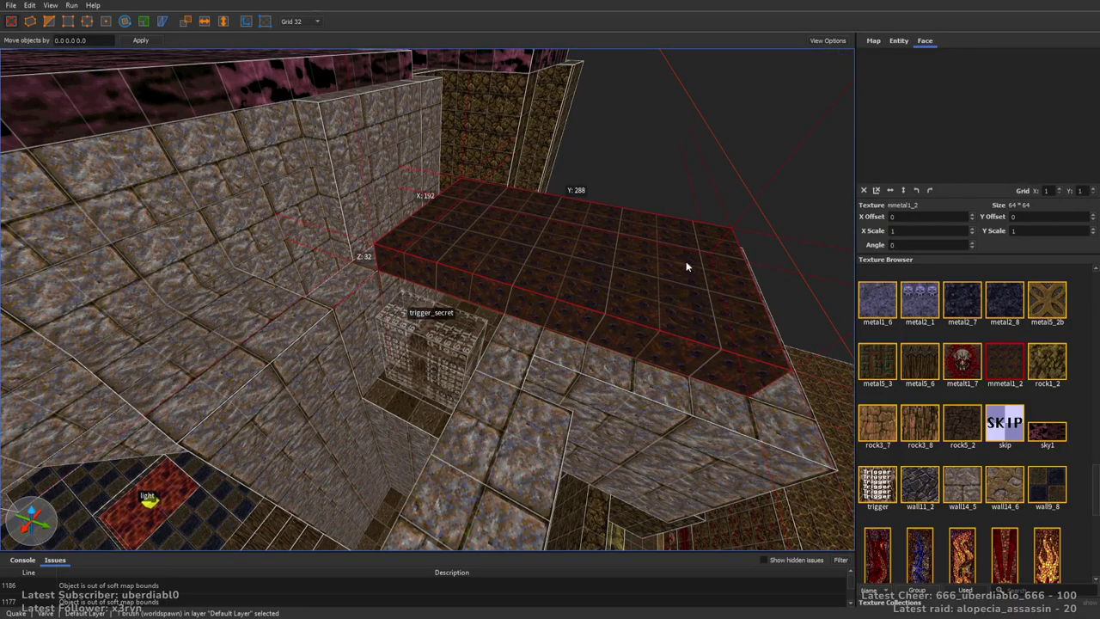
pyautogui.moveTo(688, 266); pyautogui.dragTo(491, 256, button='right')
pyautogui.moveTo(490, 257)
pyautogui.mouseDown()
pyautogui.moveTo(489, 330)
pyautogui.moveTo(661, 311)
pyautogui.moveTo(557, 302)
pyautogui.mouseUp()
pyautogui.keyDown('ctrl'); pyautogui.click(586, 215); pyautogui.keyUp('ctrl')
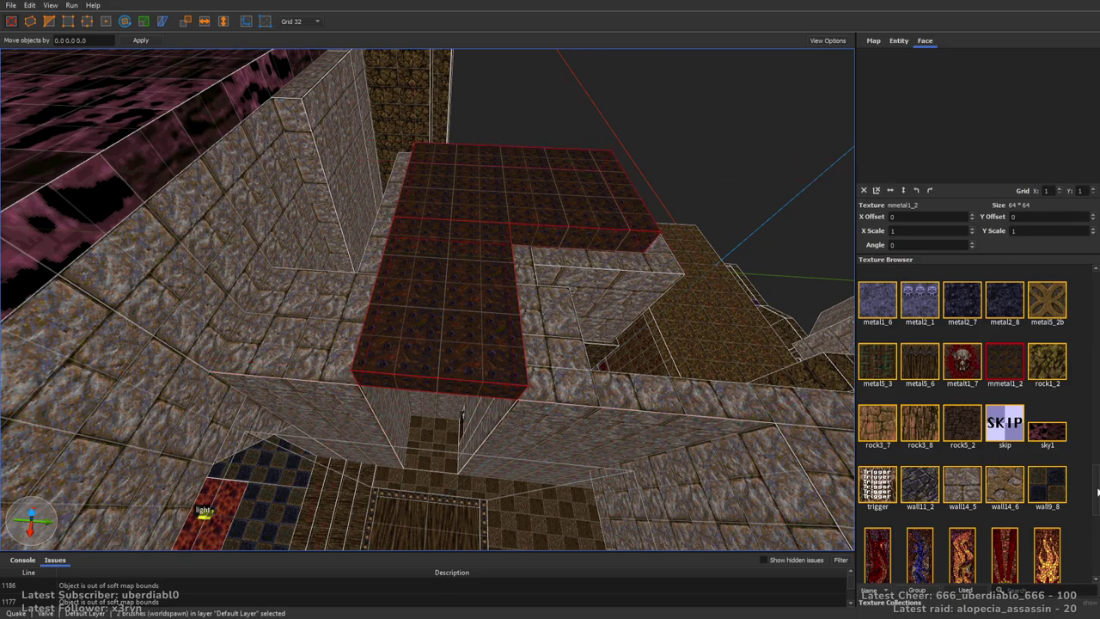
# Retexture both selected ceiling brushes of the secret passage with ceiling1_3
pyautogui.scroll(3, 1095, 464)
pyautogui.moveTo(1095, 464); pyautogui.dragTo(1089, 353)
pyautogui.click(1005, 443)
pyautogui.moveTo(773, 283)
pyautogui.mouseDown(button='right')
pyautogui.moveTo(684, 228)
pyautogui.moveTo(597, 246)
pyautogui.moveTo(600, 273)
pyautogui.moveTo(436, 290)
pyautogui.mouseUp(button='right')
# Extend a ceiling1_3 brush, 128 units wide and 32 thick, across the open passage beside the func_detail post
pyautogui.click(665, 258)
pyautogui.scroll(5, 545, 214)
pyautogui.scroll(-5, 545, 214)
pyautogui.moveTo(544, 214)
pyautogui.mouseDown(button='right')
pyautogui.moveTo(562, 166)
pyautogui.moveTo(496, 198)
pyautogui.moveTo(541, 289)
pyautogui.moveTo(535, 204)
pyautogui.mouseUp(button='right')
pyautogui.click(490, 202)
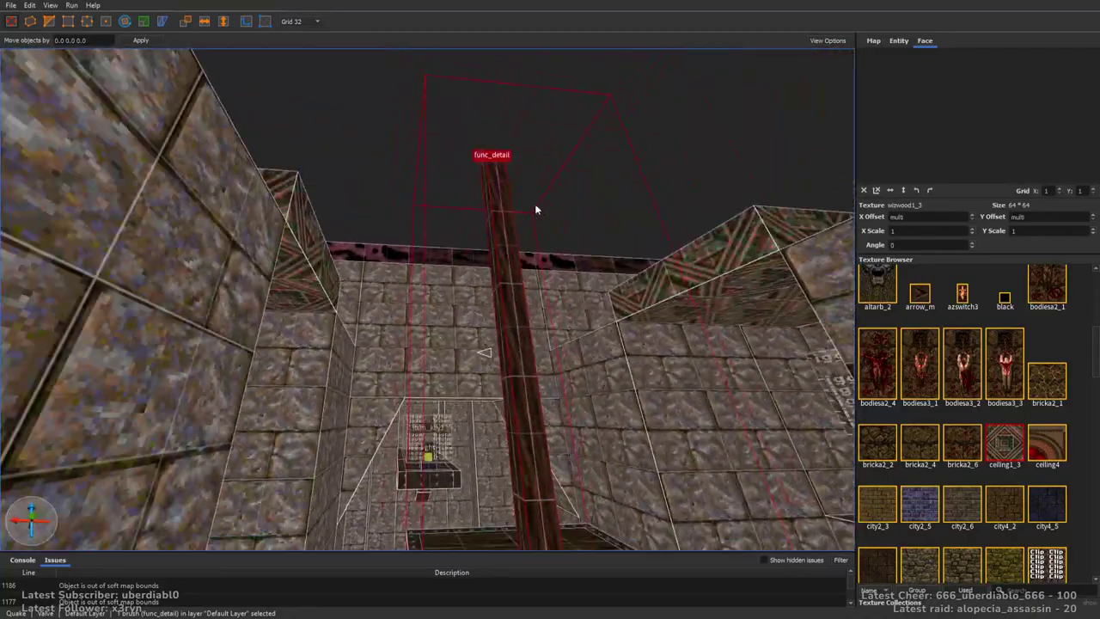
pyautogui.moveTo(507, 246); pyautogui.dragTo(663, 353, button='right')
pyautogui.click(588, 326)
pyautogui.scroll(3, 586, 321)
pyautogui.keyDown('shift'); pyautogui.moveTo(641, 275); pyautogui.dragTo(613, 522); pyautogui.keyUp('shift')
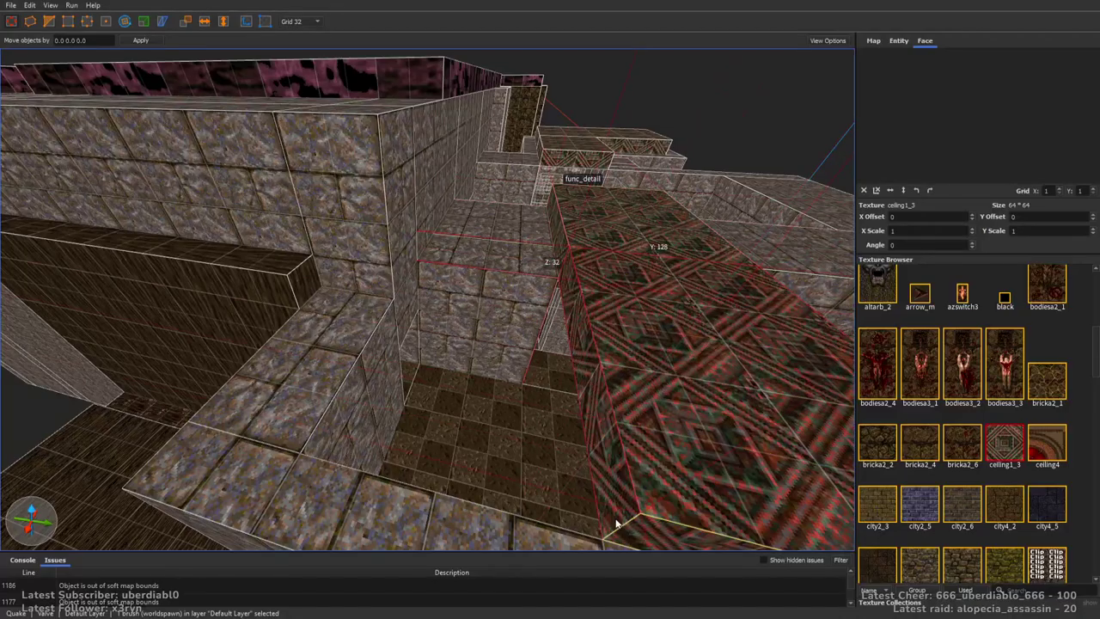
# Draw another ceiling brush over the neighbouring uncovered passage
pyautogui.moveTo(604, 444)
pyautogui.mouseDown(button='right')
pyautogui.moveTo(355, 392)
pyautogui.moveTo(522, 378)
pyautogui.moveTo(440, 267)
pyautogui.mouseUp(button='right')
pyautogui.scroll(-5, 523, 378)
pyautogui.click(454, 377)
pyautogui.scroll(-5, 336, 194)
pyautogui.moveTo(336, 194); pyautogui.dragTo(523, 470)
pyautogui.scroll(5, 575, 412)
# Draw bricka2_1 ceiling brushes 32 units thick over the open brick corridor and the area beside it
pyautogui.moveTo(550, 368)
pyautogui.mouseDown(button='right')
pyautogui.moveTo(531, 307)
pyautogui.moveTo(650, 240)
pyautogui.moveTo(744, 288)
pyautogui.moveTo(685, 189)
pyautogui.moveTo(640, 279)
pyautogui.moveTo(704, 245)
pyautogui.moveTo(705, 312)
pyautogui.moveTo(562, 277)
pyautogui.moveTo(589, 283)
pyautogui.moveTo(562, 297)
pyautogui.moveTo(599, 285)
pyautogui.moveTo(508, 233)
pyautogui.moveTo(501, 277)
pyautogui.moveTo(498, 206)
pyautogui.moveTo(719, 339)
pyautogui.moveTo(538, 275)
pyautogui.moveTo(520, 288)
pyautogui.mouseUp(button='right')
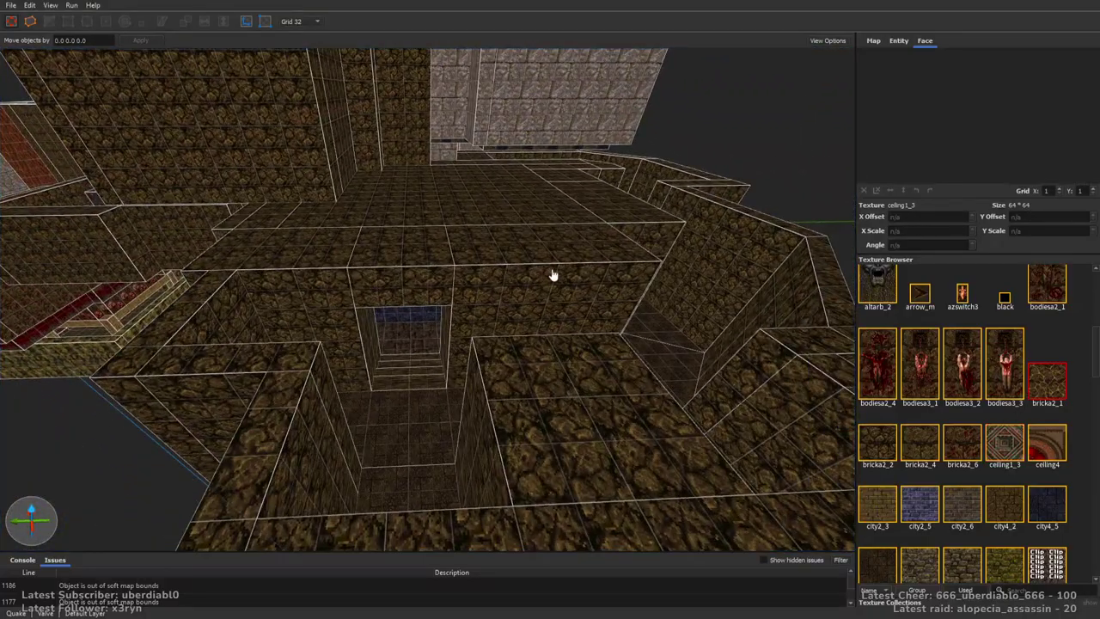
pyautogui.moveTo(589, 286); pyautogui.dragTo(410, 234, button='right')
pyautogui.moveTo(431, 228)
pyautogui.mouseDown()
pyautogui.moveTo(525, 274)
pyautogui.moveTo(504, 442)
pyautogui.moveTo(542, 351)
pyautogui.mouseUp()
pyautogui.moveTo(540, 352); pyautogui.dragTo(223, 309, button='right')
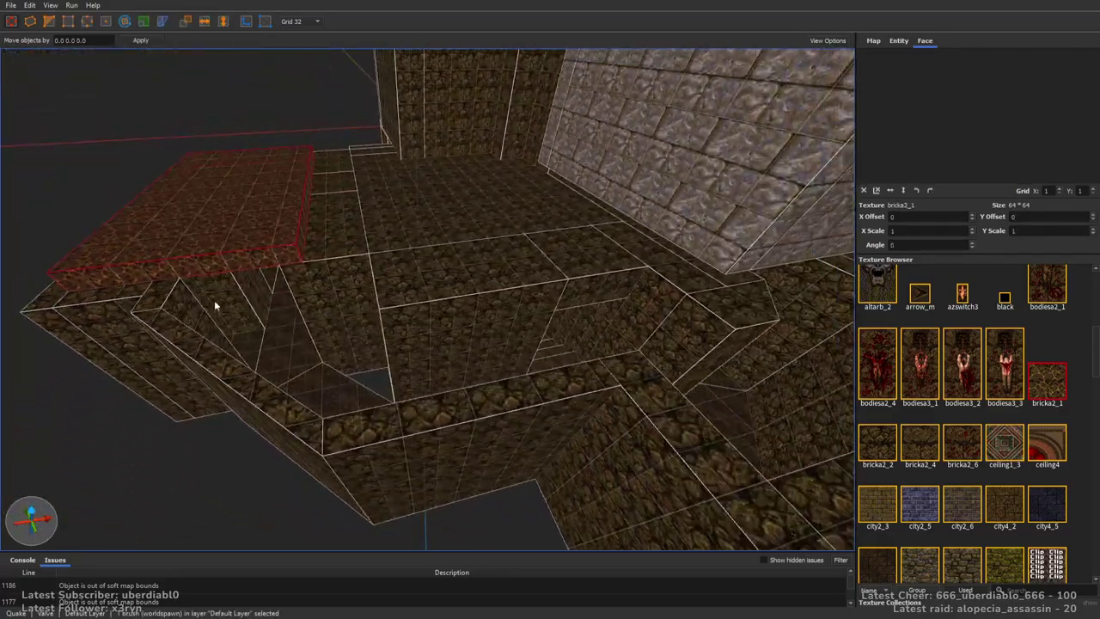
pyautogui.moveTo(197, 274)
pyautogui.mouseDown()
pyautogui.moveTo(286, 329)
pyautogui.moveTo(437, 364)
pyautogui.moveTo(490, 369)
pyautogui.moveTo(577, 331)
pyautogui.mouseUp()
pyautogui.moveTo(577, 331)
pyautogui.mouseDown(button='right')
pyautogui.moveTo(559, 312)
pyautogui.moveTo(490, 297)
pyautogui.moveTo(333, 324)
pyautogui.mouseUp(button='right')
pyautogui.moveTo(540, 364)
pyautogui.mouseDown(button='right')
pyautogui.moveTo(498, 350)
pyautogui.moveTo(555, 293)
pyautogui.moveTo(528, 342)
pyautogui.moveTo(578, 356)
pyautogui.moveTo(499, 363)
pyautogui.moveTo(587, 335)
pyautogui.moveTo(644, 346)
pyautogui.moveTo(427, 324)
pyautogui.moveTo(466, 326)
pyautogui.moveTo(432, 332)
pyautogui.moveTo(469, 297)
pyautogui.moveTo(472, 247)
pyautogui.moveTo(446, 285)
pyautogui.moveTo(596, 405)
pyautogui.moveTo(653, 275)
pyautogui.moveTo(543, 293)
pyautogui.mouseUp(button='right')
# Draw a 256 by 512 bricka2_1 ceiling brush 32 units thick over the lower brick room and extend its edge over the light
pyautogui.moveTo(347, 258); pyautogui.dragTo(456, 314, button='right')
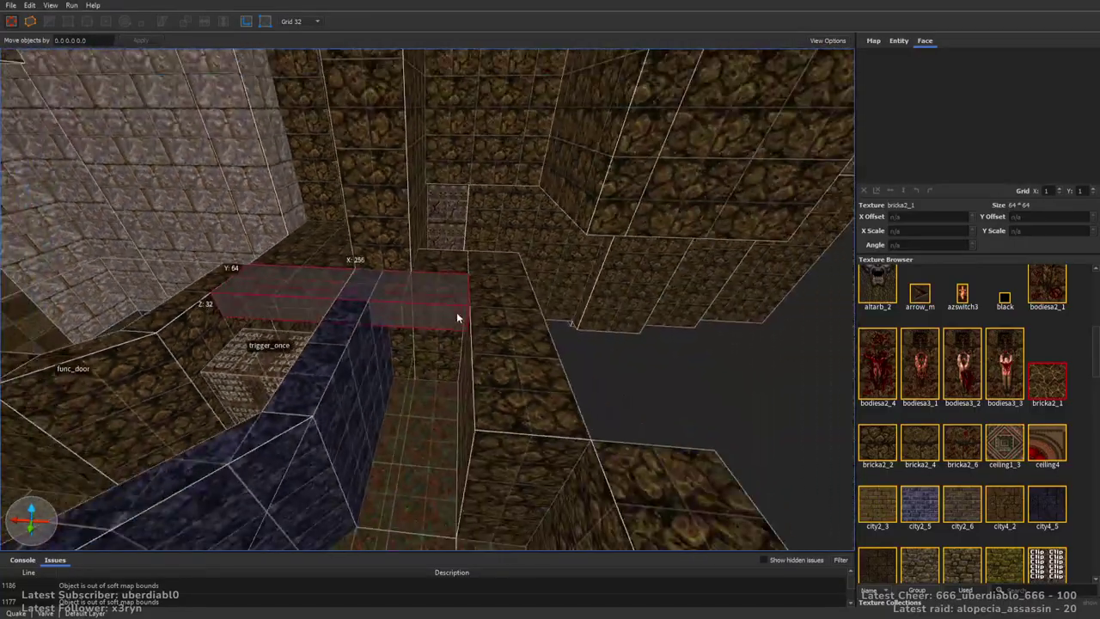
pyautogui.moveTo(458, 352); pyautogui.dragTo(436, 316)
pyautogui.moveTo(456, 291)
pyautogui.mouseDown(button='right')
pyautogui.moveTo(501, 303)
pyautogui.moveTo(393, 369)
pyautogui.mouseUp(button='right')
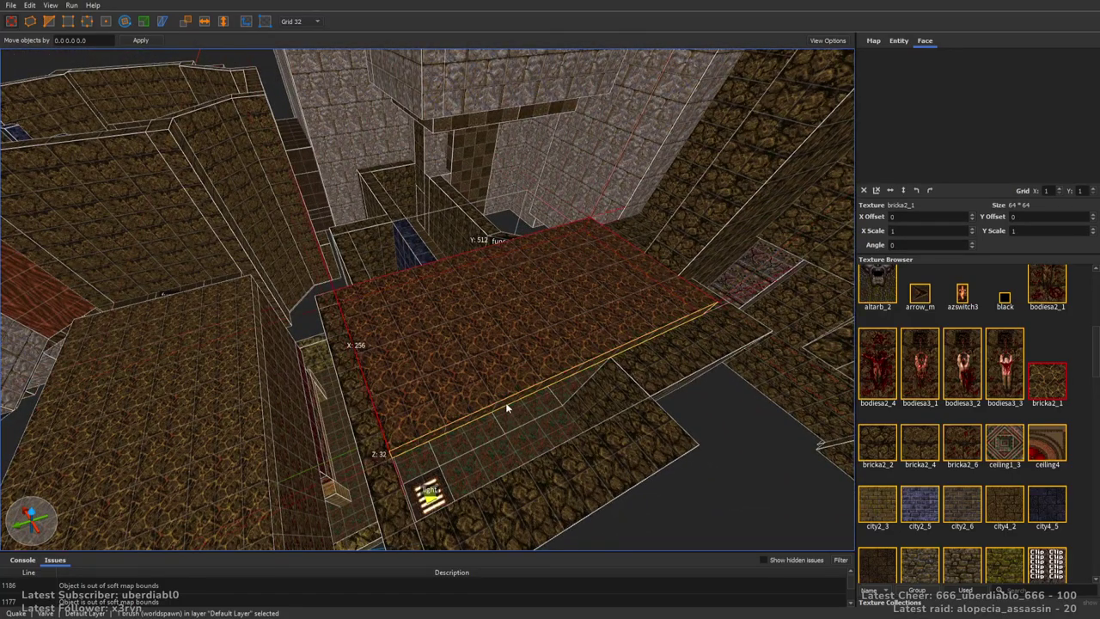
pyautogui.keyDown('shift'); pyautogui.click(549, 428); pyautogui.keyUp('shift')
pyautogui.moveTo(561, 411)
pyautogui.keyDown('shift'); pyautogui.mouseDown()
pyautogui.moveTo(594, 414)
pyautogui.moveTo(592, 378)
pyautogui.mouseUp(); pyautogui.keyUp('shift')
# Add two adjoining ceiling slabs beside the lower brick room, the larger 320 by 352 and 32 thick, and choose texture bricka2_1
pyautogui.moveTo(592, 378)
pyautogui.mouseDown(button='right')
pyautogui.moveTo(564, 313)
pyautogui.moveTo(599, 314)
pyautogui.moveTo(600, 214)
pyautogui.moveTo(485, 318)
pyautogui.mouseUp(button='right')
pyautogui.click(584, 232)
pyautogui.moveTo(440, 394); pyautogui.dragTo(464, 380)
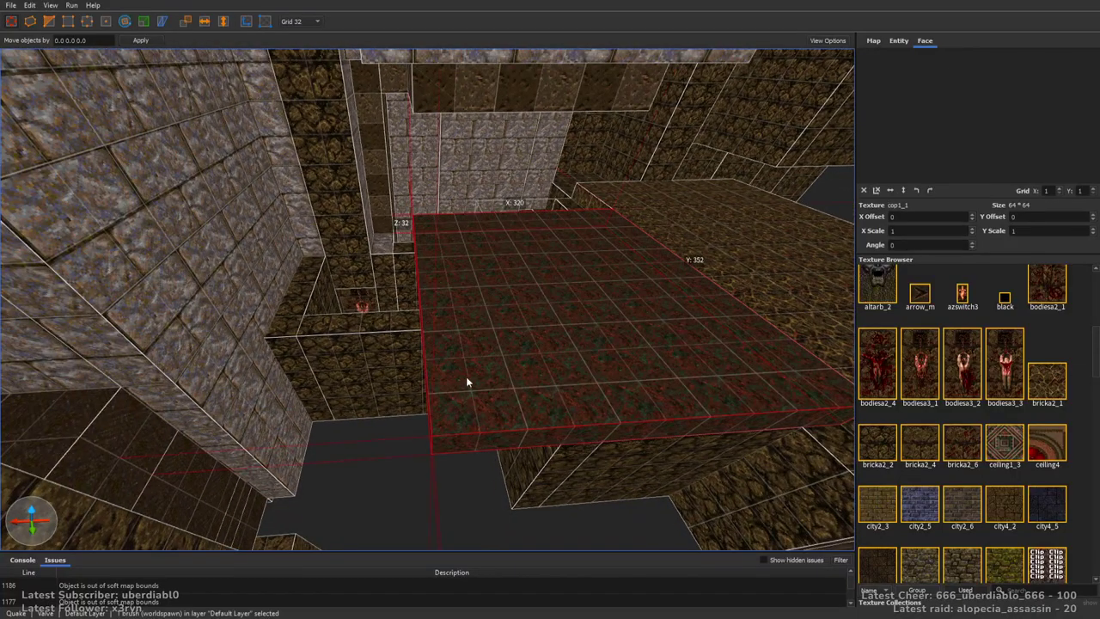
pyautogui.moveTo(464, 381); pyautogui.dragTo(556, 385, button='right')
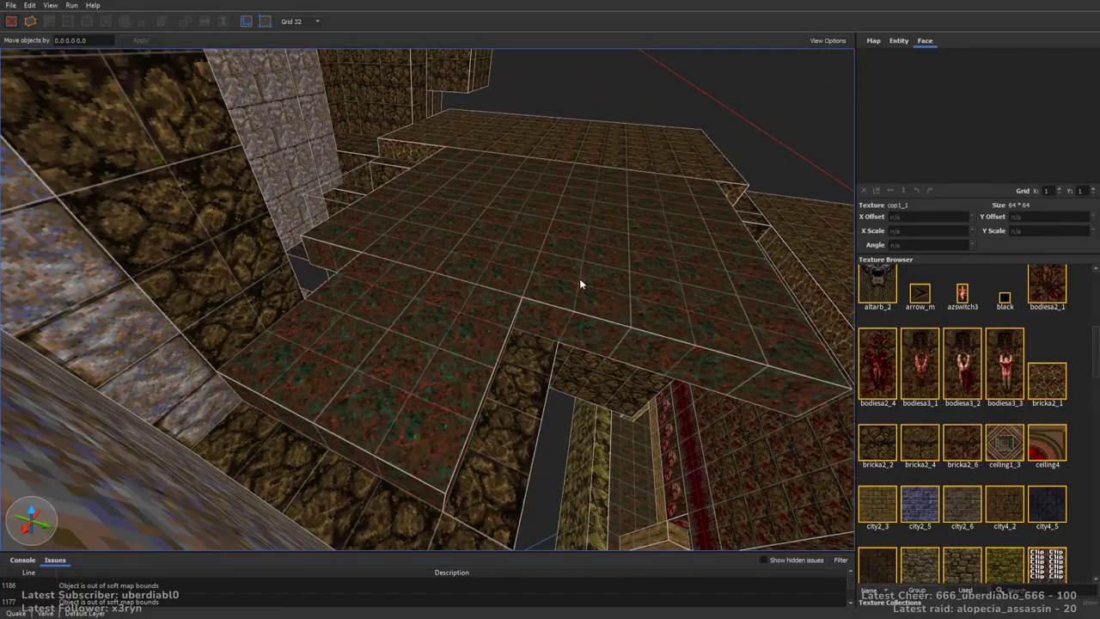
pyautogui.click(1037, 386)
# Draw a 320 by 352 bricka2_1 ceiling slab 32 units thick over the octagonal room and clip its corner along the angled wall
pyautogui.moveTo(670, 292)
pyautogui.mouseDown(button='right')
pyautogui.moveTo(726, 279)
pyautogui.moveTo(622, 299)
pyautogui.moveTo(616, 263)
pyautogui.moveTo(702, 238)
pyautogui.moveTo(786, 258)
pyautogui.moveTo(427, 262)
pyautogui.moveTo(611, 238)
pyautogui.moveTo(635, 378)
pyautogui.moveTo(567, 375)
pyautogui.moveTo(479, 298)
pyautogui.moveTo(559, 199)
pyautogui.moveTo(528, 186)
pyautogui.mouseUp(button='right')
pyautogui.moveTo(529, 186)
pyautogui.mouseDown()
pyautogui.moveTo(361, 352)
pyautogui.moveTo(356, 381)
pyautogui.mouseUp()
pyautogui.moveTo(356, 381); pyautogui.dragTo(572, 344, button='right')
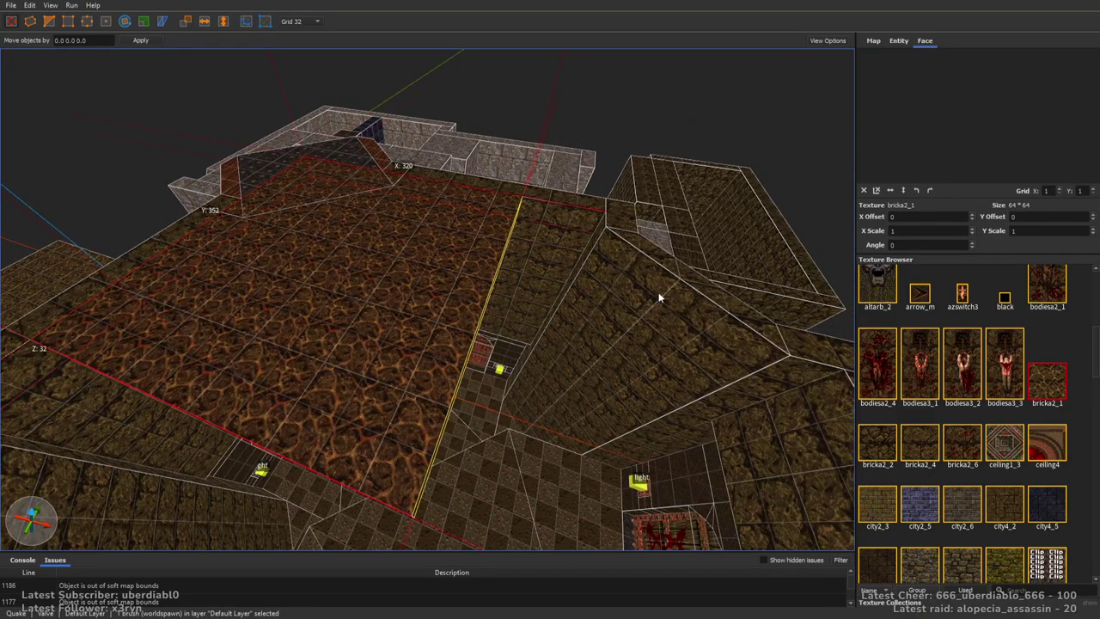
pyautogui.moveTo(643, 300); pyautogui.dragTo(376, 344, button='right')
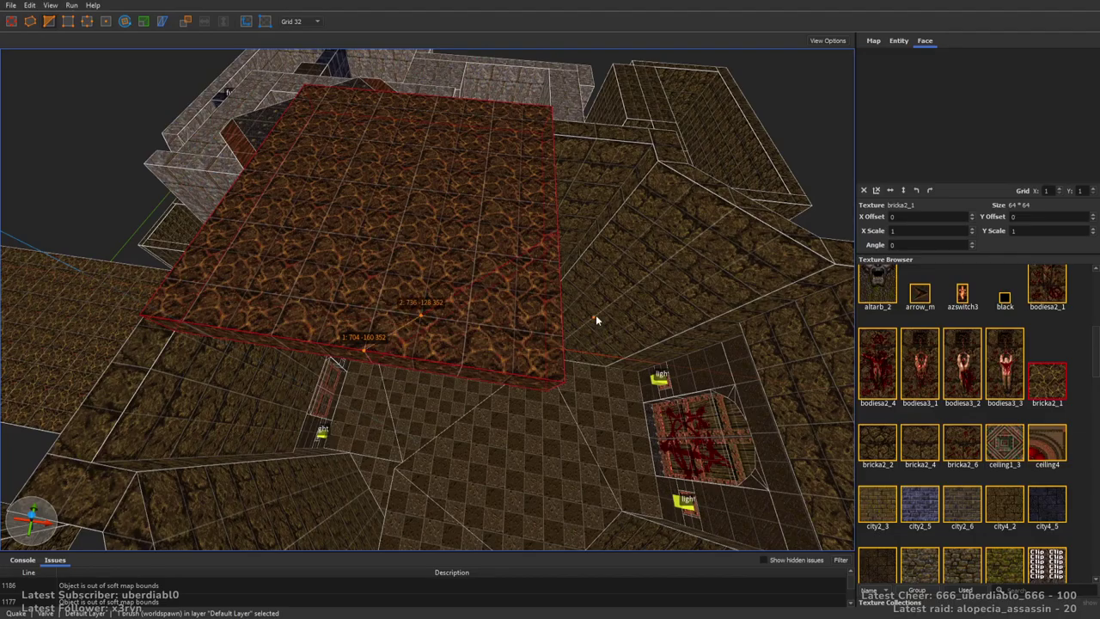
pyautogui.press('Delete')
# Add a 128 by 96 bricka2_1 ceiling brush beside the slab and clip a corner piece between 672 -256 352 and 704 -288 352
pyautogui.moveTo(534, 313)
pyautogui.mouseDown(button='right')
pyautogui.moveTo(314, 330)
pyautogui.moveTo(325, 259)
pyautogui.mouseUp(button='right')
pyautogui.moveTo(355, 278); pyautogui.dragTo(355, 278)
pyautogui.moveTo(355, 279); pyautogui.dragTo(311, 291, button='right')
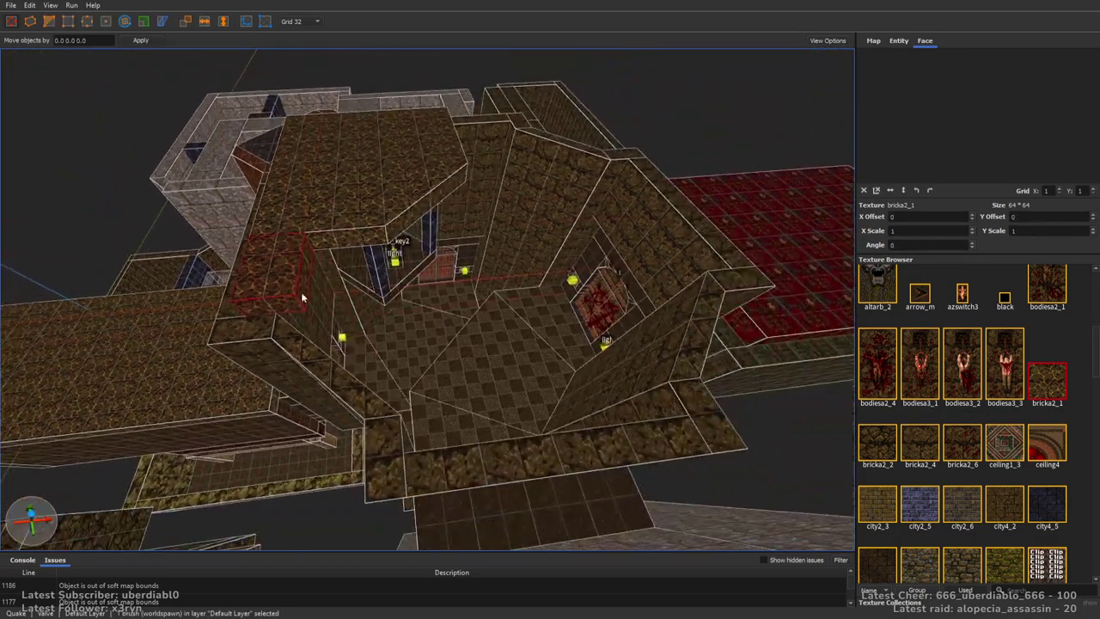
pyautogui.moveTo(312, 360); pyautogui.dragTo(321, 362)
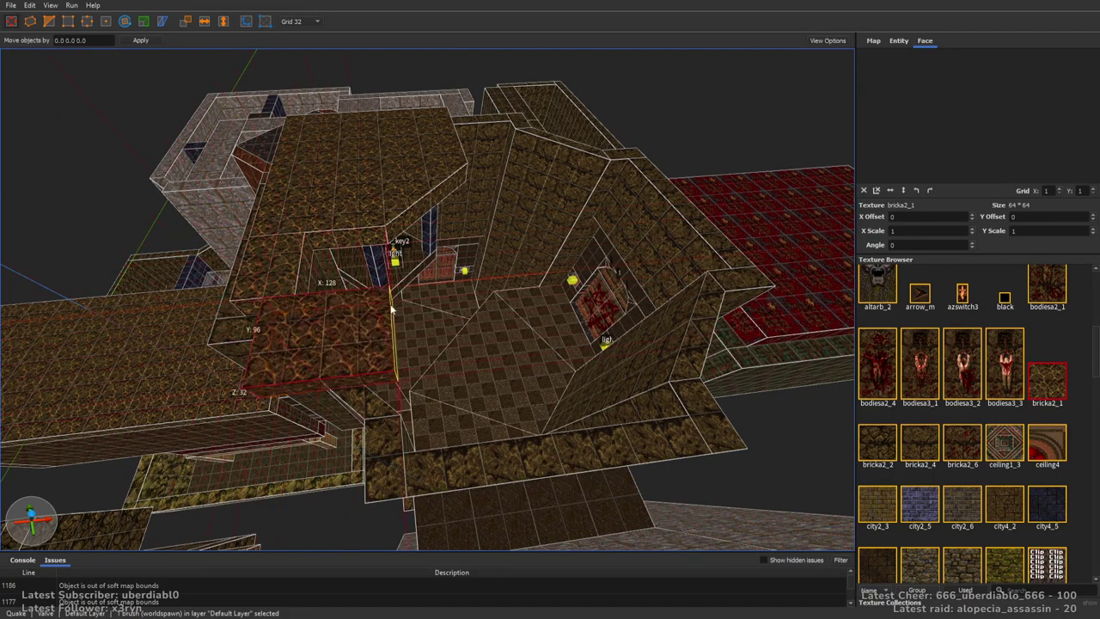
pyautogui.moveTo(405, 458); pyautogui.dragTo(406, 458)
pyautogui.moveTo(405, 458)
pyautogui.mouseDown(button='right')
pyautogui.moveTo(527, 396)
pyautogui.moveTo(412, 402)
pyautogui.mouseUp(button='right')
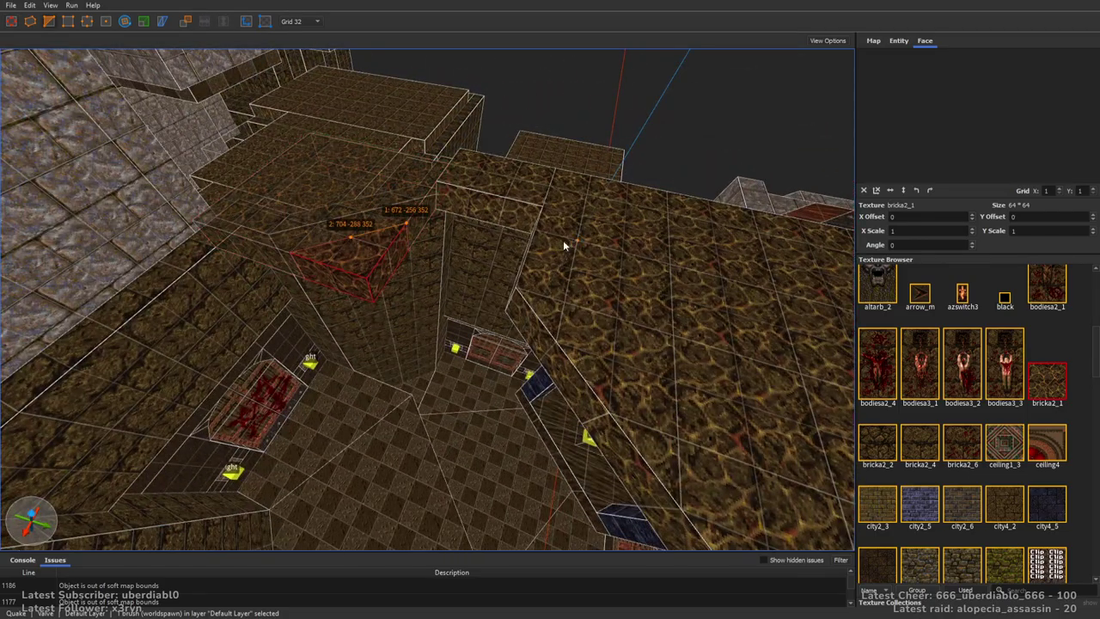
pyautogui.press('Escape')
# Select the three bricka2_1 ceiling pieces along one side of the octagonal room and shift them 32 units along Y
pyautogui.moveTo(563, 245)
pyautogui.mouseDown(button='right')
pyautogui.moveTo(475, 266)
pyautogui.moveTo(735, 222)
pyautogui.mouseUp(button='right')
pyautogui.moveTo(516, 204); pyautogui.dragTo(516, 204)
pyautogui.moveTo(515, 205)
pyautogui.mouseDown(button='right')
pyautogui.moveTo(584, 231)
pyautogui.moveTo(474, 258)
pyautogui.moveTo(483, 375)
pyautogui.mouseUp(button='right')
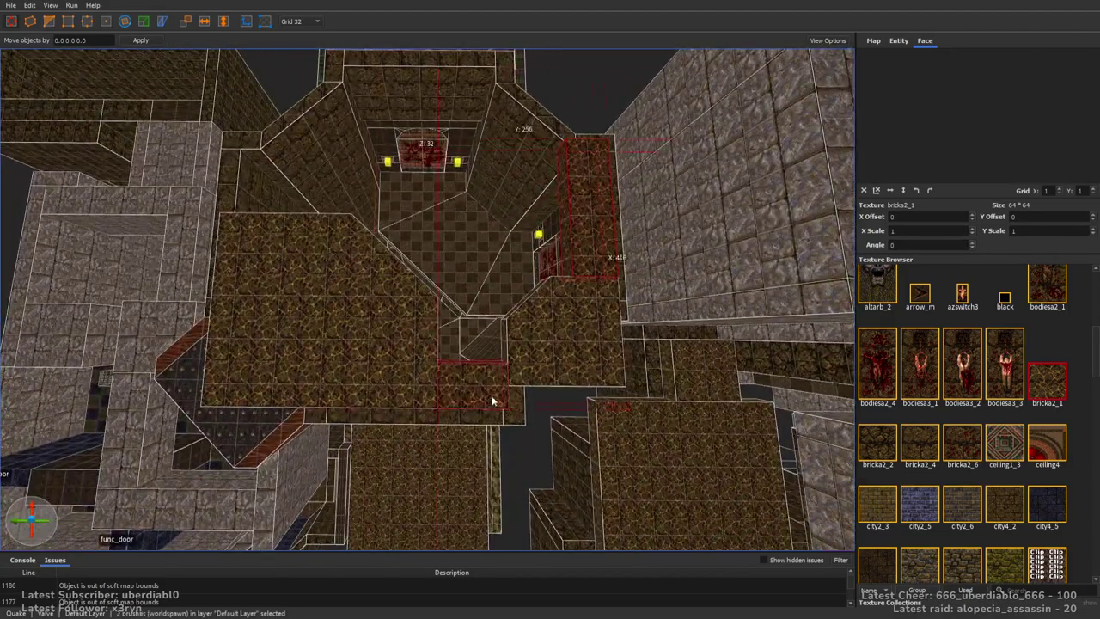
pyautogui.moveTo(563, 253)
pyautogui.mouseDown(button='right')
pyautogui.moveTo(619, 245)
pyautogui.moveTo(581, 263)
pyautogui.mouseUp(button='right')
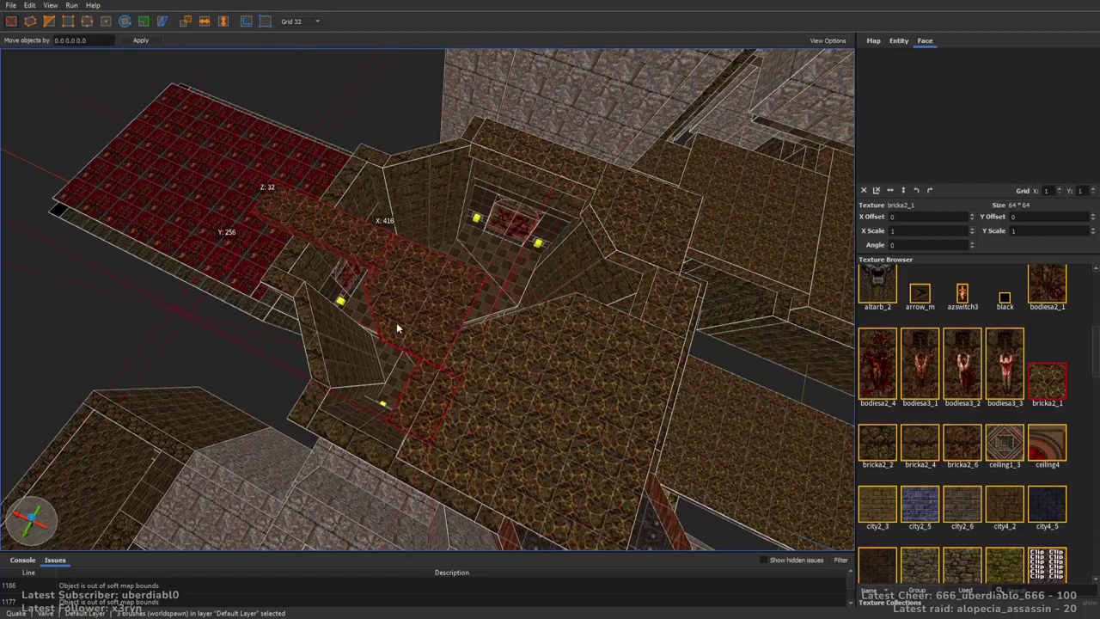
pyautogui.moveTo(396, 322); pyautogui.dragTo(291, 376, button='right')
pyautogui.moveTo(434, 304)
pyautogui.mouseDown(button='right')
pyautogui.moveTo(464, 289)
pyautogui.moveTo(569, 292)
pyautogui.moveTo(604, 208)
pyautogui.moveTo(668, 164)
pyautogui.moveTo(675, 39)
pyautogui.moveTo(756, 43)
pyautogui.moveTo(599, 129)
pyautogui.moveTo(704, 91)
pyautogui.moveTo(403, 291)
pyautogui.moveTo(584, 244)
pyautogui.moveTo(562, 238)
pyautogui.moveTo(567, 211)
pyautogui.moveTo(656, 204)
pyautogui.moveTo(452, 189)
pyautogui.moveTo(394, 227)
pyautogui.moveTo(495, 269)
pyautogui.moveTo(492, 230)
pyautogui.mouseUp(button='right')
pyautogui.press('a')
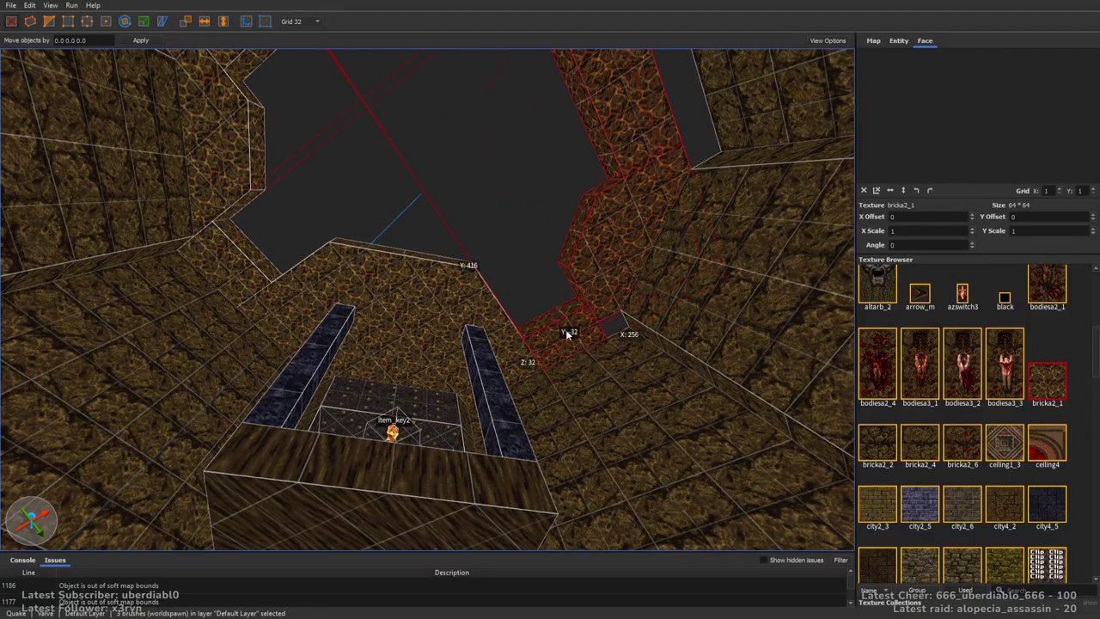
pyautogui.moveTo(592, 311)
pyautogui.mouseDown(button='right')
pyautogui.moveTo(553, 238)
pyautogui.moveTo(491, 238)
pyautogui.moveTo(450, 307)
pyautogui.moveTo(530, 294)
pyautogui.mouseUp(button='right')
# Fit the two metal2_8 pillars flanking item_key2 beneath the ceiling at 192 units high
pyautogui.press('w')
pyautogui.press('s')
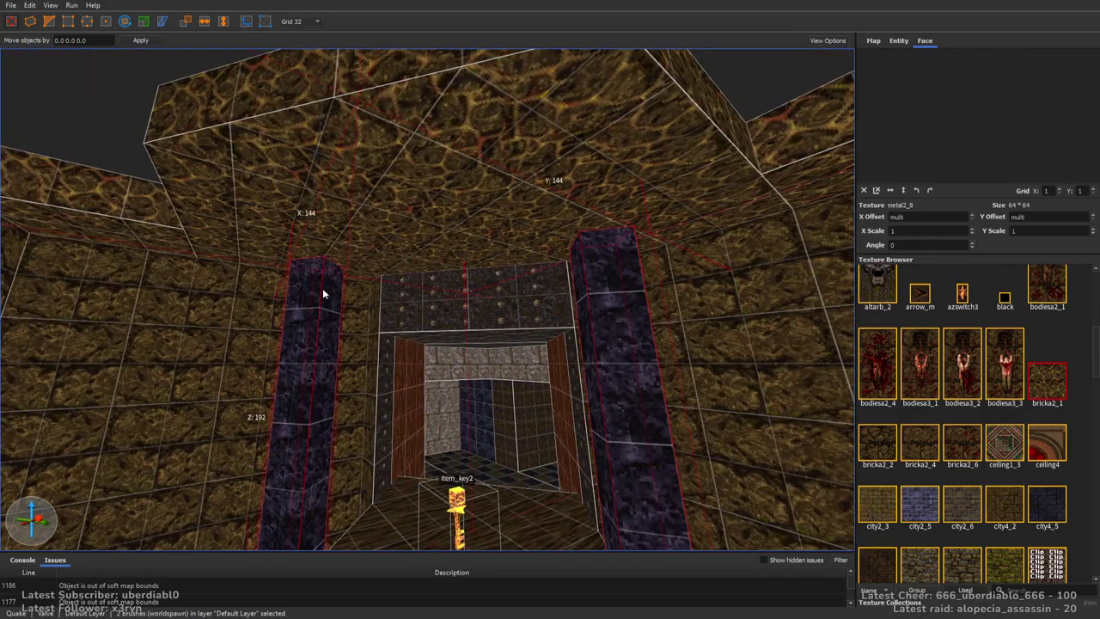
pyautogui.press('Escape')
# Adjust the side face of the bricka2_1 slab above the item_key2 ledge so the slab measures 320 by 320
pyautogui.moveTo(348, 165); pyautogui.dragTo(448, 105, button='right')
pyautogui.press('w')
pyautogui.click(394, 293)
pyautogui.click(558, 299)
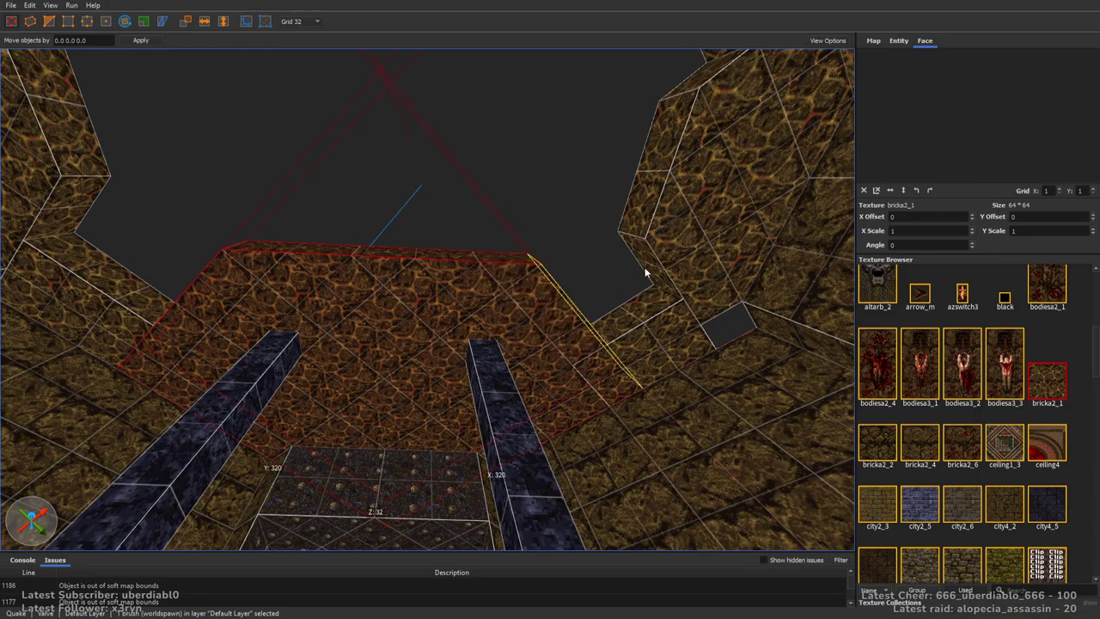
# Shift two adjoining bricka2_1 ceiling pieces 32 units along X and line up the slabs around the octagonal room's opening
pyautogui.moveTo(651, 272)
pyautogui.mouseDown(button='right')
pyautogui.moveTo(569, 350)
pyautogui.moveTo(570, 285)
pyautogui.moveTo(632, 292)
pyautogui.mouseUp(button='right')
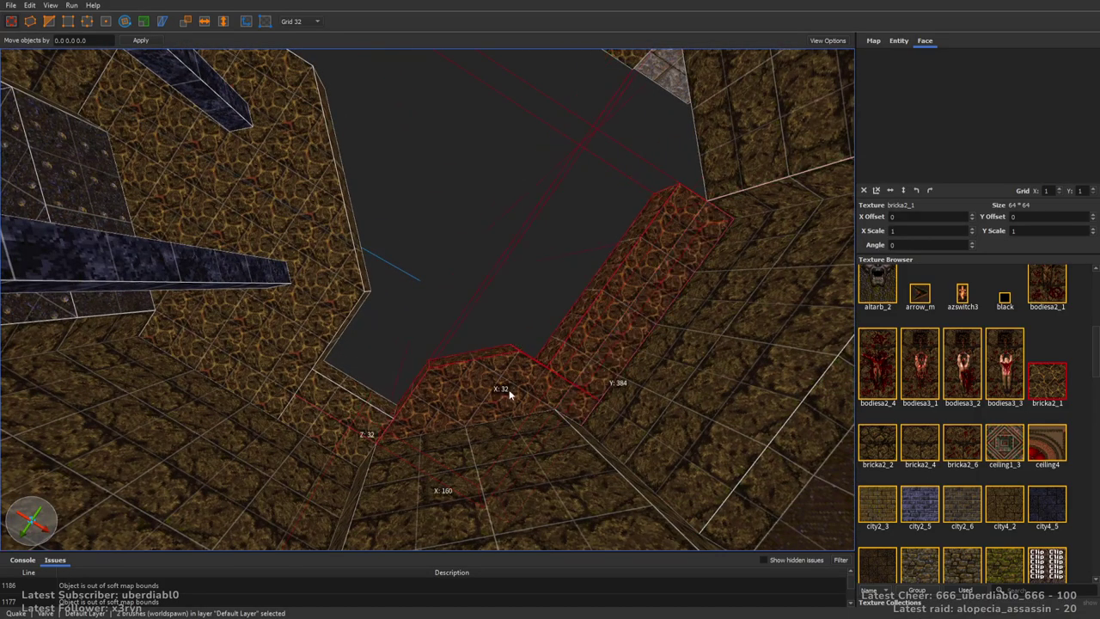
pyautogui.moveTo(509, 391)
pyautogui.mouseDown(button='right')
pyautogui.moveTo(519, 328)
pyautogui.moveTo(578, 333)
pyautogui.moveTo(595, 354)
pyautogui.moveTo(598, 405)
pyautogui.moveTo(583, 344)
pyautogui.moveTo(735, 464)
pyautogui.mouseUp(button='right')
pyautogui.press('Escape')
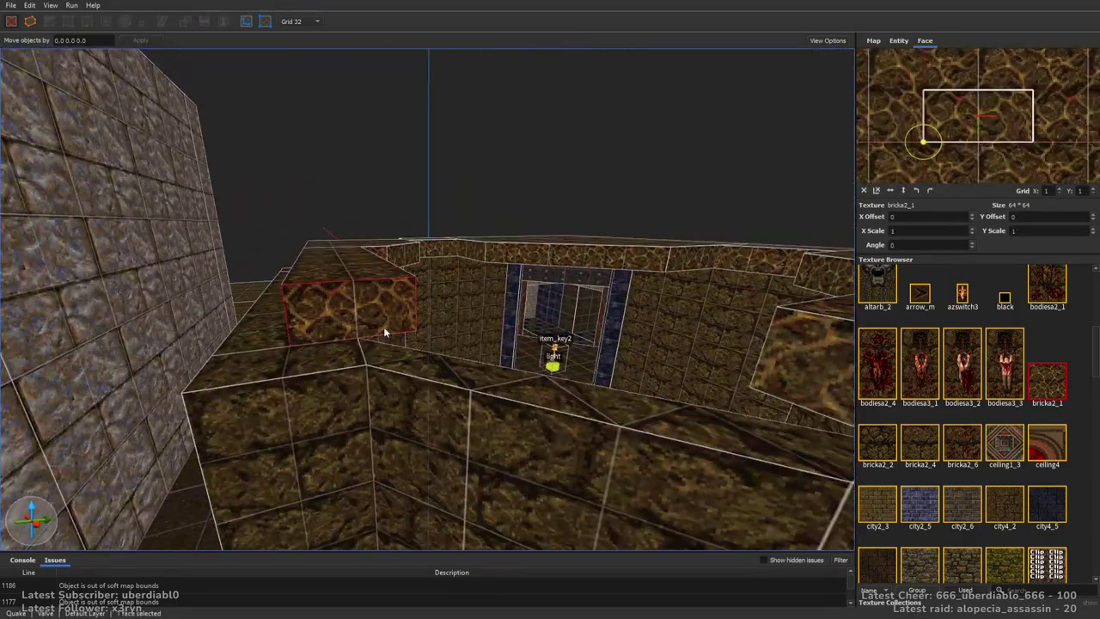
pyautogui.press('Escape')
pyautogui.moveTo(664, 333); pyautogui.dragTo(681, 301, button='right')
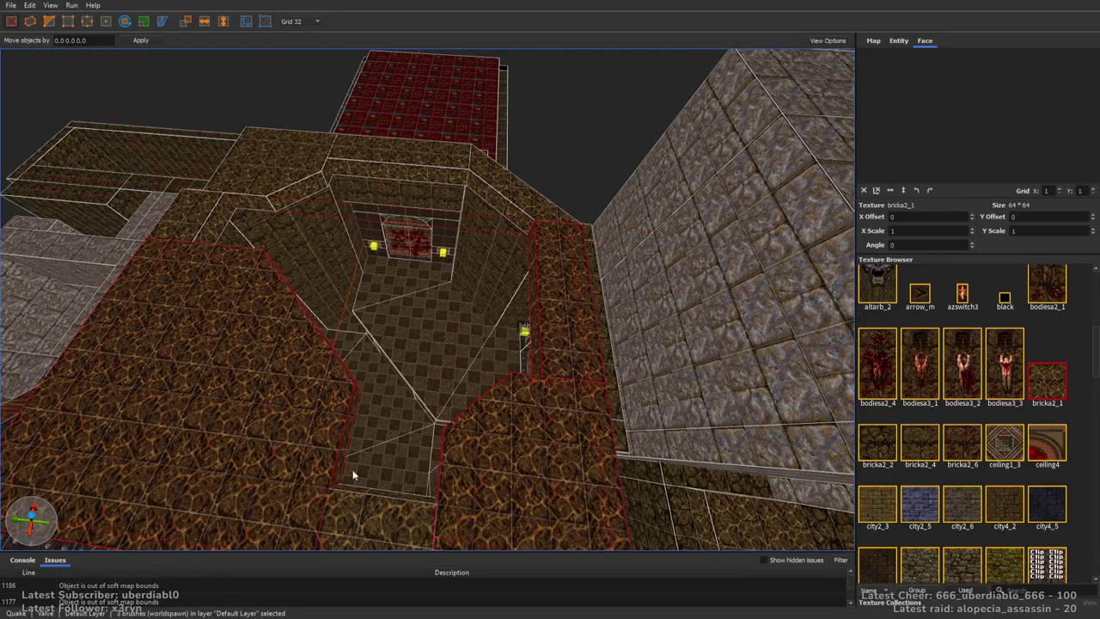
pyautogui.moveTo(533, 205); pyautogui.dragTo(676, 175, button='right')
# Cover the opening in the octagonal room's bricka2_1 ceiling with a sky1 brush
pyautogui.moveTo(1089, 422); pyautogui.dragTo(1080, 522)
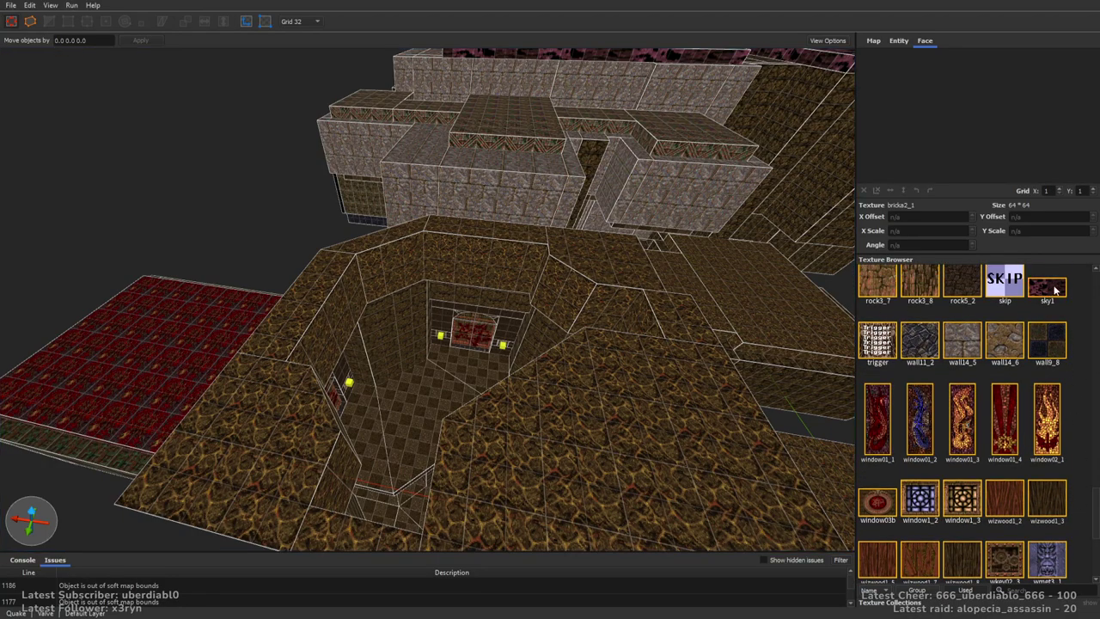
pyautogui.moveTo(715, 298); pyautogui.dragTo(714, 359, button='right')
pyautogui.click(591, 370)
pyautogui.moveTo(590, 369)
pyautogui.mouseDown(button='right')
pyautogui.moveTo(449, 120)
pyautogui.moveTo(539, 282)
pyautogui.mouseUp(button='right')
pyautogui.keyDown('alt'); pyautogui.click(449, 119); pyautogui.keyUp('alt')
pyautogui.scroll(10, 539, 281)
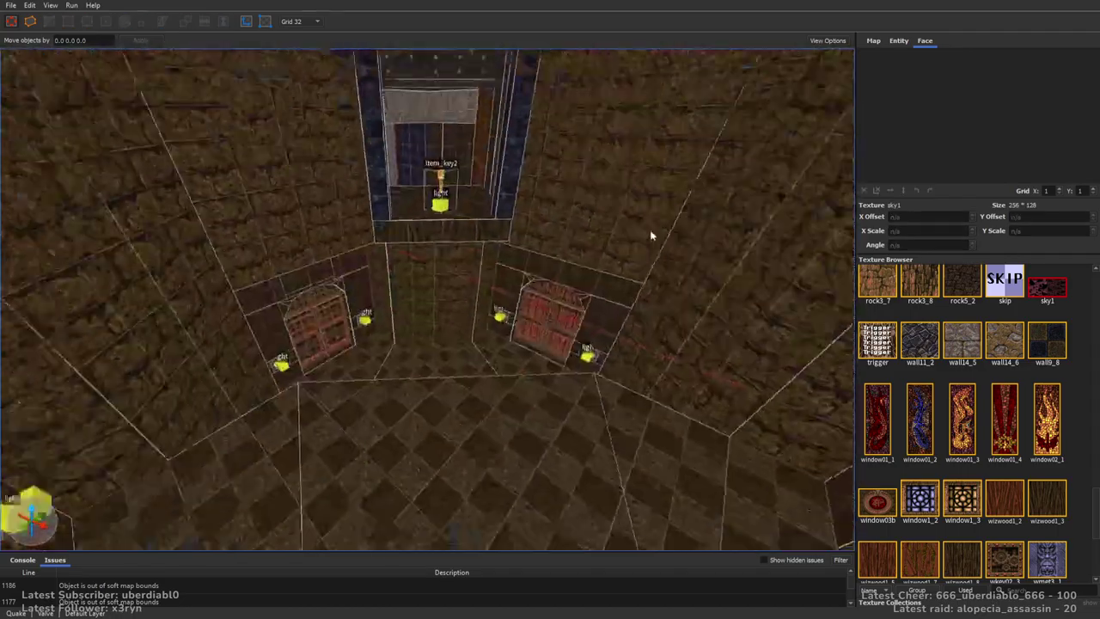
# Cover the open passage beside the skull-textured wall with a wall11_2 ceiling slab
pyautogui.moveTo(649, 234)
pyautogui.mouseDown(button='right')
pyautogui.moveTo(626, 234)
pyautogui.moveTo(698, 127)
pyautogui.moveTo(729, 285)
pyautogui.moveTo(756, 190)
pyautogui.moveTo(829, 158)
pyautogui.moveTo(660, 305)
pyautogui.moveTo(662, 325)
pyautogui.mouseUp(button='right')
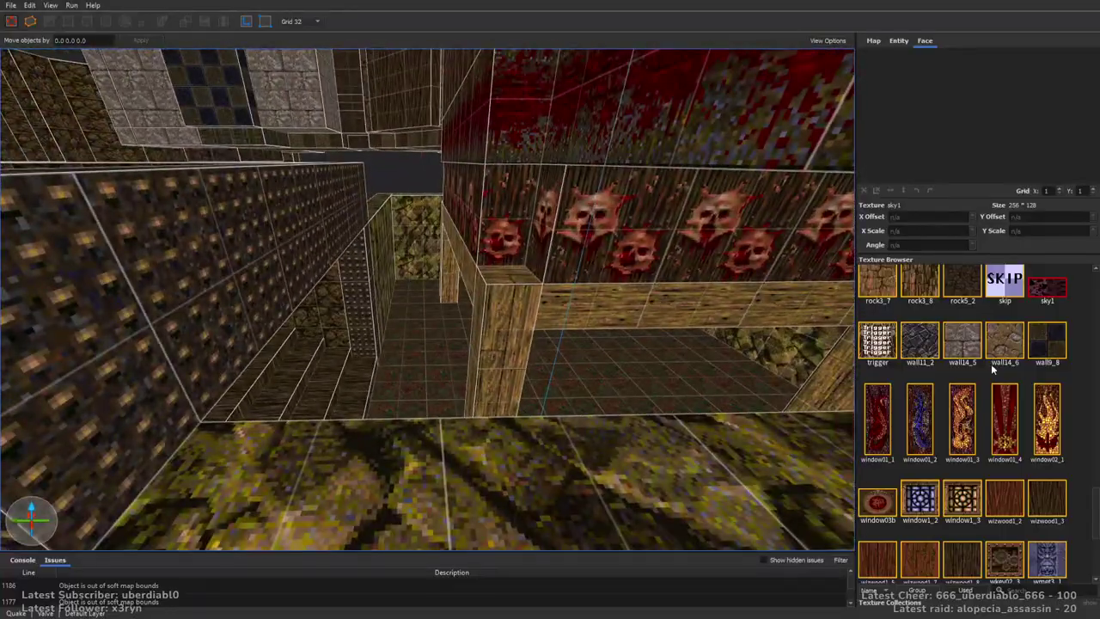
pyautogui.moveTo(574, 286); pyautogui.dragTo(530, 276, button='middle')
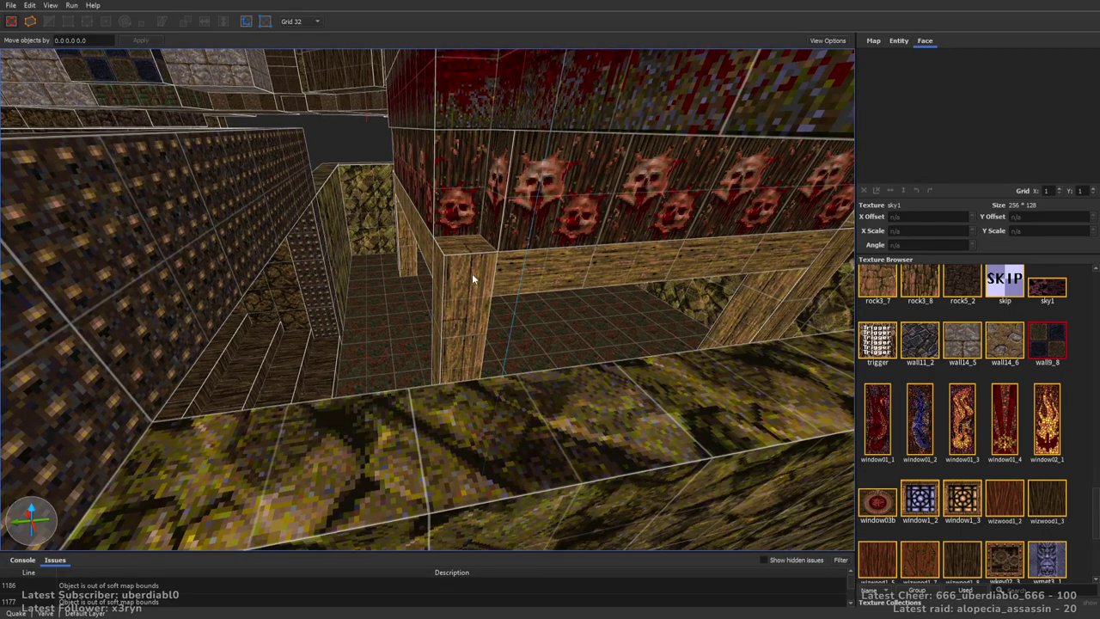
pyautogui.moveTo(592, 296)
pyautogui.mouseDown(button='right')
pyautogui.moveTo(412, 294)
pyautogui.moveTo(613, 344)
pyautogui.moveTo(445, 314)
pyautogui.moveTo(604, 314)
pyautogui.moveTo(533, 329)
pyautogui.mouseUp(button='right')
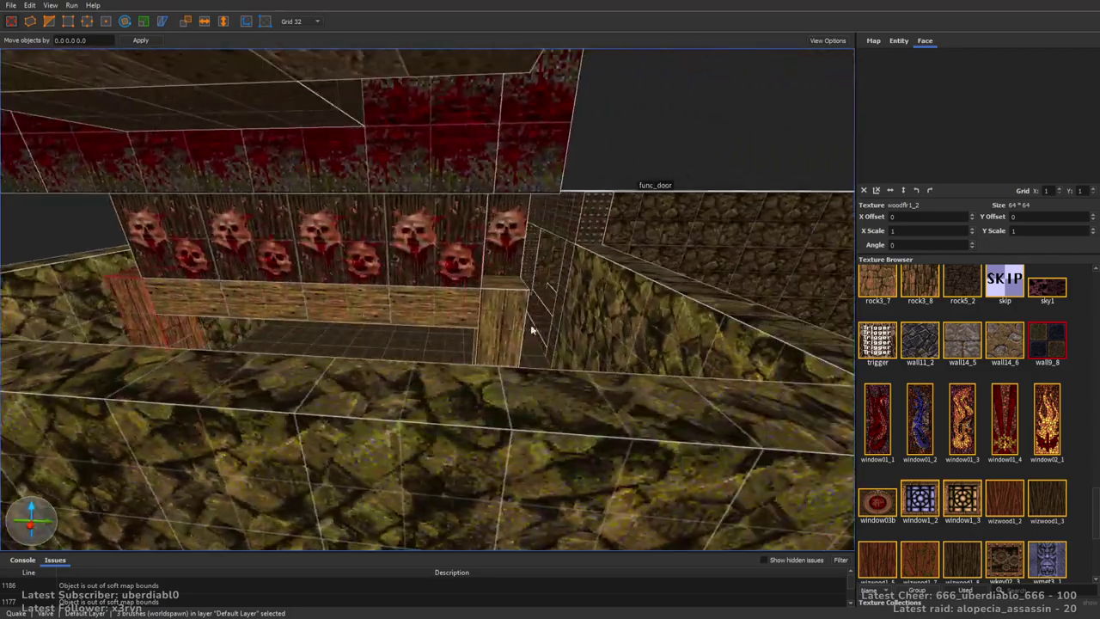
pyautogui.press('Escape')
pyautogui.moveTo(530, 199)
pyautogui.mouseDown(button='right')
pyautogui.moveTo(589, 325)
pyautogui.moveTo(938, 359)
pyautogui.mouseUp(button='right')
pyautogui.moveTo(756, 300); pyautogui.dragTo(652, 371, button='right')
pyautogui.moveTo(459, 281)
pyautogui.mouseDown()
pyautogui.moveTo(442, 255)
pyautogui.moveTo(456, 215)
pyautogui.moveTo(508, 215)
pyautogui.mouseUp()
pyautogui.moveTo(579, 217)
pyautogui.mouseDown(button='right')
pyautogui.moveTo(607, 220)
pyautogui.moveTo(541, 275)
pyautogui.moveTo(628, 257)
pyautogui.moveTo(529, 359)
pyautogui.moveTo(506, 295)
pyautogui.mouseUp(button='right')
pyautogui.moveTo(575, 290)
pyautogui.mouseDown(button='right')
pyautogui.moveTo(622, 243)
pyautogui.moveTo(718, 287)
pyautogui.moveTo(579, 402)
pyautogui.moveTo(575, 427)
pyautogui.moveTo(714, 373)
pyautogui.moveTo(599, 351)
pyautogui.moveTo(586, 337)
pyautogui.moveTo(602, 232)
pyautogui.moveTo(763, 259)
pyautogui.moveTo(697, 310)
pyautogui.moveTo(832, 322)
pyautogui.moveTo(896, 341)
pyautogui.moveTo(330, 247)
pyautogui.mouseUp(button='right')
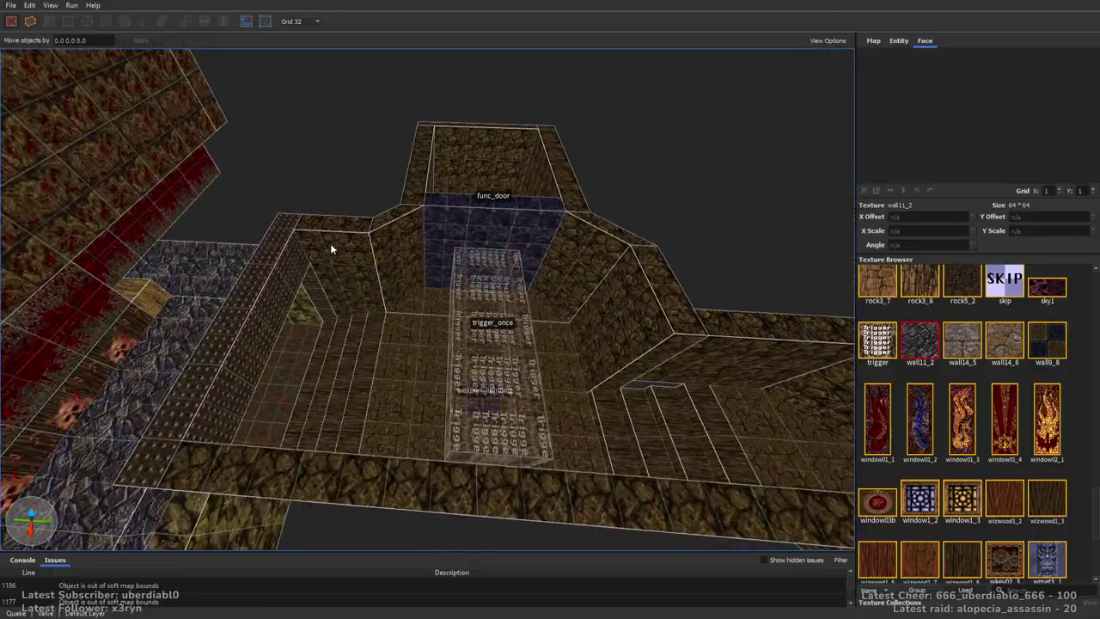
# Draw a ceiling slab 256 by 416 by 32 units over the trigger_once room and texture it with rock5_2
pyautogui.moveTo(328, 271)
pyautogui.mouseDown()
pyautogui.moveTo(360, 335)
pyautogui.moveTo(498, 449)
pyautogui.mouseUp()
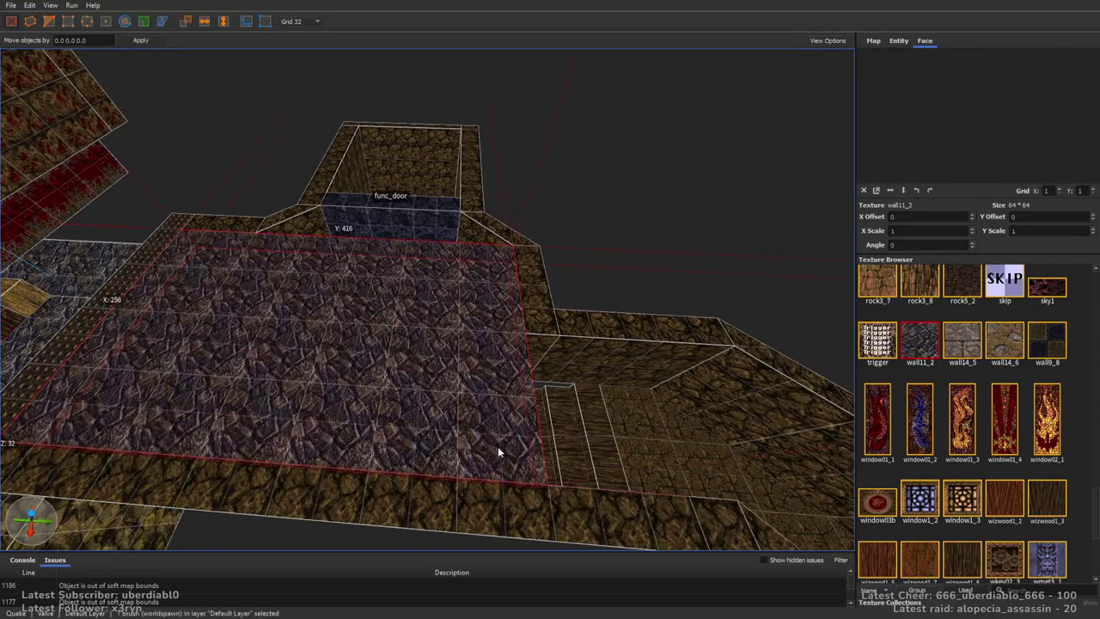
pyautogui.moveTo(491, 394); pyautogui.dragTo(491, 393)
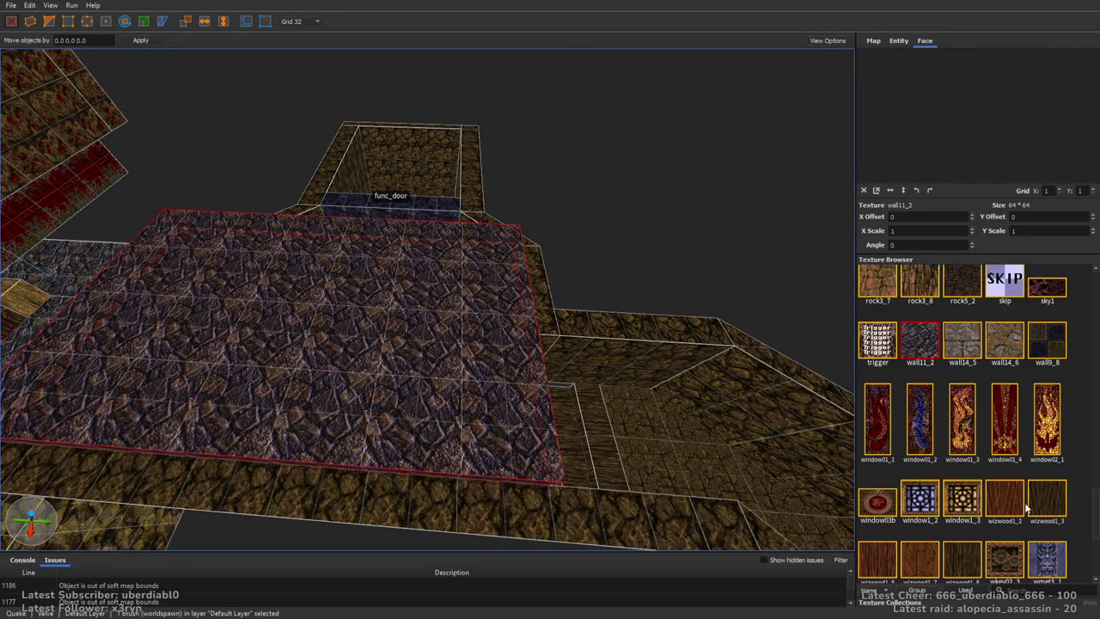
pyautogui.moveTo(1094, 503); pyautogui.dragTo(1093, 471)
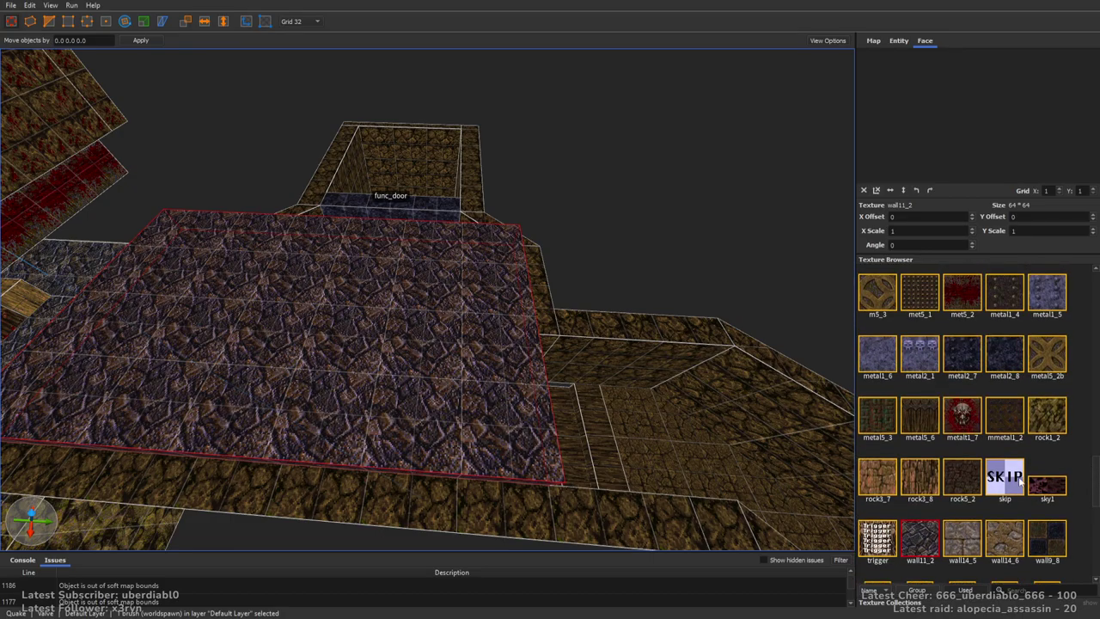
pyautogui.click(1049, 414)
pyautogui.click(1011, 428)
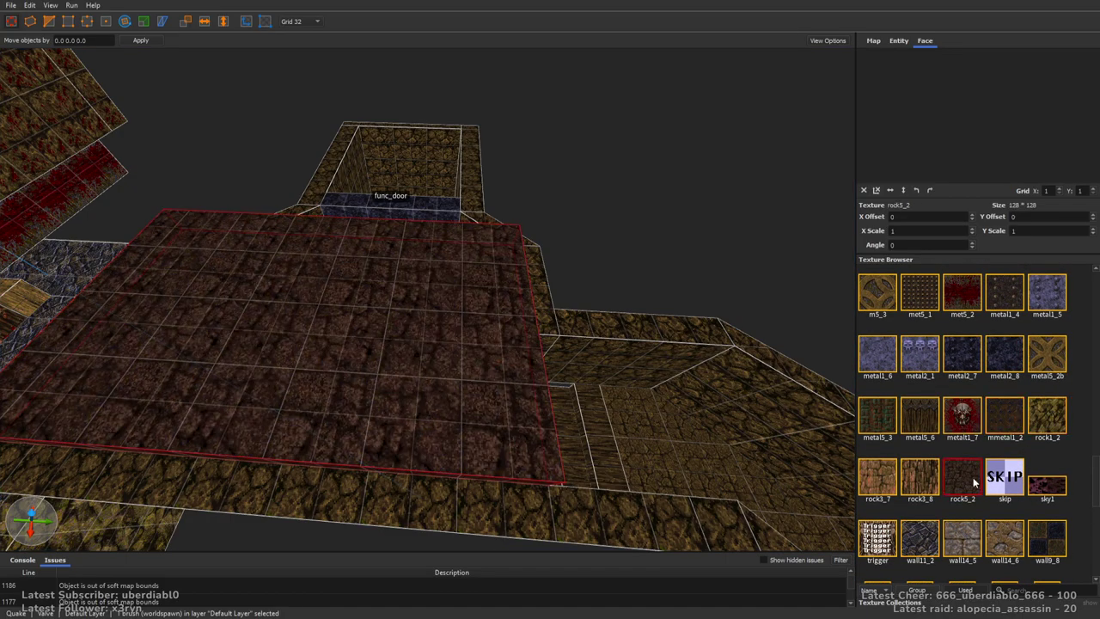
pyautogui.scroll(10, 745, 359)
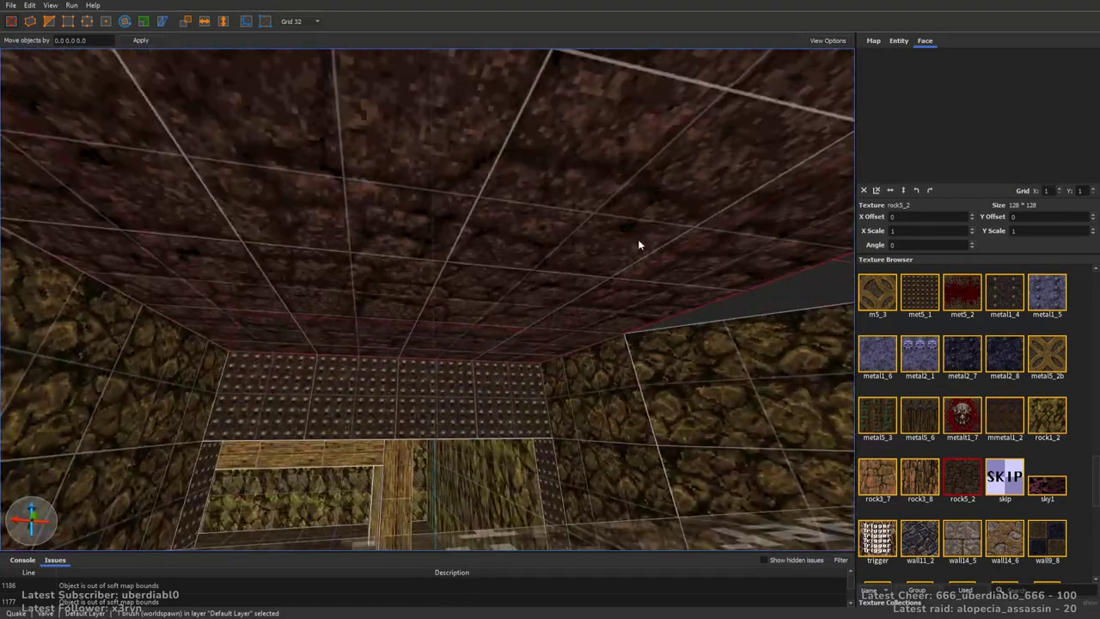
# Extend the rock5_2 ceiling to cover the alcove behind the func_door
pyautogui.moveTo(638, 245); pyautogui.dragTo(588, 326, button='right')
pyautogui.moveTo(559, 329); pyautogui.dragTo(477, 284, button='right')
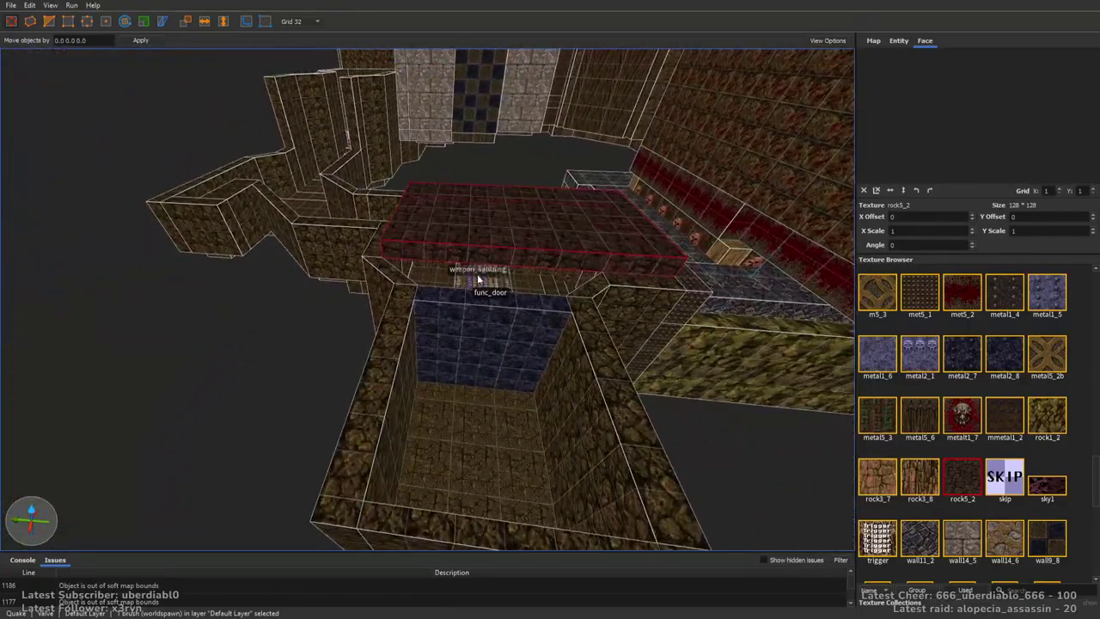
pyautogui.scroll(5, 482, 257)
pyautogui.moveTo(787, 300)
pyautogui.mouseDown(button='right')
pyautogui.moveTo(577, 343)
pyautogui.moveTo(588, 329)
pyautogui.moveTo(567, 351)
pyautogui.moveTo(624, 319)
pyautogui.moveTo(663, 375)
pyautogui.moveTo(647, 312)
pyautogui.mouseUp(button='right')
pyautogui.click(488, 209)
pyautogui.moveTo(488, 208)
pyautogui.mouseDown(button='right')
pyautogui.moveTo(549, 348)
pyautogui.moveTo(571, 313)
pyautogui.mouseUp(button='right')
pyautogui.moveTo(571, 313)
pyautogui.keyDown('shift'); pyautogui.mouseDown()
pyautogui.moveTo(427, 254)
pyautogui.moveTo(233, 255)
pyautogui.mouseUp(); pyautogui.keyUp('shift')
pyautogui.moveTo(233, 254)
pyautogui.mouseDown(button='right')
pyautogui.moveTo(520, 313)
pyautogui.moveTo(505, 283)
pyautogui.mouseUp(button='right')
pyautogui.keyDown('shift'); pyautogui.moveTo(505, 283); pyautogui.dragTo(515, 468); pyautogui.keyUp('shift')
# Draw another rock5_2 brush across the passage opening next to the room and fit its face to the walls
pyautogui.moveTo(515, 469)
pyautogui.mouseDown(button='right')
pyautogui.moveTo(552, 330)
pyautogui.moveTo(593, 335)
pyautogui.mouseUp(button='right')
pyautogui.moveTo(378, 254); pyautogui.dragTo(651, 361)
pyautogui.moveTo(652, 355); pyautogui.dragTo(541, 341, button='right')
pyautogui.moveTo(541, 341)
pyautogui.keyDown('shift'); pyautogui.mouseDown()
pyautogui.moveTo(567, 202)
pyautogui.moveTo(592, 306)
pyautogui.mouseUp(); pyautogui.keyUp('shift')
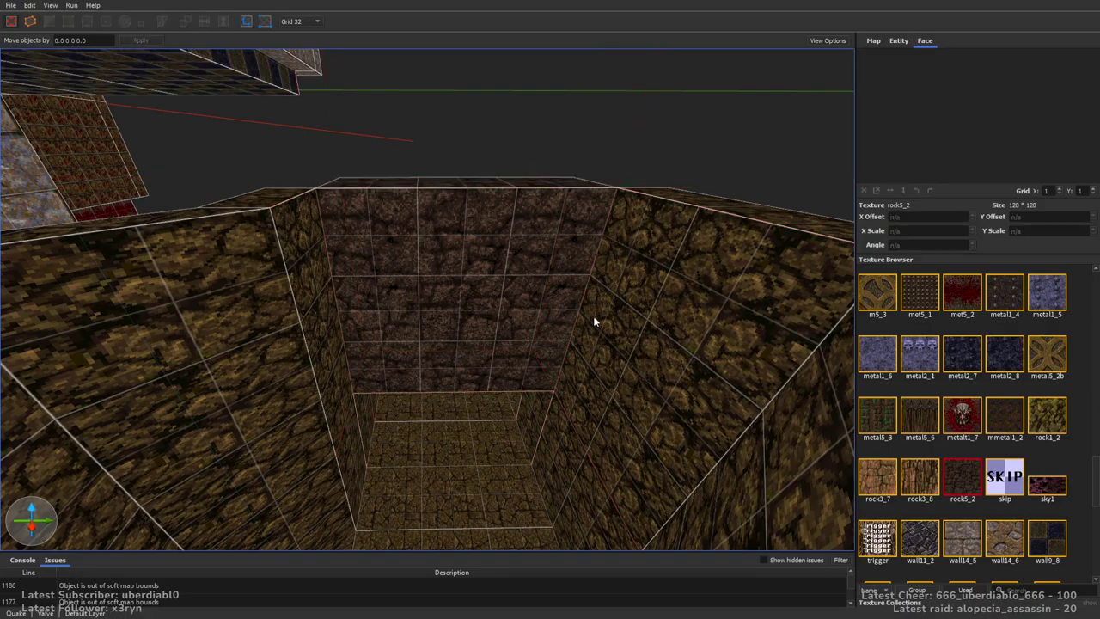
# Draw a slab over the stairway passage, stretch it across the walls, and texture it with bricka2_1
pyautogui.moveTo(513, 305); pyautogui.dragTo(554, 292, button='right')
pyautogui.moveTo(516, 279); pyautogui.dragTo(422, 400)
pyautogui.moveTo(421, 401)
pyautogui.mouseDown(button='right')
pyautogui.moveTo(693, 361)
pyautogui.moveTo(425, 253)
pyautogui.mouseUp(button='right')
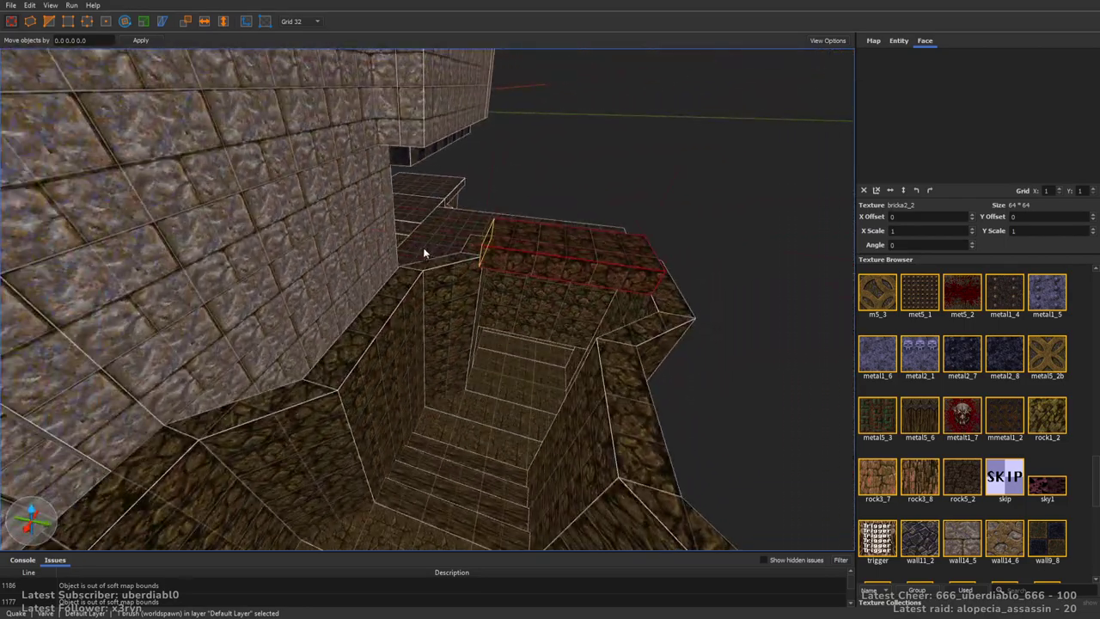
pyautogui.moveTo(376, 245)
pyautogui.keyDown('shift'); pyautogui.mouseDown()
pyautogui.moveTo(554, 324)
pyautogui.moveTo(519, 444)
pyautogui.mouseUp(); pyautogui.keyUp('shift')
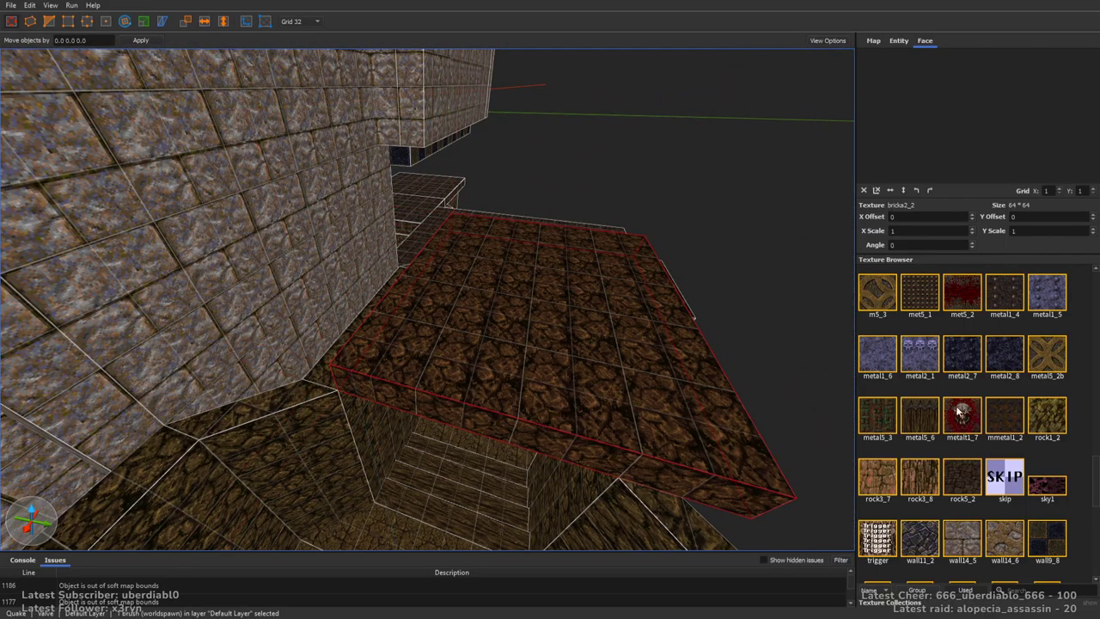
pyautogui.moveTo(1094, 489); pyautogui.dragTo(1094, 361)
pyautogui.click(1038, 391)
pyautogui.moveTo(842, 370); pyautogui.dragTo(585, 284, button='right')
pyautogui.keyDown('shift'); pyautogui.click(584, 285); pyautogui.keyUp('shift')
pyautogui.press('Escape')
# Draw a bricka2_1 ceiling slab over the long room containing the button and red floor
pyautogui.moveTo(494, 277)
pyautogui.mouseDown(button='right')
pyautogui.moveTo(536, 374)
pyautogui.moveTo(640, 327)
pyautogui.moveTo(606, 354)
pyautogui.moveTo(596, 244)
pyautogui.moveTo(707, 358)
pyautogui.moveTo(379, 229)
pyautogui.moveTo(196, 251)
pyautogui.mouseUp(button='right')
pyautogui.moveTo(196, 251)
pyautogui.mouseDown()
pyautogui.moveTo(445, 318)
pyautogui.moveTo(495, 298)
pyautogui.mouseUp()
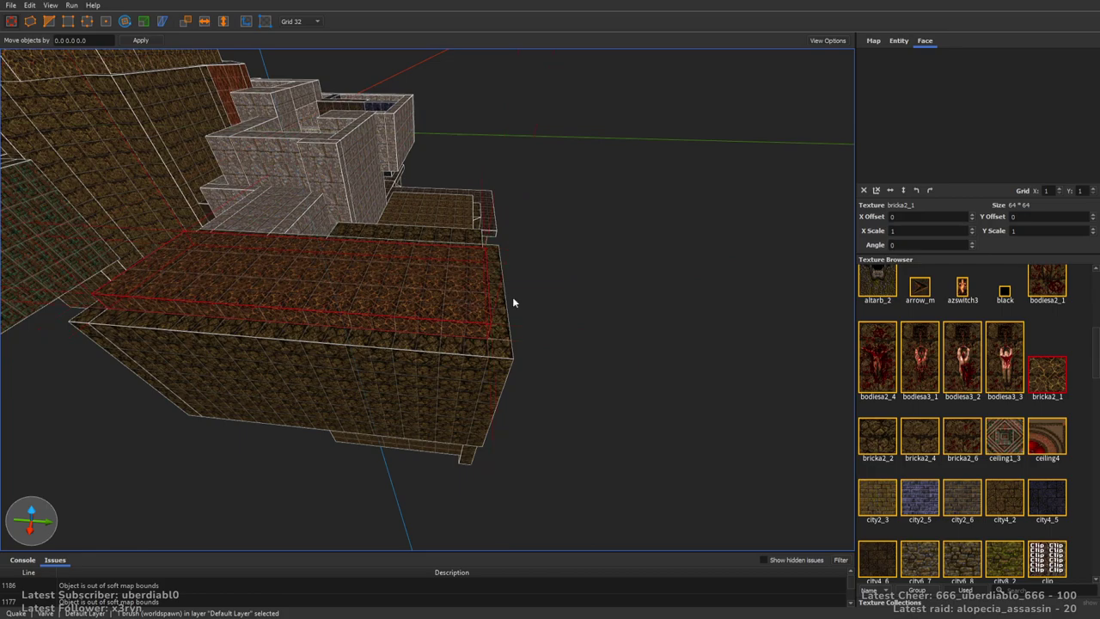
pyautogui.scroll(5, 496, 298)
# Shrink a copy of the slab to 448 by 128 by 32 units and subtract it, leaving a bricka2_1 border
pyautogui.moveTo(582, 292)
pyautogui.keyDown('shift'); pyautogui.mouseDown()
pyautogui.moveTo(695, 278)
pyautogui.moveTo(558, 284)
pyautogui.mouseUp(); pyautogui.keyUp('shift')
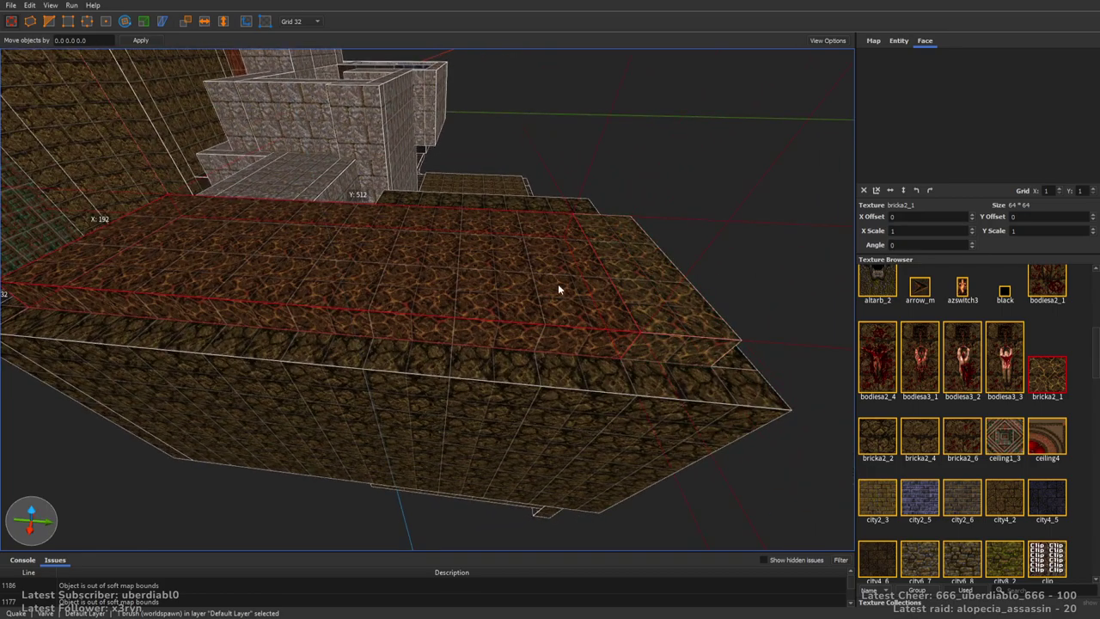
pyautogui.moveTo(342, 261)
pyautogui.mouseDown(button='right')
pyautogui.moveTo(452, 277)
pyautogui.moveTo(500, 259)
pyautogui.mouseUp(button='right')
pyautogui.keyDown('ctrl'); pyautogui.click(484, 263); pyautogui.keyUp('ctrl')
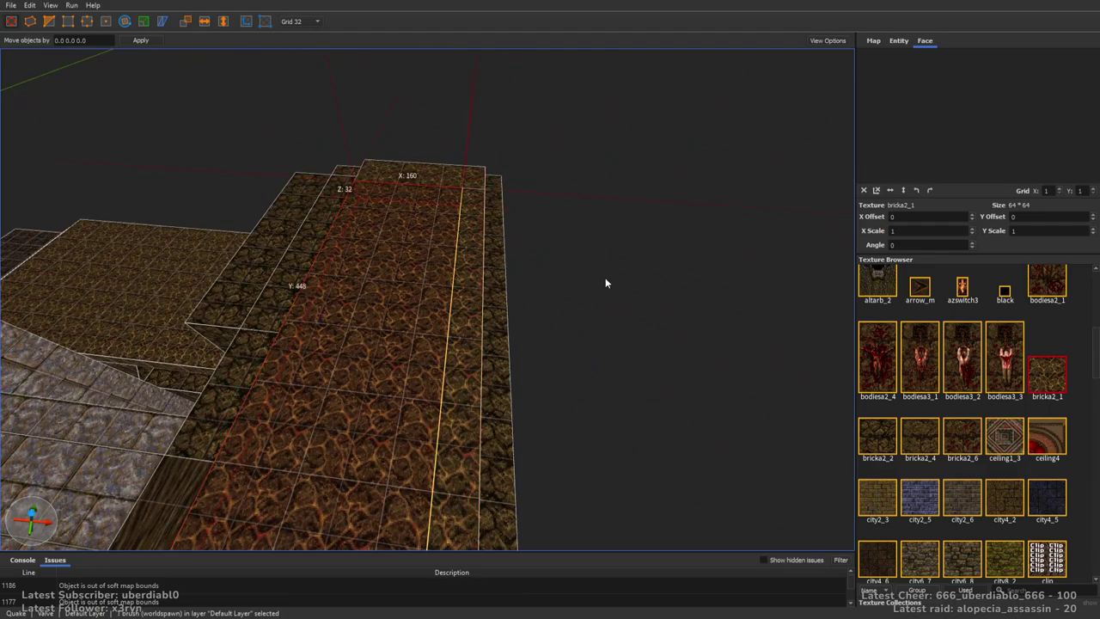
pyautogui.press('Delete')
pyautogui.moveTo(475, 234)
pyautogui.mouseDown(button='right')
pyautogui.moveTo(417, 295)
pyautogui.moveTo(392, 246)
pyautogui.mouseUp(button='right')
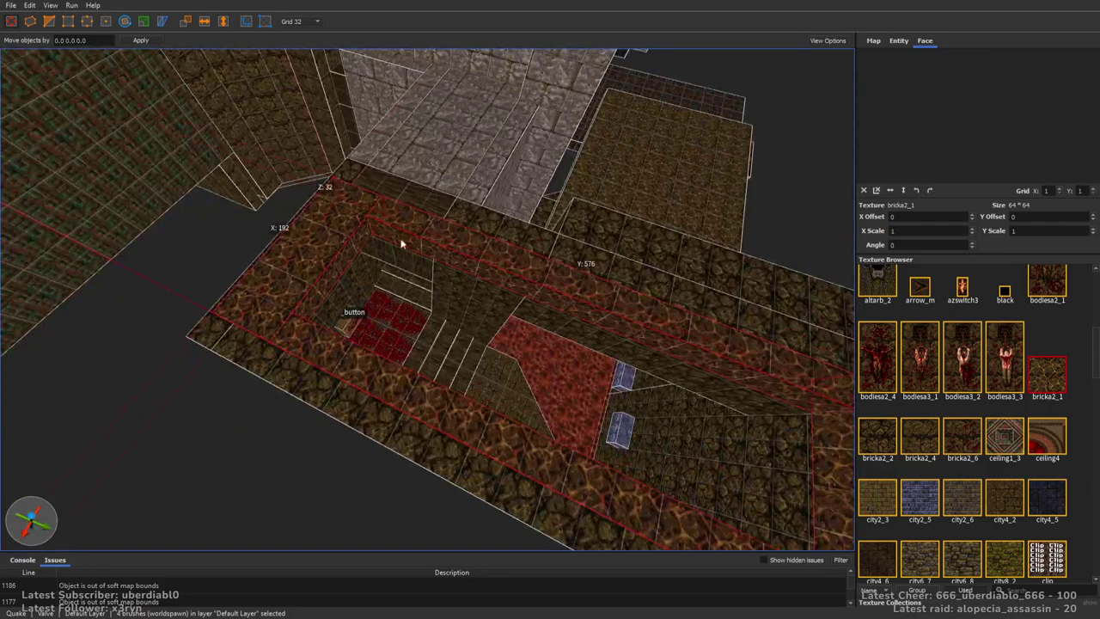
pyautogui.click(393, 246)
pyautogui.scroll(2, 312, 137)
pyautogui.moveTo(312, 138); pyautogui.dragTo(552, 344, button='right')
pyautogui.hotkey('ctrl', 'z')
pyautogui.click(556, 326)
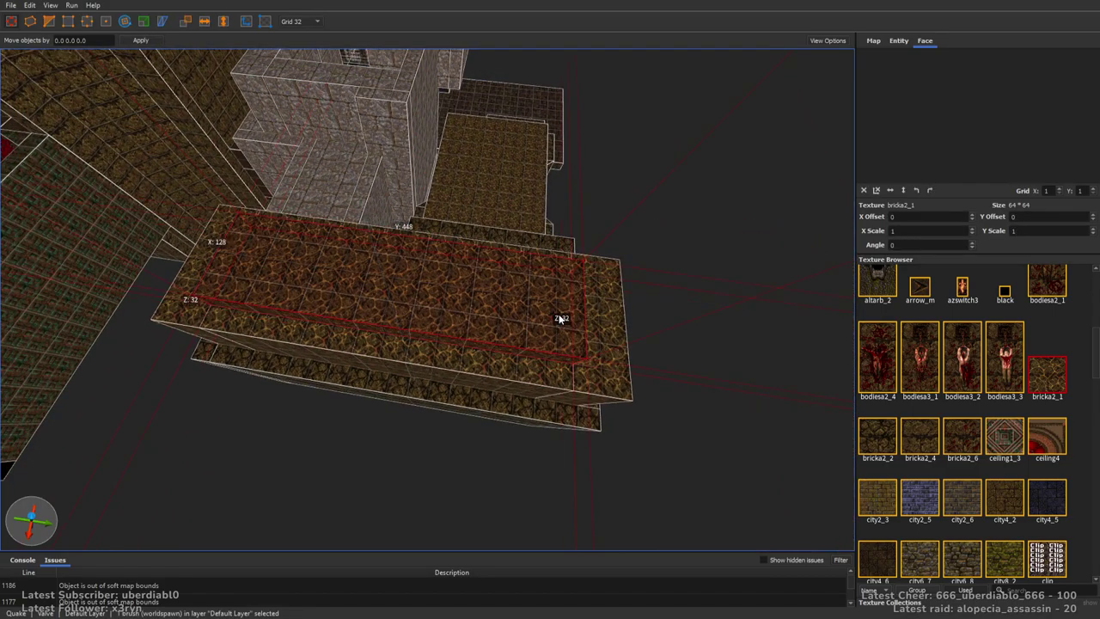
# Texture the centre piece inside the bricka2_1 ceiling border with sky1
pyautogui.moveTo(1097, 353); pyautogui.dragTo(1097, 494)
pyautogui.click(1046, 398)
pyautogui.moveTo(756, 307)
pyautogui.mouseDown(button='right')
pyautogui.moveTo(735, 255)
pyautogui.moveTo(658, 302)
pyautogui.moveTo(717, 346)
pyautogui.moveTo(596, 228)
pyautogui.moveTo(599, 254)
pyautogui.mouseUp(button='right')
pyautogui.click(540, 226)
# Roof the stone passage around the func_plat shaft with wall14_5 and fit it to the neighbouring walls
pyautogui.moveTo(585, 309)
pyautogui.mouseDown(button='right')
pyautogui.moveTo(572, 297)
pyautogui.moveTo(521, 418)
pyautogui.mouseUp(button='right')
pyautogui.moveTo(468, 323)
pyautogui.mouseDown()
pyautogui.moveTo(490, 232)
pyautogui.moveTo(604, 256)
pyautogui.moveTo(633, 197)
pyautogui.mouseUp()
pyautogui.moveTo(633, 197)
pyautogui.mouseDown(button='right')
pyautogui.moveTo(689, 187)
pyautogui.moveTo(582, 283)
pyautogui.mouseUp(button='right')
pyautogui.moveTo(582, 283)
pyautogui.keyDown('ctrl'); pyautogui.mouseDown()
pyautogui.moveTo(549, 361)
pyautogui.moveTo(501, 366)
pyautogui.moveTo(295, 340)
pyautogui.moveTo(284, 329)
pyautogui.moveTo(288, 268)
pyautogui.mouseUp(); pyautogui.keyUp('ctrl')
pyautogui.moveTo(288, 248)
pyautogui.mouseDown(button='right')
pyautogui.moveTo(554, 247)
pyautogui.moveTo(607, 217)
pyautogui.mouseUp(button='right')
pyautogui.click(784, 316)
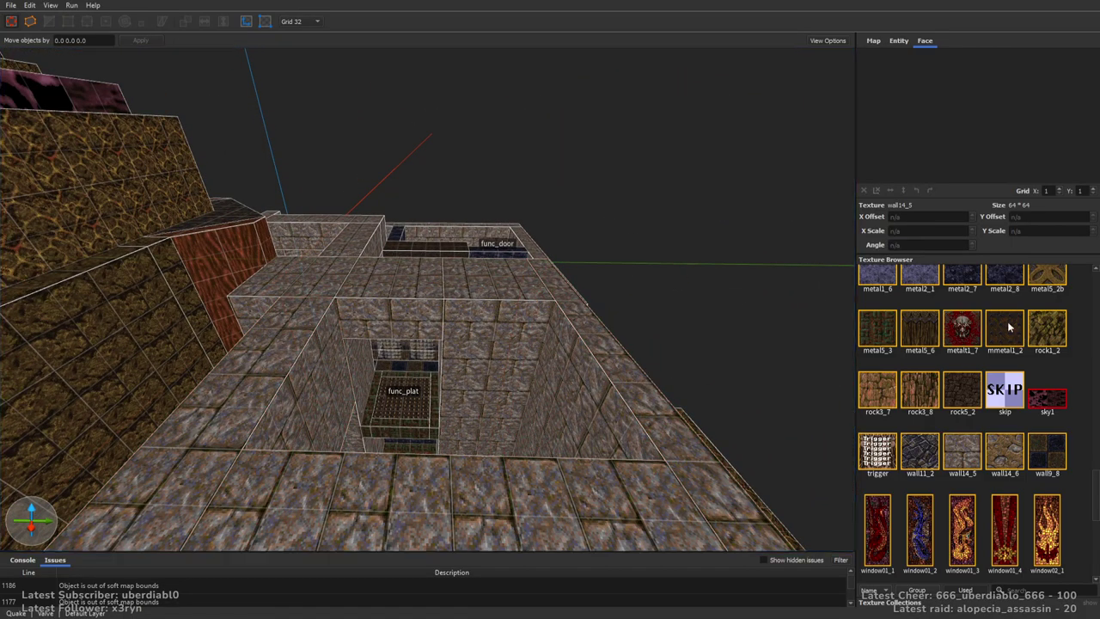
# Build a raised mmetal1_2 brush above the opening over the func_plat shaft
pyautogui.click(1009, 327)
pyautogui.moveTo(376, 271); pyautogui.dragTo(387, 283, button='right')
pyautogui.moveTo(391, 293)
pyautogui.mouseDown()
pyautogui.moveTo(517, 303)
pyautogui.moveTo(509, 283)
pyautogui.moveTo(508, 342)
pyautogui.moveTo(504, 308)
pyautogui.mouseUp()
pyautogui.moveTo(503, 308)
pyautogui.mouseDown(button='right')
pyautogui.moveTo(572, 326)
pyautogui.moveTo(373, 300)
pyautogui.mouseUp(button='right')
pyautogui.keyDown('ctrl'); pyautogui.moveTo(373, 300); pyautogui.dragTo(514, 416); pyautogui.keyUp('ctrl')
# Resize the inner piece above the func_plat shaft and cap the opening with a sky1 brush
pyautogui.moveTo(514, 412); pyautogui.dragTo(503, 294, button='right')
pyautogui.keyDown('shift'); pyautogui.moveTo(503, 295); pyautogui.dragTo(371, 302); pyautogui.keyUp('shift')
pyautogui.moveTo(371, 303)
pyautogui.mouseDown(button='right')
pyautogui.moveTo(478, 334)
pyautogui.moveTo(577, 280)
pyautogui.mouseUp(button='right')
pyautogui.moveTo(507, 264)
pyautogui.keyDown('shift'); pyautogui.mouseDown()
pyautogui.moveTo(290, 221)
pyautogui.moveTo(474, 253)
pyautogui.moveTo(458, 313)
pyautogui.mouseUp(); pyautogui.keyUp('shift')
pyautogui.moveTo(458, 312)
pyautogui.mouseDown(button='right')
pyautogui.moveTo(458, 260)
pyautogui.moveTo(482, 283)
pyautogui.mouseUp(button='right')
pyautogui.click(1047, 397)
pyautogui.press('Escape')
# Draw a slab over the checkered-floor room with the func_door and texture it with wizwood1_8
pyautogui.moveTo(601, 283)
pyautogui.mouseDown(button='right')
pyautogui.moveTo(662, 292)
pyautogui.moveTo(585, 336)
pyautogui.moveTo(593, 339)
pyautogui.mouseUp(button='right')
pyautogui.moveTo(659, 284)
pyautogui.mouseDown(button='right')
pyautogui.moveTo(521, 235)
pyautogui.moveTo(519, 75)
pyautogui.mouseUp(button='right')
pyautogui.moveTo(520, 76)
pyautogui.mouseDown()
pyautogui.moveTo(252, 180)
pyautogui.moveTo(234, 290)
pyautogui.moveTo(239, 337)
pyautogui.mouseUp()
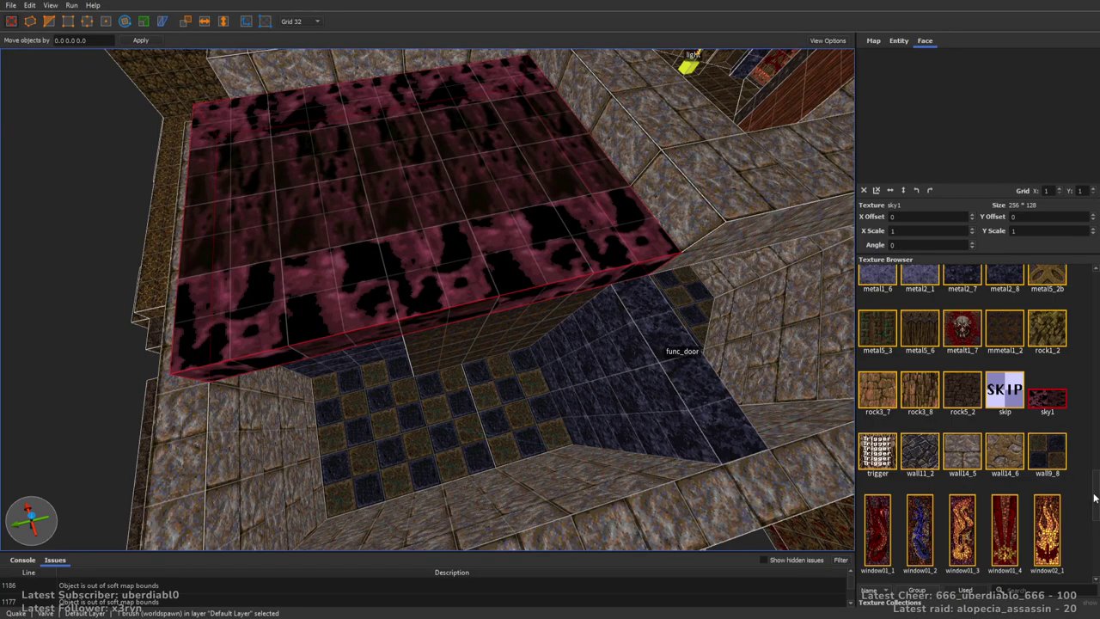
pyautogui.scroll(-10, 1093, 497)
pyautogui.click(962, 335)
# Add an adjoining wizwood1_8 ceiling section and extend it across the rest of the checkered room
pyautogui.moveTo(768, 307)
pyautogui.mouseDown(button='right')
pyautogui.moveTo(732, 277)
pyautogui.moveTo(437, 212)
pyautogui.mouseUp(button='right')
pyautogui.moveTo(464, 304)
pyautogui.mouseDown(button='right')
pyautogui.moveTo(636, 295)
pyautogui.moveTo(256, 314)
pyautogui.mouseUp(button='right')
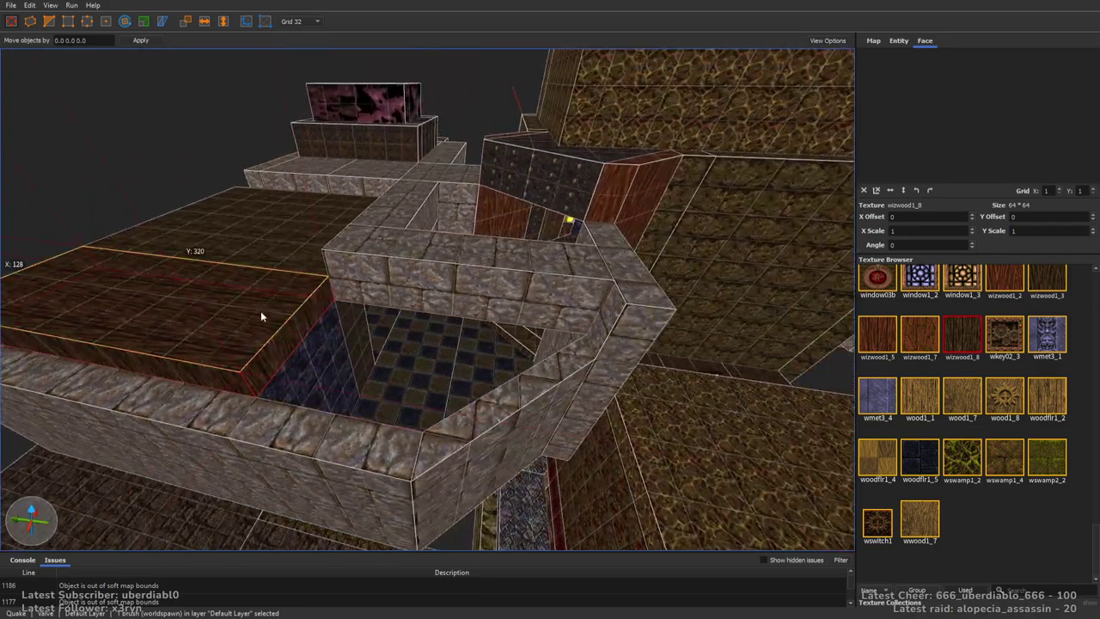
pyautogui.moveTo(298, 330)
pyautogui.keyDown('shift'); pyautogui.mouseDown()
pyautogui.moveTo(457, 344)
pyautogui.moveTo(452, 301)
pyautogui.moveTo(581, 325)
pyautogui.mouseUp(); pyautogui.keyUp('shift')
pyautogui.press('Escape')
# Cover the remaining opening beside the metal1_4 archway with a wizwood1_8 brush fitted to the stone walls
pyautogui.moveTo(490, 332)
pyautogui.mouseDown(button='right')
pyautogui.moveTo(545, 294)
pyautogui.moveTo(572, 328)
pyautogui.moveTo(604, 338)
pyautogui.moveTo(609, 316)
pyautogui.mouseUp(button='right')
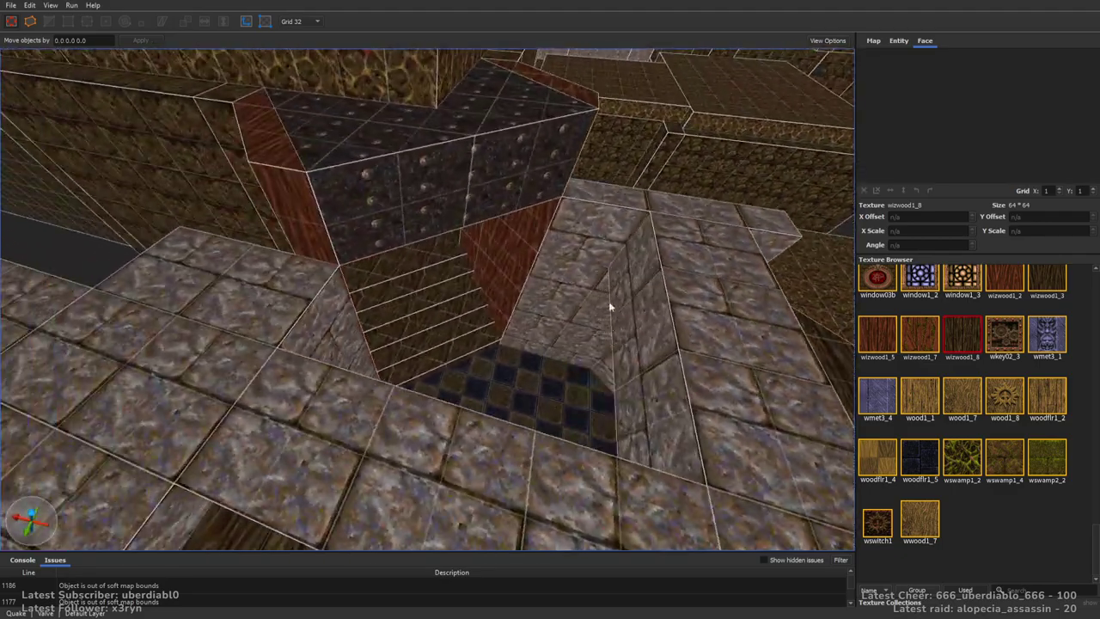
pyautogui.moveTo(653, 222)
pyautogui.mouseDown()
pyautogui.moveTo(560, 327)
pyautogui.moveTo(611, 268)
pyautogui.mouseUp()
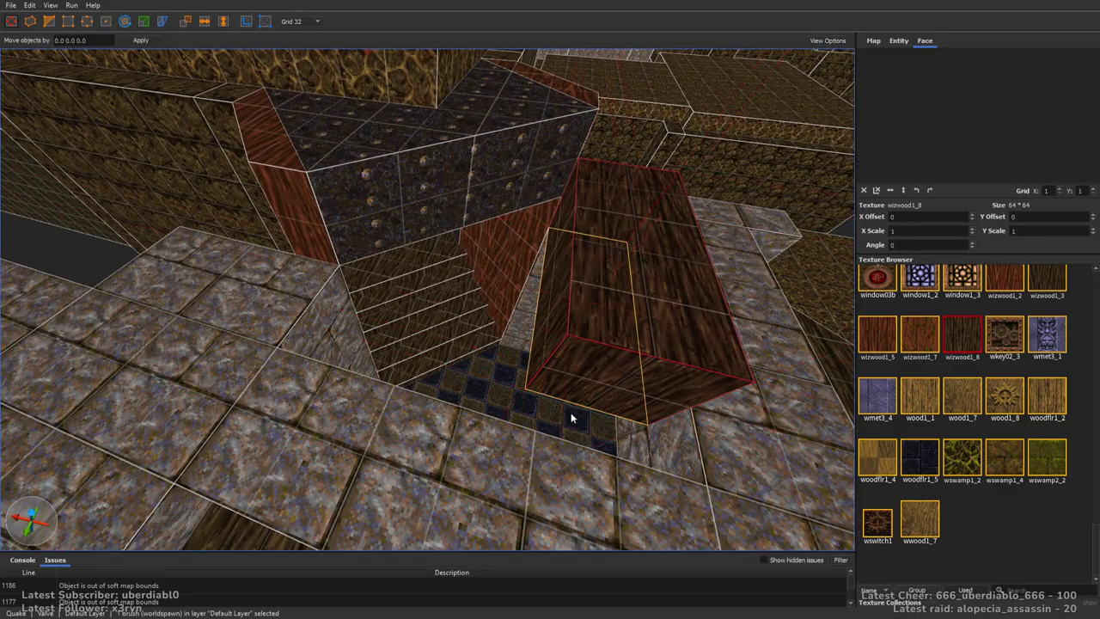
pyautogui.scroll(3, 597, 365)
pyautogui.scroll(5, 636, 208)
pyautogui.moveTo(638, 209)
pyautogui.mouseDown(button='right')
pyautogui.moveTo(677, 194)
pyautogui.moveTo(584, 295)
pyautogui.mouseUp(button='right')
pyautogui.keyDown('shift'); pyautogui.moveTo(585, 295); pyautogui.dragTo(387, 177); pyautogui.keyUp('shift')
pyautogui.moveTo(498, 204)
pyautogui.mouseDown(button='right')
pyautogui.moveTo(562, 164)
pyautogui.moveTo(245, 189)
pyautogui.mouseUp(button='right')
pyautogui.moveTo(257, 190); pyautogui.dragTo(441, 208)
# Transfer the metal1_4 texture from the archway's underside to the adjoining wizwood1_8 ceiling faces
pyautogui.keyDown('shift'); pyautogui.click(297, 261); pyautogui.keyUp('shift')
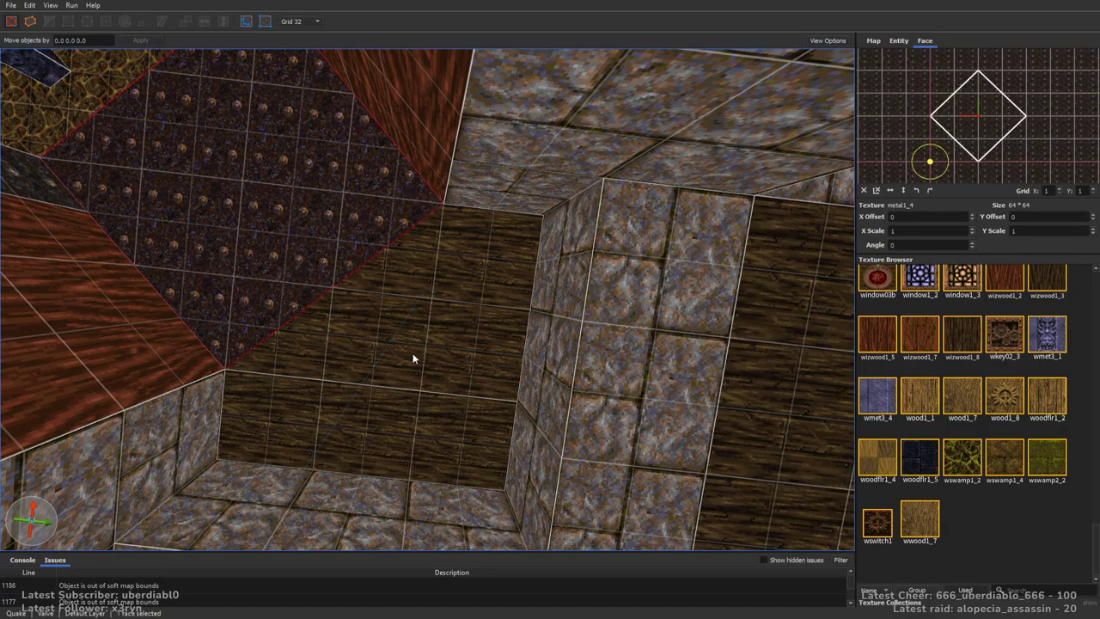
pyautogui.keyDown('alt'); pyautogui.keyDown('shift'); pyautogui.click(412, 361); pyautogui.keyUp('shift'); pyautogui.keyUp('alt')
pyautogui.keyDown('alt'); pyautogui.keyDown('shift'); pyautogui.click(413, 430); pyautogui.keyUp('shift'); pyautogui.keyUp('alt')
pyautogui.press('Escape')
pyautogui.moveTo(582, 347); pyautogui.dragTo(516, 309, button='right')
pyautogui.keyDown('shift'); pyautogui.click(517, 309); pyautogui.keyUp('shift')
pyautogui.press('Escape')
# Reshape the vertical corner edge of the bricka2_2 wall brush beside the gap in the floor
pyautogui.moveTo(447, 220); pyautogui.dragTo(543, 340, button='right')
pyautogui.scroll(10, 559, 274)
pyautogui.moveTo(473, 319); pyautogui.dragTo(702, 336, button='right')
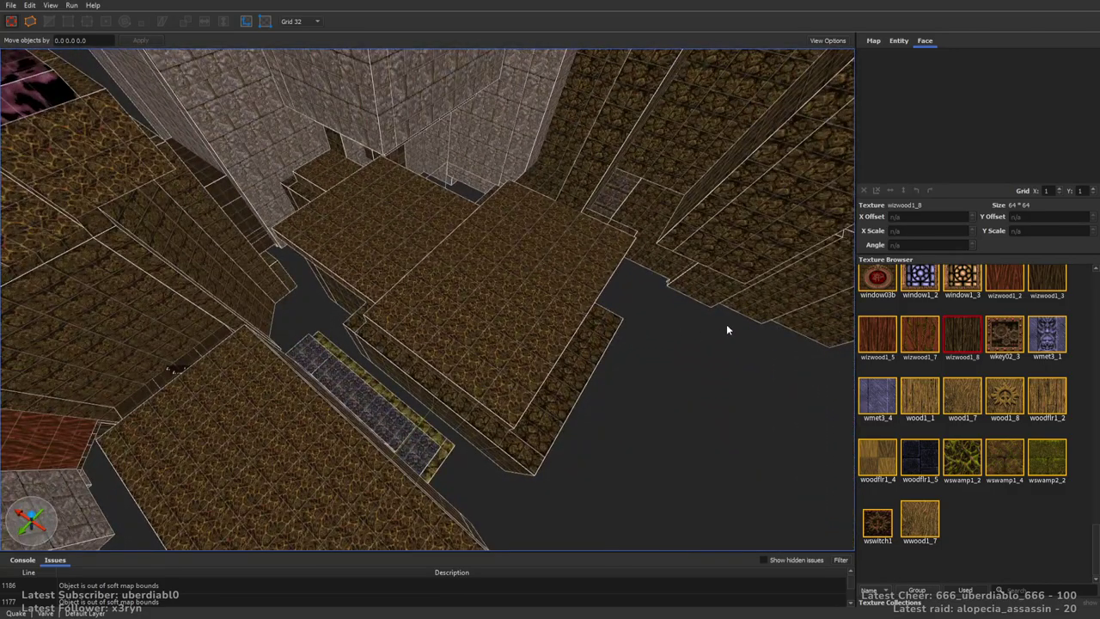
pyautogui.moveTo(653, 306); pyautogui.dragTo(518, 267, button='right')
pyautogui.moveTo(488, 307); pyautogui.dragTo(616, 302, button='right')
pyautogui.moveTo(674, 323)
pyautogui.mouseDown(button='right')
pyautogui.moveTo(616, 314)
pyautogui.moveTo(562, 364)
pyautogui.moveTo(559, 302)
pyautogui.moveTo(530, 294)
pyautogui.moveTo(585, 286)
pyautogui.moveTo(529, 324)
pyautogui.mouseUp(button='right')
pyautogui.click(530, 324)
pyautogui.keyDown('shift'); pyautogui.moveTo(468, 265); pyautogui.dragTo(467, 242); pyautogui.keyUp('shift')
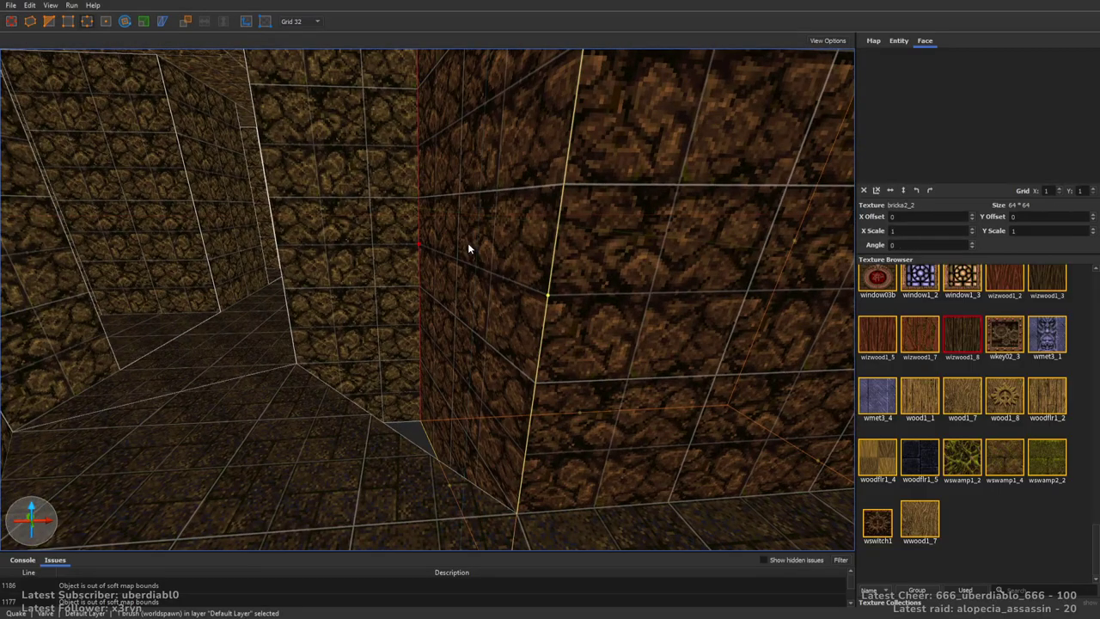
pyautogui.press('Delete')
# Place two monster_hell_knight entities on either side of the lava pool, at 784 -1200 24 and 784 -1488 24
pyautogui.moveTo(493, 304)
pyautogui.mouseDown(button='right')
pyautogui.moveTo(616, 278)
pyautogui.moveTo(614, 293)
pyautogui.moveTo(491, 287)
pyautogui.moveTo(482, 309)
pyautogui.moveTo(533, 275)
pyautogui.moveTo(594, 258)
pyautogui.moveTo(601, 215)
pyautogui.moveTo(444, 301)
pyautogui.moveTo(364, 284)
pyautogui.moveTo(364, 326)
pyautogui.moveTo(519, 327)
pyautogui.moveTo(530, 287)
pyautogui.moveTo(671, 296)
pyautogui.moveTo(555, 293)
pyautogui.moveTo(540, 277)
pyautogui.mouseUp(button='right')
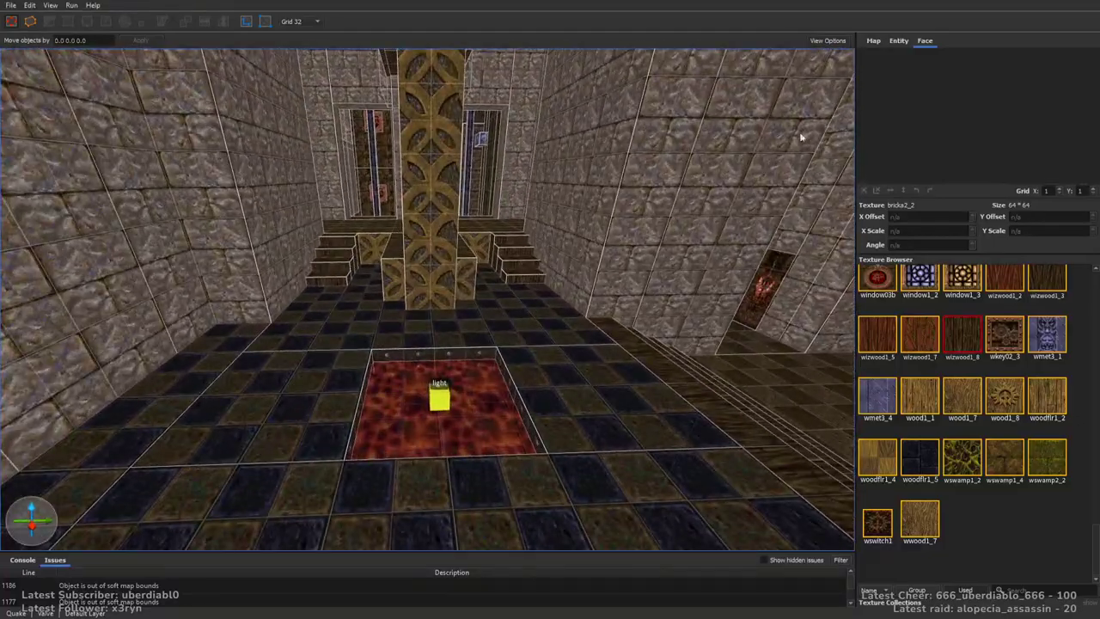
pyautogui.click(873, 40)
pyautogui.click(897, 41)
pyautogui.moveTo(943, 464); pyautogui.dragTo(557, 361)
pyautogui.press('d')
pyautogui.moveTo(532, 408); pyautogui.dragTo(521, 329)
pyautogui.scroll(2, 528, 411)
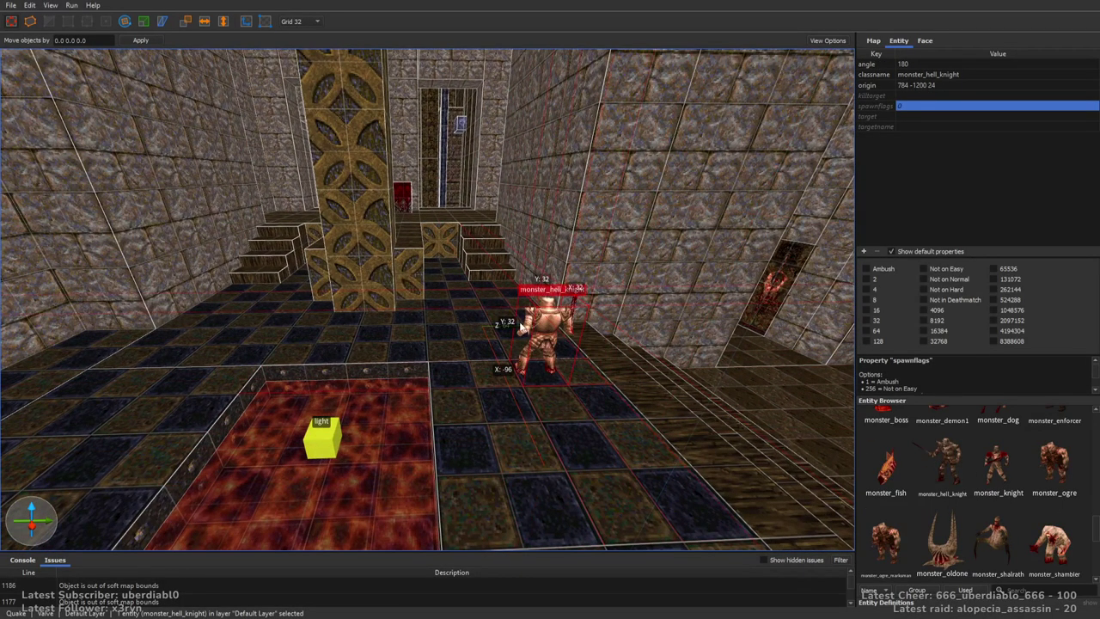
pyautogui.scroll(-5, 540, 415)
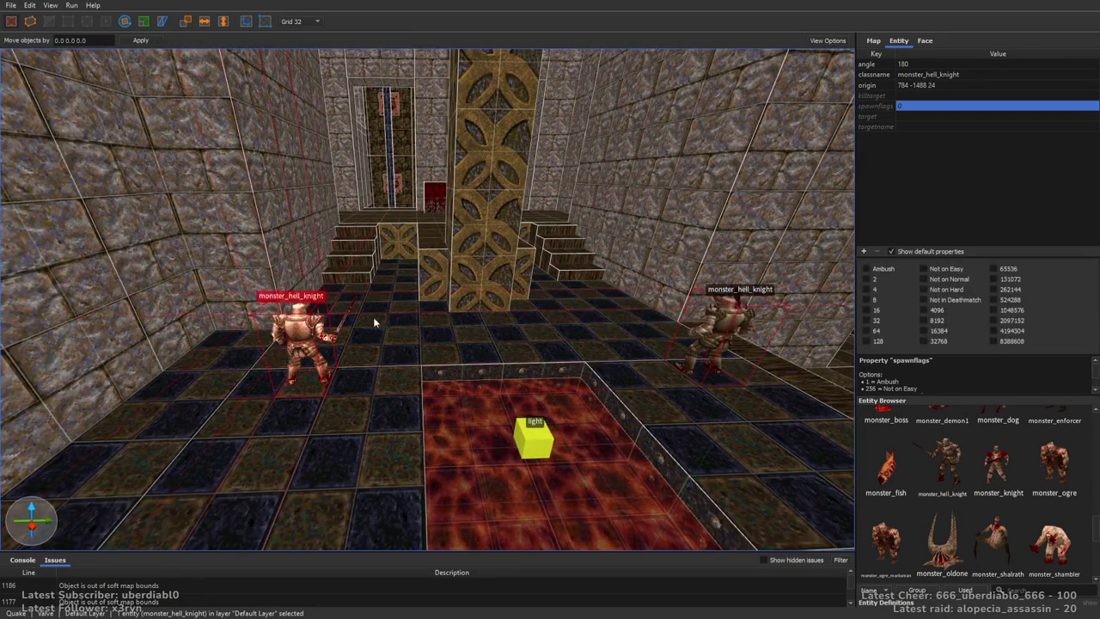
pyautogui.press('Escape')
# Place a monster_ogre on the raised floor beside the tall m5_3 pillar
pyautogui.moveTo(552, 313); pyautogui.dragTo(574, 346, button='right')
pyautogui.moveTo(1037, 461); pyautogui.dragTo(404, 310)
pyautogui.hotkey('ctrl', 'u')
pyautogui.press('Escape')
# Place a monster_knight on the upper landing, reduce the grid to 8, and nudge and turn the monster
pyautogui.moveTo(376, 337); pyautogui.dragTo(447, 335, button='right')
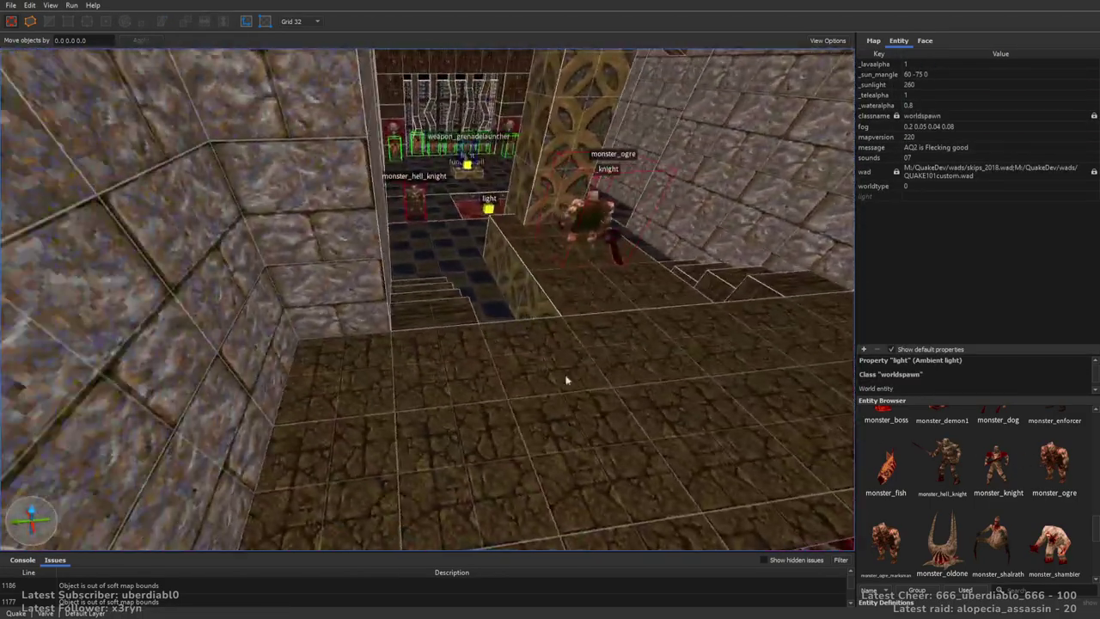
pyautogui.moveTo(1008, 460); pyautogui.dragTo(321, 371)
pyautogui.press('[')
pyautogui.press('[')
pyautogui.press('Left')
pyautogui.press('Down')
pyautogui.hotkey('alt', 'Right')
pyautogui.moveTo(329, 348); pyautogui.dragTo(580, 305, button='right')
pyautogui.press('Escape')
# Place a monster_hell_knight beside the red altar, flag it as Ambush, and set its angle to 45
pyautogui.moveTo(941, 464); pyautogui.dragTo(427, 354)
pyautogui.hotkey('ctrl', 'Right')
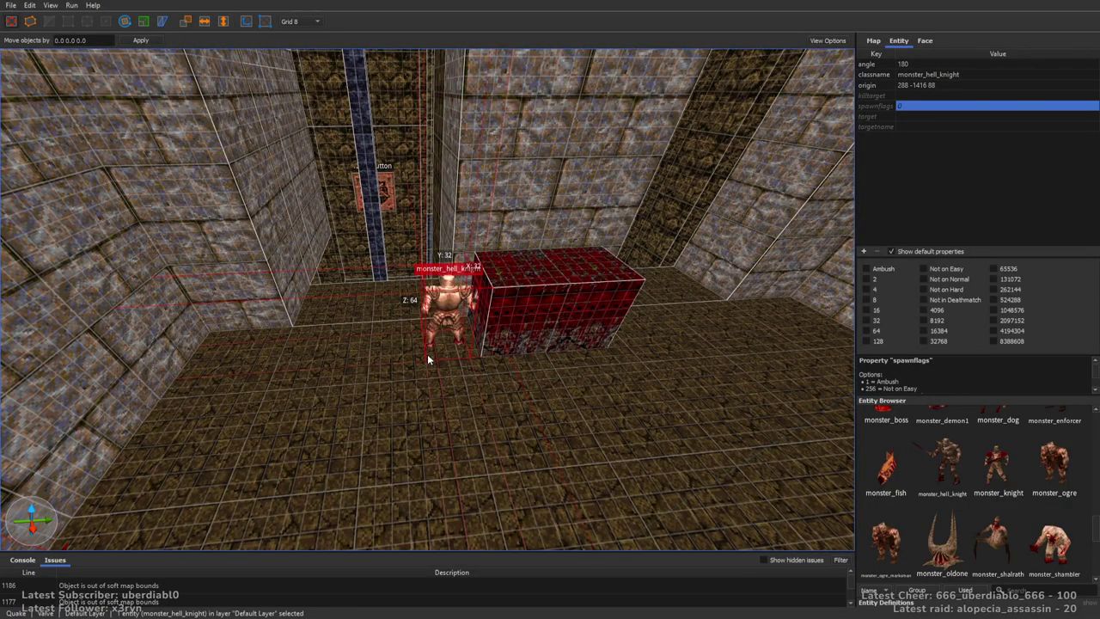
pyautogui.click(888, 268)
pyautogui.doubleClick(997, 63)
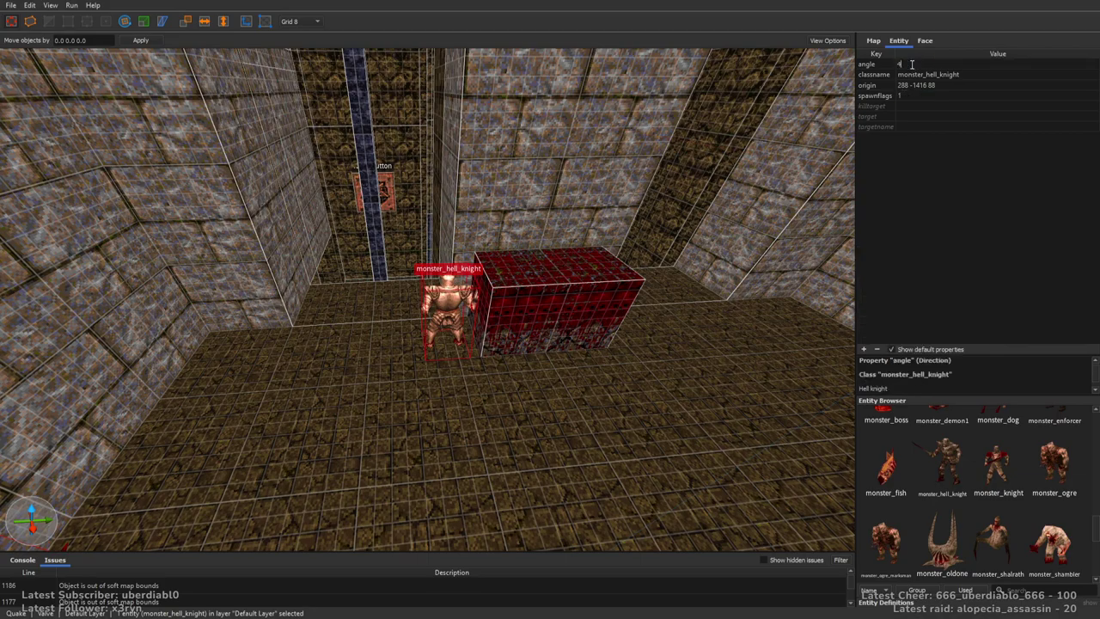
pyautogui.write('45')
pyautogui.press('Return')
# Shift the ambush hell knight into position at the red altar in 8-unit steps
pyautogui.moveTo(649, 190); pyautogui.dragTo(652, 216, button='right')
pyautogui.hotkey('ctrl', 'Left')
pyautogui.press('Right')
pyautogui.press('Right')
pyautogui.press('Right')
pyautogui.press('Right')
pyautogui.press('Right')
# Duplicate the hell knight to the other side of the red altar at 328 -1272 88, facing angle 315
pyautogui.keyDown('ctrl'); pyautogui.moveTo(296, 335); pyautogui.dragTo(513, 320); pyautogui.keyUp('ctrl')
pyautogui.hotkey('ctrl', 'Left')
pyautogui.hotkey('ctrl', 'Left')
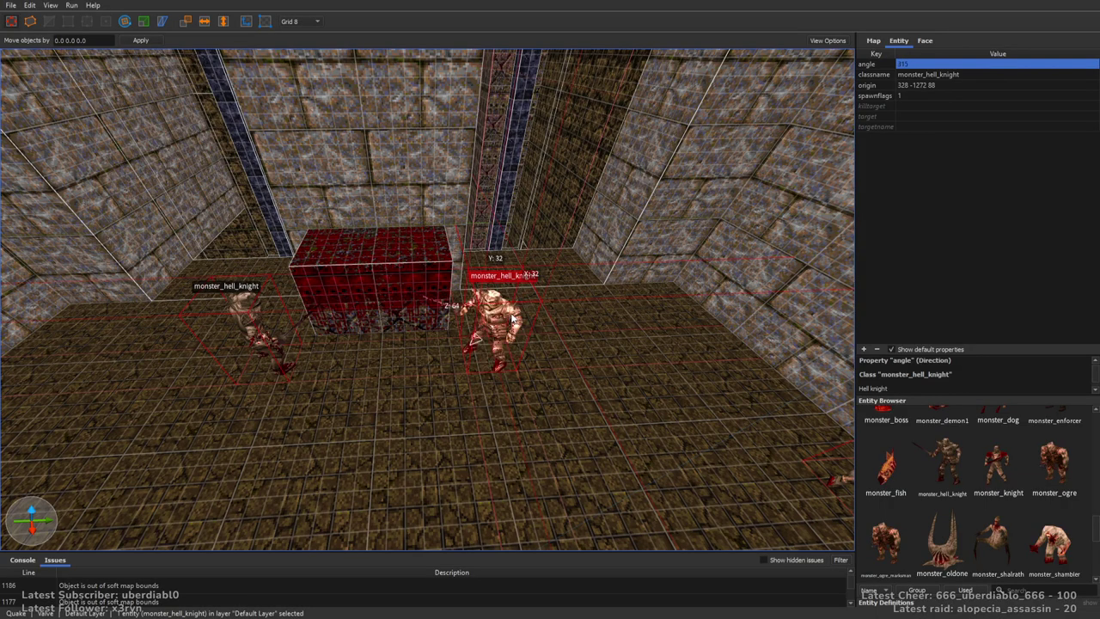
pyautogui.press('Escape')
# Copy the 8 by 112 by 16 metal trim of the wooden platform to its opposite edge, -120 units along X
pyautogui.moveTo(533, 284); pyautogui.dragTo(577, 184, button='right')
pyautogui.press('w')
pyautogui.moveTo(557, 342); pyautogui.dragTo(601, 314, button='right')
pyautogui.moveTo(542, 292)
pyautogui.mouseDown(button='right')
pyautogui.moveTo(542, 326)
pyautogui.moveTo(582, 288)
pyautogui.mouseUp(button='right')
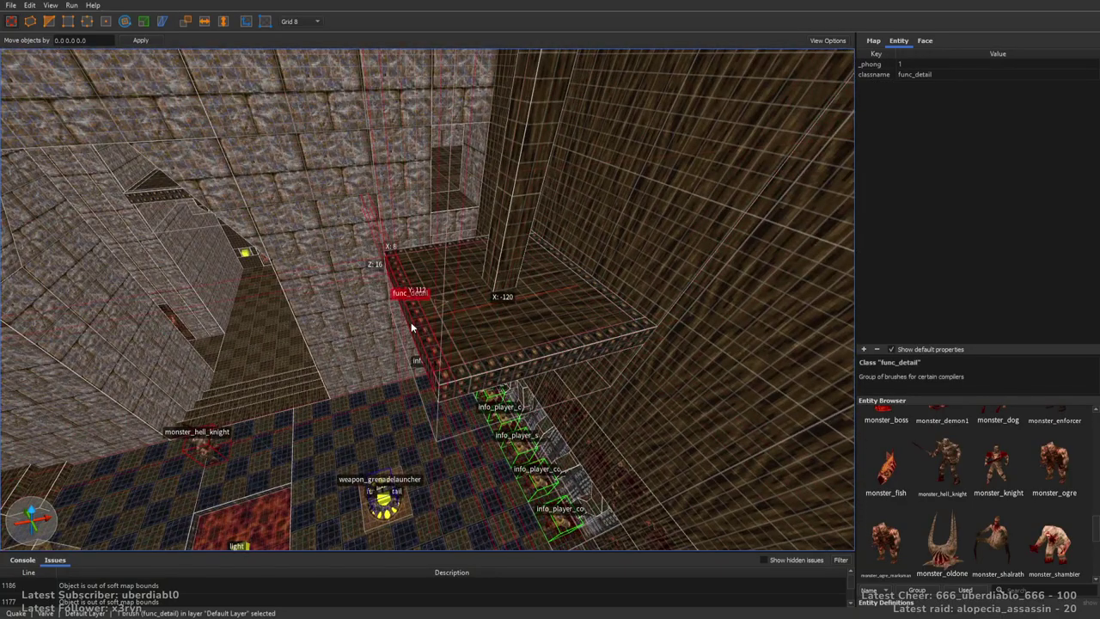
pyautogui.press('Escape')
pyautogui.moveTo(575, 482); pyautogui.dragTo(525, 308, button='right')
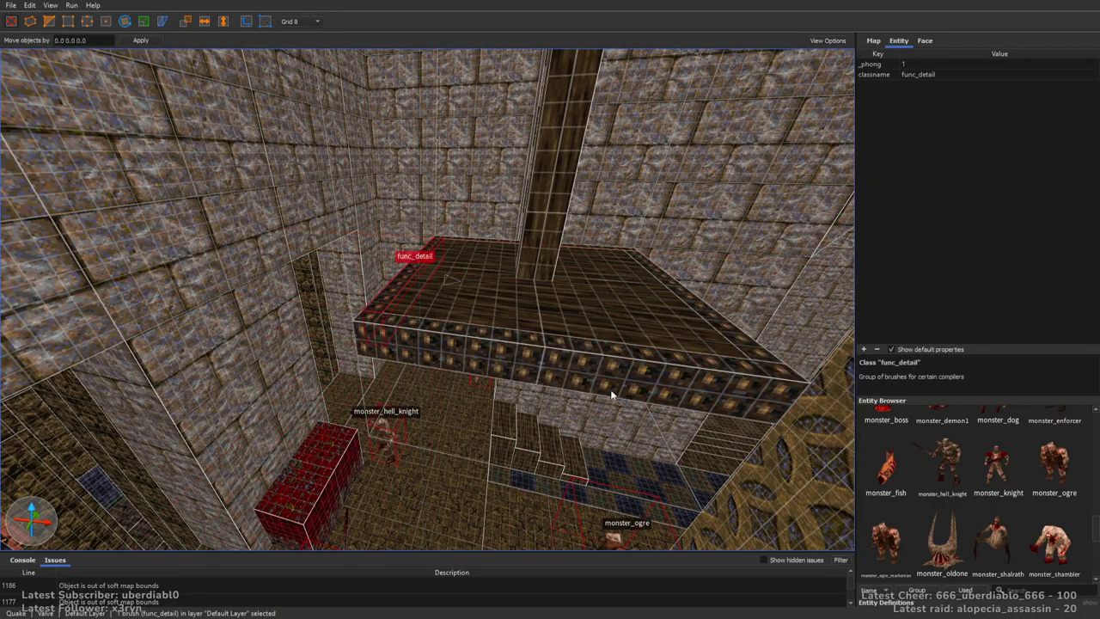
pyautogui.press('Escape')
pyautogui.moveTo(638, 463)
pyautogui.mouseDown(button='right')
pyautogui.moveTo(579, 287)
pyautogui.moveTo(545, 287)
pyautogui.moveTo(560, 361)
pyautogui.moveTo(468, 242)
pyautogui.moveTo(536, 346)
pyautogui.moveTo(541, 253)
pyautogui.moveTo(518, 200)
pyautogui.moveTo(490, 184)
pyautogui.moveTo(405, 197)
pyautogui.moveTo(535, 233)
pyautogui.moveTo(384, 369)
pyautogui.moveTo(528, 312)
pyautogui.moveTo(601, 344)
pyautogui.mouseUp(button='right')
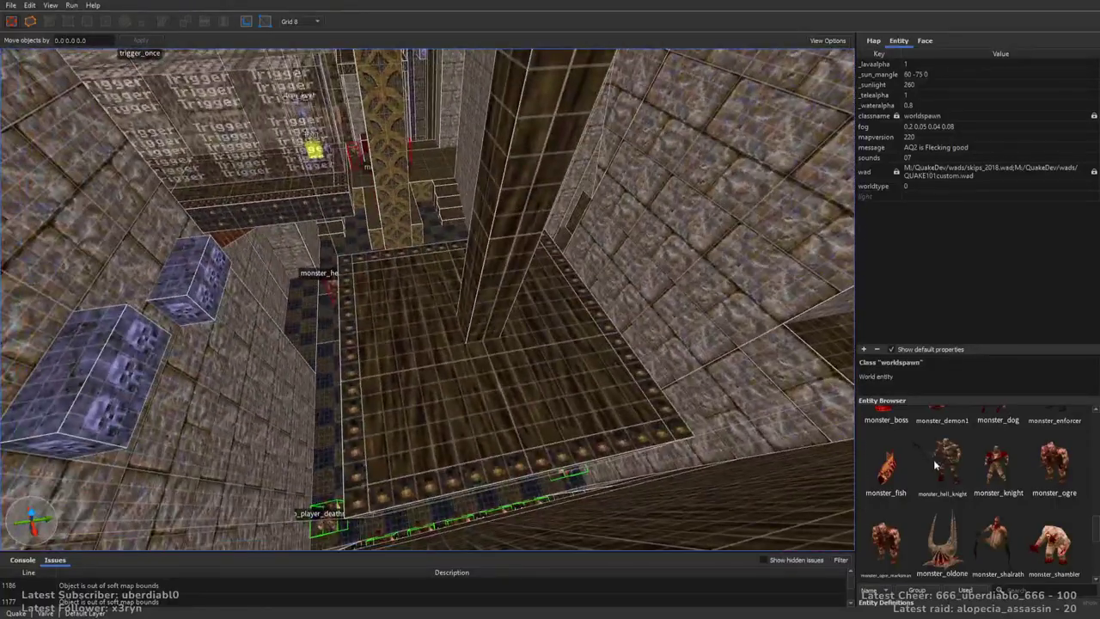
pyautogui.moveTo(1095, 533); pyautogui.dragTo(1095, 548)
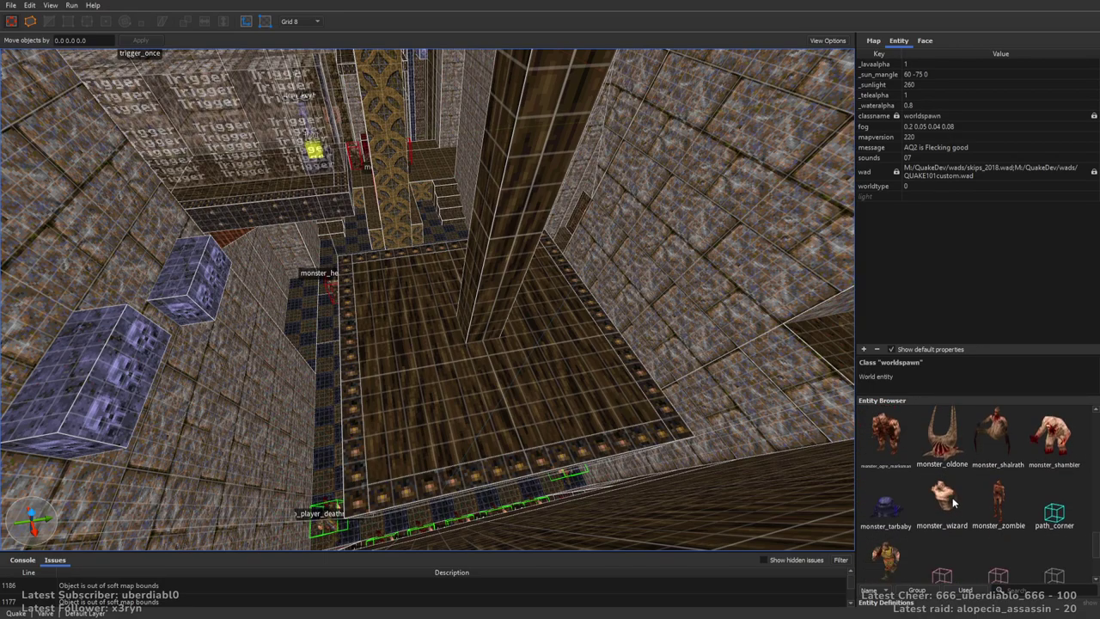
pyautogui.moveTo(405, 339); pyautogui.dragTo(401, 236)
pyautogui.hotkey('alt', 'Left')
pyautogui.hotkey('alt', 'Left')
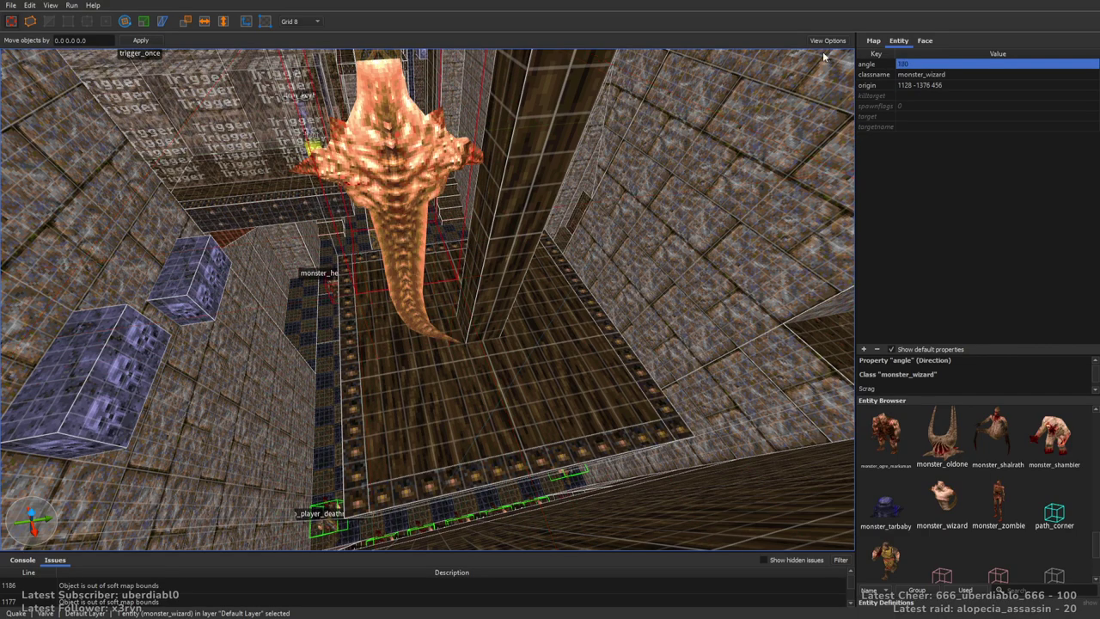
pyautogui.click(924, 105)
pyautogui.click(865, 268)
pyautogui.moveTo(851, 260); pyautogui.dragTo(614, 255, button='right')
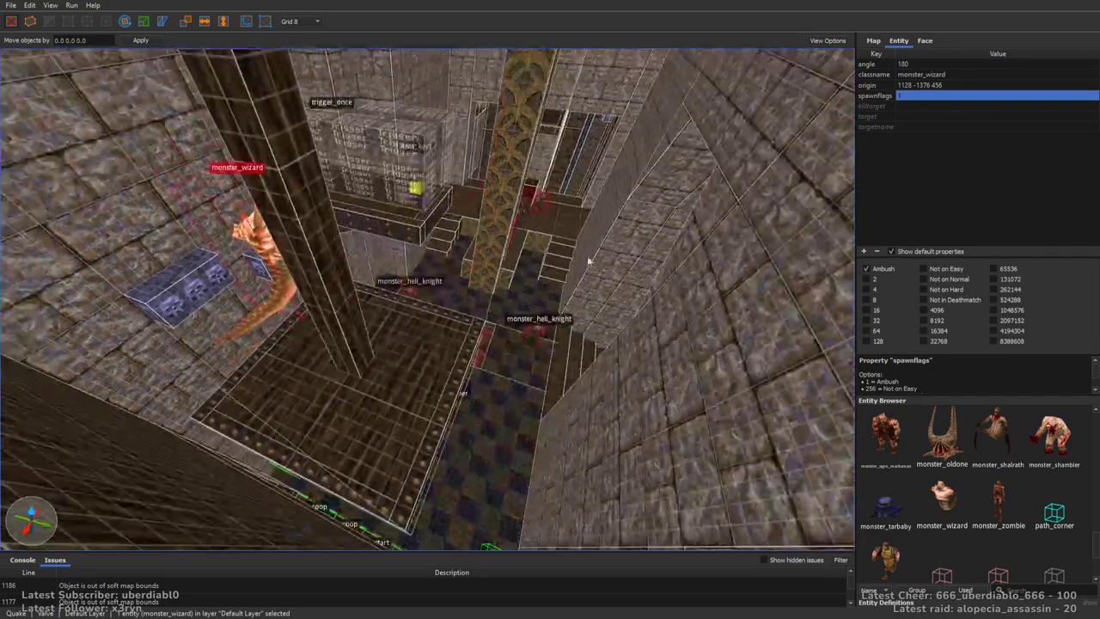
pyautogui.moveTo(438, 325); pyautogui.dragTo(570, 335, button='right')
pyautogui.press('Escape')
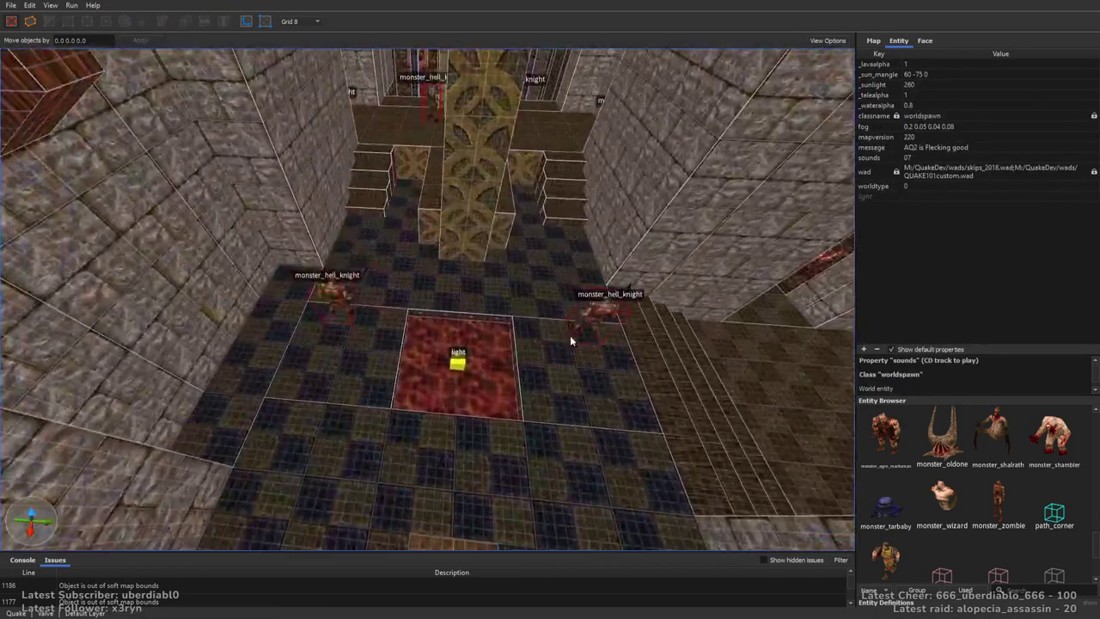
# Place an item_rockets at 920 -1576 0 in the corner of the checkered-floor alcove and another in its opposite corner
pyautogui.click(589, 320)
pyautogui.moveTo(851, 262); pyautogui.dragTo(913, 75, button='right')
pyautogui.press('Escape')
pyautogui.scroll(5, 589, 286)
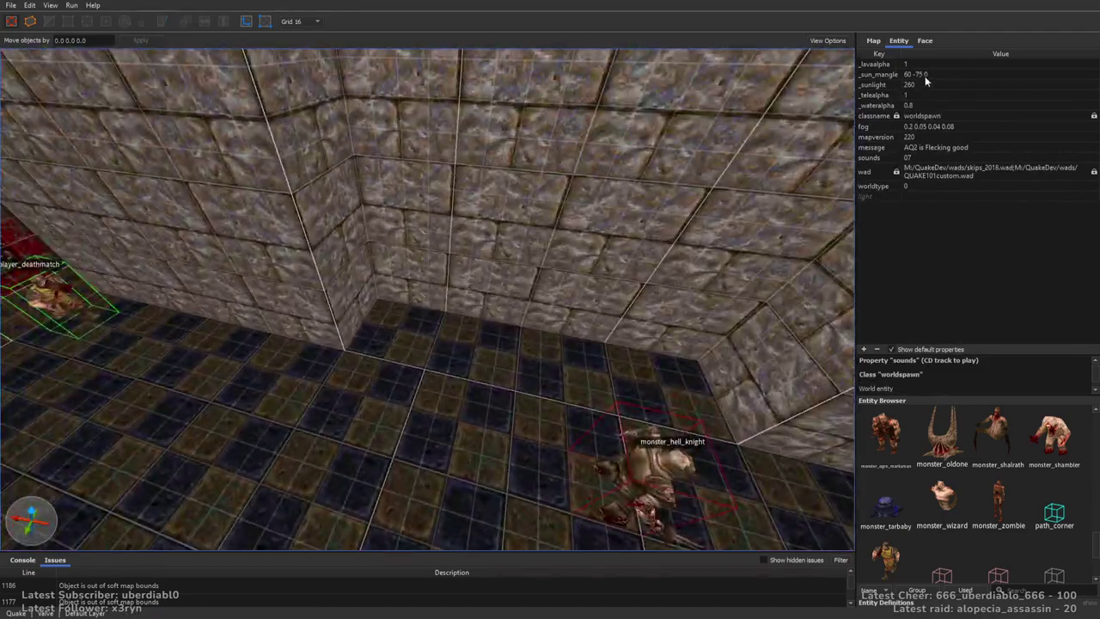
pyautogui.moveTo(1096, 540); pyautogui.dragTo(1084, 480)
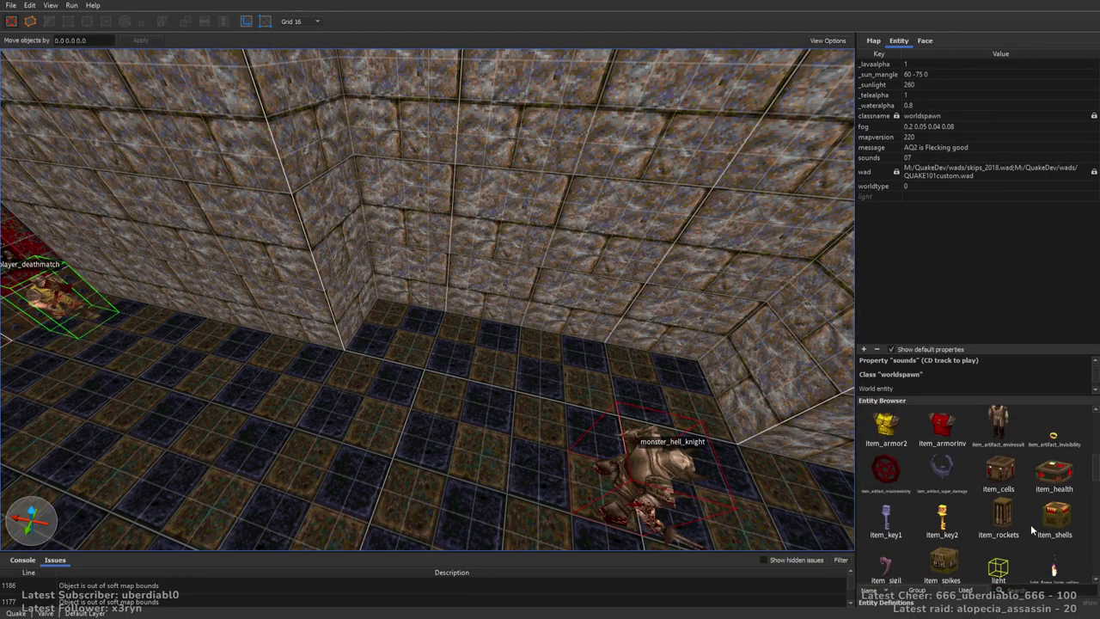
pyautogui.moveTo(1035, 527); pyautogui.dragTo(448, 354)
pyautogui.scroll(3, 408, 355)
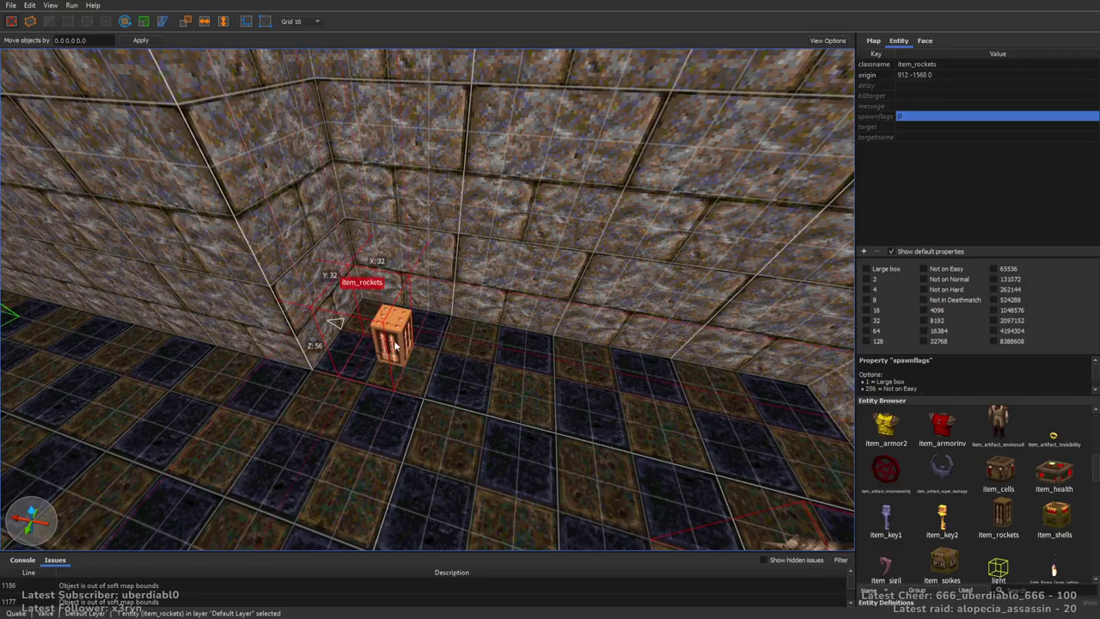
pyautogui.press('[')
pyautogui.moveTo(375, 329); pyautogui.dragTo(384, 337)
pyautogui.scroll(-3, 404, 368)
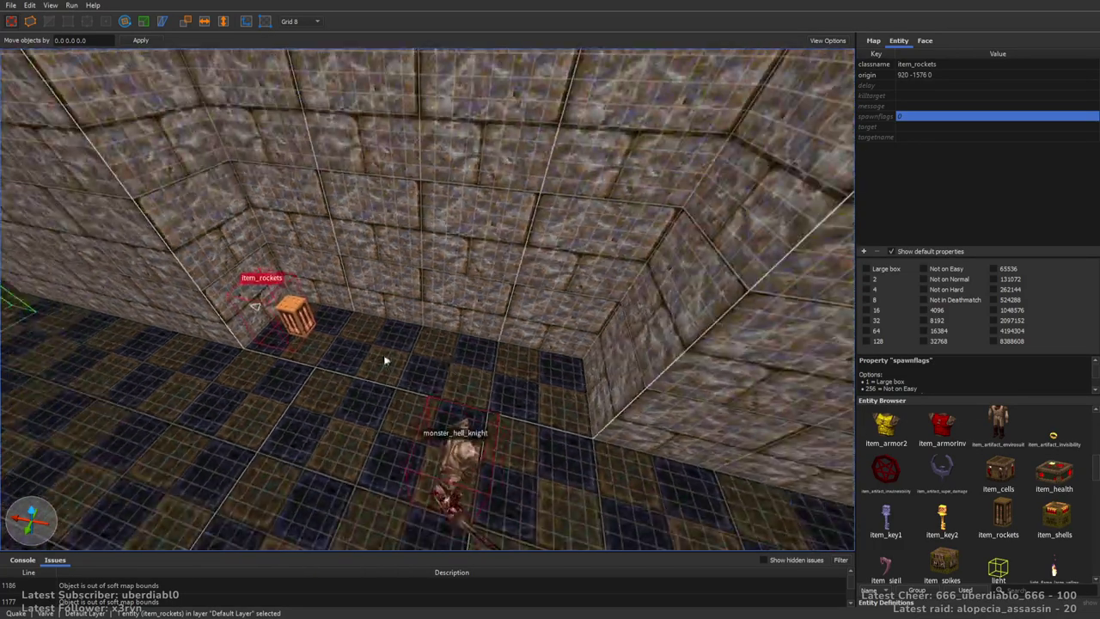
pyautogui.press('Escape')
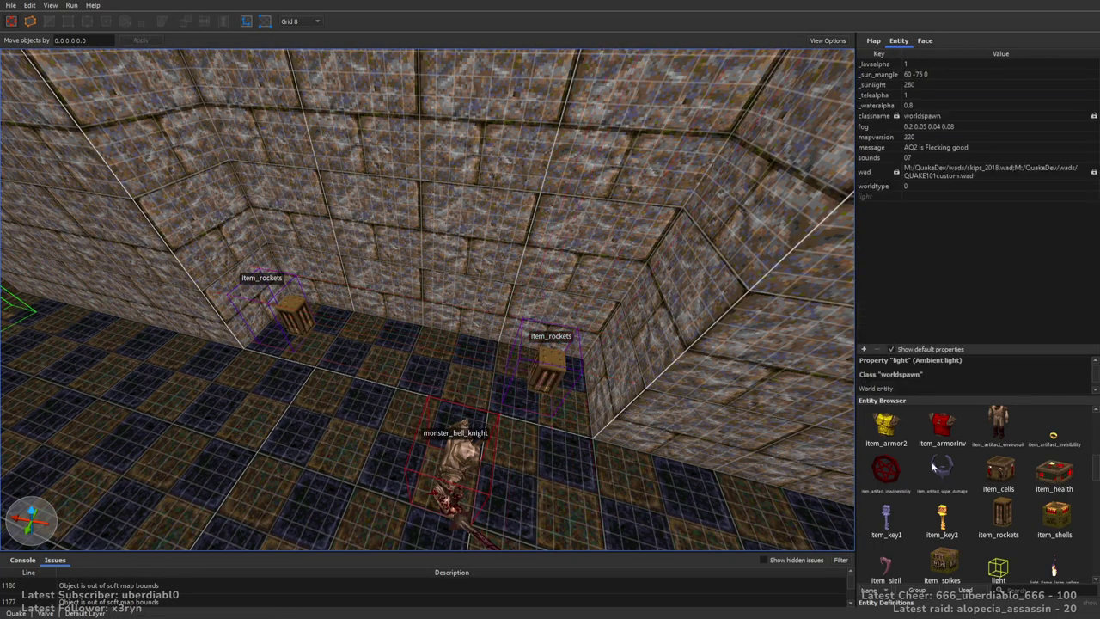
# Place an item_health between the two alcove rocket boxes and an item_rockets in the corner of the brown-floored red altar room
pyautogui.moveTo(1055, 478); pyautogui.dragTo(438, 370)
pyautogui.press('Escape')
pyautogui.moveTo(422, 370)
pyautogui.mouseDown(button='right')
pyautogui.moveTo(577, 299)
pyautogui.moveTo(611, 301)
pyautogui.moveTo(627, 240)
pyautogui.moveTo(532, 272)
pyautogui.moveTo(619, 404)
pyautogui.moveTo(520, 360)
pyautogui.moveTo(563, 430)
pyautogui.moveTo(591, 341)
pyautogui.moveTo(601, 352)
pyautogui.mouseUp(button='right')
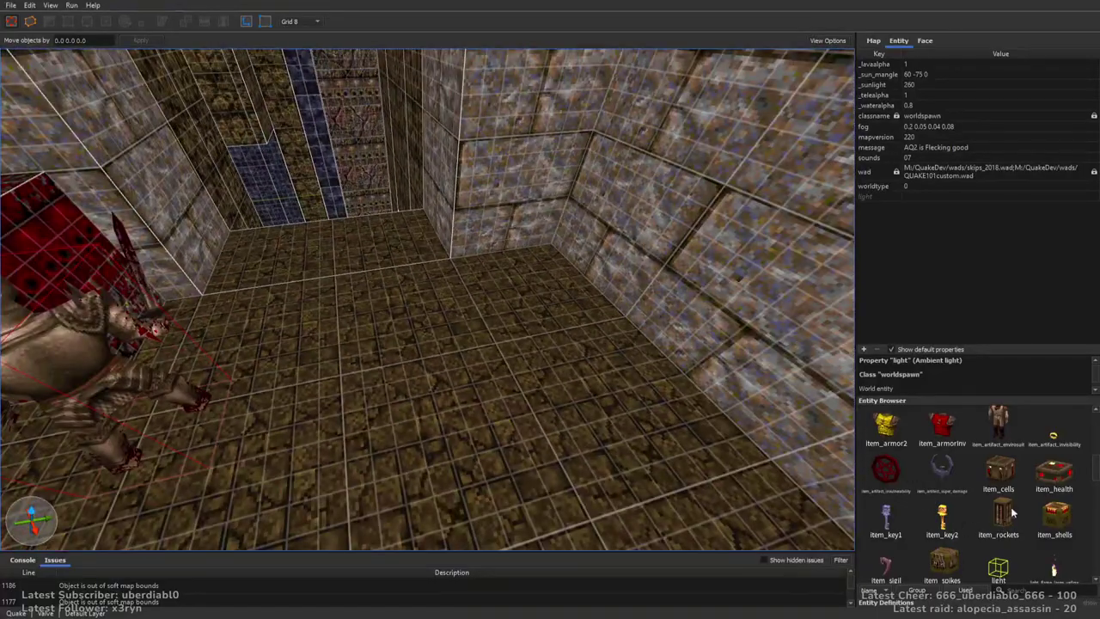
pyautogui.moveTo(998, 515); pyautogui.dragTo(534, 327)
pyautogui.press('Escape')
# Place a monster_demon1 in the narrow stone recess at 1048 -920 -40, facing angle 180
pyautogui.moveTo(652, 352); pyautogui.dragTo(639, 331, button='right')
pyautogui.scroll(-3, 1096, 489)
pyautogui.moveTo(939, 468); pyautogui.dragTo(478, 406)
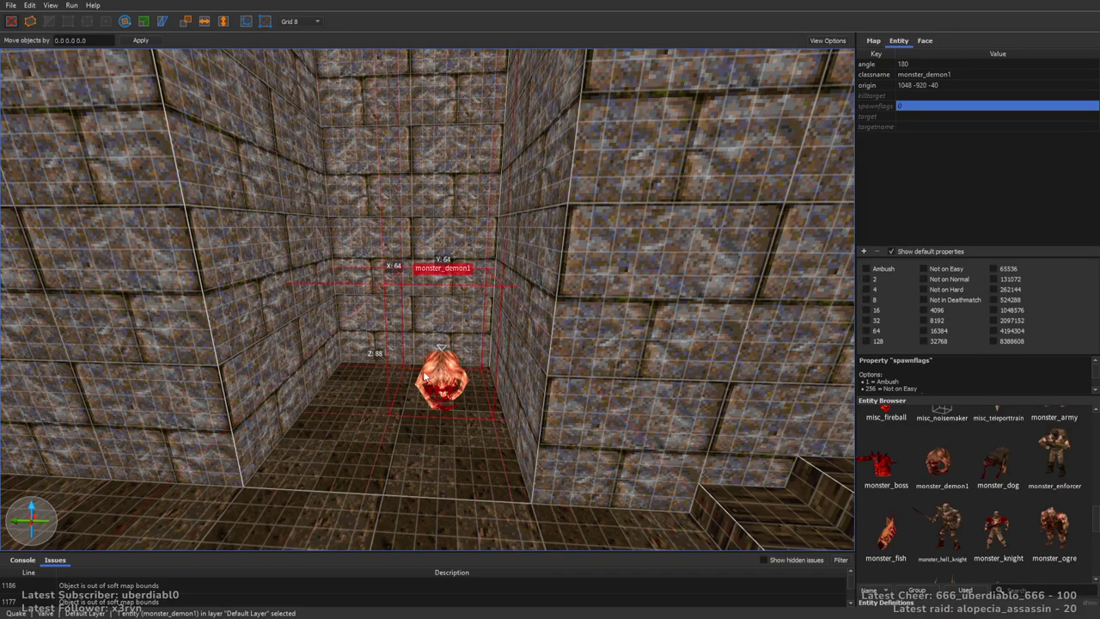
pyautogui.moveTo(884, 272); pyautogui.dragTo(525, 367, button='right')
pyautogui.press('Escape')
# Place a monster_knight beside the large pentagram door at 928 -536 -40 and turn it to angle 270
pyautogui.moveTo(997, 531); pyautogui.dragTo(565, 402)
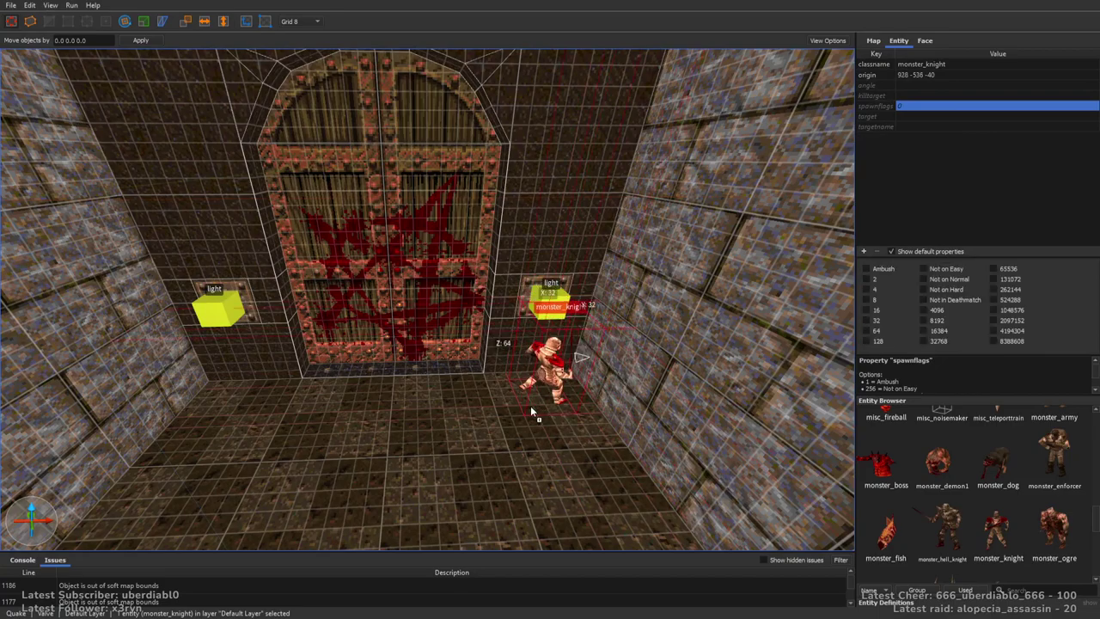
pyautogui.hotkey('alt', 'Right')
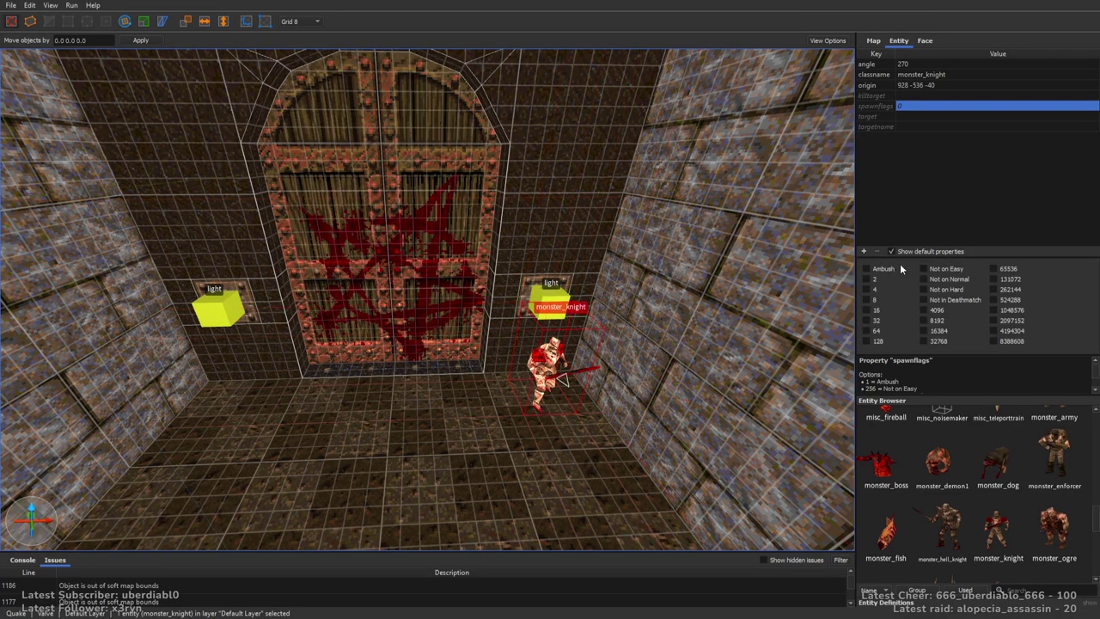
pyautogui.moveTo(556, 328); pyautogui.dragTo(542, 318, button='right')
pyautogui.press('Escape')
# Place an item_rockets in the brick corner at 584 -936 -64, then add an item_health
pyautogui.moveTo(199, 342); pyautogui.dragTo(558, 347, button='right')
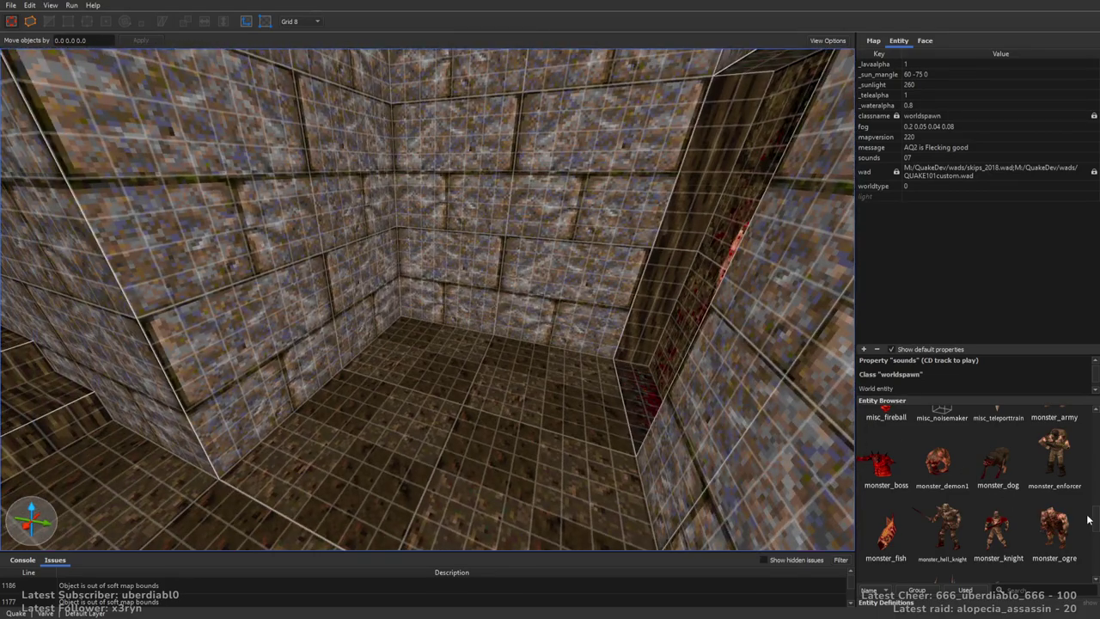
pyautogui.scroll(5, 1031, 498)
pyautogui.moveTo(997, 471); pyautogui.dragTo(449, 367)
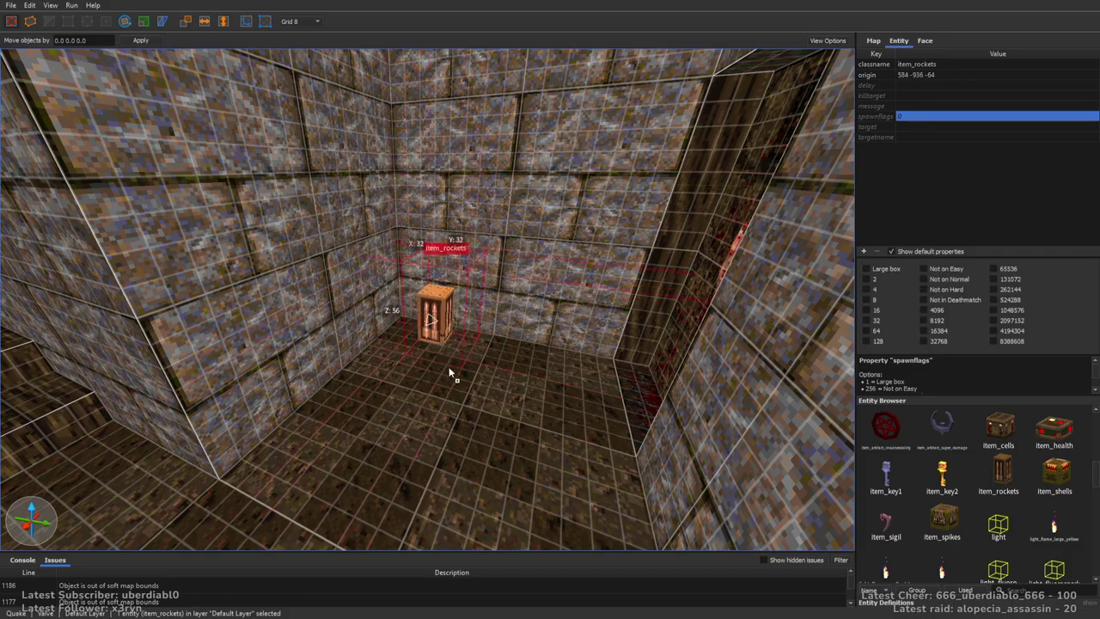
pyautogui.press('Escape')
pyautogui.moveTo(465, 366); pyautogui.dragTo(662, 434, button='right')
pyautogui.moveTo(1054, 429); pyautogui.dragTo(467, 365)
pyautogui.press('Escape')
# Place an item_health in the brick corner near the knight at 264 -1592 64 and flag it as Rotten
pyautogui.moveTo(464, 339); pyautogui.dragTo(487, 341, button='right')
pyautogui.click(488, 342)
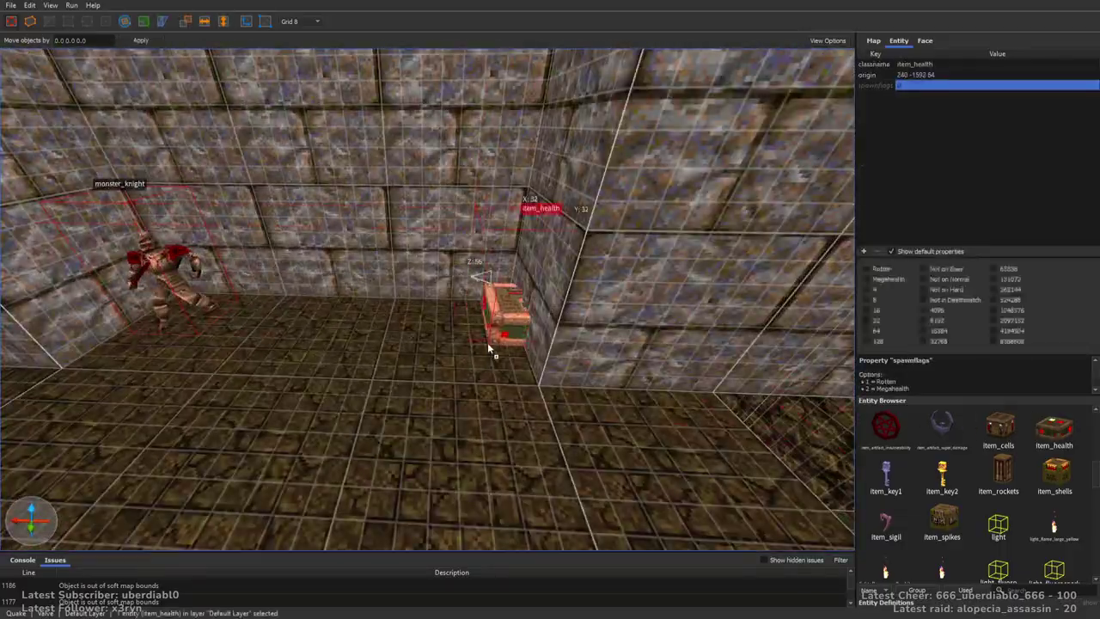
pyautogui.moveTo(602, 343); pyautogui.dragTo(553, 351, button='right')
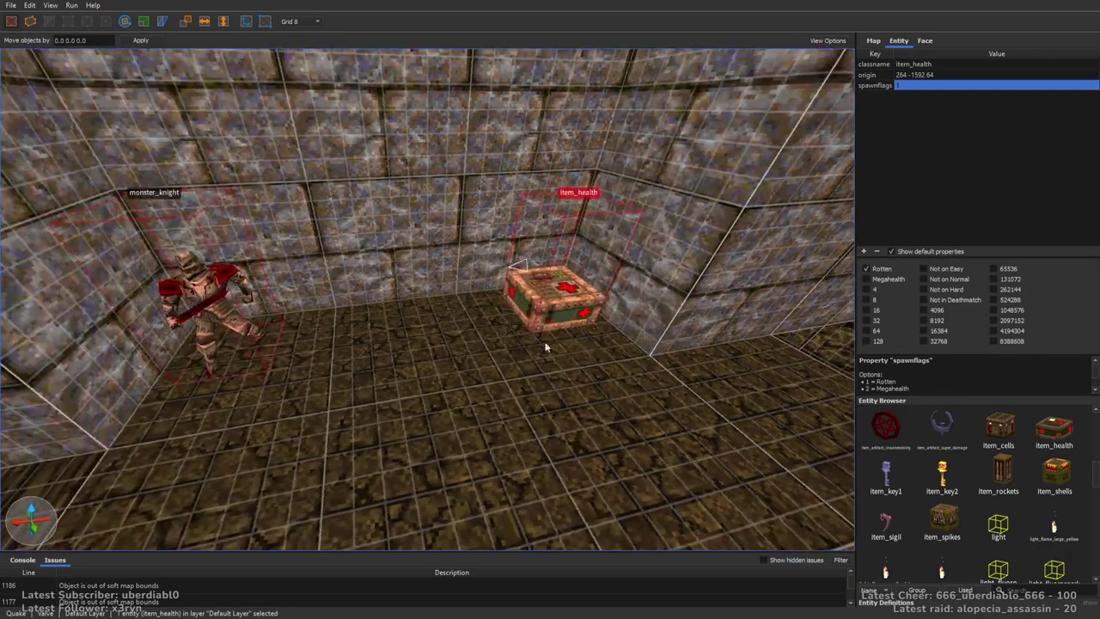
pyautogui.press('Escape')
# Draw a met5_1 metal brush across the rock shaft and extend it to 128 by 16 by 64 units
pyautogui.moveTo(471, 331); pyautogui.dragTo(668, 281, button='right')
pyautogui.click(924, 41)
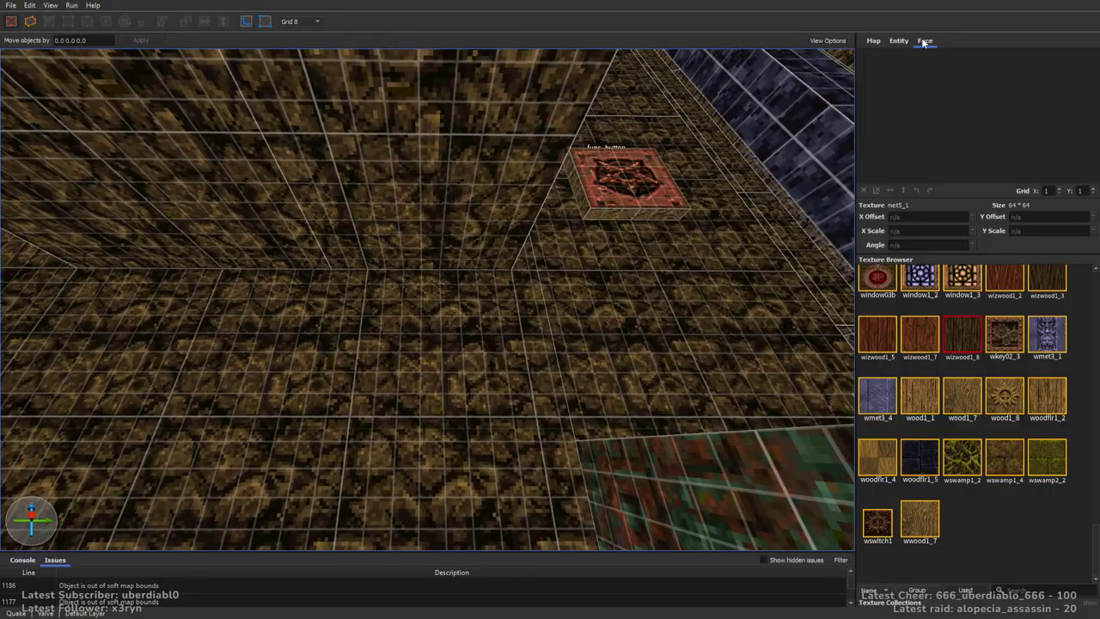
pyautogui.moveTo(1097, 524); pyautogui.dragTo(1084, 444)
pyautogui.scroll(5, 541, 357)
pyautogui.moveTo(541, 350); pyautogui.dragTo(659, 244, button='right')
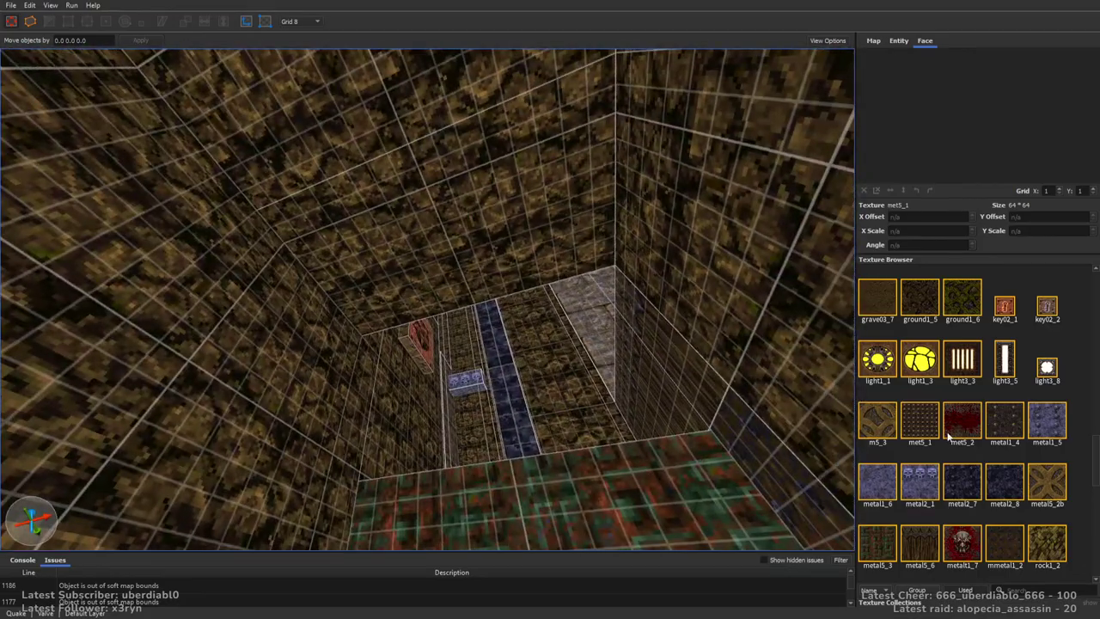
pyautogui.moveTo(764, 347); pyautogui.dragTo(286, 344, button='right')
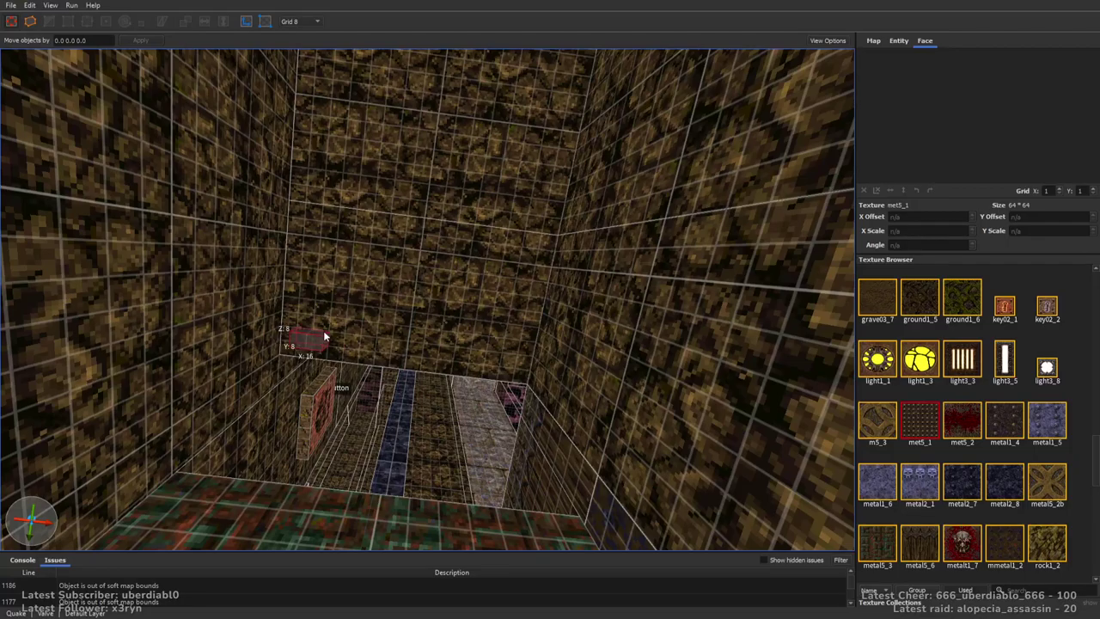
pyautogui.moveTo(524, 346); pyautogui.dragTo(524, 346)
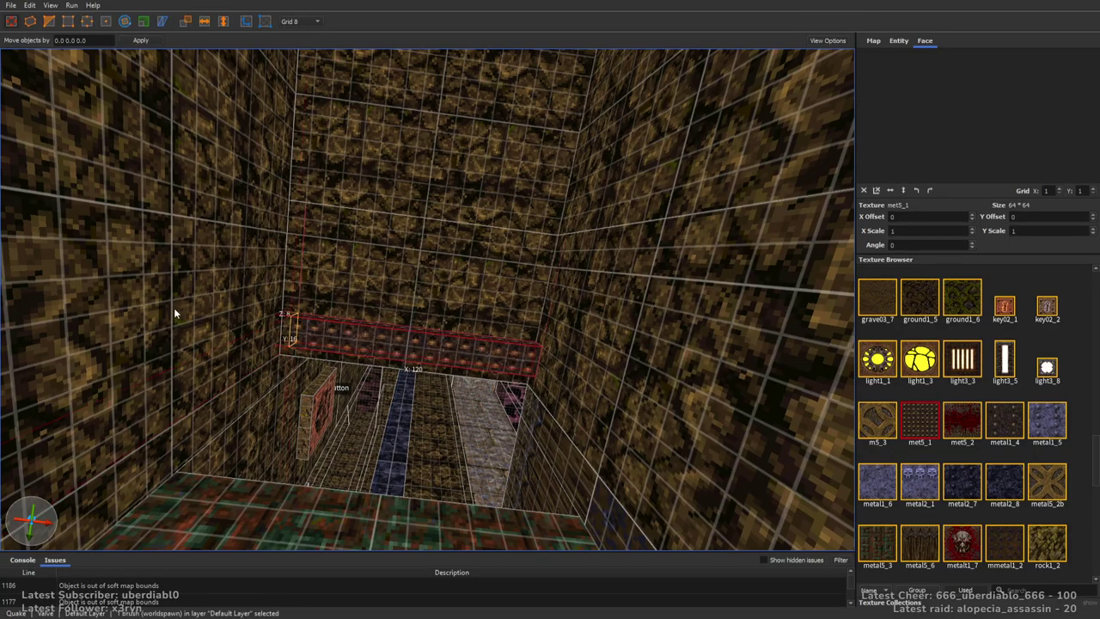
pyautogui.keyDown('shift'); pyautogui.moveTo(384, 339); pyautogui.dragTo(361, 396); pyautogui.keyUp('shift')
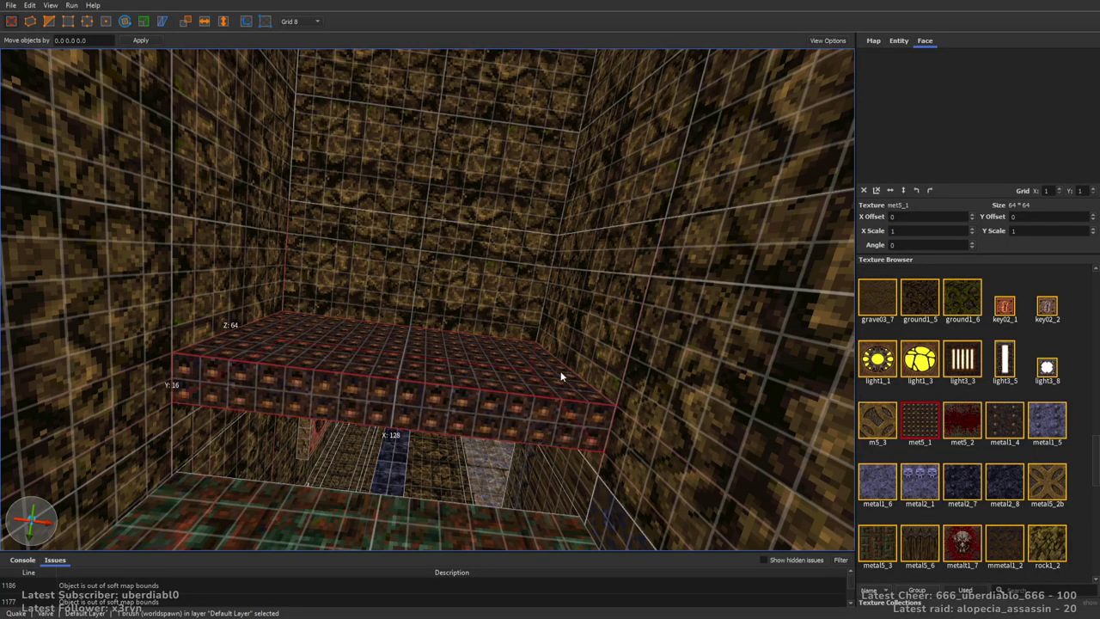
pyautogui.press('Escape')
# Place a monster_ogre behind the green metal block at 36 -1188 -104, facing angle 270, and flag it as Ambush
pyautogui.moveTo(561, 376); pyautogui.dragTo(539, 416, button='right')
pyautogui.moveTo(504, 365); pyautogui.dragTo(704, 430, button='right')
pyautogui.moveTo(825, 453); pyautogui.dragTo(506, 364, button='right')
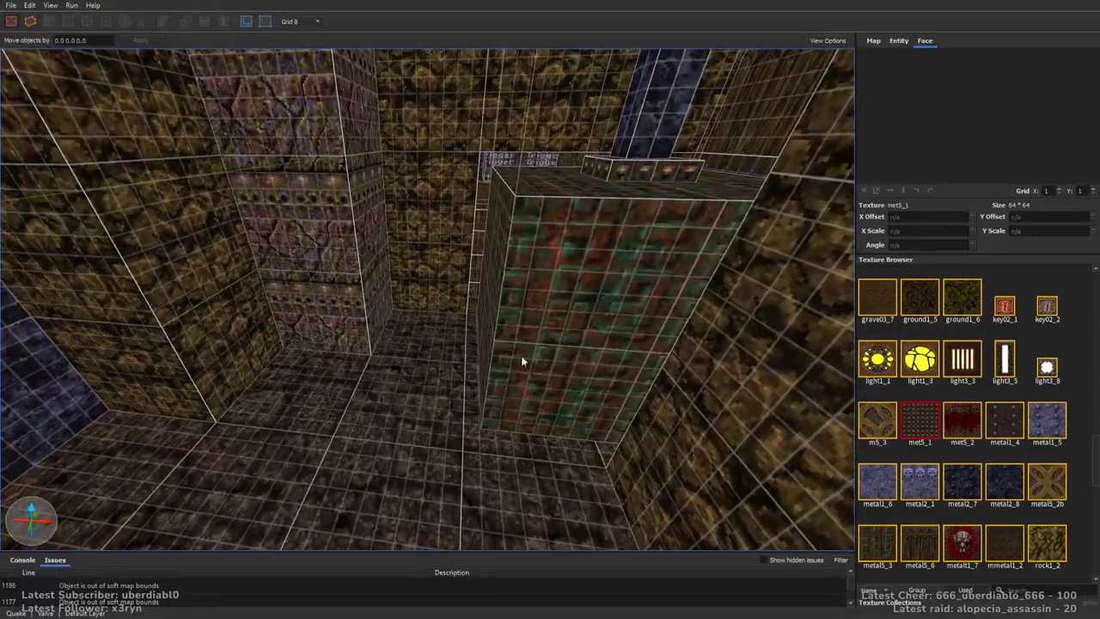
pyautogui.click(898, 41)
pyautogui.moveTo(1096, 478); pyautogui.dragTo(1097, 507)
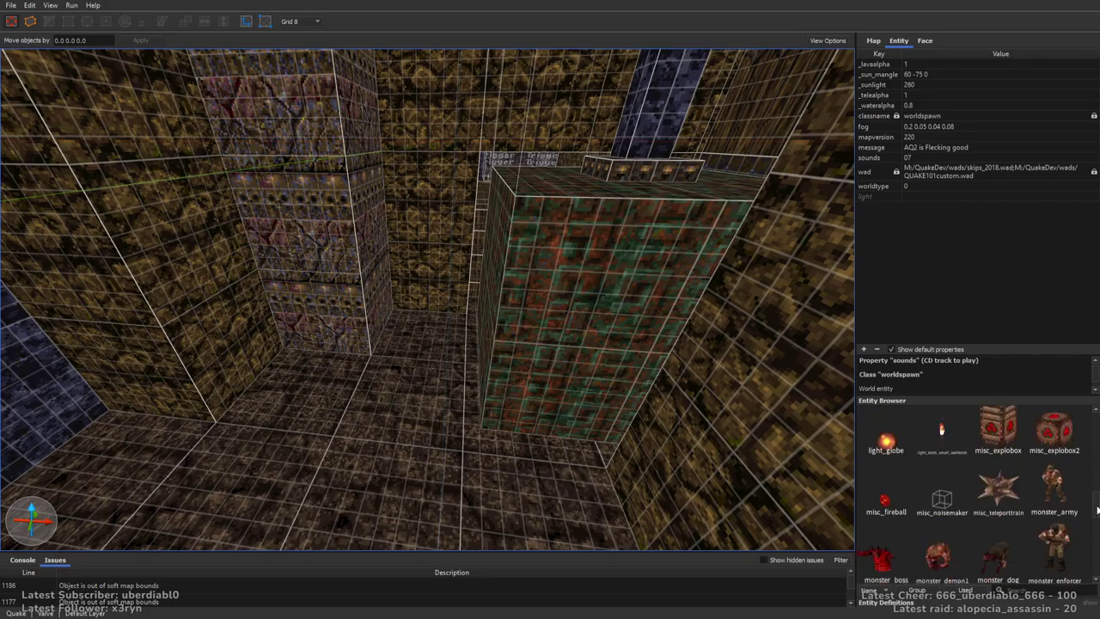
pyautogui.moveTo(1038, 466); pyautogui.dragTo(413, 354)
pyautogui.scroll(5, 466, 313)
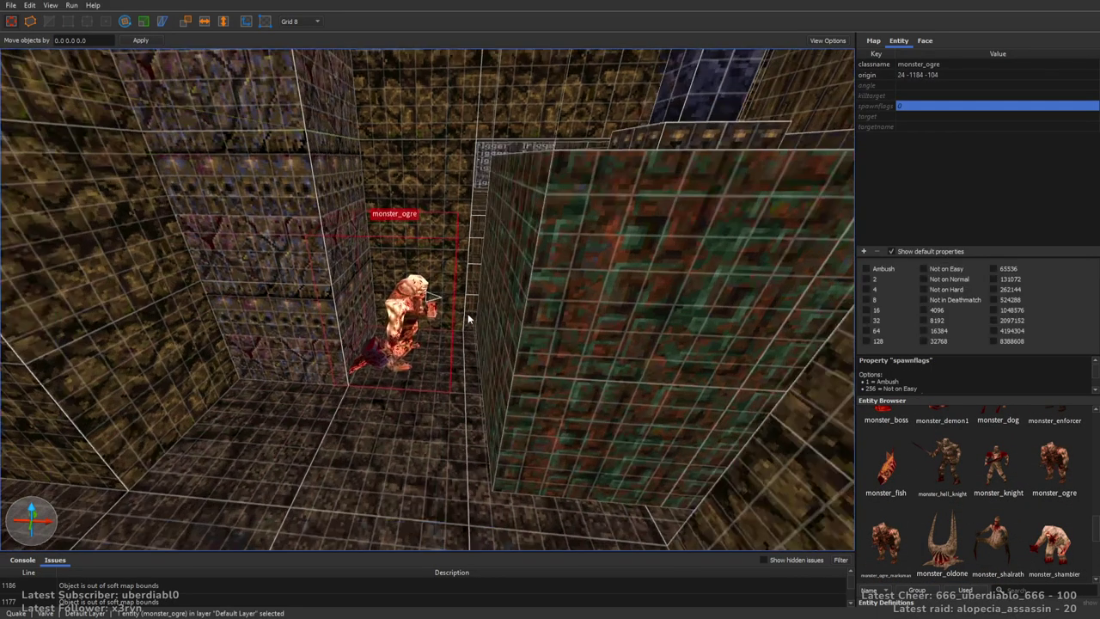
pyautogui.press('[')
pyautogui.press('Left')
pyautogui.press('Down')
pyautogui.hotkey('alt', 'Right')
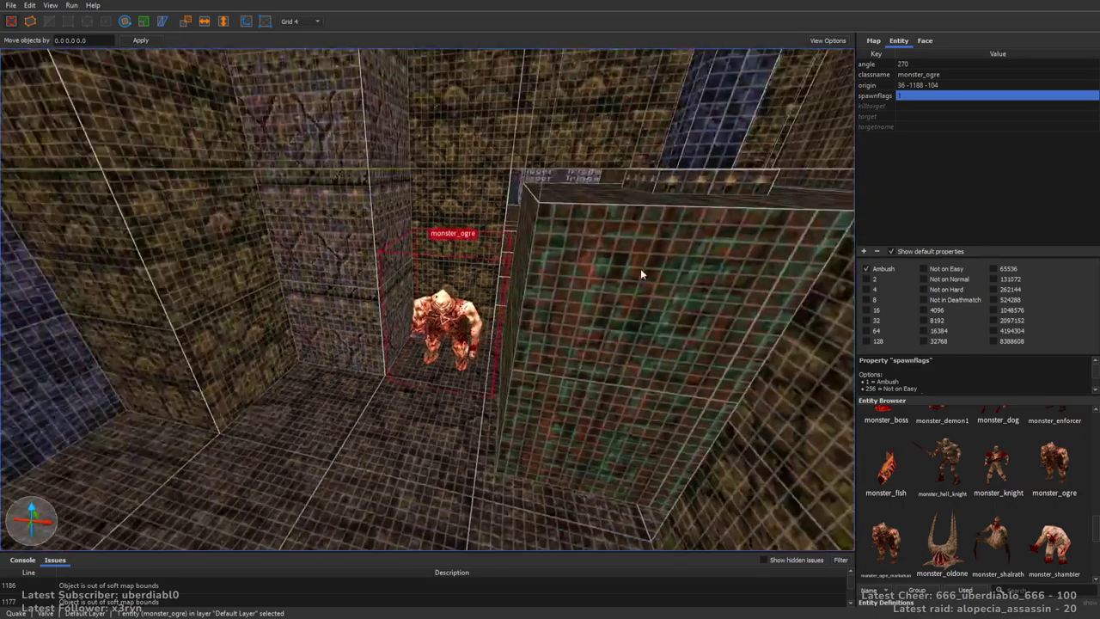
pyautogui.click(662, 317)
# Place a monster_knight beside the stairs at -32 -1760 -104 and an Ambush monster_hell_knight at 160 -2000 -40 facing angle 90
pyautogui.moveTo(662, 317); pyautogui.dragTo(464, 378, button='right')
pyautogui.press(']')
pyautogui.press(']')
pyautogui.moveTo(996, 464); pyautogui.dragTo(482, 408)
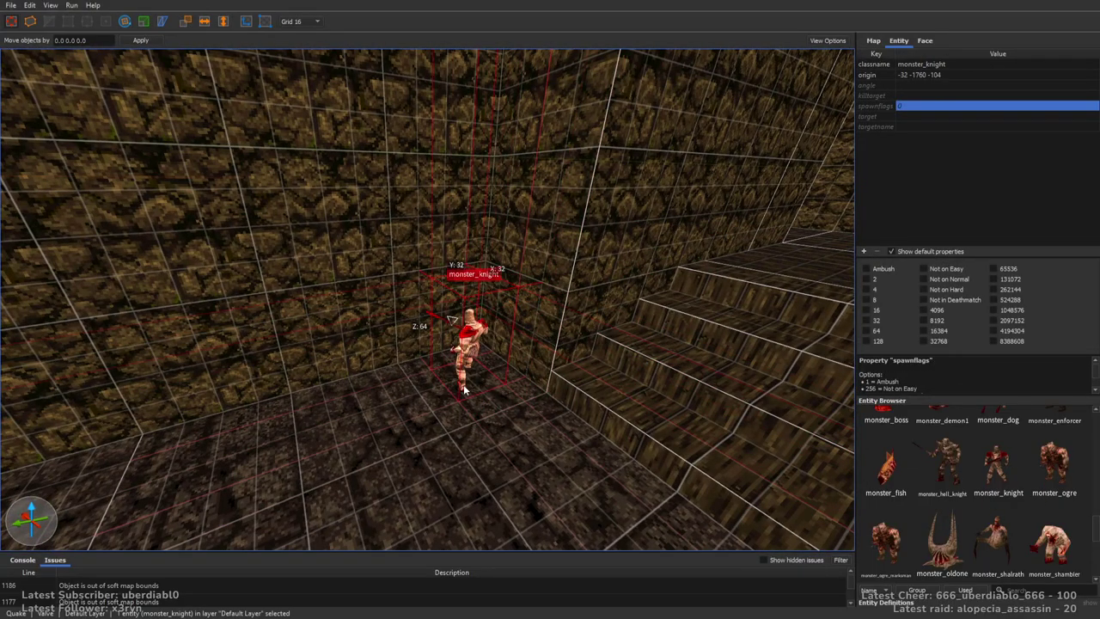
pyautogui.moveTo(776, 291); pyautogui.dragTo(602, 404, button='right')
pyautogui.press('Escape')
pyautogui.moveTo(934, 468); pyautogui.dragTo(543, 440)
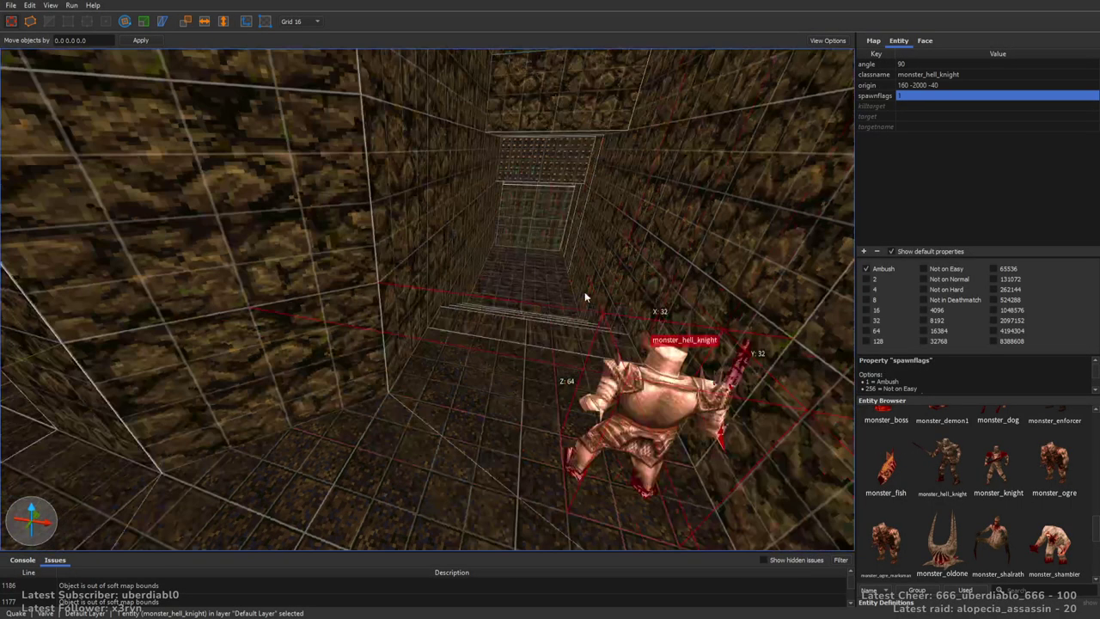
pyautogui.press('Escape')
# Place a monster_demon1 in the rock passage at -384 -1968 -40 and flag it as Ambush
pyautogui.moveTo(585, 291); pyautogui.dragTo(601, 439, button='right')
pyautogui.press('w')
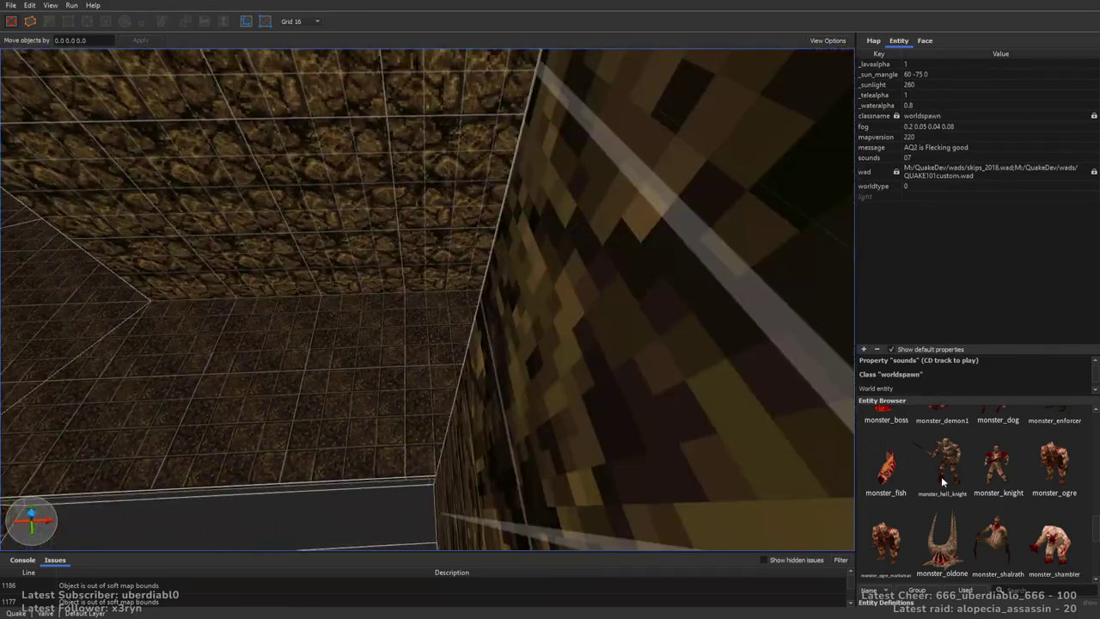
pyautogui.moveTo(1095, 528); pyautogui.dragTo(1095, 518)
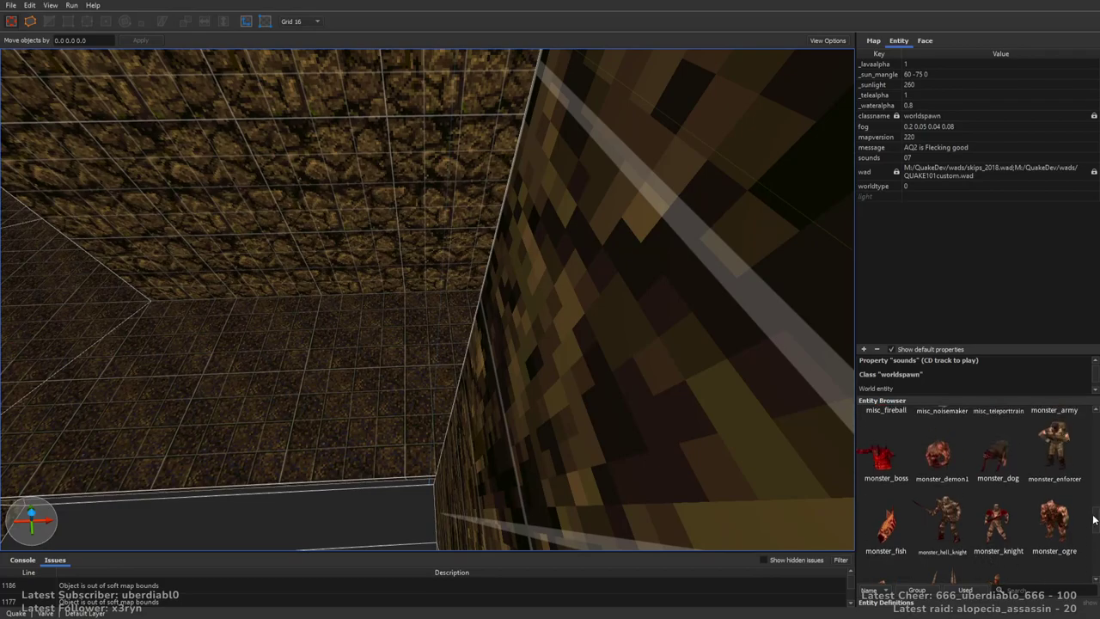
pyautogui.moveTo(933, 465); pyautogui.dragTo(332, 380)
pyautogui.moveTo(331, 381); pyautogui.dragTo(486, 372, button='right')
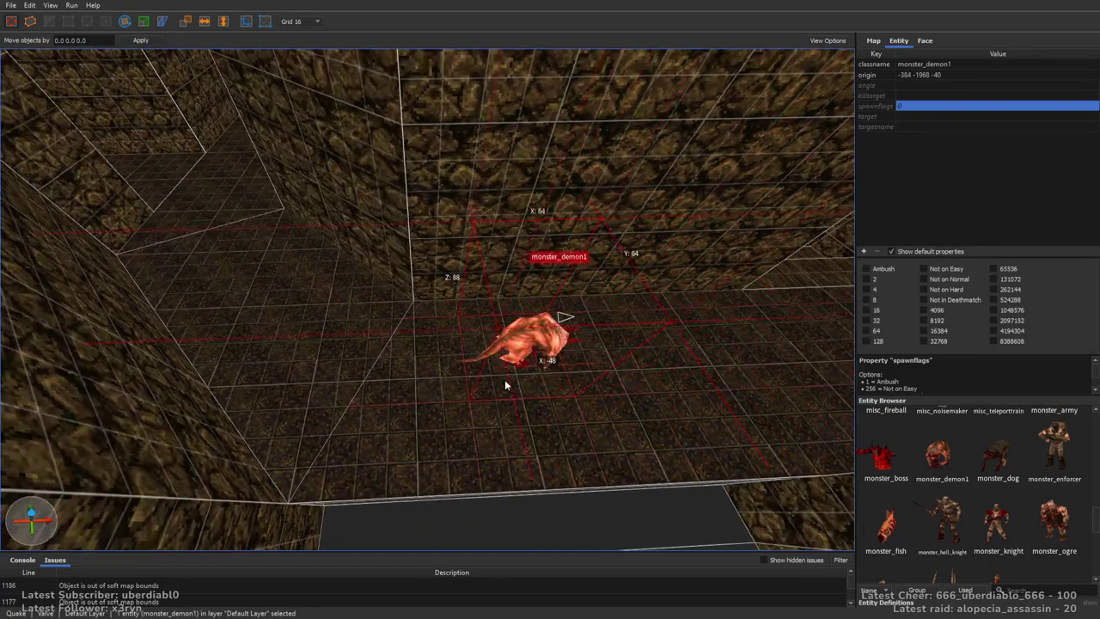
pyautogui.click(892, 274)
pyautogui.moveTo(710, 304)
pyautogui.mouseDown(button='right')
pyautogui.moveTo(627, 289)
pyautogui.moveTo(629, 261)
pyautogui.moveTo(619, 304)
pyautogui.moveTo(705, 300)
pyautogui.mouseUp(button='right')
pyautogui.press('Escape')
# Place a monster_knight further along the rock passage, flag it as Ambush, and reposition it on the 8-unit grid
pyautogui.moveTo(994, 534); pyautogui.dragTo(559, 399)
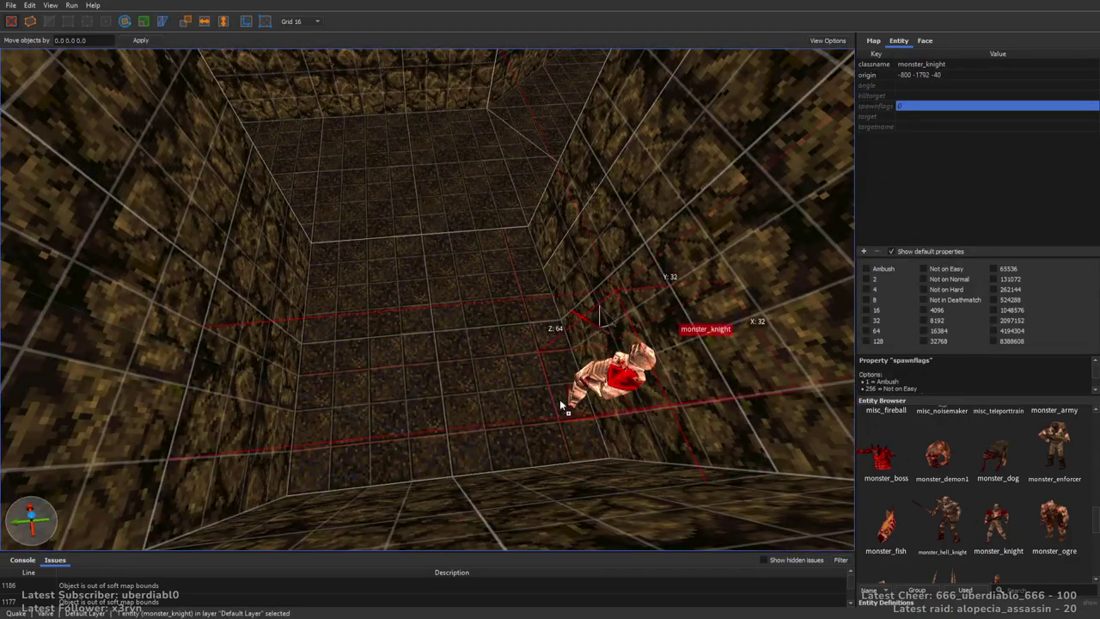
pyautogui.click(882, 267)
pyautogui.press('[')
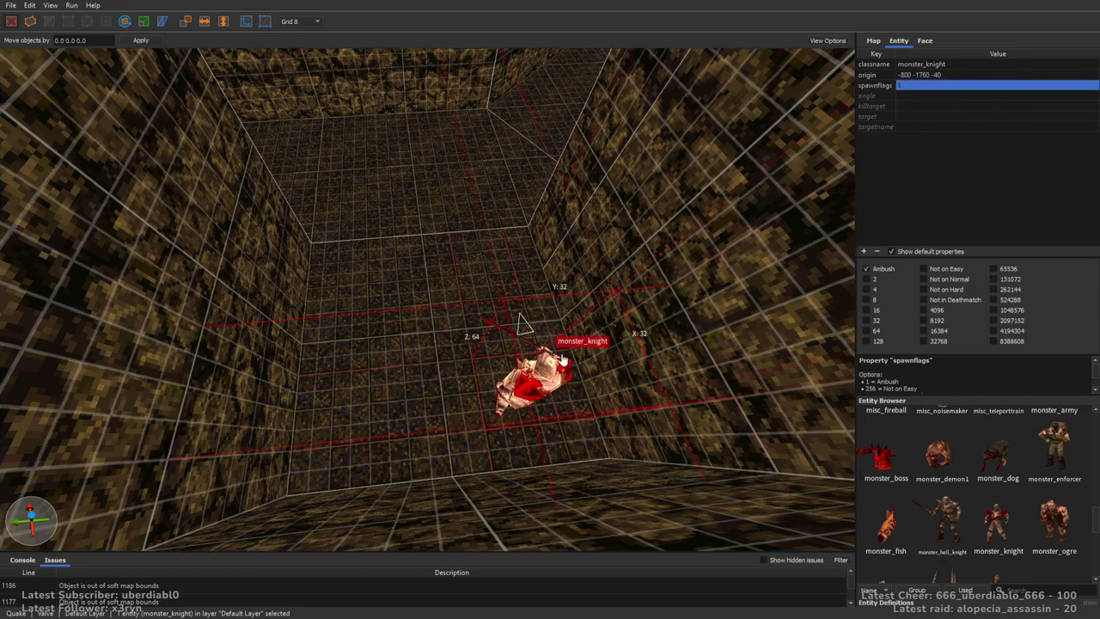
pyautogui.click(640, 440)
pyautogui.hotkey('ctrl', 'z')
pyautogui.moveTo(609, 463); pyautogui.dragTo(440, 289)
pyautogui.press('Escape')
pyautogui.moveTo(507, 301); pyautogui.dragTo(572, 314, button='right')
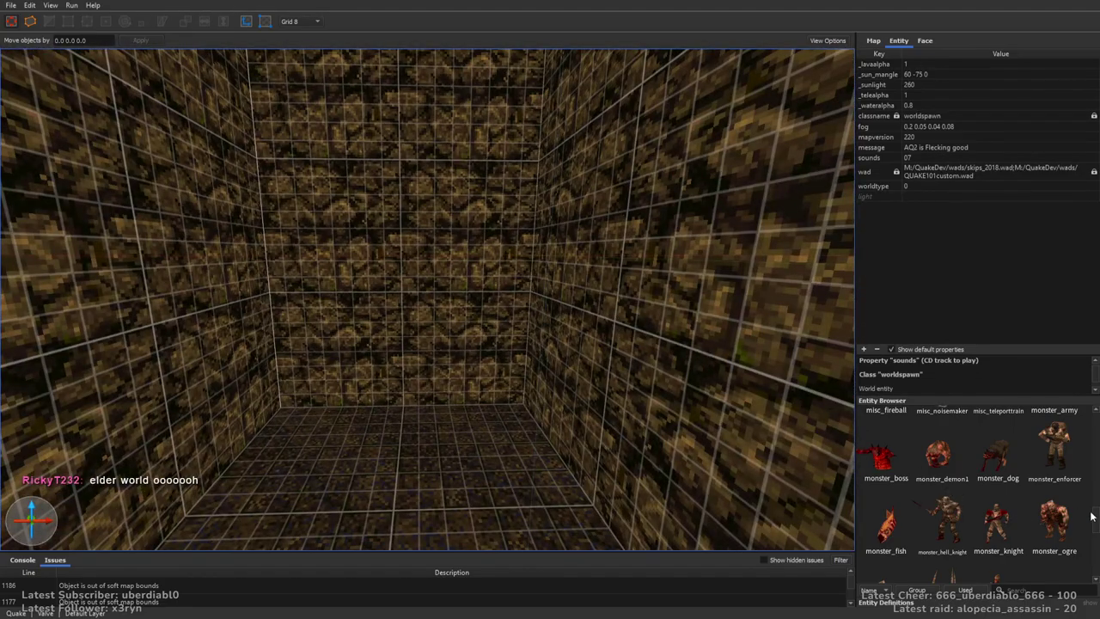
# Place an item_health and an item_rockets side by side on the floor at the end of the rock passage, rockets at -688 -1320 -64
pyautogui.scroll(5, 1092, 515)
pyautogui.moveTo(1050, 492); pyautogui.dragTo(484, 444)
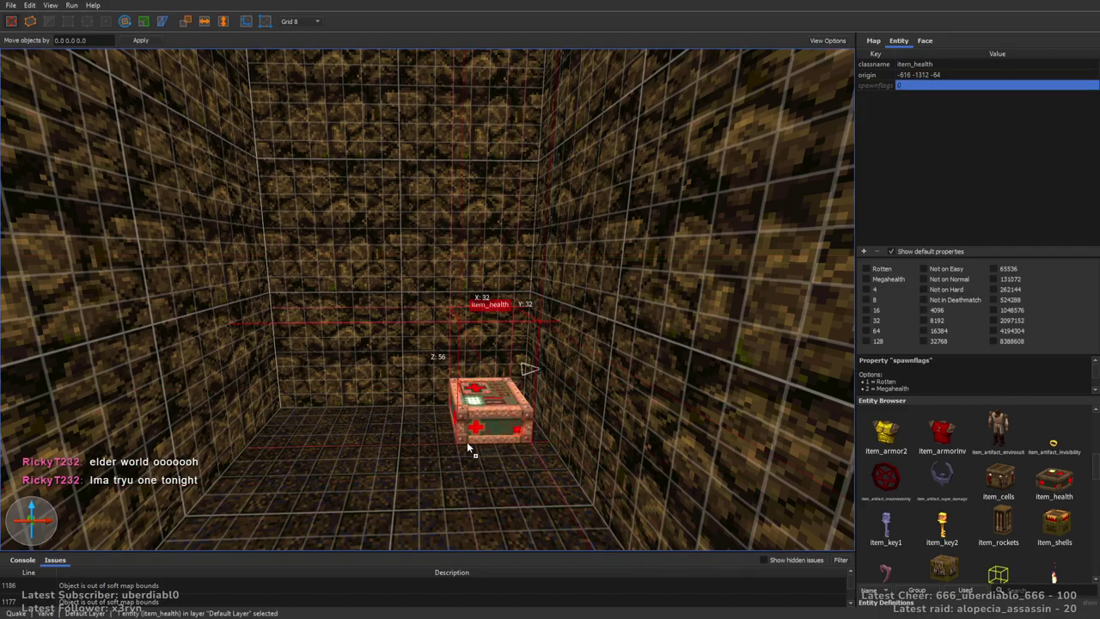
pyautogui.keyDown('alt'); pyautogui.moveTo(466, 441); pyautogui.dragTo(550, 316, button='right'); pyautogui.keyUp('alt')
pyautogui.moveTo(550, 316); pyautogui.dragTo(550, 320)
pyautogui.moveTo(997, 522); pyautogui.dragTo(371, 311)
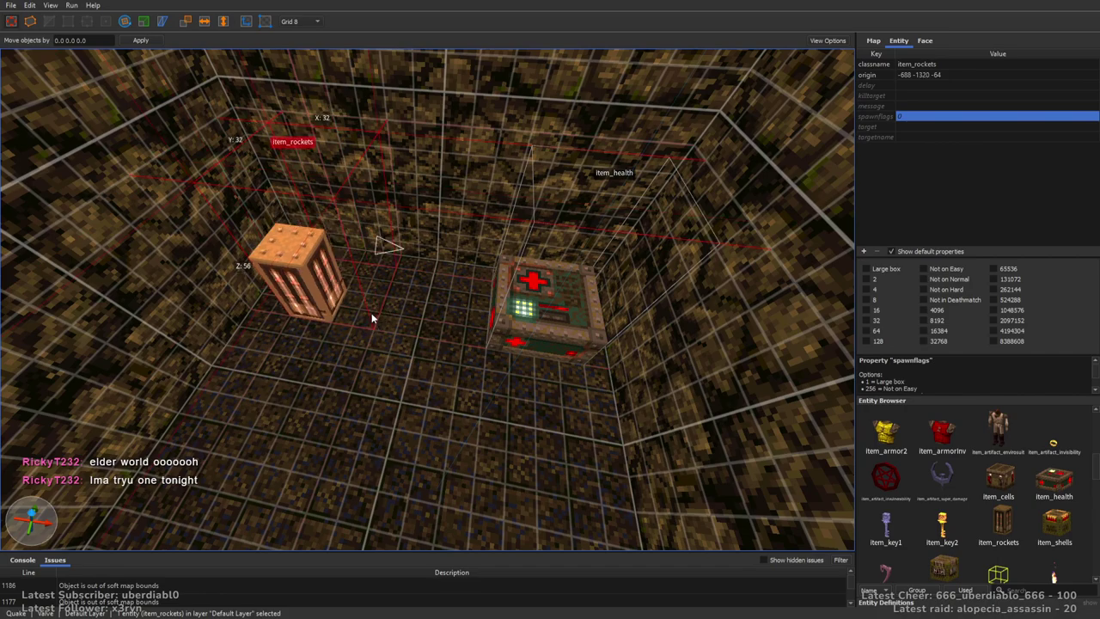
pyautogui.press('Escape')
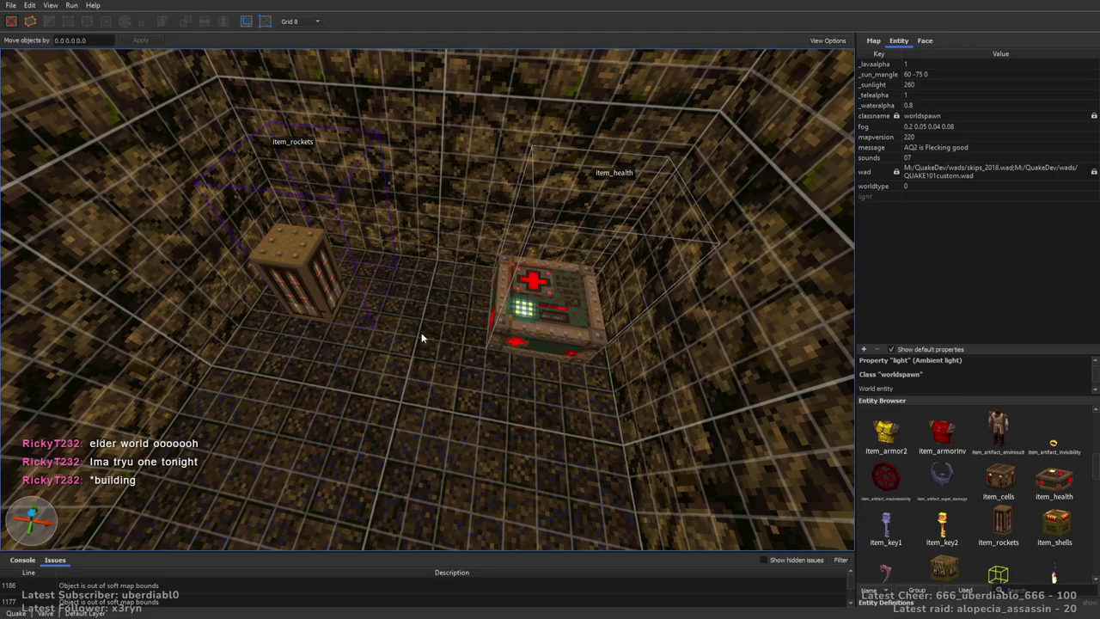
pyautogui.scroll(10, 389, 296)
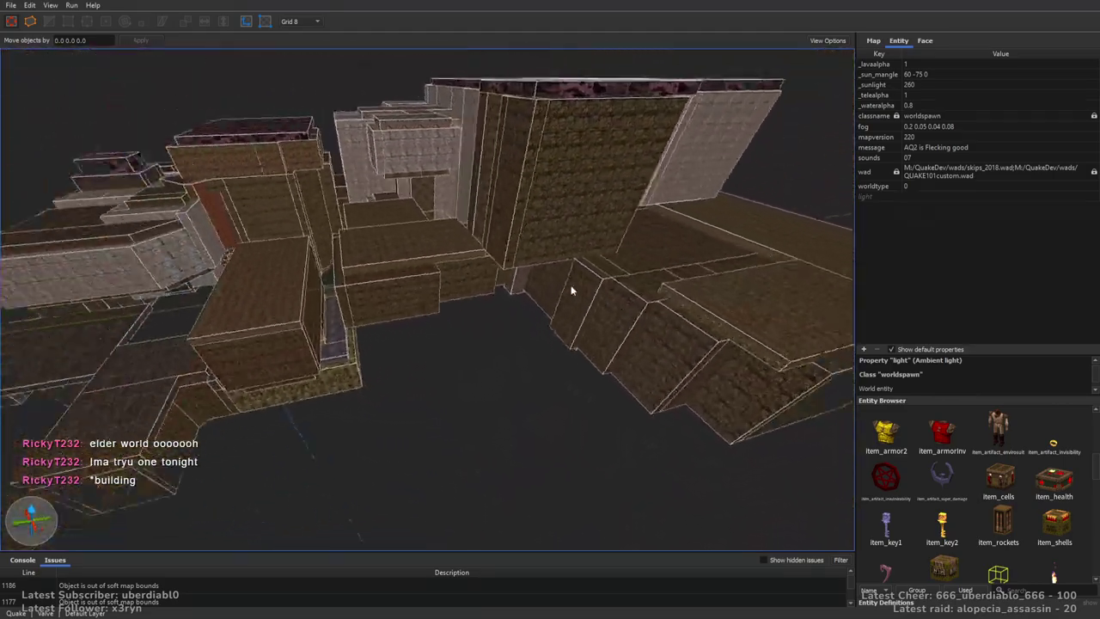
pyautogui.scroll(-10, 661, 327)
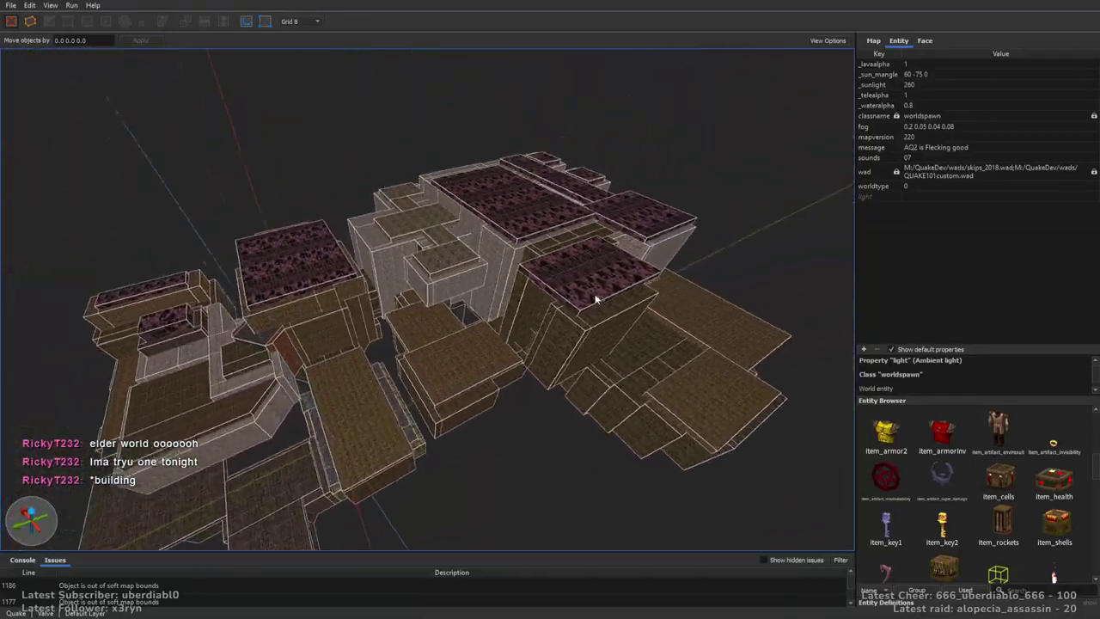
pyautogui.moveTo(601, 319); pyautogui.dragTo(655, 261, button='right')
pyautogui.hotkey('ctrl', 'Tab')
pyautogui.scroll(-3, 514, 298)
pyautogui.hotkey('ctrl', 'Tab')
pyautogui.scroll(10, 674, 273)
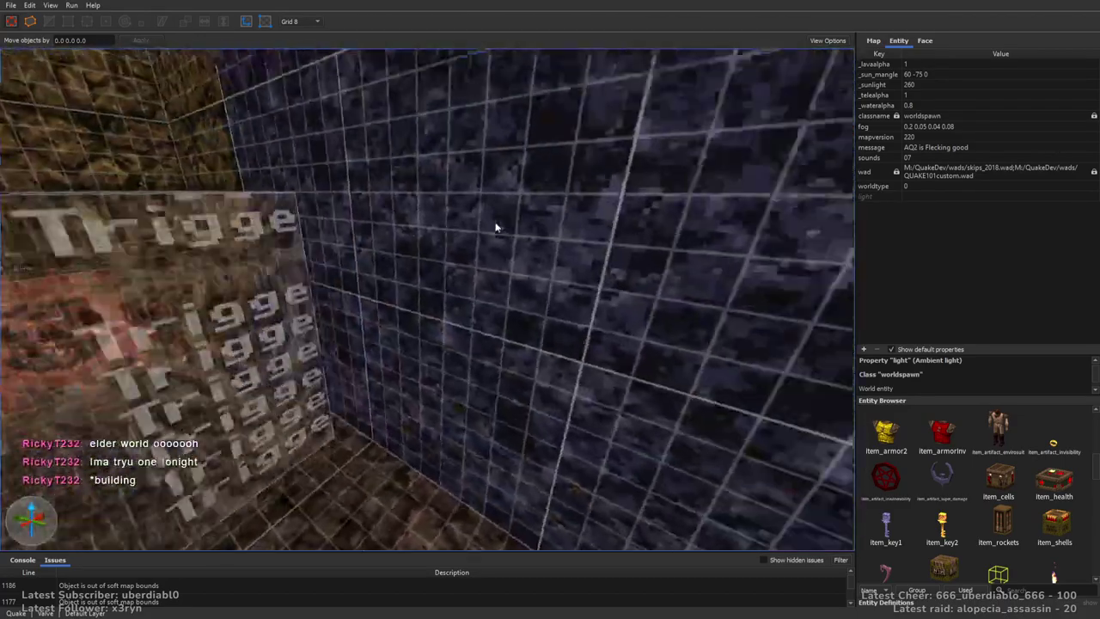
pyautogui.moveTo(494, 227); pyautogui.dragTo(486, 345, button='right')
pyautogui.moveTo(1095, 481); pyautogui.dragTo(1095, 555)
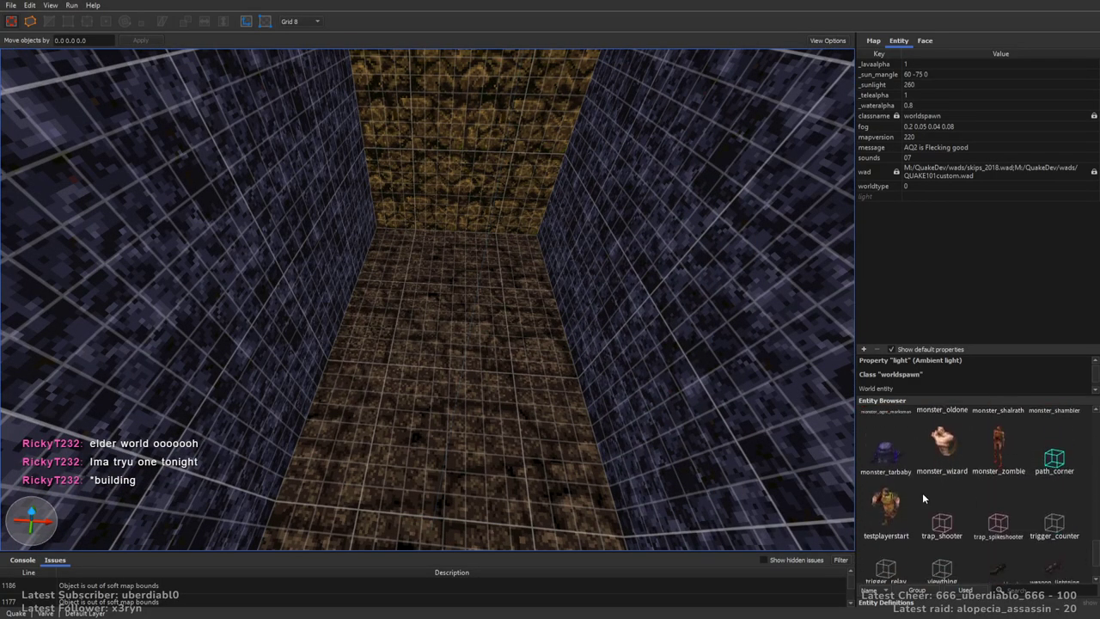
pyautogui.moveTo(853, 440); pyautogui.dragTo(421, 258)
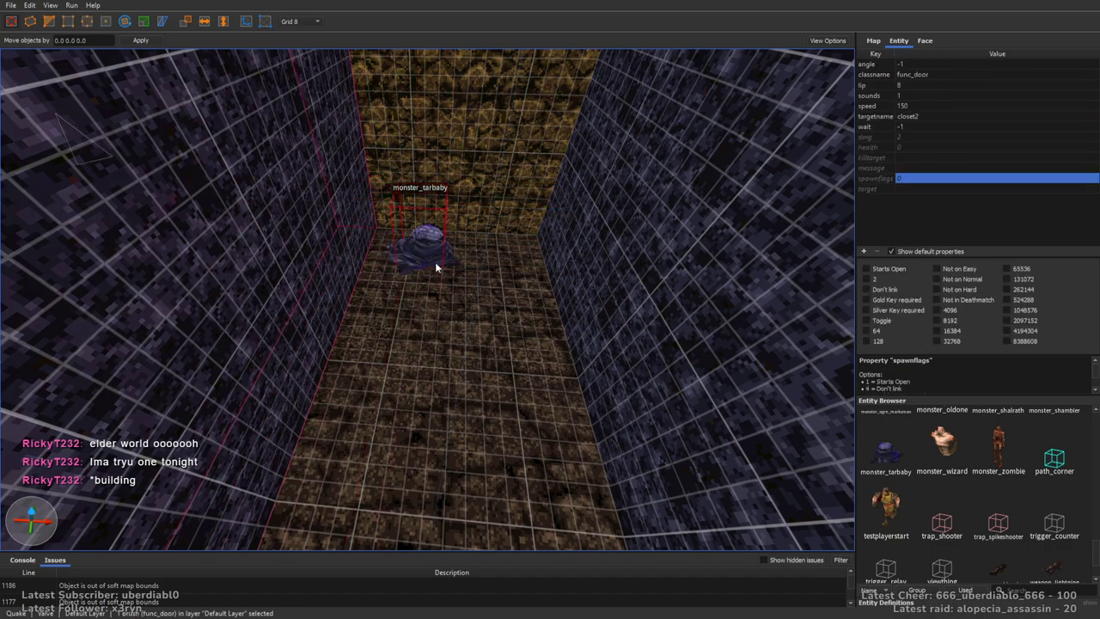
# Set the tarbaby's targetname to closet2 and turn it to angle 270
pyautogui.click(916, 126)
pyautogui.write('c')
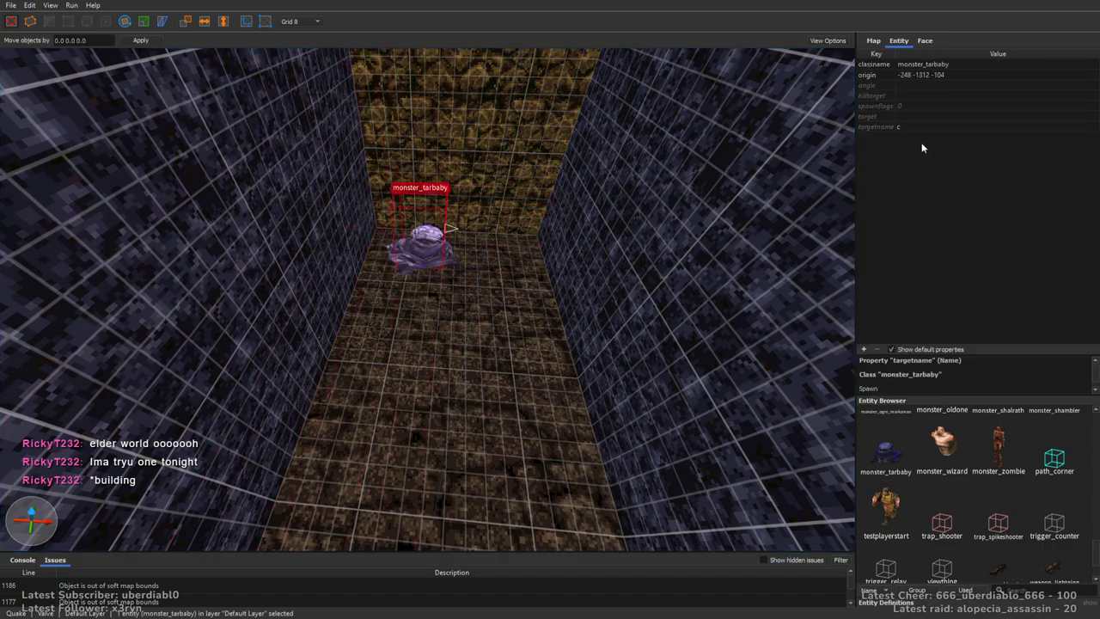
pyautogui.write('loset2')
pyautogui.press('Return')
pyautogui.moveTo(594, 207); pyautogui.dragTo(579, 195, button='right')
pyautogui.hotkey('alt', 'Right')
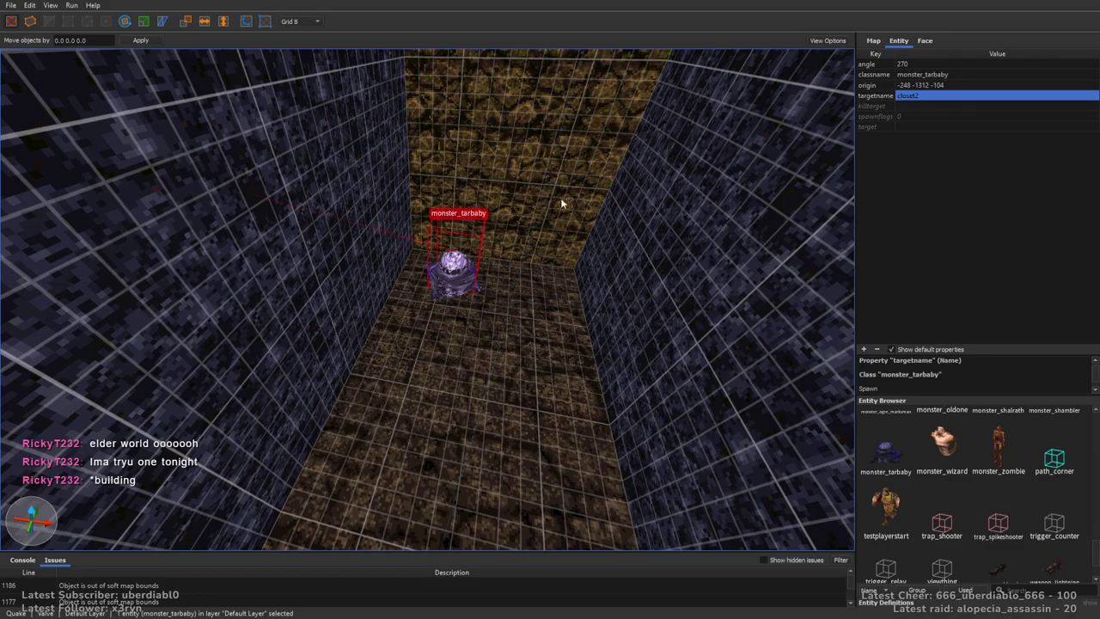
pyautogui.keyDown('ctrl'); pyautogui.moveTo(481, 290); pyautogui.dragTo(503, 327); pyautogui.keyUp('ctrl')
pyautogui.moveTo(579, 367); pyautogui.dragTo(584, 367)
pyautogui.moveTo(584, 368); pyautogui.dragTo(534, 410, button='right')
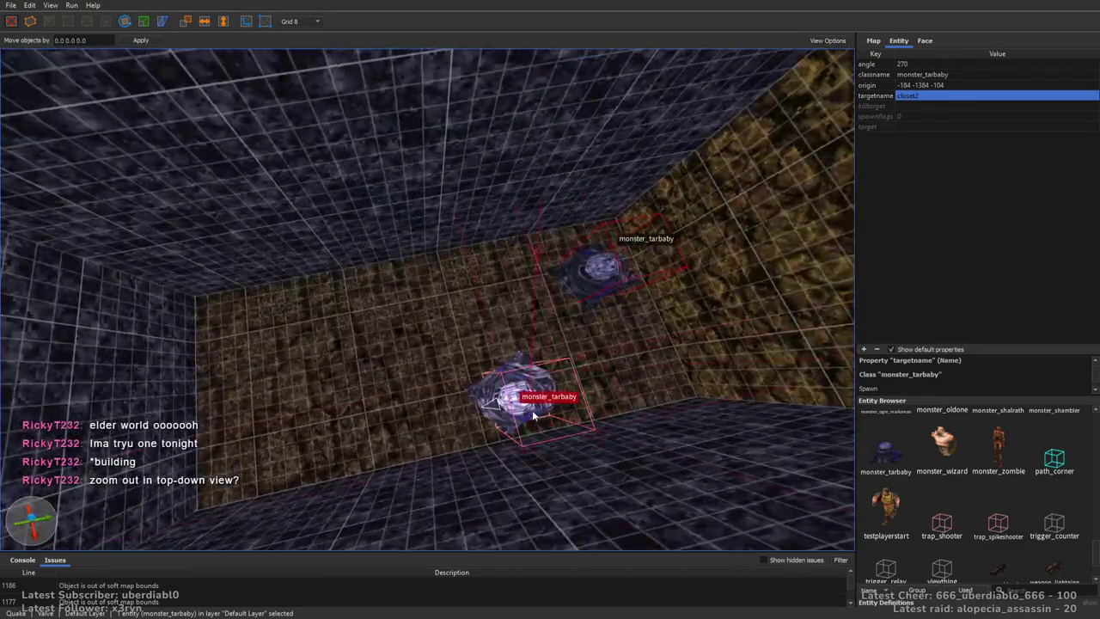
pyautogui.click(365, 317)
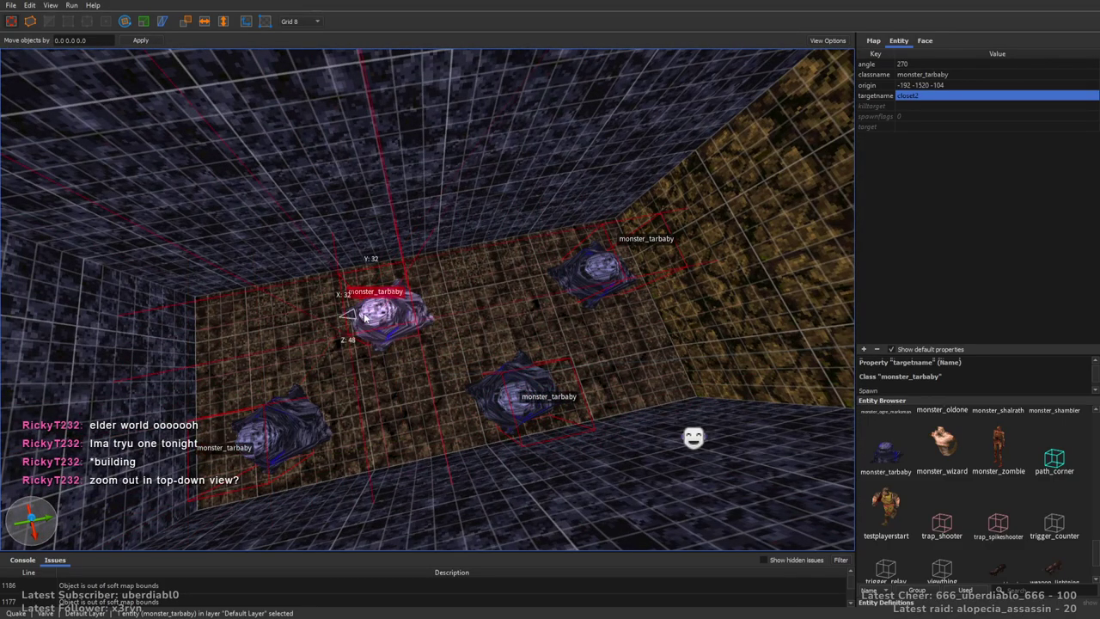
pyautogui.click(408, 452)
pyautogui.moveTo(477, 329); pyautogui.dragTo(641, 371, button='right')
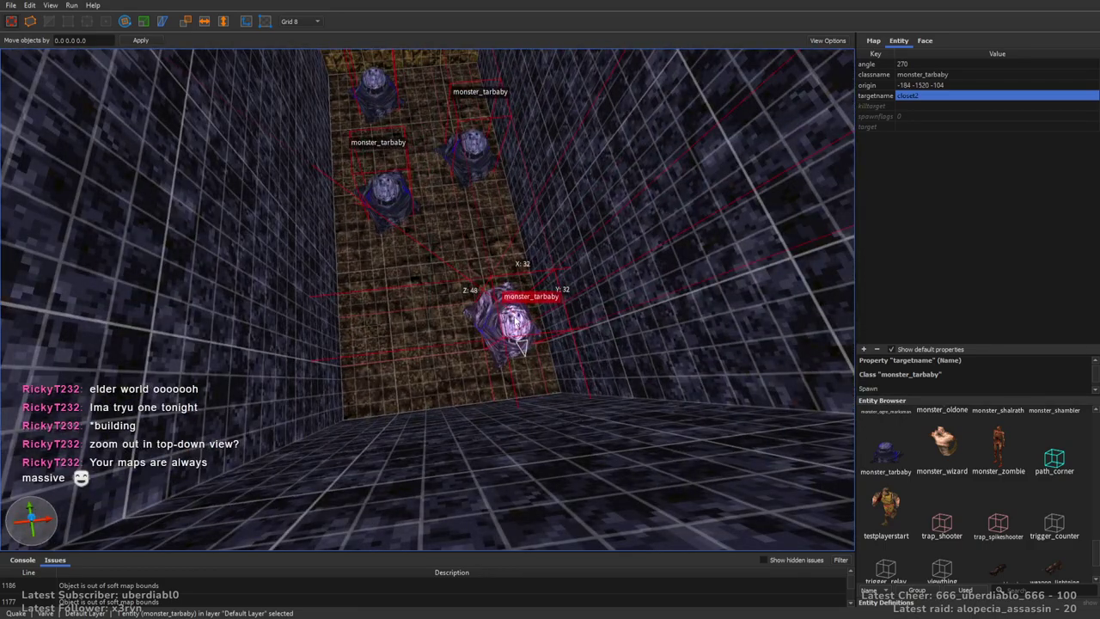
pyautogui.doubleClick(959, 75)
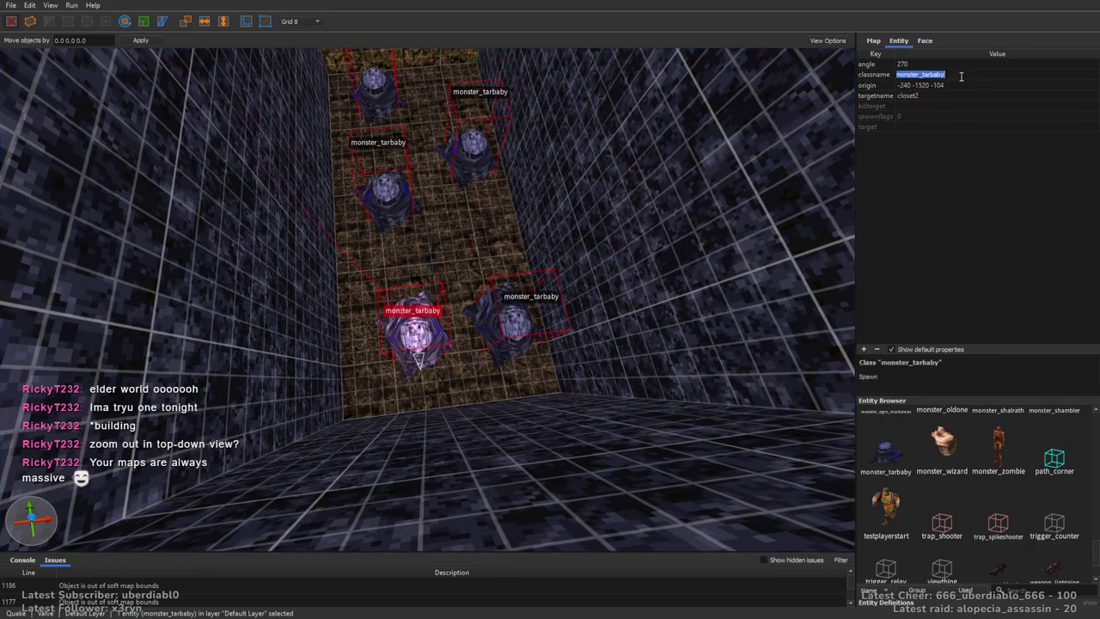
pyautogui.press('BackSpace')
pyautogui.press('BackSpace')
pyautogui.press('BackSpace')
pyautogui.press('BackSpace')
pyautogui.press('BackSpace')
pyautogui.press('BackSpace')
pyautogui.press('BackSpace')
pyautogui.write('hell_knight')
pyautogui.press('Return')
pyautogui.moveTo(550, 283); pyautogui.dragTo(487, 224, button='right')
pyautogui.hotkey('alt', 'Right')
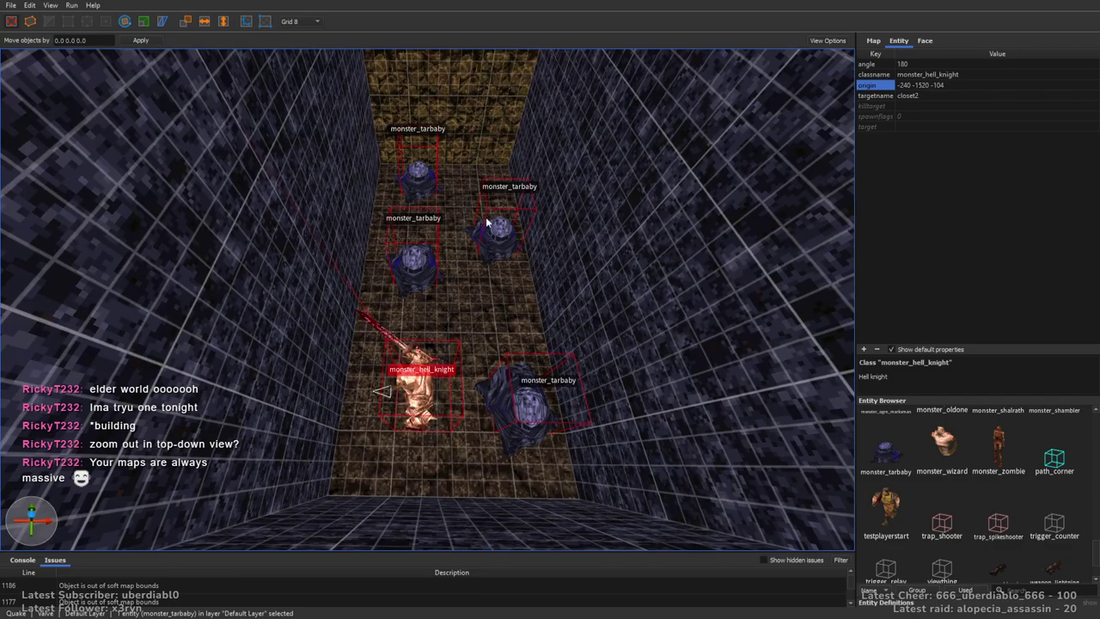
pyautogui.click(908, 116)
pyautogui.moveTo(756, 283); pyautogui.dragTo(632, 280, button='right')
pyautogui.click(550, 327)
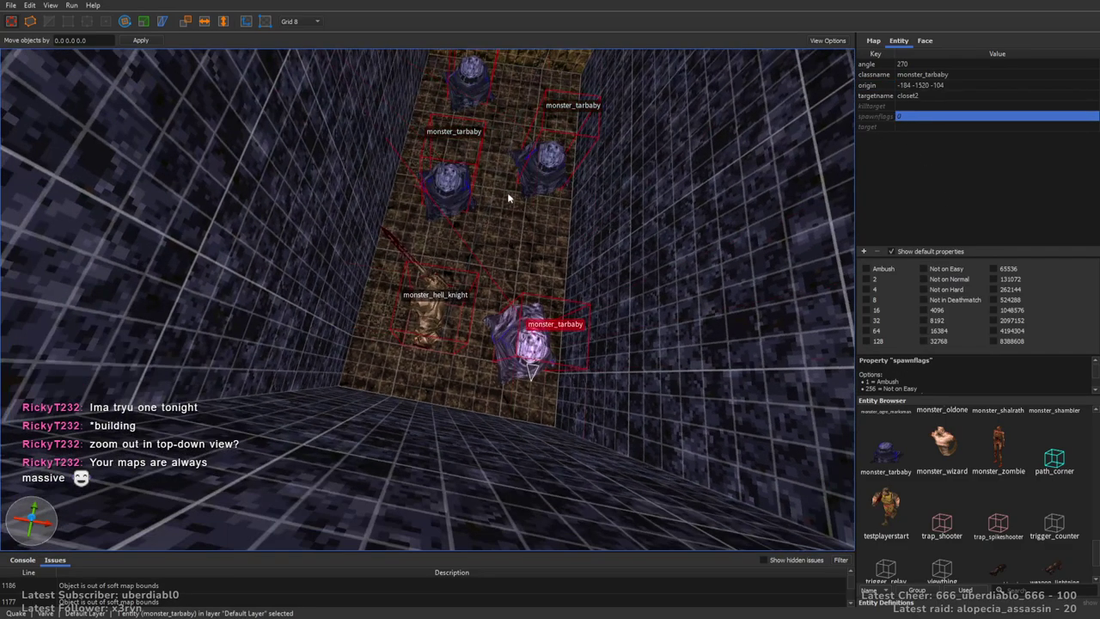
pyautogui.scroll(-3, 555, 248)
pyautogui.press('Escape')
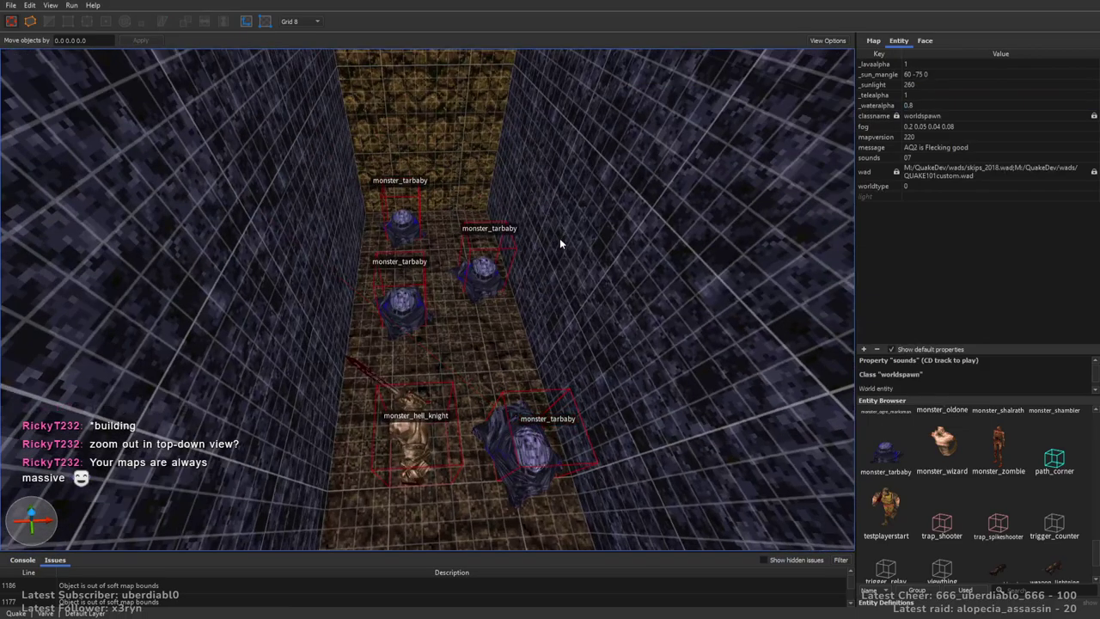
pyautogui.scroll(10, 603, 316)
pyautogui.moveTo(607, 346)
pyautogui.mouseDown(button='right')
pyautogui.moveTo(604, 316)
pyautogui.moveTo(451, 312)
pyautogui.moveTo(653, 287)
pyautogui.moveTo(598, 275)
pyautogui.moveTo(498, 315)
pyautogui.moveTo(746, 334)
pyautogui.mouseUp(button='right')
pyautogui.scroll(10, 604, 321)
pyautogui.scroll(5, 574, 292)
pyautogui.scroll(5, 746, 334)
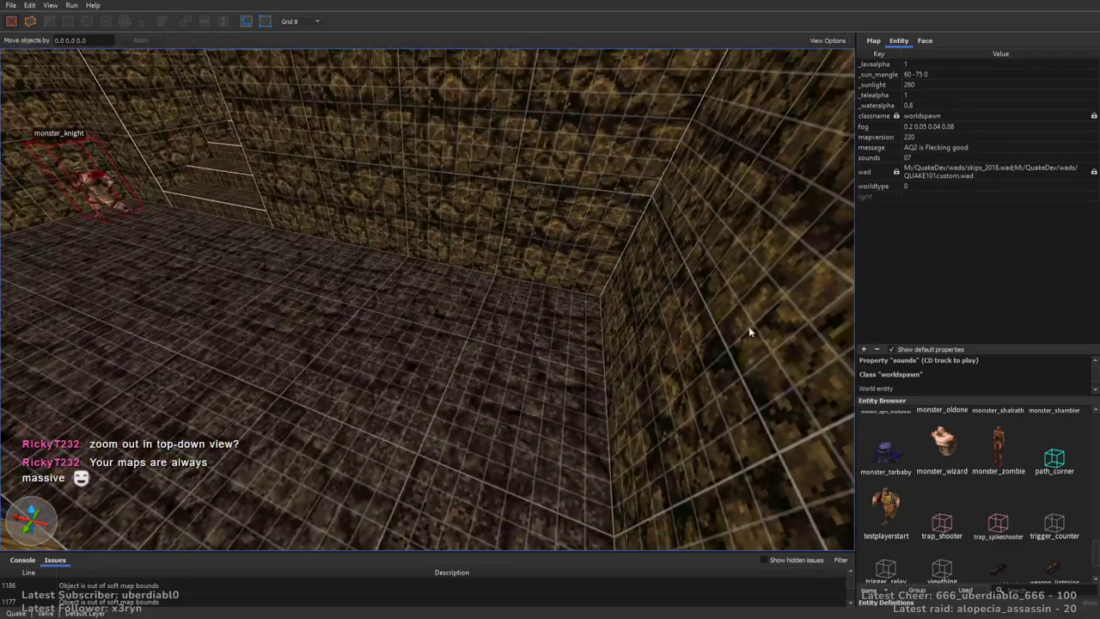
pyautogui.scroll(1, 1096, 551)
pyautogui.moveTo(999, 469); pyautogui.dragTo(558, 300)
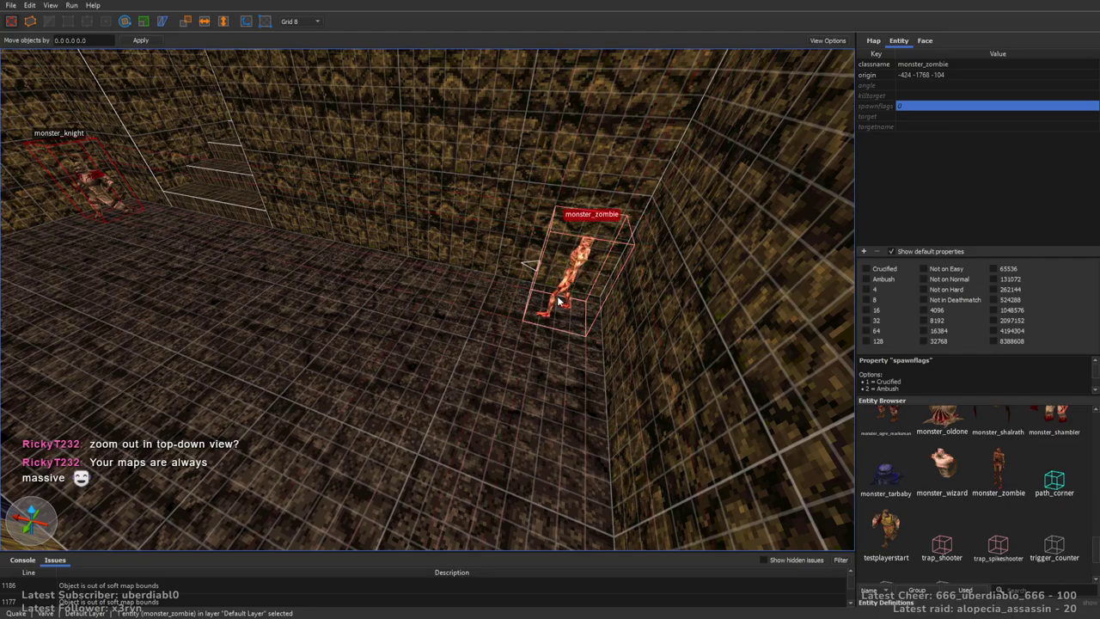
pyautogui.press('Escape')
pyautogui.scroll(-3, 642, 381)
pyautogui.moveTo(671, 313); pyautogui.dragTo(561, 273, button='right')
pyautogui.scroll(5, 561, 273)
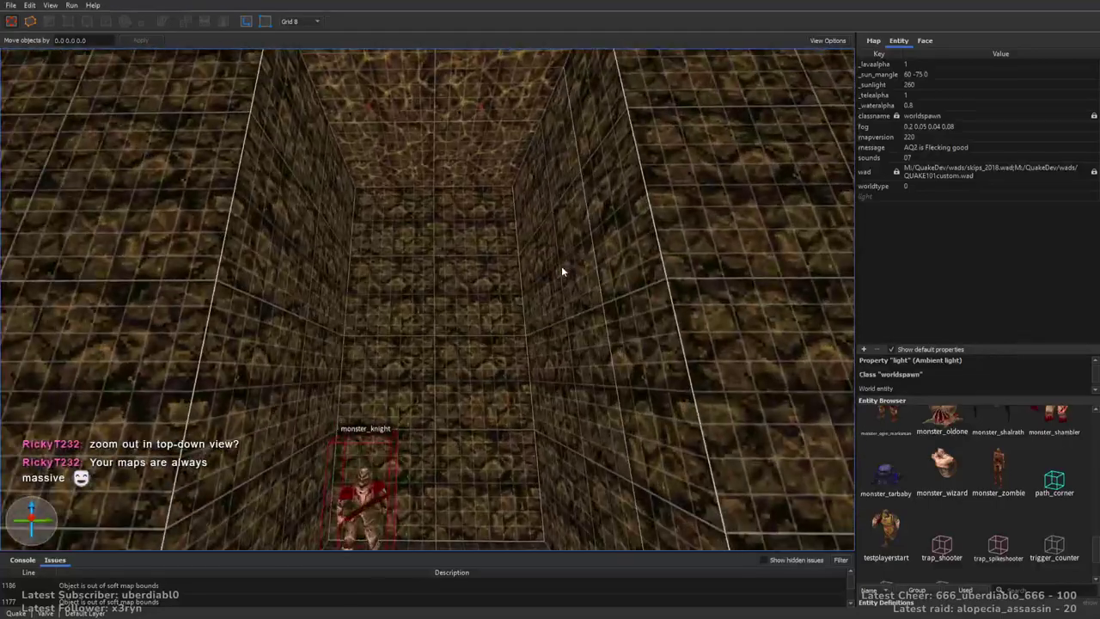
pyautogui.moveTo(932, 468); pyautogui.dragTo(458, 383)
pyautogui.scroll(-4, 525, 301)
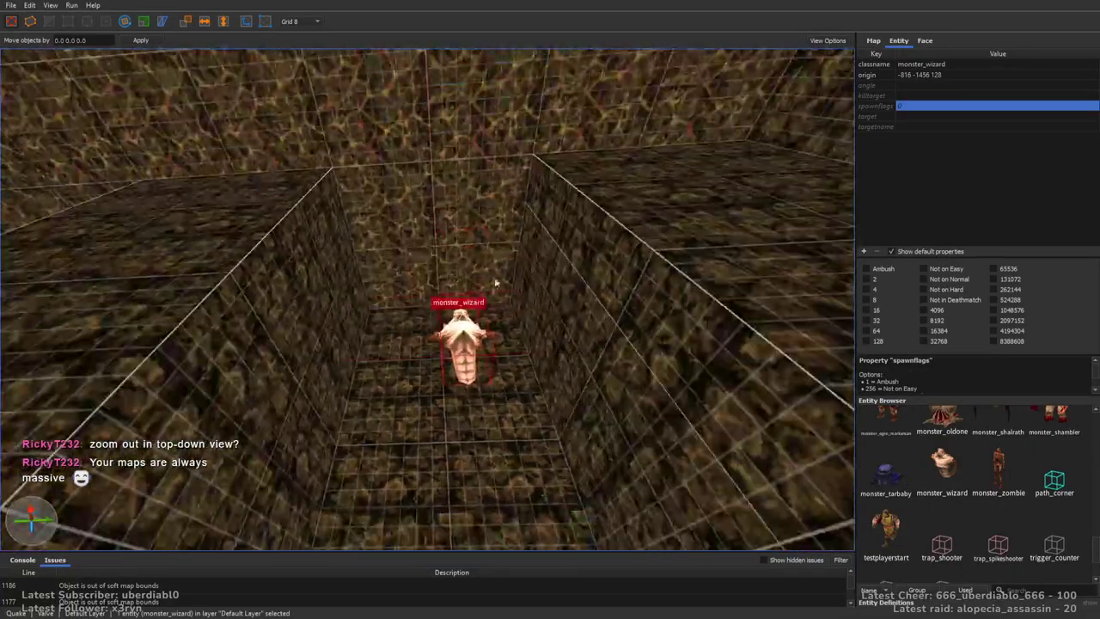
pyautogui.scroll(4, 633, 250)
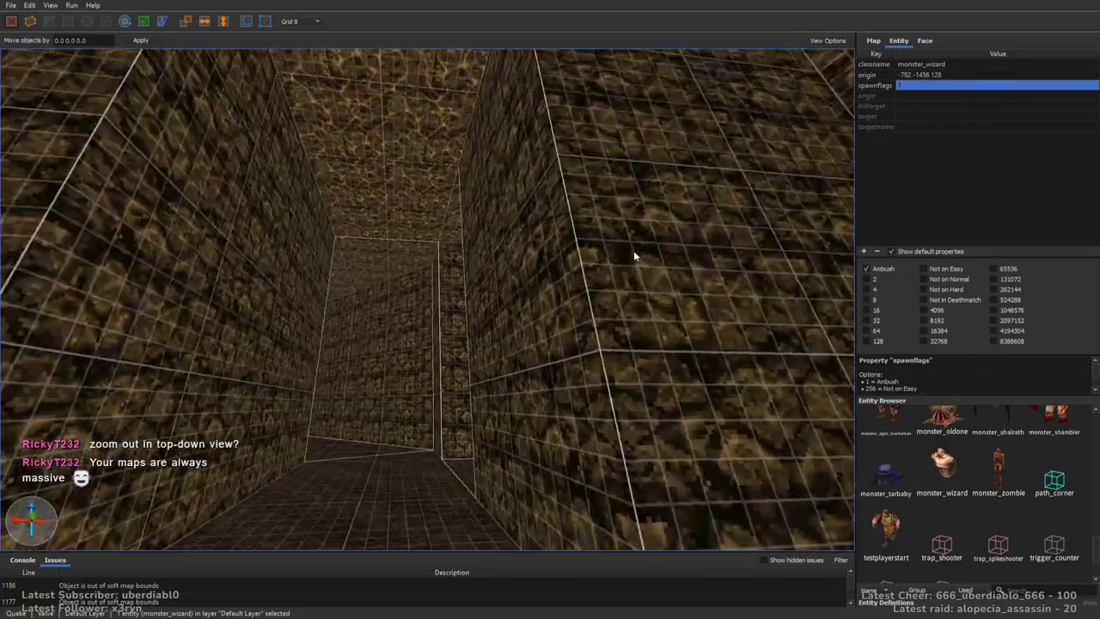
pyautogui.press('Escape')
# Place a monster_wizard at 248 -696 32 in the passage near the trigger_once, facing angle 180, and flag it as Ambush
pyautogui.moveTo(676, 261); pyautogui.dragTo(447, 302, button='right')
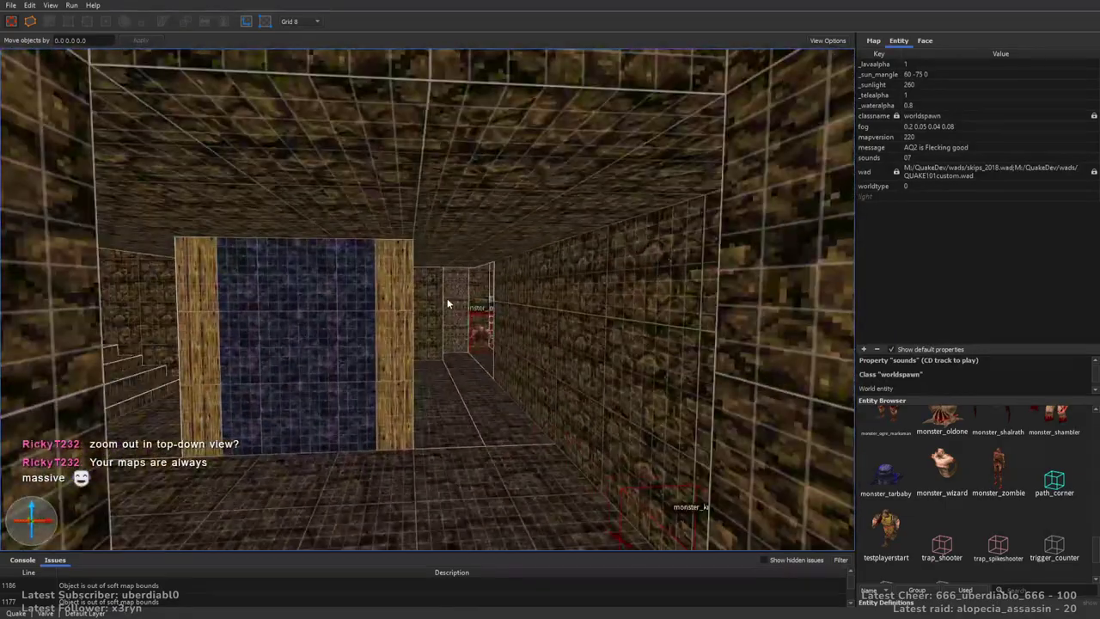
pyautogui.moveTo(577, 308)
pyautogui.mouseDown(button='right')
pyautogui.moveTo(513, 340)
pyautogui.moveTo(531, 352)
pyautogui.moveTo(690, 321)
pyautogui.moveTo(510, 324)
pyautogui.moveTo(598, 350)
pyautogui.moveTo(516, 332)
pyautogui.moveTo(621, 371)
pyautogui.mouseUp(button='right')
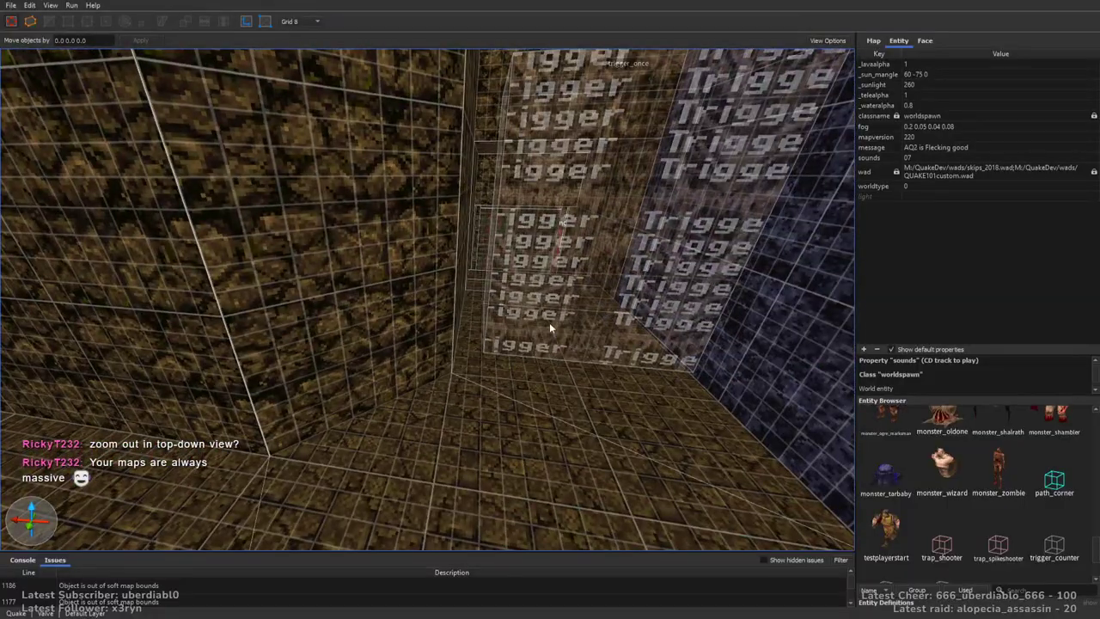
pyautogui.moveTo(496, 332); pyautogui.dragTo(532, 348, button='right')
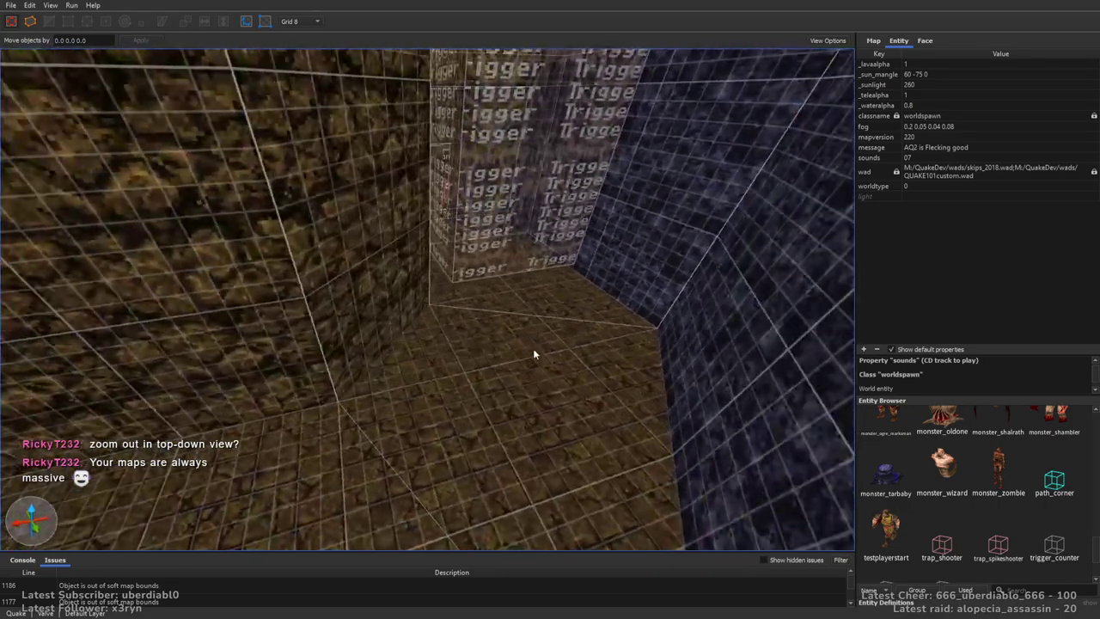
pyautogui.moveTo(937, 471); pyautogui.dragTo(478, 353)
pyautogui.scroll(-3, 478, 352)
pyautogui.keyDown('alt'); pyautogui.moveTo(481, 459); pyautogui.dragTo(490, 324); pyautogui.keyUp('alt')
pyautogui.hotkey('alt', 'Left')
pyautogui.hotkey('alt', 'Left')
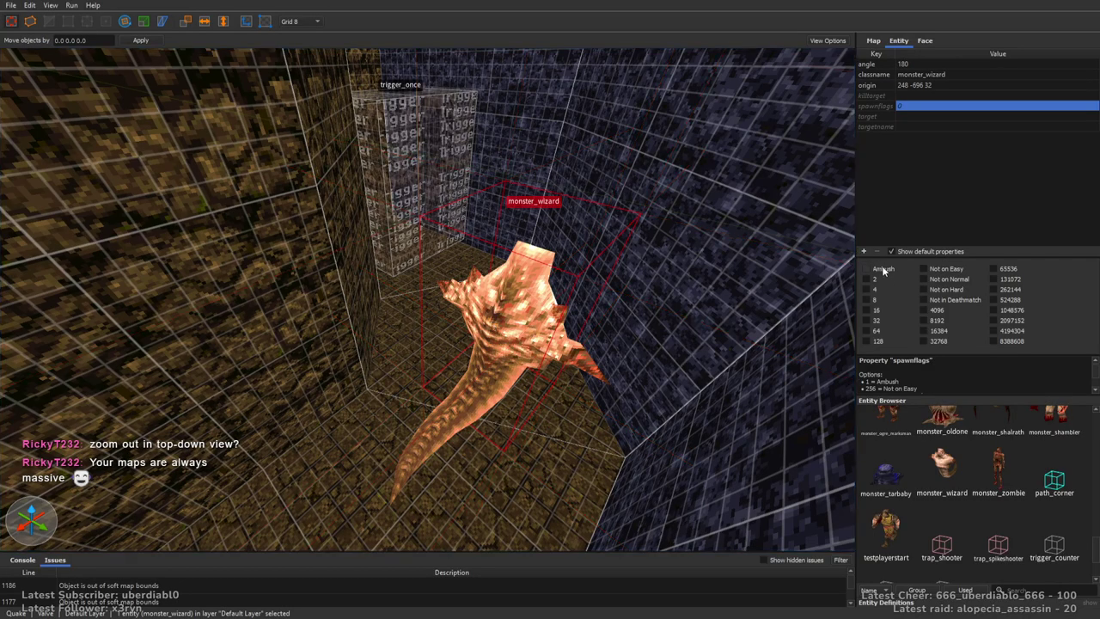
pyautogui.moveTo(679, 240); pyautogui.dragTo(629, 230, button='right')
pyautogui.press('Escape')
# Place a group of monster_knights along the red-and-green floor, including one at -32 -712 -40
pyautogui.moveTo(510, 290); pyautogui.dragTo(607, 406, button='right')
pyautogui.scroll(3, 1084, 522)
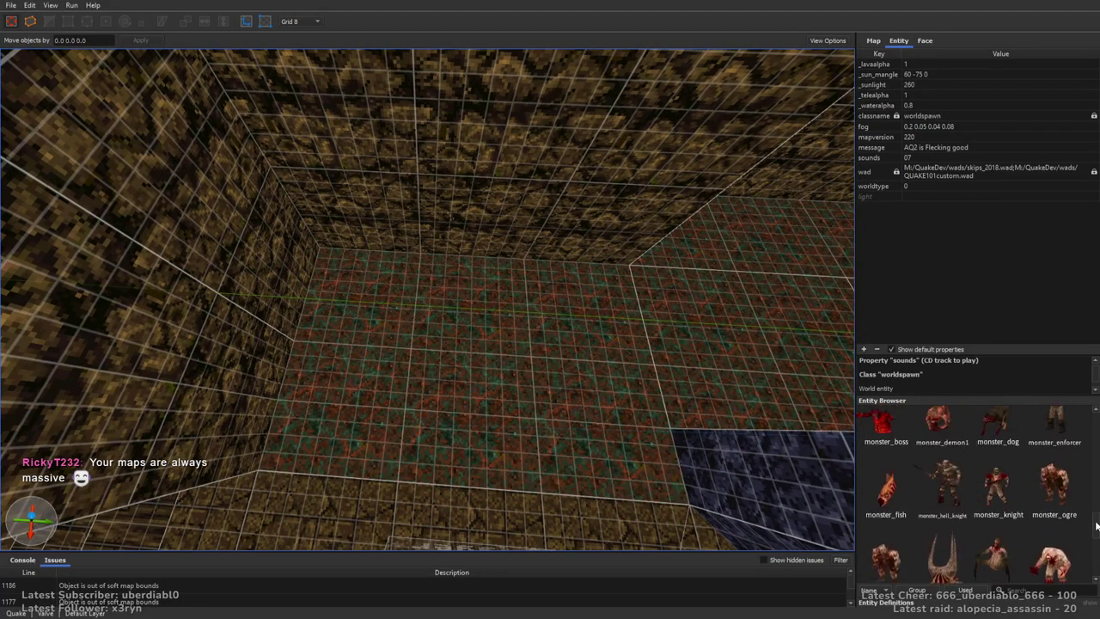
pyautogui.moveTo(984, 483); pyautogui.dragTo(431, 345)
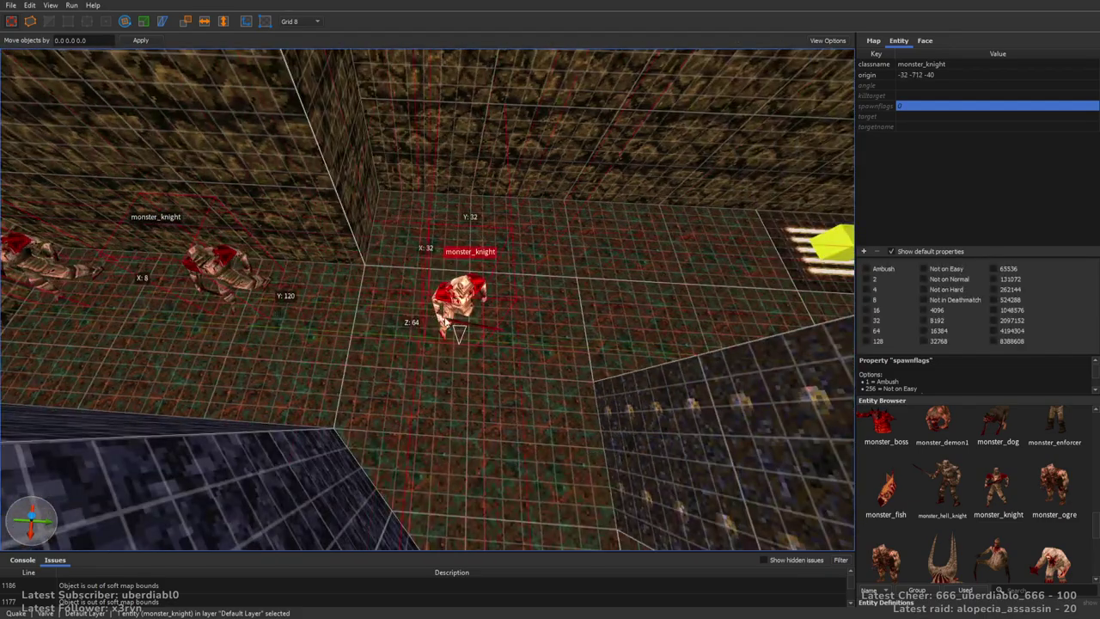
# Add another monster_knight around the corner at 152 -560 -40, facing angle 270
pyautogui.moveTo(444, 325); pyautogui.dragTo(575, 354, button='right')
pyautogui.scroll(5, 250, 289)
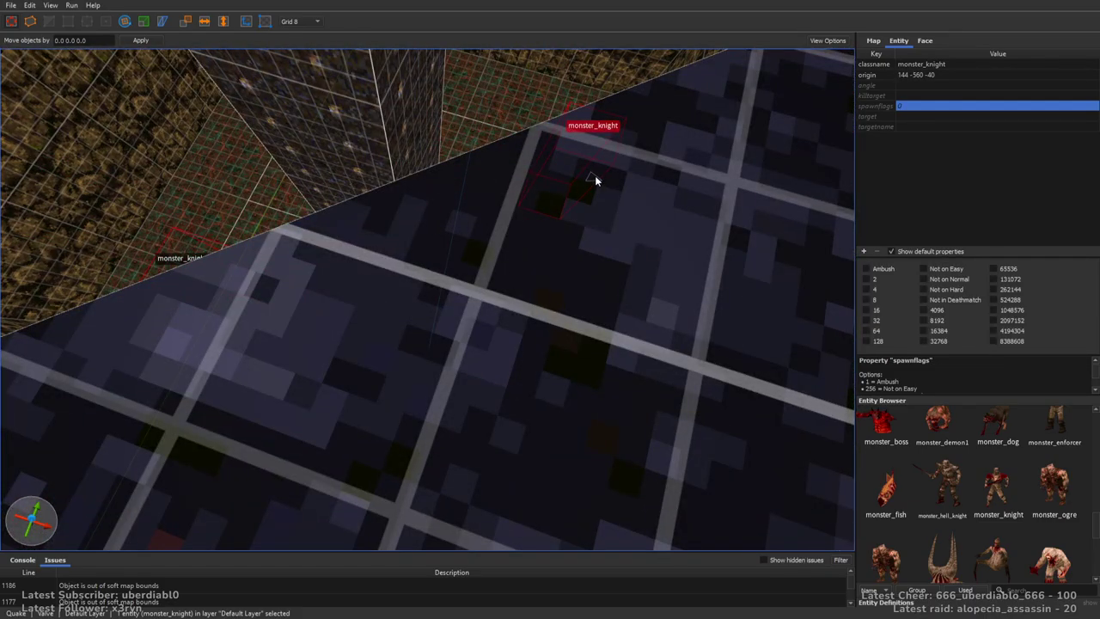
pyautogui.scroll(-5, 594, 176)
pyautogui.moveTo(595, 175); pyautogui.dragTo(567, 225, button='right')
pyautogui.moveTo(333, 371); pyautogui.dragTo(346, 373)
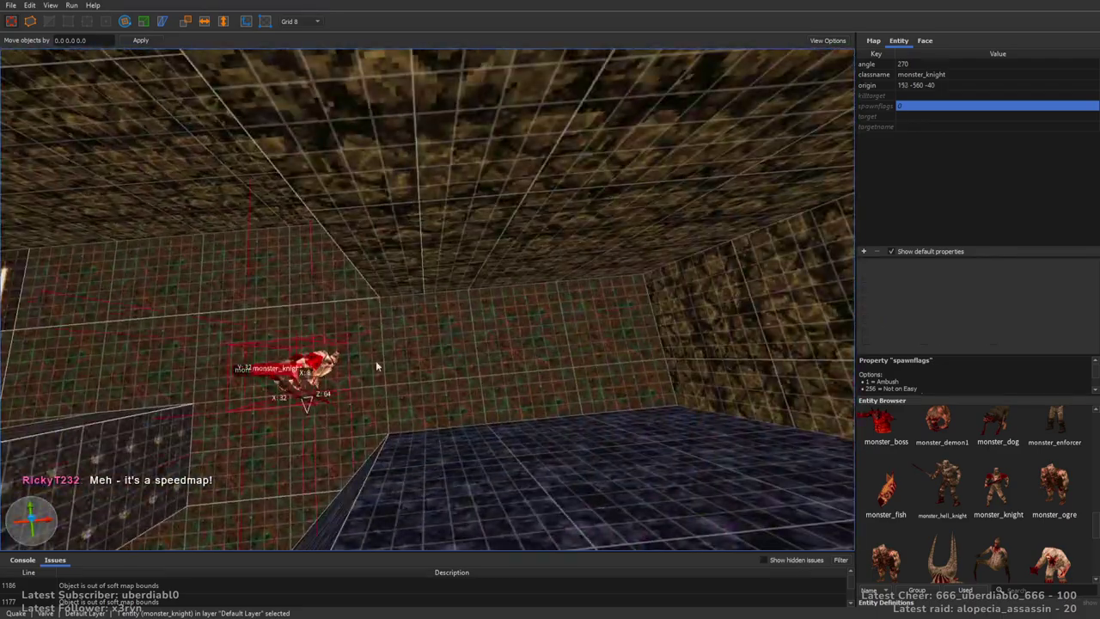
pyautogui.press('Escape')
# Place a monster_shambler on the red-and-green floor near the floor light
pyautogui.moveTo(627, 343); pyautogui.dragTo(619, 319, button='right')
pyautogui.scroll(4, 619, 319)
pyautogui.moveTo(1050, 562); pyautogui.dragTo(560, 328)
pyautogui.scroll(-2, 575, 341)
pyautogui.scroll(-1, 575, 340)
# Reposition the shambler beside the floor light to -24 -488 -40 and add a duplicate shambler nearby
pyautogui.moveTo(505, 294); pyautogui.dragTo(468, 316)
pyautogui.moveTo(469, 316); pyautogui.dragTo(468, 275, button='right')
pyautogui.scroll(3, 540, 306)
pyautogui.scroll(-3, 541, 307)
pyautogui.moveTo(468, 275); pyautogui.dragTo(464, 283)
pyautogui.moveTo(464, 284); pyautogui.dragTo(521, 251, button='right')
pyautogui.scroll(1, 521, 251)
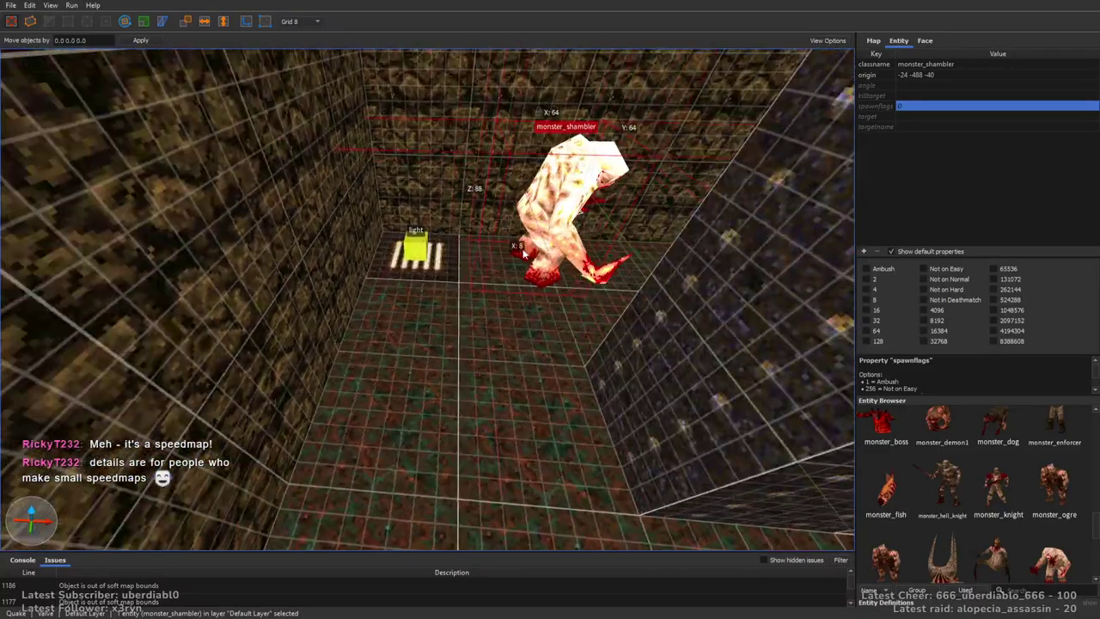
pyautogui.keyDown('ctrl'); pyautogui.moveTo(555, 254); pyautogui.dragTo(398, 349); pyautogui.keyUp('ctrl')
pyautogui.press('Escape')
# Place a monster_ogre in the rock corner behind the knight and rotate it to face into the room
pyautogui.moveTo(397, 345); pyautogui.dragTo(498, 316, button='right')
pyautogui.moveTo(1052, 490); pyautogui.dragTo(358, 368)
pyautogui.moveTo(492, 348); pyautogui.dragTo(624, 291, button='right')
pyautogui.hotkey('alt', 'Left')
pyautogui.hotkey('alt', 'Left')
pyautogui.hotkey('alt', 'Left')
pyautogui.press('Escape')
# Flag the monster_shambler at -8 -488 -40 as Ambush
pyautogui.click(327, 172)
pyautogui.hotkey('ctrl', 'u')
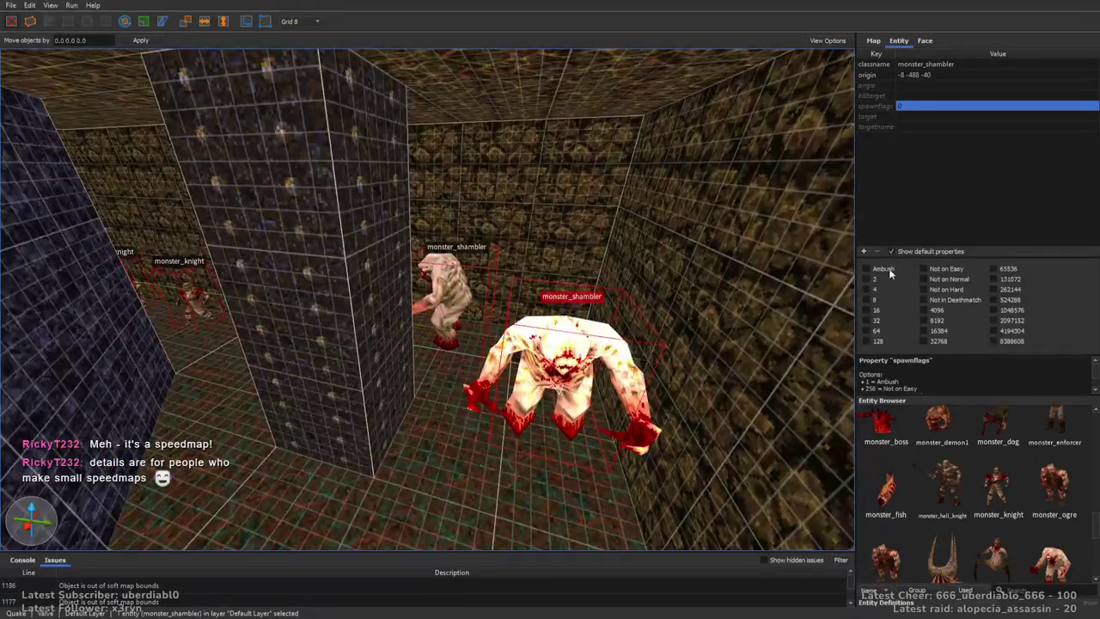
pyautogui.moveTo(602, 293); pyautogui.dragTo(267, 293, button='right')
pyautogui.click(266, 292)
pyautogui.press('Escape')
# Select the two monster_knights facing angle 270 on the red-and-green floor and flag them as Ambush
pyautogui.moveTo(559, 288); pyautogui.dragTo(778, 318, button='right')
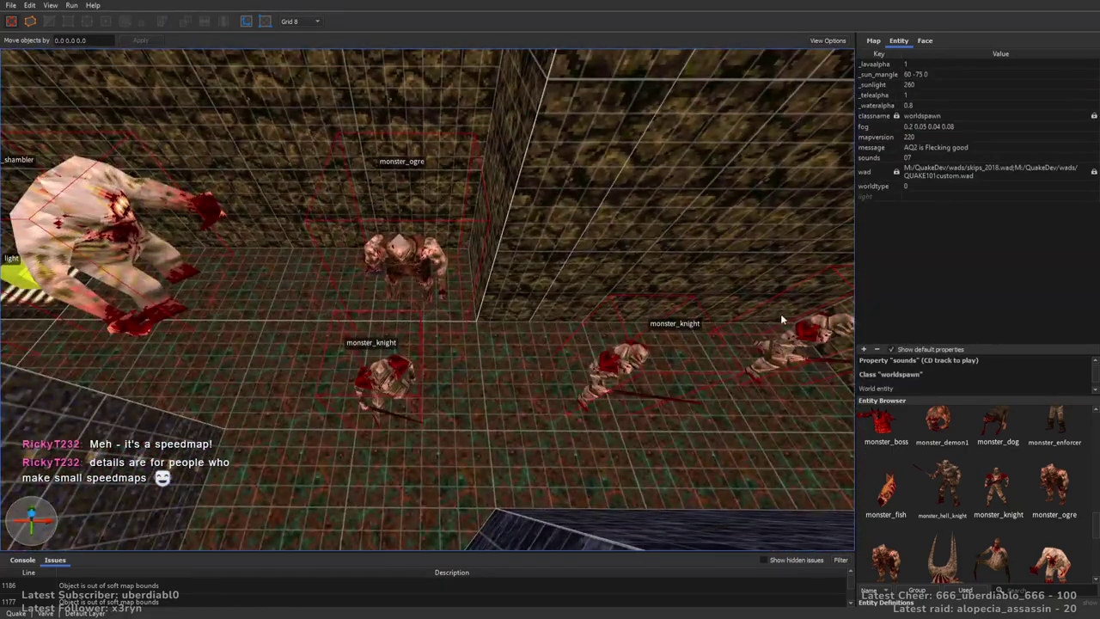
pyautogui.click(778, 319)
pyautogui.hotkey('ctrl', 'u')
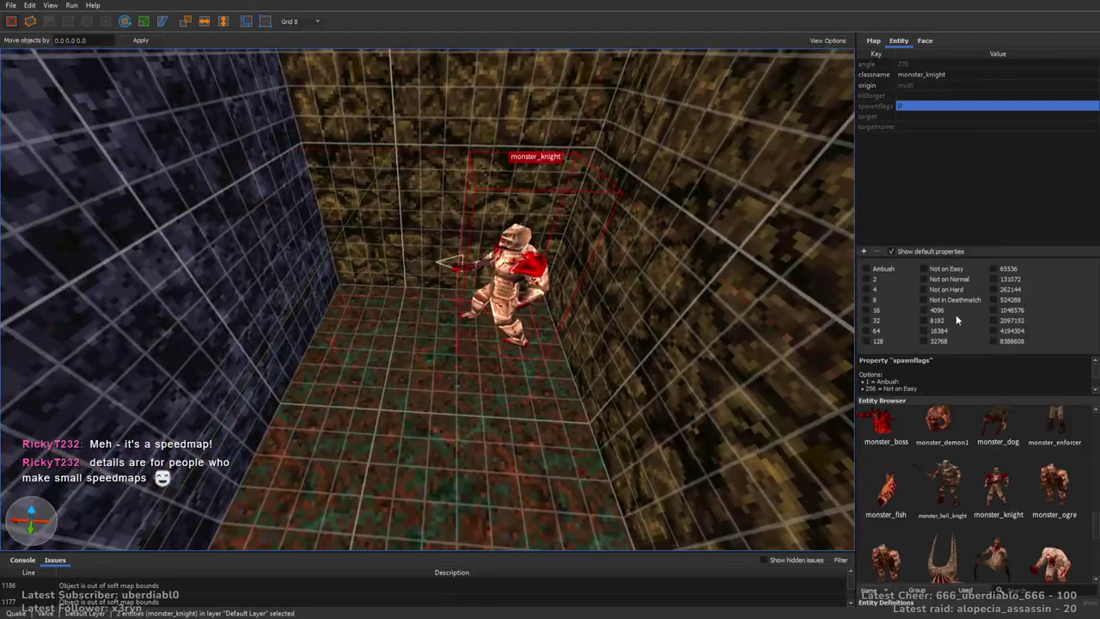
pyautogui.press('Escape')
pyautogui.moveTo(595, 322); pyautogui.dragTo(569, 247, button='right')
pyautogui.scroll(3, 622, 289)
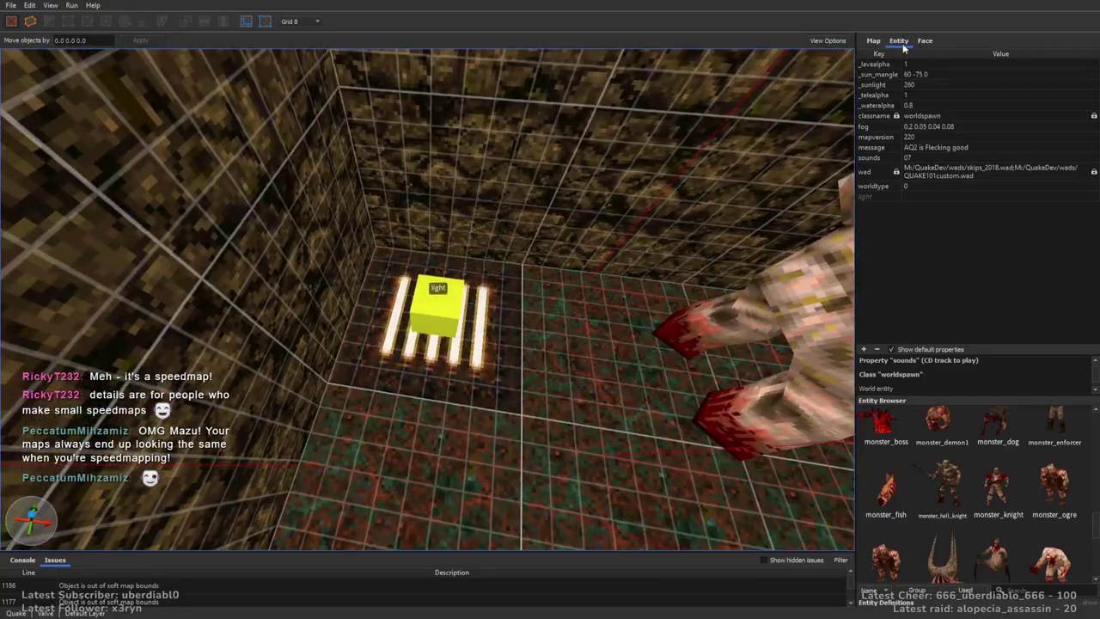
# Place an item_armor2 at the floor light in the rock corner near the shambler
pyautogui.scroll(-5, 1081, 507)
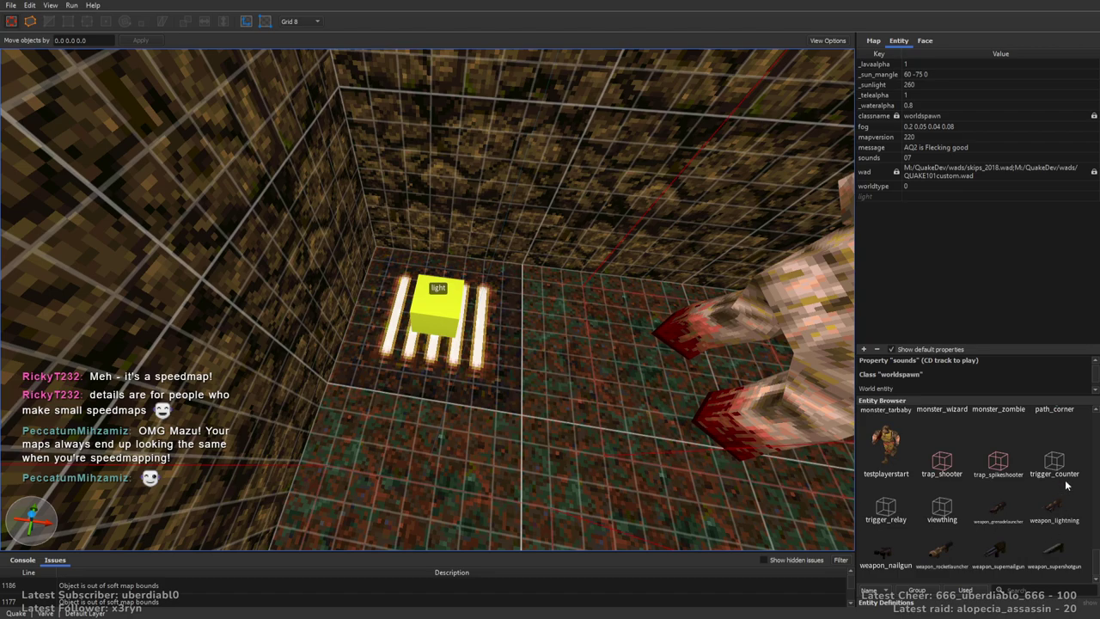
pyautogui.moveTo(1094, 567); pyautogui.dragTo(1092, 461)
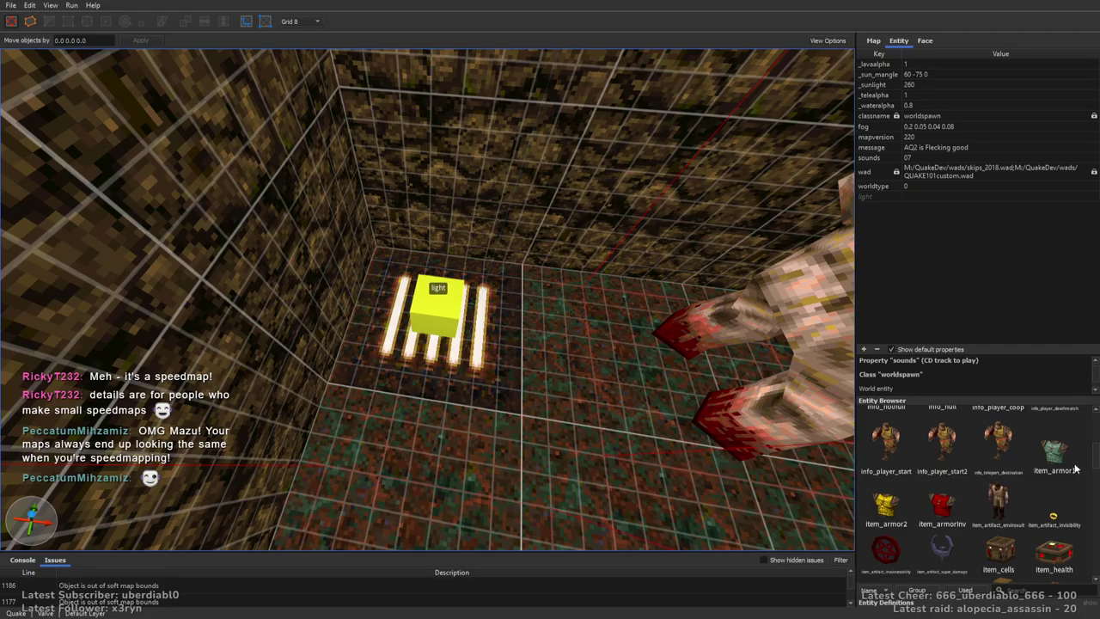
pyautogui.moveTo(880, 513); pyautogui.dragTo(445, 368)
pyautogui.press('Escape')
# Place an item_health on the rock floor beside the func_button and add a duplicate next to it
pyautogui.moveTo(653, 342); pyautogui.dragTo(588, 304, button='right')
pyautogui.moveTo(698, 258); pyautogui.dragTo(657, 284, button='right')
pyautogui.moveTo(1053, 550); pyautogui.dragTo(658, 385)
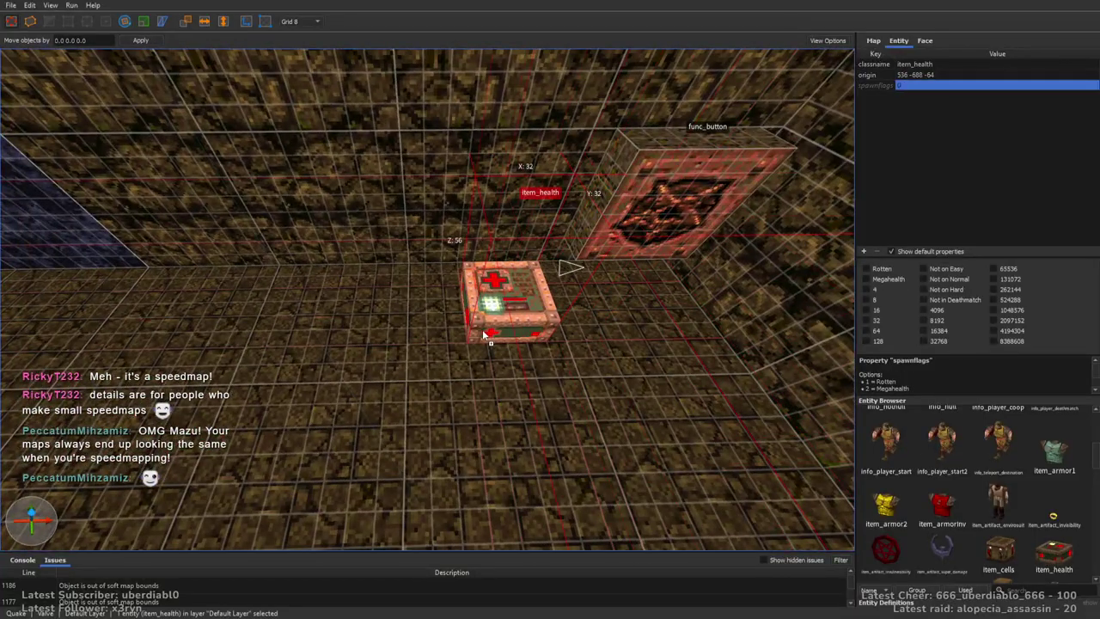
pyautogui.moveTo(612, 287)
pyautogui.mouseDown(button='right')
pyautogui.moveTo(620, 306)
pyautogui.moveTo(601, 283)
pyautogui.mouseUp(button='right')
pyautogui.keyDown('ctrl'); pyautogui.moveTo(503, 242); pyautogui.dragTo(414, 249); pyautogui.keyUp('ctrl')
pyautogui.press('Escape')
# Place item_rockets on the red-and-green floor by the monsters and in the empty rock-walled corner
pyautogui.moveTo(414, 250); pyautogui.dragTo(631, 307, button='right')
pyautogui.scroll(-5, 1096, 458)
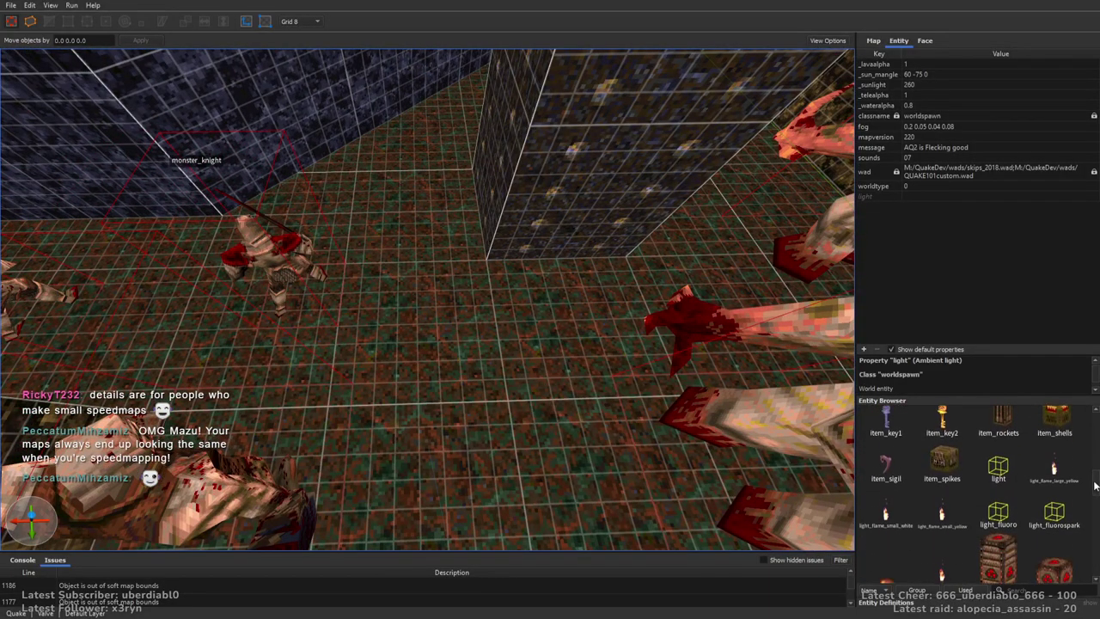
pyautogui.moveTo(998, 423); pyautogui.dragTo(531, 352)
pyautogui.moveTo(485, 348); pyautogui.dragTo(731, 384, button='right')
pyautogui.press('Escape')
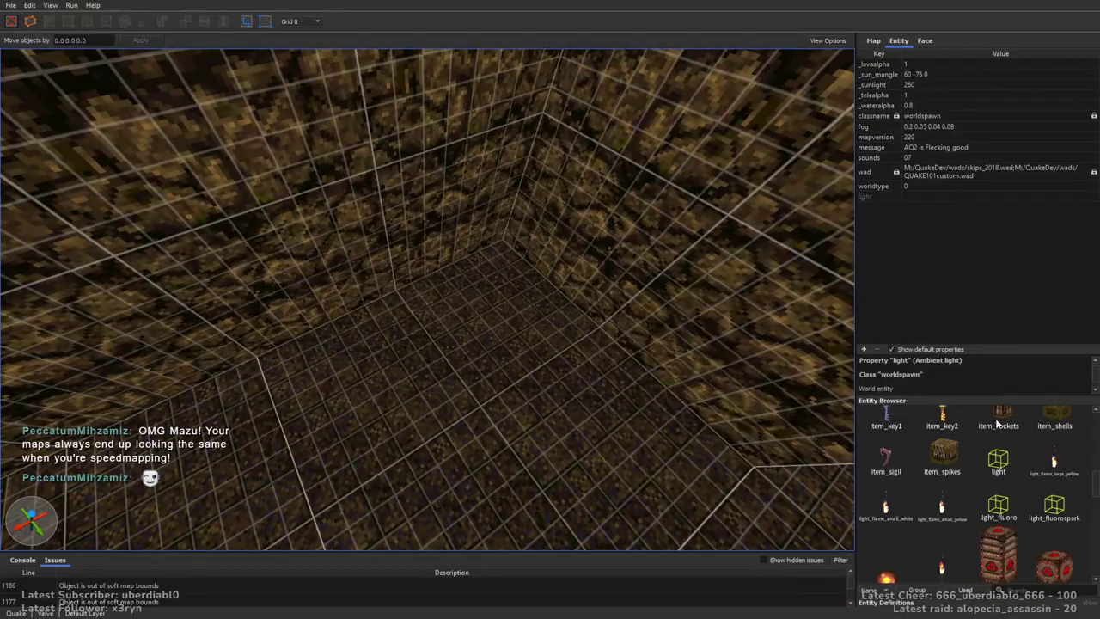
pyautogui.moveTo(994, 425); pyautogui.dragTo(540, 334)
pyautogui.press('Escape')
# Place an item_health on the floor beside the rock pillar near the monster_ogre
pyautogui.moveTo(626, 398); pyautogui.dragTo(687, 318, button='right')
pyautogui.scroll(3, 1094, 488)
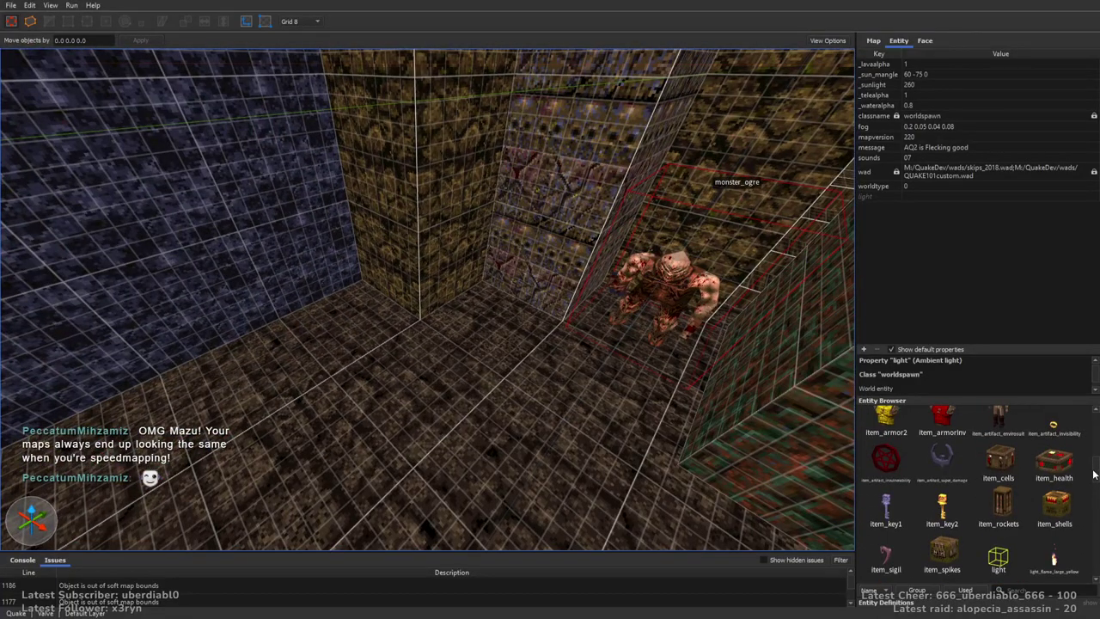
pyautogui.moveTo(1054, 481); pyautogui.dragTo(493, 329)
pyautogui.press('Escape')
# Place an item_shells in the stone-walled corner at 1048 -872 -64
pyautogui.moveTo(530, 378); pyautogui.dragTo(624, 337, button='right')
pyautogui.moveTo(594, 325); pyautogui.dragTo(671, 365, button='right')
pyautogui.moveTo(1055, 522); pyautogui.dragTo(593, 378)
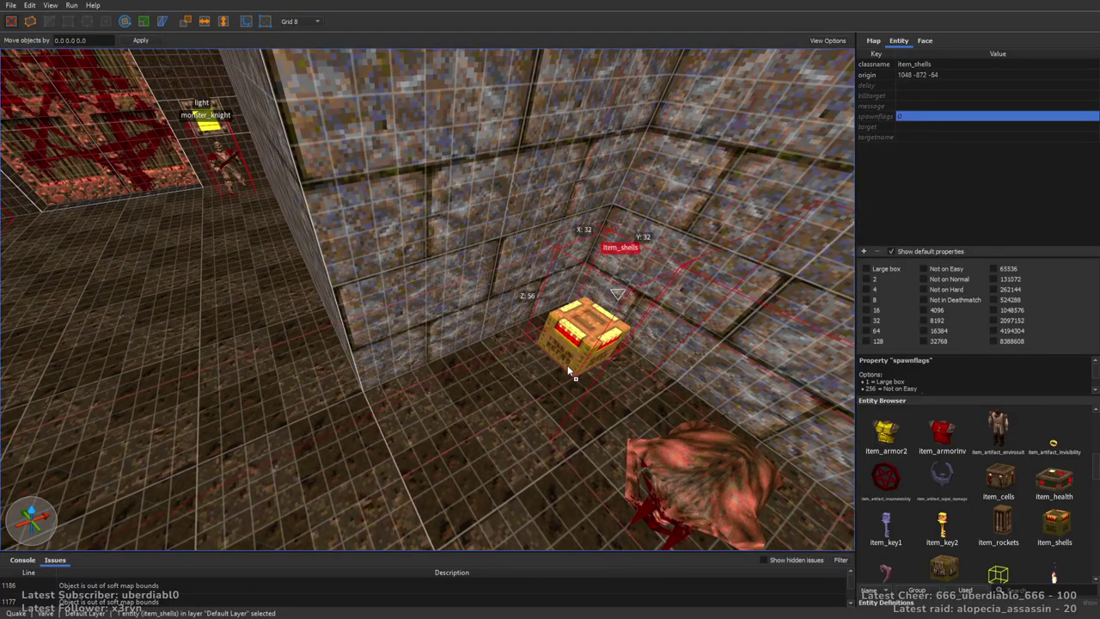
pyautogui.moveTo(583, 365); pyautogui.dragTo(568, 392, button='right')
pyautogui.press('Escape')
# Place a weapon_supershotgun on the floor of the long rock passage
pyautogui.moveTo(640, 388); pyautogui.dragTo(623, 406, button='right')
pyautogui.scroll(-5, 1089, 526)
pyautogui.scroll(-5, 1085, 549)
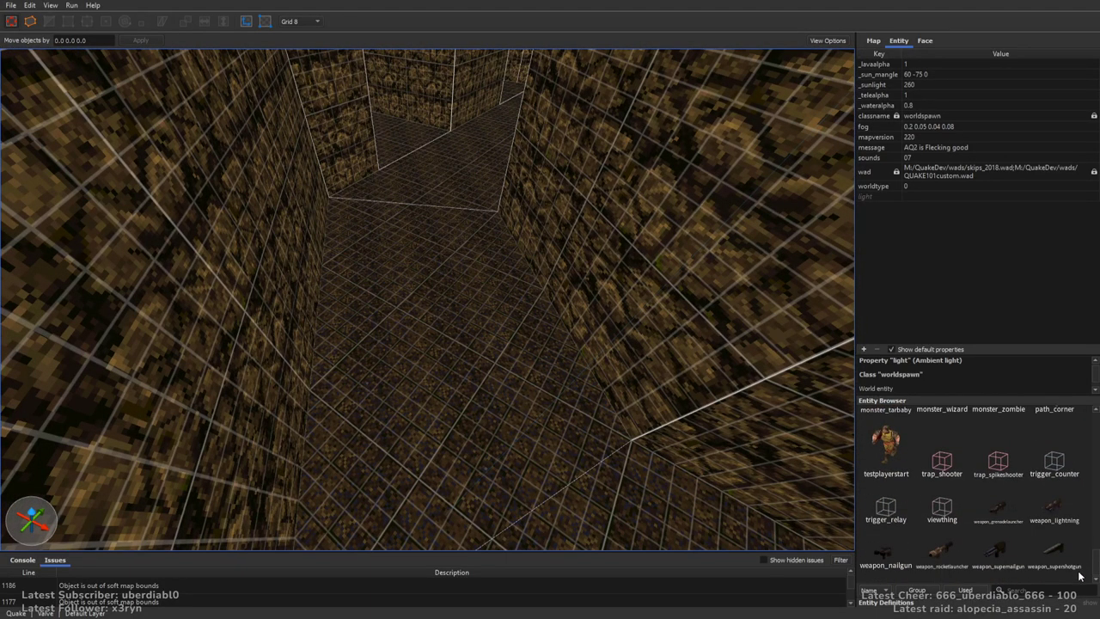
pyautogui.moveTo(1050, 554); pyautogui.dragTo(462, 331)
pyautogui.moveTo(484, 332); pyautogui.dragTo(649, 326, button='right')
pyautogui.press('Escape')
# Place an item_shells beside the monster_knight at the rock passage's end, at -824 -1448 -64
pyautogui.moveTo(596, 371); pyautogui.dragTo(1046, 504, button='right')
pyautogui.moveTo(1096, 558); pyautogui.dragTo(1084, 462)
pyautogui.moveTo(739, 430); pyautogui.dragTo(423, 364)
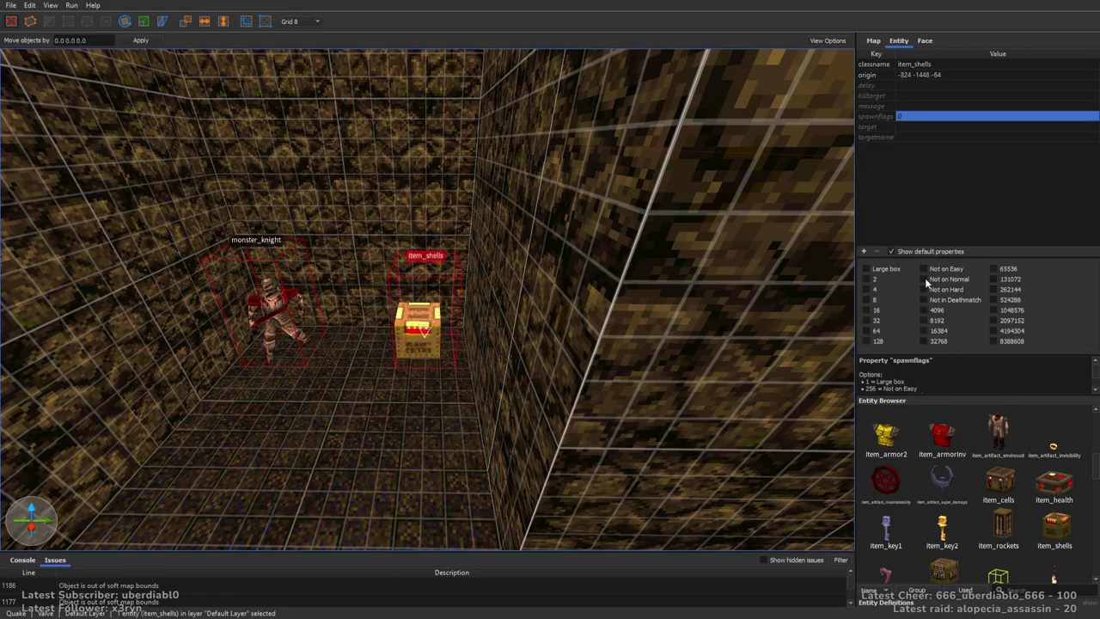
pyautogui.moveTo(814, 291)
pyautogui.mouseDown(button='right')
pyautogui.moveTo(662, 303)
pyautogui.moveTo(570, 326)
pyautogui.moveTo(563, 296)
pyautogui.moveTo(538, 304)
pyautogui.moveTo(521, 290)
pyautogui.moveTo(549, 319)
pyautogui.moveTo(579, 312)
pyautogui.moveTo(522, 314)
pyautogui.moveTo(494, 292)
pyautogui.moveTo(454, 331)
pyautogui.moveTo(655, 323)
pyautogui.moveTo(644, 297)
pyautogui.moveTo(545, 364)
pyautogui.moveTo(841, 441)
pyautogui.mouseUp(button='right')
pyautogui.press('Escape')
# Place an item_artifact_super_damage beside the two item_health boxes at 448 -664 -40
pyautogui.press('w')
pyautogui.press('w')
pyautogui.press('w')
pyautogui.press('w')
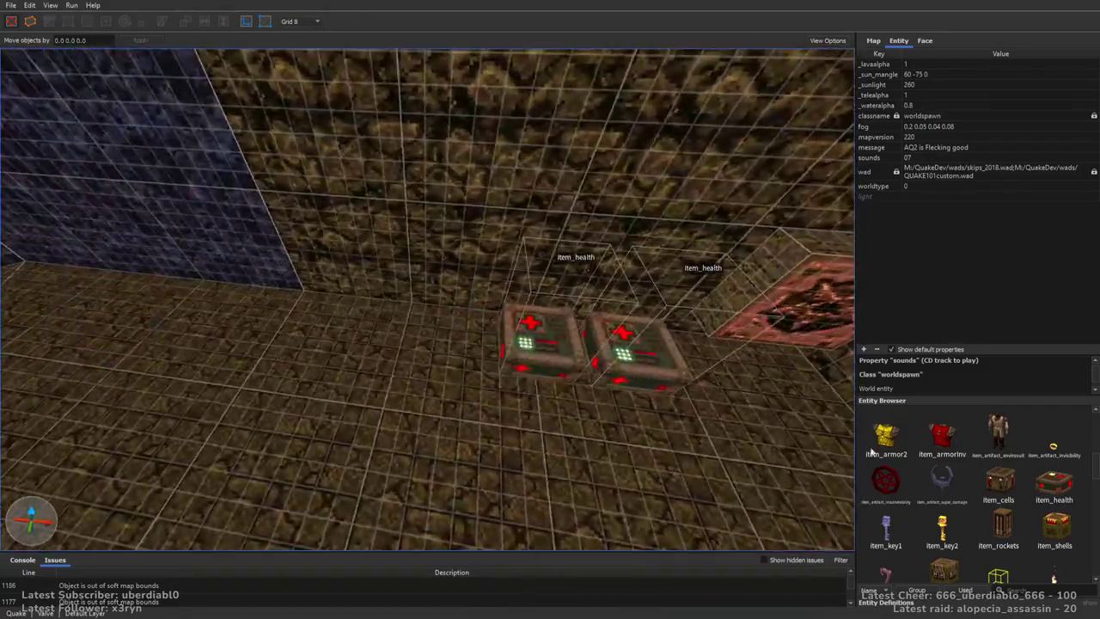
pyautogui.moveTo(938, 484); pyautogui.dragTo(424, 367)
pyautogui.scroll(-5, 514, 384)
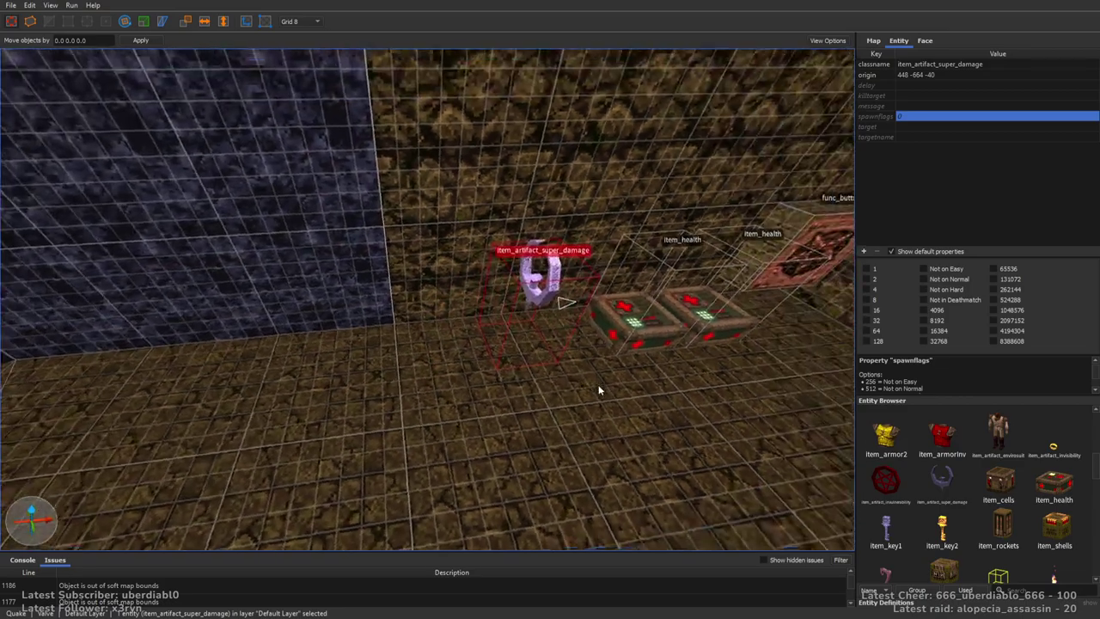
pyautogui.moveTo(608, 391); pyautogui.dragTo(695, 373, button='right')
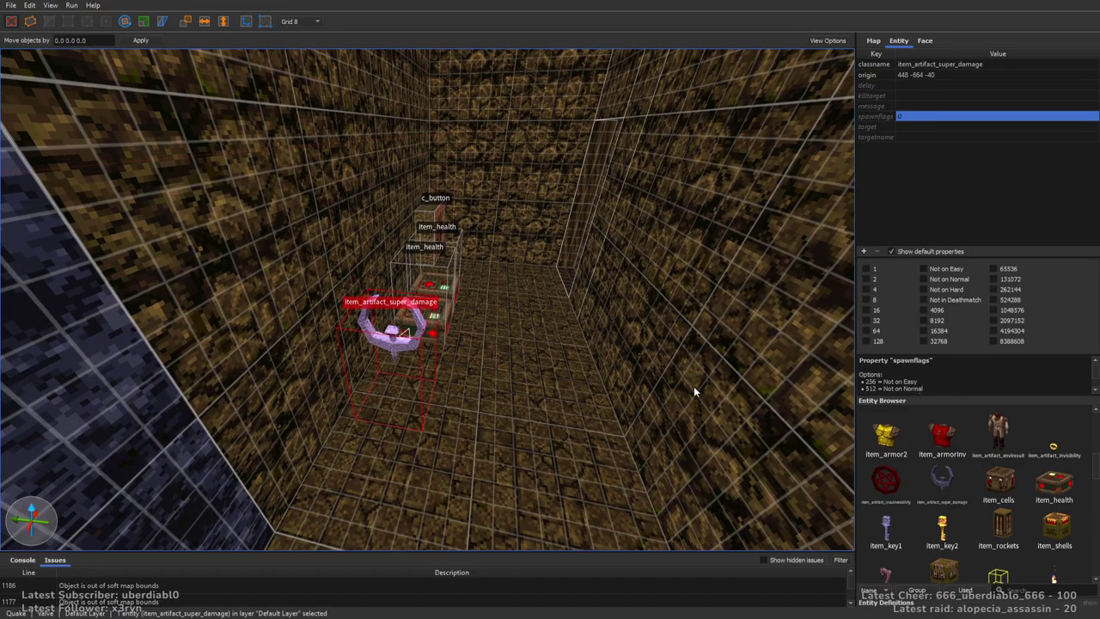
# Move the item_artifact_super_damage onto the red-and-green block behind the monster_ogre, at 104 -1176 -40
pyautogui.moveTo(455, 325); pyautogui.dragTo(521, 338, button='right')
pyautogui.moveTo(233, 344); pyautogui.dragTo(528, 301)
pyautogui.moveTo(528, 301); pyautogui.dragTo(529, 283, button='right')
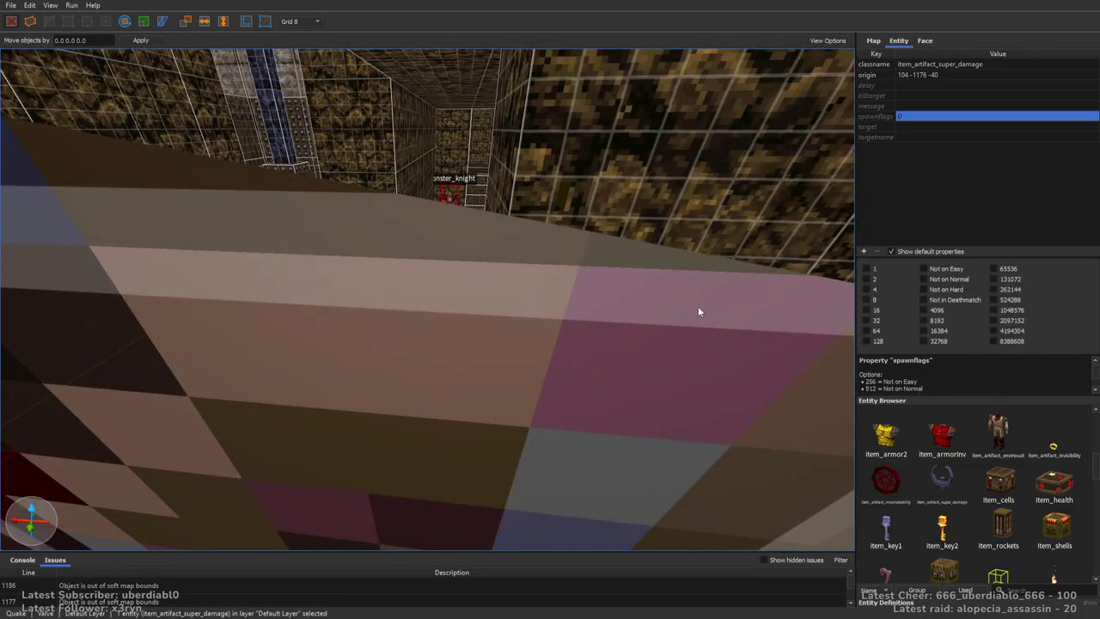
pyautogui.moveTo(738, 288); pyautogui.dragTo(572, 256, button='right')
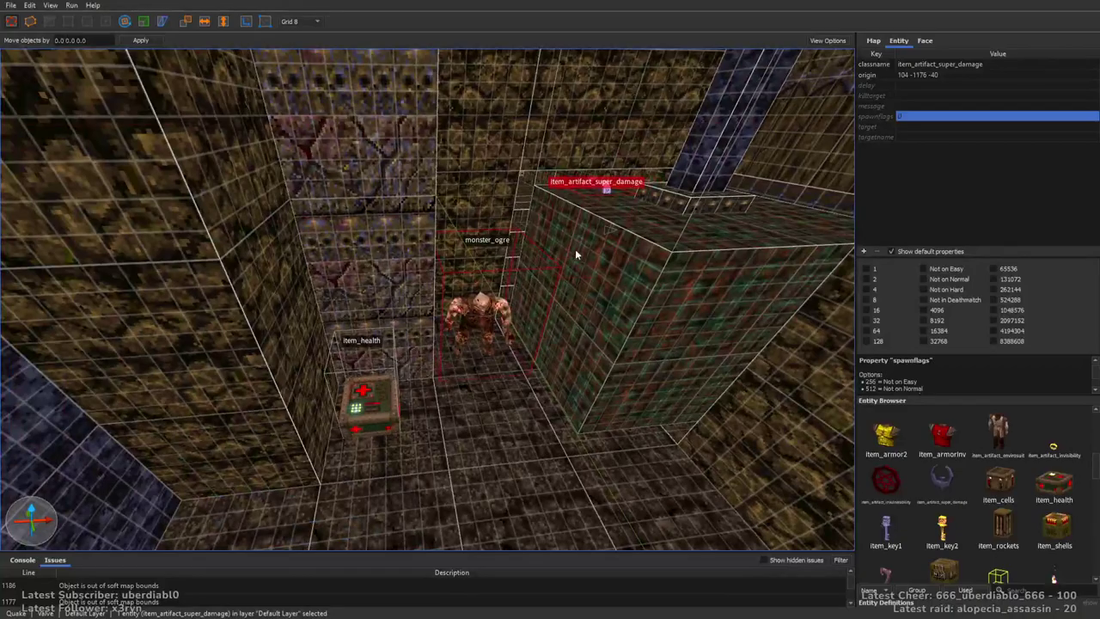
pyautogui.moveTo(482, 317); pyautogui.dragTo(486, 346, button='right')
pyautogui.press('Escape')
# Add another item_artifact_super_damage beside the two item_health boxes at 464 -664 -40
pyautogui.moveTo(933, 485); pyautogui.dragTo(459, 349)
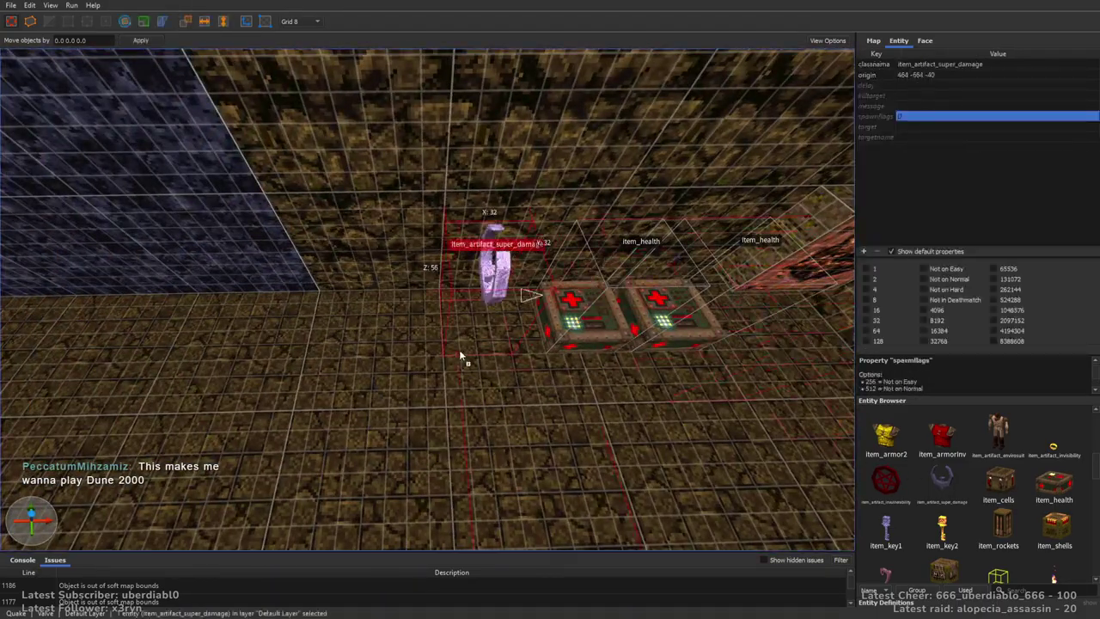
pyautogui.press('Escape')
pyautogui.moveTo(497, 365); pyautogui.dragTo(503, 230, button='right')
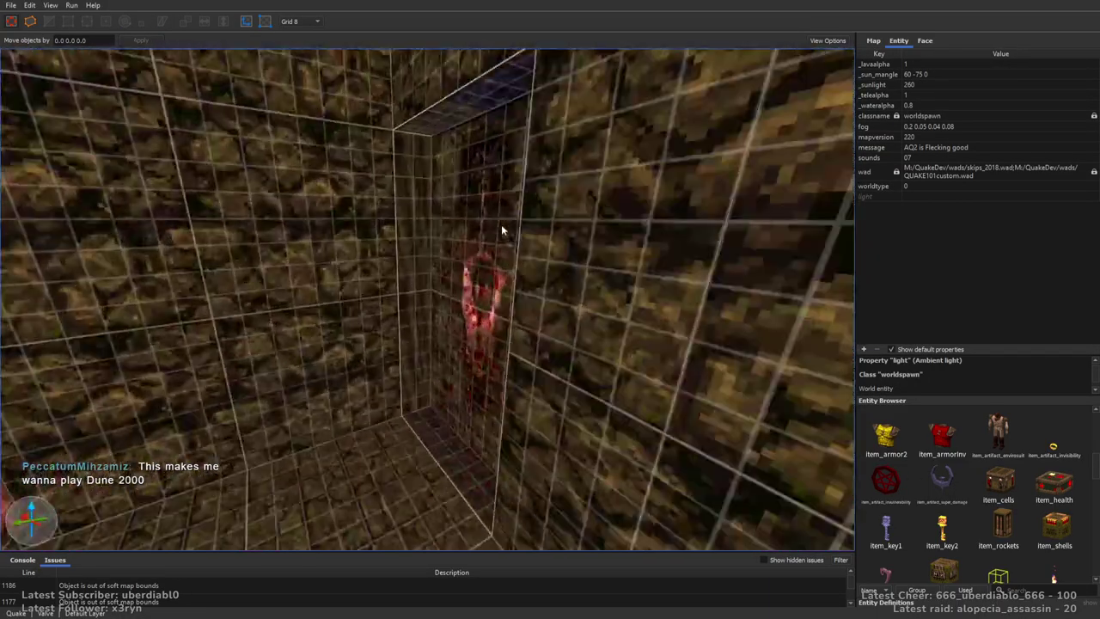
pyautogui.moveTo(526, 333)
pyautogui.mouseDown(button='right')
pyautogui.moveTo(653, 297)
pyautogui.moveTo(619, 228)
pyautogui.moveTo(504, 299)
pyautogui.moveTo(417, 305)
pyautogui.moveTo(474, 302)
pyautogui.moveTo(438, 350)
pyautogui.moveTo(484, 360)
pyautogui.moveTo(621, 287)
pyautogui.moveTo(709, 294)
pyautogui.moveTo(613, 313)
pyautogui.moveTo(627, 274)
pyautogui.moveTo(627, 327)
pyautogui.moveTo(481, 351)
pyautogui.moveTo(616, 398)
pyautogui.moveTo(647, 371)
pyautogui.moveTo(582, 359)
pyautogui.moveTo(636, 379)
pyautogui.mouseUp(button='right')
pyautogui.moveTo(1096, 469); pyautogui.dragTo(1093, 529)
pyautogui.moveTo(792, 453); pyautogui.dragTo(368, 385)
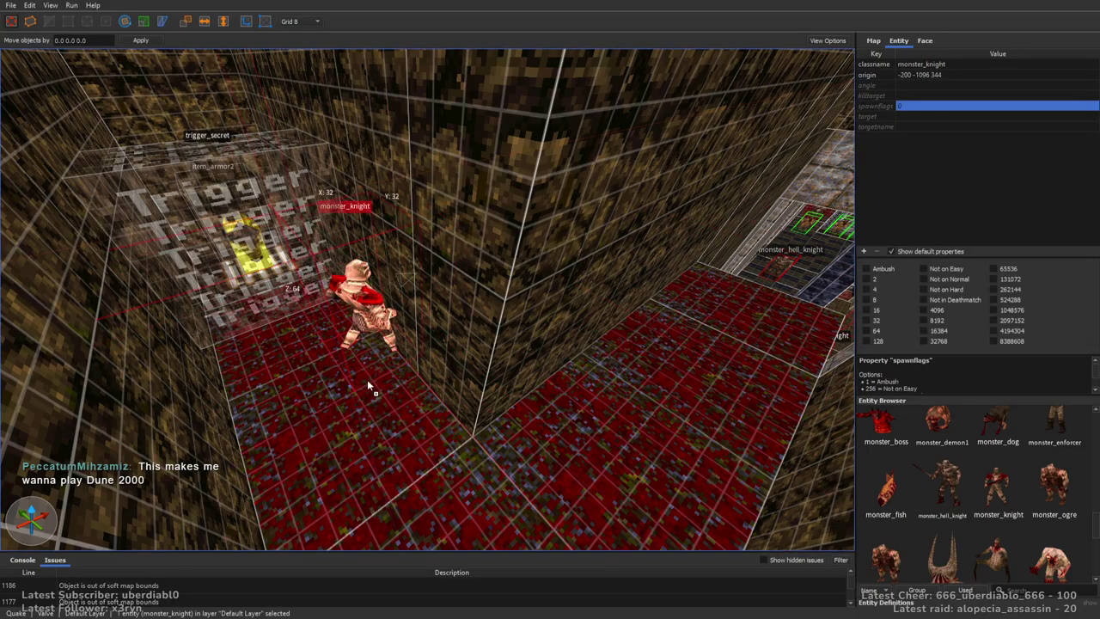
pyautogui.press('Escape')
# Draw a metal2_8 slab brush on the 32-unit grid as a raised ledge in the stone-walled checkered room
pyautogui.moveTo(339, 399); pyautogui.dragTo(612, 340, button='right')
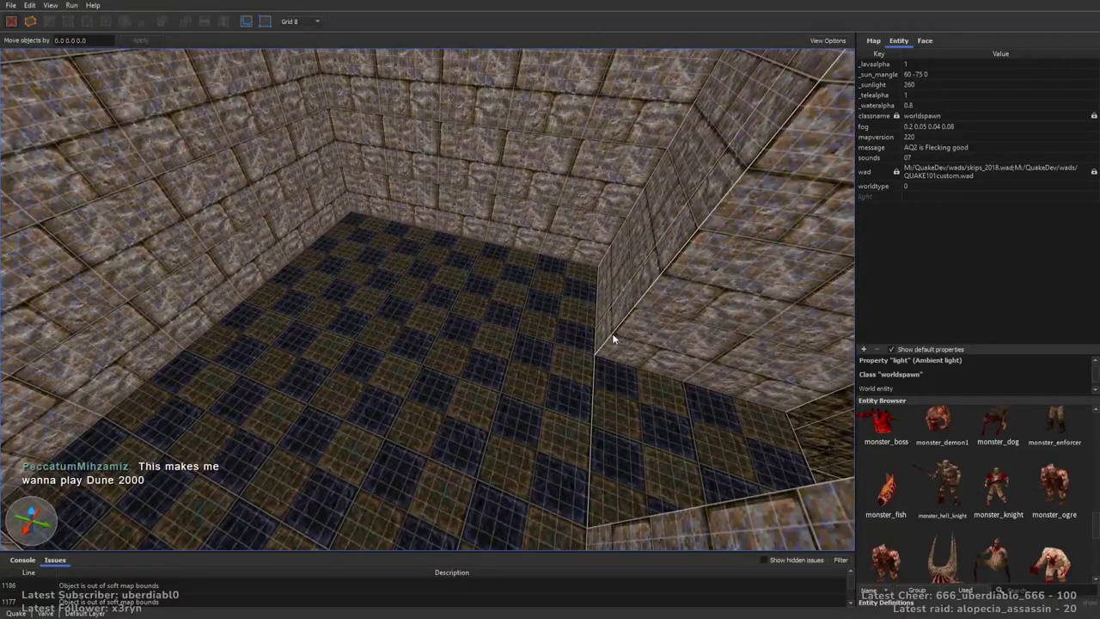
pyautogui.moveTo(687, 319); pyautogui.dragTo(728, 216, button='right')
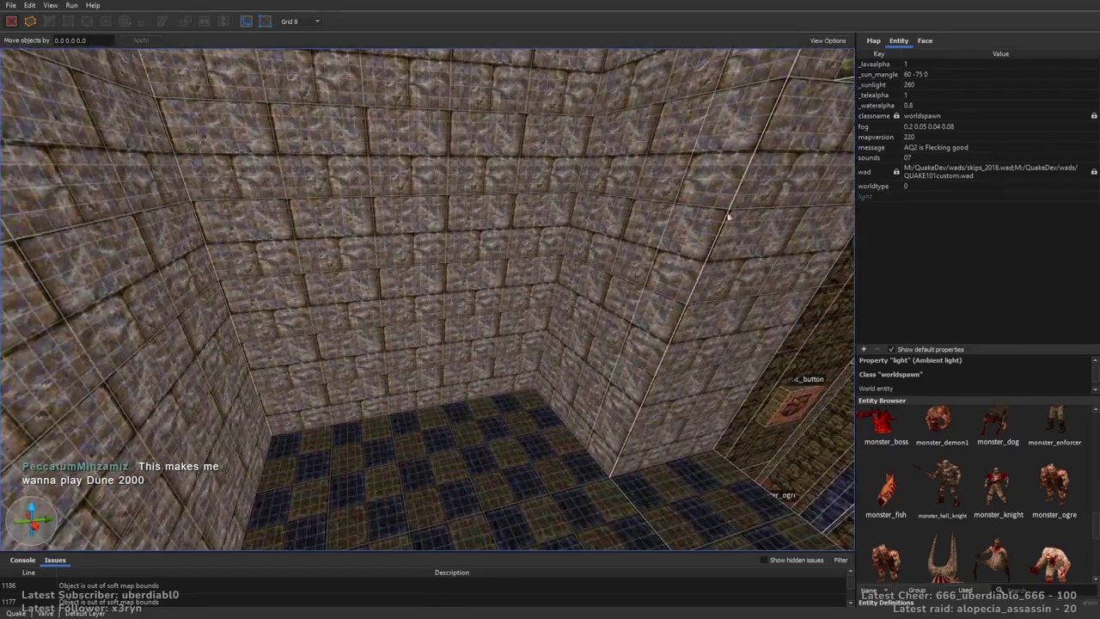
pyautogui.click(925, 41)
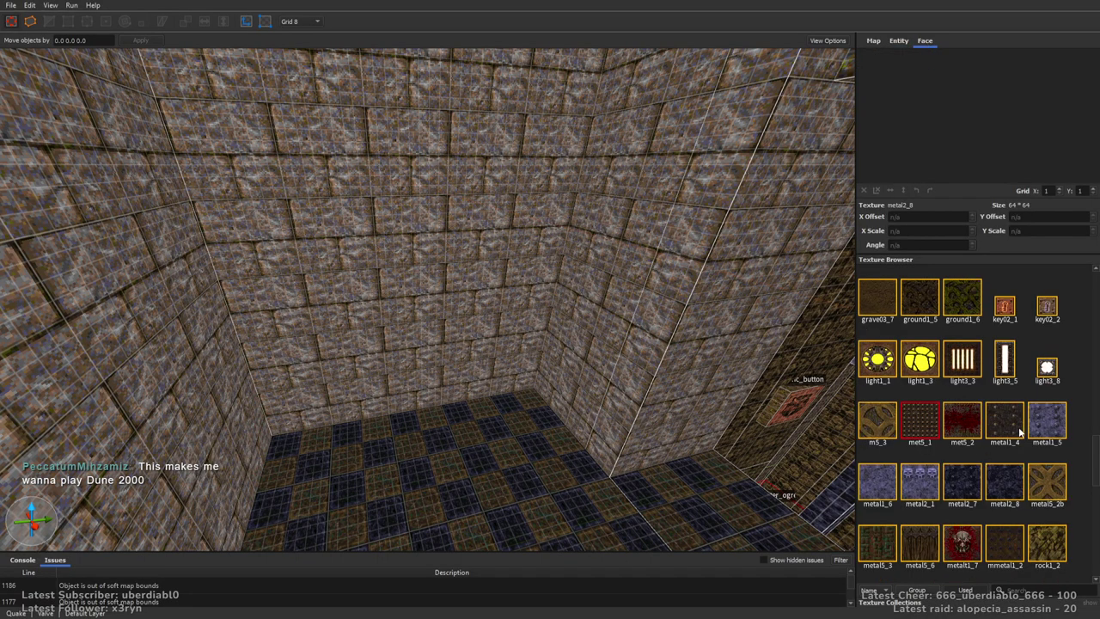
pyautogui.click(1001, 490)
pyautogui.moveTo(773, 300); pyautogui.dragTo(738, 309, button='right')
pyautogui.press('6')
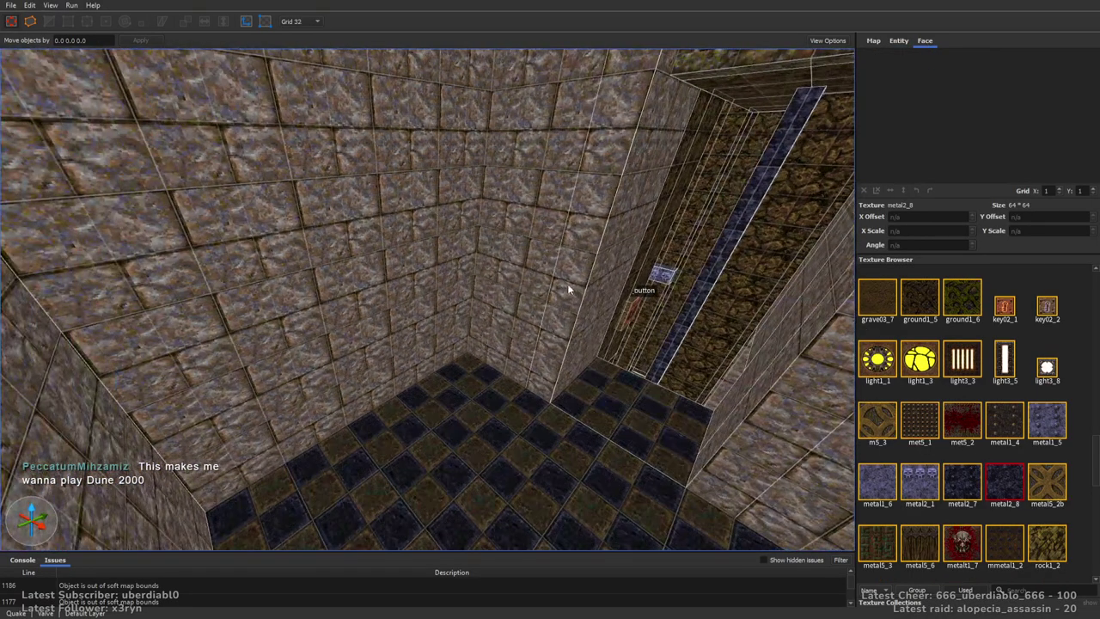
pyautogui.moveTo(460, 298); pyautogui.dragTo(391, 341)
pyautogui.moveTo(517, 318)
pyautogui.mouseDown(button='right')
pyautogui.moveTo(614, 288)
pyautogui.moveTo(396, 260)
pyautogui.mouseUp(button='right')
pyautogui.moveTo(222, 271)
pyautogui.mouseDown(button='right')
pyautogui.moveTo(401, 267)
pyautogui.moveTo(592, 301)
pyautogui.moveTo(332, 307)
pyautogui.mouseUp(button='right')
# Continue the metal2_8 ledge along the adjoining stone wall and clip the slab from its front edge
pyautogui.moveTo(696, 378)
pyautogui.mouseDown()
pyautogui.moveTo(658, 342)
pyautogui.moveTo(679, 455)
pyautogui.mouseUp()
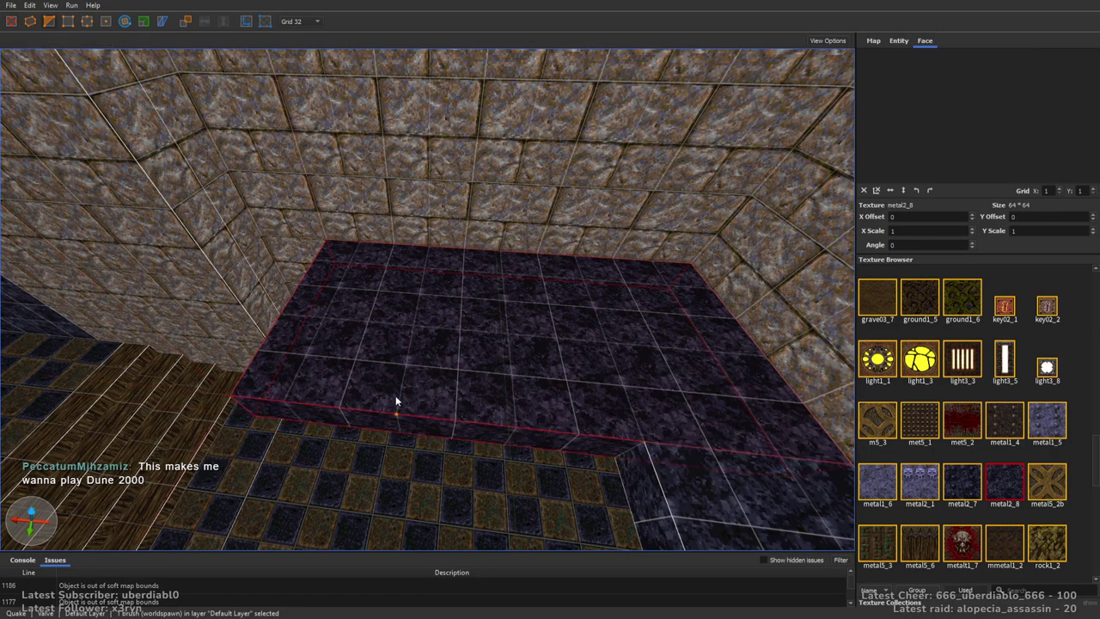
pyautogui.click(452, 417)
pyautogui.press('Return')
pyautogui.moveTo(468, 323)
pyautogui.mouseDown(button='right')
pyautogui.moveTo(552, 339)
pyautogui.moveTo(610, 234)
pyautogui.moveTo(523, 238)
pyautogui.moveTo(609, 280)
pyautogui.moveTo(607, 224)
pyautogui.moveTo(675, 329)
pyautogui.moveTo(653, 285)
pyautogui.moveTo(602, 270)
pyautogui.mouseUp(button='right')
# Place two monster_ogres on the metal ledge using the 8-unit grid, one of them at -24 -1944 472
pyautogui.click(898, 40)
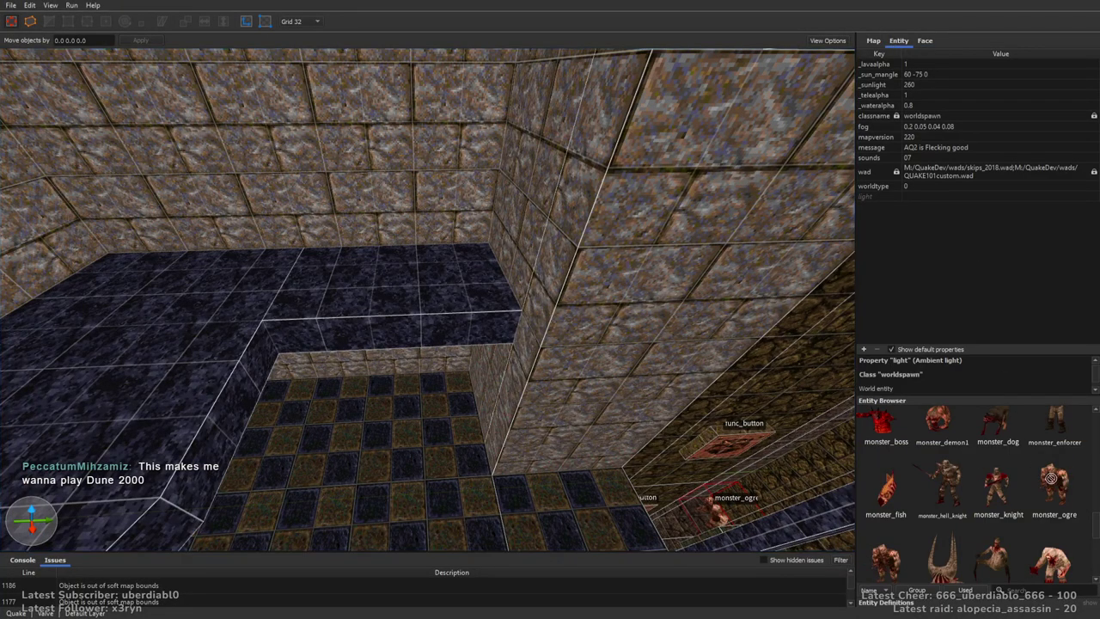
pyautogui.moveTo(1060, 476); pyautogui.dragTo(436, 274)
pyautogui.scroll(5, 483, 249)
pyautogui.scroll(-3, 497, 218)
pyautogui.press('-')
pyautogui.press('-')
pyautogui.scroll(-3, 507, 204)
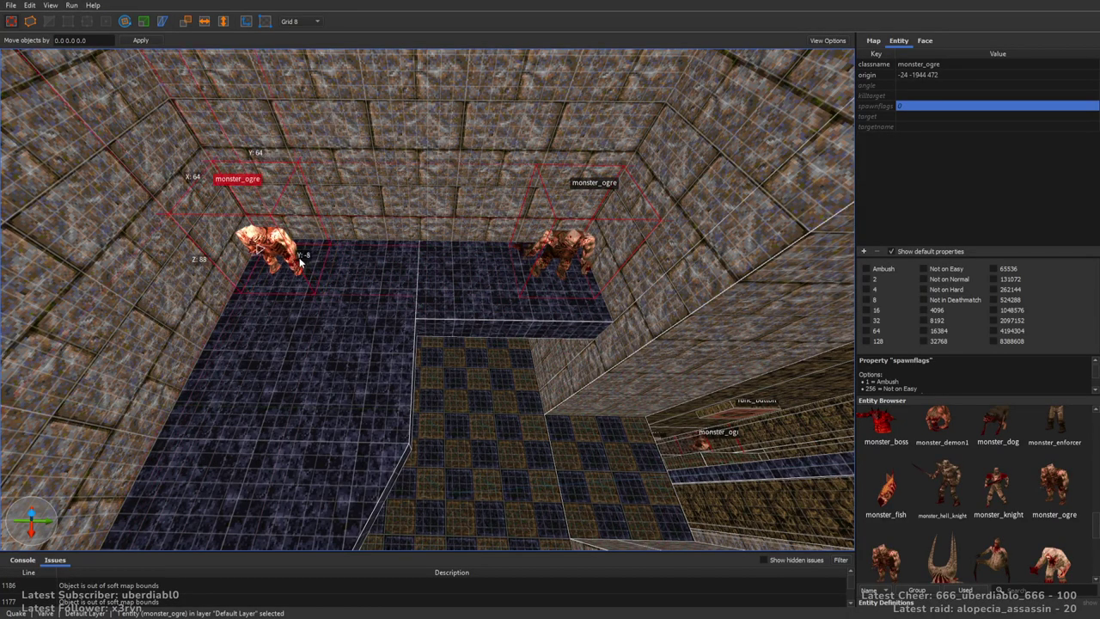
pyautogui.moveTo(688, 209); pyautogui.dragTo(638, 307, button='right')
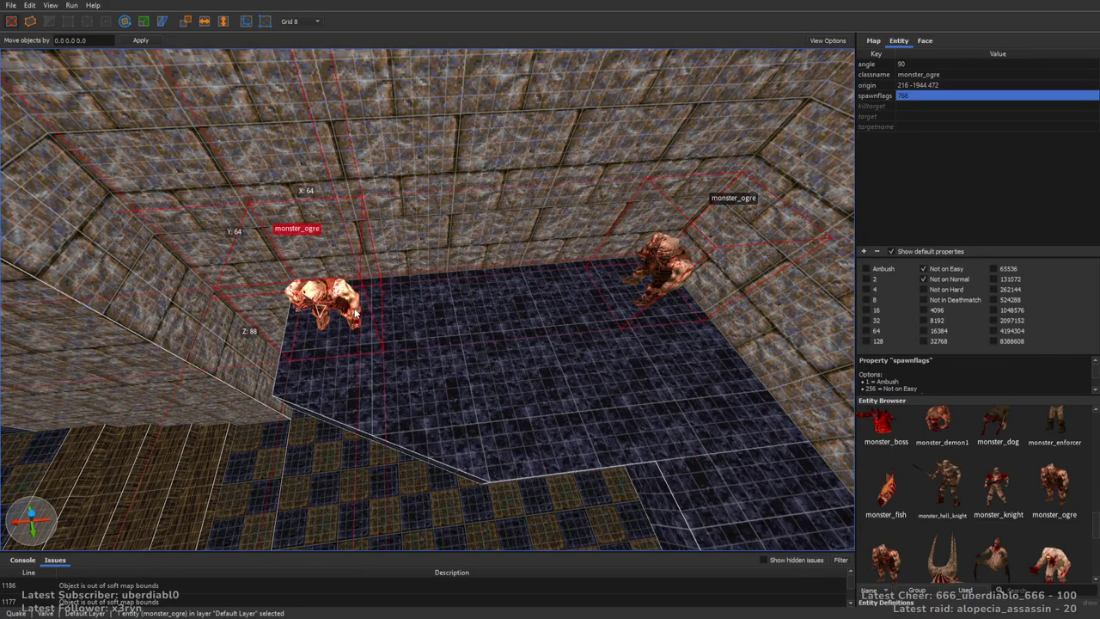
pyautogui.press('Escape')
# Extend the brick brush between the stone walls above the passage downward to a height of 184 units
pyautogui.moveTo(354, 308); pyautogui.dragTo(420, 221, button='right')
pyautogui.keyDown('shift'); pyautogui.moveTo(431, 267); pyautogui.dragTo(428, 360); pyautogui.keyUp('shift')
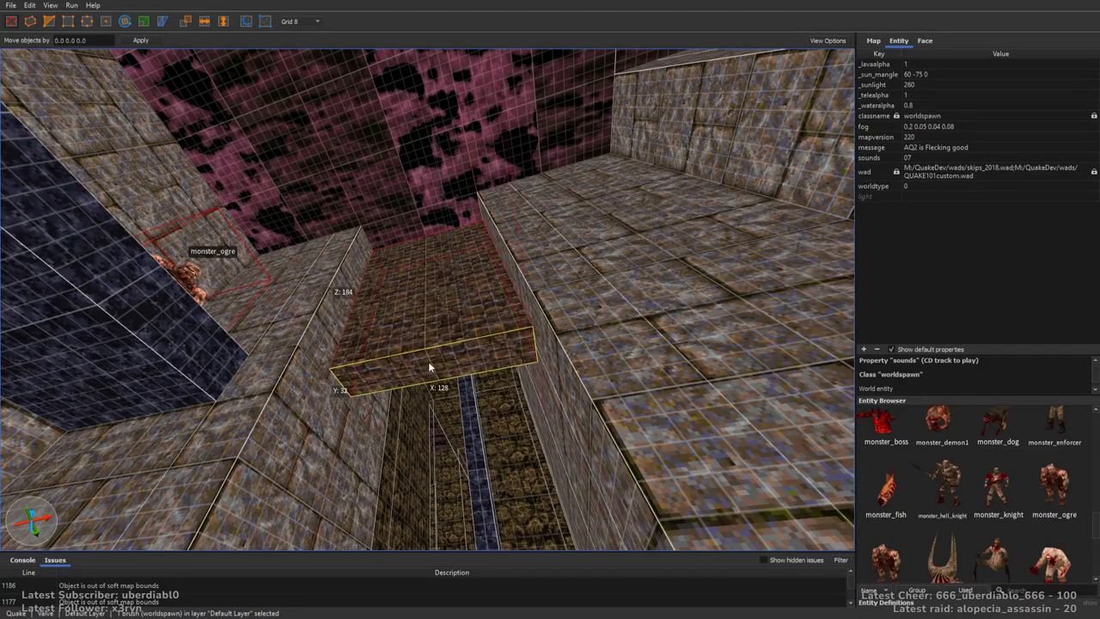
pyautogui.moveTo(648, 288); pyautogui.dragTo(601, 283, button='right')
pyautogui.press('+')
pyautogui.click(923, 41)
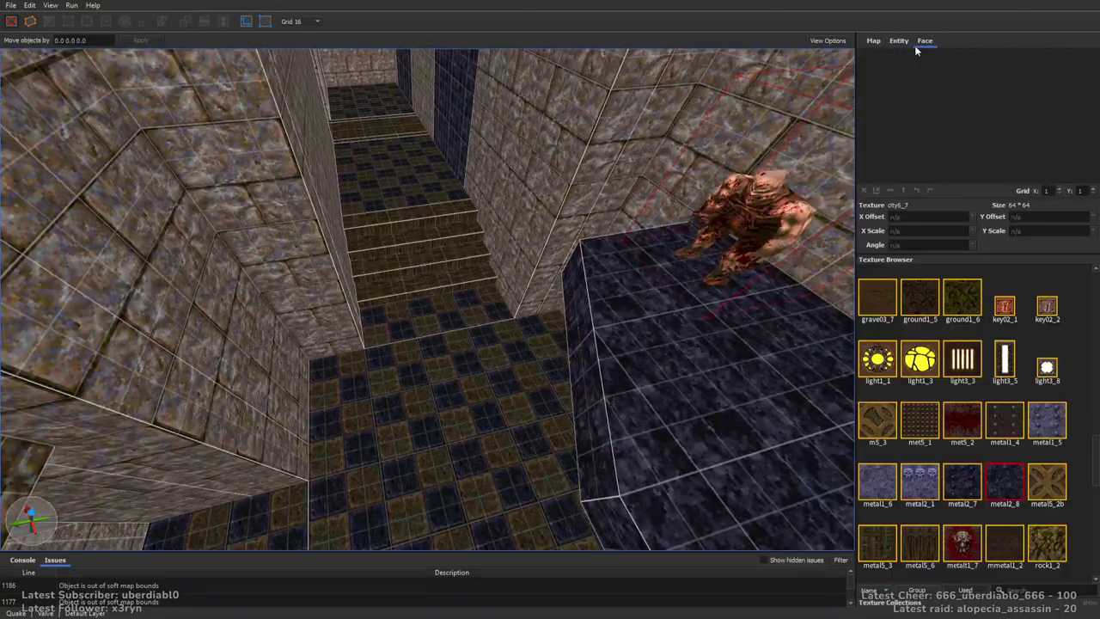
pyautogui.moveTo(847, 292)
pyautogui.mouseDown(button='right')
pyautogui.moveTo(581, 300)
pyautogui.moveTo(722, 250)
pyautogui.moveTo(697, 245)
pyautogui.moveTo(854, 291)
pyautogui.mouseUp(button='right')
pyautogui.click(899, 41)
pyautogui.moveTo(998, 463); pyautogui.dragTo(551, 348)
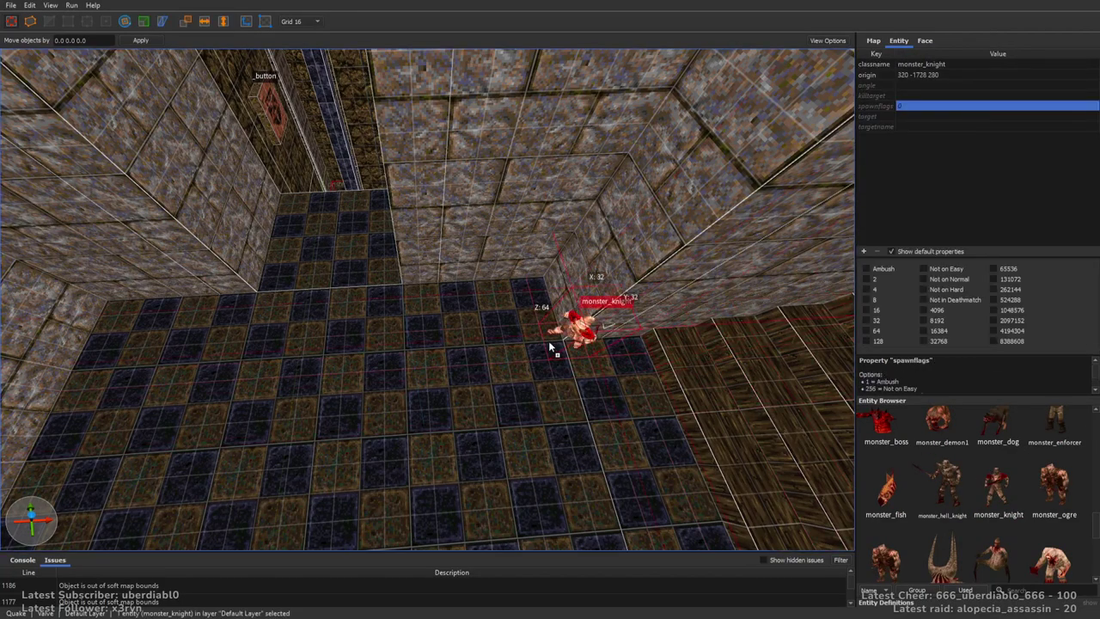
pyautogui.hotkey('alt', 'Left')
pyautogui.hotkey('alt', 'Left')
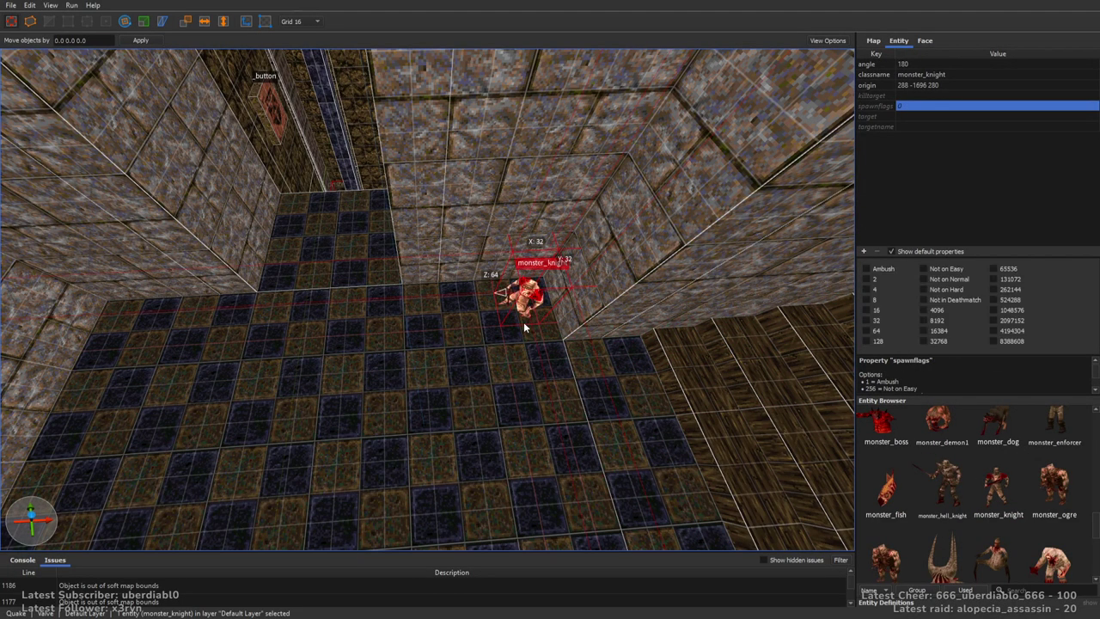
pyautogui.click(876, 269)
pyautogui.moveTo(842, 266); pyautogui.dragTo(569, 253, button='right')
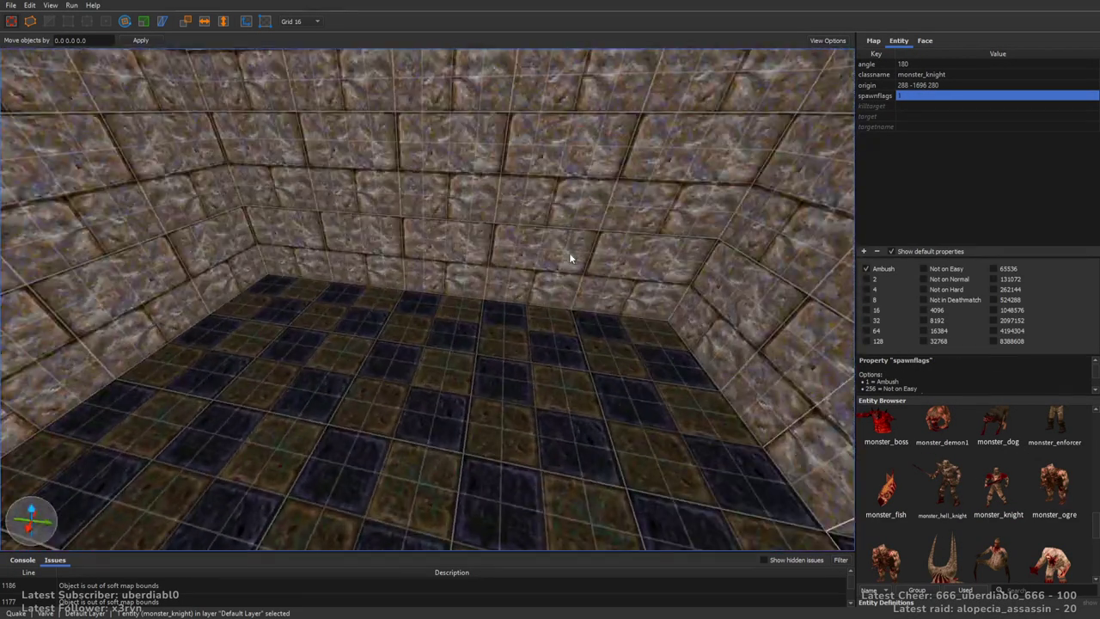
pyautogui.press('Escape')
# Place an item_health in the far corner of the checkered room at -48 -1968 256
pyautogui.scroll(5, 1095, 537)
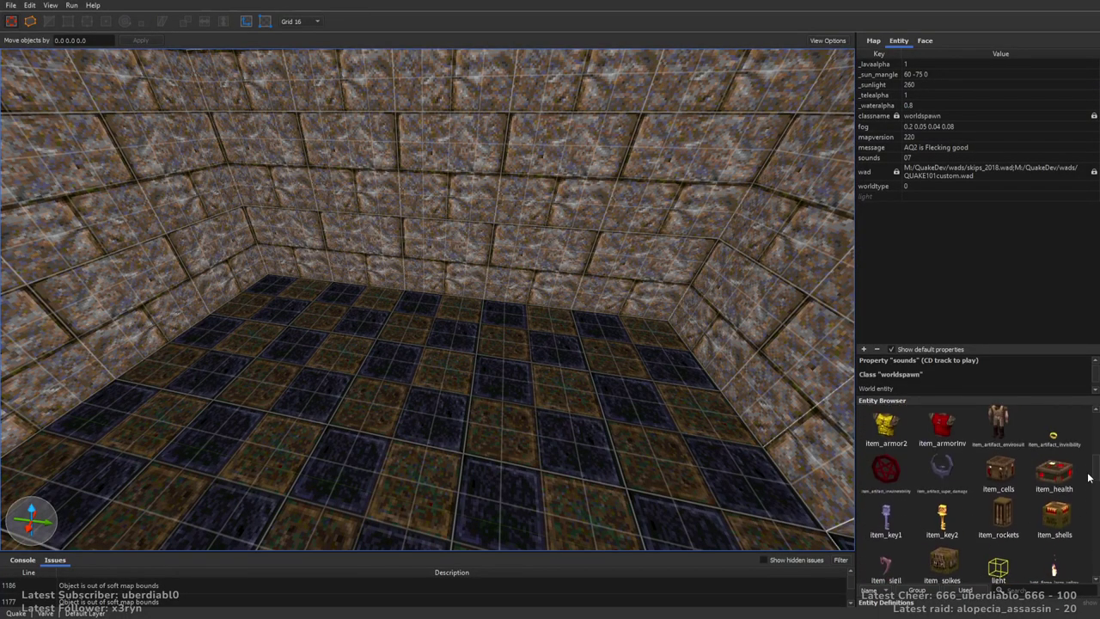
pyautogui.moveTo(1055, 494); pyautogui.dragTo(537, 380)
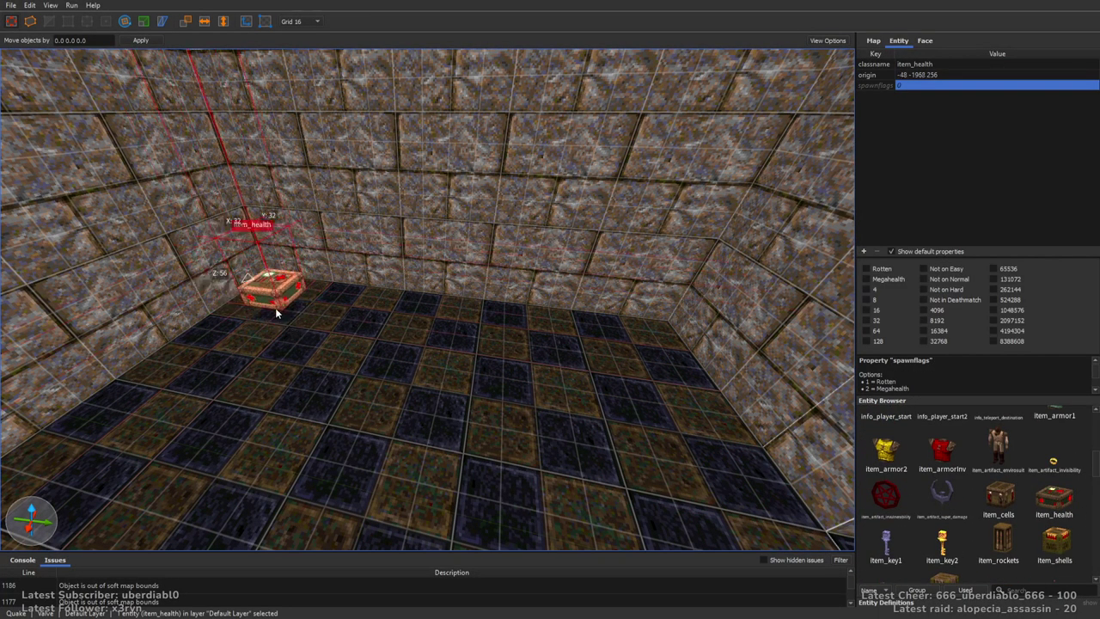
pyautogui.press('Escape')
# Place a weapon_nailgun on the checkered floor in the wall corner beside the wooden stairs
pyautogui.moveTo(444, 342); pyautogui.dragTo(507, 337, button='right')
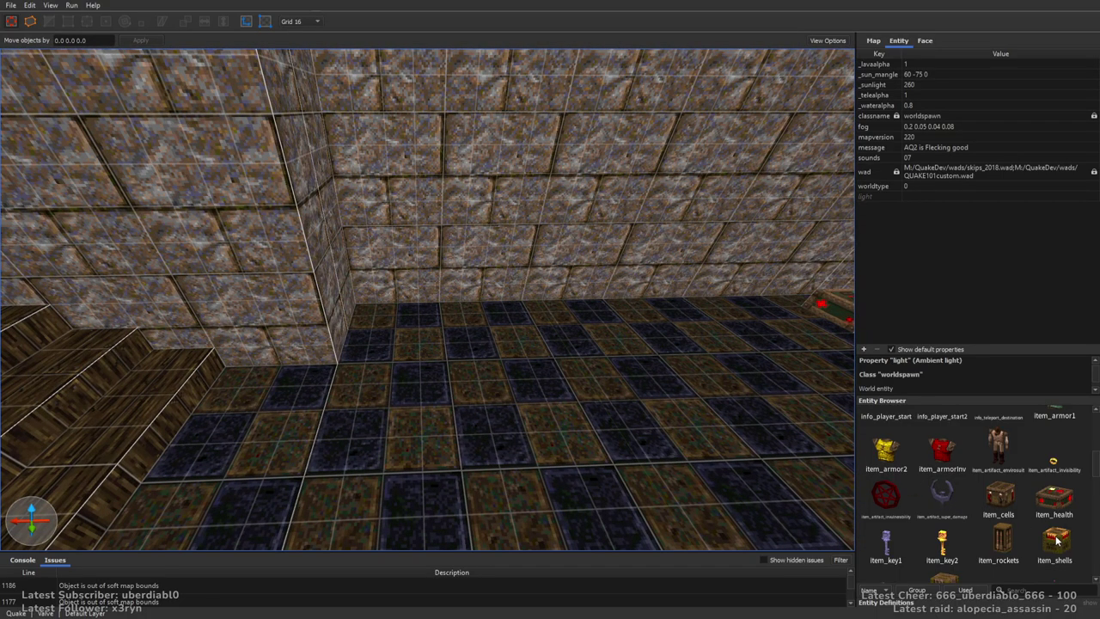
pyautogui.moveTo(593, 275); pyautogui.dragTo(628, 306, button='right')
pyautogui.moveTo(601, 344); pyautogui.dragTo(815, 434, button='right')
pyautogui.moveTo(1094, 468); pyautogui.dragTo(1083, 570)
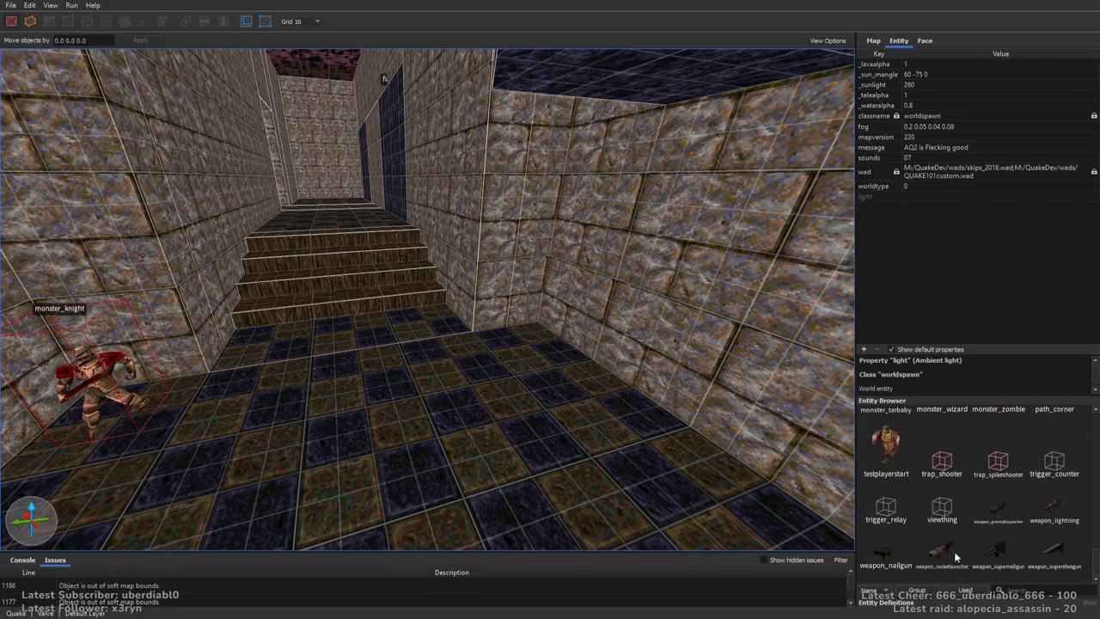
pyautogui.moveTo(856, 542); pyautogui.dragTo(847, 434)
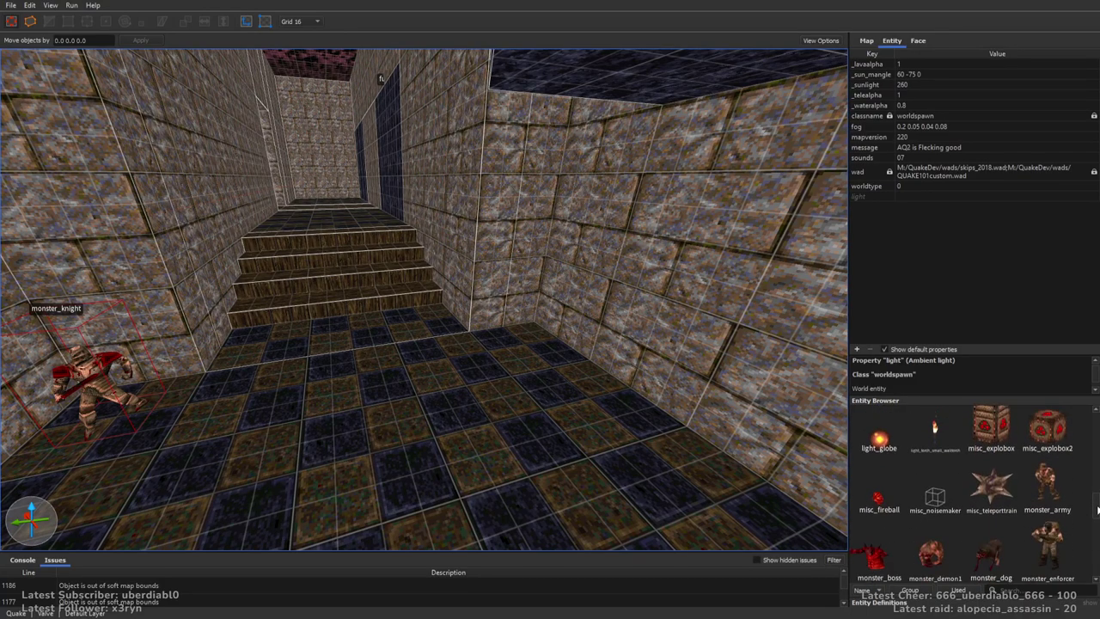
pyautogui.scroll(-3, 1093, 554)
pyautogui.moveTo(876, 558); pyautogui.dragTo(657, 411)
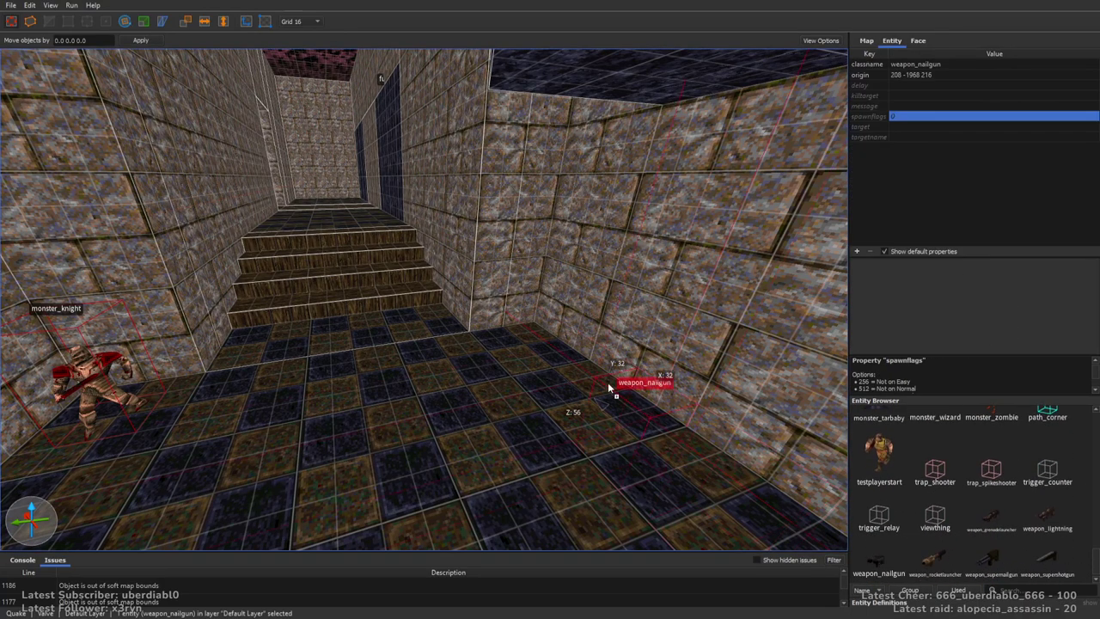
pyautogui.press('Right')
pyautogui.moveTo(531, 355); pyautogui.dragTo(681, 335, button='middle')
pyautogui.press('Escape')
pyautogui.moveTo(681, 335)
pyautogui.mouseDown(button='right')
pyautogui.moveTo(599, 264)
pyautogui.moveTo(631, 306)
pyautogui.moveTo(629, 321)
pyautogui.moveTo(606, 325)
pyautogui.moveTo(662, 326)
pyautogui.mouseUp(button='right')
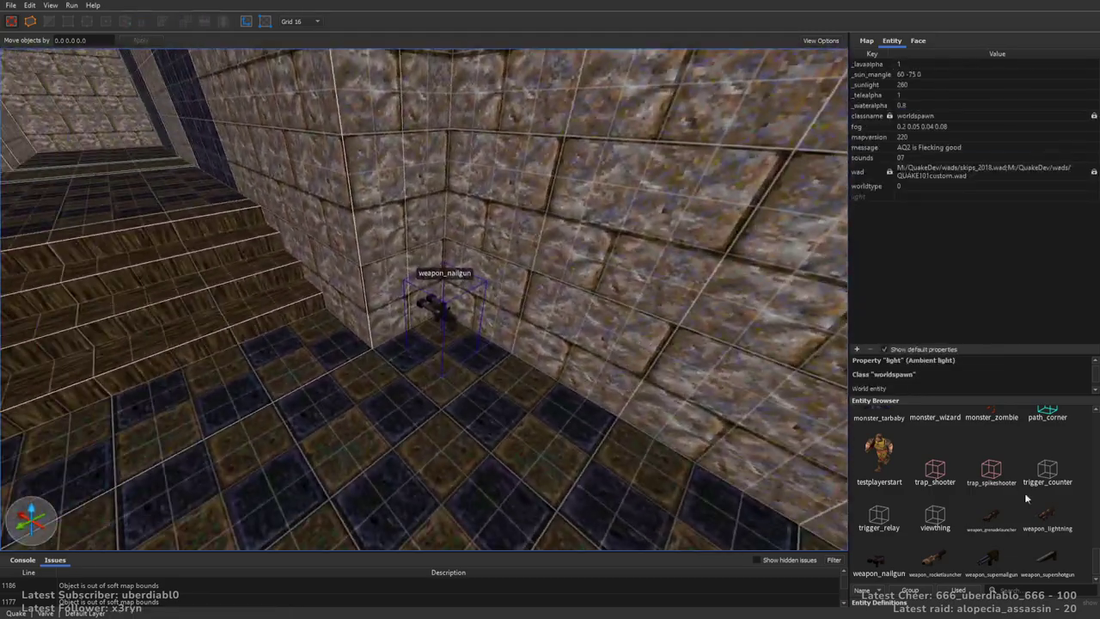
# Place a light entity beside the weapon_nailgun in the checkered room's corner
pyautogui.moveTo(1096, 562); pyautogui.dragTo(1093, 488)
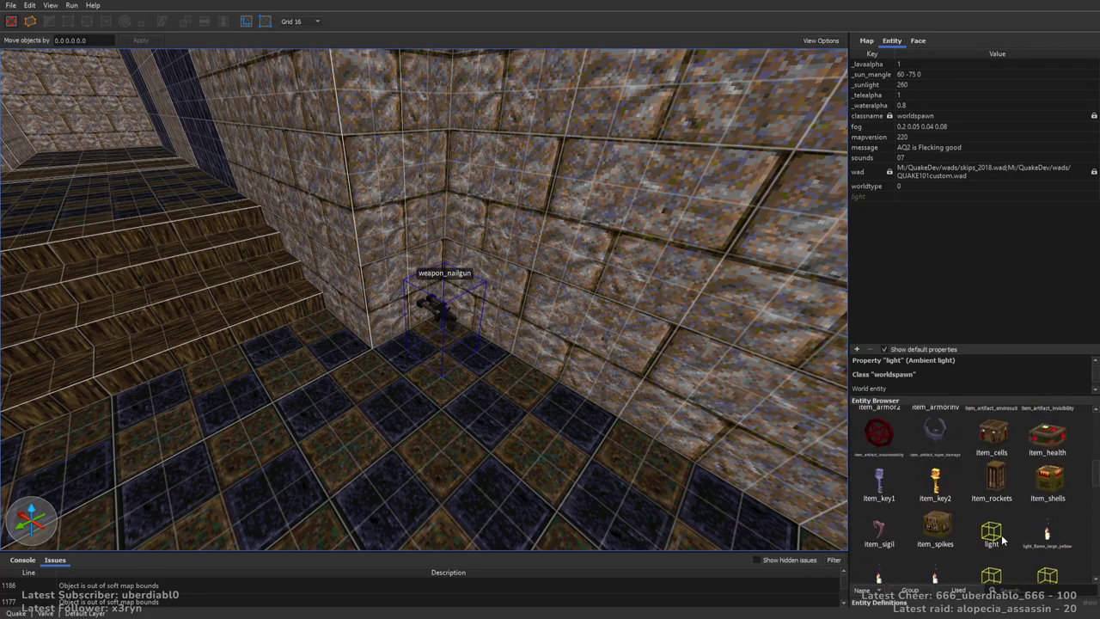
pyautogui.moveTo(1009, 538); pyautogui.dragTo(471, 370)
pyautogui.press('Escape')
# Reduce the grid to 8 and place a light entity directly beneath the weapon_supershotgun
pyautogui.press('[')
pyautogui.moveTo(532, 360); pyautogui.dragTo(681, 367, button='right')
pyautogui.moveTo(1009, 526); pyautogui.dragTo(607, 385)
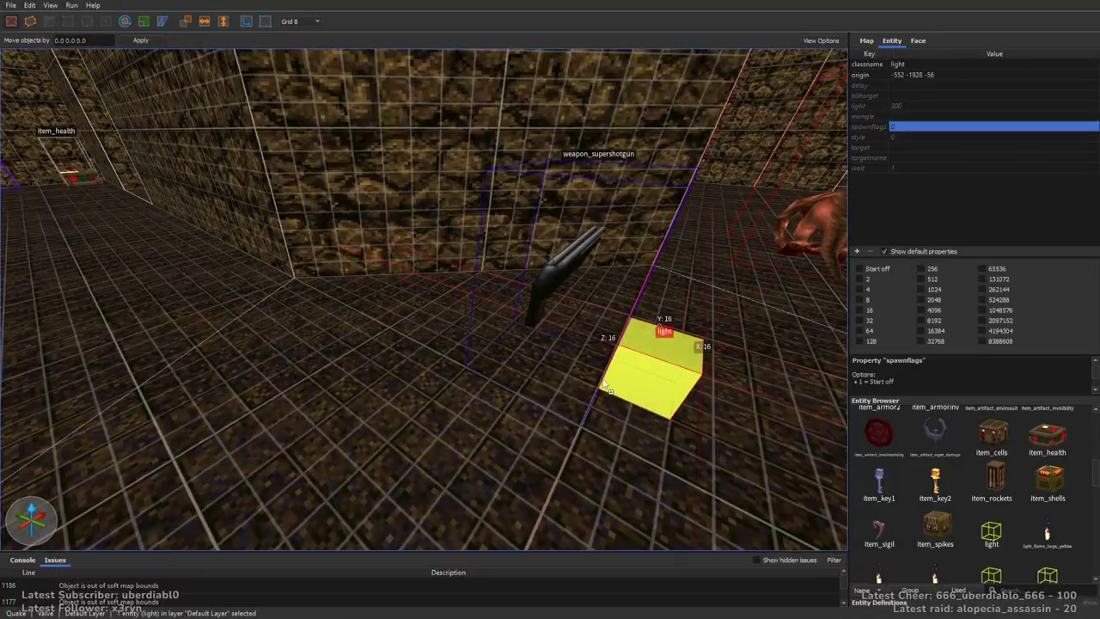
pyautogui.press('Escape')
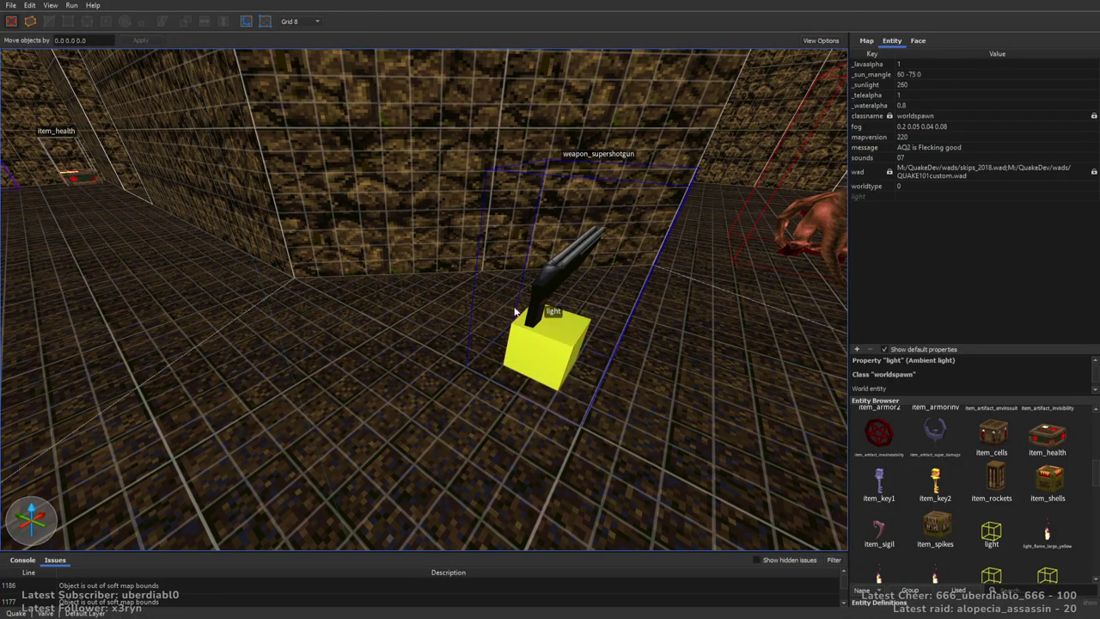
pyautogui.moveTo(539, 342); pyautogui.dragTo(458, 396, button='right')
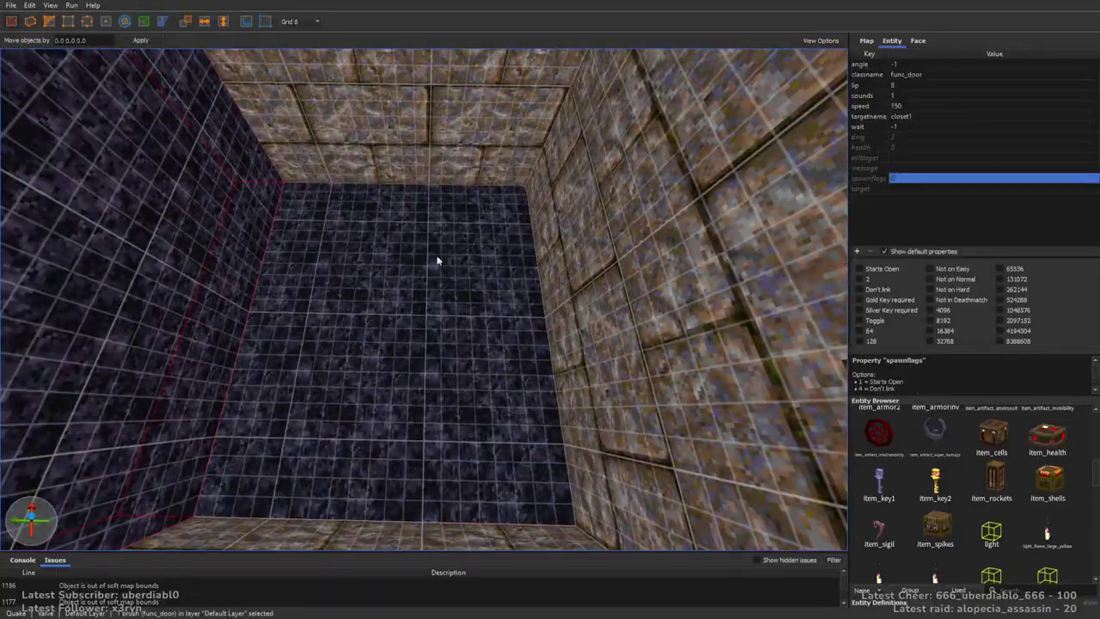
pyautogui.moveTo(393, 245); pyautogui.dragTo(535, 275, button='right')
pyautogui.moveTo(1094, 474); pyautogui.dragTo(1096, 524)
pyautogui.moveTo(739, 369); pyautogui.dragTo(647, 320, button='right')
pyautogui.moveTo(935, 492); pyautogui.dragTo(516, 251)
pyautogui.hotkey('alt', 'Left')
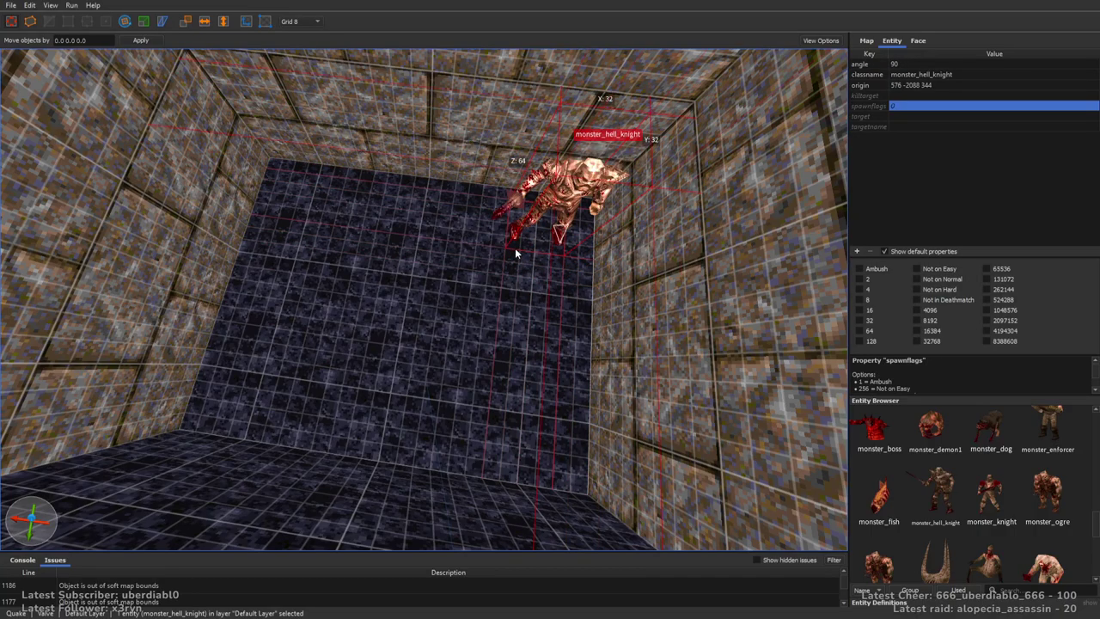
pyautogui.click(924, 126)
pyautogui.write('closet1')
pyautogui.press('Return')
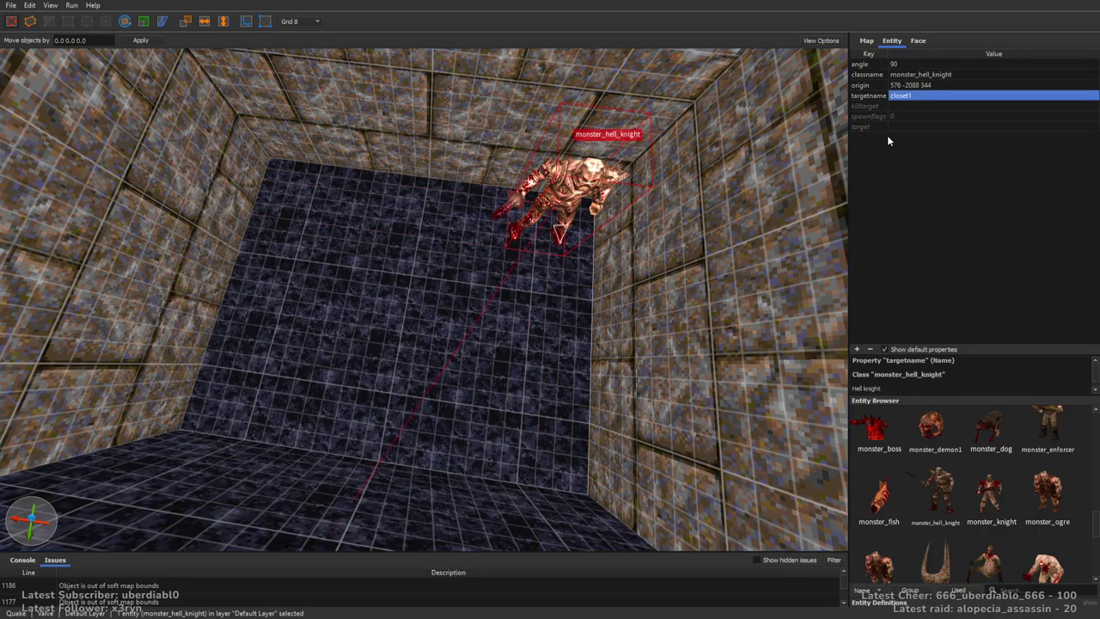
pyautogui.moveTo(346, 194); pyautogui.dragTo(346, 194, button='right')
pyautogui.hotkey('ctrl', 'd')
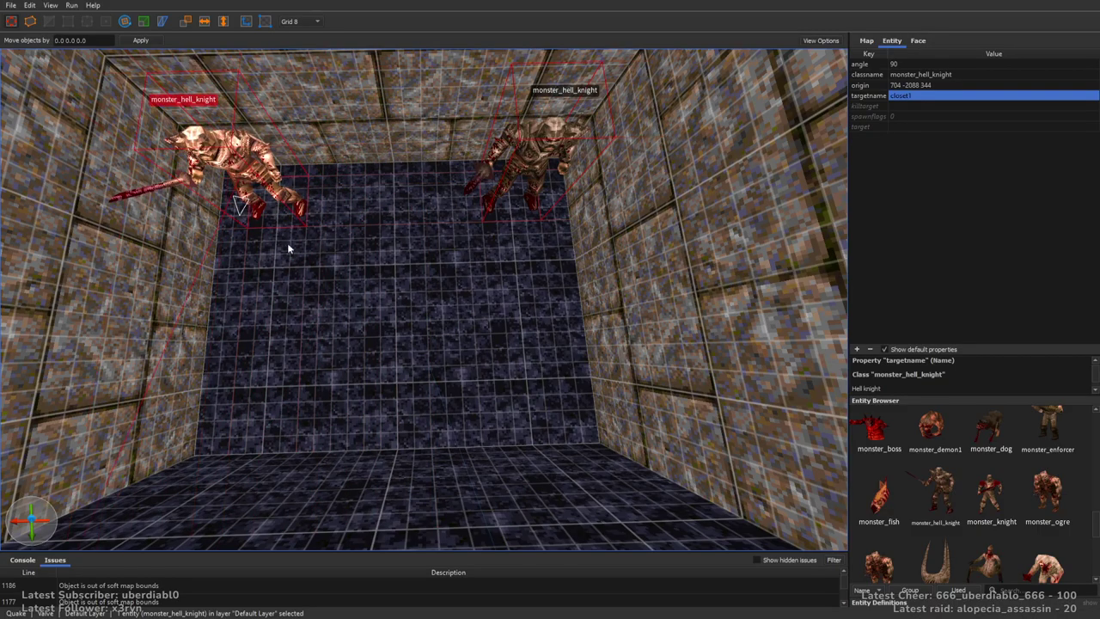
pyautogui.keyDown('ctrl'); pyautogui.moveTo(268, 209); pyautogui.dragTo(413, 203); pyautogui.keyUp('ctrl')
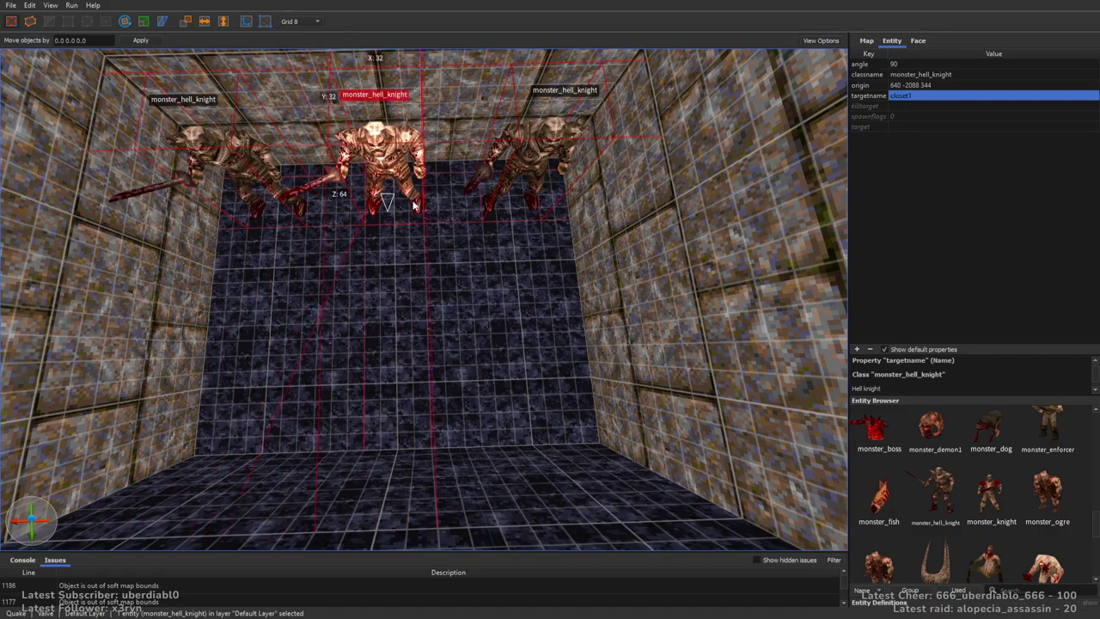
pyautogui.moveTo(328, 233); pyautogui.dragTo(527, 205, button='right')
pyautogui.click(527, 205)
pyautogui.keyDown('ctrl'); pyautogui.moveTo(527, 206); pyautogui.dragTo(562, 275); pyautogui.keyUp('ctrl')
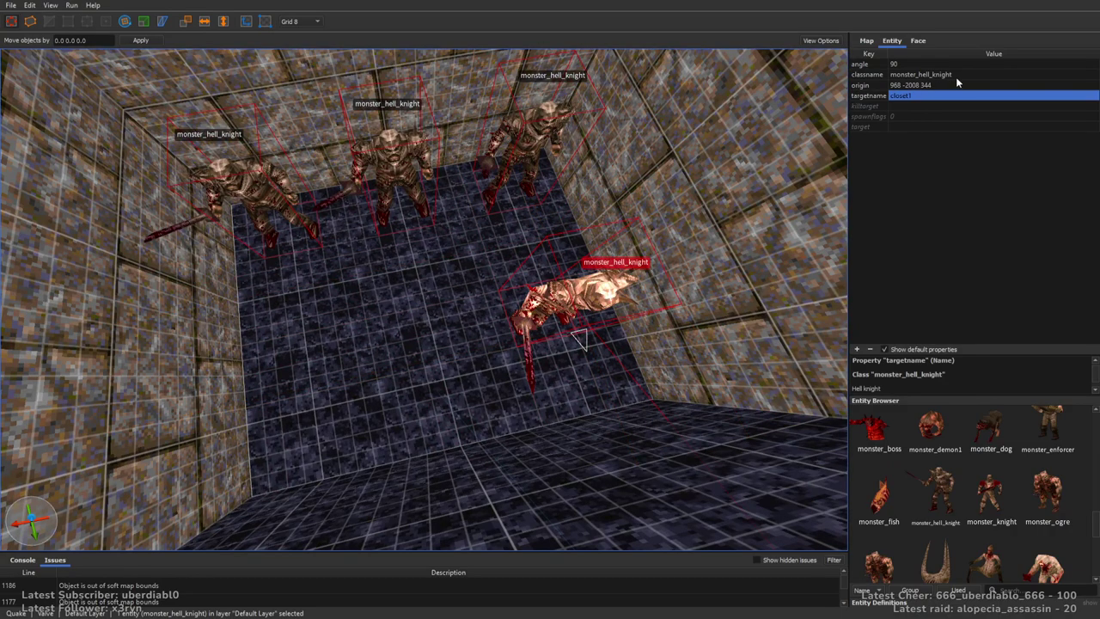
pyautogui.doubleClick(984, 75)
pyautogui.press('BackSpace')
pyautogui.press('BackSpace')
pyautogui.press('BackSpace')
pyautogui.press('BackSpace')
pyautogui.press('BackSpace')
pyautogui.press('BackSpace')
pyautogui.press('BackSpace')
pyautogui.press('BackSpace')
pyautogui.press('BackSpace')
pyautogui.press('BackSpace')
pyautogui.press('BackSpace')
pyautogui.write('demon1')
pyautogui.press('Return')
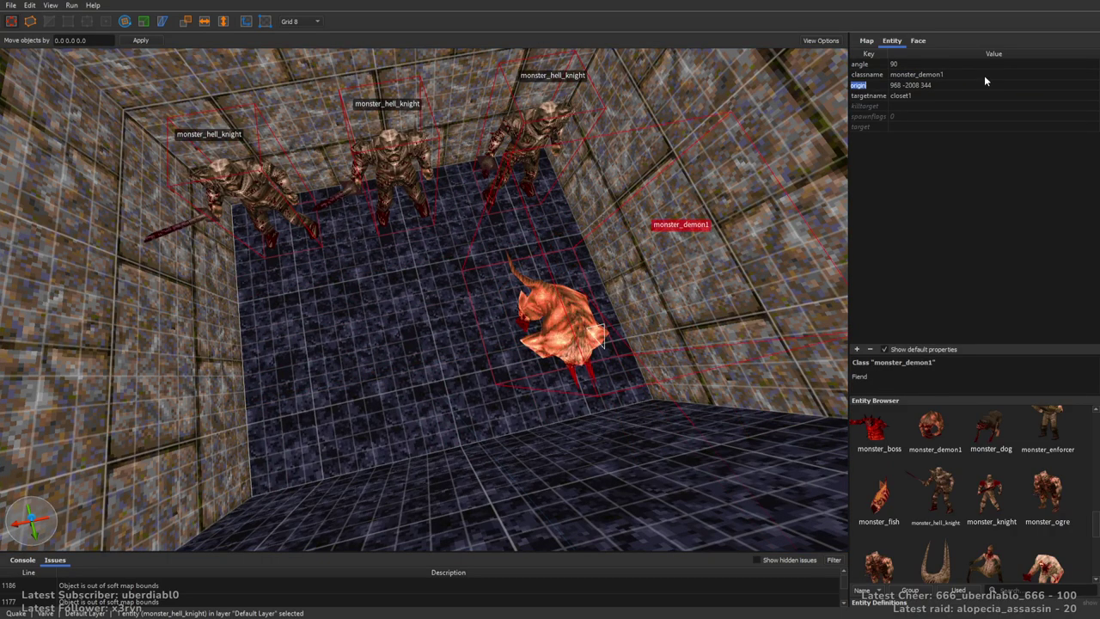
pyautogui.moveTo(645, 197); pyautogui.dragTo(648, 206, button='right')
pyautogui.moveTo(648, 206); pyautogui.dragTo(553, 337)
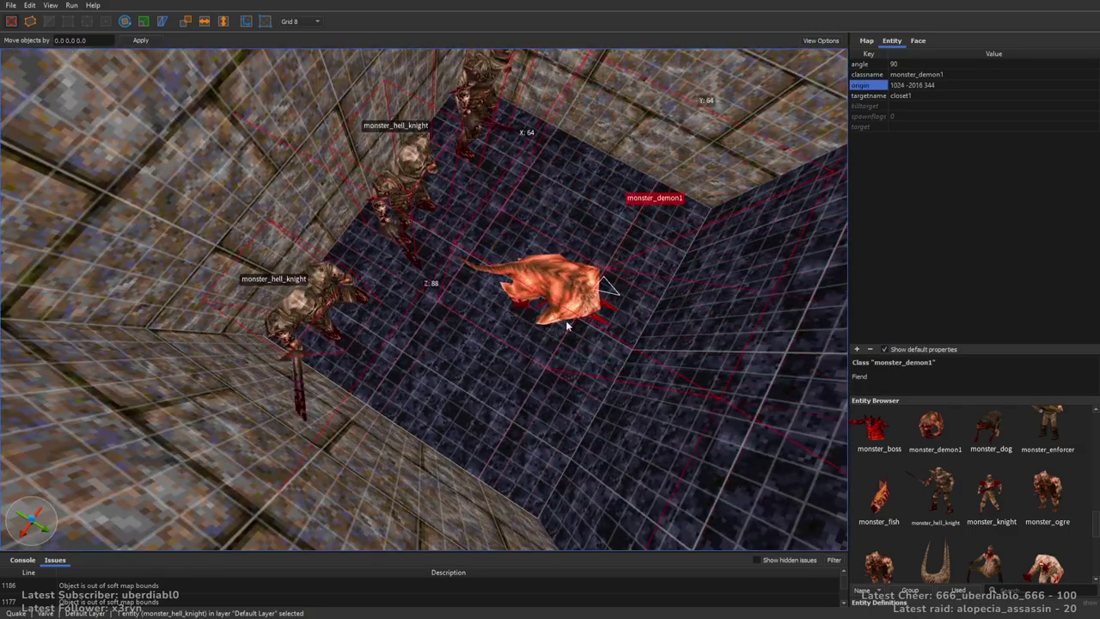
pyautogui.moveTo(561, 323); pyautogui.dragTo(491, 310, button='right')
pyautogui.moveTo(387, 311); pyautogui.dragTo(478, 268)
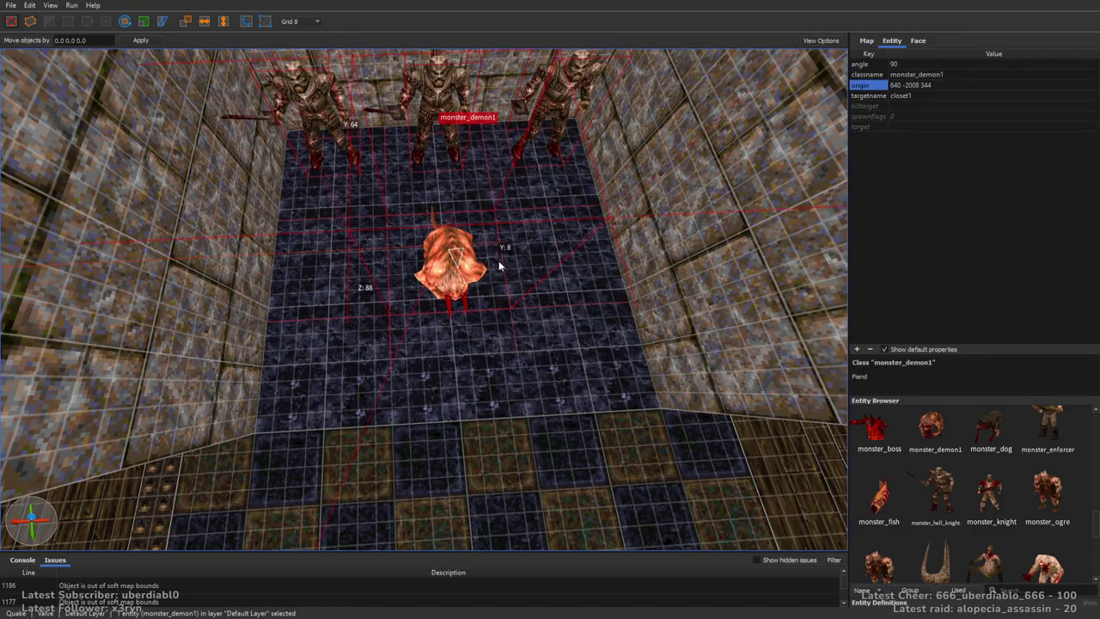
# Select the demons and middle hell knights in both closets and open their spawnflags for editing
pyautogui.click(521, 342)
pyautogui.moveTo(521, 342)
pyautogui.mouseDown(button='right')
pyautogui.moveTo(543, 350)
pyautogui.moveTo(467, 335)
pyautogui.moveTo(556, 327)
pyautogui.moveTo(590, 398)
pyautogui.mouseUp(button='right')
pyautogui.click(591, 398)
pyautogui.keyDown('ctrl'); pyautogui.click(600, 277); pyautogui.keyUp('ctrl')
pyautogui.moveTo(600, 276); pyautogui.dragTo(532, 353, button='right')
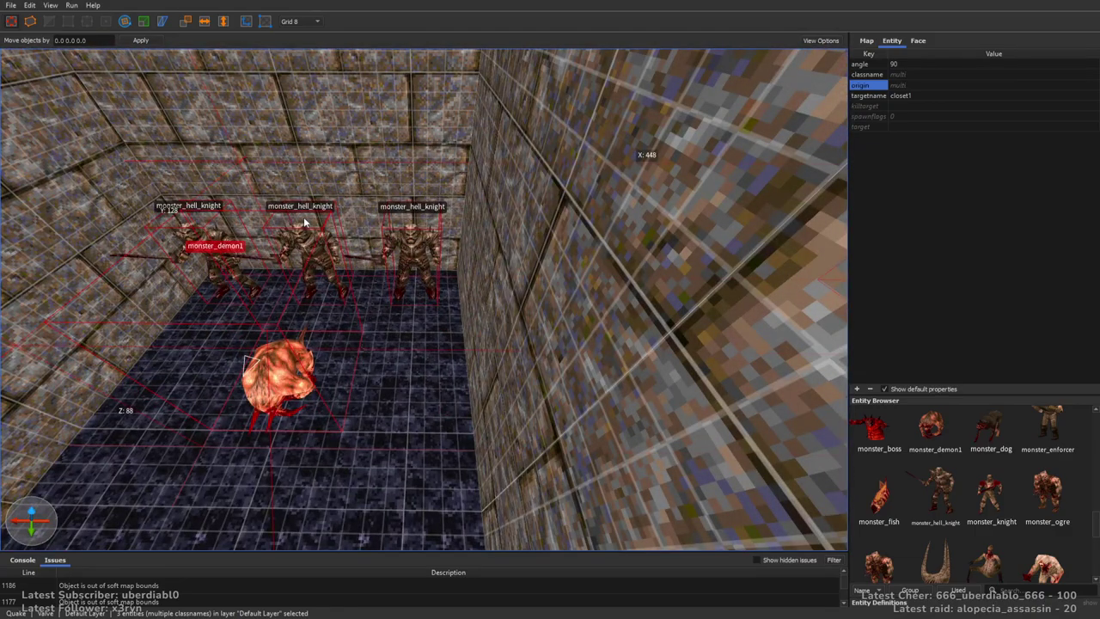
pyautogui.moveTo(303, 293); pyautogui.dragTo(394, 187, button='right')
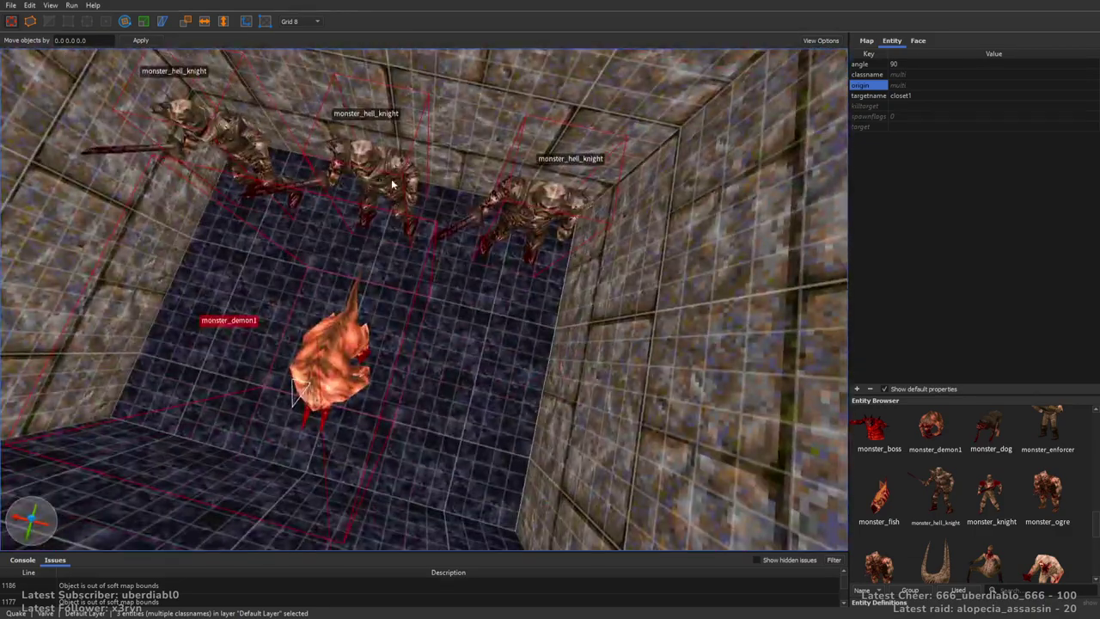
pyautogui.moveTo(825, 137); pyautogui.dragTo(518, 316, button='right')
pyautogui.click(912, 117)
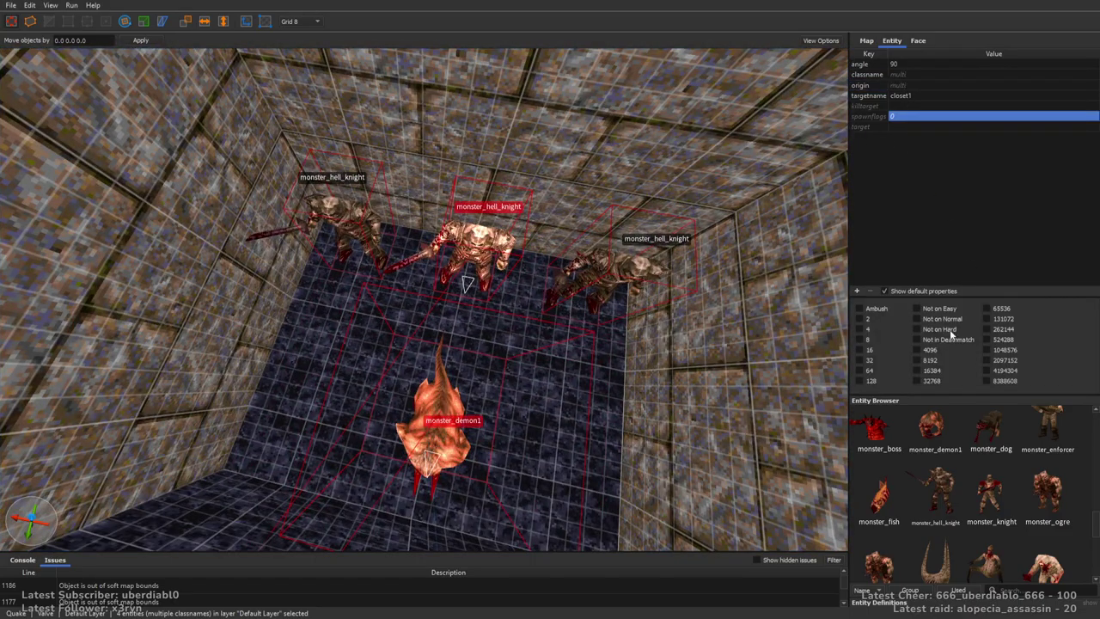
pyautogui.scroll(-3, 596, 240)
# Flag one outer monster_hell_knight in each of the two closets as Not on Easy
pyautogui.click(596, 239)
pyautogui.moveTo(595, 240); pyautogui.dragTo(585, 222, button='right')
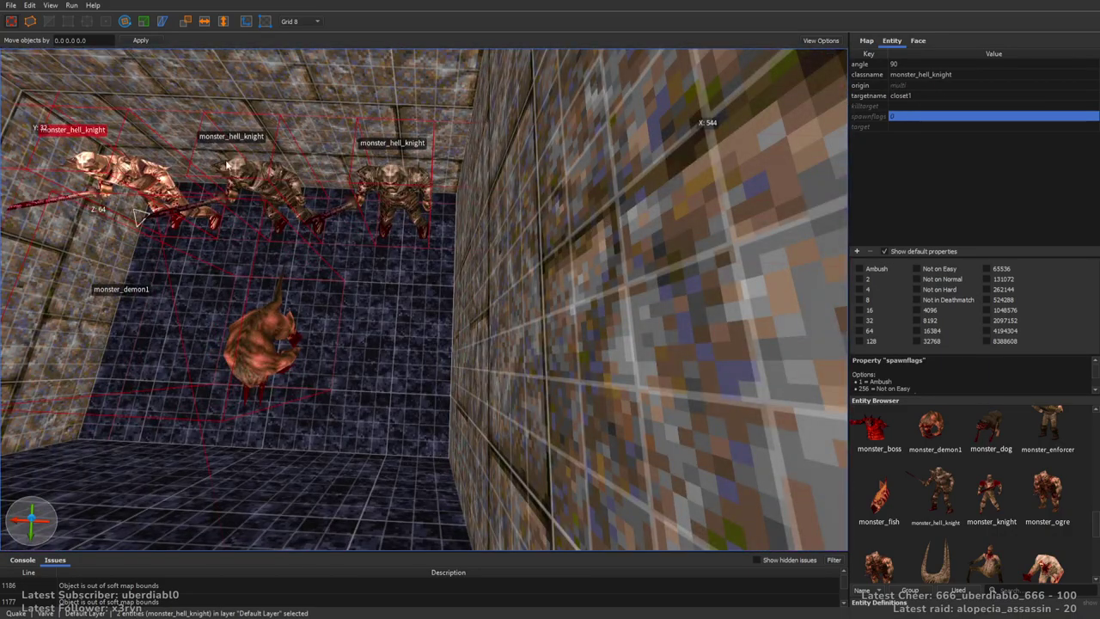
pyautogui.scroll(-3, 693, 336)
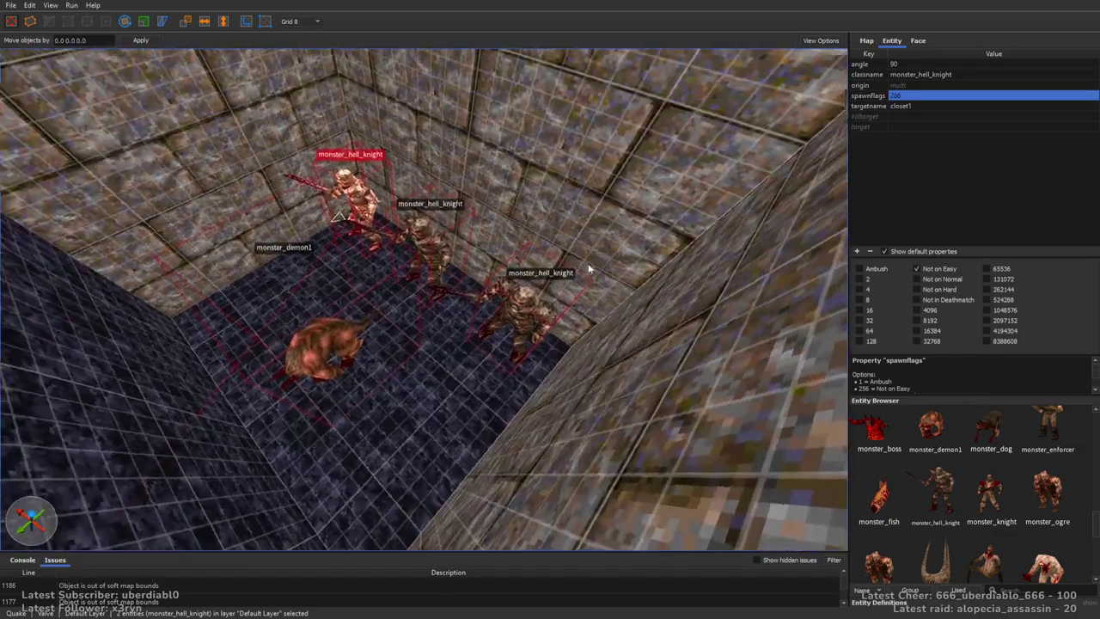
pyautogui.press('Escape')
pyautogui.moveTo(692, 336); pyautogui.dragTo(504, 358, button='right')
pyautogui.moveTo(1094, 524); pyautogui.dragTo(1092, 470)
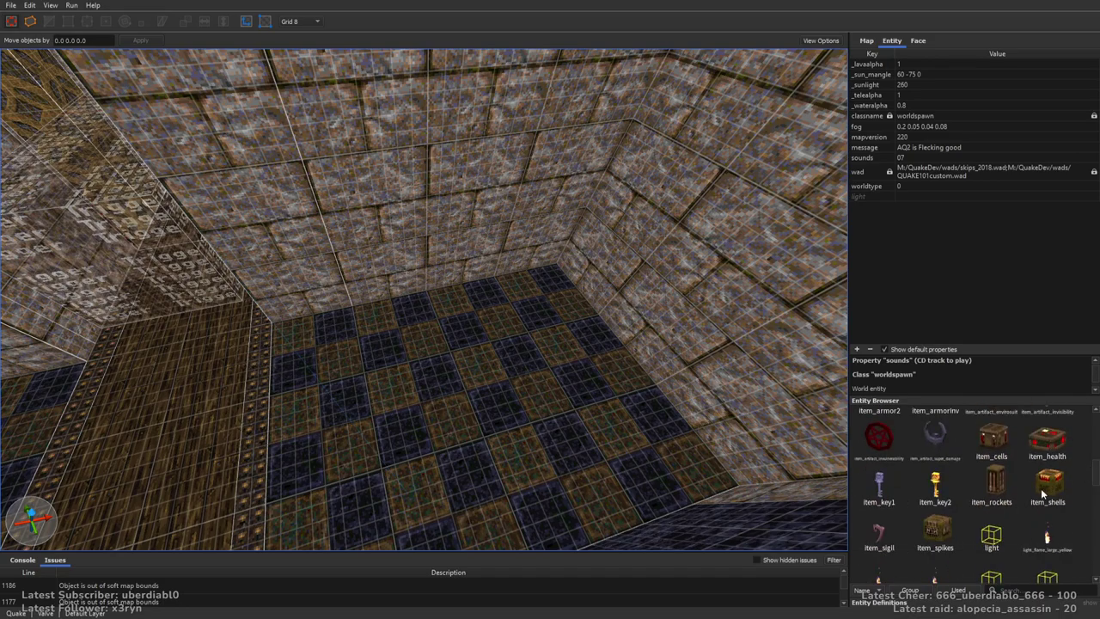
pyautogui.moveTo(931, 537); pyautogui.dragTo(619, 350)
pyautogui.moveTo(536, 305); pyautogui.dragTo(545, 298)
pyautogui.click(875, 268)
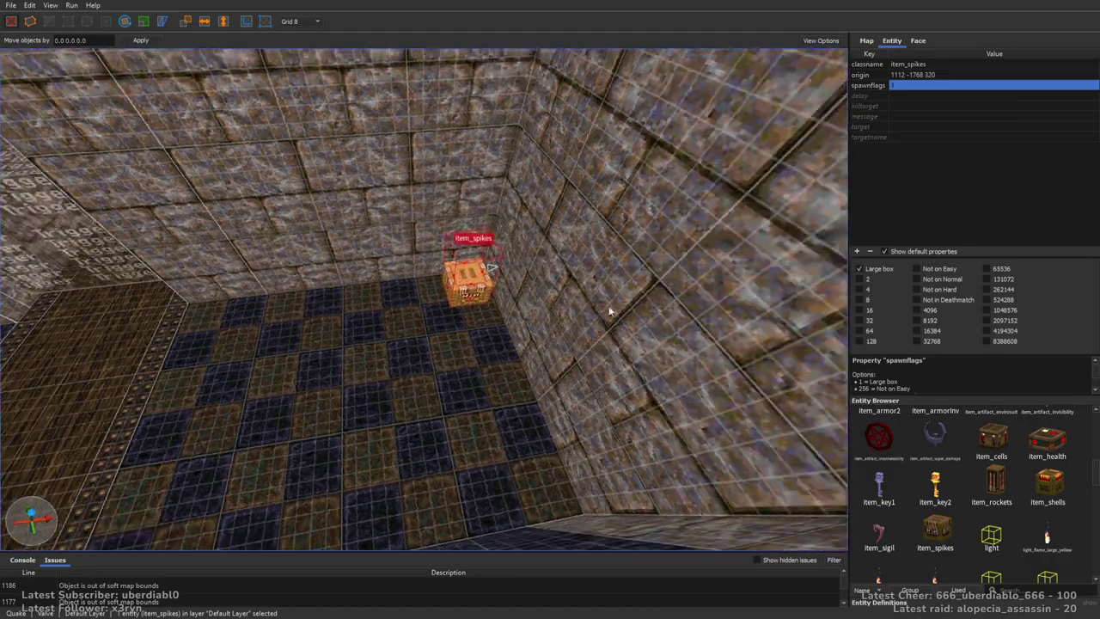
pyautogui.press('Escape')
pyautogui.moveTo(409, 296); pyautogui.dragTo(460, 298, button='right')
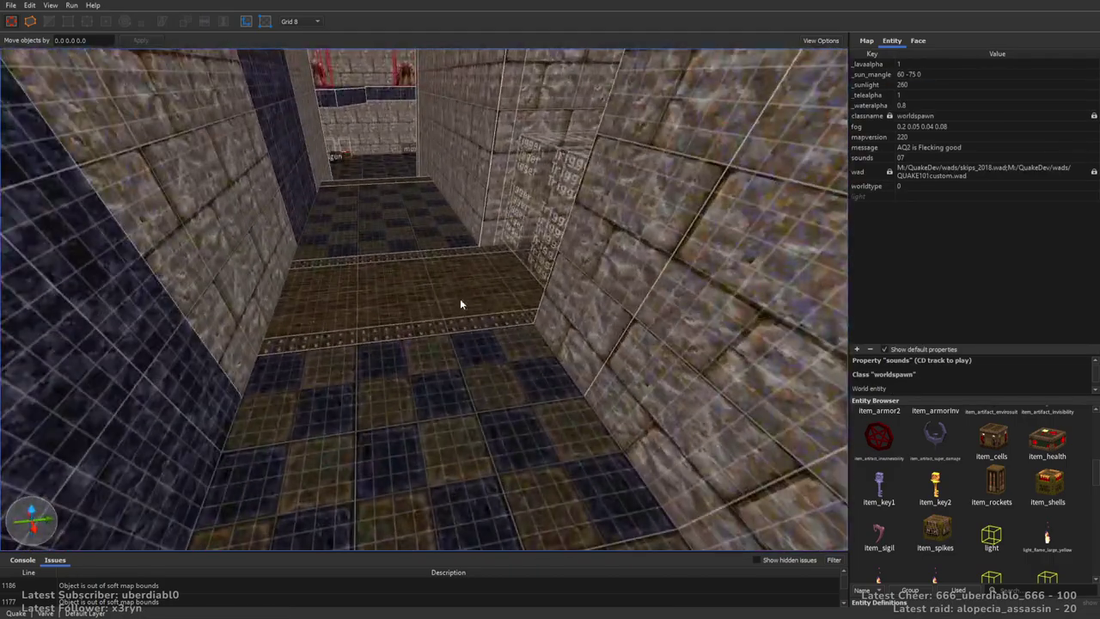
pyautogui.moveTo(1092, 474); pyautogui.dragTo(1093, 528)
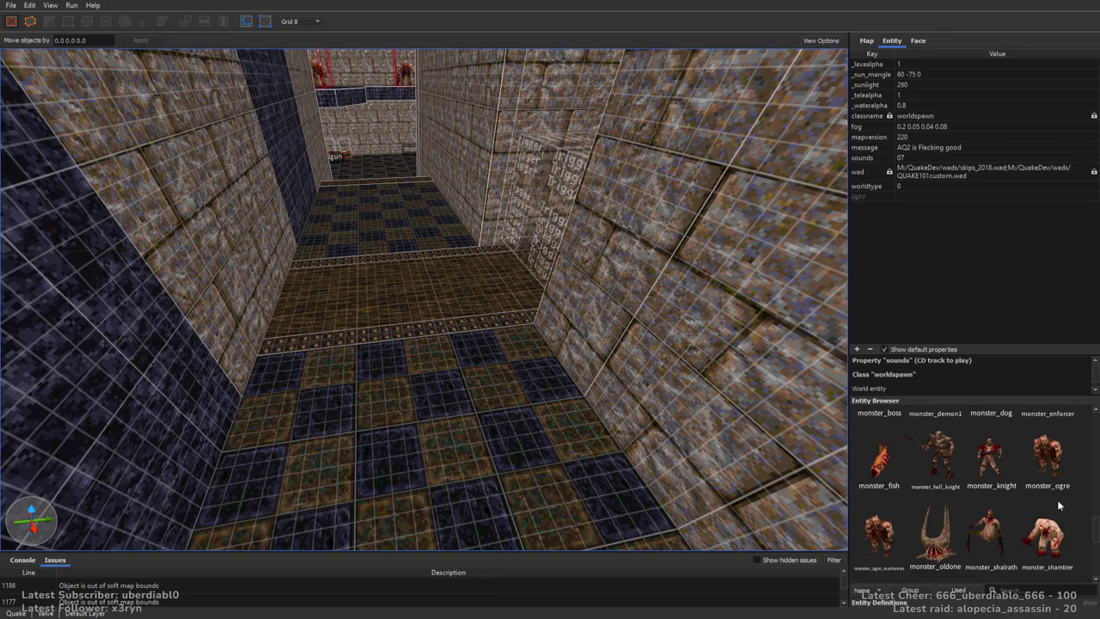
pyautogui.moveTo(756, 361); pyautogui.dragTo(611, 319, button='right')
pyautogui.moveTo(991, 534); pyautogui.dragTo(505, 341)
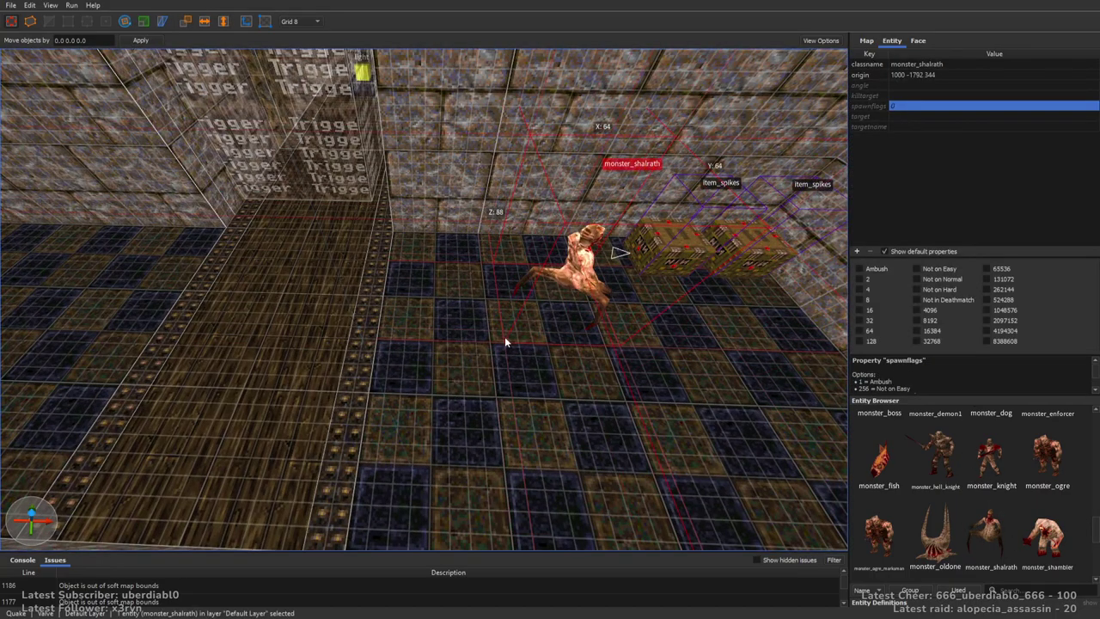
pyautogui.hotkey('ctrl', 'f')
pyautogui.click(880, 267)
pyautogui.moveTo(564, 252); pyautogui.dragTo(595, 325, button='right')
pyautogui.press('Escape')
# With the metal2_8 texture and grid 16, draw a beam brush across the pink sky opening above the corridor
pyautogui.click(919, 41)
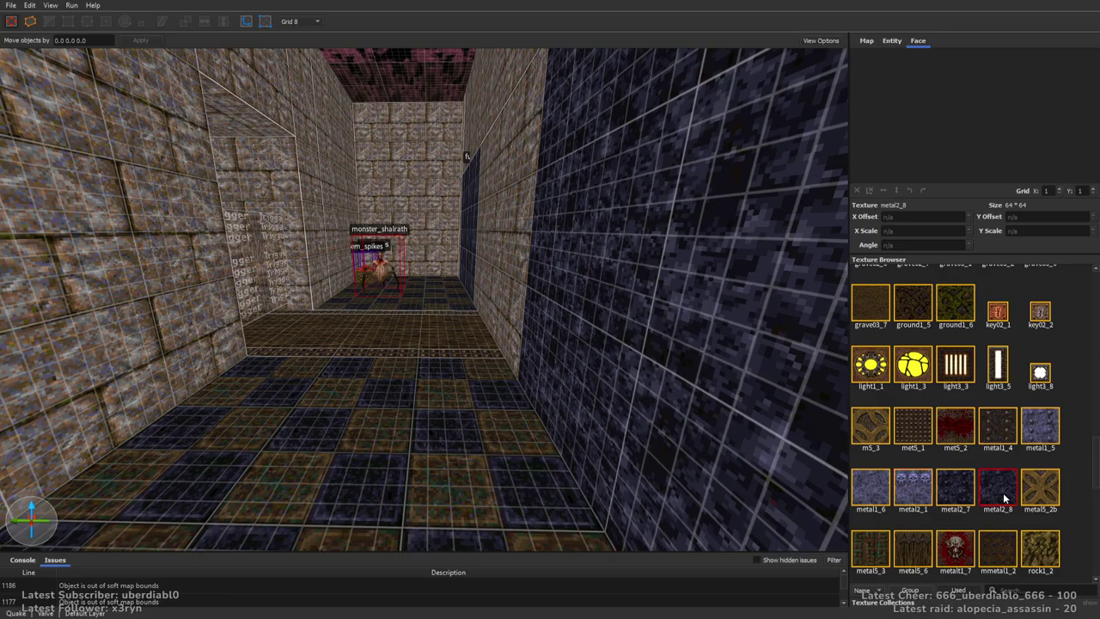
pyautogui.press('+')
pyautogui.moveTo(662, 216); pyautogui.dragTo(424, 304, button='right')
pyautogui.moveTo(425, 304)
pyautogui.mouseDown()
pyautogui.moveTo(656, 133)
pyautogui.moveTo(646, 156)
pyautogui.mouseUp()
pyautogui.moveTo(645, 157)
pyautogui.mouseDown(button='right')
pyautogui.moveTo(555, 230)
pyautogui.moveTo(678, 292)
pyautogui.moveTo(786, 267)
pyautogui.moveTo(599, 386)
pyautogui.moveTo(398, 365)
pyautogui.moveTo(454, 336)
pyautogui.moveTo(555, 330)
pyautogui.moveTo(545, 309)
pyautogui.moveTo(602, 292)
pyautogui.moveTo(516, 314)
pyautogui.moveTo(645, 296)
pyautogui.mouseUp(button='right')
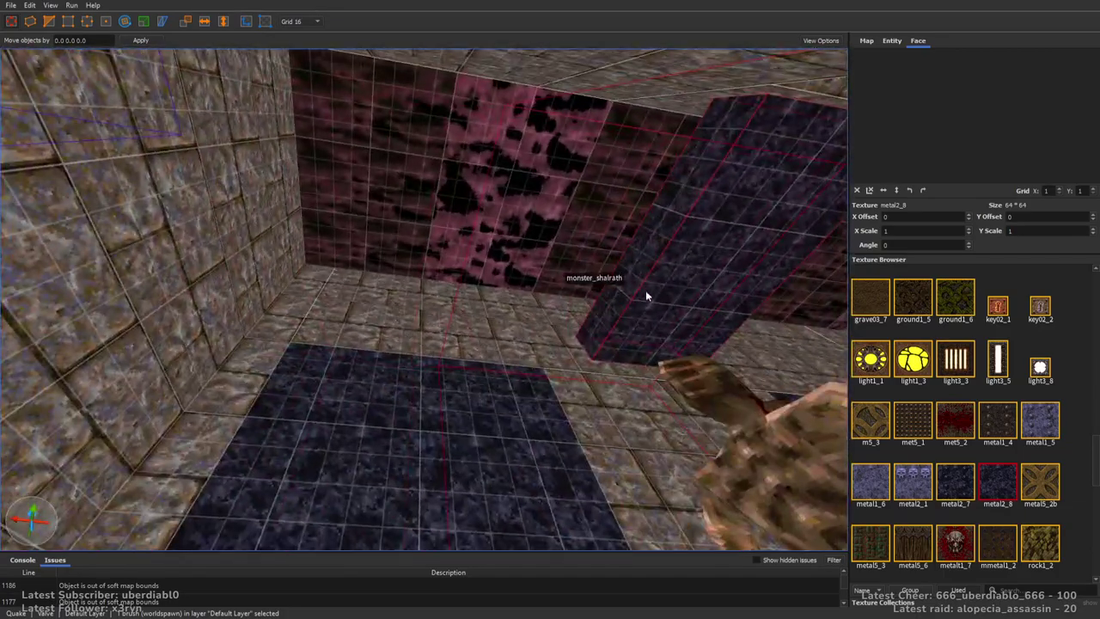
# Add perpendicular metal2_8 beams along the sky opening, including a section 384 units long, 64 wide and 32 high
pyautogui.moveTo(275, 176); pyautogui.dragTo(313, 192)
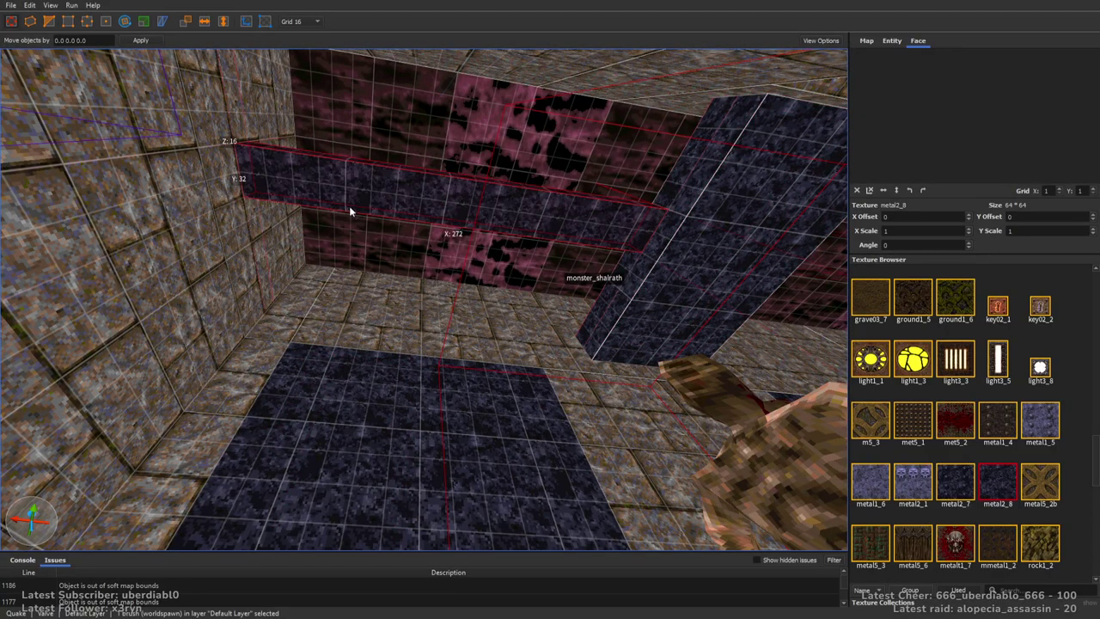
pyautogui.moveTo(540, 247); pyautogui.dragTo(264, 256, button='right')
pyautogui.moveTo(602, 269); pyautogui.dragTo(773, 278)
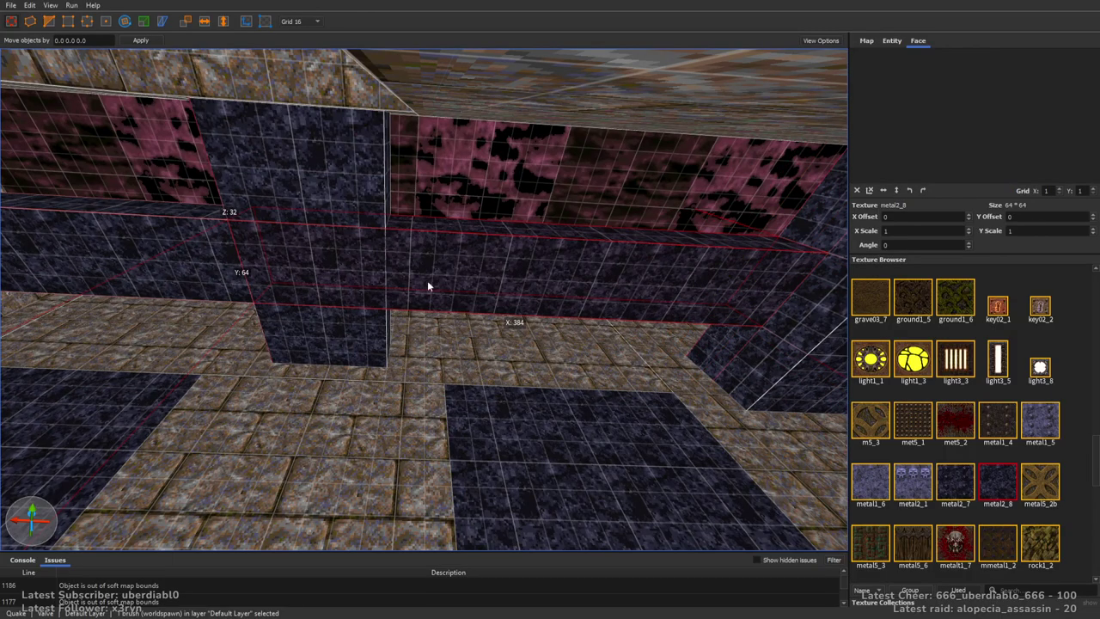
pyautogui.moveTo(469, 271)
pyautogui.mouseDown(button='right')
pyautogui.moveTo(615, 352)
pyautogui.moveTo(581, 289)
pyautogui.moveTo(585, 306)
pyautogui.moveTo(550, 349)
pyautogui.moveTo(665, 364)
pyautogui.moveTo(520, 363)
pyautogui.moveTo(503, 367)
pyautogui.moveTo(500, 387)
pyautogui.moveTo(626, 313)
pyautogui.moveTo(607, 302)
pyautogui.moveTo(515, 306)
pyautogui.moveTo(495, 363)
pyautogui.moveTo(341, 329)
pyautogui.moveTo(377, 304)
pyautogui.moveTo(527, 319)
pyautogui.moveTo(617, 281)
pyautogui.moveTo(633, 298)
pyautogui.moveTo(634, 339)
pyautogui.moveTo(491, 364)
pyautogui.moveTo(516, 370)
pyautogui.mouseUp(button='right')
# Place an item entity on the checkered floor between the wooden steps and the riveted wooden strip
pyautogui.click(892, 40)
pyautogui.moveTo(1087, 533); pyautogui.dragTo(1088, 474)
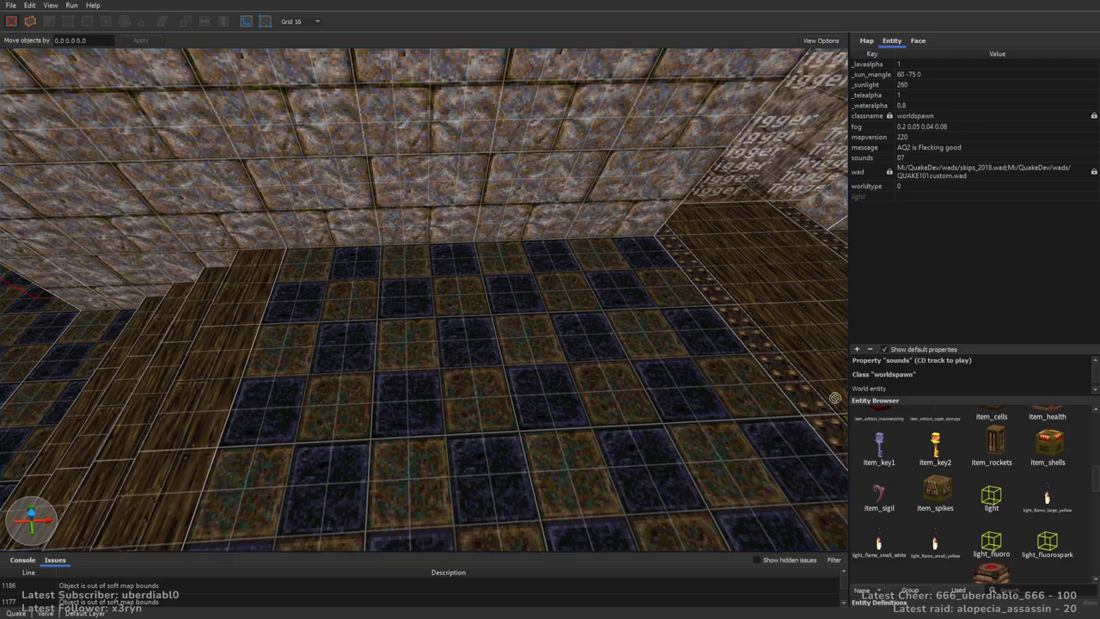
pyautogui.moveTo(899, 416); pyautogui.dragTo(469, 297)
pyautogui.press('Escape')
# Place a monster_hell_knight on the rivet-edged wooden platform beside the tall wooden post
pyautogui.moveTo(543, 357); pyautogui.dragTo(628, 368, button='right')
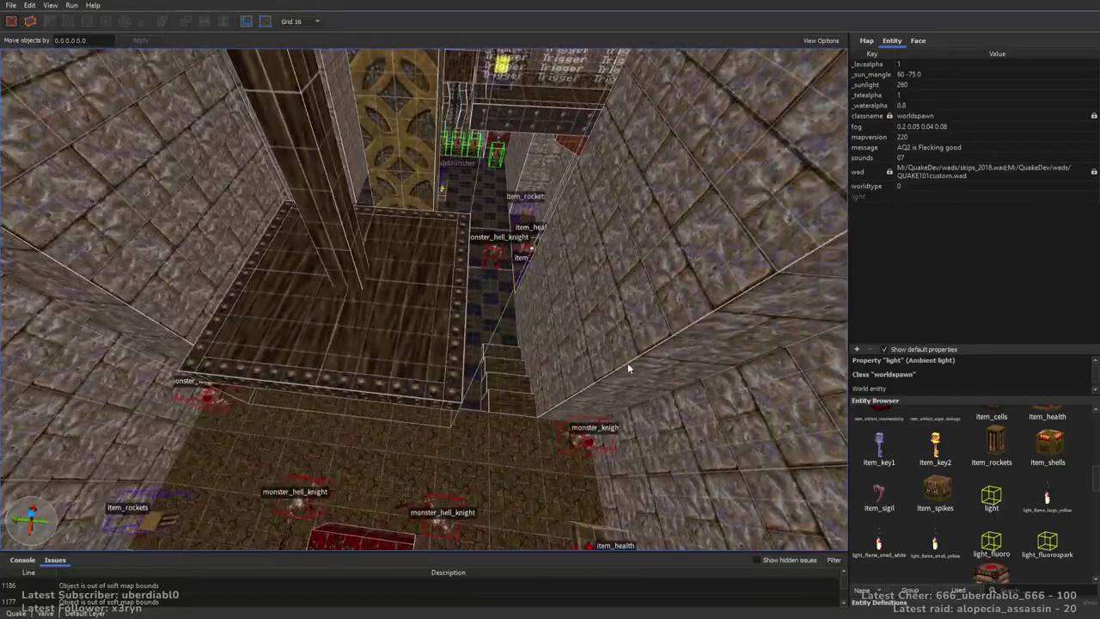
pyautogui.moveTo(1096, 485); pyautogui.dragTo(1089, 527)
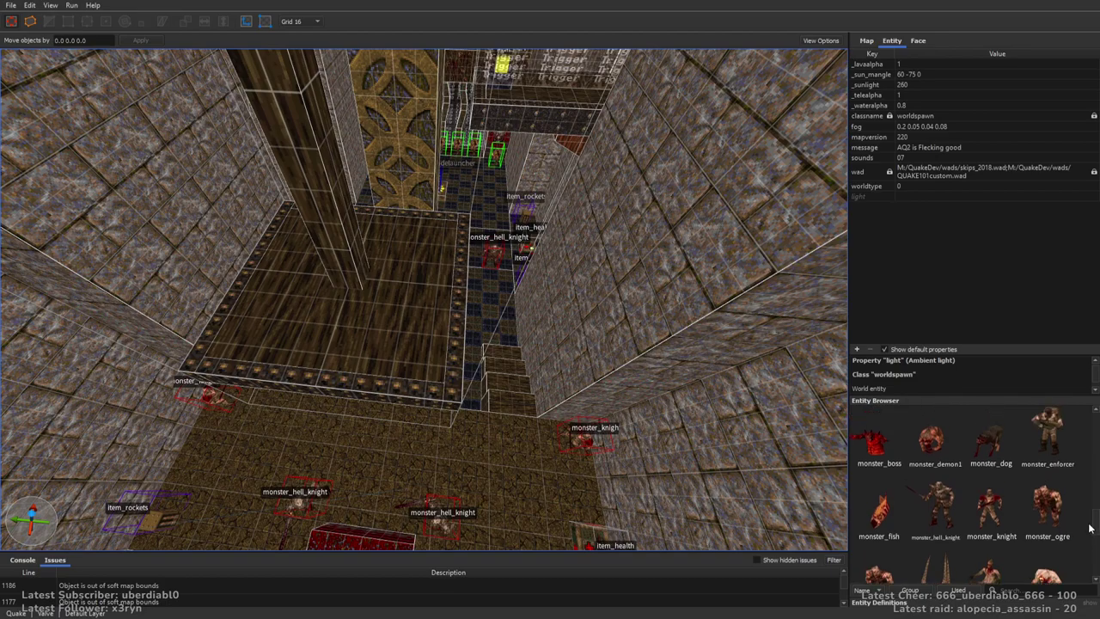
pyautogui.moveTo(936, 512); pyautogui.dragTo(449, 306)
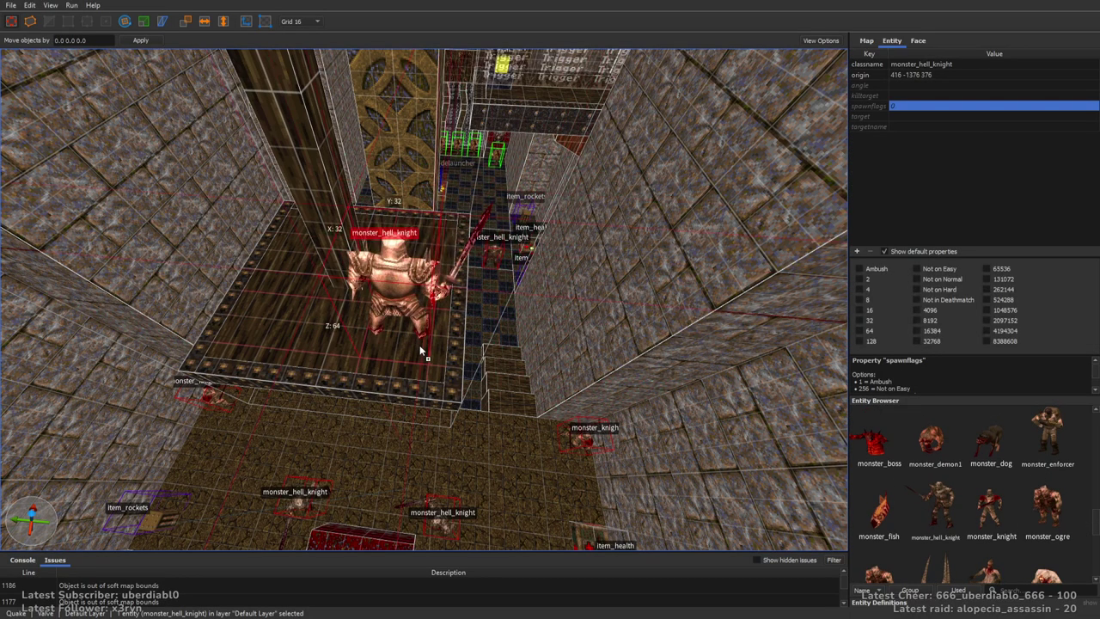
pyautogui.click(418, 345)
pyautogui.moveTo(418, 345); pyautogui.dragTo(624, 354, button='right')
pyautogui.click(467, 368)
pyautogui.press('Escape')
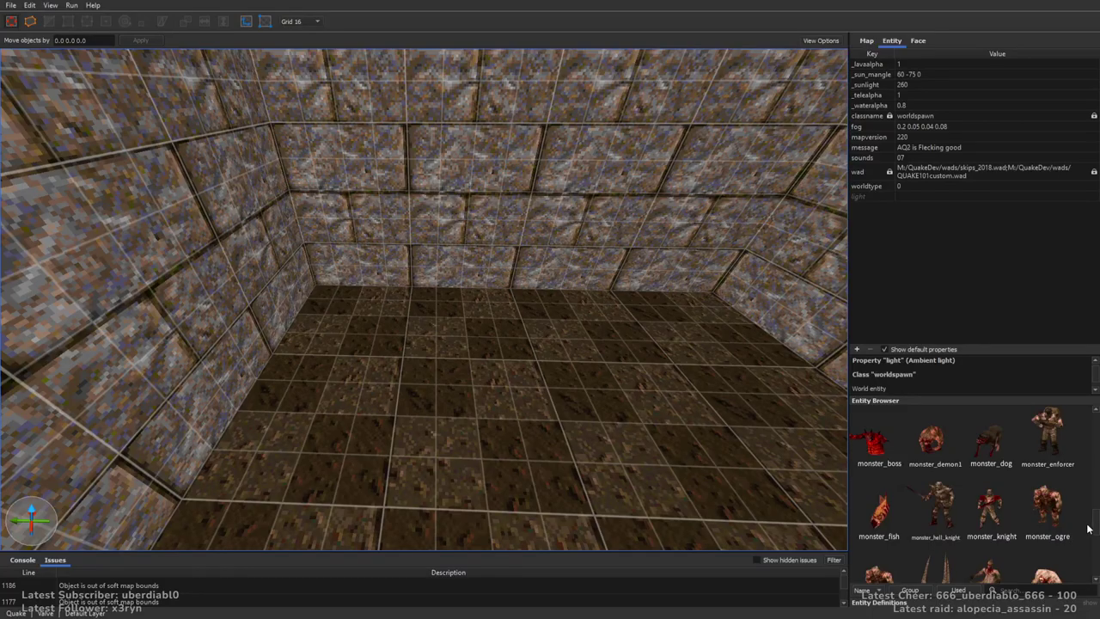
# Place an item_health and an item_shells on the dark checkered floor of the stone room
pyautogui.scroll(5, 1087, 529)
pyautogui.moveTo(1046, 467); pyautogui.dragTo(374, 326)
pyautogui.press('Escape')
pyautogui.moveTo(422, 343); pyautogui.dragTo(702, 372, button='right')
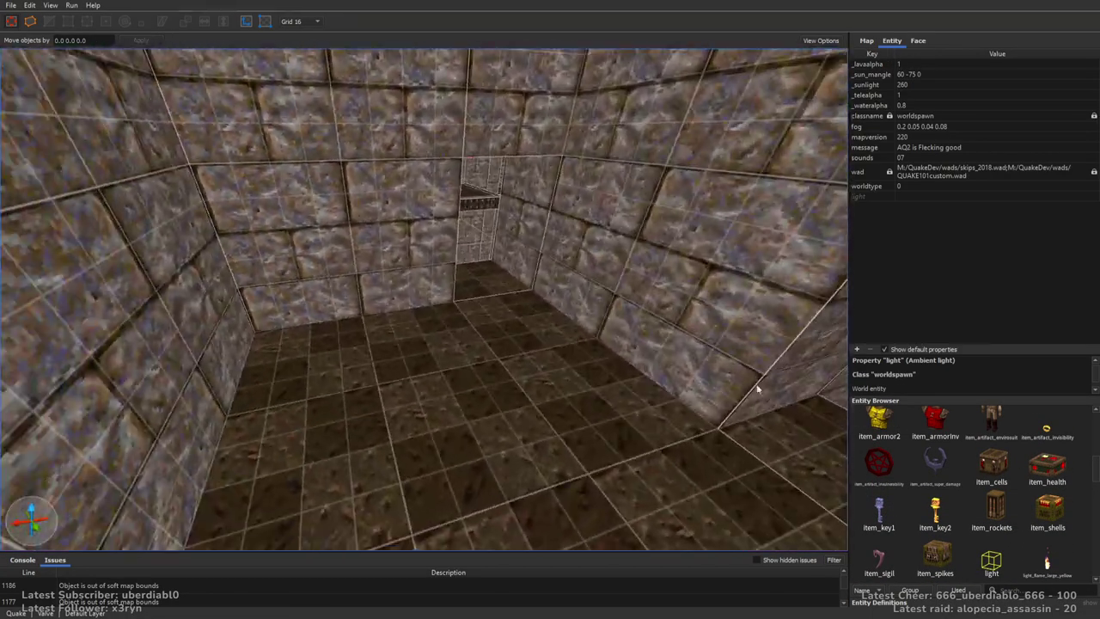
pyautogui.moveTo(1053, 508); pyautogui.dragTo(293, 371)
pyautogui.press('Escape')
# Place an item_armor2 and an item_artifact_super_damage in opposite corners at the end of the stone room
pyautogui.moveTo(379, 387); pyautogui.dragTo(715, 392, button='right')
pyautogui.moveTo(890, 420); pyautogui.dragTo(429, 292)
pyautogui.moveTo(473, 270)
pyautogui.mouseDown(button='right')
pyautogui.moveTo(479, 259)
pyautogui.moveTo(481, 275)
pyautogui.mouseUp(button='right')
pyautogui.press('Escape')
pyautogui.moveTo(930, 467); pyautogui.dragTo(345, 353)
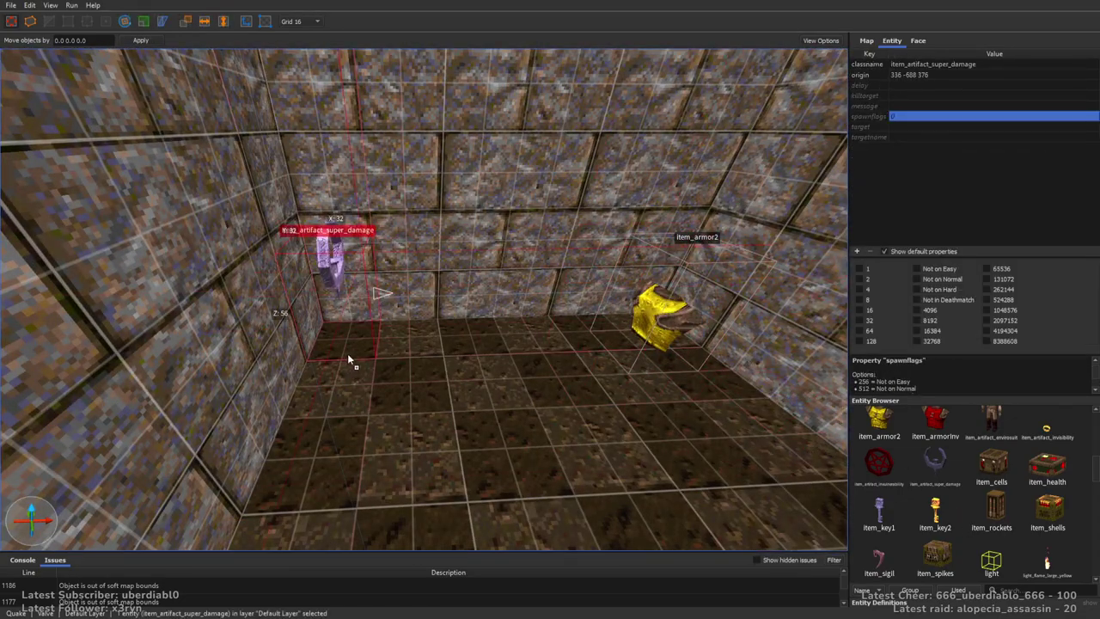
pyautogui.press('Escape')
# Add a light beneath the super damage artifact at 352 -704 360 and change the grid to 8
pyautogui.moveTo(379, 368); pyautogui.dragTo(588, 347, button='right')
pyautogui.scroll(-5, 619, 367)
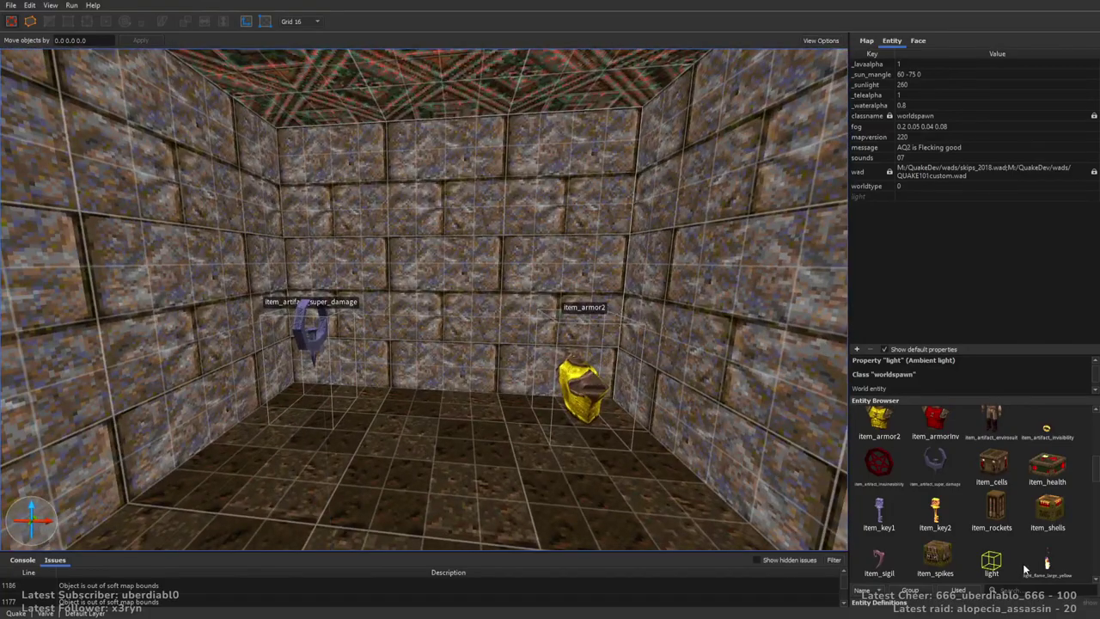
pyautogui.moveTo(818, 497); pyautogui.dragTo(320, 404)
pyautogui.press('[')
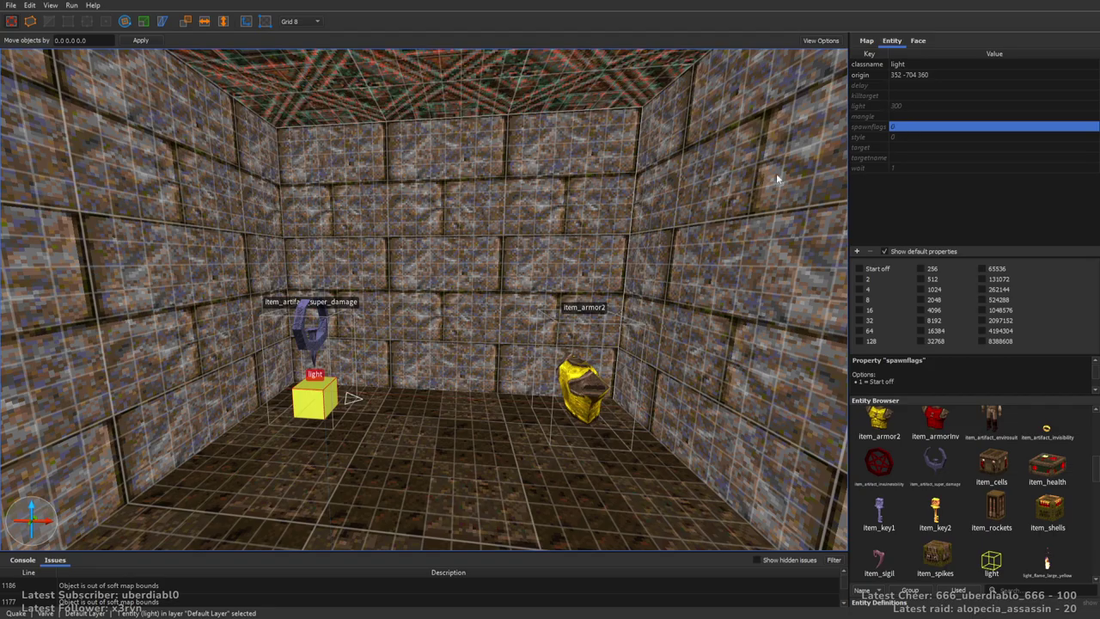
pyautogui.moveTo(805, 161); pyautogui.dragTo(599, 275, button='right')
pyautogui.press('Escape')
# Place a monster_shambler at 920 -160 -40 on the floor in front of the rune-marked door
pyautogui.moveTo(526, 277); pyautogui.dragTo(739, 371, button='right')
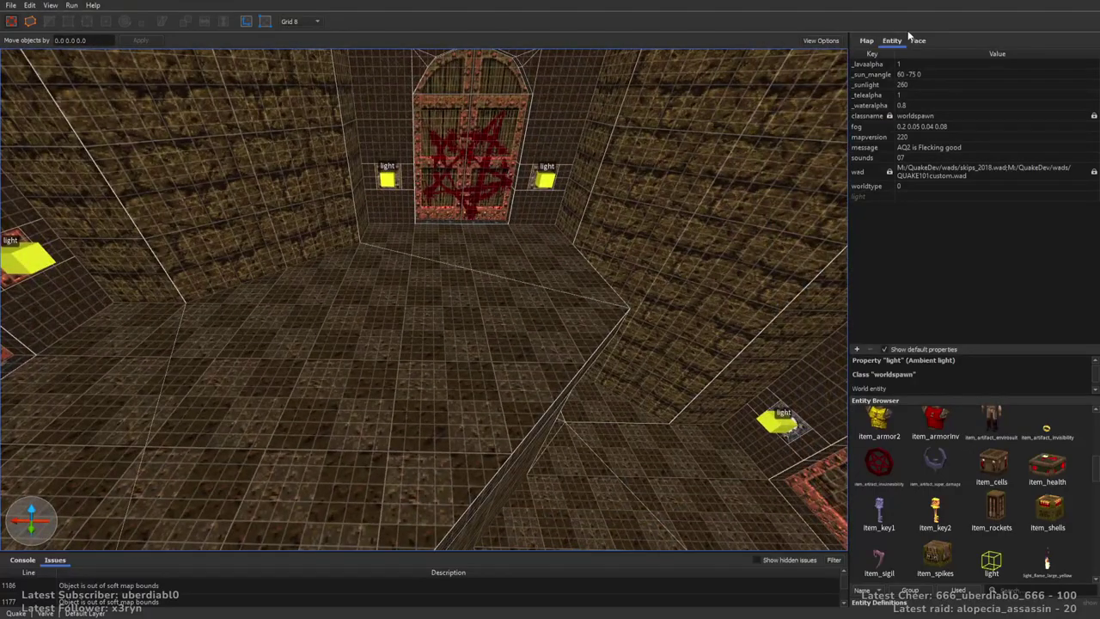
pyautogui.scroll(-3, 1089, 530)
pyautogui.moveTo(1047, 455); pyautogui.dragTo(384, 448)
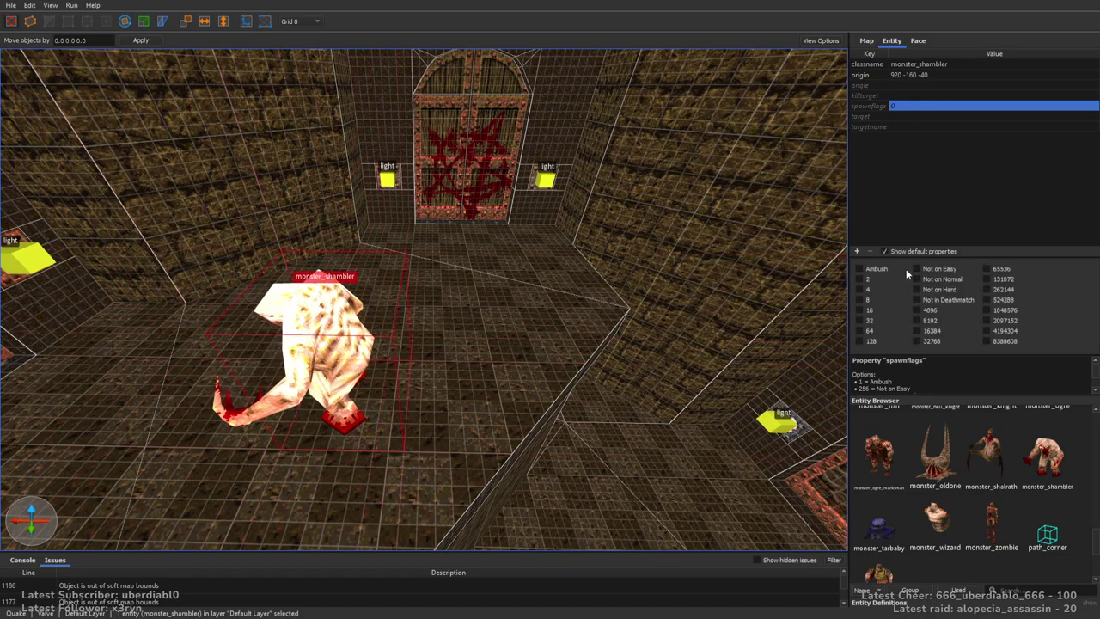
pyautogui.moveTo(570, 300); pyautogui.dragTo(619, 309, button='right')
pyautogui.press('Escape')
# Draw a trigger-textured brush around the key pedestal on the wooden platform, raise it, and turn it into a trigger_monsterjump
pyautogui.click(918, 41)
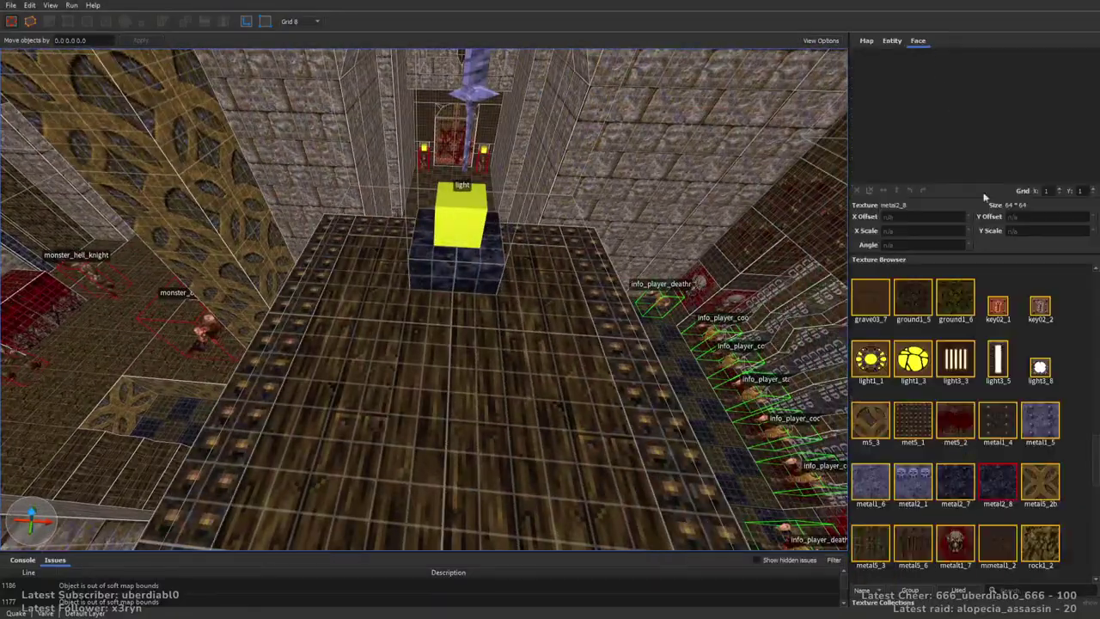
pyautogui.moveTo(1090, 461); pyautogui.dragTo(1096, 521)
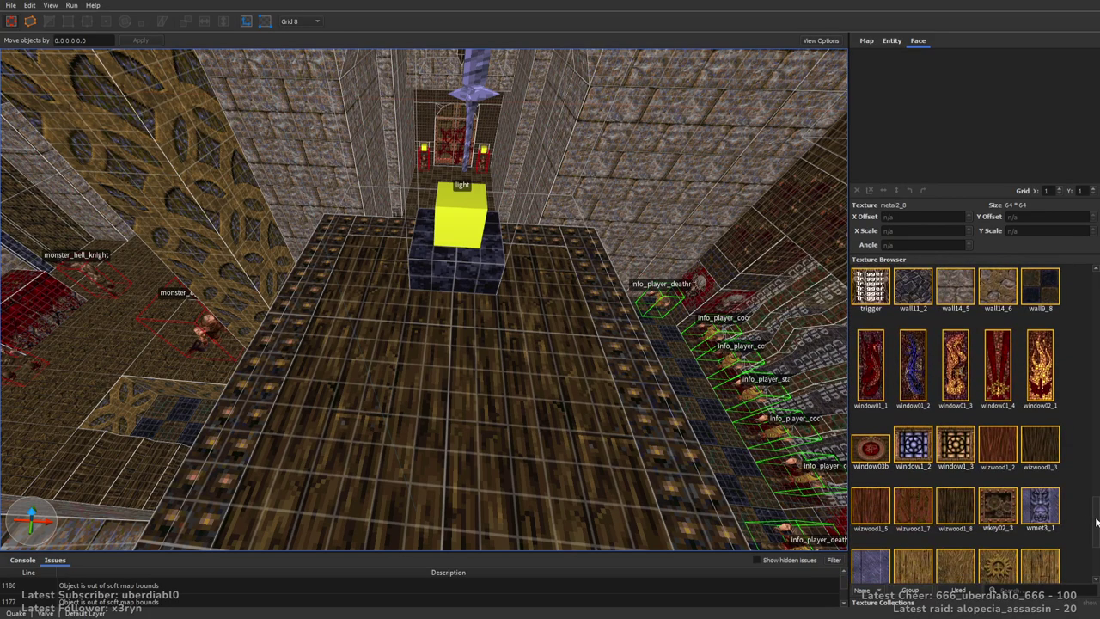
pyautogui.click(885, 296)
pyautogui.moveTo(413, 198); pyautogui.dragTo(471, 229, button='right')
pyautogui.moveTo(293, 234)
pyautogui.mouseDown()
pyautogui.moveTo(575, 298)
pyautogui.moveTo(566, 303)
pyautogui.mouseUp()
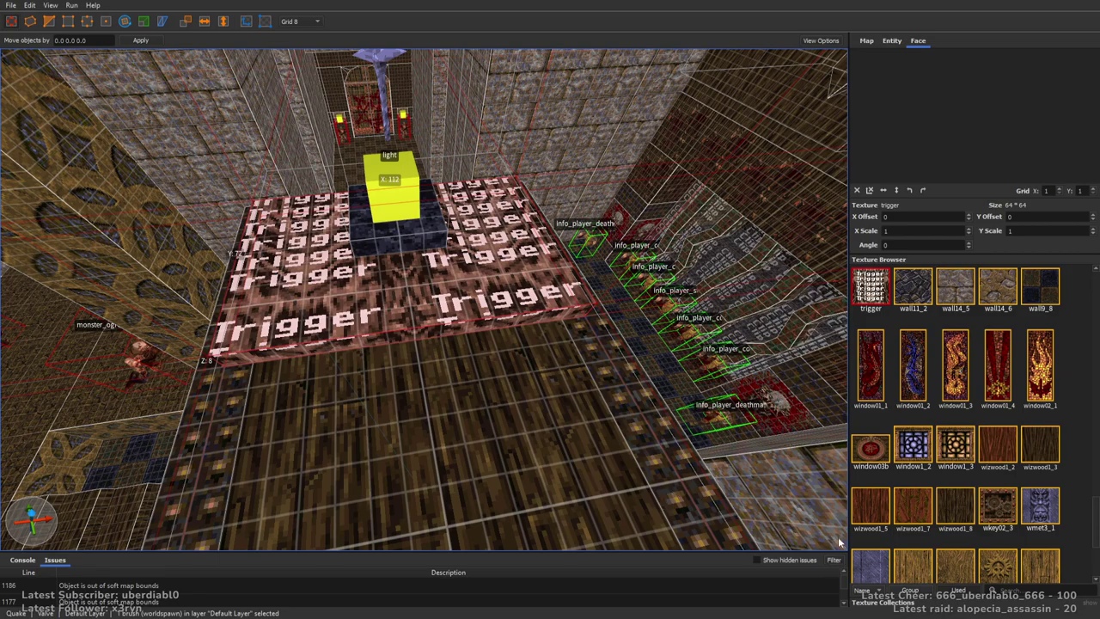
pyautogui.moveTo(640, 392); pyautogui.dragTo(488, 338, button='right')
pyautogui.click(892, 41)
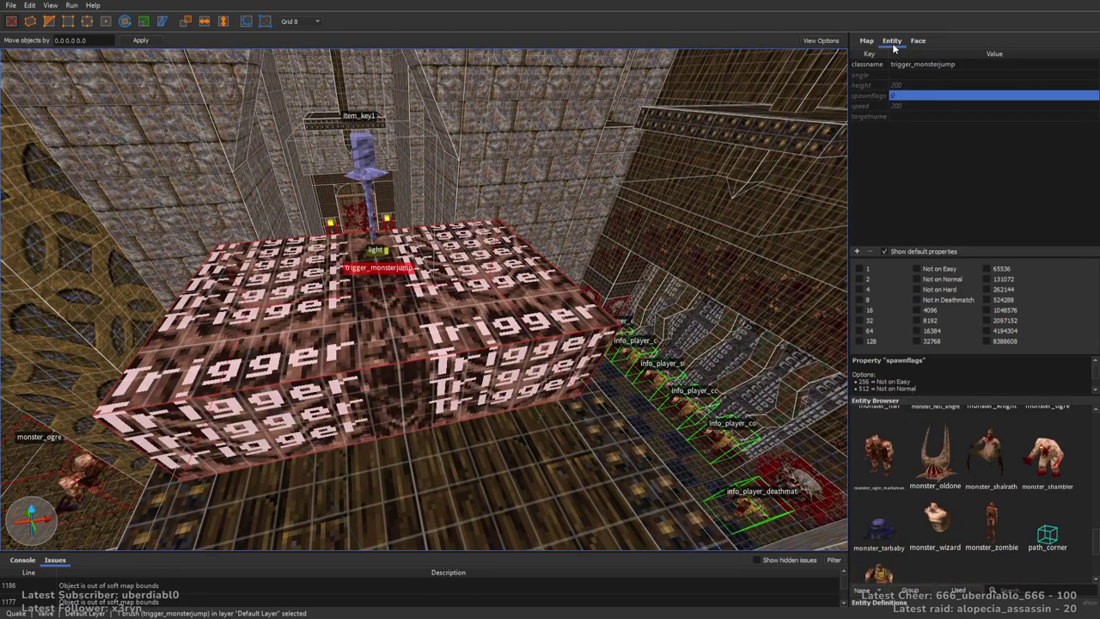
# Set the trigger_monsterjump's angle to 90 and fill in its targetname
pyautogui.click(927, 74)
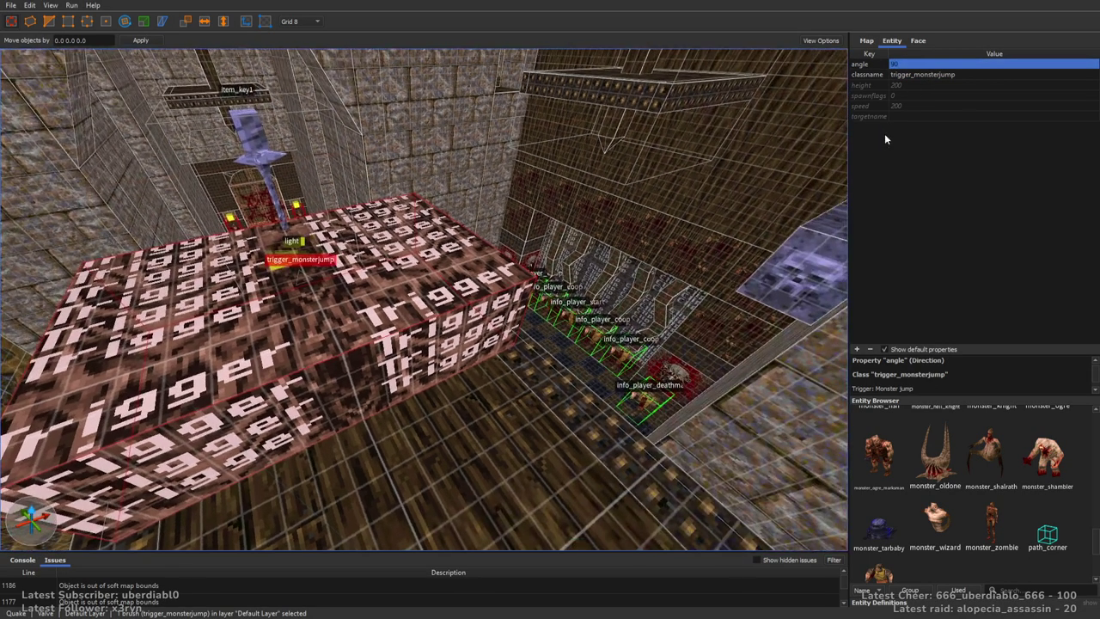
pyautogui.click(902, 117)
pyautogui.write('c')
pyautogui.moveTo(591, 277); pyautogui.dragTo(482, 358, button='right')
pyautogui.press('Escape')
# Adjust the selected object near the key platform, duplicate it, and shift the copy six grid steps to one side
pyautogui.click(578, 305)
pyautogui.moveTo(505, 338); pyautogui.dragTo(512, 381)
pyautogui.hotkey('ctrl', 'd')
pyautogui.press('Left')
pyautogui.press('Left')
pyautogui.press('Left')
pyautogui.press('Left')
pyautogui.press('Left')
pyautogui.press('Left')
pyautogui.press('Escape')
# Place an item_shells at 1104 -48 -64 beside the rune-marked door and flag it as Large box
pyautogui.moveTo(541, 346); pyautogui.dragTo(713, 309, button='right')
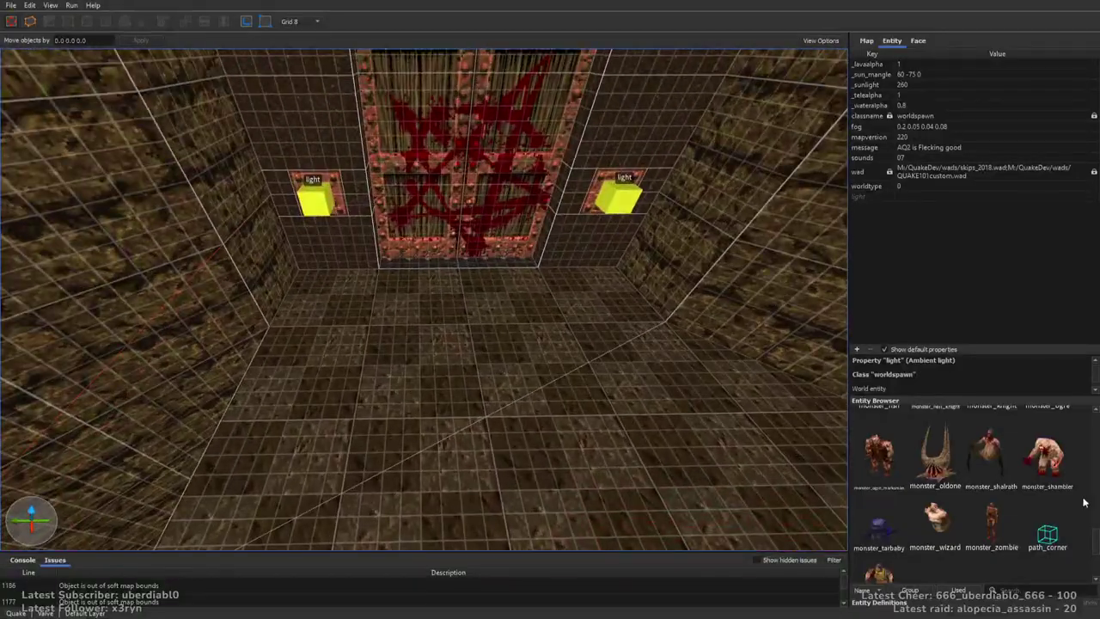
pyautogui.scroll(5, 1096, 541)
pyautogui.moveTo(1047, 464); pyautogui.dragTo(341, 302)
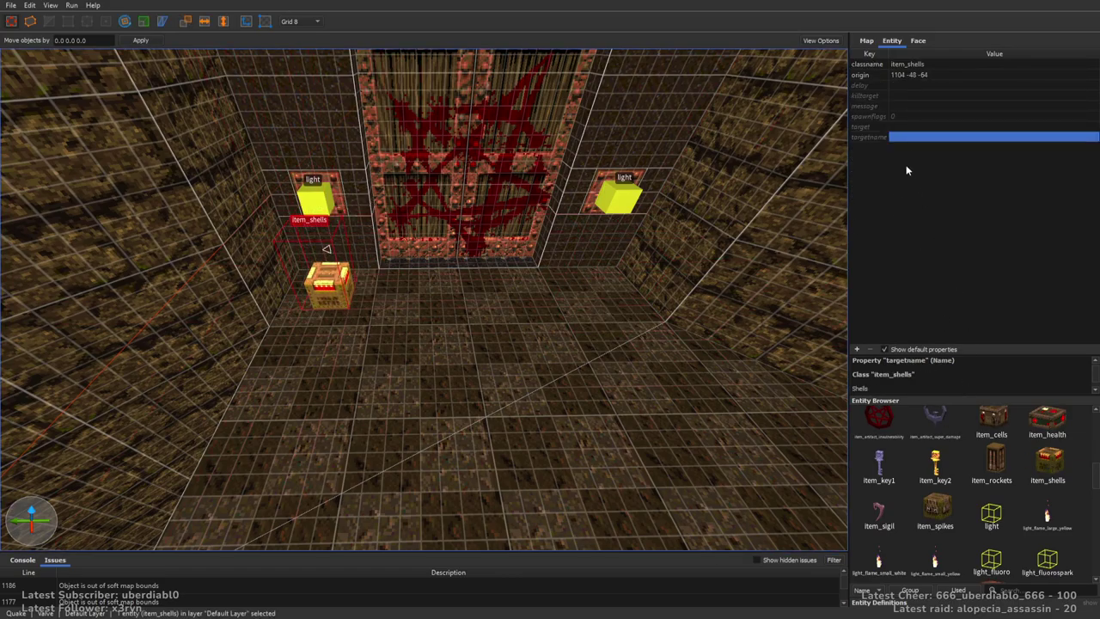
pyautogui.click(895, 117)
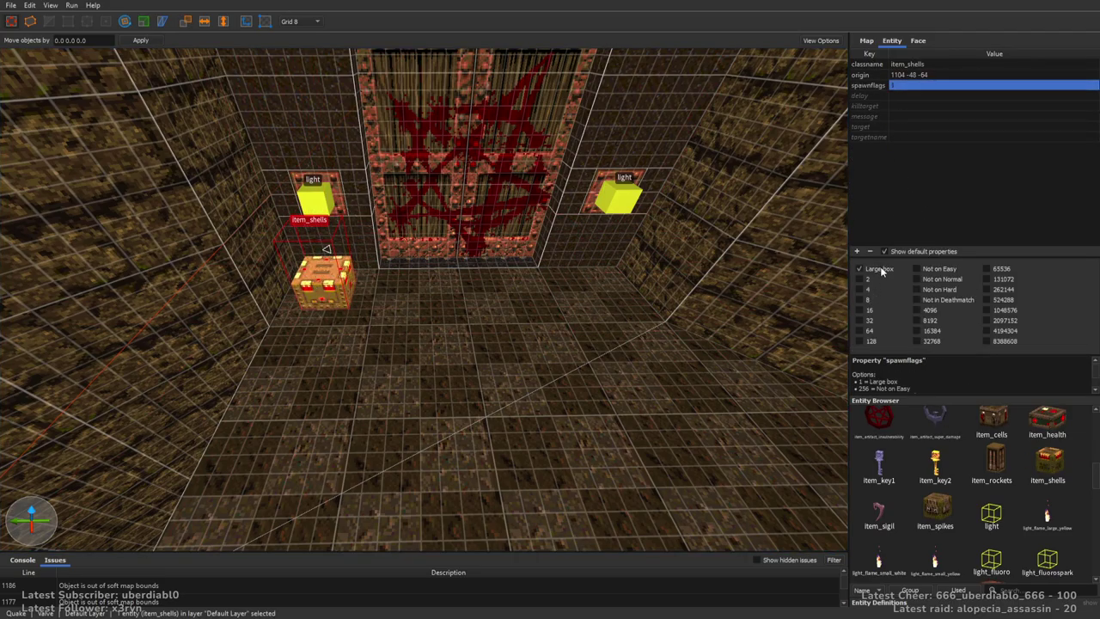
pyautogui.scroll(-5, 658, 227)
pyautogui.press('Escape')
# Place a monster_wizard near the shambler's ledge and reposition it in the room
pyautogui.moveTo(658, 226); pyautogui.dragTo(601, 344, button='right')
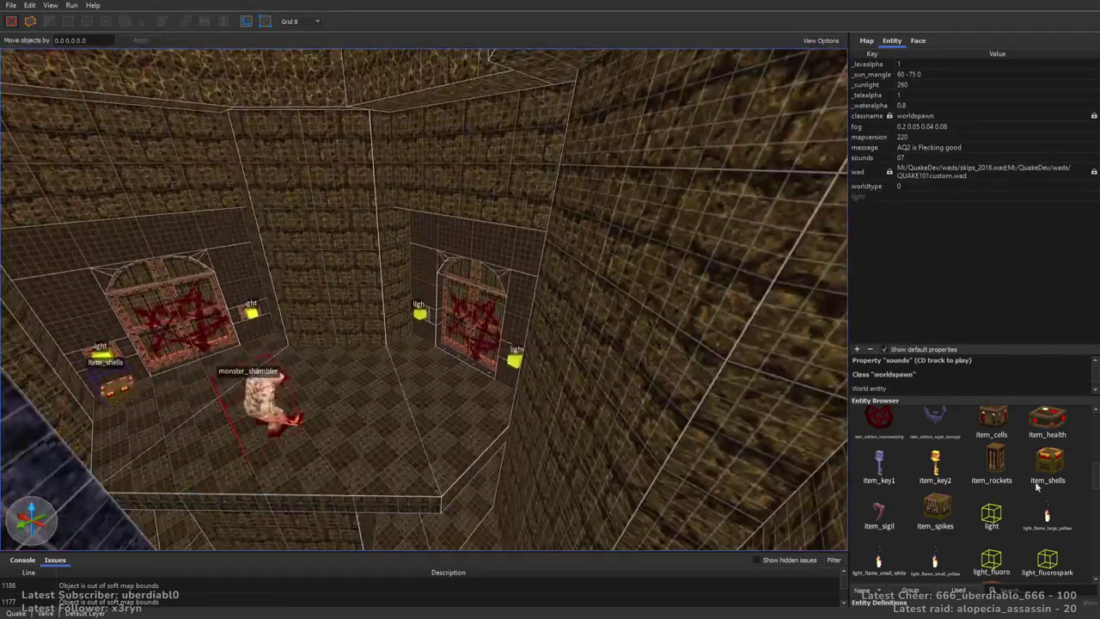
pyautogui.moveTo(1093, 476); pyautogui.dragTo(1089, 532)
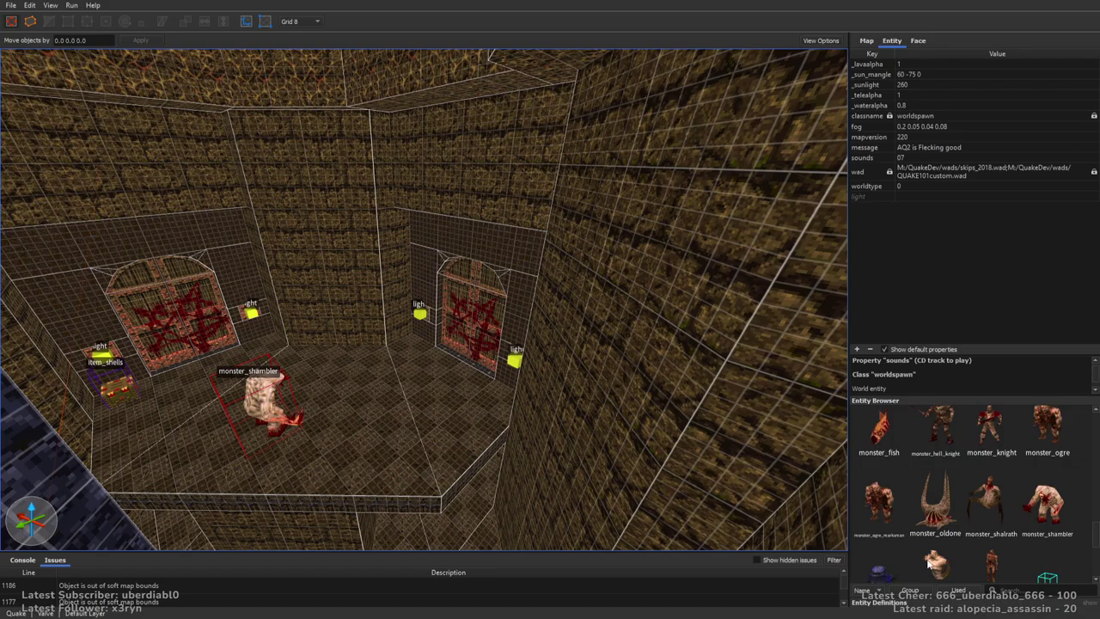
pyautogui.moveTo(935, 563); pyautogui.dragTo(640, 425)
pyautogui.moveTo(493, 464); pyautogui.dragTo(437, 338)
pyautogui.moveTo(554, 339); pyautogui.dragTo(622, 373, button='right')
pyautogui.press('Escape')
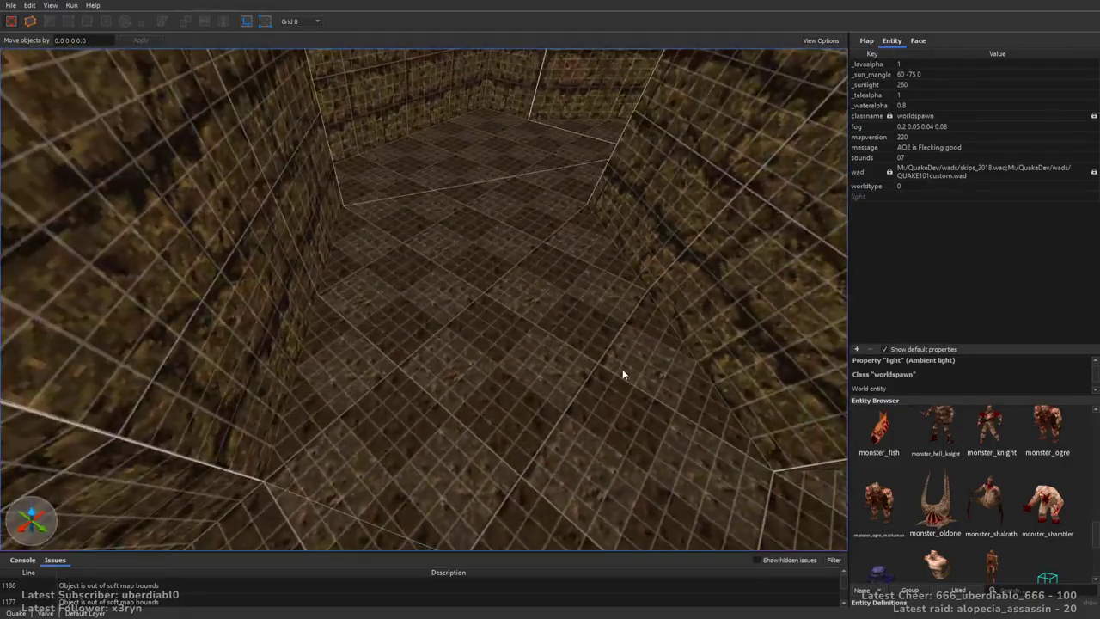
# Place a weapon_supernailgun on the lower brown checkered floor and put a light beneath it
pyautogui.moveTo(1094, 533); pyautogui.dragTo(1092, 587)
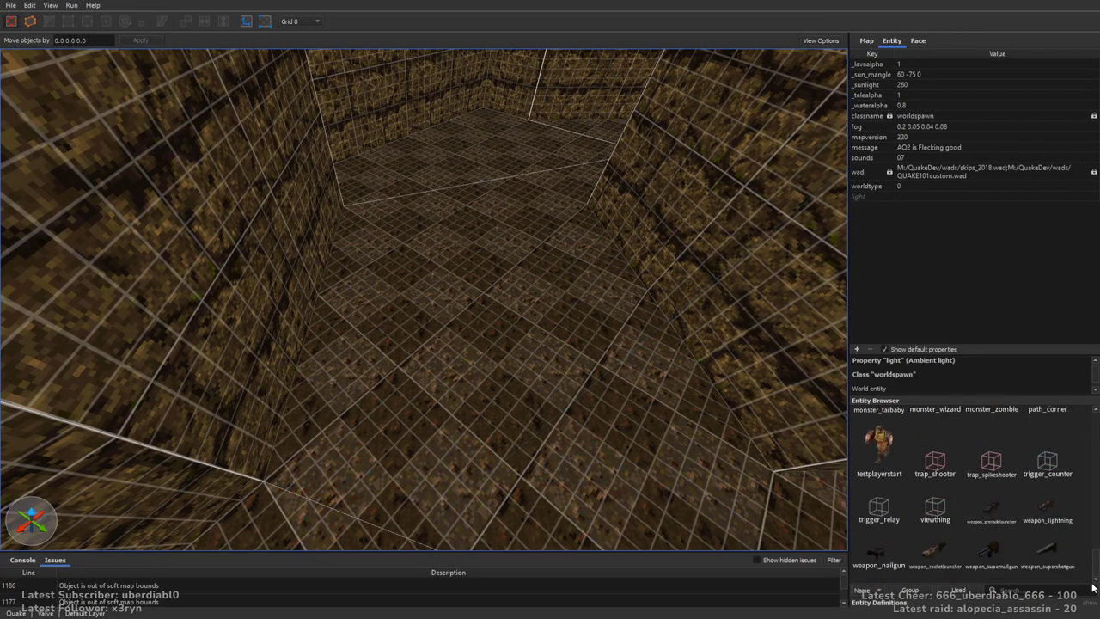
pyautogui.moveTo(1010, 567); pyautogui.dragTo(446, 314)
pyautogui.moveTo(506, 328); pyautogui.dragTo(550, 327, button='right')
pyautogui.press('Escape')
pyautogui.scroll(5, 1087, 535)
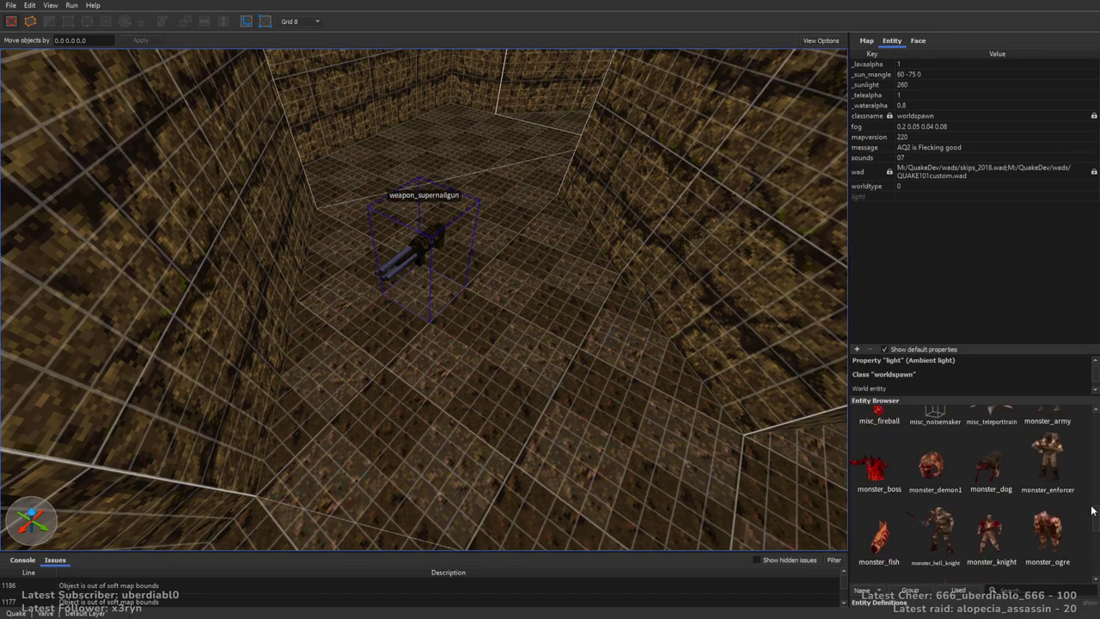
pyautogui.moveTo(991, 496); pyautogui.dragTo(412, 297)
pyautogui.press('Escape')
pyautogui.moveTo(442, 309); pyautogui.dragTo(744, 333, button='right')
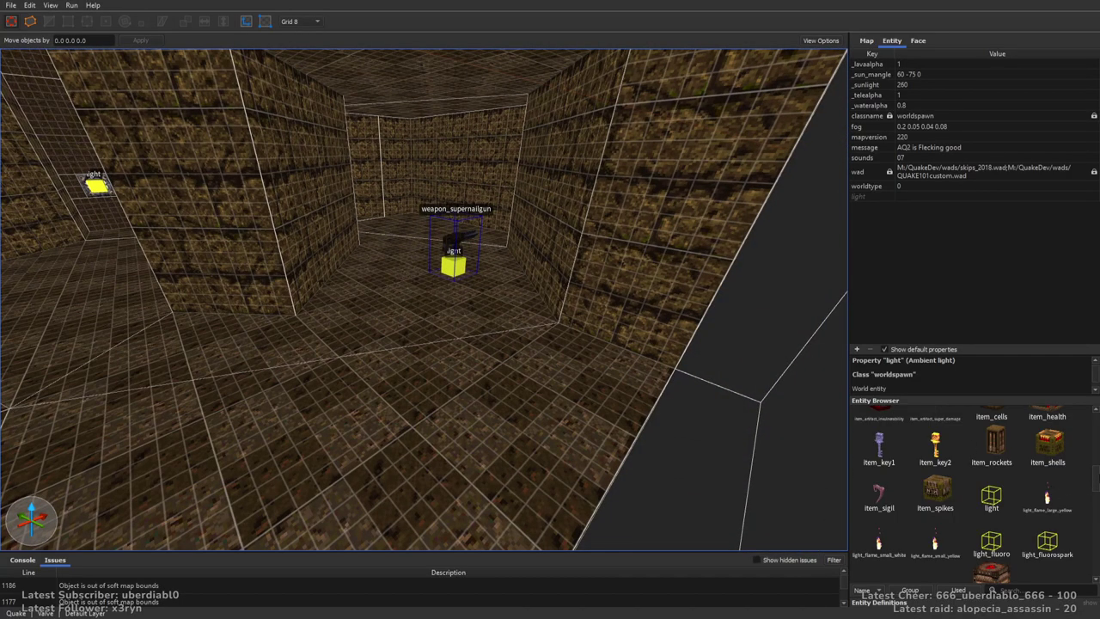
# Place a monster_tarbaby at 928 -416 -232 by the wall near the supernailgun and turn it to angle 135
pyautogui.scroll(-8, 1087, 481)
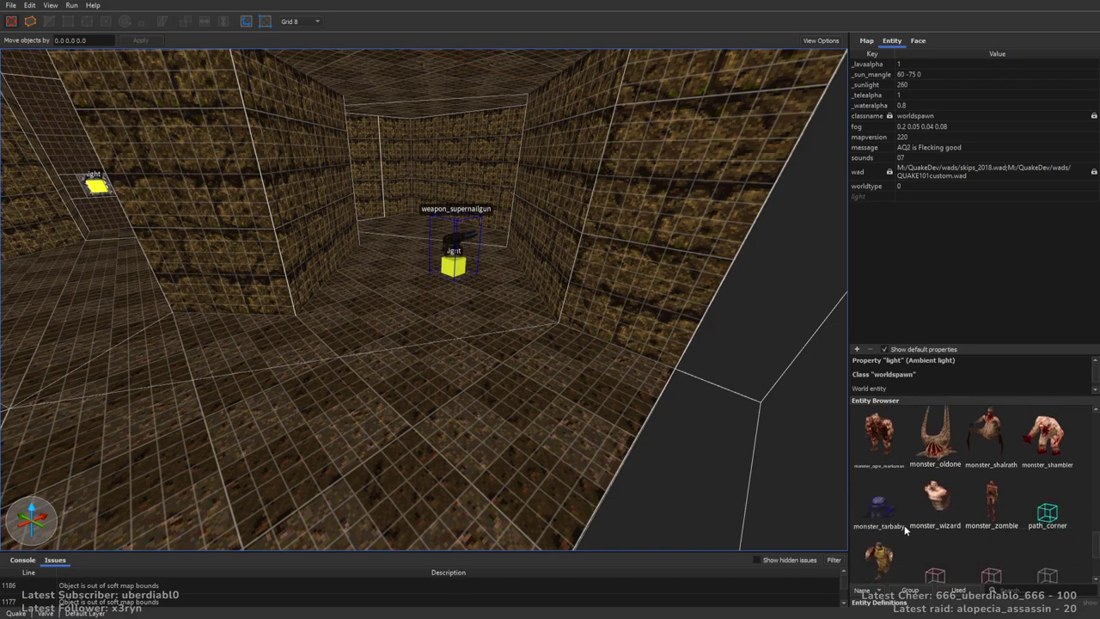
pyautogui.moveTo(878, 511); pyautogui.dragTo(516, 365)
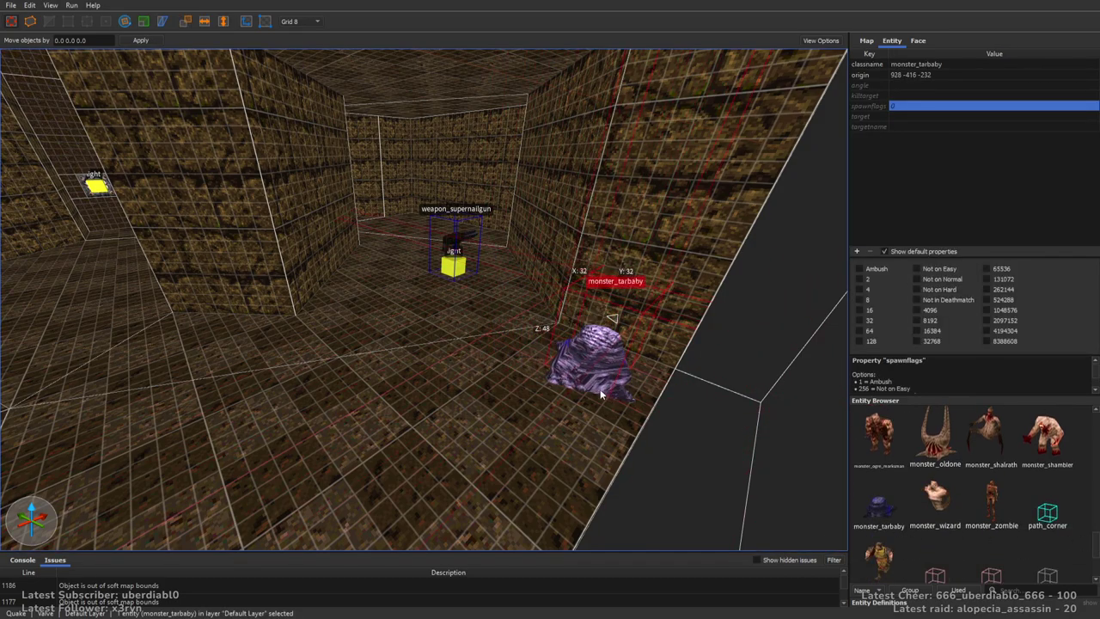
pyautogui.doubleClick(897, 86)
pyautogui.write('45')
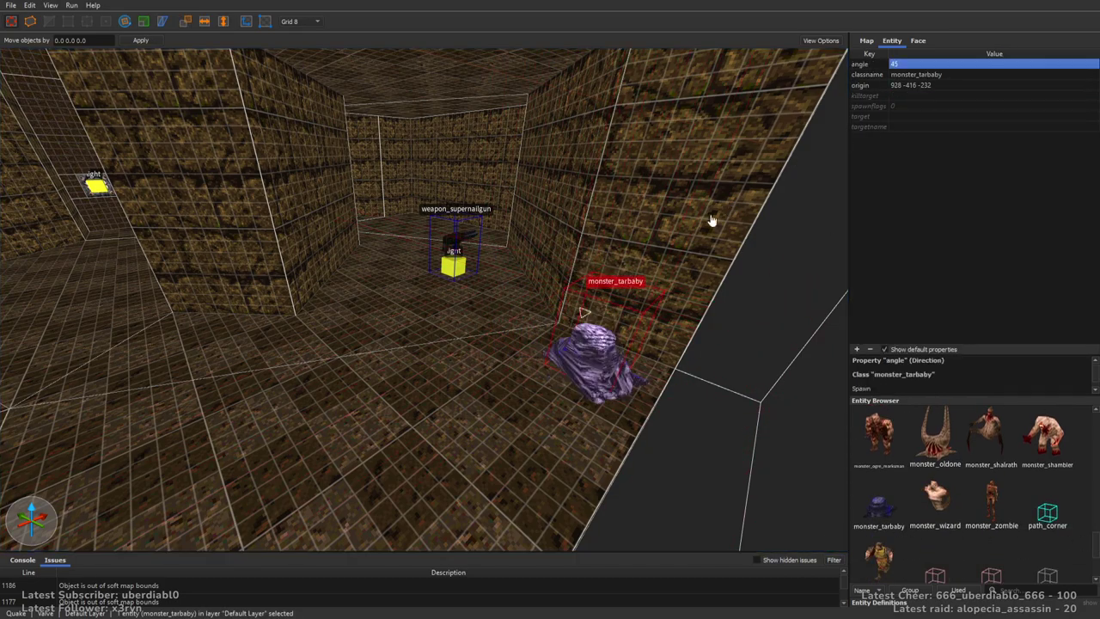
pyautogui.moveTo(722, 213); pyautogui.dragTo(656, 259, button='right')
pyautogui.hotkey('alt', 'Left')
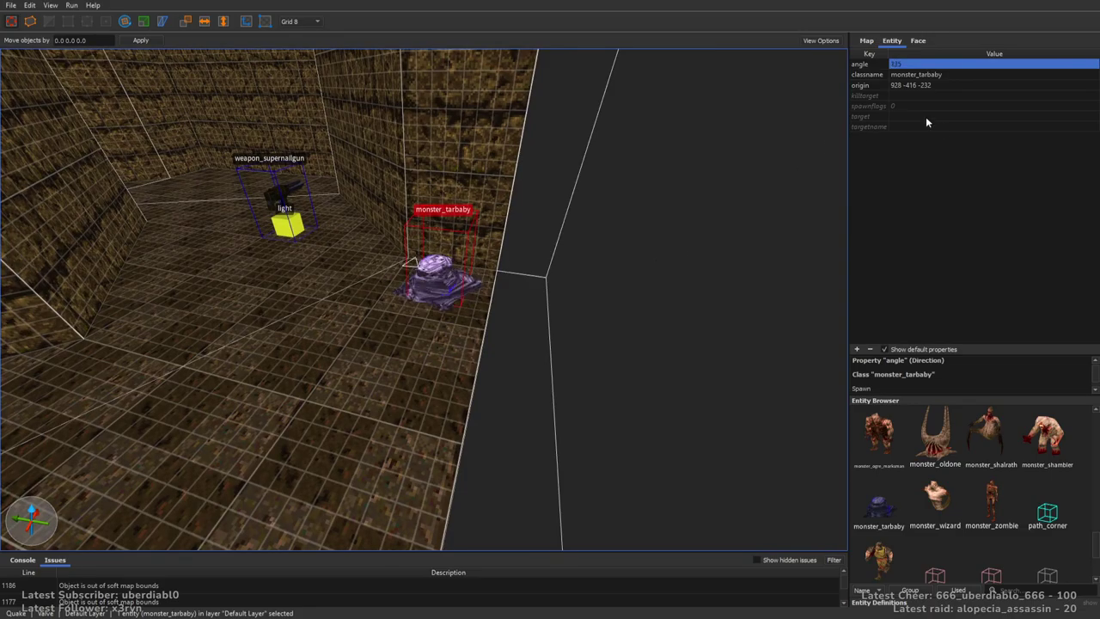
# Duplicate the tarbaby along the far wall, placing the last copy at 1120 -96 -232
pyautogui.moveTo(437, 275); pyautogui.dragTo(386, 225)
pyautogui.moveTo(387, 225); pyautogui.dragTo(487, 293, button='right')
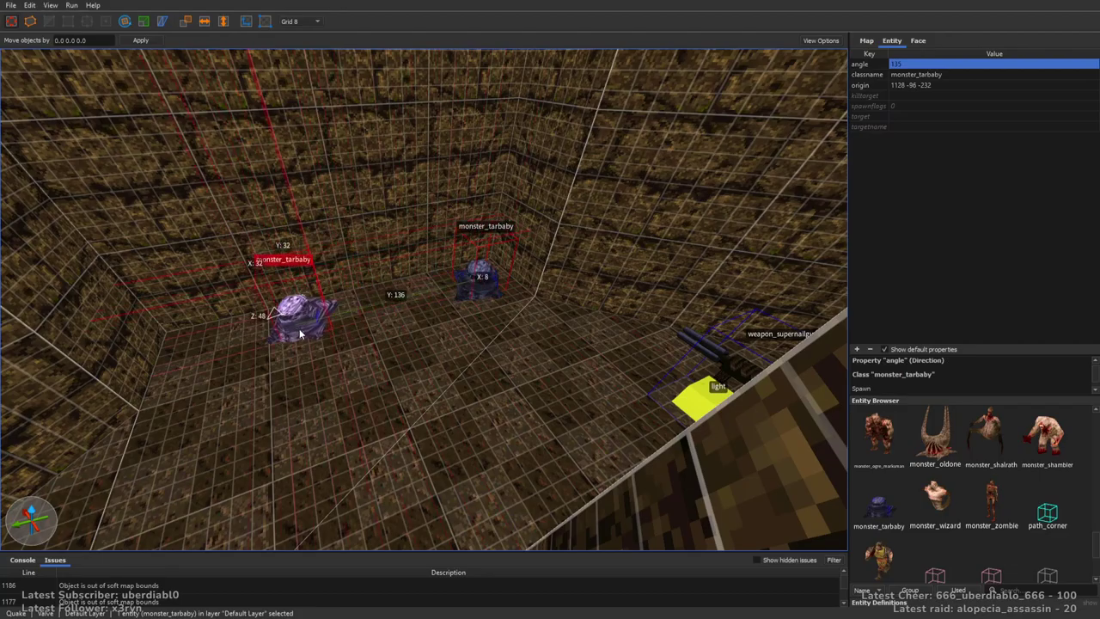
pyautogui.moveTo(305, 339); pyautogui.dragTo(514, 258, button='right')
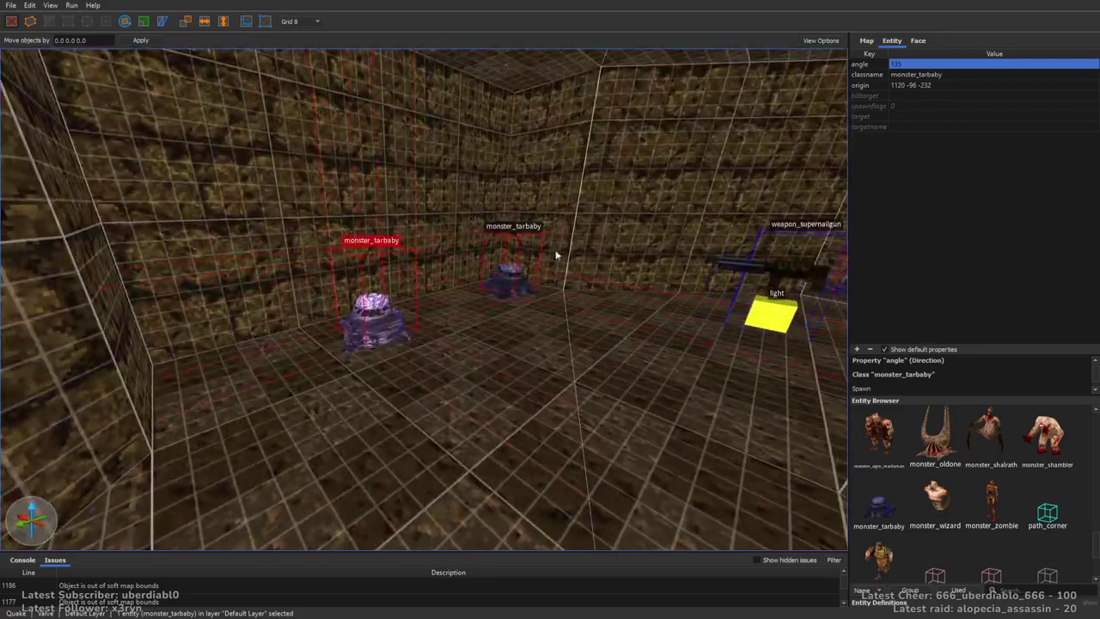
# Flag the selected tarbaby as Not on Easy and Not on Normal, and put a copy near 792 -432 -232
pyautogui.click(898, 107)
pyautogui.click(939, 268)
pyautogui.moveTo(673, 218); pyautogui.dragTo(610, 240, button='right')
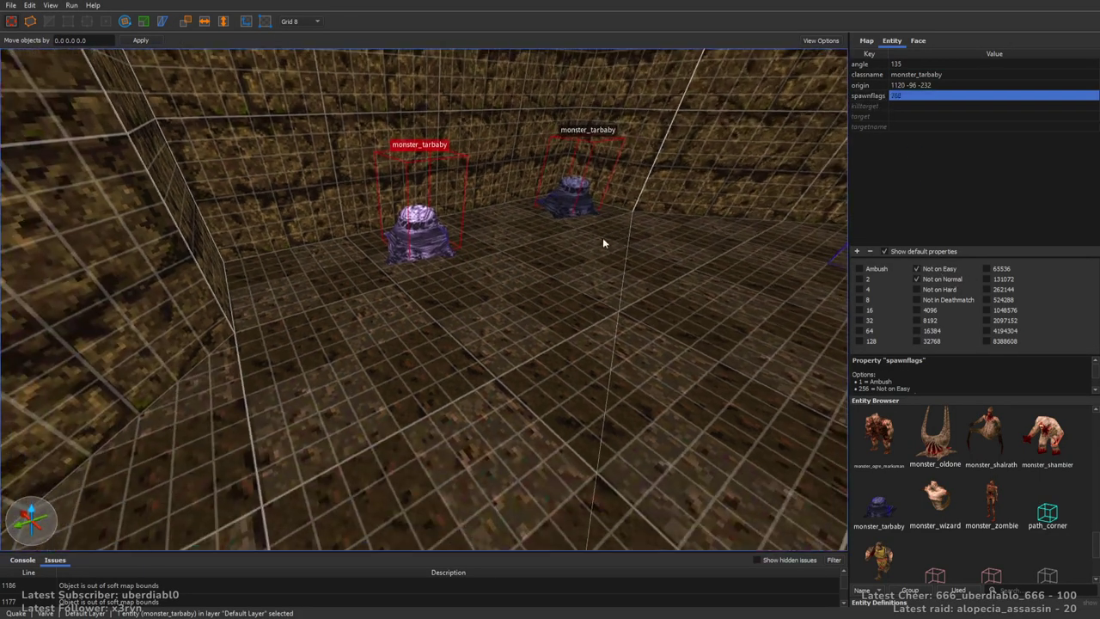
pyautogui.moveTo(473, 297); pyautogui.dragTo(574, 368)
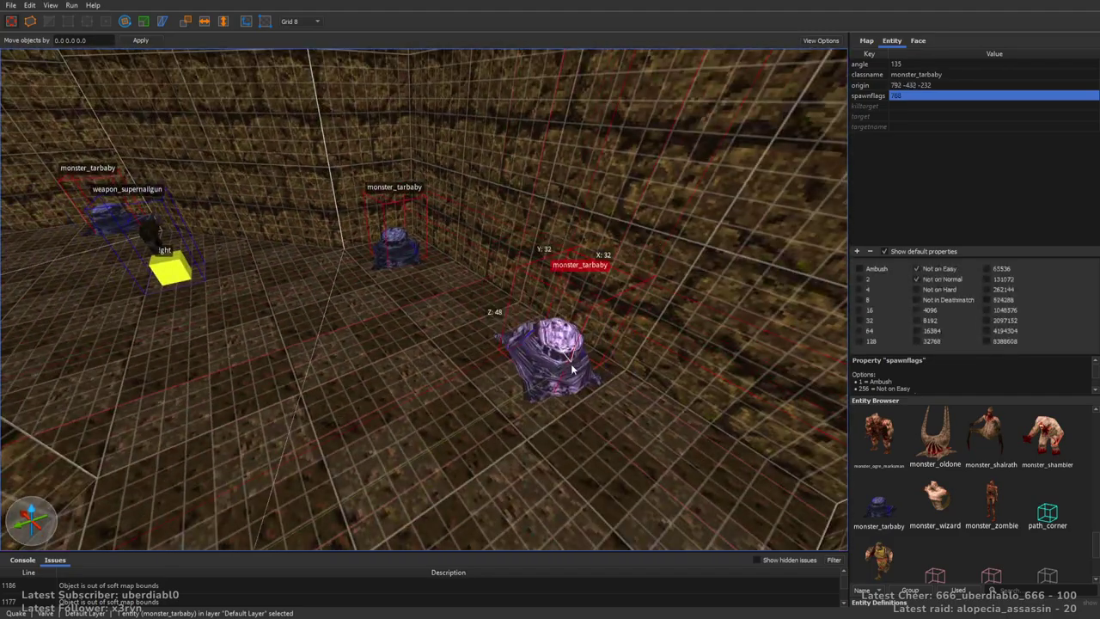
pyautogui.press('Escape')
# Place an item_rockets on the floor beside the weapon_supernailgun, in front of the central brick wall
pyautogui.moveTo(551, 368); pyautogui.dragTo(630, 328, button='right')
pyautogui.scroll(5, 1073, 536)
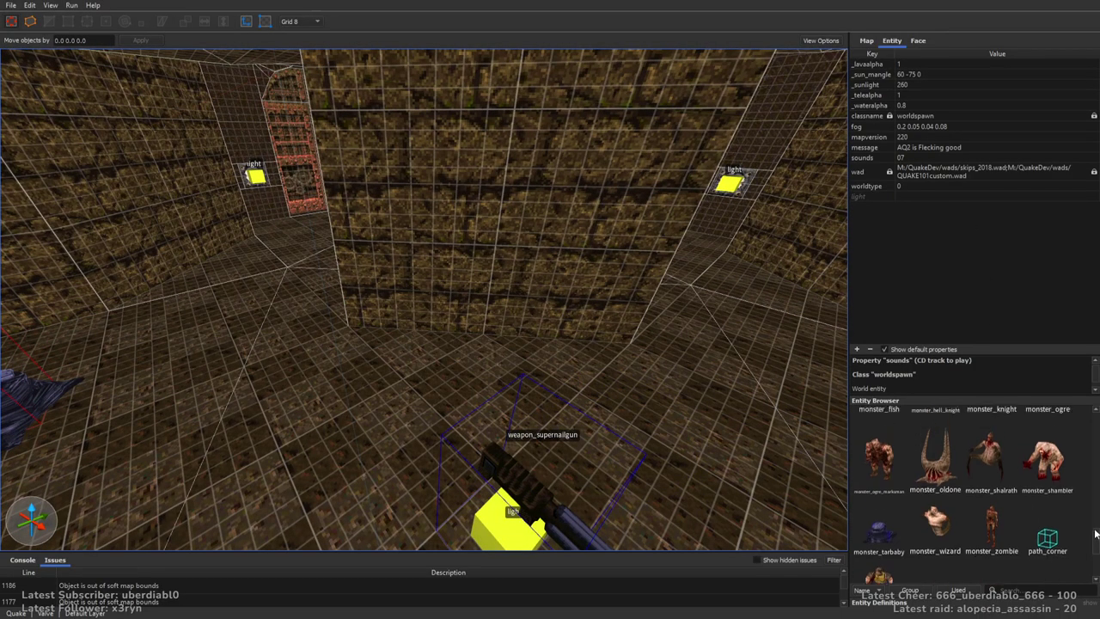
pyautogui.moveTo(1001, 460); pyautogui.dragTo(663, 351)
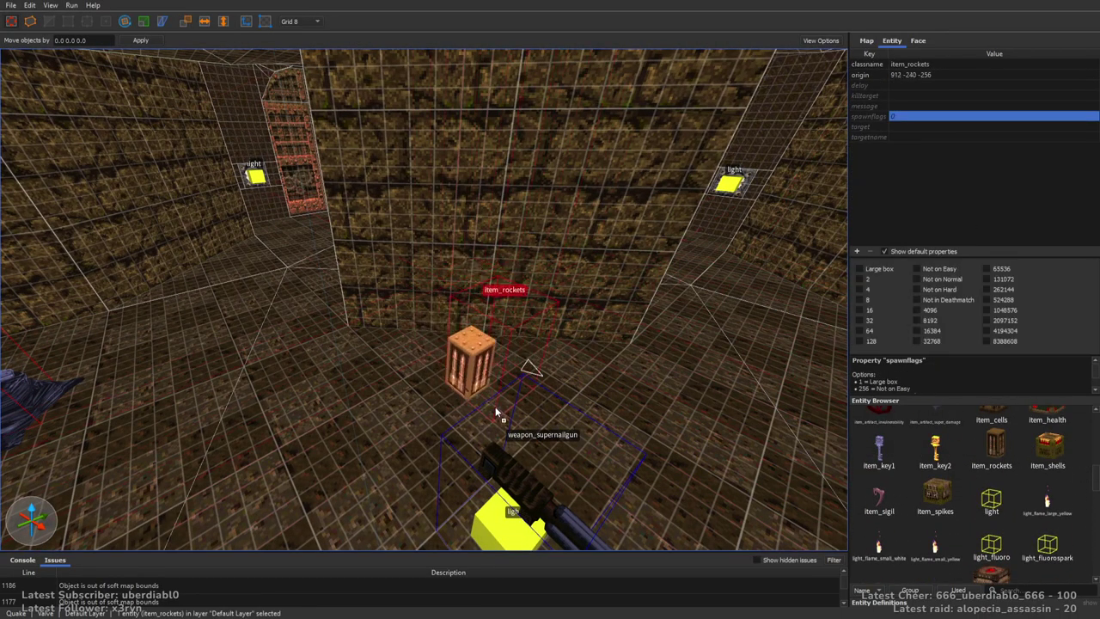
pyautogui.press('Escape')
pyautogui.moveTo(561, 381)
pyautogui.mouseDown(button='right')
pyautogui.moveTo(609, 311)
pyautogui.moveTo(541, 317)
pyautogui.moveTo(651, 322)
pyautogui.moveTo(679, 321)
pyautogui.moveTo(581, 321)
pyautogui.moveTo(705, 312)
pyautogui.moveTo(481, 327)
pyautogui.moveTo(712, 367)
pyautogui.moveTo(646, 384)
pyautogui.moveTo(576, 370)
pyautogui.mouseUp(button='right')
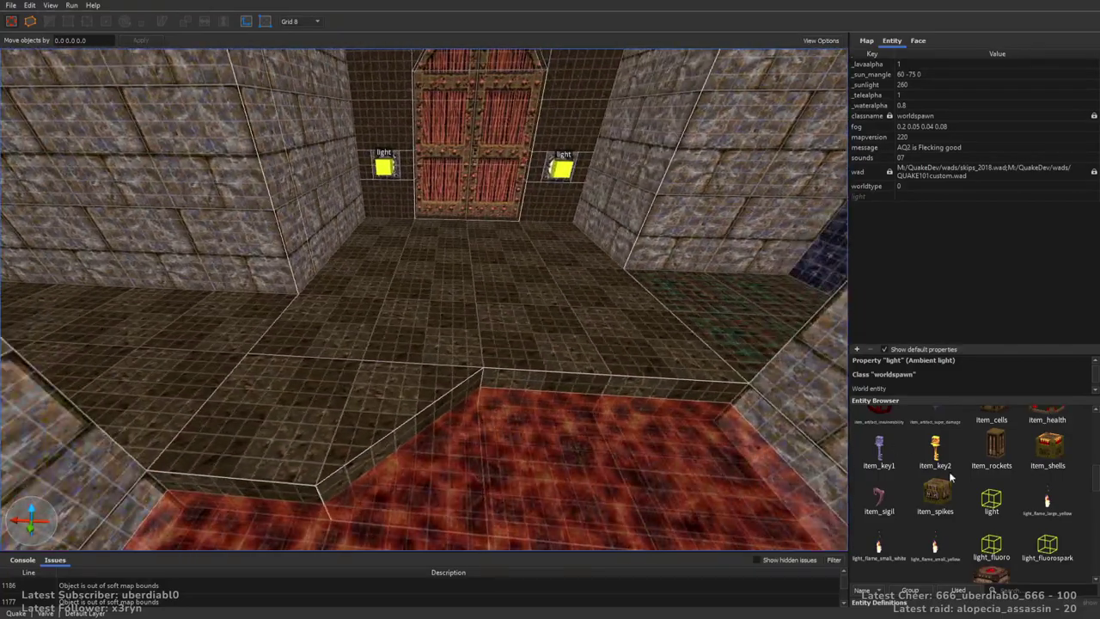
# Place a monster_hell_knight at 920 528 -232 beside the lava before the red doors, and put a copy on the other side of the floor
pyautogui.moveTo(1088, 485); pyautogui.dragTo(1097, 521)
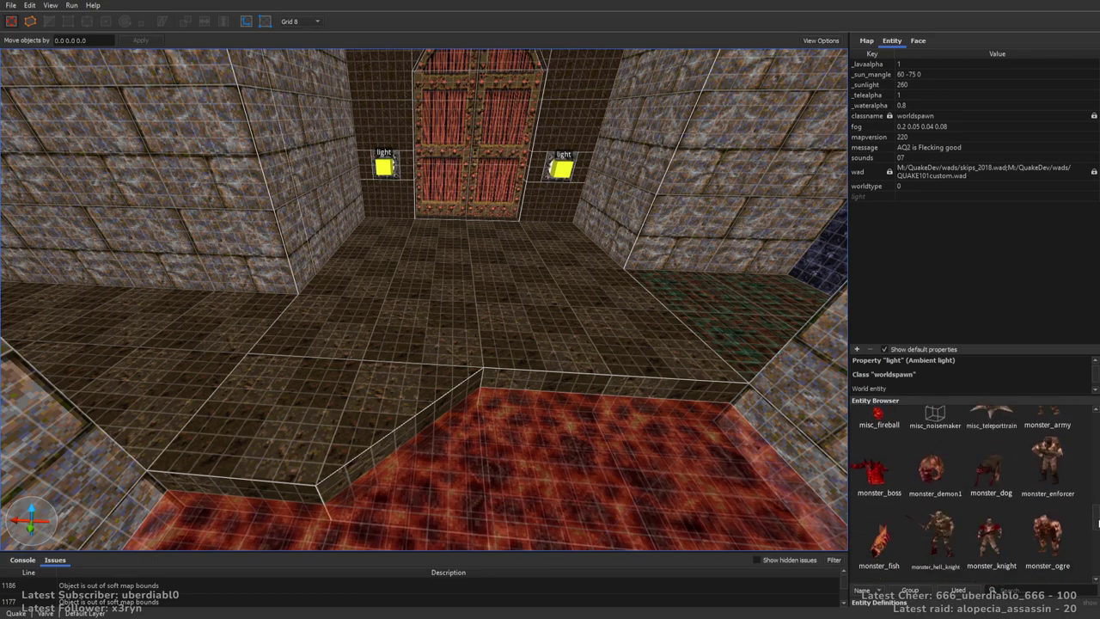
pyautogui.moveTo(955, 523); pyautogui.dragTo(324, 407)
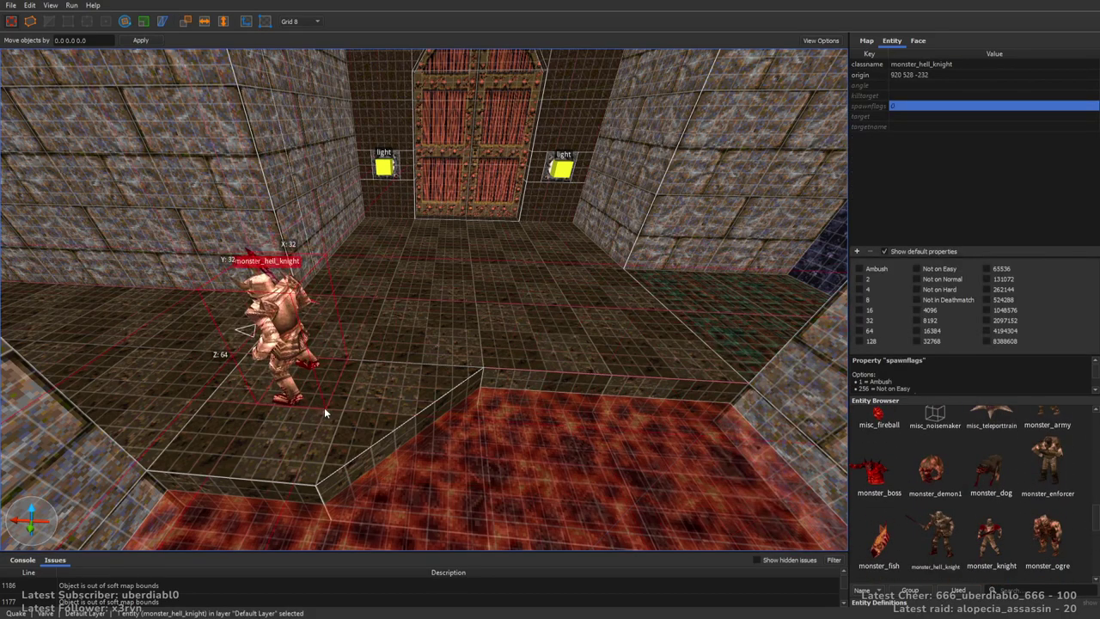
pyautogui.keyDown('ctrl'); pyautogui.moveTo(296, 344); pyautogui.dragTo(640, 295); pyautogui.keyUp('ctrl')
pyautogui.press('Escape')
pyautogui.moveTo(640, 295); pyautogui.dragTo(497, 385, button='right')
pyautogui.moveTo(611, 359); pyautogui.dragTo(977, 493, button='right')
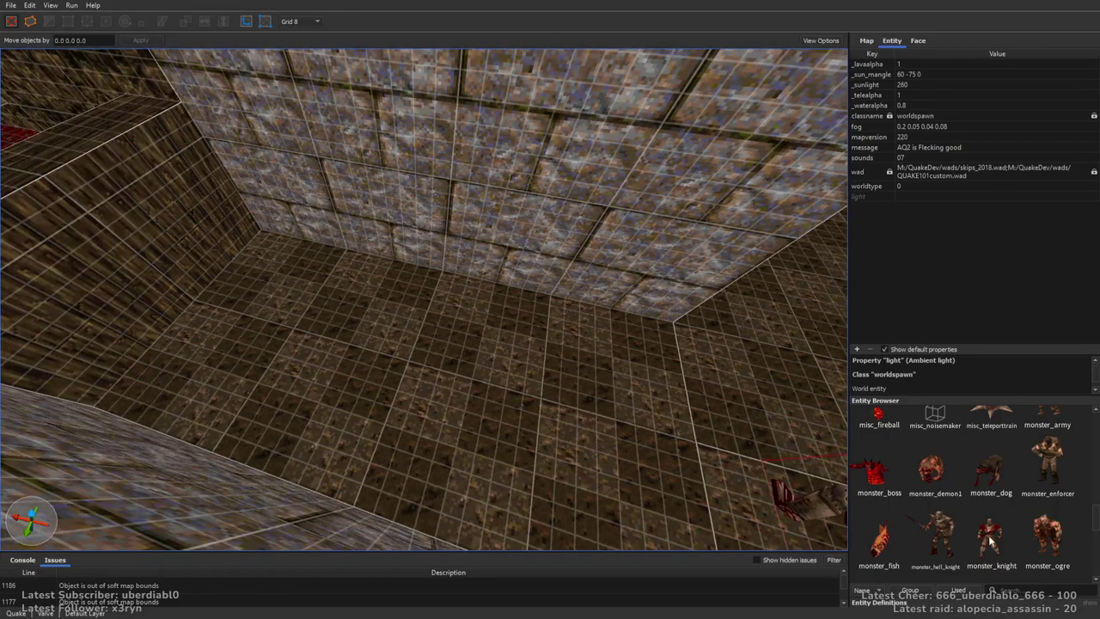
pyautogui.moveTo(989, 539); pyautogui.dragTo(286, 281)
pyautogui.hotkey('alt', 'Left')
pyautogui.hotkey('alt', 'Left')
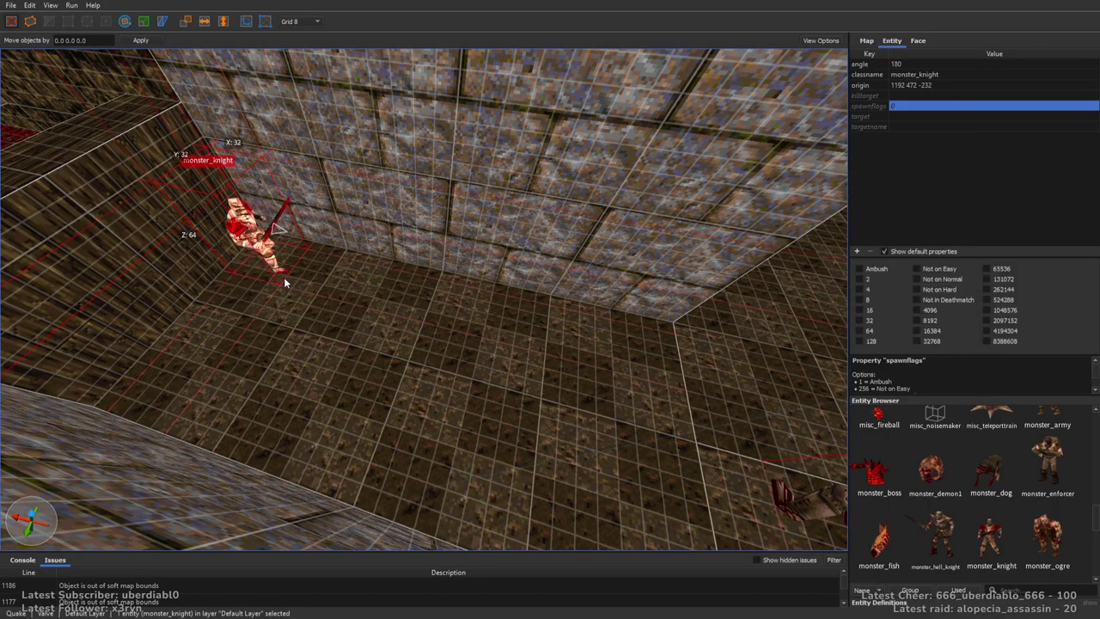
pyautogui.hotkey('ctrl', 'u')
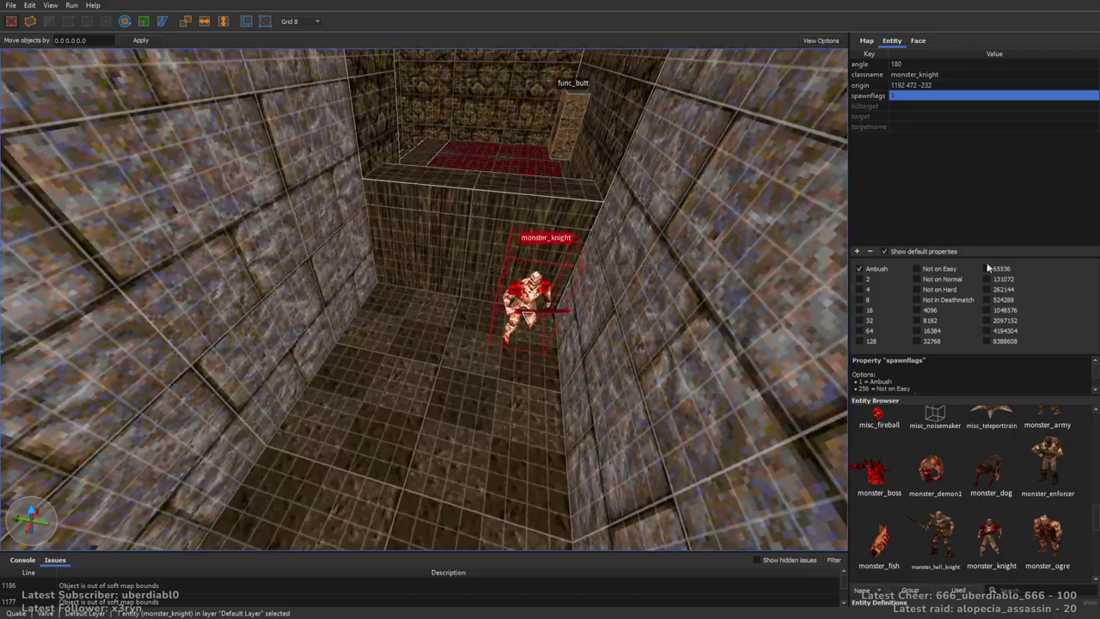
pyautogui.press('Escape')
pyautogui.moveTo(1096, 513); pyautogui.dragTo(1096, 453)
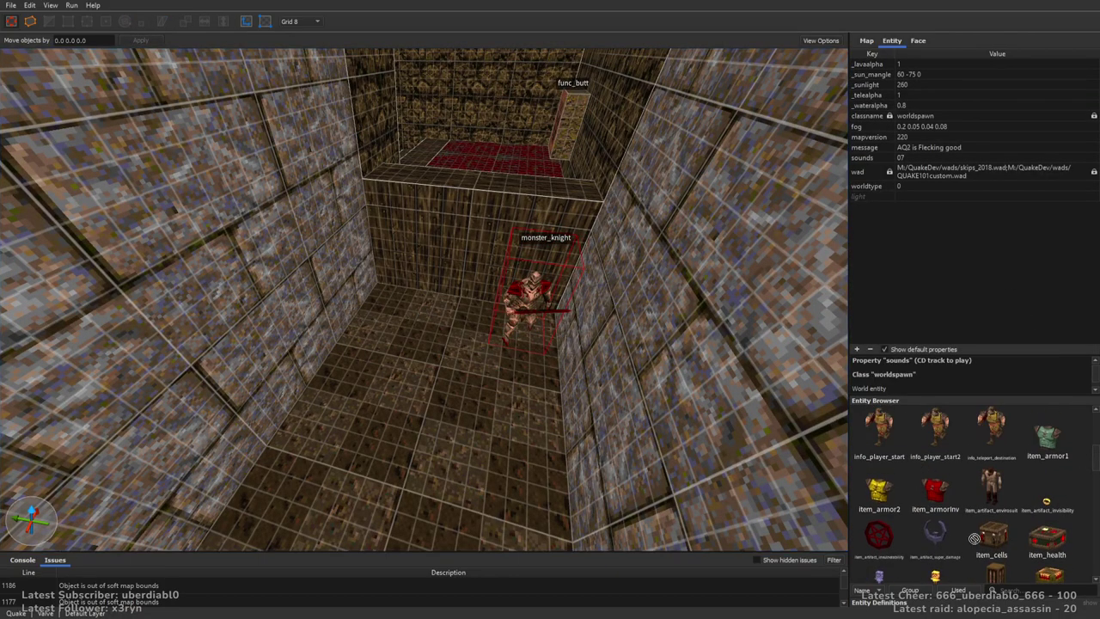
pyautogui.moveTo(1046, 537); pyautogui.dragTo(410, 317)
pyautogui.hotkey('ctrl', 'u')
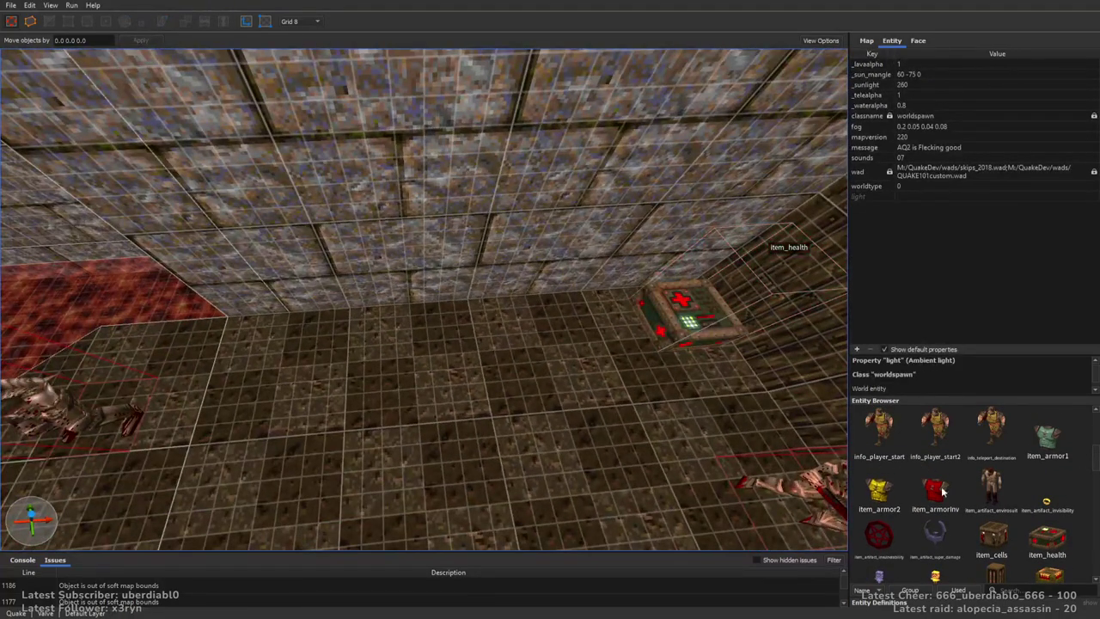
pyautogui.moveTo(997, 575); pyautogui.dragTo(567, 345)
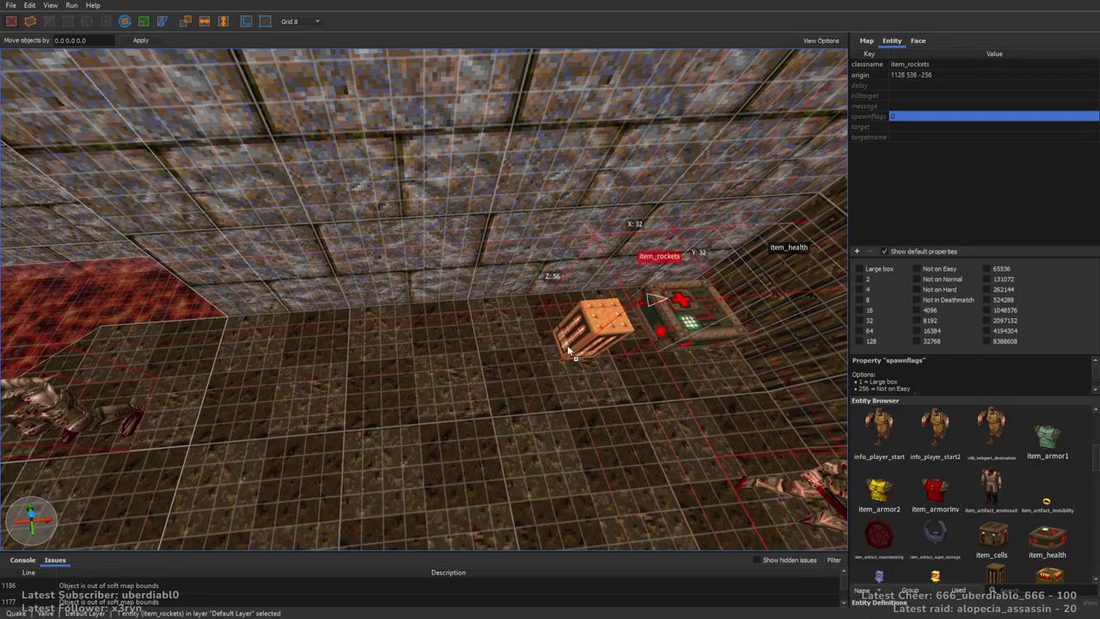
pyautogui.press('Escape')
pyautogui.moveTo(760, 397); pyautogui.dragTo(647, 401, button='right')
# Place an item_health flagged Rotten on the func_door floor of the trigger room and spread copies of it along that floor
pyautogui.moveTo(1044, 543); pyautogui.dragTo(527, 398)
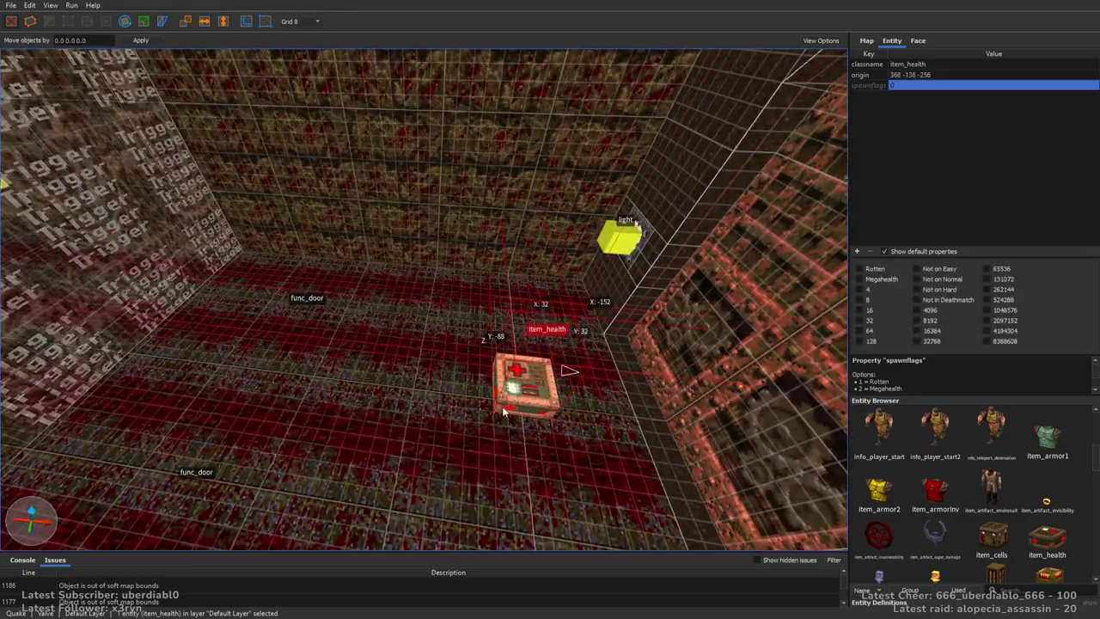
pyautogui.click(859, 269)
pyautogui.moveTo(550, 370); pyautogui.dragTo(596, 297, button='right')
pyautogui.keyDown('ctrl'); pyautogui.moveTo(596, 292); pyautogui.dragTo(365, 305); pyautogui.keyUp('ctrl')
pyautogui.keyDown('ctrl'); pyautogui.moveTo(465, 322); pyautogui.dragTo(516, 308); pyautogui.keyUp('ctrl')
pyautogui.moveTo(517, 308); pyautogui.dragTo(490, 357, button='right')
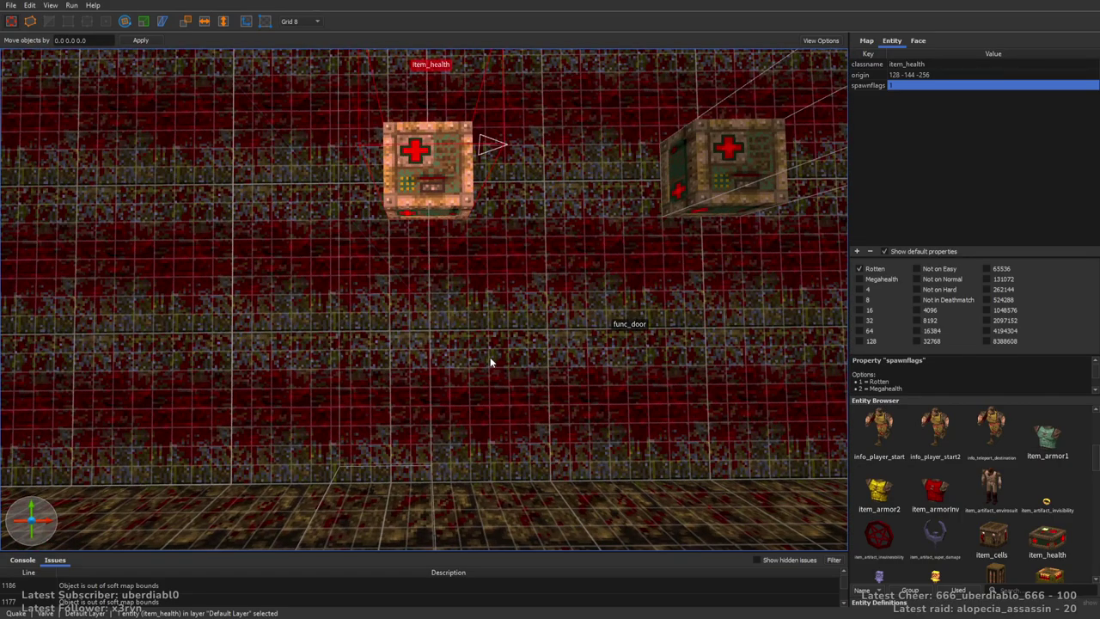
pyautogui.moveTo(559, 295)
pyautogui.mouseDown(button='right')
pyautogui.moveTo(613, 235)
pyautogui.moveTo(486, 226)
pyautogui.moveTo(557, 258)
pyautogui.mouseUp(button='right')
pyautogui.moveTo(642, 375); pyautogui.dragTo(281, 316)
pyautogui.press('Escape')
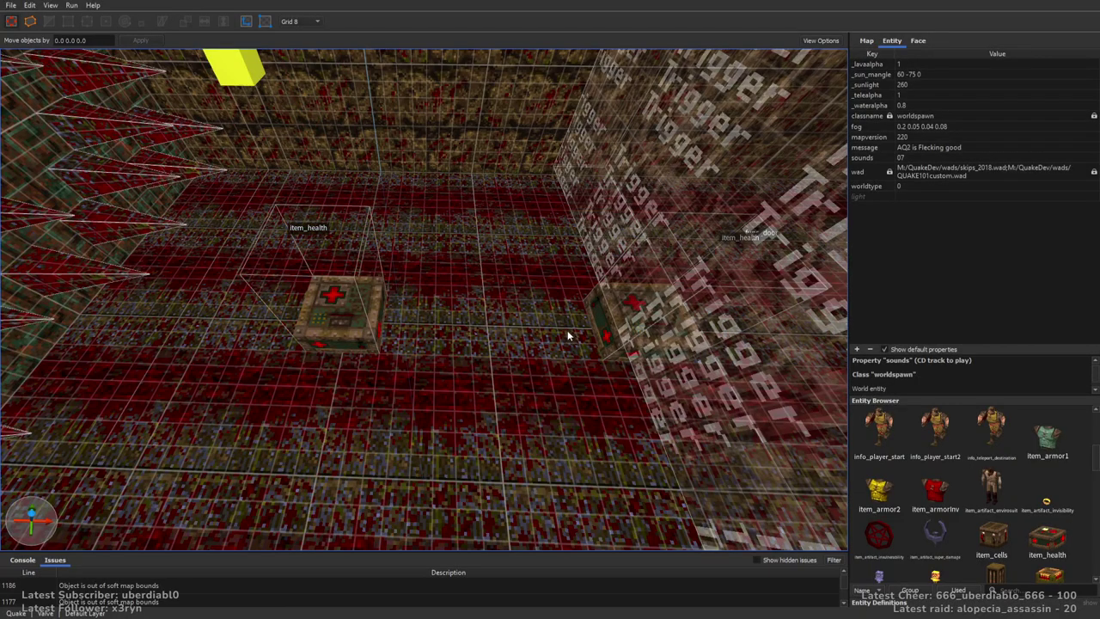
# Place a monster_tarbaby at 472 -264 -552 by the wooden pillar in the lower room, flagged Not on Easy and Not on Normal
pyautogui.moveTo(458, 339); pyautogui.dragTo(522, 278, button='right')
pyautogui.moveTo(404, 205); pyautogui.dragTo(444, 249, button='right')
pyautogui.click(444, 249)
pyautogui.moveTo(595, 333); pyautogui.dragTo(690, 334, button='right')
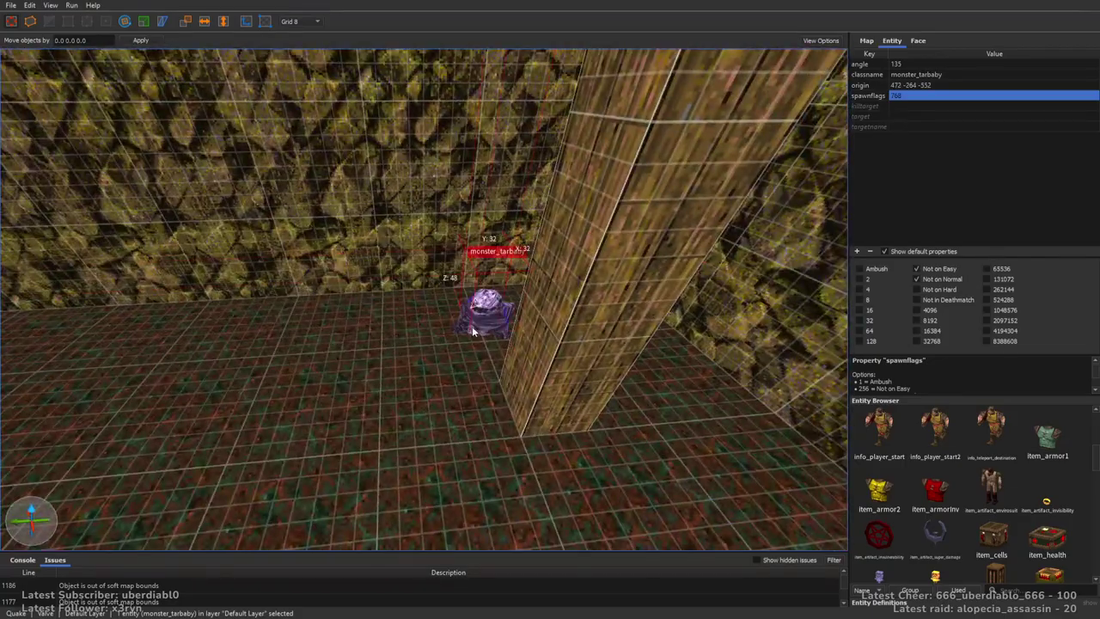
# Duplicate the tarbaby to the other side of the pillar and turn the selected pair to angle 45
pyautogui.moveTo(480, 327); pyautogui.dragTo(552, 329, button='right')
pyautogui.moveTo(496, 280); pyautogui.dragTo(395, 346, button='right')
pyautogui.scroll(-3, 549, 345)
pyautogui.hotkey('alt', 'Right')
pyautogui.scroll(-3, 389, 340)
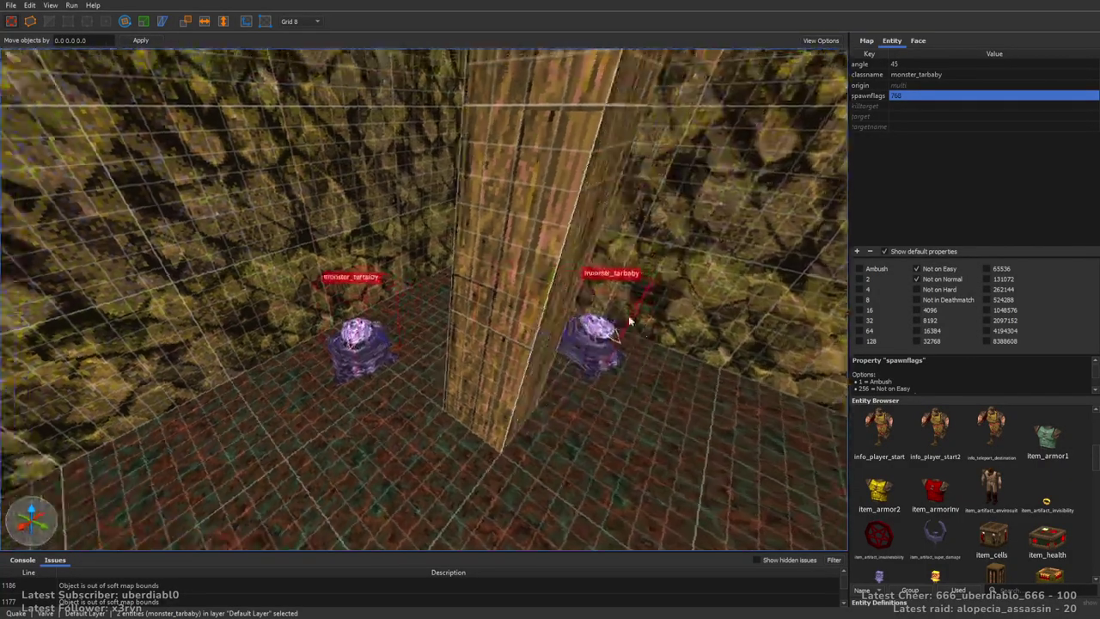
# Duplicate the tarbaby pair around the next pillar, turn the copies to angle 225 and move them towards the corner walls
pyautogui.moveTo(633, 312); pyautogui.dragTo(630, 344, button='right')
pyautogui.moveTo(363, 330); pyautogui.dragTo(595, 340, button='right')
pyautogui.moveTo(524, 331); pyautogui.dragTo(547, 265)
pyautogui.moveTo(547, 266); pyautogui.dragTo(500, 275, button='right')
pyautogui.hotkey('alt', 'Right')
pyautogui.hotkey('ctrl', 'u')
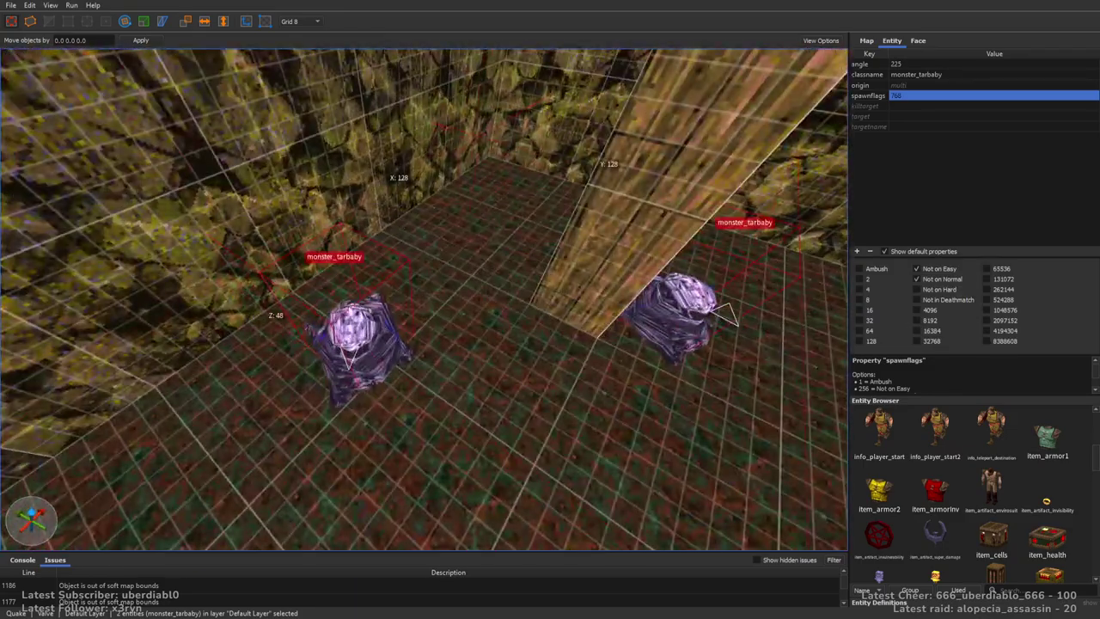
pyautogui.moveTo(352, 357); pyautogui.dragTo(422, 235)
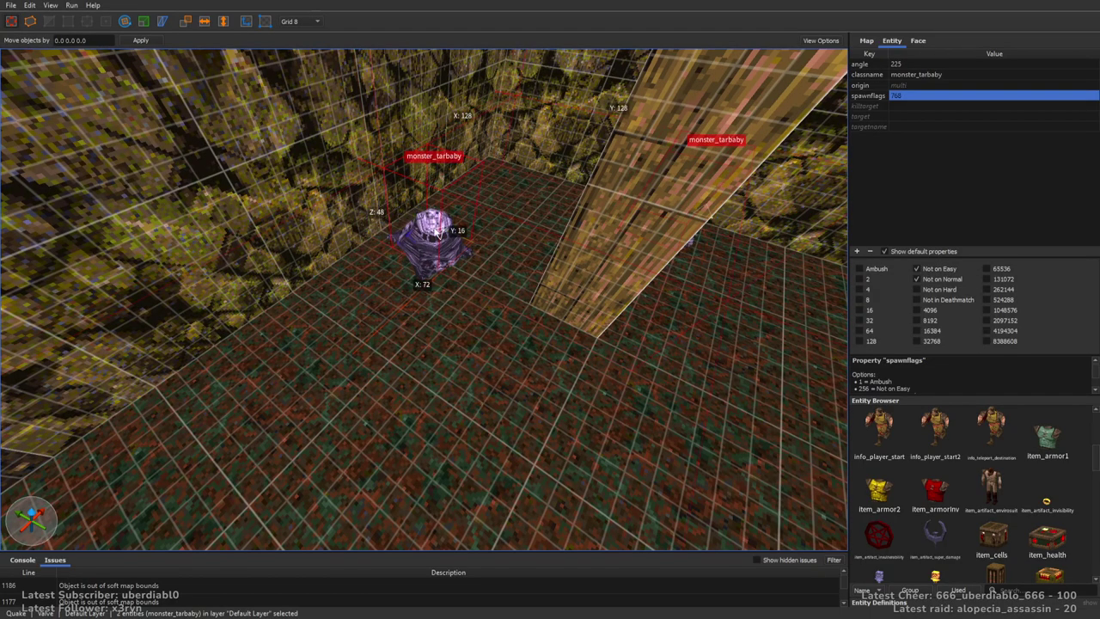
# Select four of the tarbabies around the pillars together and check their difficulty flags
pyautogui.moveTo(446, 245); pyautogui.dragTo(739, 258, button='right')
pyautogui.keyDown('ctrl'); pyautogui.click(540, 215); pyautogui.keyUp('ctrl')
pyautogui.moveTo(540, 215); pyautogui.dragTo(482, 205, button='right')
pyautogui.moveTo(400, 184); pyautogui.dragTo(601, 198, button='right')
pyautogui.keyDown('ctrl'); pyautogui.click(440, 121); pyautogui.keyUp('ctrl')
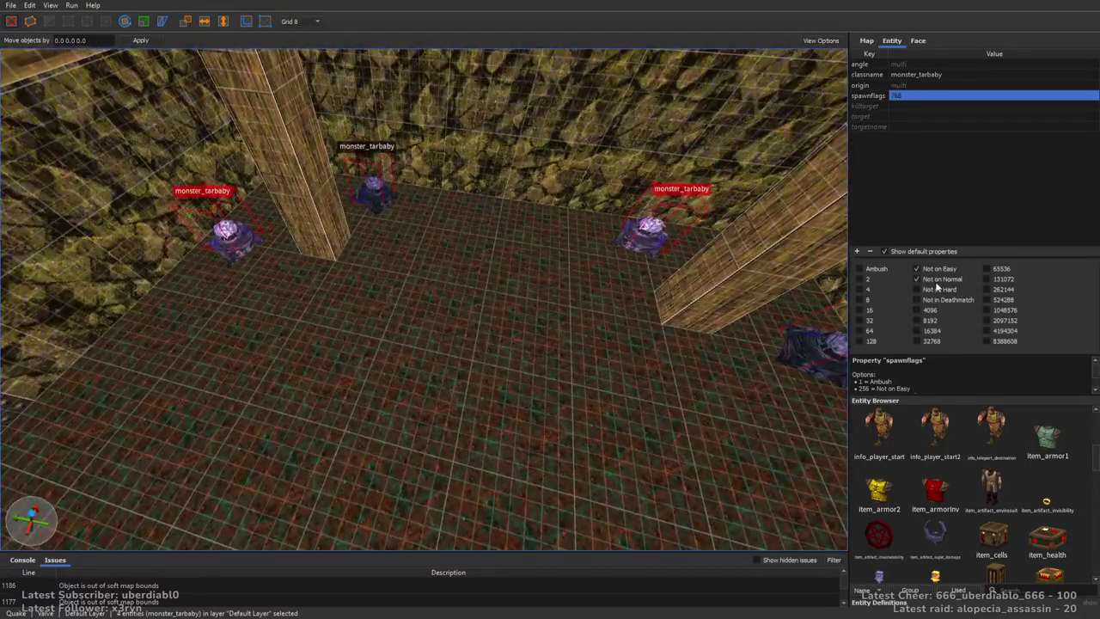
pyautogui.moveTo(650, 299); pyautogui.dragTo(571, 293, button='right')
pyautogui.press('Escape')
pyautogui.scroll(-5, 570, 298)
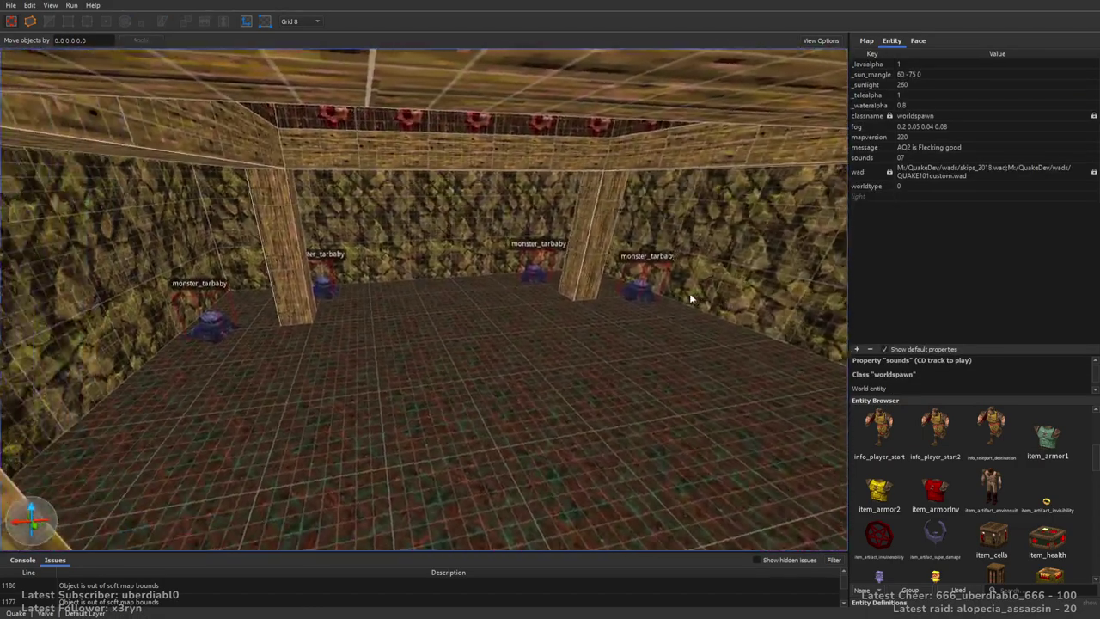
# Place an item_armorInv at 128 -128 -576 on the tarbaby room's floor and flag it Not on Normal and Not on Hard
pyautogui.moveTo(690, 299); pyautogui.dragTo(784, 407, button='right')
pyautogui.moveTo(931, 499); pyautogui.dragTo(598, 399)
pyautogui.click(916, 278)
pyautogui.click(916, 289)
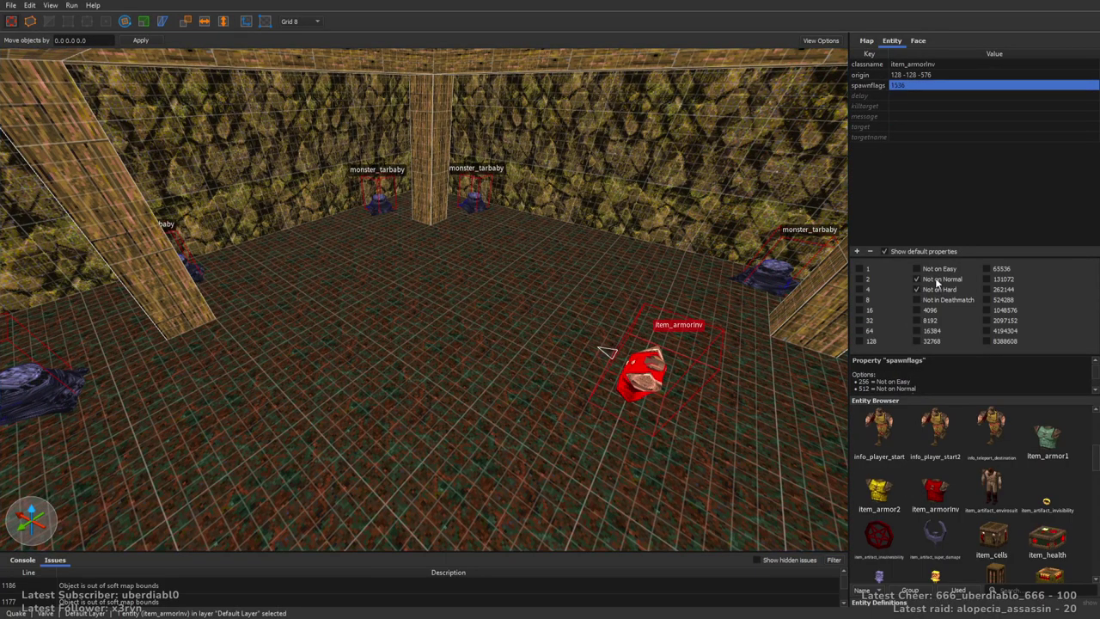
pyautogui.moveTo(825, 296); pyautogui.dragTo(722, 308, button='right')
pyautogui.press('Escape')
# Place an item_health at 176 -208 -576 on the floor near the item_armorInv
pyautogui.moveTo(1047, 537); pyautogui.dragTo(521, 326)
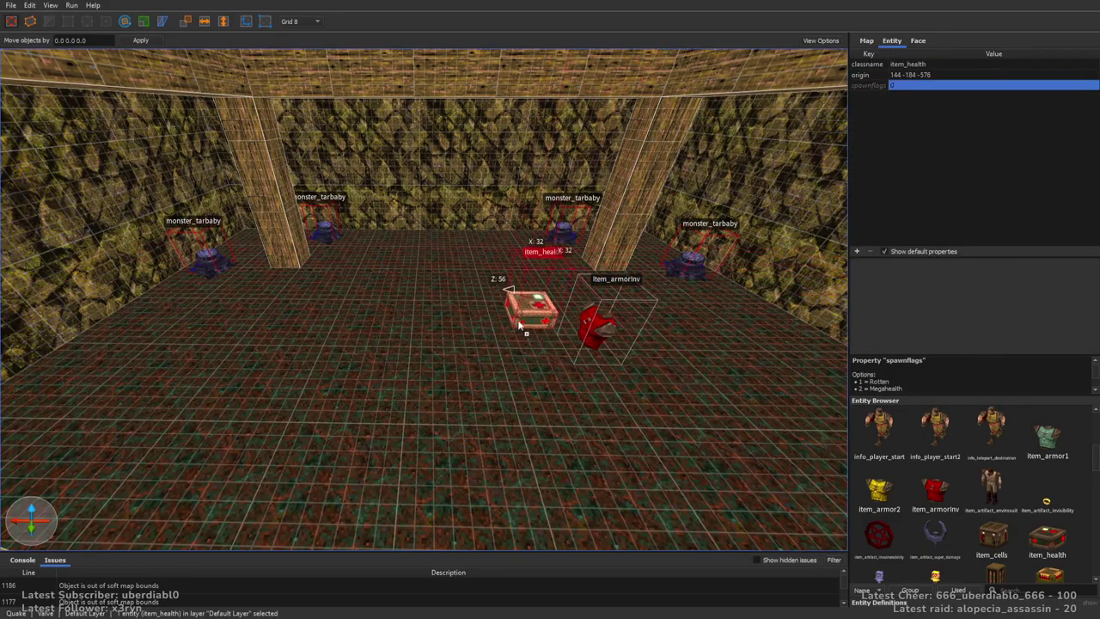
pyautogui.moveTo(470, 317); pyautogui.dragTo(401, 320, button='right')
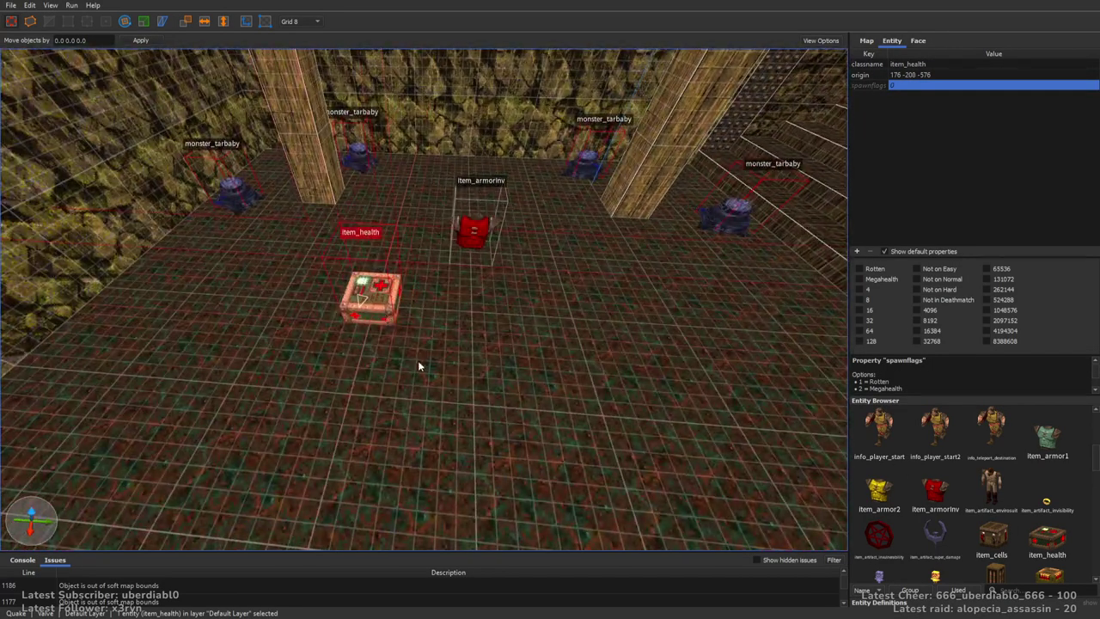
pyautogui.press('Escape')
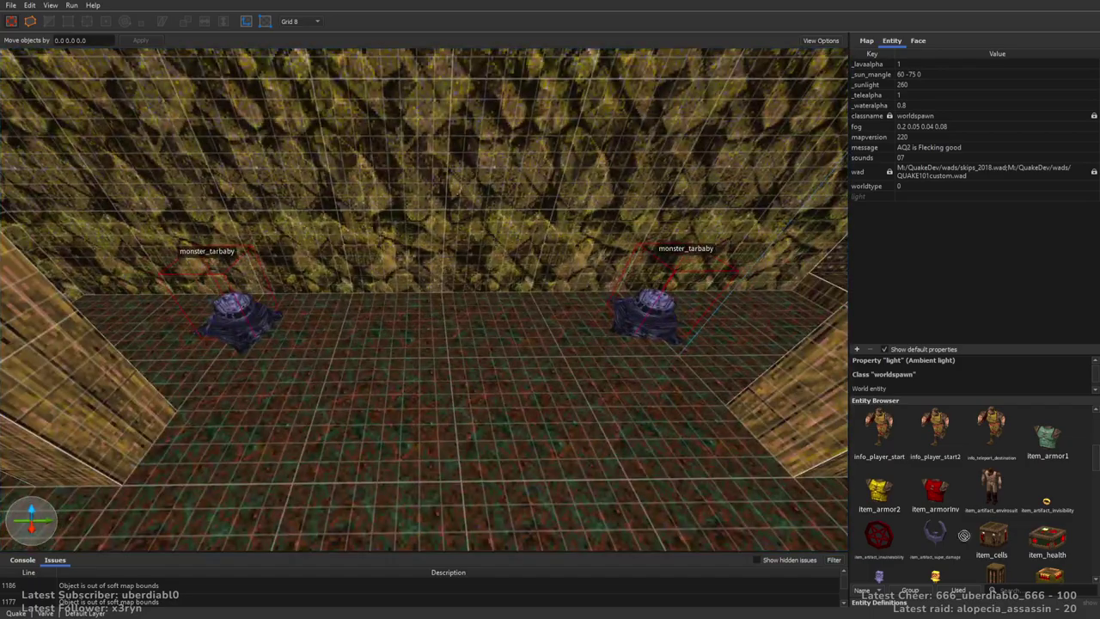
# Place an item_shells at -48 -144 -576 between two tarbabies and an item_rockets at 472 -136 -576 by the rock wall
pyautogui.moveTo(964, 535); pyautogui.dragTo(434, 335)
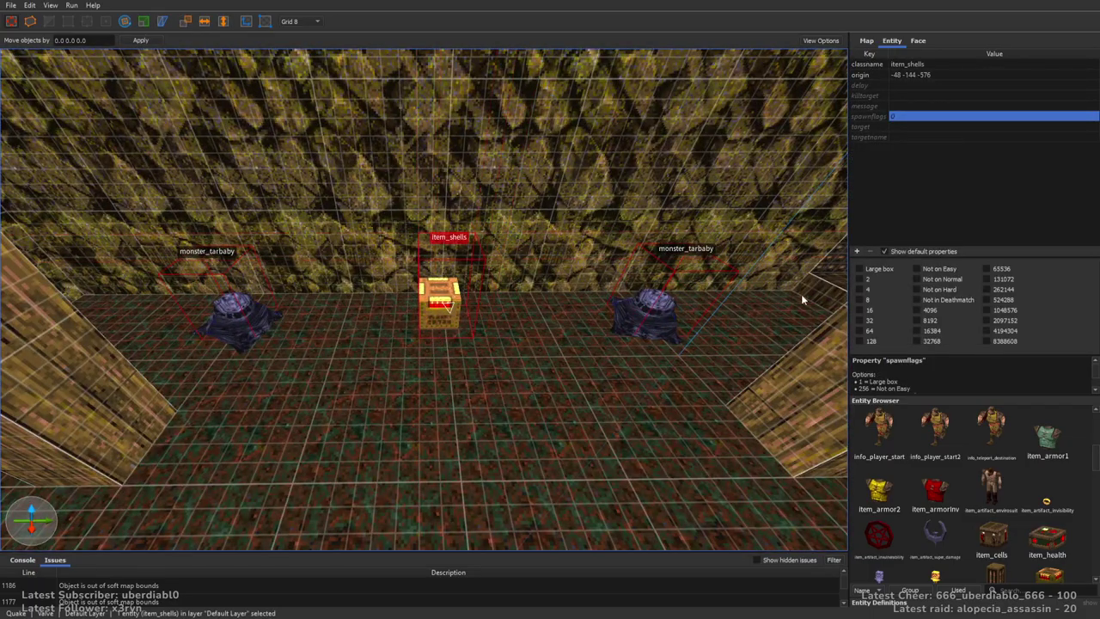
pyautogui.moveTo(448, 307); pyautogui.dragTo(592, 325, button='right')
pyautogui.press('Escape')
pyautogui.click(603, 316)
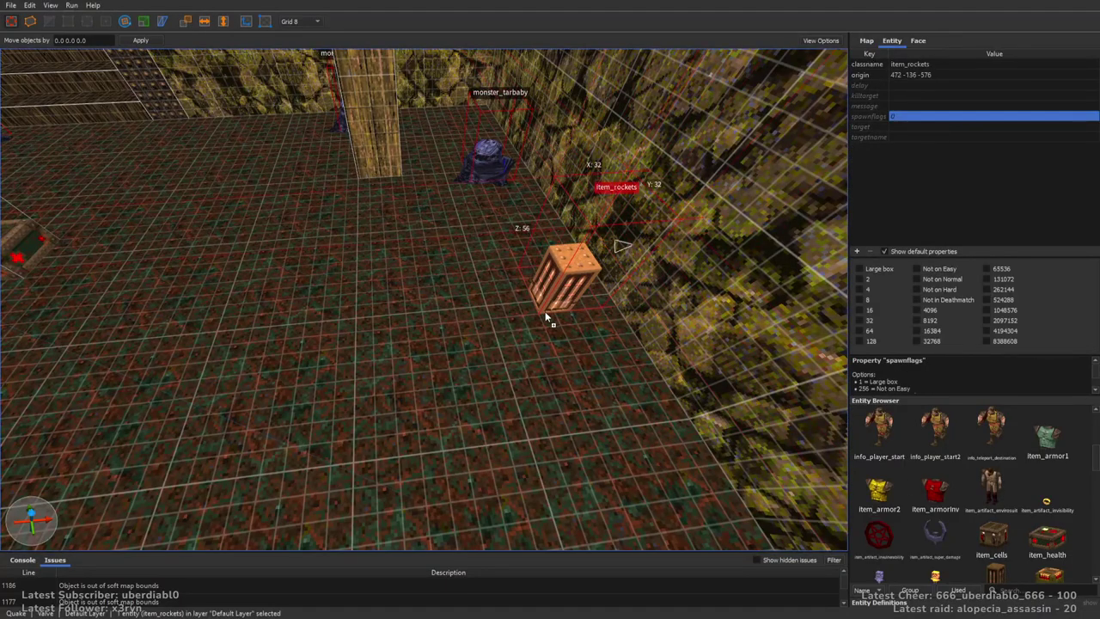
pyautogui.press('Escape')
# Place a light at the weapon_lightning on the floor of the room with the steps
pyautogui.moveTo(558, 293); pyautogui.dragTo(536, 380, button='right')
pyautogui.moveTo(1094, 453); pyautogui.dragTo(1078, 483)
pyautogui.moveTo(992, 448); pyautogui.dragTo(499, 364)
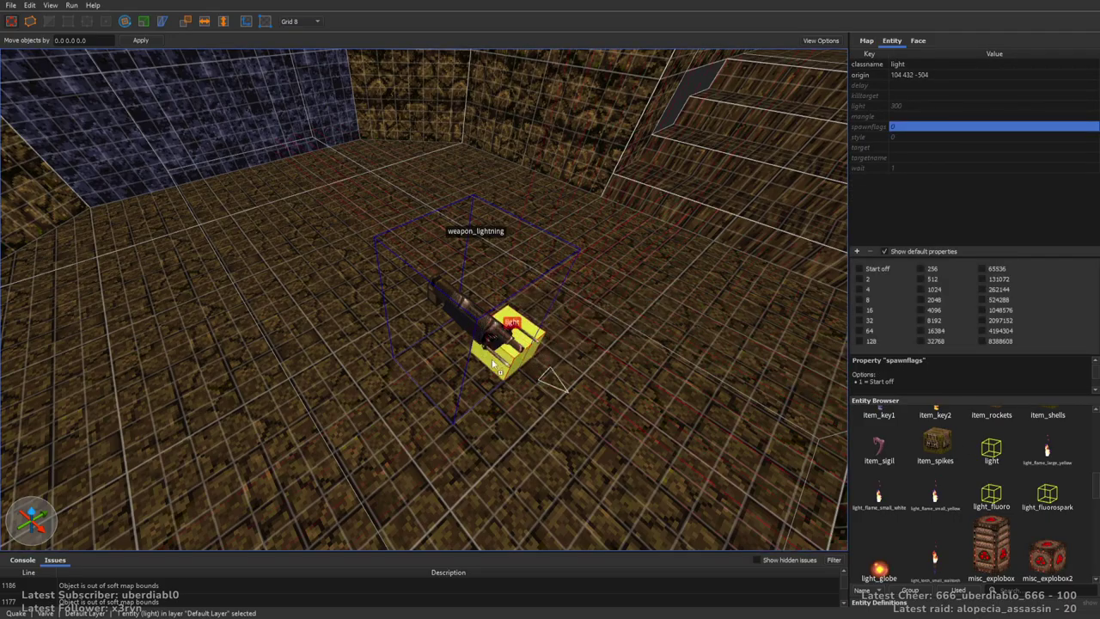
pyautogui.press('Escape')
# Place a monster_shambler in the monster closet, set its targetname to closet4 and adjust its position
pyautogui.moveTo(664, 368); pyautogui.dragTo(602, 412, button='right')
pyautogui.moveTo(1095, 486)
pyautogui.mouseDown()
pyautogui.moveTo(1081, 532)
pyautogui.moveTo(487, 341)
pyautogui.moveTo(392, 365)
pyautogui.mouseUp()
pyautogui.moveTo(392, 365)
pyautogui.mouseDown(button='right')
pyautogui.moveTo(761, 258)
pyautogui.moveTo(390, 323)
pyautogui.mouseUp(button='right')
pyautogui.click(761, 258)
pyautogui.click(391, 313)
pyautogui.click(916, 130)
pyautogui.write('closet4')
pyautogui.press('Return')
pyautogui.moveTo(601, 215); pyautogui.dragTo(401, 294, button='right')
pyautogui.moveTo(400, 294); pyautogui.dragTo(413, 302)
pyautogui.moveTo(413, 301); pyautogui.dragTo(338, 302, button='right')
# Duplicate the shambler to -336 464 -488 in the closet and flag the copy Not on Easy
pyautogui.keyDown('ctrl'); pyautogui.moveTo(258, 309); pyautogui.dragTo(411, 274); pyautogui.keyUp('ctrl')
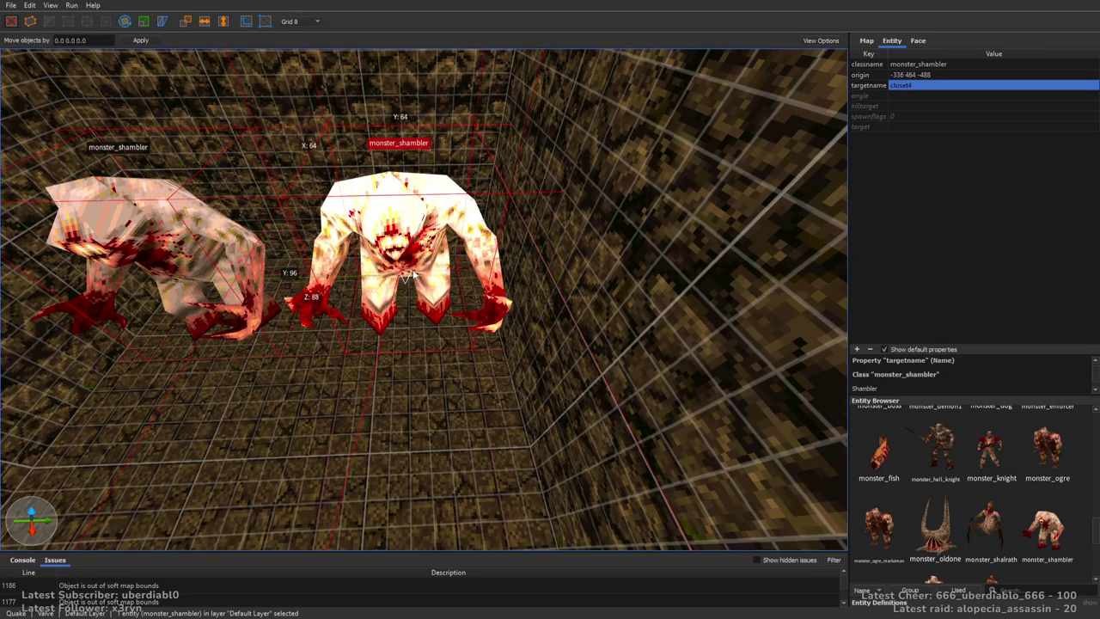
pyautogui.moveTo(536, 289); pyautogui.dragTo(464, 291, button='right')
pyautogui.click(876, 116)
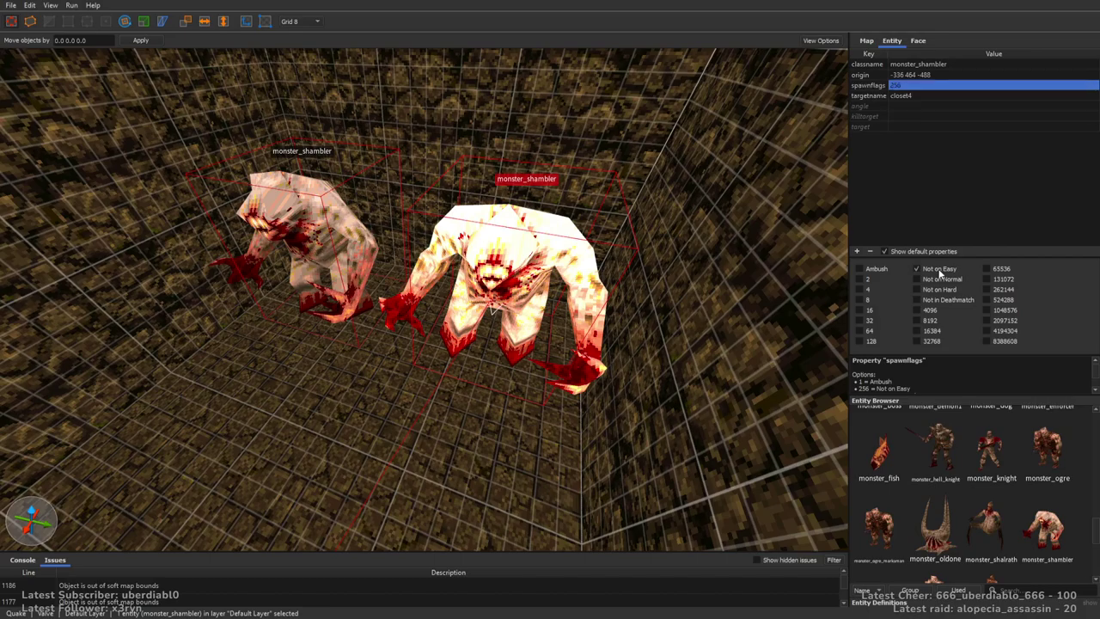
pyautogui.moveTo(650, 251); pyautogui.dragTo(682, 352, button='right')
pyautogui.press('Escape')
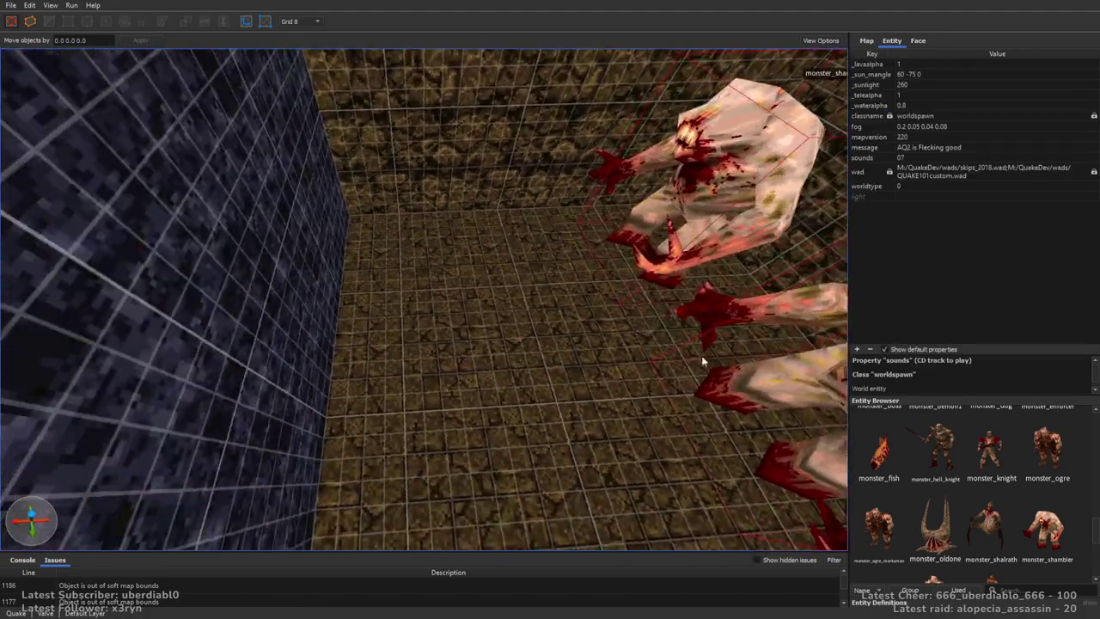
# Place a monster_shalrath at -232 368 -488 in front of the shamblers, flag it Not on Easy and put a copy beside it
pyautogui.moveTo(967, 517); pyautogui.dragTo(516, 266)
pyautogui.moveTo(456, 318); pyautogui.dragTo(422, 309)
pyautogui.moveTo(816, 284); pyautogui.dragTo(732, 277, button='right')
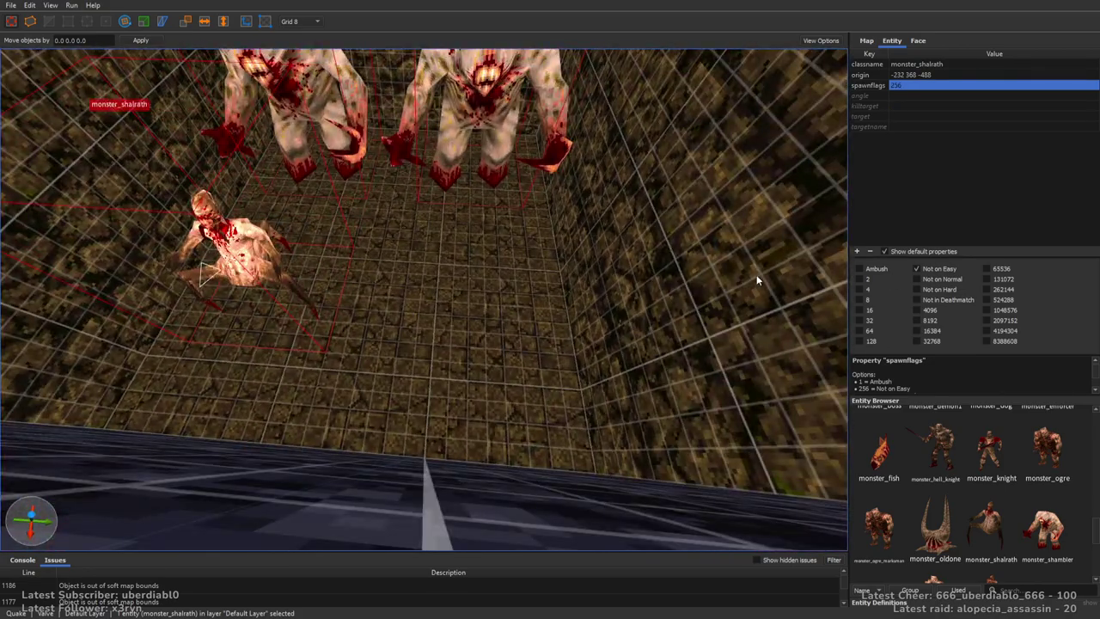
pyautogui.keyDown('ctrl'); pyautogui.moveTo(377, 304); pyautogui.dragTo(550, 295); pyautogui.keyUp('ctrl')
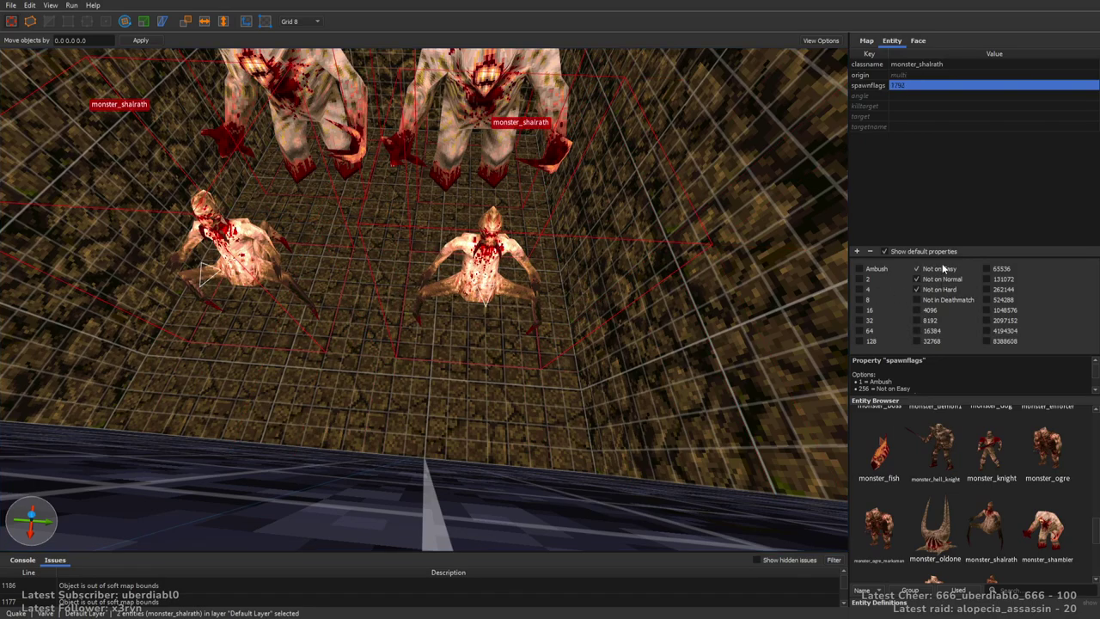
# Change the duplicated shalrath pair's classname to monster_ogre, with only Not on Normal and Not on Hard flagged
pyautogui.click(957, 65)
pyautogui.press('BackSpace')
pyautogui.press('BackSpace')
pyautogui.press('BackSpace')
pyautogui.press('BackSpace')
pyautogui.press('BackSpace')
pyautogui.press('BackSpace')
pyautogui.press('BackSpace')
pyautogui.press('BackSpace')
pyautogui.write('ogre')
pyautogui.press('Return')
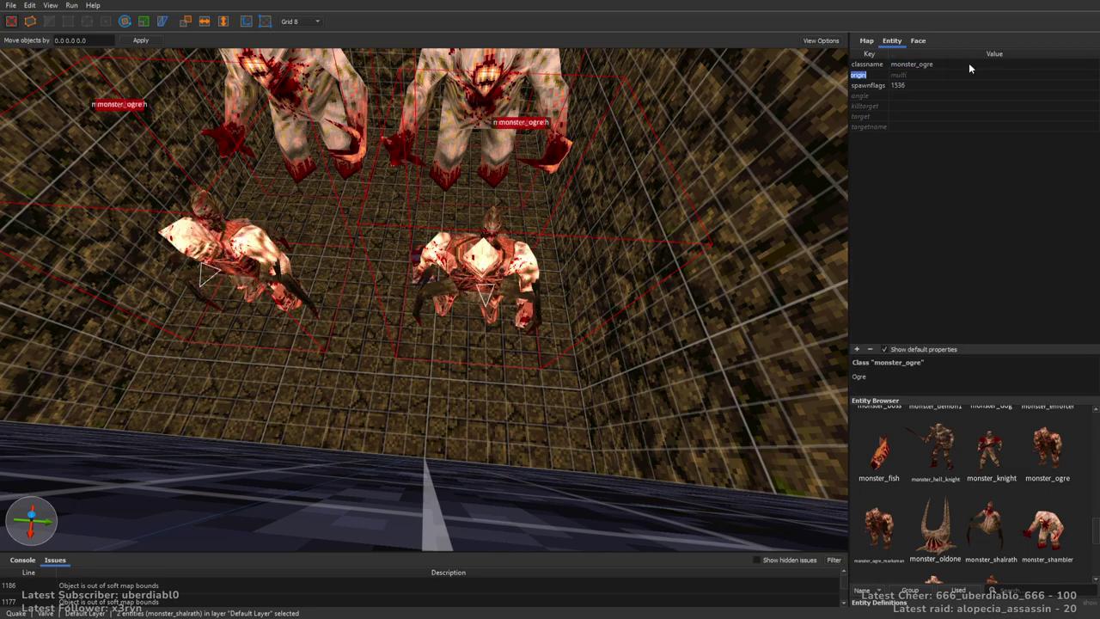
pyautogui.click(925, 86)
pyautogui.scroll(2, 632, 234)
pyautogui.moveTo(632, 233); pyautogui.dragTo(620, 231, button='right')
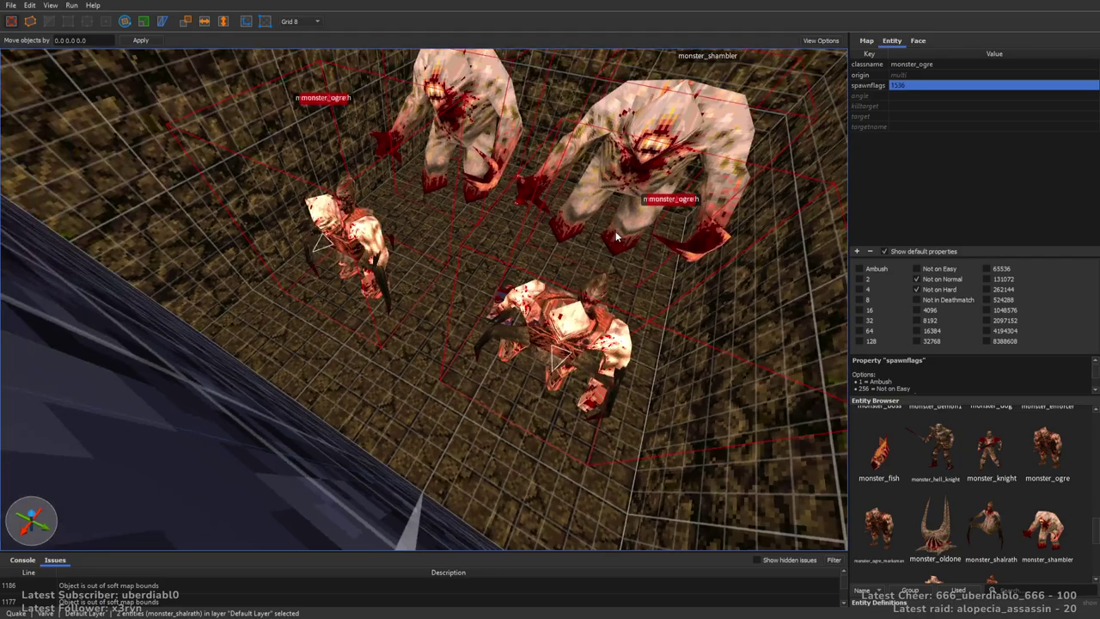
# Select the four overlapping ogre and shalrath monsters in front of the shamblers and open their shared targetname value
pyautogui.press('Escape')
pyautogui.moveTo(652, 311); pyautogui.dragTo(569, 309, button='right')
pyautogui.click(546, 294)
pyautogui.press('Escape')
pyautogui.moveTo(504, 421); pyautogui.dragTo(198, 378)
pyautogui.hotkey('ctrl', 't')
pyautogui.click(912, 129)
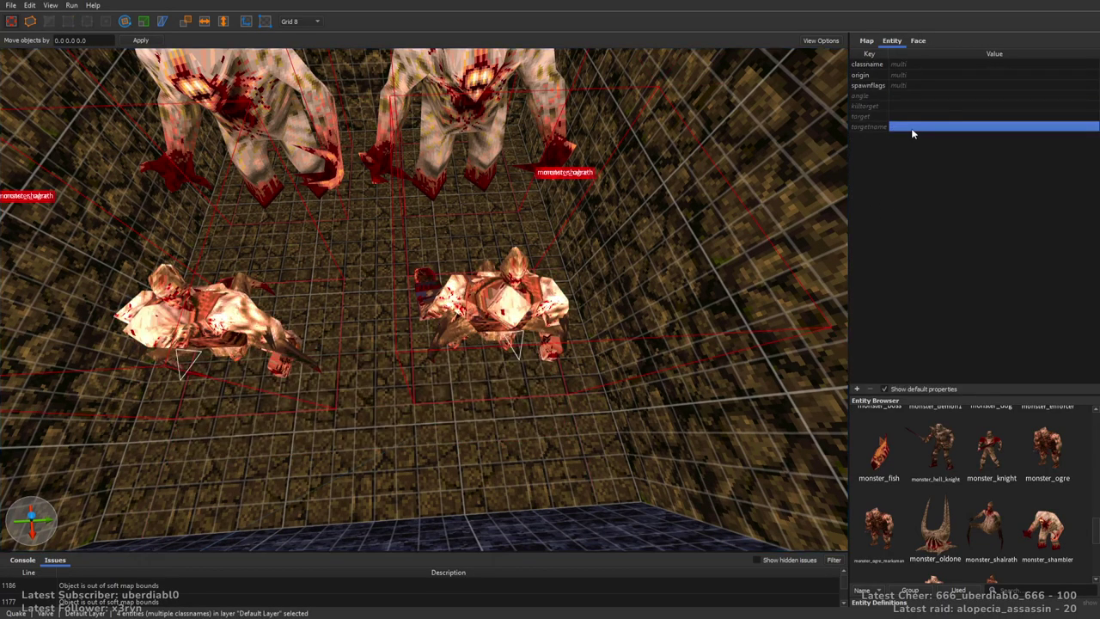
pyautogui.press('Escape')
pyautogui.moveTo(589, 206); pyautogui.dragTo(547, 198, button='right')
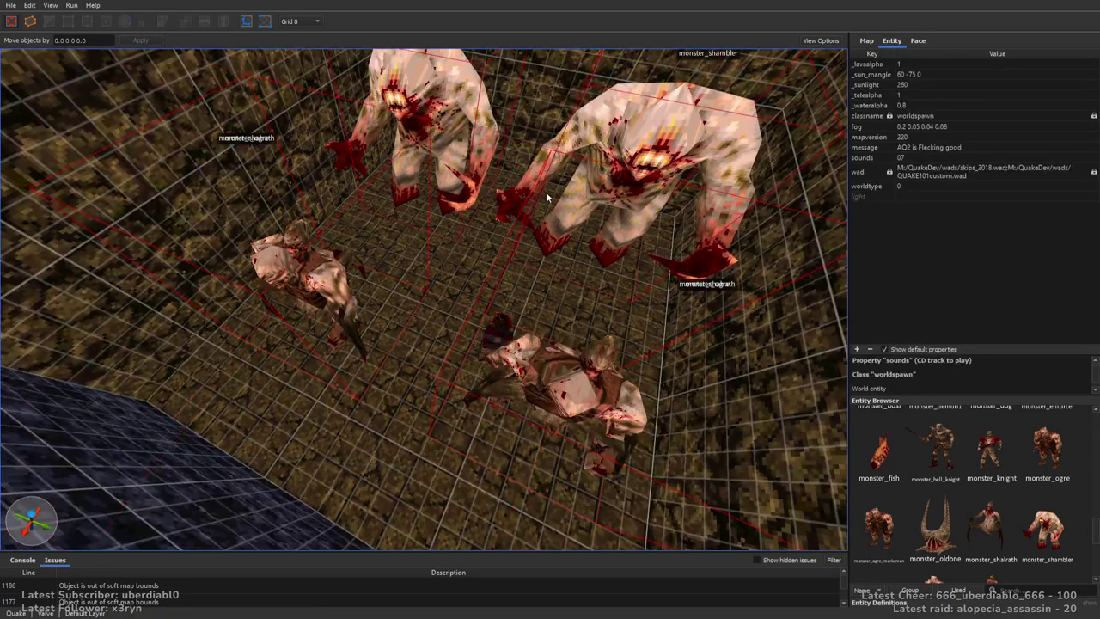
# Place an item_cells box on the floor near the stone steps and add a second one beside it
pyautogui.press('w')
pyautogui.moveTo(580, 292)
pyautogui.mouseDown(button='right')
pyautogui.moveTo(533, 233)
pyautogui.moveTo(498, 228)
pyautogui.moveTo(657, 229)
pyautogui.moveTo(550, 251)
pyautogui.moveTo(552, 234)
pyautogui.moveTo(503, 231)
pyautogui.moveTo(494, 278)
pyautogui.moveTo(455, 239)
pyautogui.moveTo(471, 250)
pyautogui.moveTo(385, 275)
pyautogui.moveTo(525, 298)
pyautogui.mouseUp(button='right')
pyautogui.press('w')
pyautogui.press('w')
pyautogui.press('w')
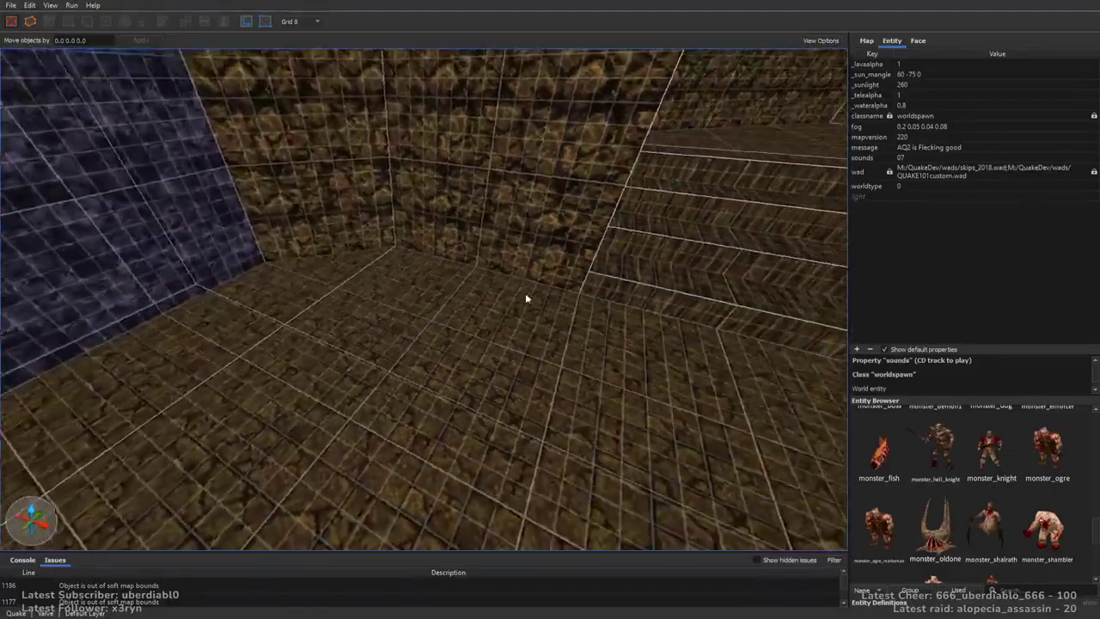
pyautogui.moveTo(1095, 536); pyautogui.dragTo(1092, 470)
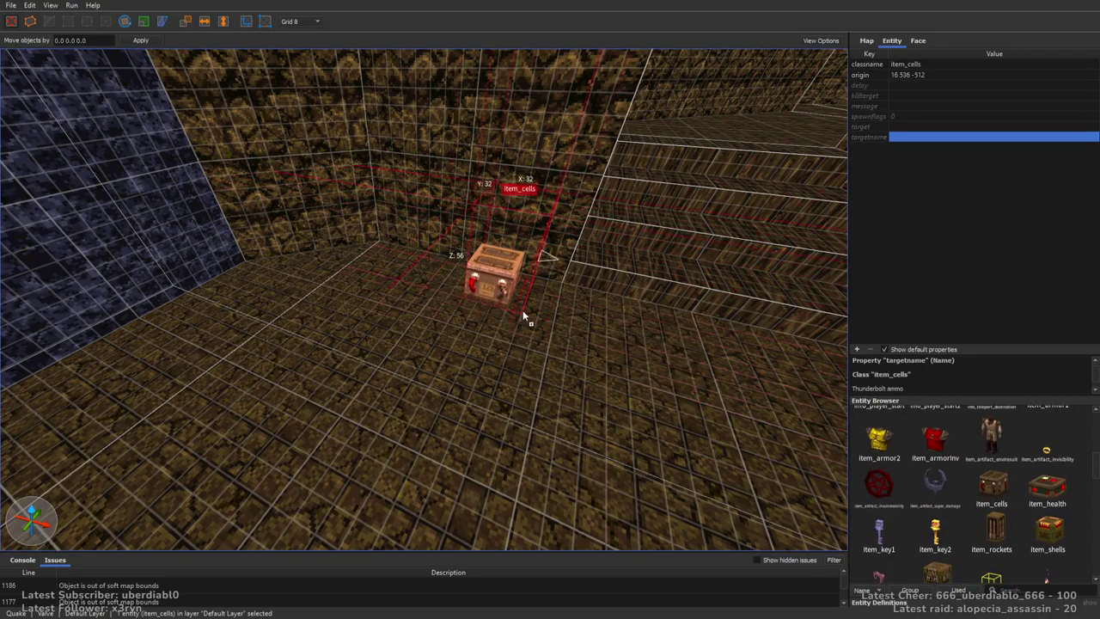
pyautogui.moveTo(497, 285); pyautogui.dragTo(338, 284)
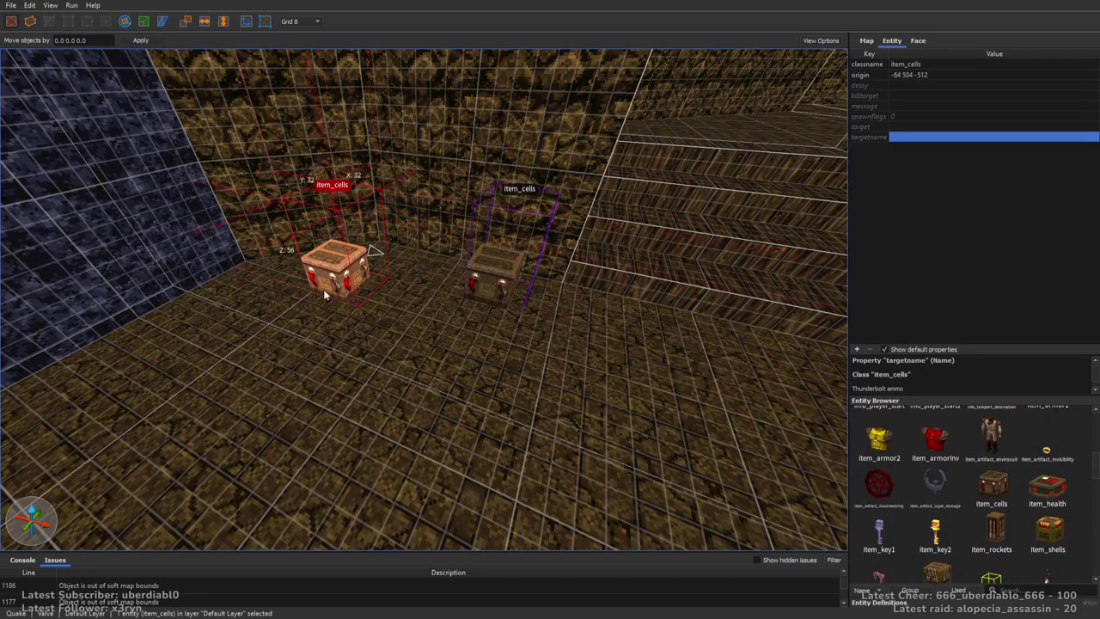
pyautogui.press('Escape')
# Place a monster_demon1 on the floor near the steps, turn it to angle 180 and open its spawnflags
pyautogui.moveTo(614, 405); pyautogui.dragTo(704, 349, button='right')
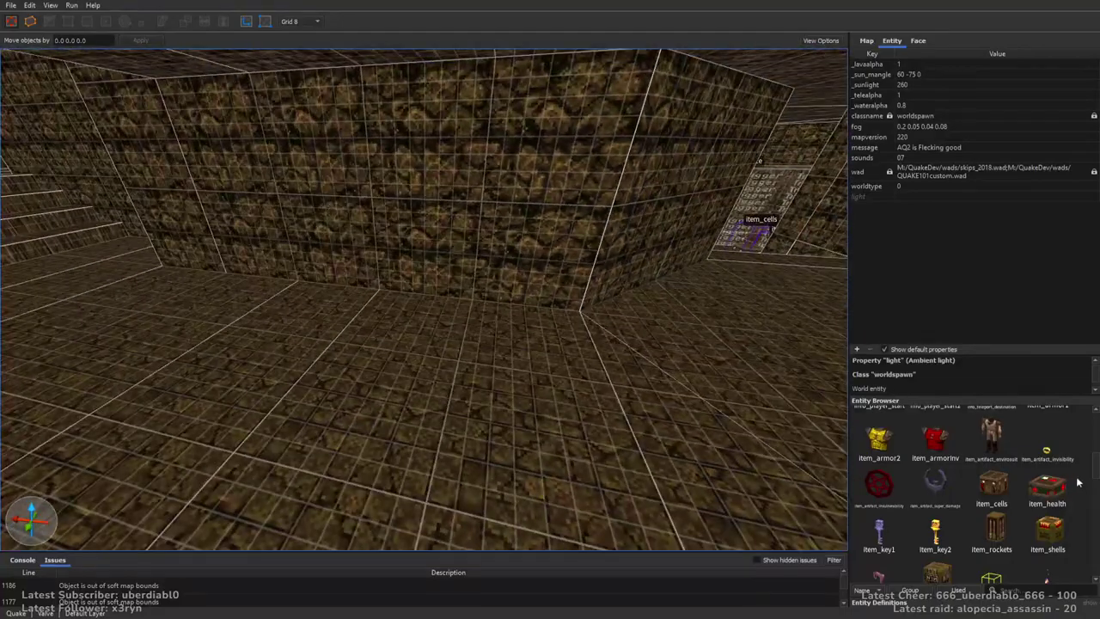
pyautogui.scroll(-10, 1073, 483)
pyautogui.moveTo(937, 515); pyautogui.dragTo(137, 301)
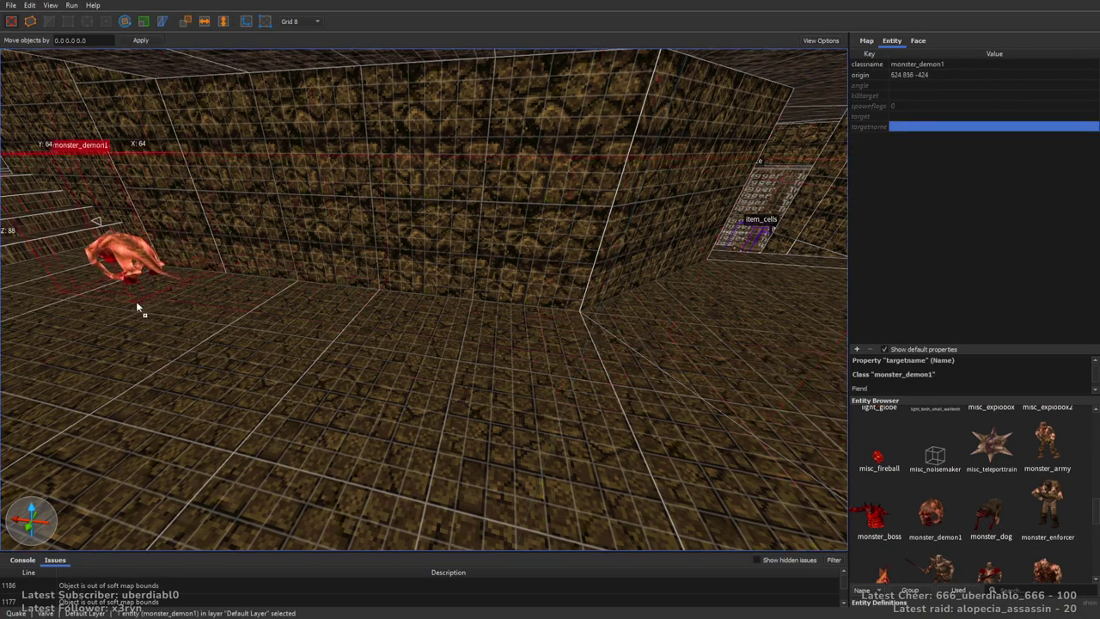
pyautogui.hotkey('ctrl', 'f')
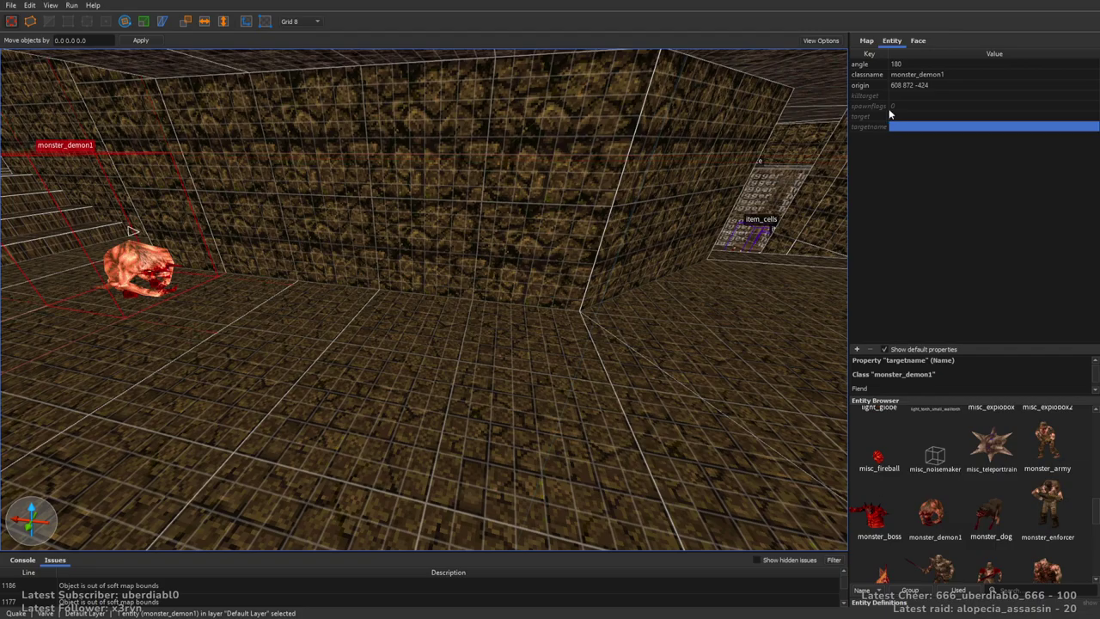
pyautogui.click(905, 106)
pyautogui.moveTo(752, 218); pyautogui.dragTo(482, 335, button='right')
pyautogui.press('Escape')
# Place a monster_tarbaby with Ambush enabled in the narrow alcove and duplicate it towards the alcove's opening
pyautogui.scroll(-5, 1095, 504)
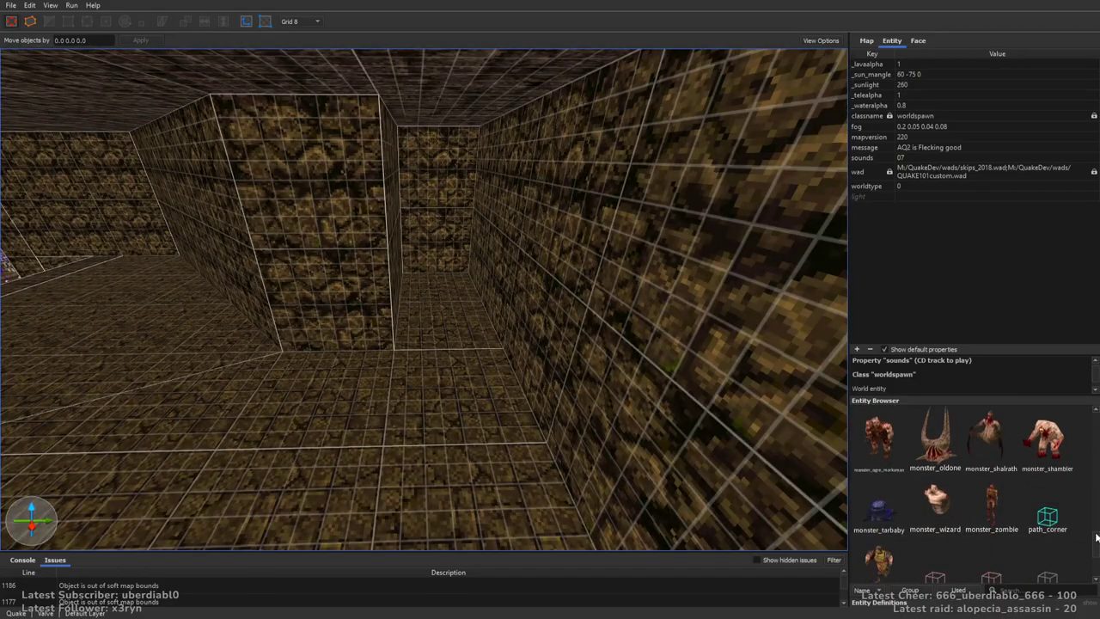
pyautogui.moveTo(879, 439); pyautogui.dragTo(481, 291)
pyautogui.moveTo(481, 291); pyautogui.dragTo(556, 292, button='right')
pyautogui.scroll(5, 557, 292)
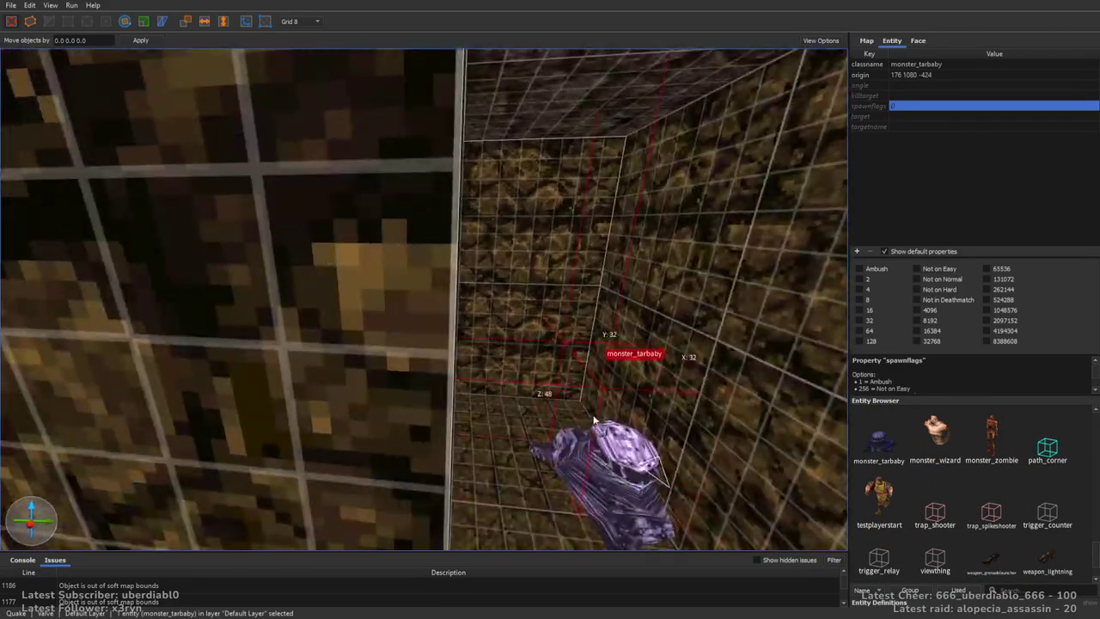
pyautogui.hotkey('ctrl', 'u')
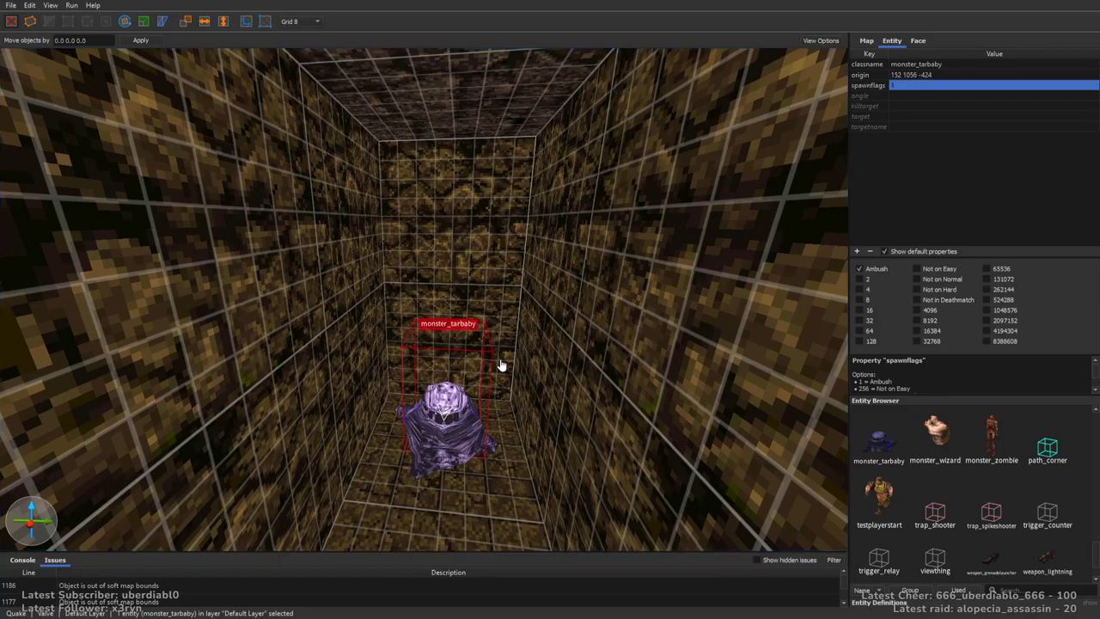
pyautogui.moveTo(507, 363); pyautogui.dragTo(438, 380)
pyautogui.moveTo(439, 379); pyautogui.dragTo(558, 320, button='right')
pyautogui.scroll(-5, 423, 262)
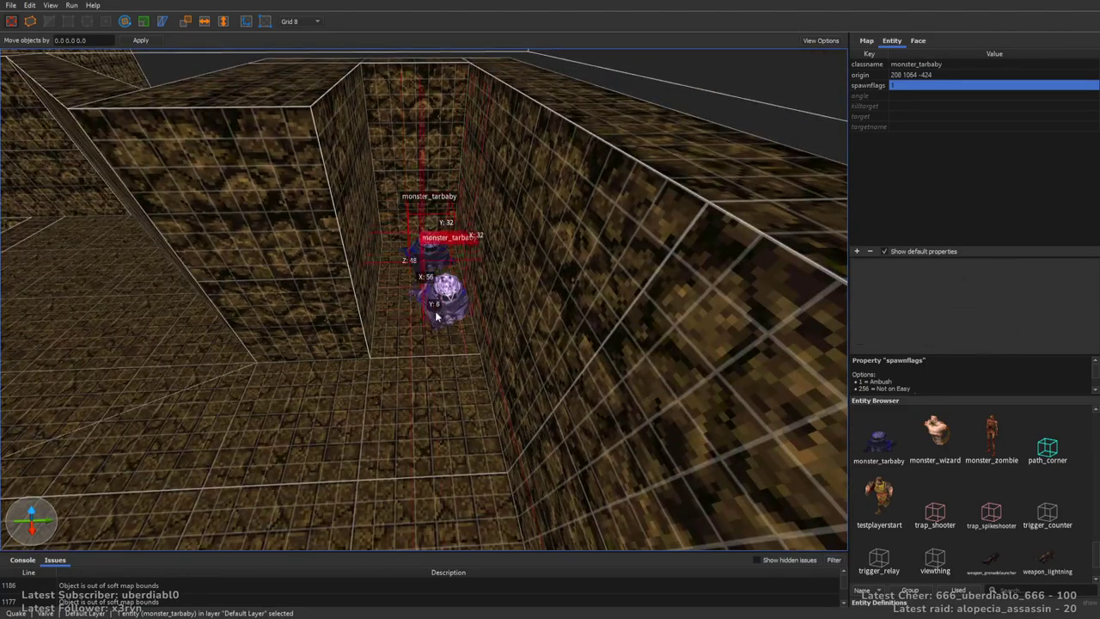
pyautogui.press('Escape')
pyautogui.moveTo(532, 284); pyautogui.dragTo(590, 296, button='right')
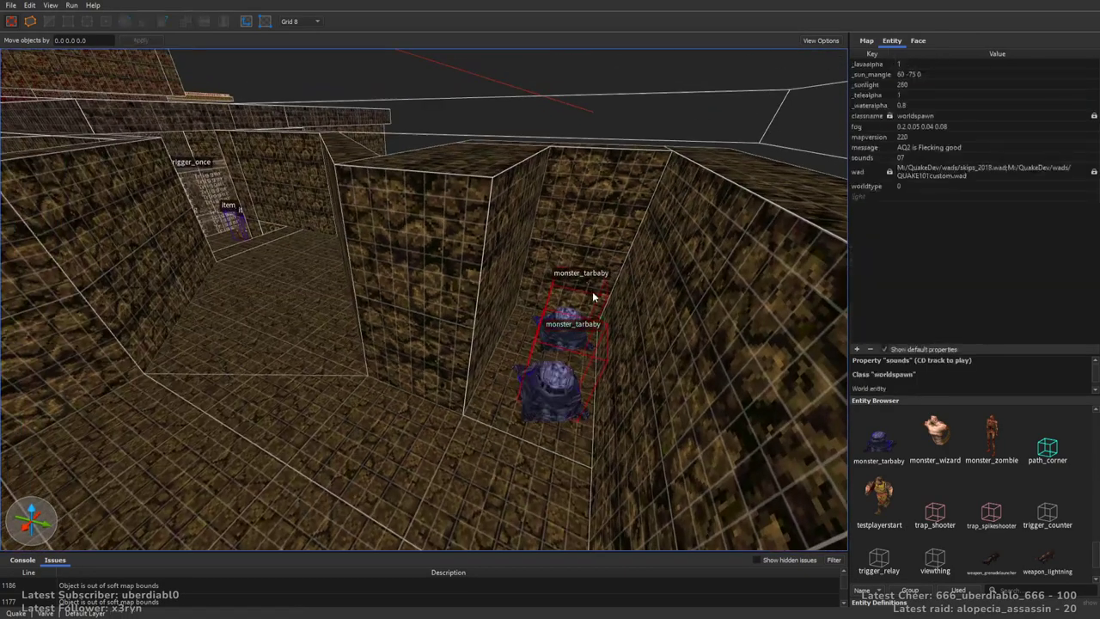
# Place a monster_zombie at angle 180 on the stone ledge beside the lava and duplicate it across the ledge
pyautogui.moveTo(519, 368); pyautogui.dragTo(688, 347, button='right')
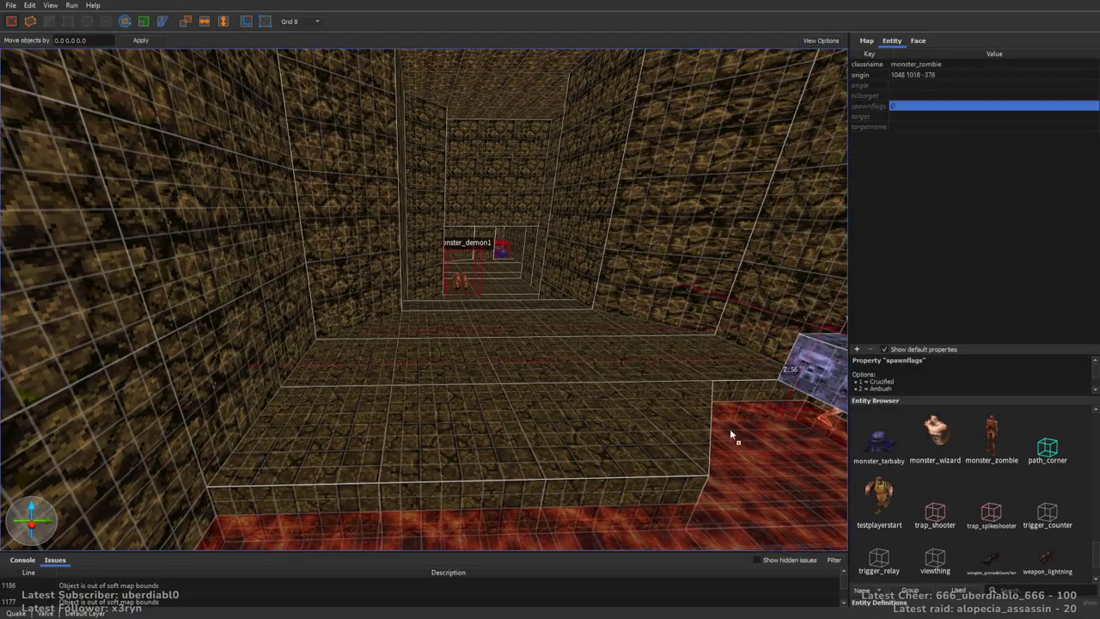
pyautogui.moveTo(729, 430); pyautogui.dragTo(351, 402)
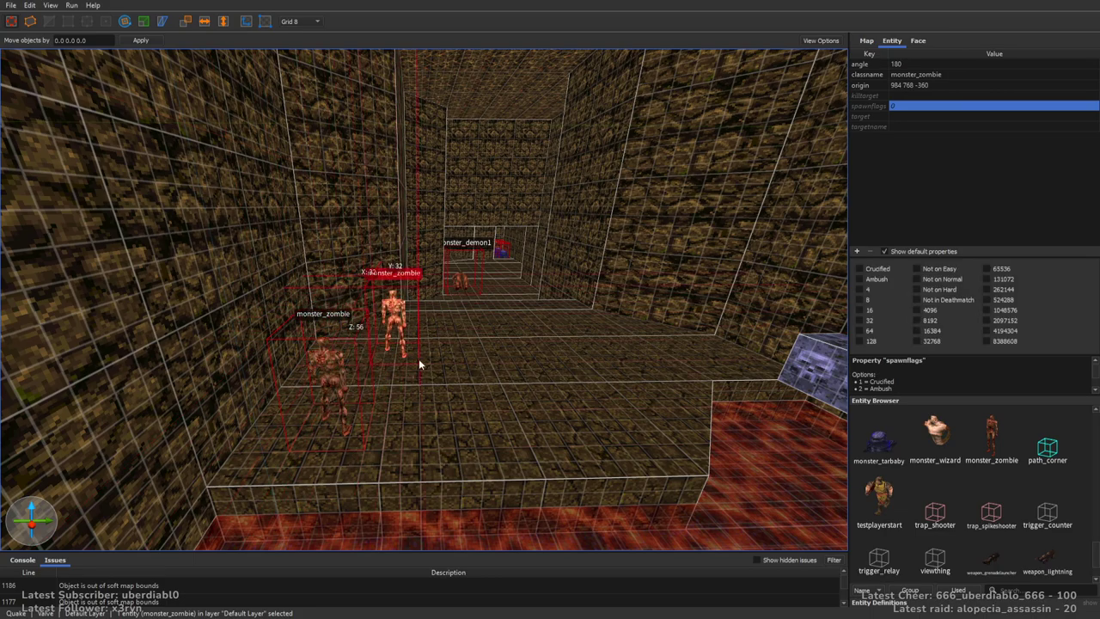
pyautogui.moveTo(486, 422); pyautogui.dragTo(475, 353, button='right')
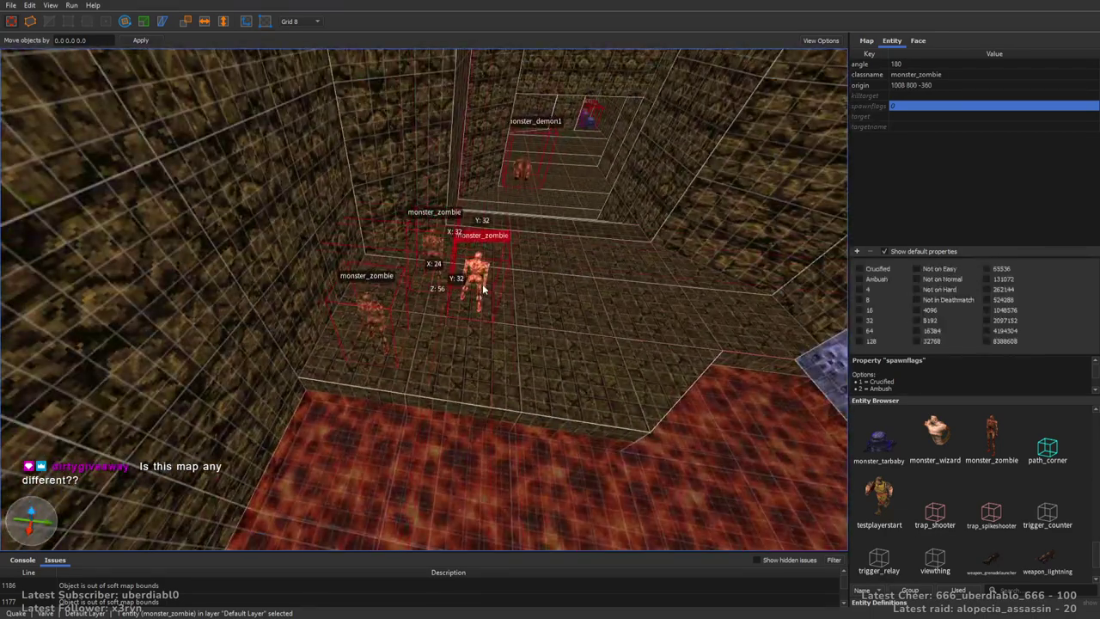
pyautogui.moveTo(666, 301)
pyautogui.mouseDown(button='right')
pyautogui.moveTo(700, 283)
pyautogui.moveTo(343, 306)
pyautogui.mouseUp(button='right')
pyautogui.moveTo(306, 348); pyautogui.dragTo(289, 327)
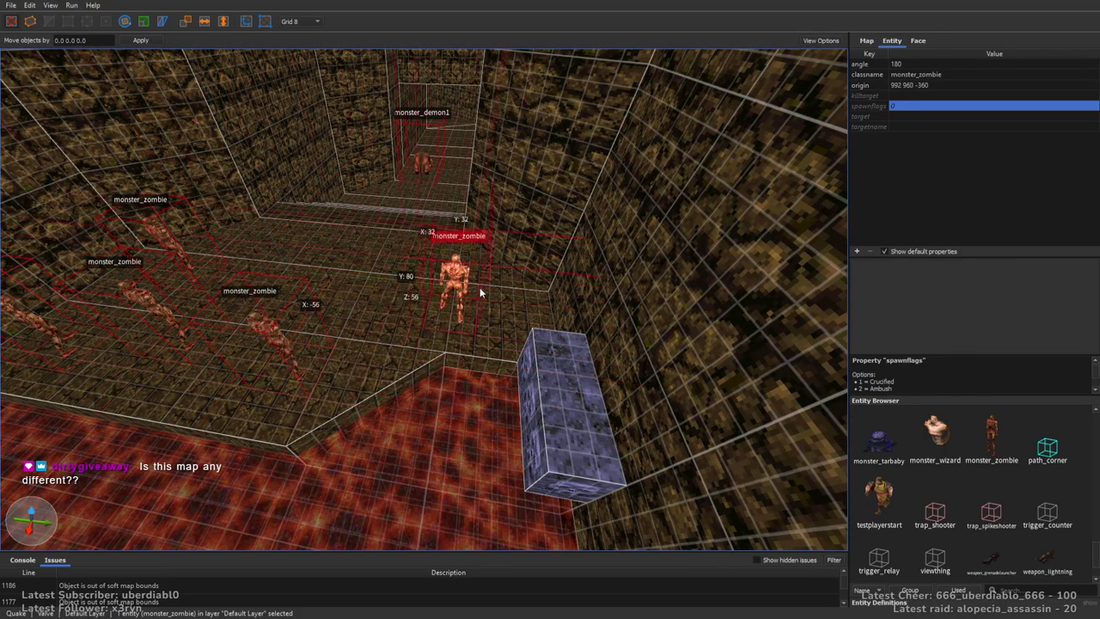
pyautogui.press('Escape')
# Place additional pickup items on the stone floors around the demon and zombie areas
pyautogui.scroll(10, 367, 298)
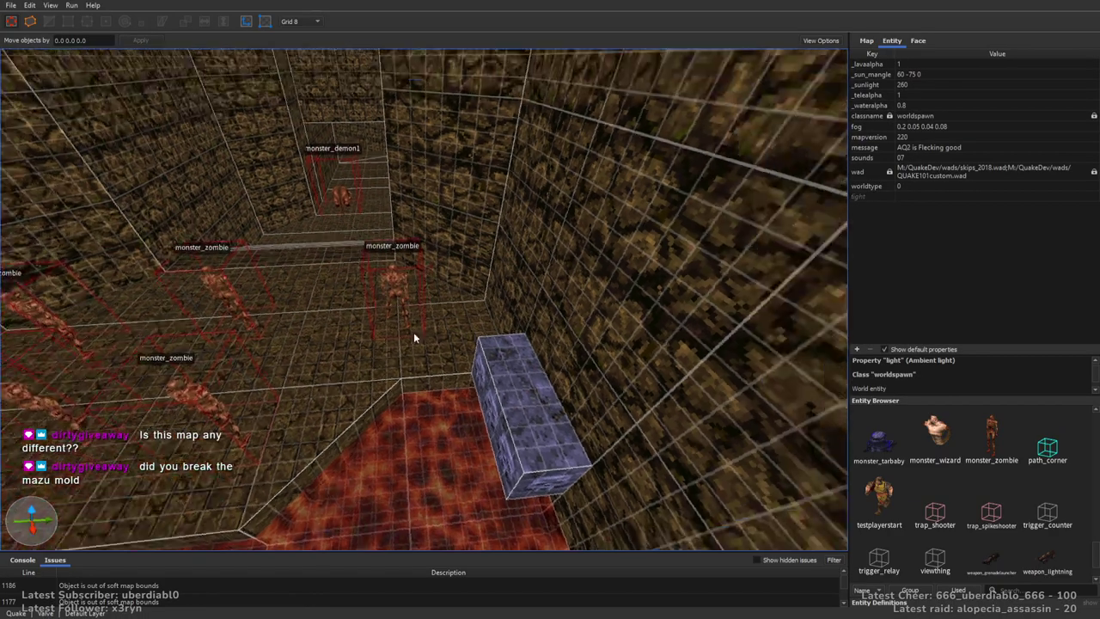
pyautogui.scroll(-5, 518, 347)
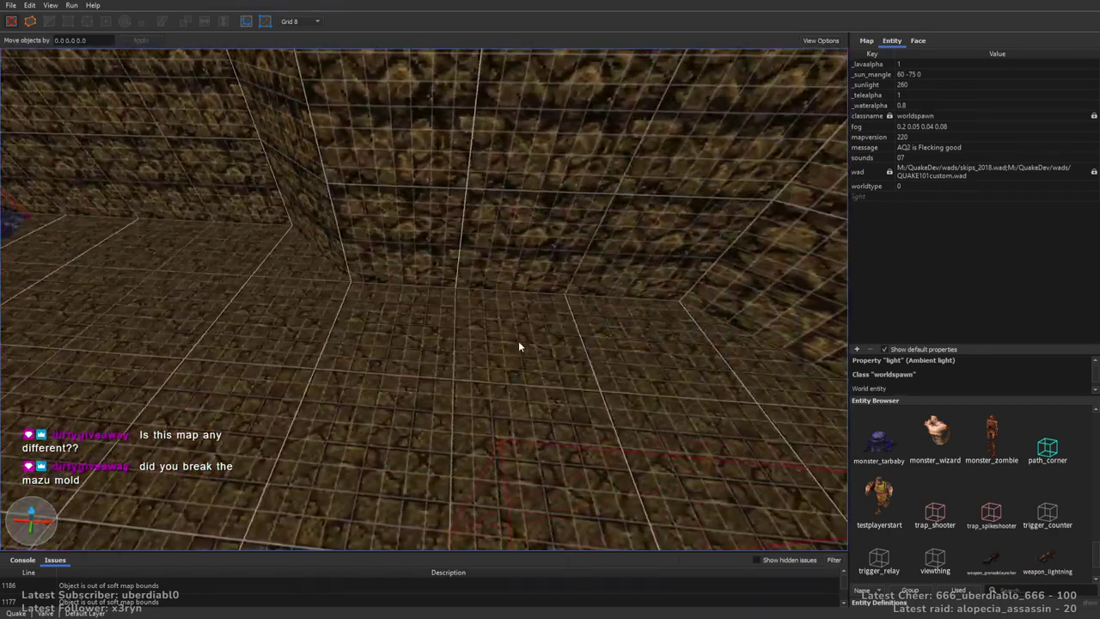
pyautogui.moveTo(1085, 555); pyautogui.dragTo(1080, 479)
pyautogui.moveTo(834, 419); pyautogui.dragTo(411, 326)
pyautogui.press('Escape')
pyautogui.moveTo(1047, 464); pyautogui.dragTo(533, 336)
pyautogui.press('Escape')
pyautogui.moveTo(735, 401)
pyautogui.mouseDown(button='right')
pyautogui.moveTo(460, 324)
pyautogui.moveTo(679, 345)
pyautogui.moveTo(702, 369)
pyautogui.moveTo(599, 370)
pyautogui.moveTo(551, 346)
pyautogui.moveTo(368, 392)
pyautogui.mouseUp(button='right')
pyautogui.moveTo(1034, 440); pyautogui.dragTo(565, 395)
pyautogui.press('Escape')
# Place a monster_ogre on the wooden landing beside the red carpet, facing angle 90 with Ambush enabled
pyautogui.moveTo(481, 327); pyautogui.dragTo(626, 388, button='right')
pyautogui.scroll(2, 626, 387)
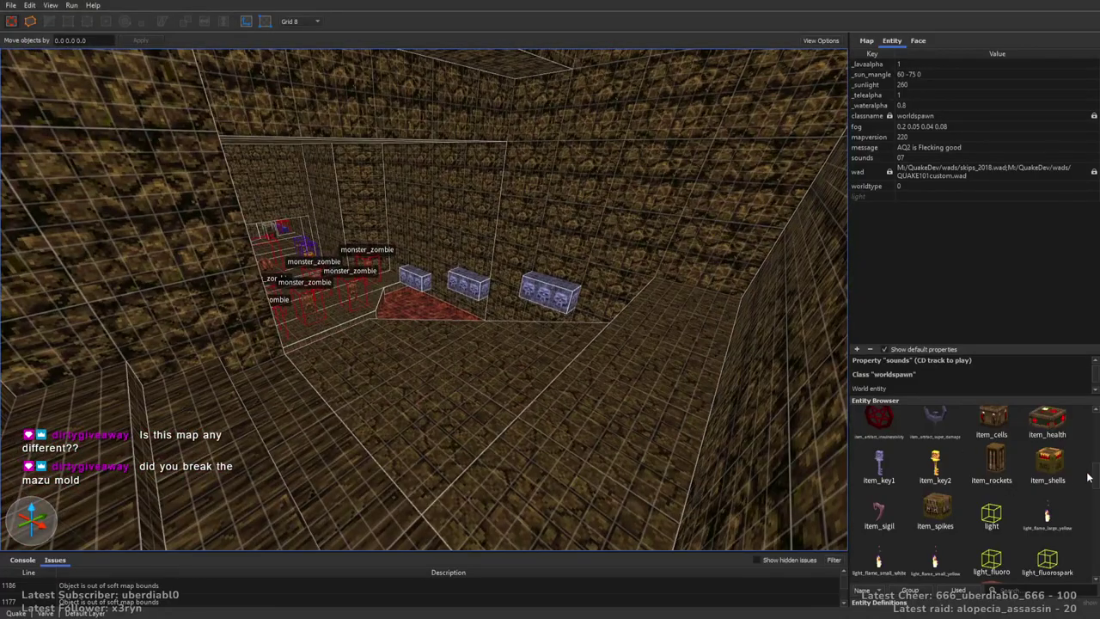
pyautogui.scroll(-5, 1087, 477)
pyautogui.moveTo(601, 369); pyautogui.dragTo(482, 369, button='right')
pyautogui.moveTo(1002, 530); pyautogui.dragTo(390, 423)
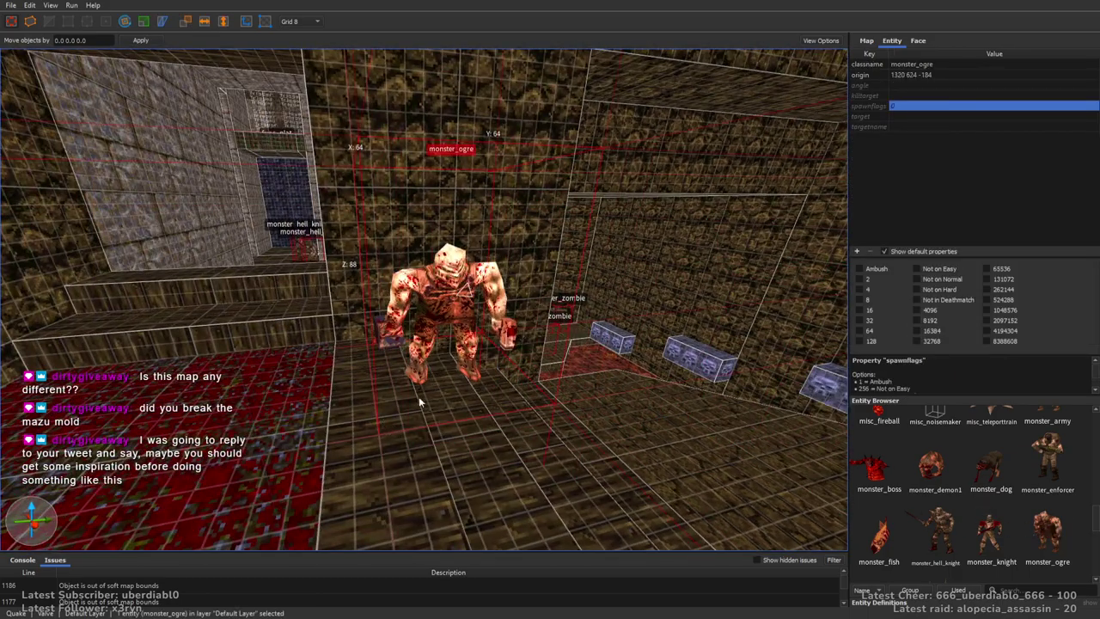
pyautogui.moveTo(405, 411); pyautogui.dragTo(517, 364, button='right')
pyautogui.hotkey('alt', 'Left')
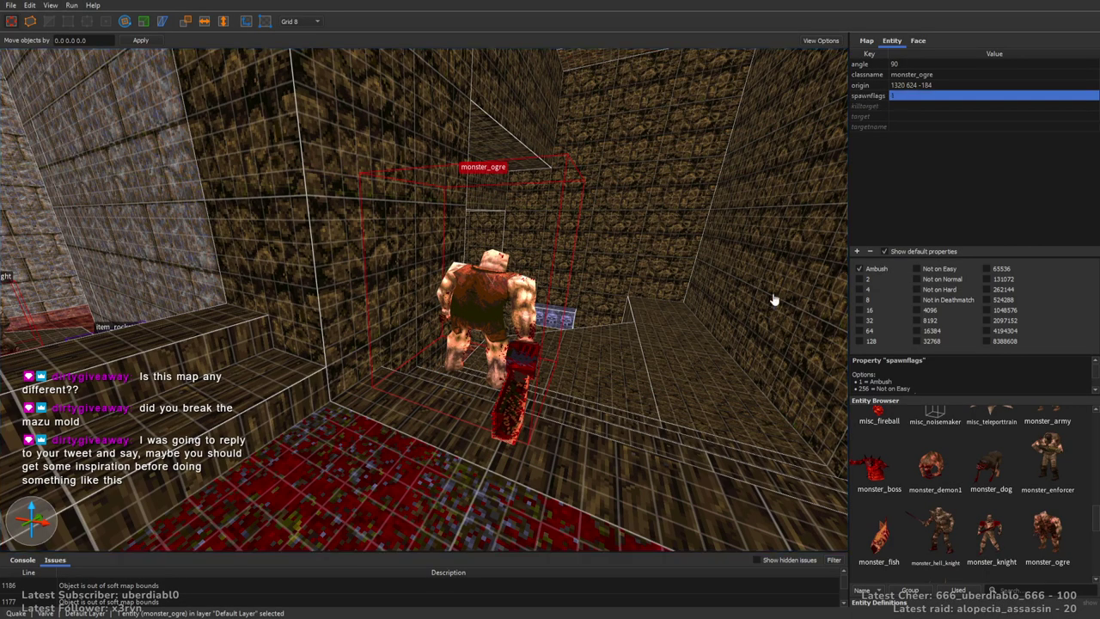
pyautogui.moveTo(664, 269); pyautogui.dragTo(712, 390, button='right')
pyautogui.press('Escape')
# Place a monster_wizard high above the button area, facing angle 90 with Ambush enabled, and duplicate it alongside
pyautogui.moveTo(1095, 526); pyautogui.dragTo(1090, 544)
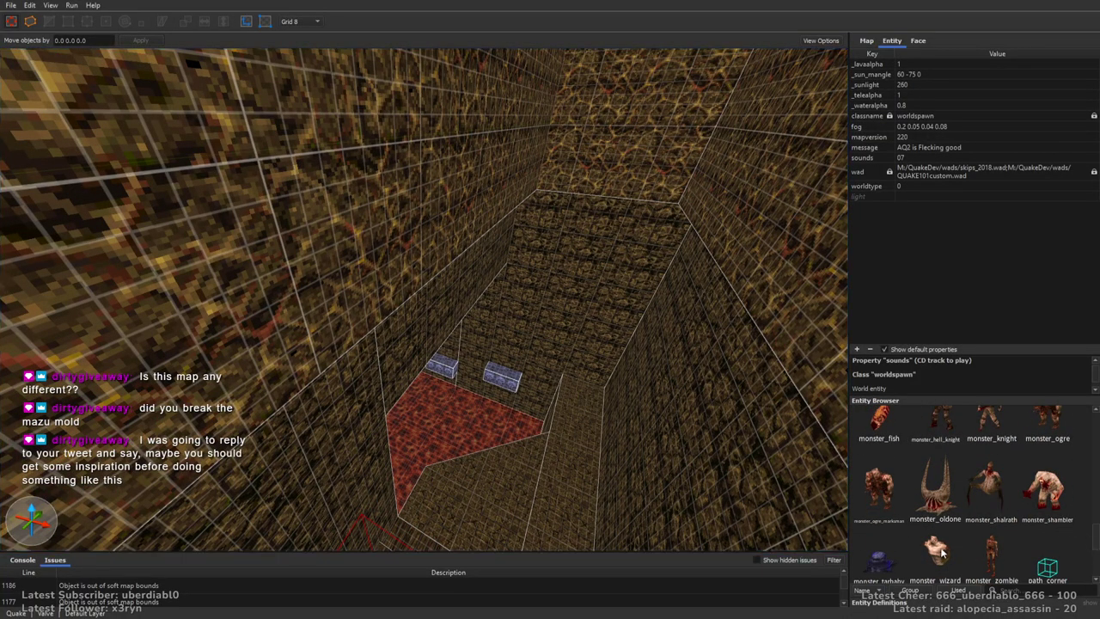
pyautogui.moveTo(942, 552); pyautogui.dragTo(469, 185)
pyautogui.moveTo(469, 186); pyautogui.dragTo(150, 225, button='right')
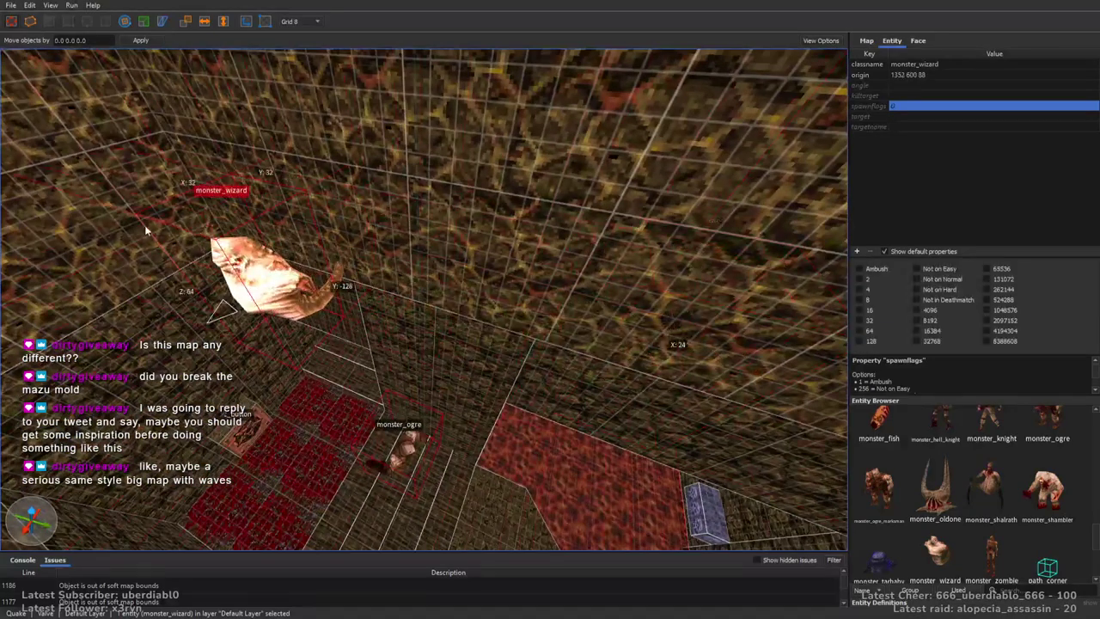
pyautogui.press('pageup')
pyautogui.press('pageup')
pyautogui.press('pageup')
pyautogui.hotkey('alt', 'Left')
pyautogui.hotkey('alt', 'Left')
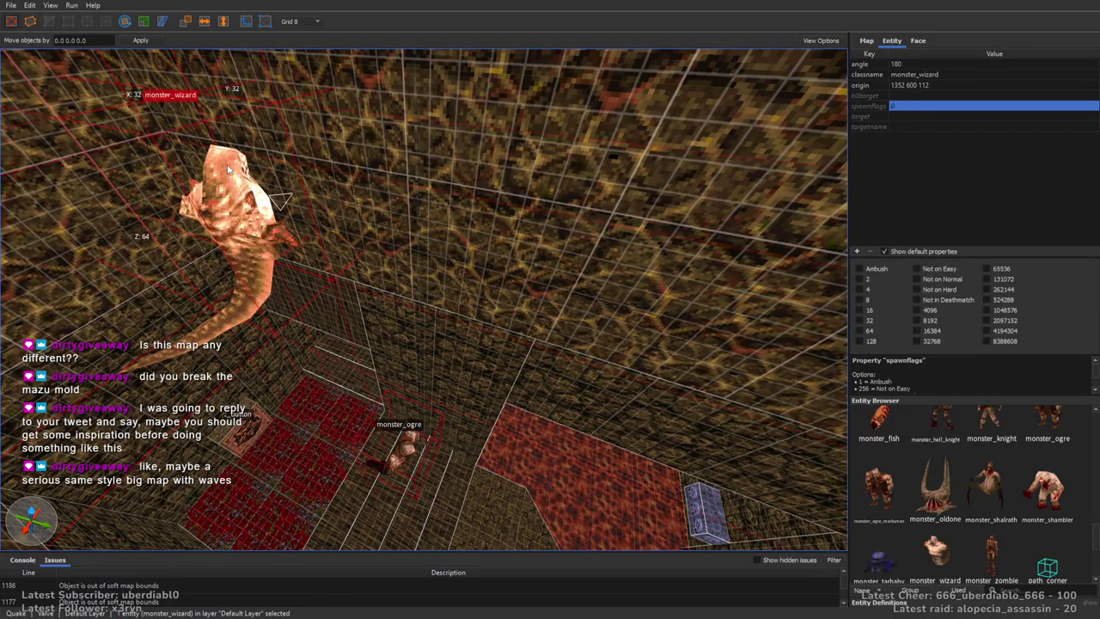
pyautogui.click(858, 268)
pyautogui.hotkey('ctrl', 'u')
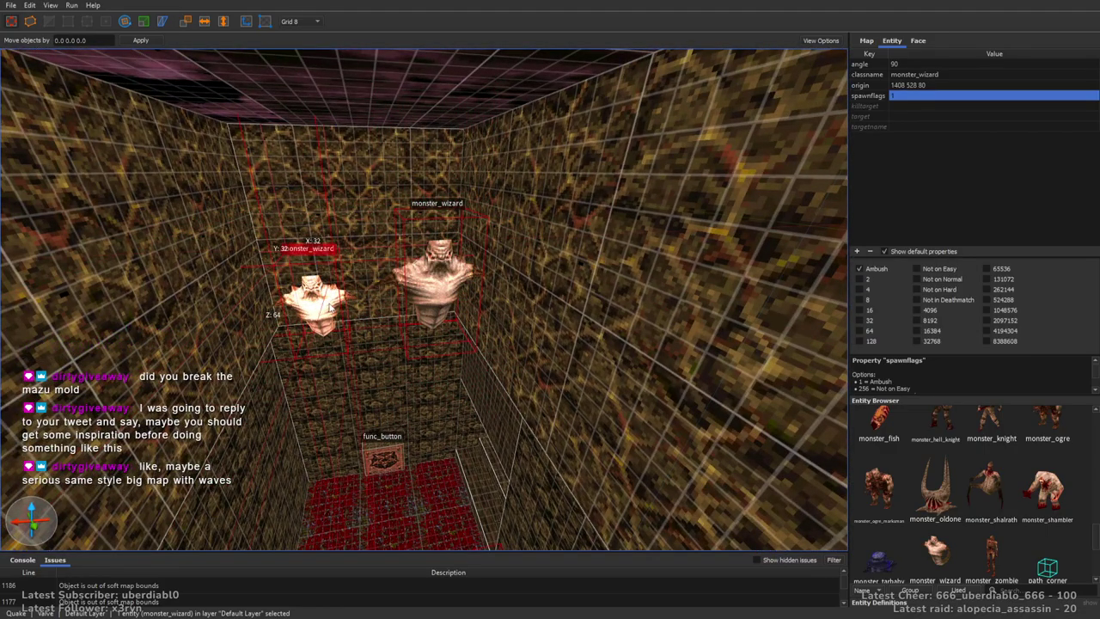
pyautogui.press('Escape')
# Place orange lights with _color 255 128 43, light 600 and wait 1.5 over the lava pool
pyautogui.moveTo(393, 338); pyautogui.dragTo(585, 325, button='right')
pyautogui.moveTo(533, 329); pyautogui.dragTo(647, 331, button='right')
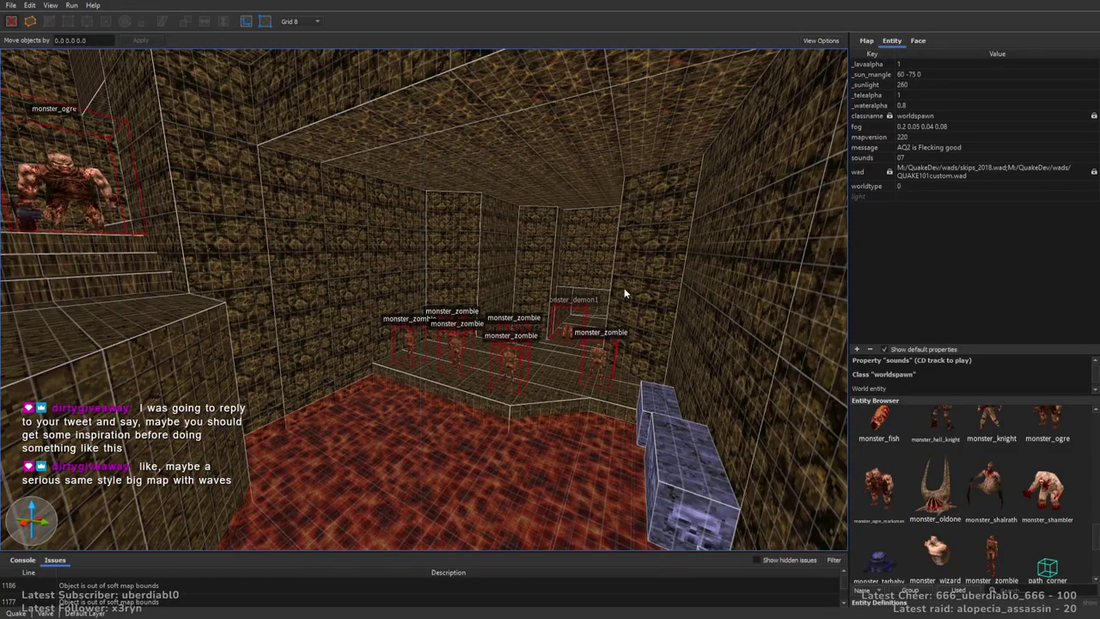
pyautogui.moveTo(625, 294); pyautogui.dragTo(555, 375, button='right')
pyautogui.click(467, 388)
pyautogui.click(496, 296)
pyautogui.moveTo(496, 249); pyautogui.dragTo(439, 362, button='right')
pyautogui.press('Escape')
pyautogui.hotkey('ctrl', 'z')
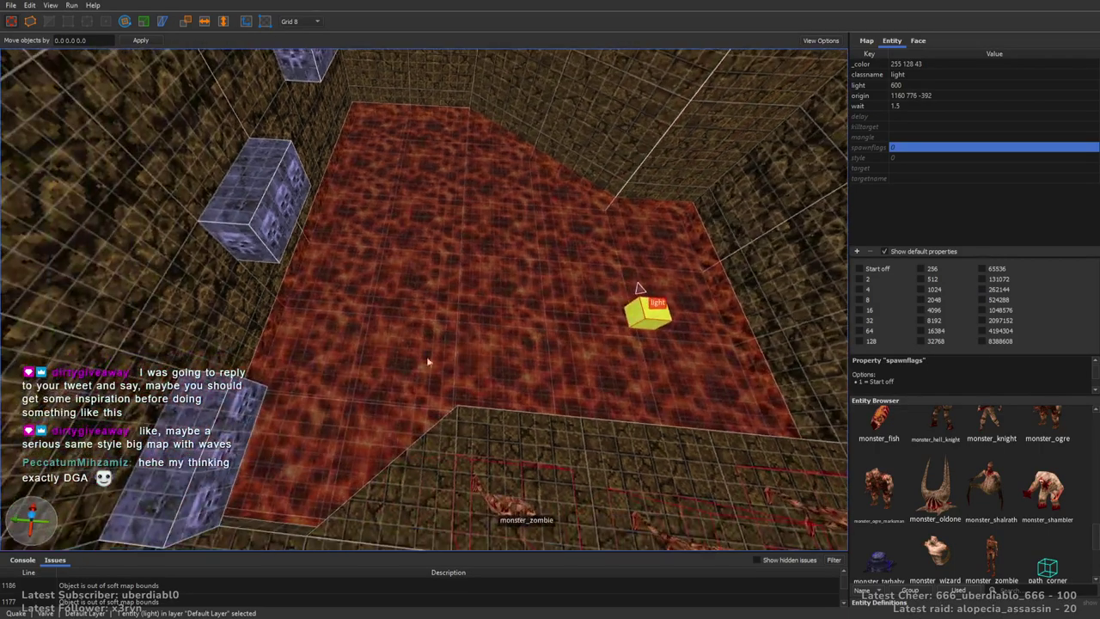
pyautogui.moveTo(371, 365); pyautogui.dragTo(420, 163, button='right')
pyautogui.press('Escape')
# Select the wall face beside the lava pool and examine the wall texturing around the ogre's landing
pyautogui.moveTo(469, 327)
pyautogui.mouseDown(button='right')
pyautogui.moveTo(550, 264)
pyautogui.moveTo(516, 280)
pyautogui.moveTo(569, 316)
pyautogui.mouseUp(button='right')
pyautogui.click(570, 316)
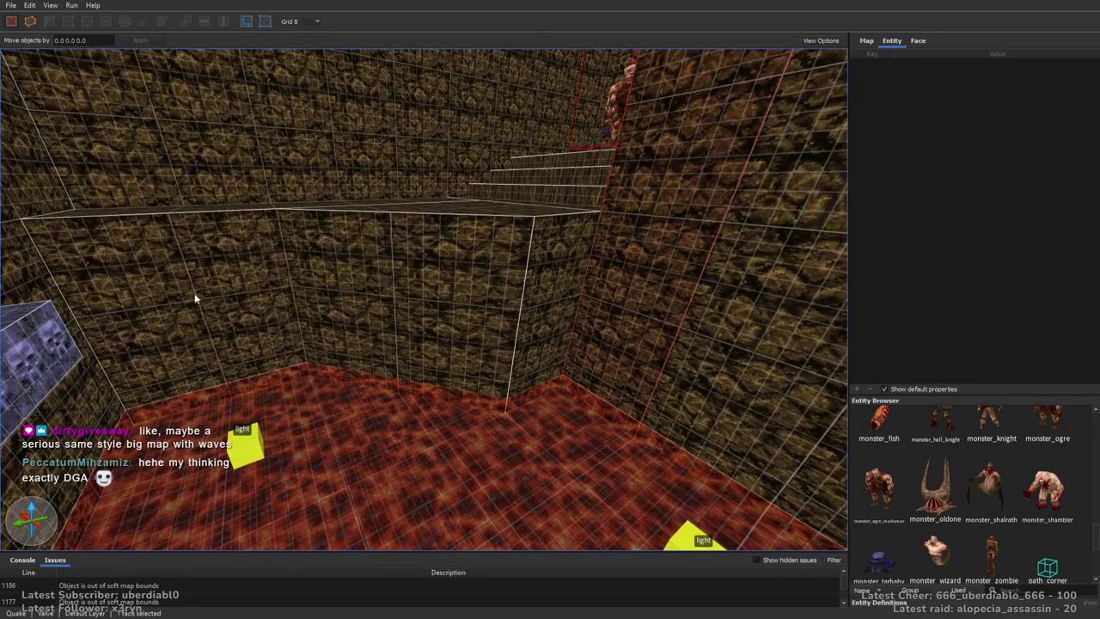
pyautogui.moveTo(429, 254); pyautogui.dragTo(532, 274, button='right')
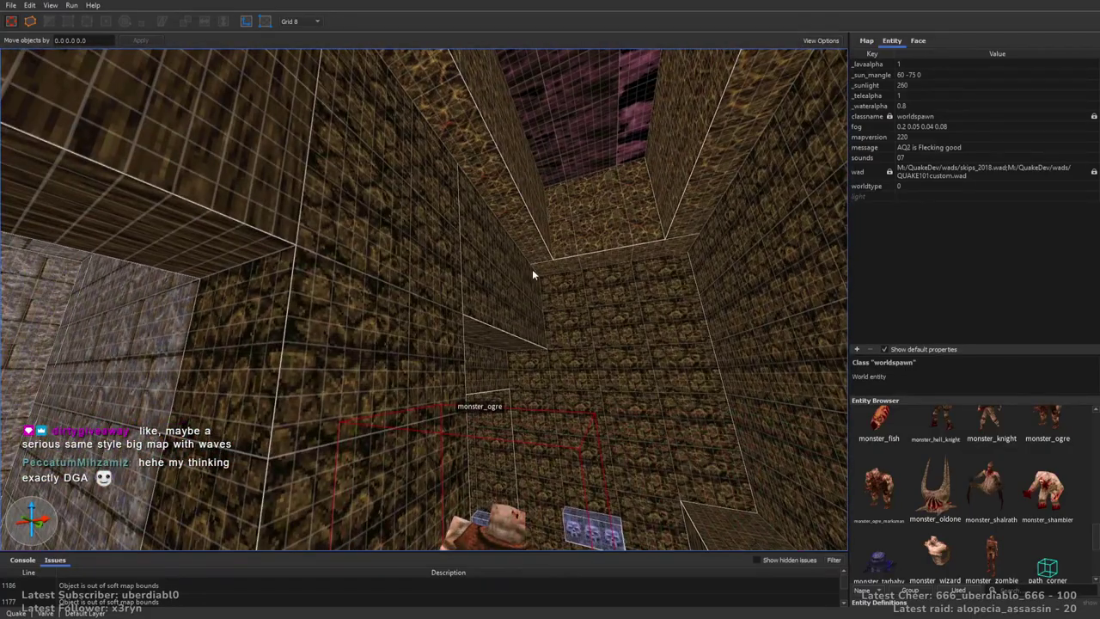
pyautogui.click(917, 43)
pyautogui.moveTo(560, 197); pyautogui.dragTo(579, 256, button='right')
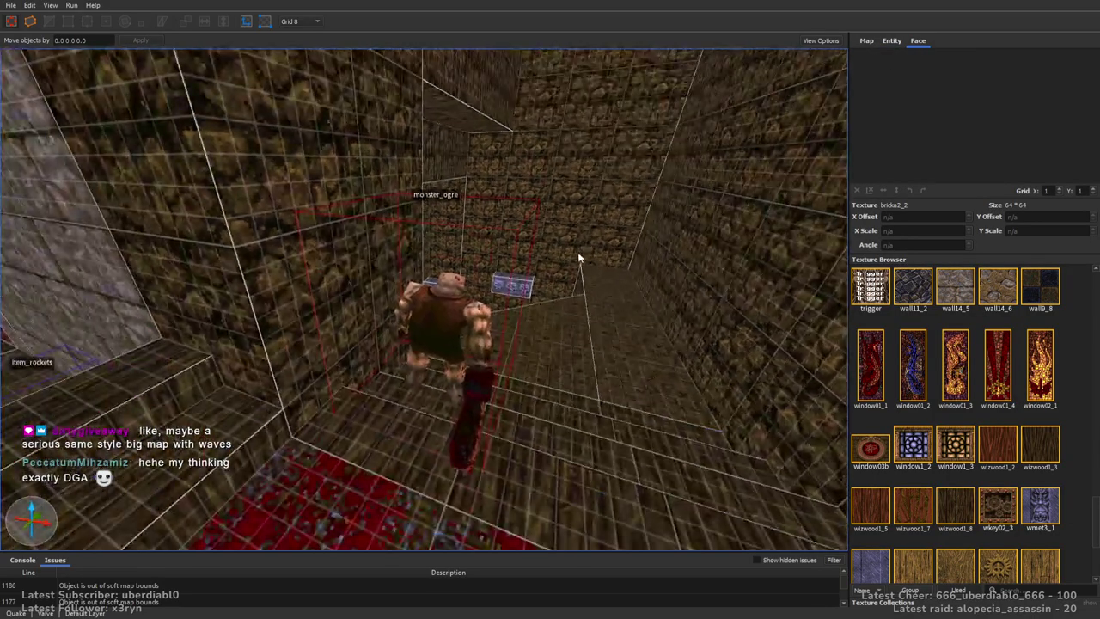
pyautogui.moveTo(600, 306); pyautogui.dragTo(601, 240, button='right')
pyautogui.click(891, 40)
pyautogui.moveTo(659, 157); pyautogui.dragTo(598, 279, button='right')
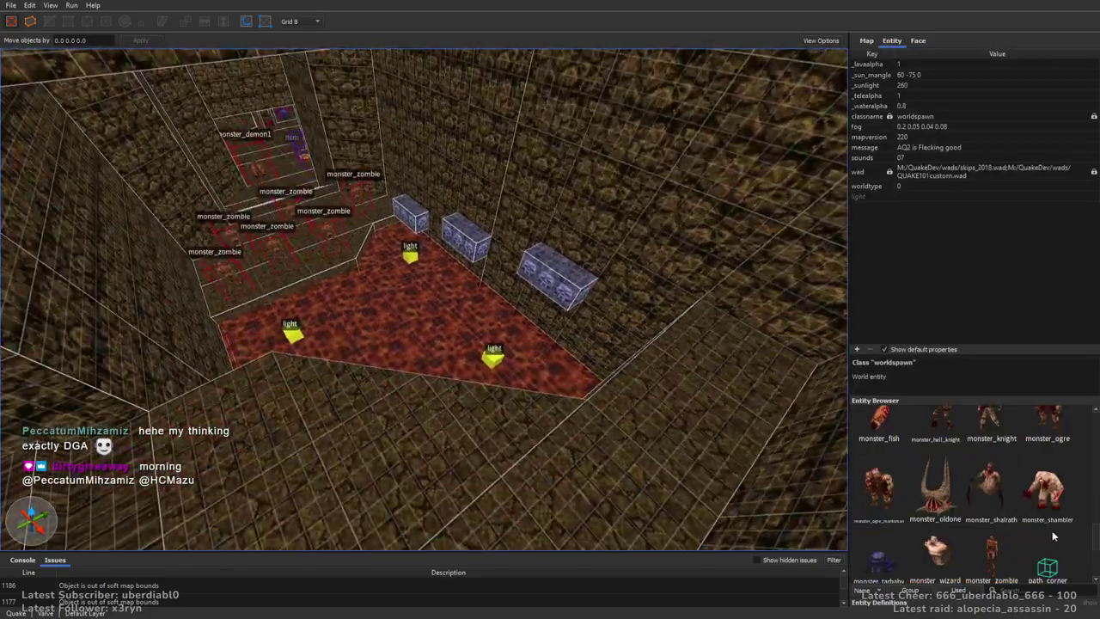
pyautogui.scroll(8, 1091, 516)
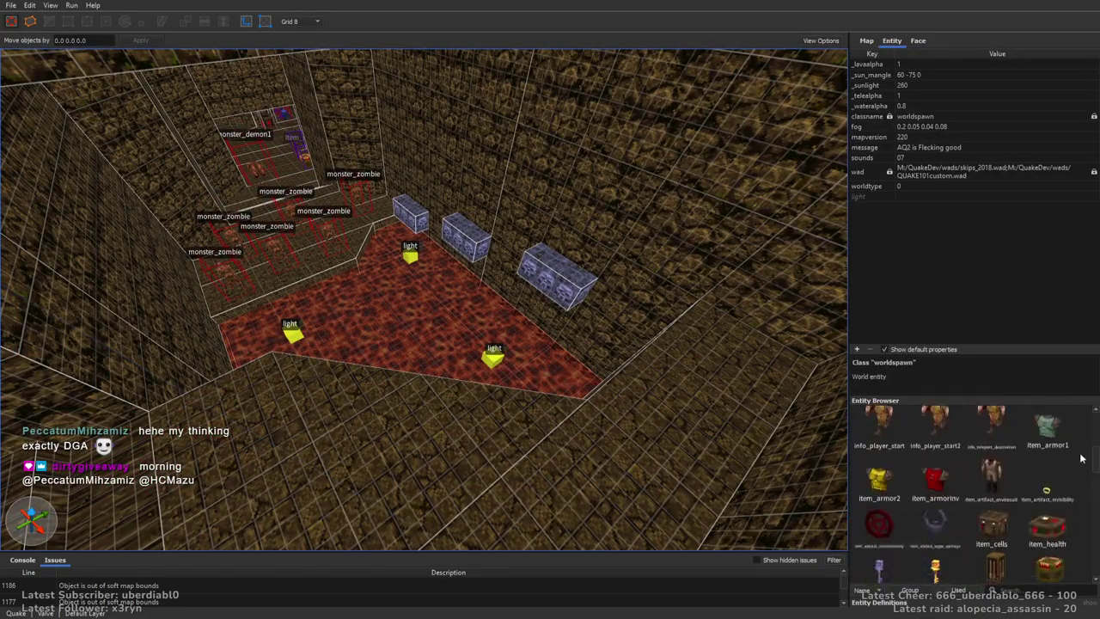
pyautogui.scroll(1, 1080, 477)
pyautogui.moveTo(935, 425); pyautogui.dragTo(656, 449)
pyautogui.moveTo(264, 436); pyautogui.dragTo(206, 434, button='right')
pyautogui.moveTo(991, 425); pyautogui.dragTo(319, 397)
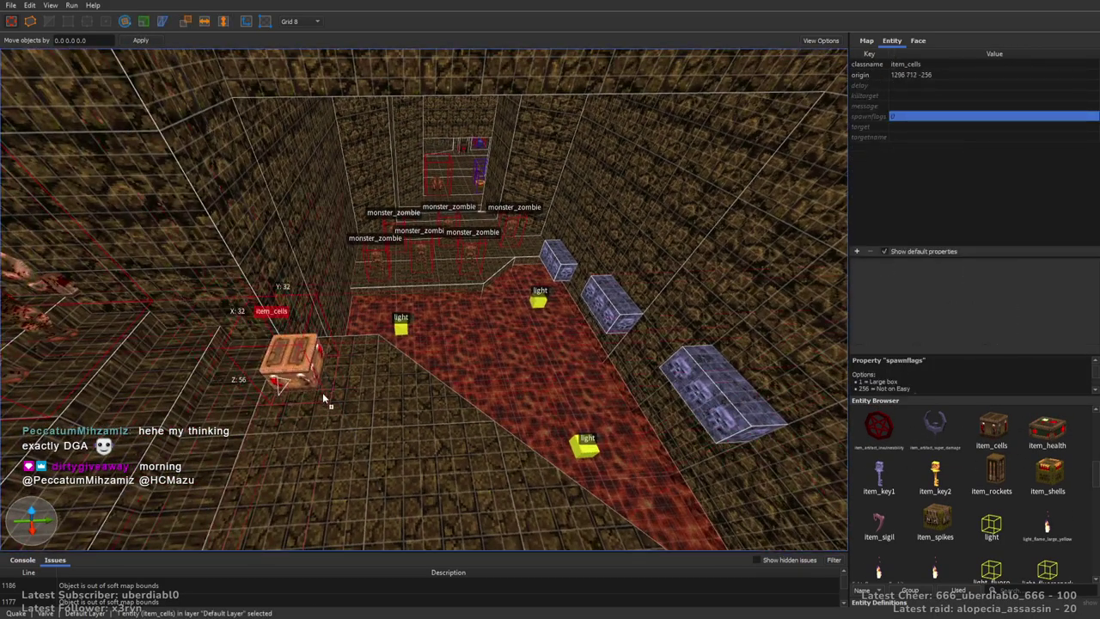
pyautogui.press('Left')
pyautogui.press('Left')
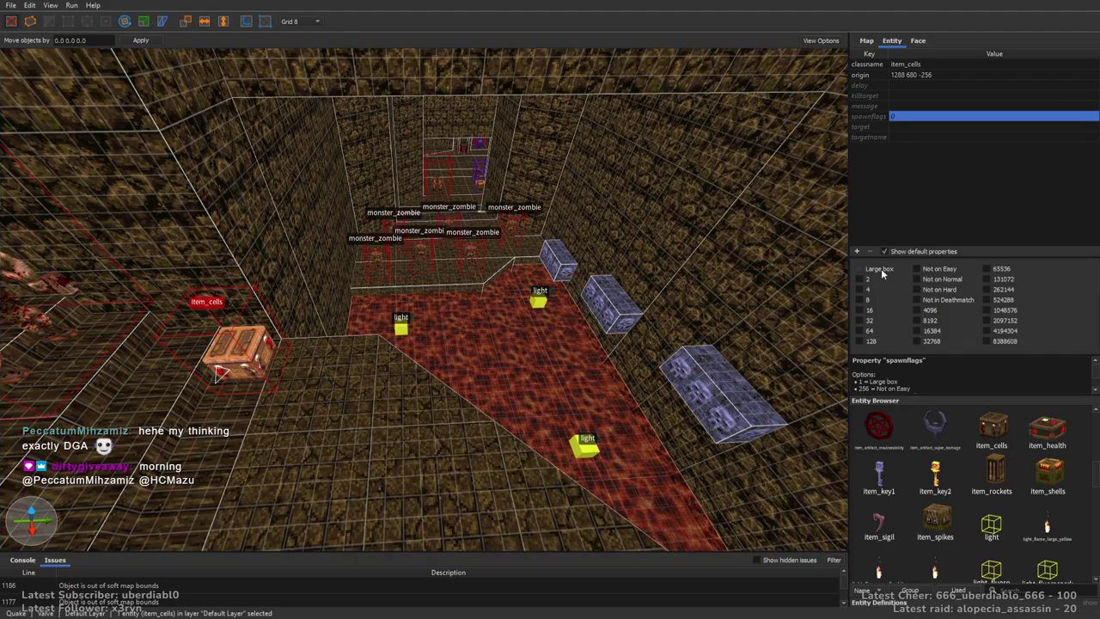
# Set the Large box flag on the item_cells beside the lava room
pyautogui.click(881, 268)
pyautogui.hotkey('ctrl', 'u')
pyautogui.press('Escape')
# Place an item_artifact_super_damage in the corner of the red floor beside the func_button, with a light next to it
pyautogui.moveTo(397, 327); pyautogui.dragTo(550, 378, button='right')
pyautogui.moveTo(935, 428); pyautogui.dragTo(390, 378)
pyautogui.moveTo(991, 524); pyautogui.dragTo(473, 372)
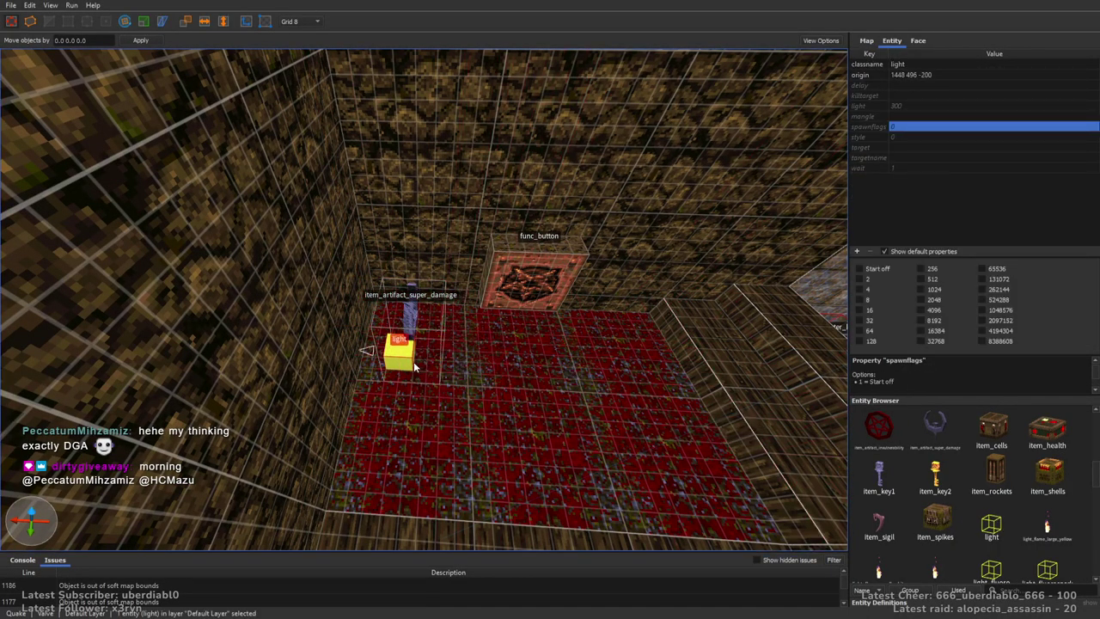
pyautogui.press('Escape')
# Place a monster_shambler in the checkered-floor closet and set its targetname to closet5
pyautogui.moveTo(476, 401); pyautogui.dragTo(528, 439, button='right')
pyautogui.press('a')
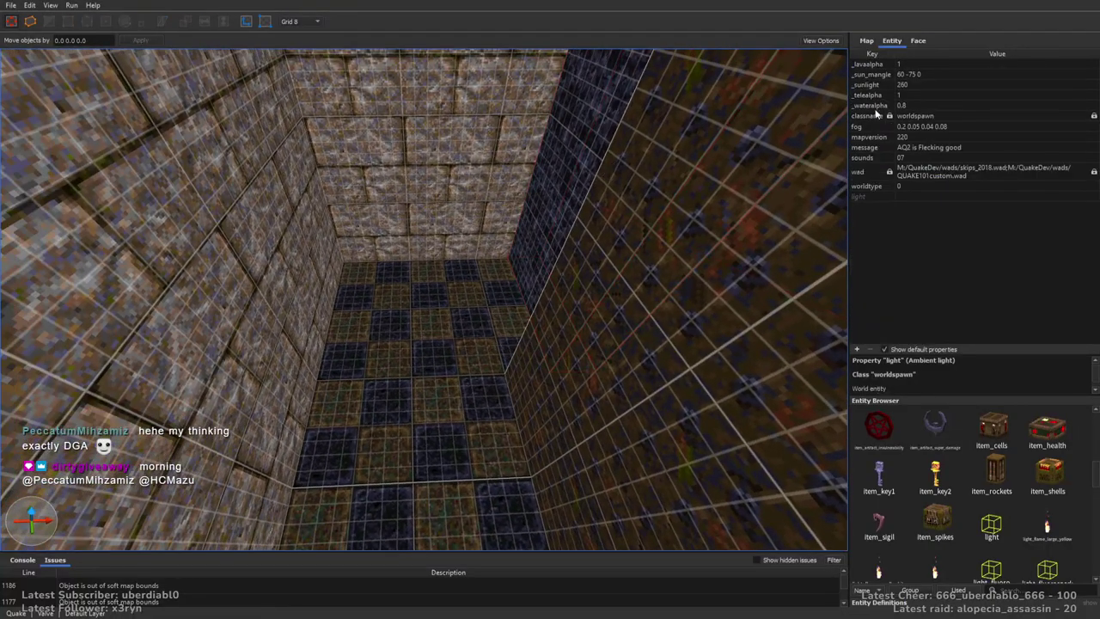
pyautogui.scroll(-5, 1097, 477)
pyautogui.moveTo(1047, 473); pyautogui.dragTo(368, 296)
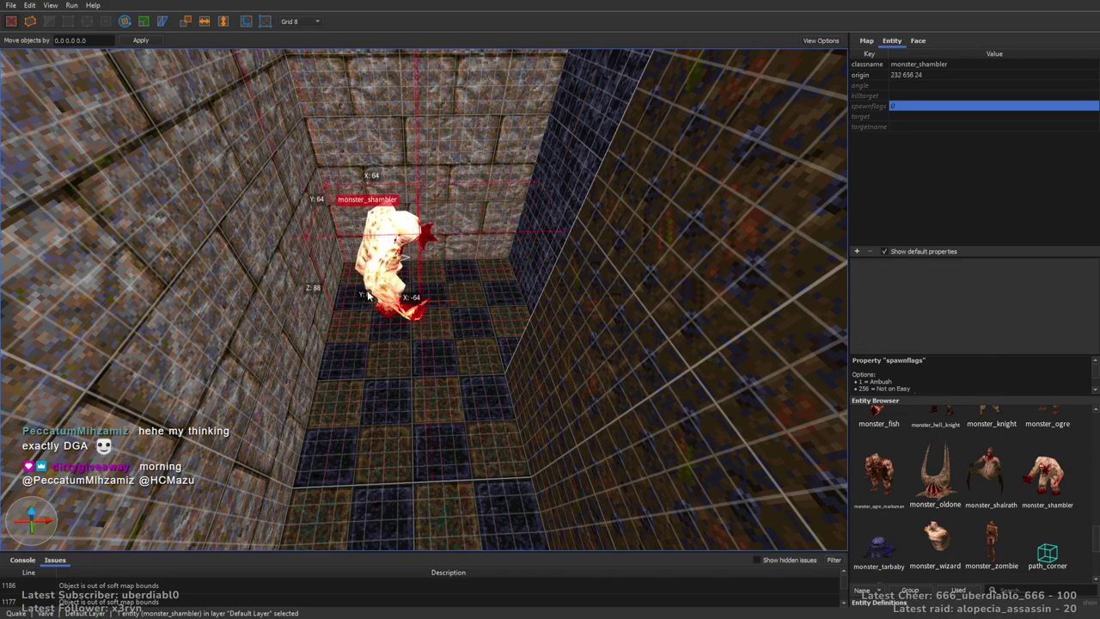
pyautogui.click(915, 126)
pyautogui.write('closet5')
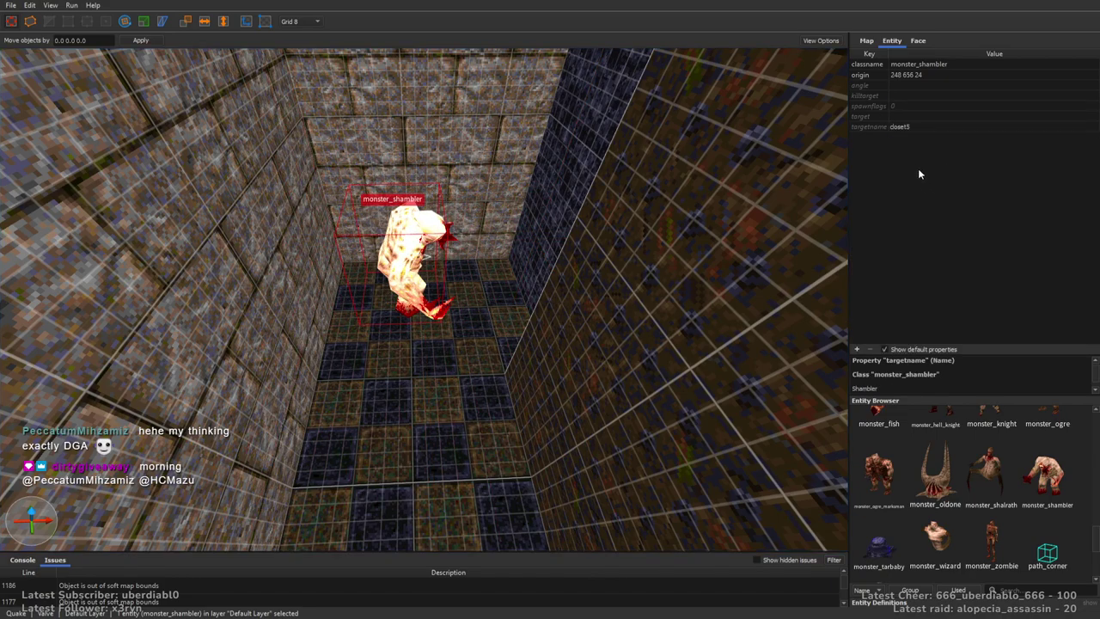
pyautogui.press('Return')
# Flag the closet shambler Not on Easy, then duplicate it across the closet and flag the copy Not on Normal as well
pyautogui.click(901, 117)
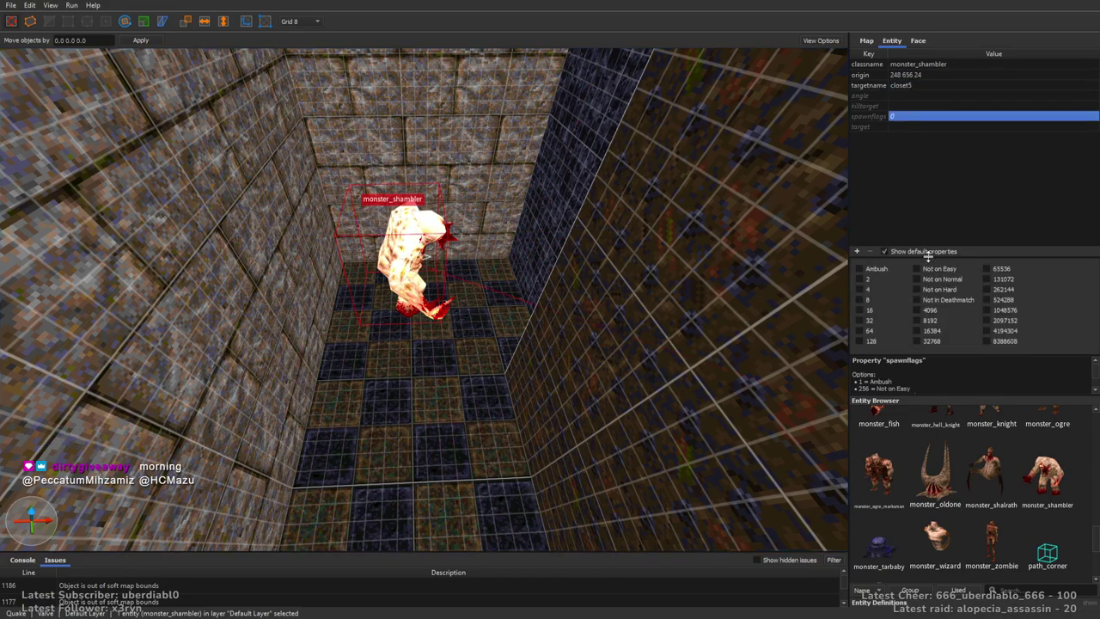
pyautogui.click(938, 269)
pyautogui.moveTo(464, 258); pyautogui.dragTo(395, 224, button='right')
pyautogui.keyDown('ctrl'); pyautogui.moveTo(593, 318); pyautogui.dragTo(159, 283); pyautogui.keyUp('ctrl')
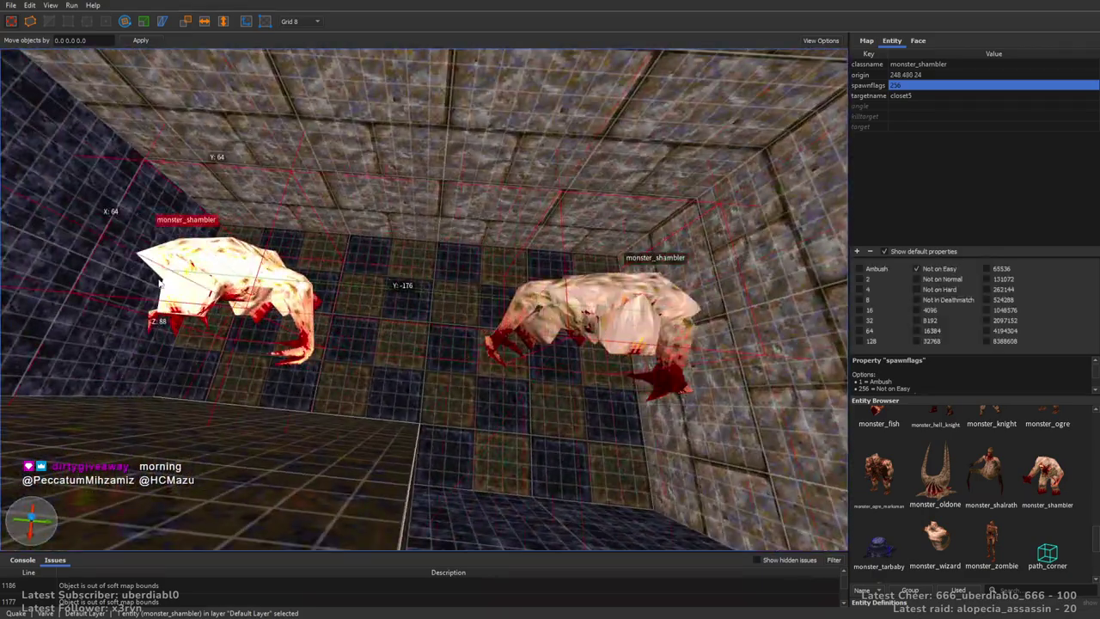
pyautogui.click(916, 279)
# Duplicate the shambler into the gap between the two and change the copy's classname to monster_shalrath
pyautogui.moveTo(532, 258)
pyautogui.mouseDown(button='right')
pyautogui.moveTo(550, 237)
pyautogui.moveTo(515, 258)
pyautogui.mouseUp(button='right')
pyautogui.keyDown('ctrl'); pyautogui.moveTo(275, 344); pyautogui.dragTo(453, 329); pyautogui.keyUp('ctrl')
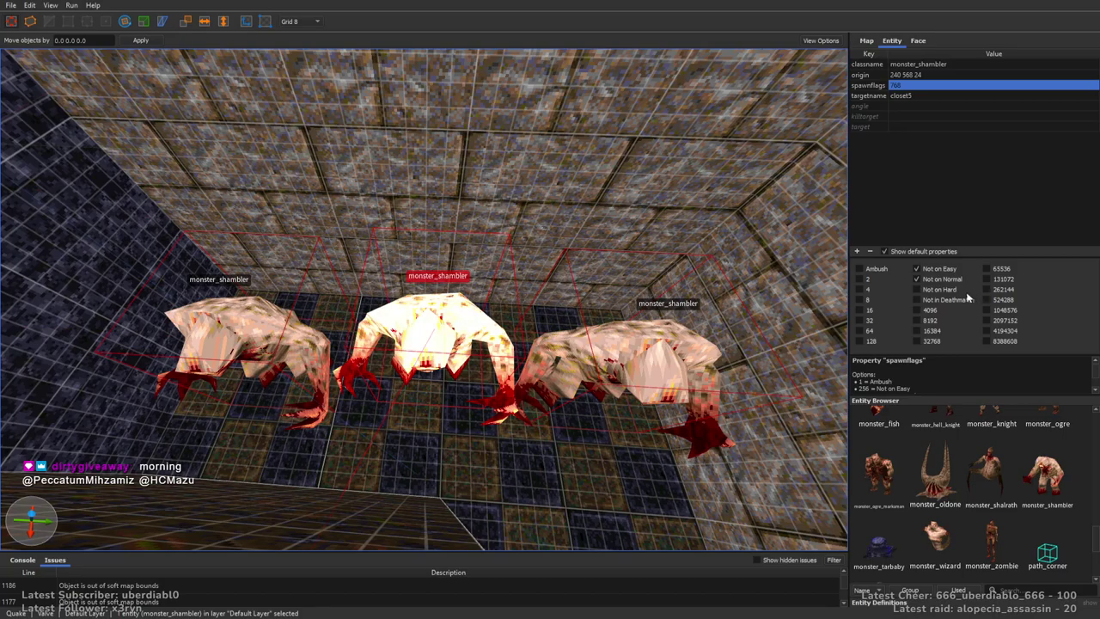
pyautogui.doubleClick(953, 65)
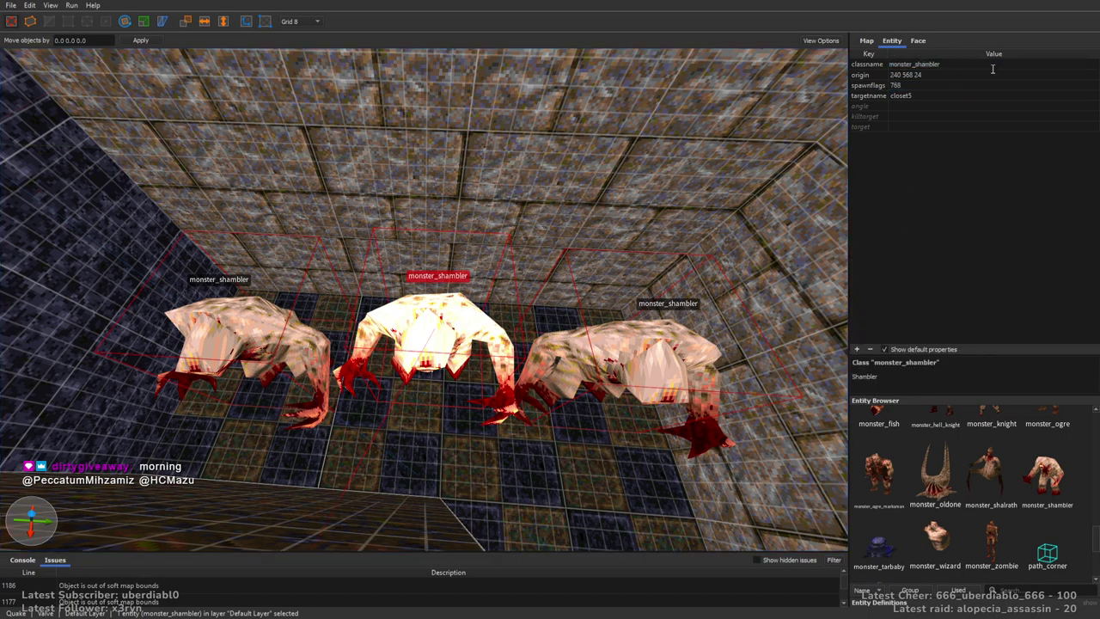
pyautogui.press('Tab')
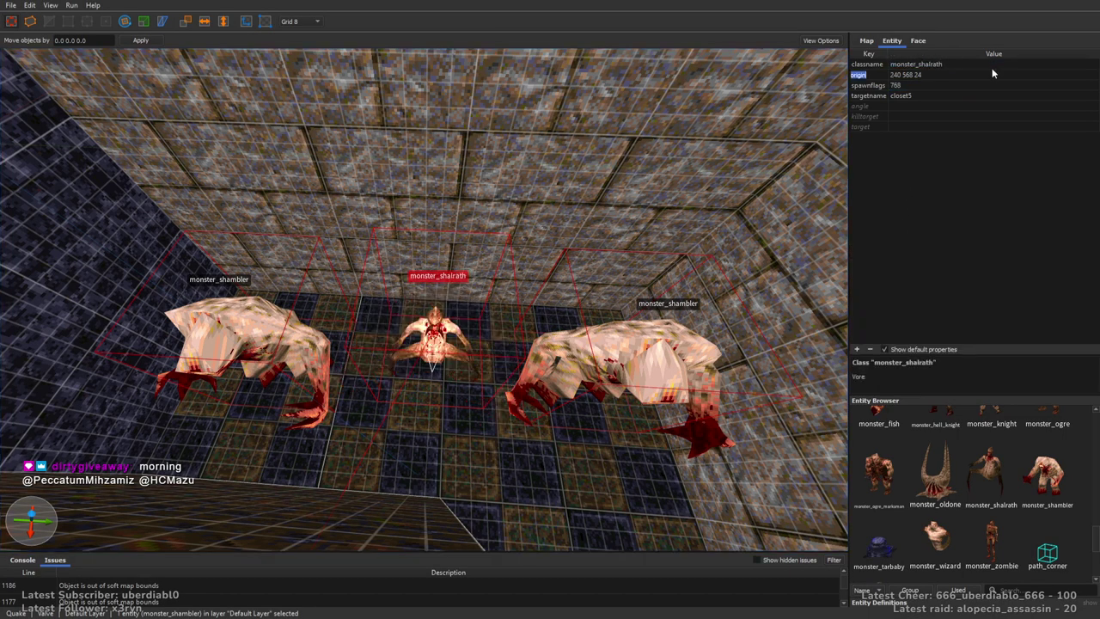
pyautogui.press('Escape')
# Place a monster_demon1 on the wooden floor in front of the monster_shalrath row and duplicate it across the room
pyautogui.moveTo(598, 183); pyautogui.dragTo(395, 297, button='right')
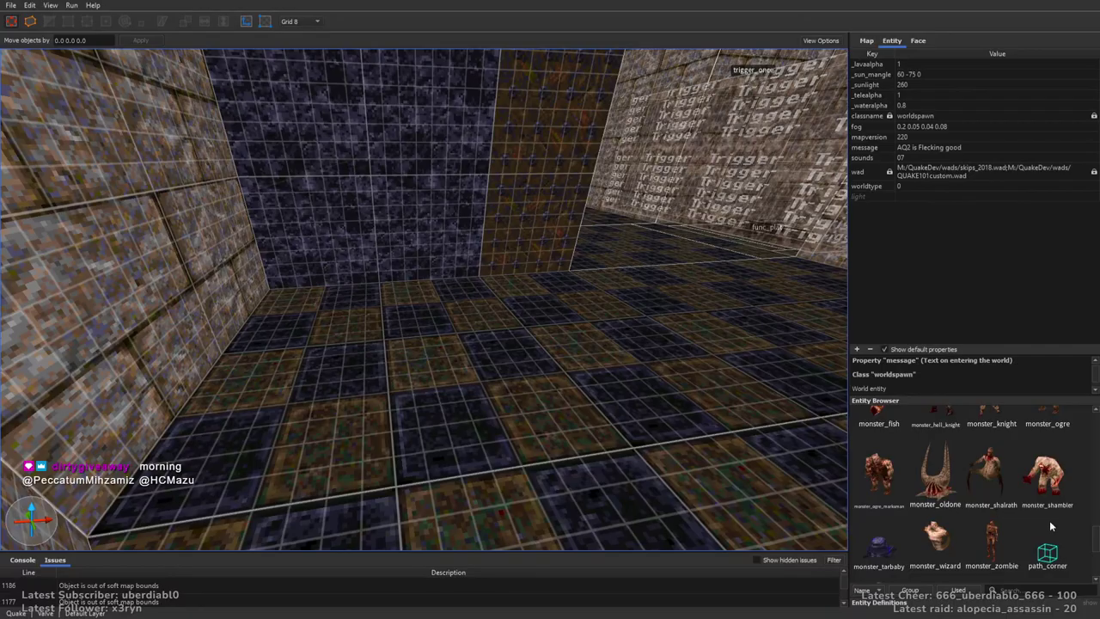
pyautogui.moveTo(568, 376); pyautogui.dragTo(619, 410, button='right')
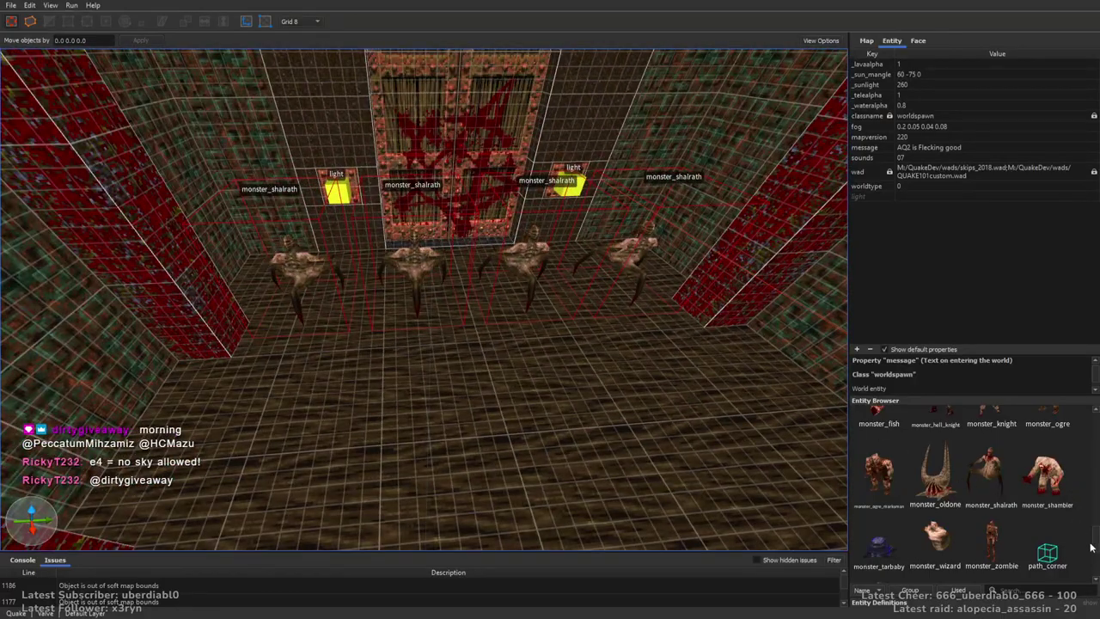
pyautogui.scroll(3, 1031, 498)
pyautogui.moveTo(935, 456); pyautogui.dragTo(356, 443)
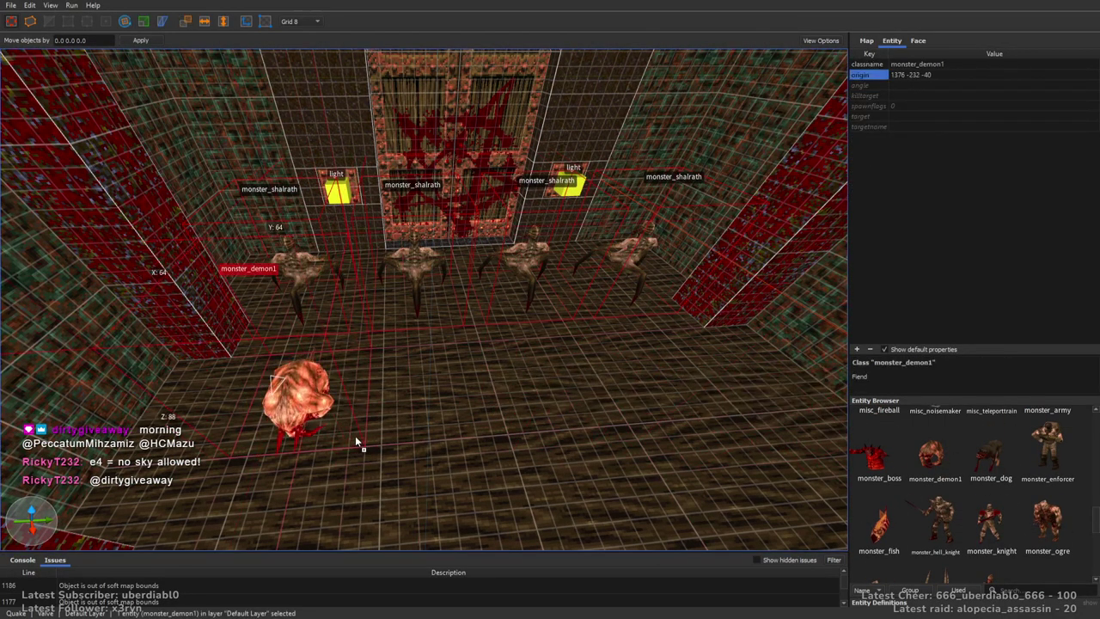
pyautogui.keyDown('ctrl'); pyautogui.moveTo(224, 387); pyautogui.dragTo(539, 368); pyautogui.keyUp('ctrl')
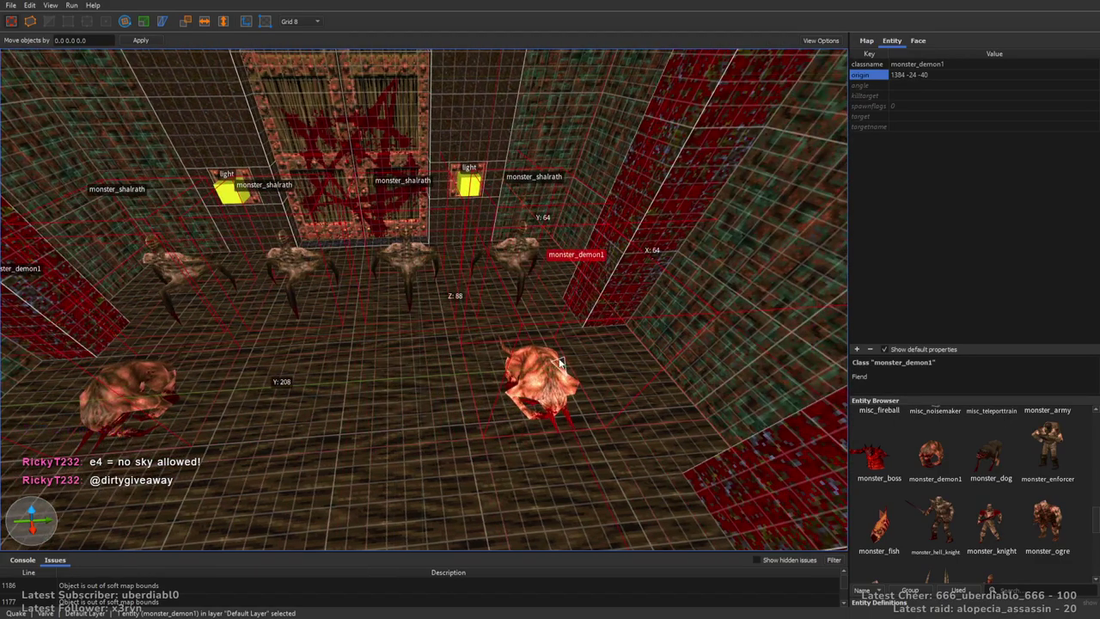
# Rotate both monster_demon1 fiends in front of the monster_shalrath row
pyautogui.hotkey('alt', 'Left')
pyautogui.keyDown('ctrl'); pyautogui.click(129, 356); pyautogui.keyUp('ctrl')
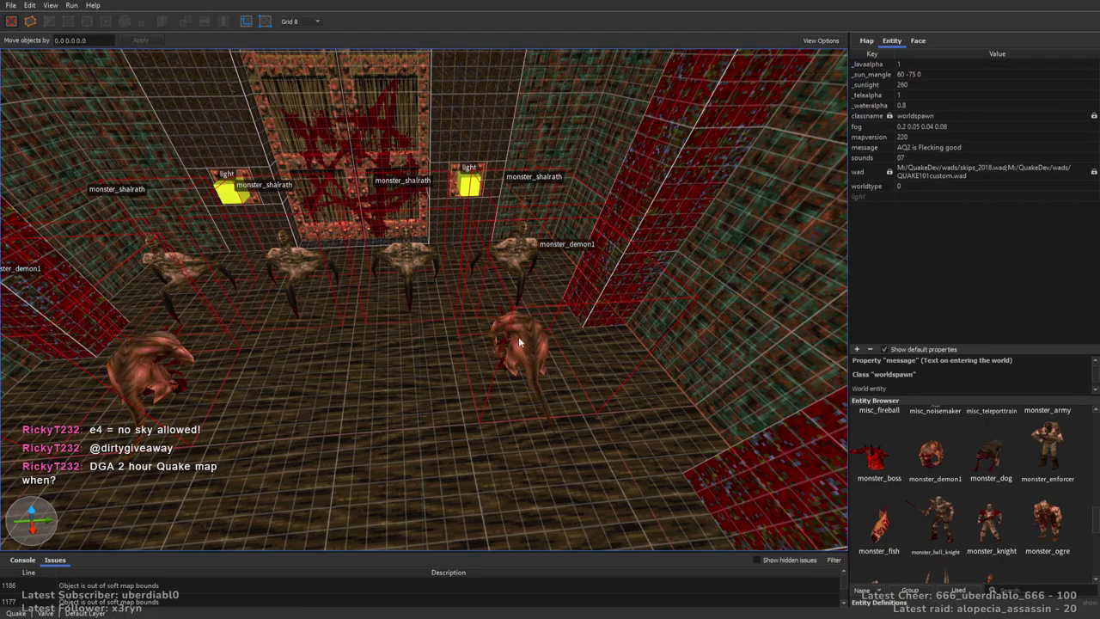
pyautogui.click(885, 107)
pyautogui.press('Escape')
# Place two item_rockets and two item_health boxes on the checkered floor around the base of the large pillar
pyautogui.moveTo(712, 281); pyautogui.dragTo(713, 335, button='right')
pyautogui.scroll(5, 1094, 524)
pyautogui.moveTo(990, 447); pyautogui.dragTo(493, 367)
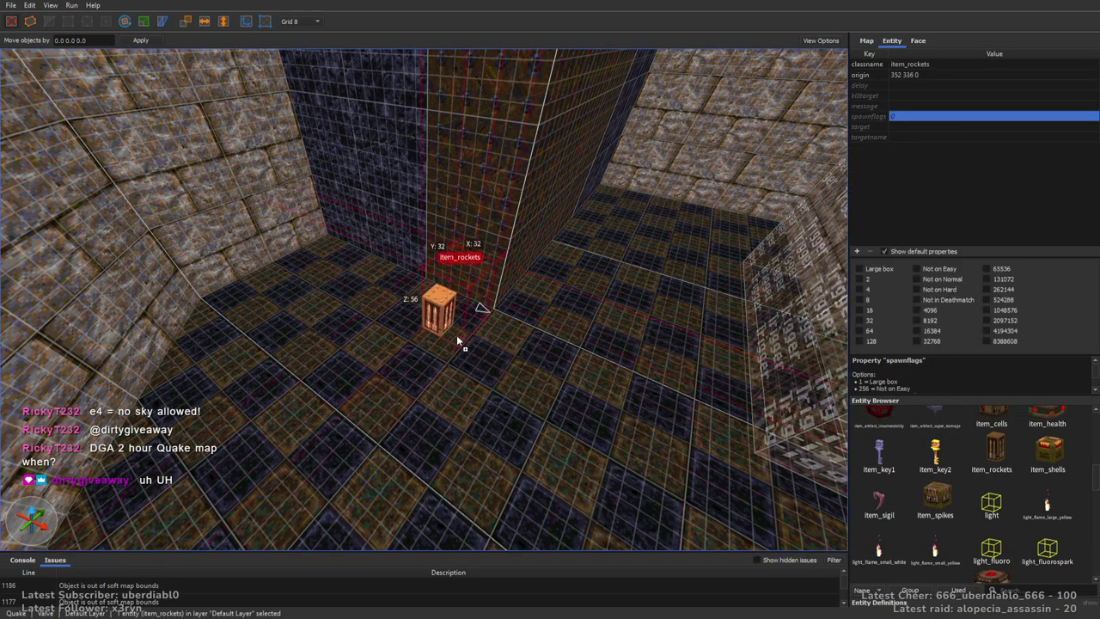
pyautogui.moveTo(452, 337); pyautogui.dragTo(402, 328, button='right')
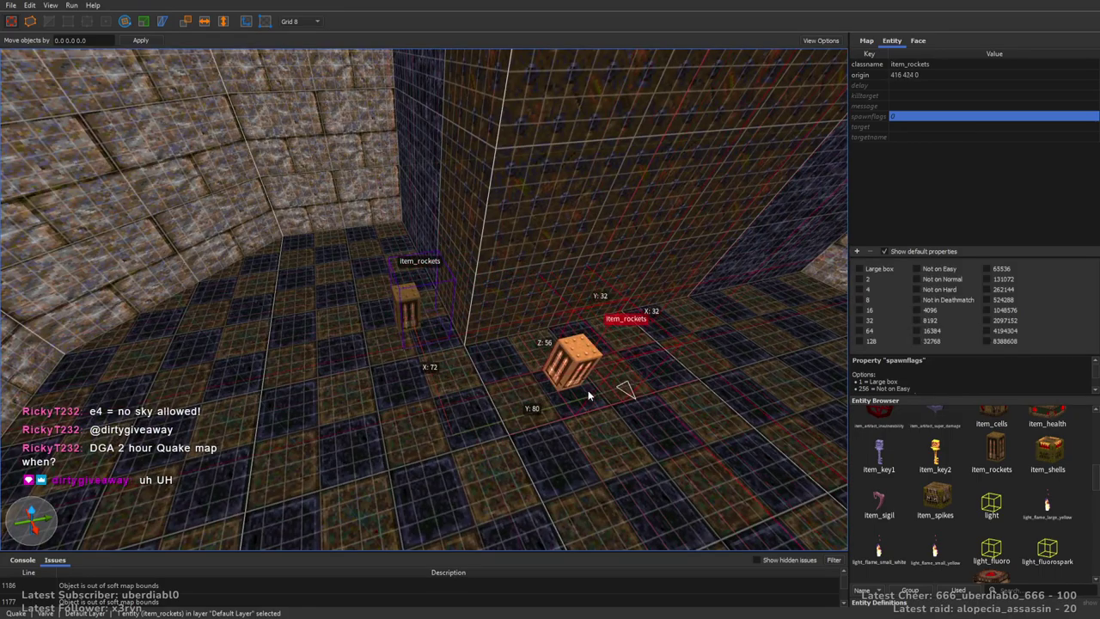
pyautogui.moveTo(571, 393); pyautogui.dragTo(583, 396, button='right')
pyautogui.press('Escape')
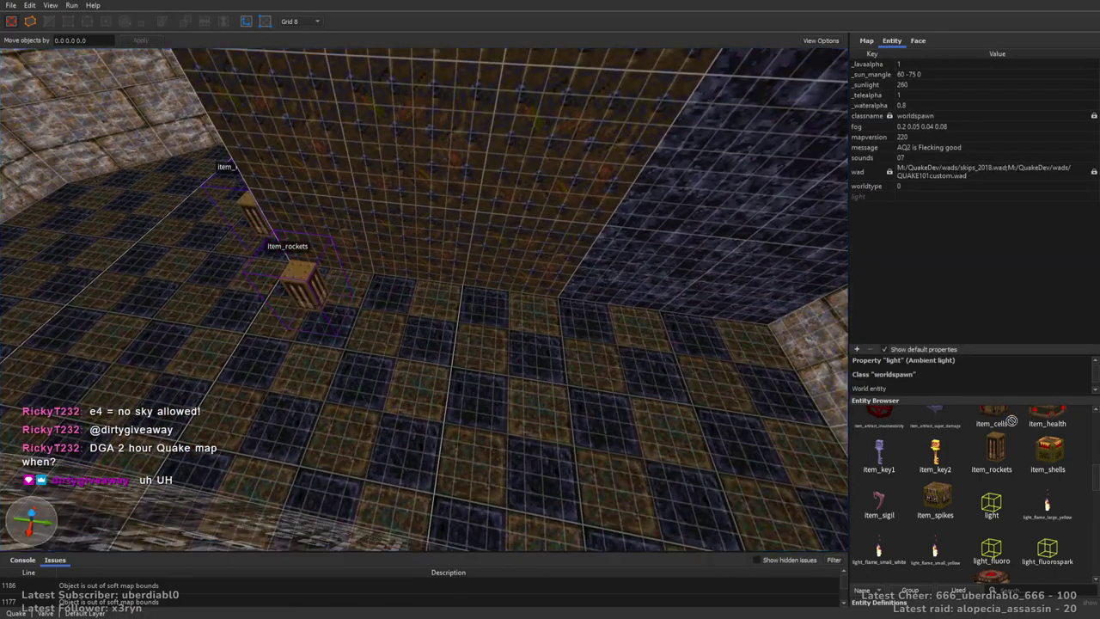
pyautogui.moveTo(1028, 419); pyautogui.dragTo(459, 385)
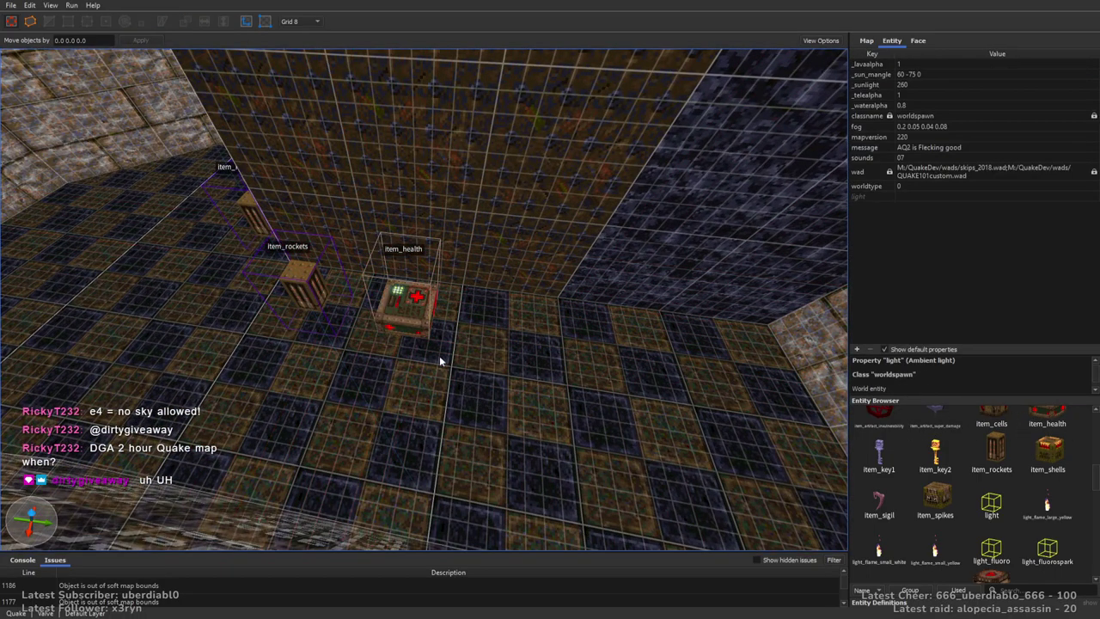
pyautogui.press('Escape')
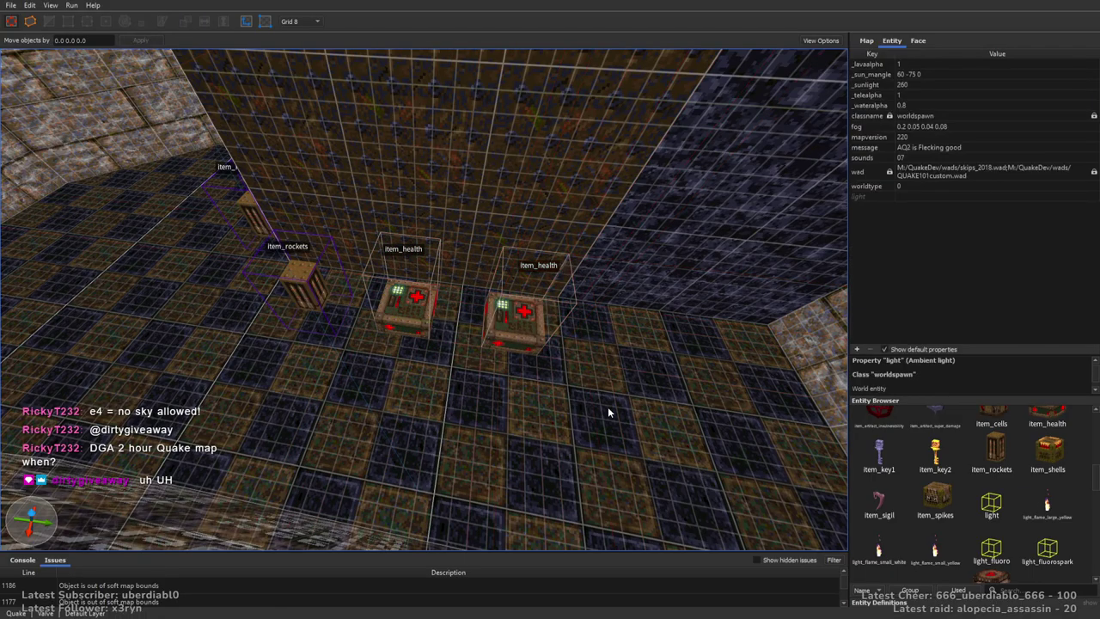
# Place a light in the middle of the wooden-floored room between the two monster_demon1 fiends
pyautogui.moveTo(606, 299)
pyautogui.mouseDown(button='right')
pyautogui.moveTo(611, 283)
pyautogui.moveTo(583, 272)
pyautogui.moveTo(639, 298)
pyautogui.moveTo(766, 300)
pyautogui.moveTo(582, 300)
pyautogui.moveTo(727, 318)
pyautogui.moveTo(621, 287)
pyautogui.moveTo(655, 278)
pyautogui.moveTo(647, 260)
pyautogui.moveTo(648, 311)
pyautogui.moveTo(552, 300)
pyautogui.mouseUp(button='right')
pyautogui.moveTo(685, 325)
pyautogui.mouseDown(button='right')
pyautogui.moveTo(608, 317)
pyautogui.moveTo(676, 298)
pyautogui.moveTo(717, 301)
pyautogui.moveTo(716, 339)
pyautogui.moveTo(646, 248)
pyautogui.moveTo(679, 244)
pyautogui.moveTo(584, 241)
pyautogui.moveTo(524, 317)
pyautogui.moveTo(516, 302)
pyautogui.moveTo(442, 292)
pyautogui.moveTo(550, 280)
pyautogui.moveTo(531, 283)
pyautogui.moveTo(677, 378)
pyautogui.mouseUp(button='right')
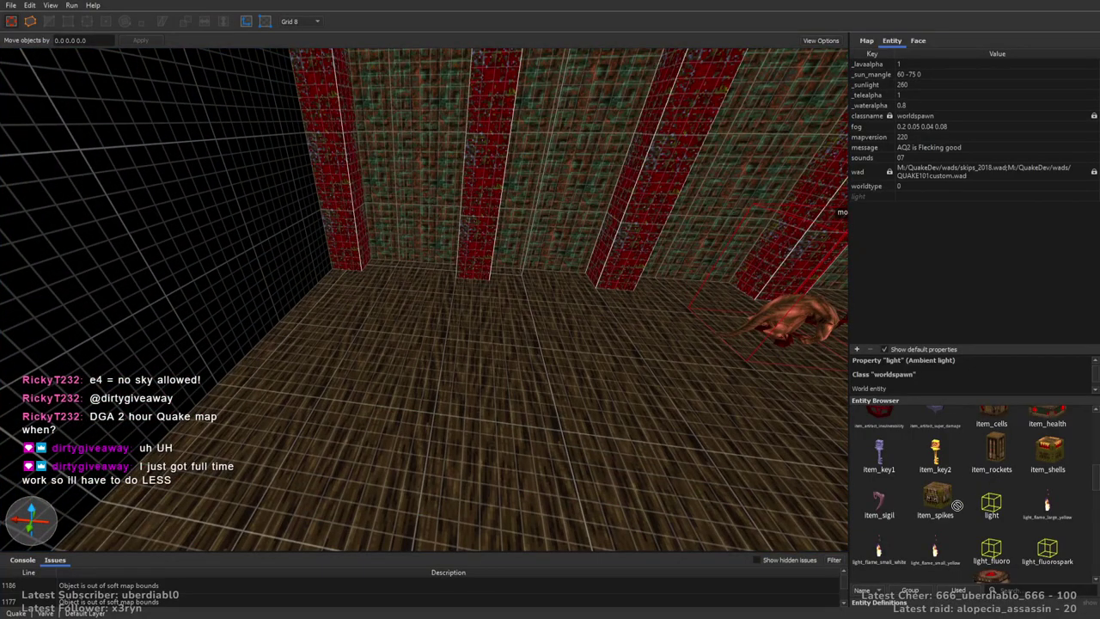
pyautogui.moveTo(862, 507); pyautogui.dragTo(336, 415)
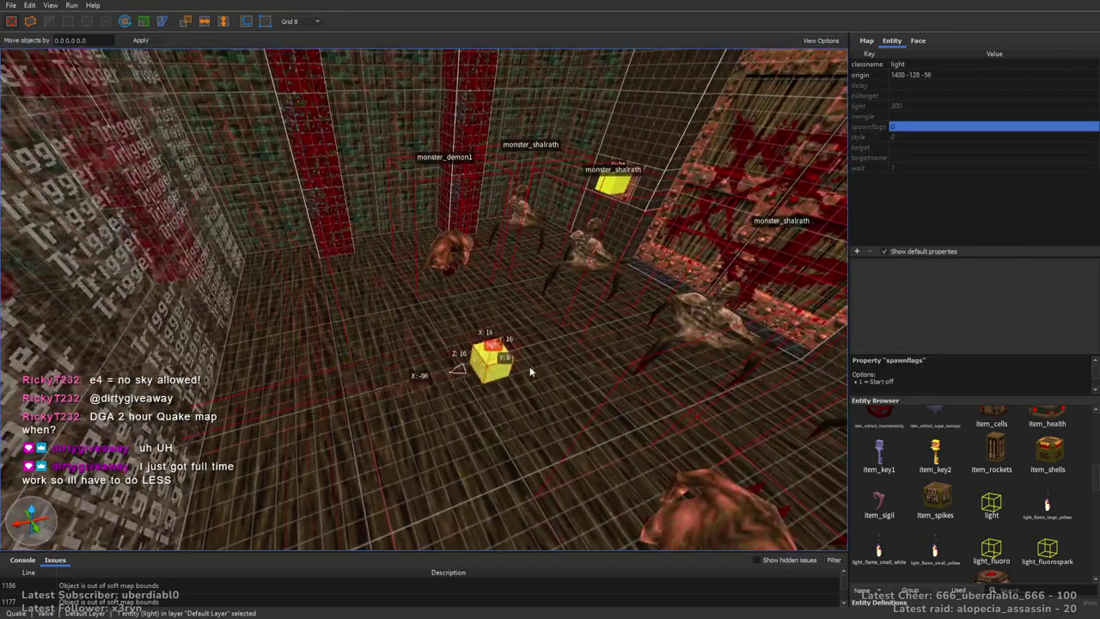
pyautogui.moveTo(612, 348); pyautogui.dragTo(604, 324, button='right')
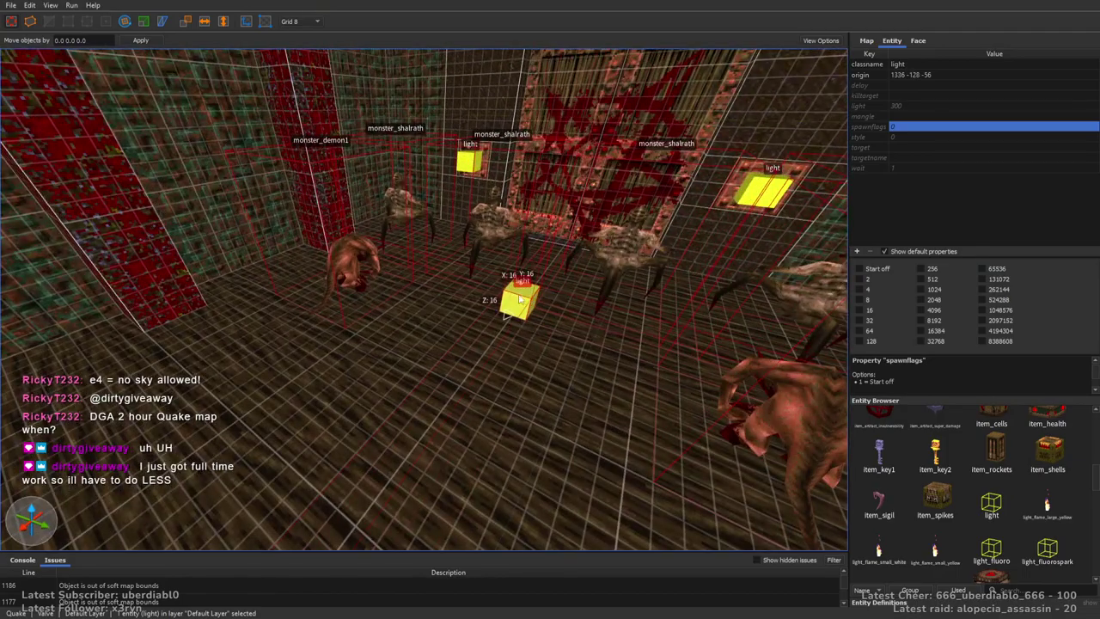
pyautogui.press('Escape')
# Place a light_torch_small_walltorch on the stone wall near the weapon_grenadelauncher, at origin 996 -1532 68
pyautogui.moveTo(534, 241); pyautogui.dragTo(672, 269, button='right')
pyautogui.moveTo(528, 309); pyautogui.dragTo(586, 296, button='right')
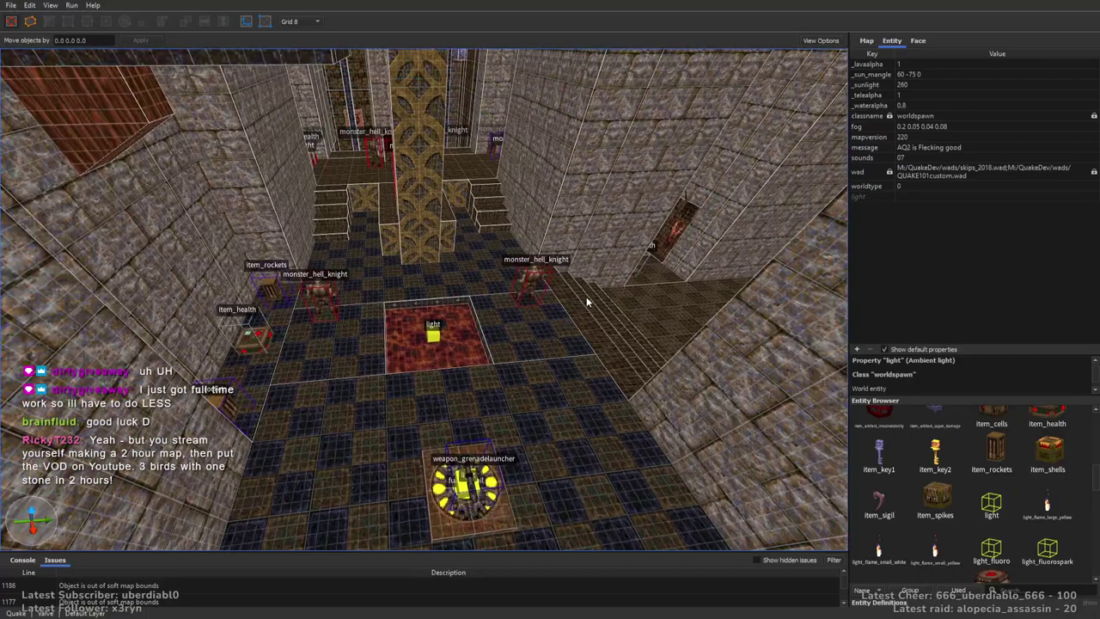
pyautogui.moveTo(1096, 483); pyautogui.dragTo(1095, 511)
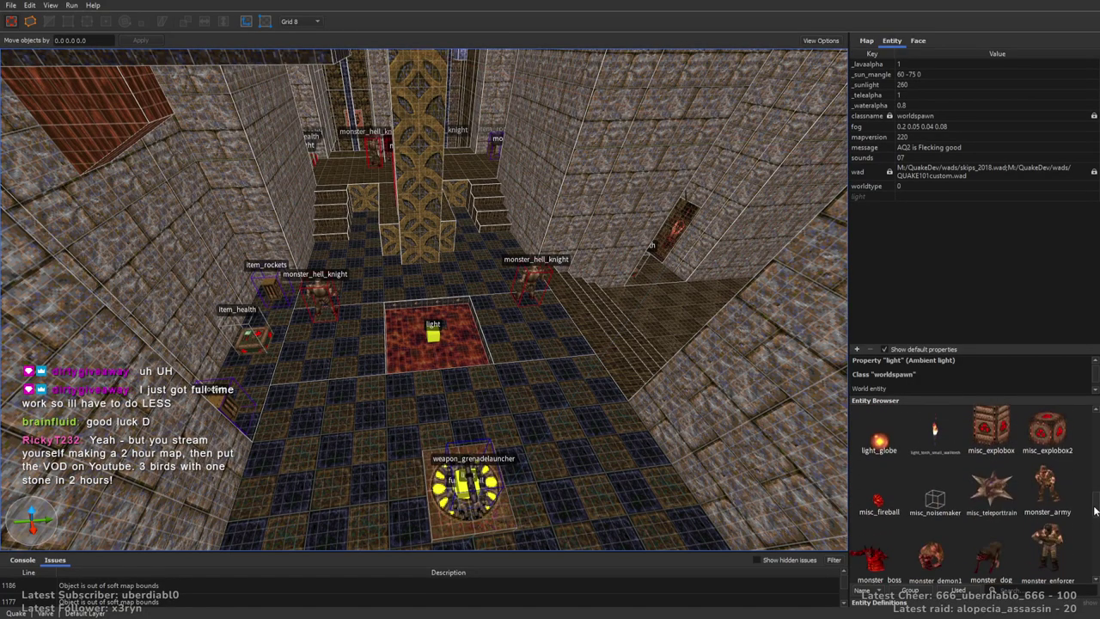
pyautogui.moveTo(907, 437); pyautogui.dragTo(200, 488)
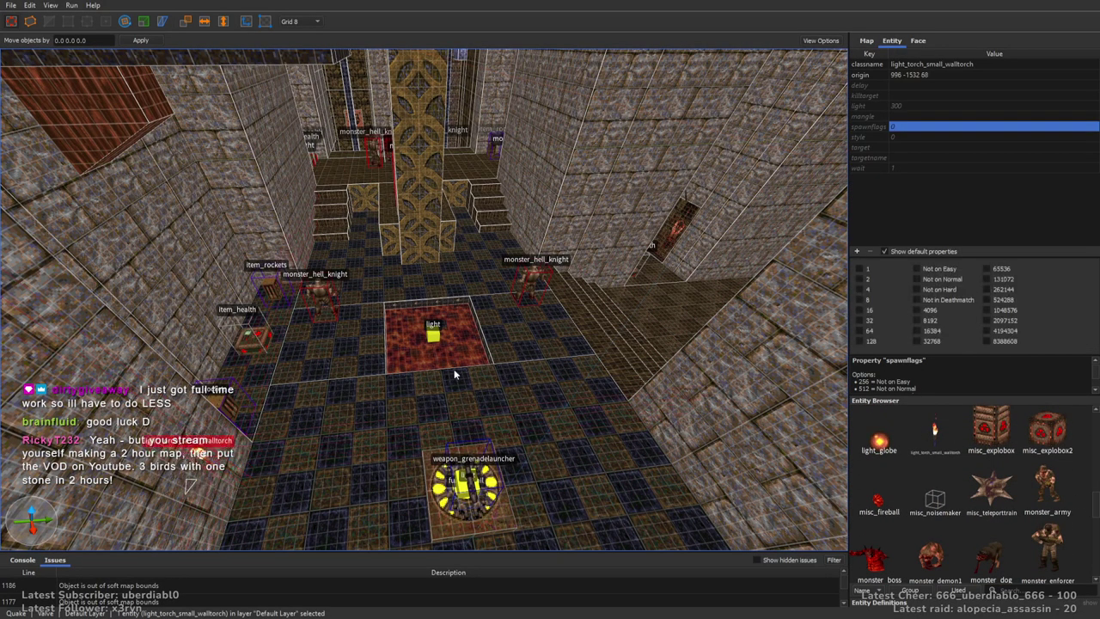
# Set the wall torch's wait to 1.2, light to 500 and style to 1
pyautogui.doubleClick(910, 165)
pyautogui.write('1.2')
pyautogui.press('Return')
pyautogui.doubleClick(912, 118)
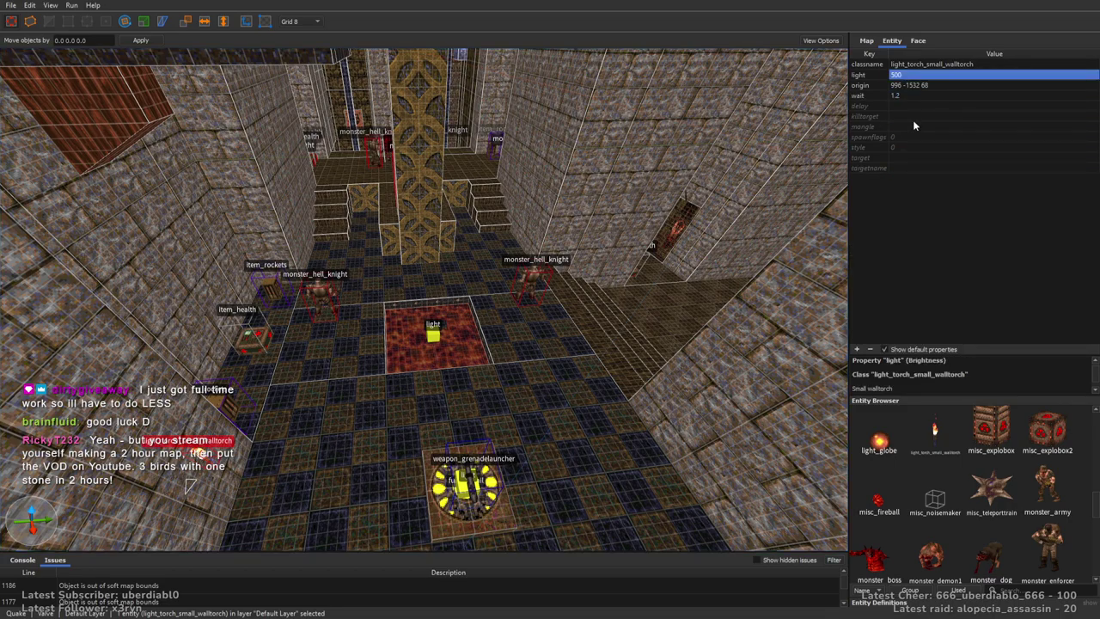
pyautogui.click(913, 147)
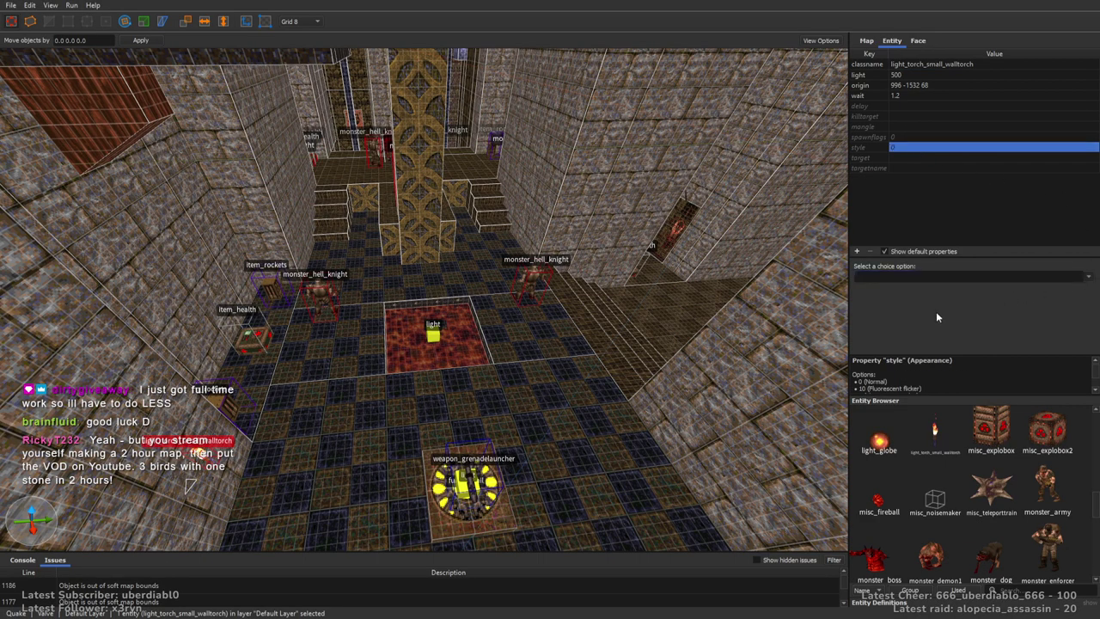
pyautogui.write('1')
pyautogui.press('Return')
pyautogui.moveTo(825, 249); pyautogui.dragTo(671, 171, button='right')
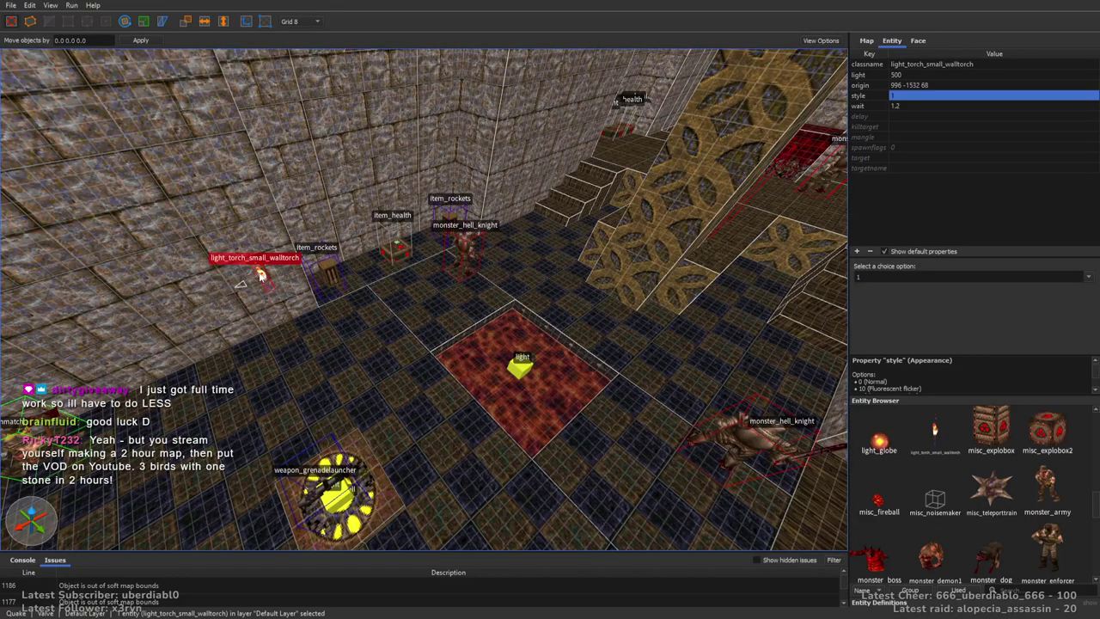
pyautogui.press('Escape')
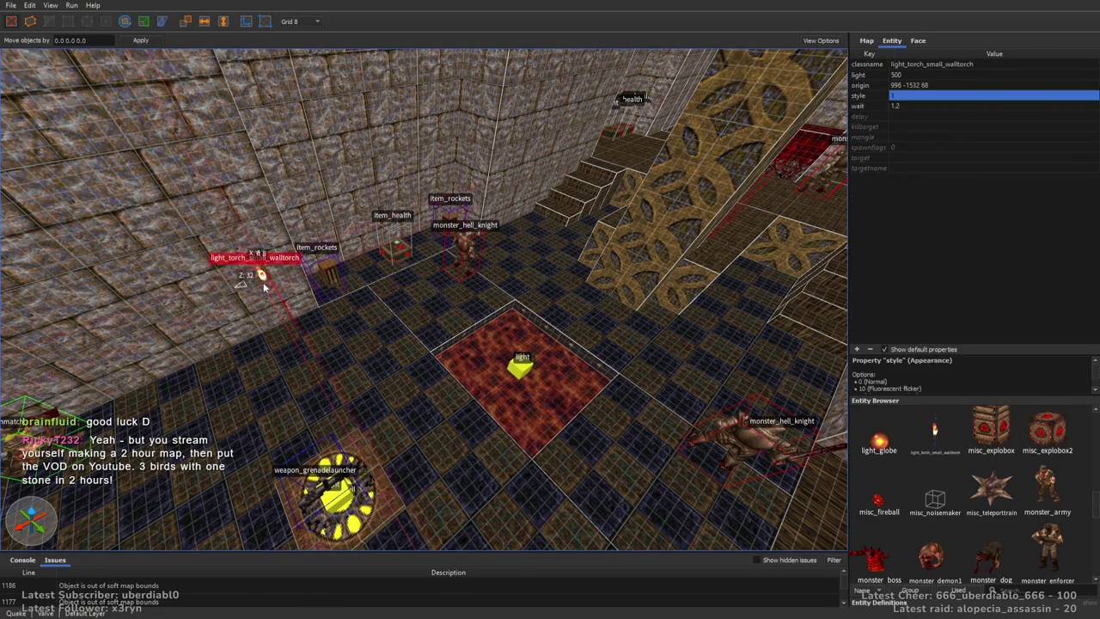
pyautogui.moveTo(263, 282); pyautogui.dragTo(507, 308, button='right')
pyautogui.moveTo(507, 308); pyautogui.dragTo(533, 295)
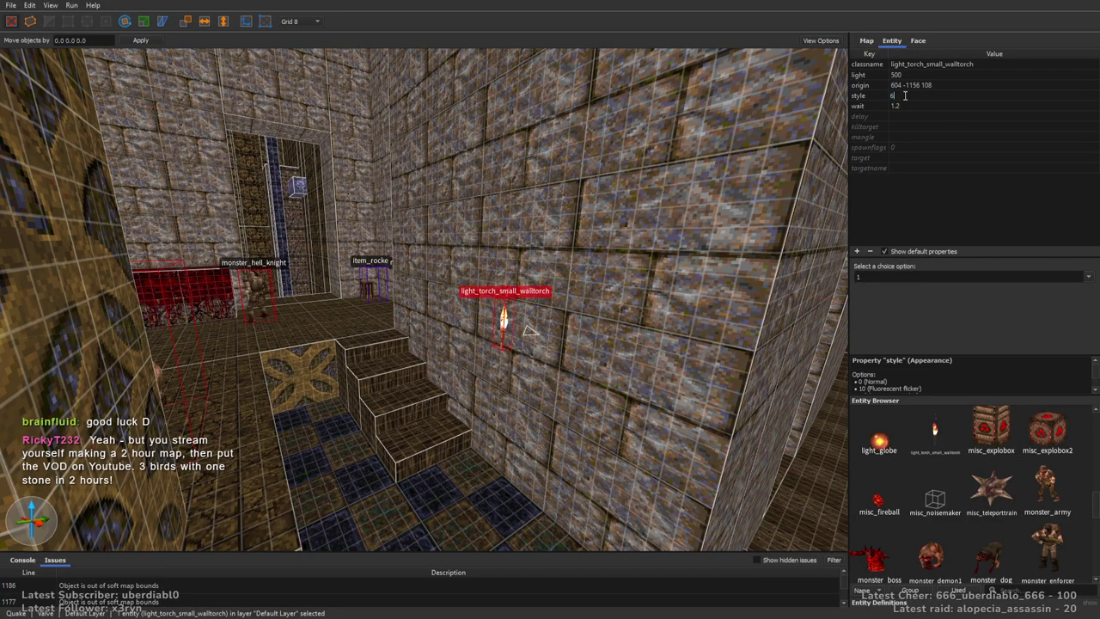
pyautogui.moveTo(604, 175); pyautogui.dragTo(494, 207, button='right')
pyautogui.moveTo(471, 238); pyautogui.dragTo(616, 201)
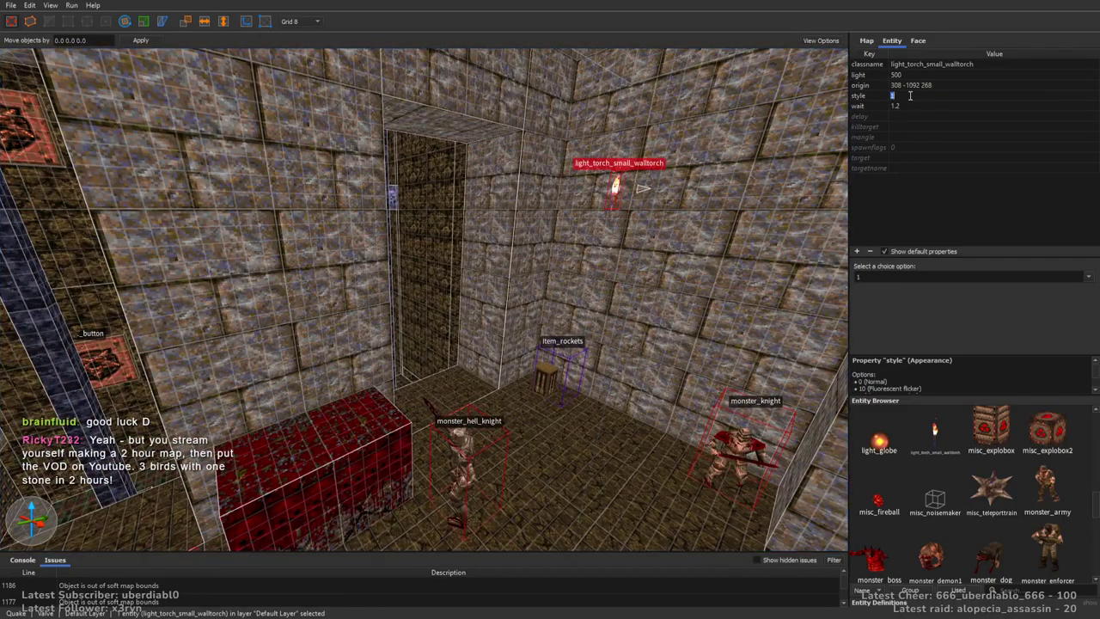
pyautogui.press('Escape')
# Place a style 1 copy of the wall torch on the brown rock wall near the monster_knight, around -4 -1716 -52
pyautogui.moveTo(633, 167); pyautogui.dragTo(479, 250, button='right')
pyautogui.moveTo(601, 155); pyautogui.dragTo(416, 311, button='right')
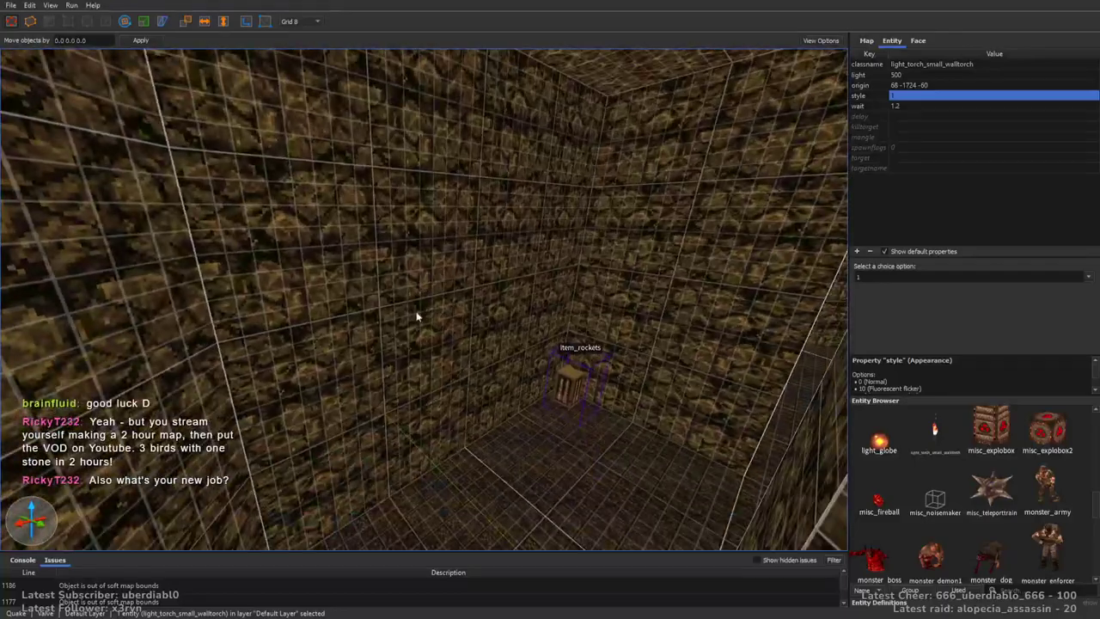
pyautogui.press('Return')
pyautogui.moveTo(456, 197); pyautogui.dragTo(592, 192, button='right')
pyautogui.moveTo(405, 312); pyautogui.dragTo(649, 304, button='right')
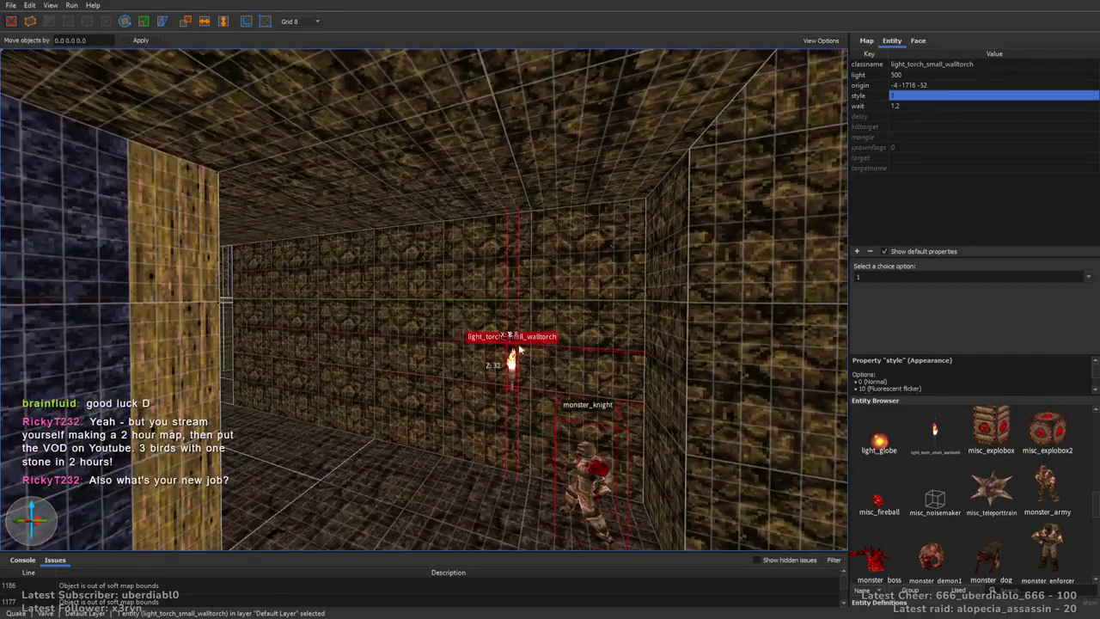
# Place wall torch copies in the rock corridor at -580 -1660 12 and beside the stairs at -444 -1388 -44, giving the latter style 6
pyautogui.moveTo(846, 129); pyautogui.dragTo(500, 293, button='right')
pyautogui.moveTo(413, 307); pyautogui.dragTo(500, 298, button='right')
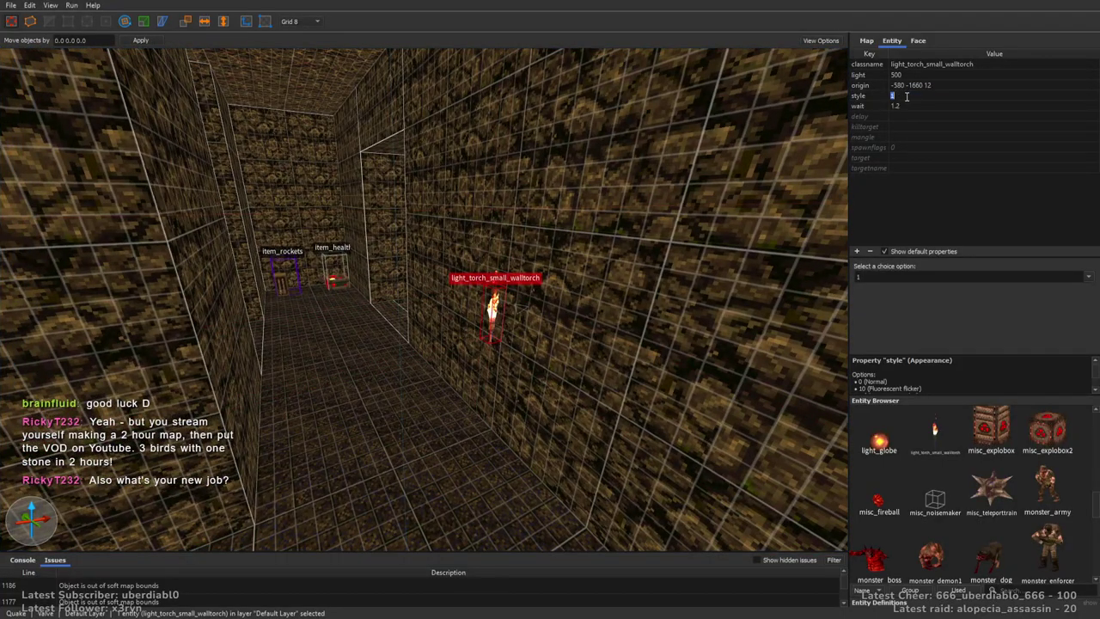
pyautogui.moveTo(805, 156)
pyautogui.mouseDown(button='right')
pyautogui.moveTo(596, 177)
pyautogui.moveTo(407, 254)
pyautogui.moveTo(544, 270)
pyautogui.moveTo(406, 269)
pyautogui.mouseUp(button='right')
pyautogui.press('Escape')
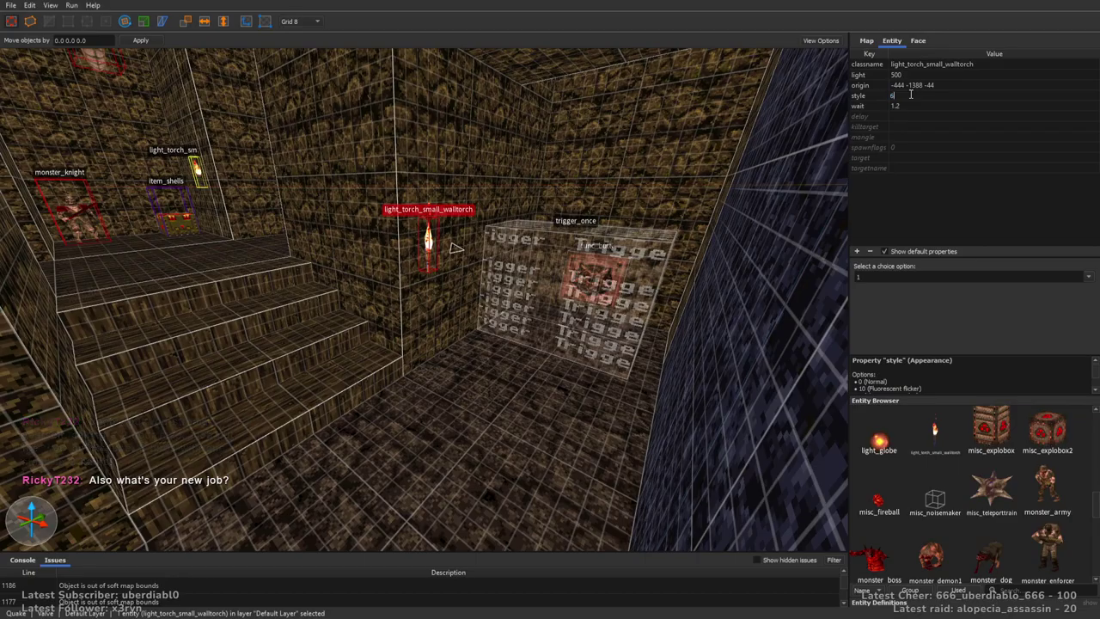
# Place a copy of the wall torch on the rock wall above the two monster_knights, at -60 -868 28
pyautogui.moveTo(677, 172)
pyautogui.mouseDown(button='right')
pyautogui.moveTo(456, 255)
pyautogui.moveTo(361, 238)
pyautogui.moveTo(567, 236)
pyautogui.moveTo(387, 239)
pyautogui.moveTo(594, 254)
pyautogui.moveTo(567, 278)
pyautogui.moveTo(579, 278)
pyautogui.moveTo(554, 280)
pyautogui.moveTo(514, 260)
pyautogui.moveTo(585, 248)
pyautogui.moveTo(602, 189)
pyautogui.moveTo(579, 147)
pyautogui.moveTo(649, 243)
pyautogui.moveTo(462, 206)
pyautogui.moveTo(476, 155)
pyautogui.moveTo(380, 283)
pyautogui.moveTo(447, 258)
pyautogui.moveTo(498, 275)
pyautogui.moveTo(524, 361)
pyautogui.mouseUp(button='right')
pyautogui.press('Escape')
pyautogui.press('Escape')
pyautogui.click(542, 386)
pyautogui.press('Escape')
pyautogui.moveTo(635, 275)
pyautogui.mouseDown(button='right')
pyautogui.moveTo(490, 307)
pyautogui.moveTo(562, 338)
pyautogui.moveTo(533, 338)
pyautogui.moveTo(540, 269)
pyautogui.moveTo(593, 315)
pyautogui.moveTo(610, 300)
pyautogui.moveTo(511, 266)
pyautogui.moveTo(418, 346)
pyautogui.moveTo(413, 285)
pyautogui.mouseUp(button='right')
pyautogui.click(588, 337)
pyautogui.press('Escape')
pyautogui.hotkey('ctrl', 'v')
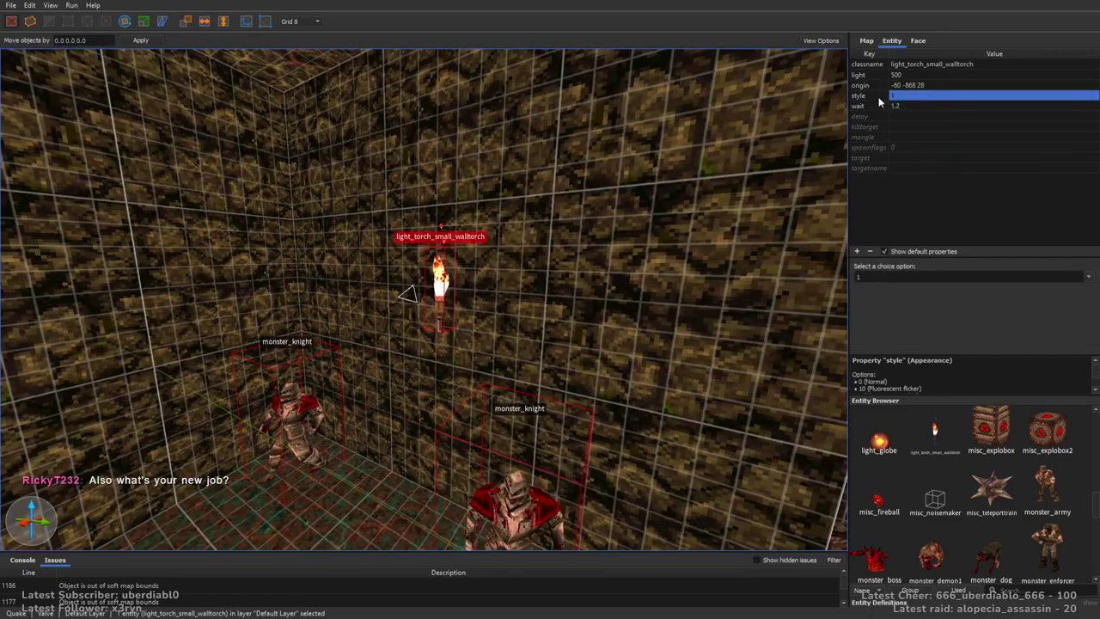
# Place wall torch copies beside the bloody alcove at 636 -708 28 and on the stone wall near the large red door at 956 -676 -20
pyautogui.moveTo(567, 275); pyautogui.dragTo(596, 388, button='right')
pyautogui.press('Escape')
pyautogui.hotkey('ctrl', 'v')
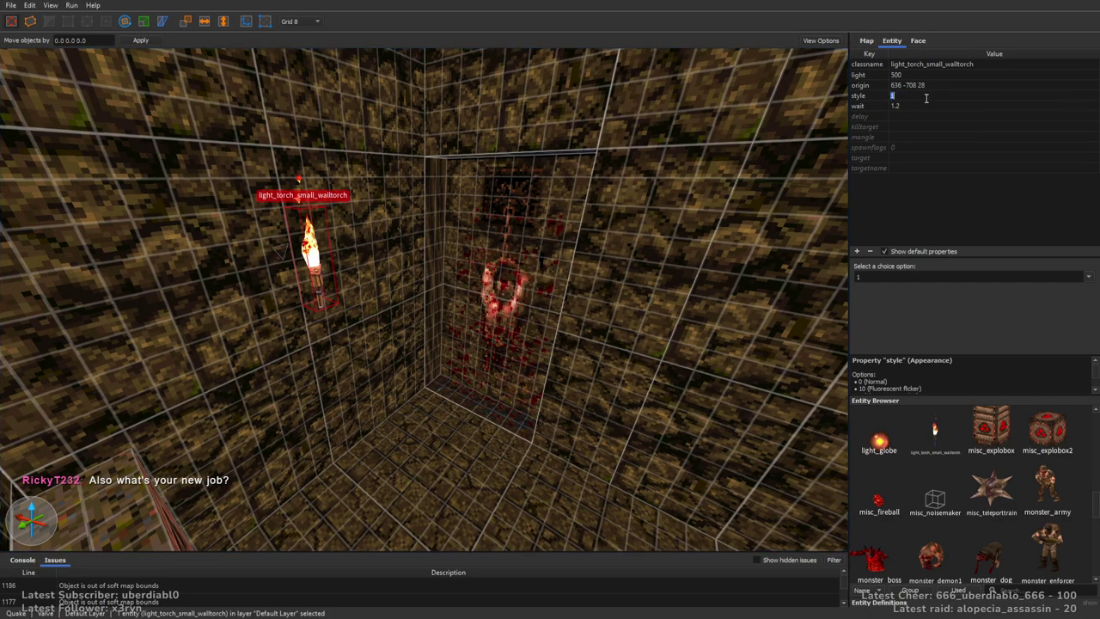
pyautogui.press('Escape')
pyautogui.moveTo(532, 250); pyautogui.dragTo(608, 206, button='right')
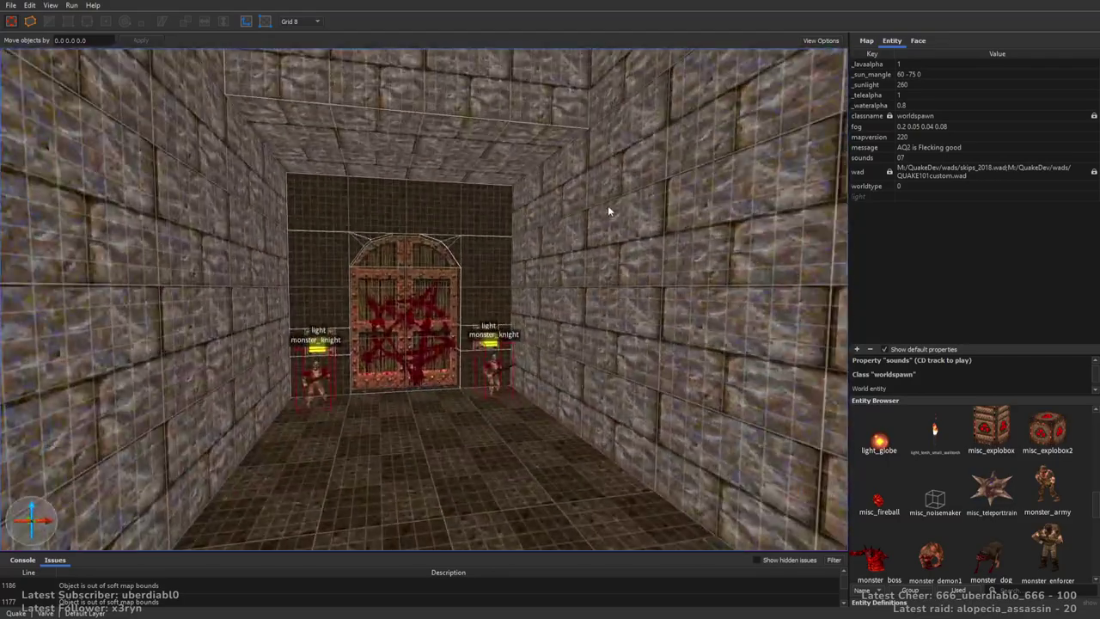
pyautogui.moveTo(464, 273); pyautogui.dragTo(588, 281, button='right')
pyautogui.hotkey('ctrl', 'v')
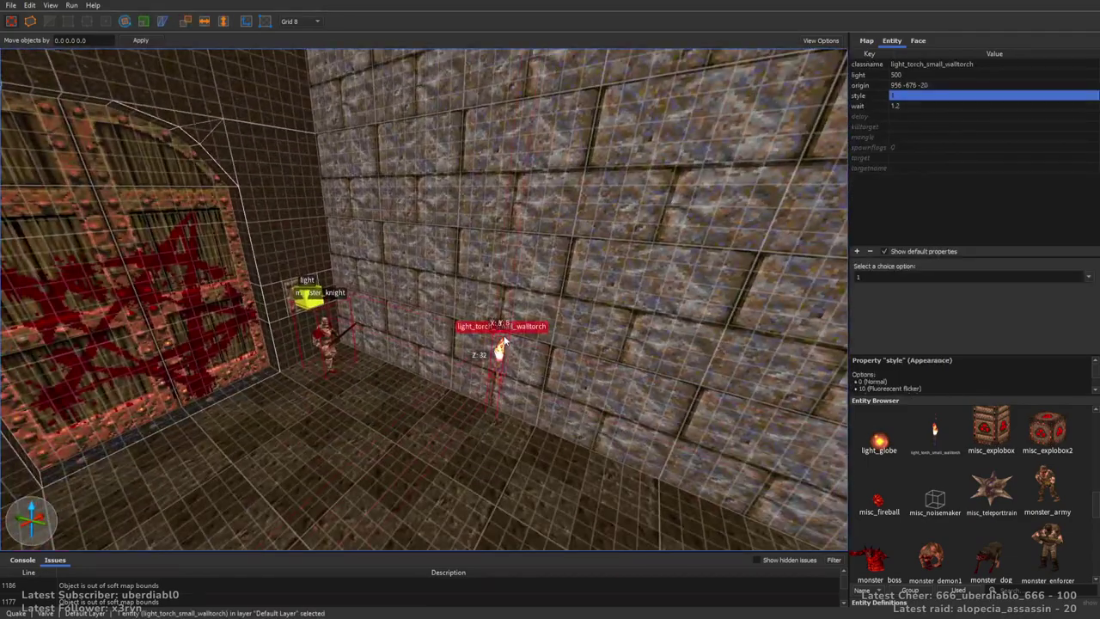
# Place wall torch copies near two monster_tarbabies in the super nailgun room, the second at 956 -420 -164
pyautogui.moveTo(619, 312); pyautogui.dragTo(422, 251, button='right')
pyautogui.moveTo(568, 300); pyautogui.dragTo(453, 310, button='right')
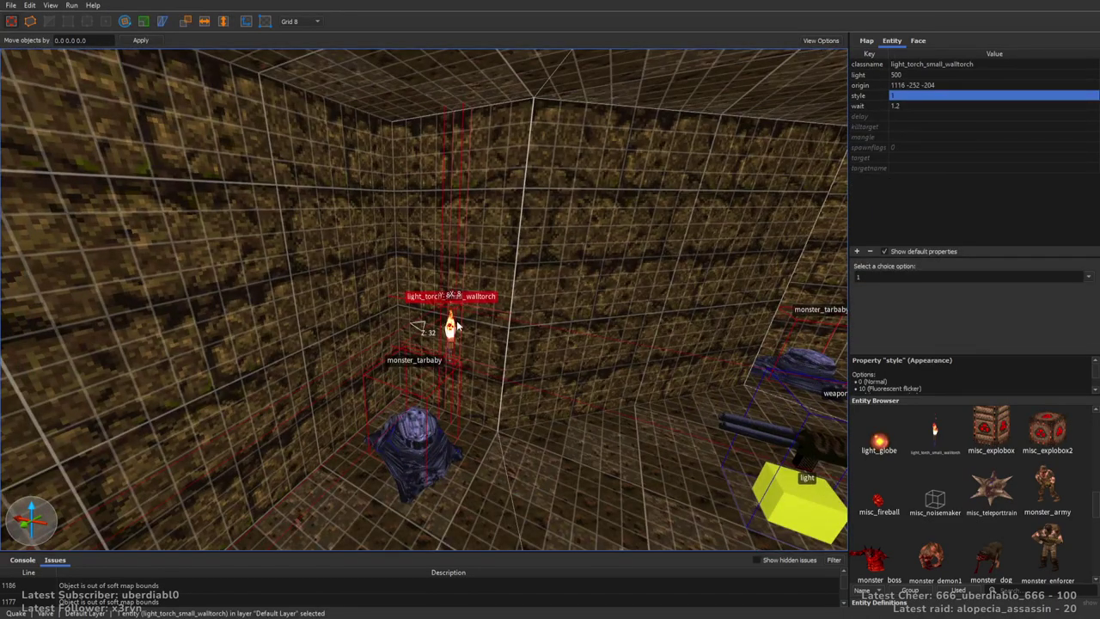
pyautogui.moveTo(454, 270); pyautogui.dragTo(456, 310, button='right')
pyautogui.click(503, 359)
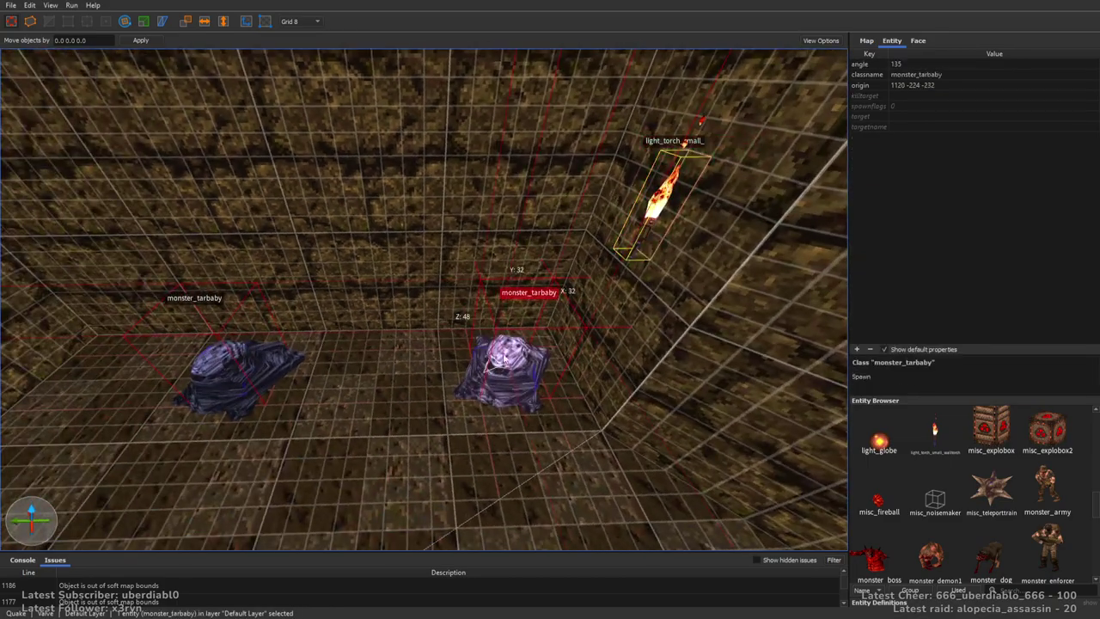
pyautogui.click(623, 230)
pyautogui.moveTo(479, 270); pyautogui.dragTo(576, 236, button='right')
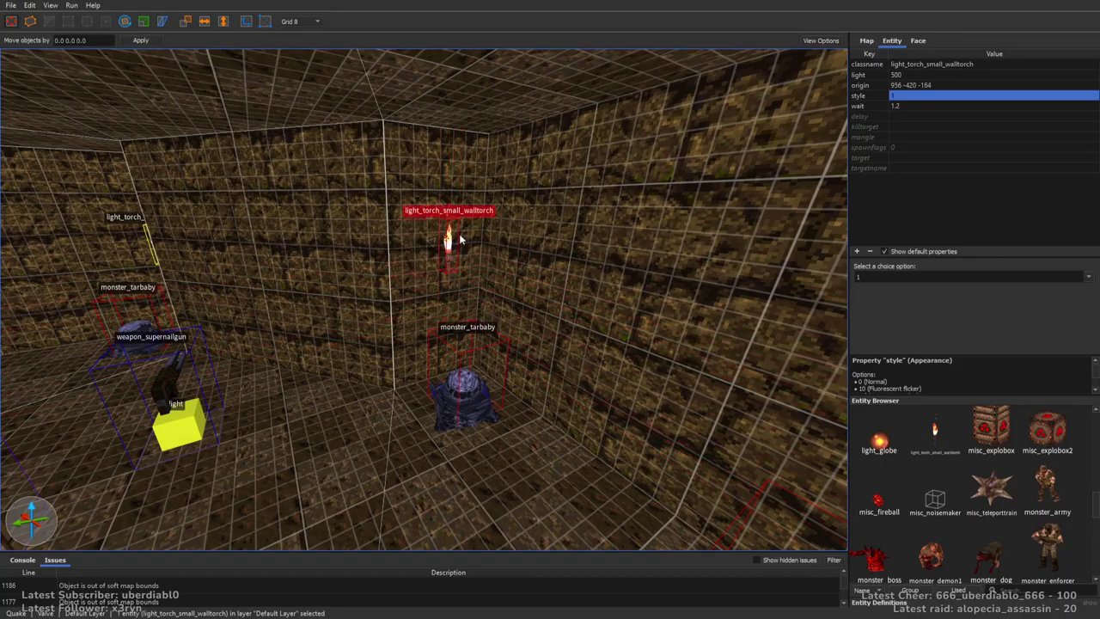
pyautogui.scroll(-3, 605, 208)
pyautogui.moveTo(606, 208); pyautogui.dragTo(570, 211, button='right')
pyautogui.press('Escape')
# Place a style 5 wall torch copy on the wooden pillar at 68 -260 -508 and another above the tarbaby near item_rockets at 508 -260 -460
pyautogui.moveTo(709, 214)
pyautogui.mouseDown(button='right')
pyautogui.moveTo(626, 225)
pyautogui.moveTo(585, 190)
pyautogui.moveTo(548, 203)
pyautogui.moveTo(560, 193)
pyautogui.moveTo(621, 203)
pyautogui.moveTo(562, 263)
pyautogui.moveTo(610, 257)
pyautogui.moveTo(585, 275)
pyautogui.moveTo(382, 249)
pyautogui.moveTo(544, 240)
pyautogui.moveTo(424, 263)
pyautogui.moveTo(531, 295)
pyautogui.moveTo(534, 319)
pyautogui.moveTo(530, 277)
pyautogui.moveTo(504, 238)
pyautogui.moveTo(523, 321)
pyautogui.moveTo(541, 253)
pyautogui.moveTo(538, 269)
pyautogui.moveTo(530, 261)
pyautogui.moveTo(571, 302)
pyautogui.mouseUp(button='right')
pyautogui.scroll(-5, 626, 246)
pyautogui.hotkey('ctrl', 'v')
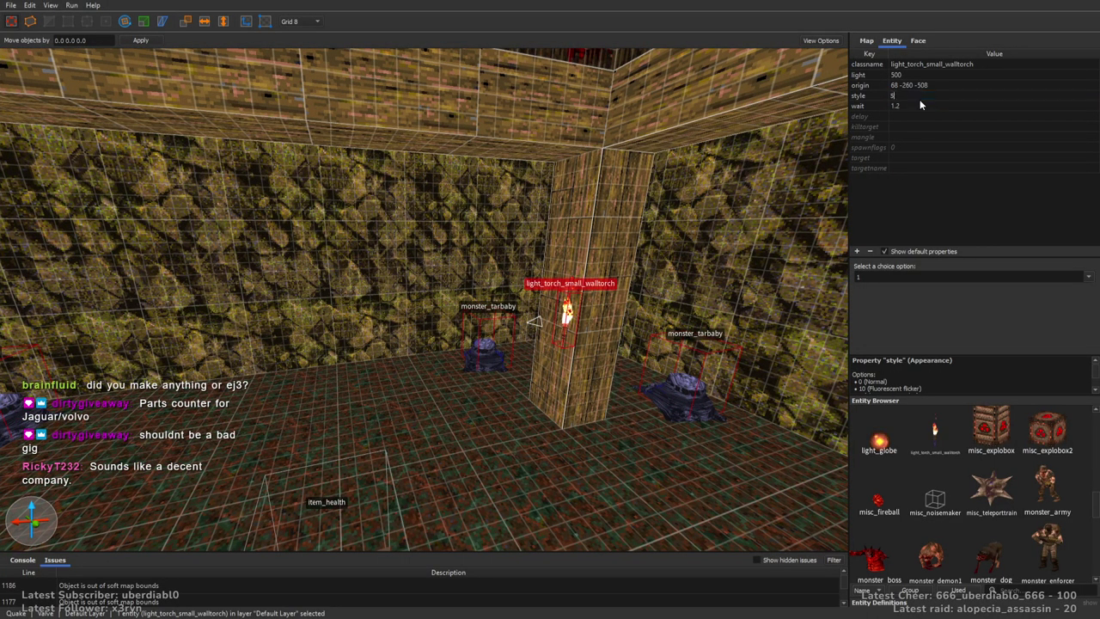
pyautogui.press('Escape')
pyautogui.moveTo(735, 163); pyautogui.dragTo(707, 245, button='right')
pyautogui.moveTo(694, 256); pyautogui.dragTo(531, 275)
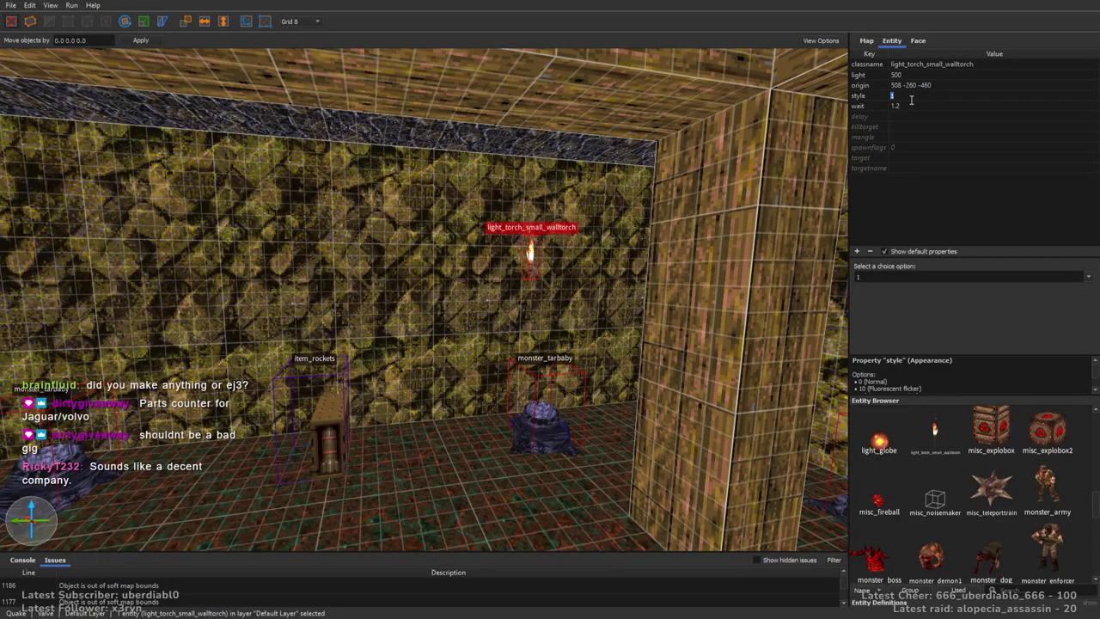
# Place wall torch copies behind the two monster_shamblers at -380 340 -364 and on the rock wall near the steps at 304 936 -252
pyautogui.moveTo(602, 231)
pyautogui.mouseDown(button='right')
pyautogui.moveTo(613, 229)
pyautogui.moveTo(569, 231)
pyautogui.moveTo(526, 291)
pyautogui.moveTo(504, 262)
pyautogui.moveTo(333, 289)
pyautogui.moveTo(374, 240)
pyautogui.moveTo(472, 266)
pyautogui.moveTo(423, 339)
pyautogui.mouseUp(button='right')
pyautogui.press('Escape')
pyautogui.press('Escape')
pyautogui.moveTo(475, 268); pyautogui.dragTo(415, 238, button='right')
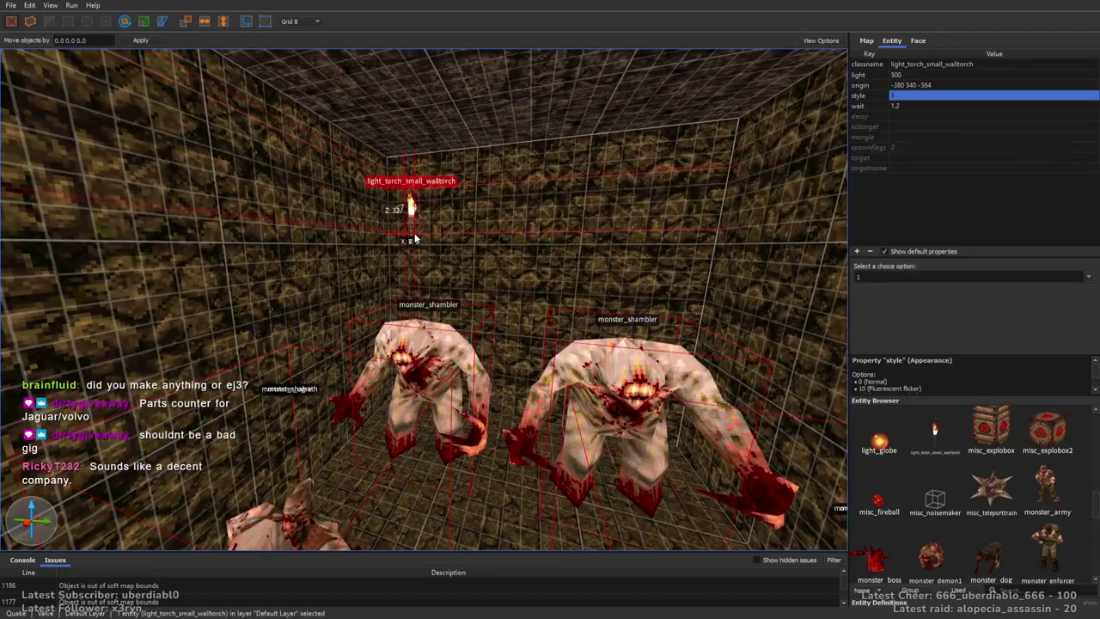
pyautogui.moveTo(506, 241); pyautogui.dragTo(561, 228, button='right')
pyautogui.press('Escape')
pyautogui.click(607, 309)
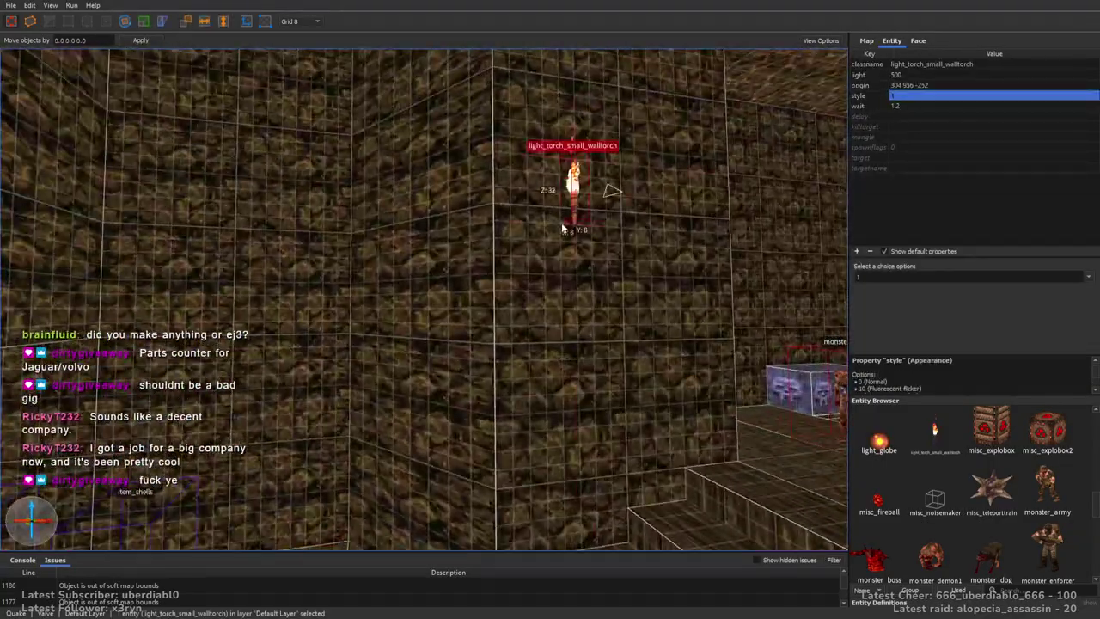
pyautogui.press('Escape')
pyautogui.moveTo(824, 146); pyautogui.dragTo(529, 250, button='right')
pyautogui.hotkey('ctrl', 'z')
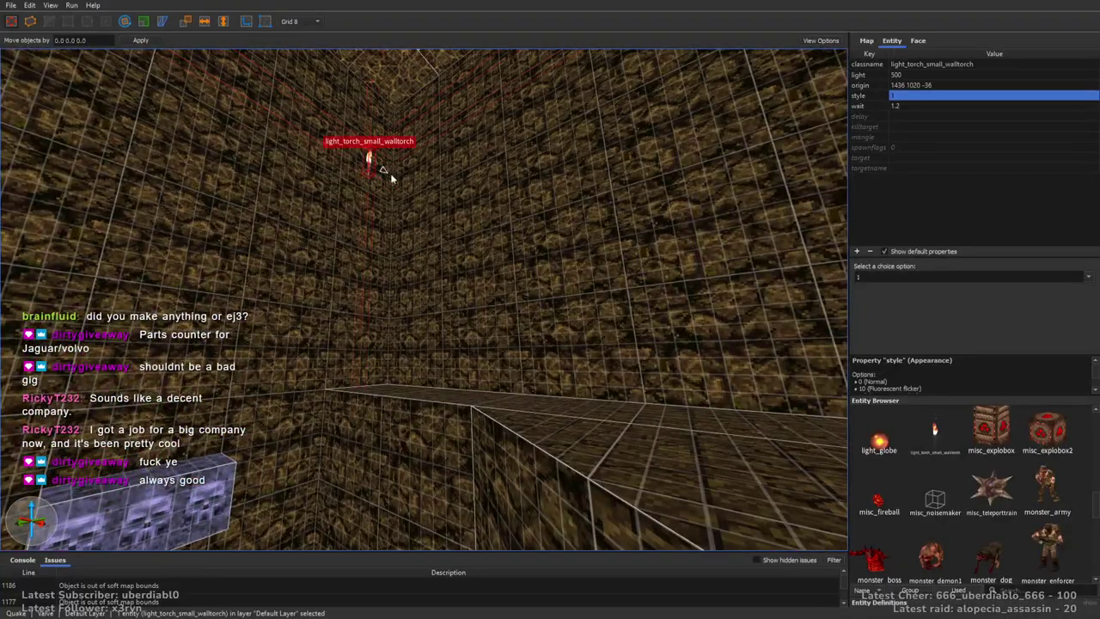
pyautogui.moveTo(368, 161); pyautogui.dragTo(298, 222)
pyautogui.moveTo(298, 223); pyautogui.dragTo(442, 271, button='right')
pyautogui.press('Escape')
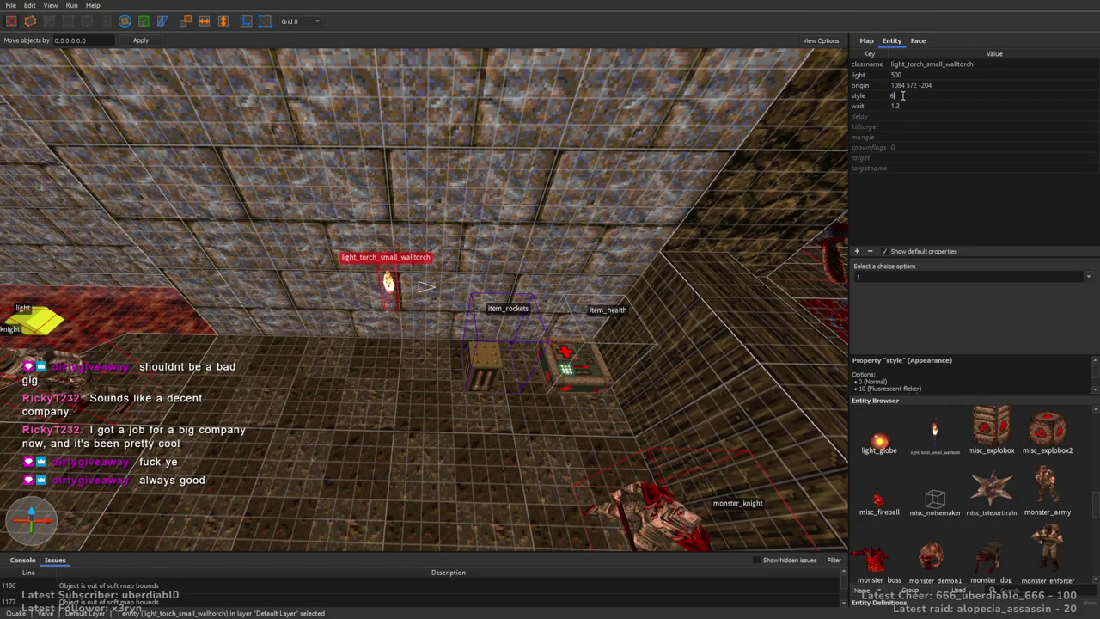
pyautogui.press('Return')
# Place wall torch copies on the stone wall beside the func_plat at 668 508 60 and on the column corner above the item_rockets
pyautogui.moveTo(527, 196); pyautogui.dragTo(510, 250, button='right')
pyautogui.press('Escape')
pyautogui.moveTo(420, 275); pyautogui.dragTo(540, 245, button='right')
pyautogui.click(520, 192)
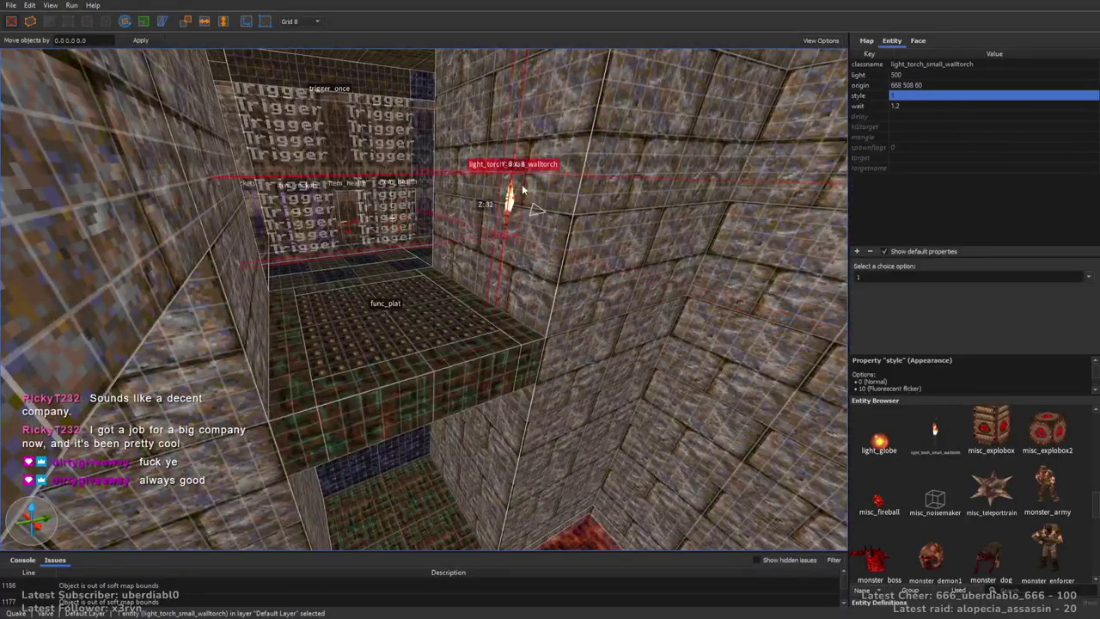
pyautogui.moveTo(615, 225); pyautogui.dragTo(513, 268, button='right')
pyautogui.press('Escape')
pyautogui.click(503, 220)
pyautogui.press('Escape')
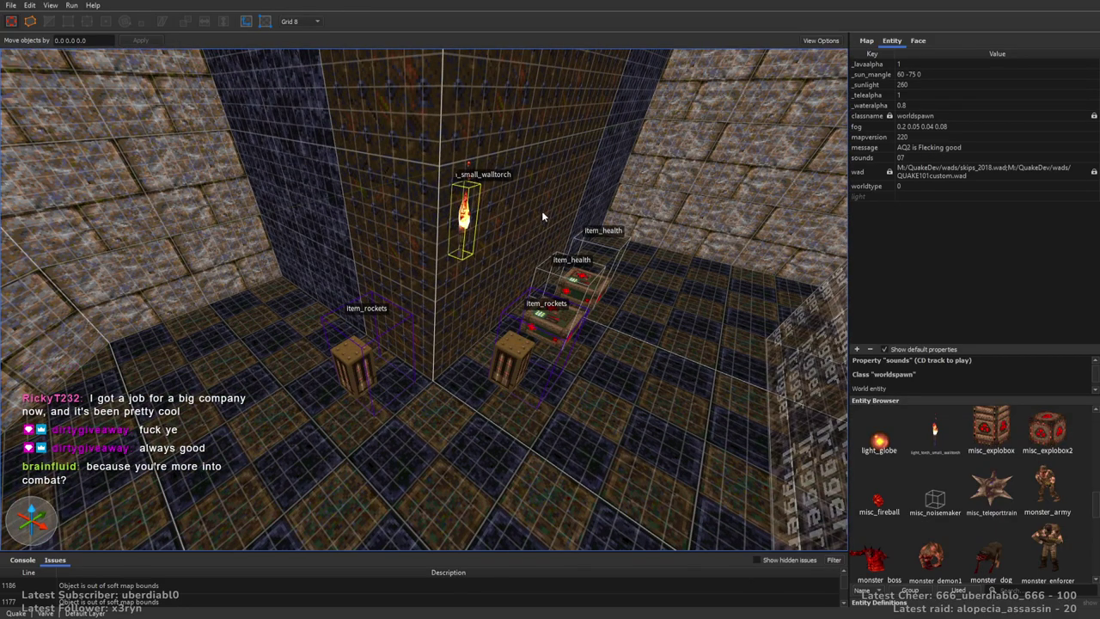
# Paste a copy of the round func_detail light fixture and its light onto the green patterned ceiling
pyautogui.moveTo(446, 260); pyautogui.dragTo(650, 251, button='right')
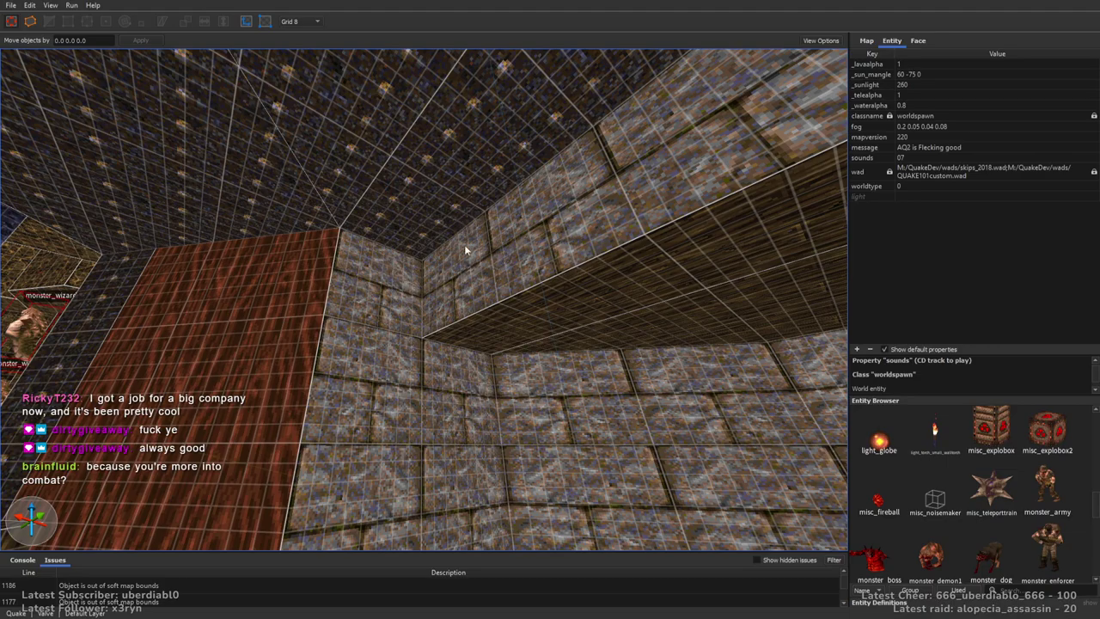
pyautogui.moveTo(411, 243); pyautogui.dragTo(468, 318, button='right')
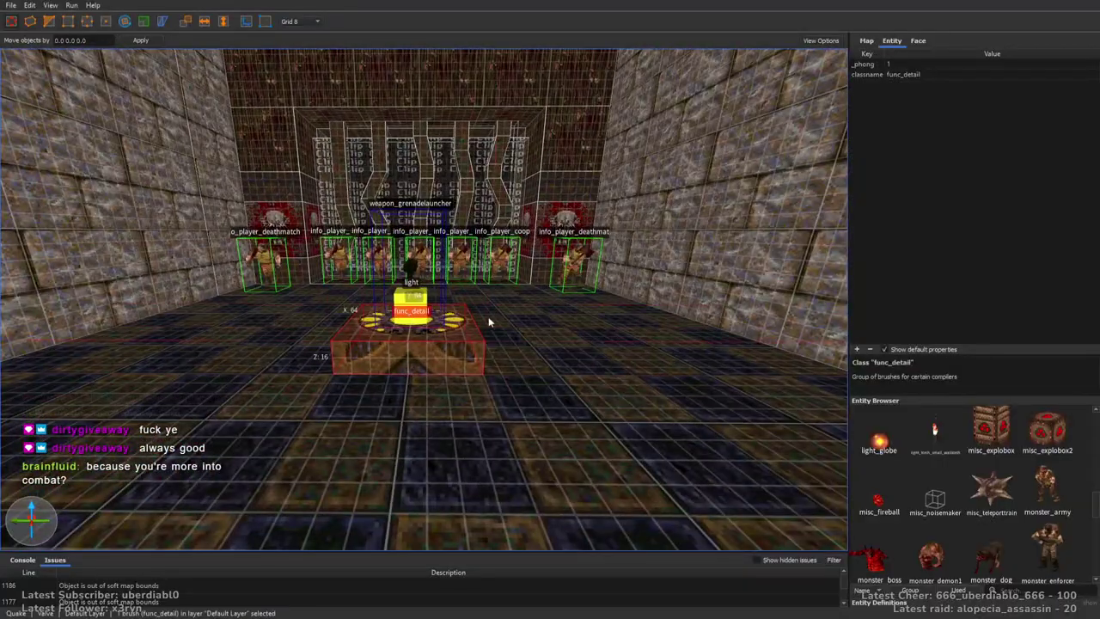
pyautogui.scroll(5, 488, 316)
pyautogui.keyDown('ctrl'); pyautogui.click(493, 351); pyautogui.keyUp('ctrl')
pyautogui.keyDown('alt'); pyautogui.moveTo(494, 351); pyautogui.dragTo(258, 8, button='right'); pyautogui.keyUp('alt')
pyautogui.moveTo(595, 276); pyautogui.dragTo(515, 205, button='right')
pyautogui.hotkey('ctrl', 'v')
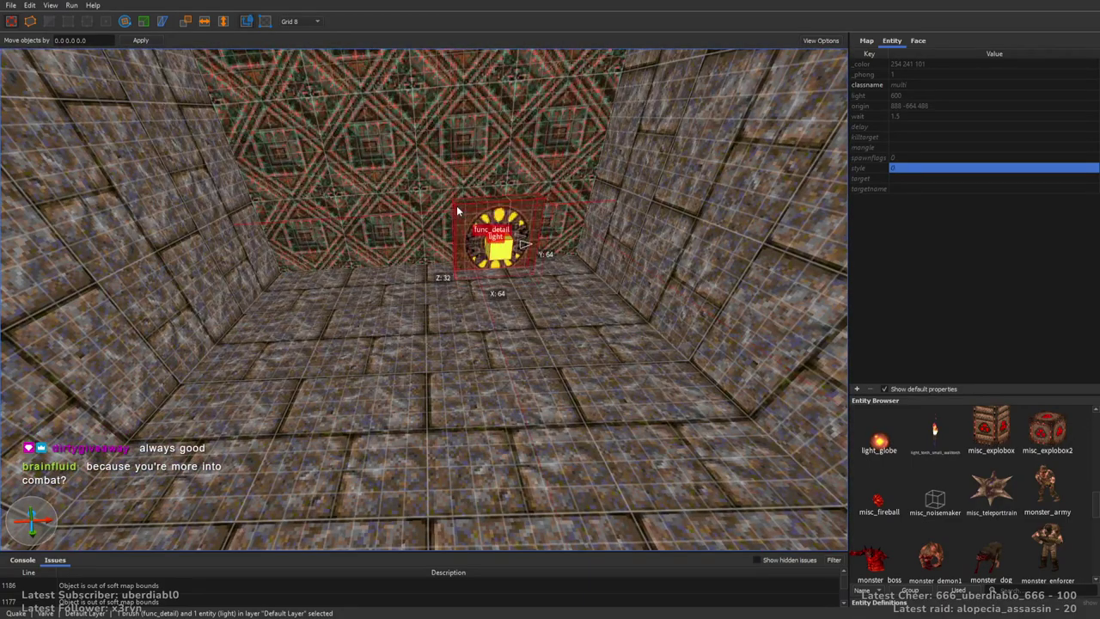
# Move the pasted ceiling fixture and its light along the ceiling until the light's origin is 832 -672 488
pyautogui.scroll(3, 515, 204)
pyautogui.moveTo(521, 203); pyautogui.dragTo(616, 221)
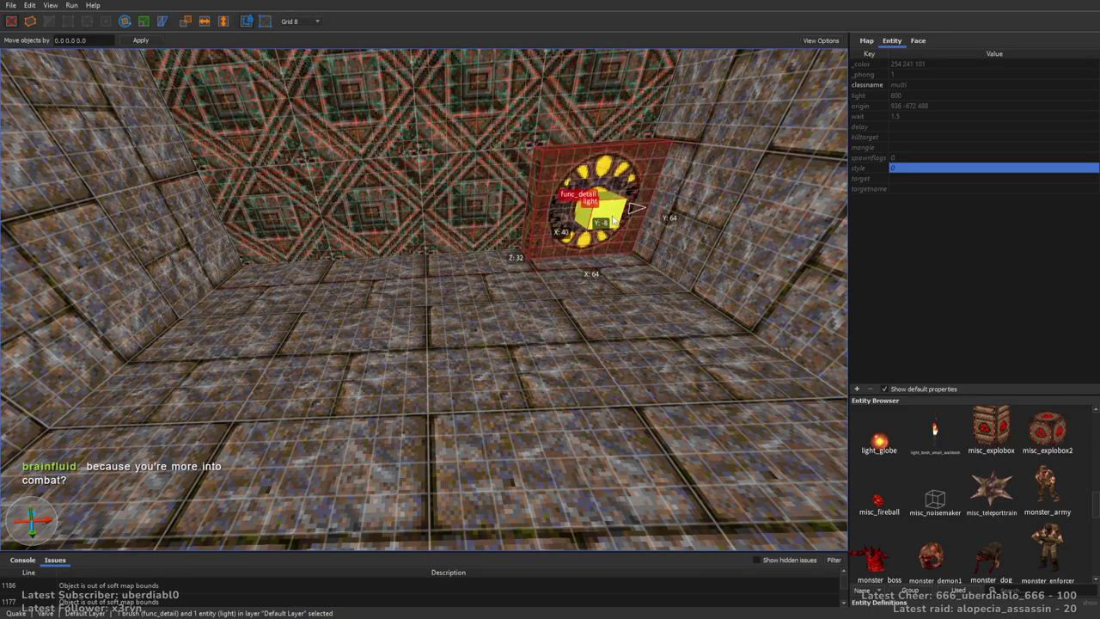
pyautogui.scroll(-5, 511, 206)
pyautogui.scroll(3, 519, 187)
pyautogui.moveTo(468, 257); pyautogui.dragTo(382, 252)
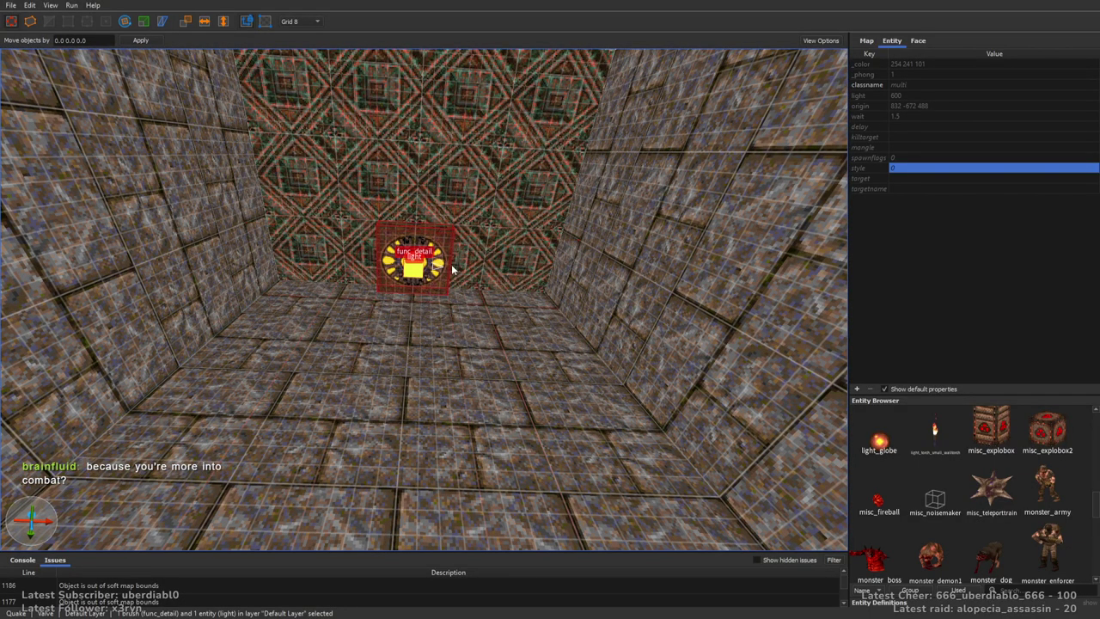
pyautogui.scroll(10, 453, 269)
pyautogui.moveTo(530, 297); pyautogui.dragTo(521, 224, button='right')
pyautogui.scroll(5, 403, 317)
pyautogui.press('Escape')
pyautogui.moveTo(403, 317); pyautogui.dragTo(631, 338, button='right')
pyautogui.moveTo(516, 293); pyautogui.dragTo(701, 273, button='right')
pyautogui.moveTo(494, 292)
pyautogui.mouseDown(button='right')
pyautogui.moveTo(475, 273)
pyautogui.moveTo(506, 275)
pyautogui.moveTo(435, 320)
pyautogui.moveTo(501, 216)
pyautogui.mouseUp(button='right')
pyautogui.press('Up')
pyautogui.press('Up')
pyautogui.press('Up')
pyautogui.press('Up')
pyautogui.press('Right')
pyautogui.press('Right')
pyautogui.press('Right')
# Add a light entity in front of the func_button near the rock wall, at 80 -1472 120
pyautogui.moveTo(521, 232); pyautogui.dragTo(593, 320, button='right')
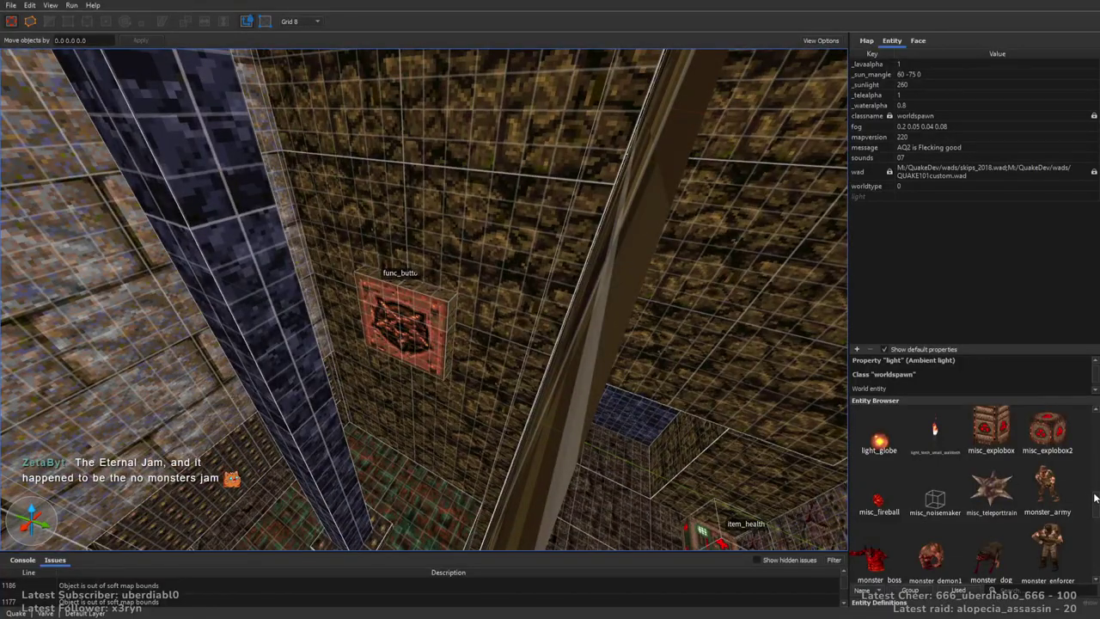
pyautogui.moveTo(1094, 444); pyautogui.dragTo(1093, 474)
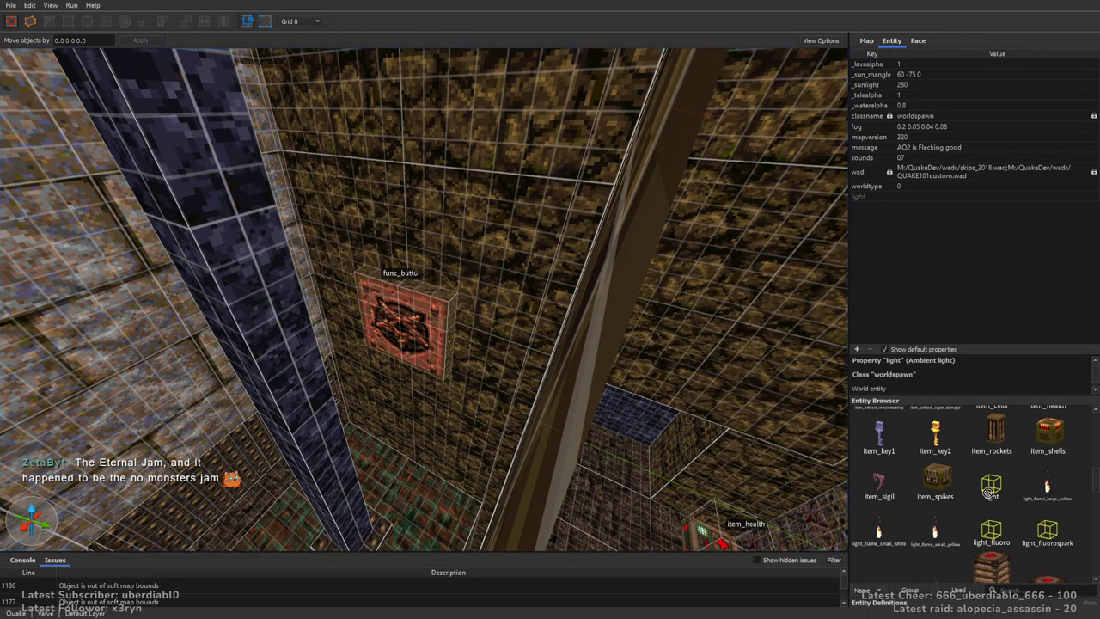
pyautogui.moveTo(409, 330); pyautogui.dragTo(487, 333, button='right')
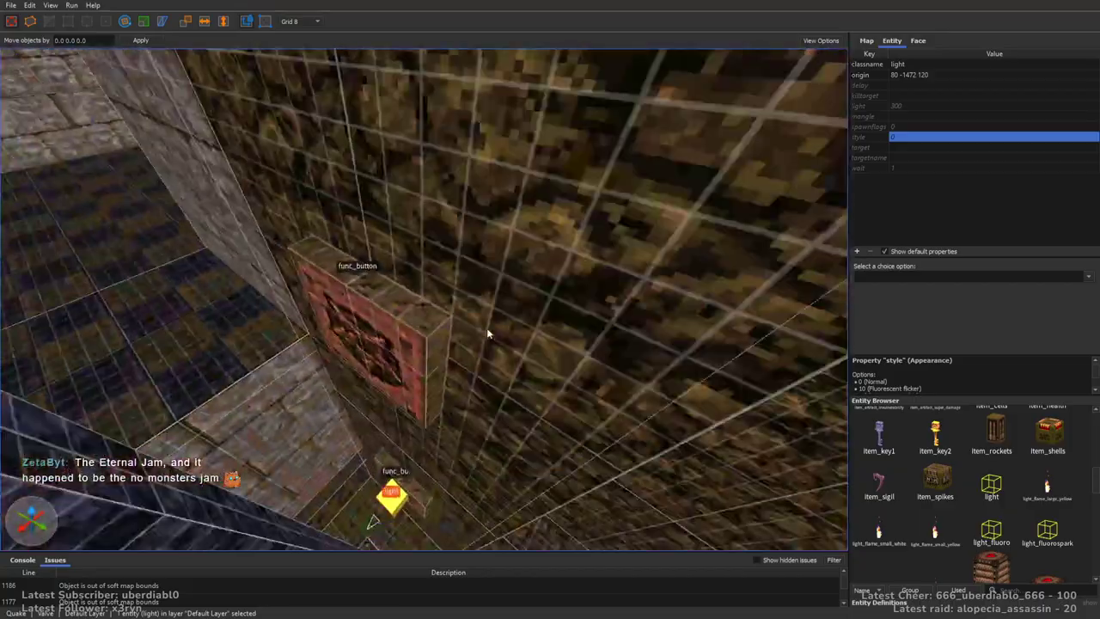
pyautogui.press('Escape')
pyautogui.moveTo(374, 353); pyautogui.dragTo(646, 354, button='right')
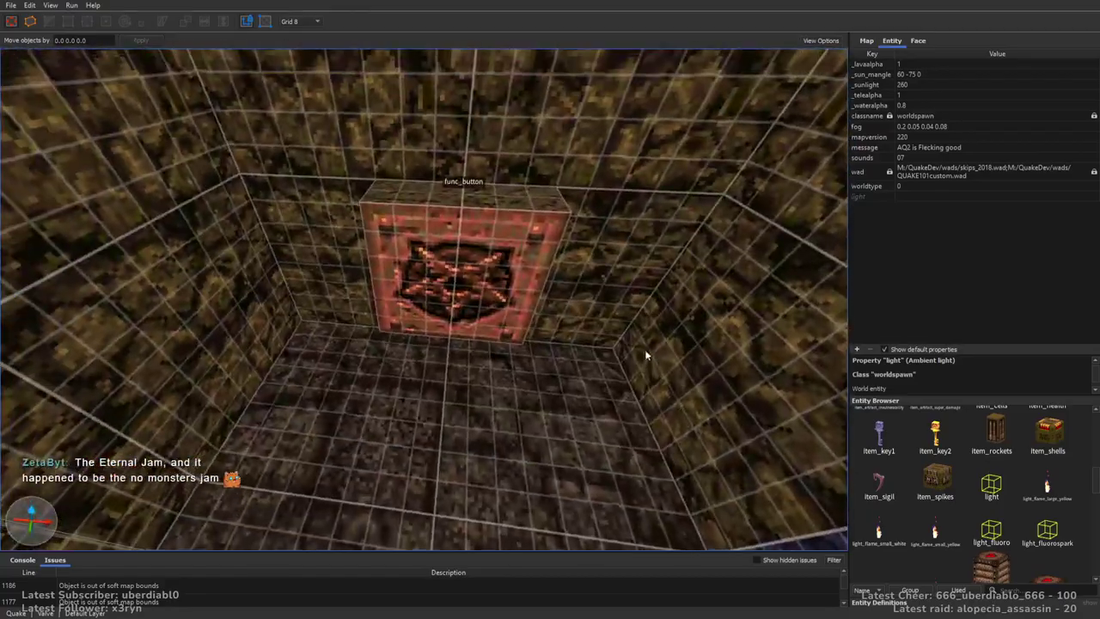
pyautogui.press('Escape')
pyautogui.moveTo(466, 288); pyautogui.dragTo(513, 363, button='right')
pyautogui.press('Escape')
pyautogui.moveTo(730, 340); pyautogui.dragTo(615, 362, button='right')
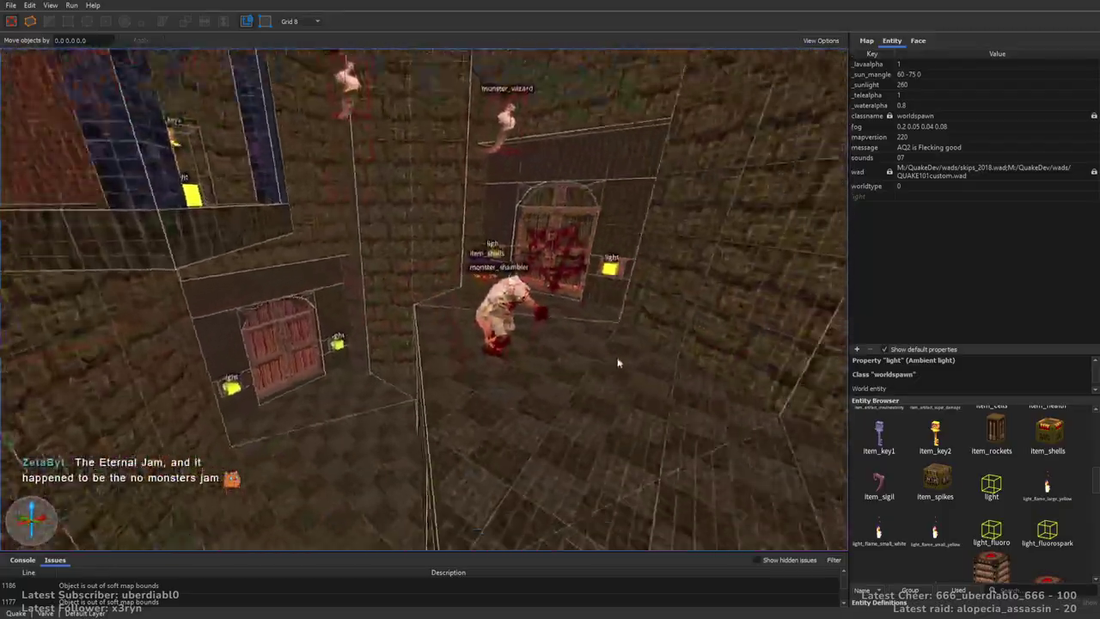
pyautogui.moveTo(531, 302)
pyautogui.mouseDown(button='right')
pyautogui.moveTo(475, 307)
pyautogui.moveTo(570, 386)
pyautogui.moveTo(597, 374)
pyautogui.moveTo(523, 312)
pyautogui.moveTo(492, 322)
pyautogui.moveTo(540, 299)
pyautogui.moveTo(503, 289)
pyautogui.moveTo(397, 293)
pyautogui.moveTo(481, 301)
pyautogui.moveTo(385, 305)
pyautogui.moveTo(621, 287)
pyautogui.moveTo(516, 292)
pyautogui.moveTo(588, 300)
pyautogui.mouseUp(button='right')
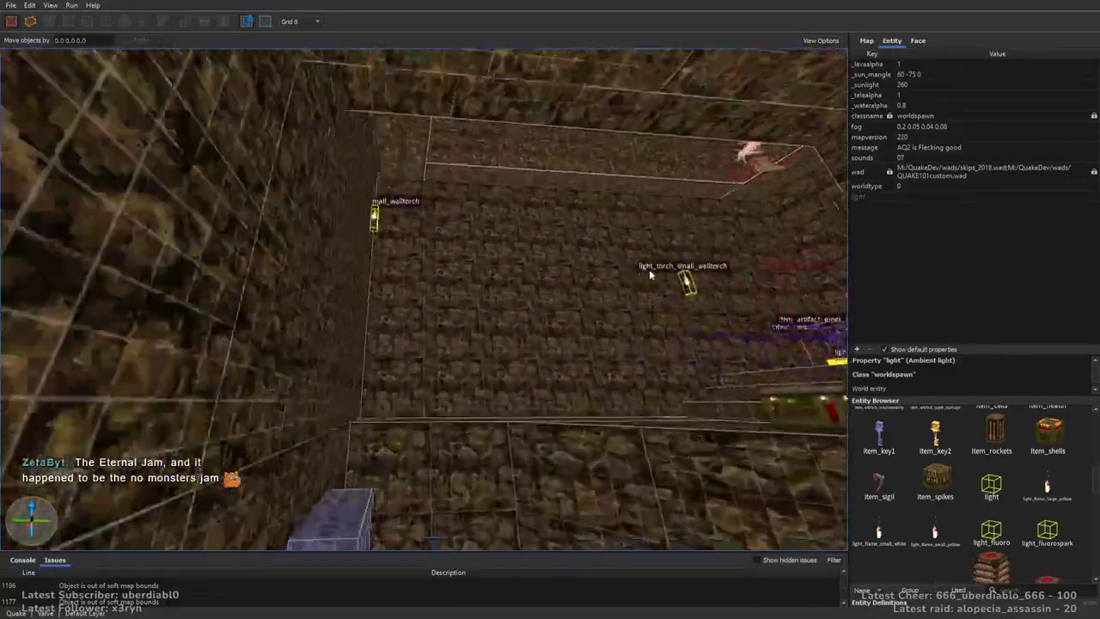
pyautogui.moveTo(773, 290); pyautogui.dragTo(464, 378, button='right')
pyautogui.click(388, 288)
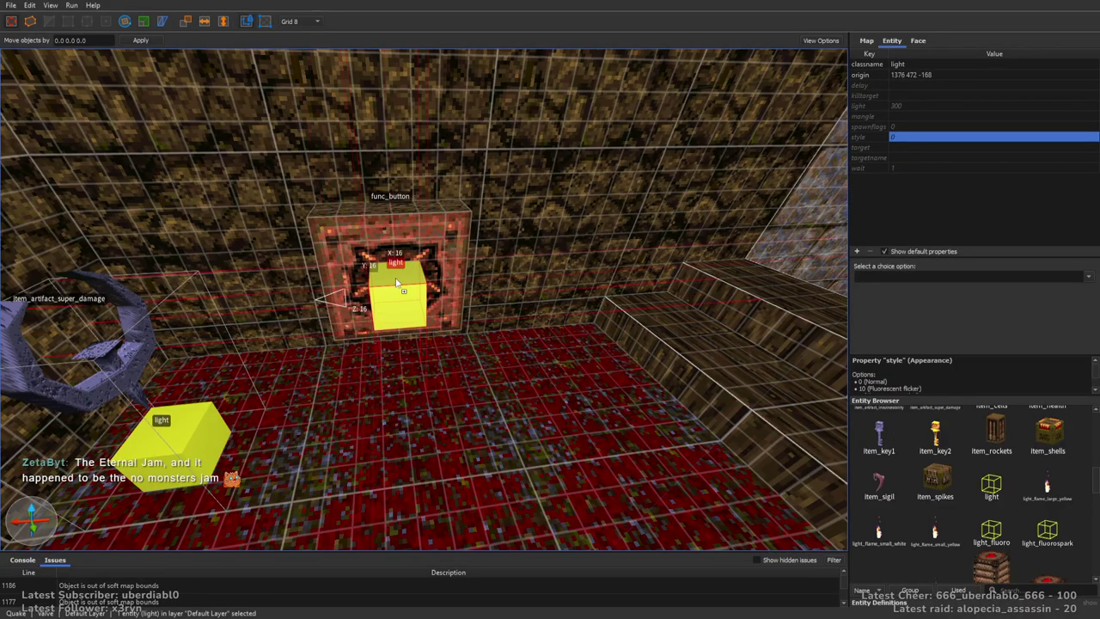
# Lower the 128 by 128 floor brush at the bottom of the lift shaft by 8 units
pyautogui.moveTo(388, 288)
pyautogui.mouseDown(button='right')
pyautogui.moveTo(465, 260)
pyautogui.moveTo(463, 245)
pyautogui.mouseUp(button='right')
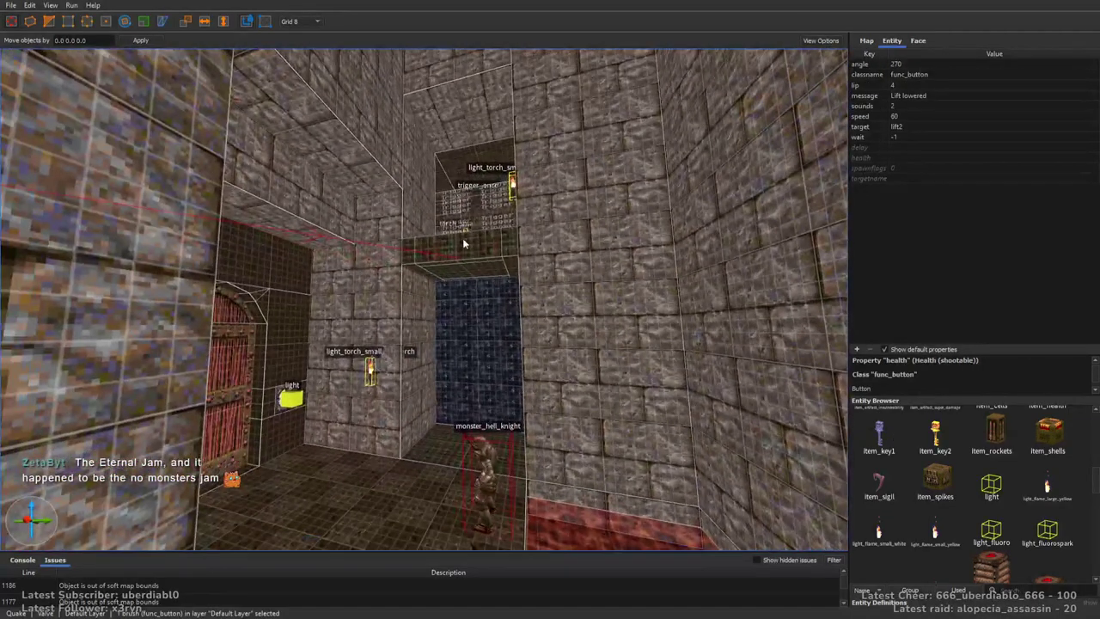
pyautogui.click(537, 334)
pyautogui.moveTo(547, 328)
pyautogui.mouseDown(button='right')
pyautogui.moveTo(527, 327)
pyautogui.moveTo(513, 371)
pyautogui.moveTo(510, 341)
pyautogui.moveTo(535, 348)
pyautogui.mouseUp(button='right')
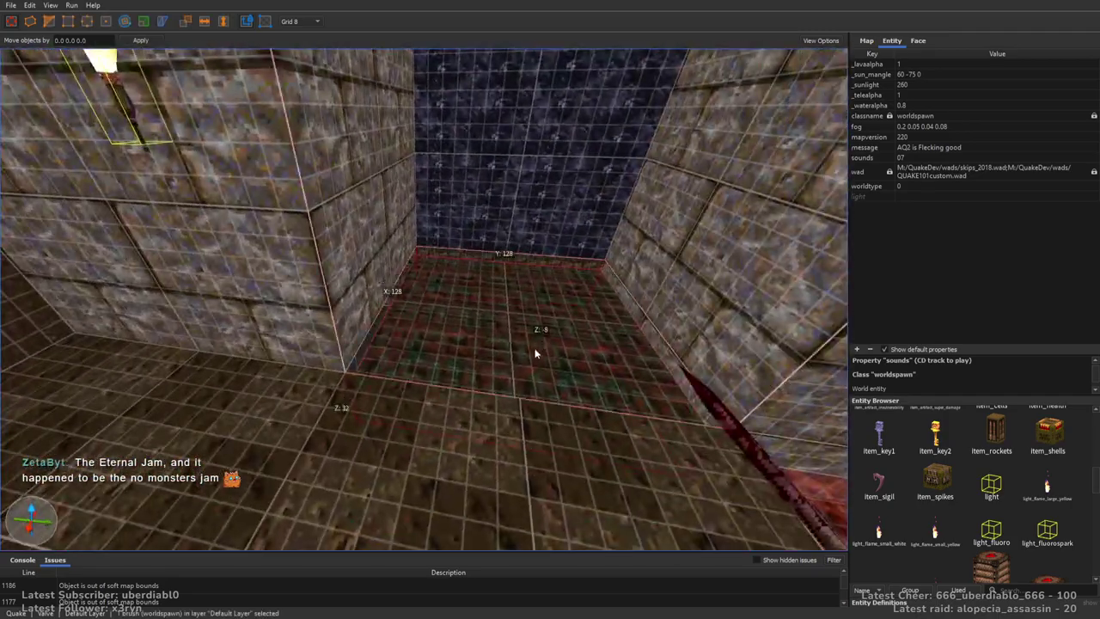
pyautogui.scroll(3, 535, 315)
pyautogui.scroll(-5, 534, 314)
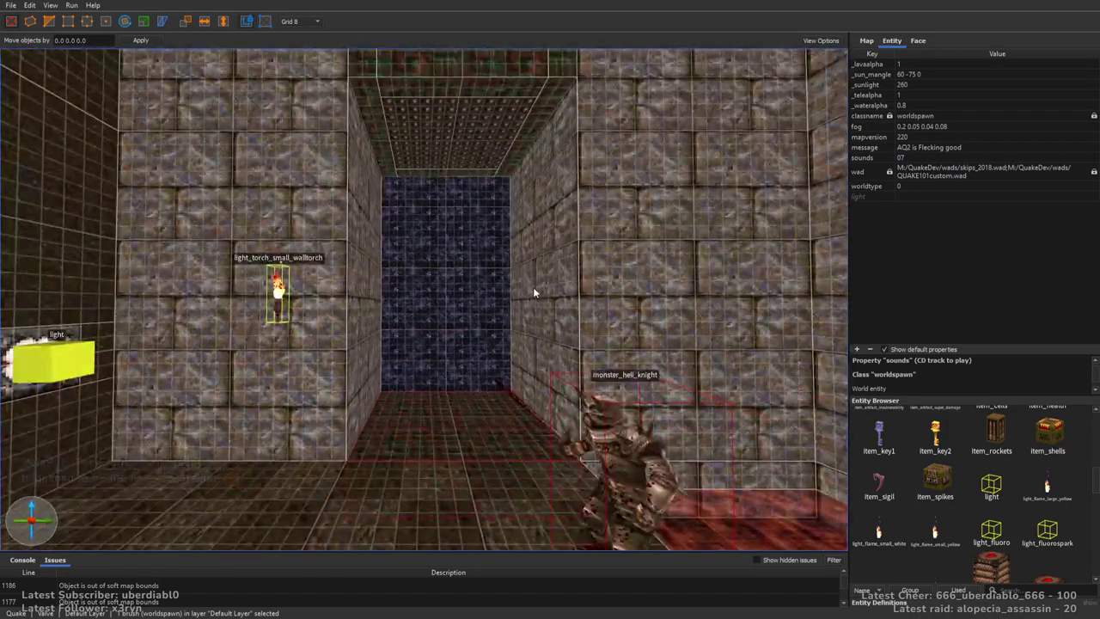
pyautogui.press('Escape')
pyautogui.moveTo(533, 287)
pyautogui.mouseDown(button='right')
pyautogui.moveTo(505, 274)
pyautogui.moveTo(407, 336)
pyautogui.moveTo(354, 324)
pyautogui.moveTo(496, 328)
pyautogui.mouseUp(button='right')
pyautogui.scroll(4, 505, 274)
pyautogui.moveTo(465, 371); pyautogui.dragTo(546, 317, button='right')
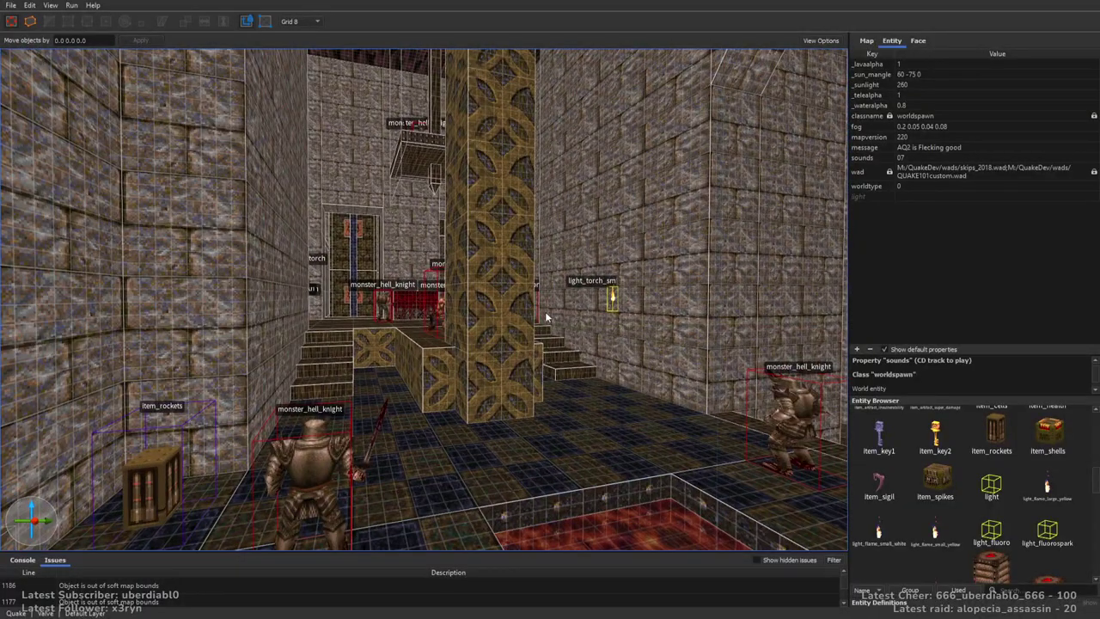
pyautogui.moveTo(353, 199); pyautogui.dragTo(399, 179, button='right')
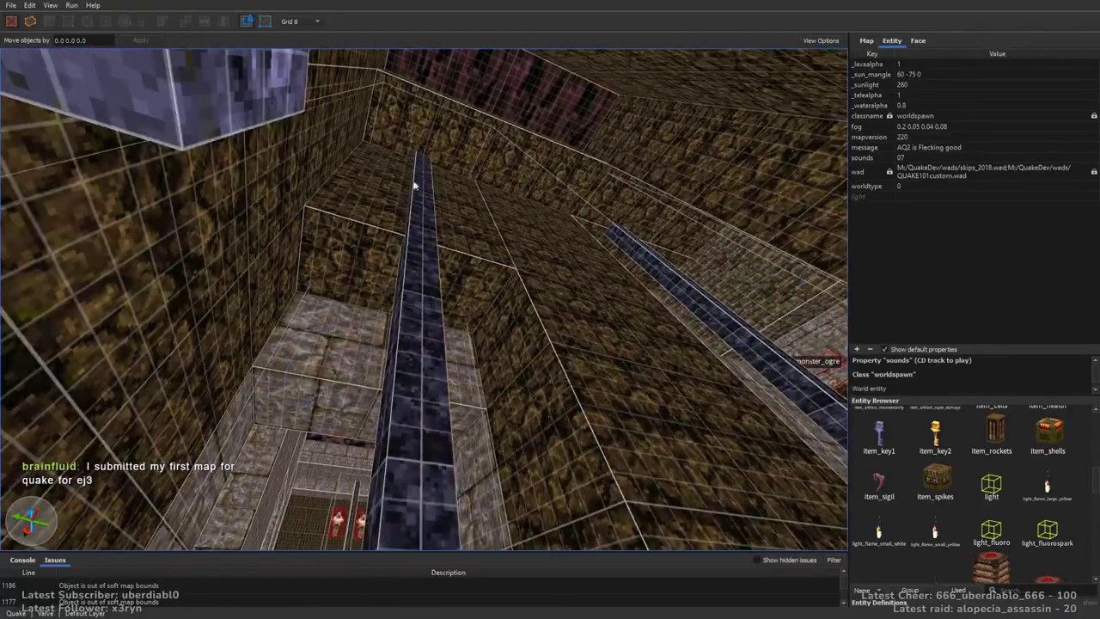
# Select both long func_doors with targetname lift1 in the rock shaft and change their lip value
pyautogui.moveTo(440, 250)
pyautogui.mouseDown(button='right')
pyautogui.moveTo(464, 236)
pyautogui.moveTo(362, 224)
pyautogui.mouseUp(button='right')
pyautogui.click(361, 223)
pyautogui.moveTo(307, 190)
pyautogui.mouseDown(button='right')
pyautogui.moveTo(610, 211)
pyautogui.moveTo(587, 289)
pyautogui.moveTo(442, 332)
pyautogui.moveTo(432, 320)
pyautogui.moveTo(422, 352)
pyautogui.moveTo(434, 362)
pyautogui.moveTo(456, 331)
pyautogui.moveTo(453, 289)
pyautogui.moveTo(434, 289)
pyautogui.moveTo(484, 246)
pyautogui.moveTo(521, 241)
pyautogui.moveTo(494, 319)
pyautogui.moveTo(461, 255)
pyautogui.moveTo(478, 313)
pyautogui.moveTo(458, 227)
pyautogui.moveTo(436, 238)
pyautogui.moveTo(523, 245)
pyautogui.moveTo(520, 309)
pyautogui.moveTo(437, 280)
pyautogui.mouseUp(button='right')
pyautogui.press('Escape')
pyautogui.click(454, 289)
pyautogui.moveTo(584, 312); pyautogui.dragTo(546, 234, button='right')
pyautogui.moveTo(584, 277)
pyautogui.mouseDown(button='right')
pyautogui.moveTo(565, 246)
pyautogui.moveTo(447, 226)
pyautogui.moveTo(578, 261)
pyautogui.moveTo(689, 240)
pyautogui.mouseUp(button='right')
pyautogui.click(308, 215)
pyautogui.click(674, 230)
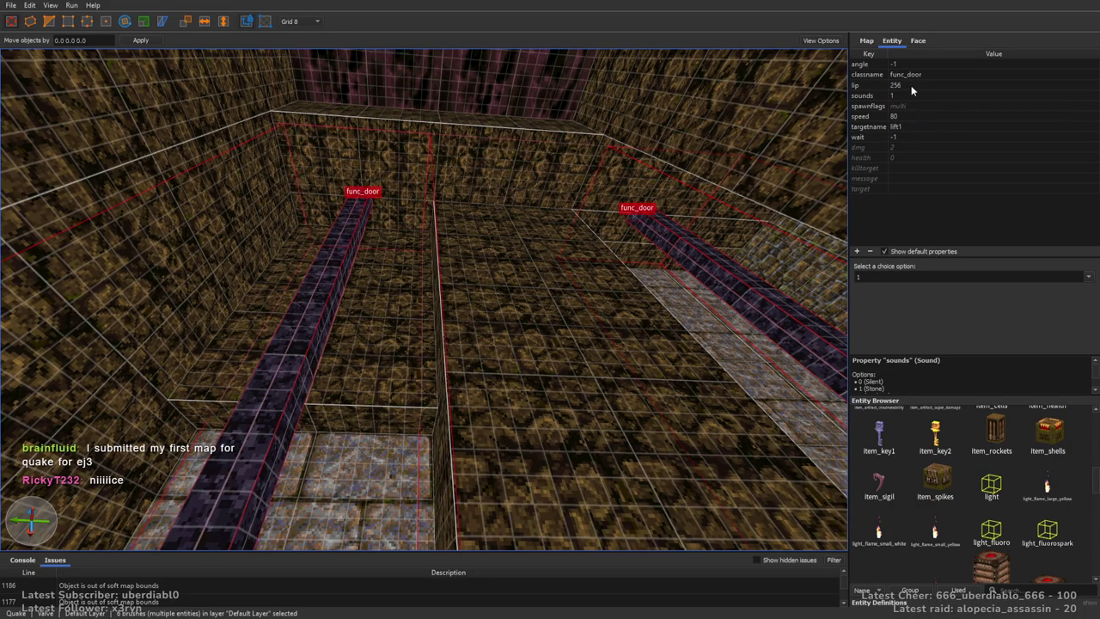
pyautogui.moveTo(545, 168); pyautogui.dragTo(613, 160, button='right')
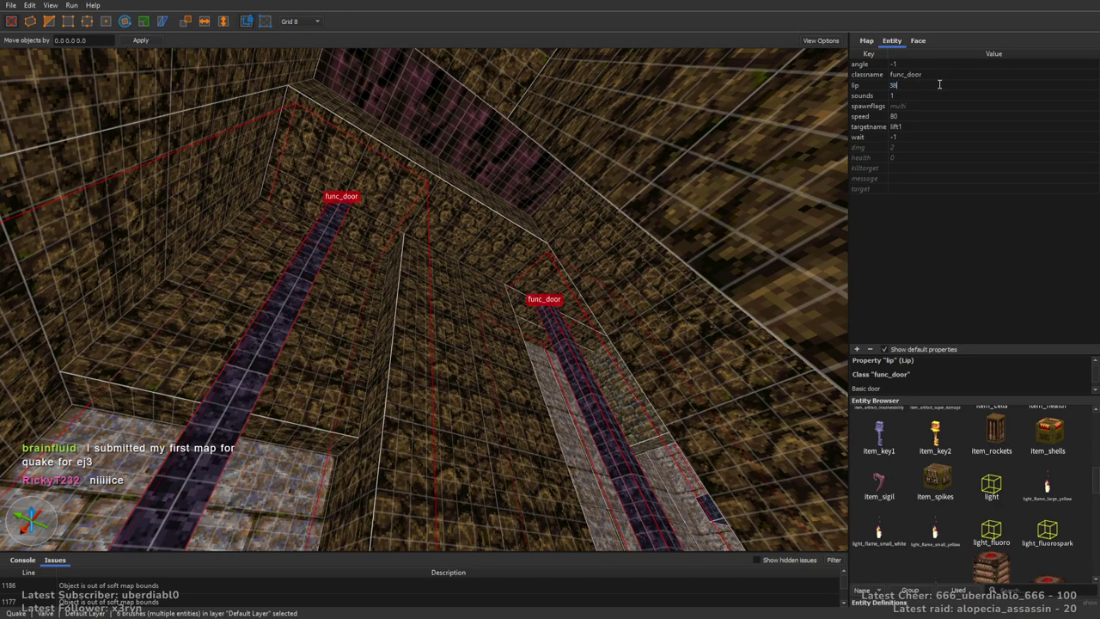
pyautogui.hotkey('ctrl', 'shift', 'a')
# Select the ceiling fixture's func_detail brush together with its light and paste a copy of them
pyautogui.moveTo(589, 186)
pyautogui.mouseDown(button='right')
pyautogui.moveTo(629, 201)
pyautogui.moveTo(587, 240)
pyautogui.moveTo(594, 265)
pyautogui.moveTo(499, 263)
pyautogui.moveTo(541, 278)
pyautogui.moveTo(517, 272)
pyautogui.moveTo(516, 258)
pyautogui.moveTo(611, 206)
pyautogui.moveTo(404, 256)
pyautogui.moveTo(646, 268)
pyautogui.moveTo(593, 276)
pyautogui.moveTo(630, 248)
pyautogui.moveTo(456, 283)
pyautogui.moveTo(585, 301)
pyautogui.moveTo(512, 233)
pyautogui.mouseUp(button='right')
pyautogui.click(611, 205)
pyautogui.hotkey('ctrl', 'shift', 'a')
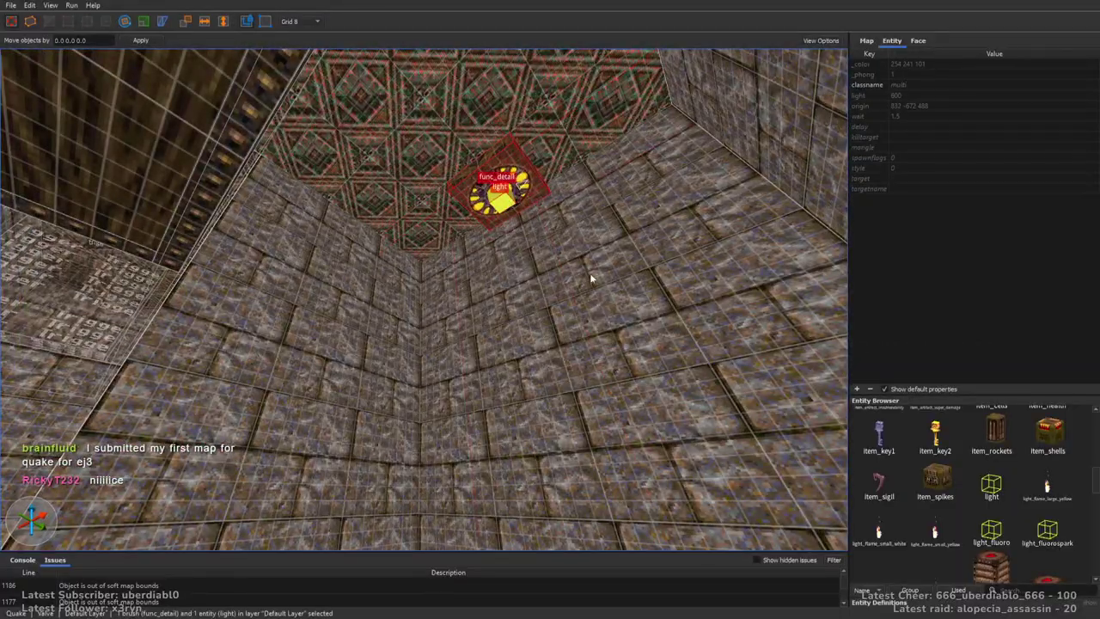
pyautogui.moveTo(607, 267)
pyautogui.mouseDown(button='right')
pyautogui.moveTo(488, 300)
pyautogui.moveTo(542, 352)
pyautogui.moveTo(484, 283)
pyautogui.moveTo(378, 257)
pyautogui.moveTo(458, 307)
pyautogui.moveTo(374, 253)
pyautogui.moveTo(412, 273)
pyautogui.moveTo(552, 271)
pyautogui.mouseUp(button='right')
pyautogui.press('Escape')
pyautogui.hotkey('ctrl', 'v')
pyautogui.press('Escape')
# Choose the wizwood1_3 texture and outline a new brush across the sky opening of the monster_wizard room with three base points
pyautogui.moveTo(543, 324)
pyautogui.mouseDown(button='right')
pyautogui.moveTo(656, 301)
pyautogui.moveTo(515, 410)
pyautogui.moveTo(496, 376)
pyautogui.moveTo(428, 382)
pyautogui.moveTo(570, 373)
pyautogui.moveTo(705, 386)
pyautogui.moveTo(523, 364)
pyautogui.moveTo(673, 348)
pyautogui.moveTo(537, 380)
pyautogui.moveTo(726, 344)
pyautogui.moveTo(633, 357)
pyautogui.moveTo(649, 353)
pyautogui.moveTo(755, 349)
pyautogui.moveTo(628, 345)
pyautogui.moveTo(682, 362)
pyautogui.moveTo(795, 327)
pyautogui.moveTo(655, 282)
pyautogui.mouseUp(button='right')
pyautogui.moveTo(460, 314); pyautogui.dragTo(358, 298, button='right')
pyautogui.press('Escape')
pyautogui.moveTo(492, 305)
pyautogui.mouseDown(button='right')
pyautogui.moveTo(609, 315)
pyautogui.moveTo(425, 272)
pyautogui.moveTo(456, 287)
pyautogui.moveTo(546, 410)
pyautogui.moveTo(564, 365)
pyautogui.moveTo(592, 349)
pyautogui.moveTo(764, 361)
pyautogui.moveTo(606, 378)
pyautogui.moveTo(694, 383)
pyautogui.moveTo(712, 361)
pyautogui.moveTo(707, 349)
pyautogui.mouseUp(button='right')
pyautogui.moveTo(562, 319)
pyautogui.mouseDown(button='right')
pyautogui.moveTo(609, 283)
pyautogui.moveTo(699, 289)
pyautogui.moveTo(540, 323)
pyautogui.mouseUp(button='right')
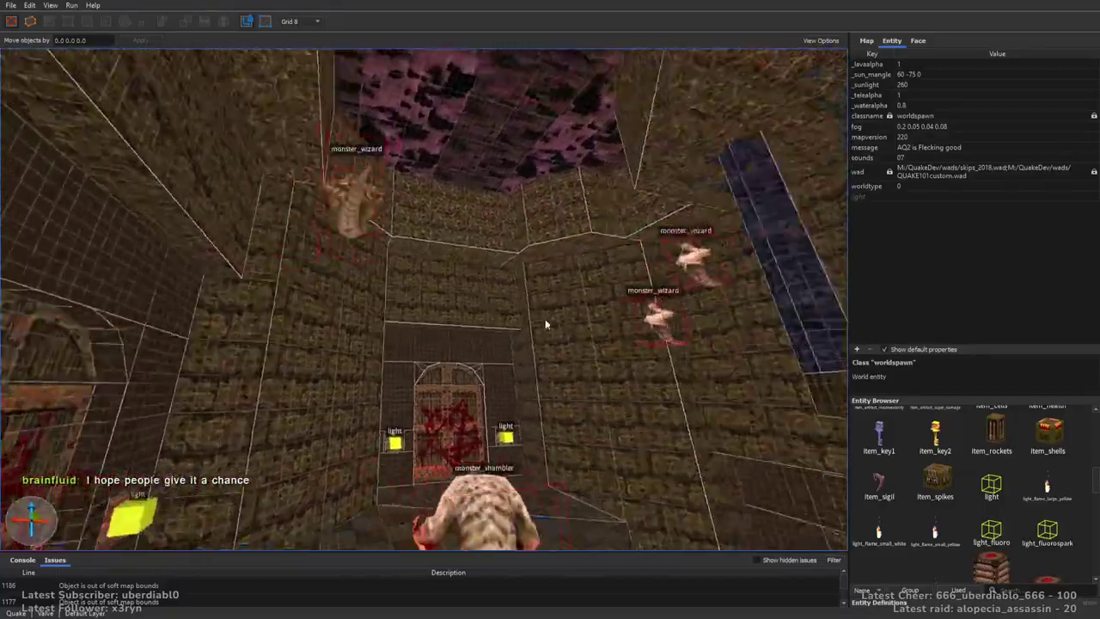
pyautogui.moveTo(641, 330); pyautogui.dragTo(750, 256, button='right')
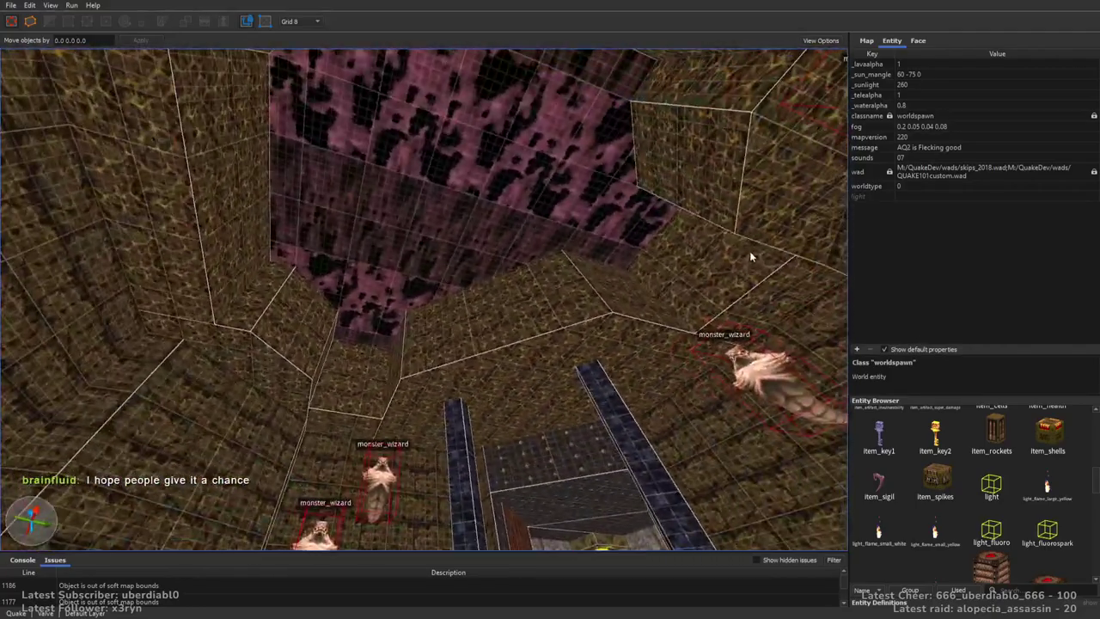
pyautogui.click(920, 41)
pyautogui.click(1040, 446)
pyautogui.moveTo(533, 214)
pyautogui.mouseDown(button='right')
pyautogui.moveTo(567, 199)
pyautogui.moveTo(620, 233)
pyautogui.moveTo(627, 211)
pyautogui.mouseUp(button='right')
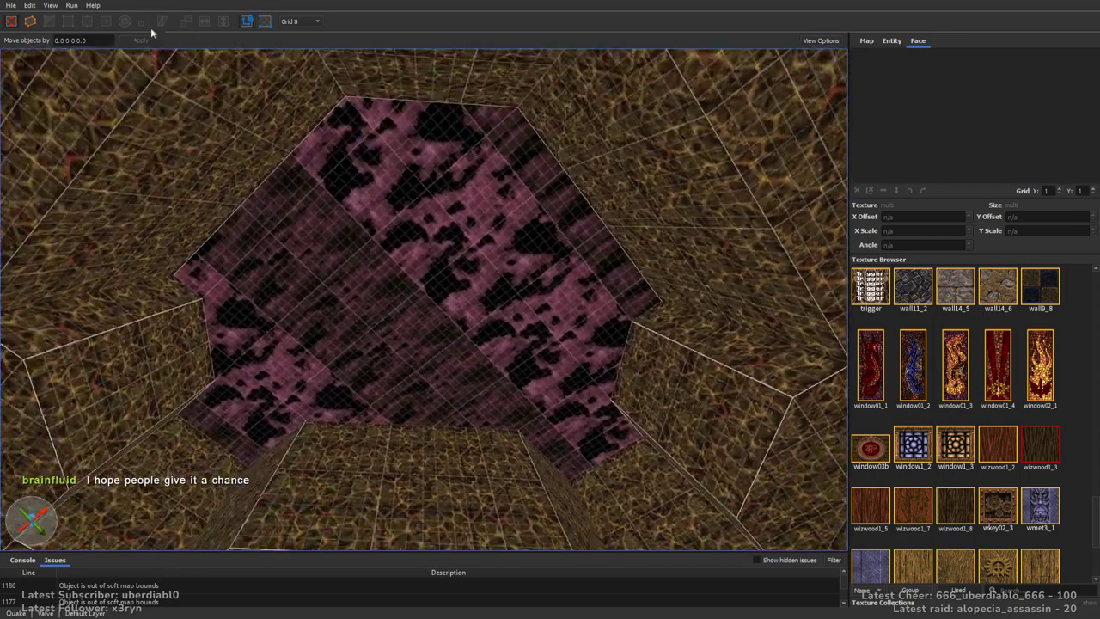
pyautogui.click(403, 100)
pyautogui.click(461, 108)
pyautogui.click(434, 429)
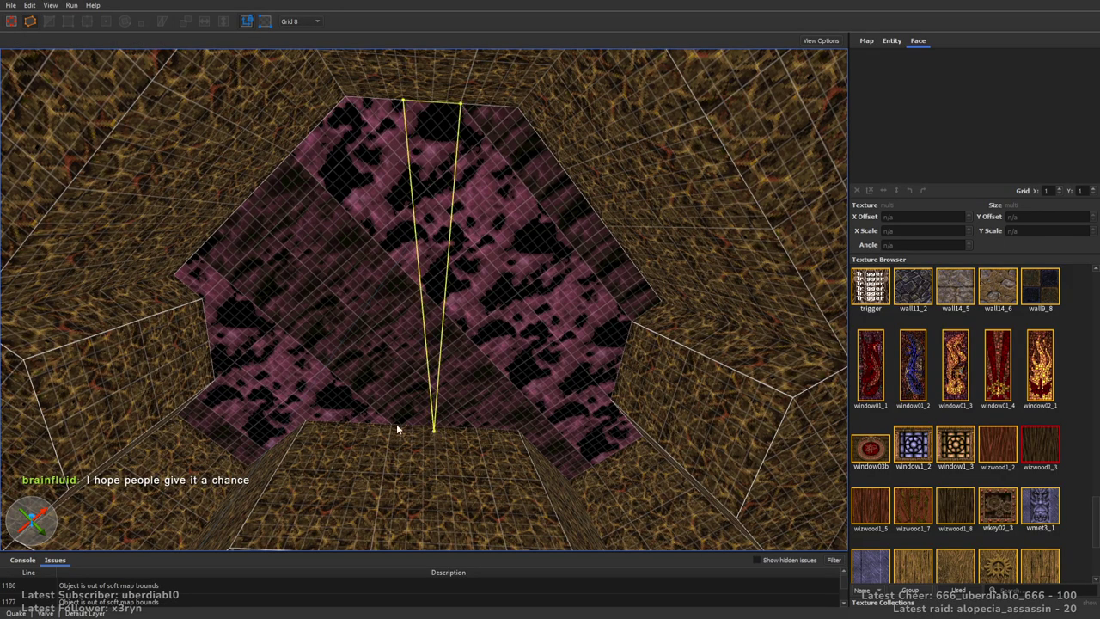
# Give the outlined brush a height of 32 units, widen its end against the rock wall and create the beam
pyautogui.moveTo(438, 427)
pyautogui.mouseDown(button='right')
pyautogui.moveTo(449, 436)
pyautogui.moveTo(432, 442)
pyautogui.mouseUp(button='right')
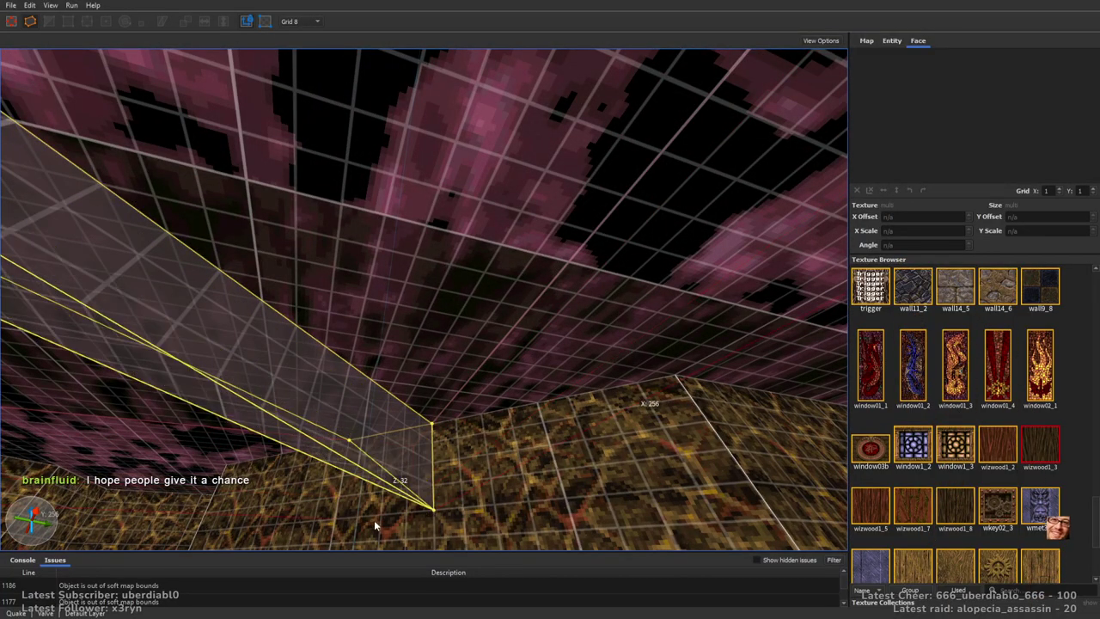
pyautogui.moveTo(338, 516); pyautogui.dragTo(436, 343, button='right')
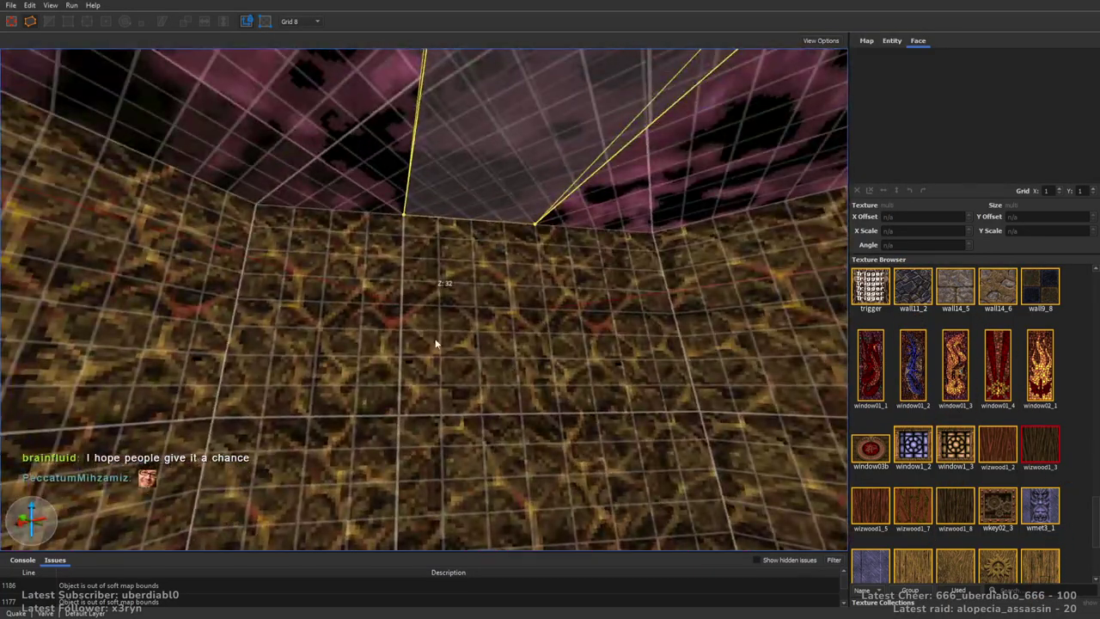
pyautogui.click(402, 306)
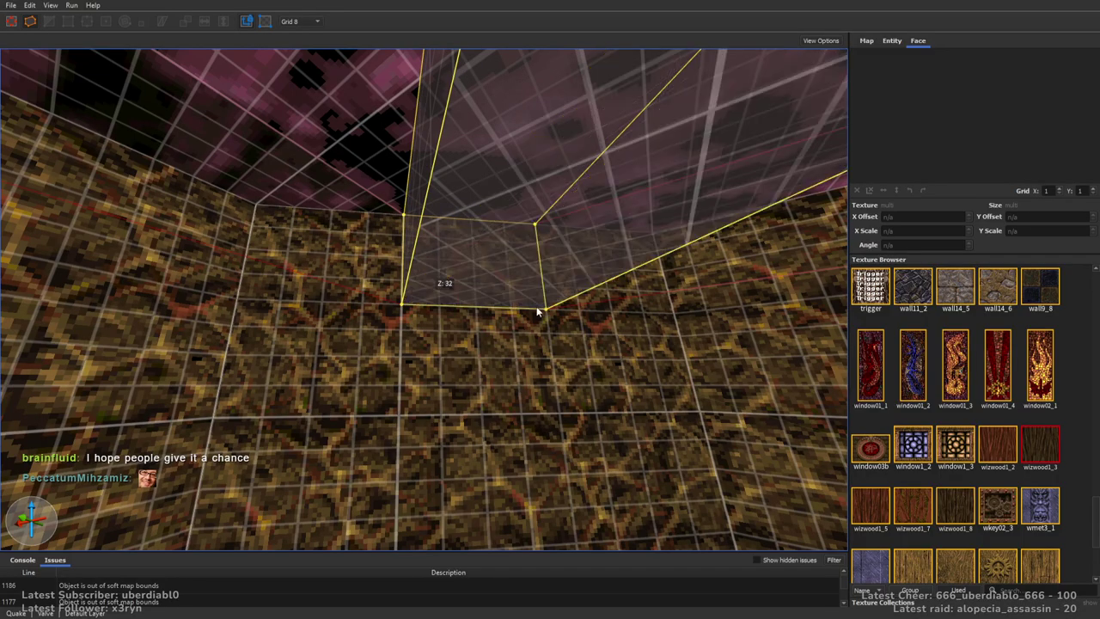
pyautogui.press('Return')
# Set the grid to 16 and remove the 512-unit-long wooden strip from the floor of the spiked crusher room
pyautogui.moveTo(506, 327); pyautogui.dragTo(421, 308, button='right')
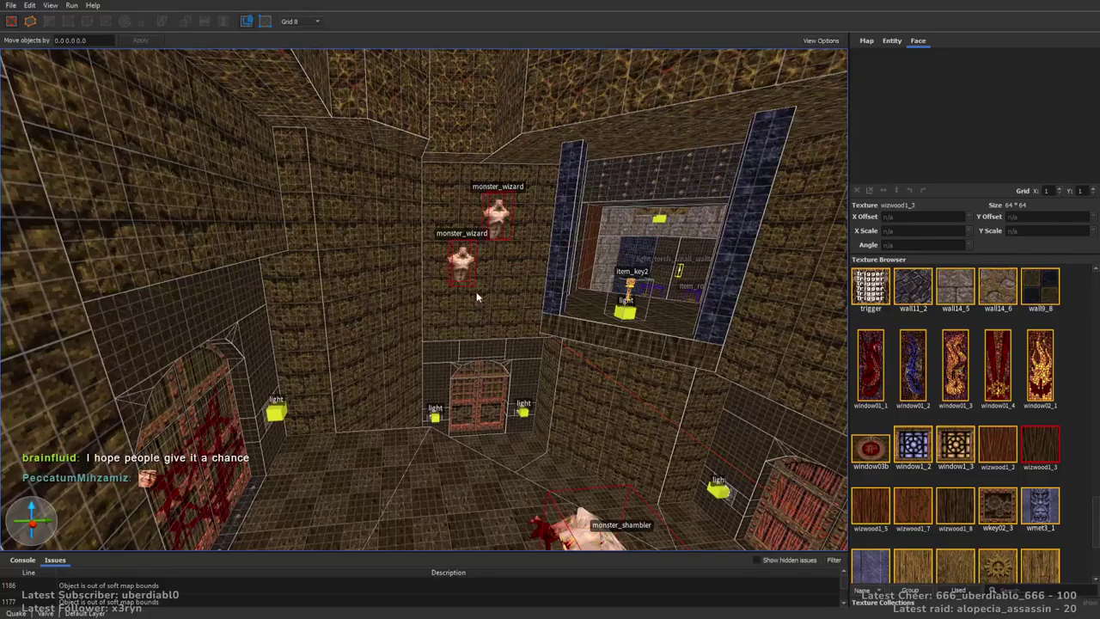
pyautogui.moveTo(407, 265)
pyautogui.mouseDown(button='right')
pyautogui.moveTo(564, 292)
pyautogui.moveTo(630, 281)
pyautogui.moveTo(452, 304)
pyautogui.moveTo(660, 273)
pyautogui.moveTo(609, 226)
pyautogui.moveTo(694, 286)
pyautogui.moveTo(496, 287)
pyautogui.moveTo(491, 331)
pyautogui.mouseUp(button='right')
pyautogui.press('+')
pyautogui.click(284, 269)
pyautogui.moveTo(465, 258); pyautogui.dragTo(602, 284, button='right')
pyautogui.click(891, 40)
pyautogui.moveTo(558, 219)
pyautogui.mouseDown(button='right')
pyautogui.moveTo(586, 228)
pyautogui.moveTo(592, 211)
pyautogui.moveTo(358, 367)
pyautogui.moveTo(515, 434)
pyautogui.mouseUp(button='right')
pyautogui.press('Escape')
pyautogui.click(524, 437)
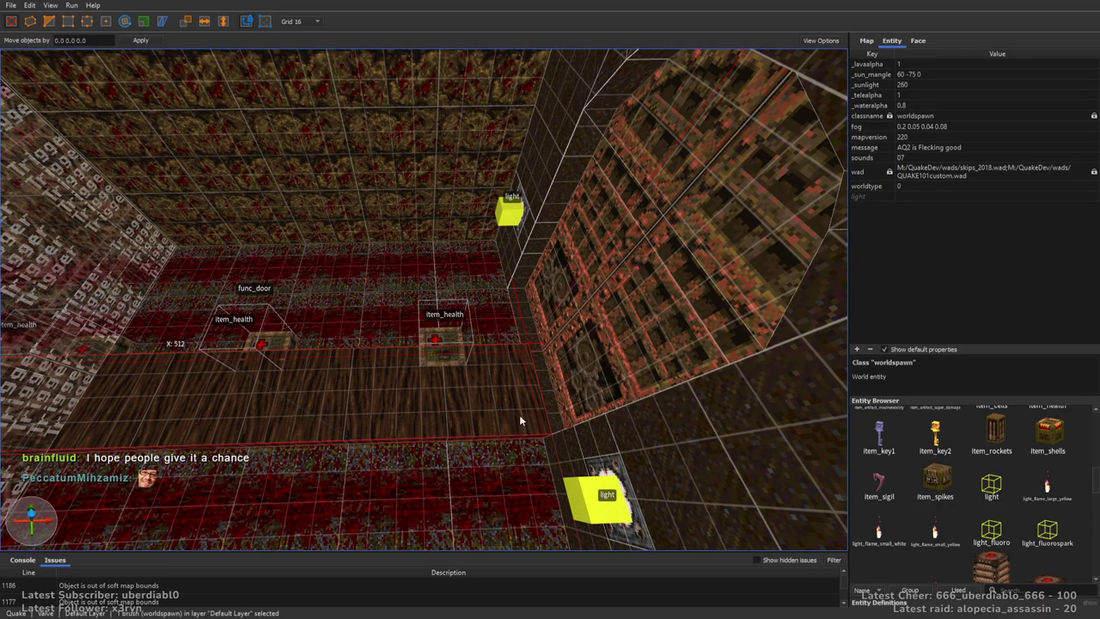
pyautogui.moveTo(521, 421); pyautogui.dragTo(669, 349, button='middle')
pyautogui.moveTo(669, 349)
pyautogui.keyDown('shift'); pyautogui.mouseDown()
pyautogui.moveTo(491, 369)
pyautogui.moveTo(631, 365)
pyautogui.mouseUp(); pyautogui.keyUp('shift')
pyautogui.moveTo(666, 361); pyautogui.dragTo(666, 358, button='right')
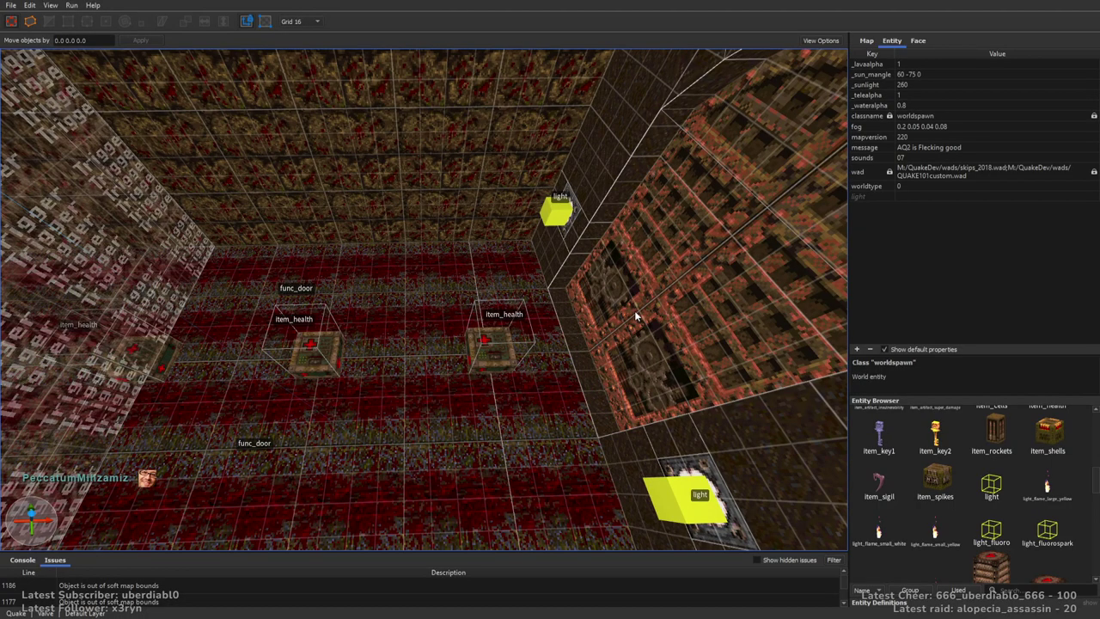
# Set the lip of the spiked func_door with targetname crusher to -400
pyautogui.moveTo(634, 310); pyautogui.dragTo(352, 214, button='right')
pyautogui.click(390, 337)
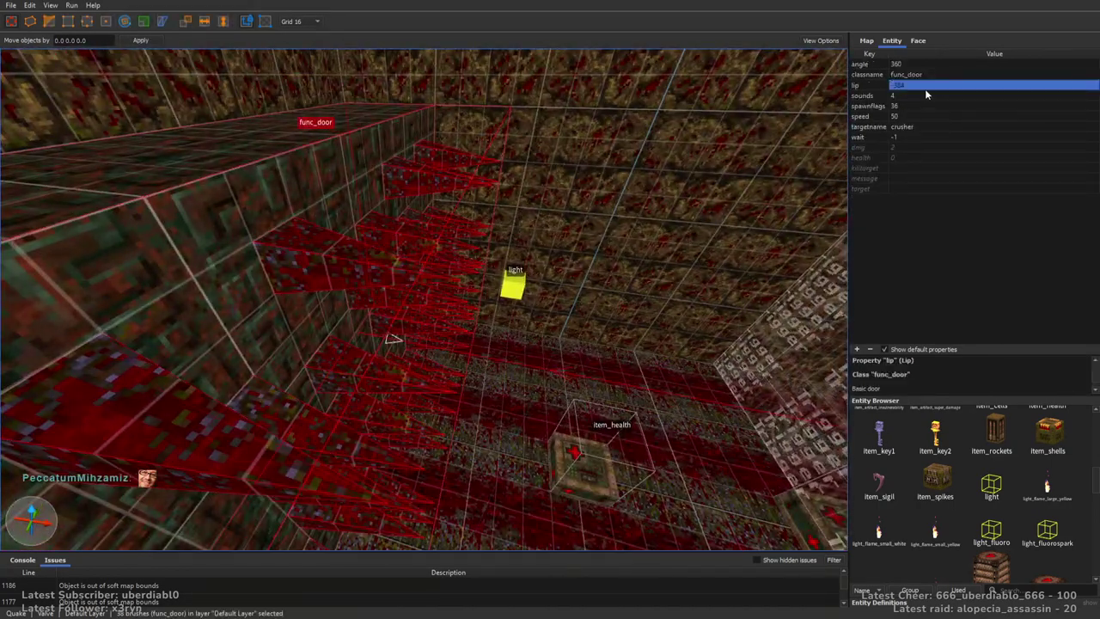
pyautogui.doubleClick(947, 84)
pyautogui.press('BackSpace')
pyautogui.write('400')
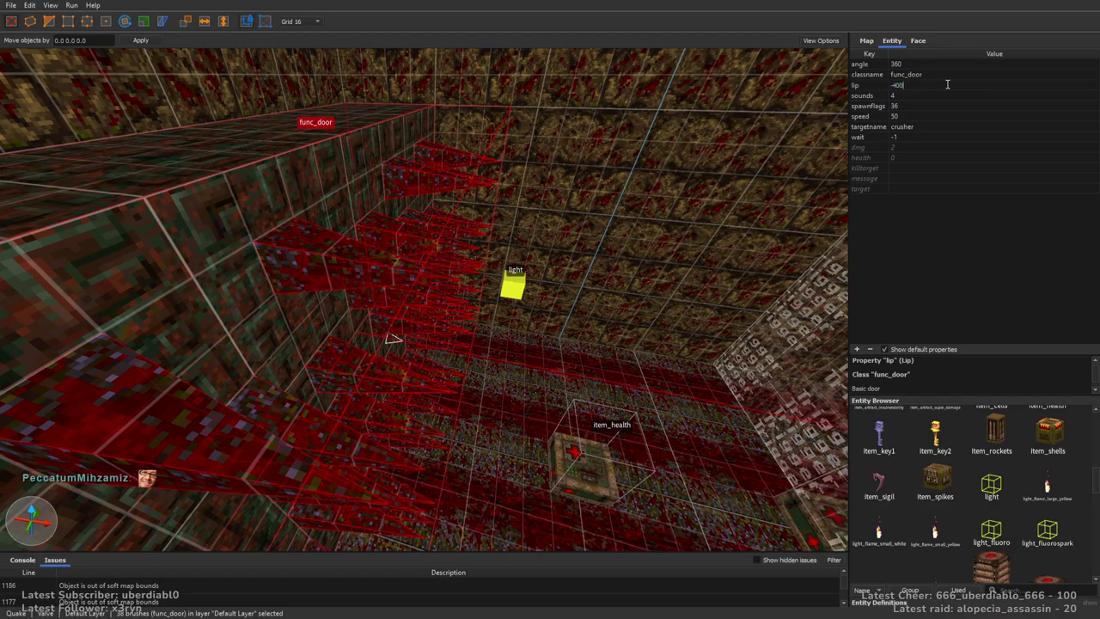
pyautogui.press('Return')
pyautogui.moveTo(483, 272)
pyautogui.mouseDown(button='right')
pyautogui.moveTo(594, 258)
pyautogui.moveTo(533, 283)
pyautogui.mouseUp(button='right')
pyautogui.click(377, 317)
pyautogui.click(522, 380)
pyautogui.hotkey('ctrl', 'u')
pyautogui.click(904, 110)
pyautogui.moveTo(609, 256)
pyautogui.mouseDown(button='right')
pyautogui.moveTo(550, 302)
pyautogui.moveTo(576, 283)
pyautogui.moveTo(591, 211)
pyautogui.moveTo(539, 360)
pyautogui.moveTo(552, 268)
pyautogui.moveTo(501, 238)
pyautogui.moveTo(412, 254)
pyautogui.moveTo(474, 288)
pyautogui.moveTo(498, 260)
pyautogui.moveTo(519, 269)
pyautogui.moveTo(549, 258)
pyautogui.moveTo(615, 287)
pyautogui.moveTo(512, 330)
pyautogui.moveTo(592, 277)
pyautogui.moveTo(541, 374)
pyautogui.mouseUp(button='right')
pyautogui.press('Escape')
pyautogui.scroll(5, 413, 253)
pyautogui.click(412, 252)
pyautogui.press('Escape')
pyautogui.click(584, 298)
pyautogui.click(620, 268)
pyautogui.moveTo(620, 267)
pyautogui.mouseDown(button='right')
pyautogui.moveTo(521, 347)
pyautogui.moveTo(540, 319)
pyautogui.moveTo(408, 324)
pyautogui.moveTo(575, 342)
pyautogui.moveTo(512, 378)
pyautogui.moveTo(435, 317)
pyautogui.moveTo(491, 241)
pyautogui.moveTo(523, 336)
pyautogui.moveTo(631, 346)
pyautogui.moveTo(705, 335)
pyautogui.mouseUp(button='right')
pyautogui.press('Escape')
pyautogui.moveTo(1094, 485); pyautogui.dragTo(1085, 430)
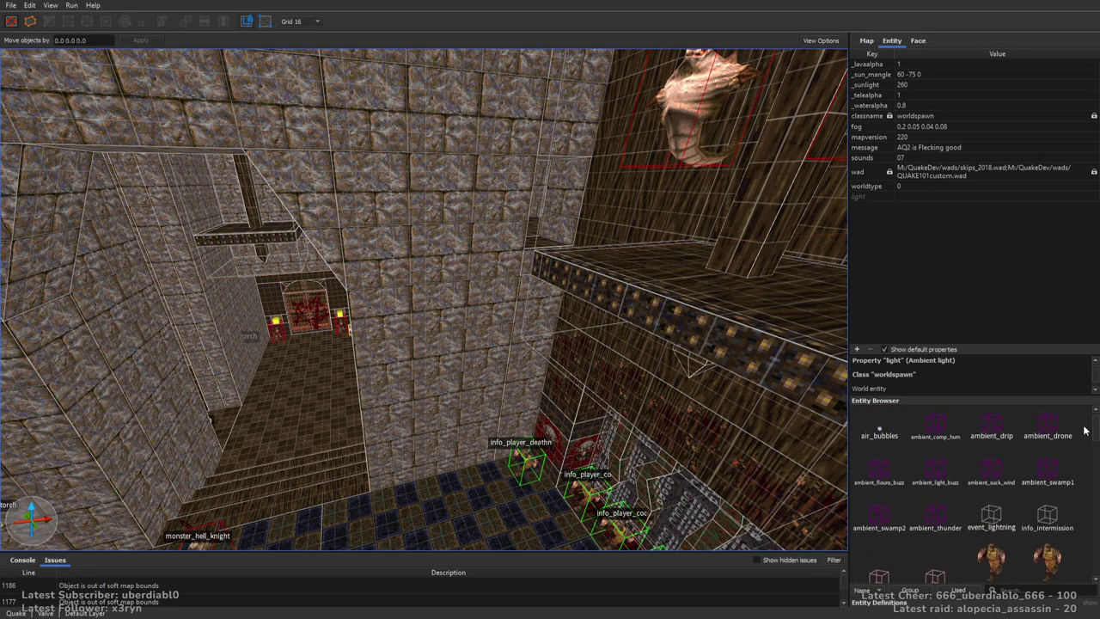
pyautogui.moveTo(1046, 515); pyautogui.dragTo(471, 163)
pyautogui.moveTo(471, 163); pyautogui.dragTo(485, 319, button='right')
# Set the mangle of the info_intermission to 30 45 0
pyautogui.click(898, 86)
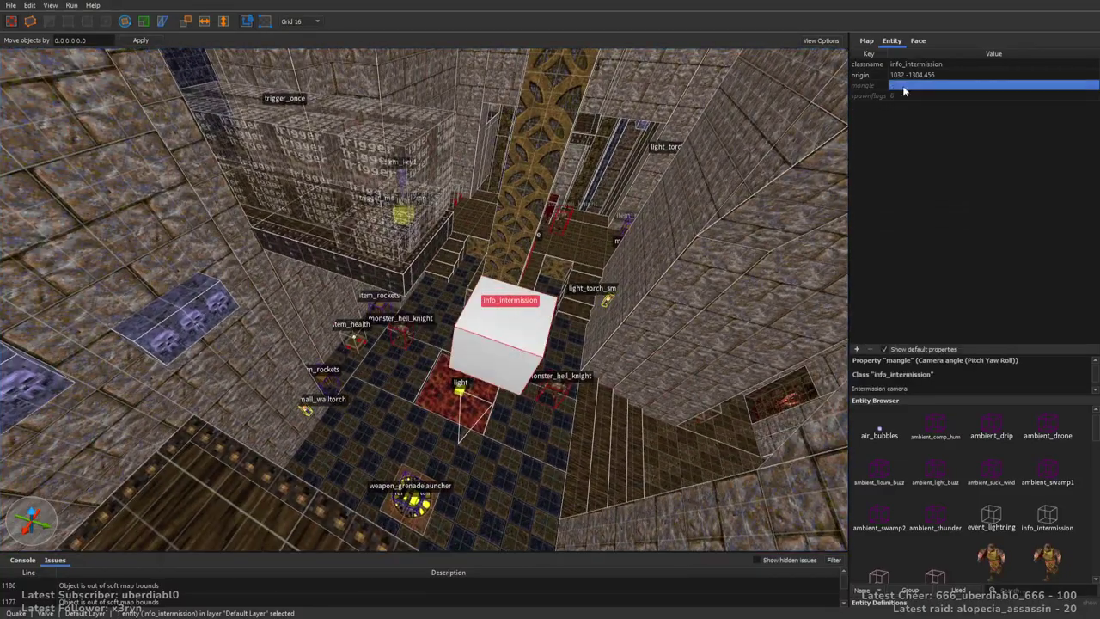
pyautogui.click(919, 86)
pyautogui.write('45')
pyautogui.press('BackSpace')
pyautogui.press('BackSpace')
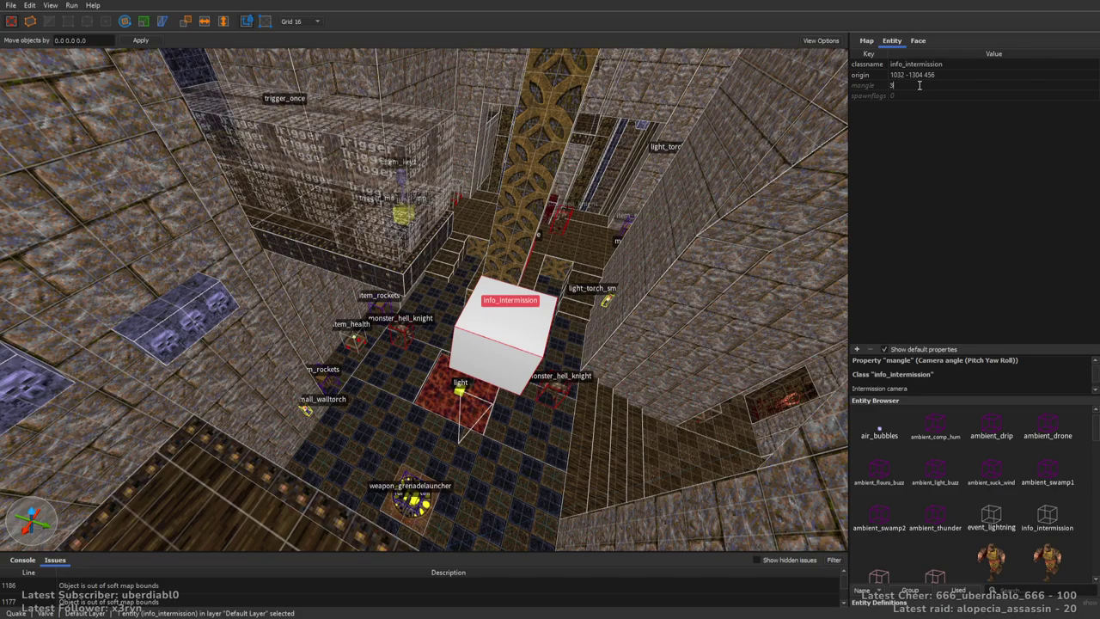
pyautogui.write('30 45 0')
pyautogui.press('Return')
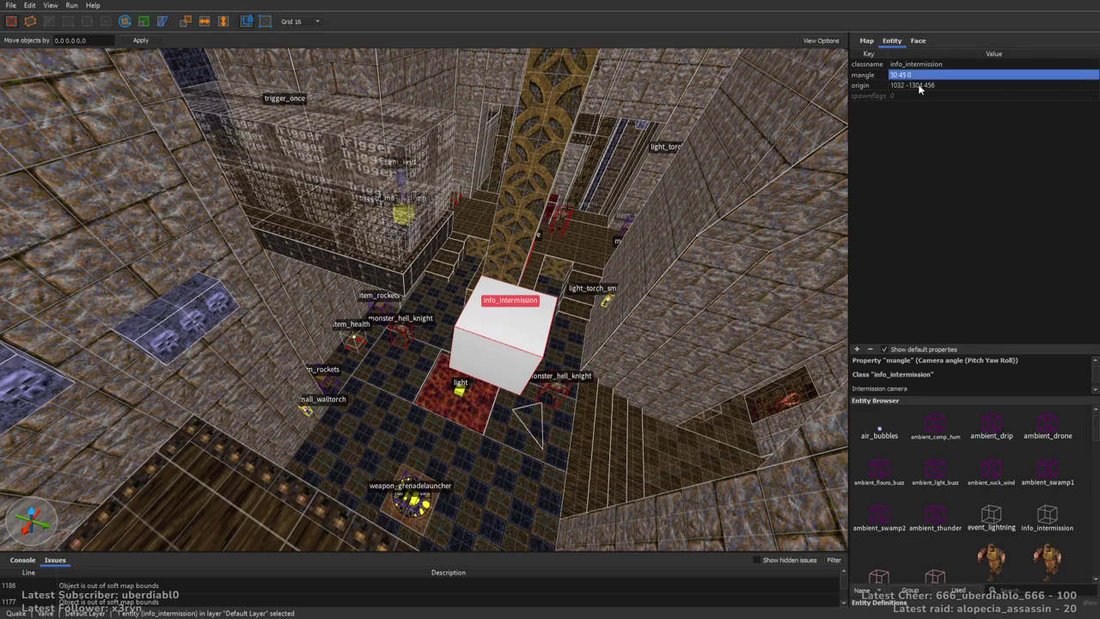
# Turn the info_intermission, nudge it across the great hall, raise it by four grid steps and deselect it
pyautogui.moveTo(615, 226); pyautogui.dragTo(448, 325, button='right')
pyautogui.hotkey('alt', 'Left')
pyautogui.hotkey('alt', 'Left')
pyautogui.press('Left')
pyautogui.press('Up')
pyautogui.moveTo(277, 441); pyautogui.dragTo(444, 297, button='right')
pyautogui.press('Up')
pyautogui.press('Up')
pyautogui.press('Up')
pyautogui.press('Up')
pyautogui.press('pageup')
pyautogui.press('pageup')
pyautogui.press('pageup')
pyautogui.press('pageup')
pyautogui.scroll(5, 525, 261)
pyautogui.press('Escape')
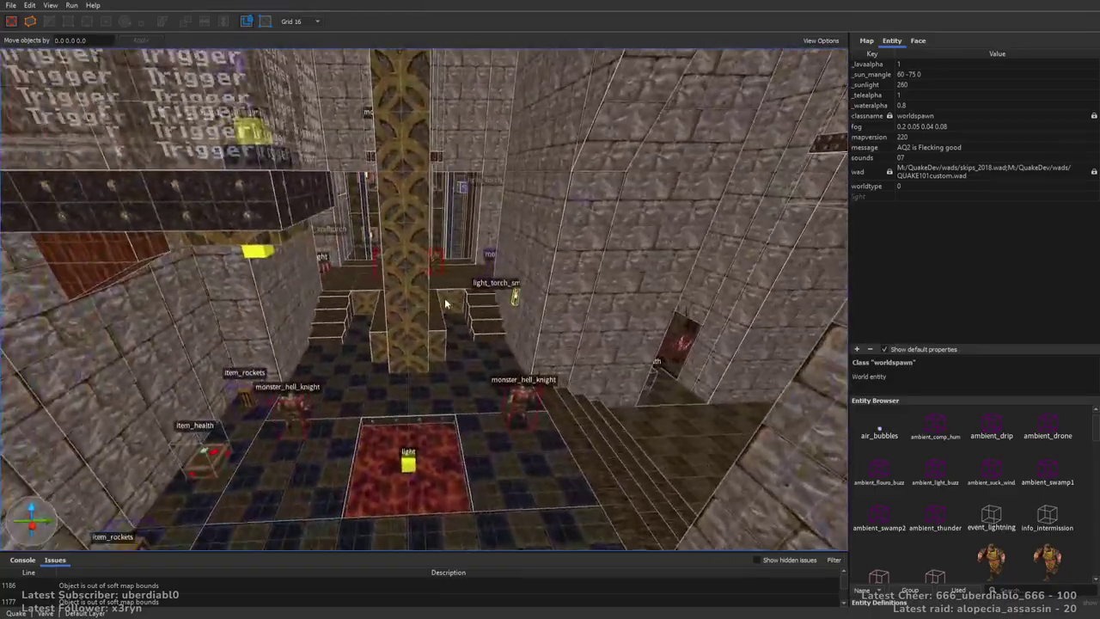
pyautogui.moveTo(392, 434)
pyautogui.mouseDown(button='right')
pyautogui.moveTo(535, 293)
pyautogui.moveTo(481, 387)
pyautogui.moveTo(523, 432)
pyautogui.moveTo(550, 386)
pyautogui.moveTo(398, 399)
pyautogui.moveTo(515, 408)
pyautogui.moveTo(590, 392)
pyautogui.moveTo(604, 373)
pyautogui.moveTo(562, 383)
pyautogui.moveTo(403, 314)
pyautogui.moveTo(427, 606)
pyautogui.mouseUp(button='right')
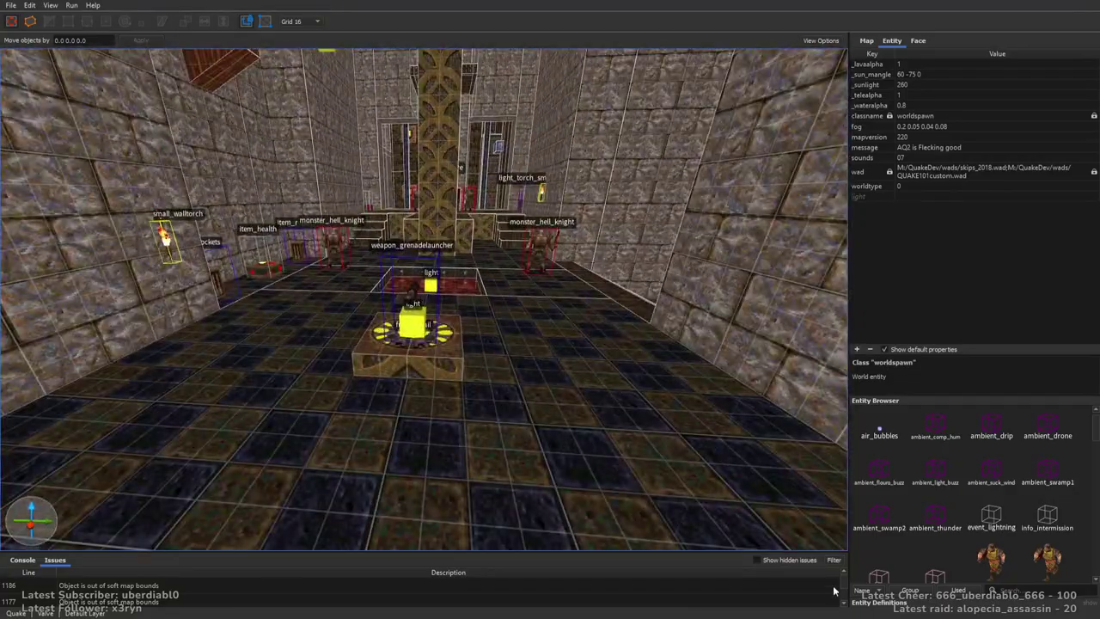
pyautogui.moveTo(847, 587); pyautogui.dragTo(848, 563)
pyautogui.moveTo(536, 378); pyautogui.dragTo(543, 351, button='right')
pyautogui.moveTo(604, 317)
pyautogui.mouseDown(button='right')
pyautogui.moveTo(584, 283)
pyautogui.moveTo(468, 275)
pyautogui.mouseUp(button='right')
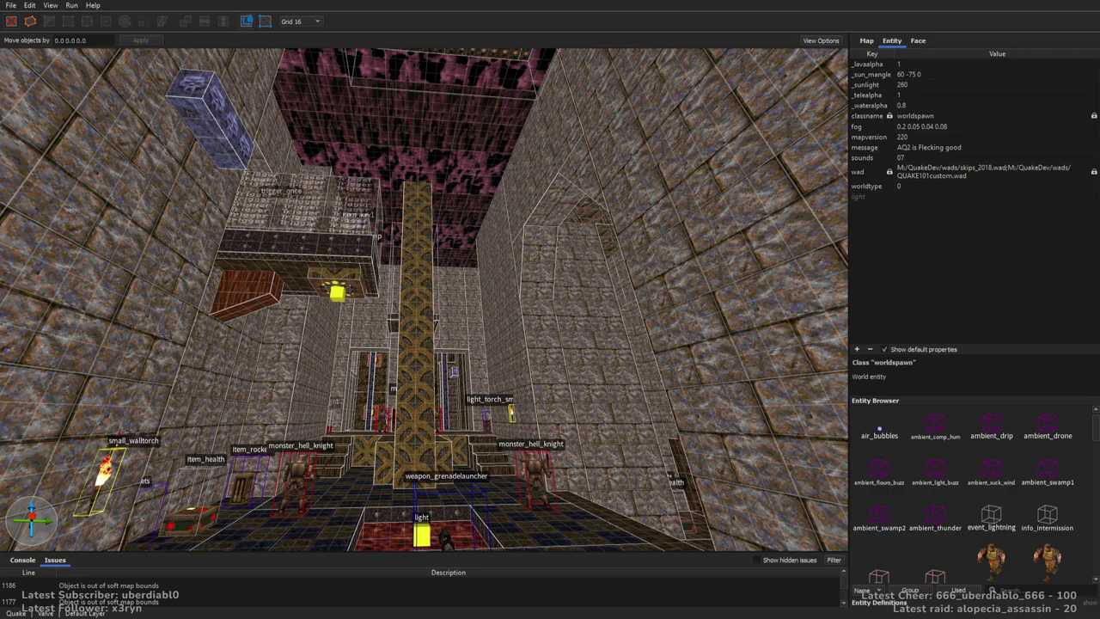
# Switch to the running QuakeSpasm game and try fog densities of 0.02 and 0.04 in the console
pyautogui.hotkey('alt', 'Tab')
pyautogui.write('0.0')
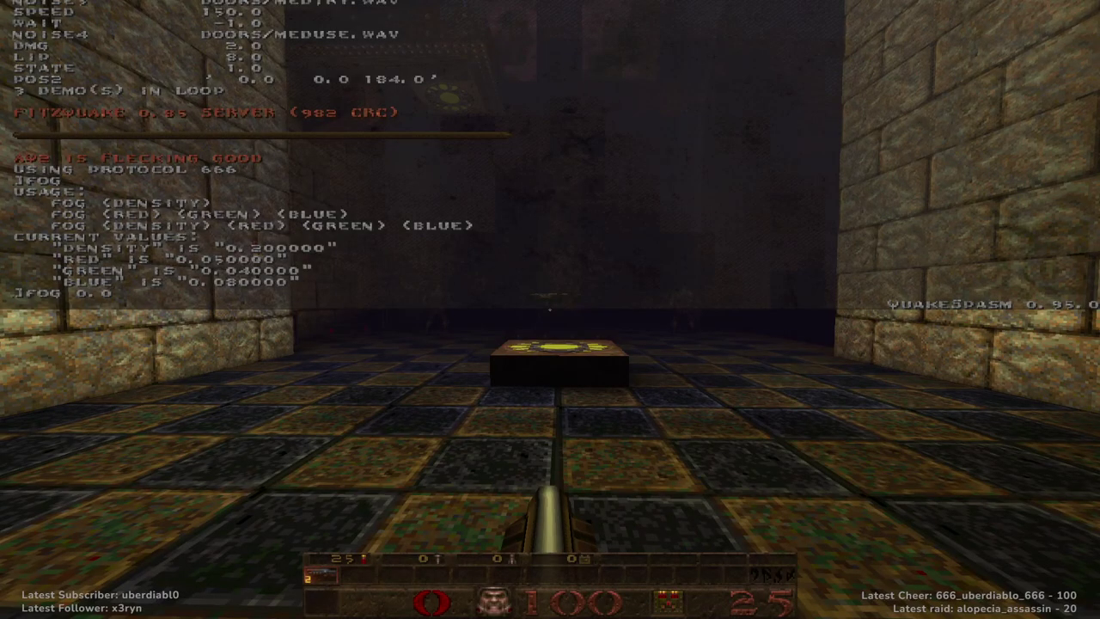
pyautogui.write('2')
pyautogui.press('Return')
pyautogui.press('Up')
pyautogui.press('BackSpace')
pyautogui.write('4')
pyautogui.press('Return')
# Set the game's fog density to 0.05 and close the console
pyautogui.press('Up')
pyautogui.press('BackSpace')
pyautogui.write('5')
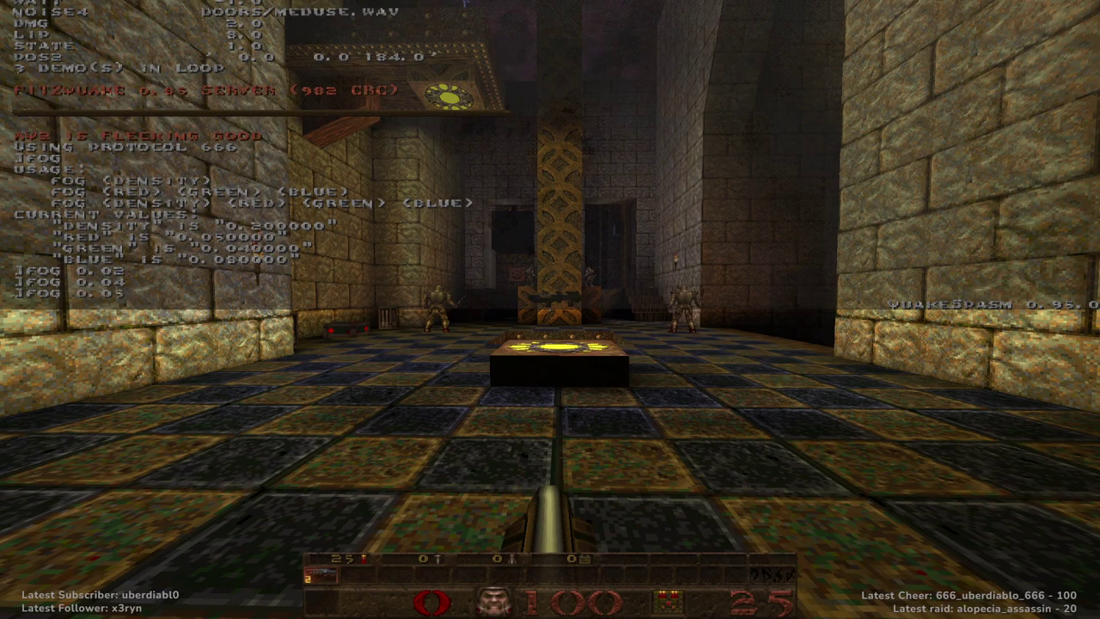
pyautogui.press('Return')
pyautogui.press('Up')
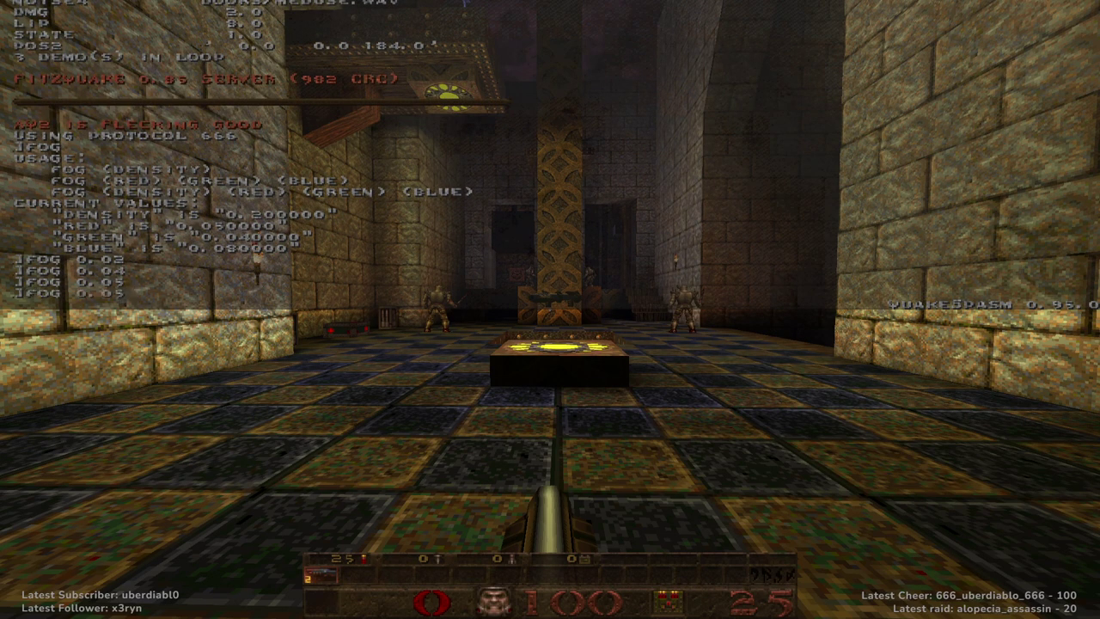
pyautogui.press('Return')
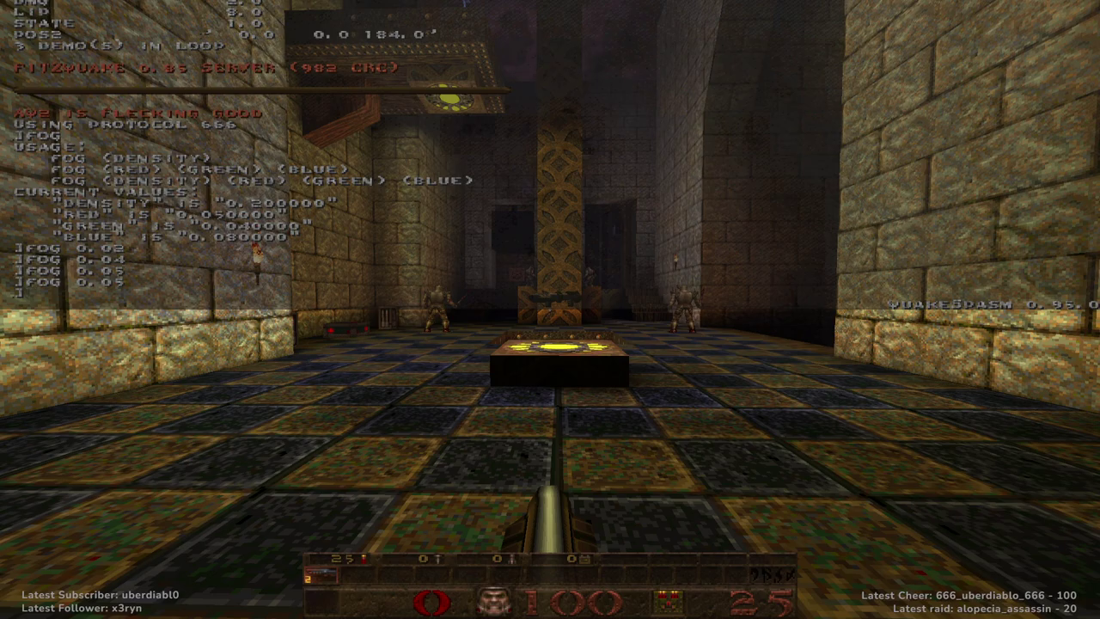
pyautogui.press('`')
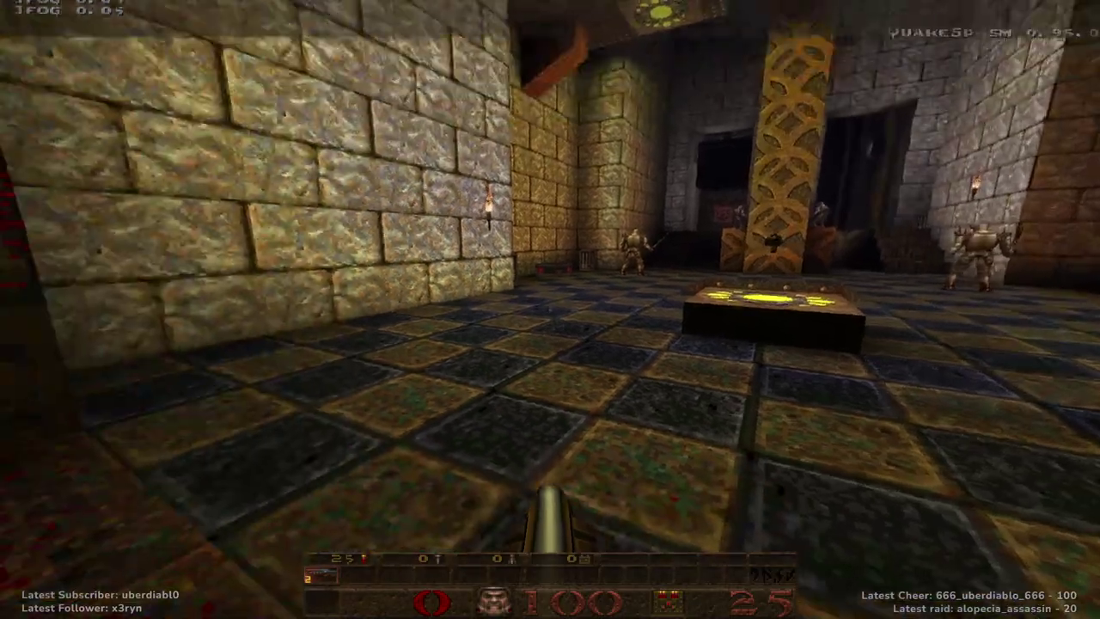
# Quicksave the game, collect the grenade launcher and playtest the great hall against the hell knights
pyautogui.press('F6')
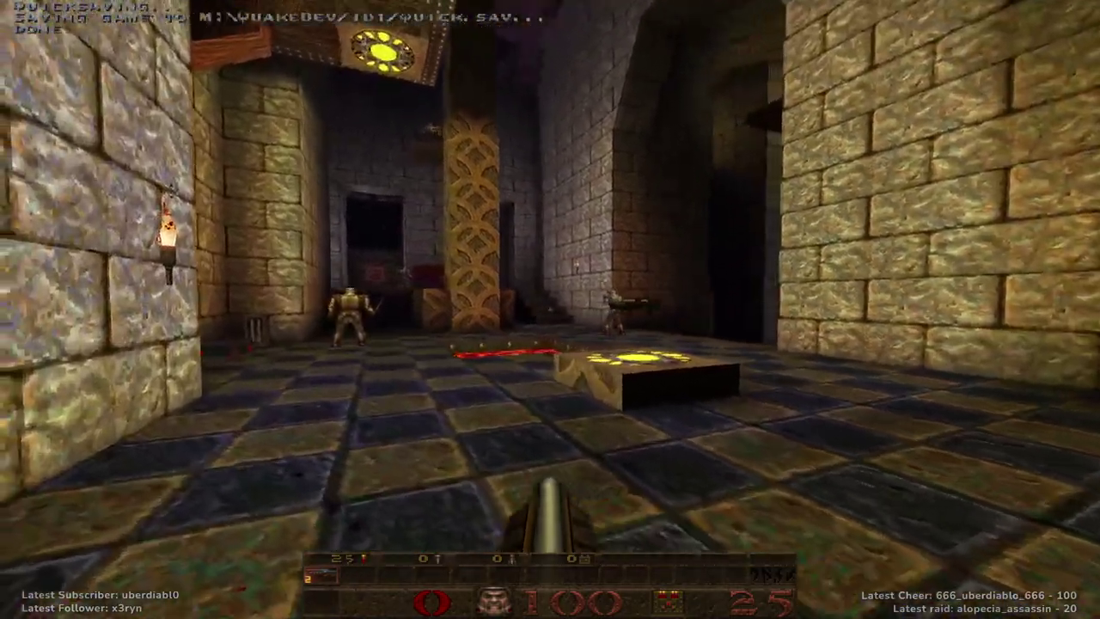
pyautogui.press('w')
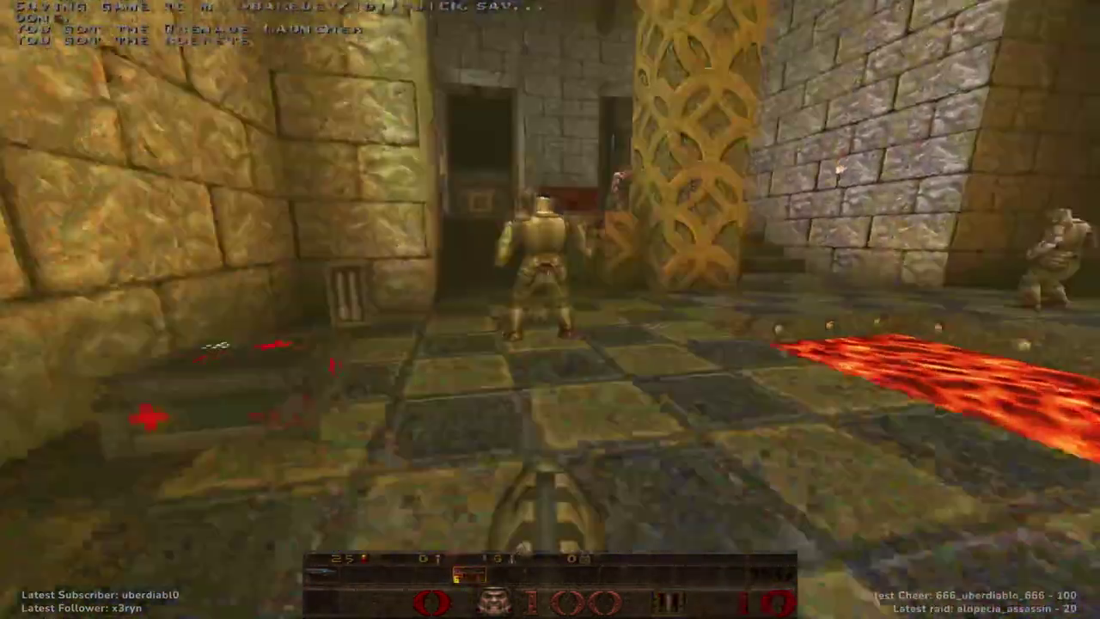
pyautogui.press('s')
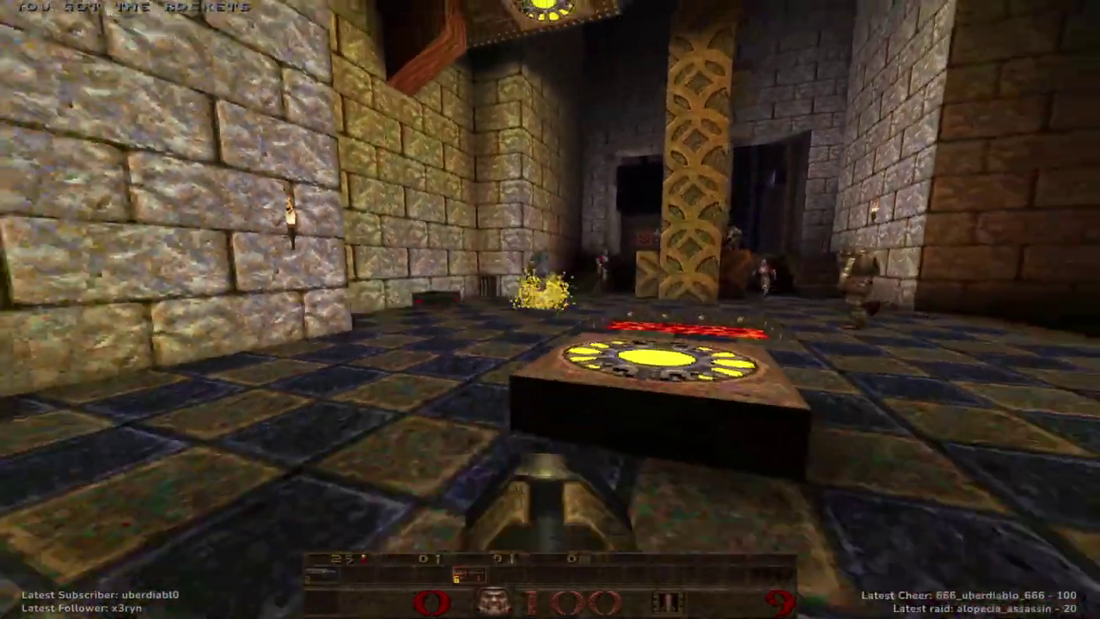
pyautogui.click(550, 310)
pyautogui.press('s')
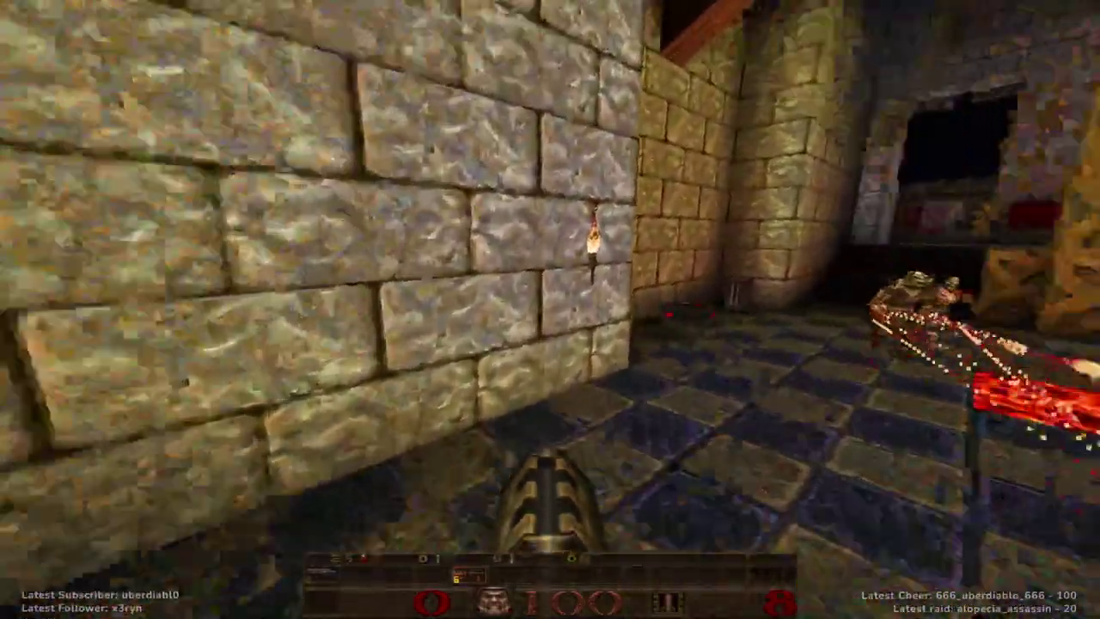
pyautogui.press('w')
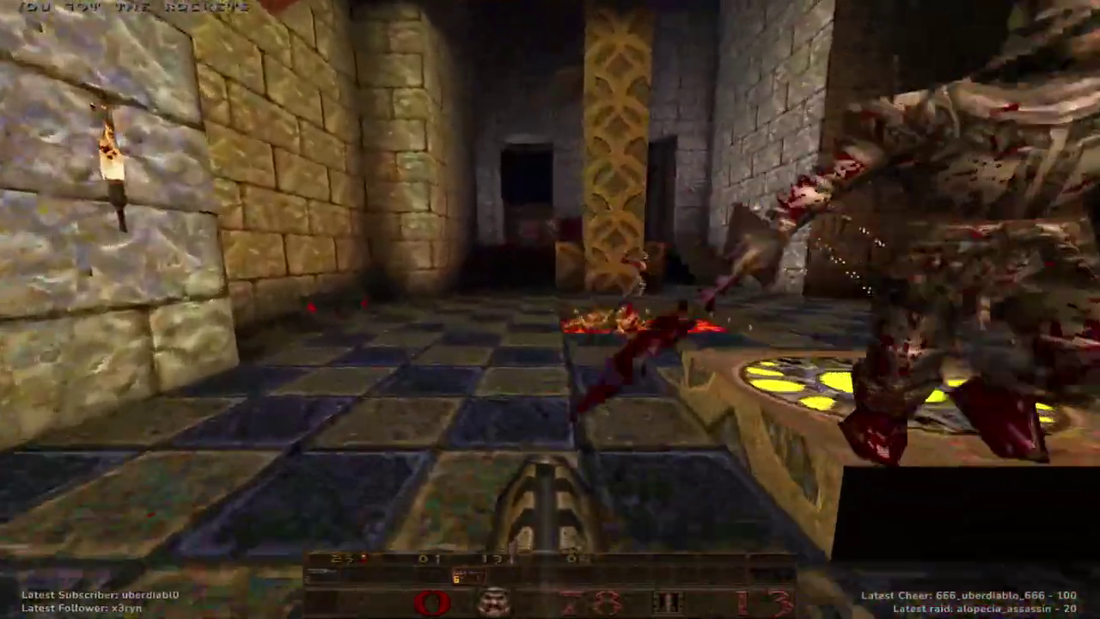
# Playtest the dark lower hall, alternating shotgun and grenade launcher against the knight, scrag and grunt on the way to the stairs
pyautogui.press('w')
pyautogui.press('4')
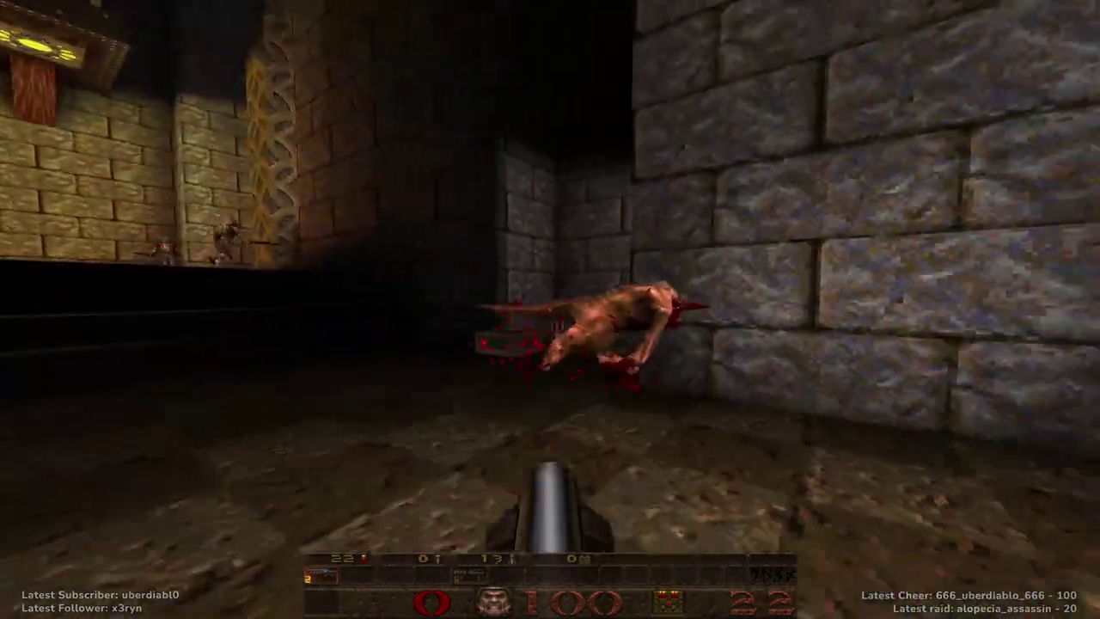
pyautogui.press('w')
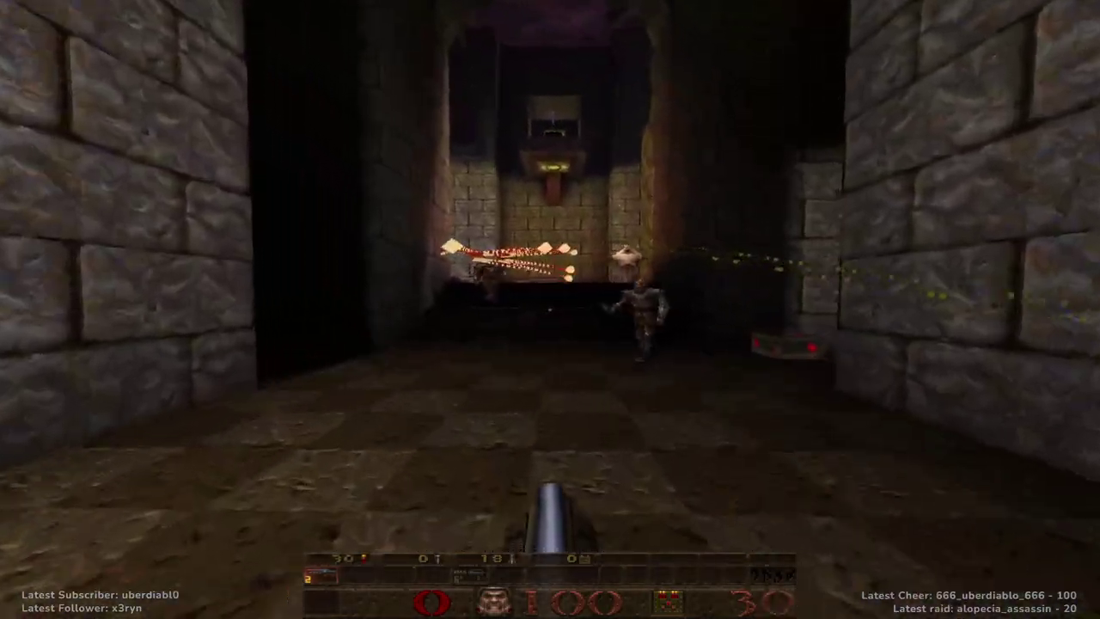
pyautogui.press('6')
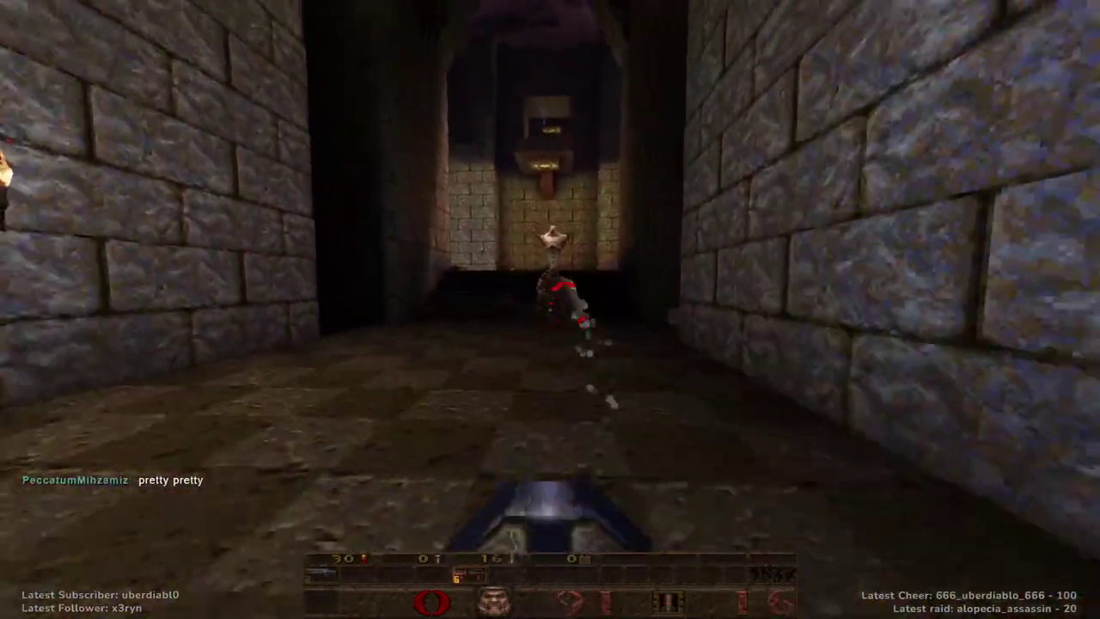
pyautogui.press('2')
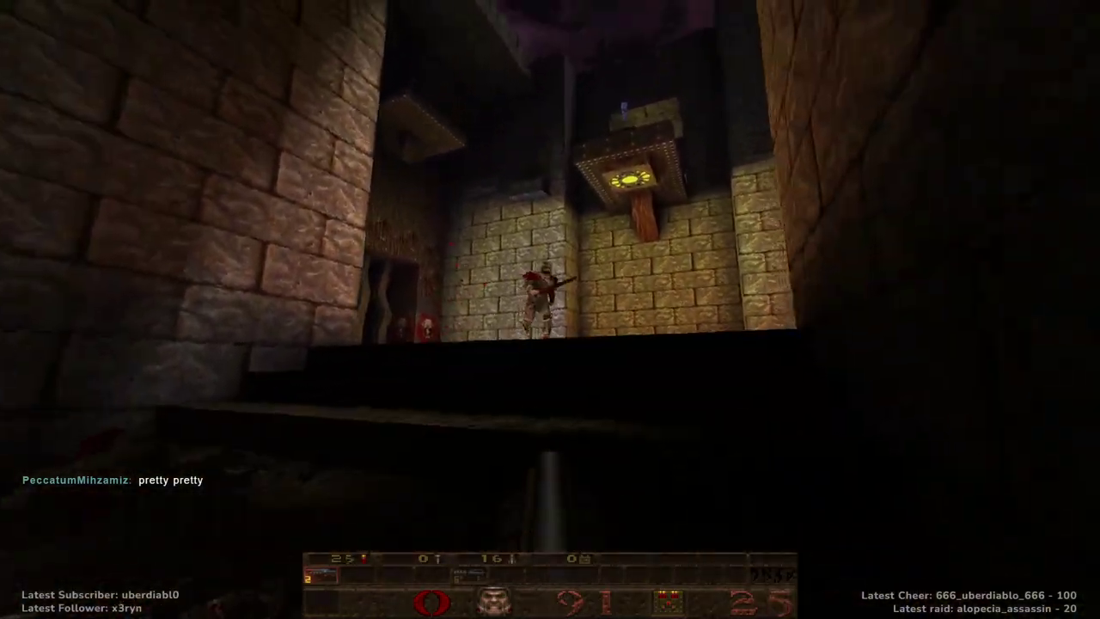
pyautogui.press('w')
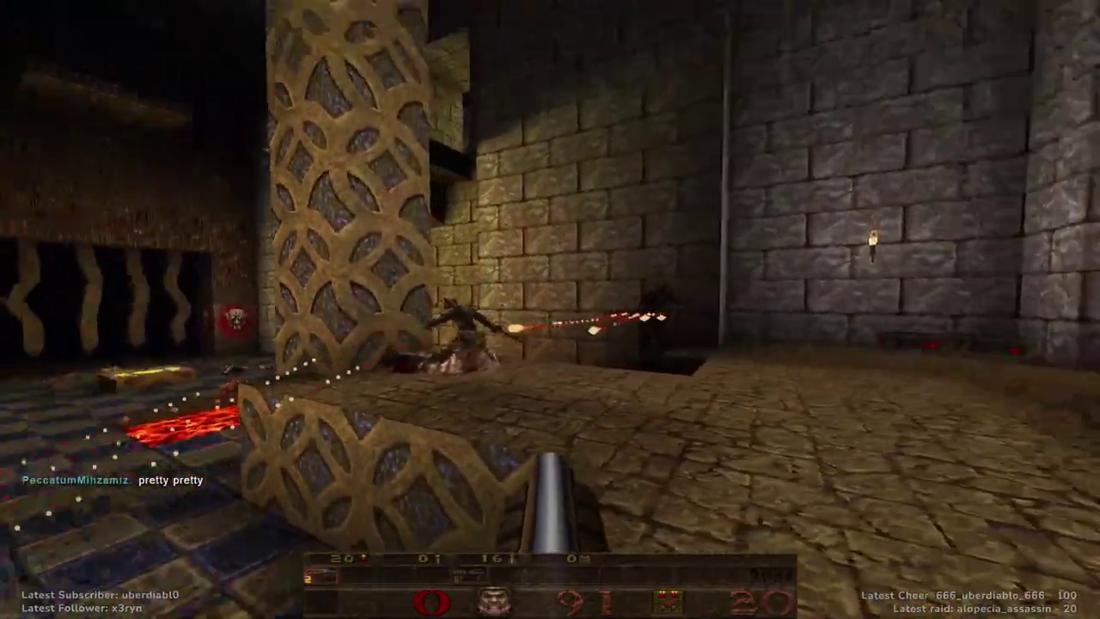
# Fight the enemies around the great hall's lattice pillar and red altar with the shotgun, collecting health and rockets
pyautogui.press('w')
pyautogui.click(550, 309)
pyautogui.press('w')
pyautogui.click(550, 310)
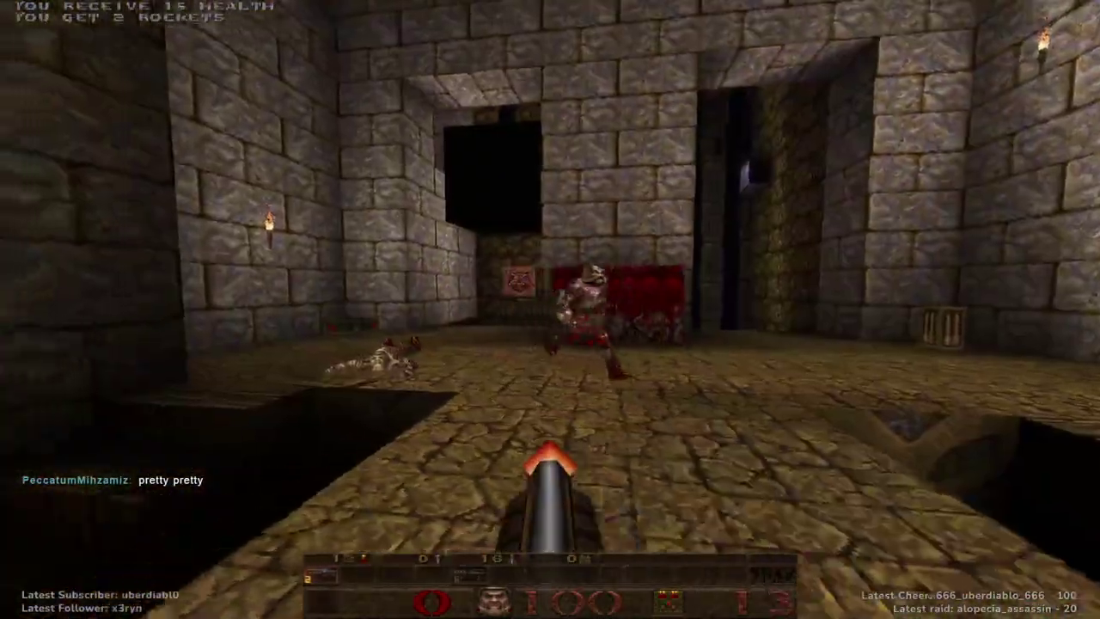
pyautogui.press('w')
pyautogui.click(550, 310)
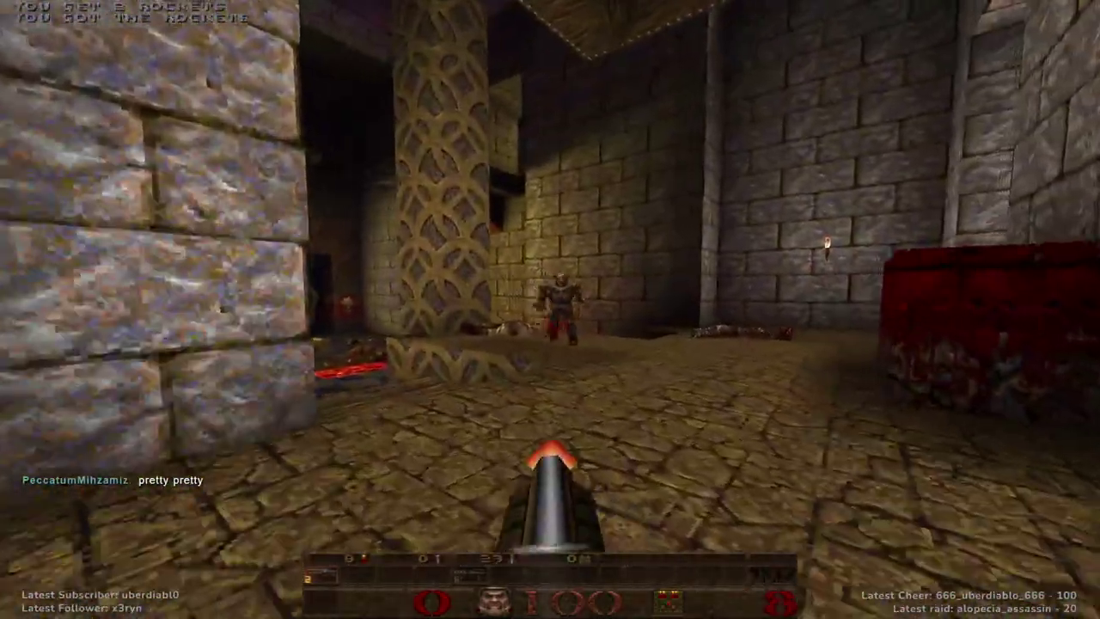
# Shoot the armoured enemy near the lattice pillar, dodge the fire from the raised platform and quicksave
pyautogui.press('w')
pyautogui.click(550, 309)
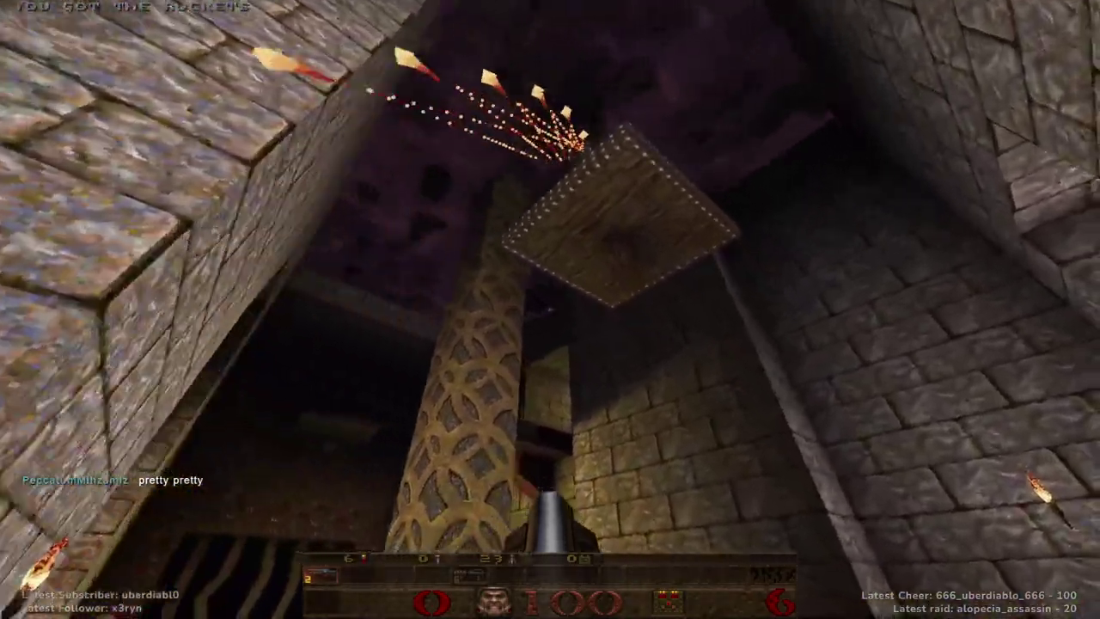
pyautogui.press('w')
pyautogui.press('w')
pyautogui.press('F6')
# Approach the shaft beyond the red altar and fire grenades at the spawns on the tiled floor below
pyautogui.press('w')
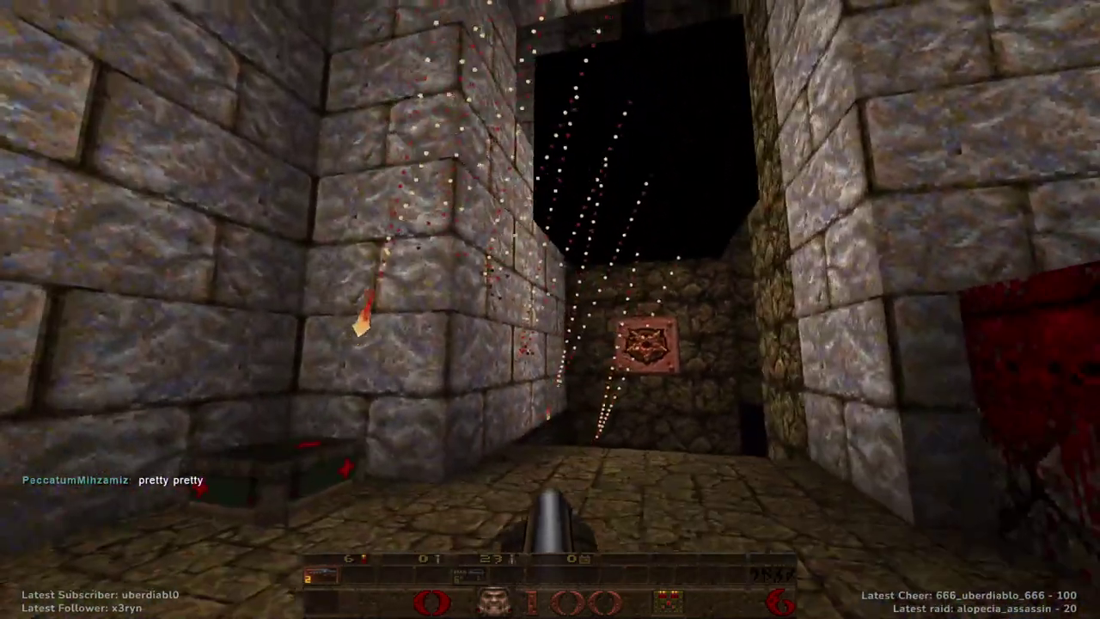
pyautogui.press('w')
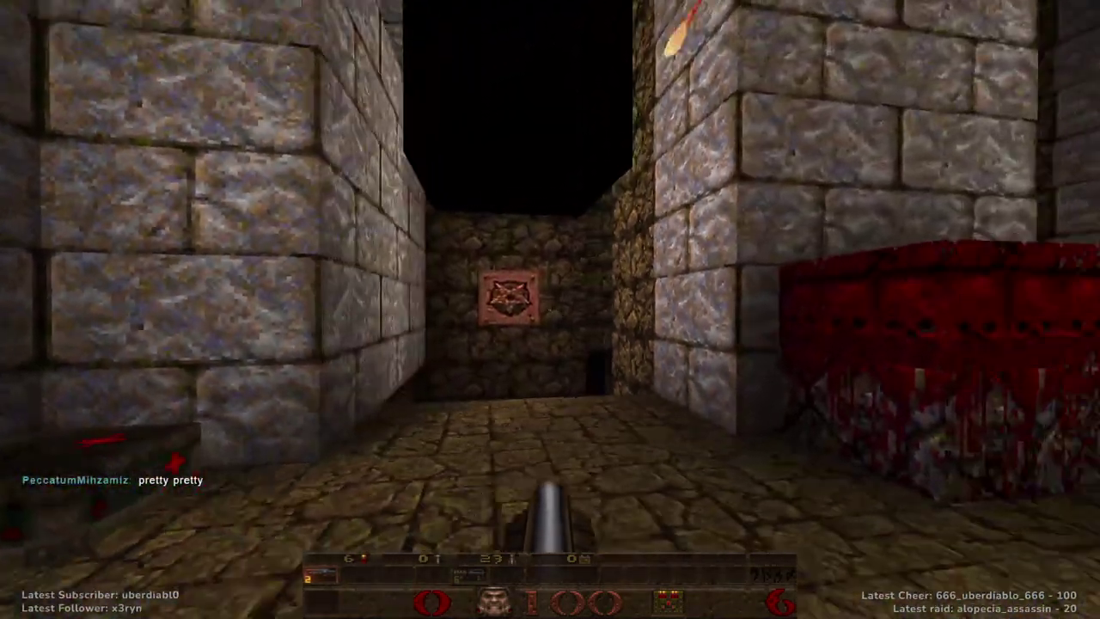
pyautogui.press('w')
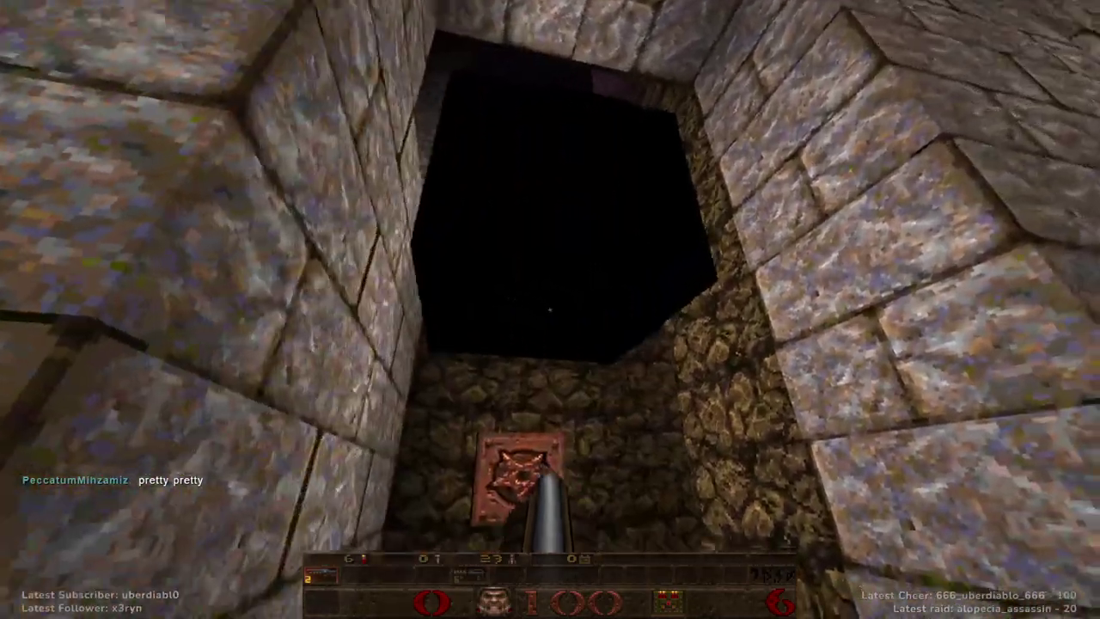
pyautogui.press('w')
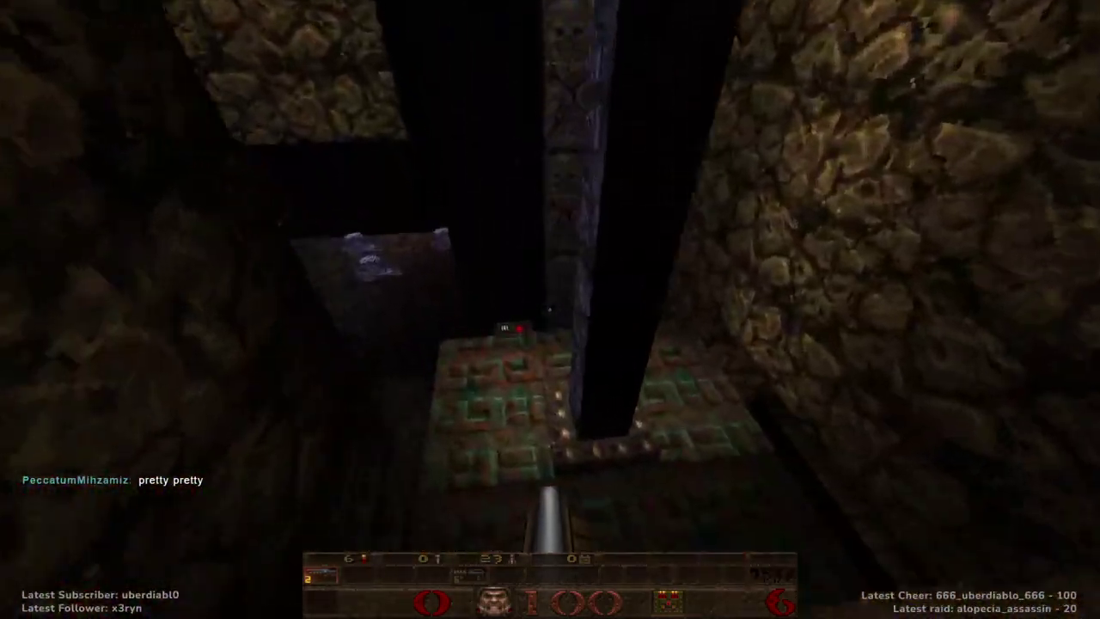
pyautogui.press('ctrl')
pyautogui.press('ctrl')
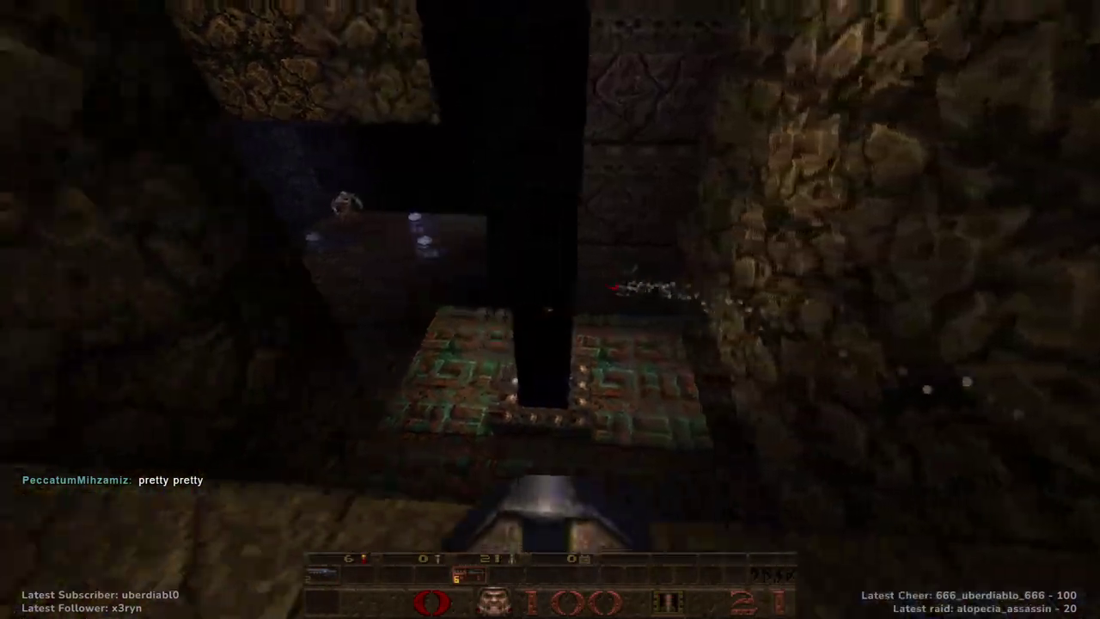
# Drop into the shaft and fight the spawns at close range around the dark pillar with the grenade launcher
pyautogui.press('w')
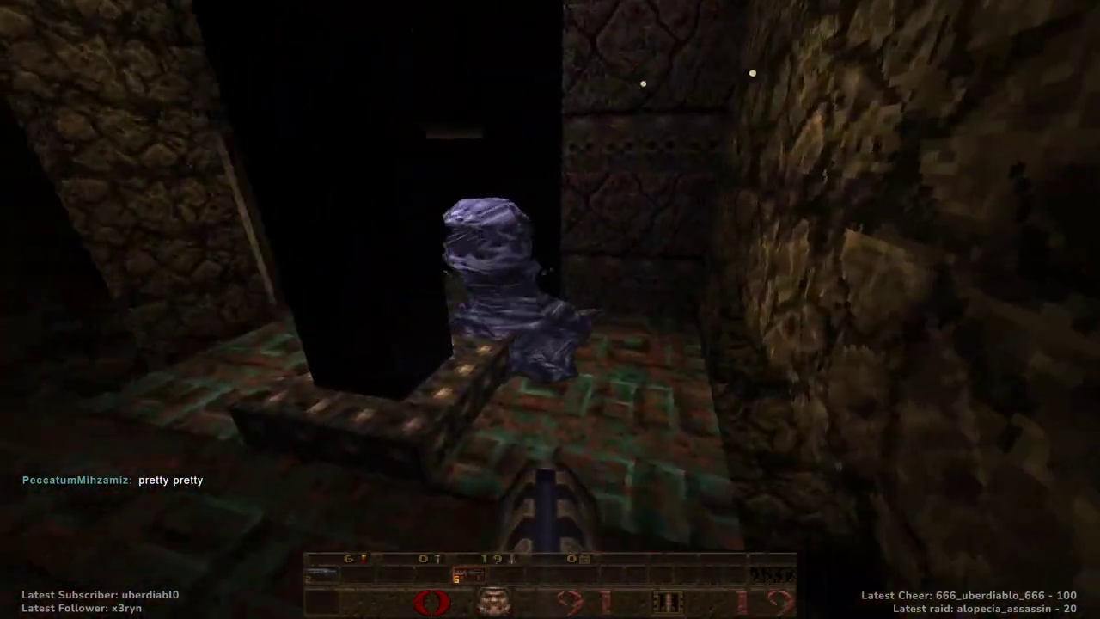
pyautogui.press('w')
pyautogui.press('ctrl')
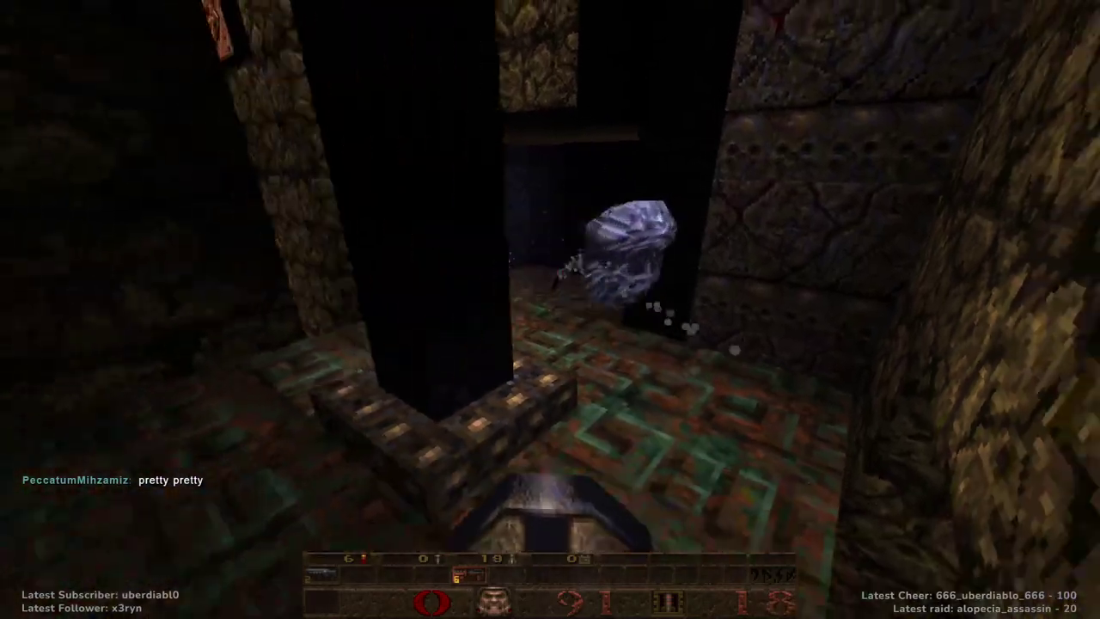
pyautogui.press('w')
pyautogui.press('ctrl')
pyautogui.press('w')
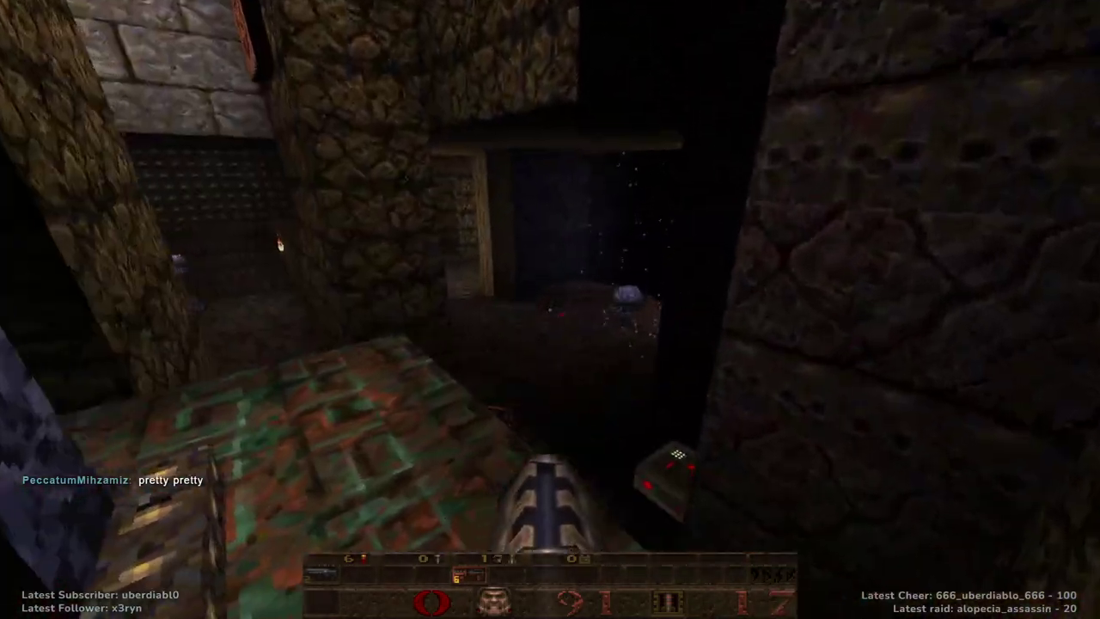
pyautogui.press('ctrl')
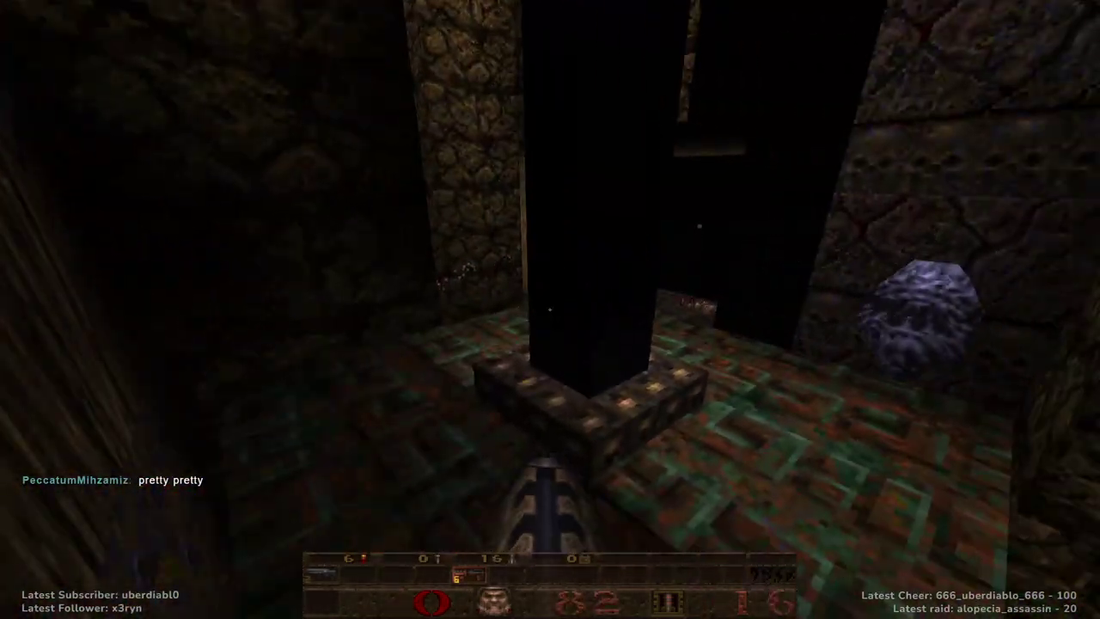
pyautogui.press('ctrl')
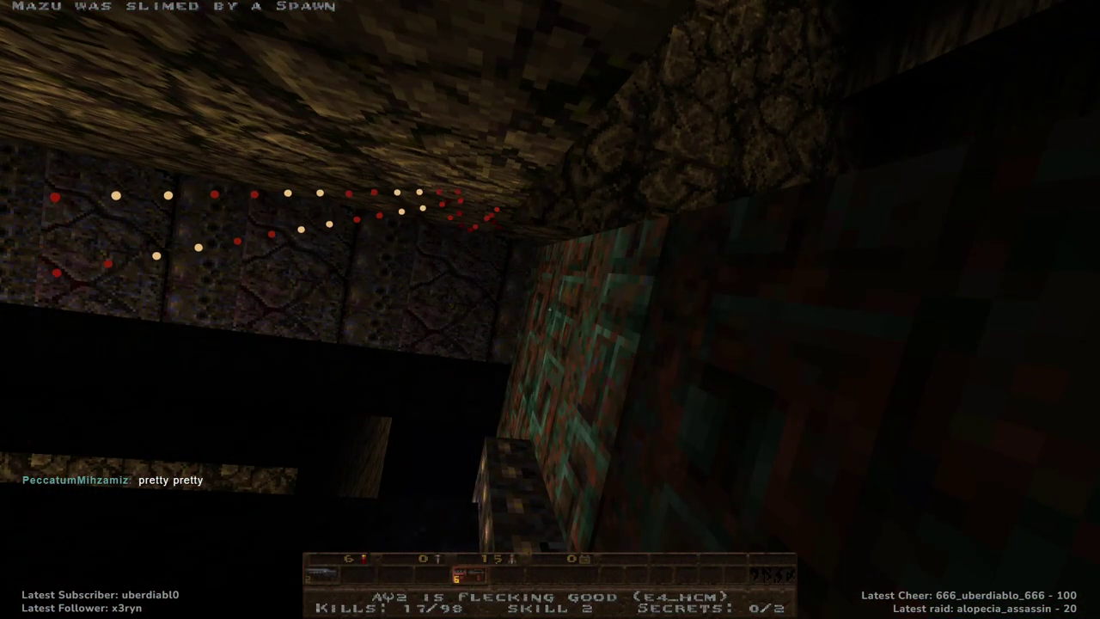
# Reload the quicksave, return to the shaft's edge and set the fog density to 0.02 in the console
pyautogui.press('F9')
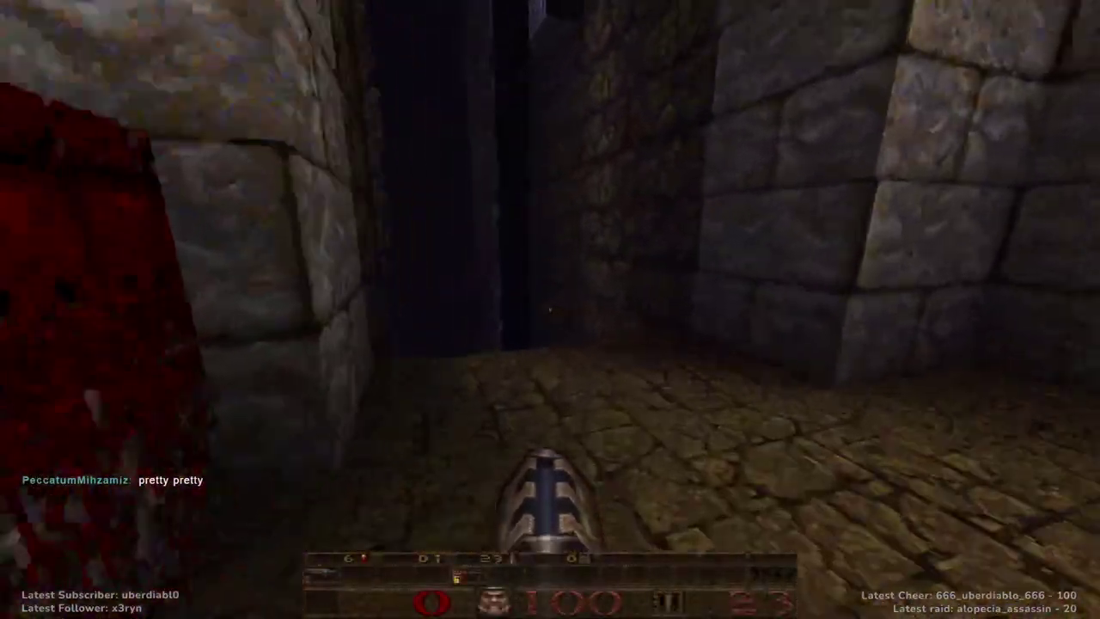
pyautogui.press('ctrl')
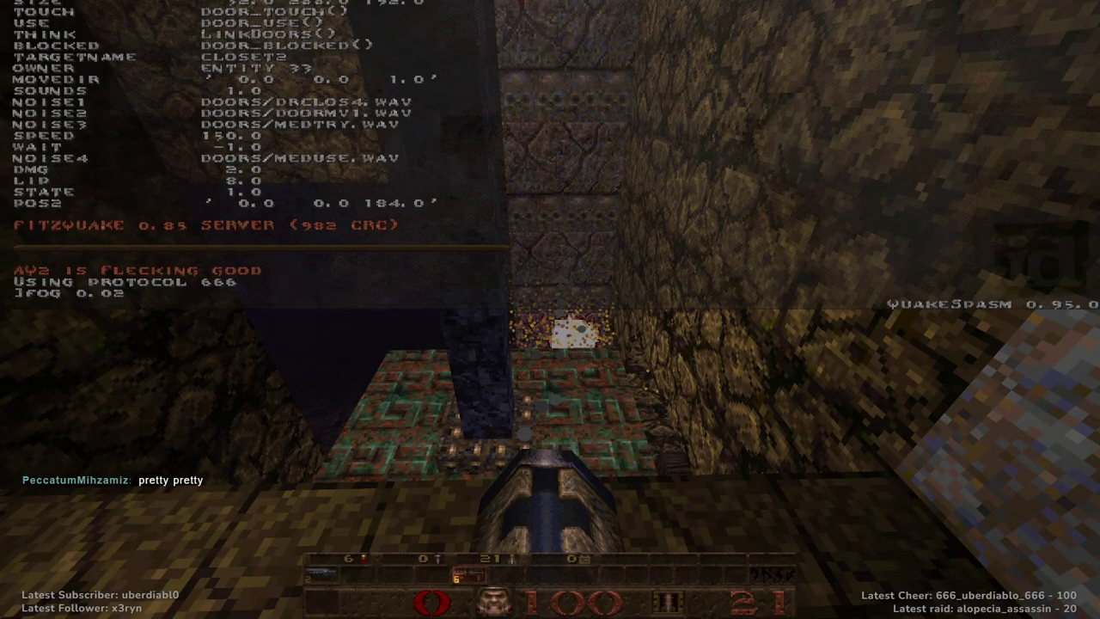
pyautogui.press('`')
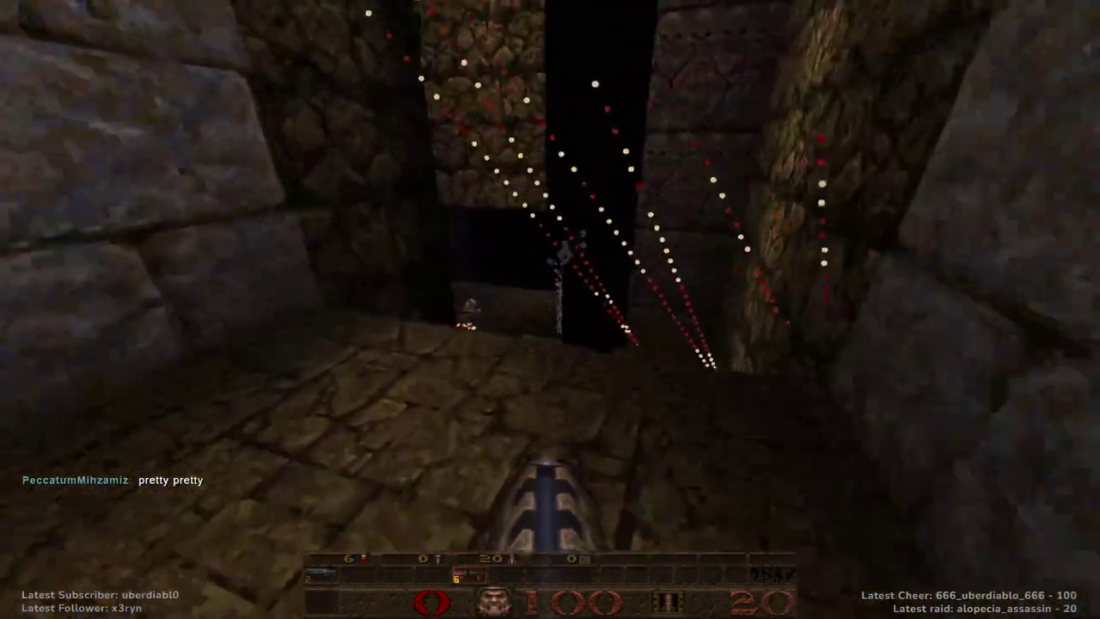
# Clear the spawn shaft with grenades from the ledge and attack the knight in the stone passage below
pyautogui.press('ctrl')
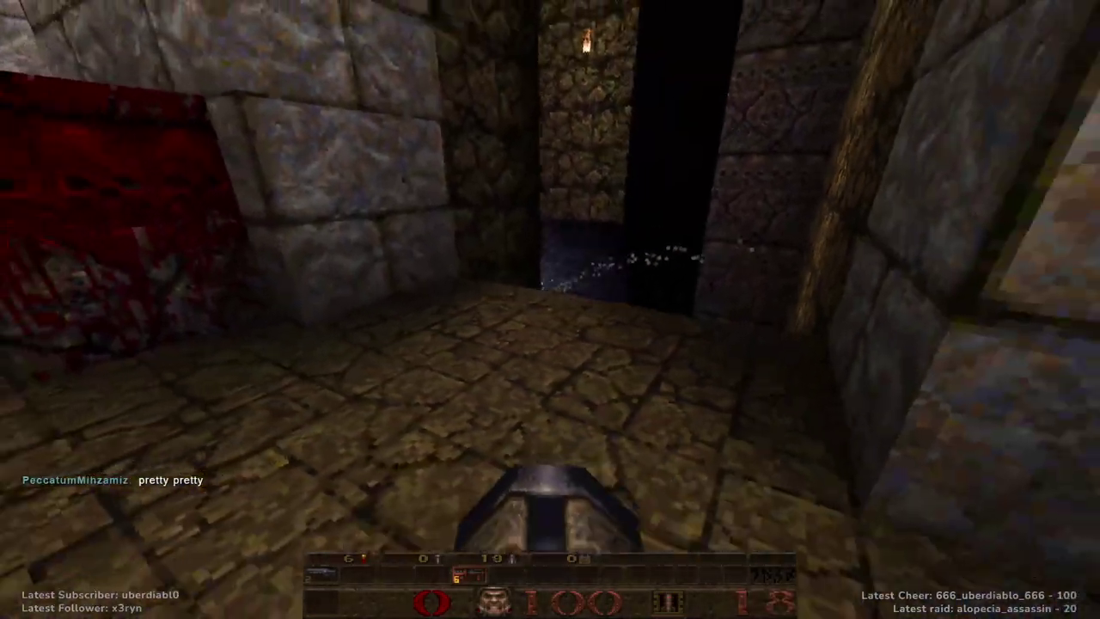
pyautogui.press('ctrl')
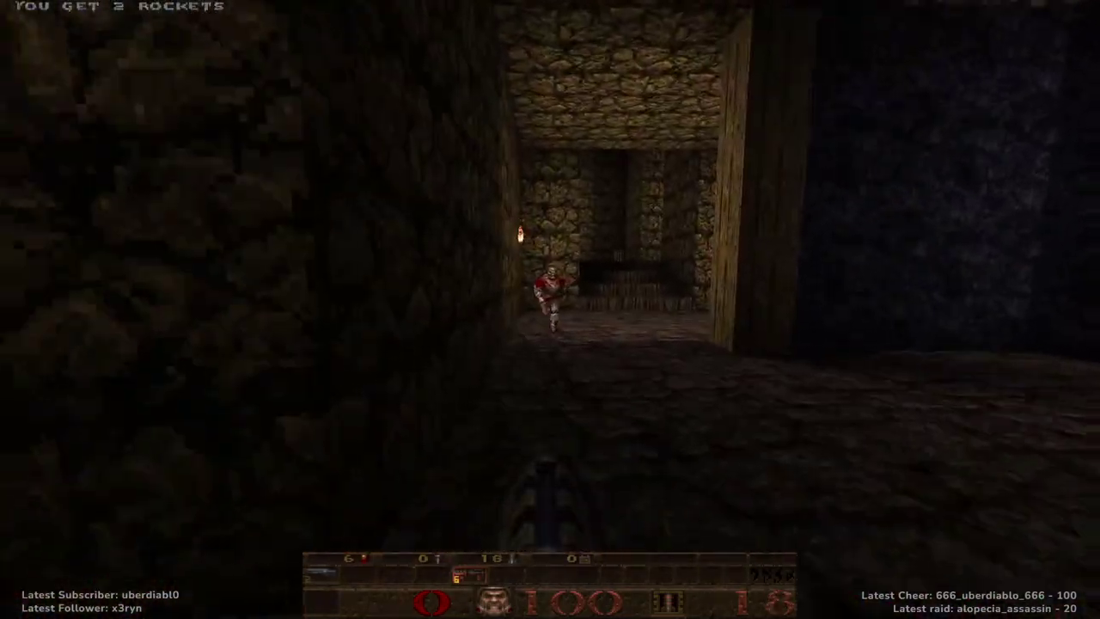
pyautogui.press('ctrl')
pyautogui.press('ctrl')
pyautogui.press('Up')
pyautogui.press('Right')
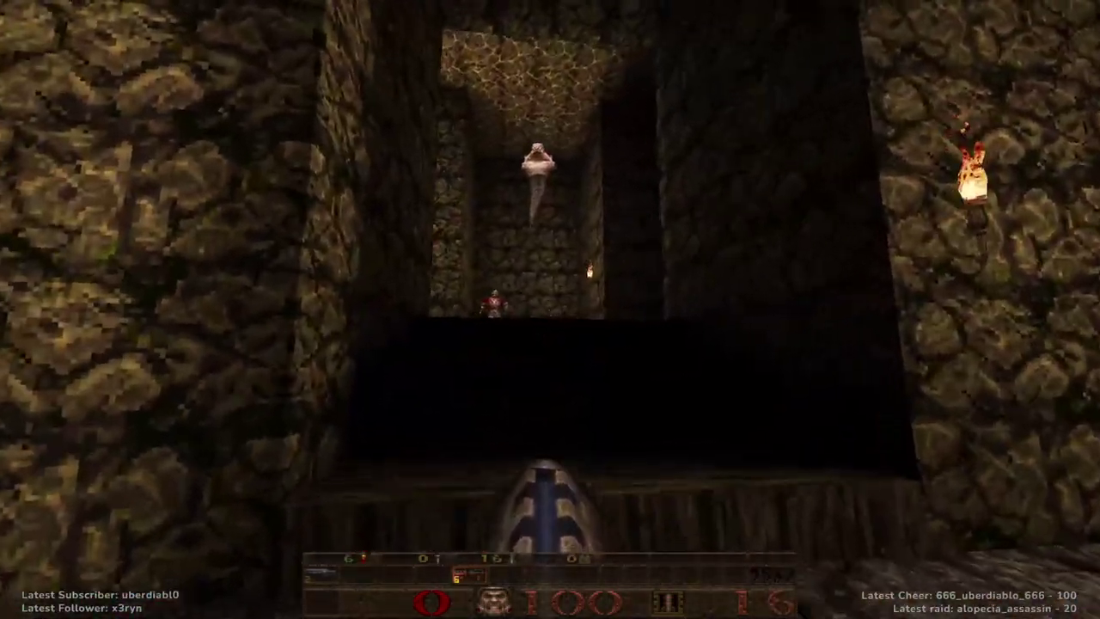
# Kill the scrag and knight above the wooden steps with grenades and the shotgun, collecting rockets
pyautogui.press('ctrl')
pyautogui.press('2')
pyautogui.press('Left')
pyautogui.press('Up')
pyautogui.press('Left')
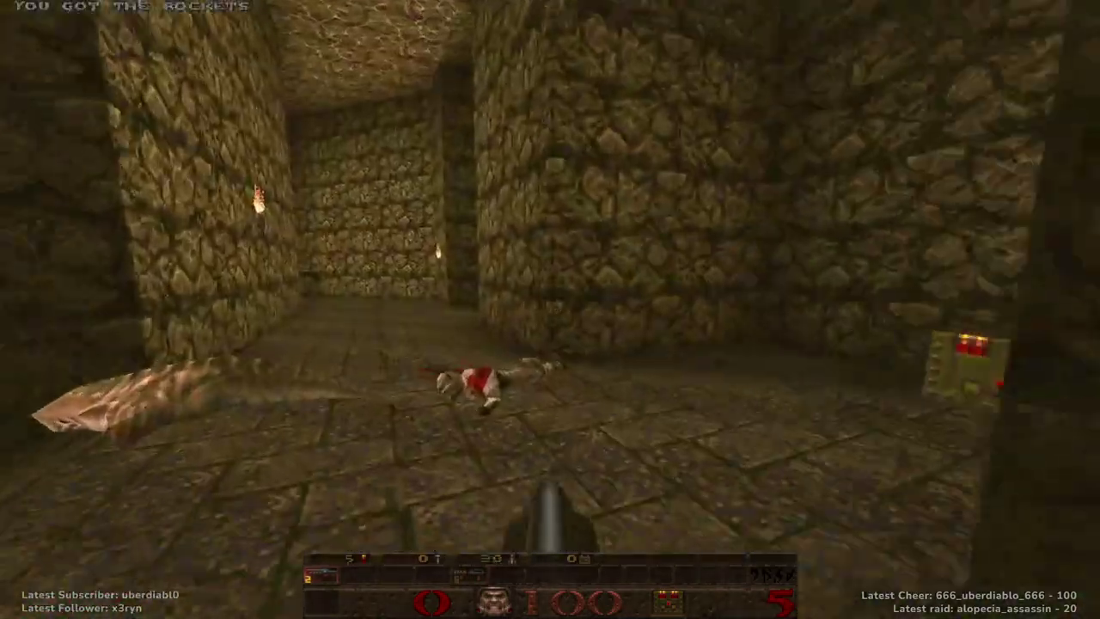
# Hold the torchlit stone corridor with the shotgun and shoot the approaching knights
pyautogui.press('Up')
pyautogui.press('Left')
pyautogui.press('ctrl')
pyautogui.press('Down')
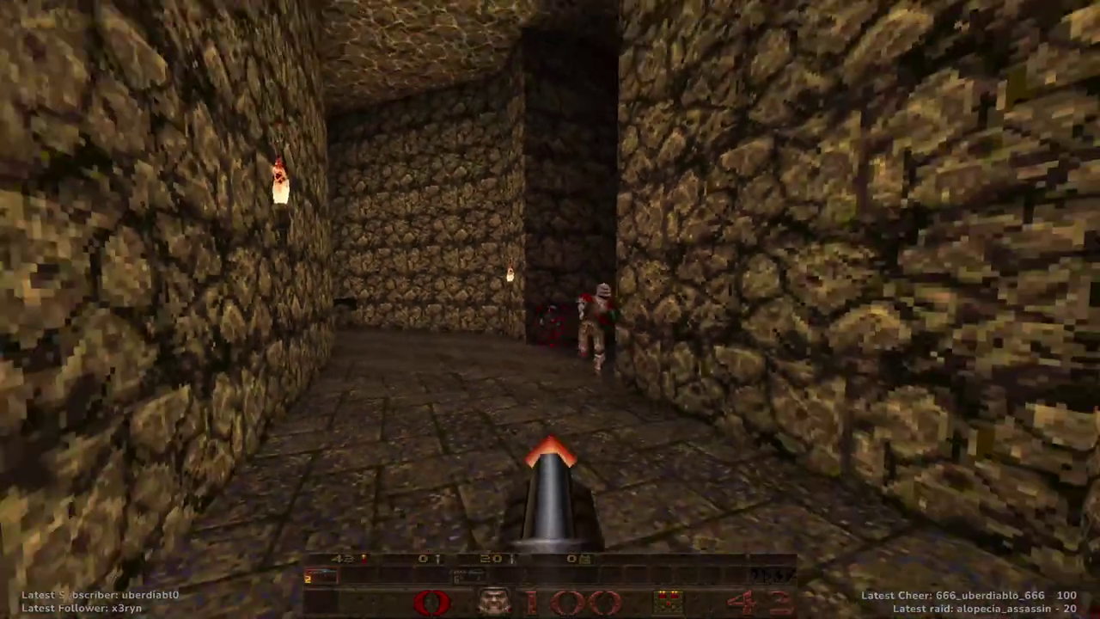
pyautogui.press('Right')
pyautogui.press('ctrl')
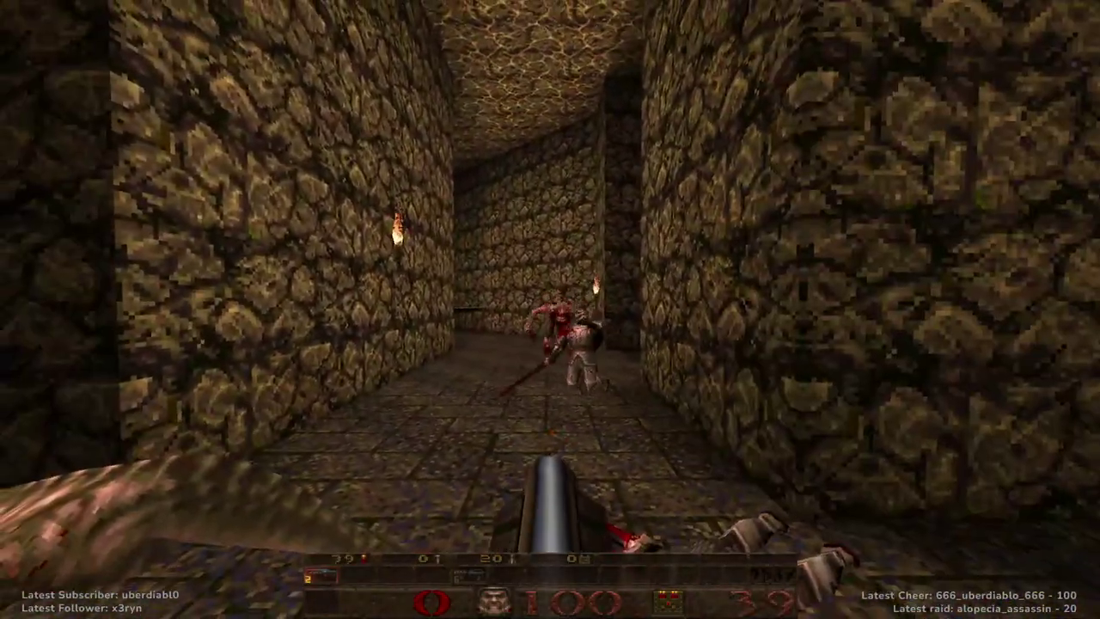
pyautogui.press('Right')
pyautogui.press('ctrl')
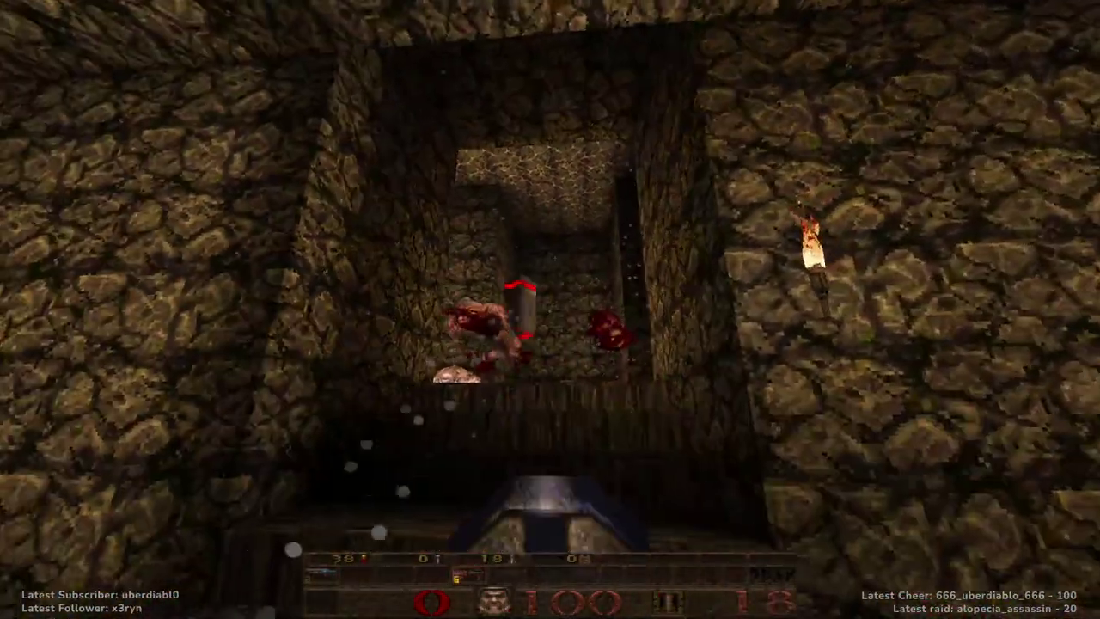
# Fight the knights pursuing through the wooden-beamed chamber and upper corridor with grenades and the shotgun
pyautogui.press('Right')
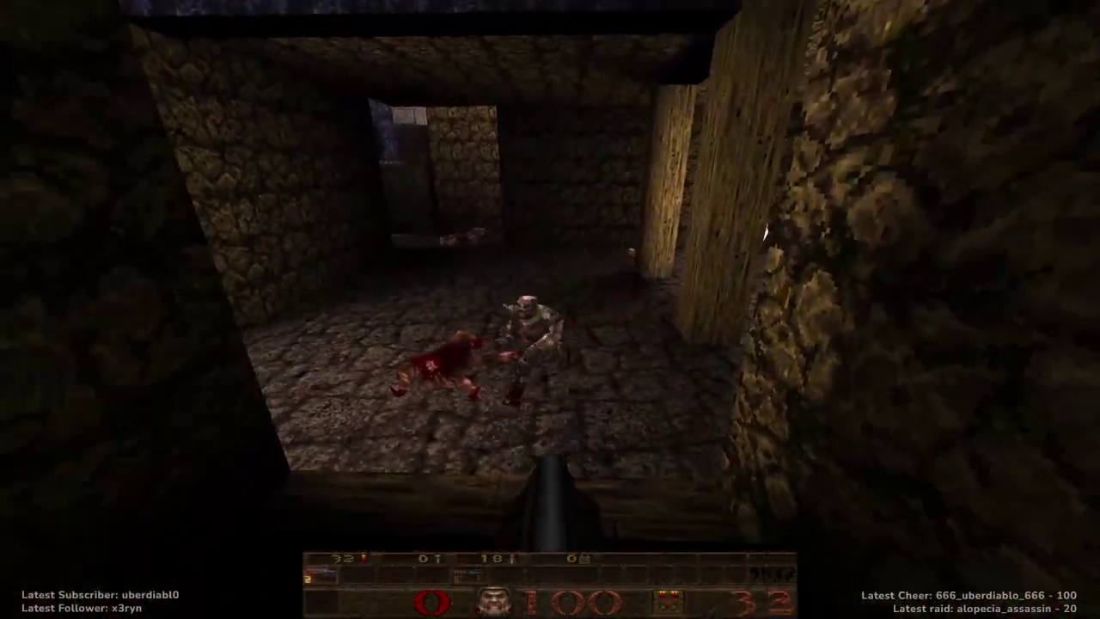
pyautogui.press('Up')
pyautogui.press('ctrl')
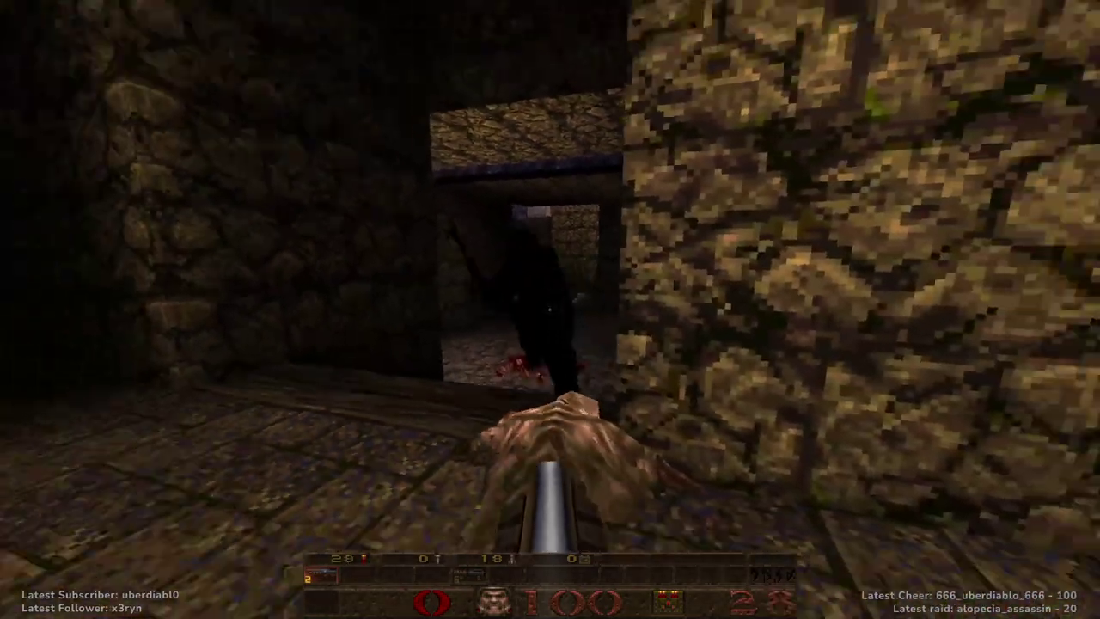
pyautogui.press('Left')
pyautogui.press('ctrl')
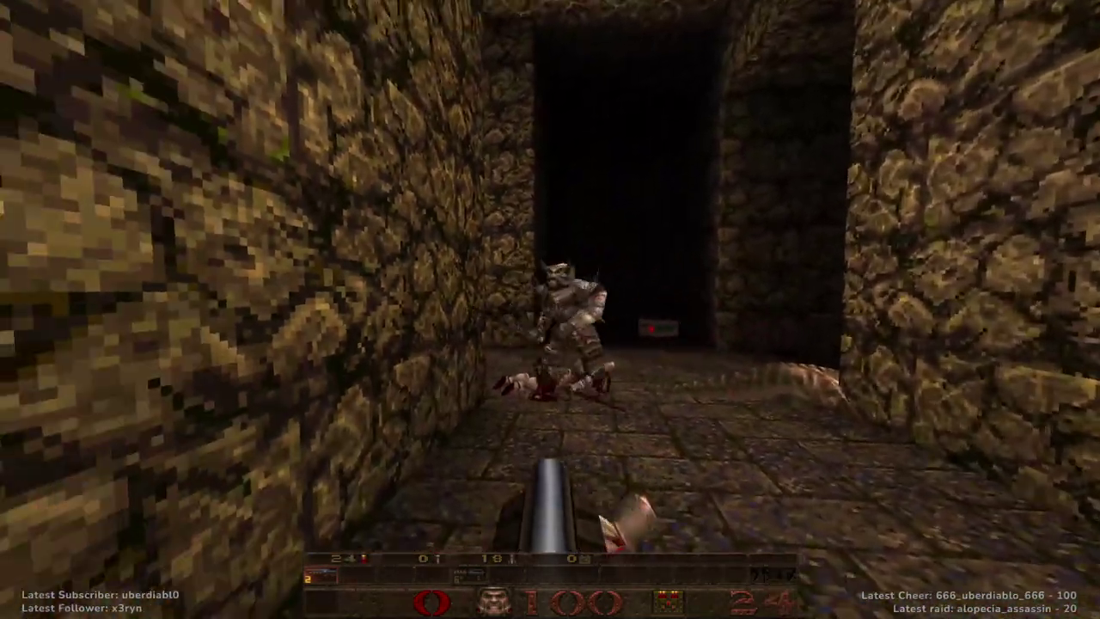
# Finish the corridor fight, collect the rockets and explore the beamed chamber as far as the pentagram button alcove
pyautogui.press('Down')
pyautogui.press('Left')
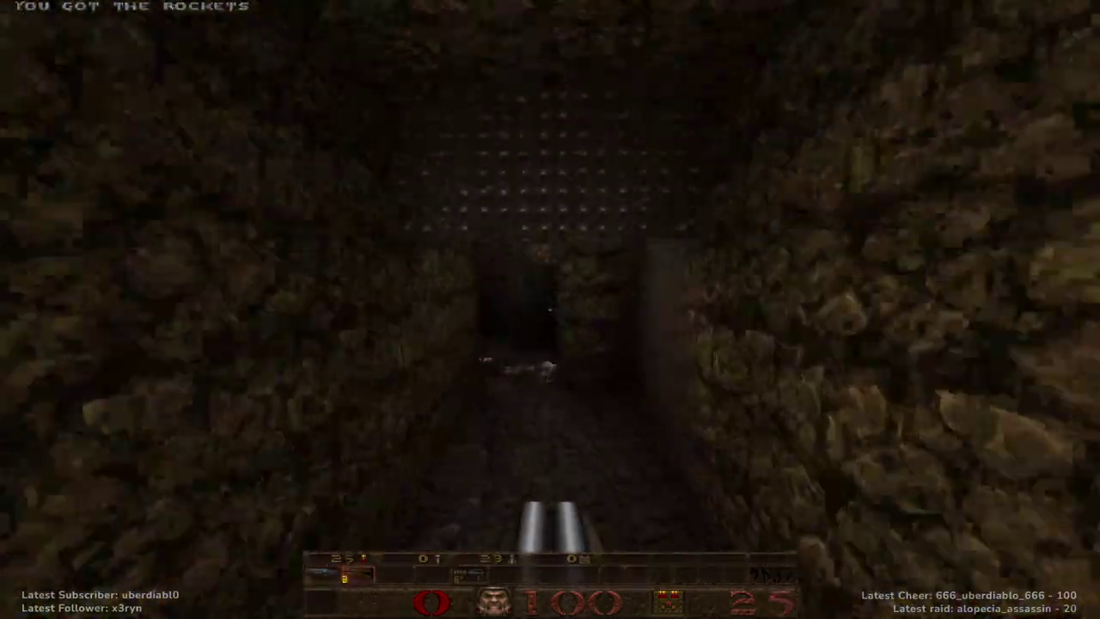
pyautogui.press('Up')
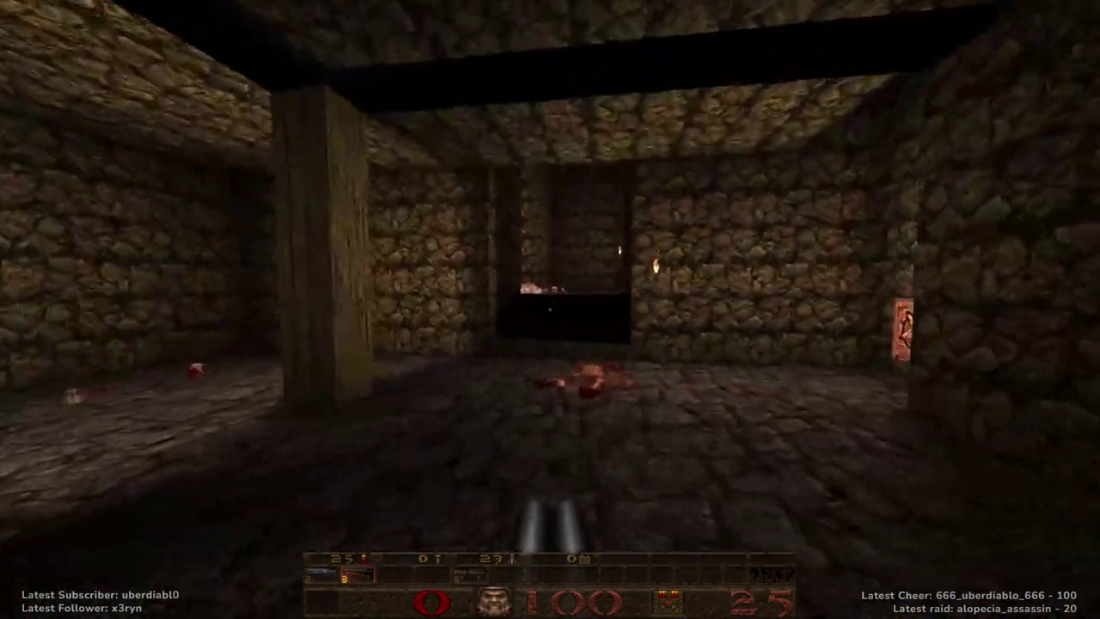
pyautogui.press('Up')
pyautogui.press('Left')
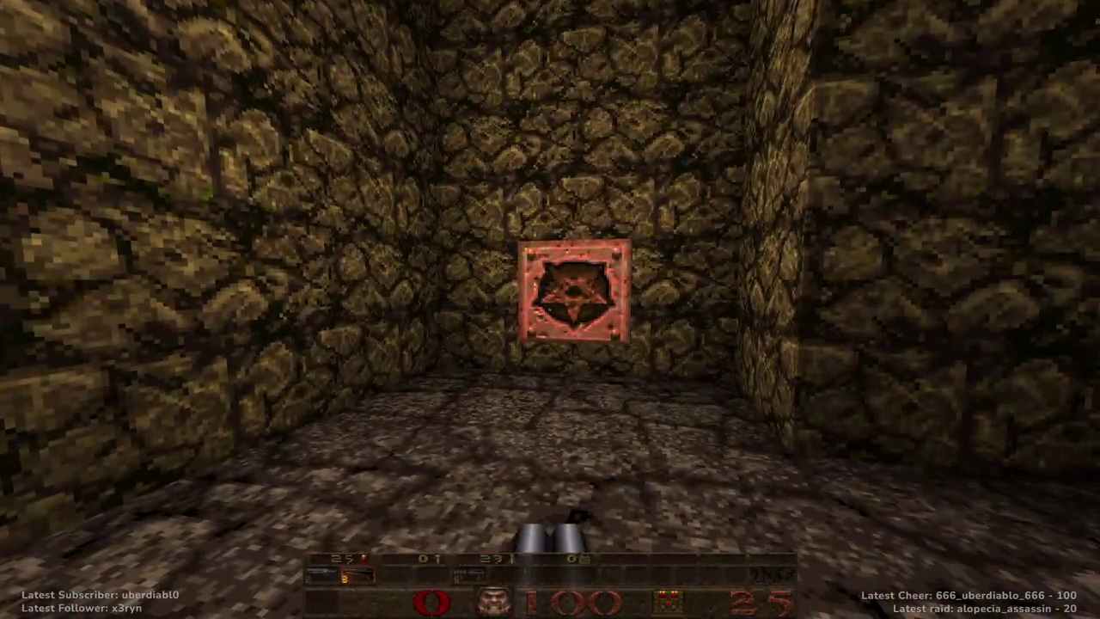
pyautogui.press('Left')
pyautogui.press('Up')
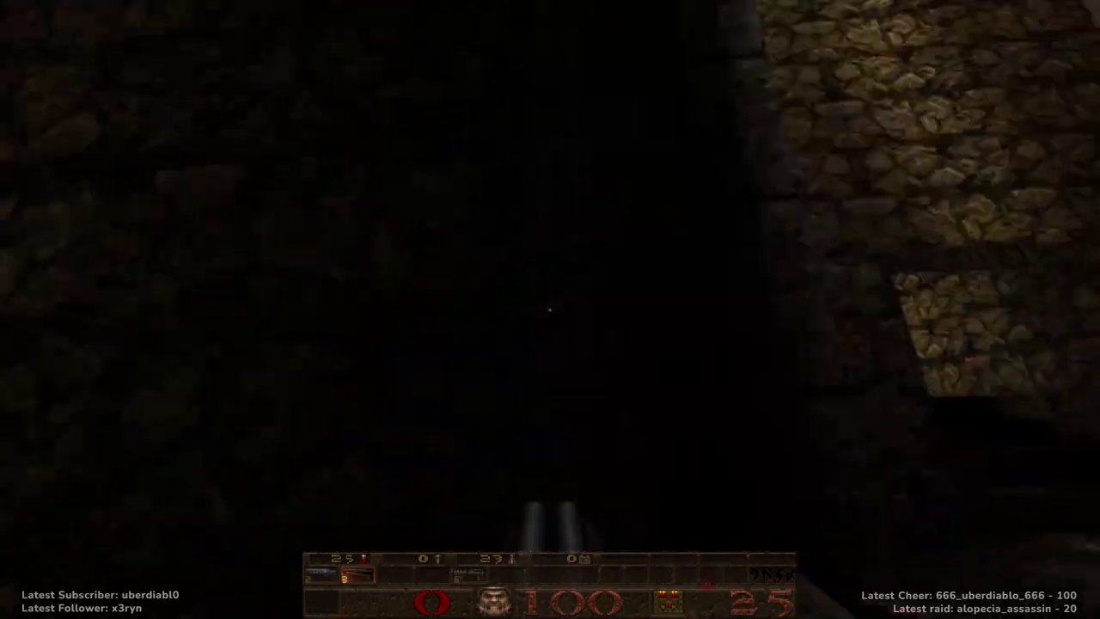
# Trigger the platform shift from the pentagram button alcove and descend through the stone shaft
pyautogui.press('Left')
pyautogui.press('Up')
pyautogui.press('Left')
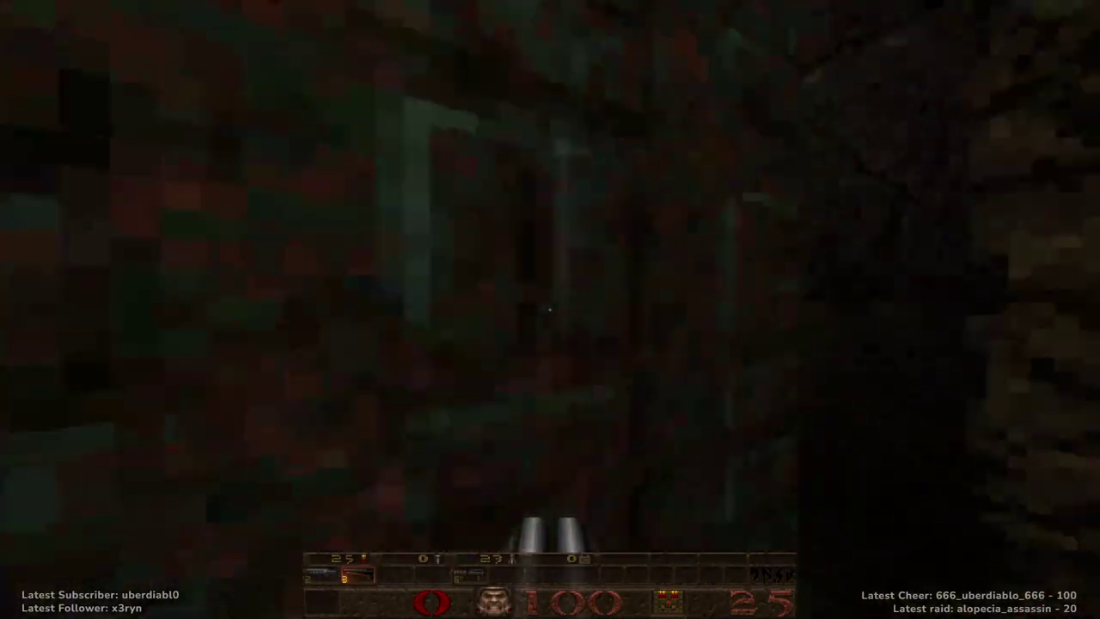
pyautogui.press('Down')
pyautogui.press('Up')
pyautogui.press('Left')
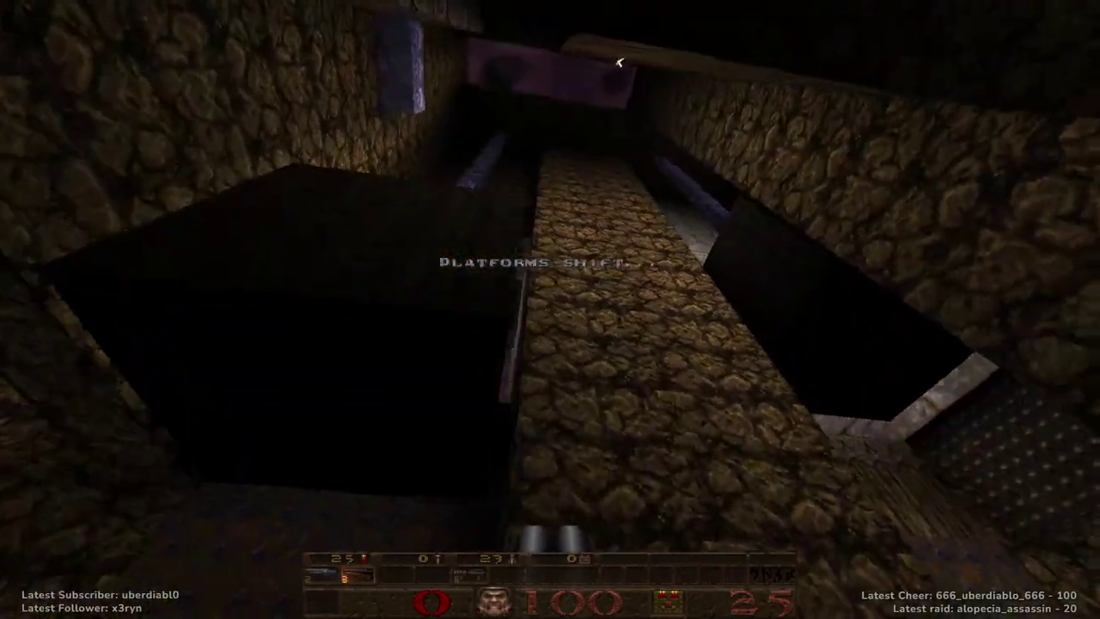
pyautogui.press('Left')
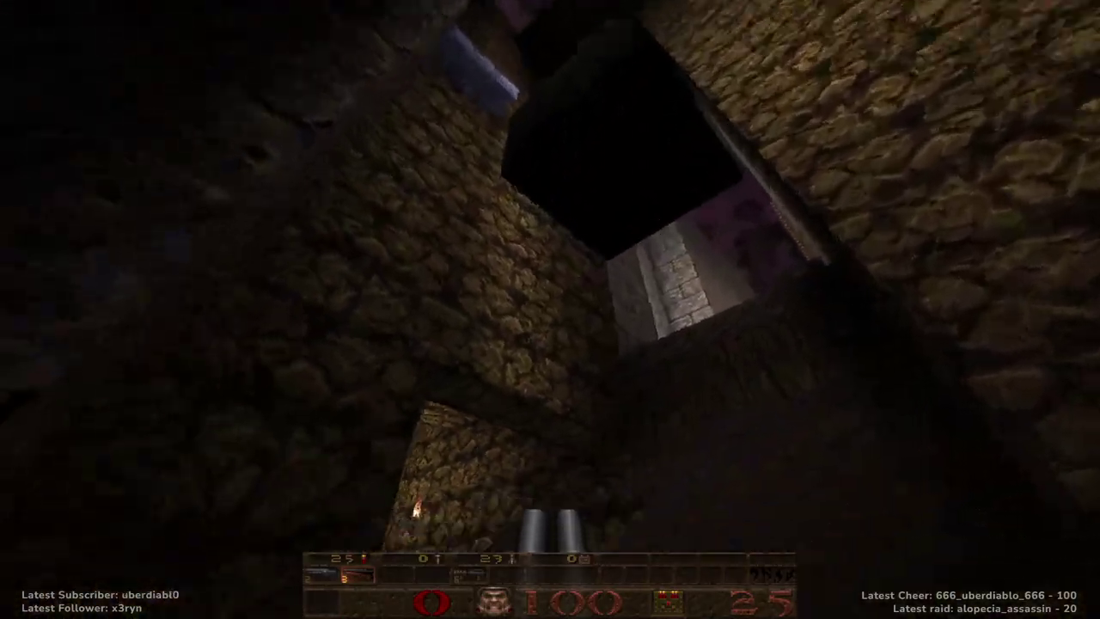
# Shoot the knights and scrag in the stone chamber with the shotgun and grab the Quad Damage
pyautogui.press('Up')
pyautogui.press('ctrl')
pyautogui.press('ctrl')
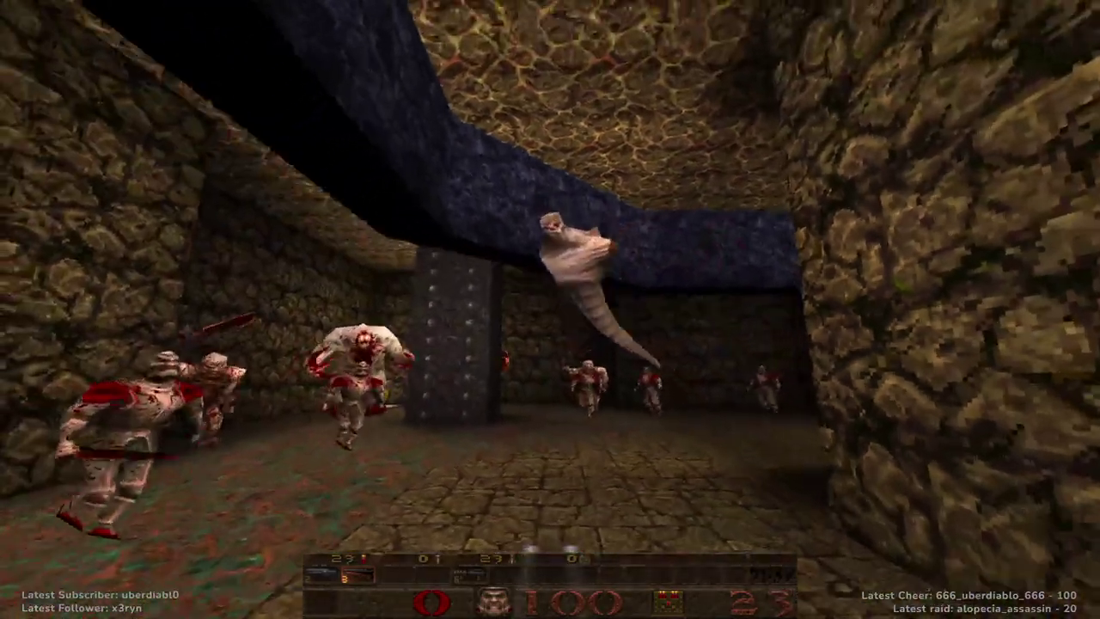
pyautogui.press('Up')
pyautogui.press('Left')
pyautogui.press('ctrl')
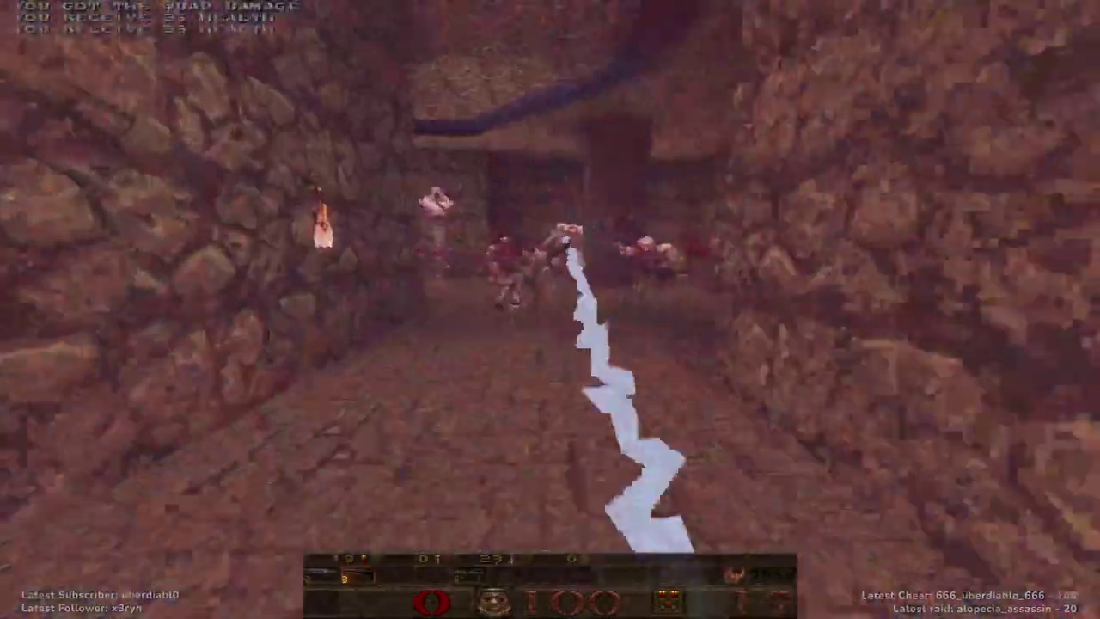
# Kill the shamblers and remaining knights from the torchlit passage with the Quad-powered shotgun
pyautogui.press('Up')
pyautogui.press('Left')
pyautogui.press('ctrl')
pyautogui.press('Up')
pyautogui.press('ctrl')
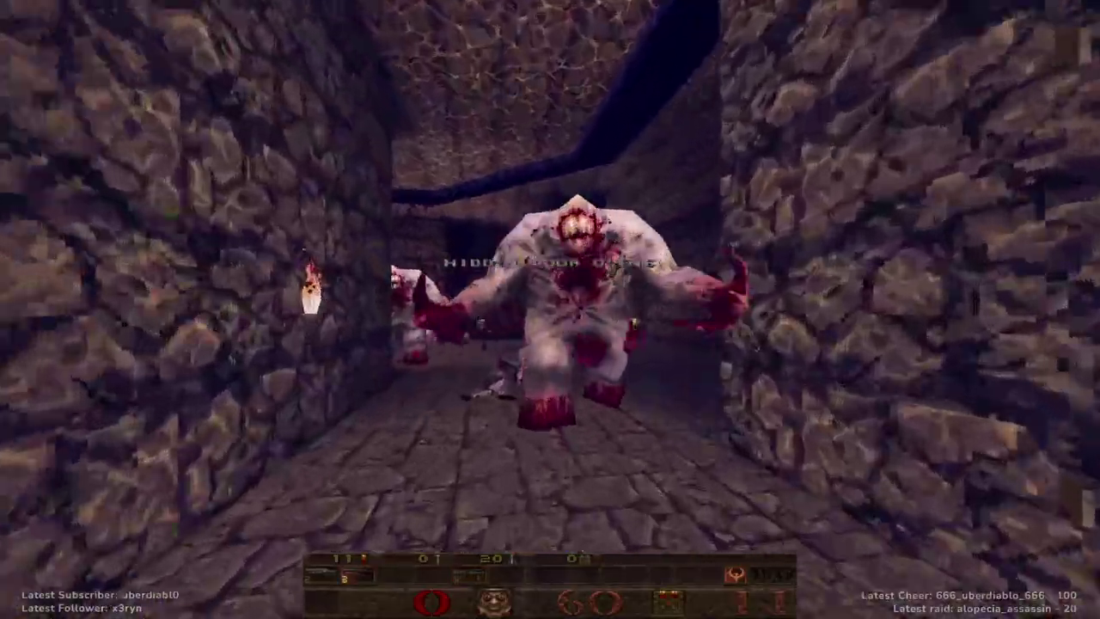
pyautogui.press('ctrl')
pyautogui.press('Left')
pyautogui.press('Up')
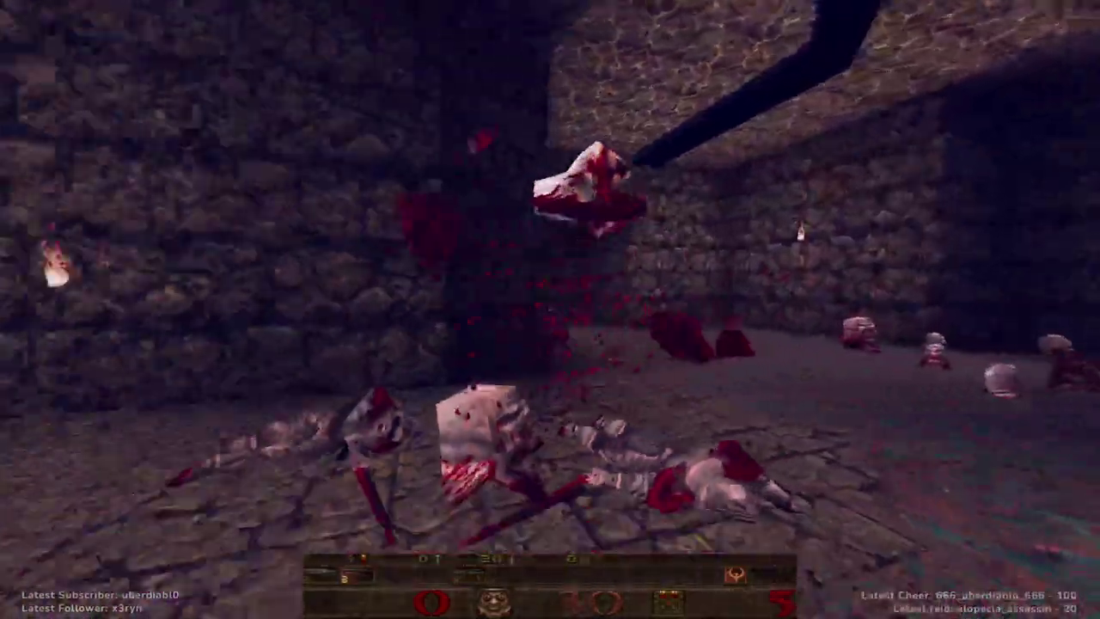
# Collect the rockets, armor and health, then return through the brick hall to the pentagram button shaft
pyautogui.press('Up')
pyautogui.press('Left')
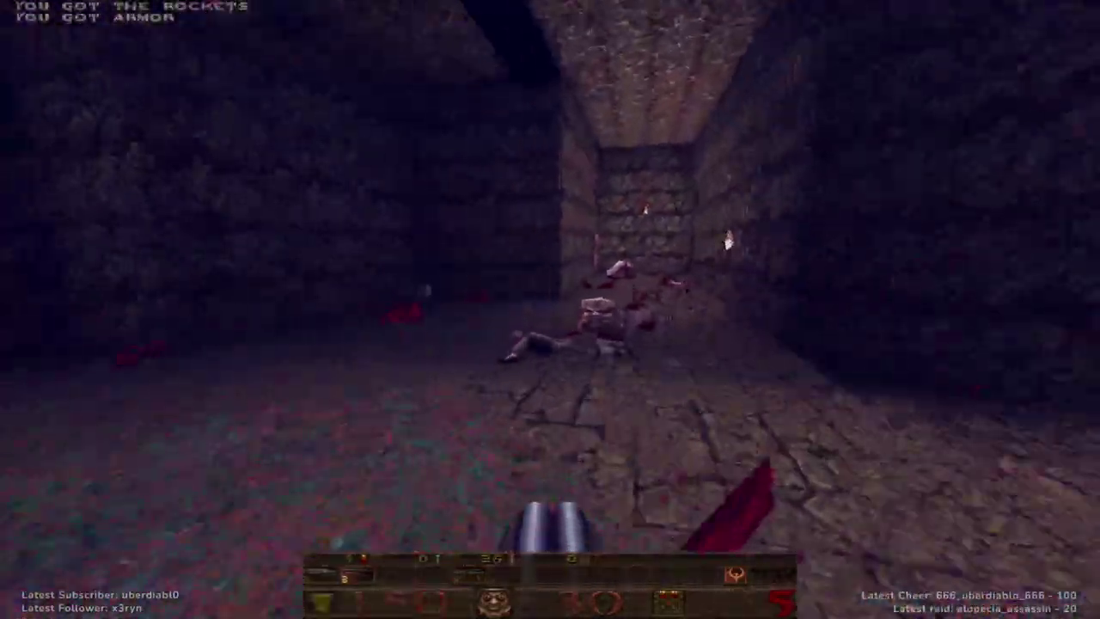
pyautogui.press('Left')
pyautogui.press('Up')
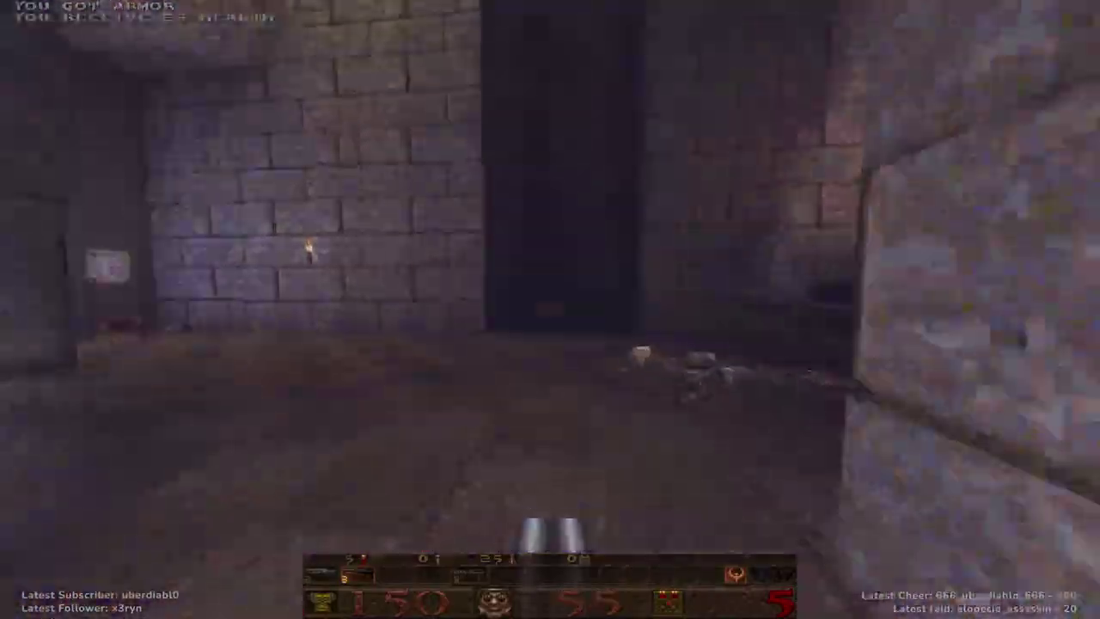
pyautogui.press('Left')
pyautogui.press('Right')
pyautogui.press('Up')
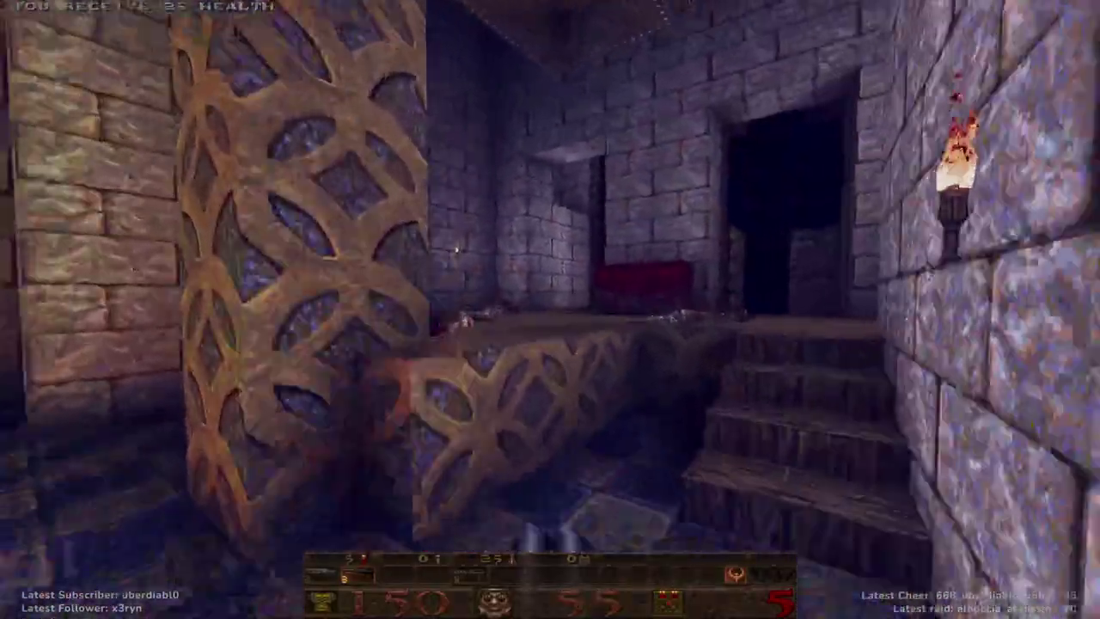
pyautogui.press('Left')
pyautogui.press('Up')
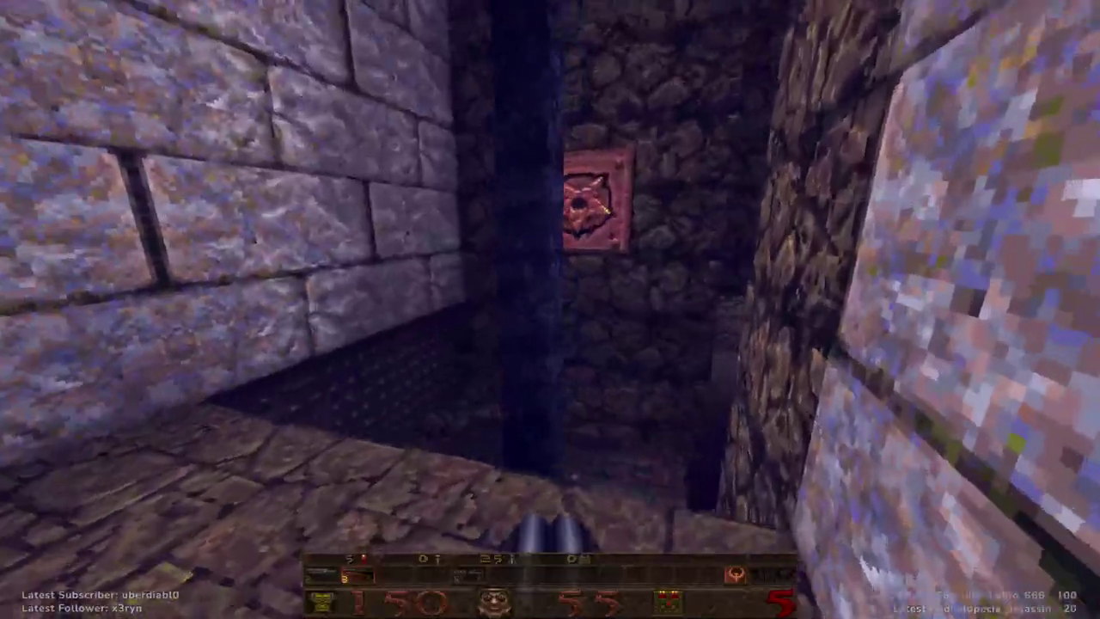
# Move past the shaft's skull button into the open brick hall and attack the monsters on the upper ledges with grenades
pyautogui.press('Right')
pyautogui.press('Up')
pyautogui.press('Right')
pyautogui.press('Right')
pyautogui.press('Up')
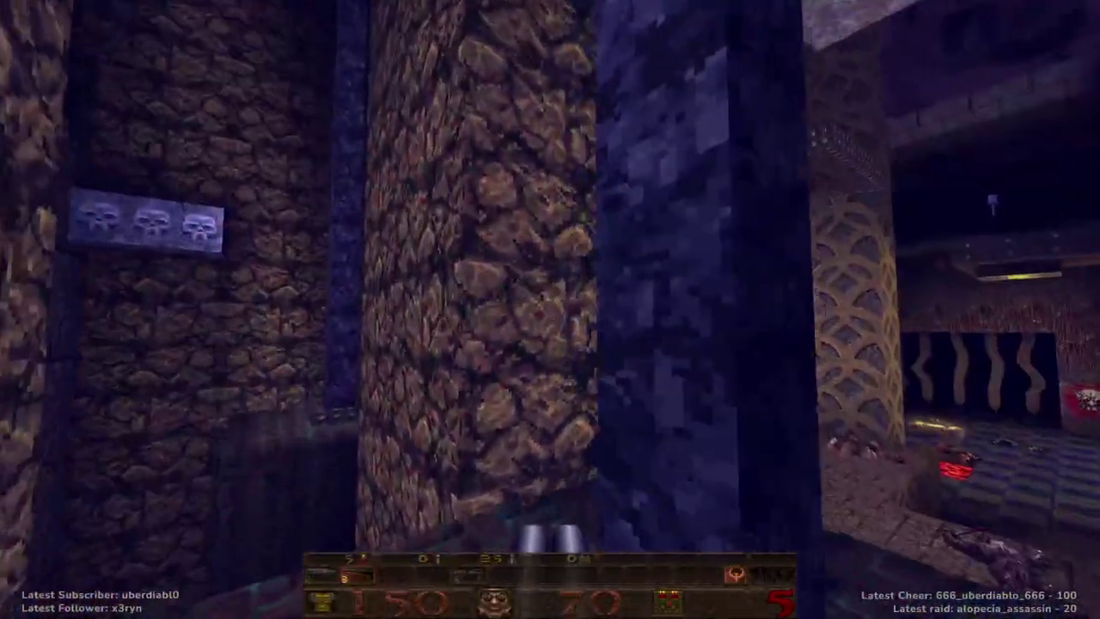
pyautogui.press('pageup')
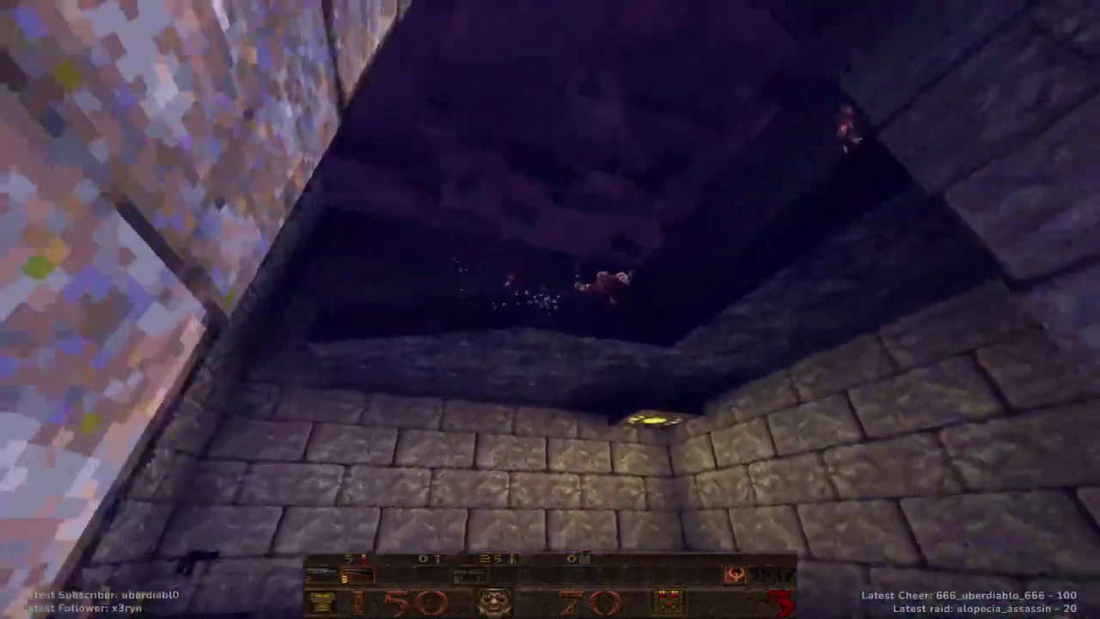
pyautogui.press('Right')
pyautogui.press('Left')
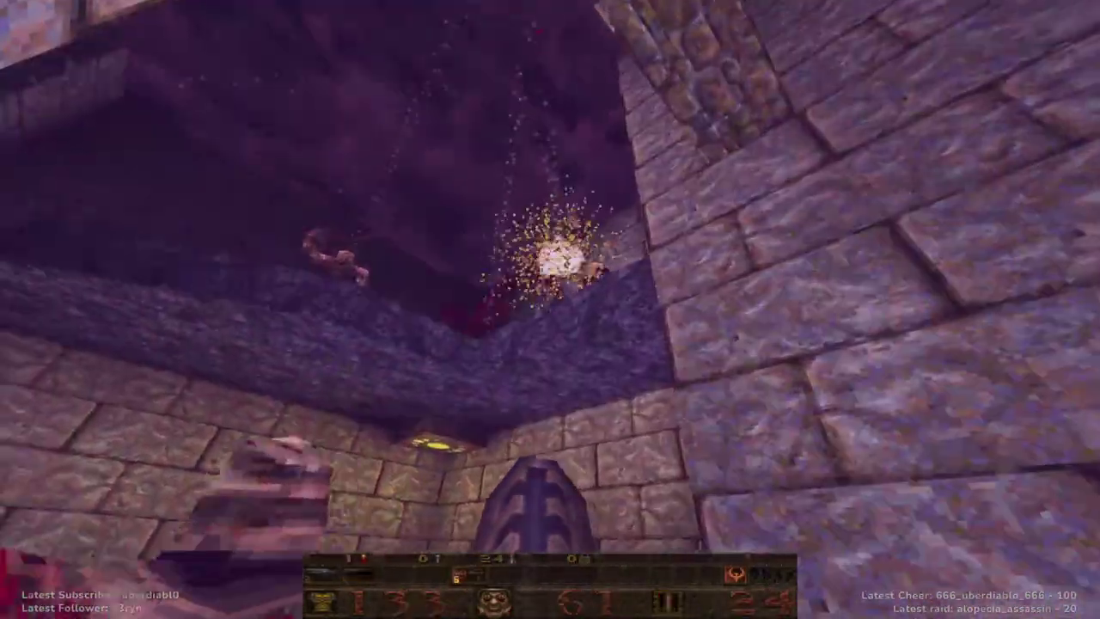
# Clear the upper tiled hall and collect the nailgun, nails and health
pyautogui.press('pagedown')
pyautogui.press('Up')
pyautogui.press('Up')
pyautogui.press('Left')
pyautogui.press('Up')
pyautogui.press('Right')
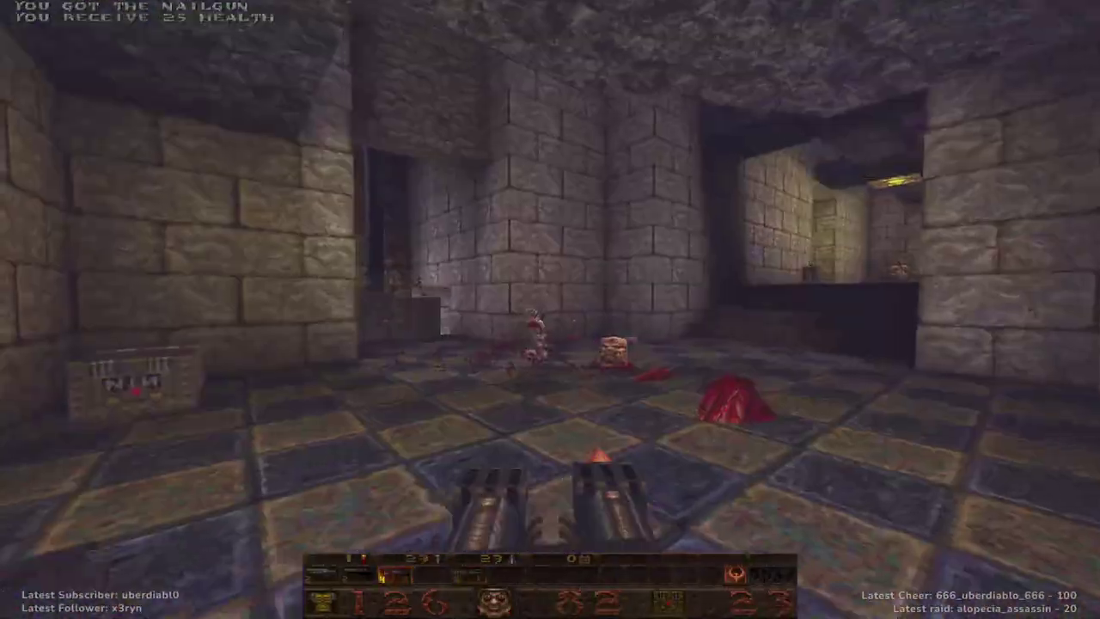
pyautogui.press('Up')
pyautogui.press('Left')
pyautogui.press('Right')
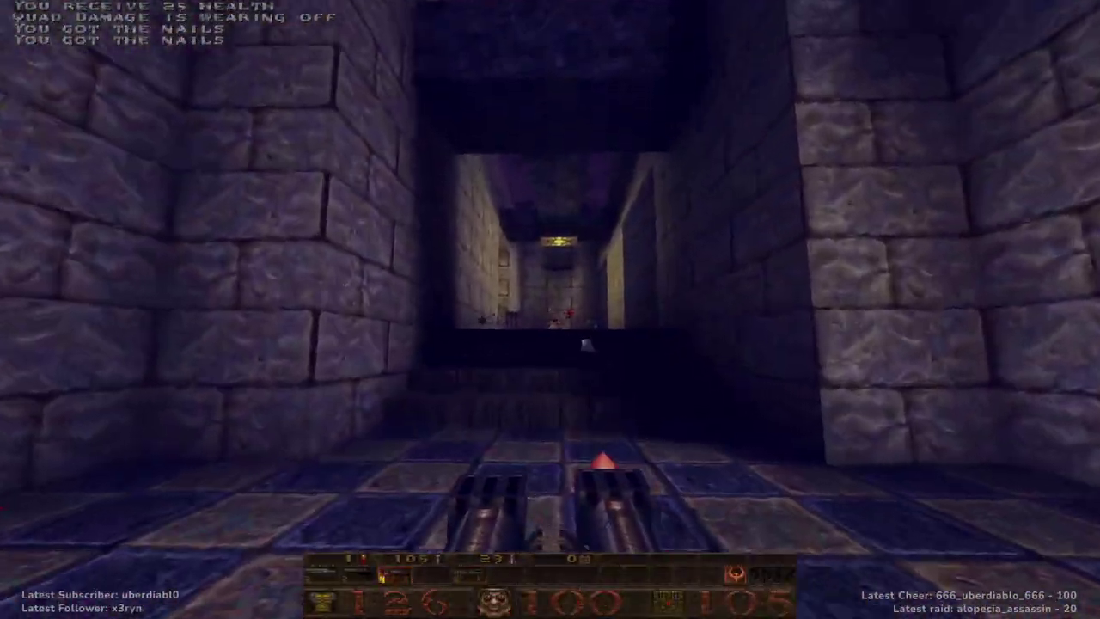
# Fire the nailgun up the dark stairway and go back to the green metal platform beside the pentagram button
pyautogui.press('Up')
pyautogui.press('Left')
pyautogui.press('ctrl')
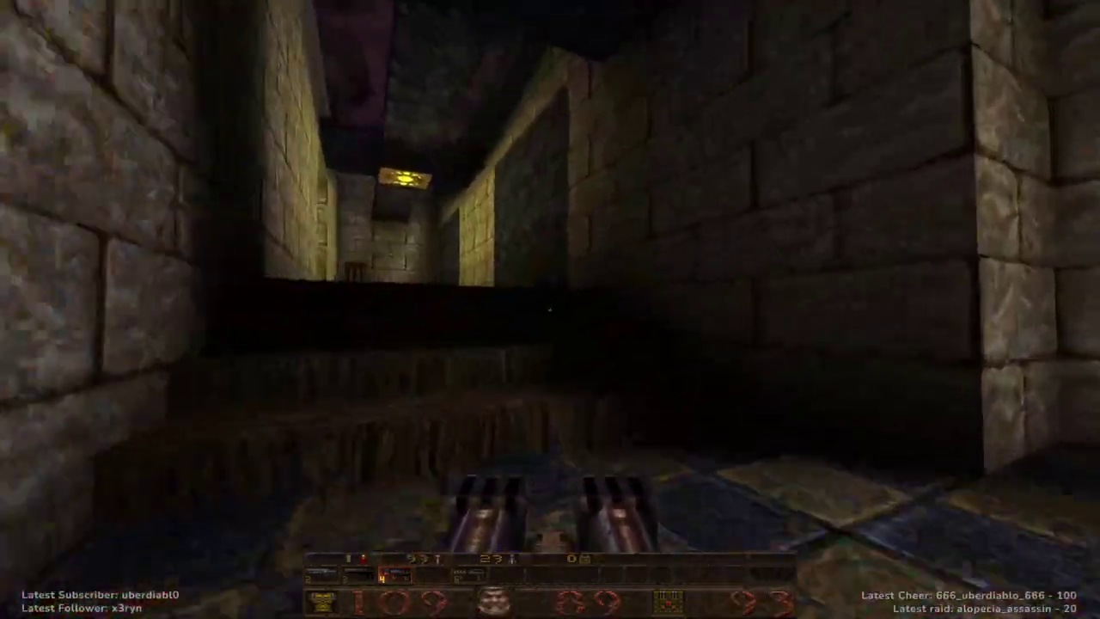
pyautogui.press('Left')
pyautogui.press('Up')
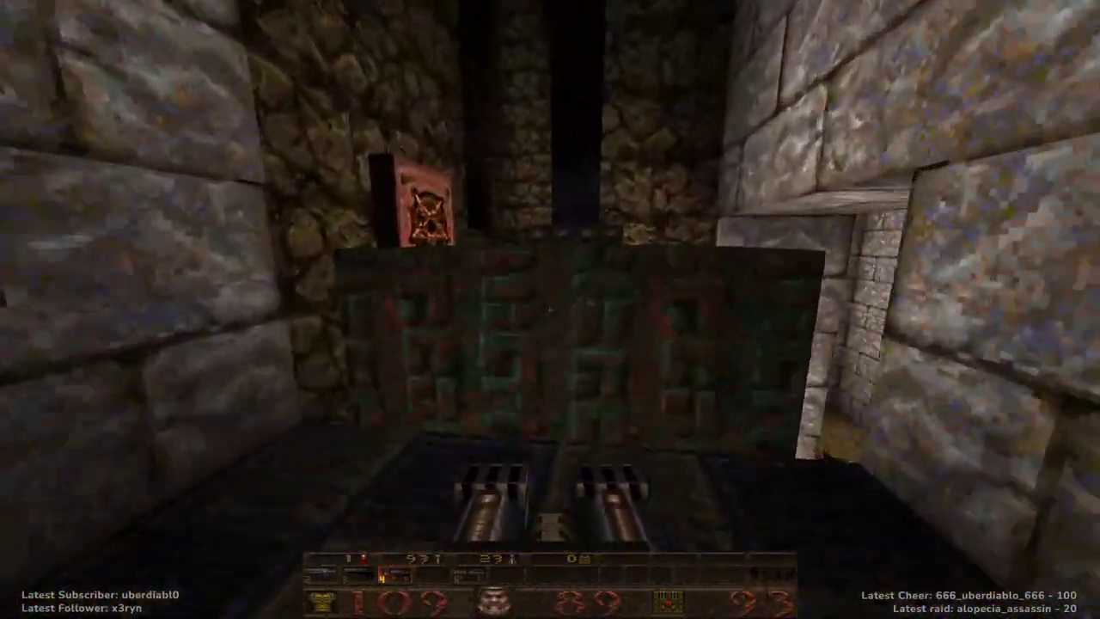
# Try to climb onto the green metal platform beside the pentagram button
pyautogui.press('Up')
pyautogui.press('Left')
pyautogui.press('Down')
pyautogui.press('Right')
pyautogui.press('Up')
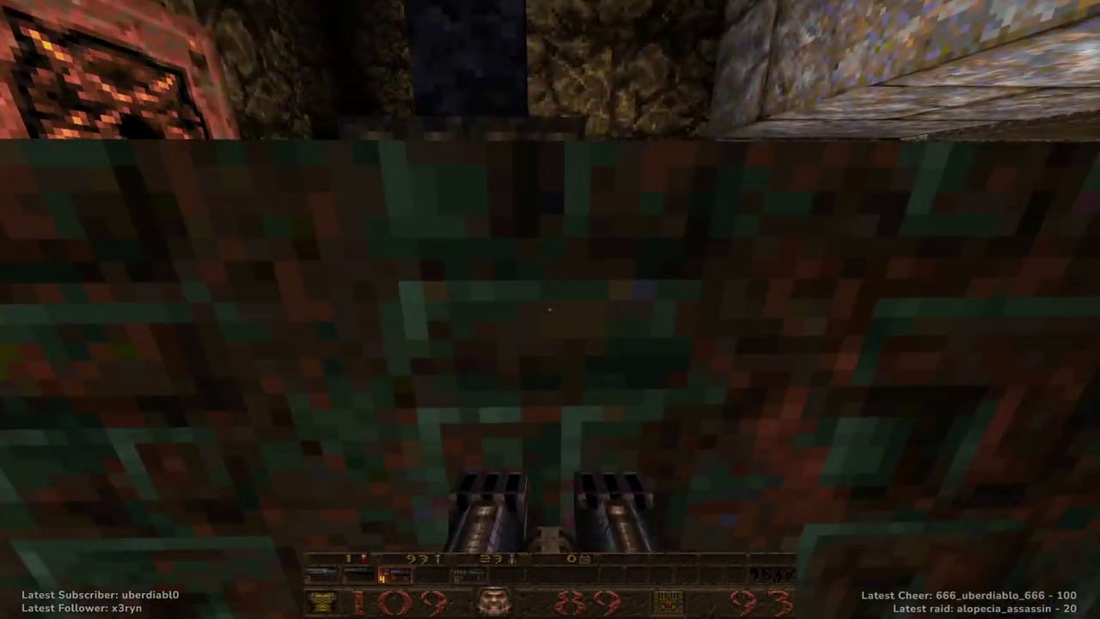
# Toggle noclip on and off to get past the raised platform's edge and inspect the shaft from above
pyautogui.press('Down')
pyautogui.press('Right')
pyautogui.press('n')
pyautogui.press('n')
pyautogui.press('Up')
pyautogui.press('Left')
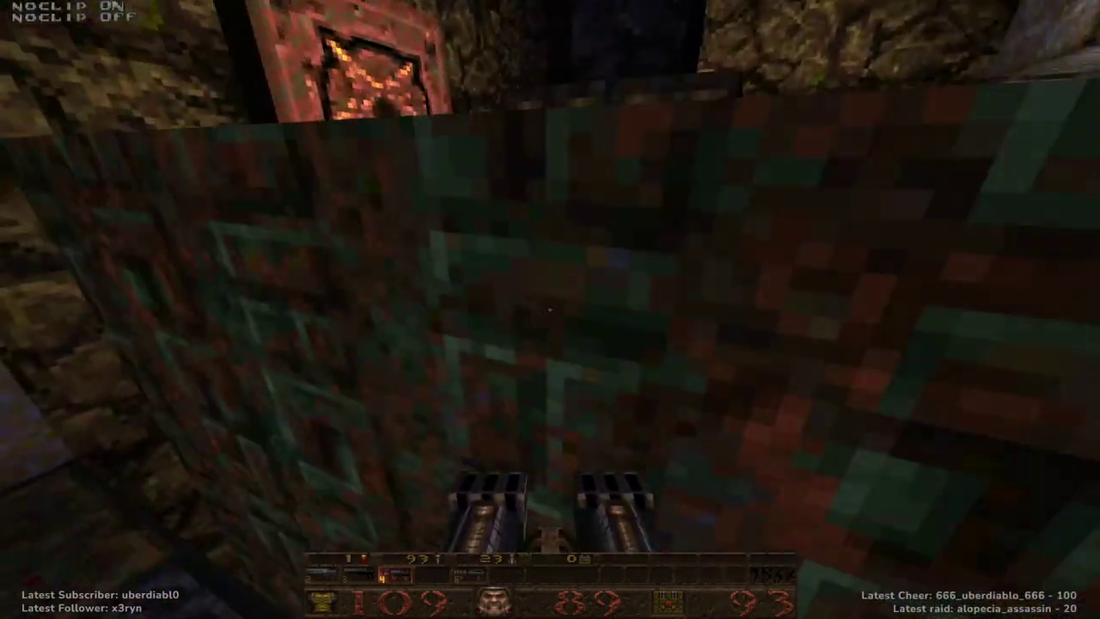
pyautogui.press('Down')
pyautogui.press('n')
pyautogui.press('n')
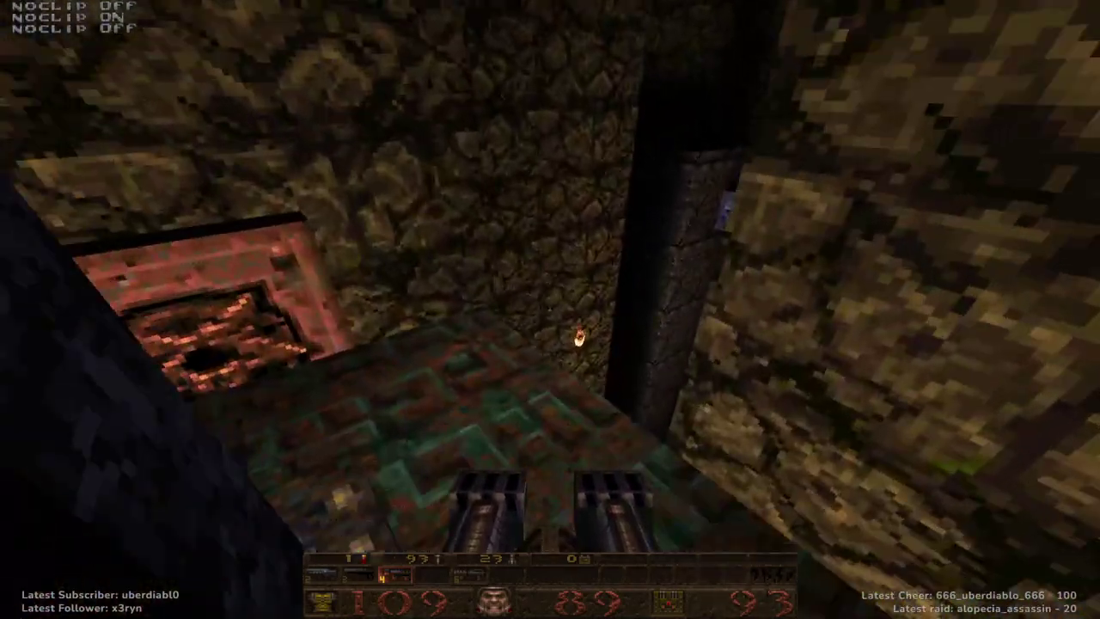
# Fly through the courtyard with noclip, drop back into the shaft and trigger the platform shift at the skull button
pyautogui.press('Right')
pyautogui.press('n')
pyautogui.press('Up')
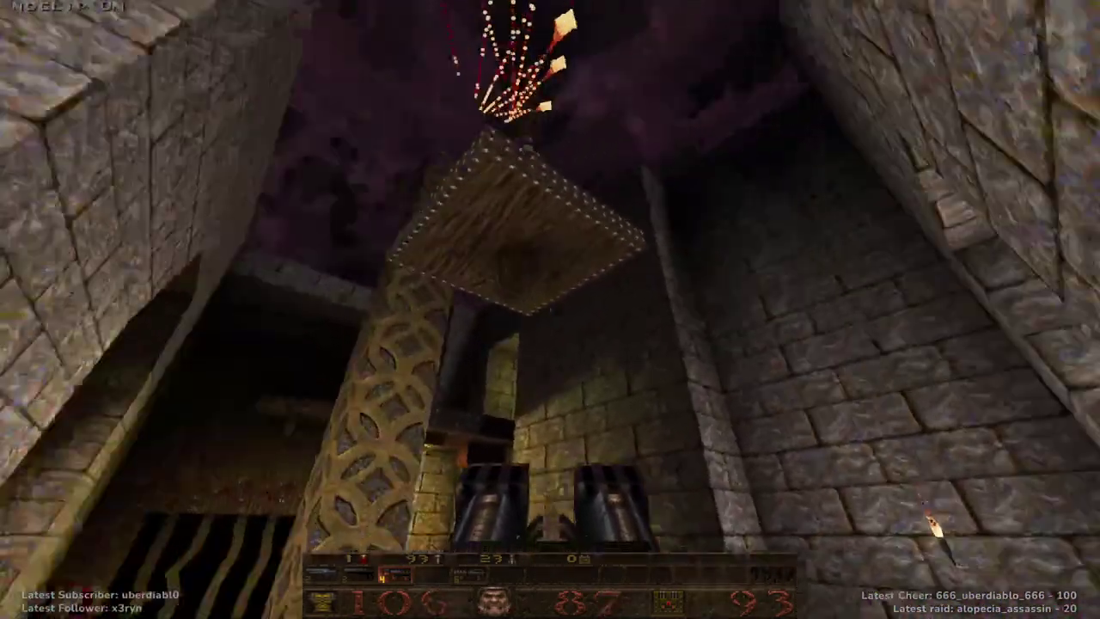
pyautogui.press('n')
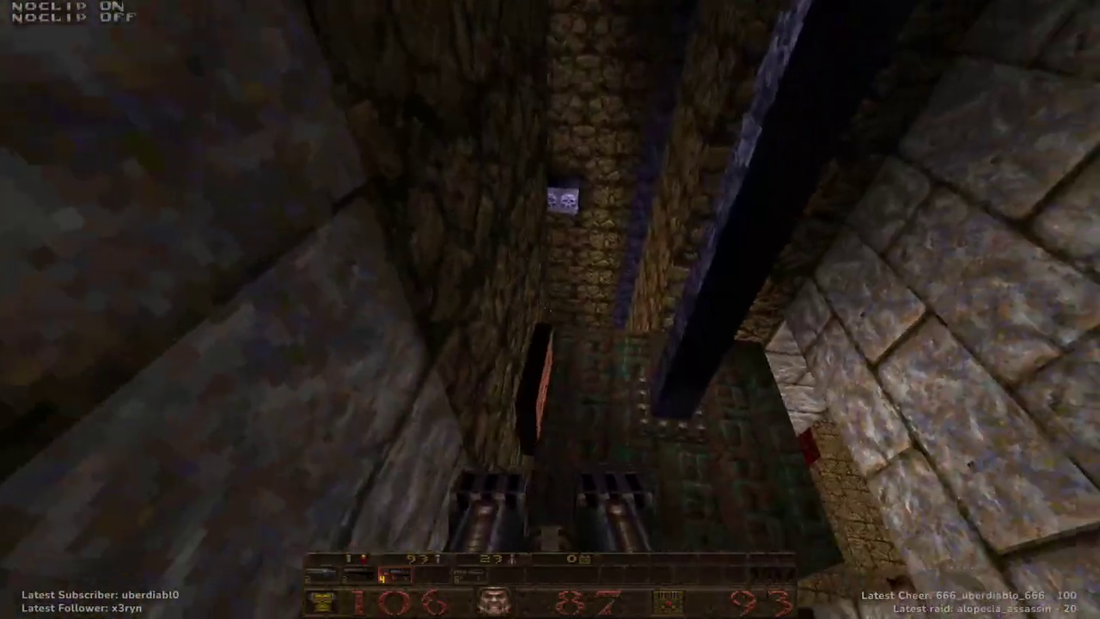
pyautogui.press('n')
pyautogui.press('n')
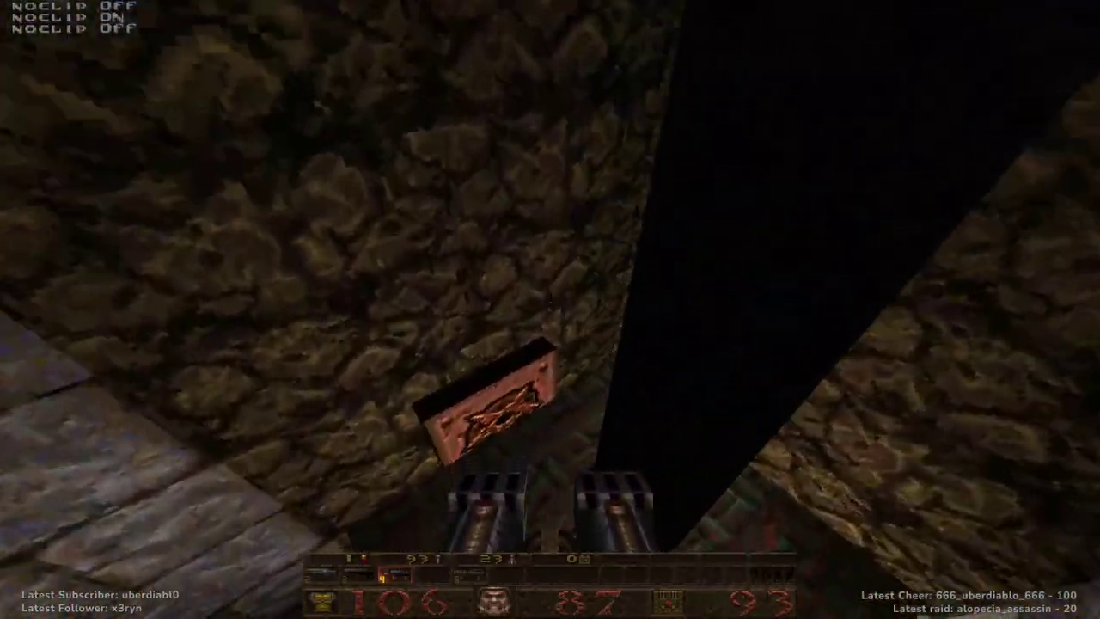
pyautogui.press('Up')
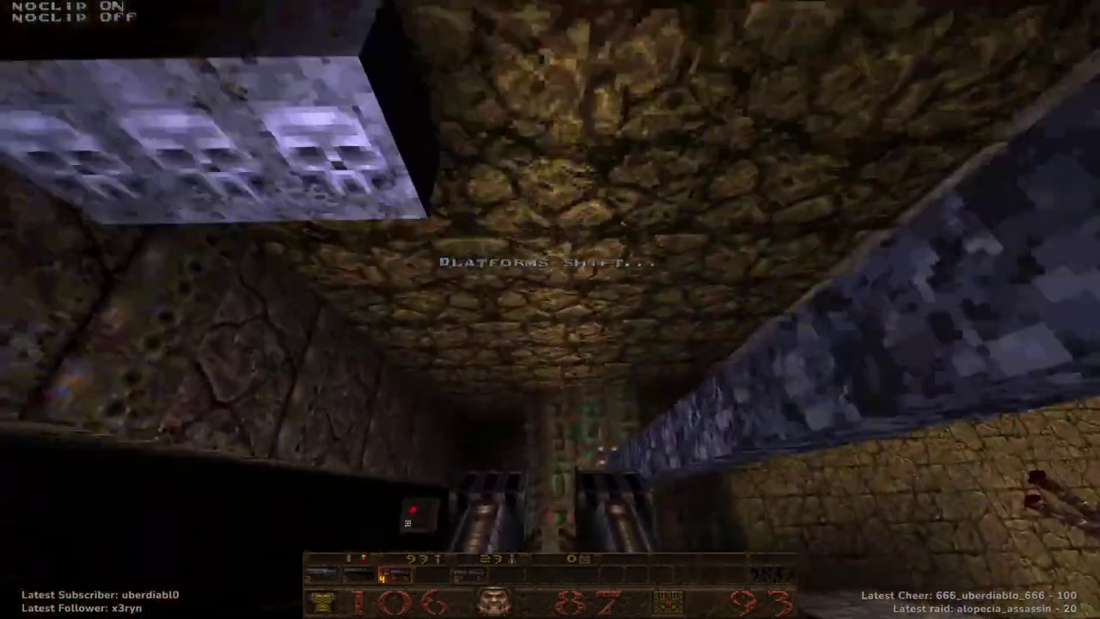
# Kill the knight in the blood-floored secret area with the nailgun, take the yellow armor and check the level score
pyautogui.press('Left')
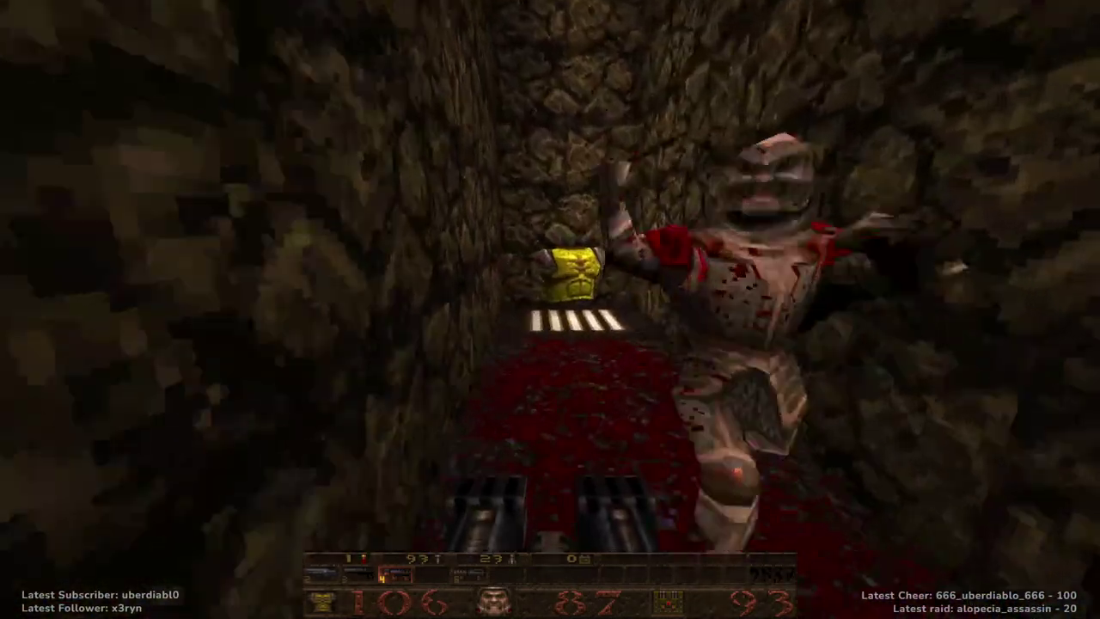
pyautogui.press('Down')
pyautogui.press('ctrl')
pyautogui.press('ctrl')
pyautogui.press('Up')
pyautogui.press('Right')
pyautogui.press('Tab')
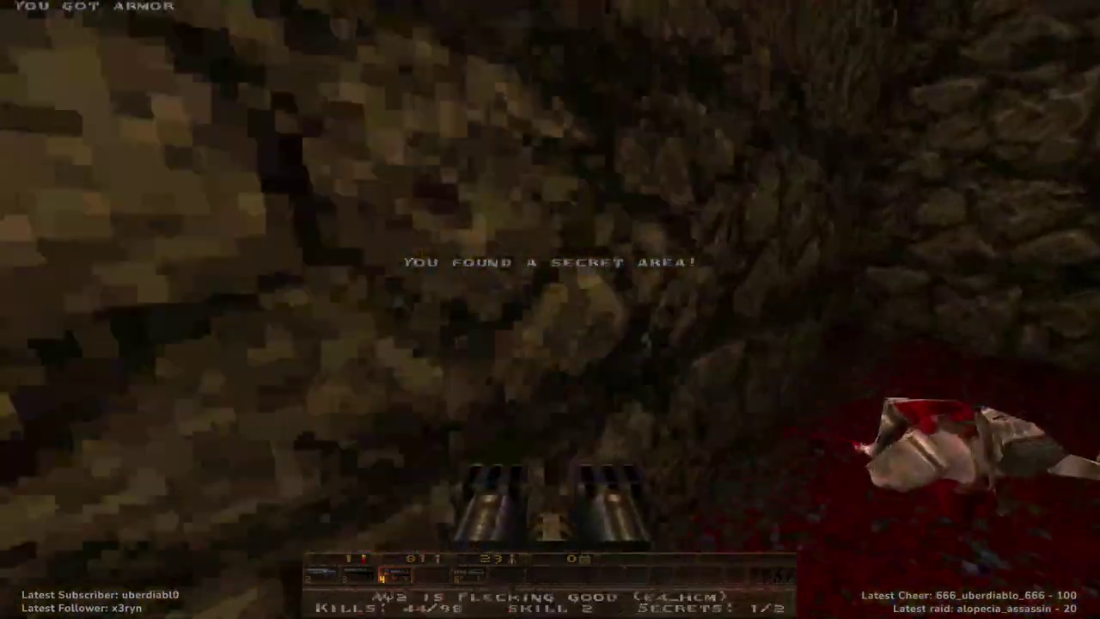
# Leave the secret area over the shifted green platform and return to the tiled hall
pyautogui.press('Up')
pyautogui.press('Right')
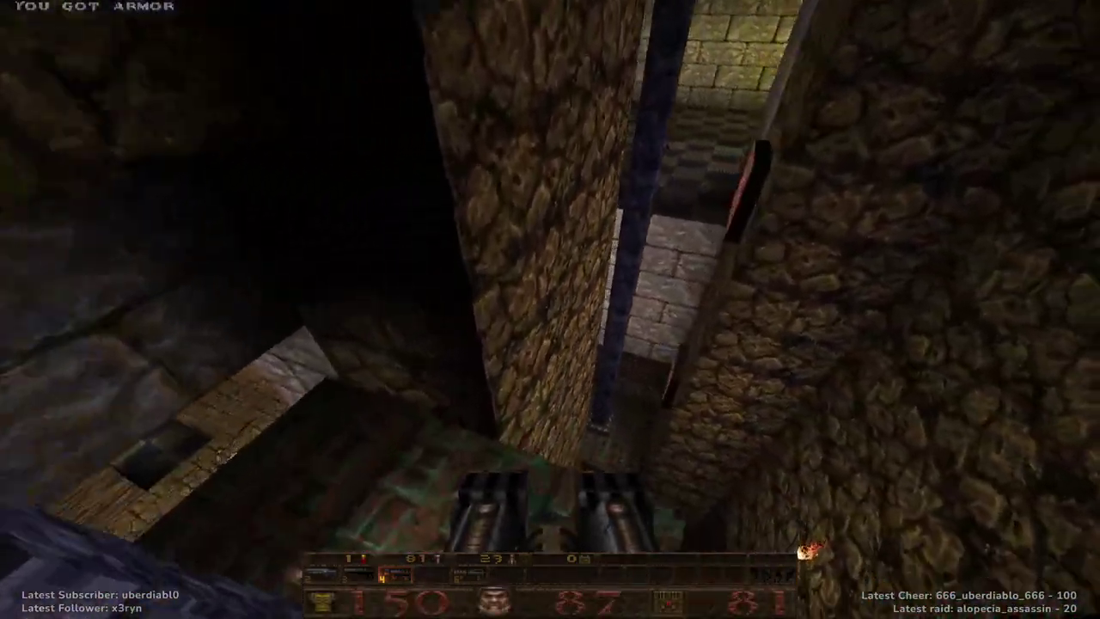
pyautogui.press('Up')
pyautogui.press('Right')
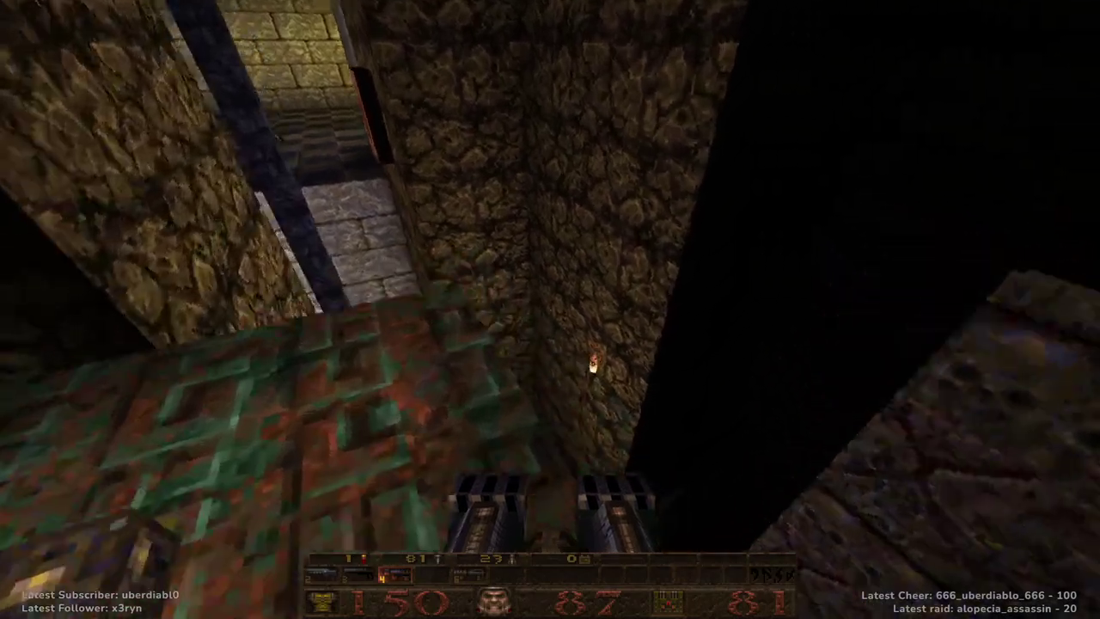
pyautogui.press('Up')
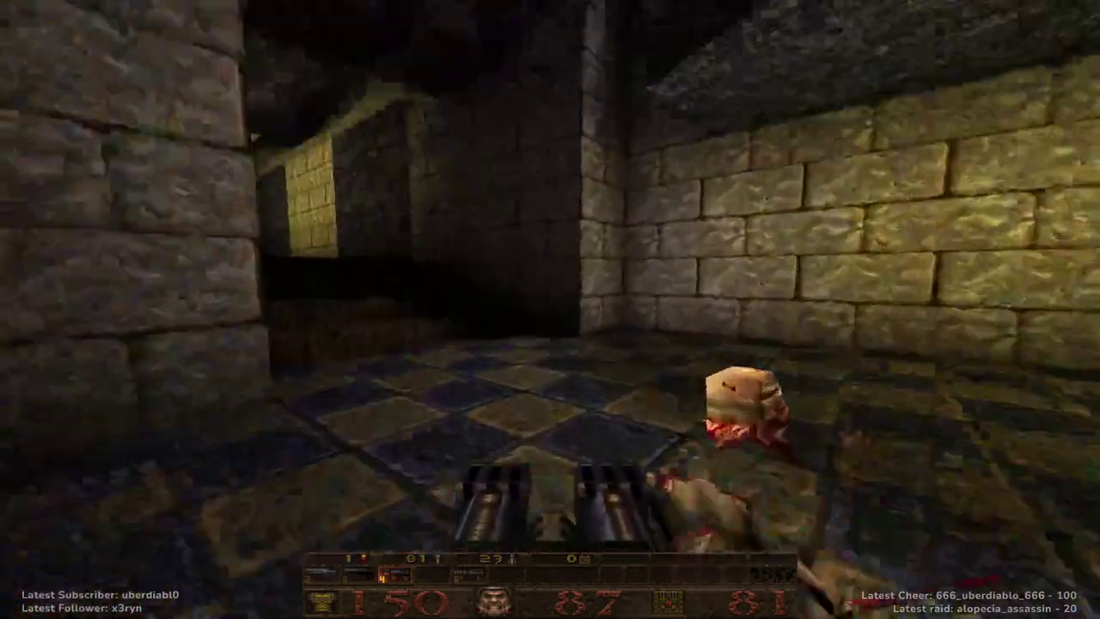
# Collect the rockets and nails in the tiled hall and quicksave before the wooden bridge
pyautogui.press('Up')
pyautogui.press('Right')
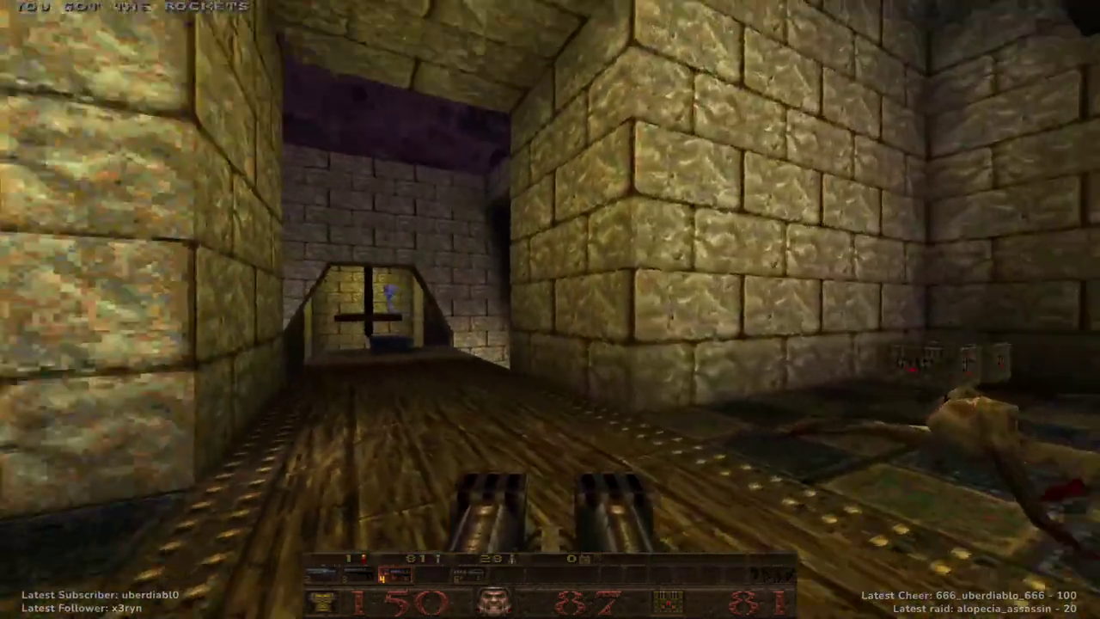
pyautogui.press('Up')
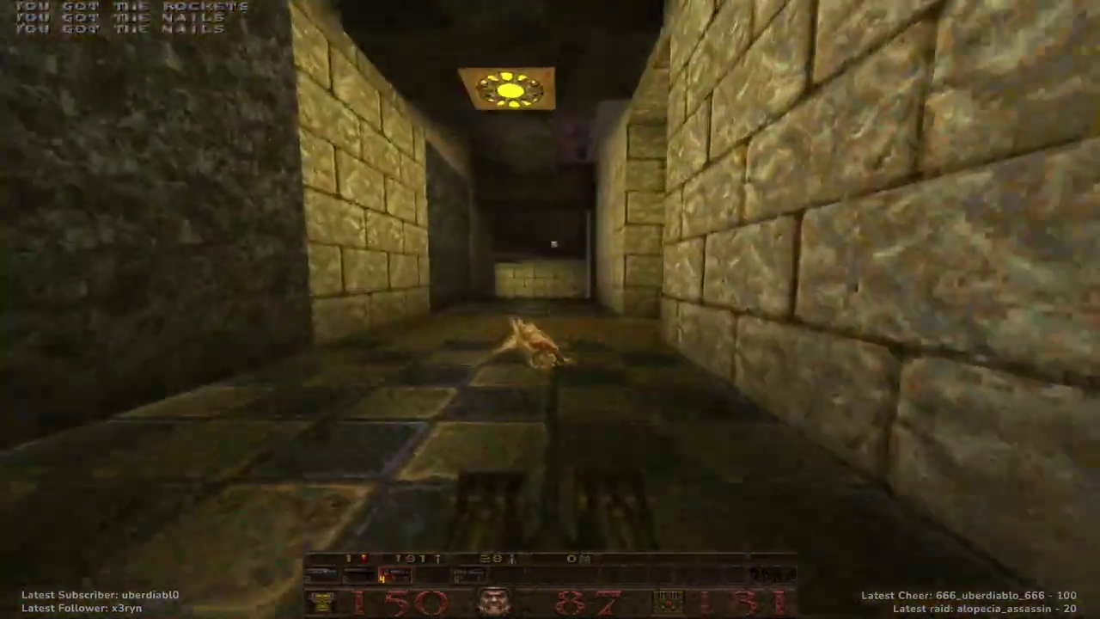
pyautogui.press('F6')
pyautogui.press('Up')
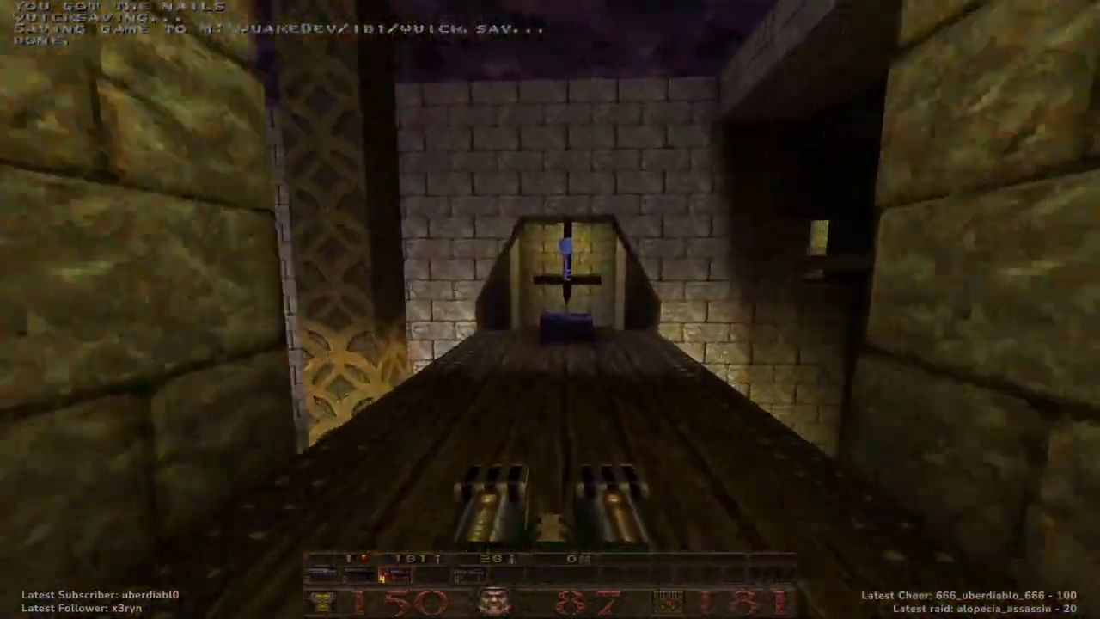
# Cross the wooden bridge, take the silver key, fire the nailgun and continue onto the dark ledge
pyautogui.press('Up')
pyautogui.press('ctrl')
pyautogui.press('Left')
pyautogui.press('Up')
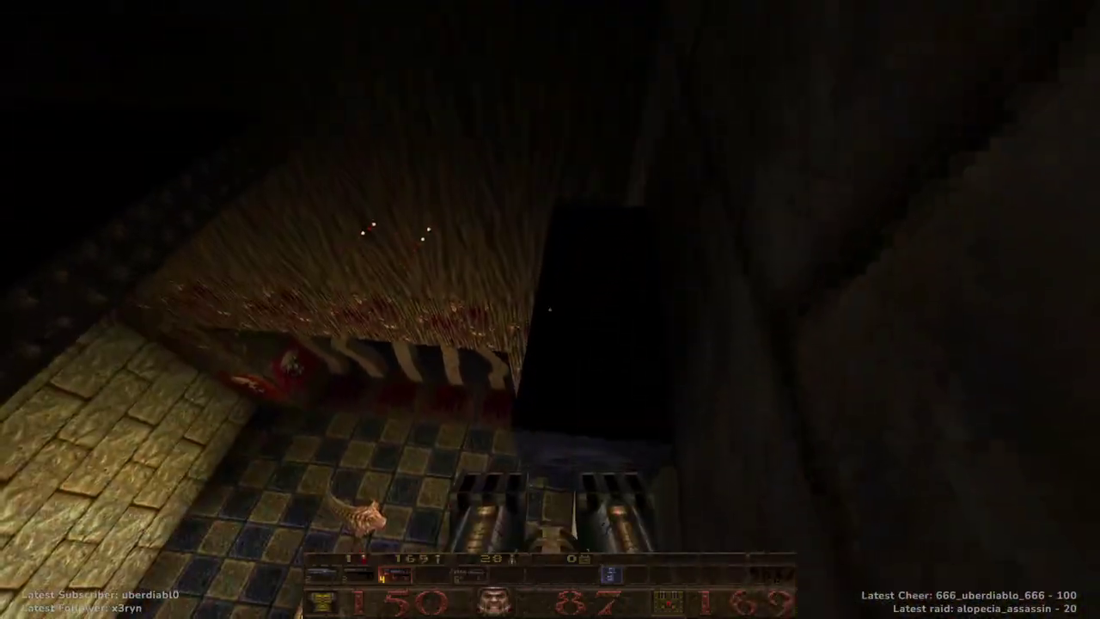
pyautogui.press('Up')
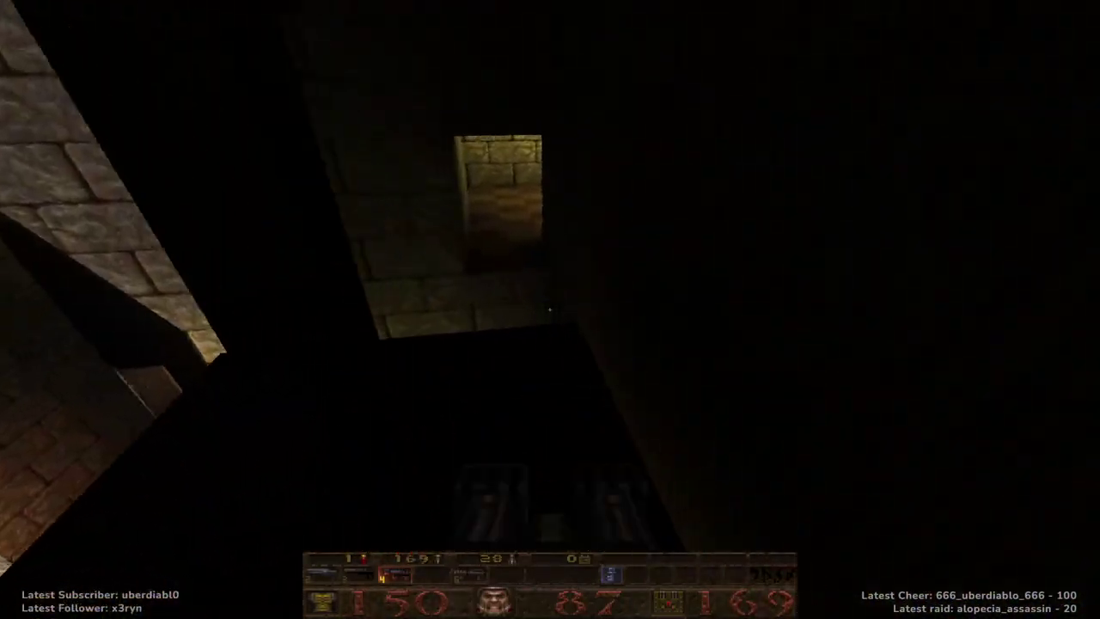
# Follow the dark ledge with the super shotgun out, collecting the shells, health and Quad Damage in the secret area
pyautogui.press('Up')
pyautogui.press('2')
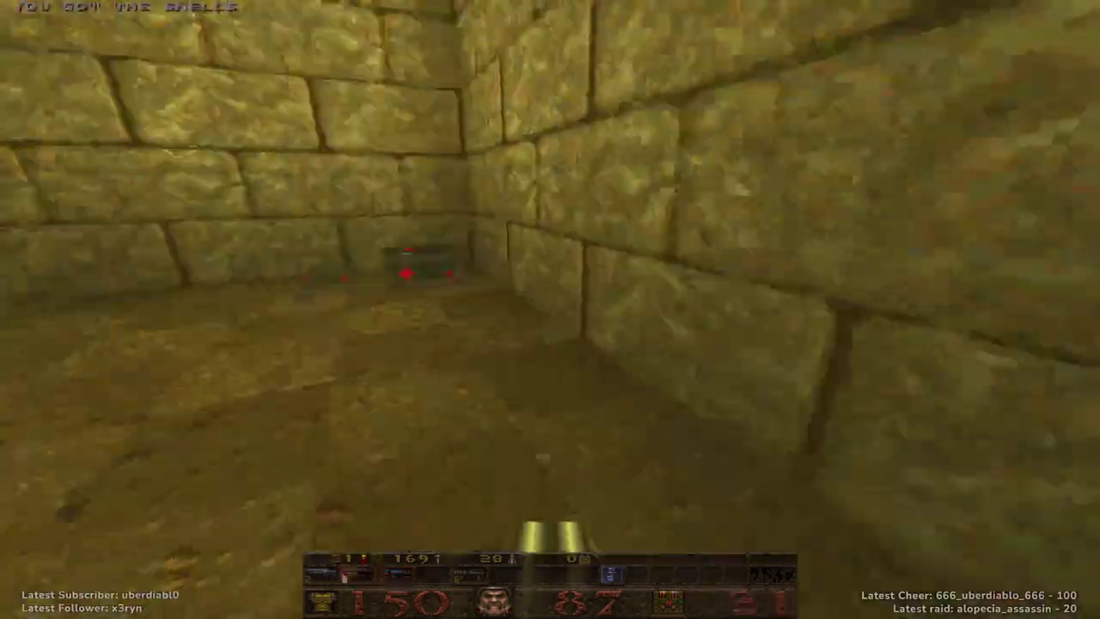
pyautogui.press('Up')
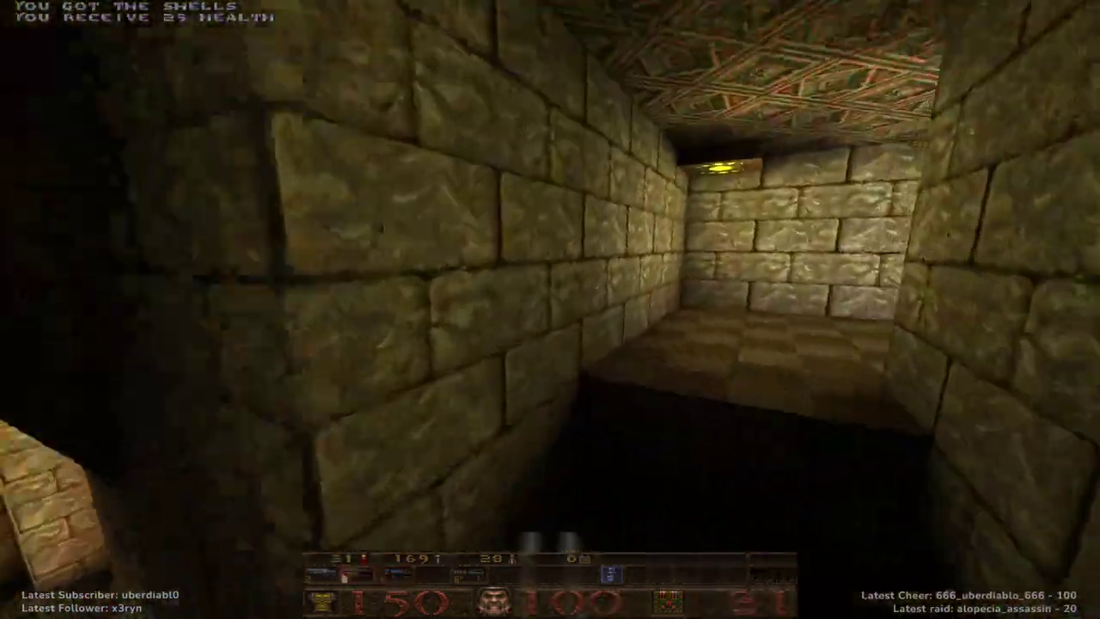
pyautogui.press('Up')
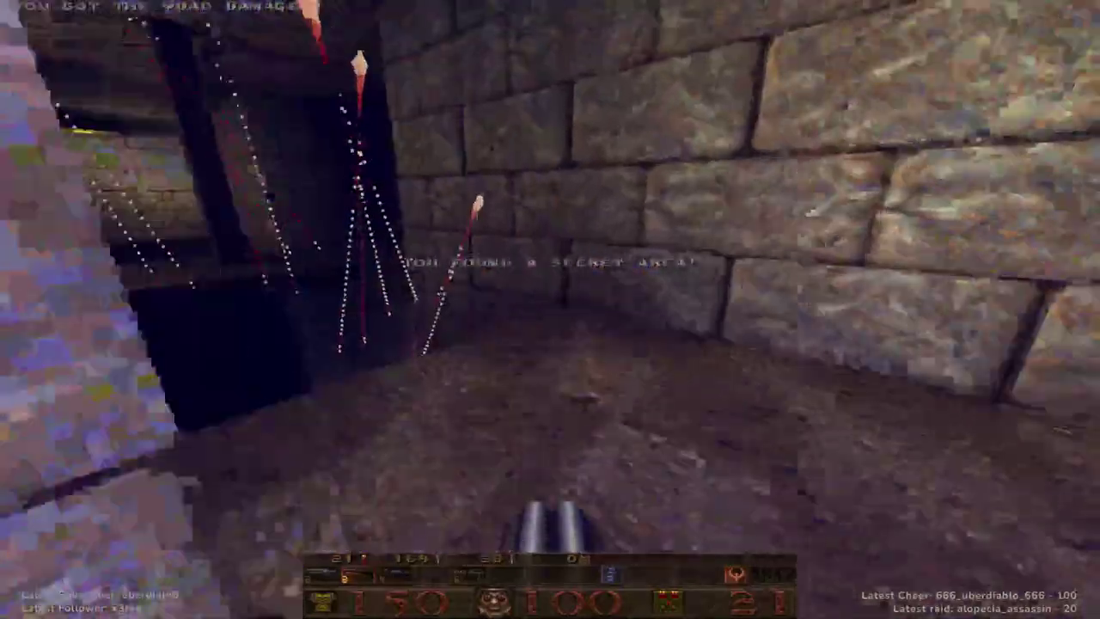
# Fight the knights in the stone hall with the Quad-powered super shotgun while advancing through it
pyautogui.press('Up')
pyautogui.press('ctrl')
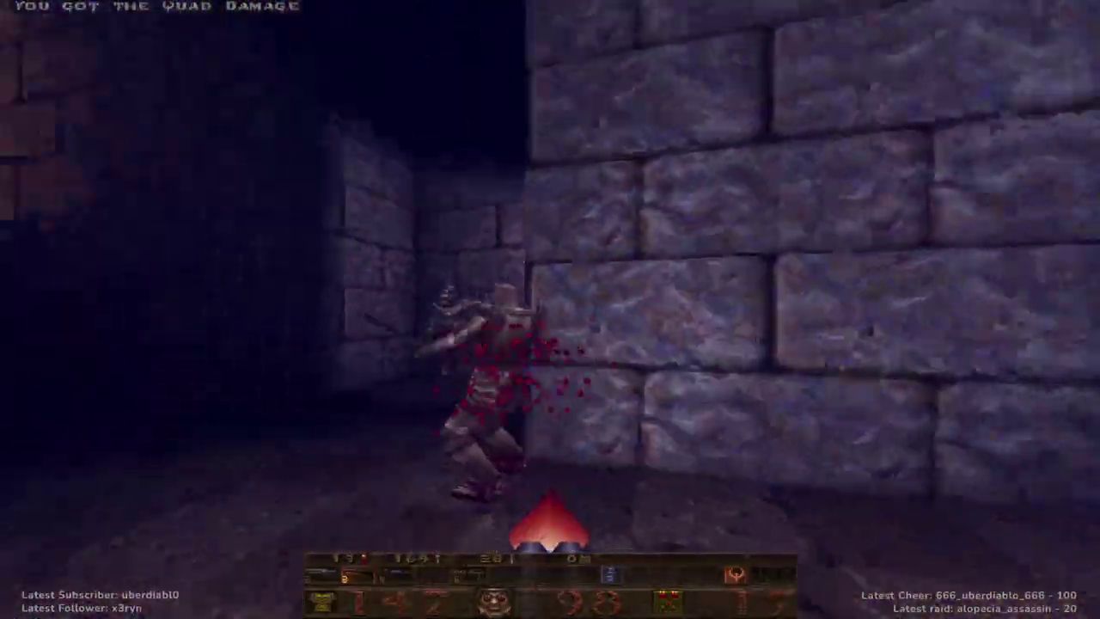
pyautogui.press('Up')
pyautogui.press('ctrl')
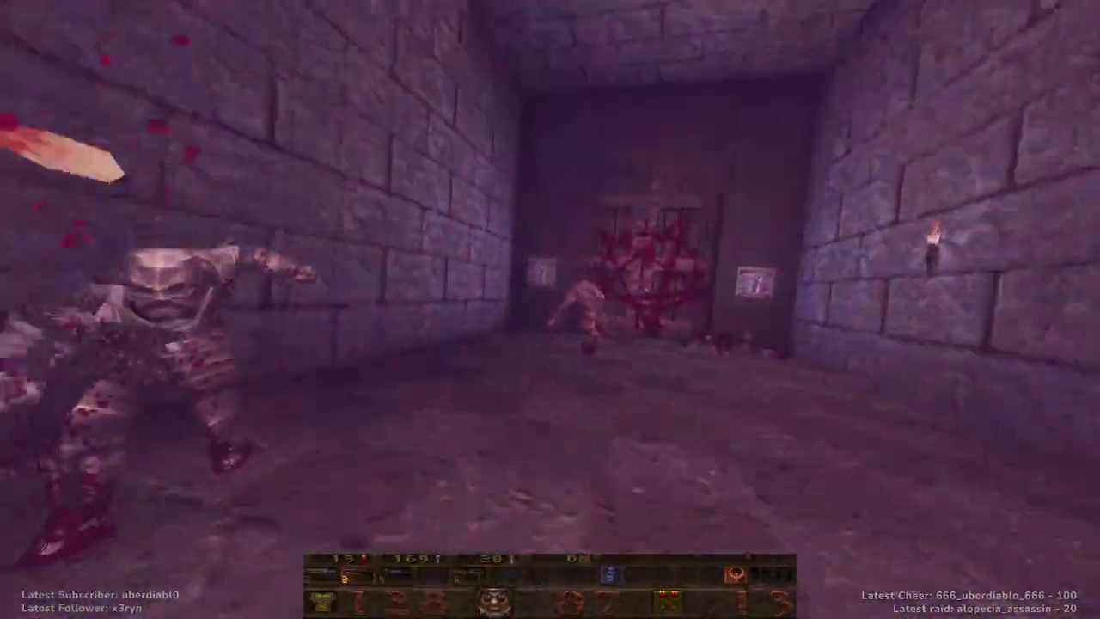
pyautogui.press('Up')
pyautogui.press('Left')
pyautogui.press('ctrl')
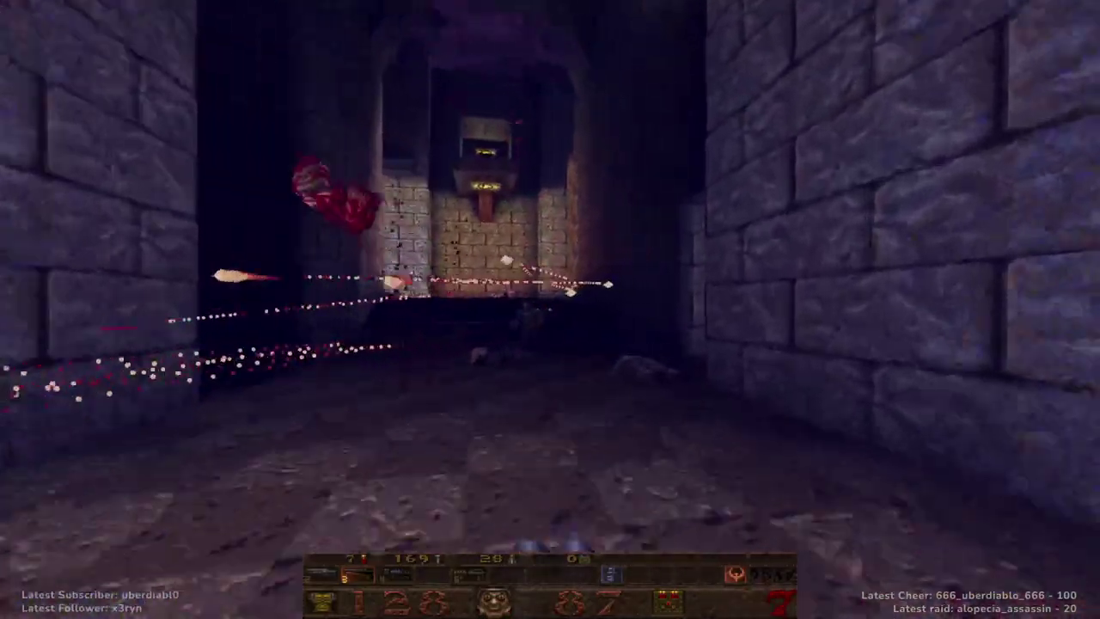
# Finish the super shotgun fight in the tall hall and use the nailgun on the scrags near the gold key
pyautogui.press('Right')
pyautogui.press('Up')
pyautogui.press('ctrl')
pyautogui.press('4')
pyautogui.press('ctrl')
pyautogui.click(549, 309)
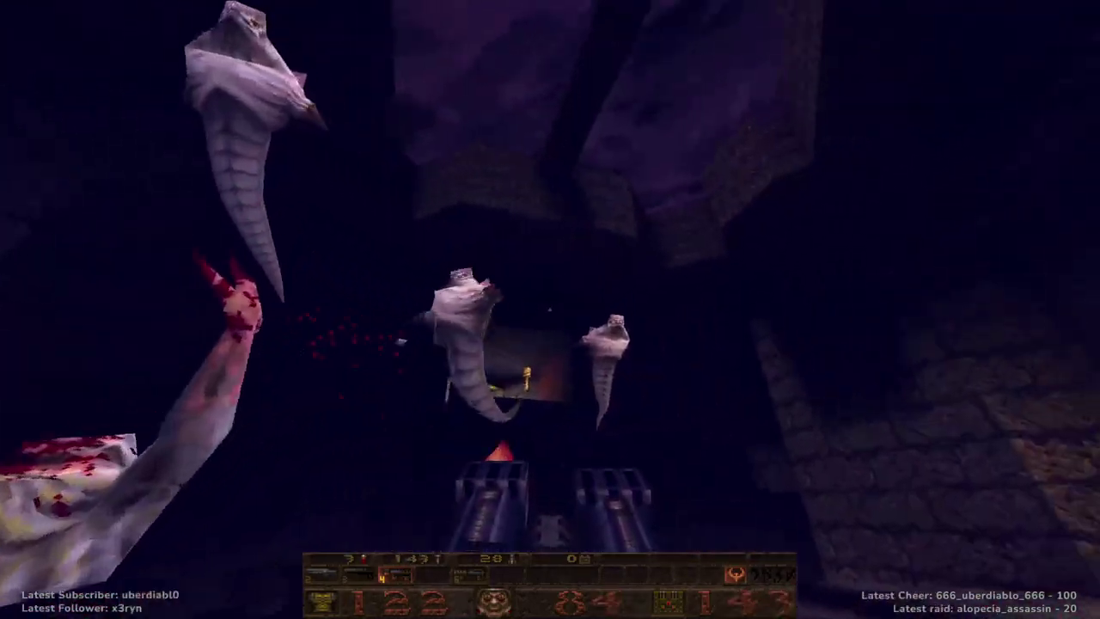
pyautogui.click(550, 310)
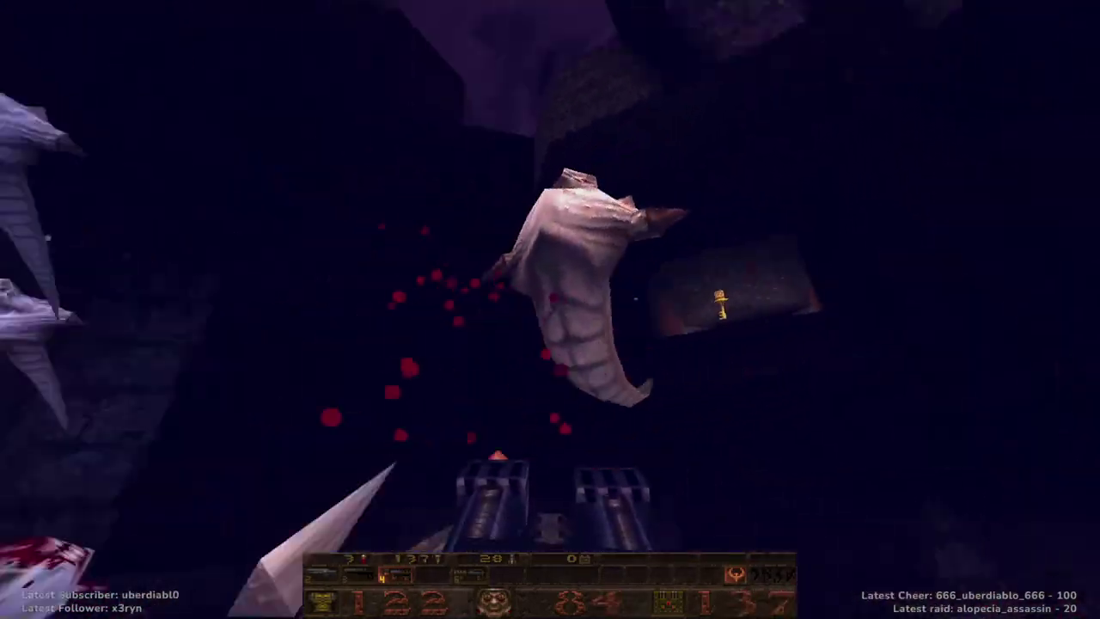
# Fire the nailgun through the torchlit checkered room, take the rockets and Super Nailgun, and inspect the red wooden doors
pyautogui.click(550, 309)
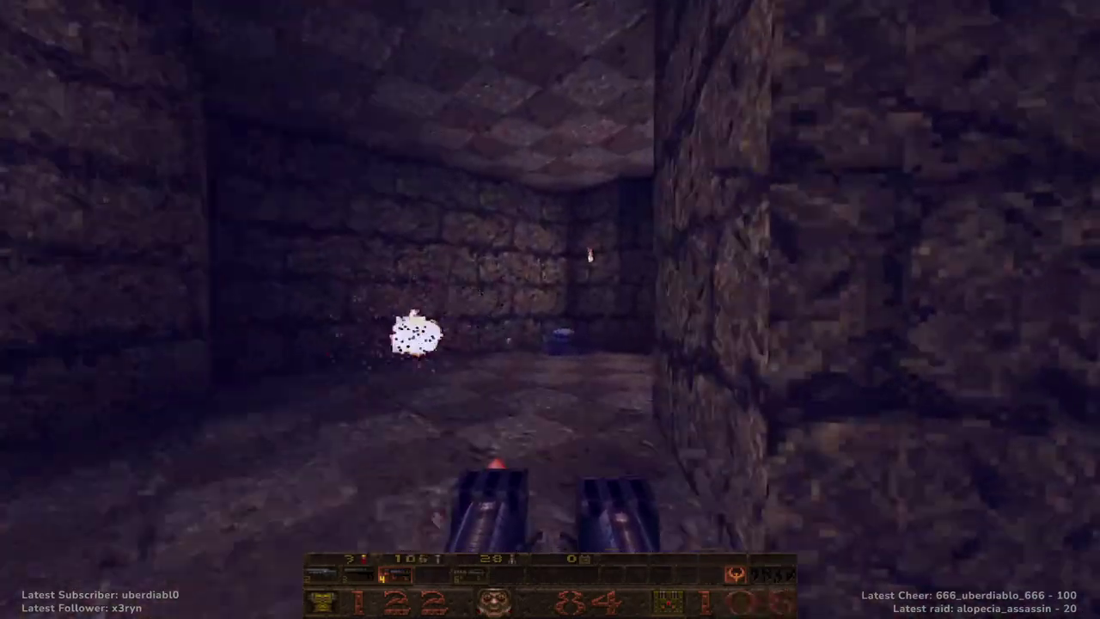
pyautogui.click(550, 309)
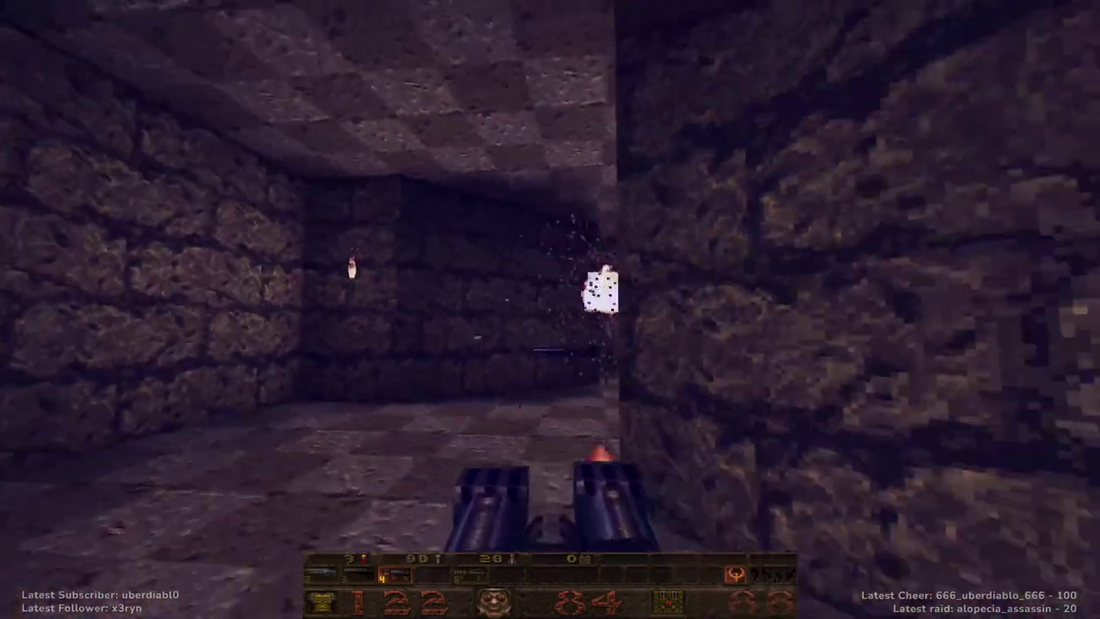
pyautogui.press('w')
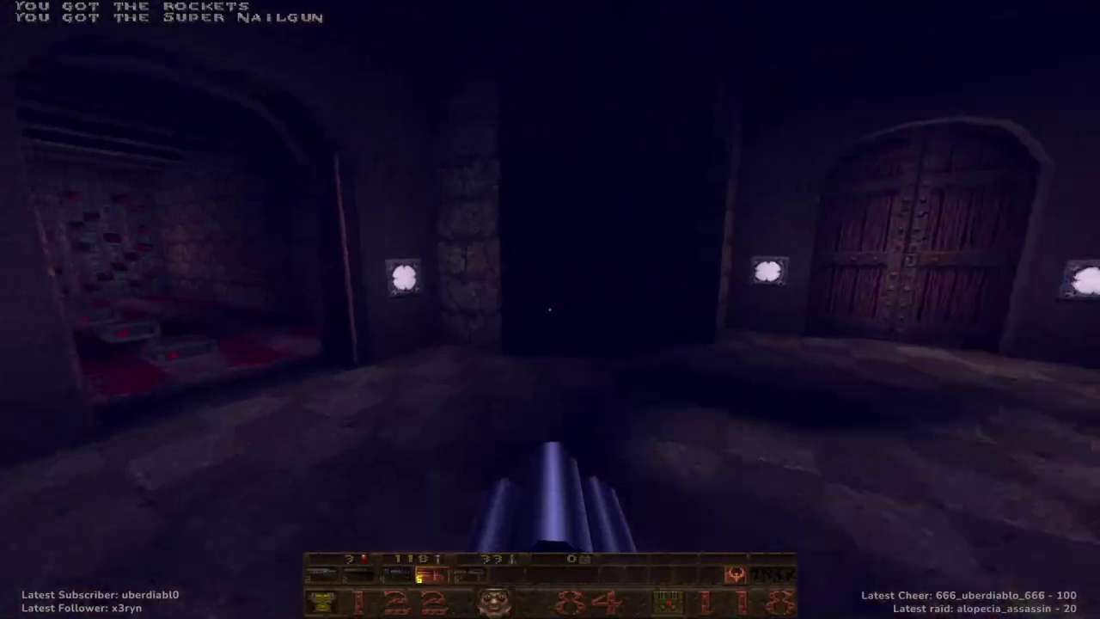
pyautogui.press('w')
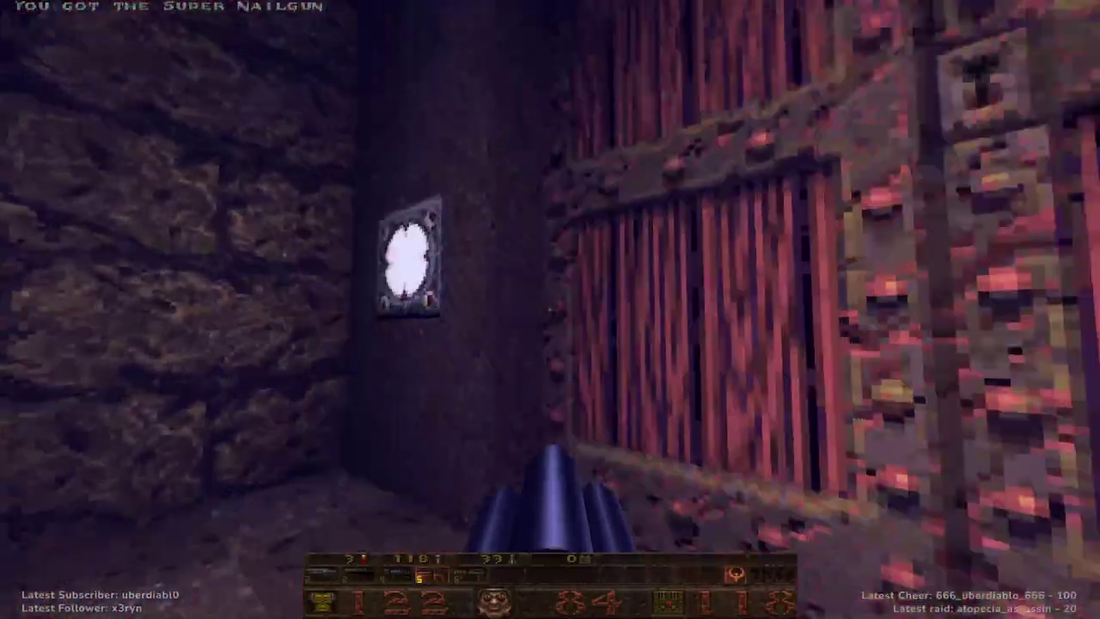
pyautogui.press('w')
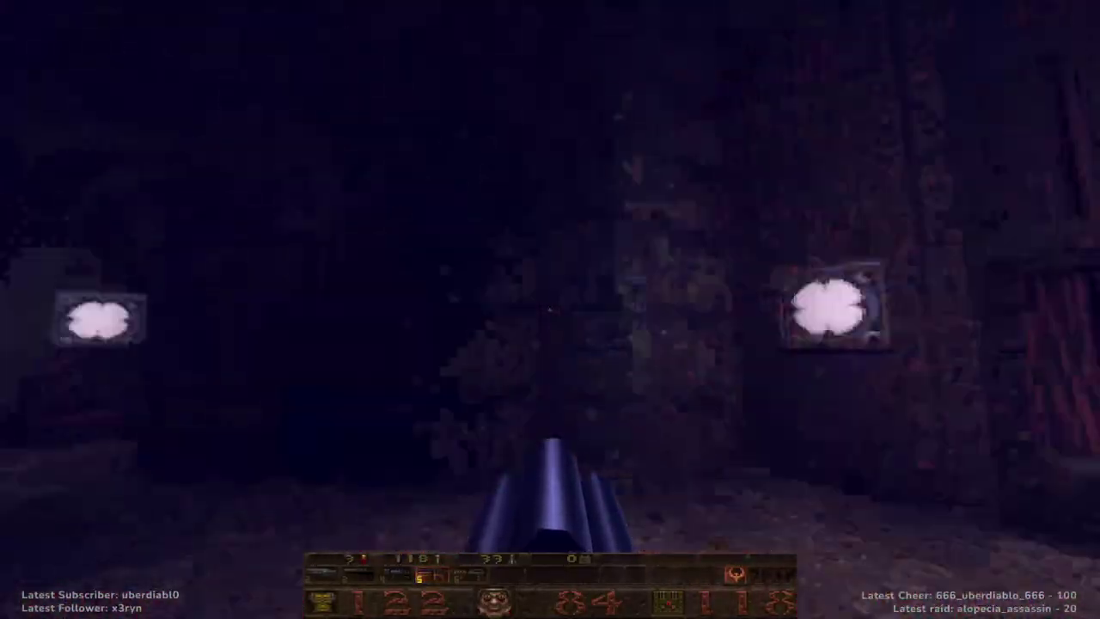
# Pick up the health, shoot the red button above the arched door and drop through the opened floor
pyautogui.press('w')
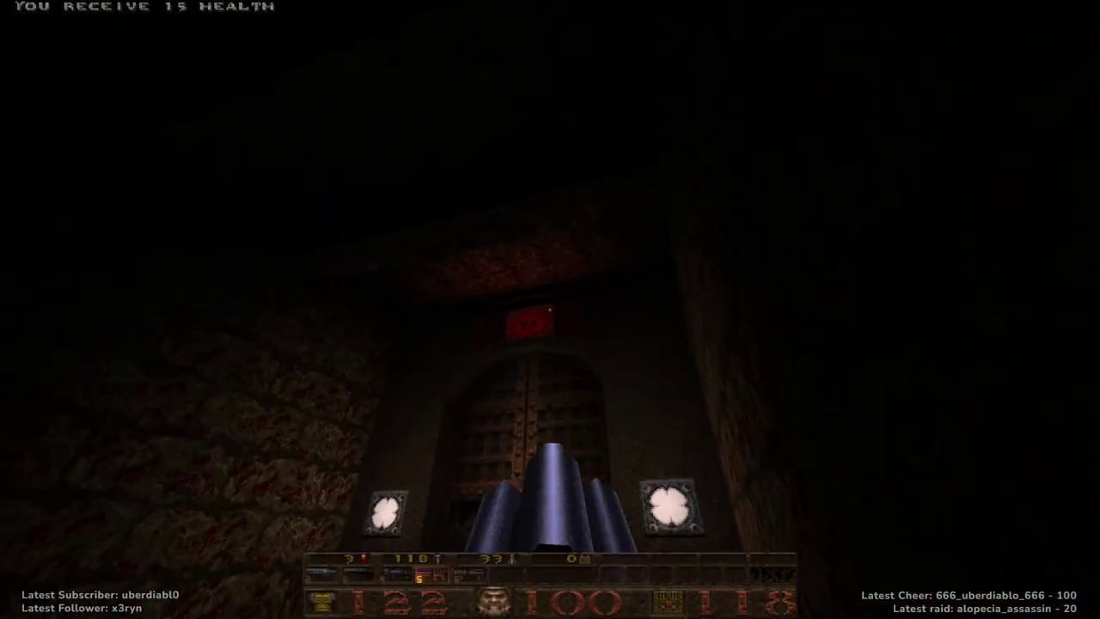
pyautogui.press('w')
pyautogui.press('ctrl')
pyautogui.press('w')
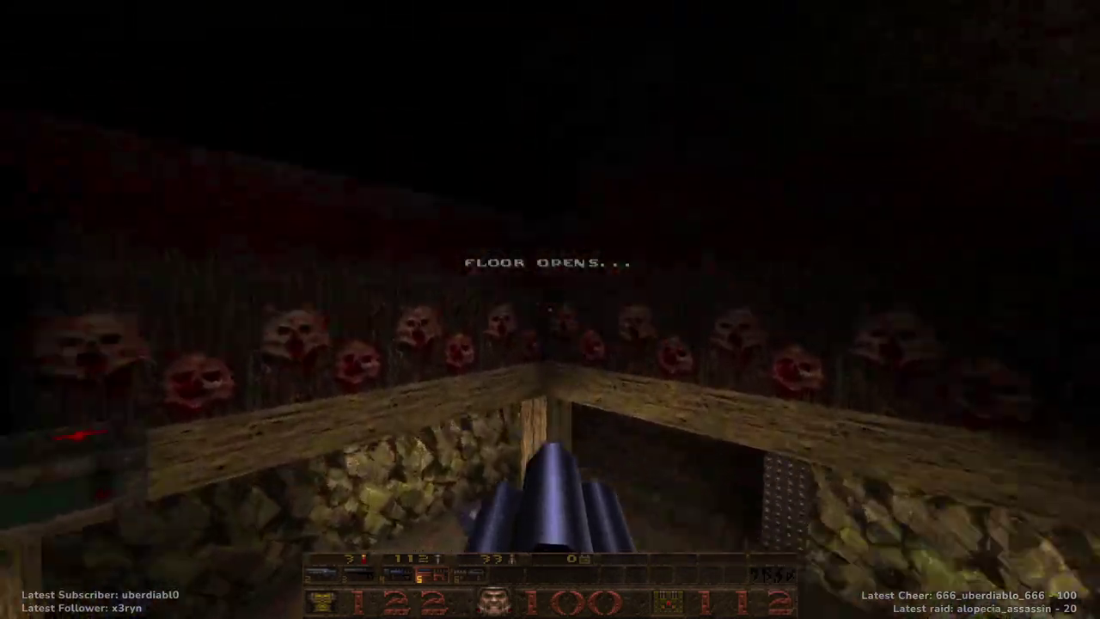
# Fight the blue spawns in the wood-beamed cave with the Super Nailgun, collecting shells, health and rockets
pyautogui.press('w')
pyautogui.press('ctrl')
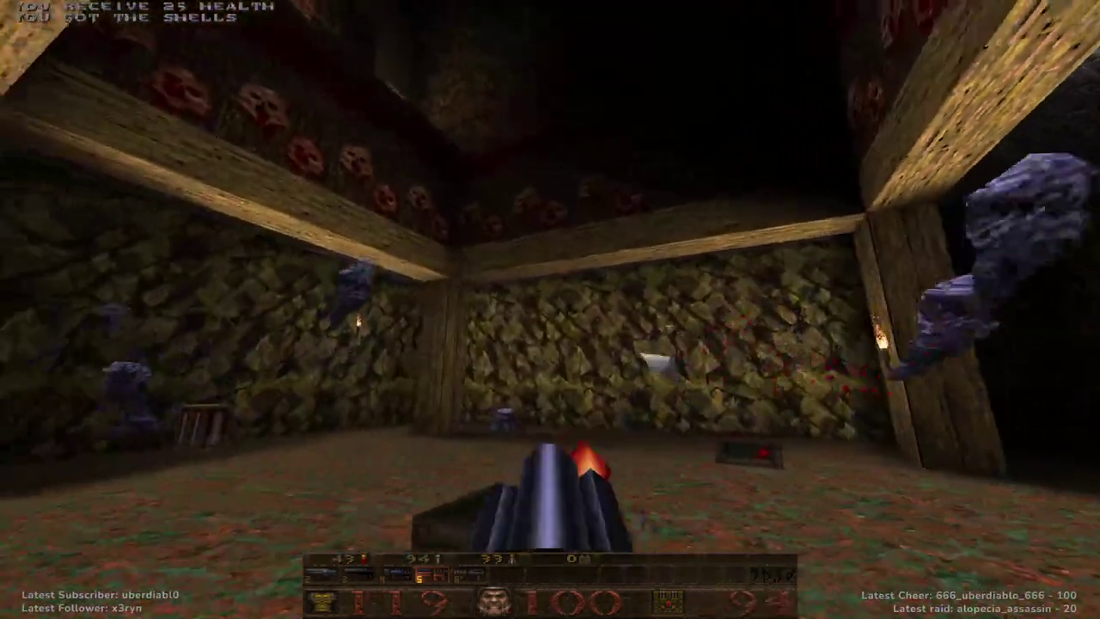
pyautogui.press('w')
pyautogui.press('ctrl')
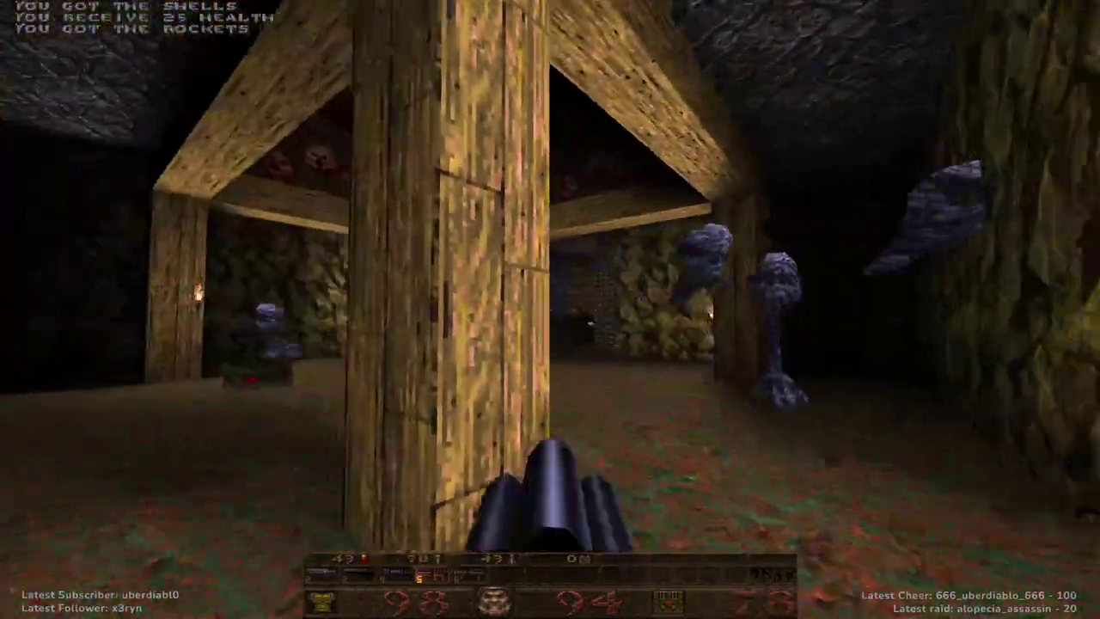
# Fire the grenade launcher toward the cave steps, take the Thunderbolt above them and zap the pursuing spawns
pyautogui.press('w')
pyautogui.press('7')
pyautogui.press('ctrl')
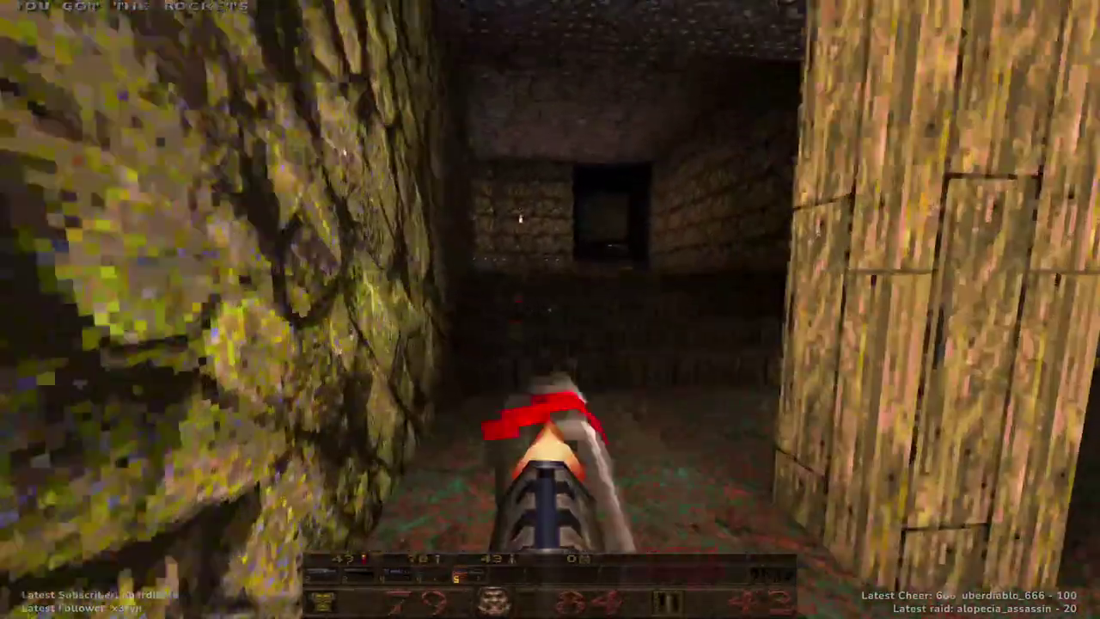
pyautogui.press('w')
pyautogui.press('ctrl')
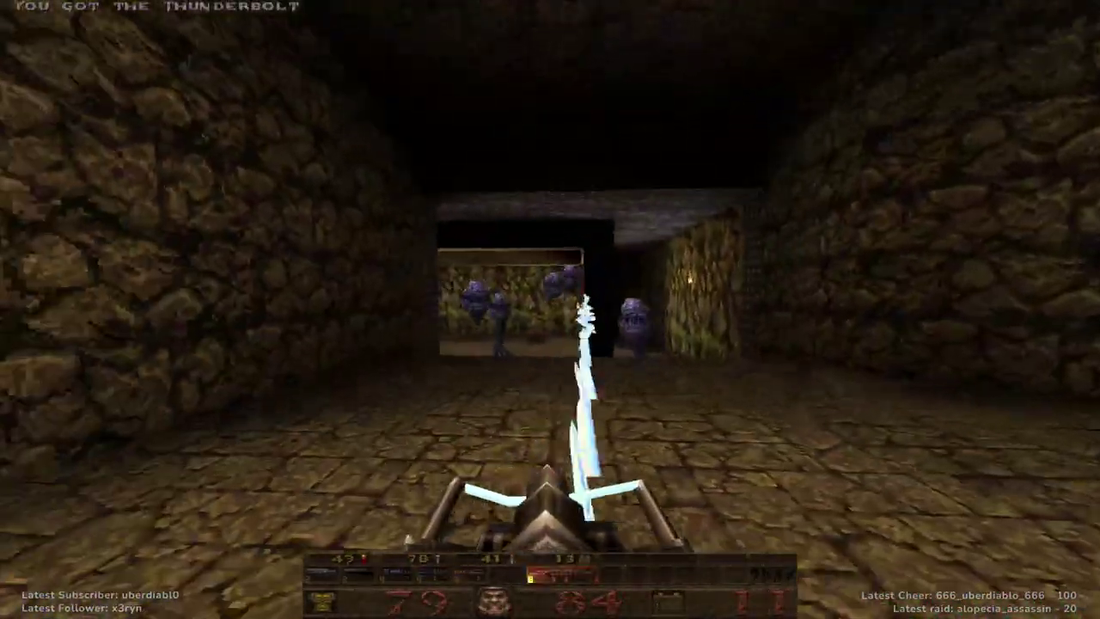
# Collect the cells and attack the shambler and its companions in the stone room with the Thunderbolt and a grenade
pyautogui.press('w')
pyautogui.press('ctrl')
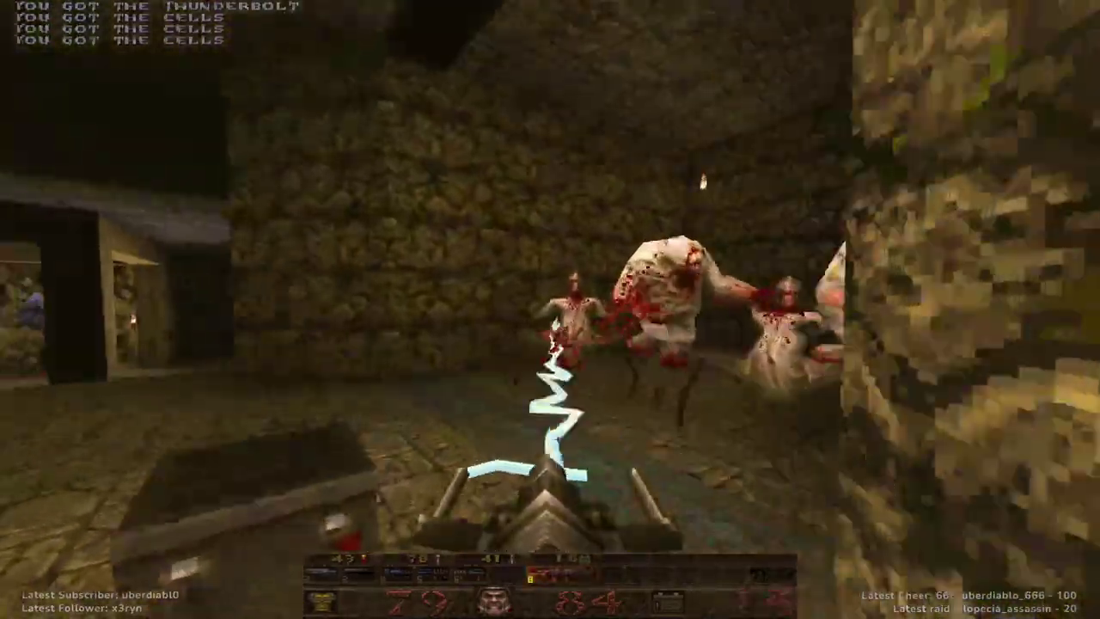
pyautogui.press('w')
pyautogui.press('ctrl')
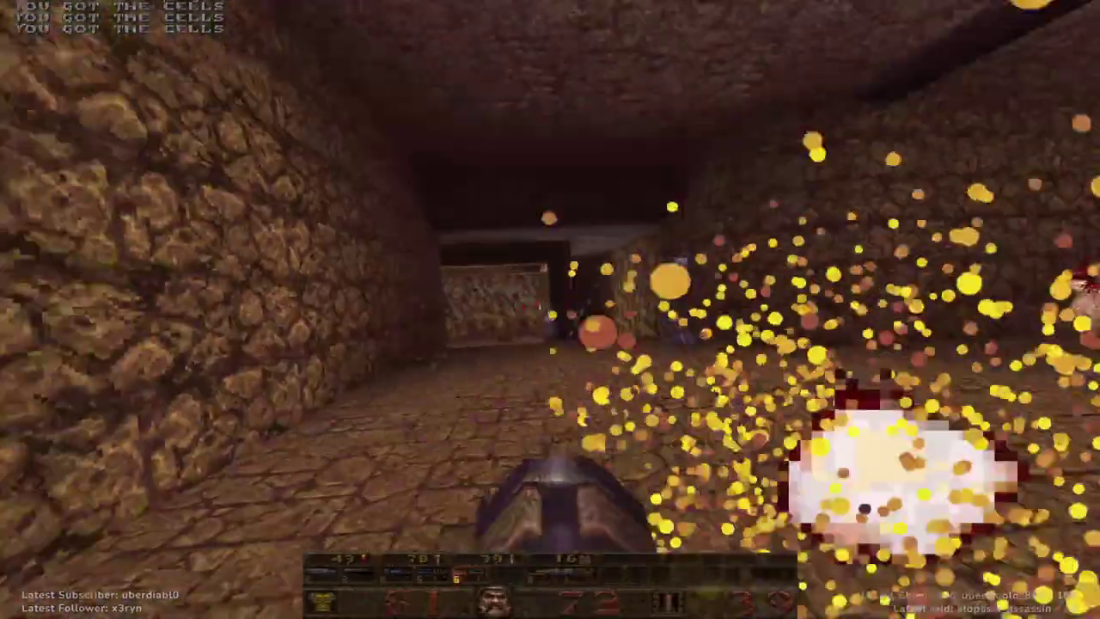
# Attack the spawn in the corridor and the shambler in the stone room with the Super Nailgun
pyautogui.press('3')
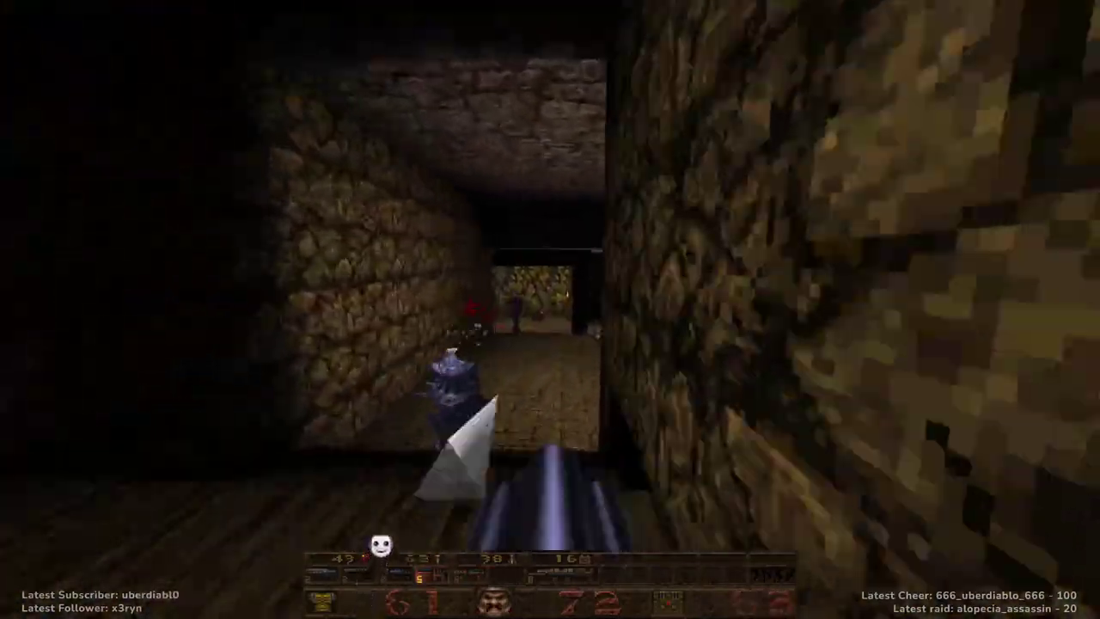
pyautogui.press('w')
pyautogui.press('8')
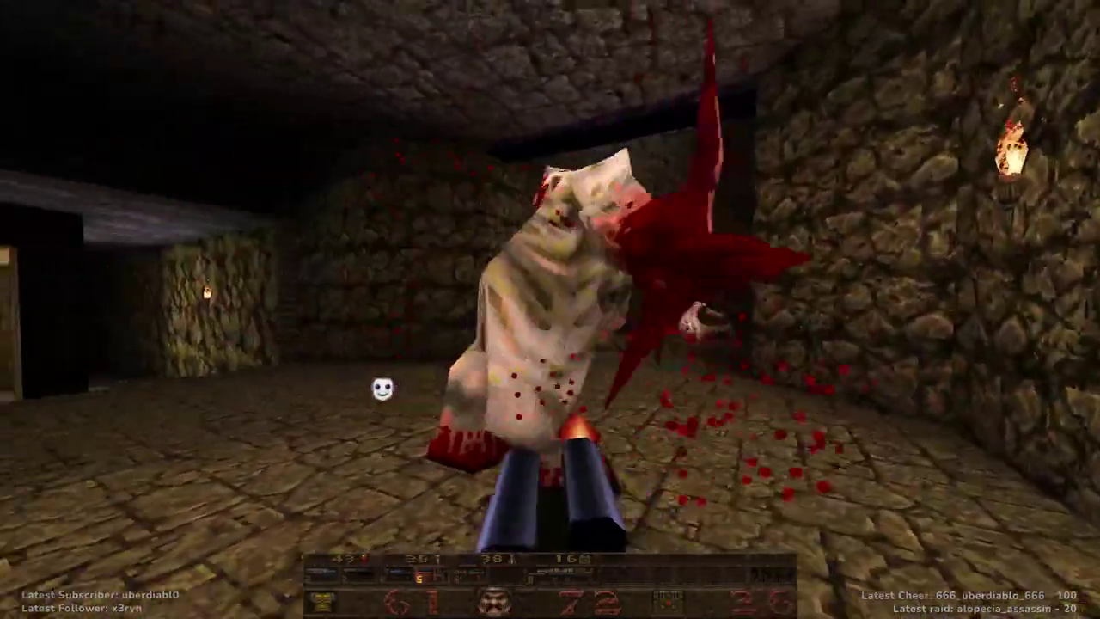
pyautogui.press('ctrl')
pyautogui.press('3')
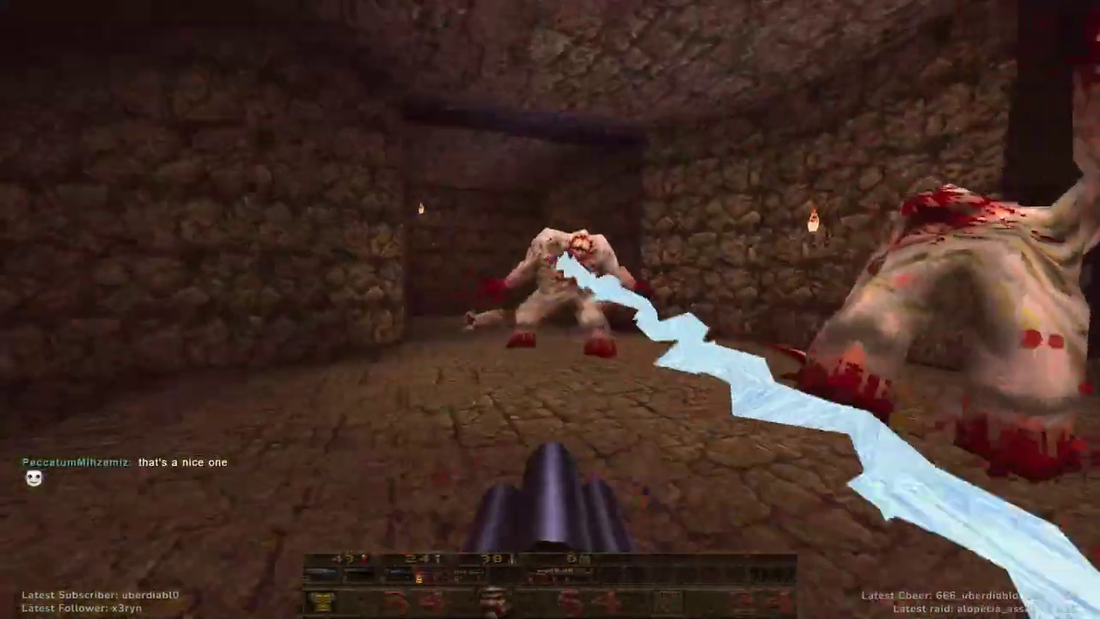
# Keep shooting the remaining shambler with the super shotgun while retreating down the steps into the cave
pyautogui.press('7')
pyautogui.press('ctrl')
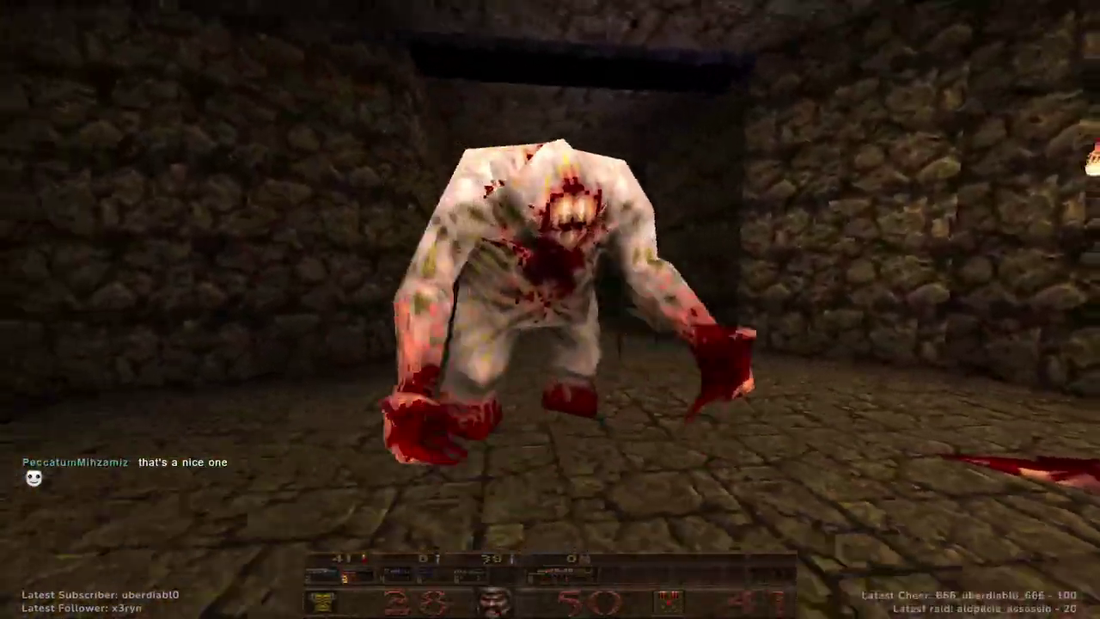
pyautogui.press('ctrl')
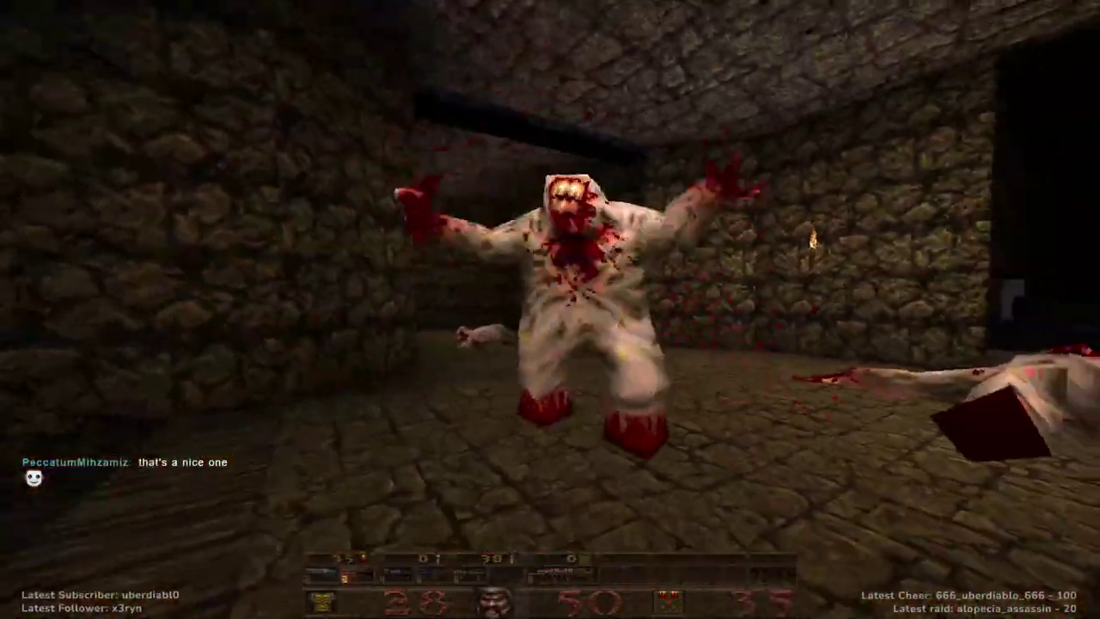
pyautogui.press('ctrl')
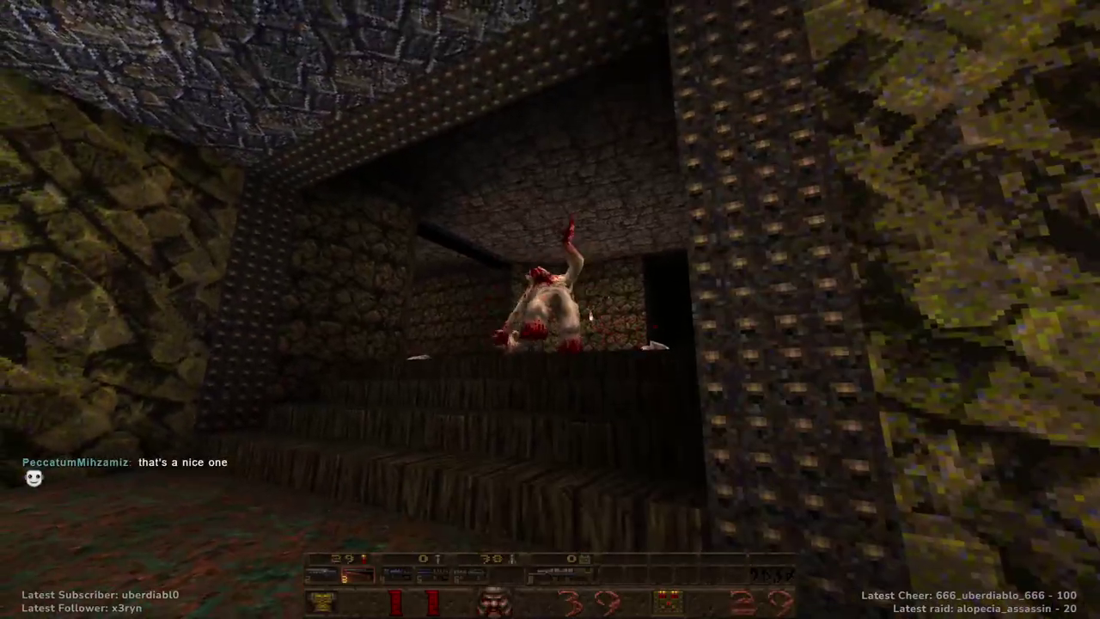
# Collect the health boxes in the cave, switch to the grenade launcher and climb back into the stone room while firing
pyautogui.press('w')
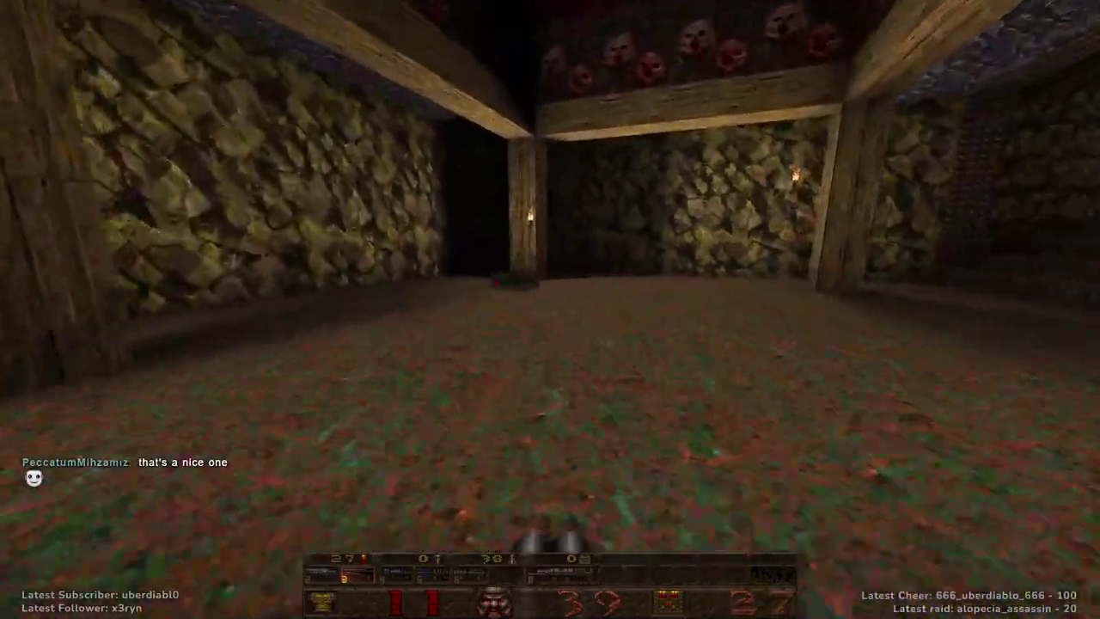
pyautogui.press('w')
pyautogui.press('6')
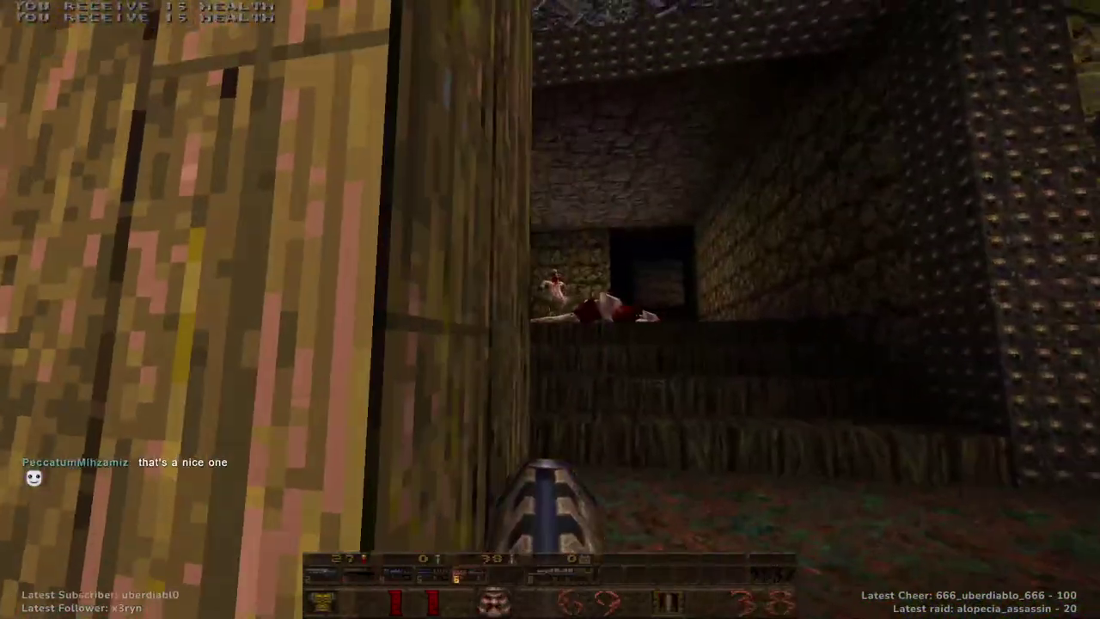
pyautogui.press('w')
pyautogui.press('ctrl')
pyautogui.press('w')
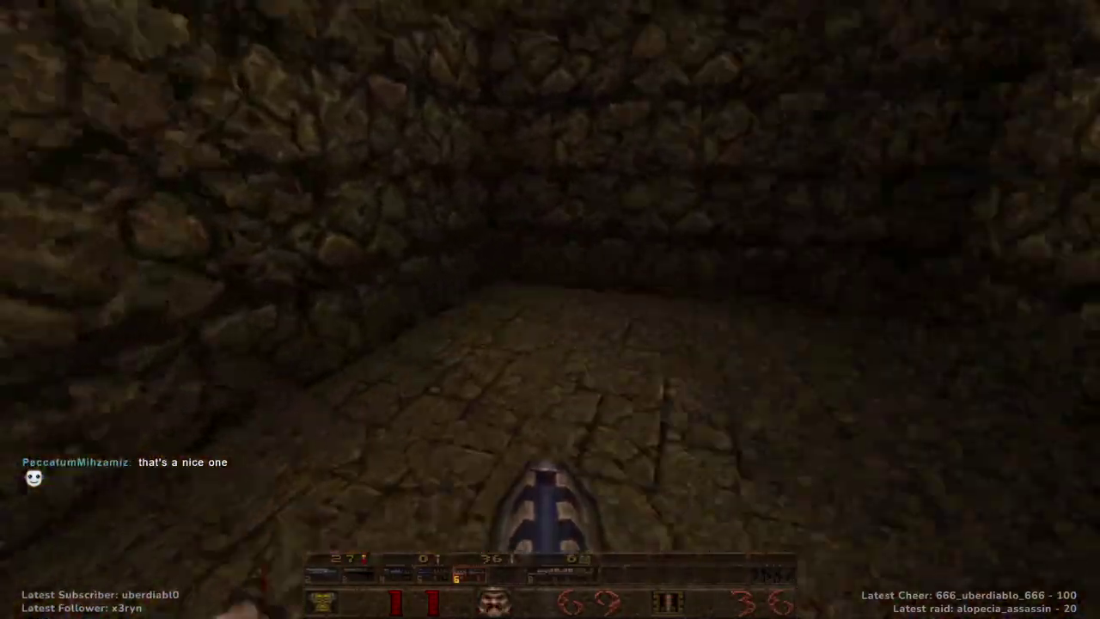
# Search the dark passage beside the stone room and pick up the 100 health
pyautogui.press('w')
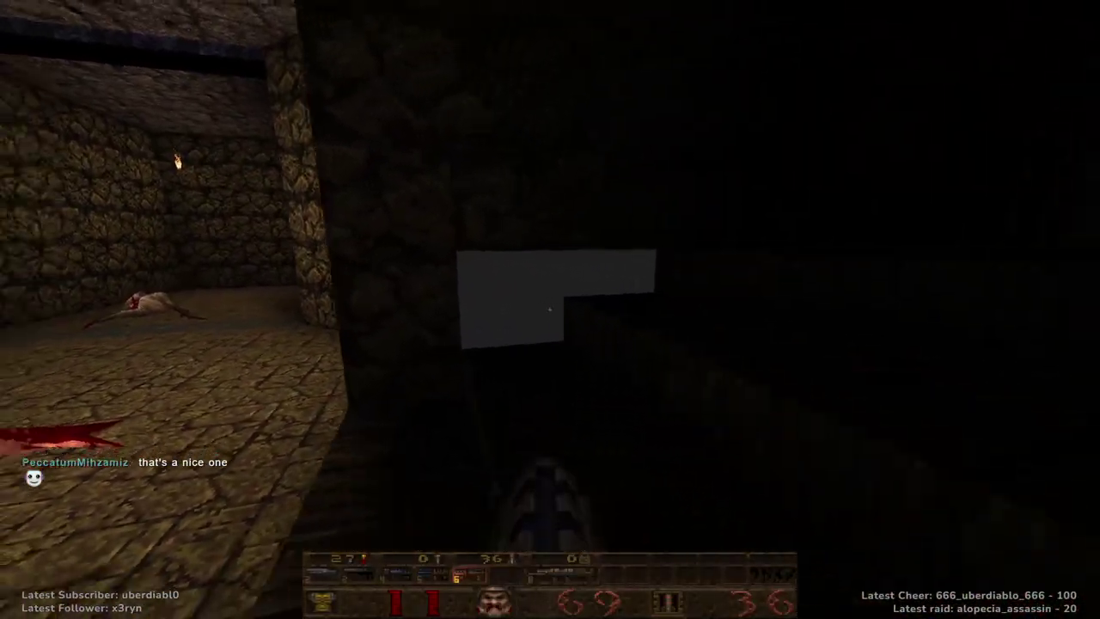
pyautogui.press('w')
pyautogui.press('w')
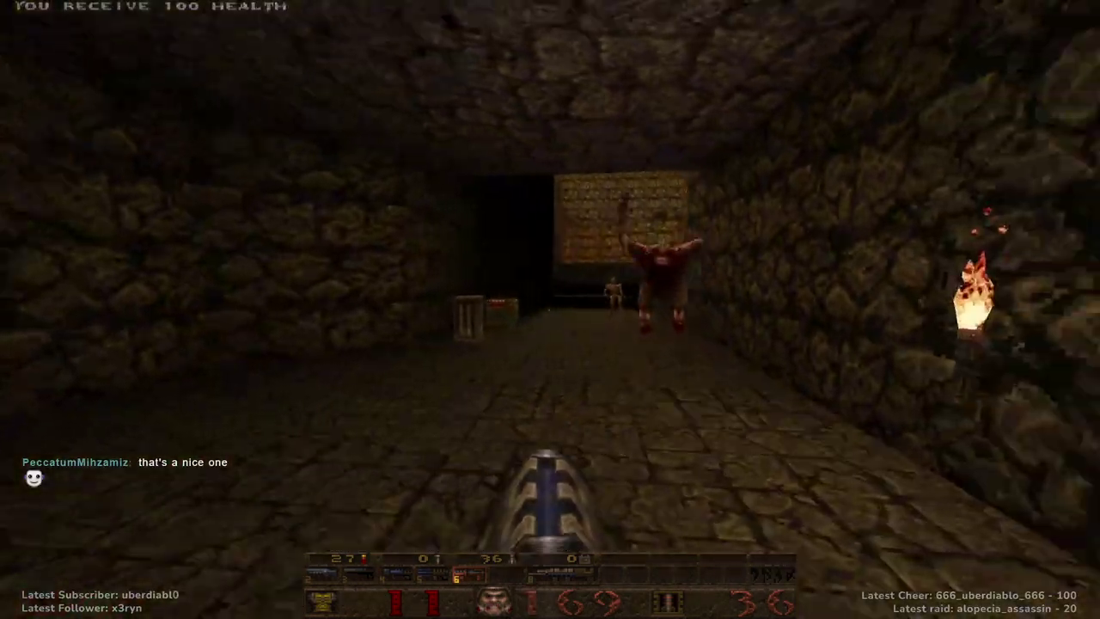
# Fire grenades at the monsters in the torchlit stone corridor and on its steps while advancing to the dark doorway
pyautogui.press('w')
pyautogui.press('ctrl')
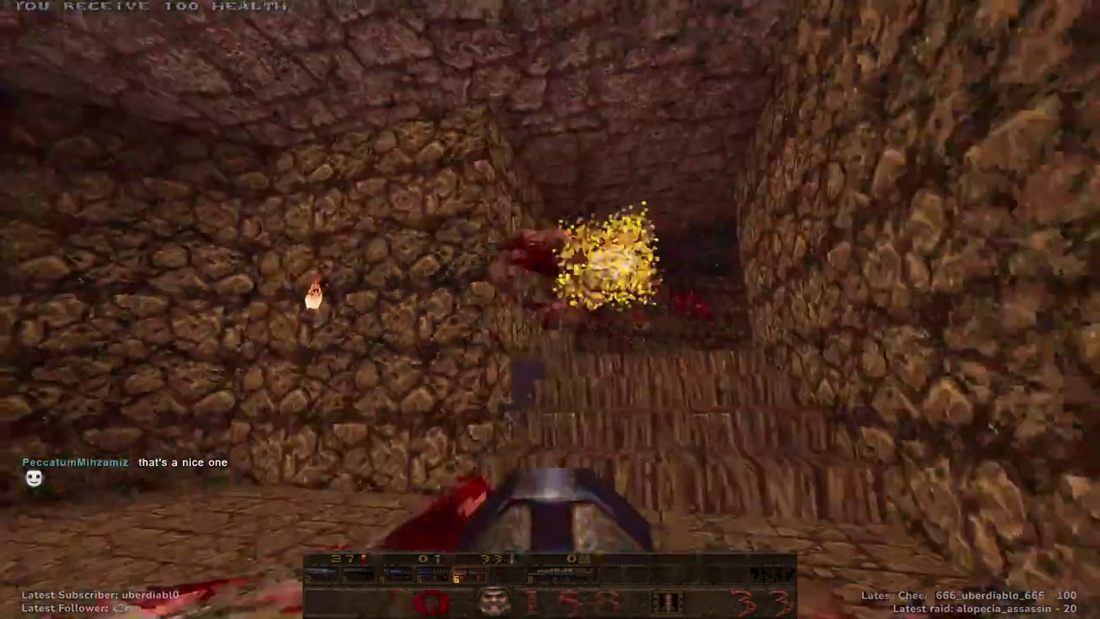
pyautogui.press('w')
pyautogui.press('ctrl')
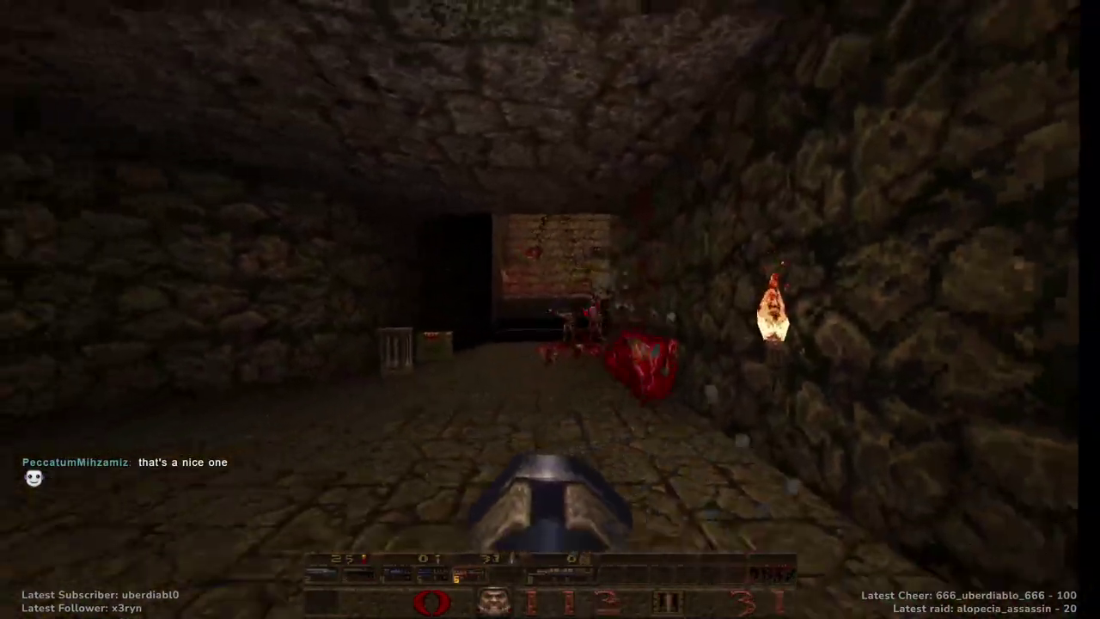
pyautogui.press('w')
pyautogui.press('ctrl')
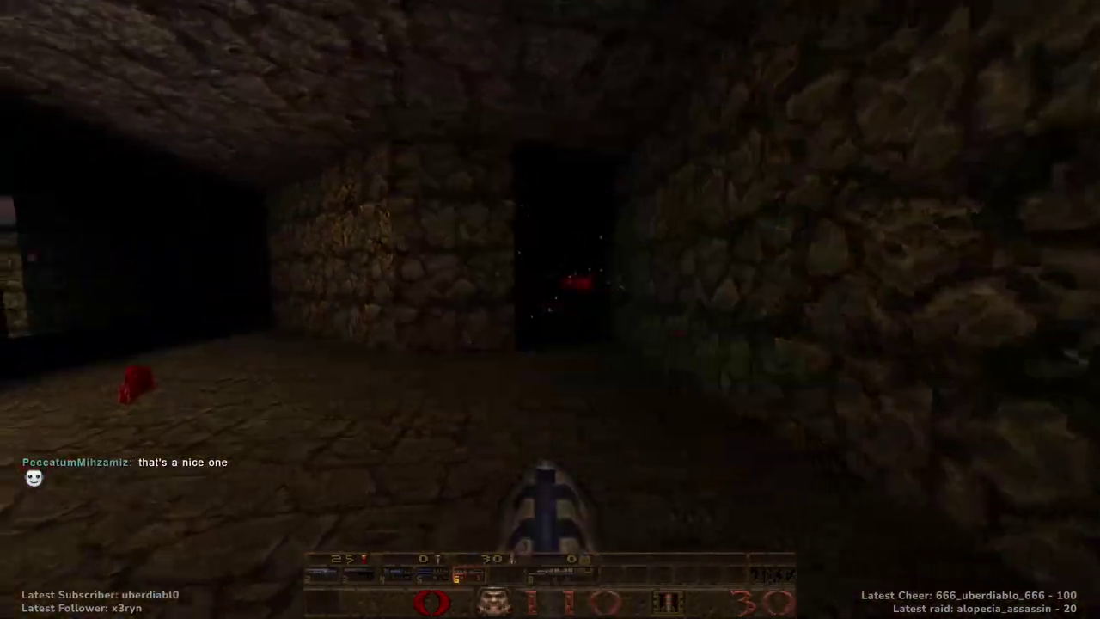
# Collect the rockets and shells, climb the wooden steps to the lava room and fire grenades along the way
pyautogui.press('w')
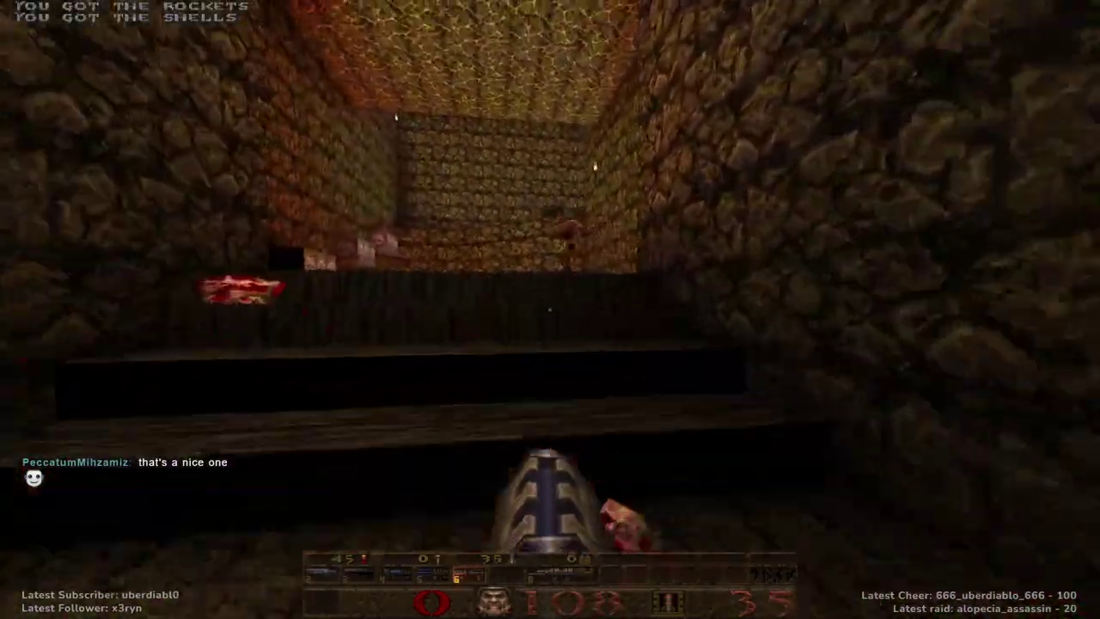
pyautogui.press('w')
pyautogui.press('ctrl')
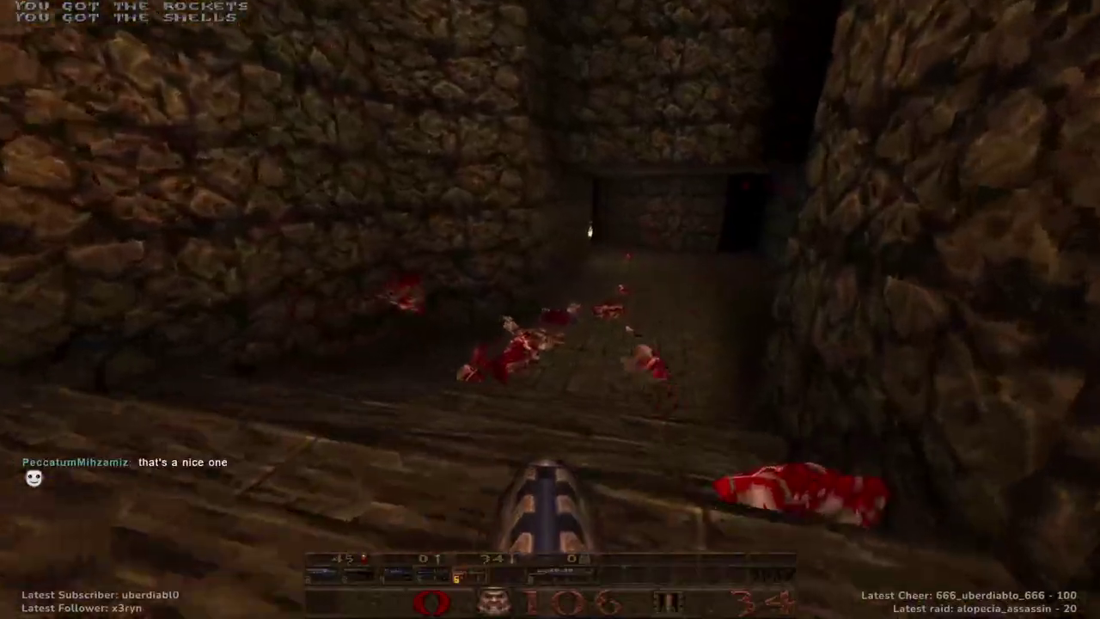
pyautogui.press('w')
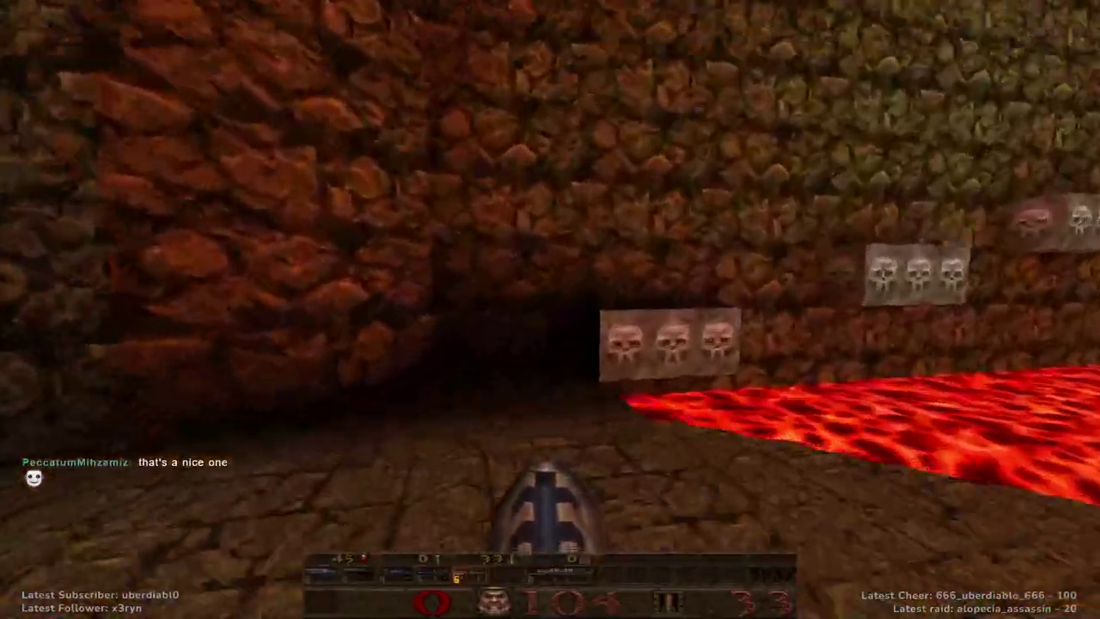
pyautogui.press('w')
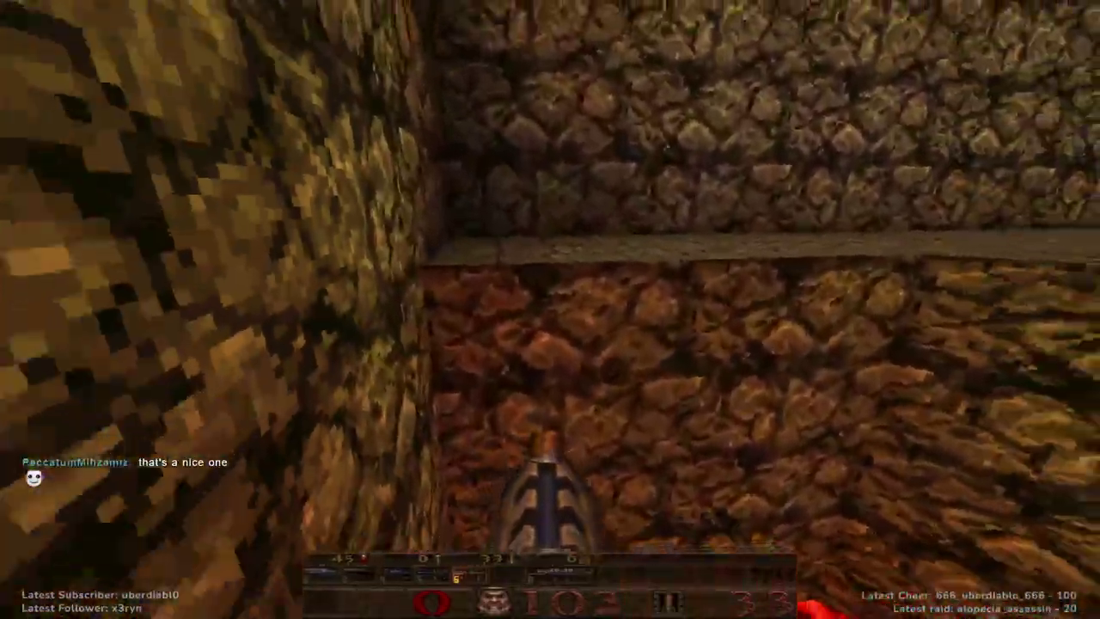
# Fight the ogre on the ledge above the lava, collect the rockets and cells, and advance to the pentagram button
pyautogui.press('w')
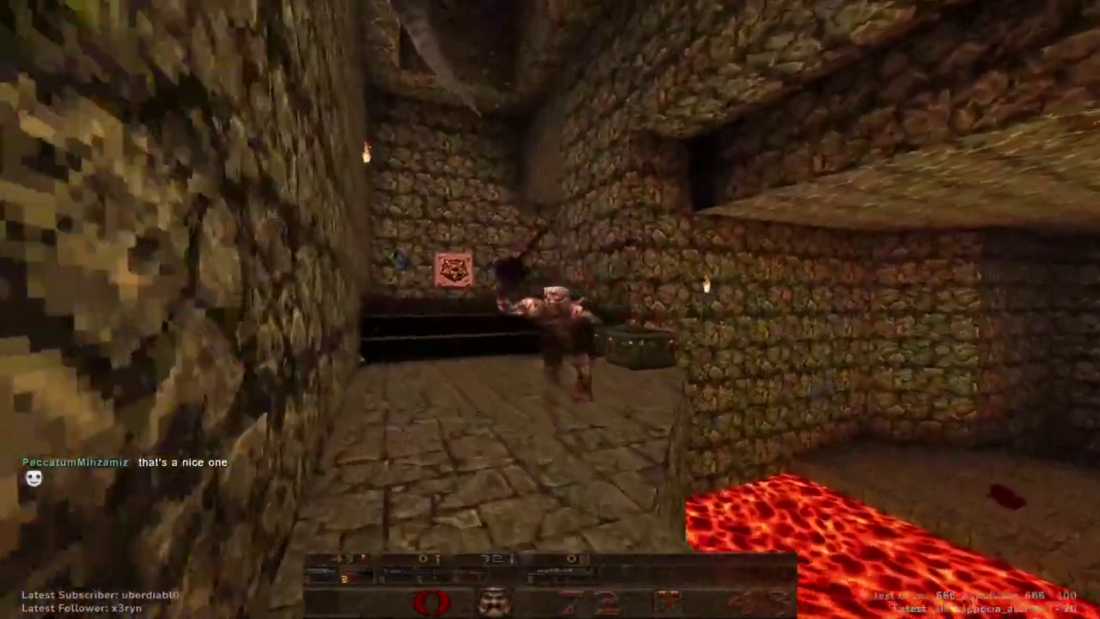
pyautogui.press('w')
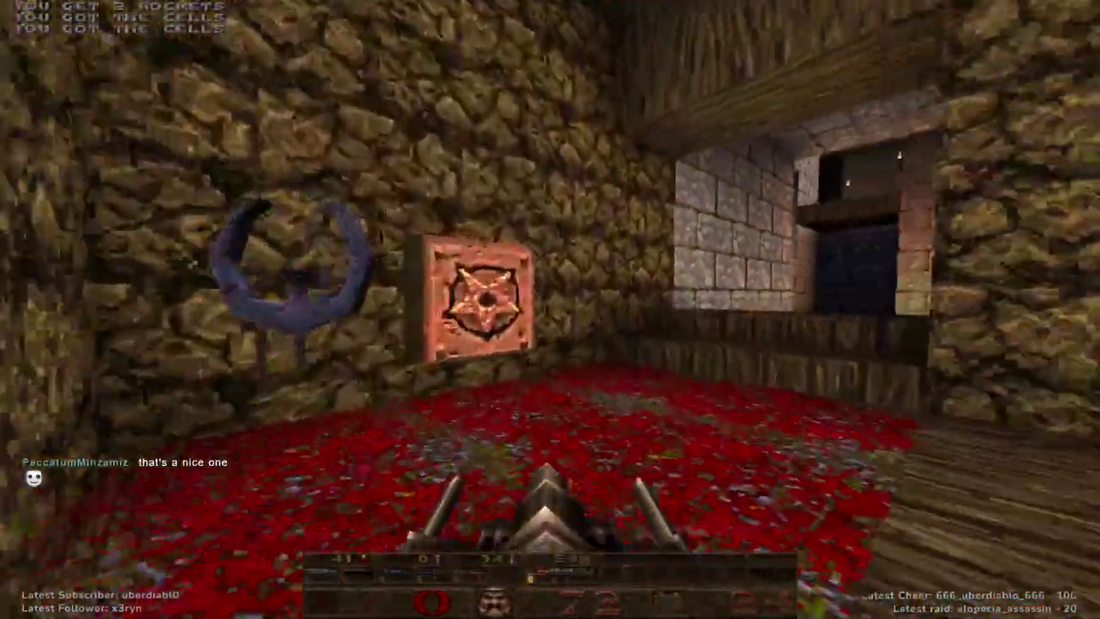
pyautogui.press('w')
pyautogui.press('ctrl')
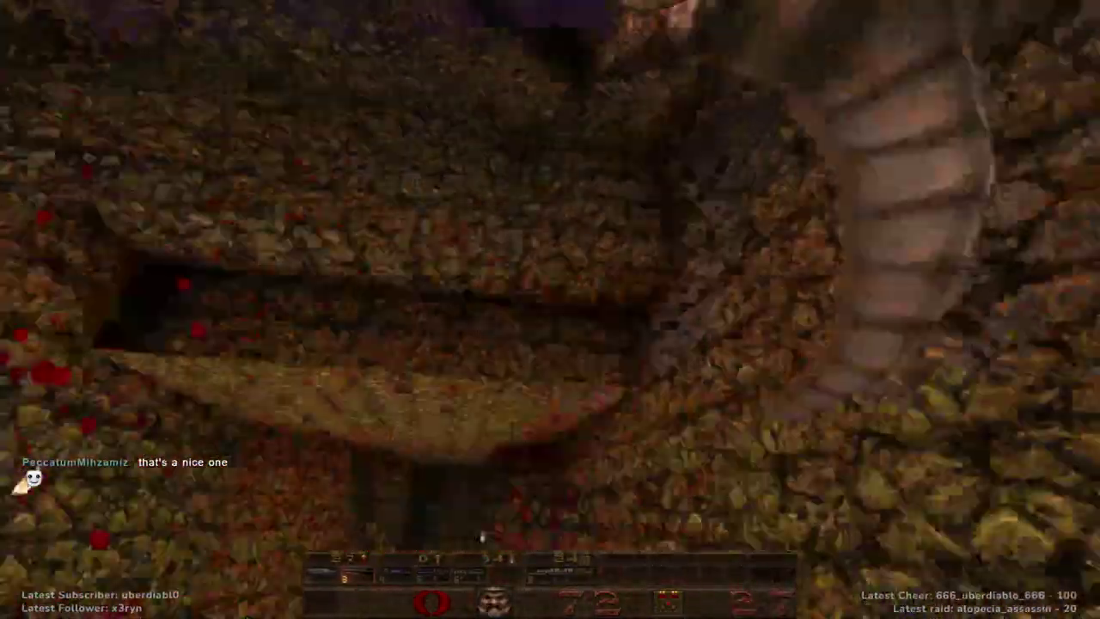
# Collect the health, rockets and Quad Damage, then fight through the brick hall past the red double doors
pyautogui.press('w')
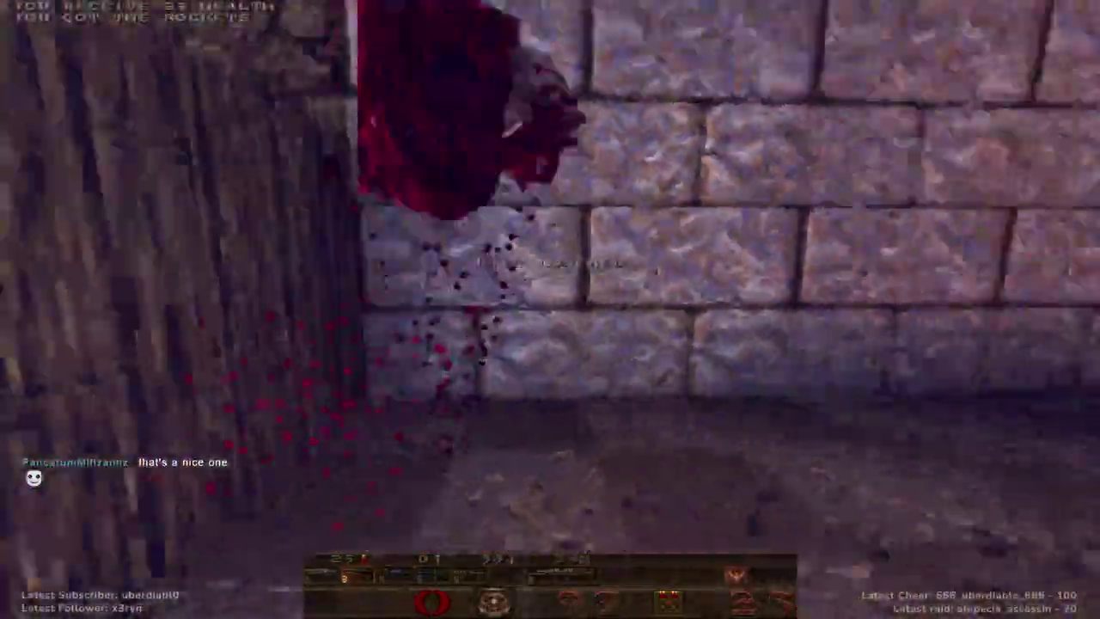
pyautogui.press('w')
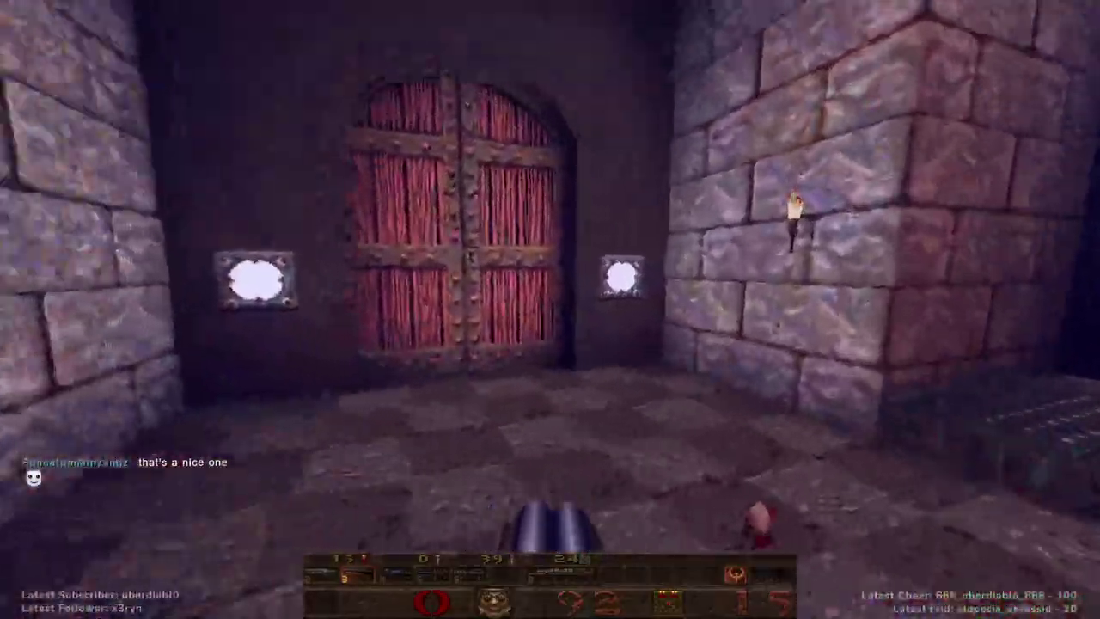
pyautogui.press('w')
pyautogui.press('w')
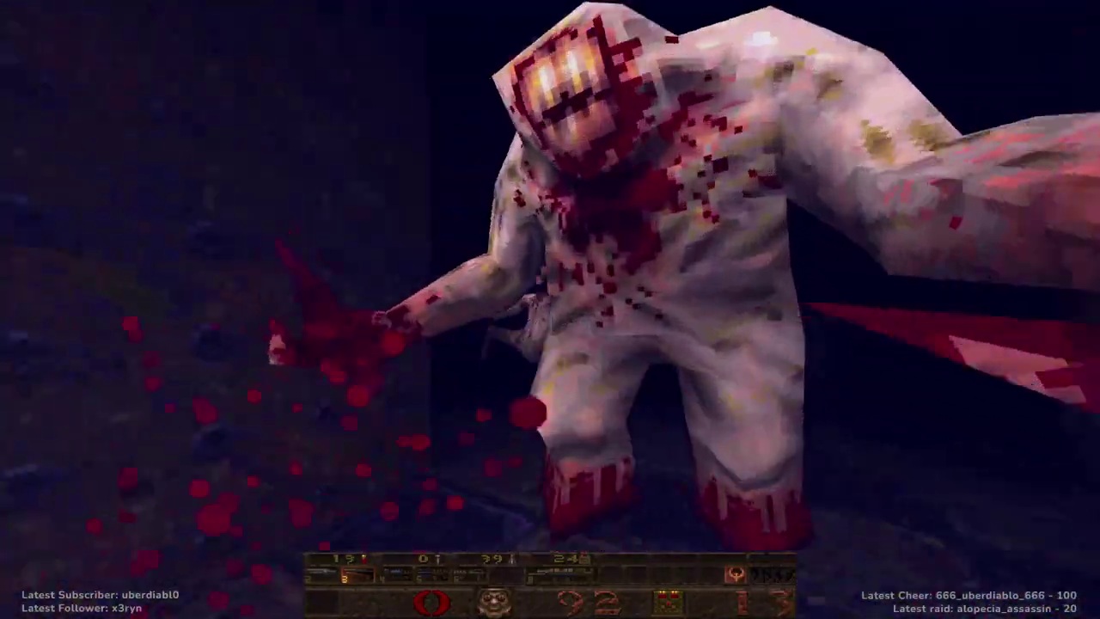
# Back away from the shambler into the brick hall and attack it with the lightning gun
pyautogui.press('s')
pyautogui.press('8')
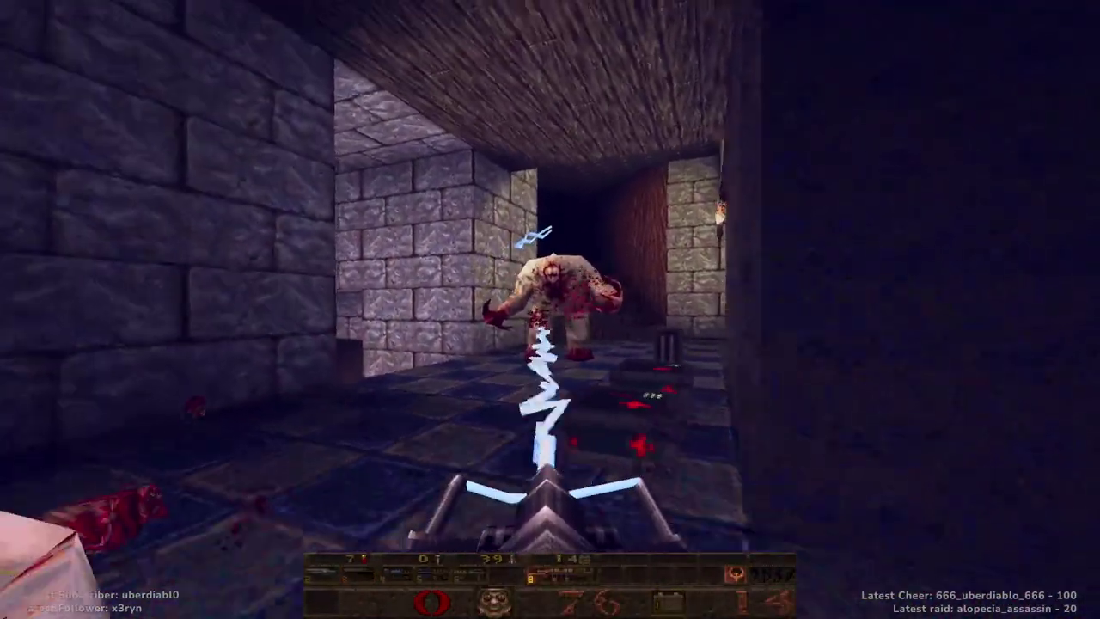
pyautogui.press('w')
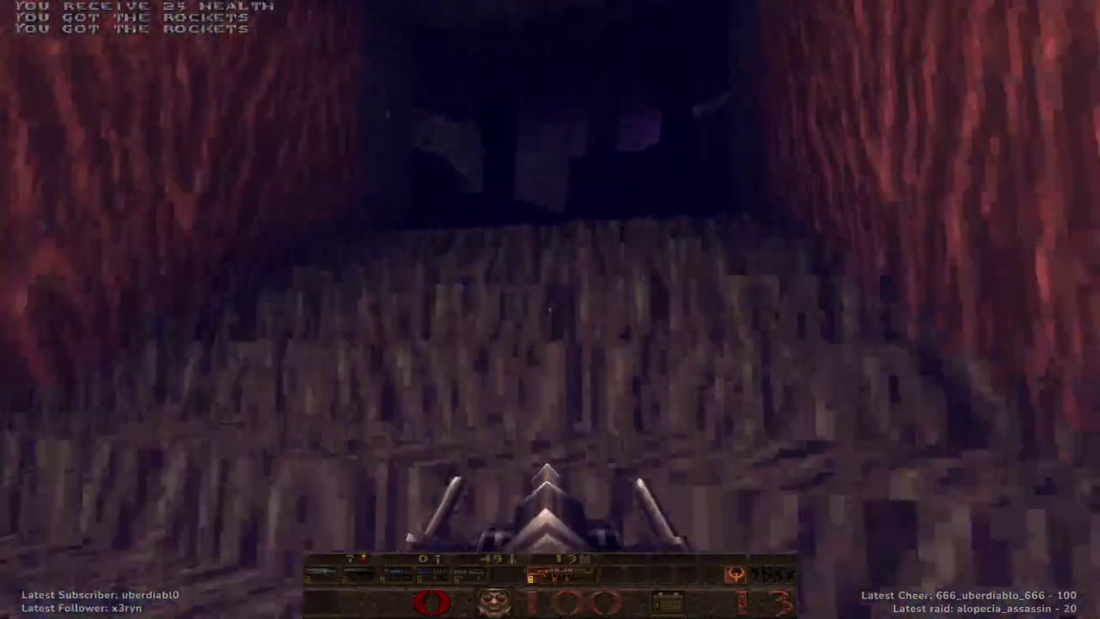
# Climb the wooden ramp, take the gold key, grenade the knights below and go down to the gold key door
pyautogui.press('w')
pyautogui.press('7')
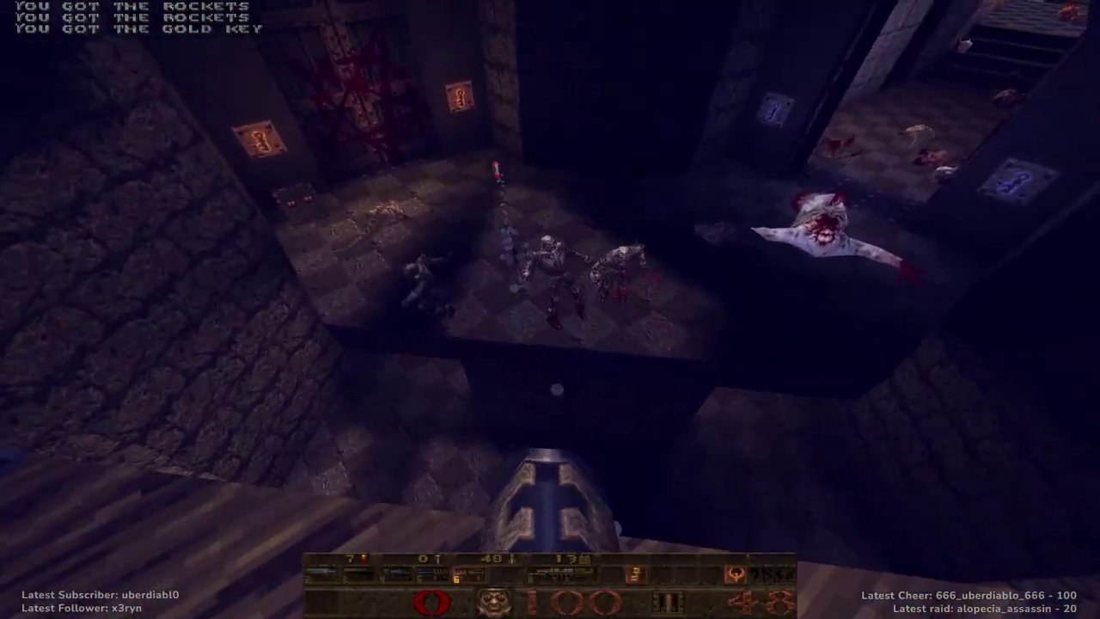
pyautogui.press('ctrl')
pyautogui.press('w')
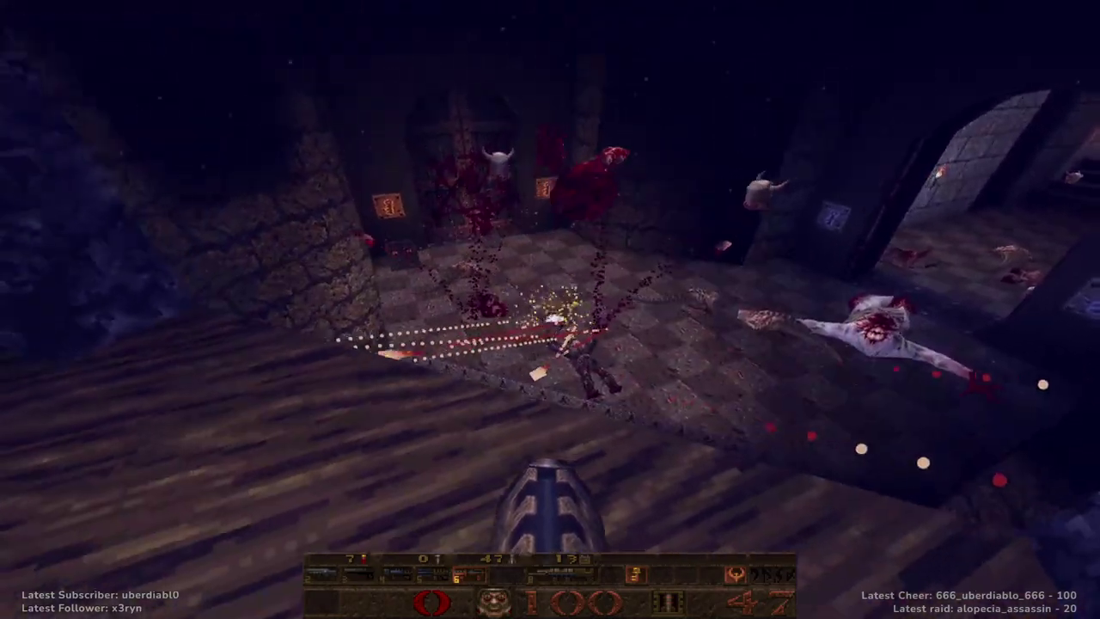
pyautogui.press('w')
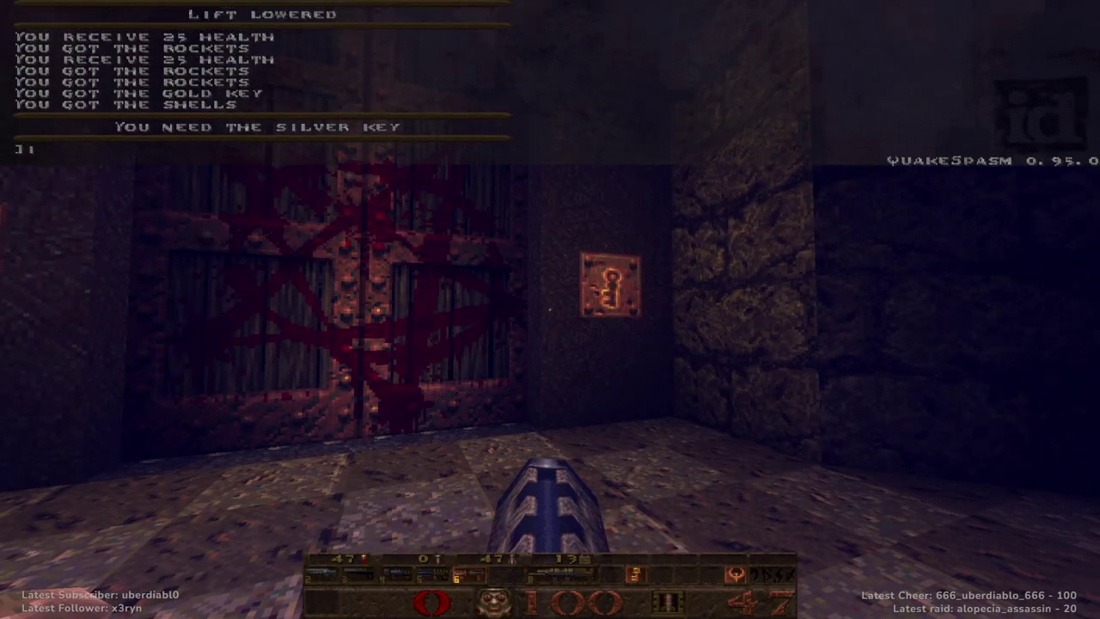
# Give all weapons and ammo with the console command impulse 9 and fire at the monsters beyond the gold key door
pyautogui.write('mpulse 9')
pyautogui.press('Return')
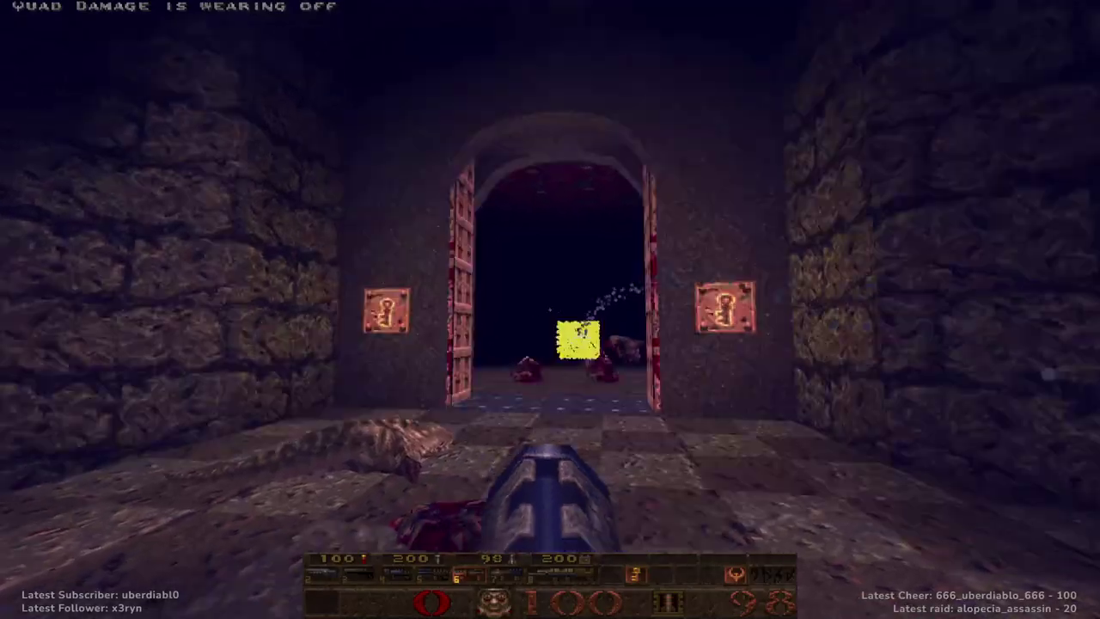
pyautogui.hotkey('ctrl', 's')
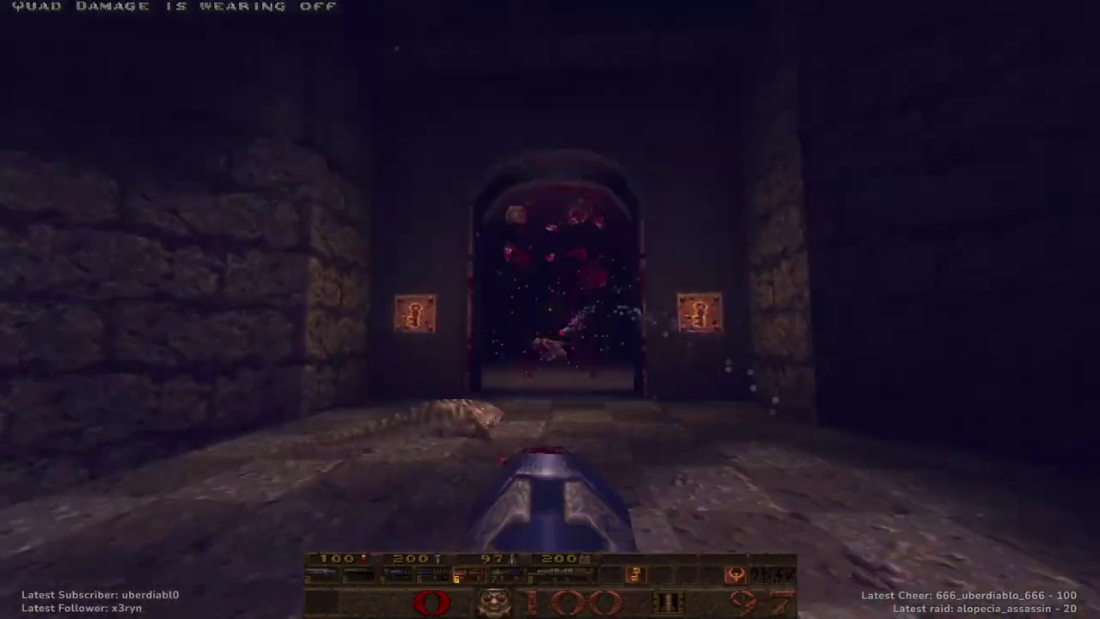
pyautogui.press('w')
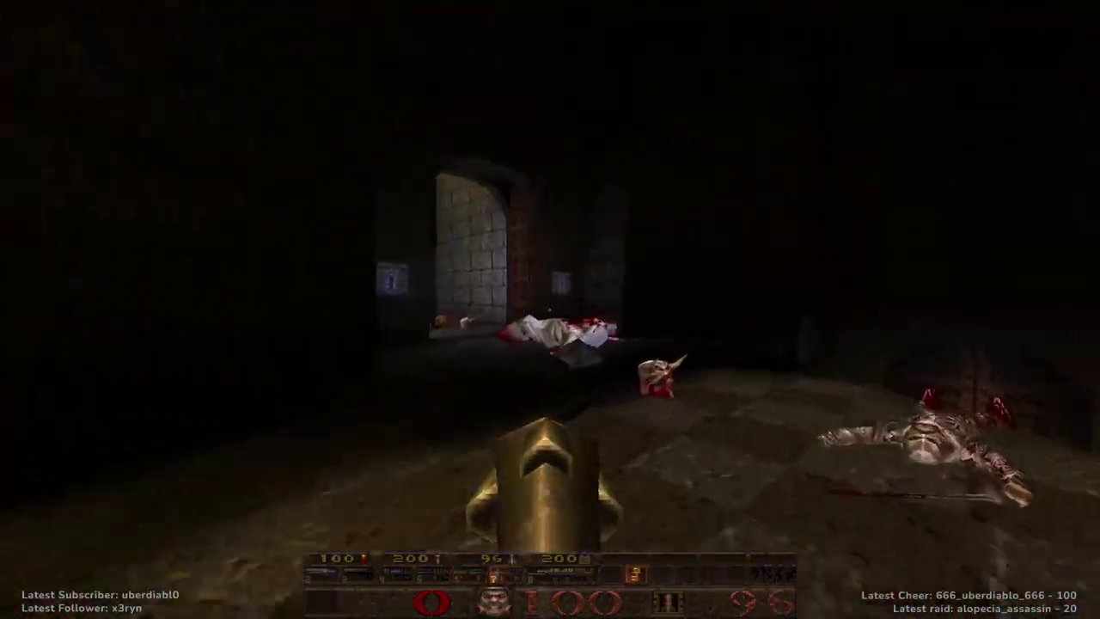
# Check the level's kill and secret tally, and use noclip briefly to get from the dark door chamber to the brick hall
pyautogui.press('Tab')
pyautogui.moveTo(550, 309)
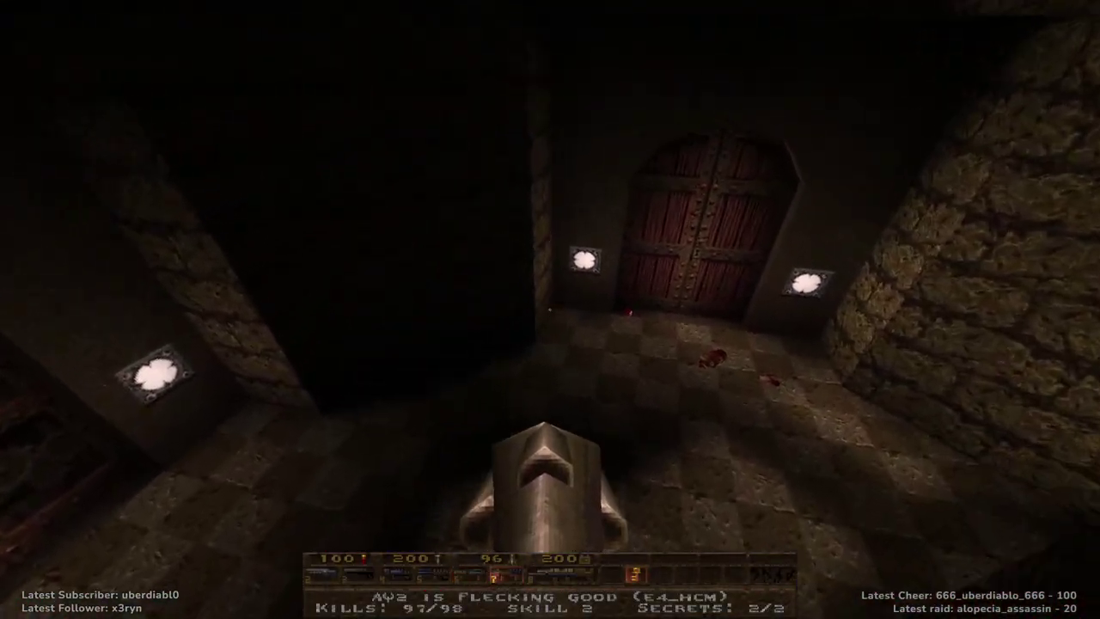
pyautogui.press('w')
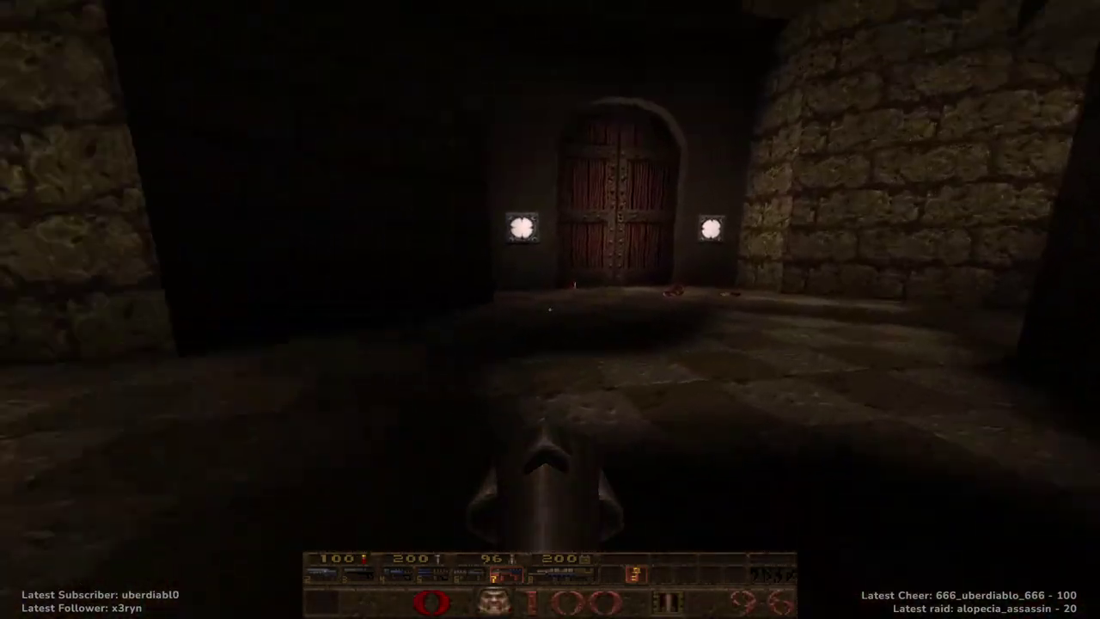
pyautogui.press('w')
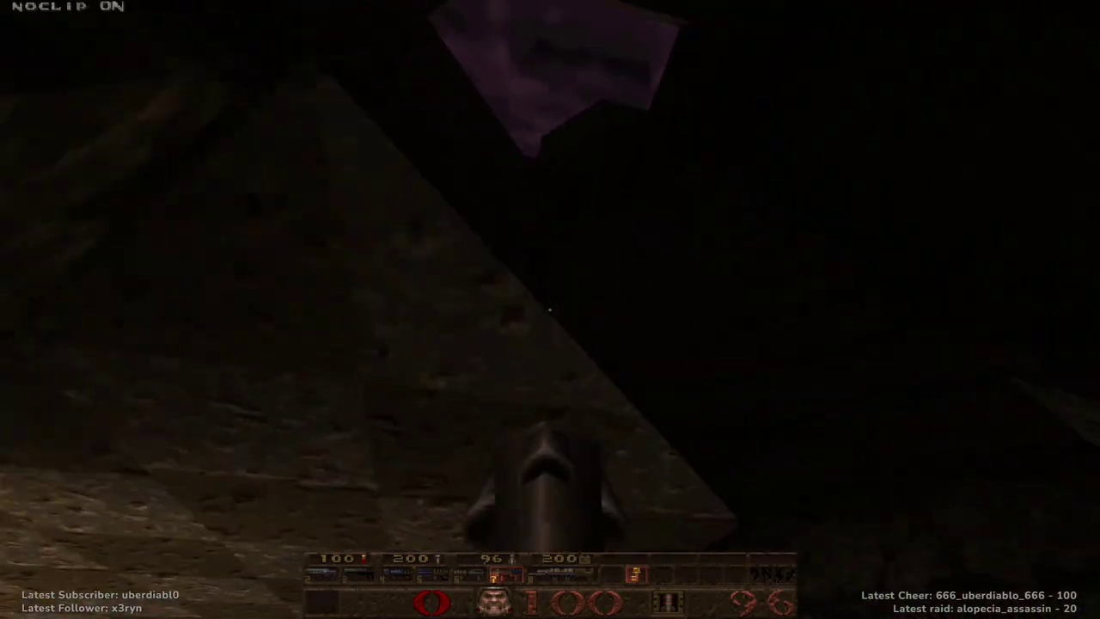
pyautogui.press('w')
pyautogui.press('n')
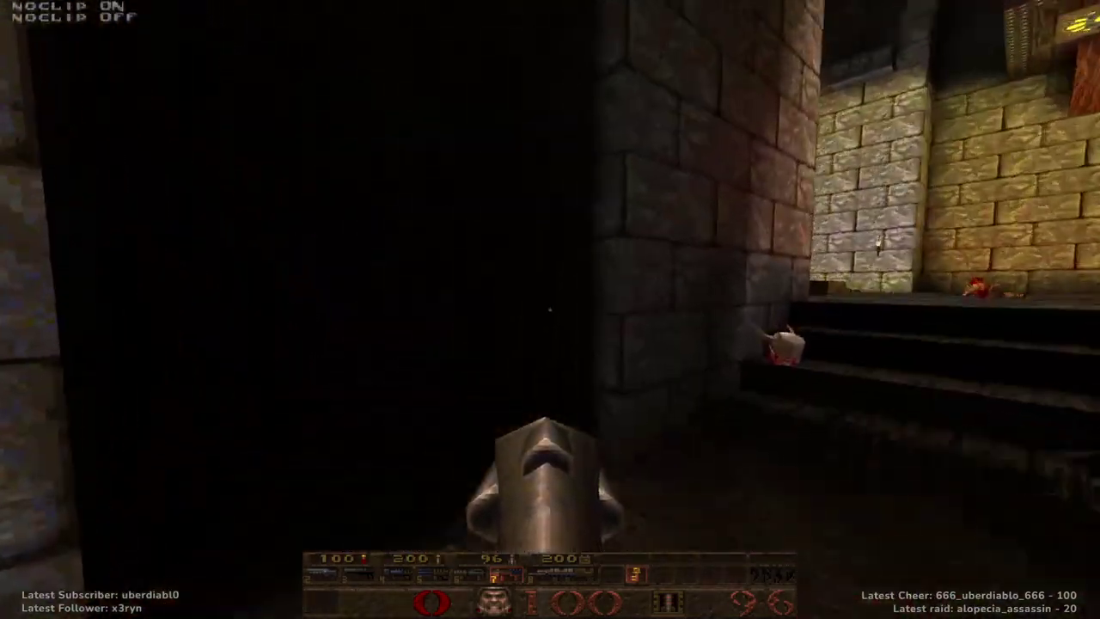
# Fire rockets at the monster on the high platform beside the ornate golden column
pyautogui.press('w')
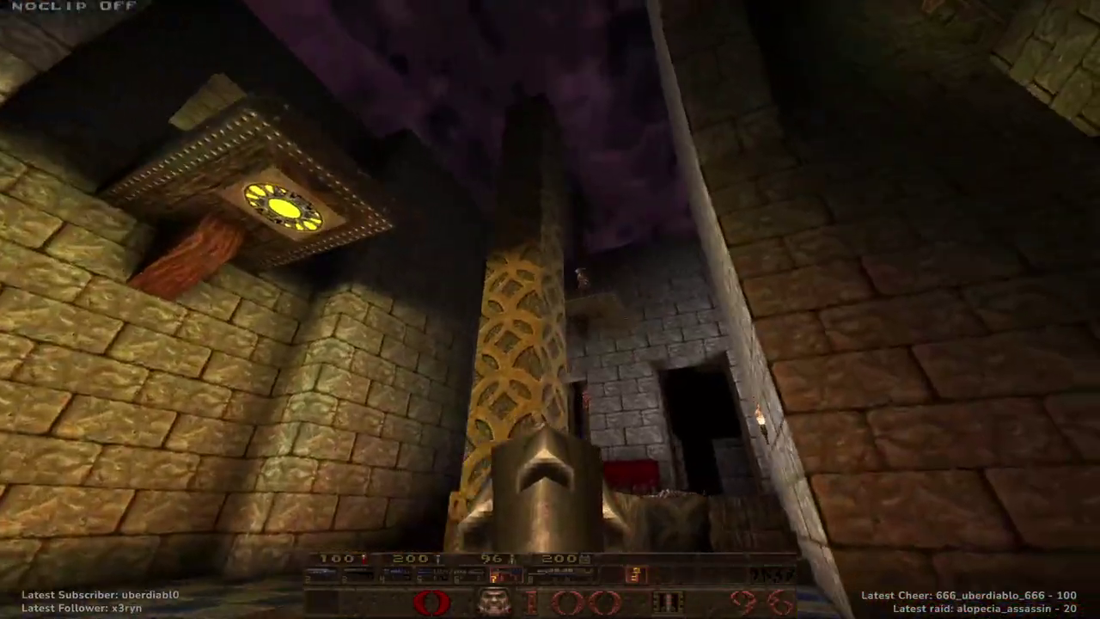
pyautogui.click(550, 309)
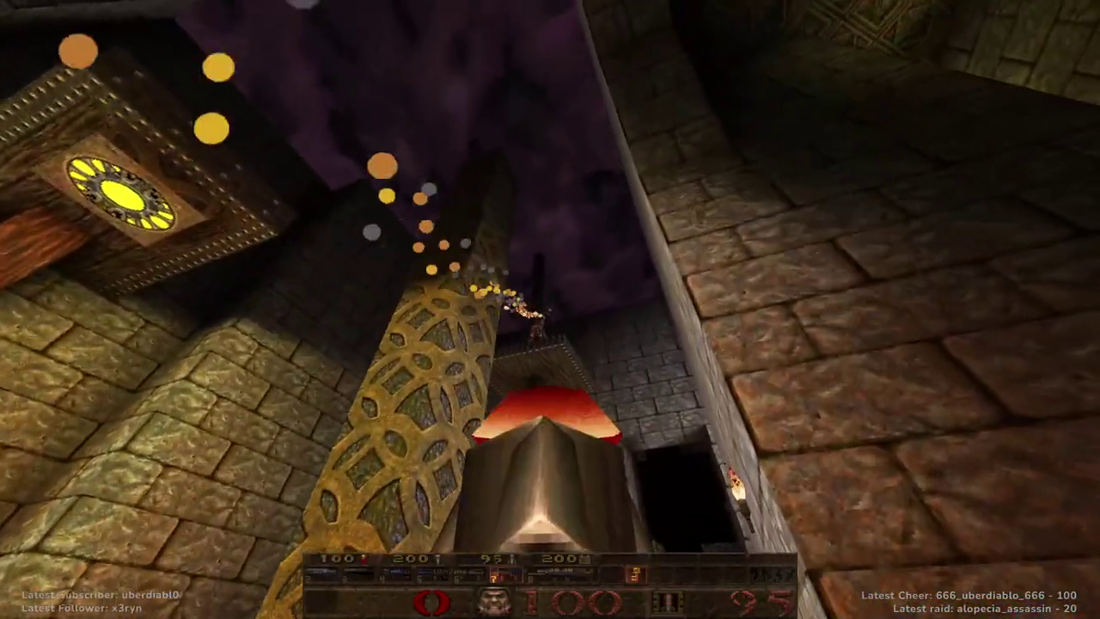
pyautogui.click(550, 309)
pyautogui.click(550, 309)
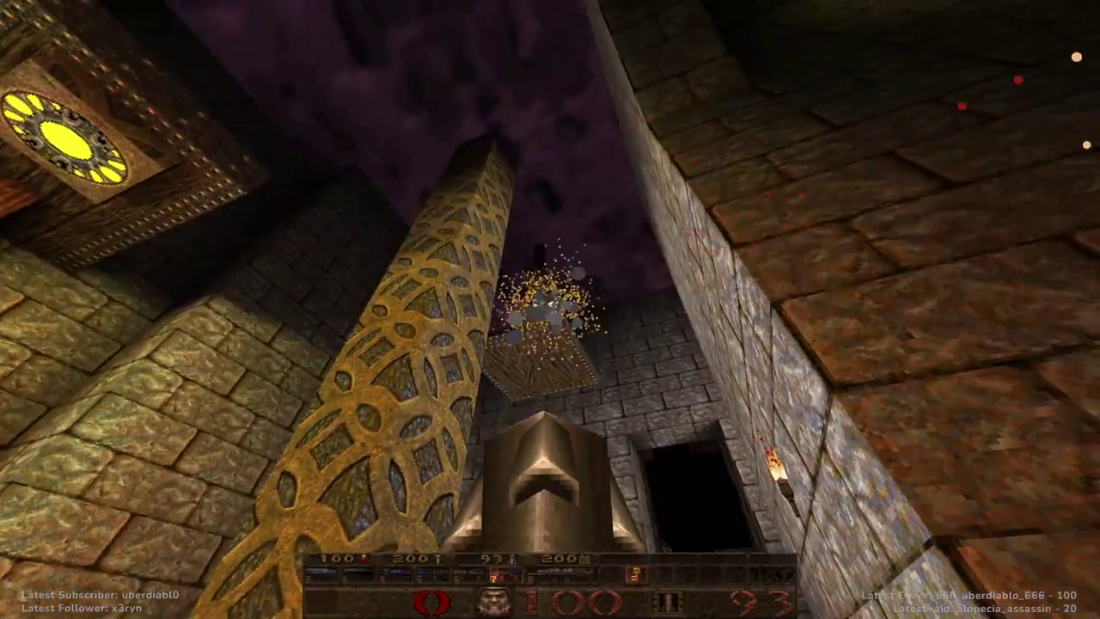
pyautogui.click(550, 309)
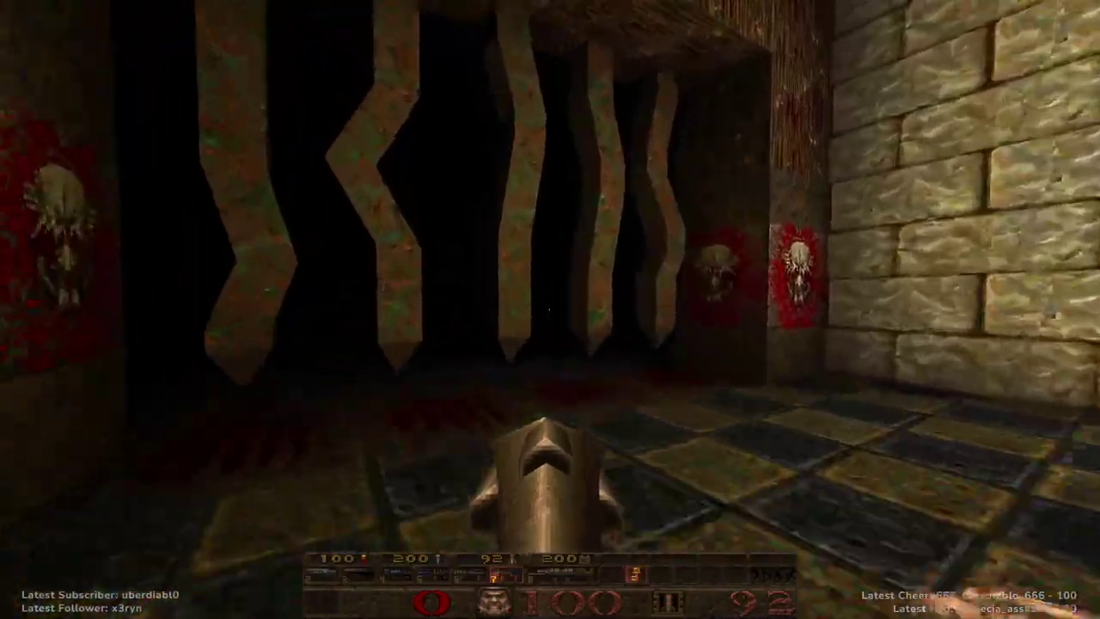
# Go past the spiked gate, recheck the kill tally and search the dark stone passages for remaining monsters
pyautogui.press('w')
pyautogui.press('w')
pyautogui.press('Tab')
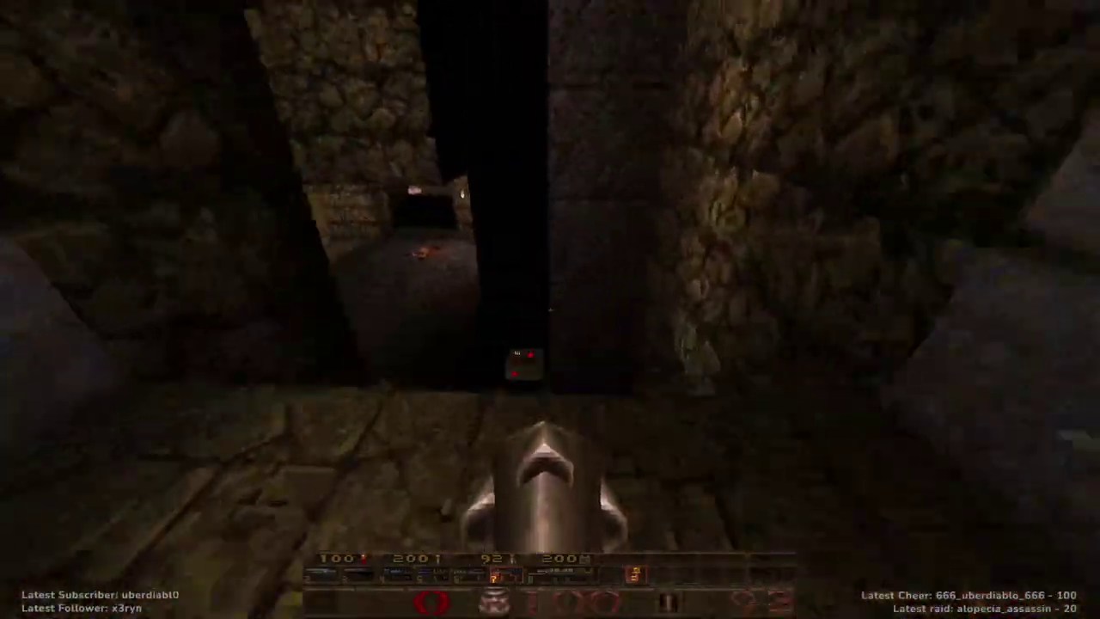
pyautogui.press('w')
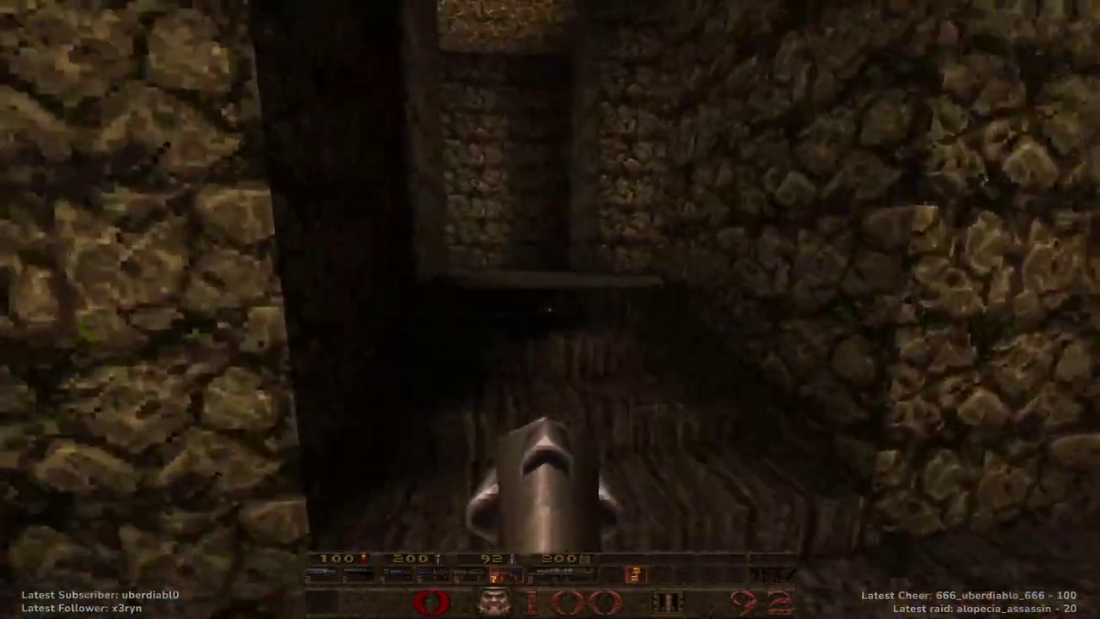
pyautogui.press('w')
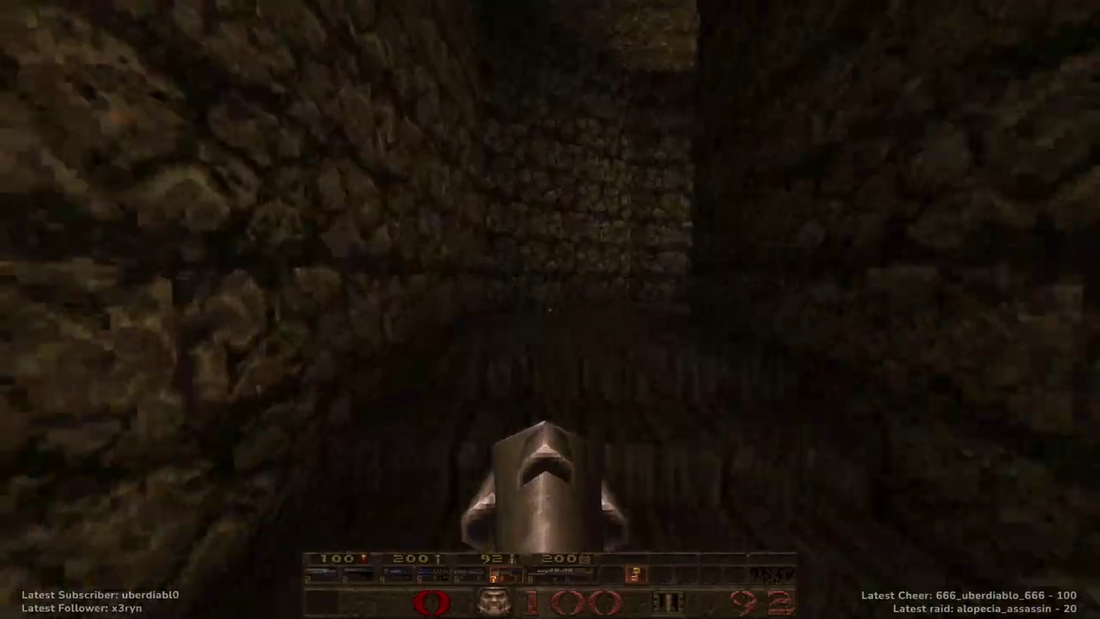
pyautogui.press('w')
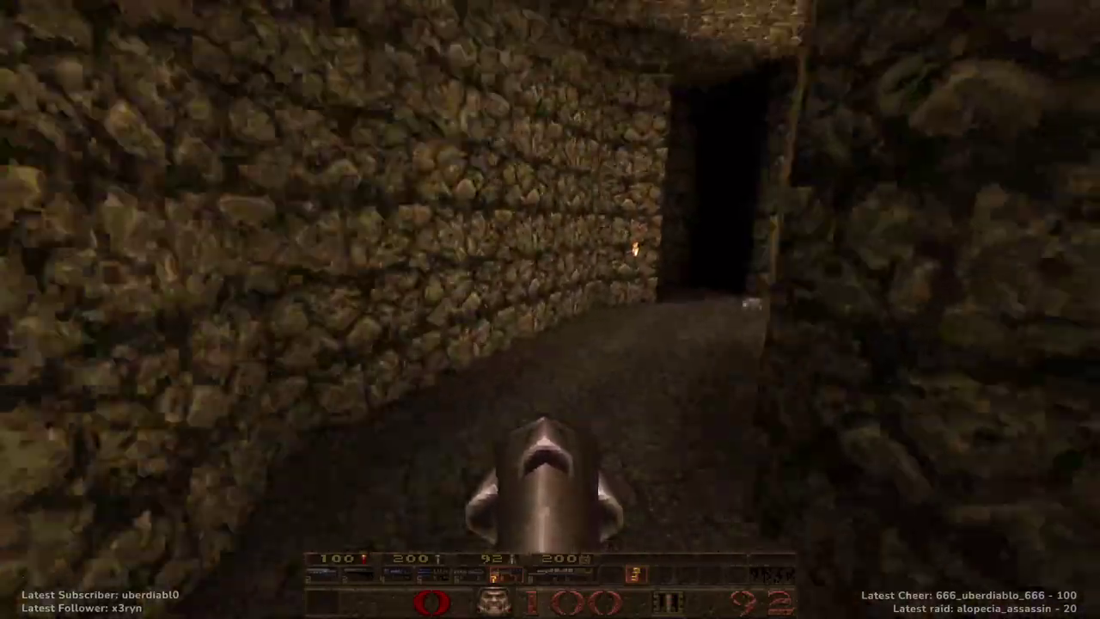
# Search the torchlit stone corridors, the brick hall and the dark chamber beyond the silver key door for remaining monsters
pyautogui.press('w')
pyautogui.press('w')
pyautogui.press('w')
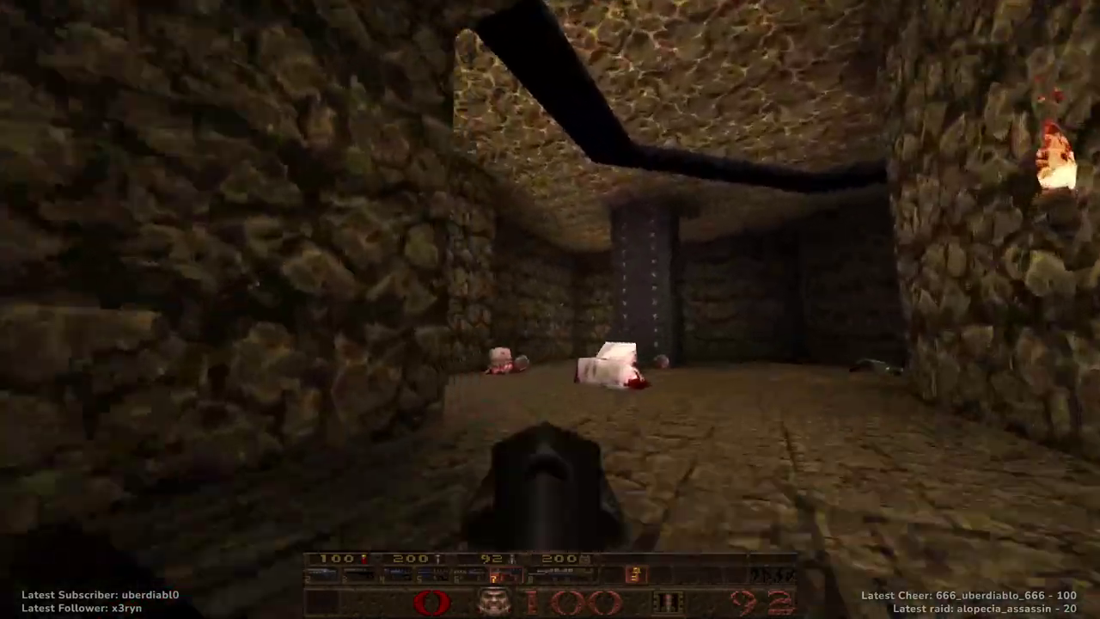
pyautogui.press('w')
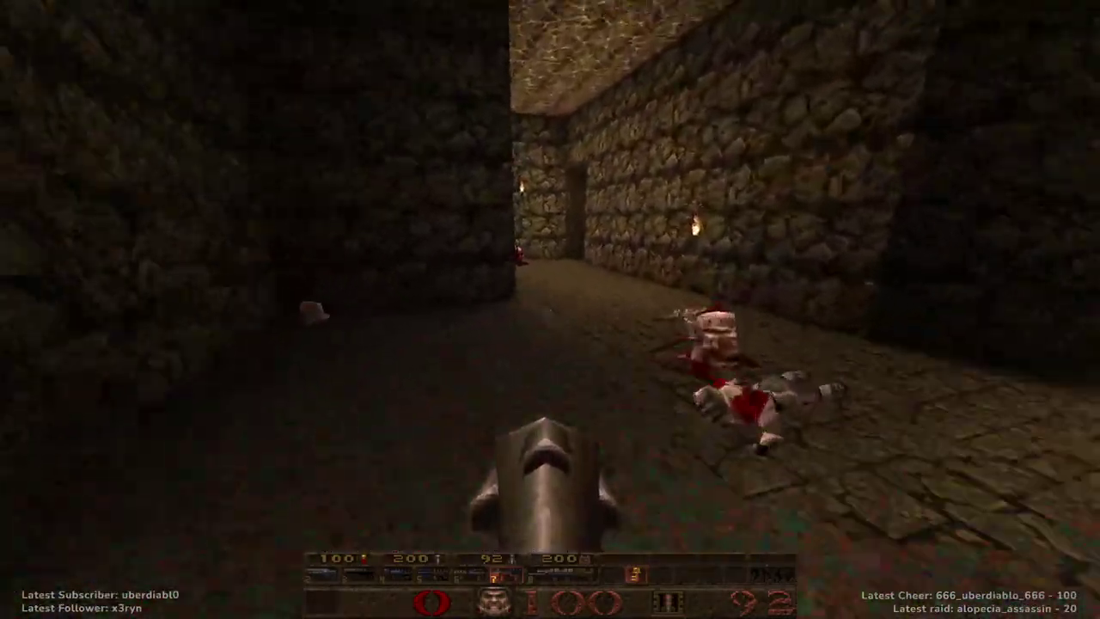
pyautogui.press('w')
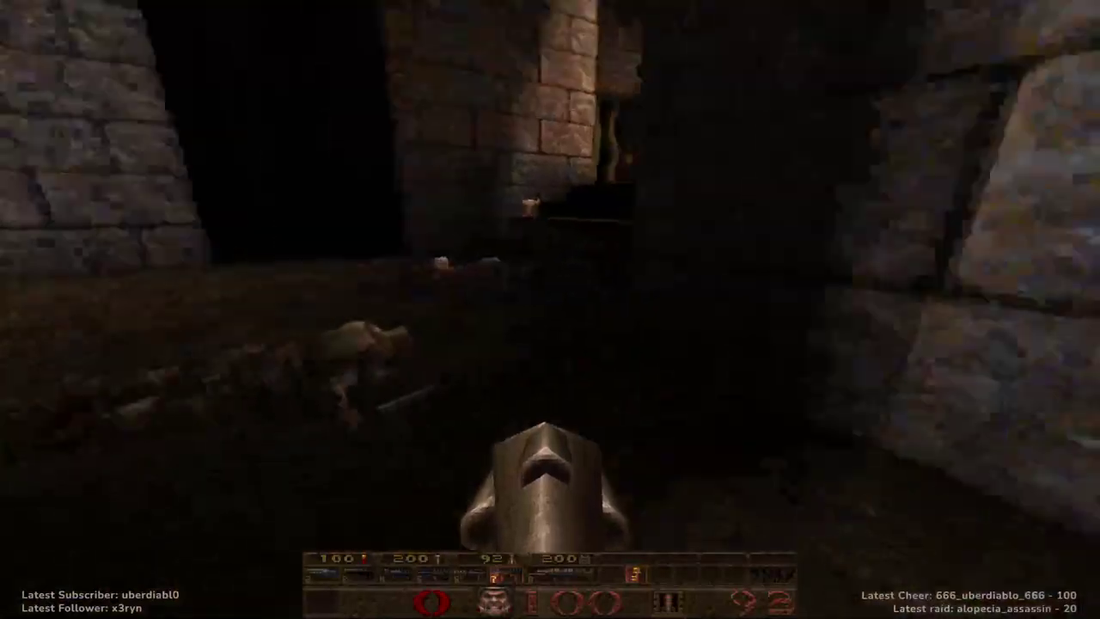
pyautogui.press('w')
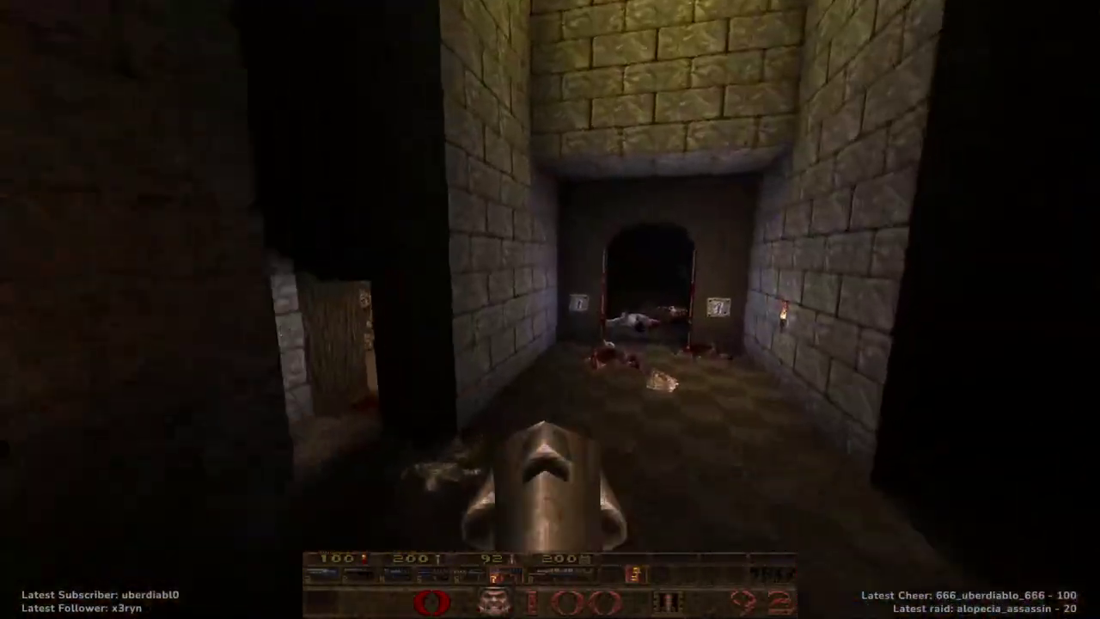
pyautogui.press('w')
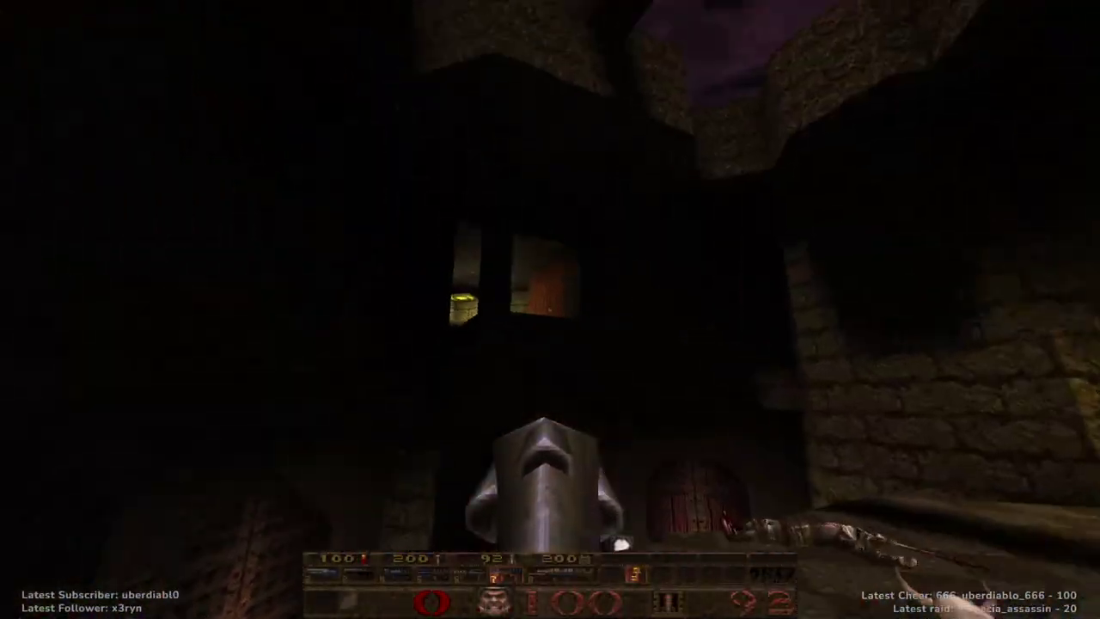
# Recheck the kill and secret tally in the dark door chamber, finish the level and dismiss its completion screen
pyautogui.press('w')
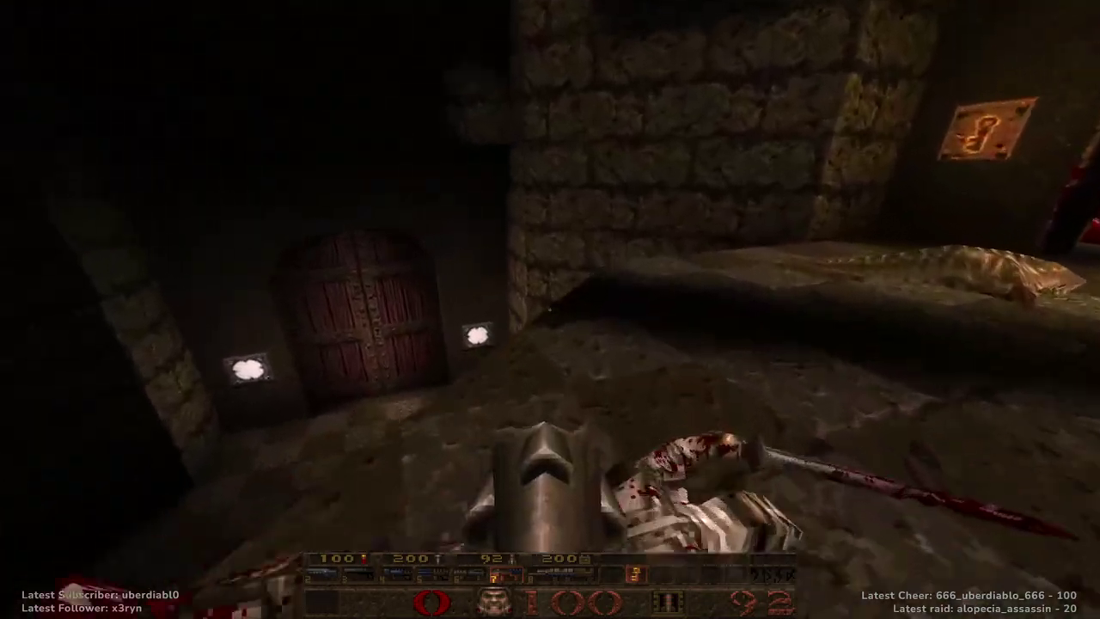
pyautogui.press('w')
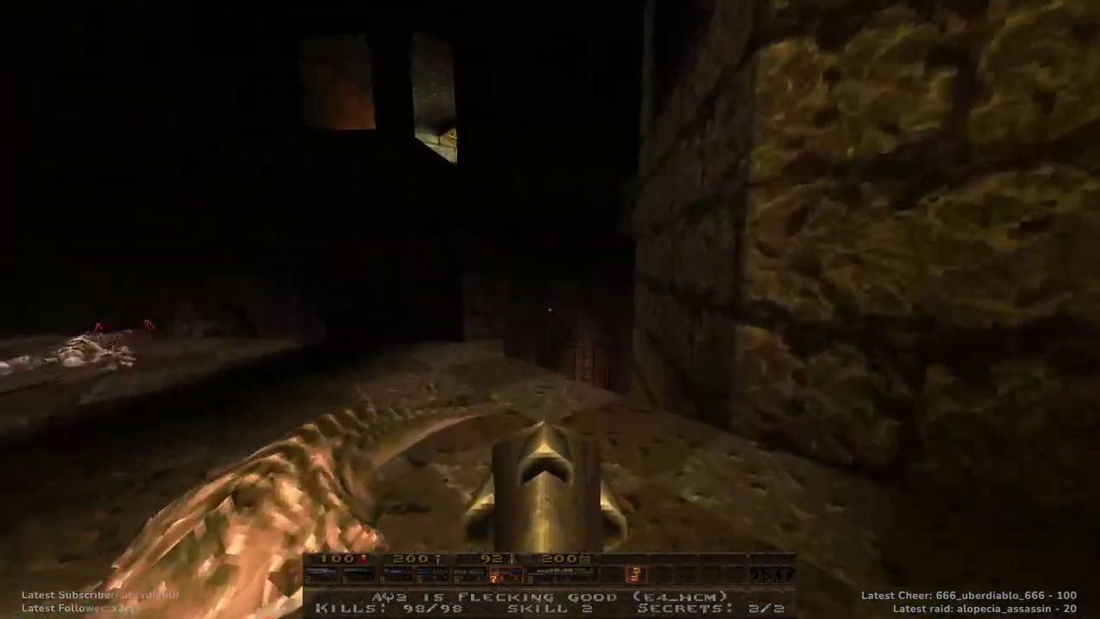
pyautogui.press('w')
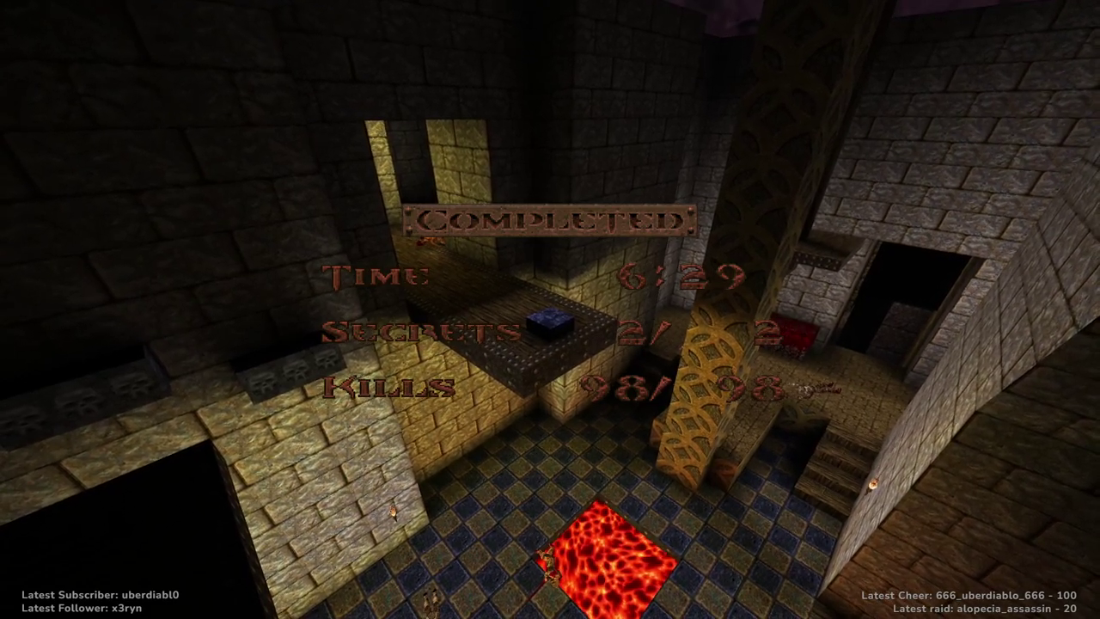
pyautogui.press('space')
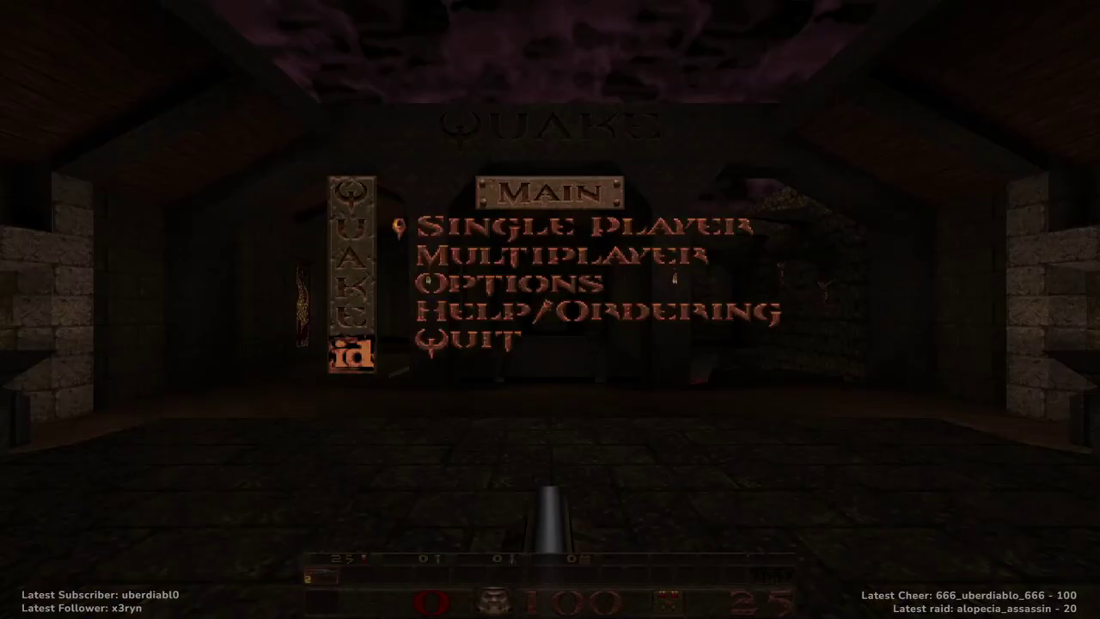
# Switch to TrenchBroom and examine the fog value in the worldspawn properties
pyautogui.hotkey('alt', 'Tab')
pyautogui.moveTo(404, 258); pyautogui.dragTo(404, 403, button='right')
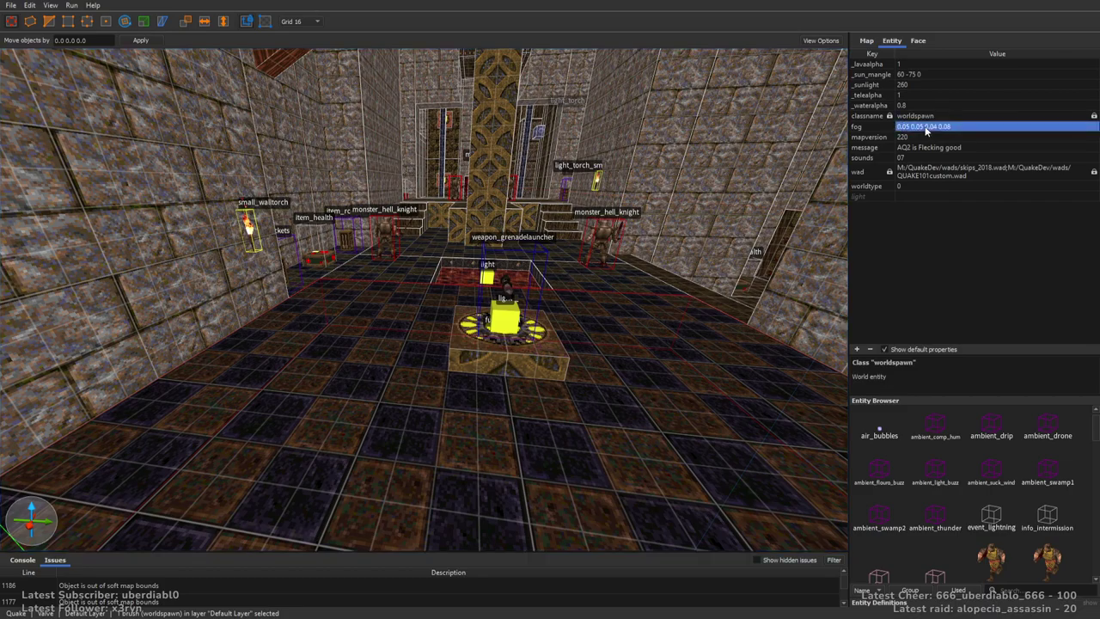
pyautogui.press('Escape')
# Examine the lip and other properties of the lift platforms and their chains in the brown rock shaft
pyautogui.moveTo(832, 162); pyautogui.dragTo(642, 289, button='right')
pyautogui.moveTo(631, 289); pyautogui.dragTo(567, 285, button='right')
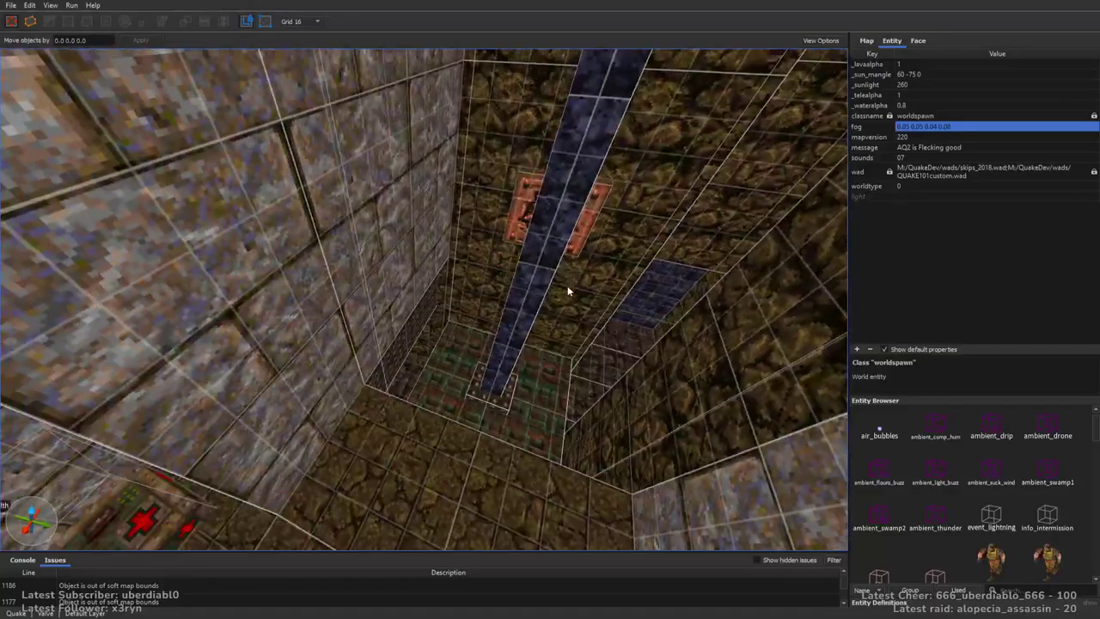
pyautogui.moveTo(496, 367); pyautogui.dragTo(587, 353, button='right')
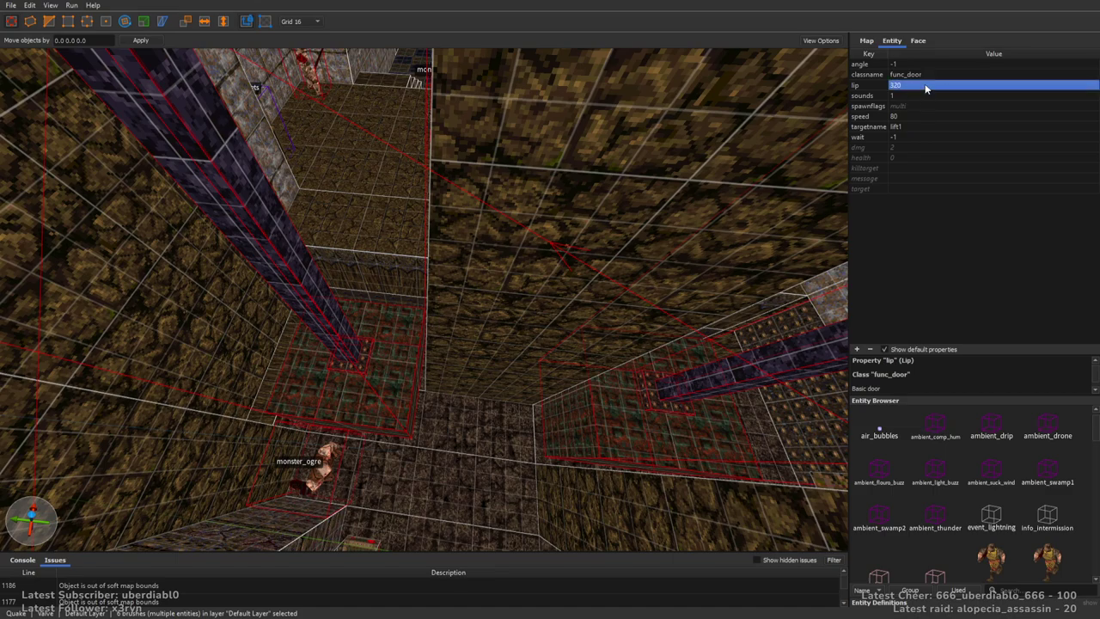
pyautogui.moveTo(526, 157); pyautogui.dragTo(497, 230, button='right')
pyautogui.press('Escape')
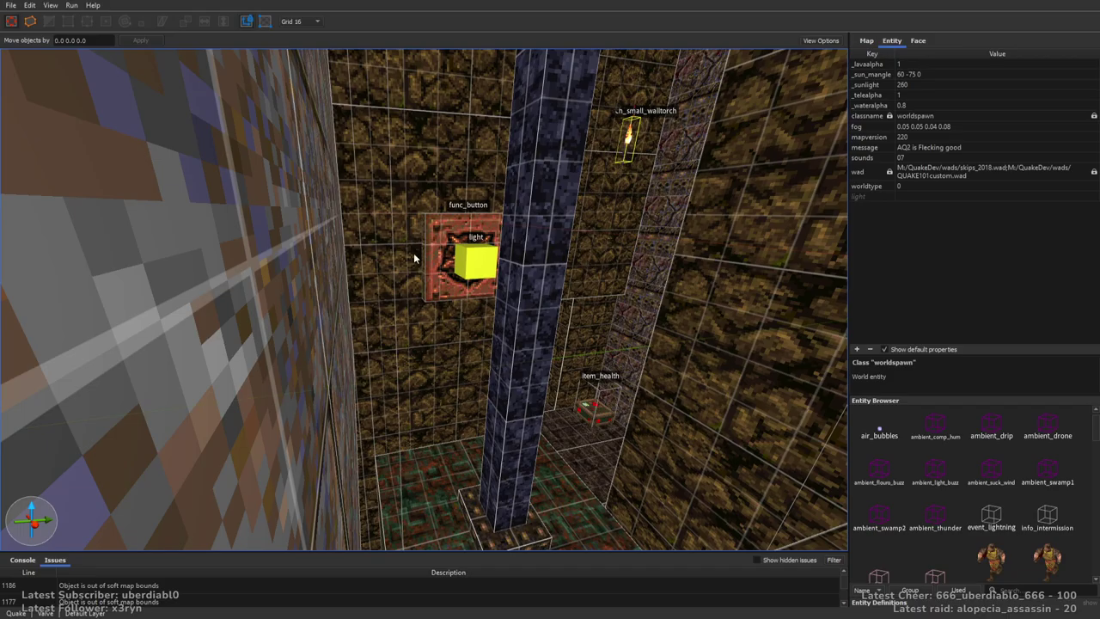
# Inspect the closet2 door's properties in the brown stone corridor and look over the monster closet behind it
pyautogui.moveTo(584, 324)
pyautogui.mouseDown(button='right')
pyautogui.moveTo(565, 355)
pyautogui.moveTo(582, 318)
pyautogui.mouseUp(button='right')
pyautogui.click(918, 41)
pyautogui.moveTo(601, 215); pyautogui.dragTo(474, 271, button='right')
pyautogui.click(474, 272)
pyautogui.click(891, 40)
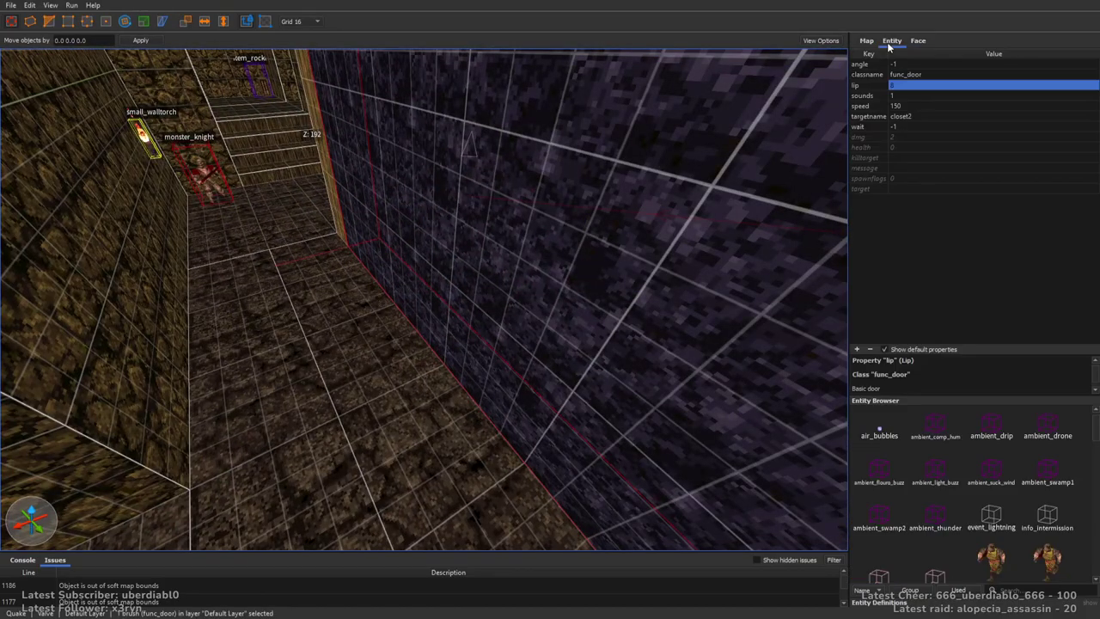
pyautogui.hotkey('ctrl', 'u')
pyautogui.moveTo(315, 230); pyautogui.dragTo(442, 227, button='right')
pyautogui.moveTo(499, 230); pyautogui.dragTo(413, 261)
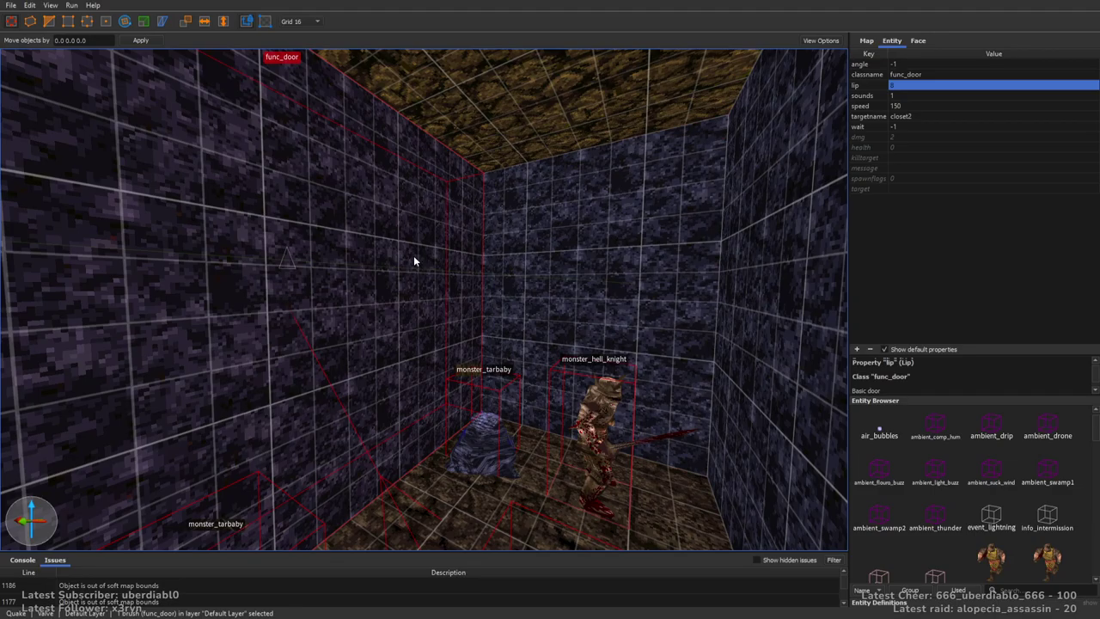
pyautogui.moveTo(413, 260)
pyautogui.mouseDown(button='right')
pyautogui.moveTo(484, 297)
pyautogui.moveTo(399, 303)
pyautogui.moveTo(499, 298)
pyautogui.moveTo(580, 252)
pyautogui.moveTo(631, 301)
pyautogui.moveTo(712, 304)
pyautogui.moveTo(571, 280)
pyautogui.mouseUp(button='right')
pyautogui.press('Escape')
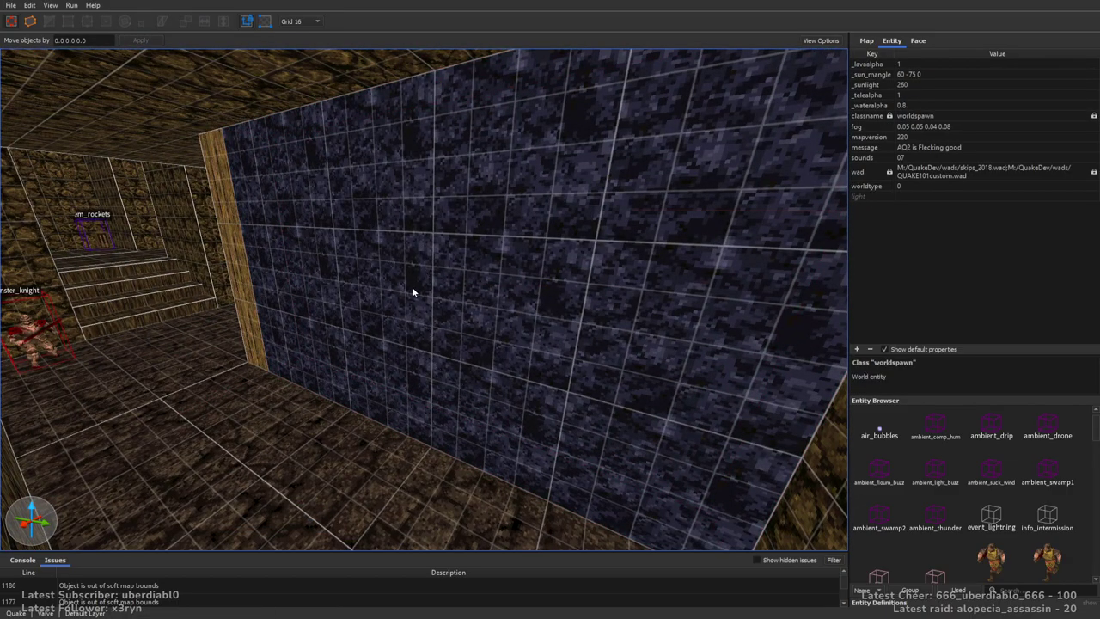
# Reselect the corridor's closet2 door and examine the tarbabies and hell knight enclosed behind it
pyautogui.click(532, 261)
pyautogui.moveTo(531, 260)
pyautogui.mouseDown(button='right')
pyautogui.moveTo(462, 273)
pyautogui.moveTo(545, 245)
pyautogui.mouseUp(button='right')
pyautogui.moveTo(172, 241); pyautogui.dragTo(535, 261, button='right')
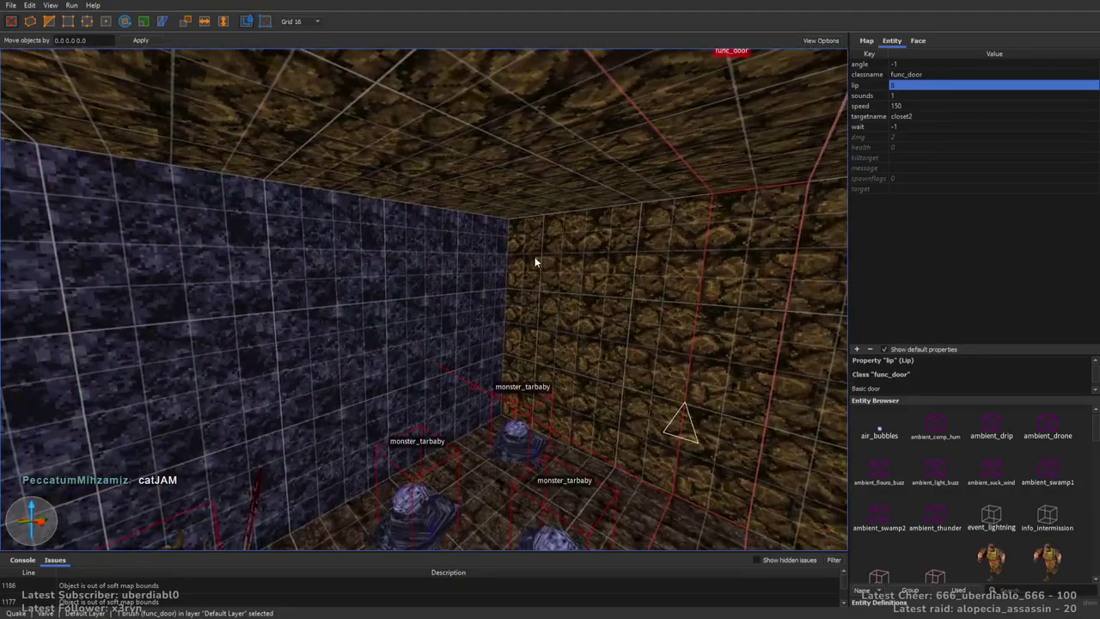
pyautogui.moveTo(374, 290); pyautogui.dragTo(264, 306, button='right')
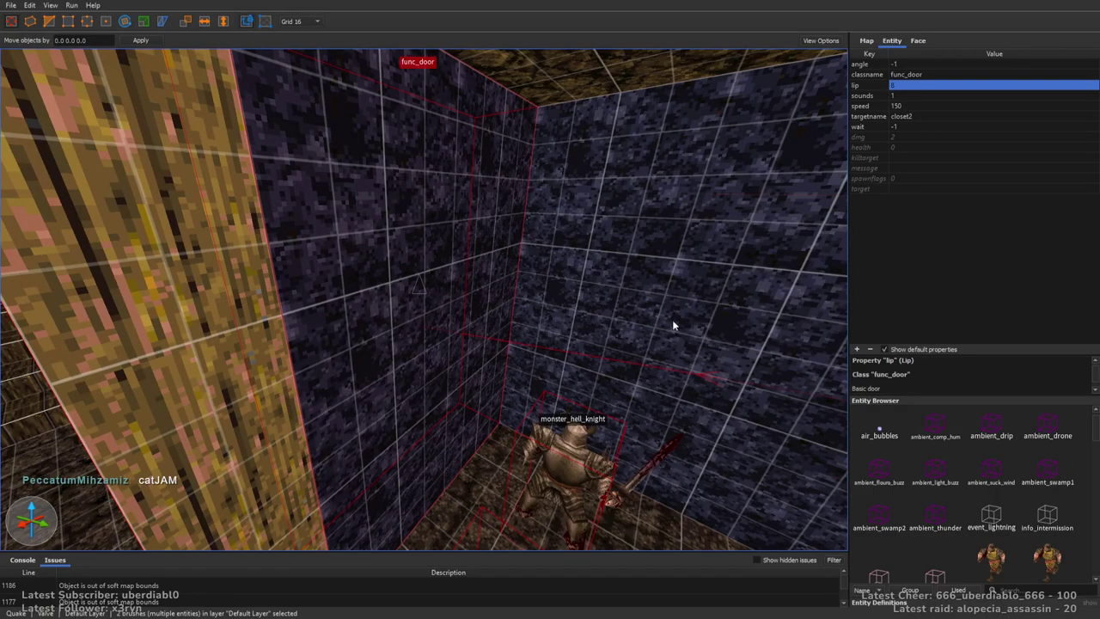
# Compare the closet2 door's properties with the trigger_once volume that targets it near the wooden steps
pyautogui.moveTo(687, 401)
pyautogui.mouseDown(button='right')
pyautogui.moveTo(491, 331)
pyautogui.moveTo(436, 244)
pyautogui.moveTo(518, 246)
pyautogui.moveTo(455, 248)
pyautogui.moveTo(485, 266)
pyautogui.moveTo(365, 222)
pyautogui.mouseUp(button='right')
pyautogui.press('Escape')
pyautogui.click(365, 222)
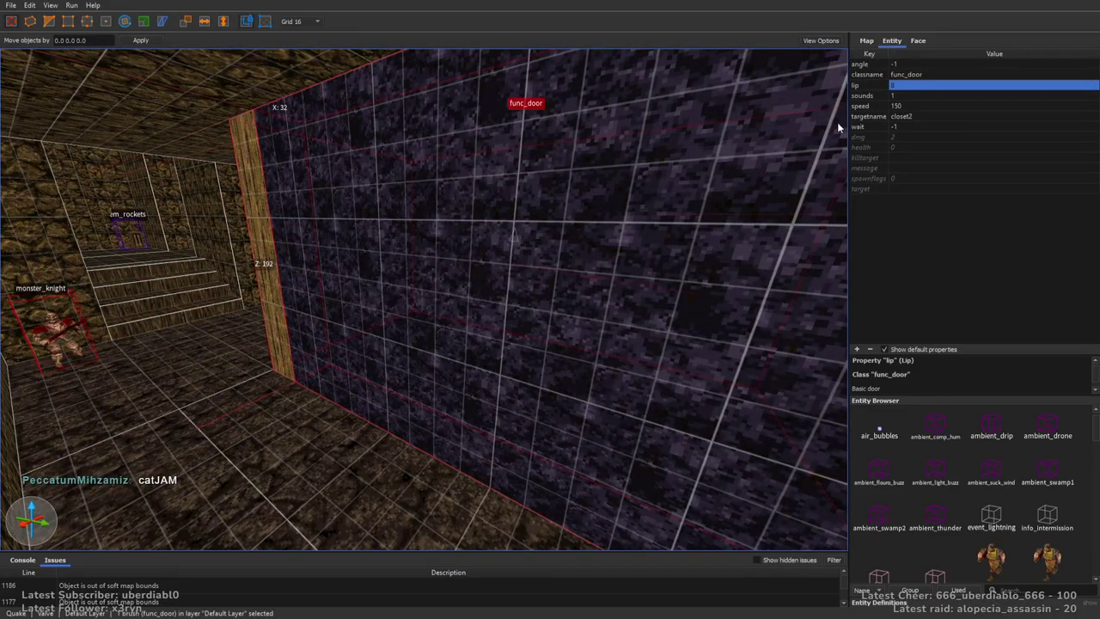
pyautogui.moveTo(825, 155)
pyautogui.mouseDown(button='right')
pyautogui.moveTo(561, 233)
pyautogui.moveTo(397, 266)
pyautogui.moveTo(452, 276)
pyautogui.moveTo(444, 261)
pyautogui.moveTo(481, 287)
pyautogui.moveTo(566, 296)
pyautogui.mouseUp(button='right')
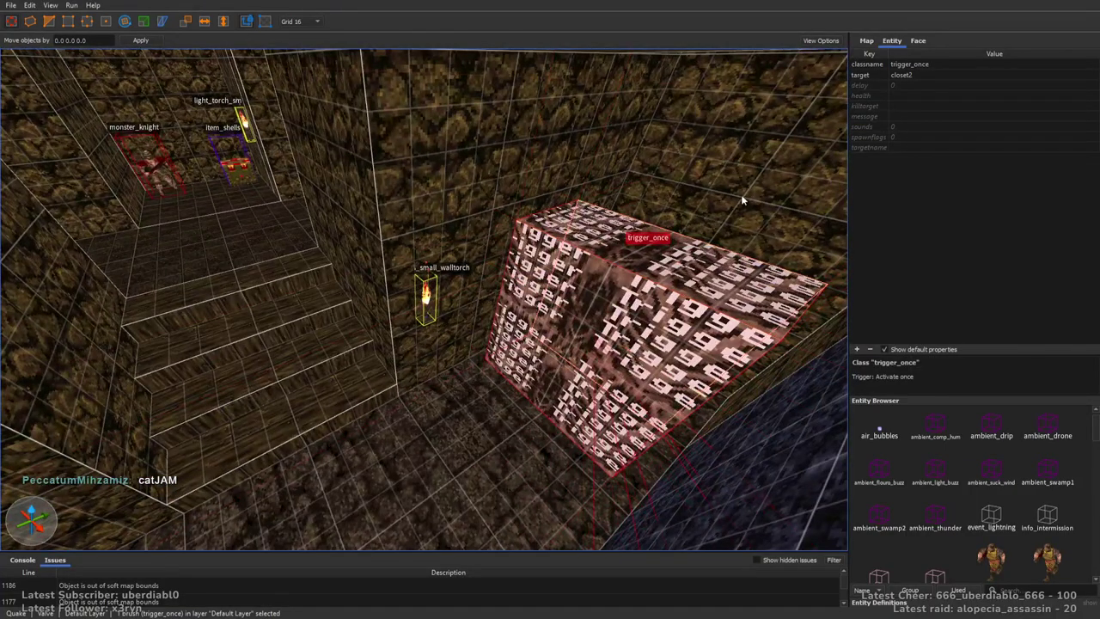
pyautogui.press('Escape')
# Check the light, style and wait values of the small wall torches, including the one above the demon
pyautogui.moveTo(769, 172)
pyautogui.mouseDown(button='right')
pyautogui.moveTo(563, 307)
pyautogui.moveTo(466, 265)
pyautogui.moveTo(279, 267)
pyautogui.moveTo(420, 290)
pyautogui.moveTo(401, 283)
pyautogui.moveTo(422, 287)
pyautogui.moveTo(516, 204)
pyautogui.moveTo(506, 221)
pyautogui.moveTo(338, 201)
pyautogui.moveTo(304, 302)
pyautogui.moveTo(422, 329)
pyautogui.moveTo(484, 309)
pyautogui.moveTo(536, 349)
pyautogui.moveTo(478, 364)
pyautogui.moveTo(430, 275)
pyautogui.moveTo(570, 274)
pyautogui.moveTo(469, 315)
pyautogui.moveTo(515, 312)
pyautogui.moveTo(564, 335)
pyautogui.moveTo(650, 295)
pyautogui.moveTo(848, 335)
pyautogui.moveTo(732, 342)
pyautogui.moveTo(385, 302)
pyautogui.mouseUp(button='right')
pyautogui.click(667, 289)
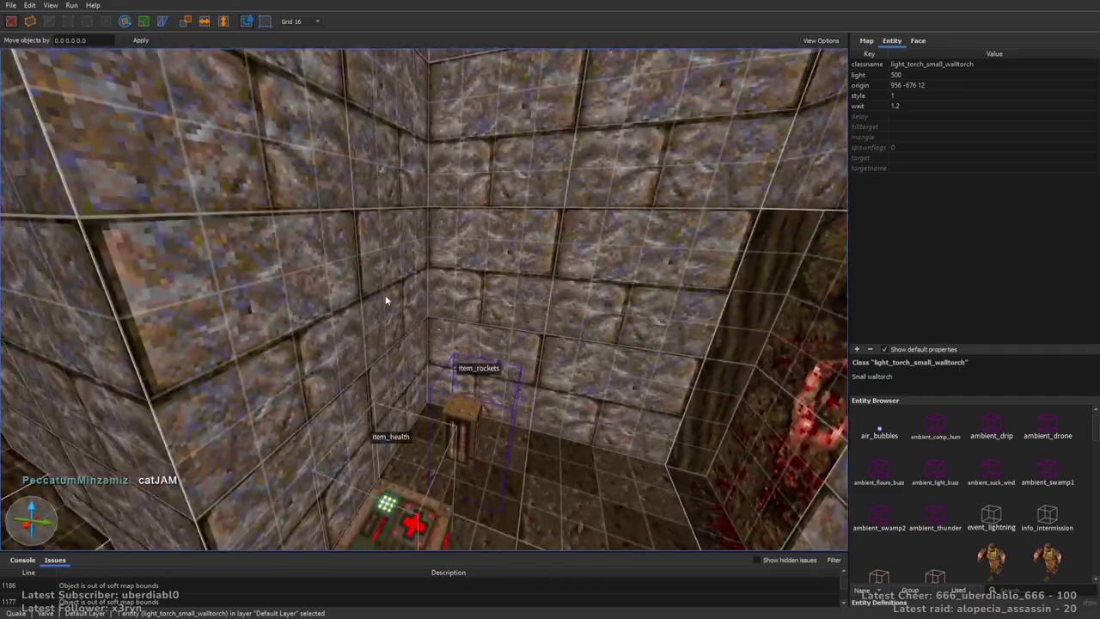
pyautogui.moveTo(583, 311); pyautogui.dragTo(505, 291, button='right')
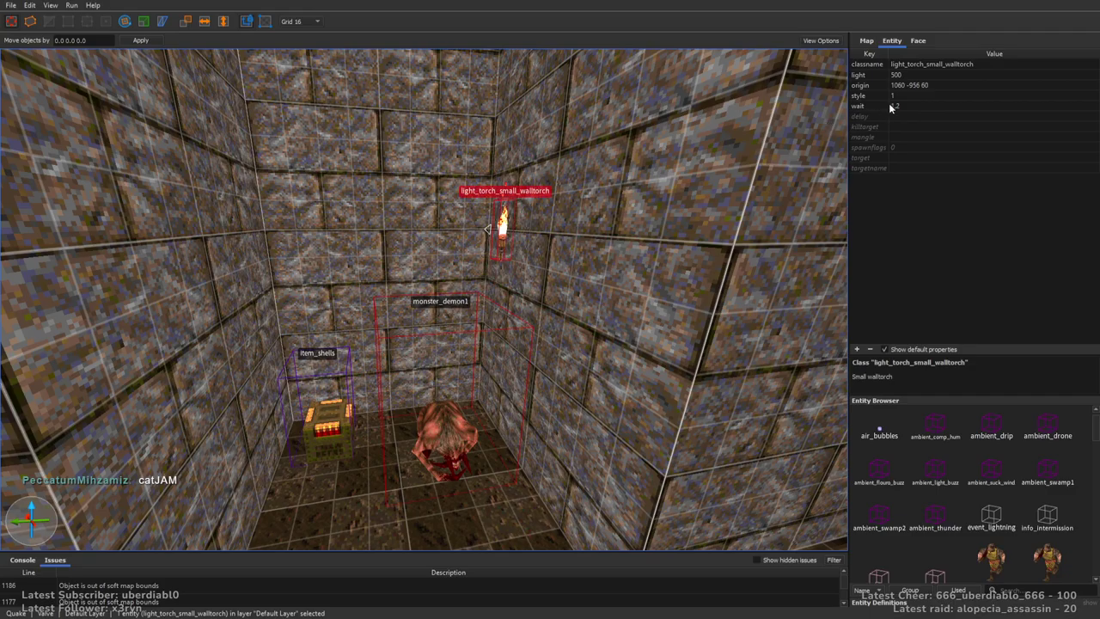
pyautogui.press('Escape')
# Fit a closet2 door block 128 units wide into the grey stone room's doorway and extend its top face upward
pyautogui.moveTo(499, 243); pyautogui.dragTo(452, 286, button='right')
pyautogui.moveTo(527, 309); pyautogui.dragTo(508, 321, button='right')
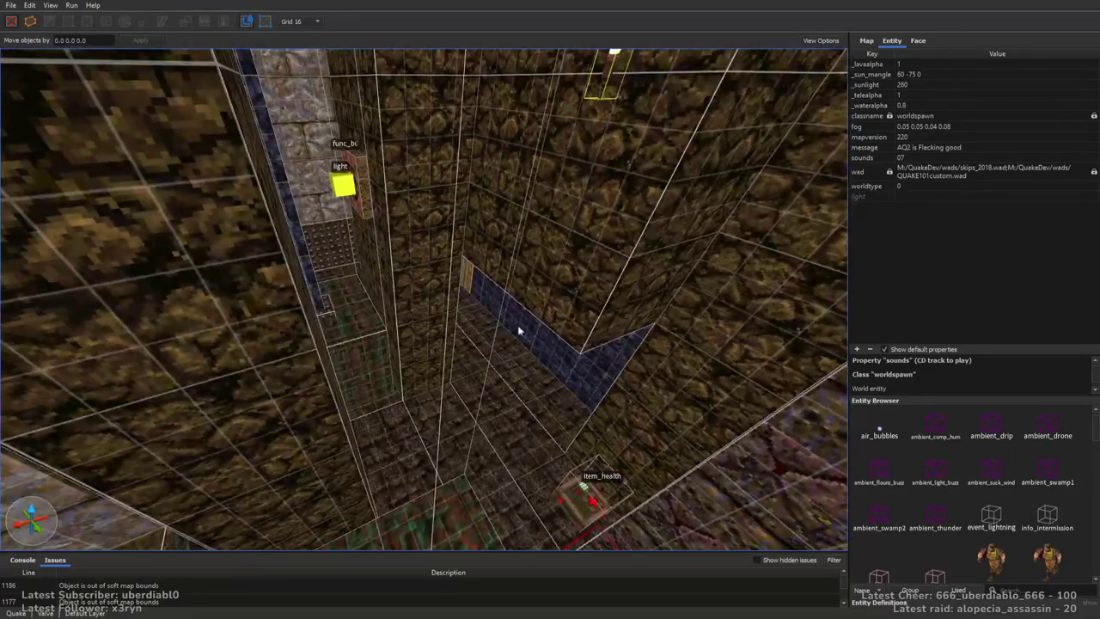
pyautogui.click(537, 345)
pyautogui.hotkey('ctrl', 'u')
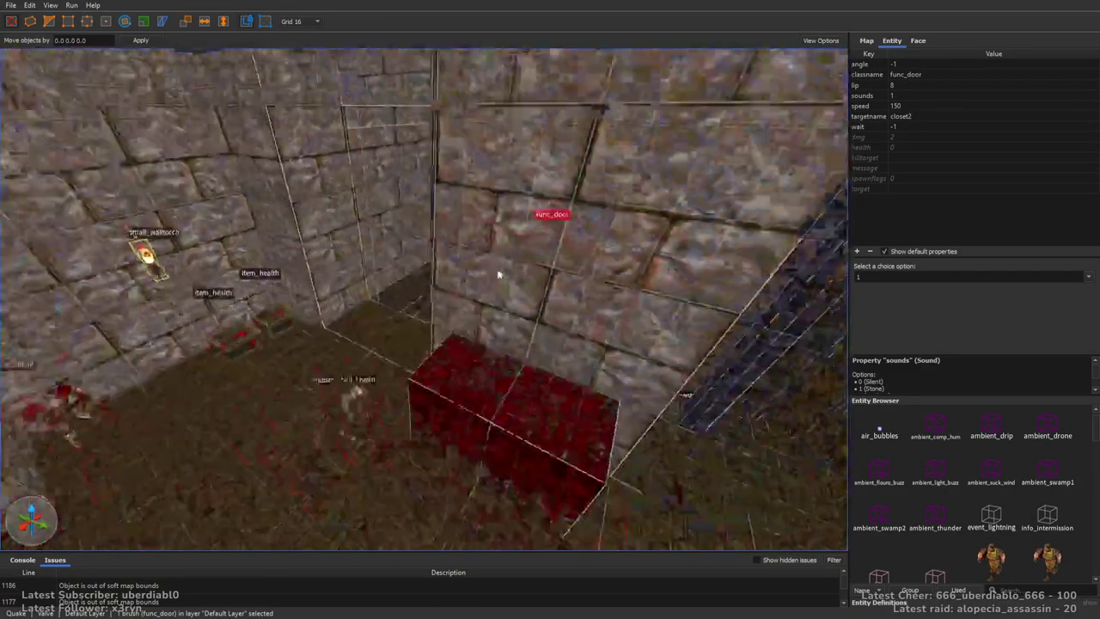
pyautogui.press('pagedown')
pyautogui.moveTo(400, 293); pyautogui.dragTo(331, 281, button='right')
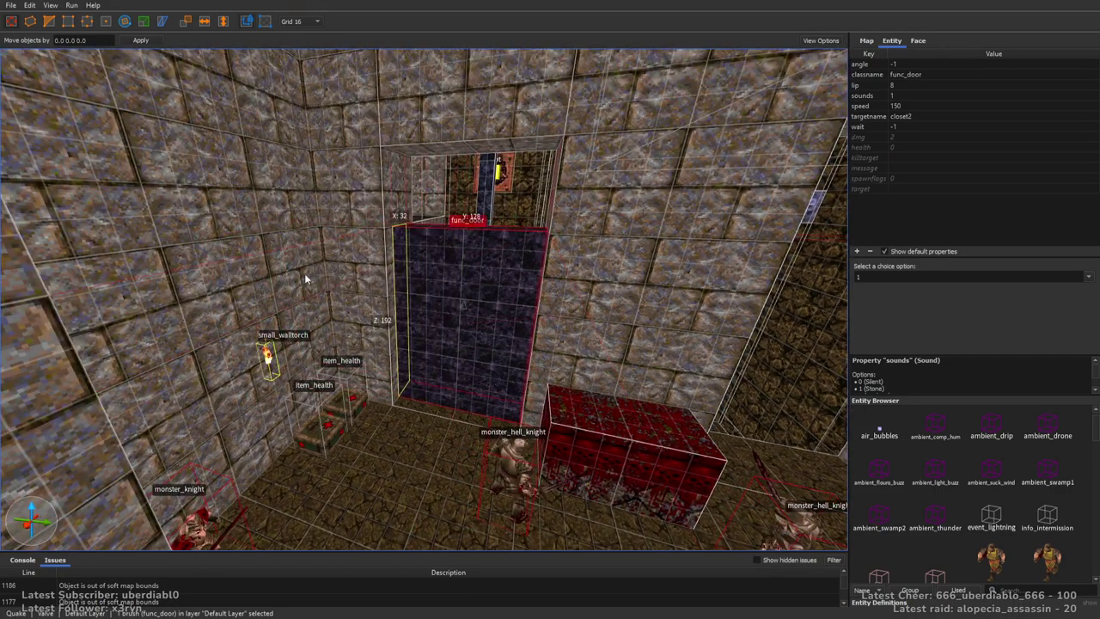
pyautogui.keyDown('shift'); pyautogui.moveTo(427, 226); pyautogui.dragTo(440, 153); pyautogui.keyUp('shift')
# Check the corridor closet2 door's wait value, set the grid to 8 and look over the monster closet behind it
pyautogui.moveTo(454, 198)
pyautogui.mouseDown(button='right')
pyautogui.moveTo(585, 282)
pyautogui.moveTo(422, 216)
pyautogui.moveTo(537, 305)
pyautogui.moveTo(630, 233)
pyautogui.moveTo(805, 170)
pyautogui.moveTo(641, 238)
pyautogui.moveTo(634, 266)
pyautogui.moveTo(419, 283)
pyautogui.moveTo(465, 312)
pyautogui.mouseUp(button='right')
pyautogui.click(420, 284)
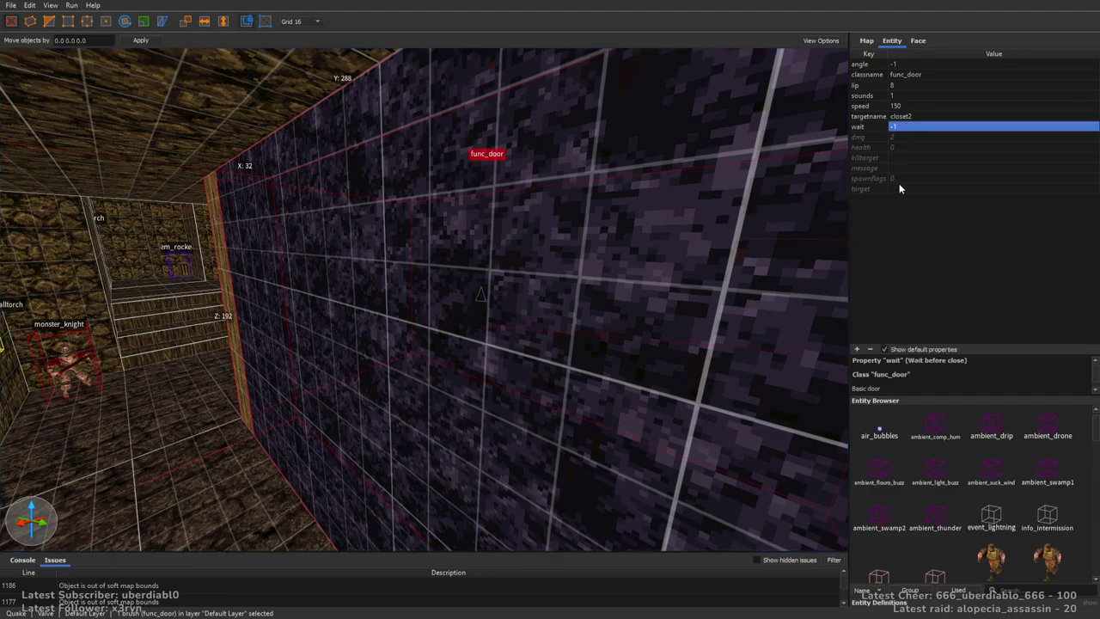
pyautogui.moveTo(559, 201); pyautogui.dragTo(499, 238, button='right')
pyautogui.press('[')
pyautogui.moveTo(316, 250); pyautogui.dragTo(263, 273, button='right')
pyautogui.moveTo(447, 288); pyautogui.dragTo(473, 268, button='right')
pyautogui.press('Escape')
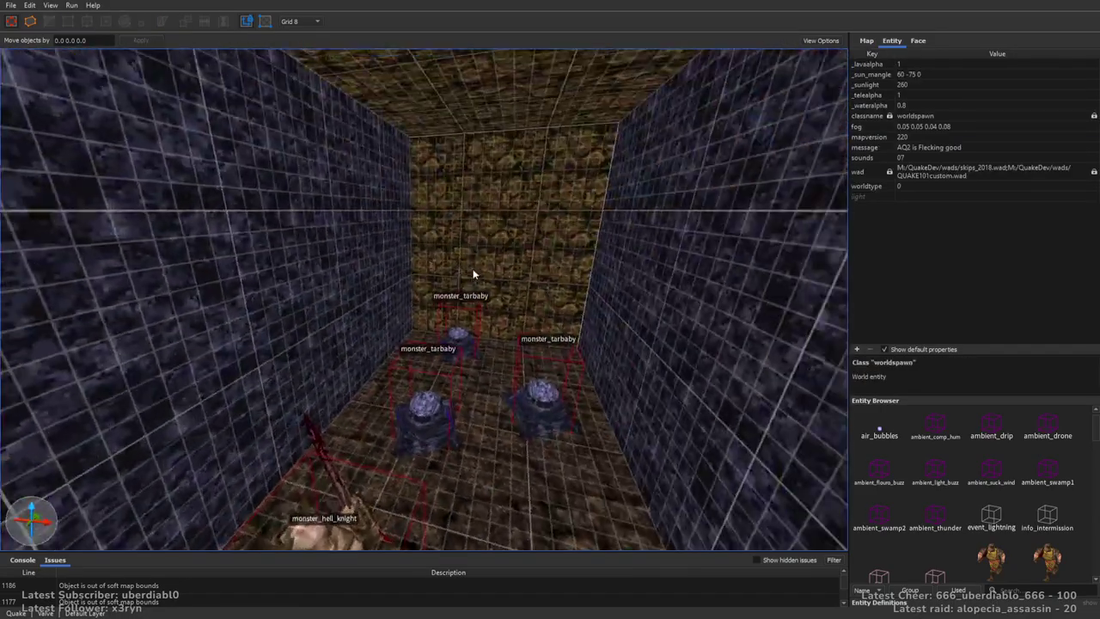
# Inspect the properties of the dark closet1 door beside the checkered floor
pyautogui.moveTo(406, 300)
pyautogui.mouseDown(button='right')
pyautogui.moveTo(678, 273)
pyautogui.moveTo(785, 270)
pyautogui.moveTo(644, 277)
pyautogui.moveTo(891, 272)
pyautogui.moveTo(531, 292)
pyautogui.moveTo(606, 289)
pyautogui.moveTo(628, 243)
pyautogui.moveTo(476, 282)
pyautogui.moveTo(457, 312)
pyautogui.moveTo(720, 325)
pyautogui.moveTo(602, 307)
pyautogui.moveTo(649, 289)
pyautogui.moveTo(550, 318)
pyautogui.moveTo(520, 346)
pyautogui.moveTo(533, 332)
pyautogui.moveTo(436, 321)
pyautogui.mouseUp(button='right')
pyautogui.click(530, 319)
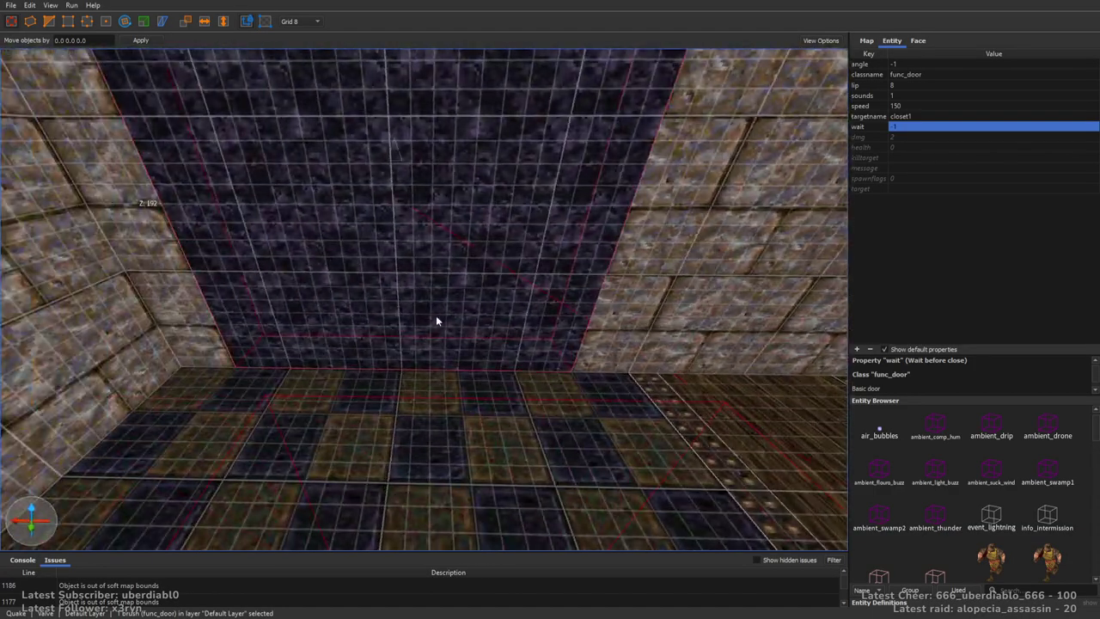
pyautogui.press('Escape')
# Review the spawnflags of the blood-marked double door, including its silver key requirement
pyautogui.moveTo(304, 334)
pyautogui.mouseDown(button='right')
pyautogui.moveTo(585, 308)
pyautogui.moveTo(699, 318)
pyautogui.moveTo(491, 329)
pyautogui.moveTo(659, 298)
pyautogui.moveTo(562, 289)
pyautogui.moveTo(345, 319)
pyautogui.moveTo(518, 287)
pyautogui.moveTo(511, 297)
pyautogui.moveTo(574, 362)
pyautogui.moveTo(576, 332)
pyautogui.moveTo(629, 302)
pyautogui.moveTo(497, 311)
pyautogui.mouseUp(button='right')
pyautogui.click(496, 311)
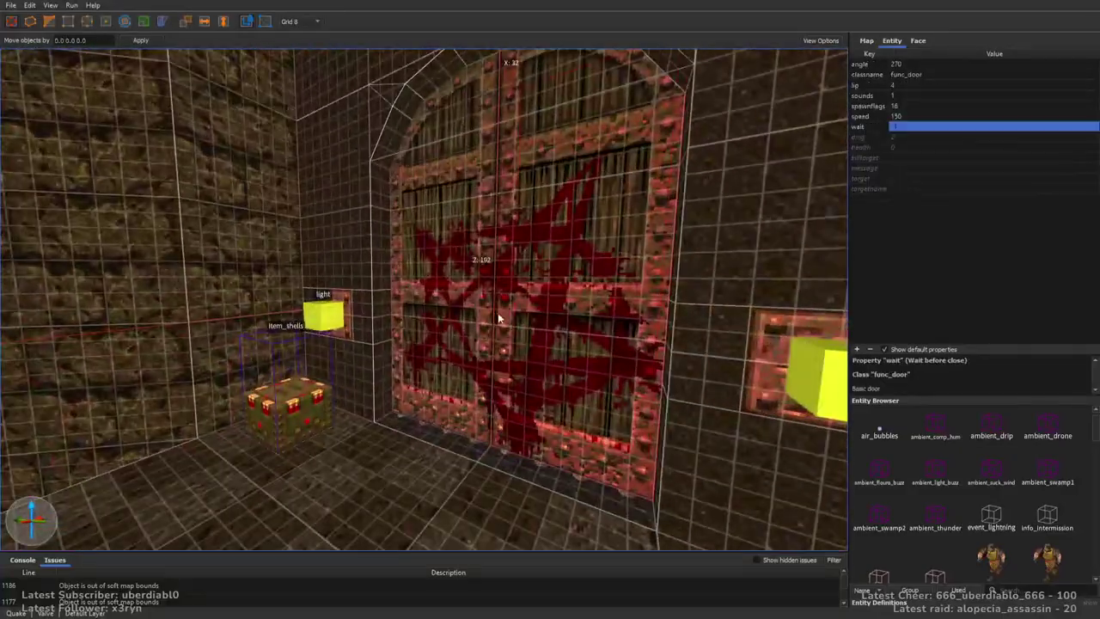
pyautogui.click(911, 106)
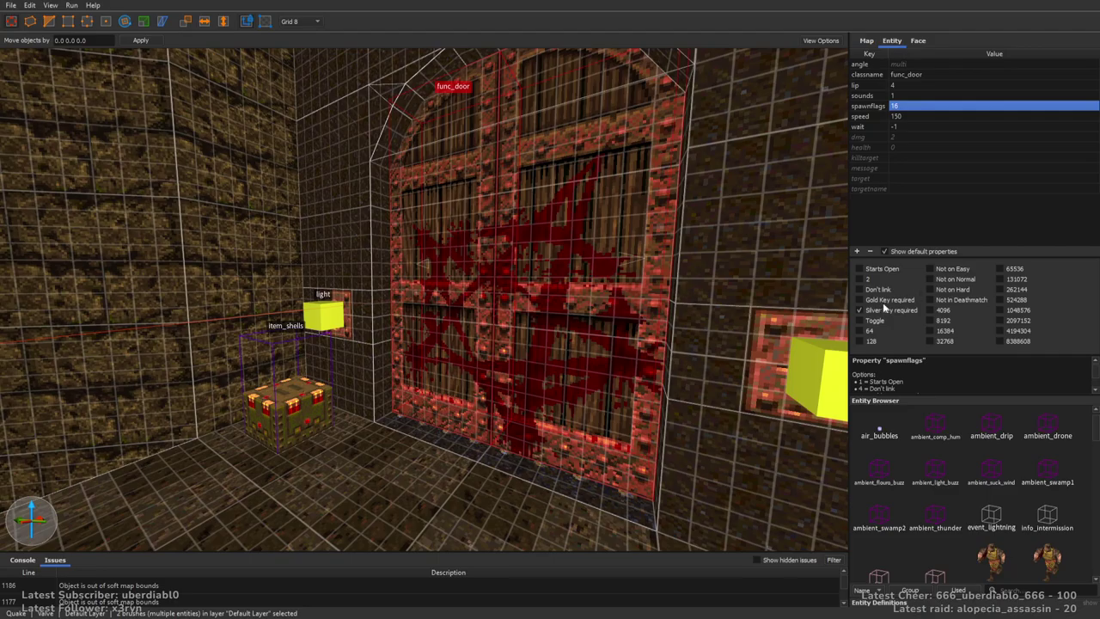
pyautogui.moveTo(640, 300); pyautogui.dragTo(649, 296, button='right')
pyautogui.press('Escape')
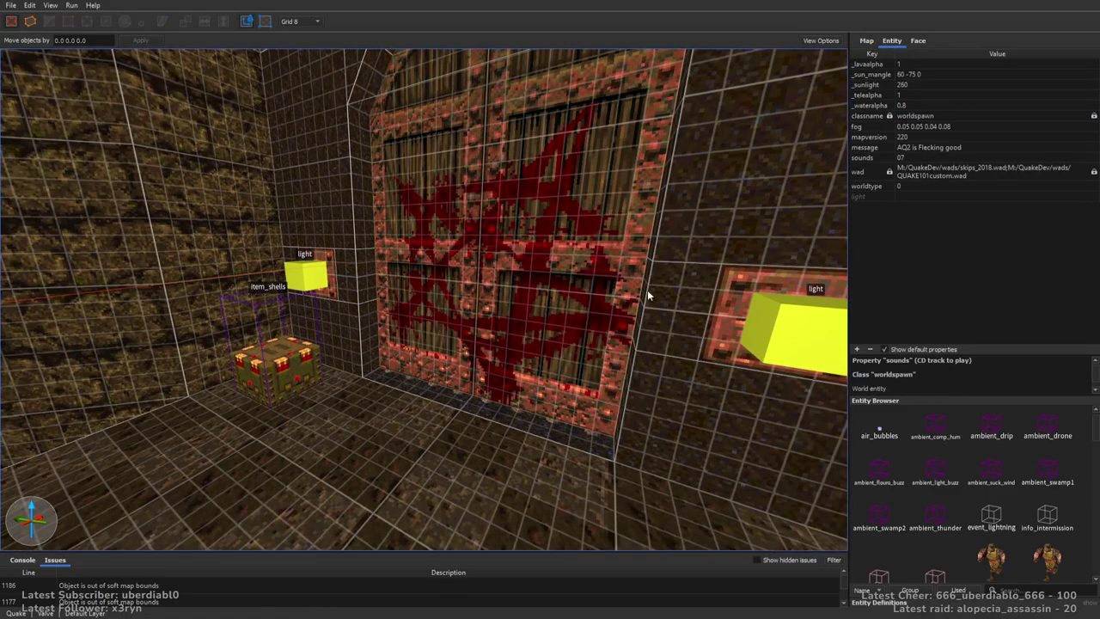
# Set the wait of both leaves of the arched red double door to 3
pyautogui.moveTo(494, 316); pyautogui.dragTo(563, 323, button='right')
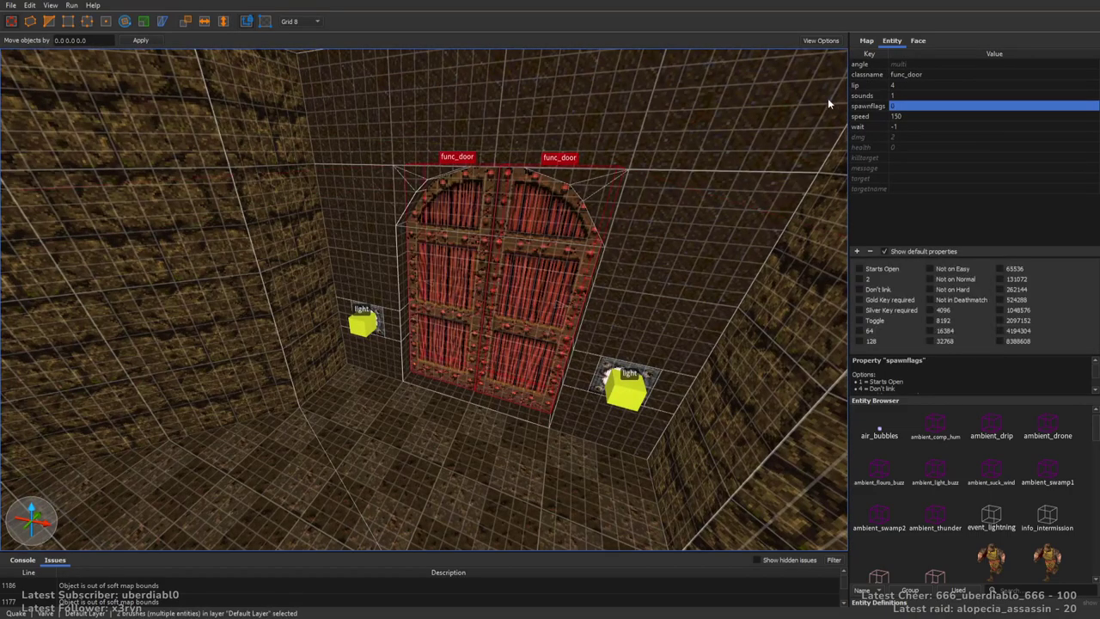
pyautogui.scroll(3, 570, 218)
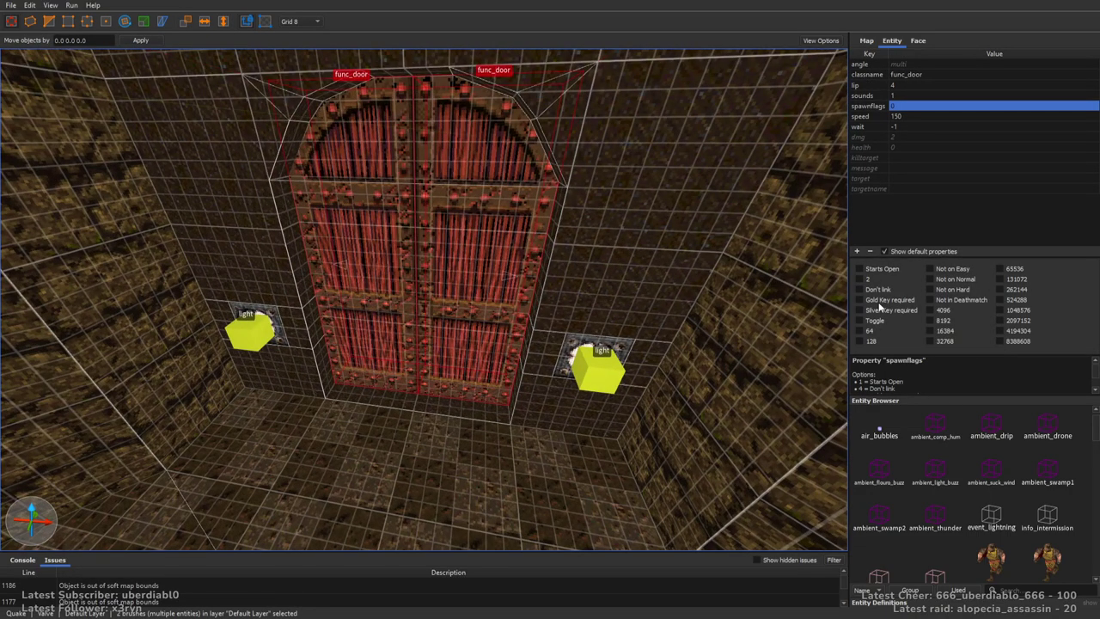
pyautogui.click(907, 128)
pyautogui.click(907, 127)
pyautogui.write('3')
pyautogui.press('Return')
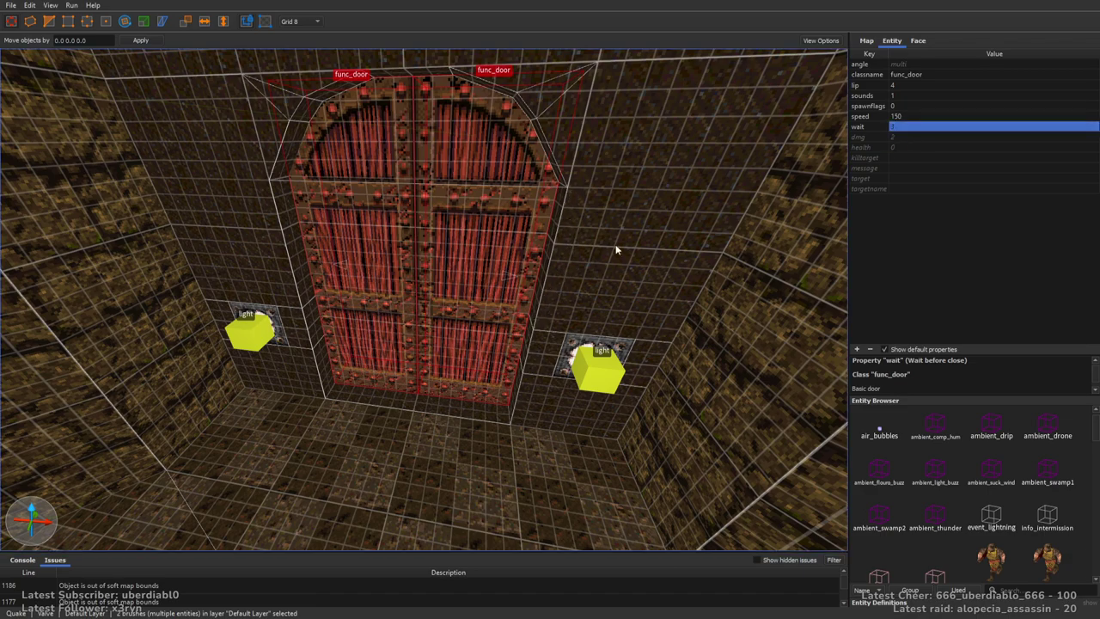
# Check the properties of each leaf of the arched red double door individually
pyautogui.moveTo(615, 244); pyautogui.dragTo(612, 228, button='right')
pyautogui.click(483, 297)
pyautogui.click(395, 312)
pyautogui.click(481, 297)
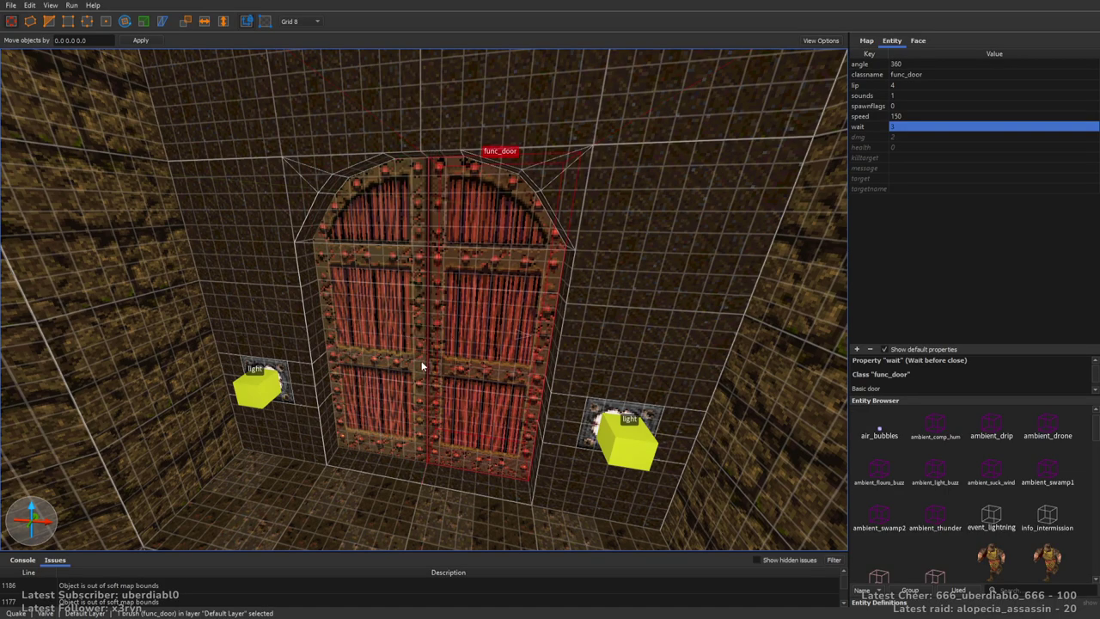
pyautogui.press('Escape')
# Inspect the spawnflags of the two lights in the spiked crusher room
pyautogui.press('w')
pyautogui.moveTo(422, 366); pyautogui.dragTo(632, 335, button='right')
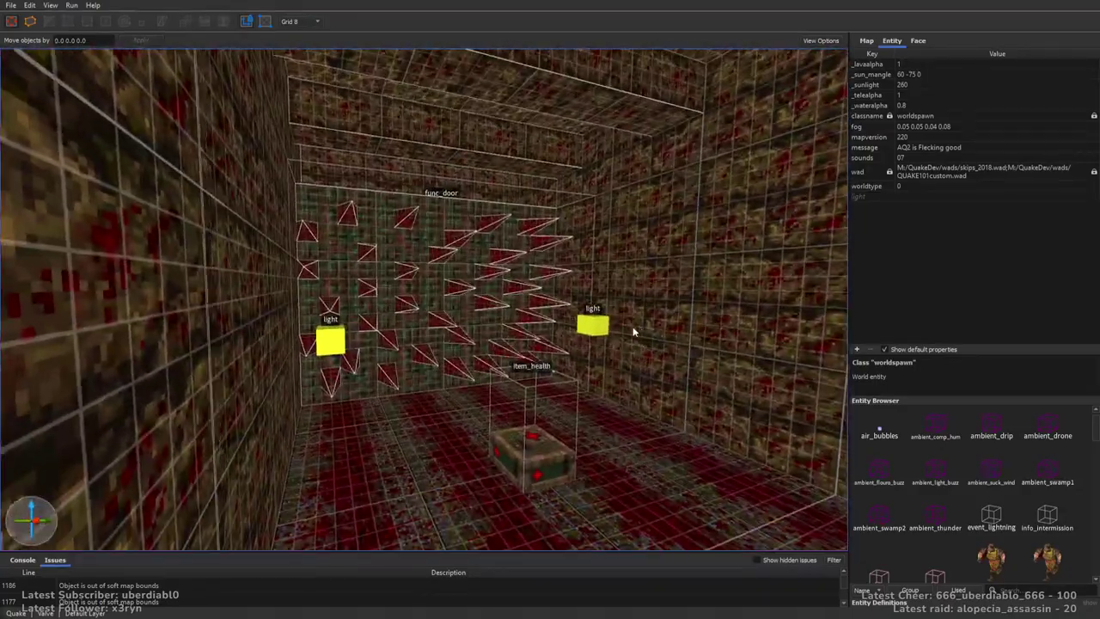
pyautogui.click(633, 331)
pyautogui.keyDown('ctrl'); pyautogui.click(296, 355); pyautogui.keyUp('ctrl')
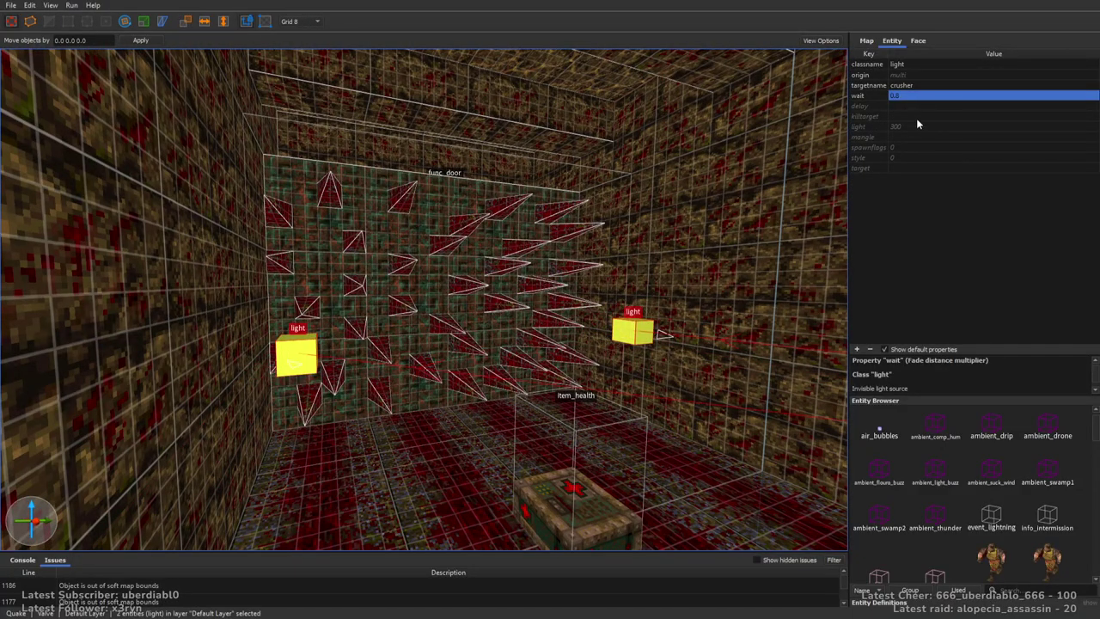
pyautogui.click(907, 148)
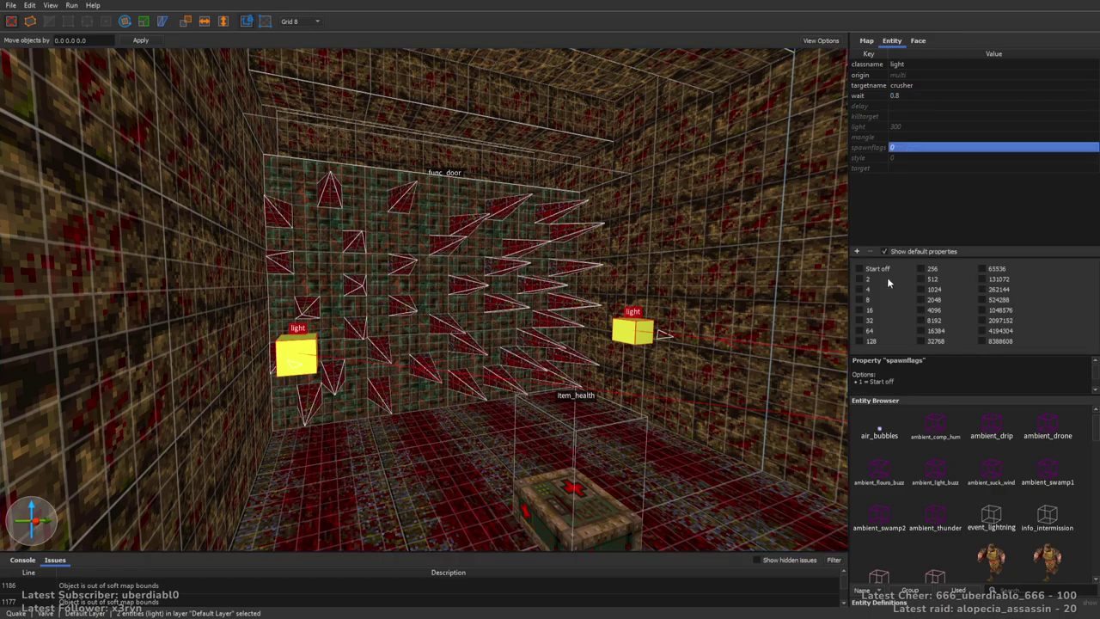
pyautogui.moveTo(739, 258); pyautogui.dragTo(386, 255, button='right')
pyautogui.press('Escape')
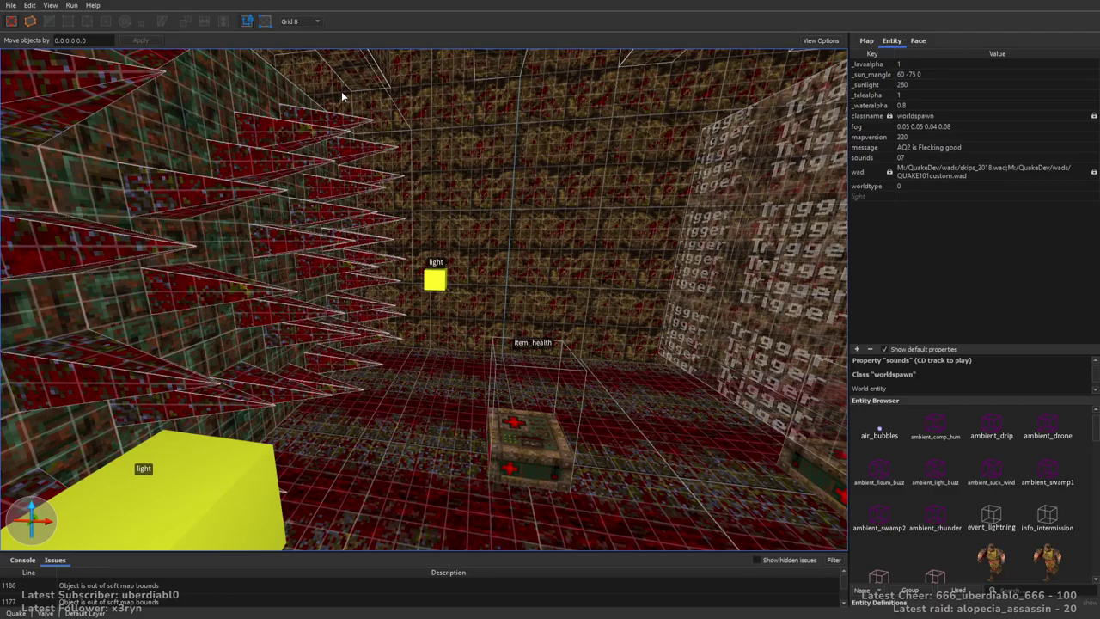
# Review the spiked crusher door's spawnflags and set its speed to 60
pyautogui.moveTo(497, 346); pyautogui.dragTo(430, 350, button='right')
pyautogui.moveTo(572, 381)
pyautogui.mouseDown(button='right')
pyautogui.moveTo(332, 285)
pyautogui.moveTo(493, 314)
pyautogui.mouseUp(button='right')
pyautogui.click(329, 282)
pyautogui.scroll(3, 493, 313)
pyautogui.scroll(-5, 494, 316)
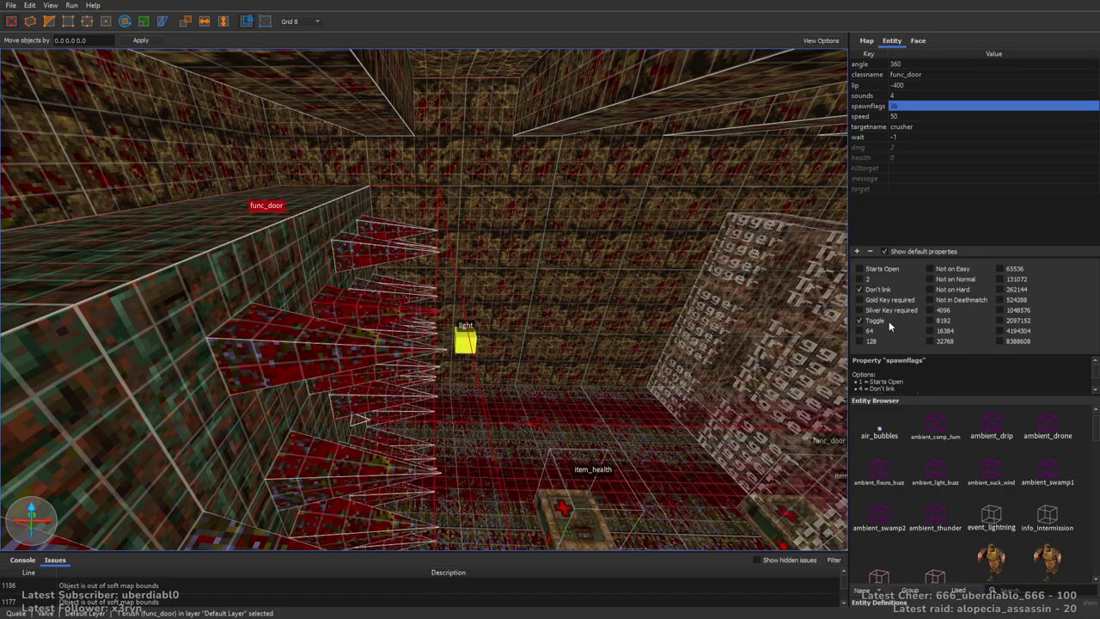
pyautogui.doubleClick(907, 113)
pyautogui.write('60')
pyautogui.press('Return')
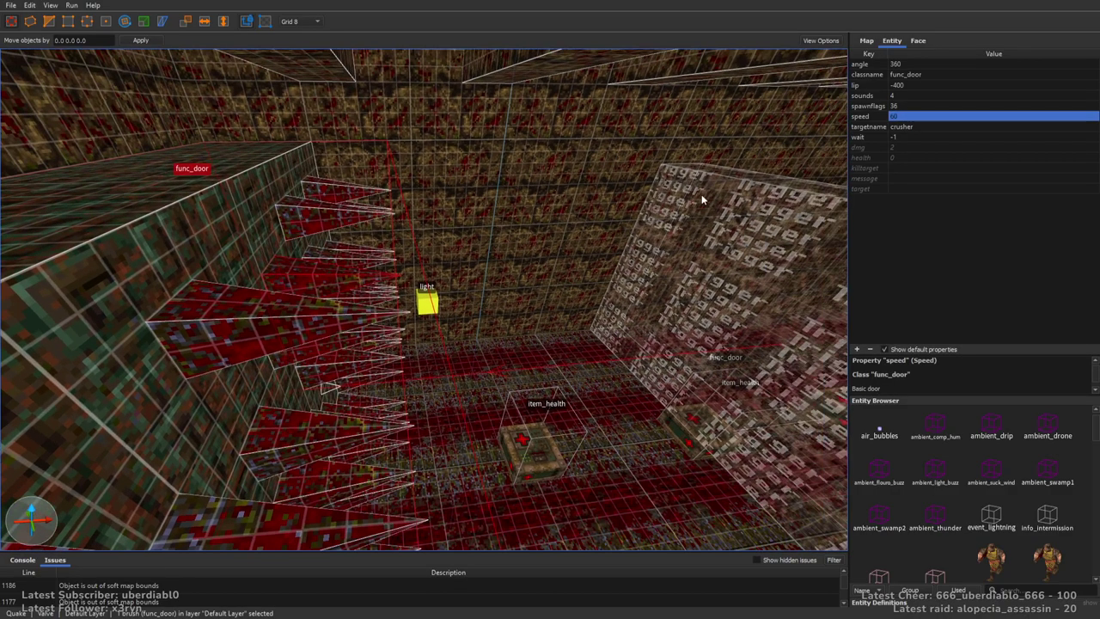
# Gauge the crusher's travel across the room on a grid of 16 and set the spiked crusher's lip to -520
pyautogui.press('Escape')
pyautogui.moveTo(624, 220); pyautogui.dragTo(372, 393, button='right')
pyautogui.press('+')
pyautogui.moveTo(372, 392)
pyautogui.mouseDown()
pyautogui.moveTo(453, 425)
pyautogui.moveTo(596, 450)
pyautogui.mouseUp()
pyautogui.moveTo(593, 446); pyautogui.dragTo(592, 448, button='right')
pyautogui.press('Escape')
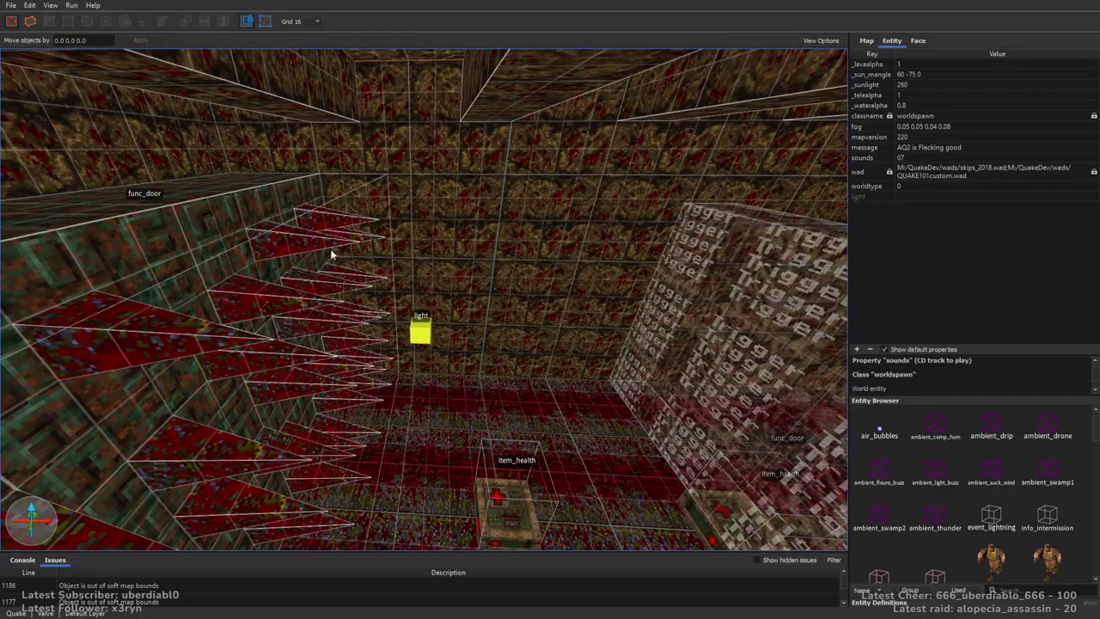
pyautogui.click(280, 241)
pyautogui.doubleClick(939, 85)
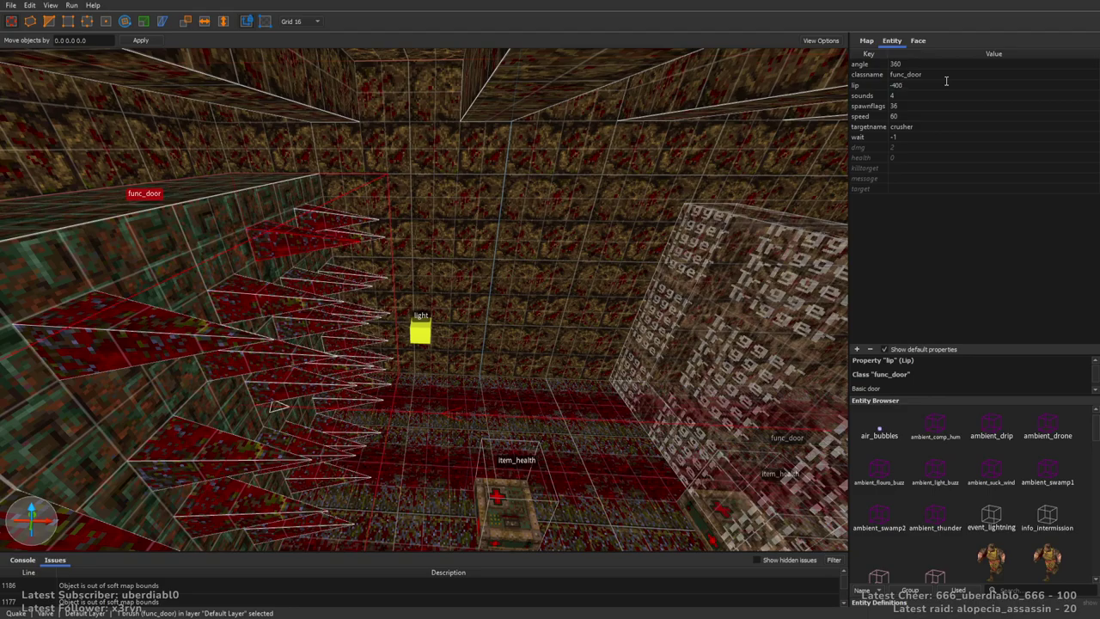
pyautogui.write('-520')
pyautogui.press('Return')
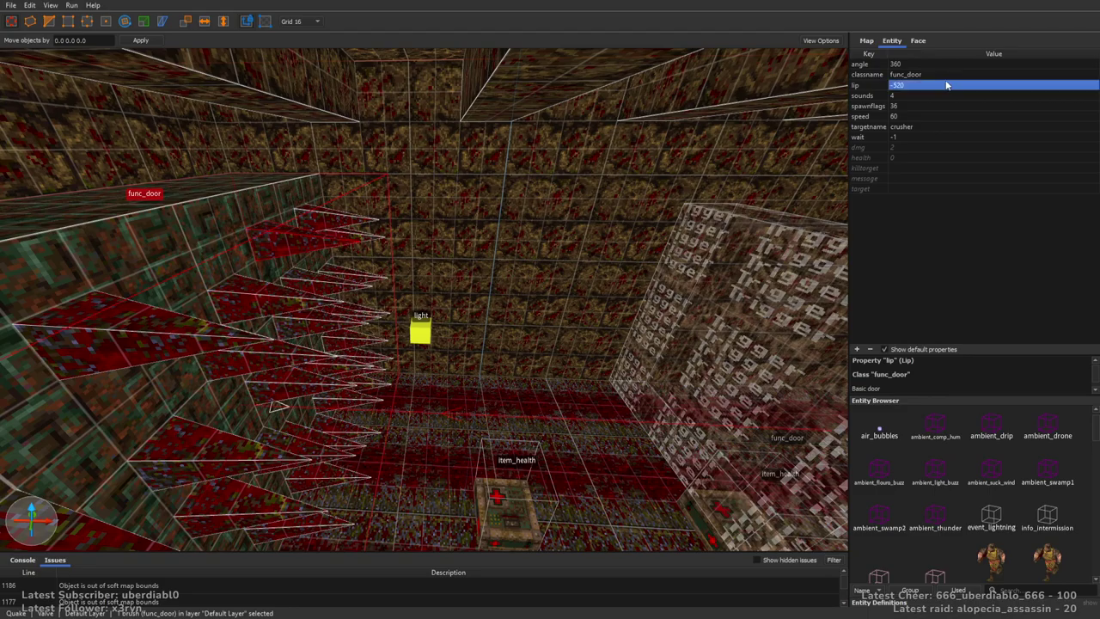
# Edit the speed of both halves of the blood-covered trapdoor floor together
pyautogui.press('Escape')
pyautogui.moveTo(633, 256)
pyautogui.mouseDown(button='right')
pyautogui.moveTo(602, 249)
pyautogui.moveTo(556, 283)
pyautogui.moveTo(597, 295)
pyautogui.moveTo(385, 182)
pyautogui.mouseUp(button='right')
pyautogui.click(385, 182)
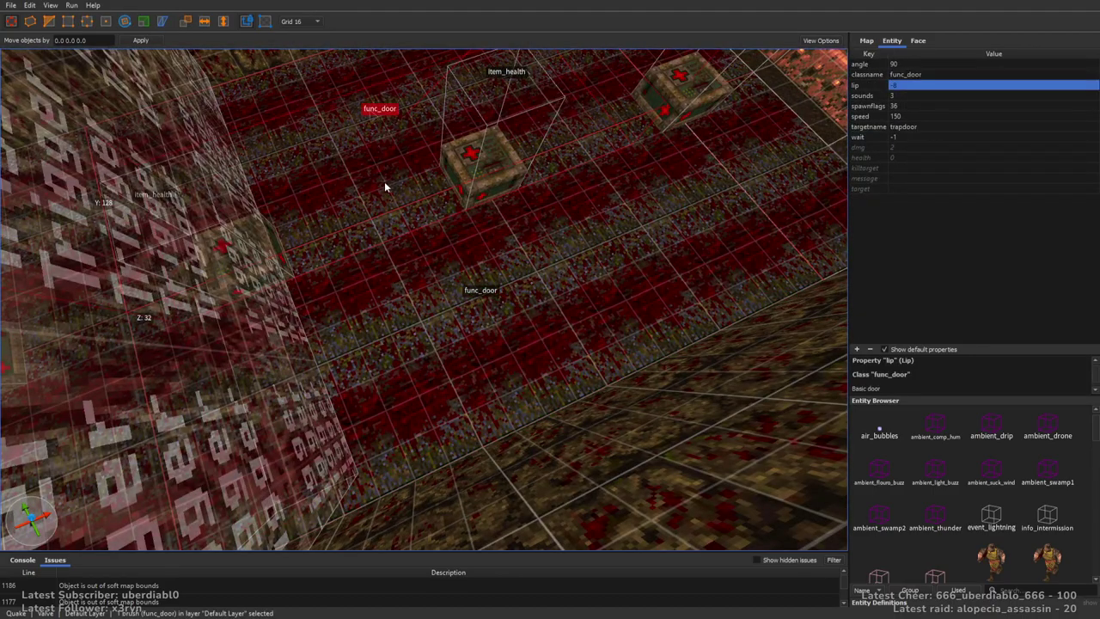
pyautogui.keyDown('ctrl'); pyautogui.click(351, 156); pyautogui.keyUp('ctrl')
pyautogui.doubleClick(907, 117)
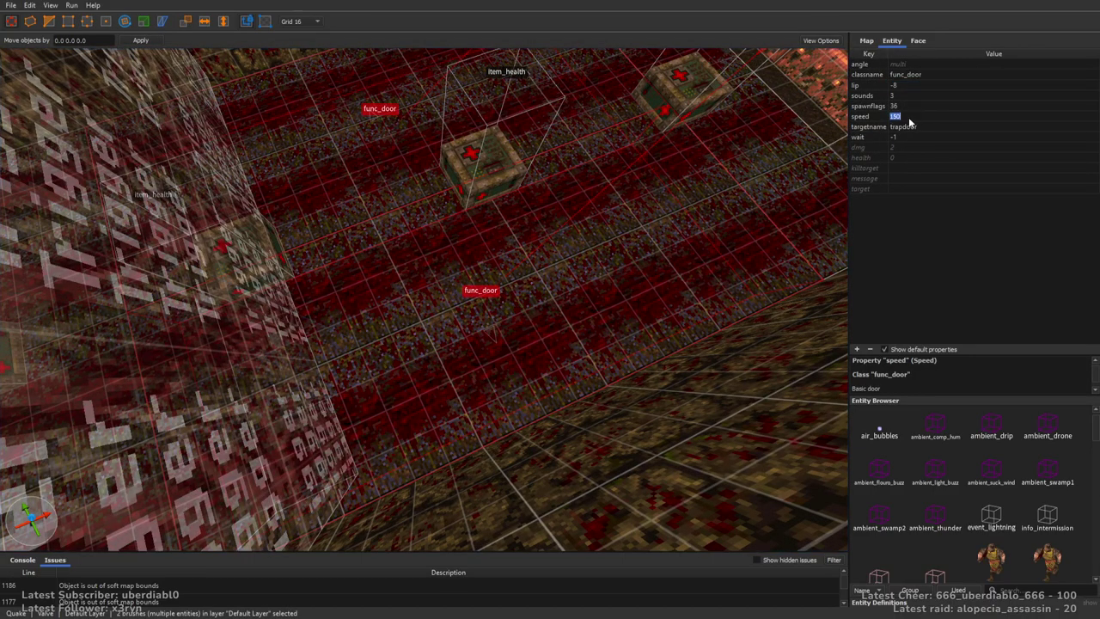
pyautogui.press('Return')
pyautogui.press('Escape')
# Check the properties of the light with targetname trapdoor near the crusher room wall
pyautogui.moveTo(432, 119); pyautogui.dragTo(497, 208, button='right')
pyautogui.moveTo(549, 243)
pyautogui.mouseDown(button='right')
pyautogui.moveTo(561, 212)
pyautogui.moveTo(459, 289)
pyautogui.moveTo(381, 253)
pyautogui.moveTo(443, 312)
pyautogui.moveTo(619, 197)
pyautogui.moveTo(574, 198)
pyautogui.moveTo(495, 275)
pyautogui.moveTo(432, 240)
pyautogui.mouseUp(button='right')
pyautogui.click(457, 253)
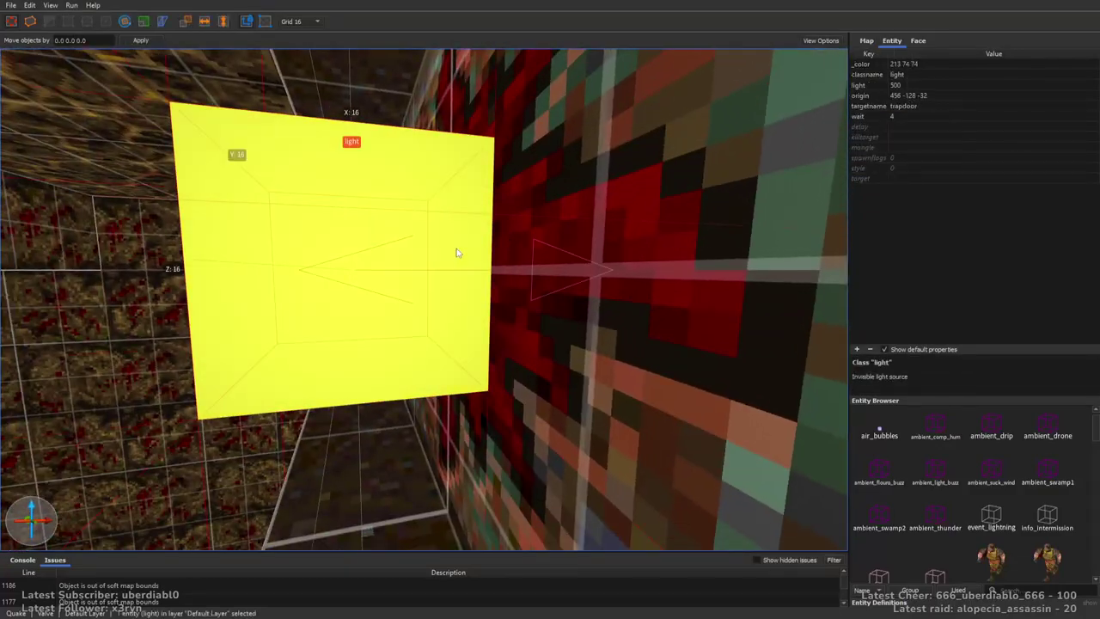
pyautogui.click(567, 281)
pyautogui.click(435, 278)
pyautogui.moveTo(544, 248)
pyautogui.mouseDown(button='right')
pyautogui.moveTo(463, 320)
pyautogui.moveTo(536, 233)
pyautogui.moveTo(467, 213)
pyautogui.moveTo(563, 195)
pyautogui.moveTo(674, 218)
pyautogui.moveTo(510, 238)
pyautogui.moveTo(668, 272)
pyautogui.moveTo(611, 252)
pyautogui.moveTo(694, 233)
pyautogui.moveTo(716, 254)
pyautogui.moveTo(710, 244)
pyautogui.moveTo(662, 319)
pyautogui.moveTo(645, 317)
pyautogui.moveTo(647, 285)
pyautogui.moveTo(685, 275)
pyautogui.moveTo(616, 260)
pyautogui.moveTo(523, 252)
pyautogui.moveTo(522, 269)
pyautogui.moveTo(451, 286)
pyautogui.moveTo(485, 295)
pyautogui.moveTo(615, 288)
pyautogui.moveTo(624, 319)
pyautogui.moveTo(364, 278)
pyautogui.moveTo(543, 285)
pyautogui.mouseUp(button='right')
pyautogui.scroll(3, 542, 285)
# Set the targetname of both leaves of the arched red double door to door2
pyautogui.click(437, 273)
pyautogui.keyDown('ctrl'); pyautogui.click(330, 273); pyautogui.keyUp('ctrl')
pyautogui.moveTo(360, 272); pyautogui.dragTo(592, 290, button='middle')
pyautogui.scroll(-2, 559, 285)
pyautogui.scroll(10, 480, 219)
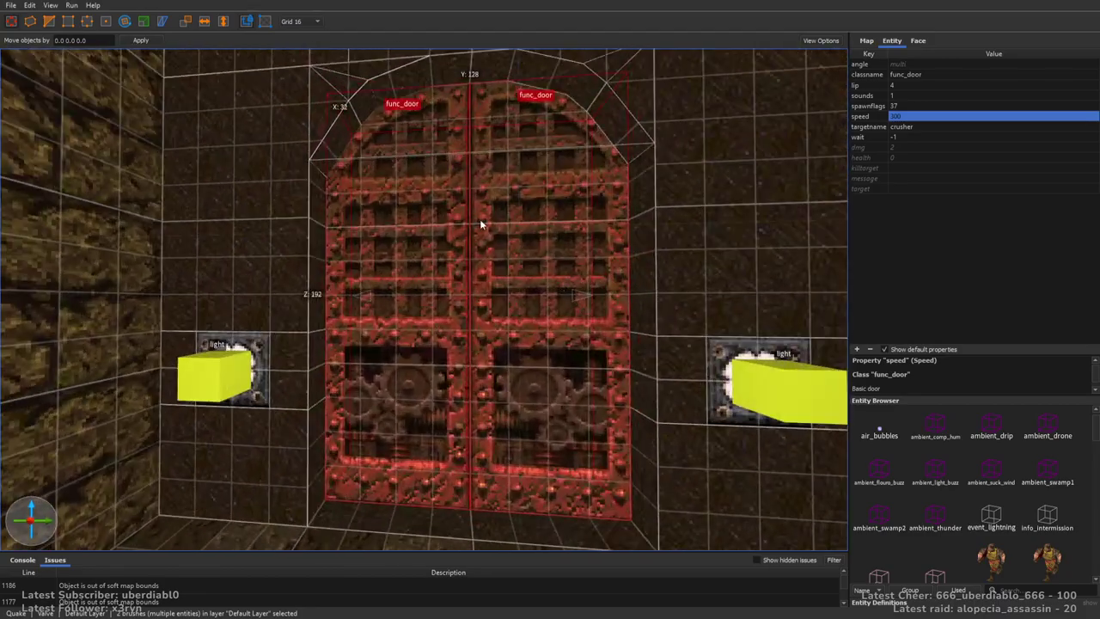
pyautogui.scroll(-5, 516, 246)
pyautogui.scroll(-2, 471, 249)
pyautogui.scroll(2, 472, 248)
pyautogui.scroll(-2, 472, 248)
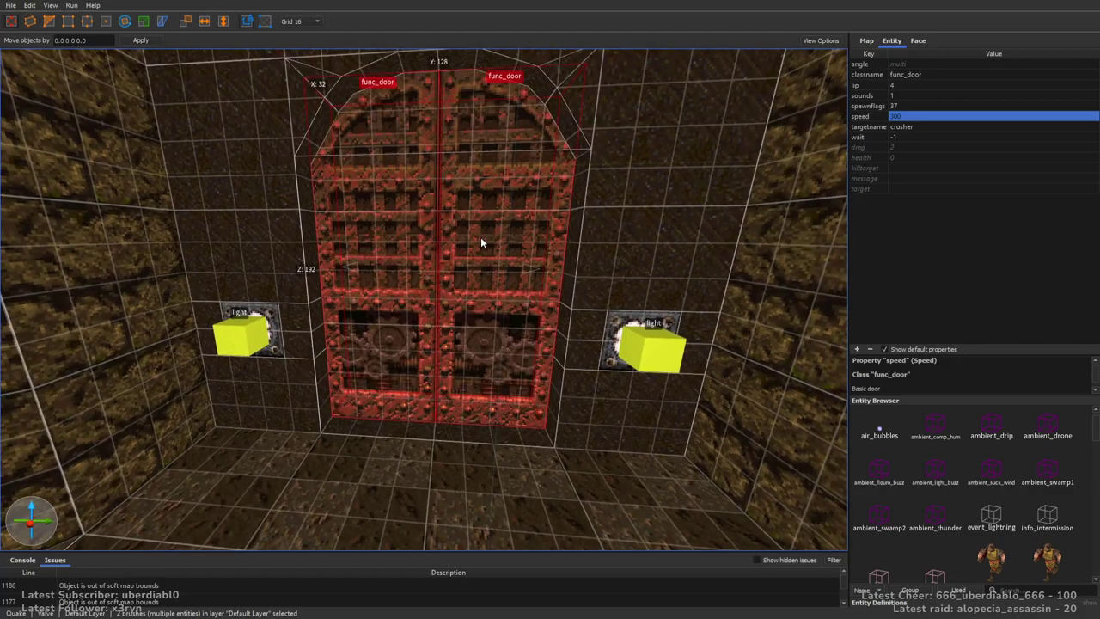
pyautogui.scroll(2, 480, 237)
pyautogui.click(932, 127)
pyautogui.write('door2')
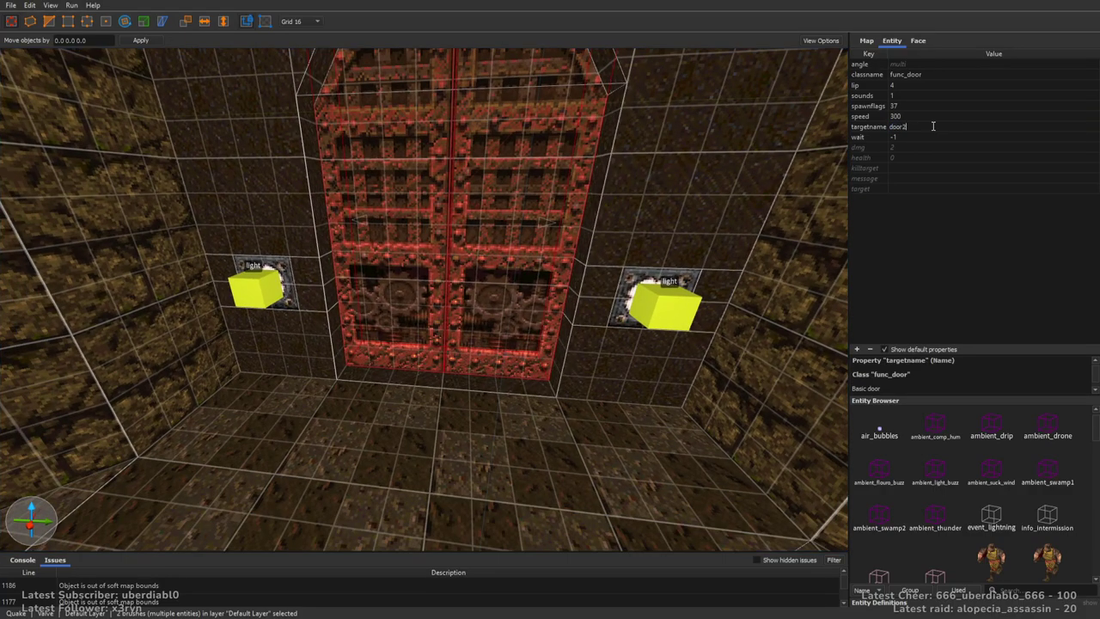
pyautogui.press('Return')
pyautogui.moveTo(601, 241); pyautogui.dragTo(482, 281, button='right')
pyautogui.press('Escape')
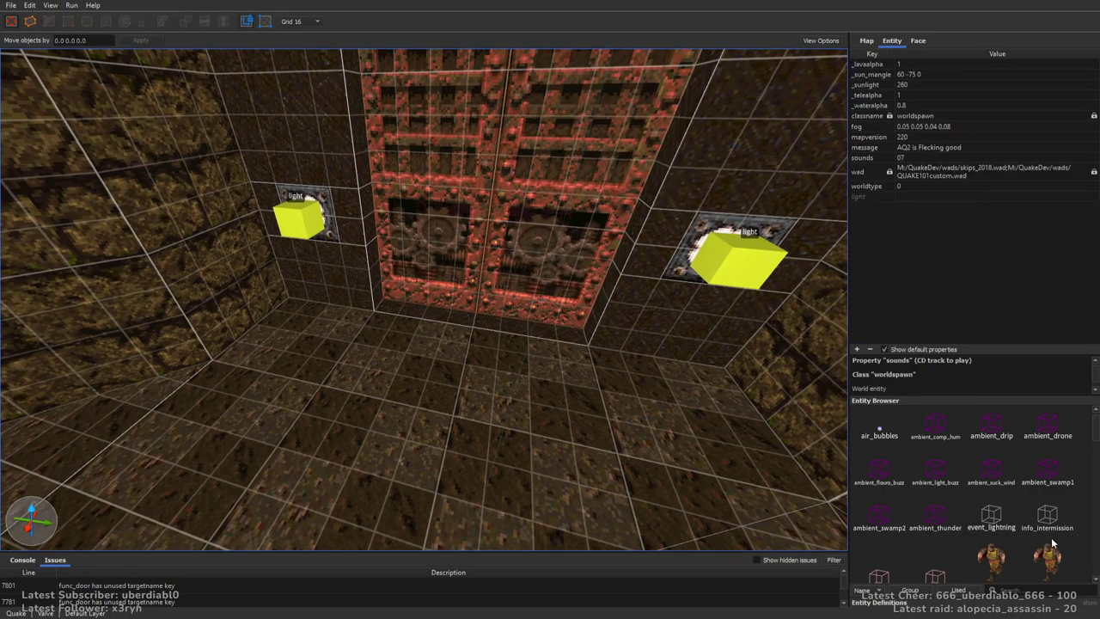
# Place a trigger_relay on the floor before the arched doors with targetname crusher and target door2
pyautogui.moveTo(1097, 446); pyautogui.dragTo(1092, 566)
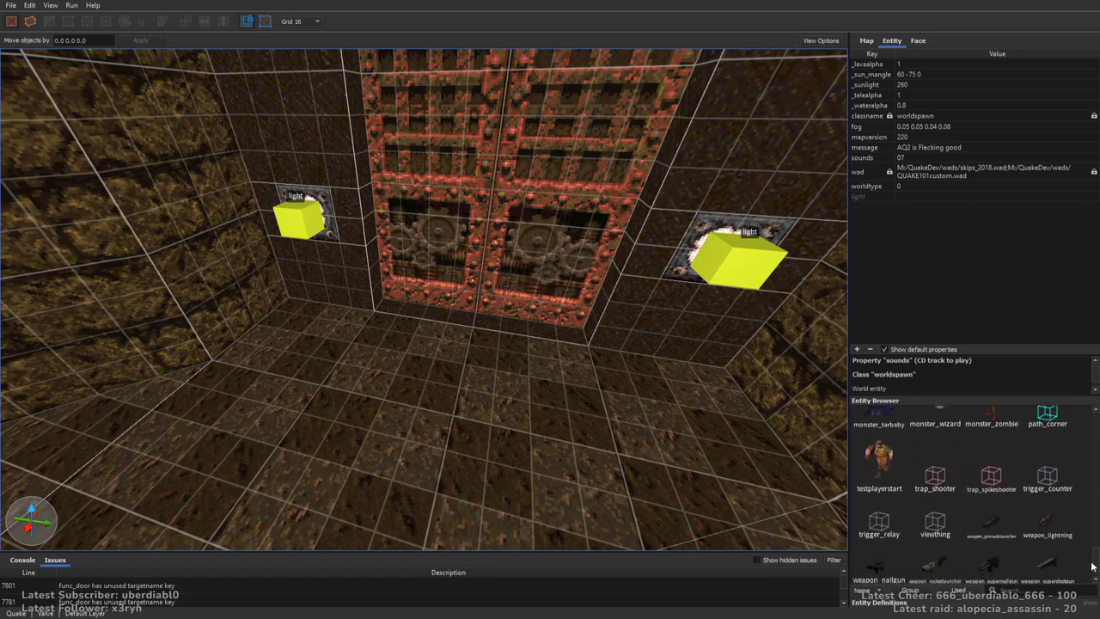
pyautogui.moveTo(879, 524); pyautogui.dragTo(339, 378)
pyautogui.doubleClick(926, 147)
pyautogui.write('c')
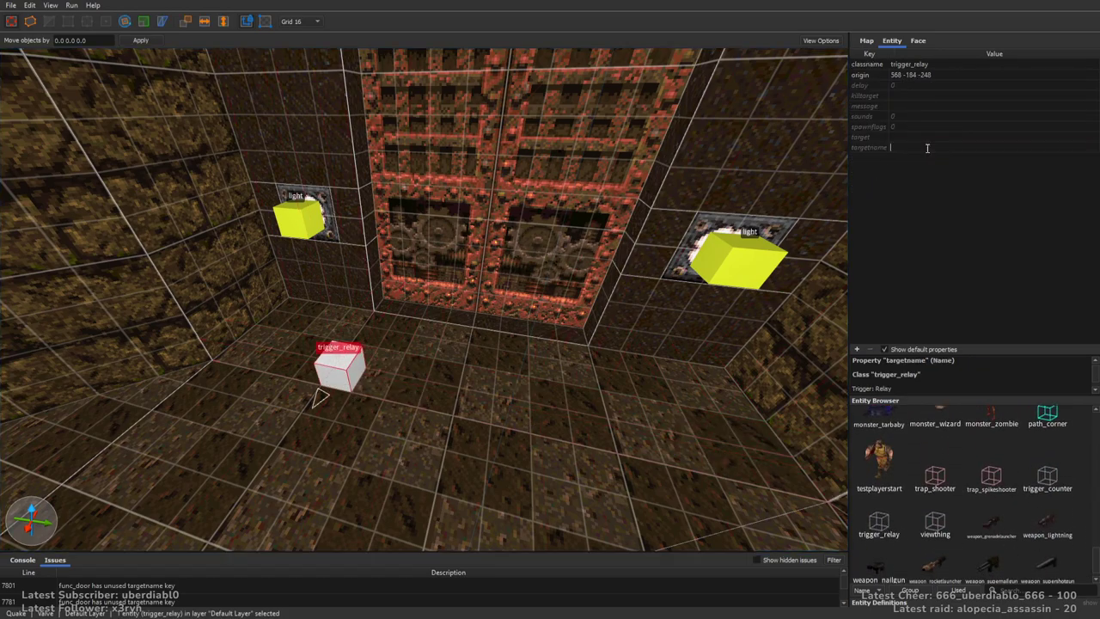
pyautogui.write('rusher')
pyautogui.press('Return')
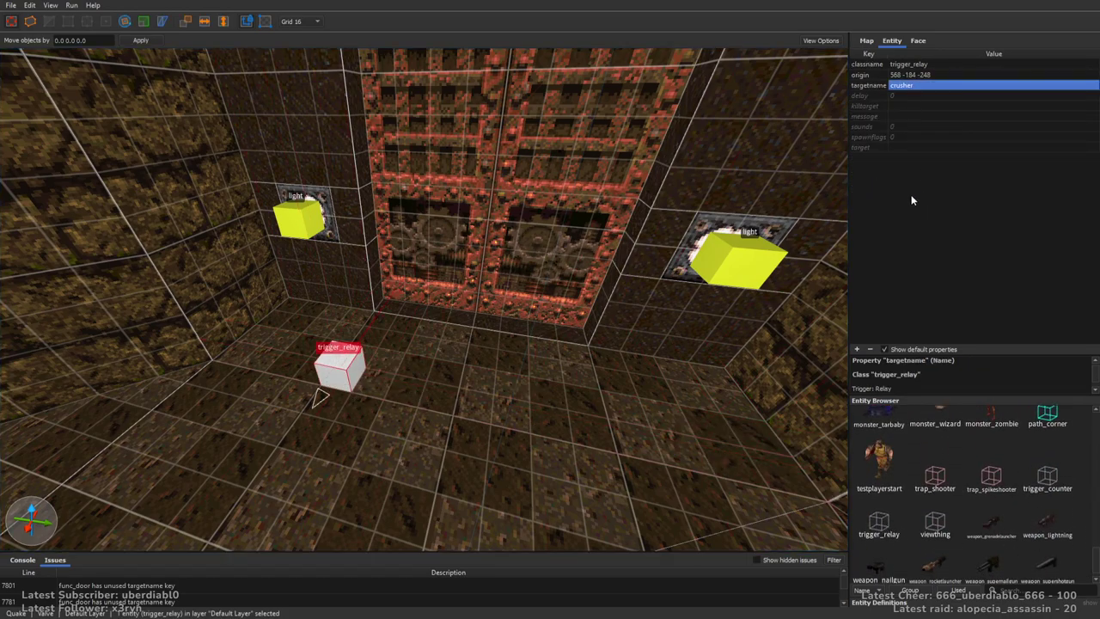
pyautogui.doubleClick(903, 149)
pyautogui.write('coor2')
pyautogui.press('Return')
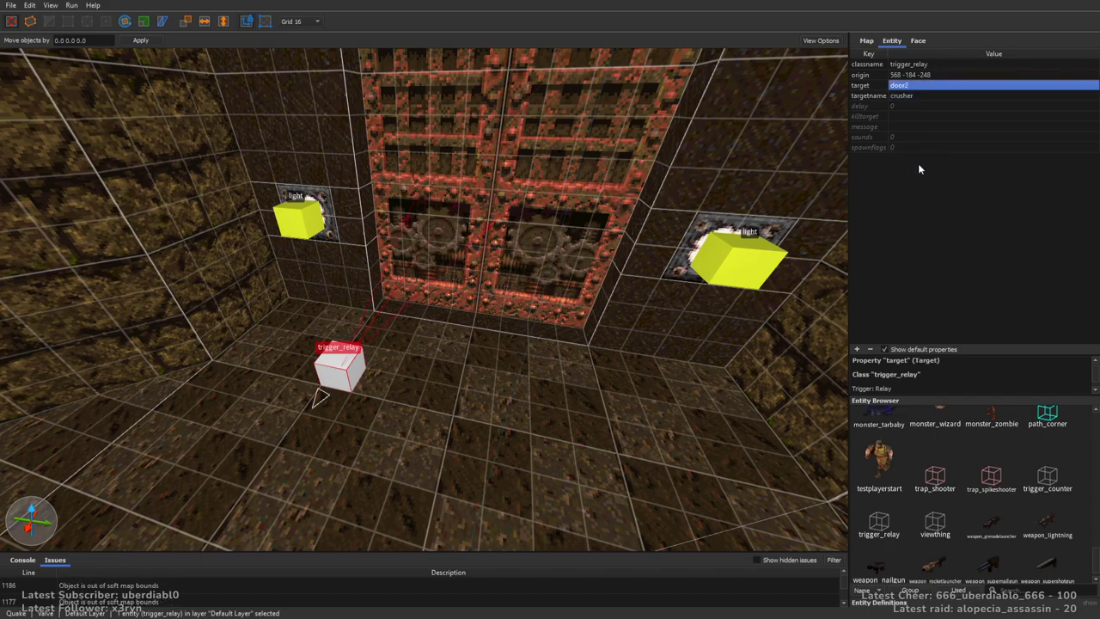
# Duplicate the relay 80 units along Y and set the copy's delay to 12
pyautogui.keyDown('alt'); pyautogui.moveTo(589, 223); pyautogui.dragTo(436, 350, button='right'); pyautogui.keyUp('alt')
pyautogui.keyDown('ctrl'); pyautogui.moveTo(302, 387); pyautogui.dragTo(485, 397); pyautogui.keyUp('ctrl')
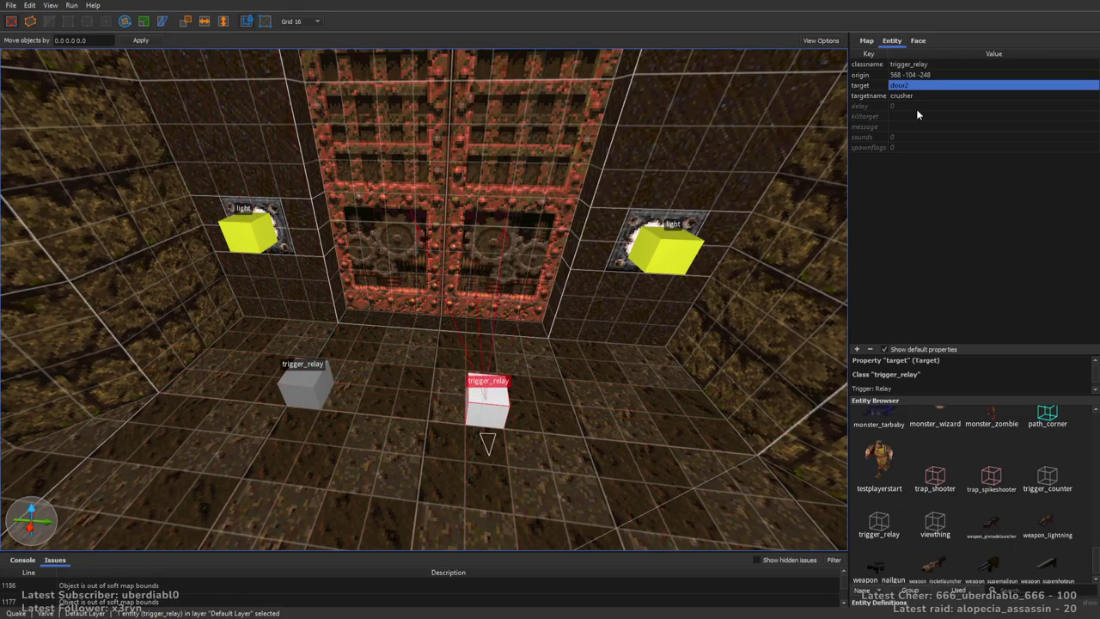
pyautogui.doubleClick(902, 108)
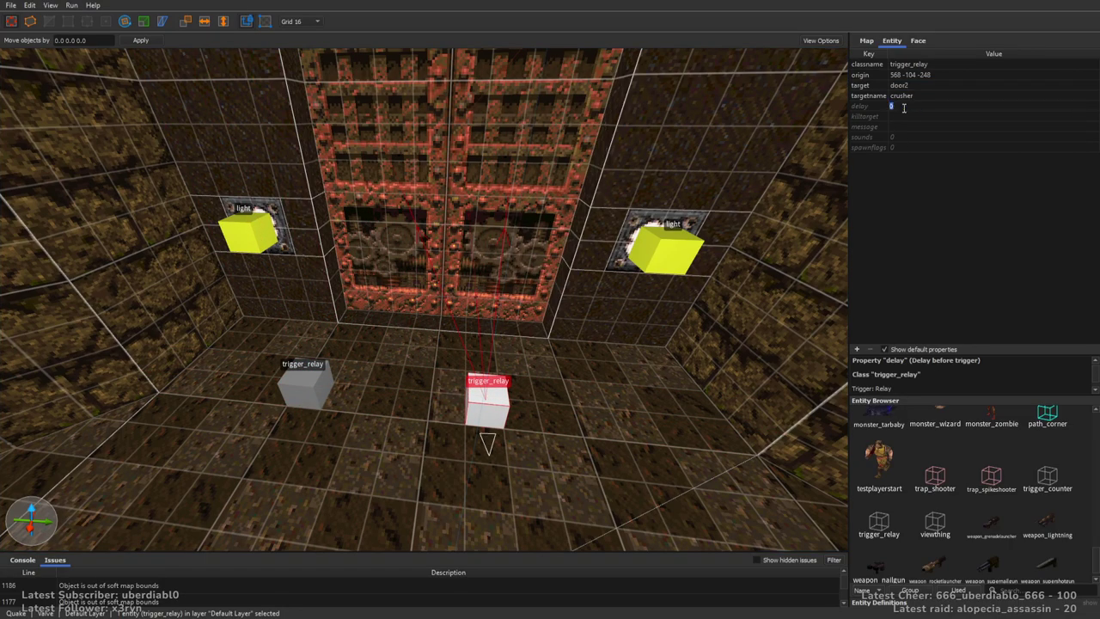
pyautogui.write('7')
pyautogui.press('BackSpace')
pyautogui.write('8')
pyautogui.press('Return')
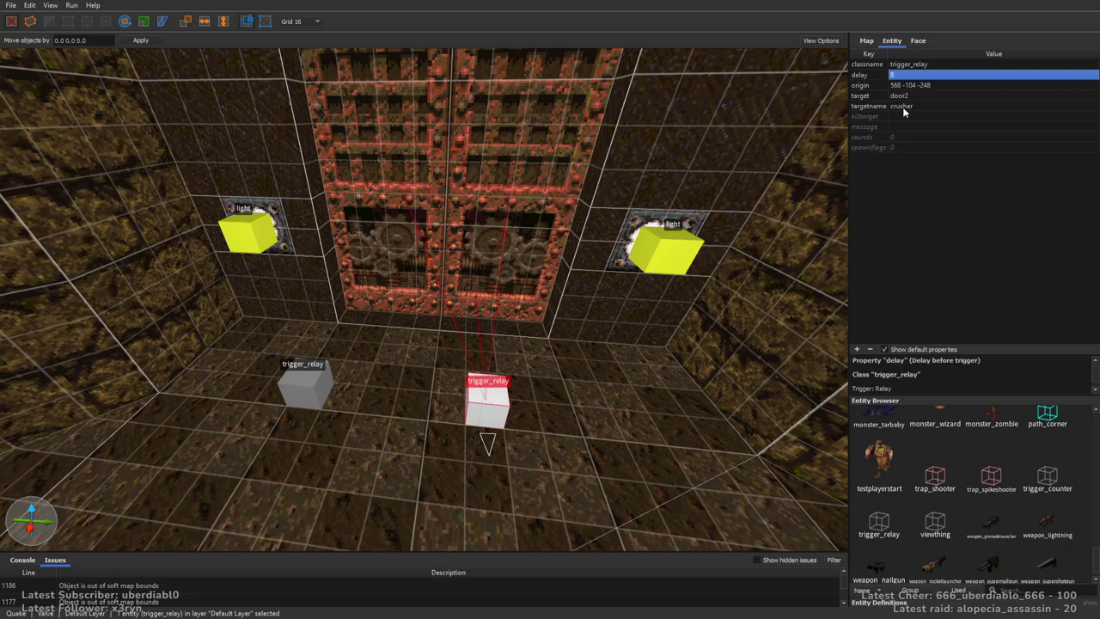
pyautogui.doubleClick(906, 75)
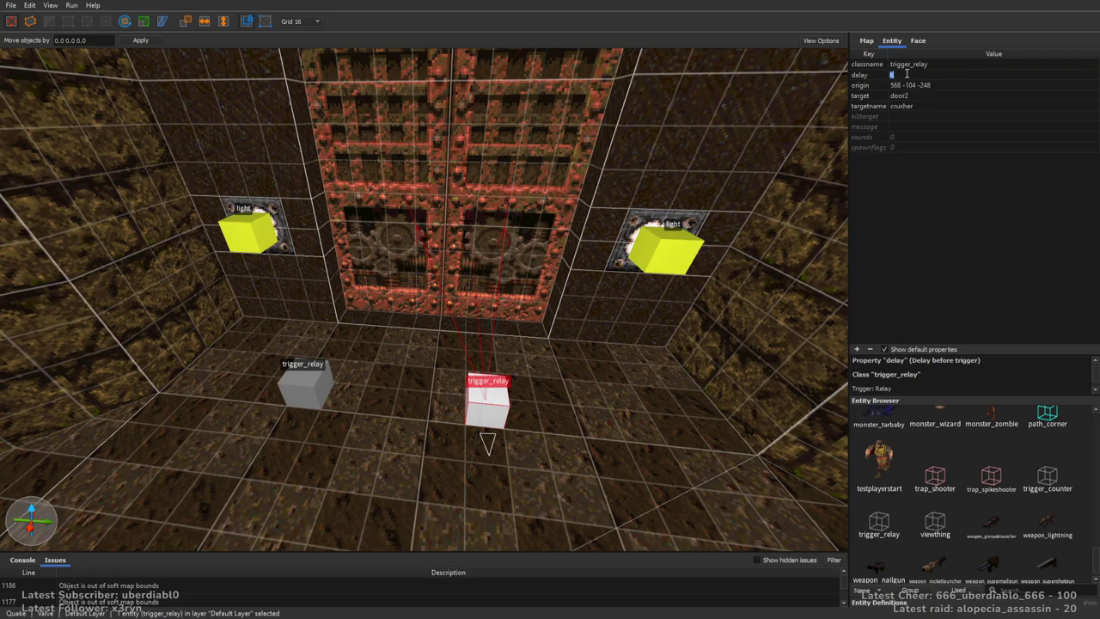
pyautogui.press('Return')
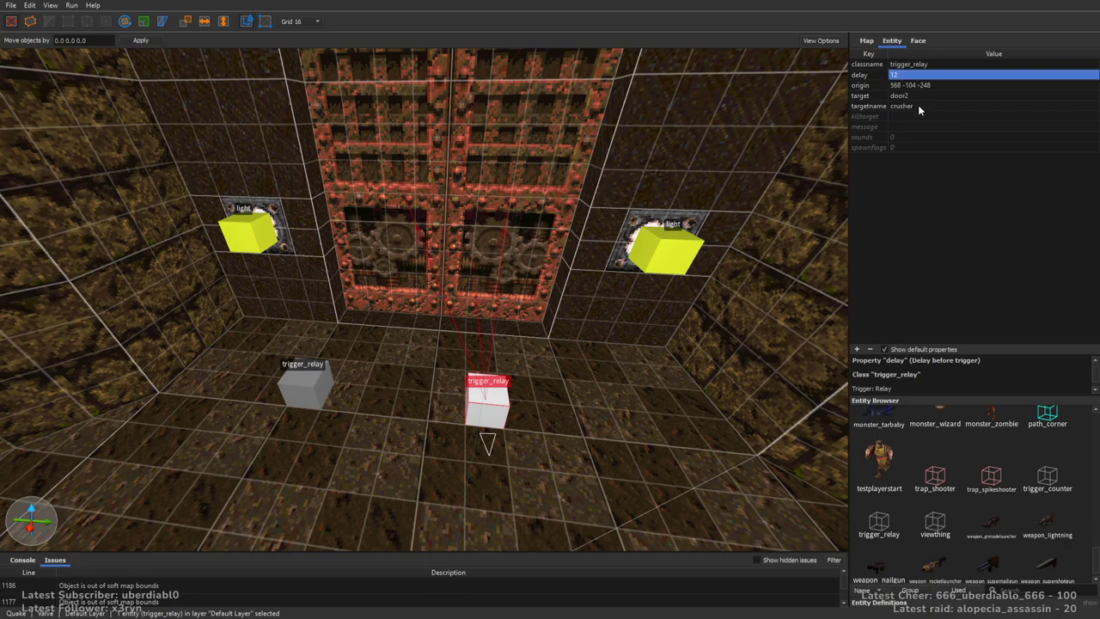
# Compare the properties of the two trigger relays in front of the arched doors
pyautogui.moveTo(352, 335); pyautogui.dragTo(329, 363, button='right')
pyautogui.click(330, 362)
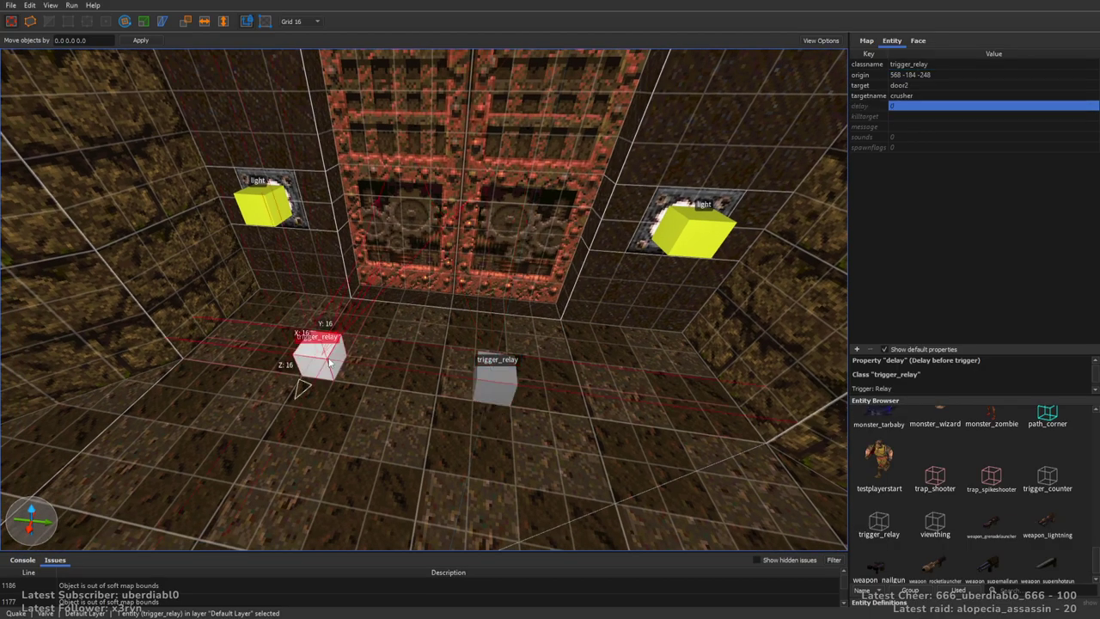
pyautogui.click(492, 380)
pyautogui.press('Escape')
# Review the spiked crusher's spawnflags and give the crusher its own targetname, separate from the relays' name
pyautogui.moveTo(509, 366); pyautogui.dragTo(458, 318, button='right')
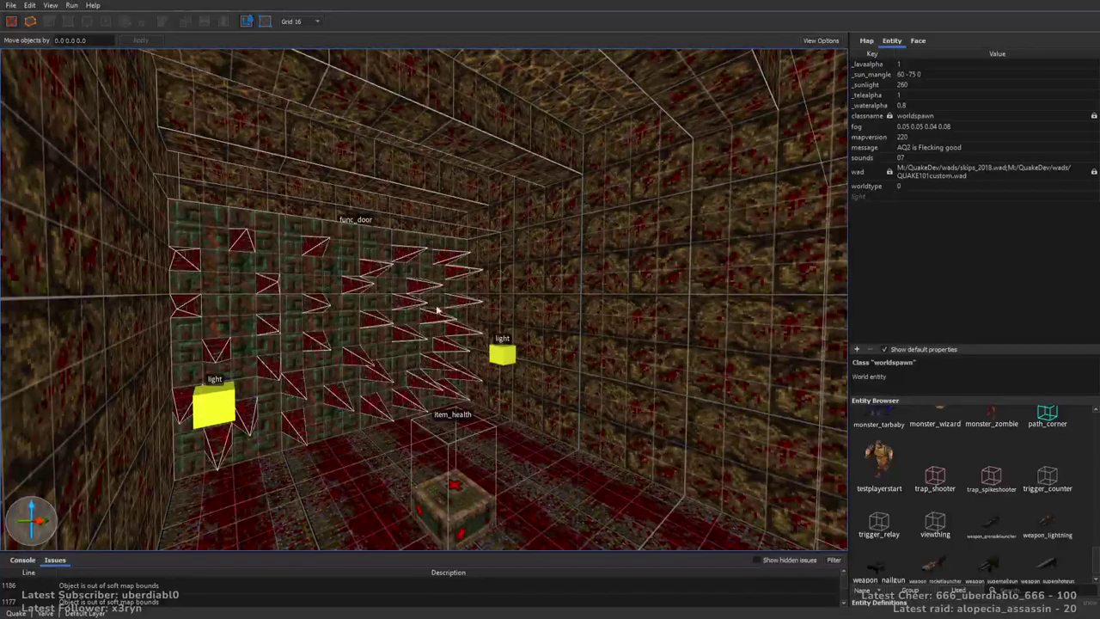
pyautogui.click(352, 278)
pyautogui.moveTo(462, 248); pyautogui.dragTo(503, 263, button='right')
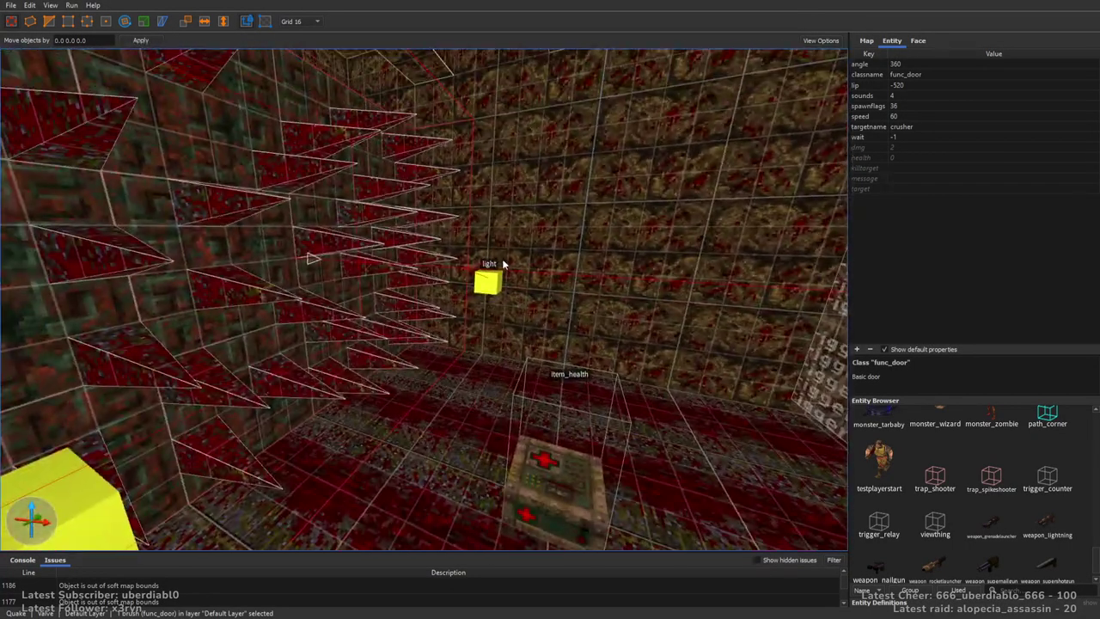
pyautogui.click(900, 106)
pyautogui.moveTo(729, 172); pyautogui.dragTo(749, 179, button='right')
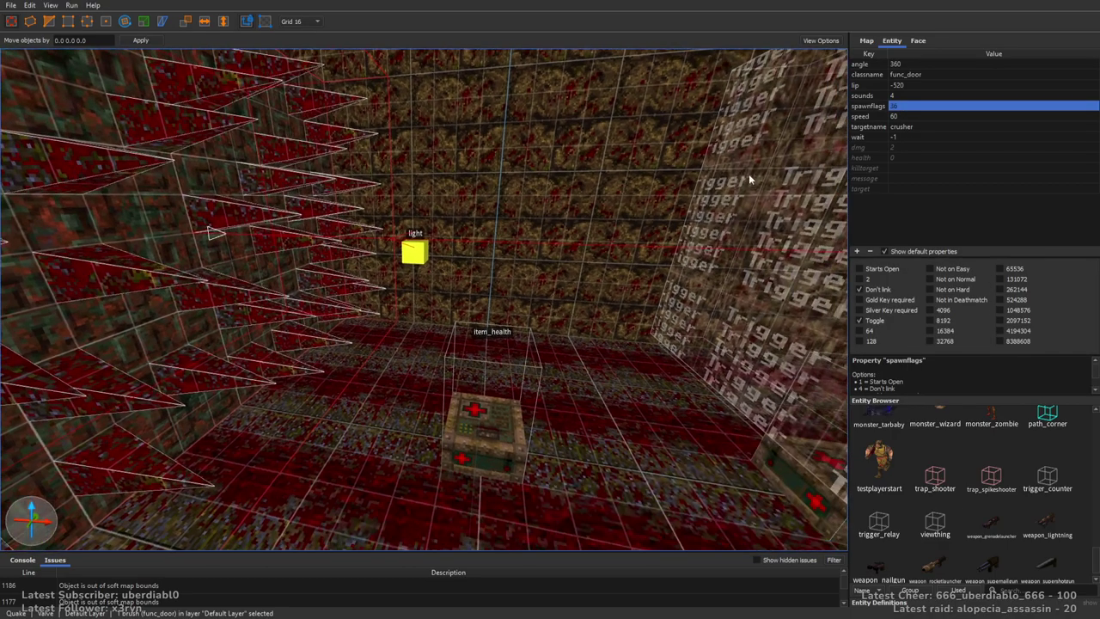
pyautogui.click(935, 127)
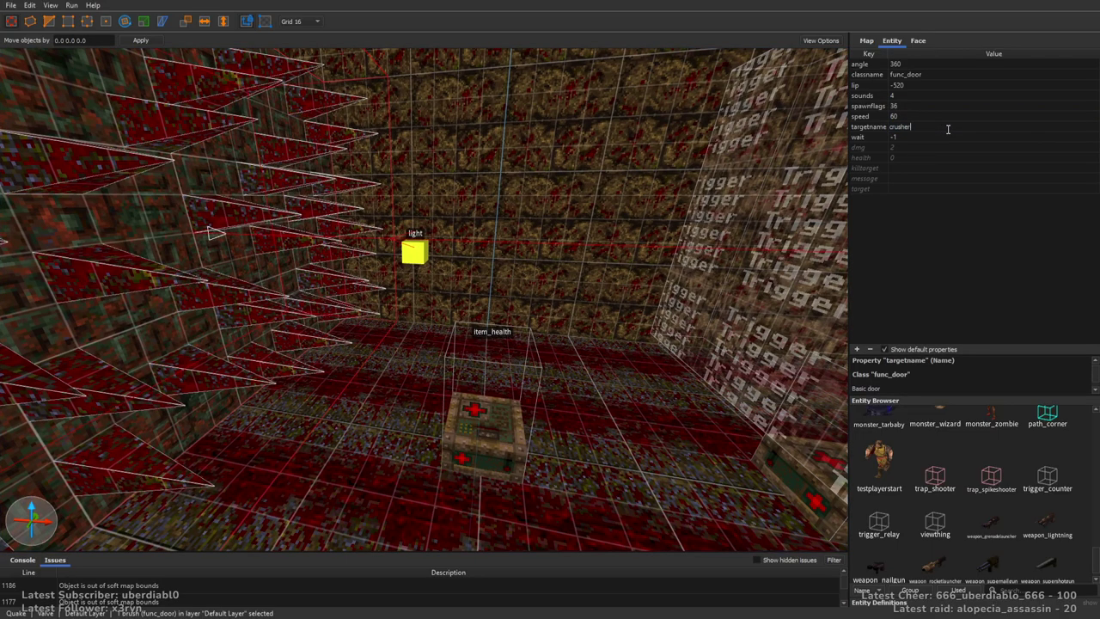
pyautogui.press('Return')
# Duplicate both trigger relays and place the copies 32 units farther from the arched doors
pyautogui.moveTo(590, 259); pyautogui.dragTo(343, 393, button='right')
pyautogui.press('Escape')
pyautogui.click(450, 336)
pyautogui.keyDown('ctrl'); pyautogui.click(644, 300); pyautogui.keyUp('ctrl')
pyautogui.hotkey('ctrl', 'd')
pyautogui.moveTo(344, 378); pyautogui.dragTo(439, 318)
# Set the target of the copied relay without a delay to crusherwall
pyautogui.doubleClick(919, 85)
pyautogui.write('d')
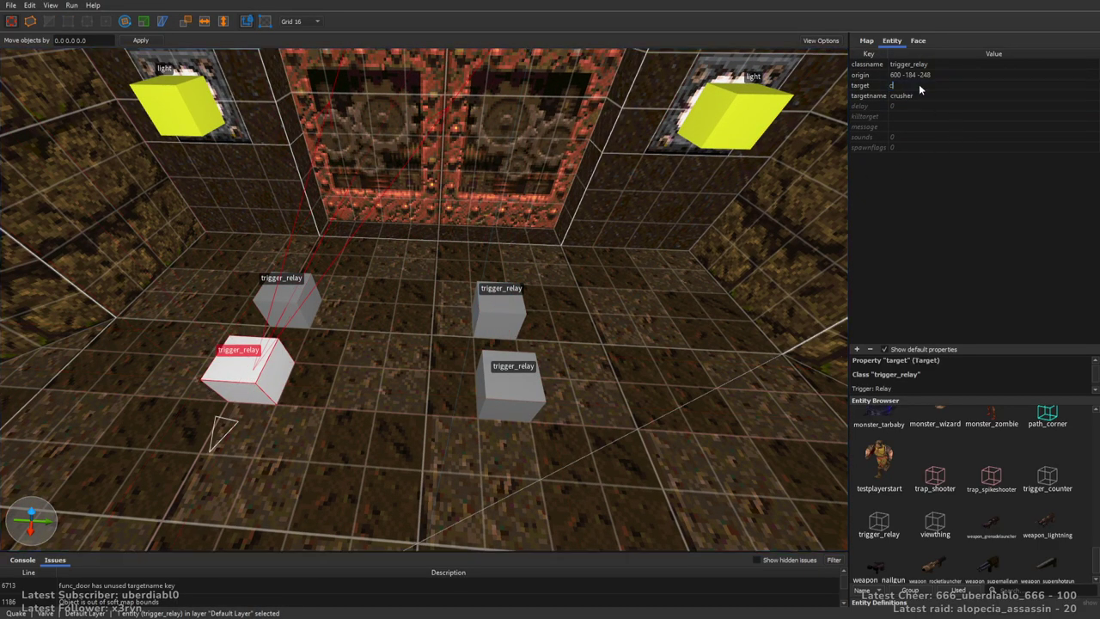
pyautogui.write('rusherwall')
pyautogui.press('Tab')
# Edit the delay of the copied delayed relay and set its target to crusherwall
pyautogui.moveTo(640, 250); pyautogui.dragTo(499, 317, button='right')
pyautogui.click(513, 310)
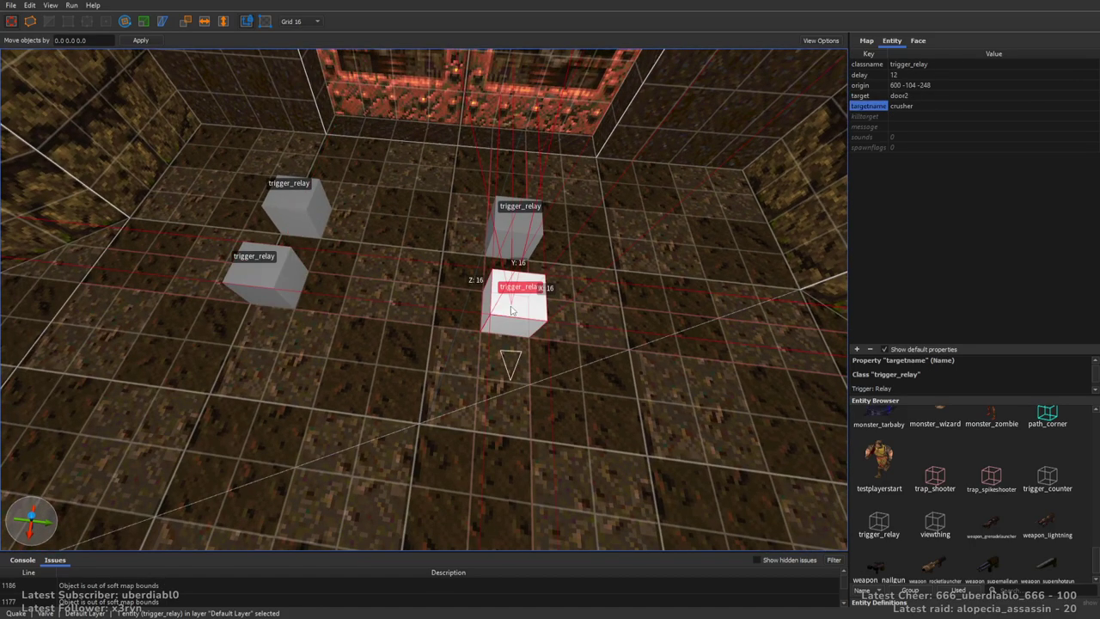
pyautogui.doubleClick(918, 76)
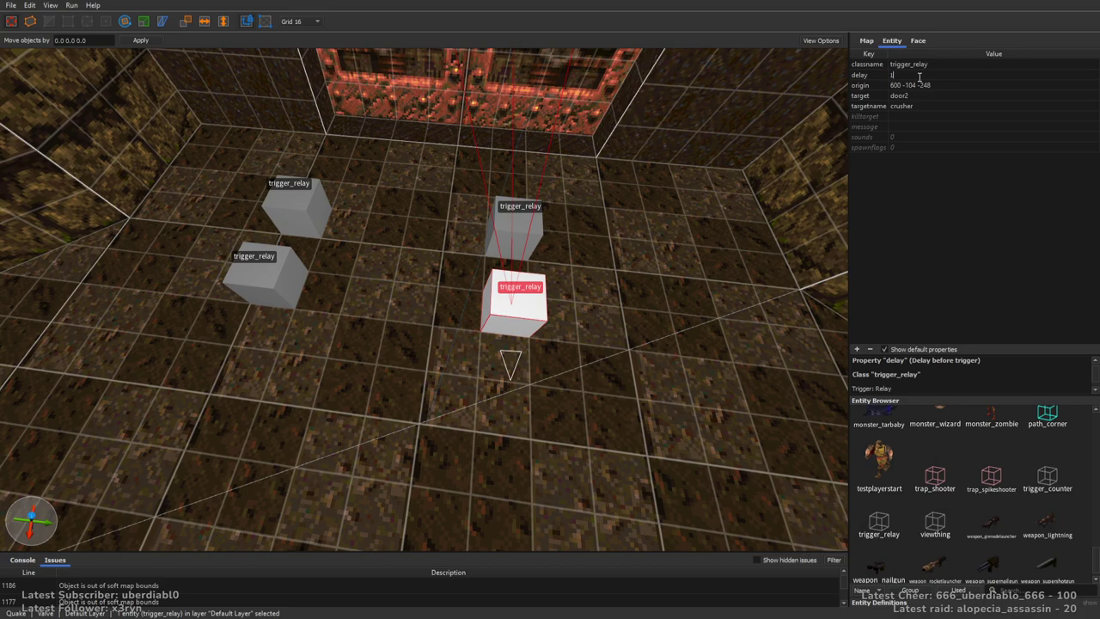
pyautogui.press('Return')
pyautogui.doubleClick(934, 93)
pyautogui.write('crusherwall')
pyautogui.press('Return')
pyautogui.moveTo(636, 223); pyautogui.dragTo(624, 161, button='right')
pyautogui.press('Escape')
pyautogui.moveTo(536, 315); pyautogui.dragTo(561, 272, button='right')
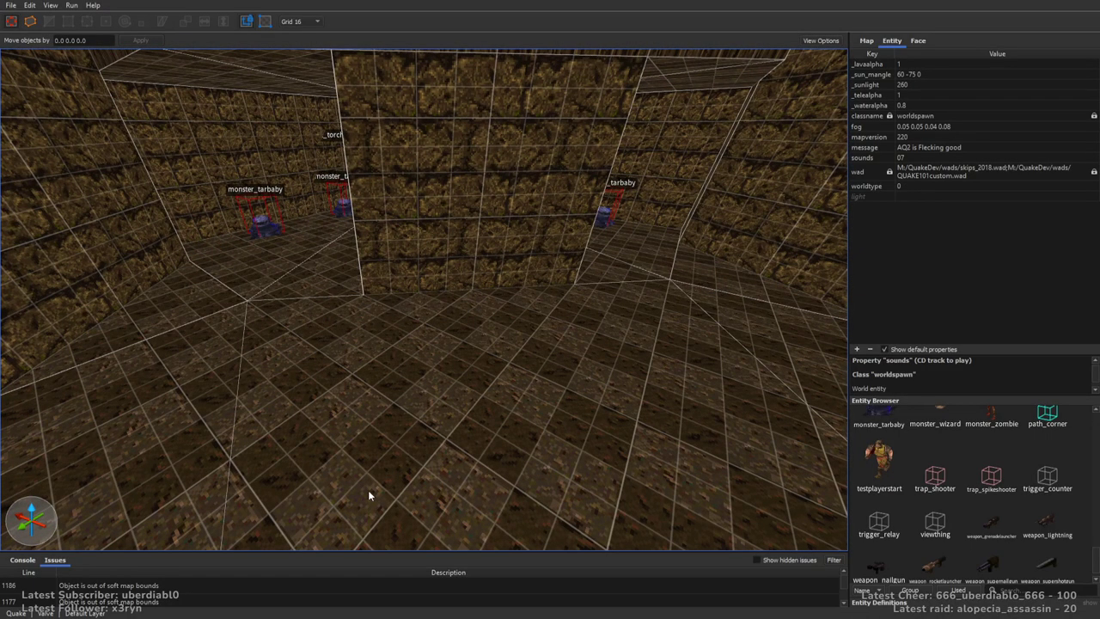
pyautogui.moveTo(315, 521)
pyautogui.mouseDown(button='right')
pyautogui.moveTo(369, 462)
pyautogui.moveTo(471, 485)
pyautogui.moveTo(490, 456)
pyautogui.moveTo(380, 385)
pyautogui.mouseUp(button='right')
pyautogui.click(362, 362)
pyautogui.keyDown('shift'); pyautogui.moveTo(362, 361); pyautogui.dragTo(378, 299); pyautogui.keyUp('shift')
pyautogui.hotkey('ctrl', 'z')
pyautogui.click(378, 305)
# Inspect the hall around the grenade launcher and lava pit, and the wooden ledge near the trigger
pyautogui.moveTo(381, 304)
pyautogui.mouseDown(button='right')
pyautogui.moveTo(501, 341)
pyautogui.moveTo(451, 372)
pyautogui.moveTo(489, 373)
pyautogui.moveTo(456, 373)
pyautogui.moveTo(545, 341)
pyautogui.moveTo(481, 344)
pyautogui.mouseUp(button='right')
pyautogui.press('w')
pyautogui.press('s')
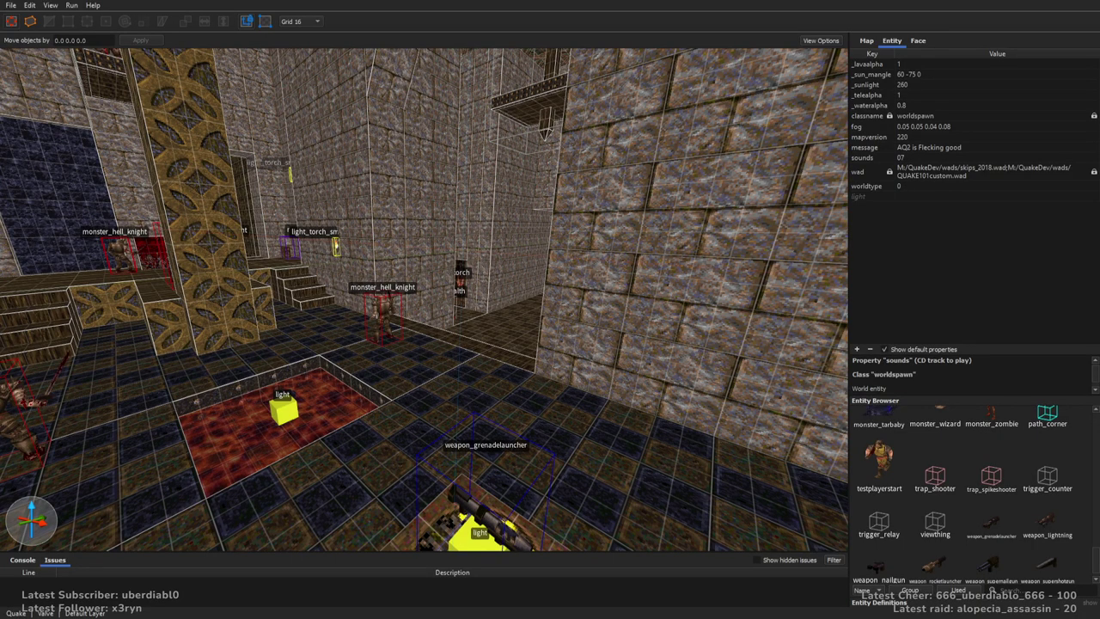
pyautogui.press('w')
pyautogui.moveTo(482, 343); pyautogui.dragTo(578, 270, button='right')
pyautogui.press('s')
pyautogui.moveTo(545, 270)
pyautogui.mouseDown(button='right')
pyautogui.moveTo(560, 299)
pyautogui.moveTo(577, 287)
pyautogui.moveTo(527, 328)
pyautogui.moveTo(575, 307)
pyautogui.moveTo(513, 228)
pyautogui.mouseUp(button='right')
pyautogui.click(454, 380)
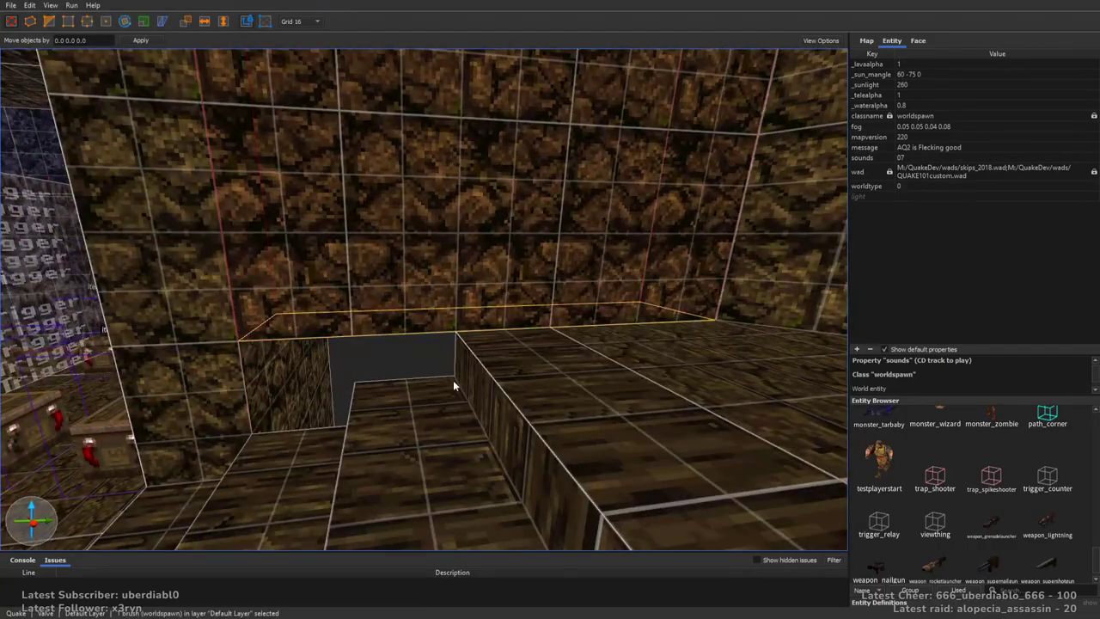
pyautogui.press('Escape')
pyautogui.moveTo(412, 349)
pyautogui.mouseDown(button='right')
pyautogui.moveTo(494, 339)
pyautogui.moveTo(308, 478)
pyautogui.mouseUp(button='right')
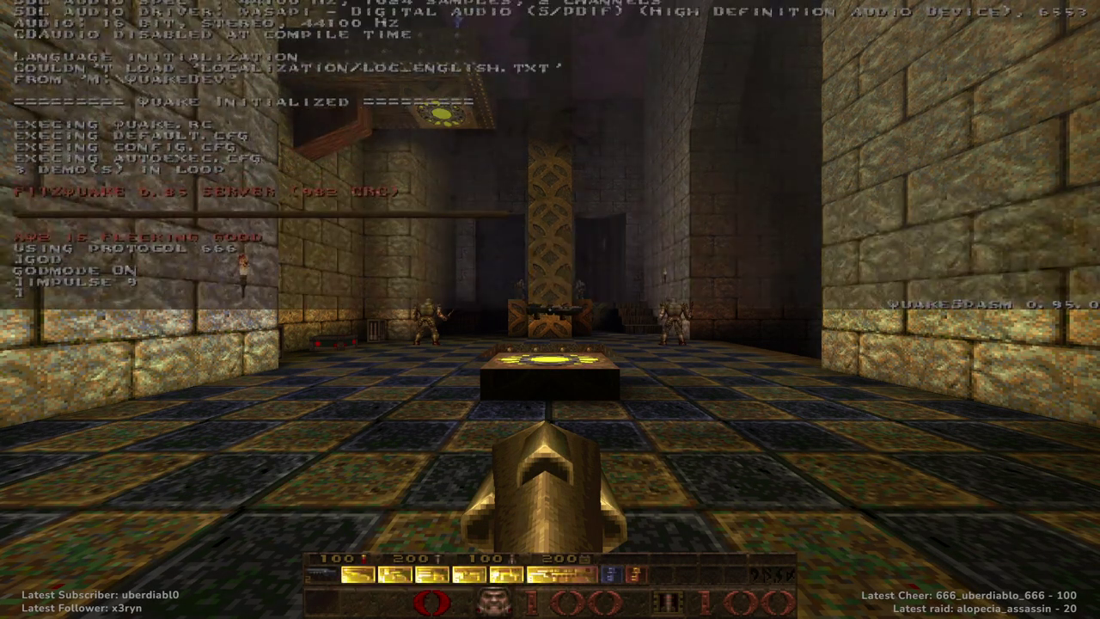
# Turn on noclip and fly out through the walls of the starting hall to view the map from outside
pyautogui.press('w')
pyautogui.press('w')
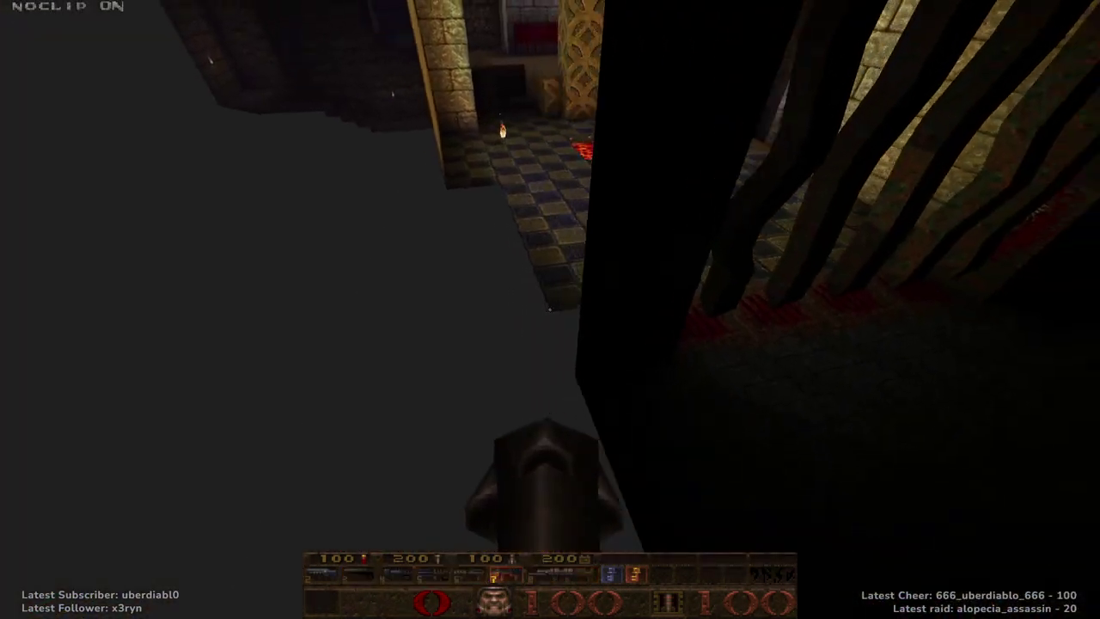
pyautogui.press('a')
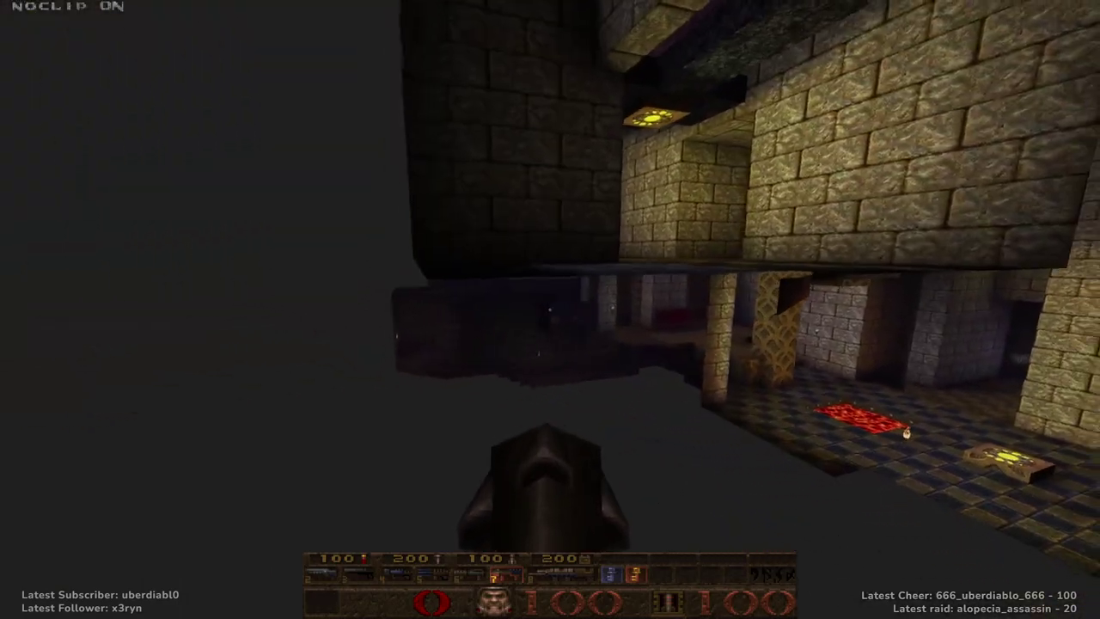
pyautogui.press('w')
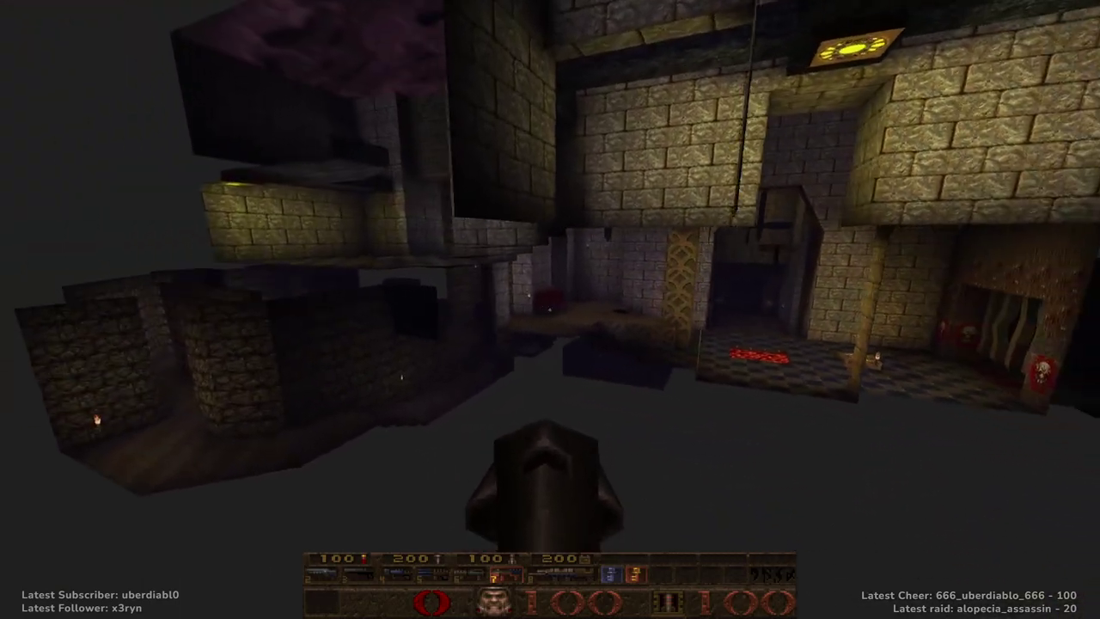
# Set host_timescale to 5 in the console to speed up the flight around the map
pyautogui.press('`')
pyautogui.write('ho')
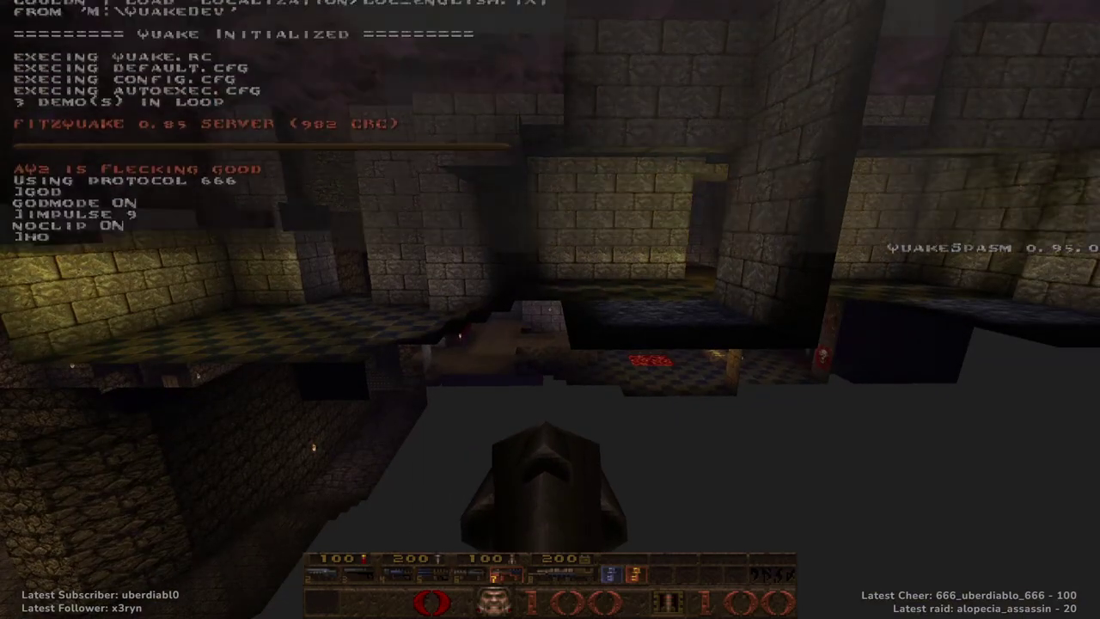
pyautogui.write('st_timescale 5')
pyautogui.press('Return')
pyautogui.press('`')
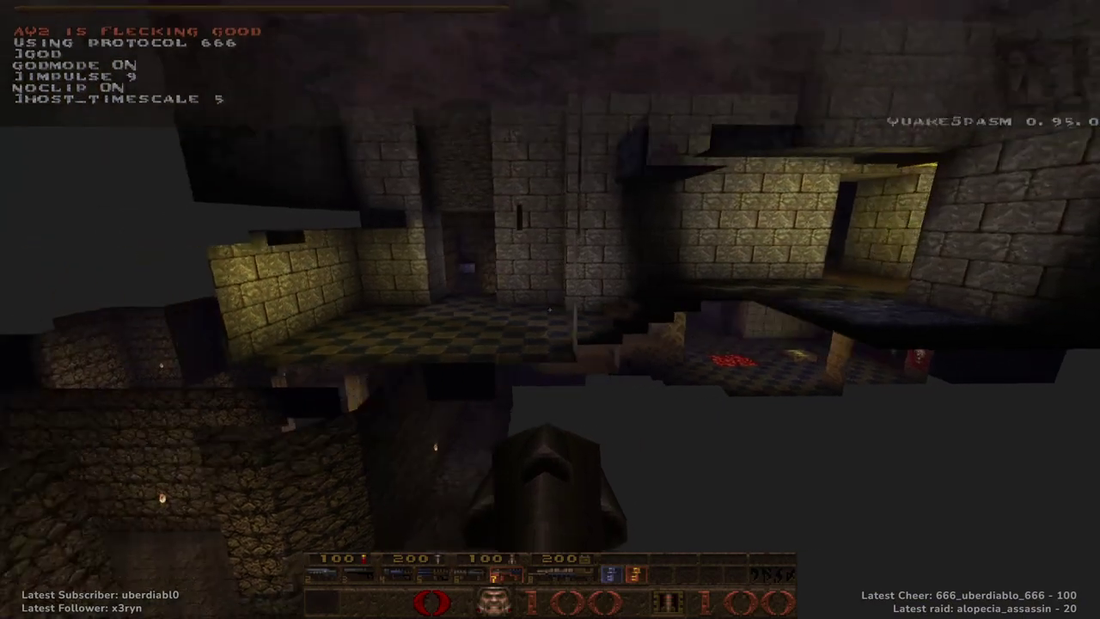
# Examine the whole map's layout and lighting from outside, including the upper halls, brick corridors, lava areas and arched rooms
pyautogui.press('w')
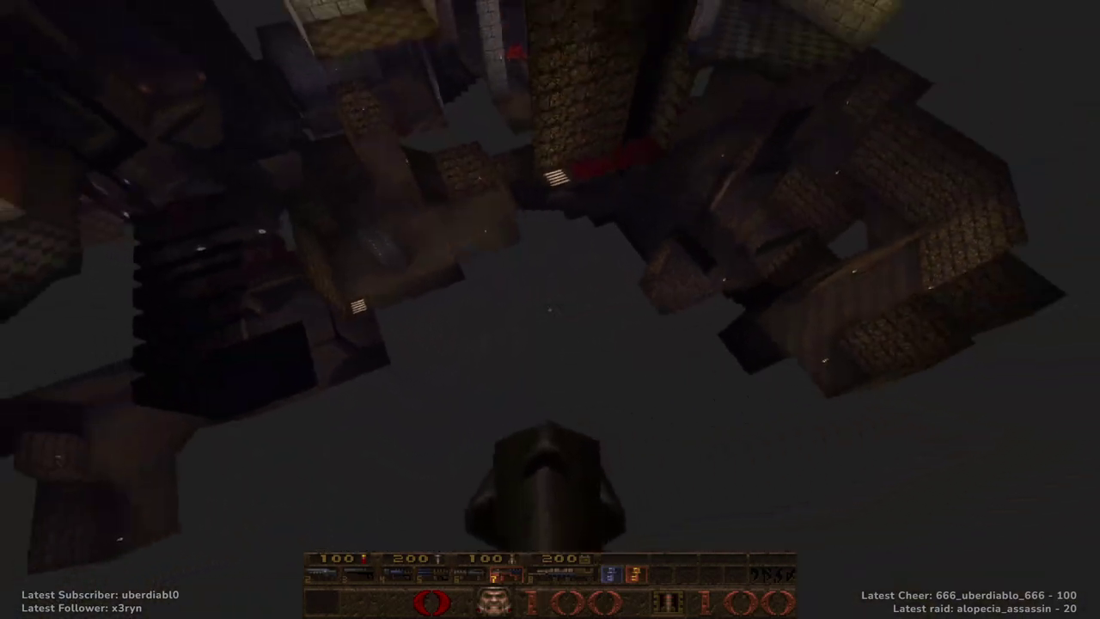
pyautogui.press('w')
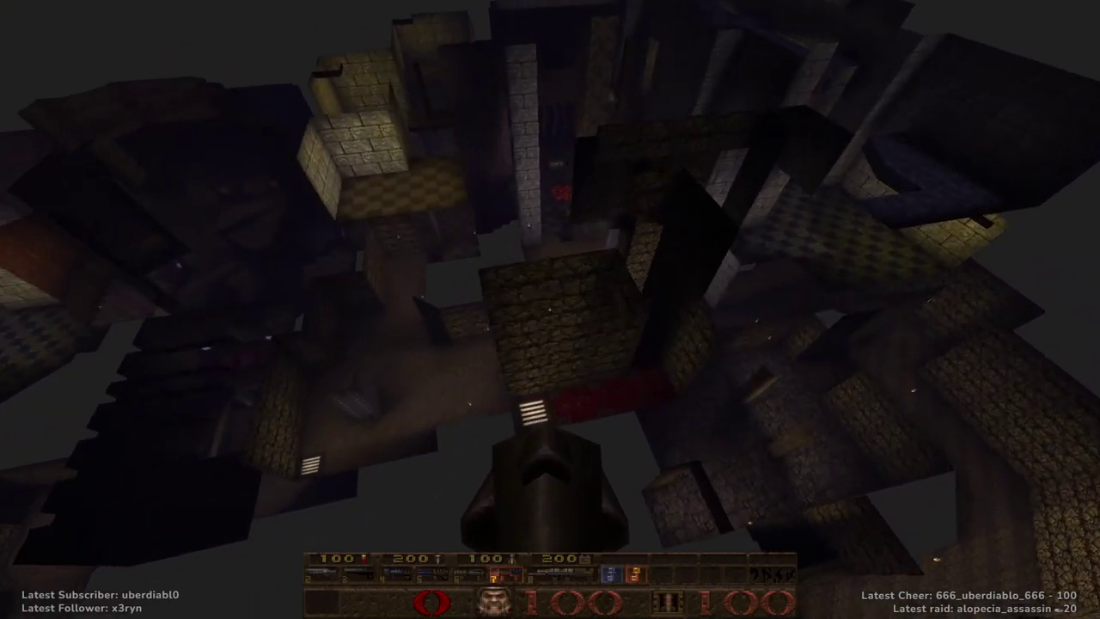
pyautogui.press('w')
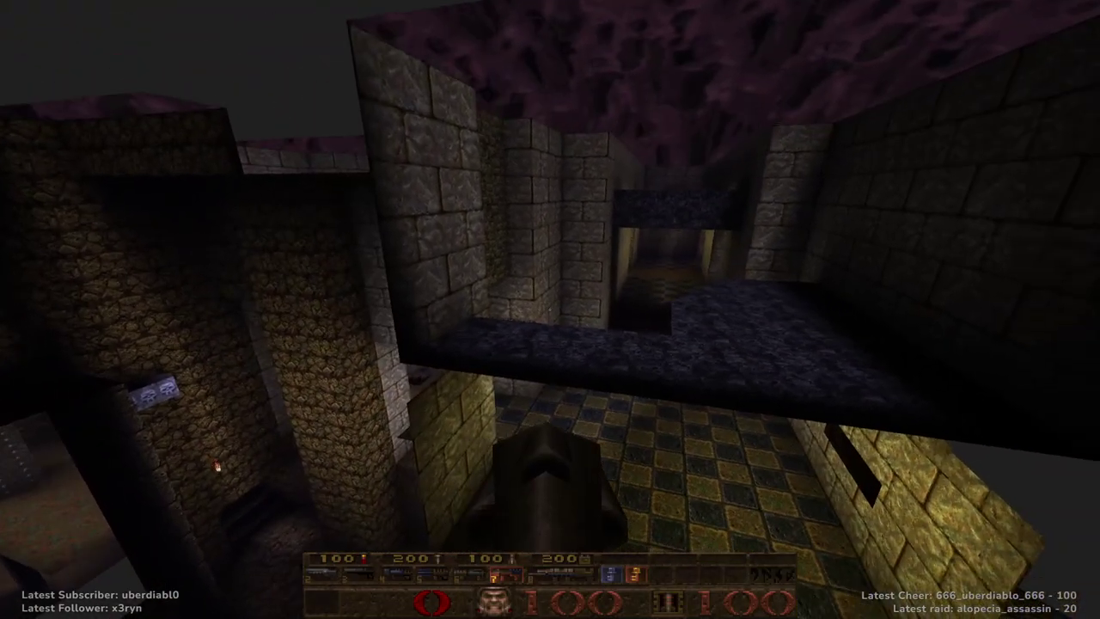
pyautogui.press('w')
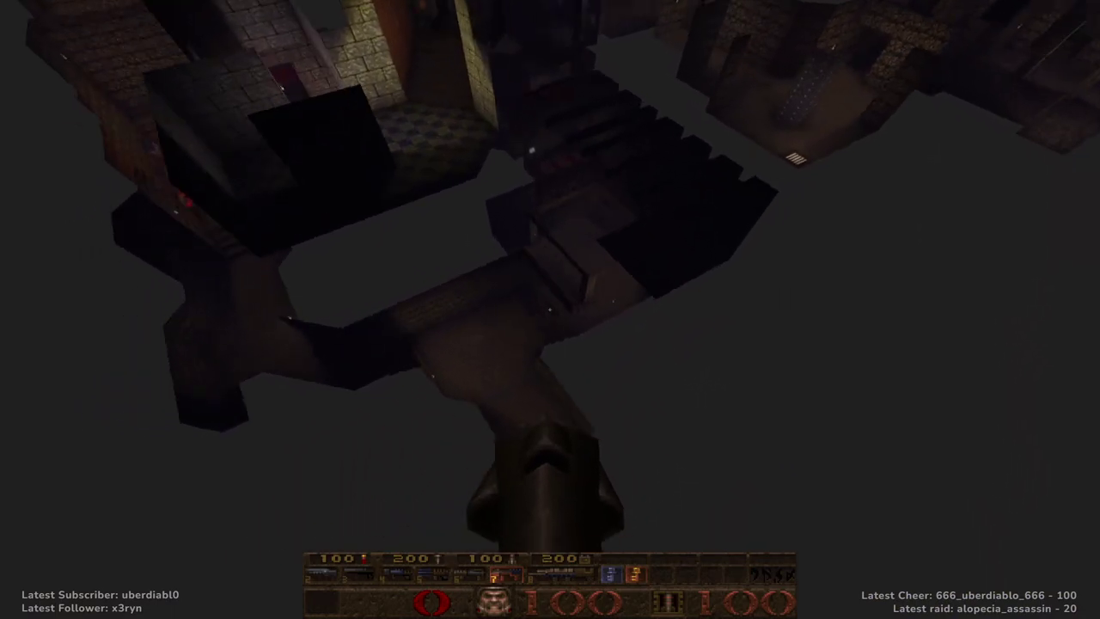
pyautogui.press('w')
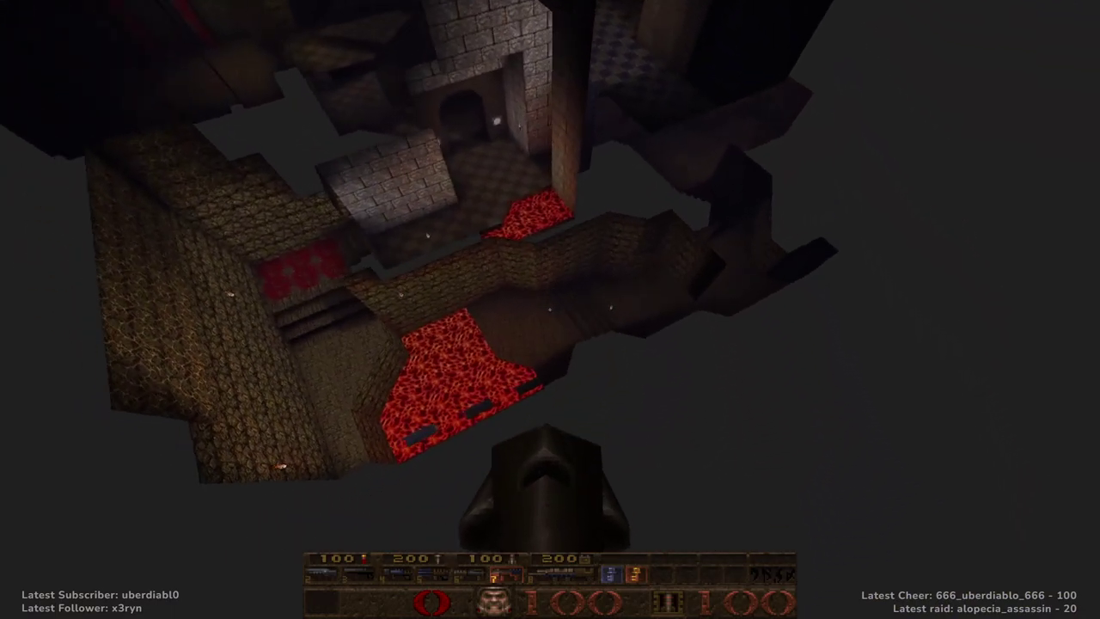
pyautogui.press('w')
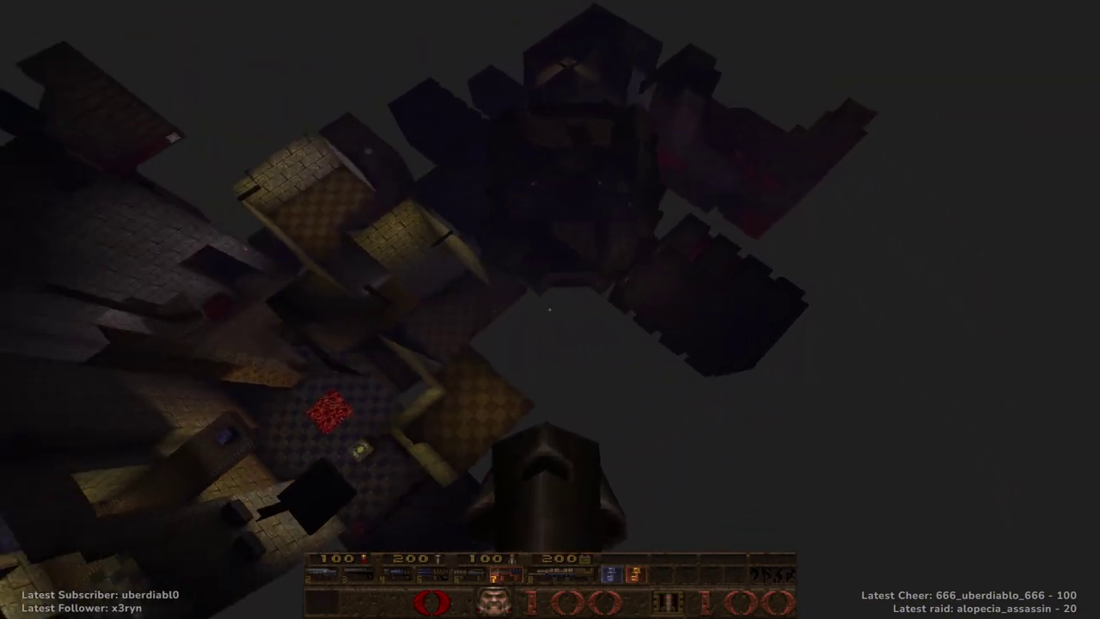
pyautogui.press('w')
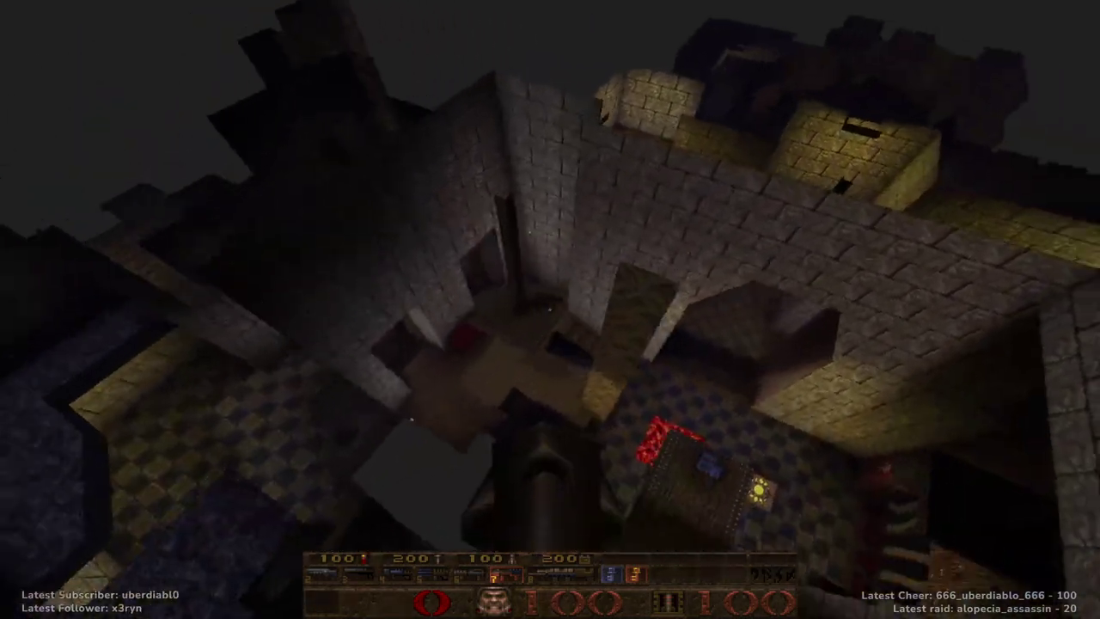
pyautogui.press('w')
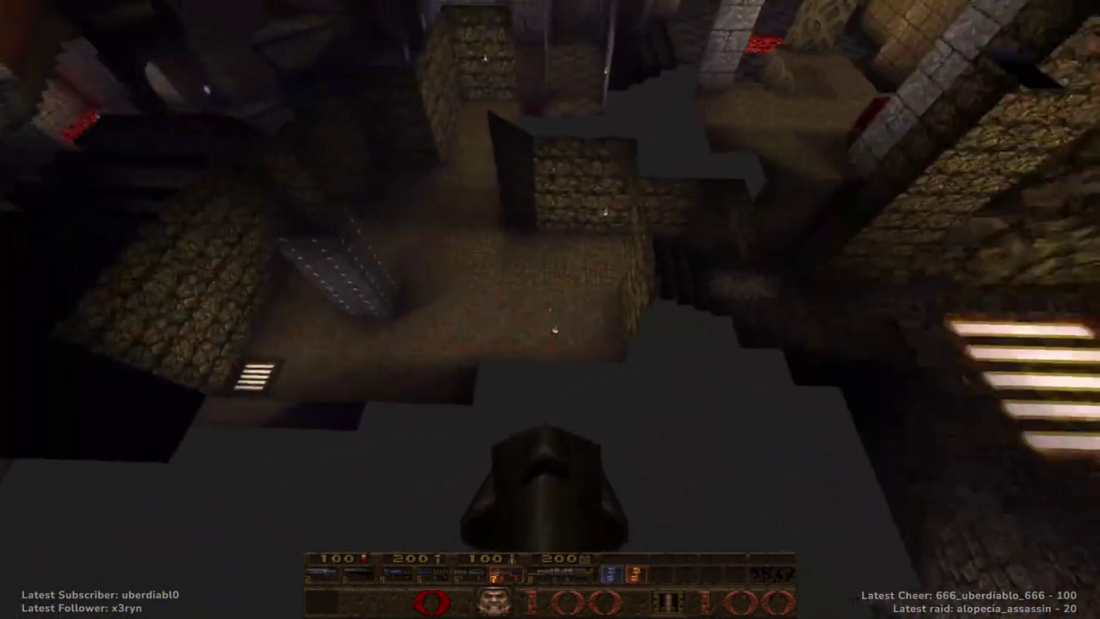
pyautogui.press('w')
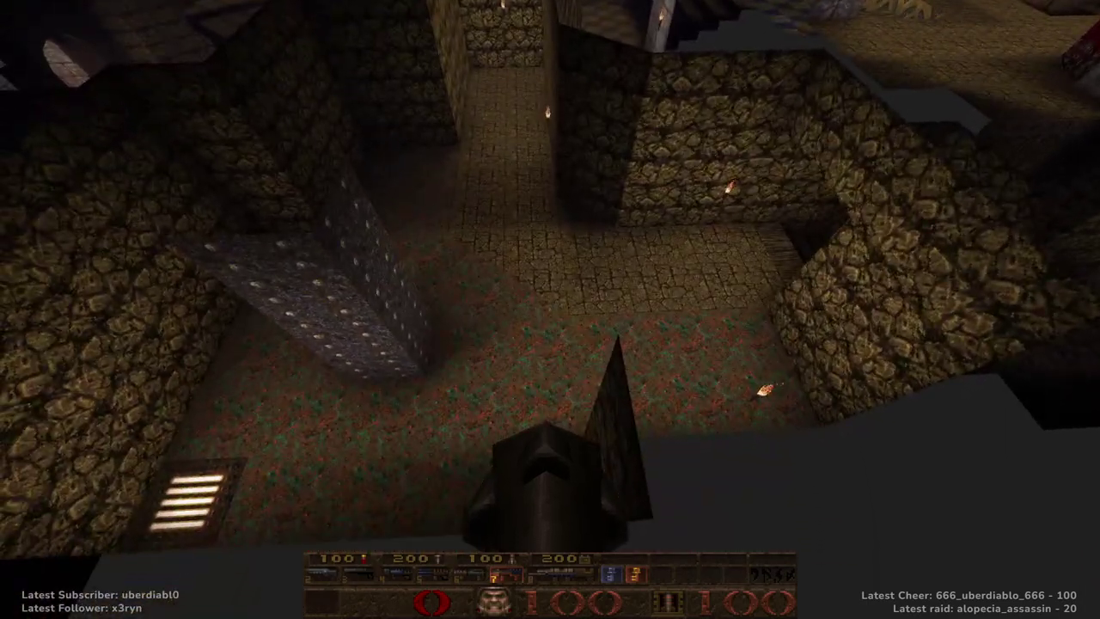
pyautogui.press('w')
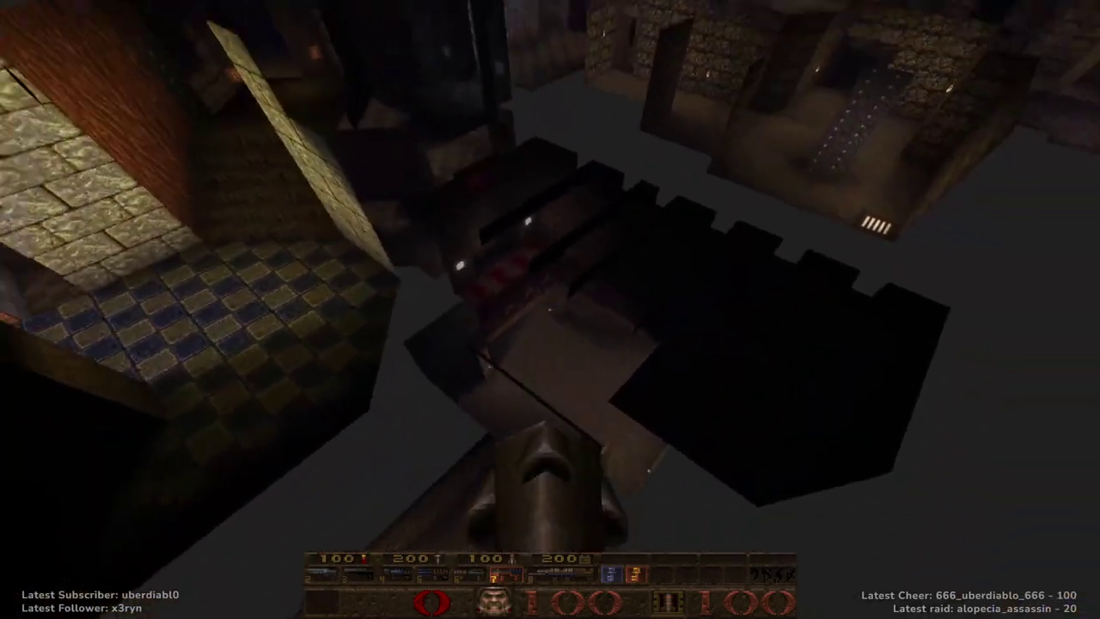
pyautogui.press('w')
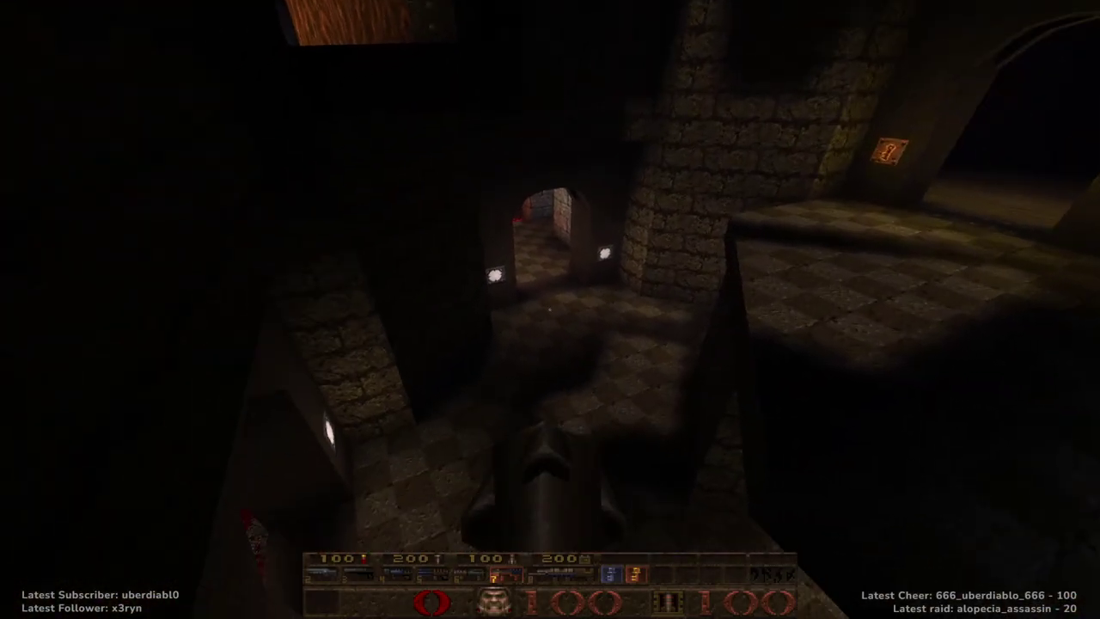
pyautogui.press('w')
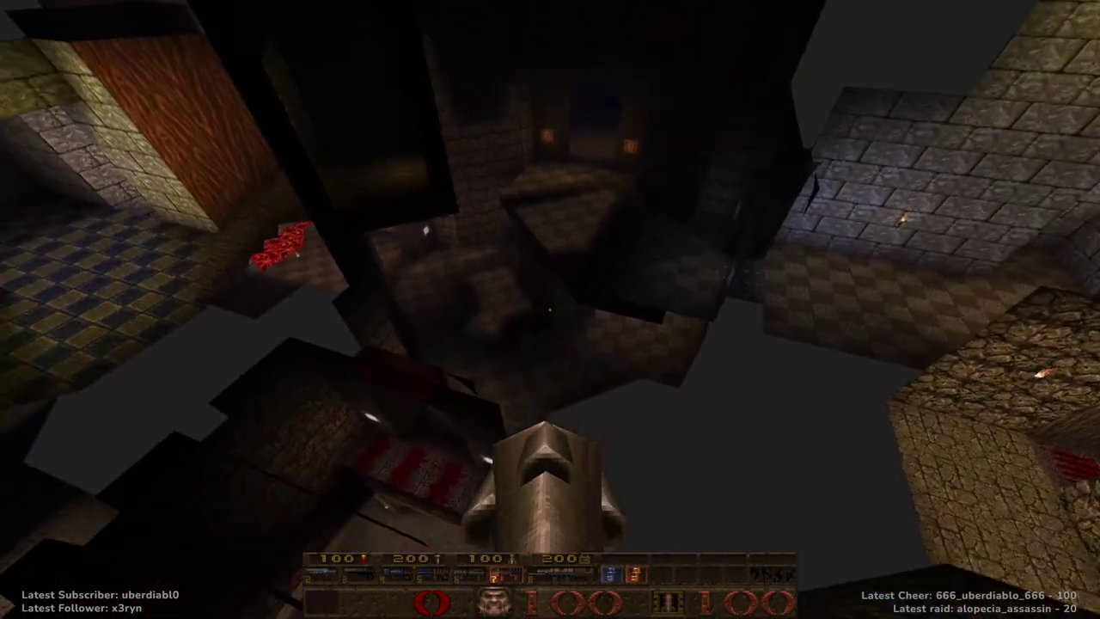
pyautogui.press('w')
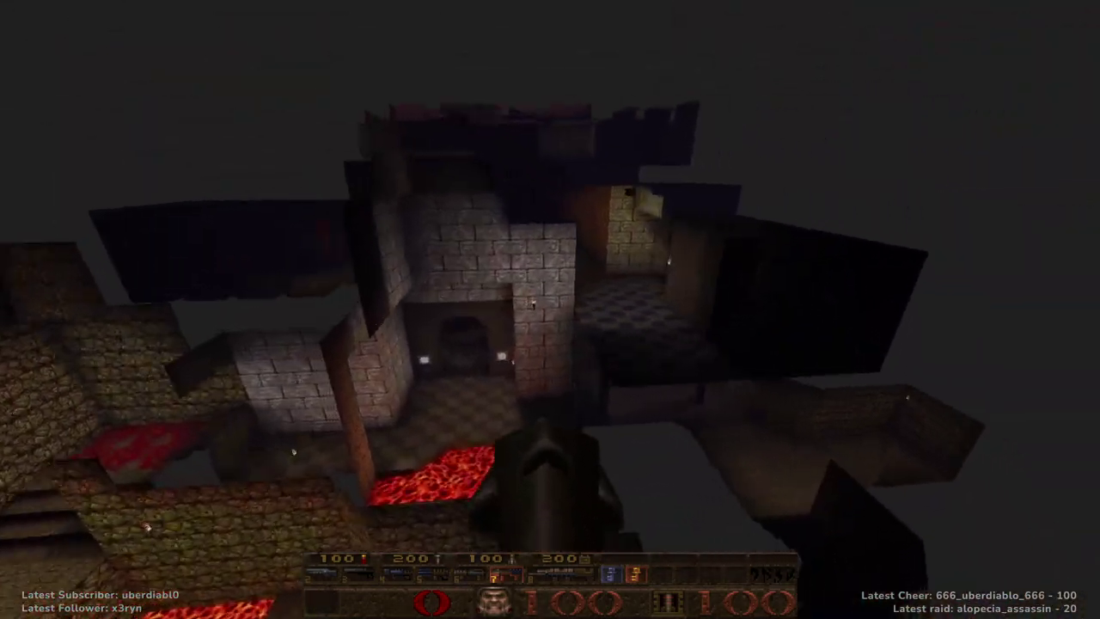
pyautogui.press('w')
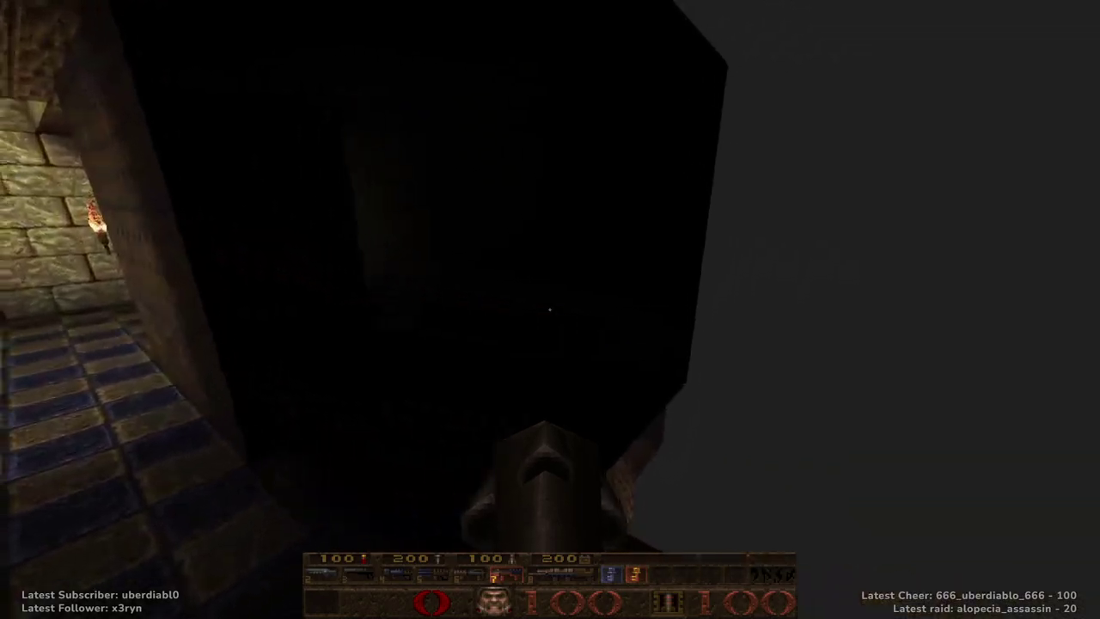
pyautogui.press('w')
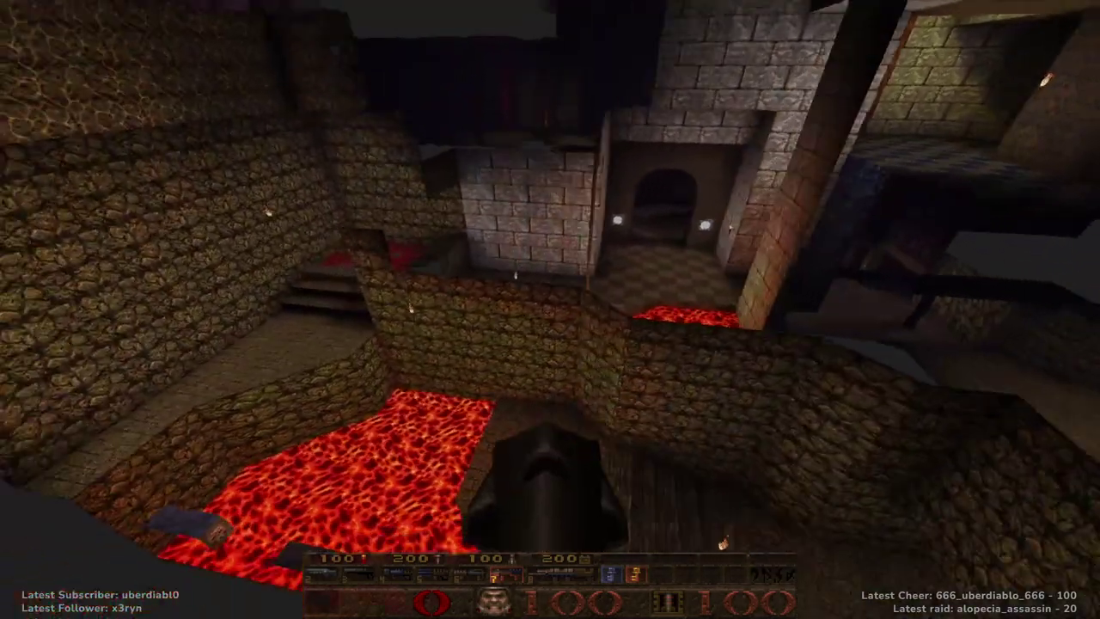
pyautogui.press('w')
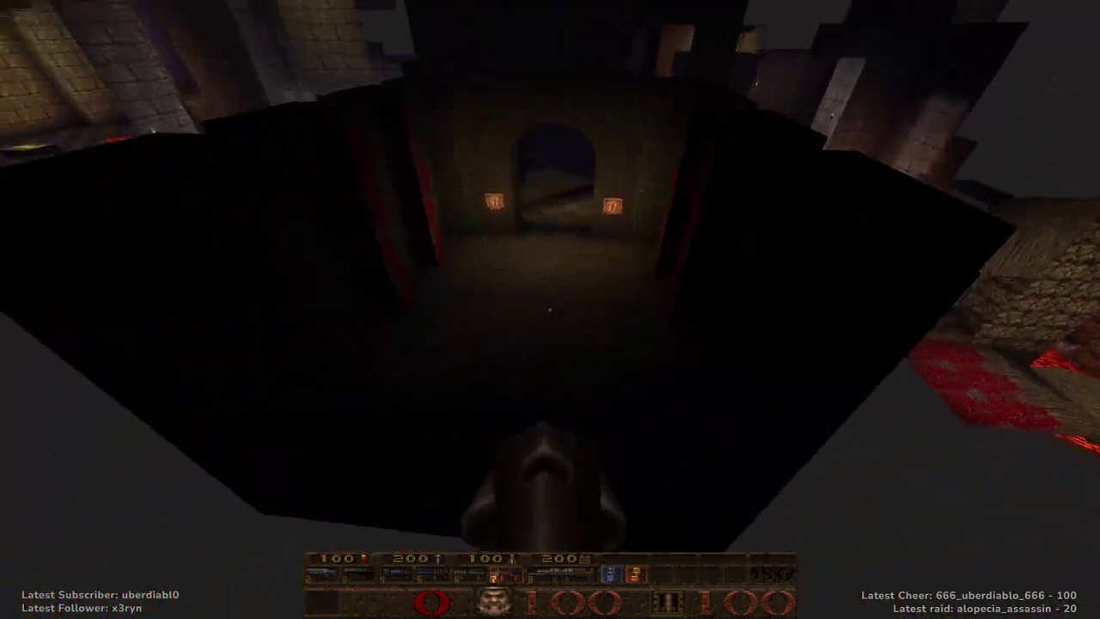
pyautogui.press('w')
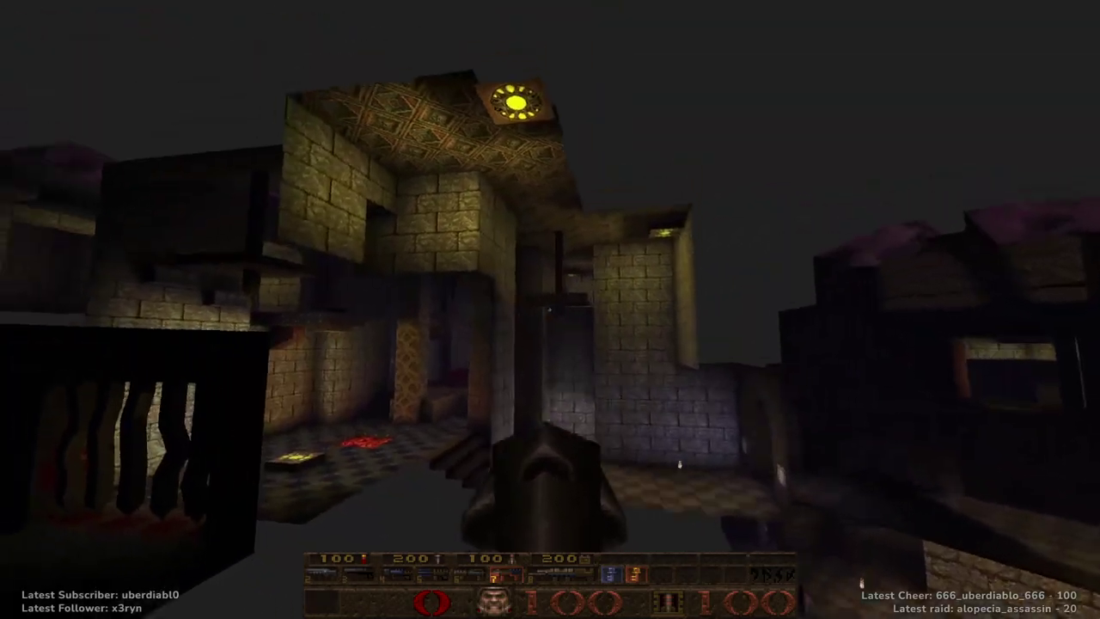
pyautogui.press('w')
# Restart the level, set host_timescale to 0, and enable god mode with all weapons
pyautogui.press('`')
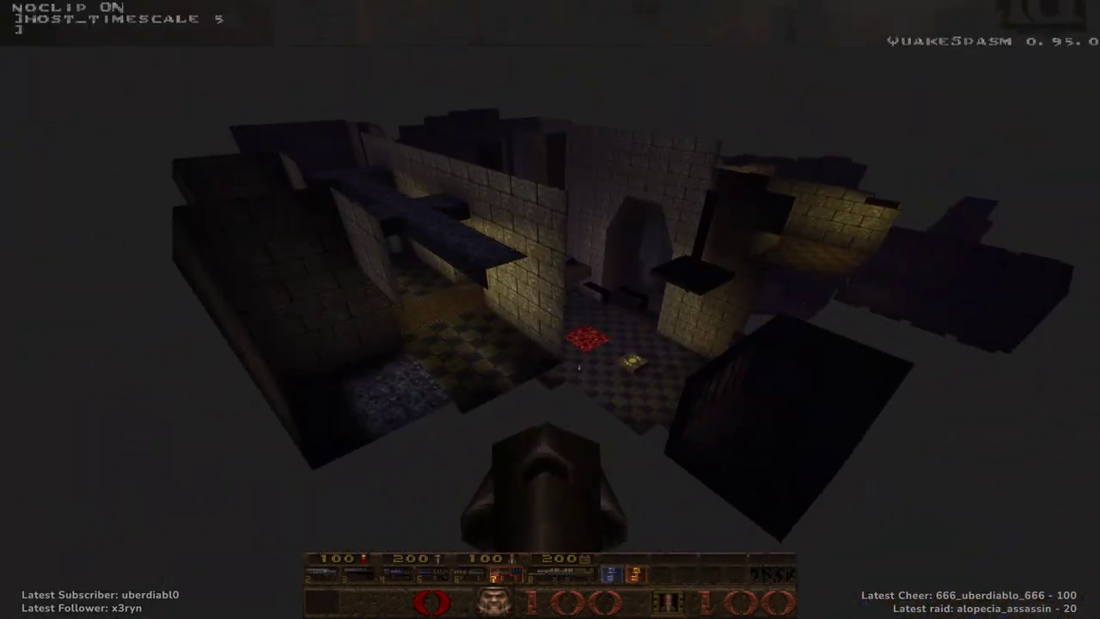
pyautogui.write('restart')
pyautogui.press('Return')
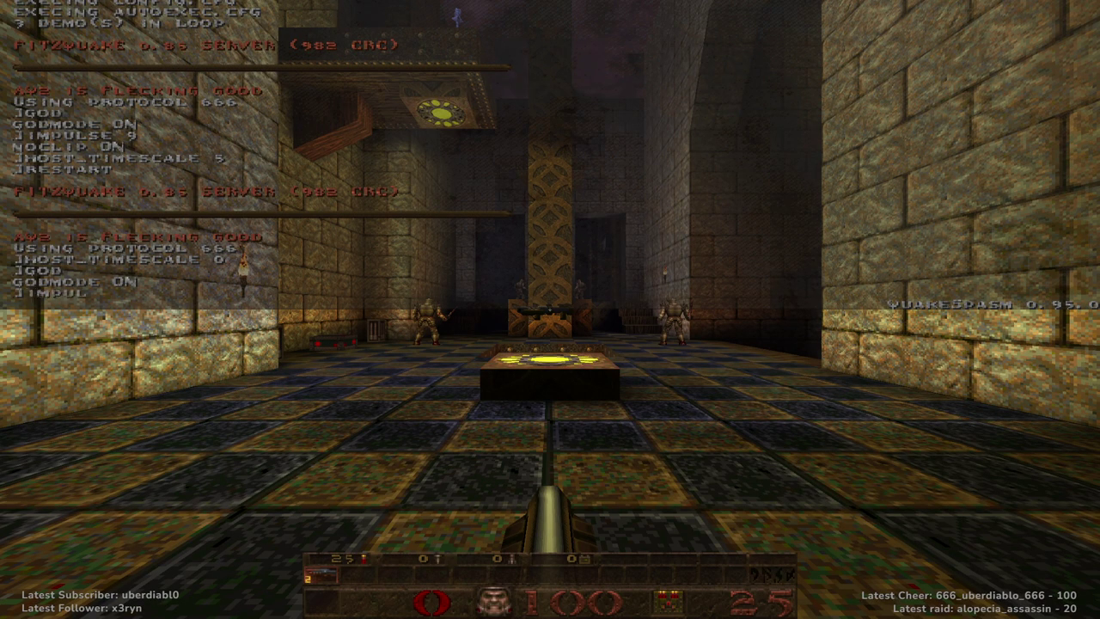
# Playtest the combat in the hall around the lava pit, collecting the grenade launcher and switching to the lightning gun
pyautogui.press('w')
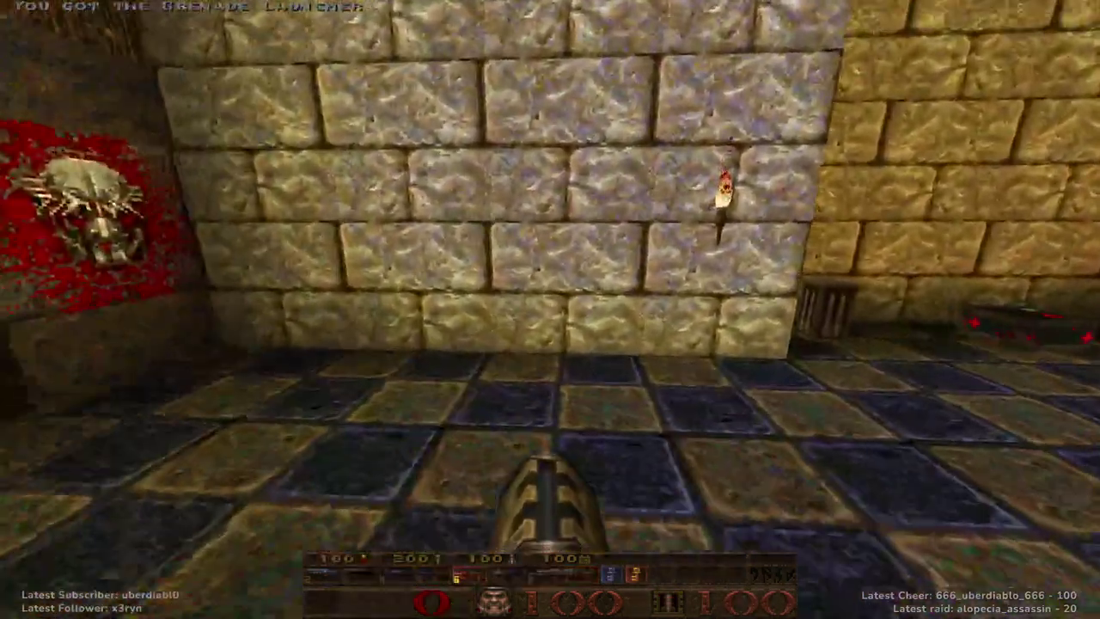
pyautogui.press('w')
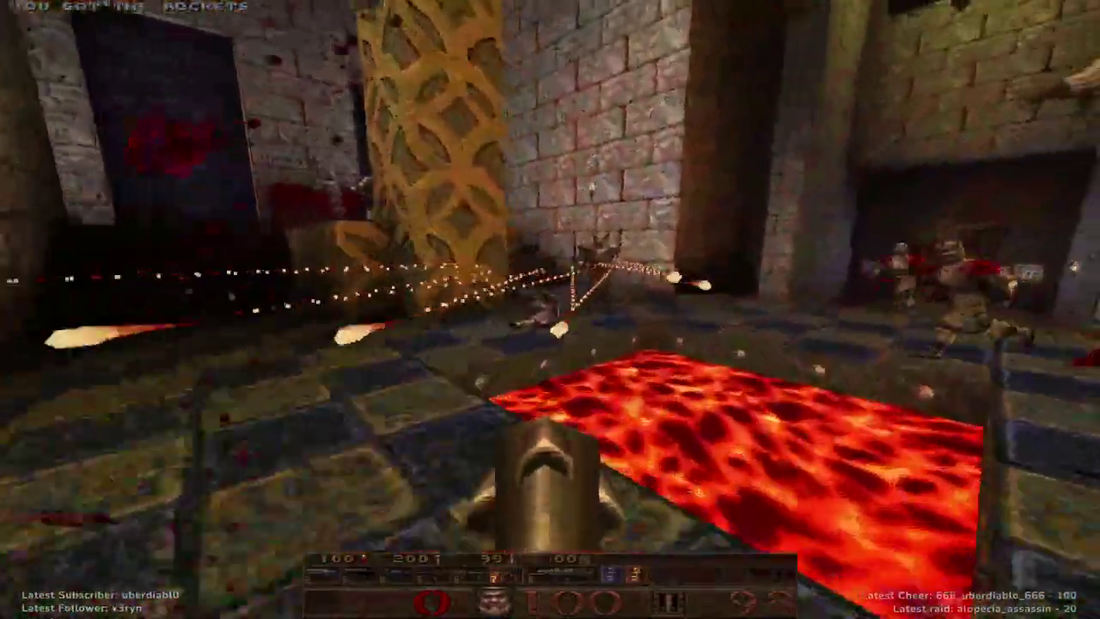
pyautogui.press('8')
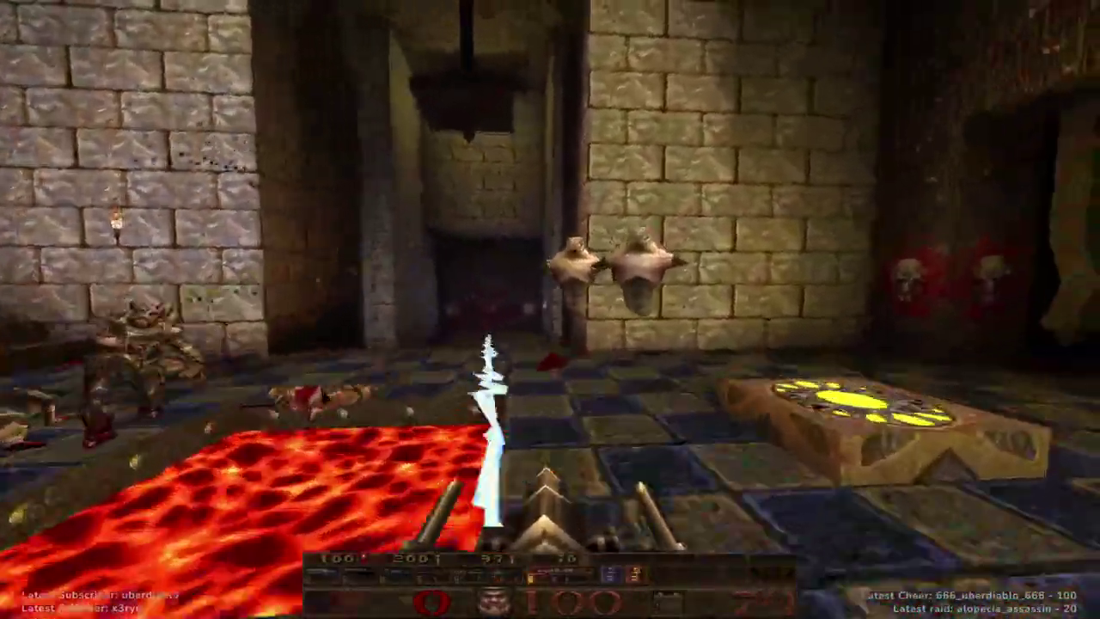